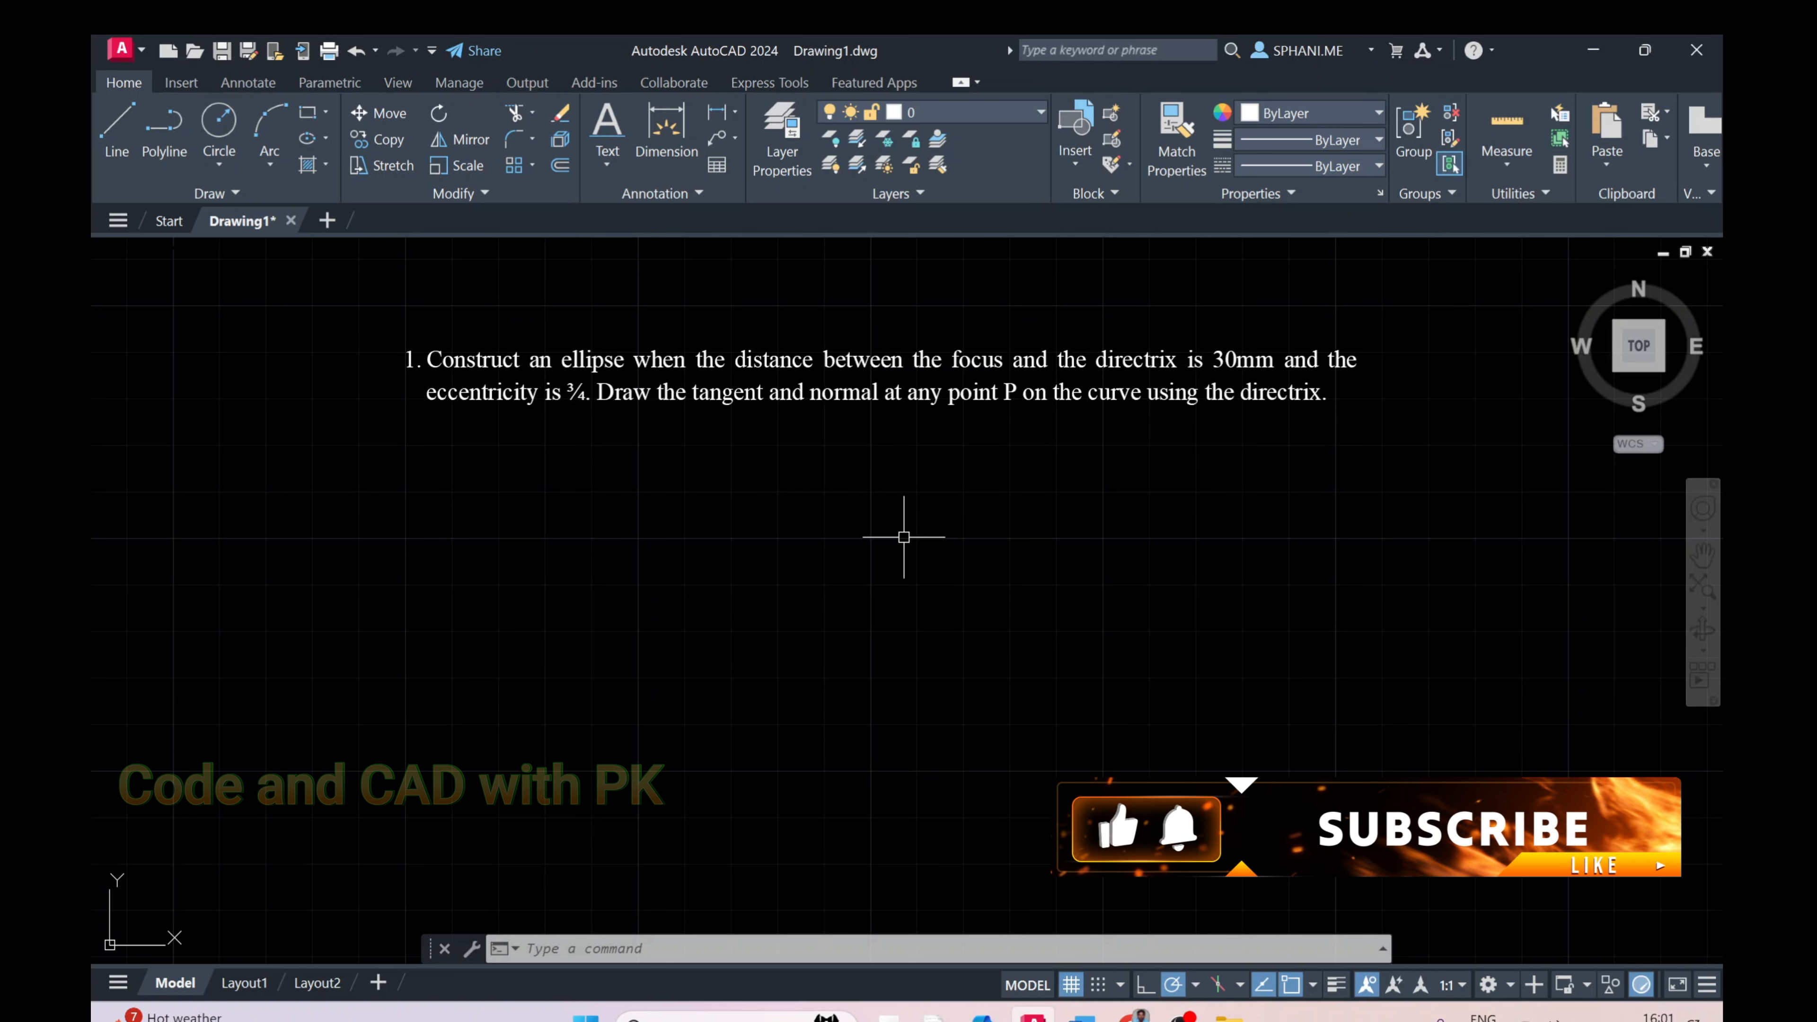
# Draw a vertical line 100 mm long downward below the problem statement as the directrix
pyautogui.moveTo(843, 539); pyautogui.dragTo(829, 478, button='middle')
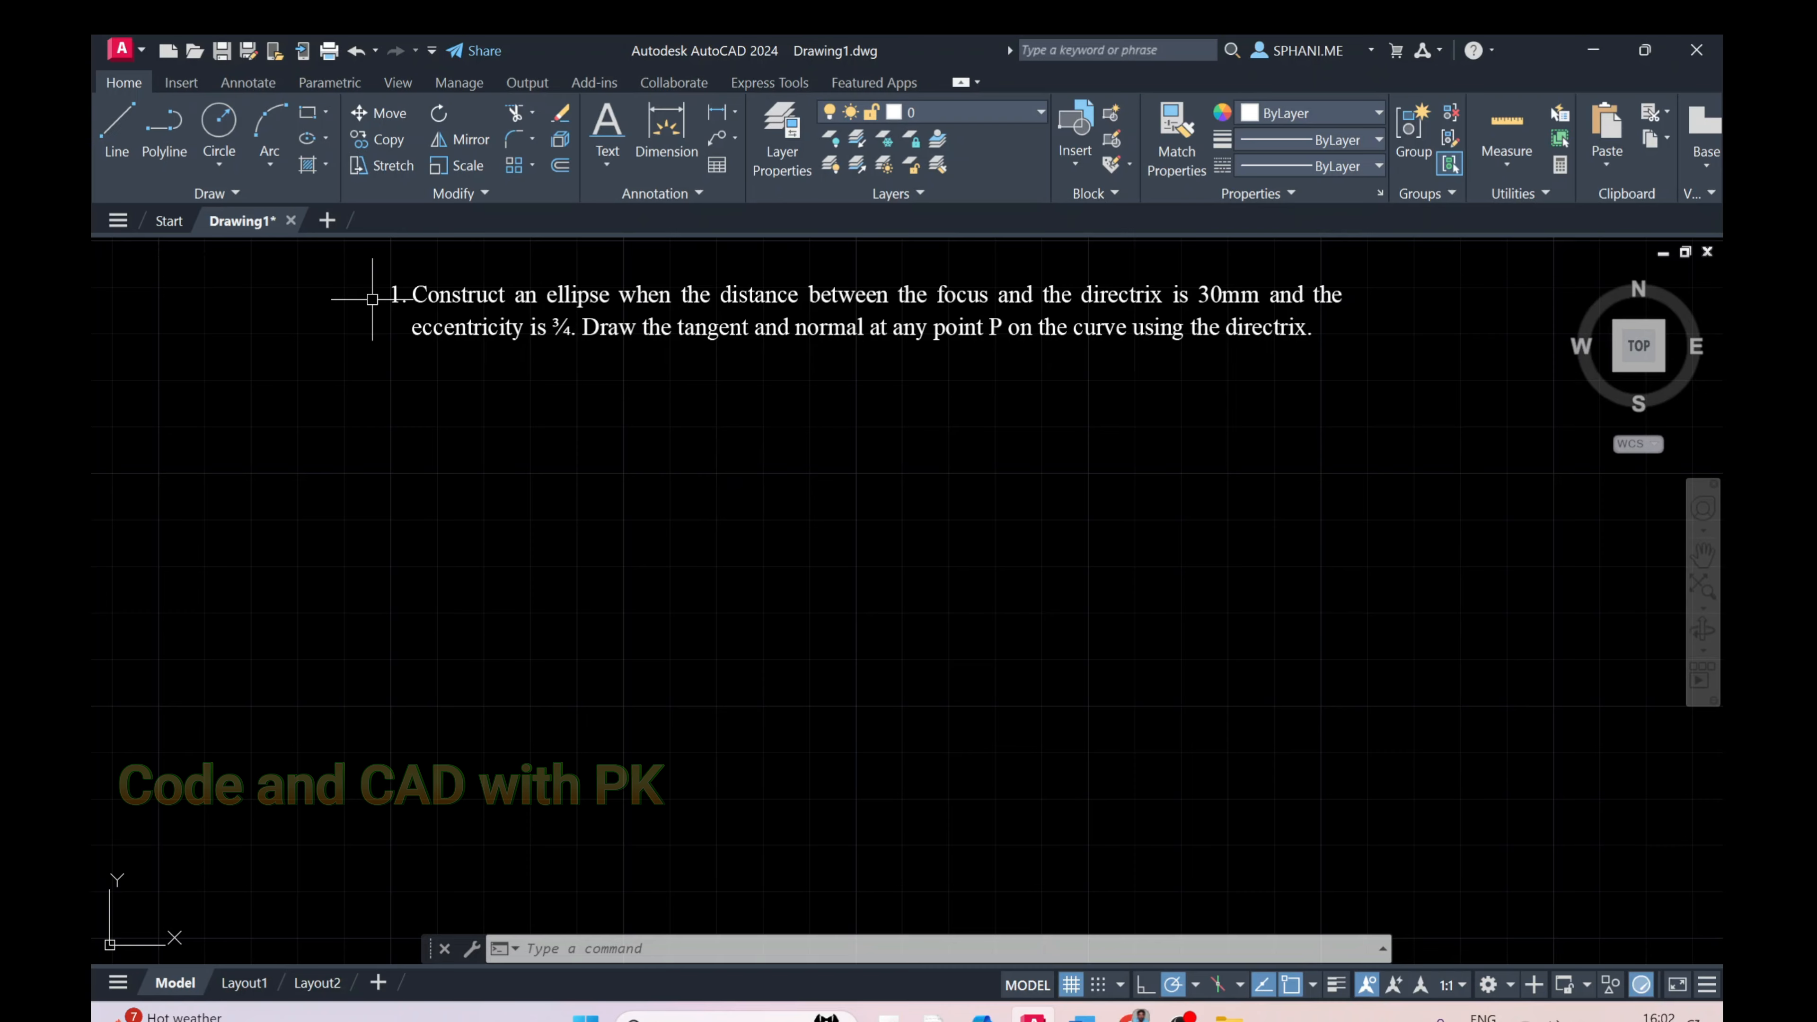
pyautogui.click(120, 128)
pyautogui.click(534, 522)
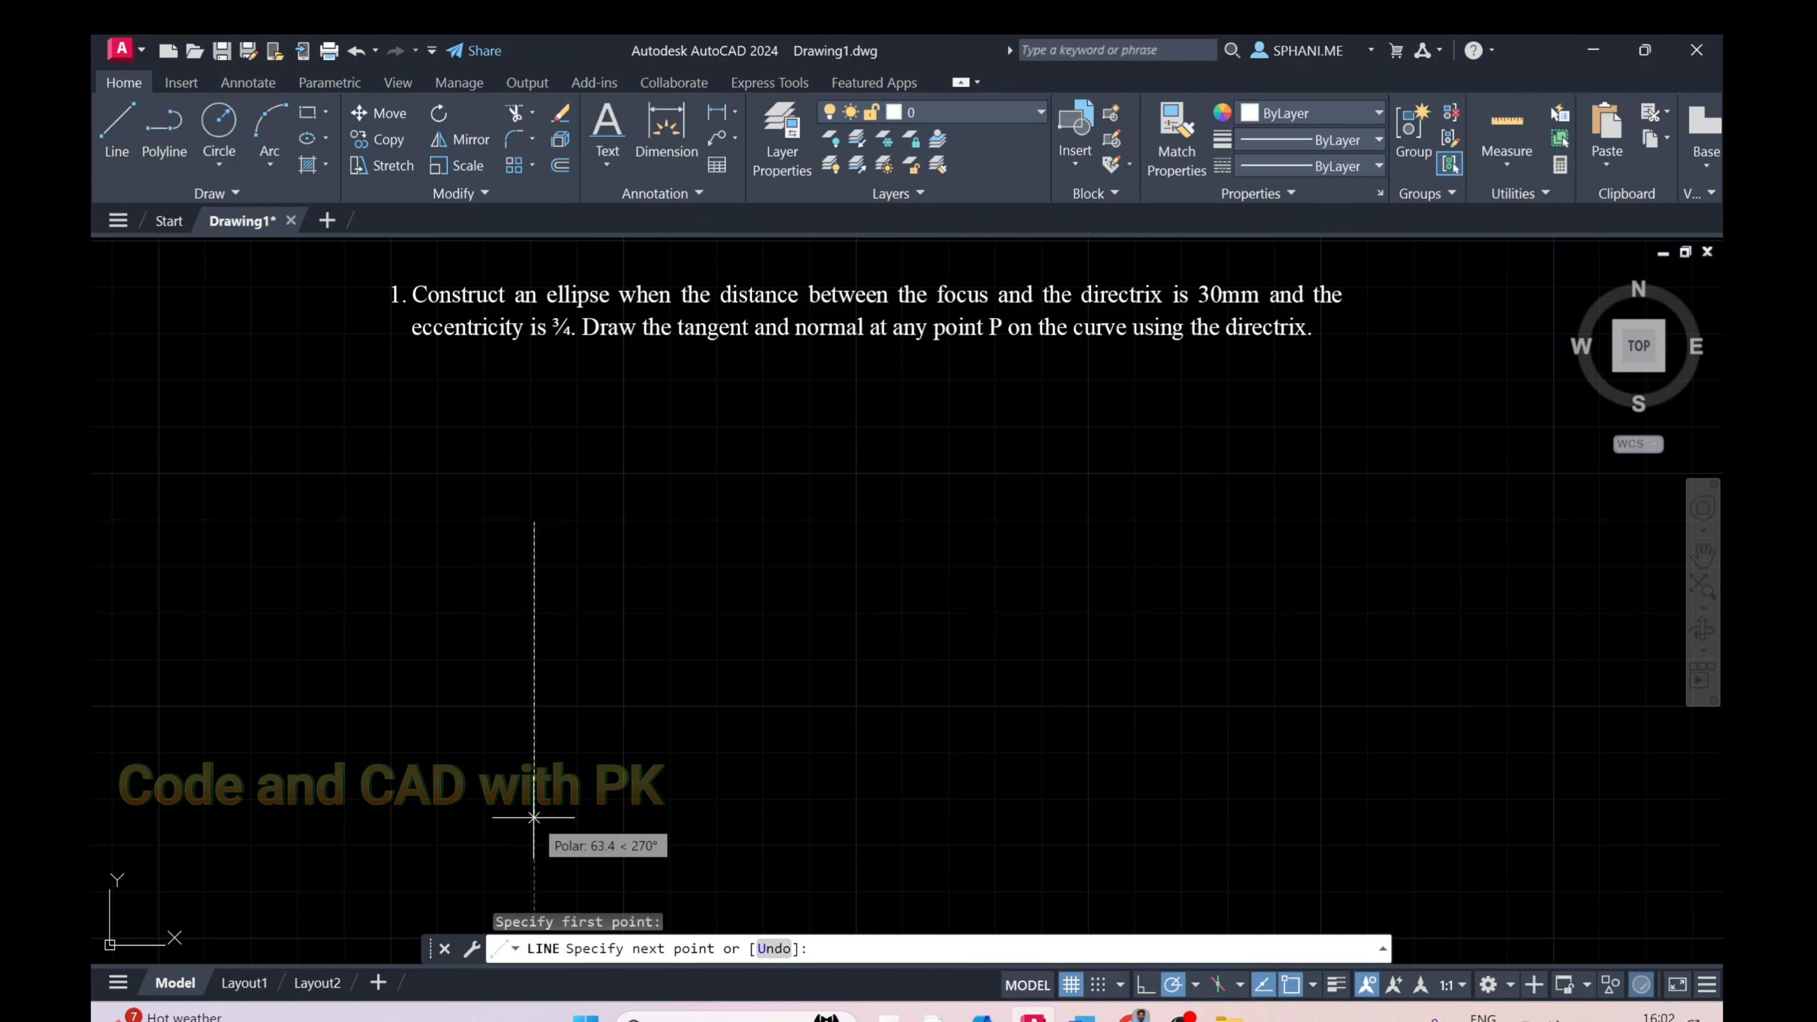
pyautogui.write('100')
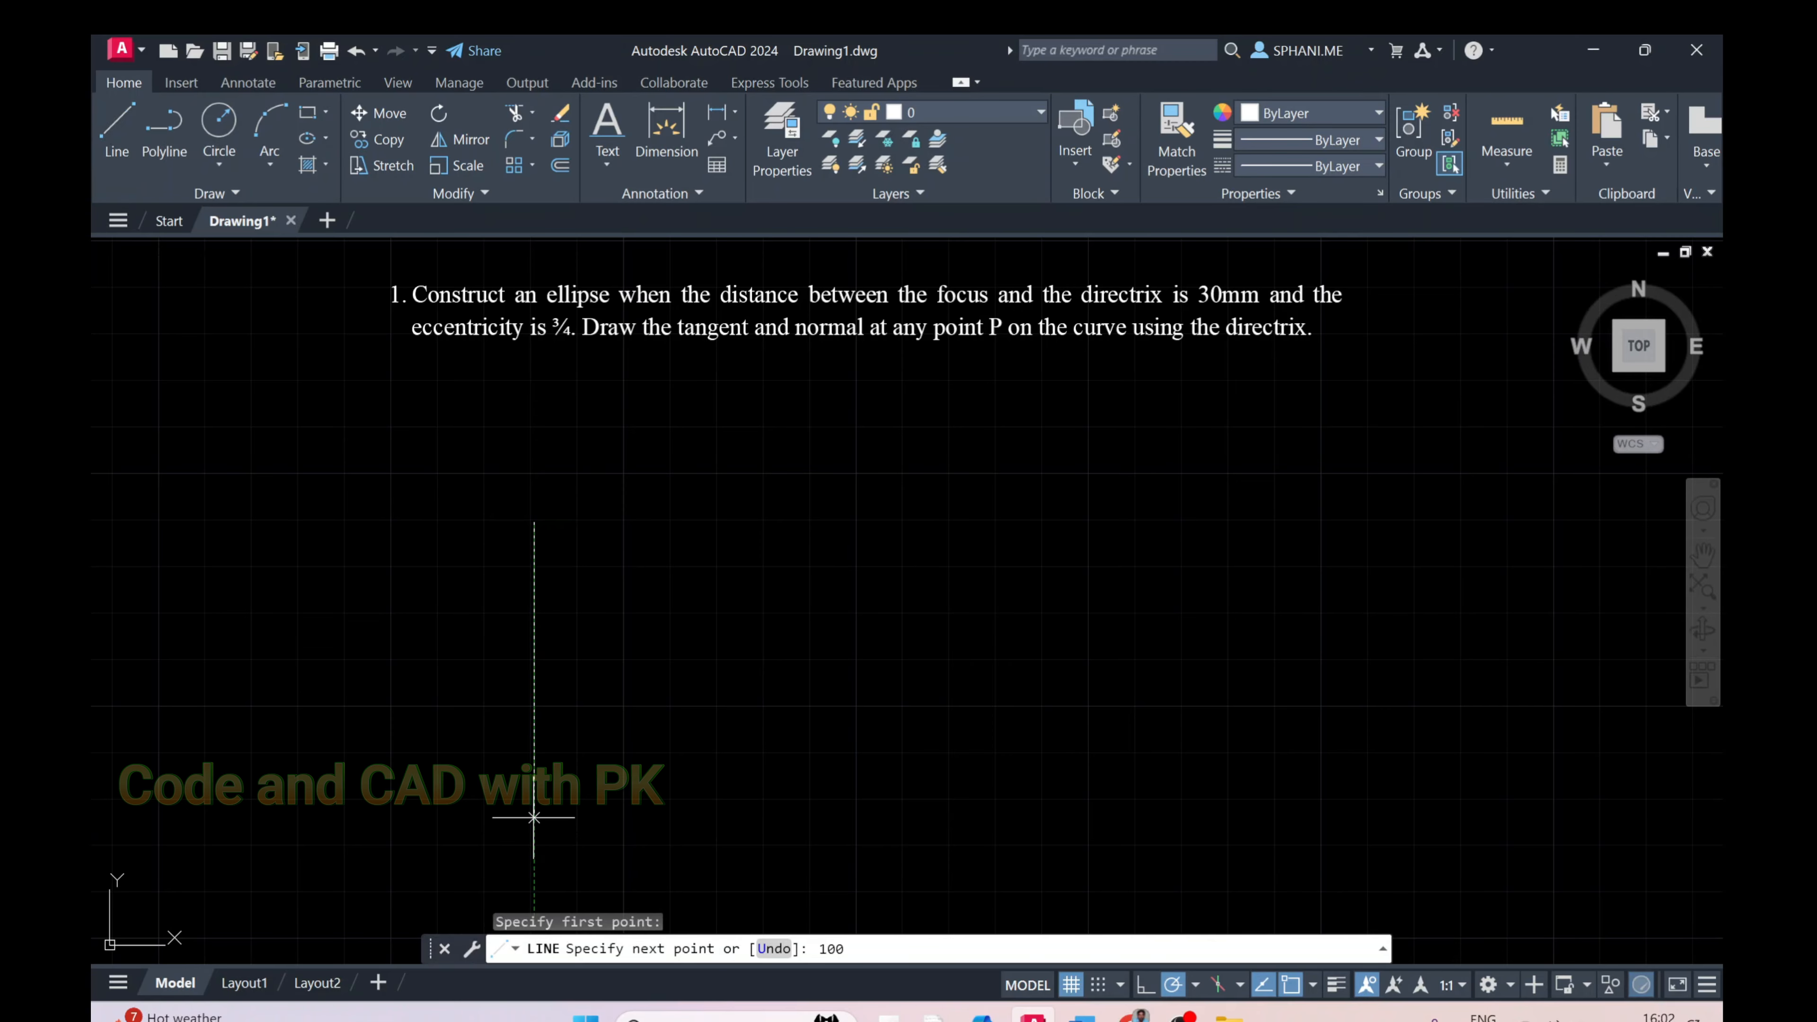
pyautogui.press('Return')
pyautogui.press('Escape')
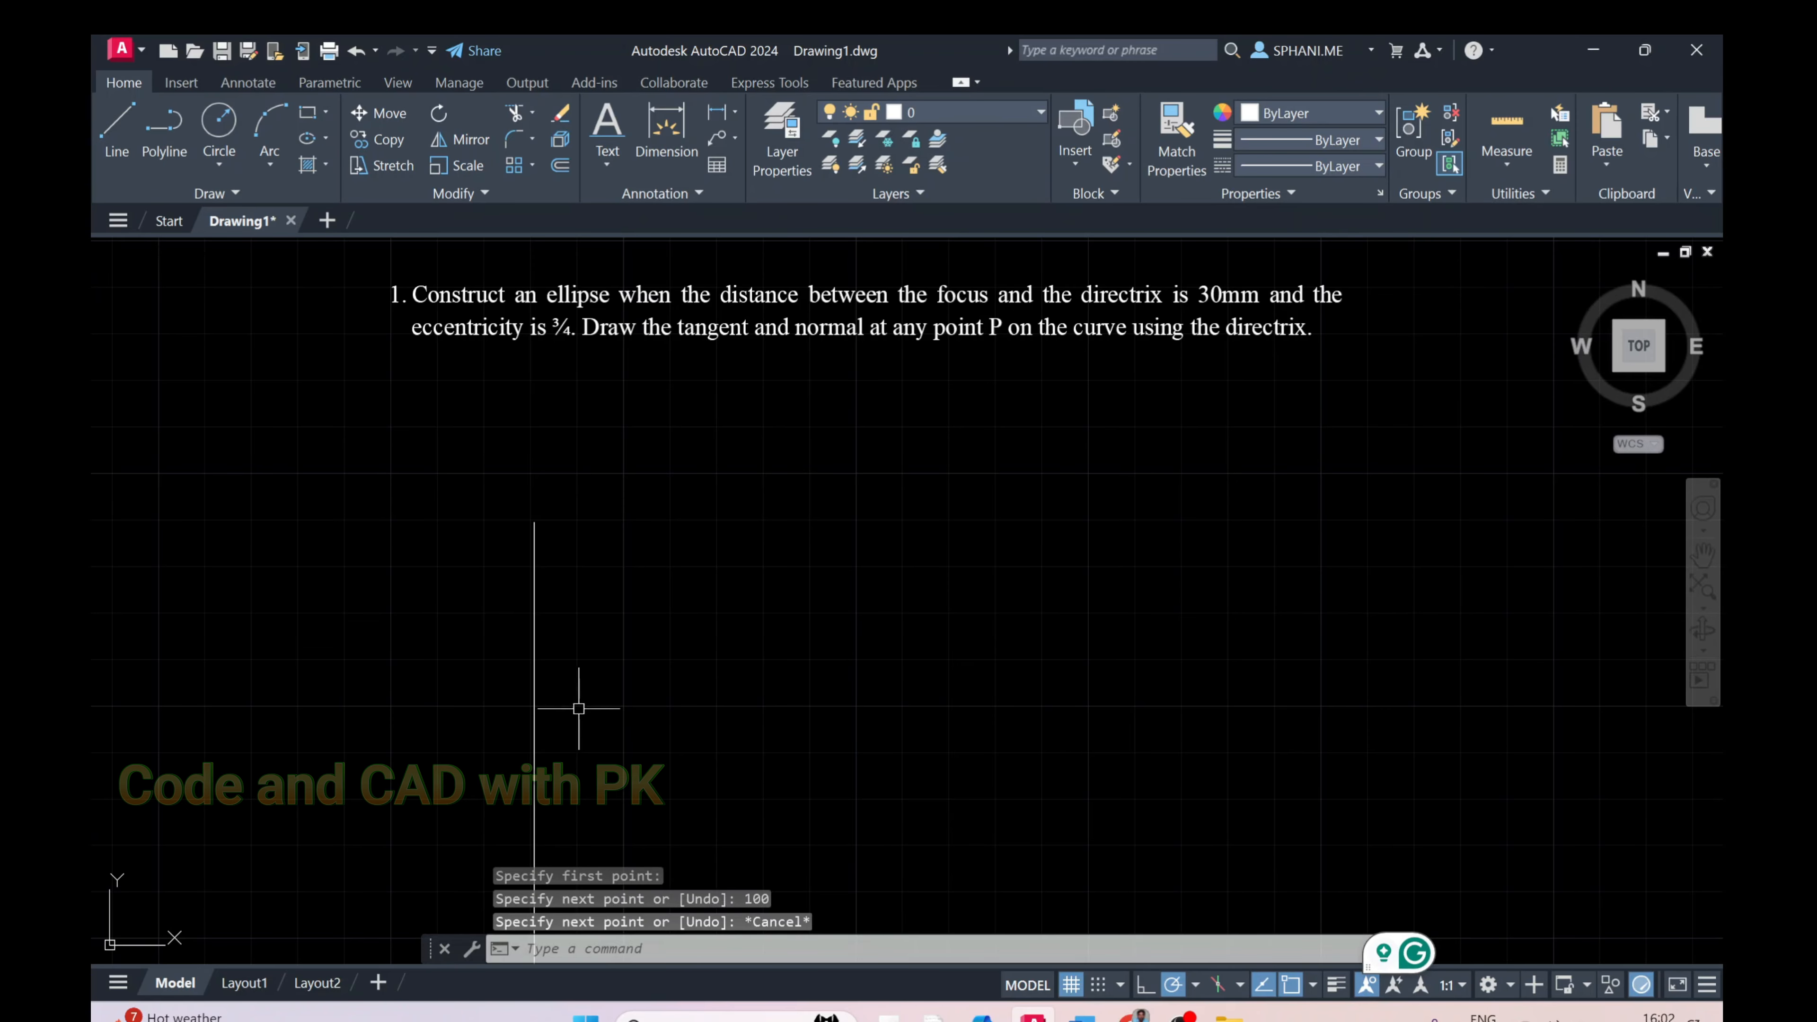
pyautogui.scroll(-3, 580, 710)
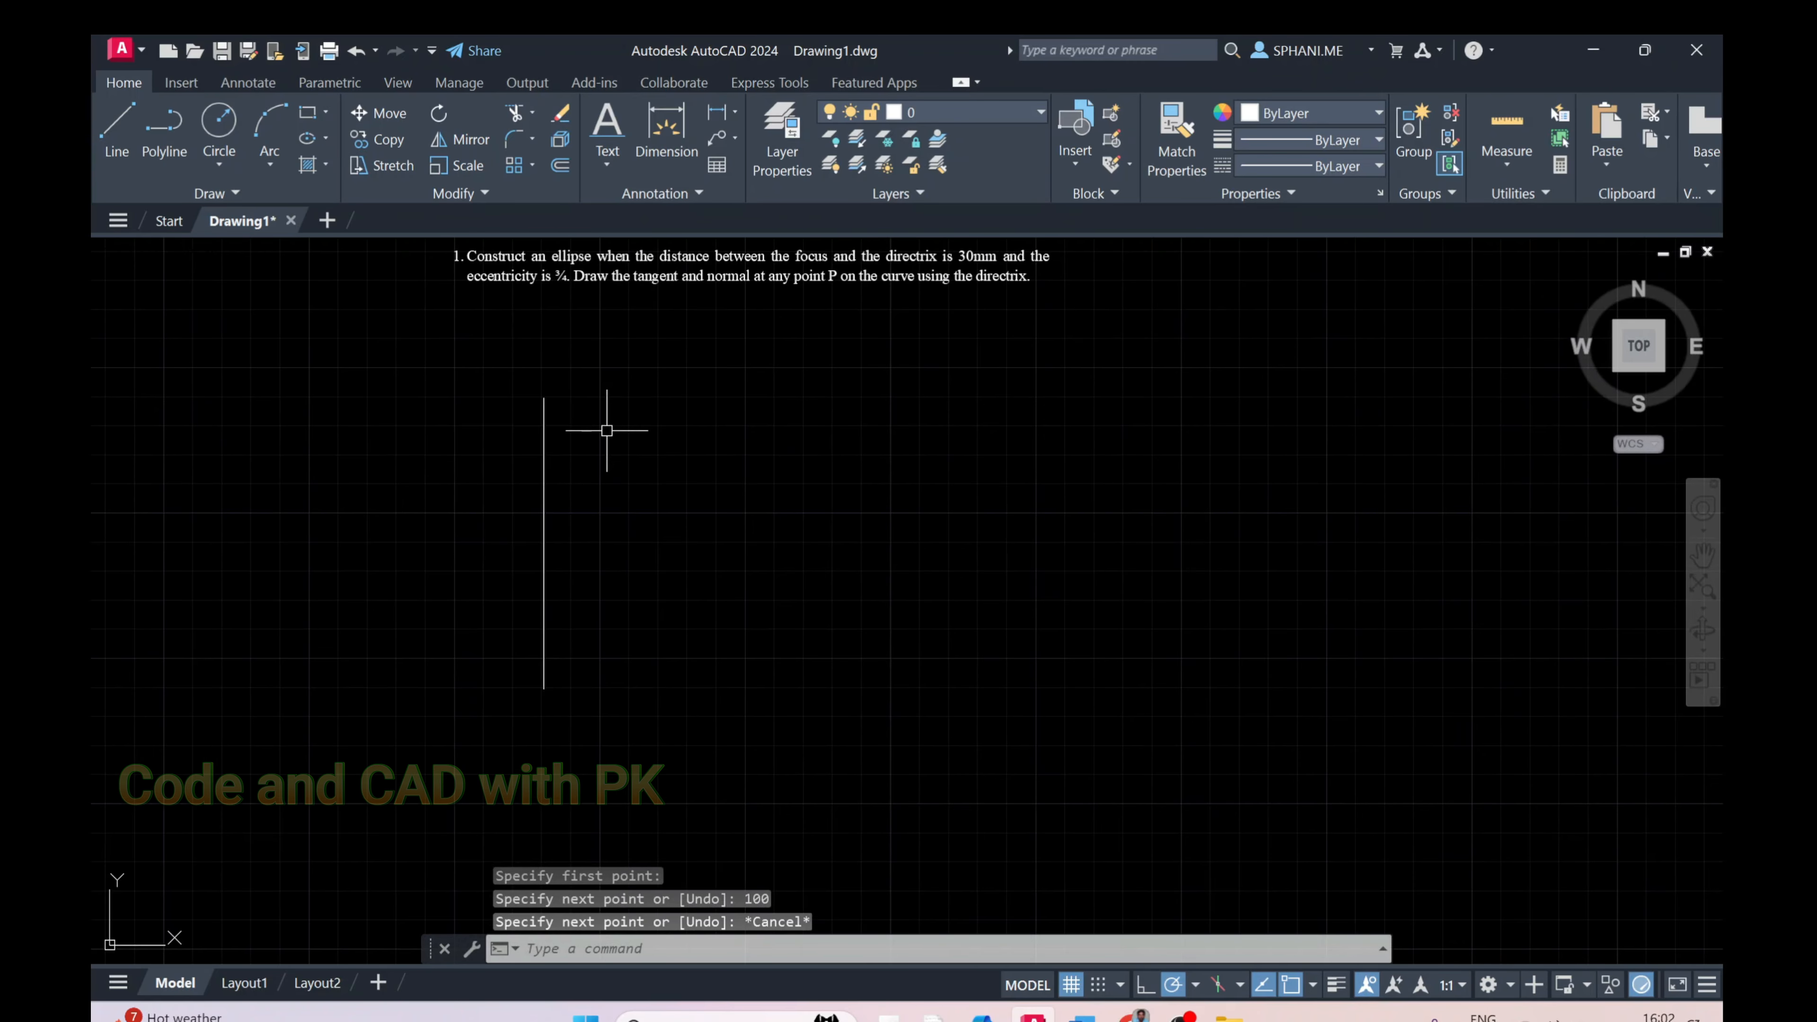
pyautogui.scroll(2, 572, 421)
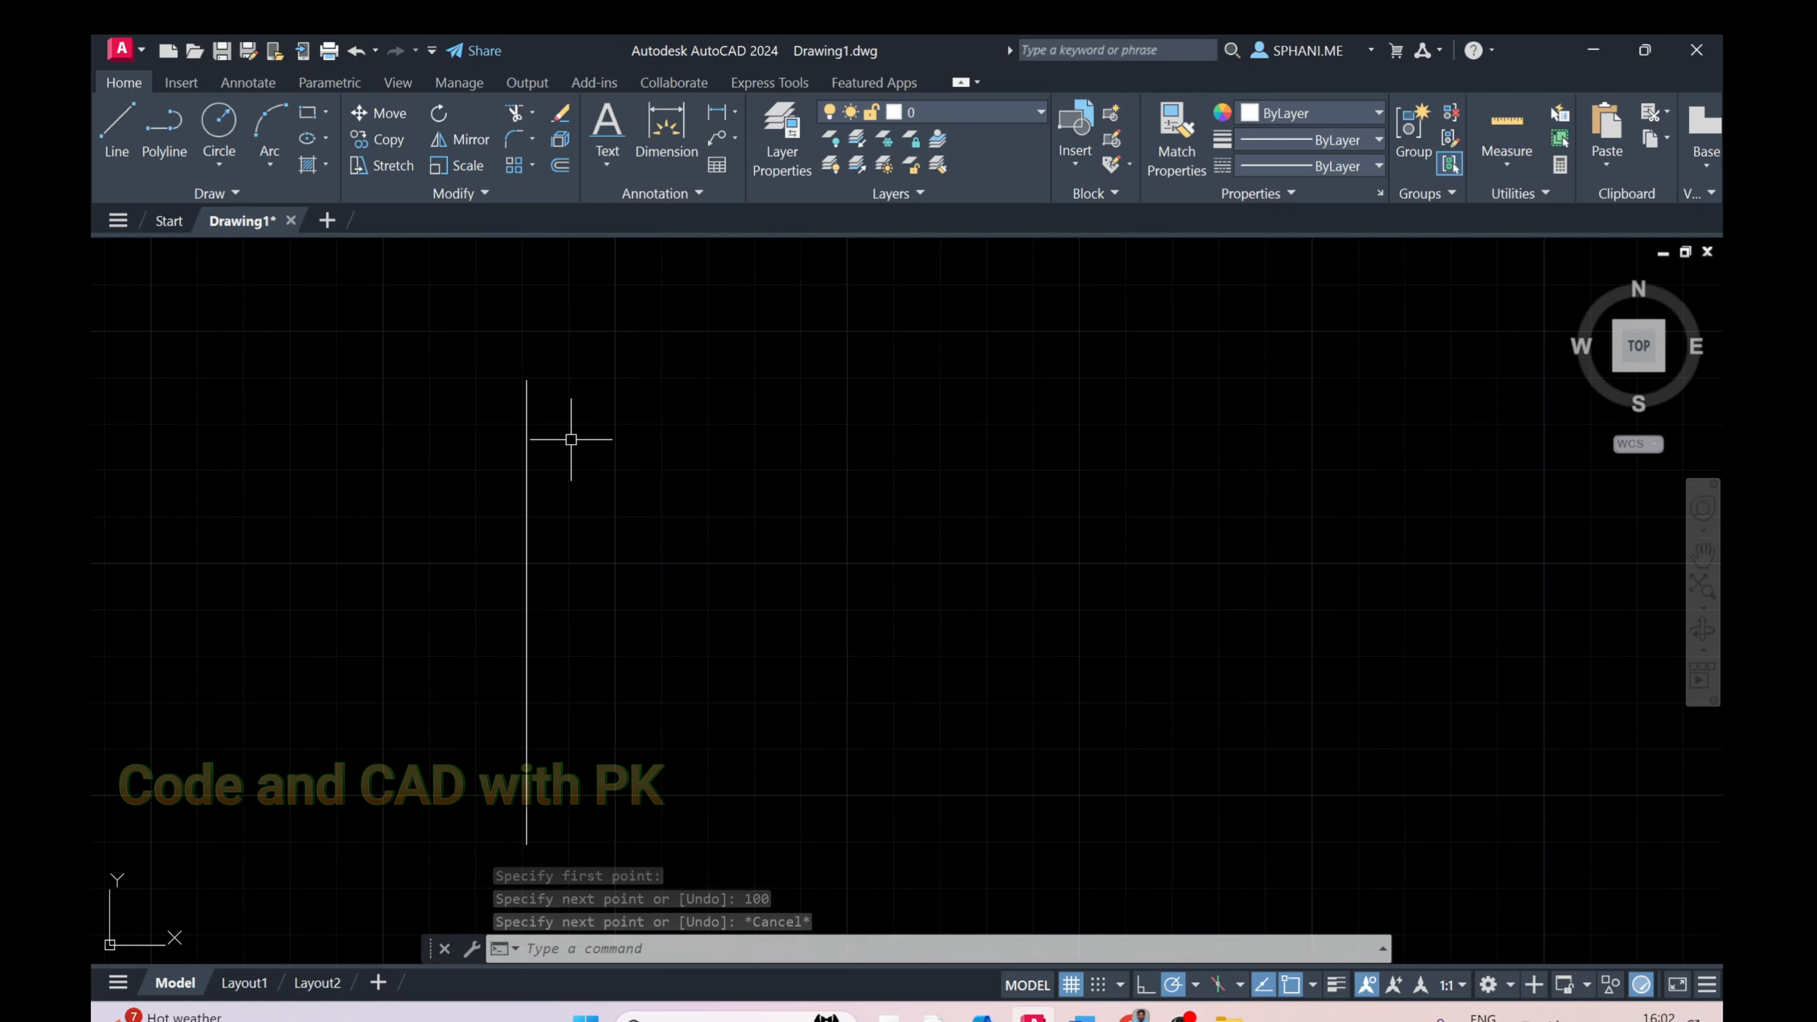
pyautogui.moveTo(566, 444); pyautogui.dragTo(550, 396, button='middle')
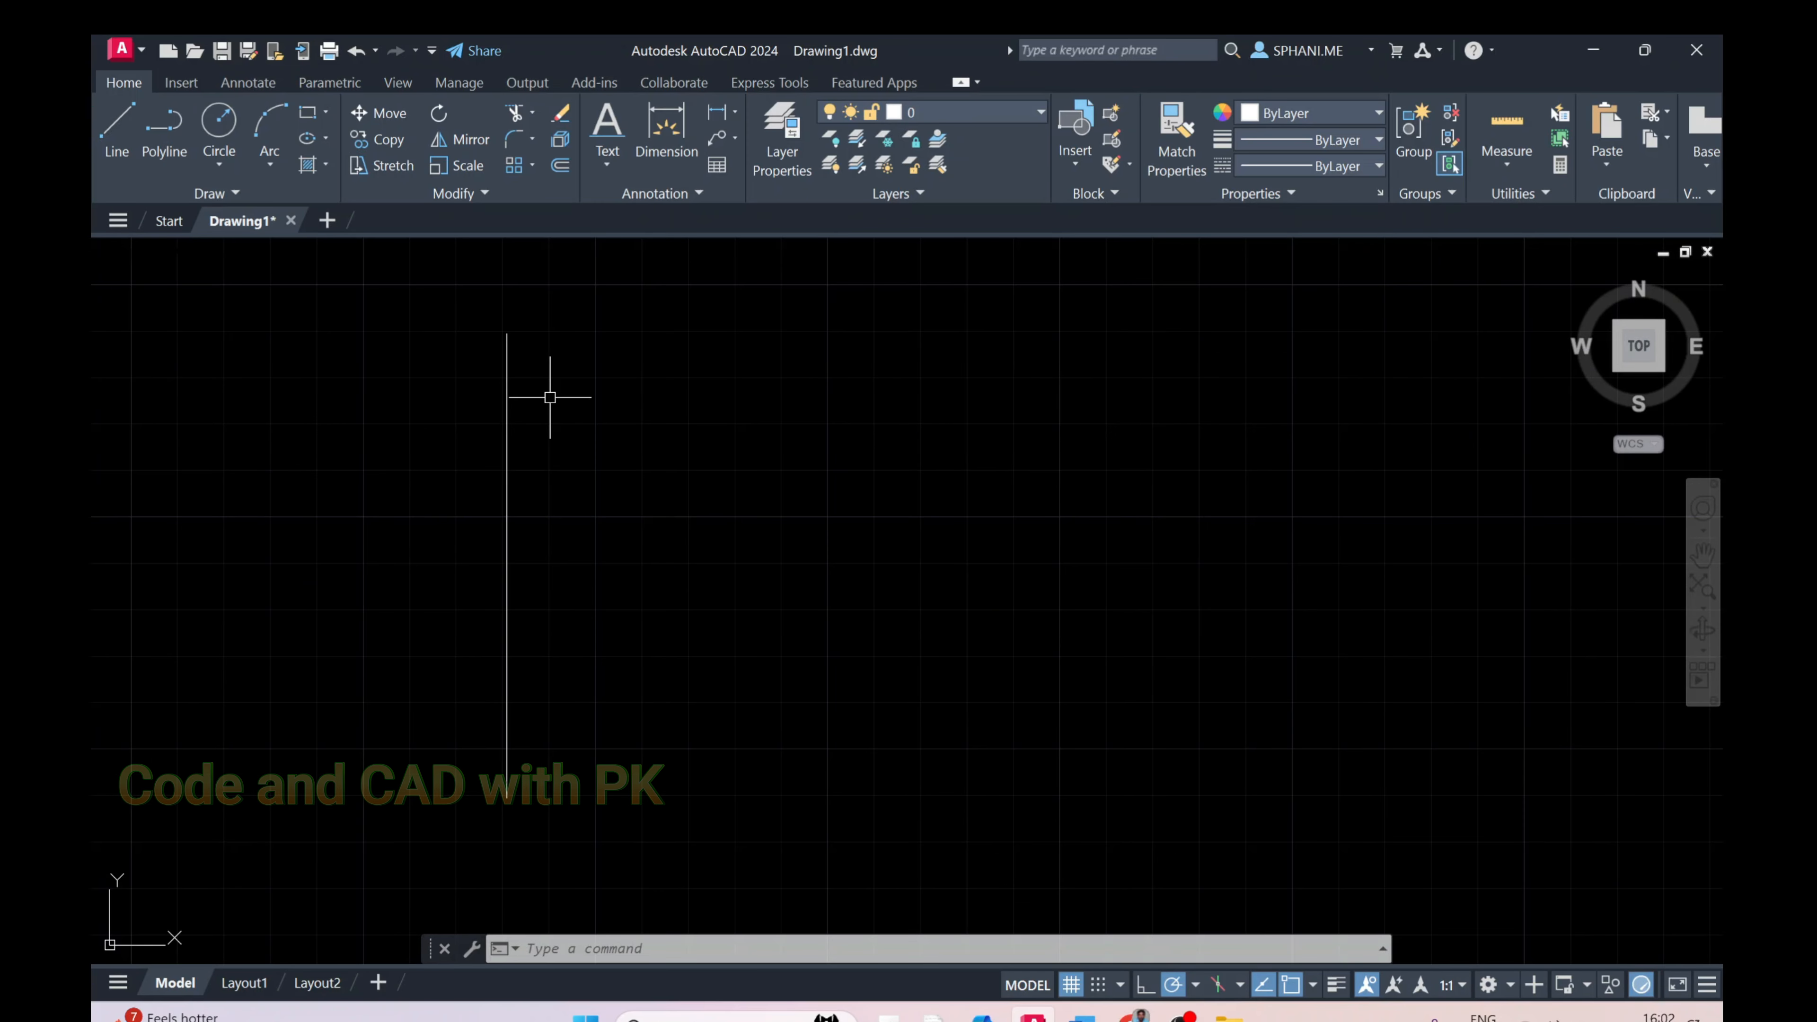
pyautogui.write('l')
pyautogui.press('Return')
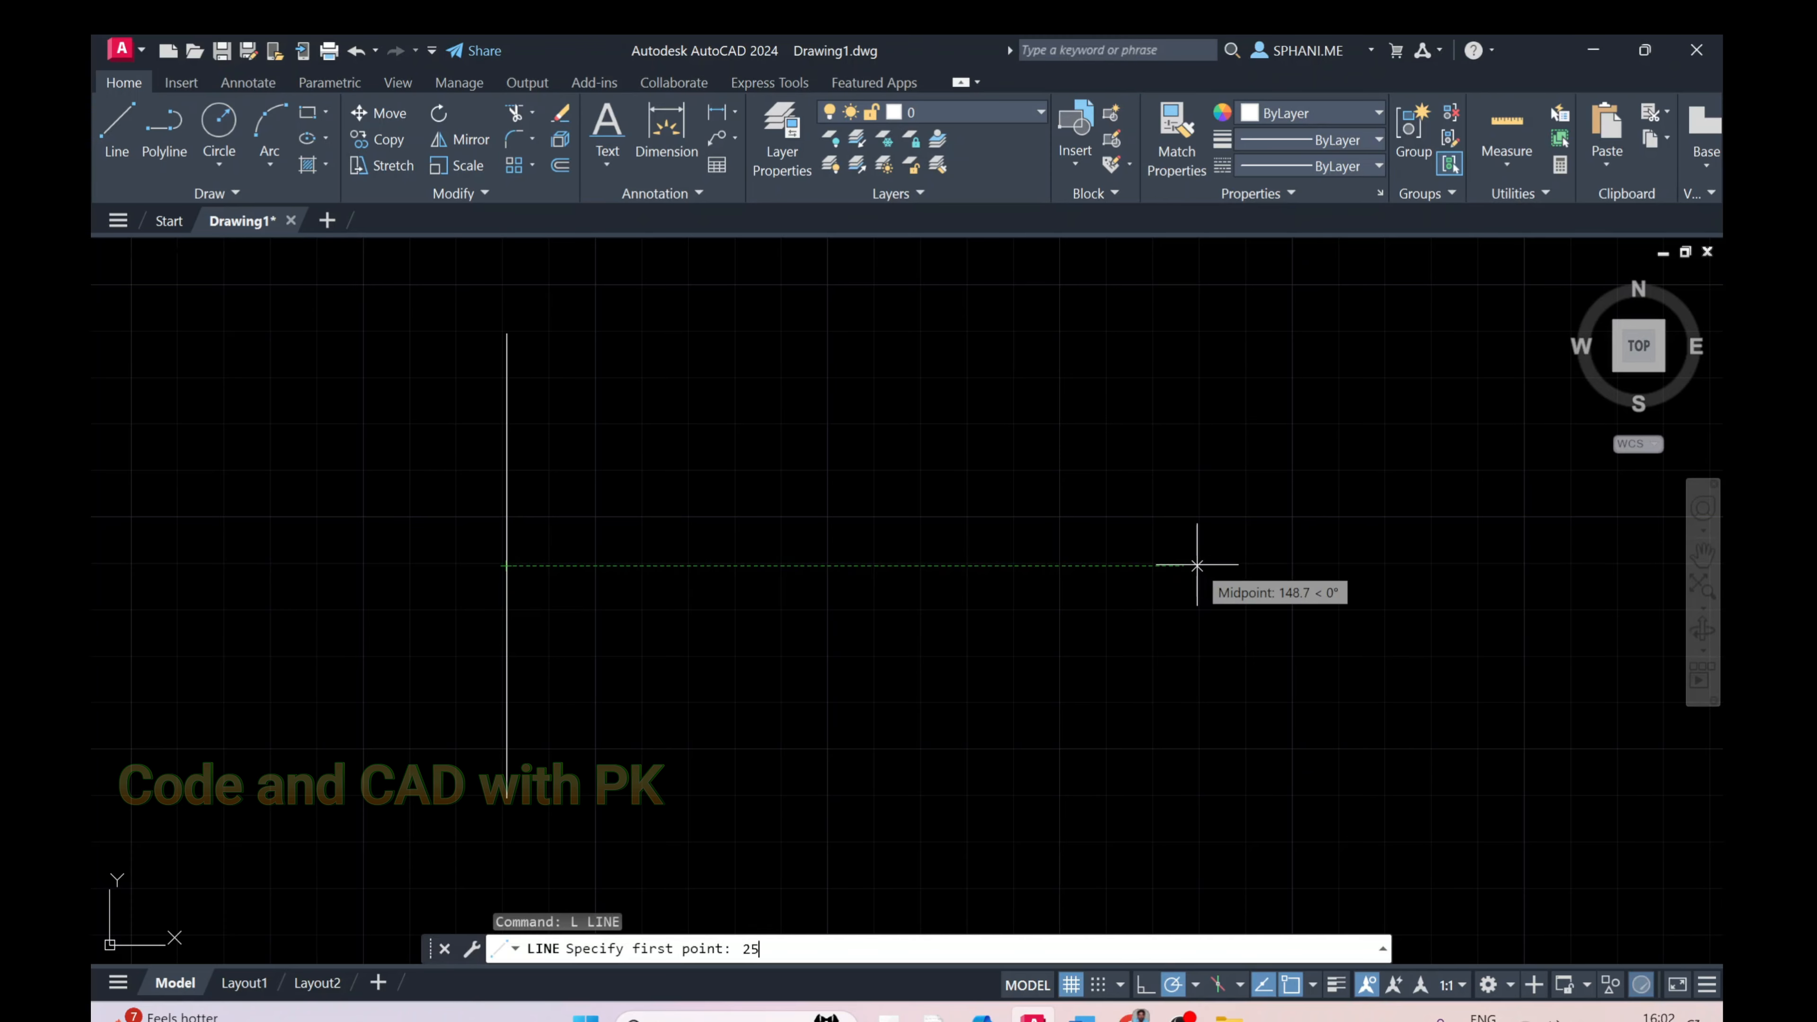
pyautogui.write('250')
pyautogui.press('Return')
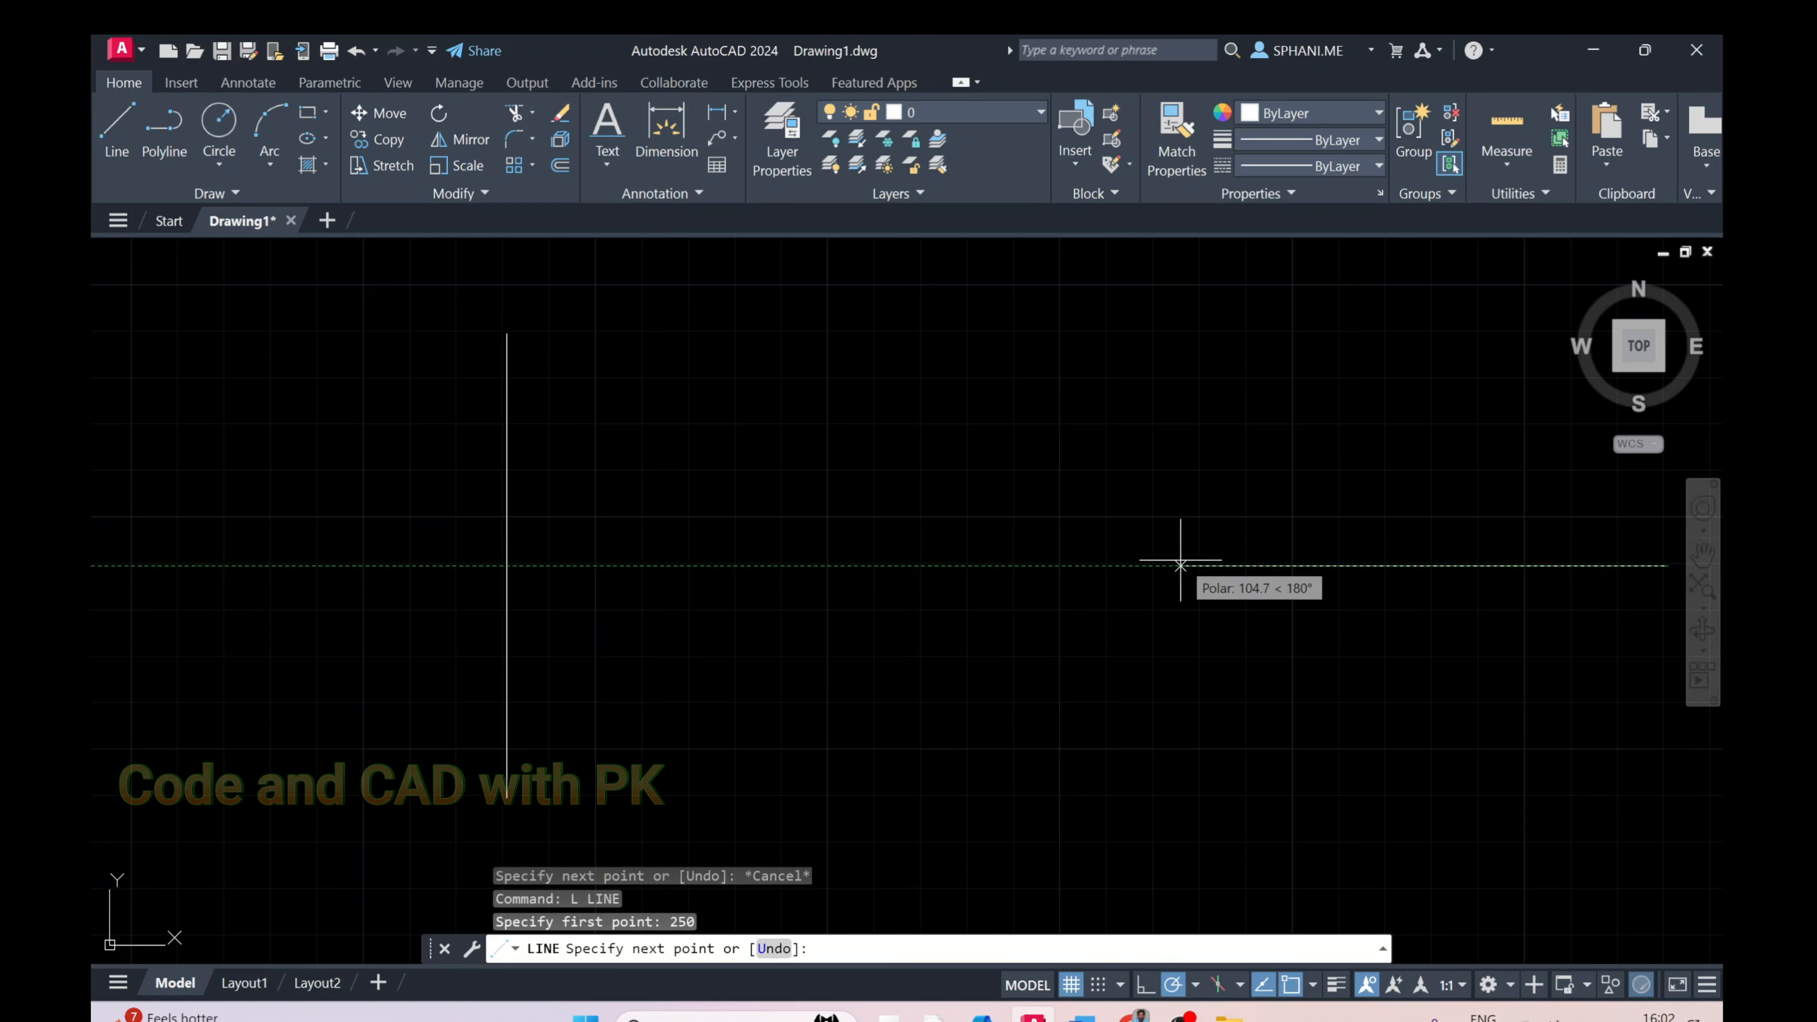
pyautogui.press('Escape')
pyautogui.press('Escape')
pyautogui.press('Escape')
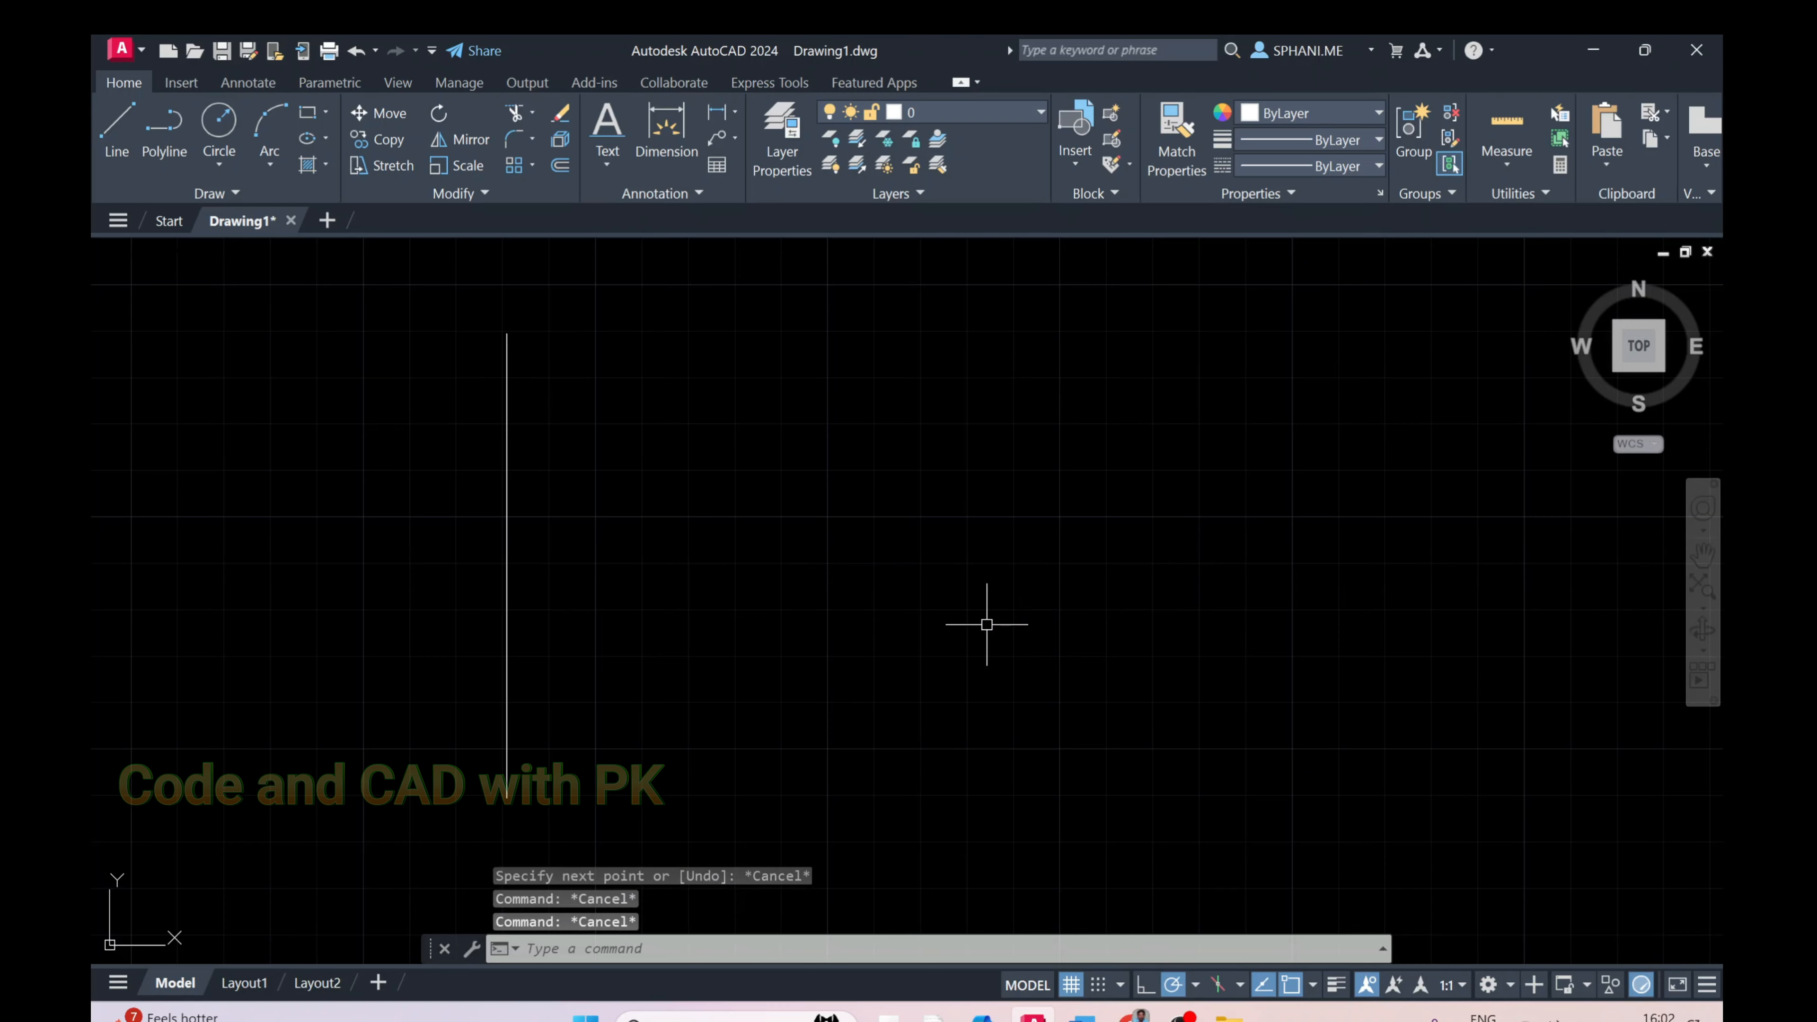
# Draw a 250 mm horizontal axis line extending right from the midpoint of the vertical directrix
pyautogui.write('l')
pyautogui.press('Return')
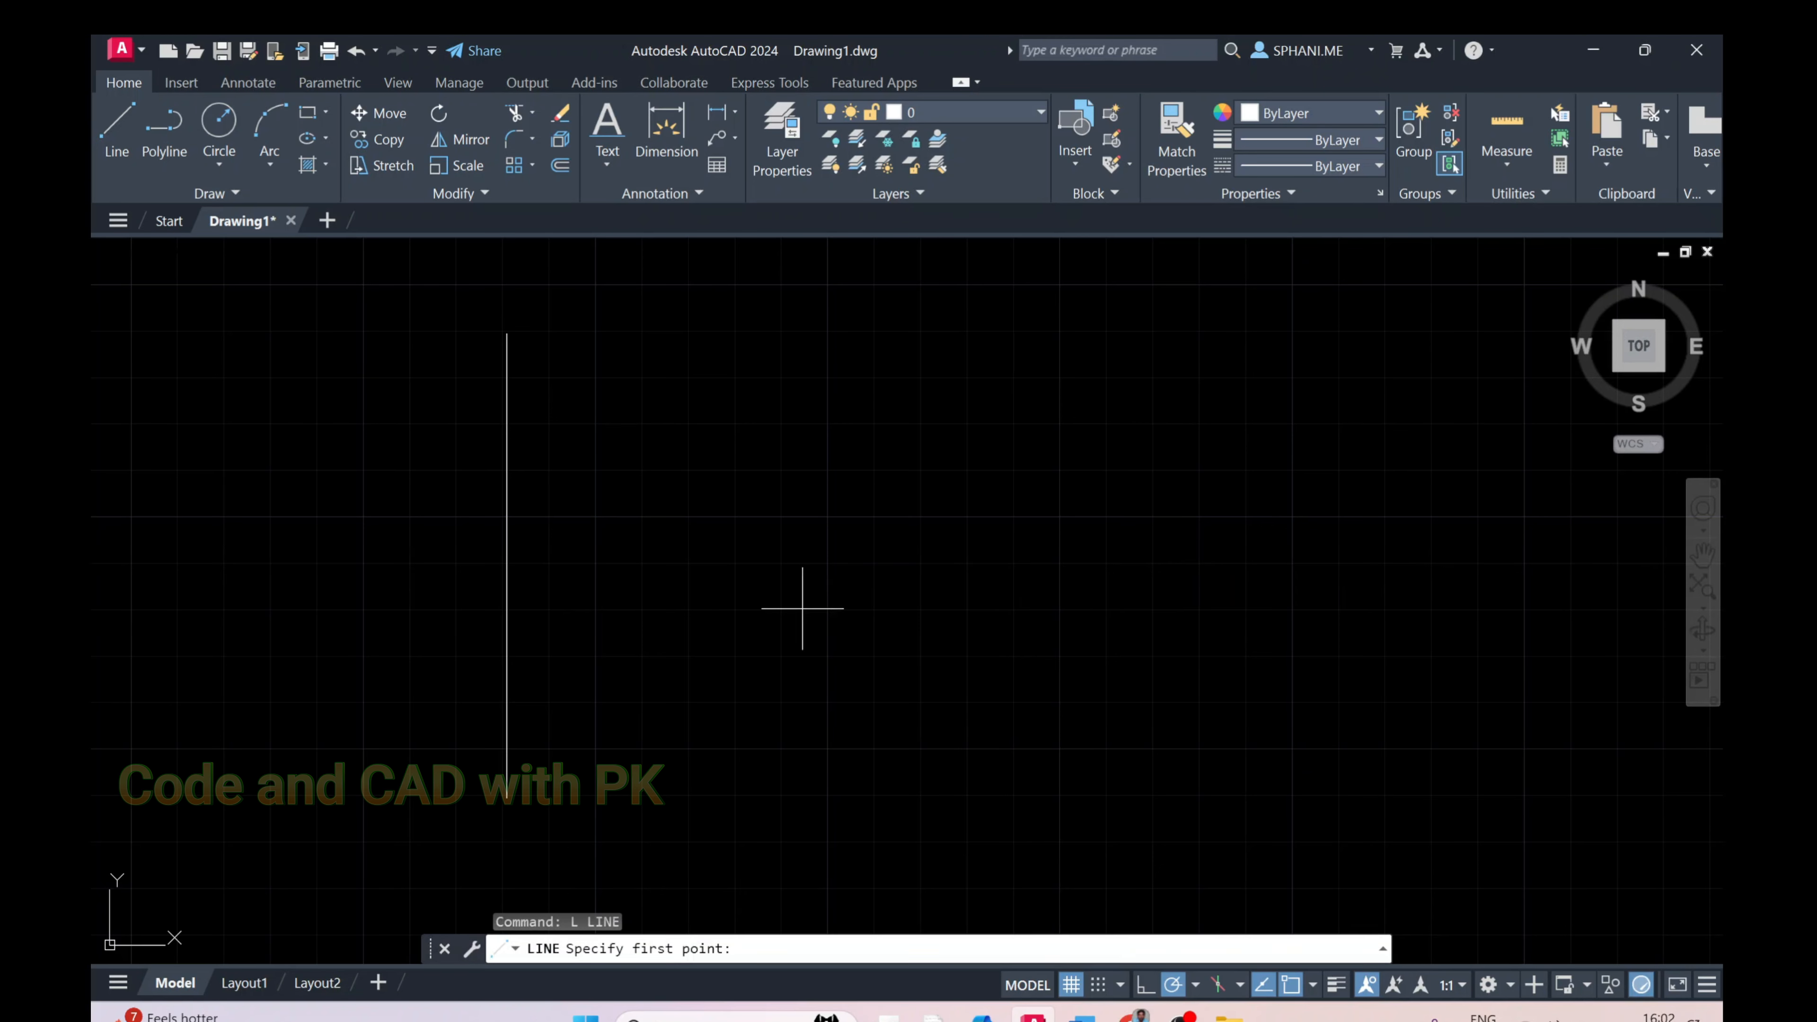
pyautogui.click(506, 564)
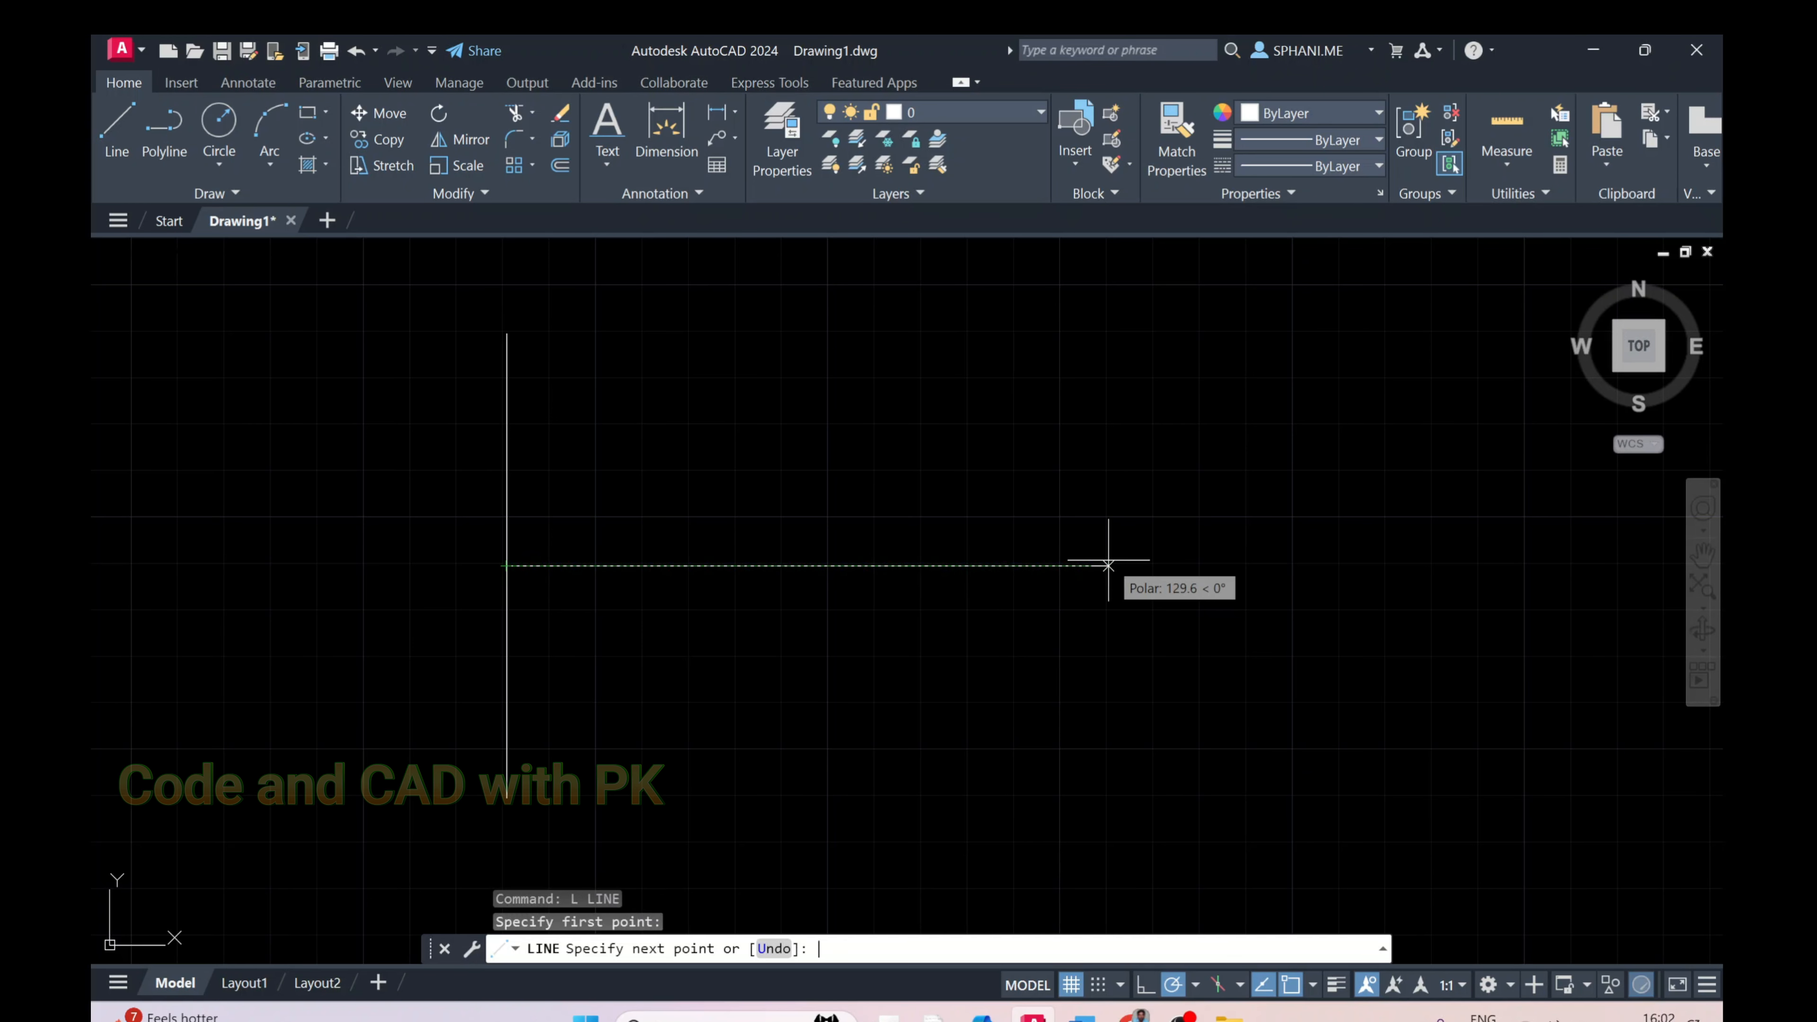
pyautogui.write('250')
pyautogui.press('Return')
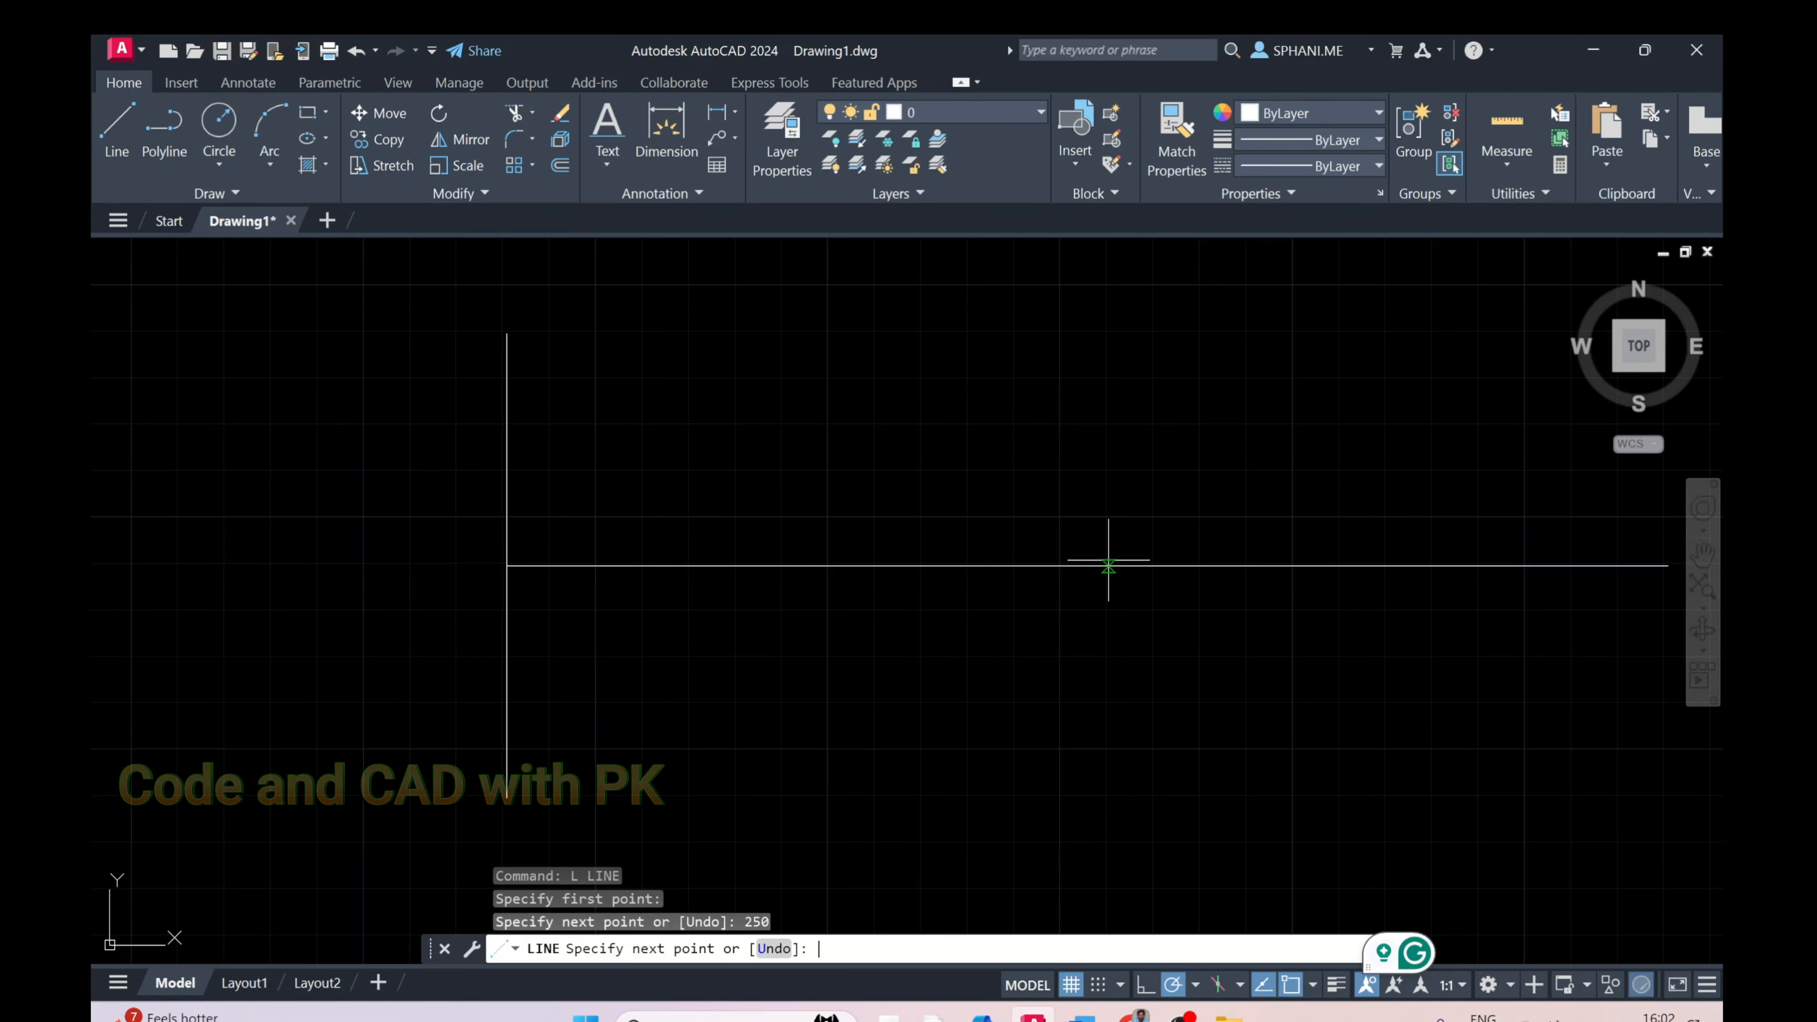
pyautogui.press('Escape')
# Examine the directrix line and the distance between focus and directrix given in the problem statement
pyautogui.scroll(-2, 1079, 625)
pyautogui.moveTo(1075, 625); pyautogui.dragTo(982, 607, button='middle')
pyautogui.scroll(2, 735, 562)
pyautogui.moveTo(734, 560)
pyautogui.mouseDown(button='middle')
pyautogui.moveTo(693, 527)
pyautogui.moveTo(634, 547)
pyautogui.mouseUp(button='middle')
pyautogui.scroll(-2, 689, 532)
pyautogui.scroll(2, 685, 532)
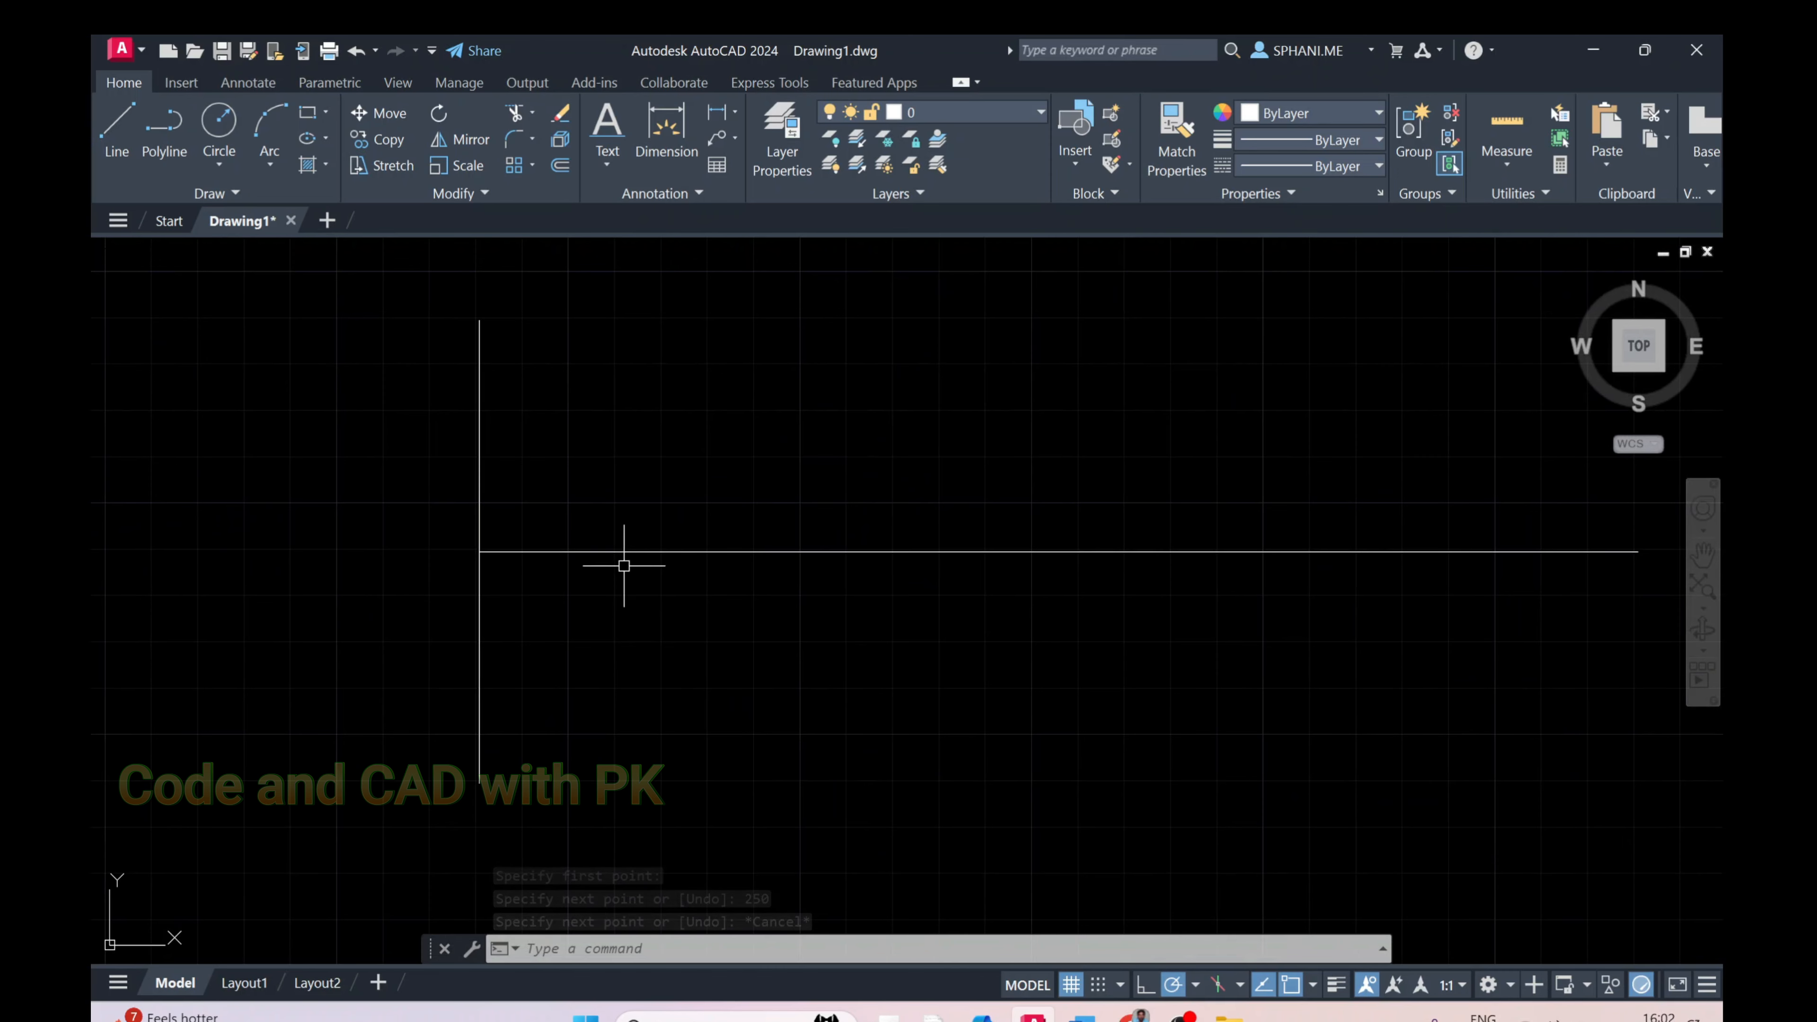
pyautogui.scroll(-2, 855, 465)
pyautogui.click(627, 411)
pyautogui.click(568, 395)
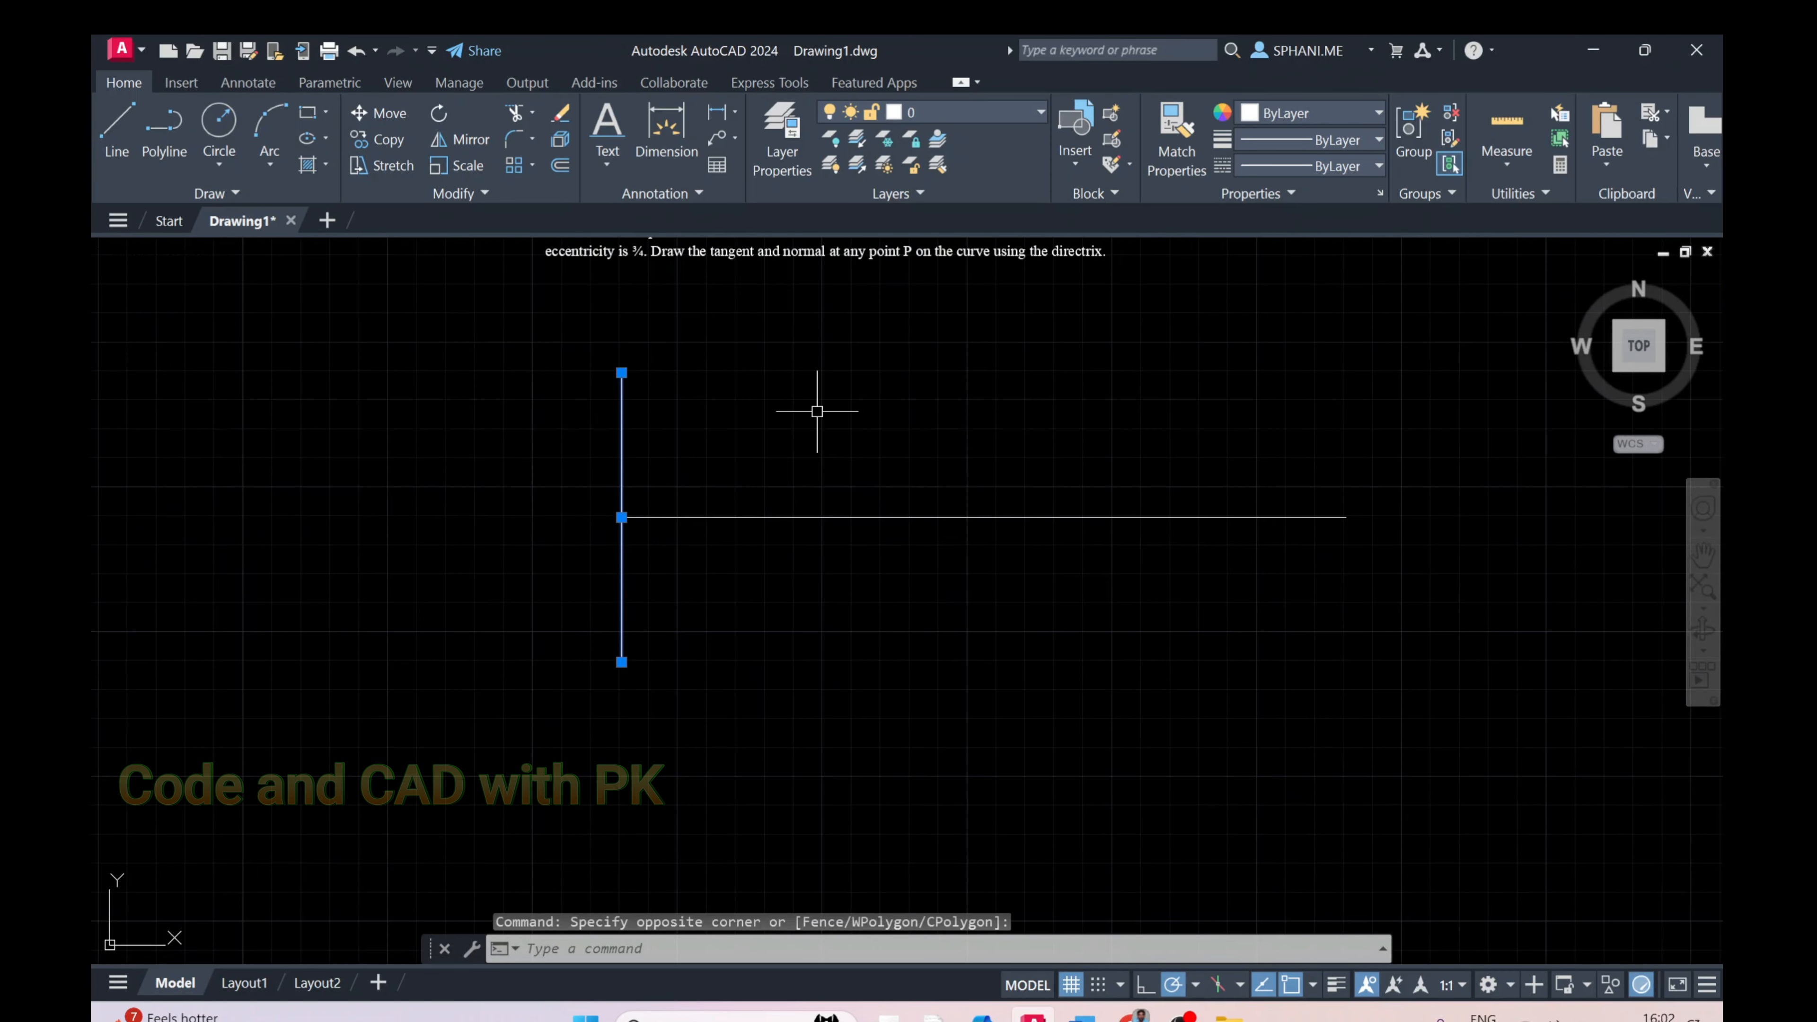
pyautogui.moveTo(819, 406); pyautogui.dragTo(690, 569, button='middle')
pyautogui.scroll(2, 794, 452)
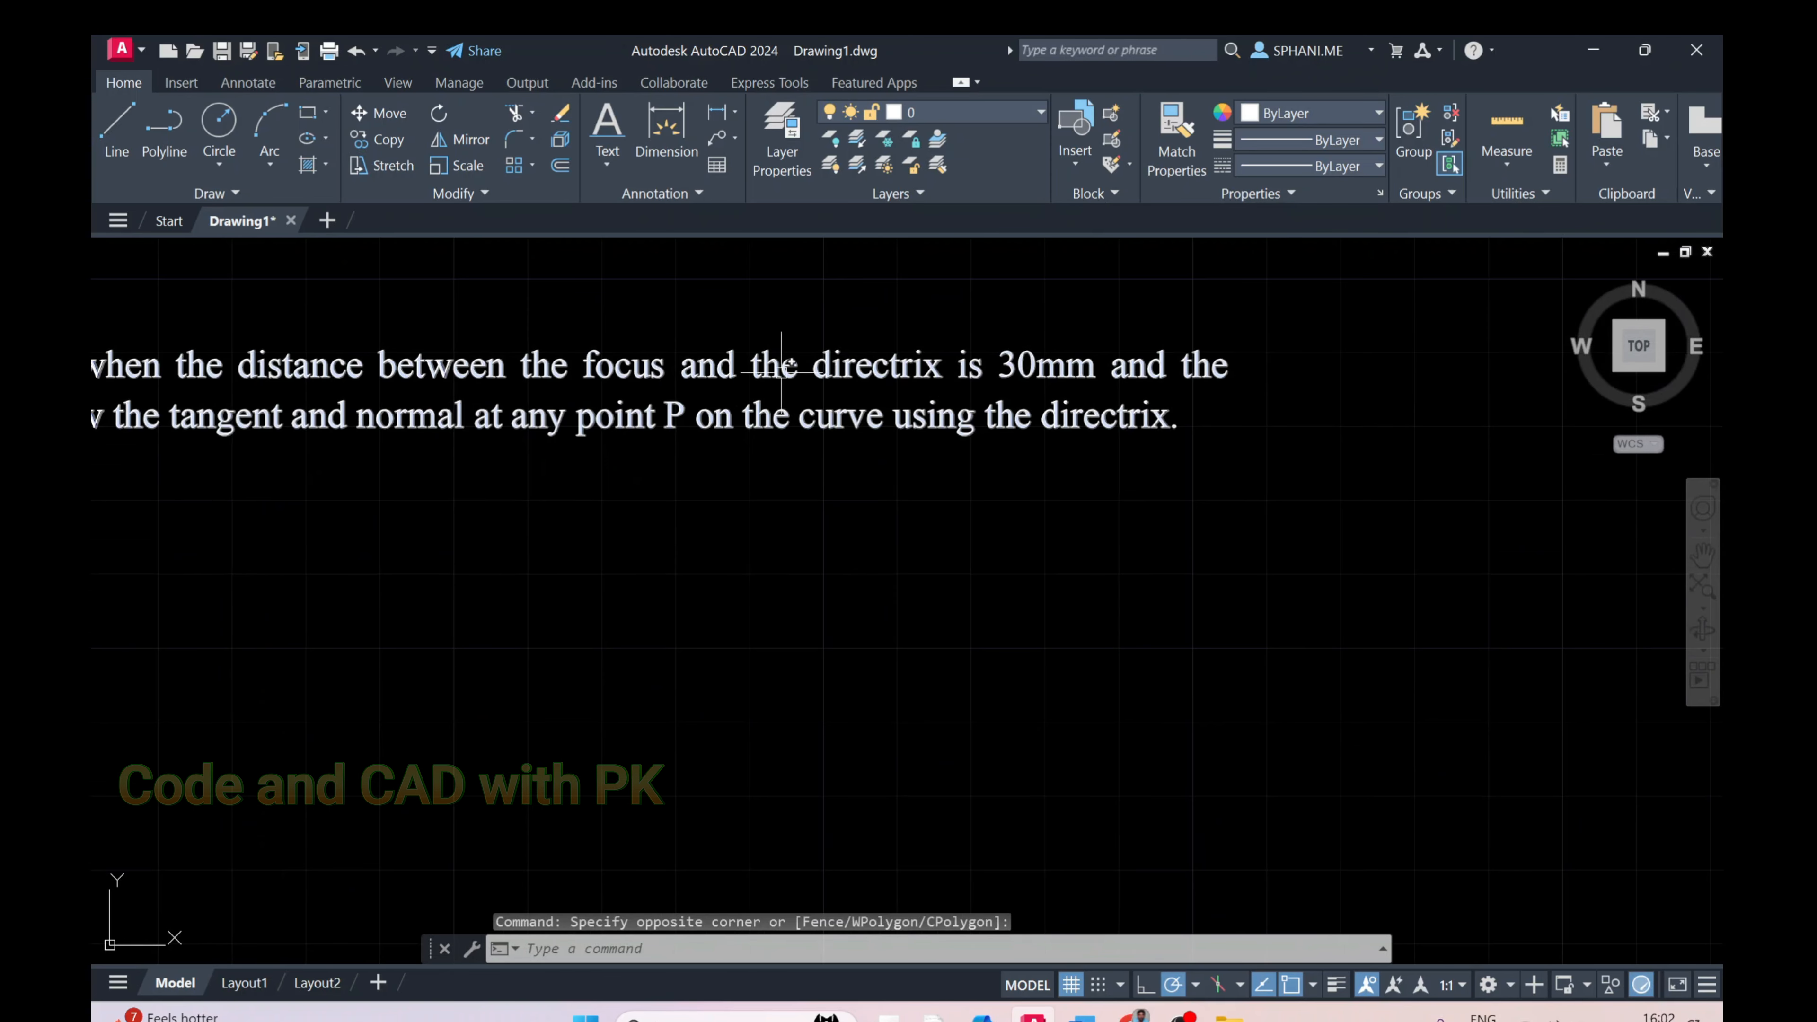
pyautogui.scroll(-2, 945, 466)
pyautogui.moveTo(773, 650); pyautogui.dragTo(843, 471, button='middle')
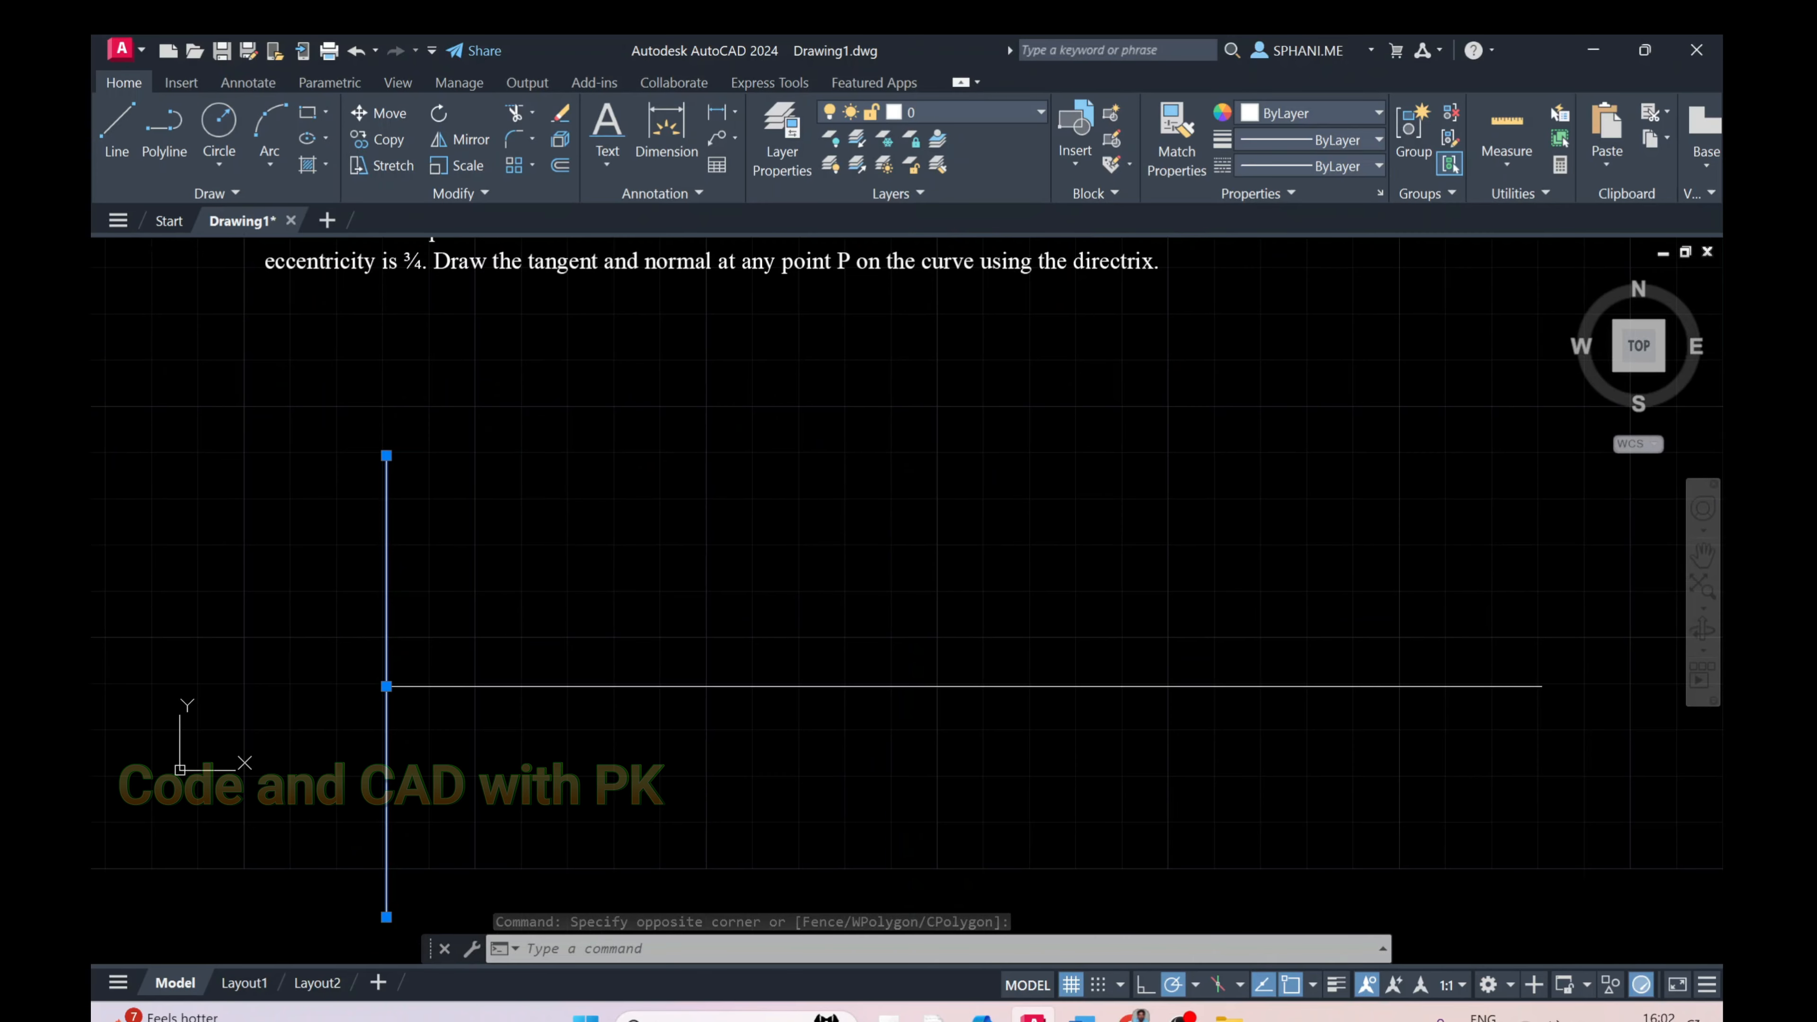
pyautogui.press('Escape')
pyautogui.moveTo(434, 698); pyautogui.dragTo(438, 596, button='middle')
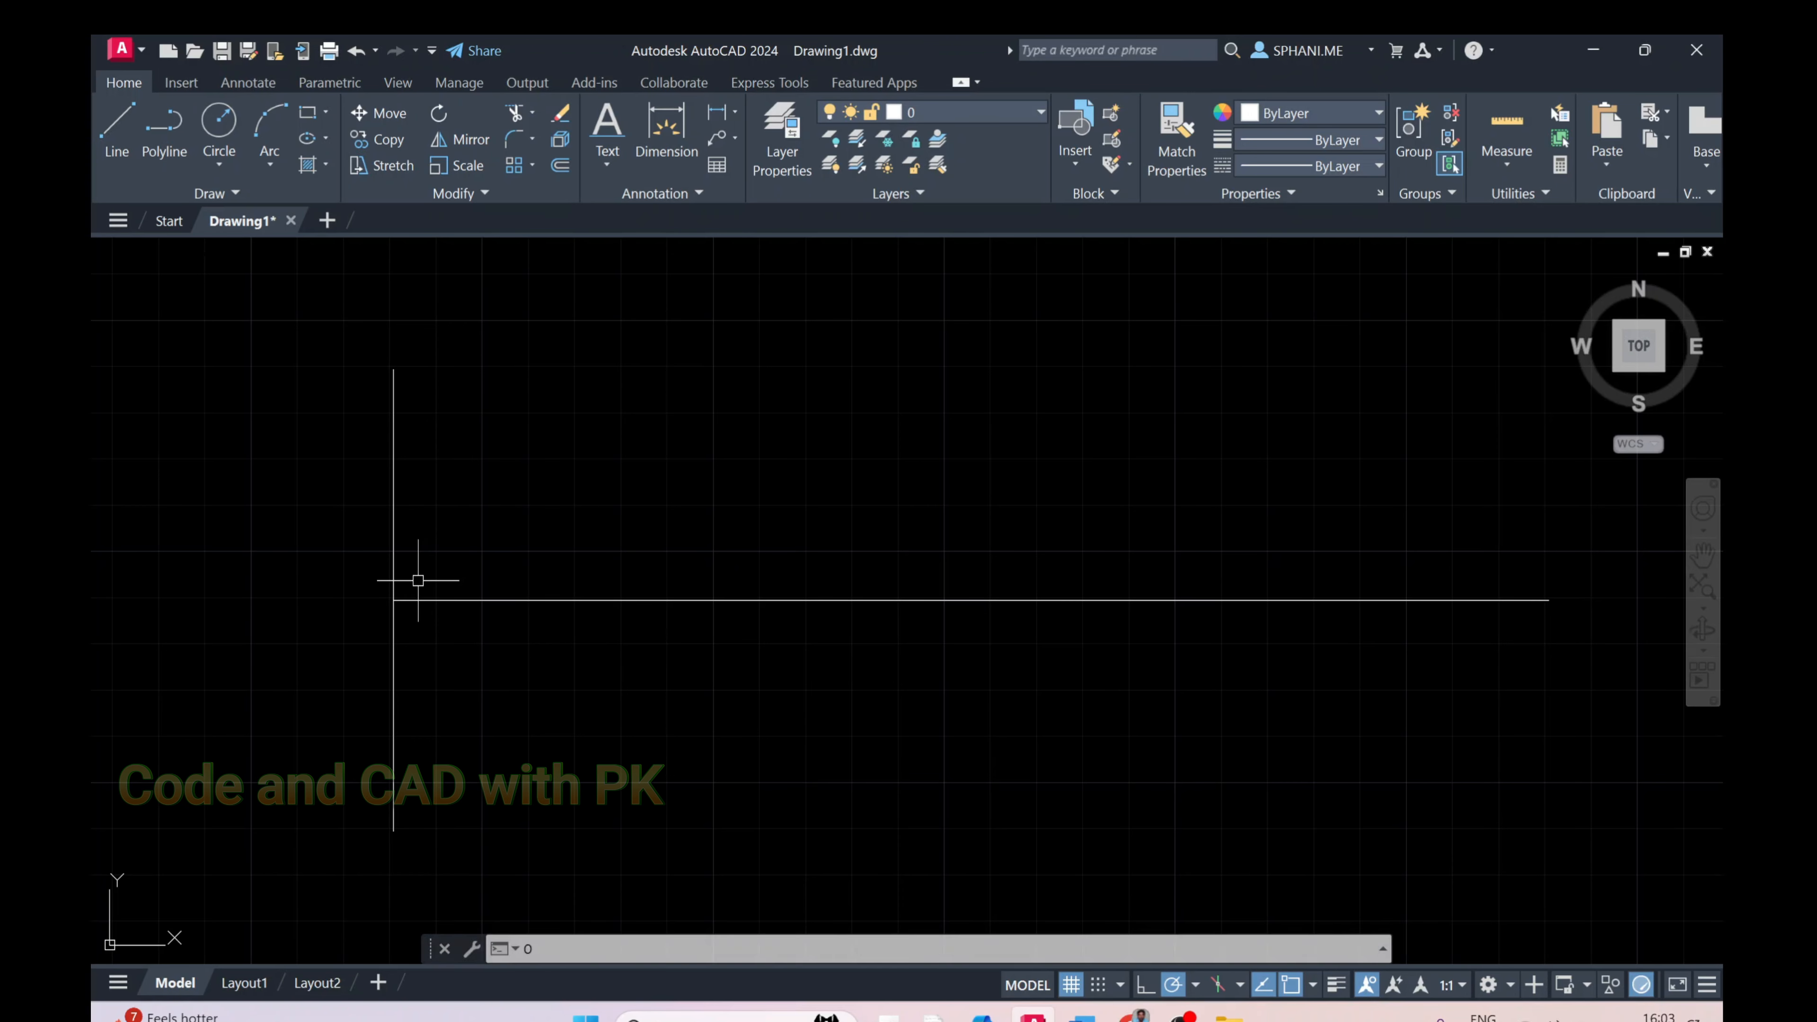
# Offset the vertical directrix 30 mm to its right to locate the focus
pyautogui.write('o')
pyautogui.press('Return')
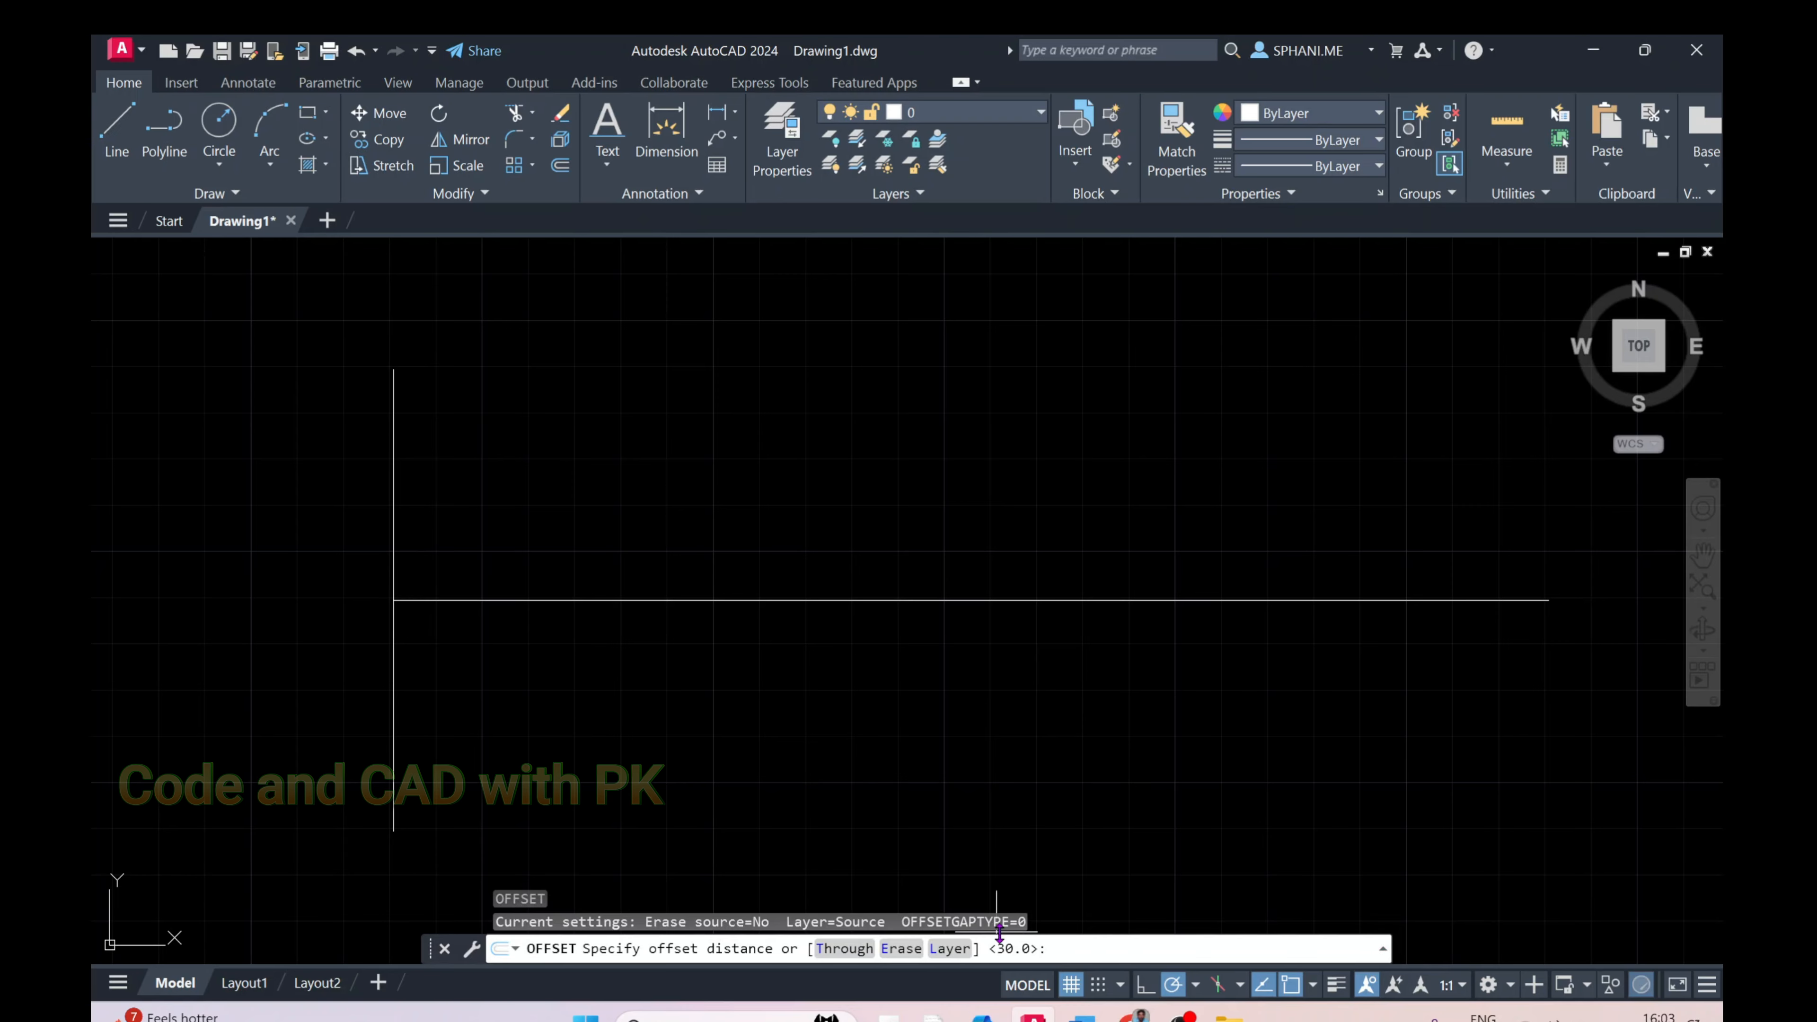
pyautogui.write('30')
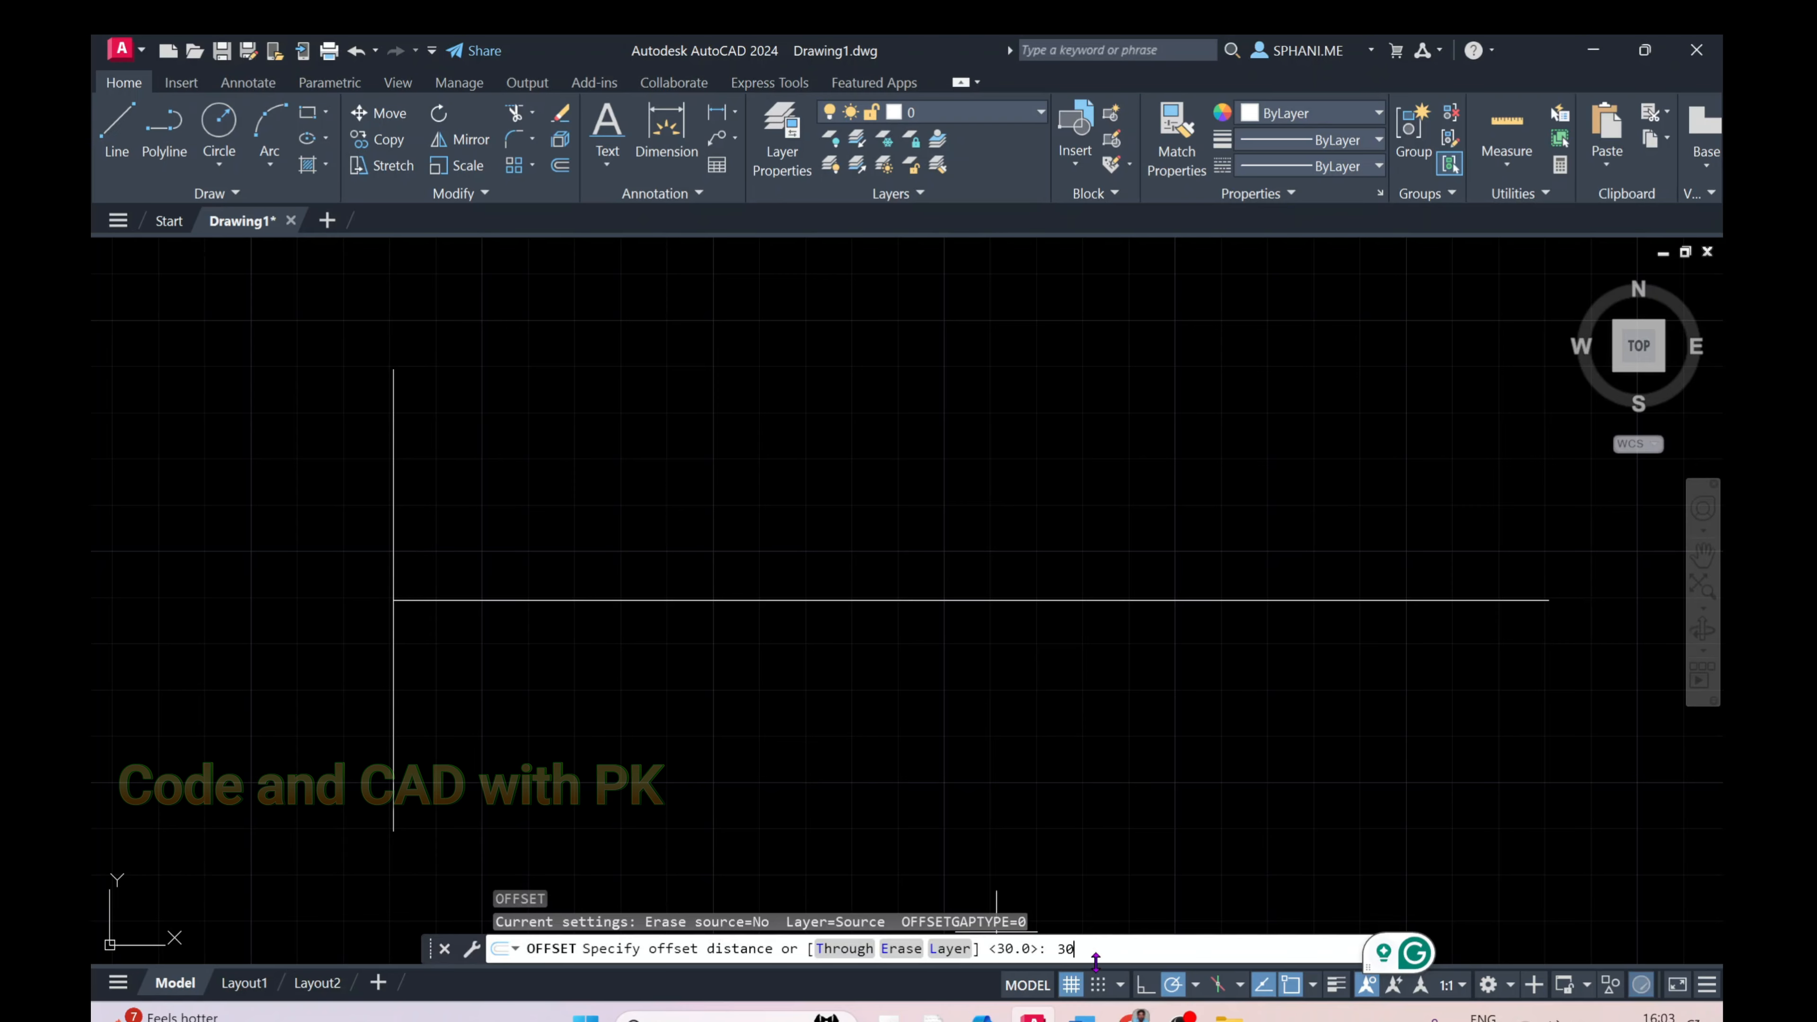
pyautogui.press('Return')
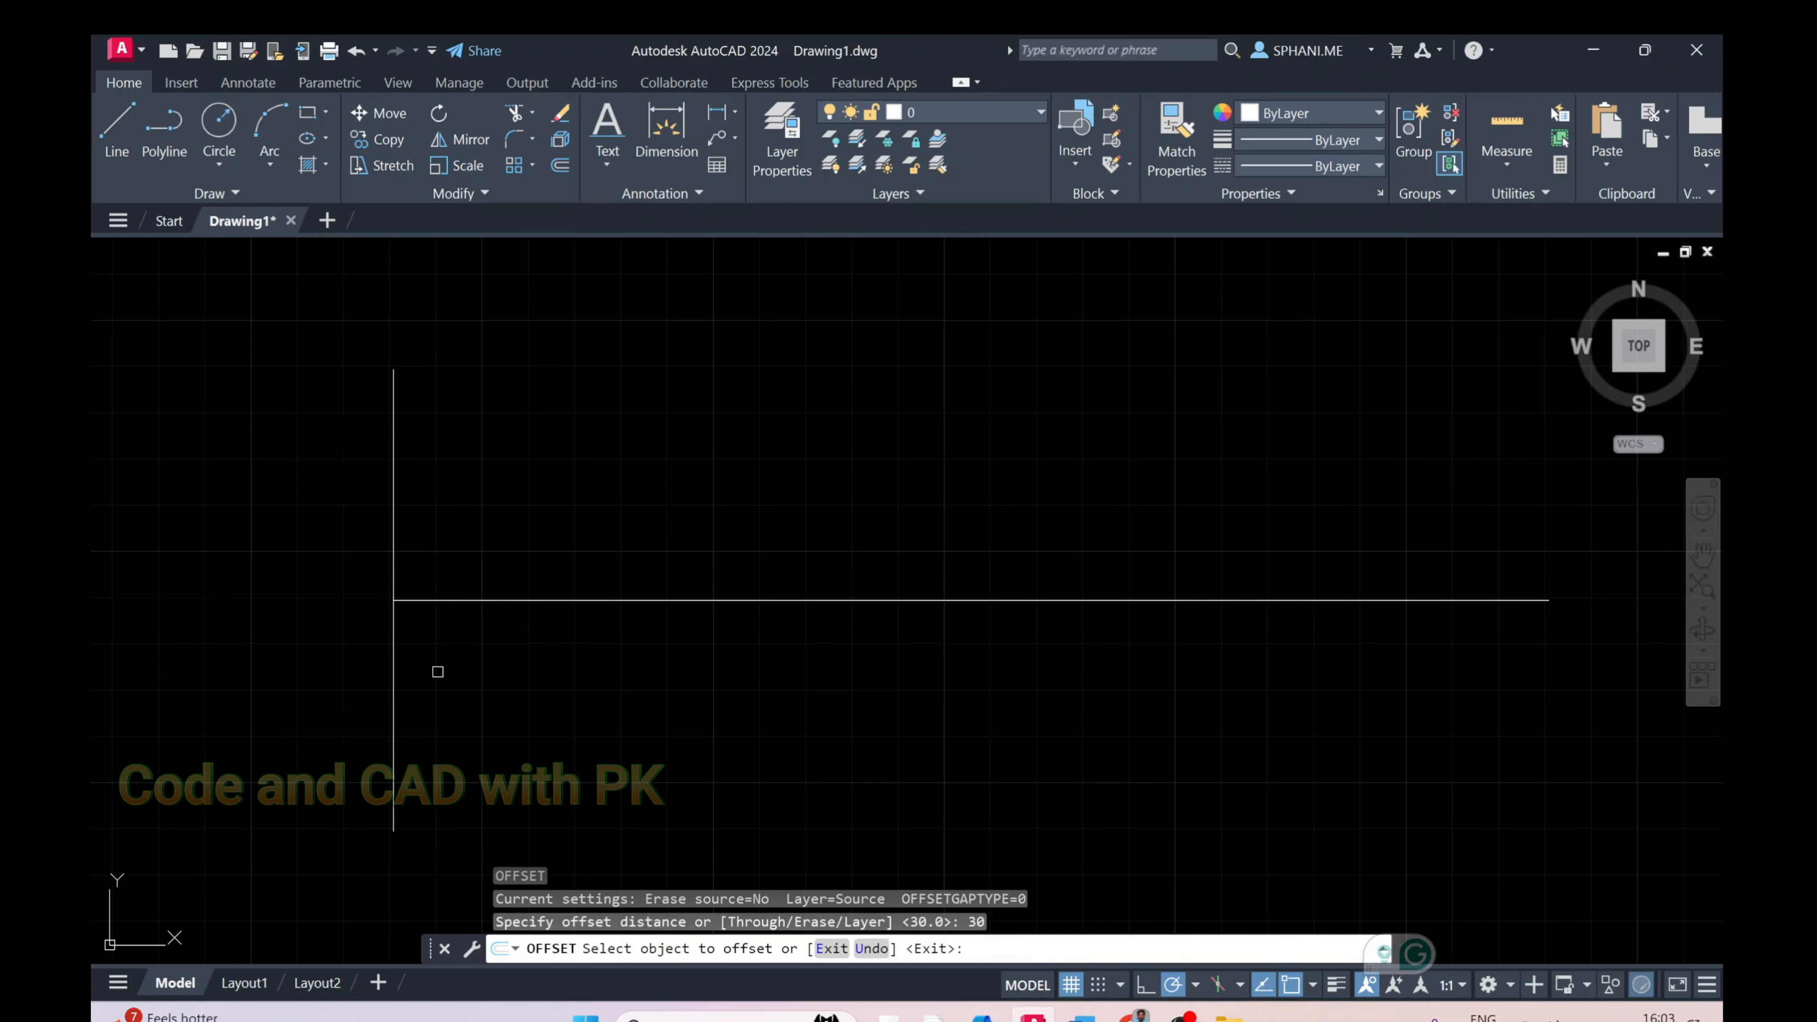
pyautogui.click(393, 620)
pyautogui.click(573, 660)
pyautogui.rightClick(599, 659)
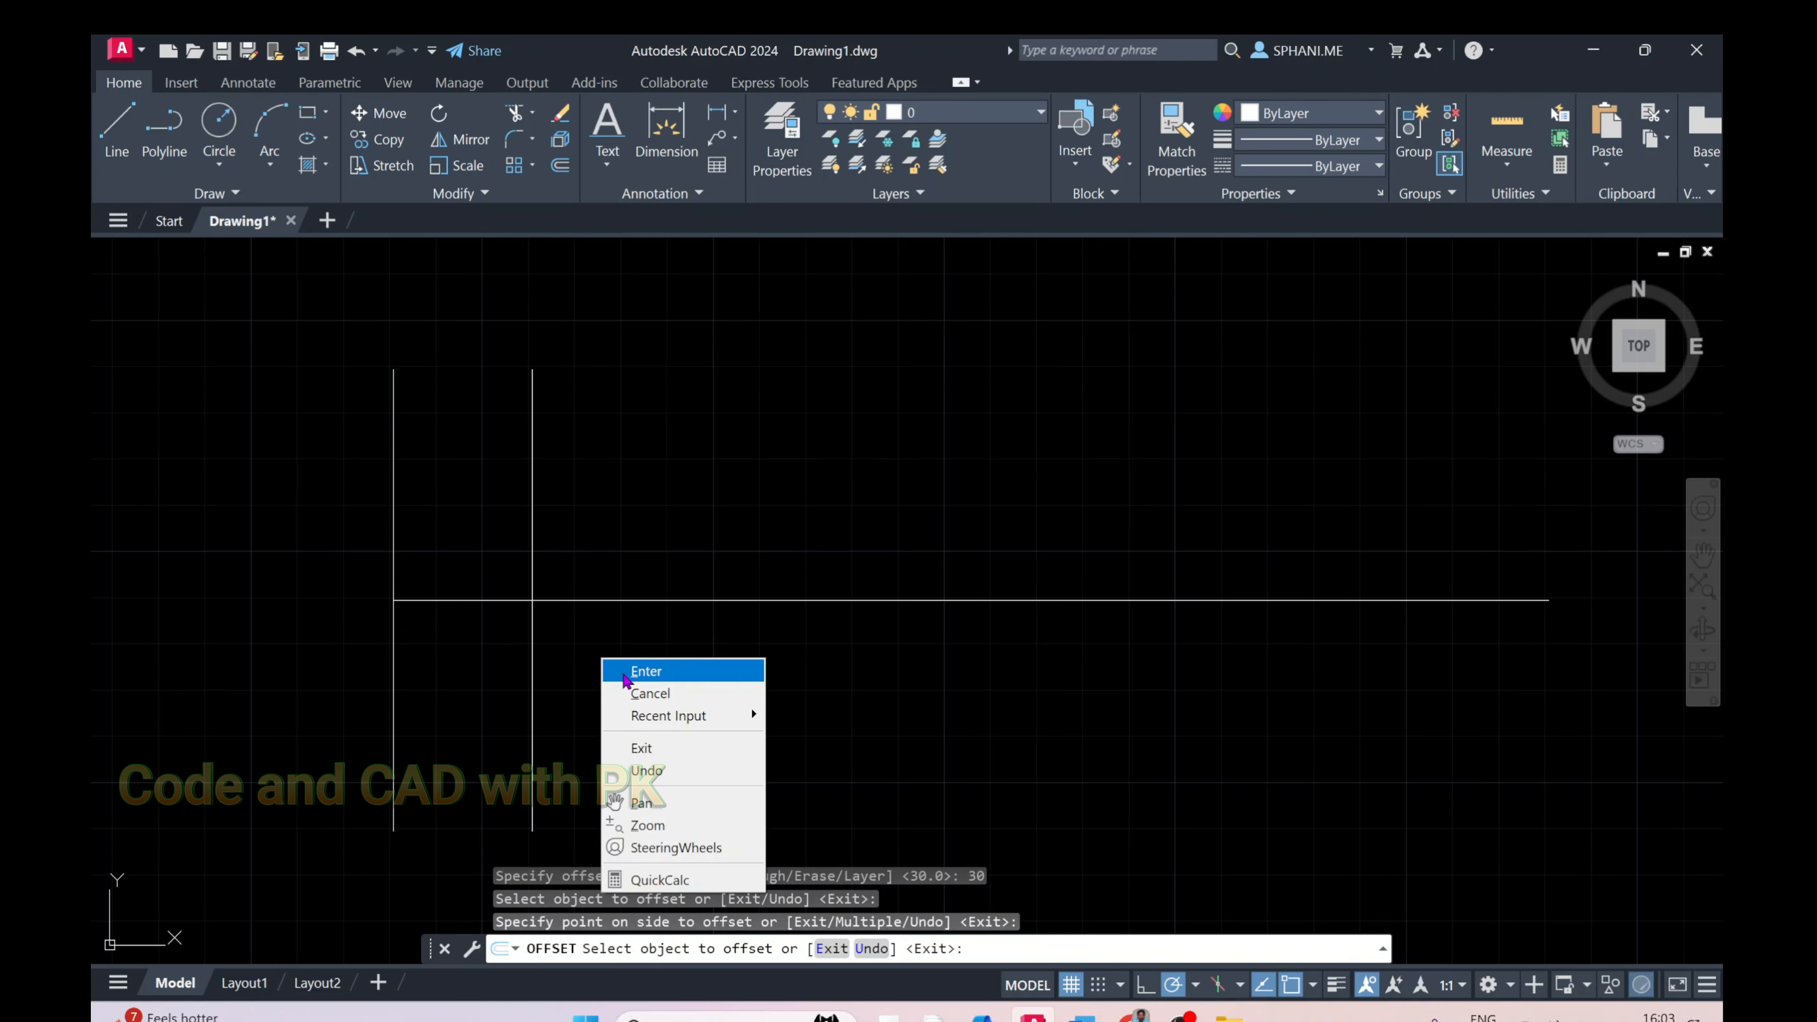
pyautogui.click(630, 670)
# Place a point at the intersection of the offset line and the horizontal axis
pyautogui.scroll(2, 499, 613)
pyautogui.moveTo(499, 613); pyautogui.dragTo(519, 556, button='middle')
pyautogui.scroll(2, 554, 557)
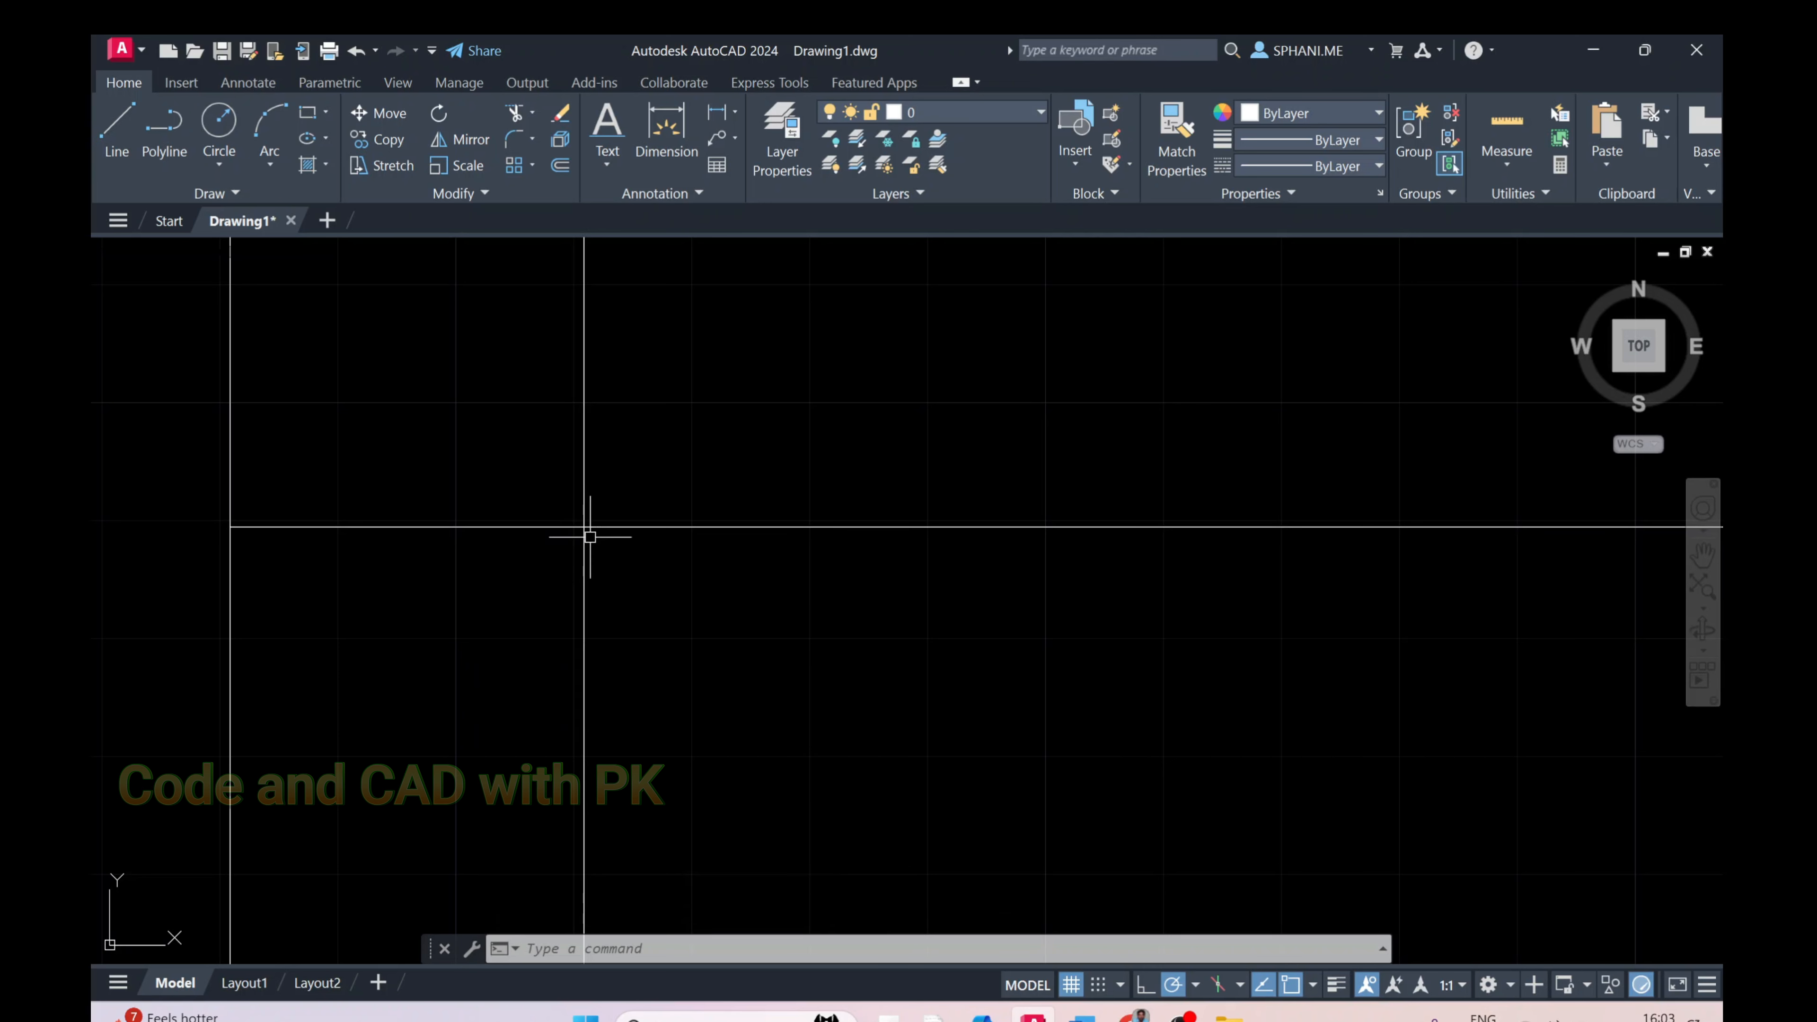
pyautogui.write('po')
pyautogui.press('Return')
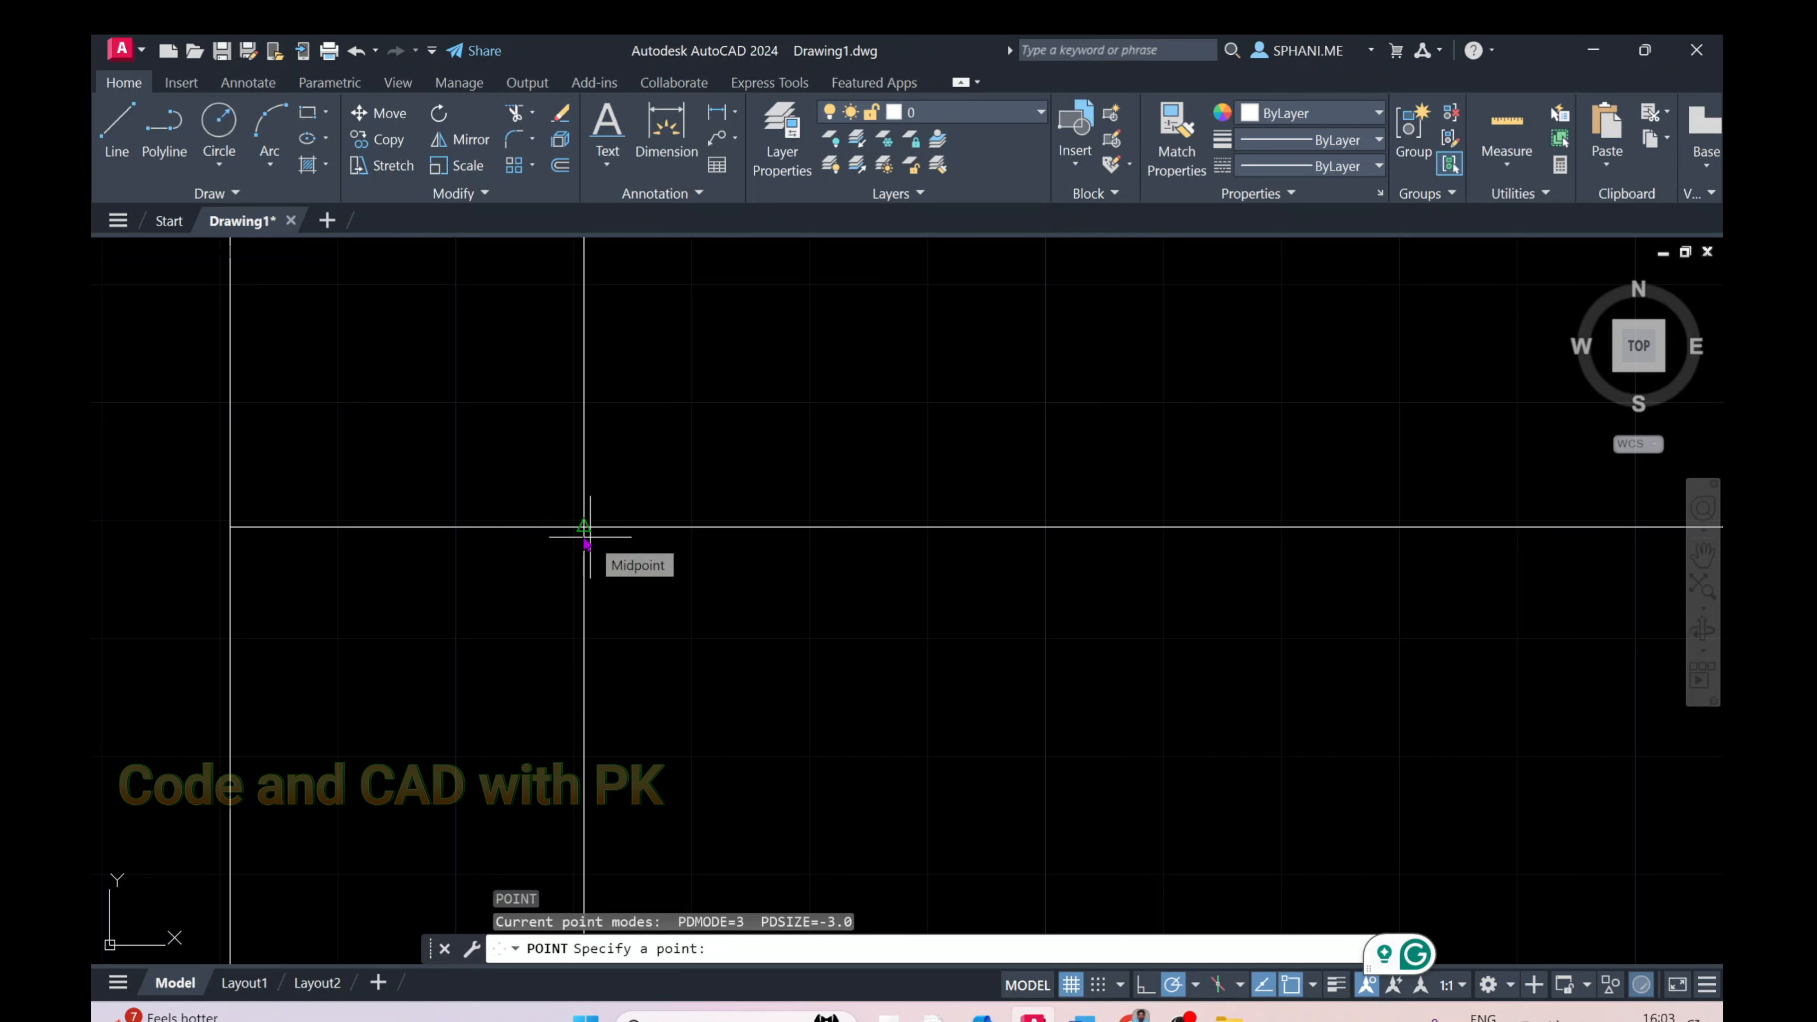
pyautogui.click(584, 526)
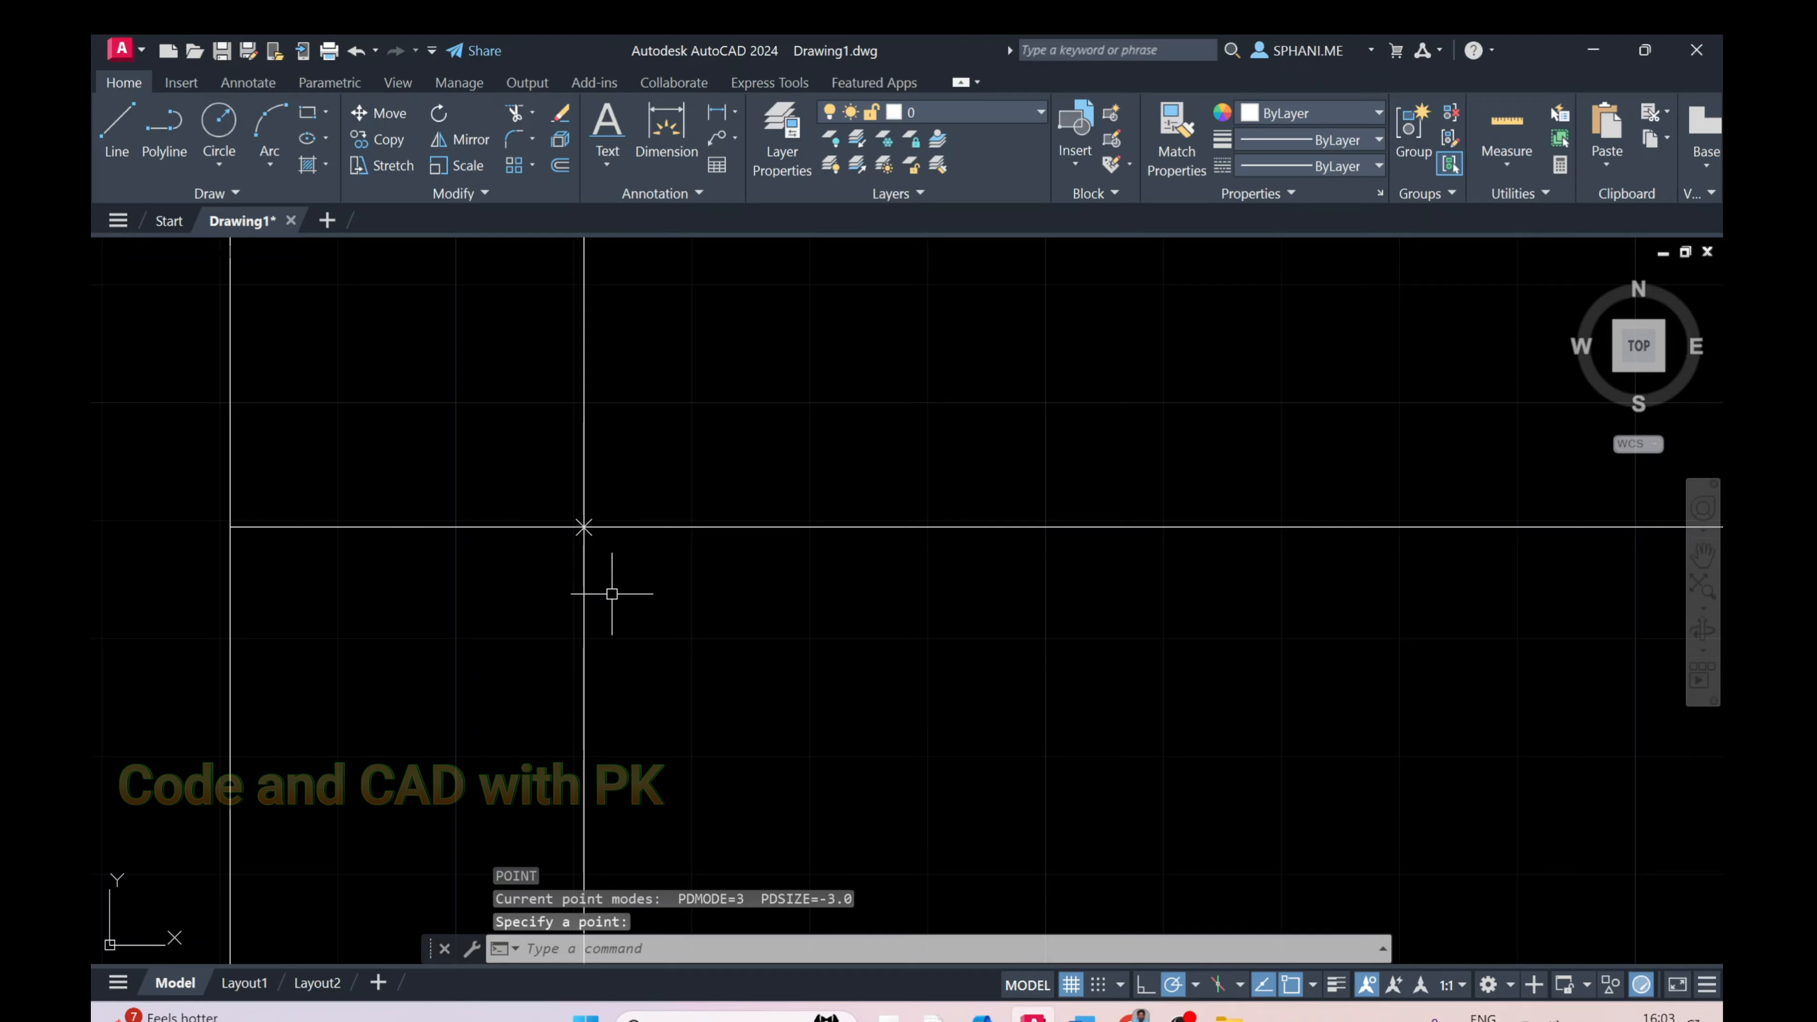
pyautogui.press('Escape')
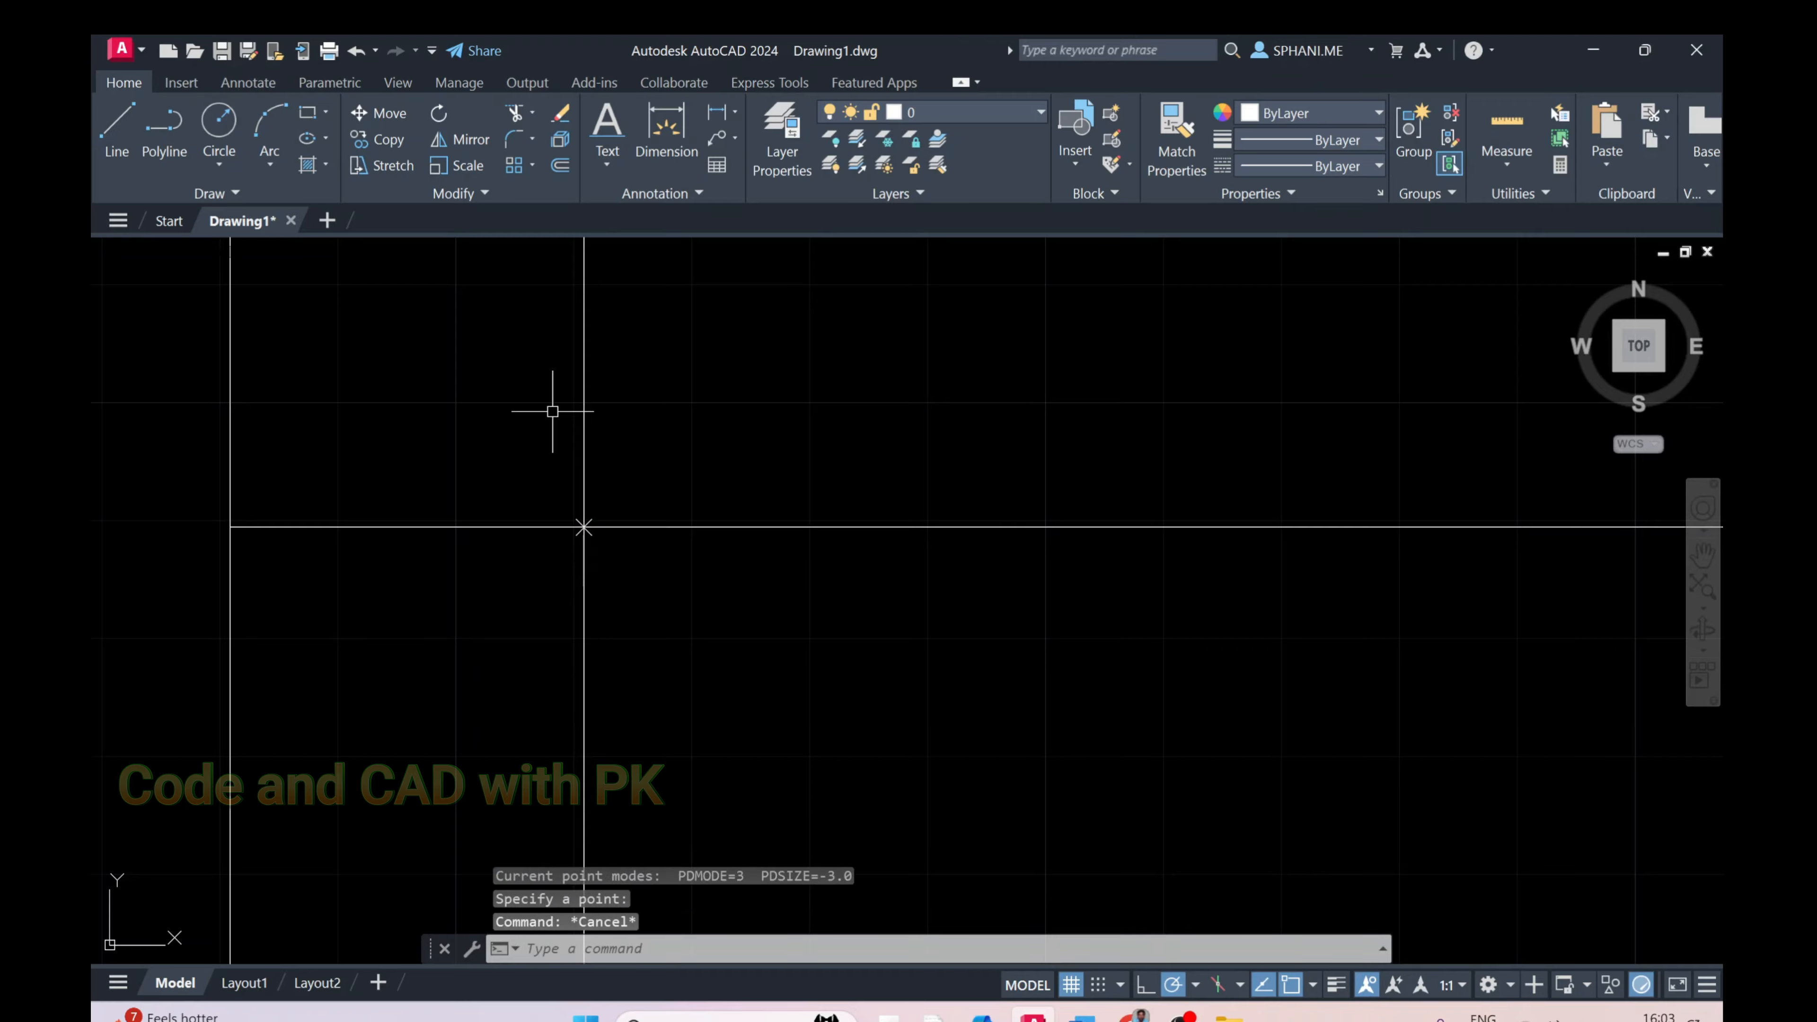
# Add the single-line text F1 beside the focus point, with height 3 and rotation 0
pyautogui.click(607, 159)
pyautogui.click(652, 247)
pyautogui.click(651, 543)
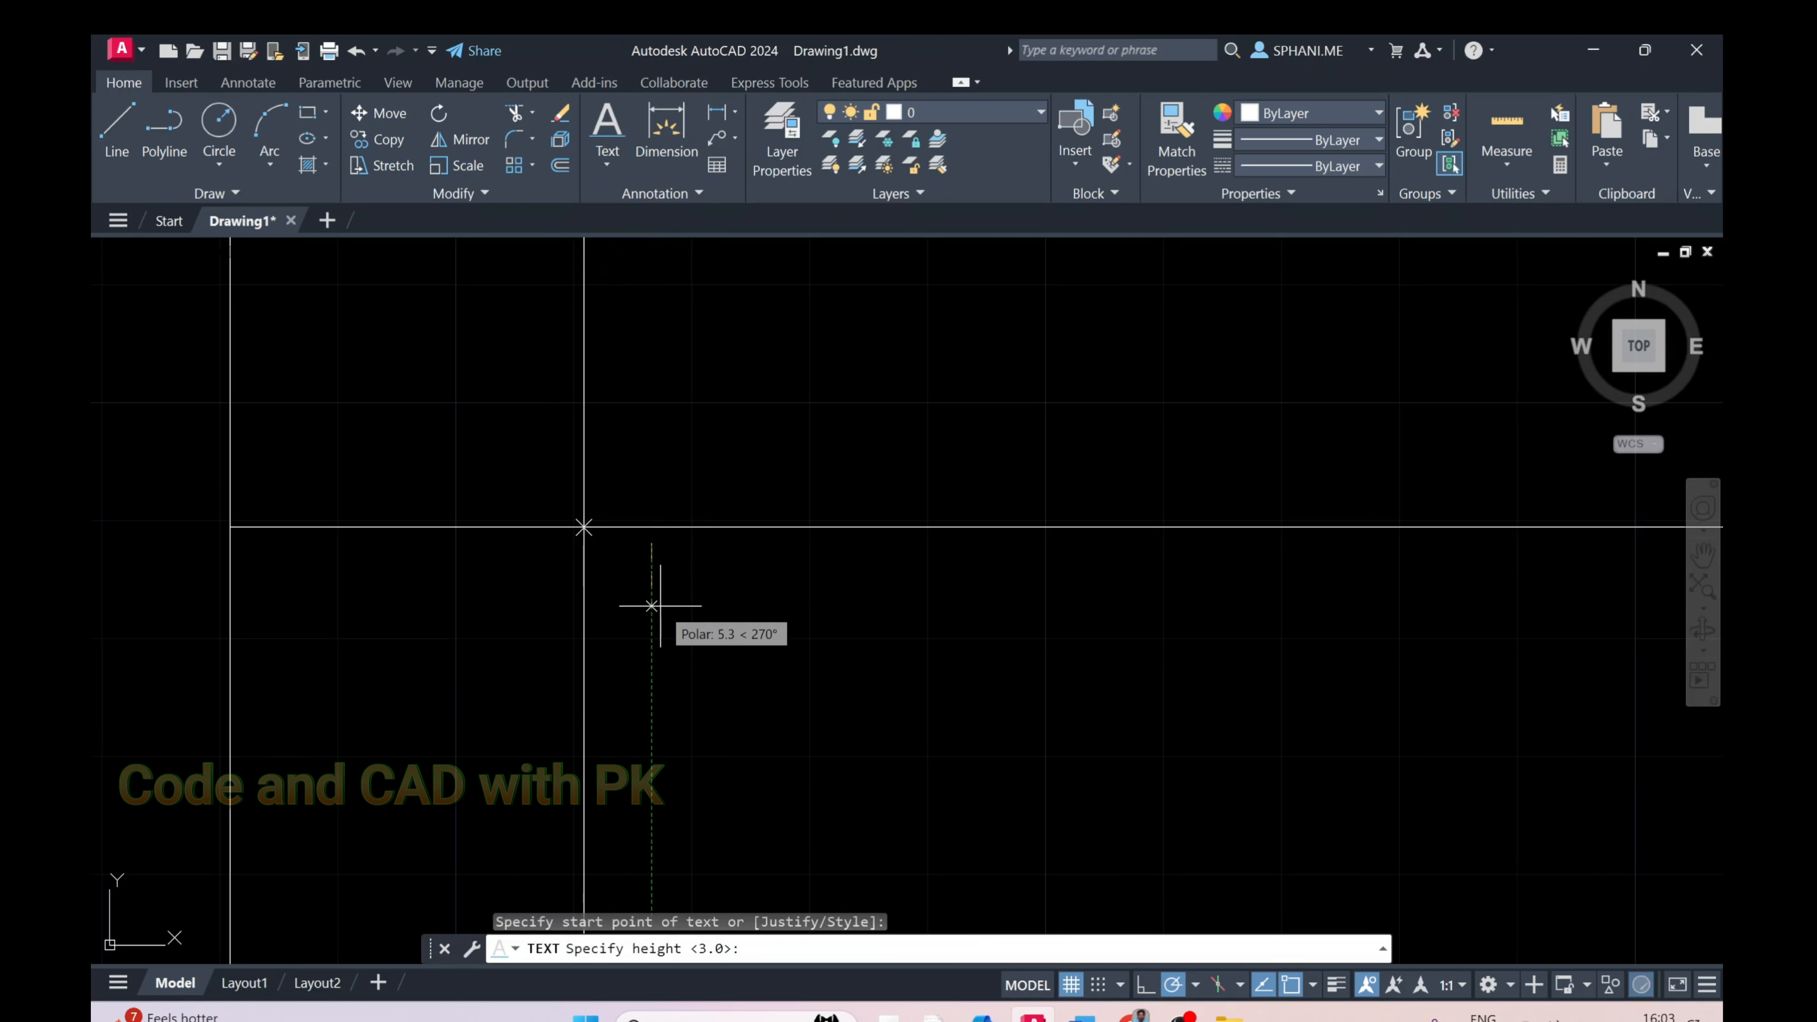
pyautogui.press('Return')
pyautogui.press('Return')
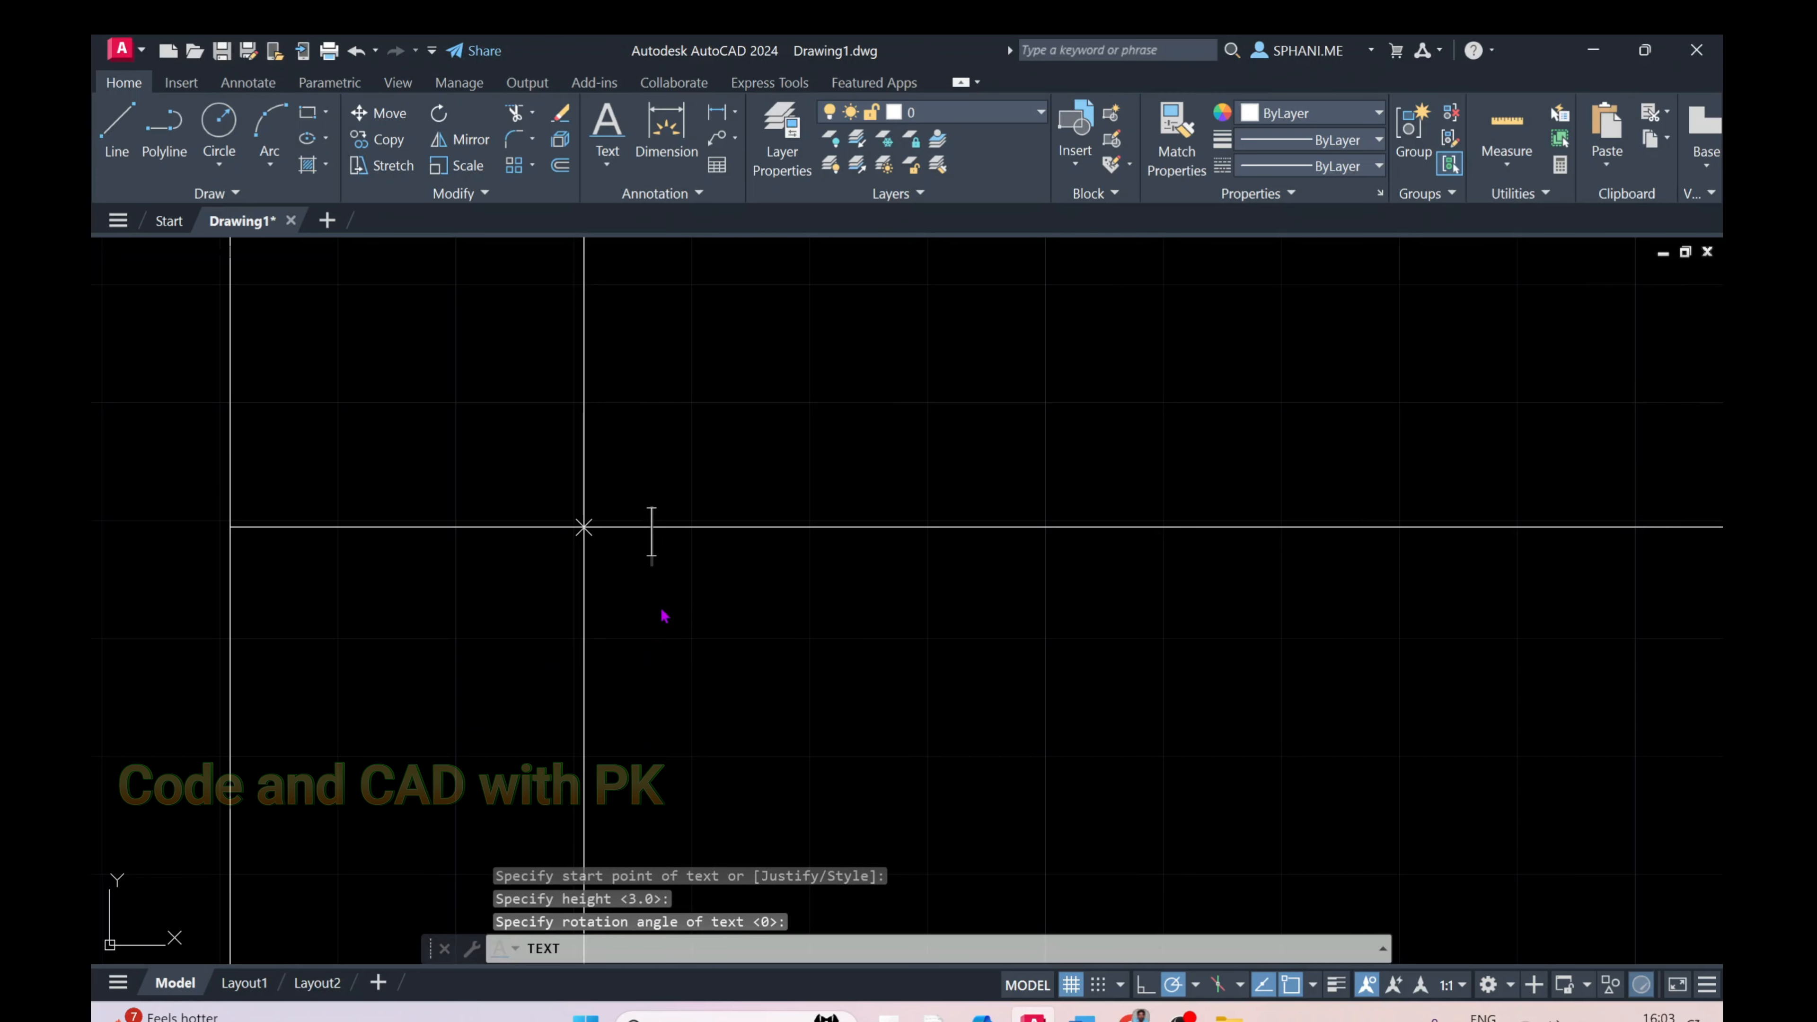
pyautogui.write('F1')
pyautogui.rightClick(836, 590)
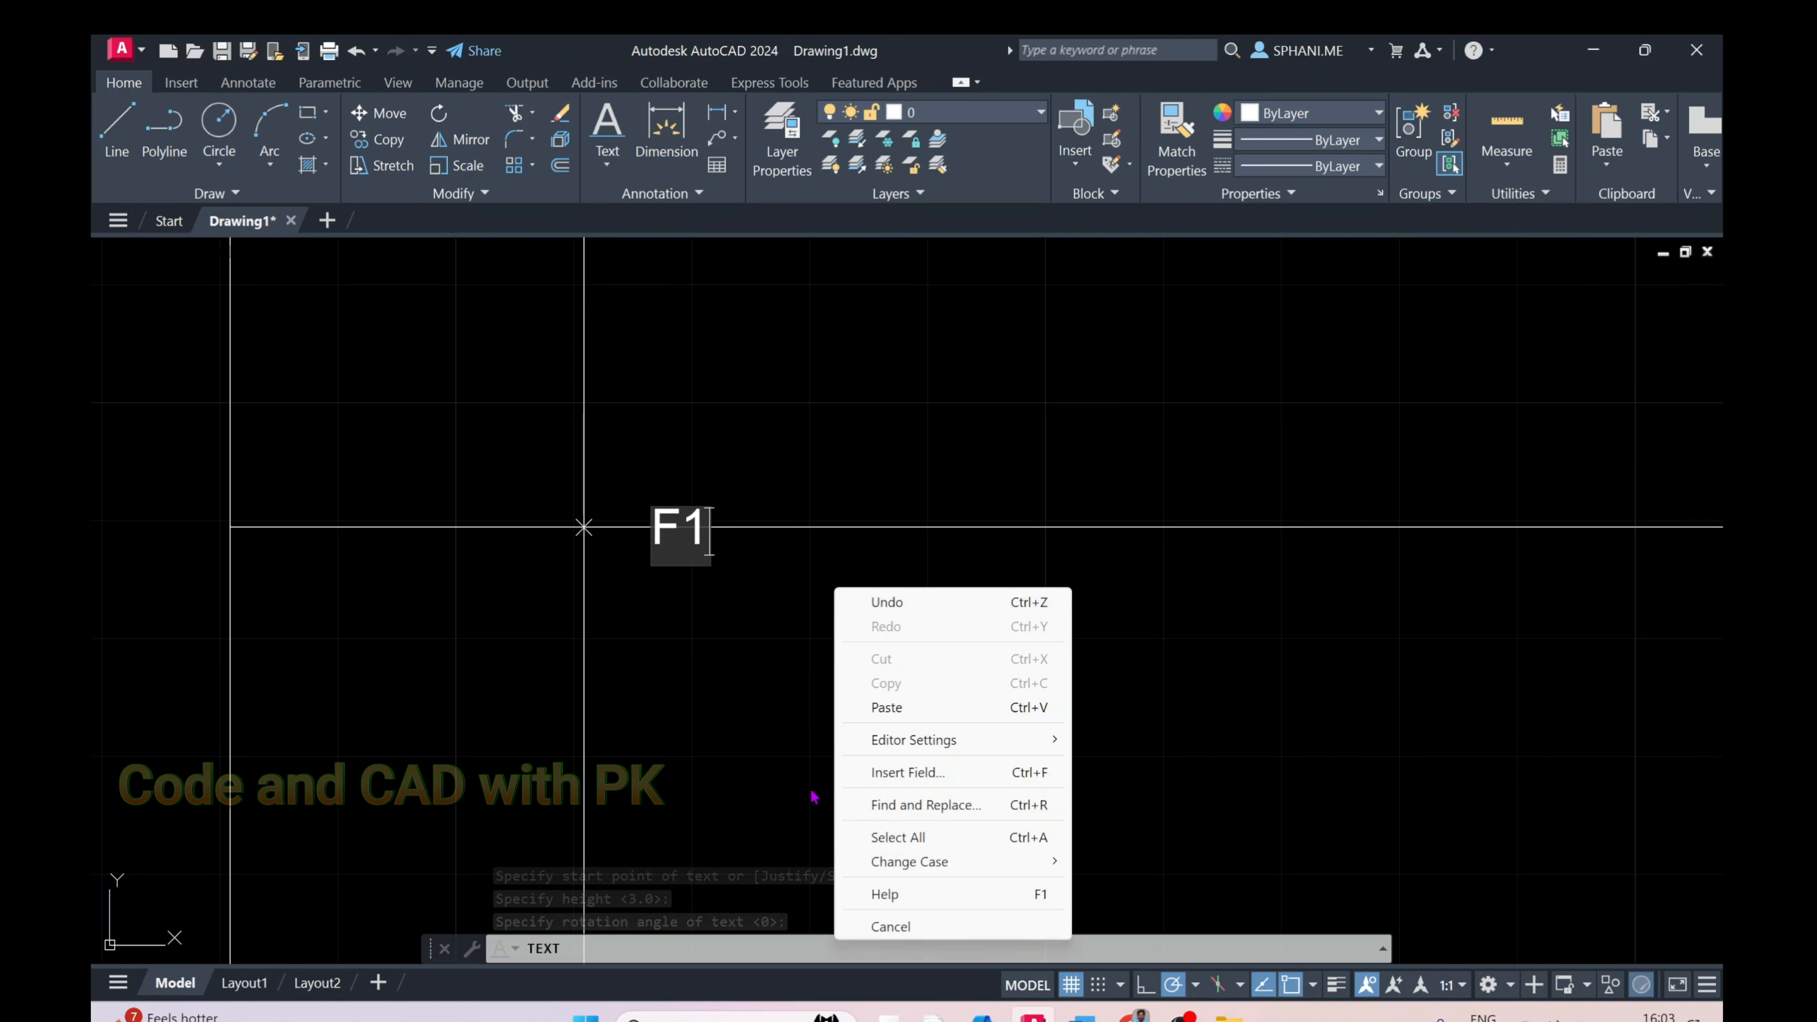
pyautogui.click(747, 756)
pyautogui.press('Escape')
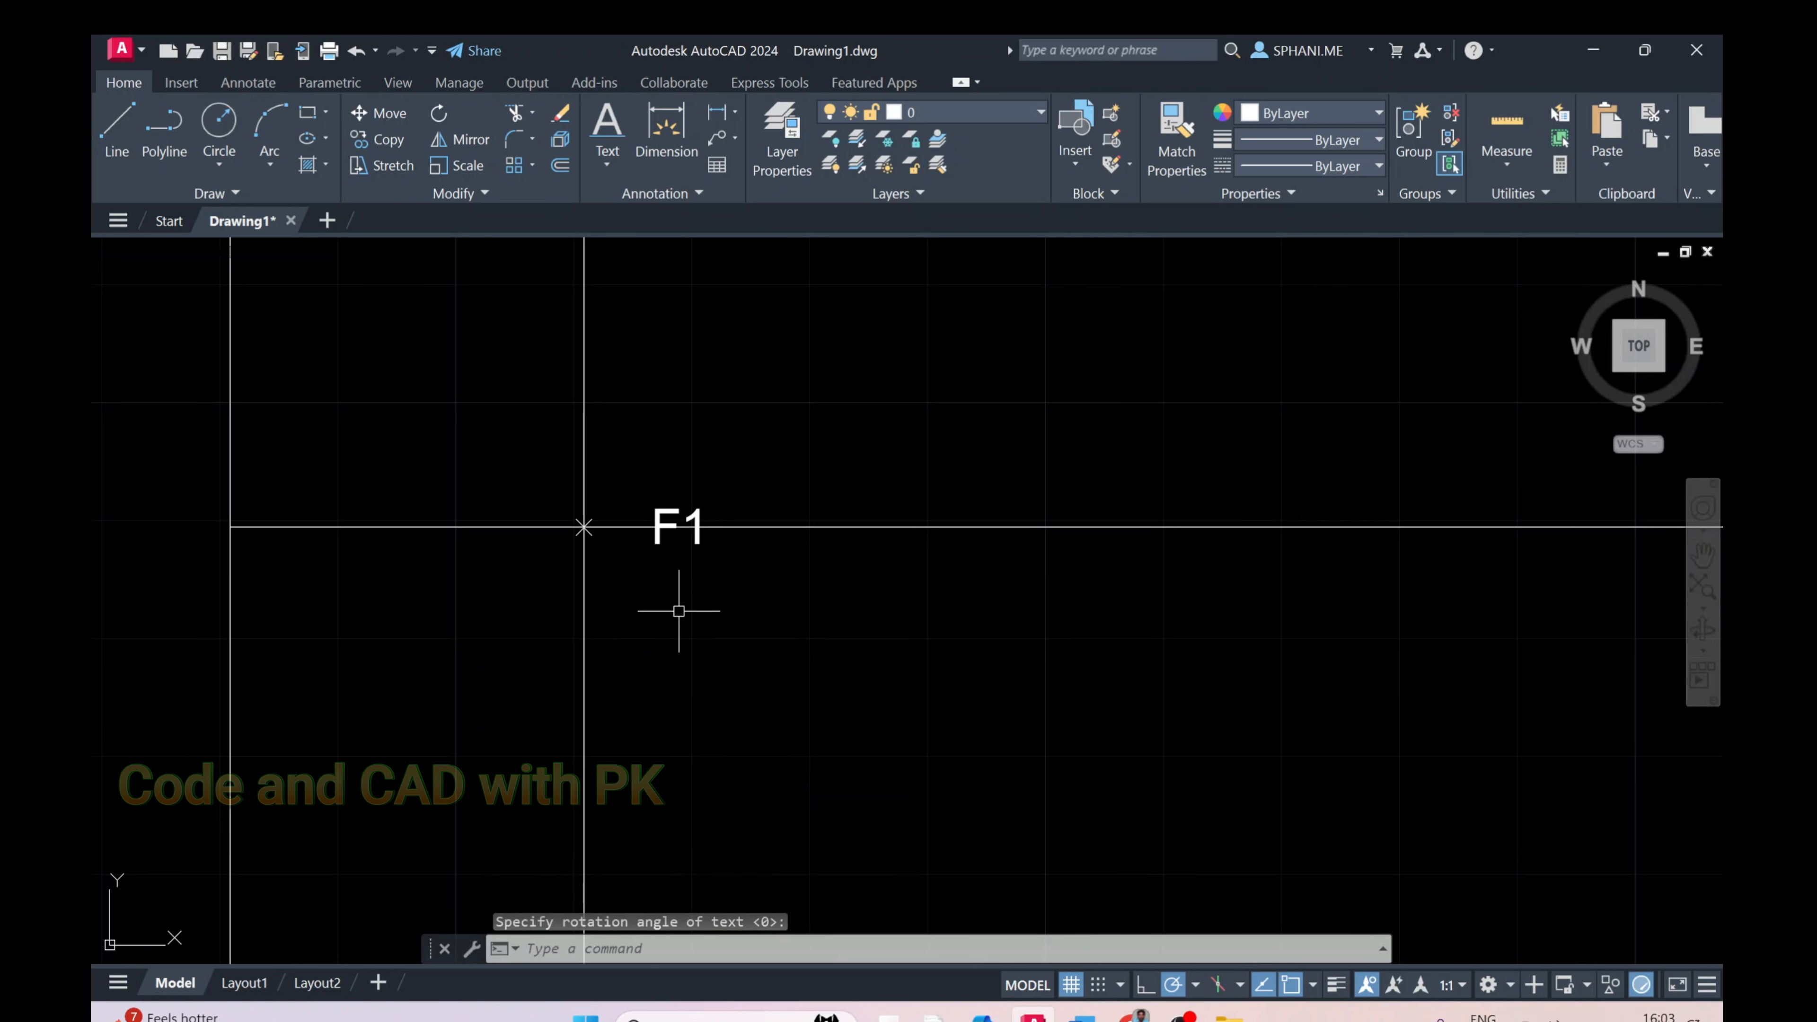
# Move the F1 label just below and to the right of the focus point
pyautogui.write('m')
pyautogui.press('Return')
pyautogui.click(632, 450)
pyautogui.click(764, 637)
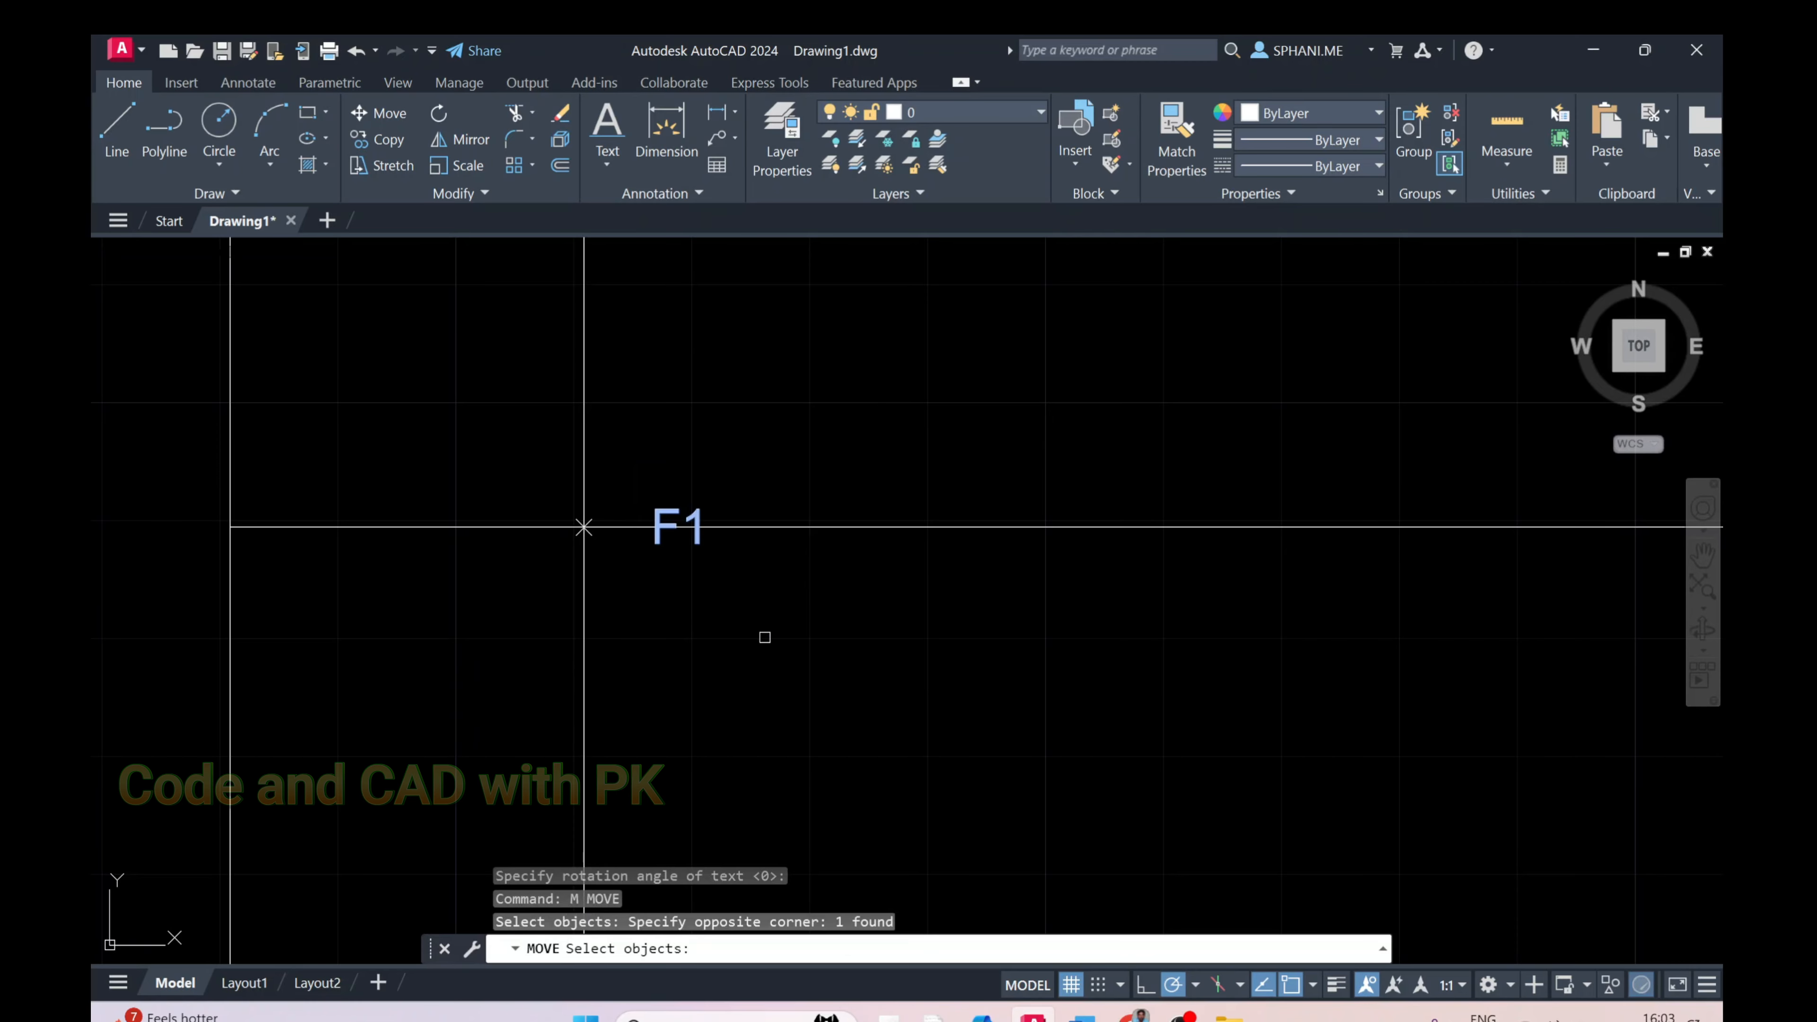
pyautogui.press('Return')
pyautogui.click(765, 636)
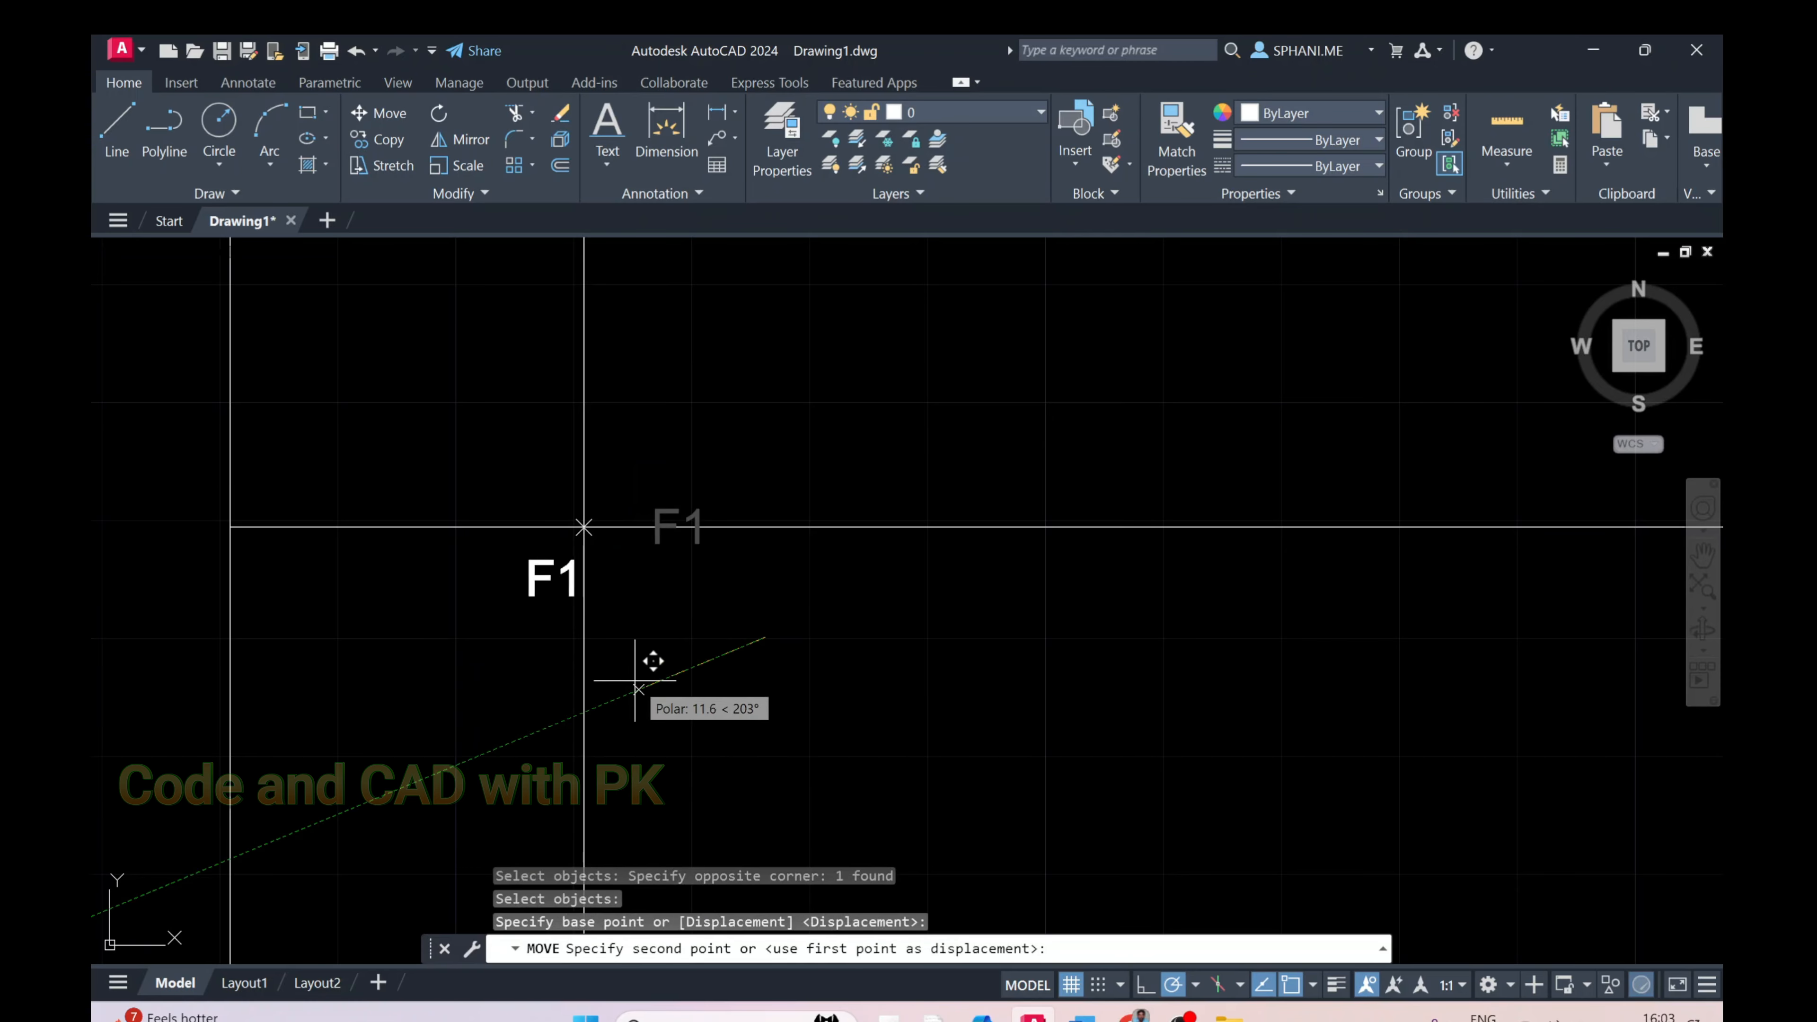
pyautogui.click(706, 679)
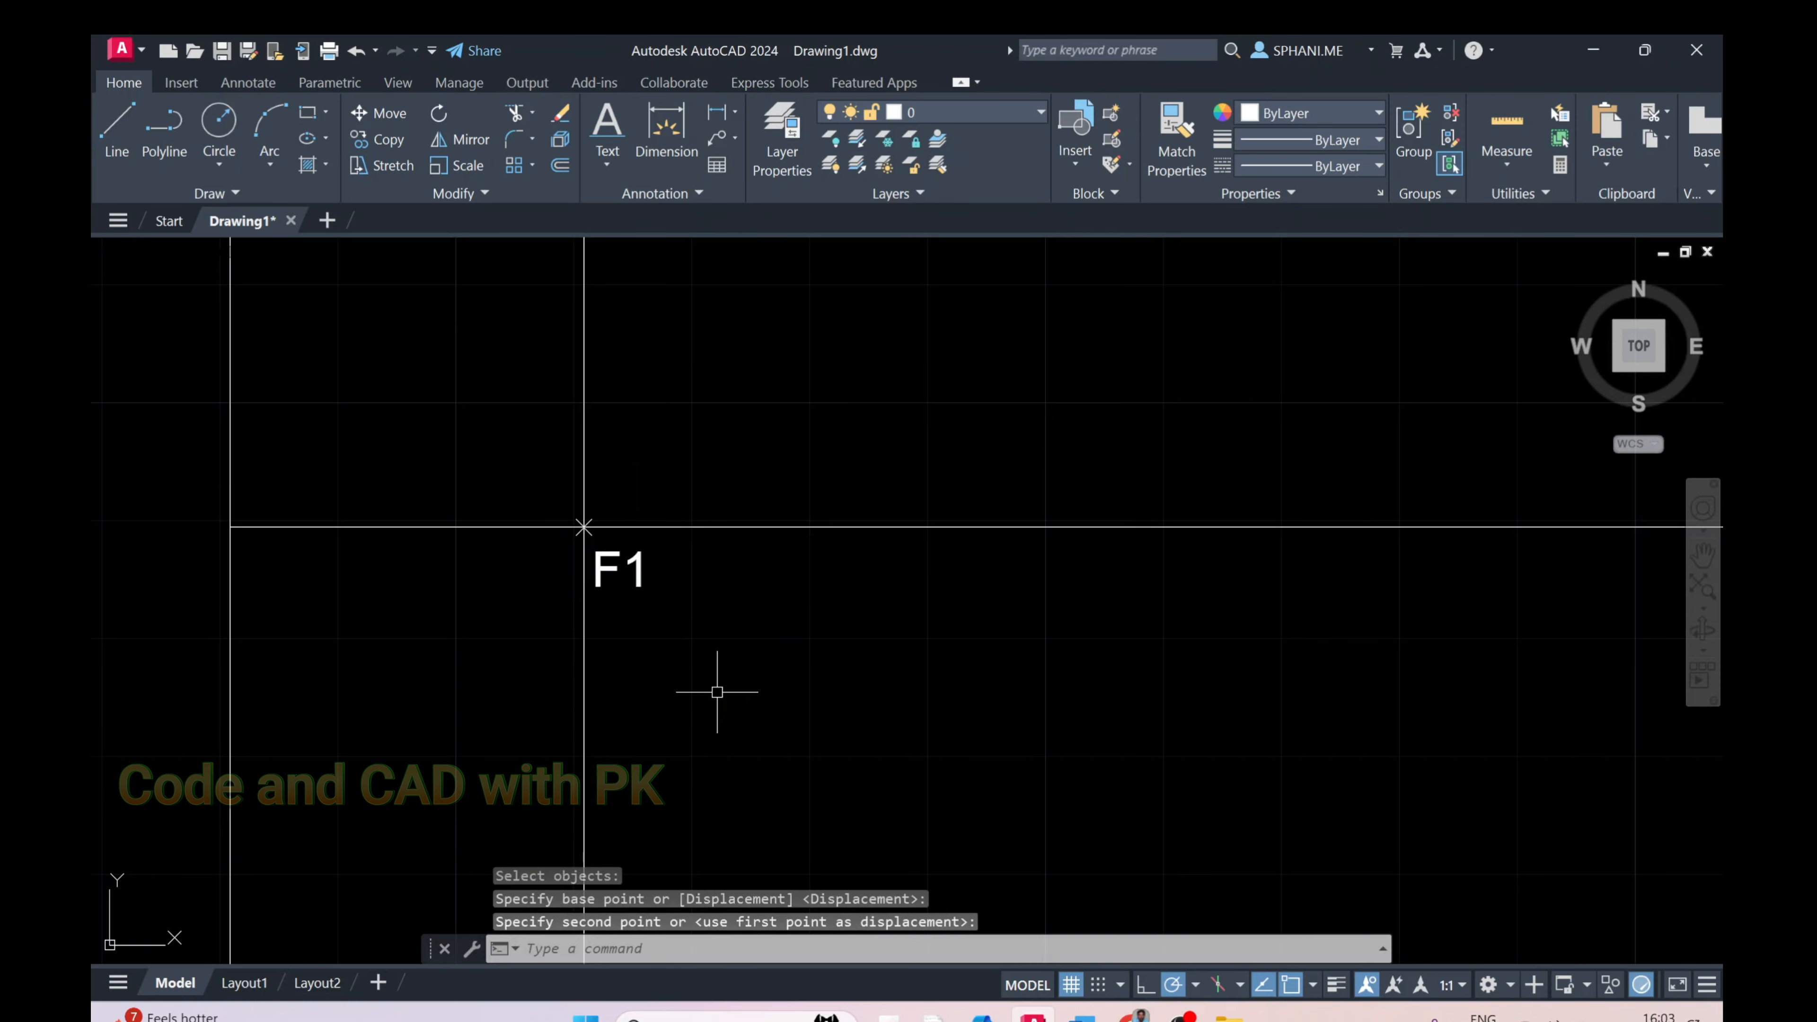
pyautogui.press('Escape')
# Trim away the horizontal axis beyond the F1 focus point and the offset vertical line above and below it
pyautogui.write('tr')
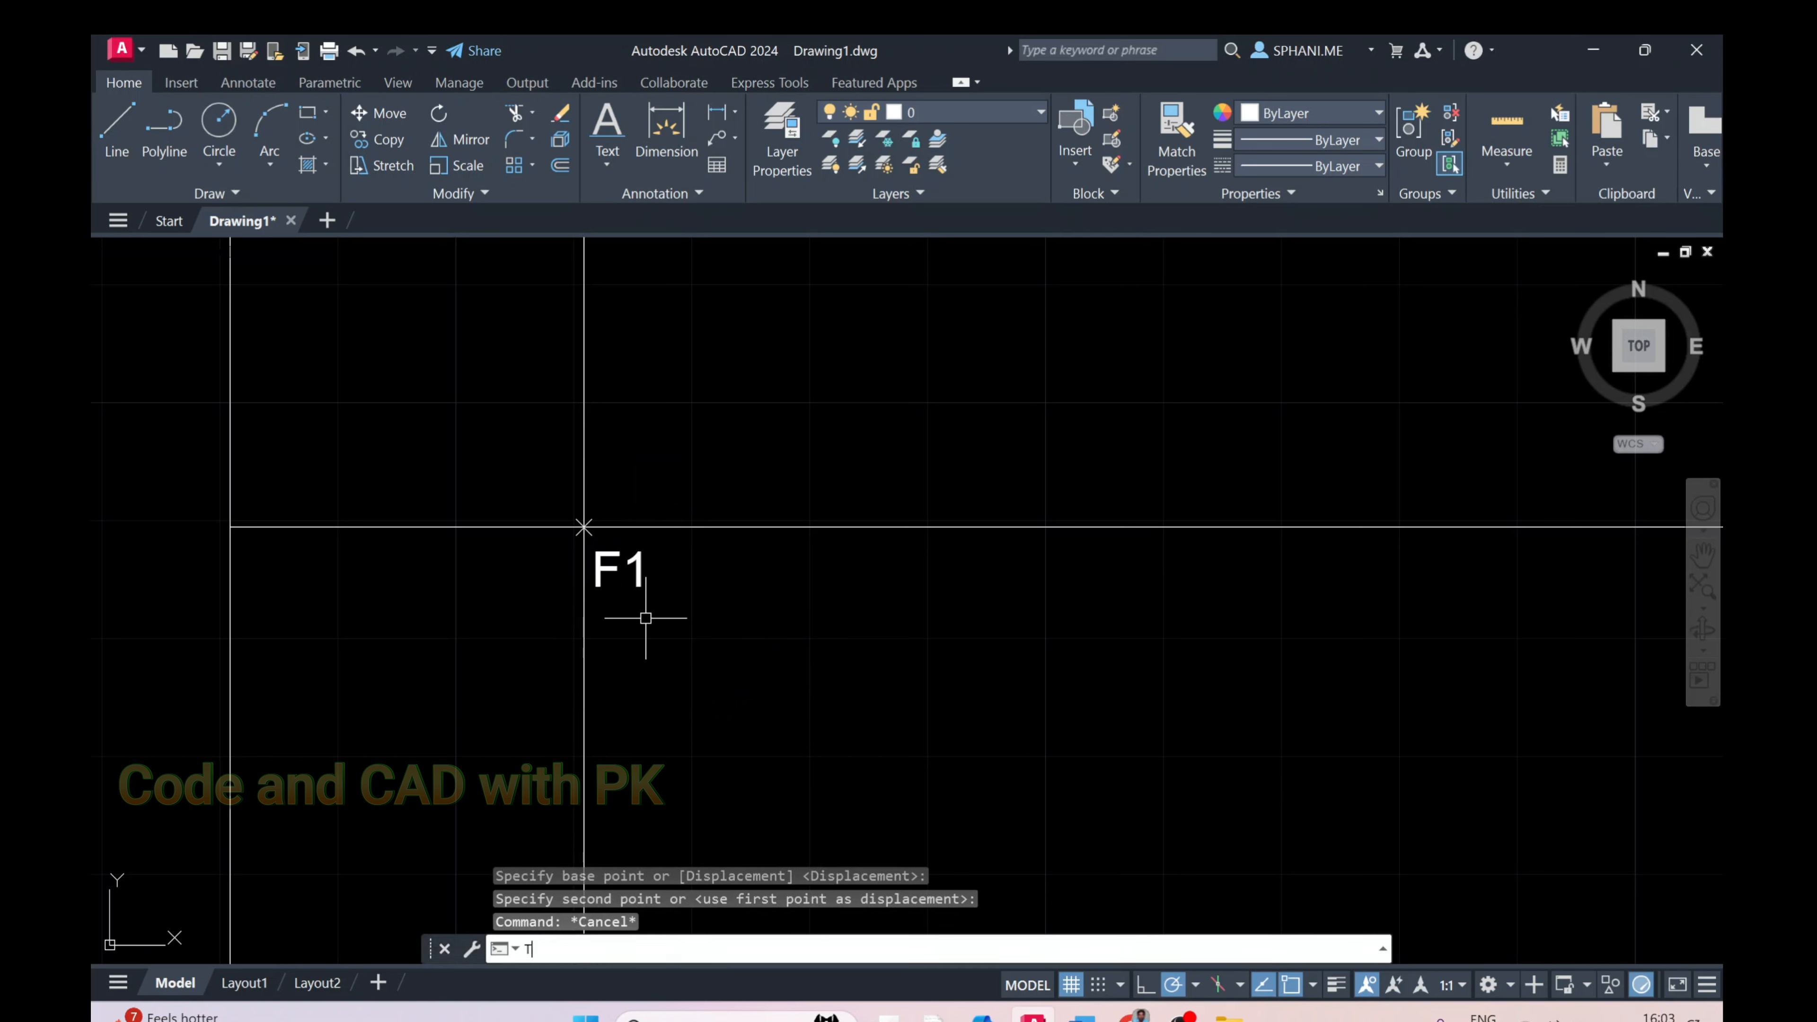
pyautogui.press('Return')
pyautogui.click(794, 497)
pyautogui.moveTo(740, 530)
pyautogui.mouseDown()
pyautogui.moveTo(657, 467)
pyautogui.moveTo(533, 431)
pyautogui.mouseUp()
pyautogui.moveTo(474, 435); pyautogui.dragTo(608, 573)
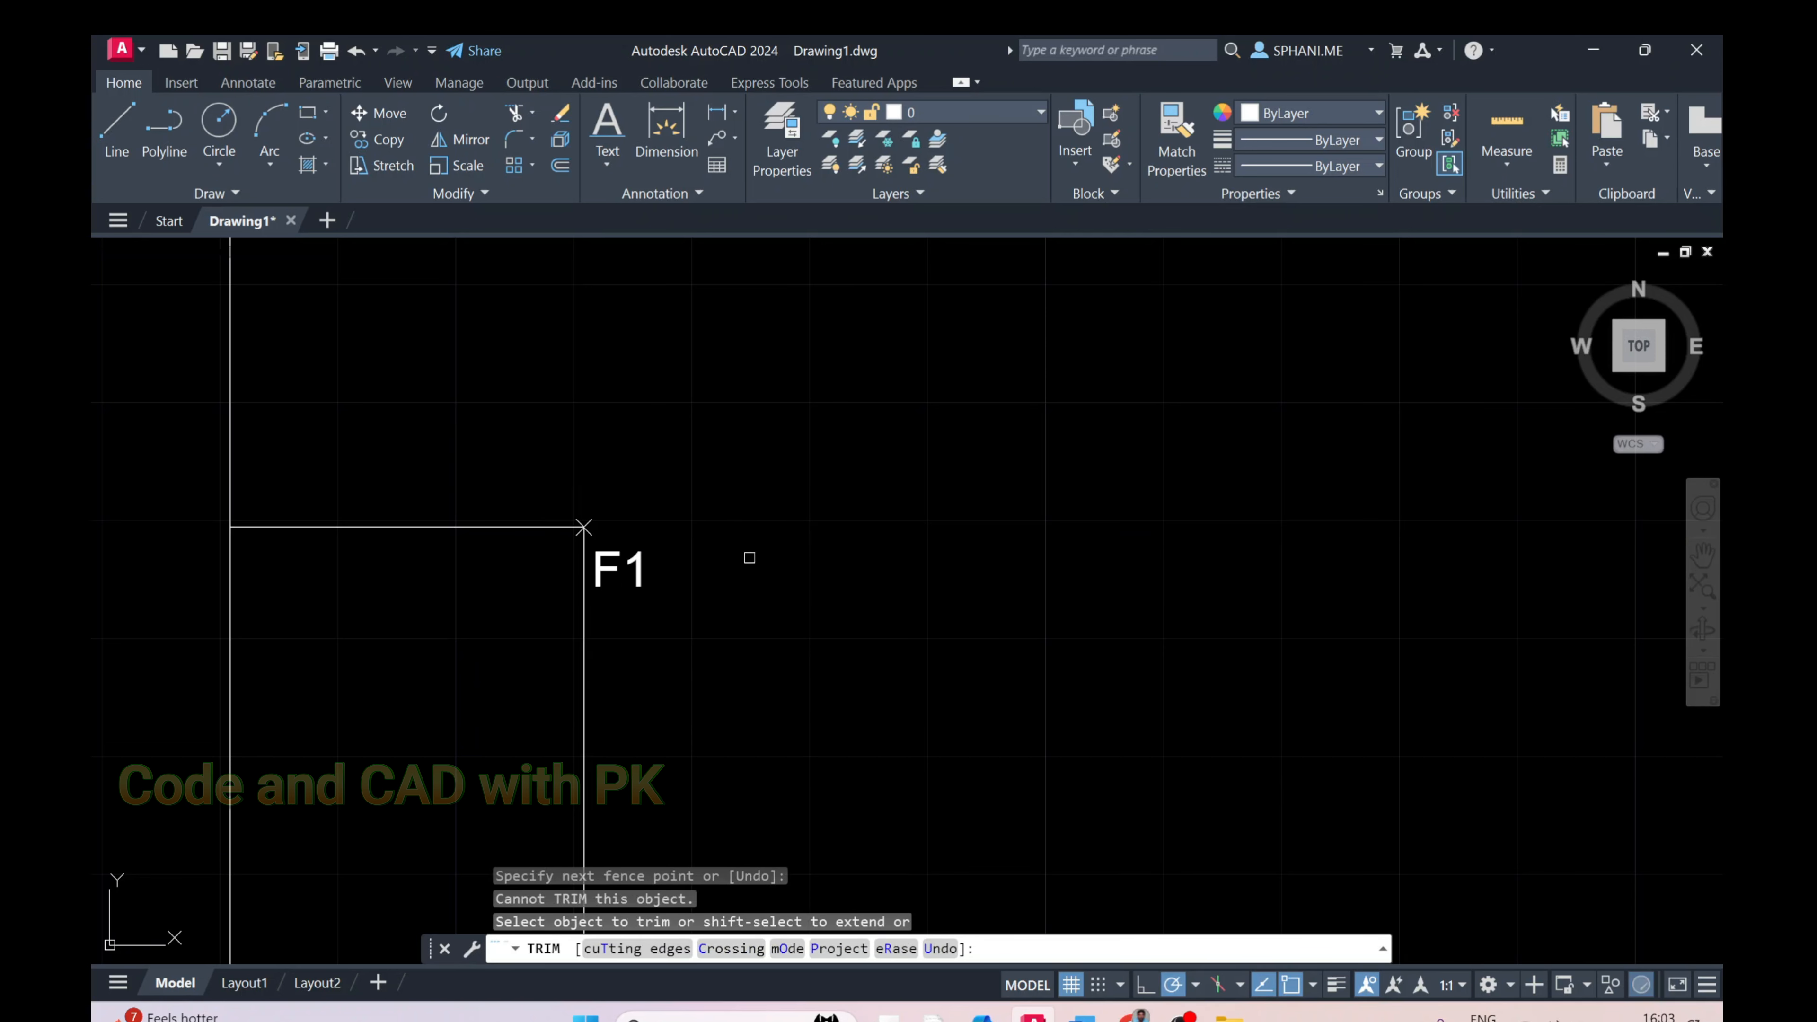
pyautogui.moveTo(708, 728); pyautogui.dragTo(516, 719)
pyautogui.rightClick(724, 684)
pyautogui.click(794, 693)
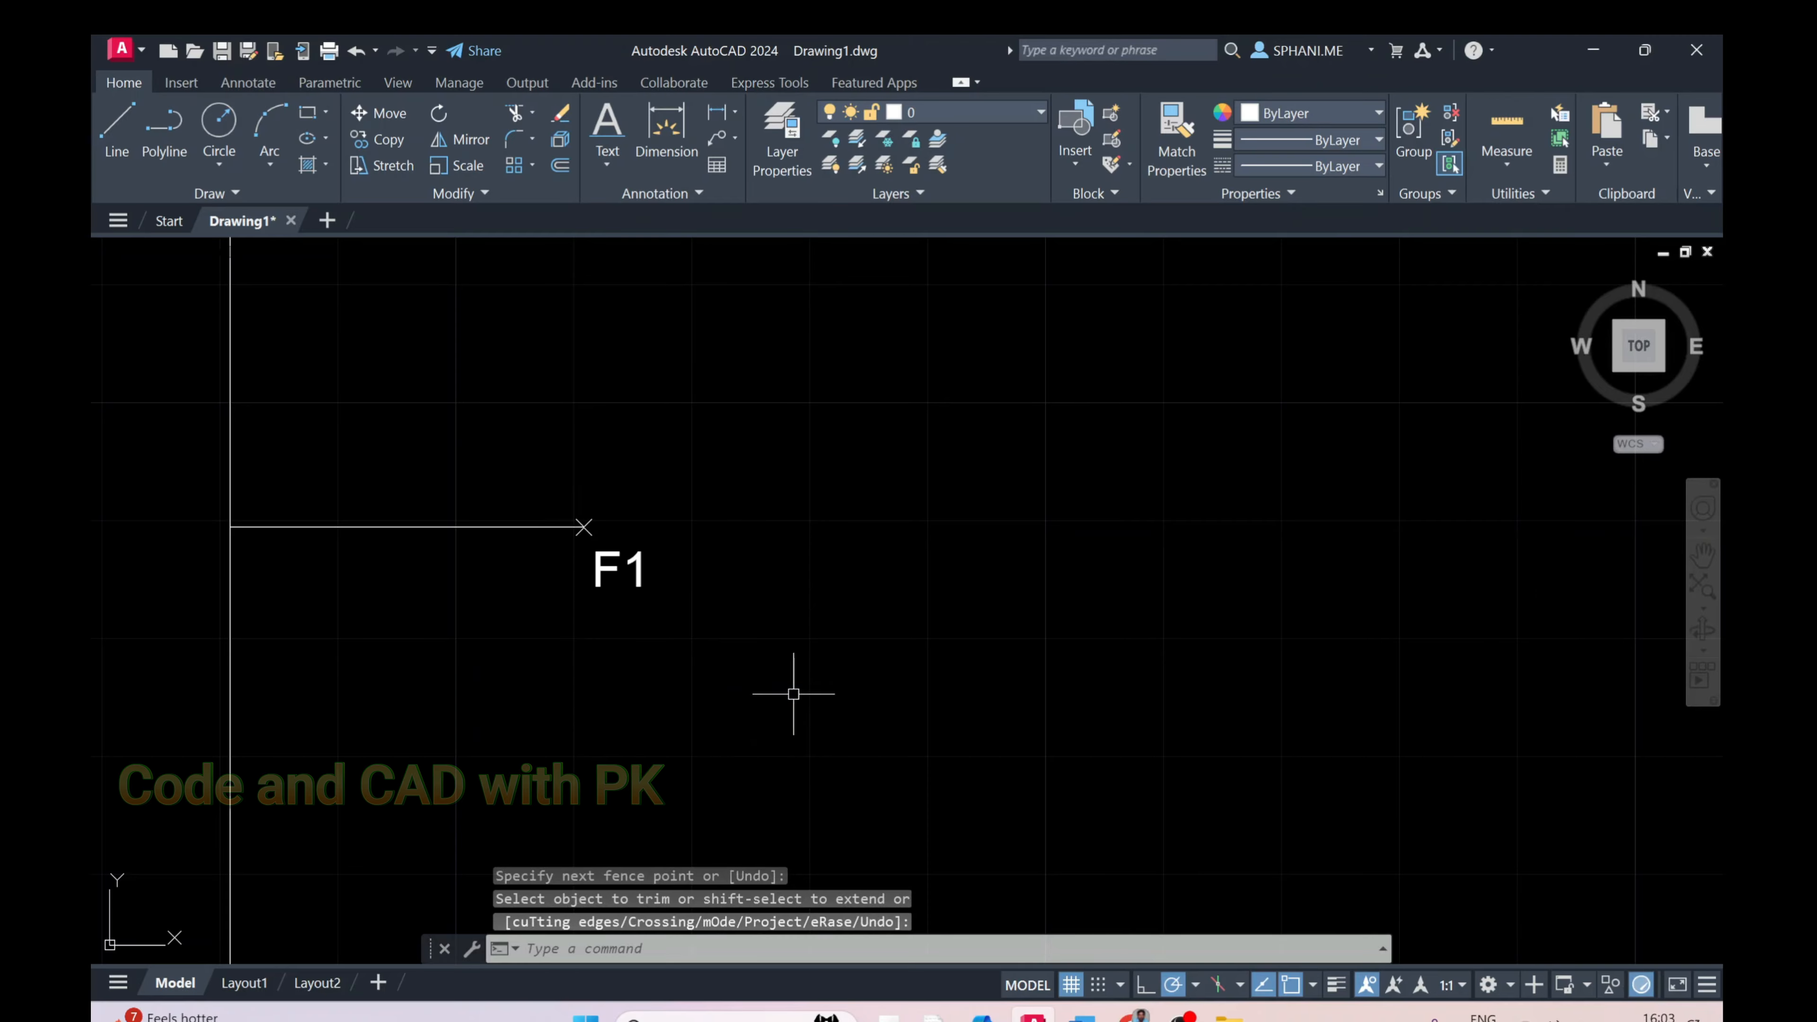
# Review the eccentricity value given in the problem statement above the drawing
pyautogui.click(320, 555)
pyautogui.click(304, 478)
pyautogui.press('Escape')
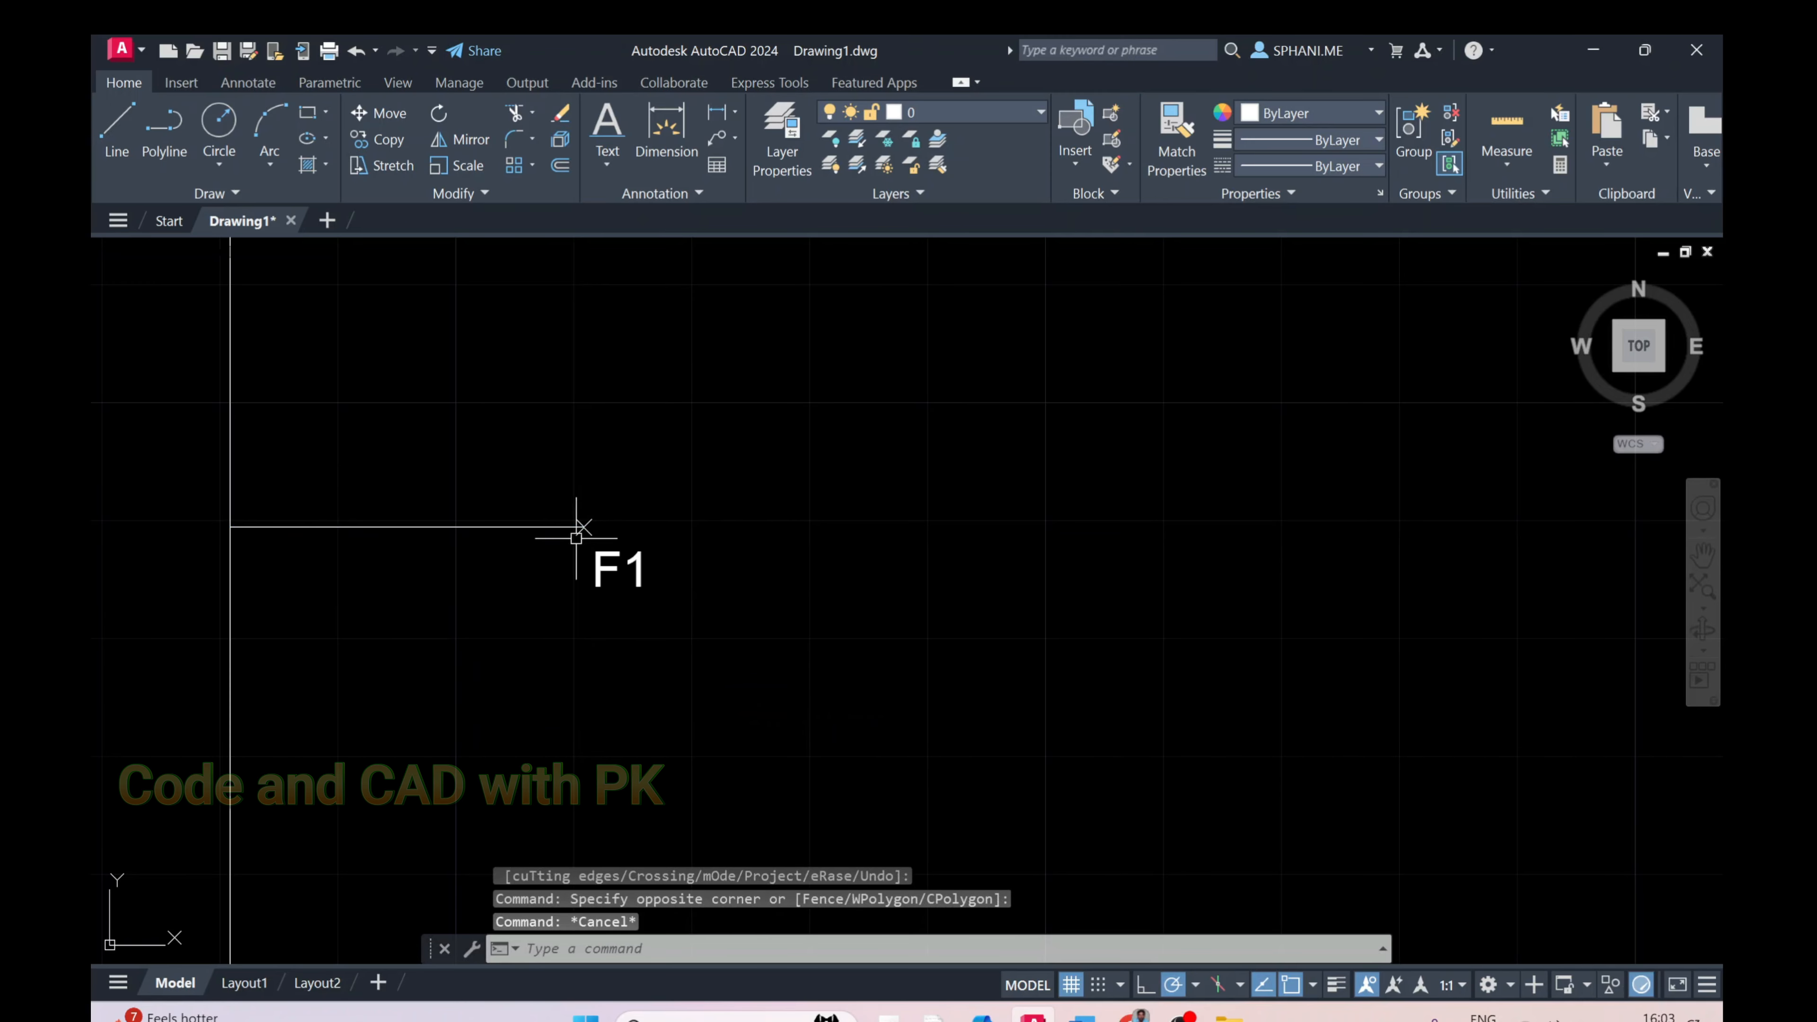
pyautogui.scroll(-2, 615, 530)
pyautogui.moveTo(649, 362); pyautogui.dragTo(595, 706, button='middle')
pyautogui.moveTo(587, 494); pyautogui.dragTo(541, 898, button='middle')
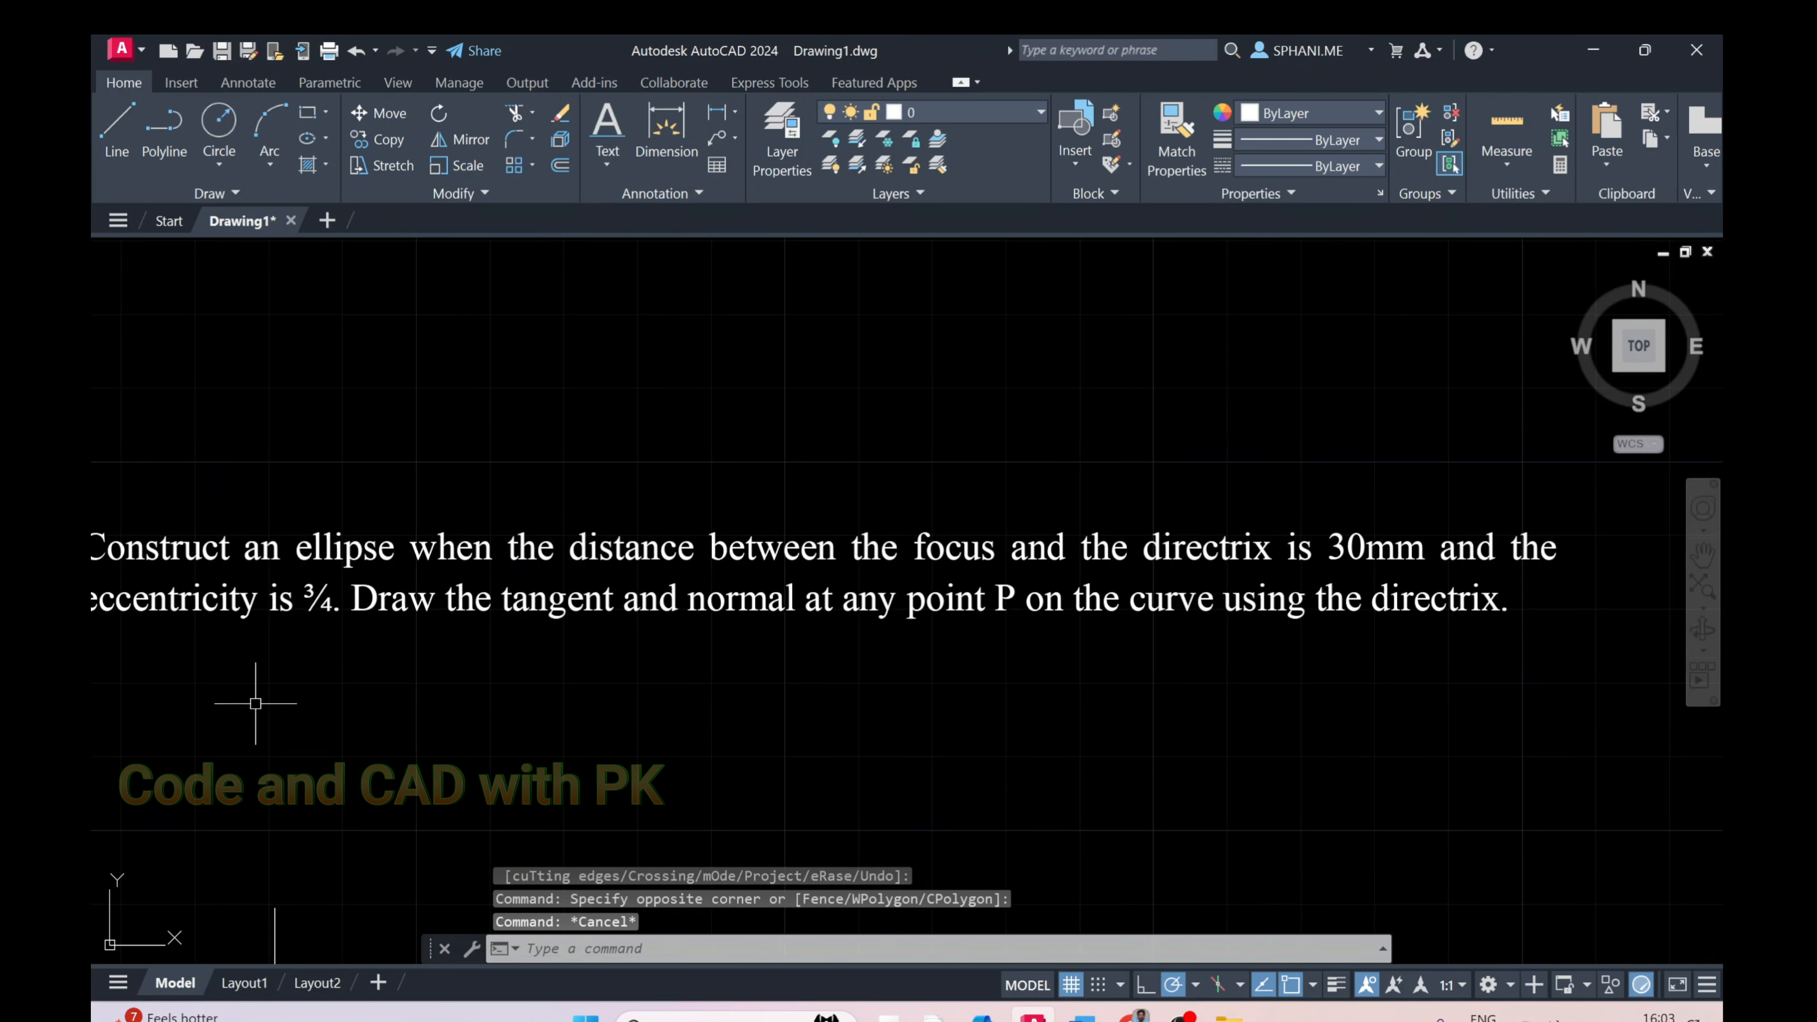
pyautogui.moveTo(250, 703); pyautogui.dragTo(618, 717, button='middle')
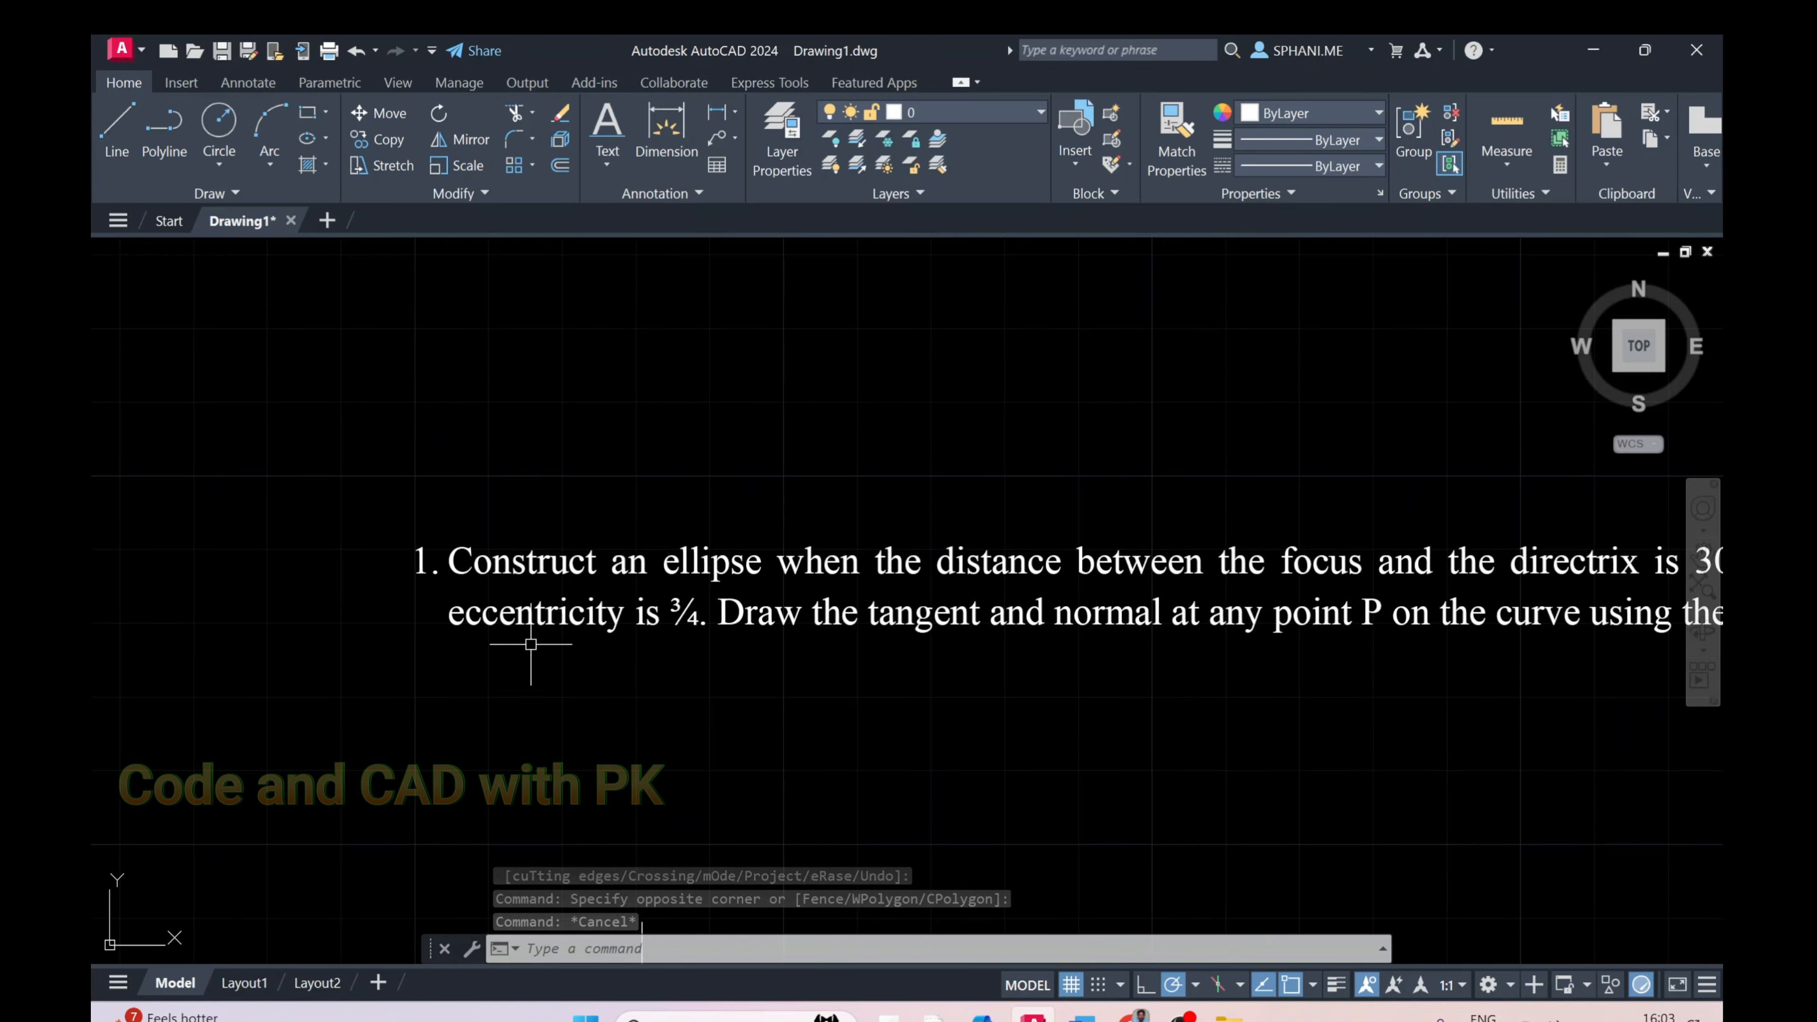
pyautogui.scroll(2, 530, 641)
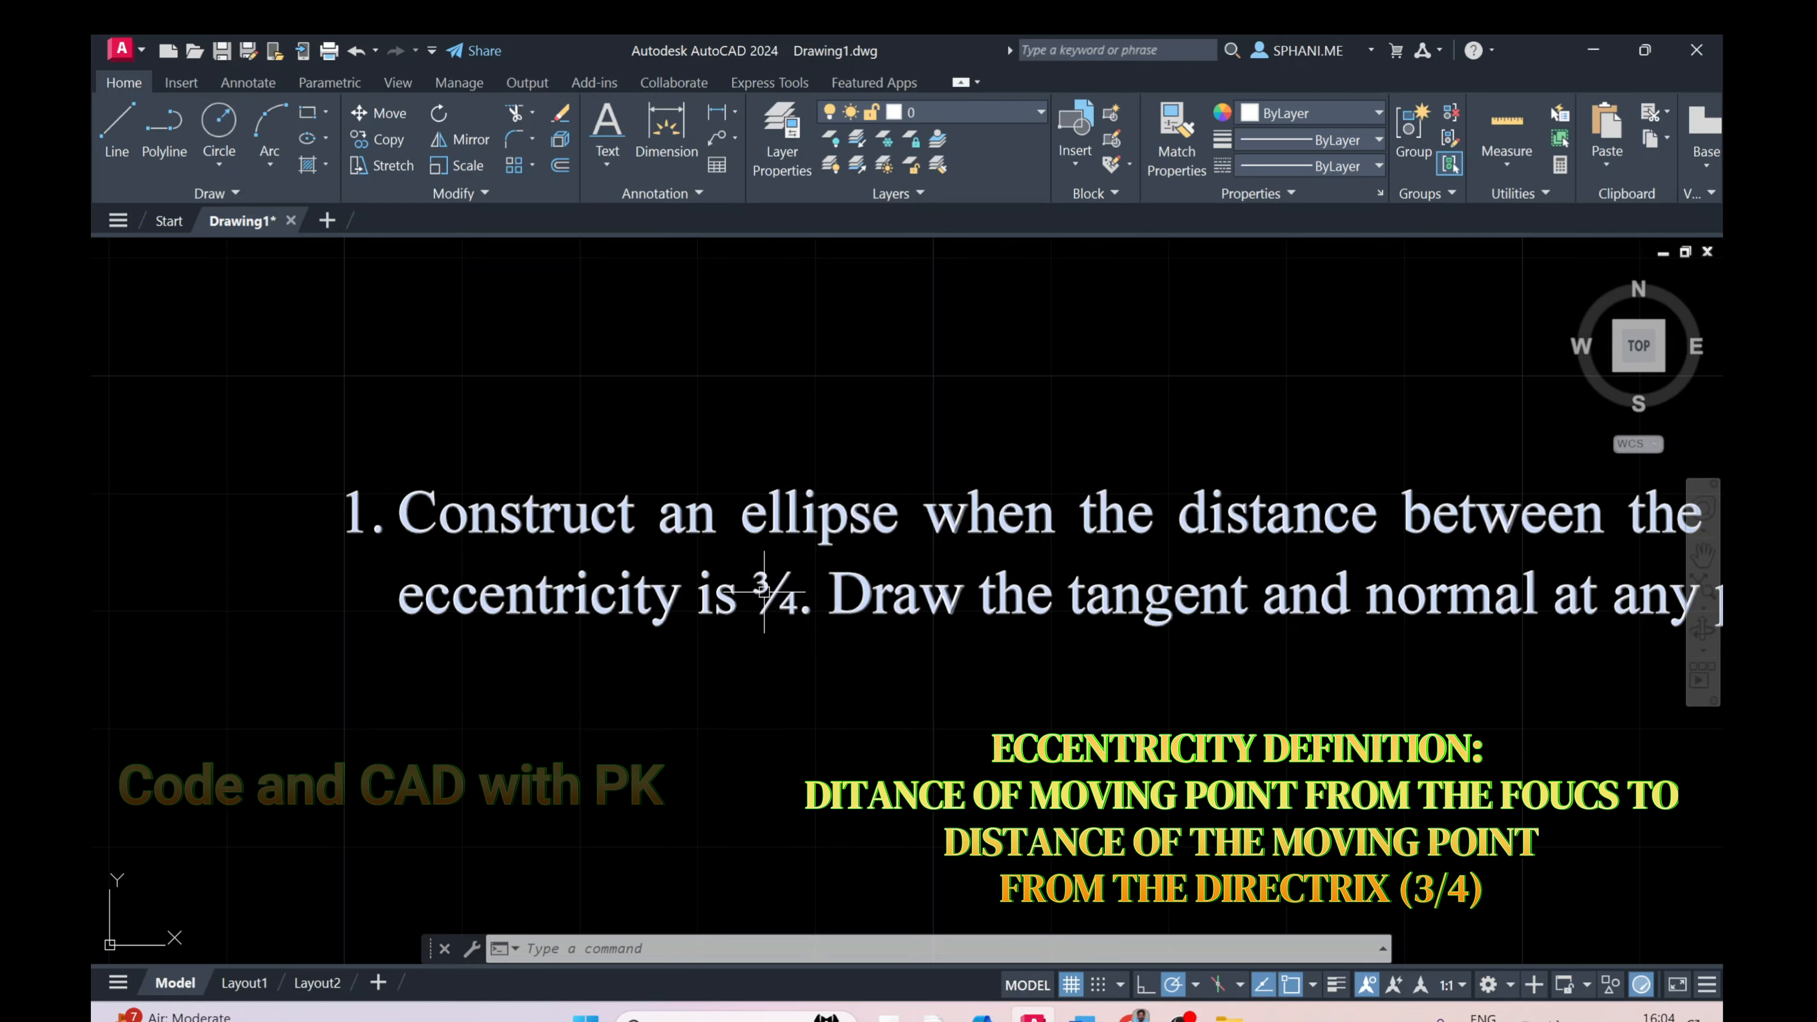
pyautogui.click(737, 564)
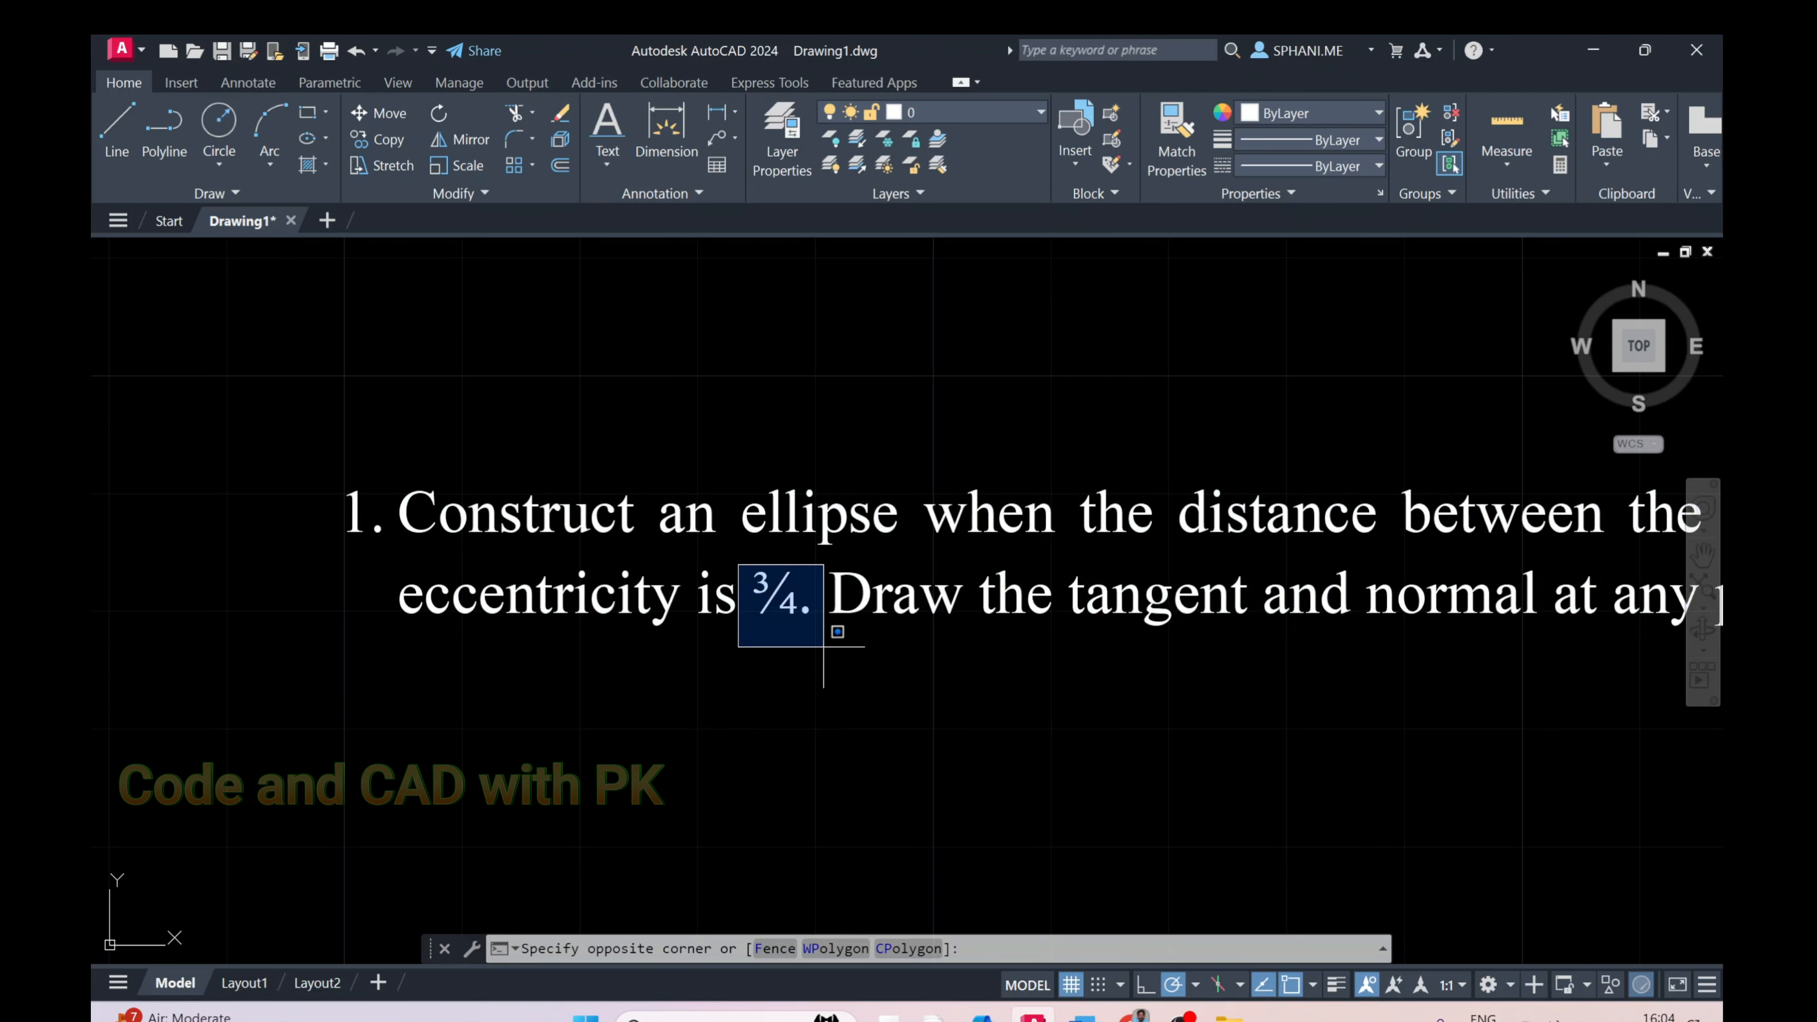
pyautogui.click(830, 639)
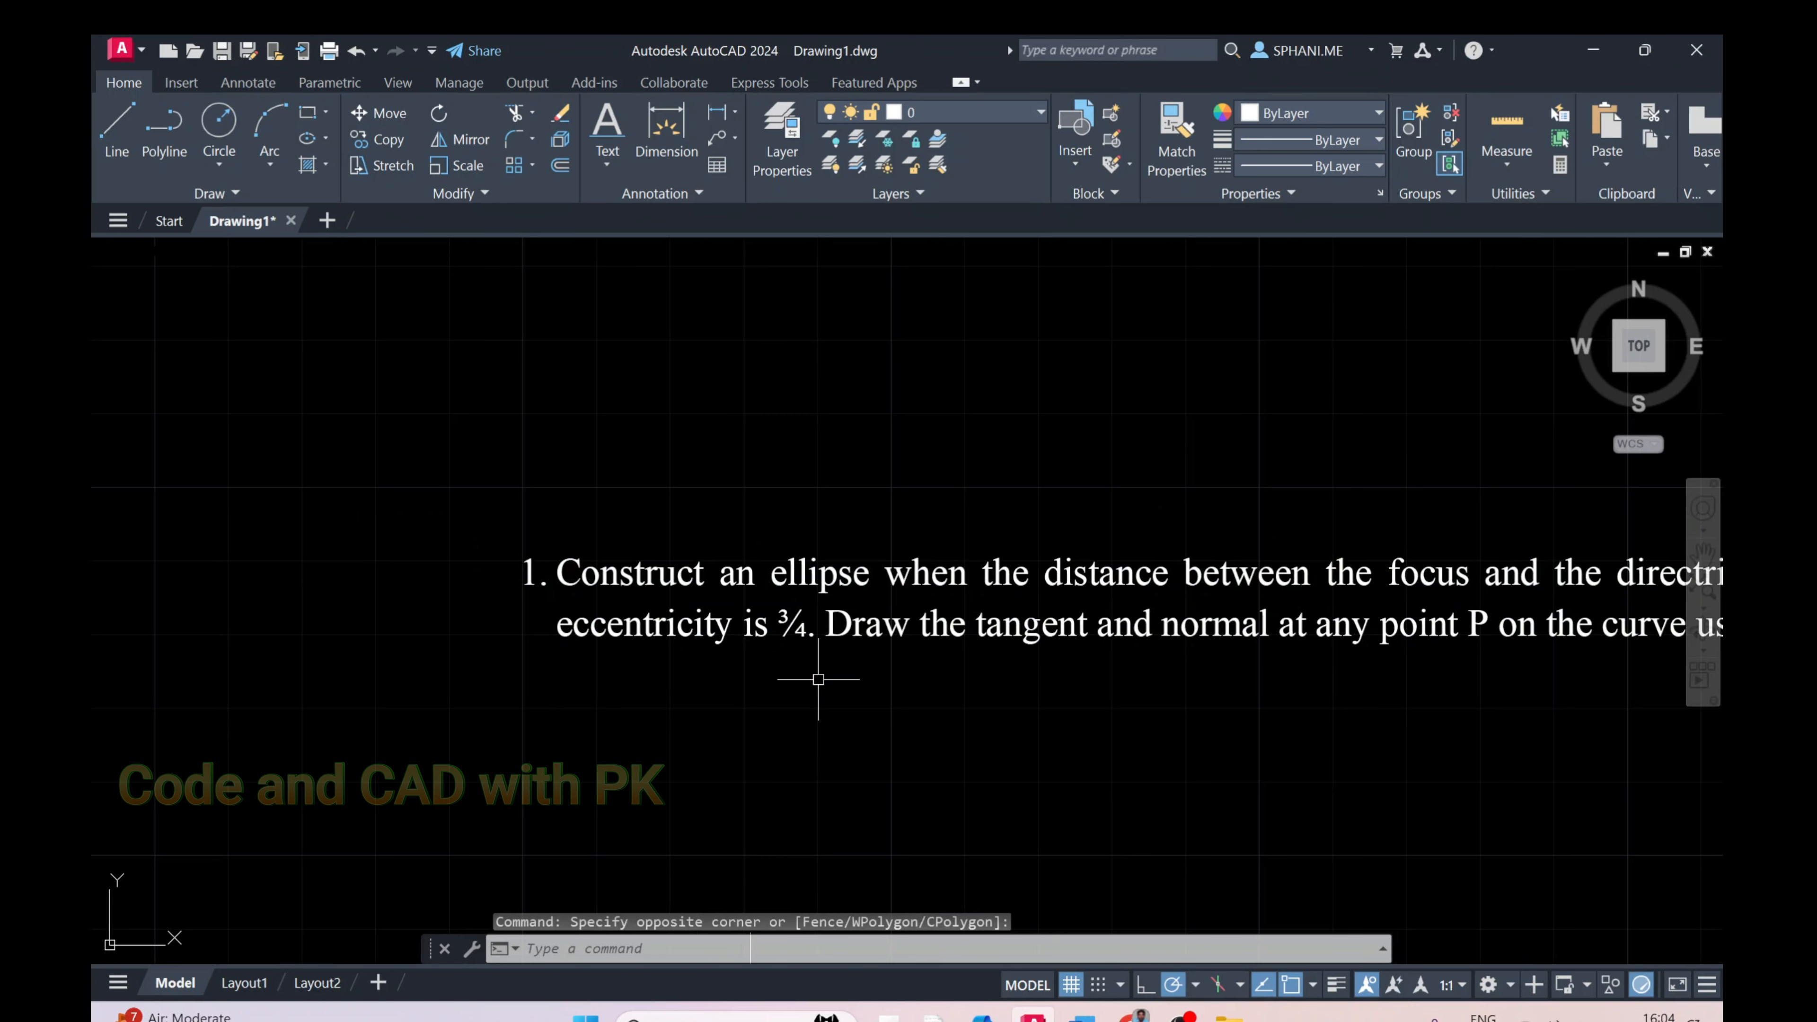
# Divide the horizontal axis segment between the directrix and the F1 focus point into 7 equal segments
pyautogui.moveTo(815, 723); pyautogui.dragTo(777, 360, button='middle')
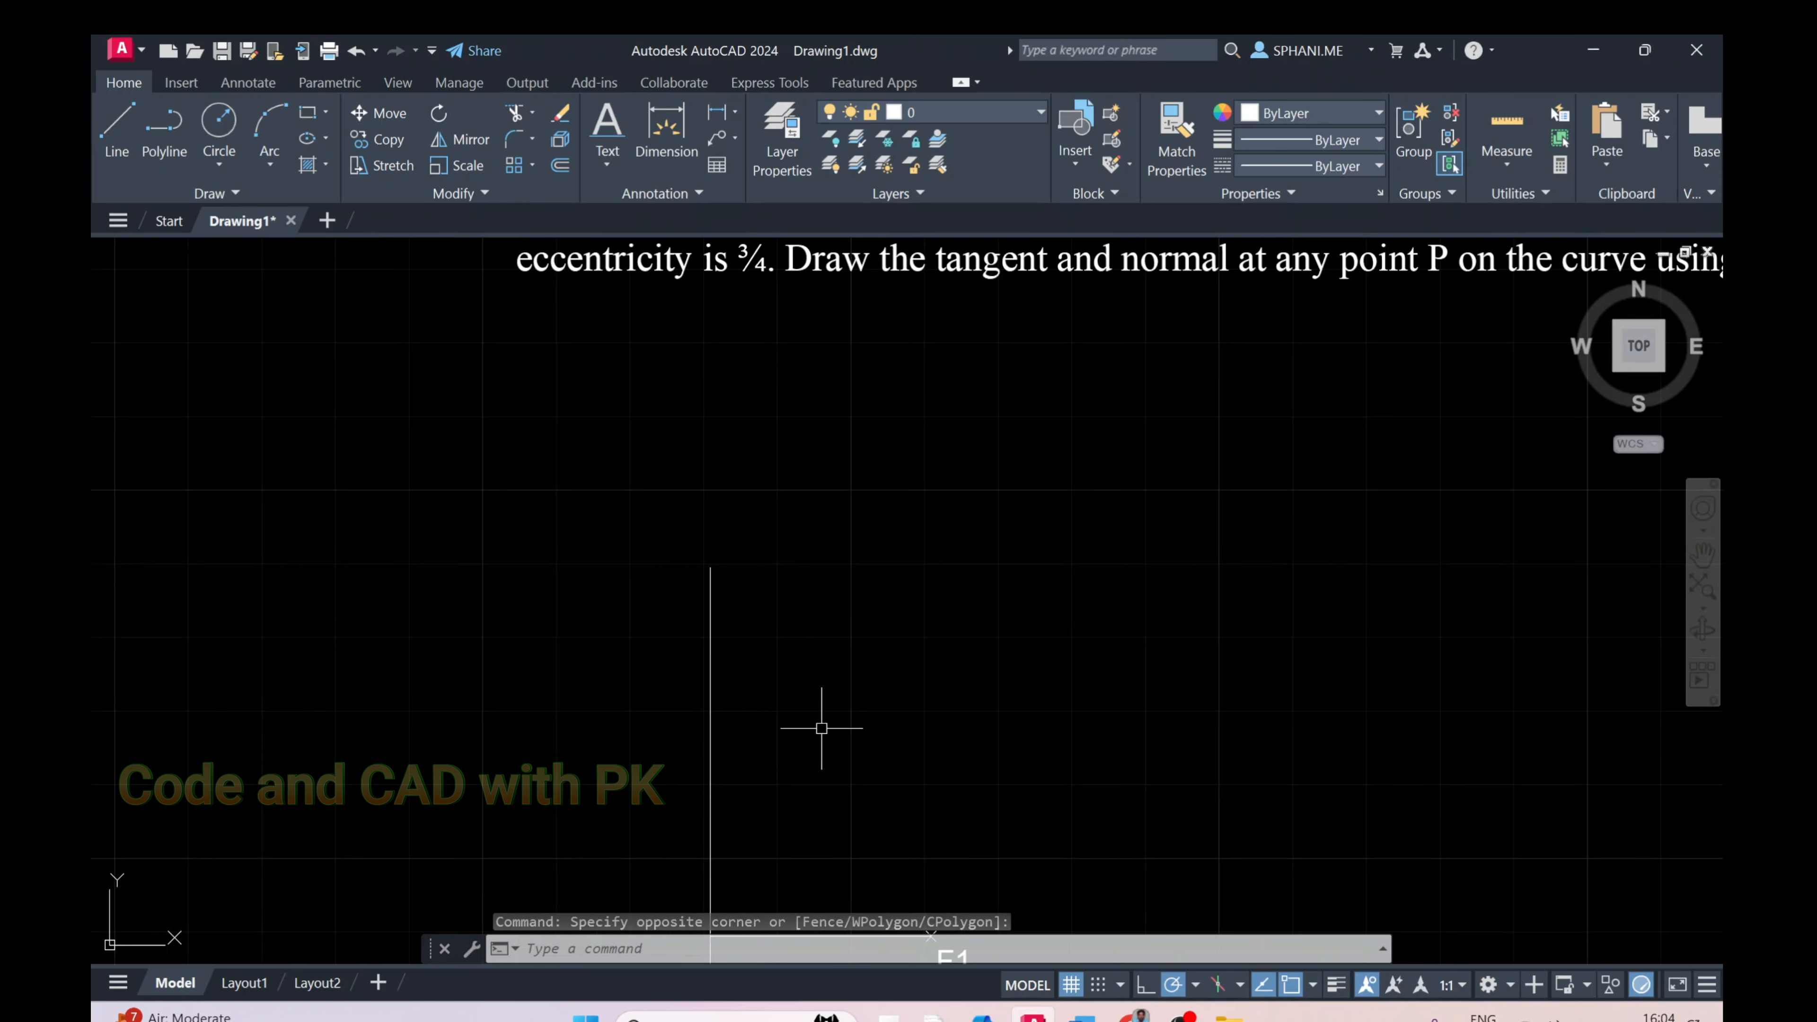
pyautogui.moveTo(824, 730); pyautogui.dragTo(548, 322, button='middle')
pyautogui.scroll(2, 543, 531)
pyautogui.moveTo(542, 531); pyautogui.dragTo(543, 603, button='middle')
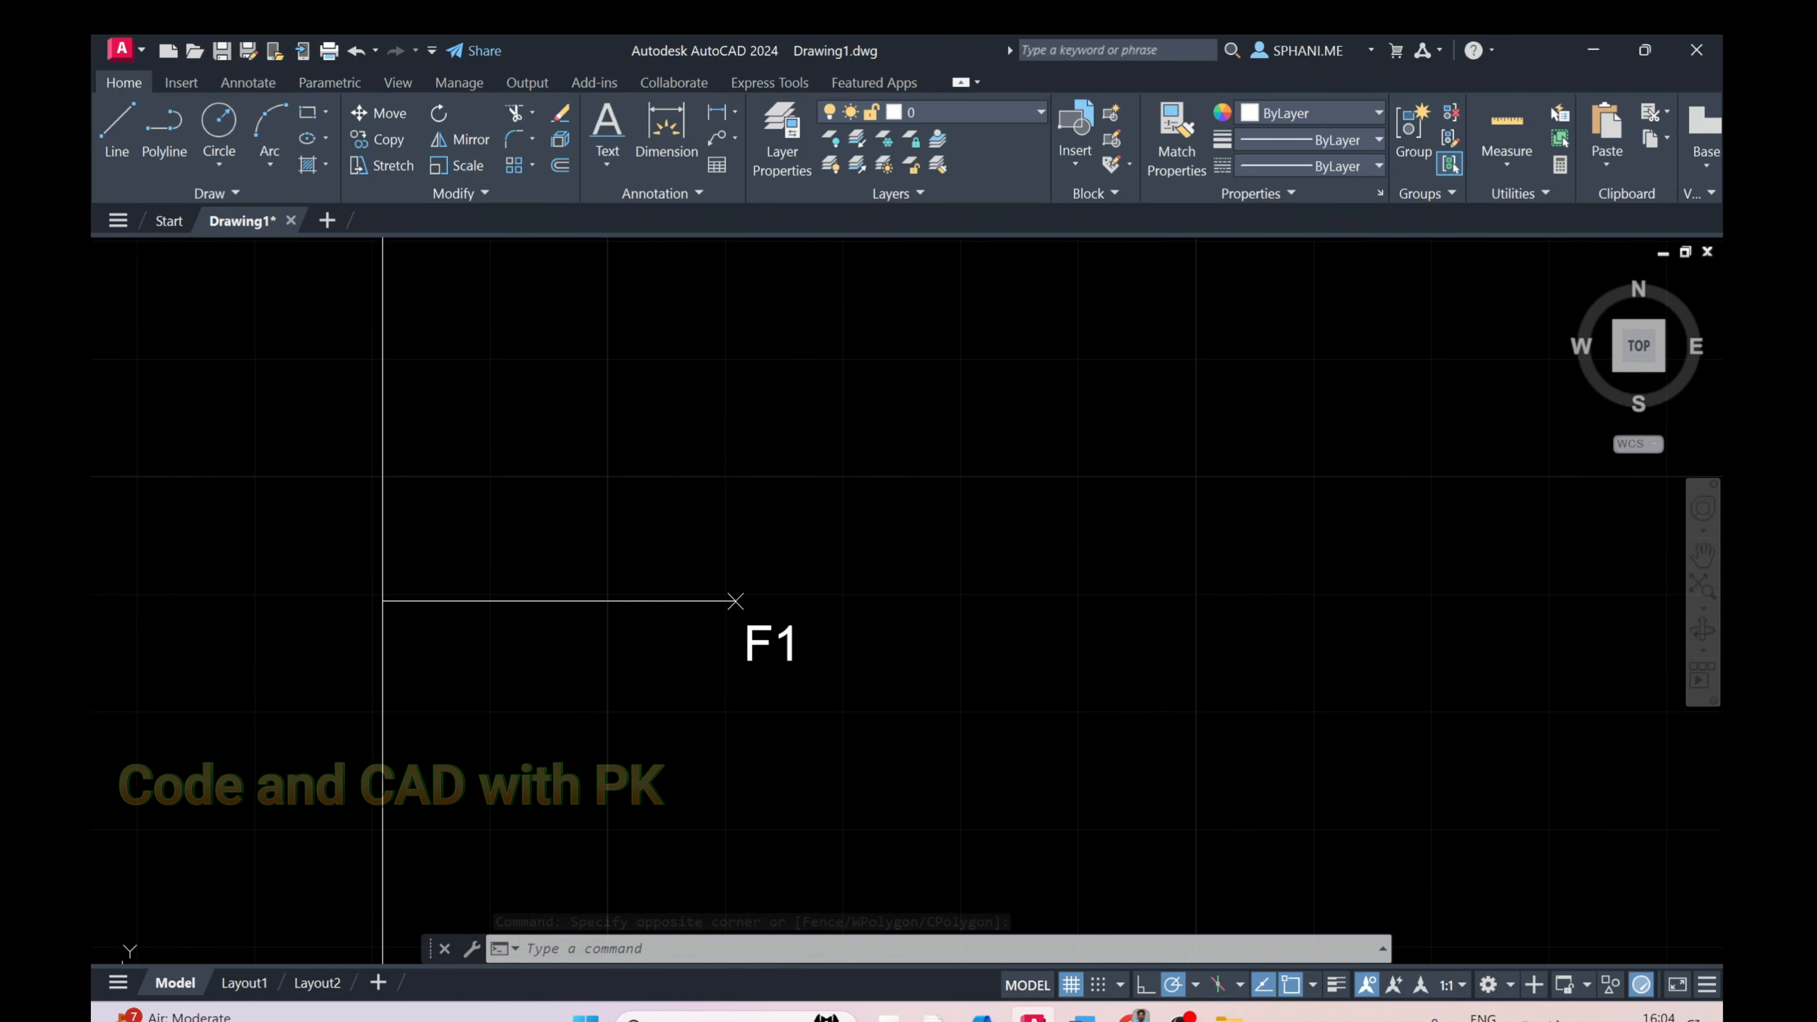
pyautogui.scroll(2, 544, 612)
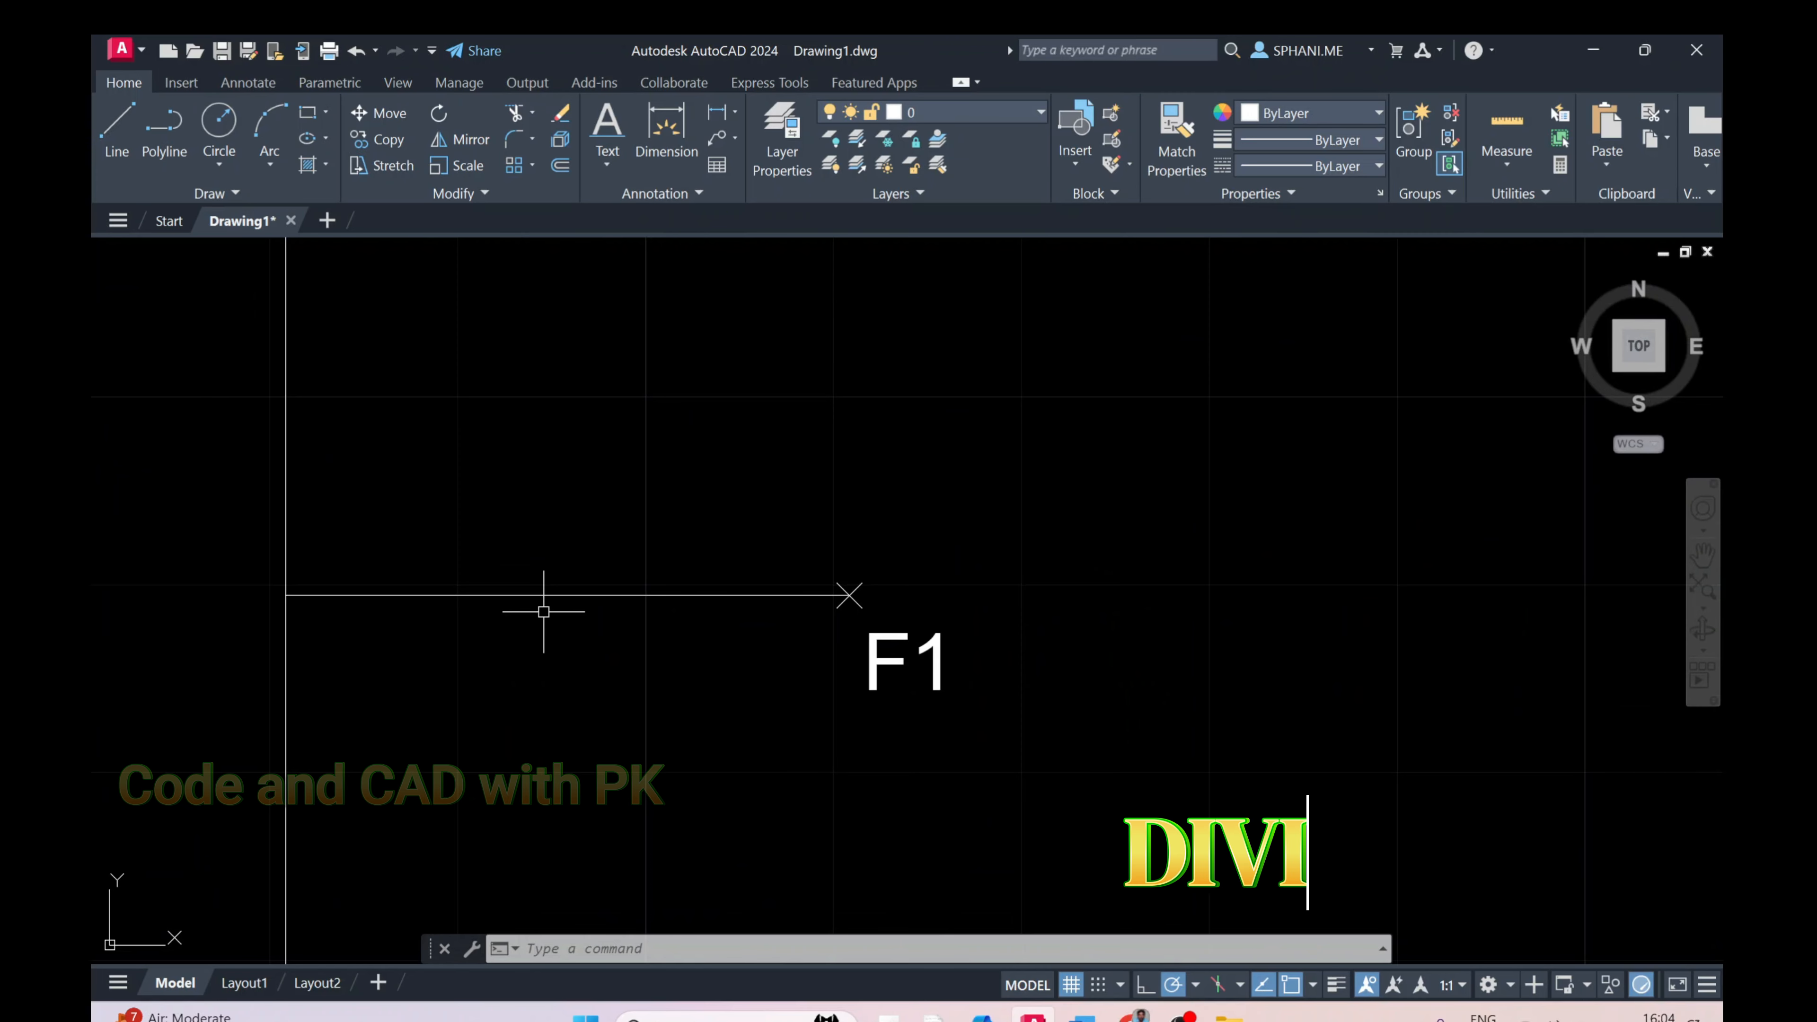
pyautogui.write('DIV')
pyautogui.press('Return')
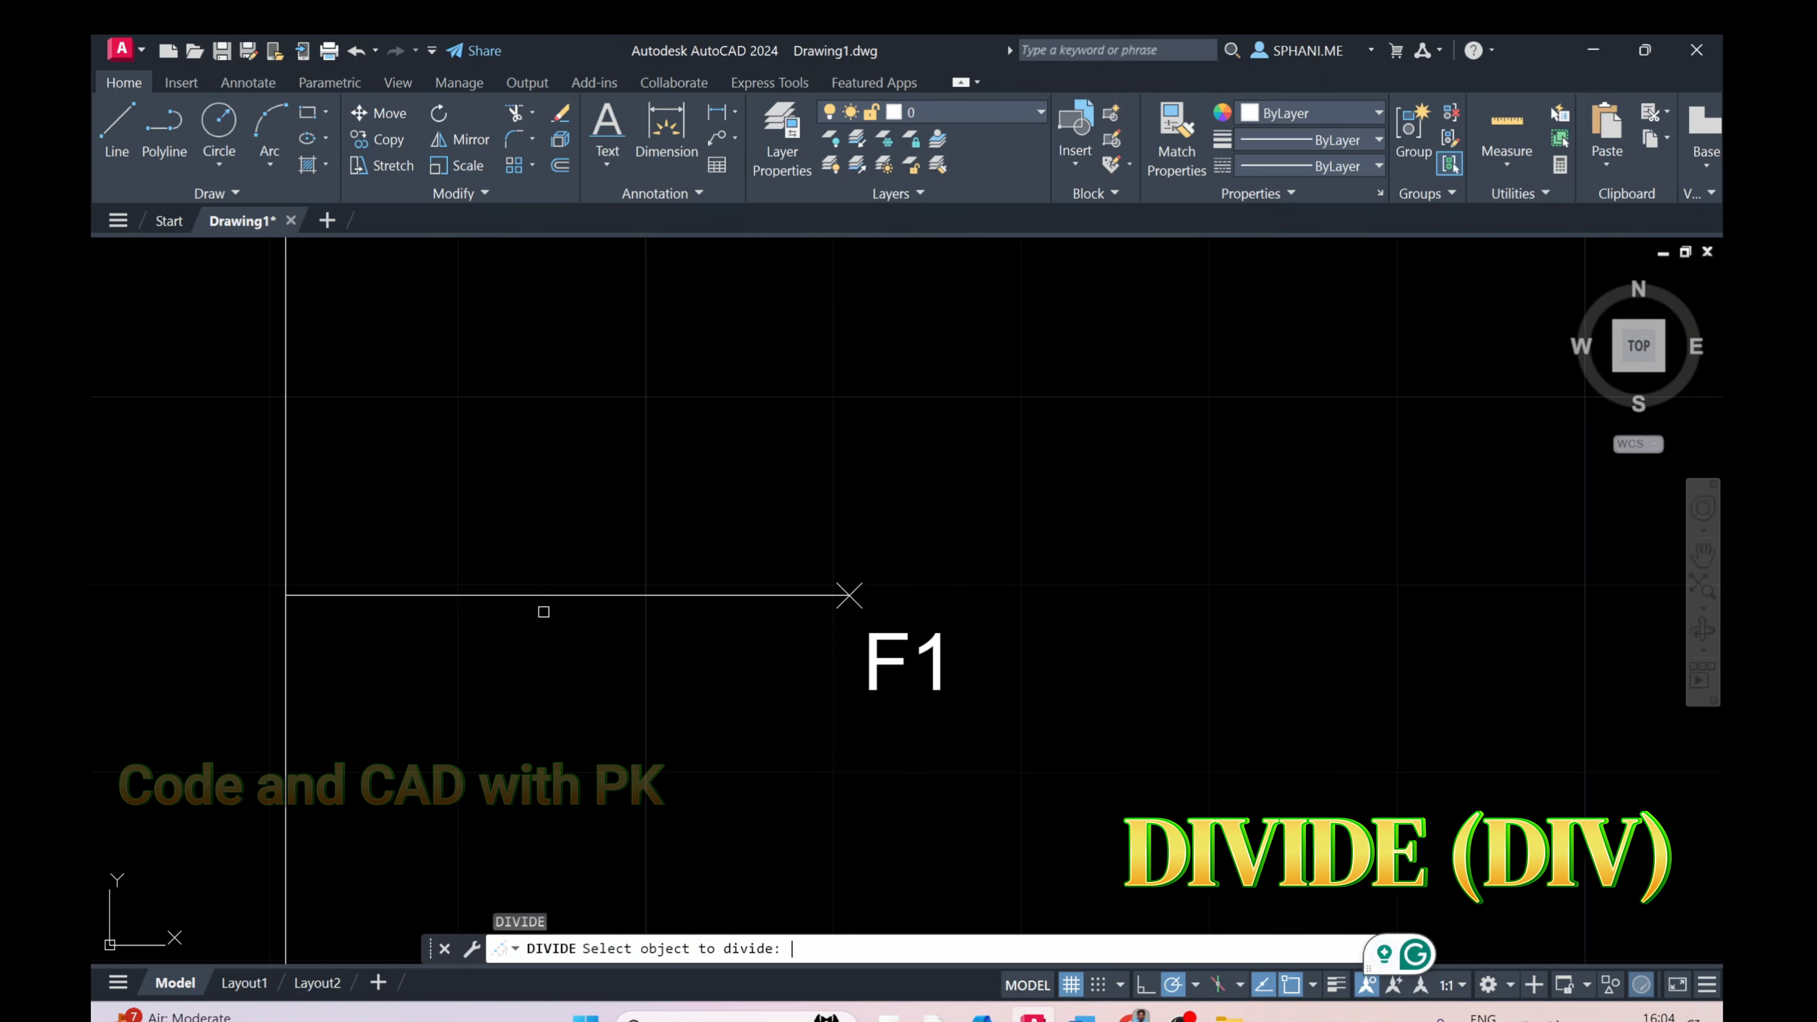
pyautogui.click(575, 597)
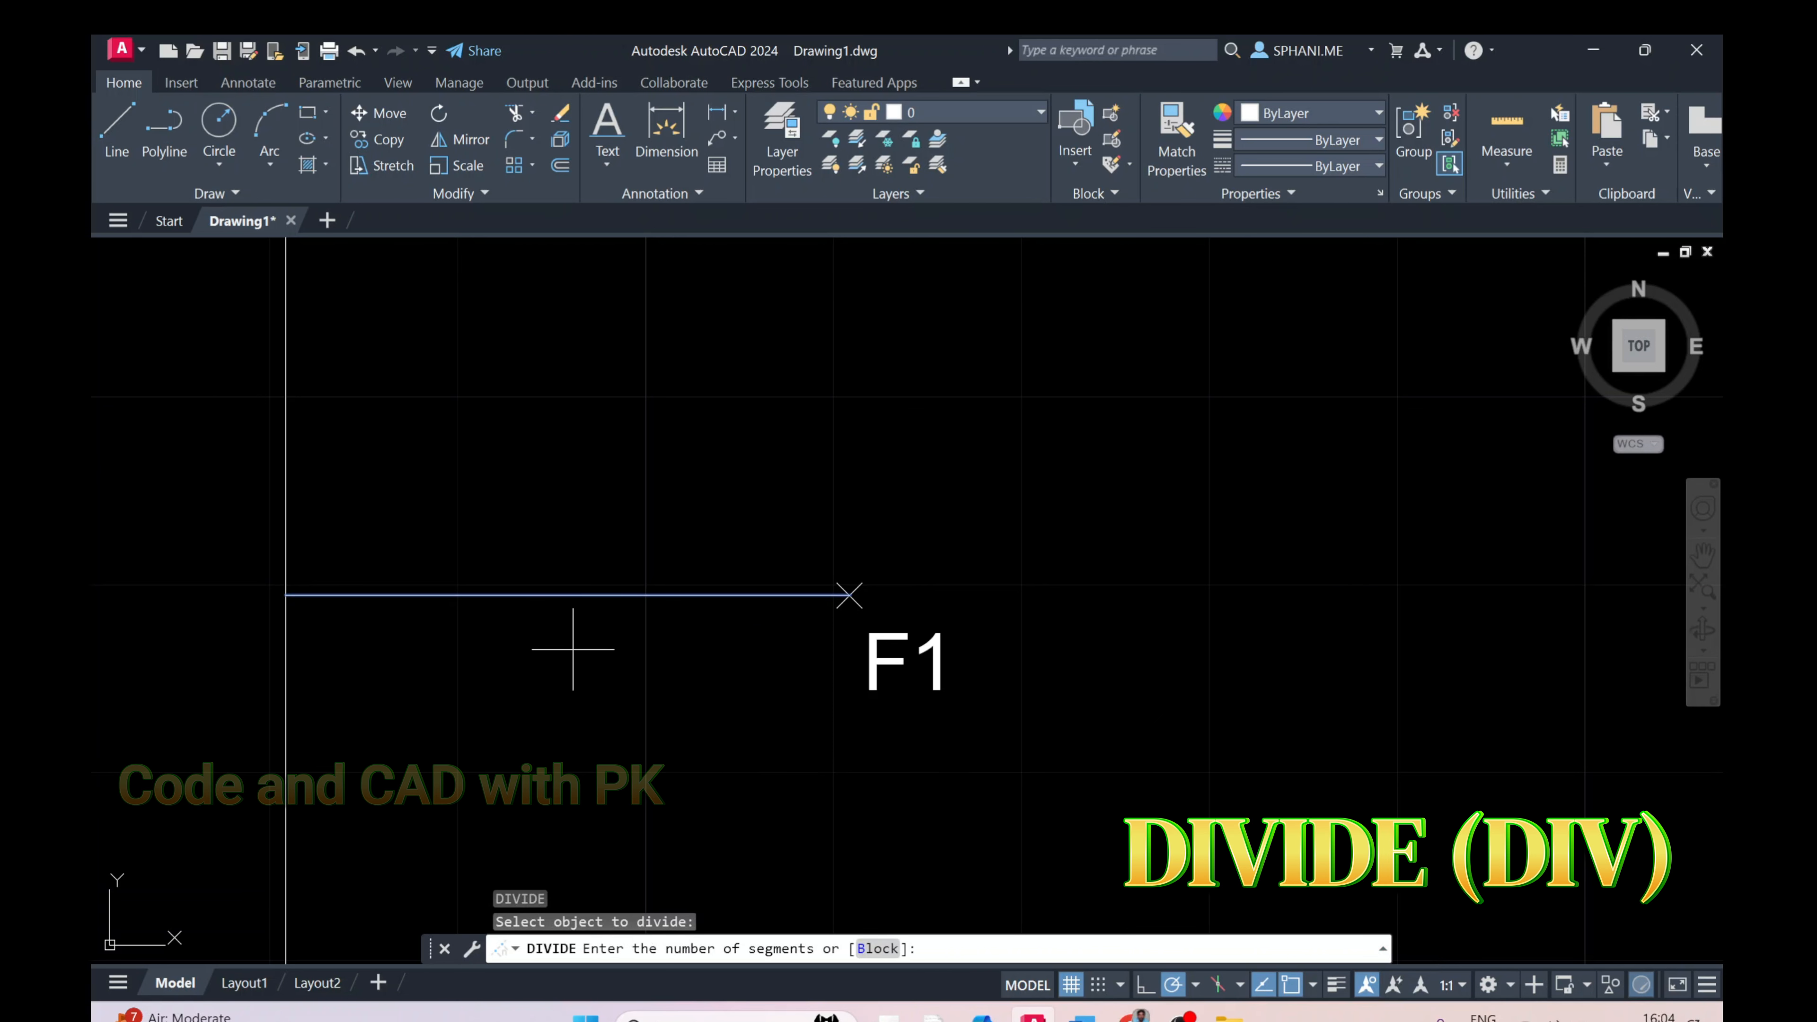
pyautogui.press('Return')
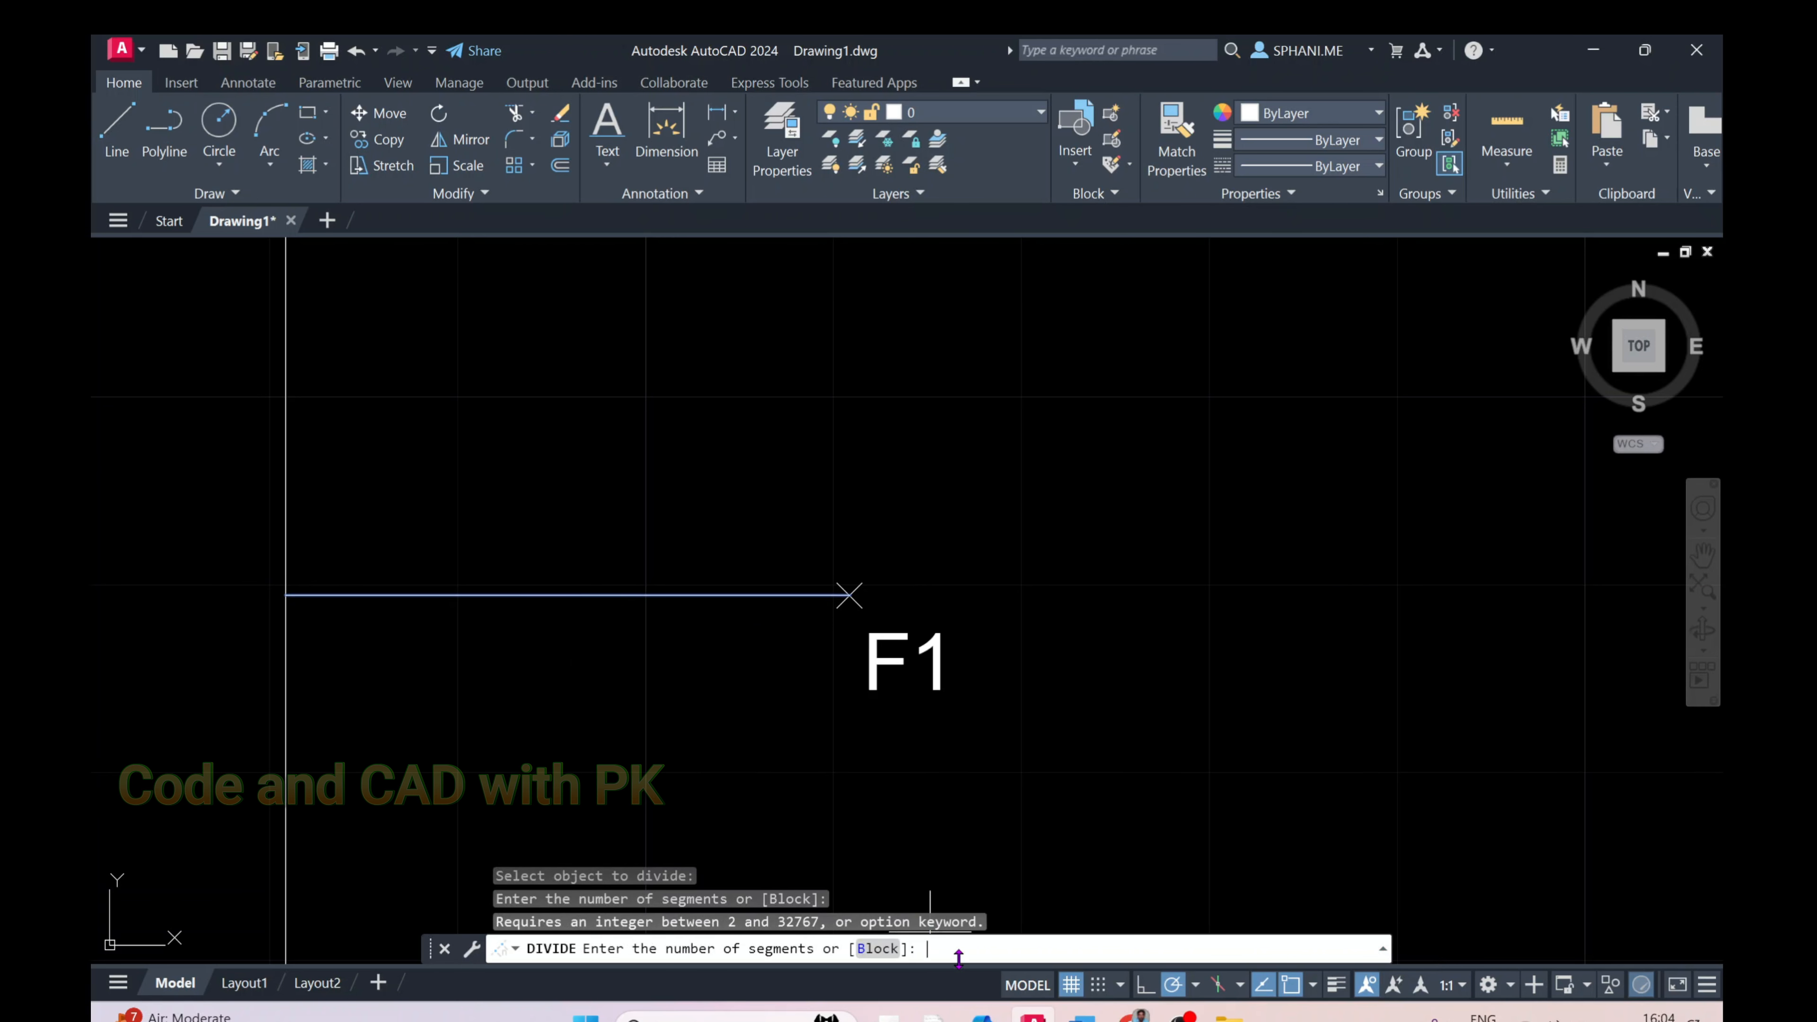
pyautogui.write('7')
pyautogui.press('Return')
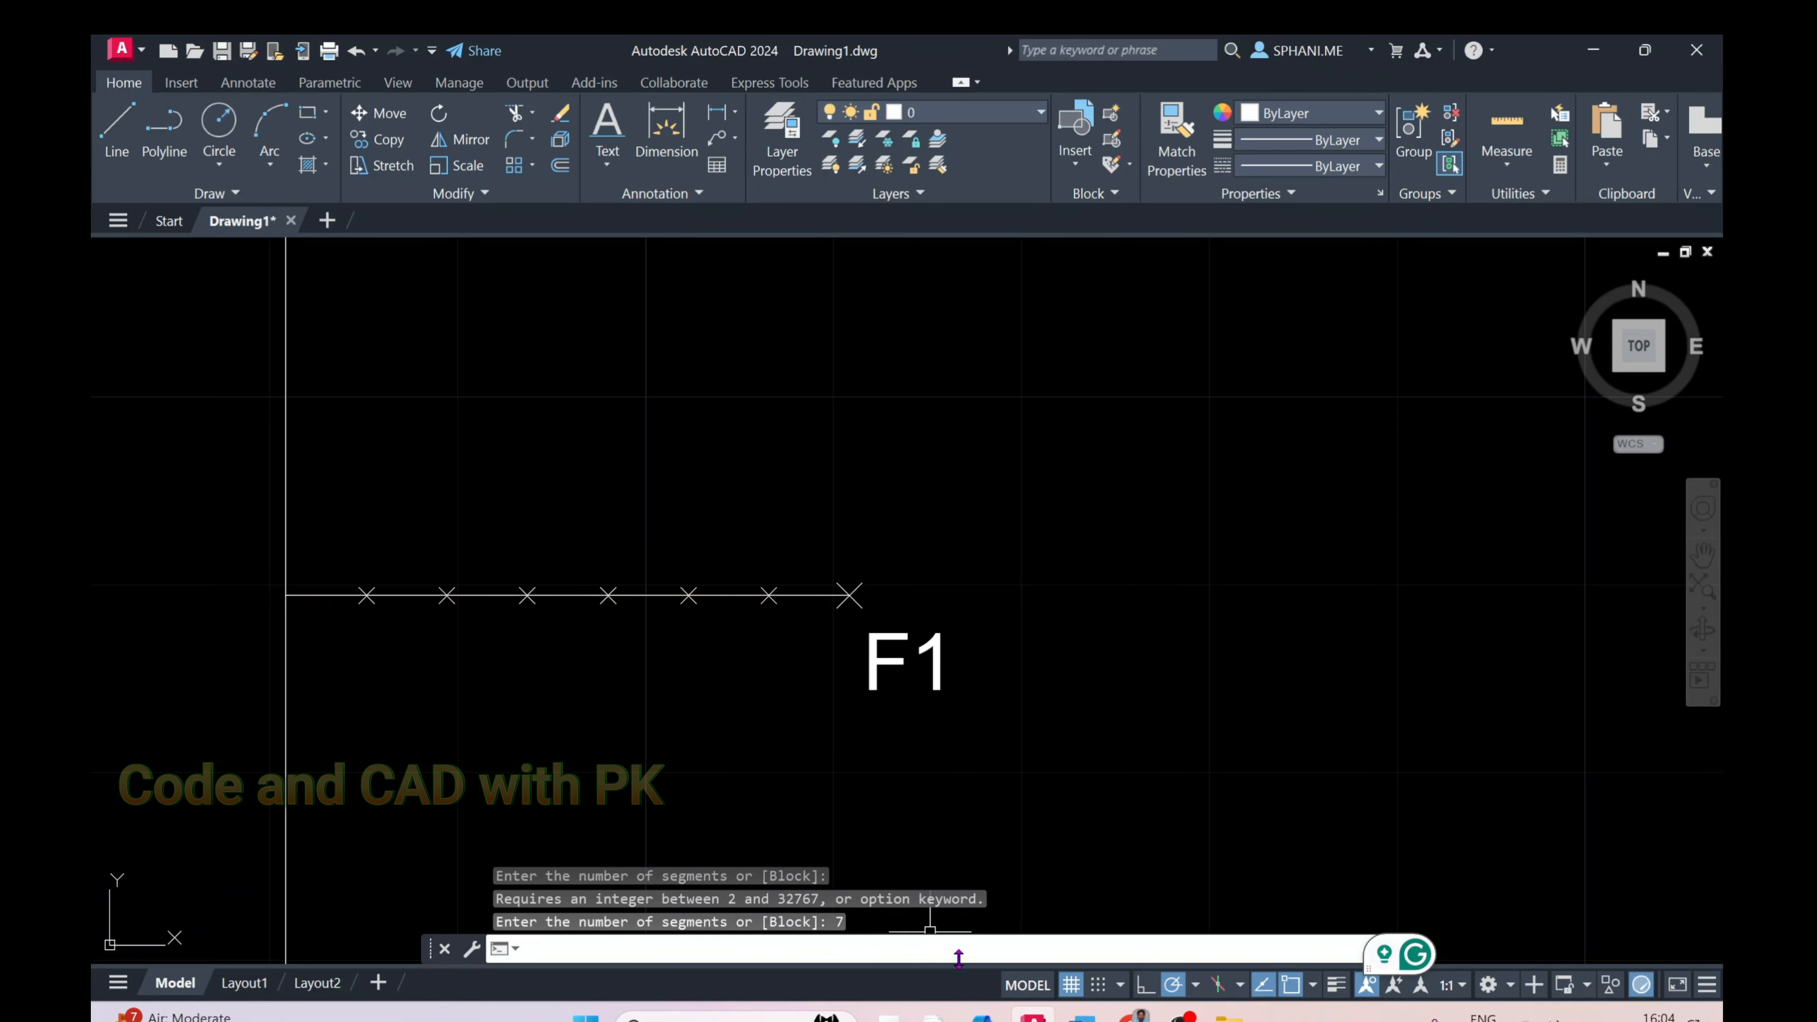
pyautogui.press('Escape')
# Copy the F1 label to just below the division mark three segments left of the focus point
pyautogui.moveTo(679, 655); pyautogui.dragTo(918, 597, button='middle')
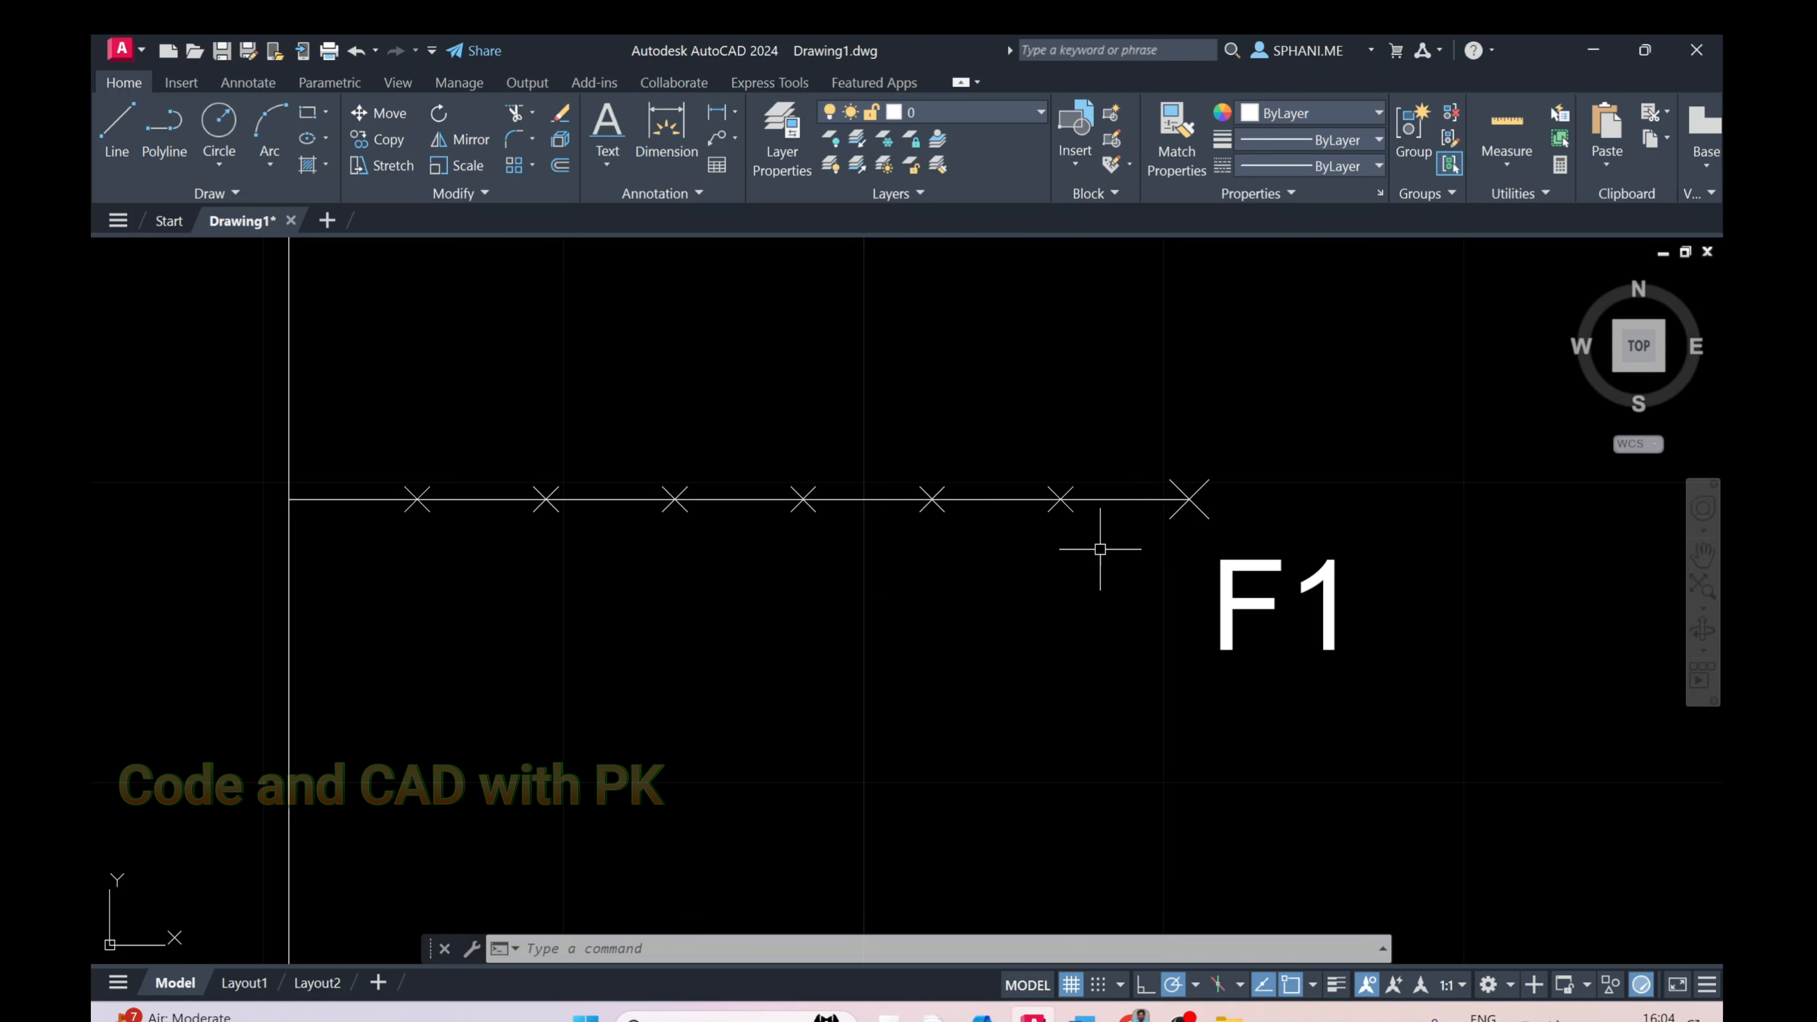
pyautogui.write('C')
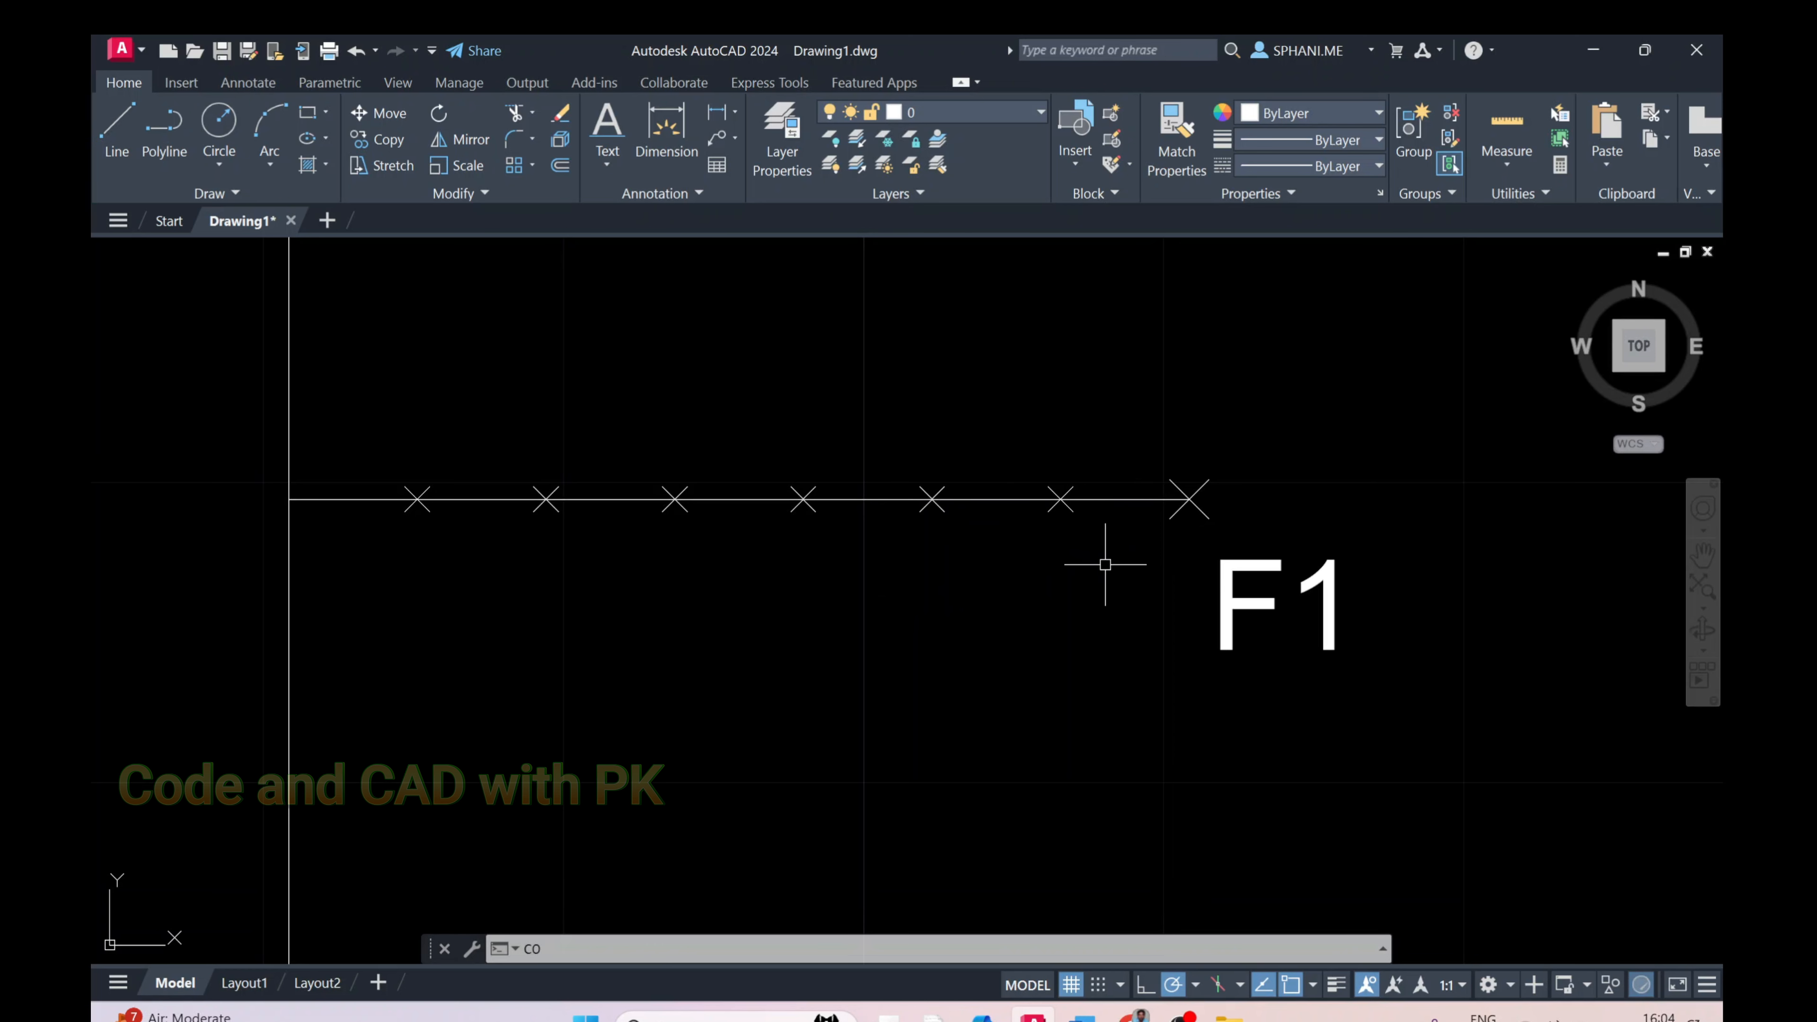
pyautogui.write('O')
pyautogui.press('Return')
pyautogui.click(1229, 603)
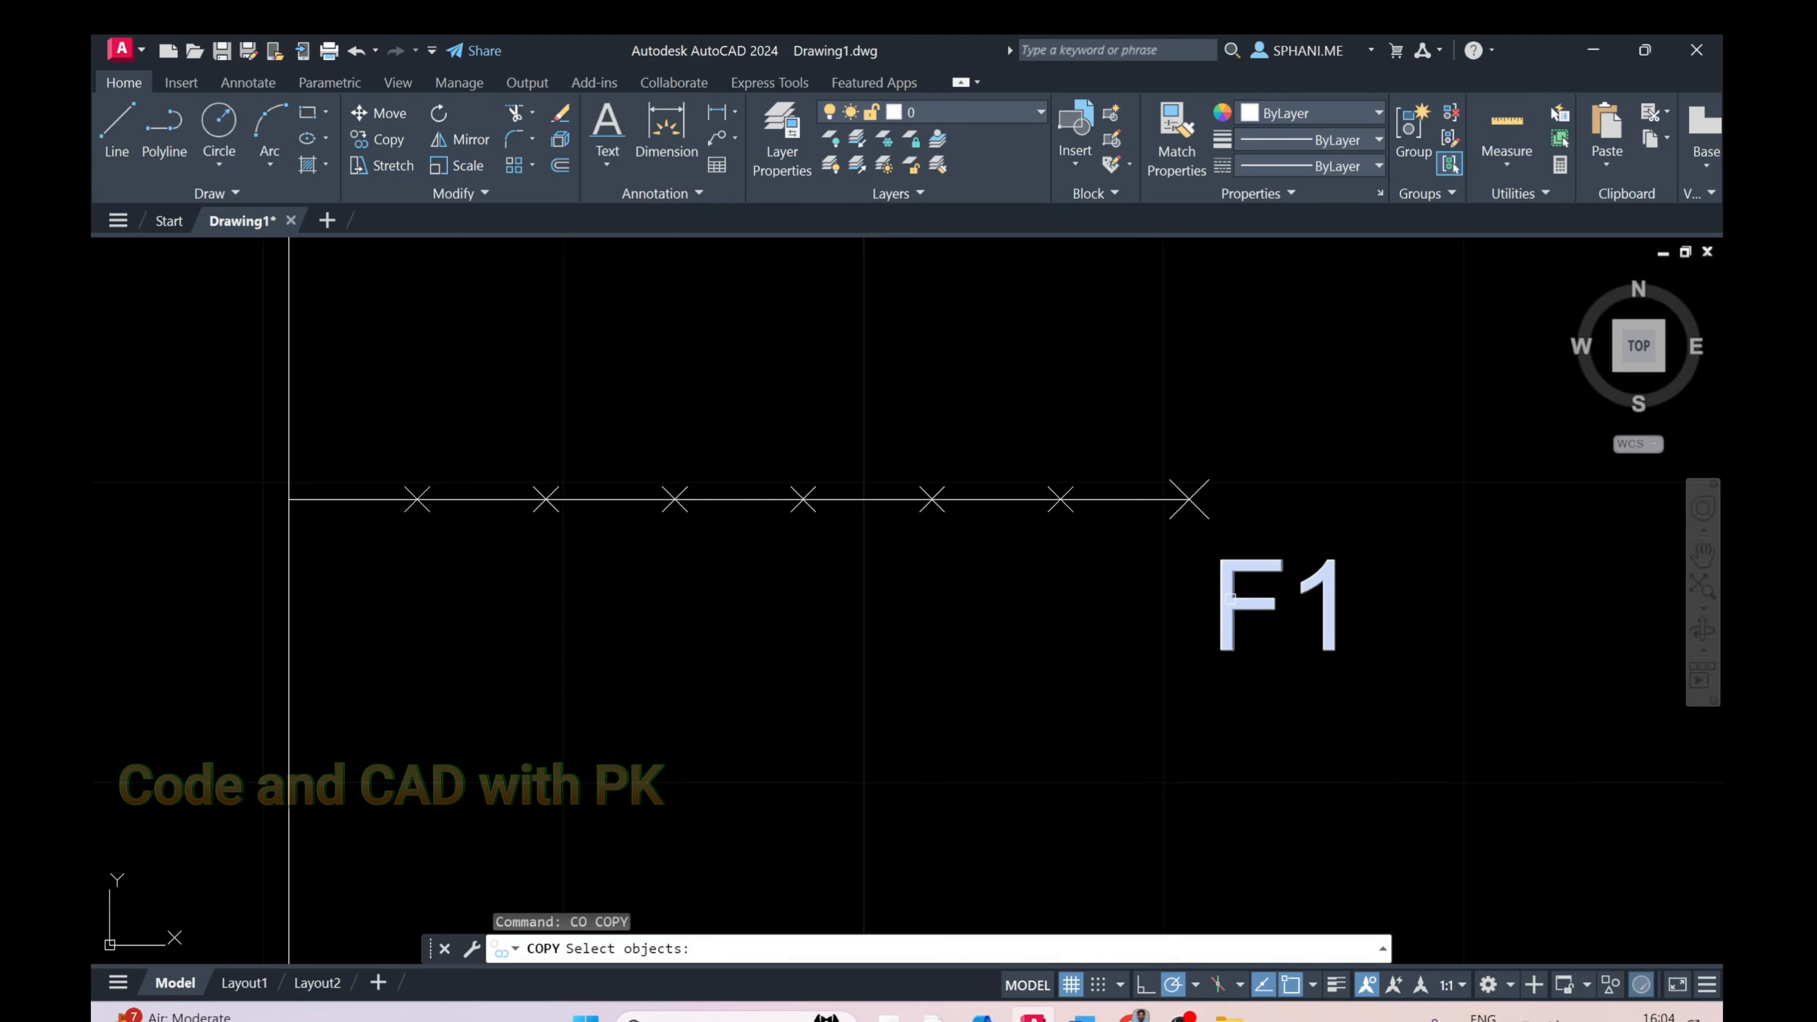
pyautogui.press('Return')
pyautogui.click(1533, 650)
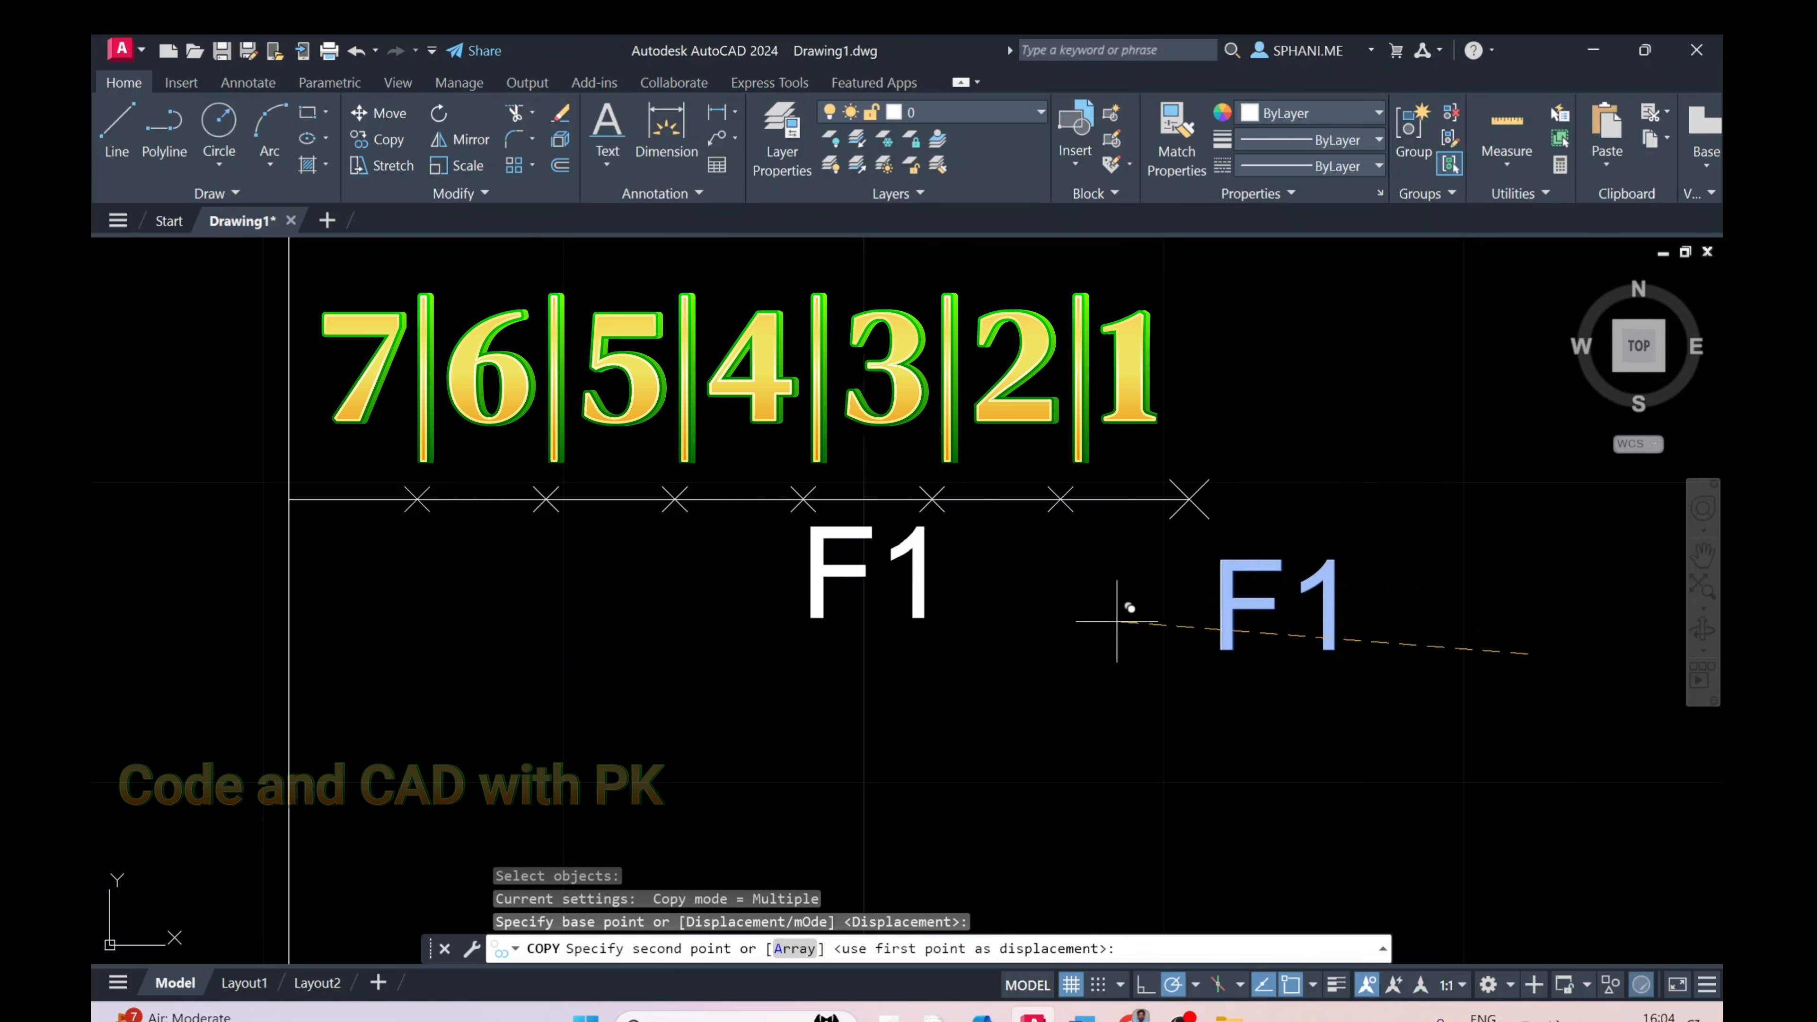
pyautogui.click(1049, 653)
pyautogui.press('Escape')
# Edit the copied label's text to read V1
pyautogui.write('ed')
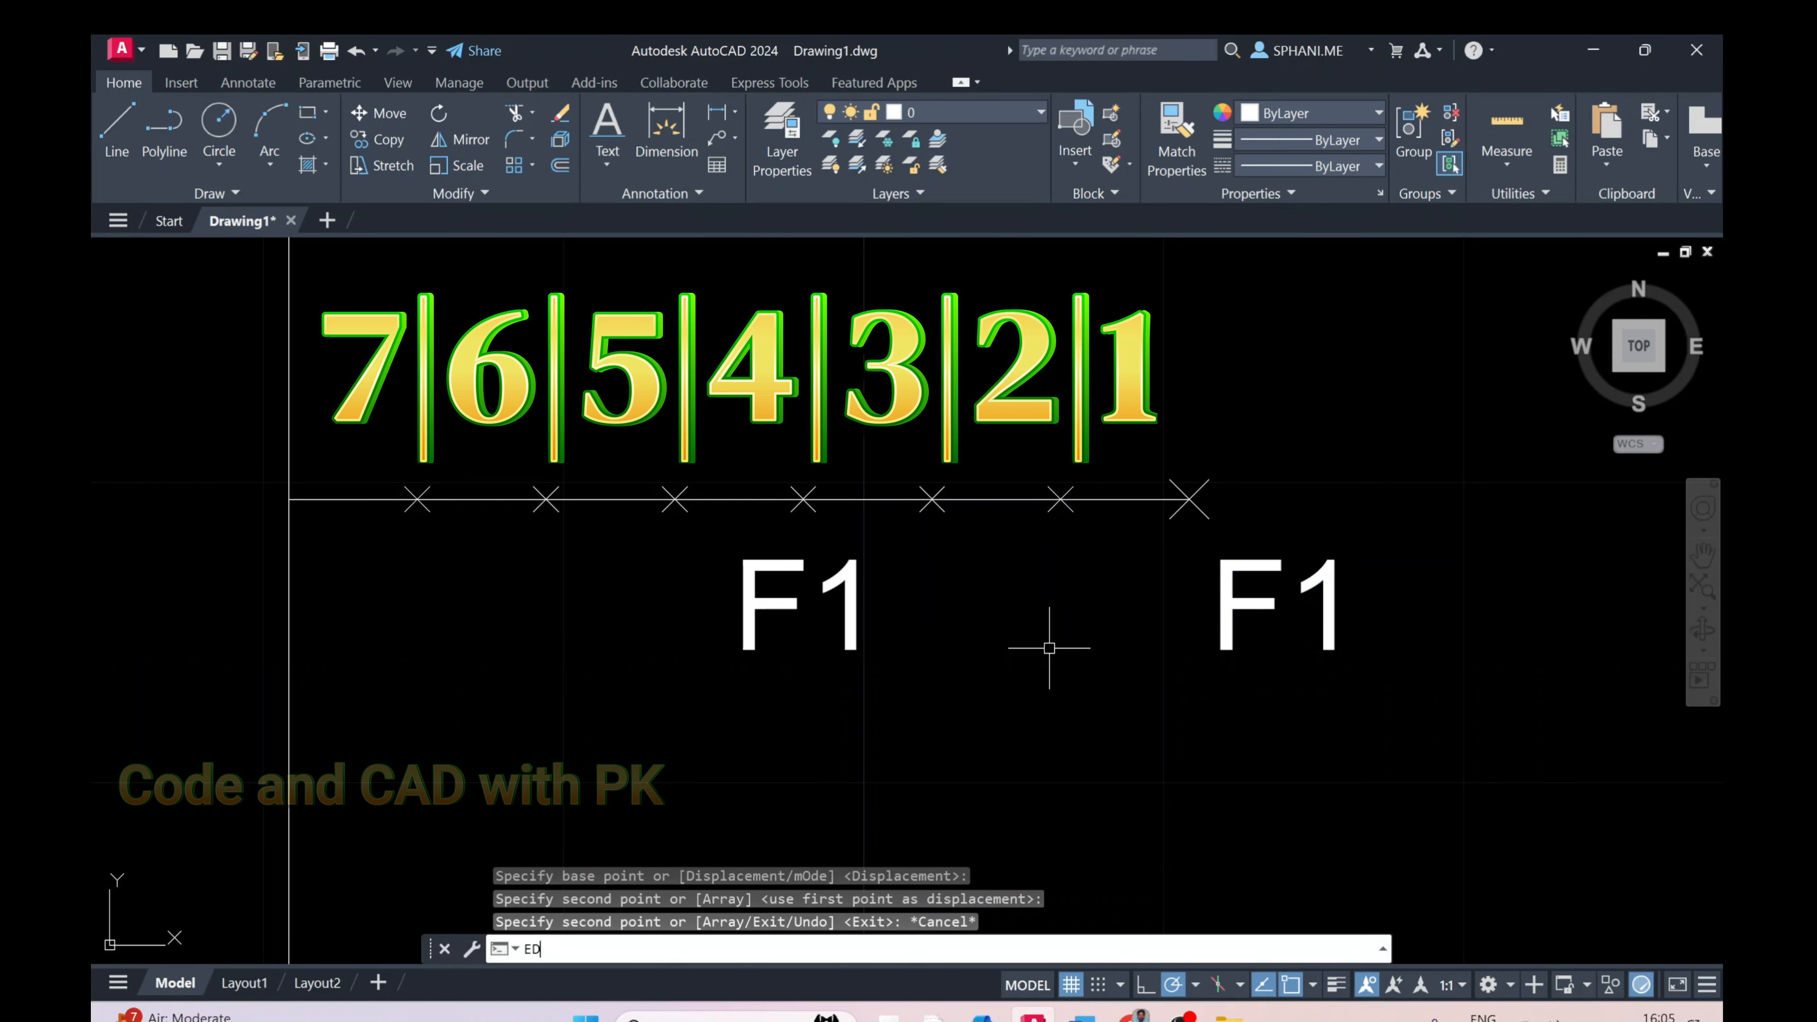
pyautogui.press('Return')
pyautogui.click(795, 602)
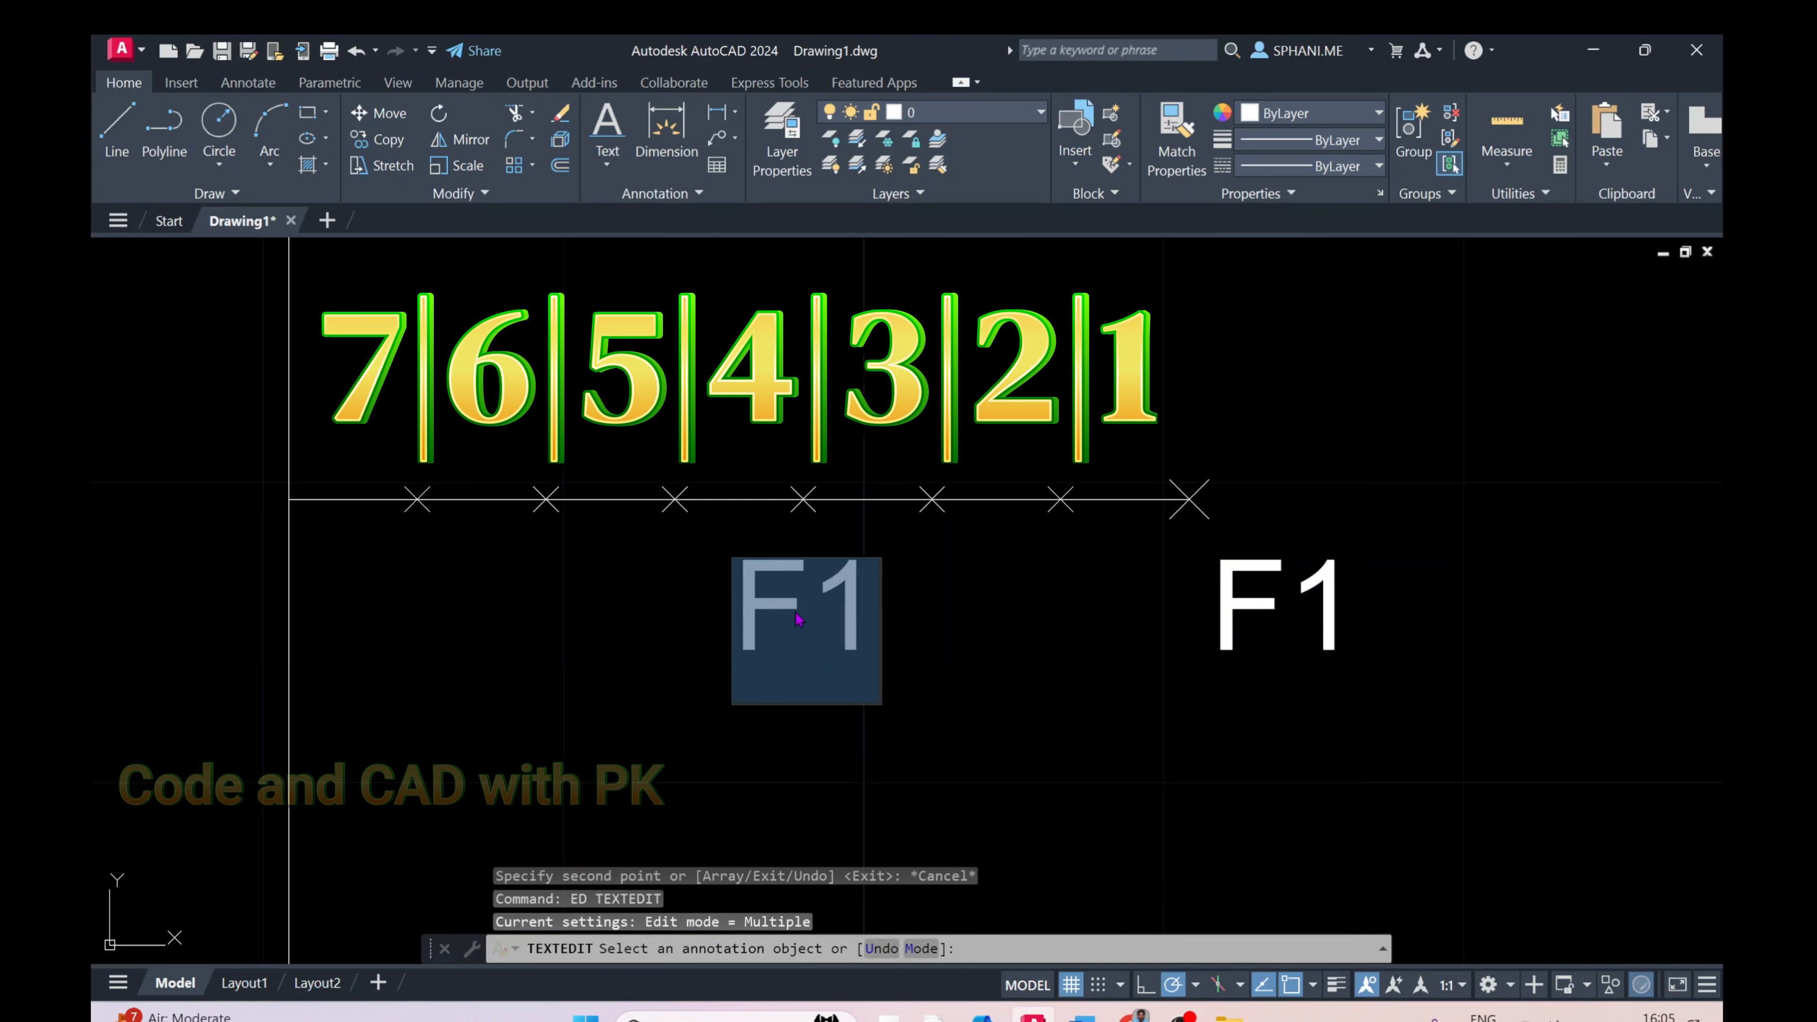
pyautogui.moveTo(796, 603); pyautogui.dragTo(758, 603)
pyautogui.write('V')
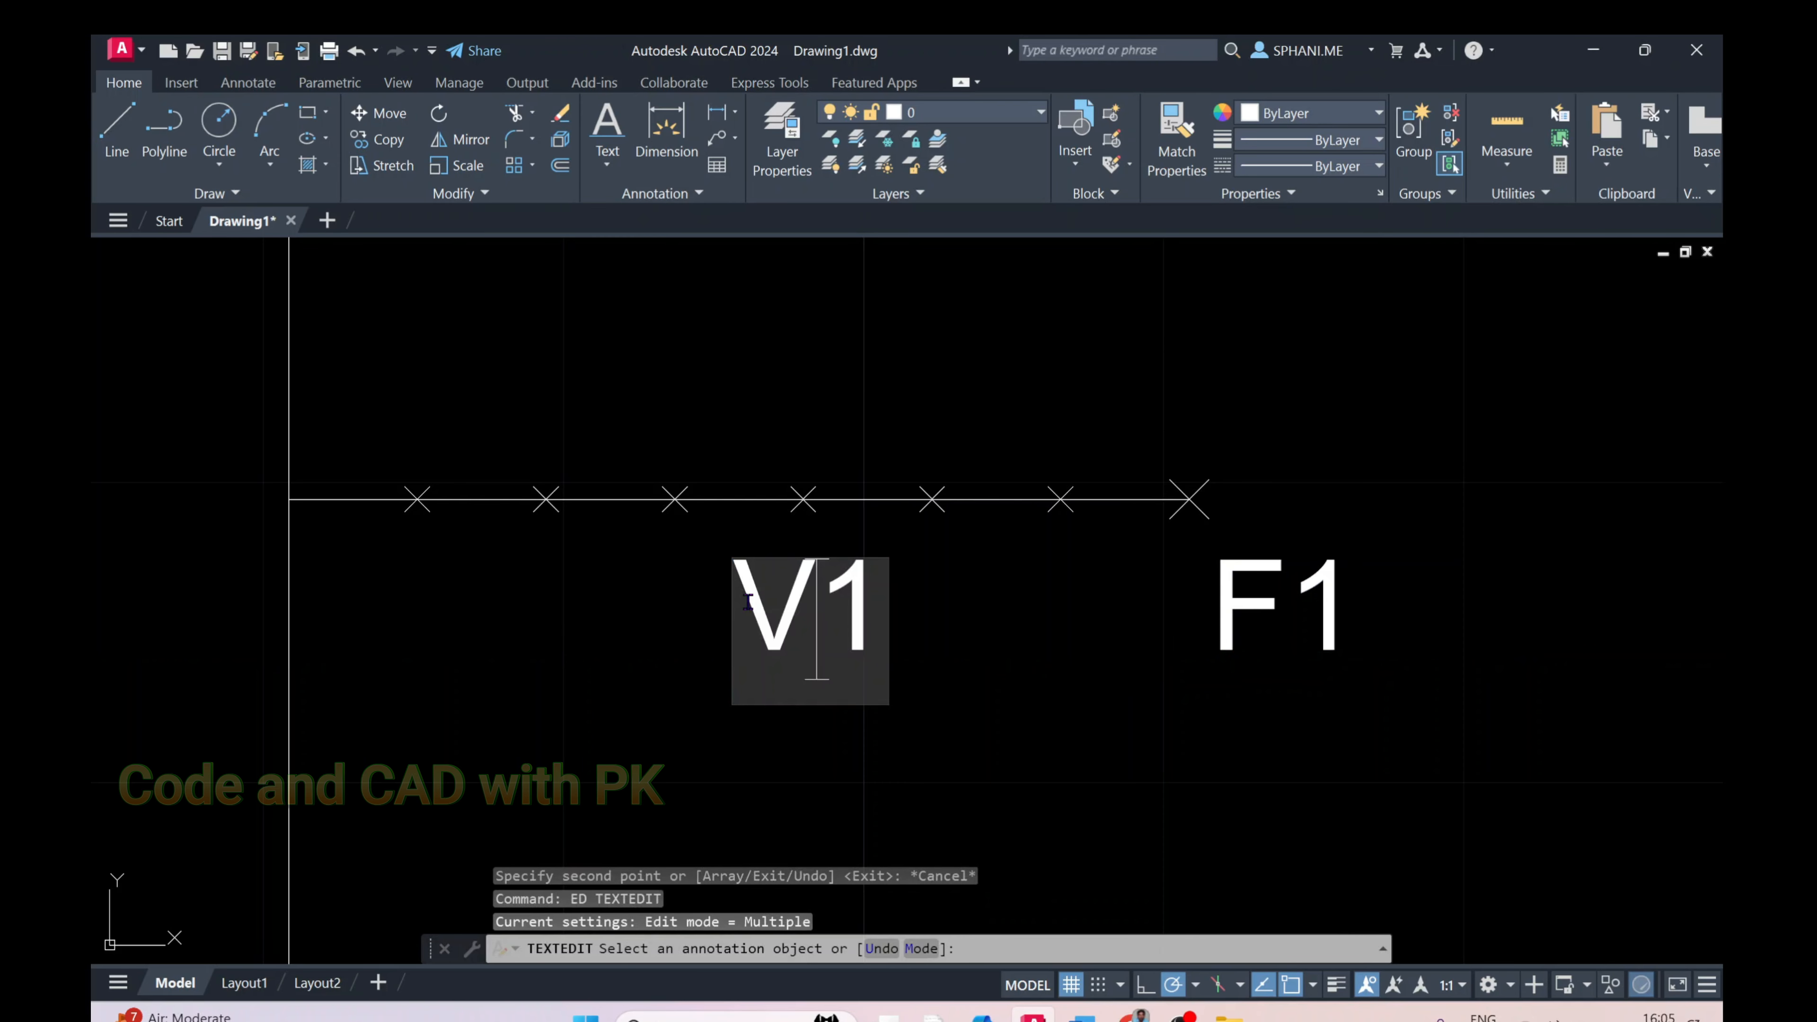
pyautogui.click(1030, 684)
pyautogui.rightClick(1030, 684)
pyautogui.click(1071, 688)
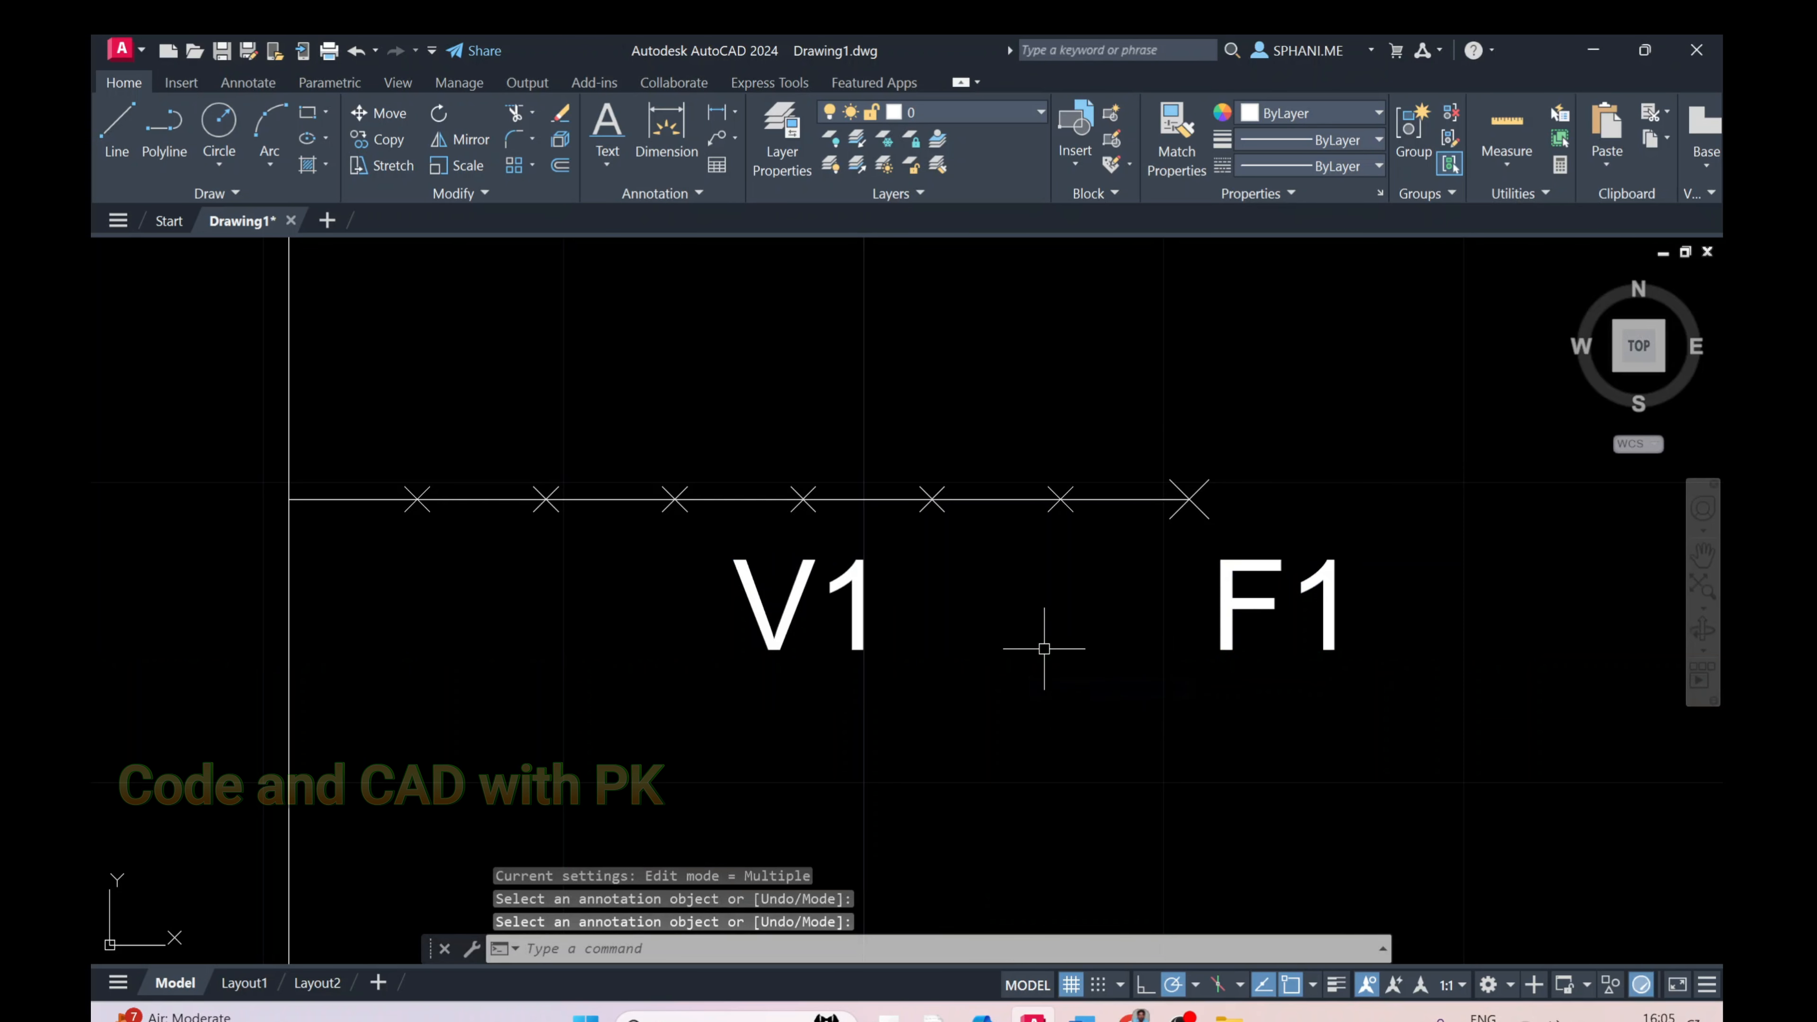
# Draw a horizontal line about 88 mm long to the right from the F1 focus point, extending the axis
pyautogui.scroll(-2, 1042, 637)
pyautogui.moveTo(1043, 637); pyautogui.dragTo(600, 641, button='middle')
pyautogui.scroll(-2, 755, 652)
pyautogui.press('Escape')
pyautogui.write('L')
pyautogui.press('Return')
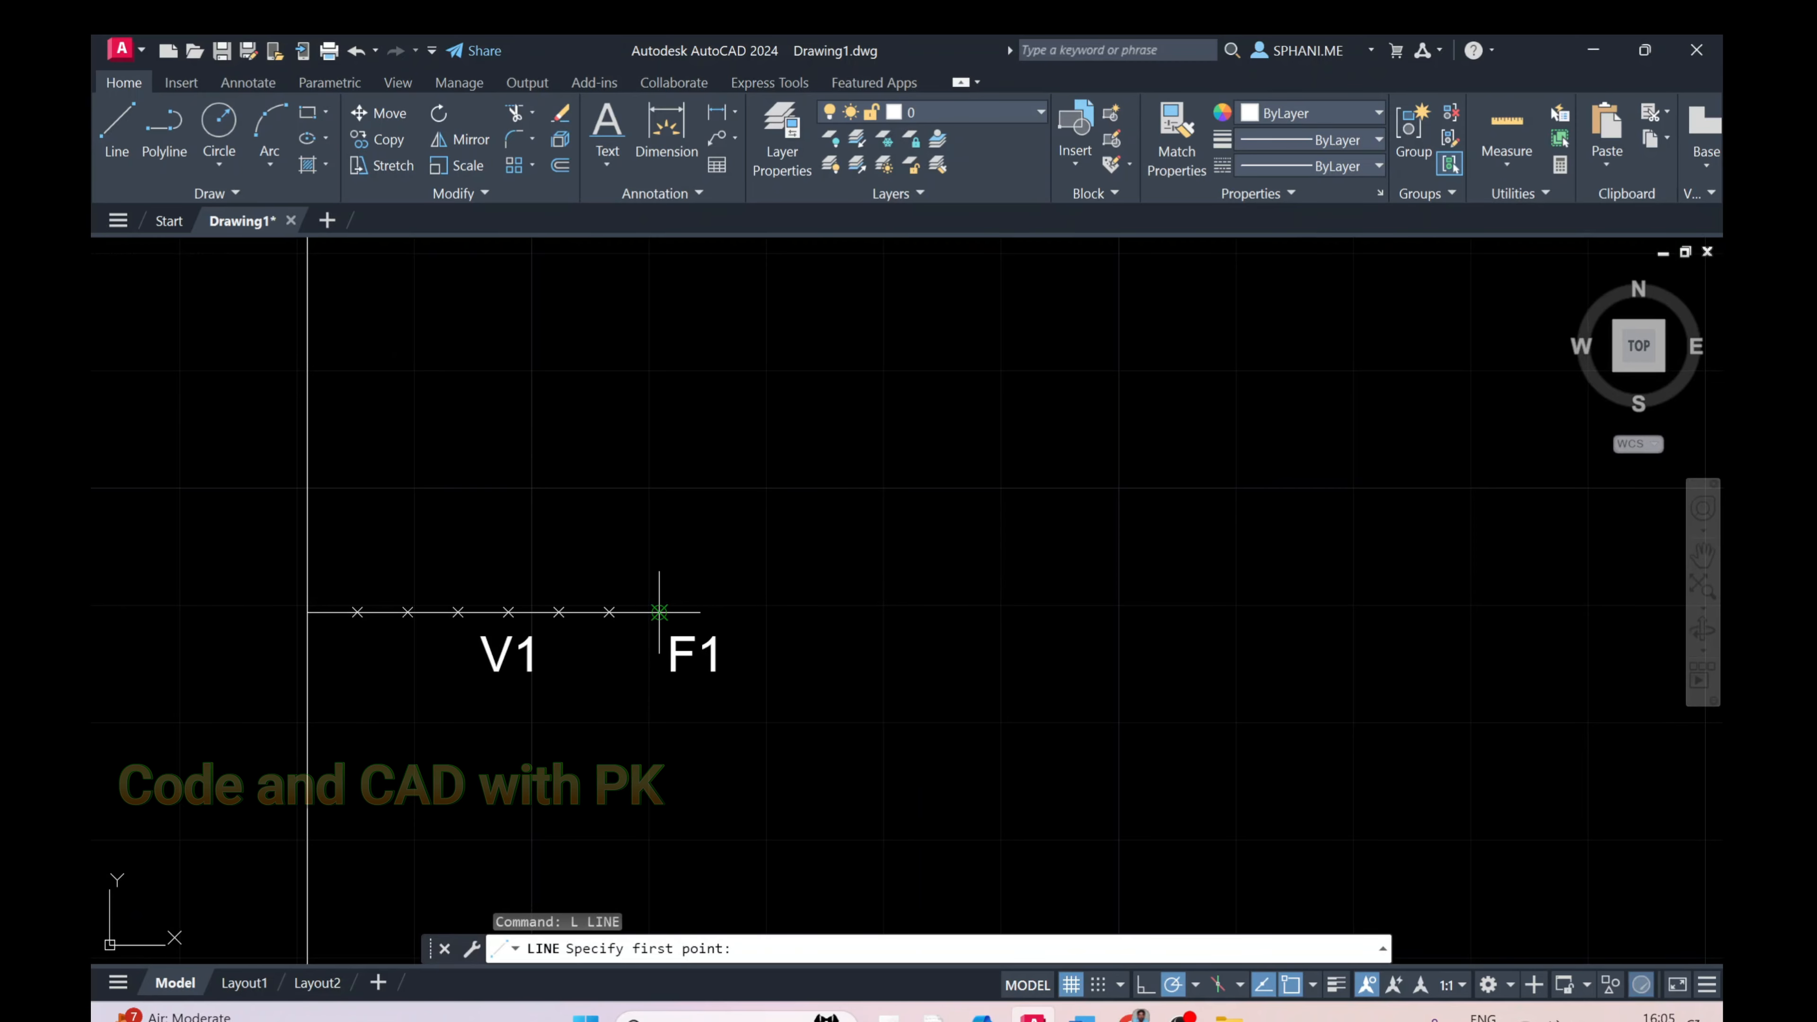
pyautogui.click(659, 612)
pyautogui.scroll(-3, 1495, 612)
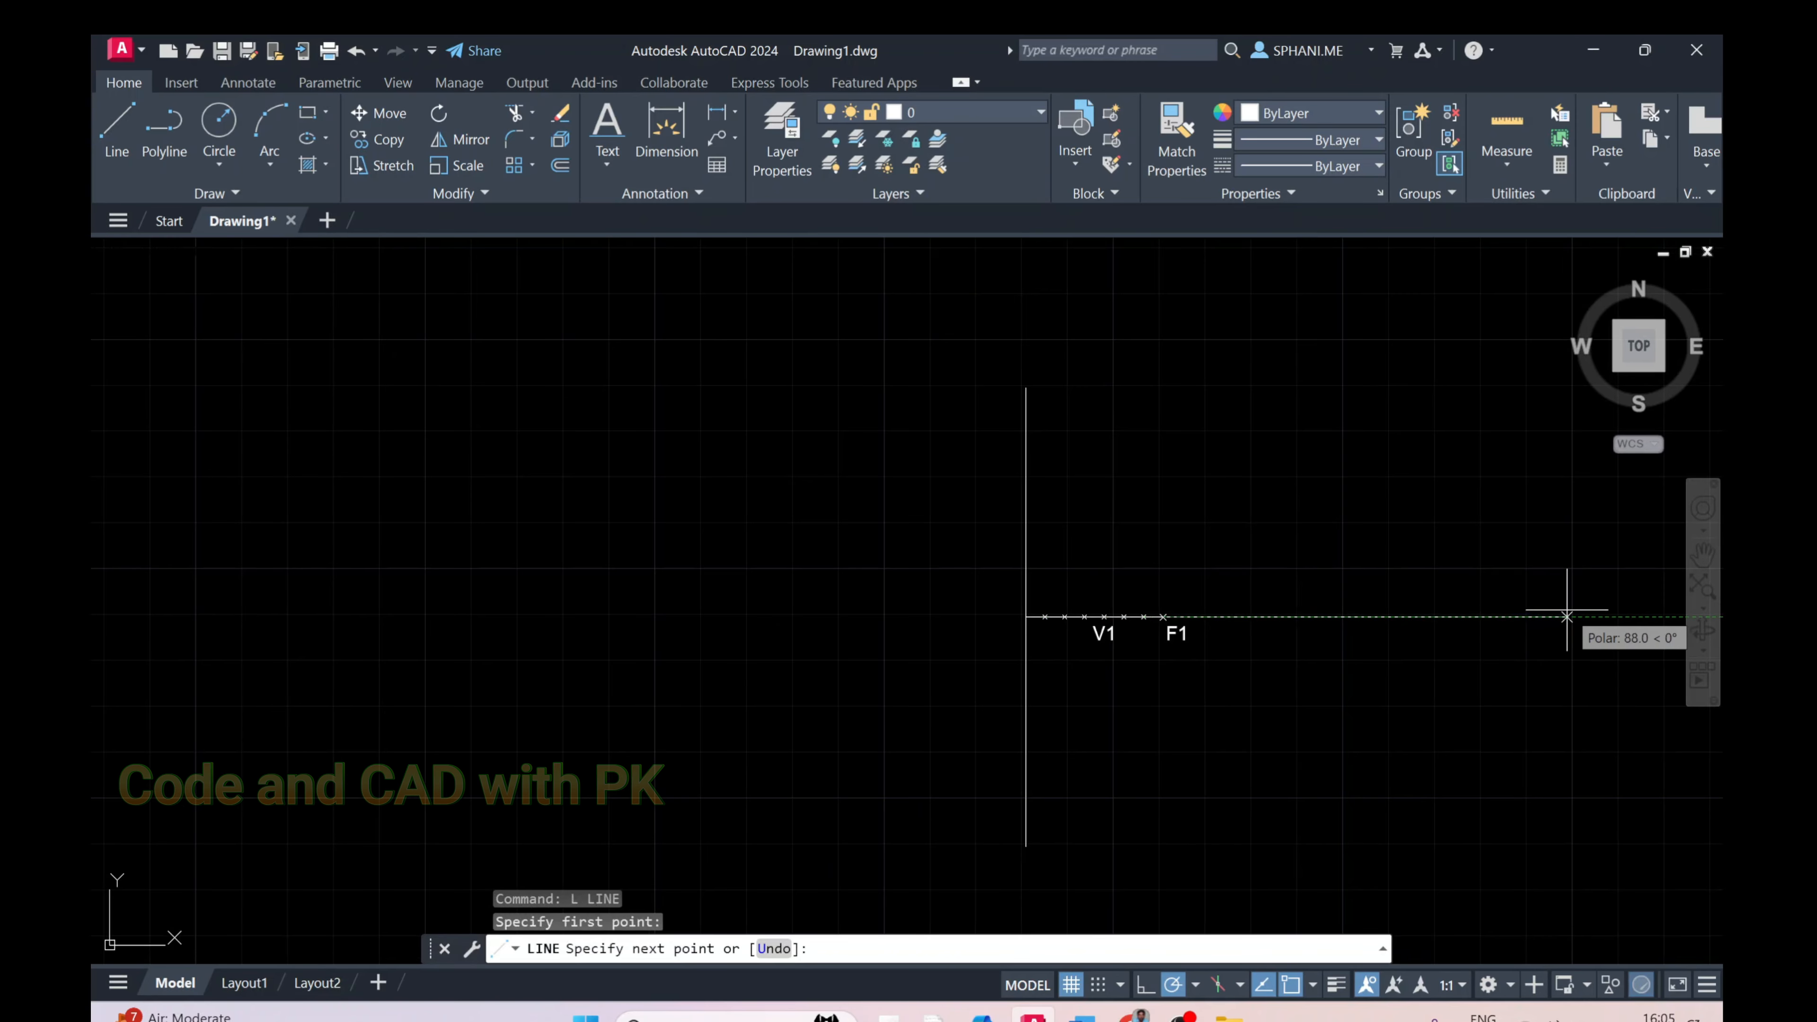
pyautogui.press('Escape')
# Draw a vertical line upward from the V1 division mark on the axis
pyautogui.scroll(5, 1346, 678)
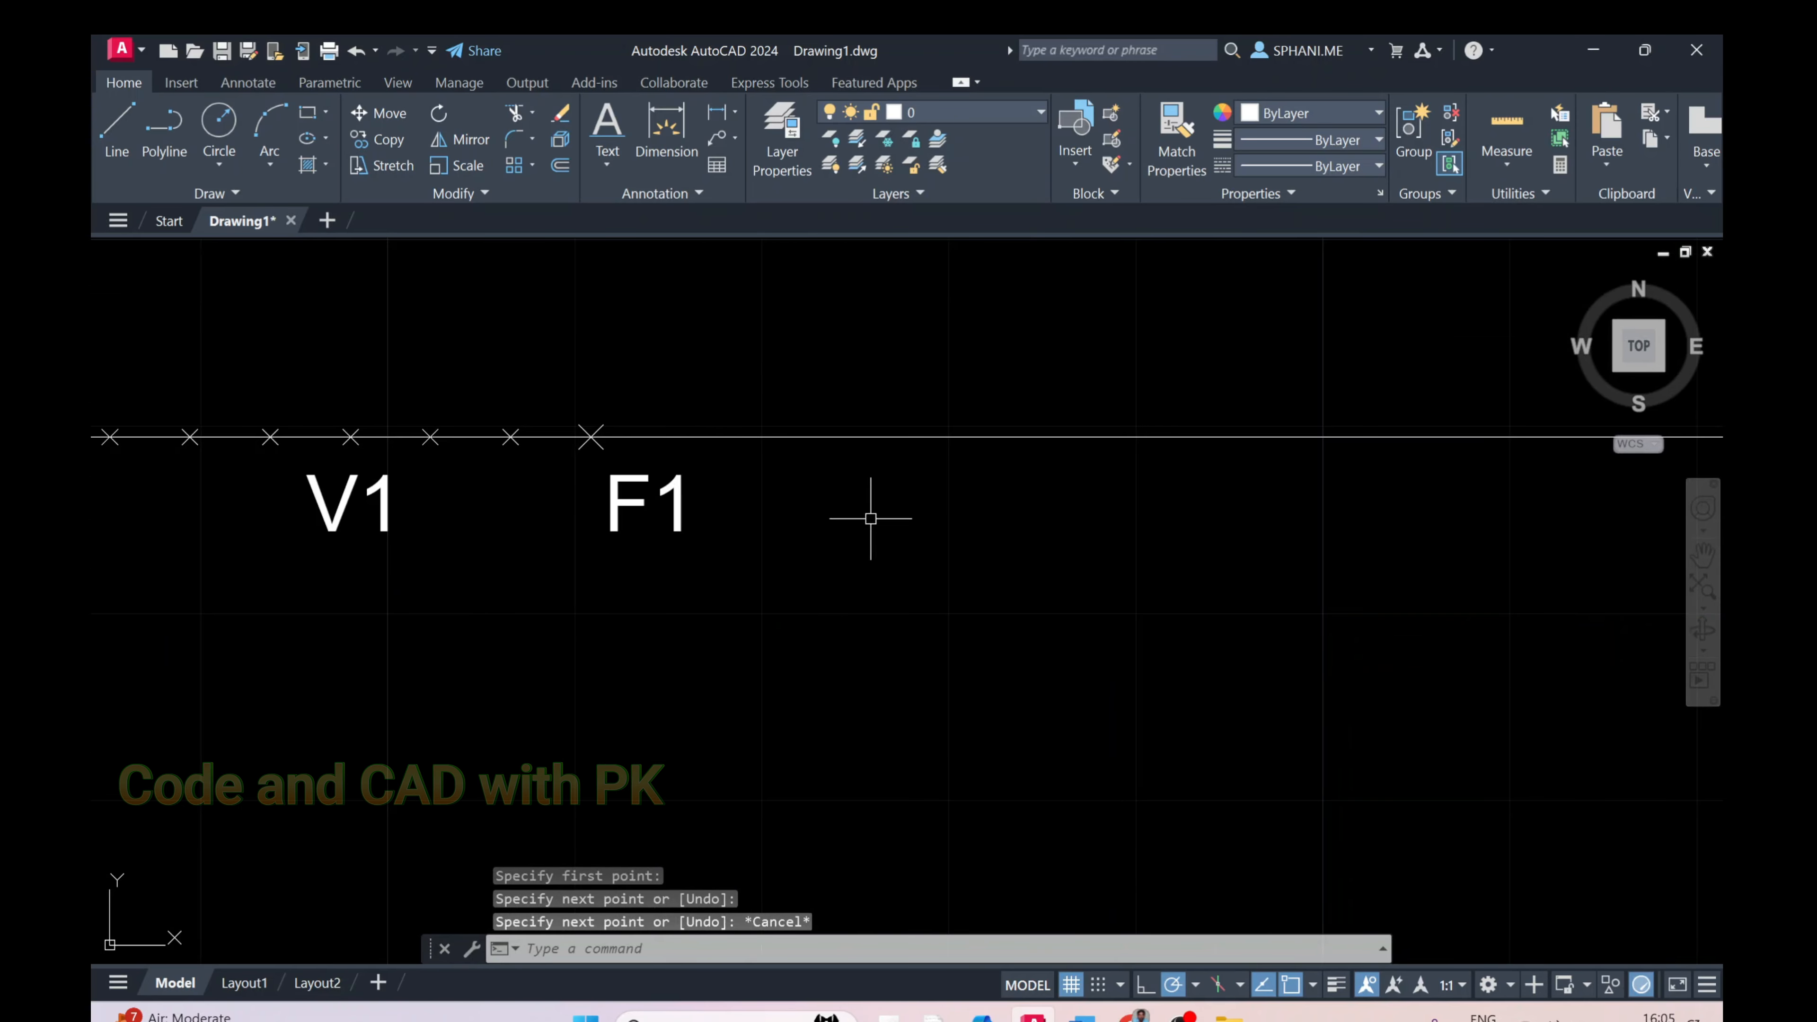
pyautogui.moveTo(871, 518); pyautogui.dragTo(900, 625, button='middle')
pyautogui.moveTo(613, 552)
pyautogui.mouseDown(button='middle')
pyautogui.moveTo(681, 632)
pyautogui.moveTo(751, 627)
pyautogui.mouseUp(button='middle')
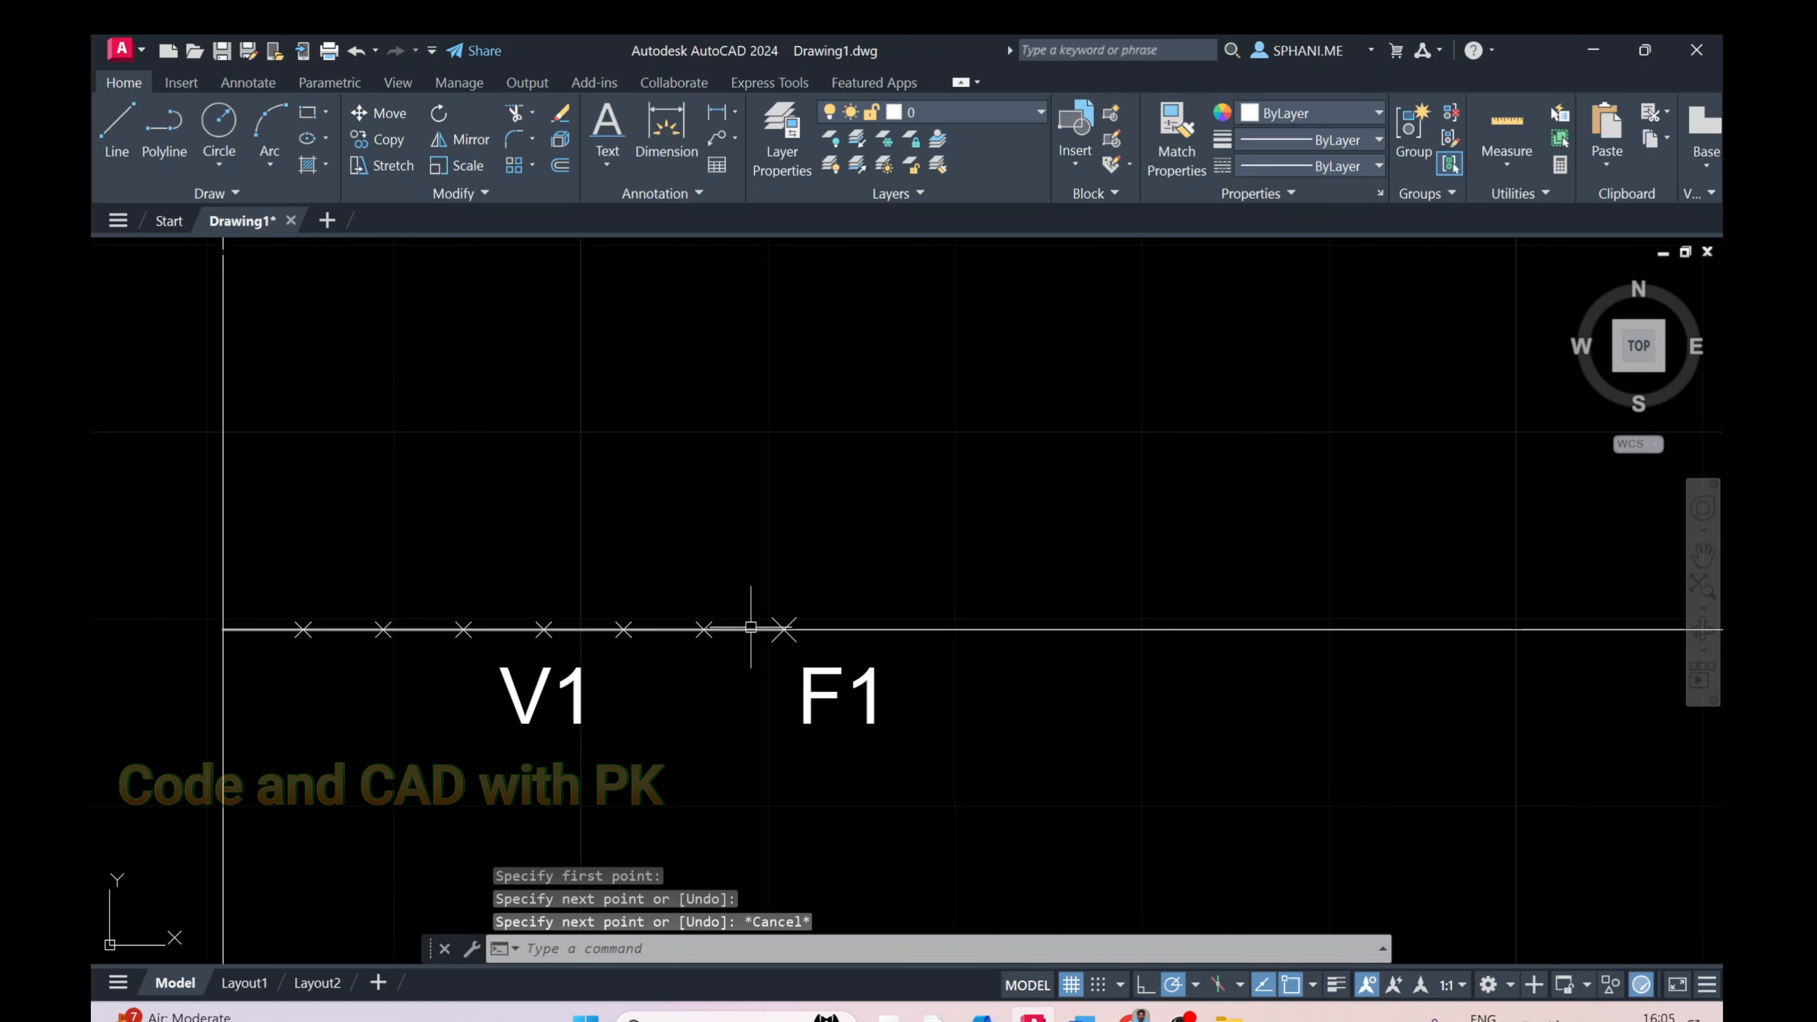
pyautogui.write('L')
pyautogui.press('Return')
pyautogui.click(548, 631)
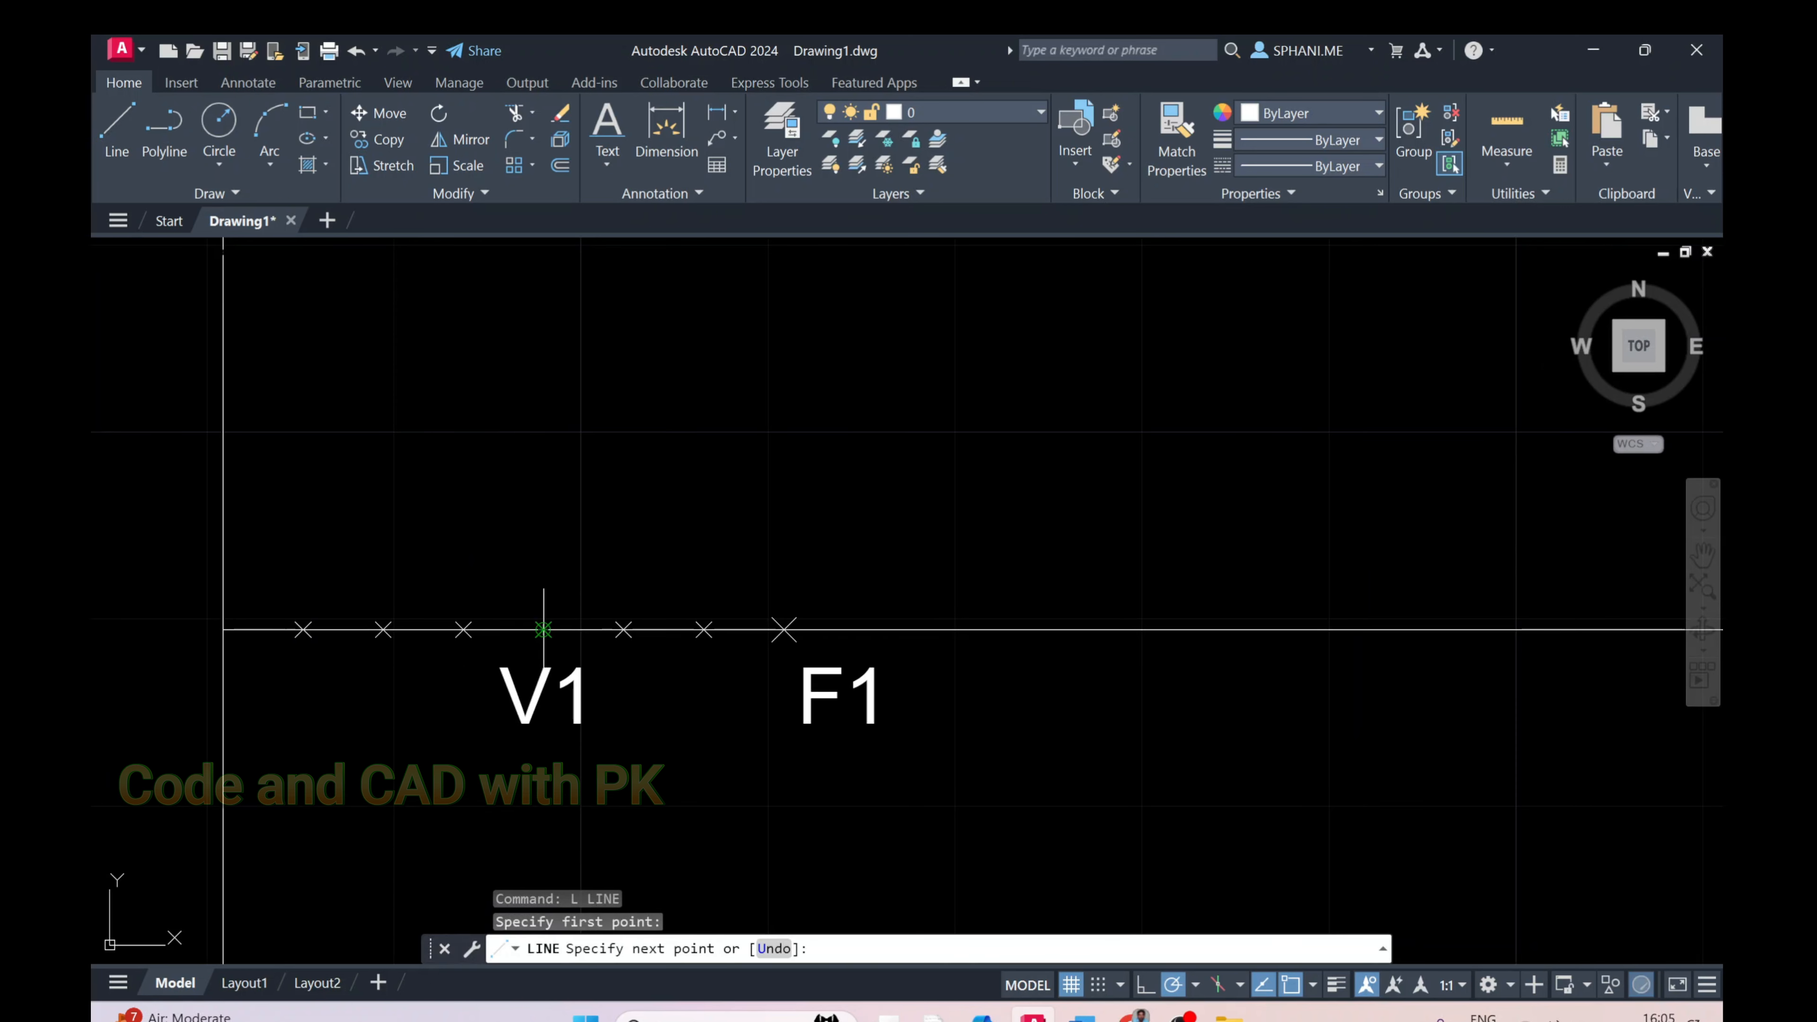
pyautogui.press('Escape')
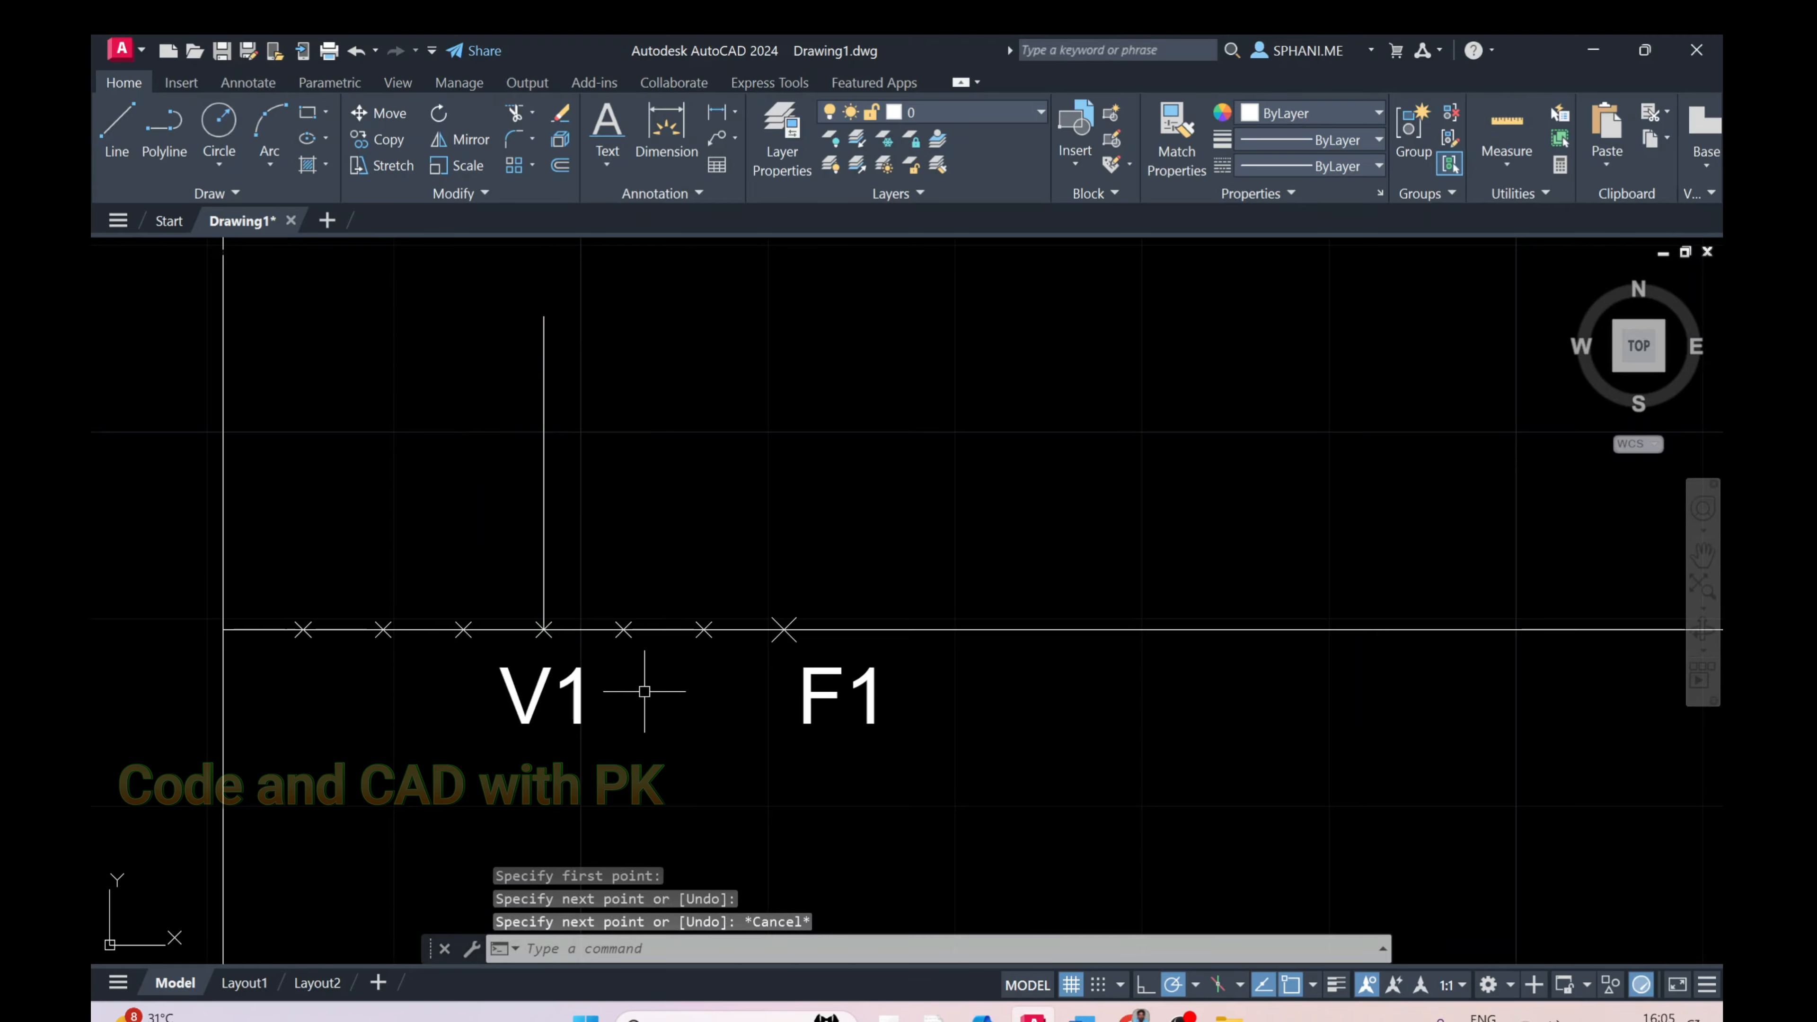
# Draw a circle centred on the V1 division mark with its radius reaching the F1 focus point
pyautogui.press('Return')
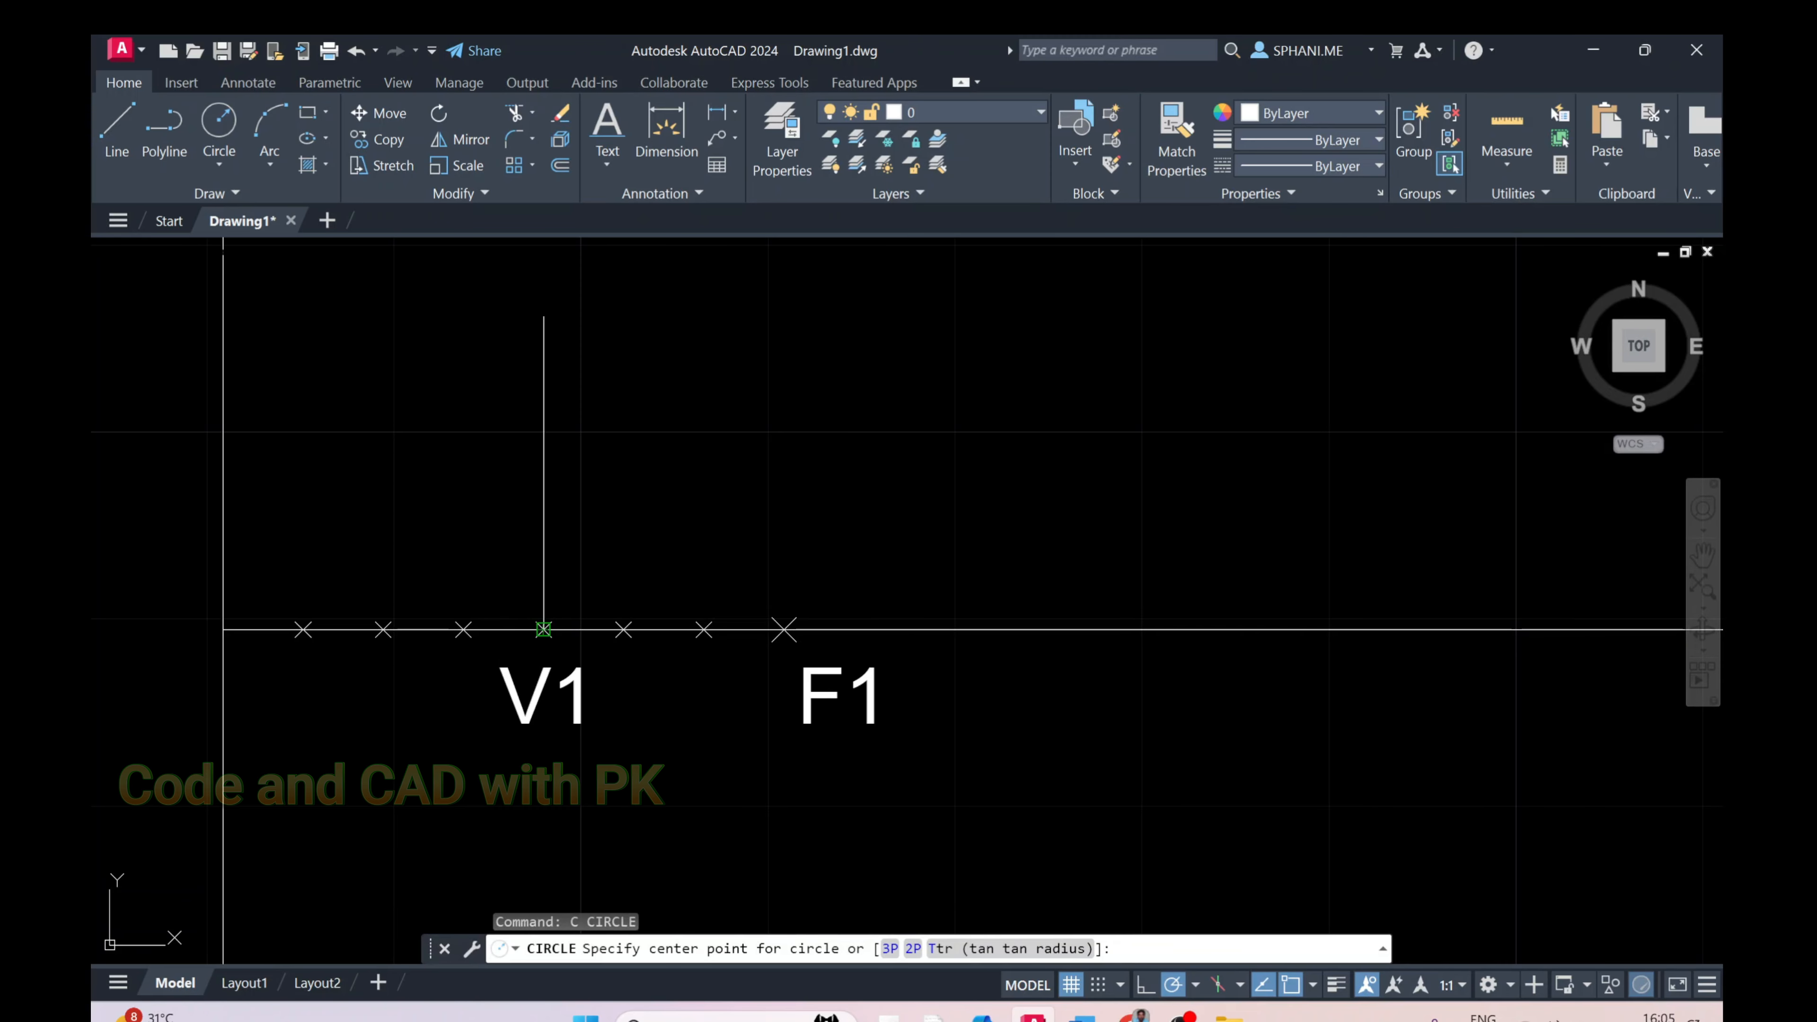
pyautogui.click(544, 630)
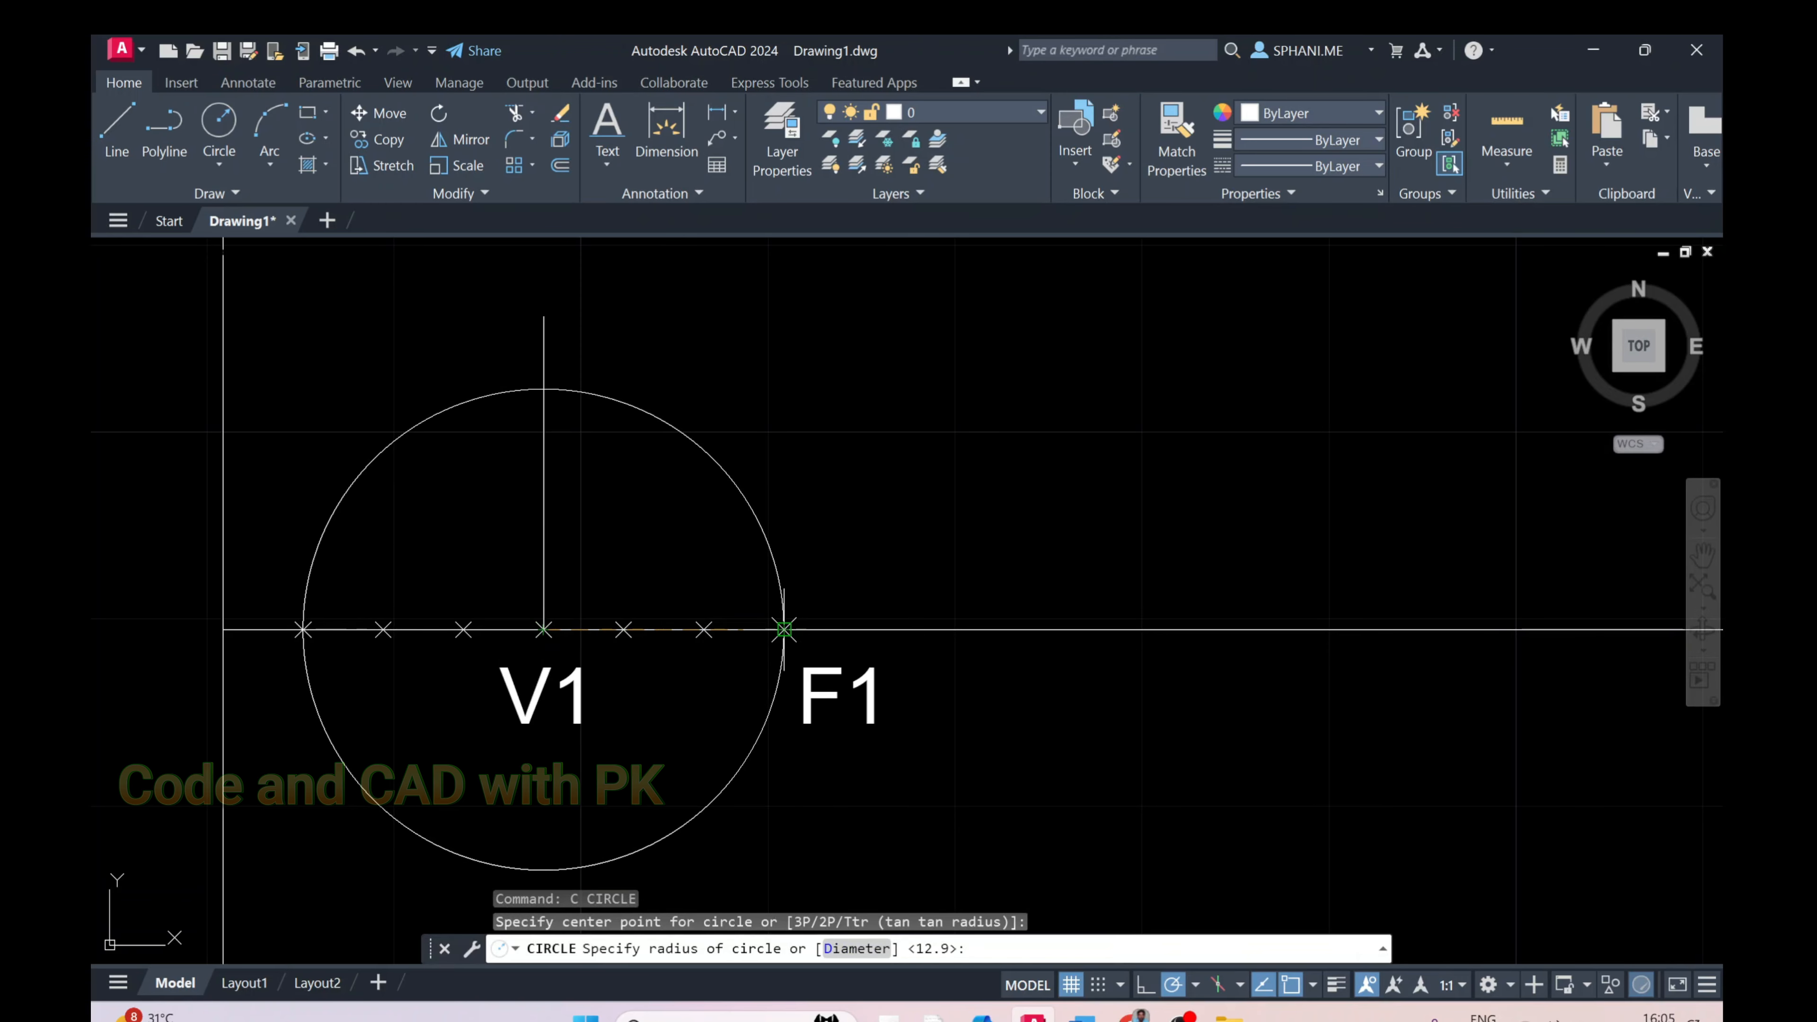
pyautogui.click(784, 629)
pyautogui.press('Escape')
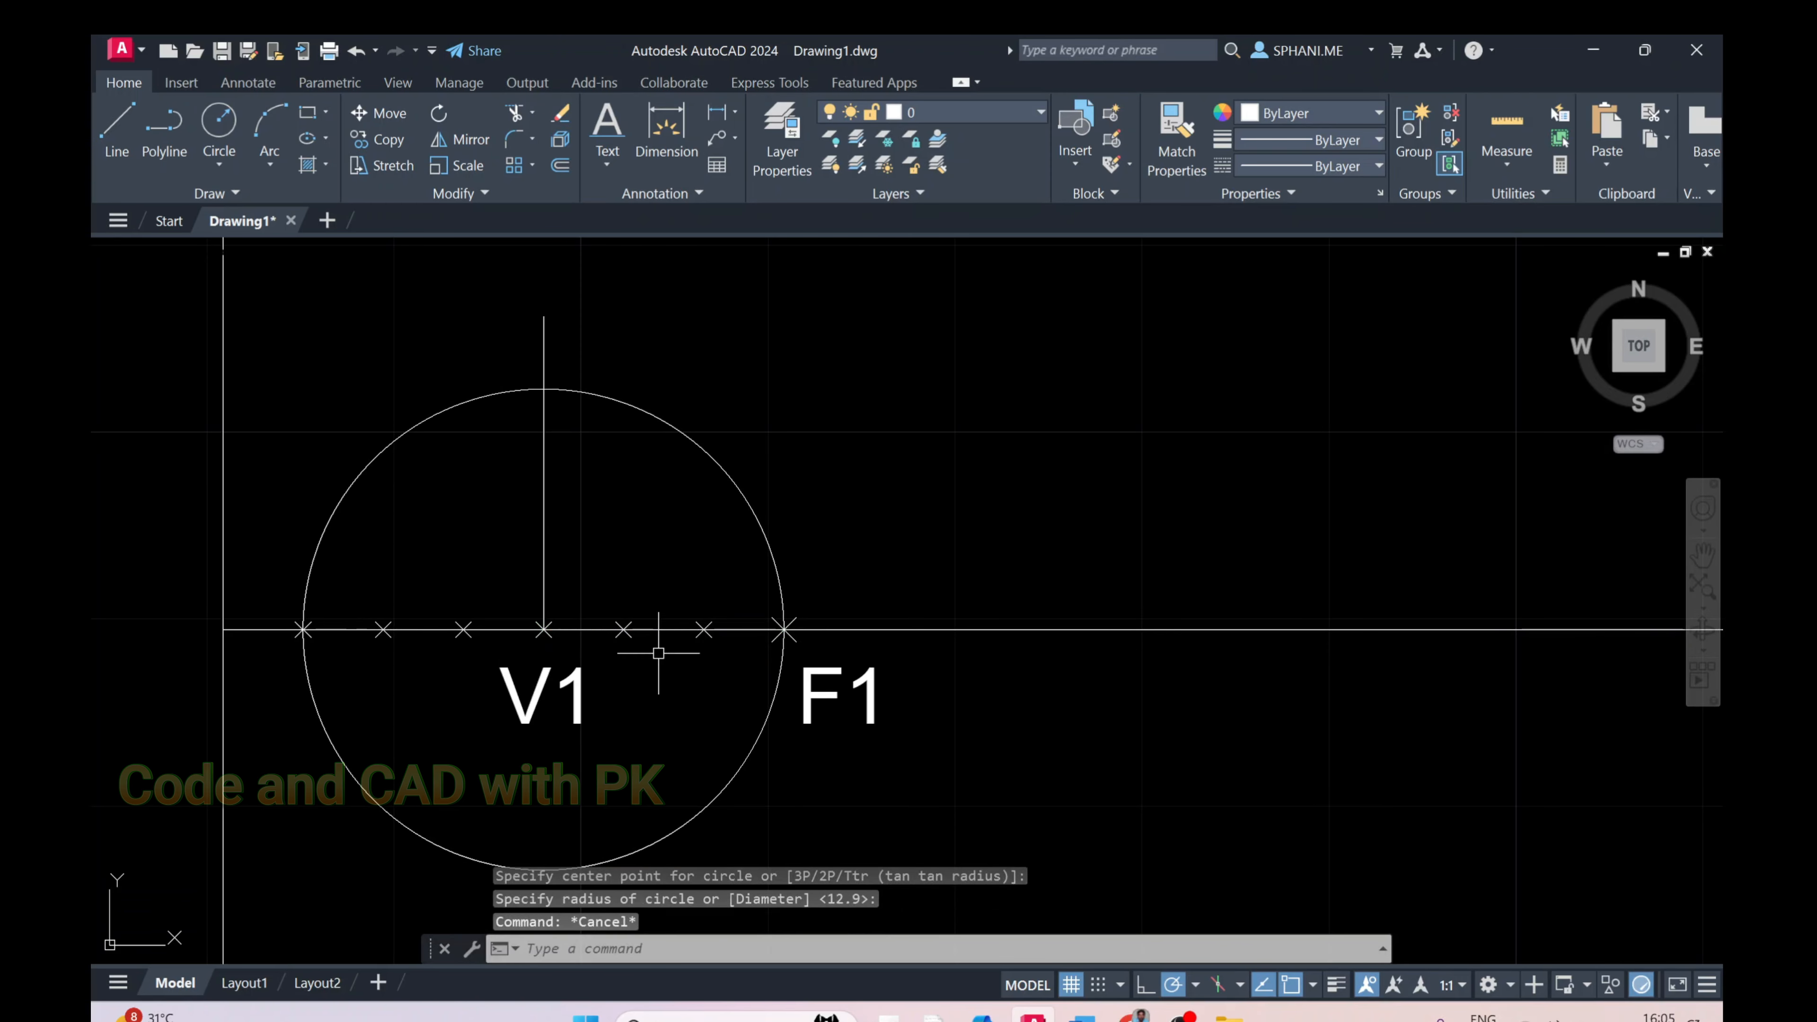
# Trim the vertical line above the circle and the circle itself, leaving only the quarter arc between the vertical line's upper end and F1
pyautogui.write('TR')
pyautogui.press('Return')
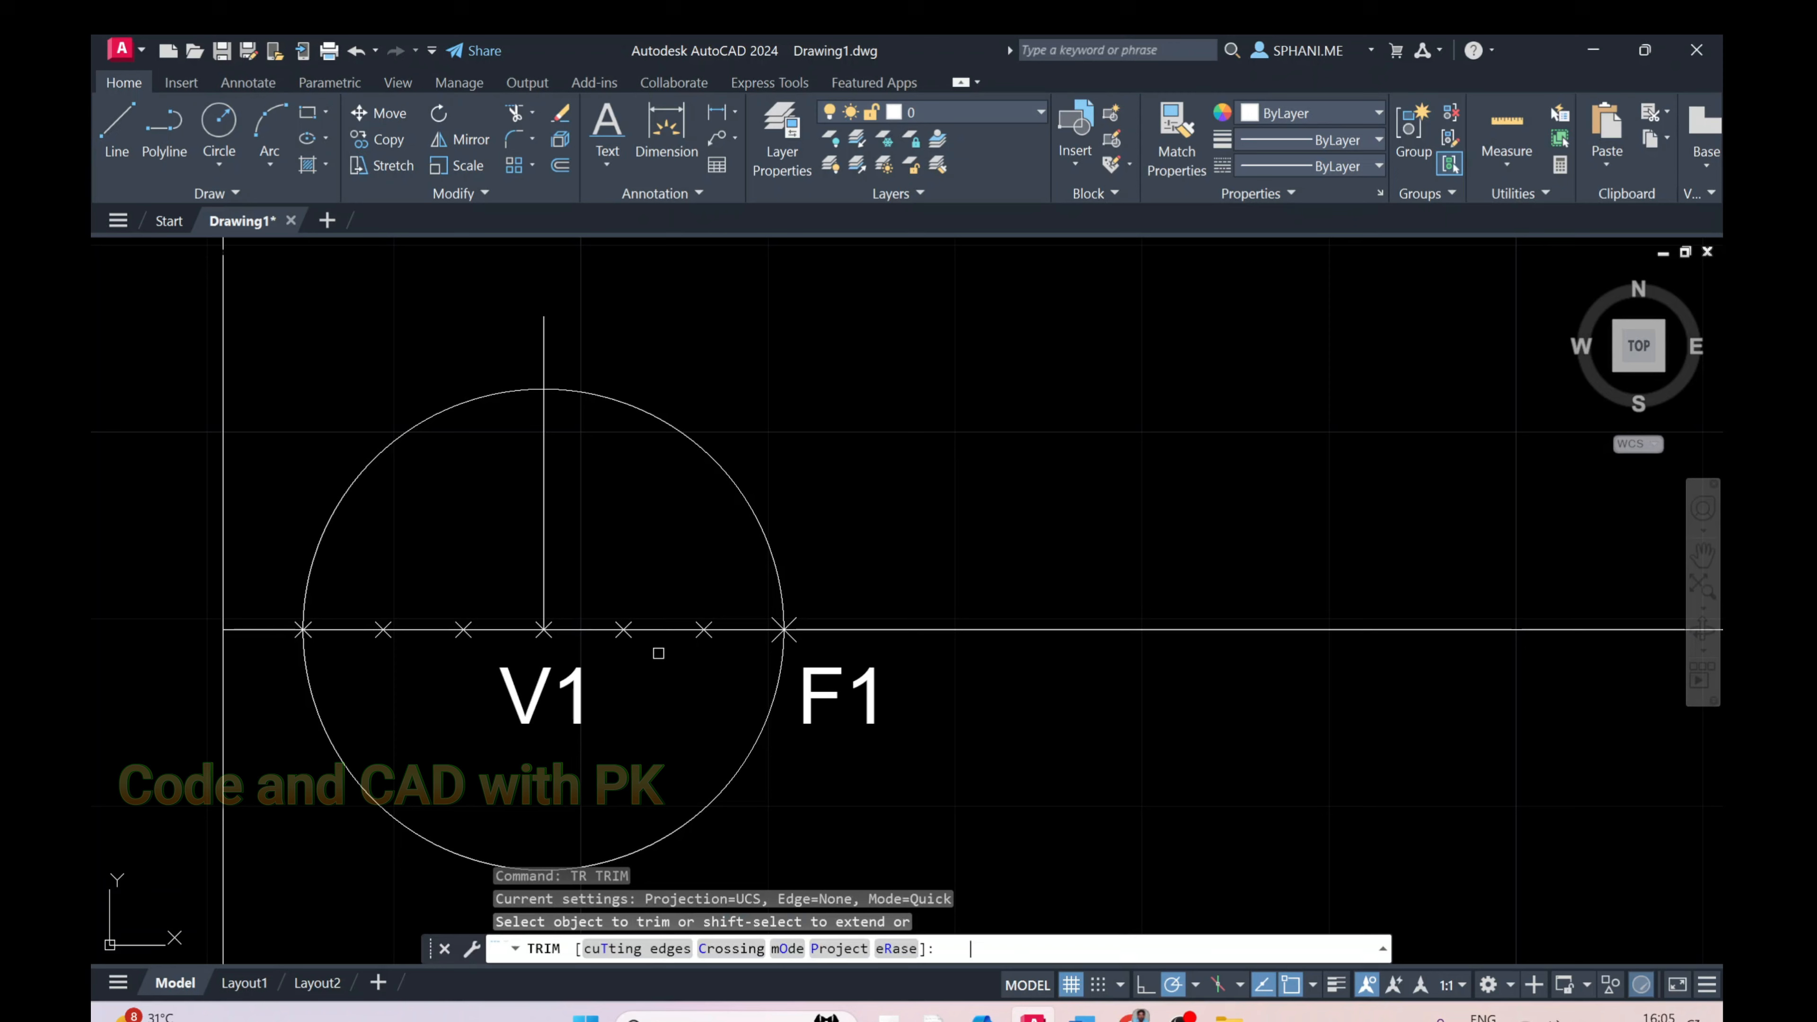
pyautogui.click(658, 653)
pyautogui.click(569, 364)
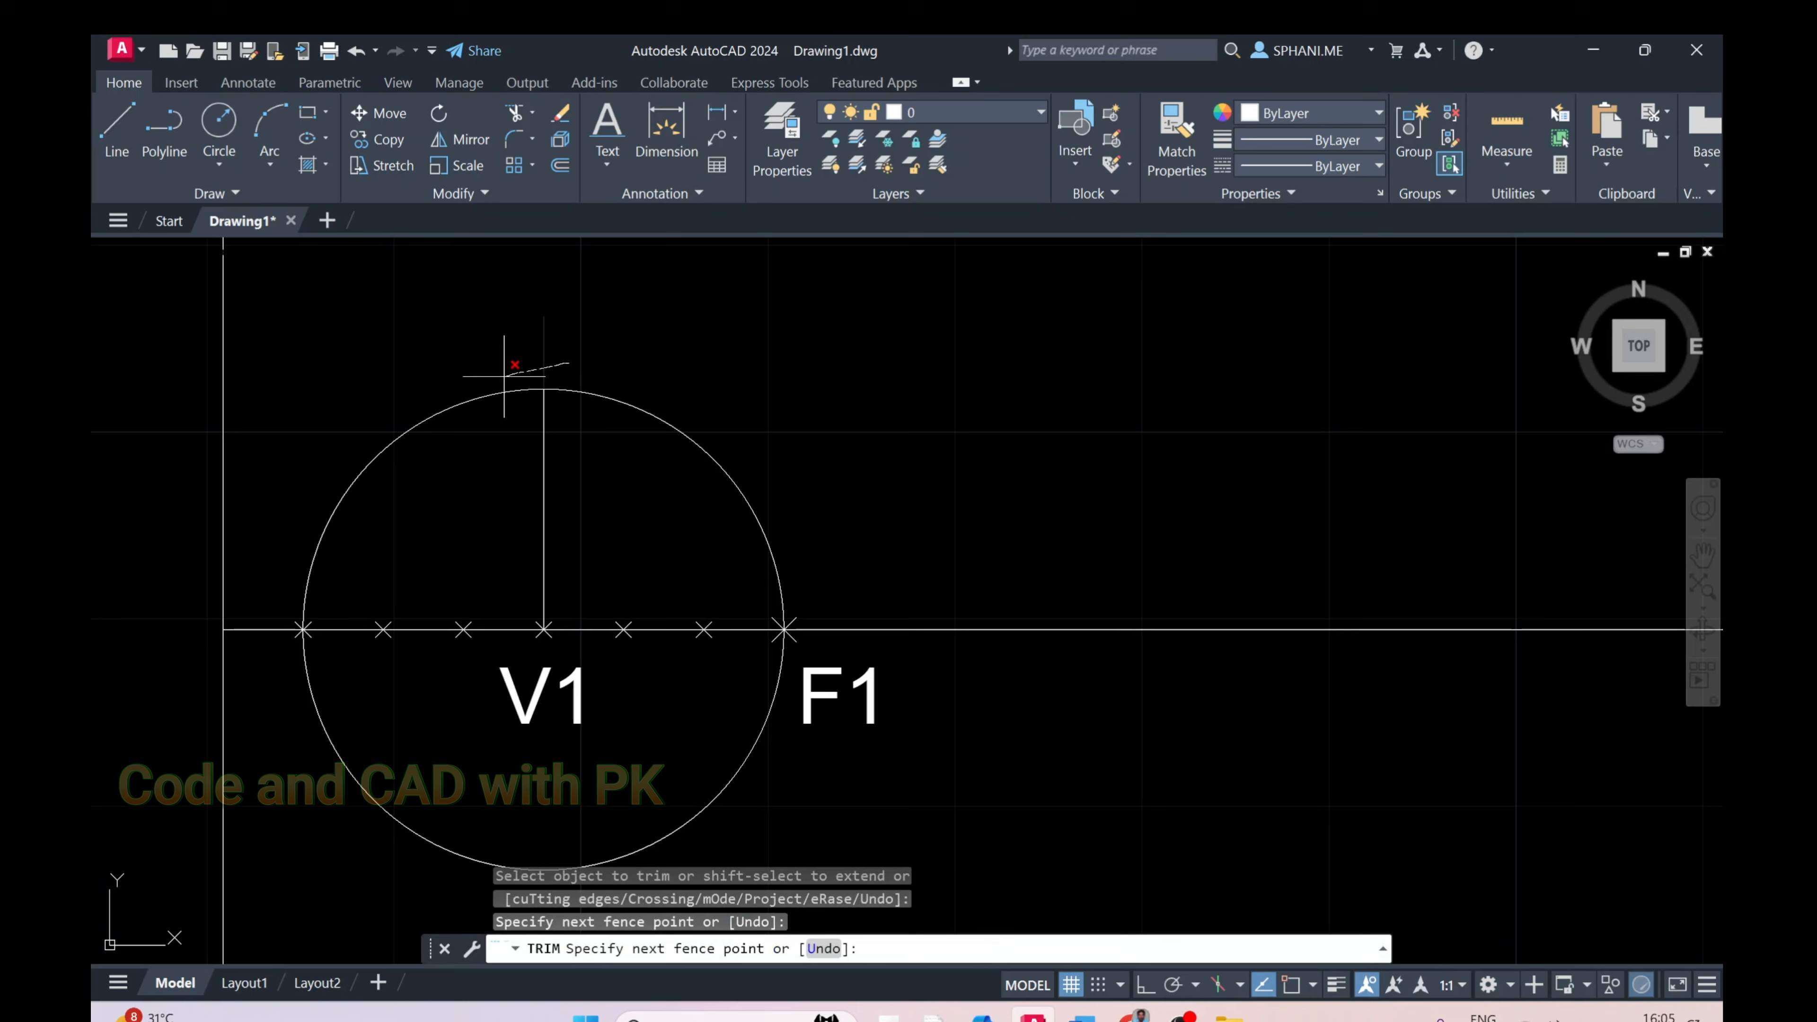
pyautogui.click(449, 433)
pyautogui.press('Return')
pyautogui.click(391, 689)
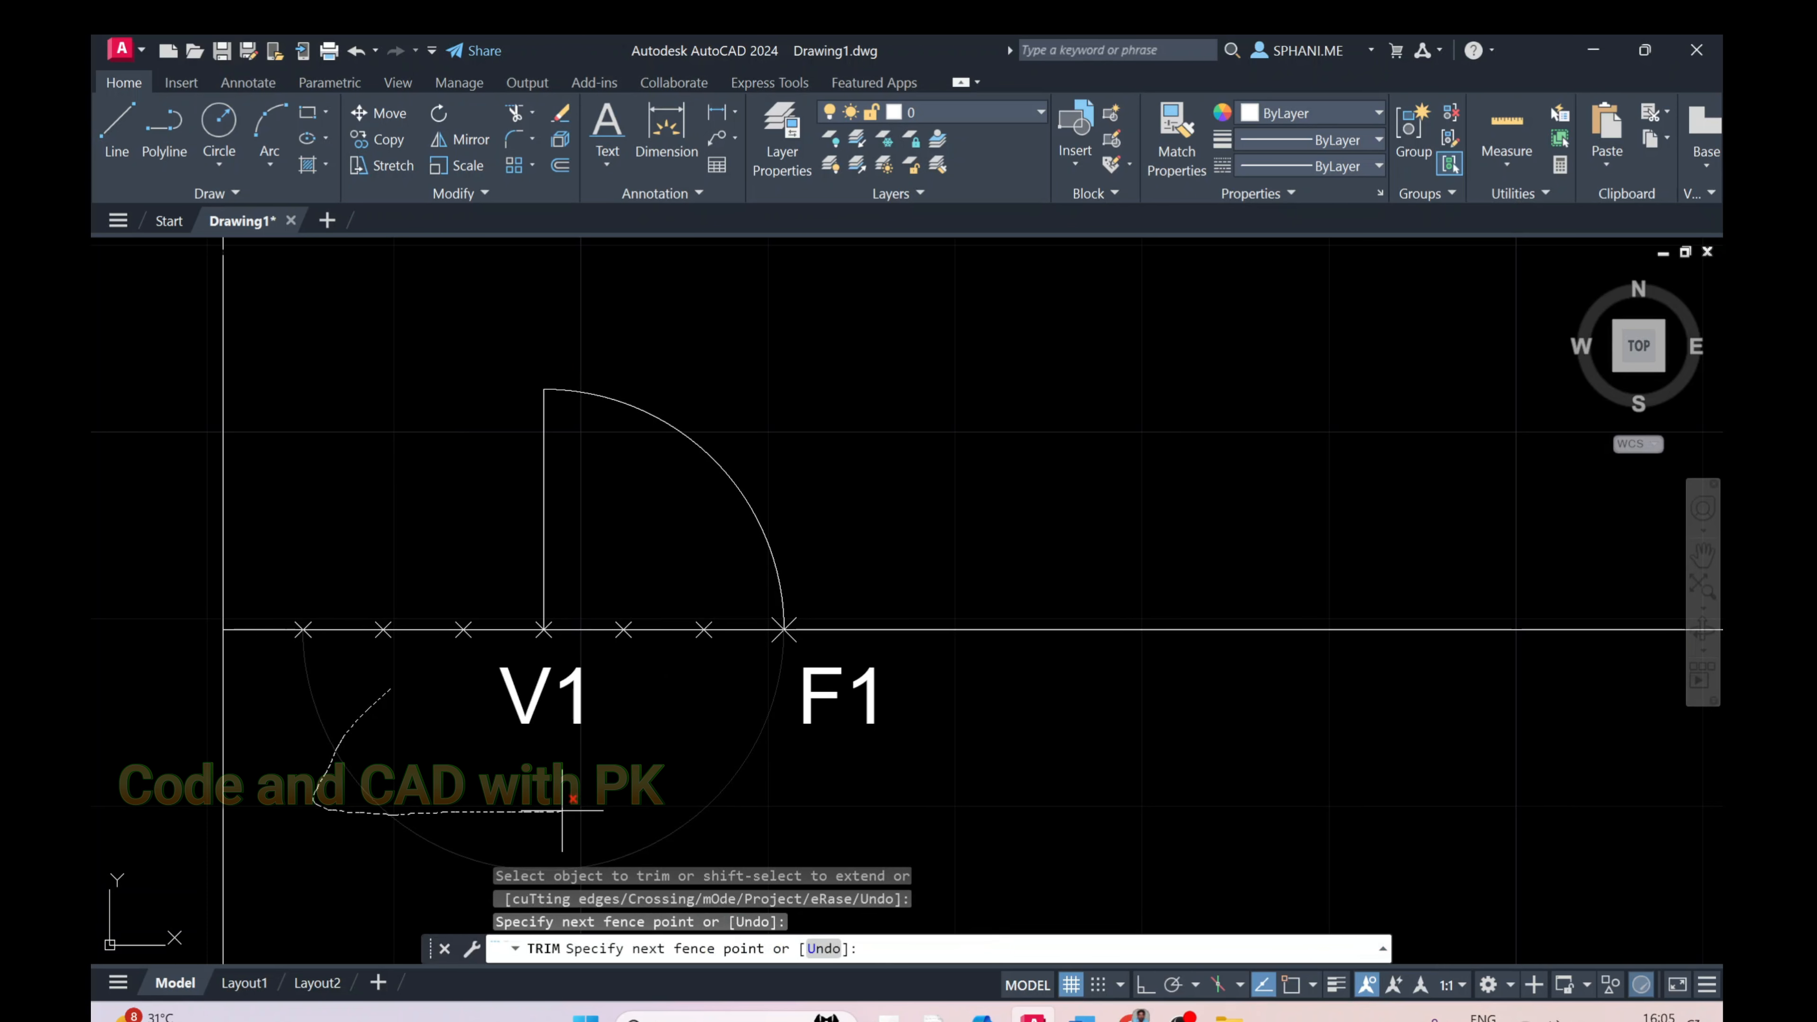
pyautogui.moveTo(562, 810); pyautogui.dragTo(567, 810)
pyautogui.rightClick(633, 781)
pyautogui.click(674, 475)
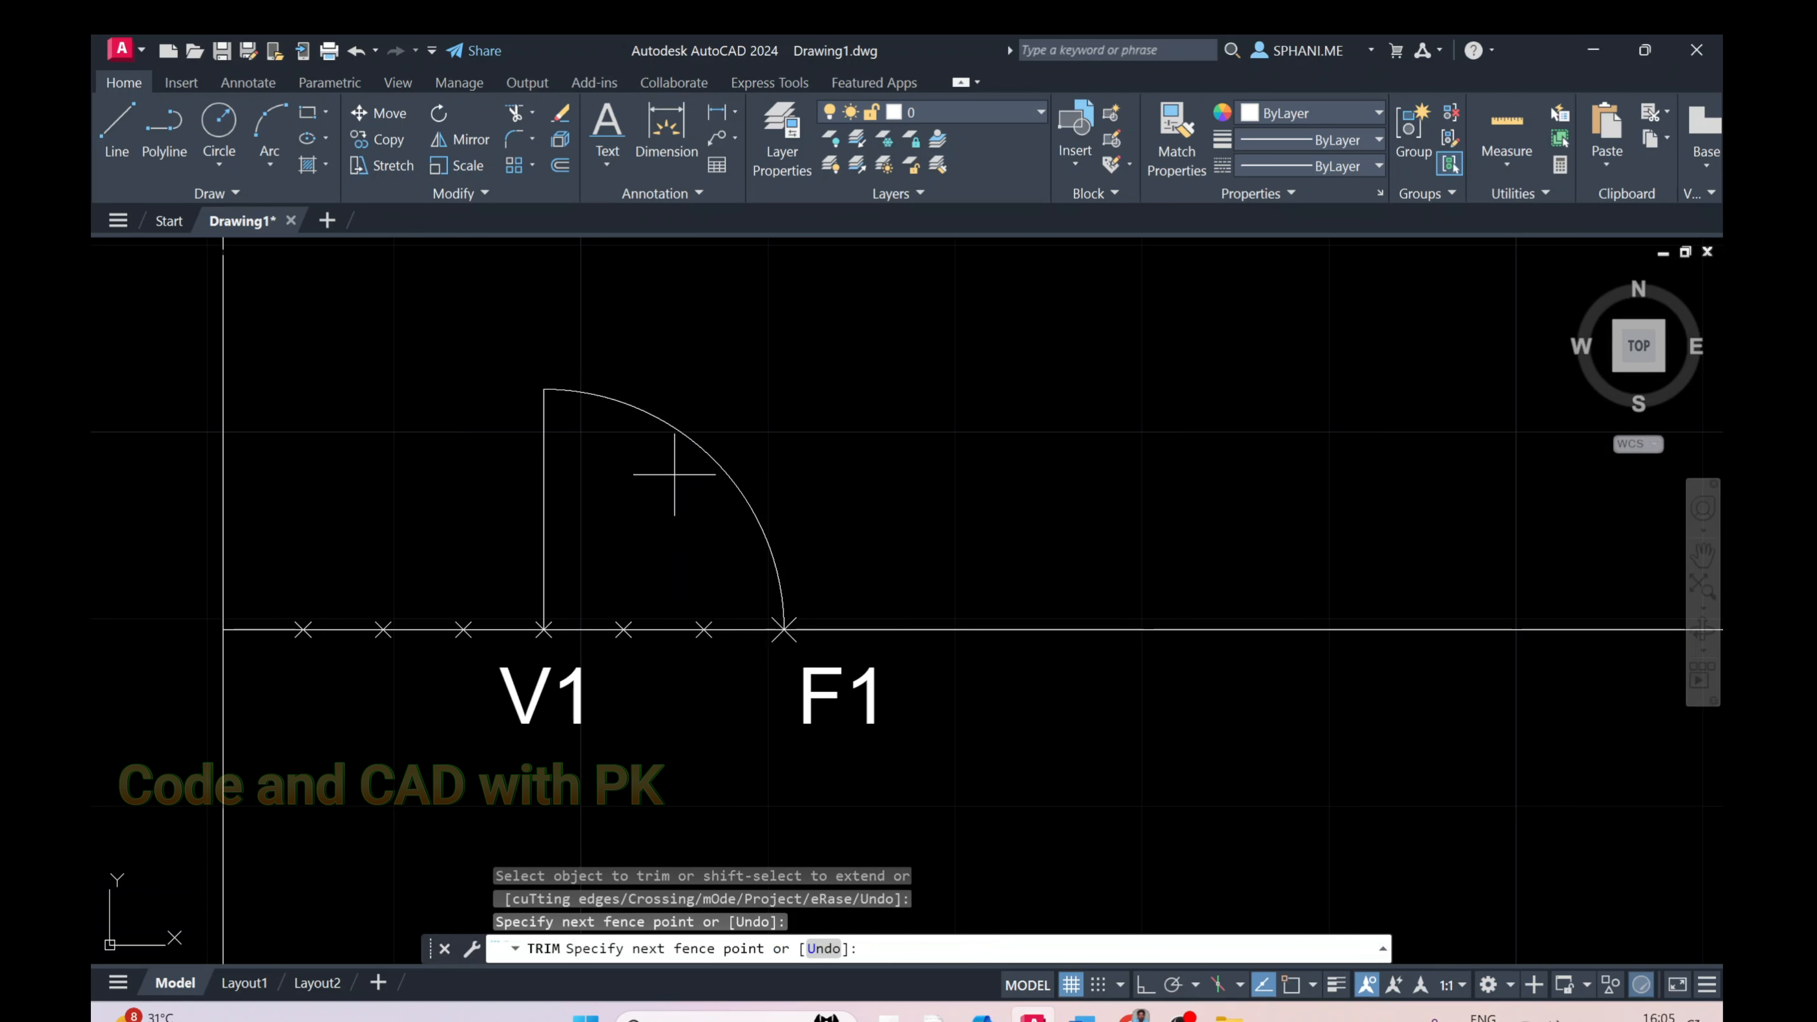
pyautogui.press('Escape')
pyautogui.scroll(-3, 714, 529)
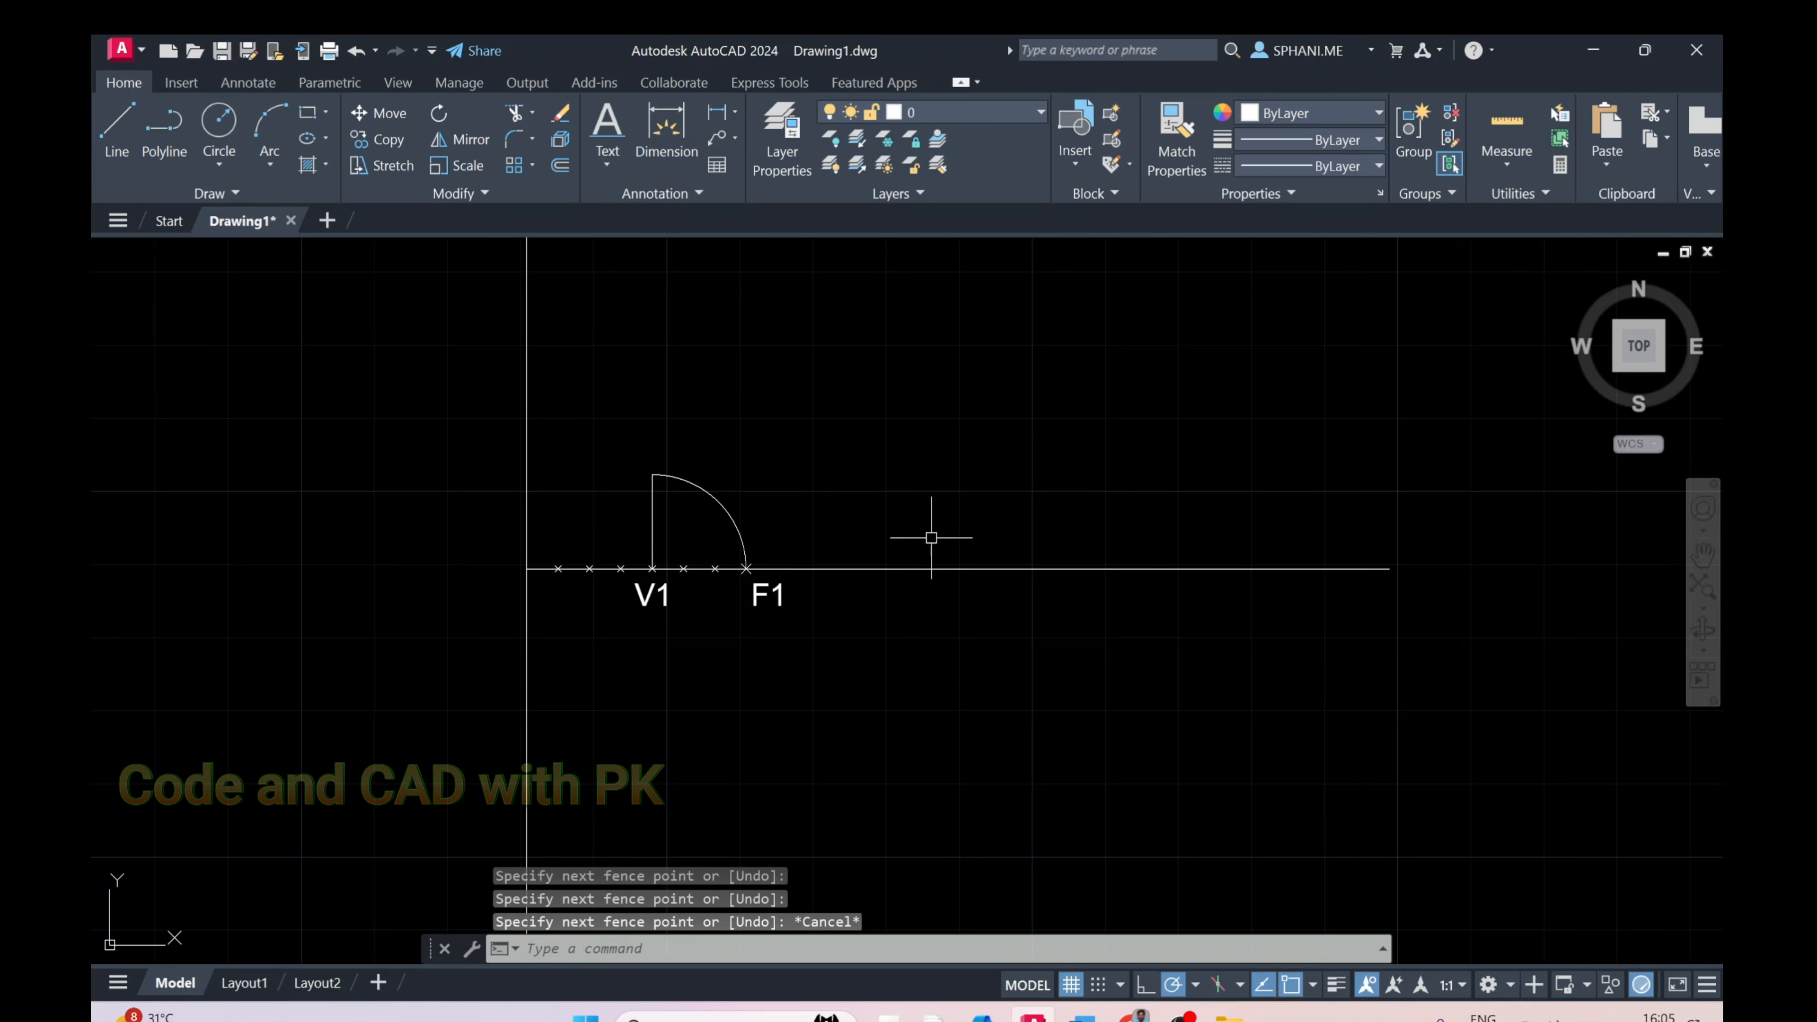
pyautogui.moveTo(933, 532); pyautogui.dragTo(751, 763, button='middle')
pyautogui.write('l')
pyautogui.press('Return')
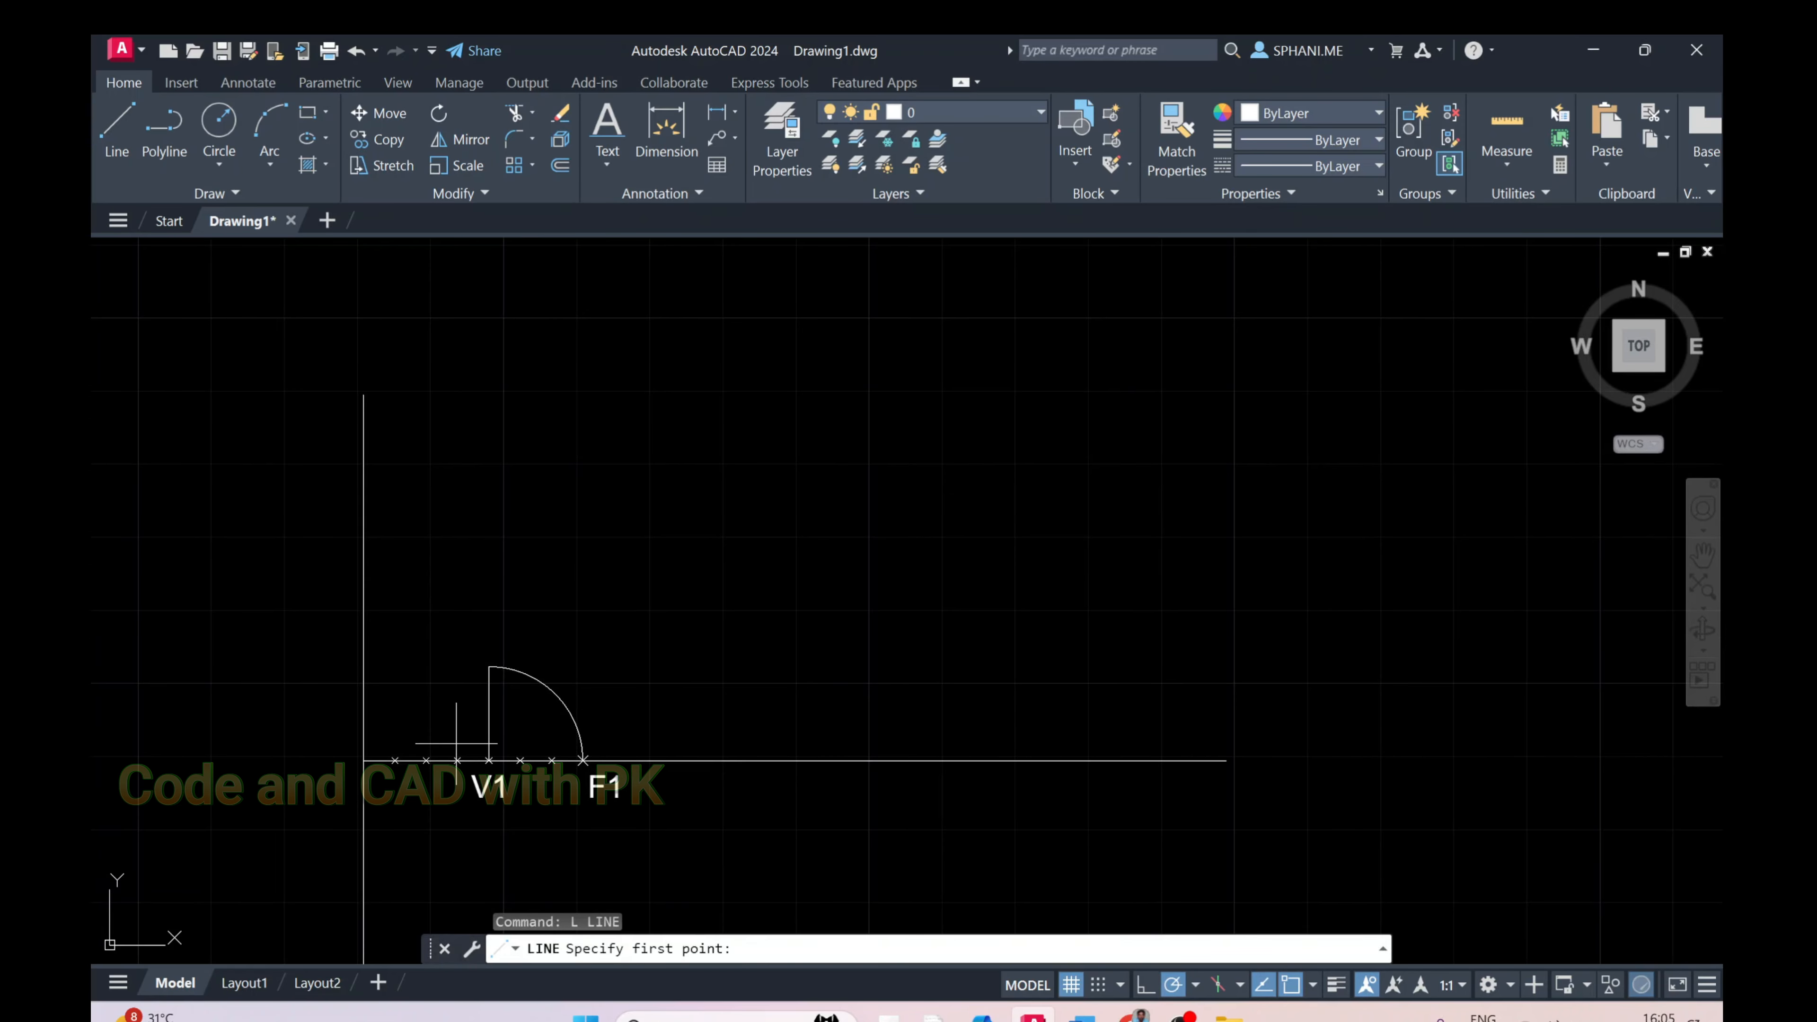
pyautogui.press('Escape')
pyautogui.write('C')
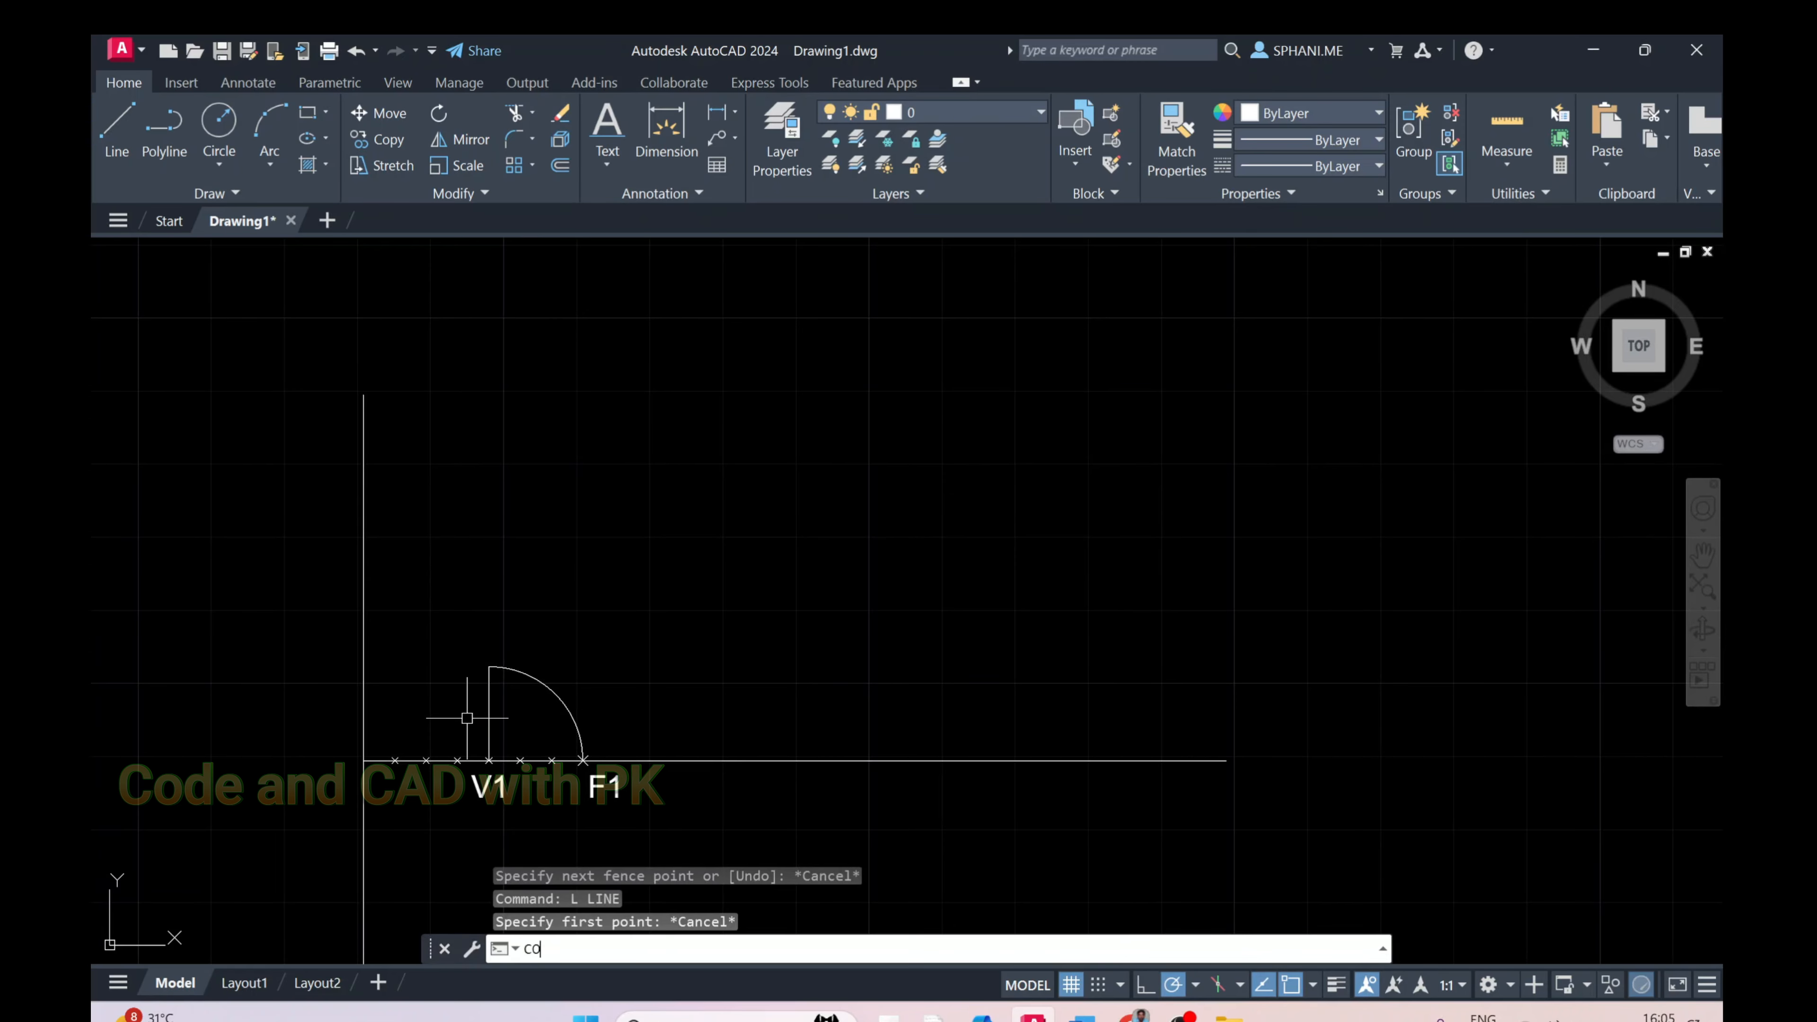
pyautogui.write('o')
pyautogui.press('Escape')
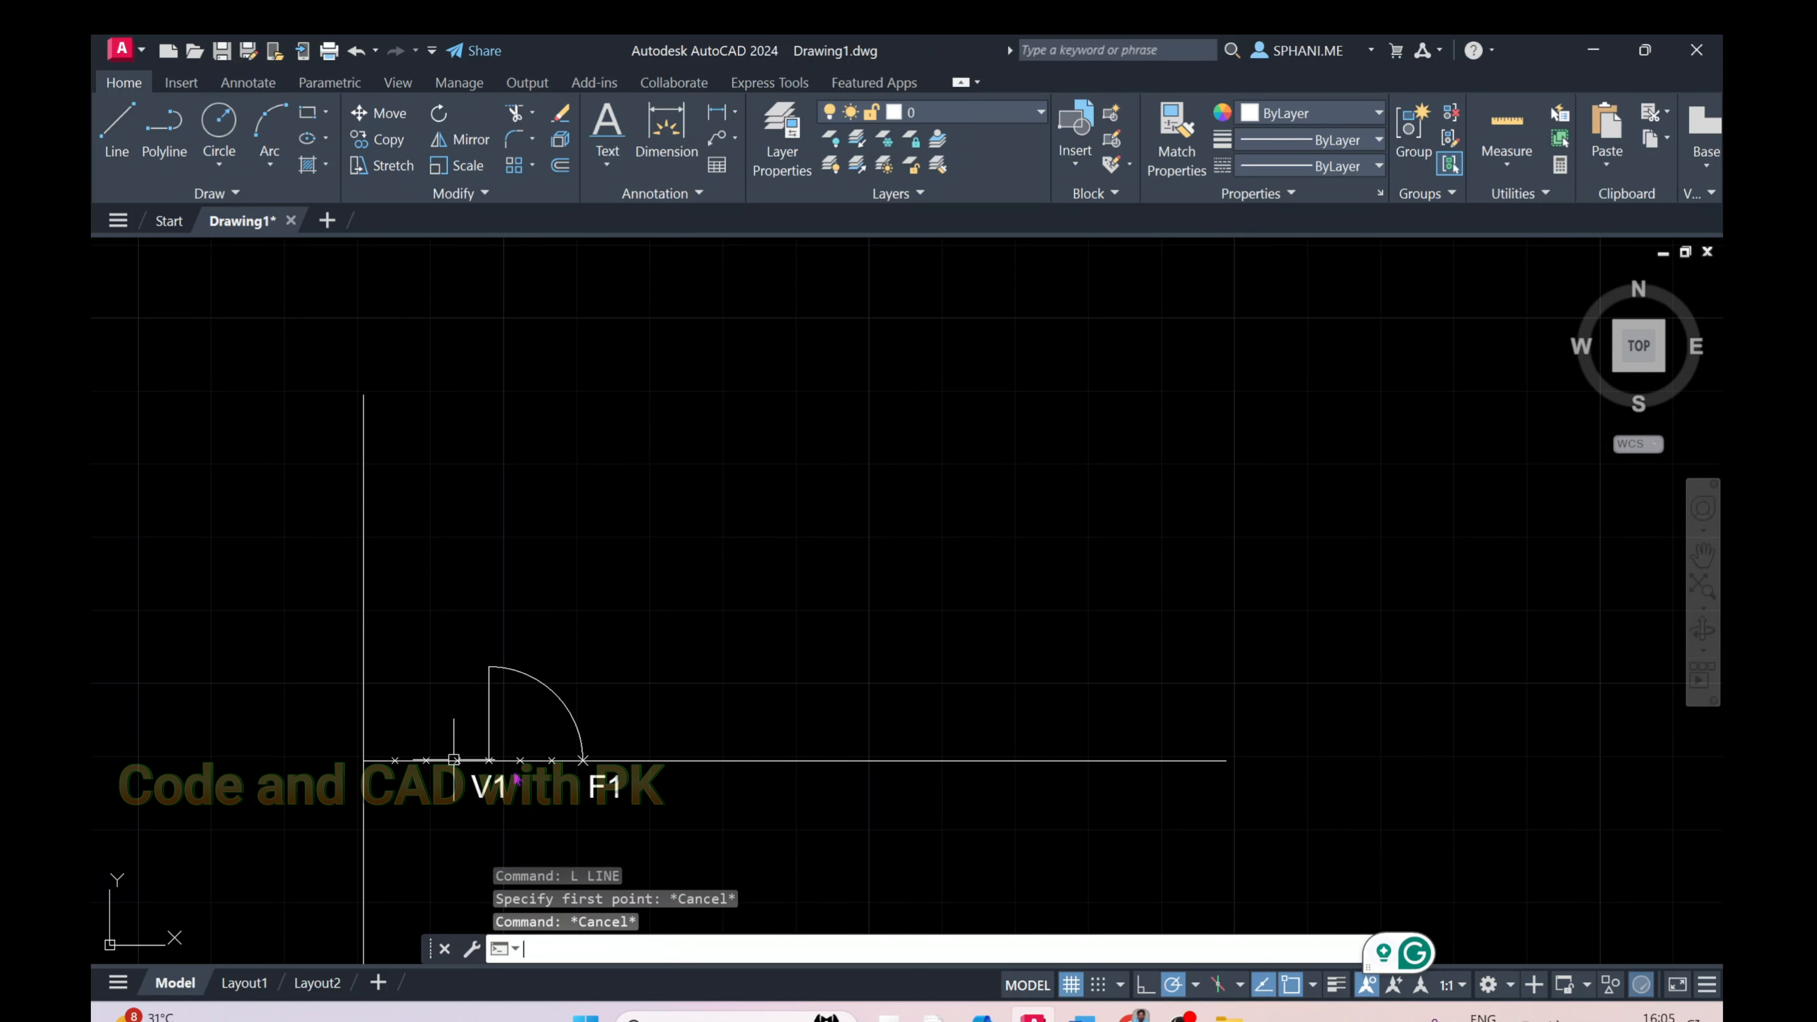
# Copy the V1 label to the directrix's upper end, its intersection with the axis, and its lower end
pyautogui.write('Co')
pyautogui.press('Return')
pyautogui.click(489, 785)
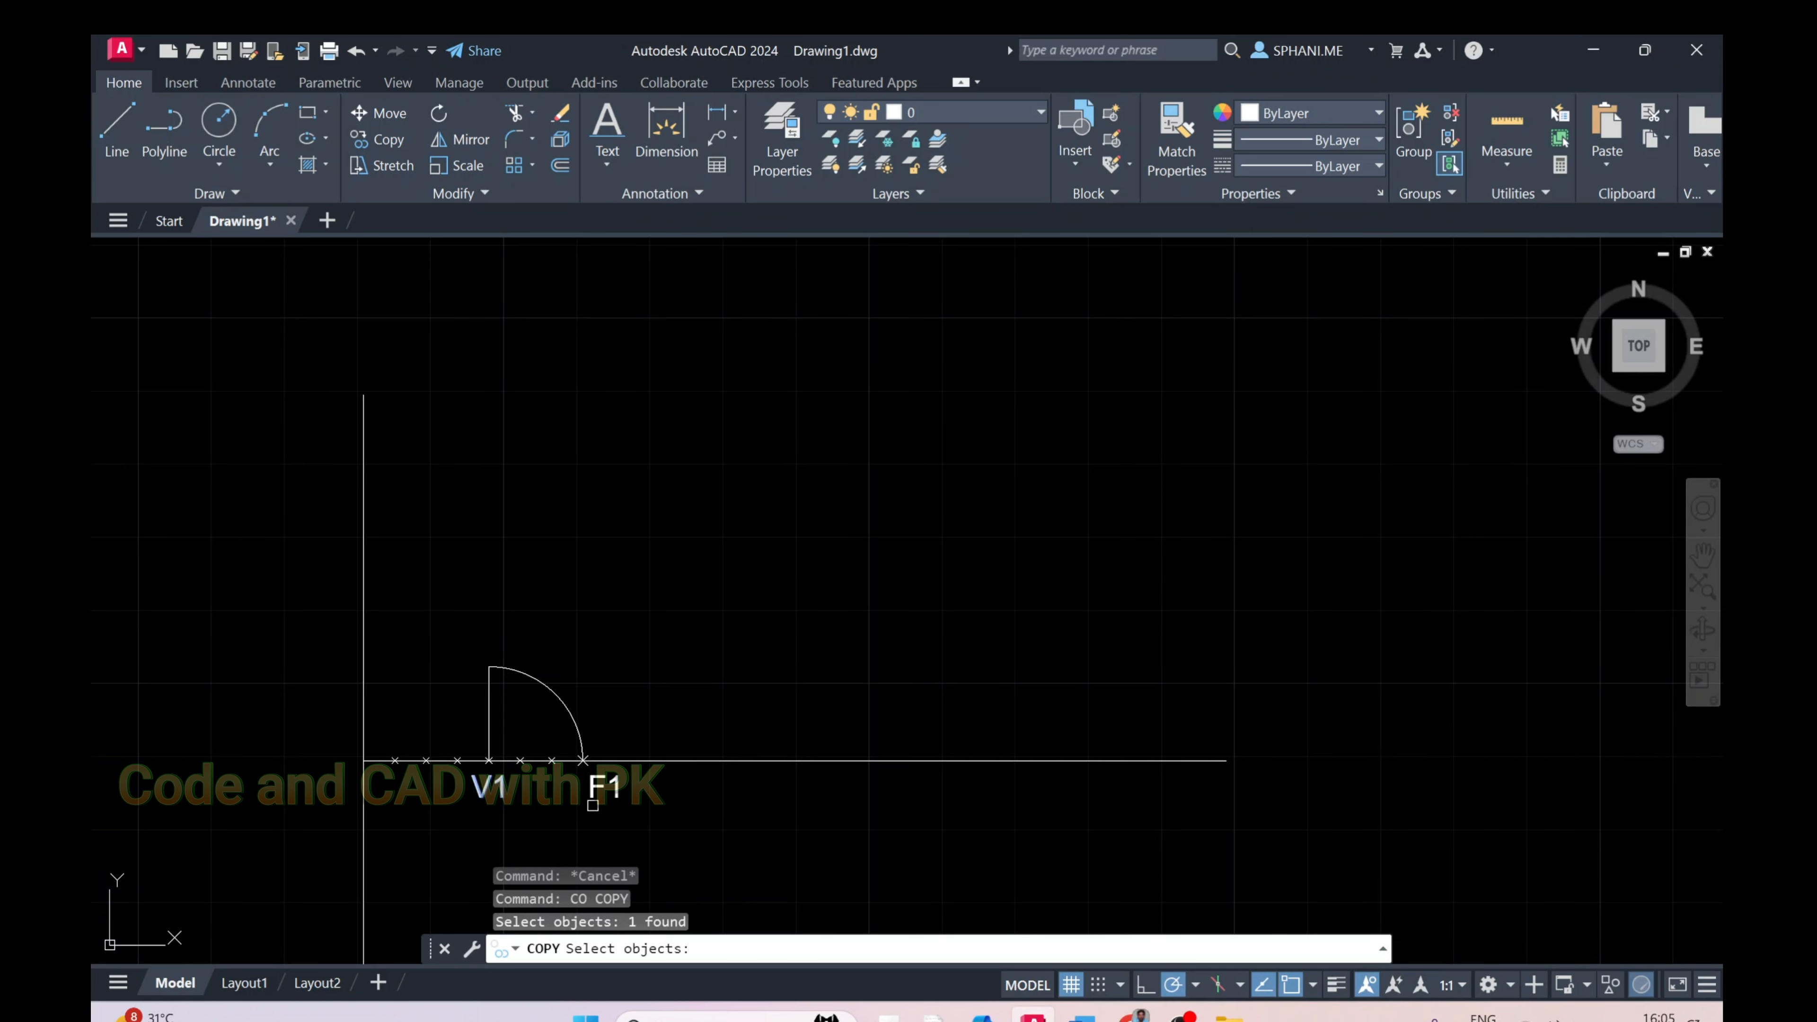
pyautogui.press('Return')
pyautogui.click(724, 833)
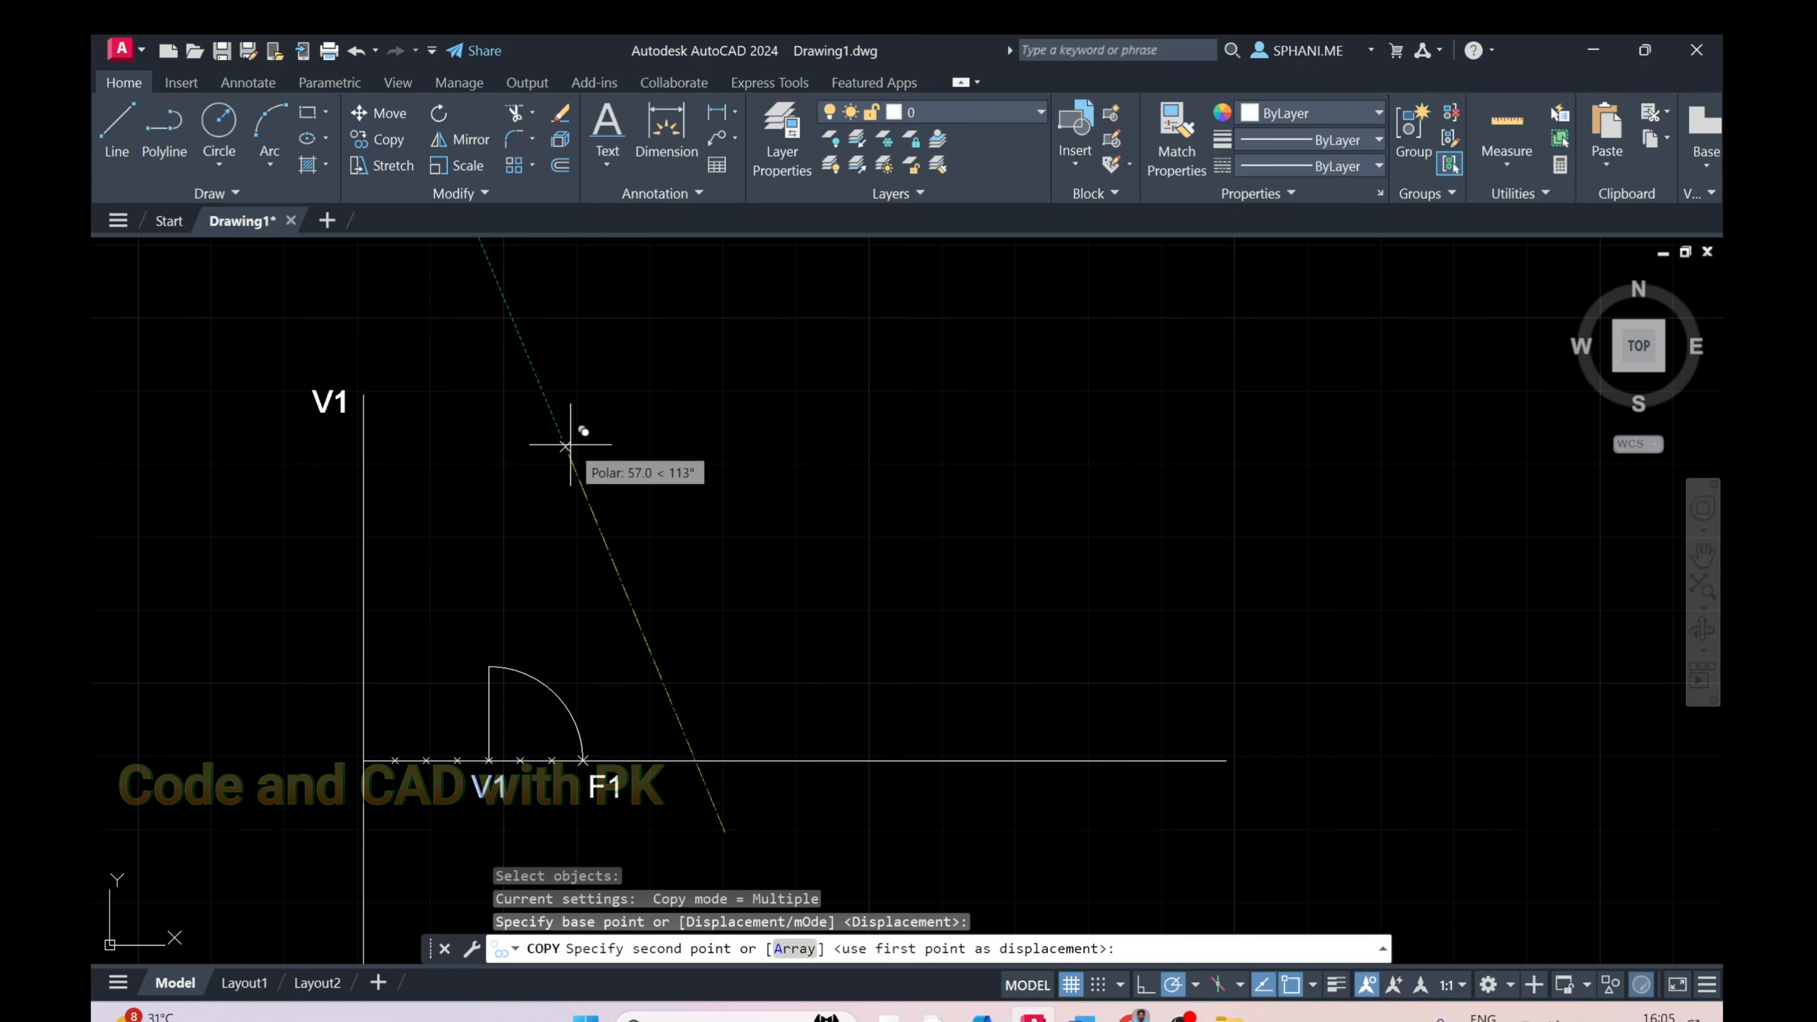
pyautogui.click(580, 426)
pyautogui.scroll(-2, 579, 426)
pyautogui.moveTo(605, 604); pyautogui.dragTo(632, 445, button='middle')
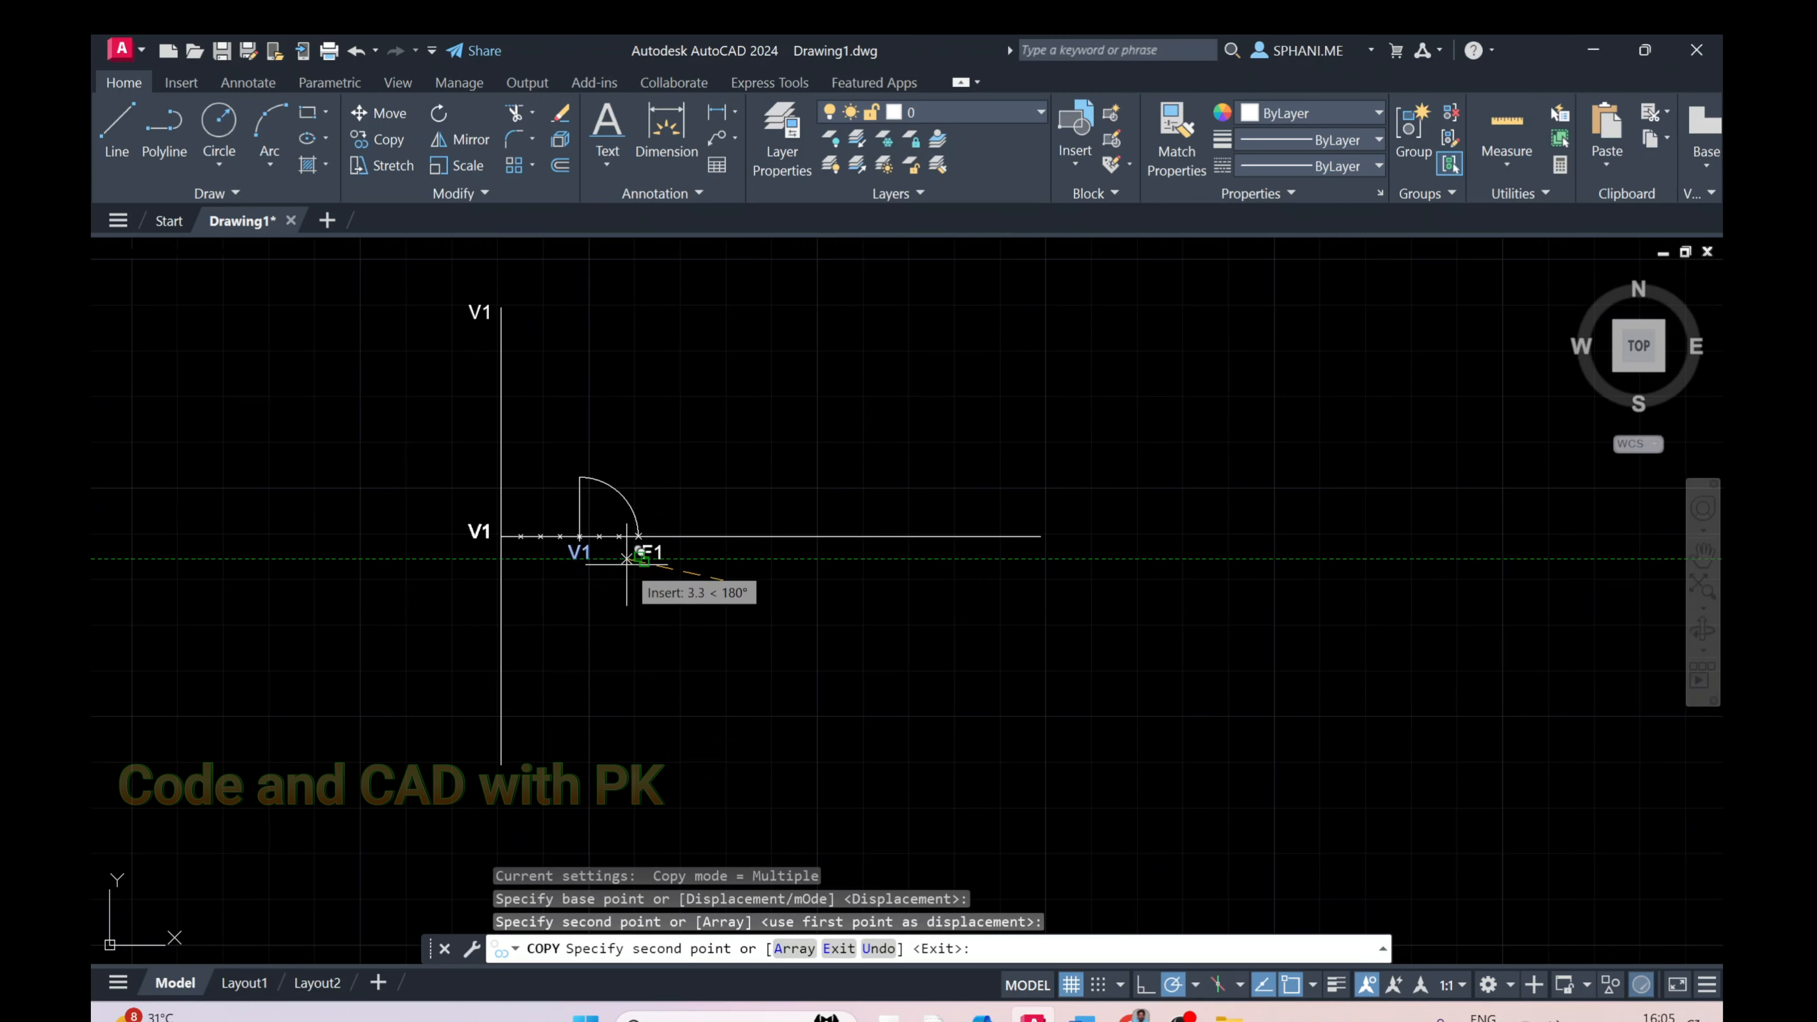
pyautogui.click(627, 560)
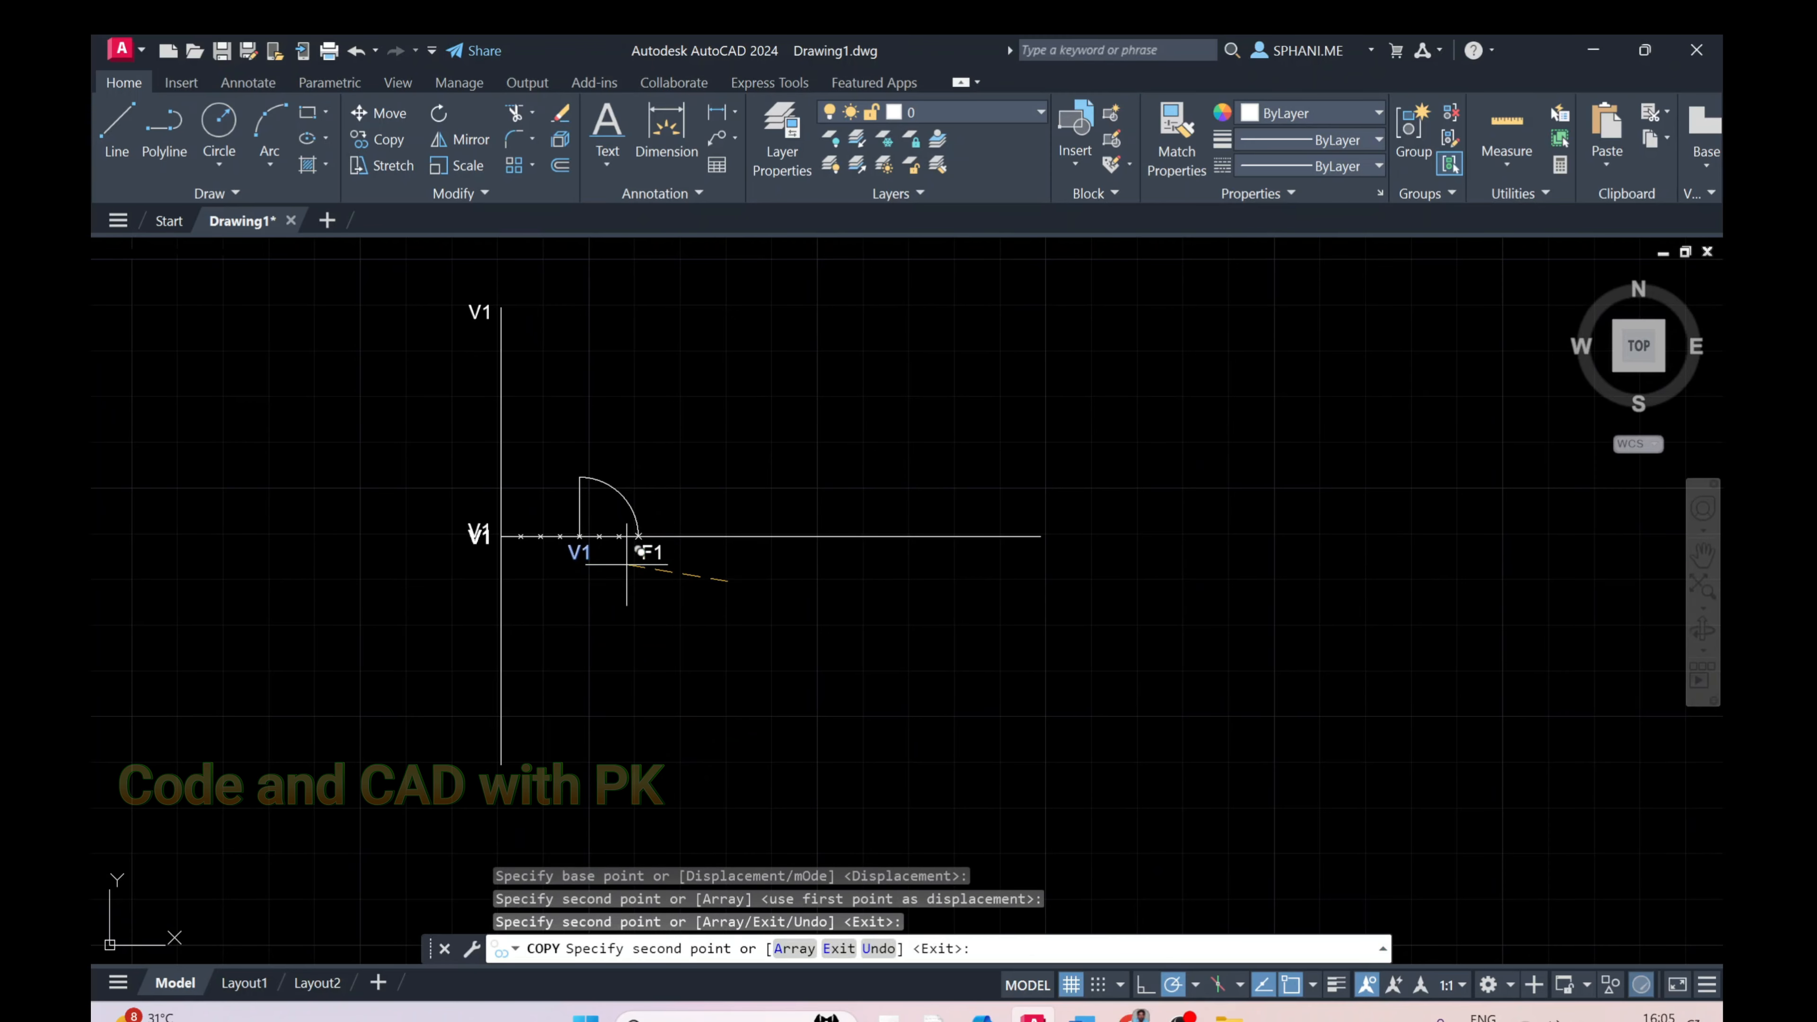
pyautogui.click(636, 796)
pyautogui.press('Escape')
# Move the copied V1 label at the directrix's lower end slightly away from the line
pyautogui.scroll(4, 586, 799)
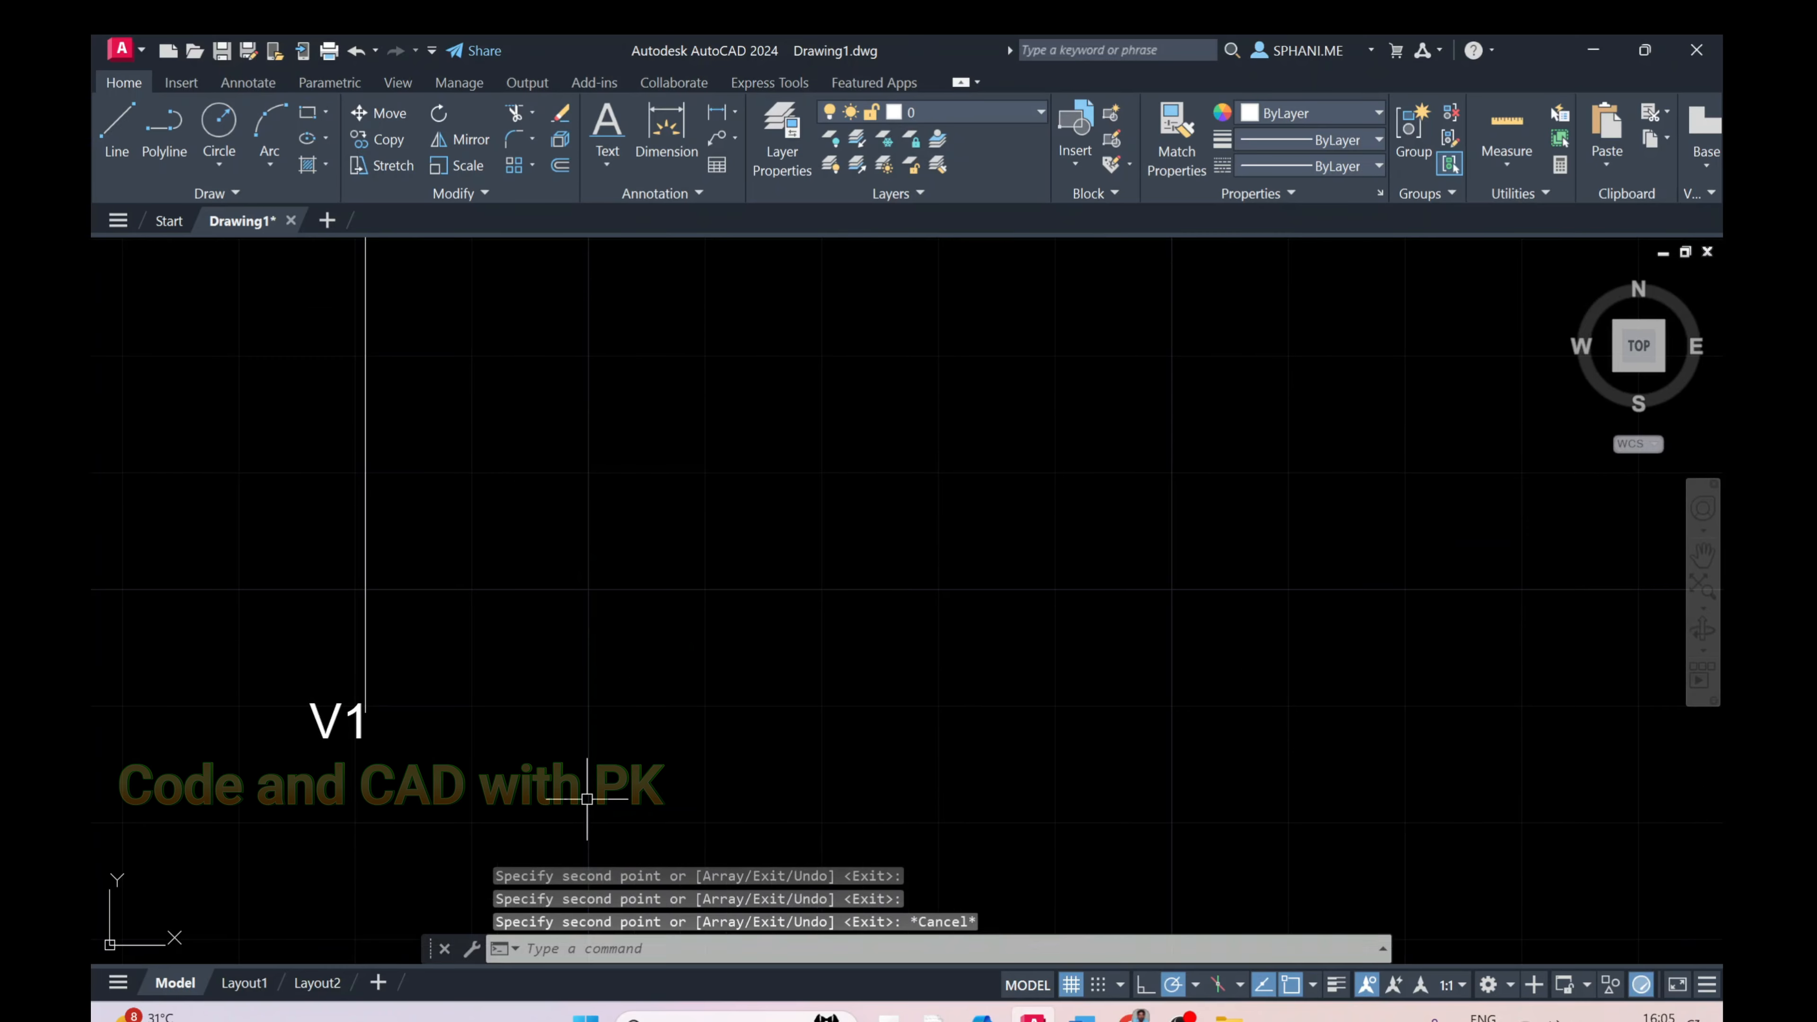
pyautogui.write('m')
pyautogui.press('space')
pyautogui.click(251, 671)
pyautogui.click(443, 779)
pyautogui.press('space')
pyautogui.click(443, 779)
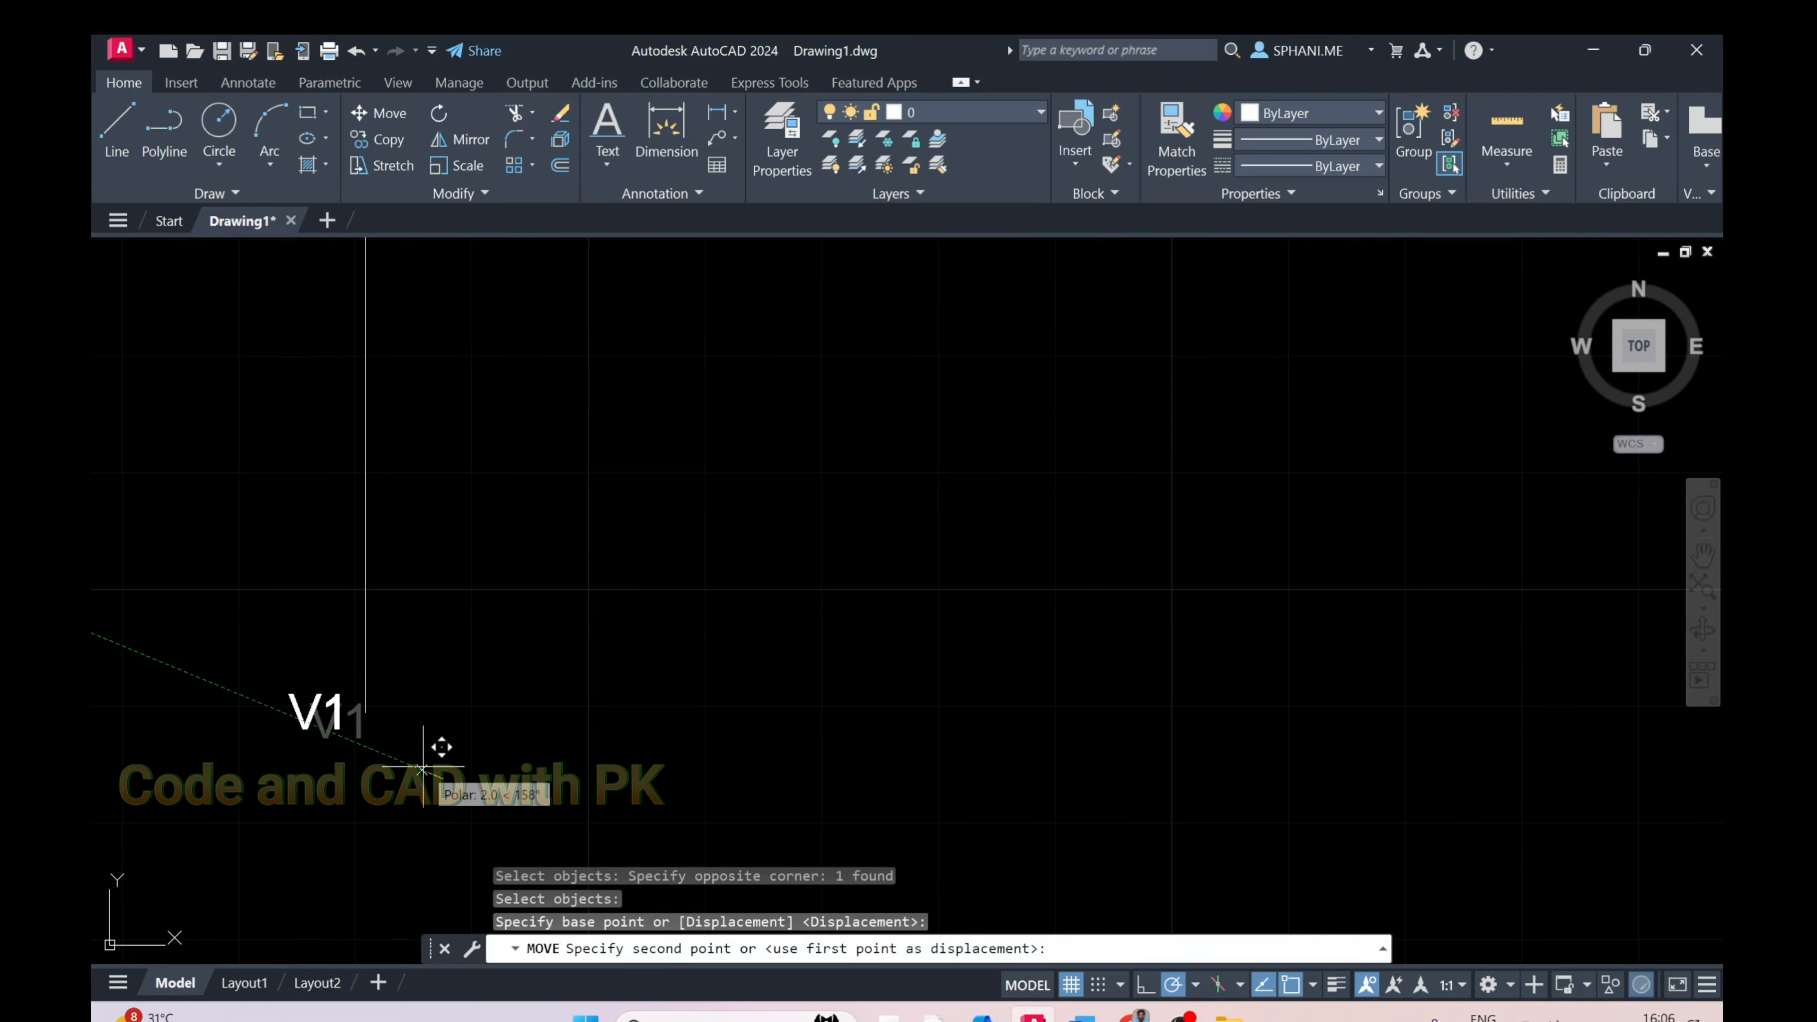
pyautogui.click(438, 746)
# Edit the label at the directrix's lower end to read D
pyautogui.write('ed')
pyautogui.press('space')
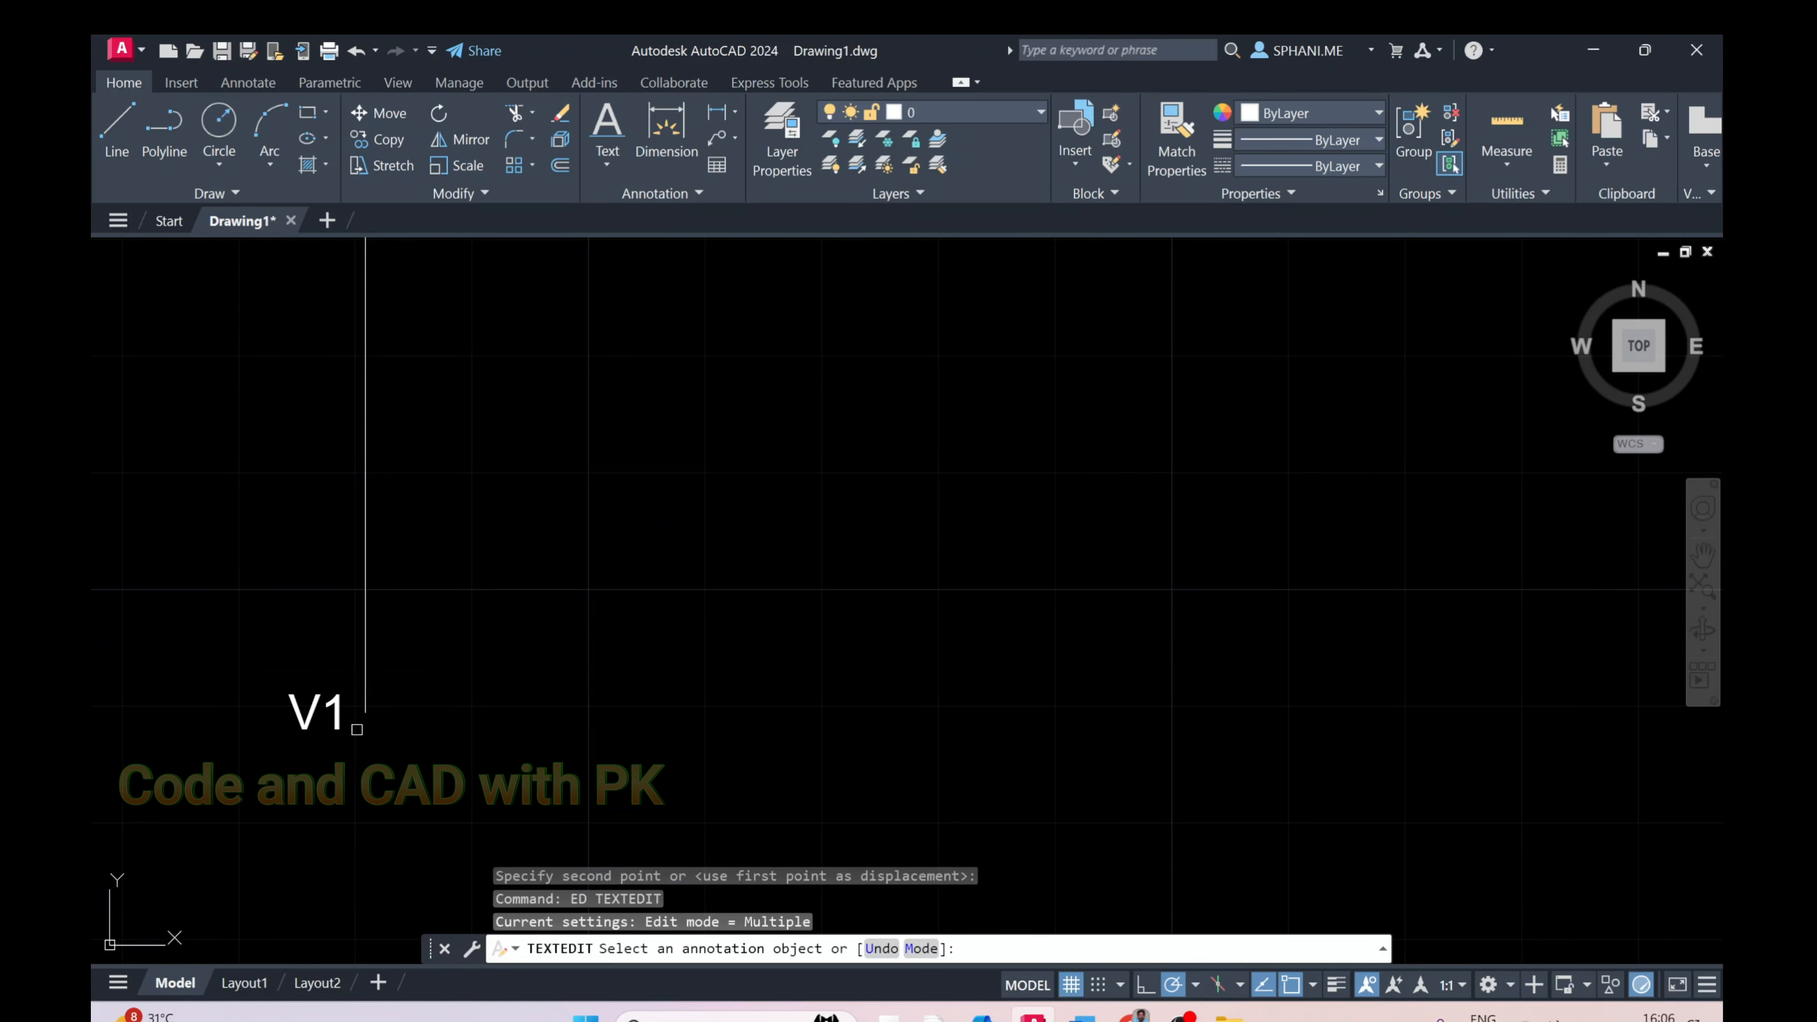
pyautogui.click(344, 722)
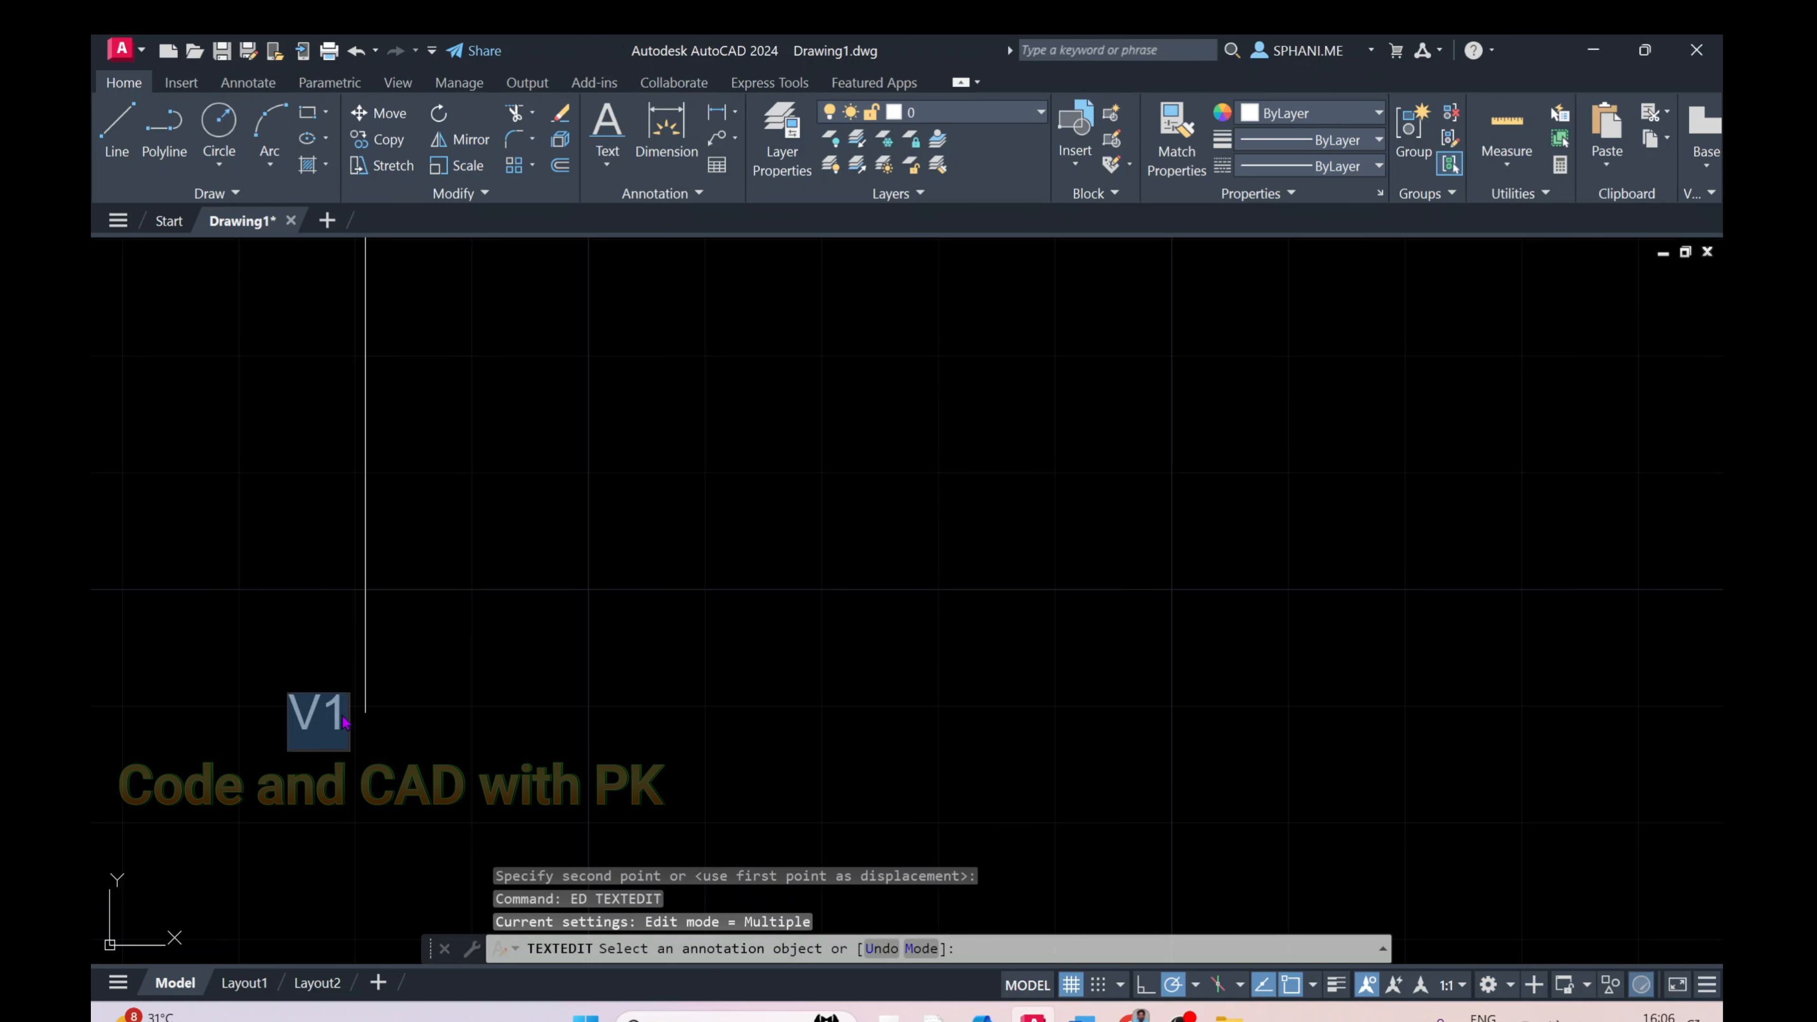
pyautogui.write('D')
pyautogui.press('Return')
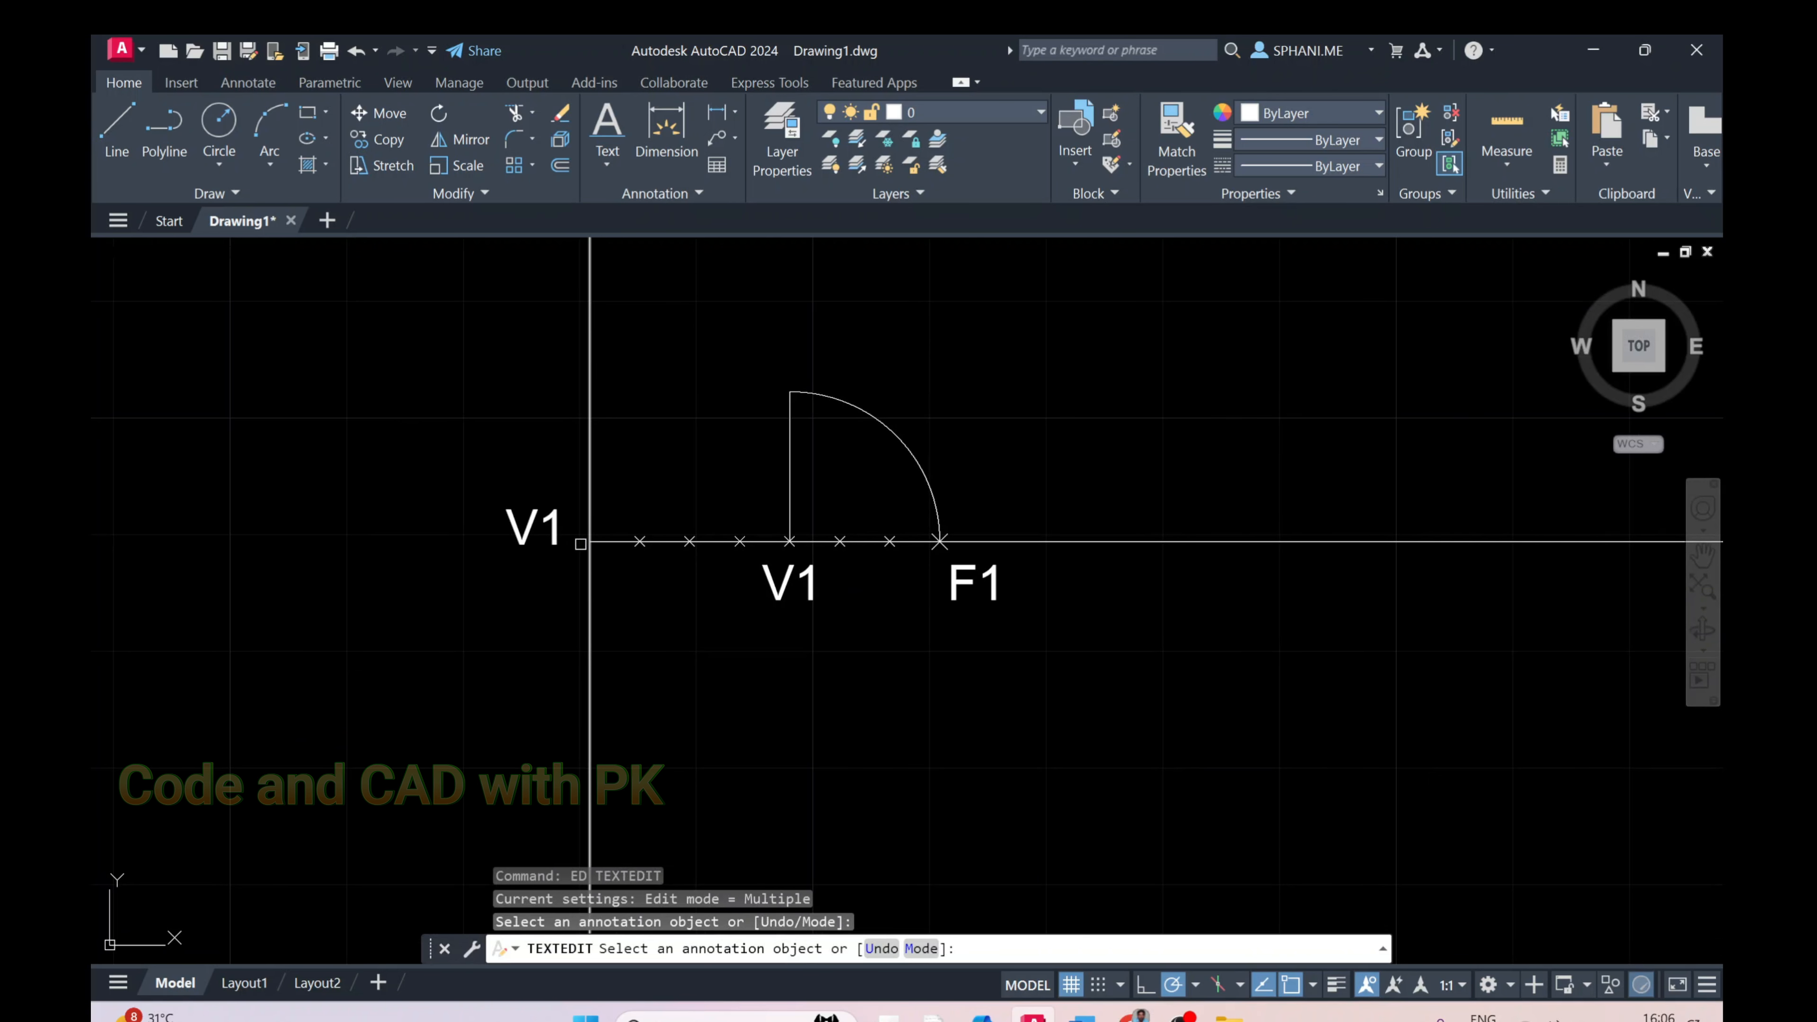
# Edit the label at the directrix-axis intersection to read C and the one at the directrix's upper end to read D
pyautogui.click(558, 544)
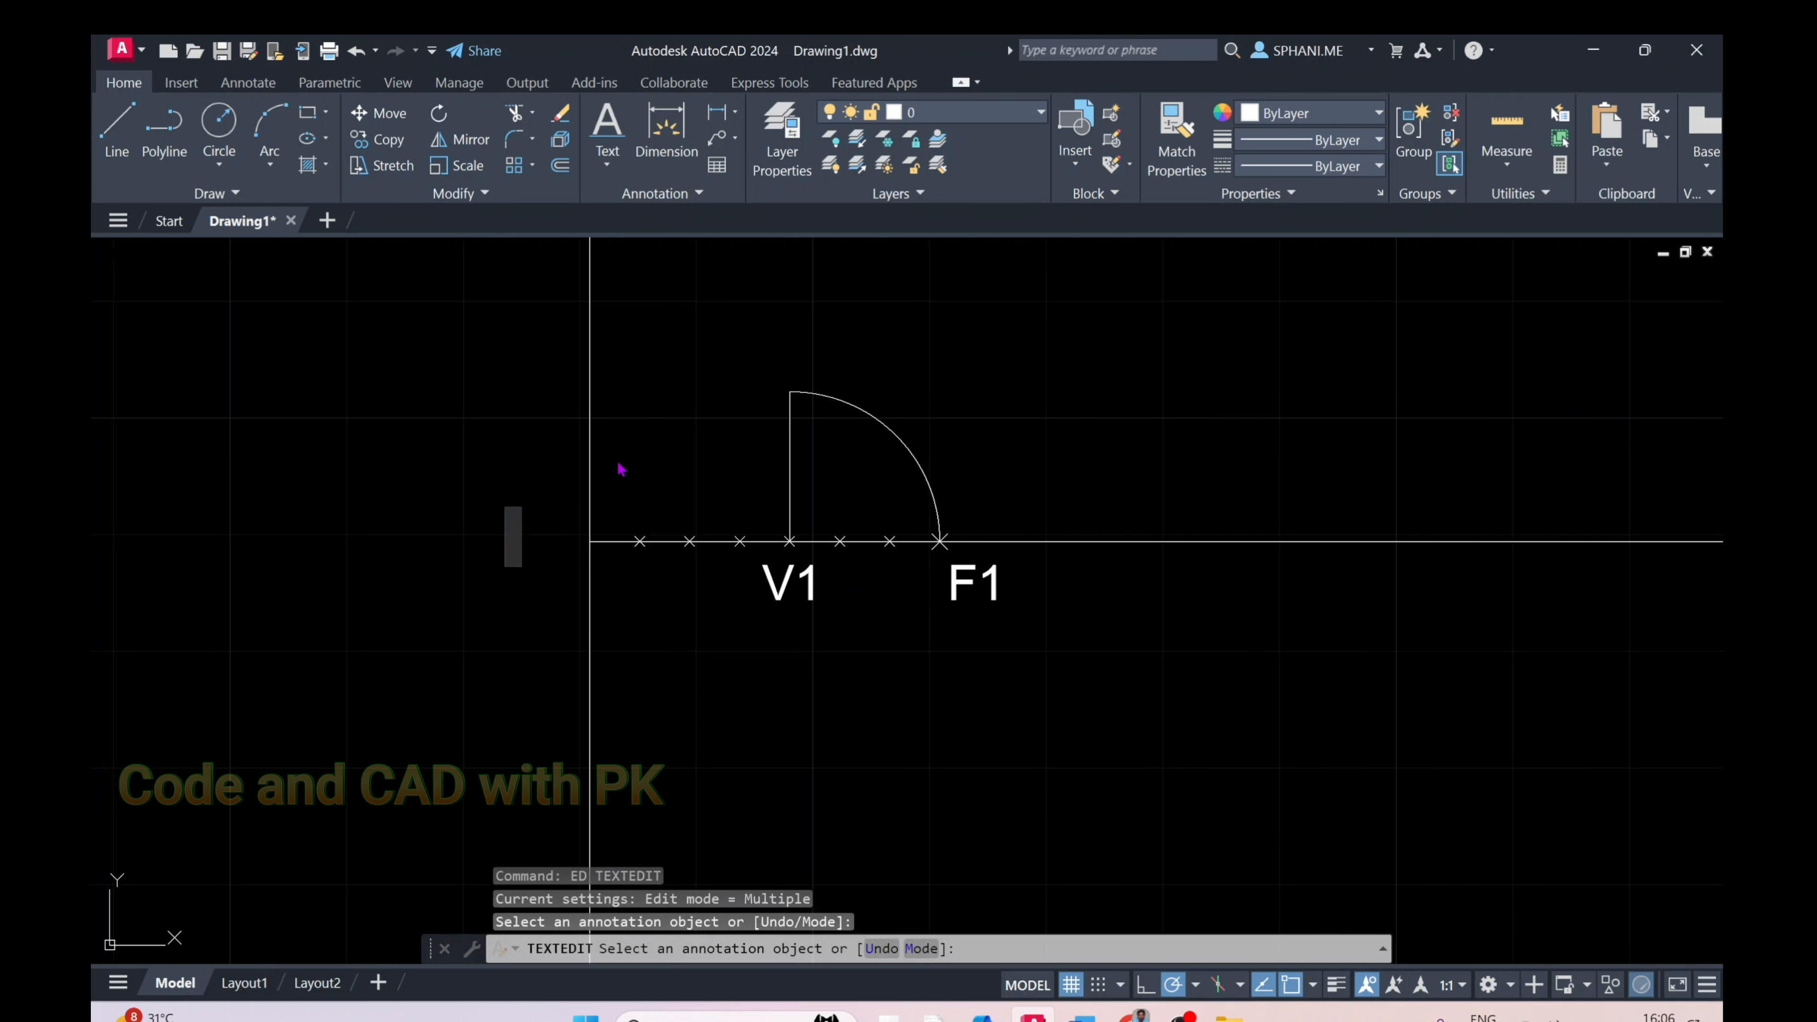
pyautogui.moveTo(637, 455)
pyautogui.mouseDown(button='middle')
pyautogui.moveTo(680, 766)
pyautogui.moveTo(678, 914)
pyautogui.mouseUp(button='middle')
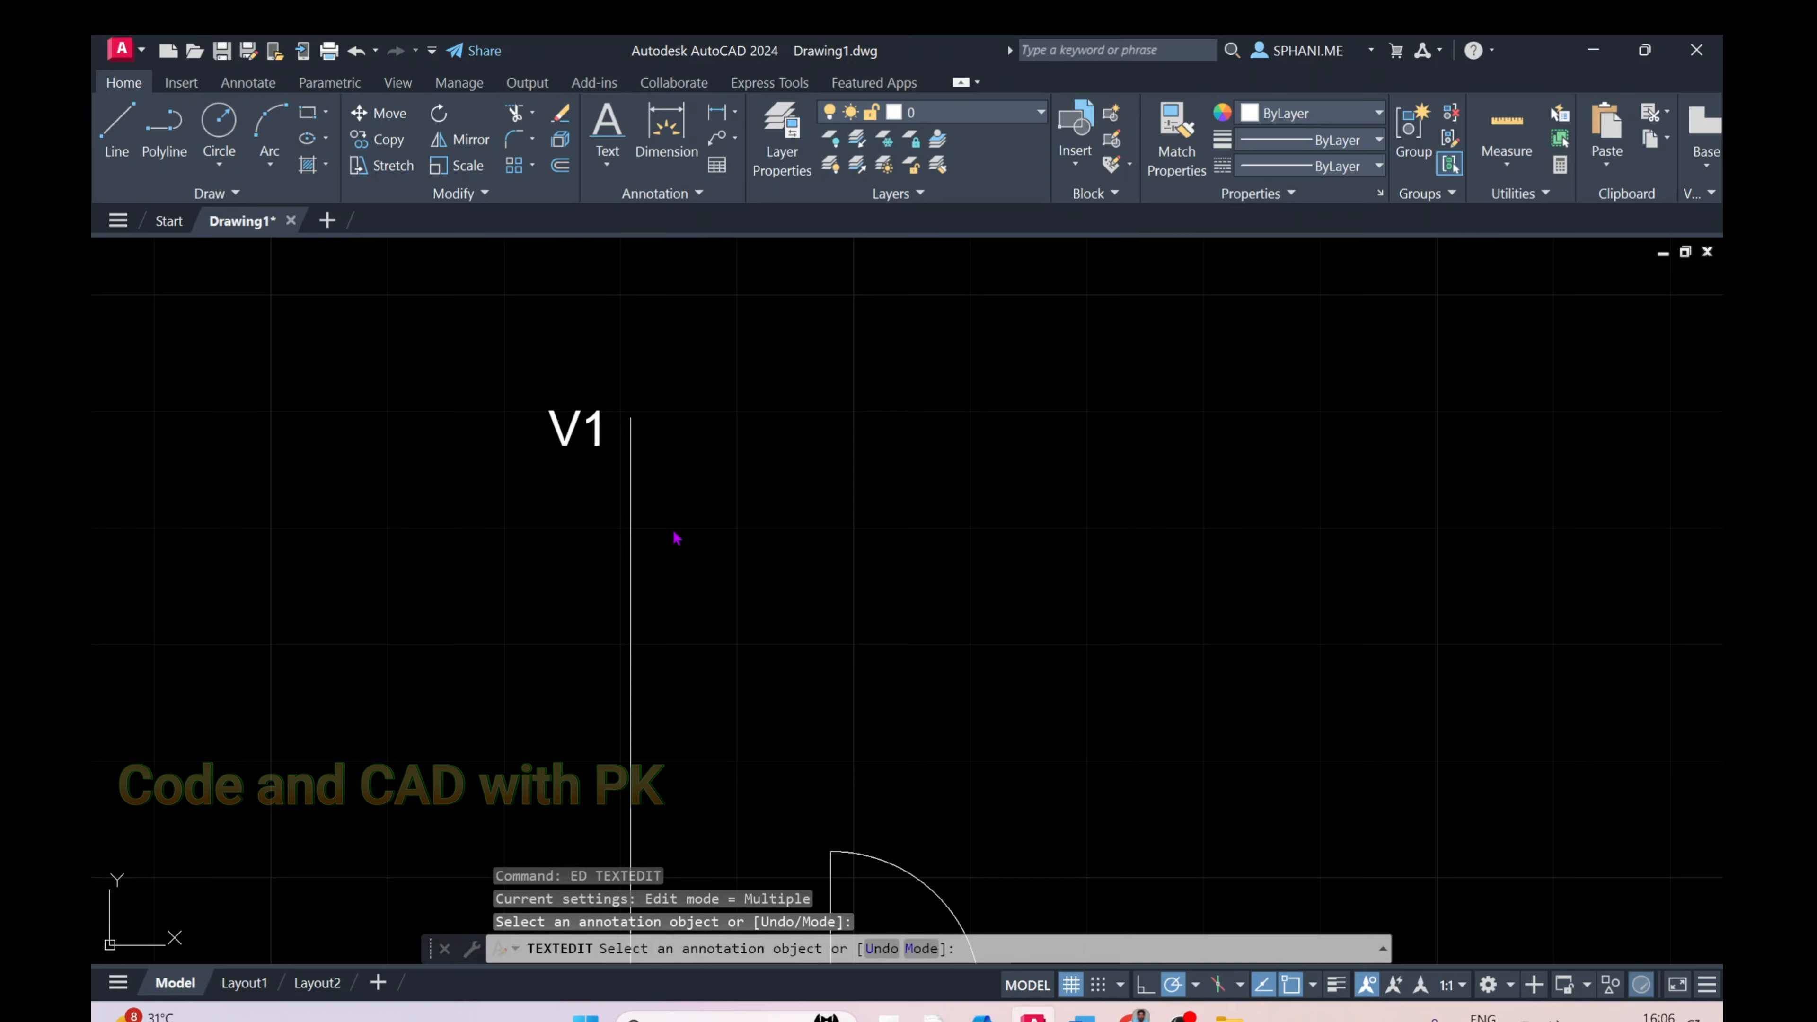
pyautogui.click(595, 430)
pyautogui.click(591, 427)
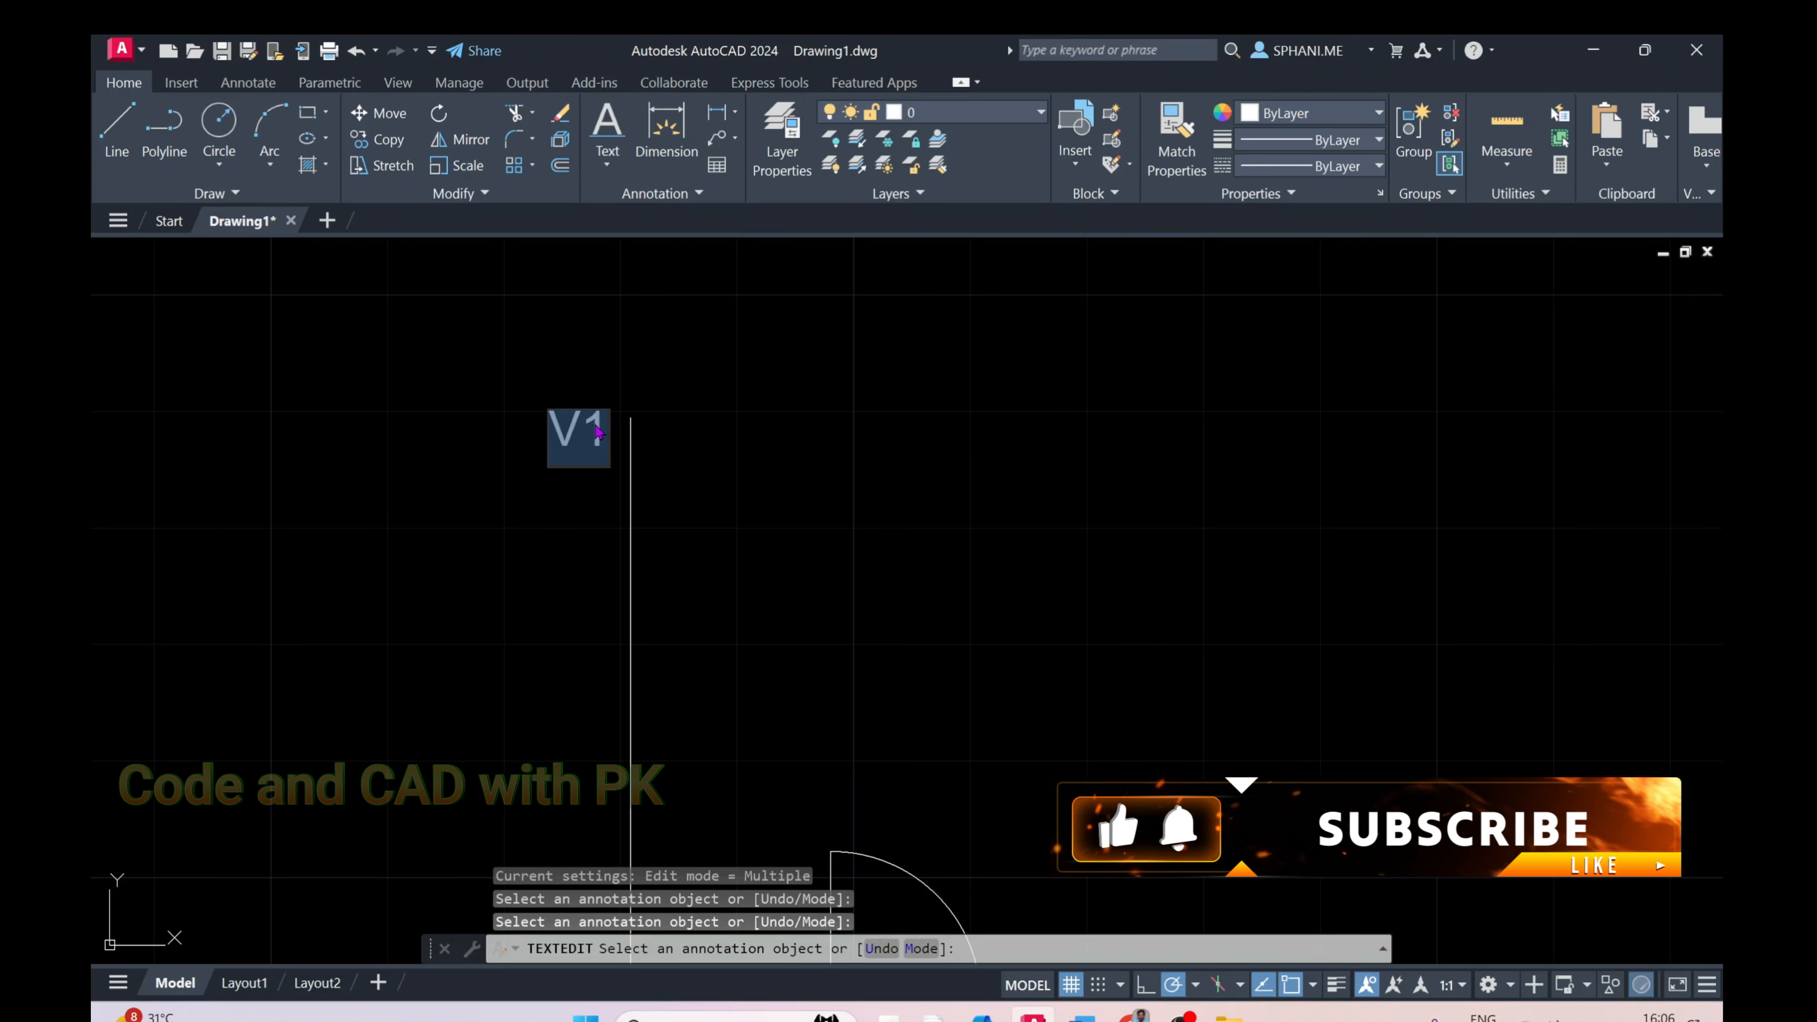
pyautogui.write('D')
pyautogui.rightClick(734, 472)
pyautogui.click(757, 483)
# Move the C label slightly down and closer to the directrix so it lines up with the axis
pyautogui.scroll(-4, 787, 519)
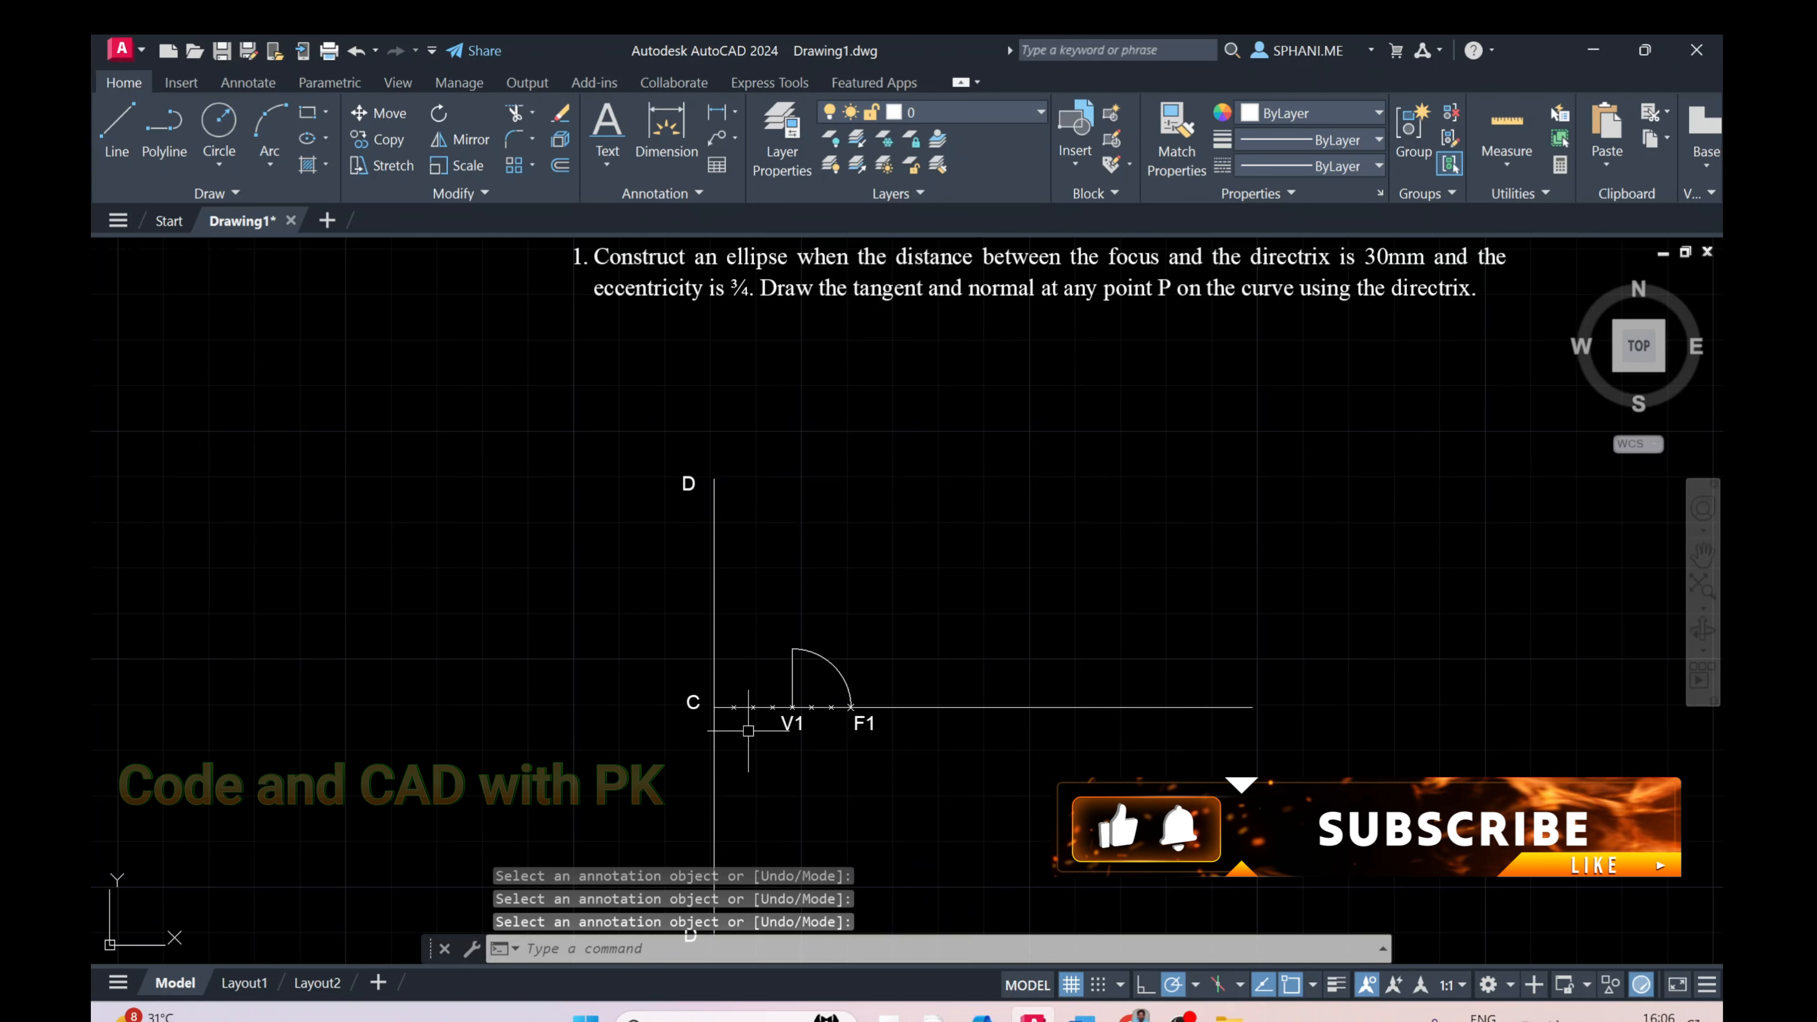
pyautogui.scroll(2, 751, 730)
pyautogui.write('m')
pyautogui.press('Return')
pyautogui.click(645, 632)
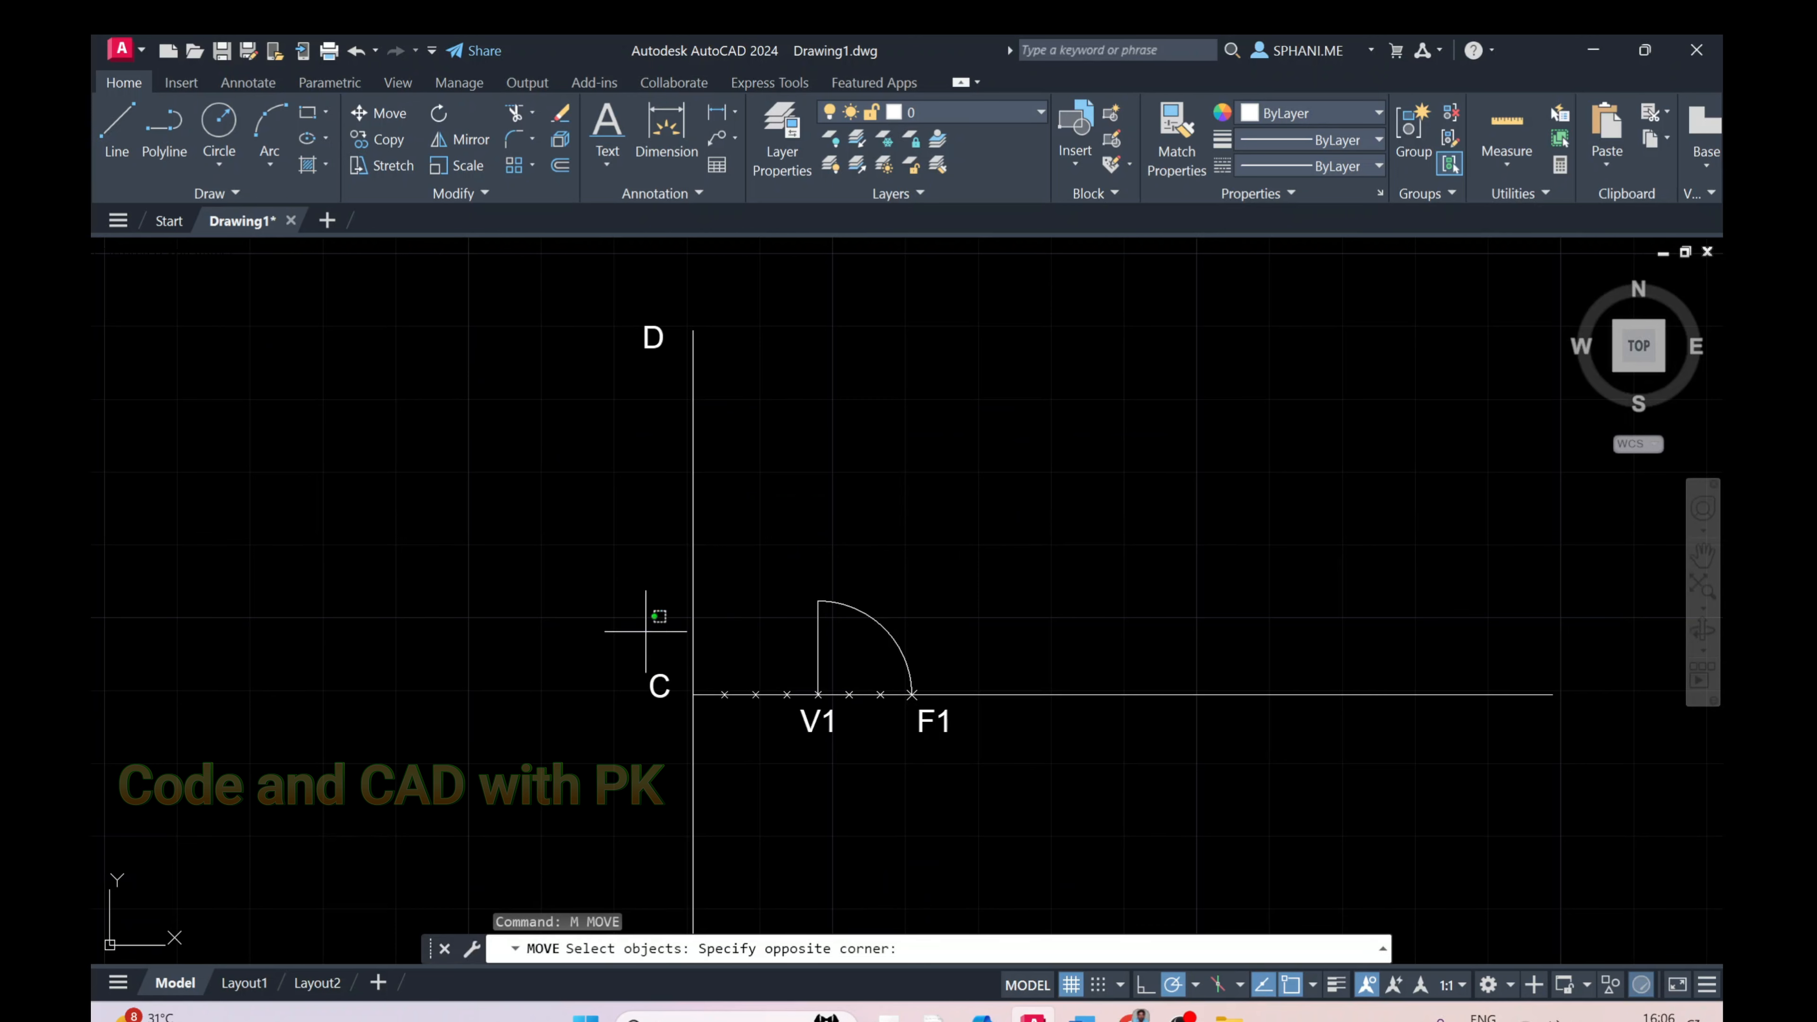
pyautogui.click(685, 741)
pyautogui.rightClick(884, 799)
pyautogui.click(884, 799)
pyautogui.click(888, 810)
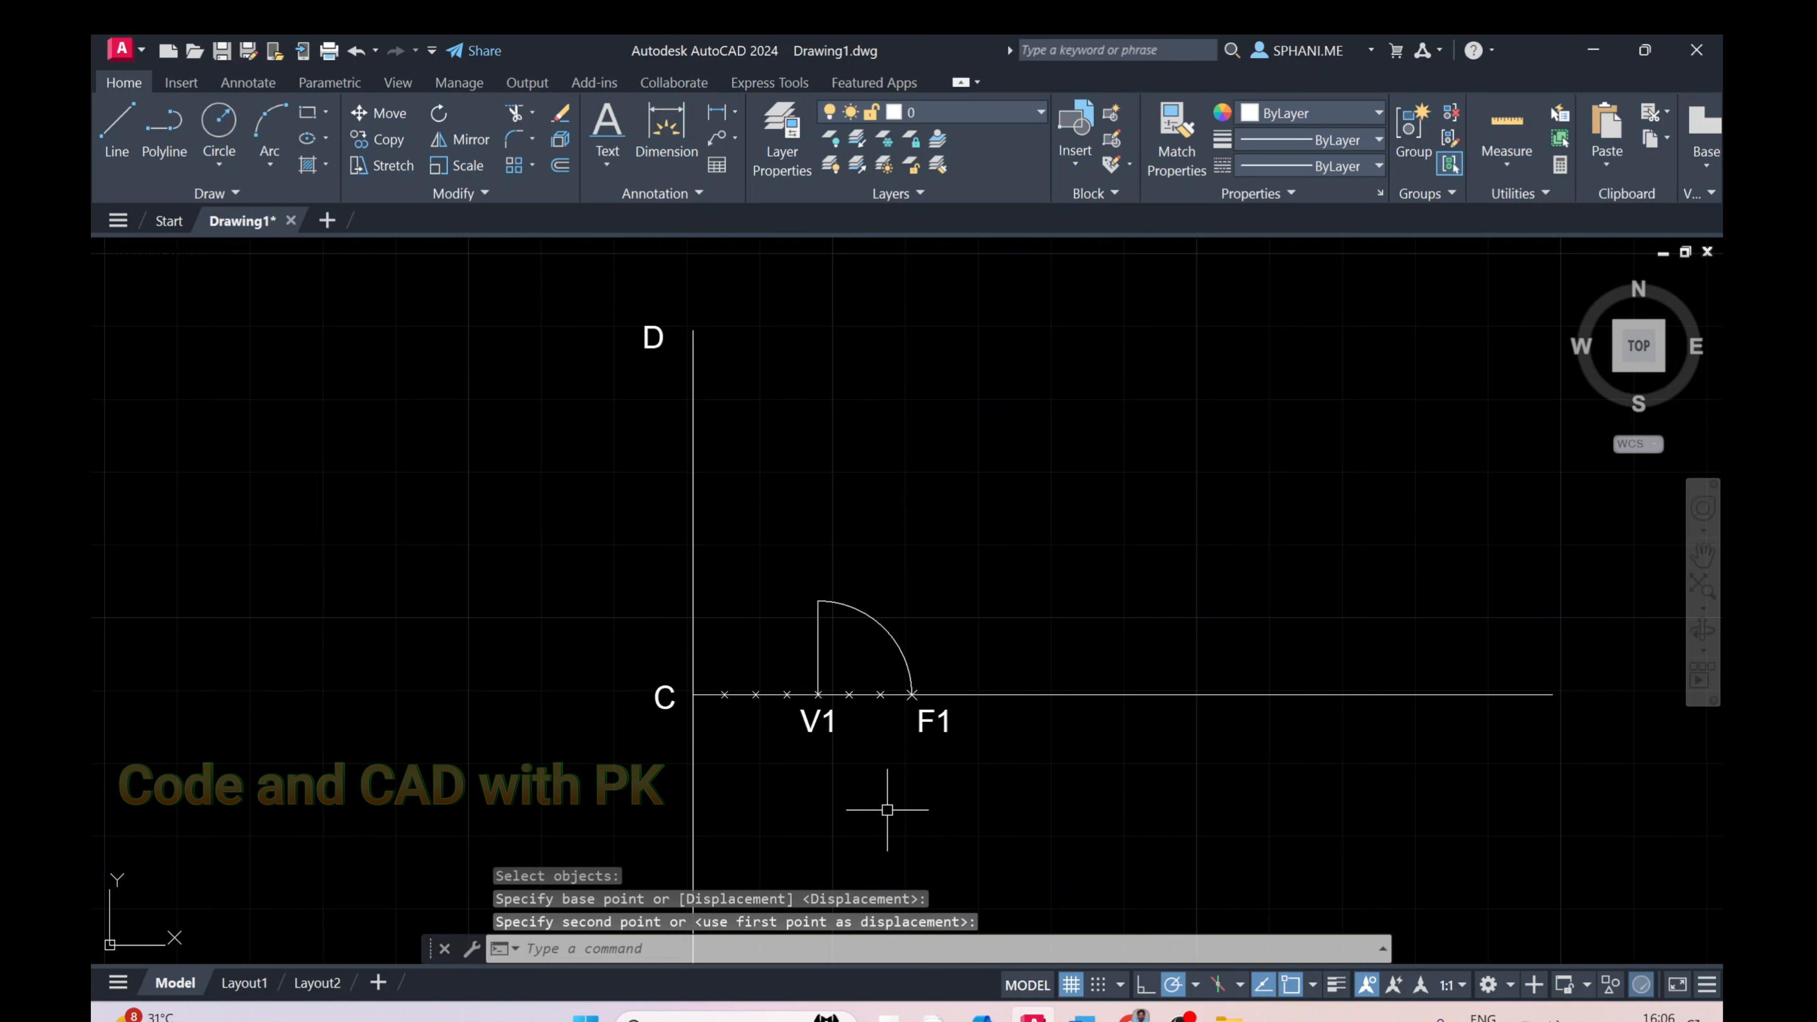
# Copy the C label to the upper end of the vertical line above V1
pyautogui.moveTo(1132, 689); pyautogui.dragTo(924, 667, button='middle')
pyautogui.moveTo(684, 631); pyautogui.dragTo(640, 656, button='middle')
pyautogui.write('L')
pyautogui.press('Escape')
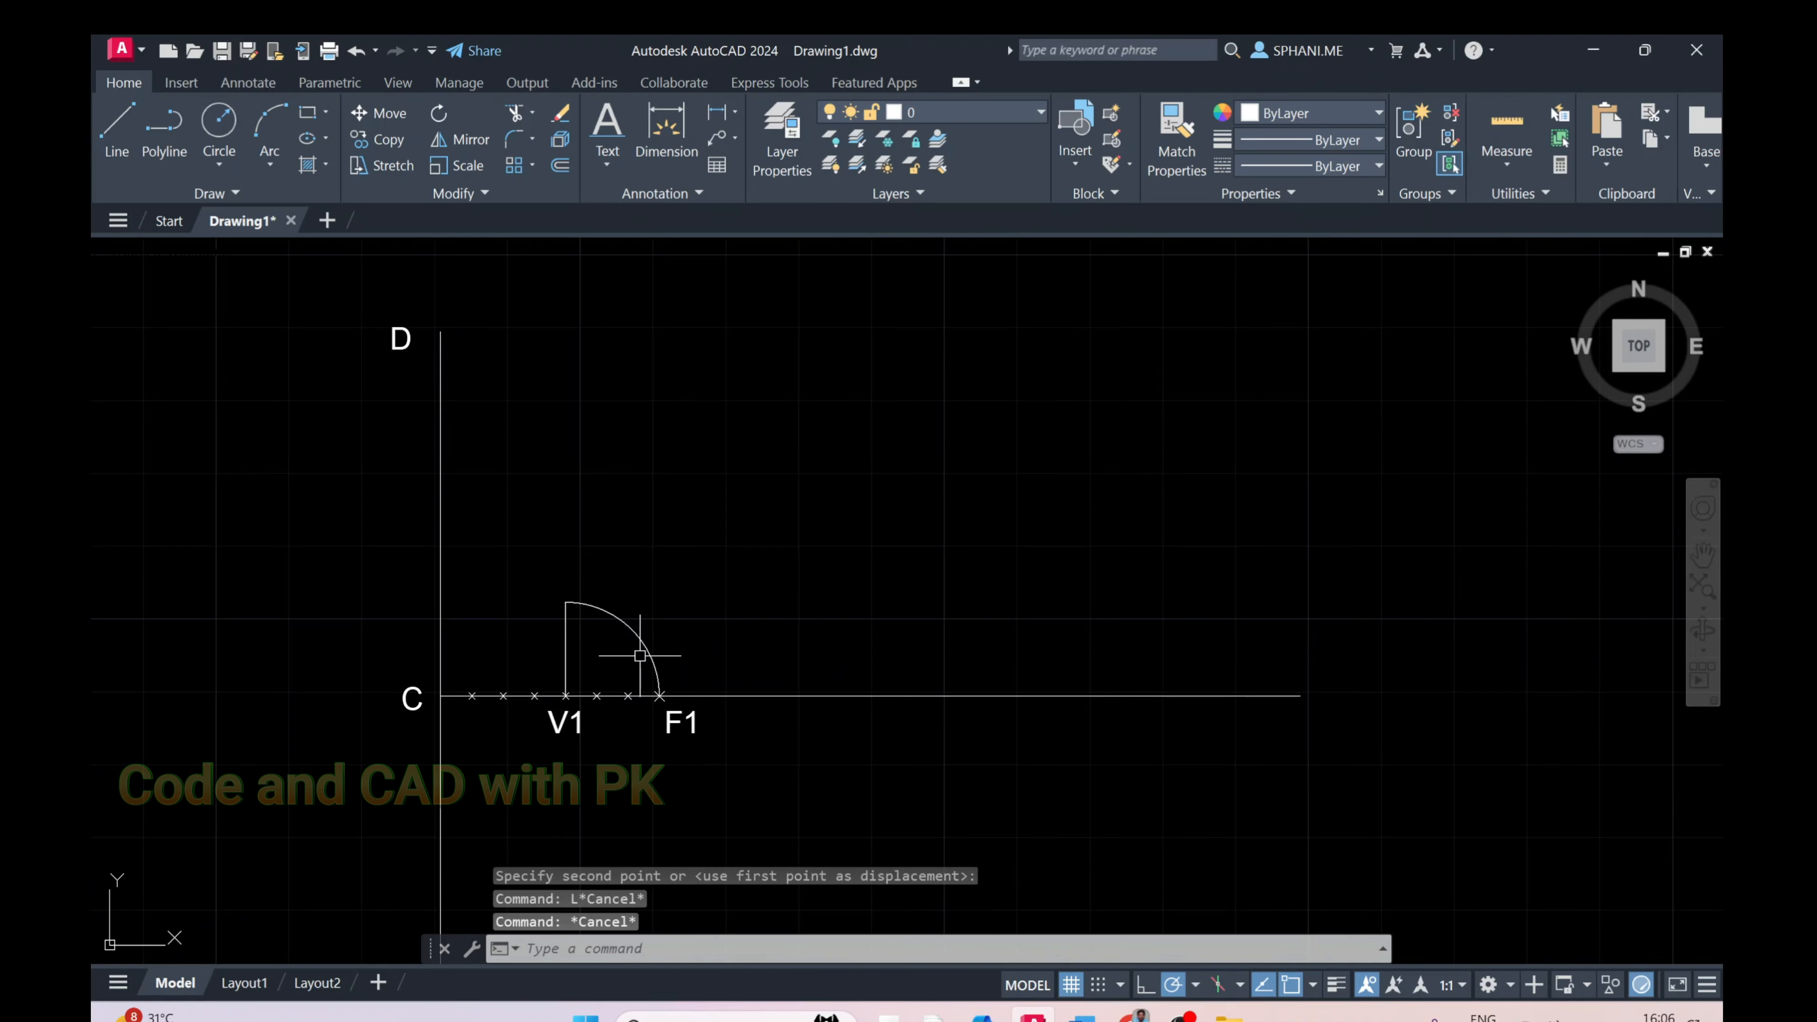
pyautogui.write('CO')
pyautogui.press('Return')
pyautogui.click(381, 657)
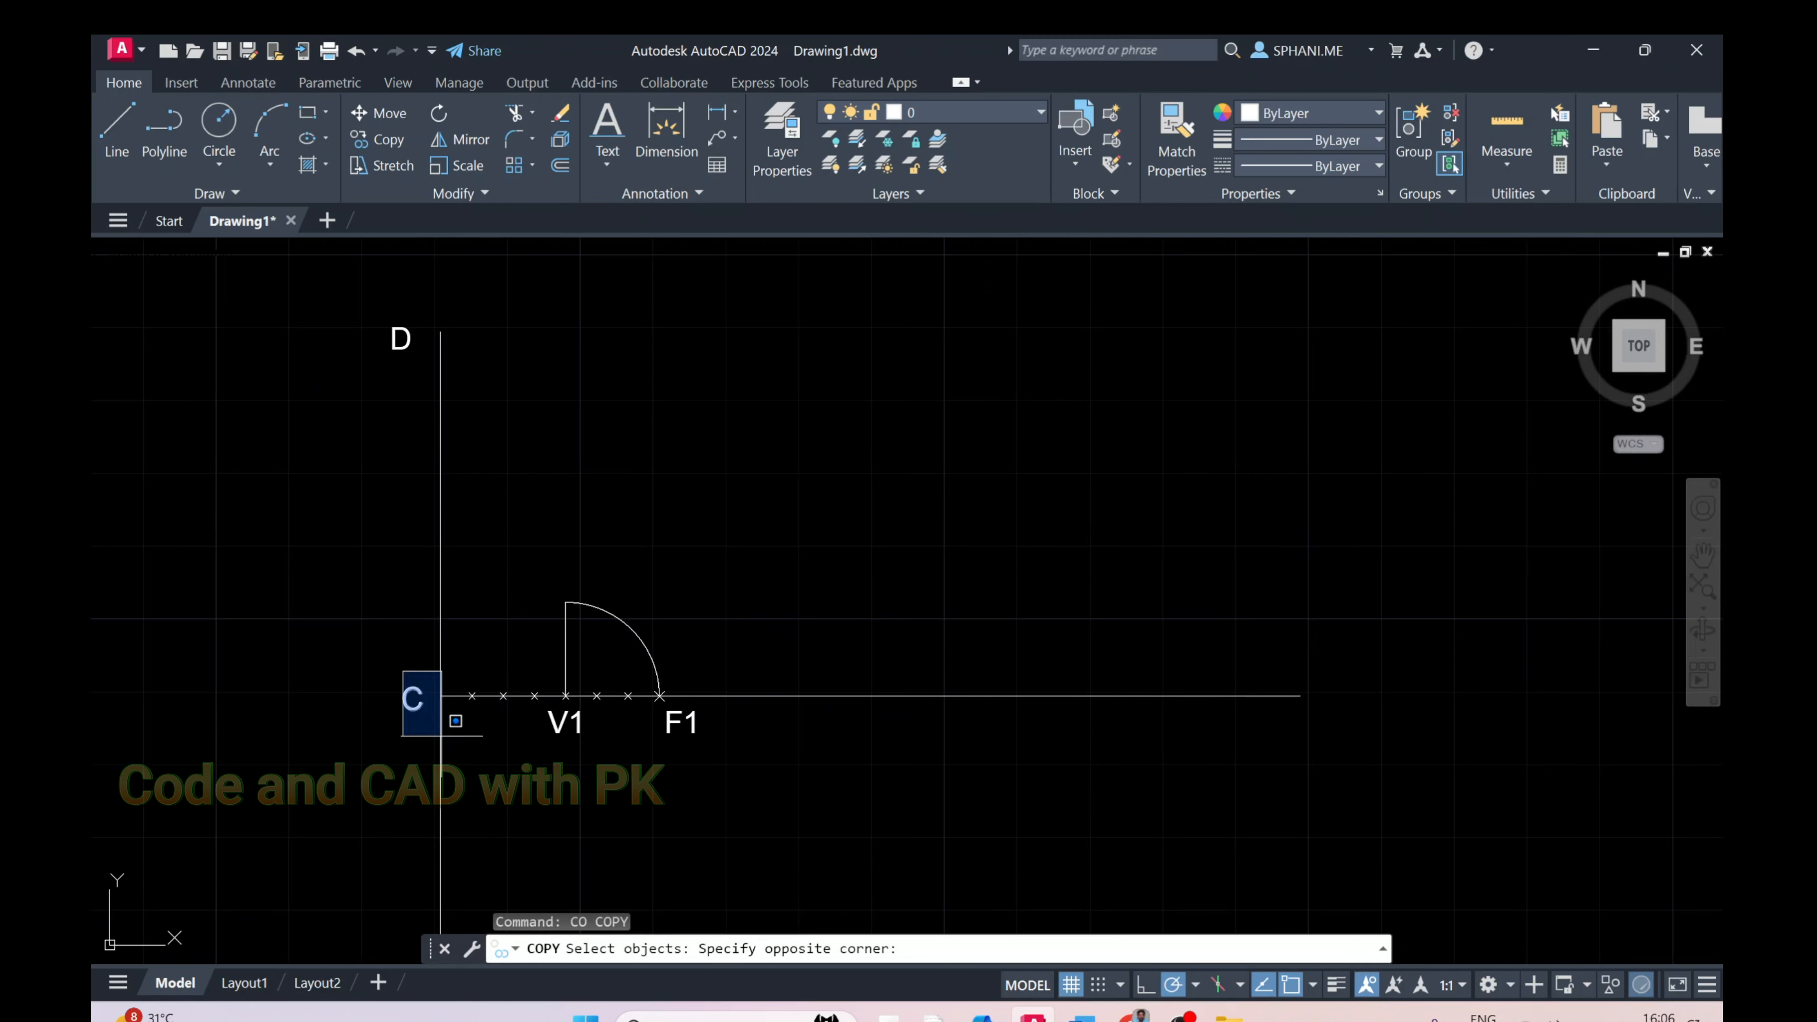
pyautogui.click(486, 782)
pyautogui.press('Return')
pyautogui.click(499, 785)
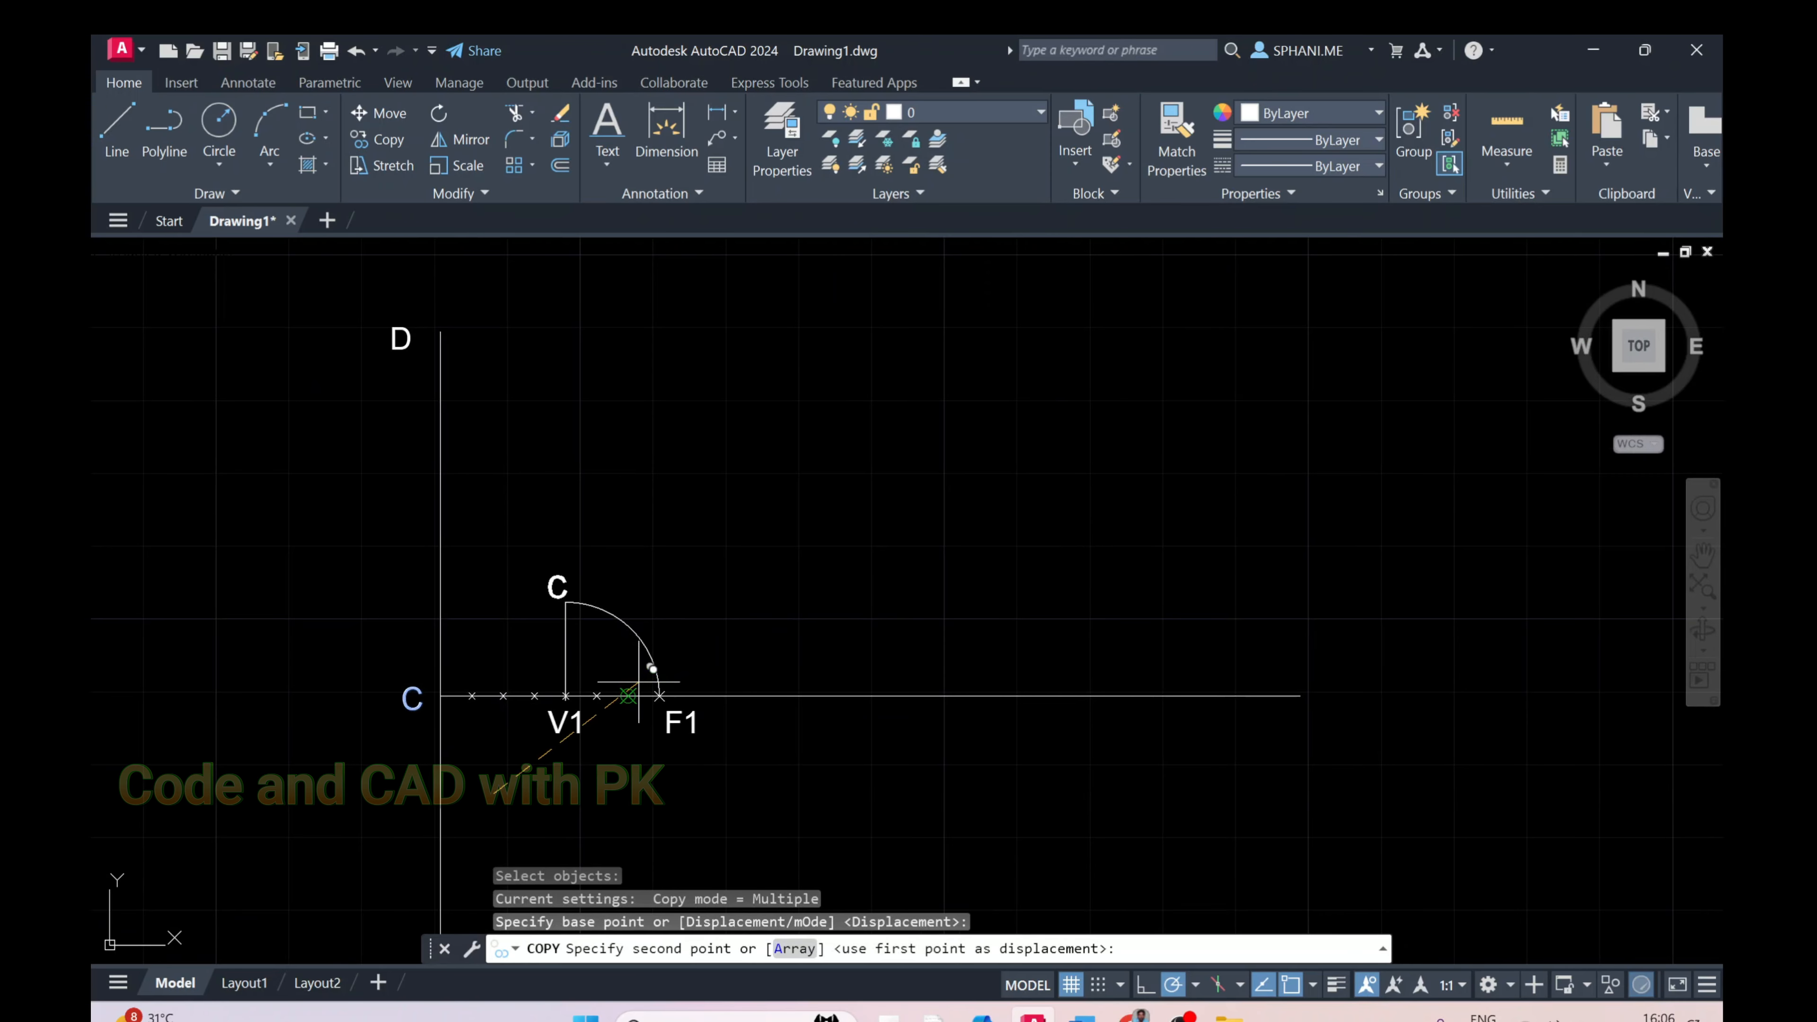
pyautogui.click(640, 681)
pyautogui.press('Escape')
# Move the copied C label slightly upward, clear of the arc's start point above V1
pyautogui.scroll(2, 619, 639)
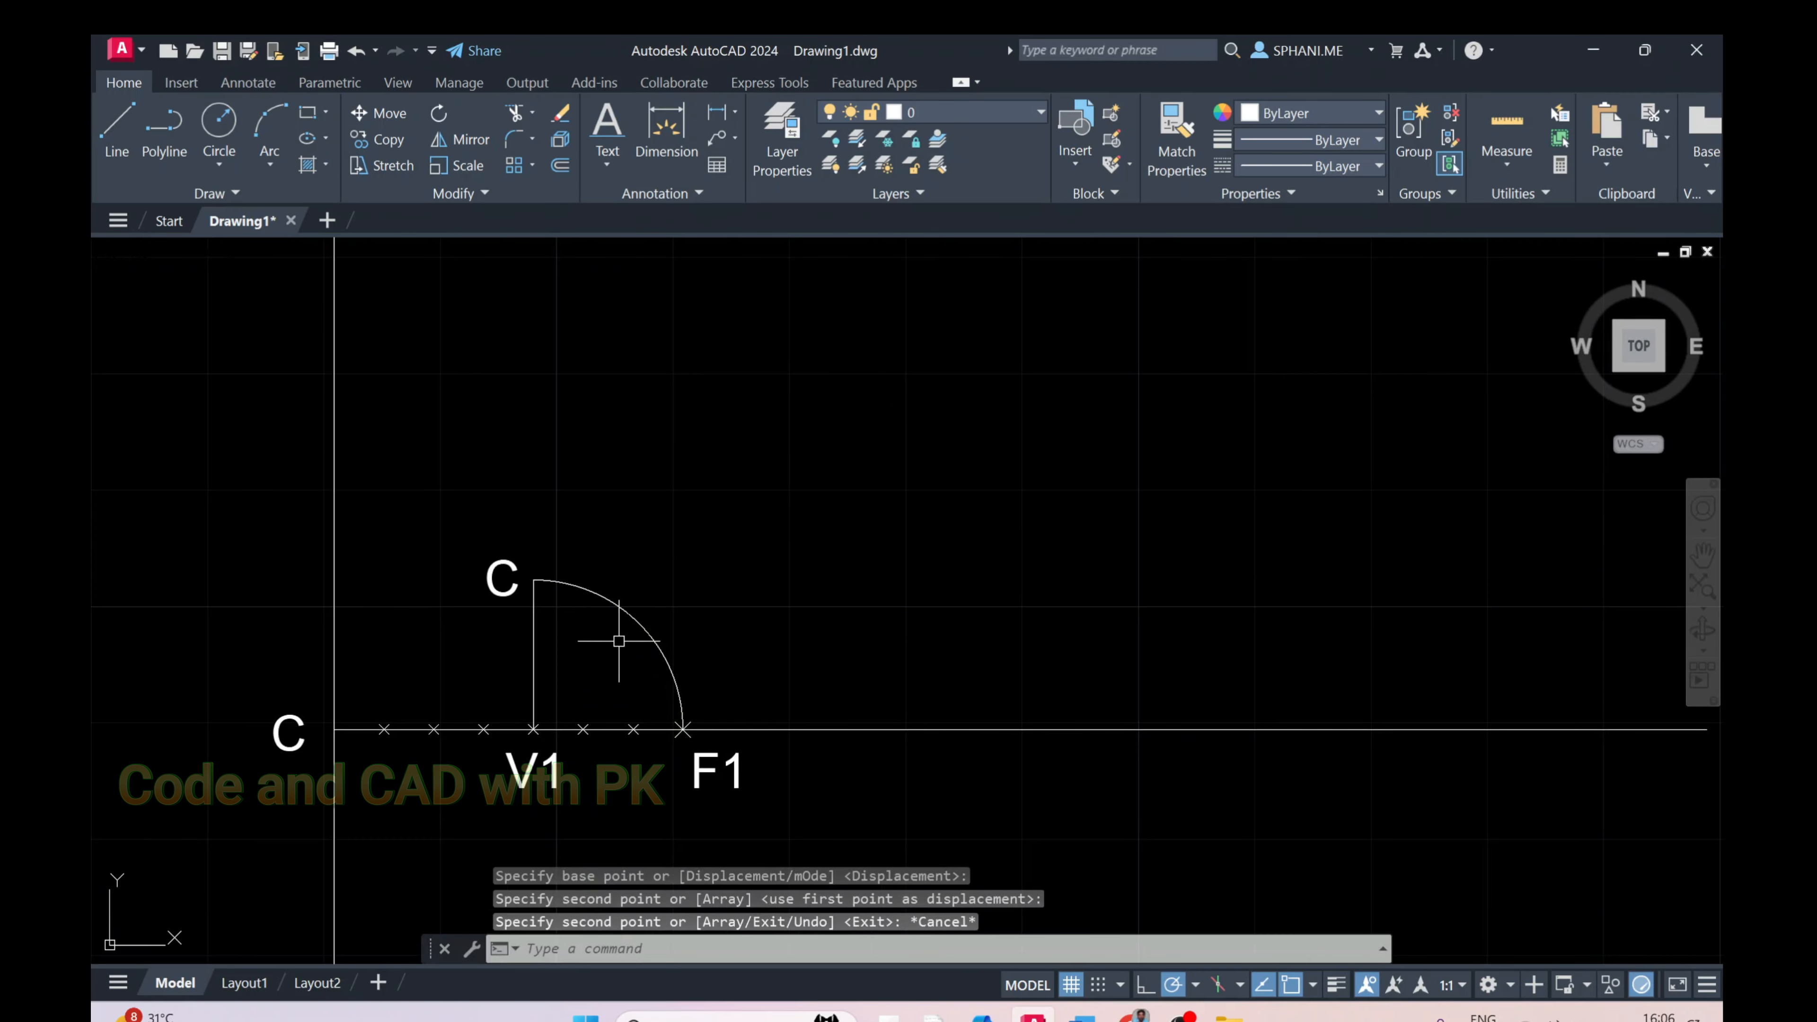
pyautogui.write('m')
pyautogui.press('Return')
pyautogui.click(480, 542)
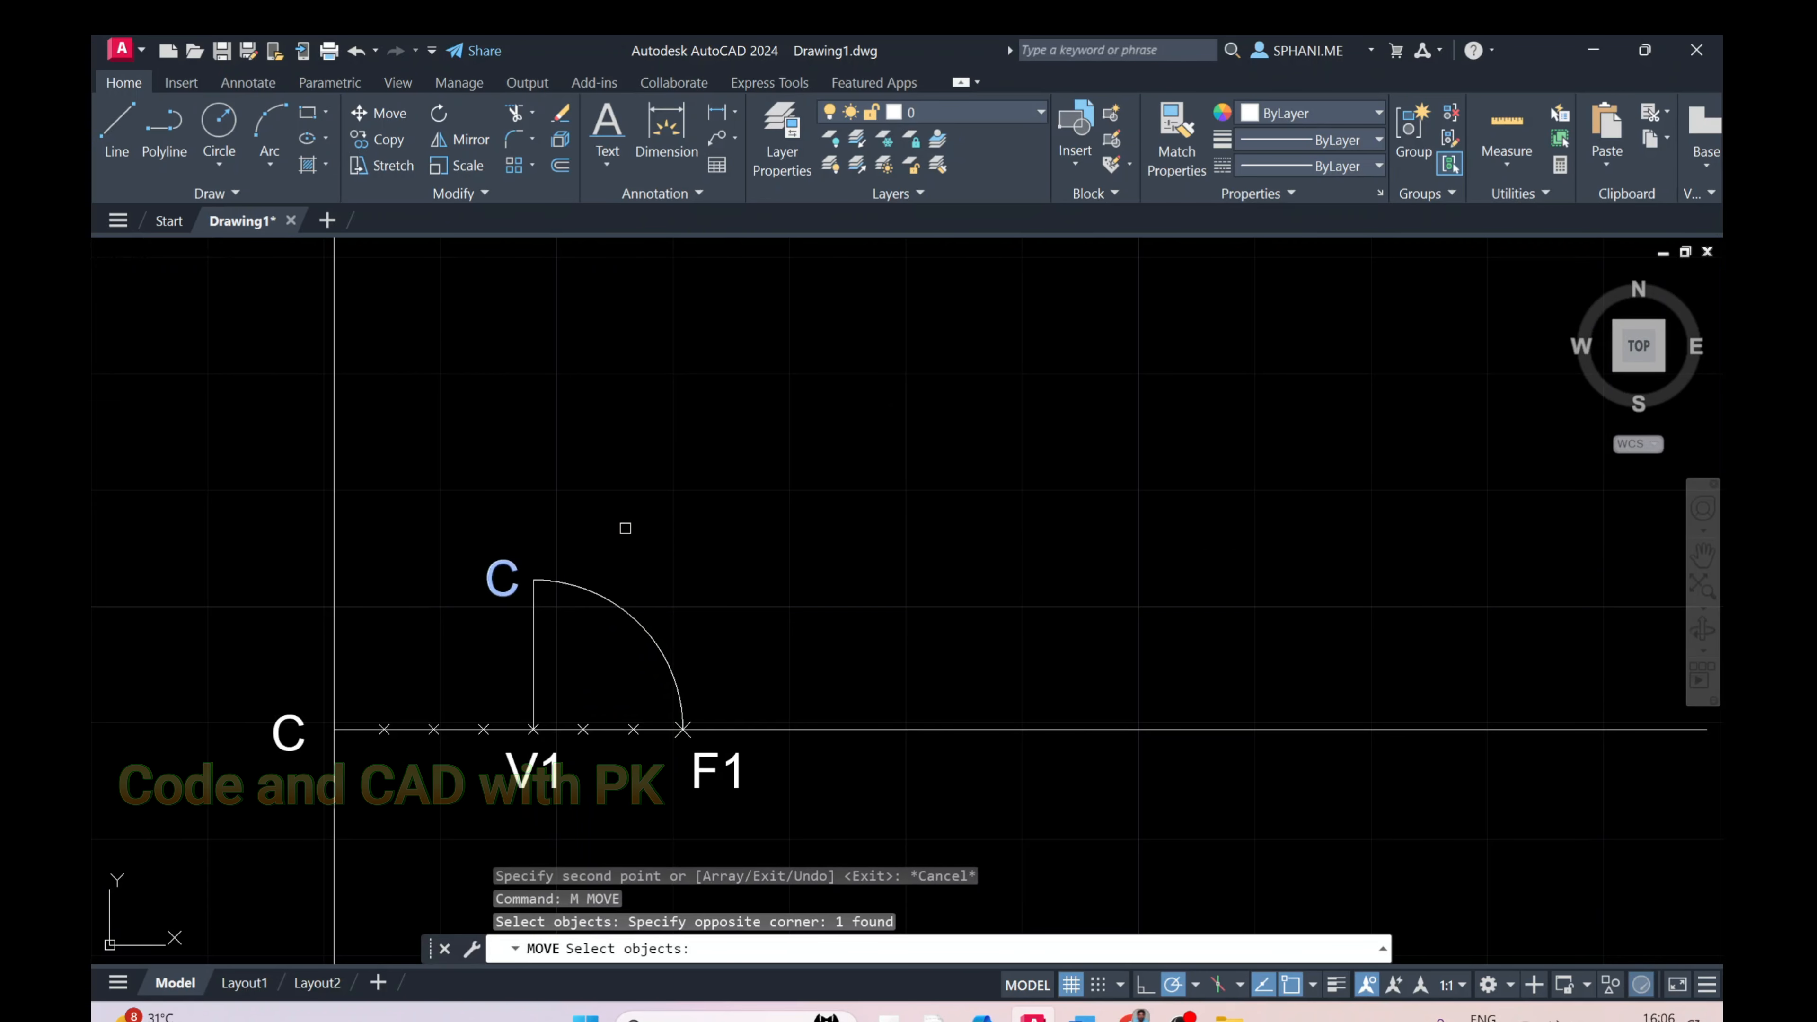
pyautogui.press('Return')
pyautogui.click(626, 529)
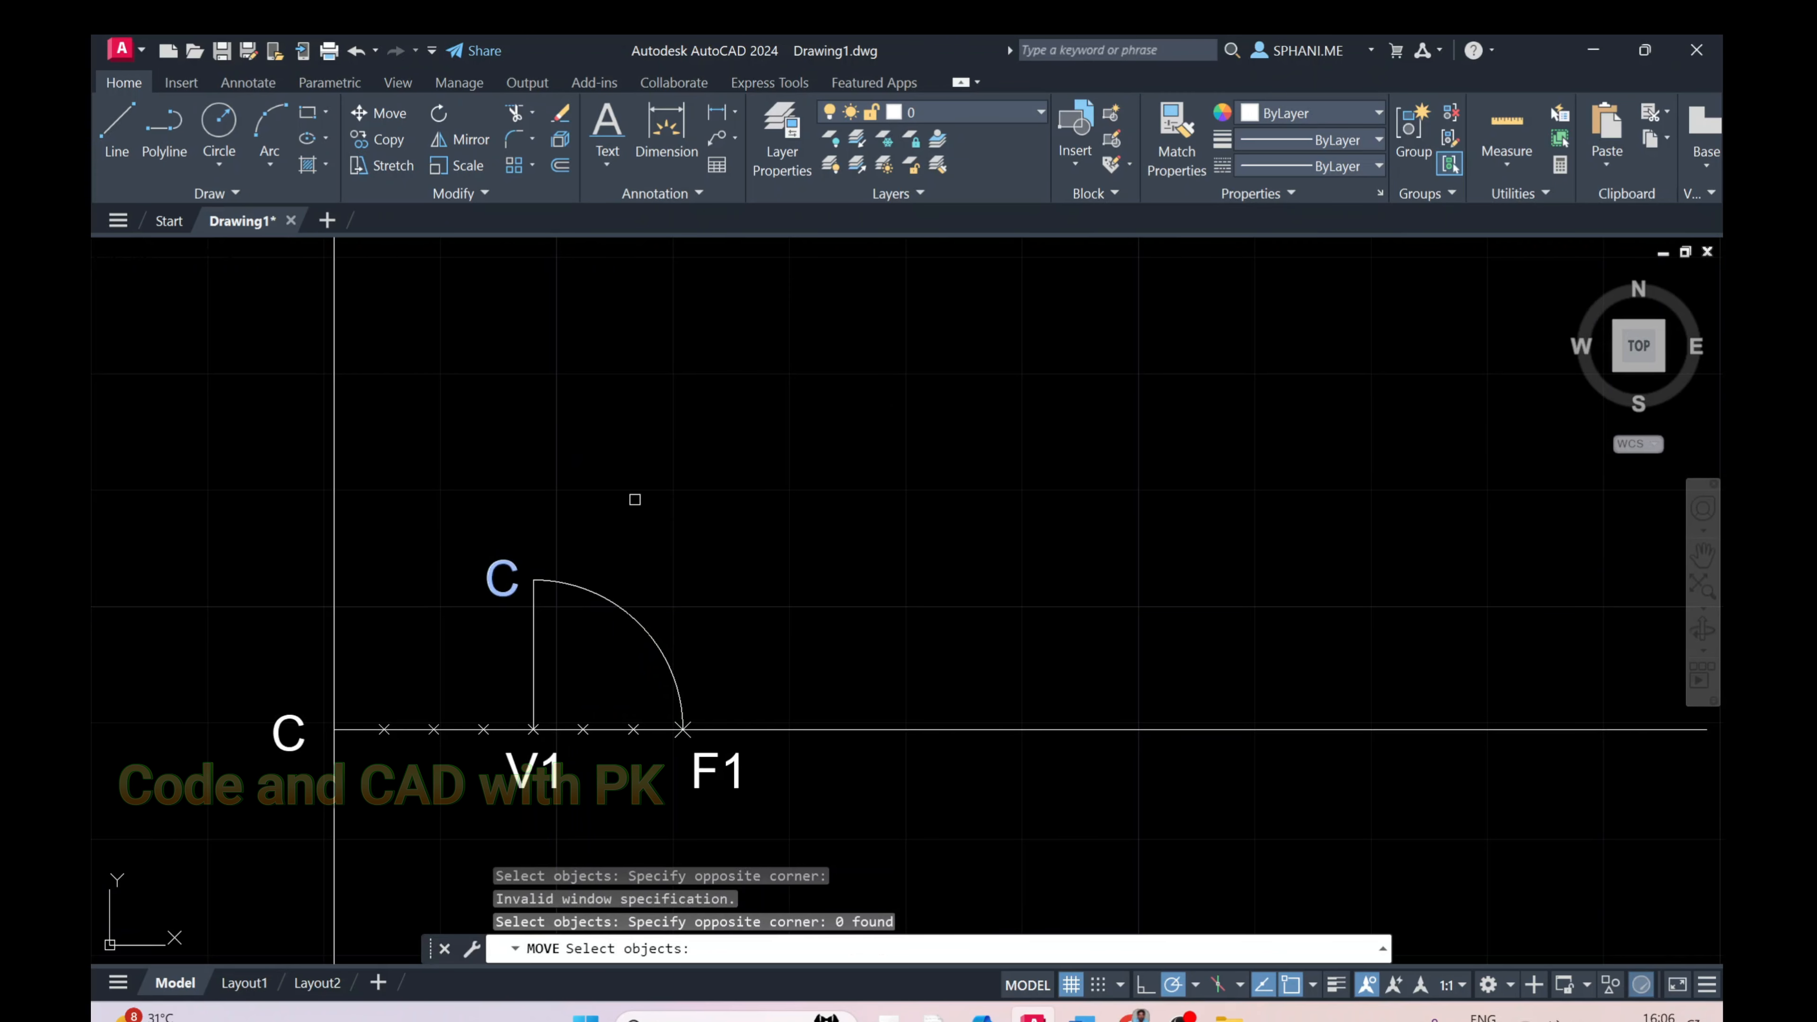
pyautogui.press('Return')
pyautogui.click(631, 526)
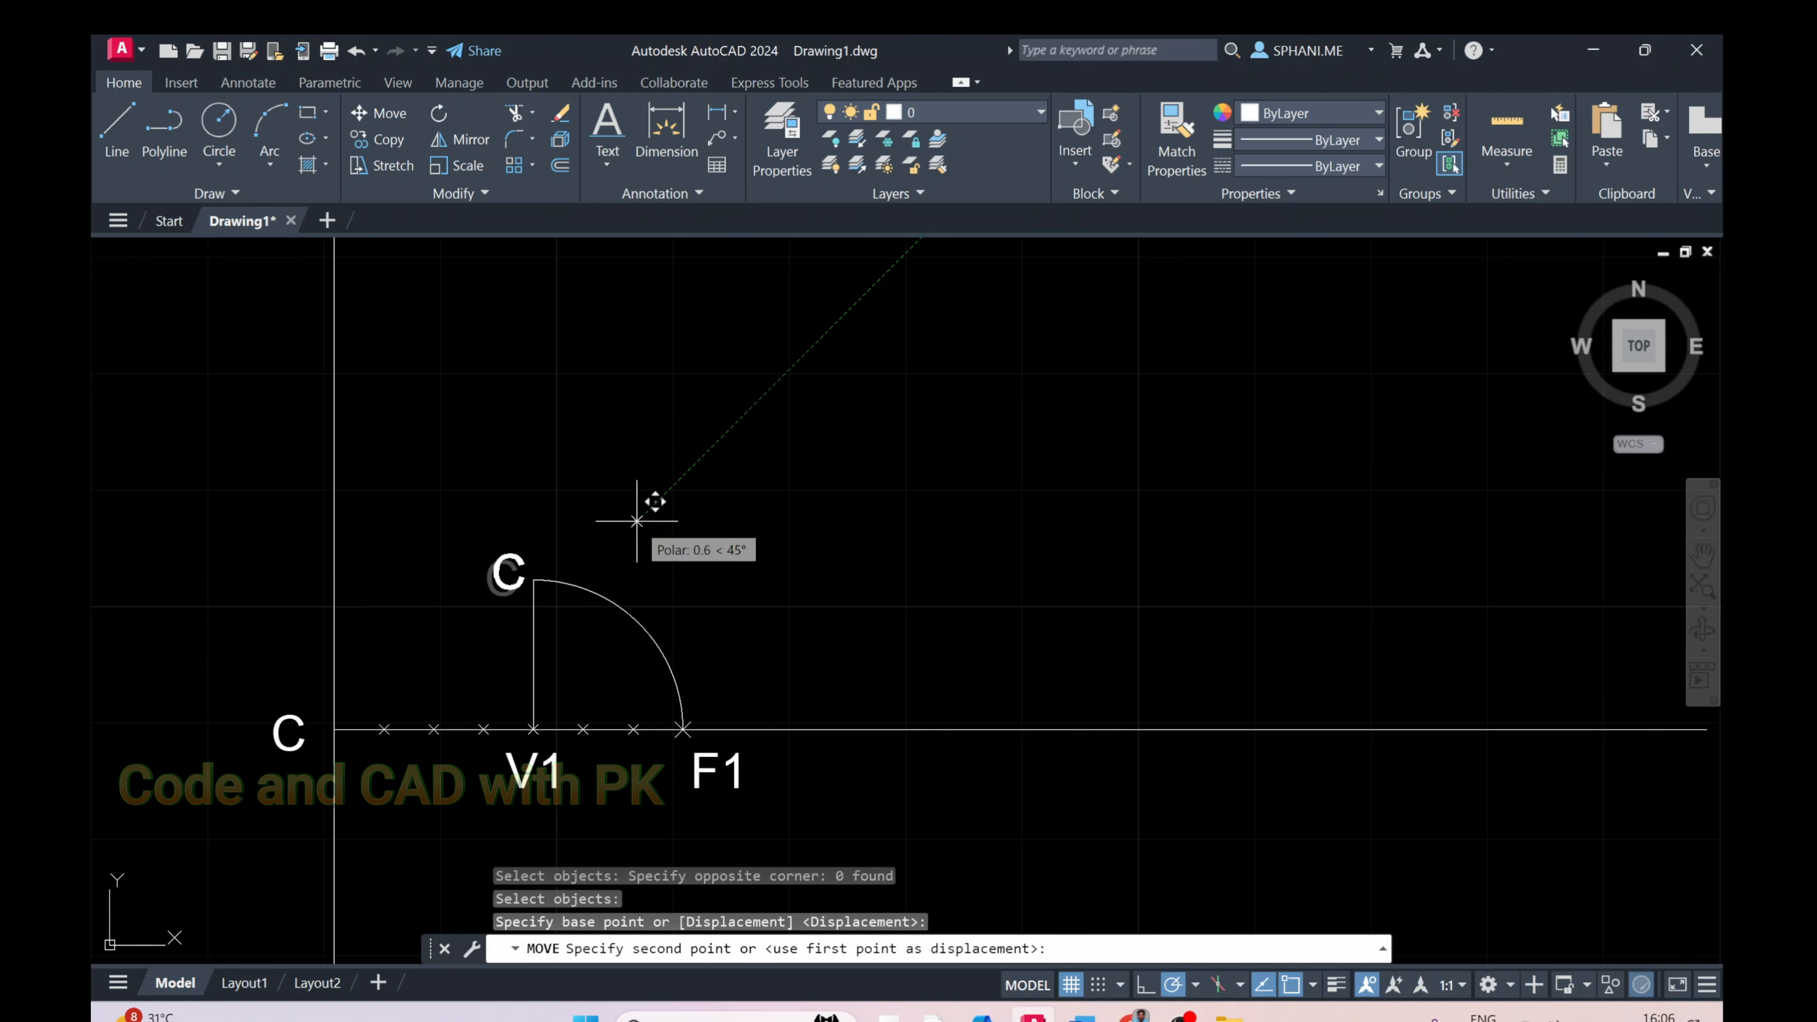
pyautogui.click(641, 506)
pyautogui.press('Escape')
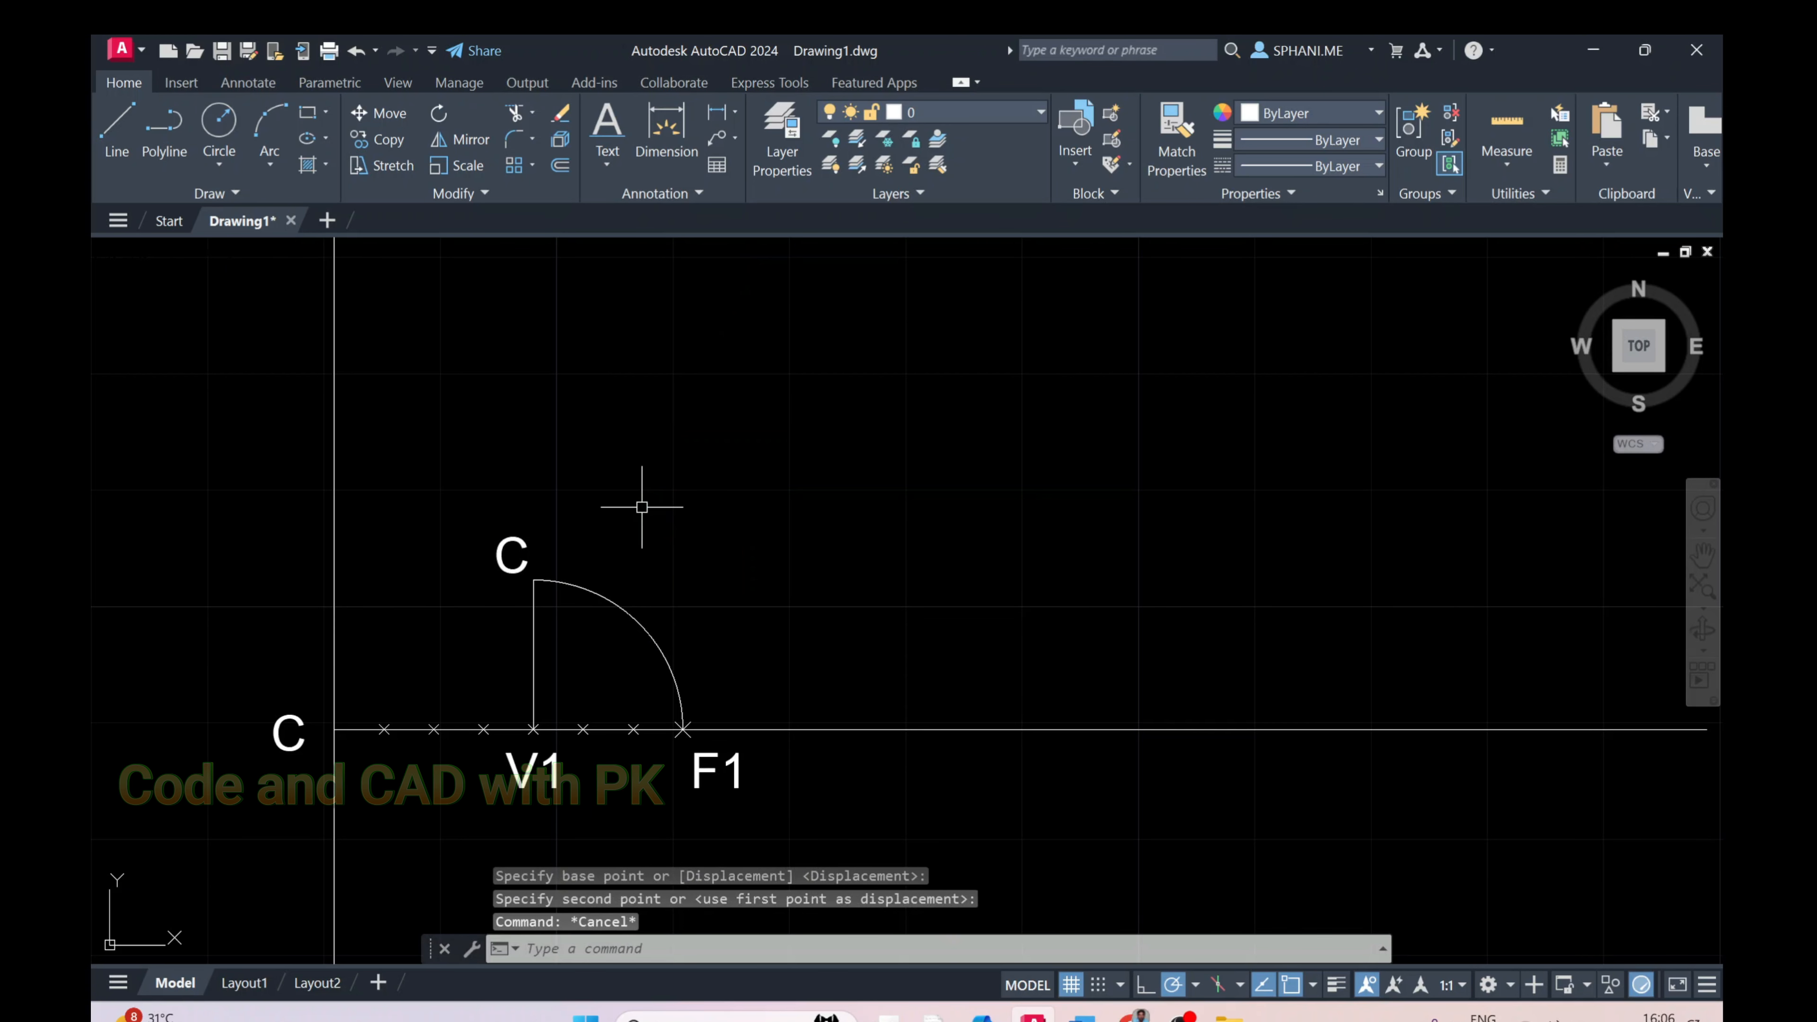
# Edit the copied label above V1 to read P
pyautogui.write('ed')
pyautogui.press('Return')
pyautogui.click(504, 554)
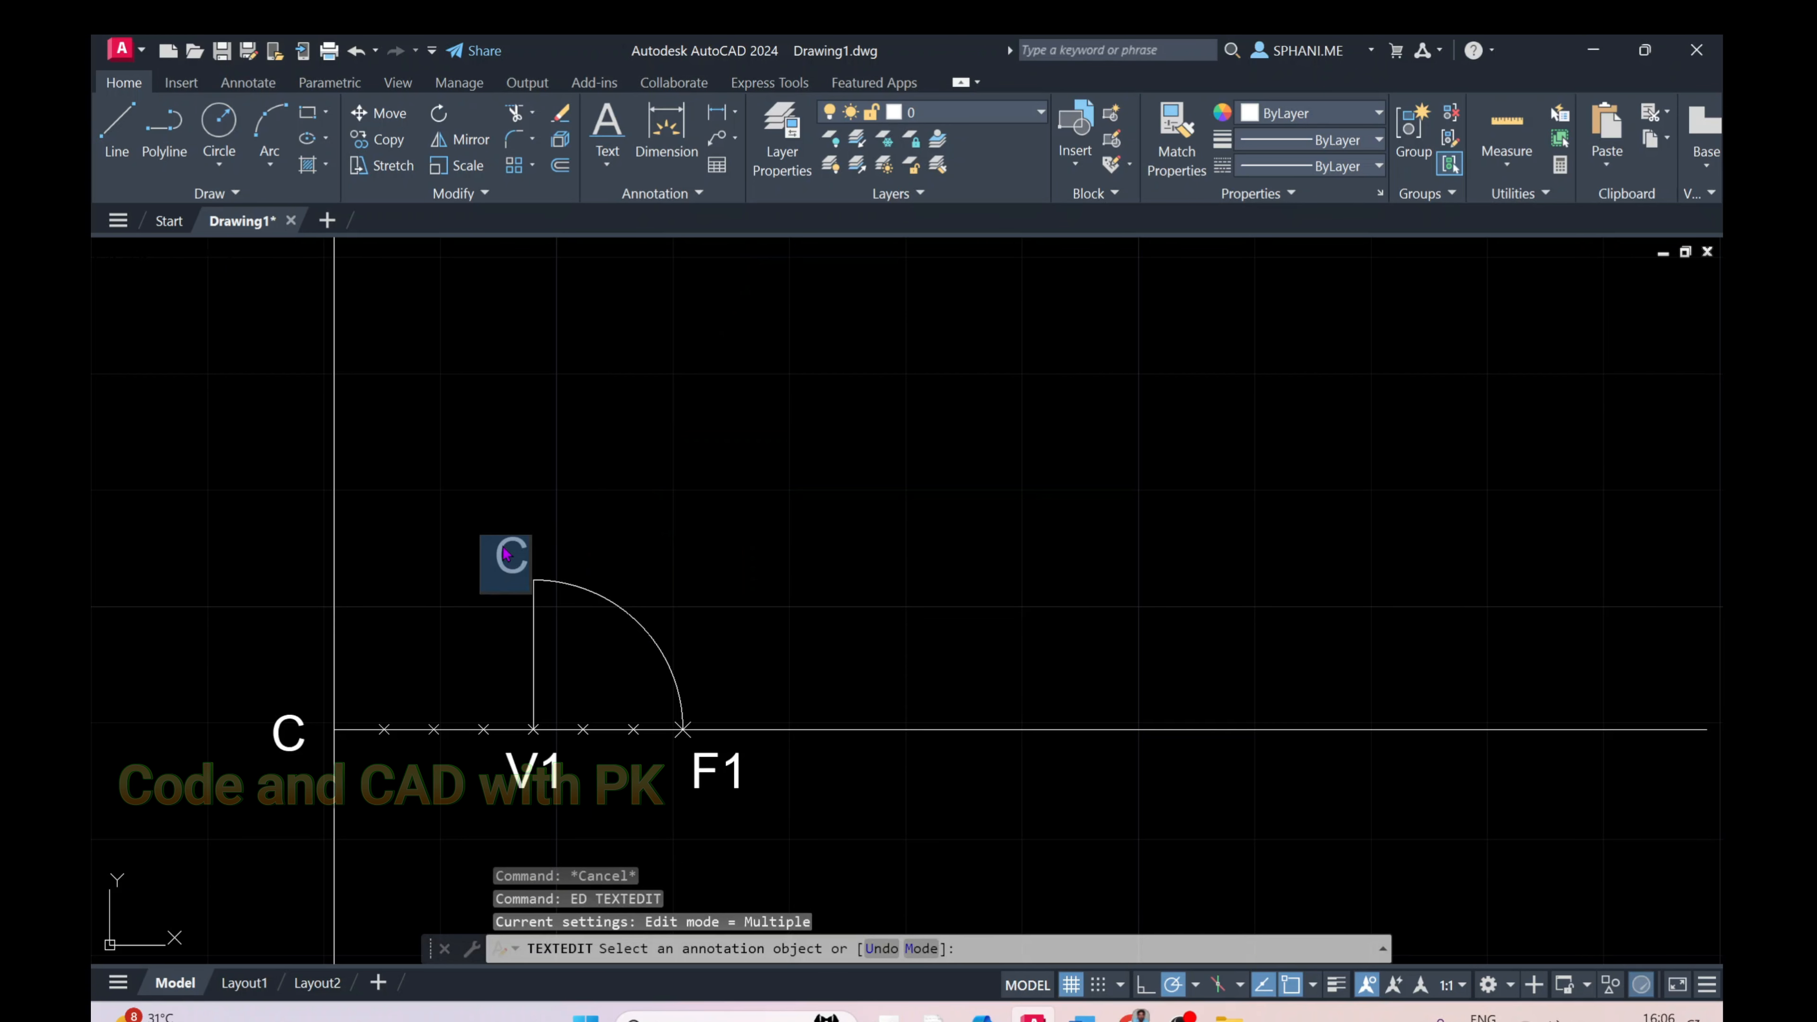
pyautogui.click(622, 517)
pyautogui.rightClick(620, 516)
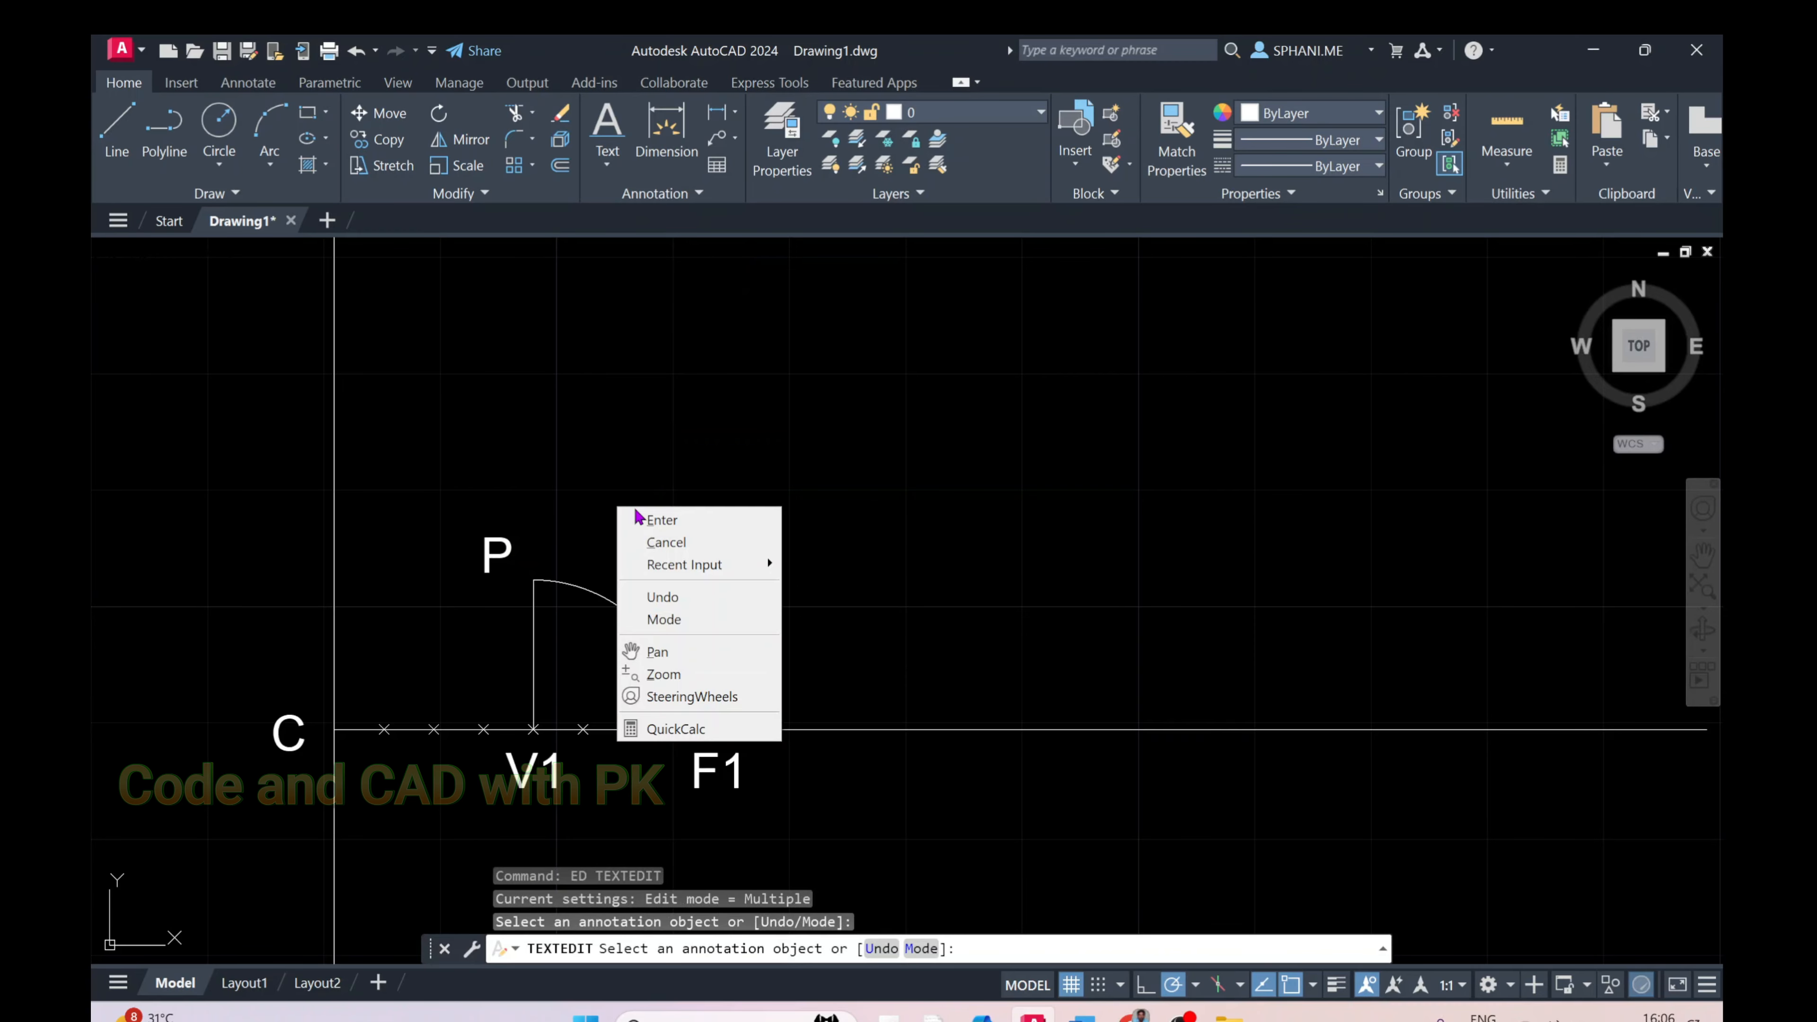
pyautogui.click(627, 520)
# Draw a line from C on the directrix to P at the upper end of the vertical line above V1
pyautogui.write('l')
pyautogui.press('Return')
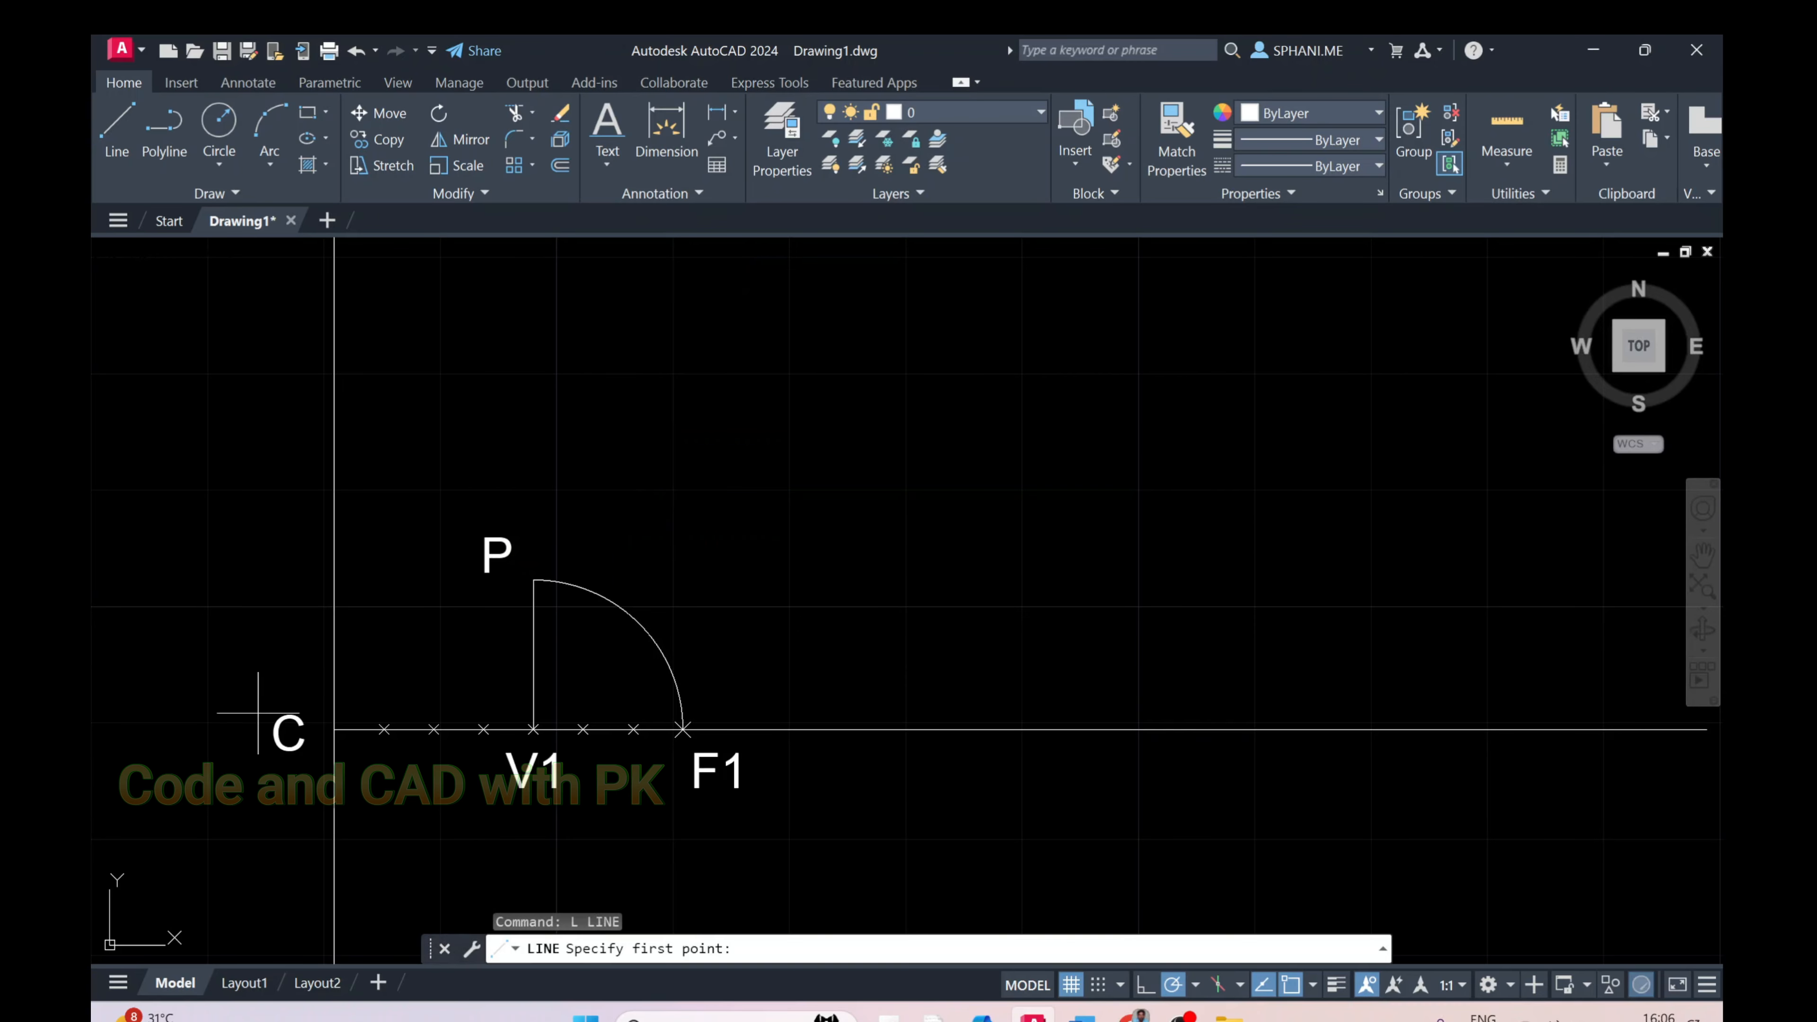
pyautogui.click(333, 729)
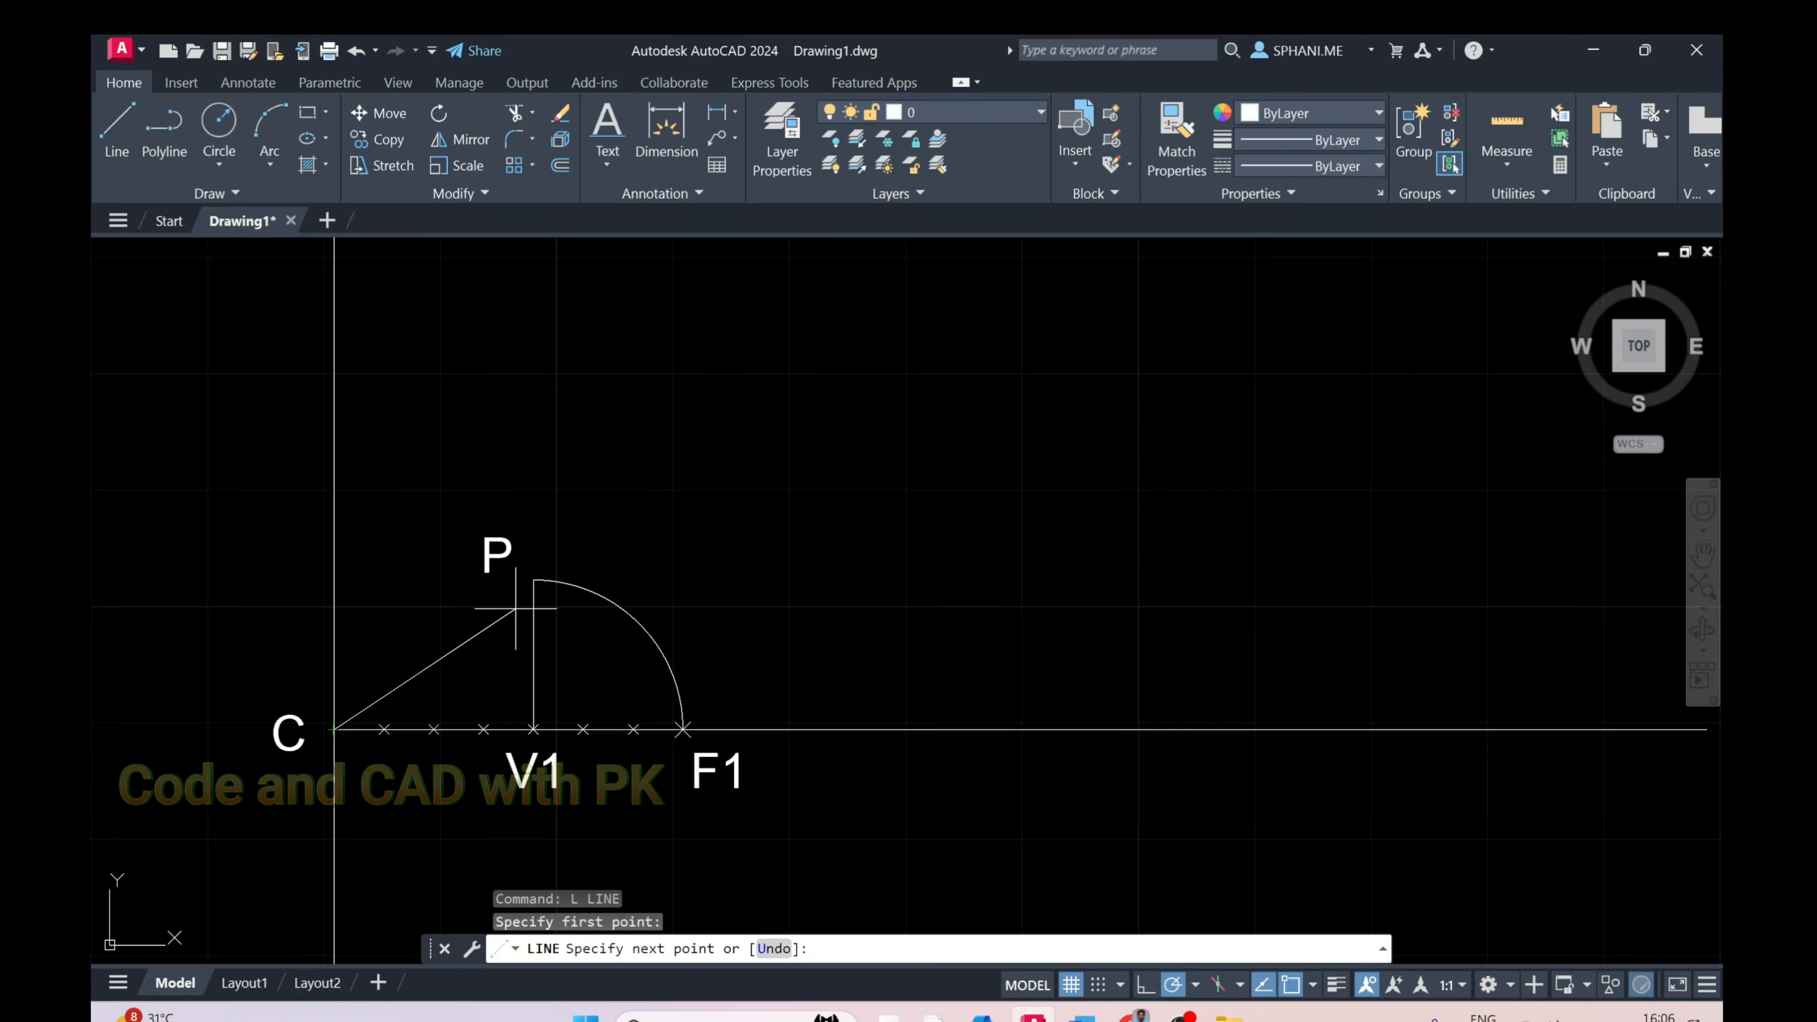
pyautogui.scroll(-4, 929, 296)
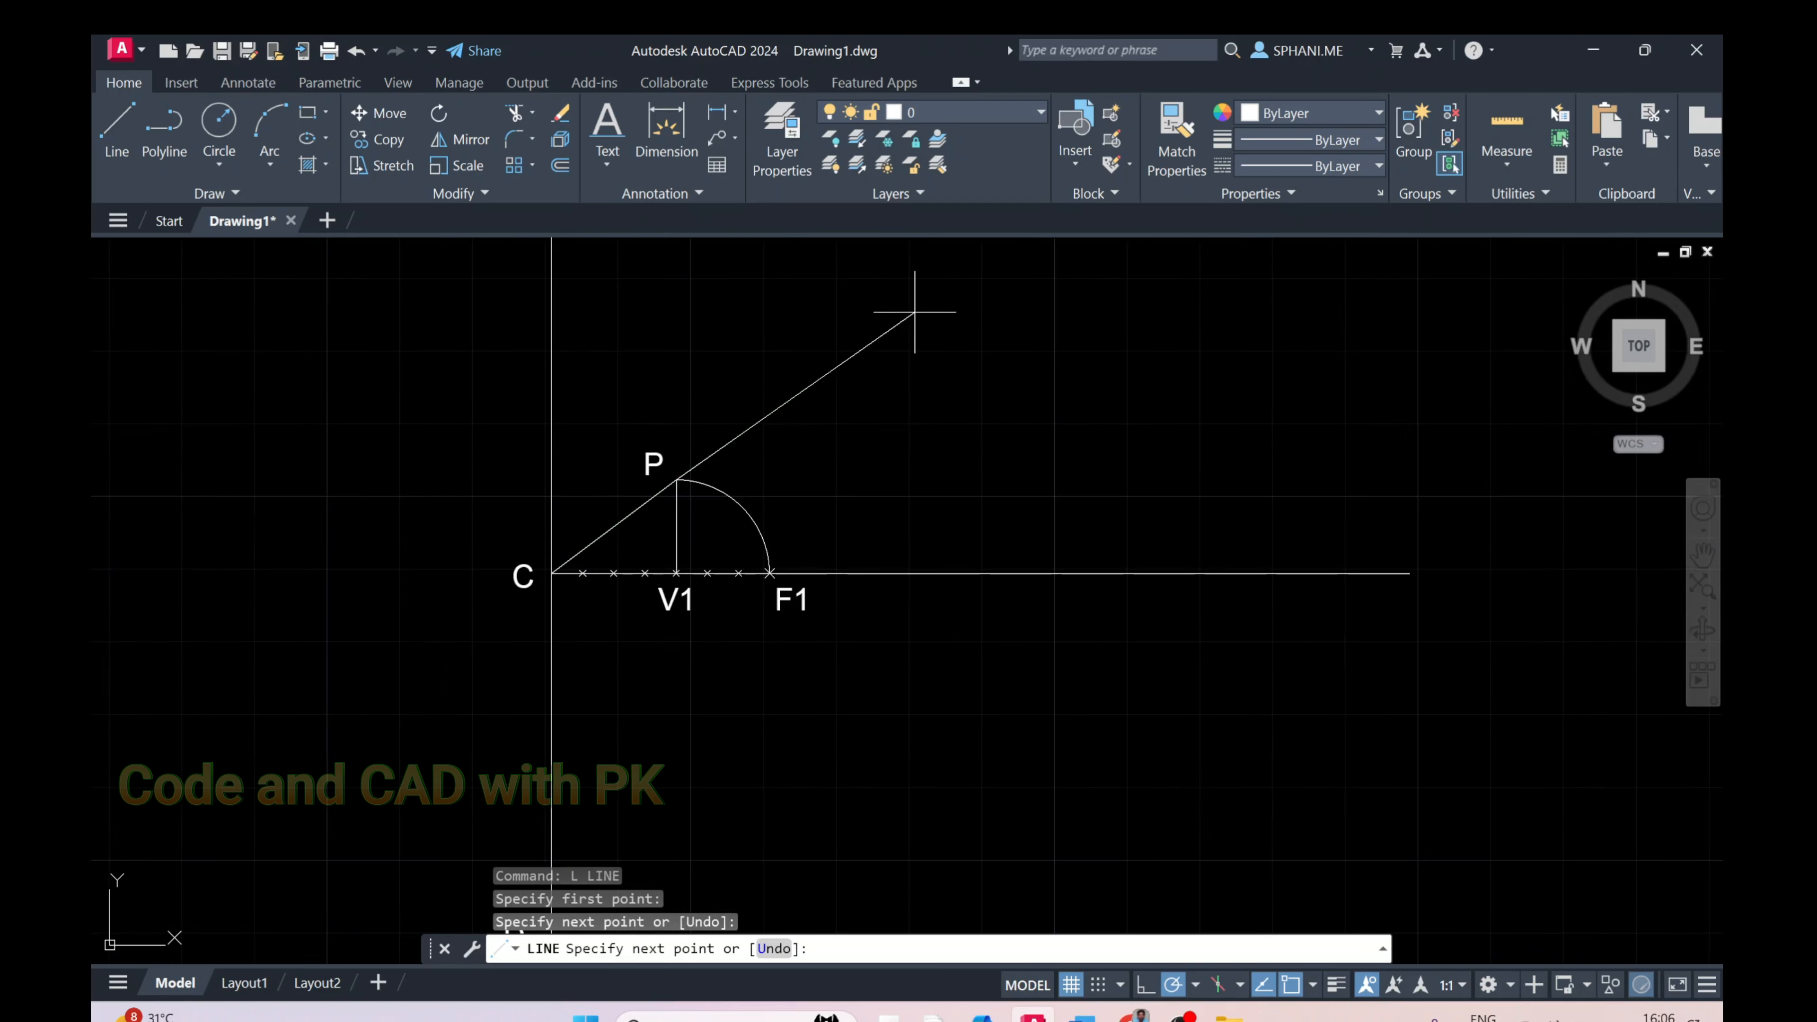
pyautogui.moveTo(929, 297)
pyautogui.mouseDown(button='middle')
pyautogui.moveTo(909, 372)
pyautogui.moveTo(524, 729)
pyautogui.mouseUp(button='middle')
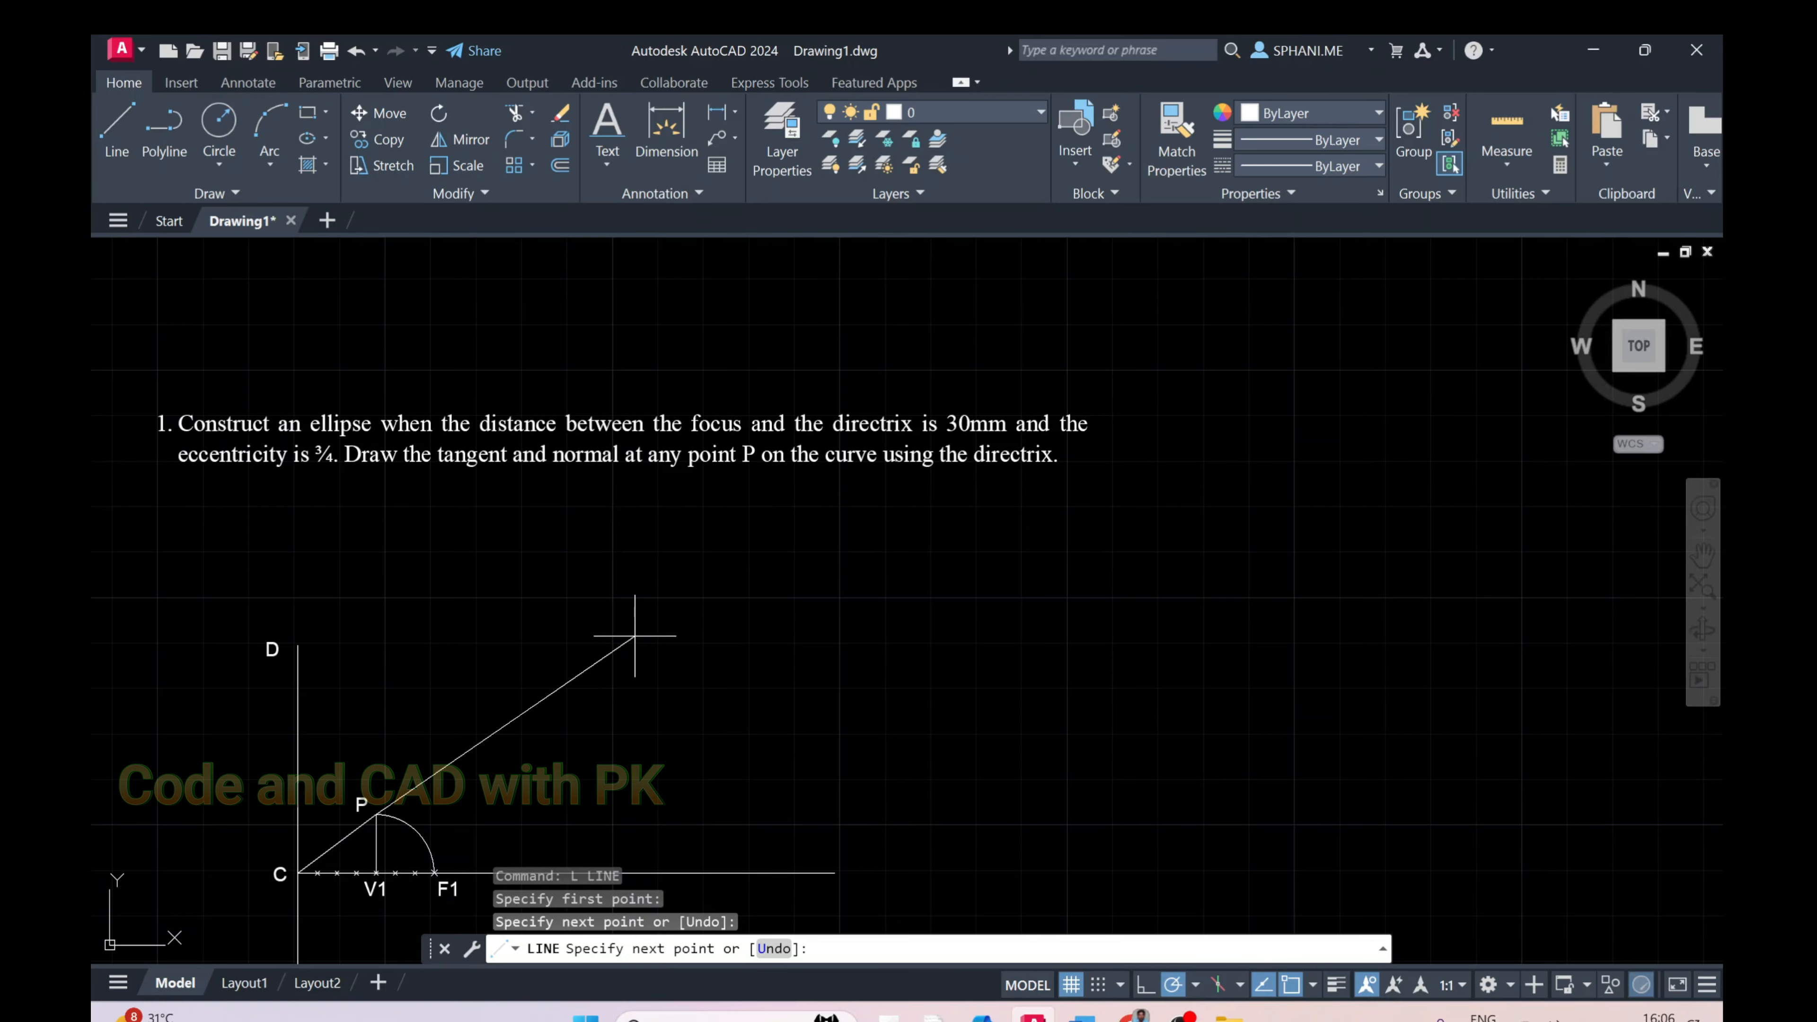
pyautogui.press('Escape')
# Draw a vertical helper line upward from the right end of the axis, past the problem text
pyautogui.write('l')
pyautogui.press('Return')
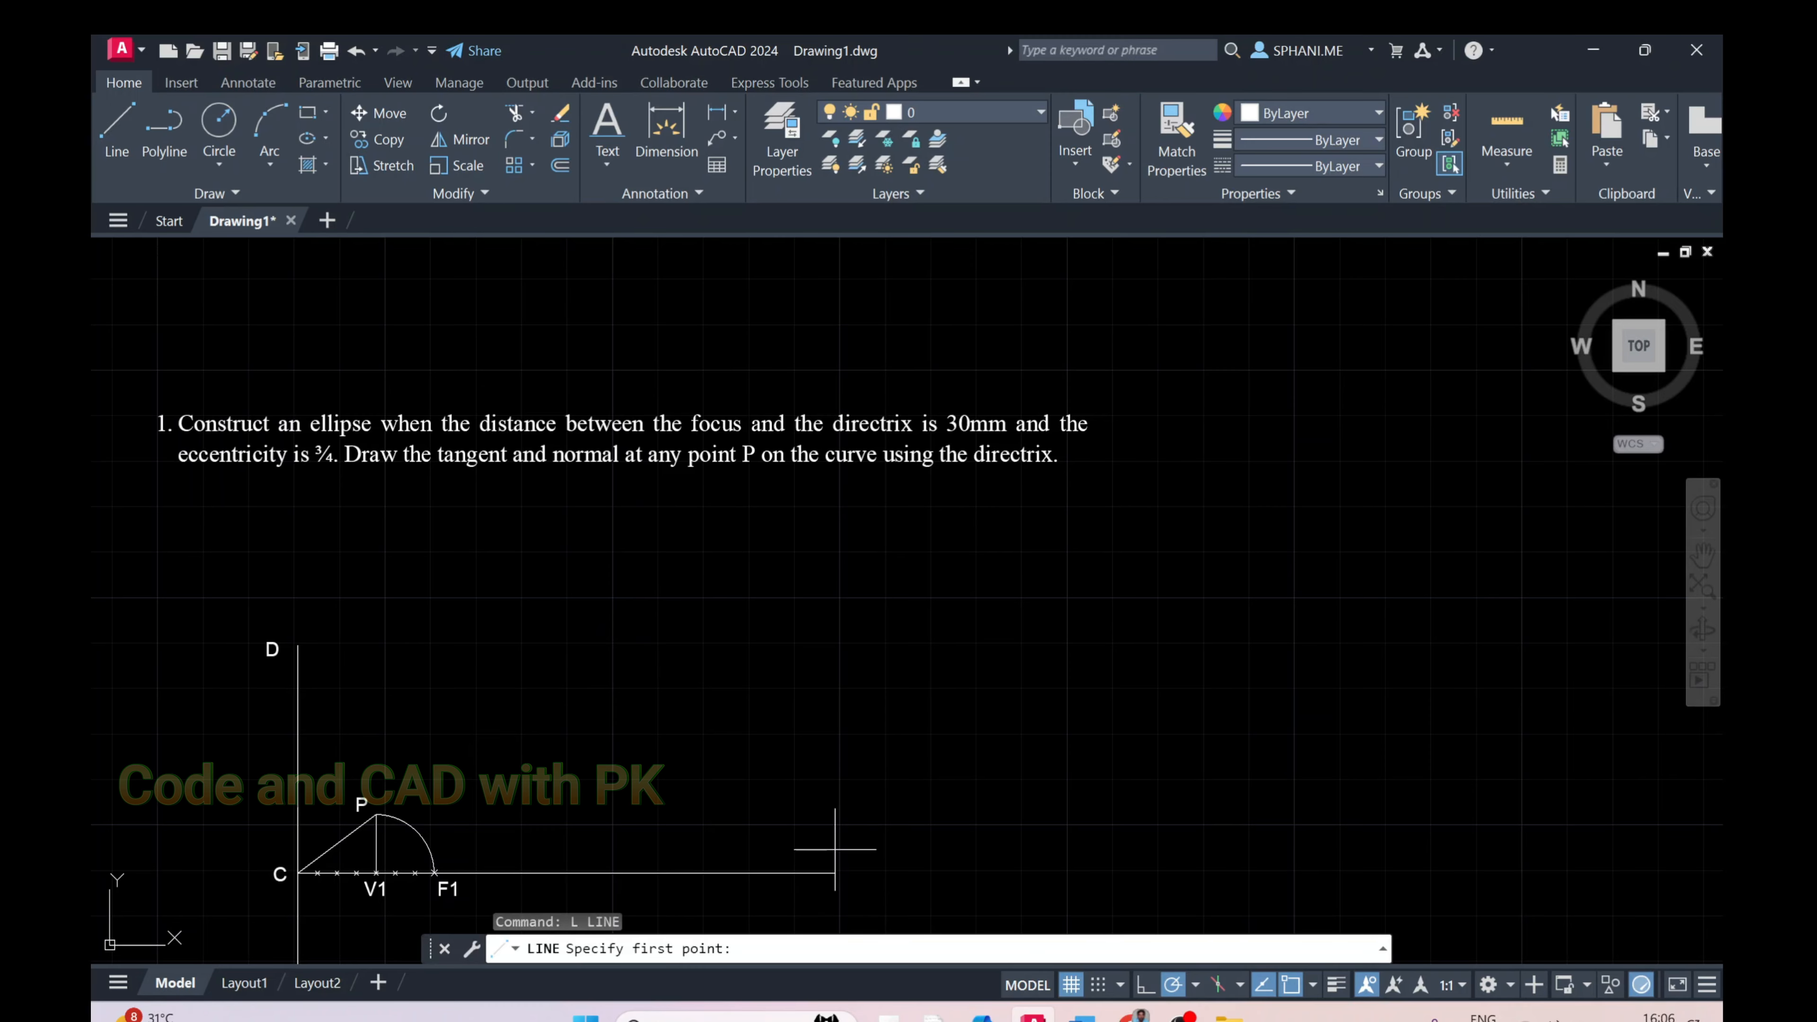
pyautogui.click(834, 873)
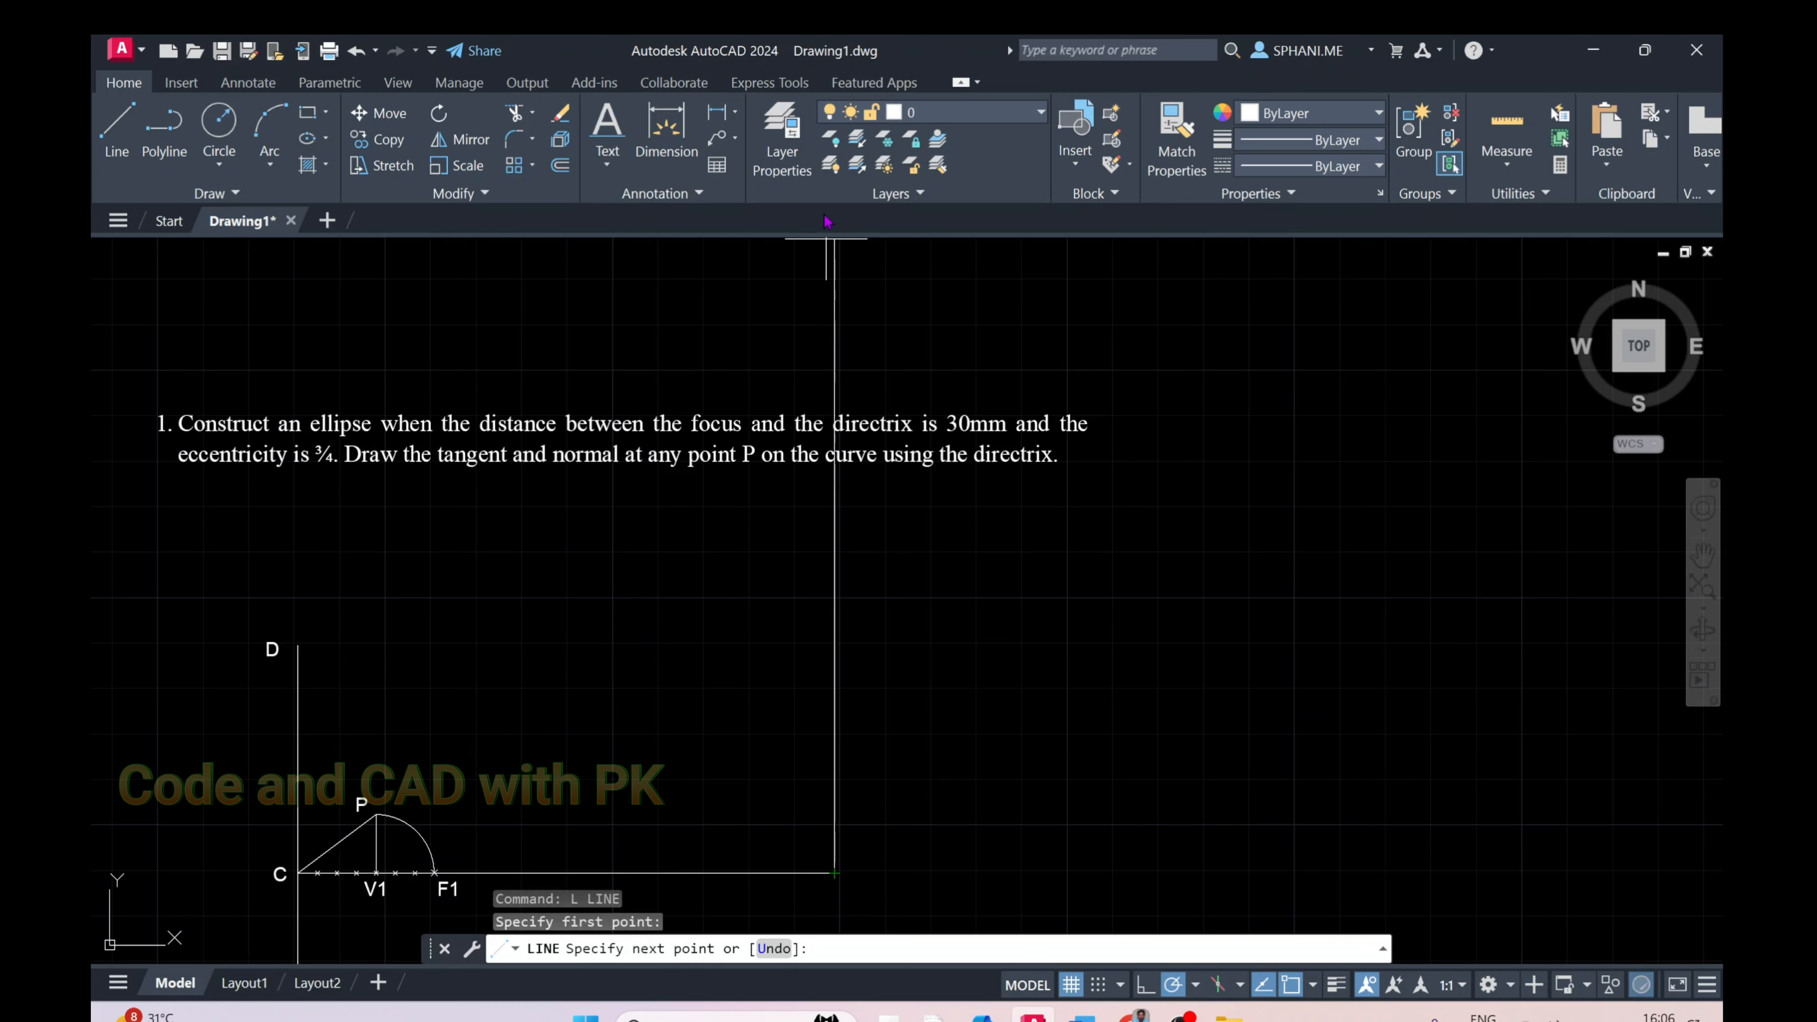
pyautogui.click(825, 267)
pyautogui.press('Escape')
# Extend the inclined line from C through P up to the vertical helper line
pyautogui.write('ex')
pyautogui.press('Return')
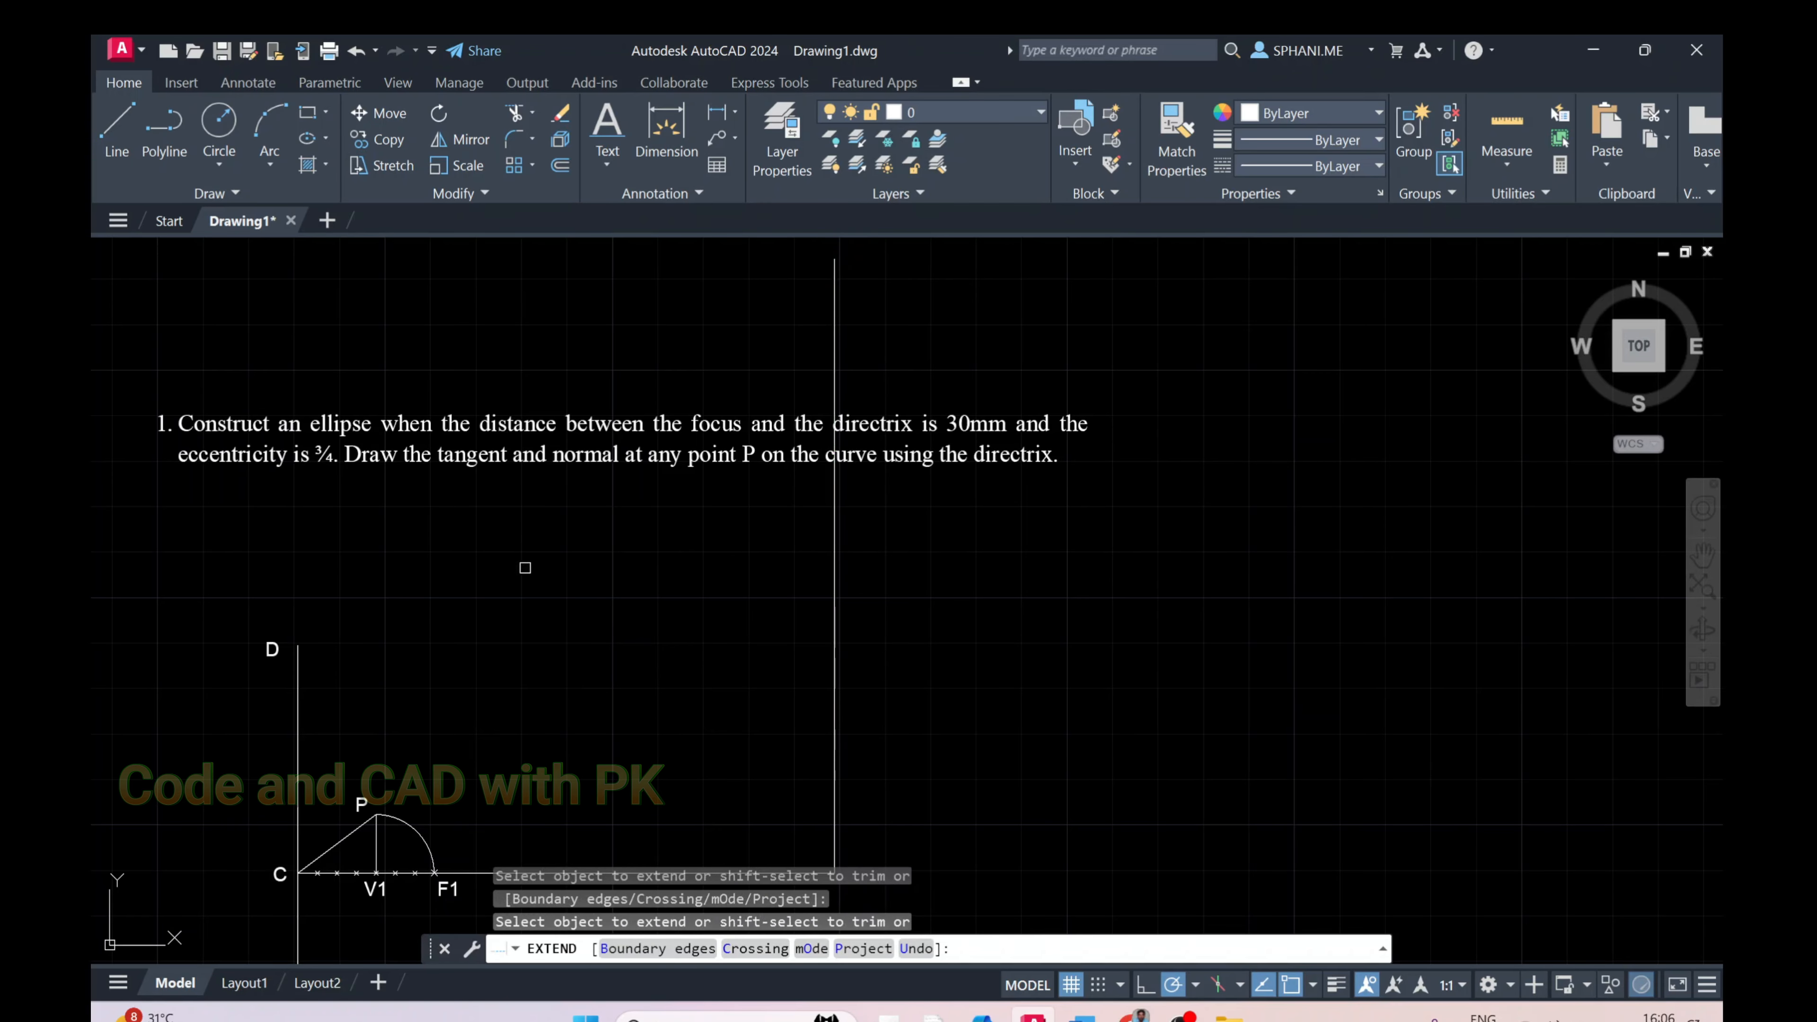
pyautogui.click(353, 828)
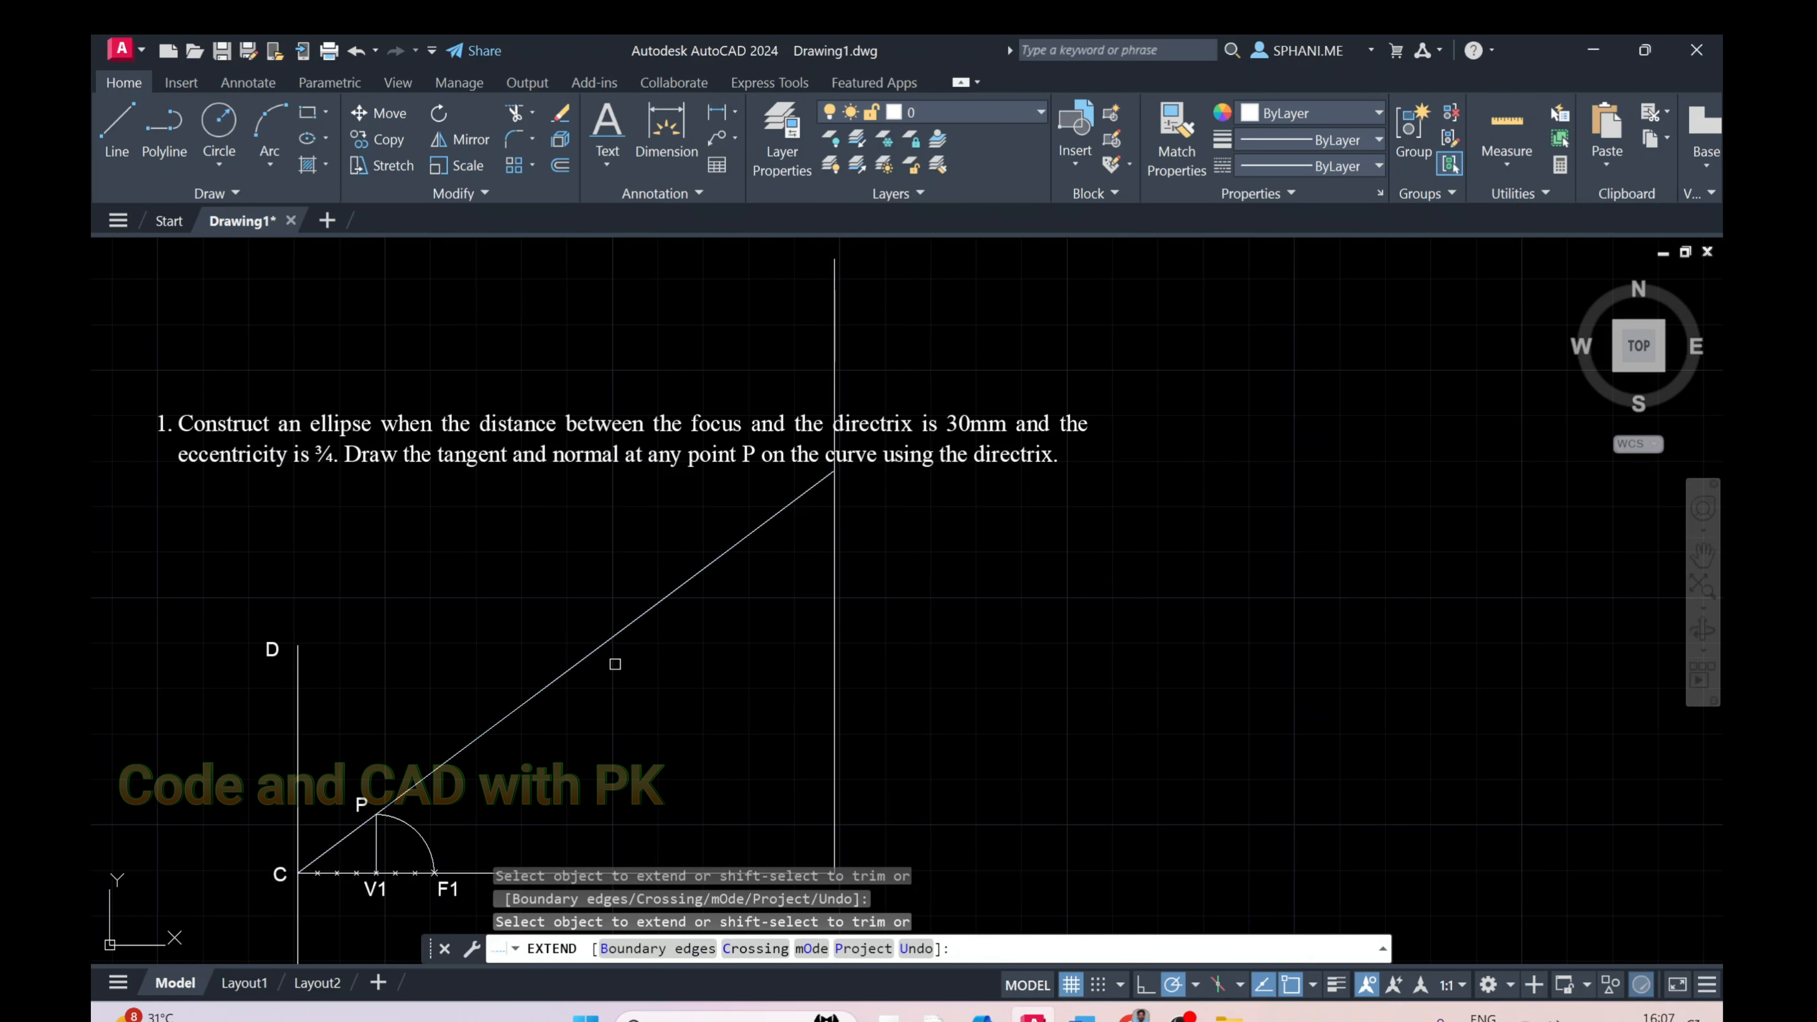
pyautogui.rightClick(654, 657)
pyautogui.click(702, 566)
# Erase the vertical helper line at the right end of the axis
pyautogui.click(941, 641)
pyautogui.click(733, 660)
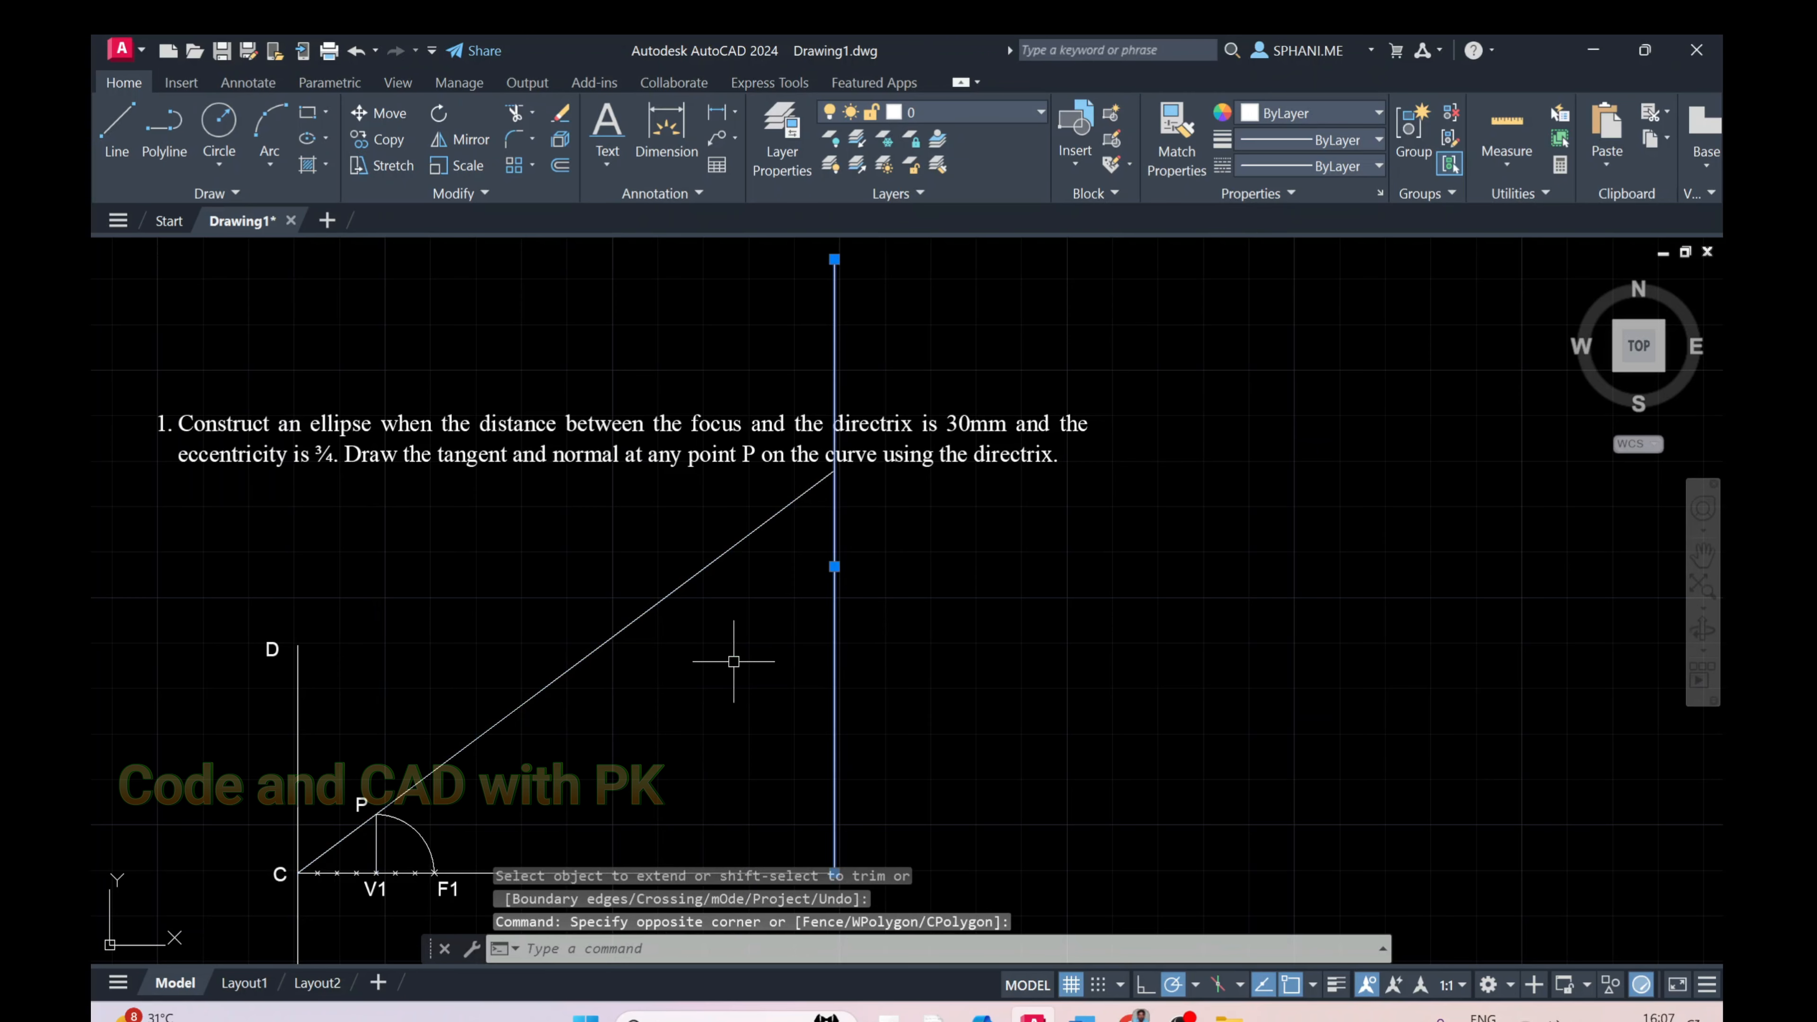
pyautogui.write('e')
pyautogui.press('Return')
# Draw a horizontal line from F1 along the axis, ending well beyond the axis's right end
pyautogui.scroll(-4, 858, 601)
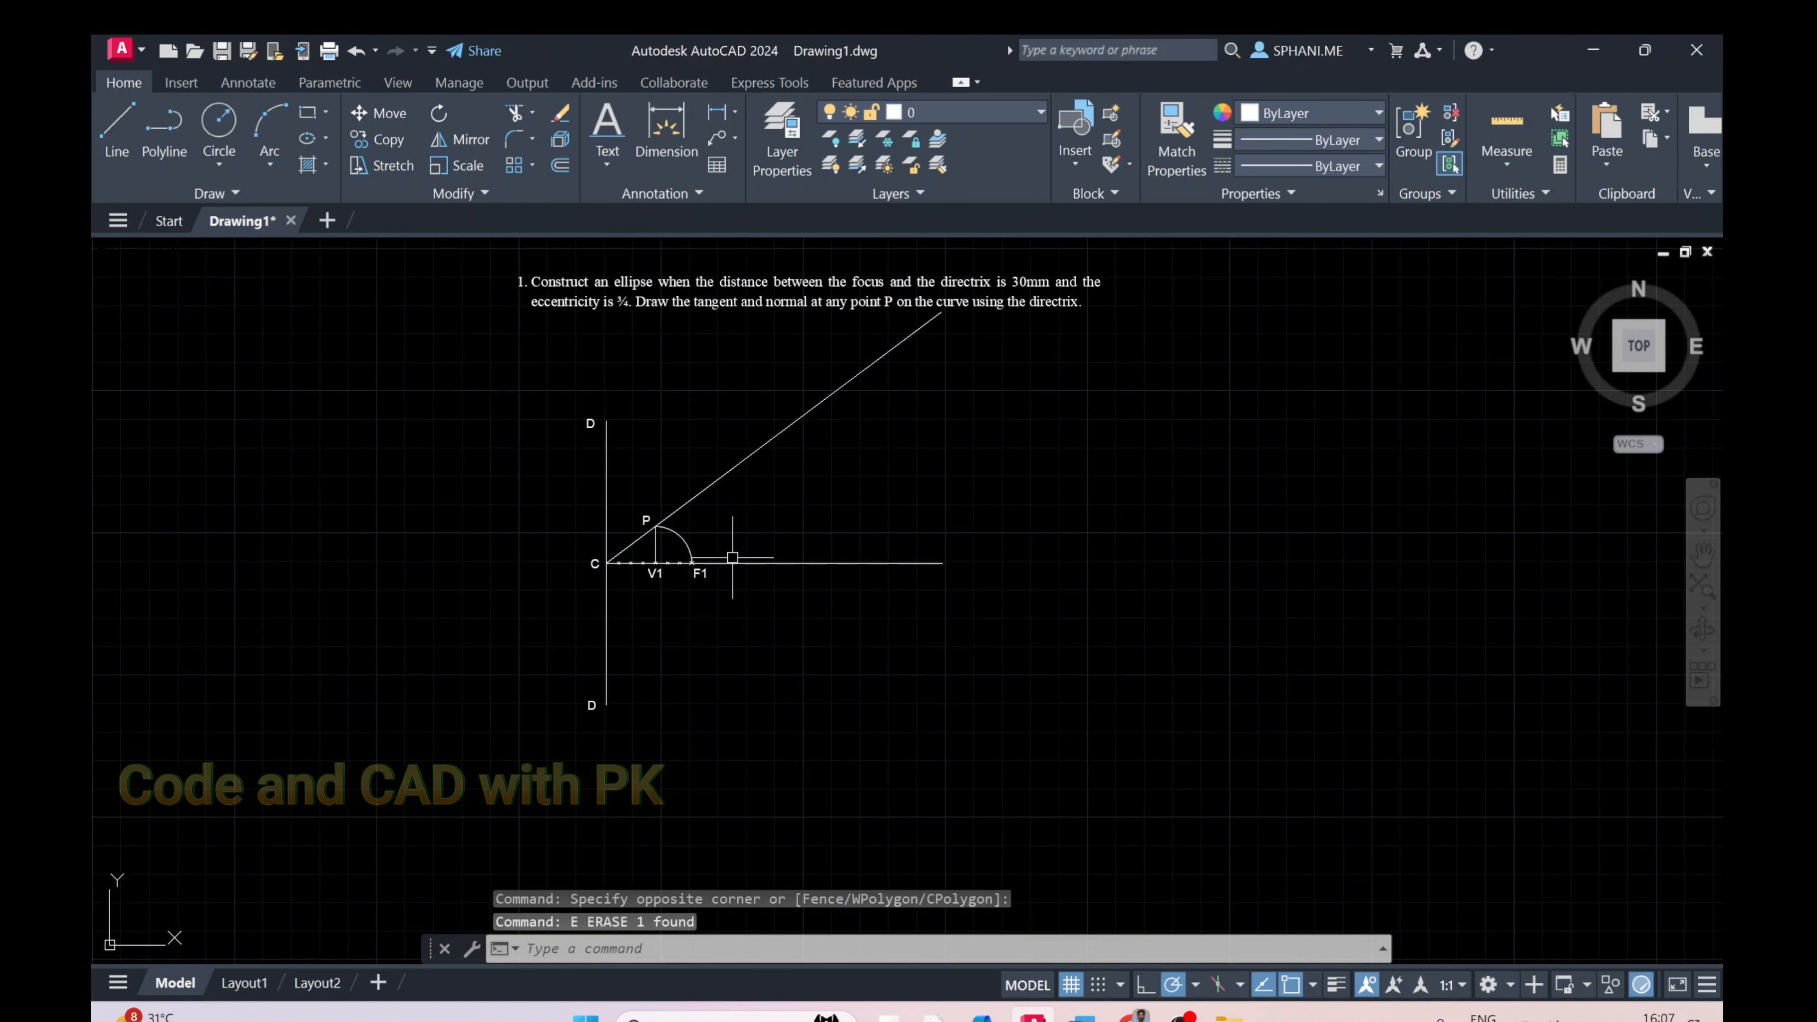
pyautogui.scroll(5, 732, 558)
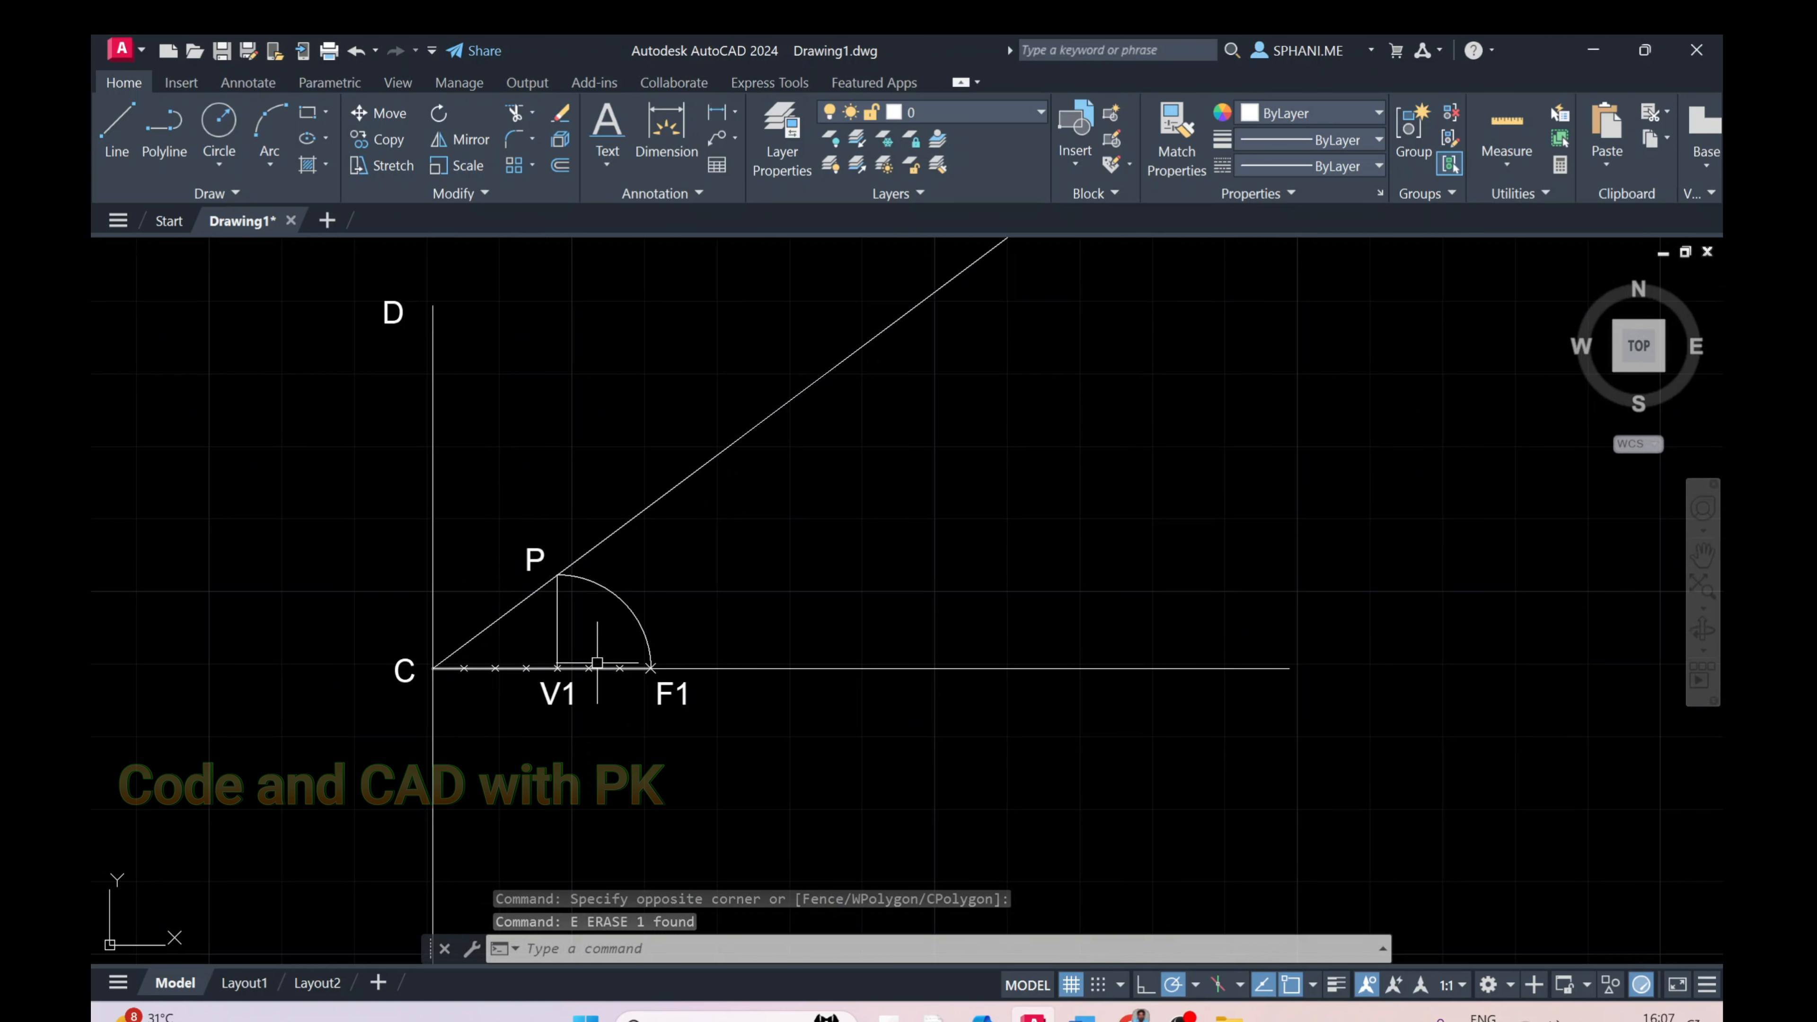
pyautogui.moveTo(609, 662); pyautogui.dragTo(526, 705, button='middle')
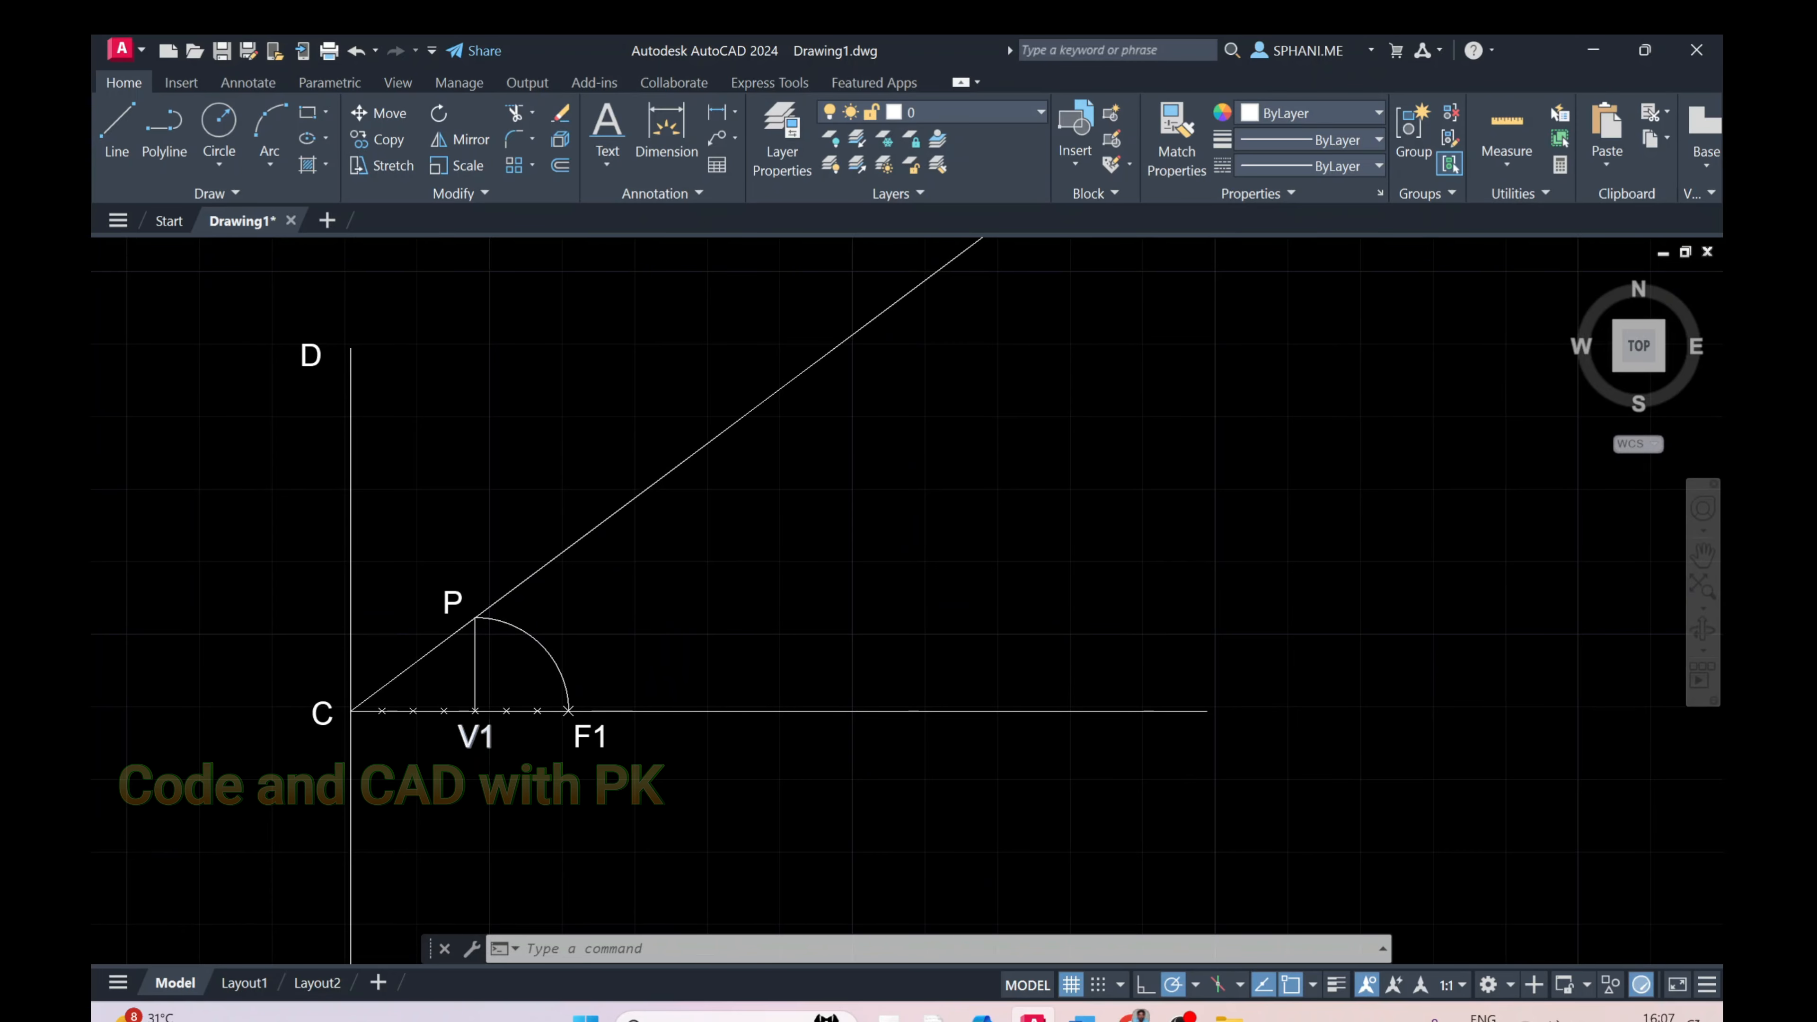
pyautogui.scroll(5, 483, 743)
pyautogui.scroll(-5, 618, 730)
pyautogui.moveTo(585, 747); pyautogui.dragTo(412, 831, button='middle')
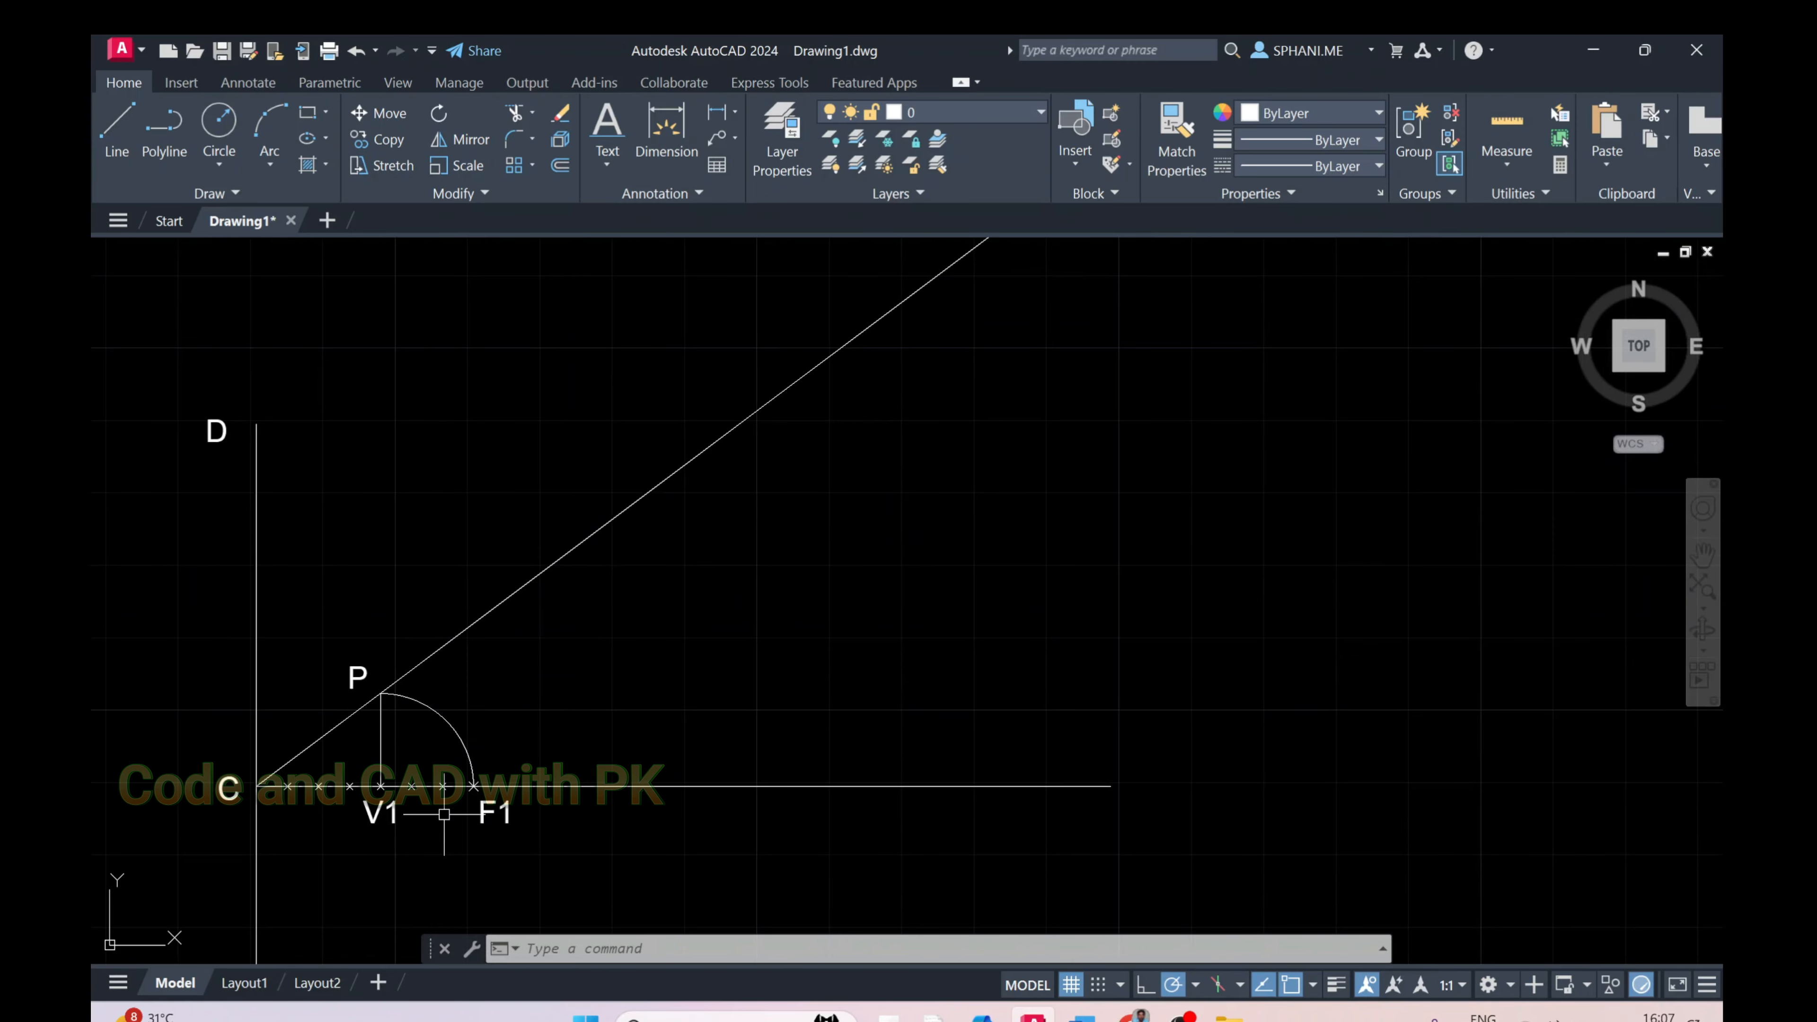
pyautogui.write('l')
pyautogui.press('Return')
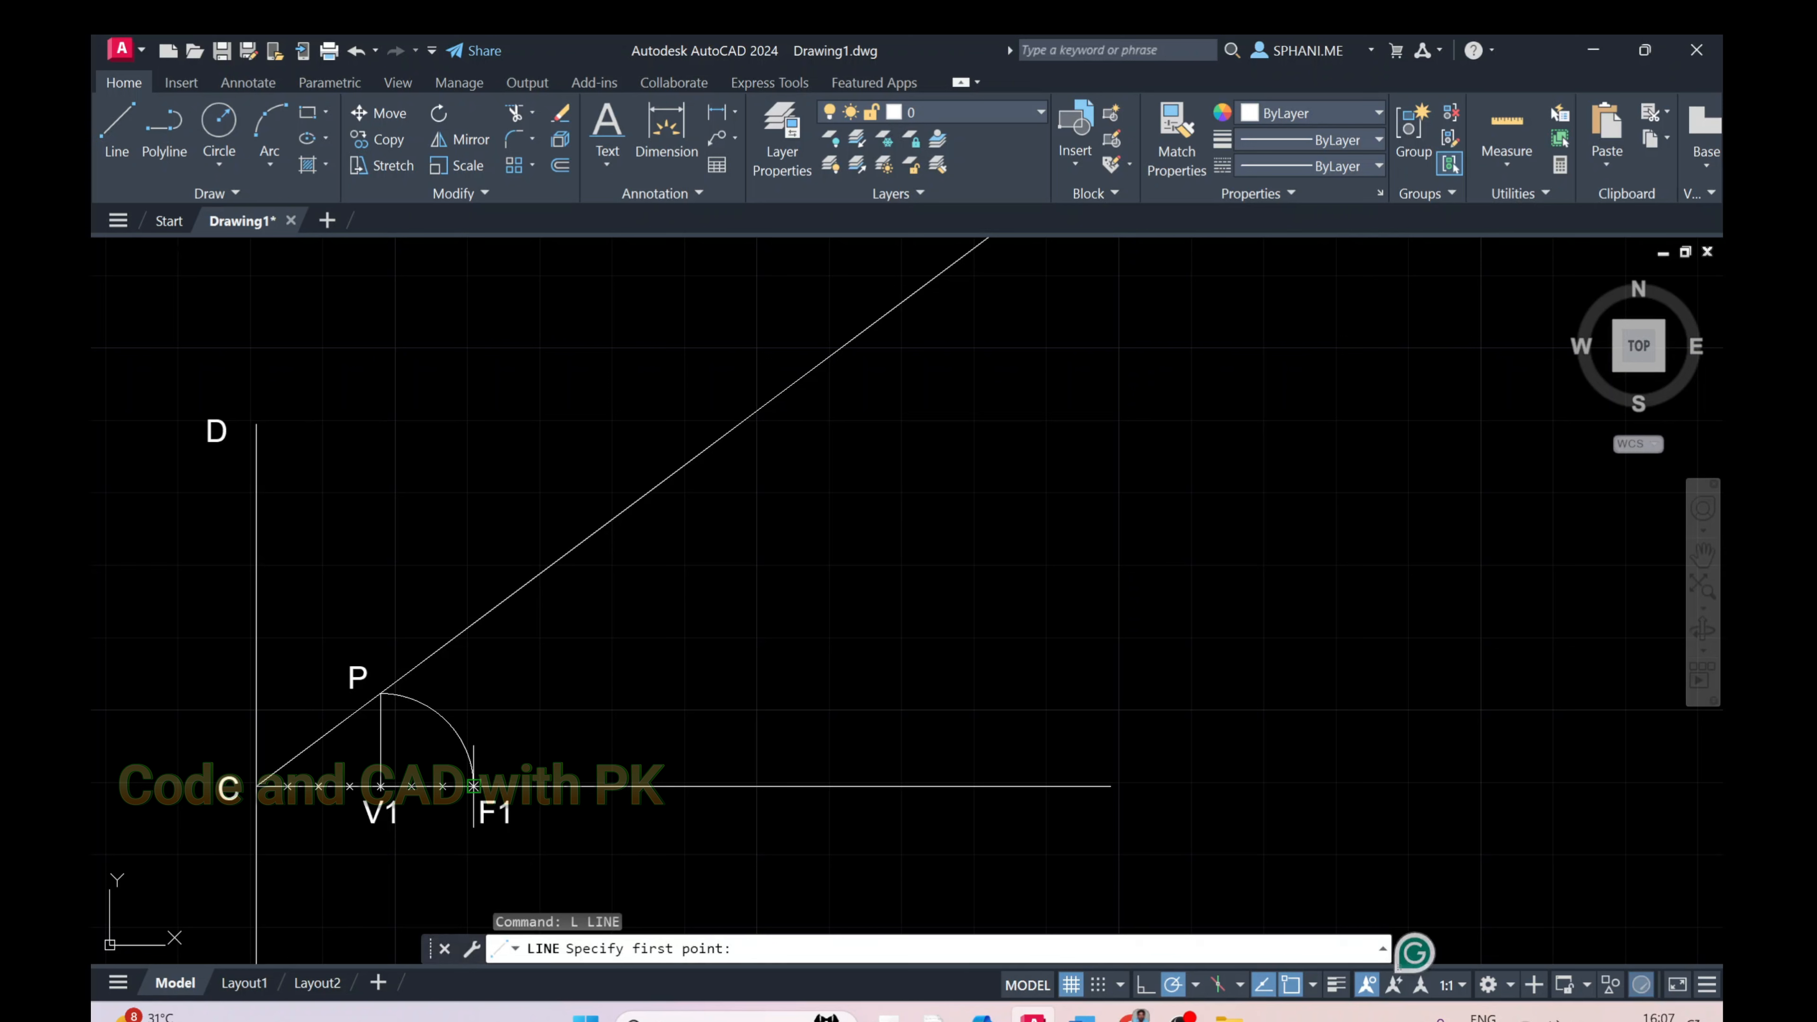
pyautogui.click(474, 786)
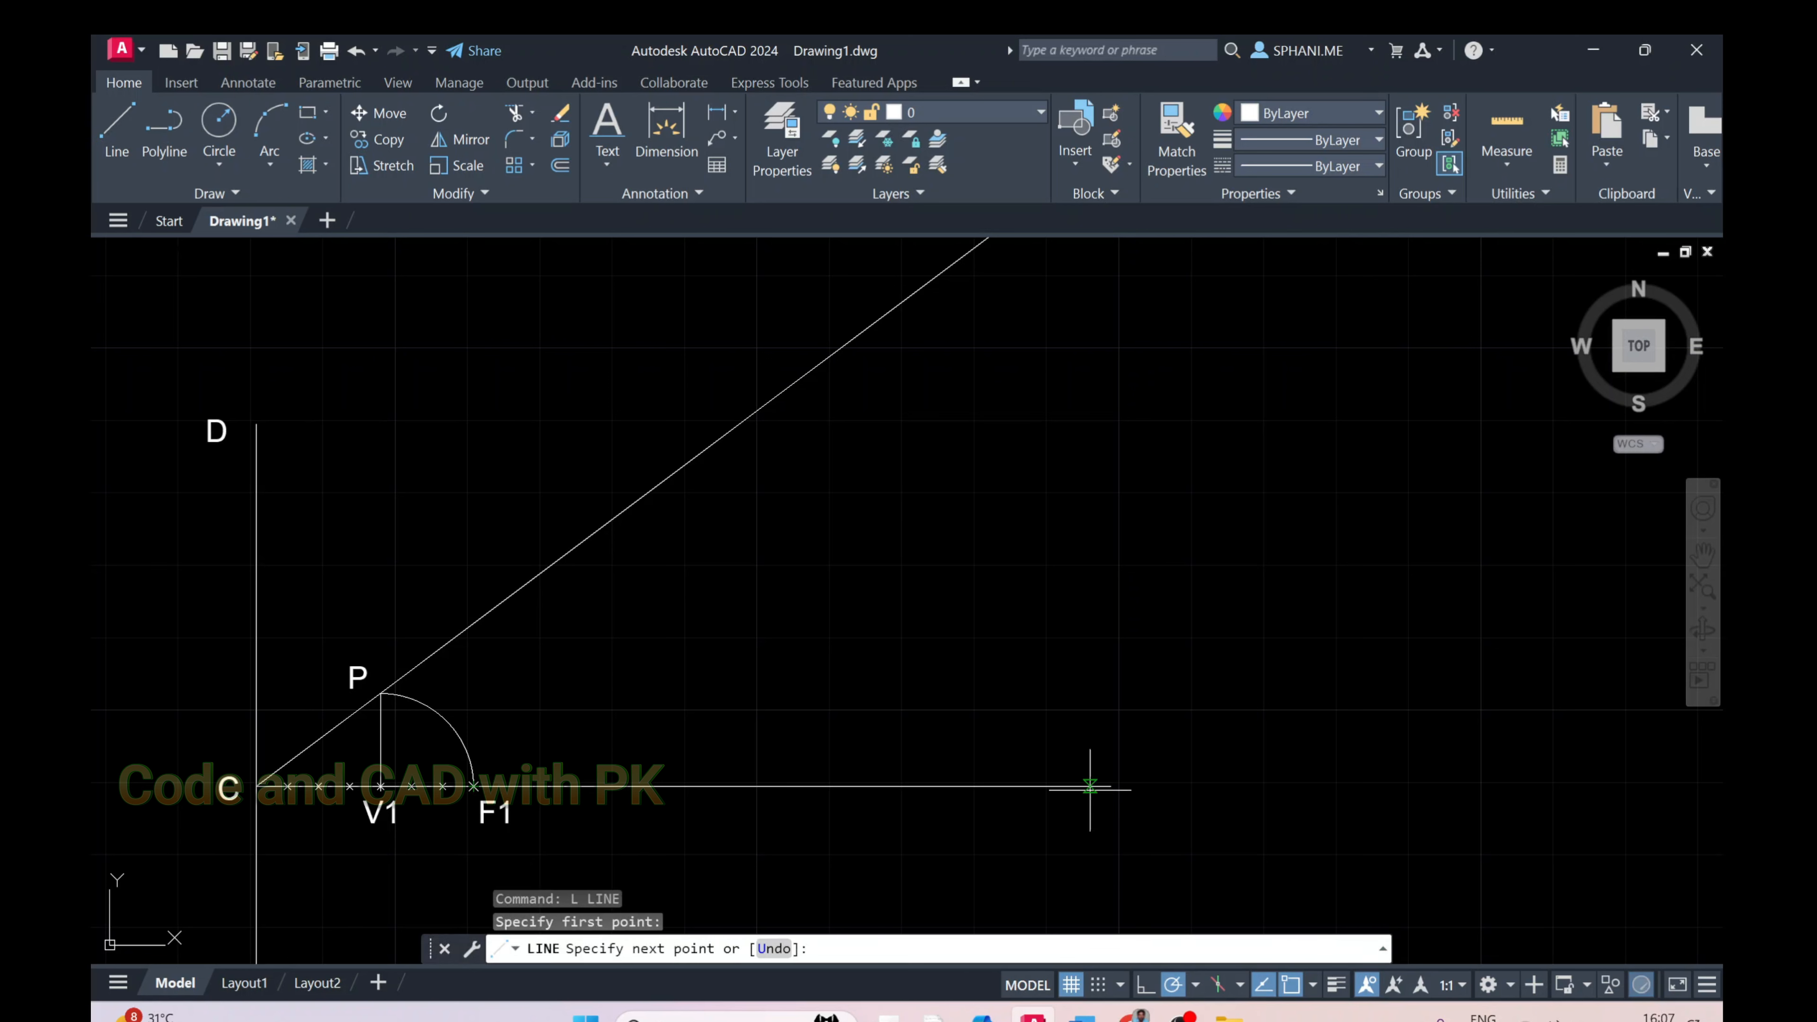
pyautogui.click(1500, 786)
pyautogui.press('Escape')
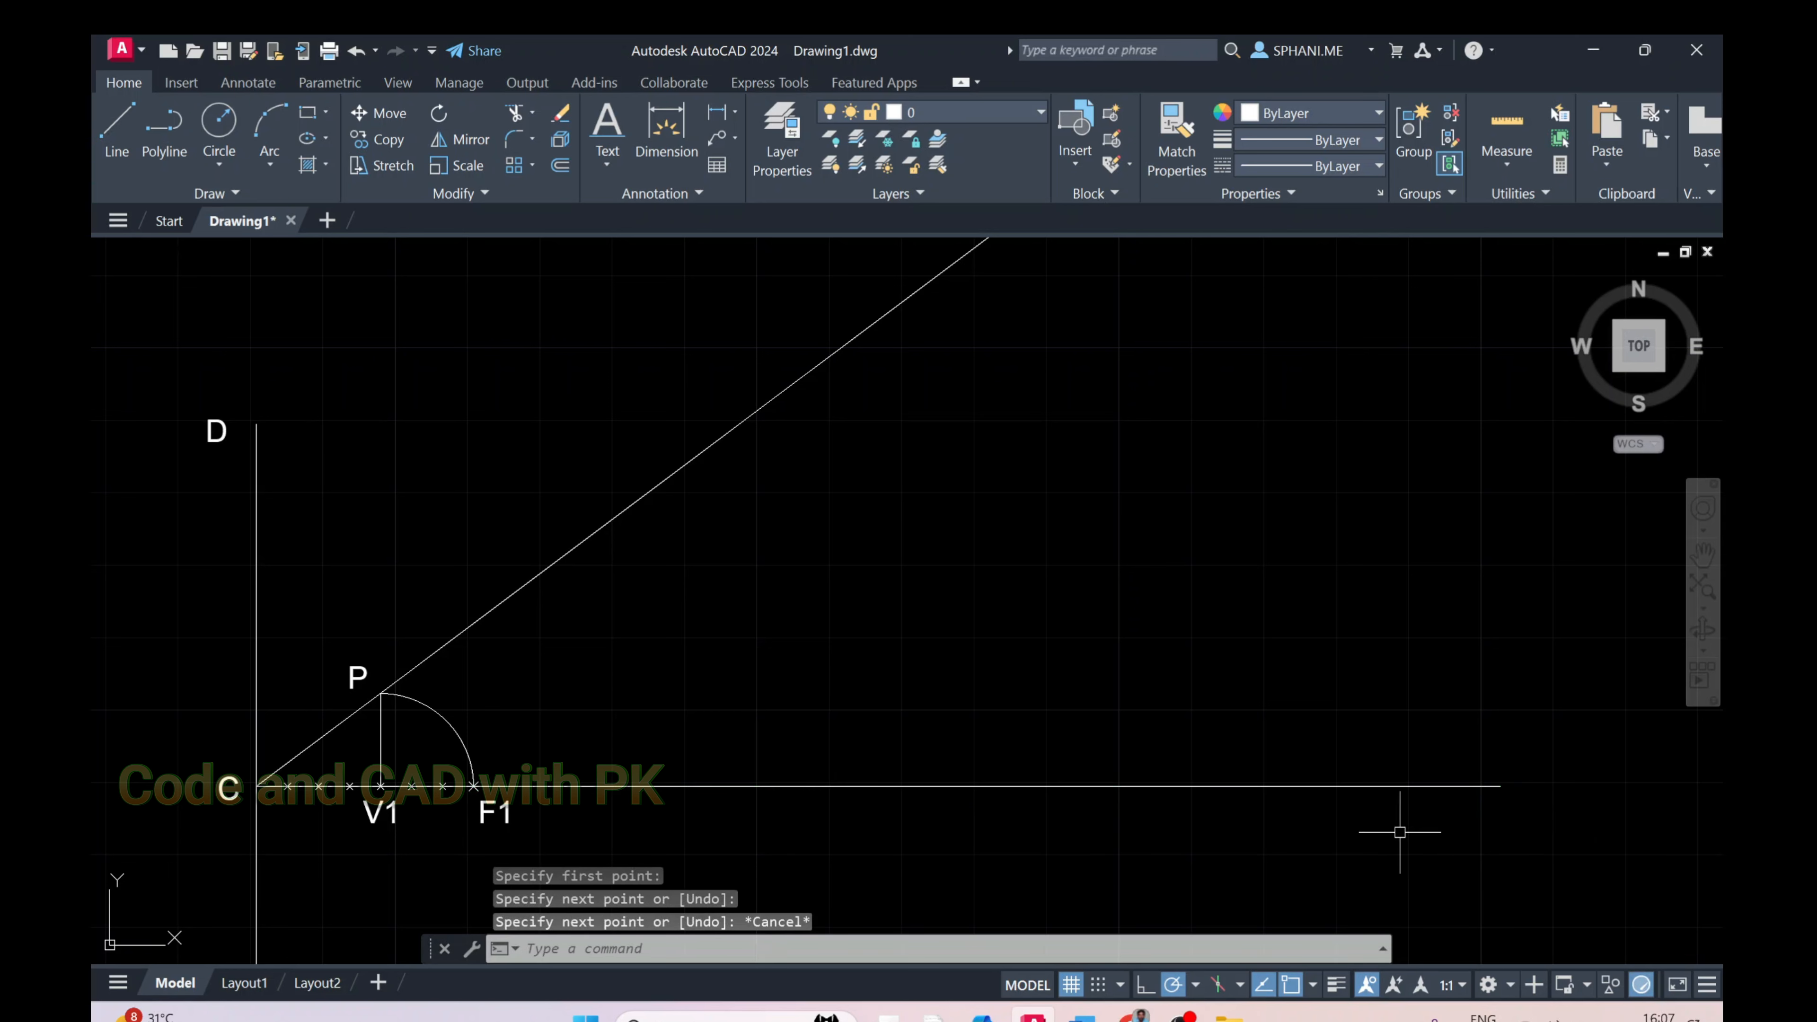
# Rotate the new horizontal line from F1 by 45 degrees about F1
pyautogui.moveTo(1400, 833); pyautogui.dragTo(1353, 714)
pyautogui.write('R')
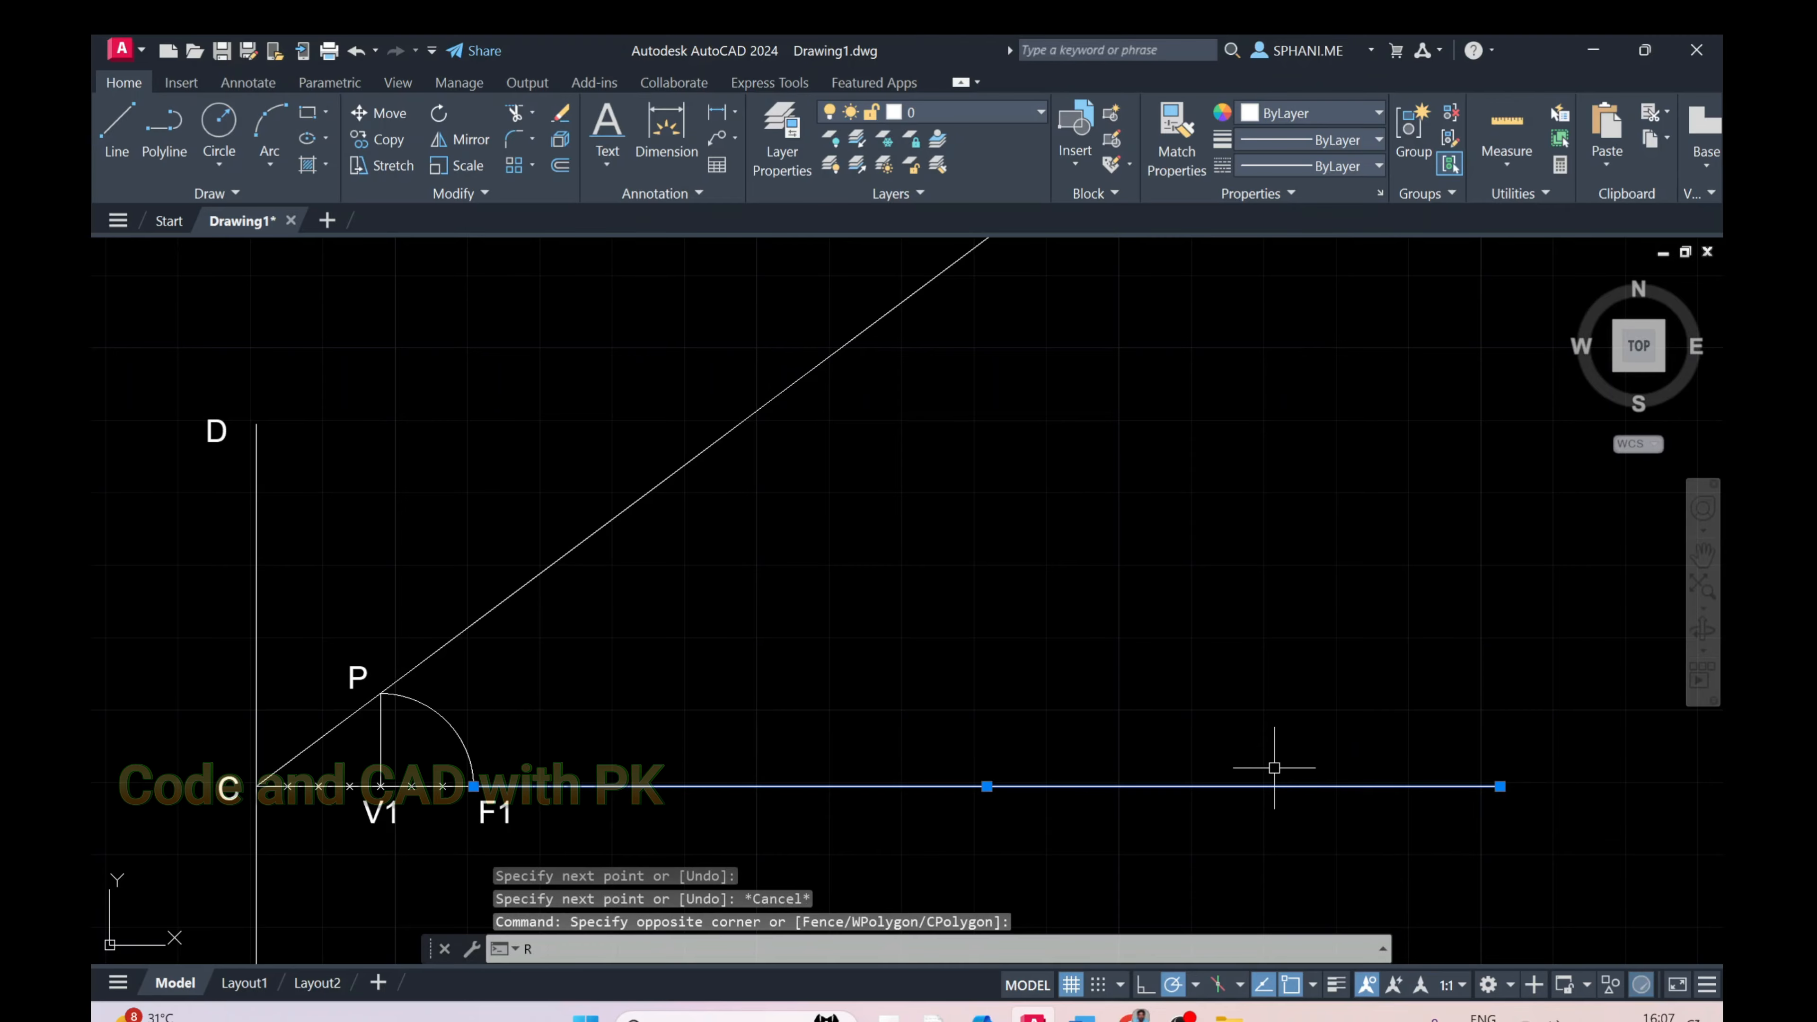
pyautogui.write('O')
pyautogui.press('Return')
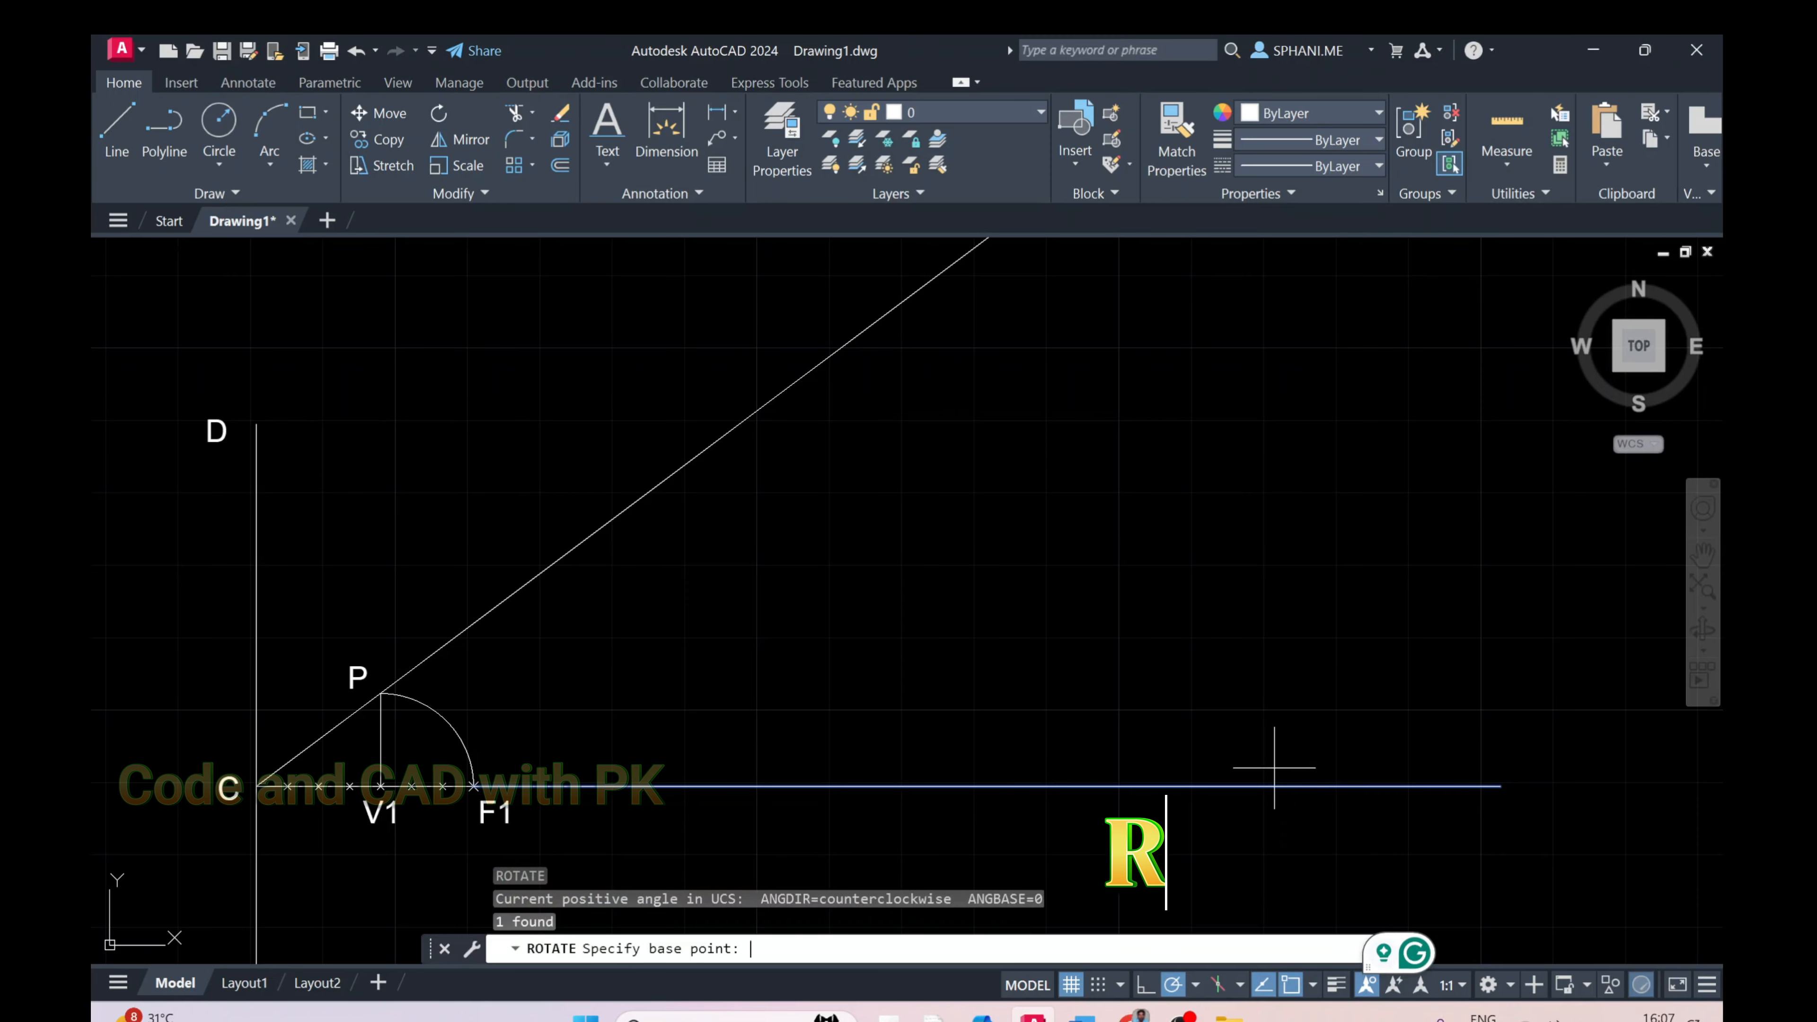
pyautogui.click(474, 786)
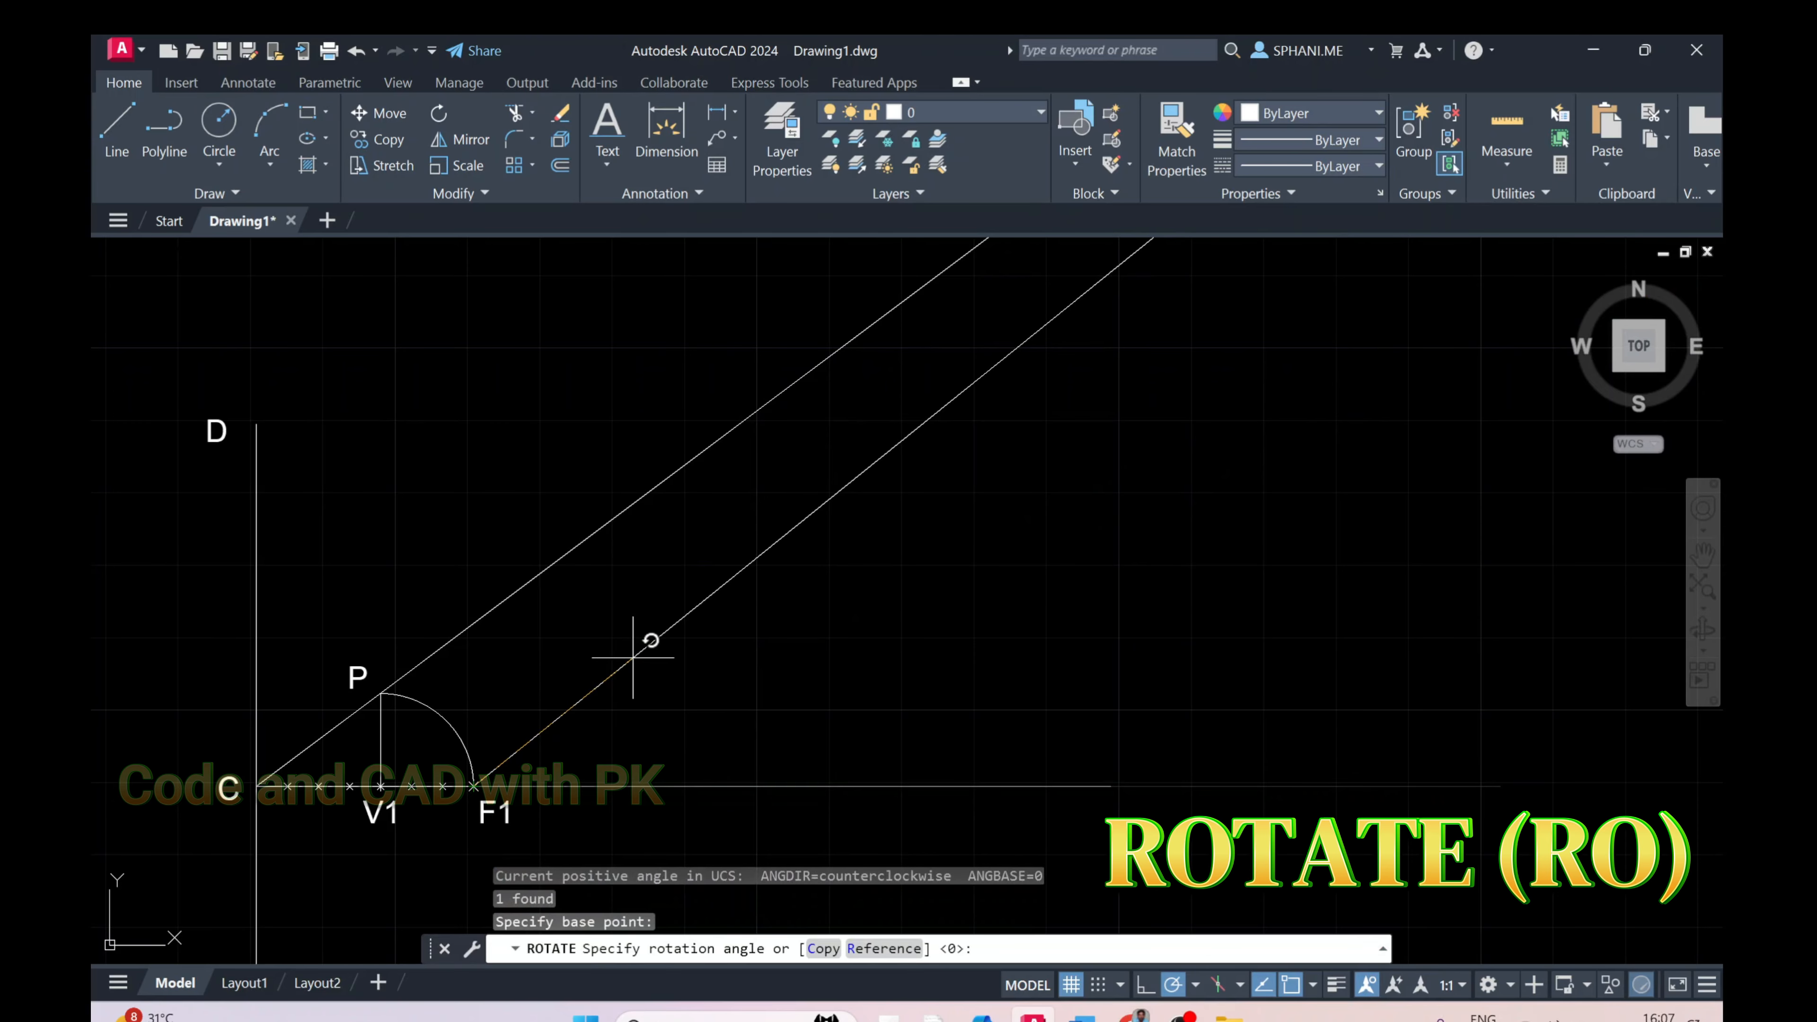
pyautogui.press('Return')
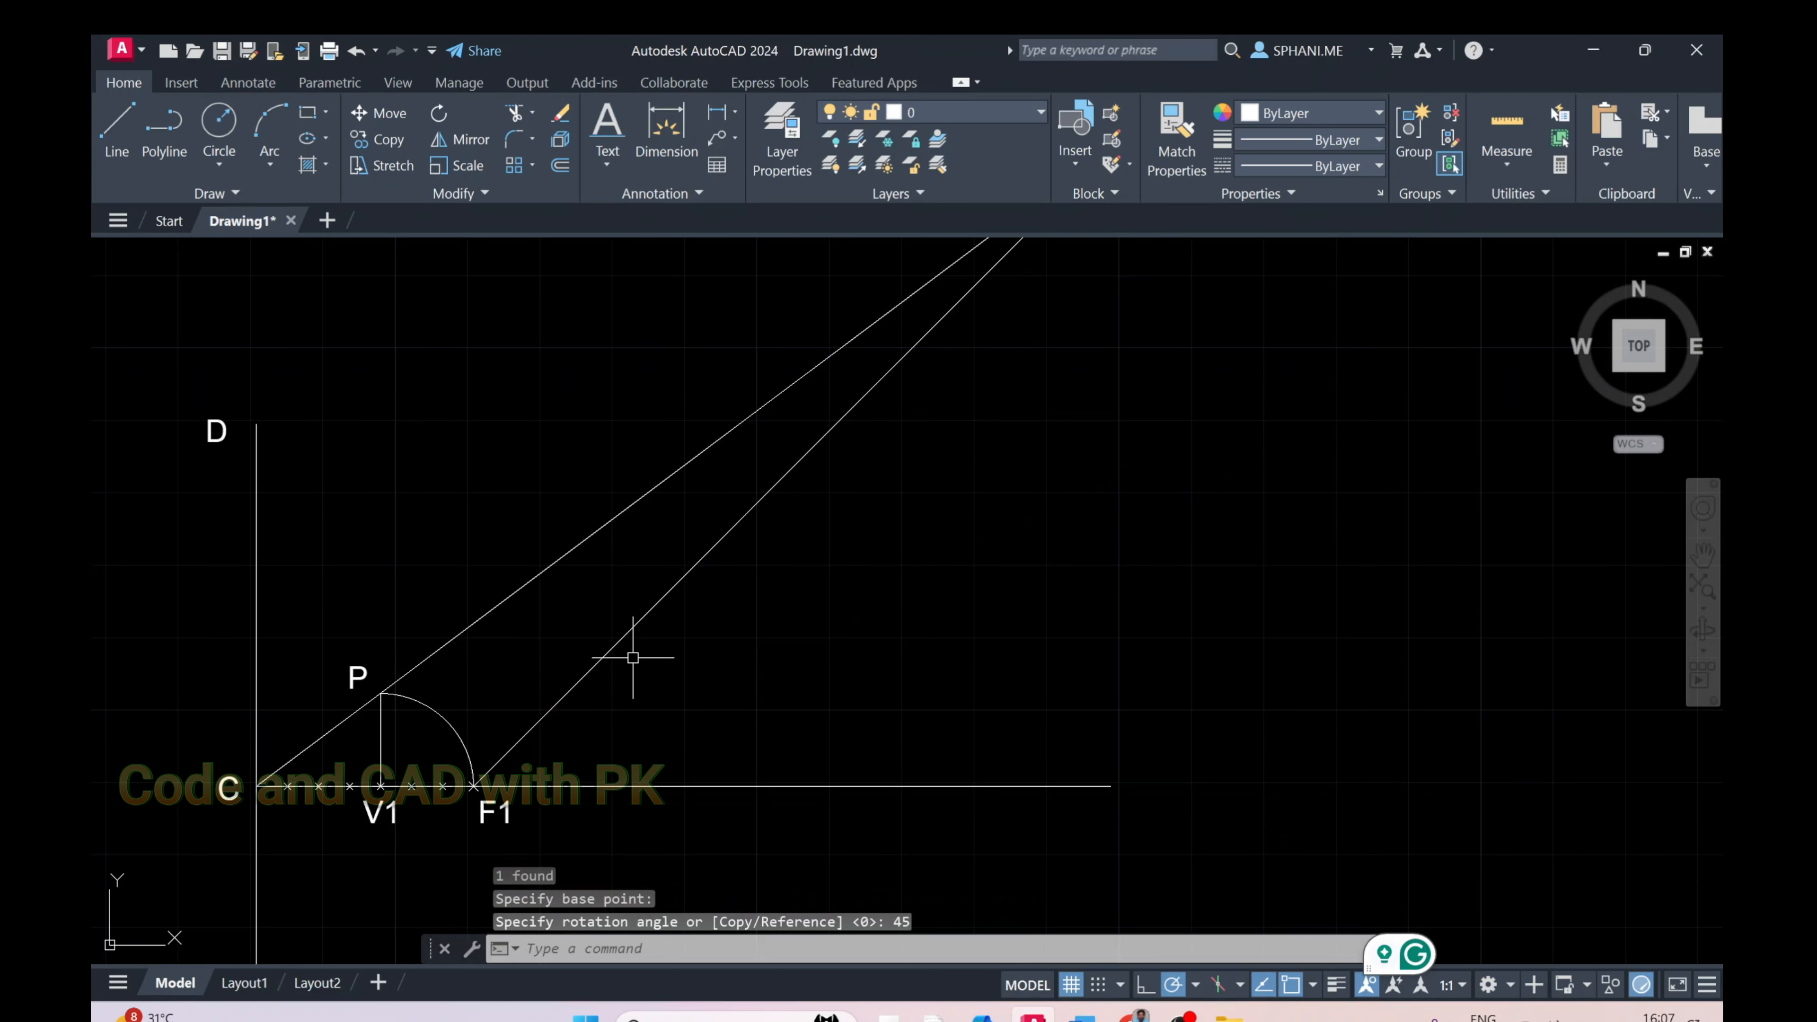
# Extend the inclined line through C and P to meet the 45-degree line from F1
pyautogui.scroll(-4, 1127, 568)
pyautogui.scroll(4, 1129, 567)
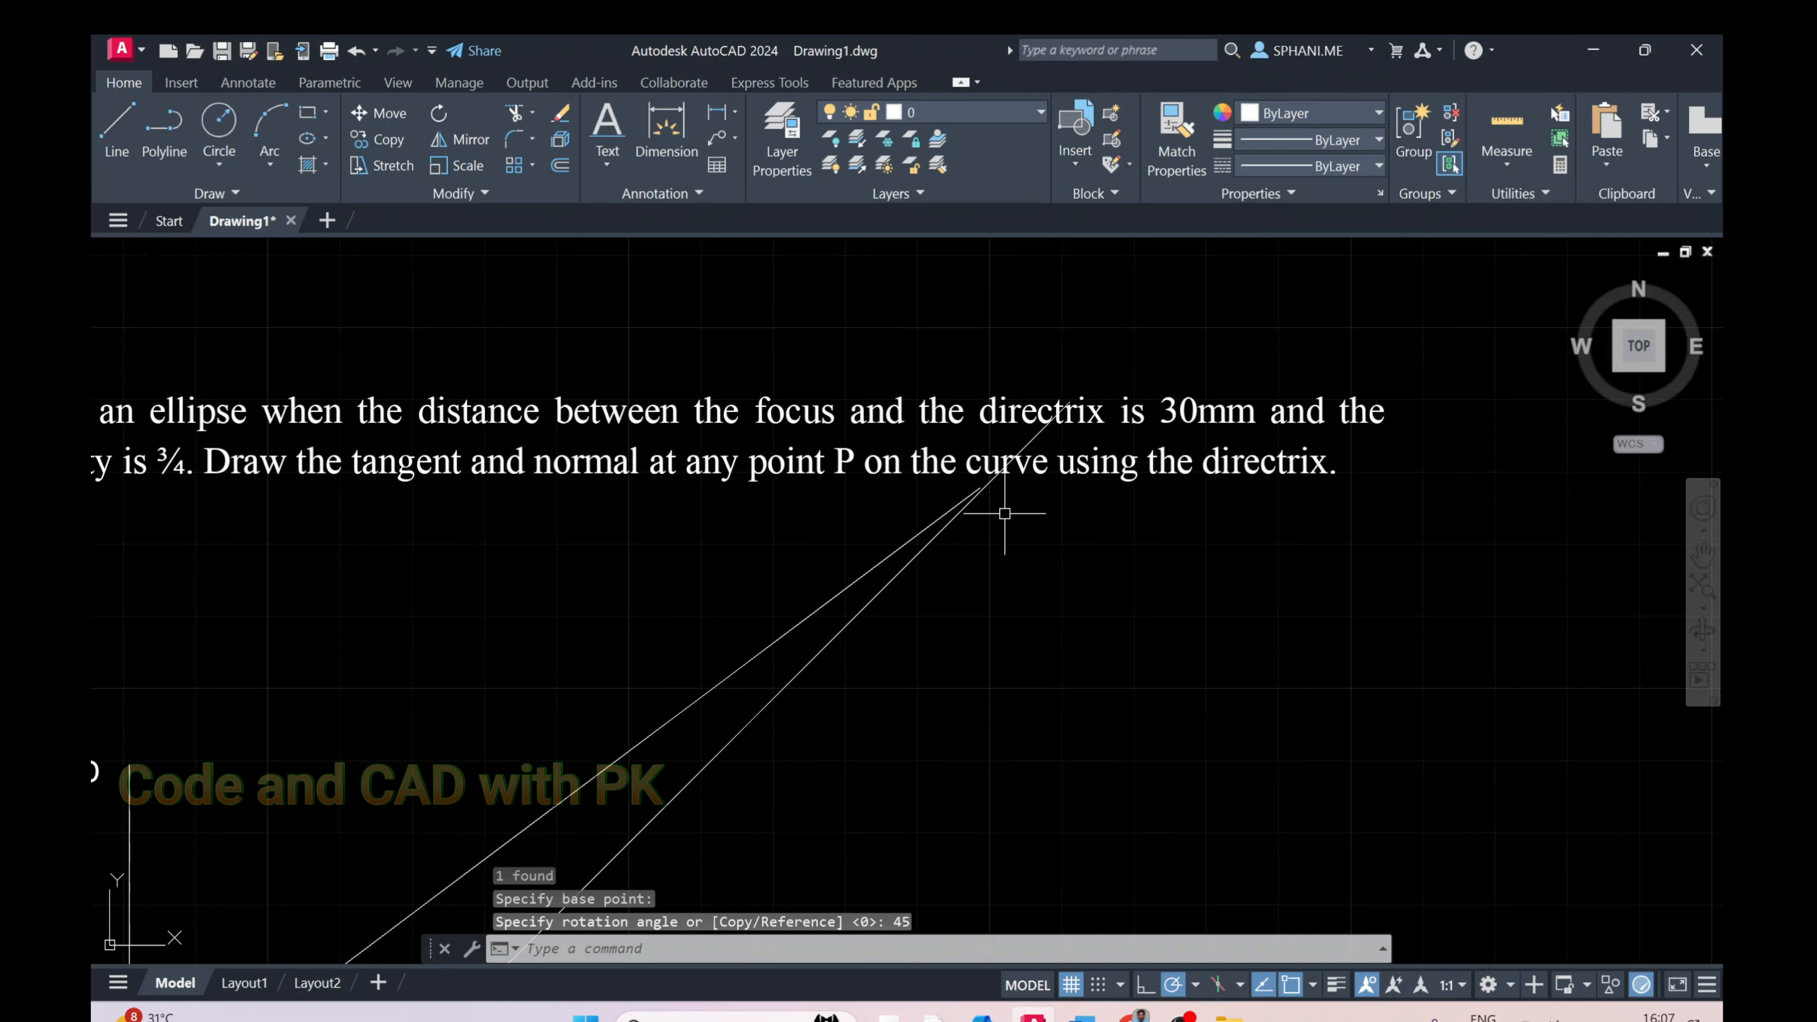
pyautogui.scroll(3, 1005, 514)
pyautogui.press('Escape')
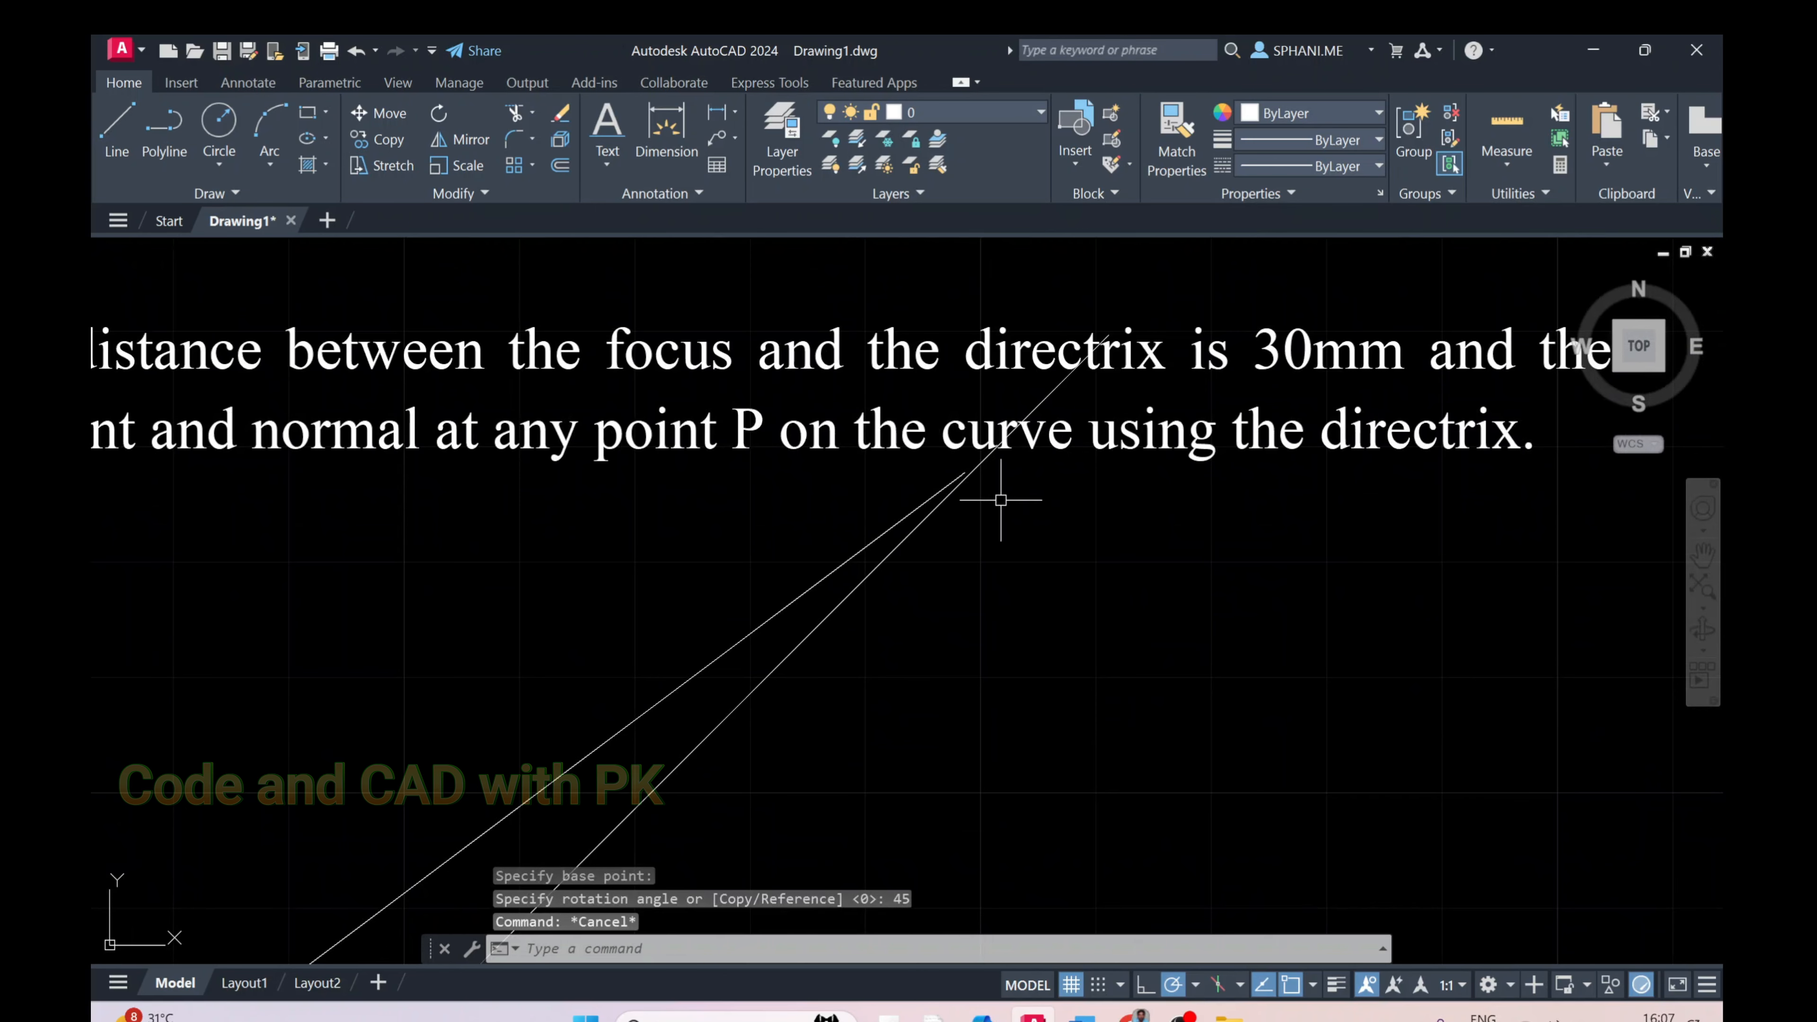
pyautogui.scroll(2, 1005, 504)
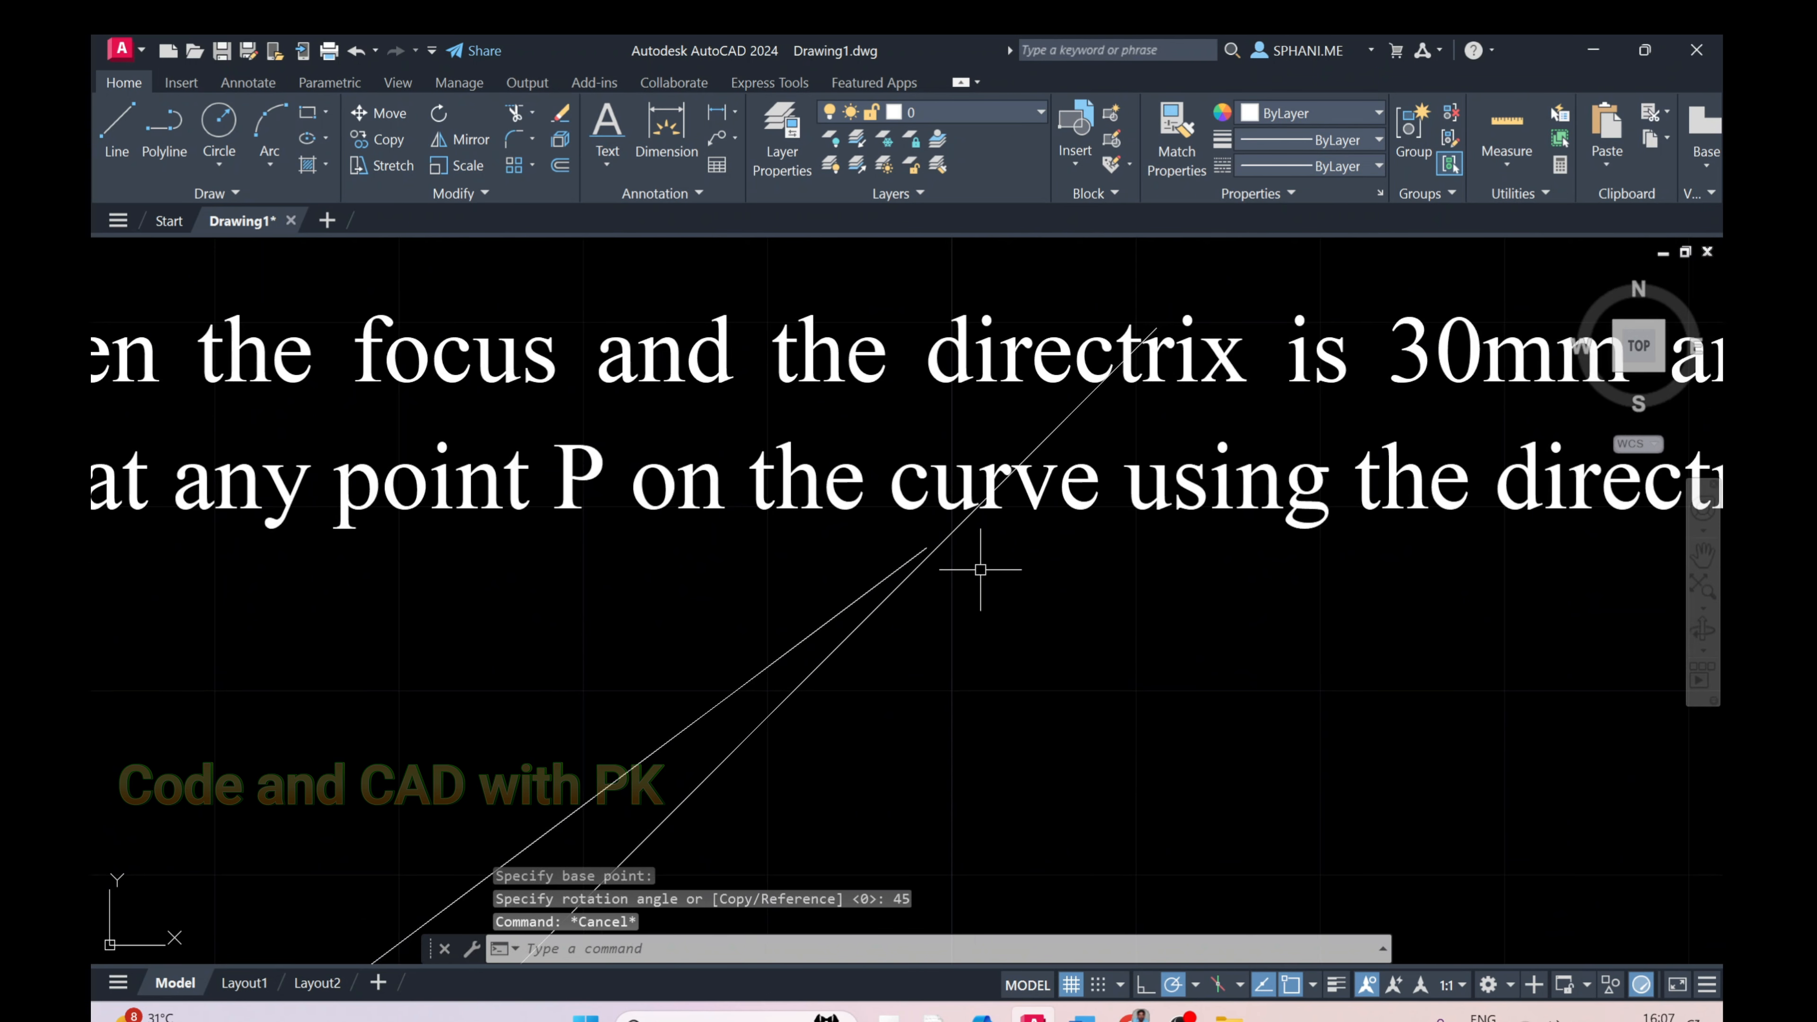
pyautogui.write('ex')
pyautogui.press('Return')
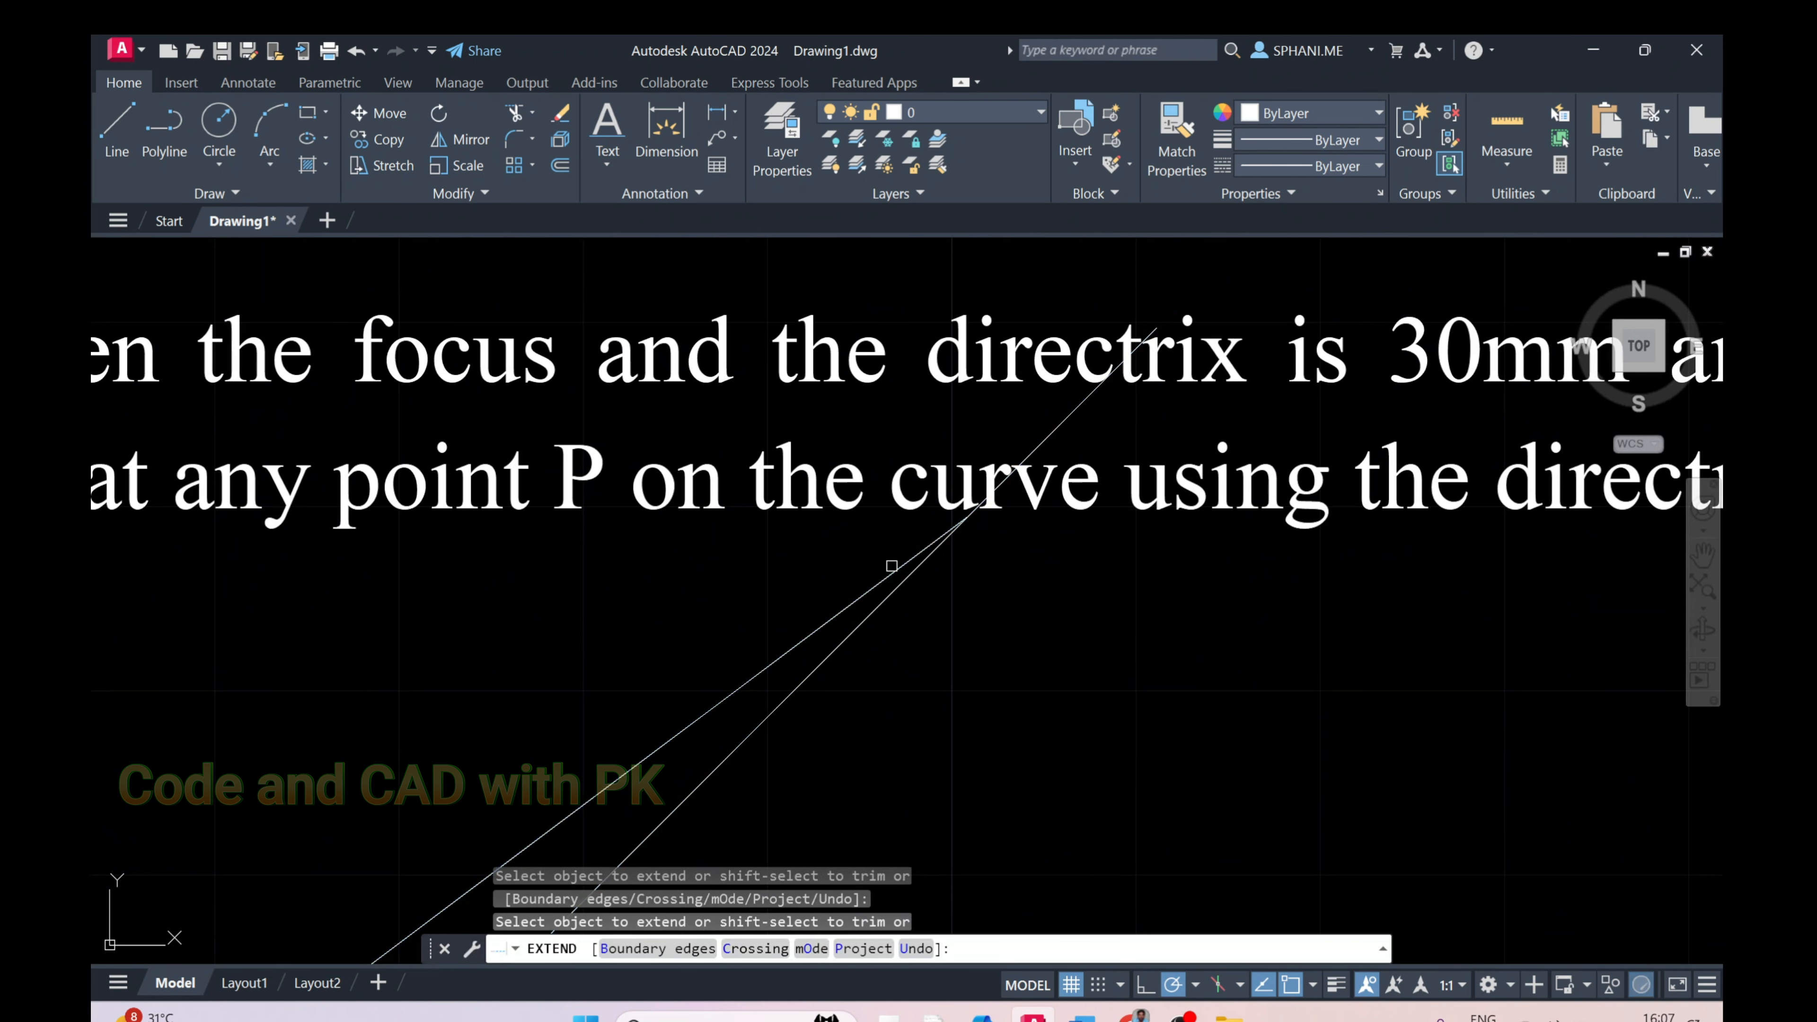
pyautogui.rightClick(1012, 565)
pyautogui.click(1041, 580)
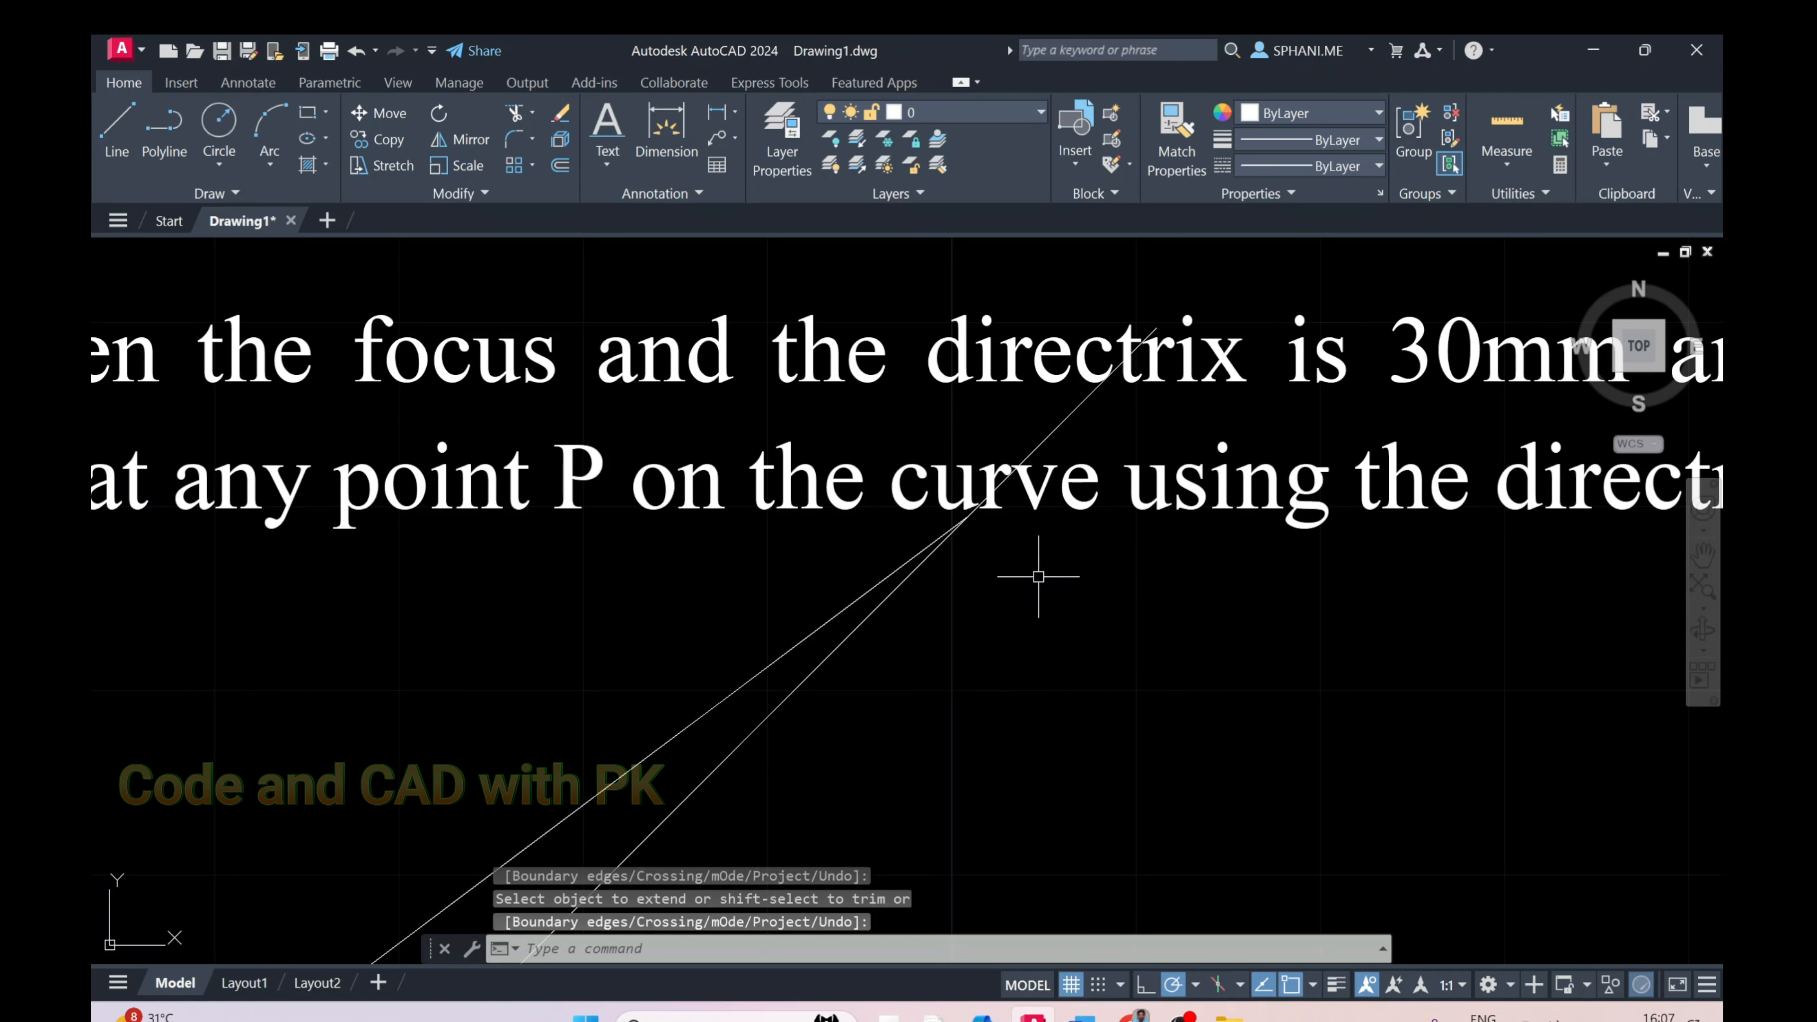
pyautogui.press('Escape')
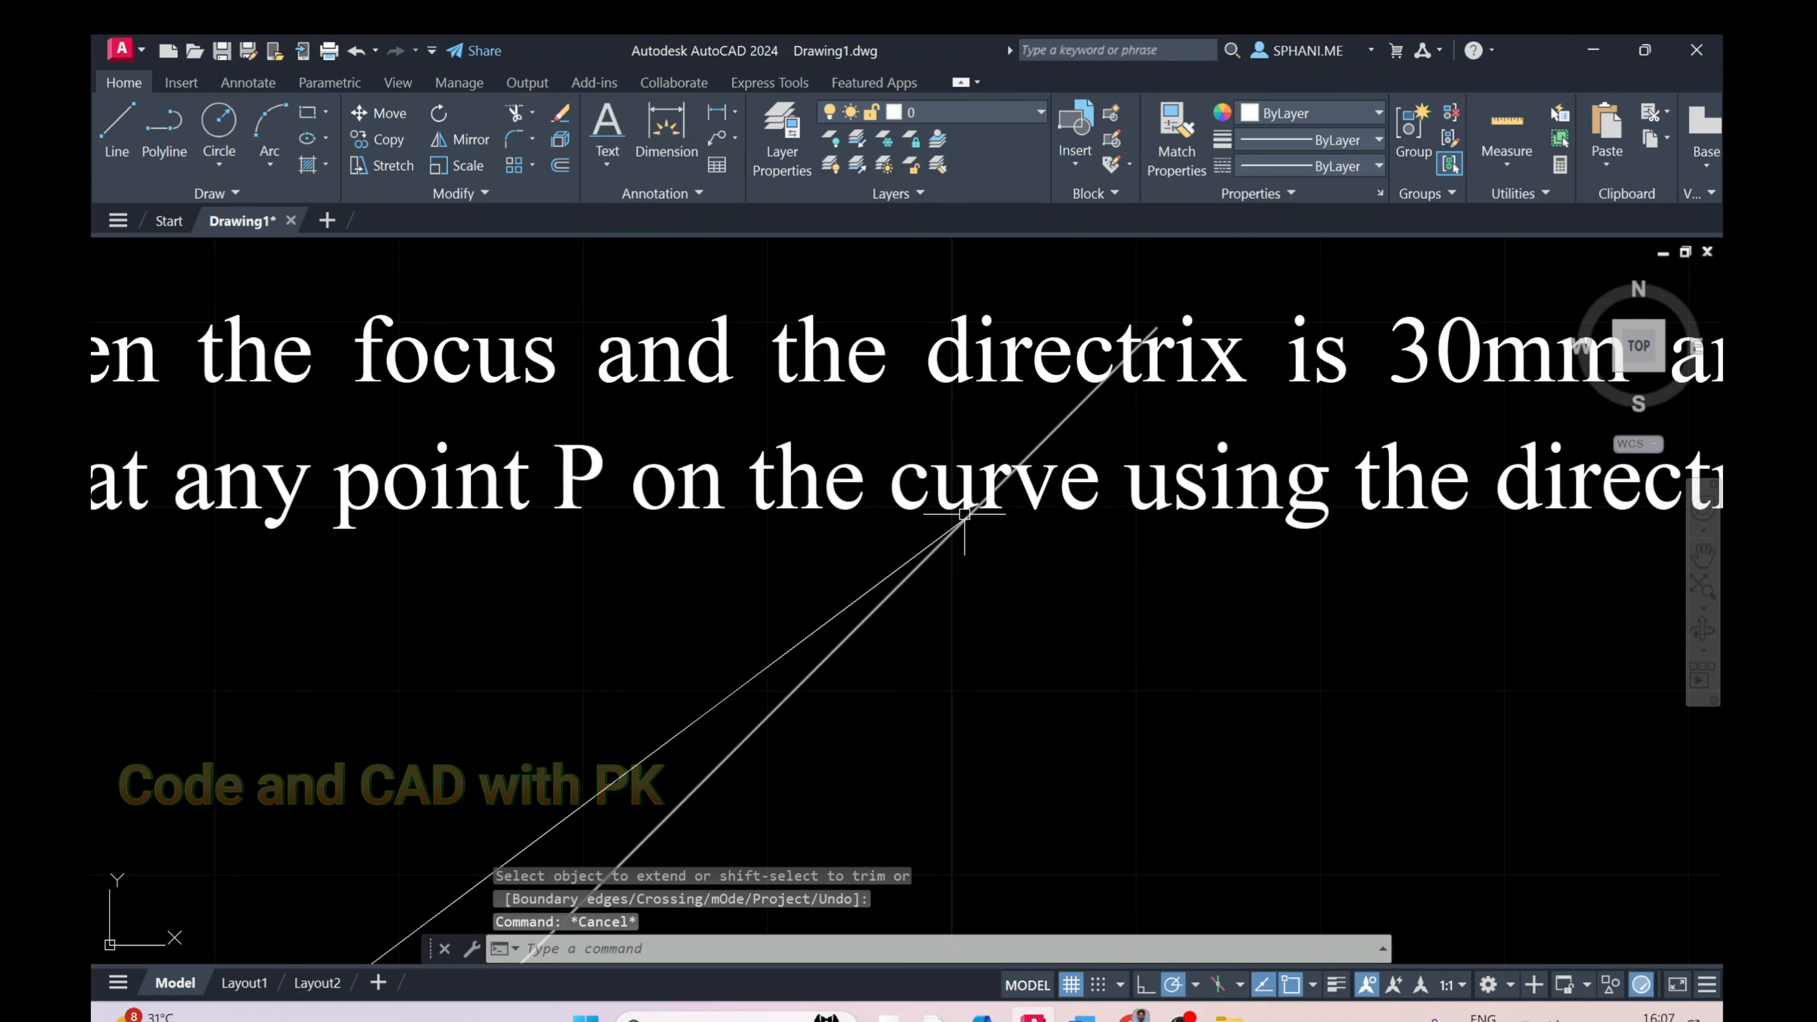
# Draw a vertical line from the intersection of the two inclined lines down past the axis
pyautogui.write('l')
pyautogui.press('Return')
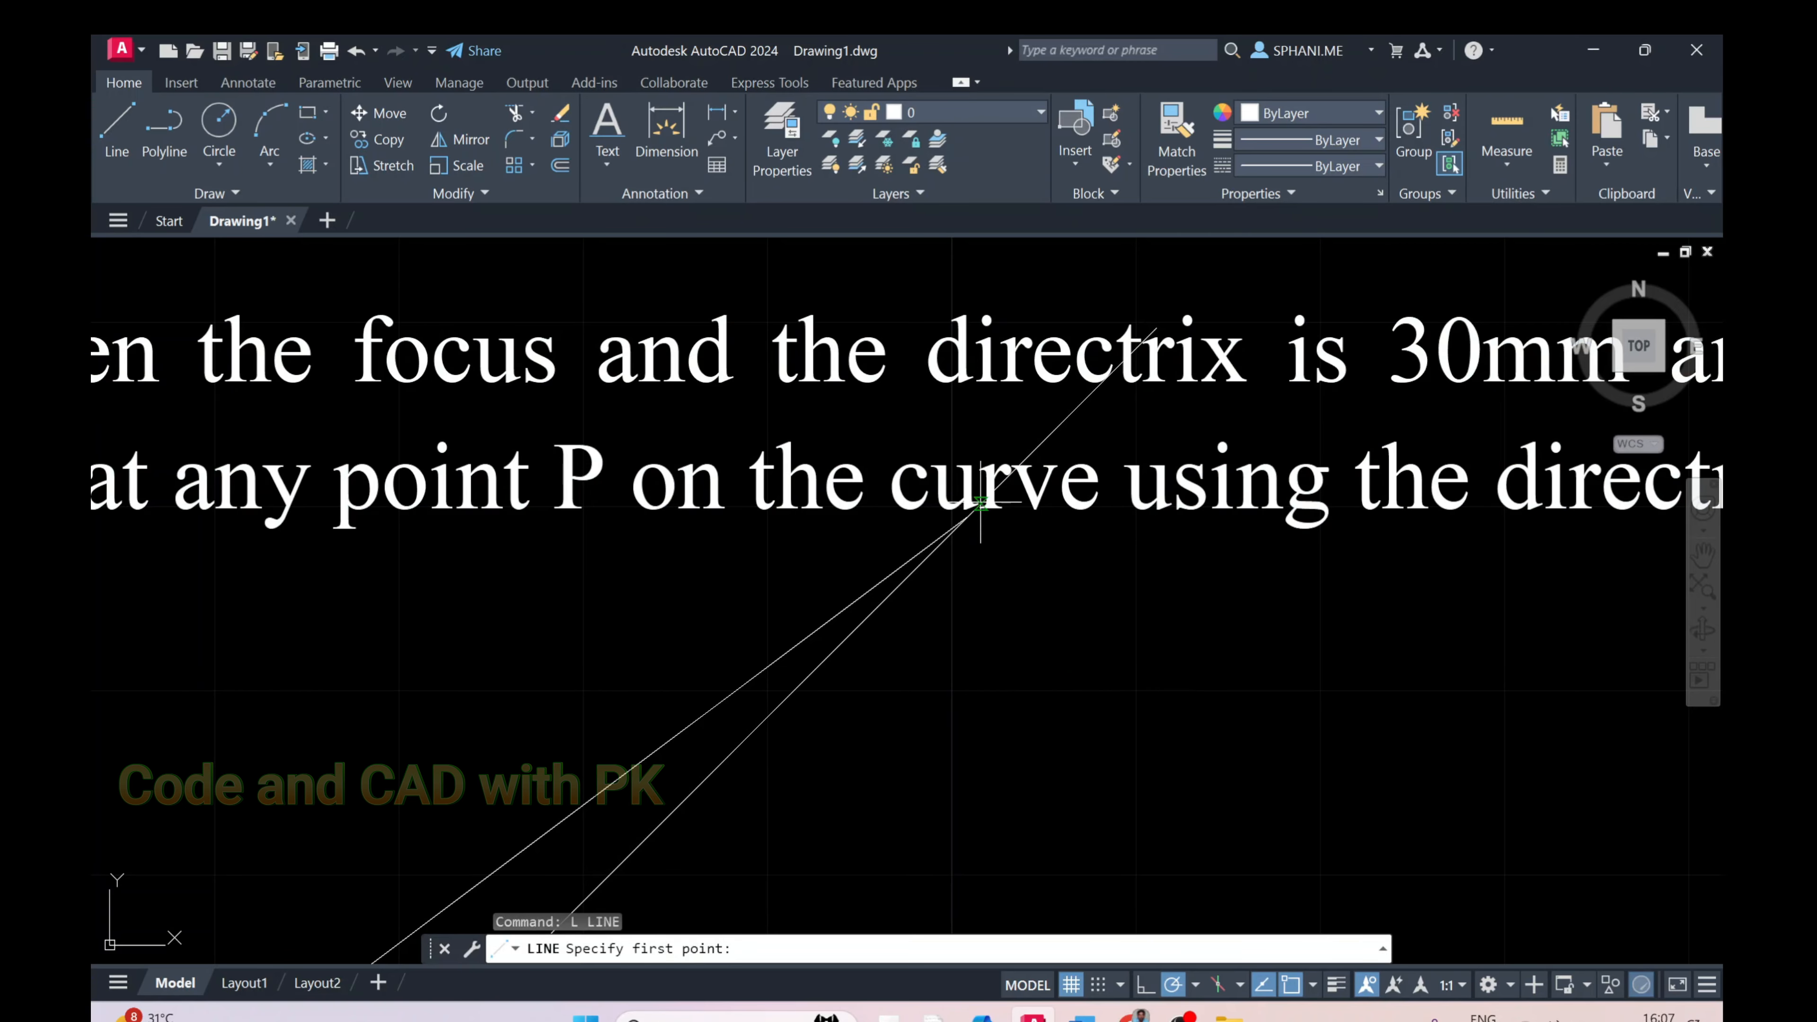
pyautogui.click(967, 517)
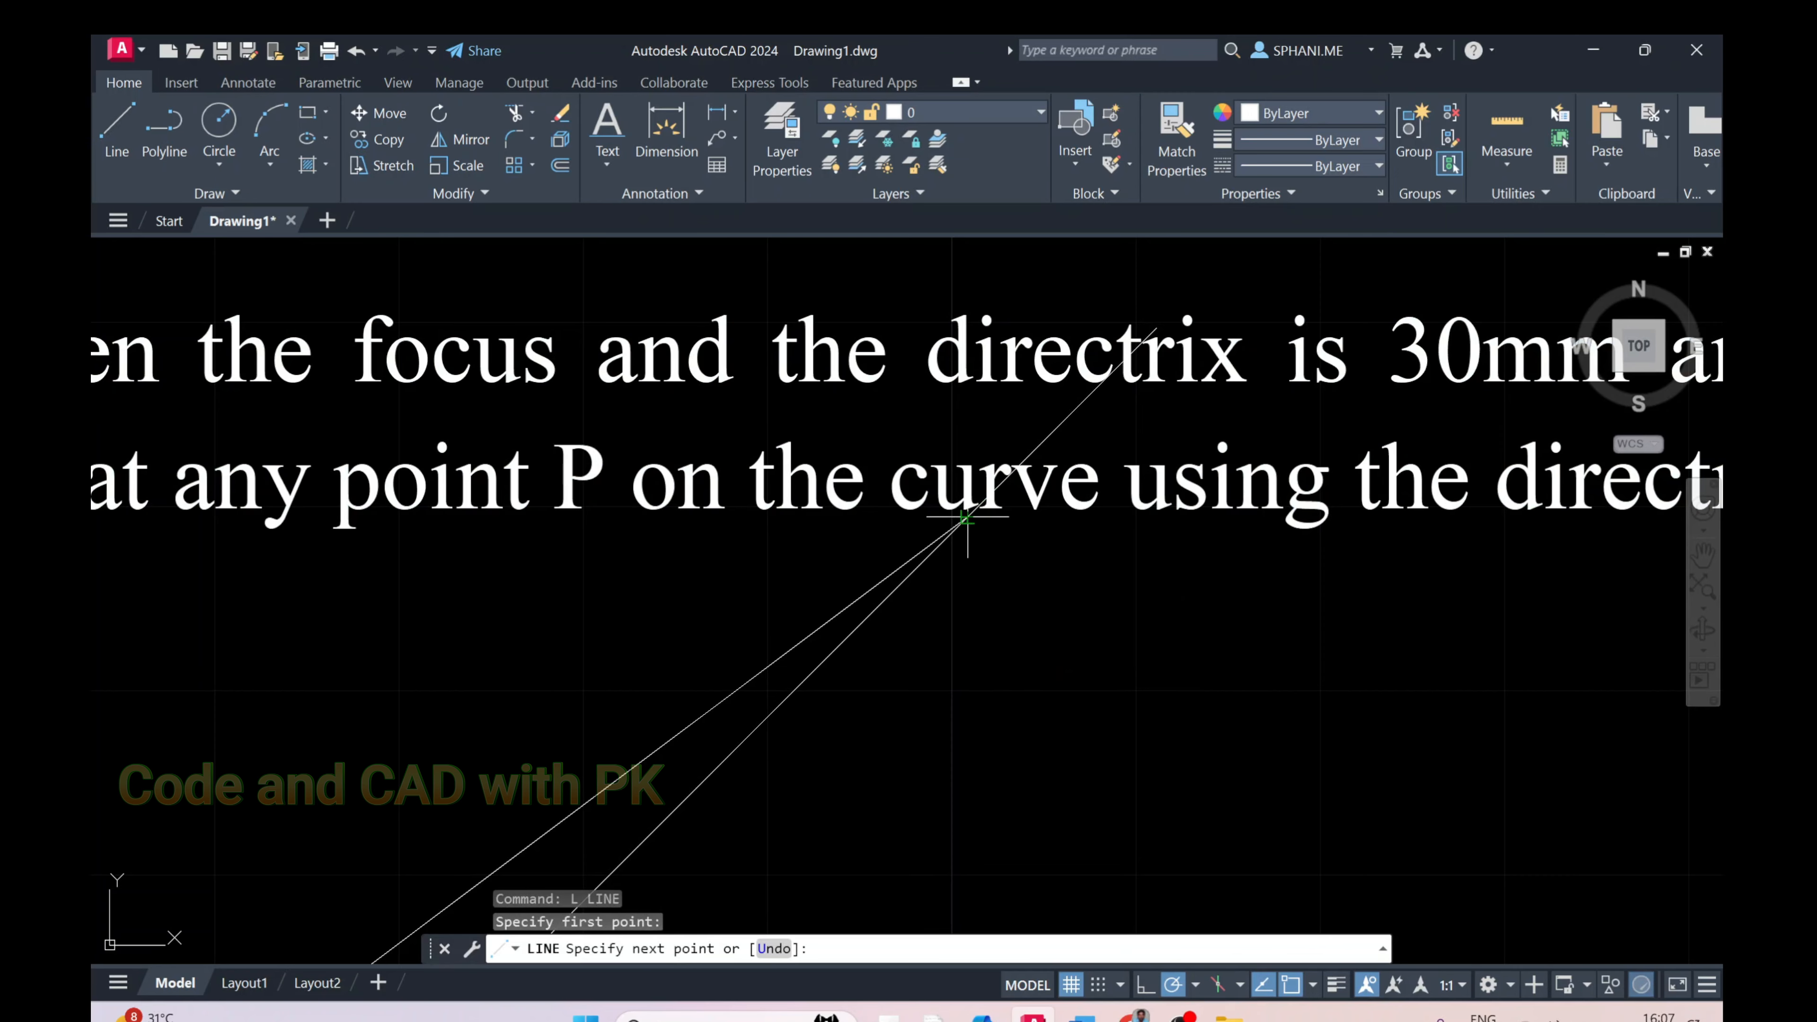
pyautogui.scroll(-4, 947, 720)
pyautogui.moveTo(977, 716); pyautogui.dragTo(941, 179, button='middle')
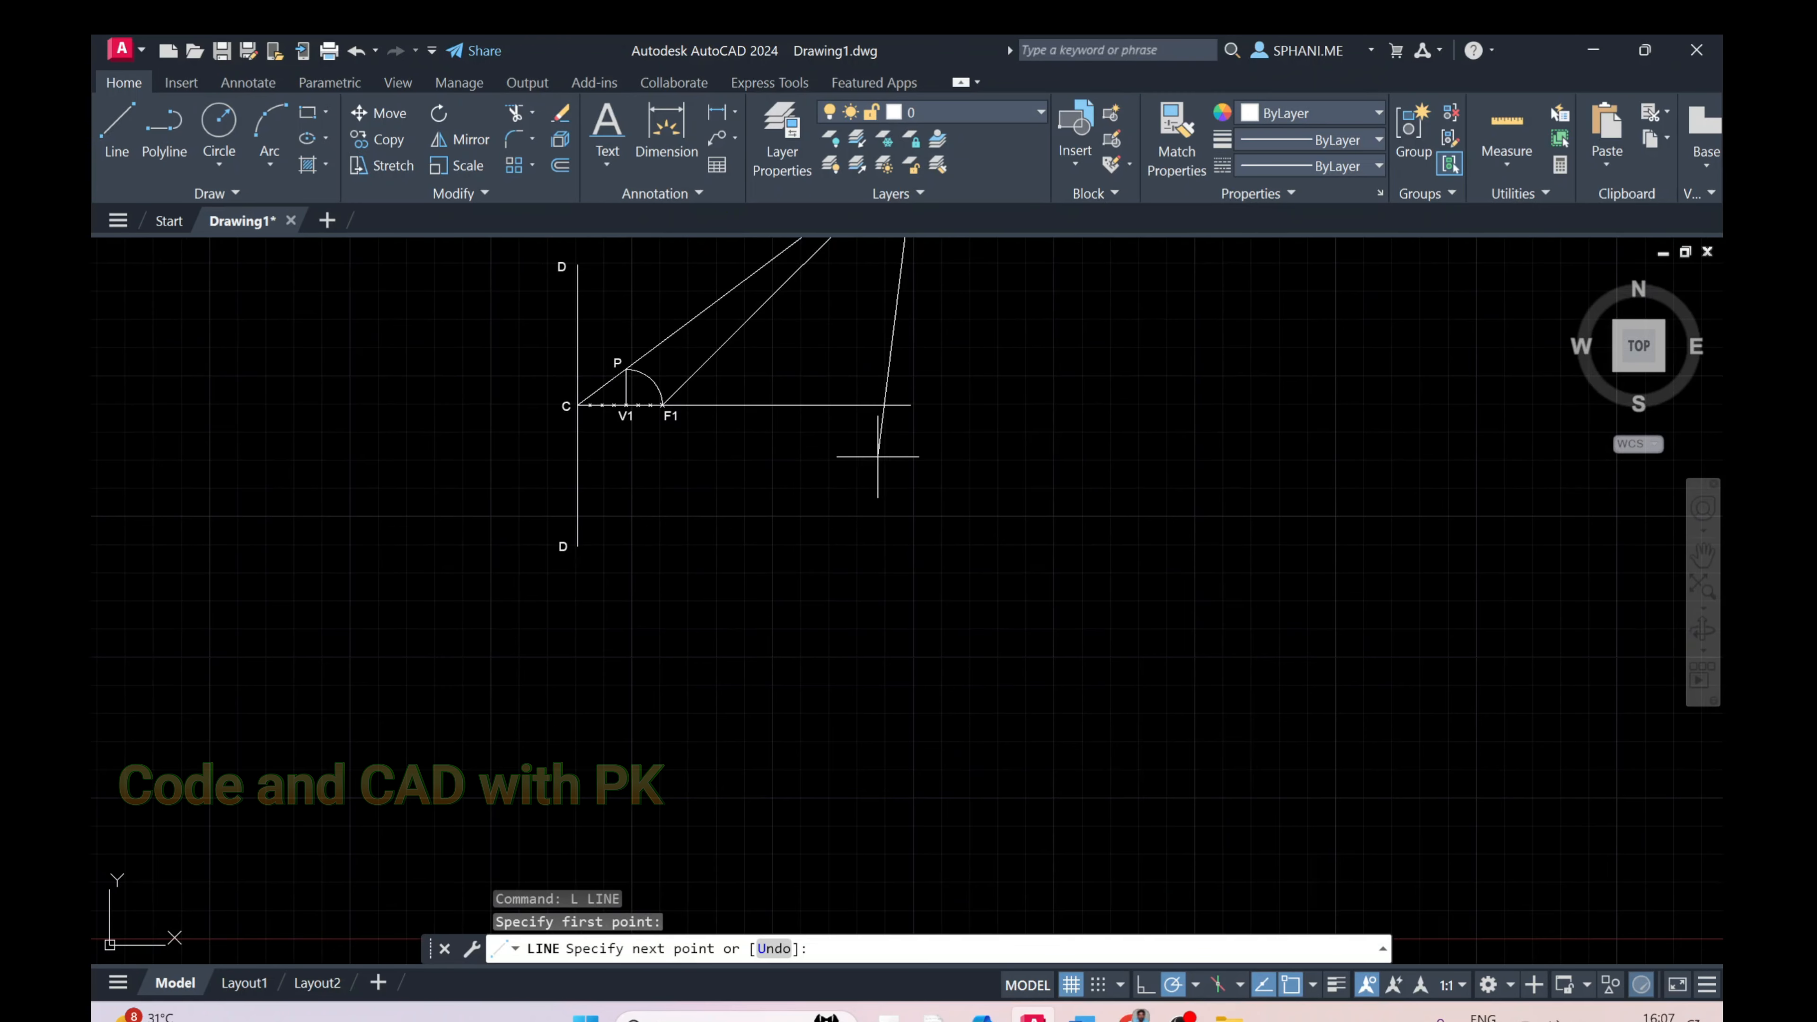
pyautogui.click(916, 545)
pyautogui.press('Escape')
# Extend the horizontal axis to the new vertical line
pyautogui.scroll(3, 914, 542)
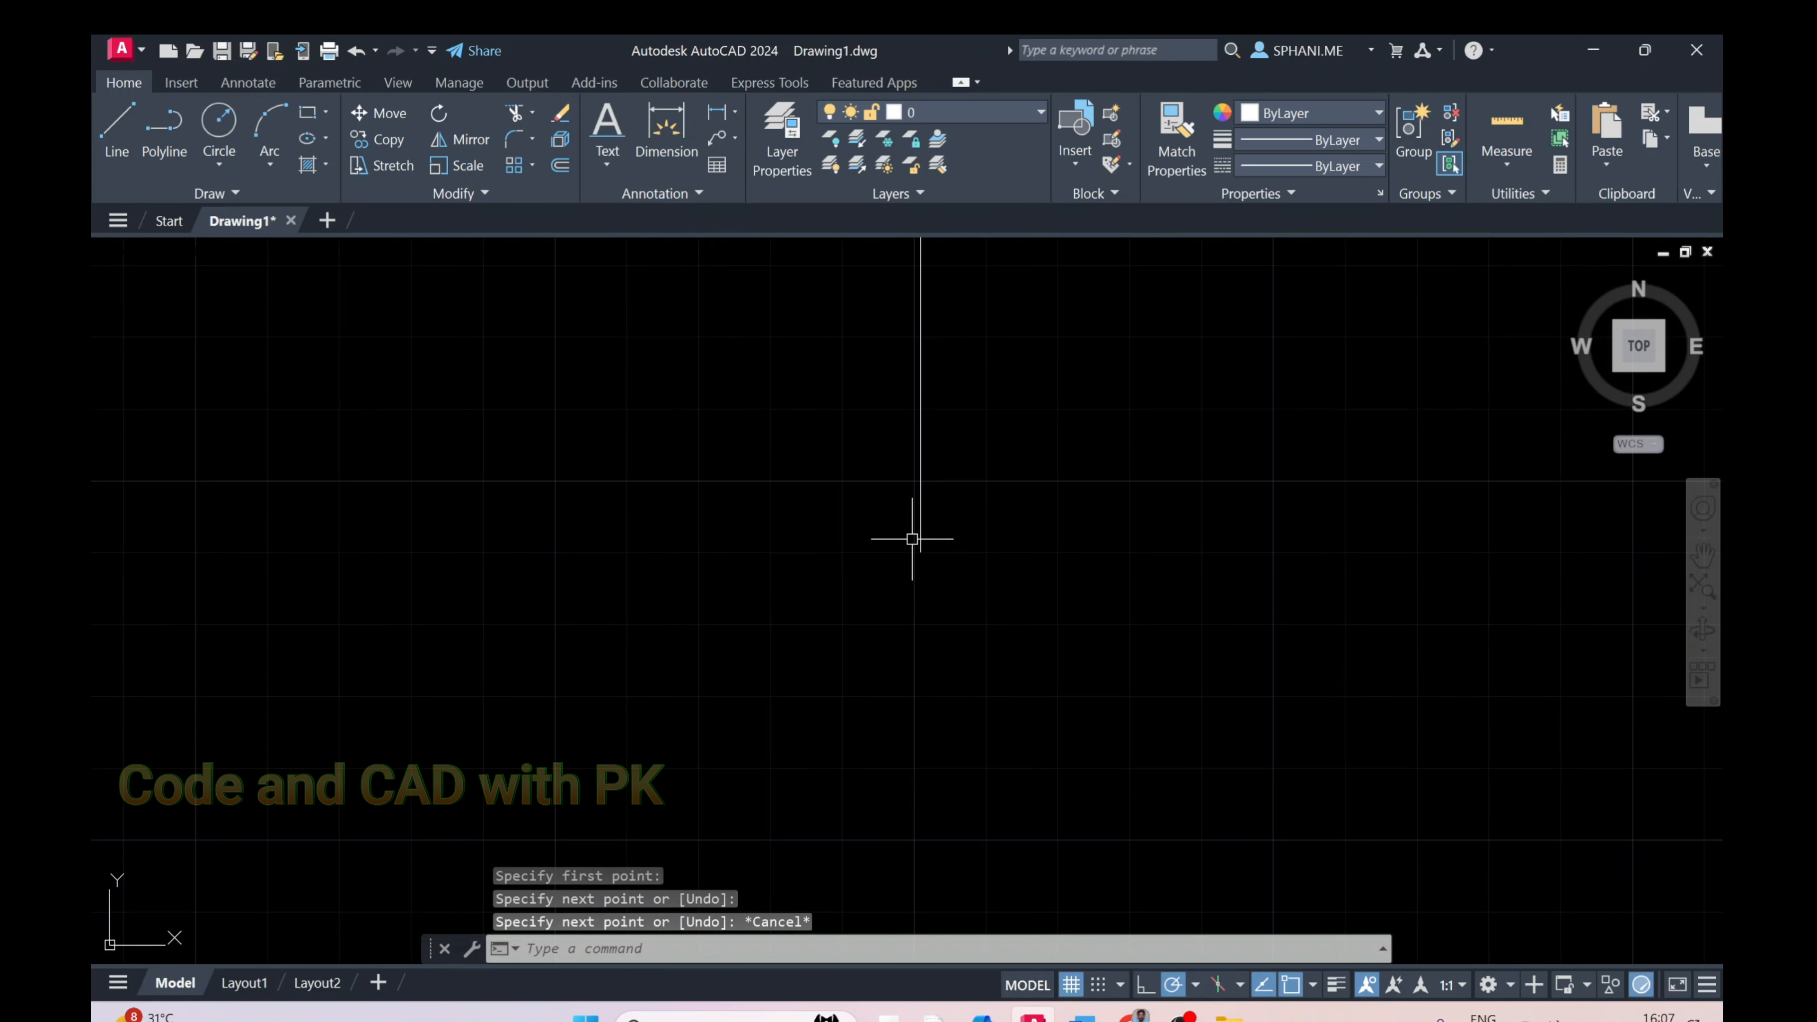
pyautogui.write('EX')
pyautogui.press('Return')
pyautogui.scroll(-3, 894, 394)
pyautogui.click(910, 641)
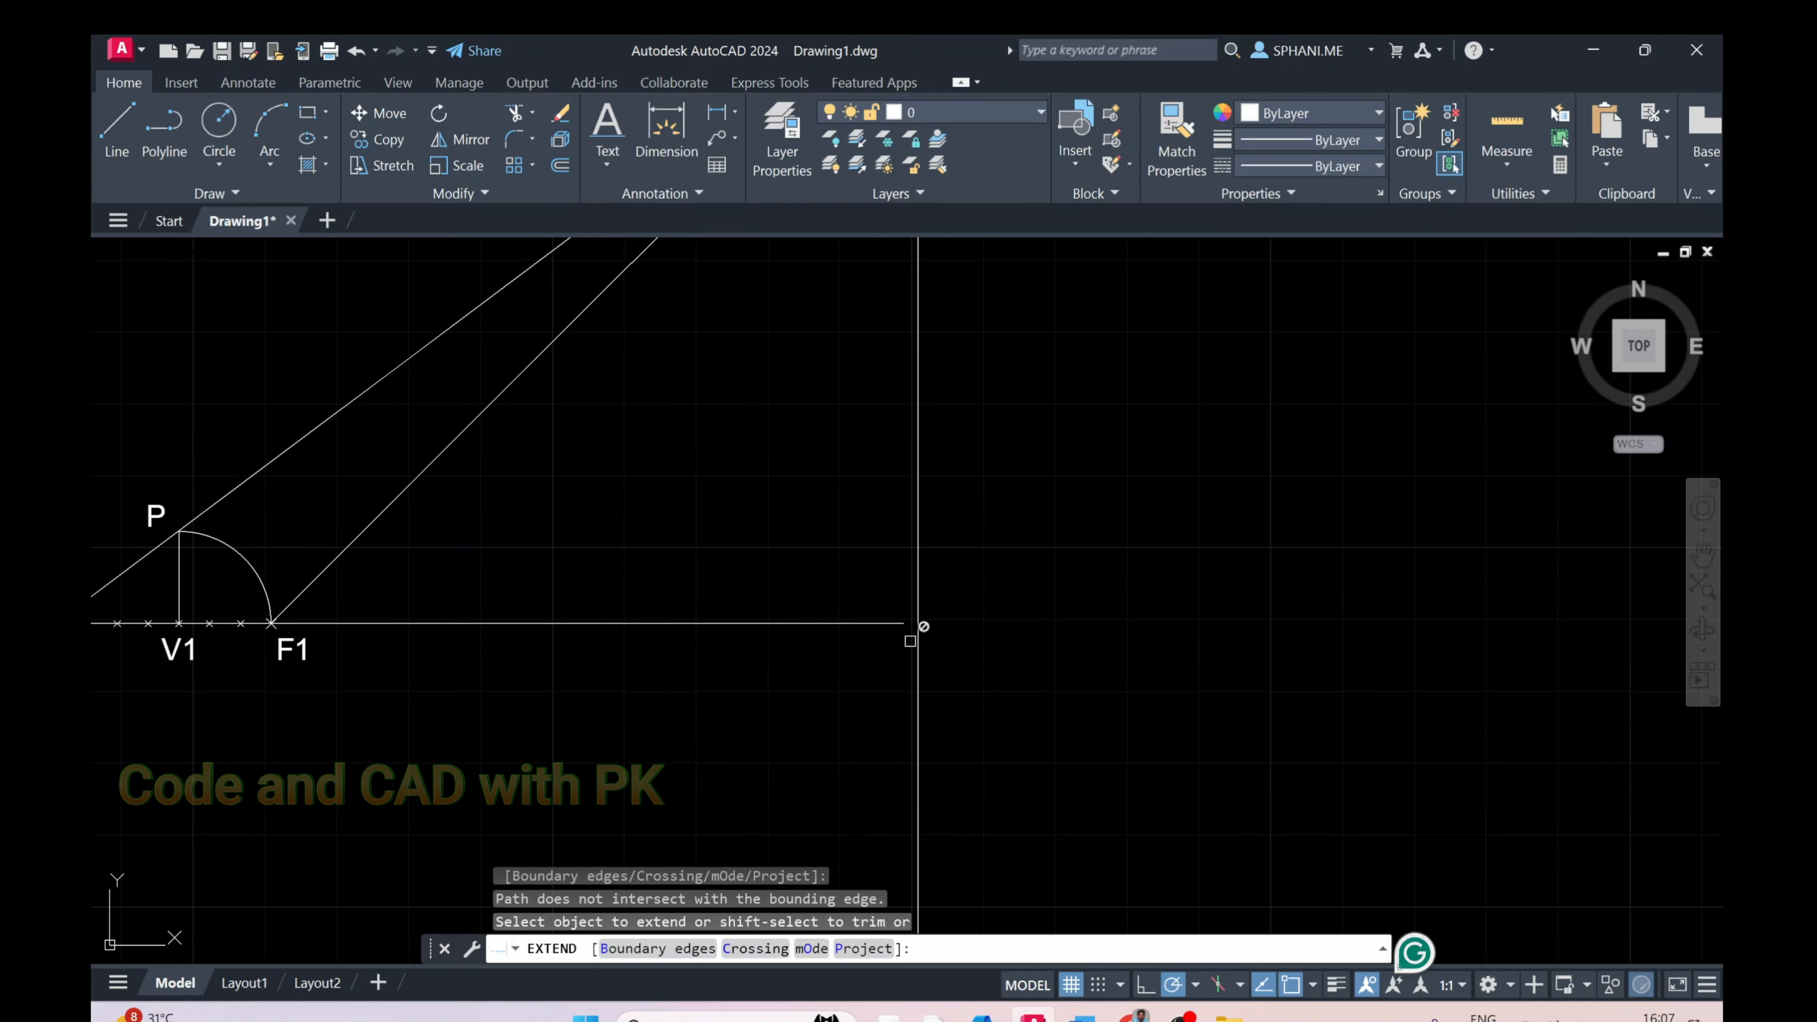
pyautogui.click(894, 630)
pyautogui.rightClick(956, 612)
pyautogui.click(966, 620)
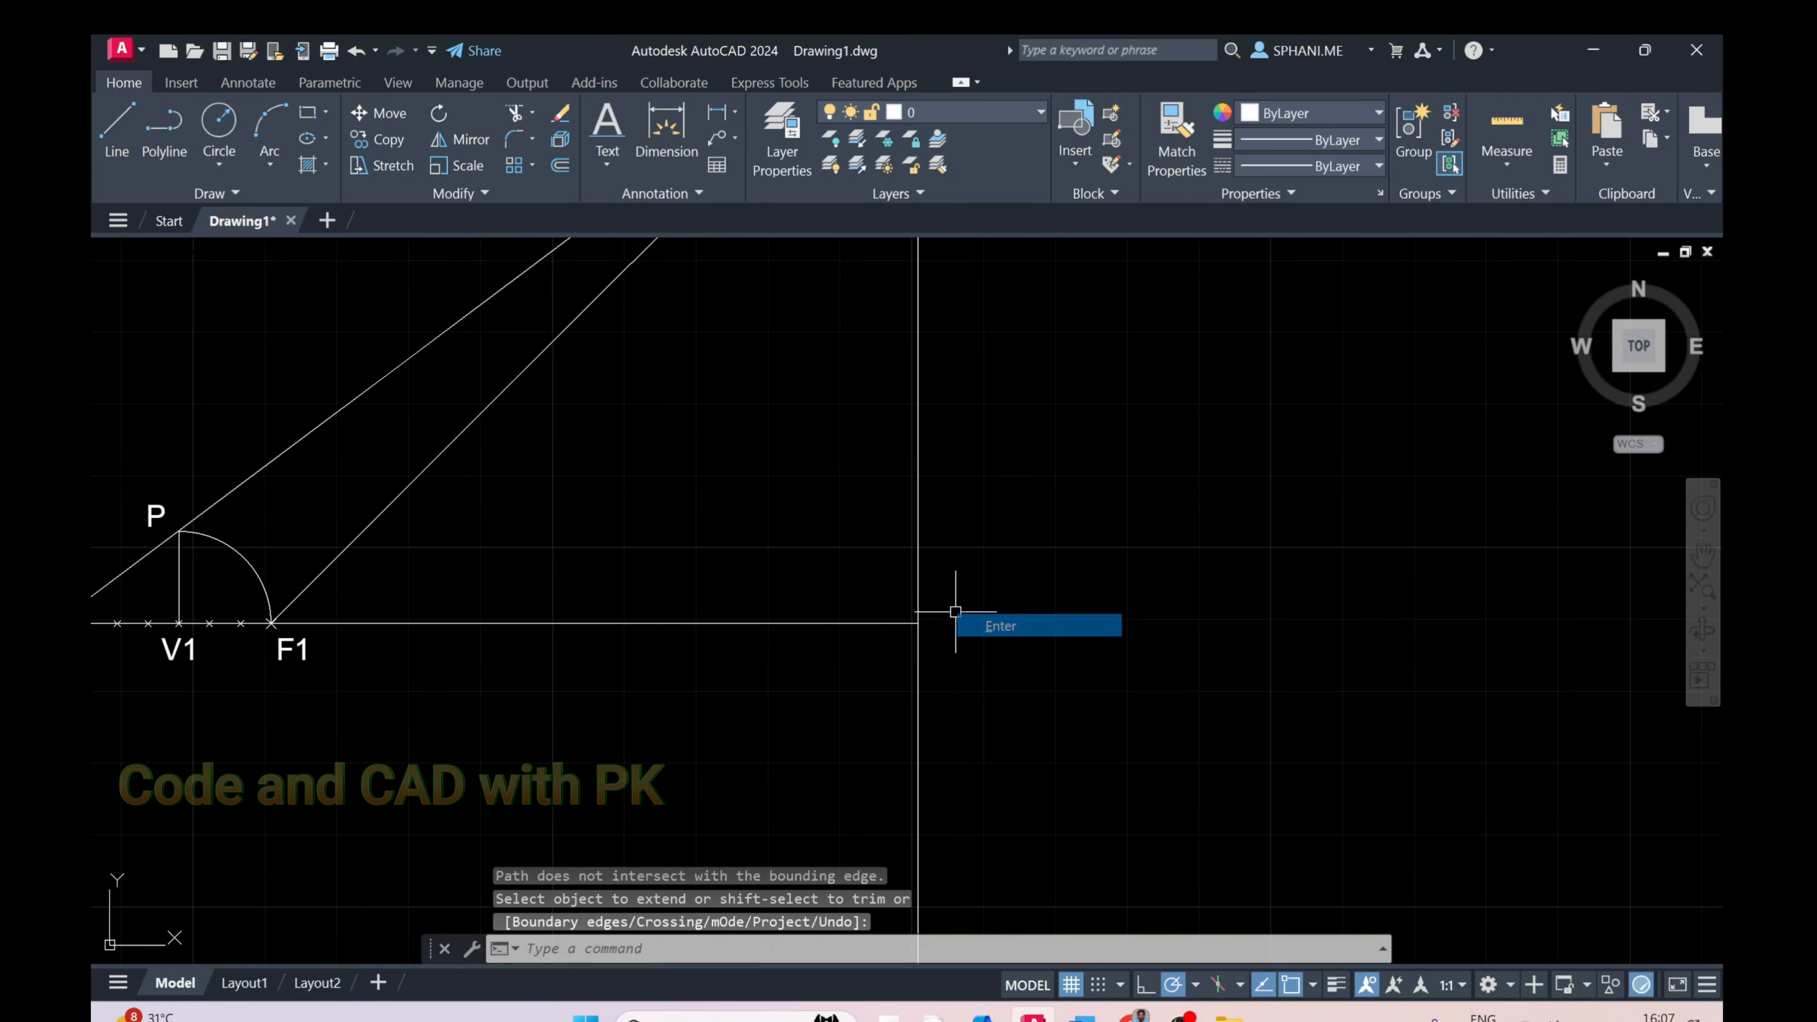
# Trim the part of the vertical line that hangs below the axis
pyautogui.write('TR')
pyautogui.press('Return')
pyautogui.click(993, 655)
pyautogui.click(856, 697)
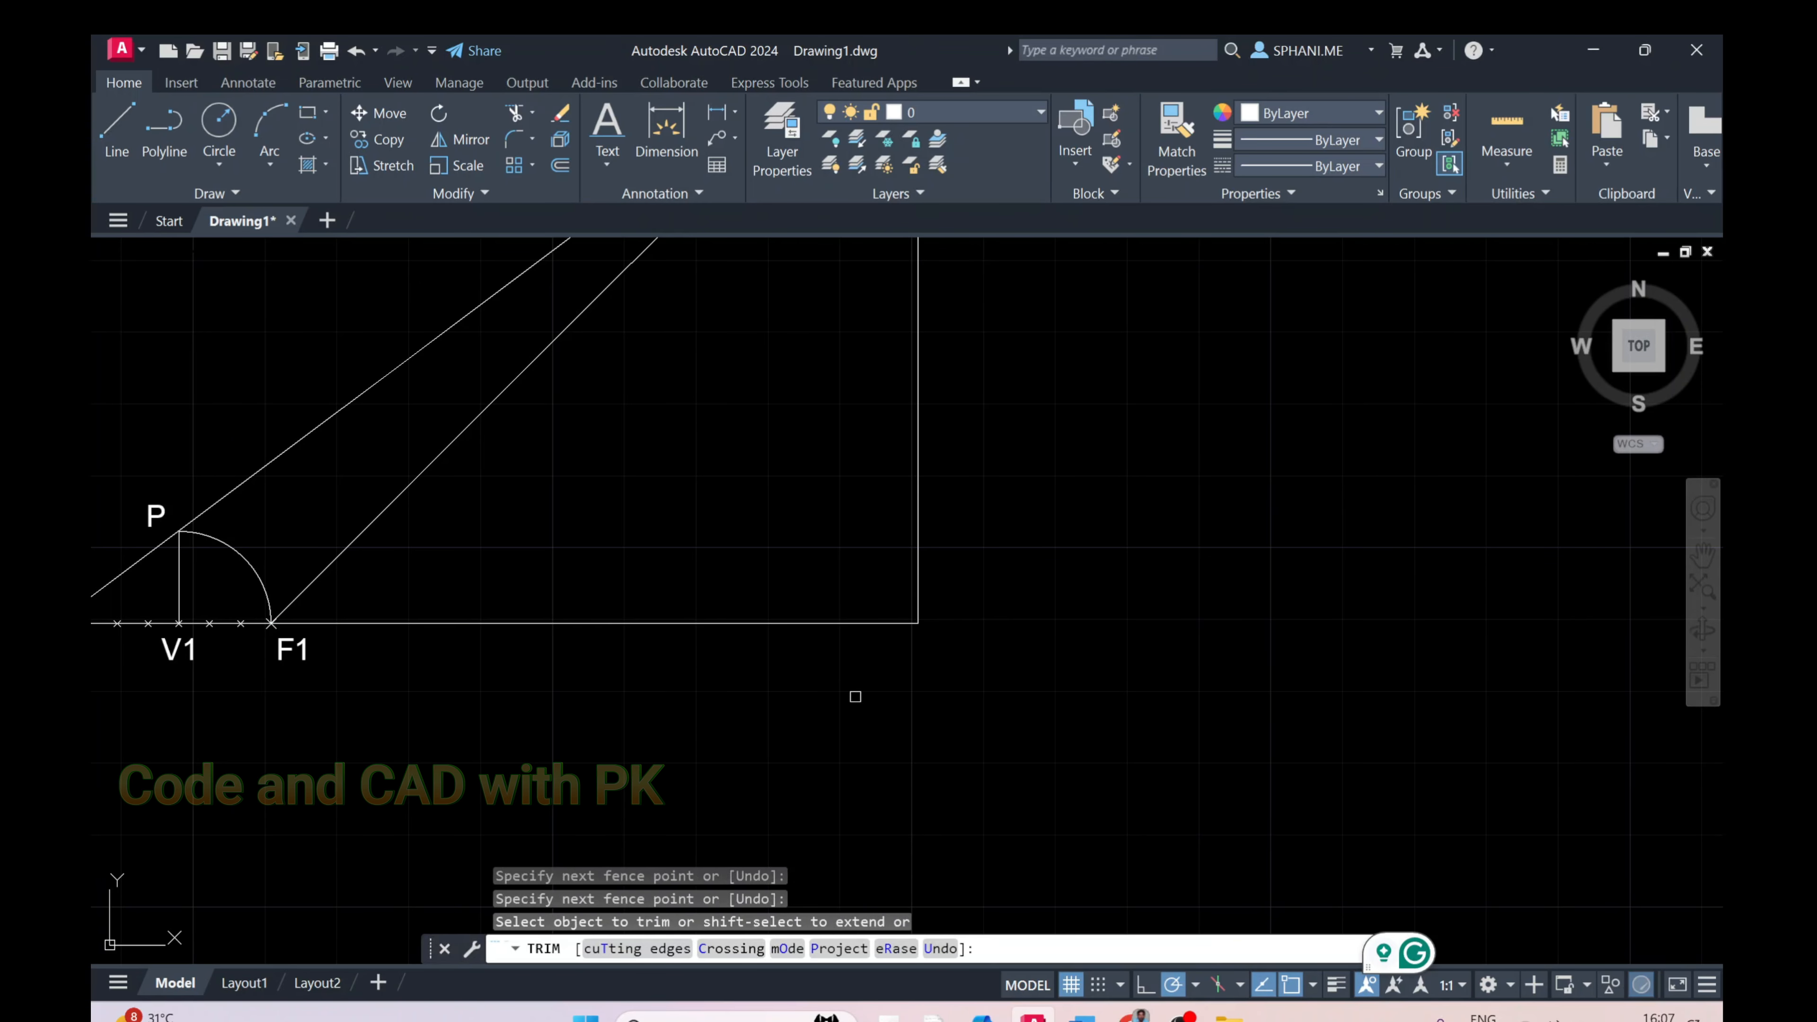
pyautogui.click(856, 697)
pyautogui.rightClick(1117, 632)
pyautogui.click(1145, 639)
# Move the entire ellipse construction straight down so it clears the problem statement text
pyautogui.scroll(-4, 1108, 617)
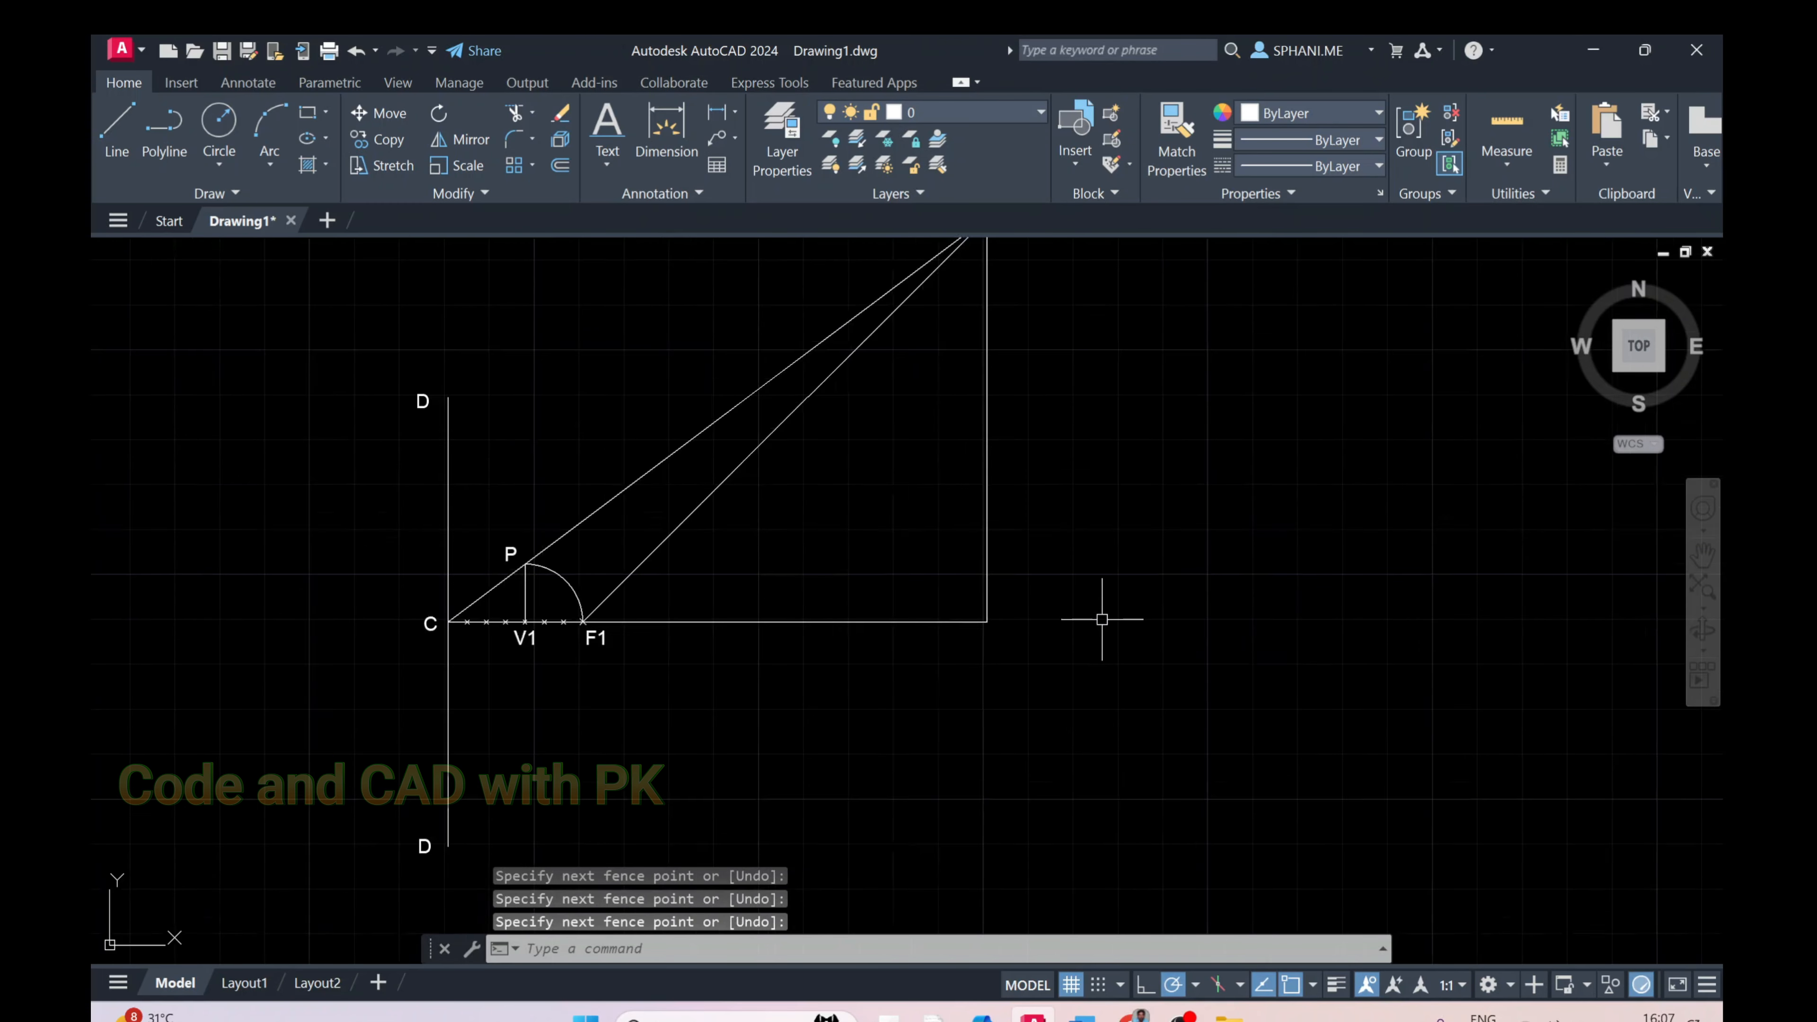
pyautogui.click(628, 285)
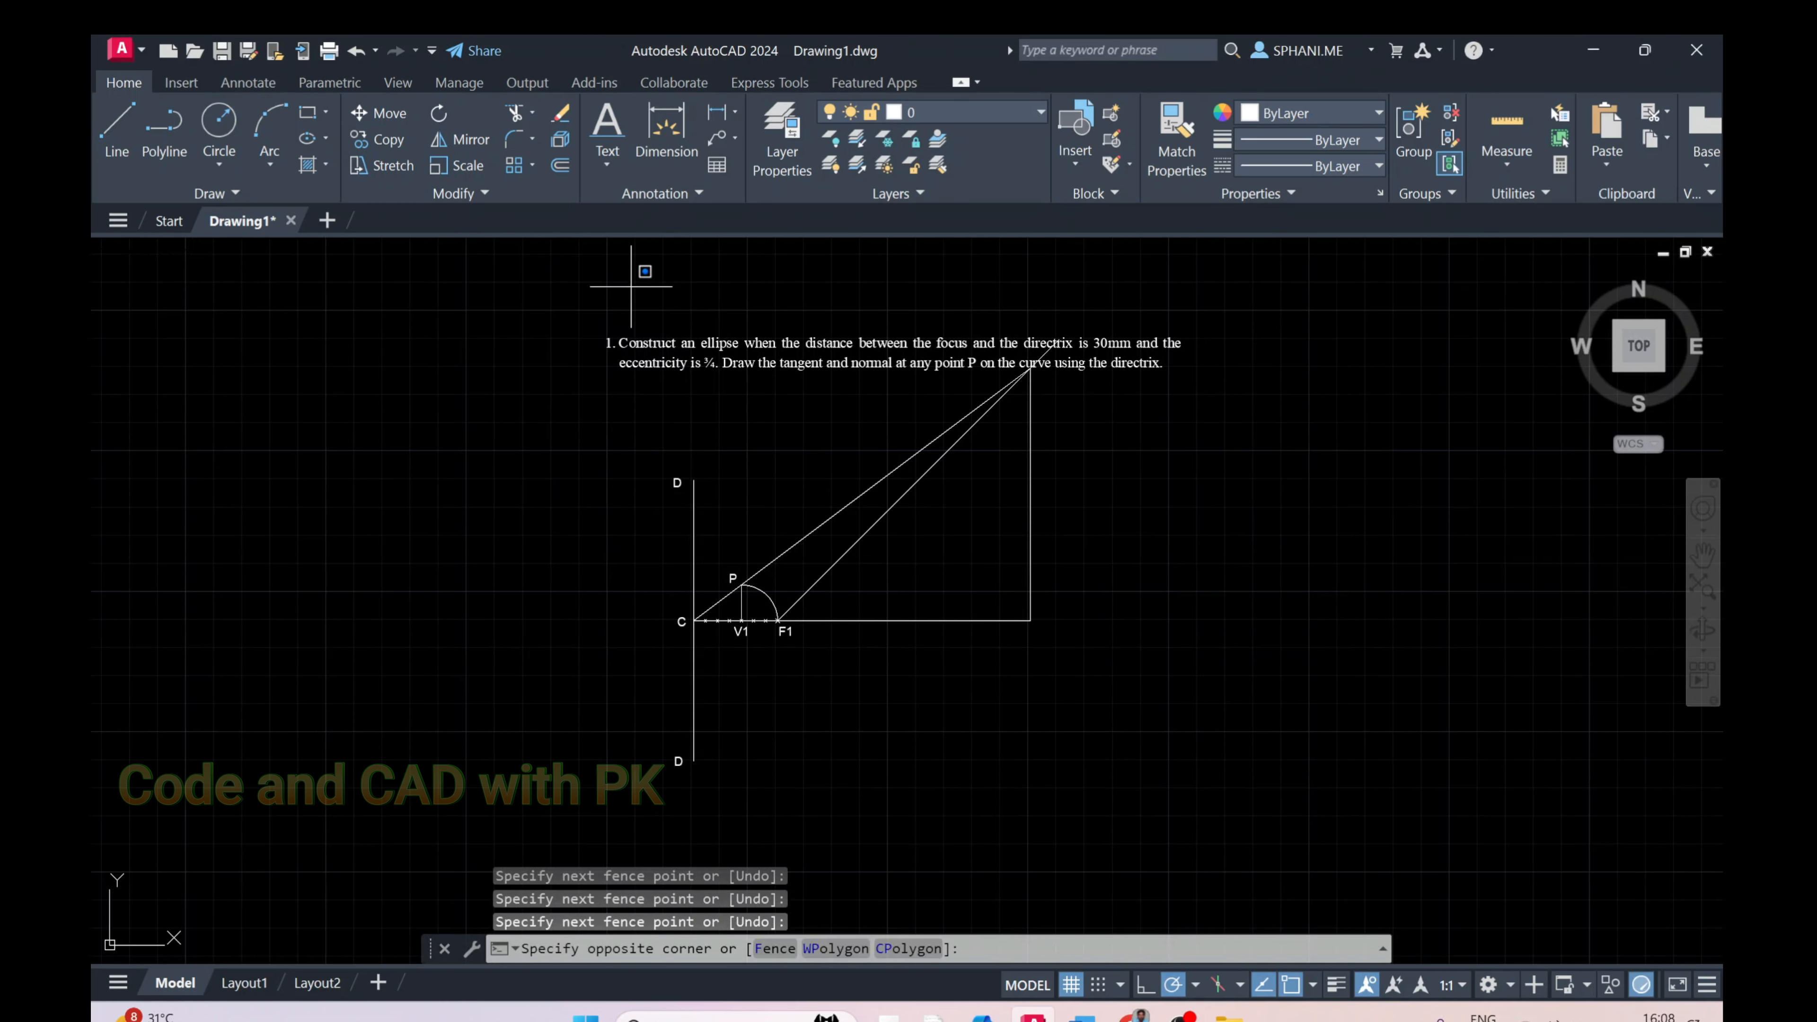
pyautogui.click(1139, 767)
pyautogui.write('m')
pyautogui.press('Return')
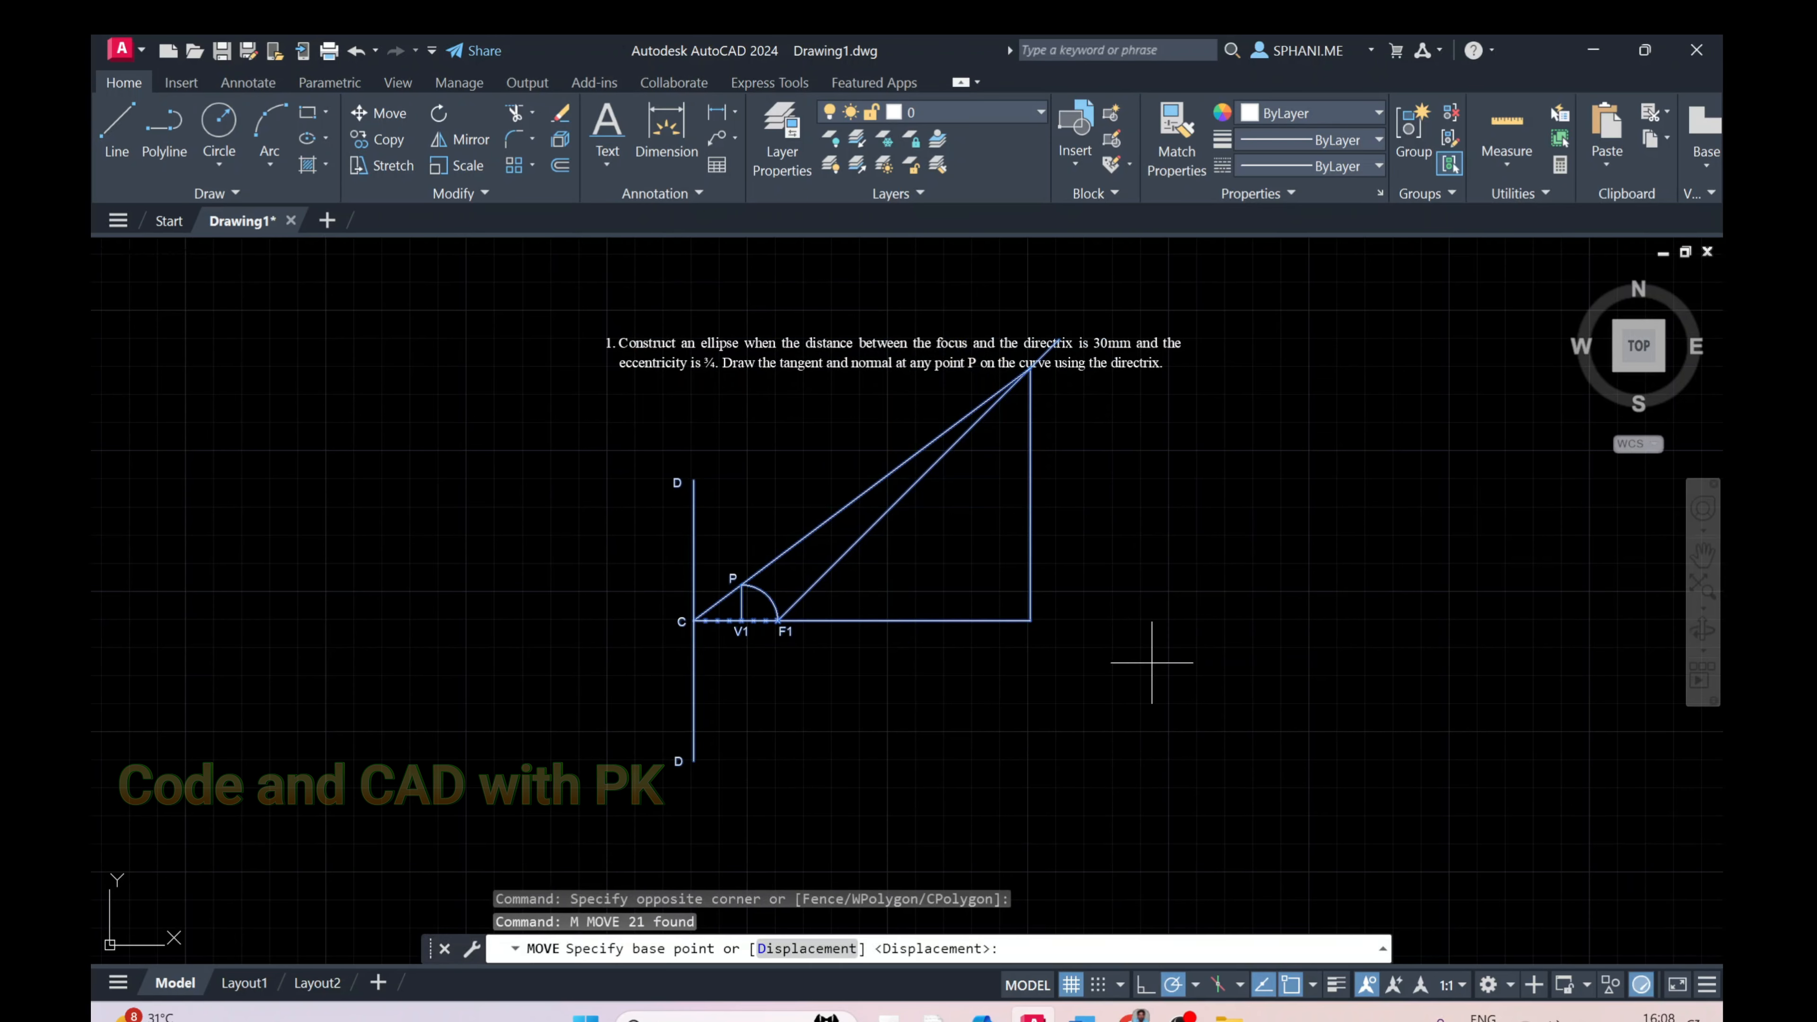
pyautogui.click(1155, 647)
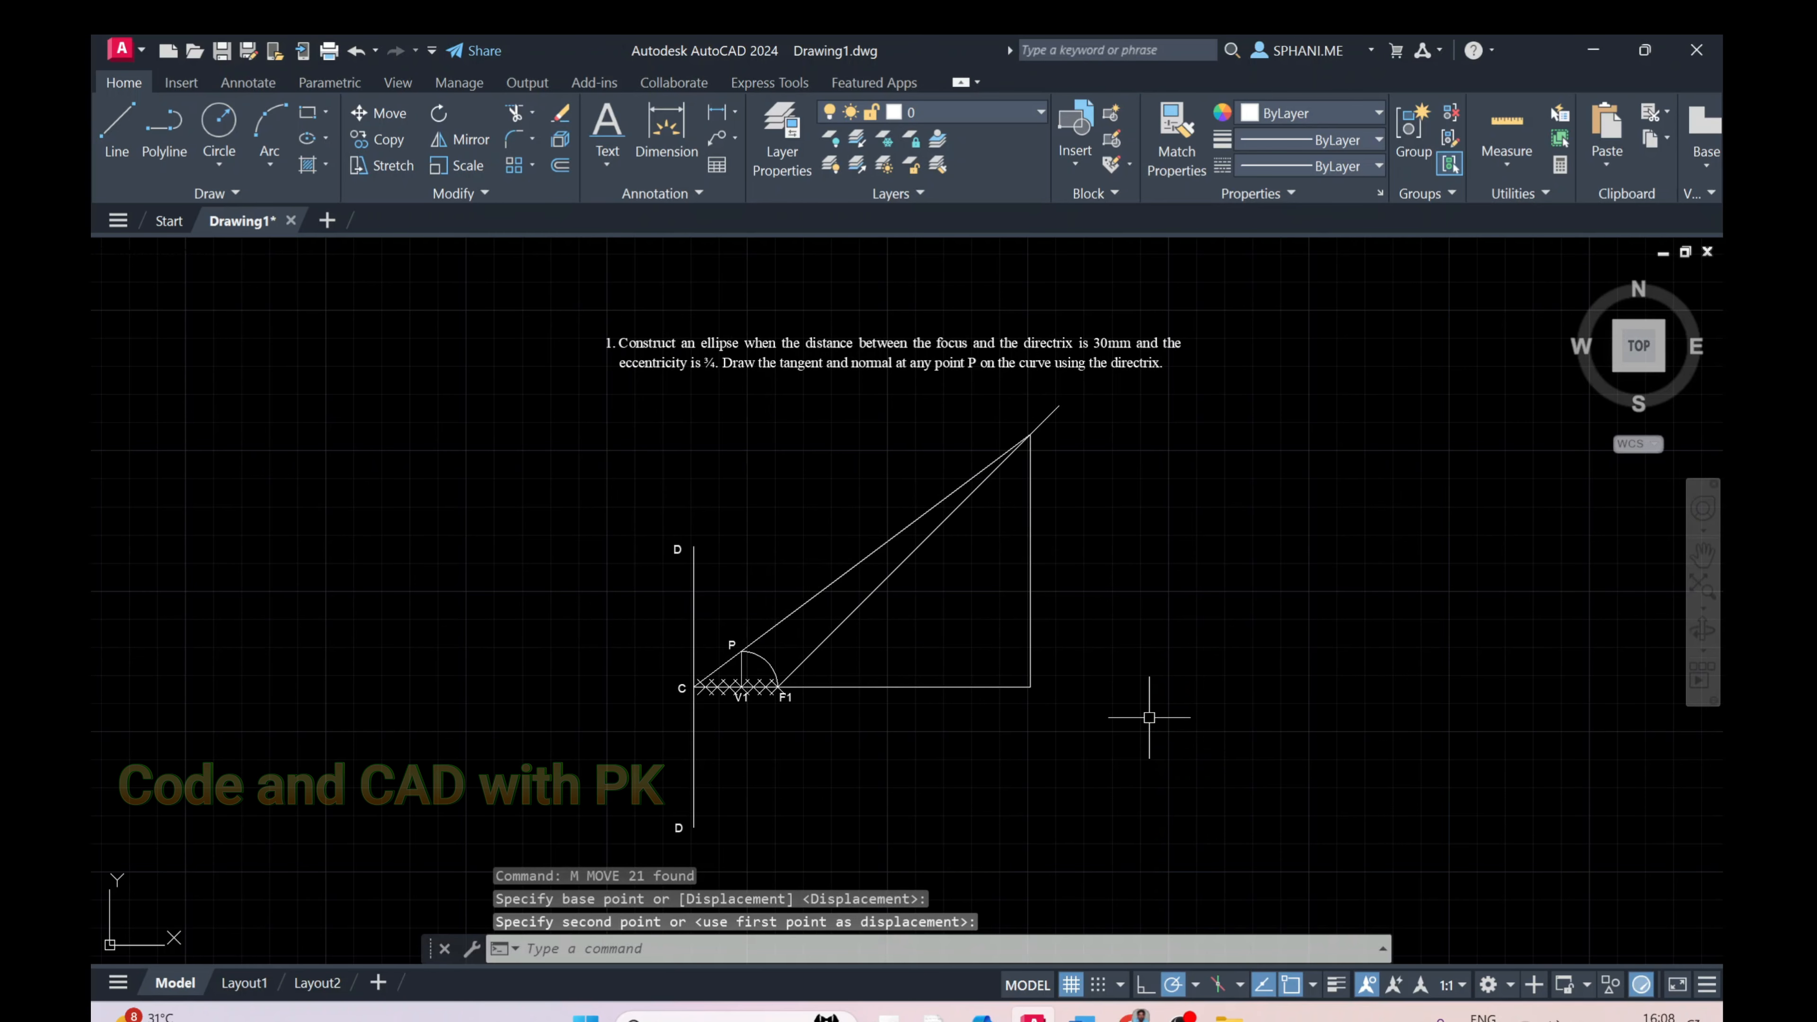
pyautogui.press('Escape')
pyautogui.press('Escape')
# Trim the short end of the 45-degree line that extends beyond its intersection with the inclined line through P
pyautogui.write('tr')
pyautogui.press('Return')
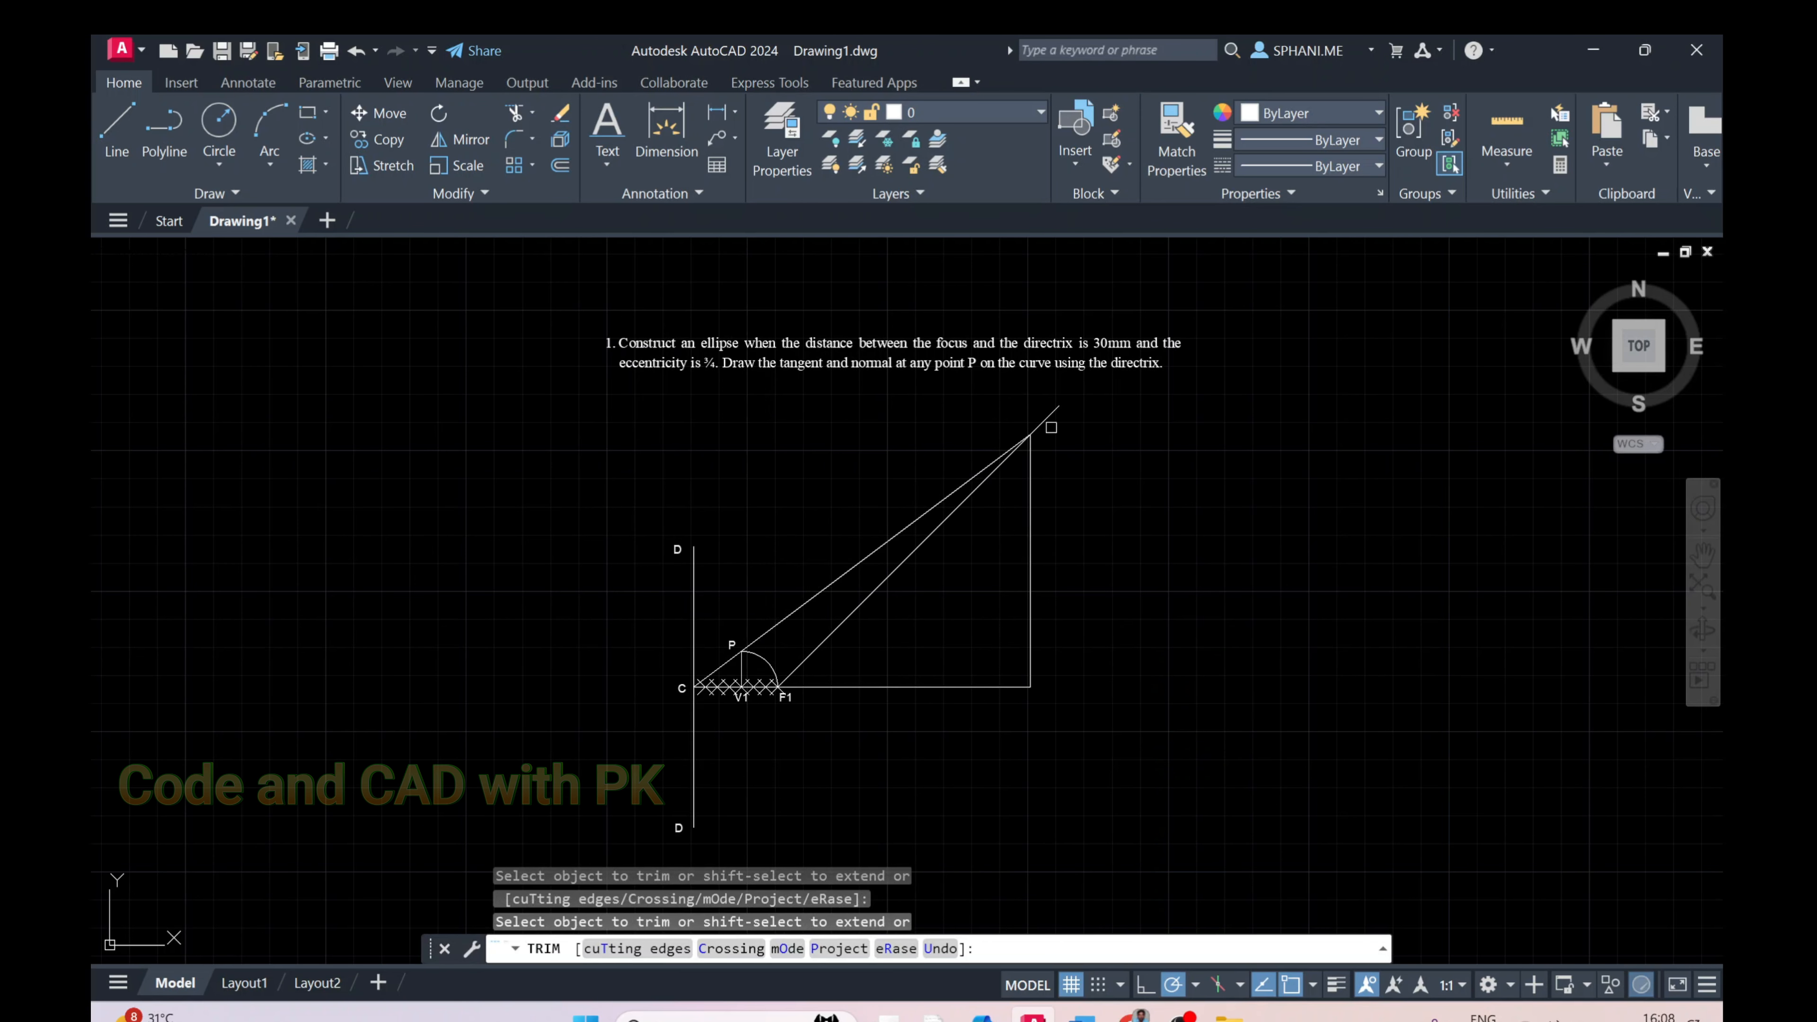
pyautogui.rightClick(1012, 612)
pyautogui.click(1059, 631)
pyautogui.scroll(6, 759, 725)
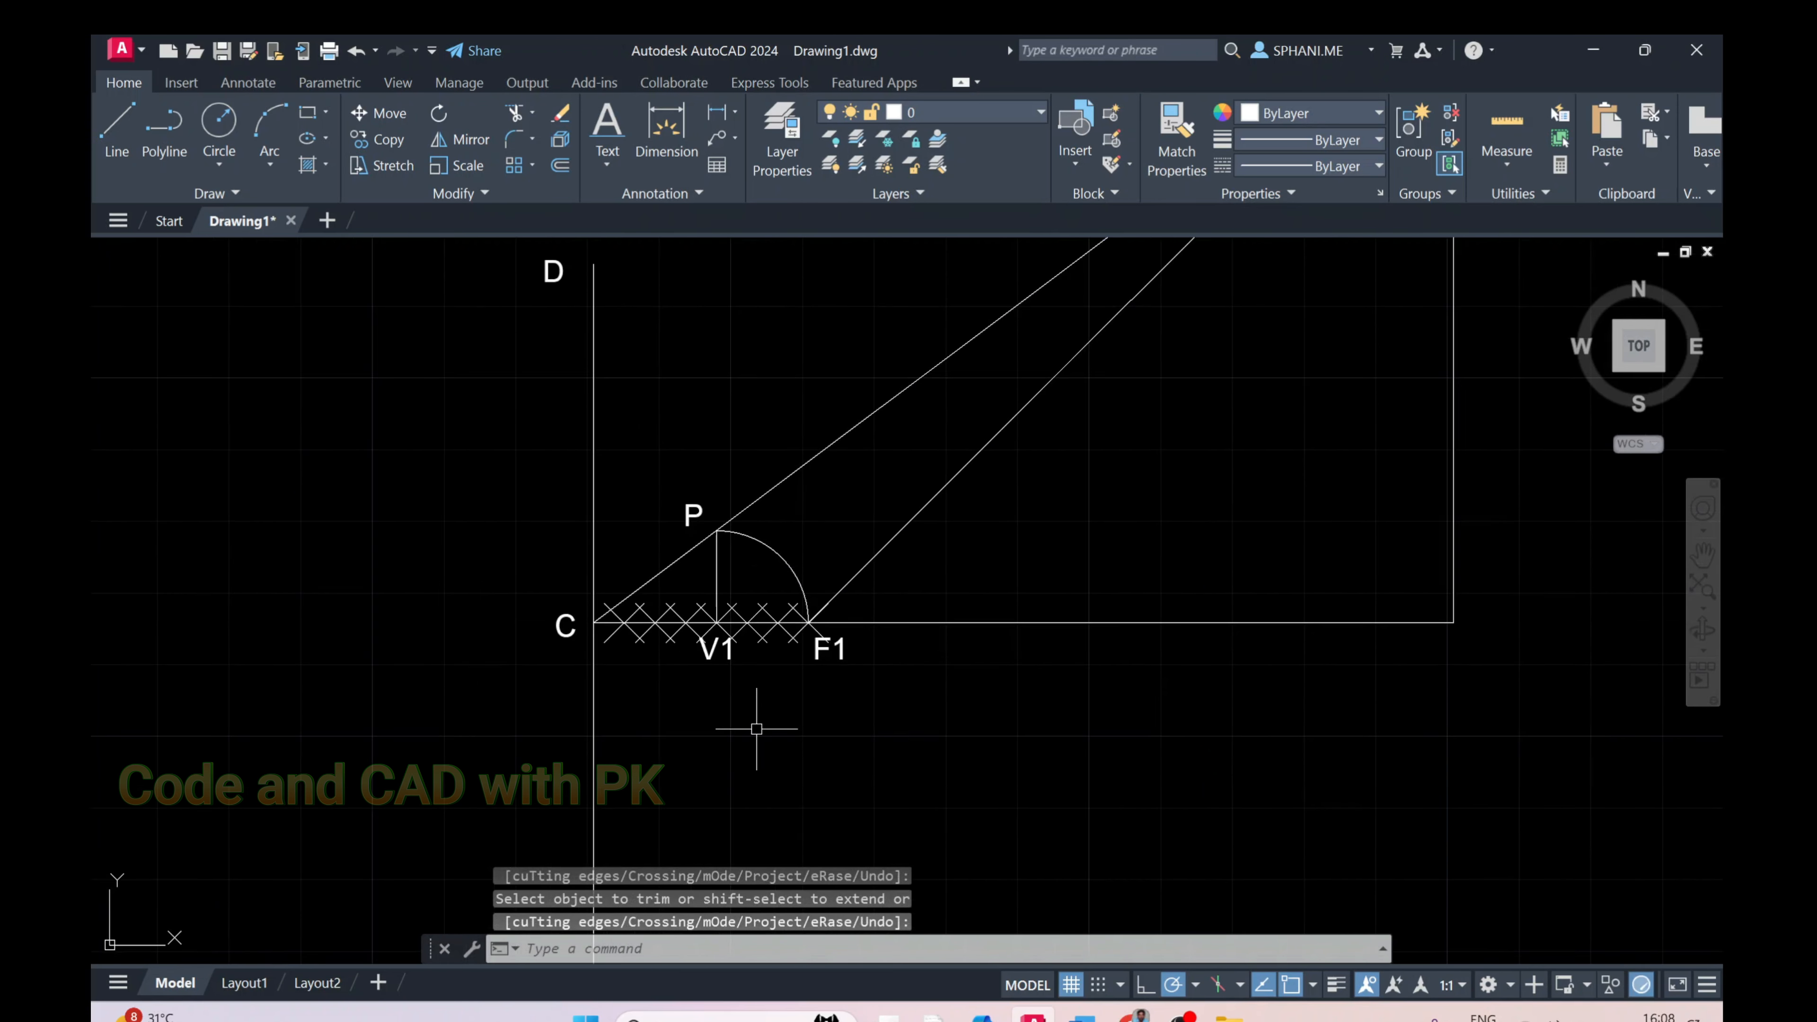
# Regenerate the drawing with REGENALL and again with REGEN to refresh the oversized point markers between C and F1
pyautogui.scroll(2, 756, 723)
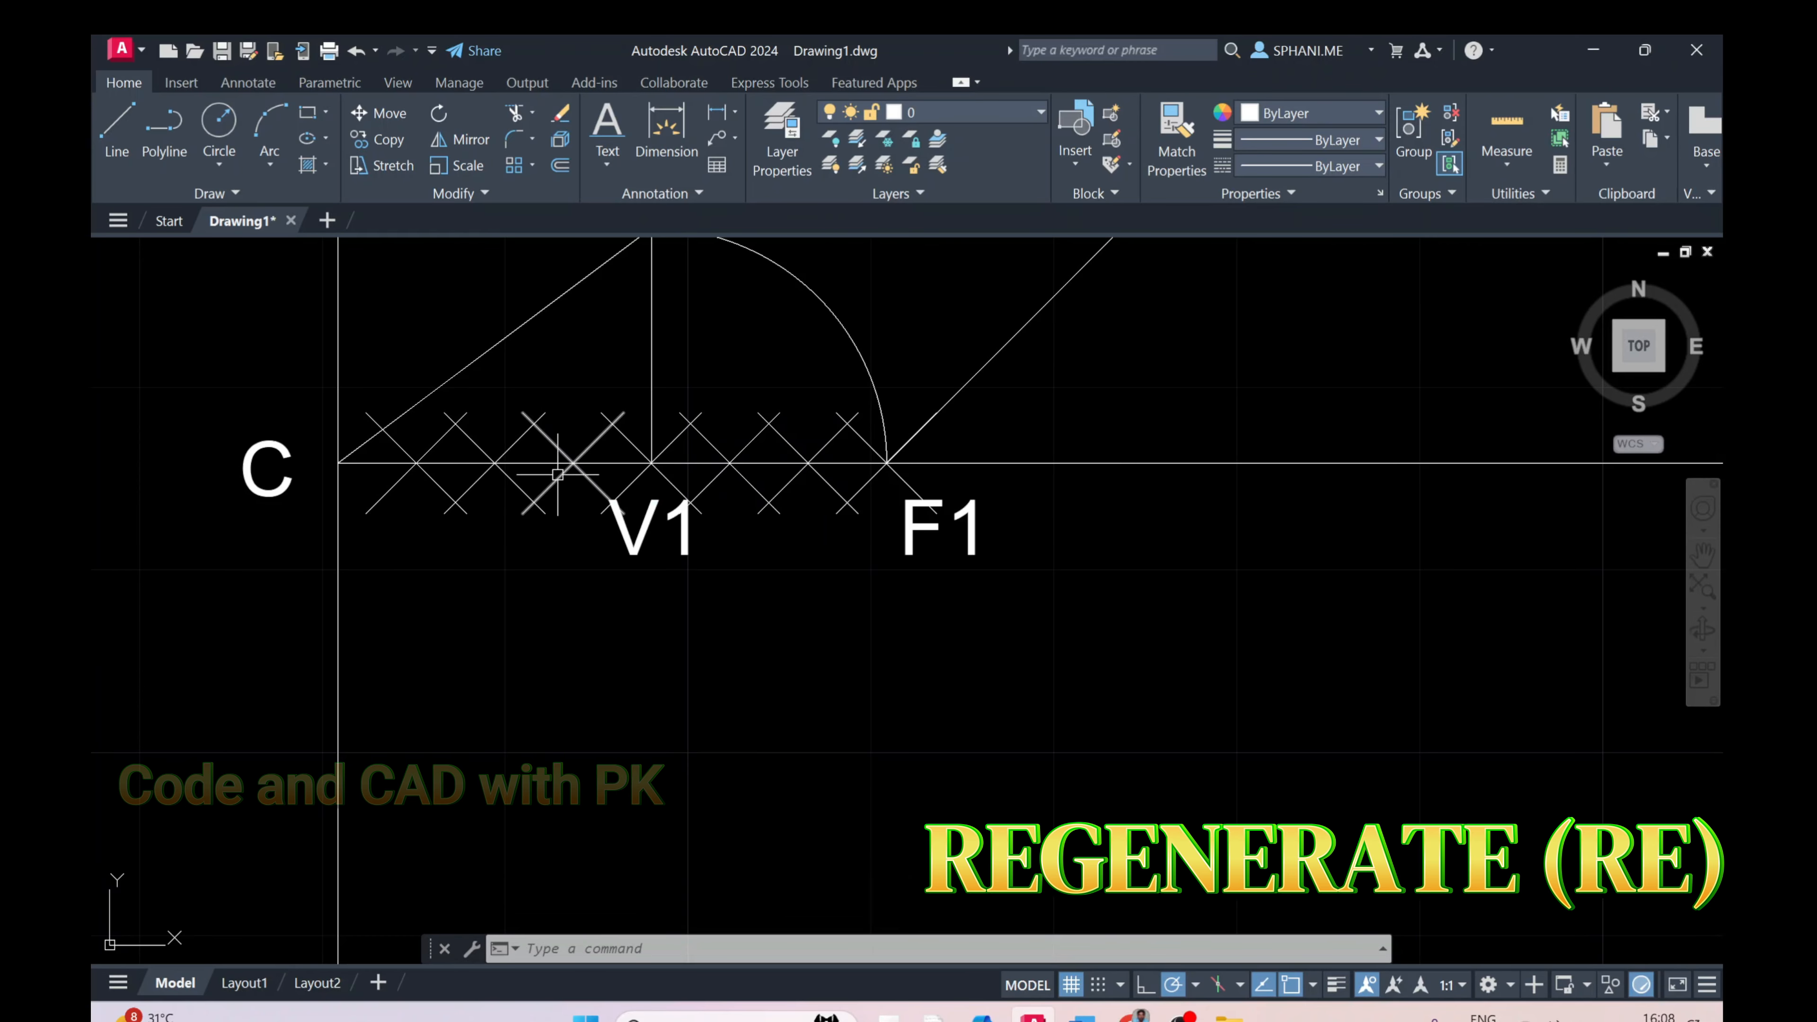
pyautogui.moveTo(558, 474)
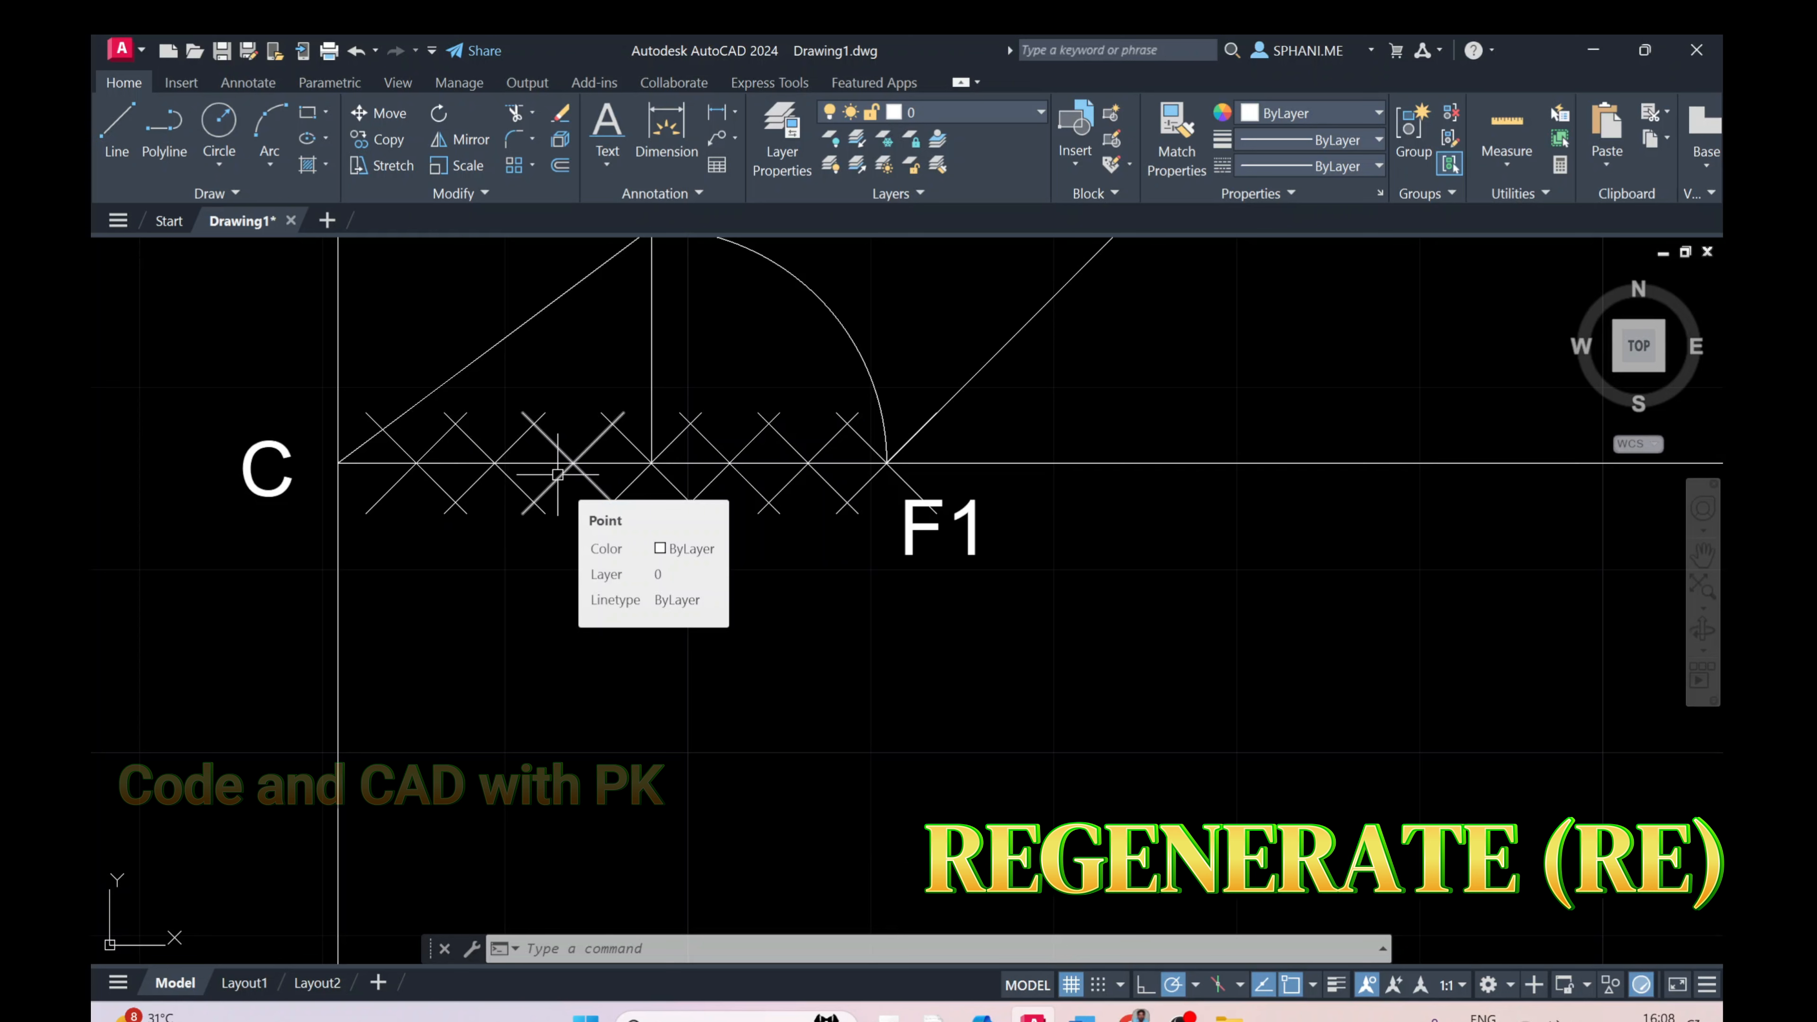
pyautogui.write('REGE')
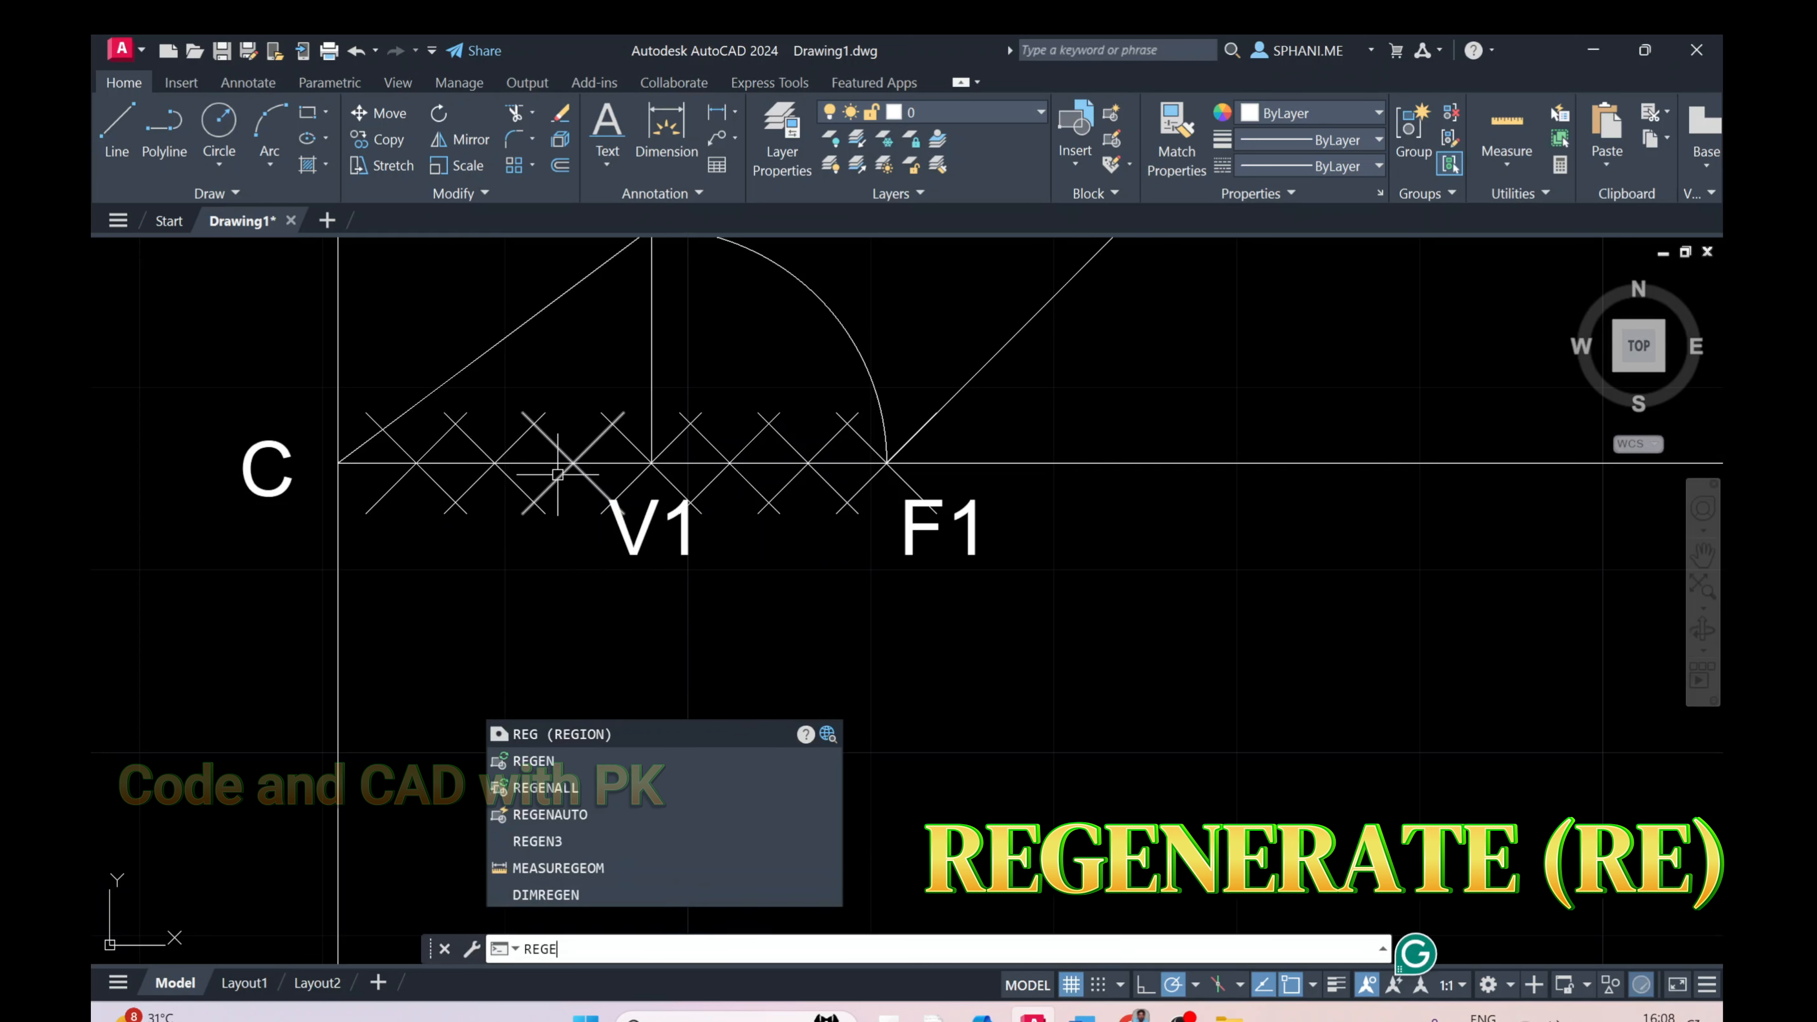
pyautogui.write('NE')
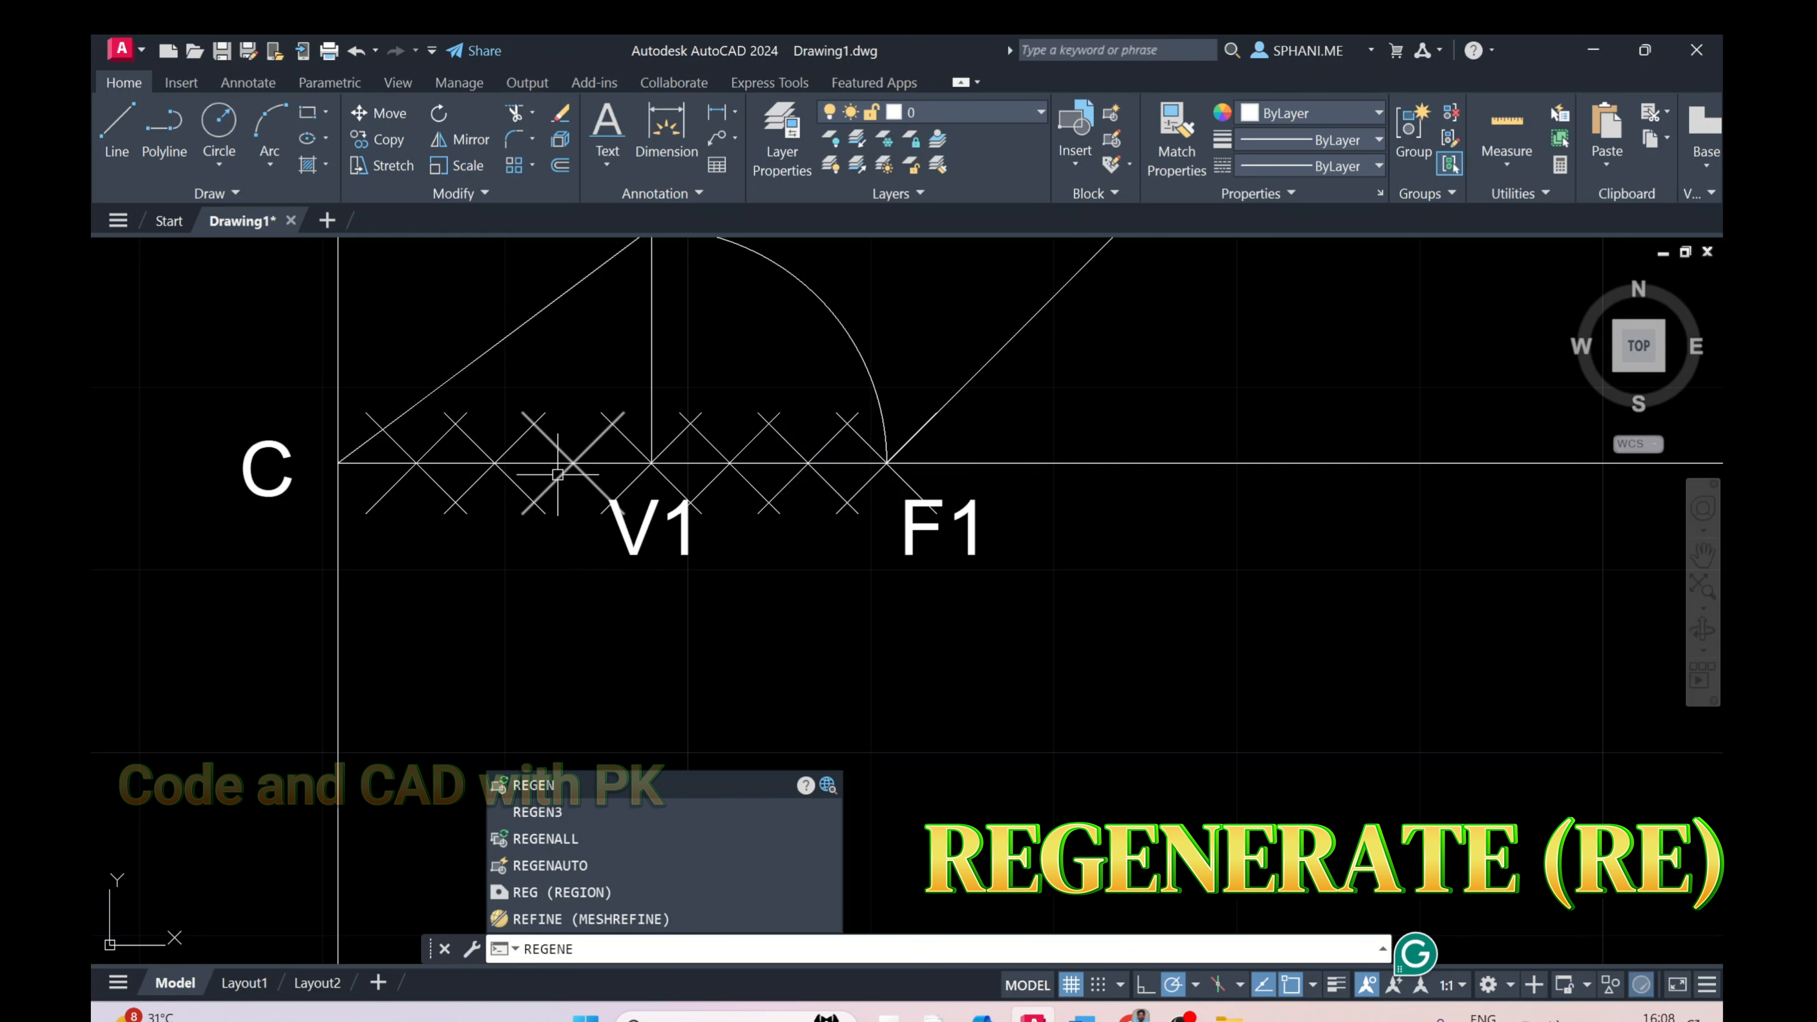
pyautogui.press('Down')
pyautogui.press('Down')
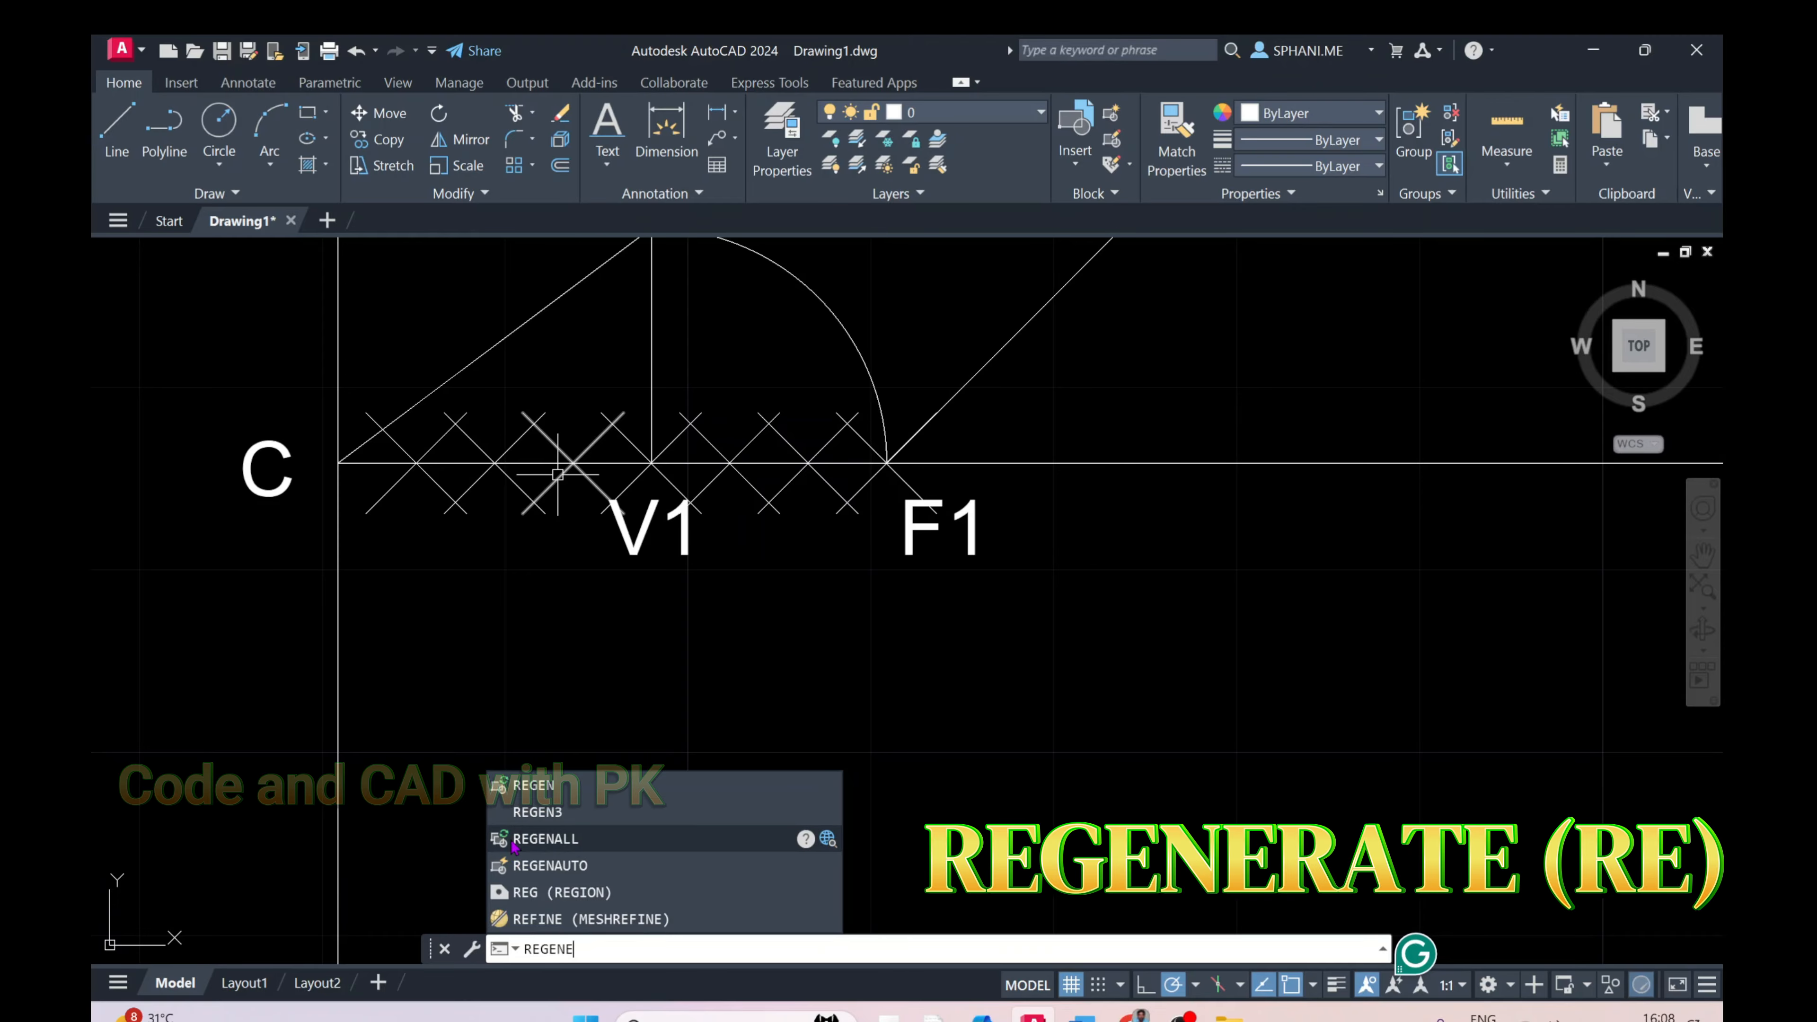
pyautogui.press('Return')
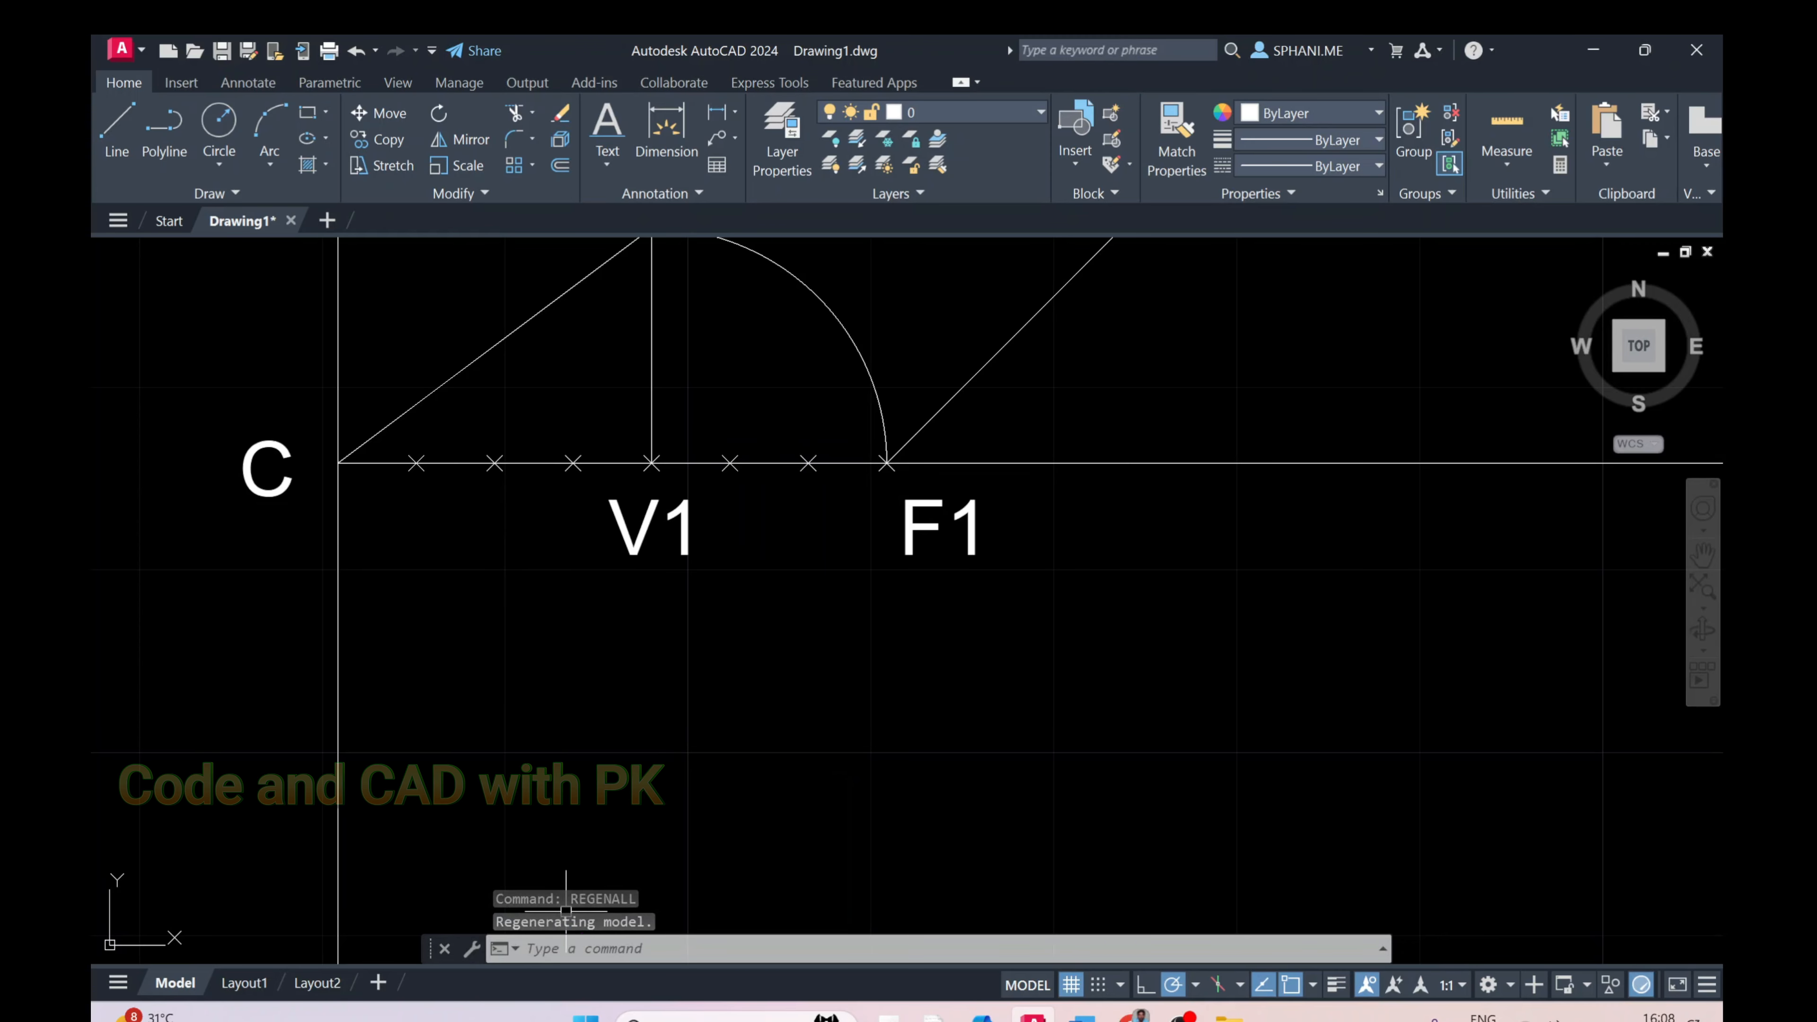
pyautogui.click(581, 951)
pyautogui.write('RE')
pyautogui.press('Return')
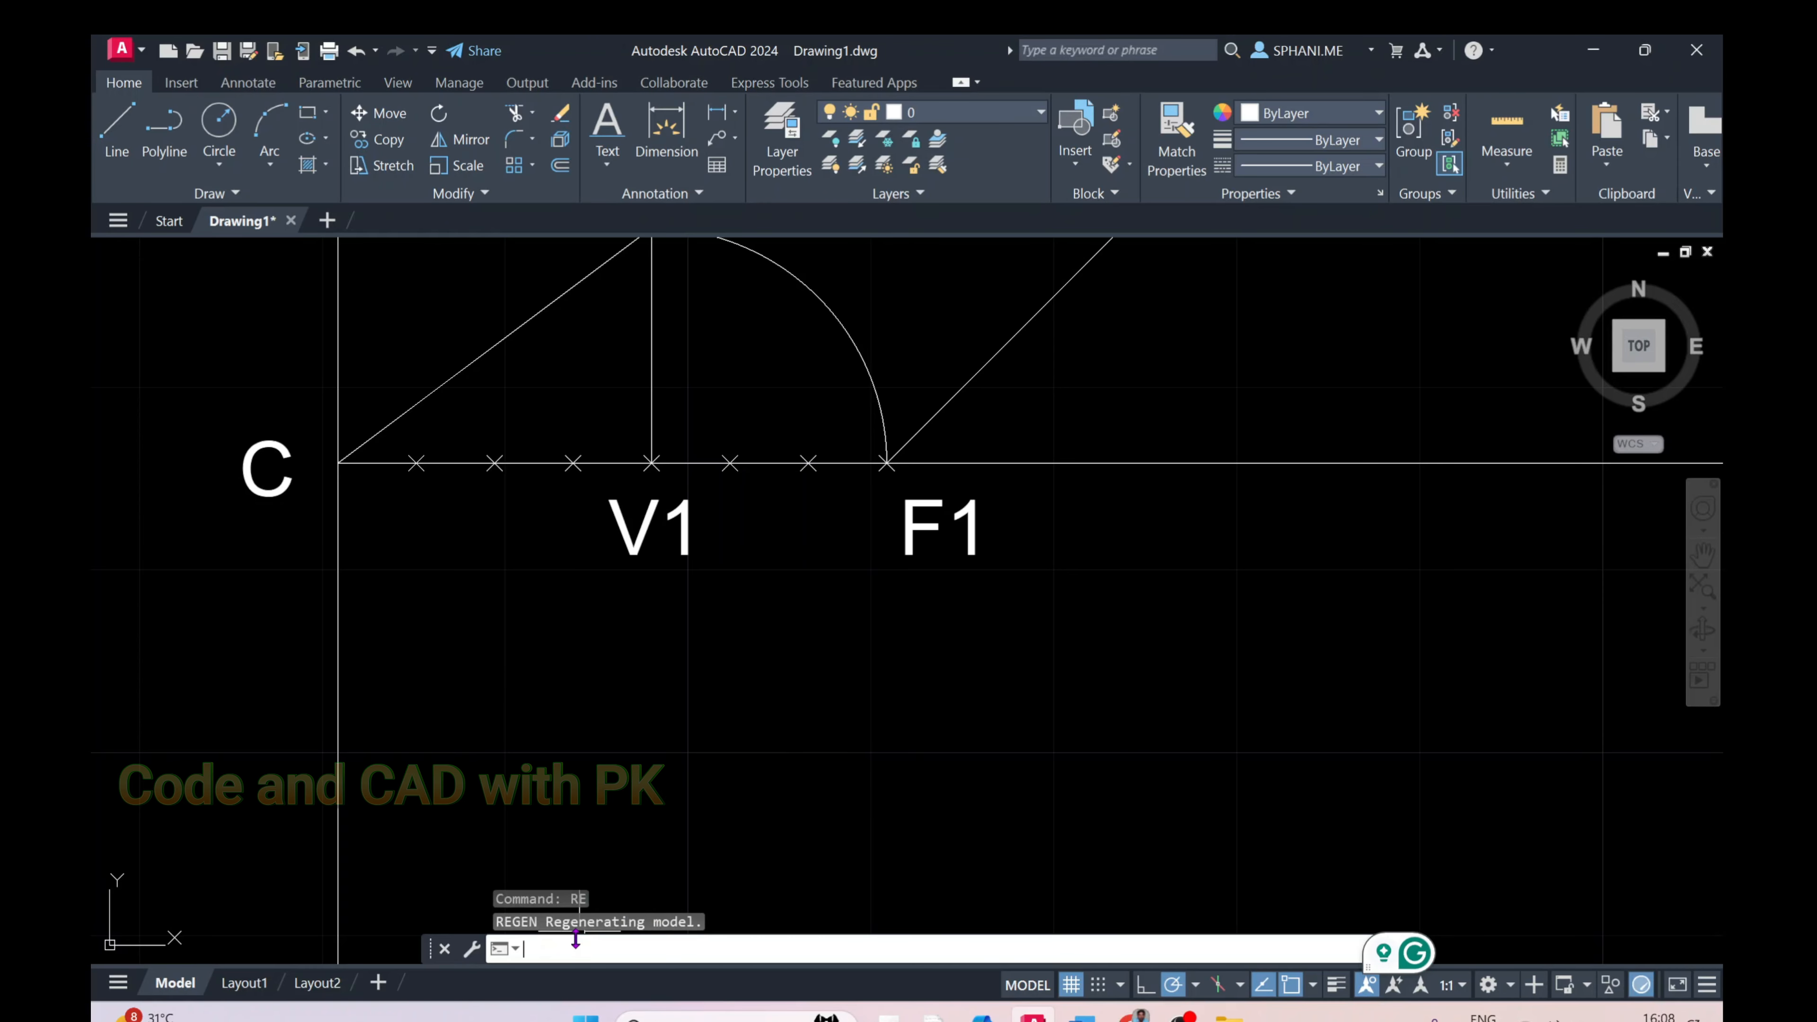
# Copy the V1 label horizontally about 104 mm to just below the foot of the far vertical line
pyautogui.scroll(-4, 954, 552)
pyautogui.moveTo(1086, 540); pyautogui.dragTo(779, 581, button='middle')
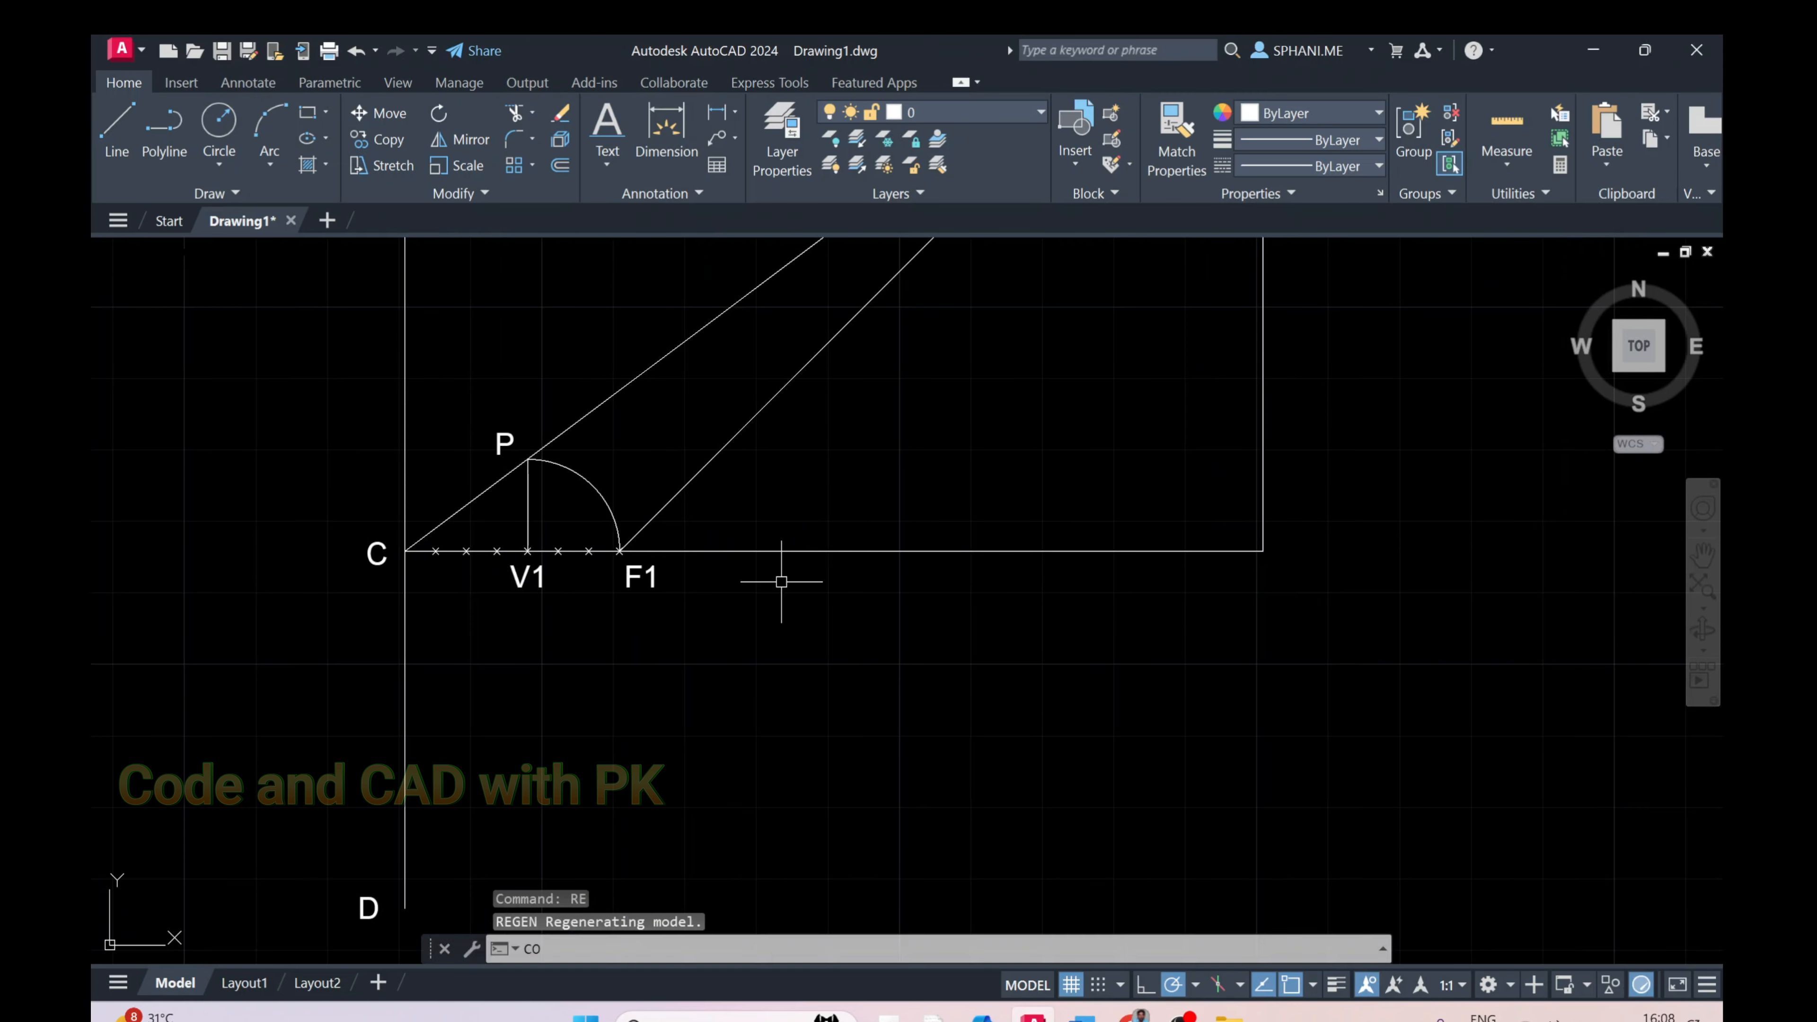
pyautogui.write('CO')
pyautogui.press('Return')
pyautogui.click(548, 579)
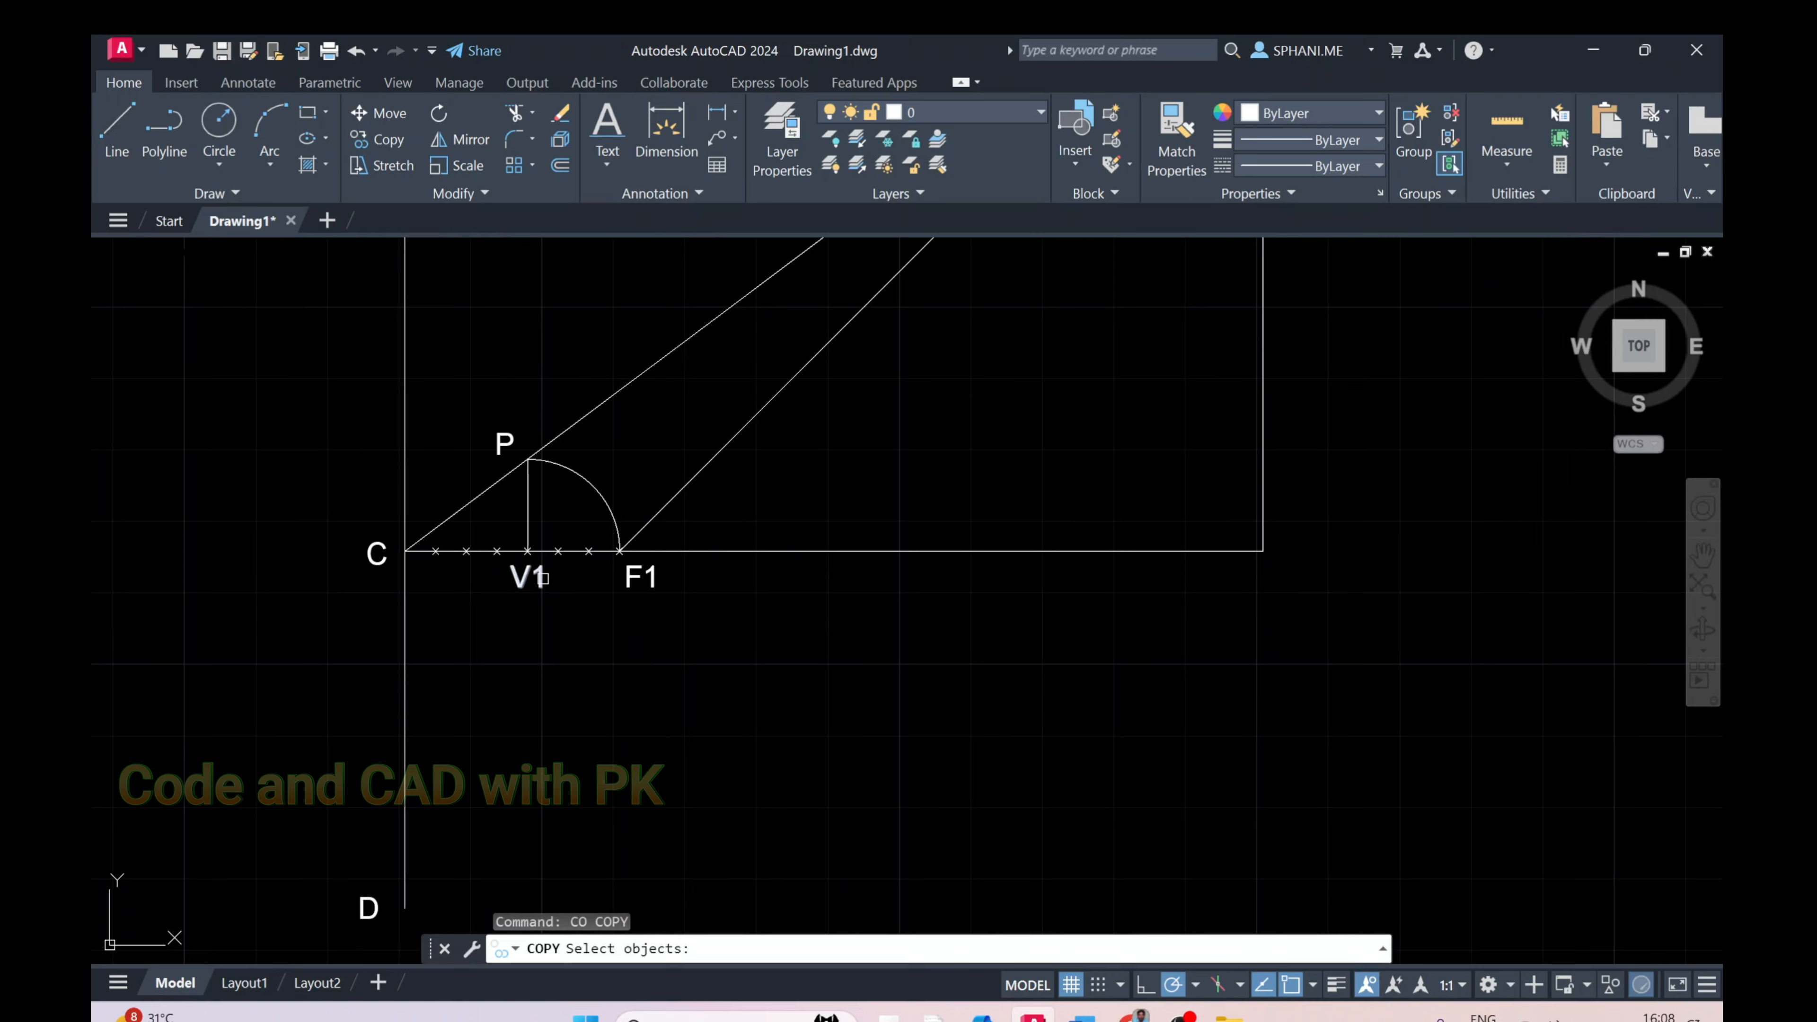
pyautogui.press('Return')
pyautogui.click(597, 671)
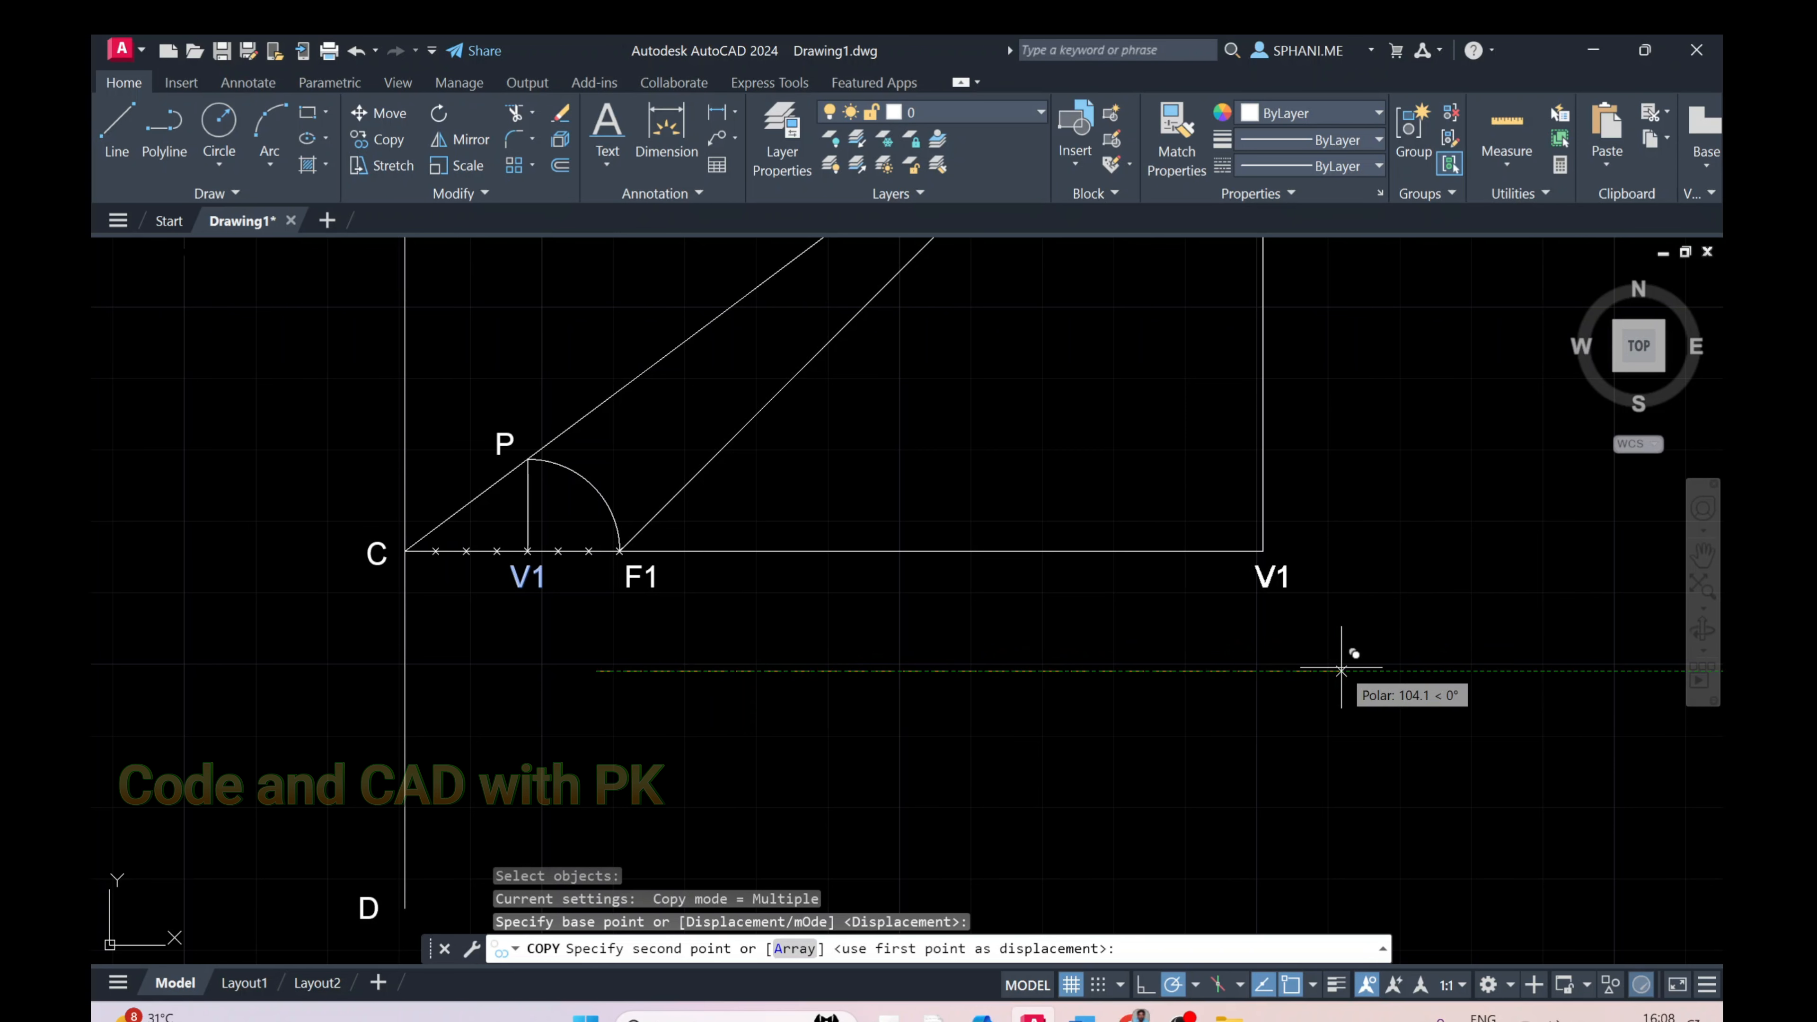
pyautogui.click(1340, 671)
pyautogui.press('Escape')
# Change the copied label under the far vertical line to V2
pyautogui.scroll(3, 1281, 596)
pyautogui.moveTo(1282, 596); pyautogui.dragTo(1143, 691, button='middle')
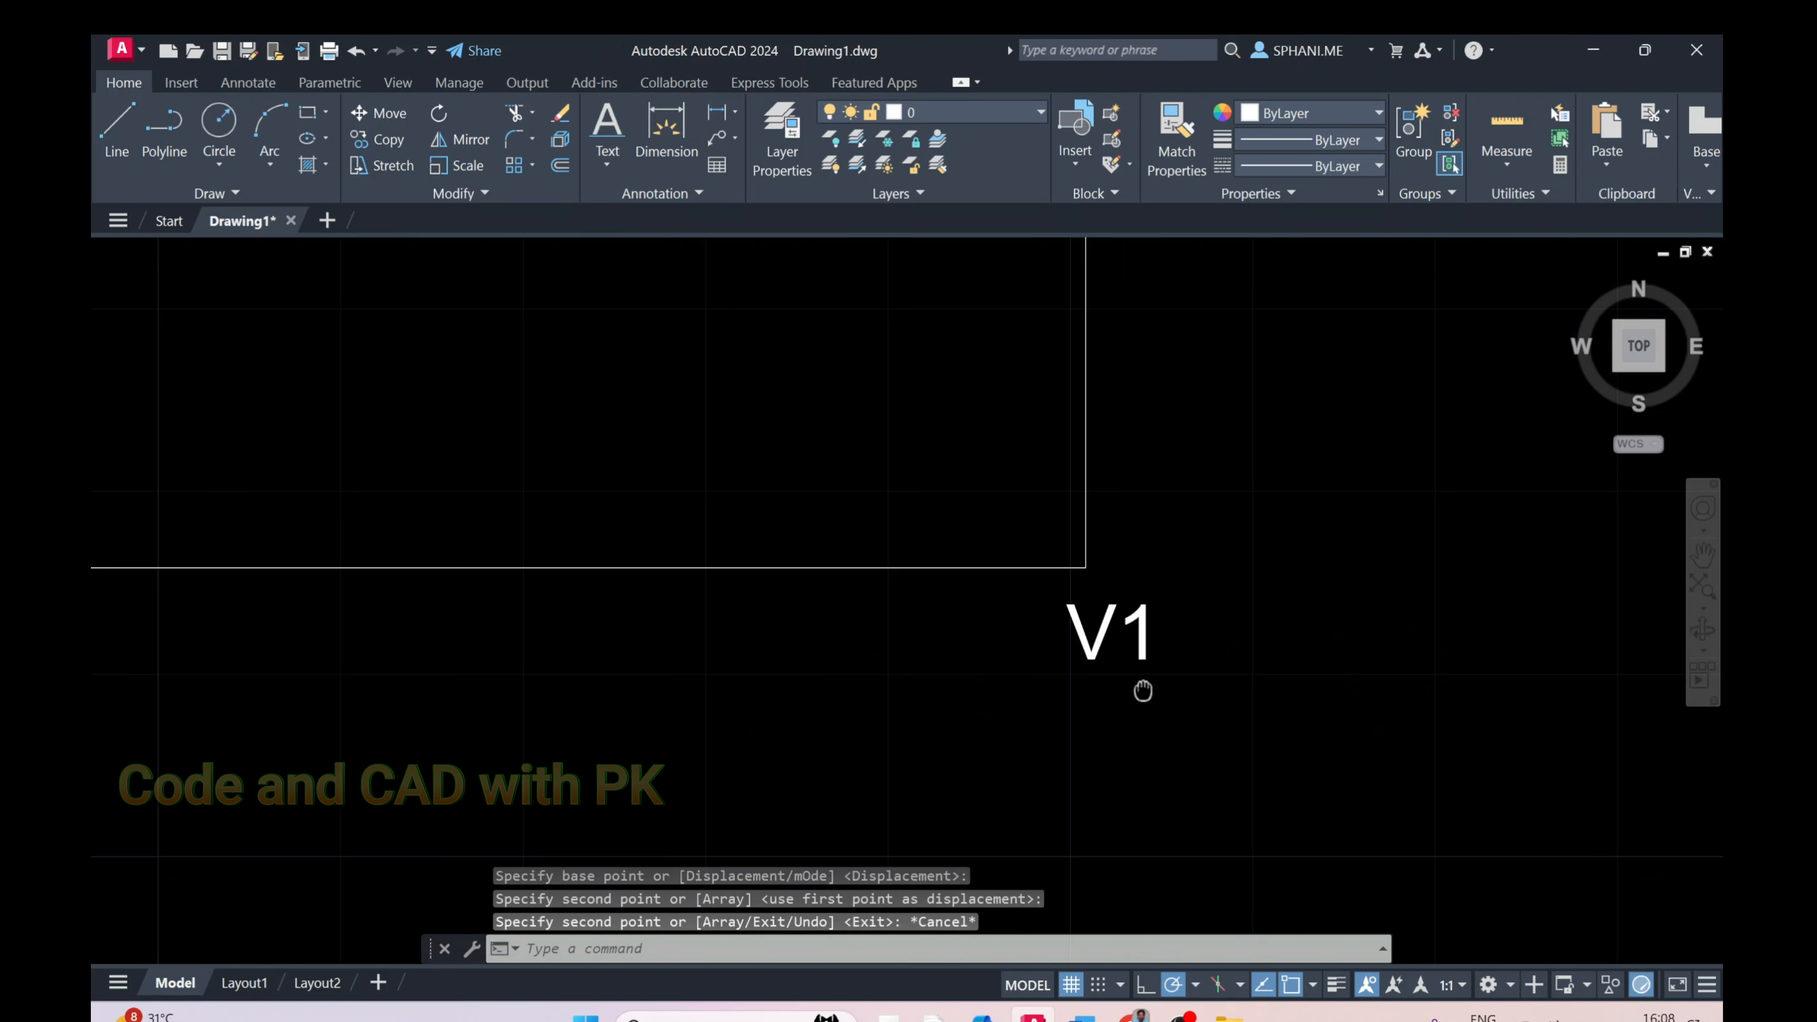
pyautogui.write('ed')
pyautogui.press('Return')
pyautogui.click(1132, 635)
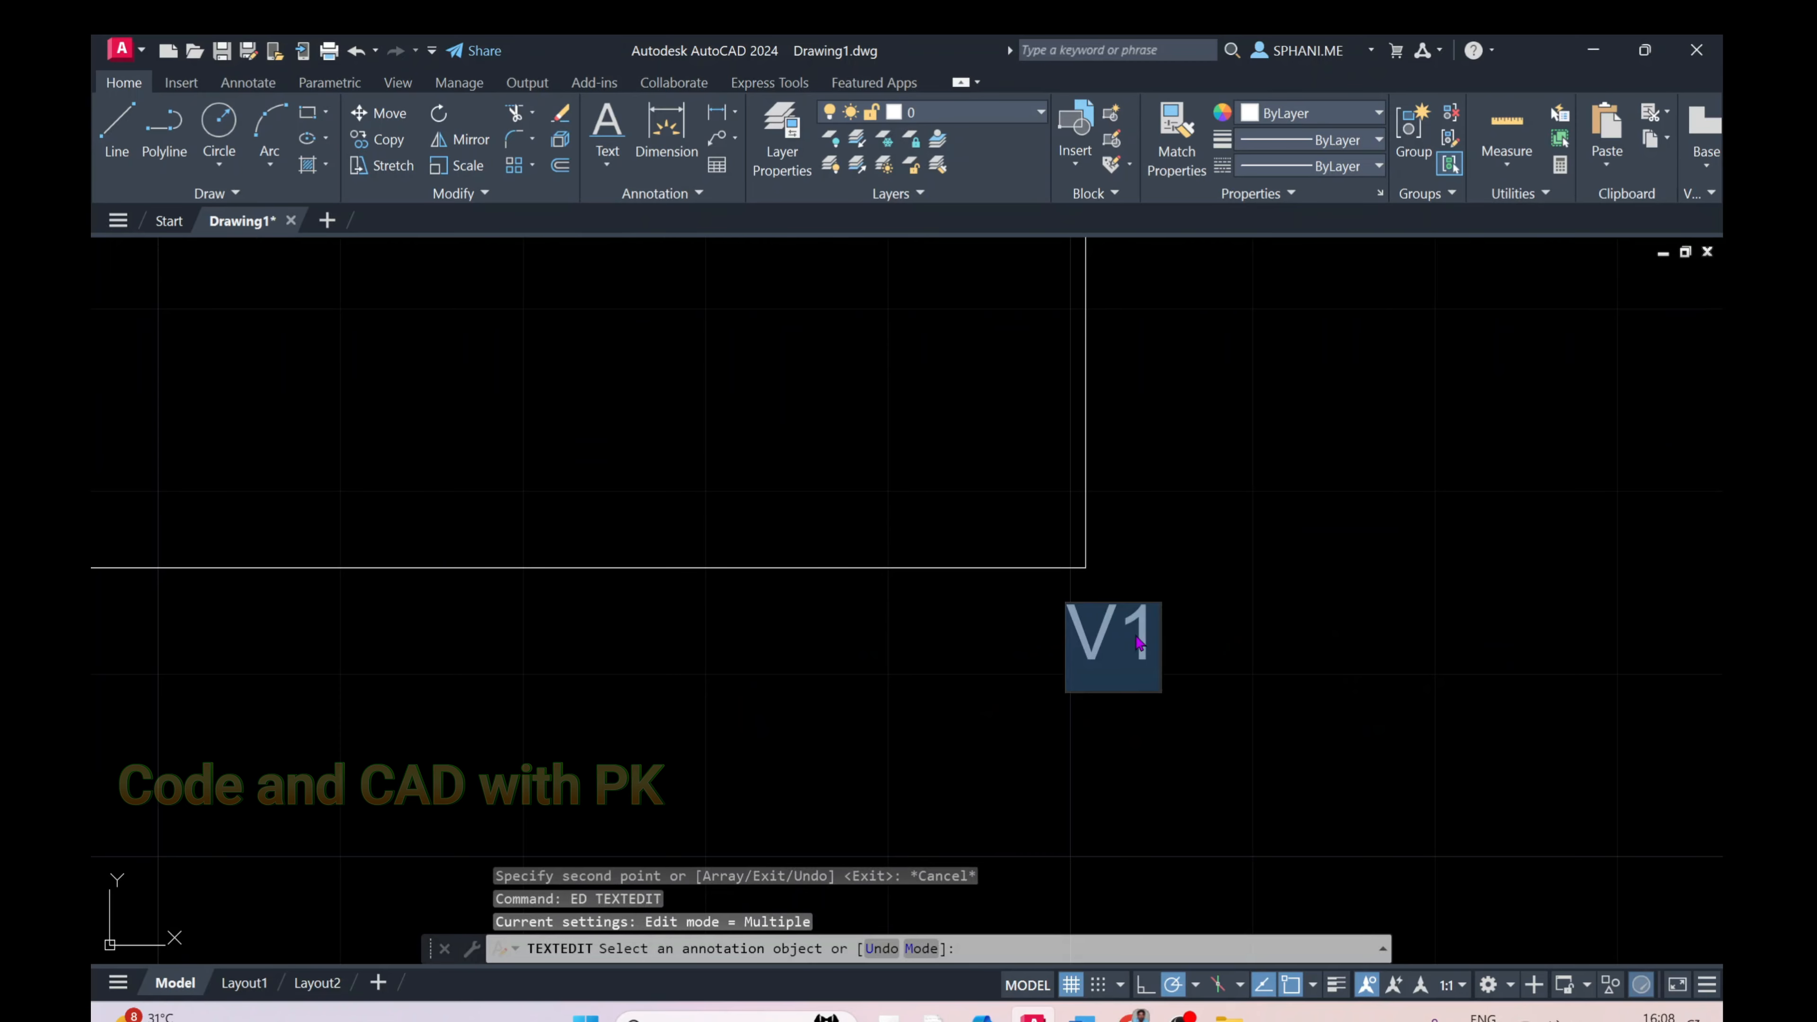
pyautogui.write('2')
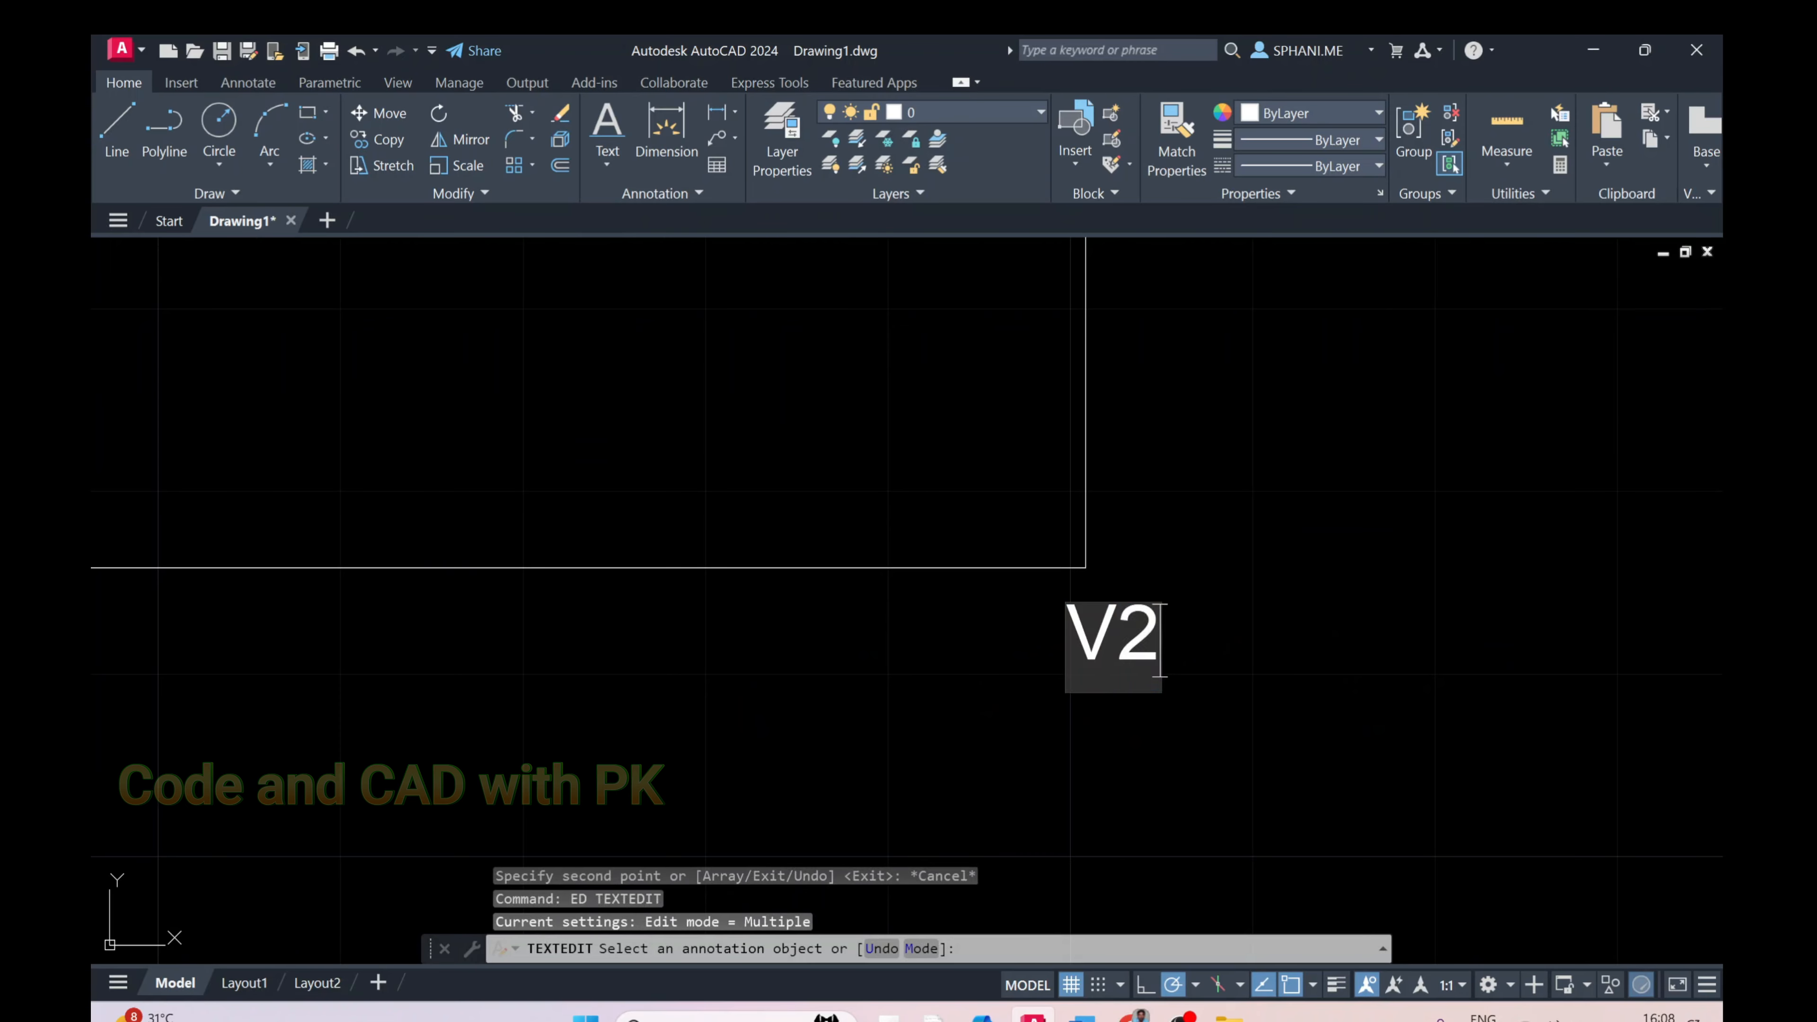
pyautogui.click(1357, 619)
pyautogui.rightClick(1359, 619)
pyautogui.click(1381, 635)
pyautogui.scroll(-5, 1202, 622)
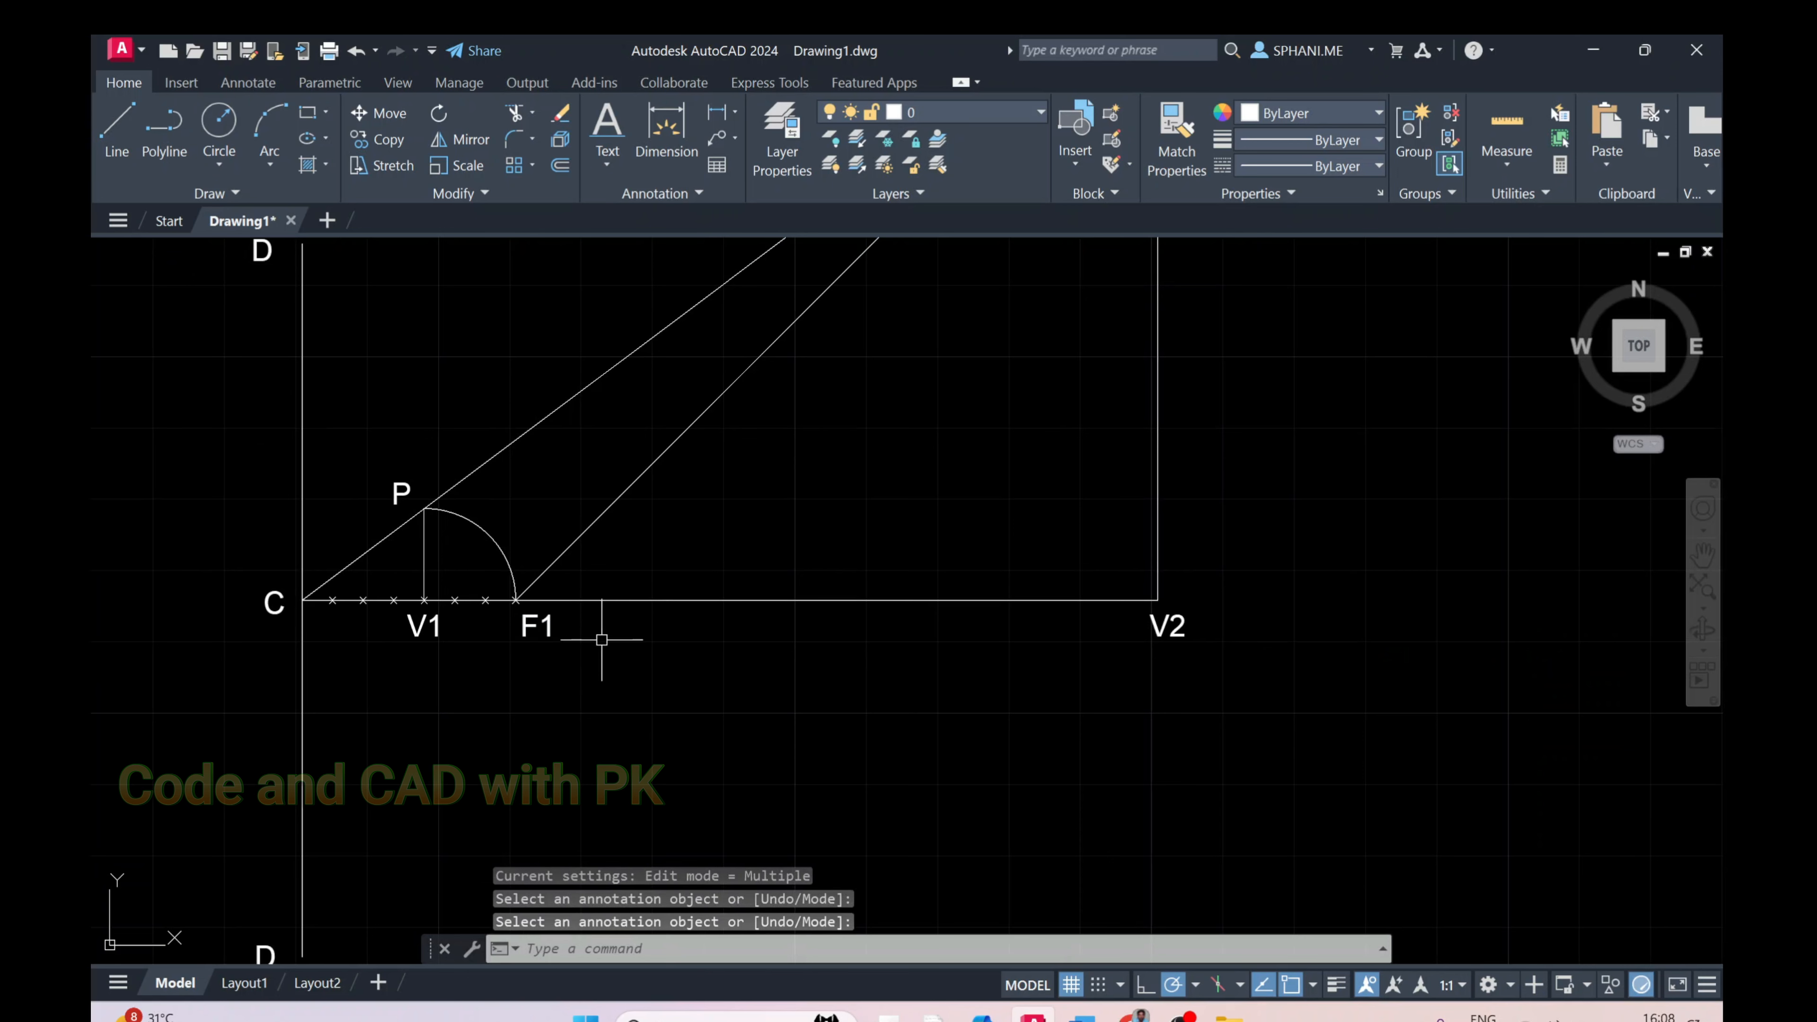
# Offset the vertical line at V2 toward F1 by the distance picked between F1 and V1
pyautogui.moveTo(532, 638); pyautogui.dragTo(552, 612, button='middle')
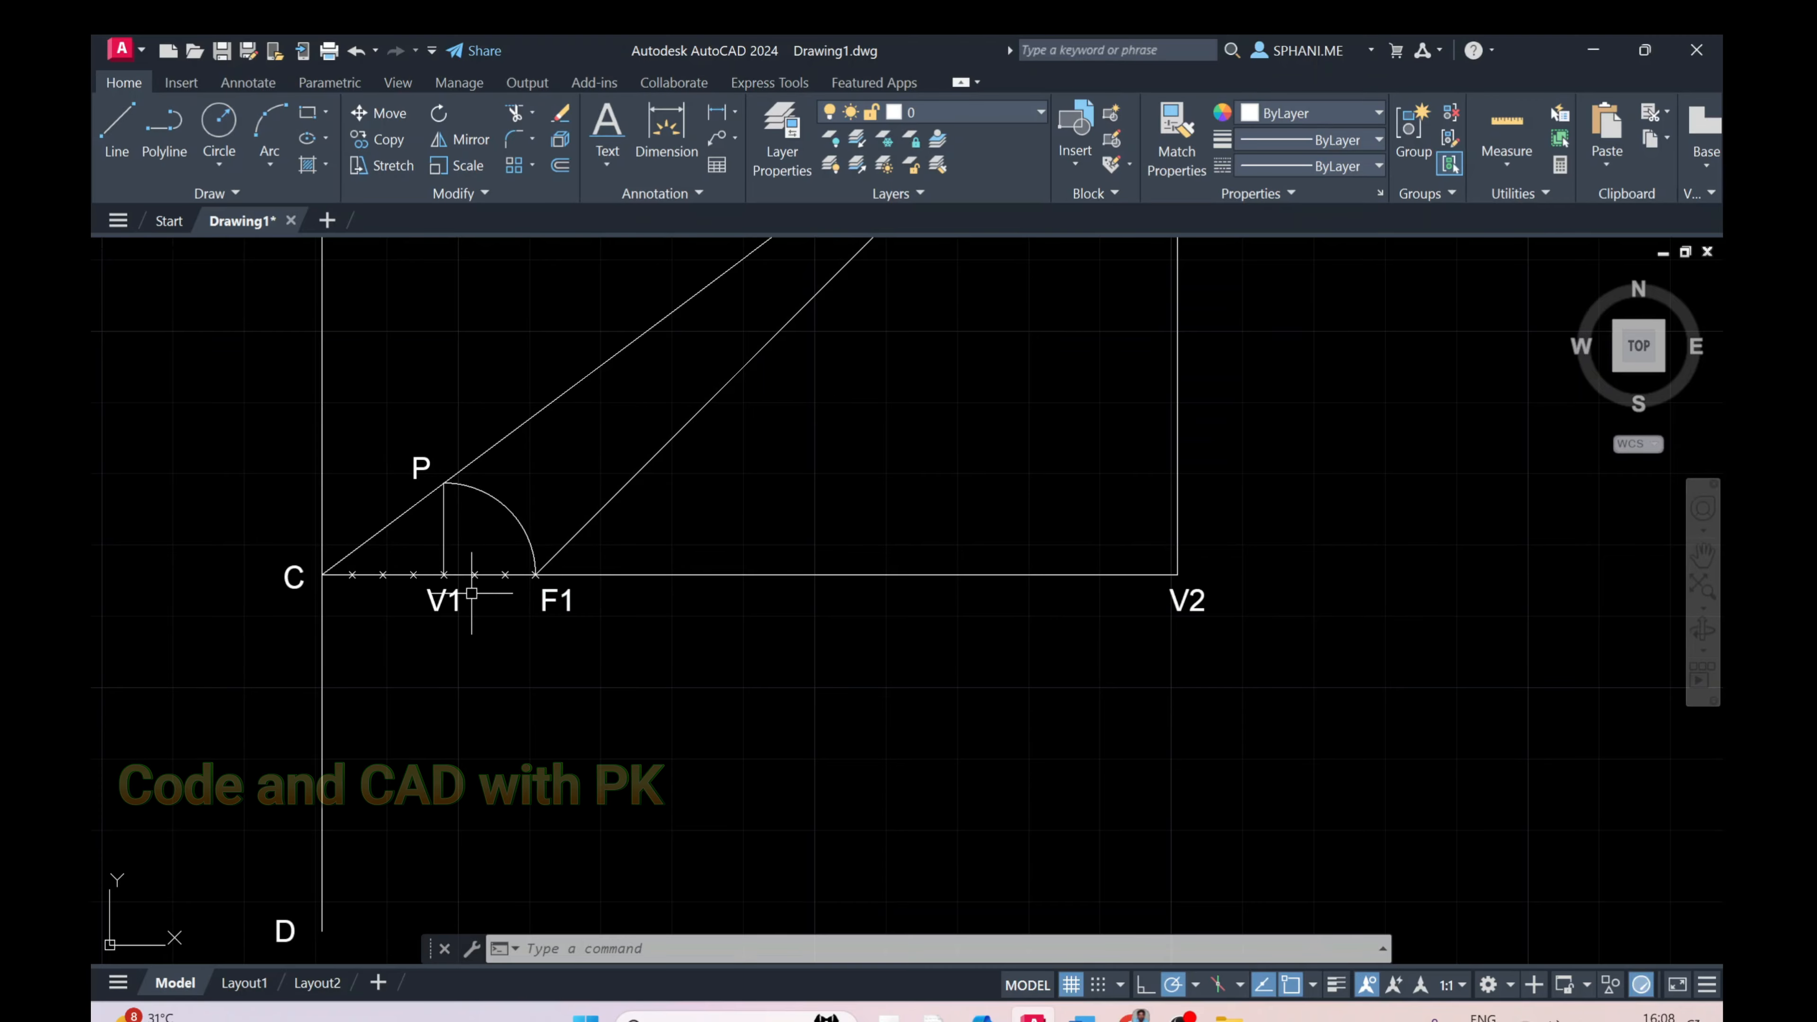
pyautogui.scroll(2, 474, 592)
pyautogui.scroll(2, 464, 567)
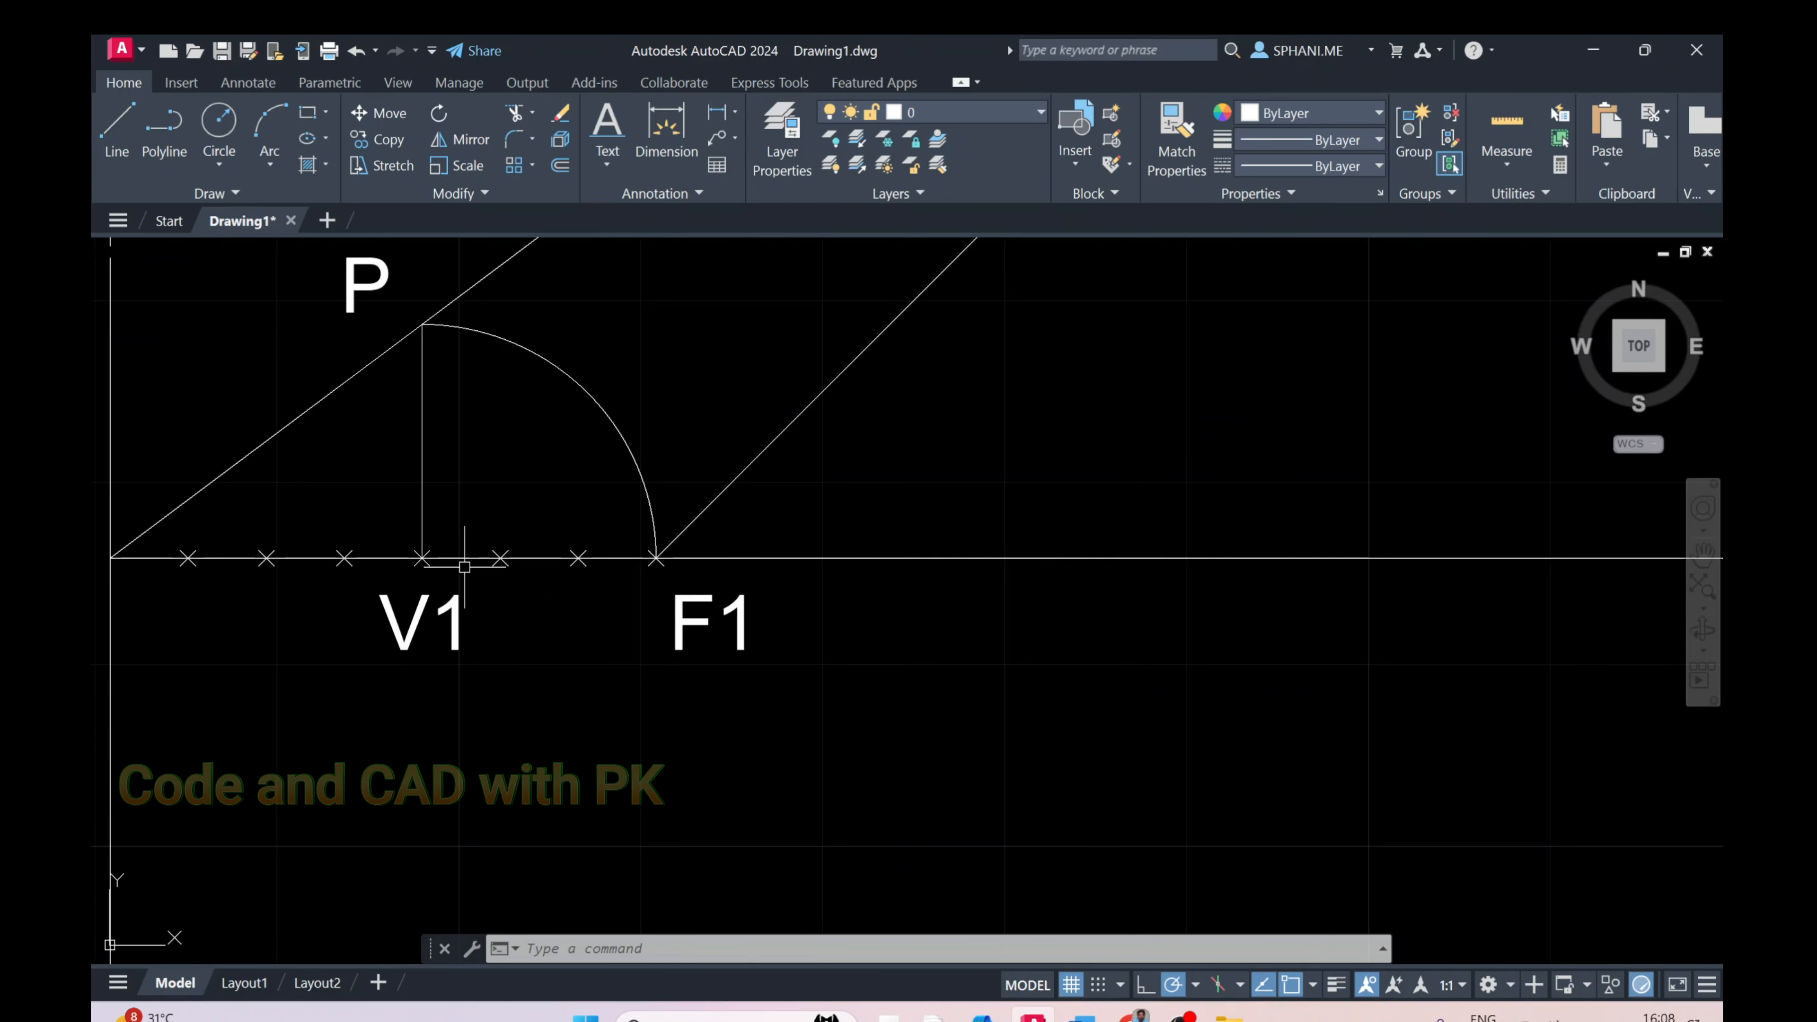
pyautogui.scroll(-3, 445, 570)
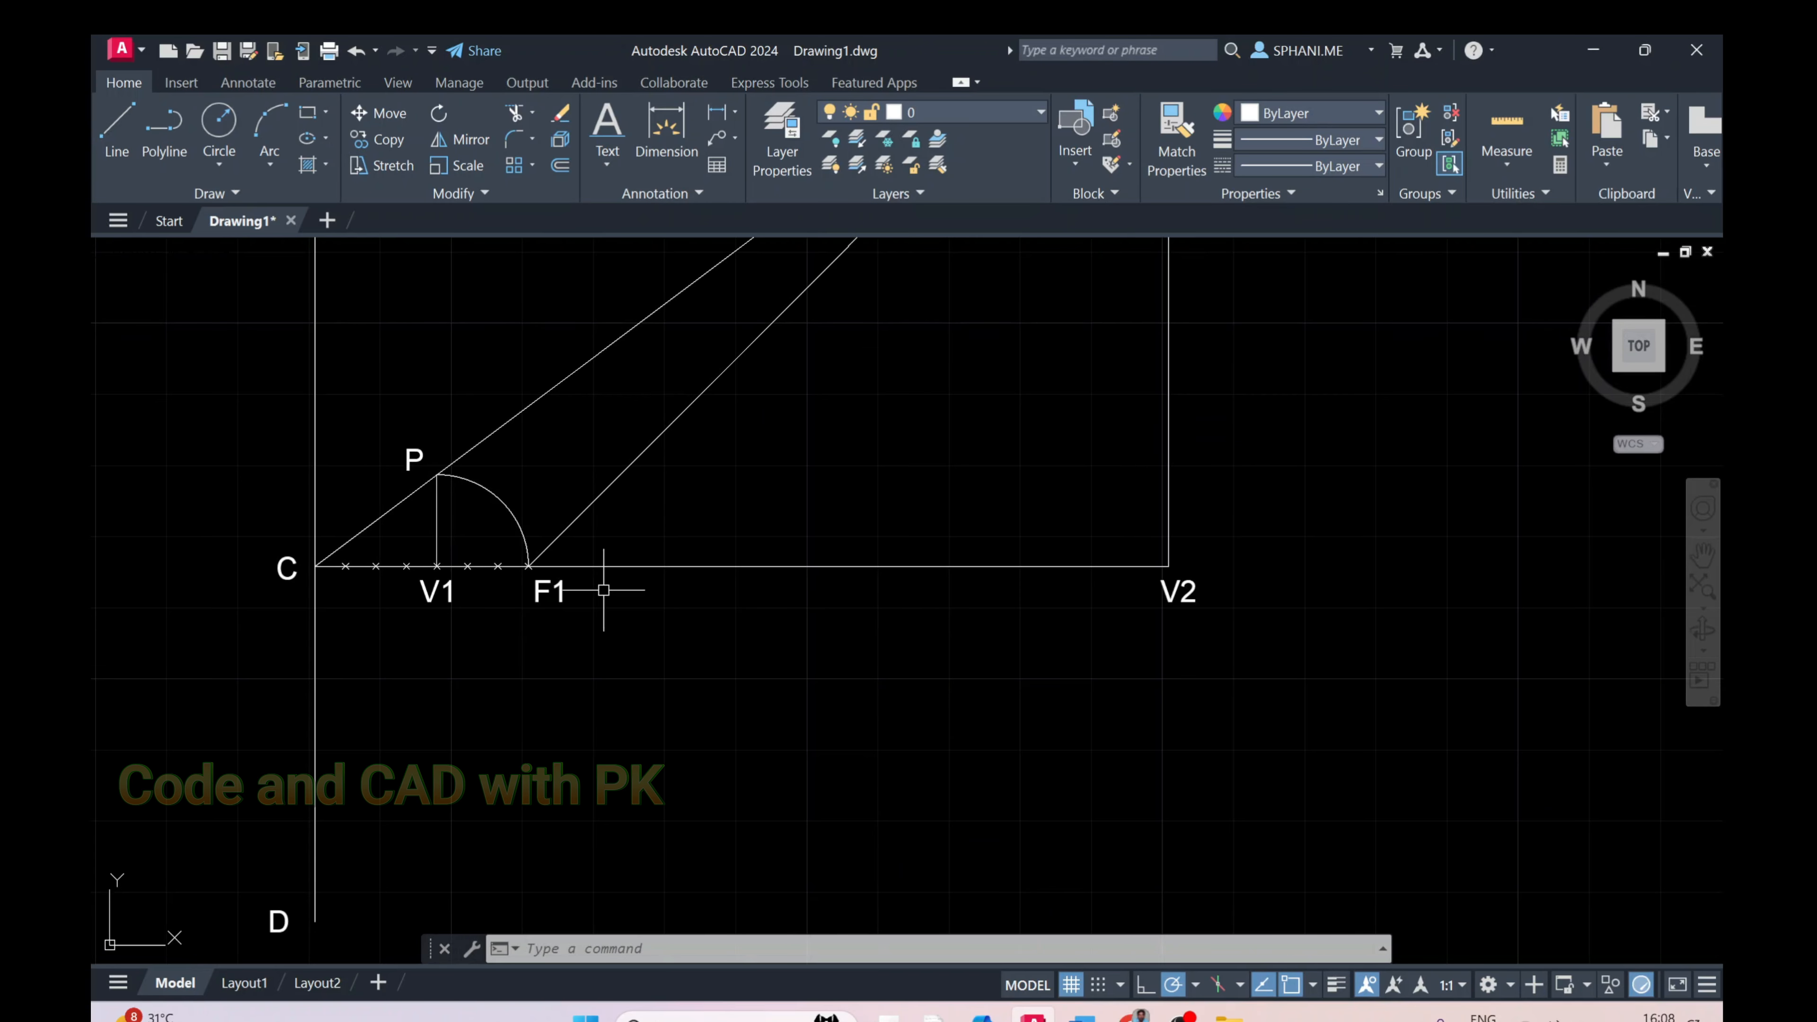
pyautogui.scroll(1, 602, 590)
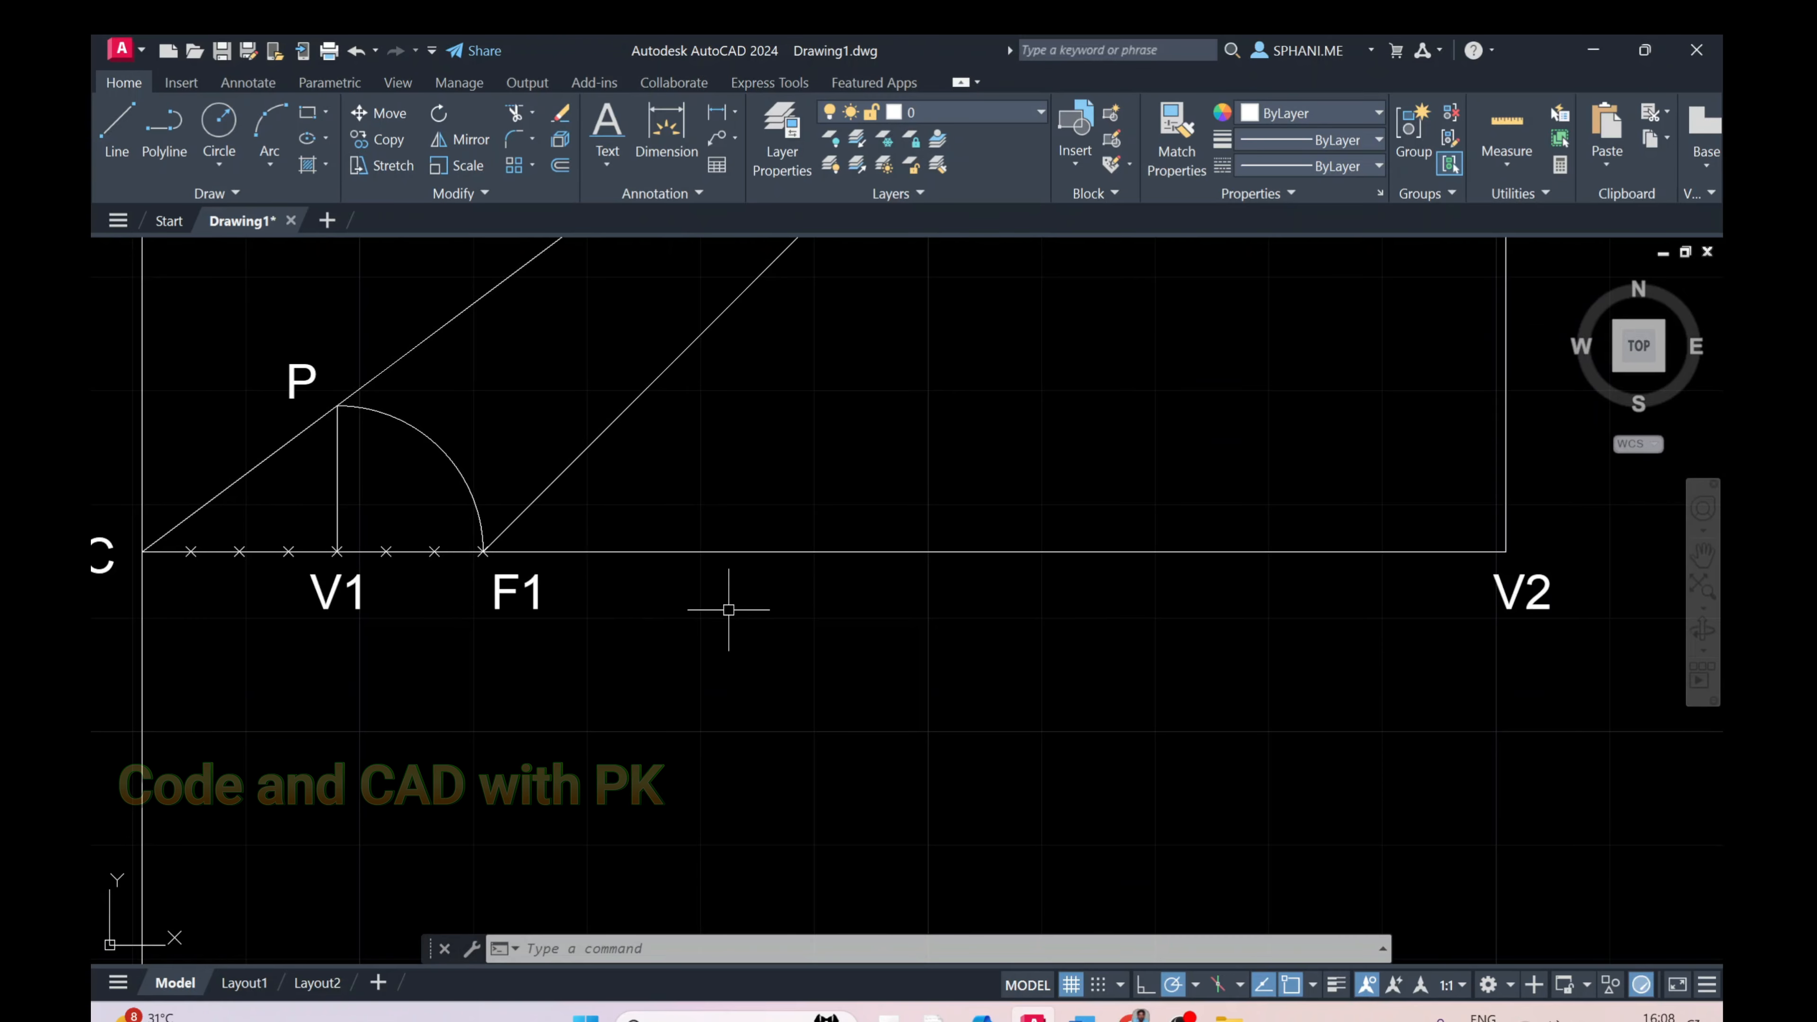
pyautogui.write('o')
pyautogui.press('Return')
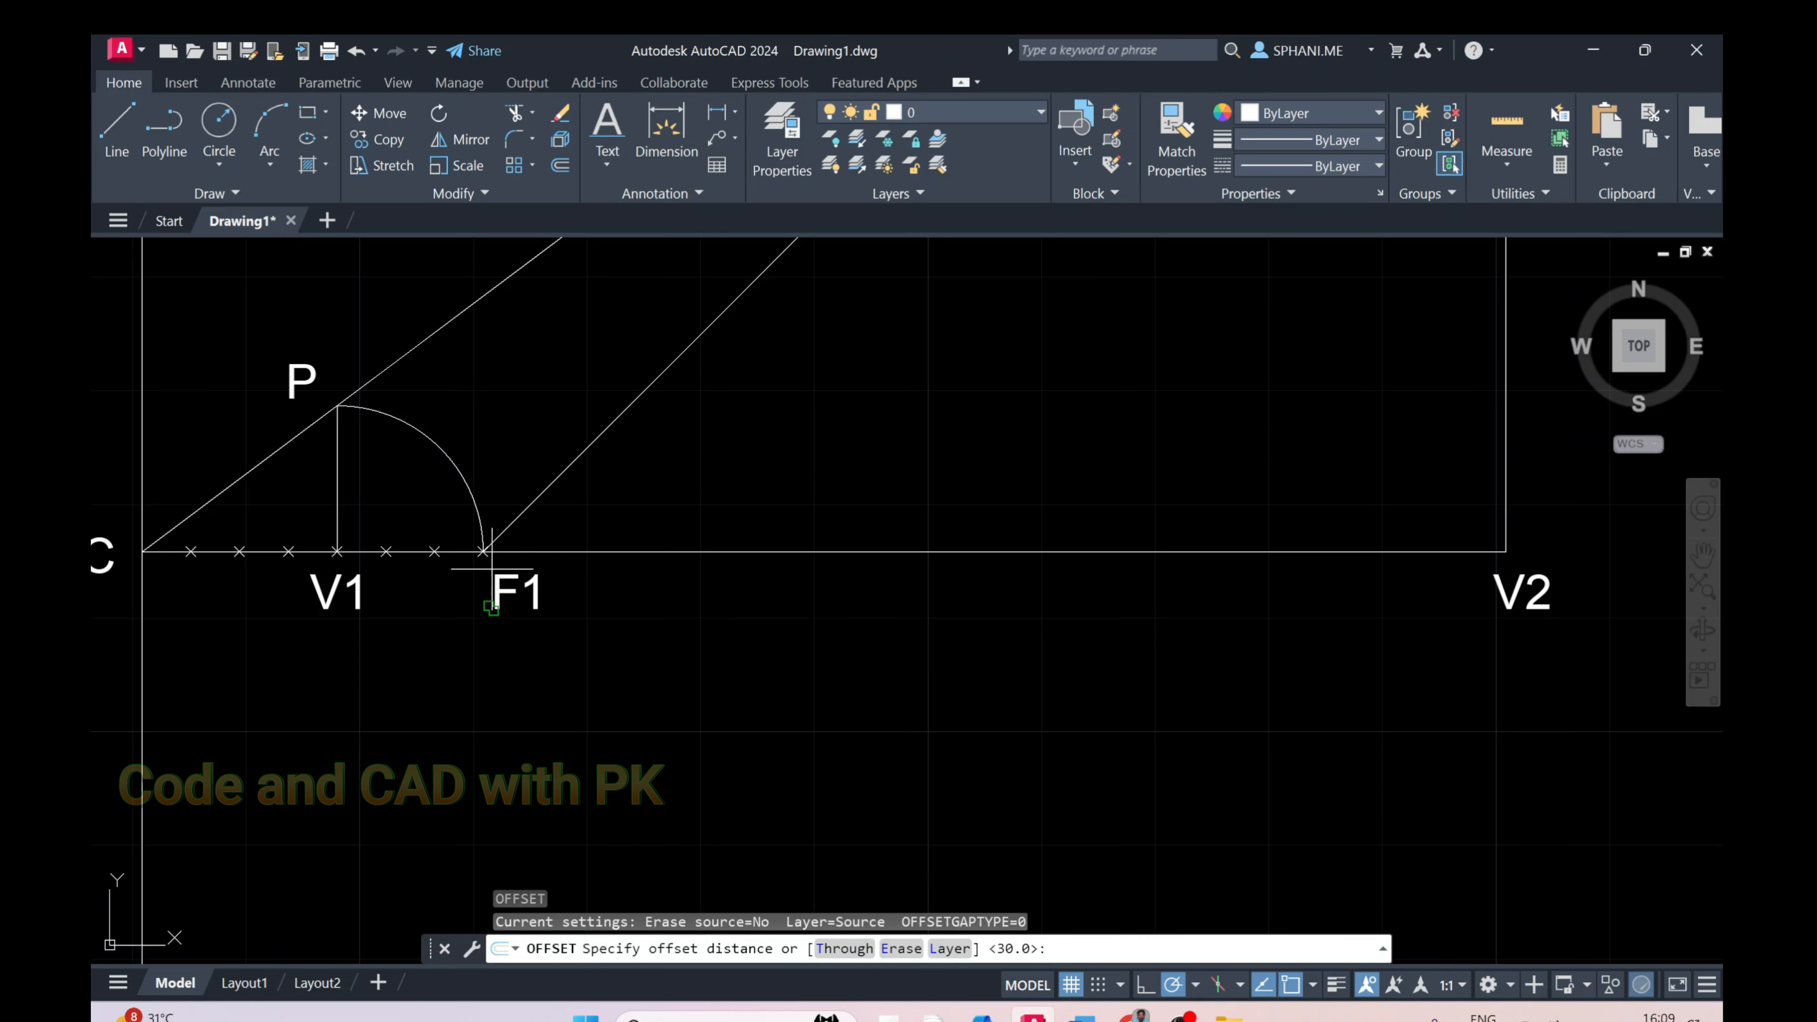
pyautogui.click(482, 552)
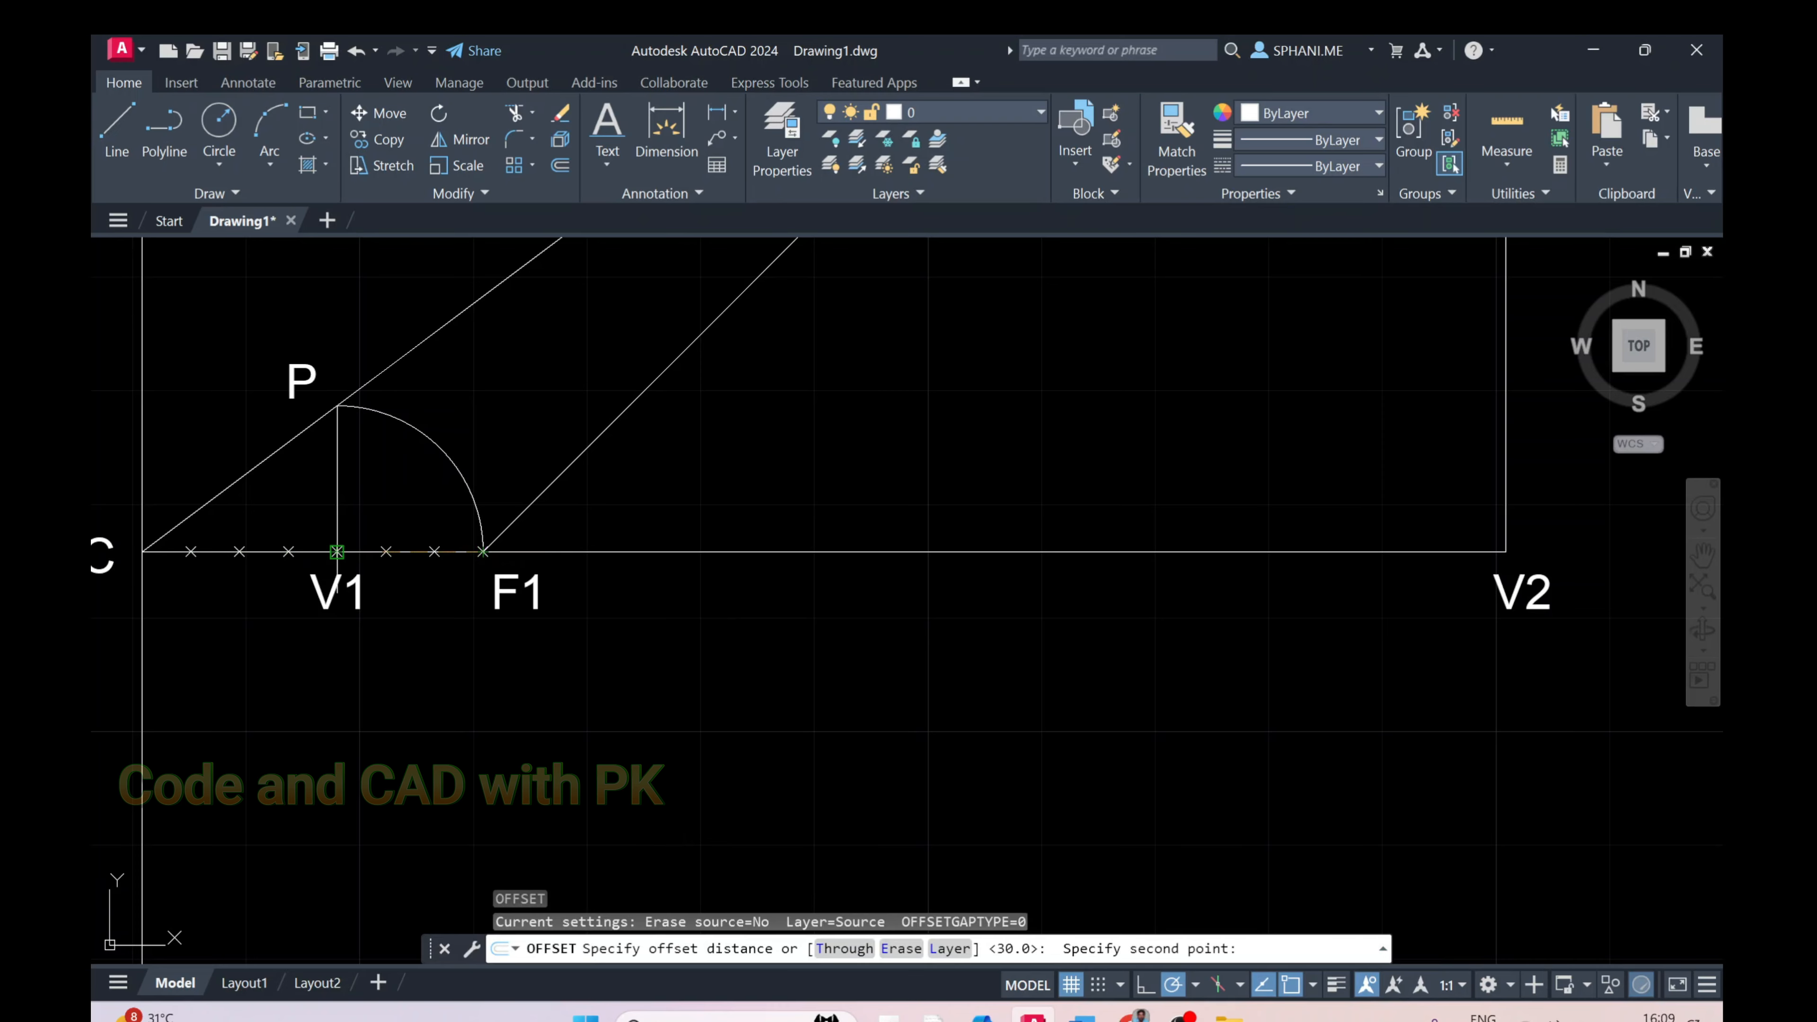
pyautogui.doubleClick(337, 551)
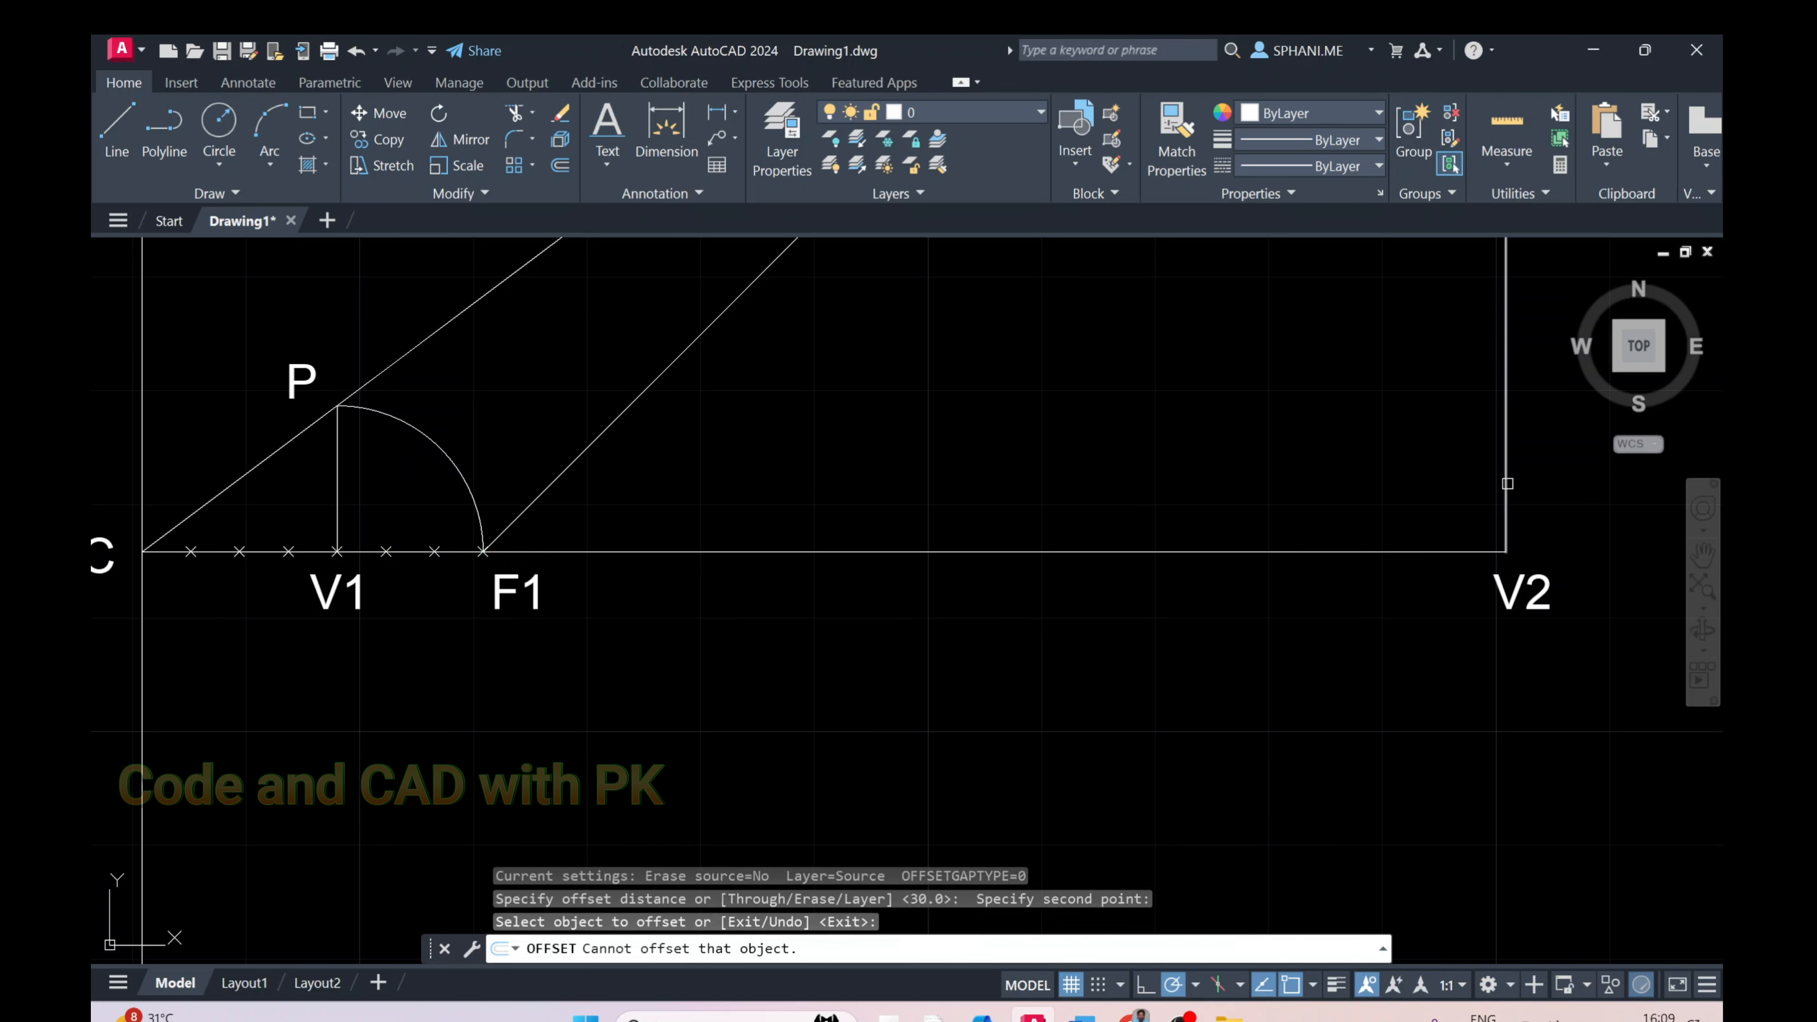
pyautogui.click(1500, 482)
pyautogui.click(1400, 507)
pyautogui.rightClick(1419, 531)
pyautogui.click(1424, 531)
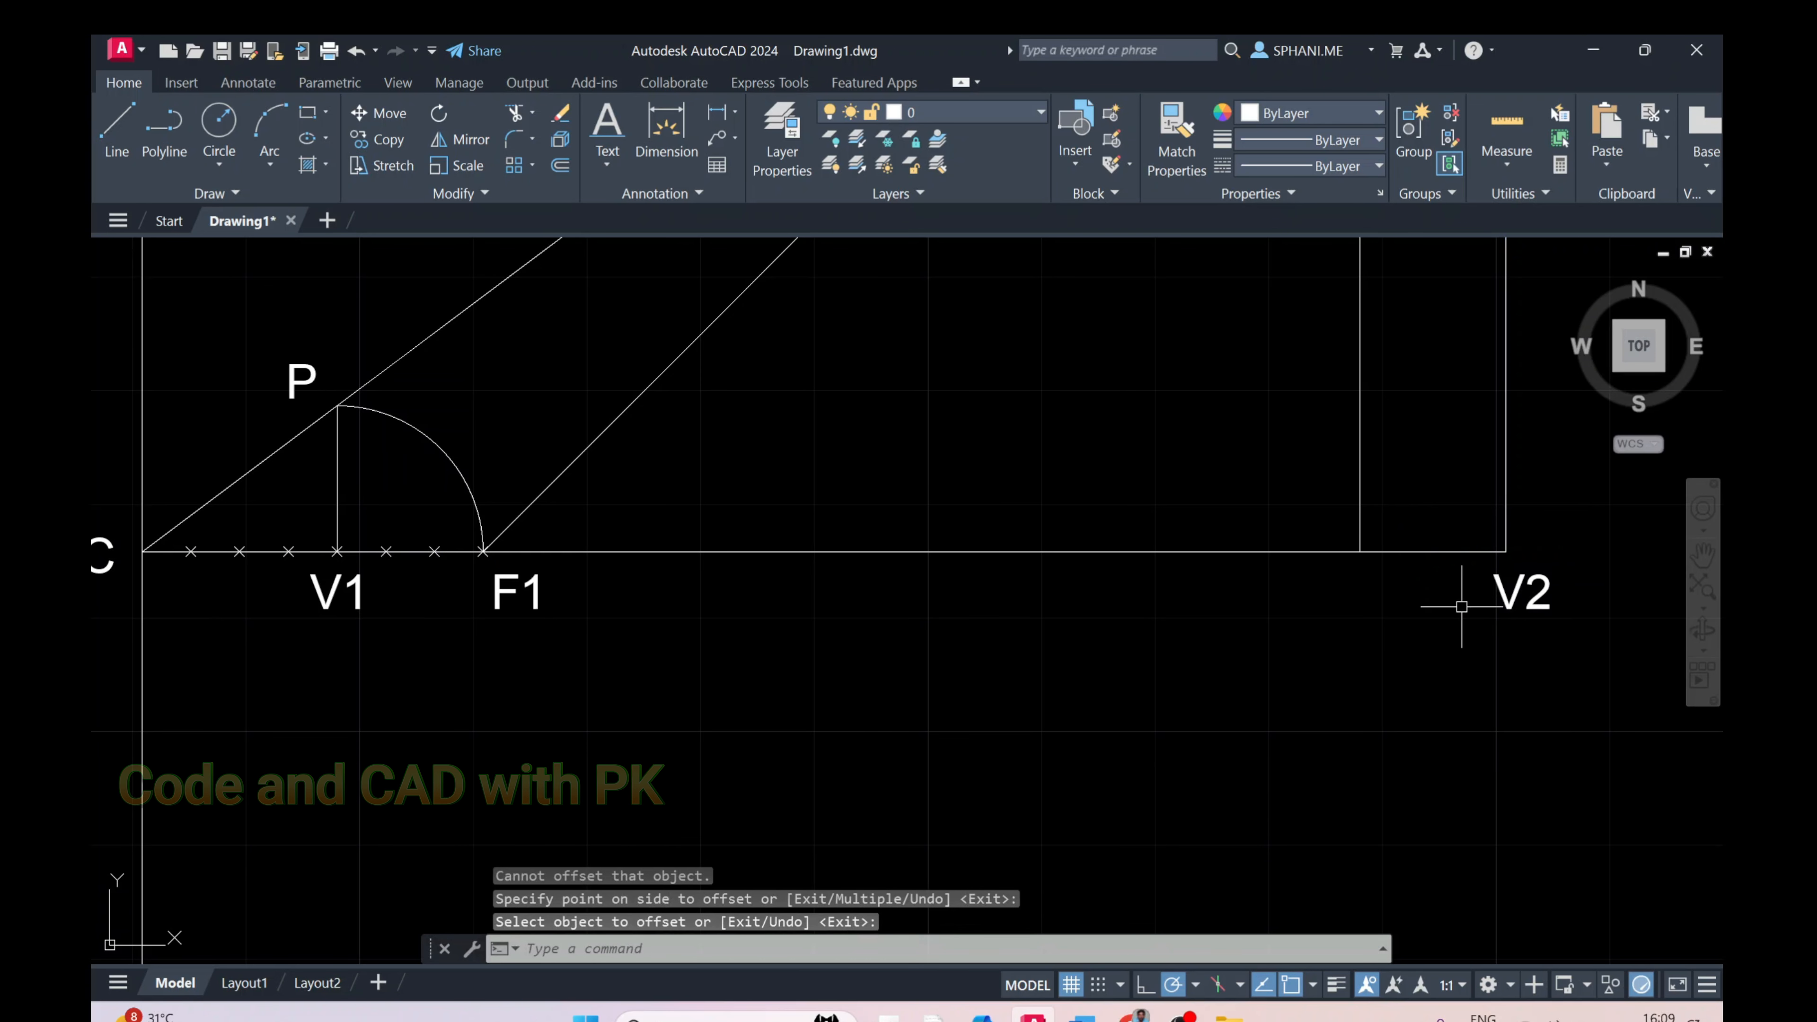
# Copy the V2 label horizontally about 15 mm toward F1 to sit below the foot of the offset line
pyautogui.write('CO')
pyautogui.press('Return')
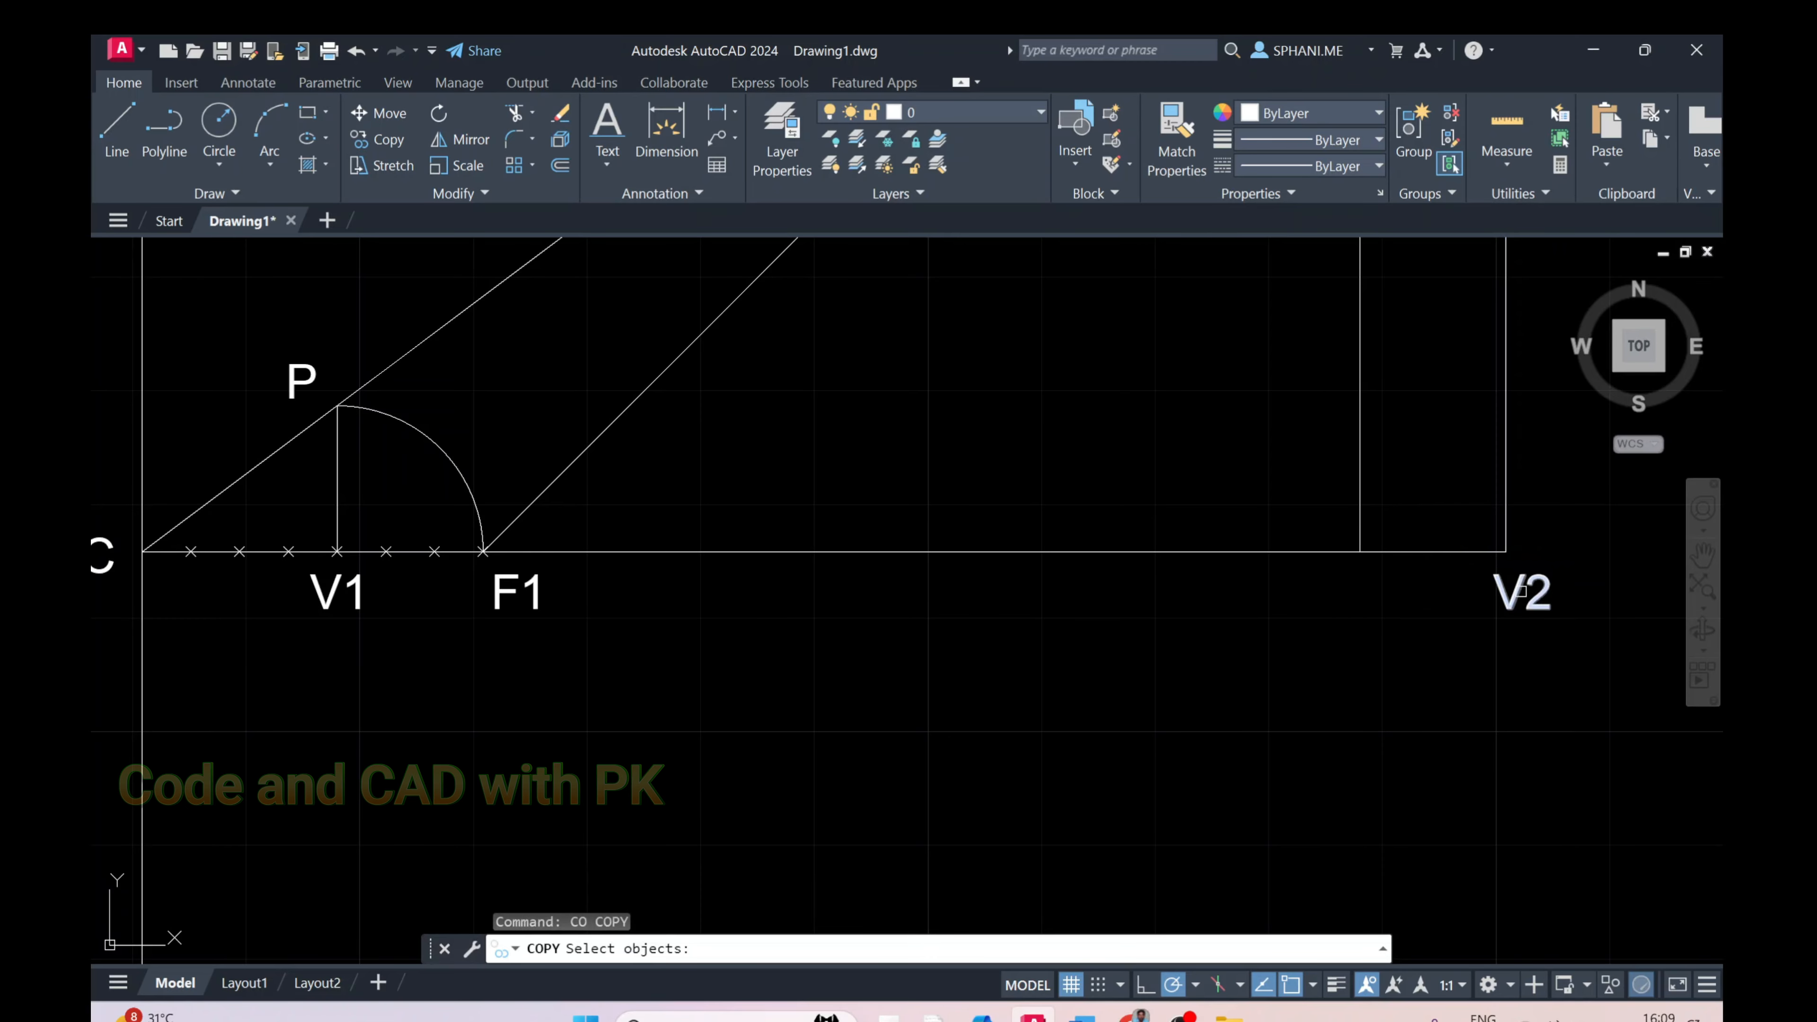
pyautogui.click(1538, 586)
pyautogui.press('Return')
pyautogui.click(1595, 646)
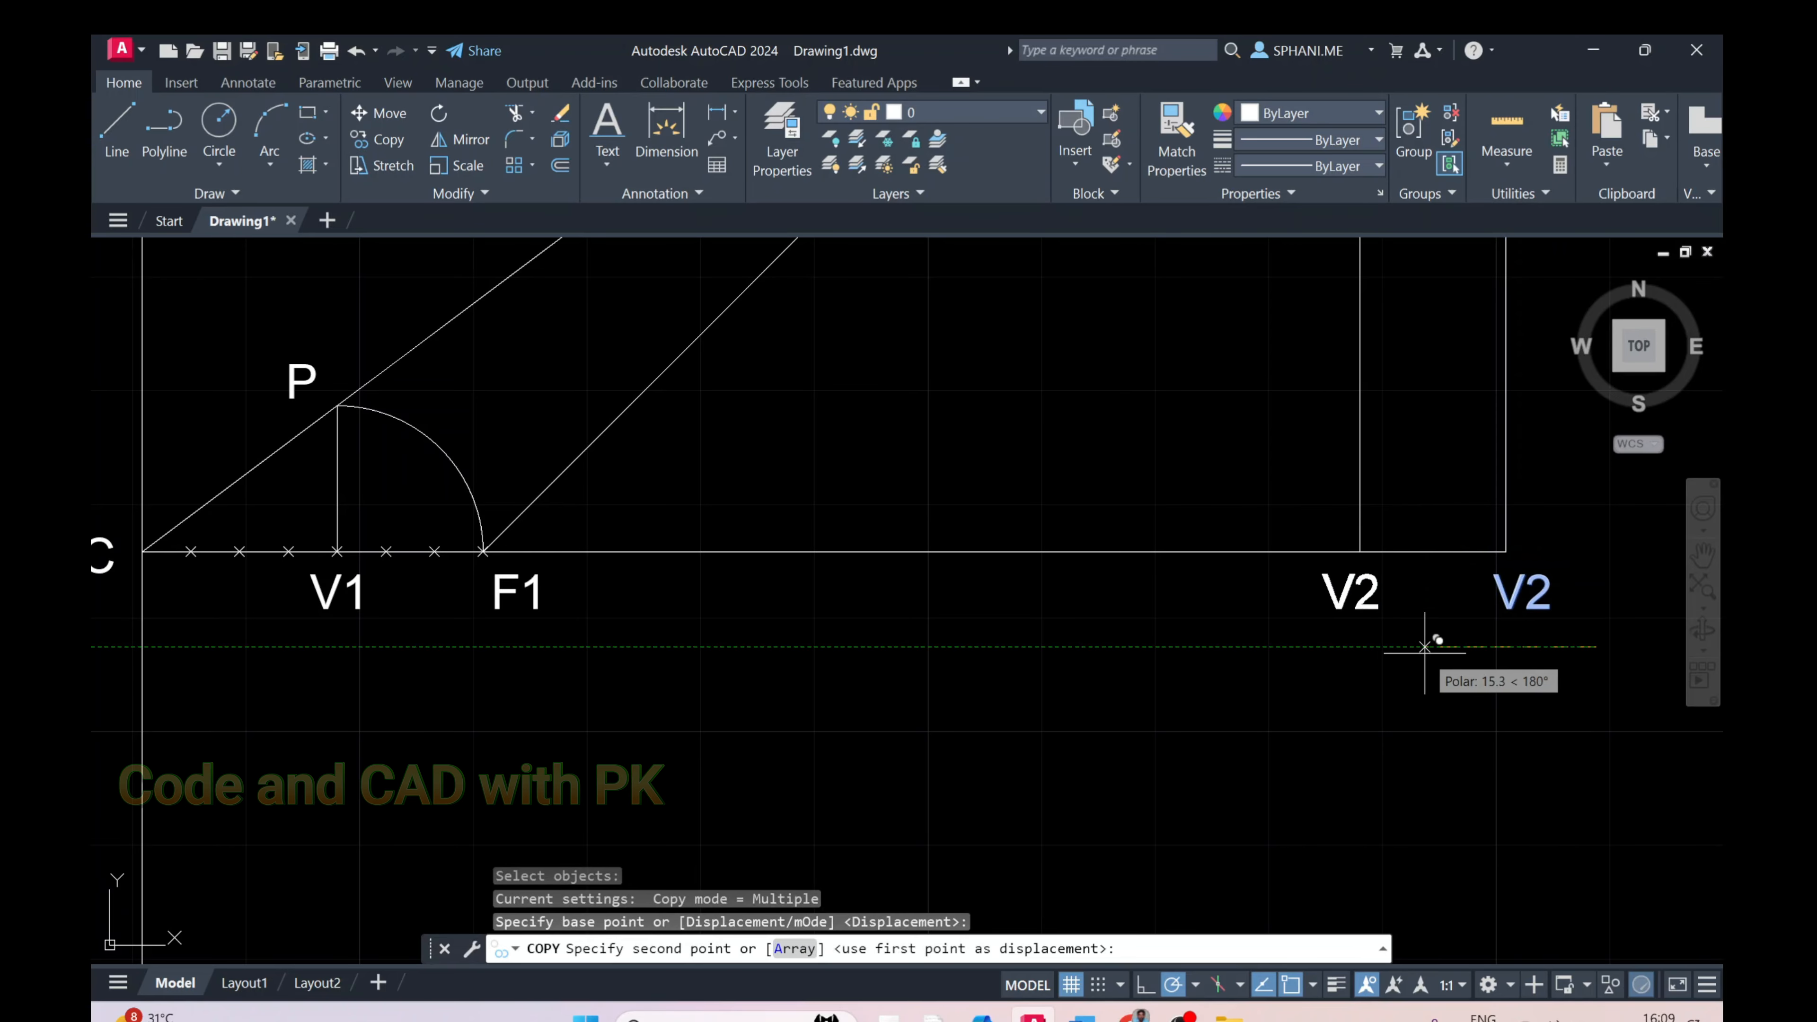
pyautogui.press('Escape')
# Change the copied label under the offset line to F2
pyautogui.write('E')
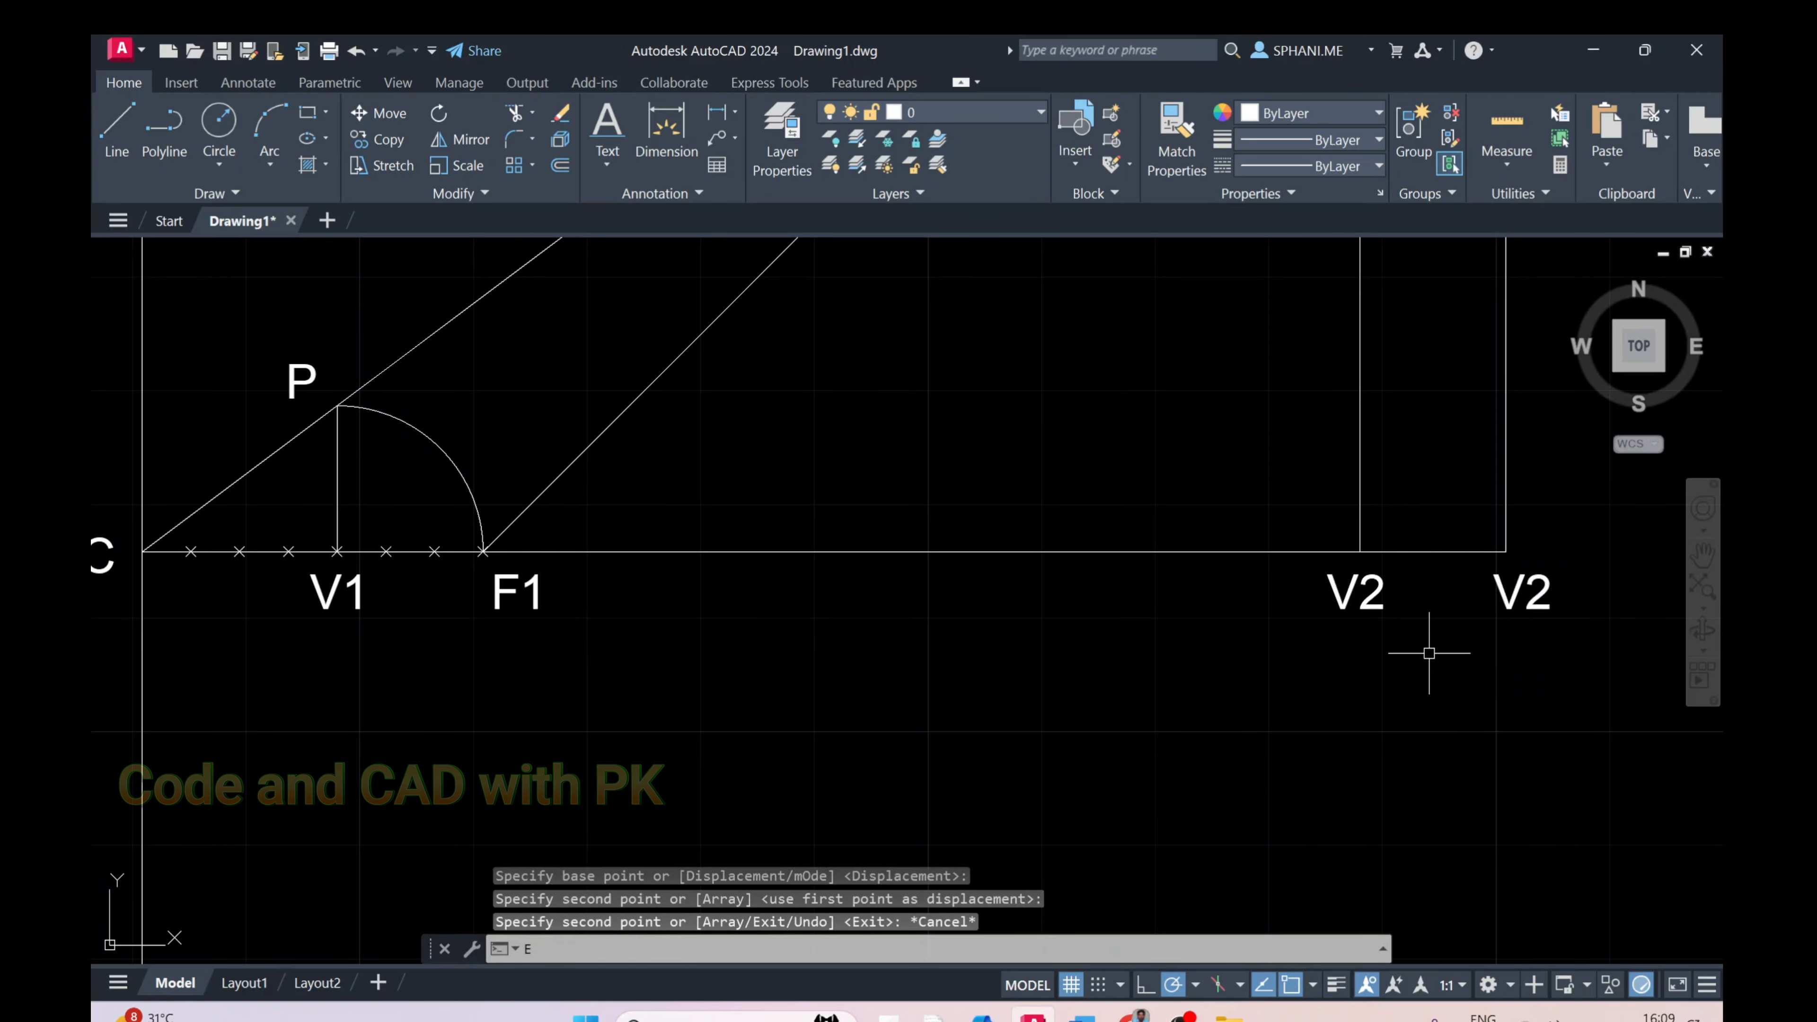
pyautogui.write('D')
pyautogui.press('Return')
pyautogui.click(1352, 602)
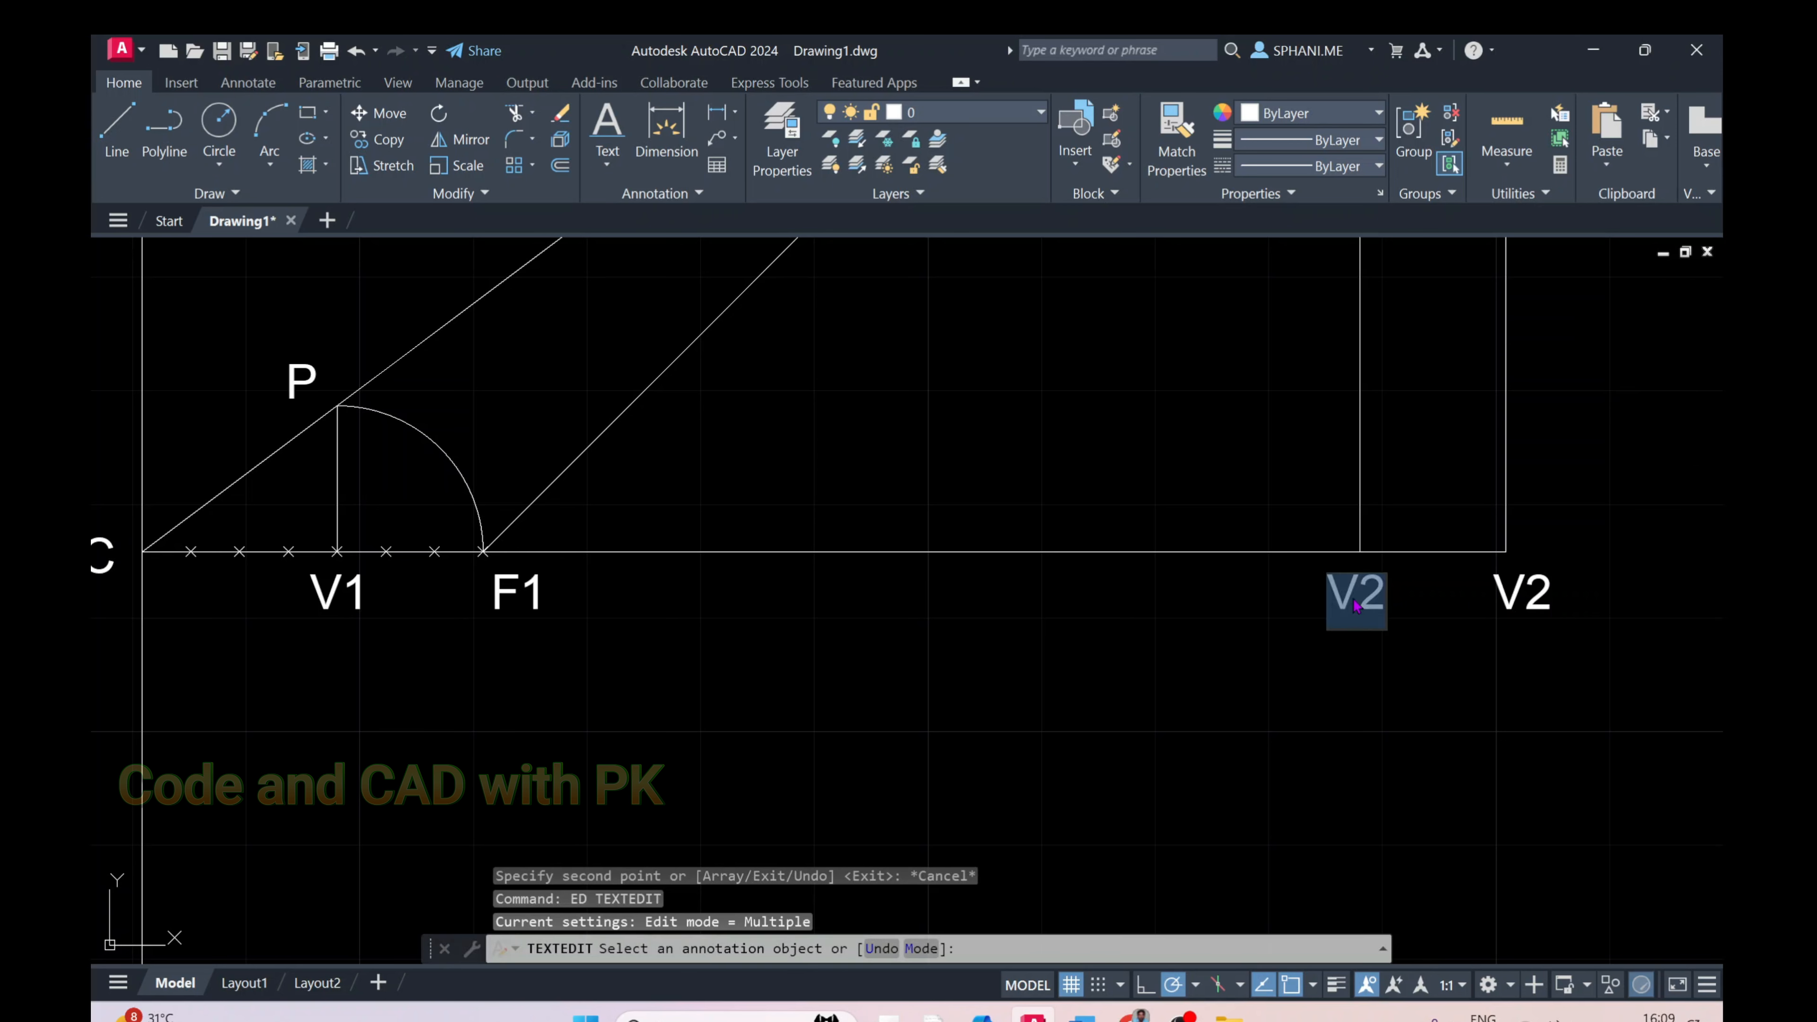
pyautogui.write('F')
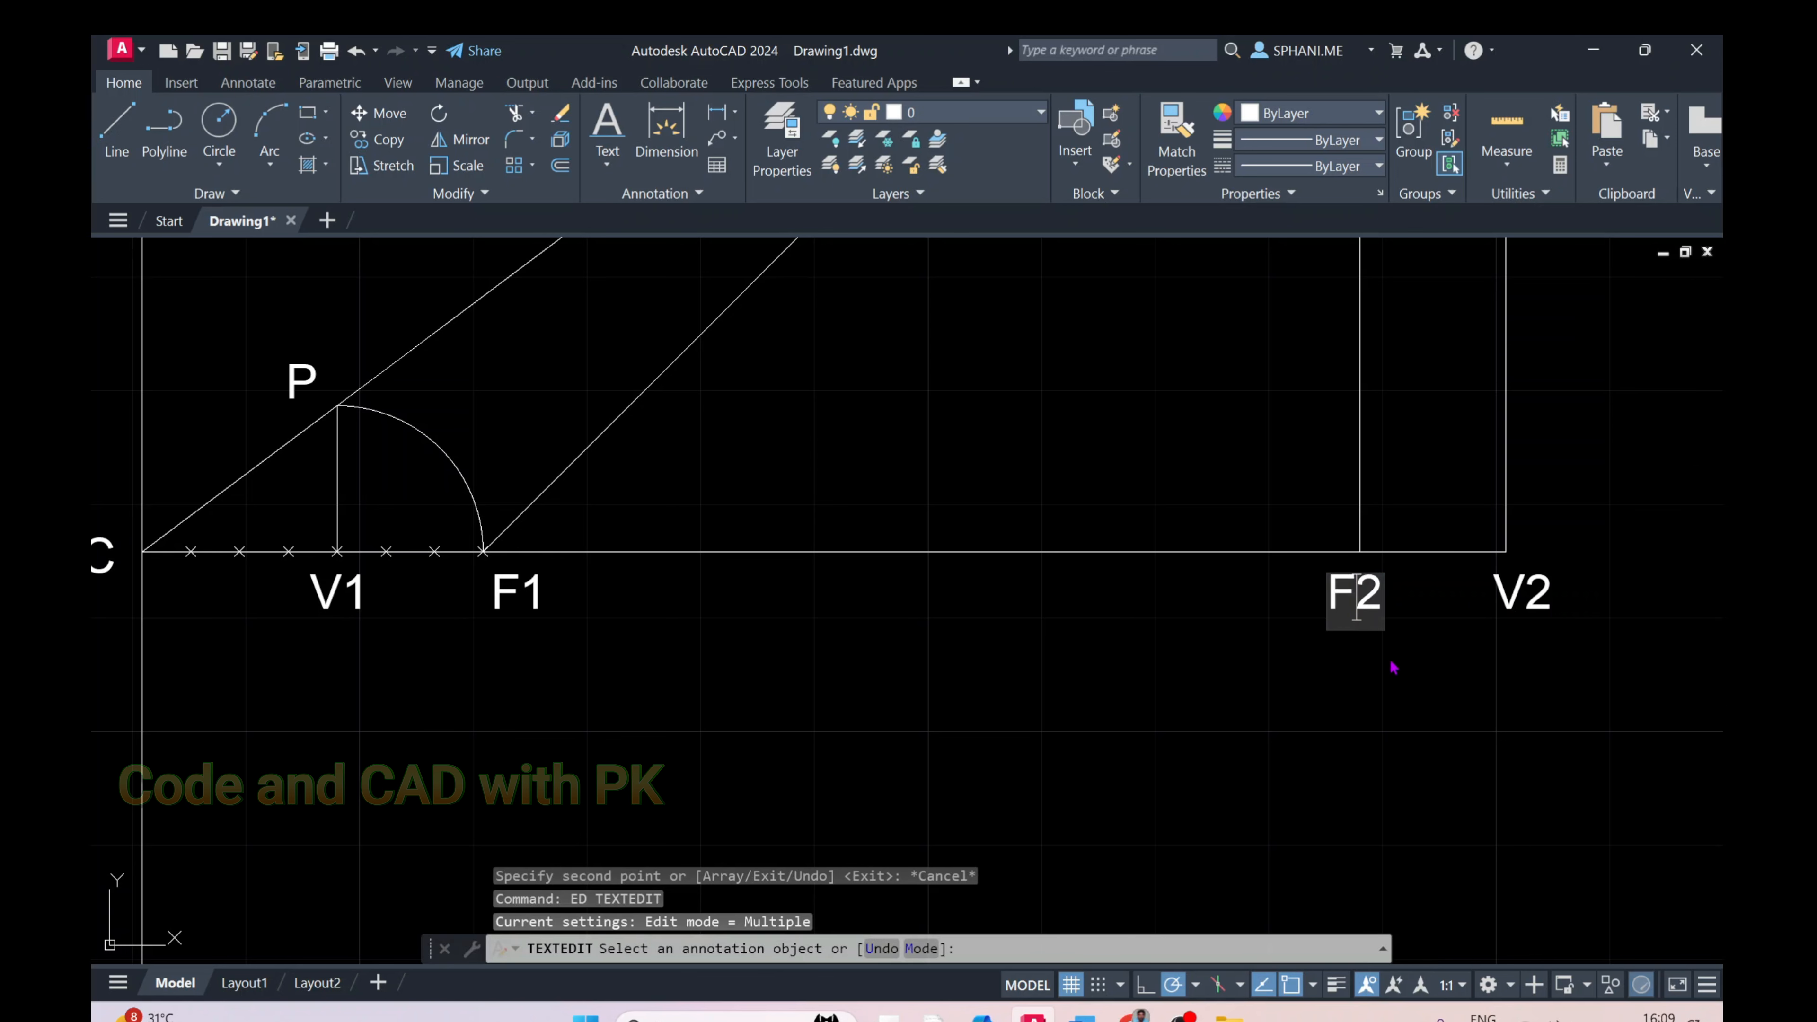
pyautogui.click(1399, 673)
pyautogui.rightClick(1403, 676)
pyautogui.click(1438, 690)
# Erase the offset vertical line above F2
pyautogui.click(1358, 482)
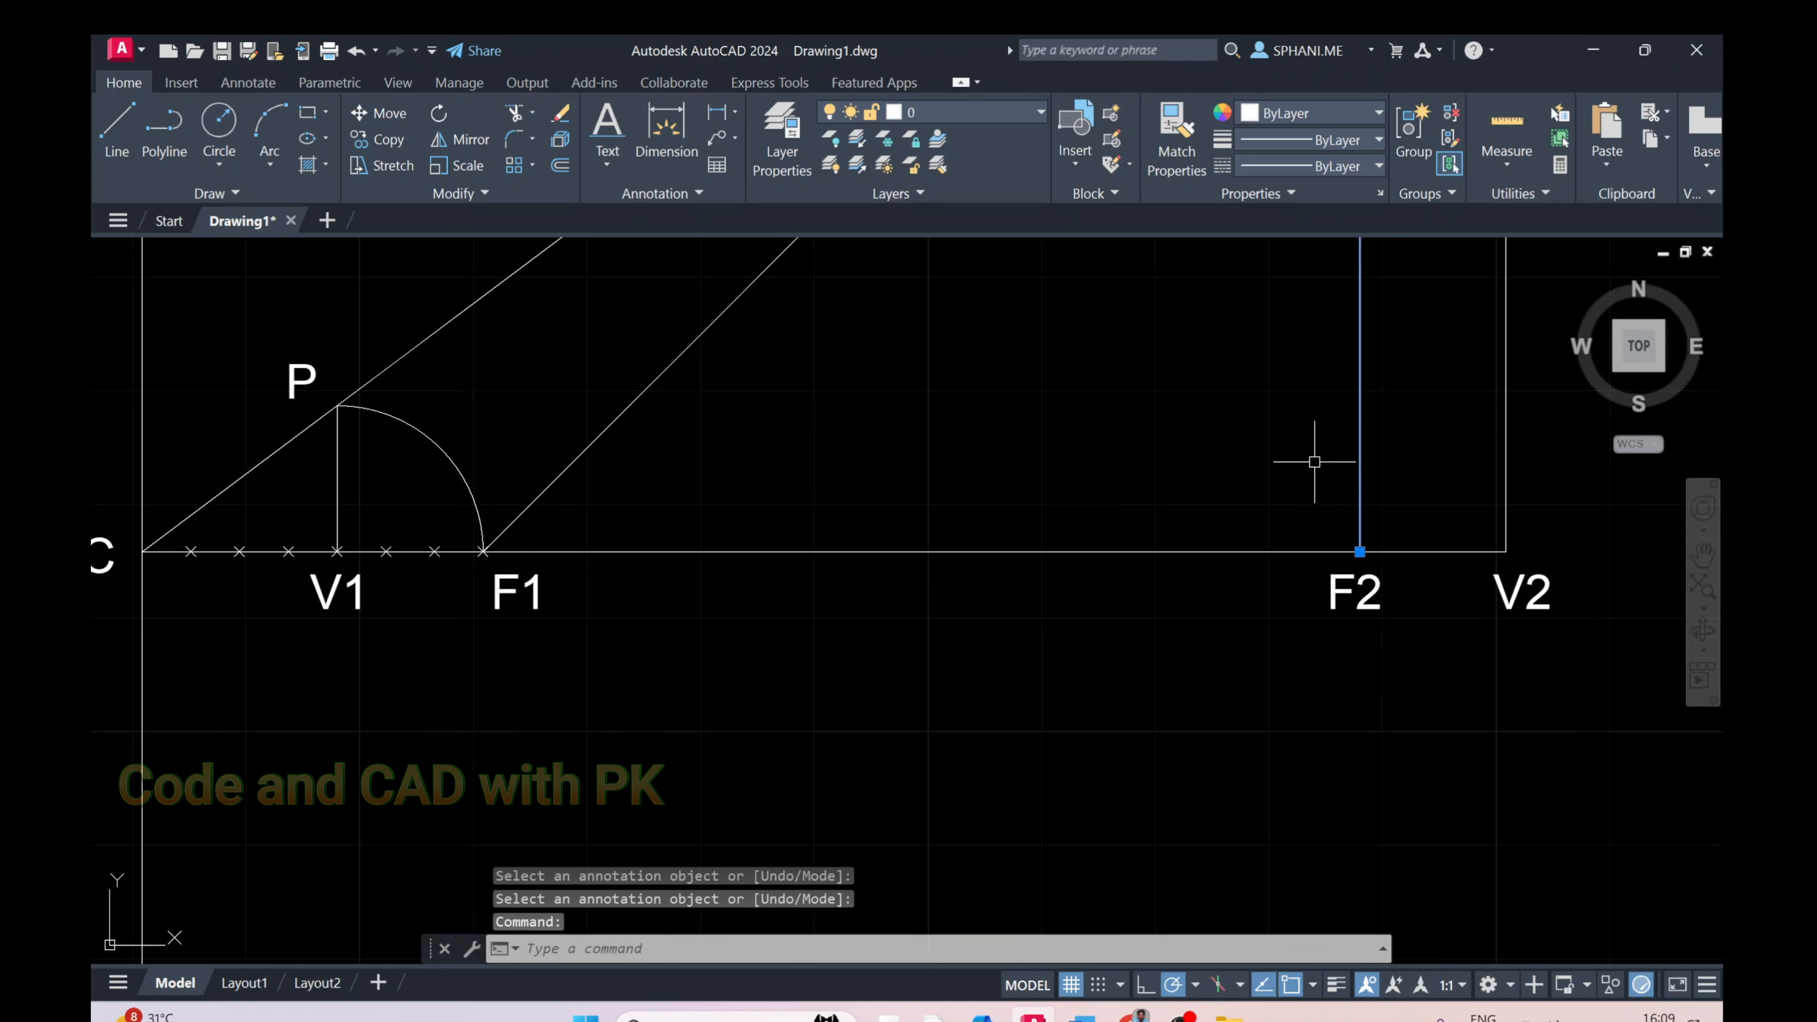
pyautogui.write('e')
pyautogui.press('Return')
pyautogui.scroll(-5, 1309, 468)
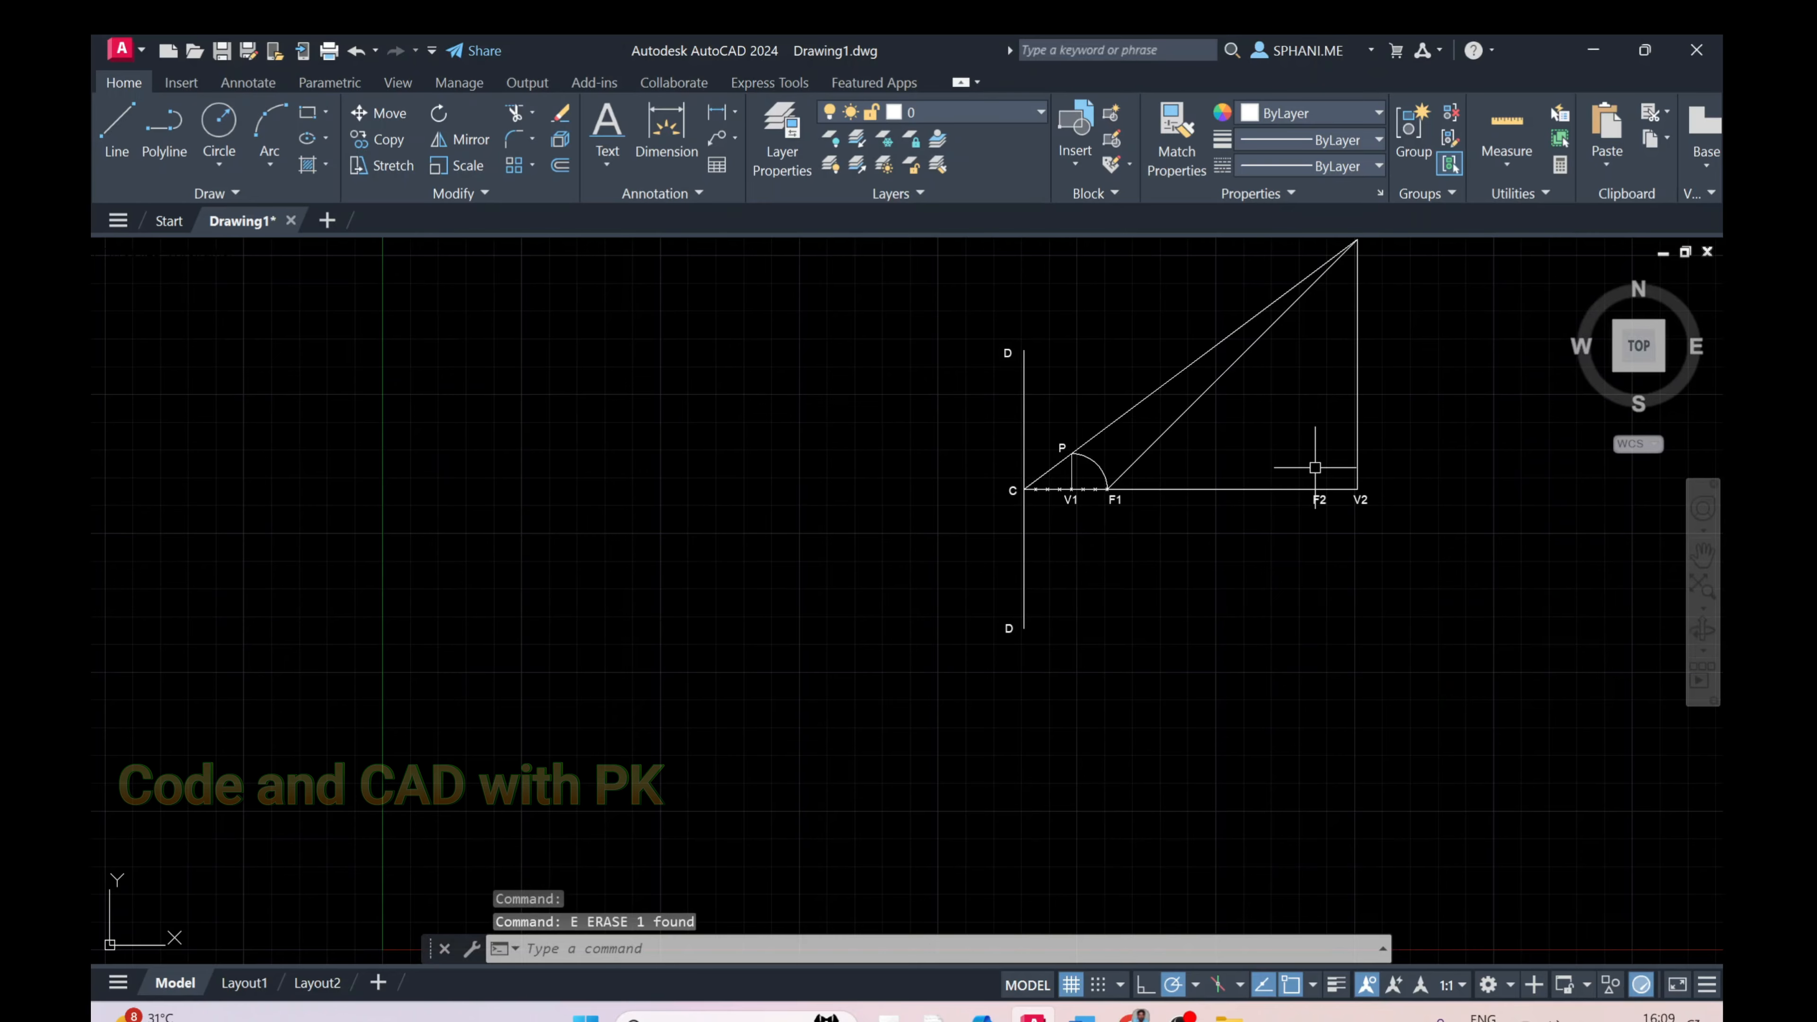
# Undo the erasure of the vertical line at F2 and place a point where it meets the horizontal axis
pyautogui.scroll(2, 1316, 472)
pyautogui.hotkey('ctrl', 'z')
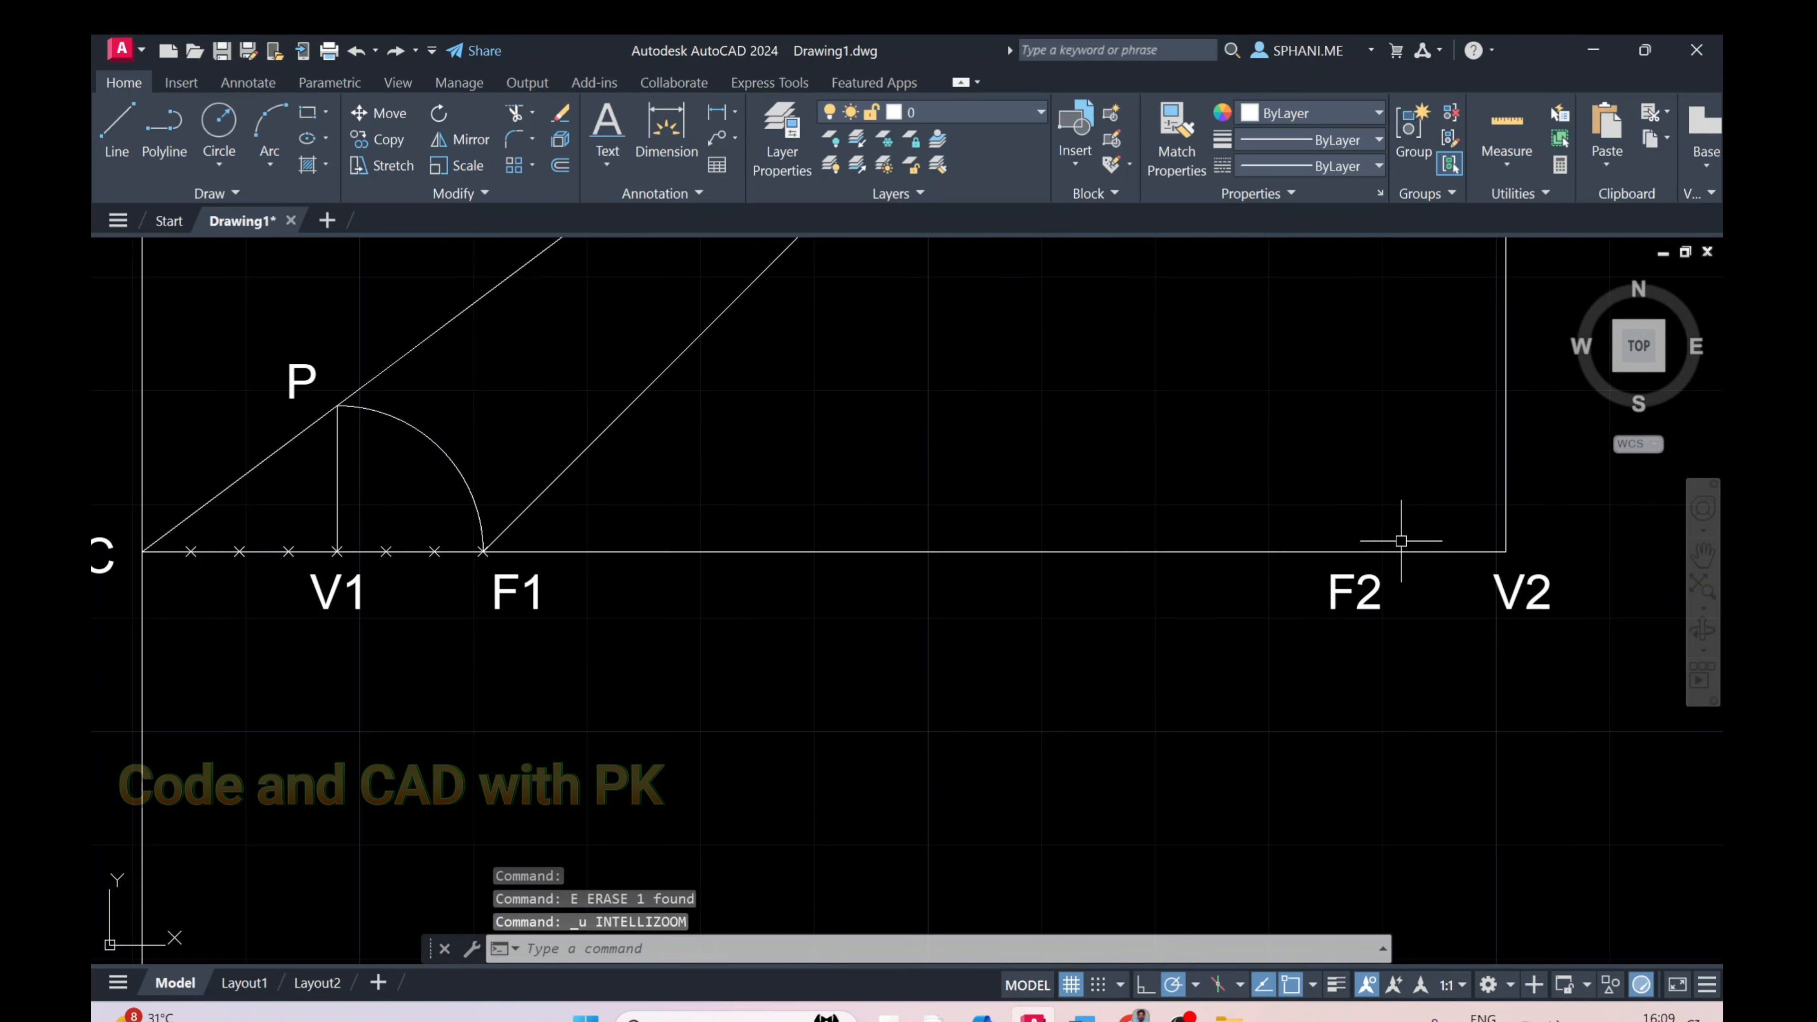
pyautogui.hotkey('ctrl', 'z')
pyautogui.scroll(2, 1370, 548)
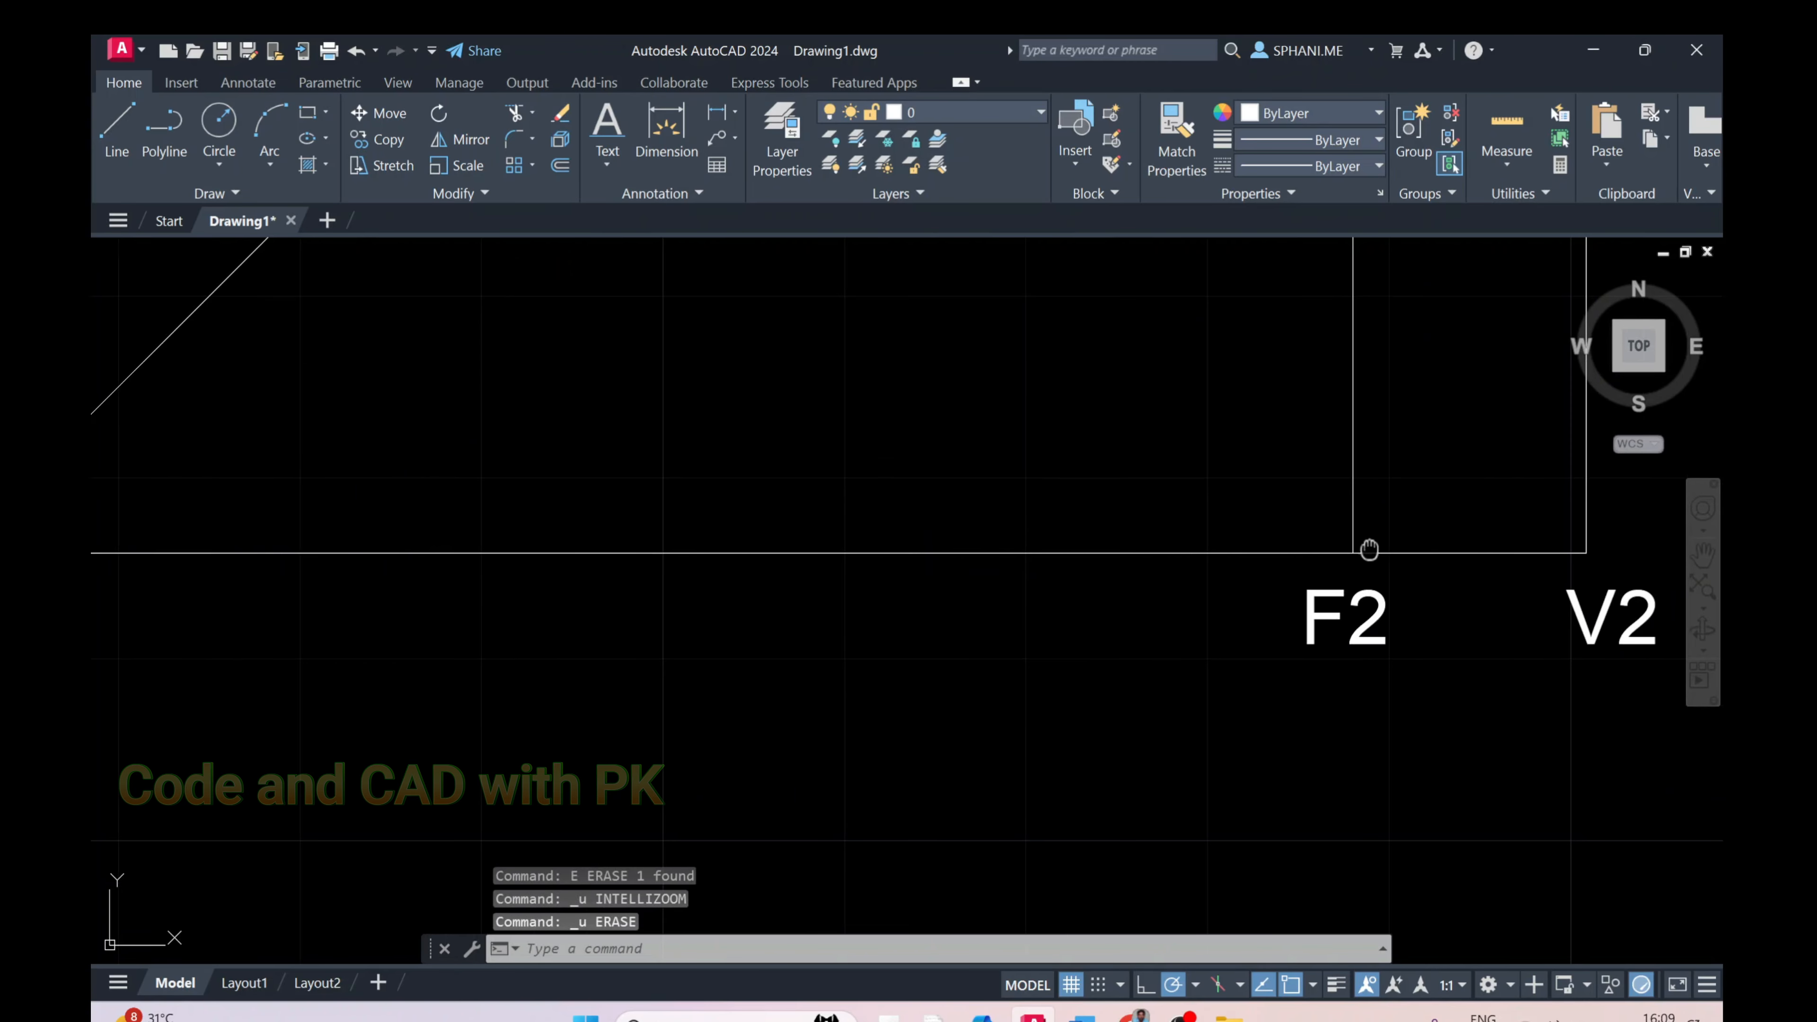
pyautogui.moveTo(1367, 542); pyautogui.dragTo(1237, 548, button='middle')
pyautogui.press('Return')
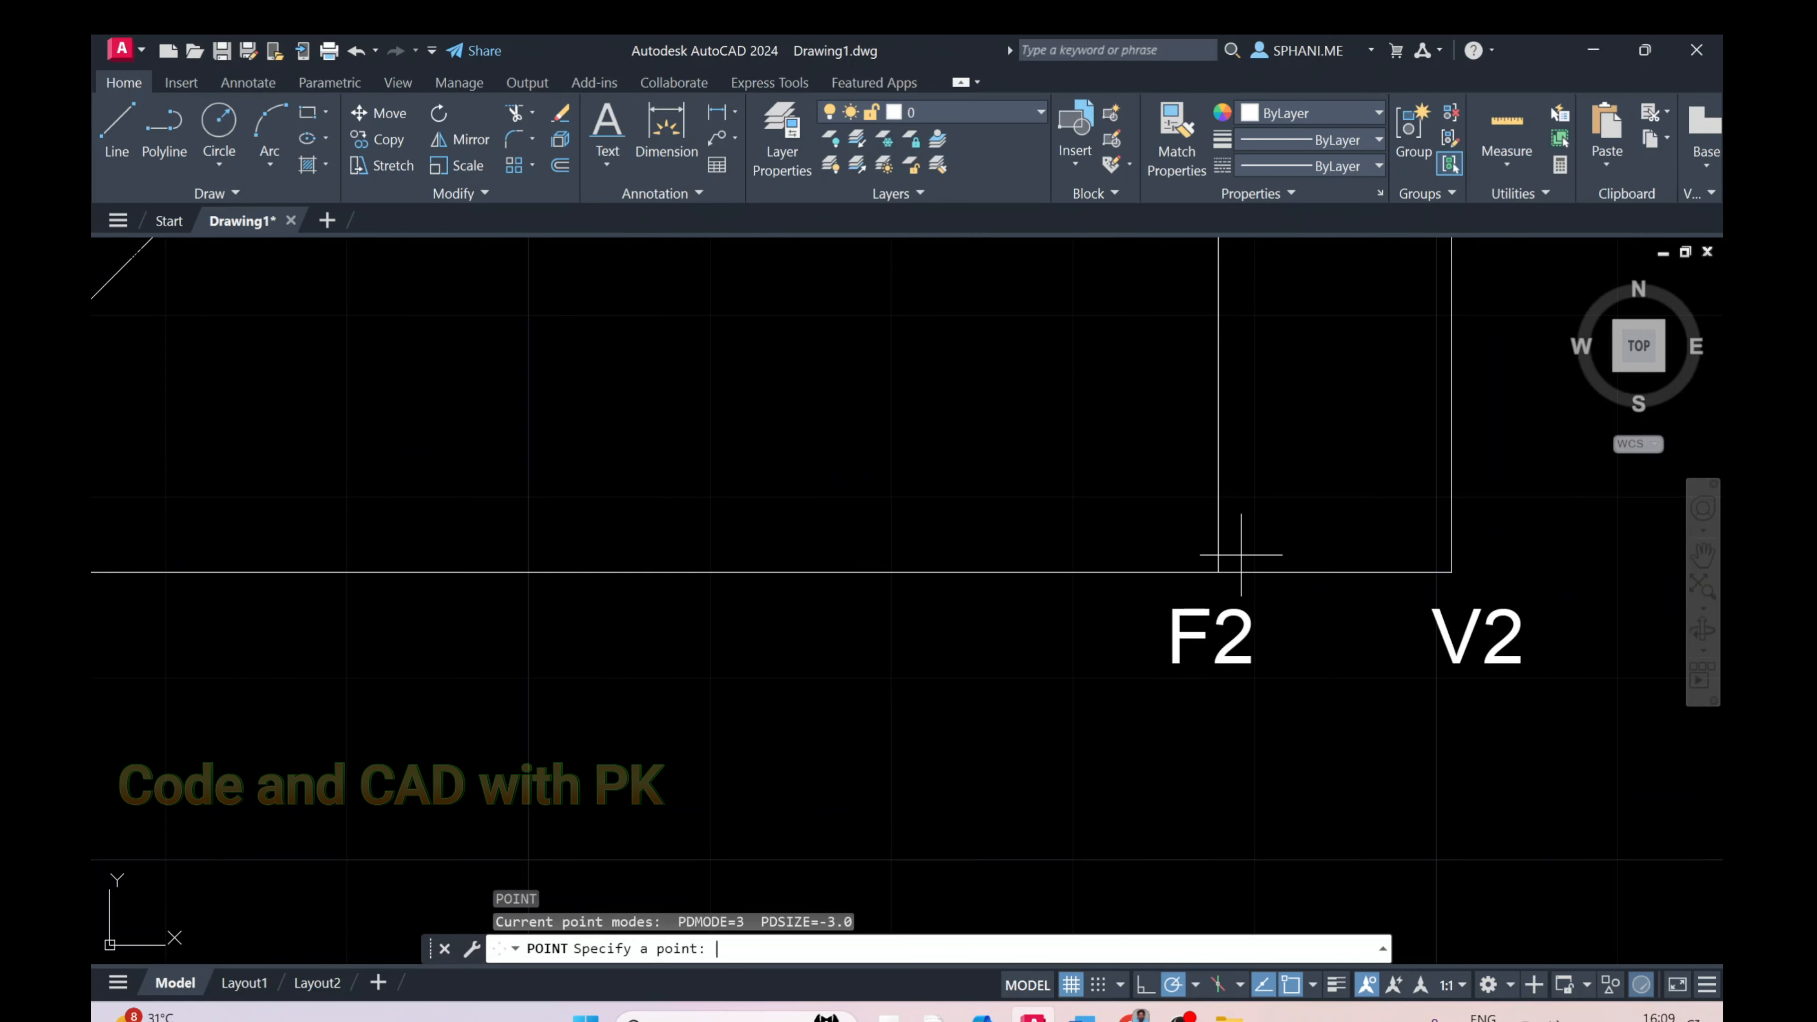
pyautogui.click(1218, 571)
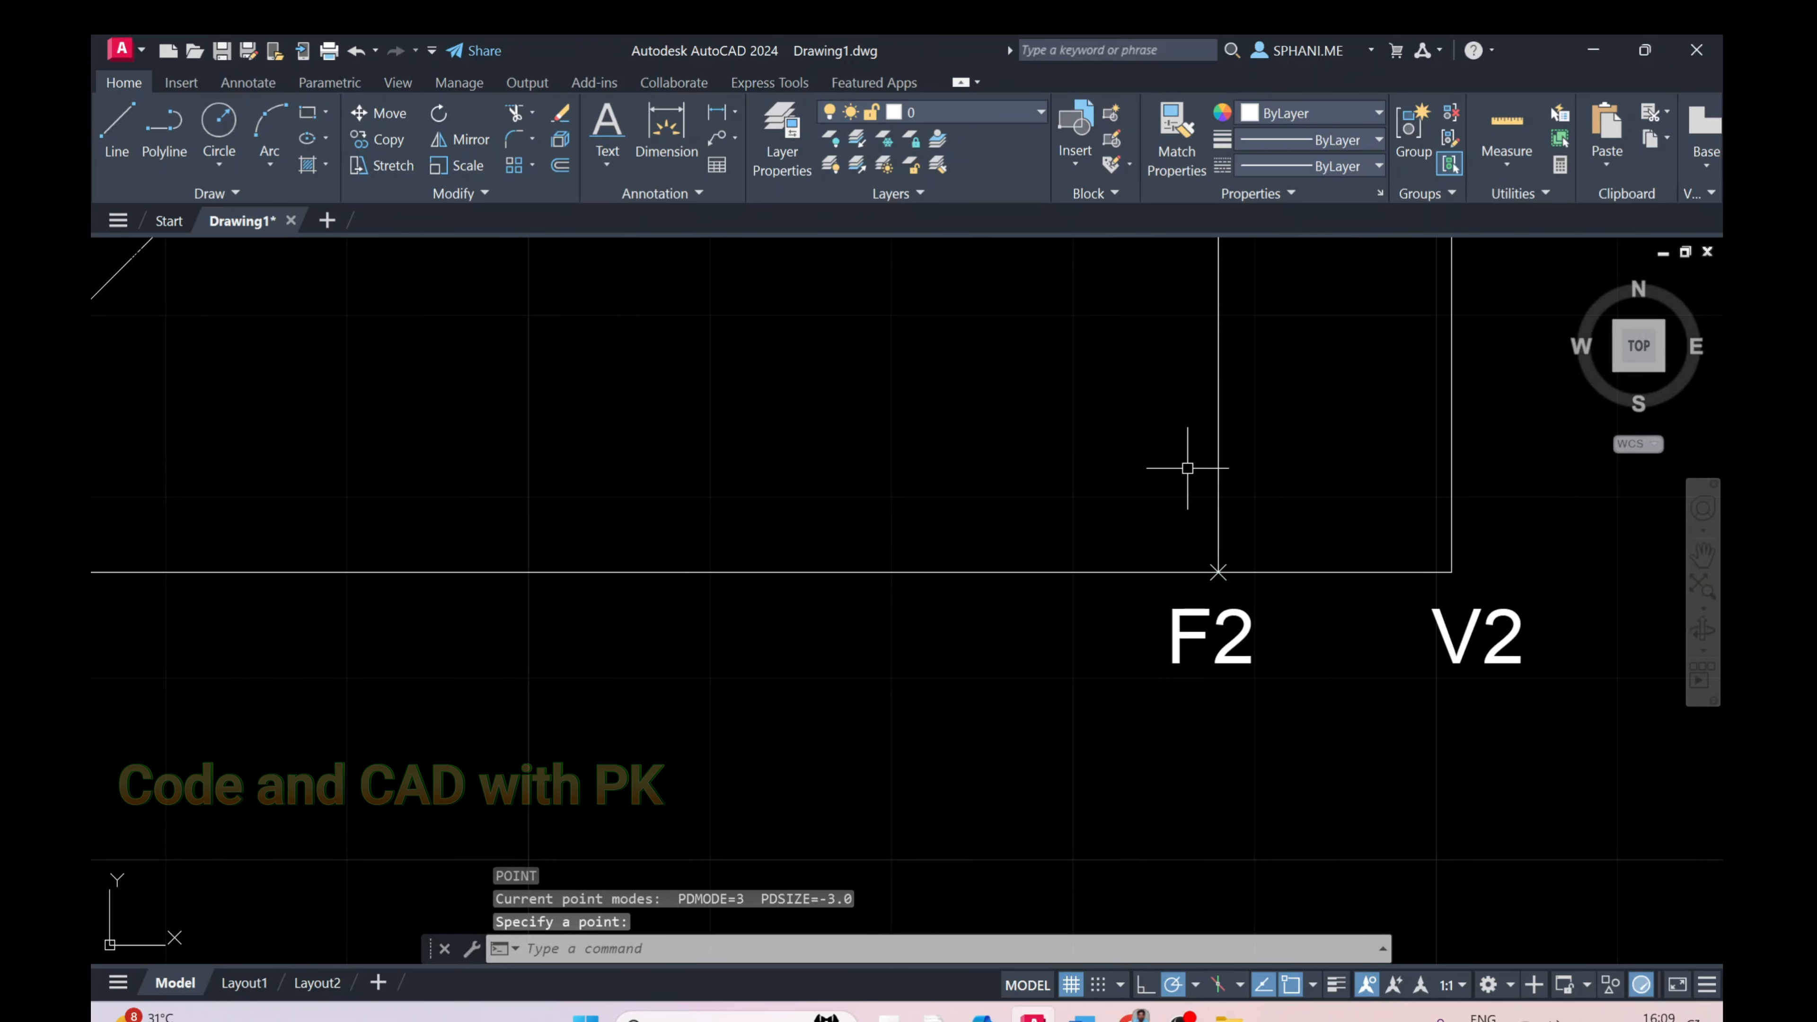
# Erase the vertical line above F2, keeping the point marker on the axis
pyautogui.click(1159, 464)
pyautogui.click(1299, 480)
pyautogui.click(1184, 462)
pyautogui.click(1290, 467)
pyautogui.click(1276, 467)
pyautogui.click(1203, 448)
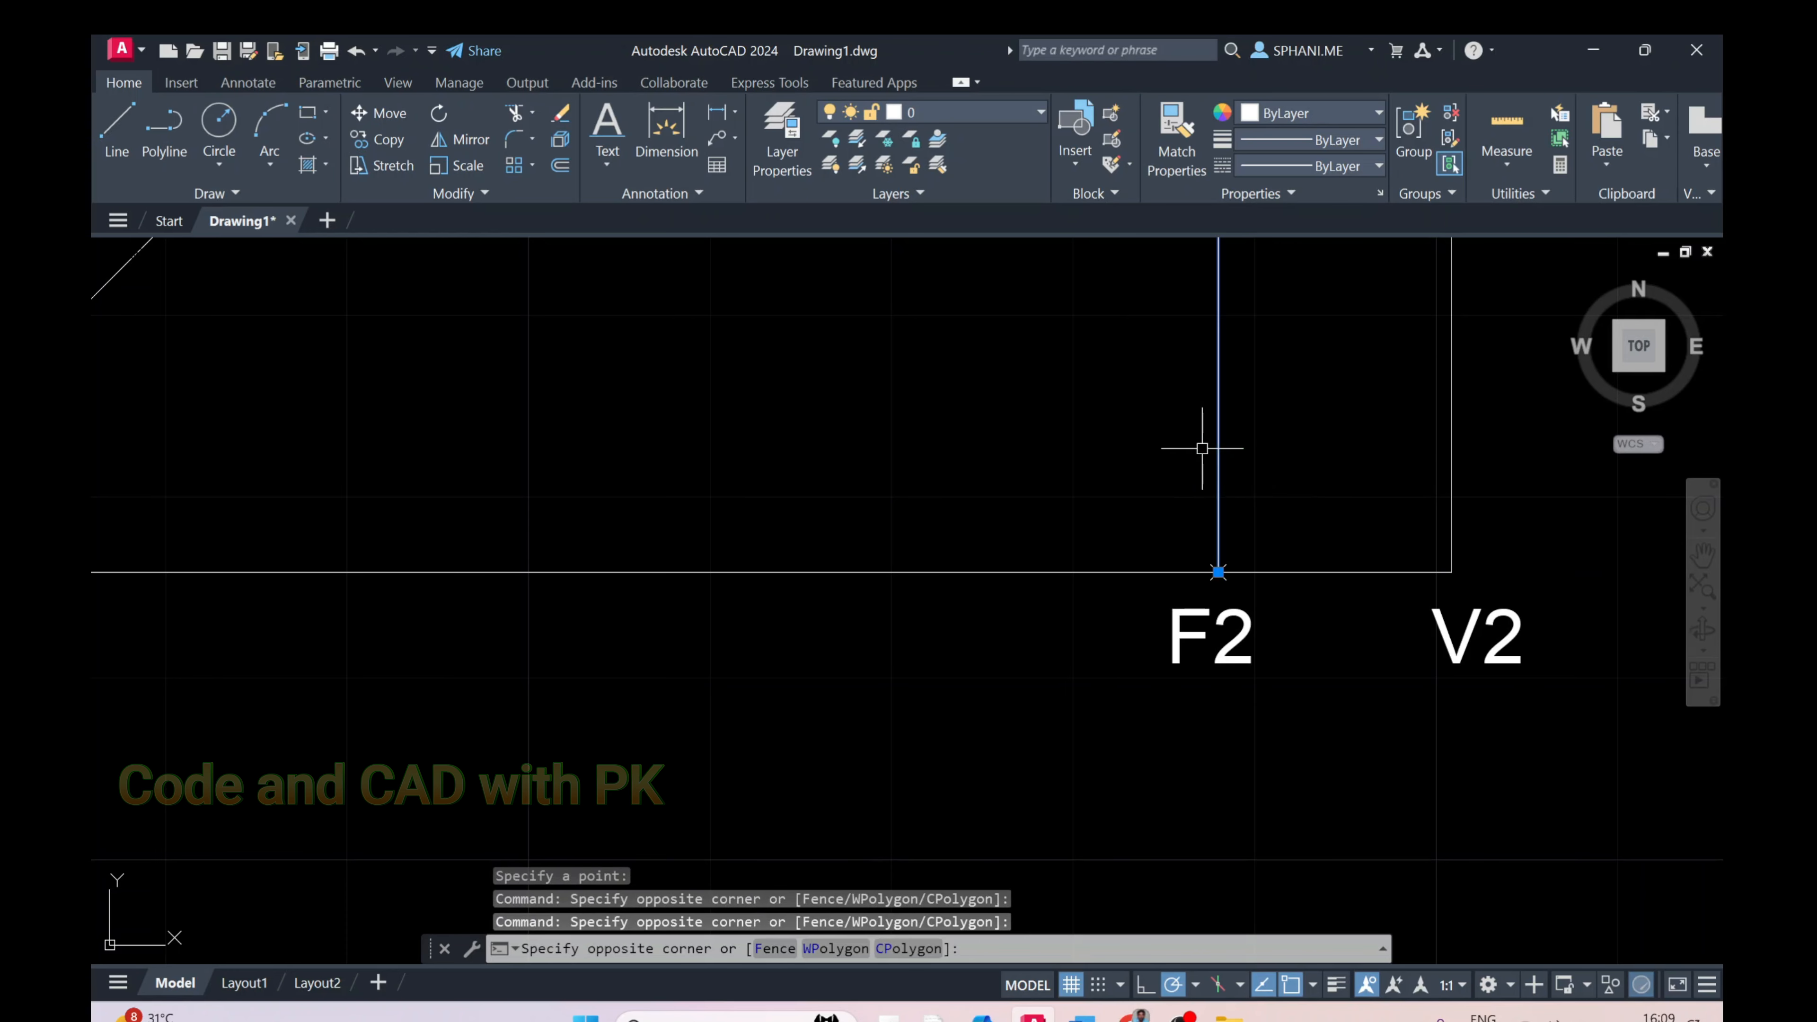
pyautogui.write('e')
pyautogui.press('Return')
# Draw a vertical line upward from F1 past the inclined line through C and P
pyautogui.scroll(-5, 1196, 458)
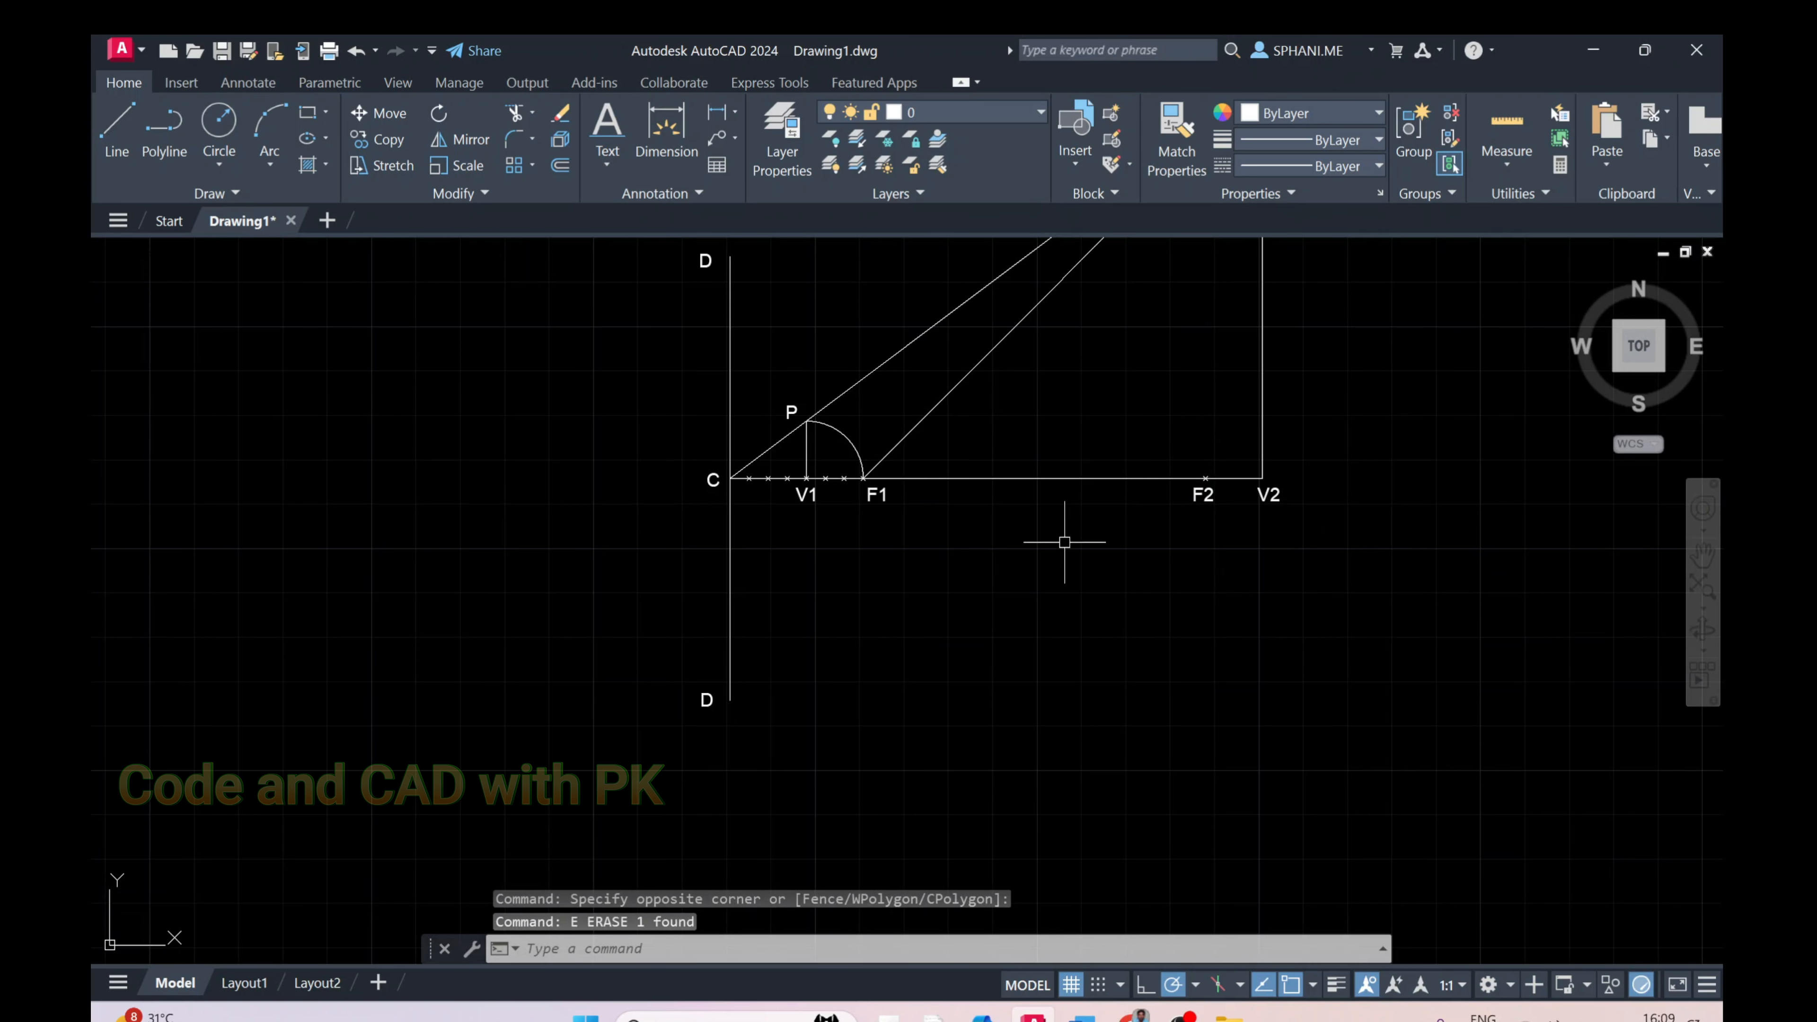
pyautogui.scroll(2, 1037, 520)
pyautogui.moveTo(1031, 520); pyautogui.dragTo(945, 707, button='middle')
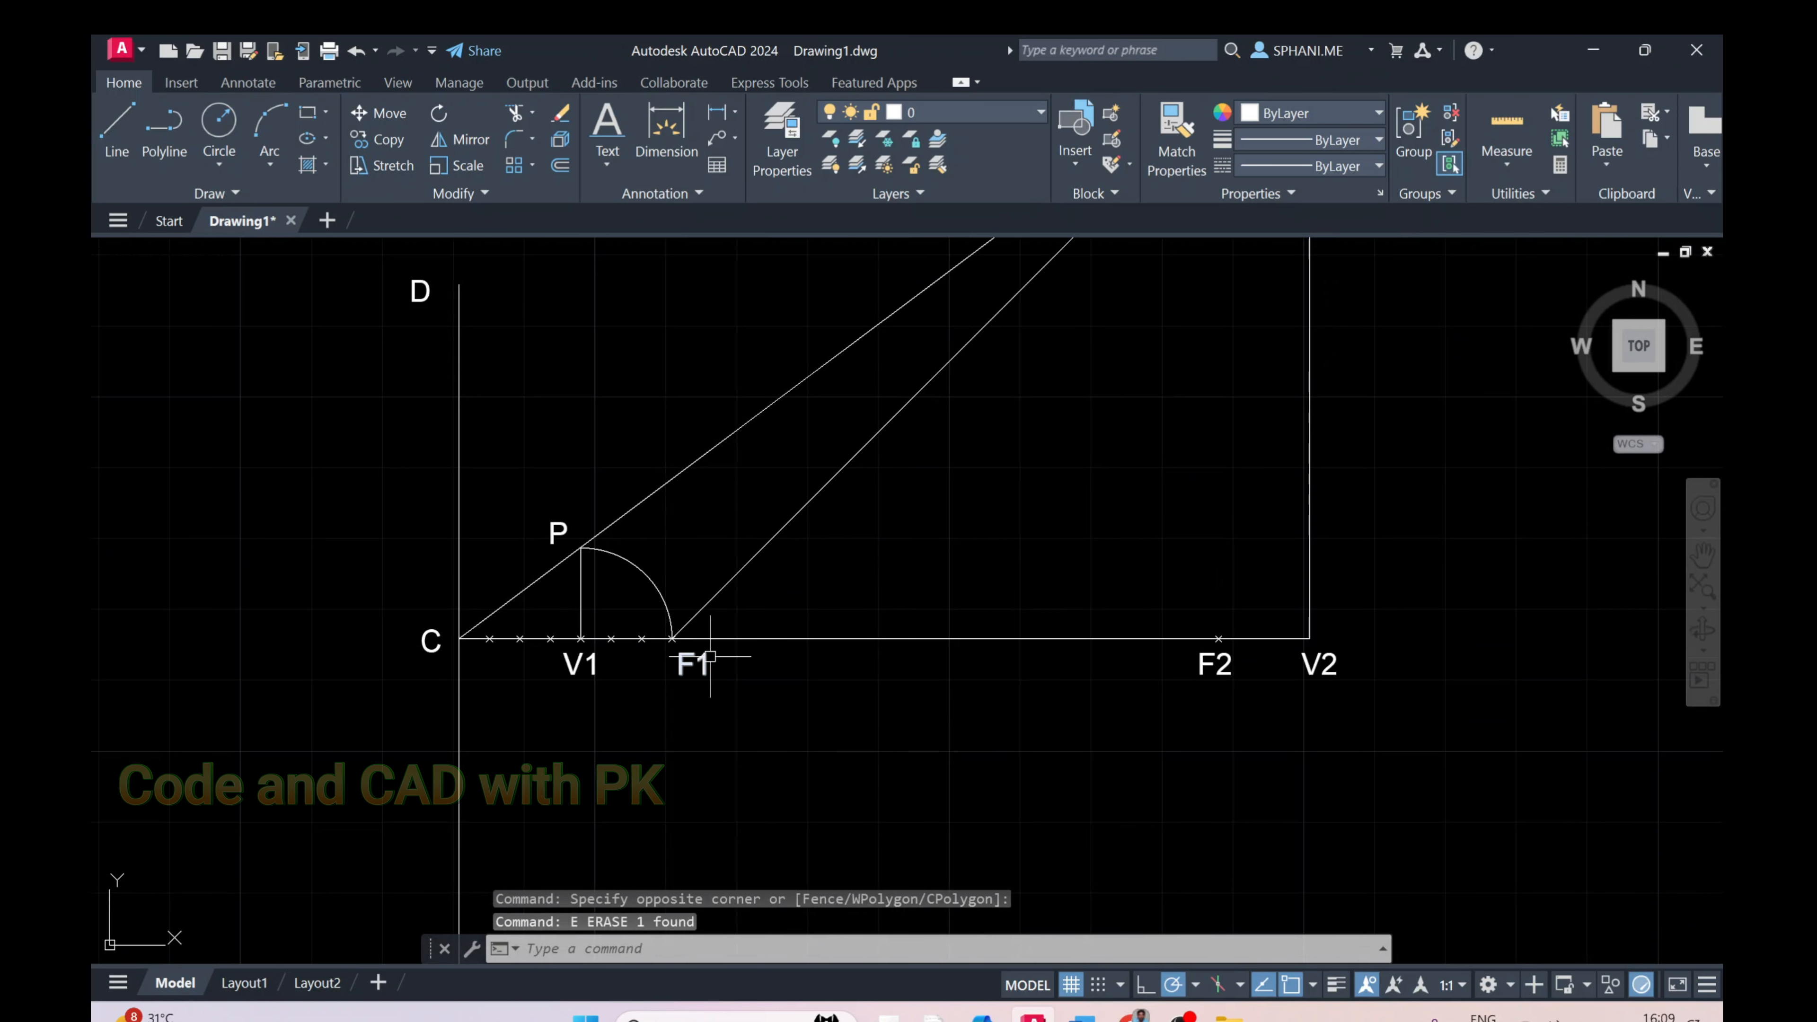
pyautogui.scroll(2, 663, 666)
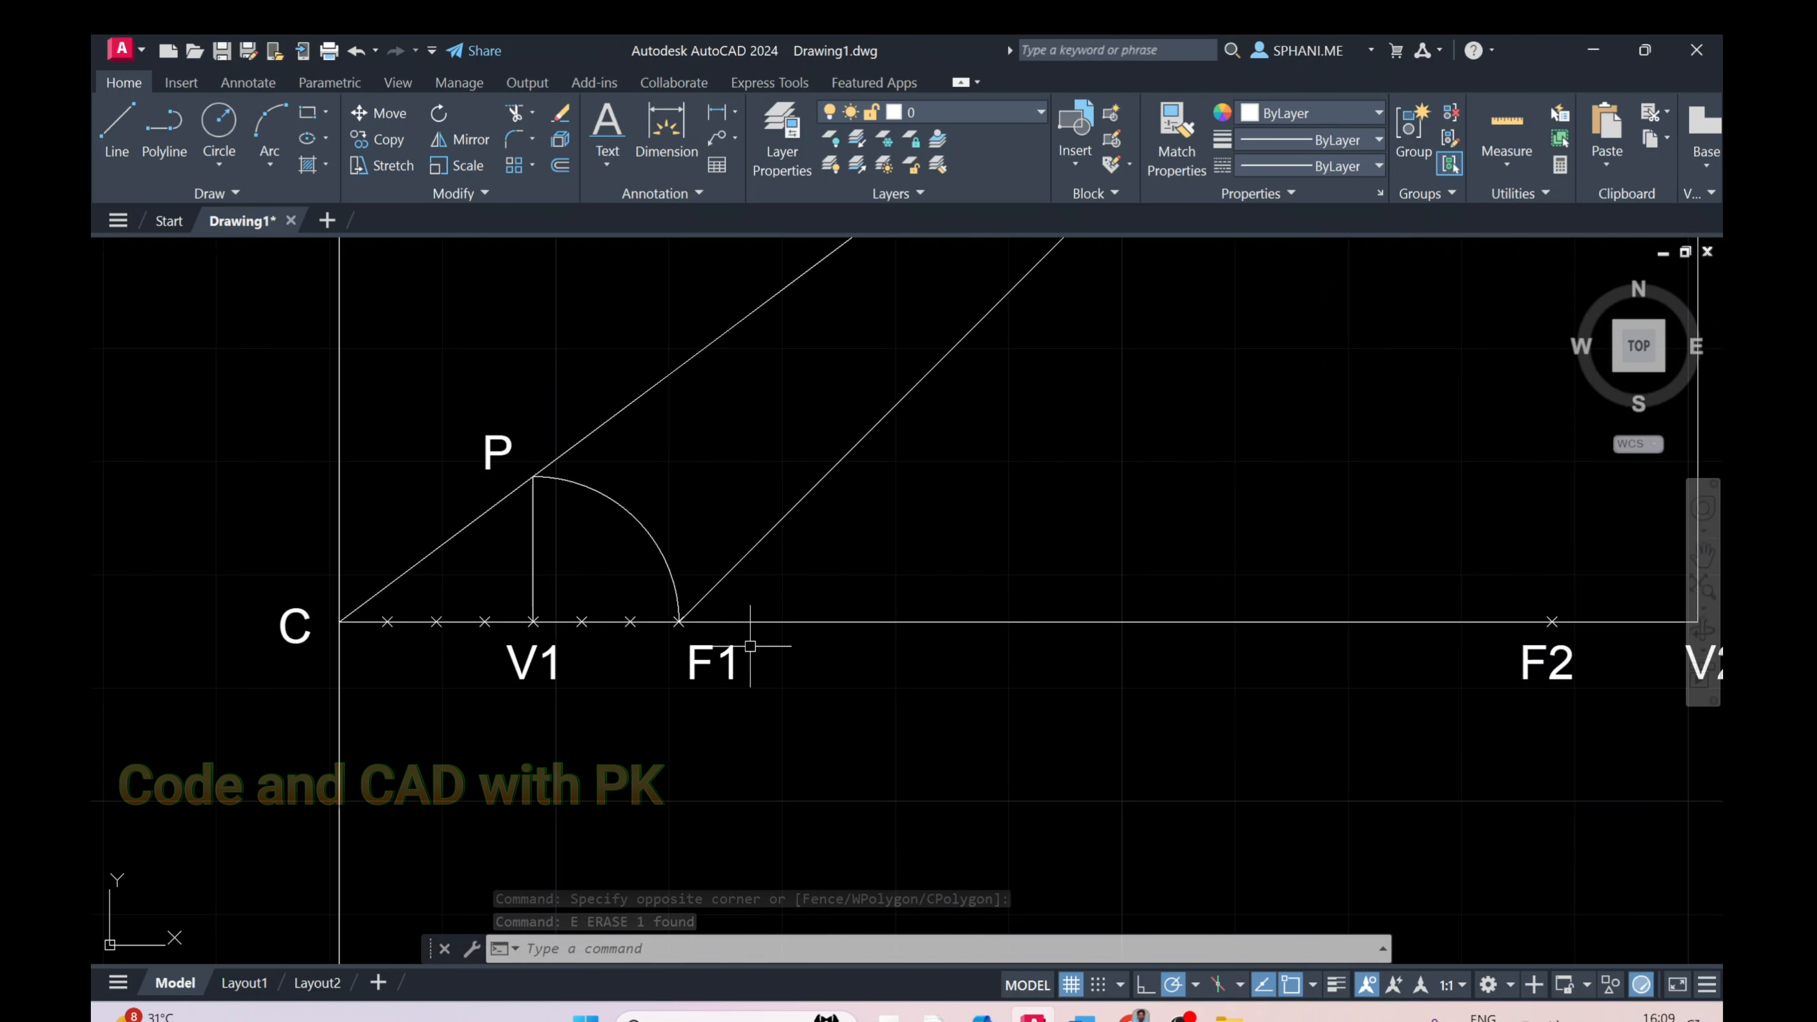
pyautogui.moveTo(750, 646); pyautogui.dragTo(744, 744, button='middle')
pyautogui.write('l')
pyautogui.press('Return')
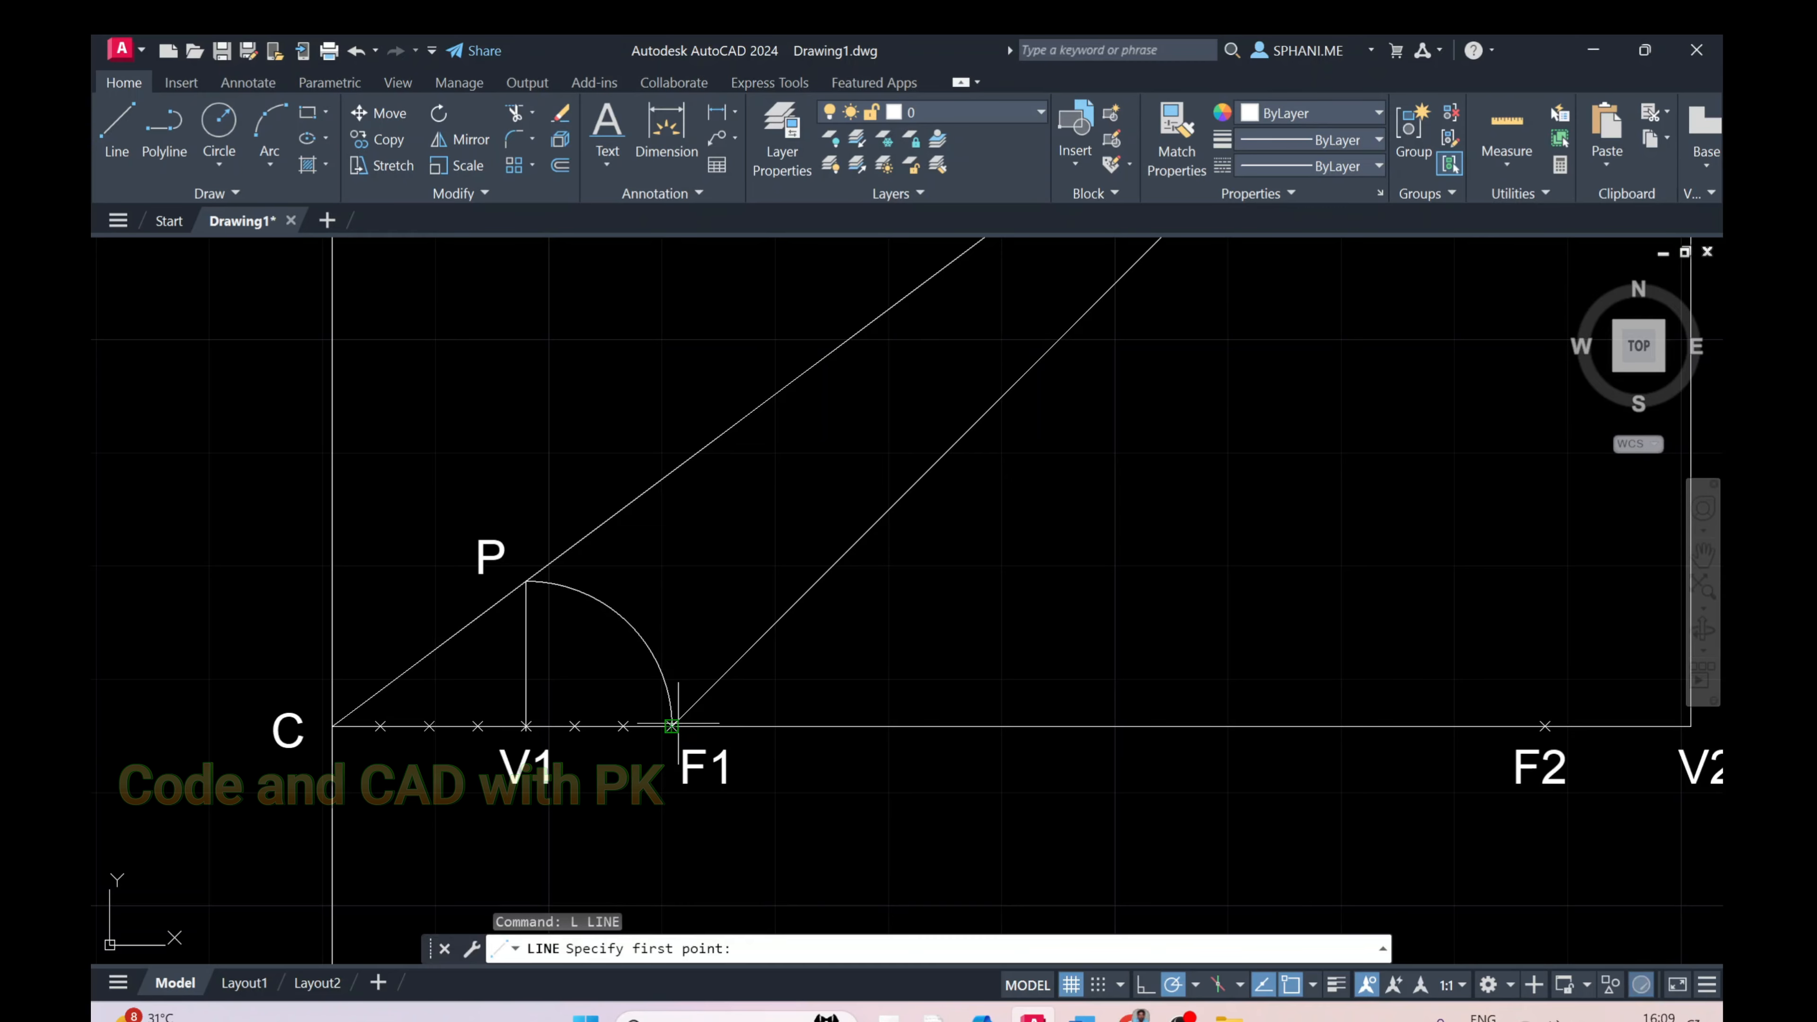
pyautogui.click(671, 726)
pyautogui.click(671, 407)
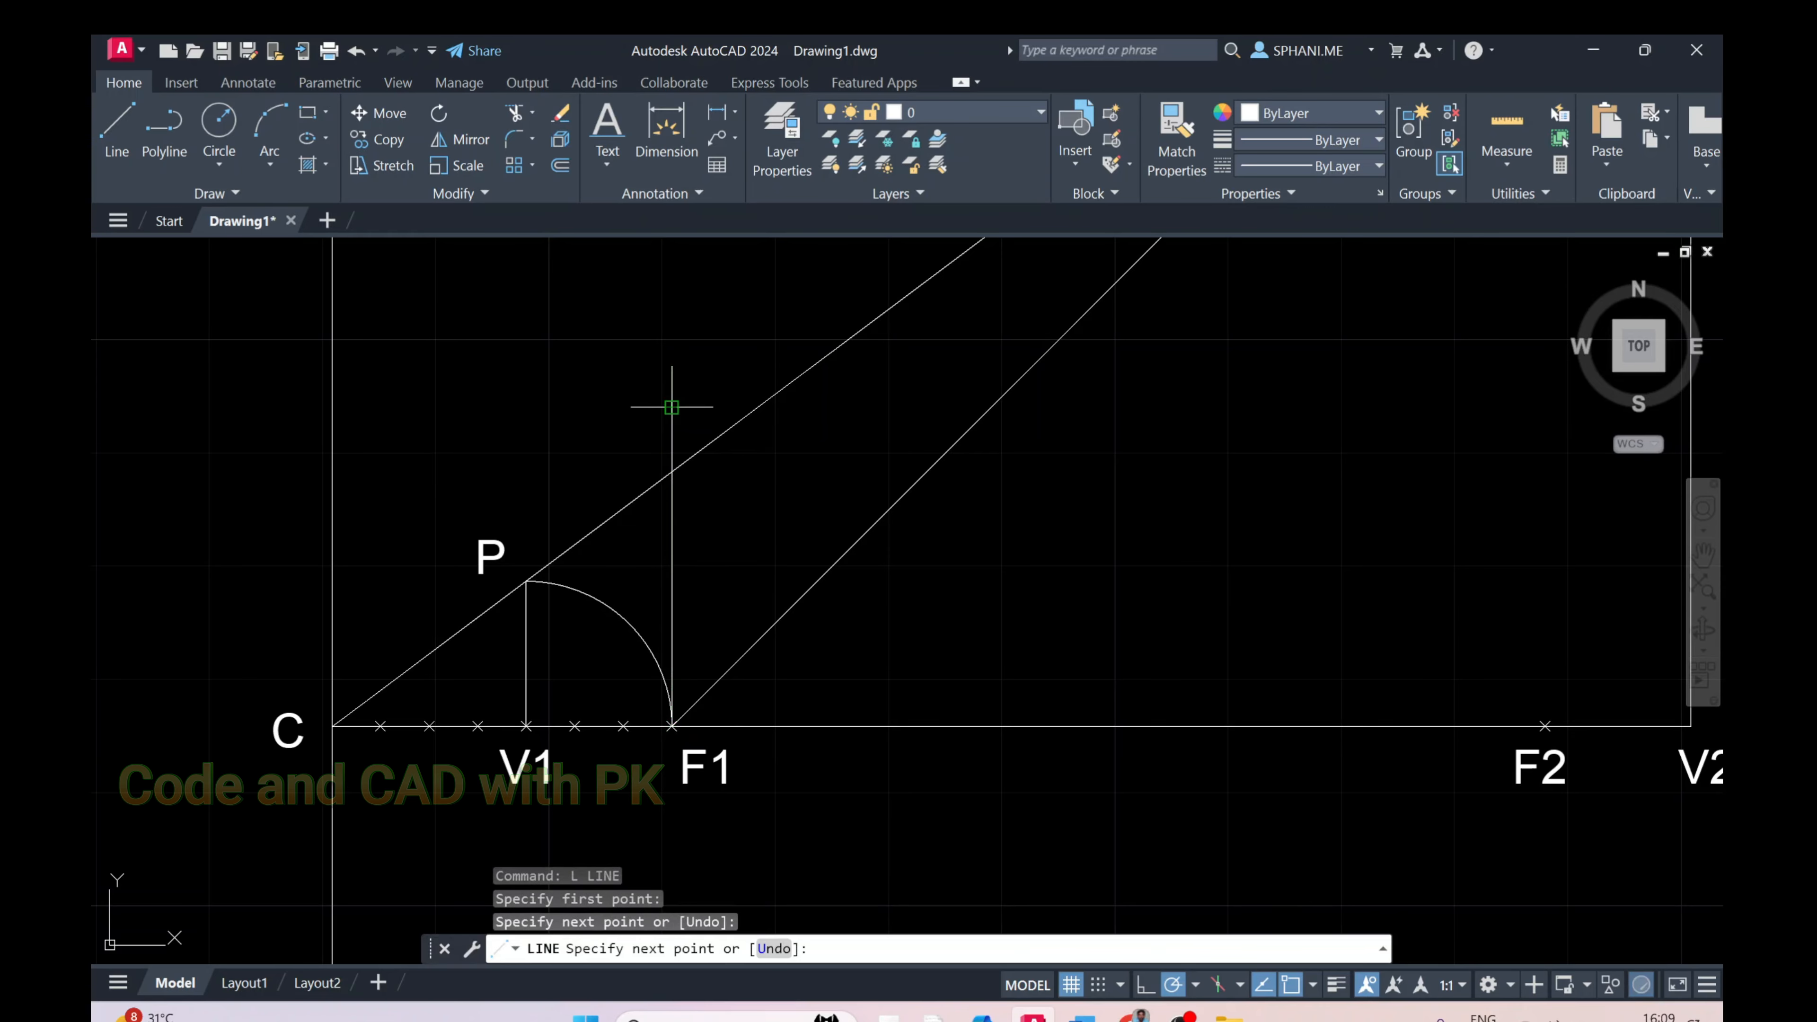
pyautogui.press('Escape')
# Trim the part of the vertical line at F1 that projects above the inclined line through P
pyautogui.write('tr')
pyautogui.press('Return')
pyautogui.click(670, 425)
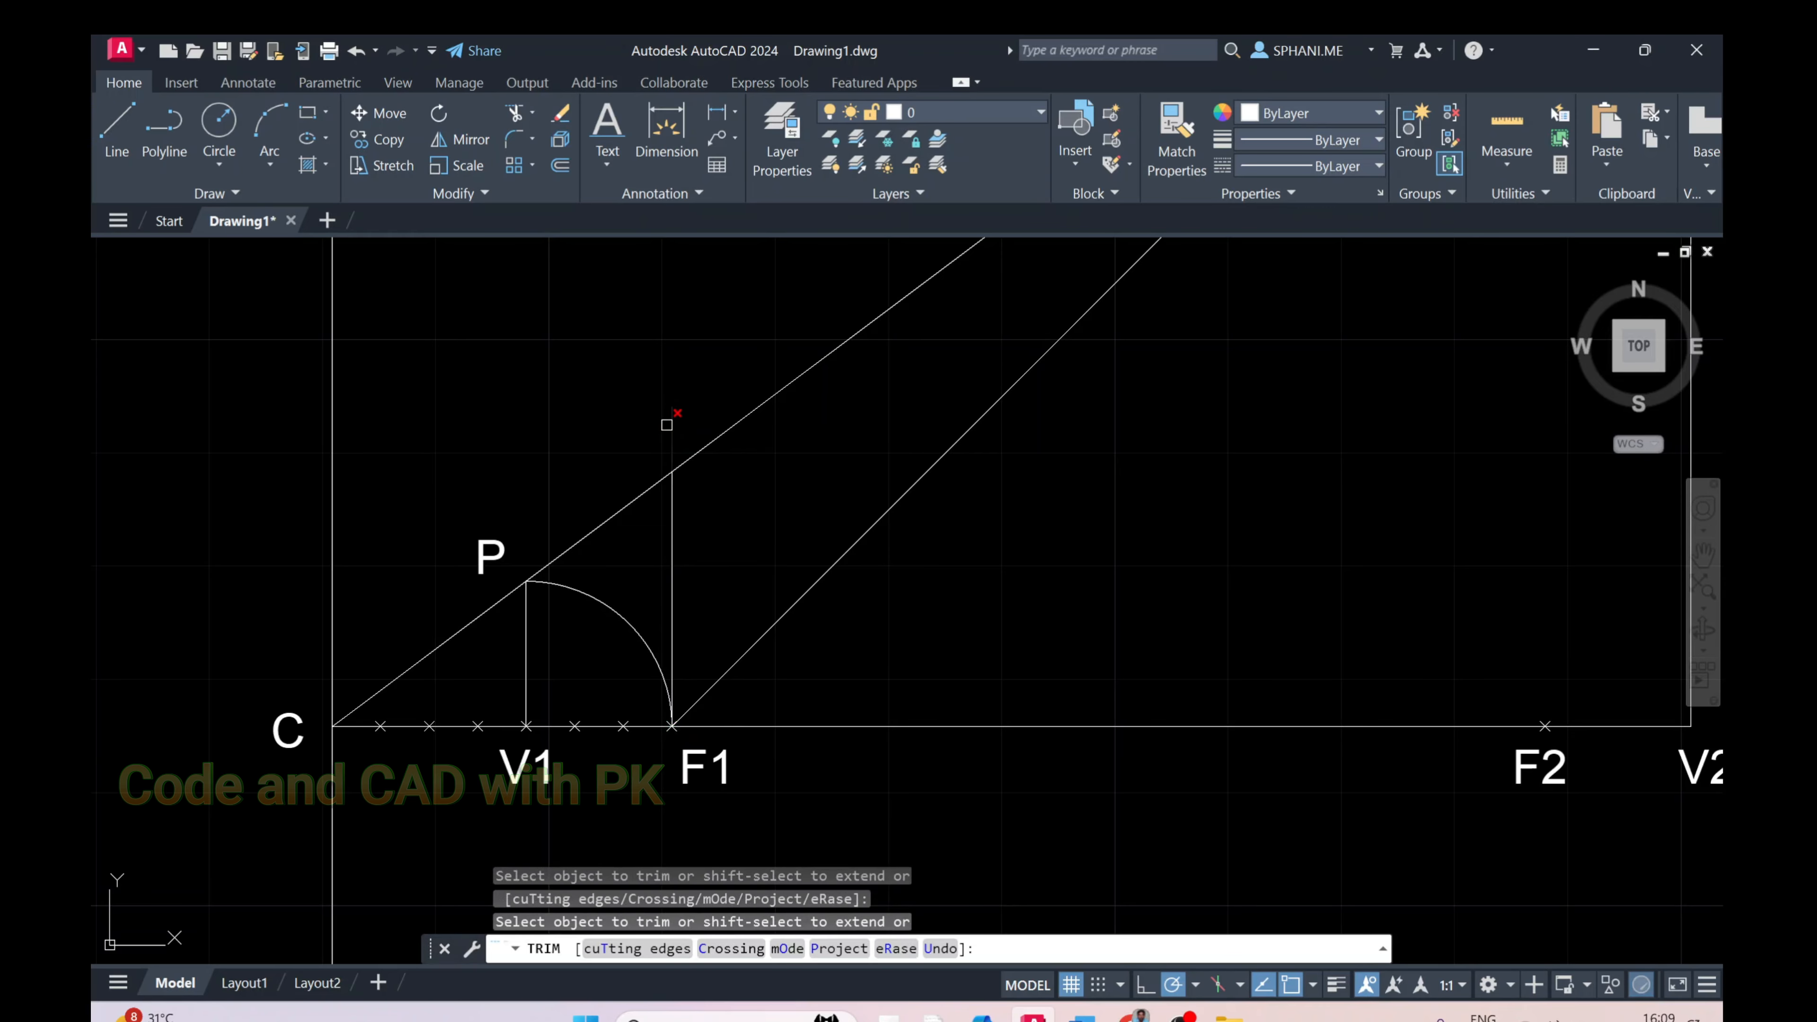
pyautogui.rightClick(702, 426)
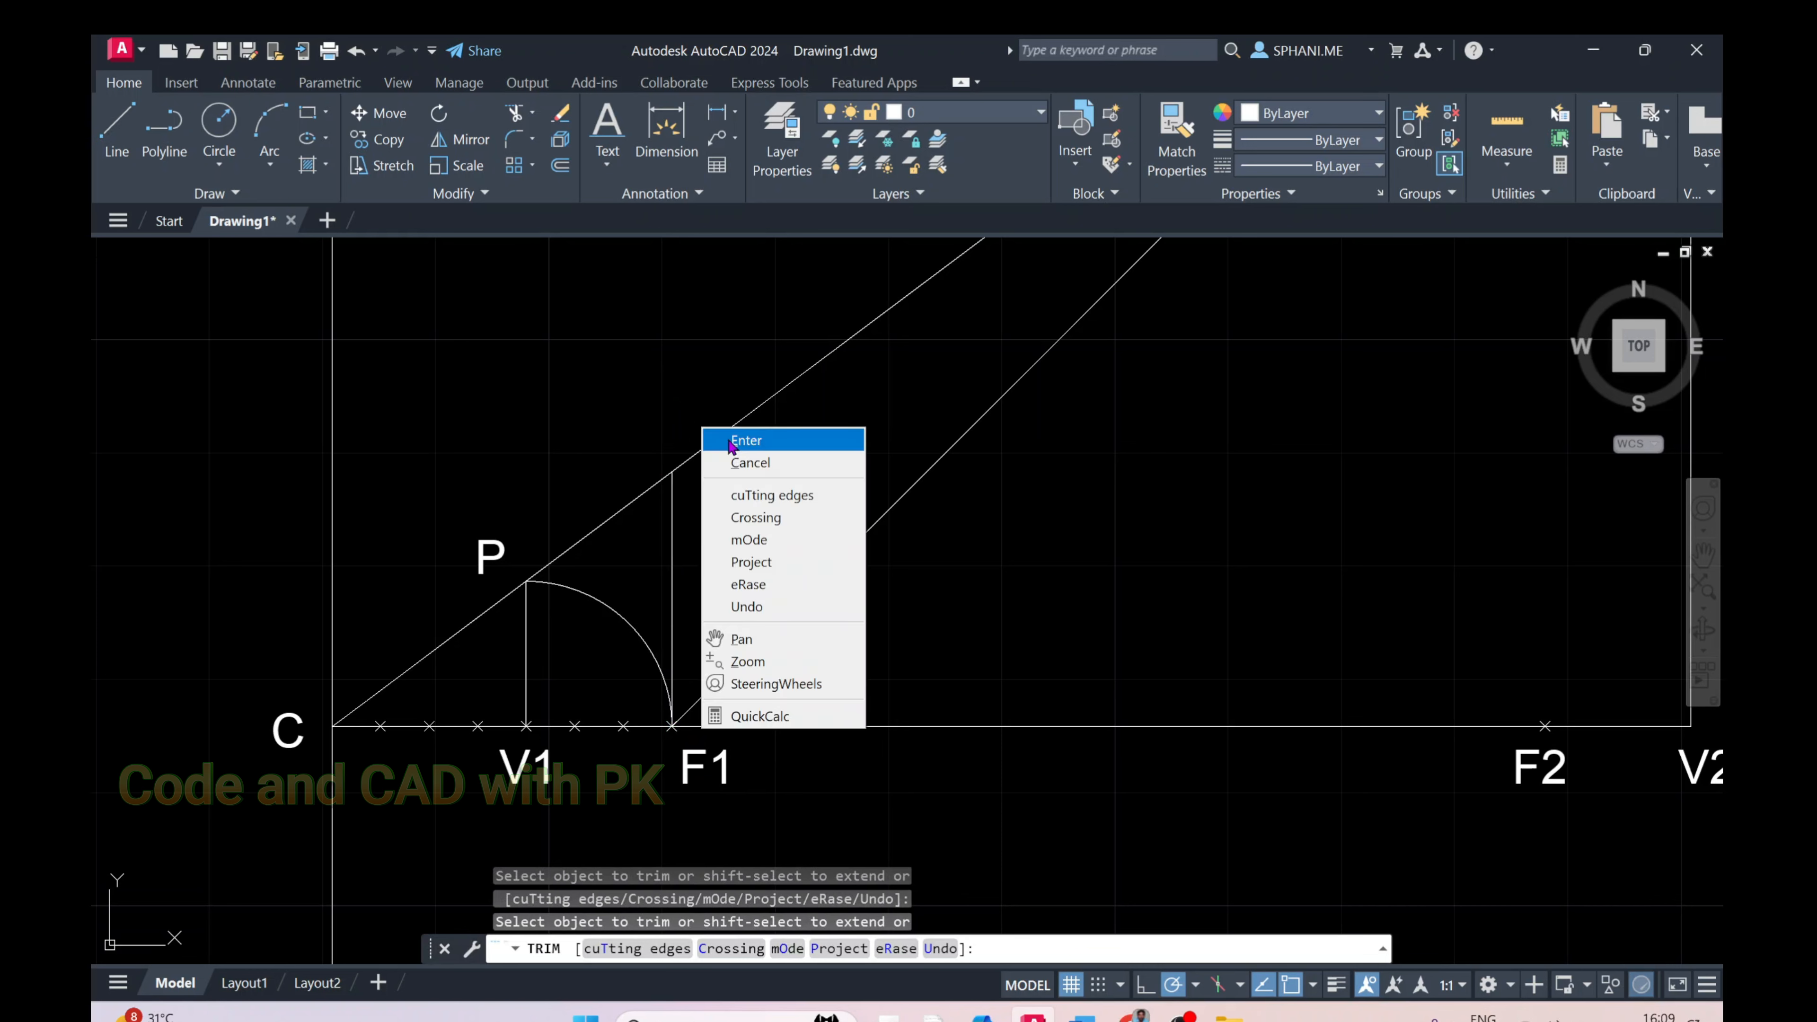
pyautogui.click(737, 434)
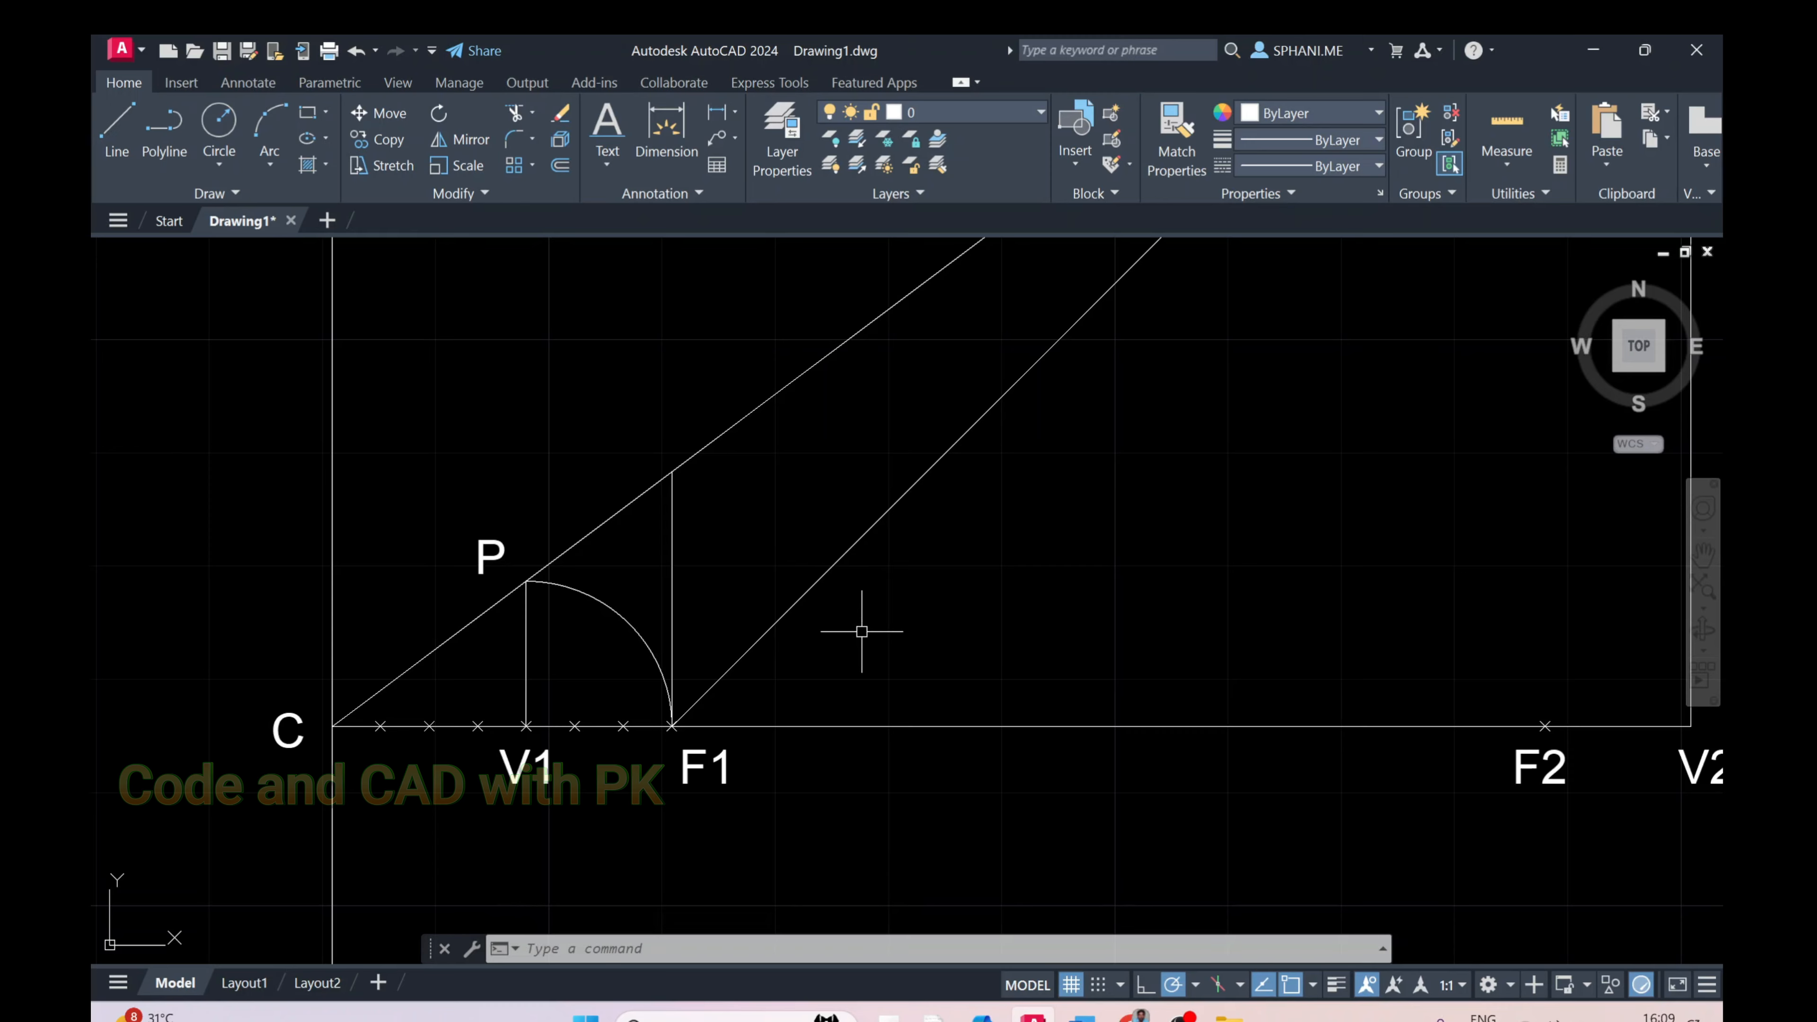
# Offset the vertical line at F1 repeatedly toward V2 at 10 mm spacing, making eight copies
pyautogui.press('Return')
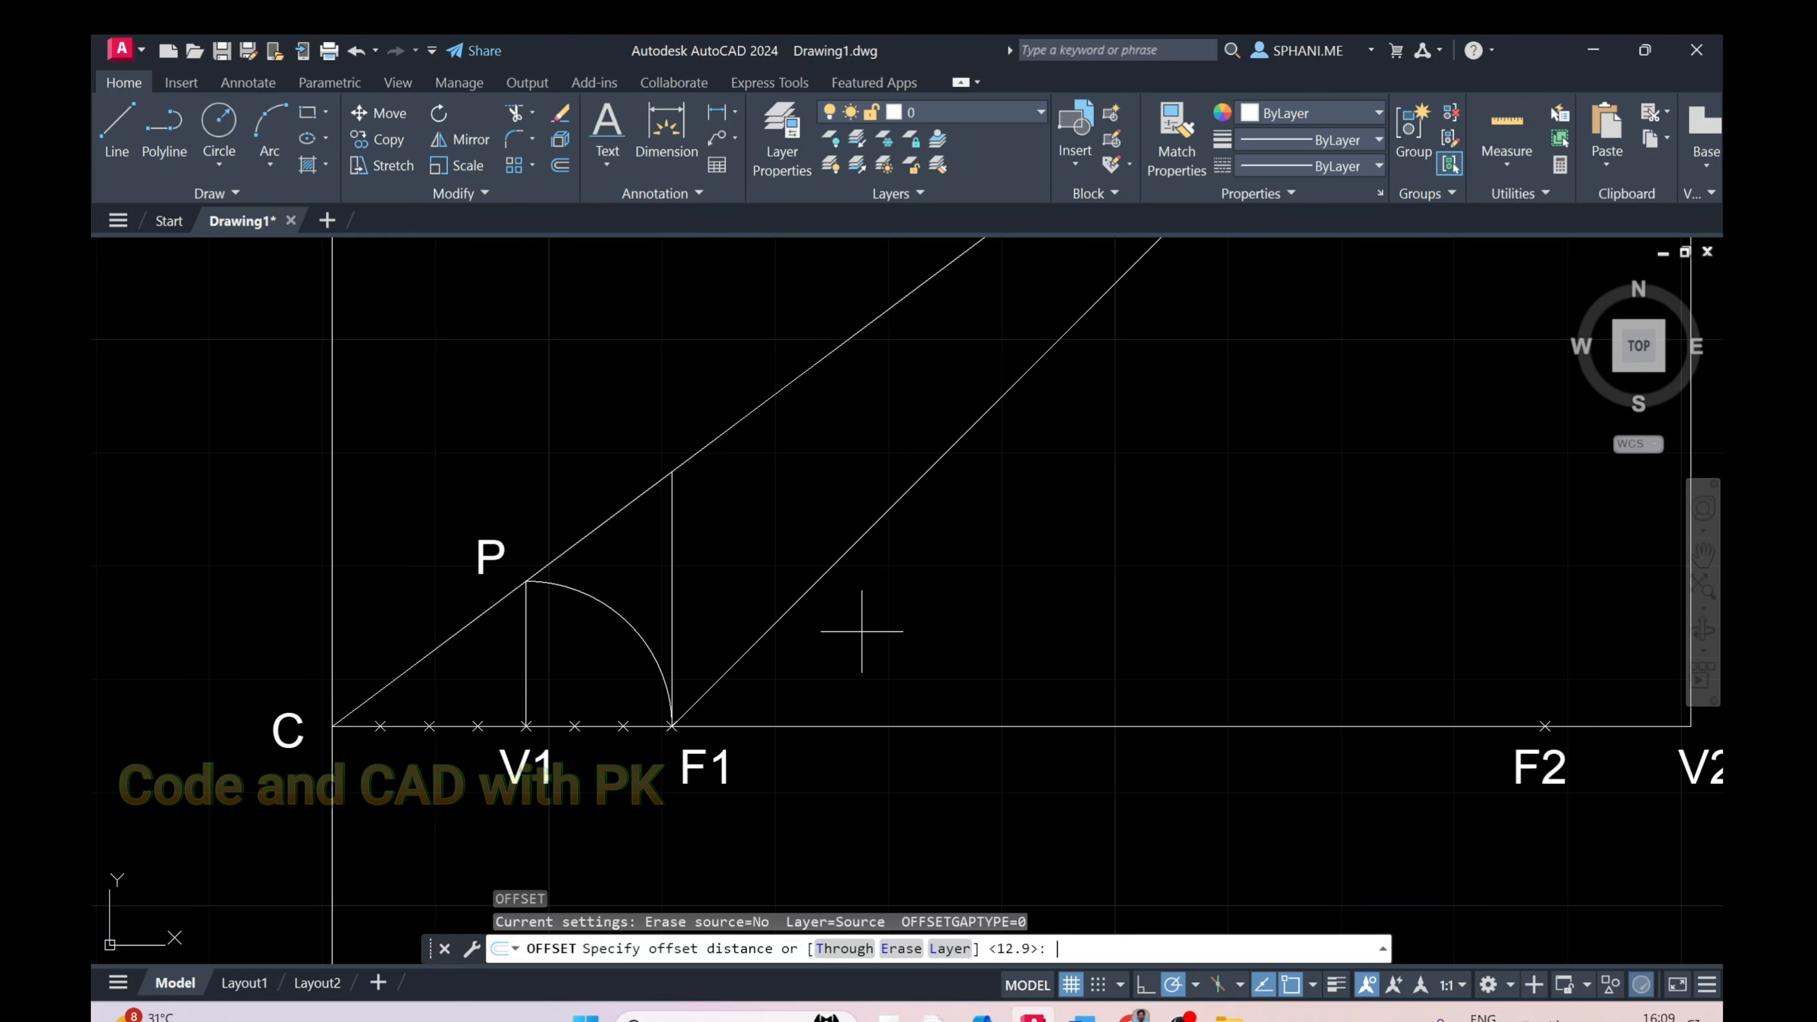
pyautogui.write('10')
pyautogui.press('Return')
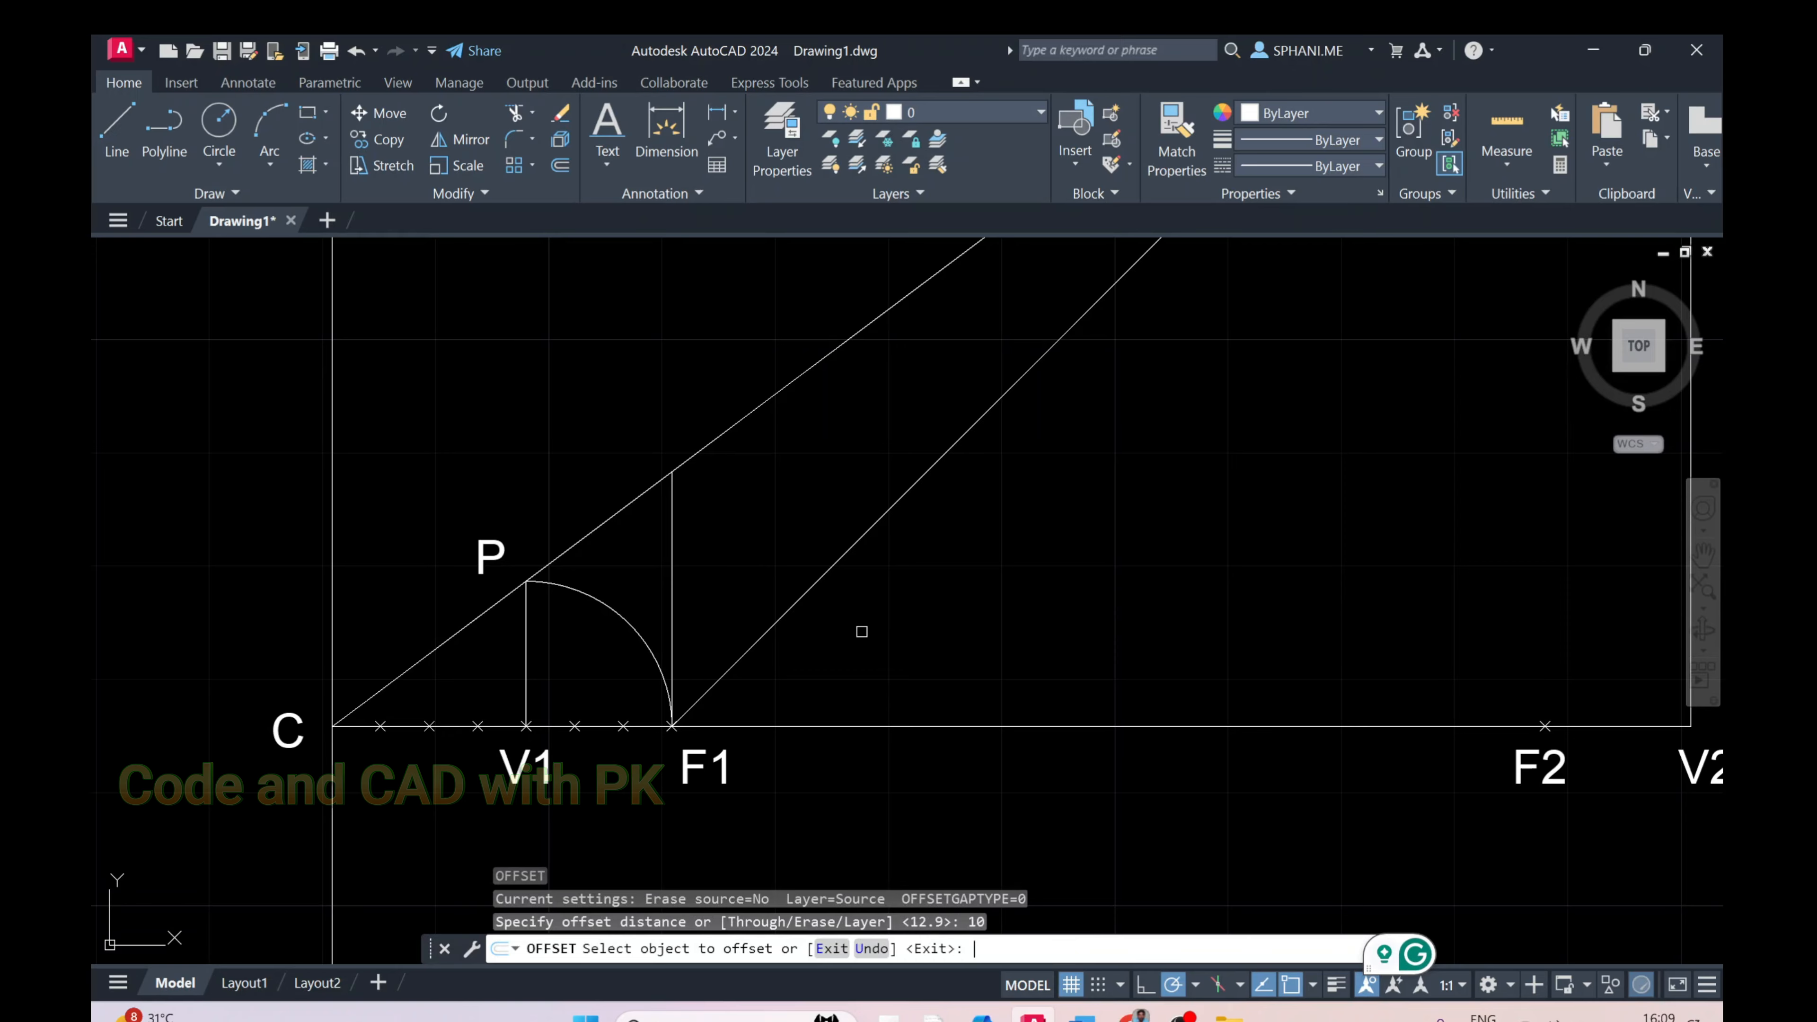
pyautogui.click(670, 537)
pyautogui.click(757, 555)
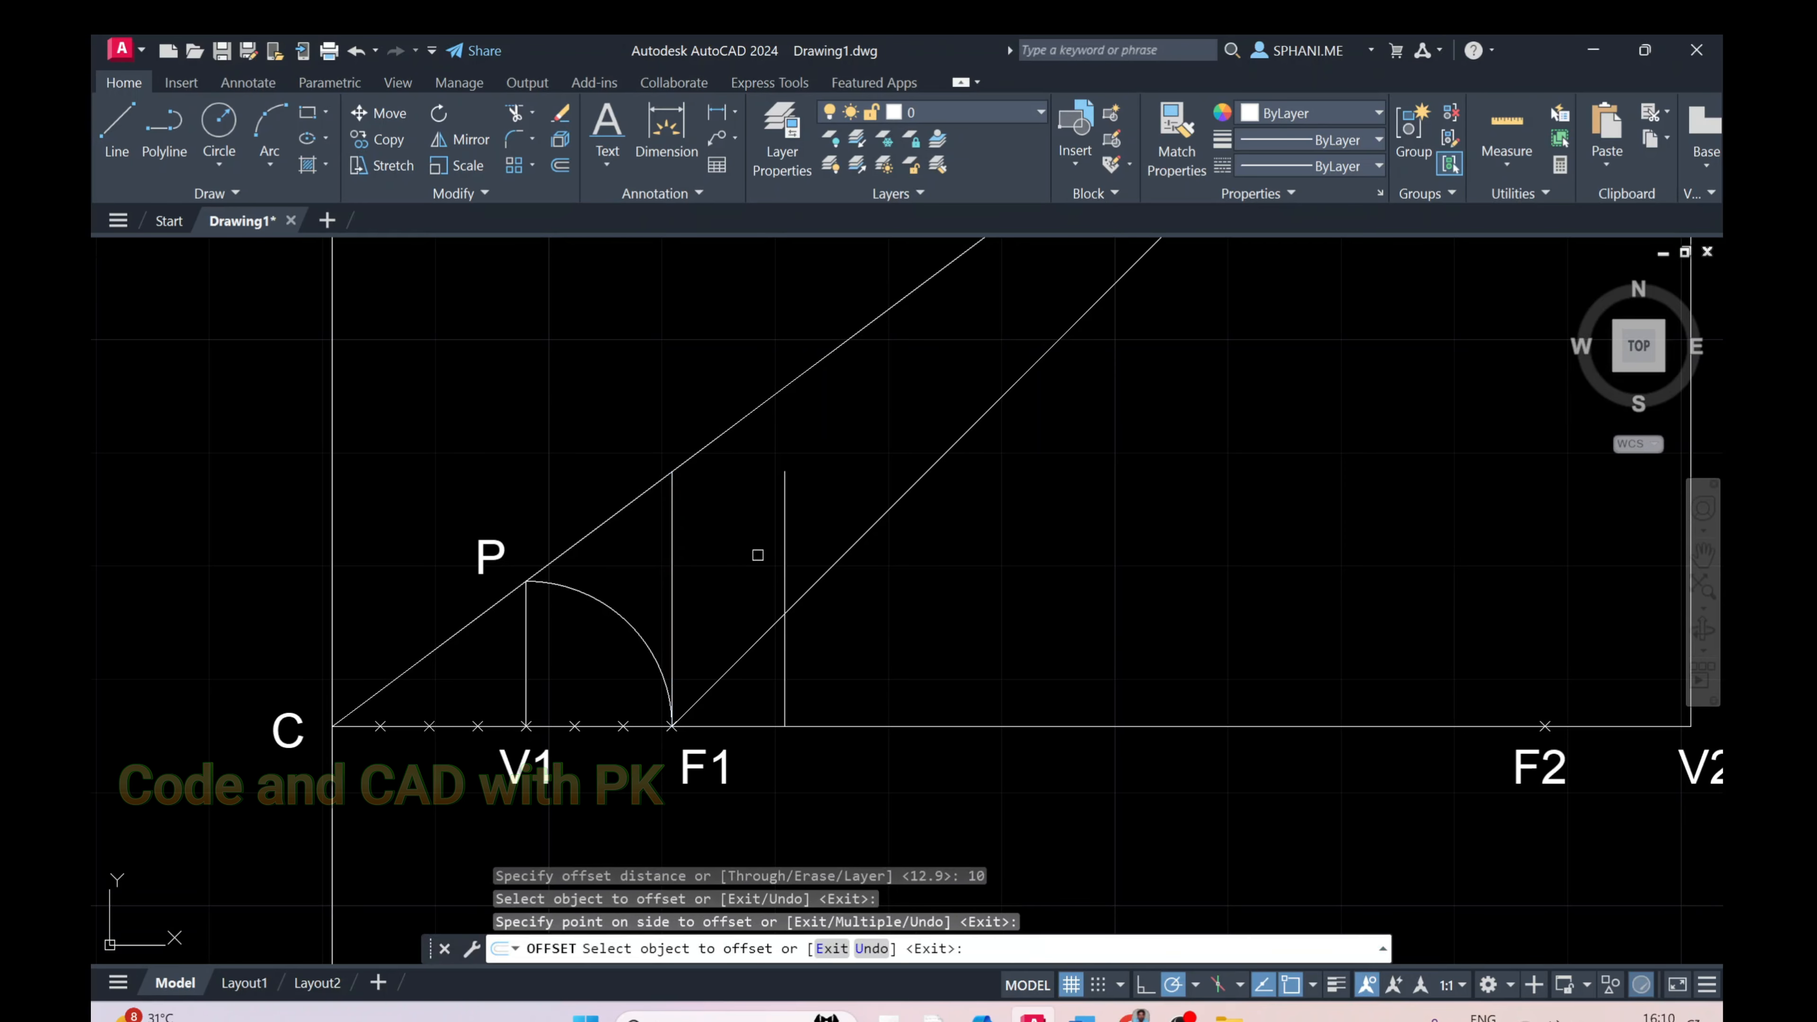
pyautogui.click(785, 545)
pyautogui.click(852, 566)
pyautogui.click(898, 577)
pyautogui.click(951, 580)
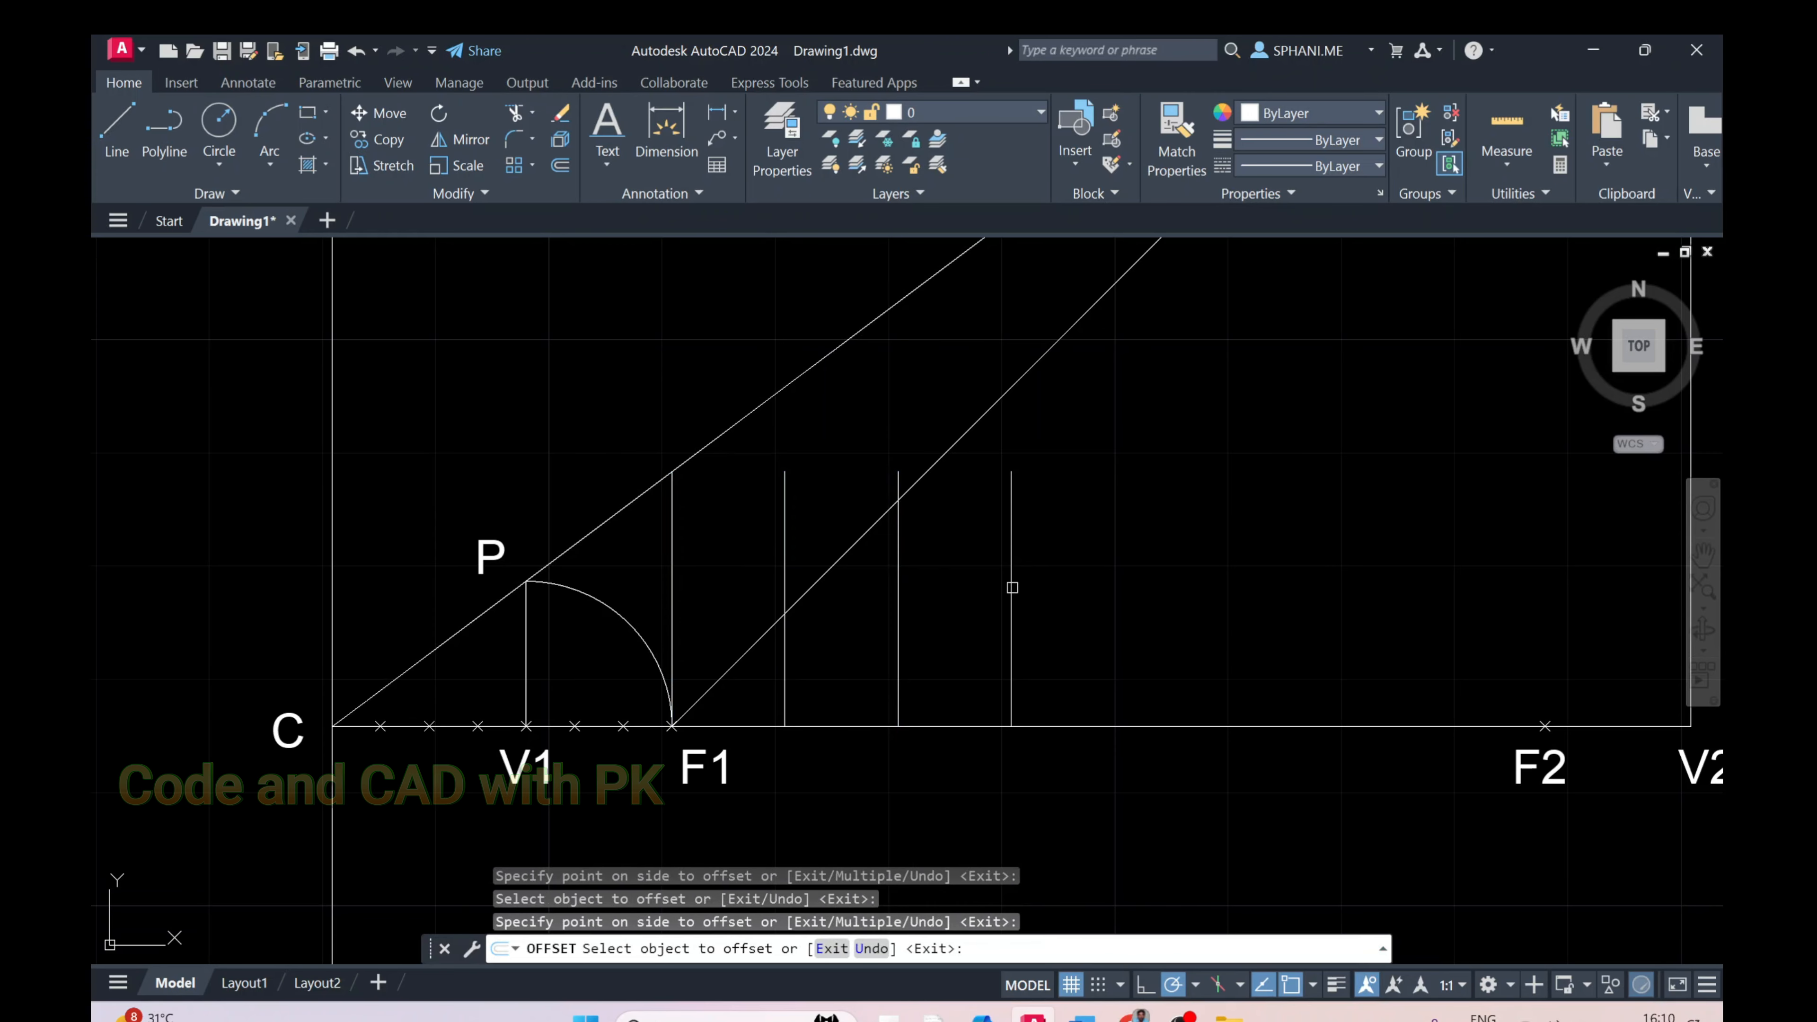
pyautogui.click(1011, 584)
pyautogui.click(1126, 620)
pyautogui.click(1126, 603)
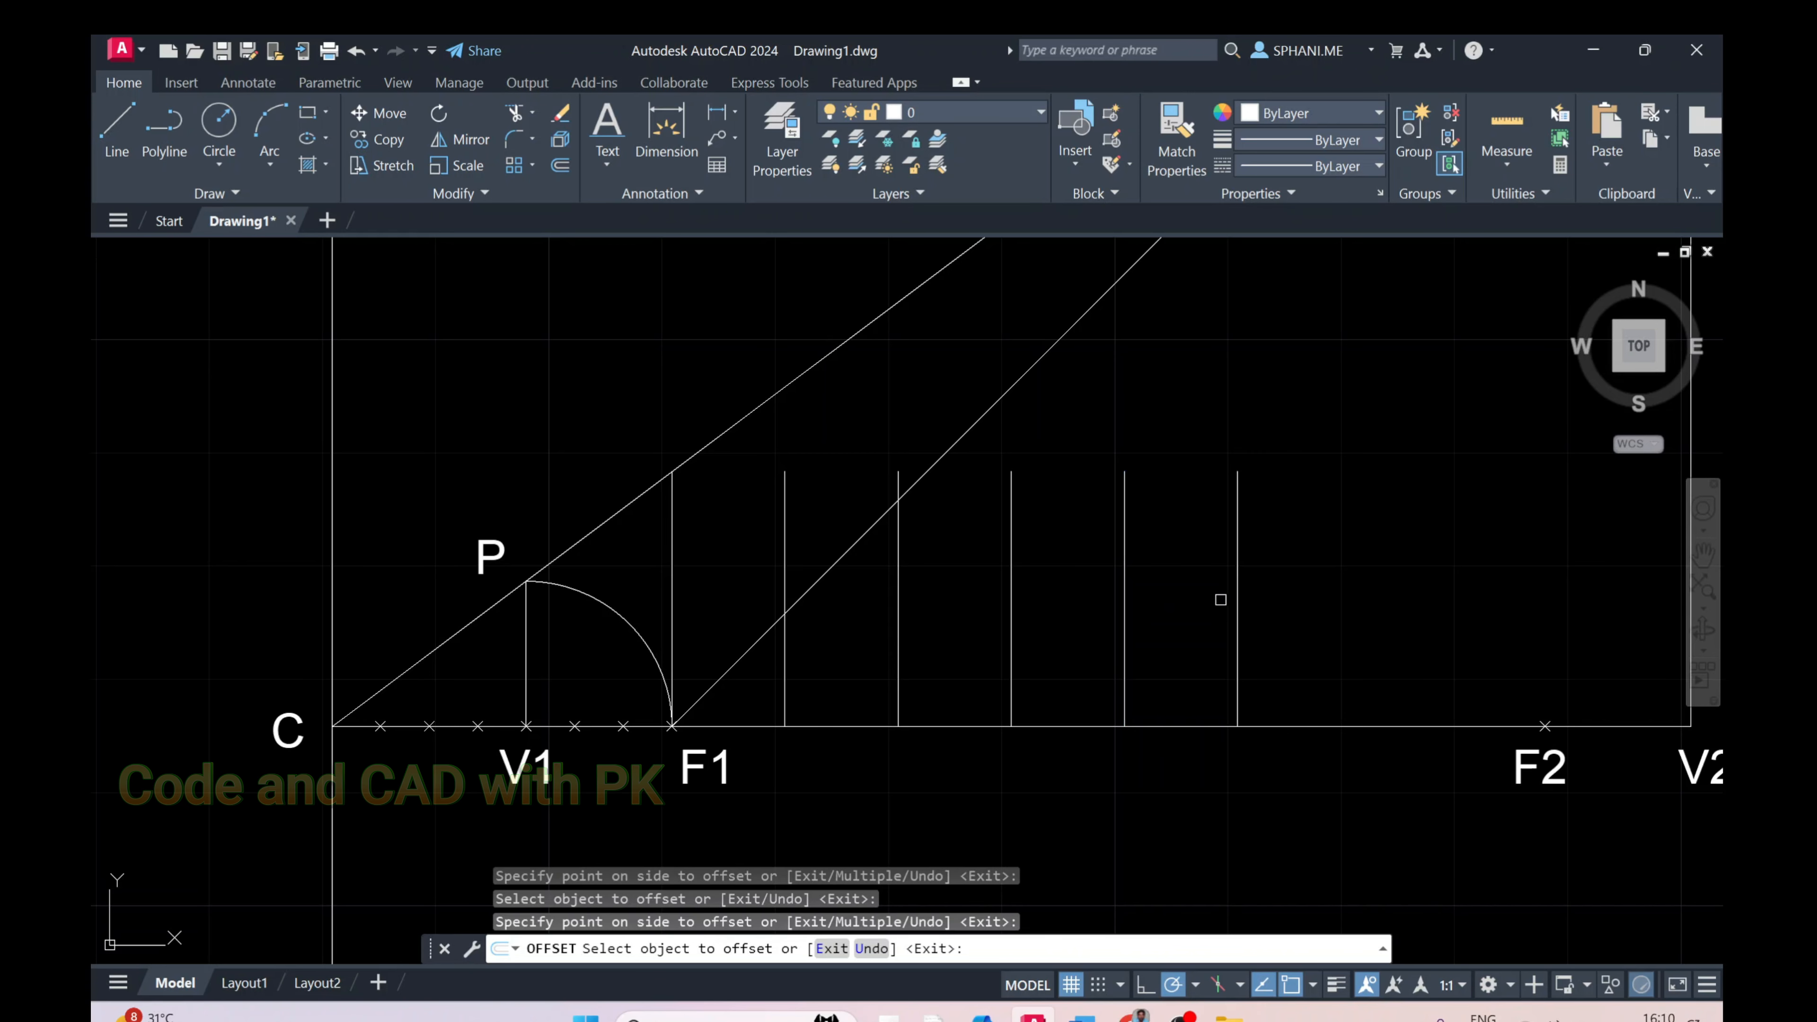
pyautogui.click(1246, 590)
pyautogui.click(1240, 591)
pyautogui.click(1279, 615)
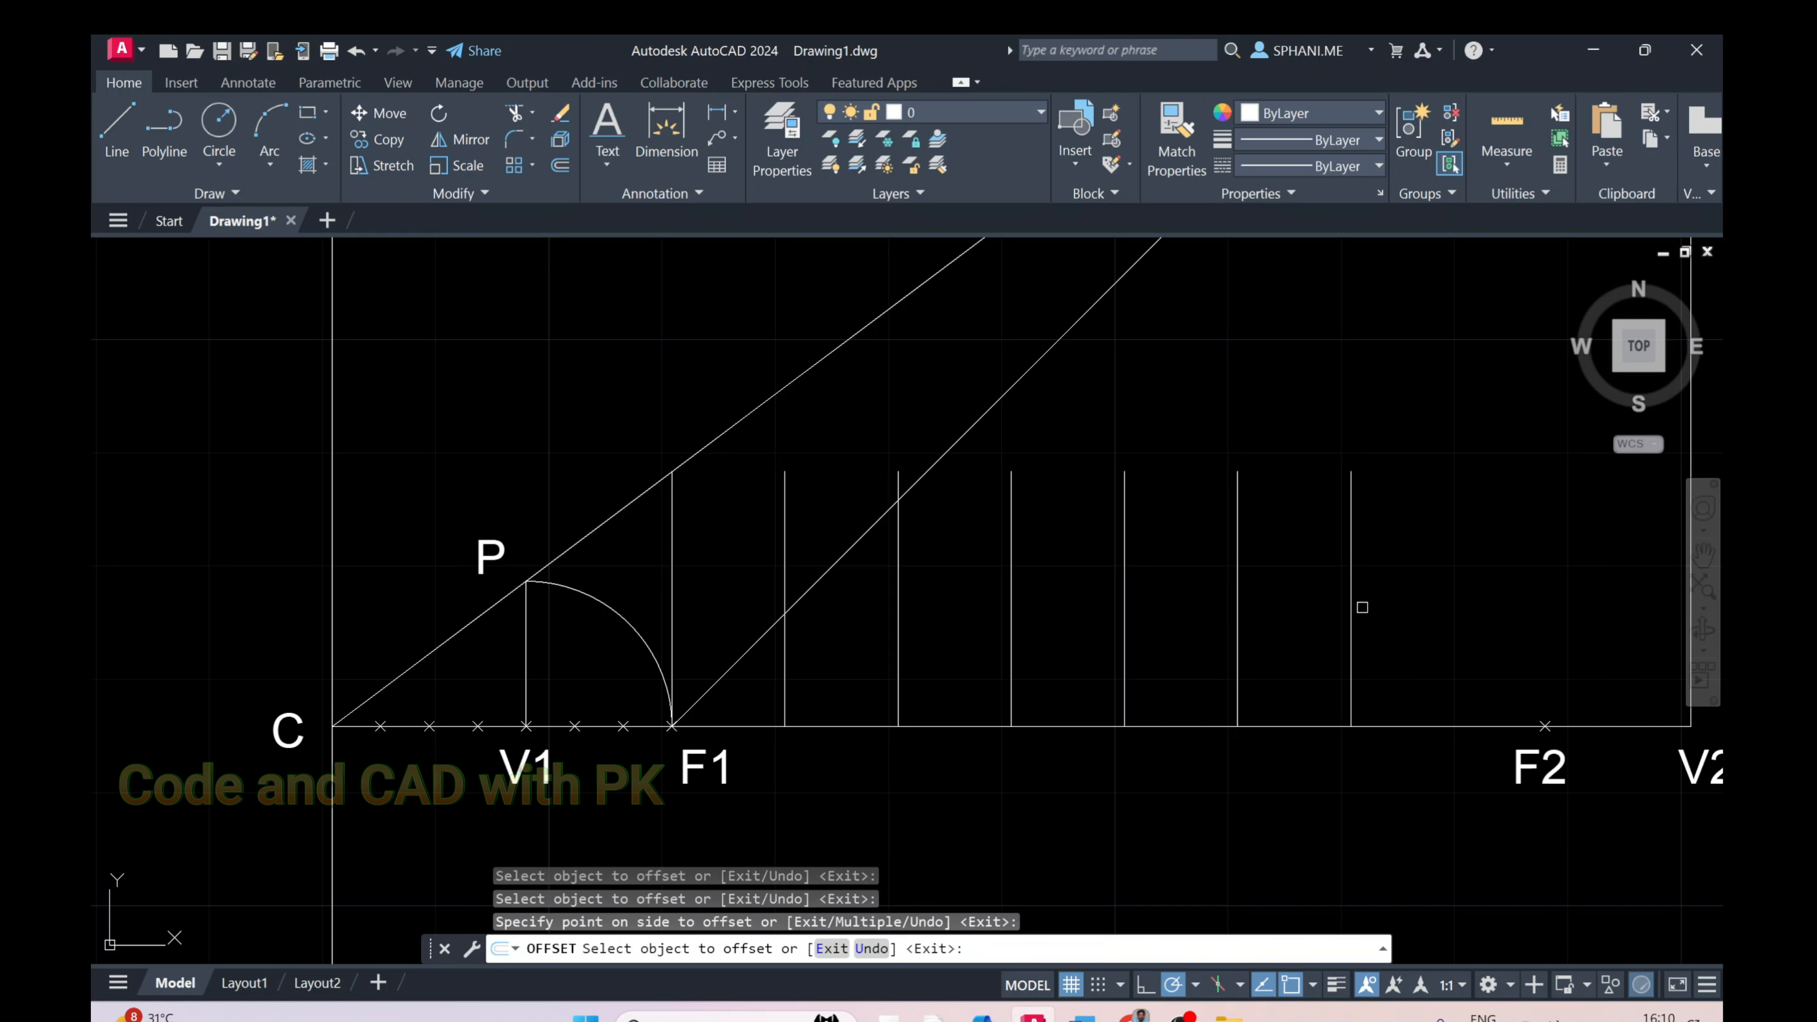
pyautogui.click(1352, 606)
pyautogui.click(1427, 609)
pyautogui.rightClick(1546, 595)
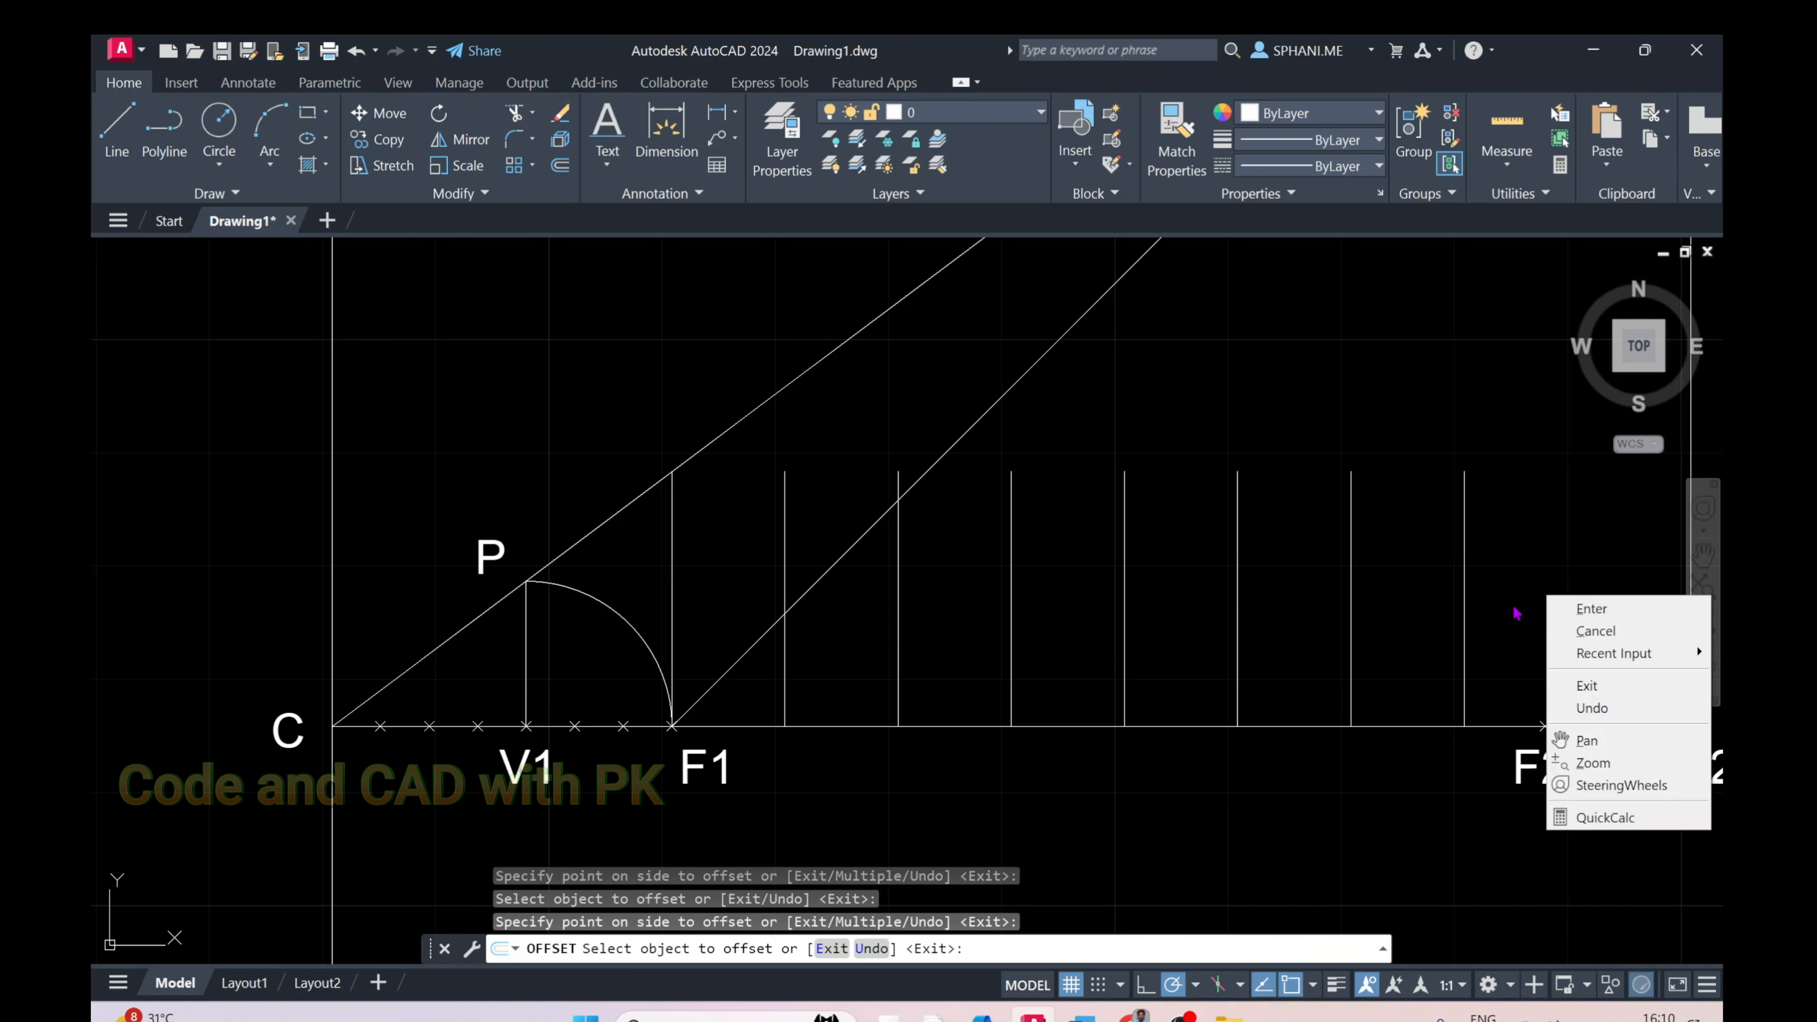
pyautogui.click(1508, 605)
pyautogui.click(1466, 600)
pyautogui.click(1543, 603)
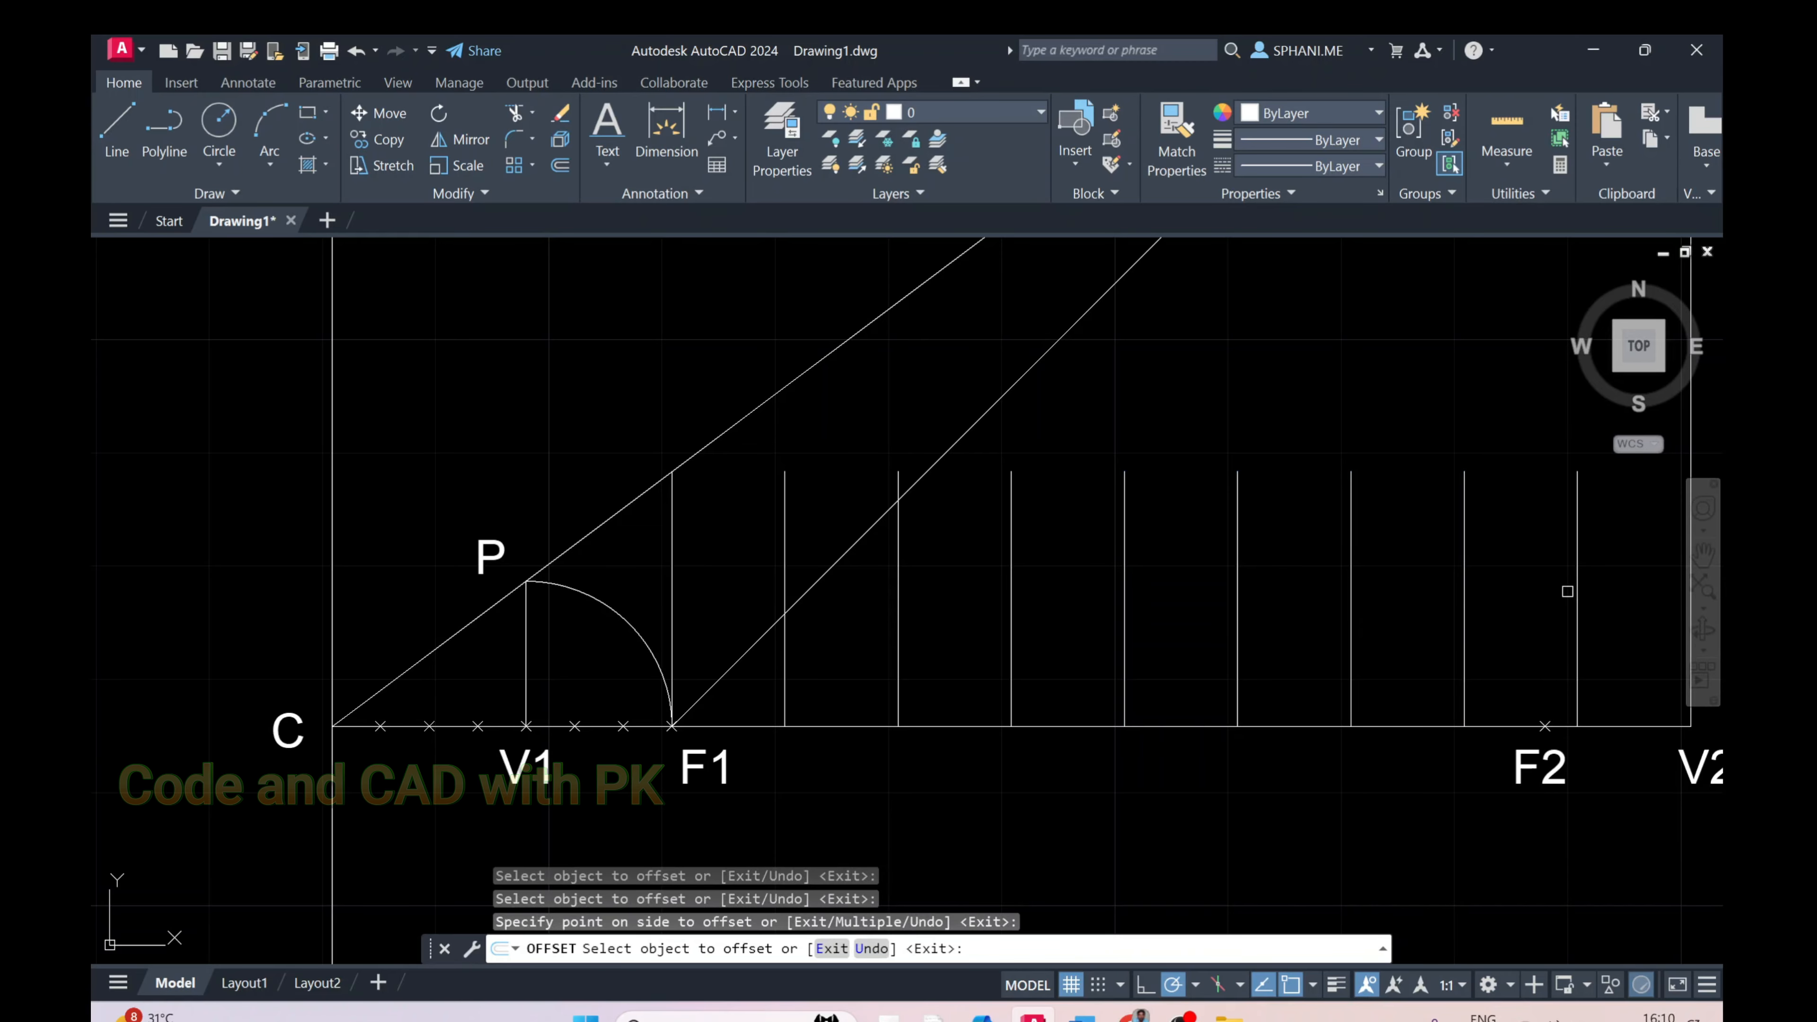
pyautogui.rightClick(1511, 606)
pyautogui.click(1527, 616)
# Extend the eight offset vertical lines up to the nearest inclined line from C or F1
pyautogui.scroll(-2, 1371, 629)
pyautogui.moveTo(1371, 630); pyautogui.dragTo(908, 654, button='middle')
pyautogui.write('EX')
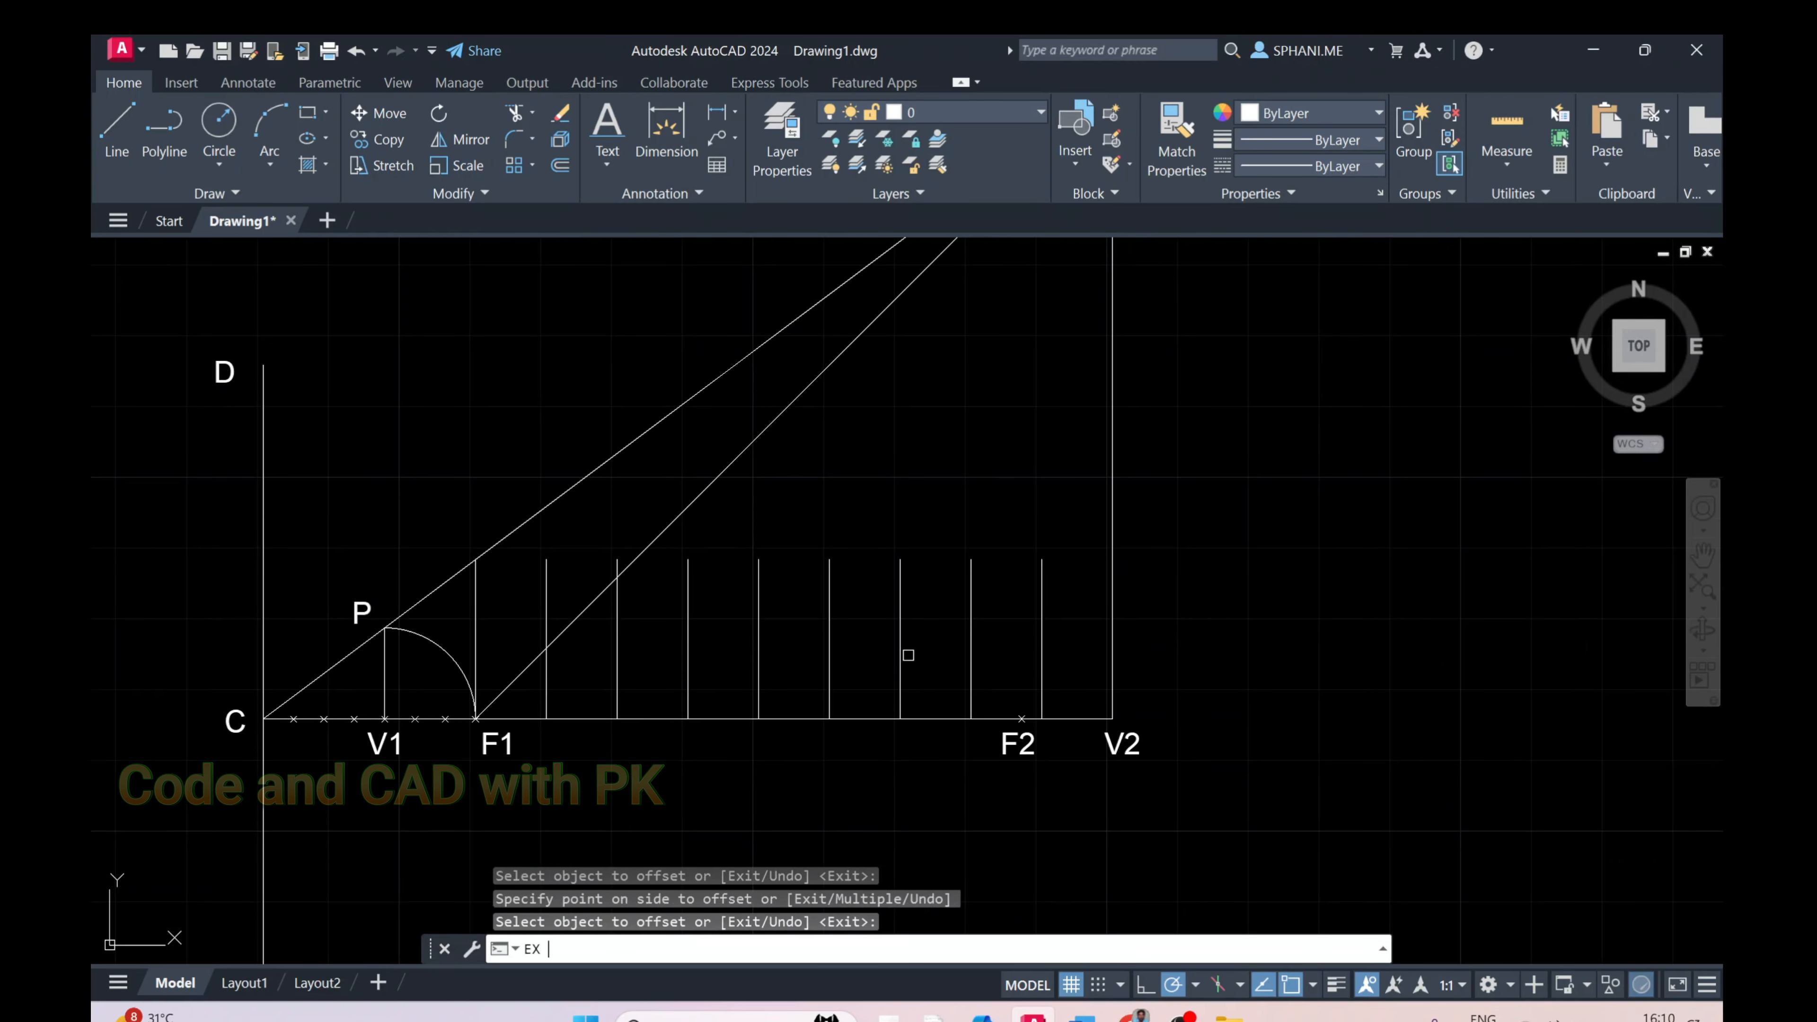
pyautogui.press('Return')
pyautogui.moveTo(1071, 631)
pyautogui.mouseDown()
pyautogui.moveTo(603, 622)
pyautogui.moveTo(511, 595)
pyautogui.mouseUp()
pyautogui.moveTo(1060, 597); pyautogui.dragTo(950, 604)
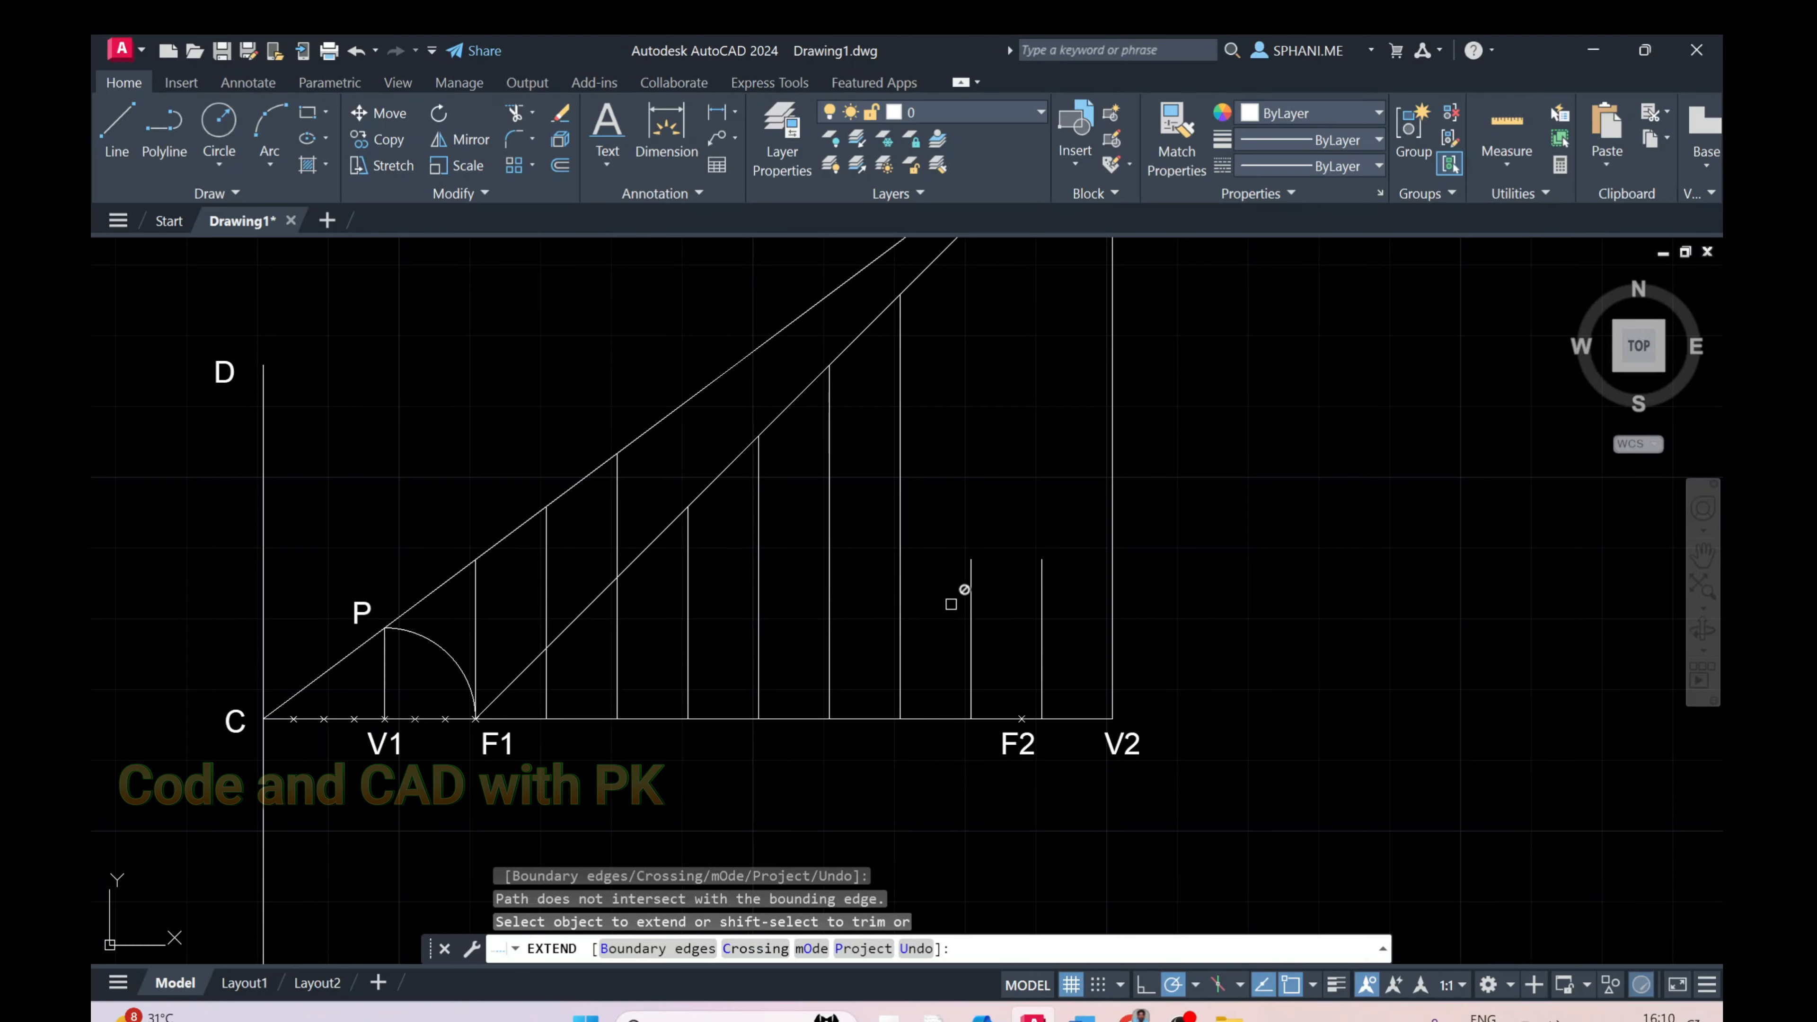
pyautogui.scroll(-3, 986, 581)
pyautogui.moveTo(986, 580); pyautogui.dragTo(936, 670, button='middle')
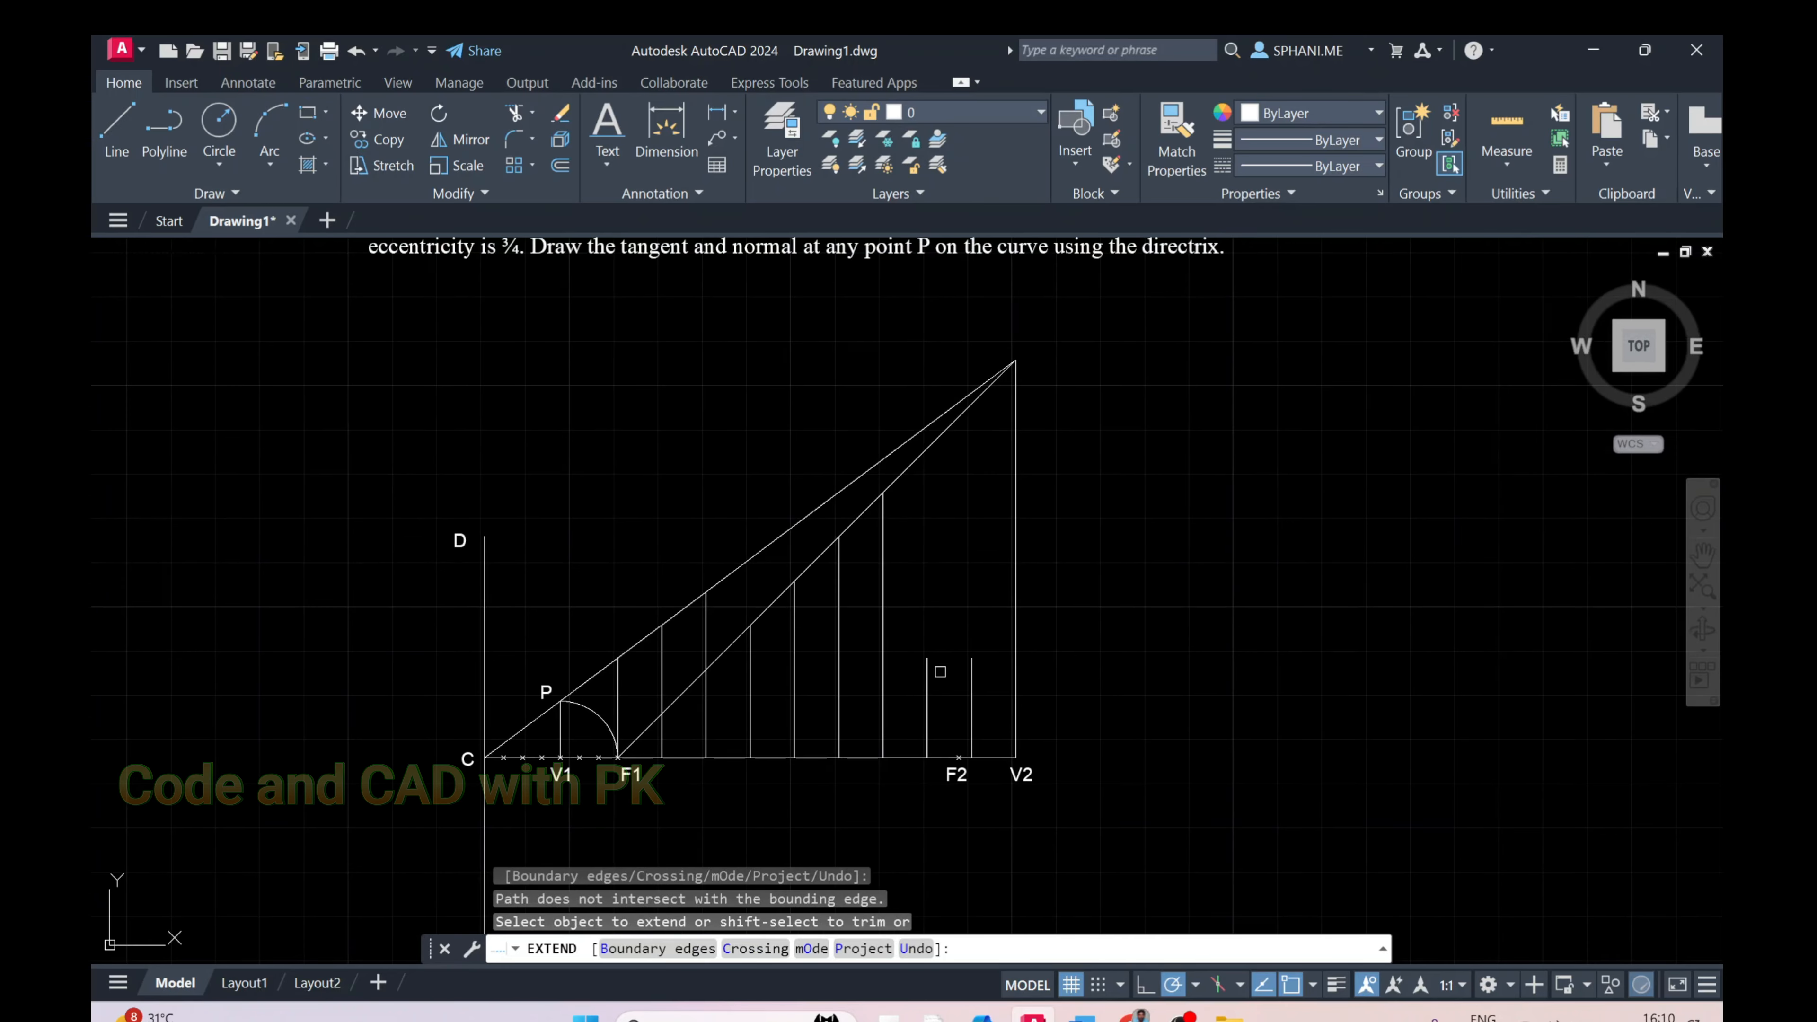
pyautogui.scroll(3, 973, 682)
pyautogui.click(968, 677)
pyautogui.click(899, 663)
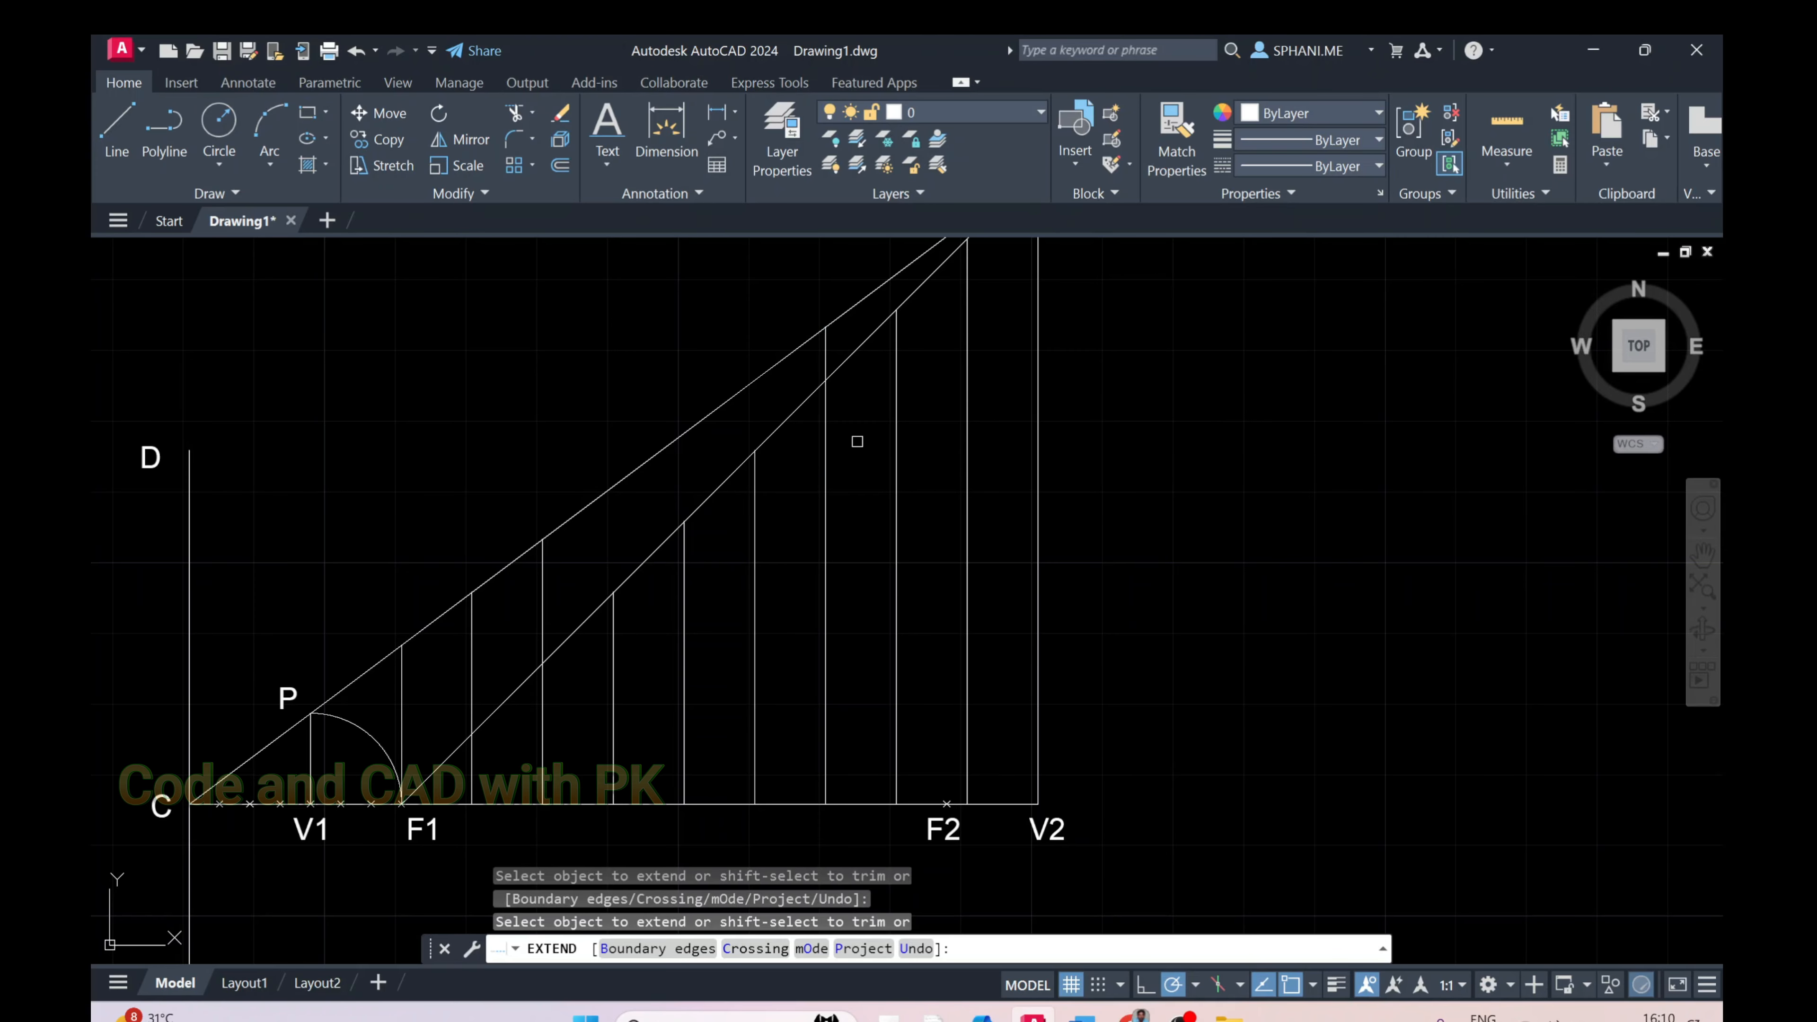
# Extend the vertical lines that stop at the inclined line from F1 up to the upper inclined line through P
pyautogui.click(825, 449)
pyautogui.click(755, 467)
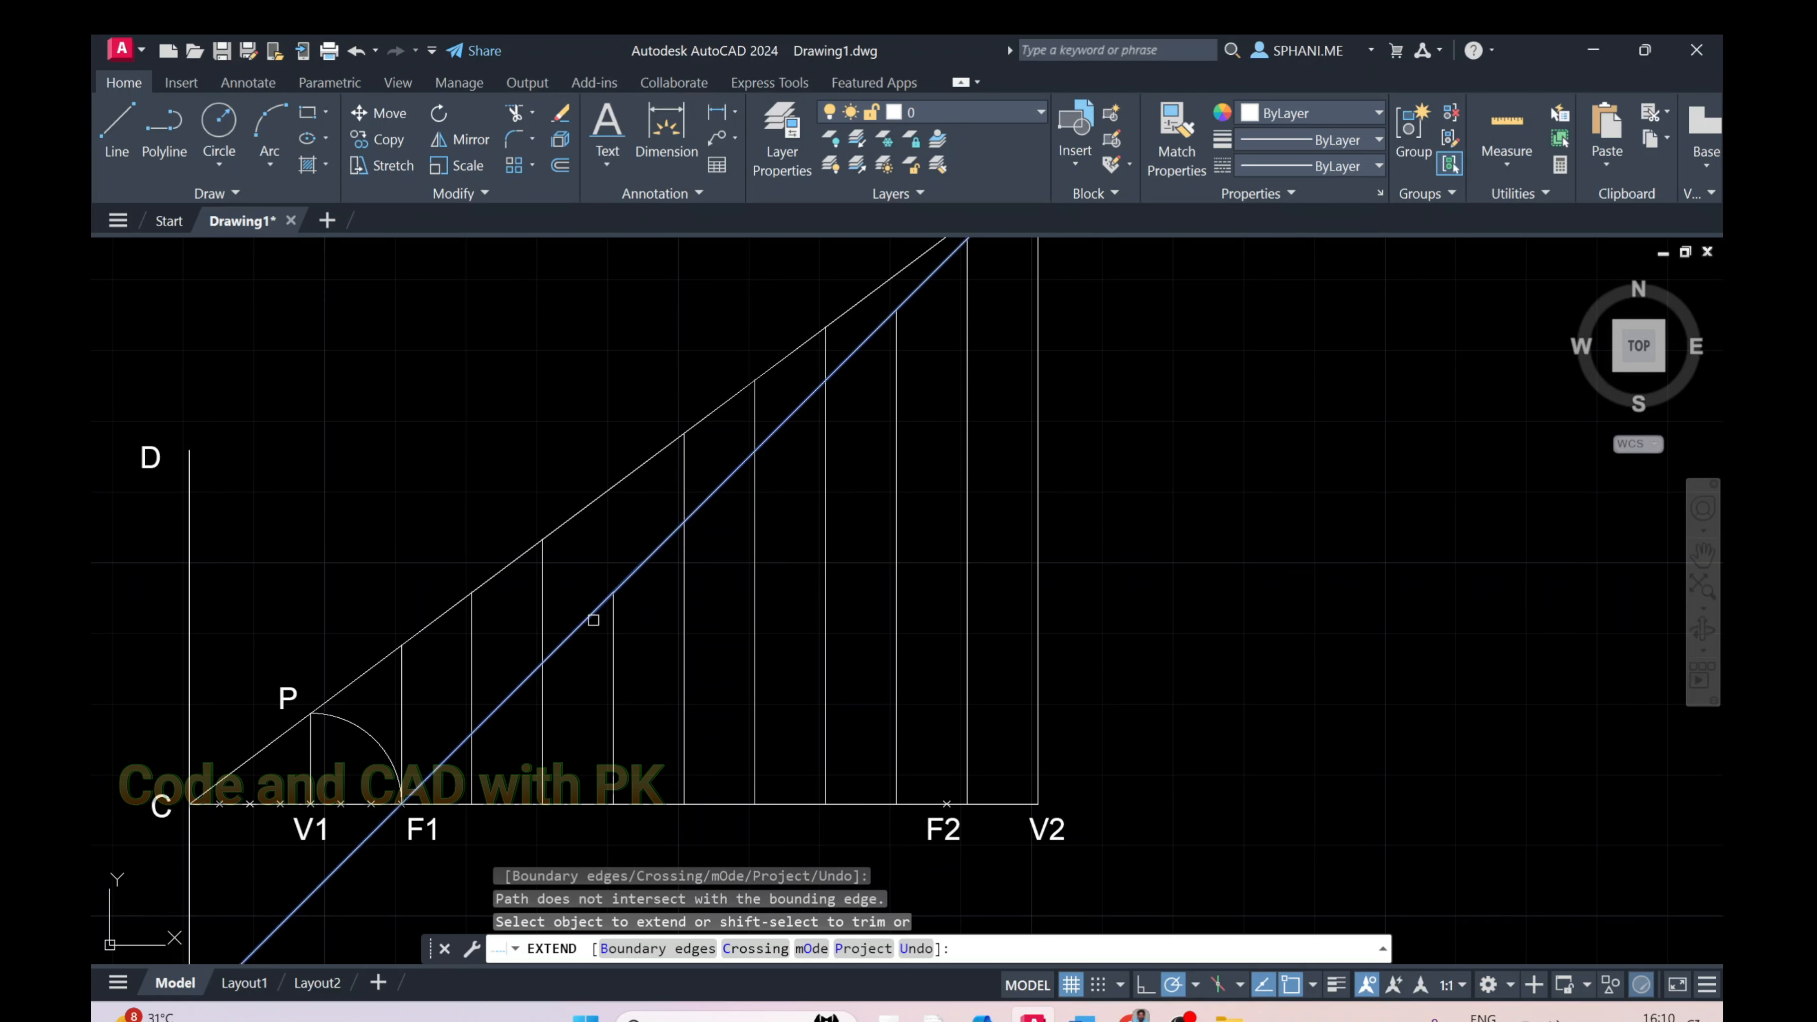
pyautogui.click(614, 611)
pyautogui.click(759, 587)
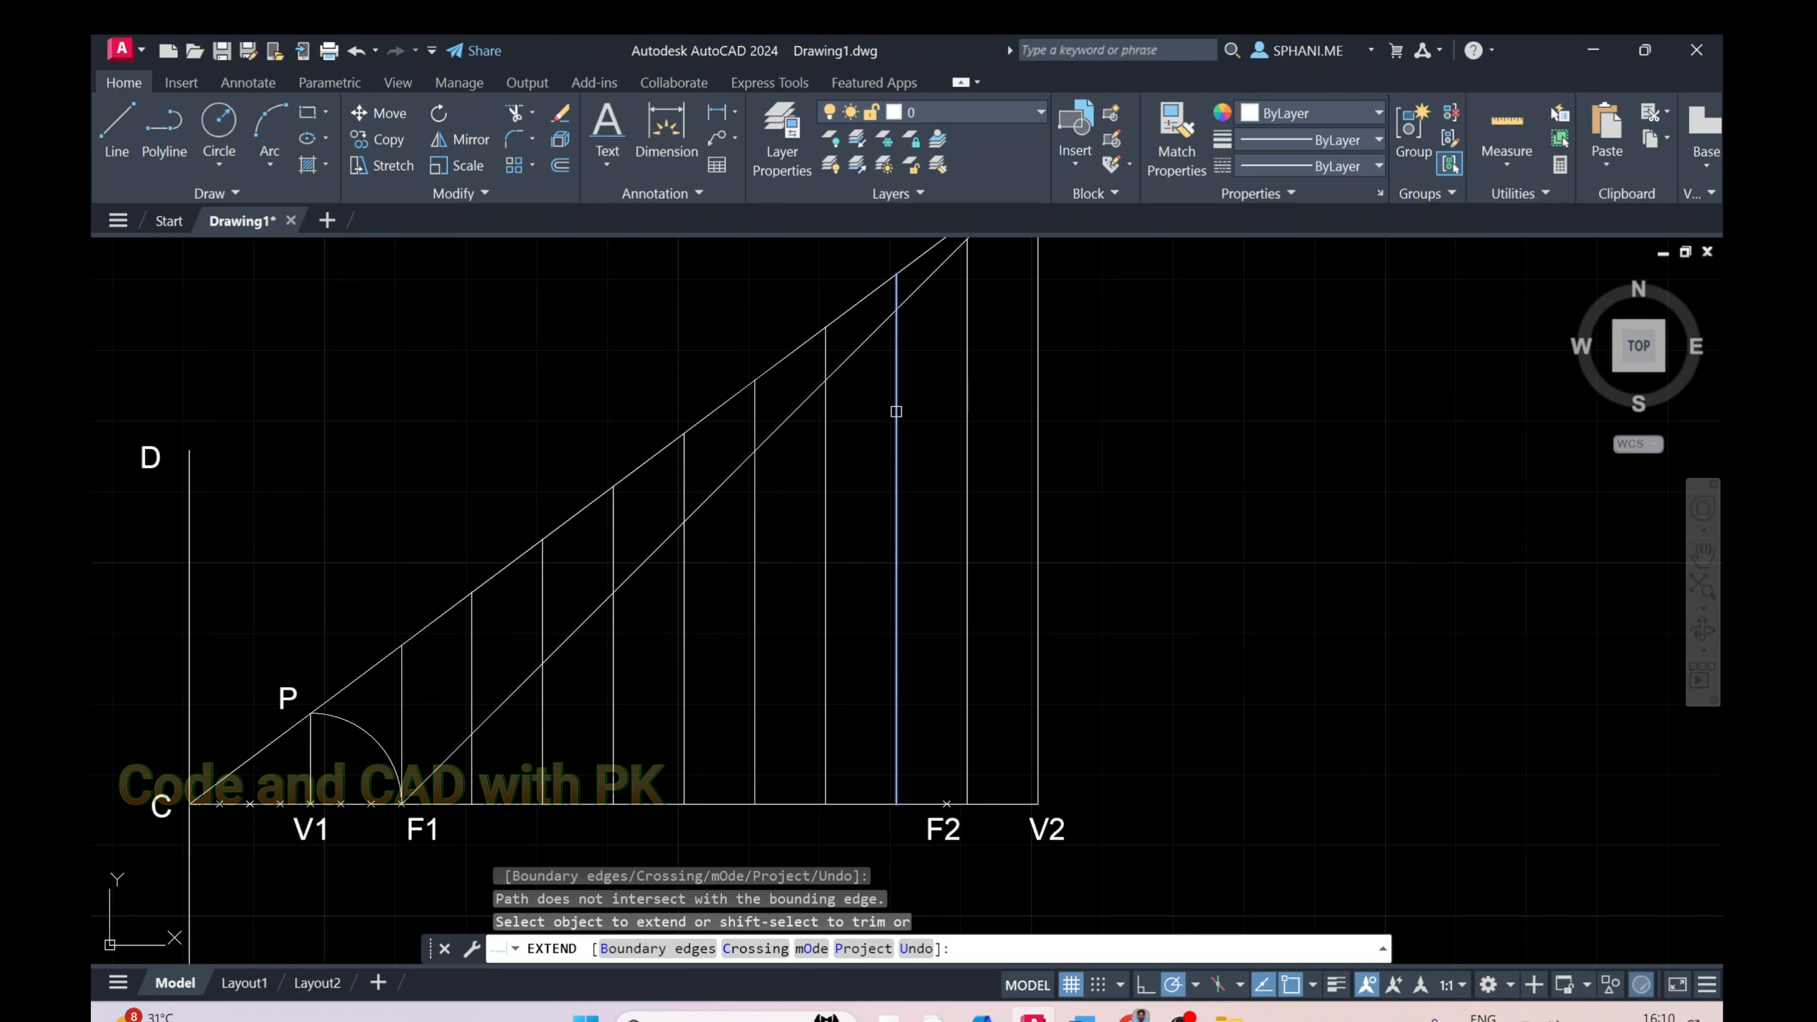
pyautogui.rightClick(946, 422)
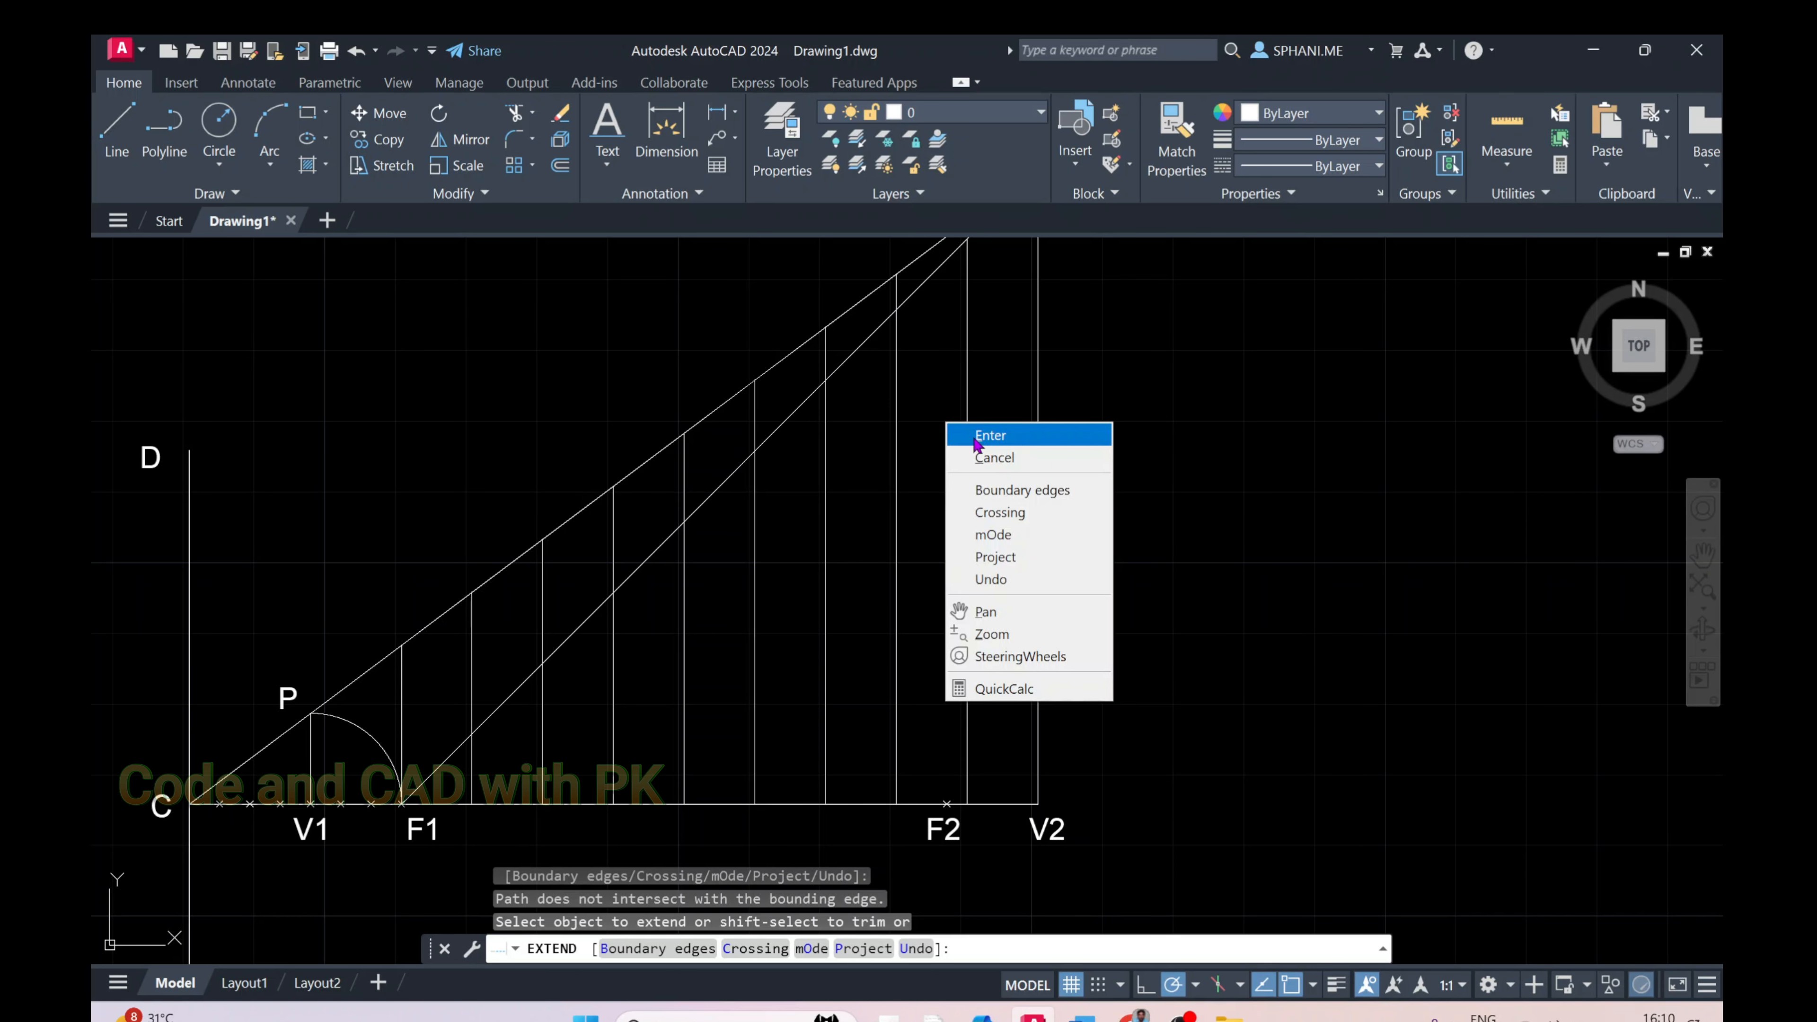
pyautogui.click(1088, 366)
pyautogui.moveTo(1087, 366); pyautogui.dragTo(1082, 505, button='middle')
pyautogui.click(971, 467)
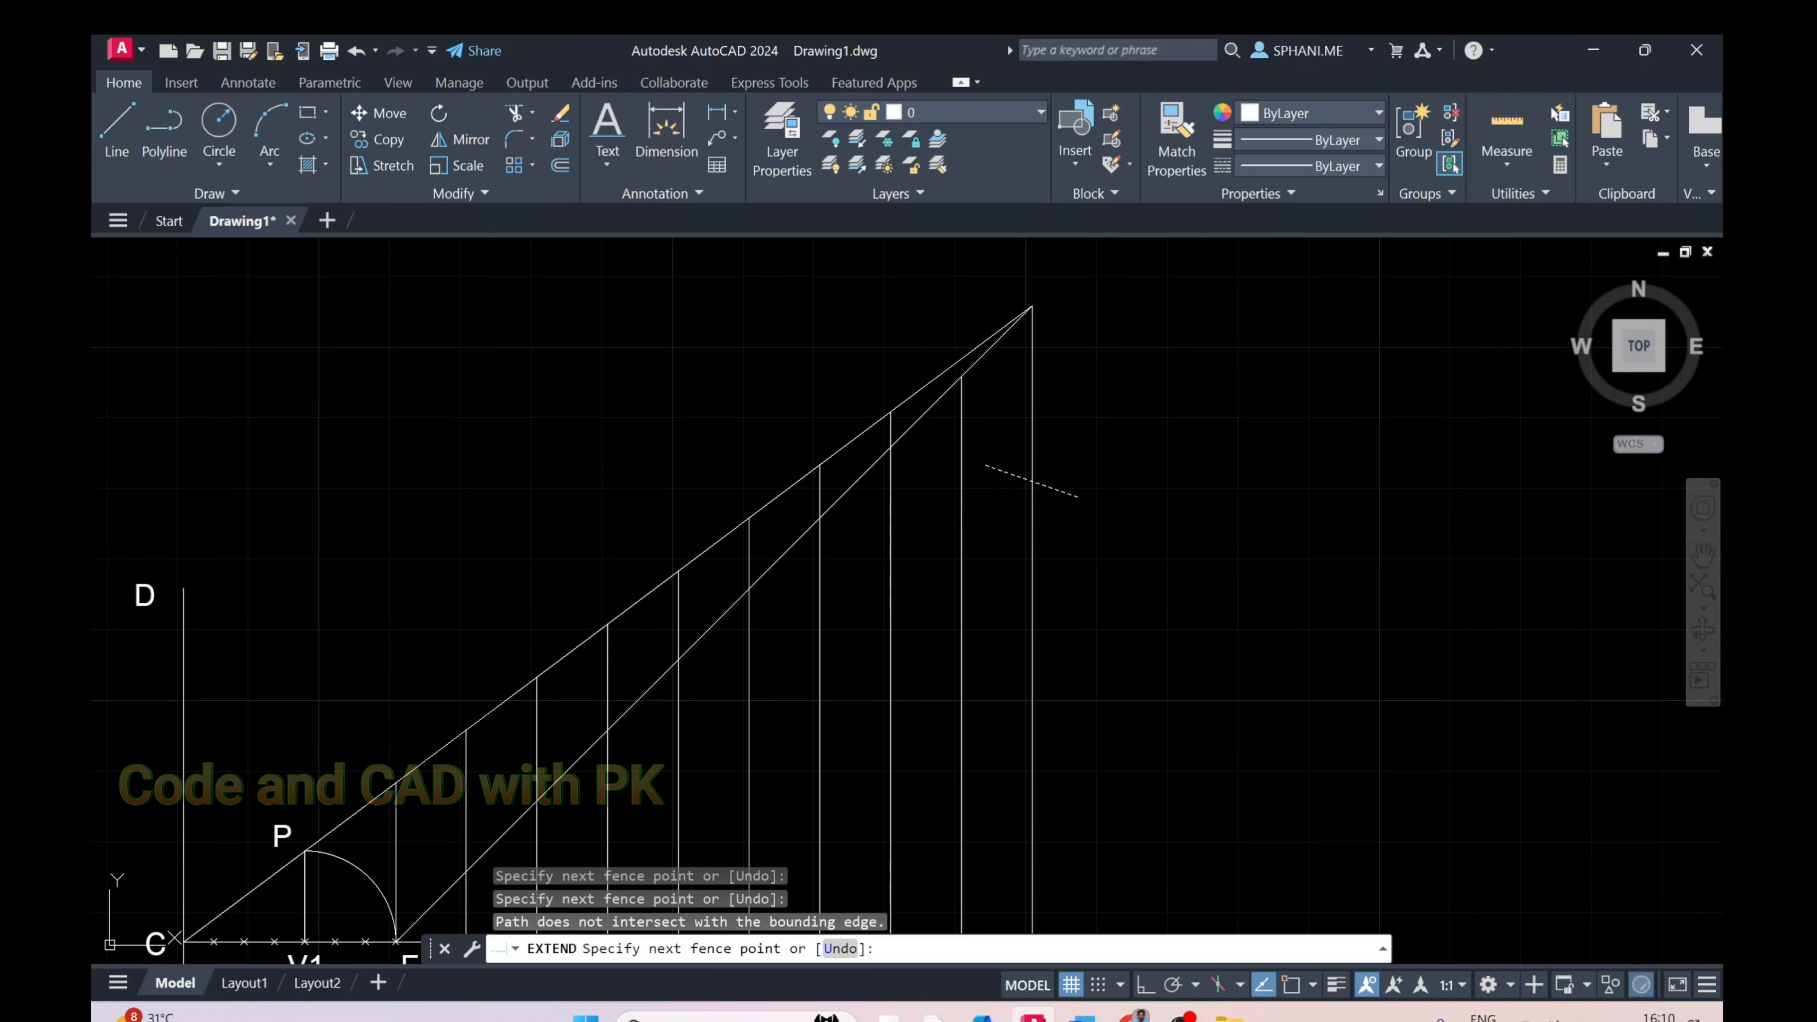
pyautogui.click(961, 467)
pyautogui.click(962, 468)
pyautogui.rightClick(1122, 447)
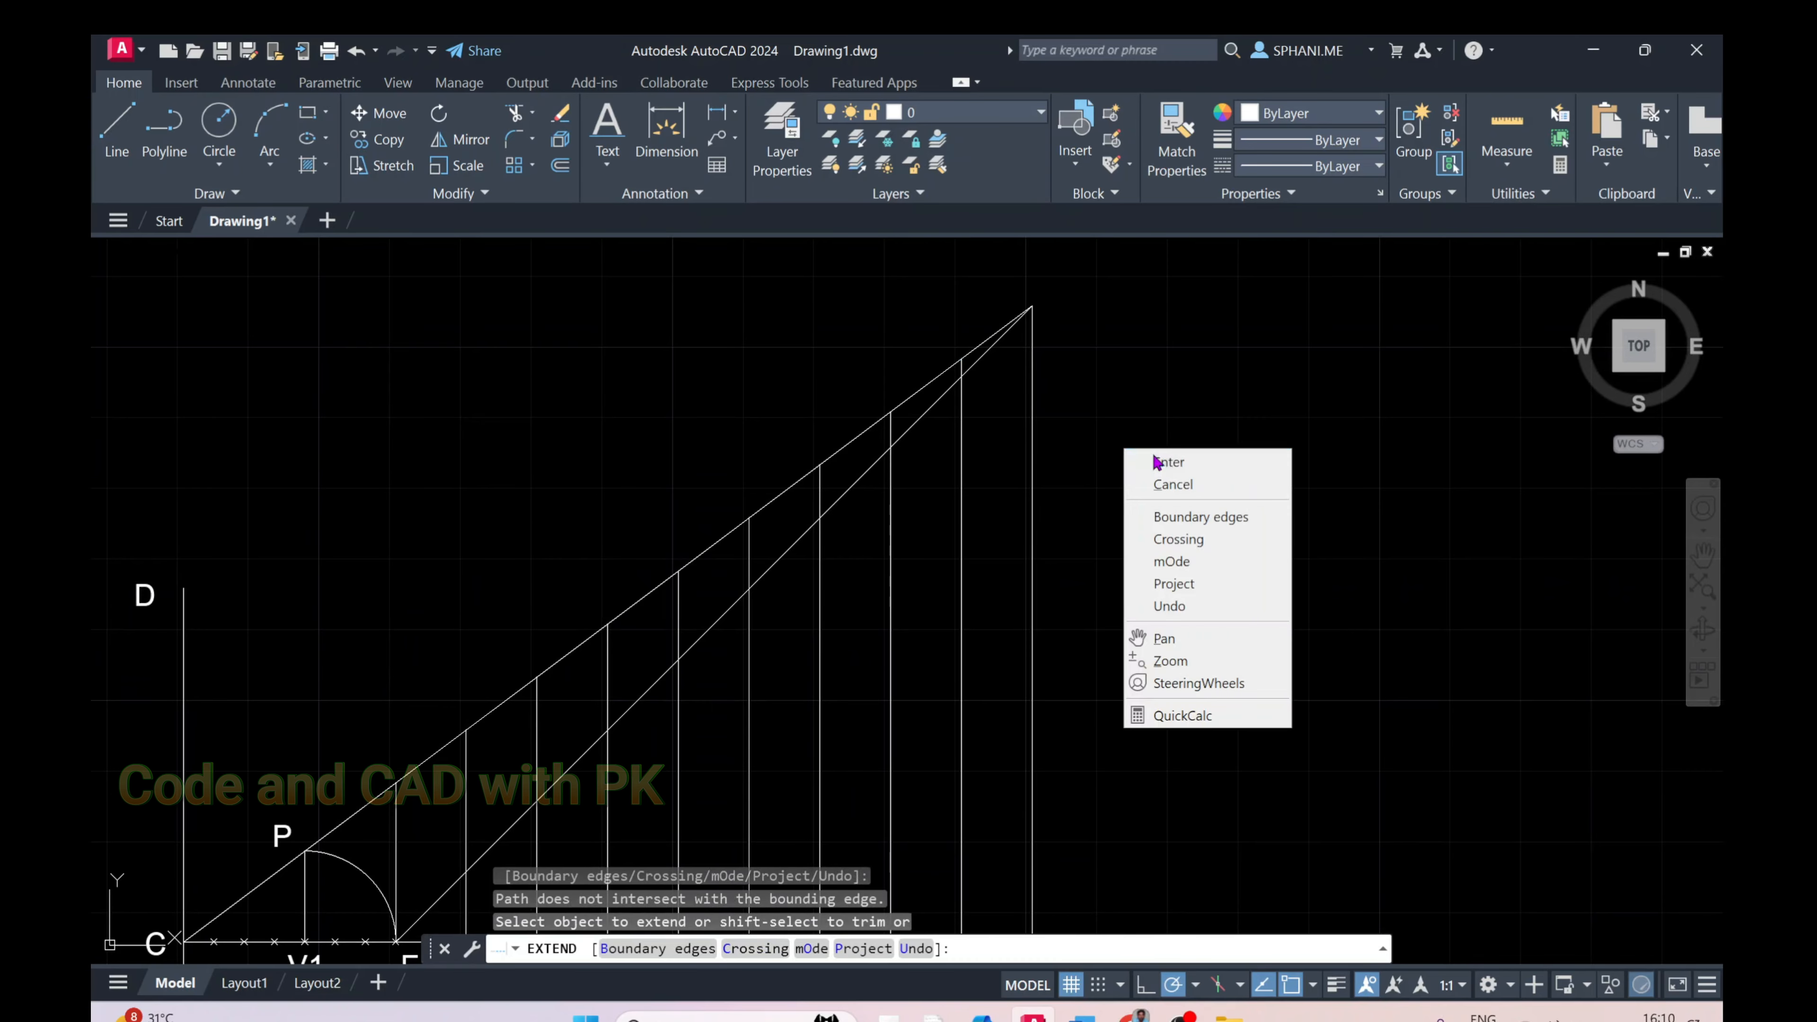
pyautogui.click(1145, 463)
# Draw vertical lines from the two division points between V1 and F1 up past the inclined line through P
pyautogui.scroll(-2, 885, 528)
pyautogui.moveTo(807, 609); pyautogui.dragTo(810, 540, button='middle')
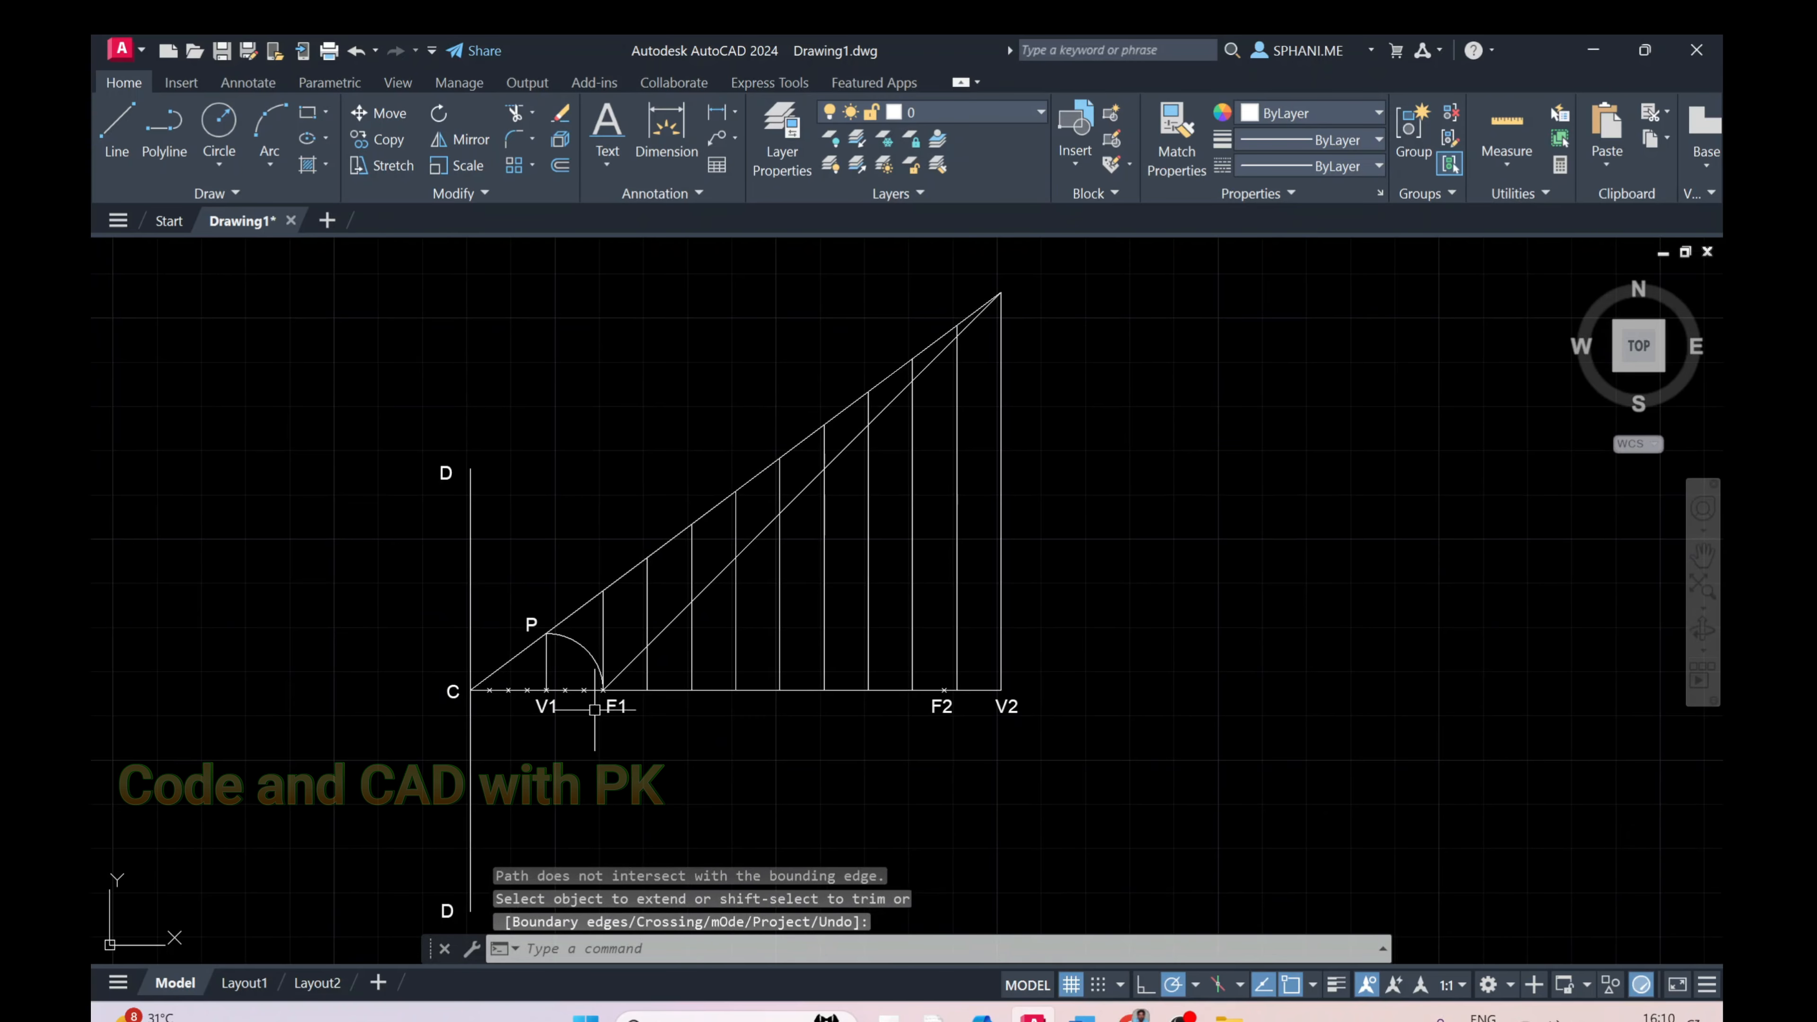
pyautogui.scroll(2, 594, 710)
pyautogui.scroll(1, 566, 714)
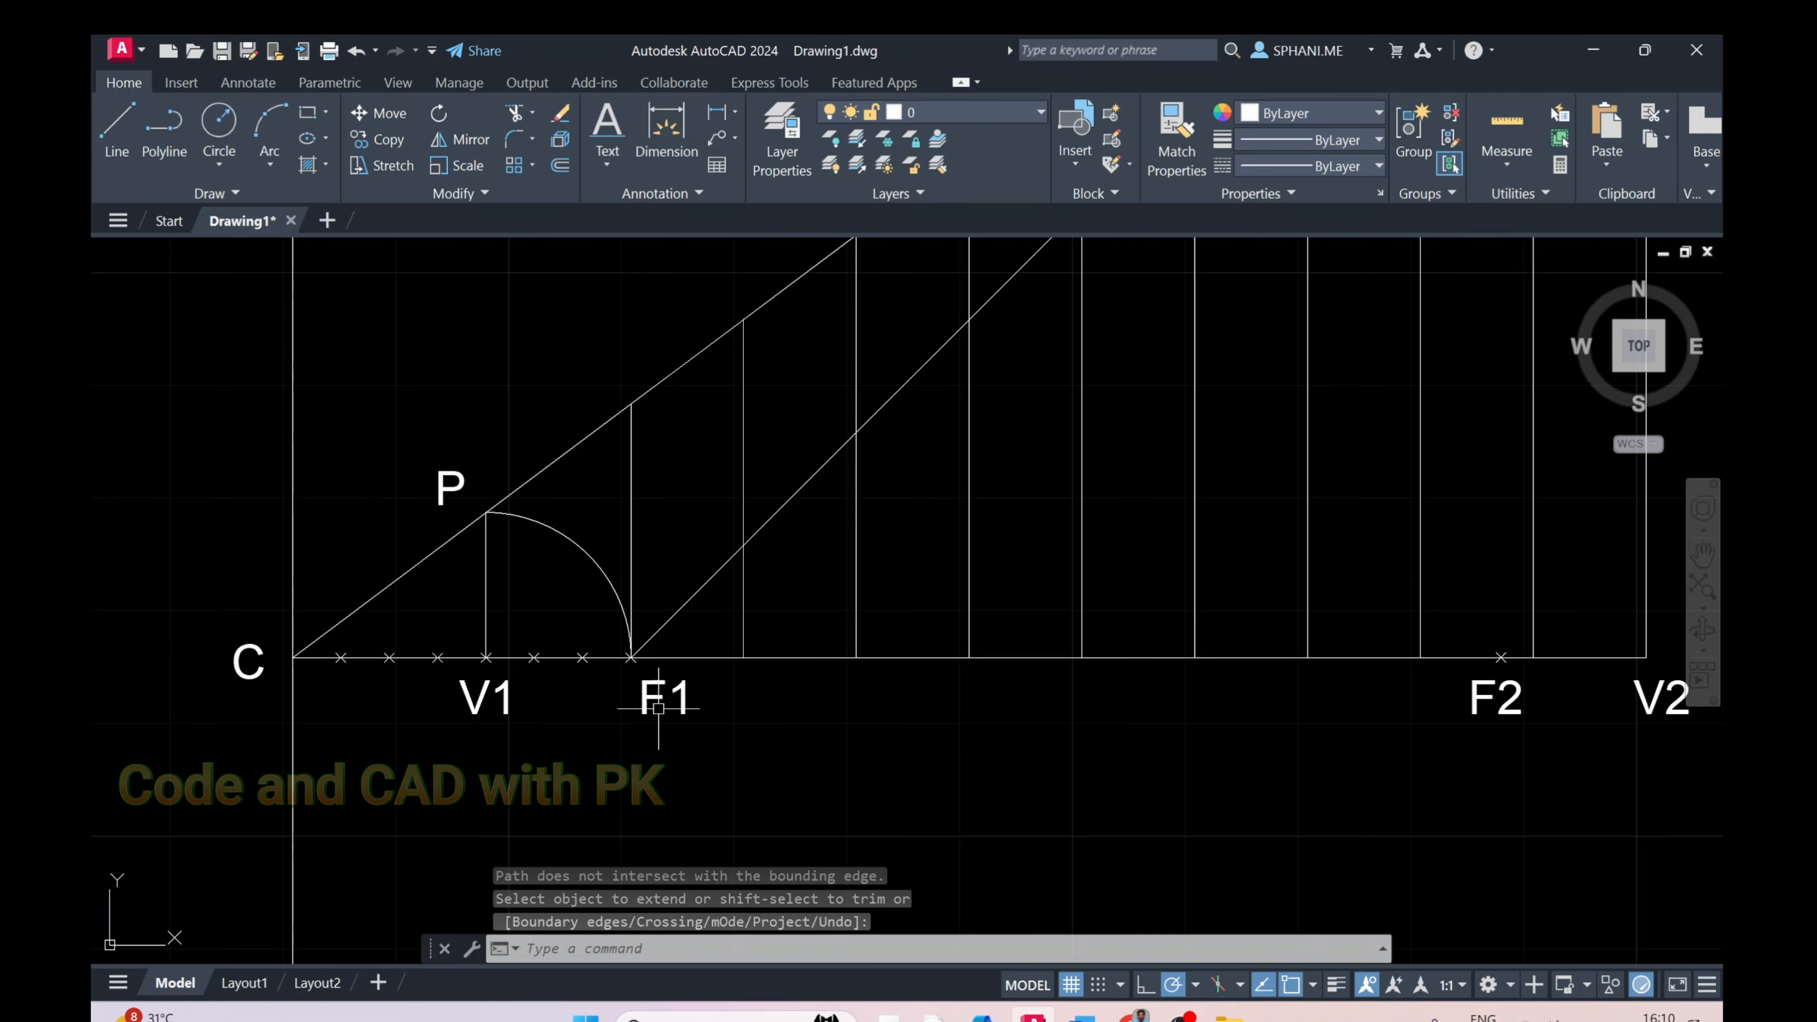
pyautogui.scroll(2, 567, 680)
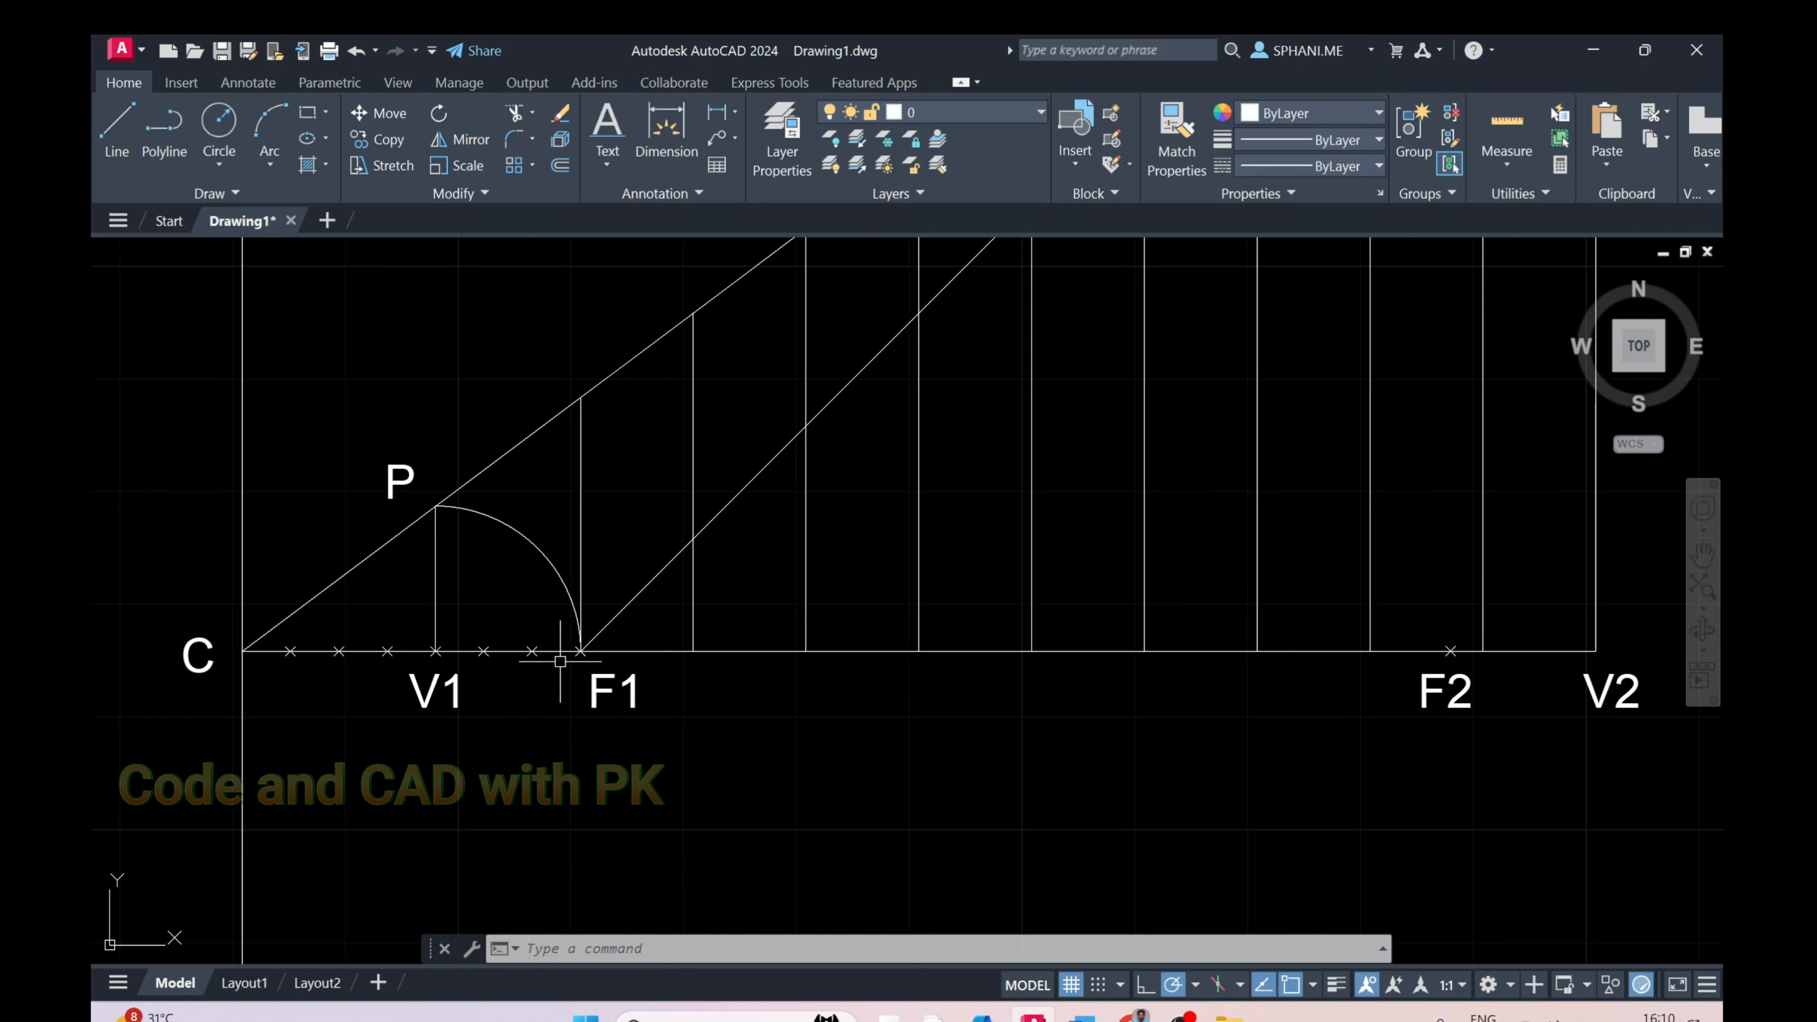
pyautogui.write('l')
pyautogui.press('Return')
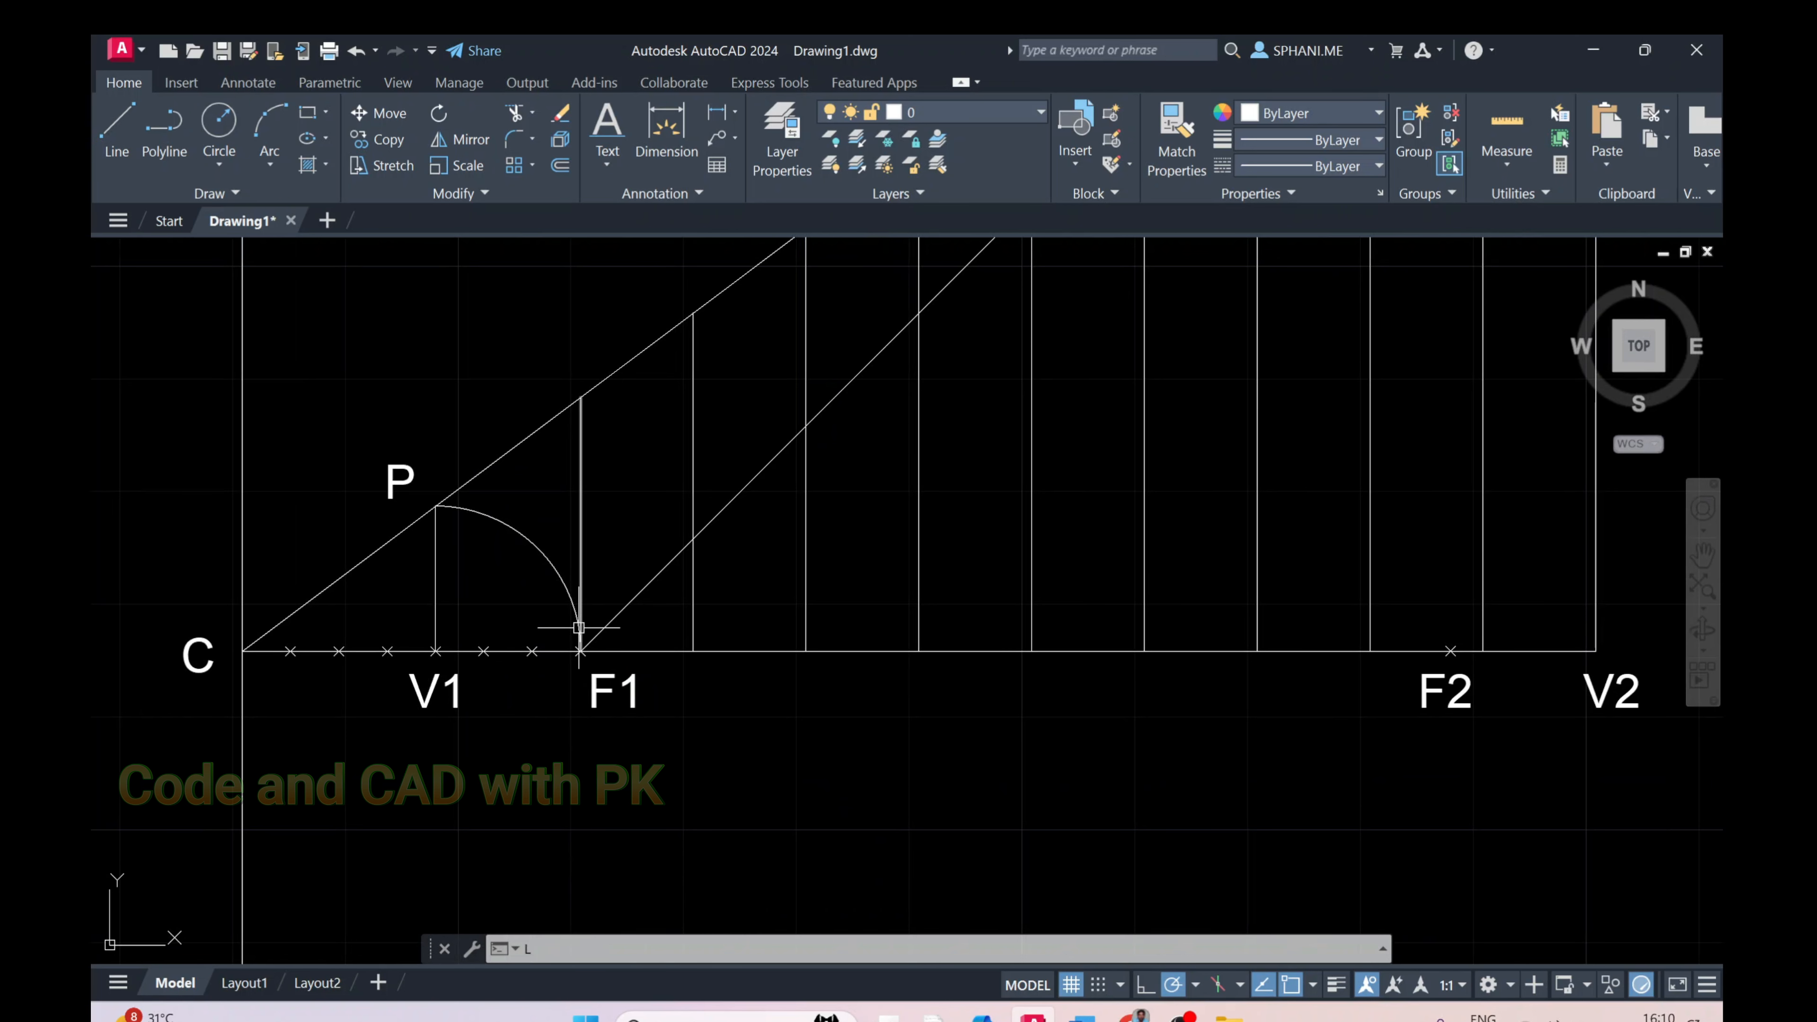
pyautogui.click(532, 651)
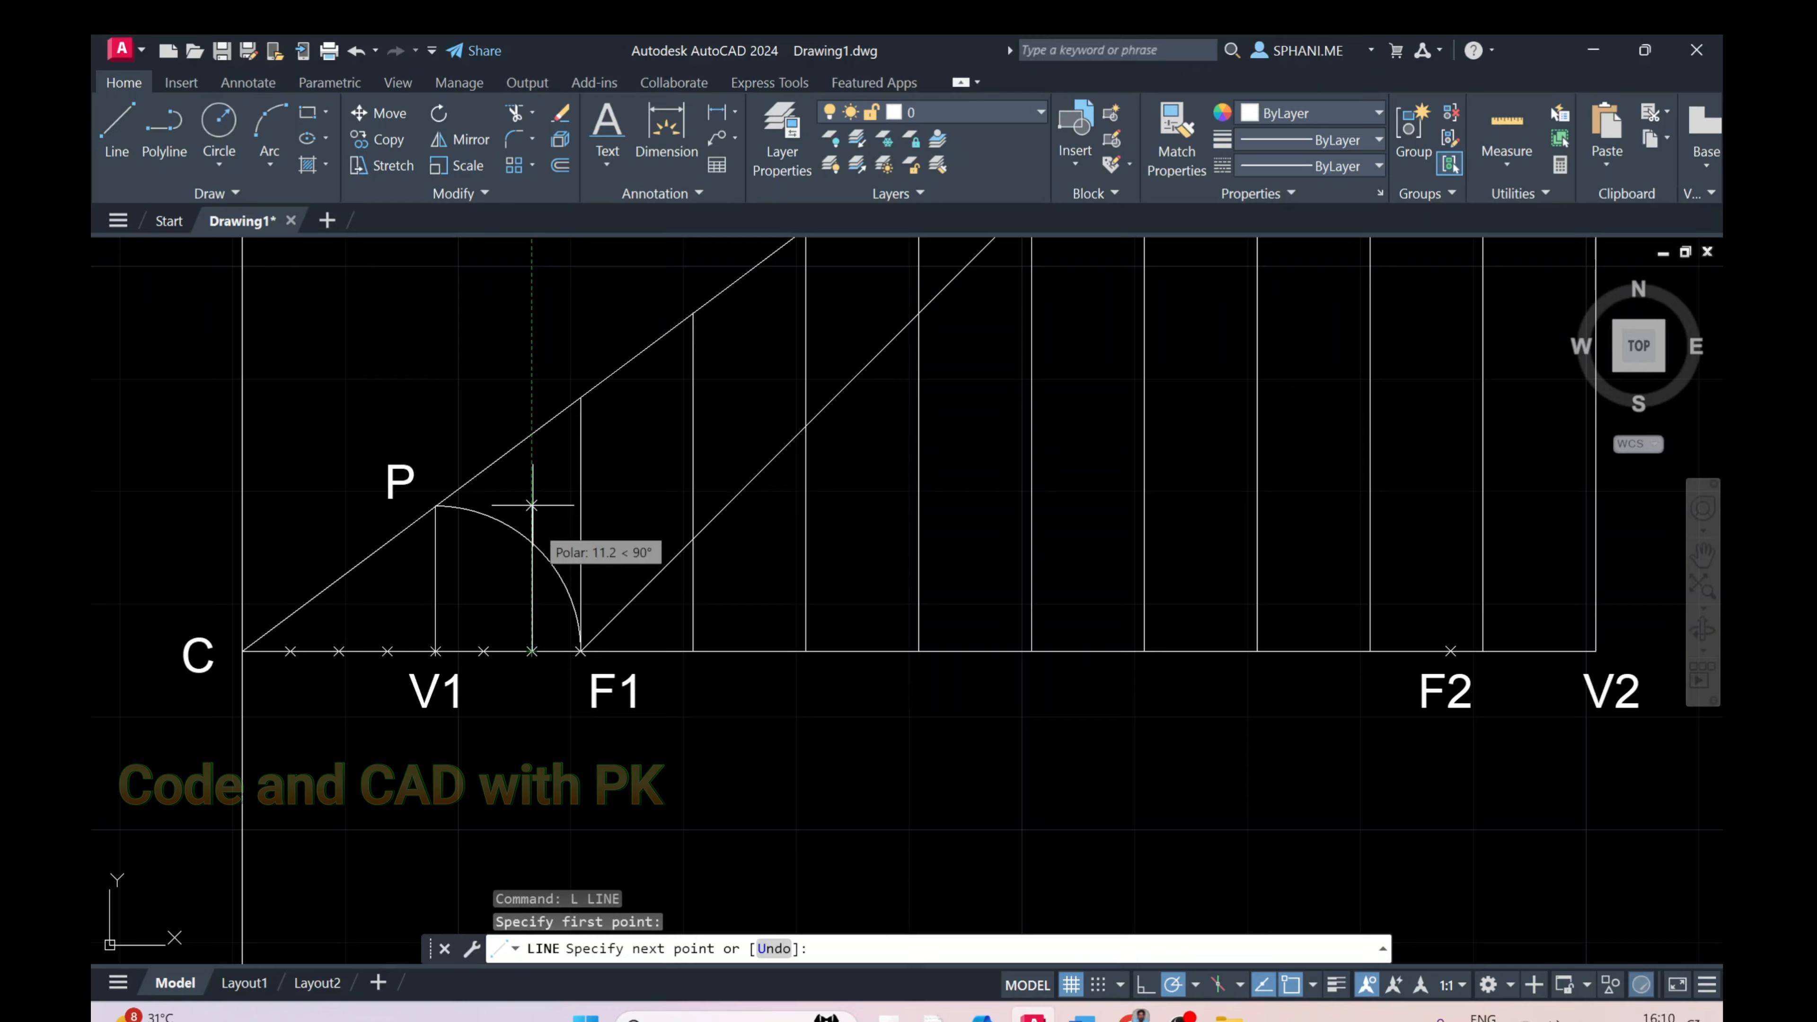
pyautogui.click(531, 345)
pyautogui.press('Return')
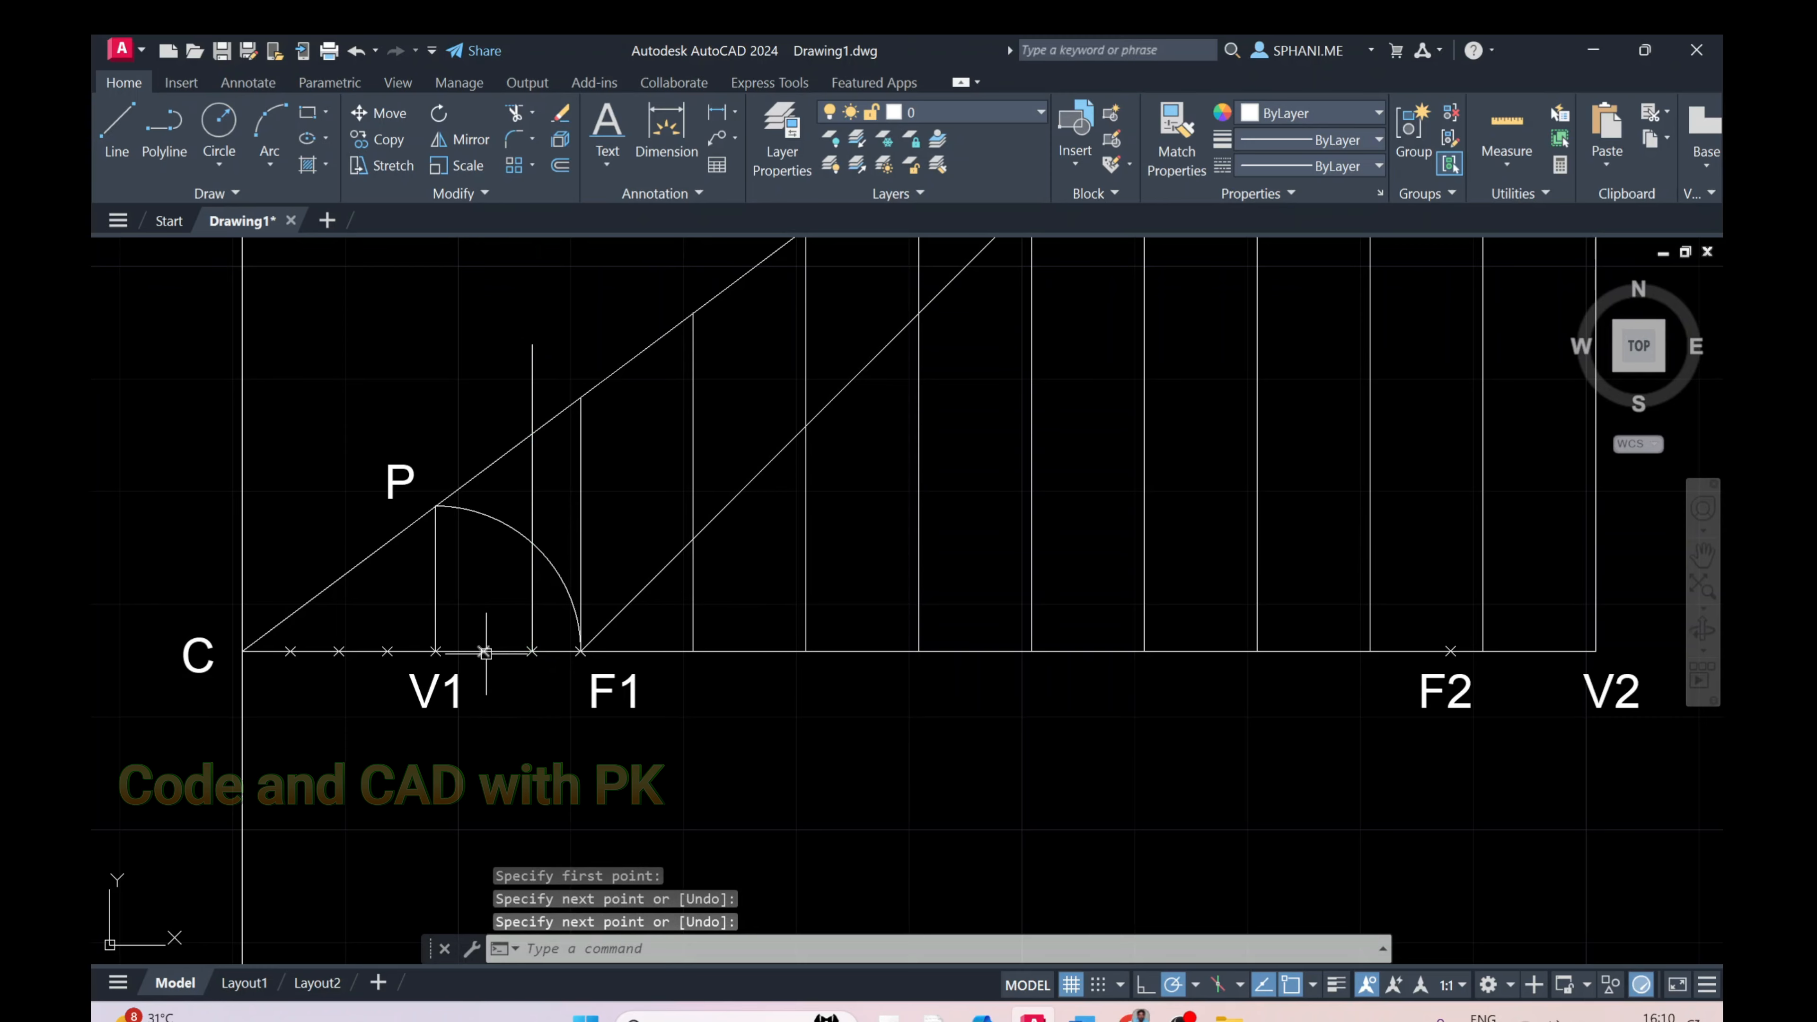
pyautogui.press('Return')
pyautogui.click(483, 650)
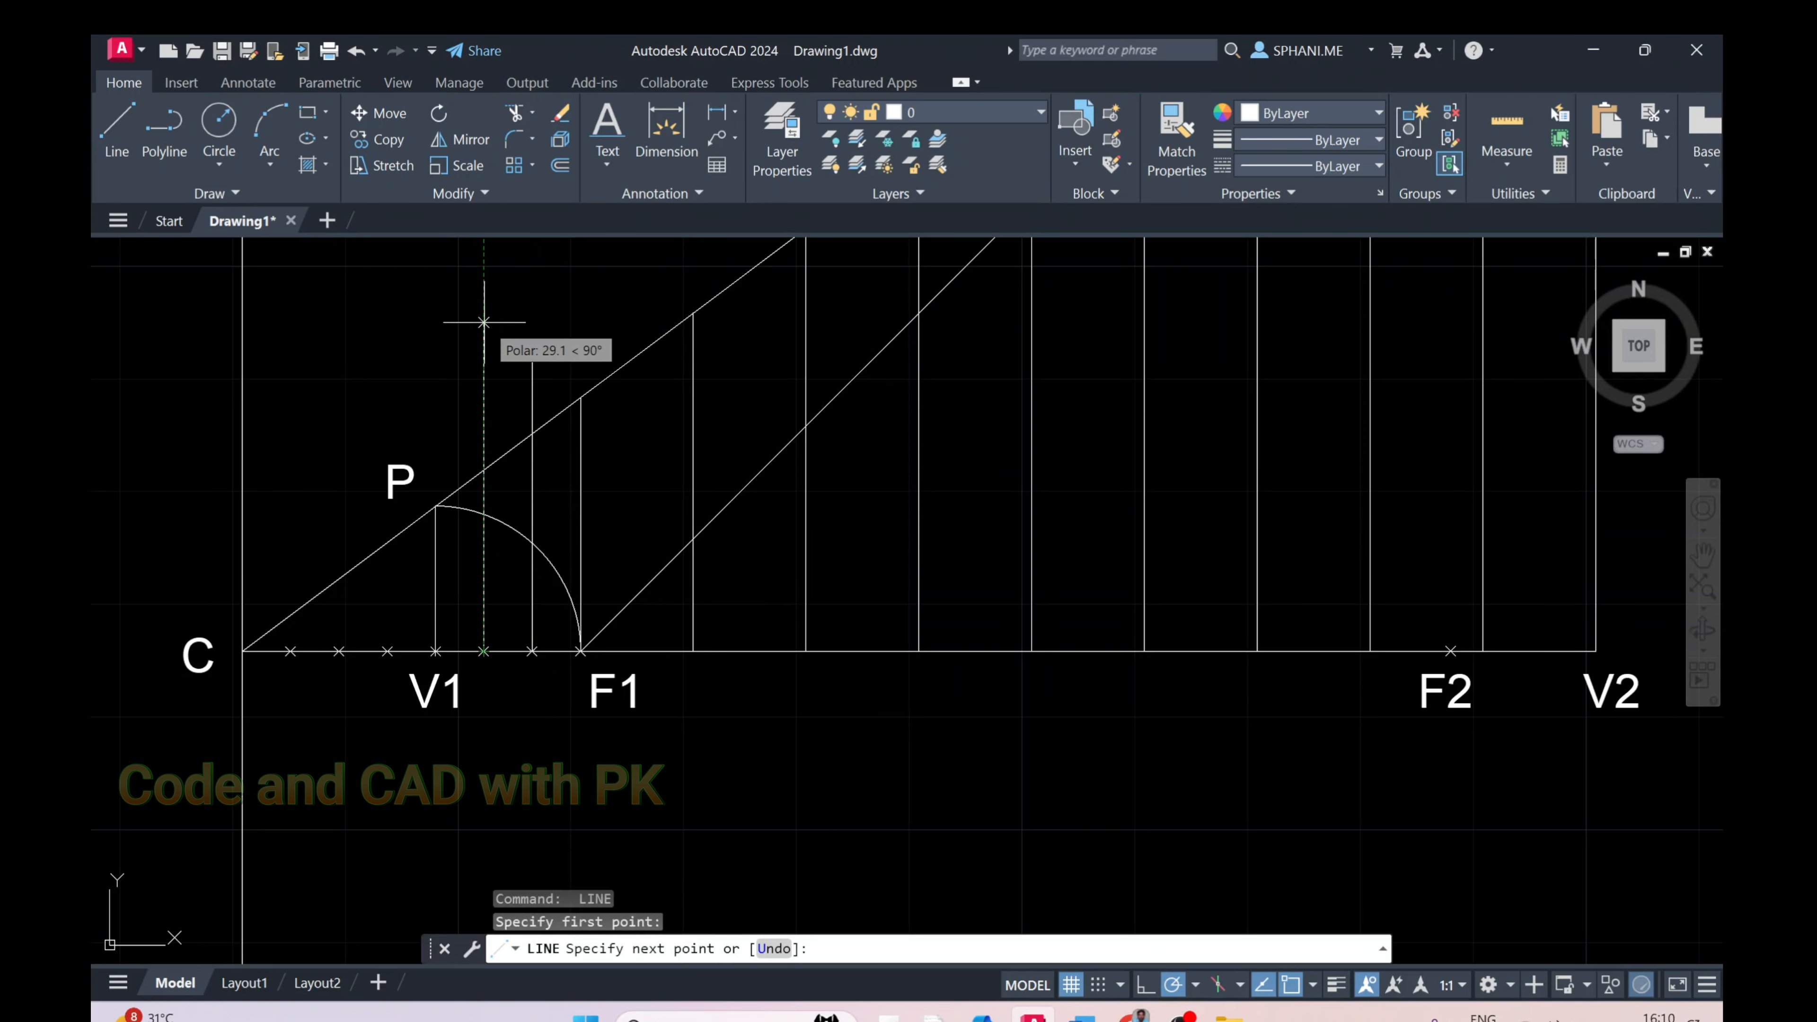
pyautogui.press('Escape')
# Trim the parts of the two new vertical lines that project above the inclined line through P
pyautogui.write('tr')
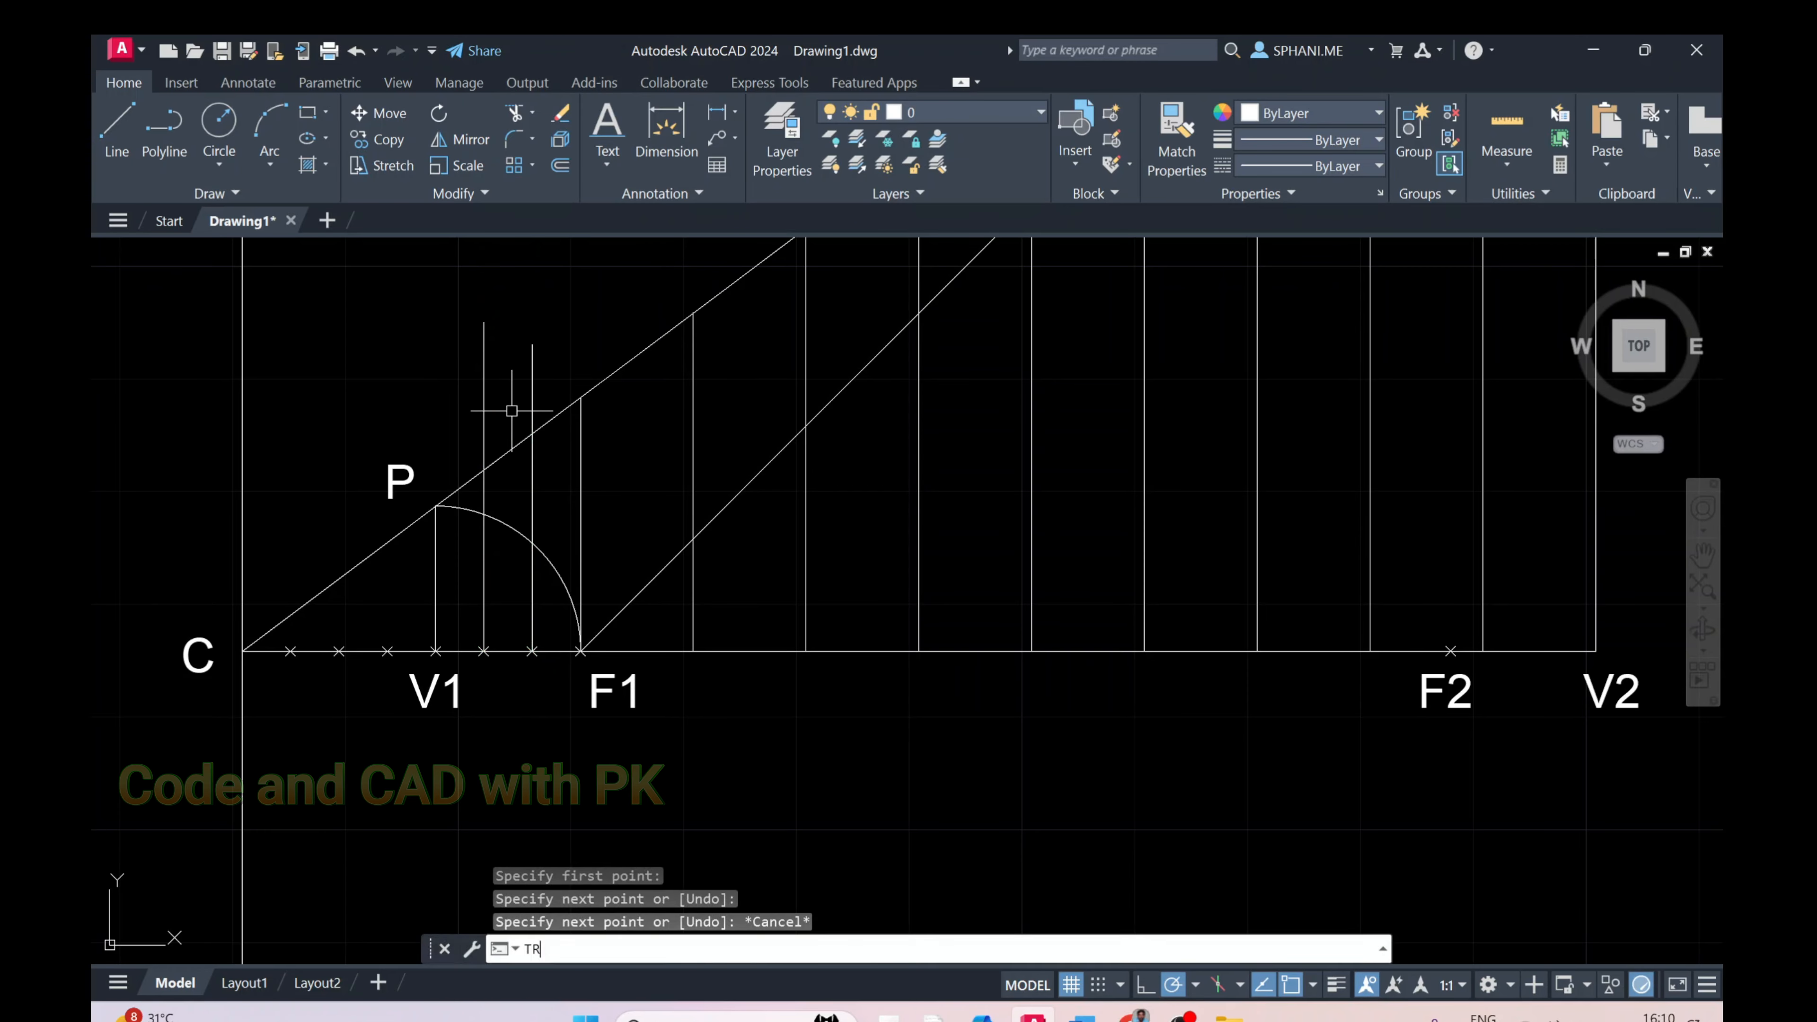
pyautogui.press('Return')
pyautogui.moveTo(582, 361); pyautogui.dragTo(458, 388)
pyautogui.rightClick(458, 388)
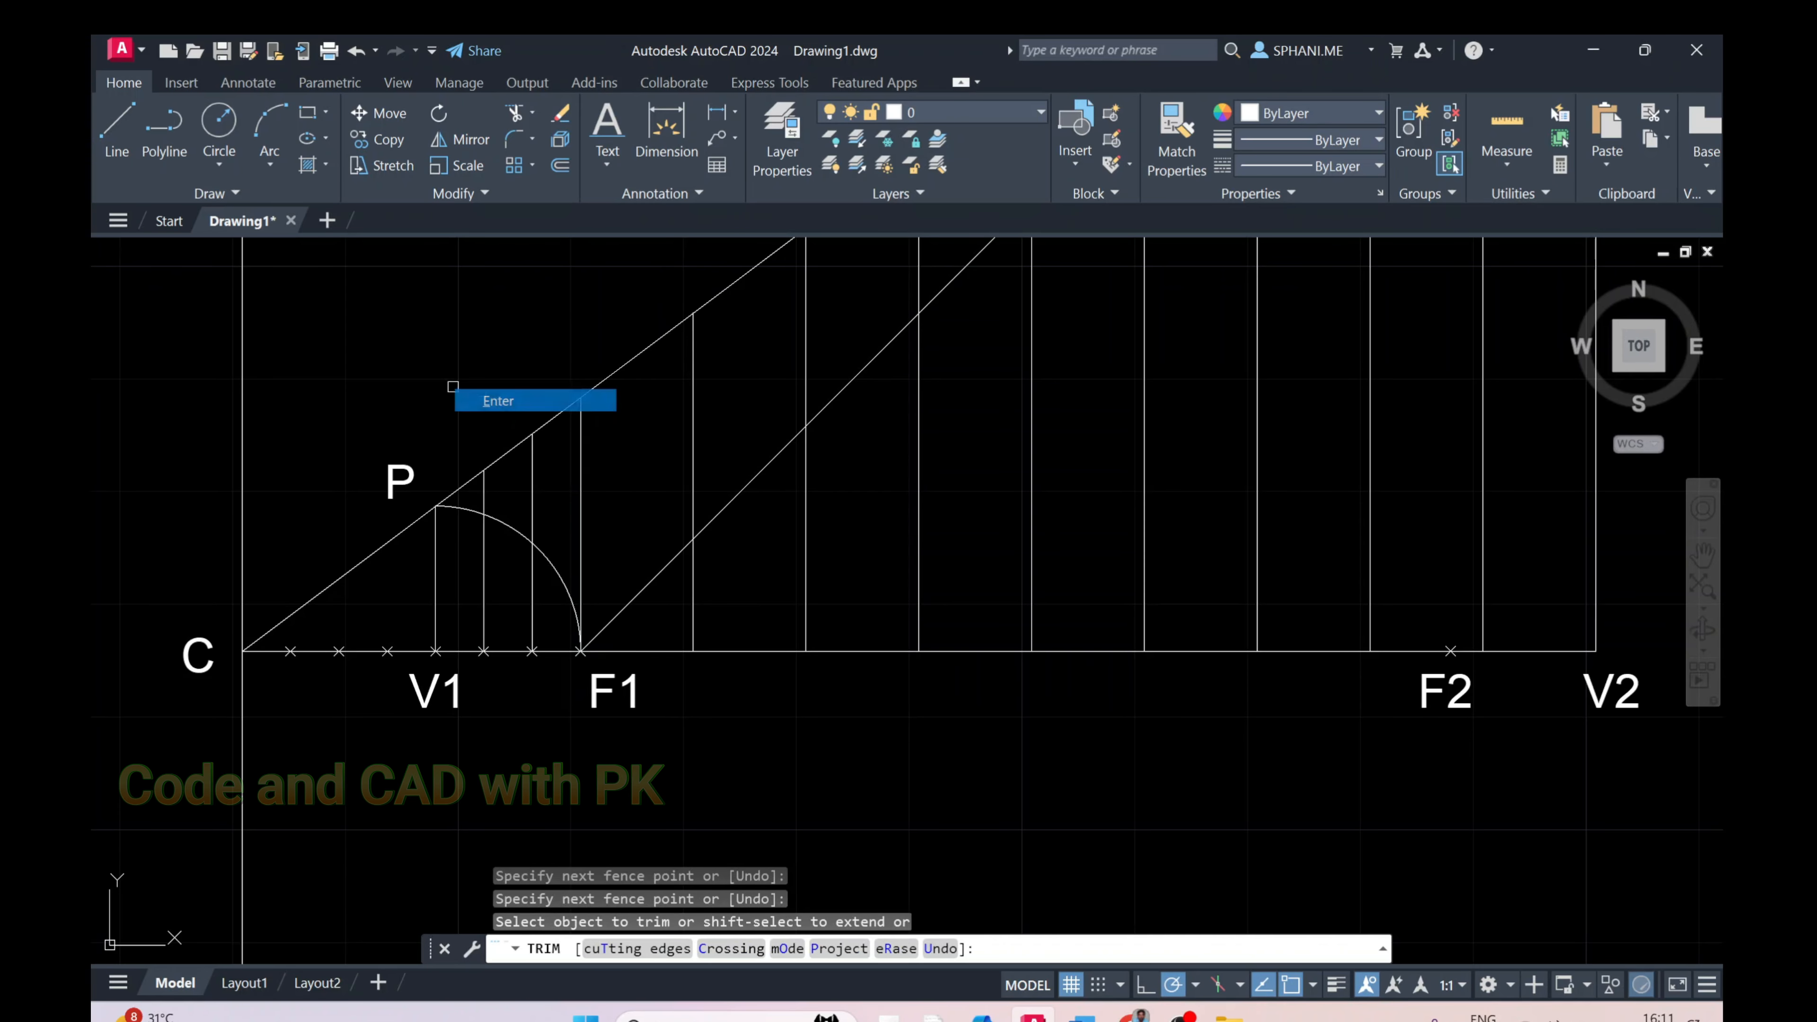
pyautogui.click(473, 398)
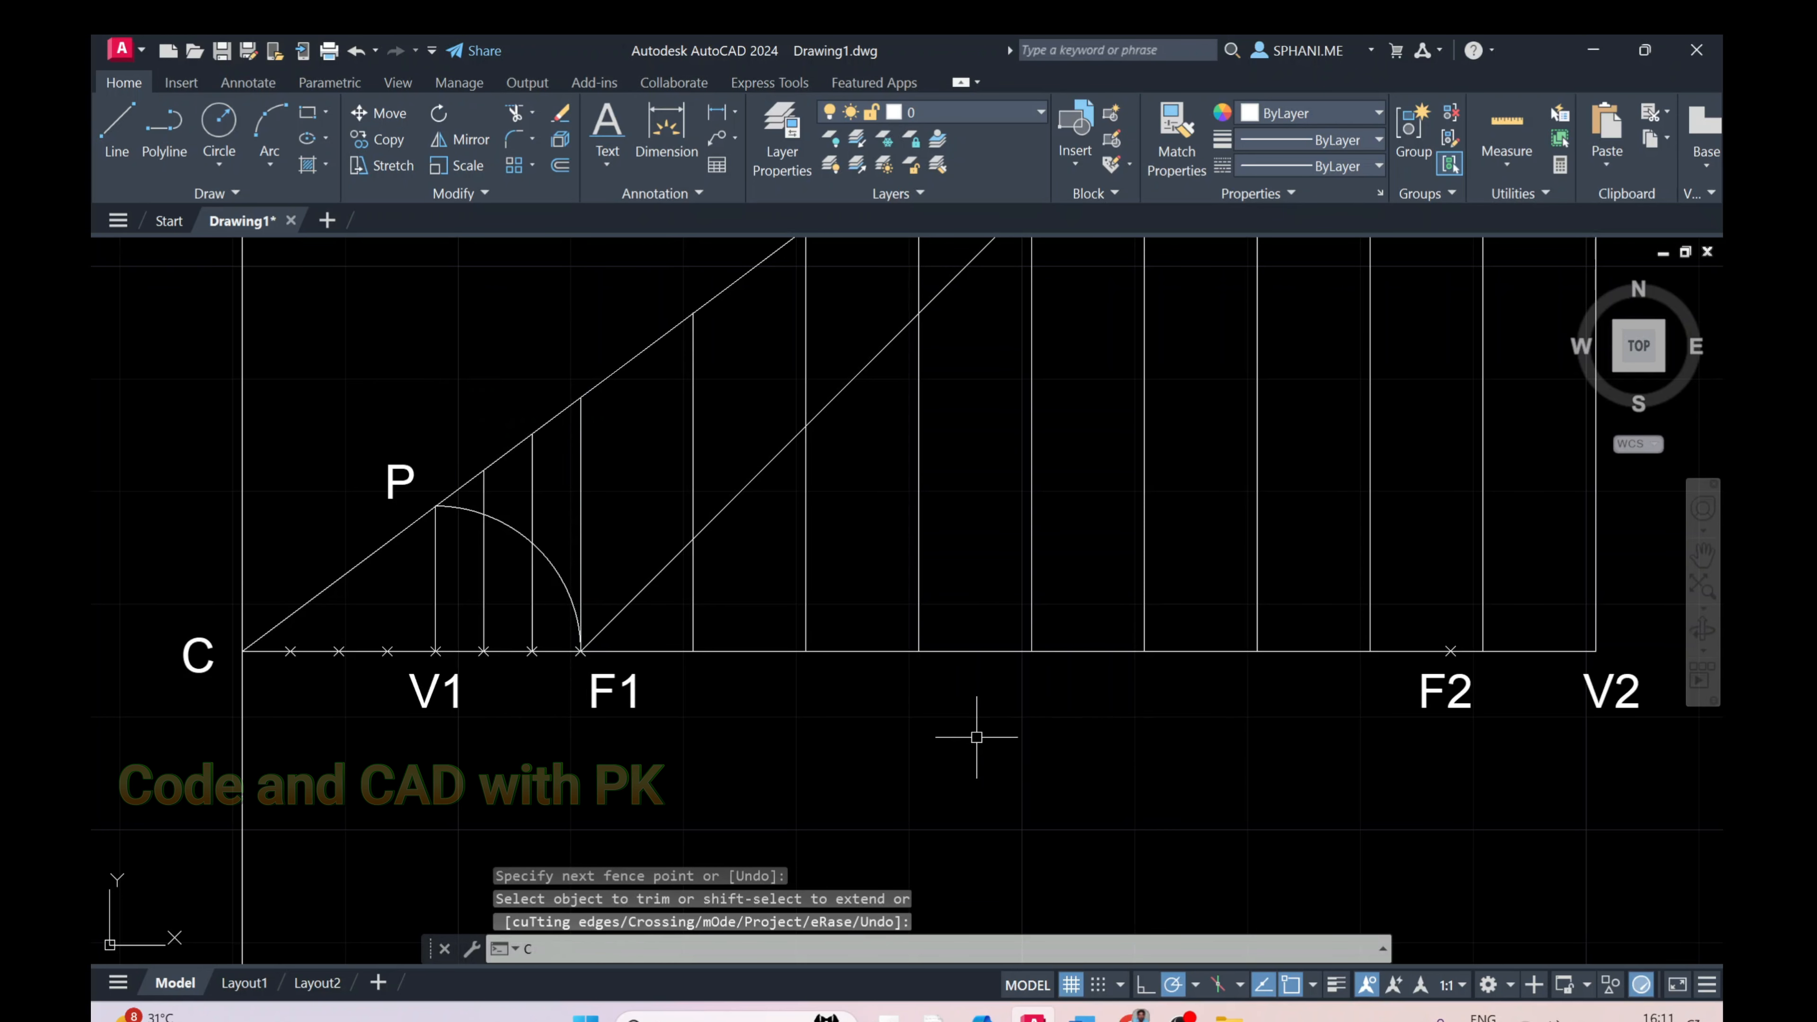
# Copy the V1 label to below the first division point between V1 and F1
pyautogui.write('co')
pyautogui.press('Return')
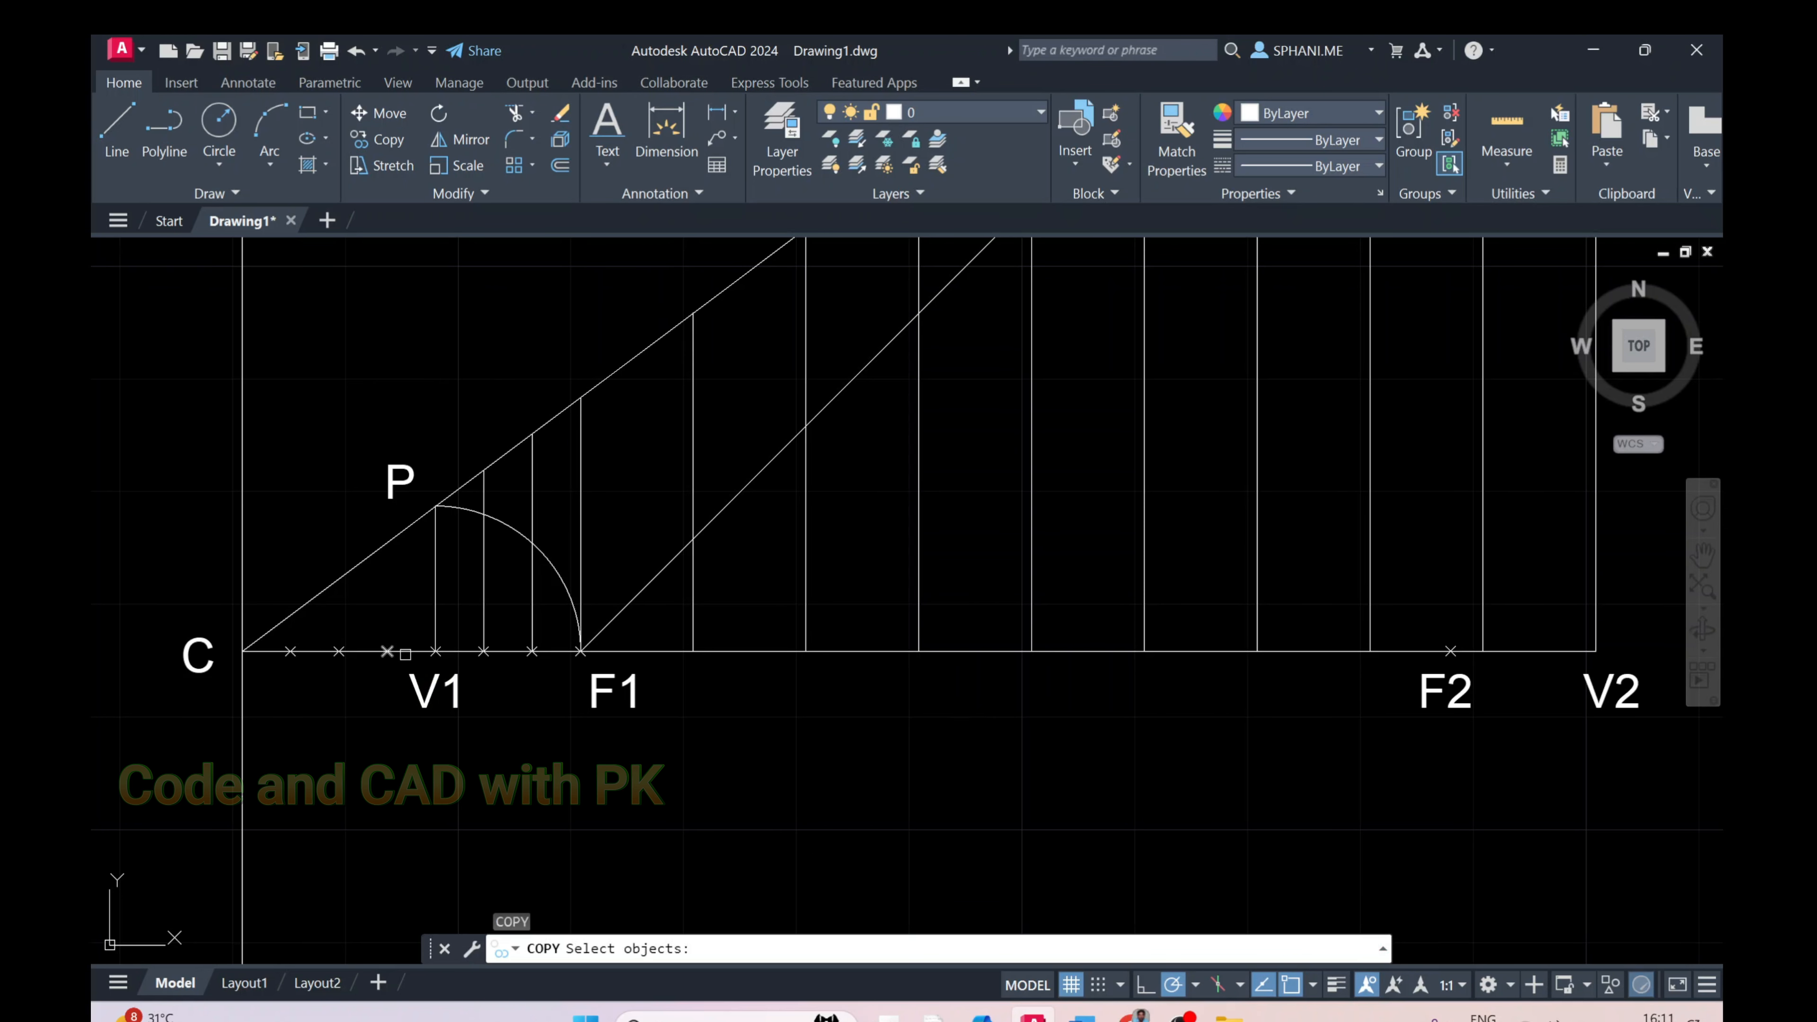
pyautogui.click(422, 691)
pyautogui.click(516, 792)
pyautogui.press('Return')
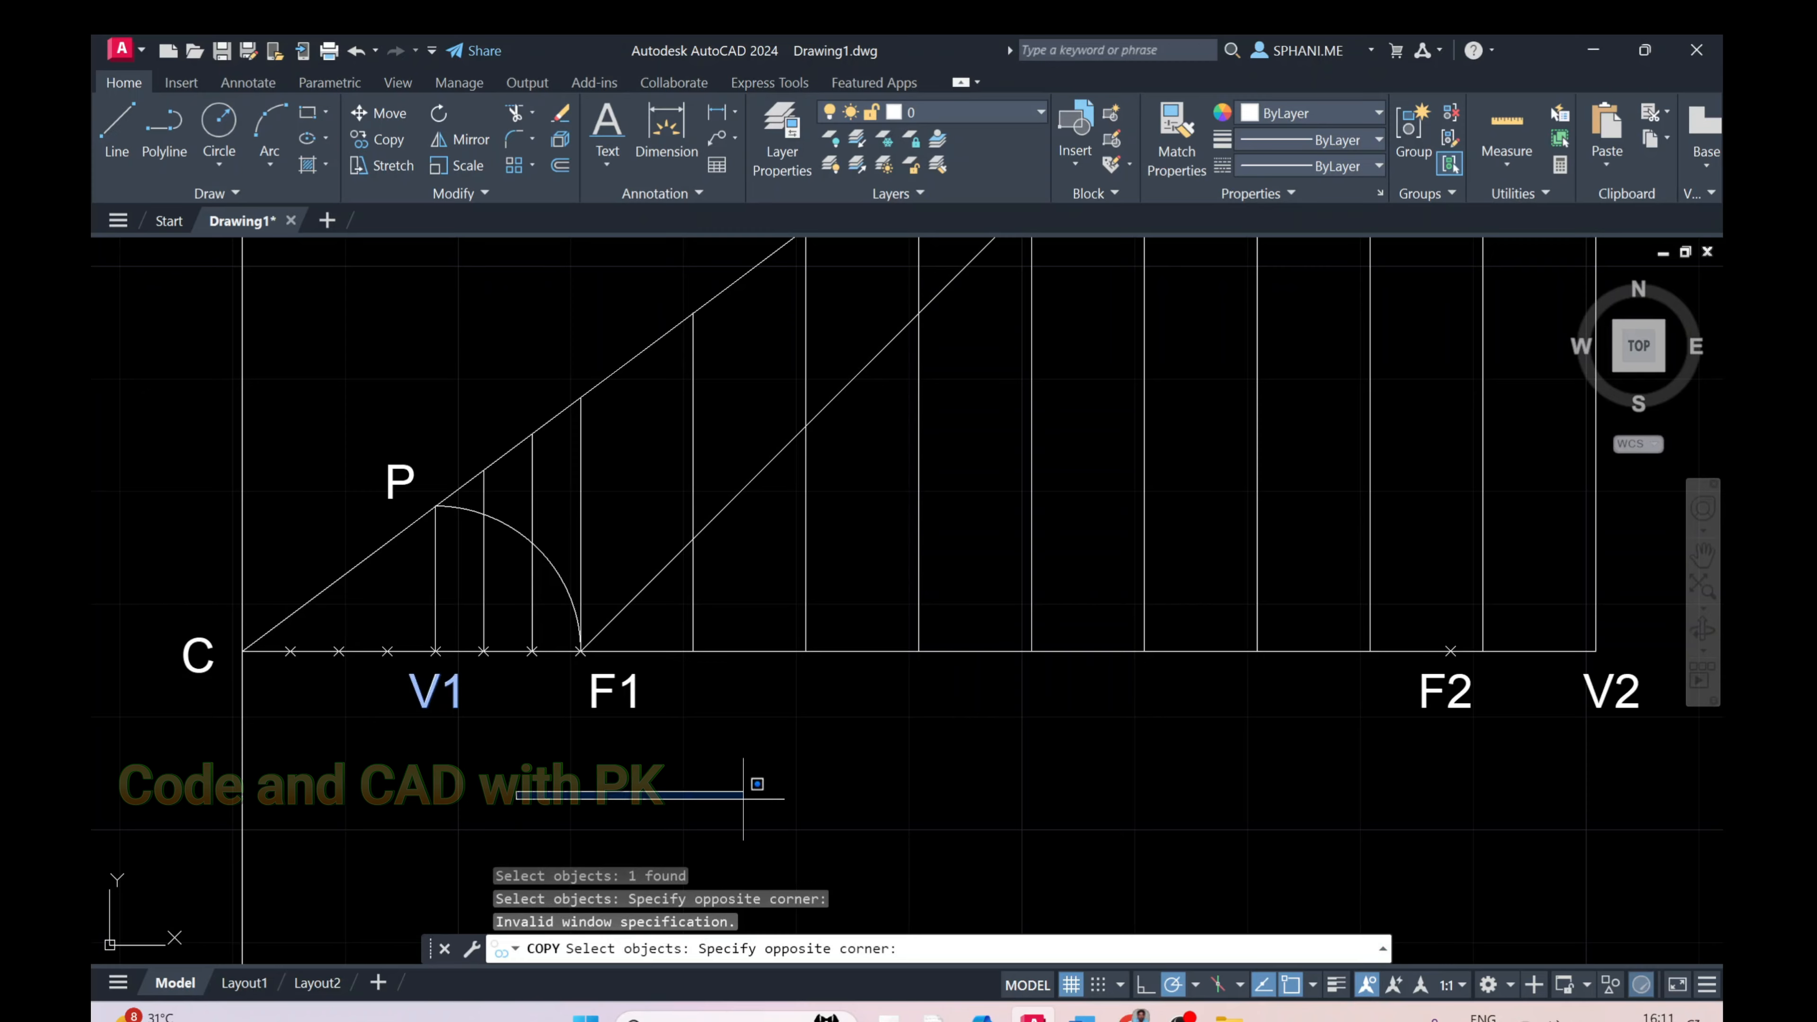
pyautogui.click(441, 785)
pyautogui.click(437, 784)
pyautogui.click(419, 782)
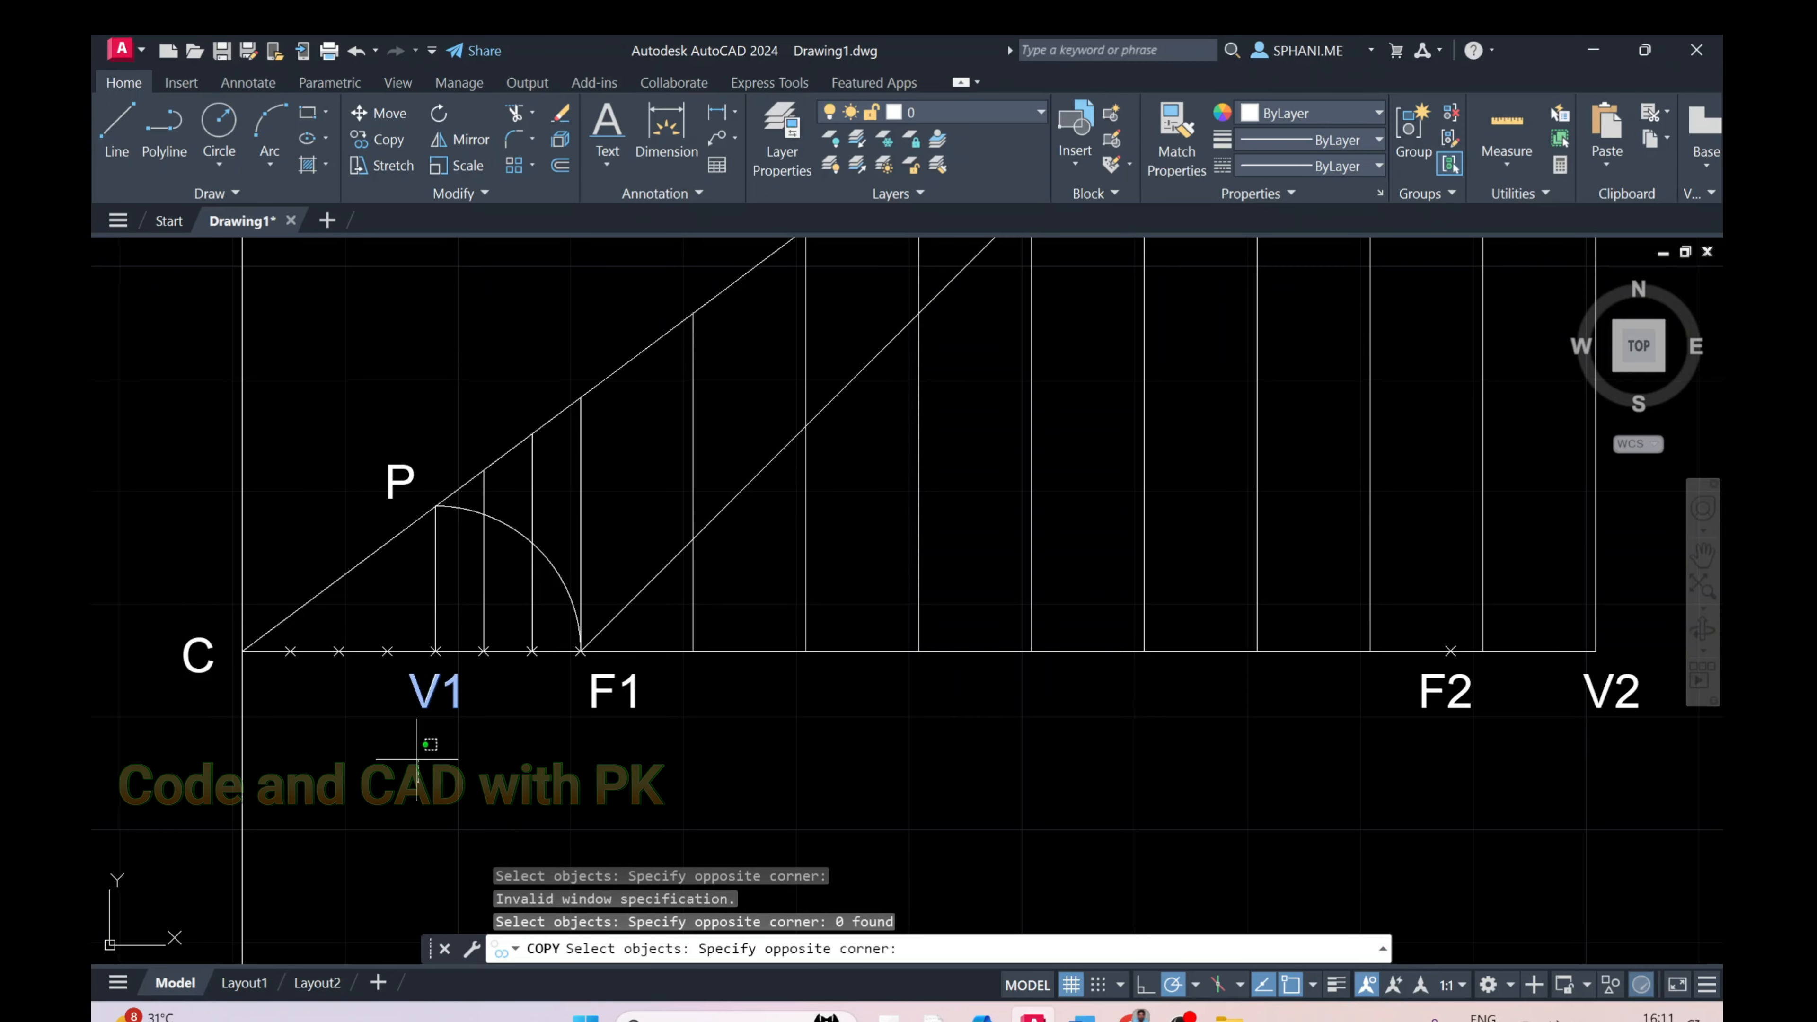
pyautogui.click(412, 740)
pyautogui.press('Return')
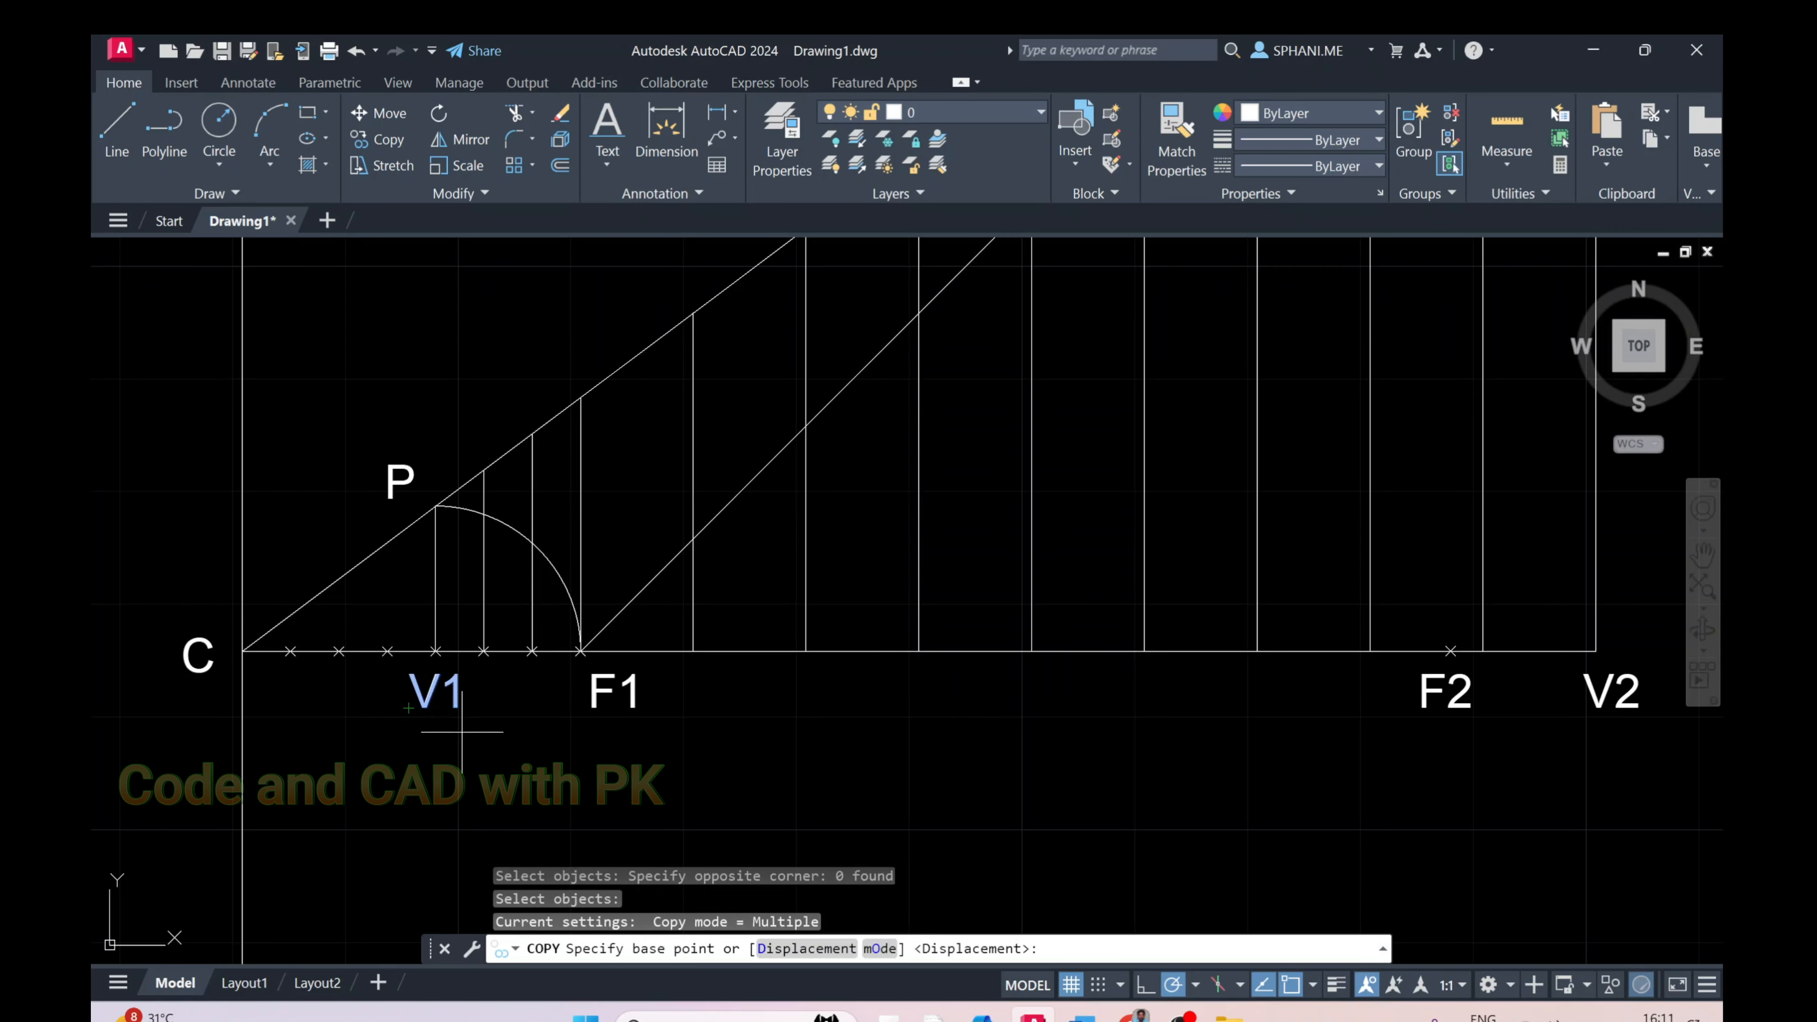
pyautogui.click(413, 711)
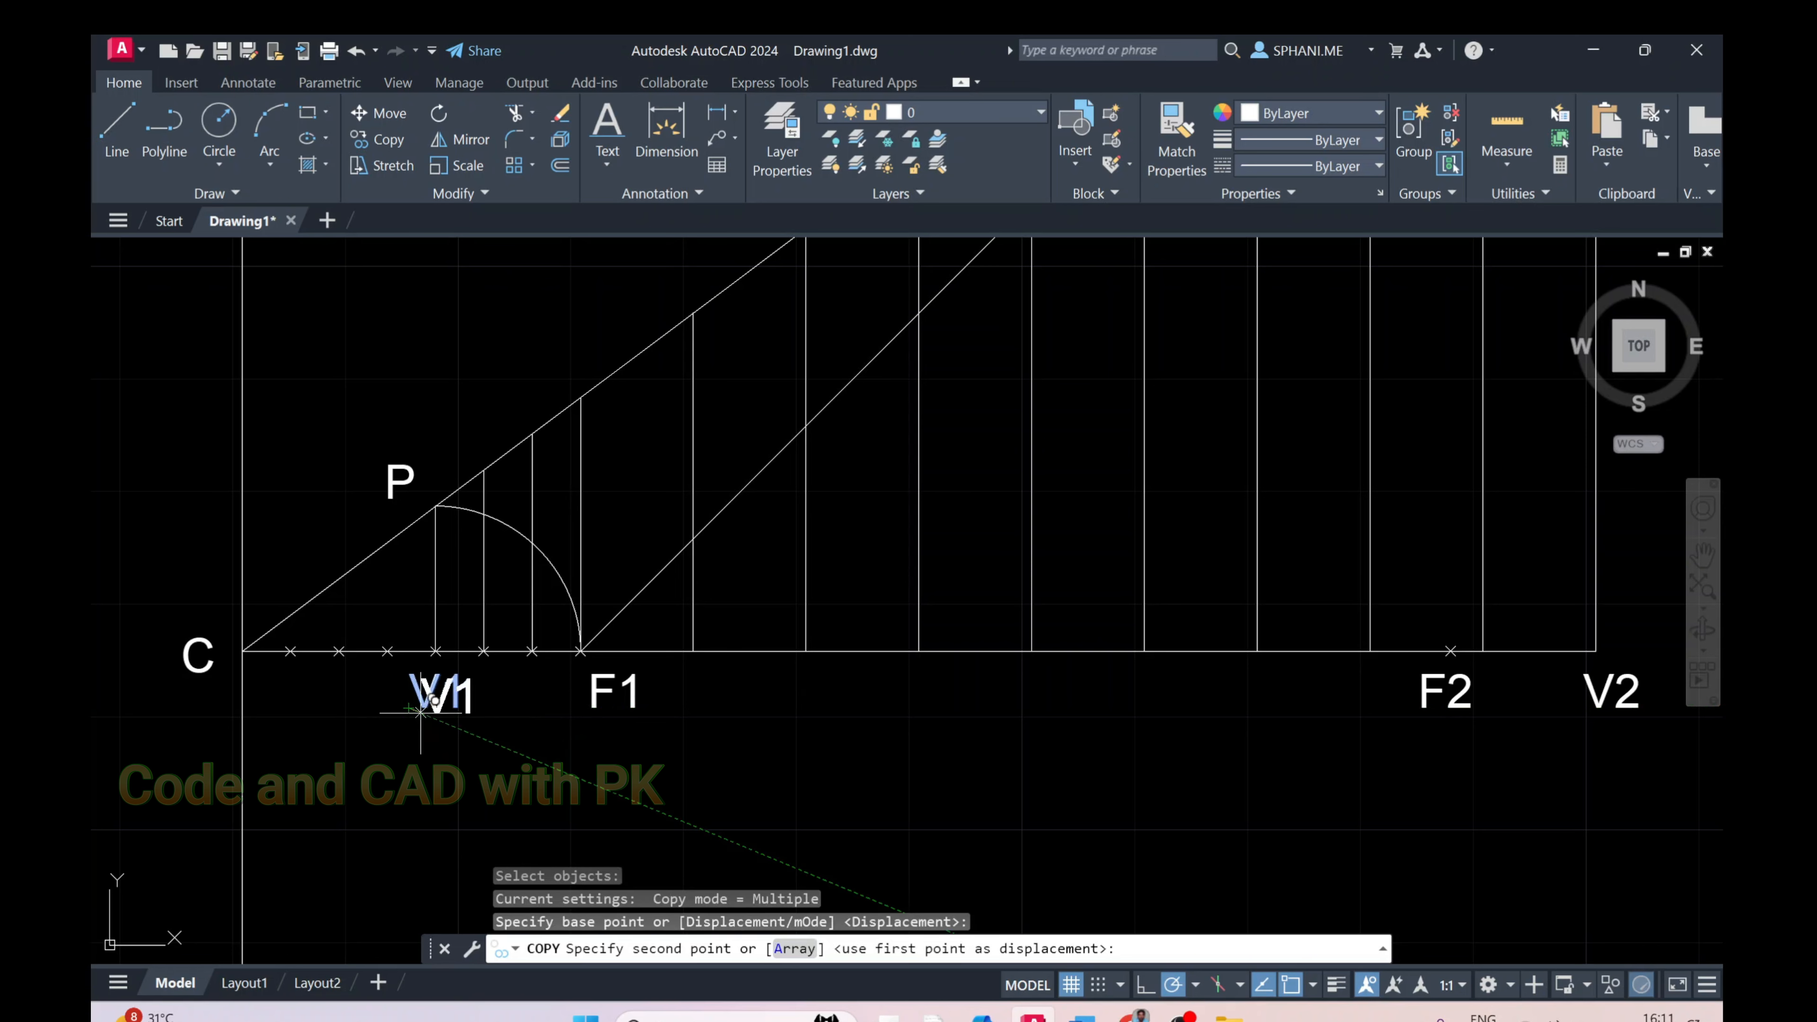
pyautogui.click(477, 708)
pyautogui.press('Escape')
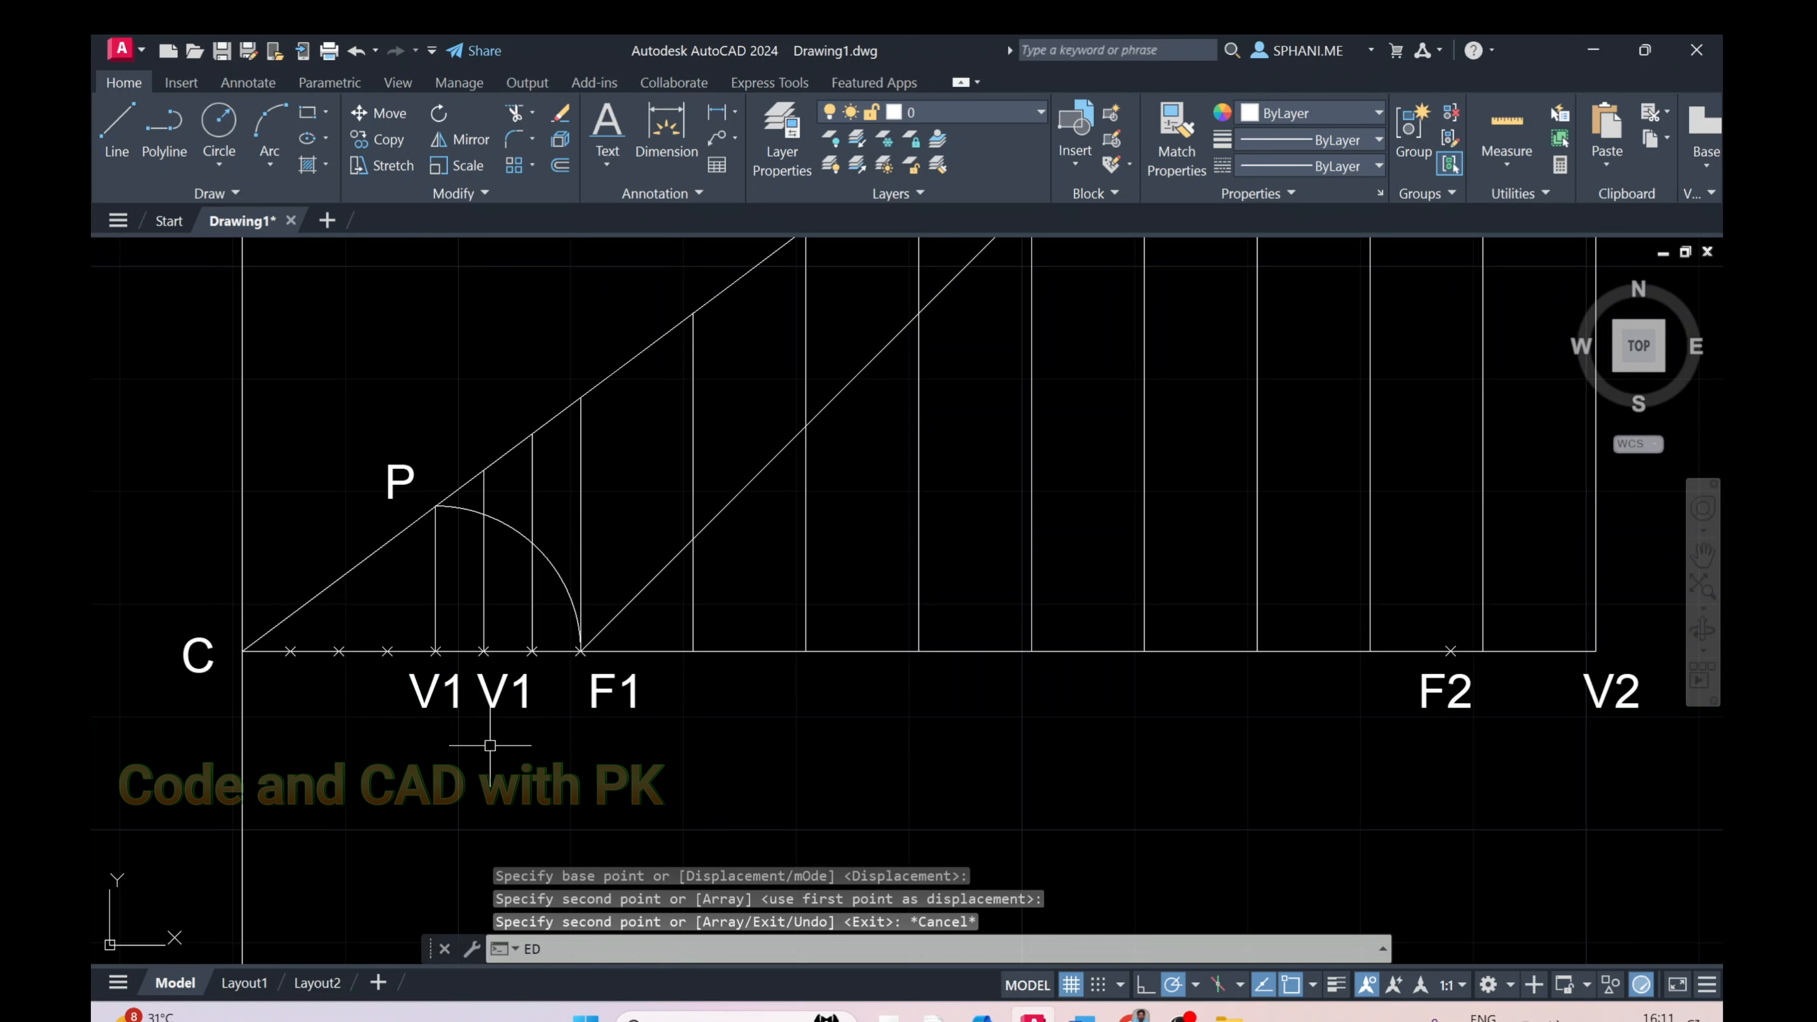
# Change the text of the copied V1 label to 1
pyautogui.write('ED')
pyautogui.press('Return')
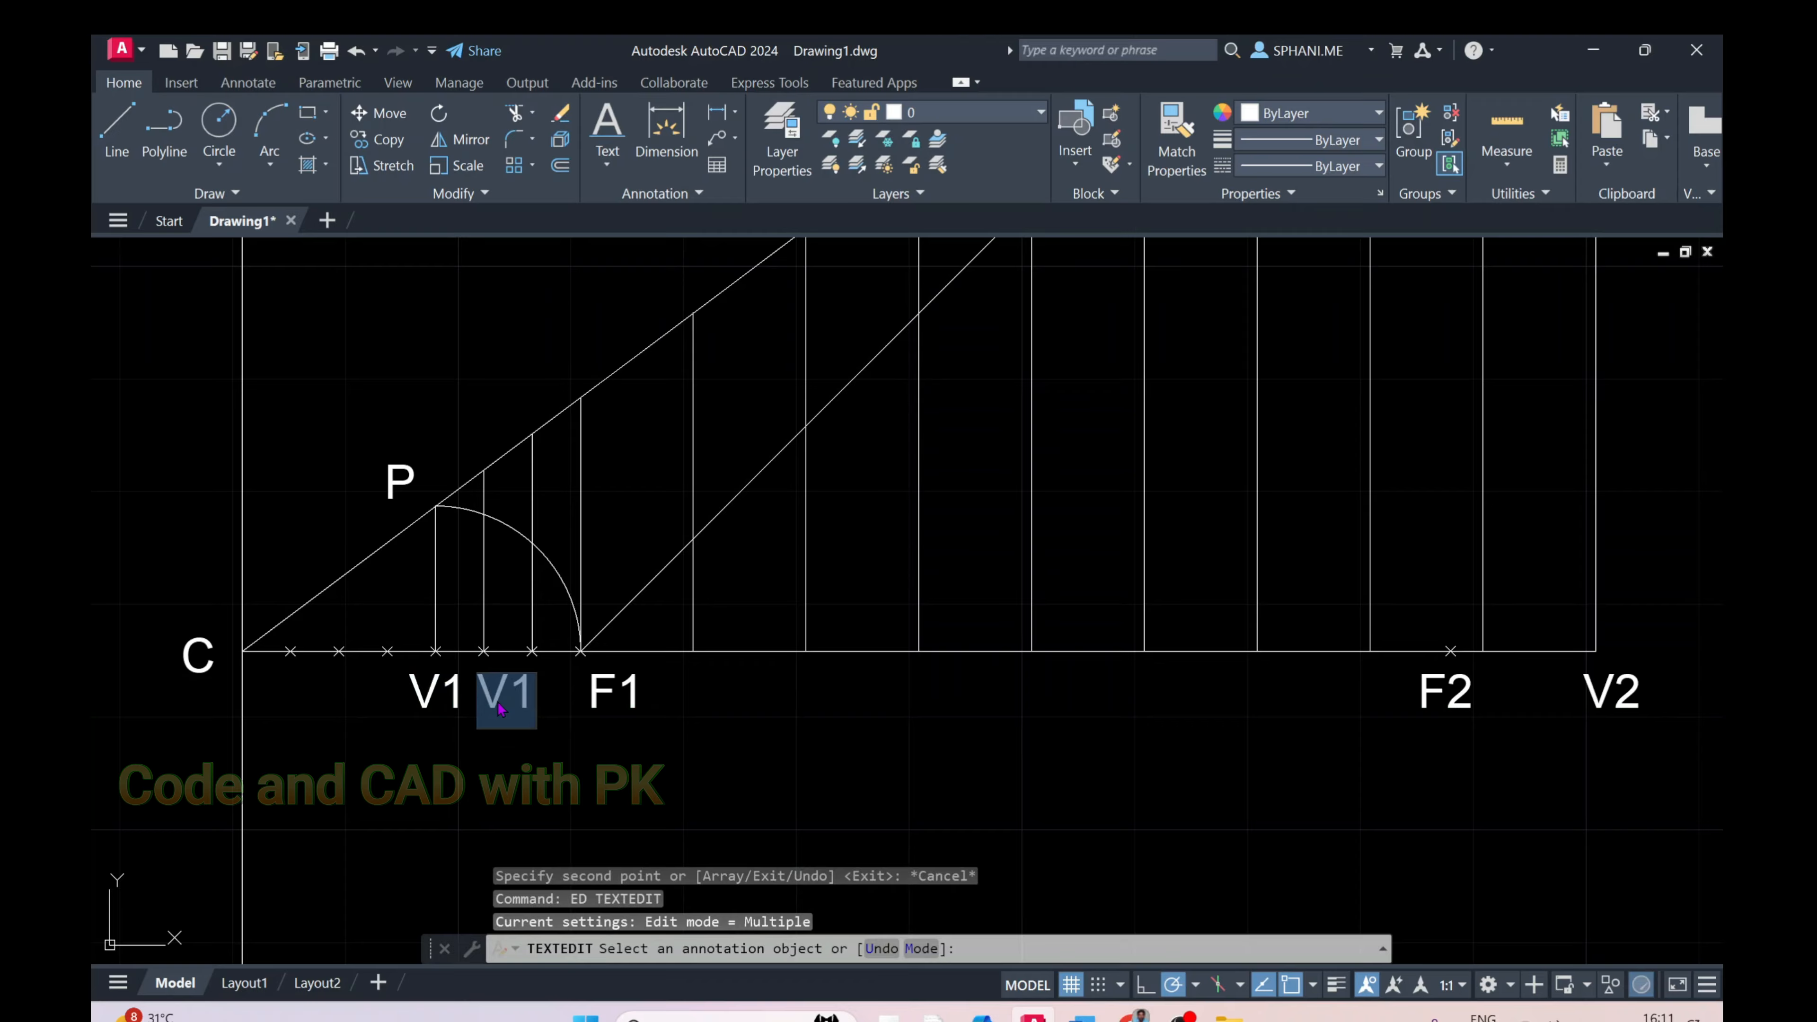
pyautogui.write("1'")
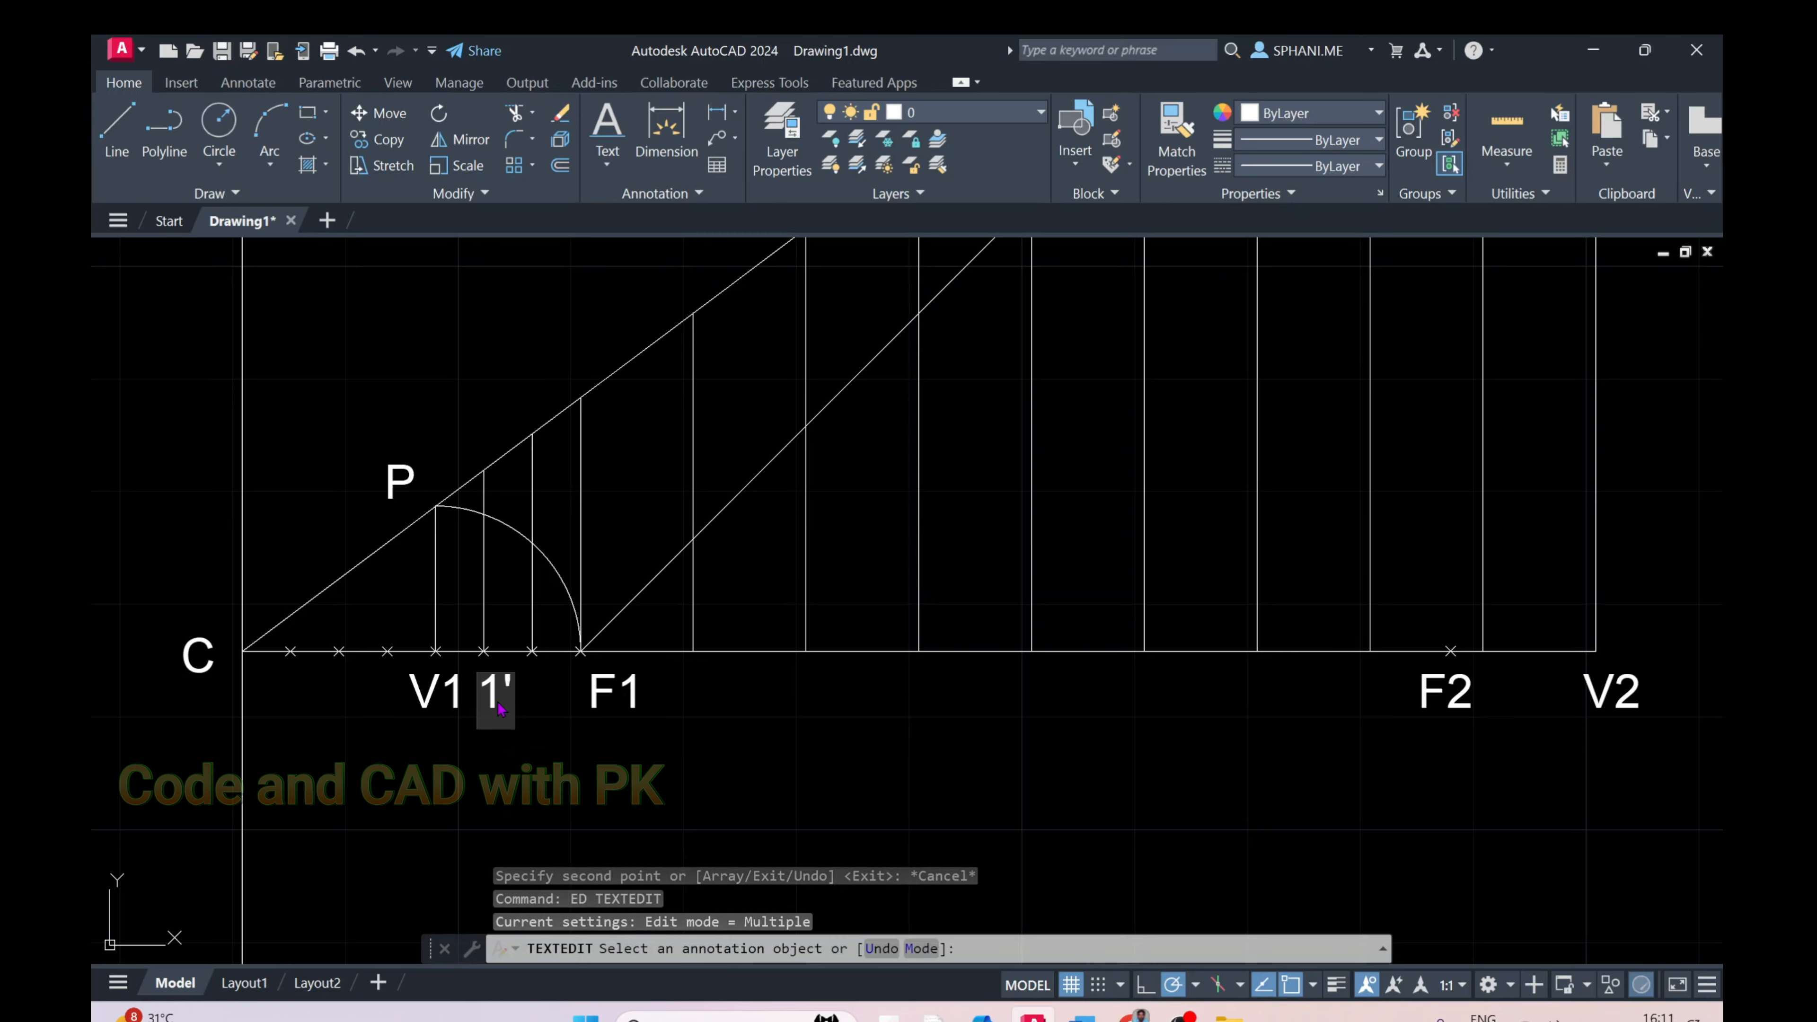
pyautogui.press('BackSpace')
pyautogui.click(533, 740)
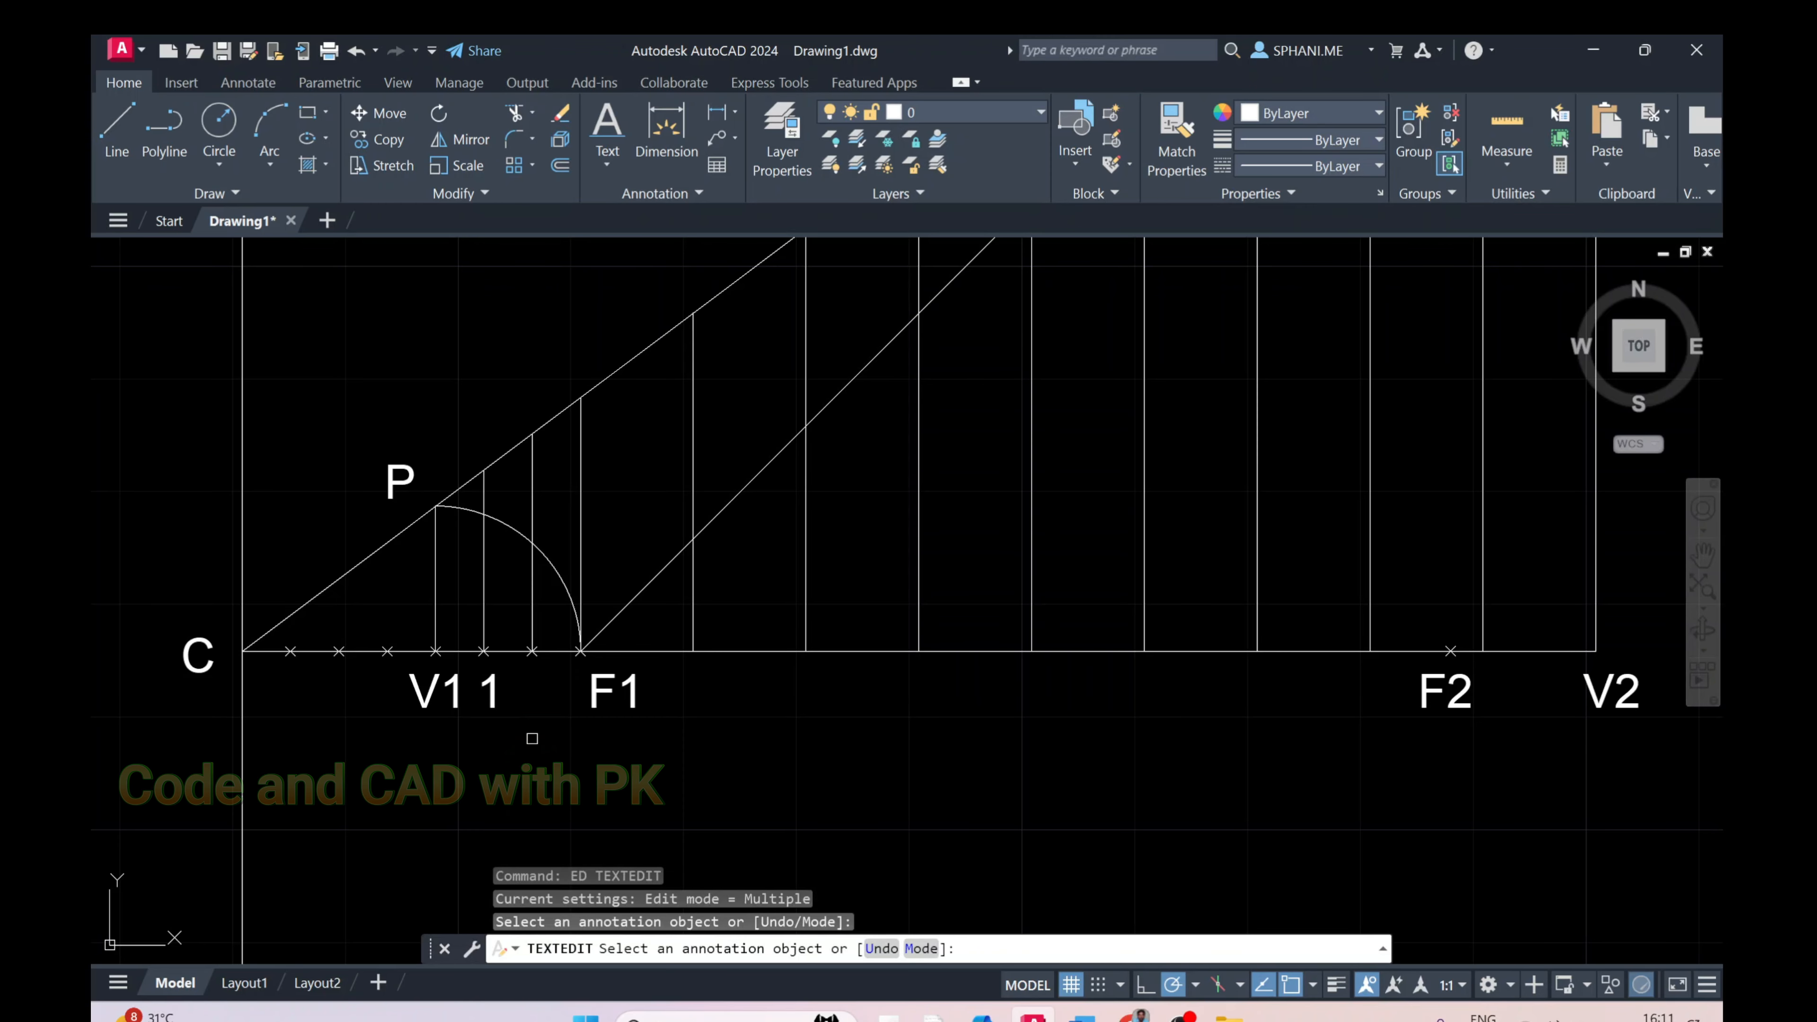
pyautogui.rightClick(532, 738)
pyautogui.click(572, 748)
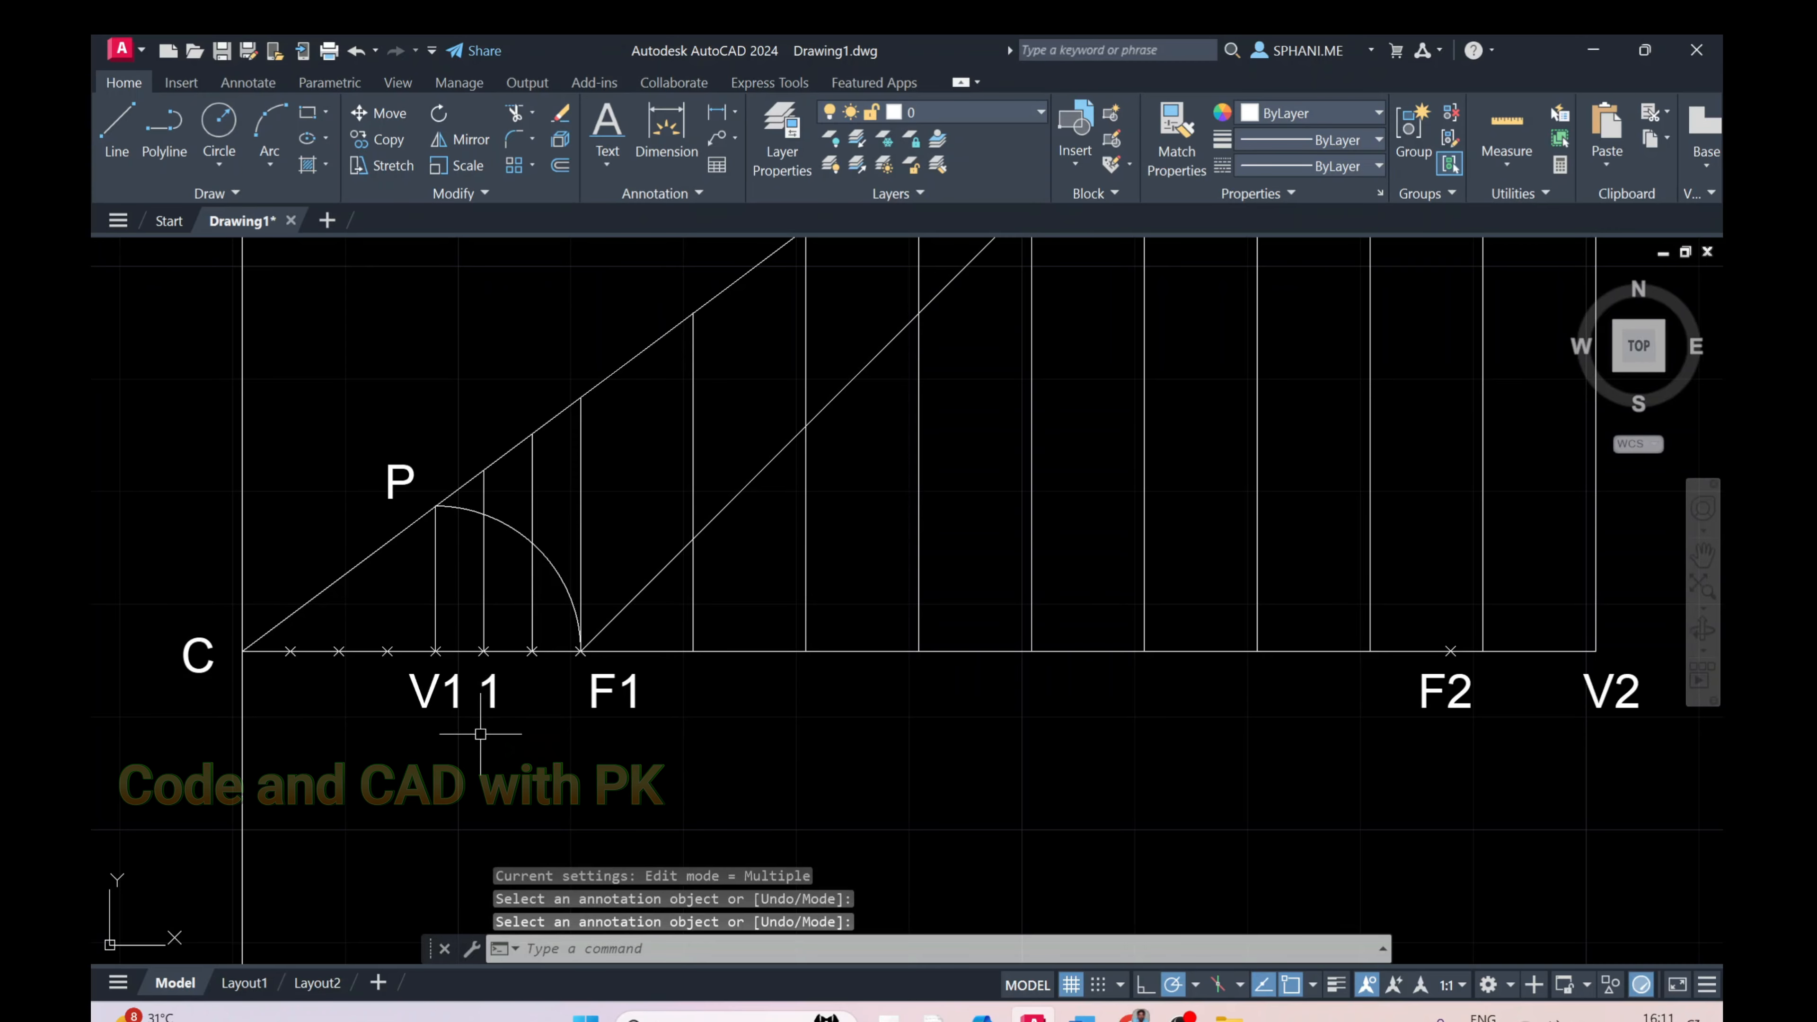
# Move the original V1 label slightly up and away from the label 1, towards C
pyautogui.write('m')
pyautogui.press('Return')
pyautogui.click(446, 723)
pyautogui.click(417, 696)
pyautogui.rightClick(452, 789)
pyautogui.click(457, 792)
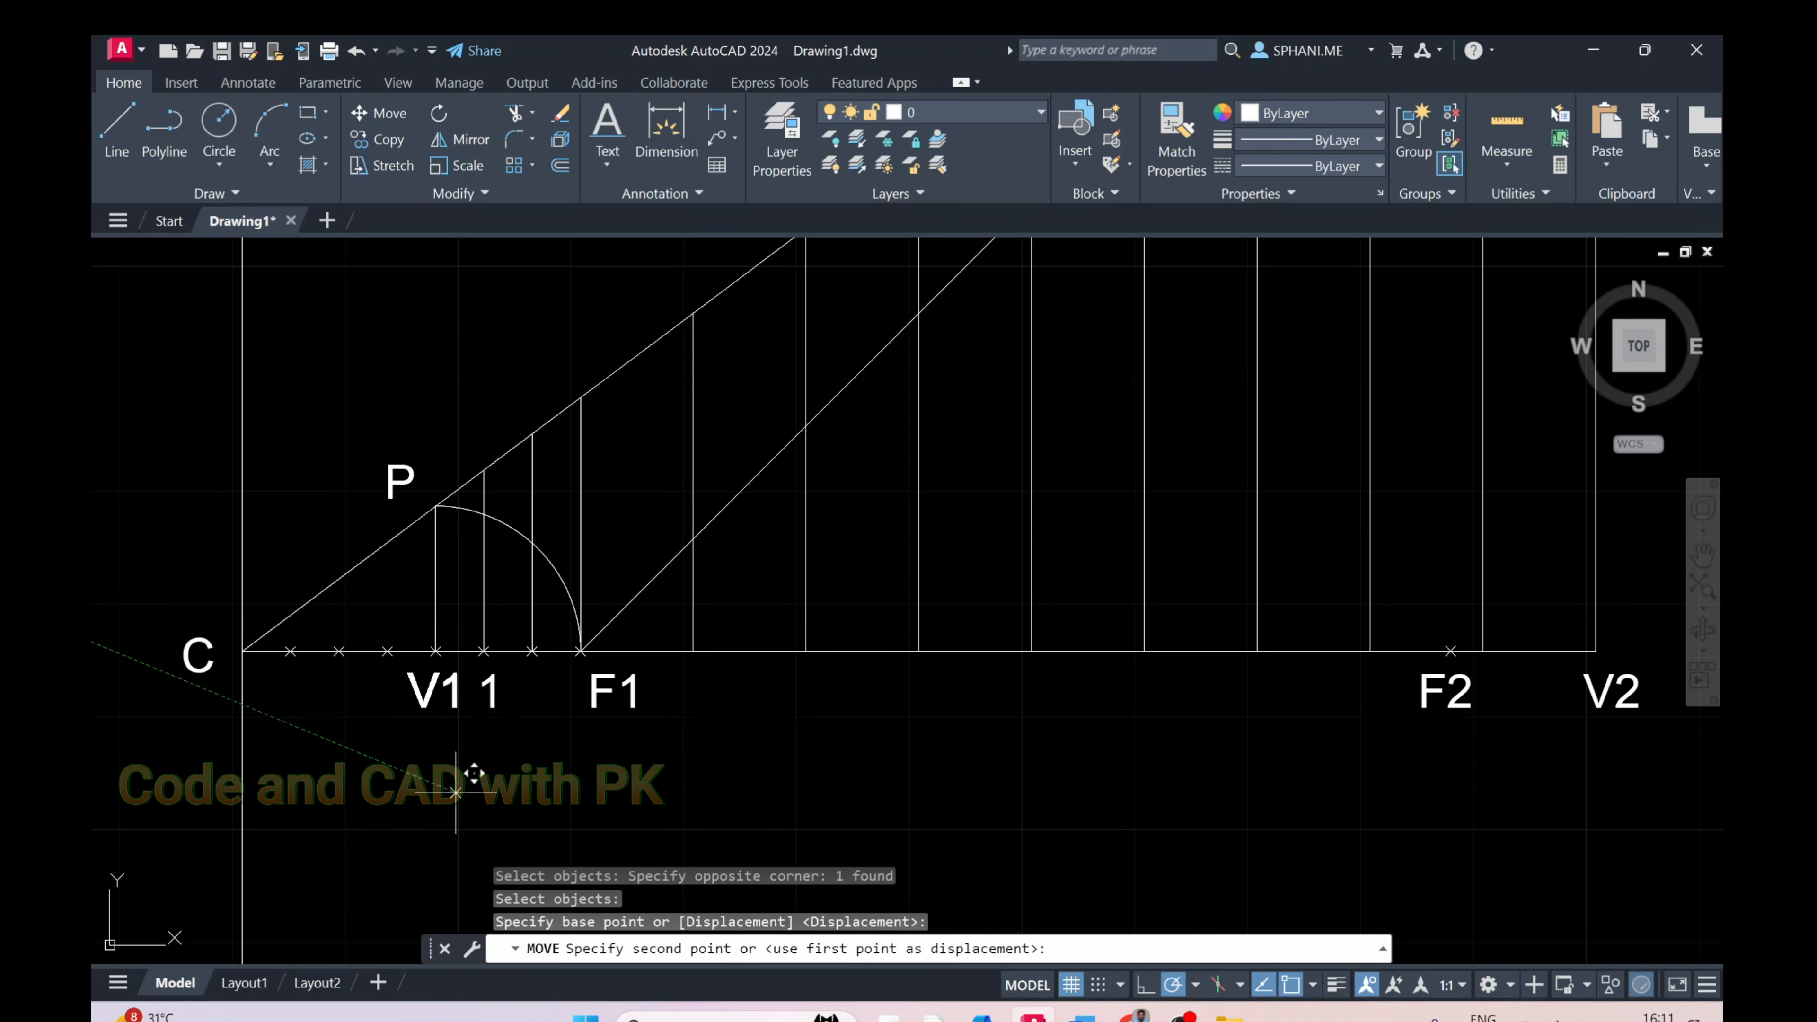
pyautogui.click(447, 782)
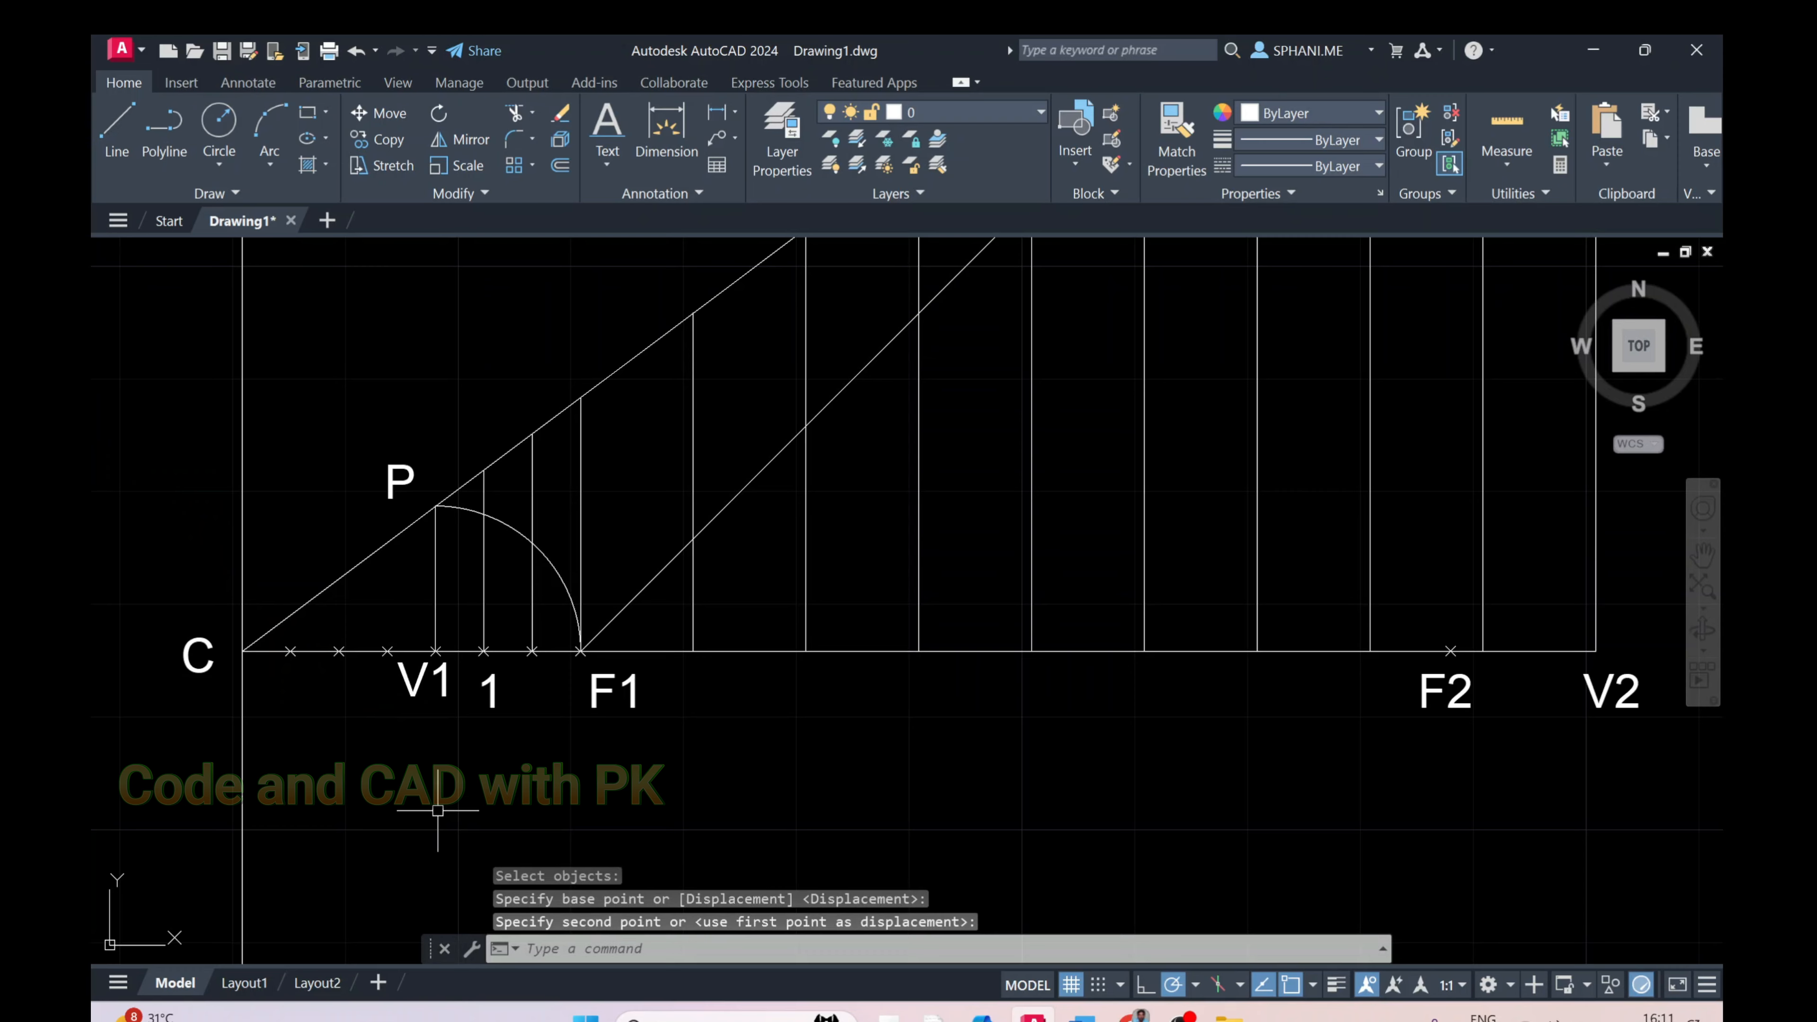
pyautogui.write('m')
pyautogui.press('Return')
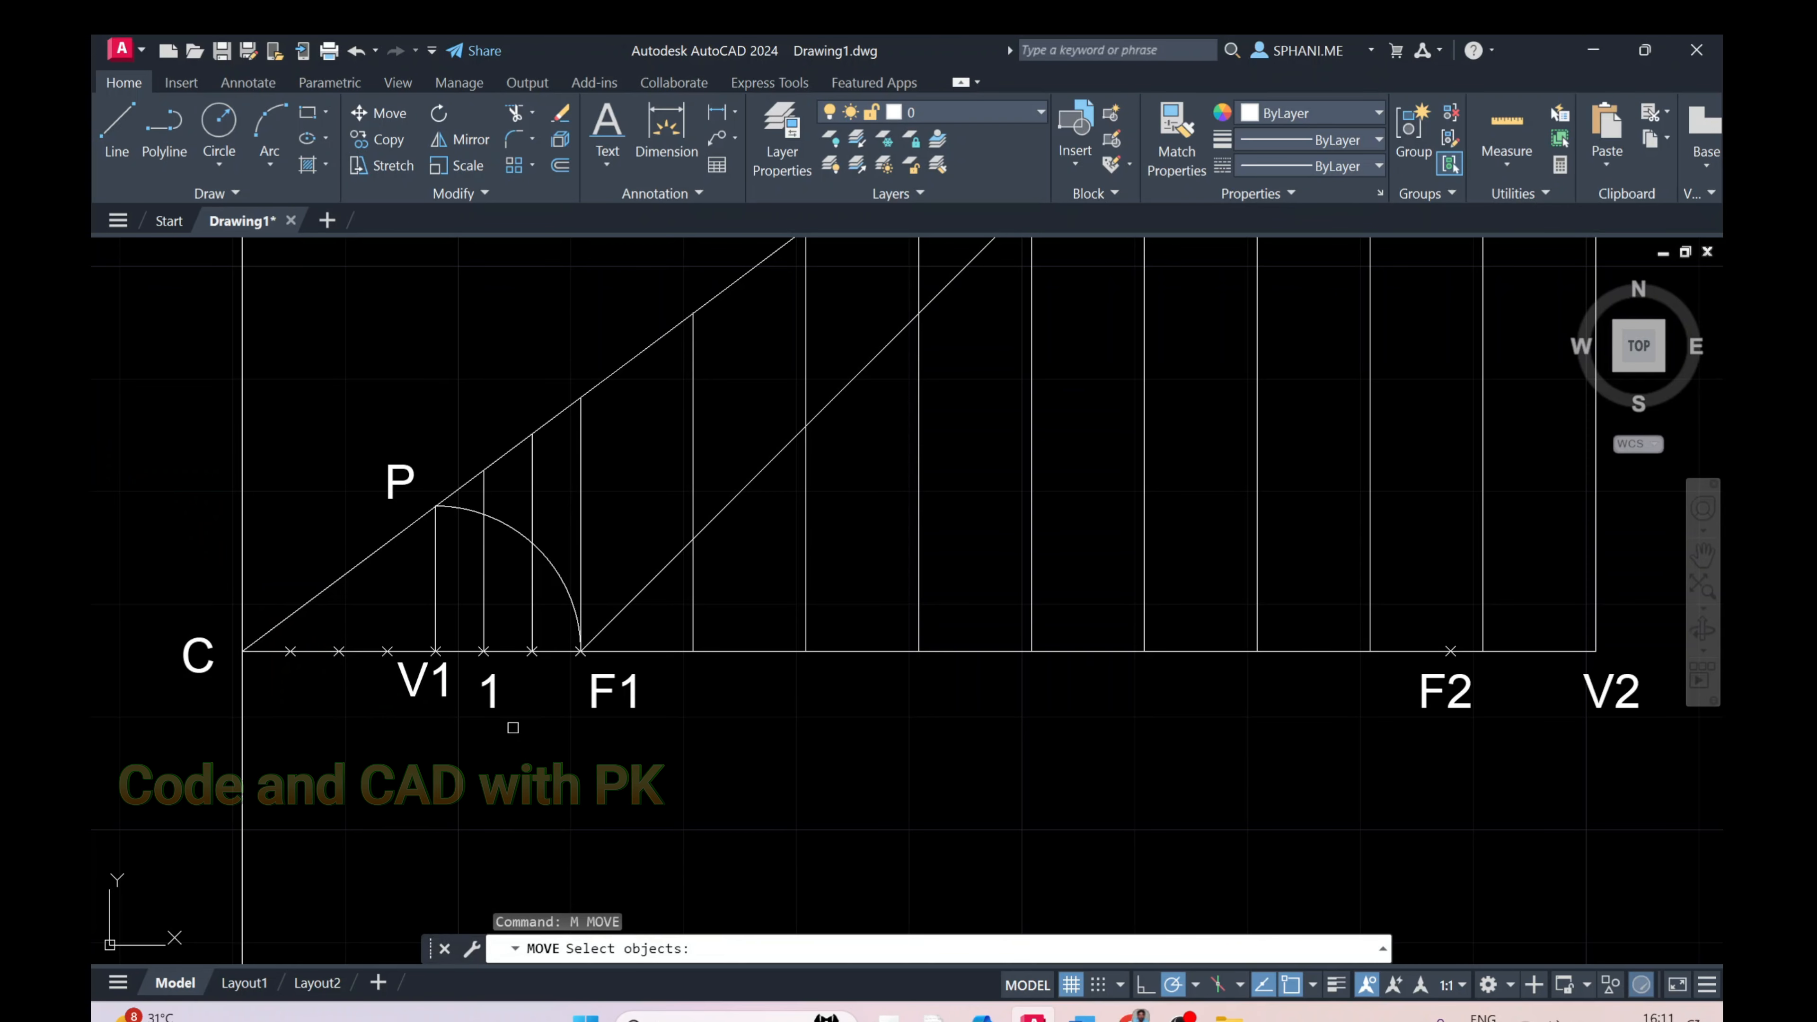
pyautogui.press('Escape')
# Copy the label 1 horizontally to below each unlabelled vertical line between V1 and V2, making nine copies
pyautogui.write('co')
pyautogui.press('Return')
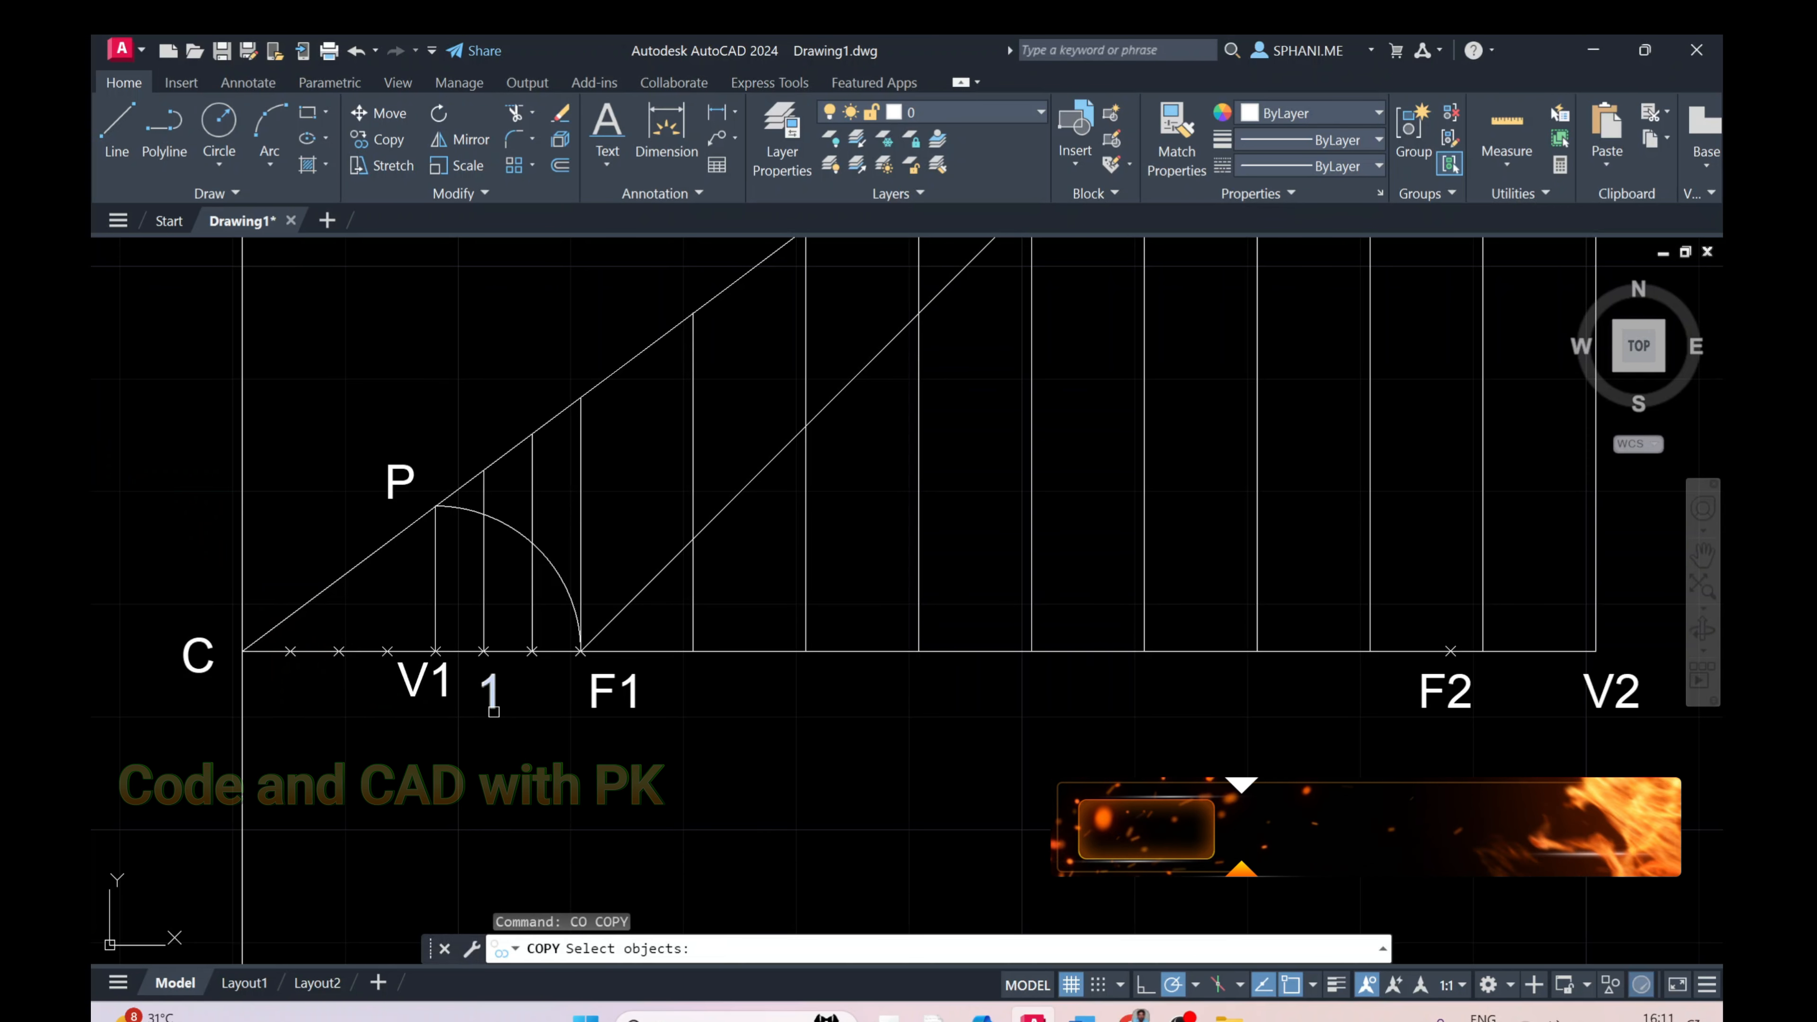
pyautogui.click(493, 706)
pyautogui.press('Return')
pyautogui.click(498, 774)
pyautogui.click(537, 773)
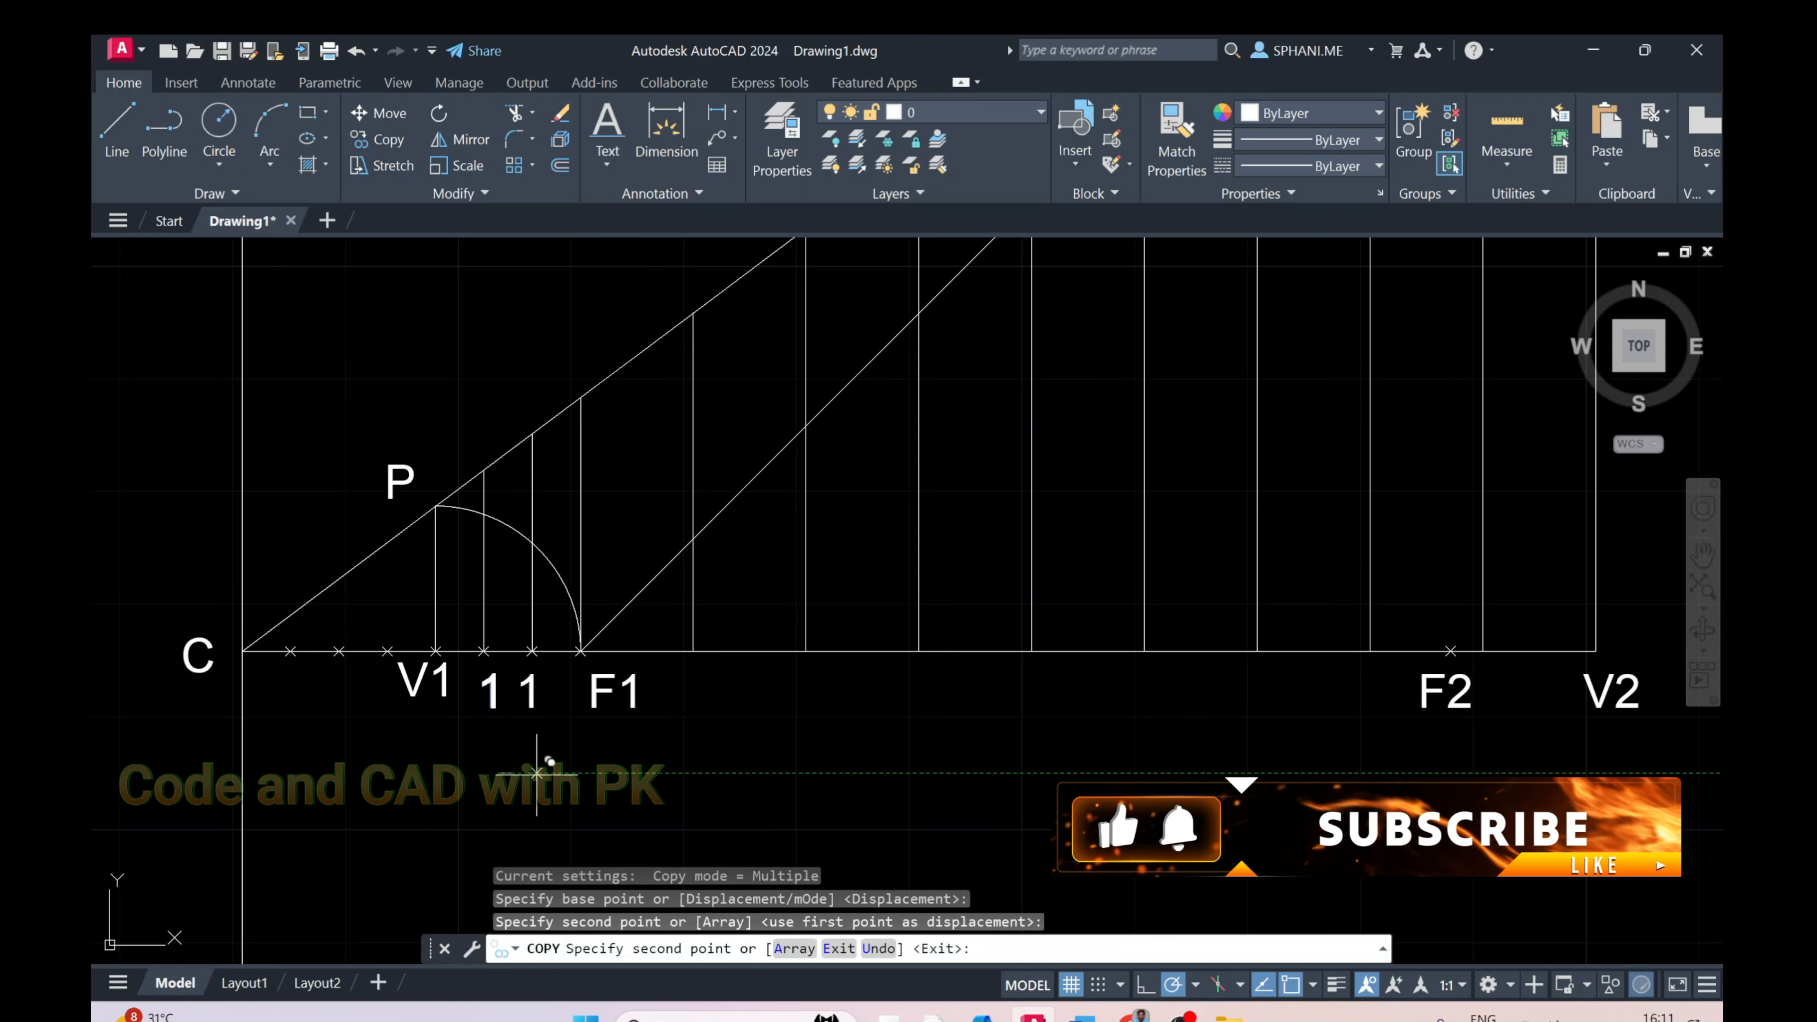
pyautogui.click(699, 774)
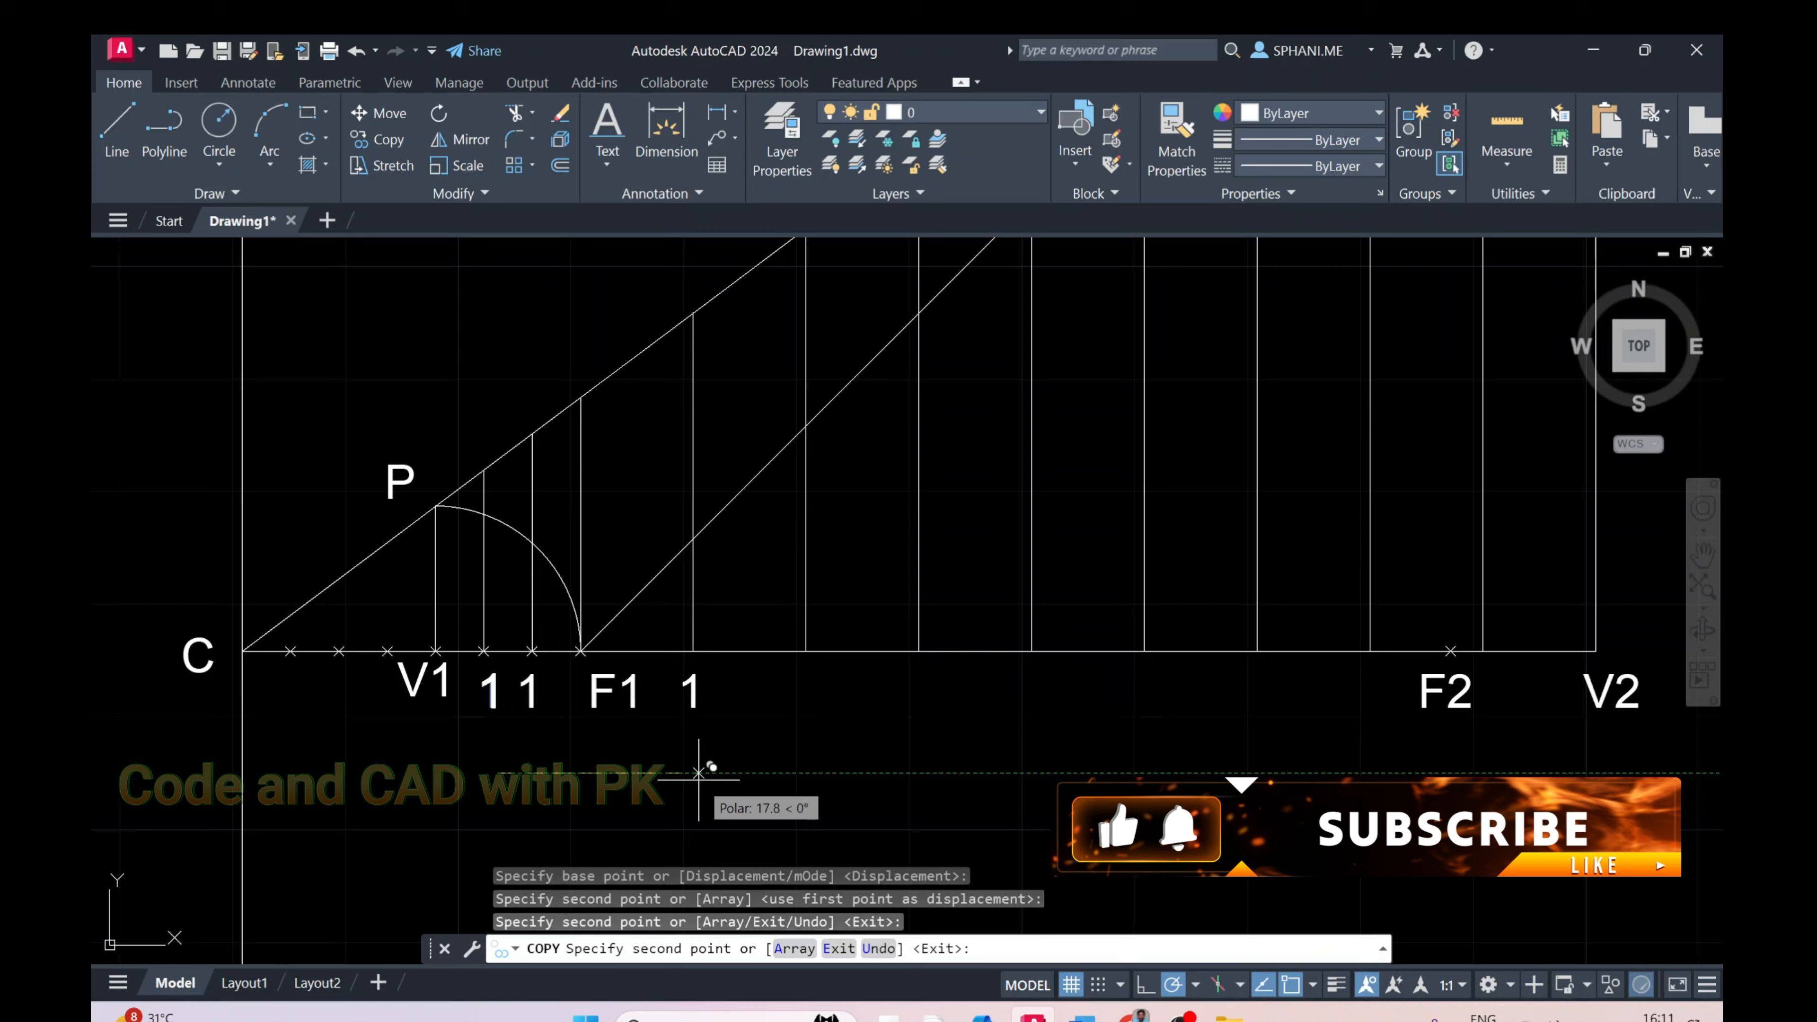
pyautogui.click(813, 773)
pyautogui.click(921, 773)
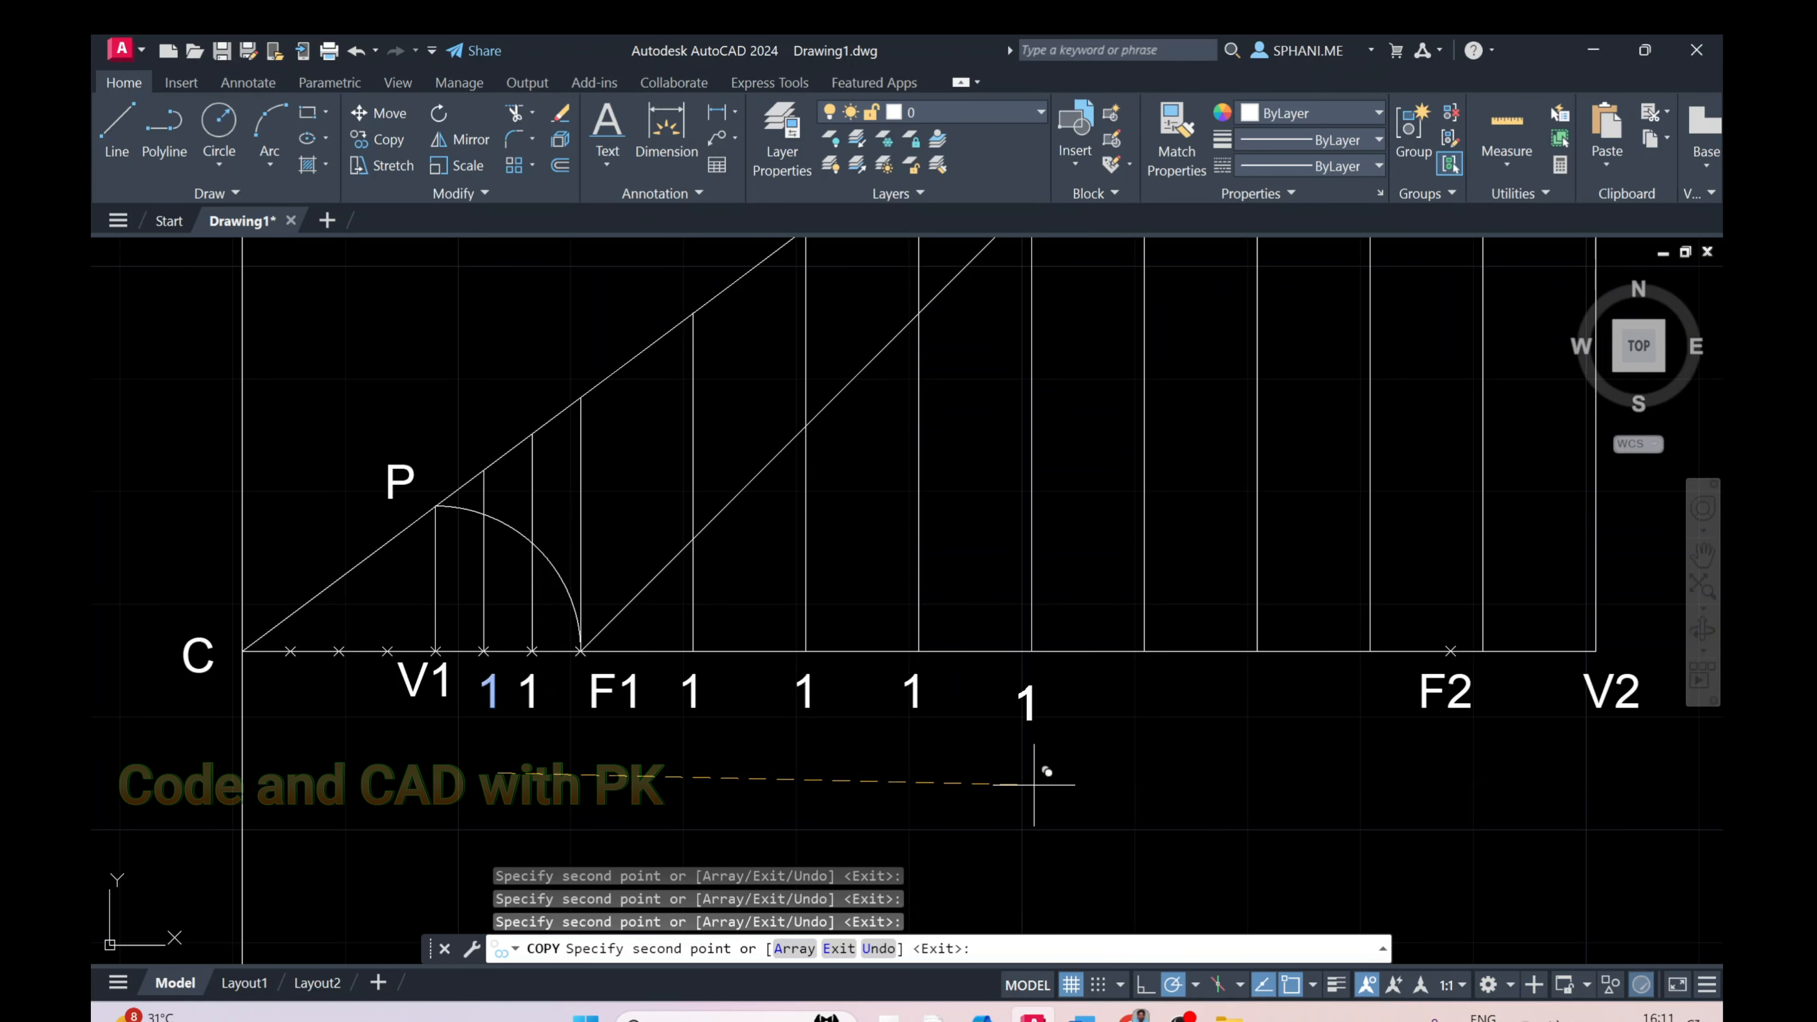
pyautogui.hotkey('ctrl', 'z')
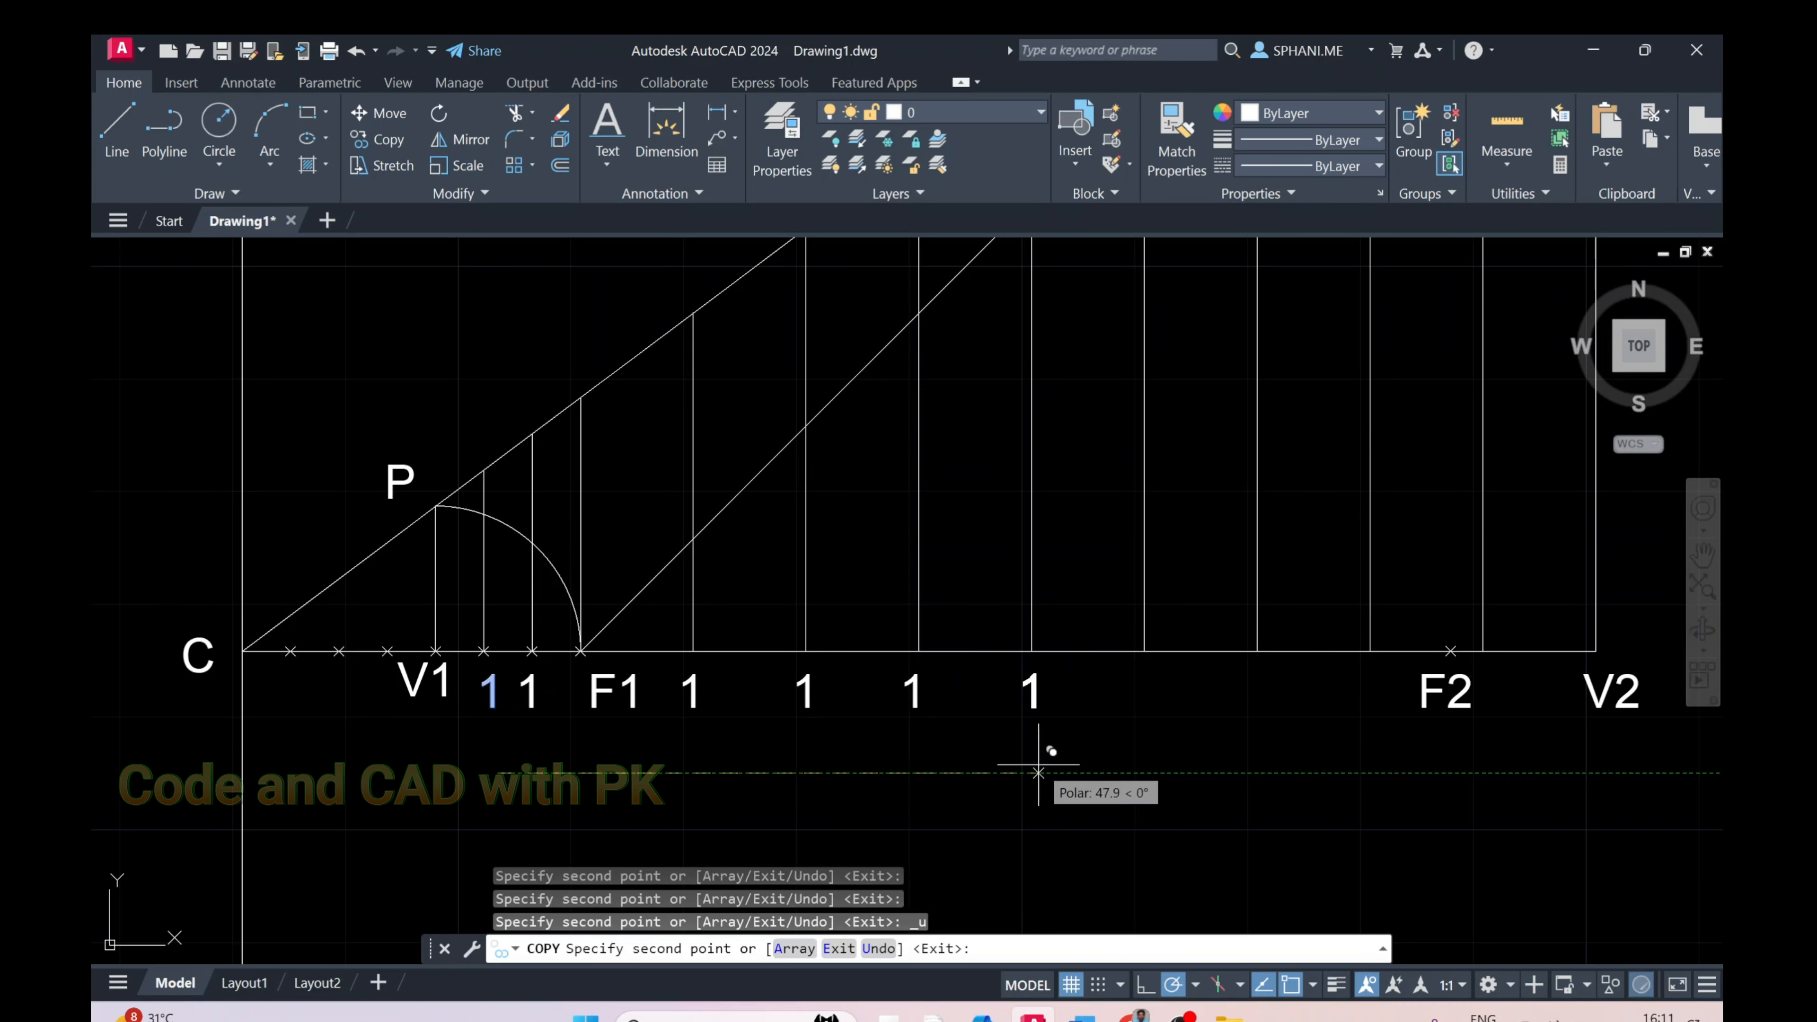
pyautogui.click(1039, 773)
pyautogui.click(1148, 773)
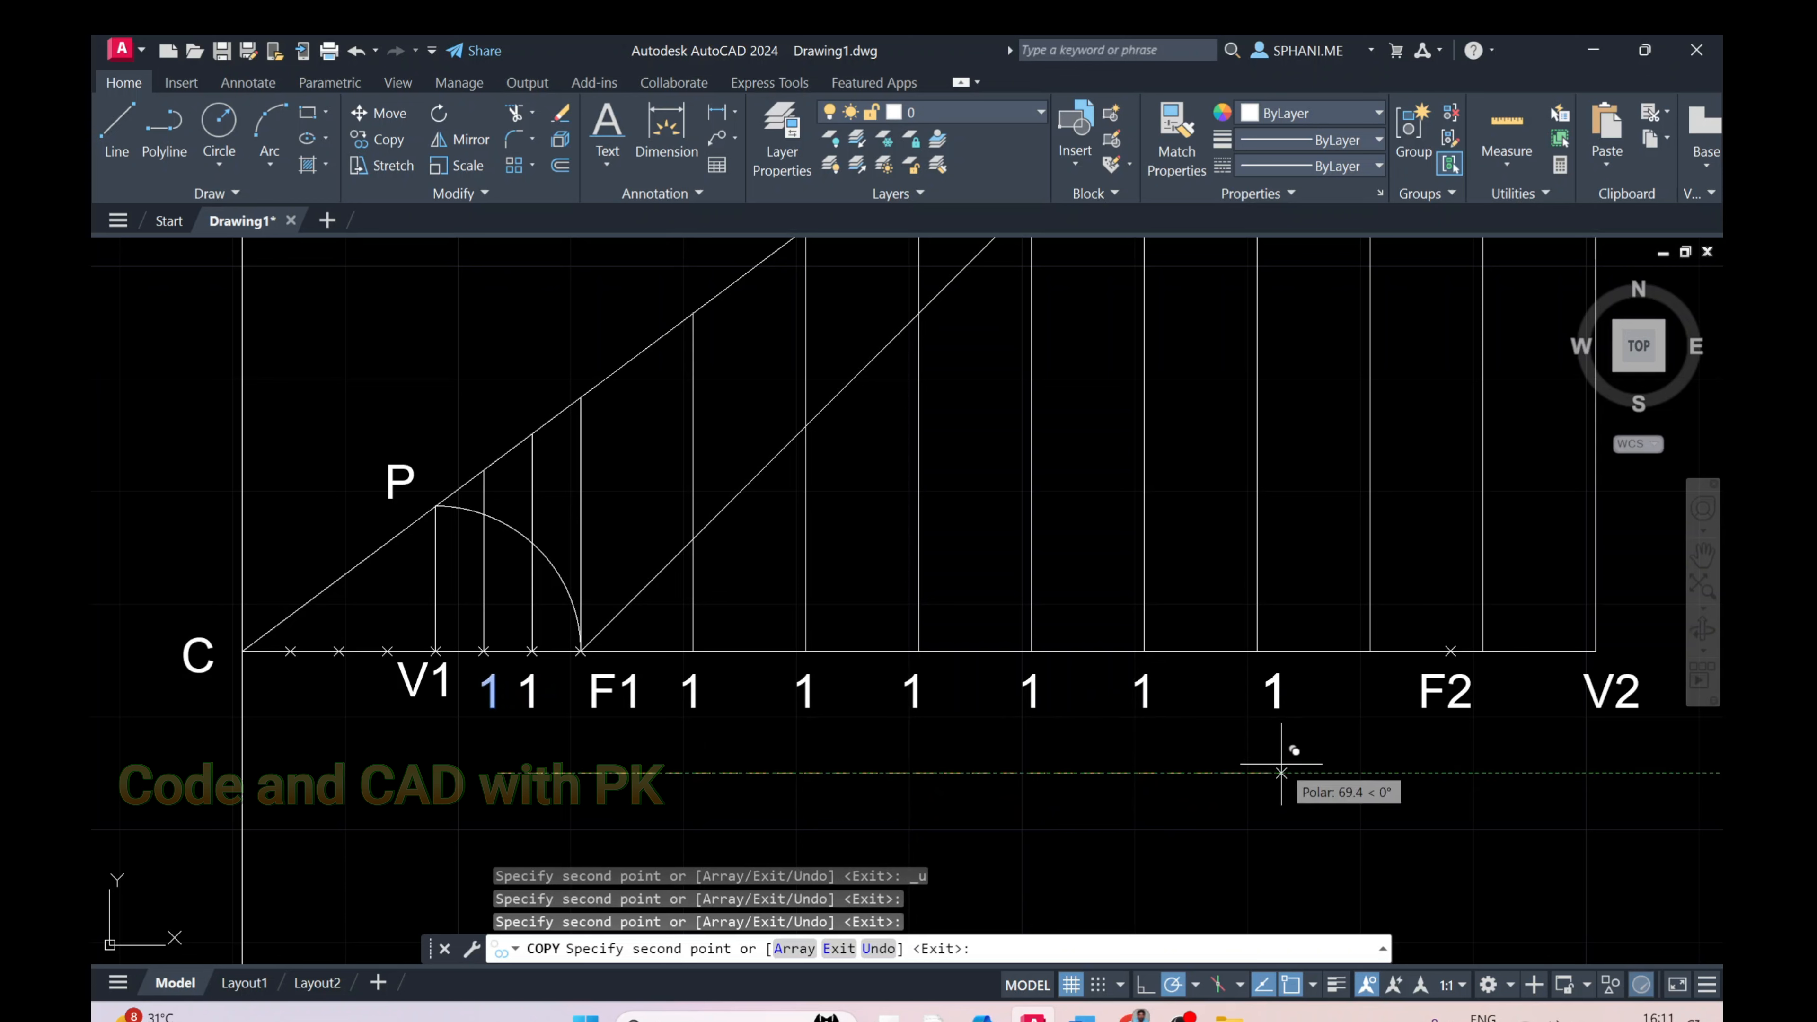
pyautogui.click(1261, 774)
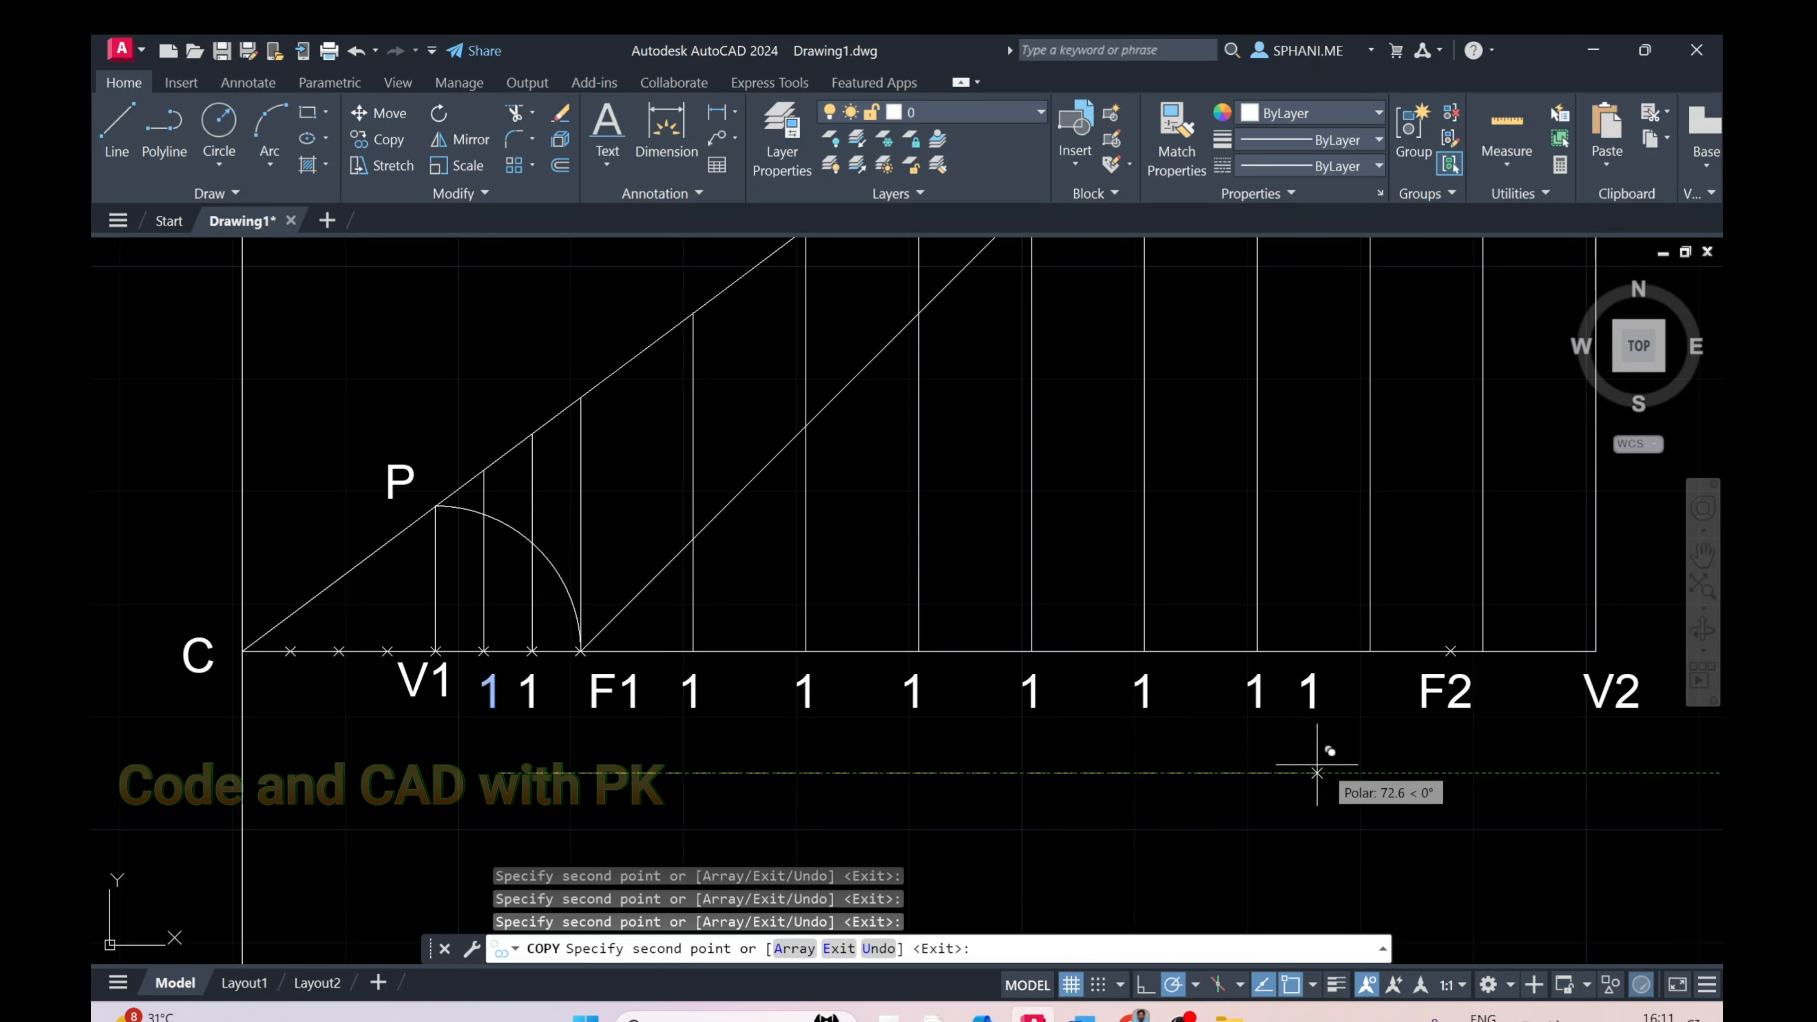
pyautogui.click(1379, 773)
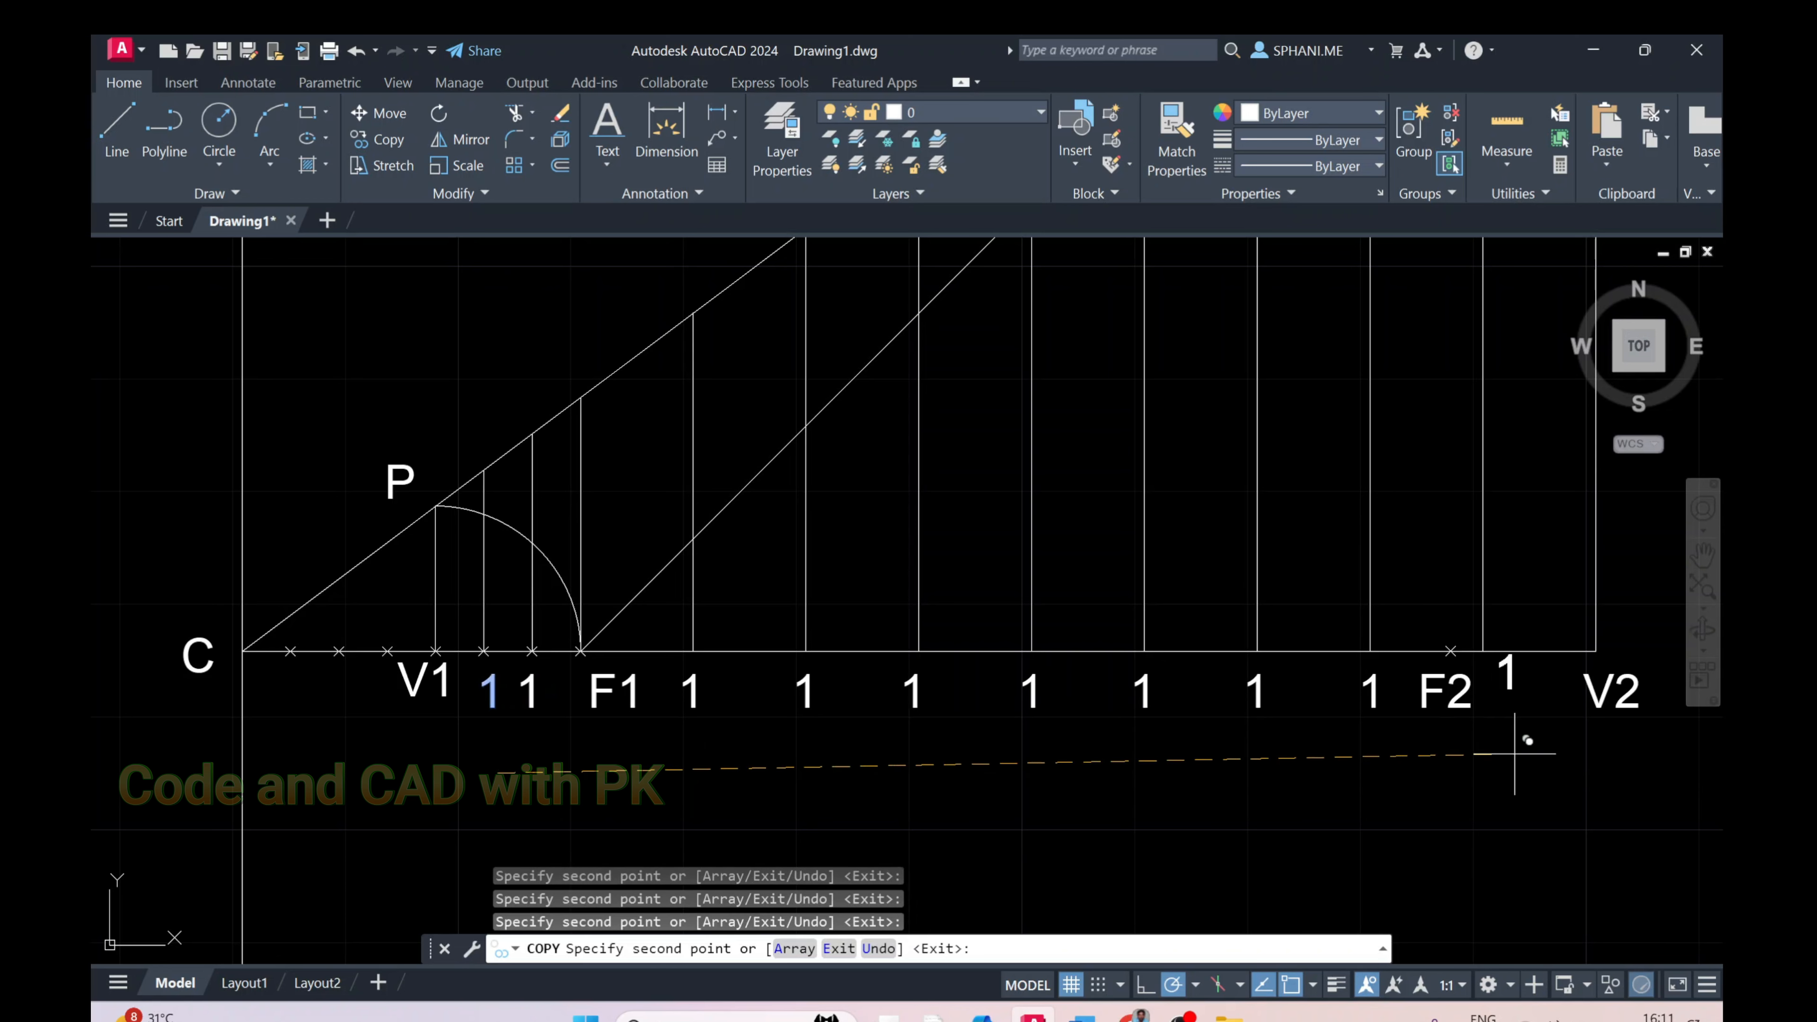
pyautogui.click(1499, 773)
pyautogui.rightClick(1294, 797)
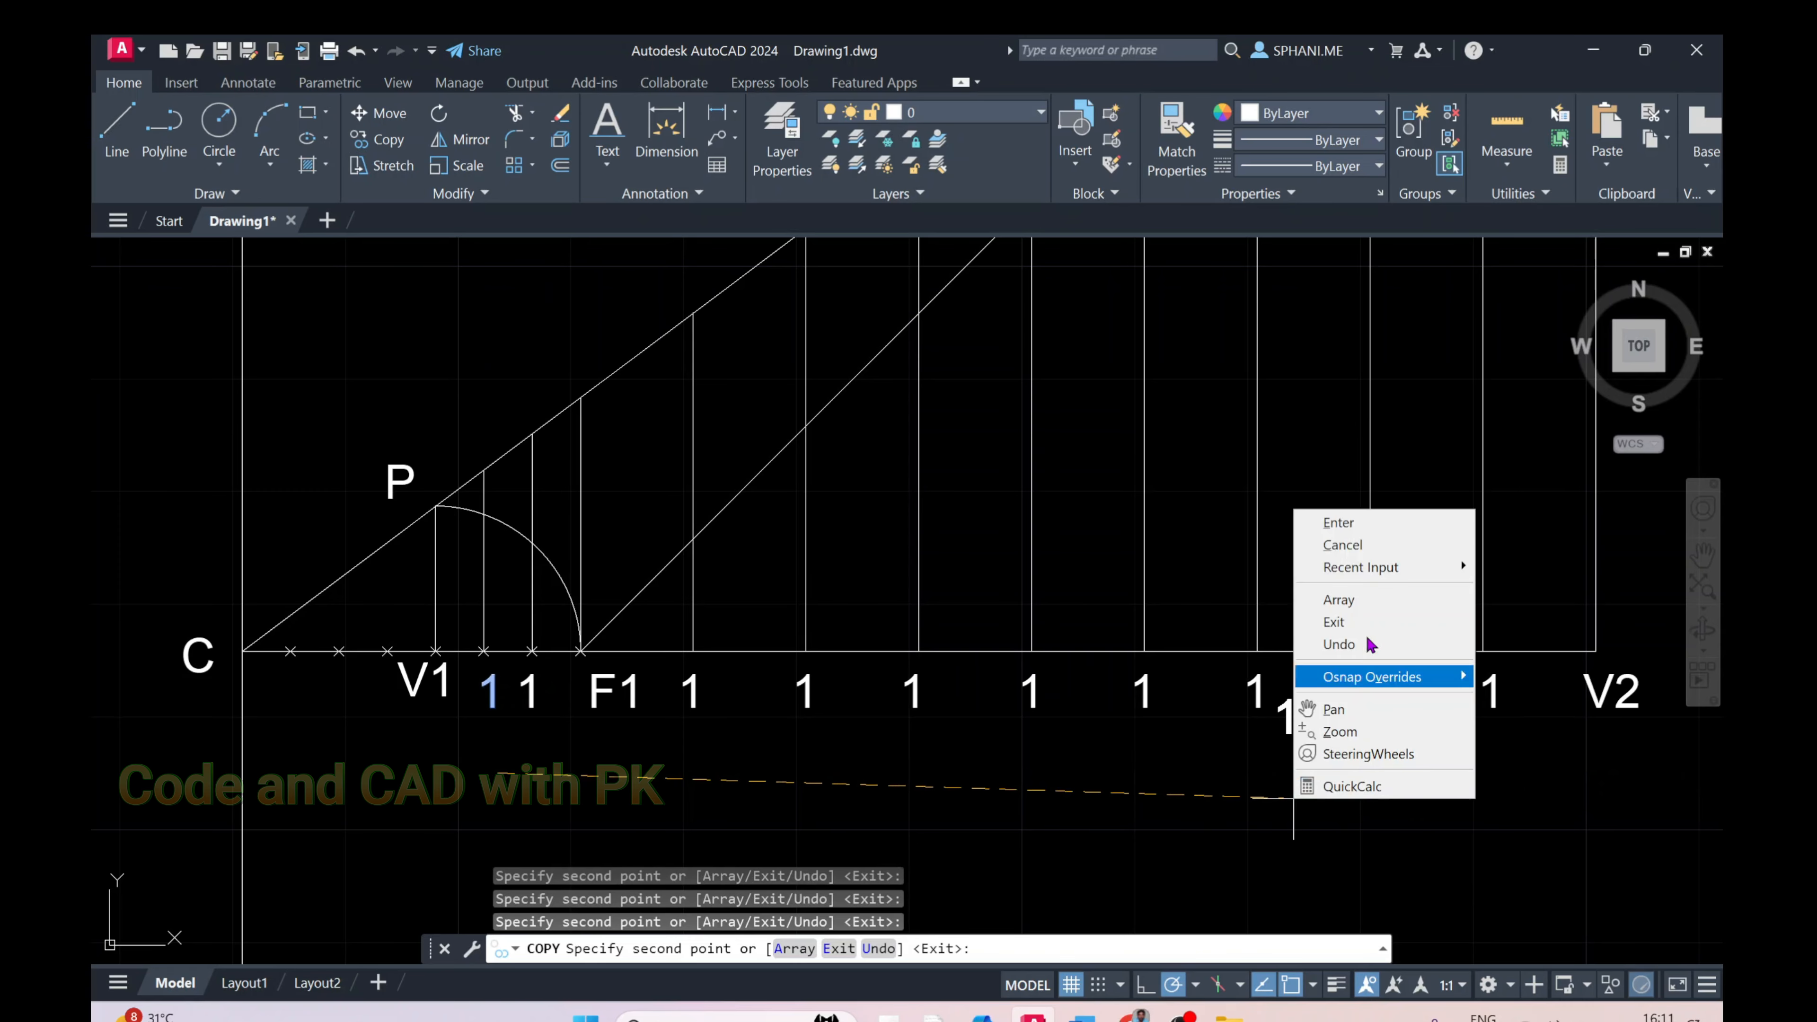
pyautogui.click(1368, 534)
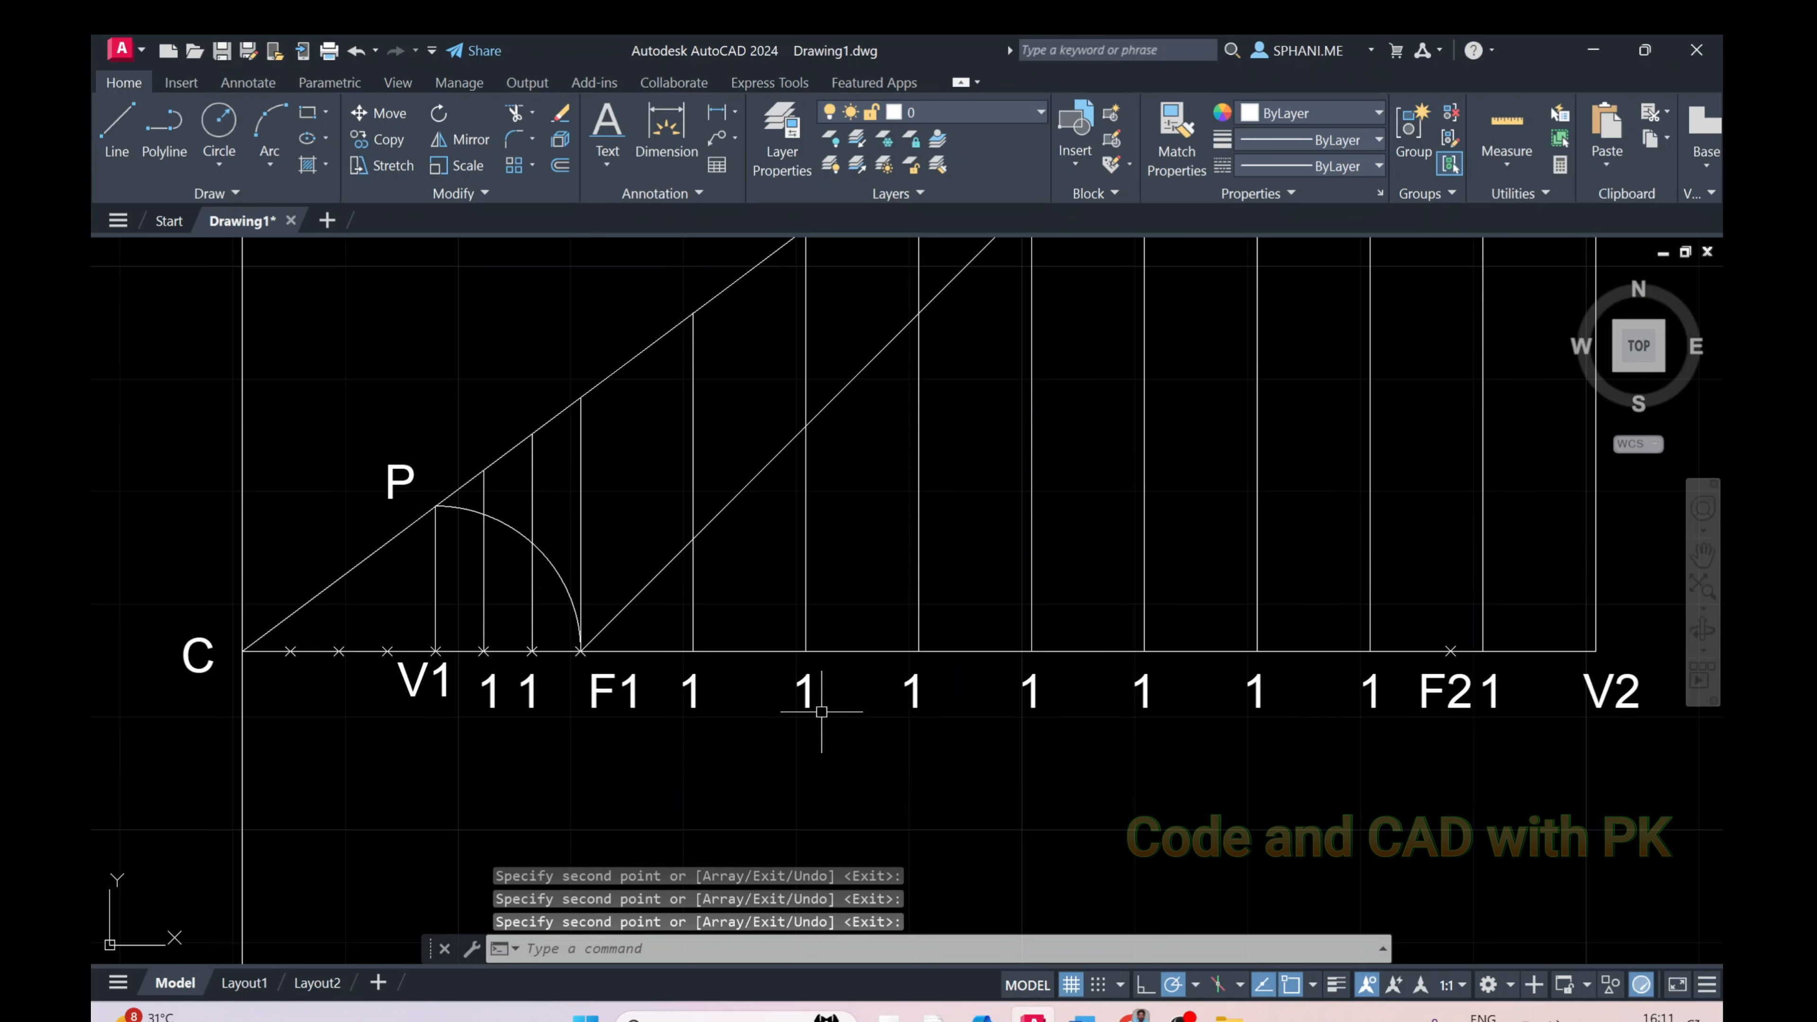
# Renumber the copied 1 labels below the axis from 2 to 8, in order from V1 towards V2
pyautogui.write('ED')
pyautogui.press('Return')
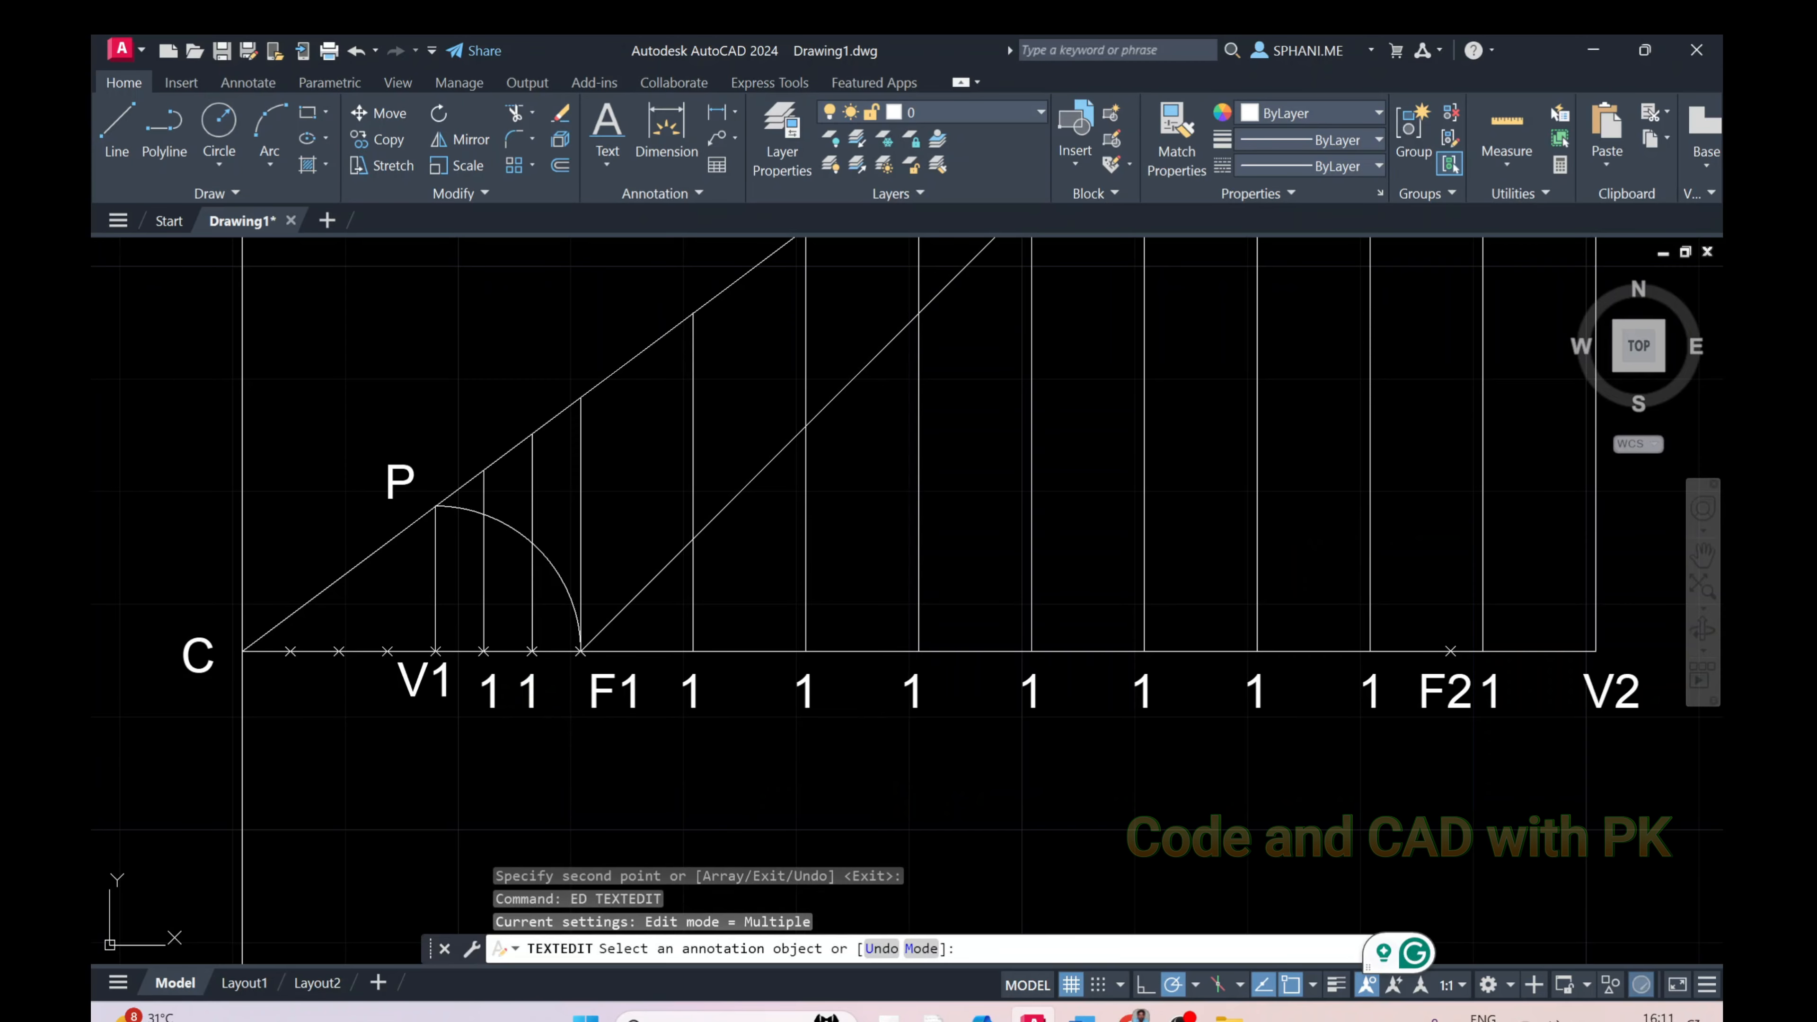
pyautogui.click(533, 708)
pyautogui.click(685, 678)
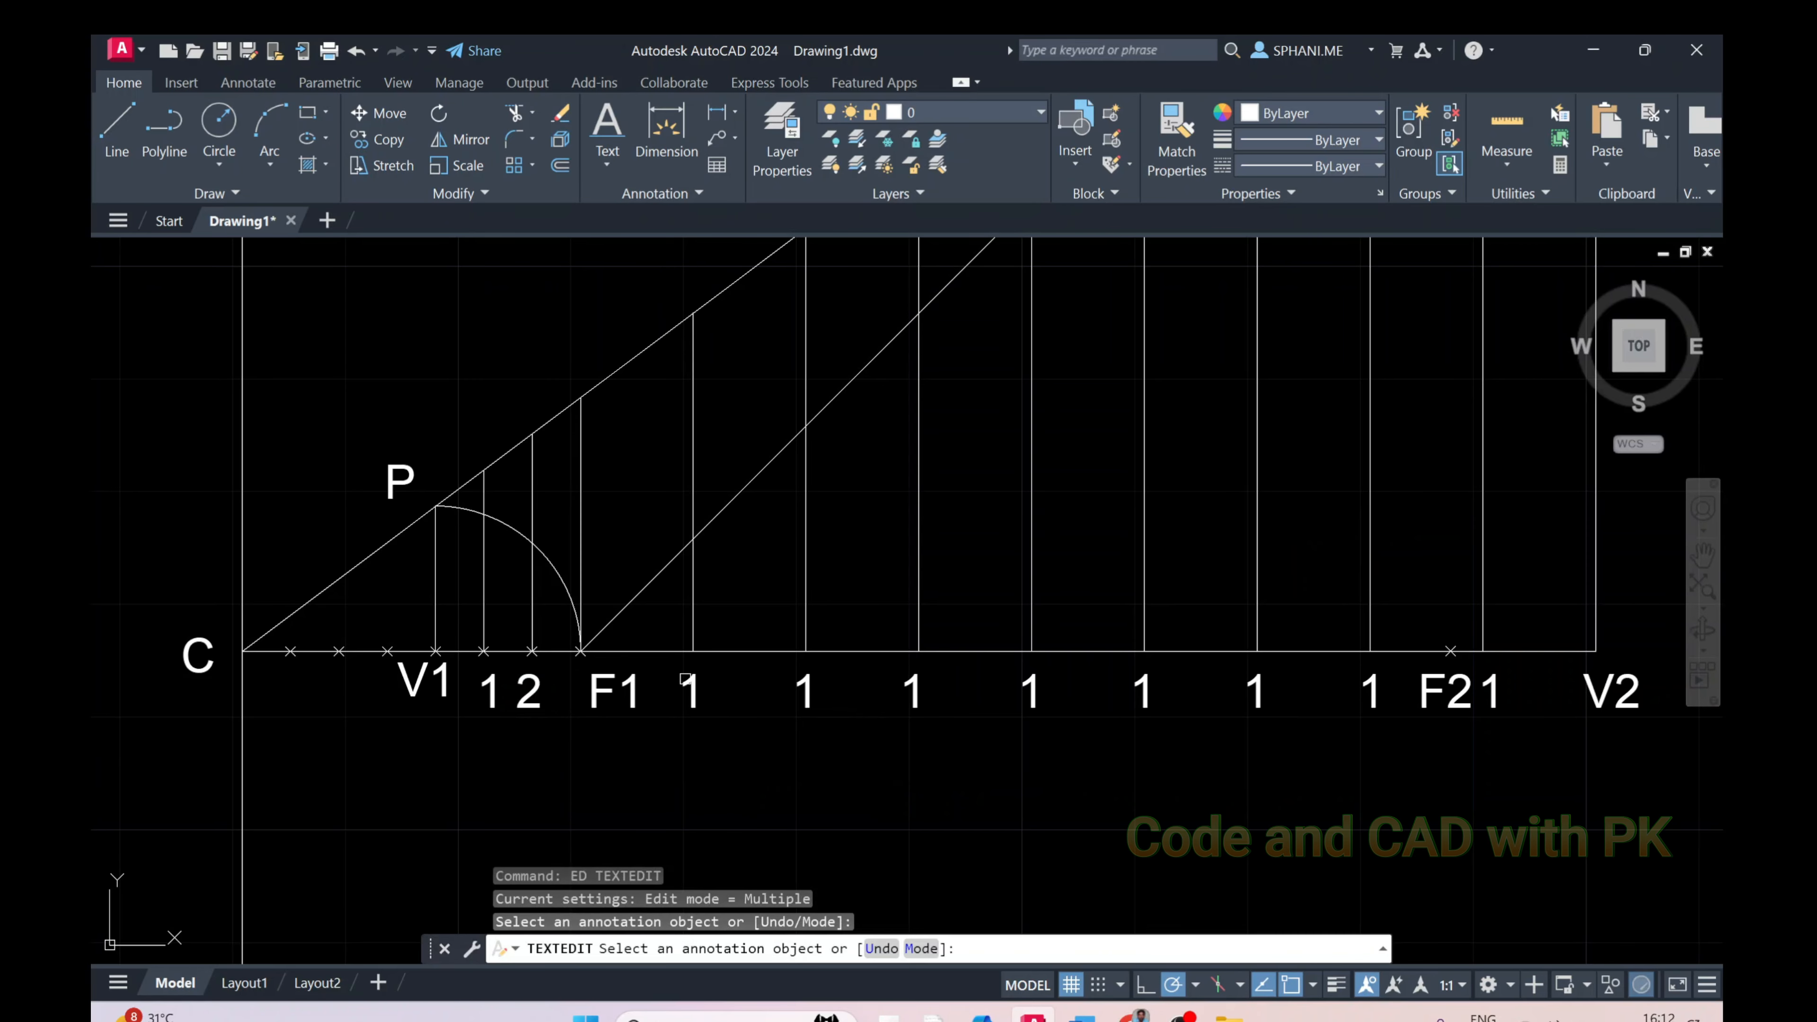
pyautogui.click(691, 690)
pyautogui.write('3')
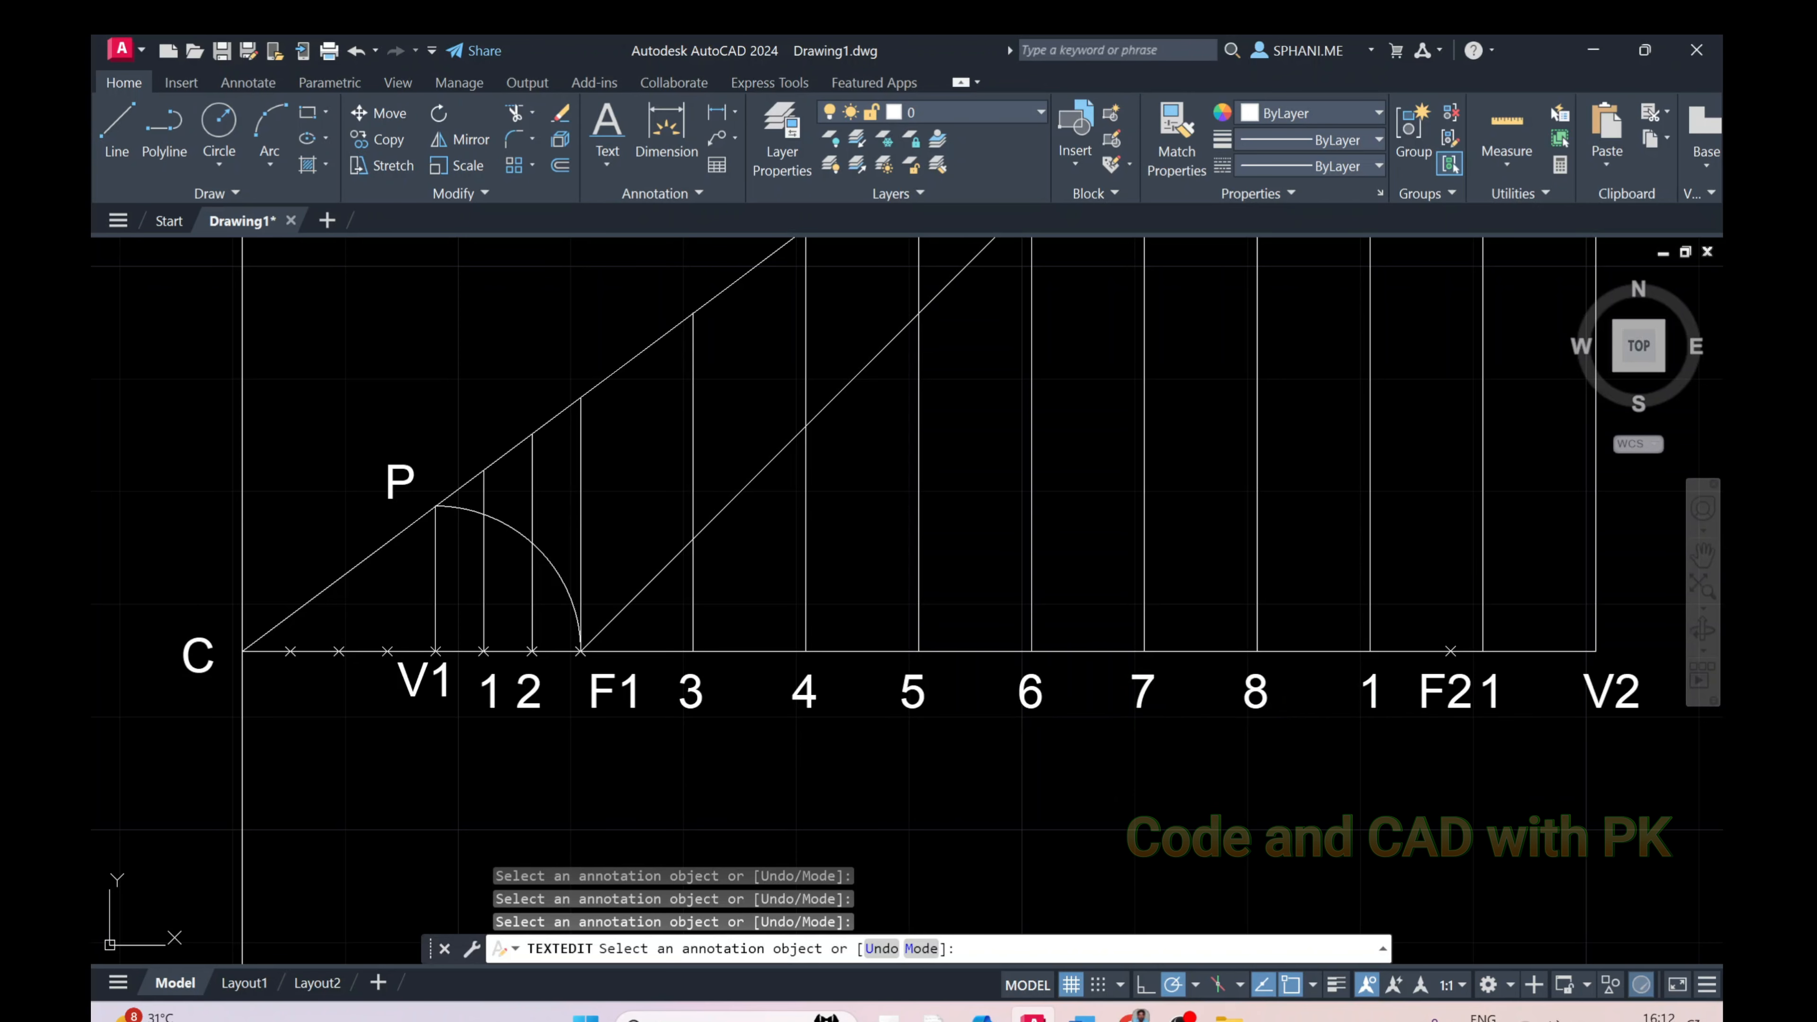
# Change the last two copied 1 labels below the axis to 9 and 10
pyautogui.click(1373, 695)
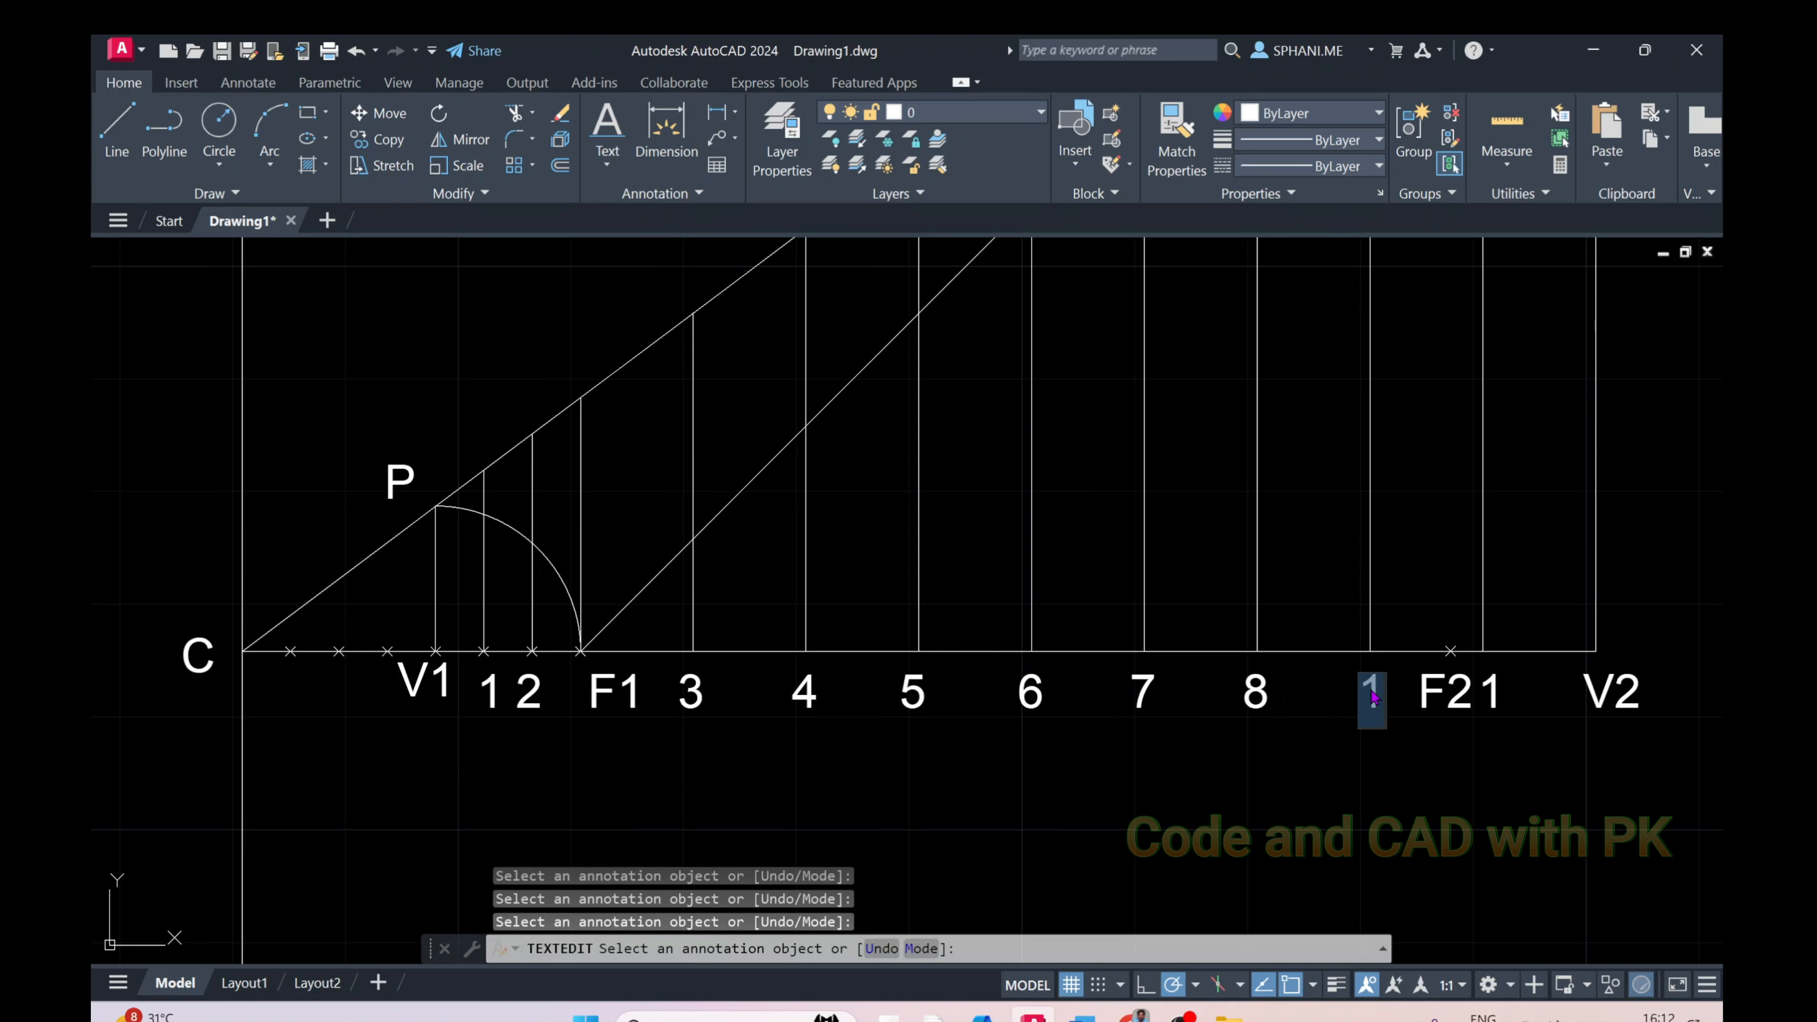
pyautogui.click(1502, 698)
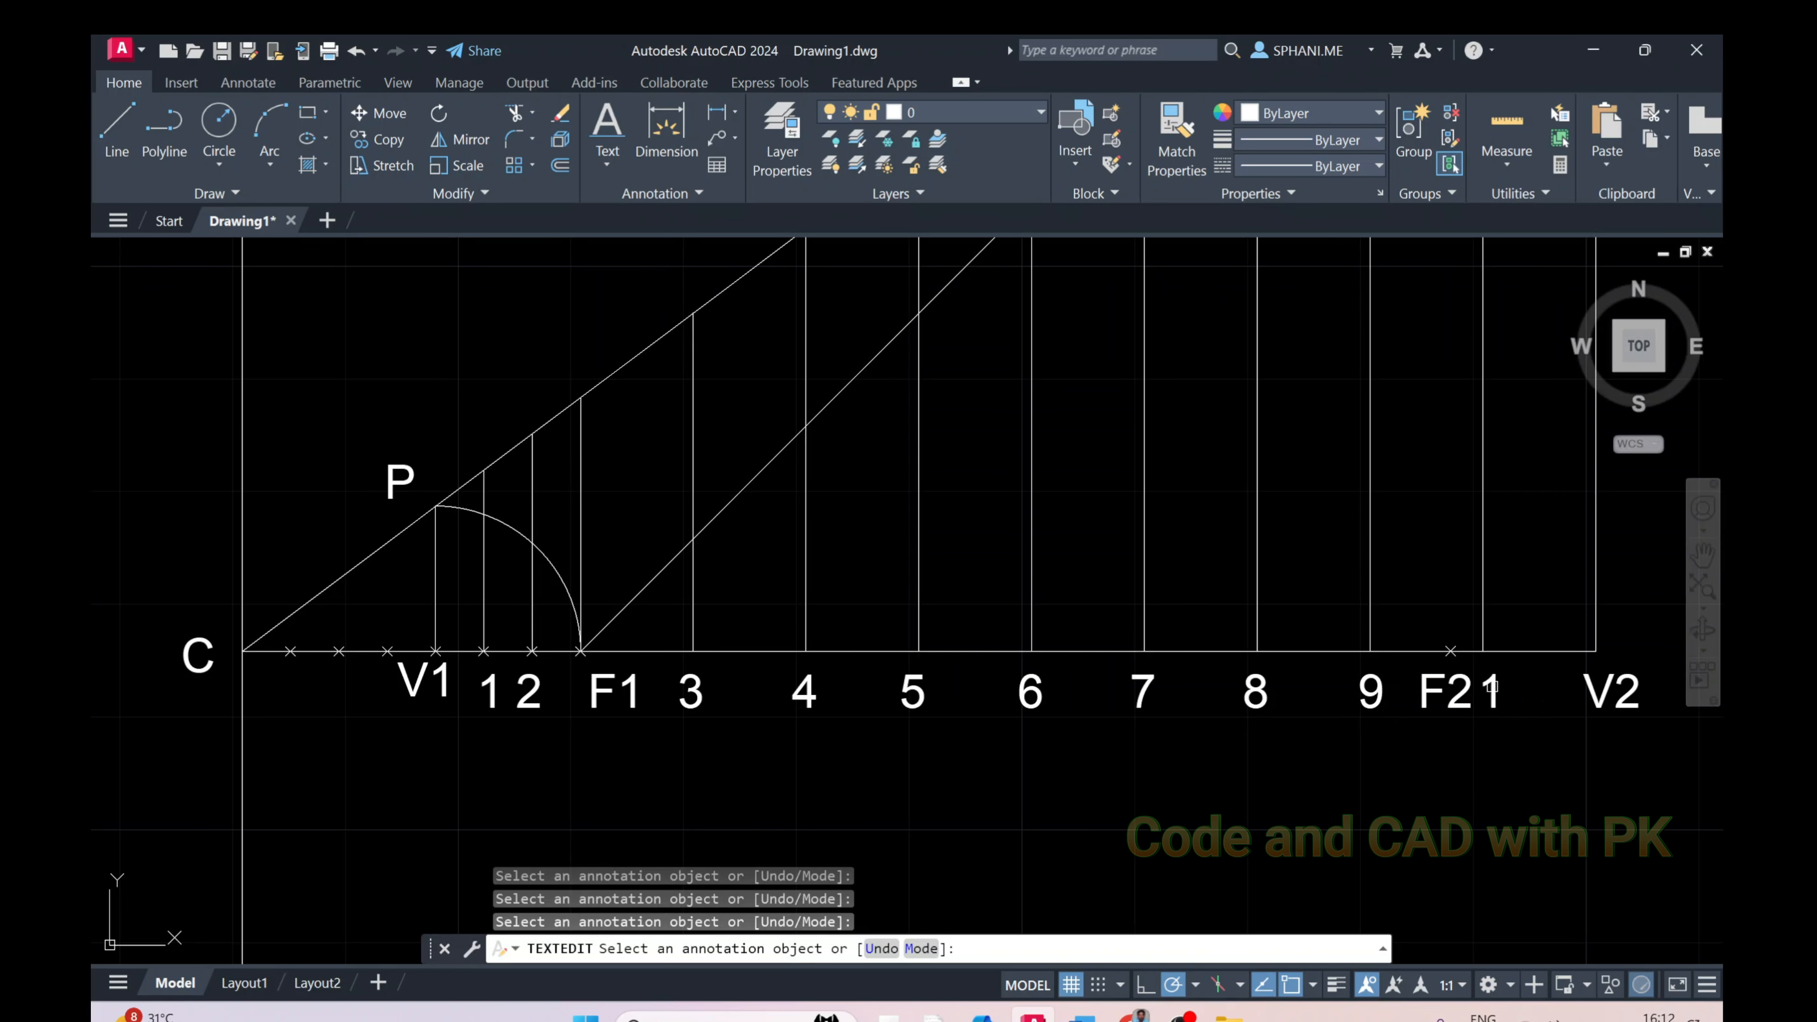
pyautogui.click(1494, 694)
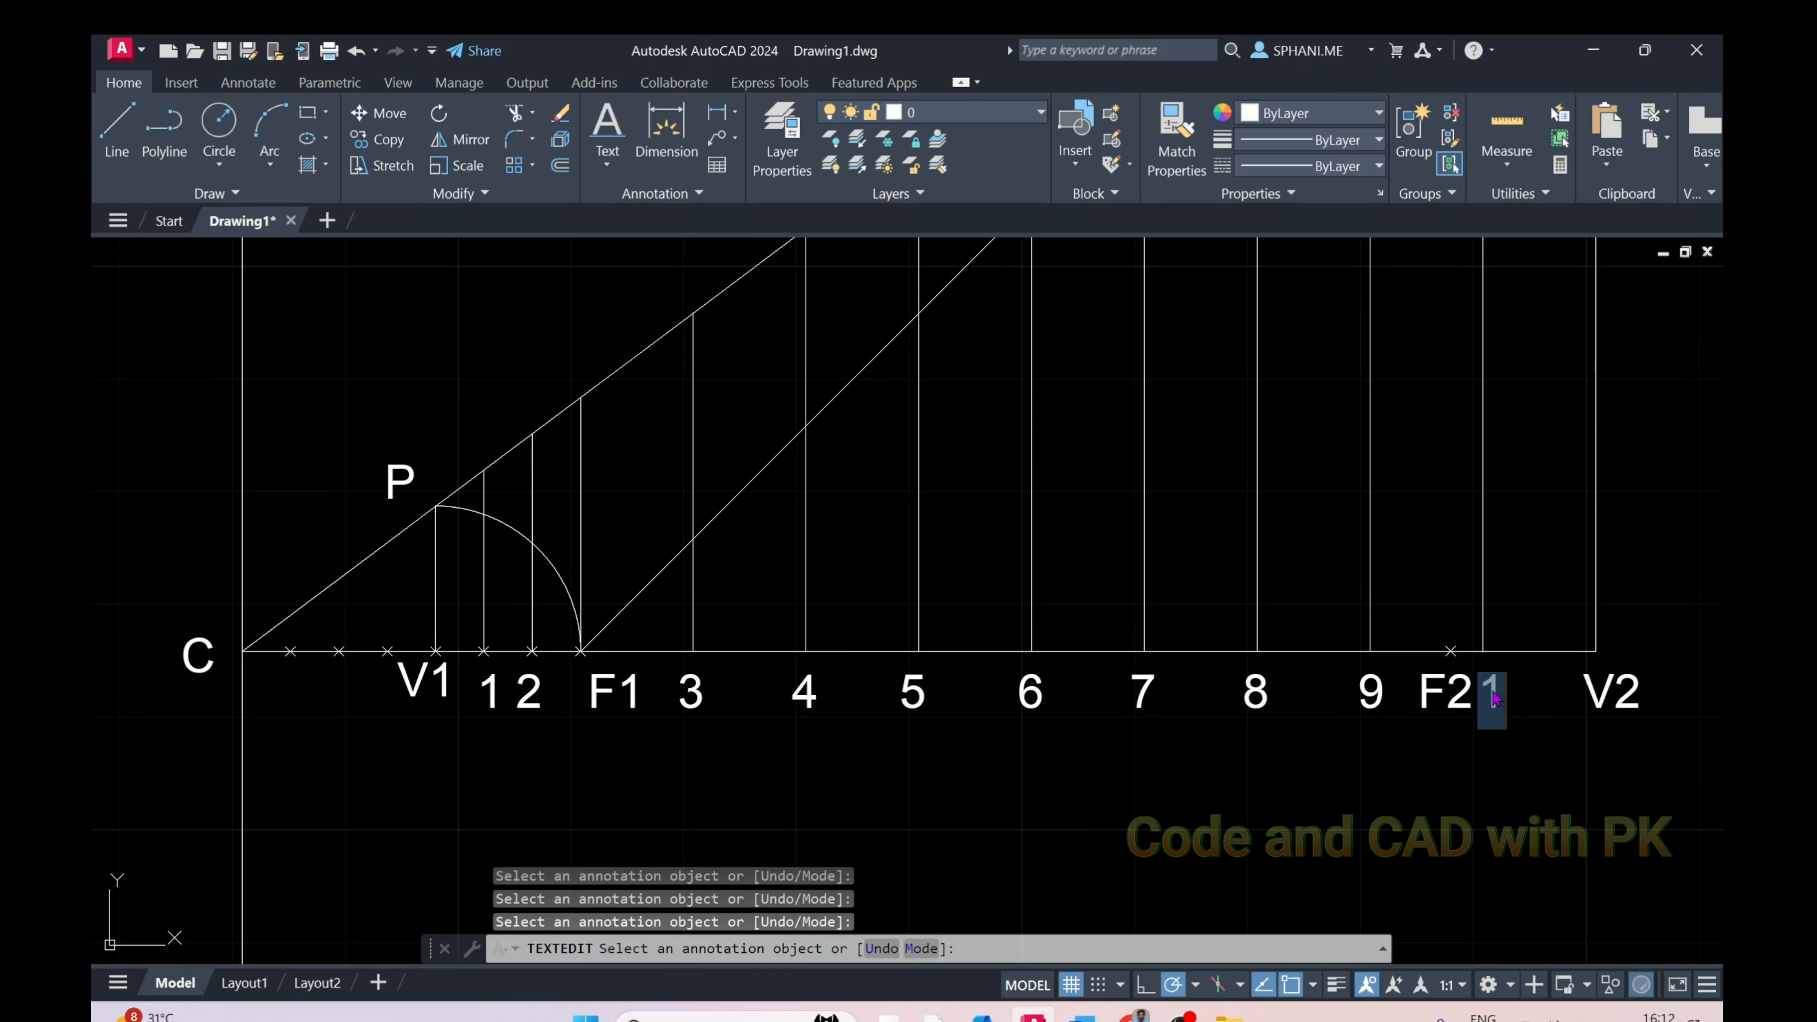
pyautogui.write('10')
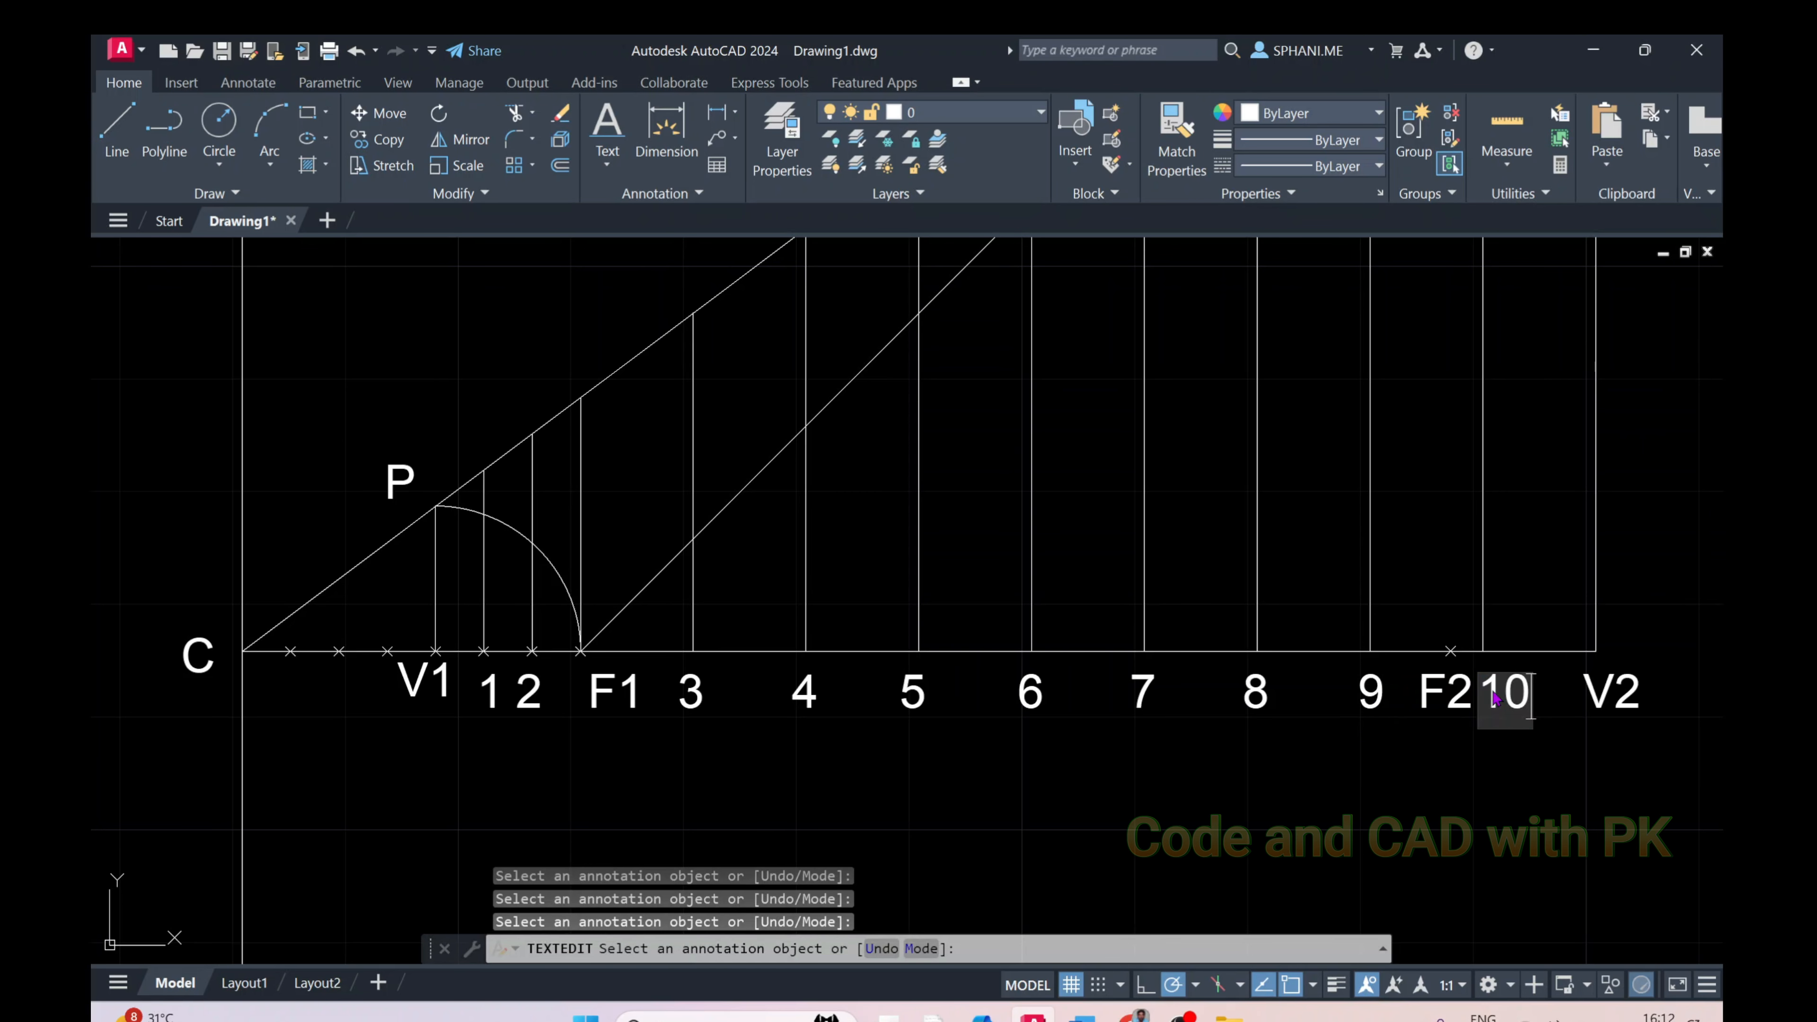
pyautogui.click(1402, 875)
pyautogui.rightClick(1386, 844)
pyautogui.click(1433, 613)
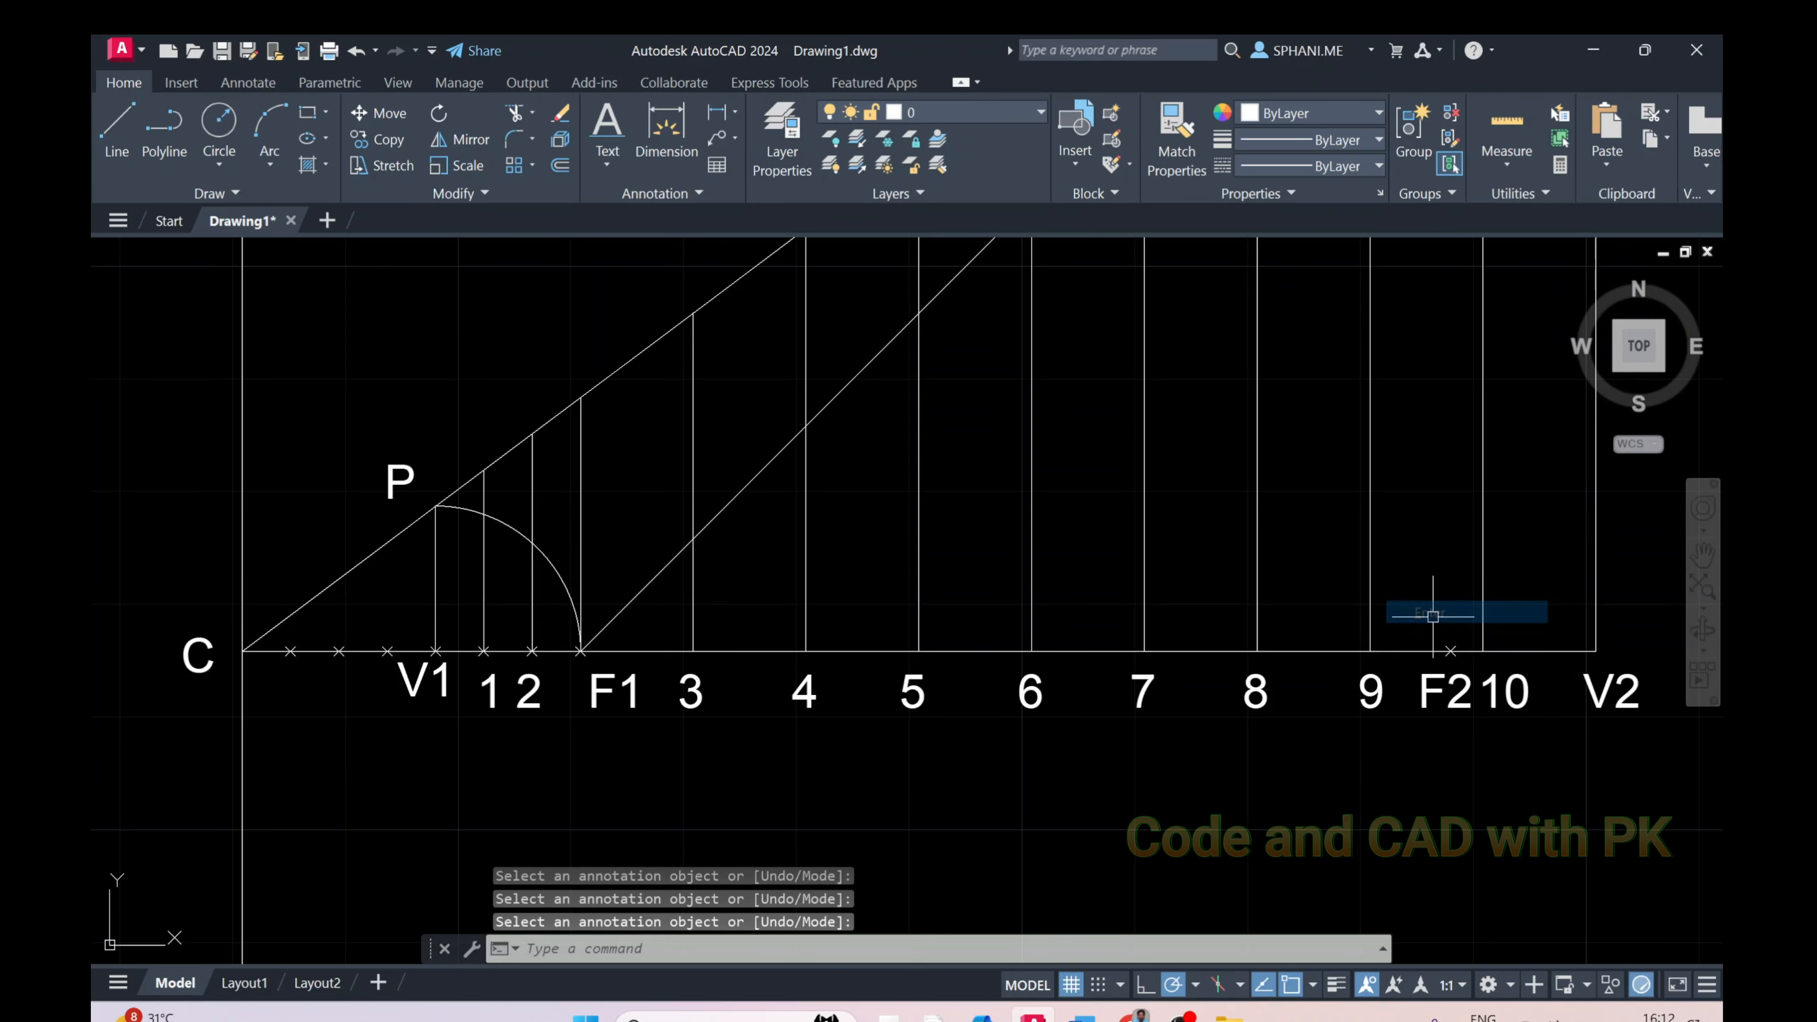
# Copy the label 1 straight up to just above the inclined line, at the upper end of vertical 1
pyautogui.scroll(-2, 1138, 659)
pyautogui.moveTo(1137, 658); pyautogui.dragTo(717, 643, button='middle')
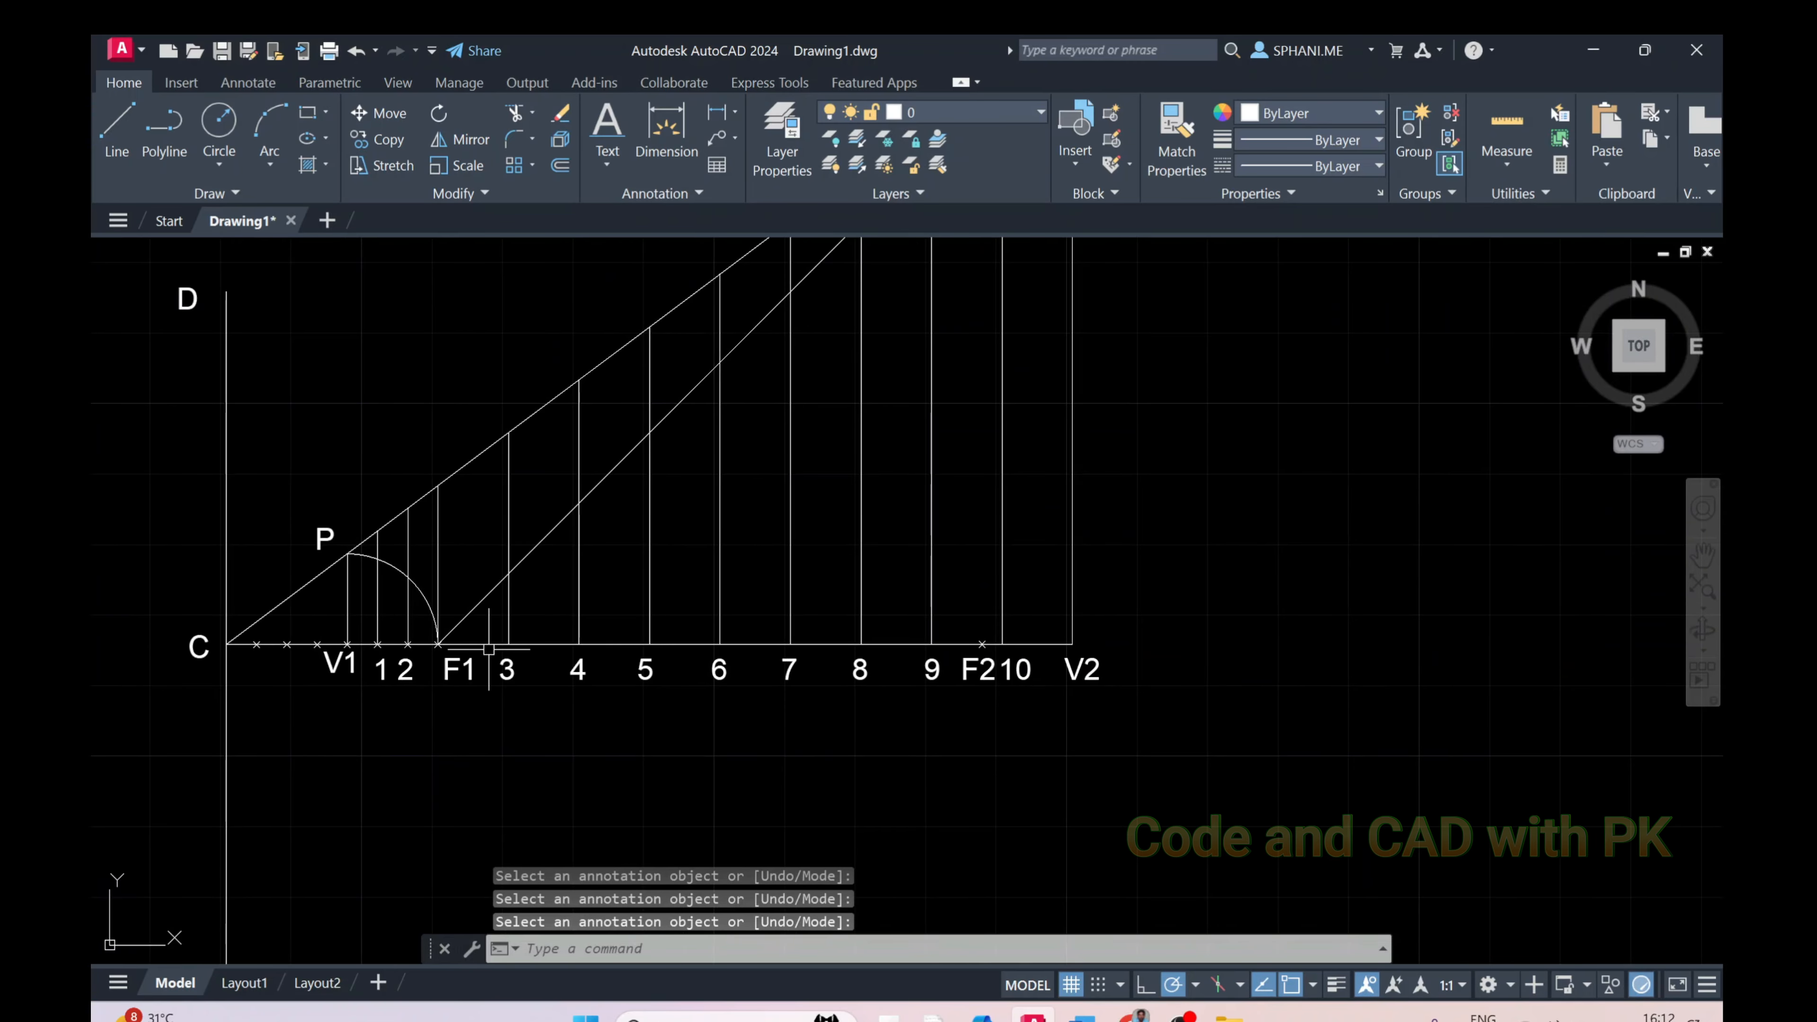
pyautogui.write('co')
pyautogui.press('Return')
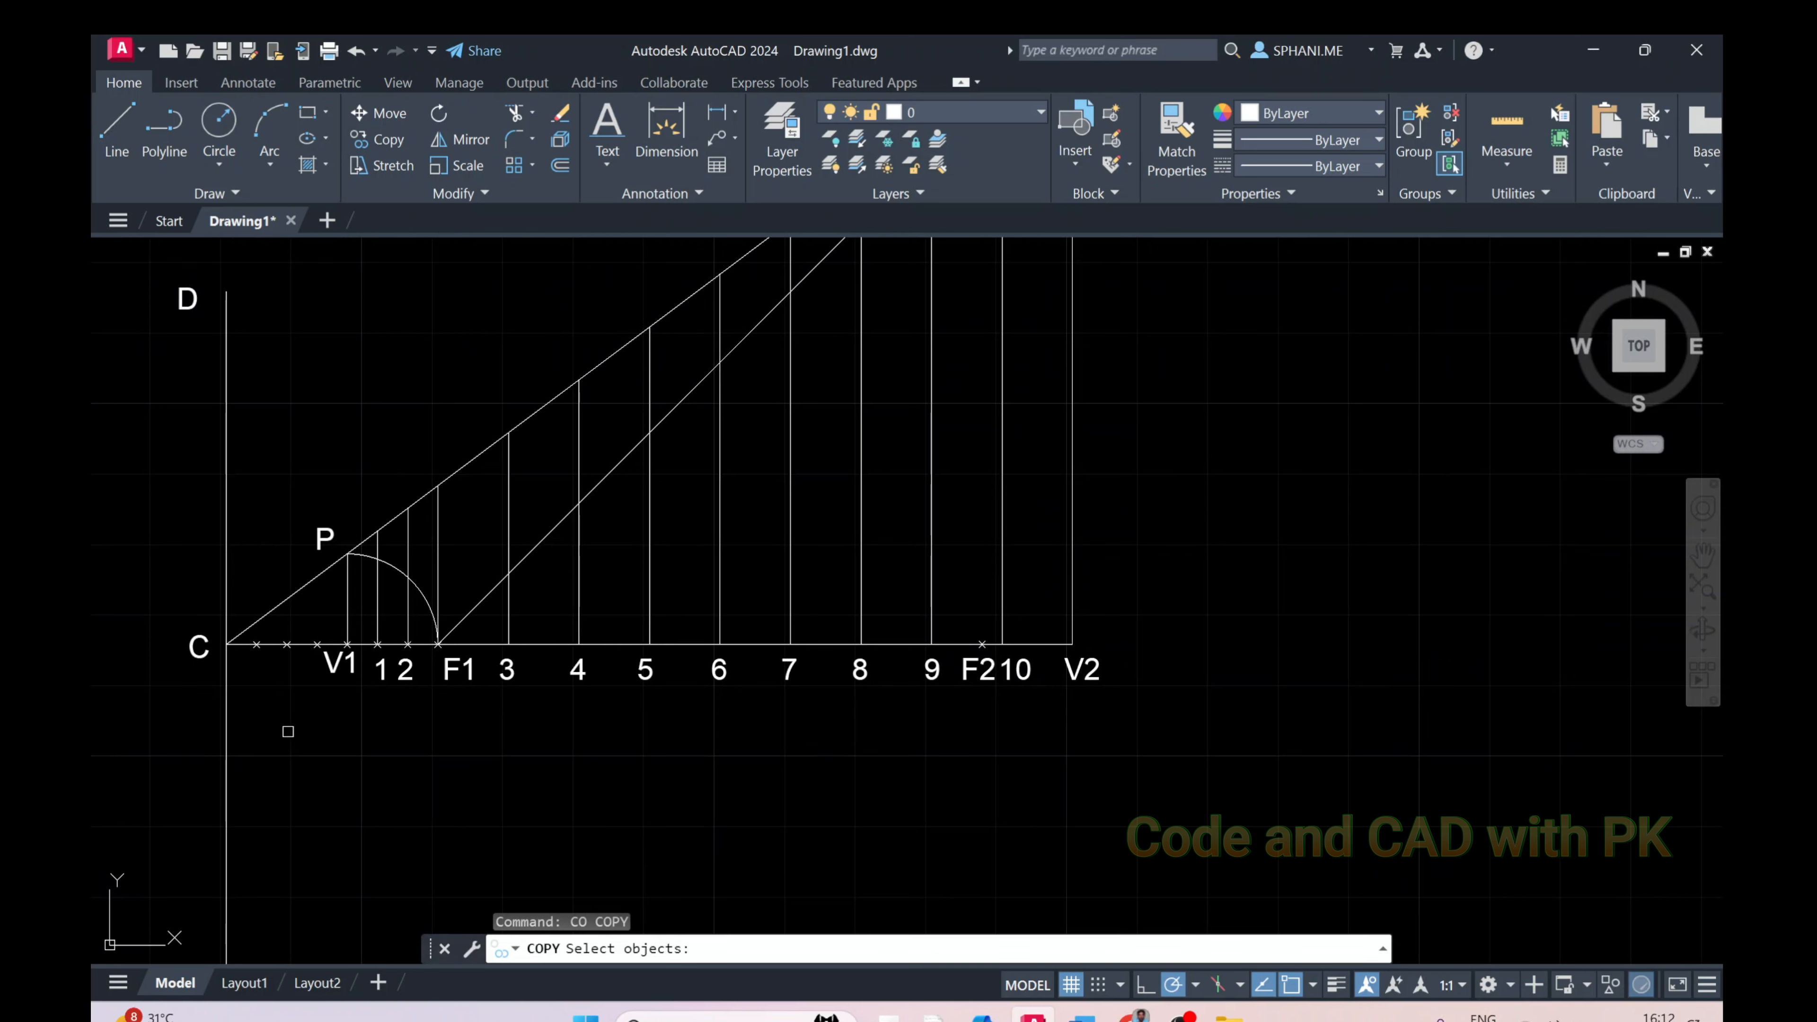
pyautogui.click(379, 670)
pyautogui.press('Return')
pyautogui.click(393, 736)
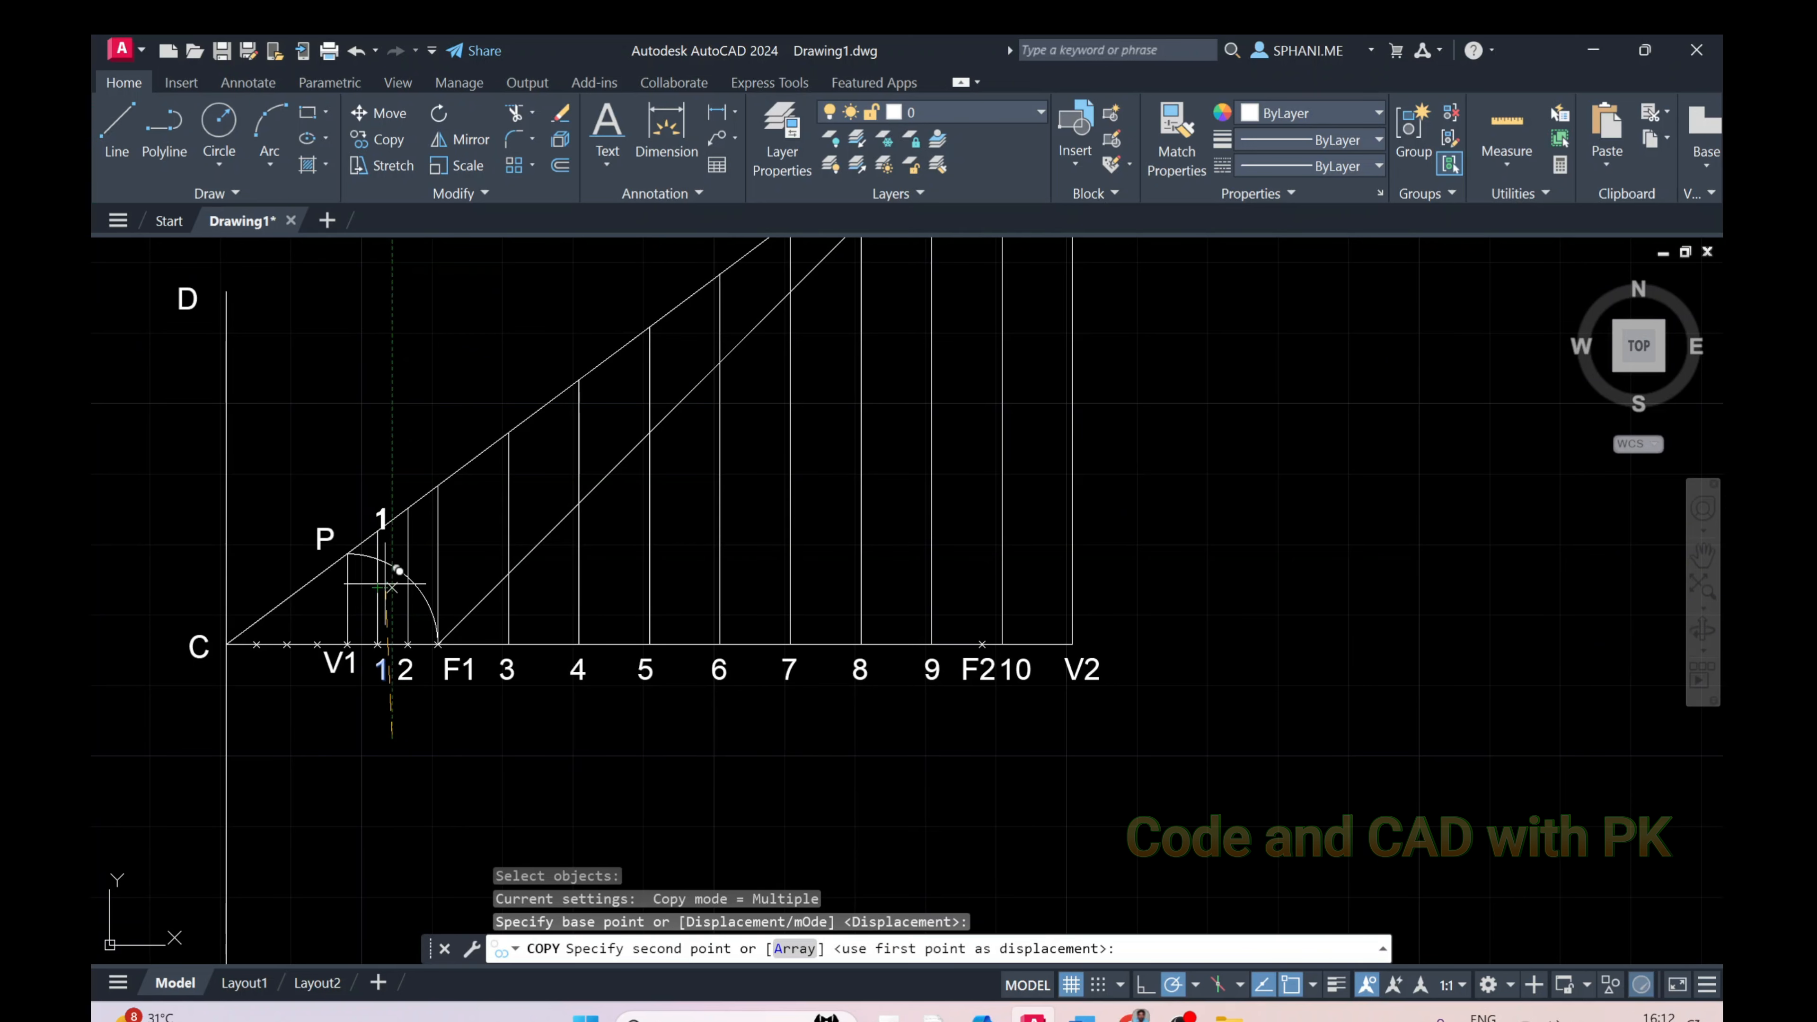
pyautogui.click(384, 584)
pyautogui.scroll(4, 384, 526)
pyautogui.moveTo(384, 521); pyautogui.dragTo(445, 623, button='middle')
pyautogui.press('Escape')
# Change the text of the copied label above the inclined line to 1'
pyautogui.write('E')
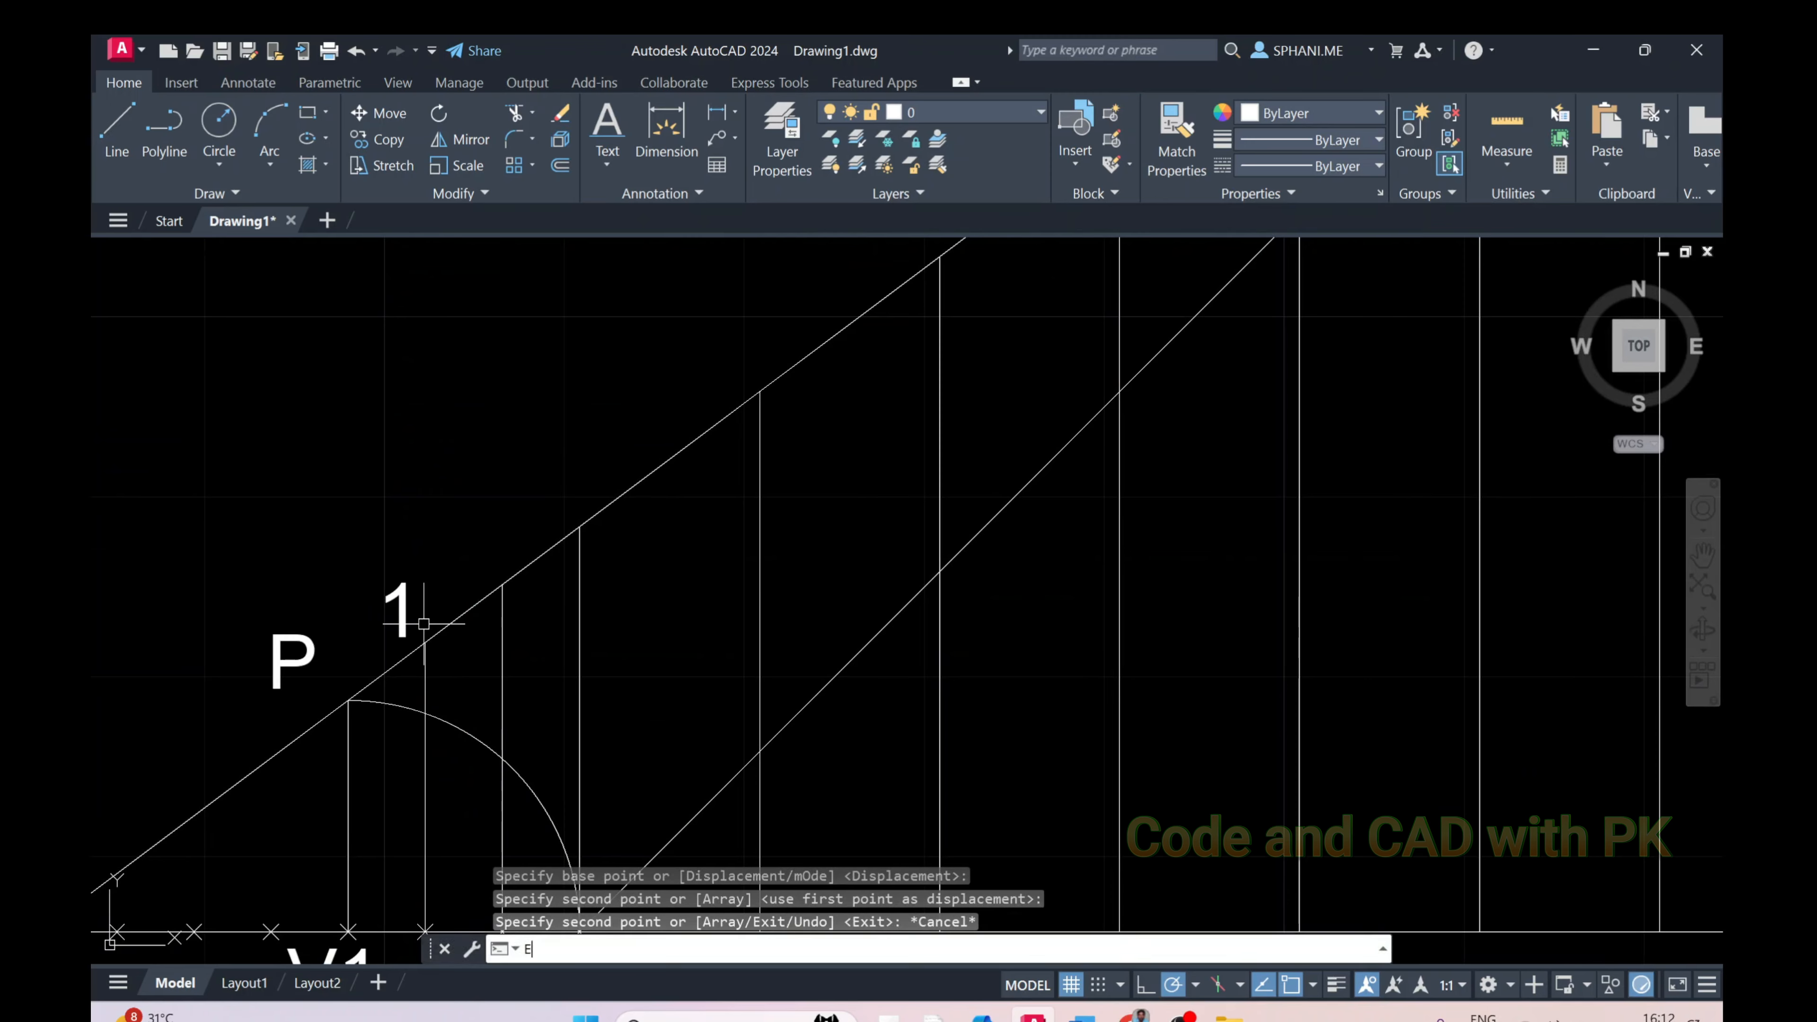
pyautogui.write('D')
pyautogui.press('Return')
pyautogui.click(405, 615)
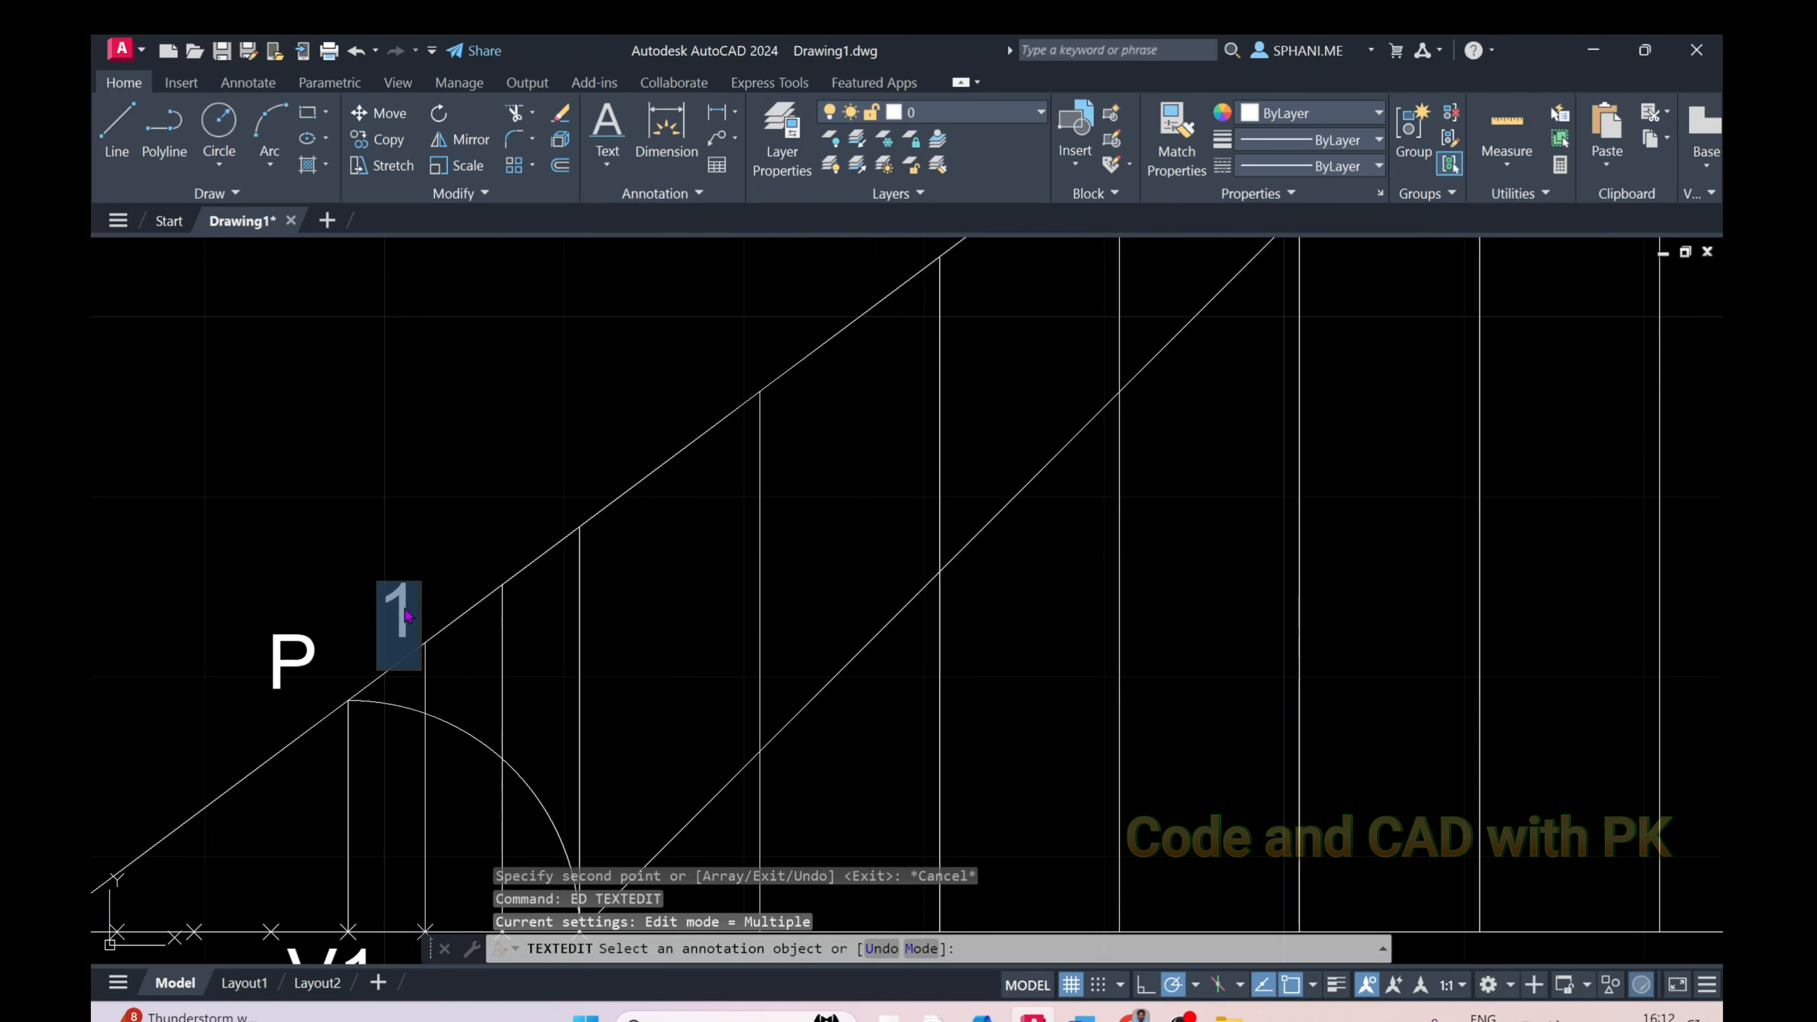
pyautogui.click(404, 607)
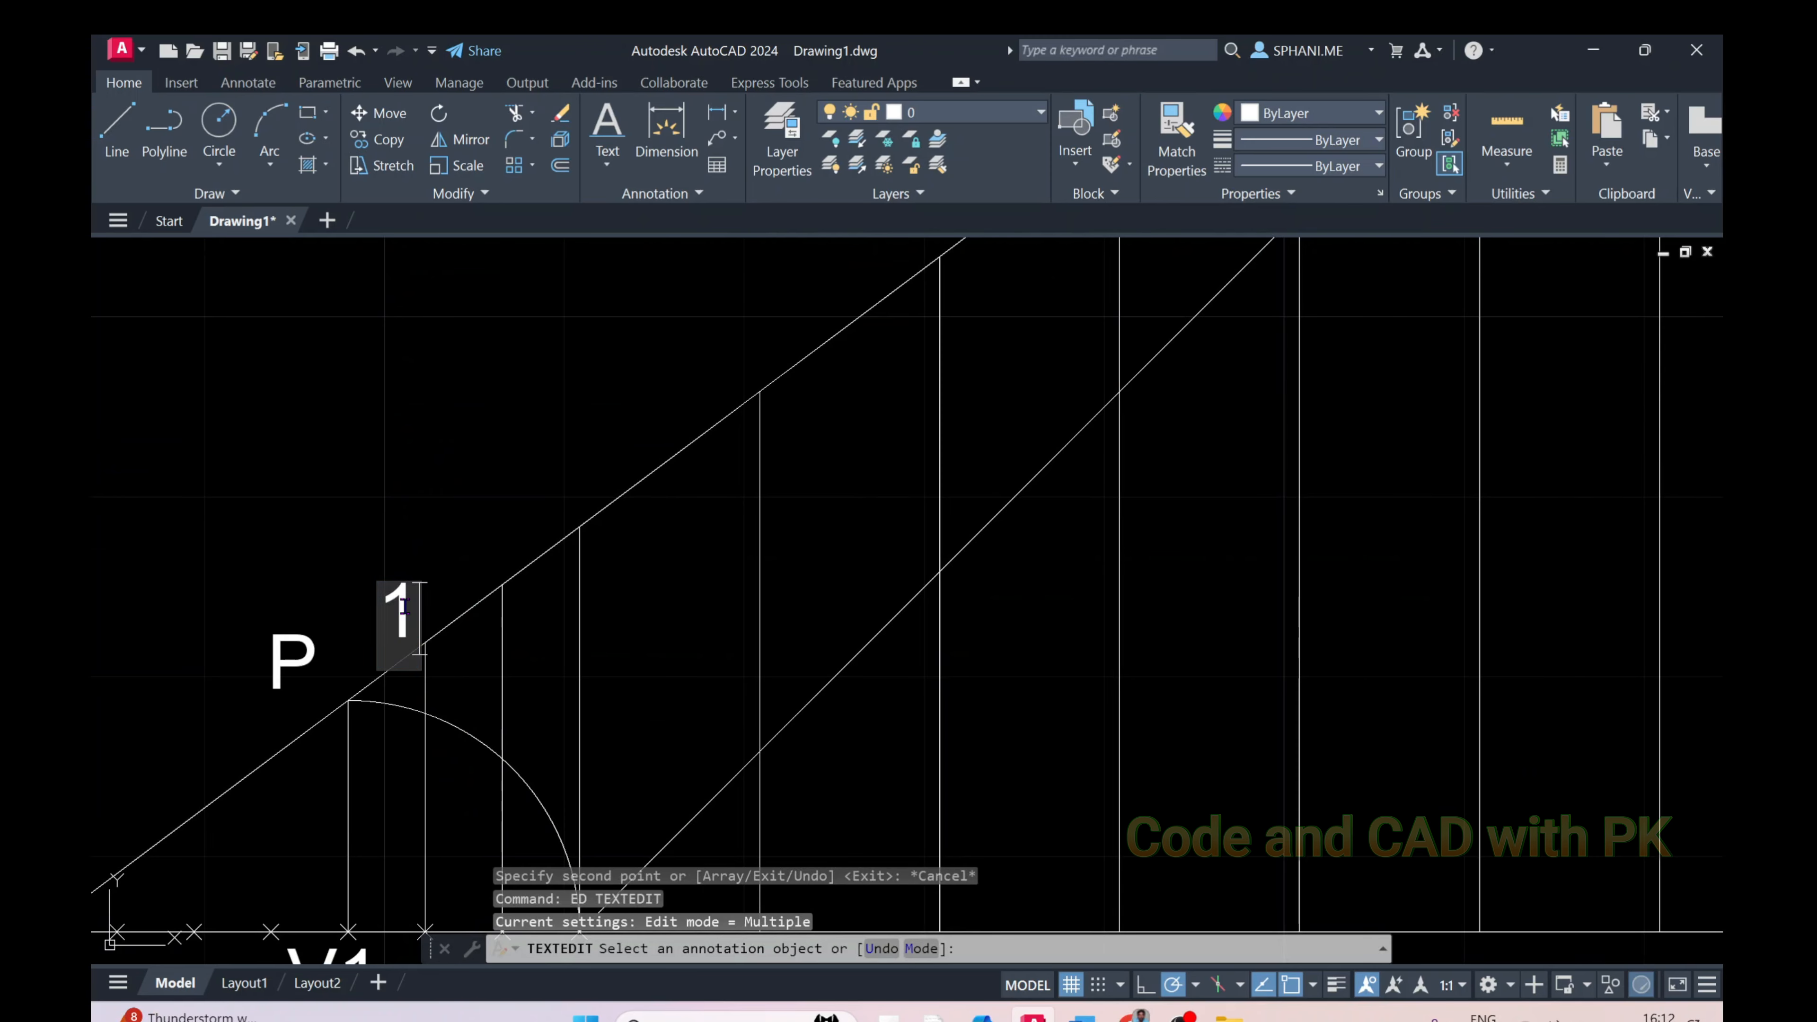
pyautogui.click(410, 503)
pyautogui.rightClick(417, 502)
pyautogui.click(434, 507)
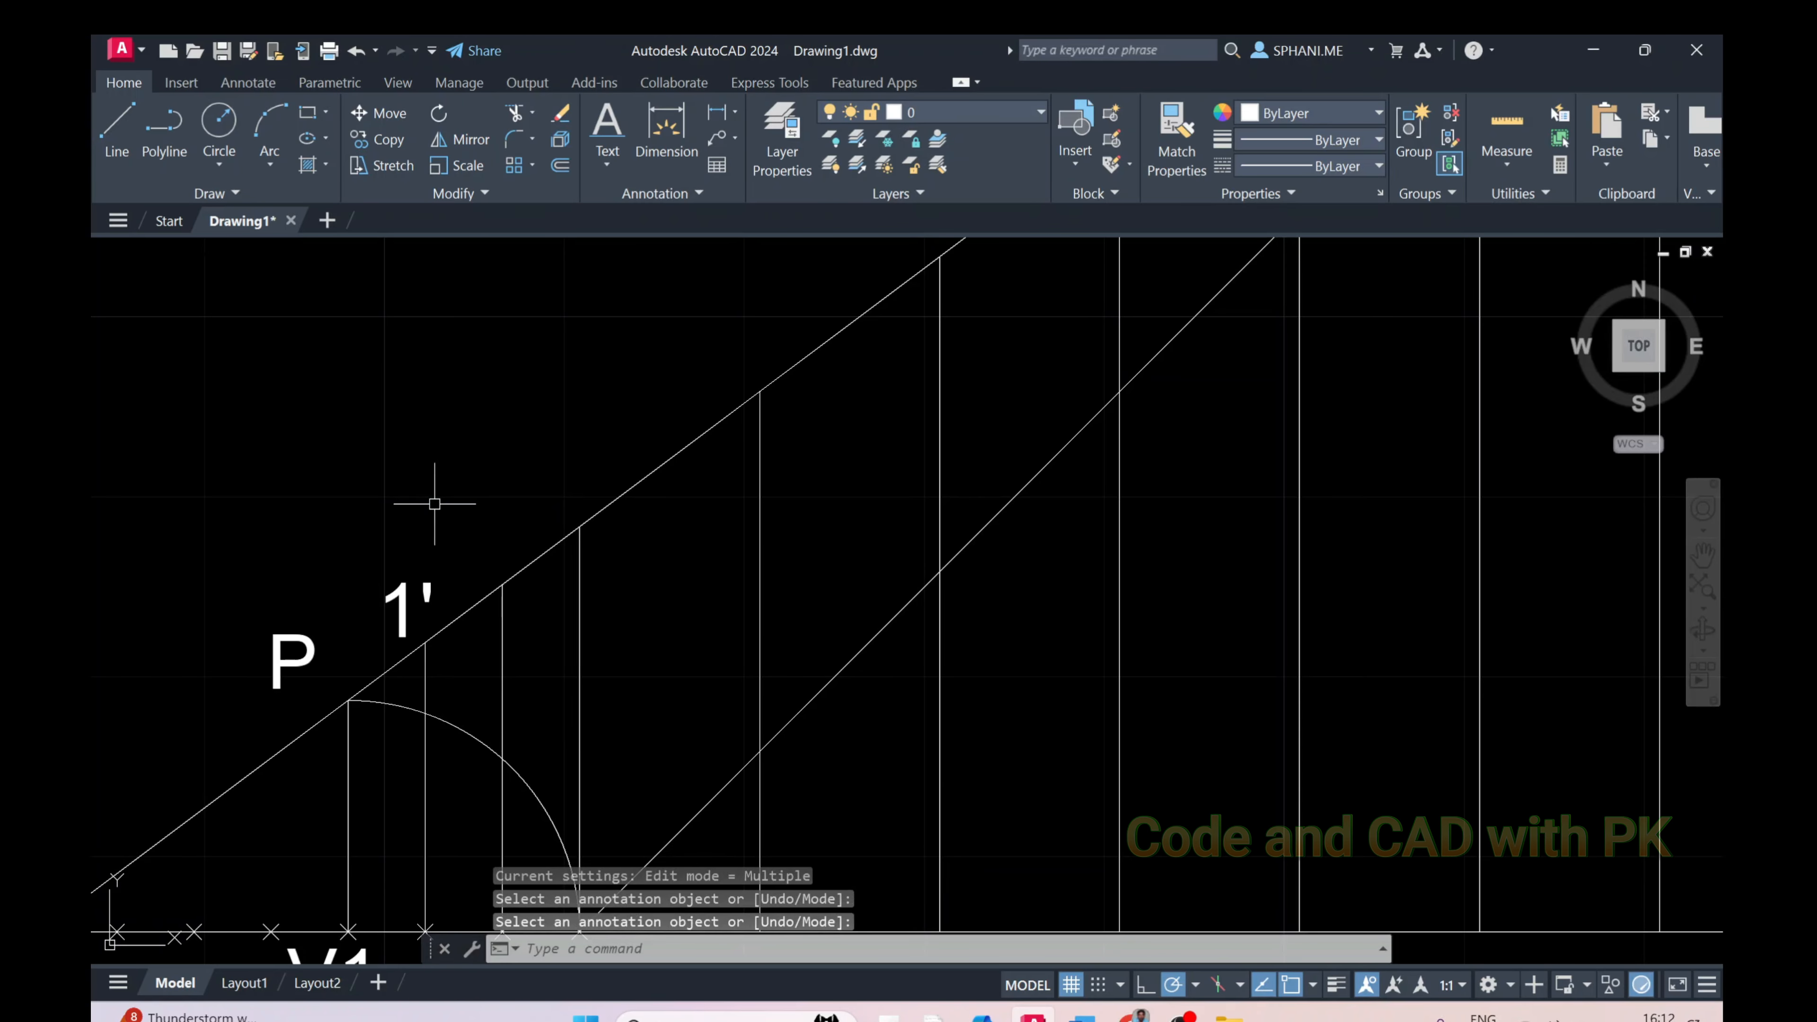
pyautogui.write('CO')
pyautogui.press('Return')
pyautogui.click(385, 614)
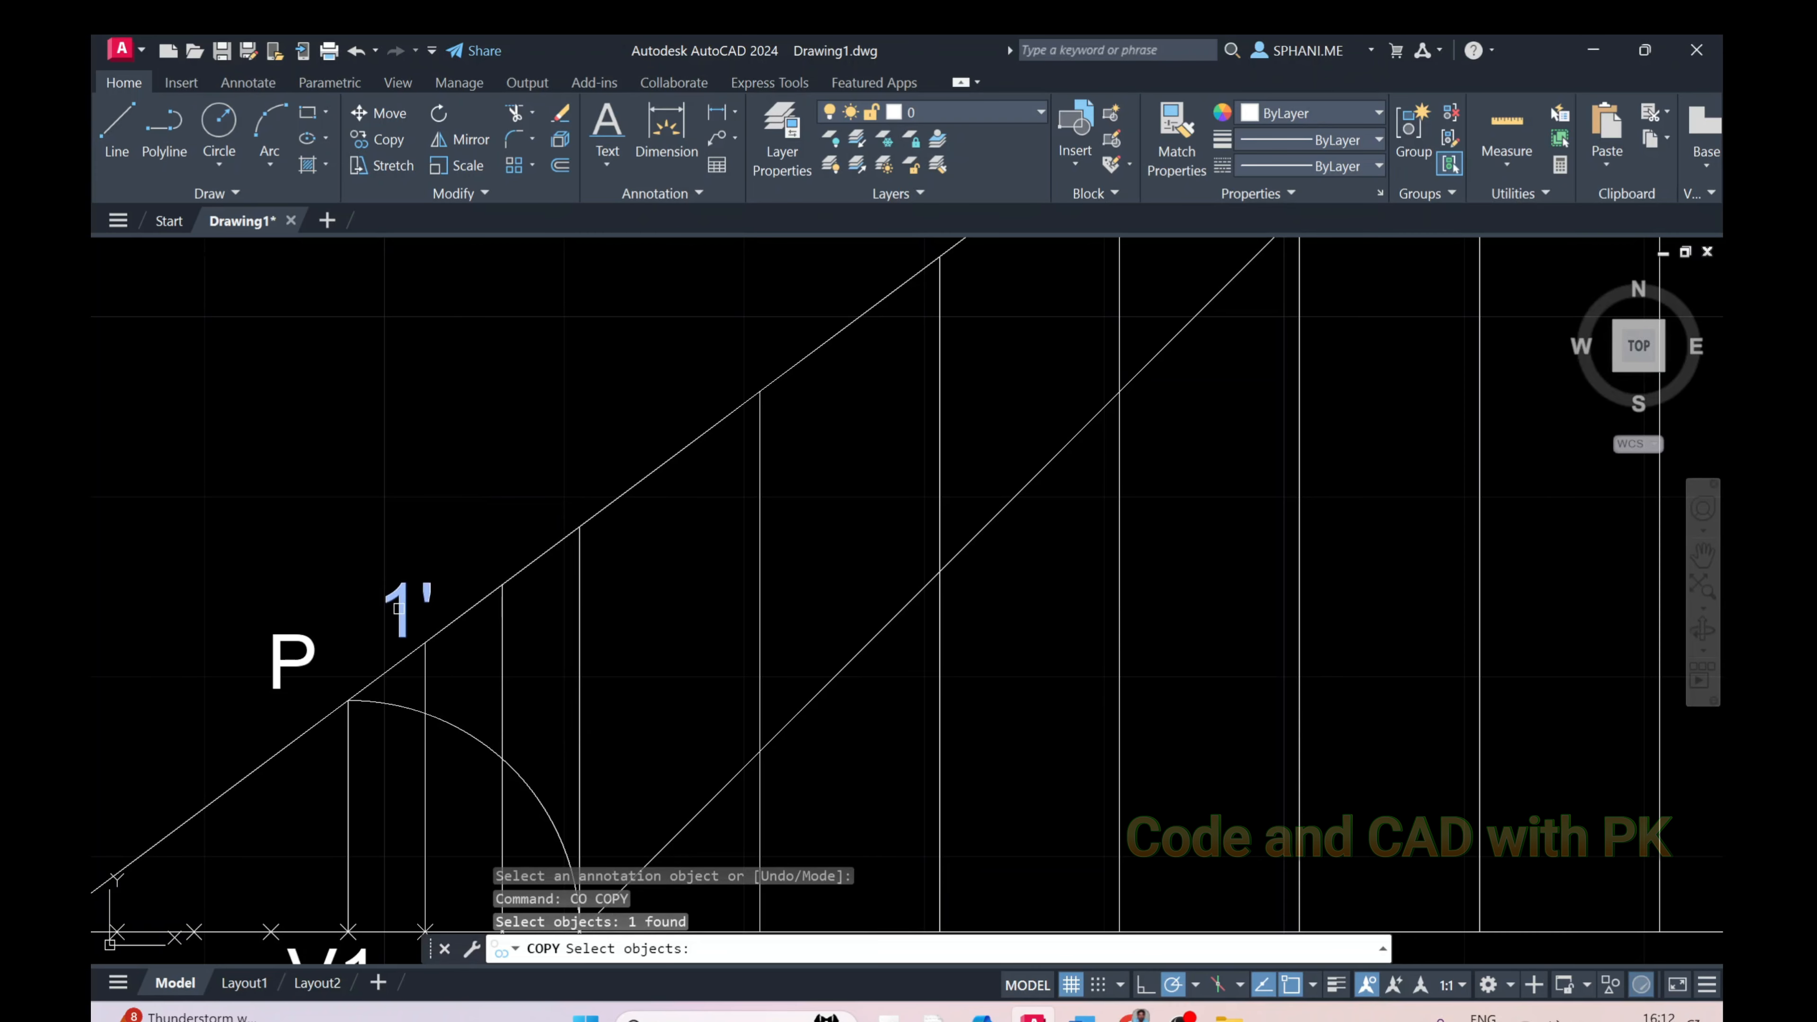
pyautogui.press('Return')
pyautogui.click(286, 564)
pyautogui.press('Escape')
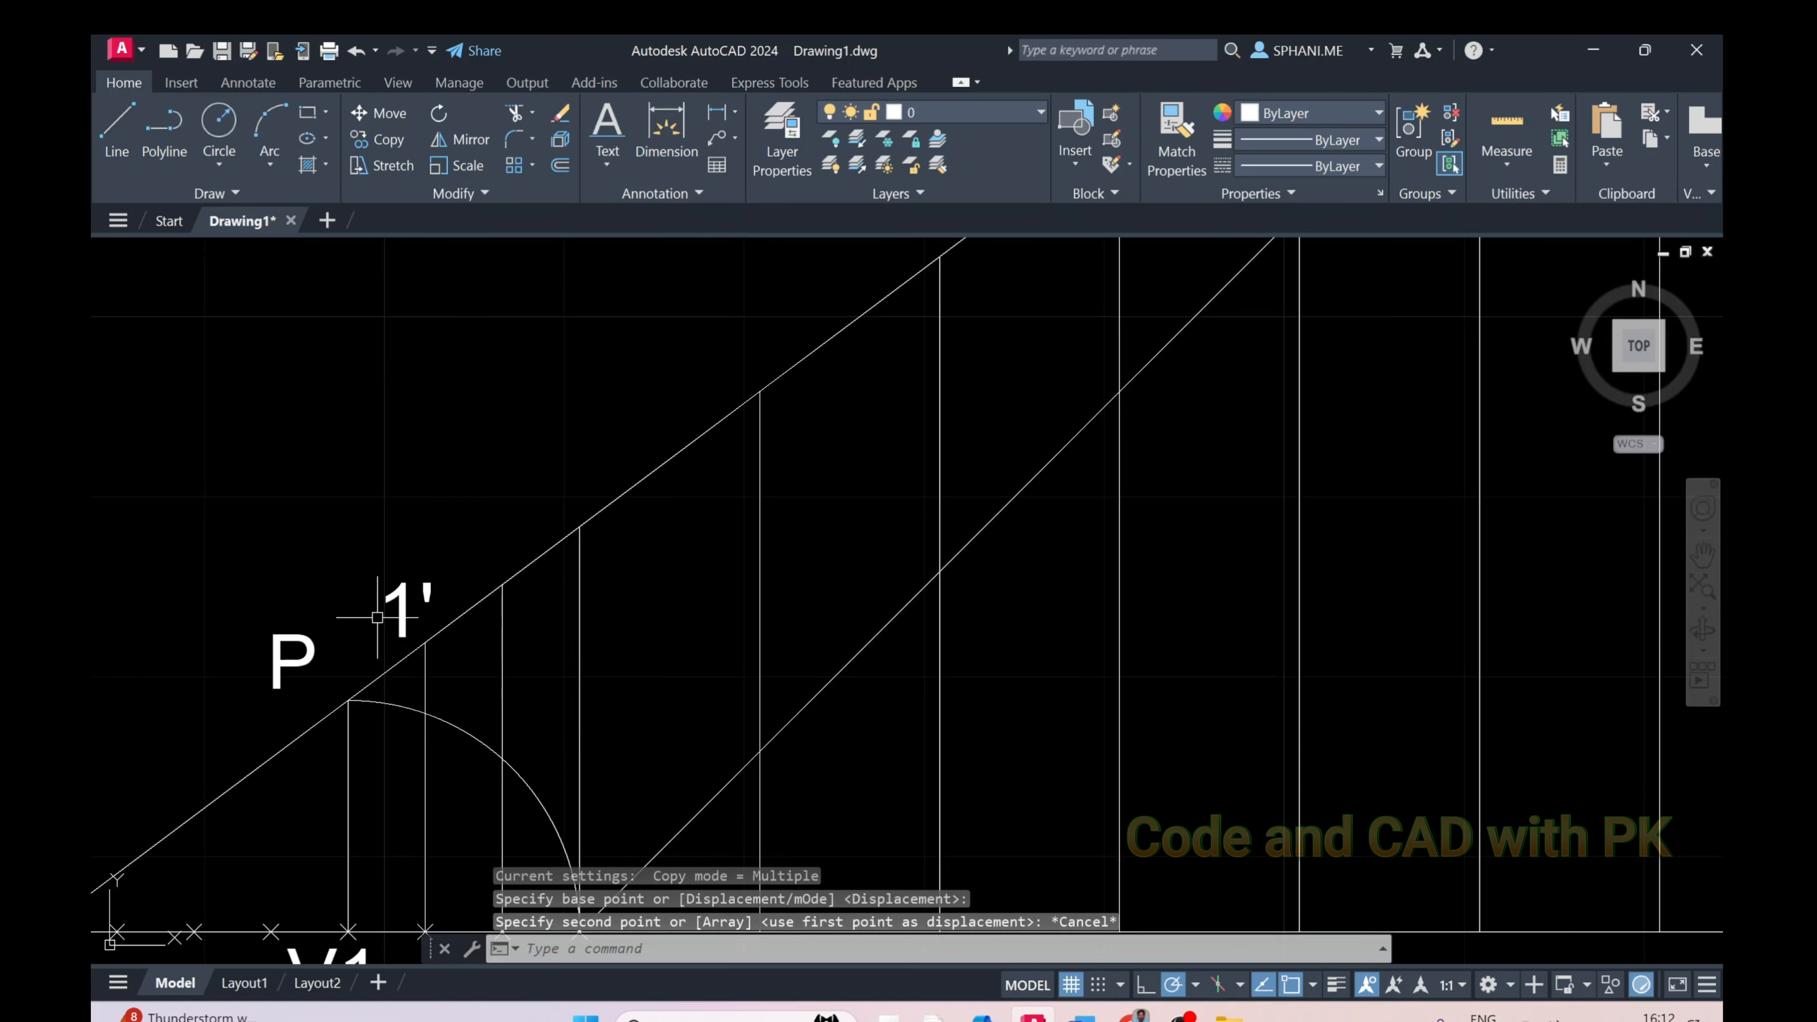
# Copy the label 1' from the upper end of vertical 1 to the upper ends of verticals 2 to 10, skipping the F1 vertical
pyautogui.press('Return')
pyautogui.click(420, 630)
pyautogui.press('Return')
pyautogui.click(425, 642)
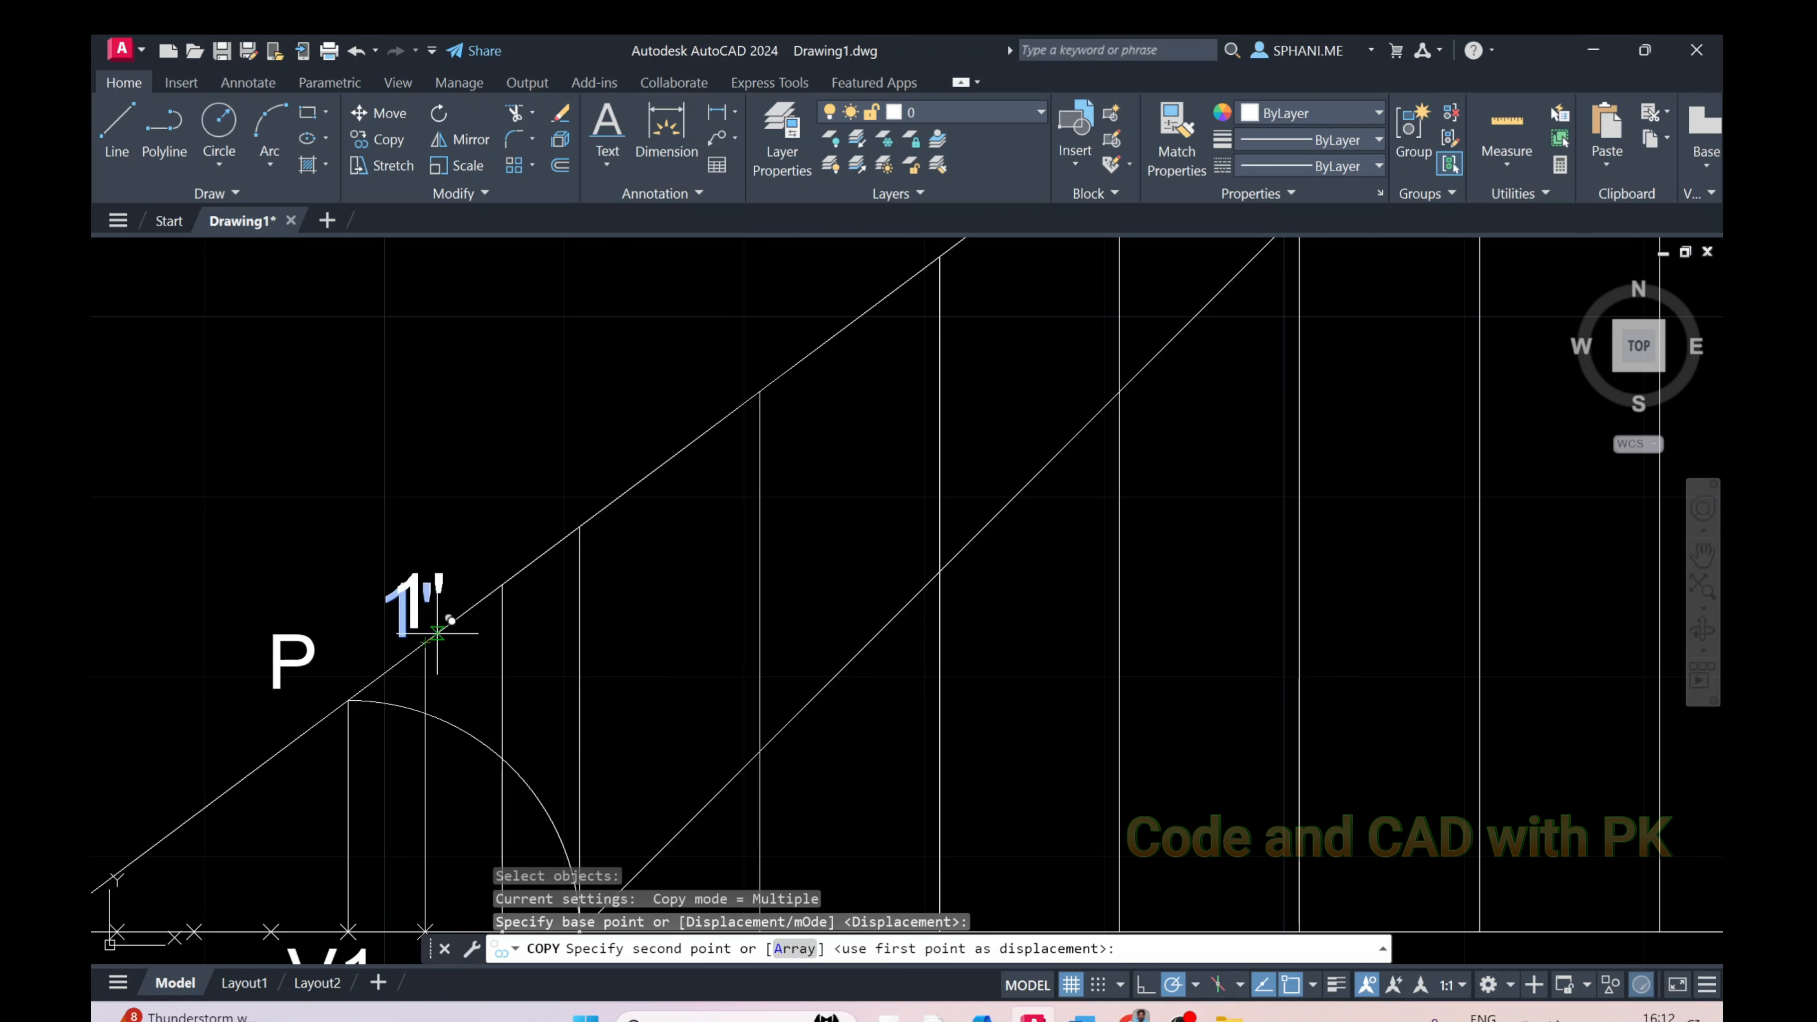
pyautogui.click(503, 584)
pyautogui.scroll(-2, 504, 581)
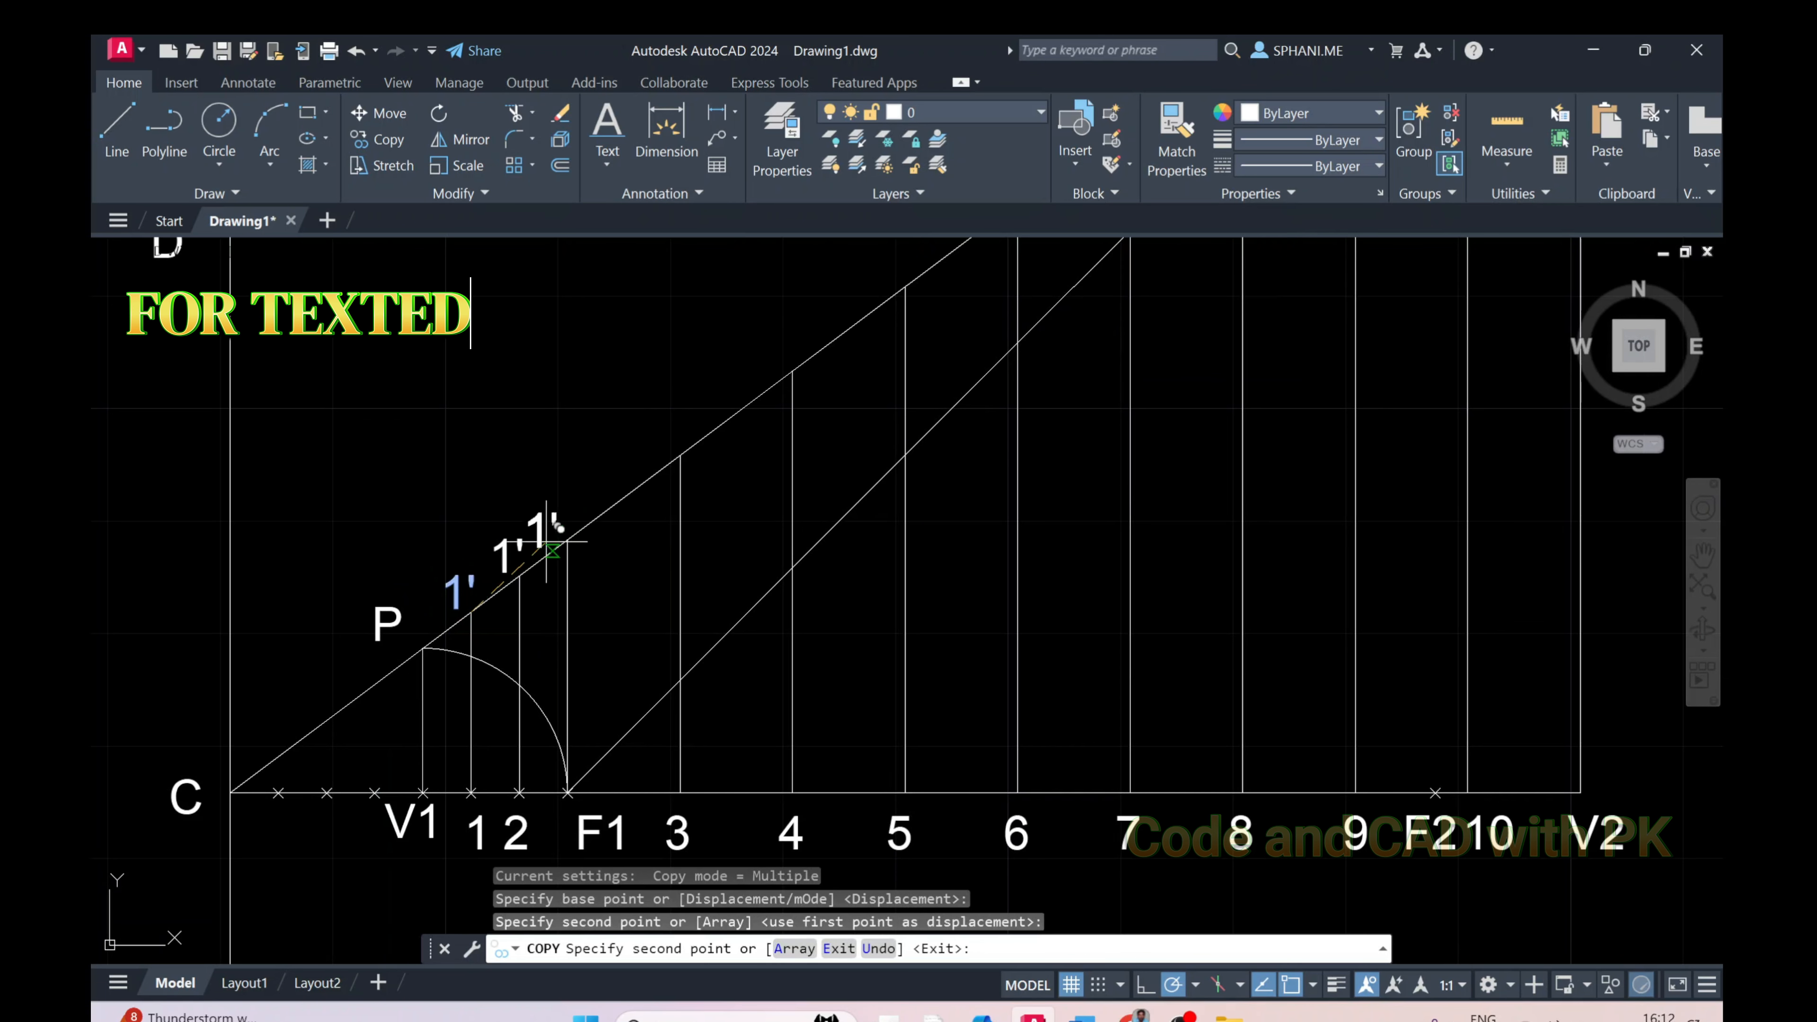
pyautogui.click(759, 392)
pyautogui.click(938, 260)
pyautogui.moveTo(850, 407); pyautogui.dragTo(650, 660, button='middle')
pyautogui.click(708, 544)
pyautogui.click(825, 458)
pyautogui.click(931, 374)
pyautogui.moveTo(992, 394); pyautogui.dragTo(759, 640, button='middle')
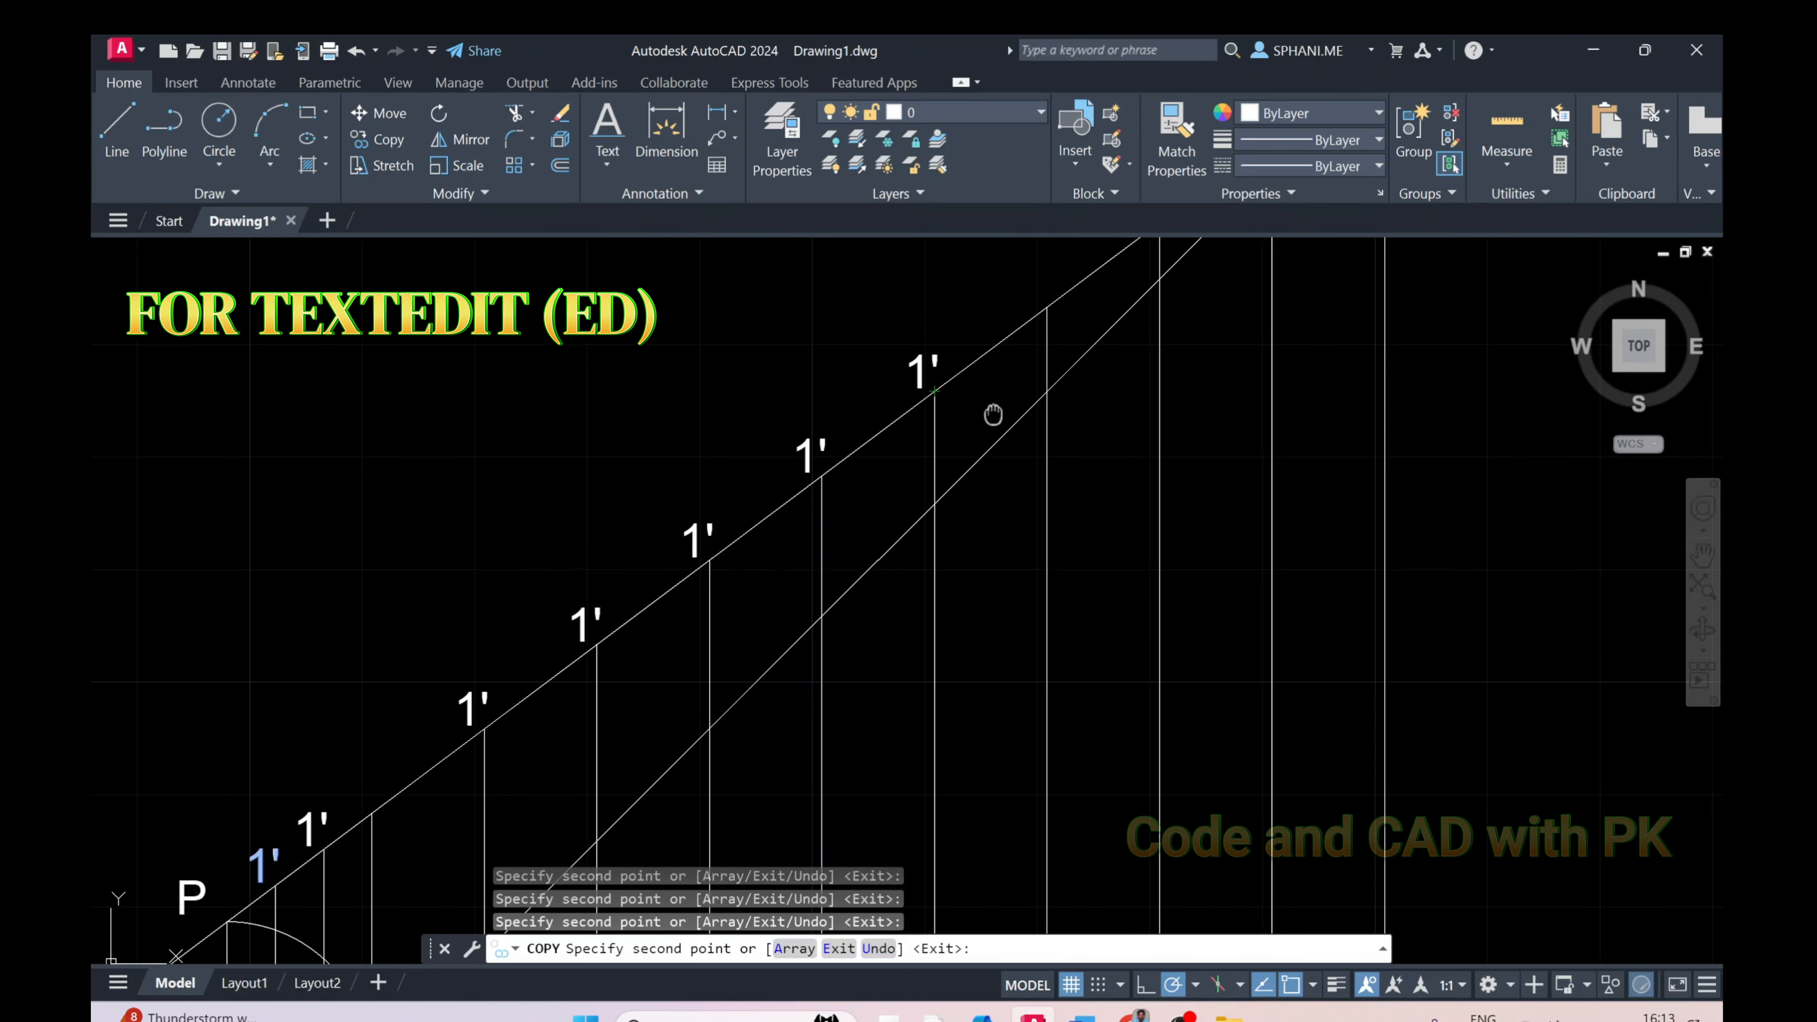
pyautogui.click(812, 535)
pyautogui.click(924, 452)
pyautogui.click(1037, 371)
pyautogui.press('Escape')
# Change the copied label at the upper end of vertical 2 to 2'
pyautogui.moveTo(1034, 384); pyautogui.dragTo(1069, 349, button='middle')
pyautogui.scroll(2, 493, 758)
pyautogui.moveTo(493, 758); pyautogui.dragTo(533, 527, button='middle')
pyautogui.write('ed')
pyautogui.press('Return')
pyautogui.click(490, 540)
pyautogui.moveTo(498, 538); pyautogui.dragTo(460, 553)
pyautogui.write('2')
pyautogui.press('Return')
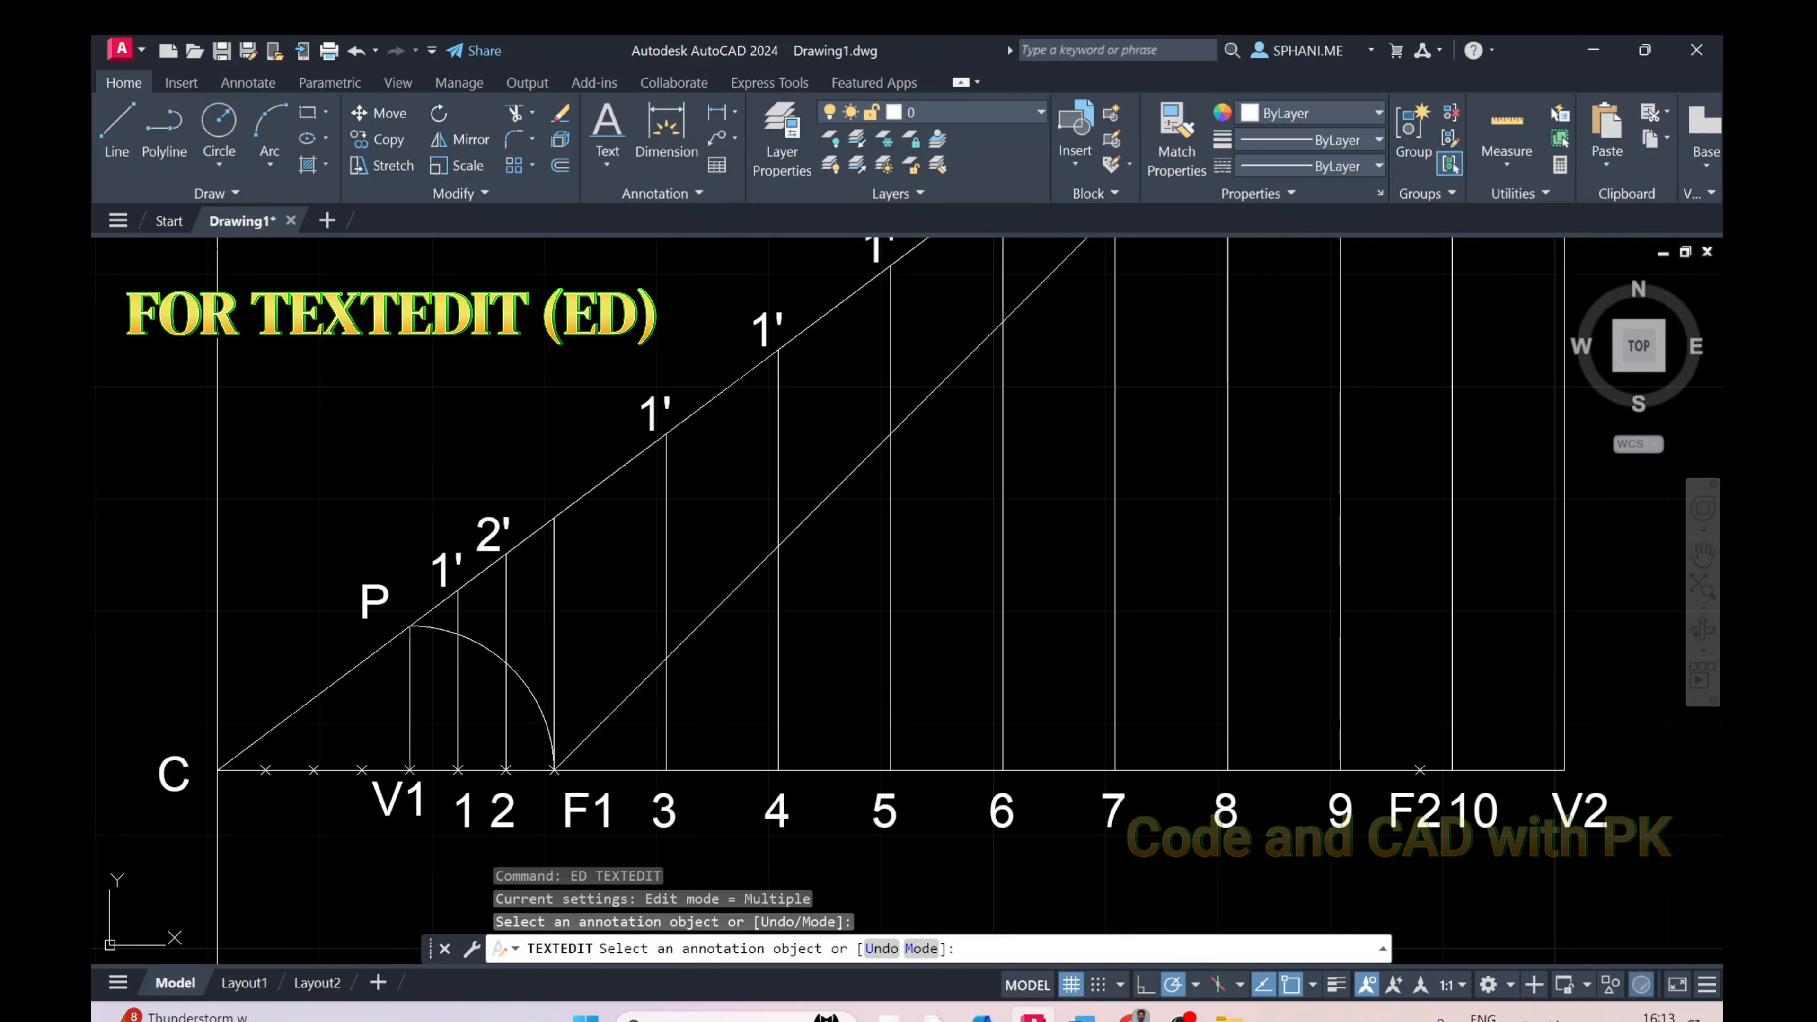
# Change the copied labels at the upper ends of verticals 3 and 4 to 3' and 4'
pyautogui.click(654, 416)
pyautogui.moveTo(656, 418); pyautogui.dragTo(633, 422)
pyautogui.write('3')
pyautogui.moveTo(775, 324); pyautogui.dragTo(574, 585, button='middle')
pyautogui.press('Return')
pyautogui.click(574, 585)
pyautogui.write('4')
pyautogui.press('Return')
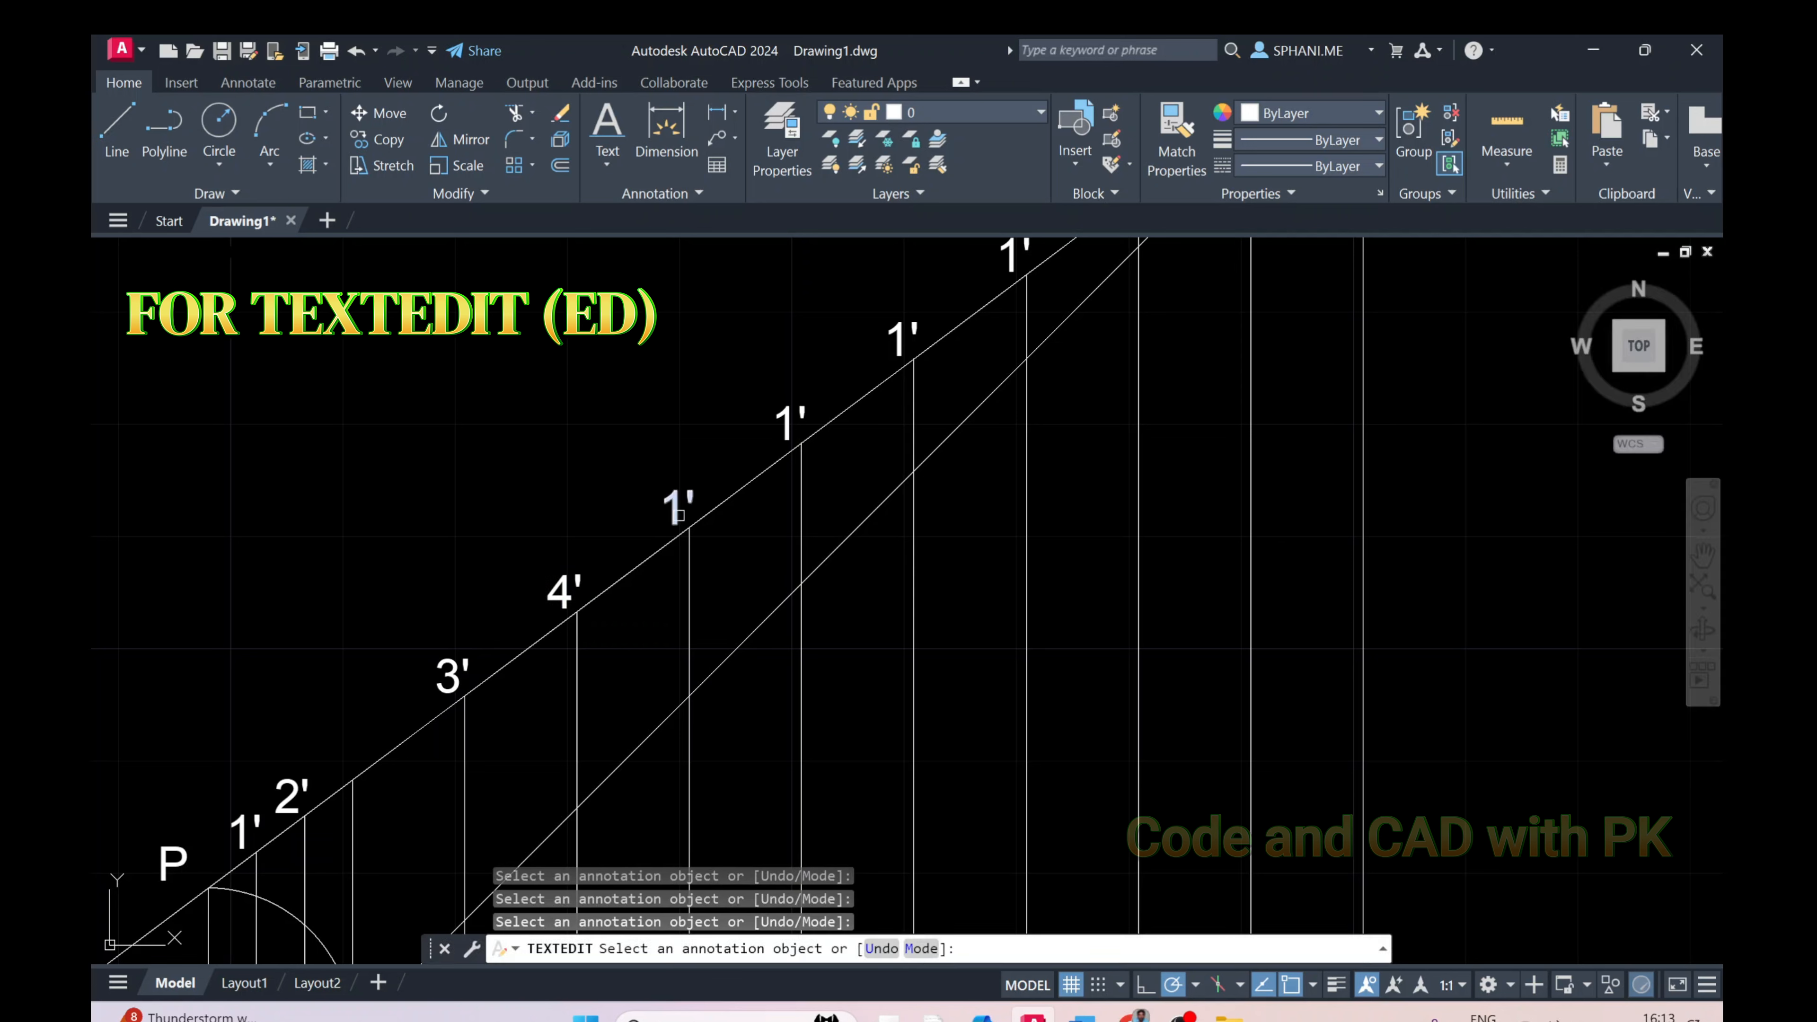
# Renumber the labels at the upper ends of verticals 5, 6 and 7 as 5', 6' and 7'
pyautogui.click(678, 511)
pyautogui.write('5')
pyautogui.press('Return')
pyautogui.click(790, 422)
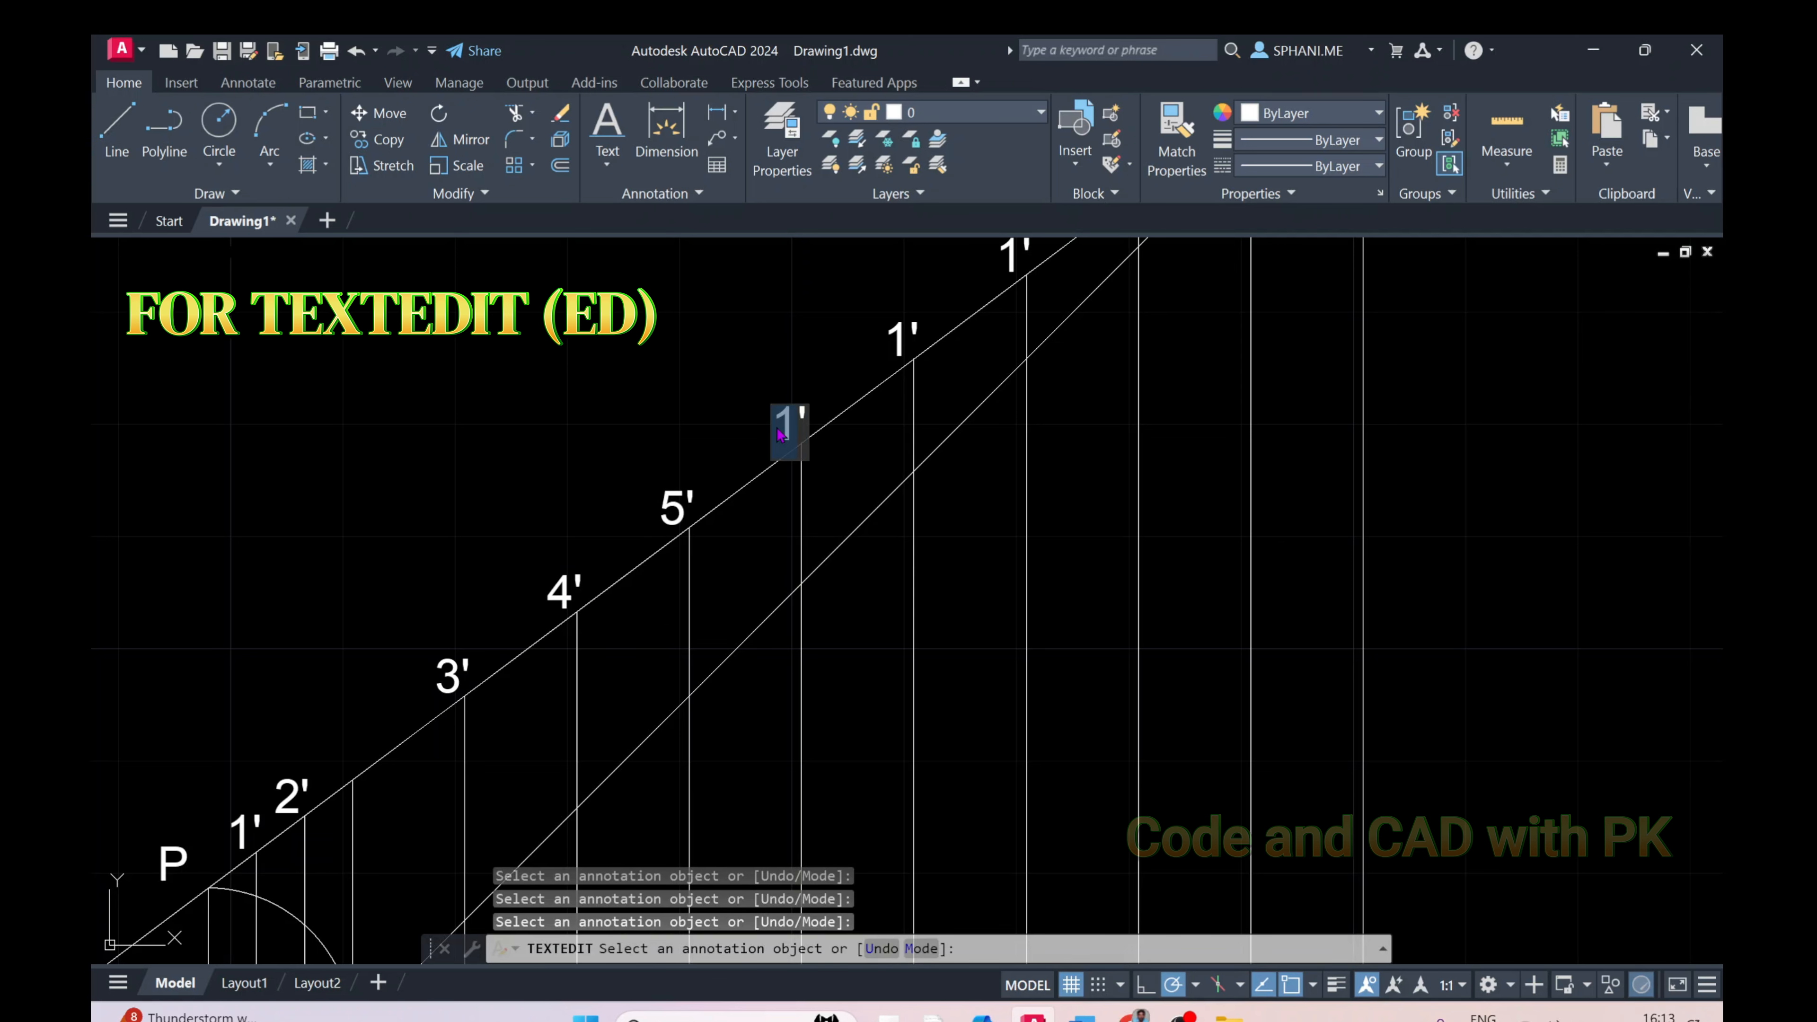
pyautogui.write('6')
pyautogui.press('Return')
pyautogui.click(879, 346)
pyautogui.write('7')
pyautogui.press('Return')
# Renumber the labels at the upper ends of verticals 8, 9 and 10 as 8', 9' and 10'
pyautogui.moveTo(879, 346); pyautogui.dragTo(492, 744, button='middle')
pyautogui.click(627, 652)
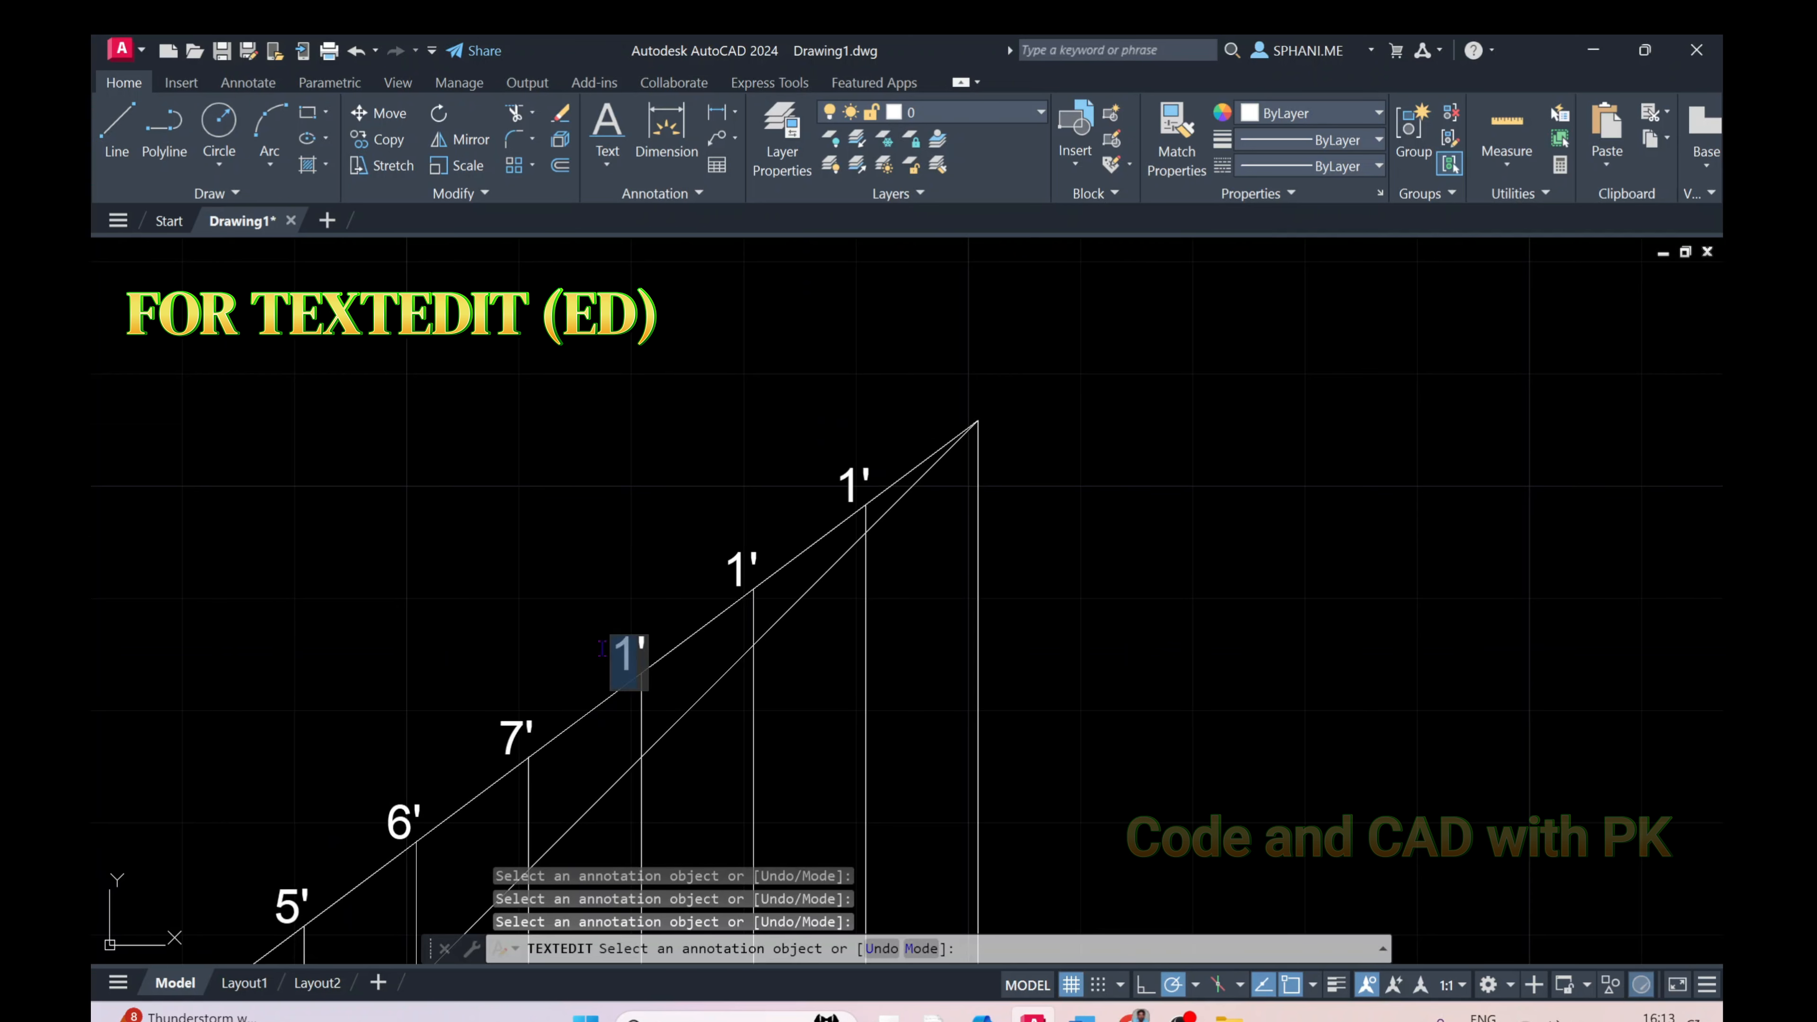
pyautogui.write('8')
pyautogui.press('Return')
pyautogui.click(747, 564)
pyautogui.write('9')
pyautogui.press('Return')
pyautogui.click(853, 485)
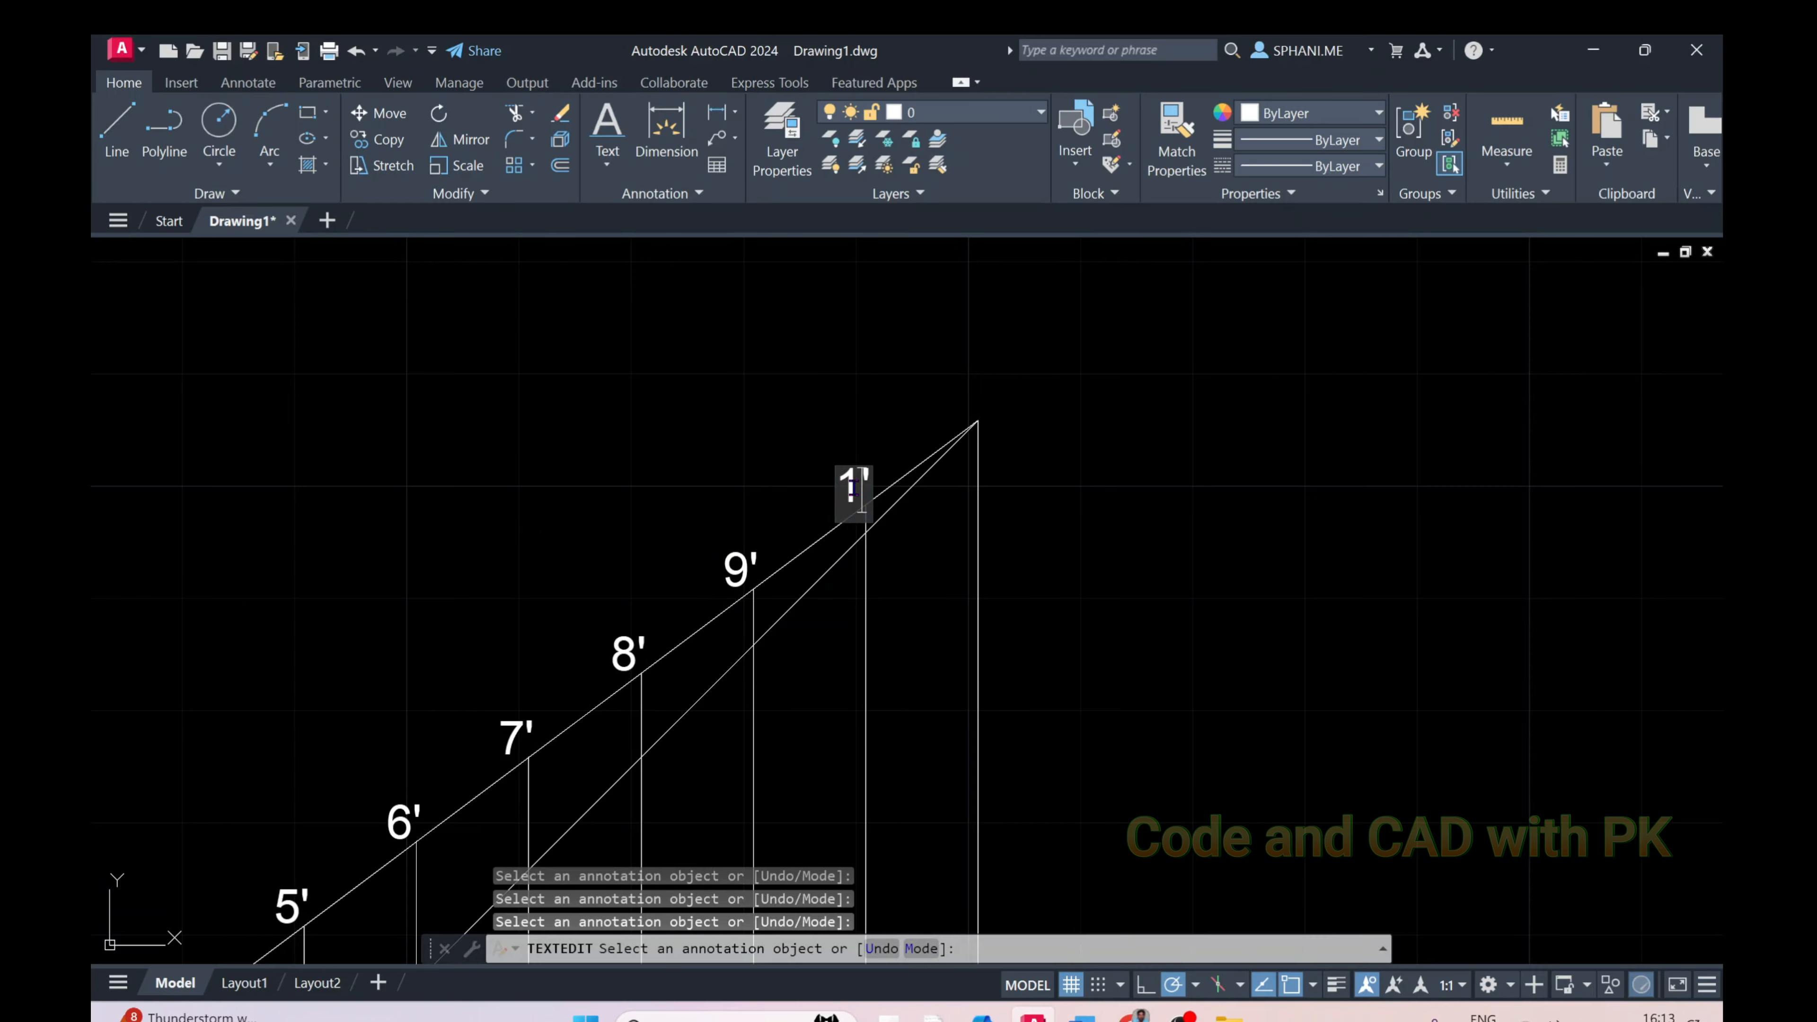
pyautogui.write('10')
pyautogui.press('Return')
pyautogui.rightClick(1176, 593)
pyautogui.click(1225, 606)
# Examine the labelled verticals between V1 and V2 and their primed intersection points on the inclined line
pyautogui.scroll(-3, 1062, 631)
pyautogui.moveTo(915, 716)
pyautogui.mouseDown(button='middle')
pyautogui.moveTo(856, 450)
pyautogui.moveTo(908, 487)
pyautogui.moveTo(1128, 535)
pyautogui.mouseUp(button='middle')
pyautogui.scroll(2, 855, 450)
pyautogui.moveTo(936, 628); pyautogui.dragTo(889, 455, button='middle')
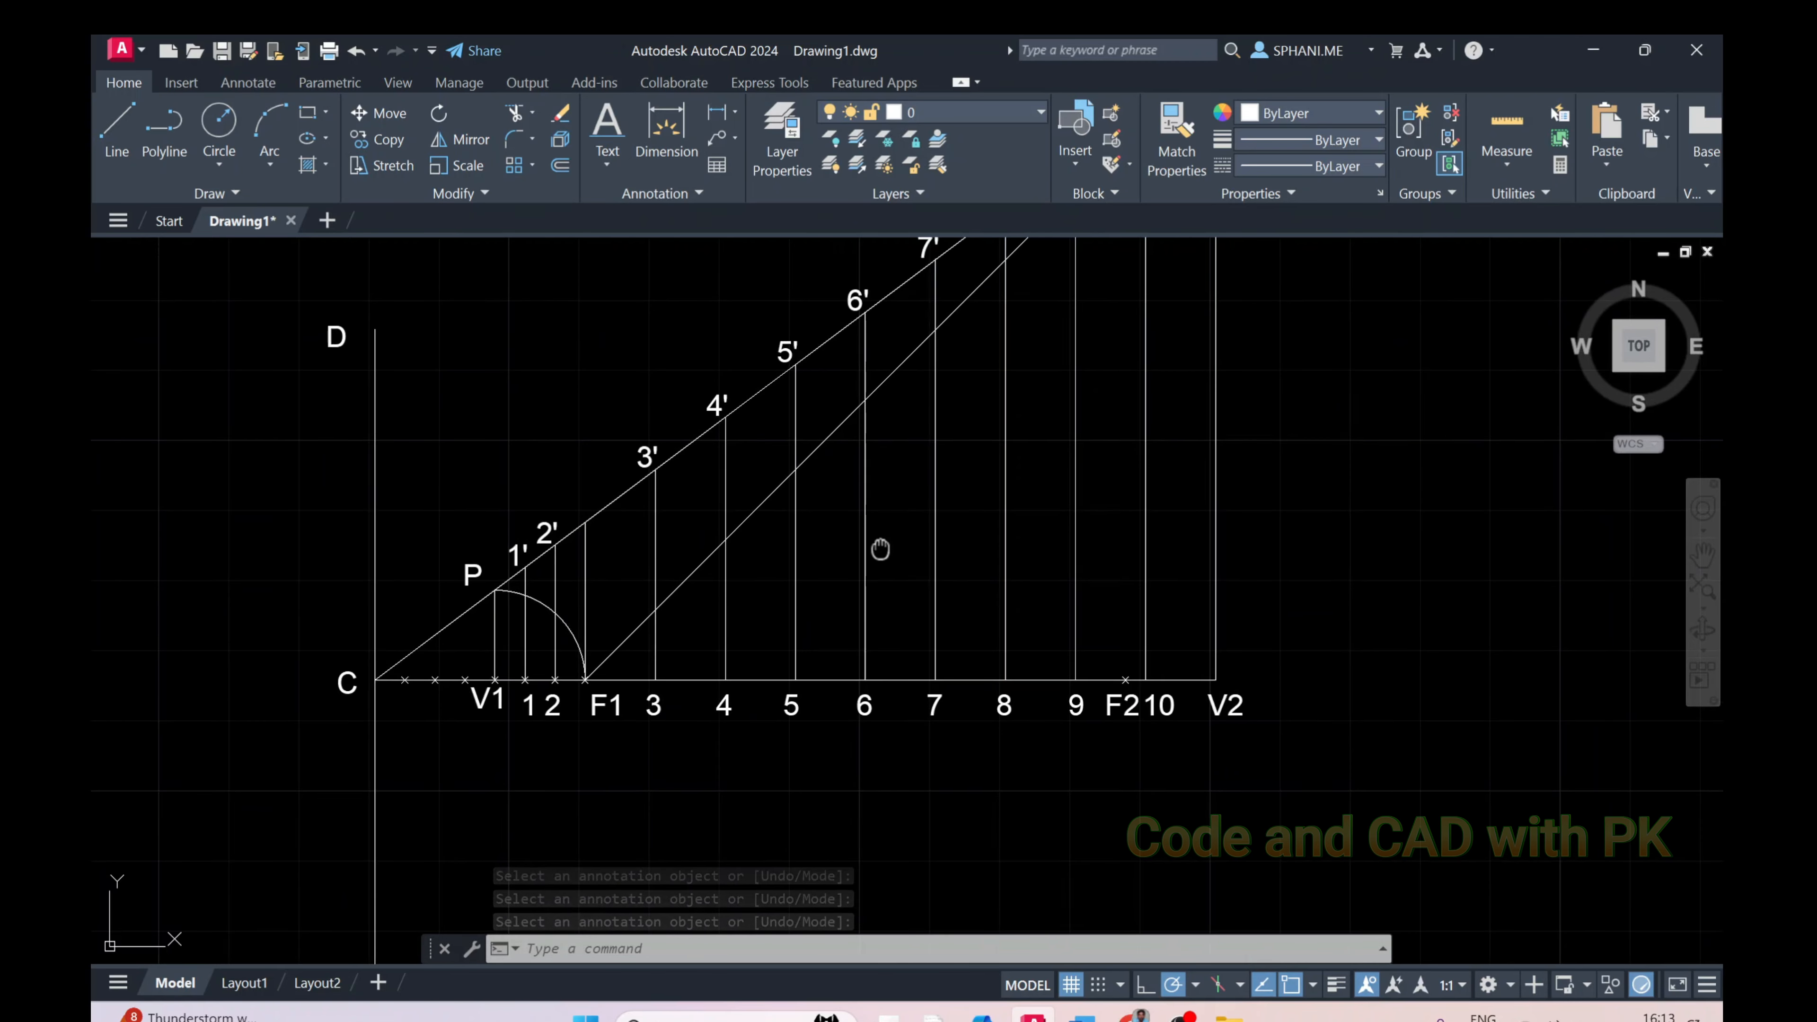
pyautogui.moveTo(880, 544); pyautogui.dragTo(831, 630, button='middle')
pyautogui.moveTo(1018, 560); pyautogui.dragTo(980, 630, button='middle')
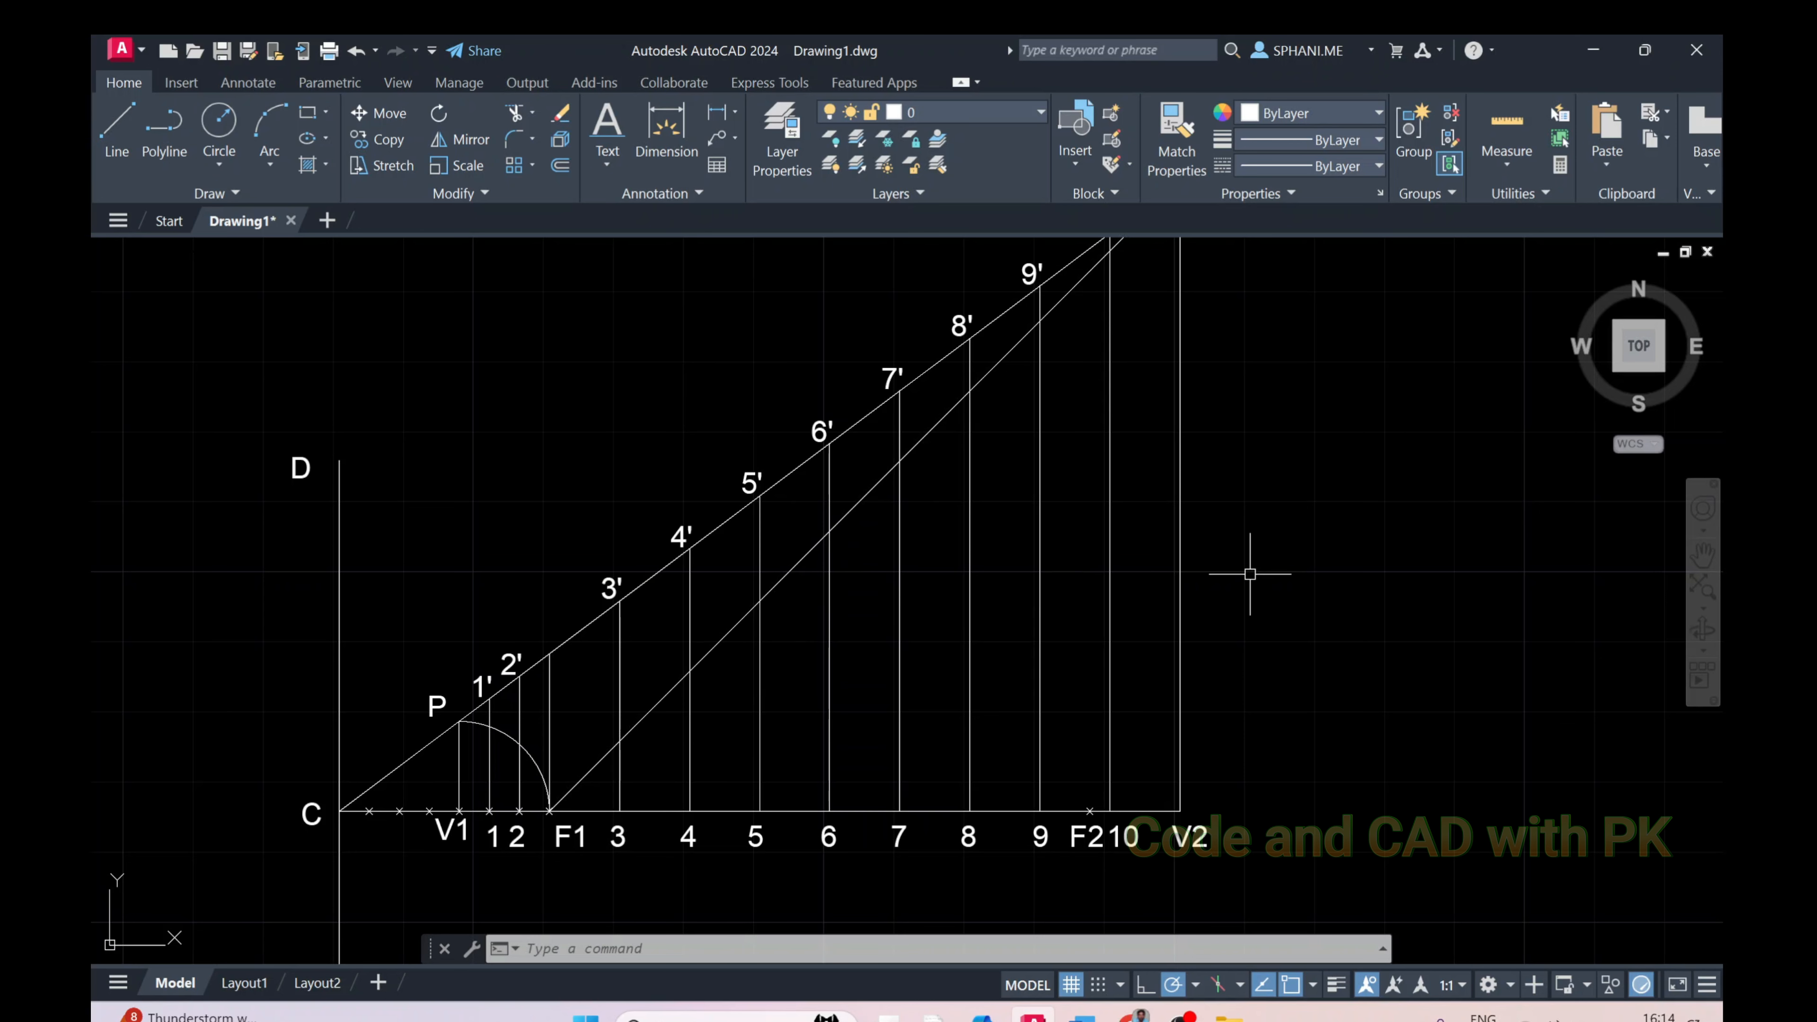
pyautogui.moveTo(932, 629); pyautogui.dragTo(932, 650, button='middle')
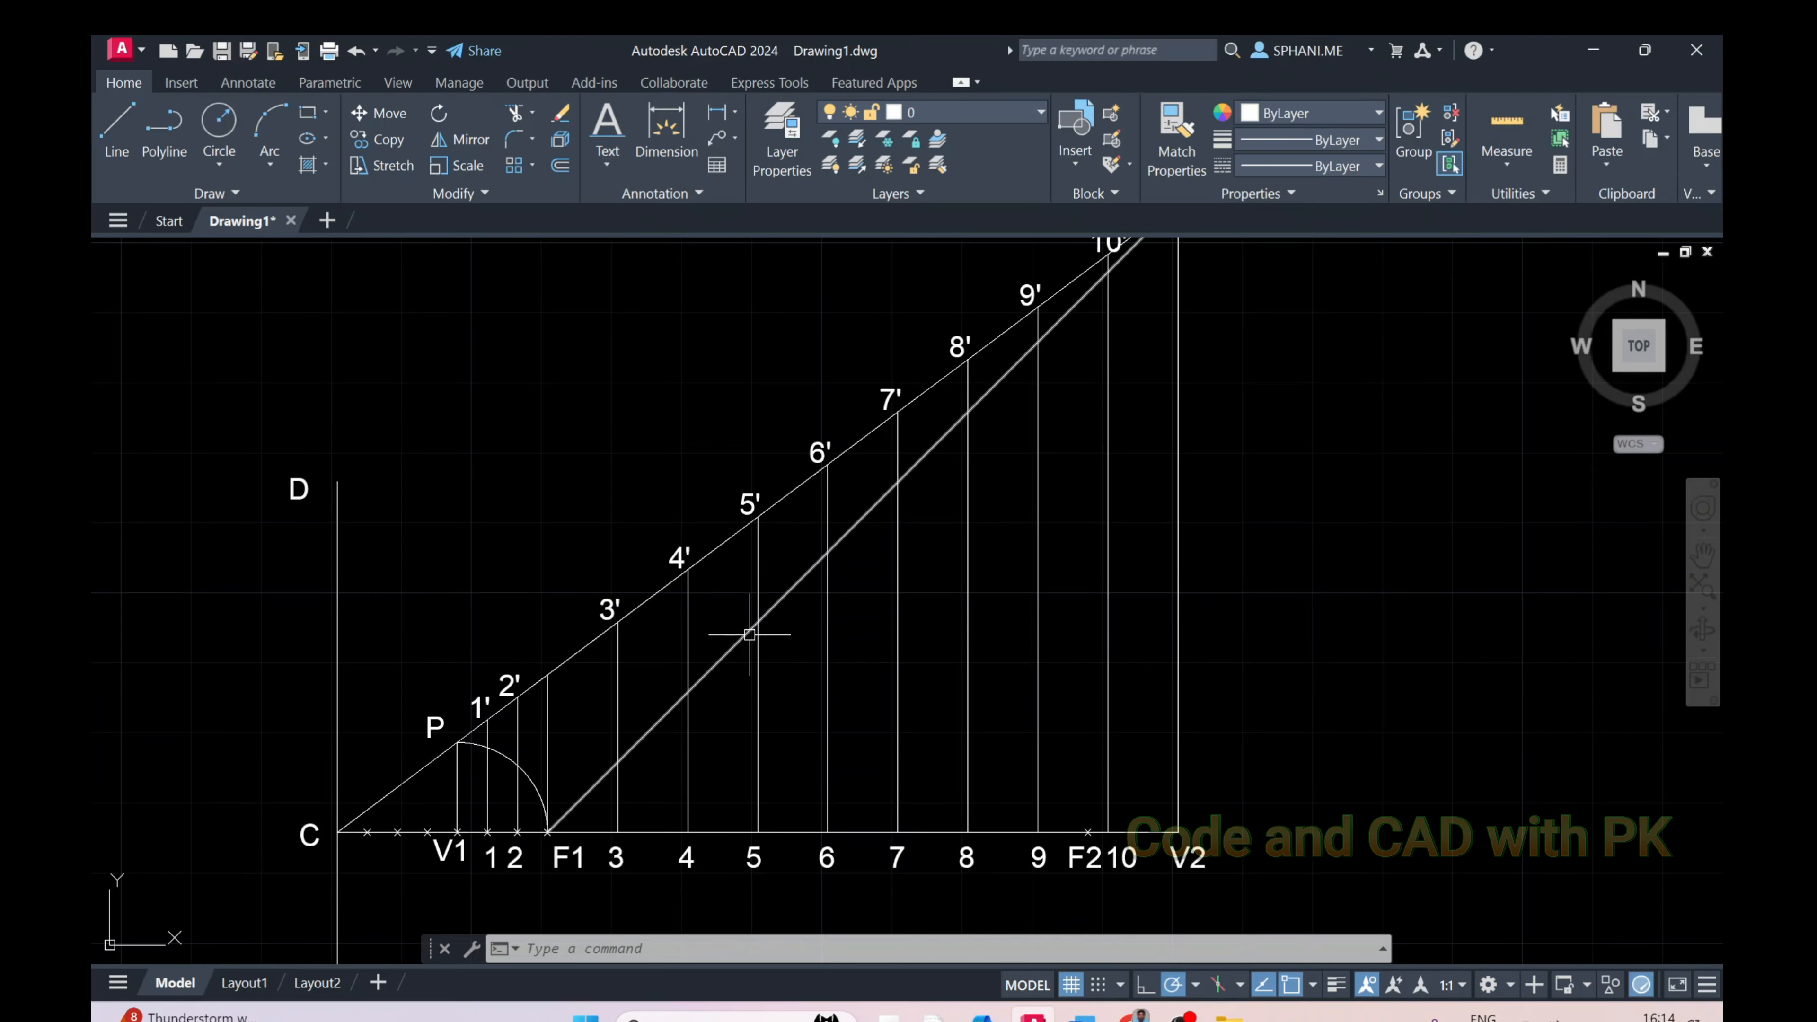
pyautogui.moveTo(580, 730); pyautogui.dragTo(626, 643, button='middle')
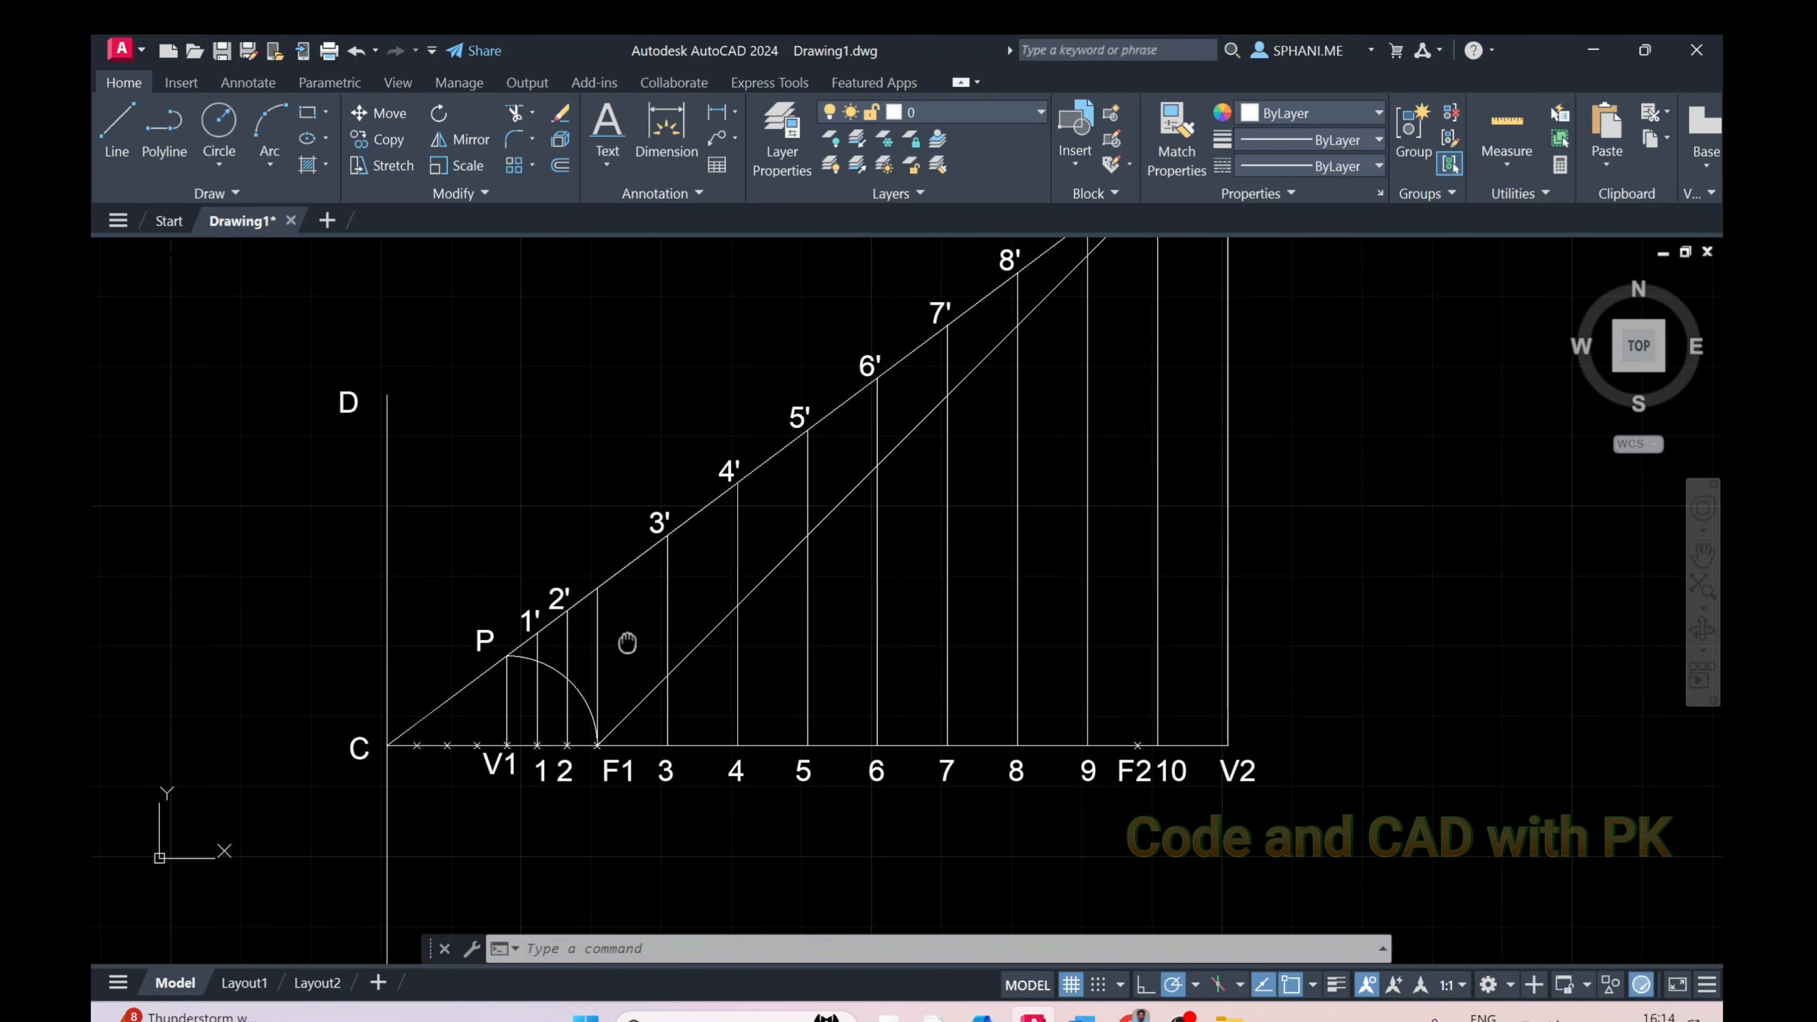
pyautogui.scroll(2, 493, 716)
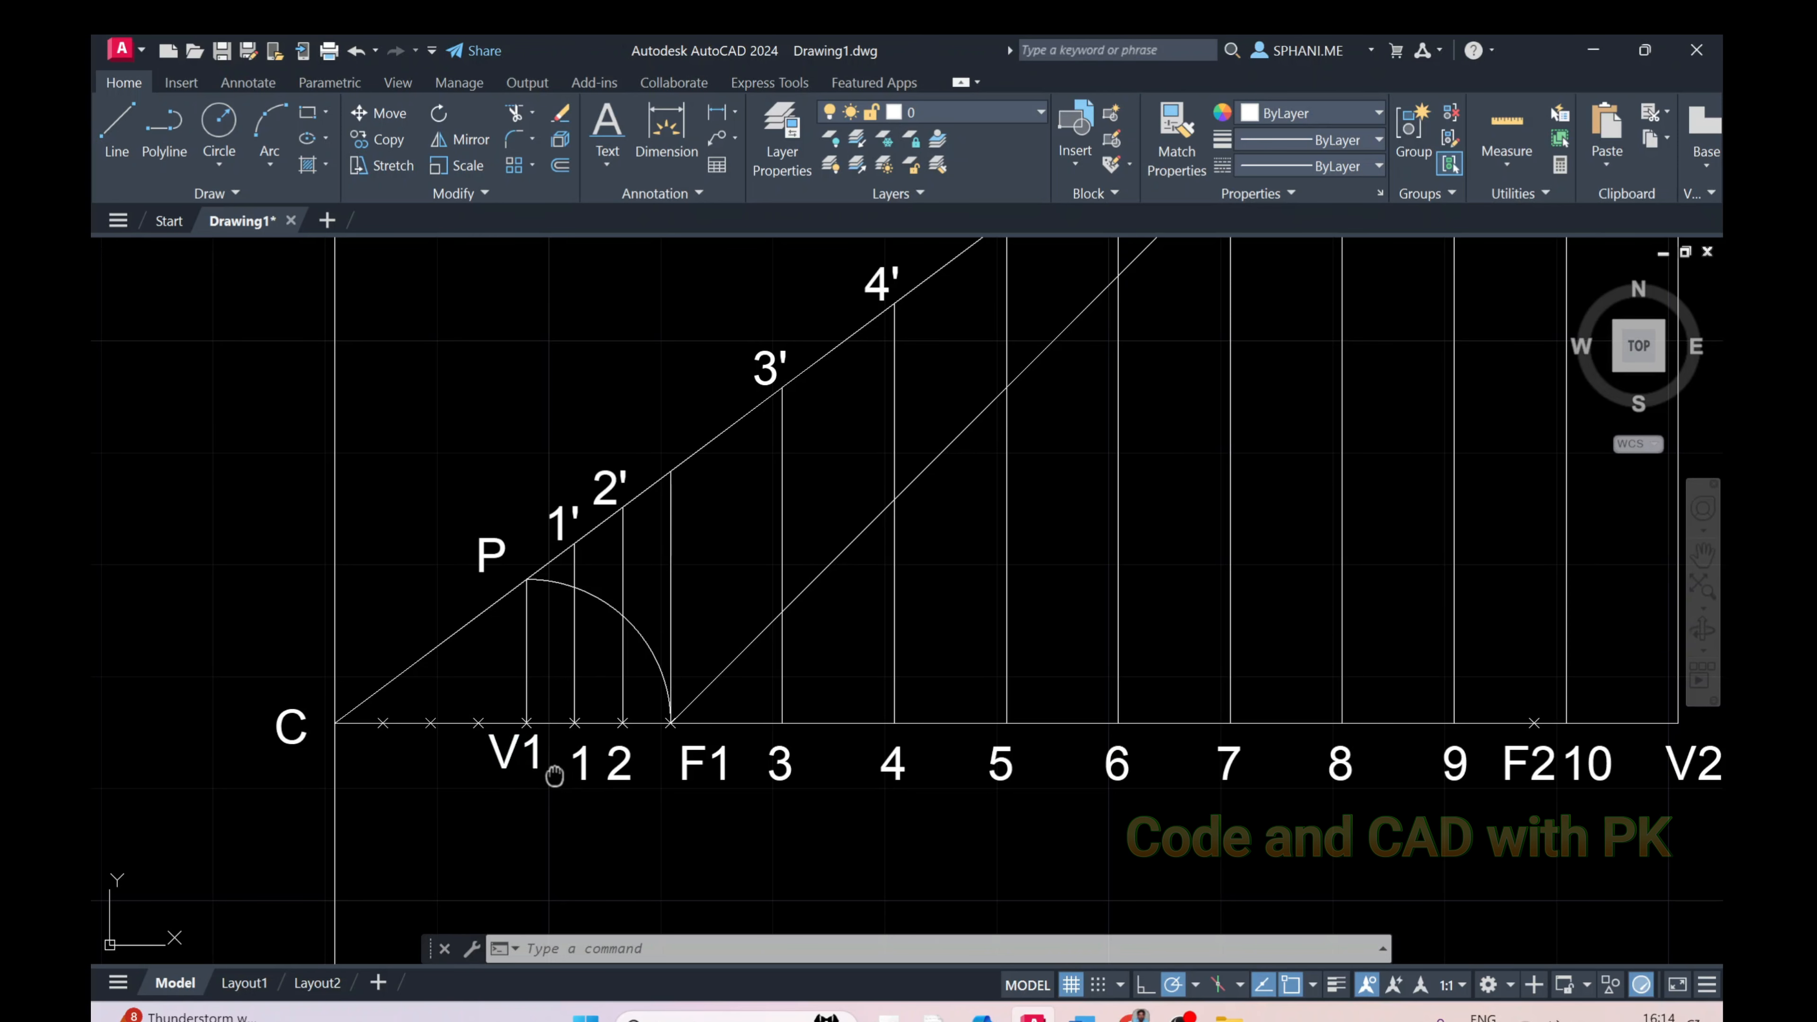
pyautogui.moveTo(531, 764); pyautogui.dragTo(361, 748, button='middle')
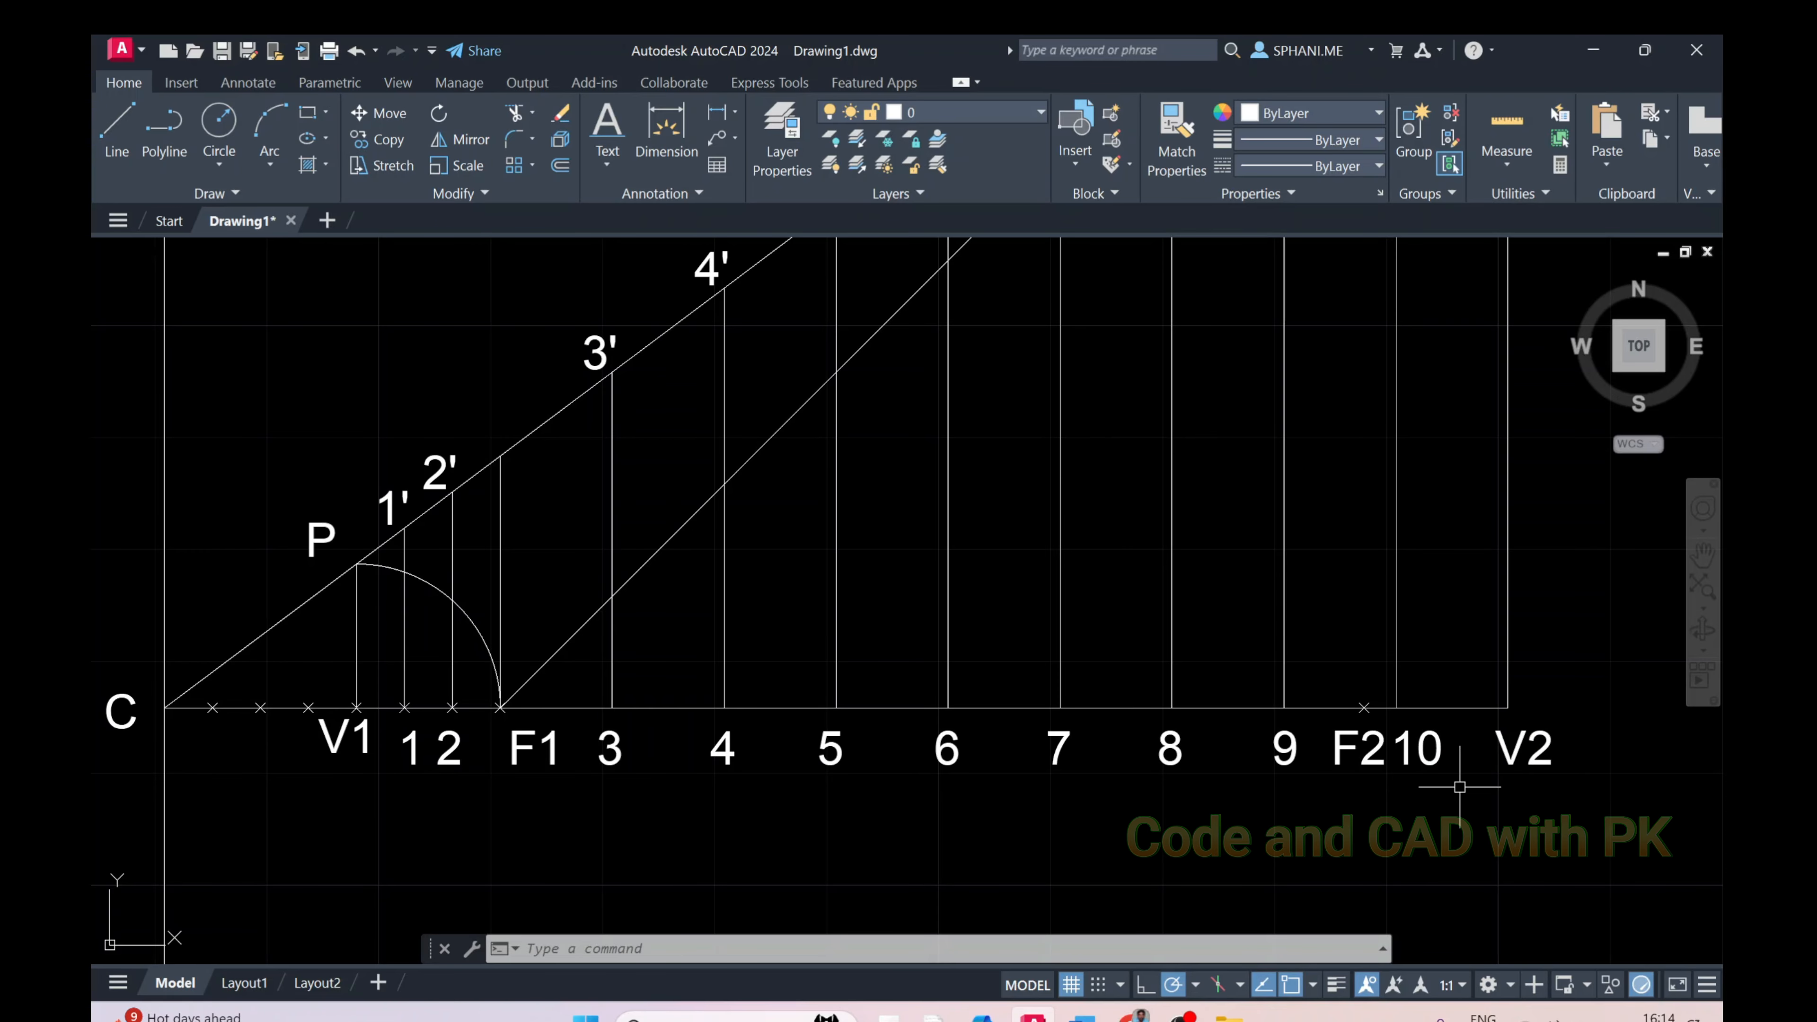
pyautogui.scroll(-4, 1404, 799)
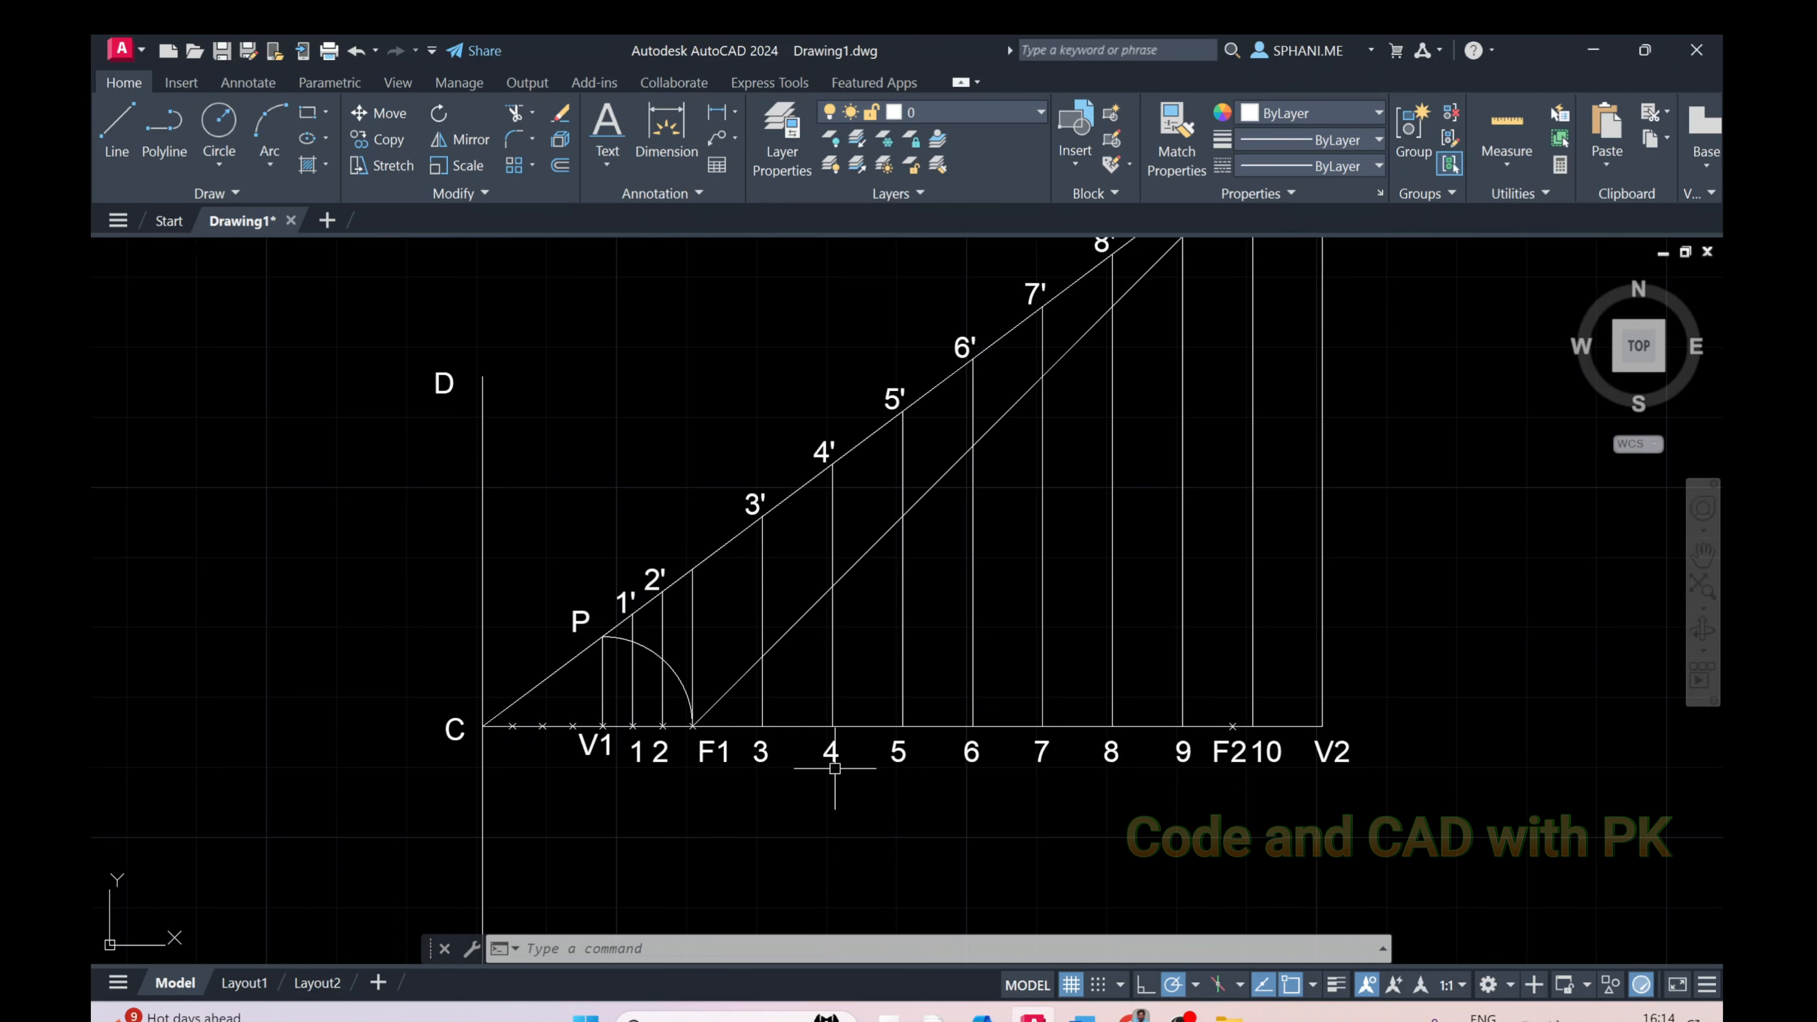
# Draw a circle centred at point 1 on the axis and passing through 1' on the inclined line
pyautogui.scroll(2, 672, 775)
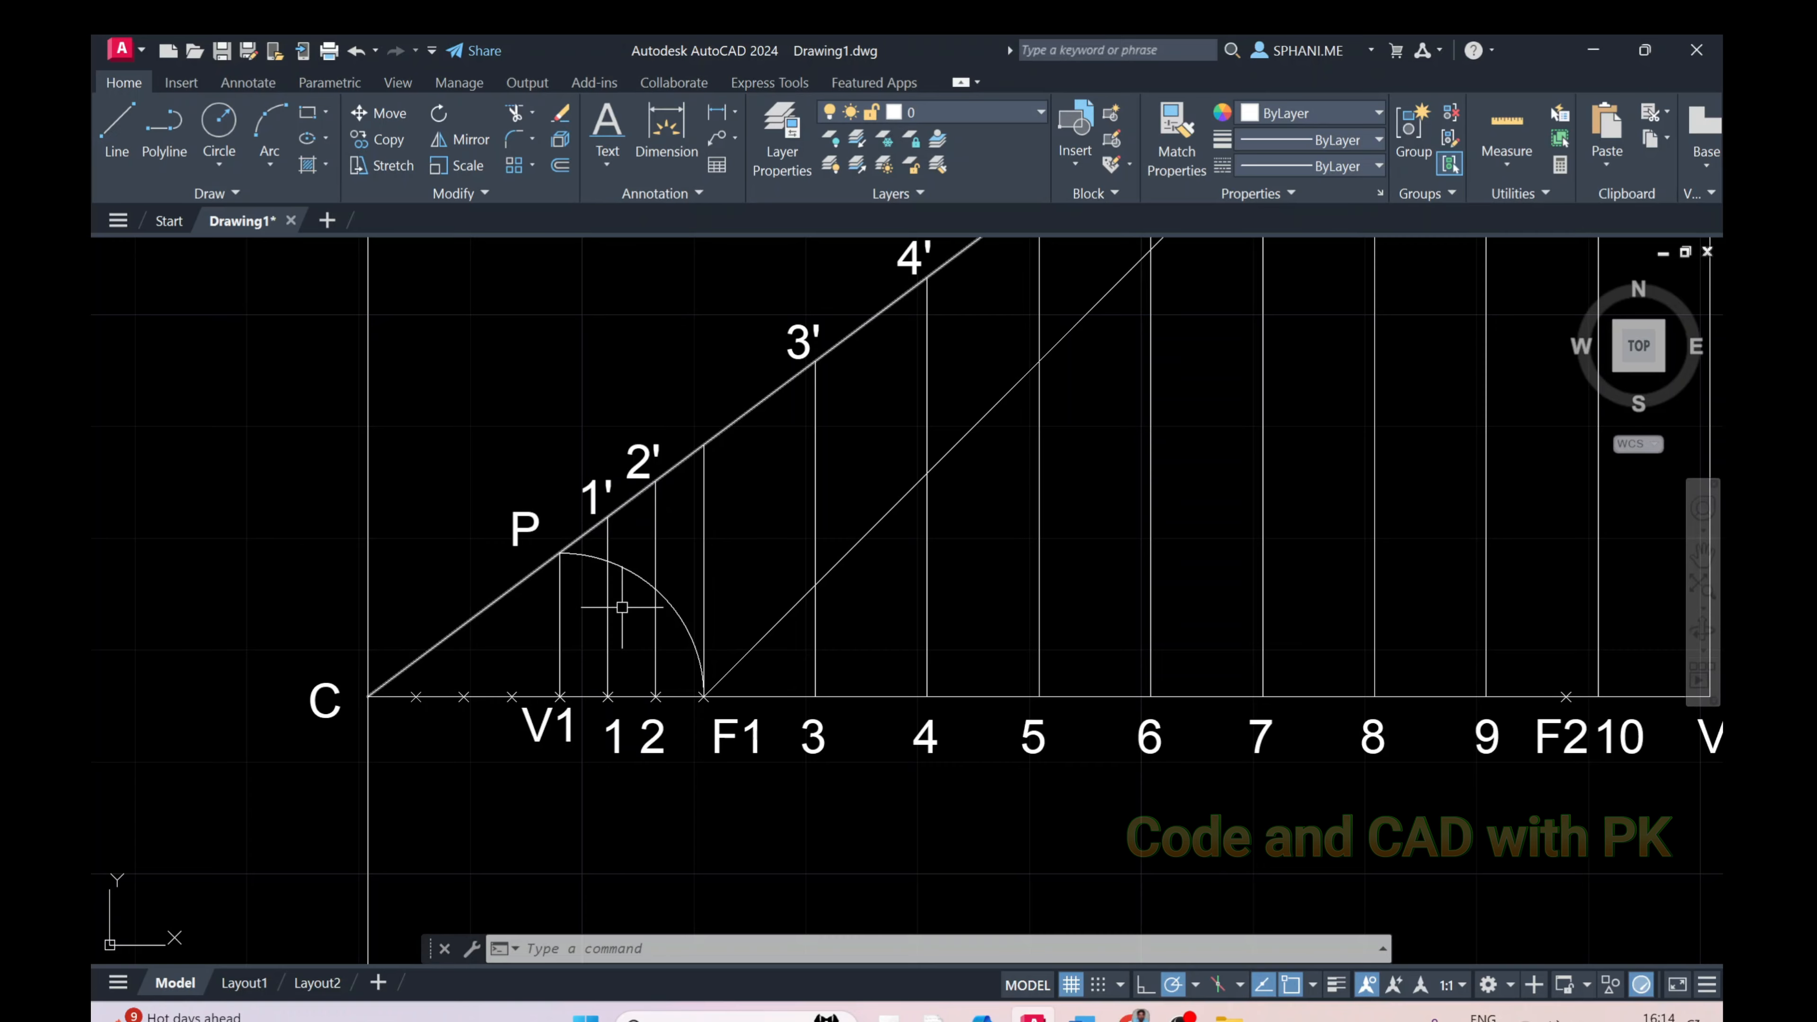
pyautogui.write('c')
pyautogui.press('Return')
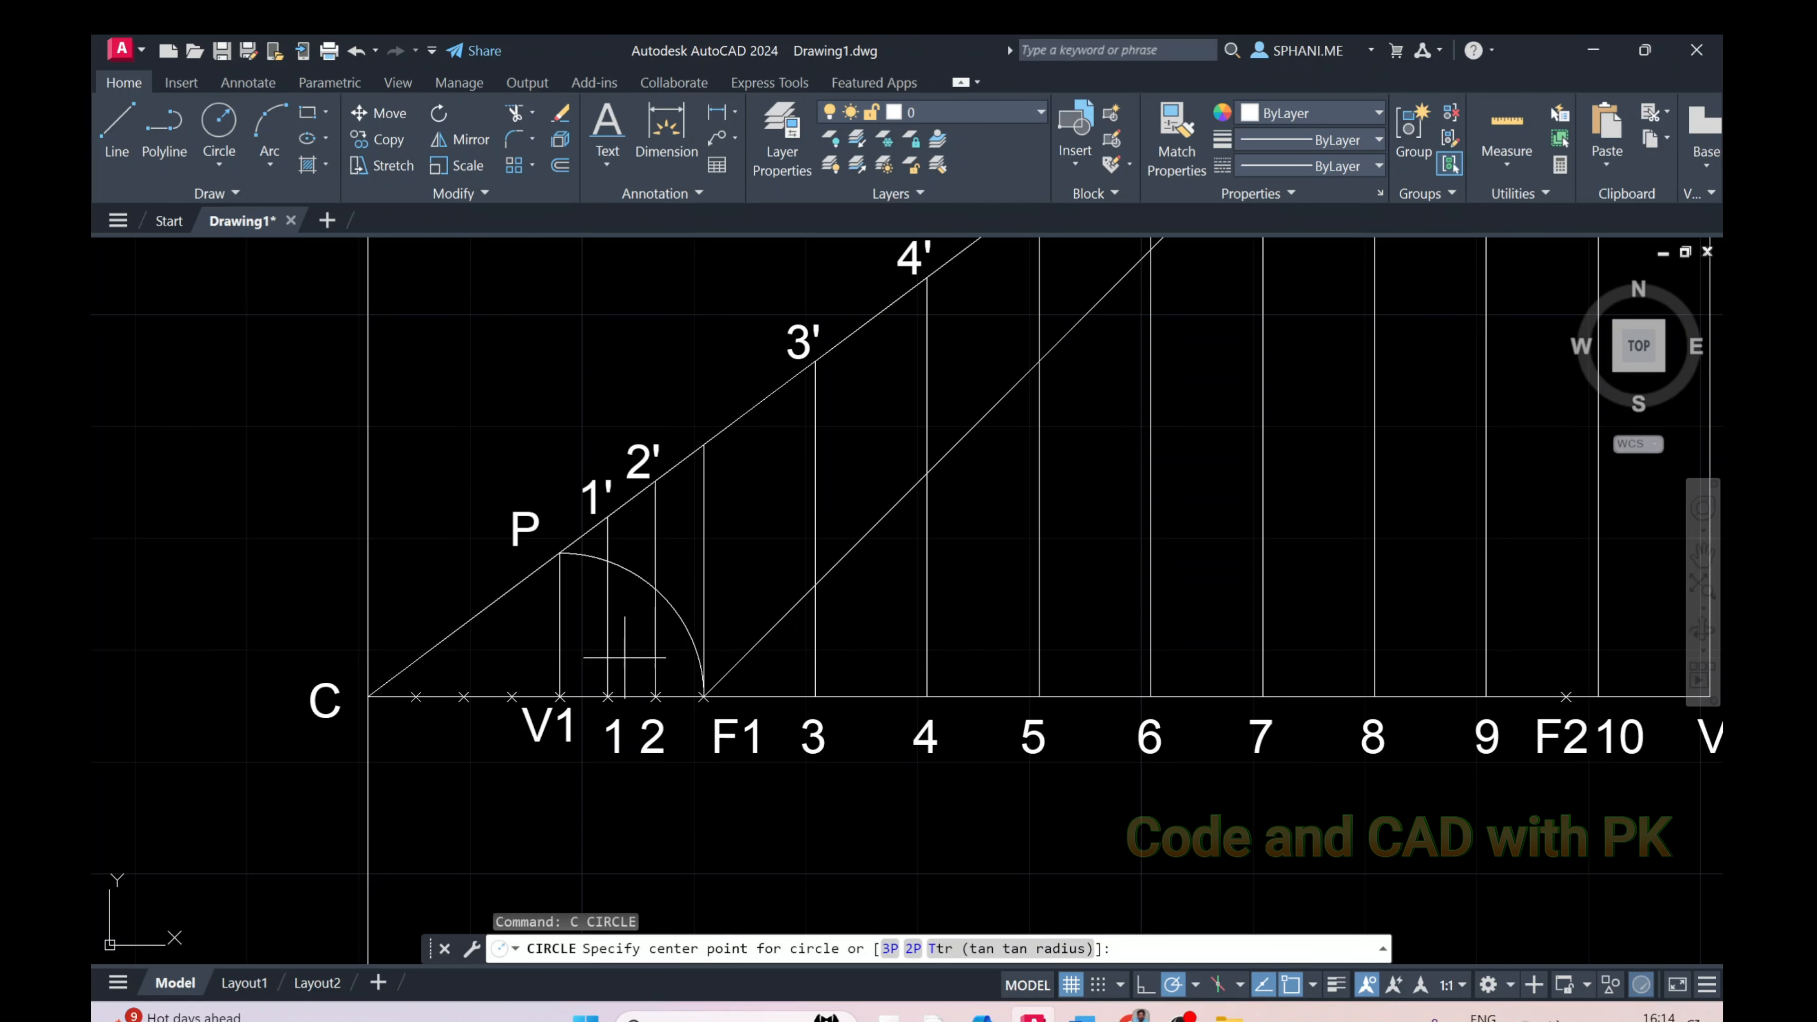
pyautogui.click(608, 696)
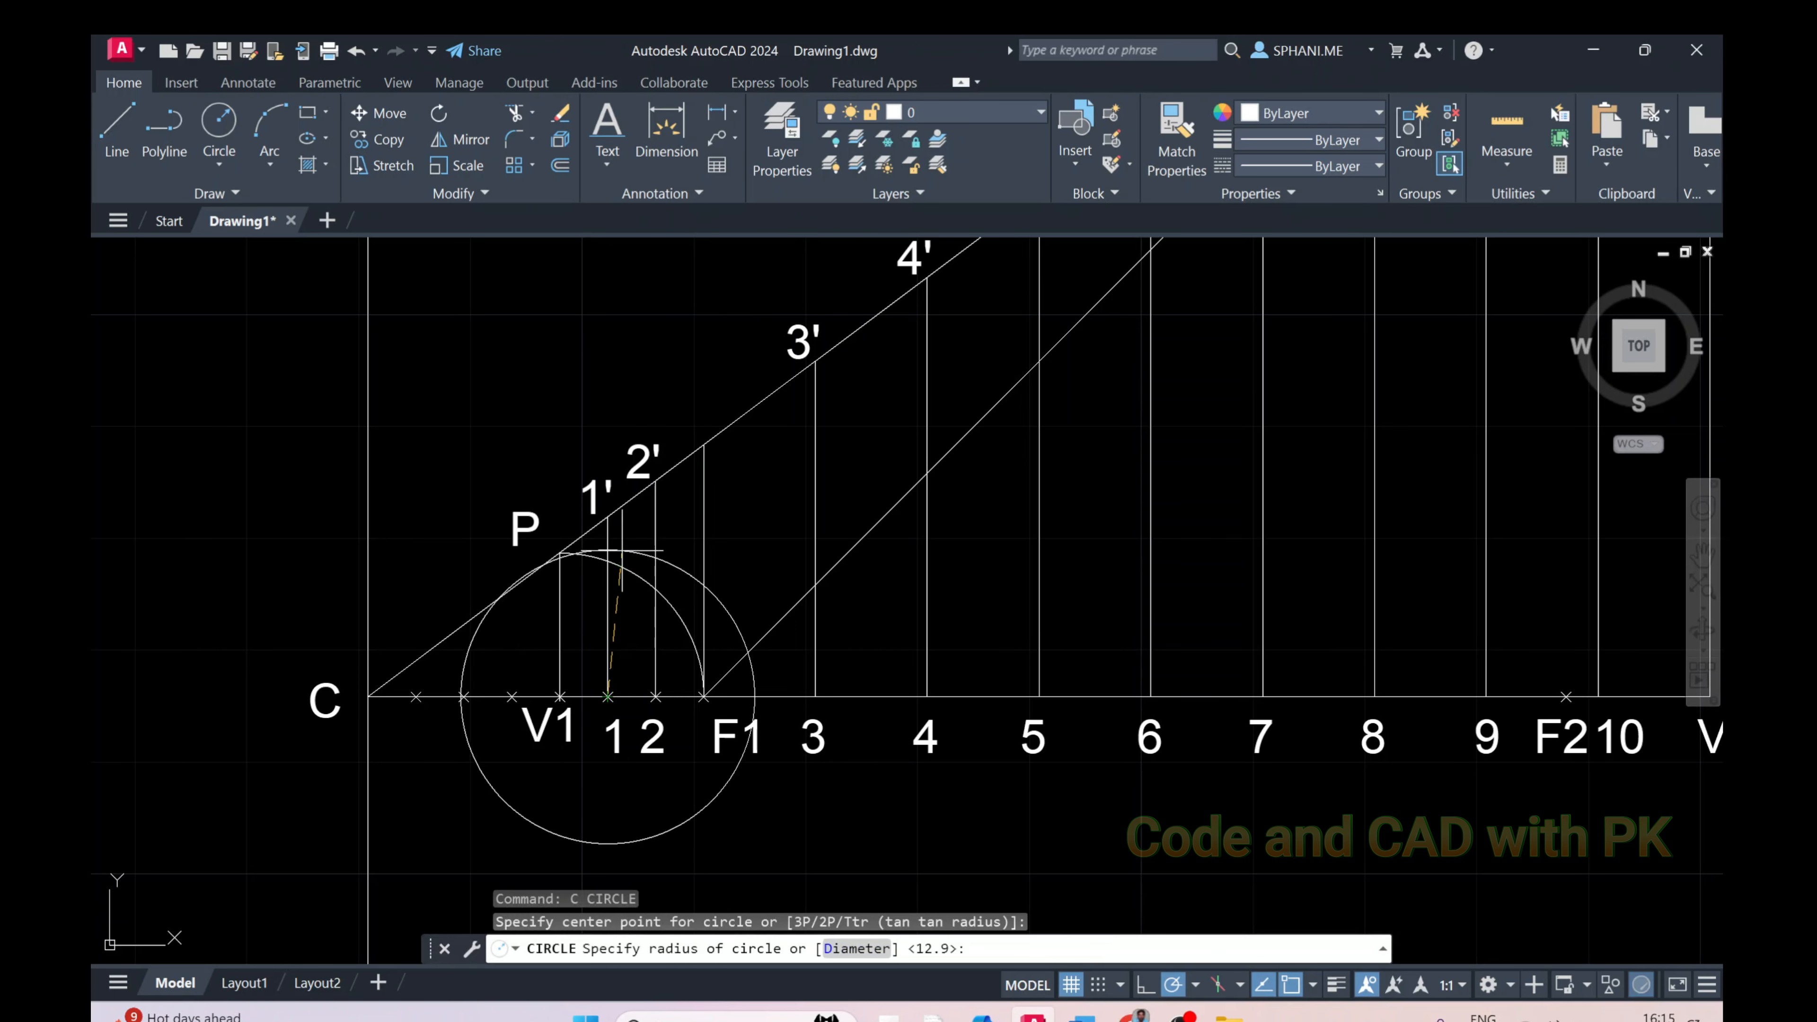
pyautogui.click(607, 517)
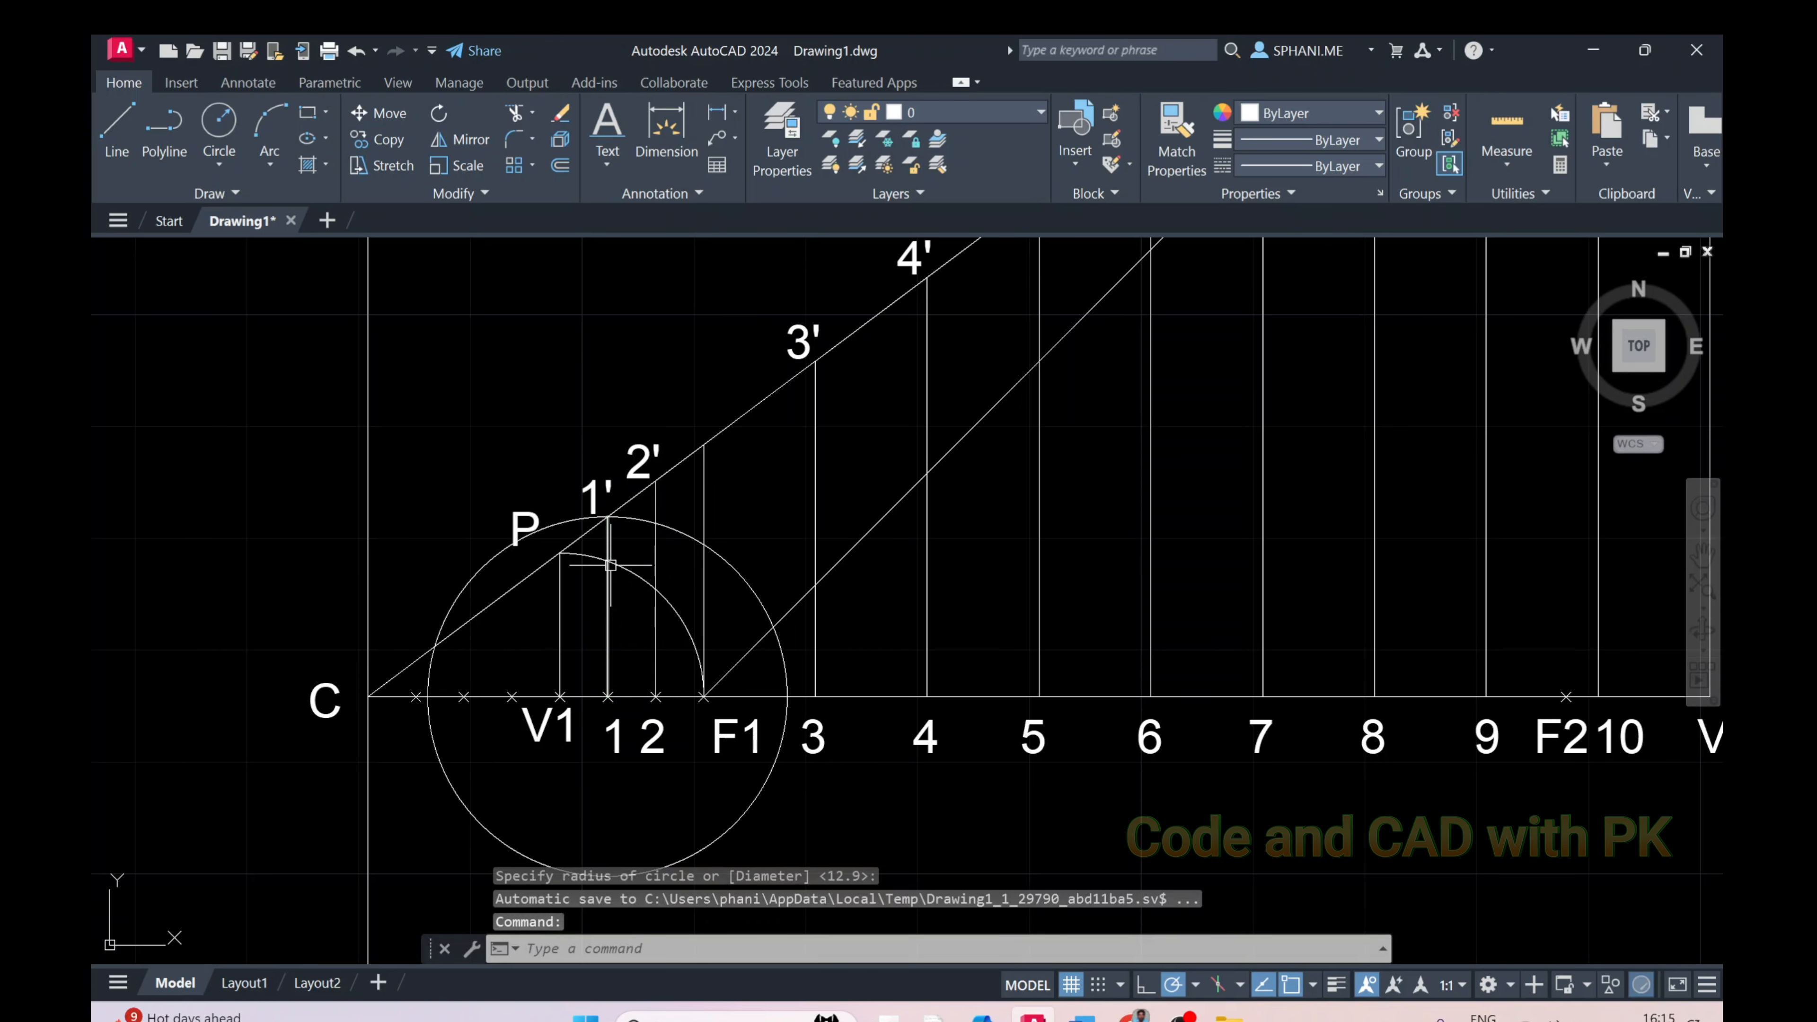
# Move the circle drawn through 1' so that its centre lies on F1
pyautogui.click(760, 781)
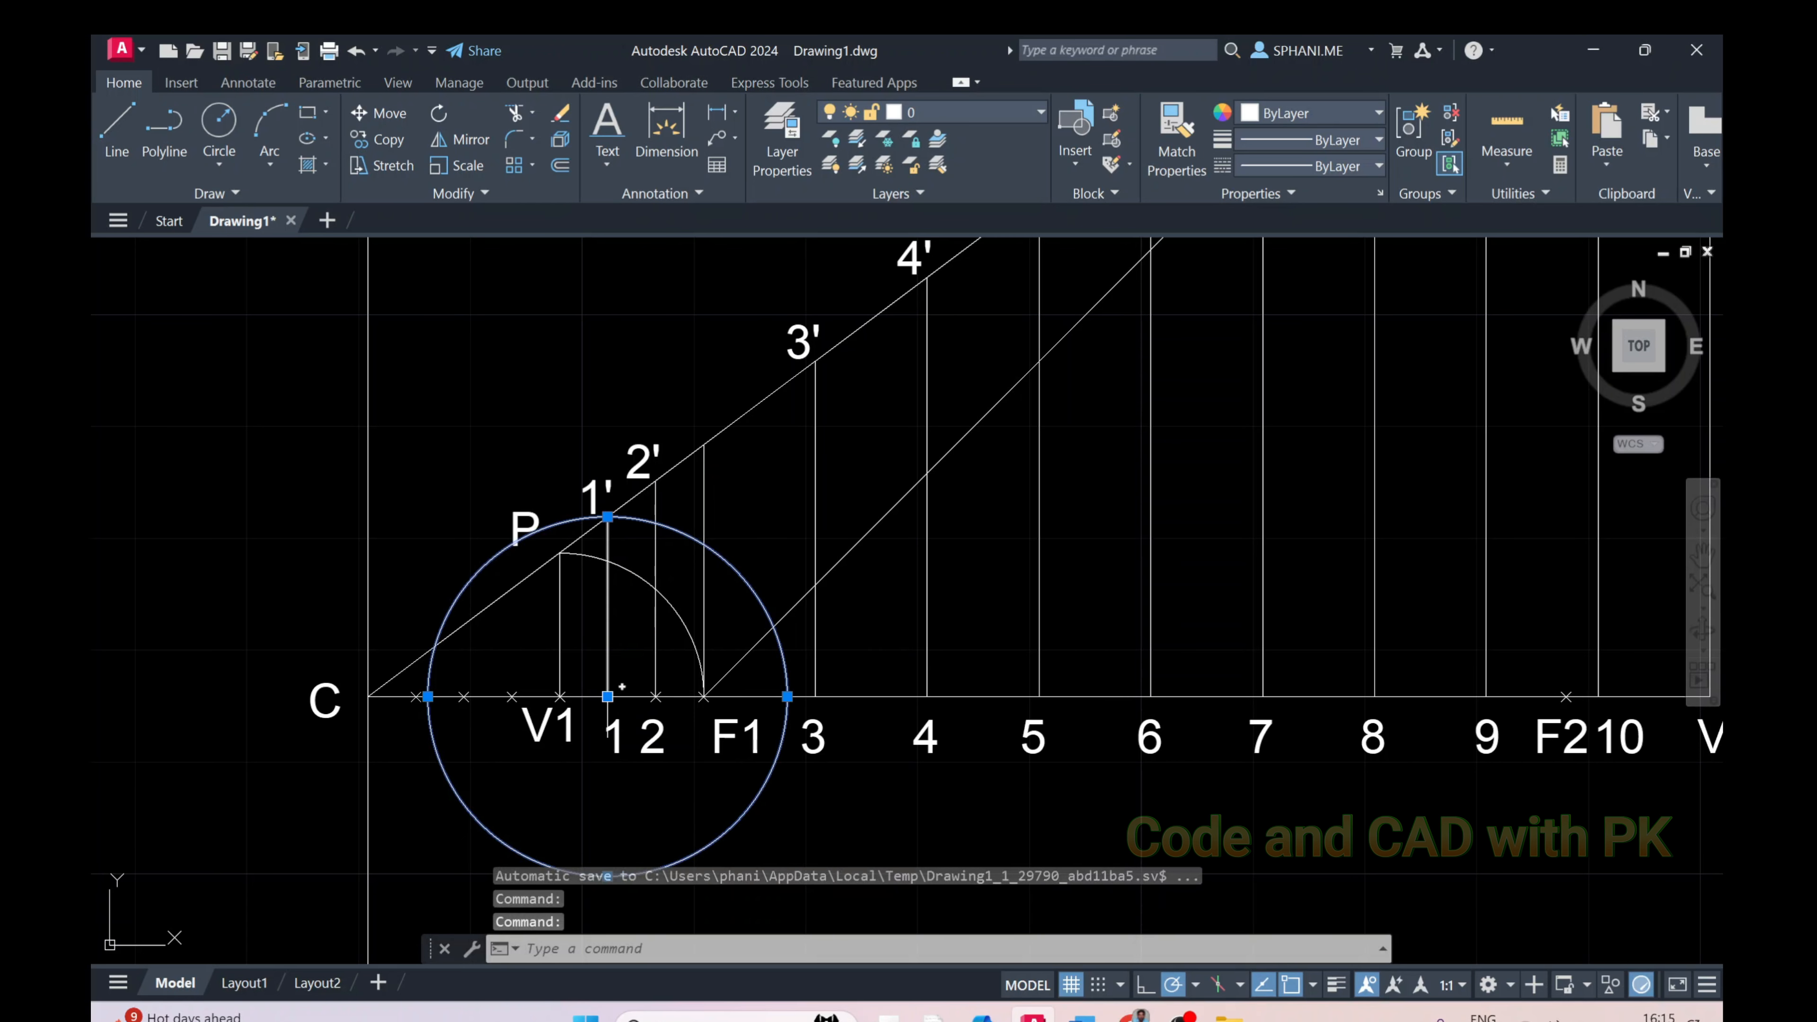
pyautogui.click(608, 696)
pyautogui.click(704, 695)
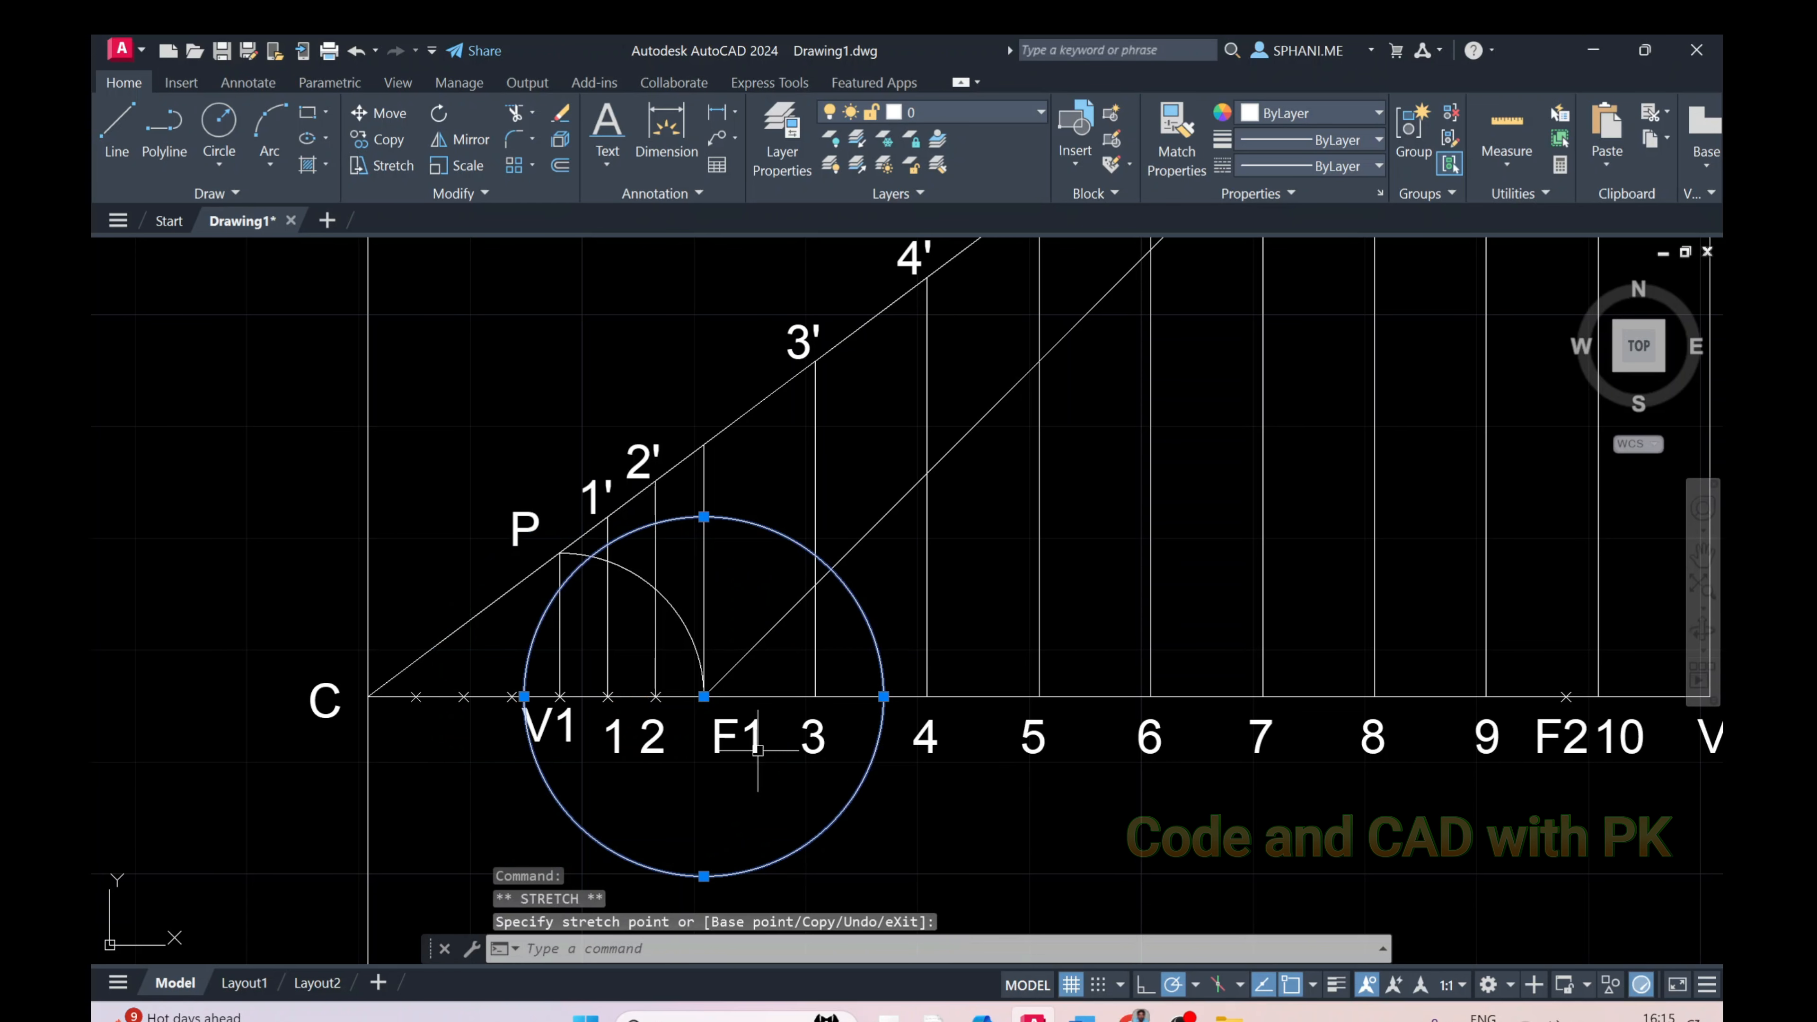
pyautogui.press('Escape')
# Place a point where the F1-centred circle crosses vertical 1, and erase that circle
pyautogui.scroll(4, 609, 550)
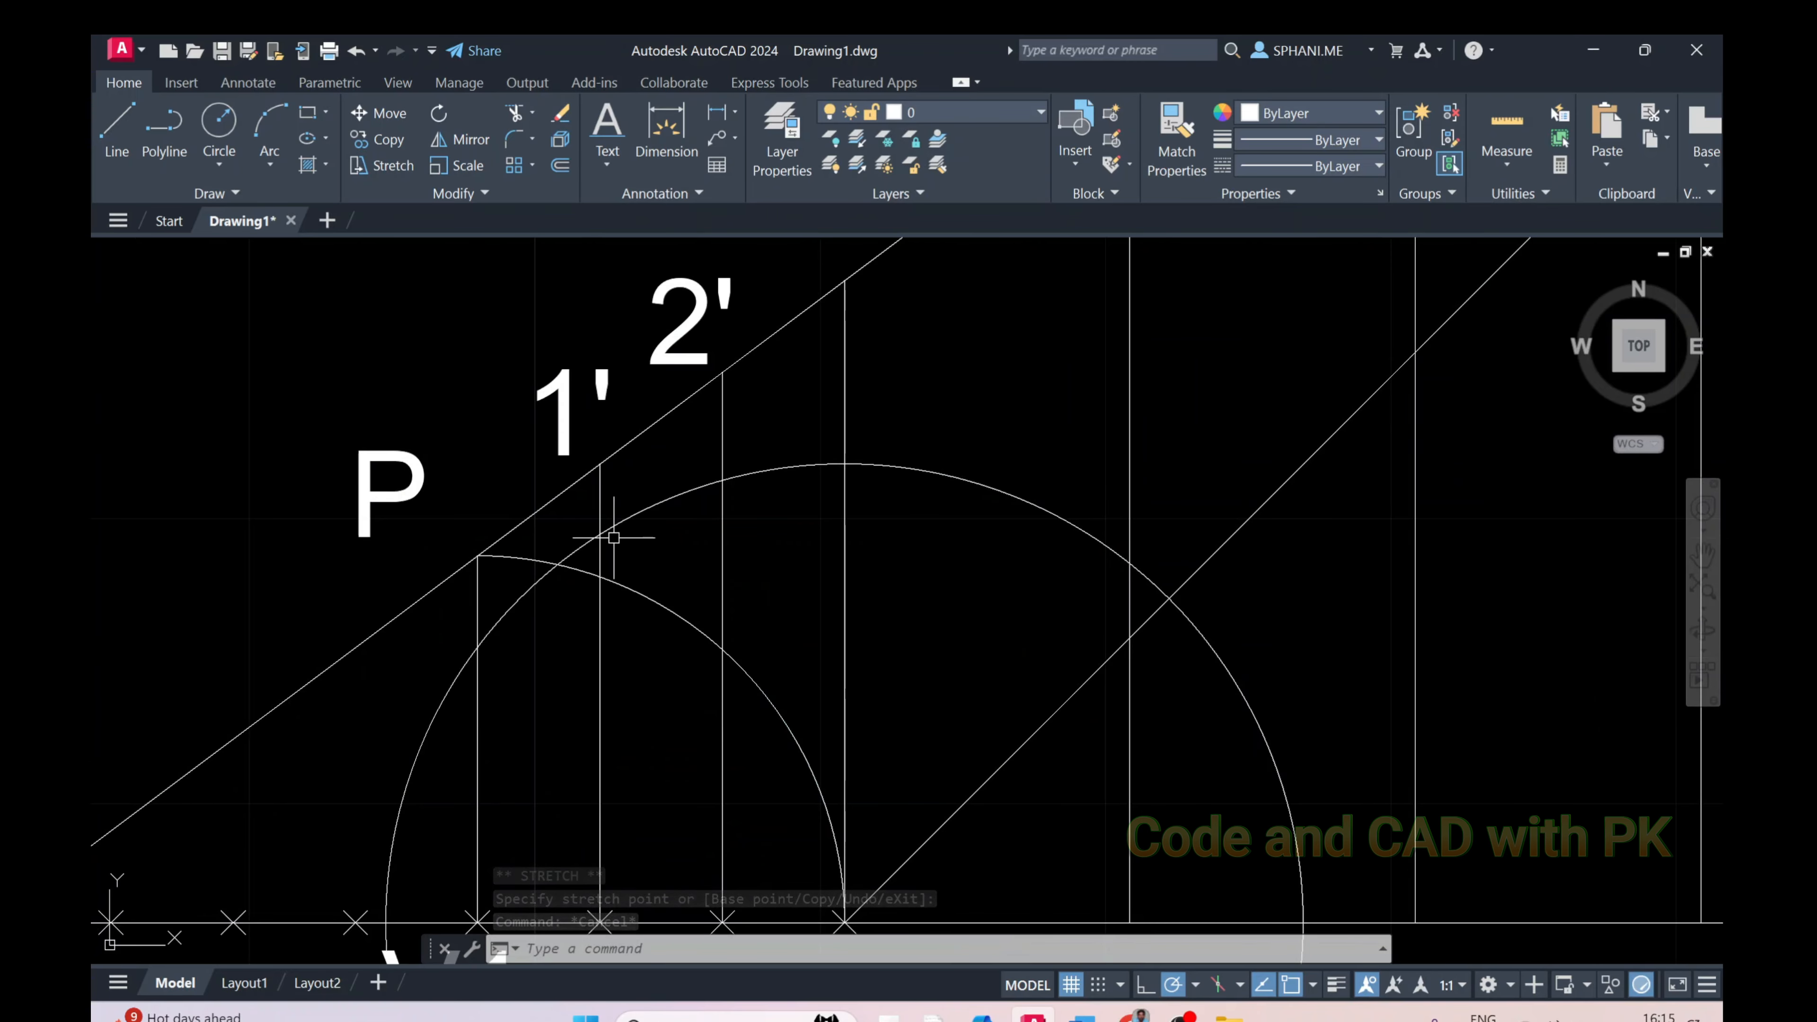
pyautogui.write('PO')
pyautogui.press('Return')
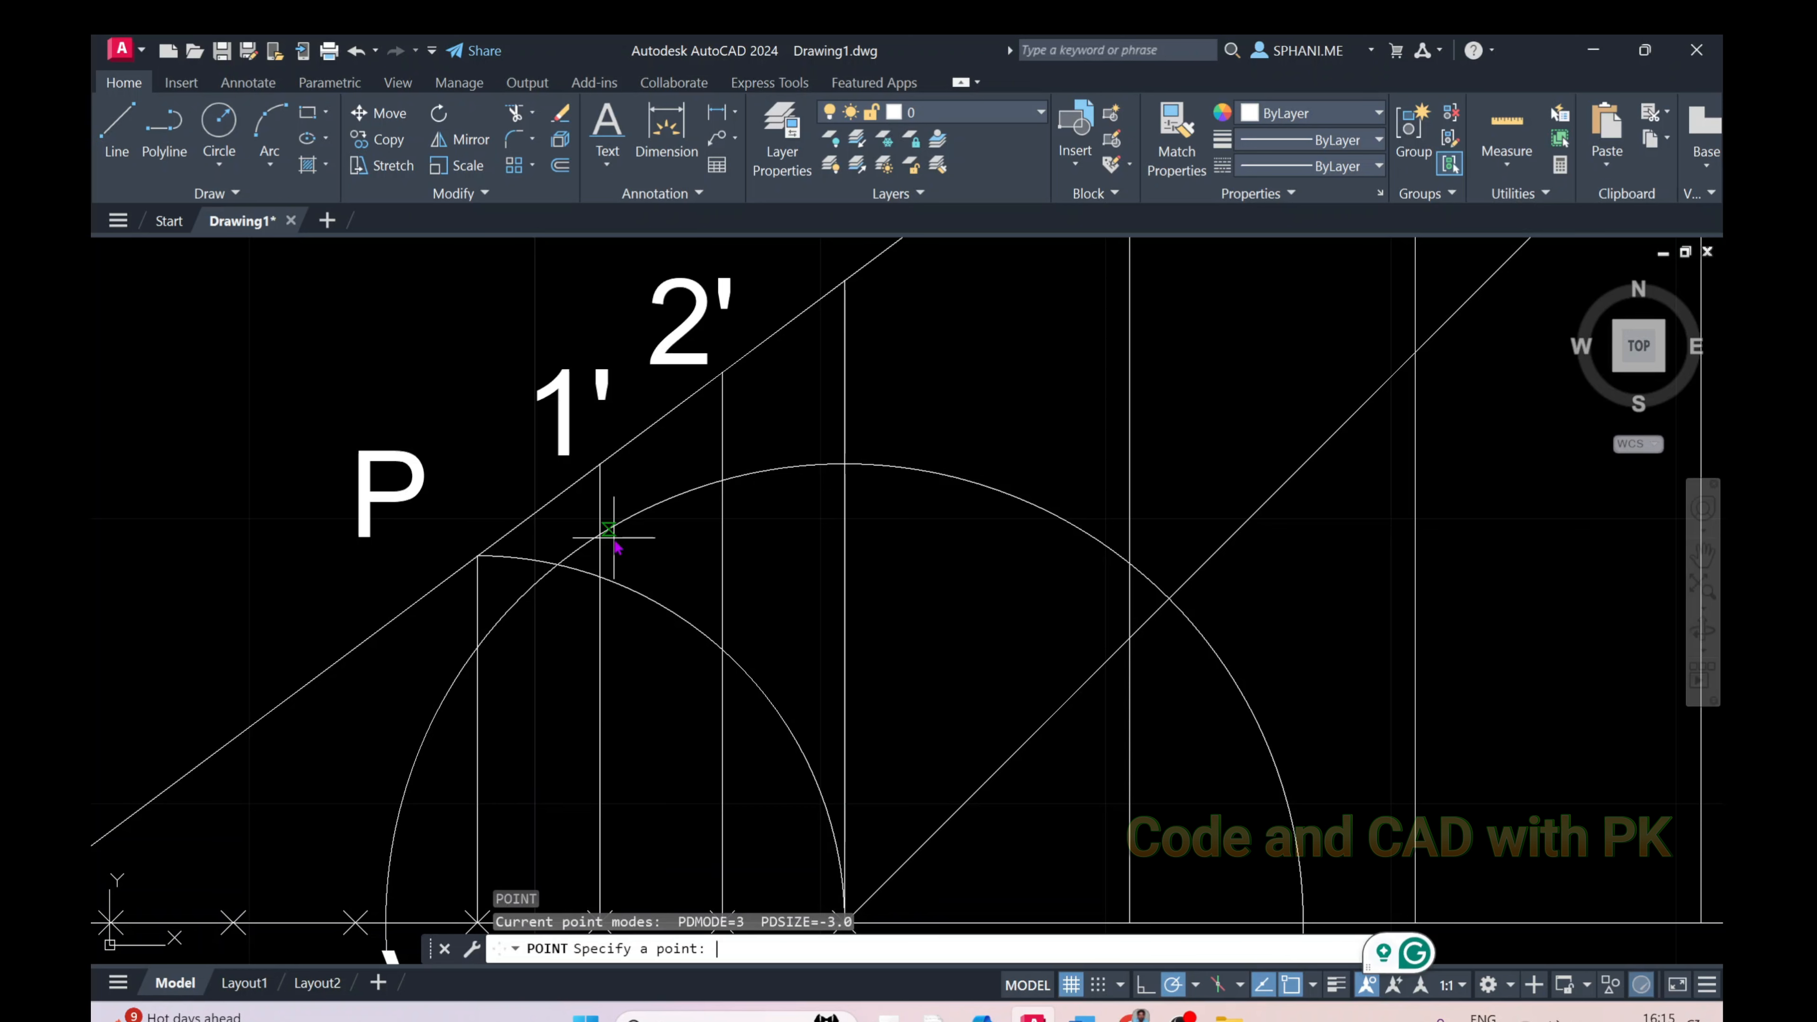
pyautogui.click(600, 534)
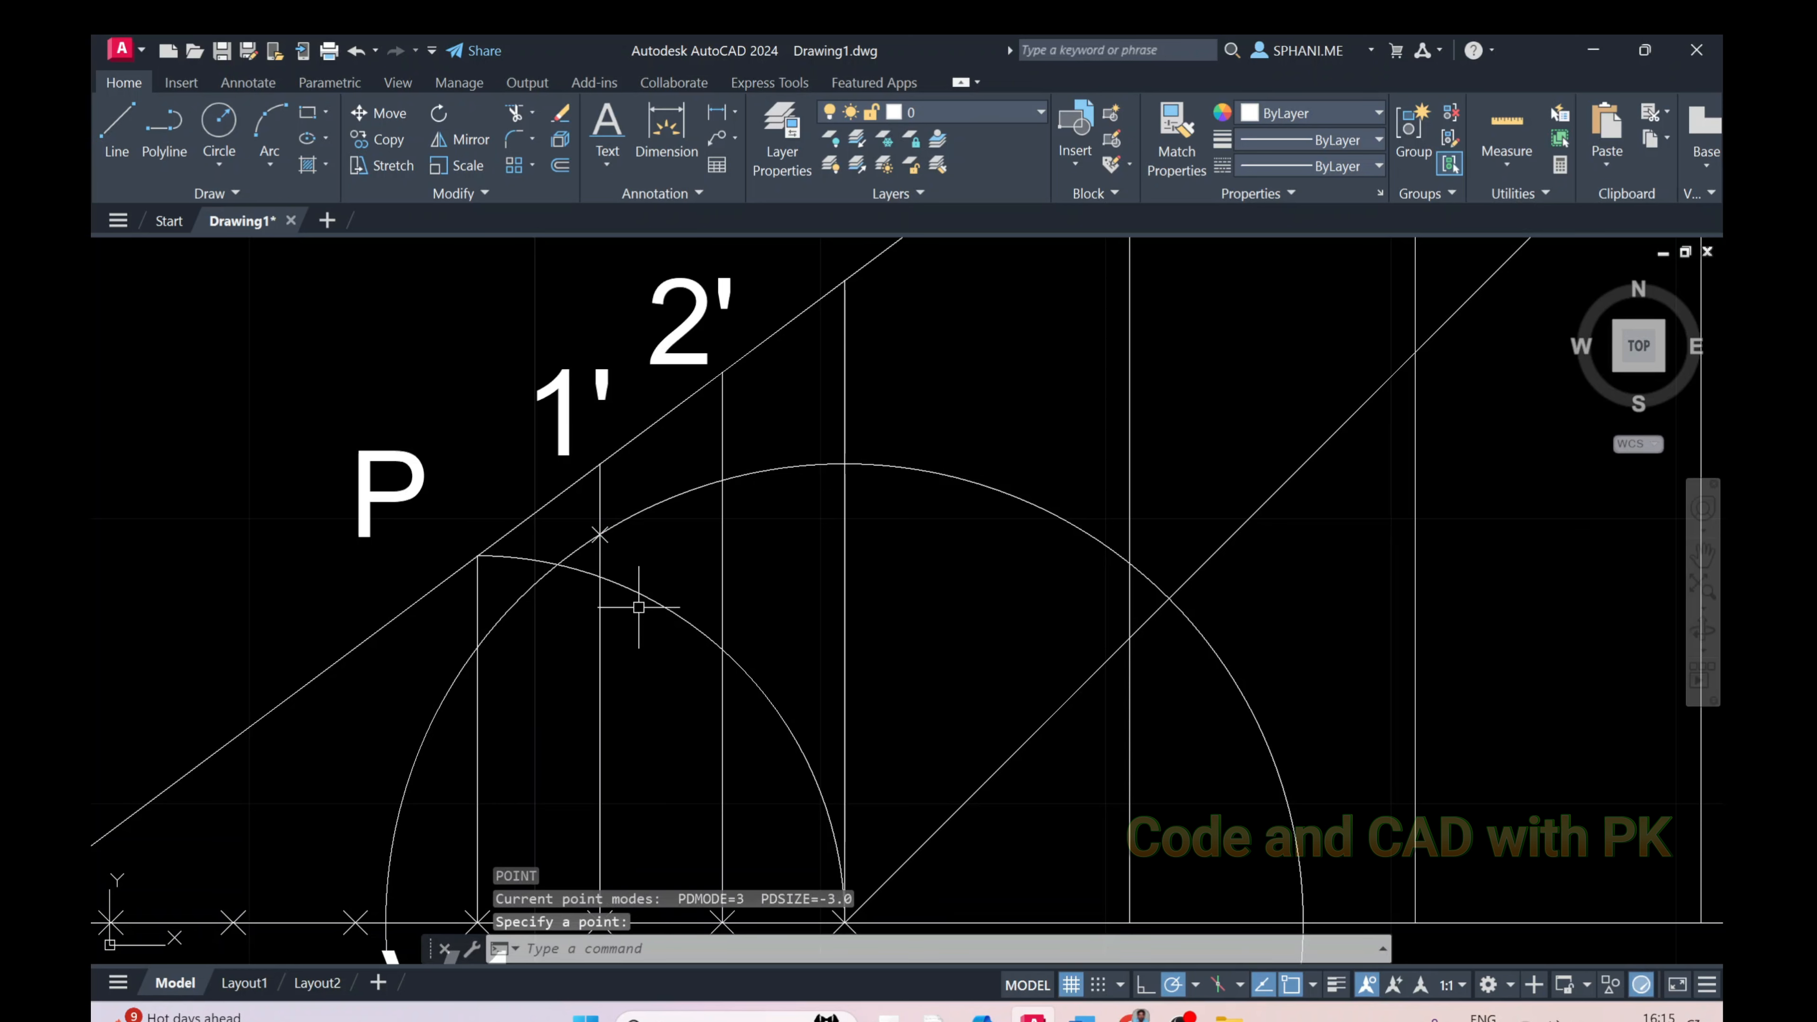
pyautogui.click(754, 474)
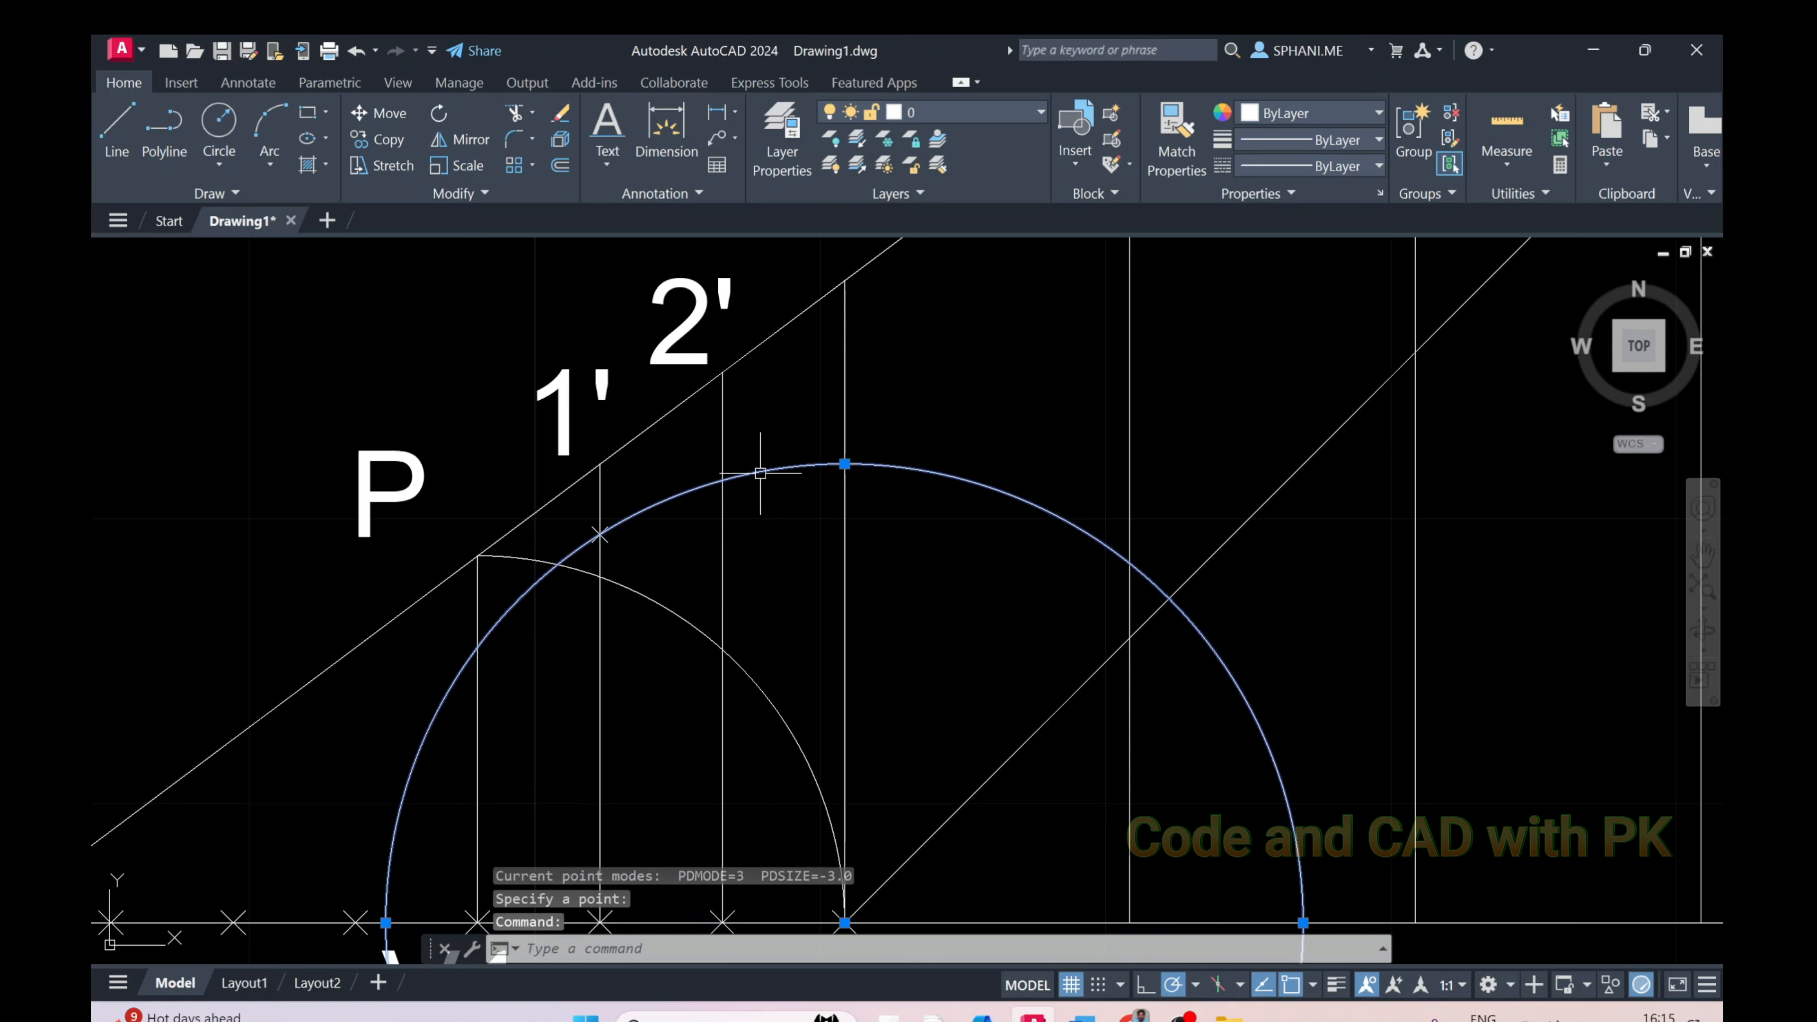
pyautogui.write('E')
pyautogui.press('Return')
# Draw a circle centred at point 2 on the axis with its radius reaching 2'
pyautogui.scroll(-4, 775, 680)
pyautogui.moveTo(809, 720); pyautogui.dragTo(644, 571, button='middle')
pyautogui.scroll(2, 668, 606)
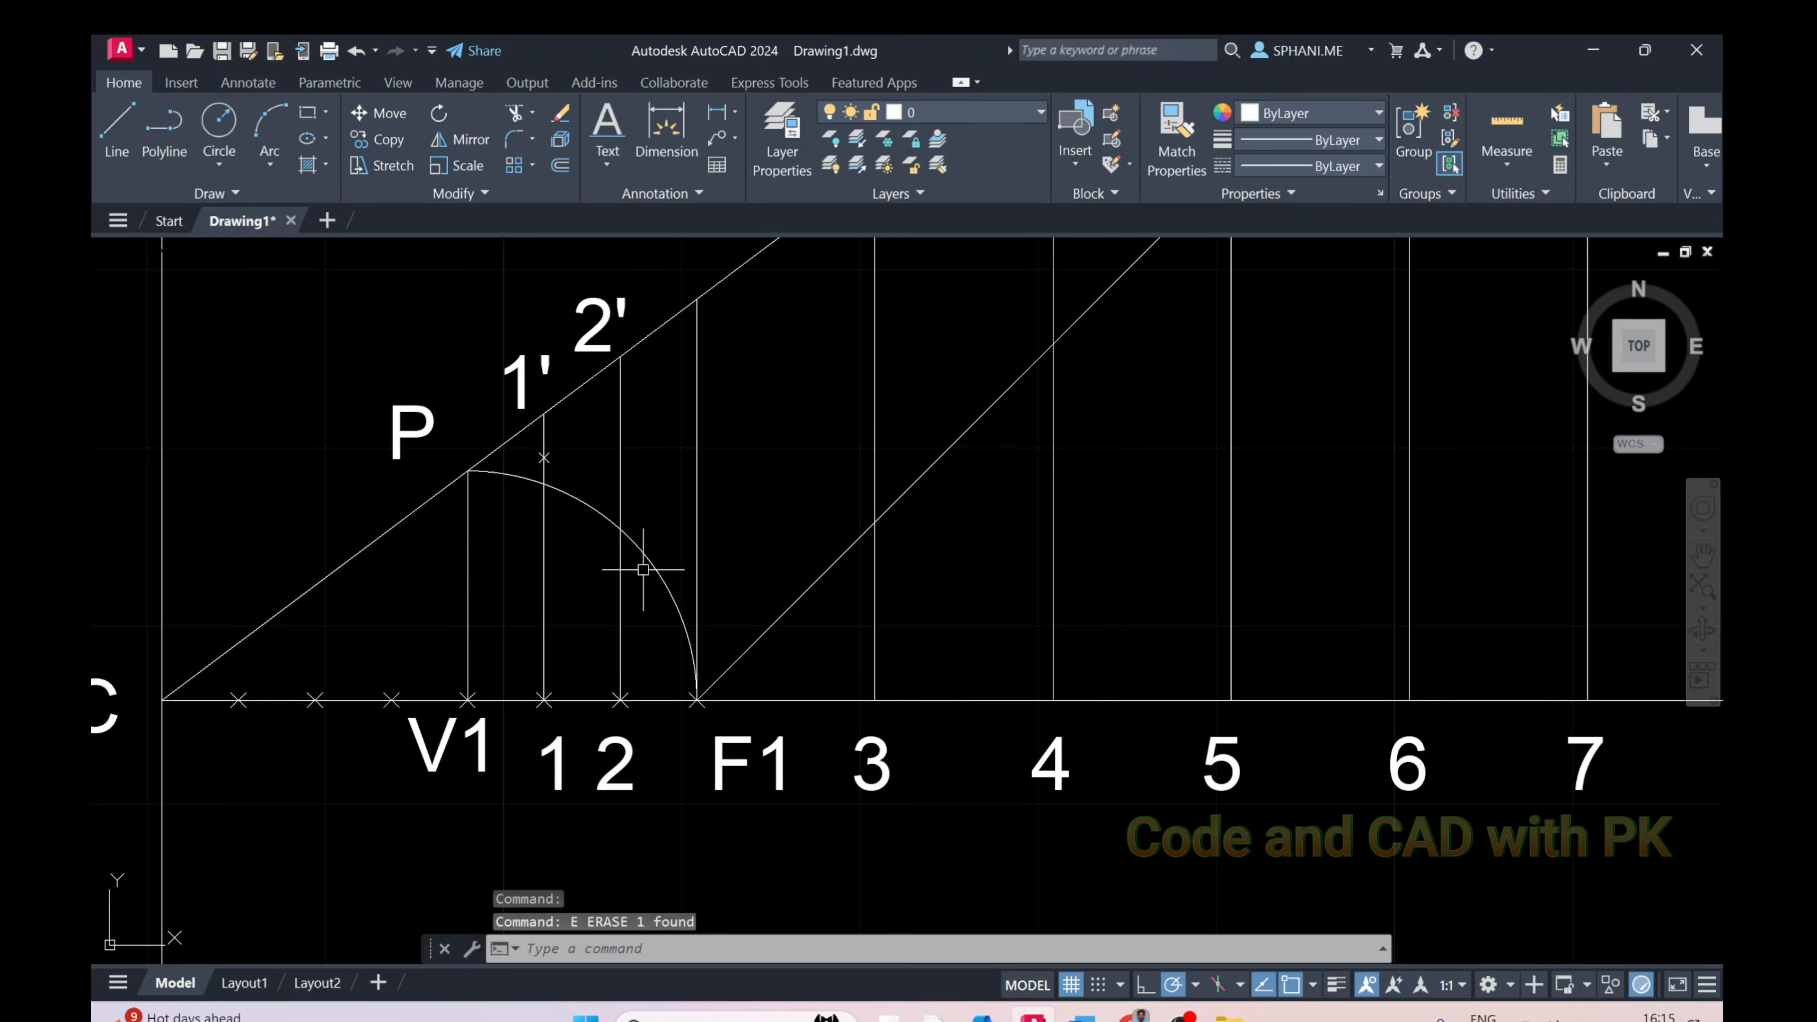
pyautogui.write('C')
pyautogui.press('Return')
pyautogui.click(621, 700)
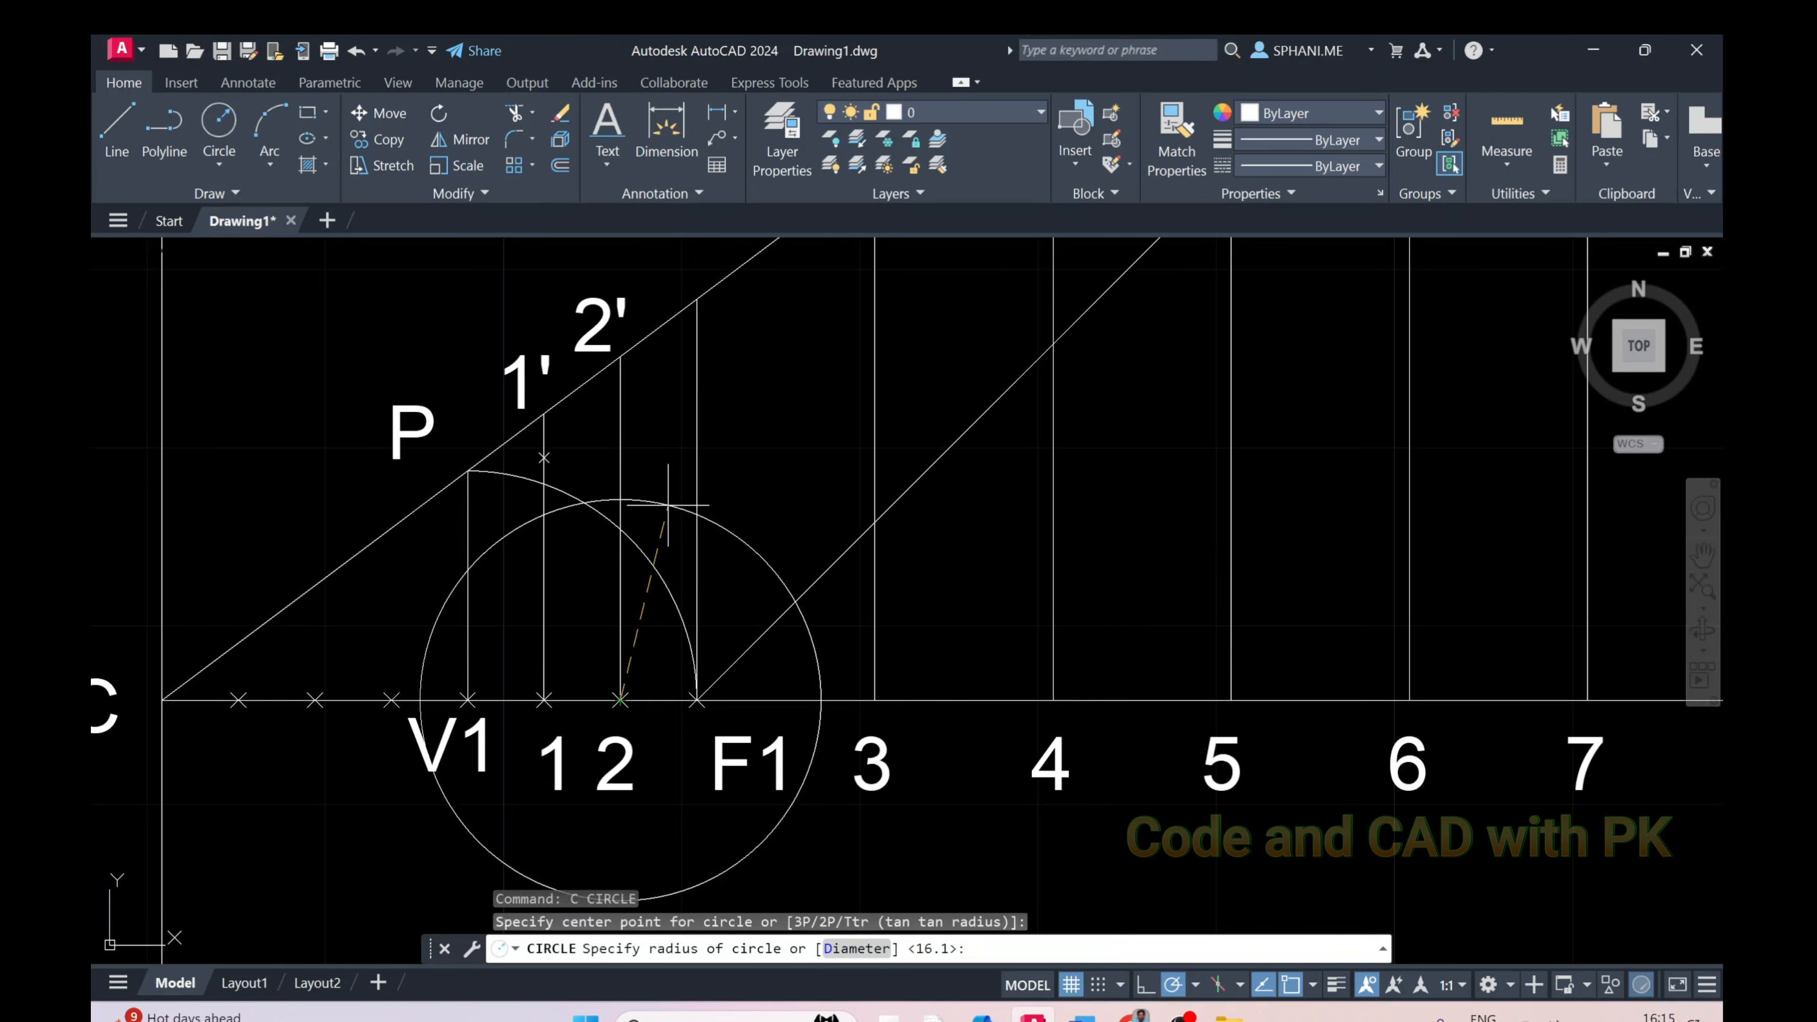
pyautogui.click(620, 356)
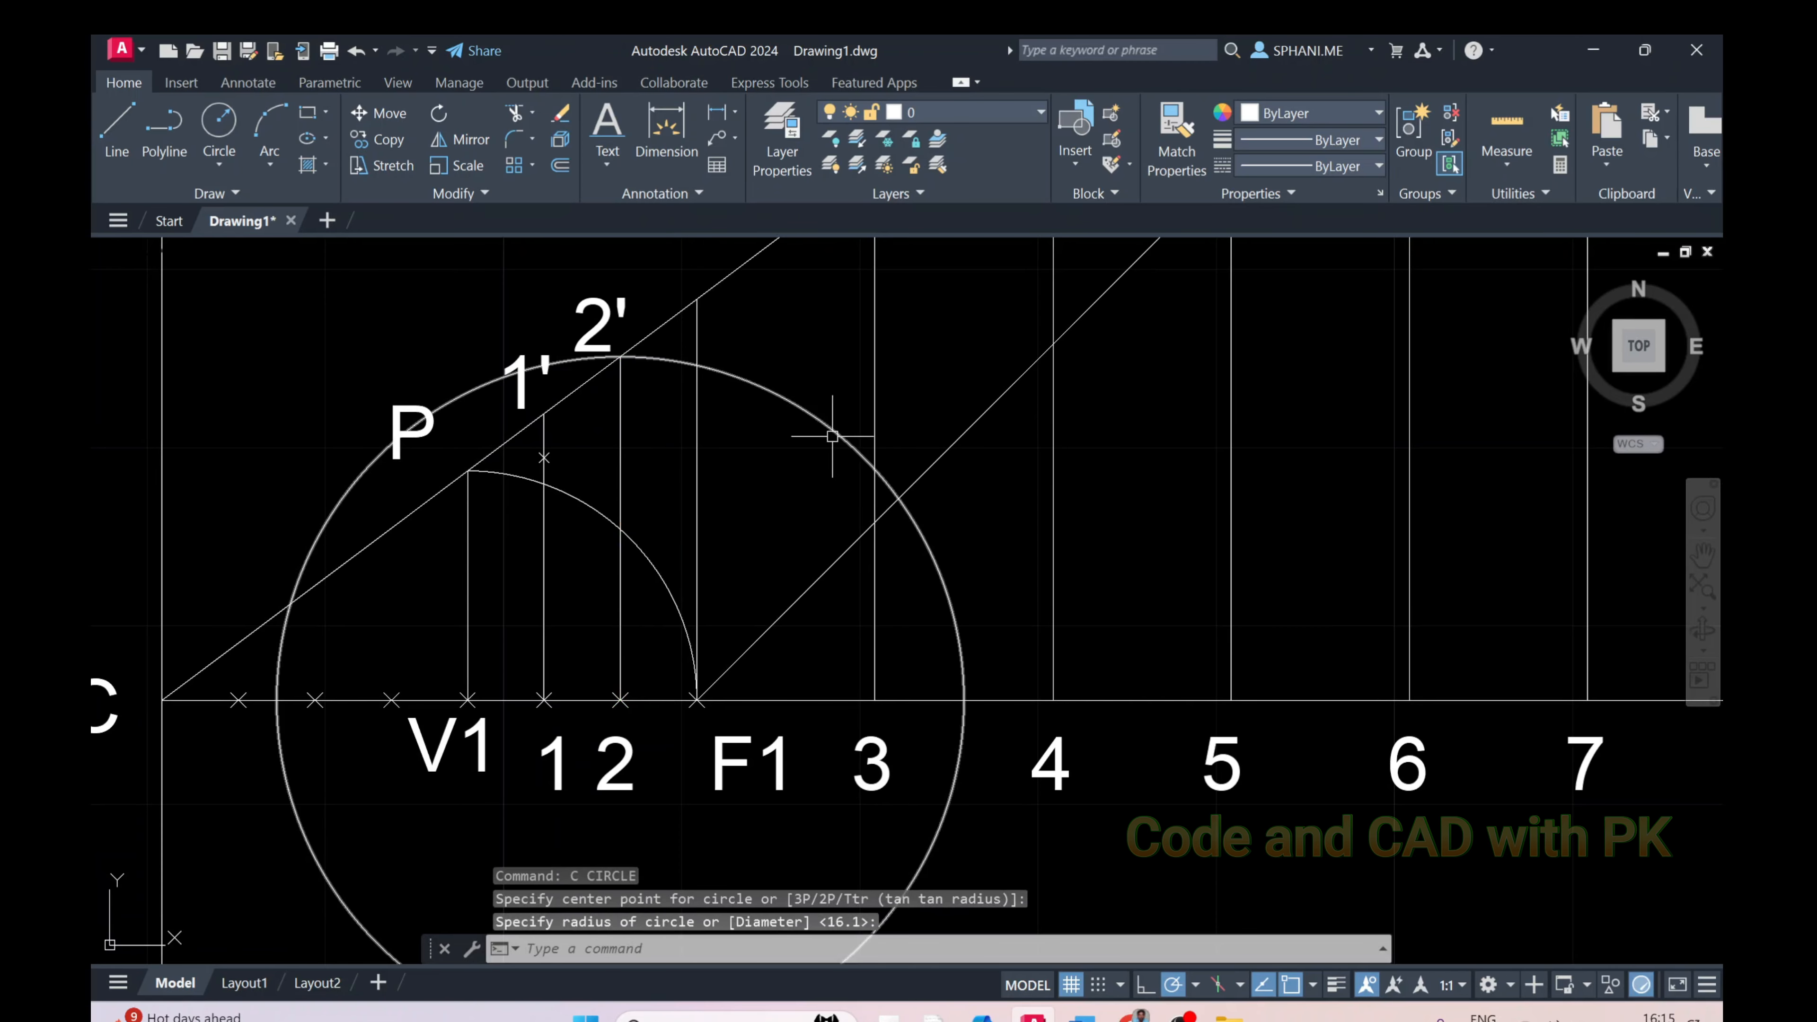
# Shift the circle with radius 2-2' so that it is centred on F1
pyautogui.click(809, 414)
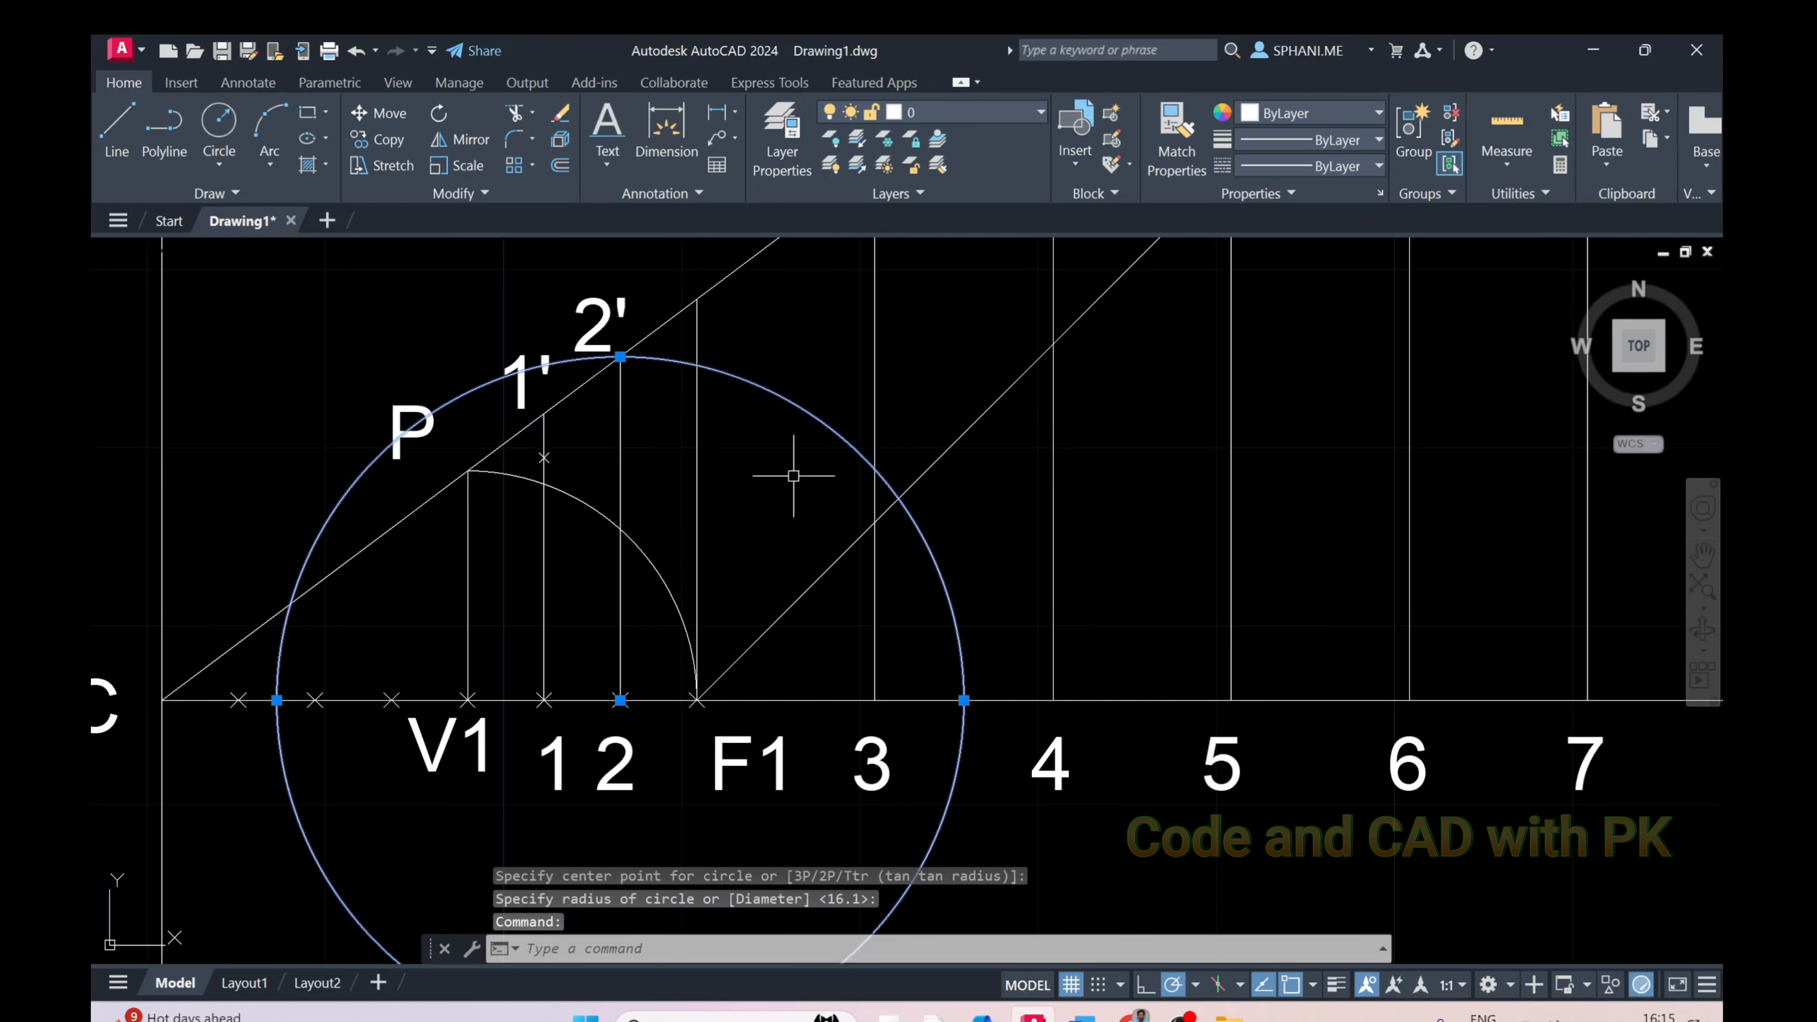
pyautogui.click(620, 700)
pyautogui.click(696, 700)
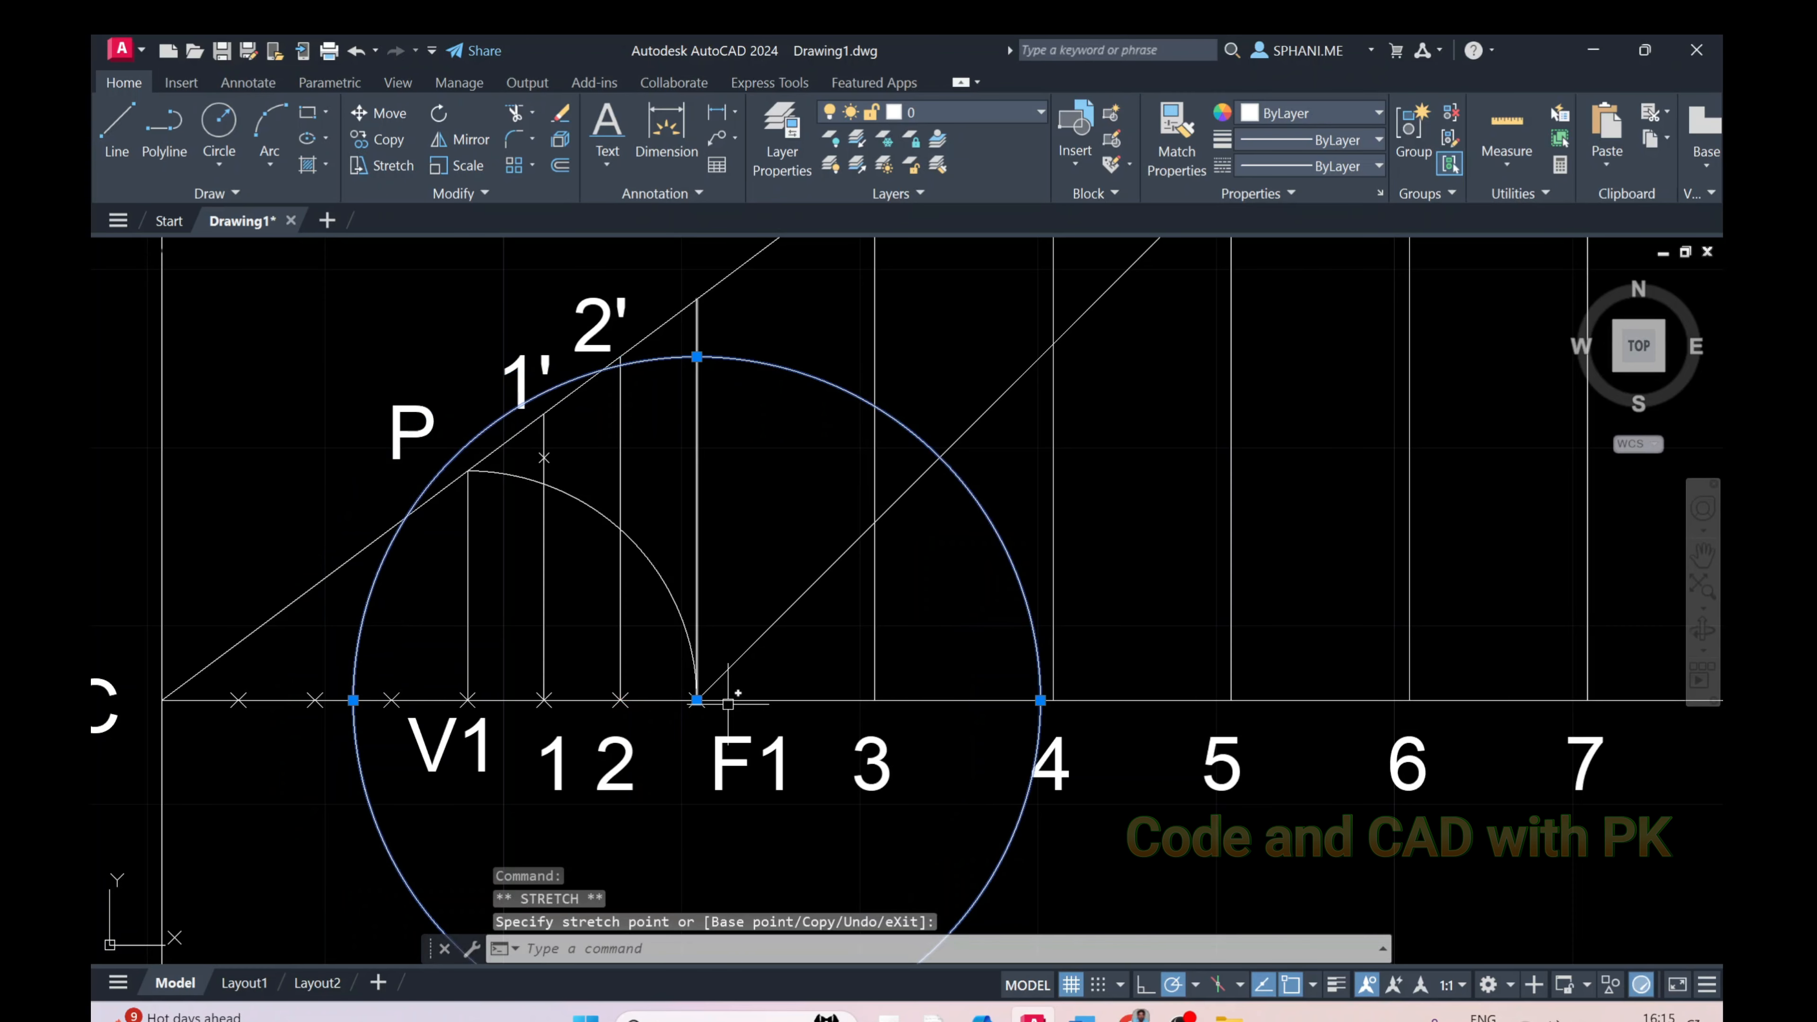
pyautogui.moveTo(790, 701); pyautogui.dragTo(756, 790, button='middle')
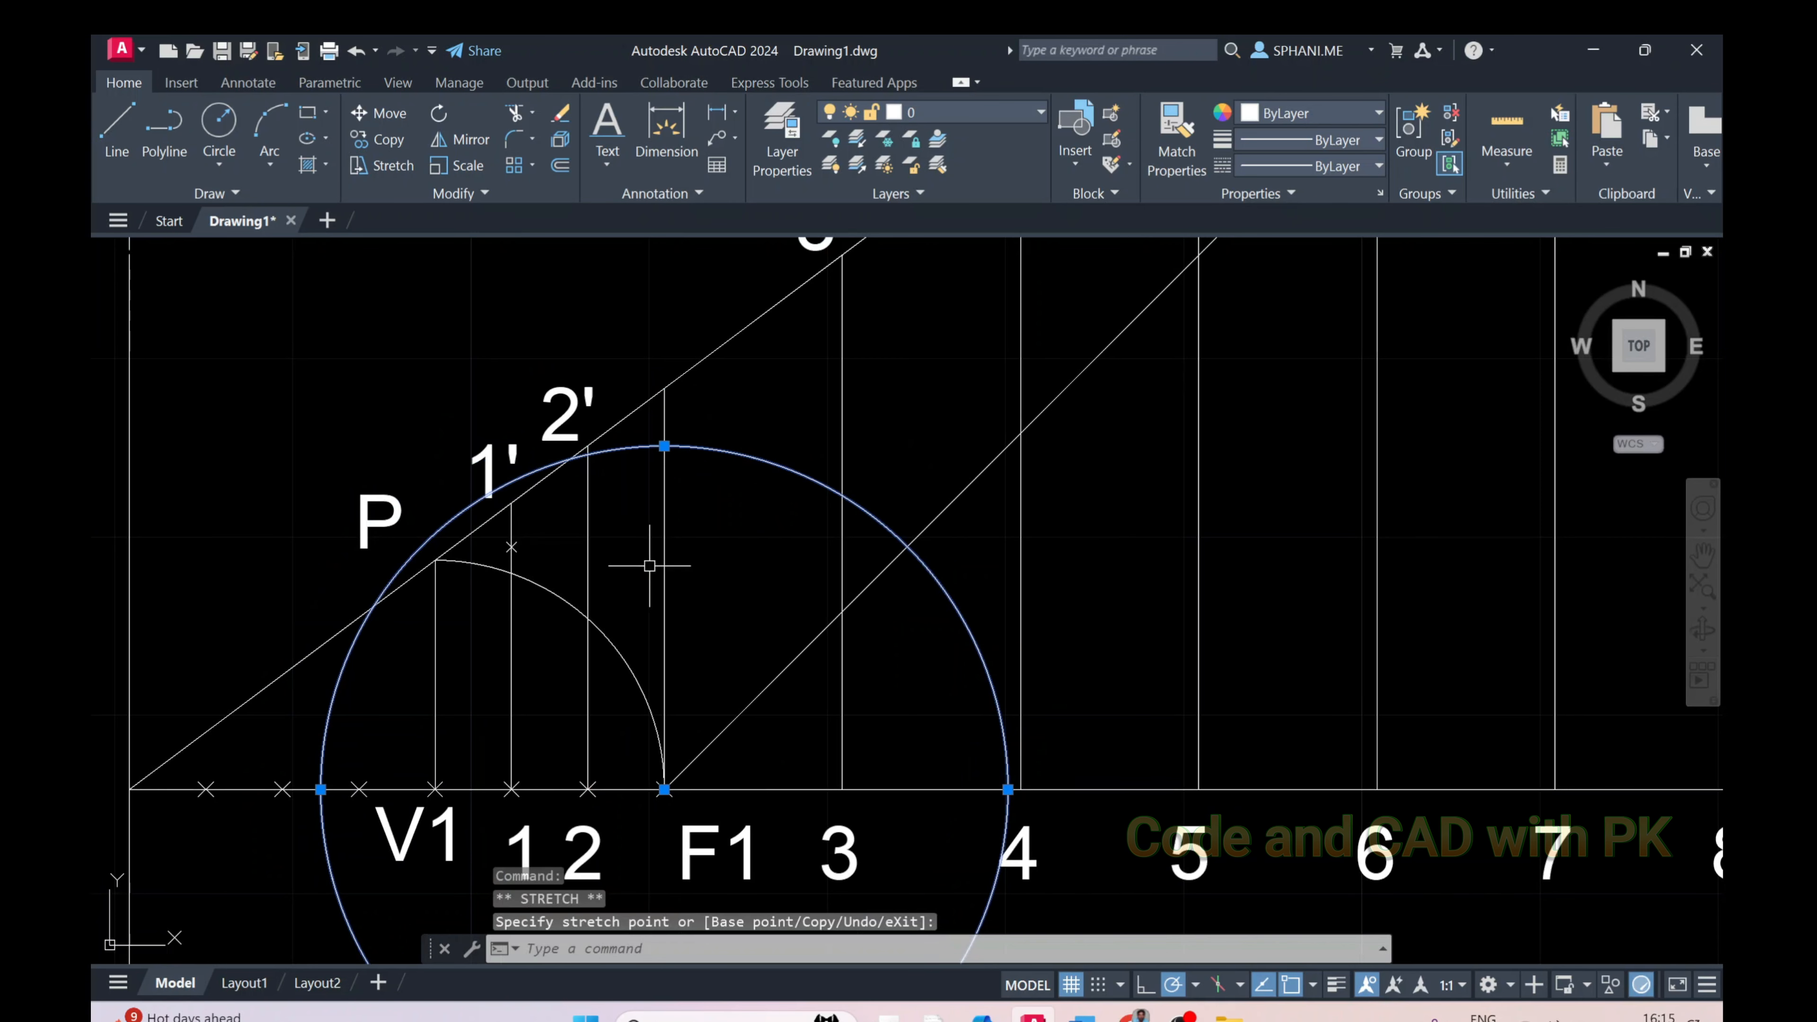
pyautogui.press('Escape')
# Mark the intersection of the circle and vertical 2 with a point, and erase the circle
pyautogui.scroll(4, 584, 465)
pyautogui.scroll(2, 584, 465)
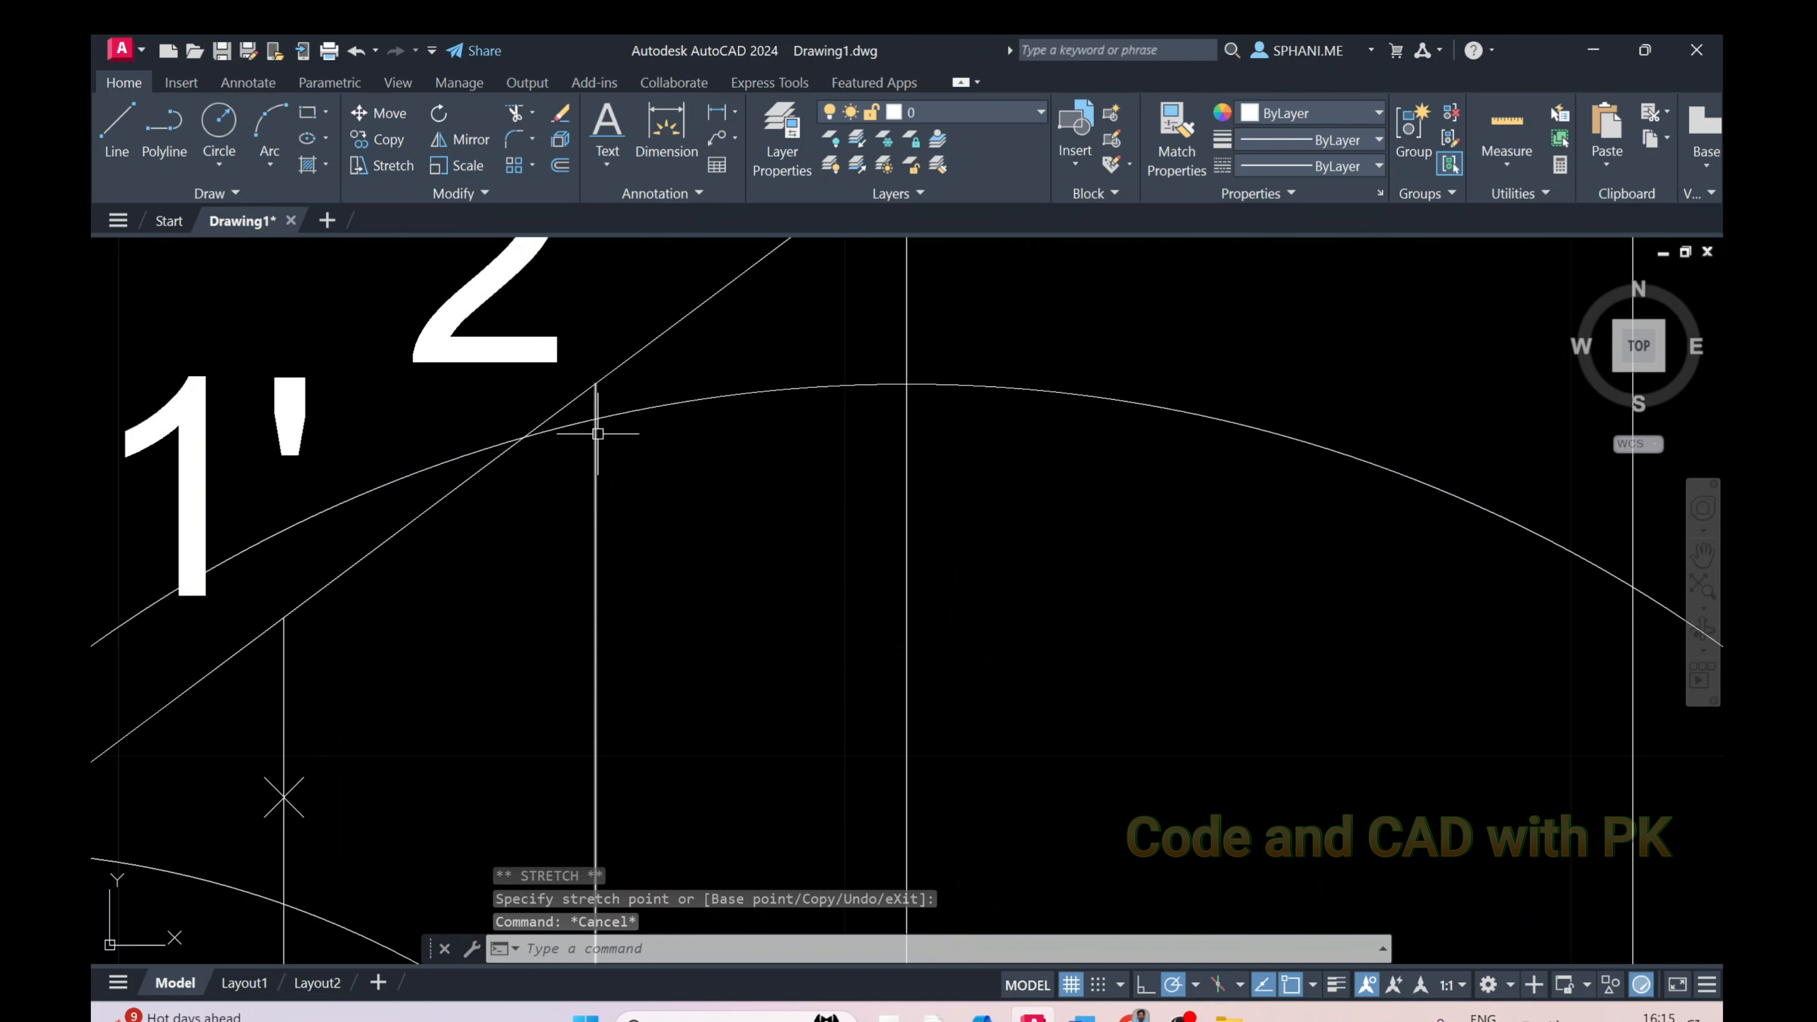
pyautogui.write('PO')
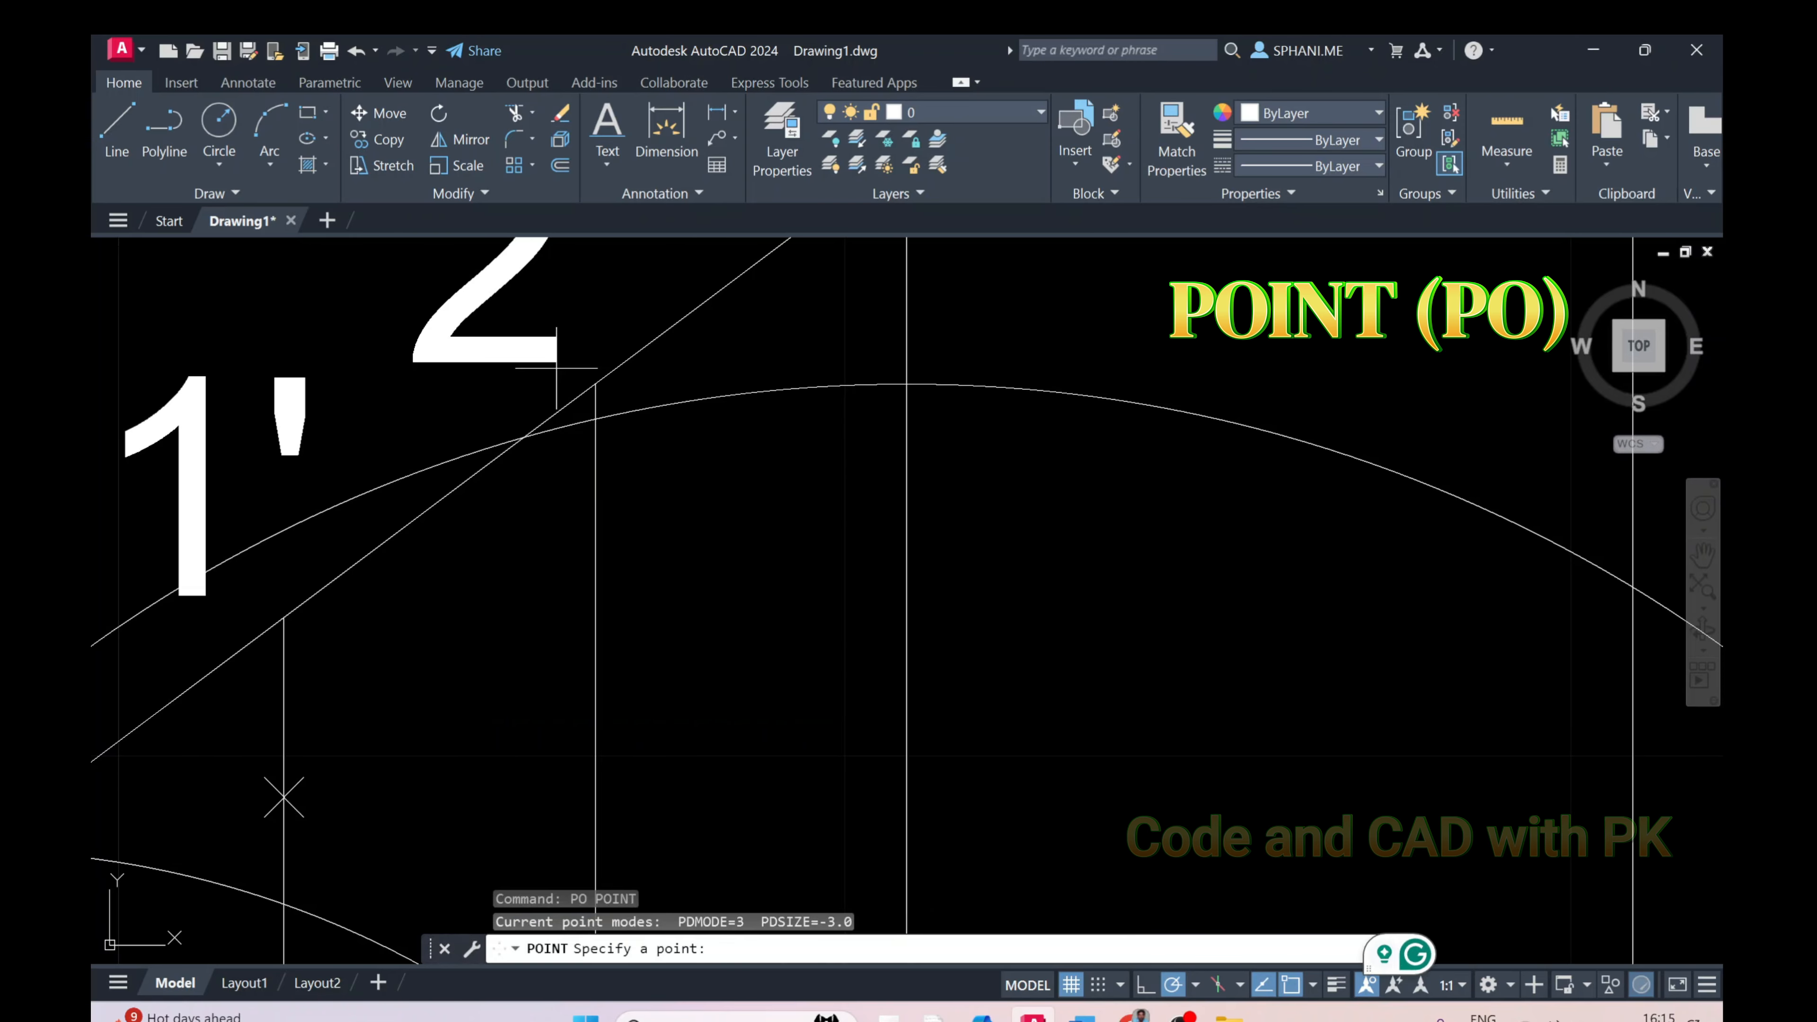
pyautogui.click(595, 418)
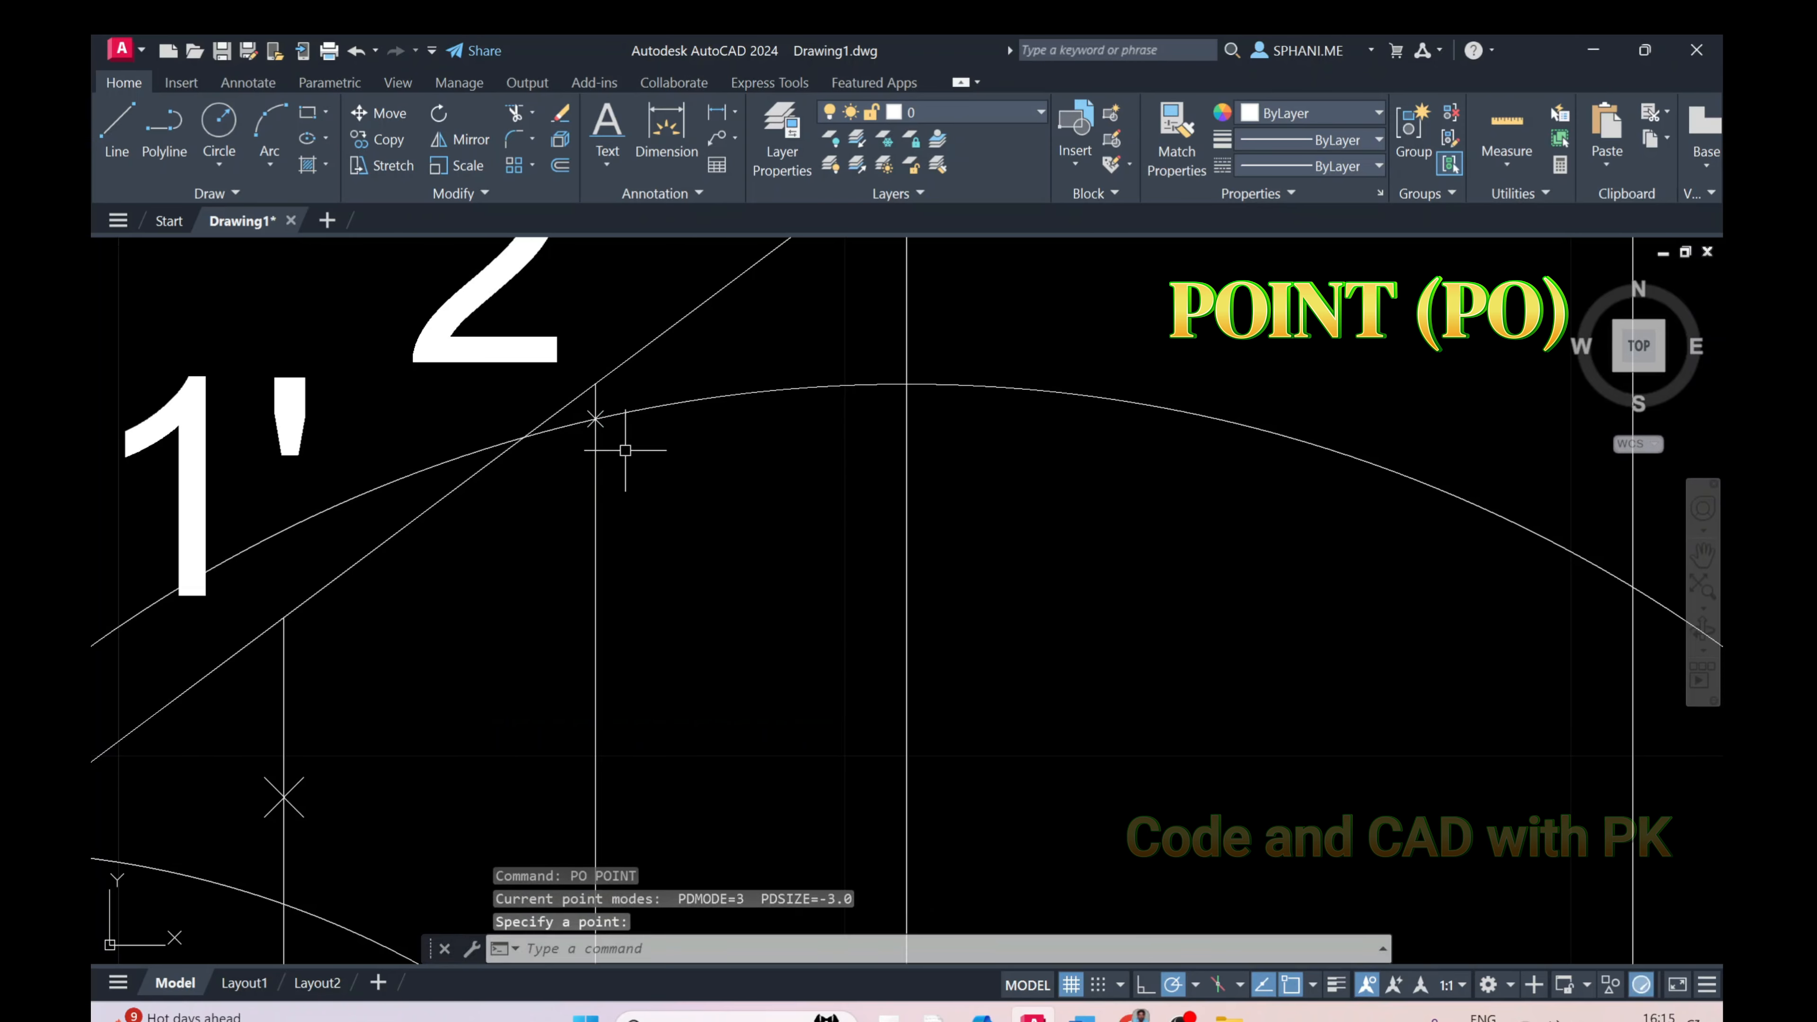
pyautogui.click(672, 406)
pyautogui.click(648, 418)
pyautogui.write('e')
pyautogui.press('Return')
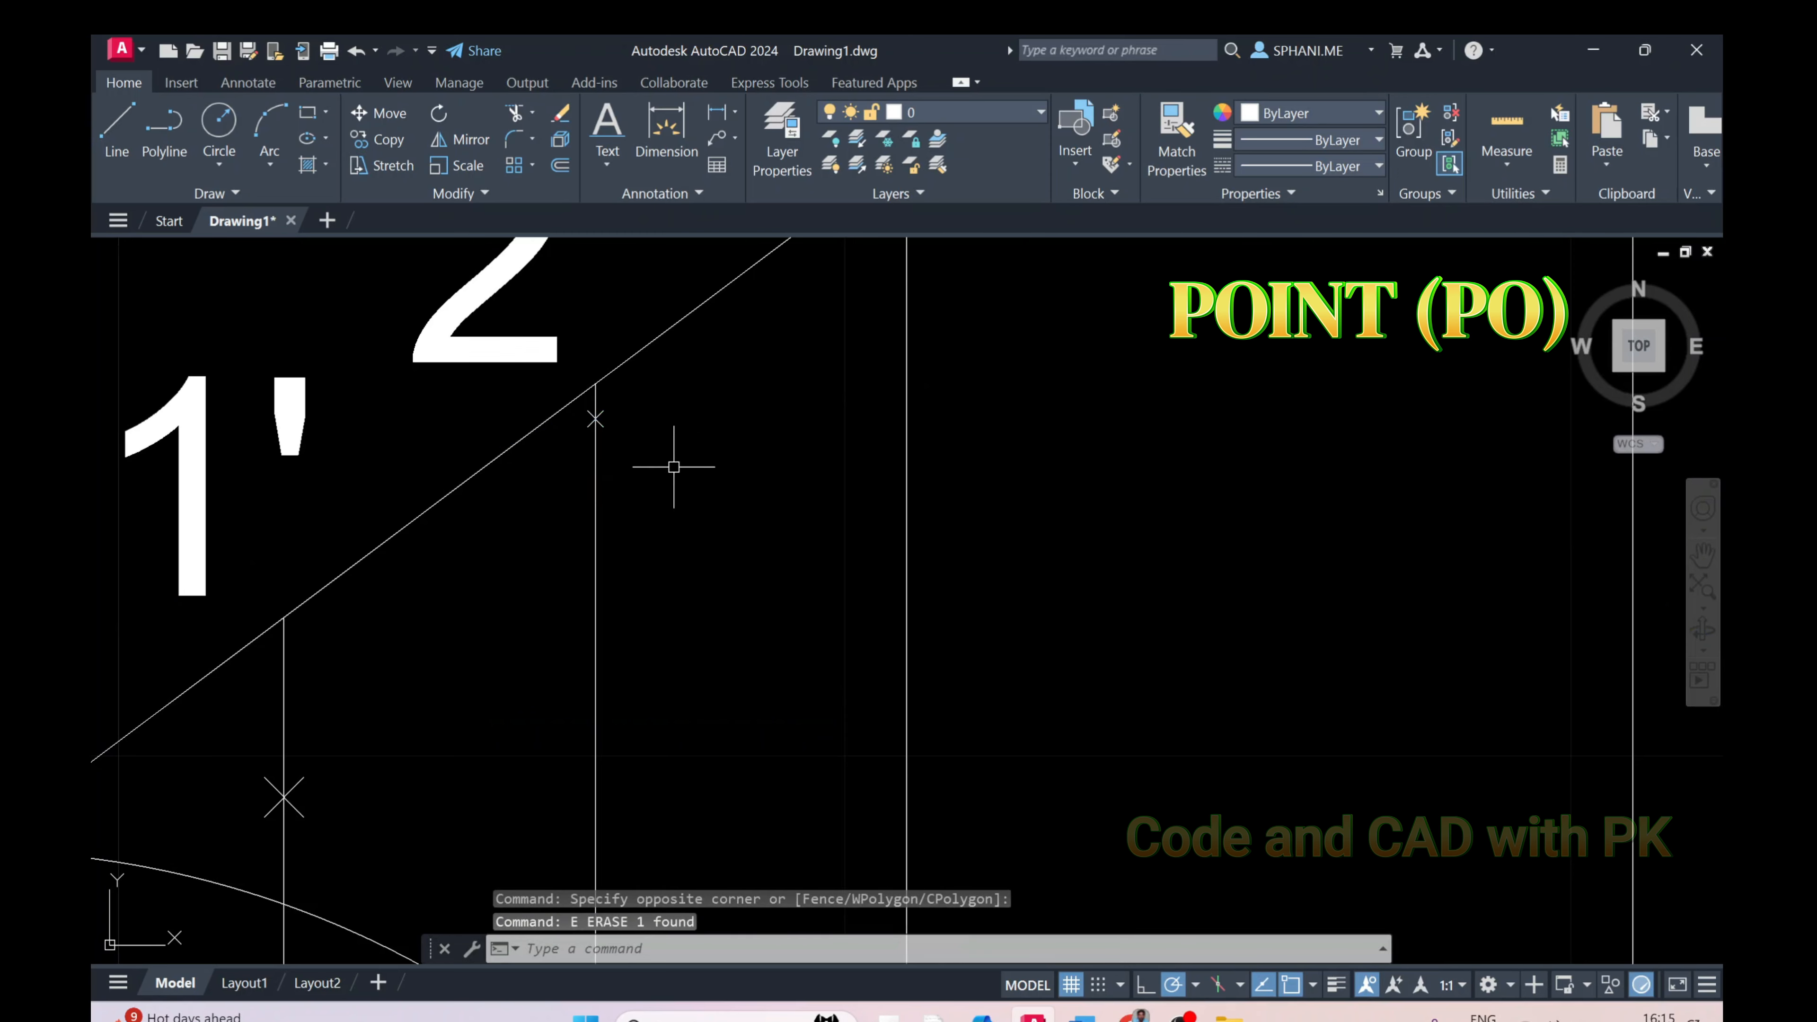
# Place a point at the upper end of the F1 vertical, where it meets the inclined line
pyautogui.scroll(-3, 730, 532)
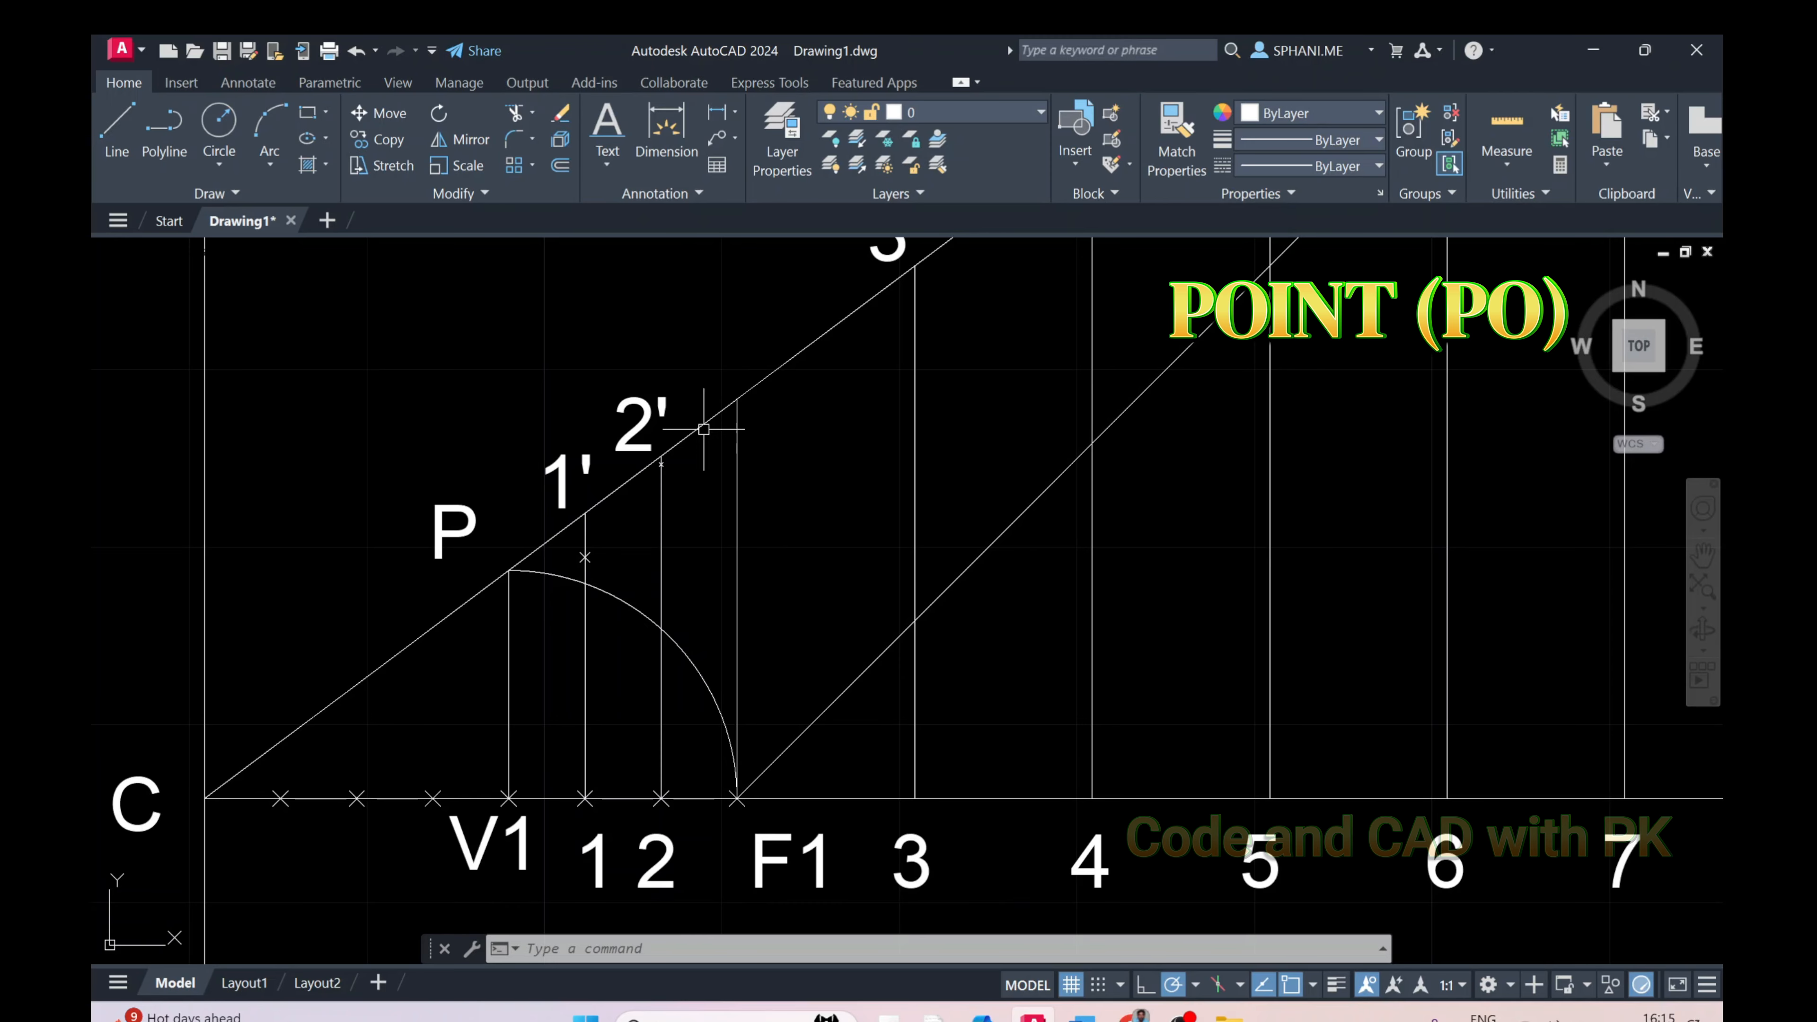
pyautogui.scroll(4, 731, 404)
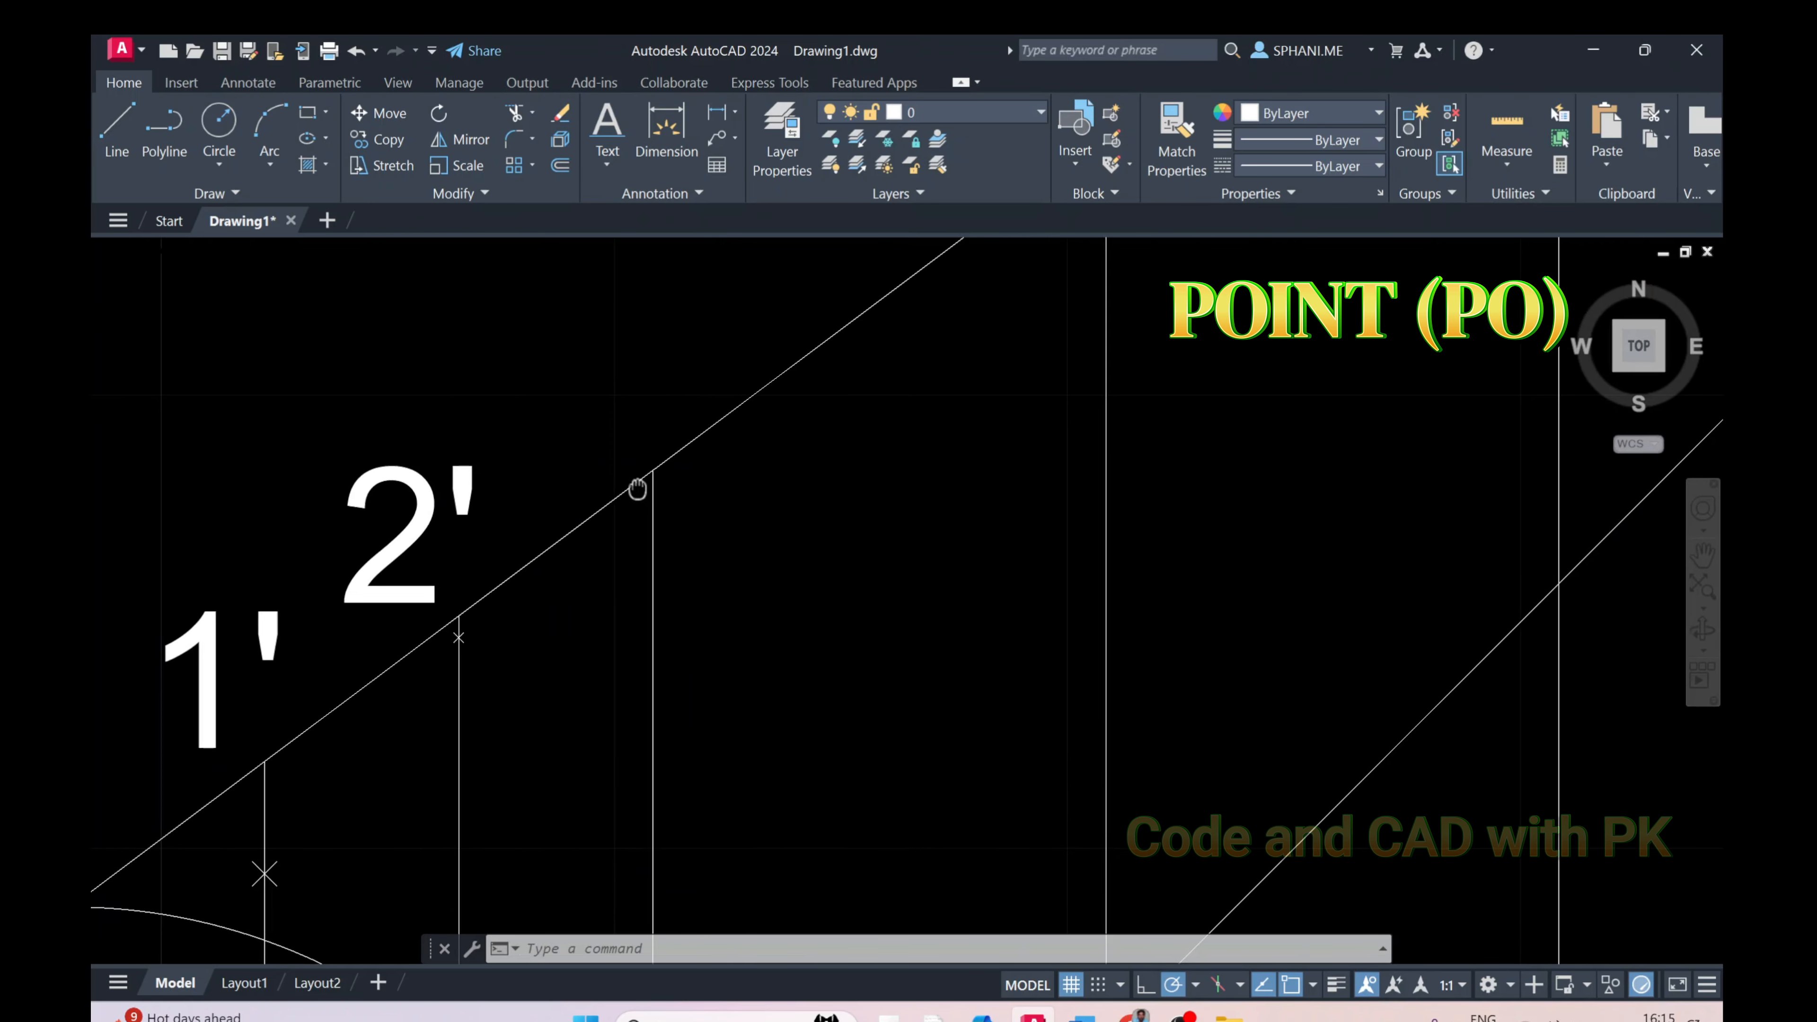
pyautogui.moveTo(626, 503); pyautogui.dragTo(608, 458, button='middle')
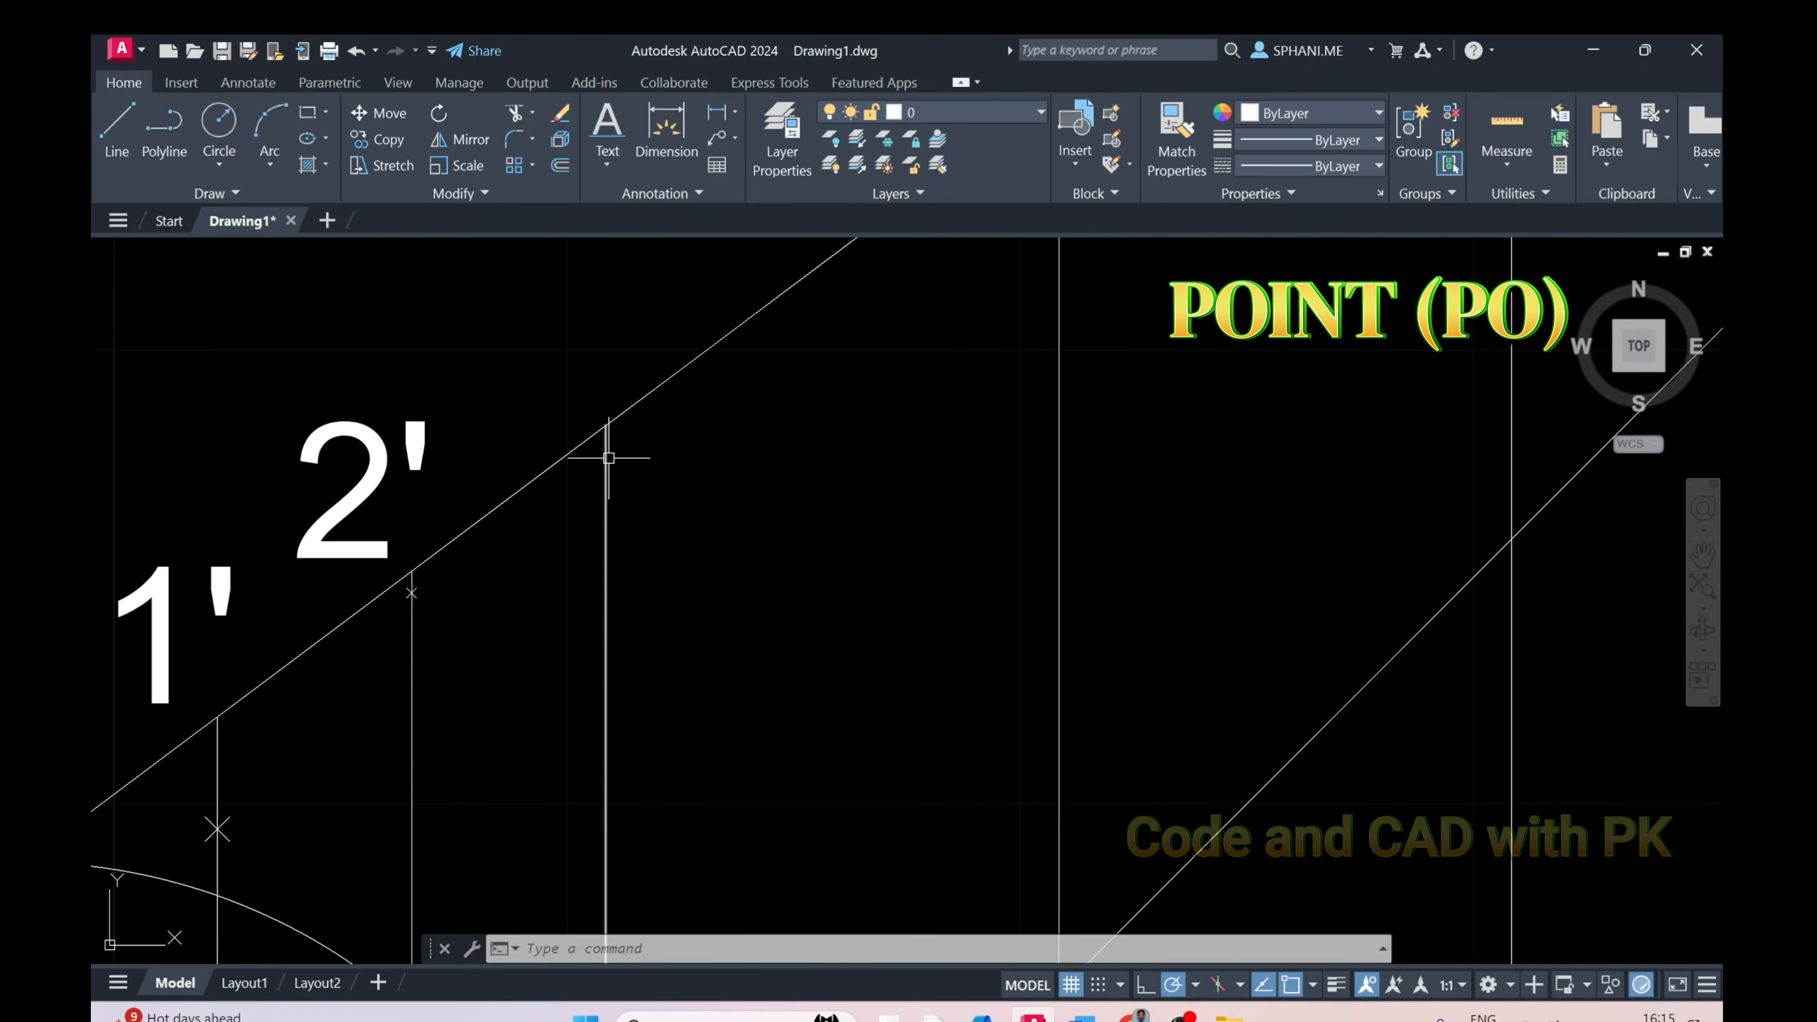
pyautogui.press('Return')
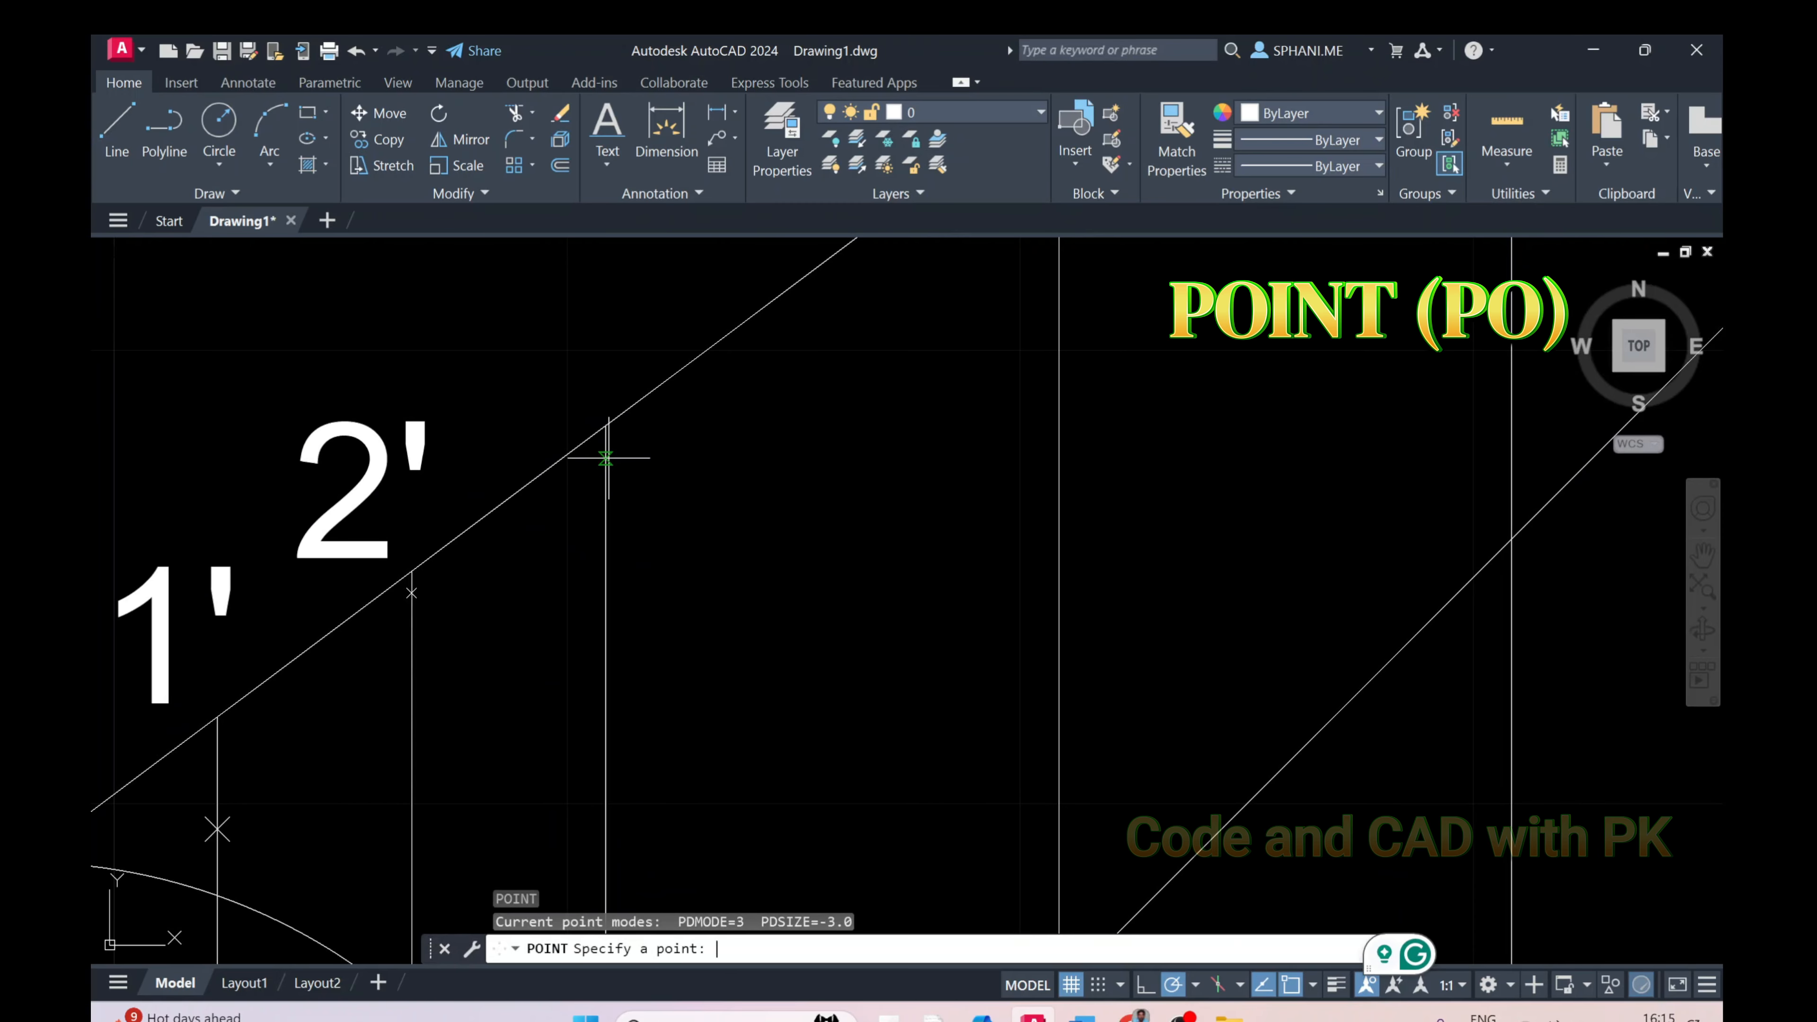
pyautogui.click(605, 425)
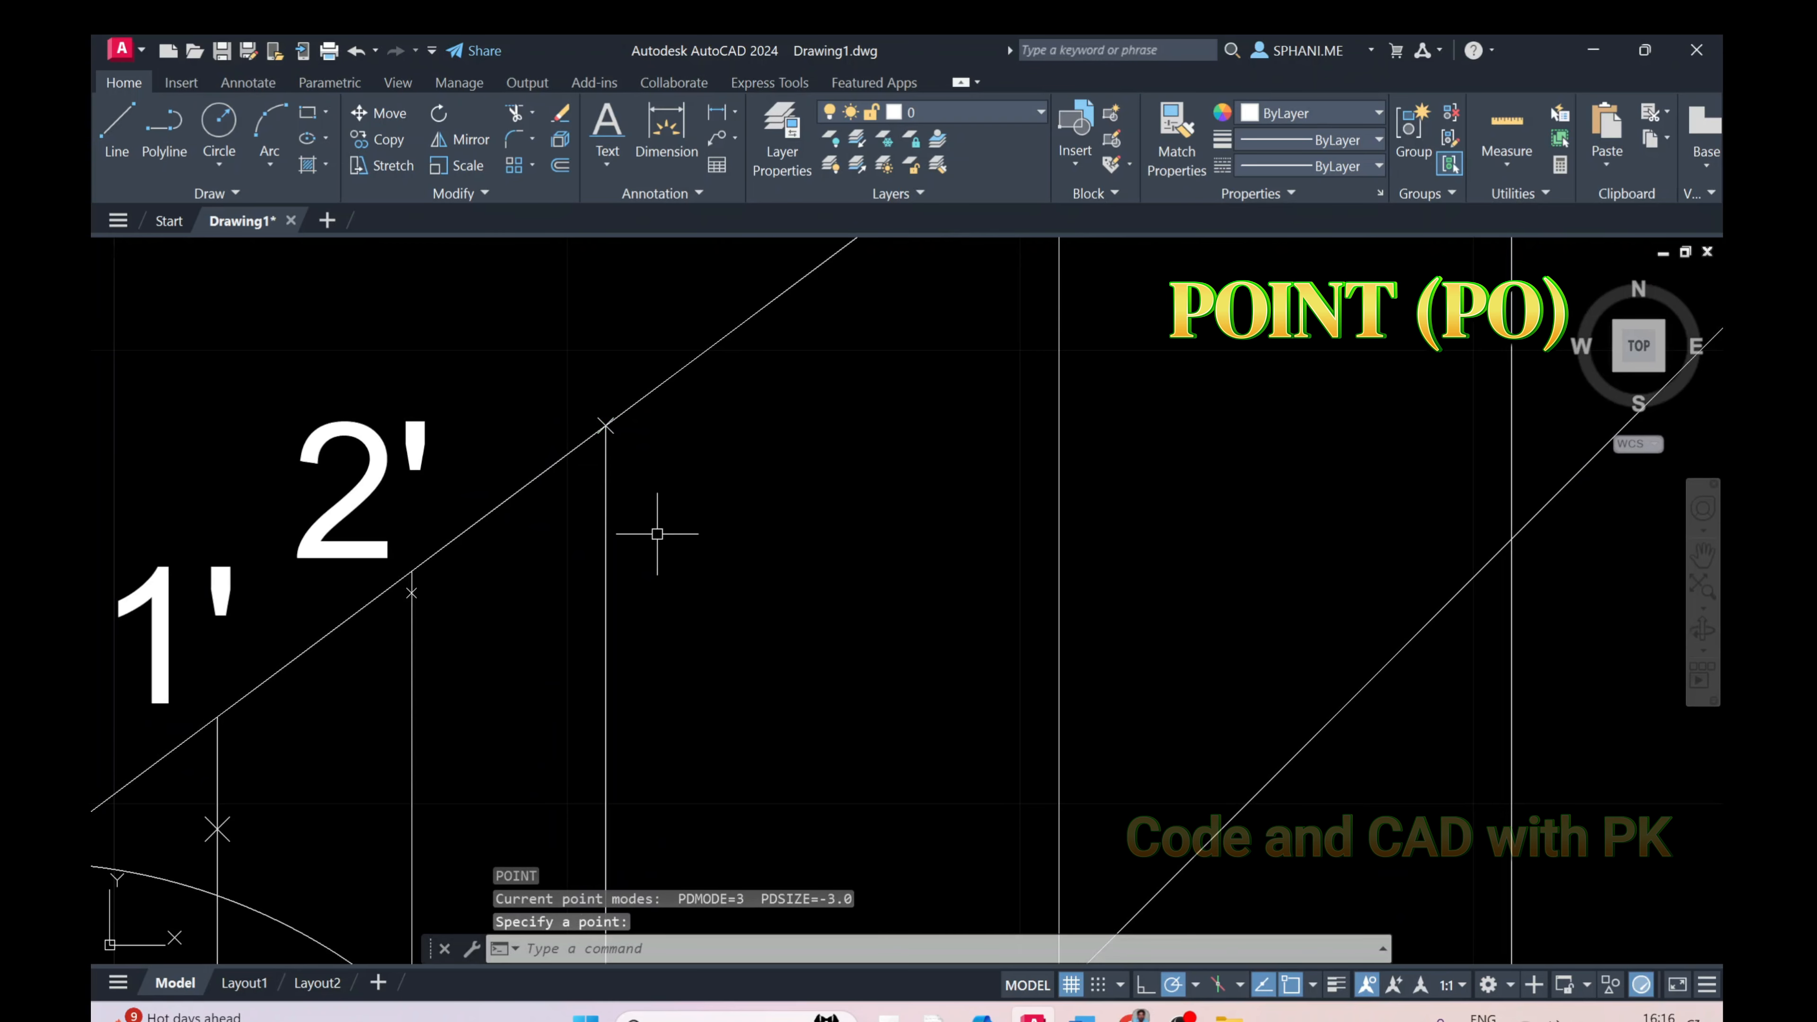
# Regenerate the drawing to refresh the display size of the point markers
pyautogui.scroll(-4, 657, 534)
pyautogui.moveTo(690, 592)
pyautogui.mouseDown(button='middle')
pyautogui.moveTo(673, 588)
pyautogui.moveTo(674, 519)
pyautogui.mouseUp(button='middle')
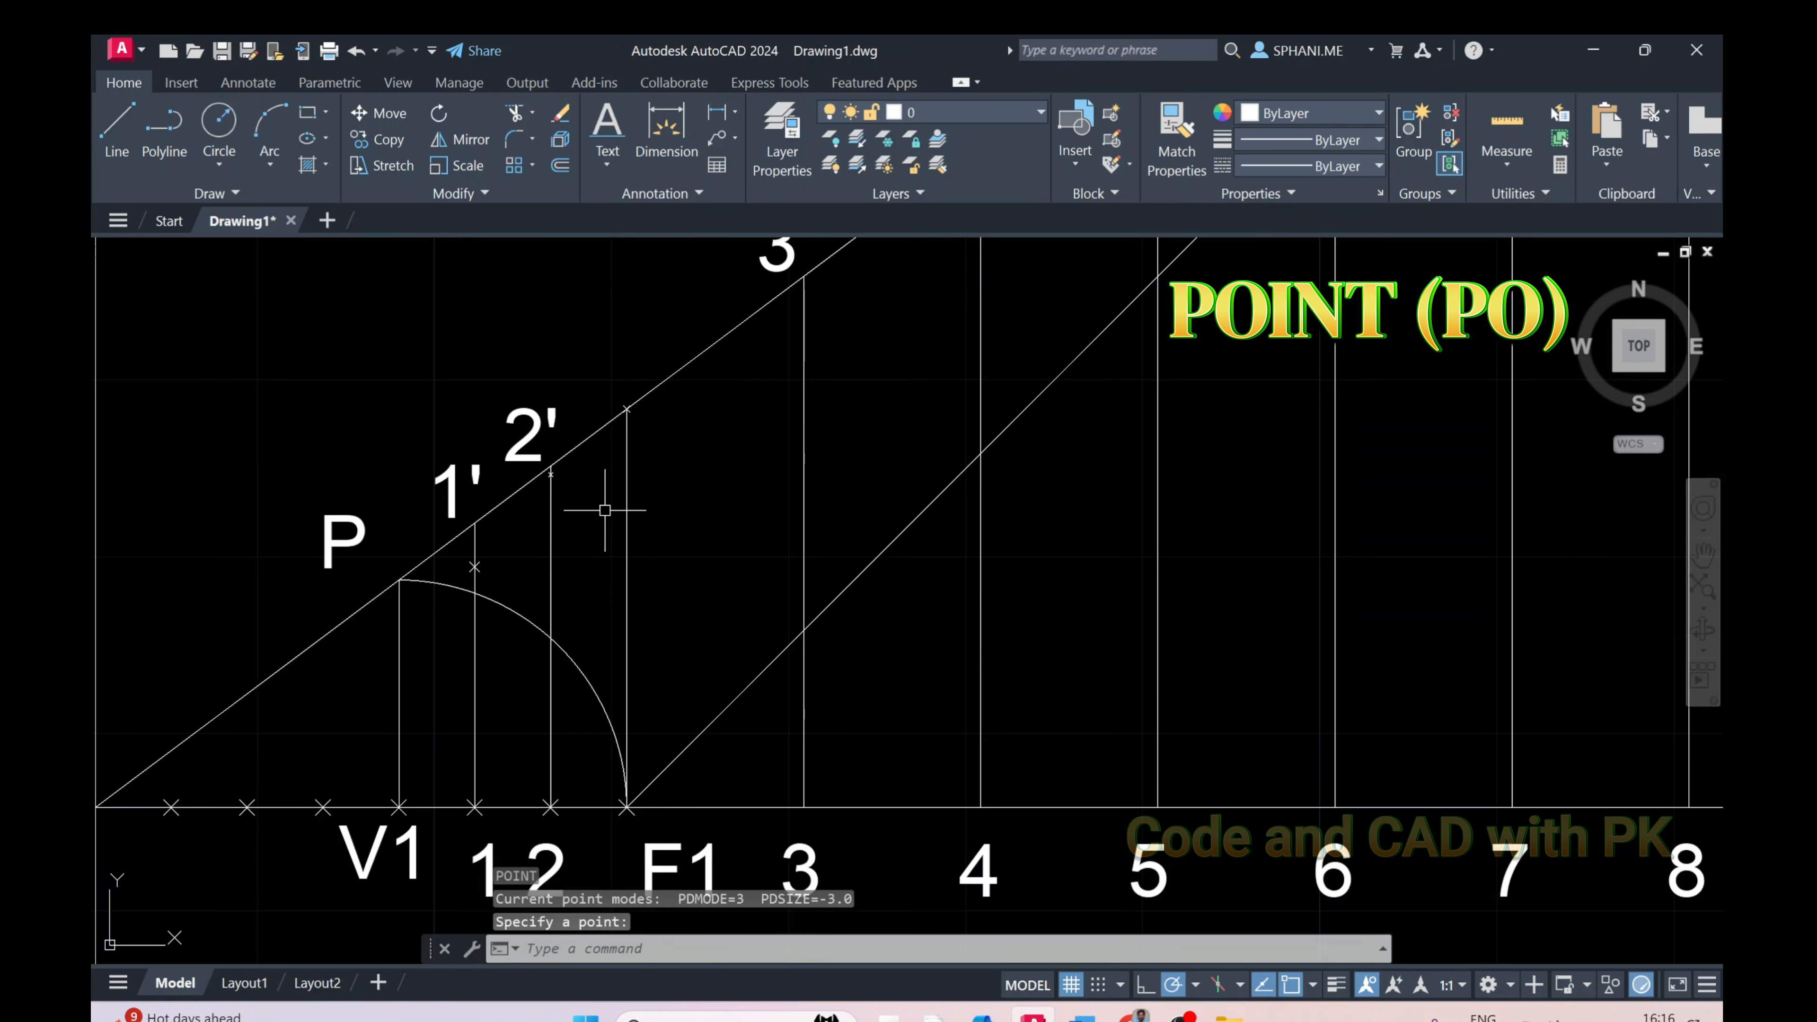
pyautogui.write('re')
pyautogui.press('Return')
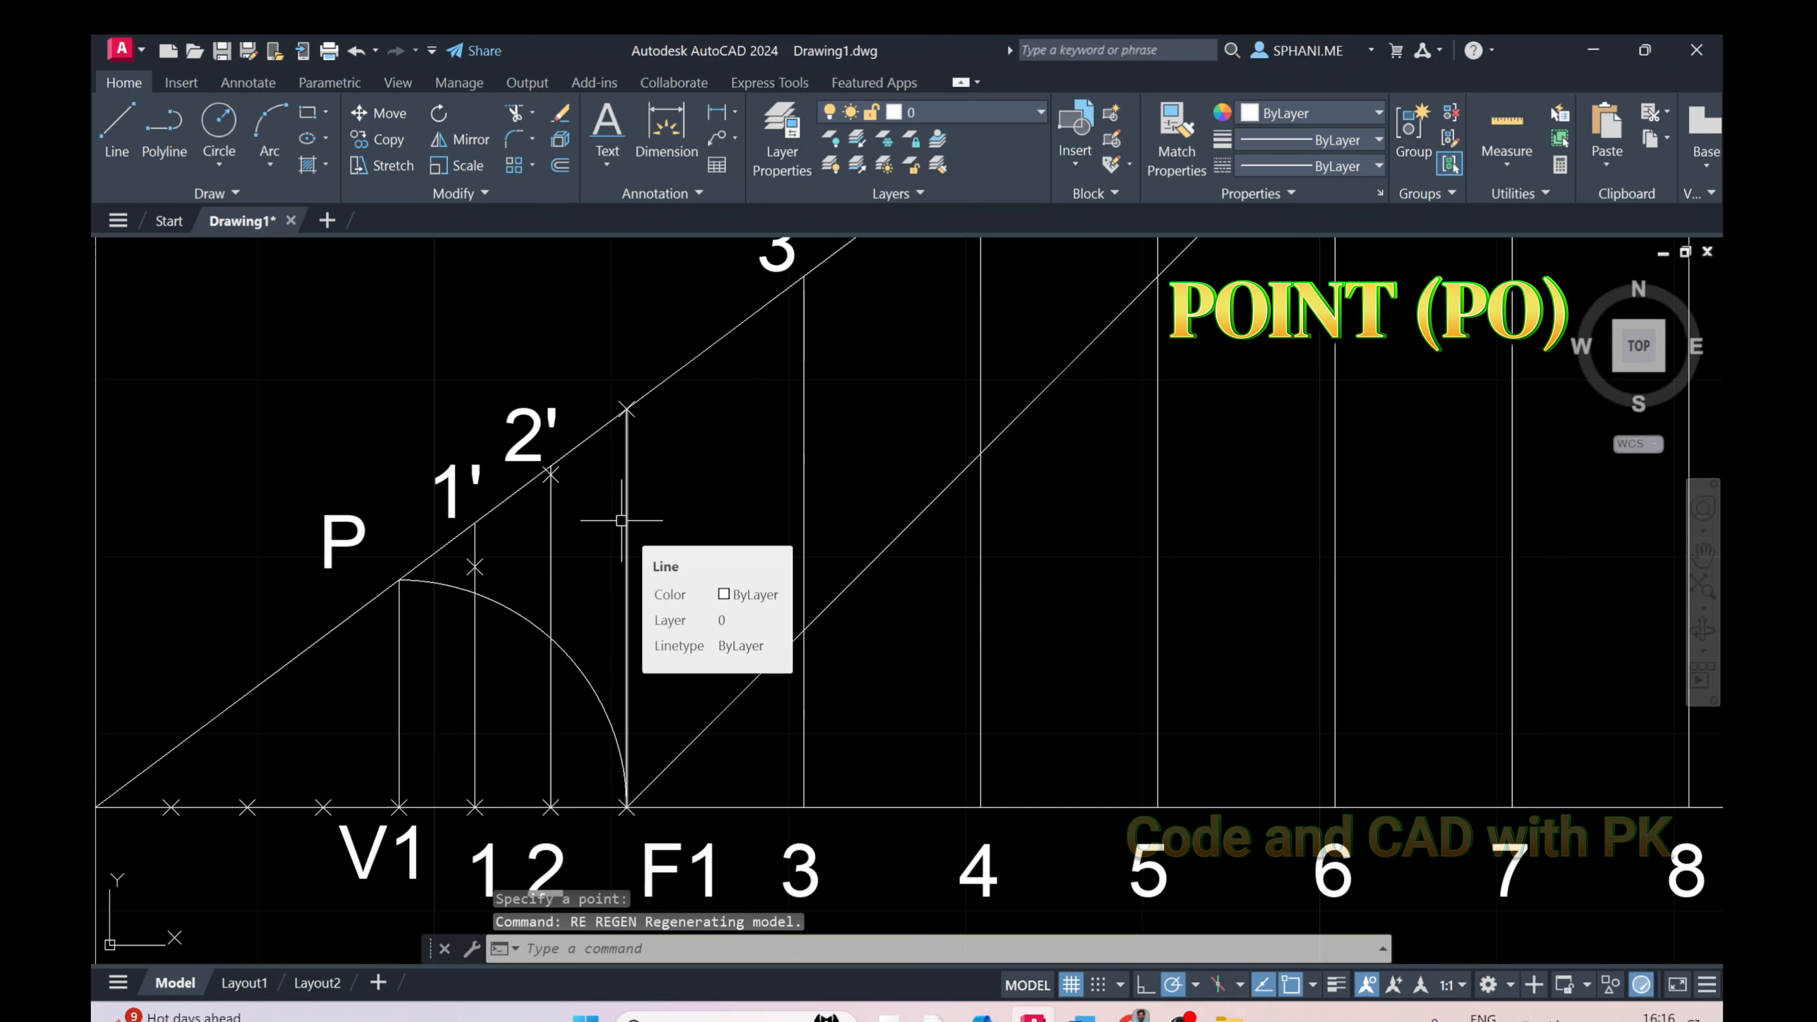
# Draw a circle centred at point 3 on the axis and passing through 3'
pyautogui.moveTo(700, 487)
pyautogui.mouseDown(button='middle')
pyautogui.moveTo(665, 482)
pyautogui.moveTo(648, 450)
pyautogui.mouseUp(button='middle')
pyautogui.write('c')
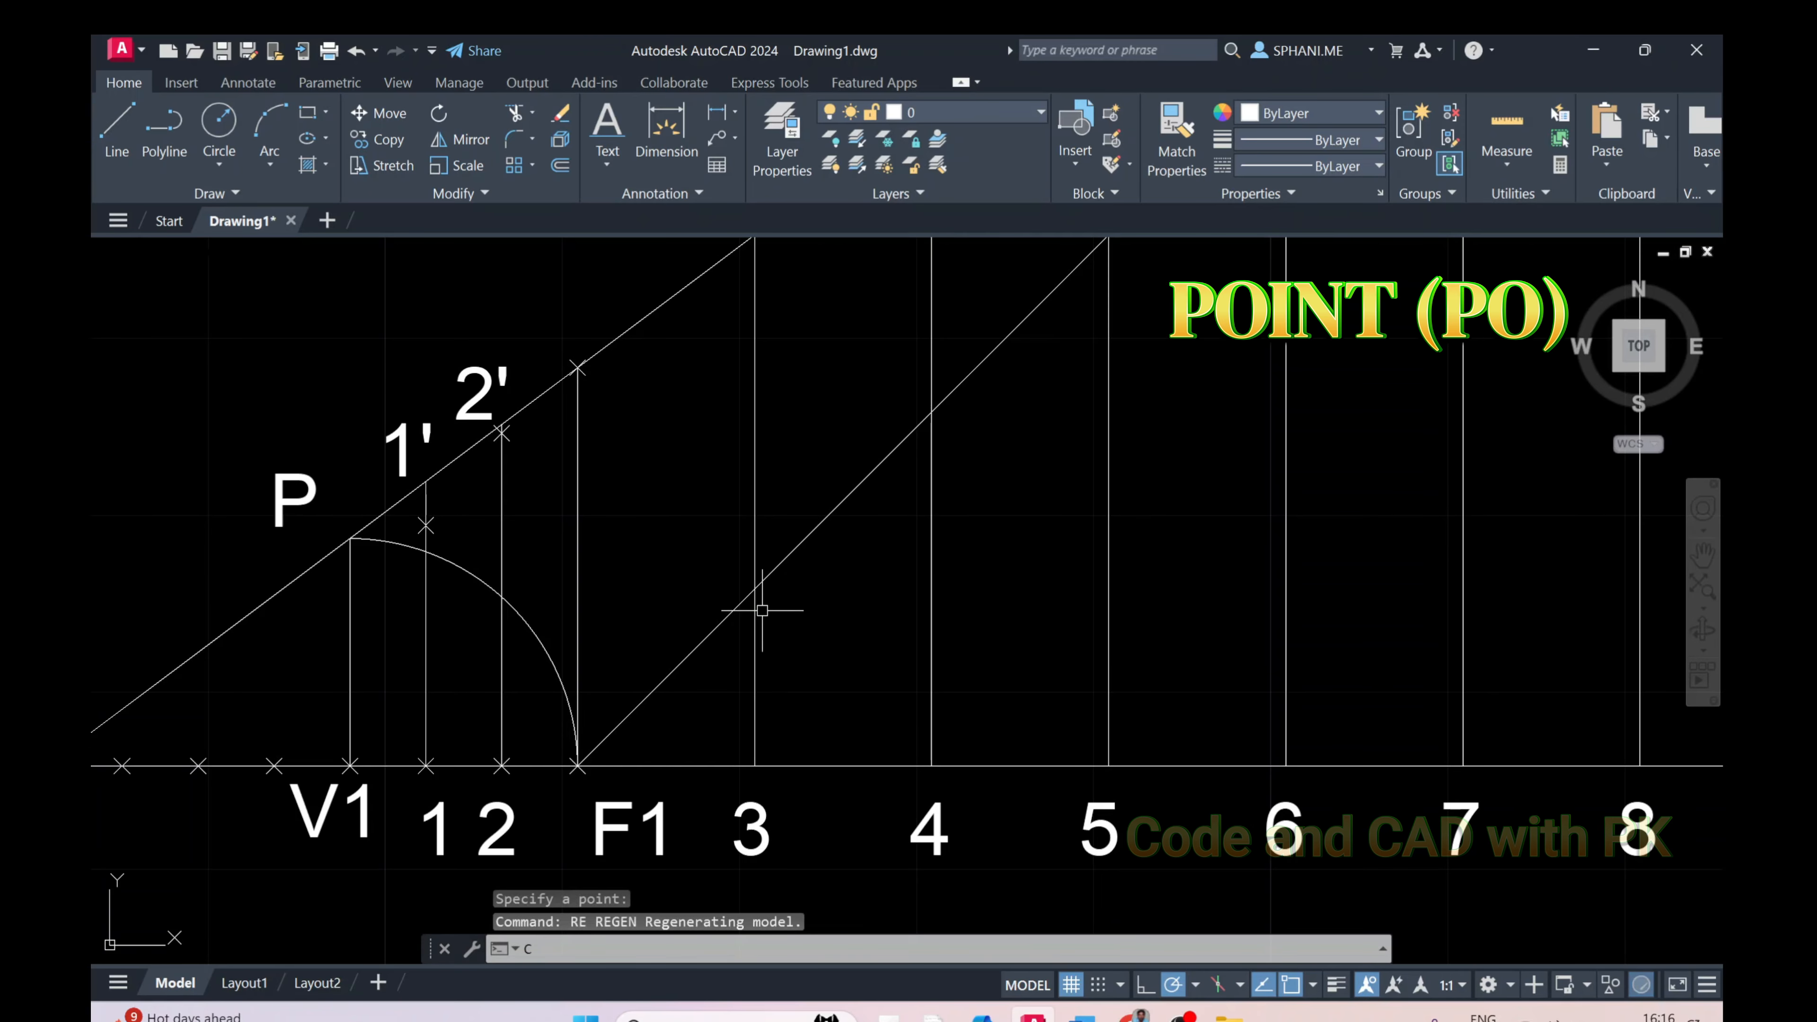
pyautogui.press('Return')
pyautogui.click(760, 757)
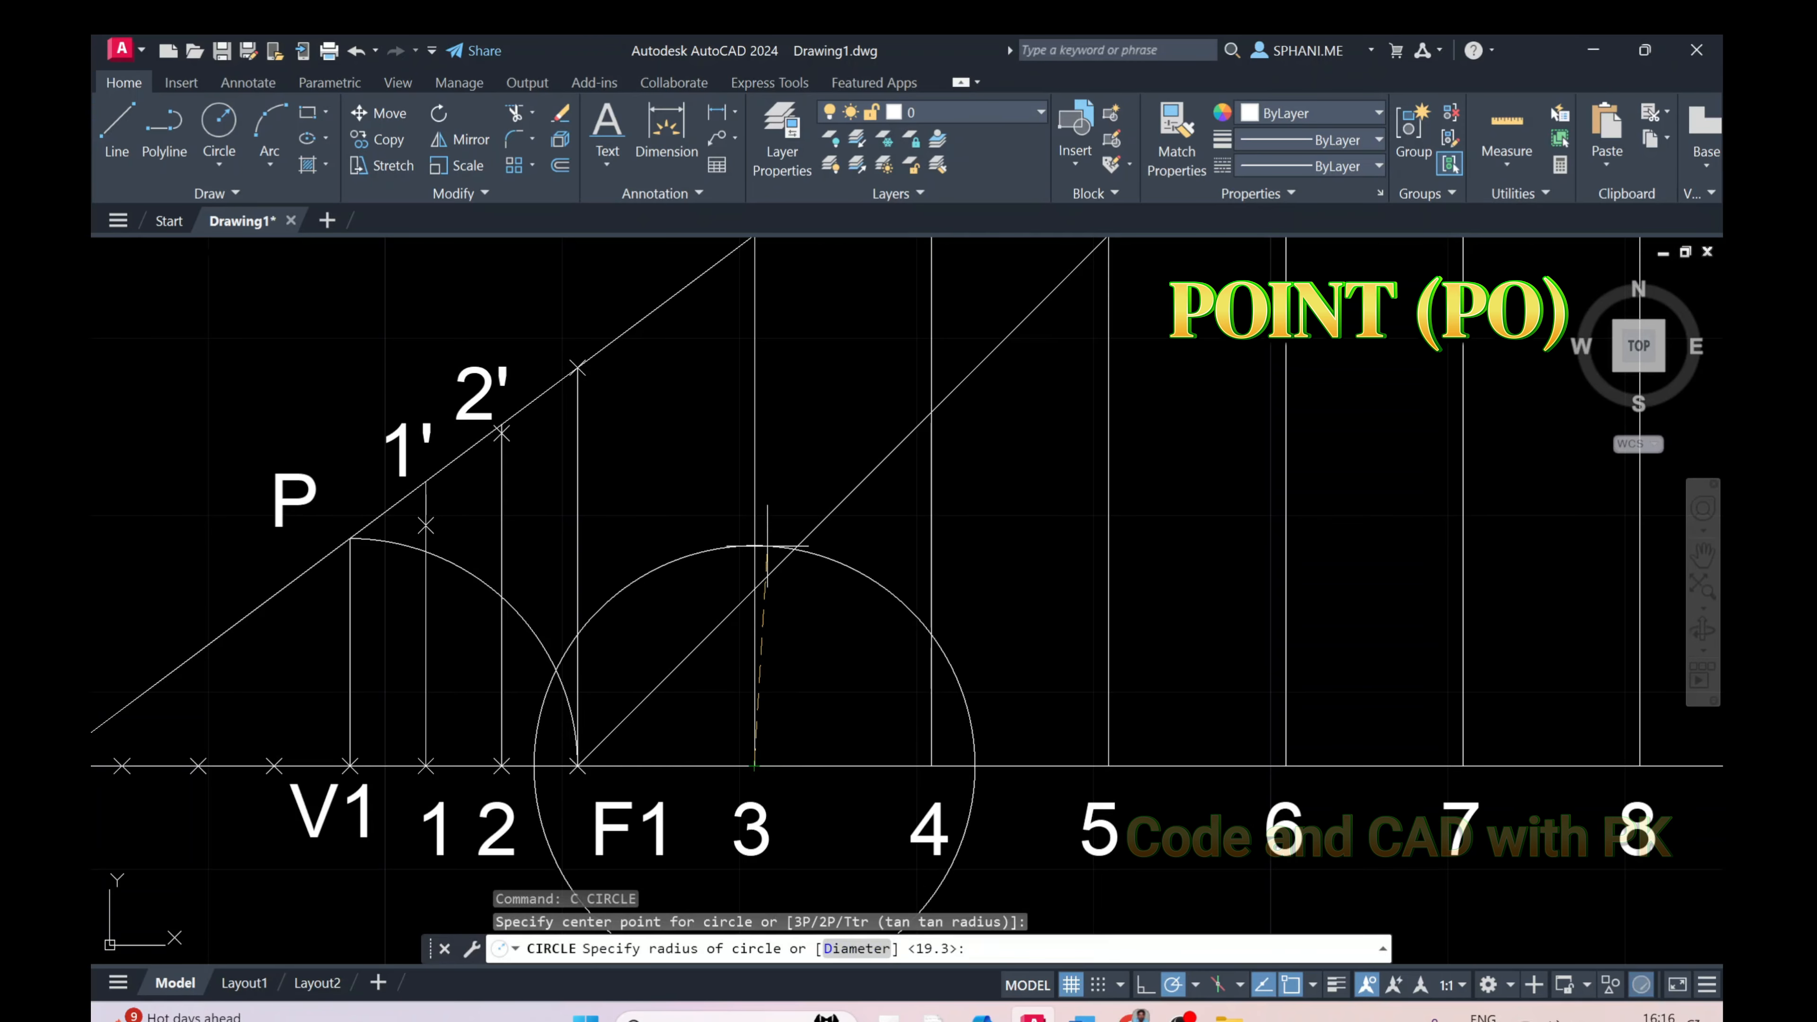
pyautogui.moveTo(791, 280); pyautogui.dragTo(769, 501, button='middle')
pyautogui.click(769, 501)
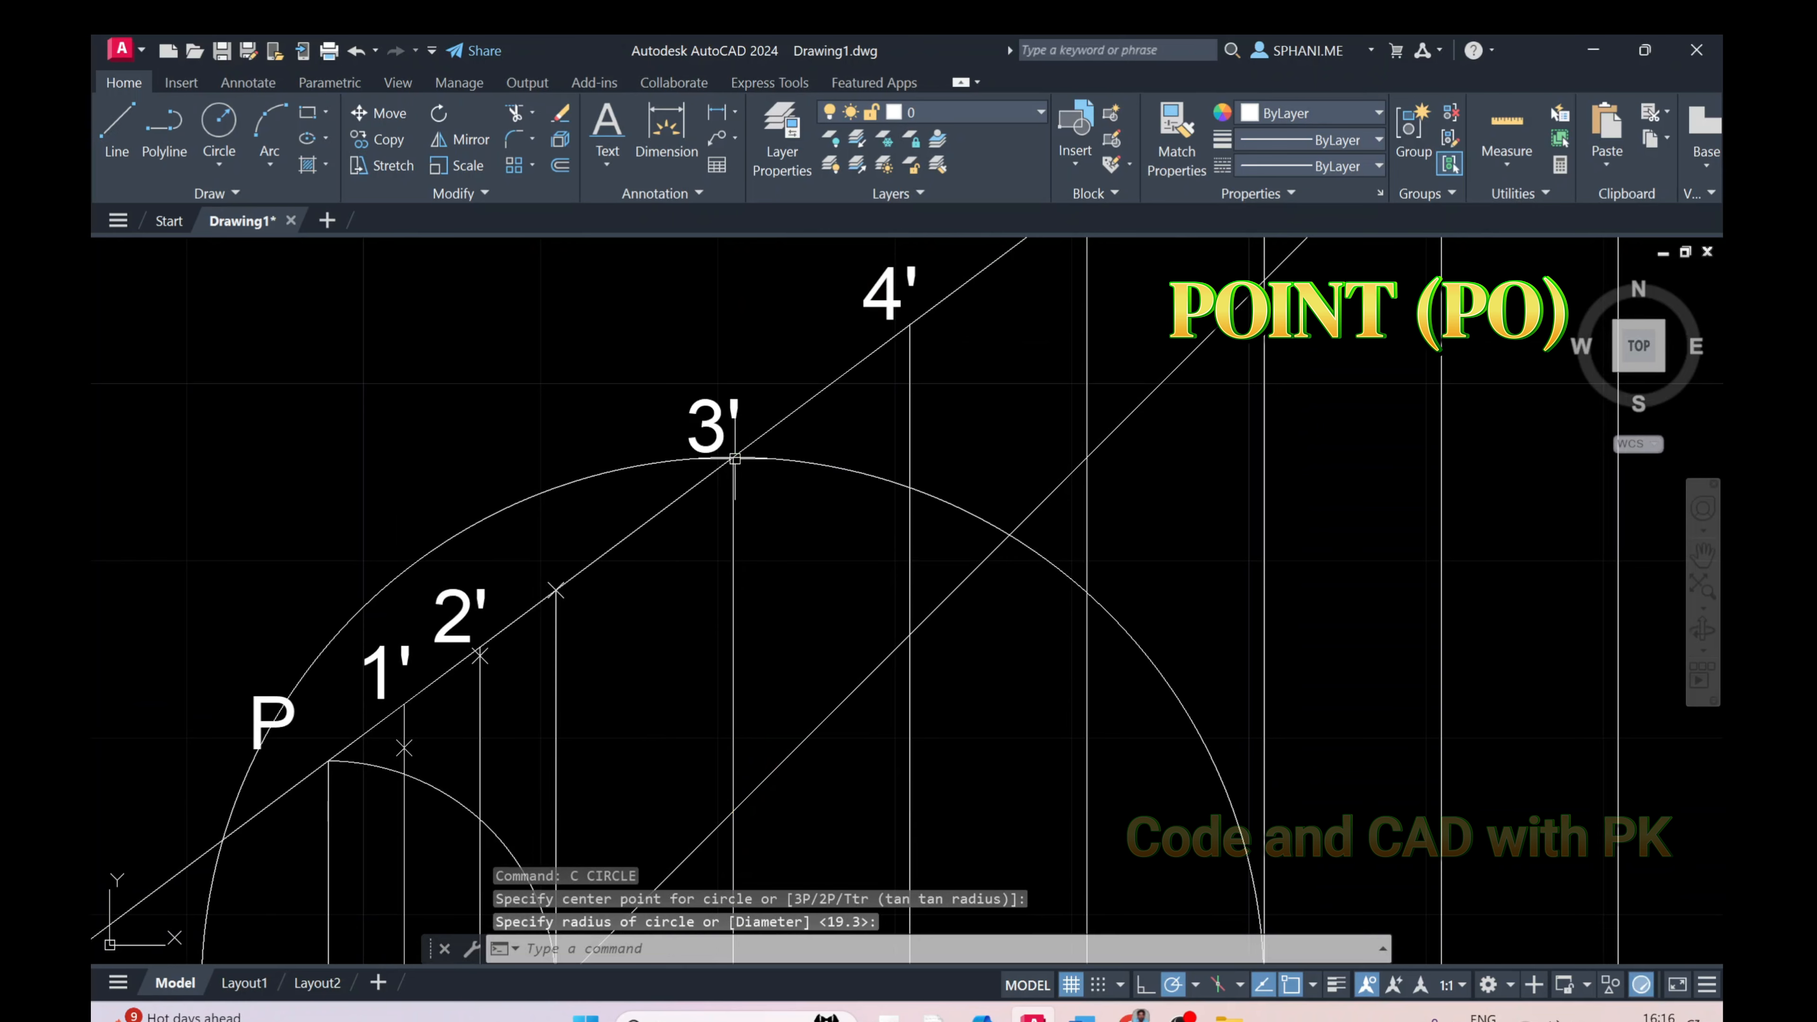
# Relocate the circle with radius 3-3' so that its centre sits on F1
pyautogui.scroll(-4, 771, 501)
pyautogui.click(816, 493)
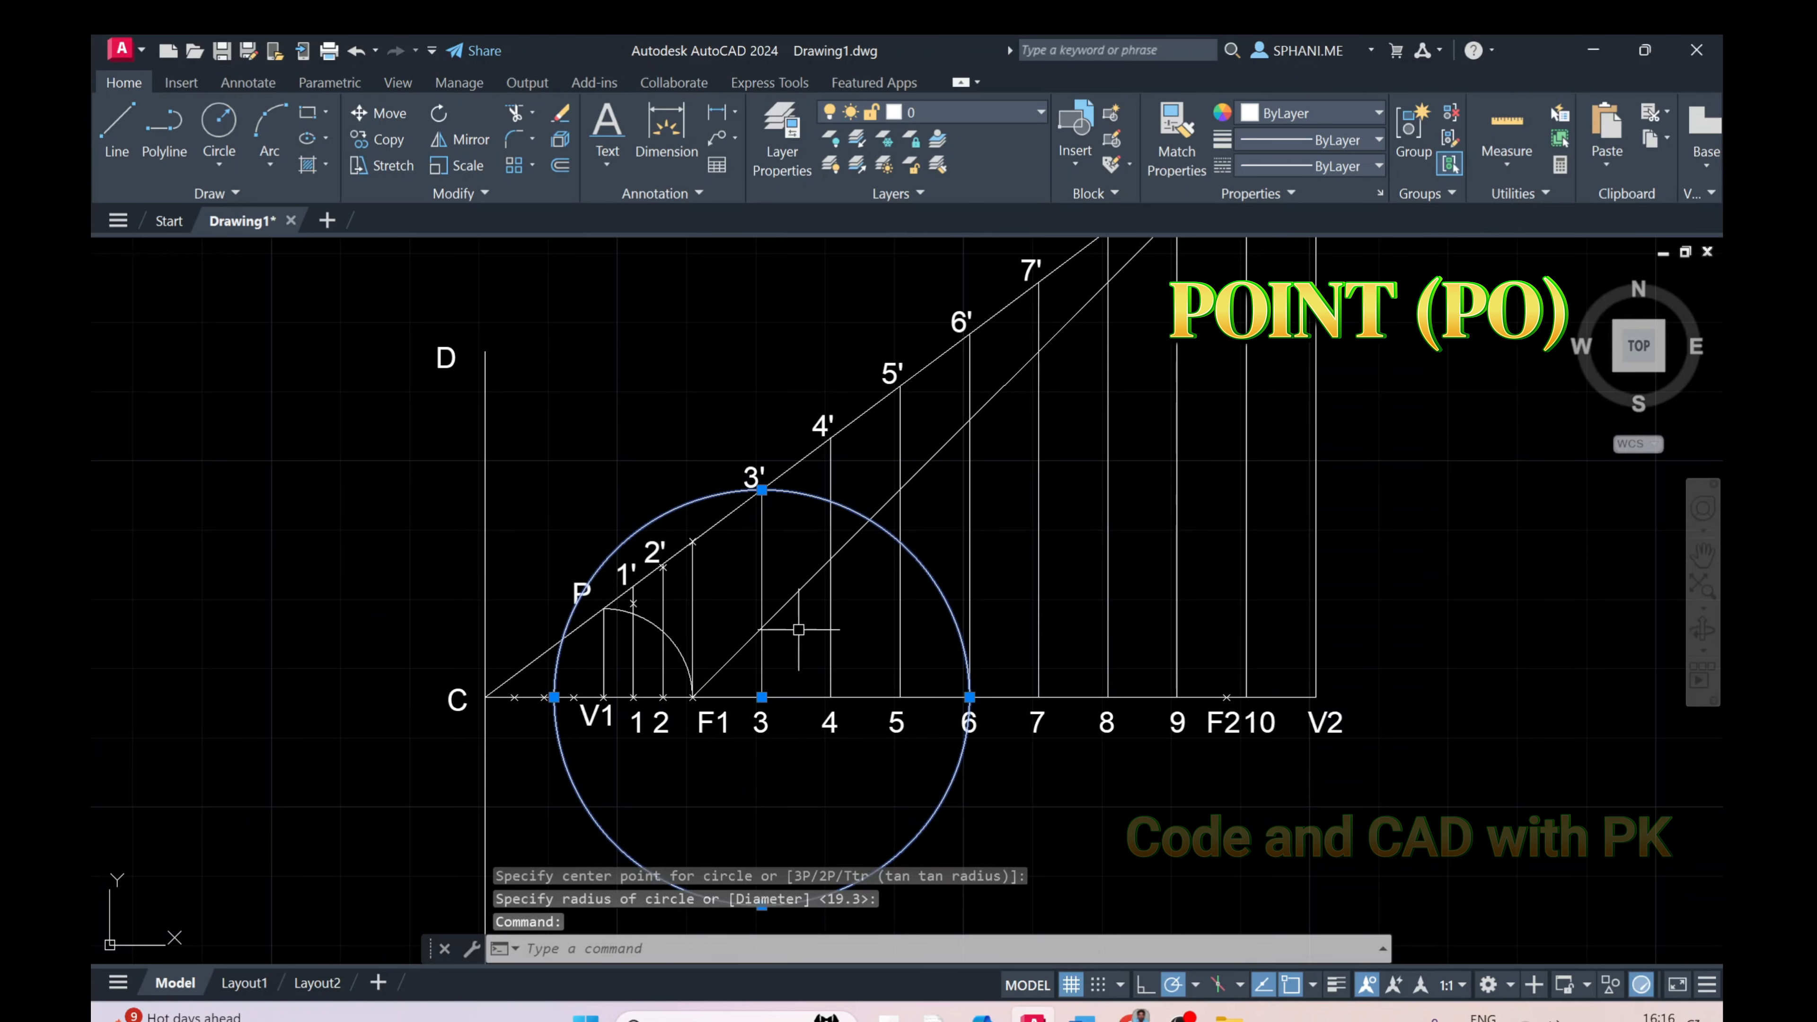
pyautogui.click(762, 697)
pyautogui.click(692, 696)
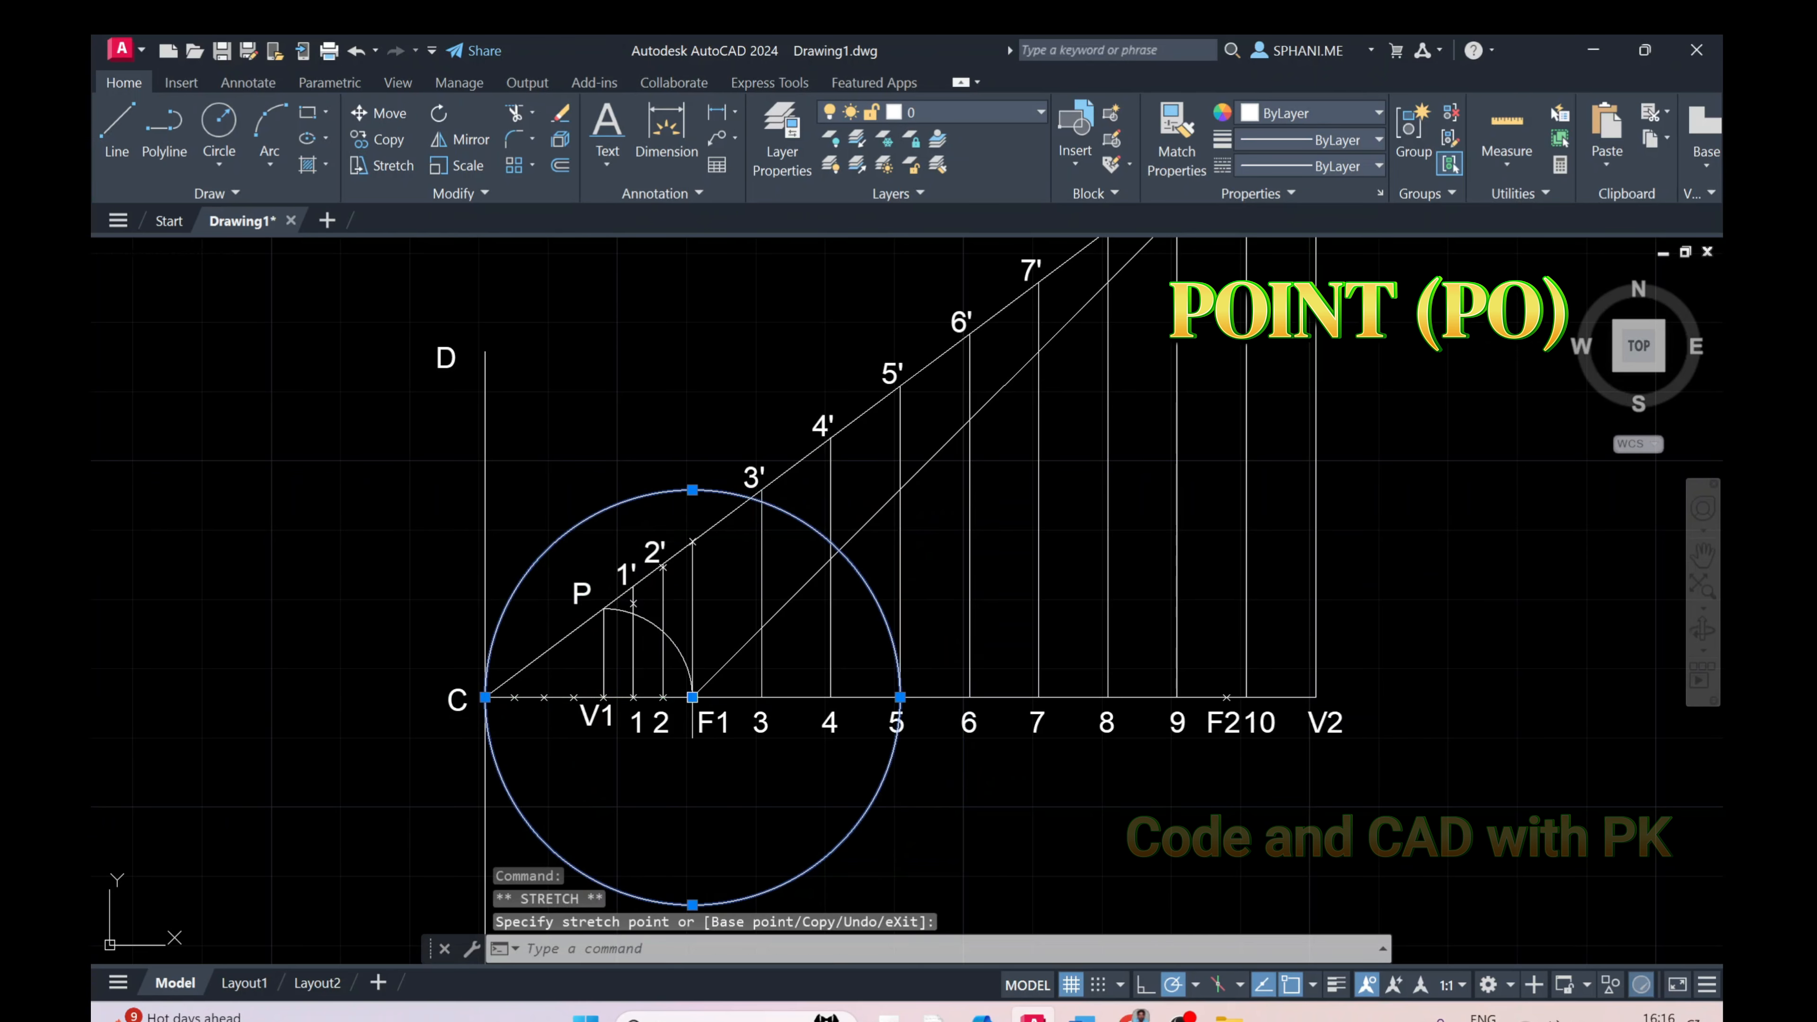
# Place a point where the F1-centred circle crosses vertical 3, just below 3'
pyautogui.scroll(5, 770, 556)
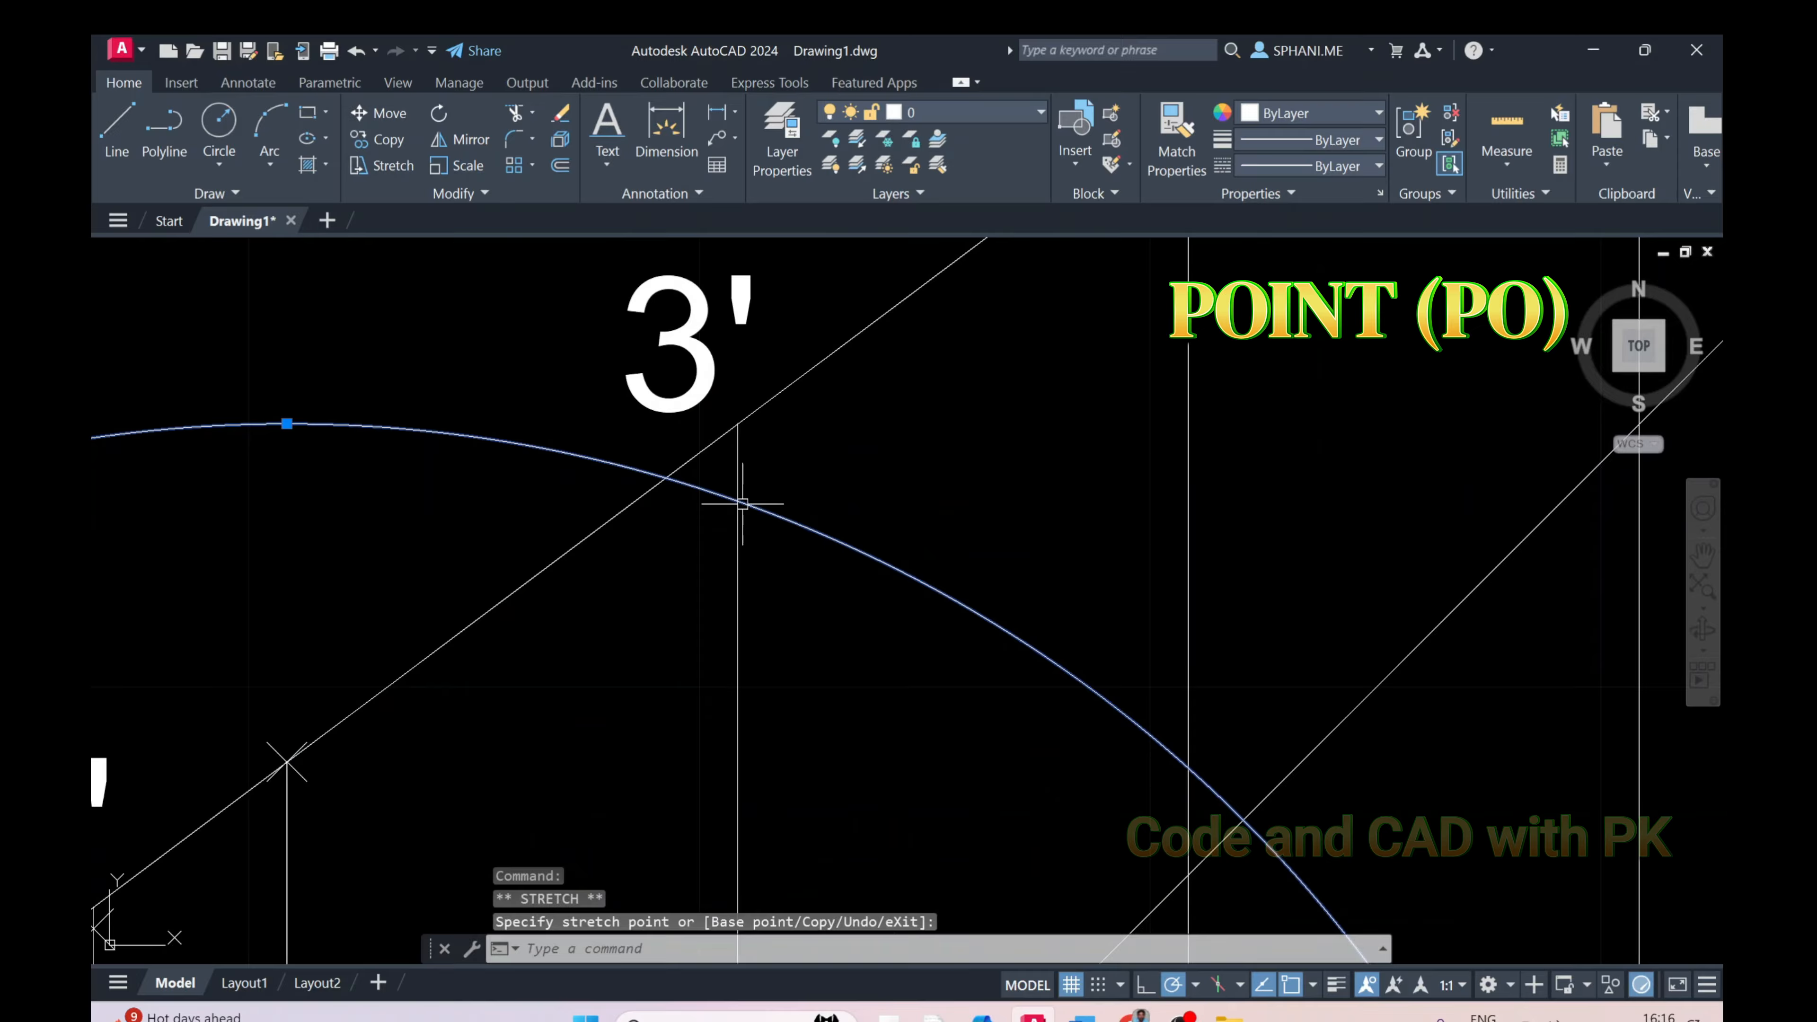
pyautogui.press('Escape')
pyautogui.write('po')
pyautogui.press('Return')
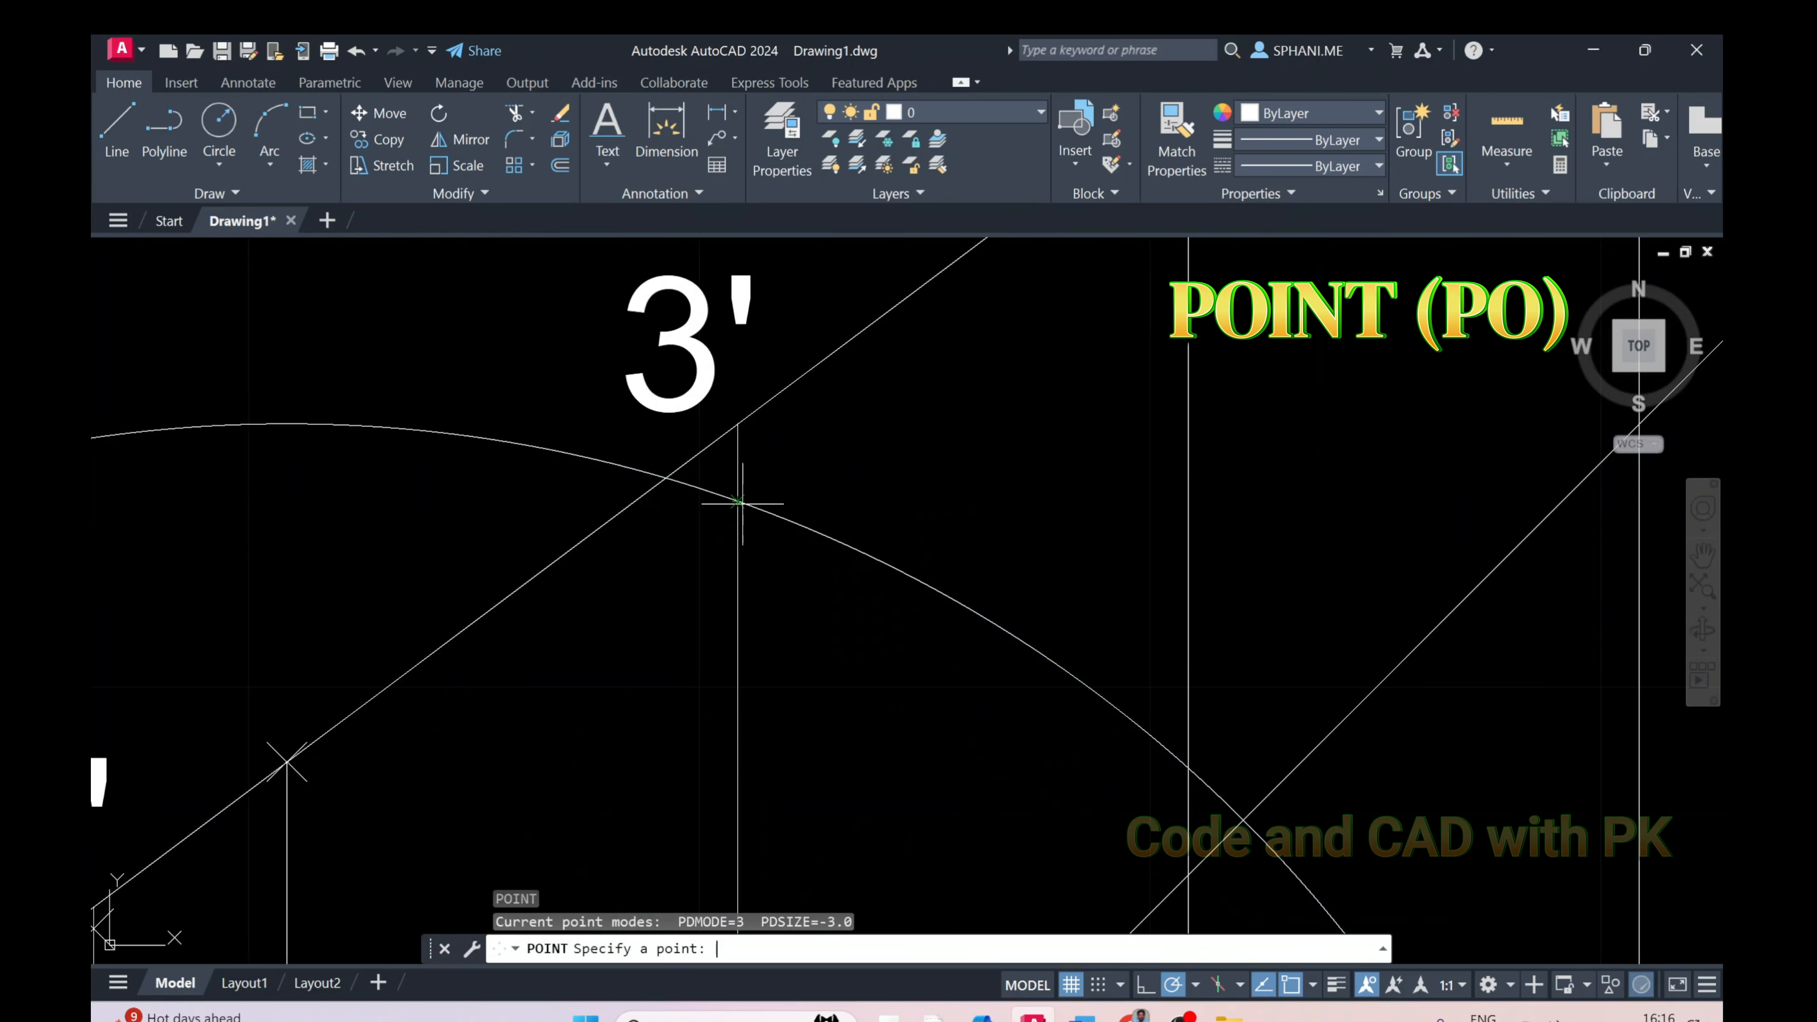
pyautogui.click(741, 503)
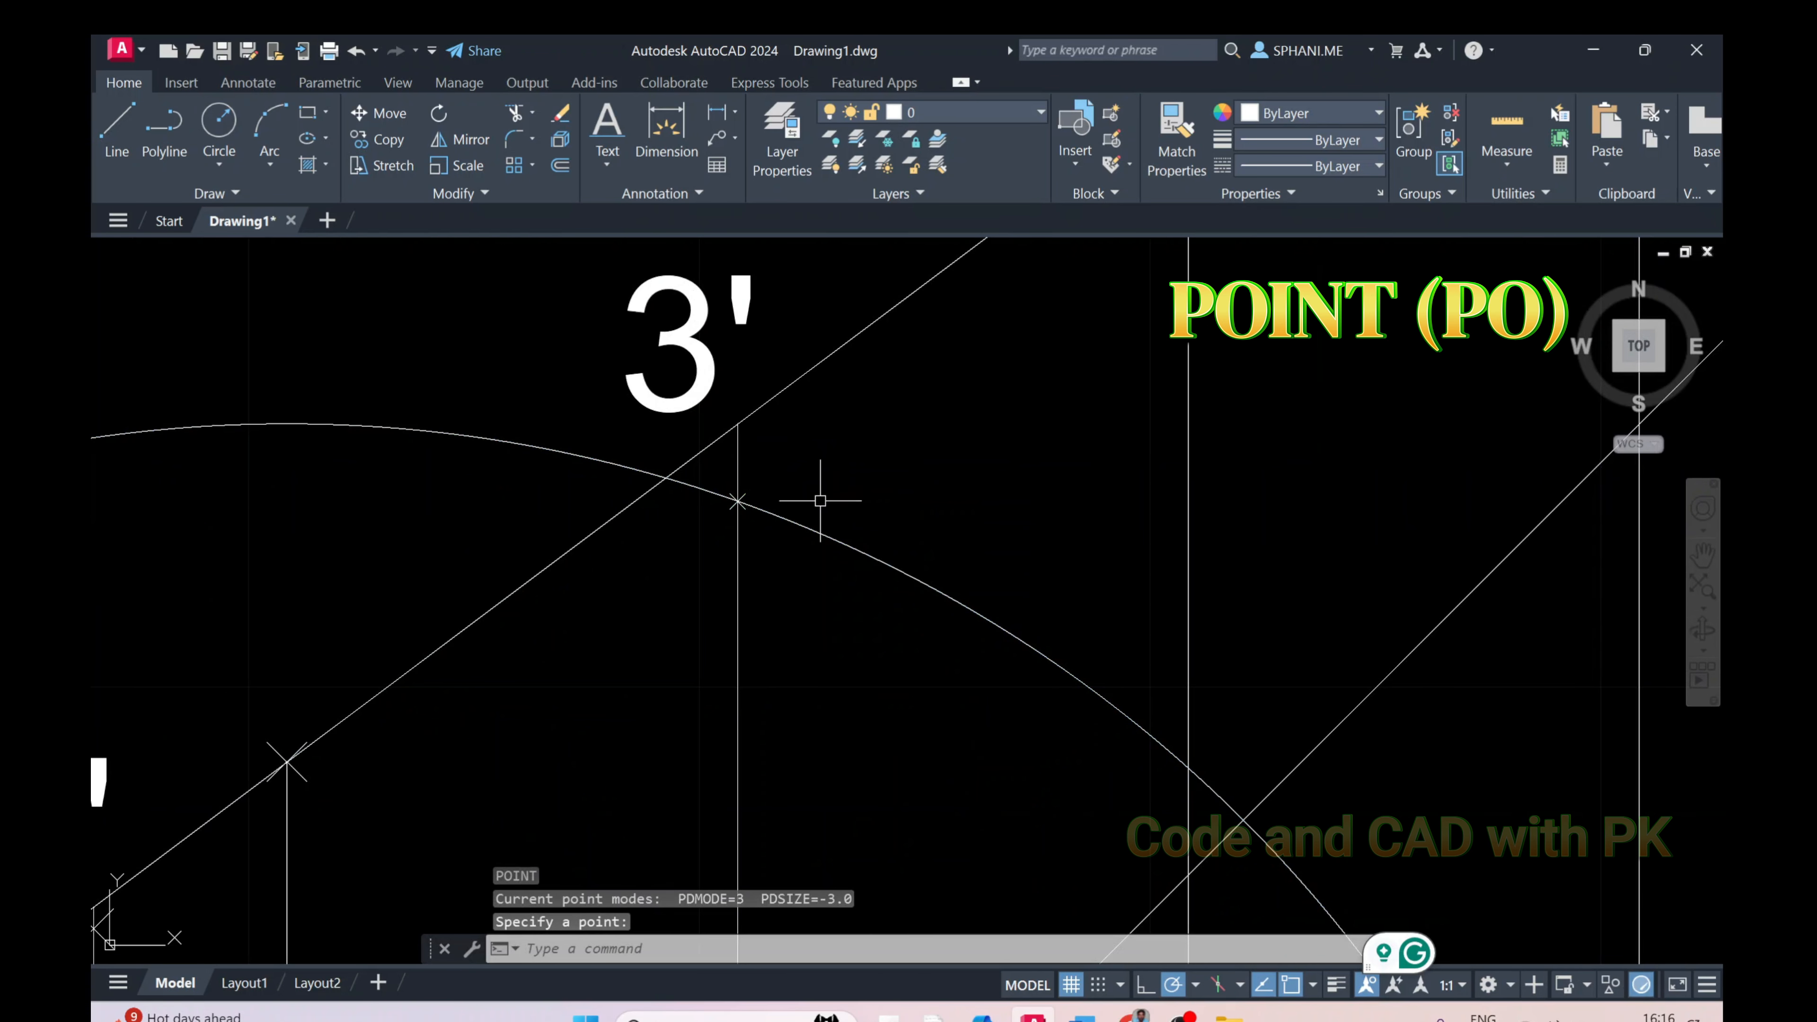
# Erase the F1-centred circle with radius 3-3' and regenerate the drawing to refresh the point markers
pyautogui.moveTo(821, 501); pyautogui.dragTo(791, 568)
pyautogui.write('e')
pyautogui.press('Return')
pyautogui.scroll(-5, 925, 601)
pyautogui.moveTo(925, 601); pyautogui.dragTo(798, 583, button='middle')
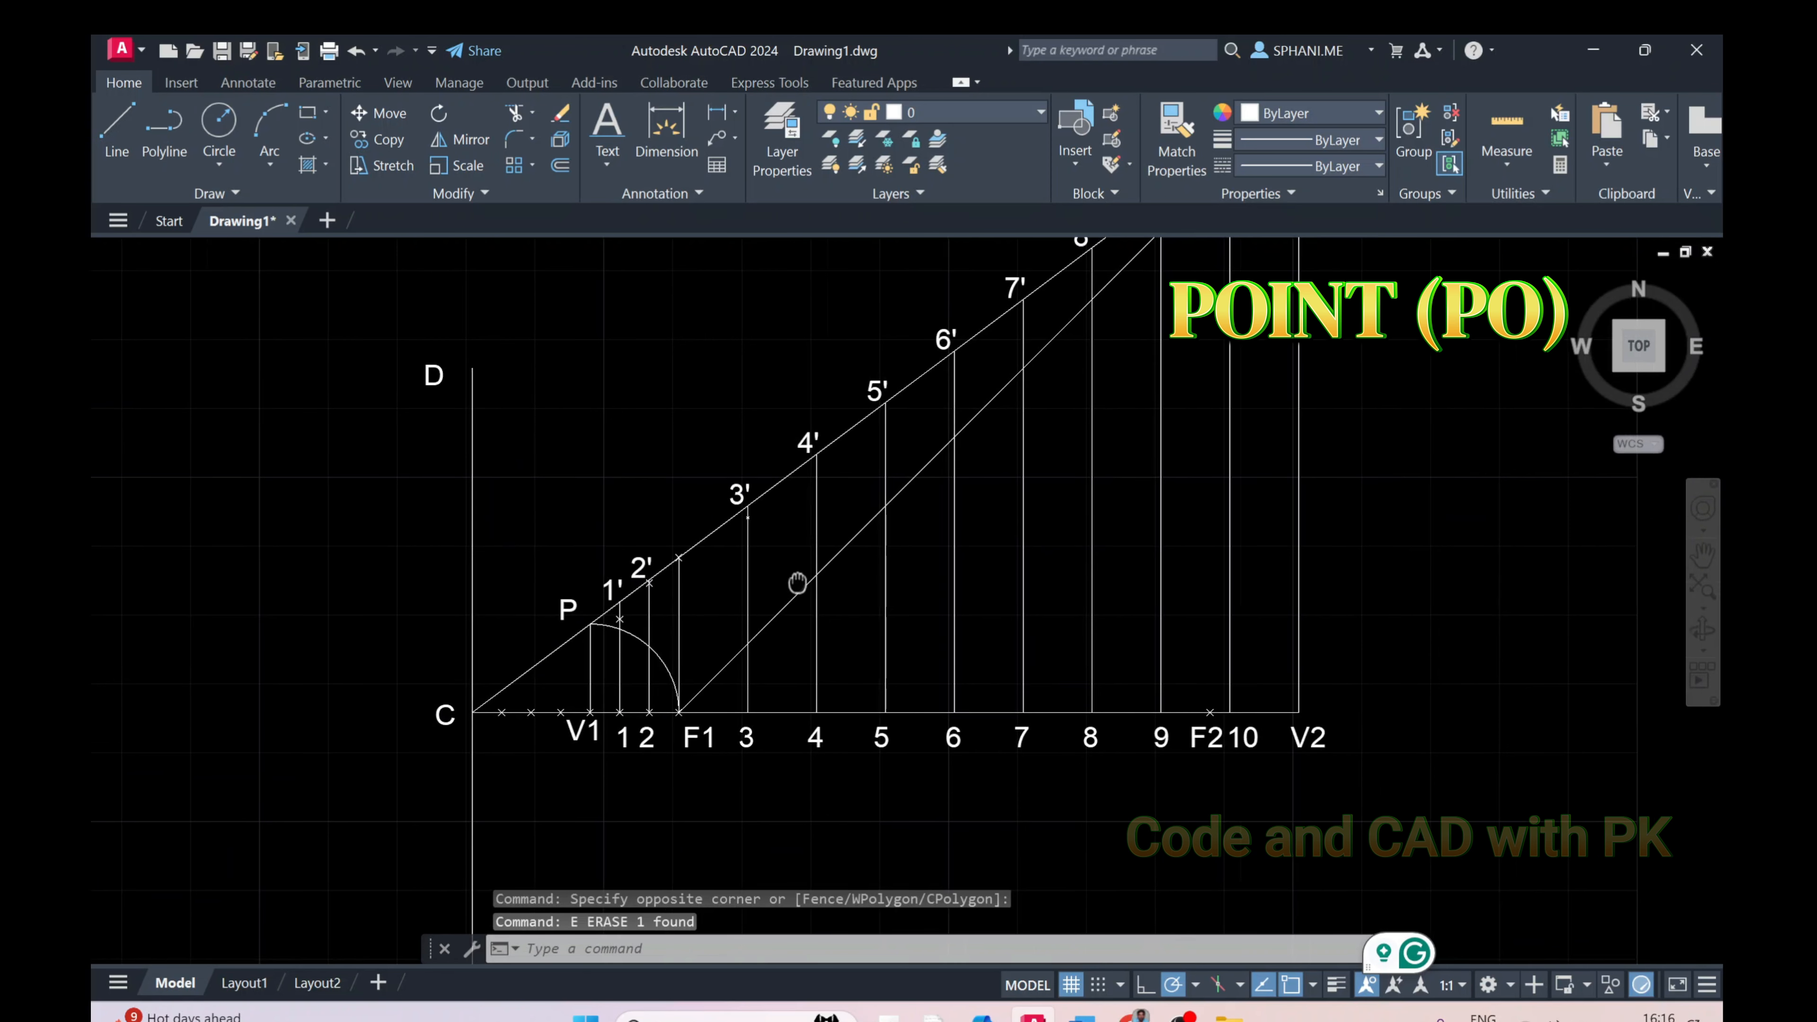
pyautogui.write('re')
pyautogui.press('Return')
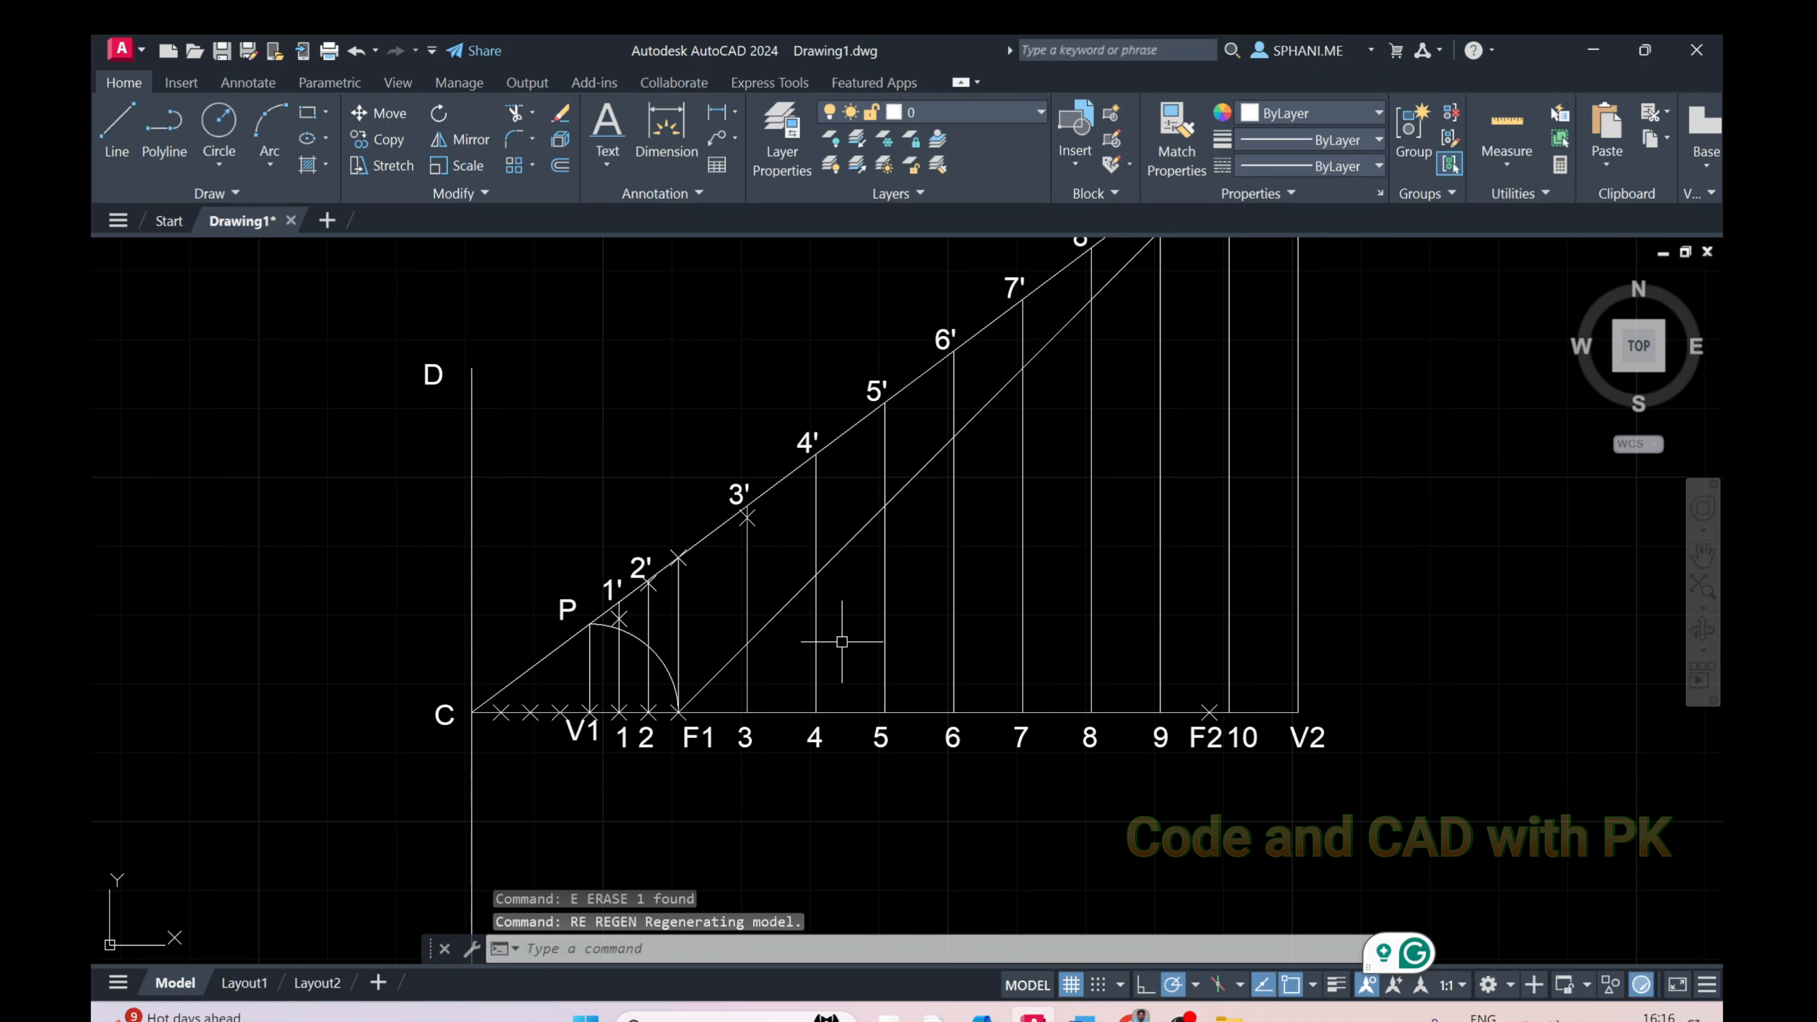
# Draw a circle centred at point 4 through 4' and relocate its centre to F1
pyautogui.write('c')
pyautogui.press('Return')
pyautogui.click(816, 712)
pyautogui.click(815, 455)
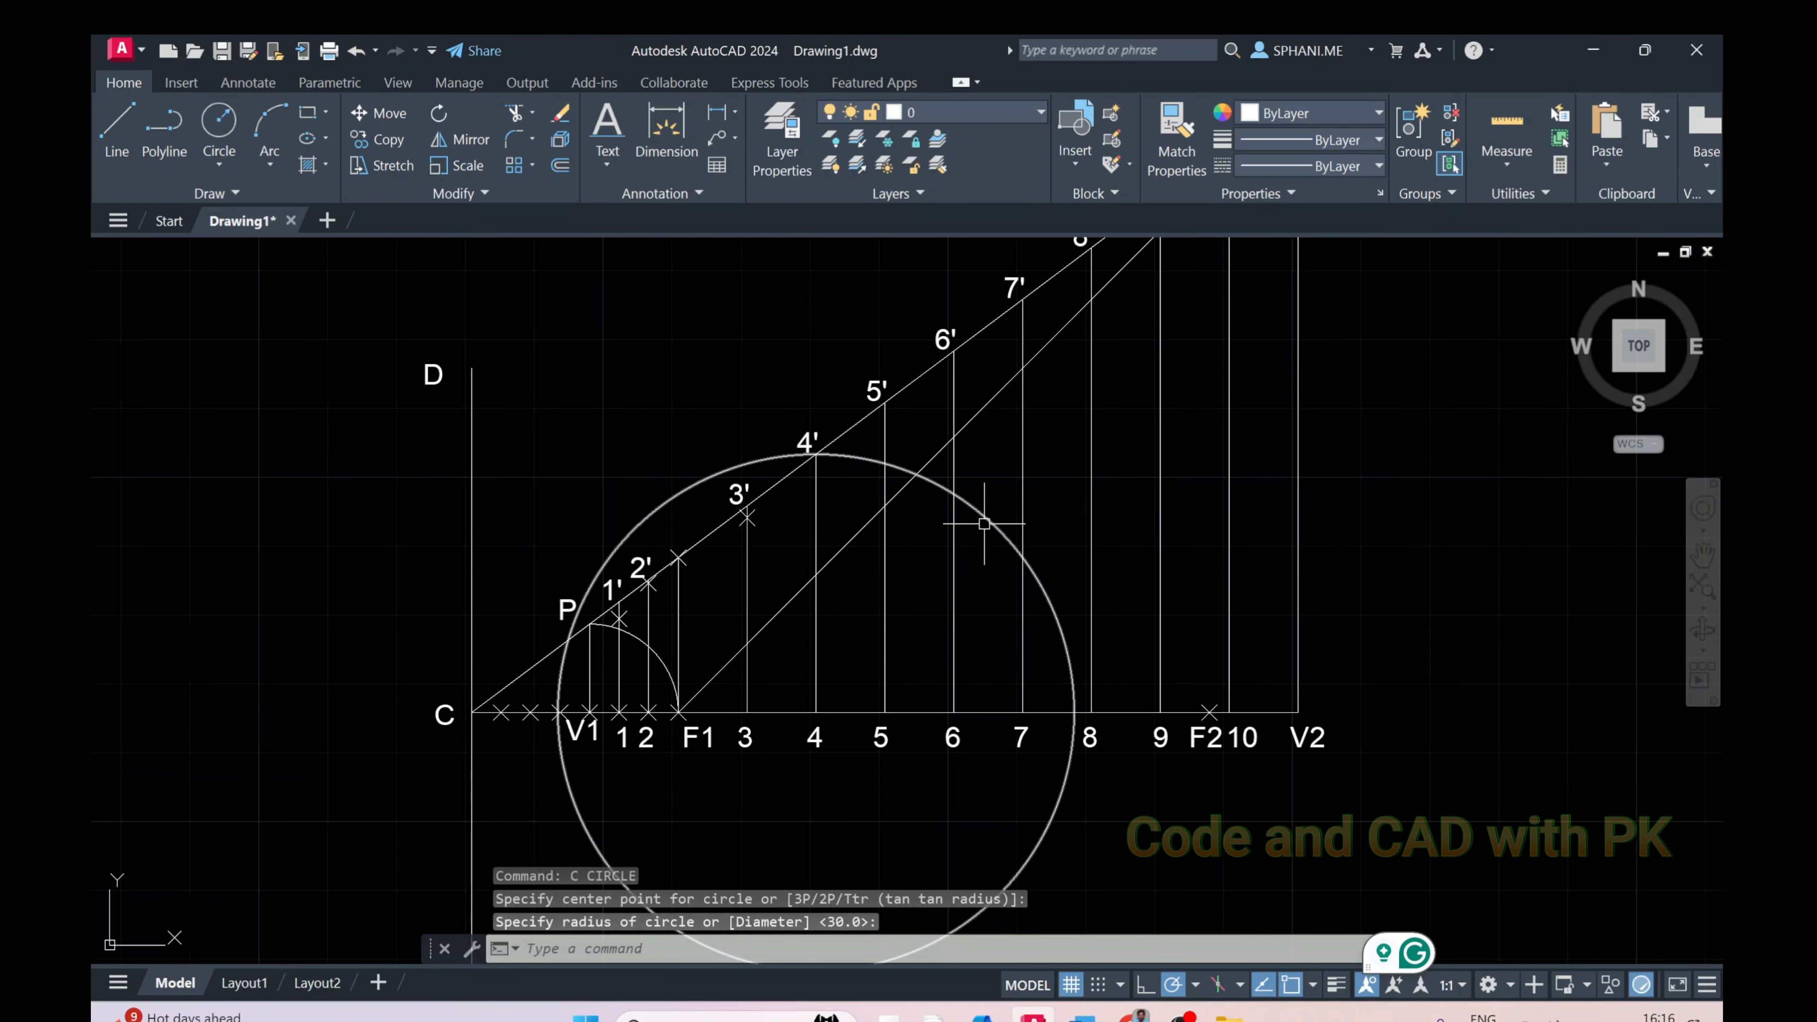
pyautogui.click(986, 522)
pyautogui.click(816, 712)
pyautogui.click(729, 712)
# Place a point where the F1-centred circle crosses vertical 4, erase that circle and regenerate the drawing
pyautogui.scroll(2, 786, 660)
pyautogui.write('e')
pyautogui.press('Return')
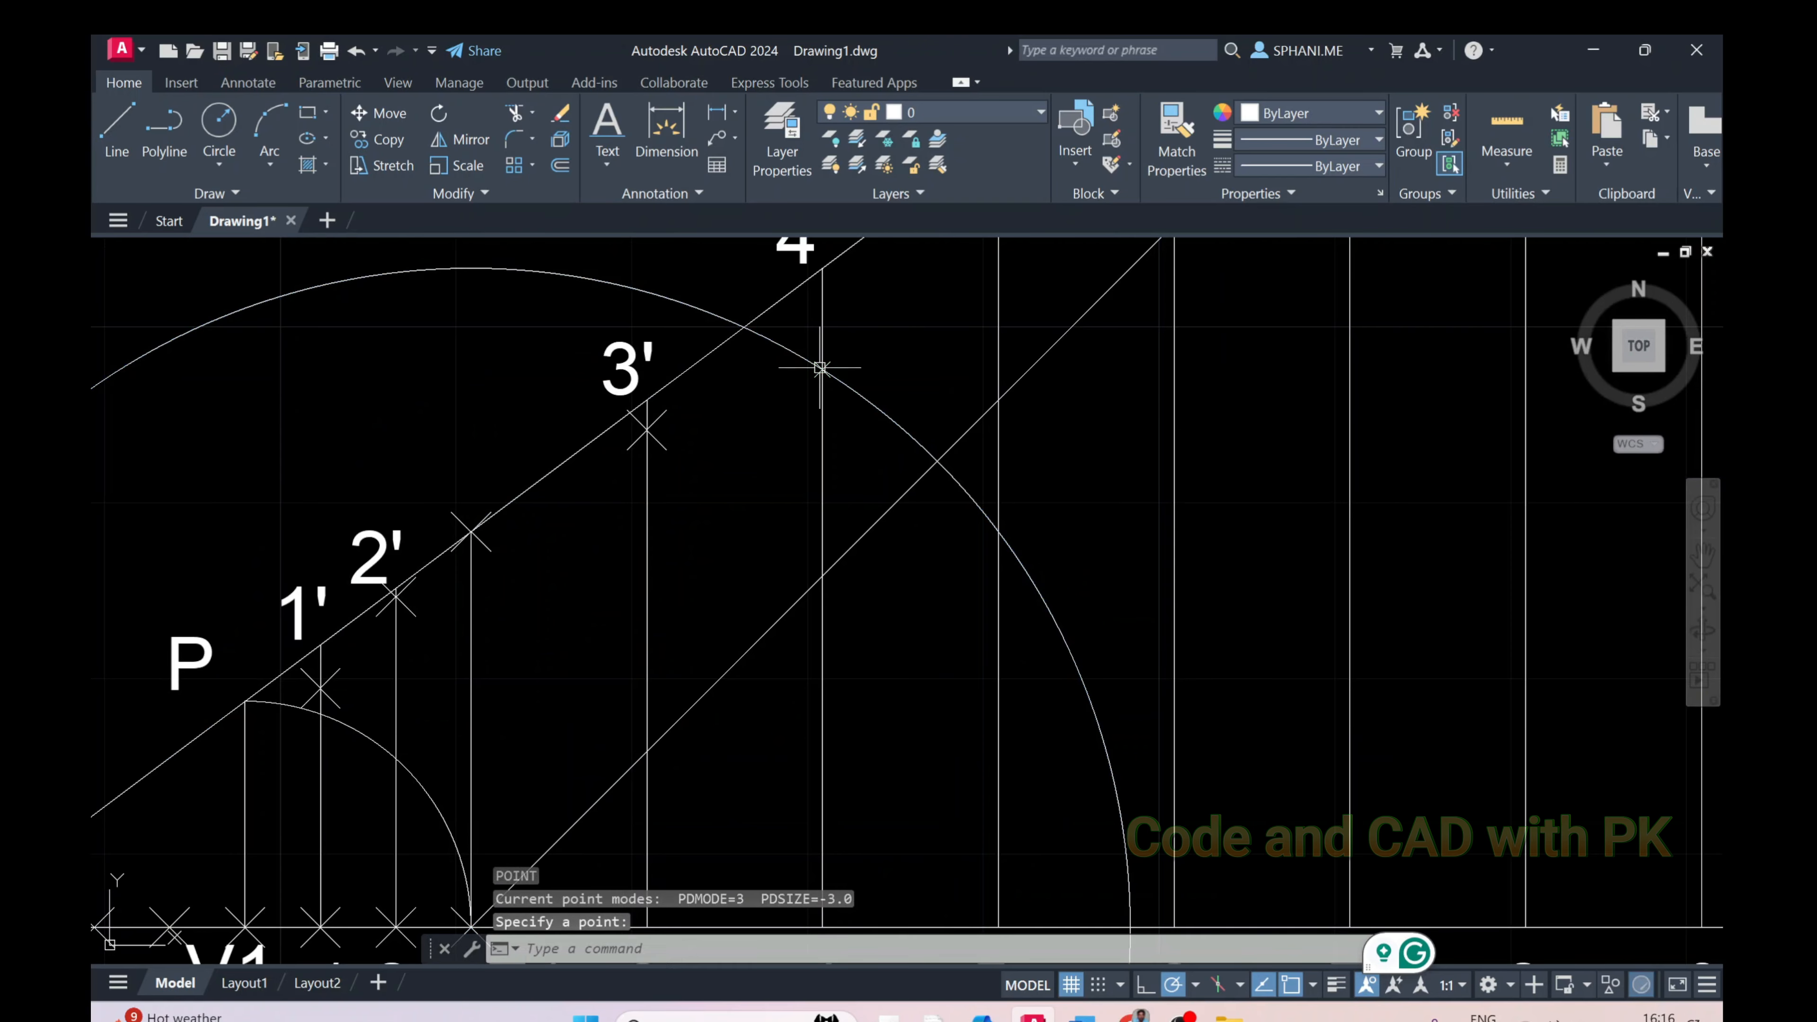
pyautogui.write('re')
pyautogui.press('Return')
# Draw a circle centred at point 5 through 5' and relocate its centre to F1
pyautogui.moveTo(815, 609); pyautogui.dragTo(613, 705, button='middle')
pyautogui.write('c')
pyautogui.press('Return')
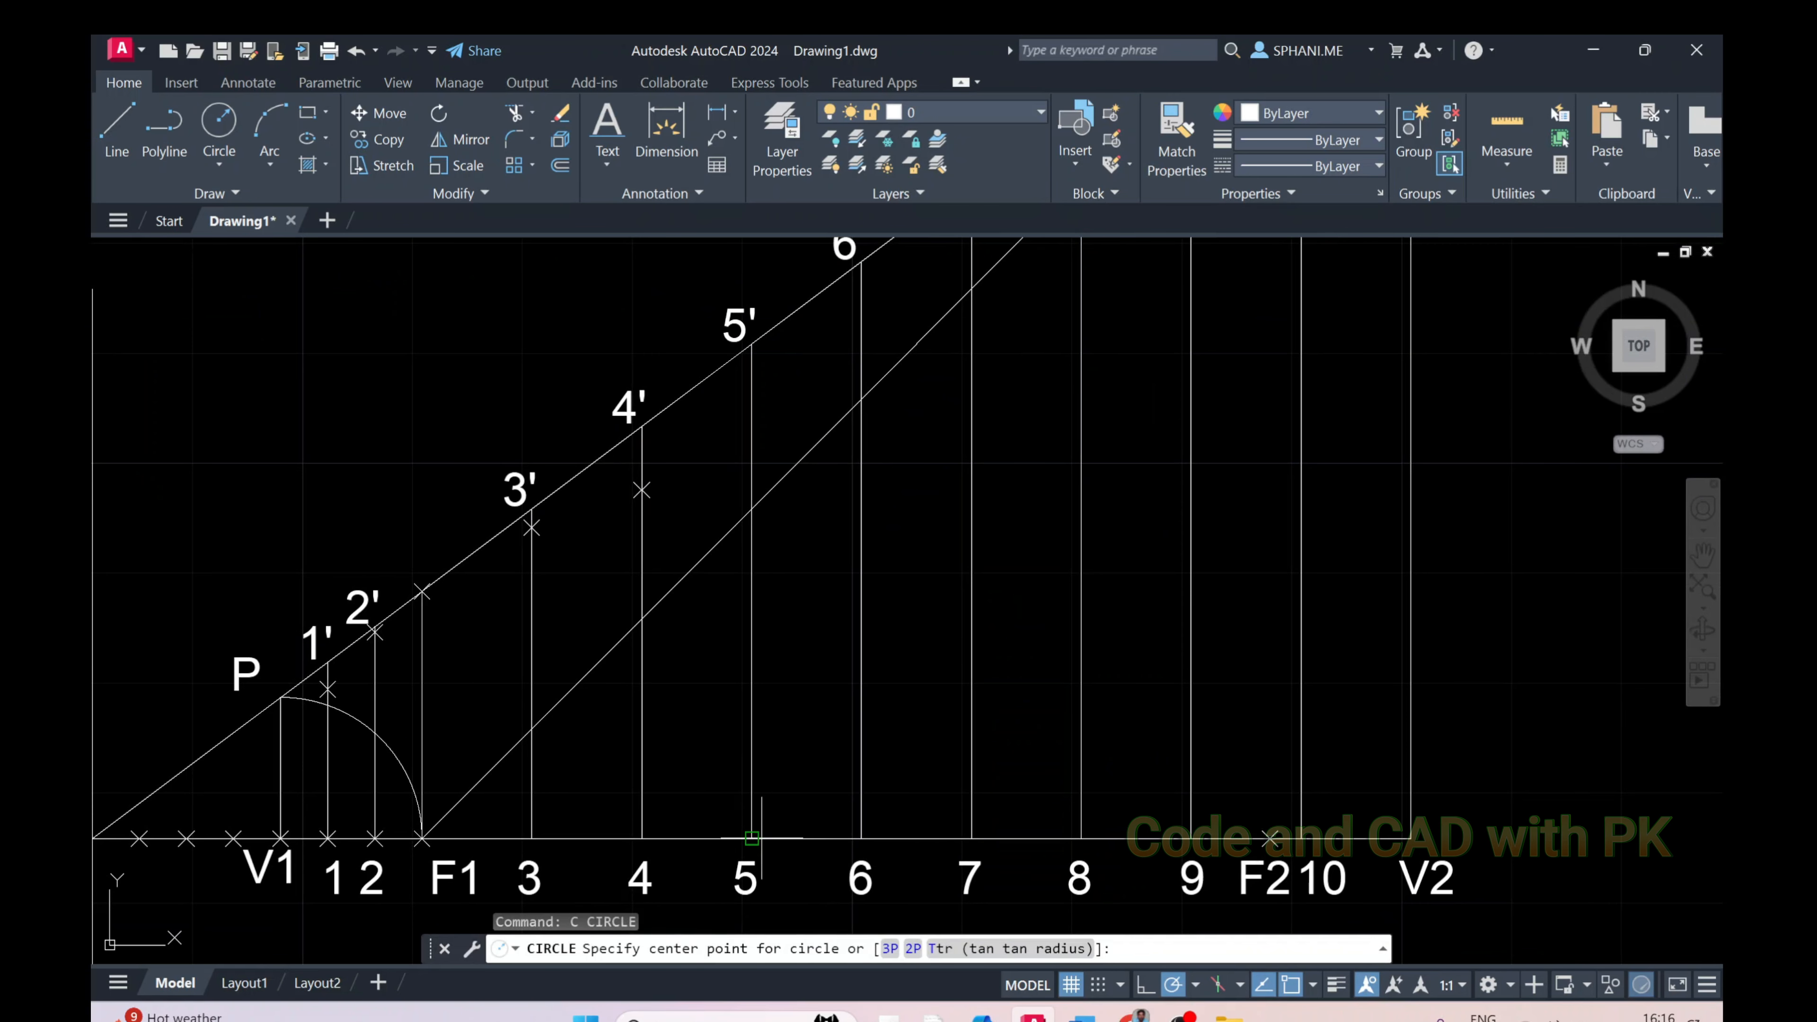
pyautogui.click(751, 837)
pyautogui.click(1005, 418)
pyautogui.moveTo(807, 791); pyautogui.dragTo(864, 573, button='middle')
pyautogui.click(808, 620)
pyautogui.click(479, 621)
pyautogui.moveTo(750, 565); pyautogui.dragTo(673, 735, button='middle')
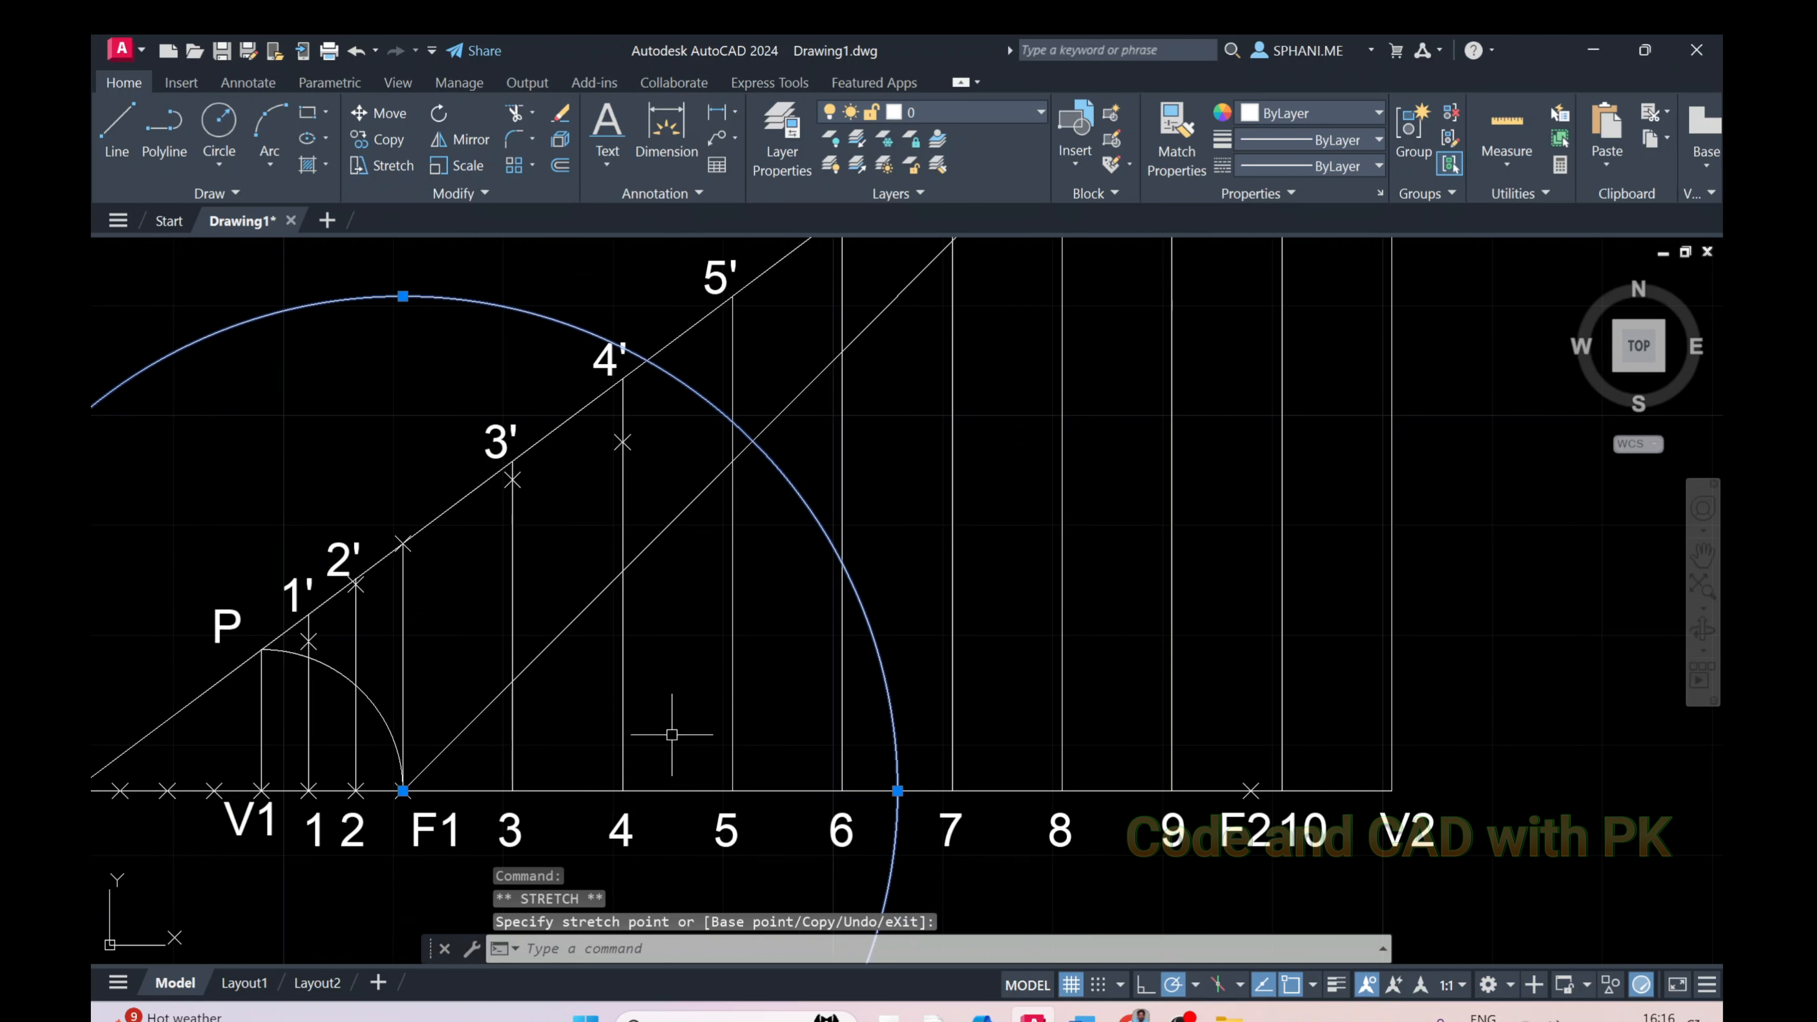
pyautogui.press('Escape')
# Place a point where the F1-centred circle crosses vertical 5 and erase that circle
pyautogui.write('po')
pyautogui.press('Return')
pyautogui.click(737, 430)
pyautogui.click(770, 466)
pyautogui.write('e')
pyautogui.press('Return')
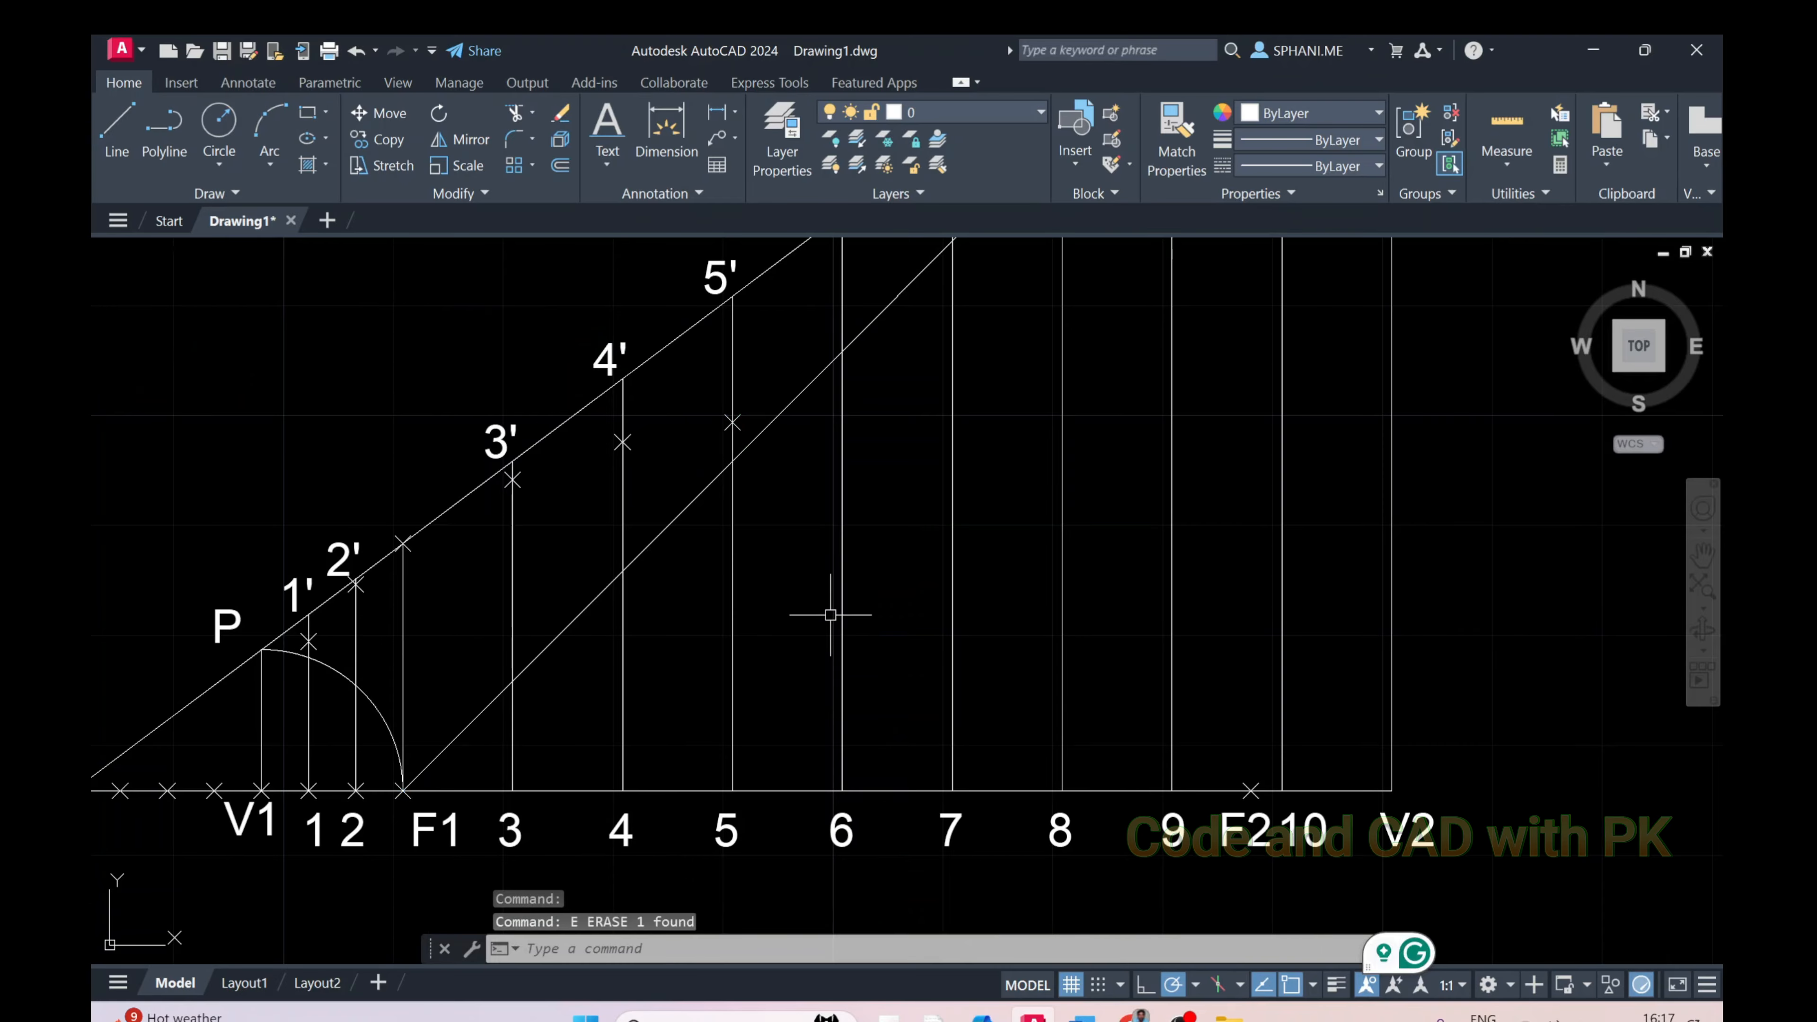
# Draw a circle centred at point 6 through 6' and relocate its centre to F1
pyautogui.scroll(-2, 832, 609)
pyautogui.write('c')
pyautogui.press('Return')
pyautogui.click(847, 726)
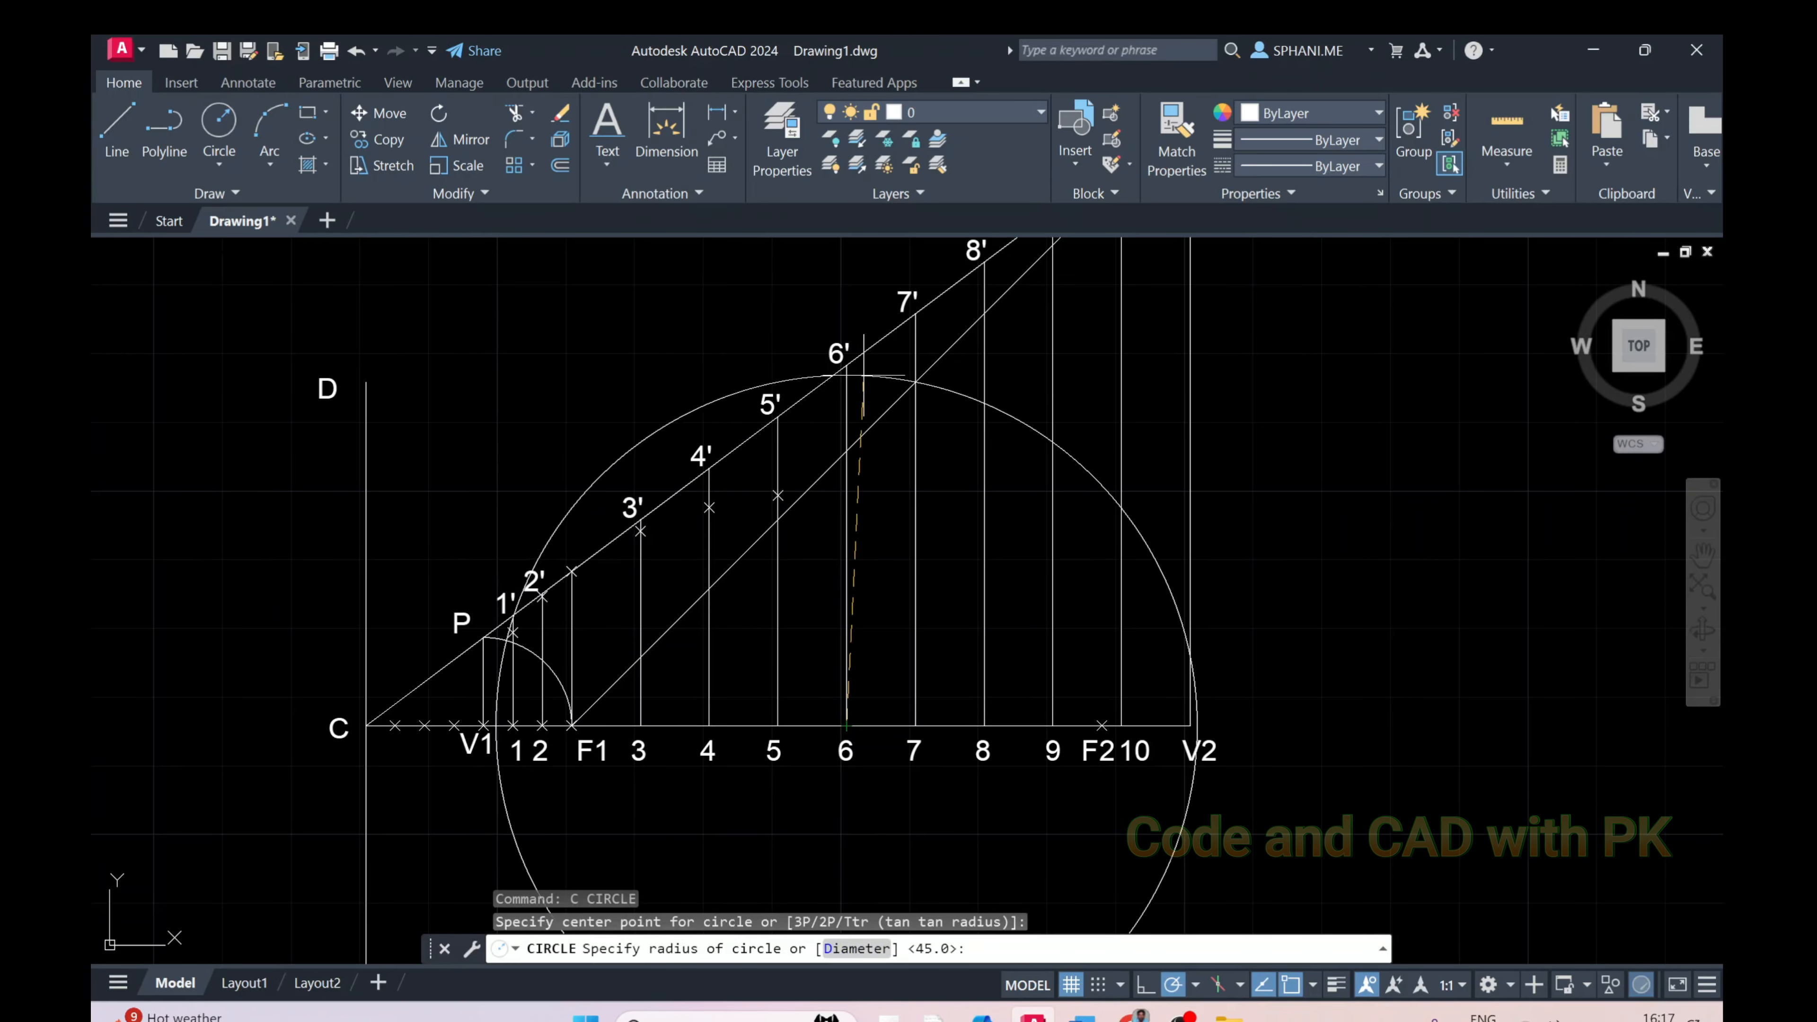
pyautogui.click(846, 366)
pyautogui.click(1007, 403)
pyautogui.click(846, 726)
pyautogui.click(571, 726)
pyautogui.press('Escape')
# Place a point where the F1-centred circle crosses vertical 6 and erase that circle
pyautogui.write('po')
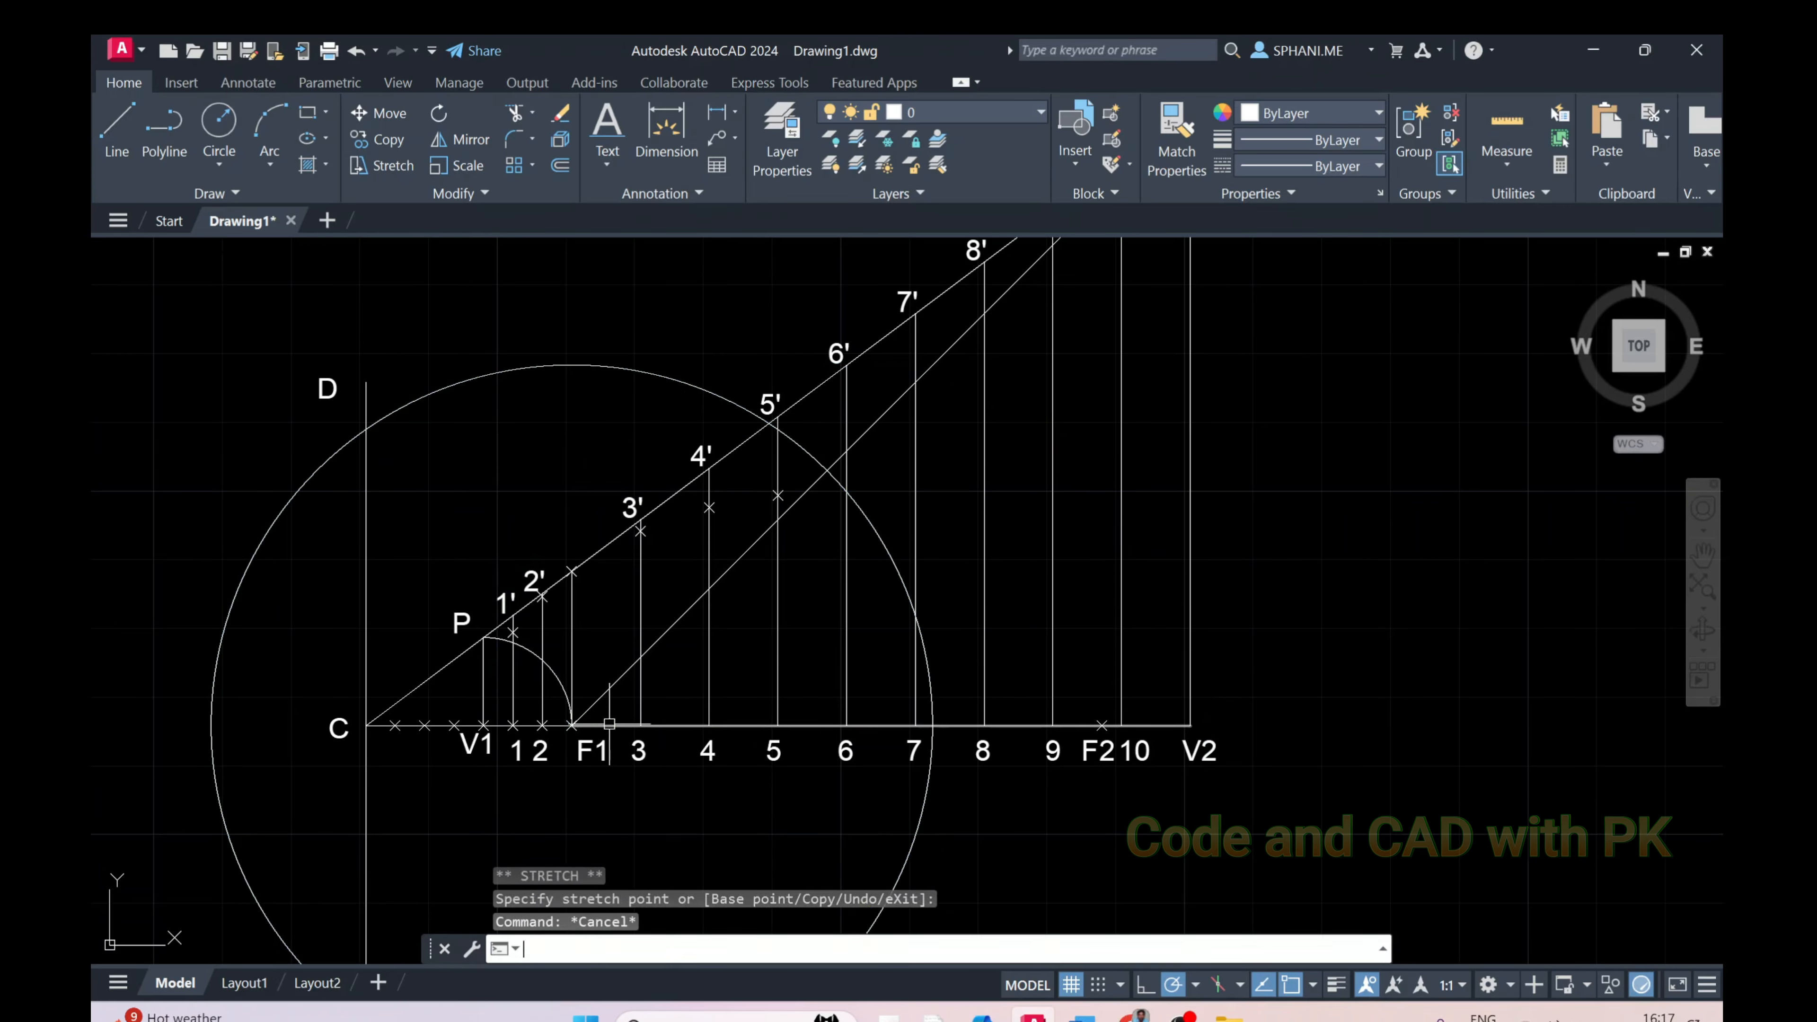
pyautogui.press('Return')
pyautogui.scroll(4, 644, 652)
pyautogui.click(1059, 337)
pyautogui.click(1107, 410)
pyautogui.write('e')
pyautogui.press('Return')
# Draw a circle centred at point 7 through 7' and relocate its centre to F1
pyautogui.moveTo(1160, 559); pyautogui.dragTo(934, 620, button='middle')
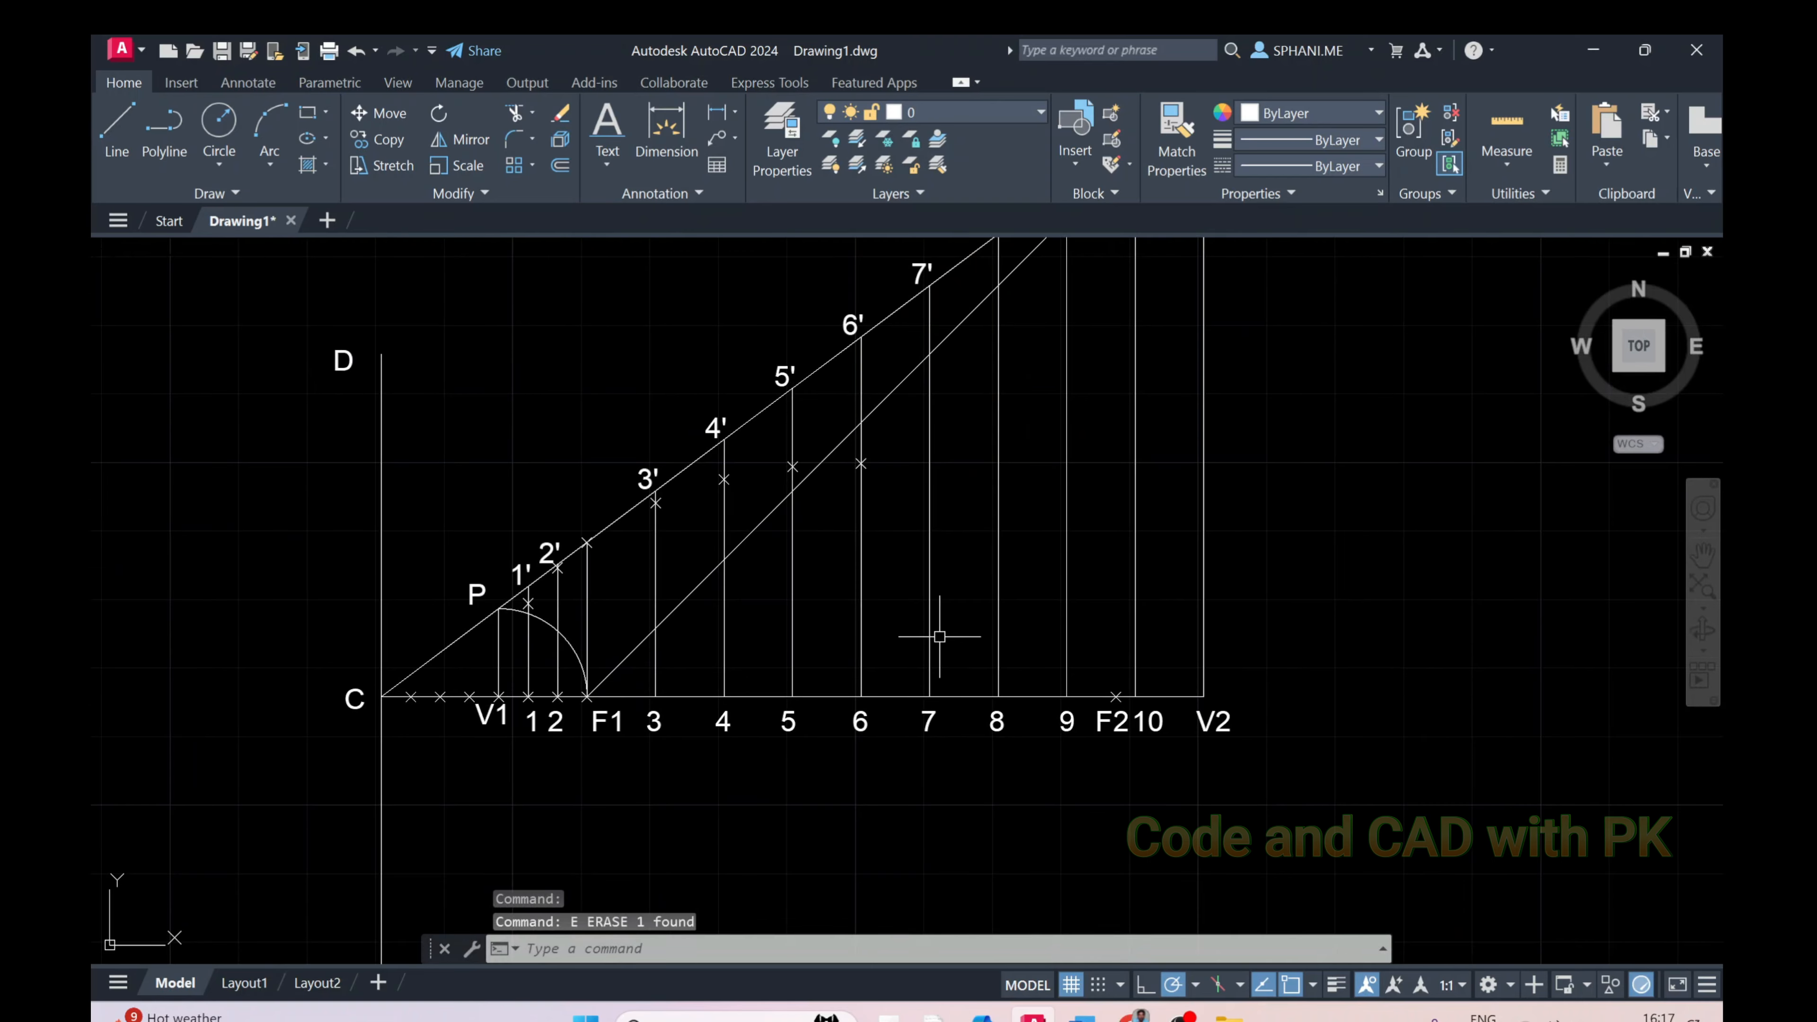
pyautogui.write('c')
pyautogui.press('Return')
pyautogui.click(929, 697)
pyautogui.click(930, 286)
pyautogui.click(1059, 306)
pyautogui.click(930, 697)
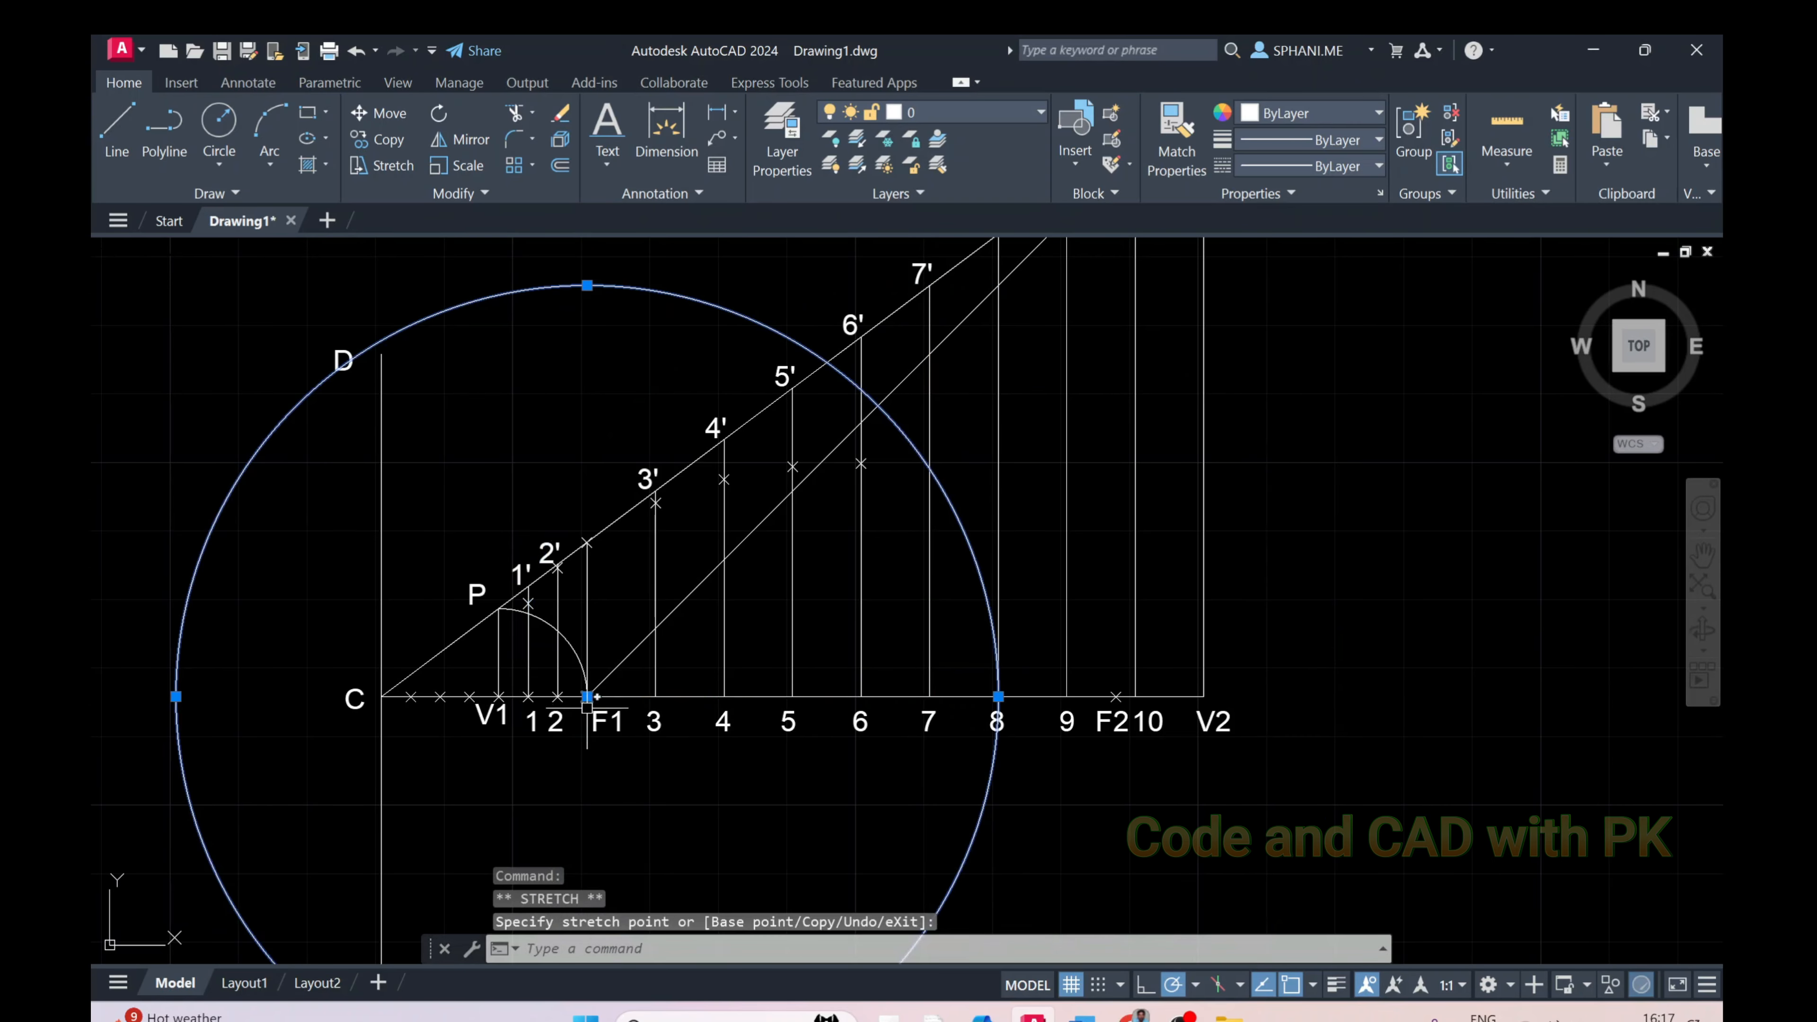
pyautogui.click(587, 696)
pyautogui.press('Escape')
# Place a point where the F1-centred circle crosses vertical 7 and erase that circle
pyautogui.write('po')
pyautogui.press('Return')
pyautogui.click(930, 469)
pyautogui.click(980, 515)
pyautogui.click(970, 532)
pyautogui.press('Delete')
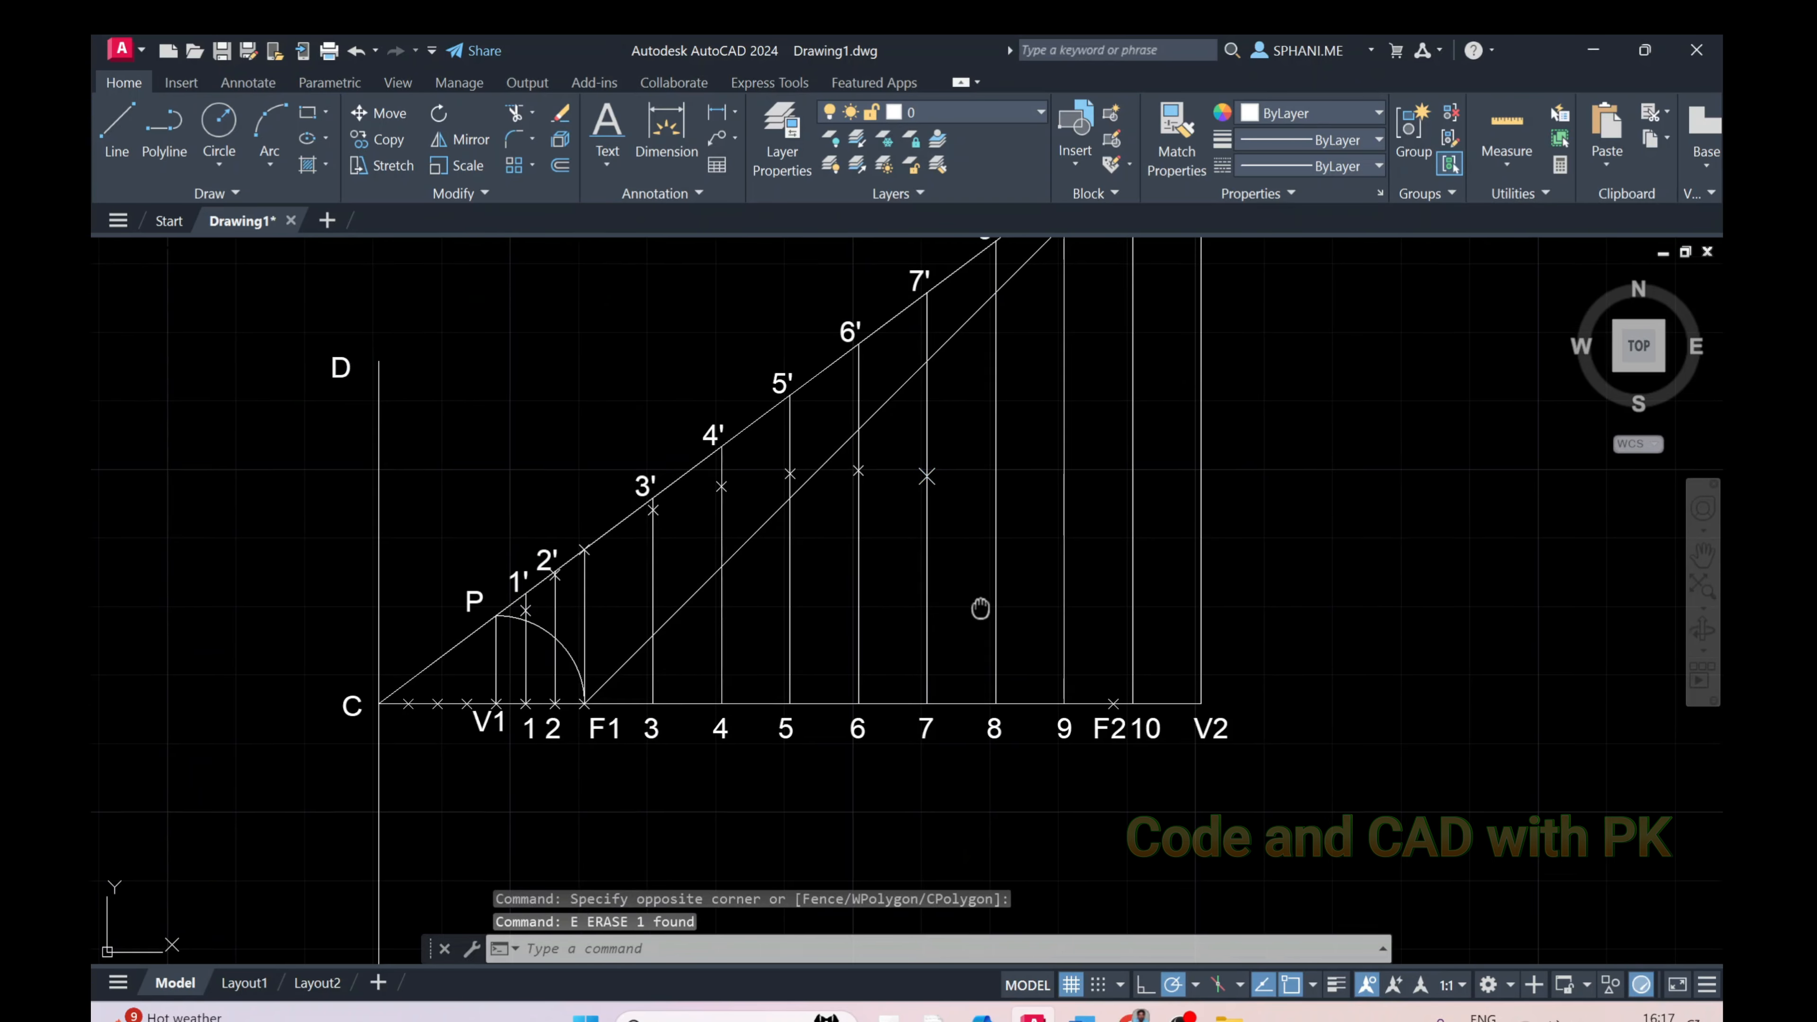
# Draw a circle centred at point 8 through 8' and relocate its centre to F1
pyautogui.moveTo(1030, 623); pyautogui.dragTo(864, 730, button='middle')
pyautogui.write('c')
pyautogui.press('Return')
pyautogui.click(830, 804)
pyautogui.click(832, 342)
pyautogui.click(1251, 649)
pyautogui.click(832, 804)
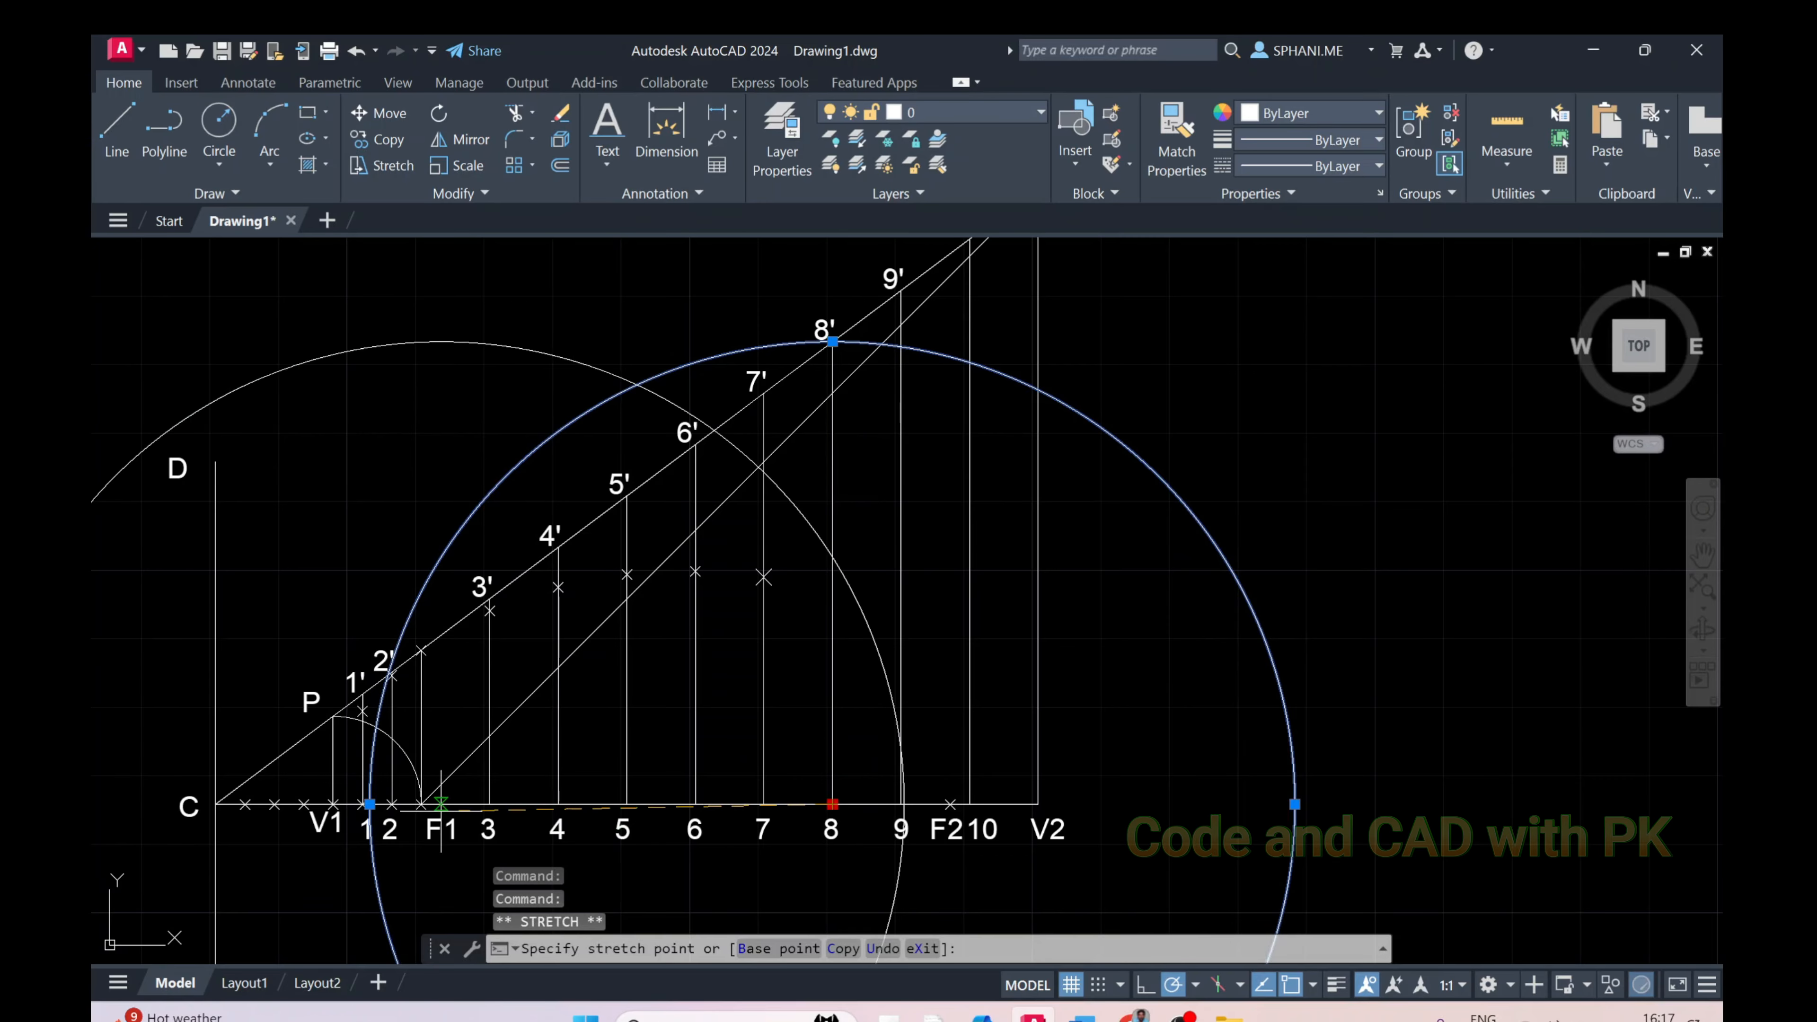
pyautogui.click(421, 804)
pyautogui.press('Escape')
# Place a point where the F1-centred circle crosses vertical 8 and erase that circle
pyautogui.write('po')
pyautogui.press('Return')
pyautogui.click(832, 593)
pyautogui.press('Delete')
# Draw a circle centred at point 9 through 9' and relocate its centre to F1
pyautogui.write('c')
pyautogui.press('Return')
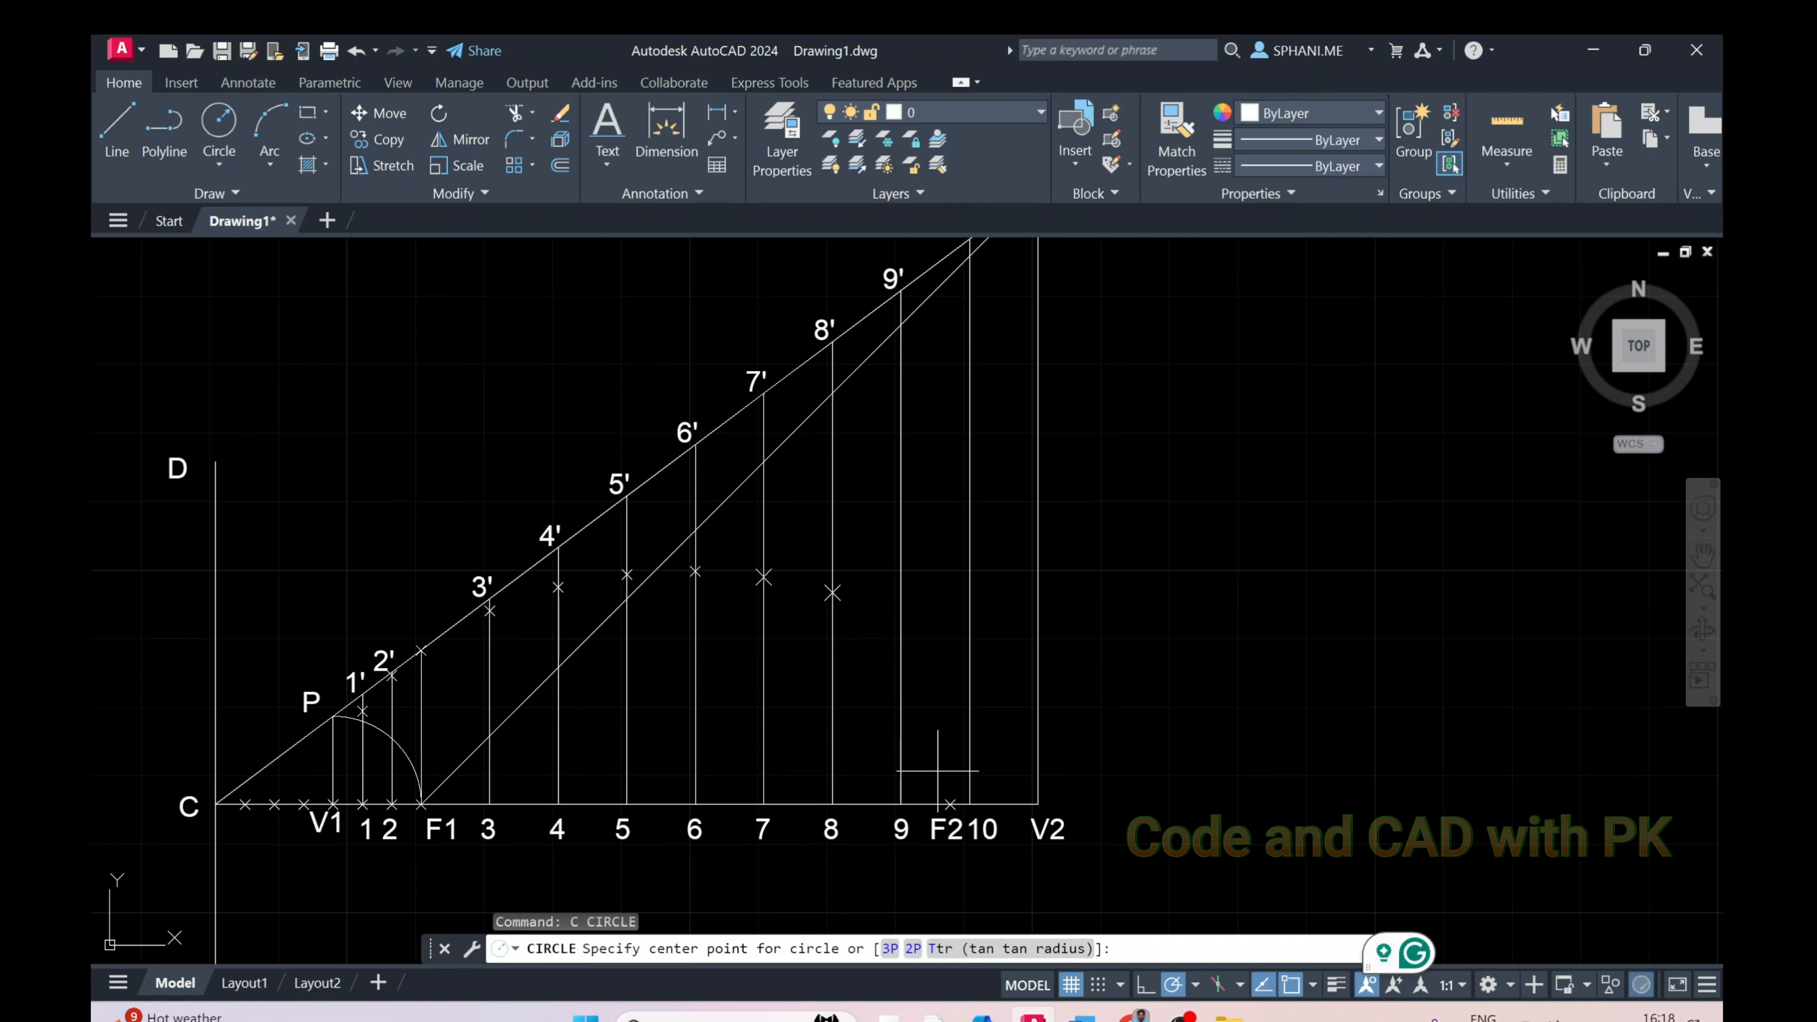
pyautogui.click(900, 804)
pyautogui.click(900, 290)
pyautogui.click(903, 291)
pyautogui.click(901, 804)
pyautogui.click(421, 804)
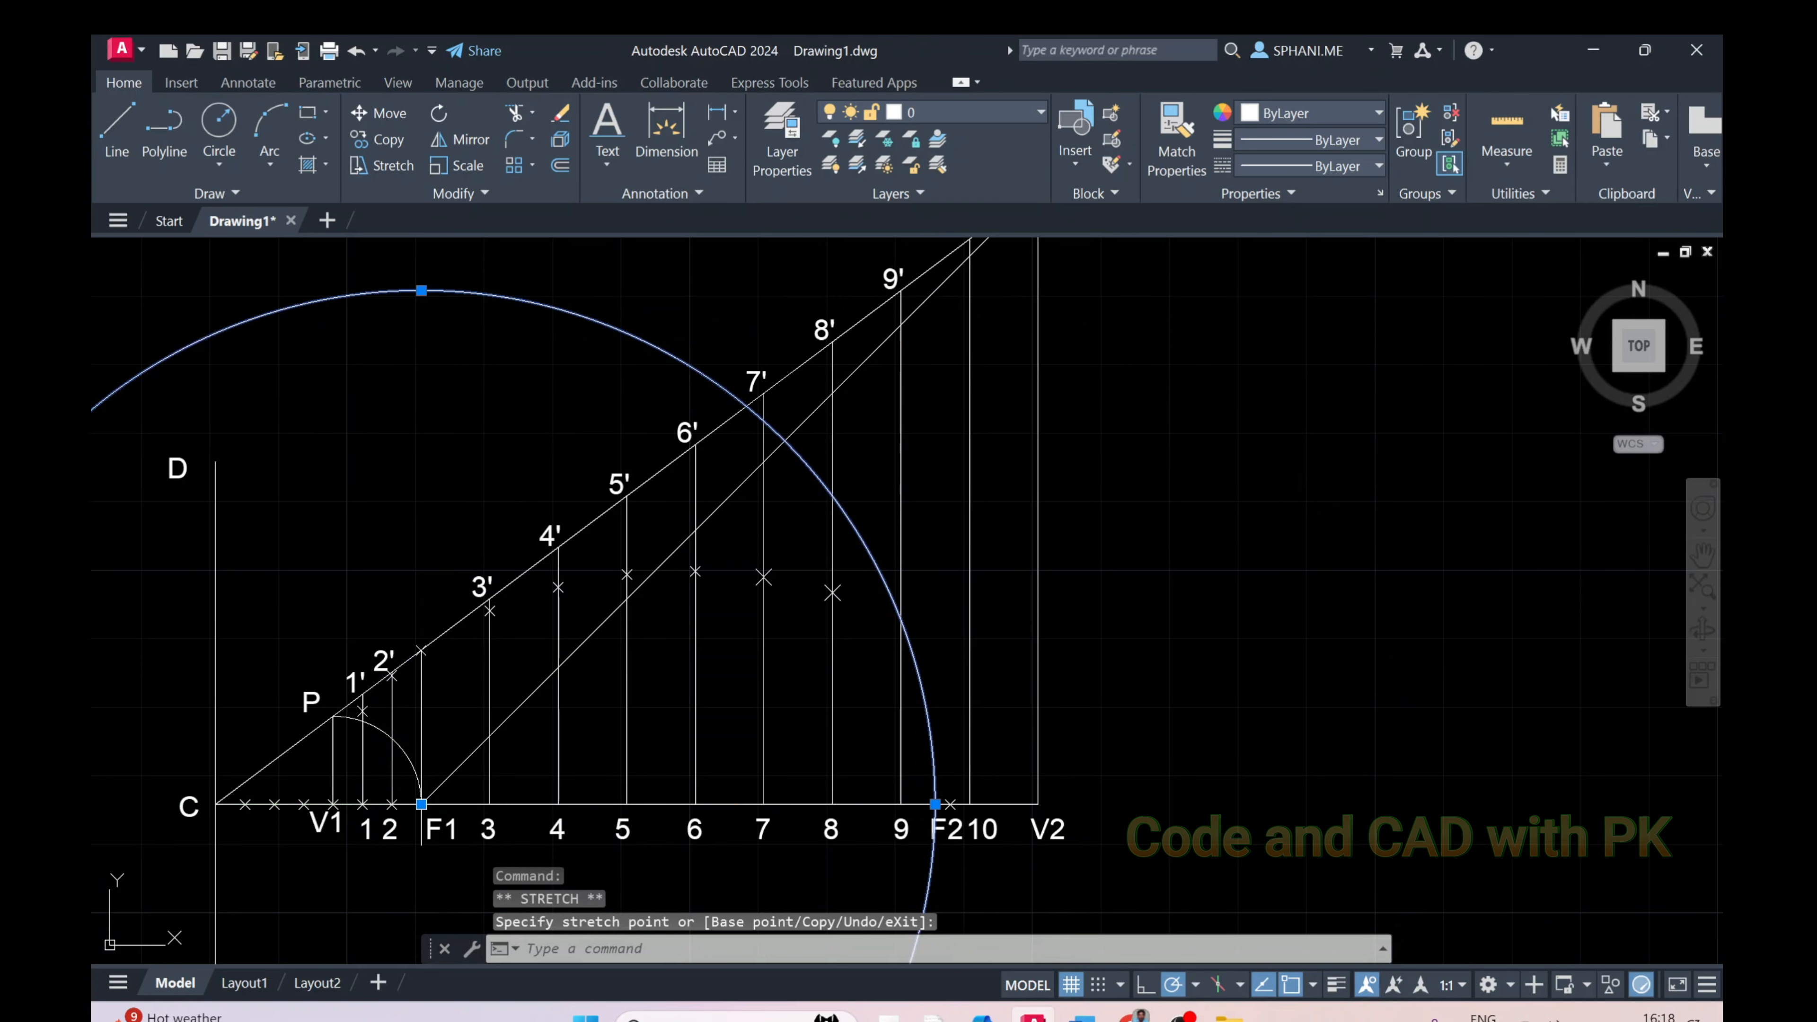
pyautogui.press('Escape')
# Place a point where the F1-centred circle crosses vertical 9 and erase that circle
pyautogui.write('po')
pyautogui.press('Return')
pyautogui.click(900, 622)
pyautogui.click(921, 694)
pyautogui.press('Delete')
# Draw a circle centred at point 10 through 10' and relocate its centre to F1
pyautogui.scroll(-2, 980, 752)
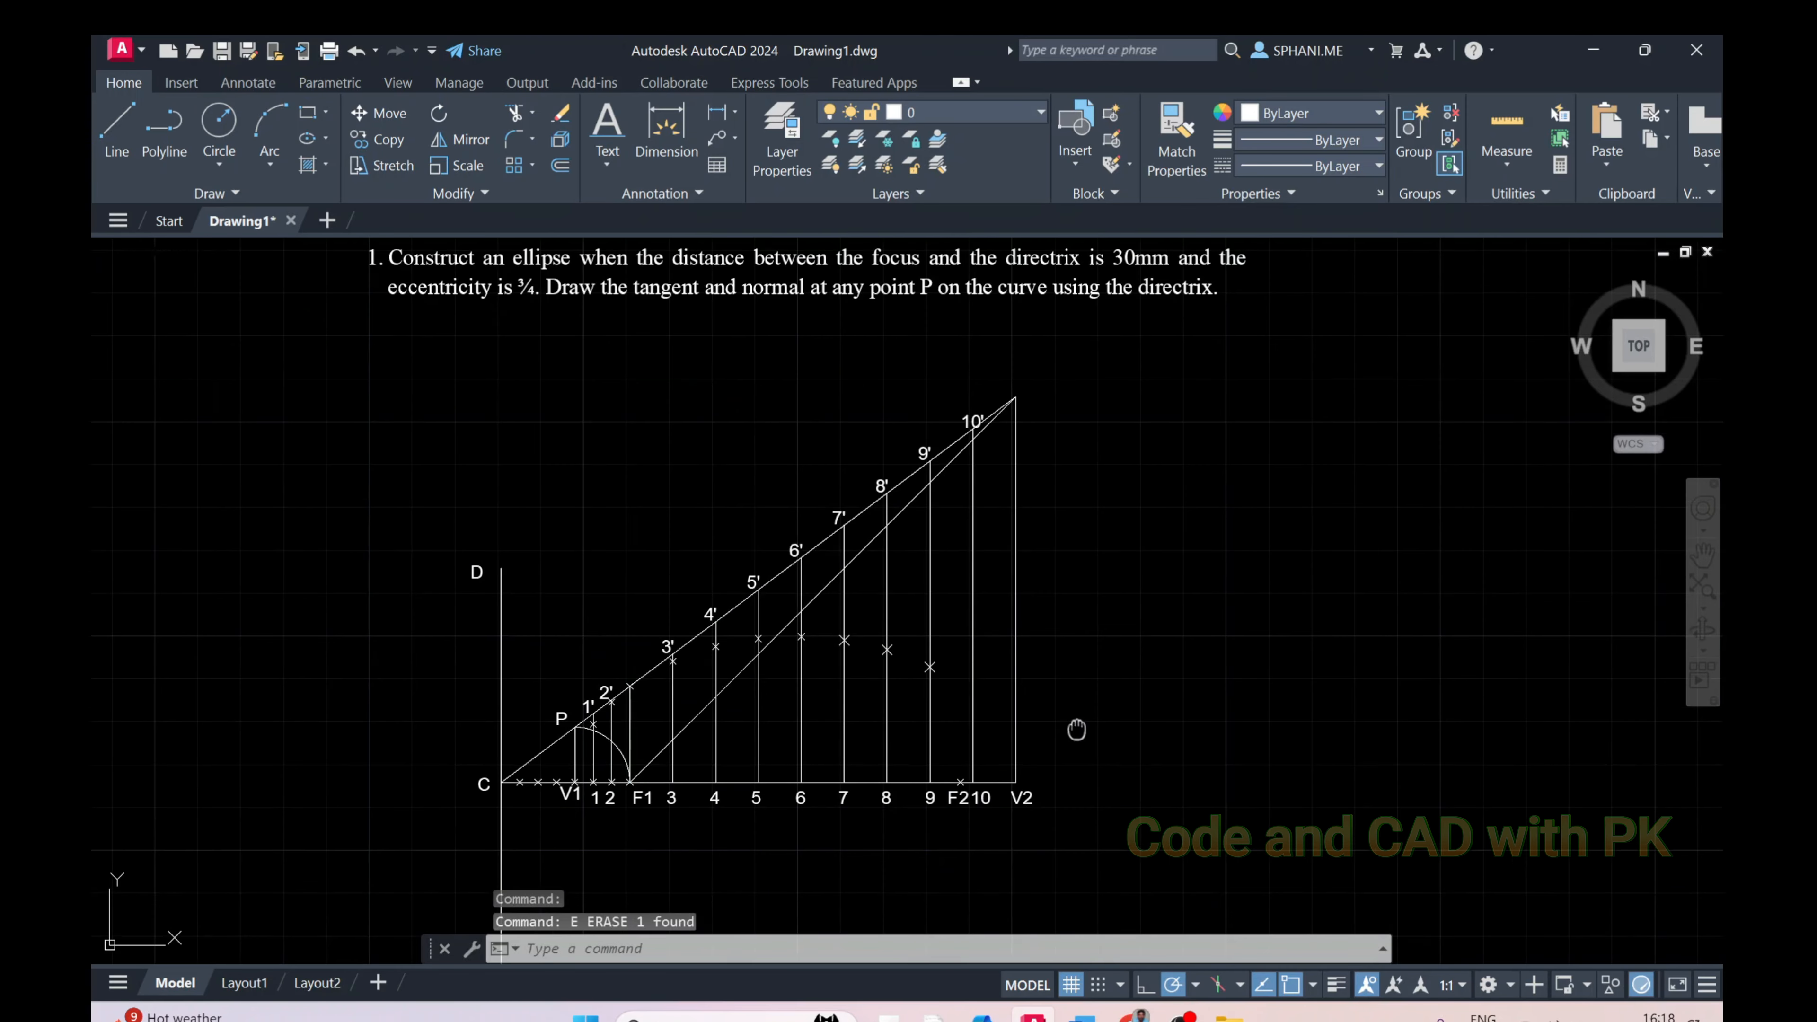
pyautogui.write('c')
pyautogui.press('Return')
pyautogui.click(883, 795)
pyautogui.scroll(6, 894, 438)
pyautogui.click(850, 440)
pyautogui.scroll(-8, 1125, 443)
pyautogui.scroll(2, 1278, 586)
pyautogui.click(1285, 582)
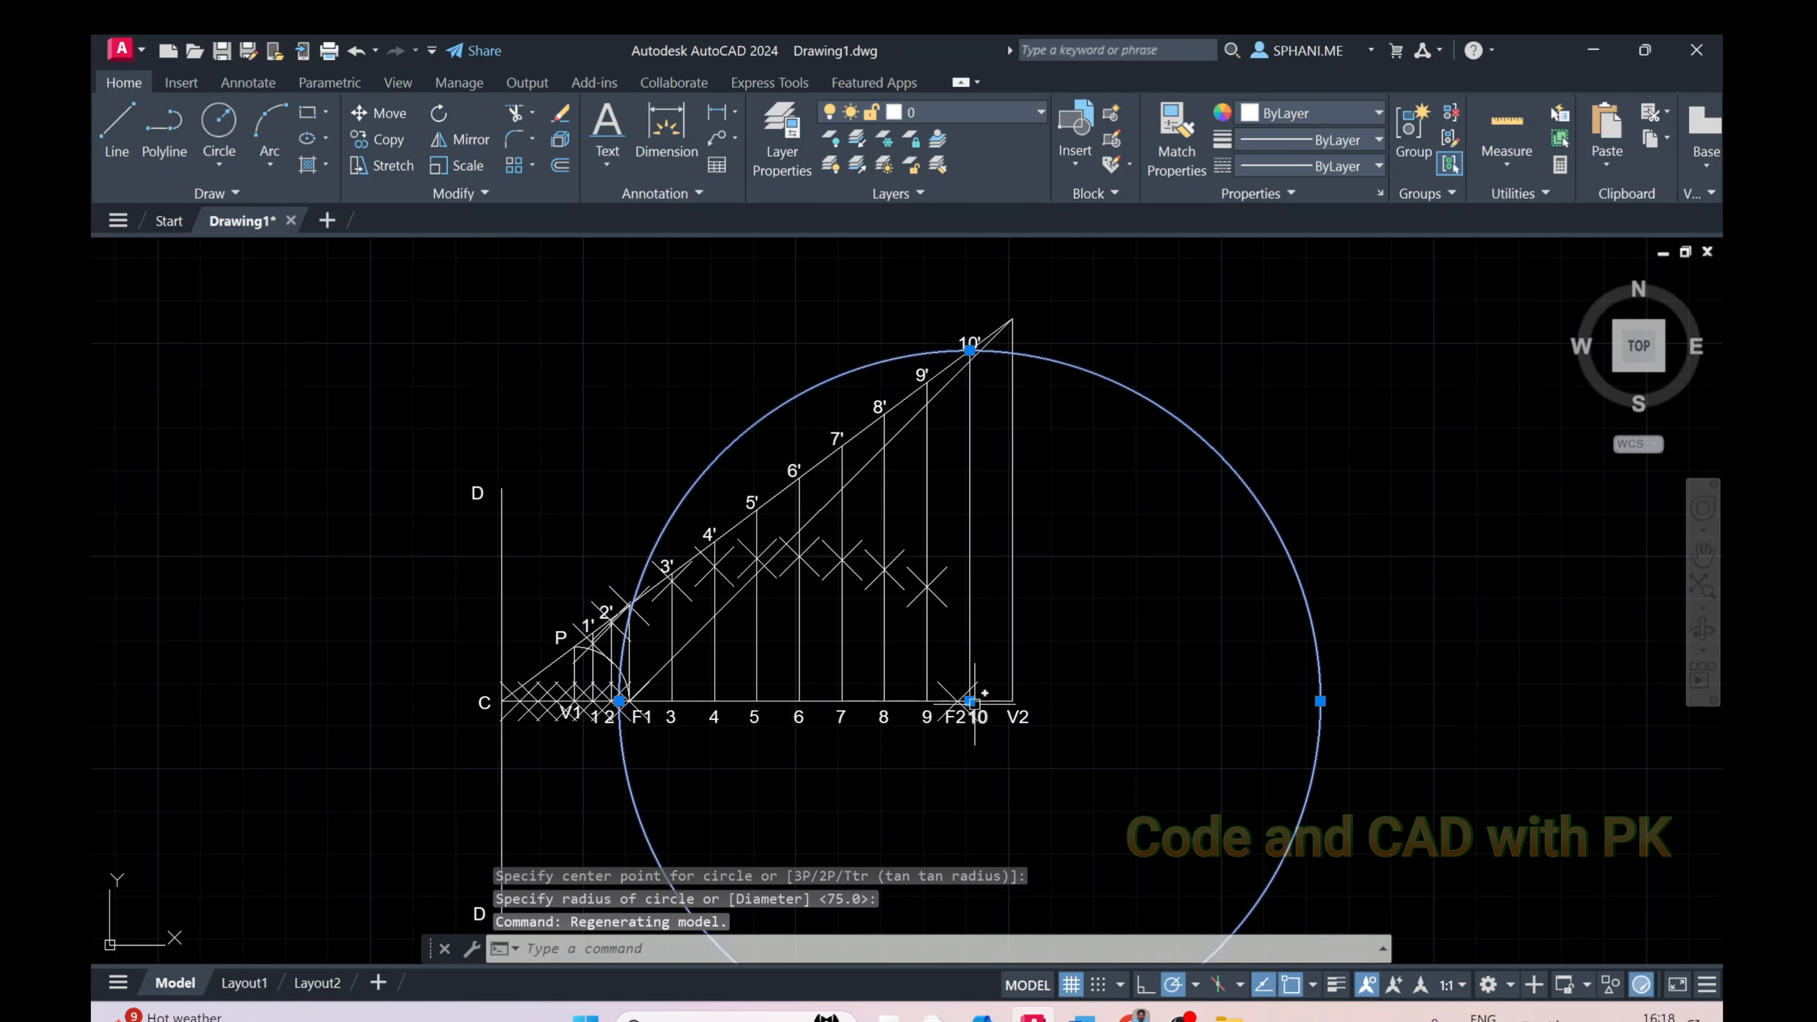
pyautogui.click(971, 703)
pyautogui.scroll(4, 769, 761)
pyautogui.click(415, 608)
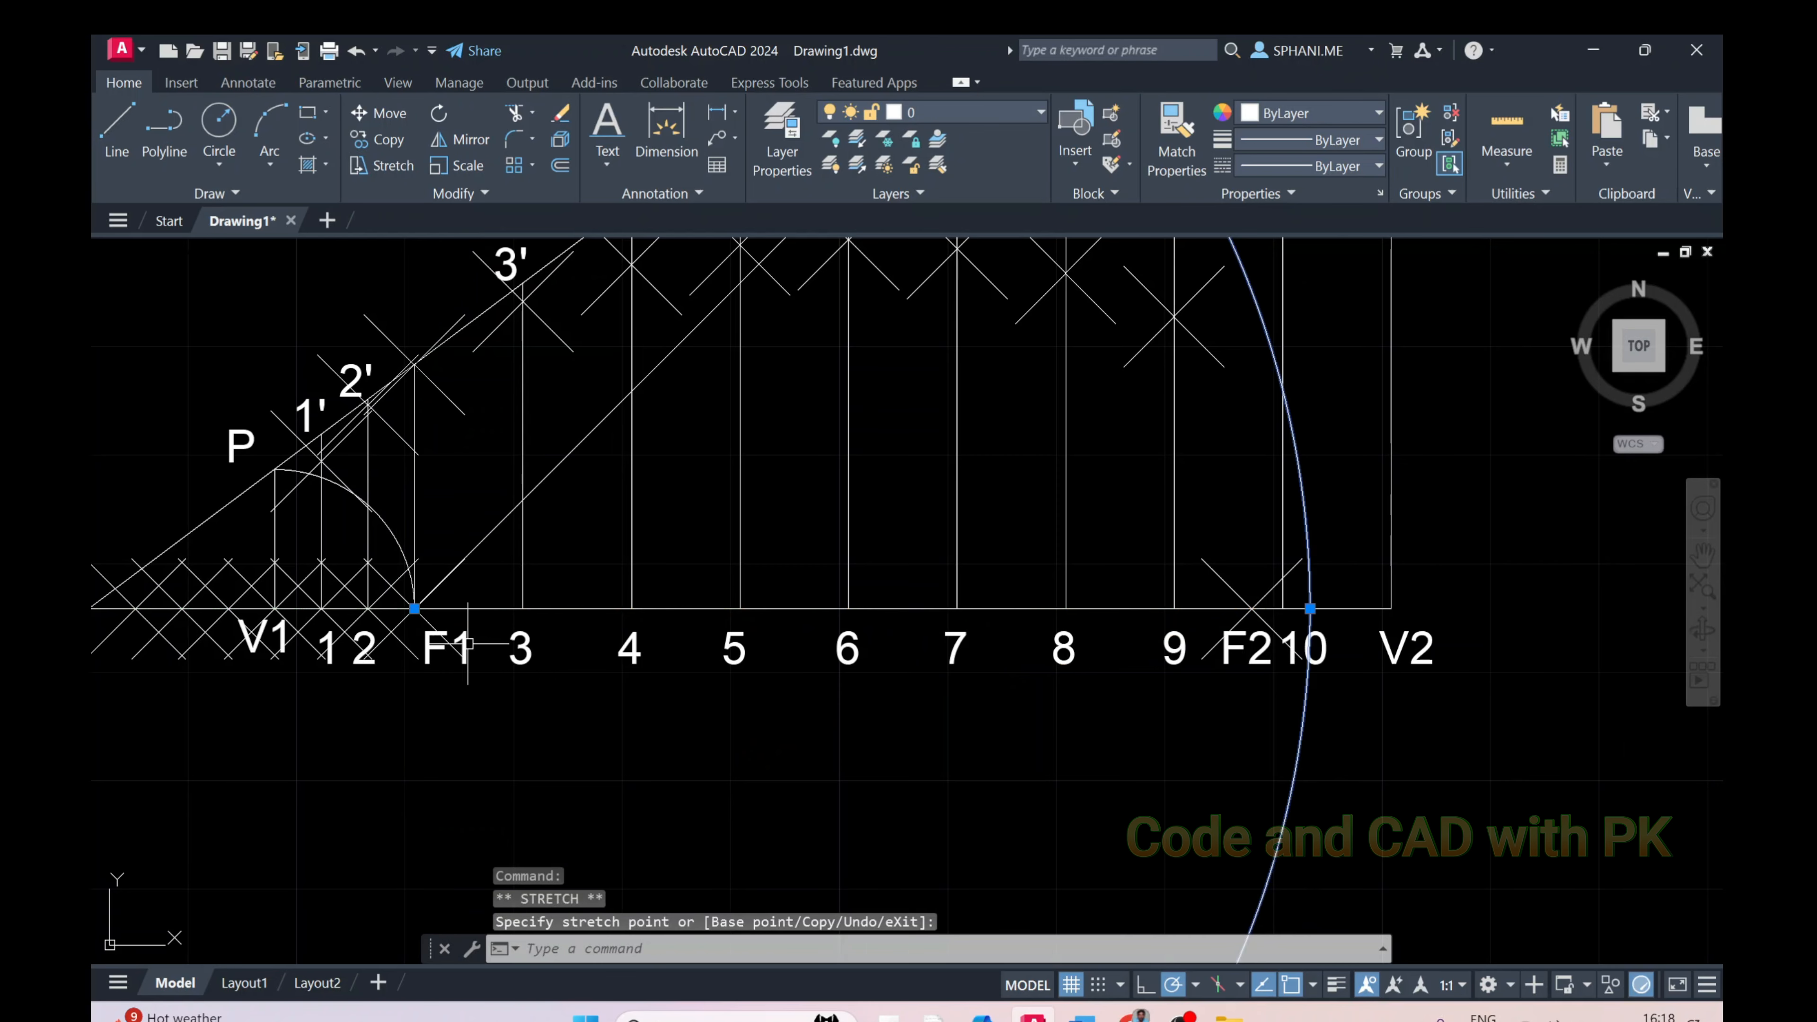
# Regenerate the drawing to refresh the size of the point markers and deselect the F1-centred circle
pyautogui.scroll(-4, 605, 664)
pyautogui.write('re')
pyautogui.press('Return')
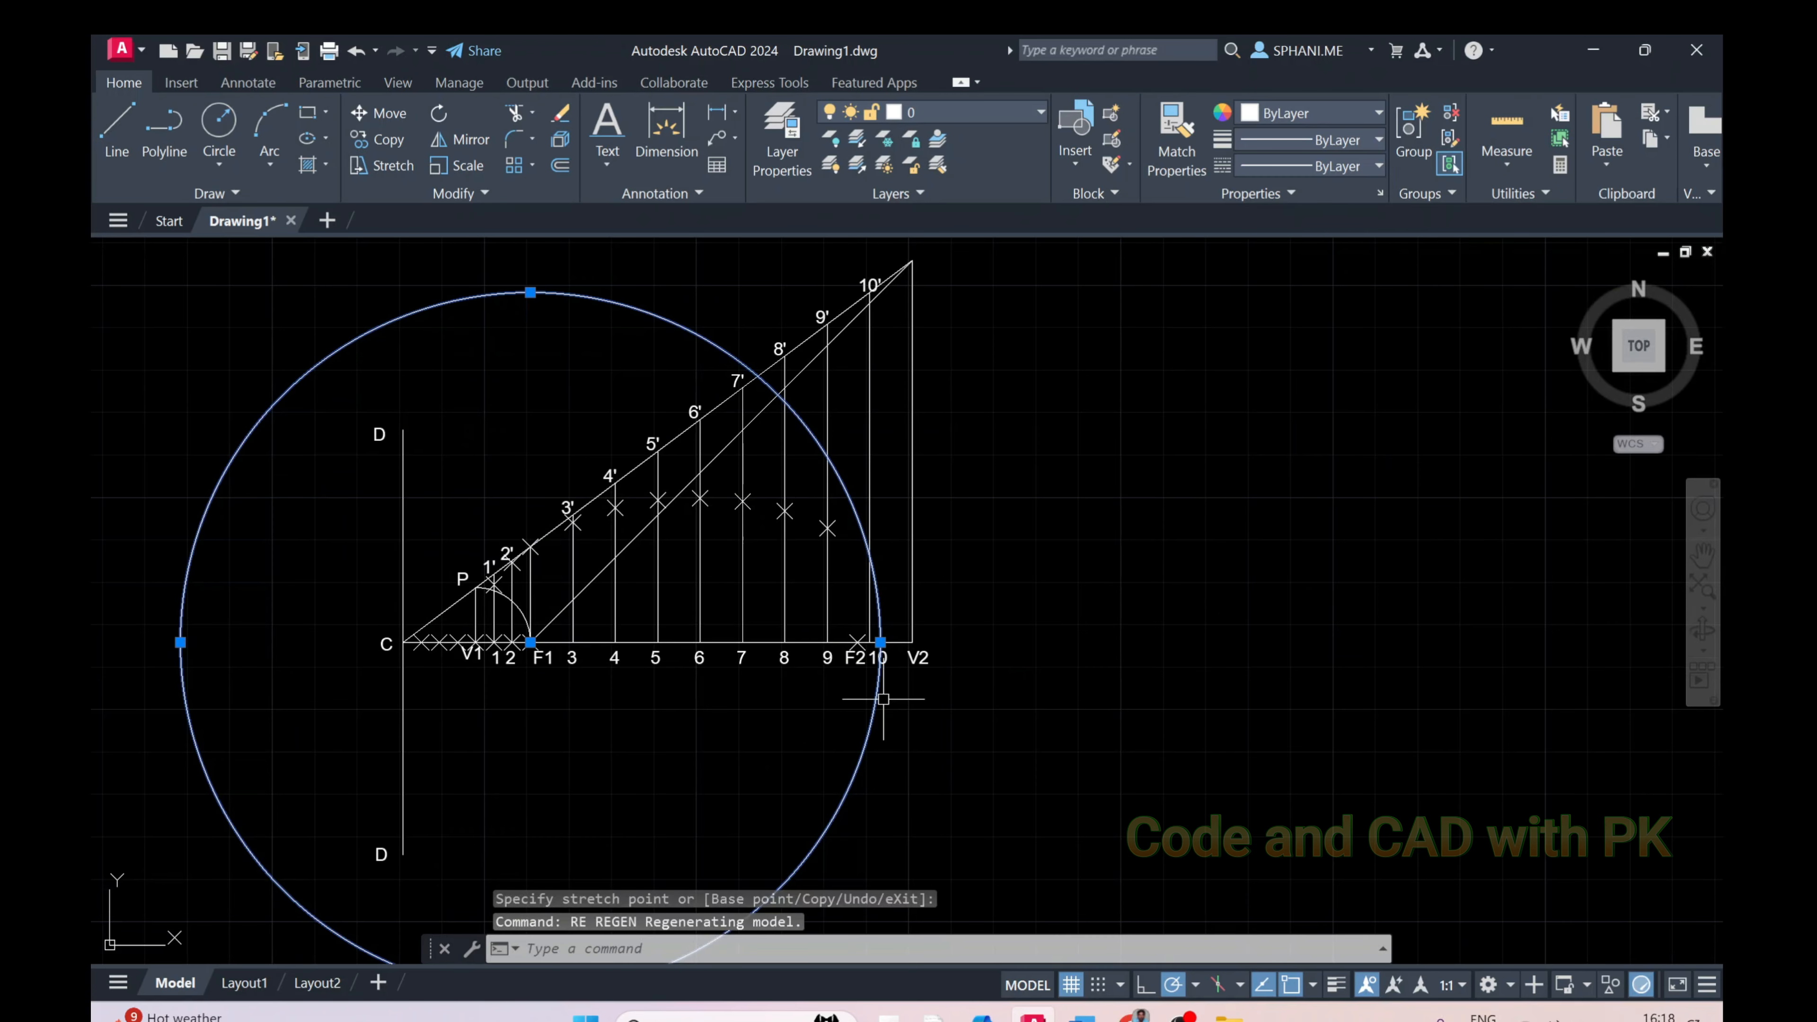
pyautogui.scroll(2, 868, 461)
pyautogui.press('Escape')
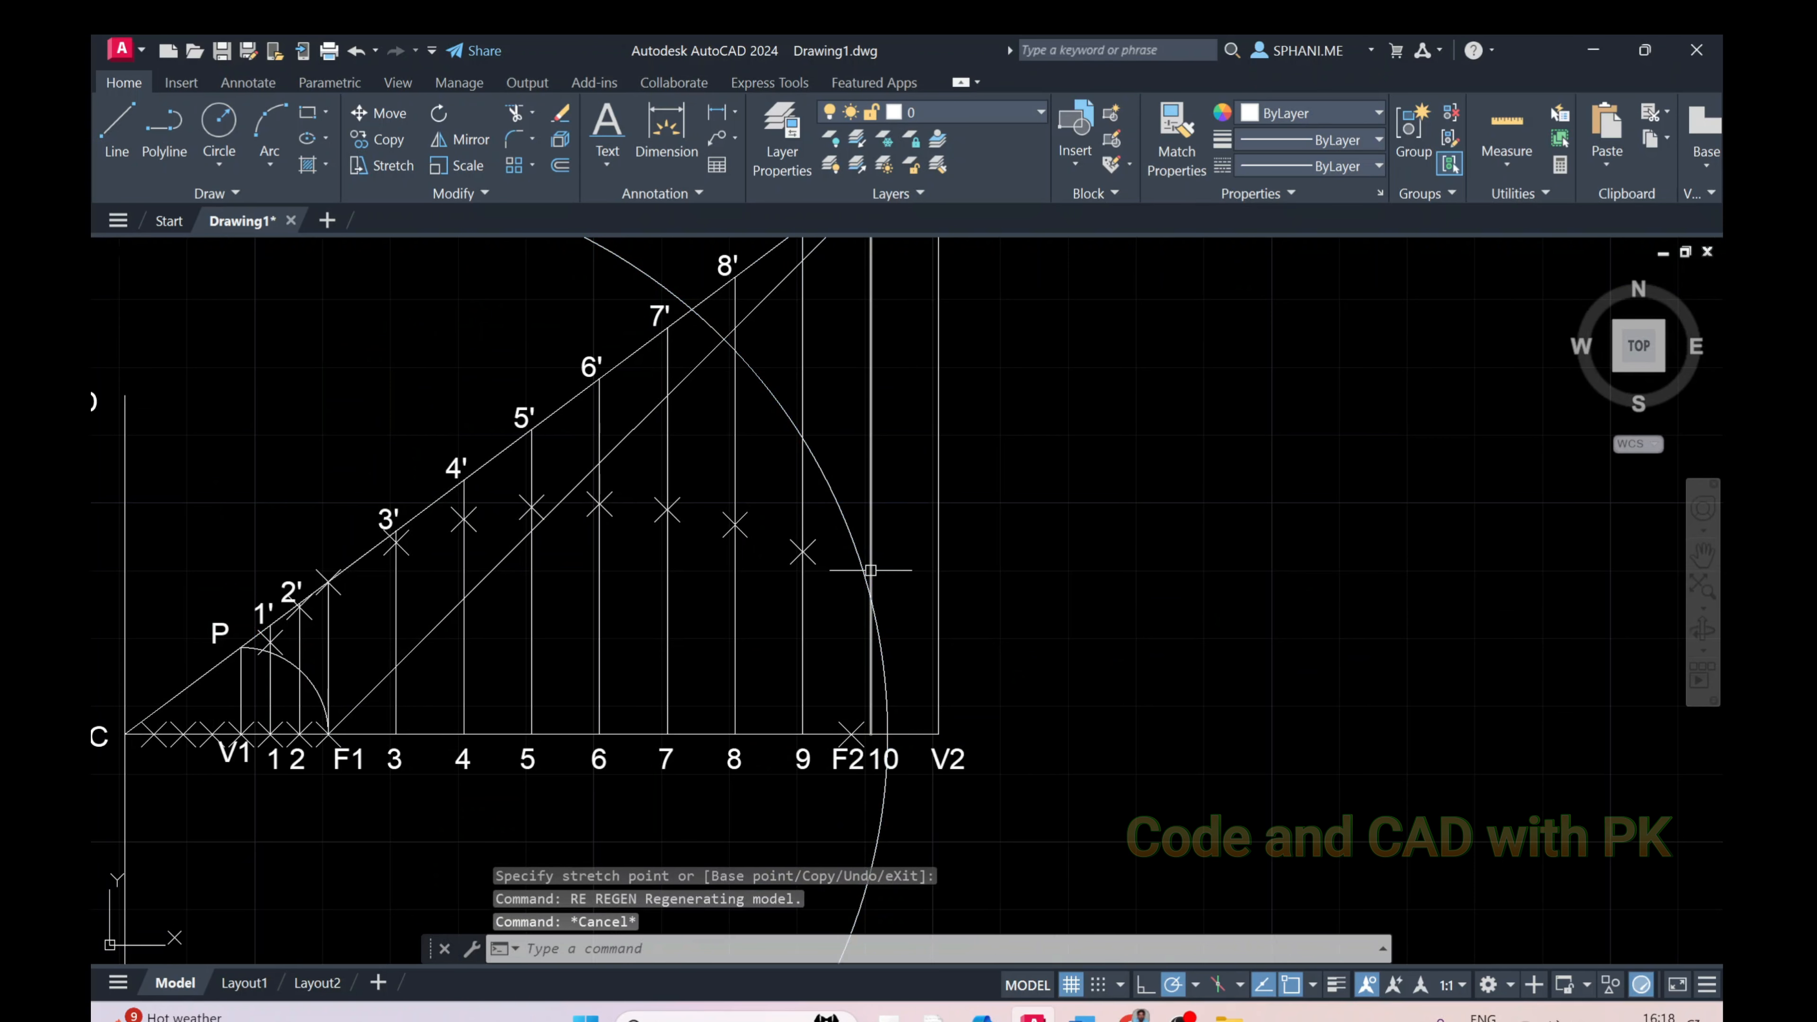
# Place a point where the F1-centred circle crosses vertical 10 and erase that circle
pyautogui.write('po')
pyautogui.press('Return')
pyautogui.click(873, 600)
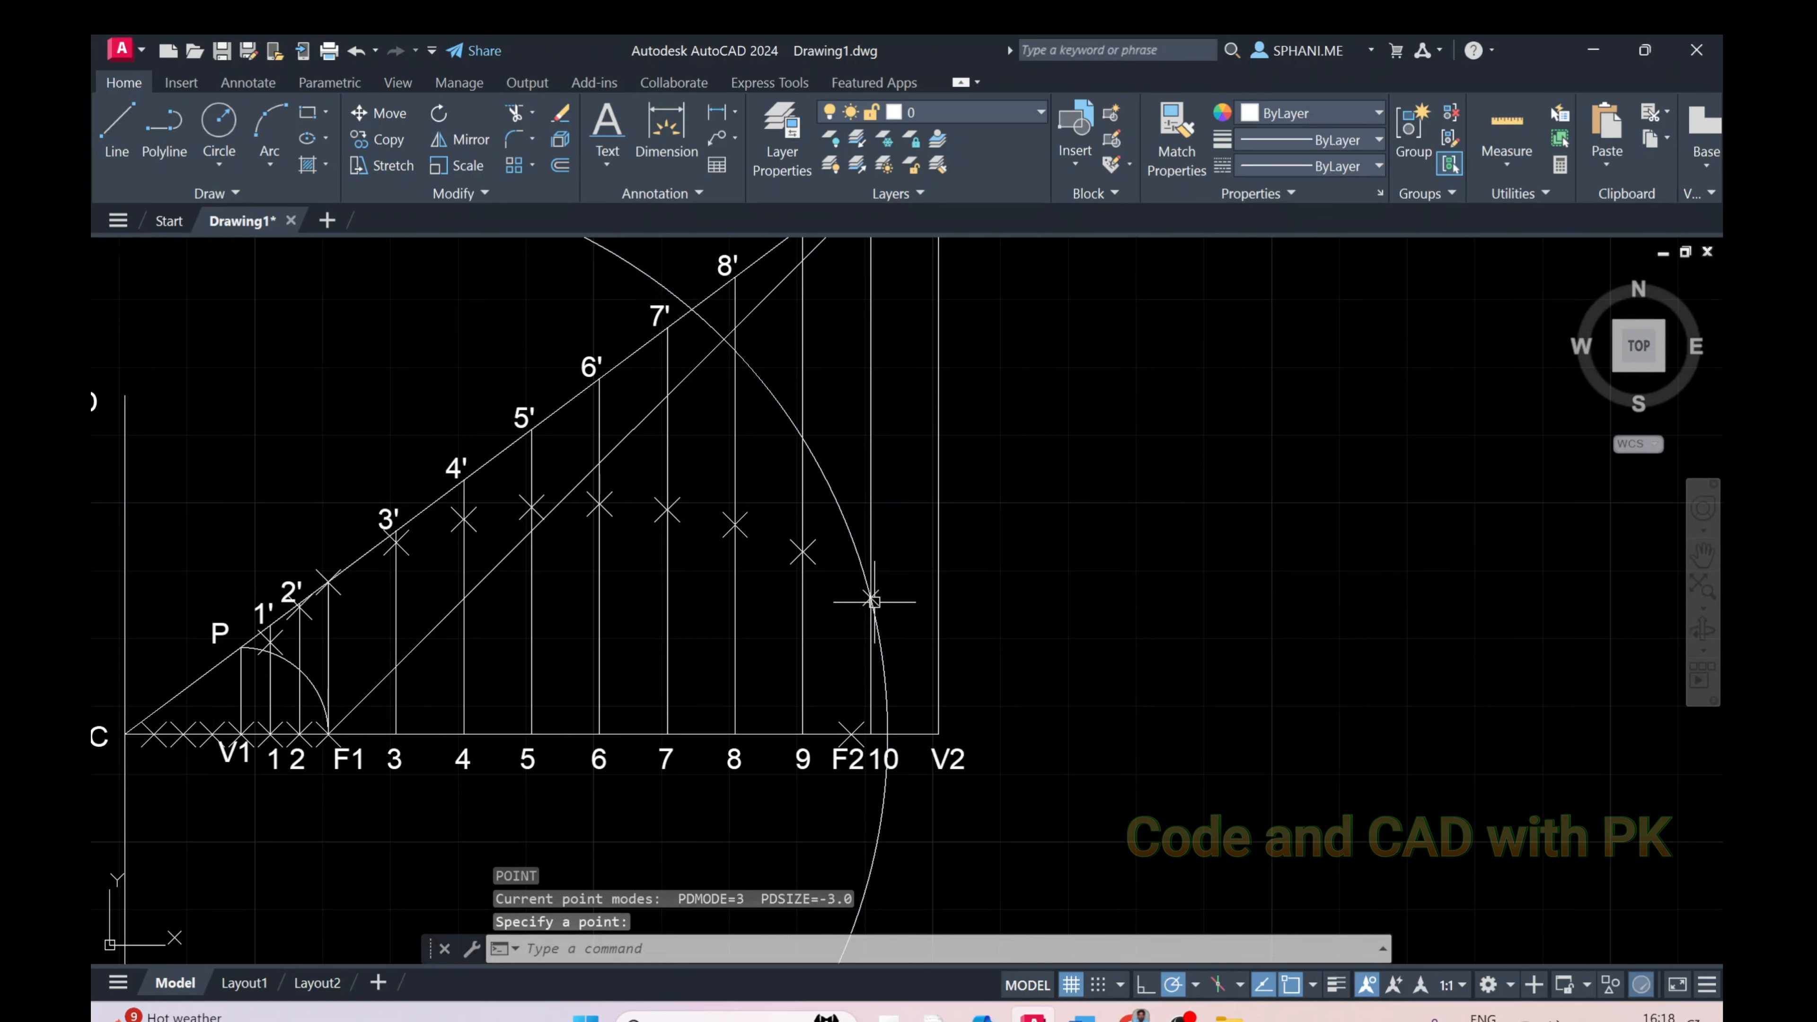
pyautogui.click(890, 666)
pyautogui.click(879, 684)
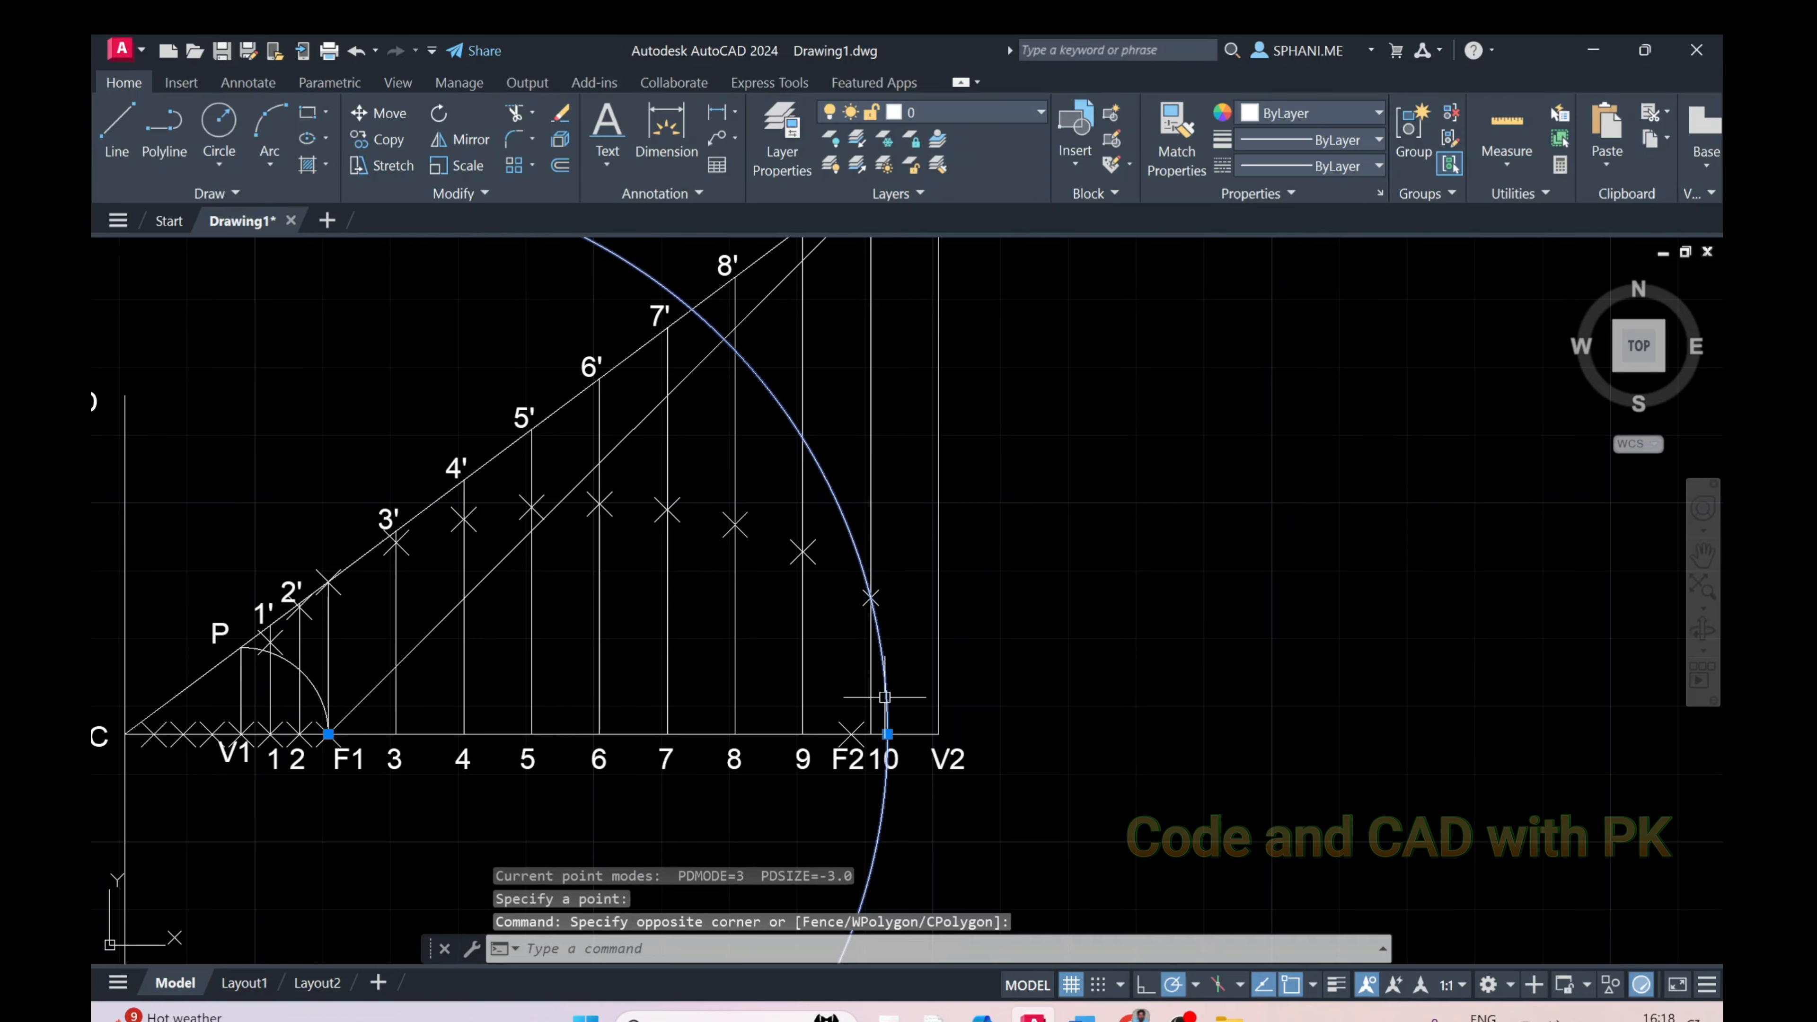
pyautogui.press('Delete')
# Select the ellipse point markers on verticals 4 to 10, on vertical 3 and above F1
pyautogui.write('z')
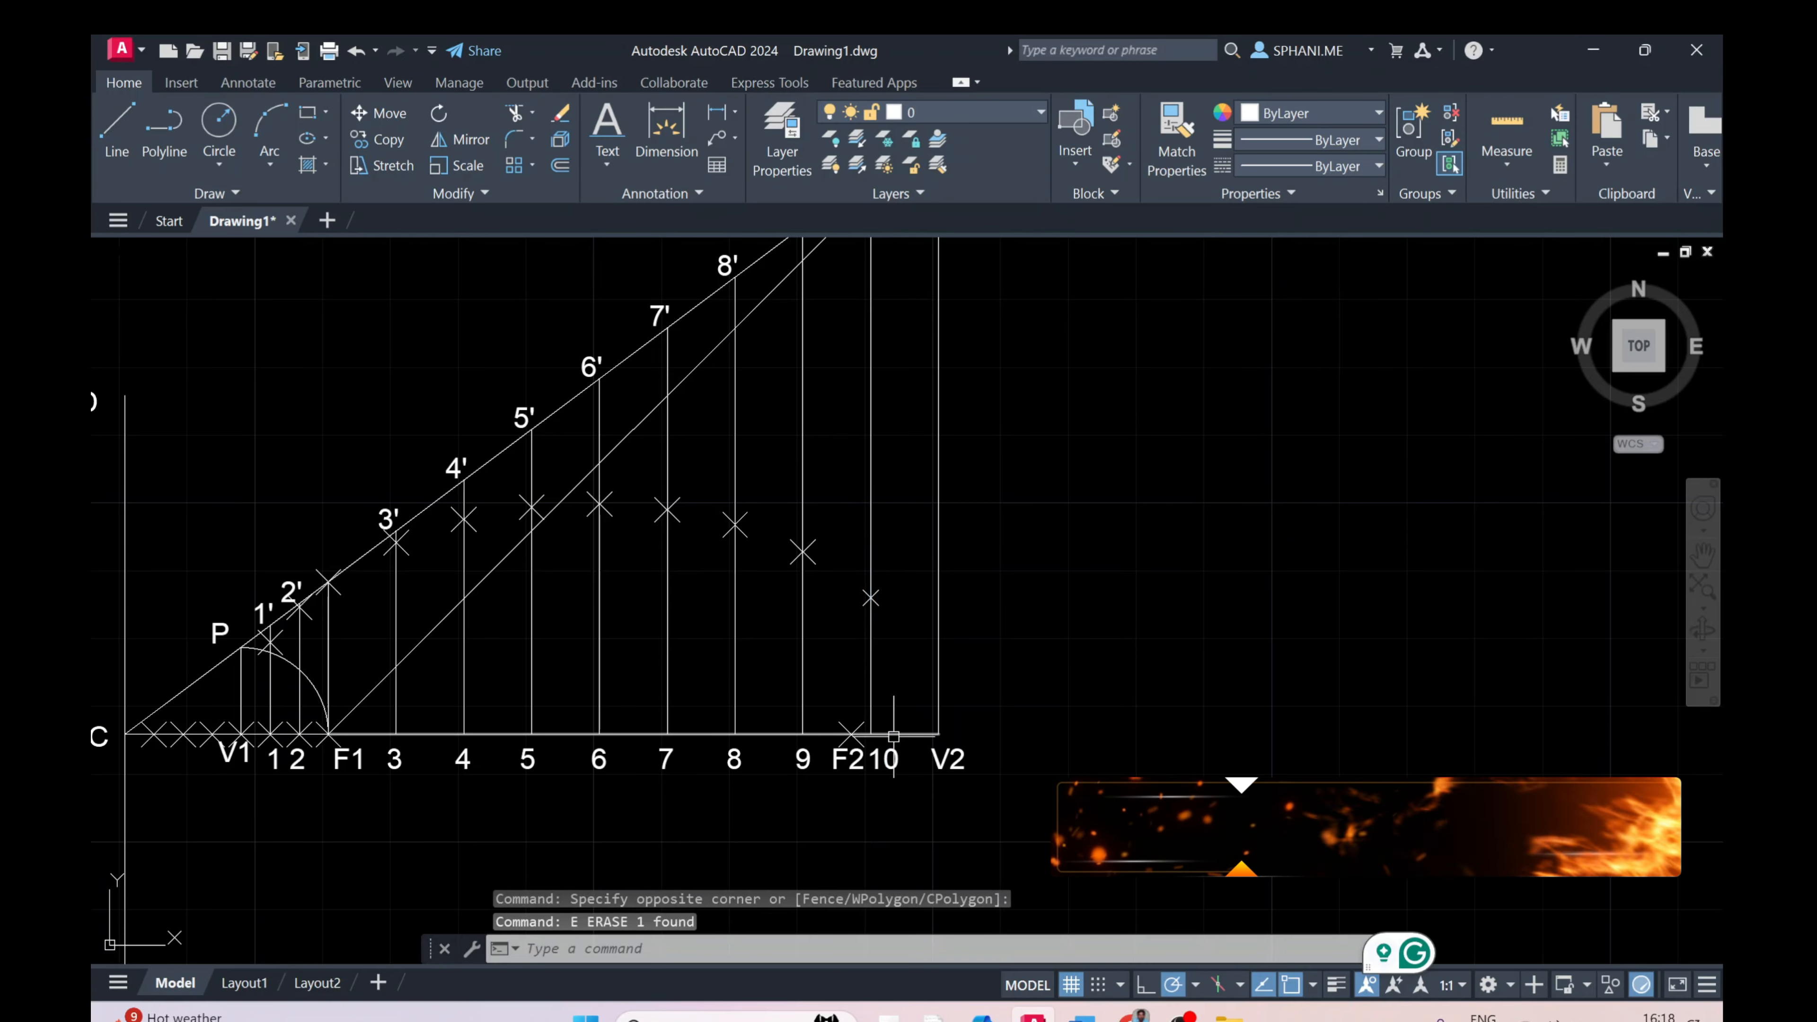
pyautogui.press('Return')
pyautogui.write('E')
pyautogui.press('Return')
pyautogui.scroll(5, 1038, 708)
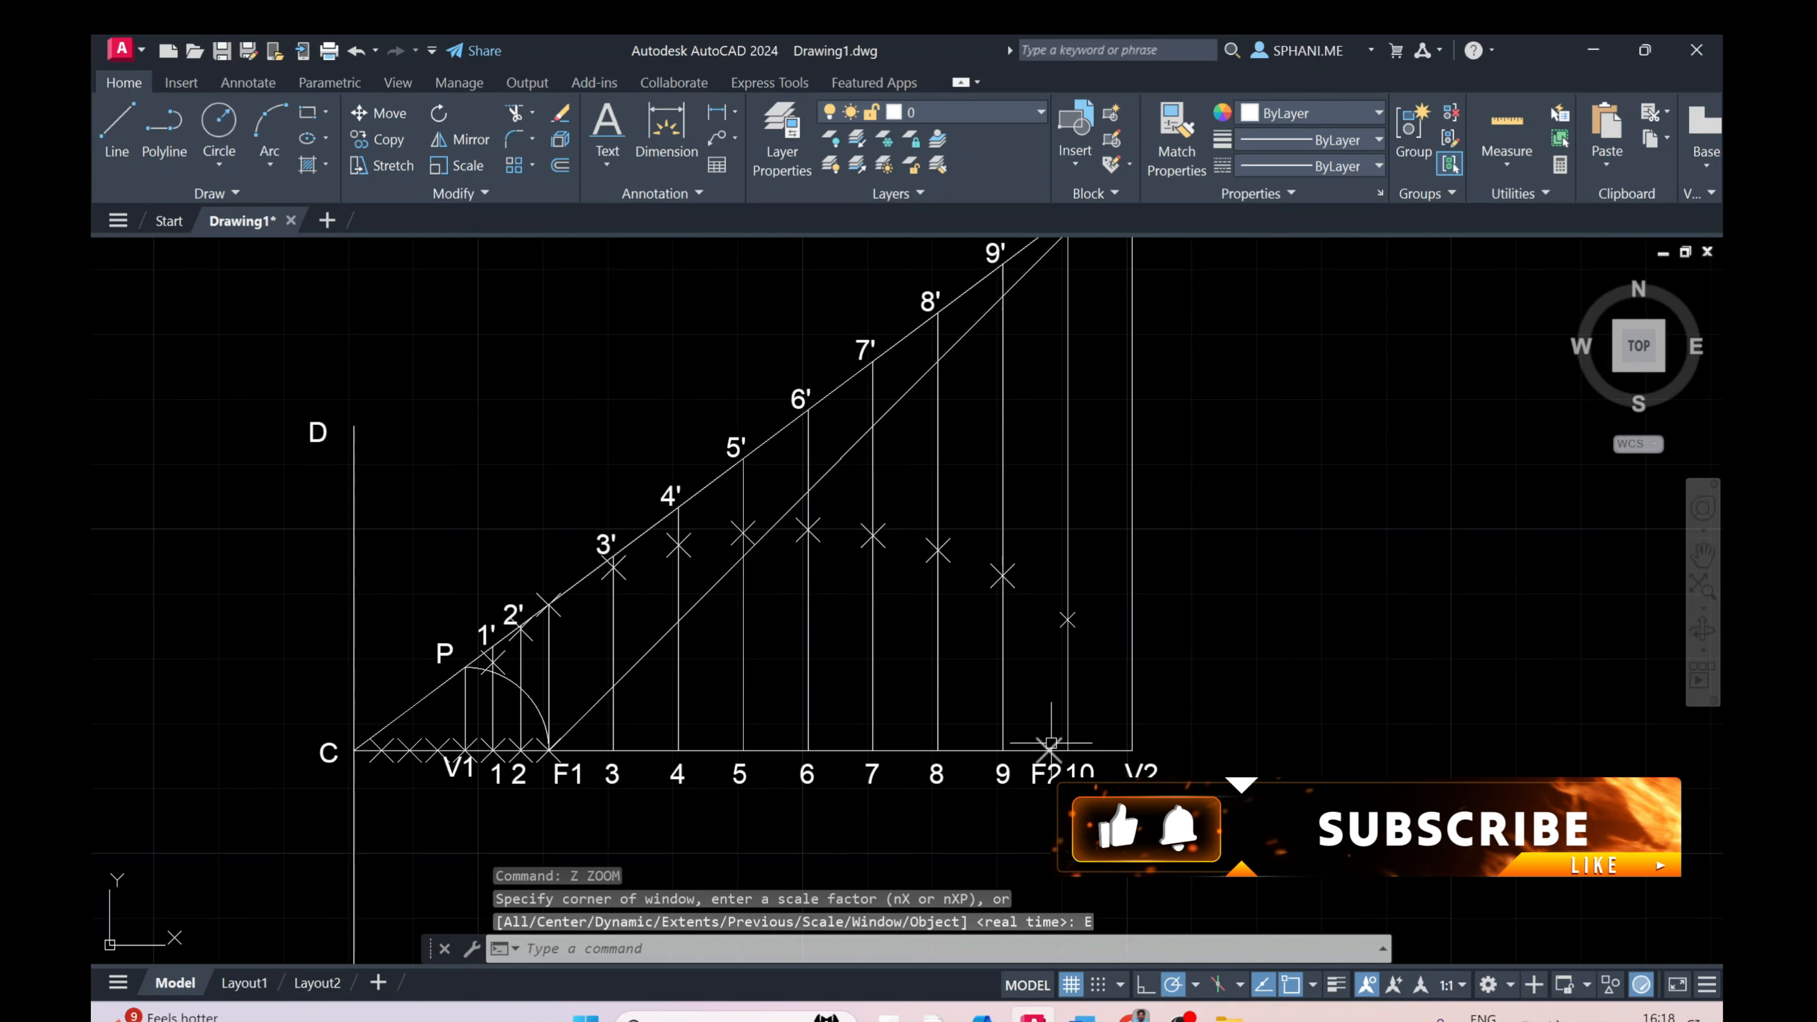
pyautogui.scroll(-3, 1039, 708)
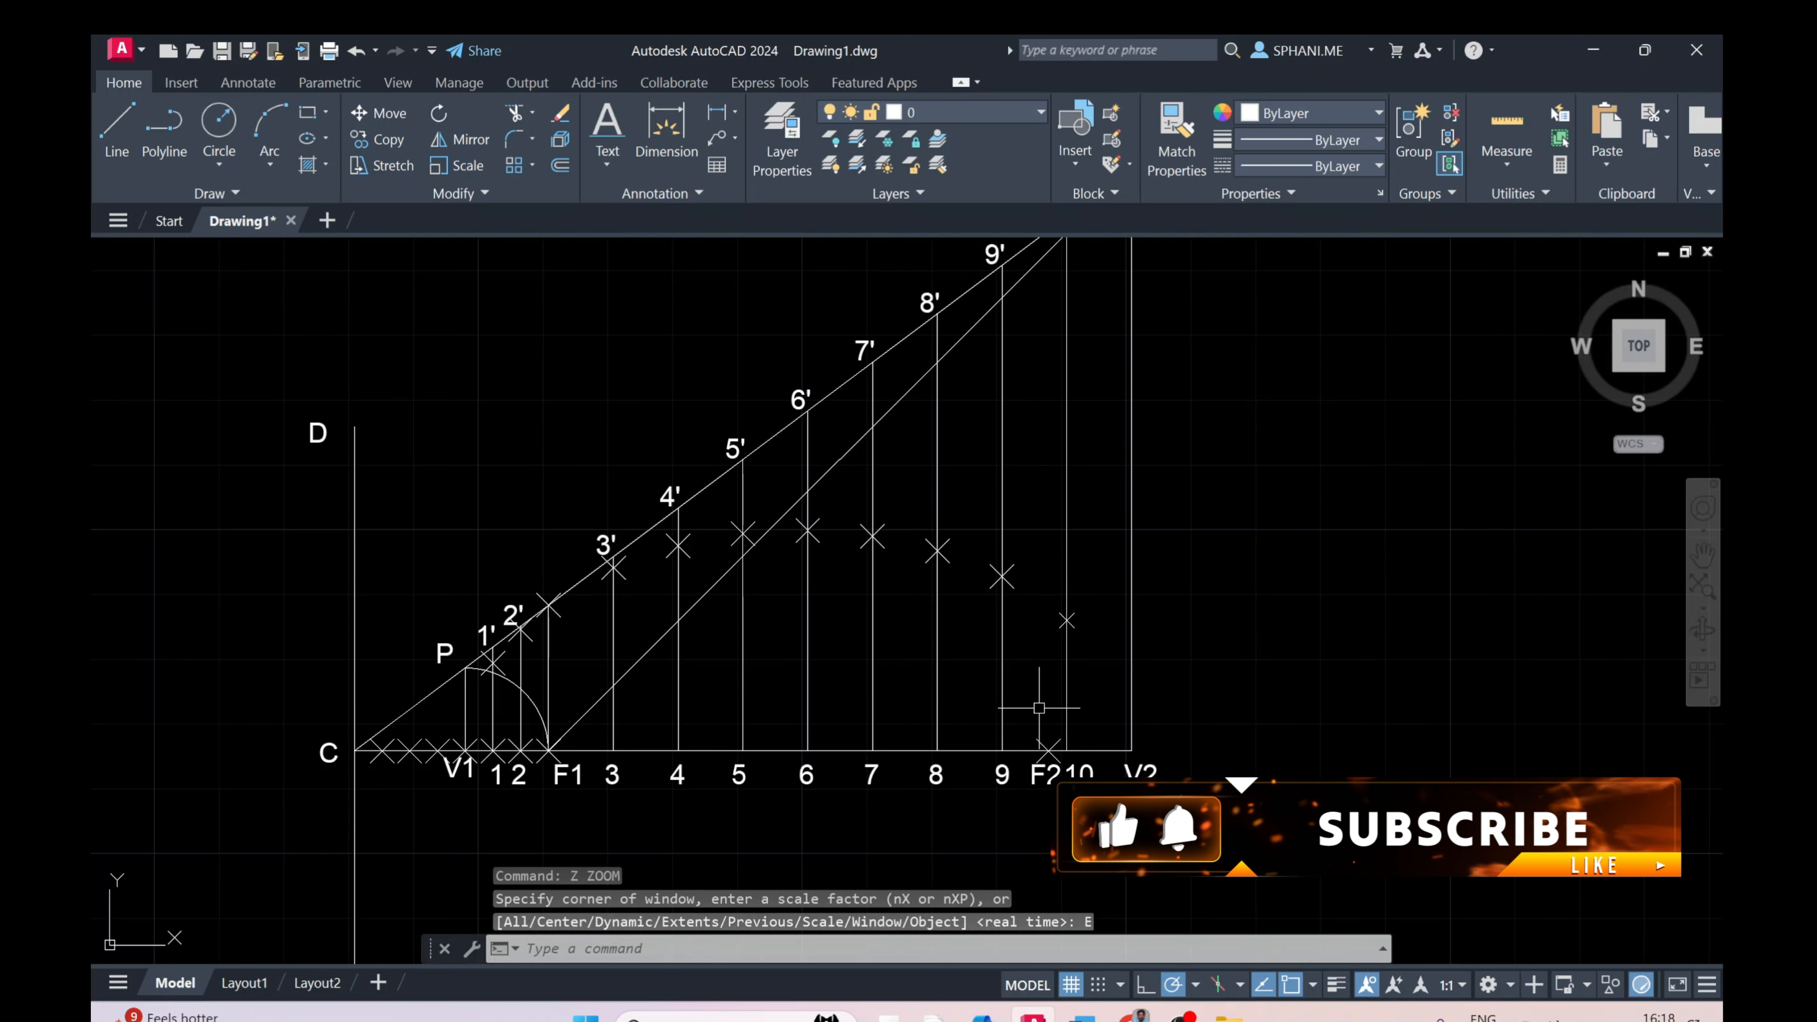
pyautogui.scroll(2, 790, 708)
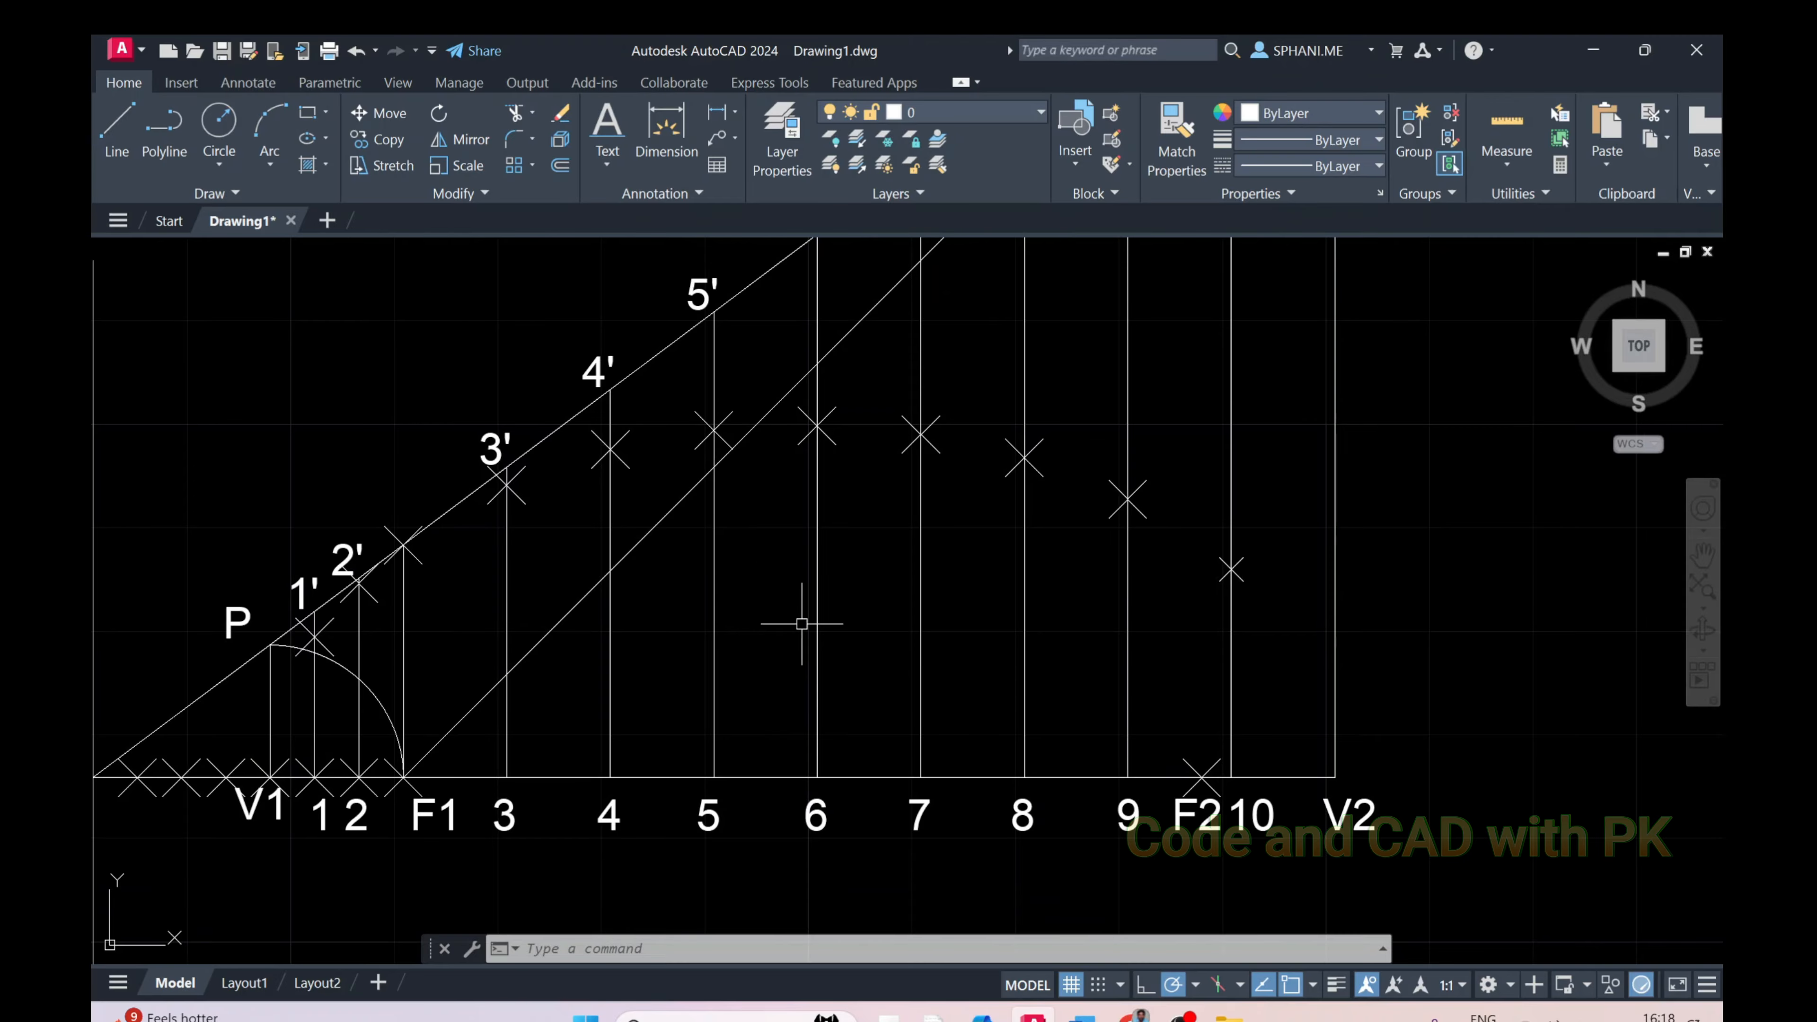
pyautogui.click(548, 399)
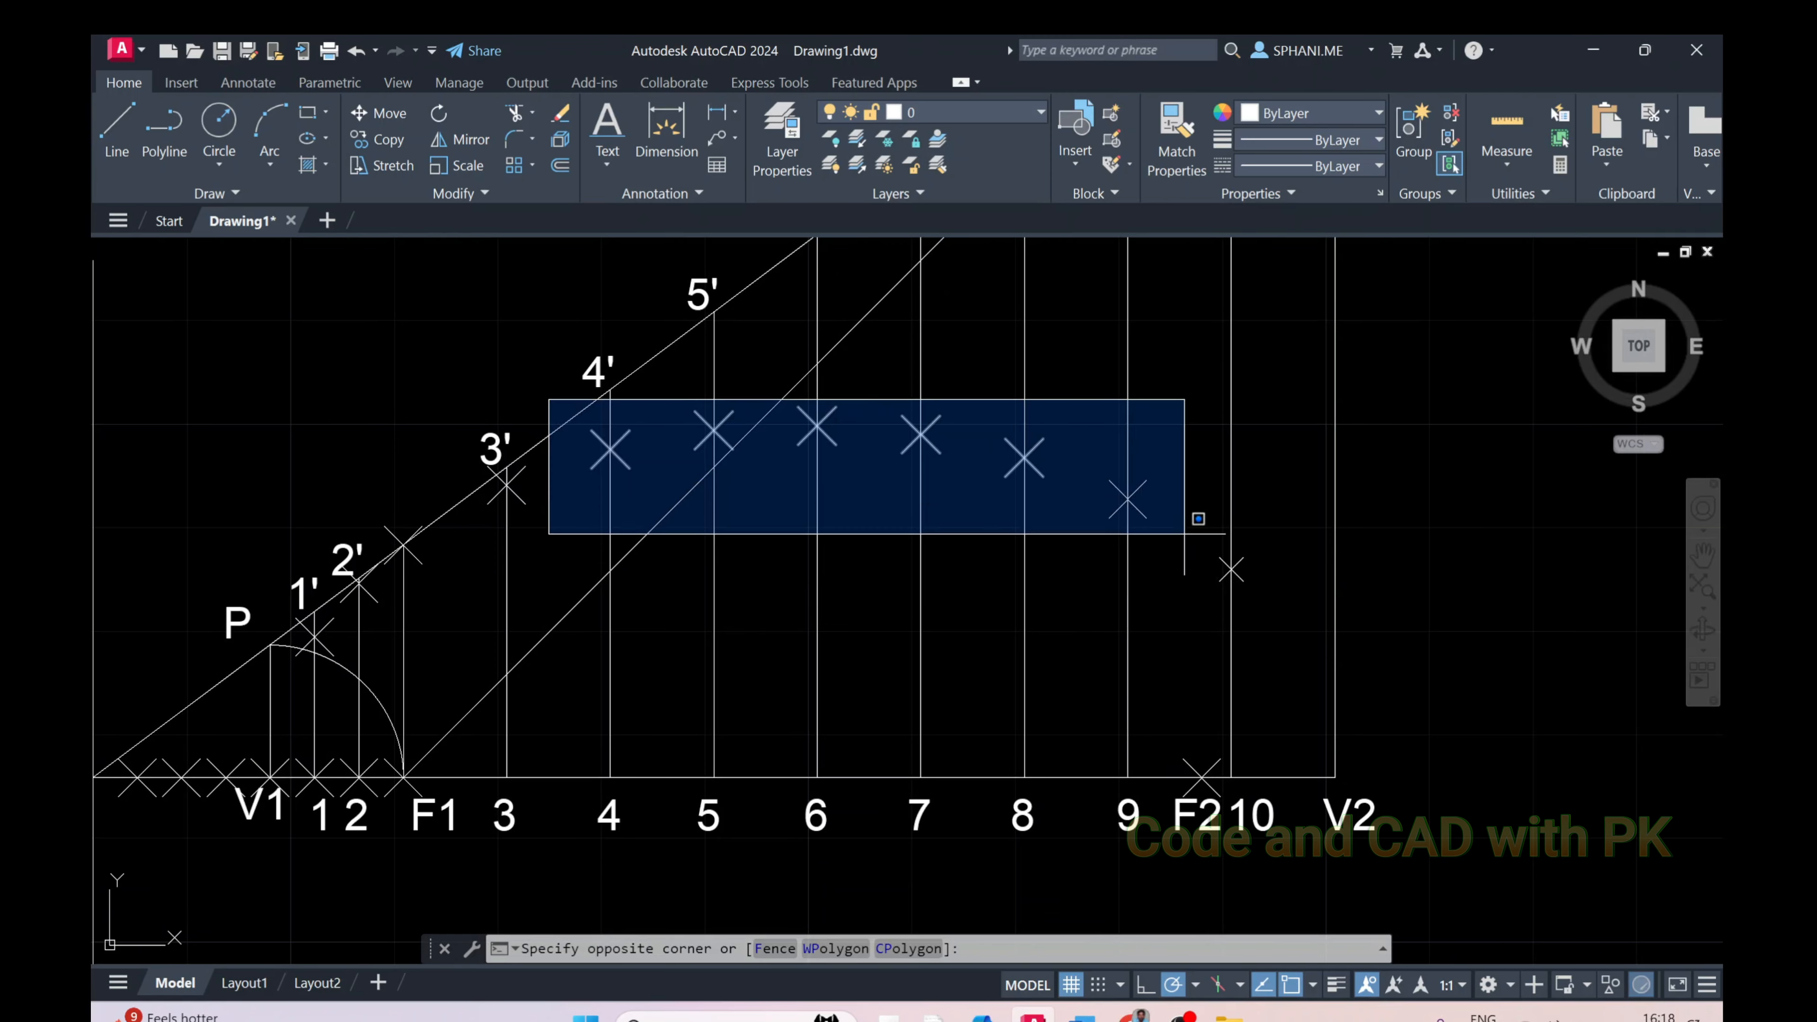
pyautogui.click(1318, 621)
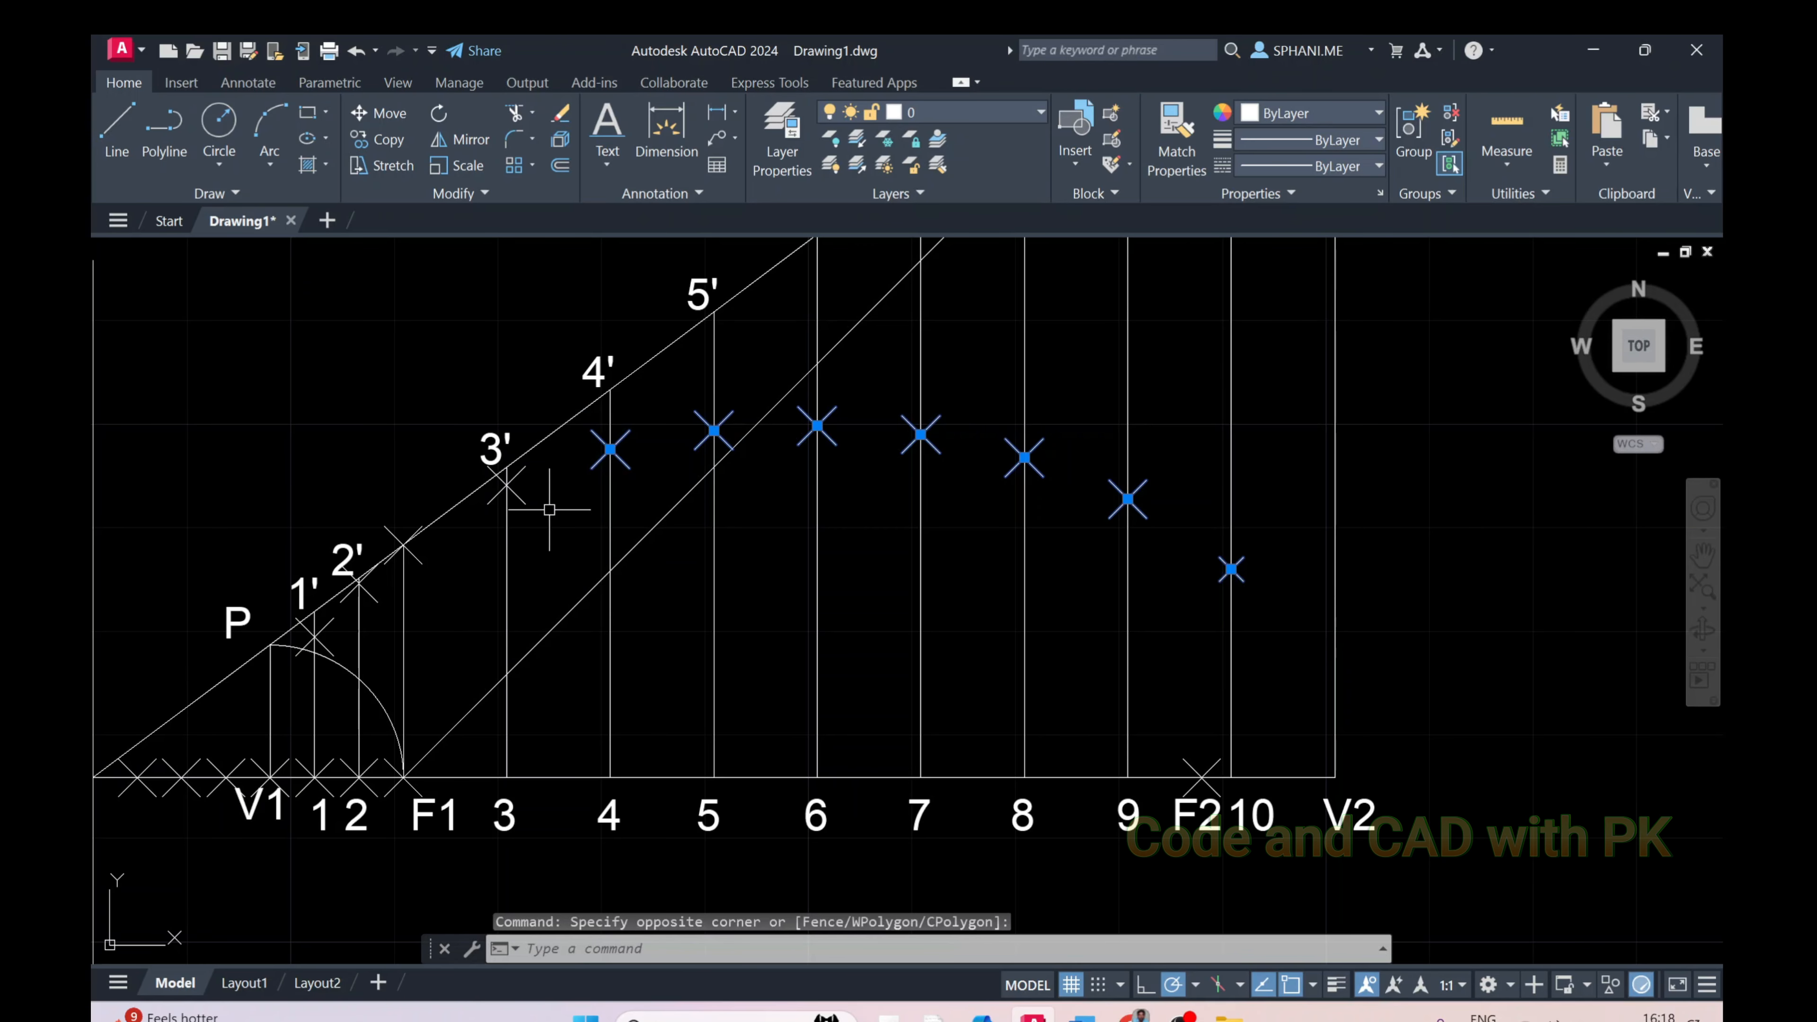
pyautogui.click(522, 495)
pyautogui.click(425, 563)
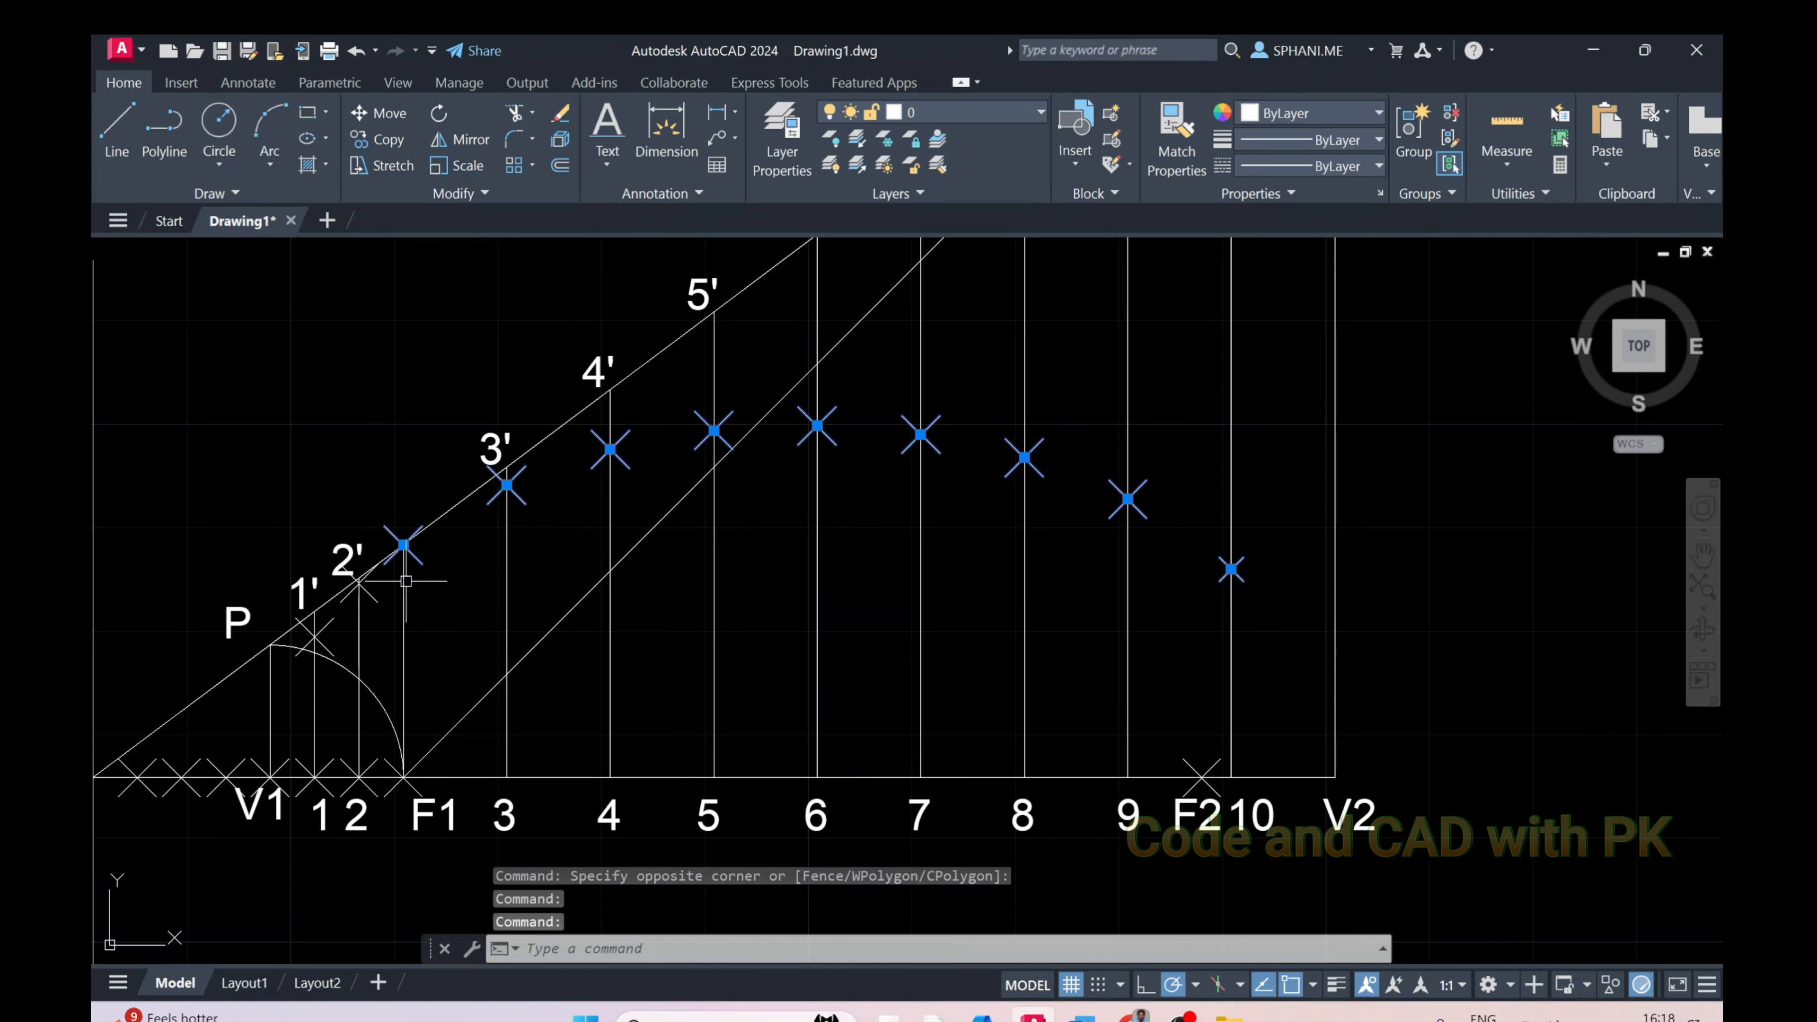
# Mirror the eleven upper curve points about the horizontal axis through V2, keeping the source points
pyautogui.click(373, 596)
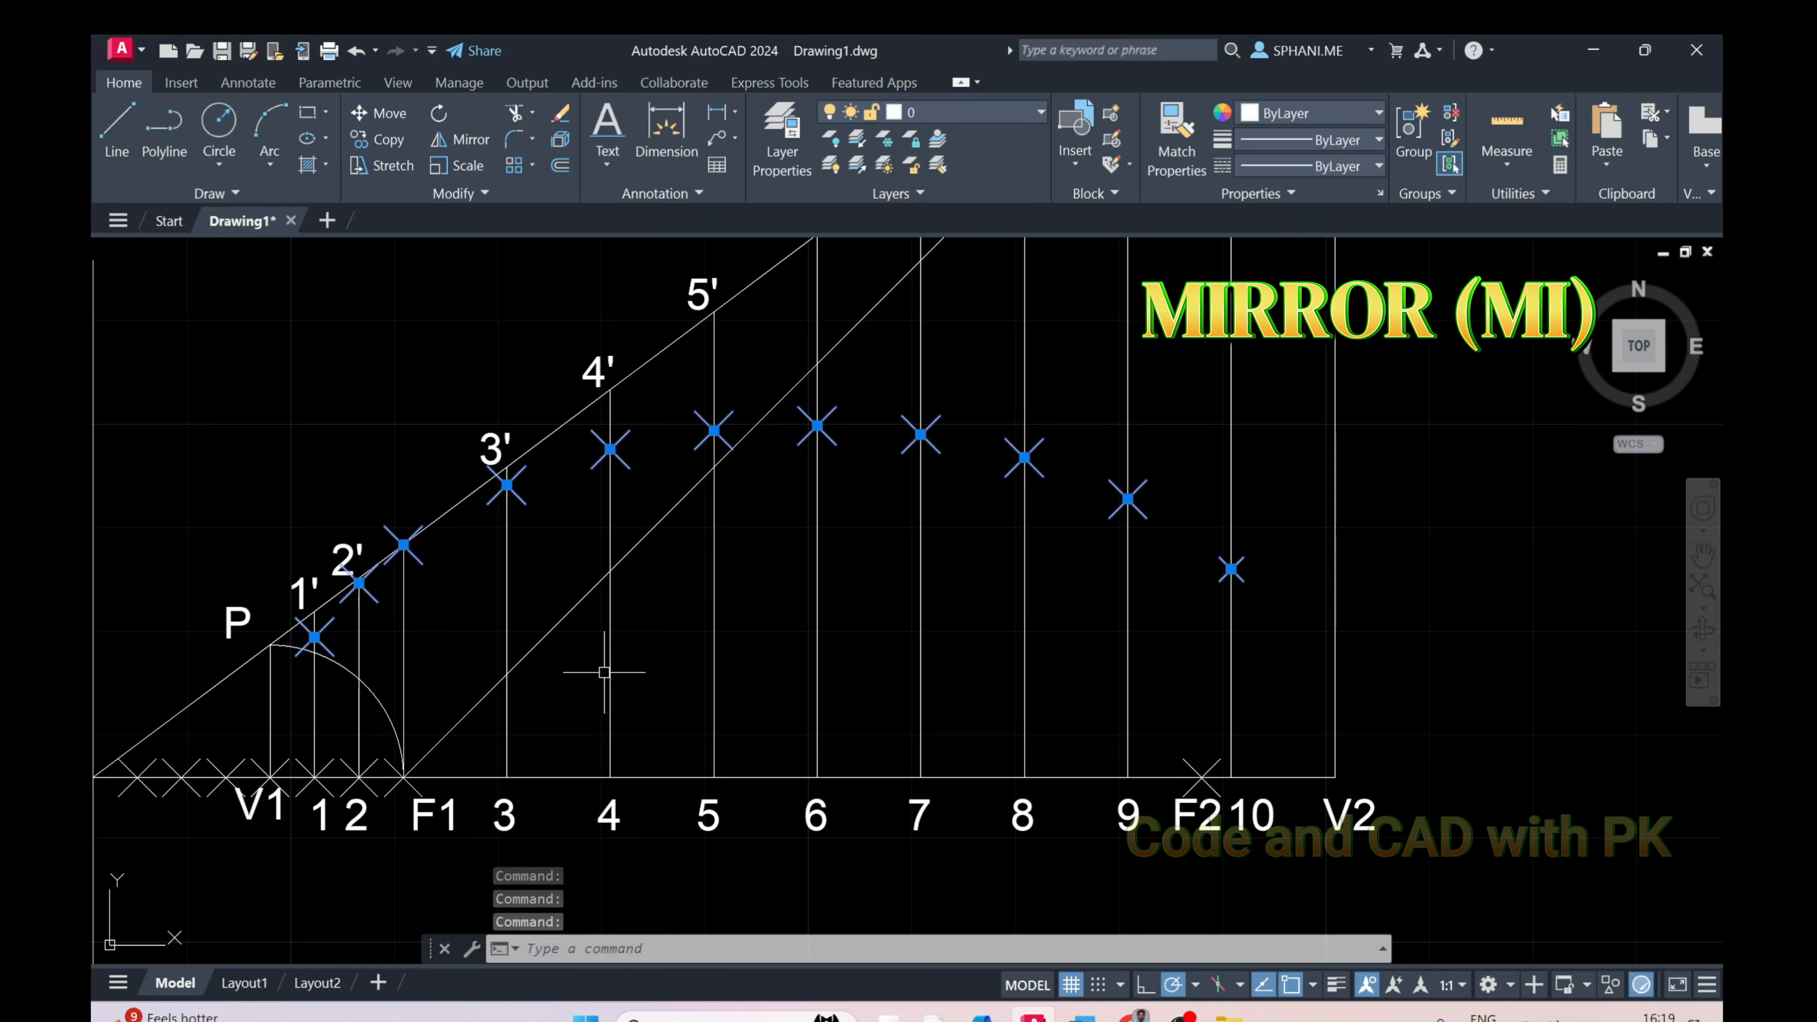
pyautogui.write('mi')
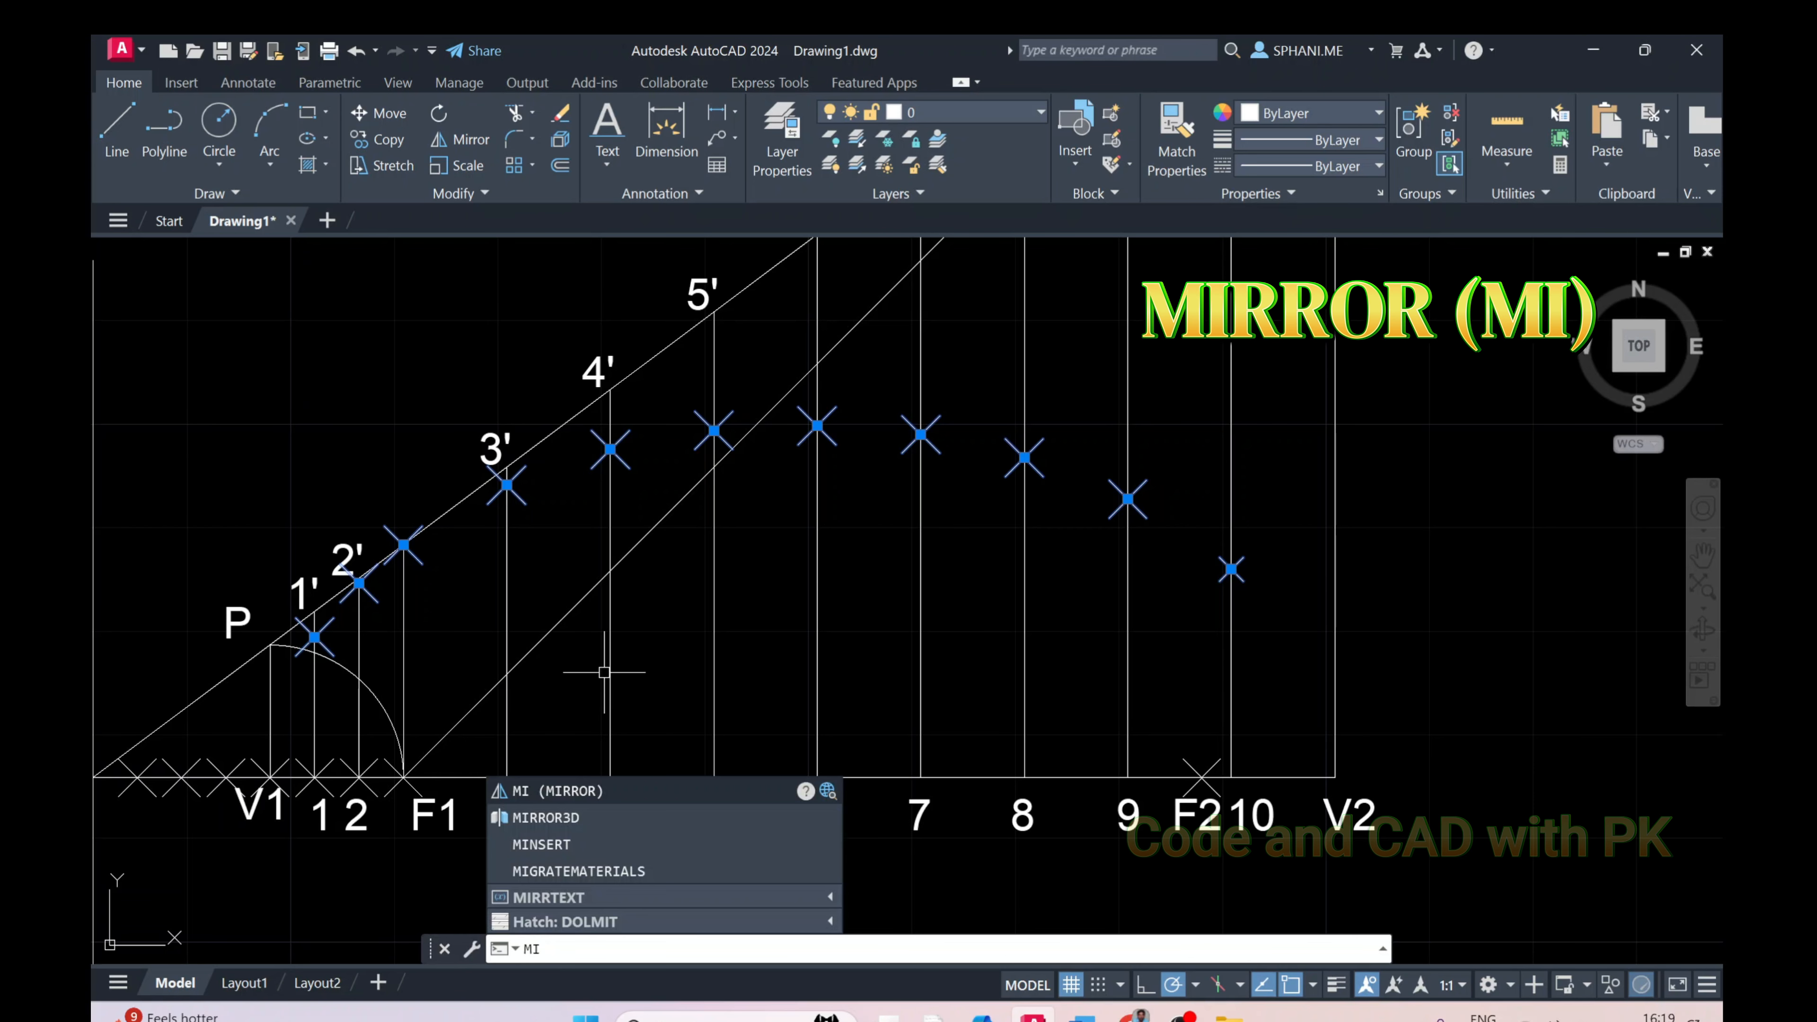
pyautogui.press('Return')
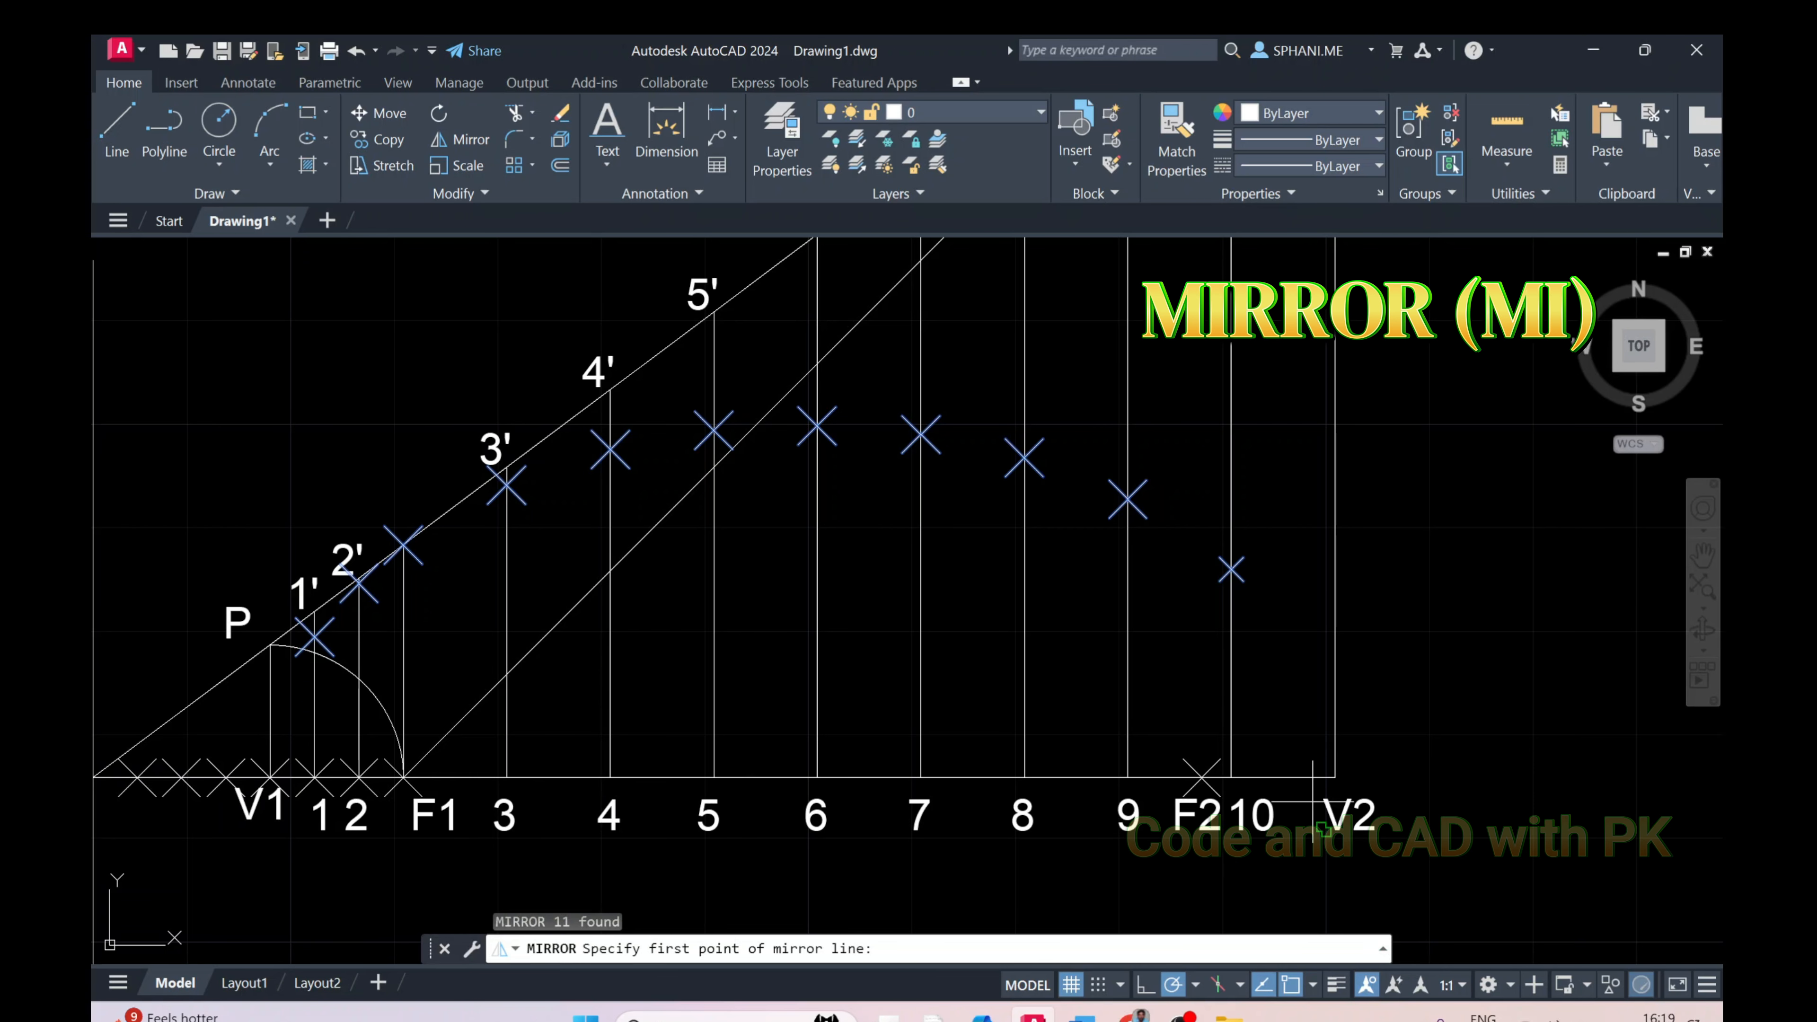
pyautogui.click(1334, 778)
pyautogui.click(1511, 782)
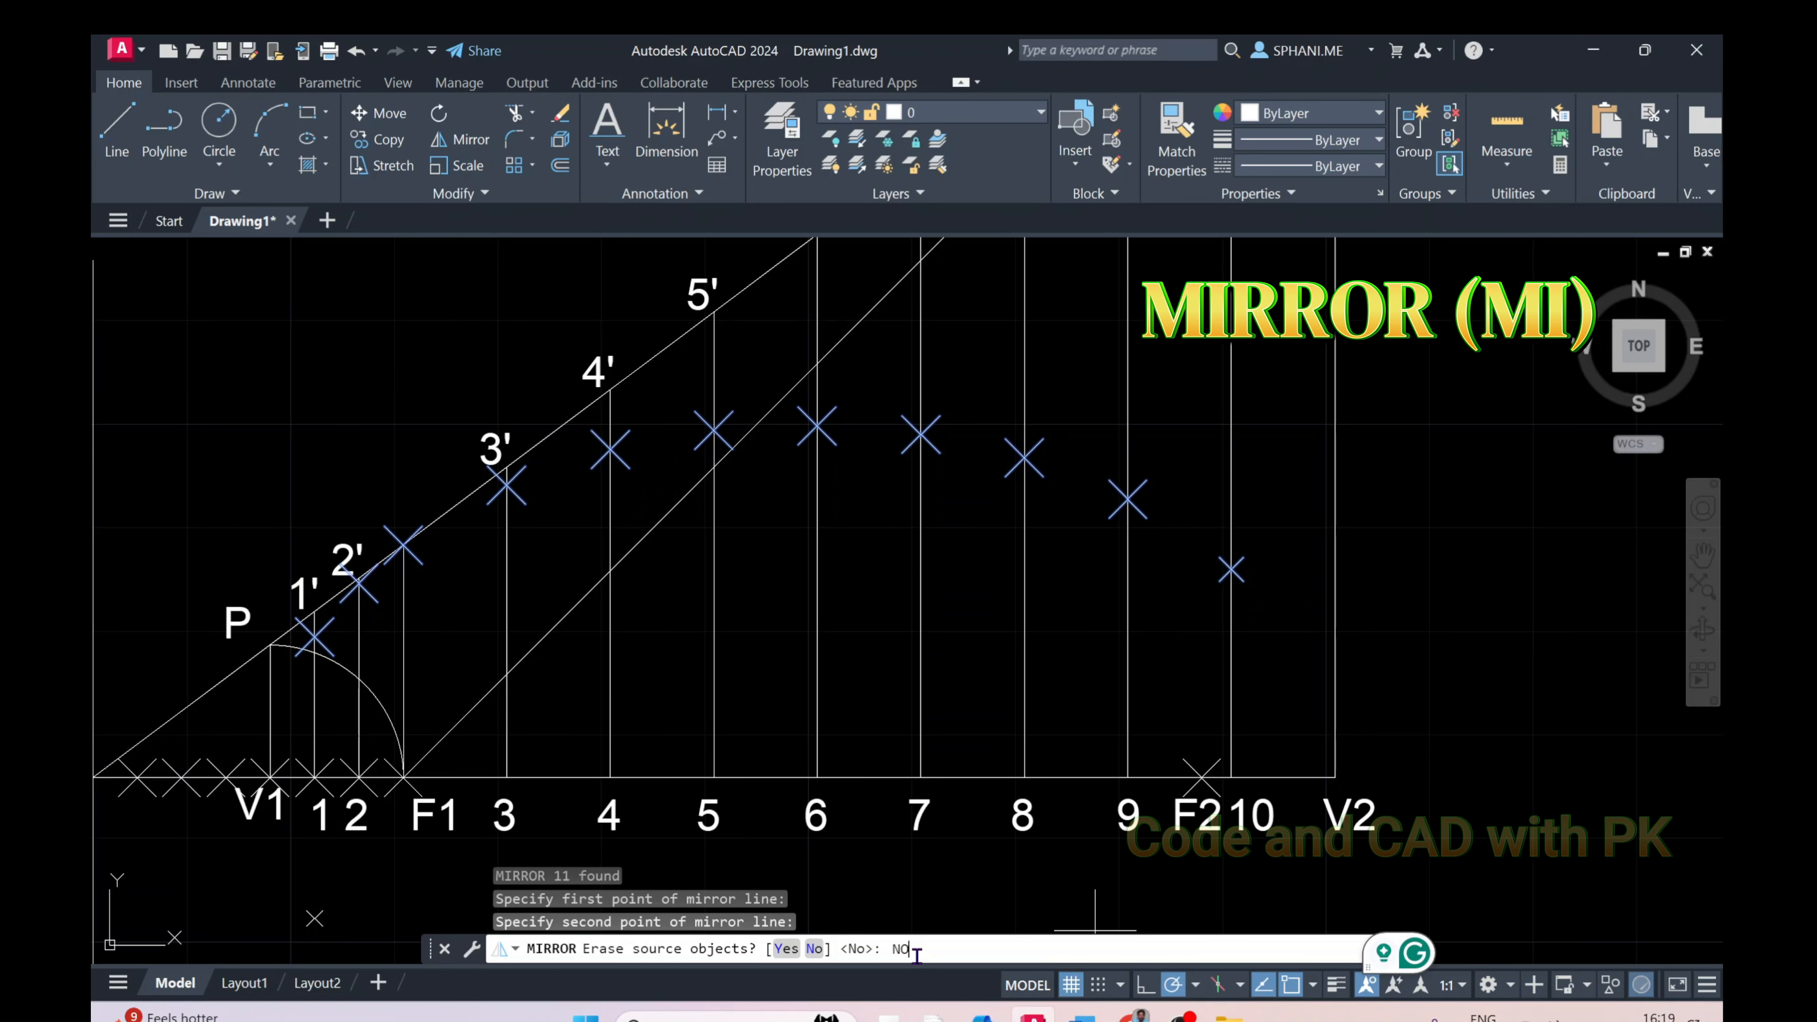
pyautogui.write('NO')
pyautogui.press('Return')
pyautogui.scroll(-4, 915, 637)
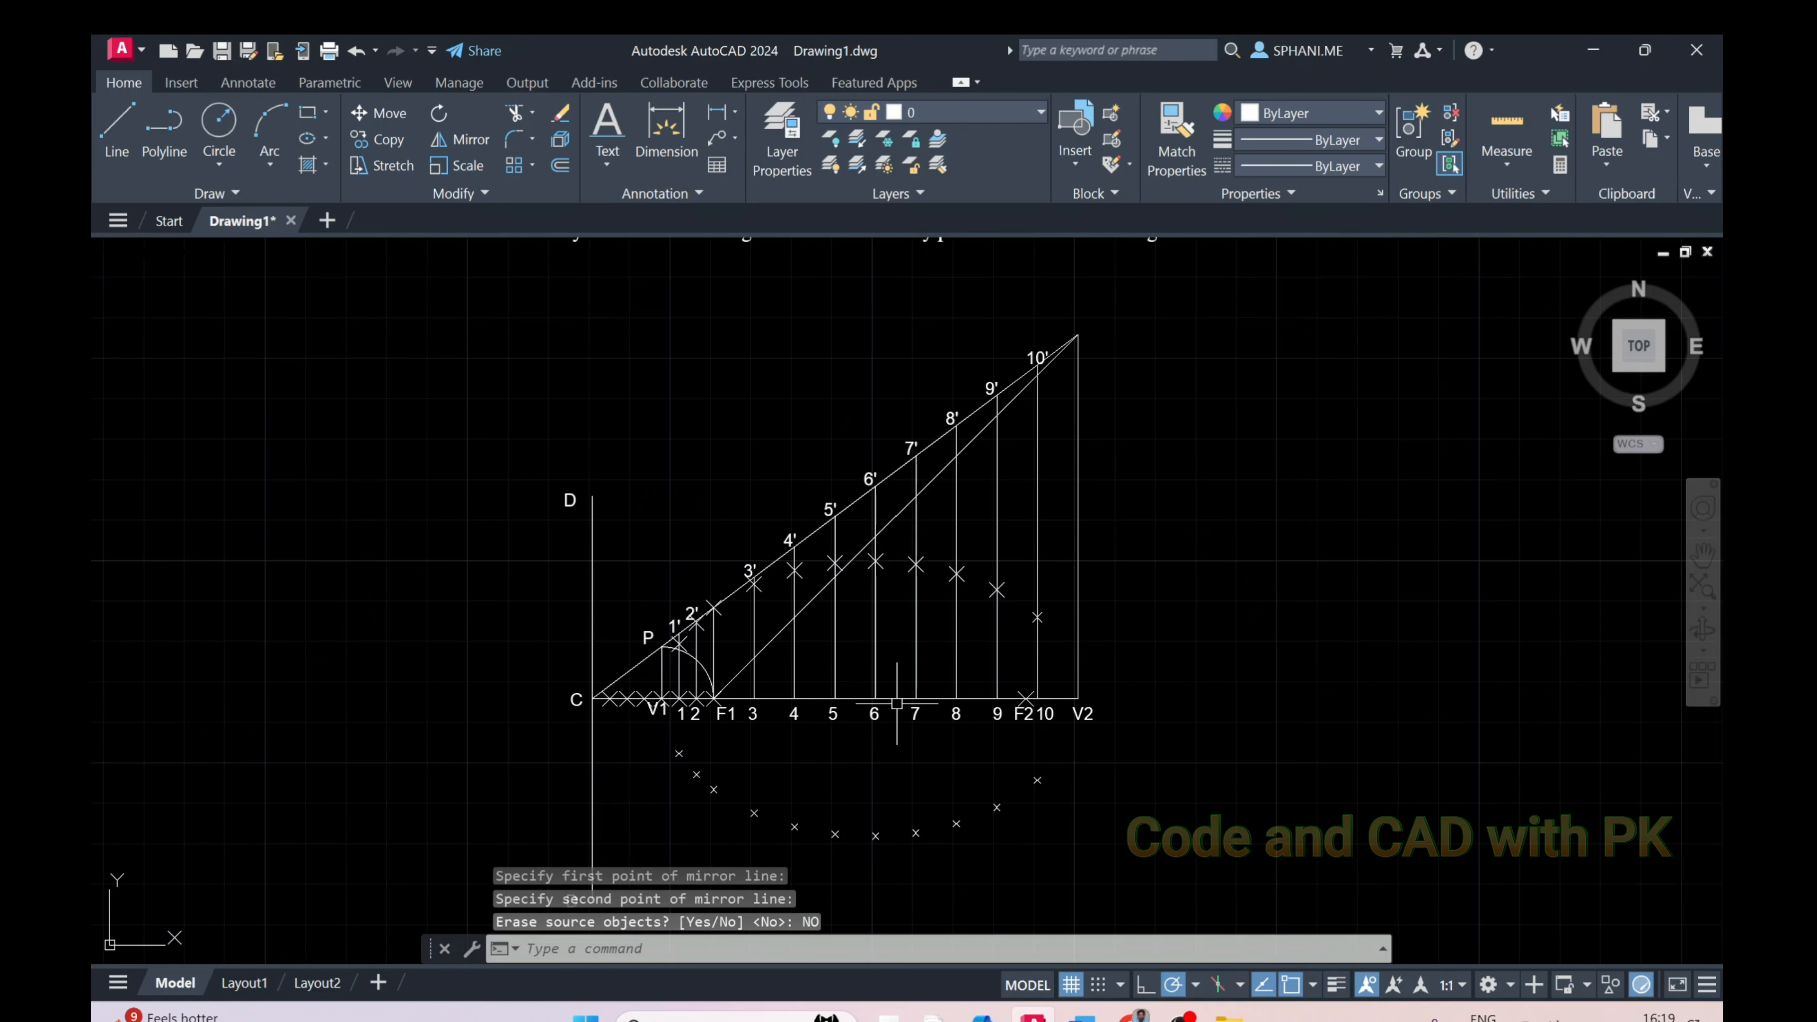
# Start a fit spline at the mirrored point below 4 and carry it through the mirrored points below 3, F1, 2 and 1
pyautogui.scroll(3, 896, 704)
pyautogui.moveTo(897, 638); pyautogui.dragTo(897, 537, button='middle')
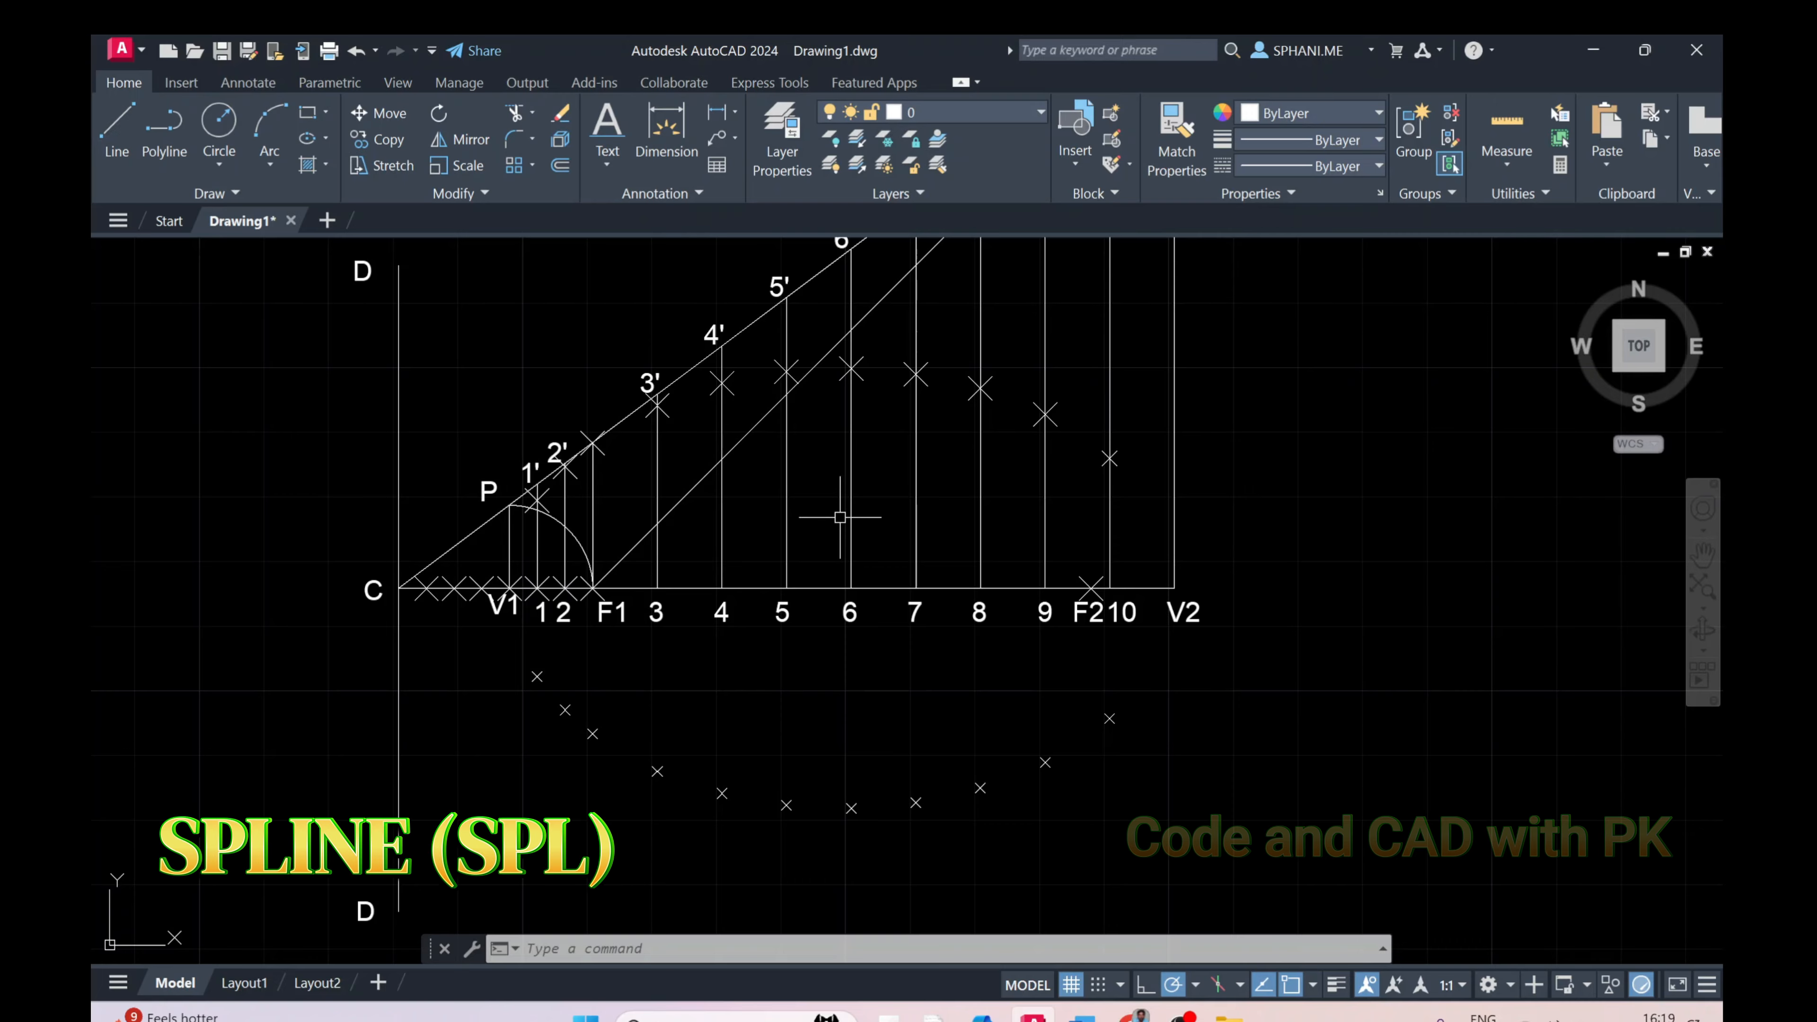
pyautogui.write('PL')
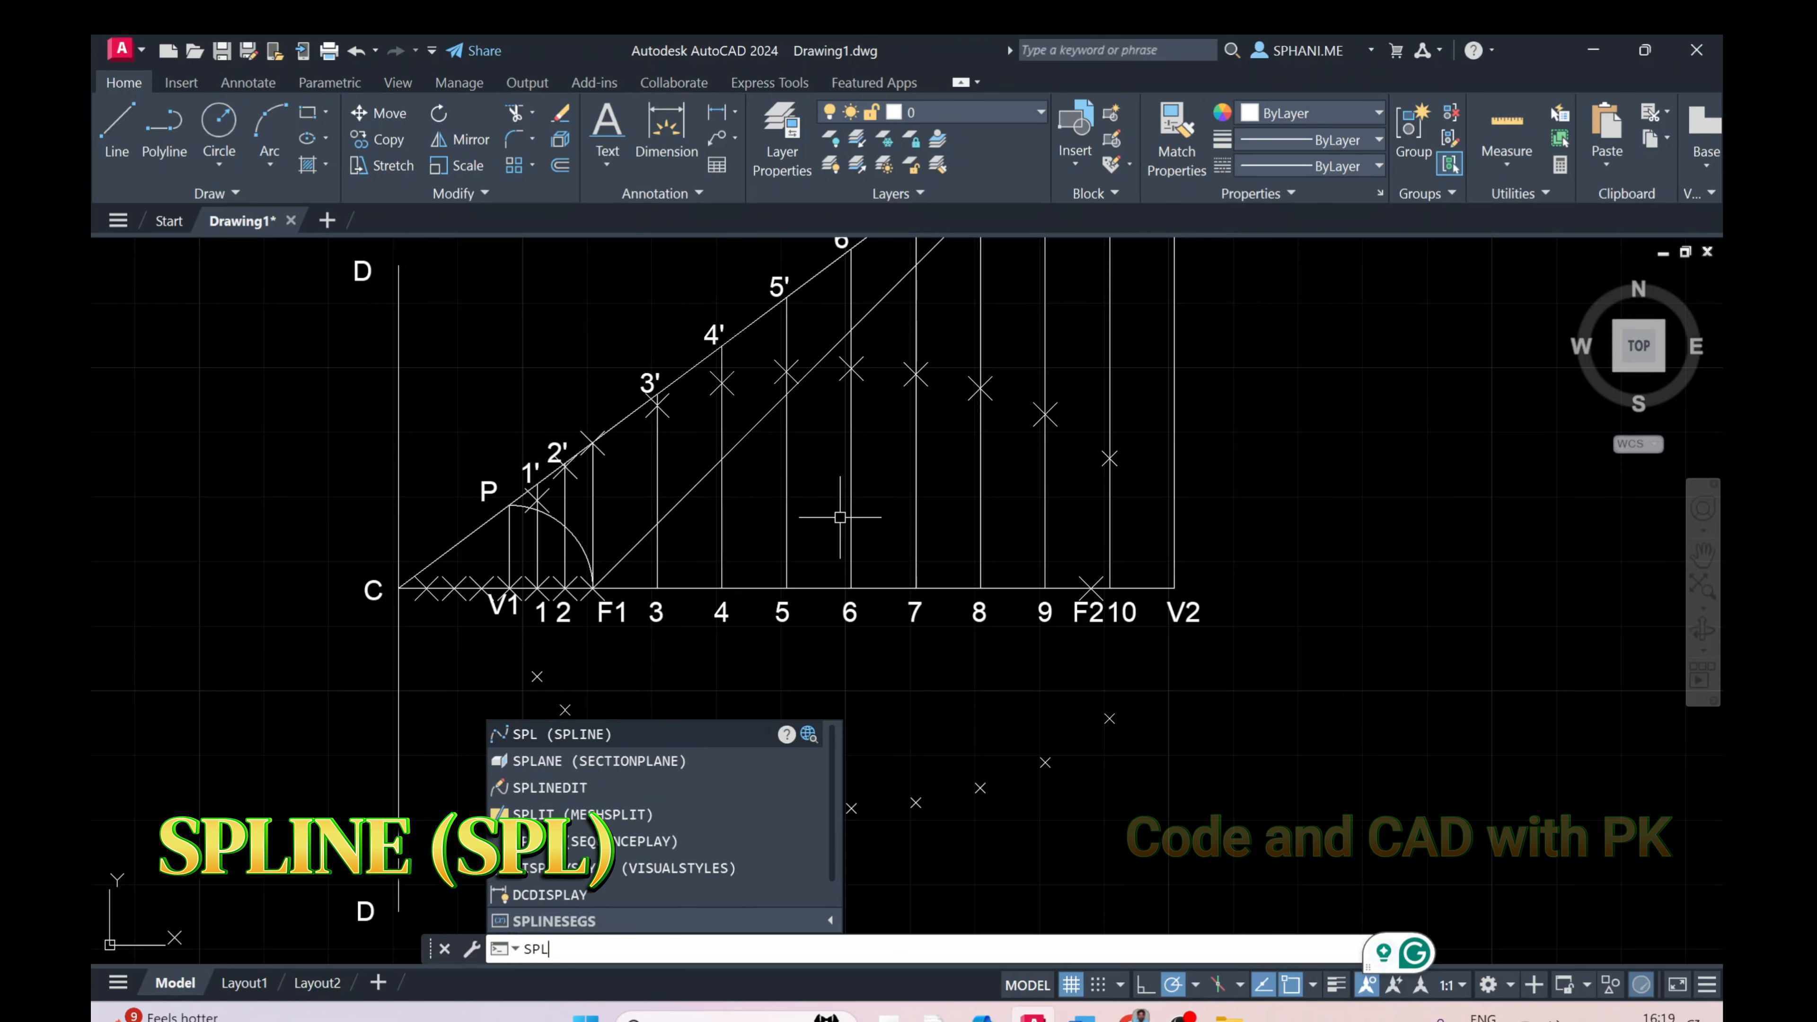
pyautogui.press('Return')
pyautogui.scroll(5, 600, 528)
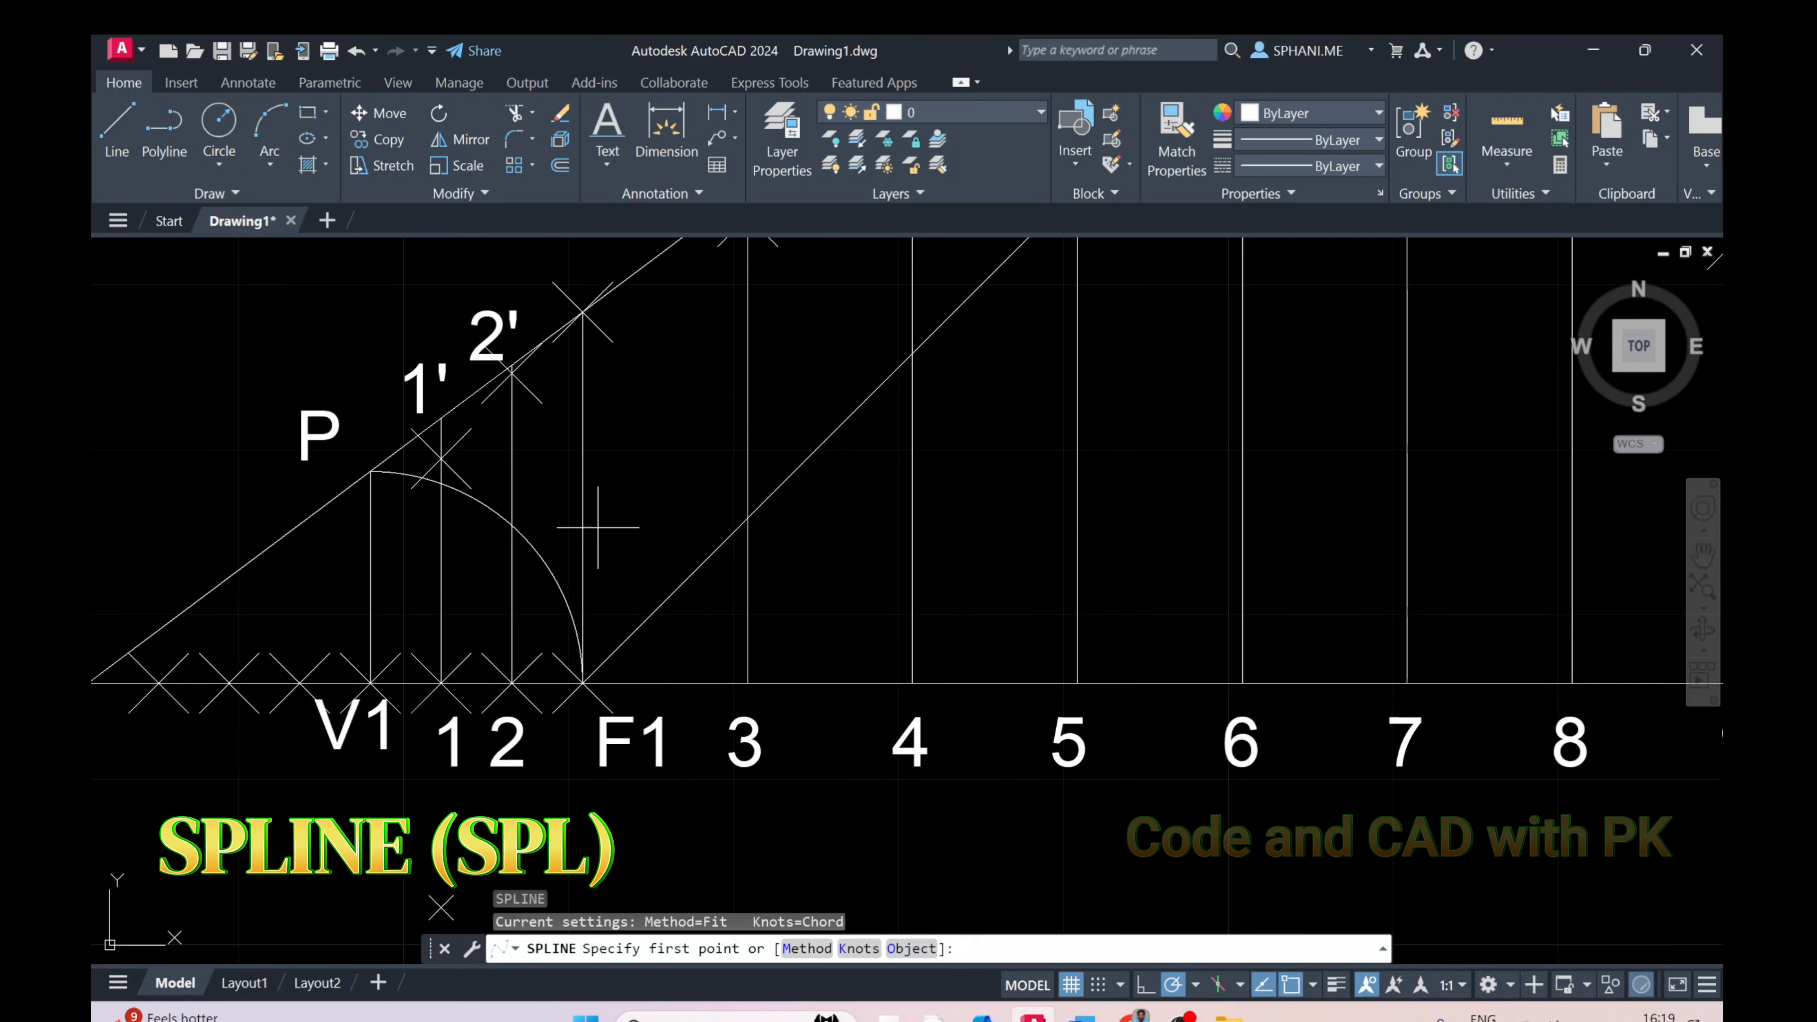
pyautogui.scroll(-2, 628, 633)
pyautogui.moveTo(669, 698); pyautogui.dragTo(685, 506, button='middle')
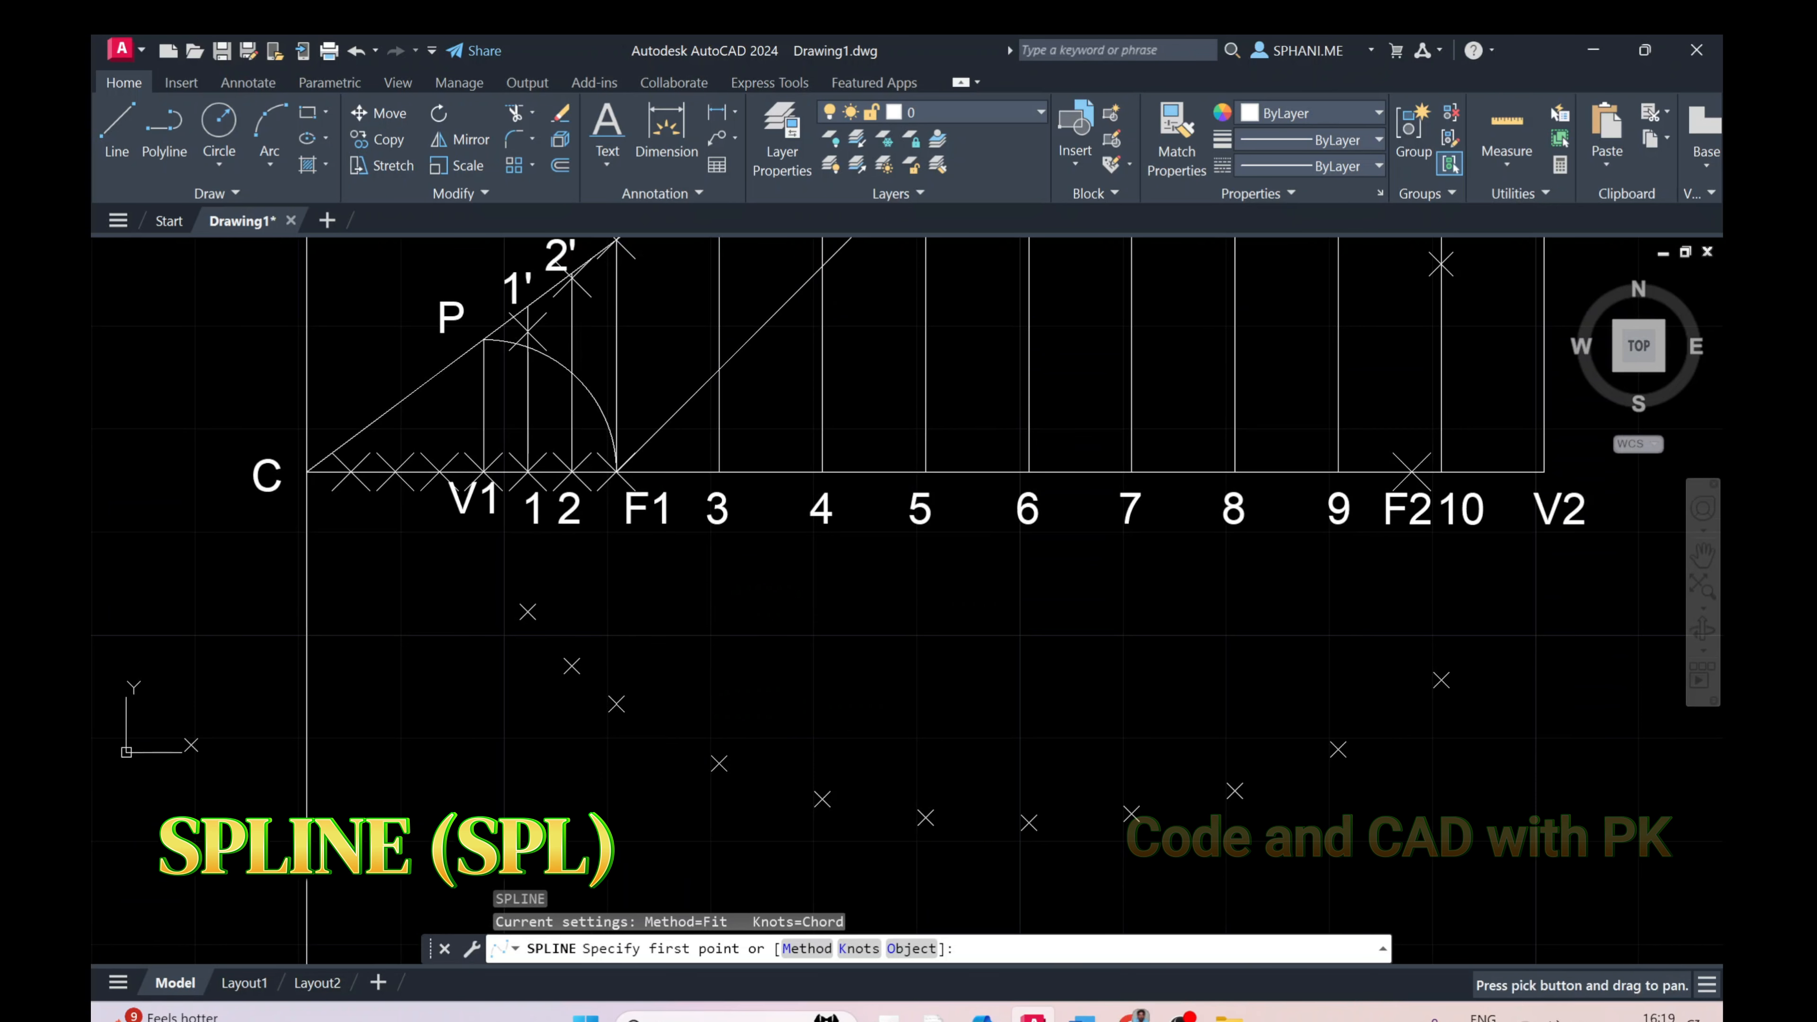
pyautogui.click(822, 798)
pyautogui.click(712, 761)
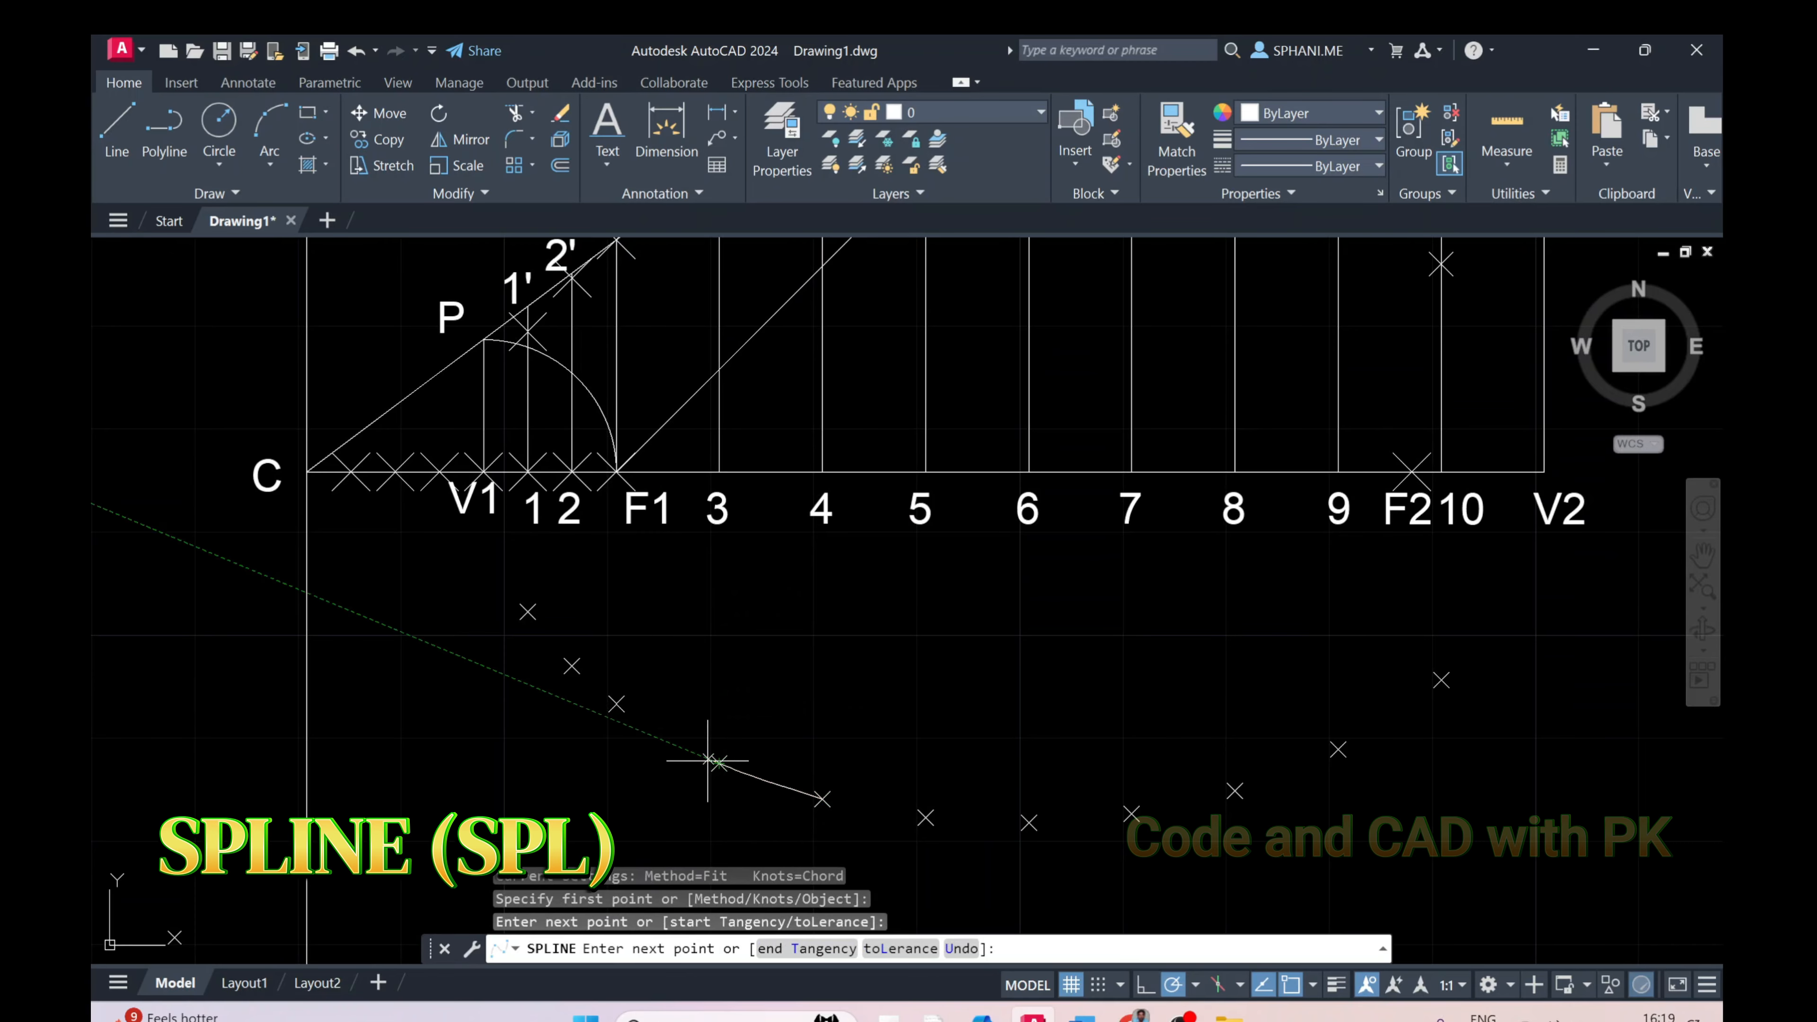
pyautogui.click(616, 703)
pyautogui.click(572, 666)
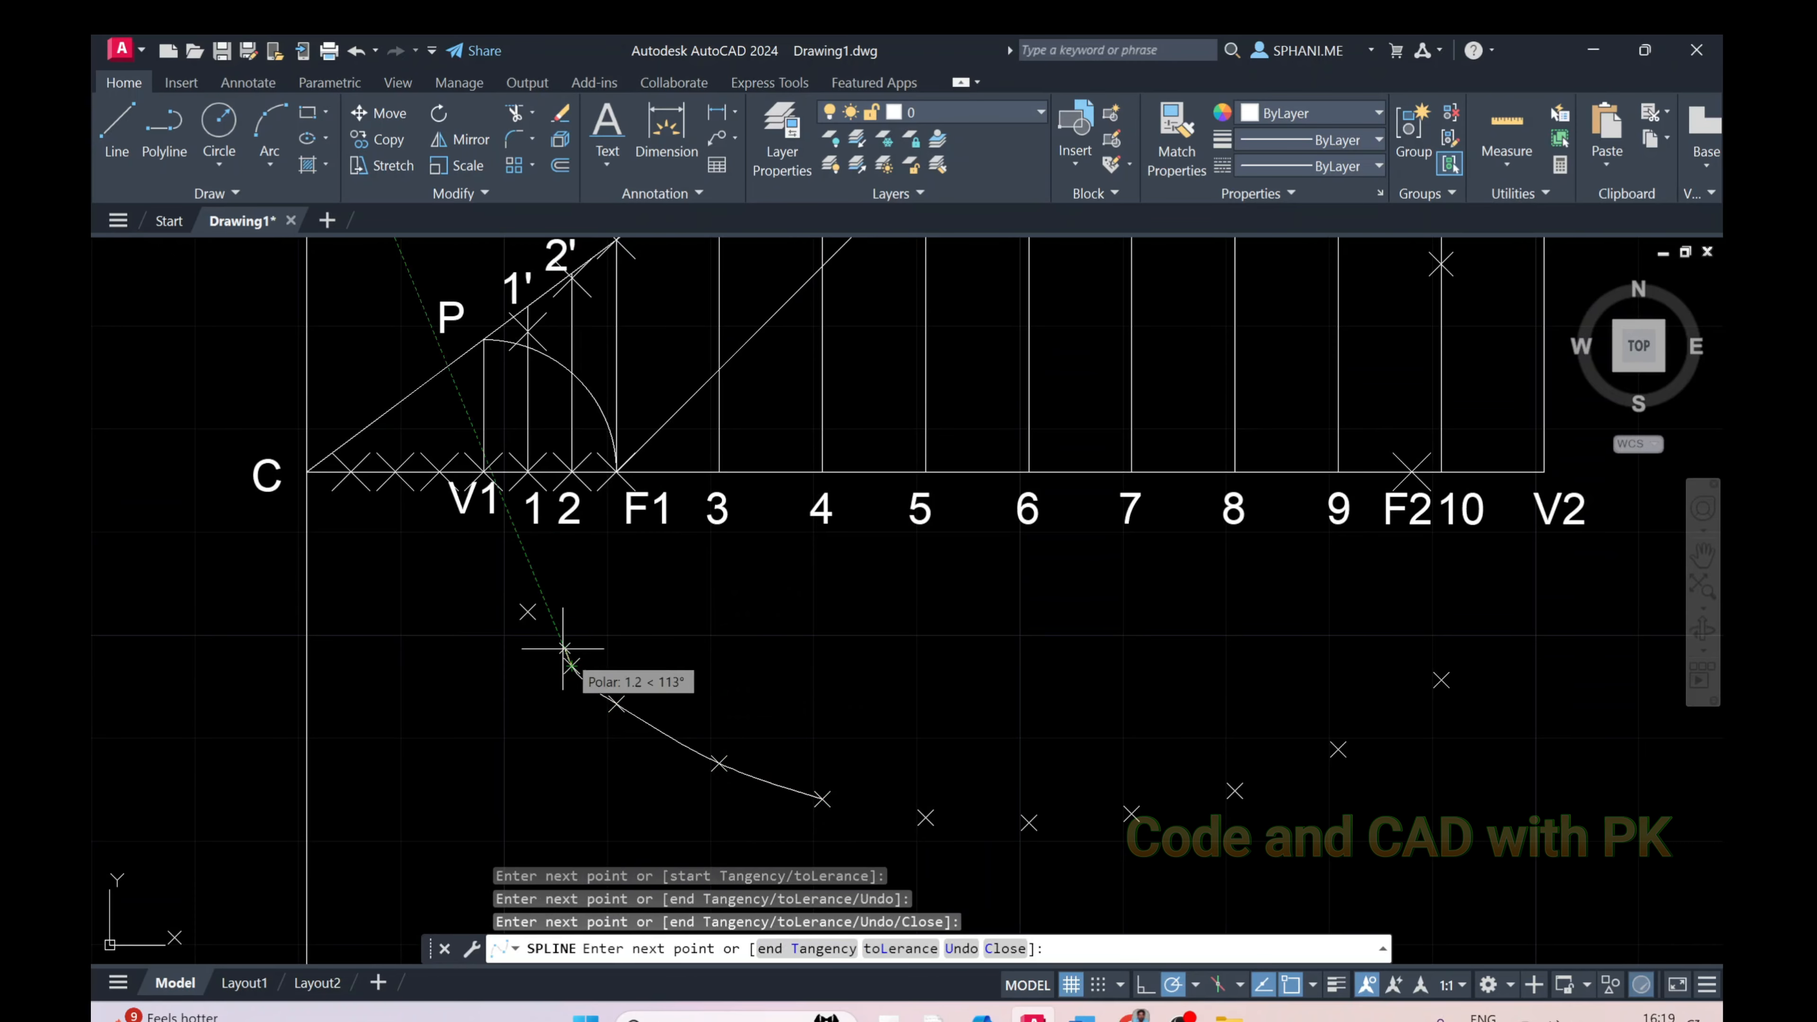
pyautogui.click(527, 611)
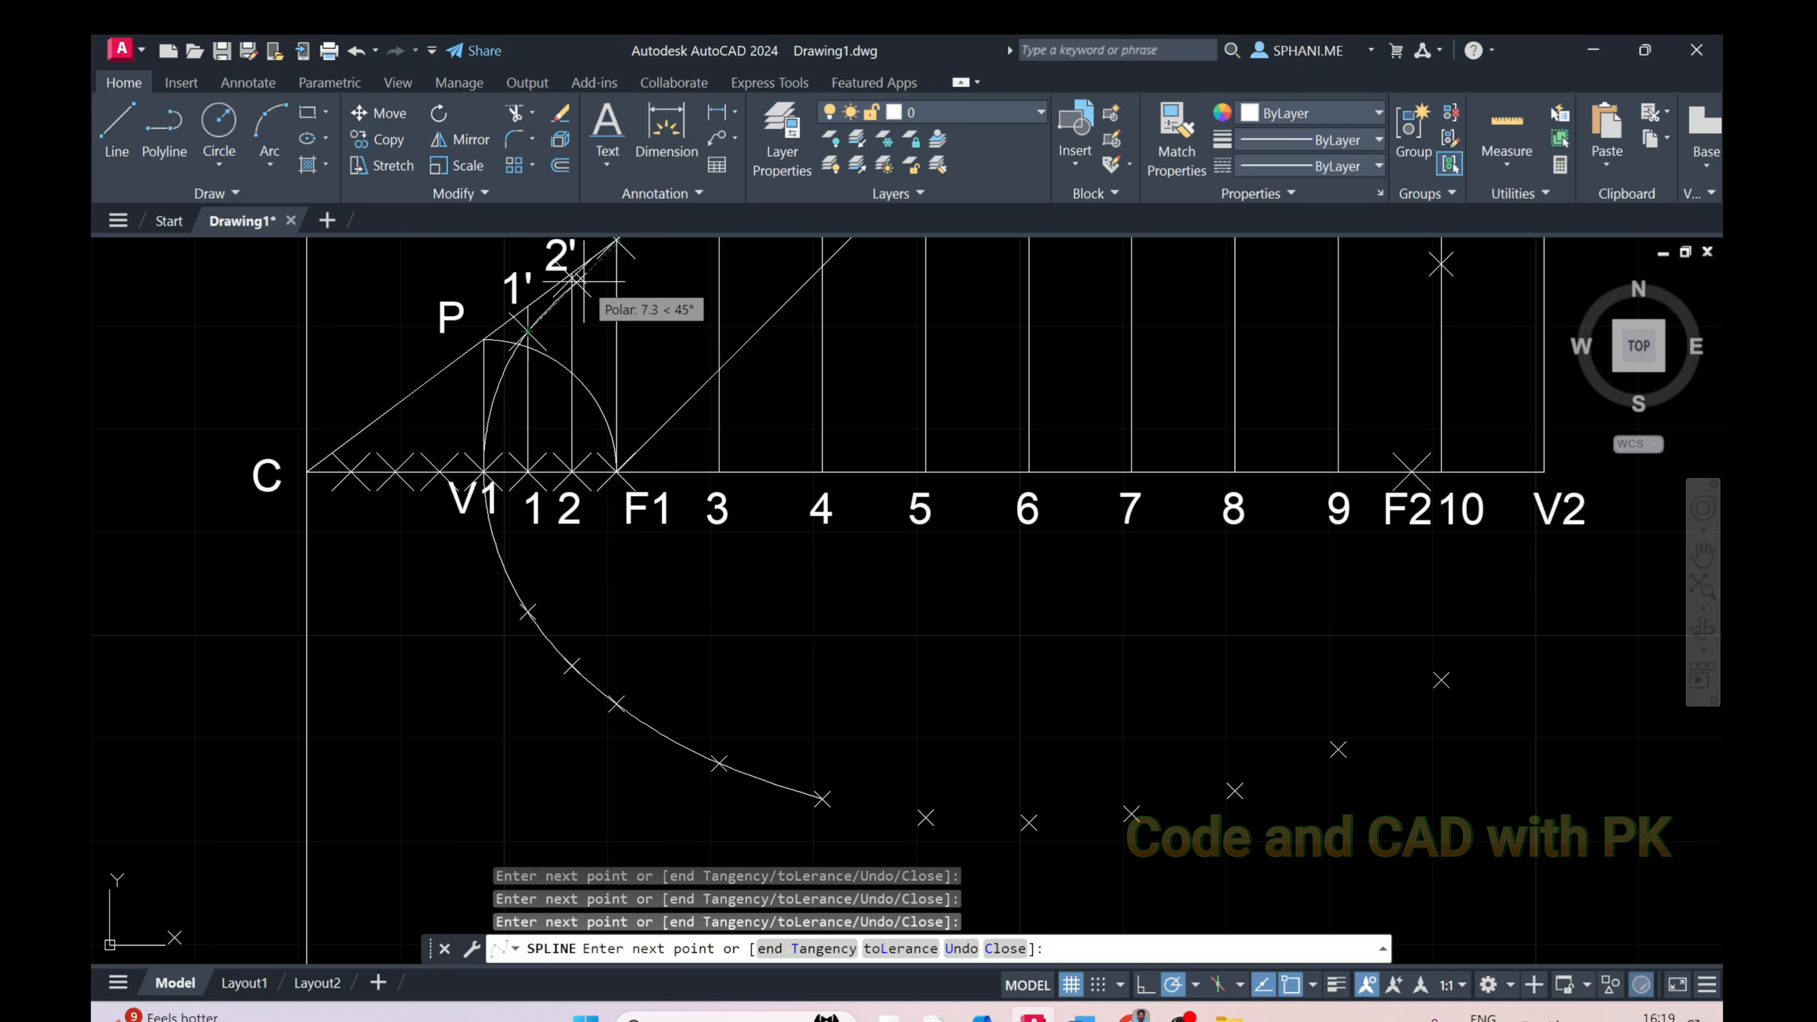
# Continue the spline through the upper curve points above 2, F1, 3, 4 and 5
pyautogui.scroll(5, 579, 286)
pyautogui.click(493, 512)
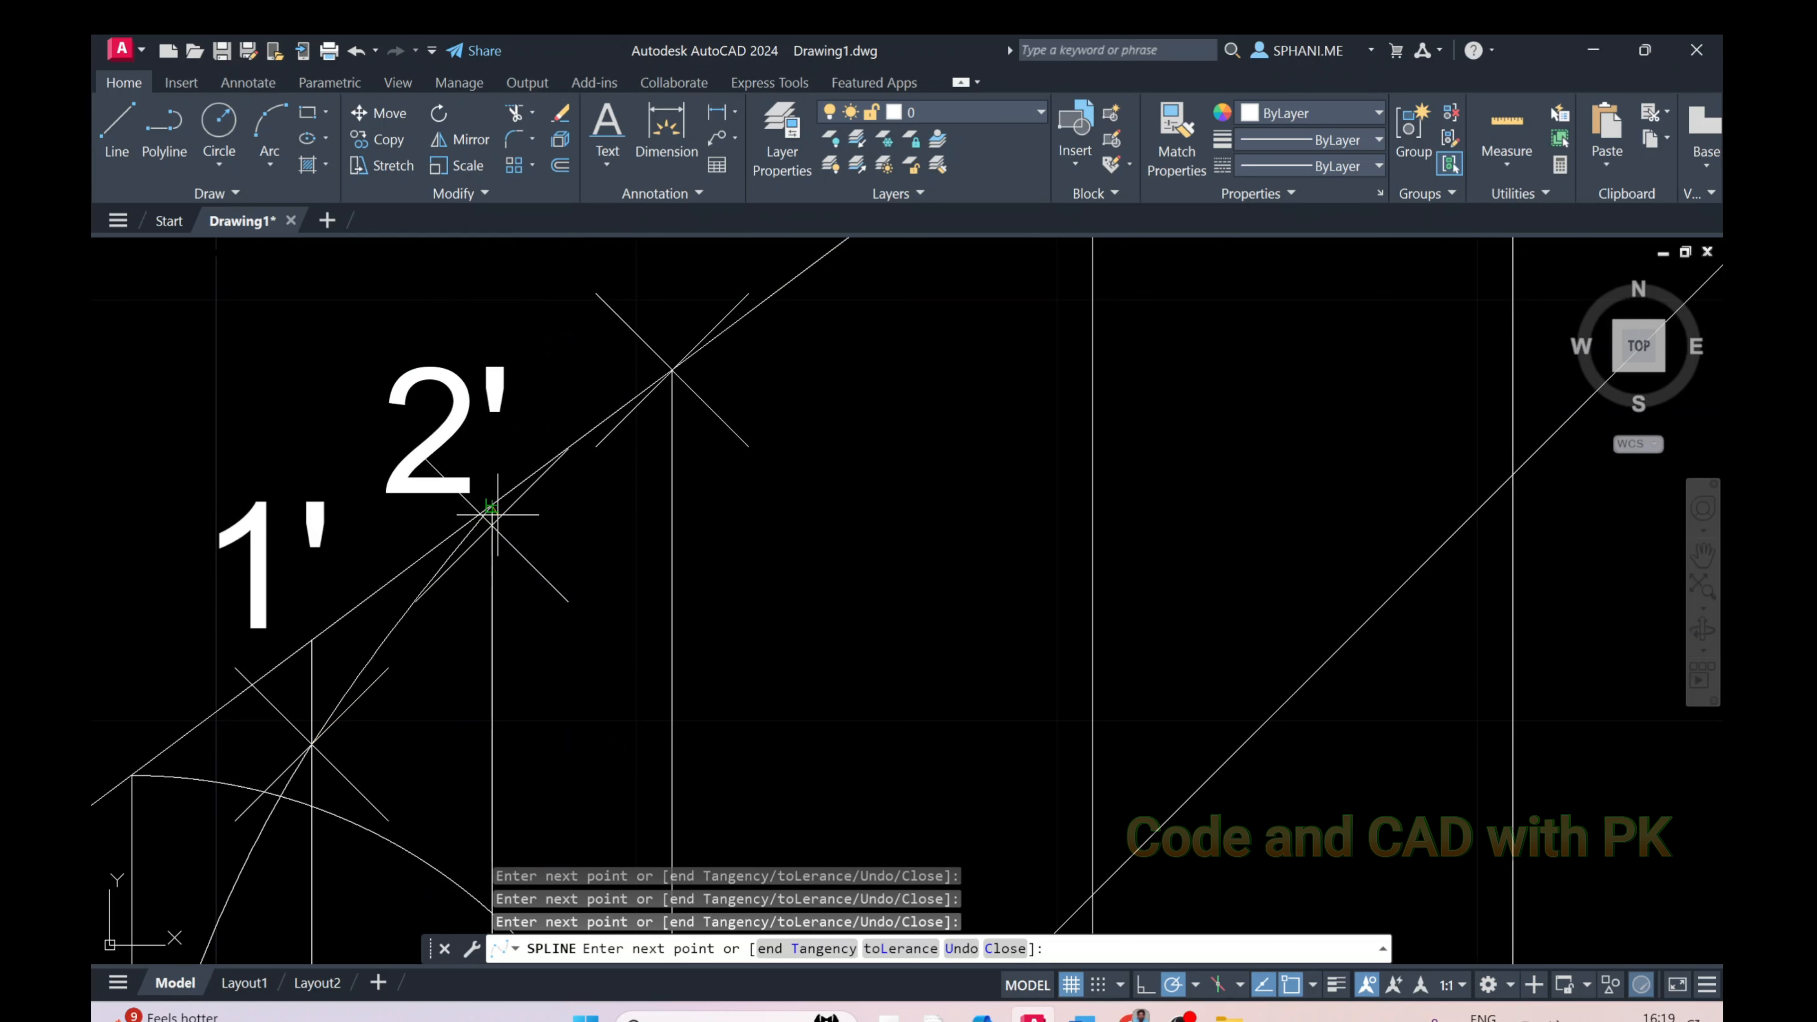
pyautogui.click(676, 367)
pyautogui.scroll(-4, 815, 417)
pyautogui.moveTo(992, 387); pyautogui.dragTo(596, 728, button='middle')
pyautogui.click(526, 649)
pyautogui.click(689, 593)
pyautogui.click(853, 563)
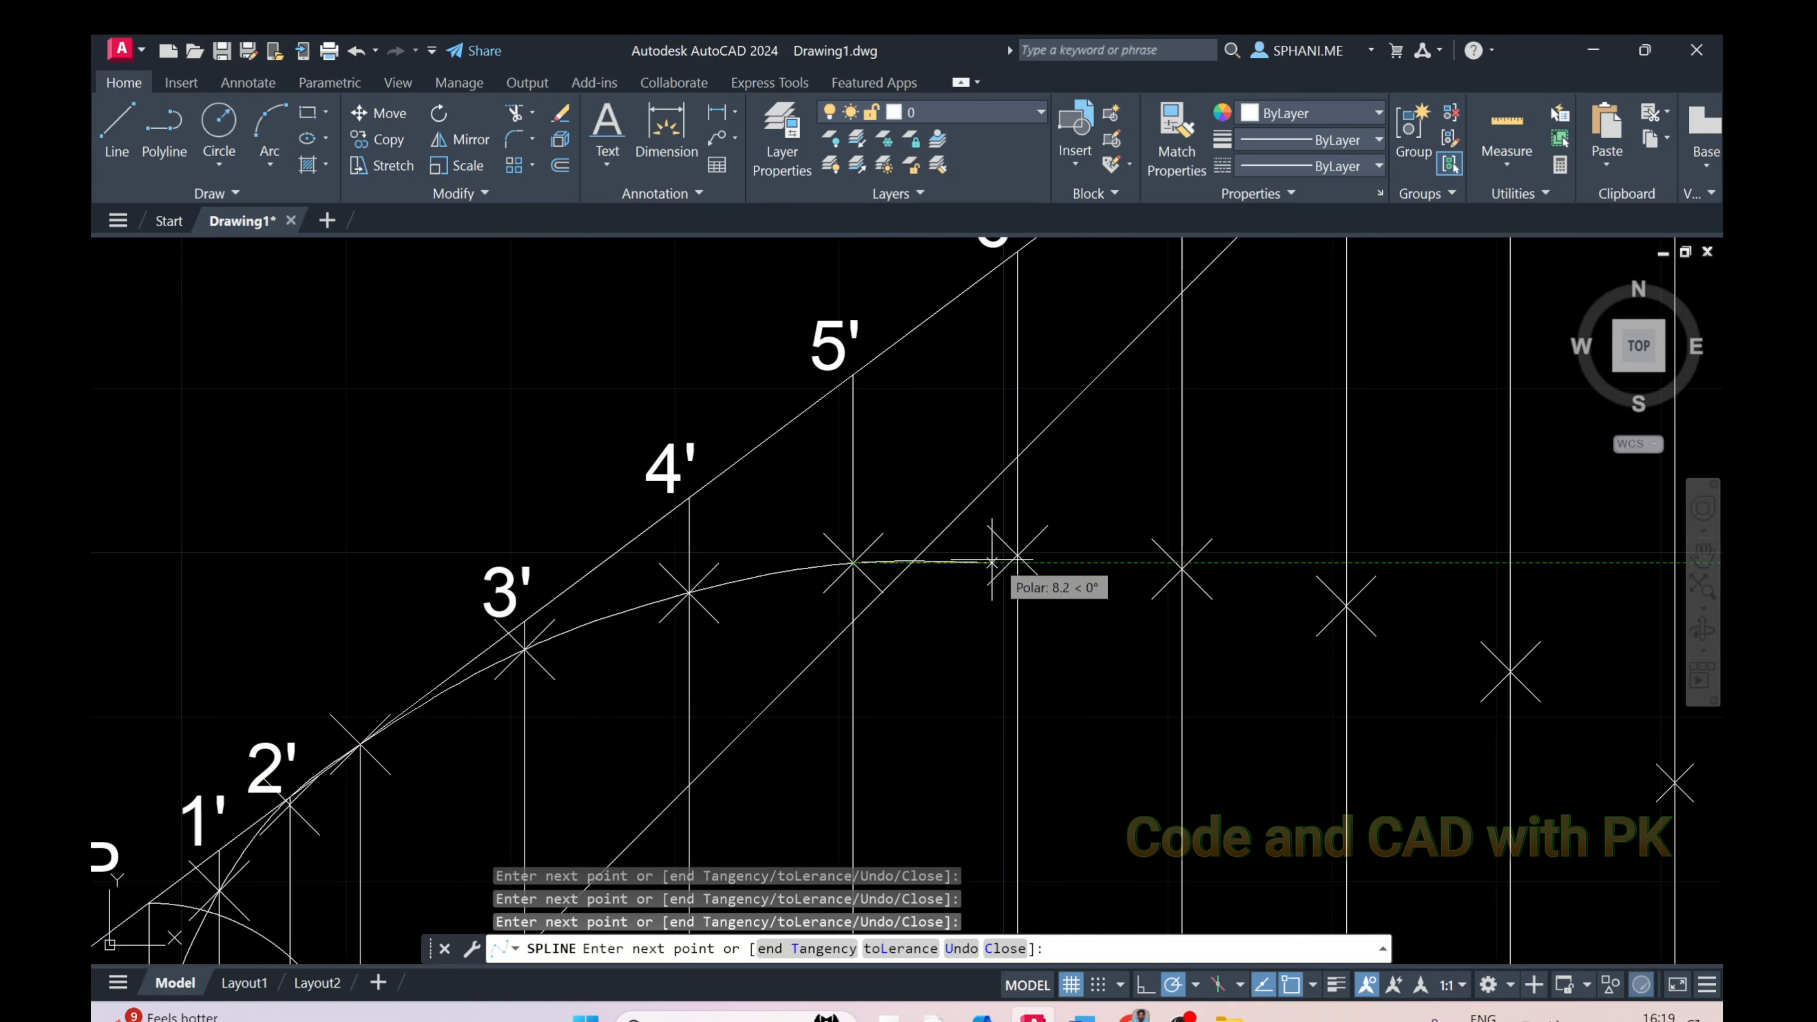
# Carry the spline through the upper curve points above 6 to 10 and down to vertex V2
pyautogui.click(1017, 556)
pyautogui.click(1182, 570)
pyautogui.click(1346, 606)
pyautogui.scroll(-2, 1489, 684)
pyautogui.moveTo(1489, 683); pyautogui.dragTo(946, 484, button='middle')
pyautogui.click(1063, 547)
pyautogui.click(1166, 753)
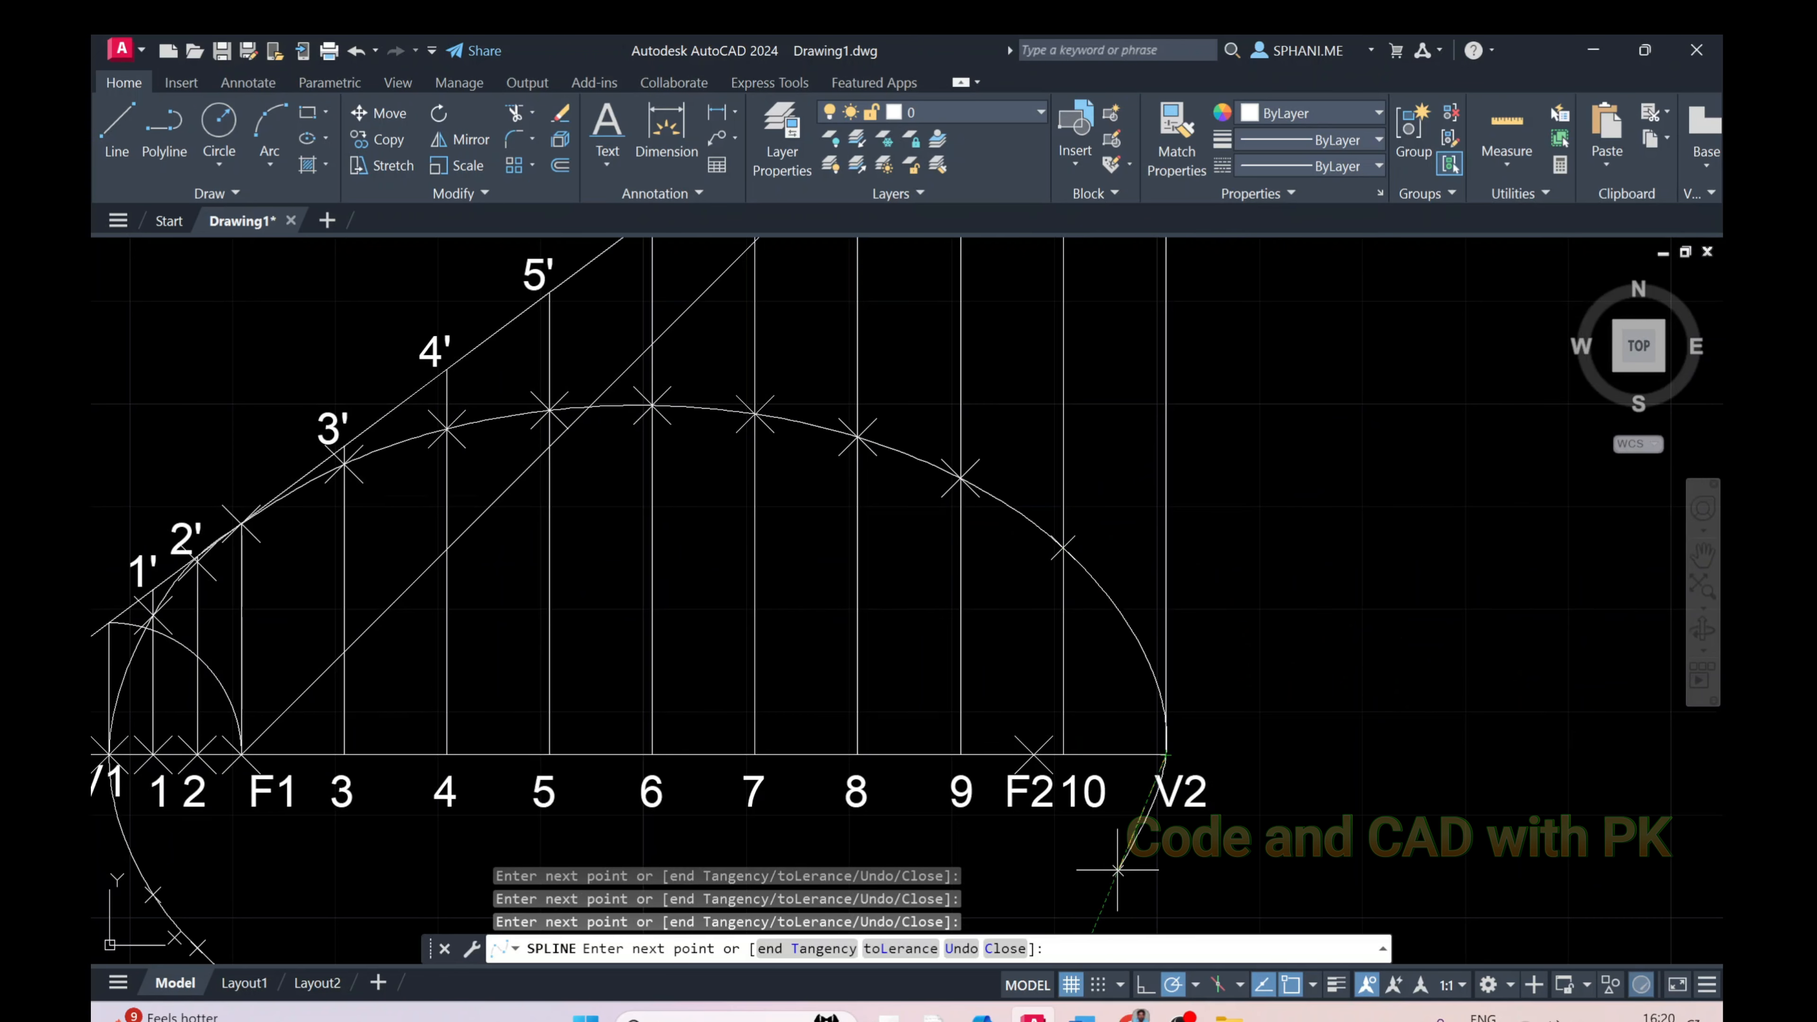
# Close the ellipse by running the spline through the mirrored points below 10 to 5 and ending at its start point below 4
pyautogui.moveTo(1119, 867); pyautogui.dragTo(1185, 499, button='middle')
pyautogui.click(1130, 591)
pyautogui.click(1028, 660)
pyautogui.click(925, 702)
pyautogui.click(822, 725)
pyautogui.click(720, 732)
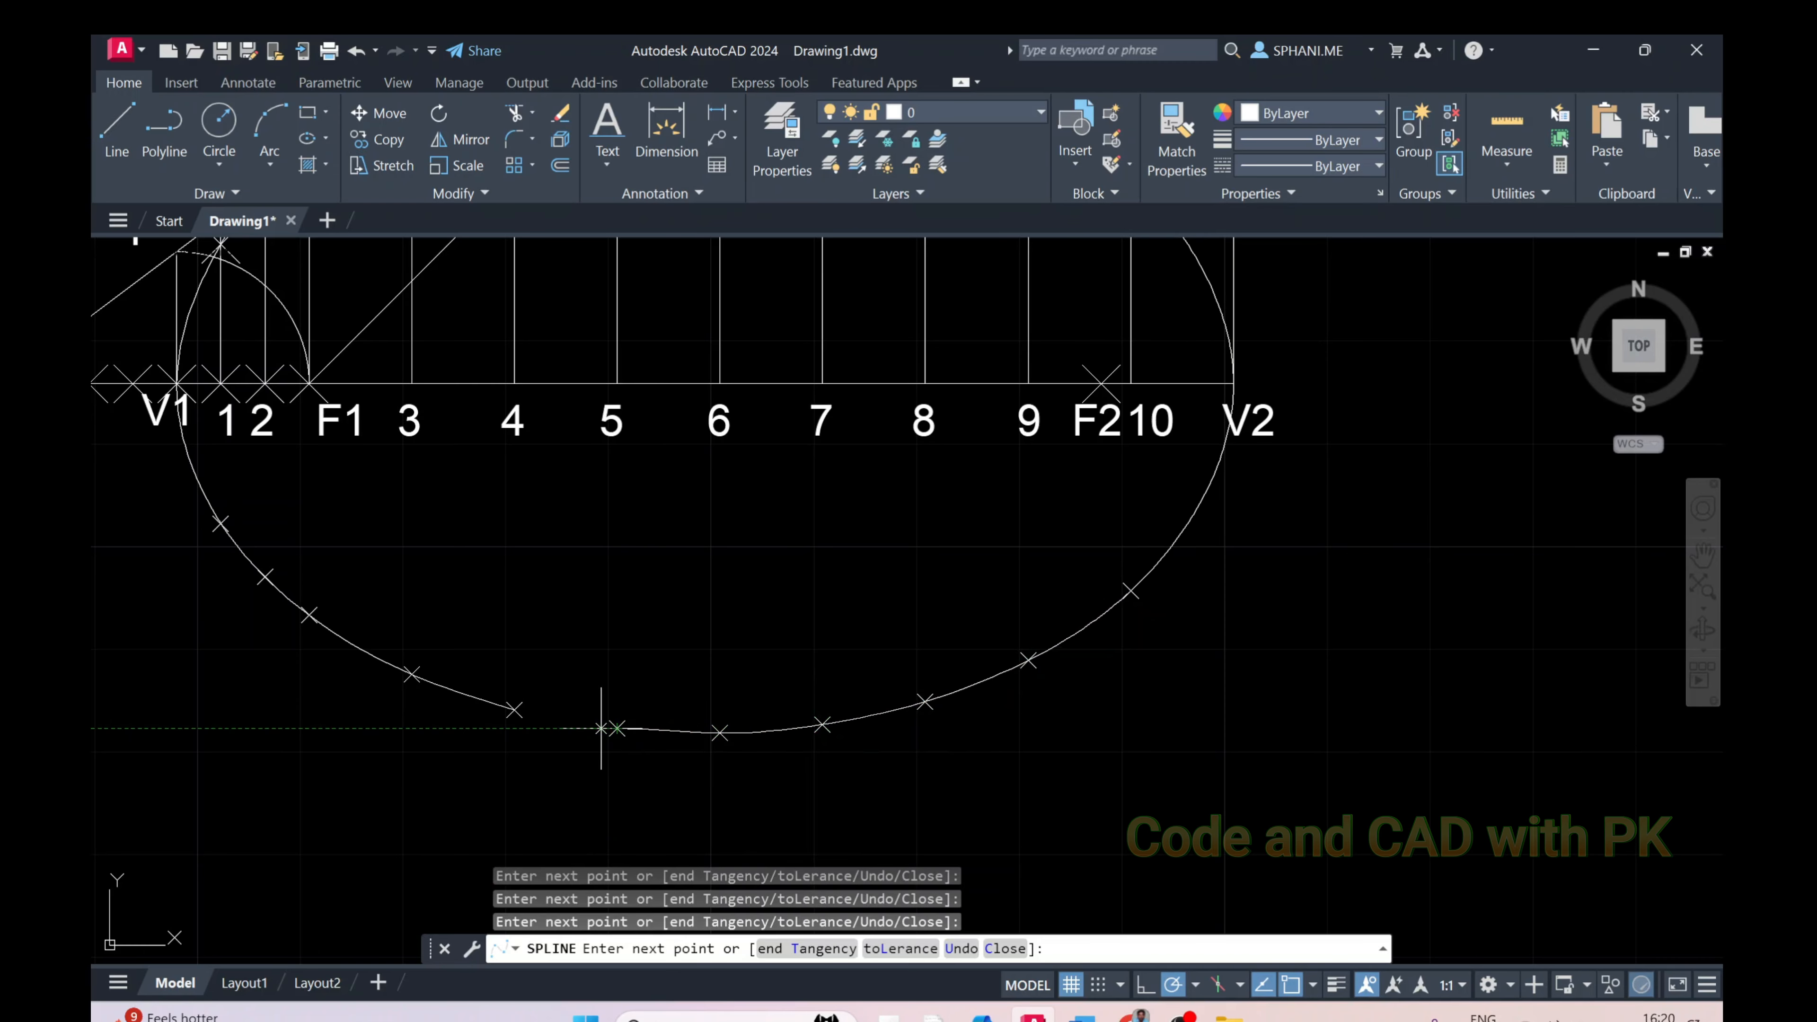
pyautogui.click(617, 728)
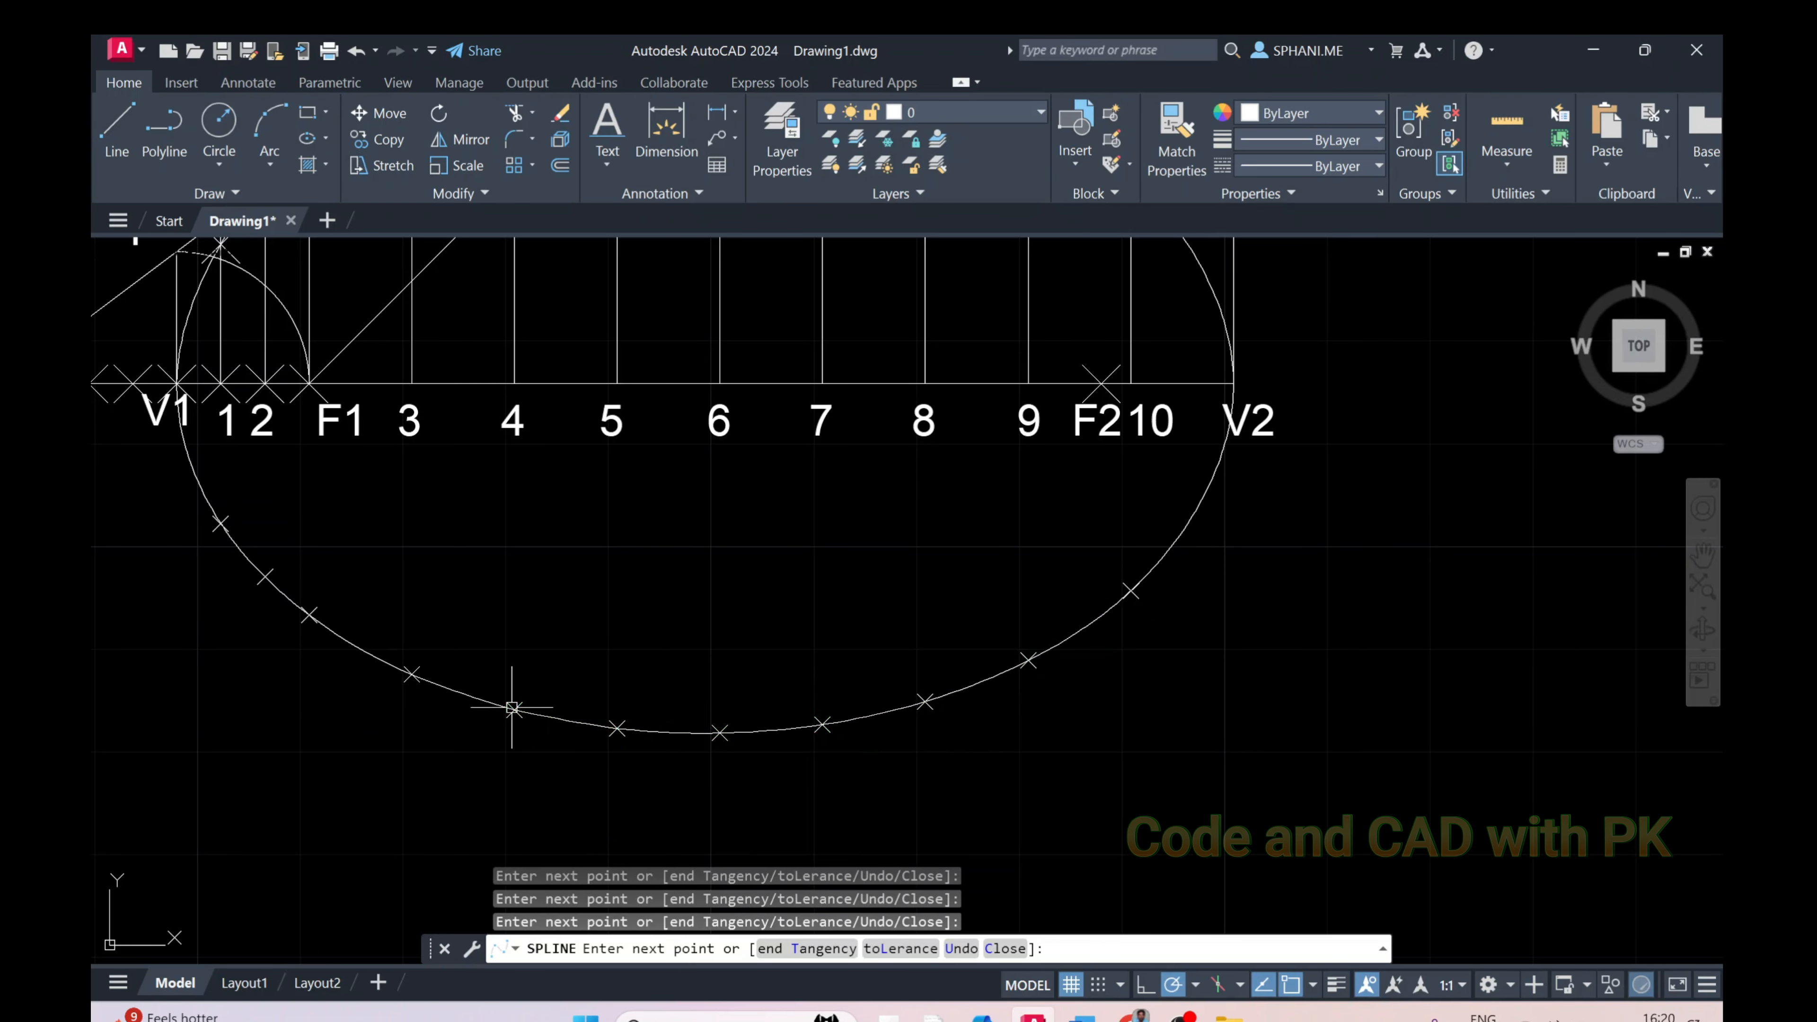
pyautogui.click(512, 707)
pyautogui.press('Return')
pyautogui.press('Return')
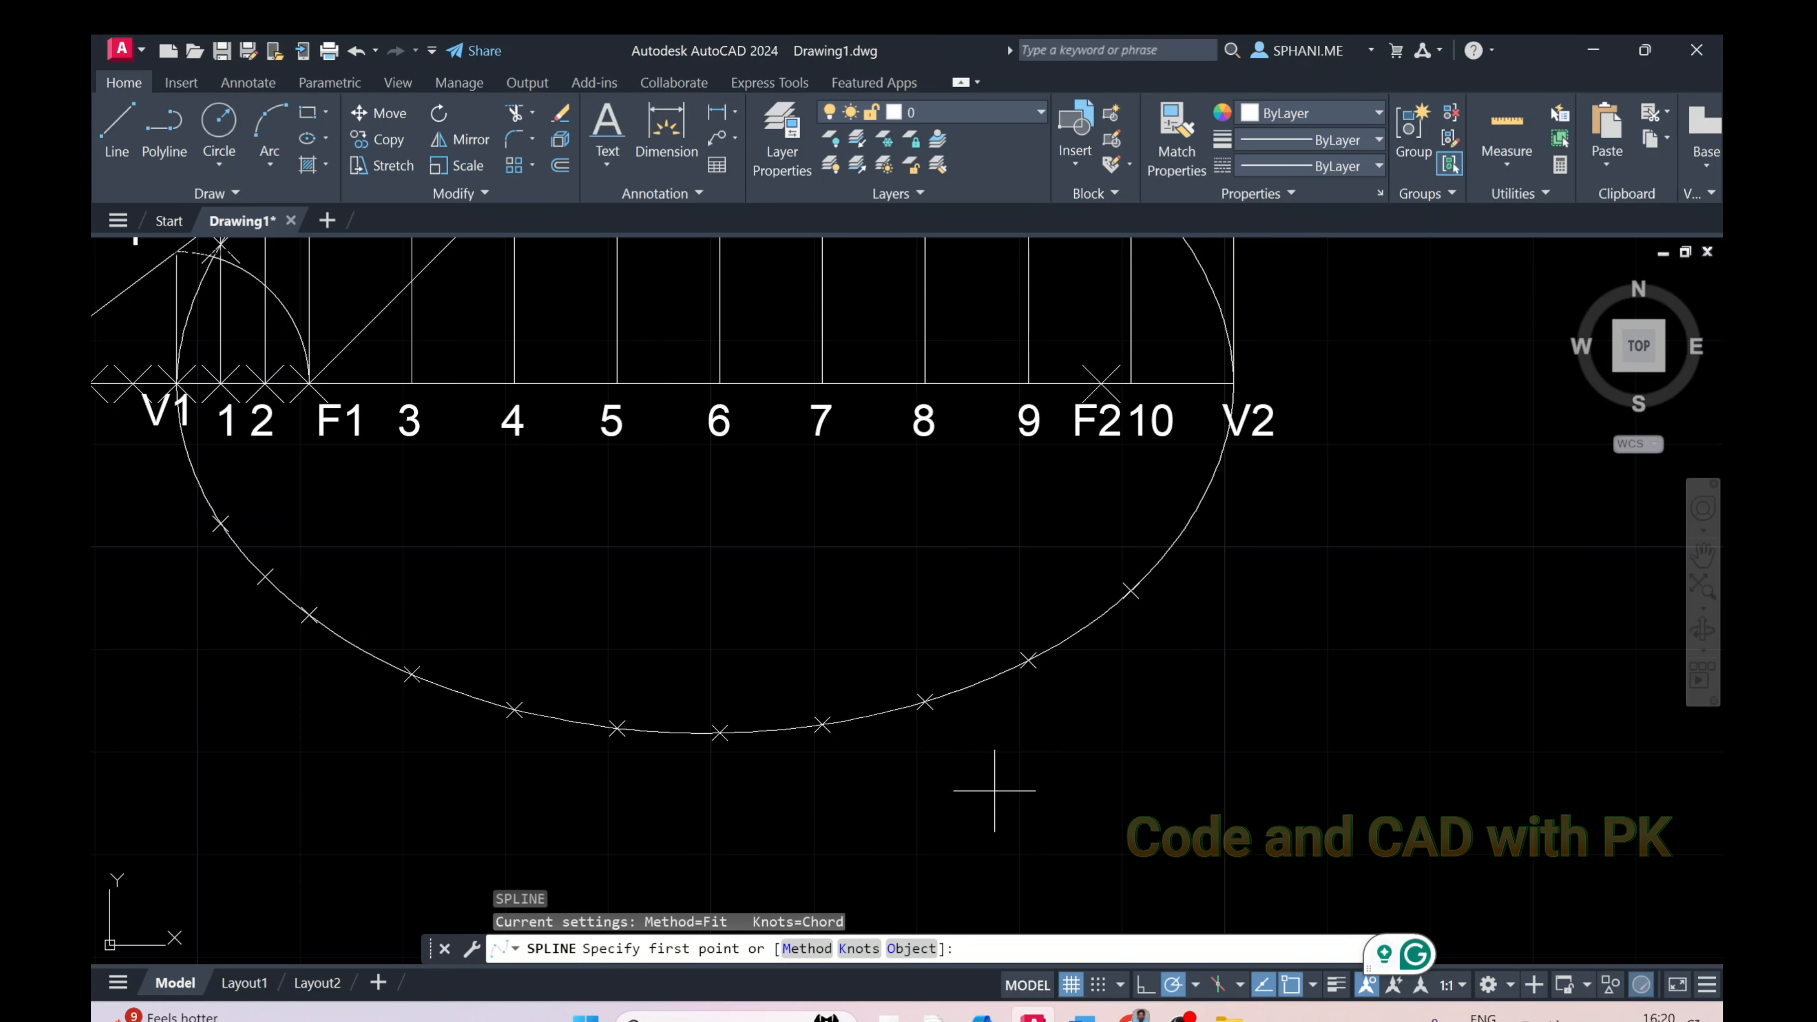
pyautogui.scroll(-4, 1000, 787)
pyautogui.scroll(2, 1009, 716)
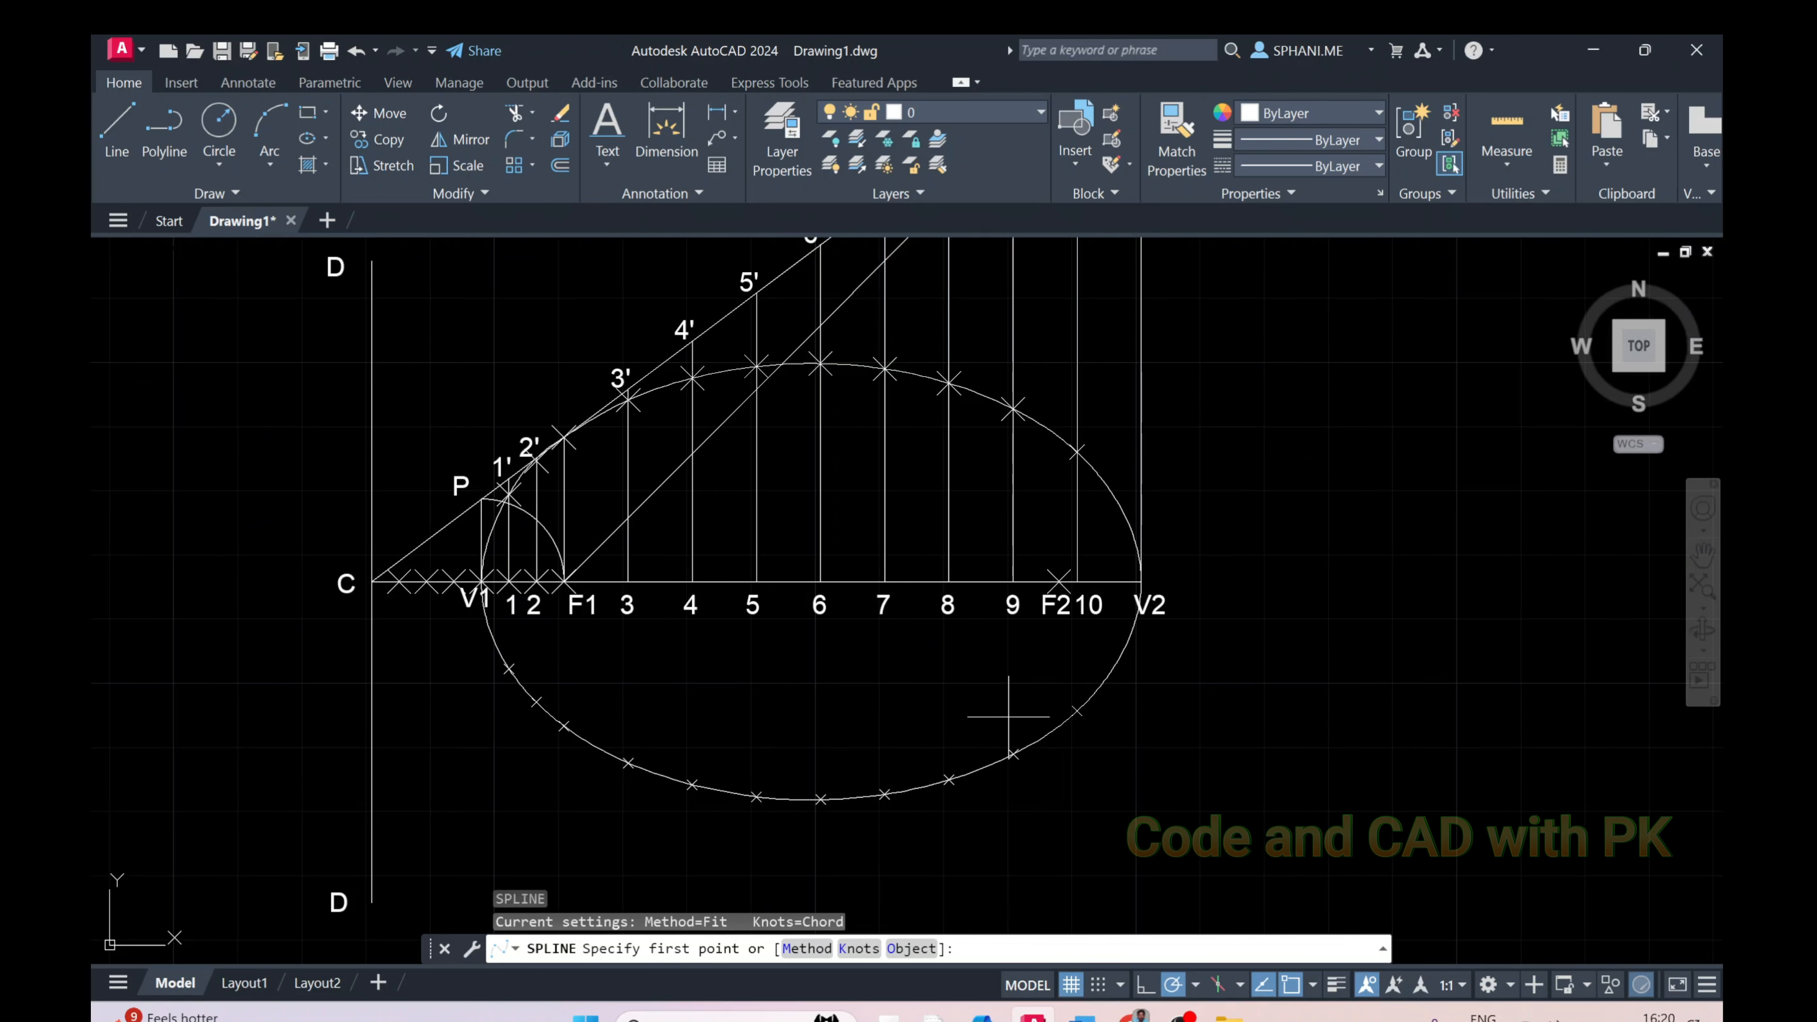
pyautogui.press('Escape')
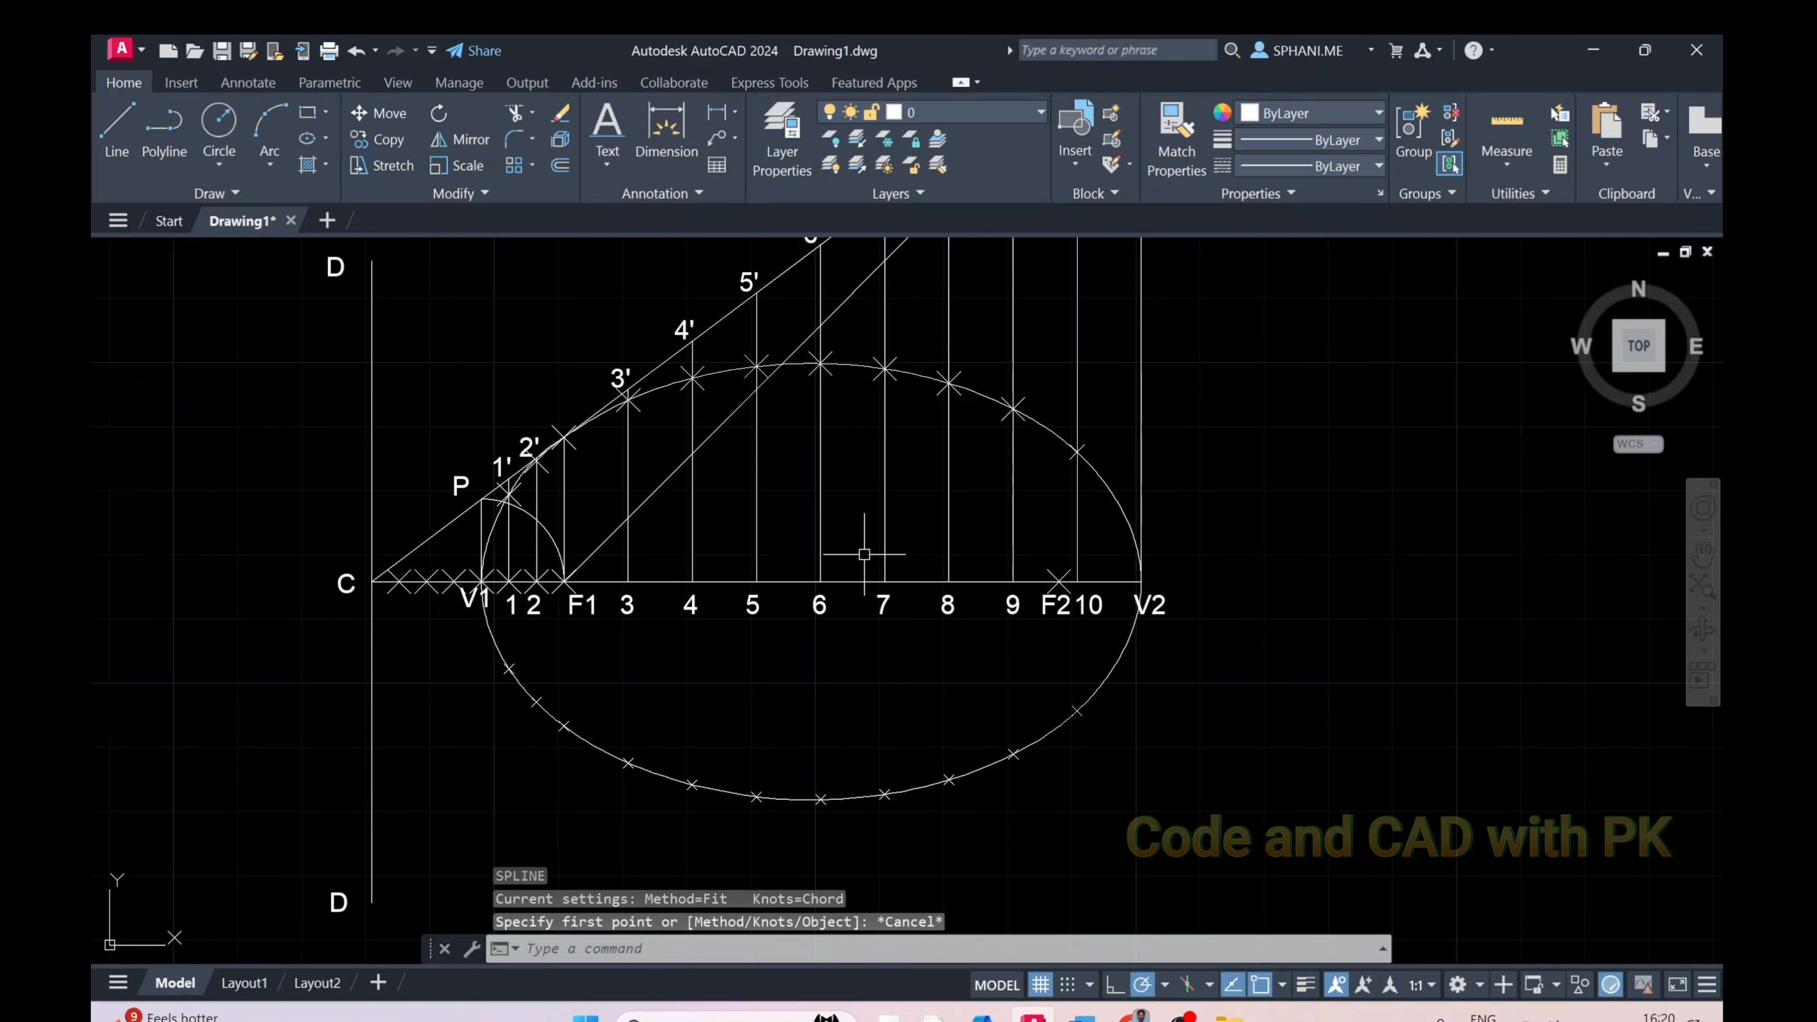
# Regenerate the model to refresh the display of the curve and point markers
pyautogui.scroll(-2, 1042, 525)
pyautogui.scroll(2, 1042, 525)
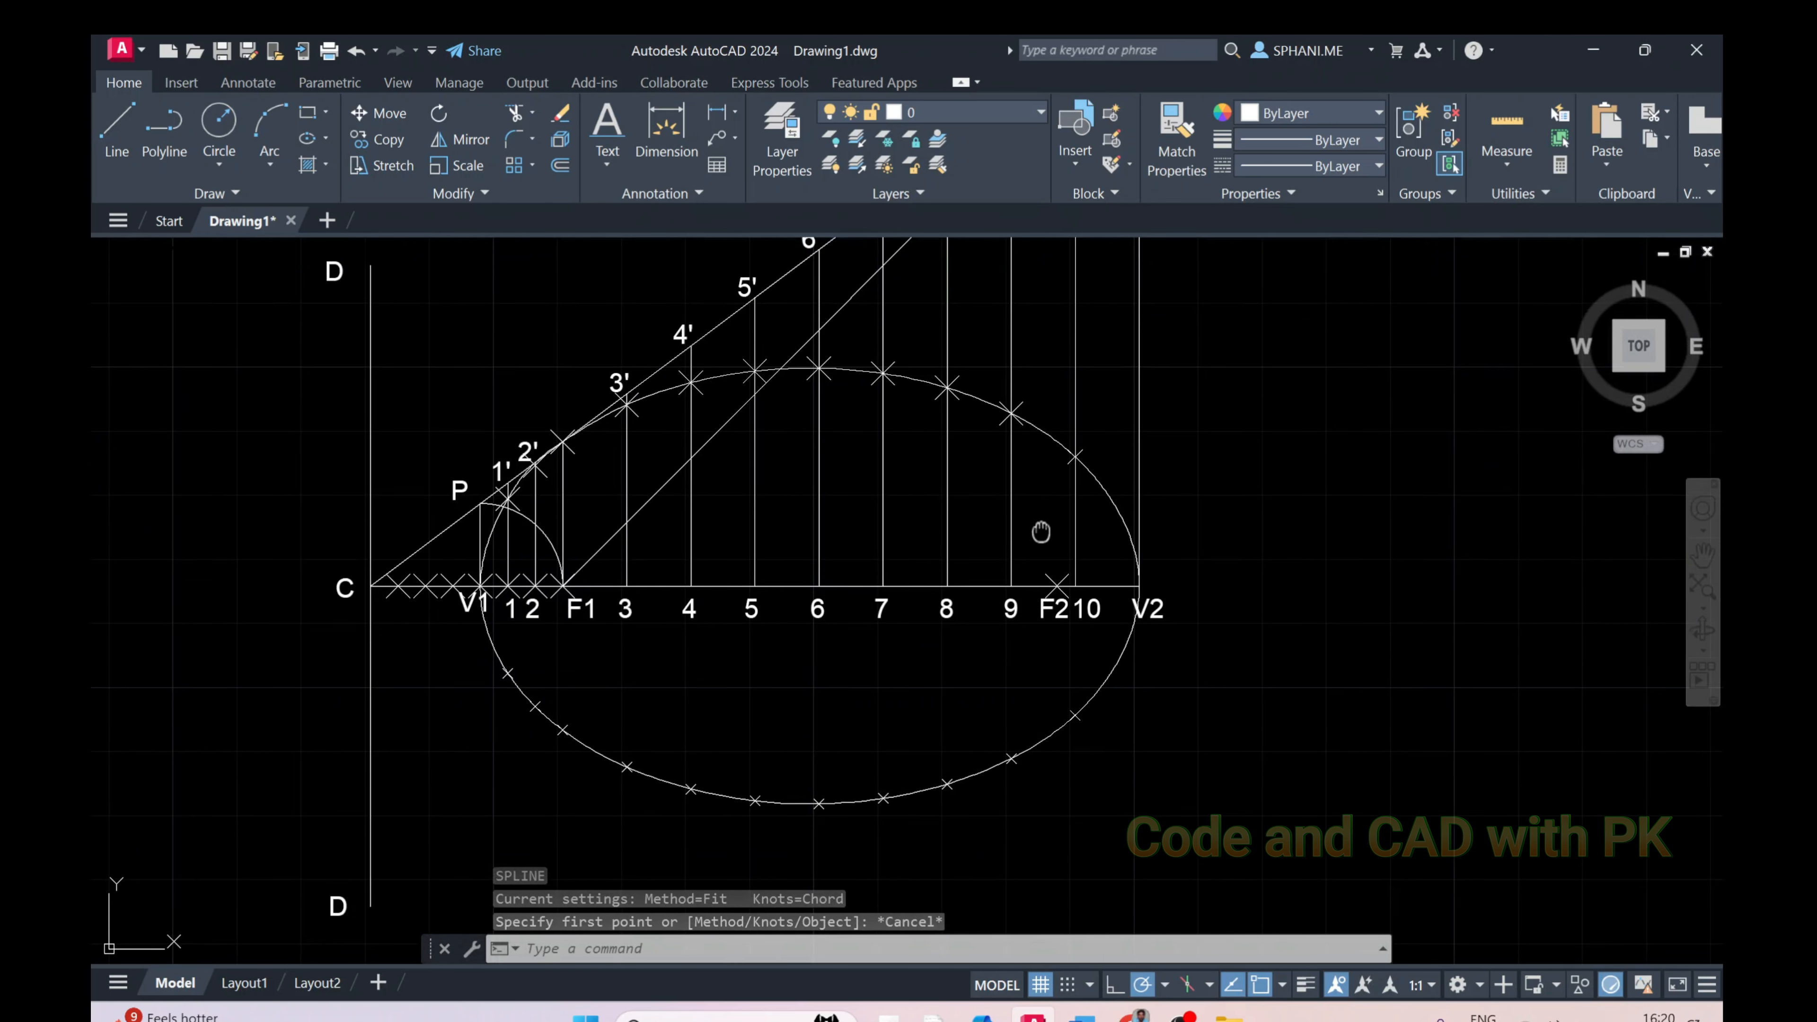
pyautogui.write('re')
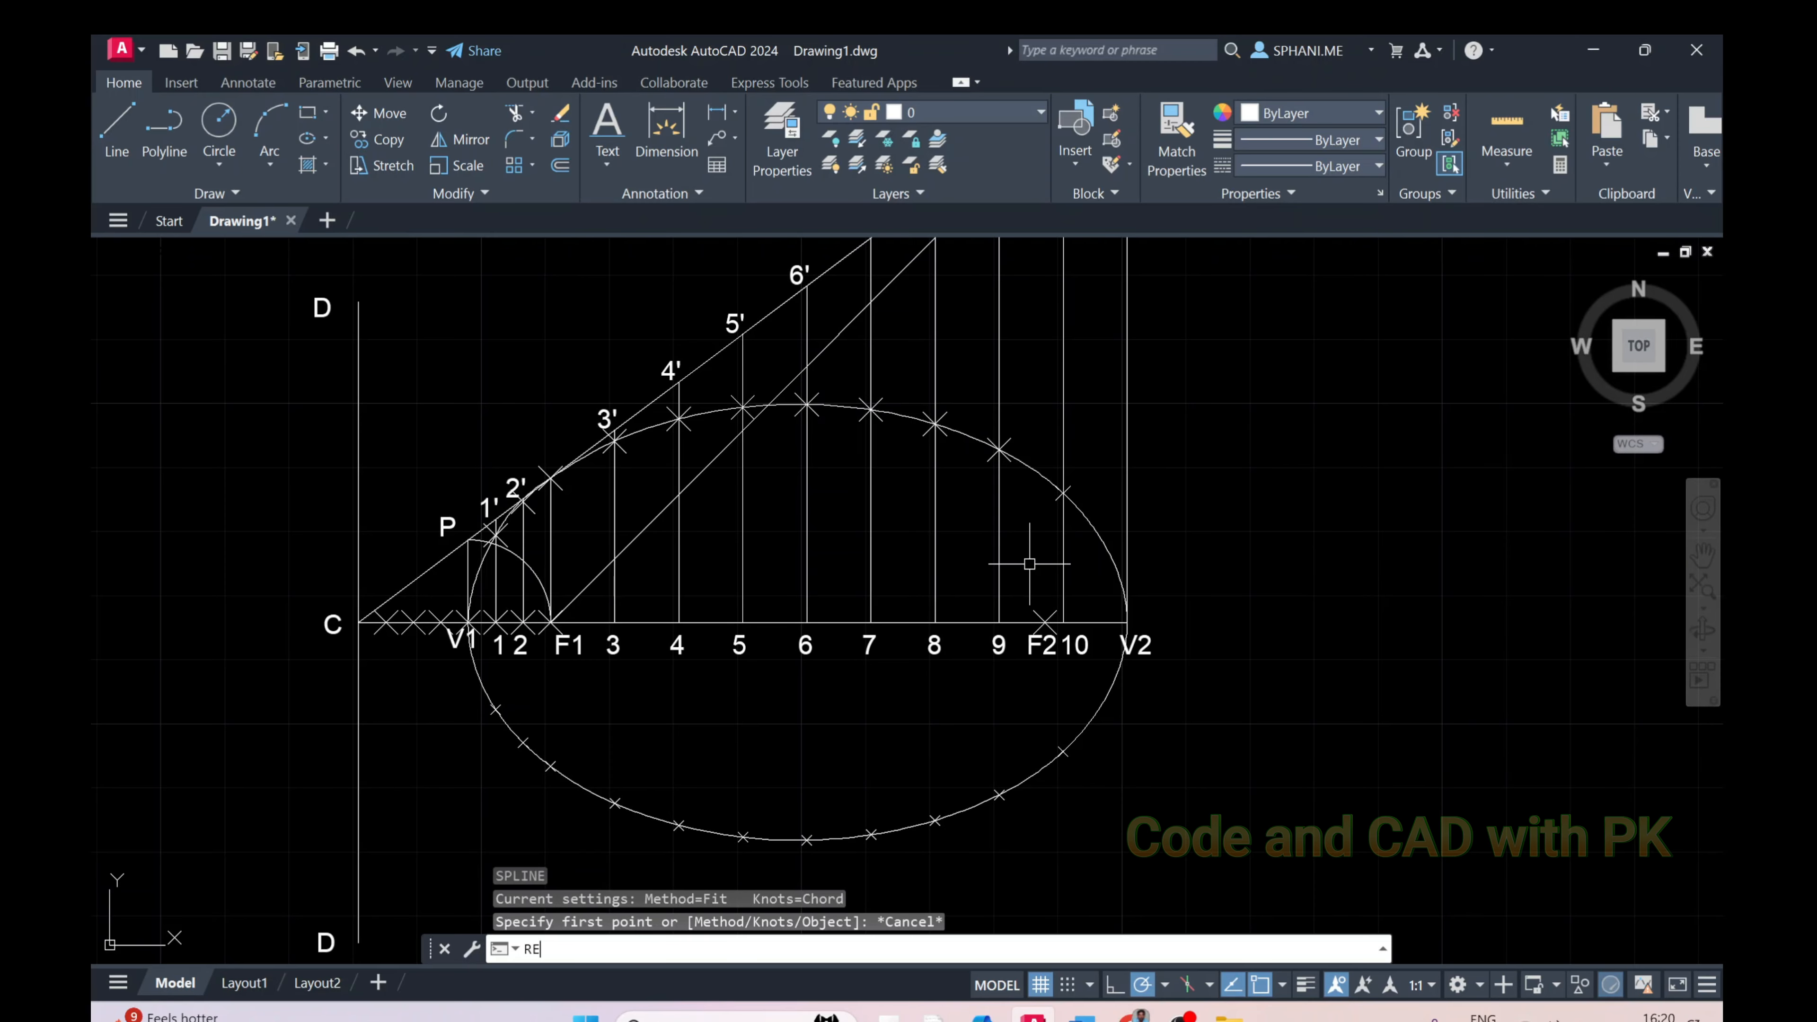
pyautogui.press('Return')
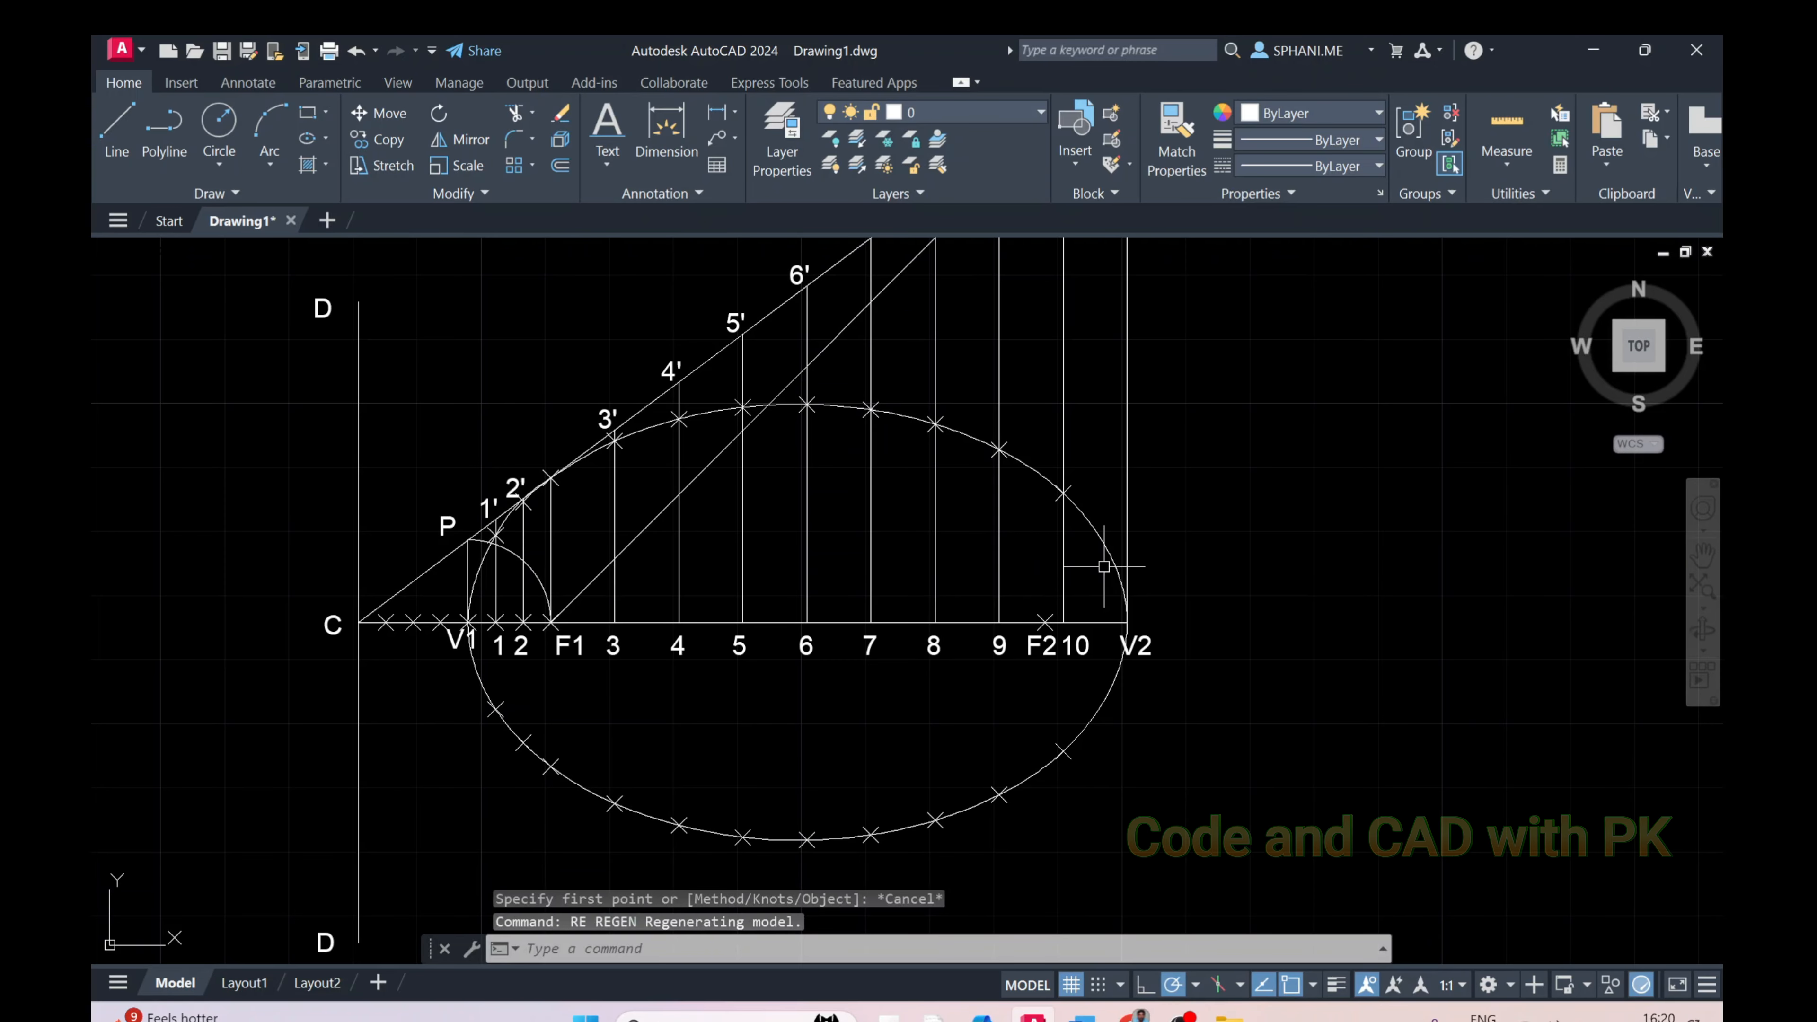
pyautogui.write('z')
pyautogui.press('Return')
pyautogui.write('e')
pyautogui.press('Return')
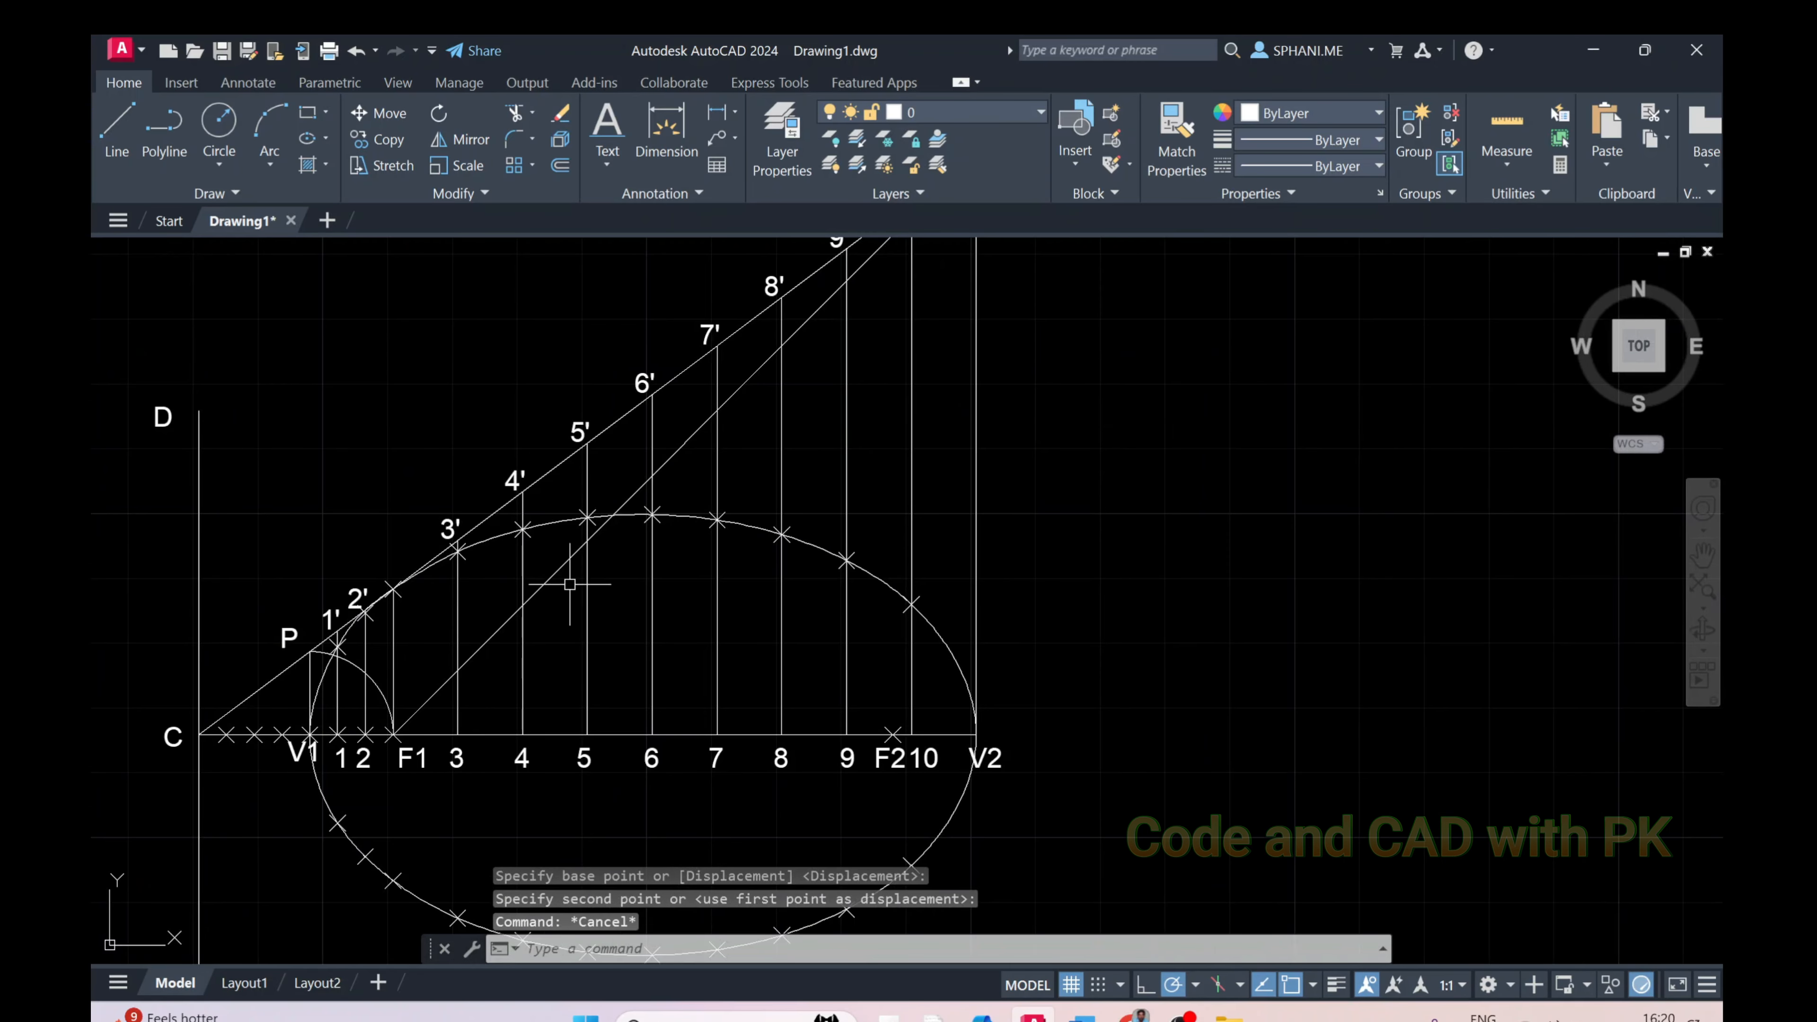
# Offset the vertical line at V2 outward from the ellipse by the distance between V1 and C
pyautogui.scroll(-2, 609, 572)
pyautogui.moveTo(143, 927); pyautogui.dragTo(193, 804, button='middle')
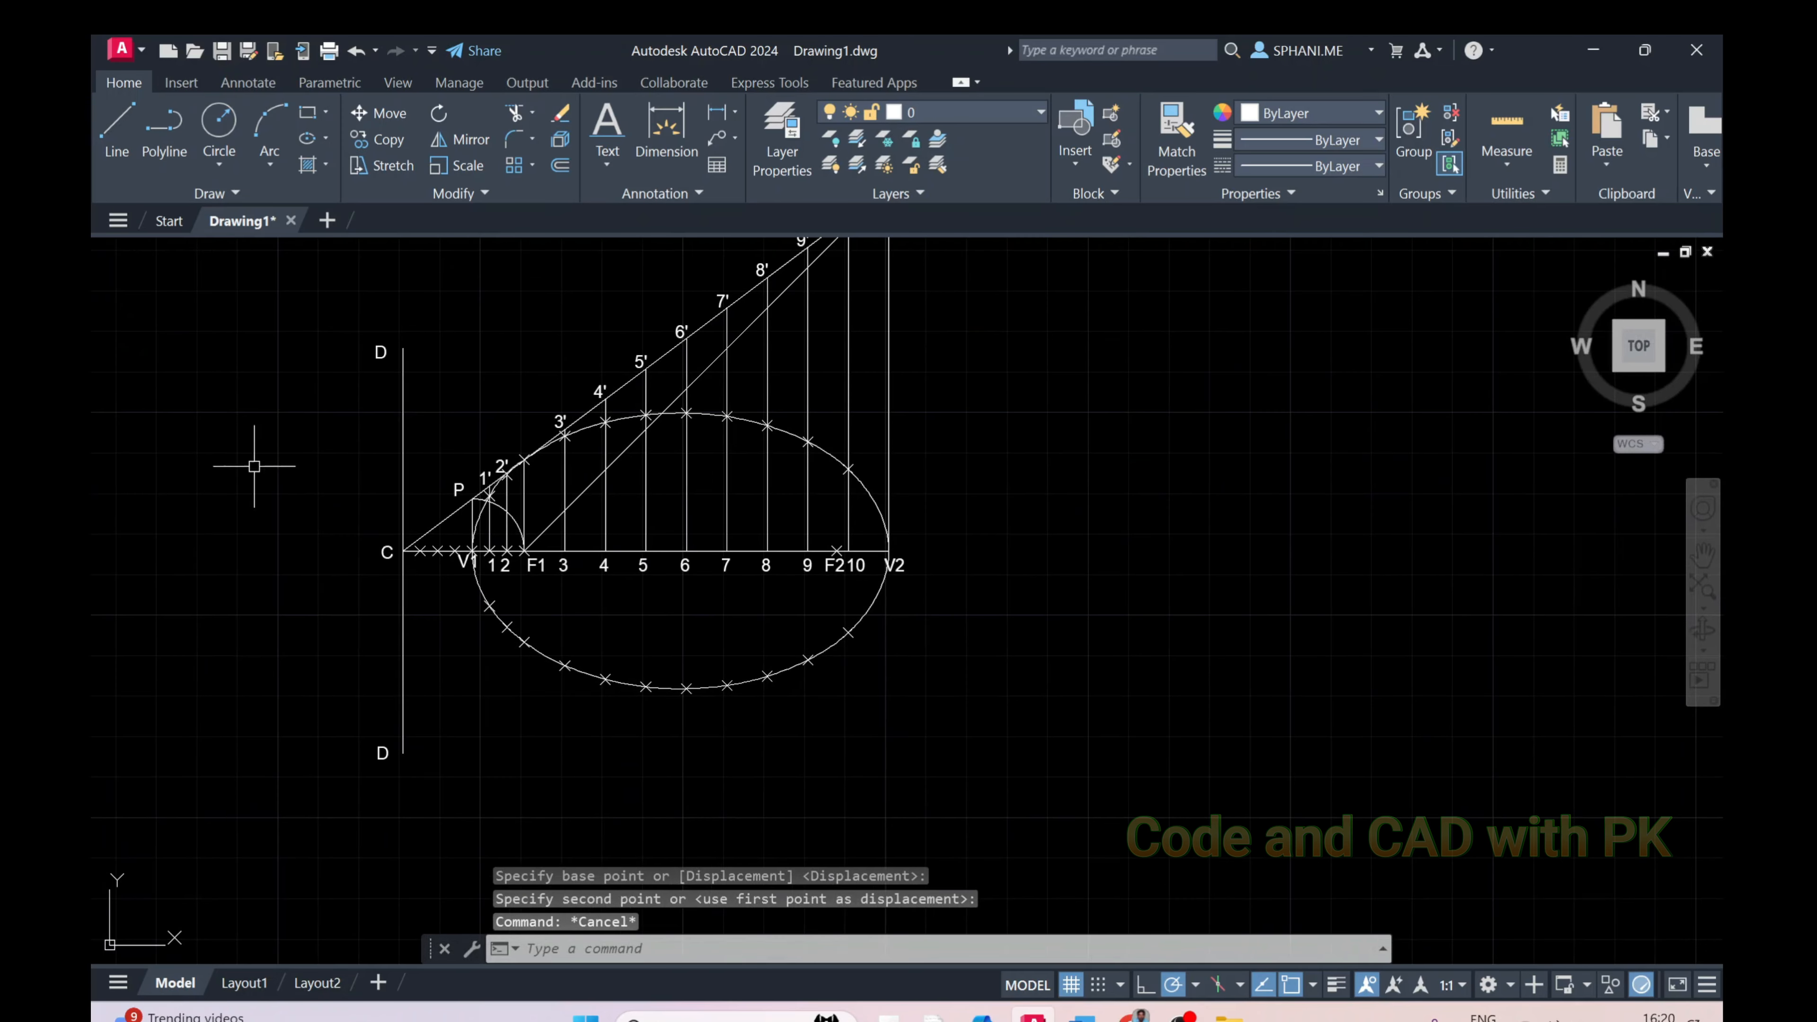
pyautogui.press('Escape')
pyautogui.scroll(2, 834, 580)
pyautogui.moveTo(834, 580)
pyautogui.mouseDown(button='middle')
pyautogui.moveTo(1042, 678)
pyautogui.moveTo(1000, 730)
pyautogui.mouseUp(button='middle')
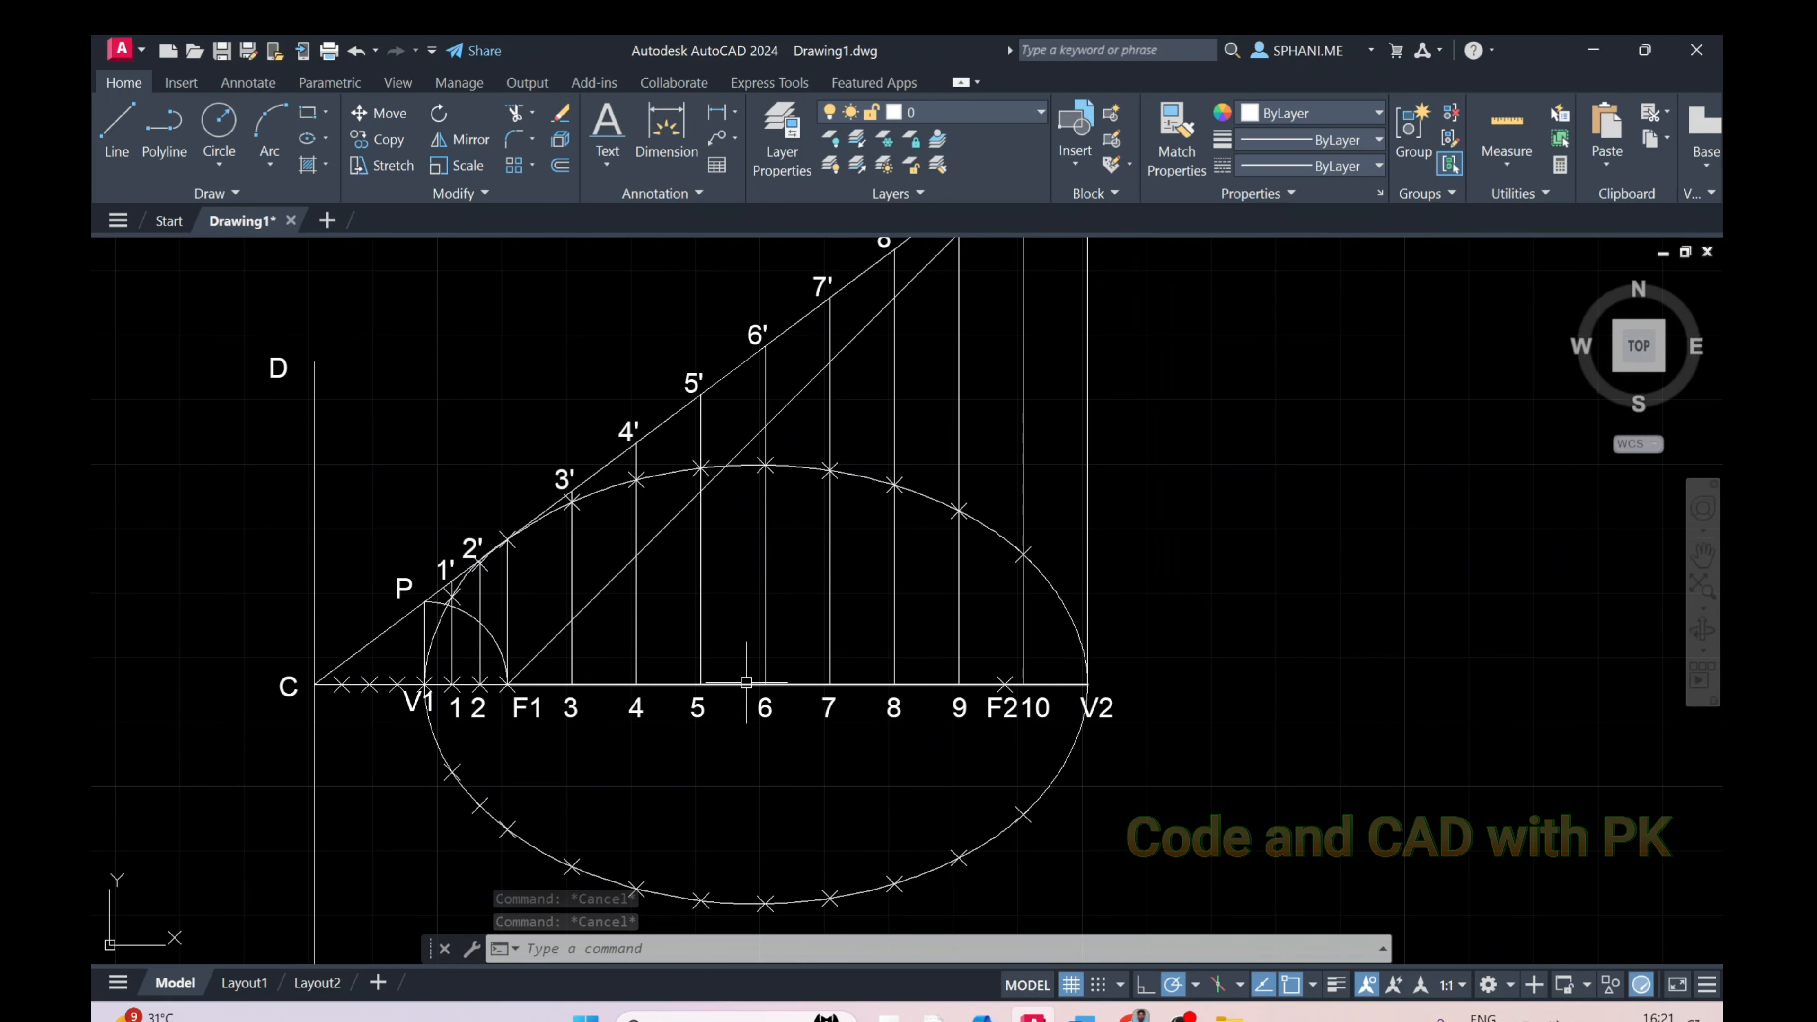
pyautogui.scroll(2, 349, 691)
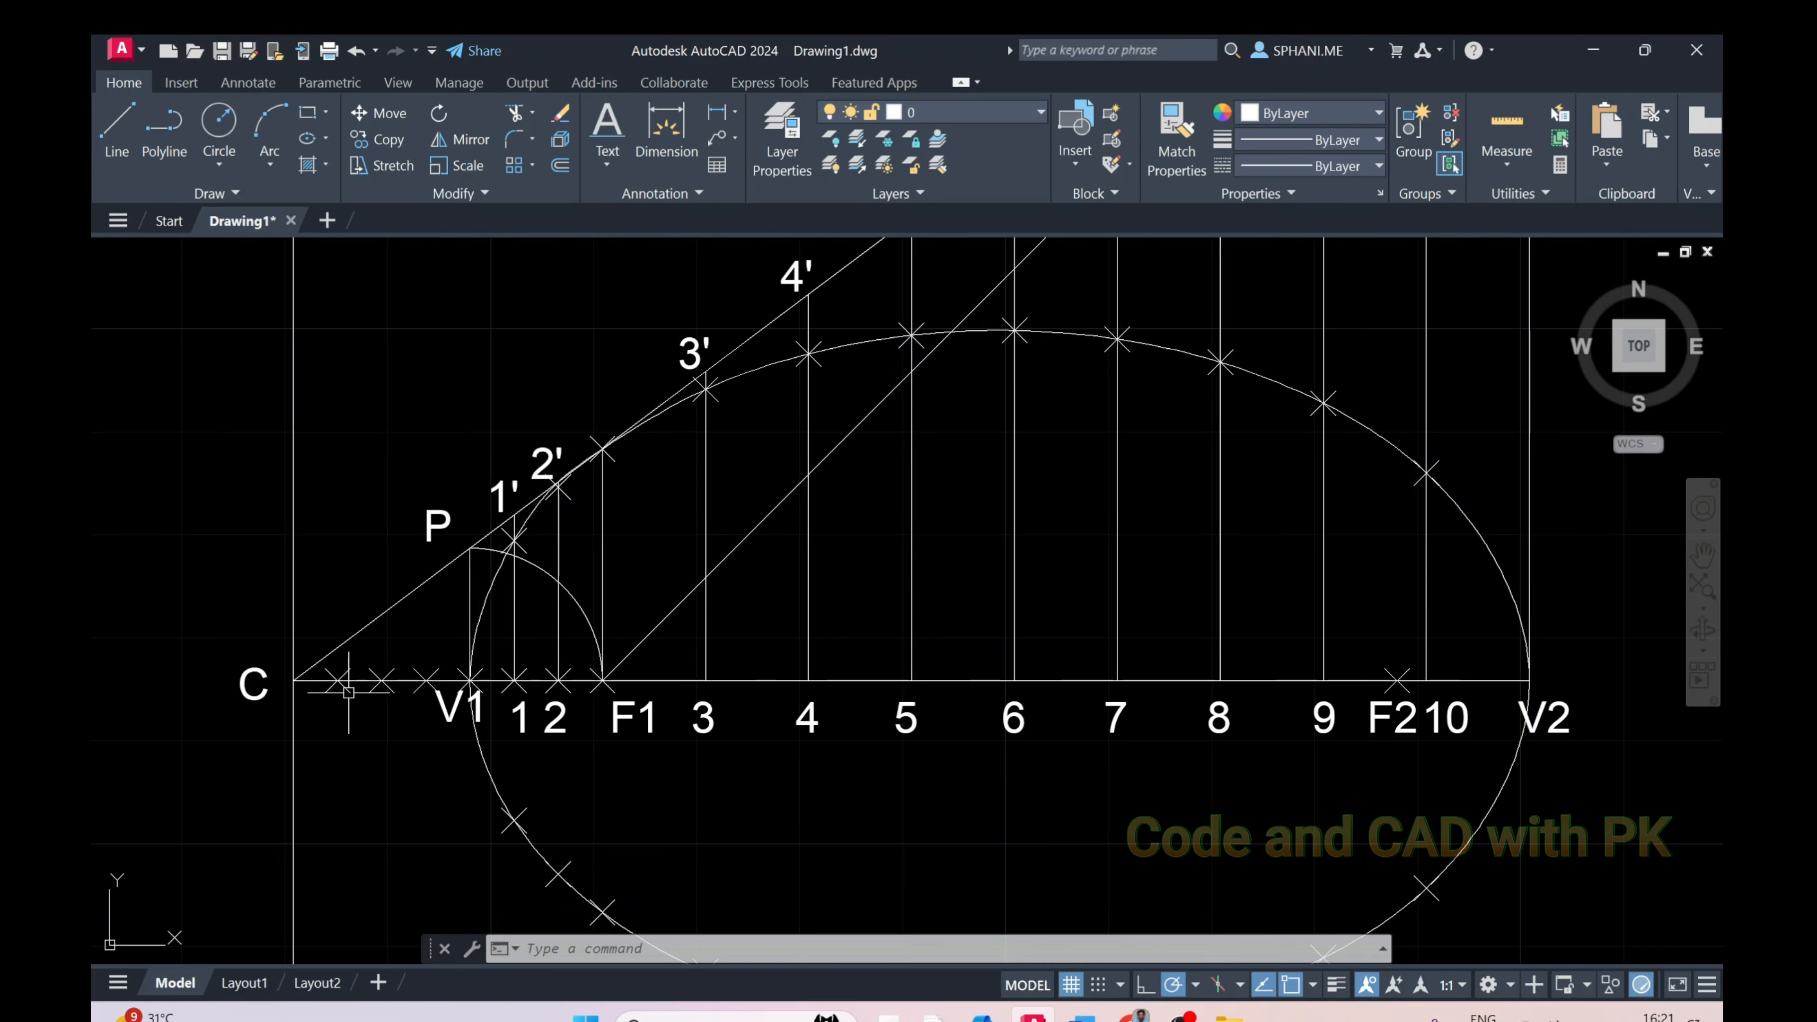
pyautogui.write('o')
pyautogui.press('Return')
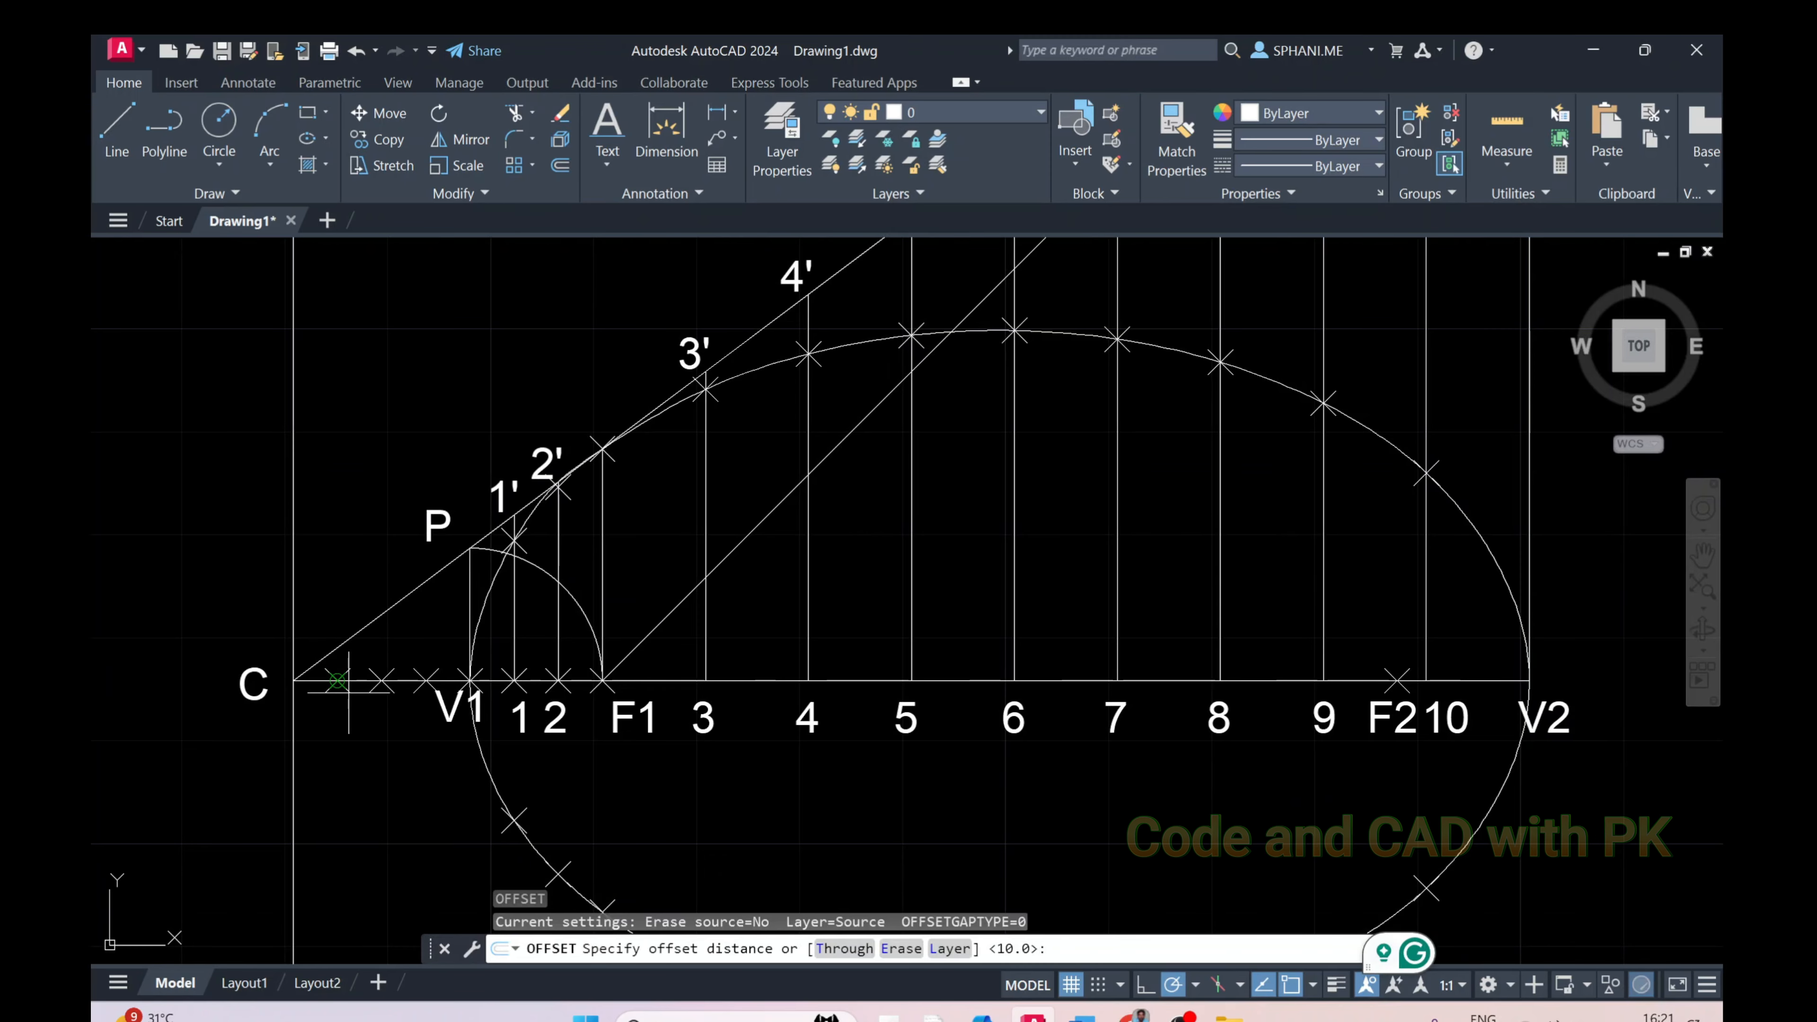
pyautogui.scroll(-2, 1302, 649)
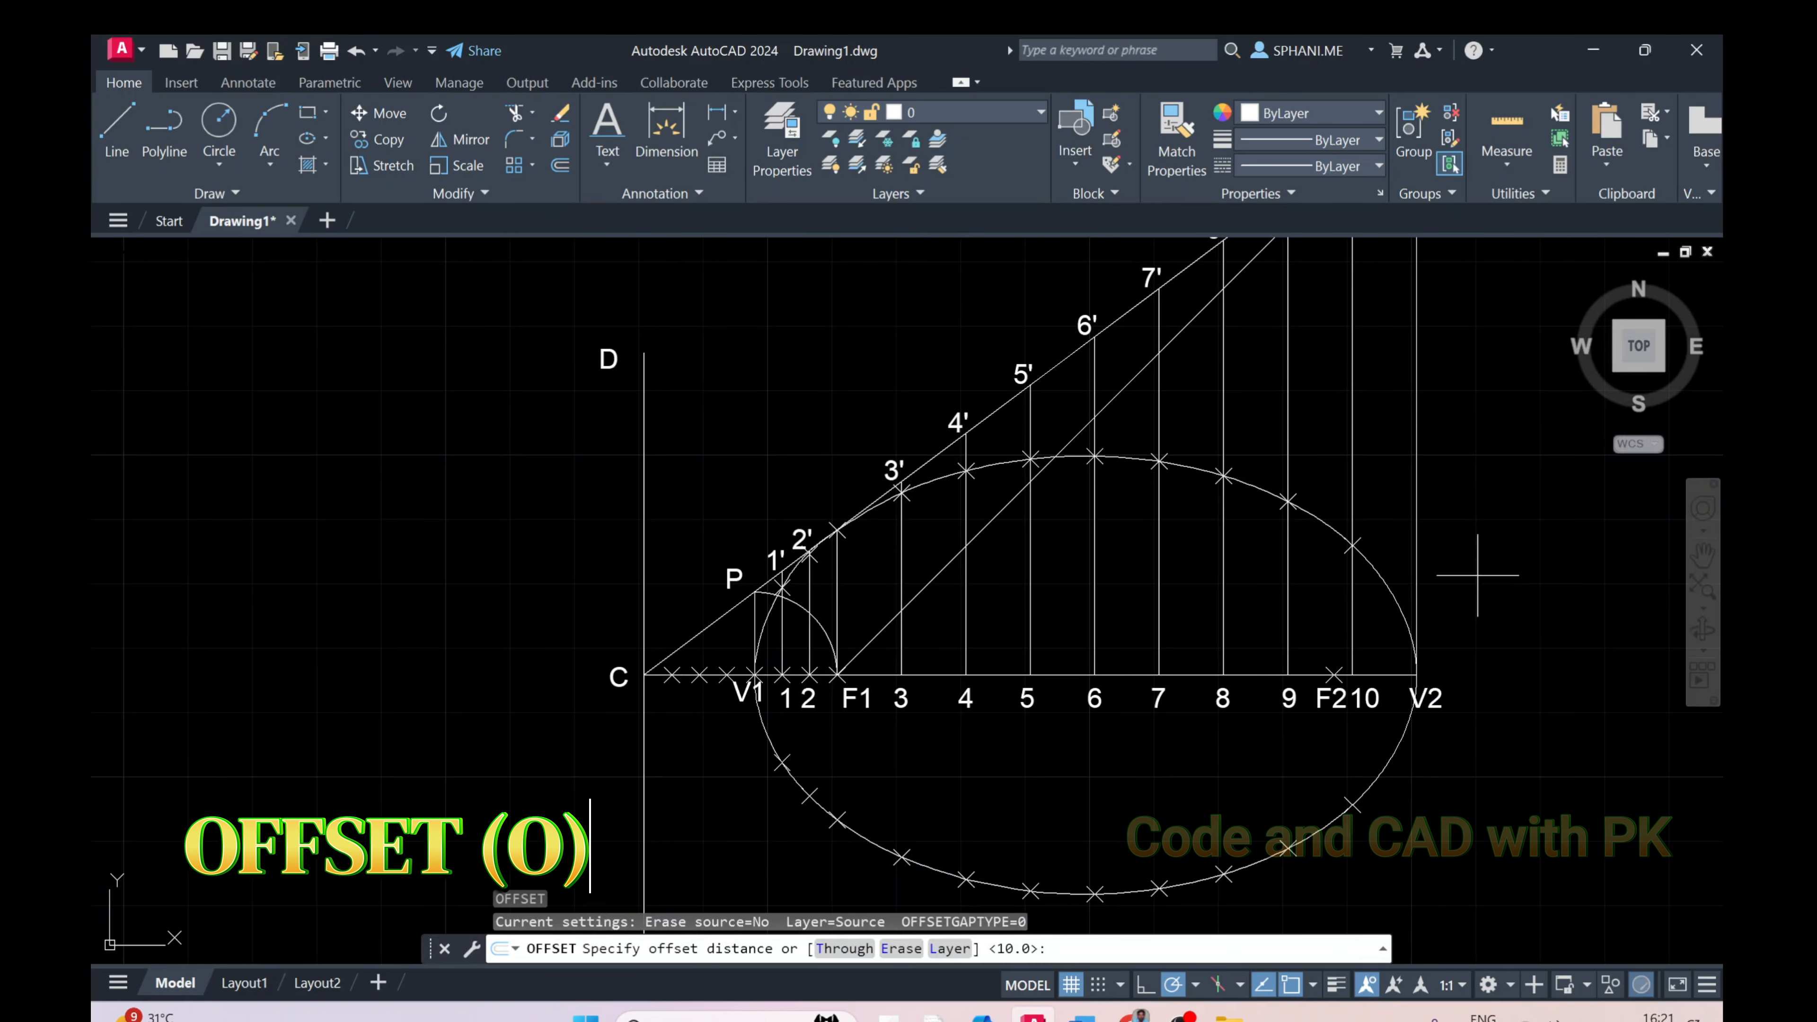
pyautogui.scroll(3, 851, 669)
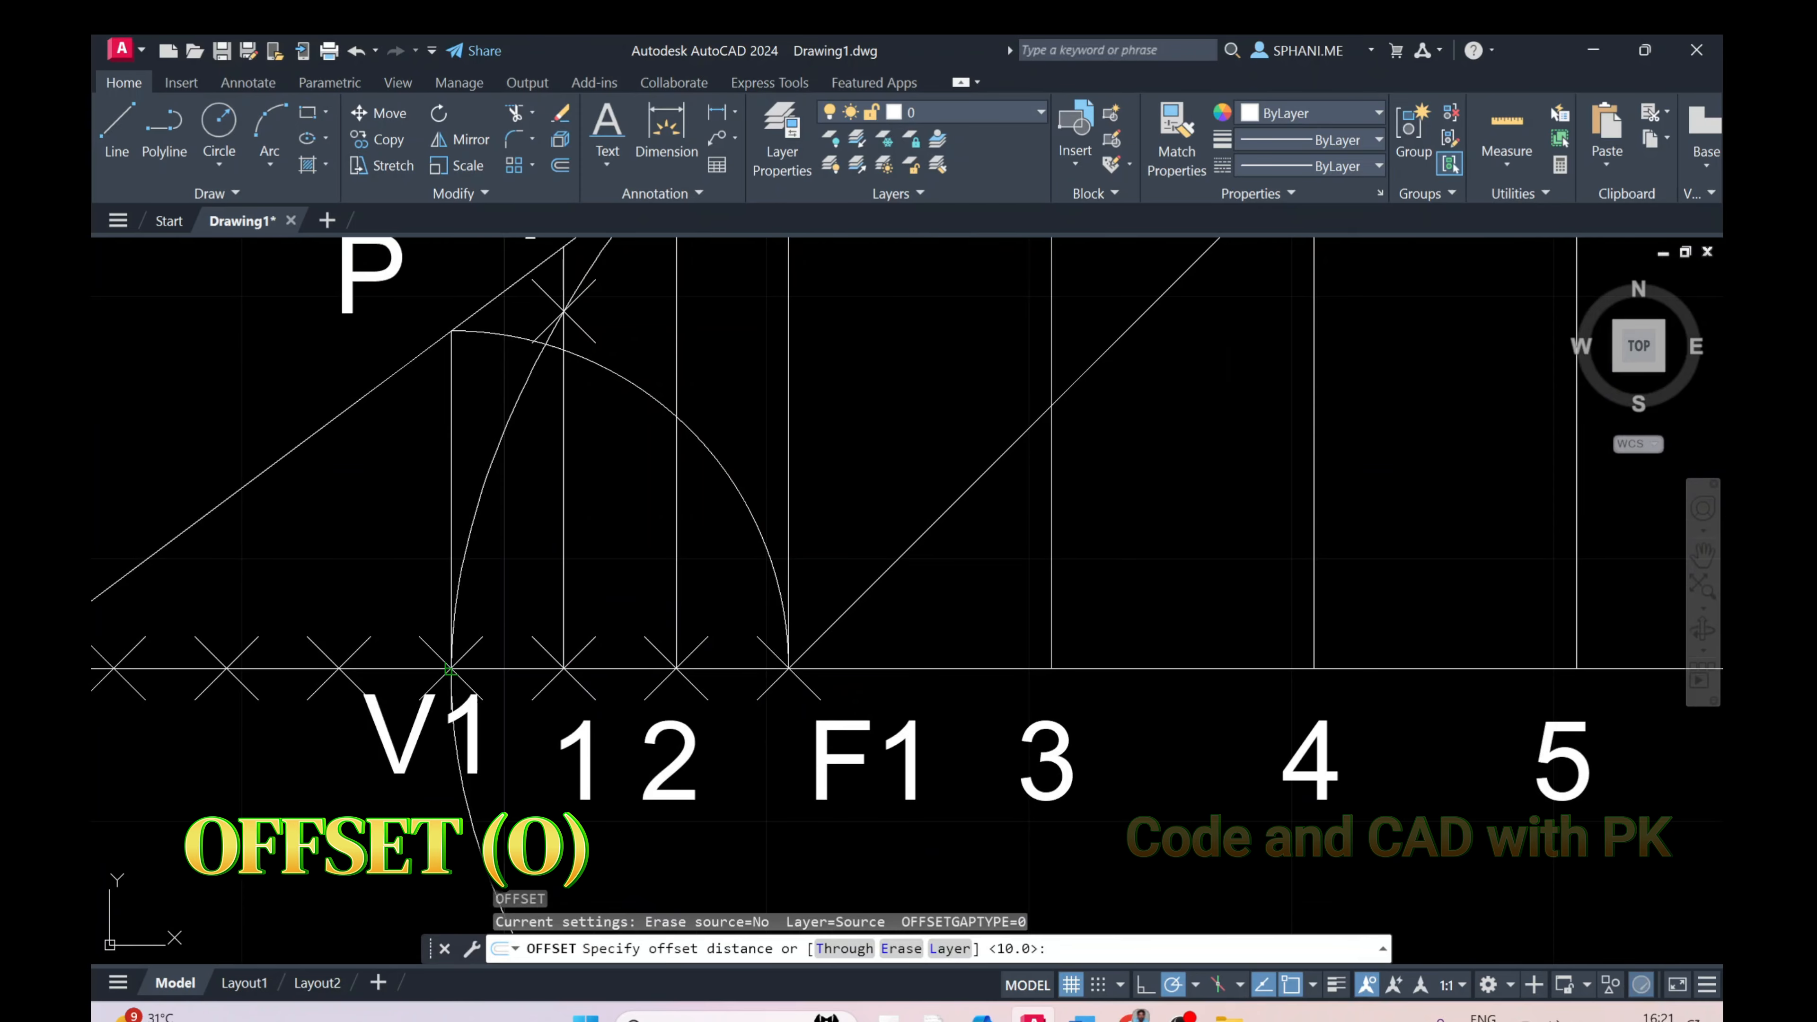
pyautogui.moveTo(451, 668); pyautogui.dragTo(913, 678, button='middle')
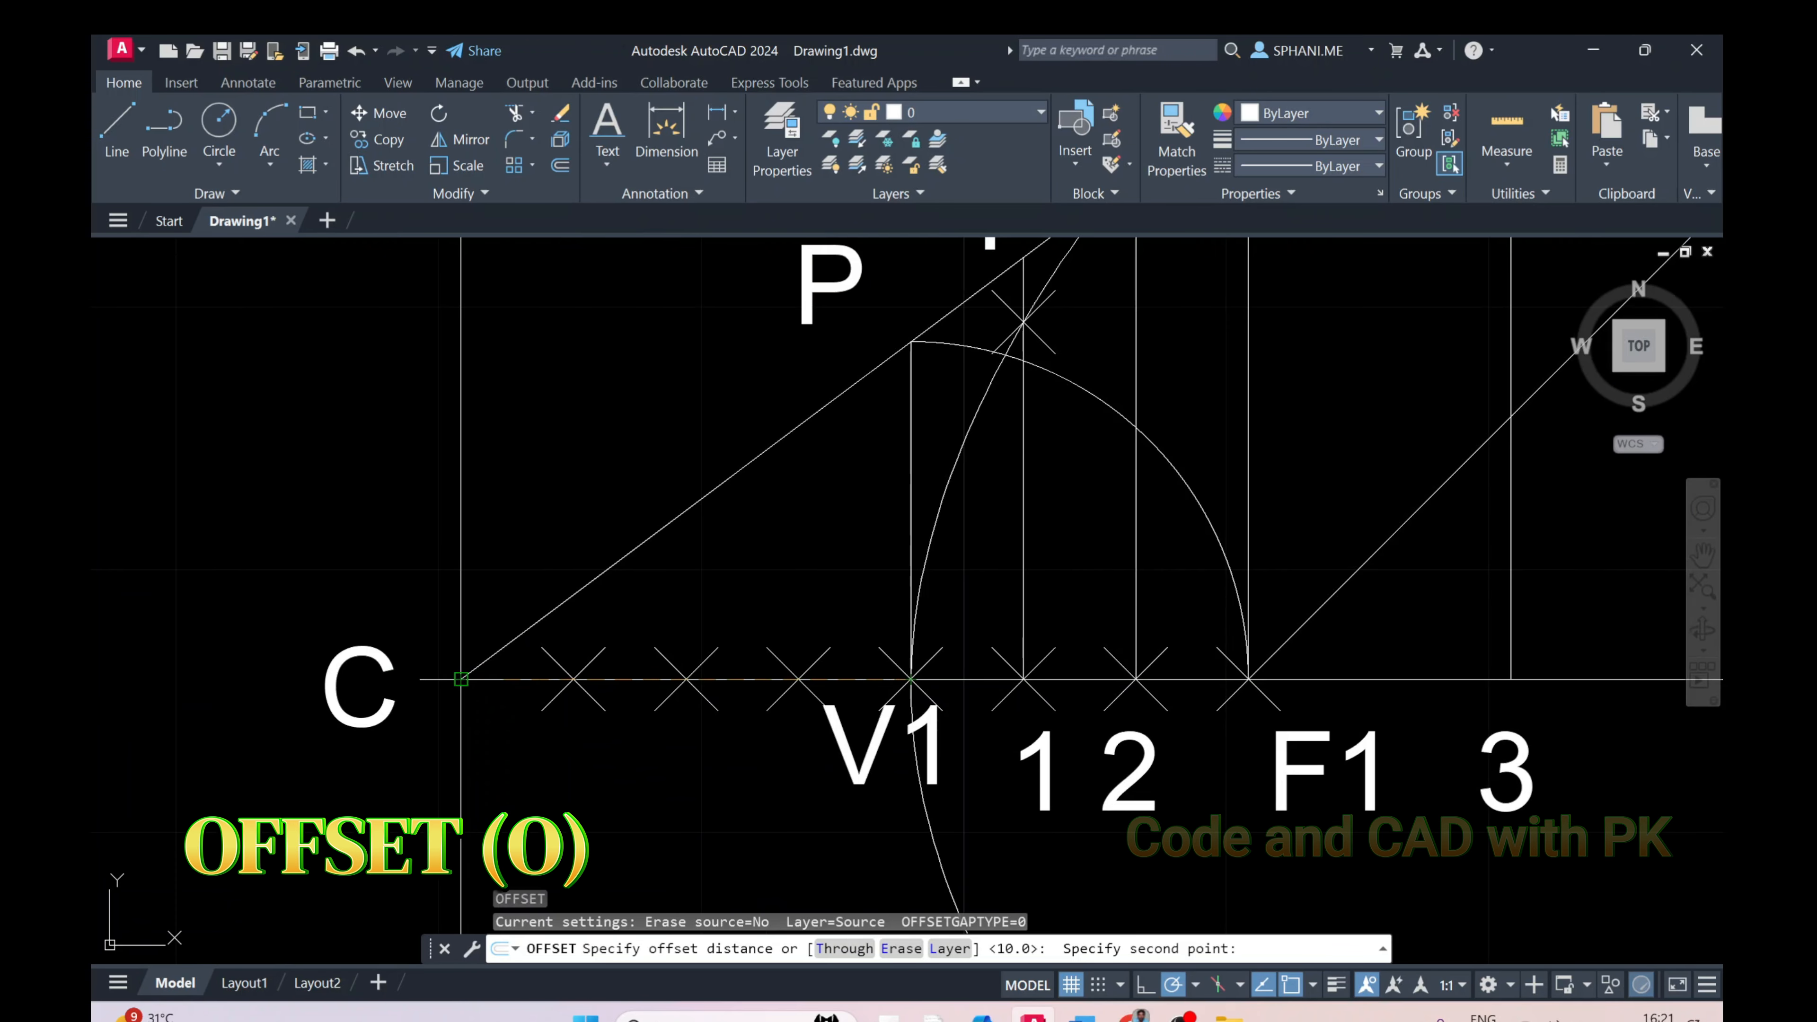
pyautogui.click(460, 678)
pyautogui.scroll(-2, 668, 721)
pyautogui.scroll(-2, 668, 721)
pyautogui.click(1386, 607)
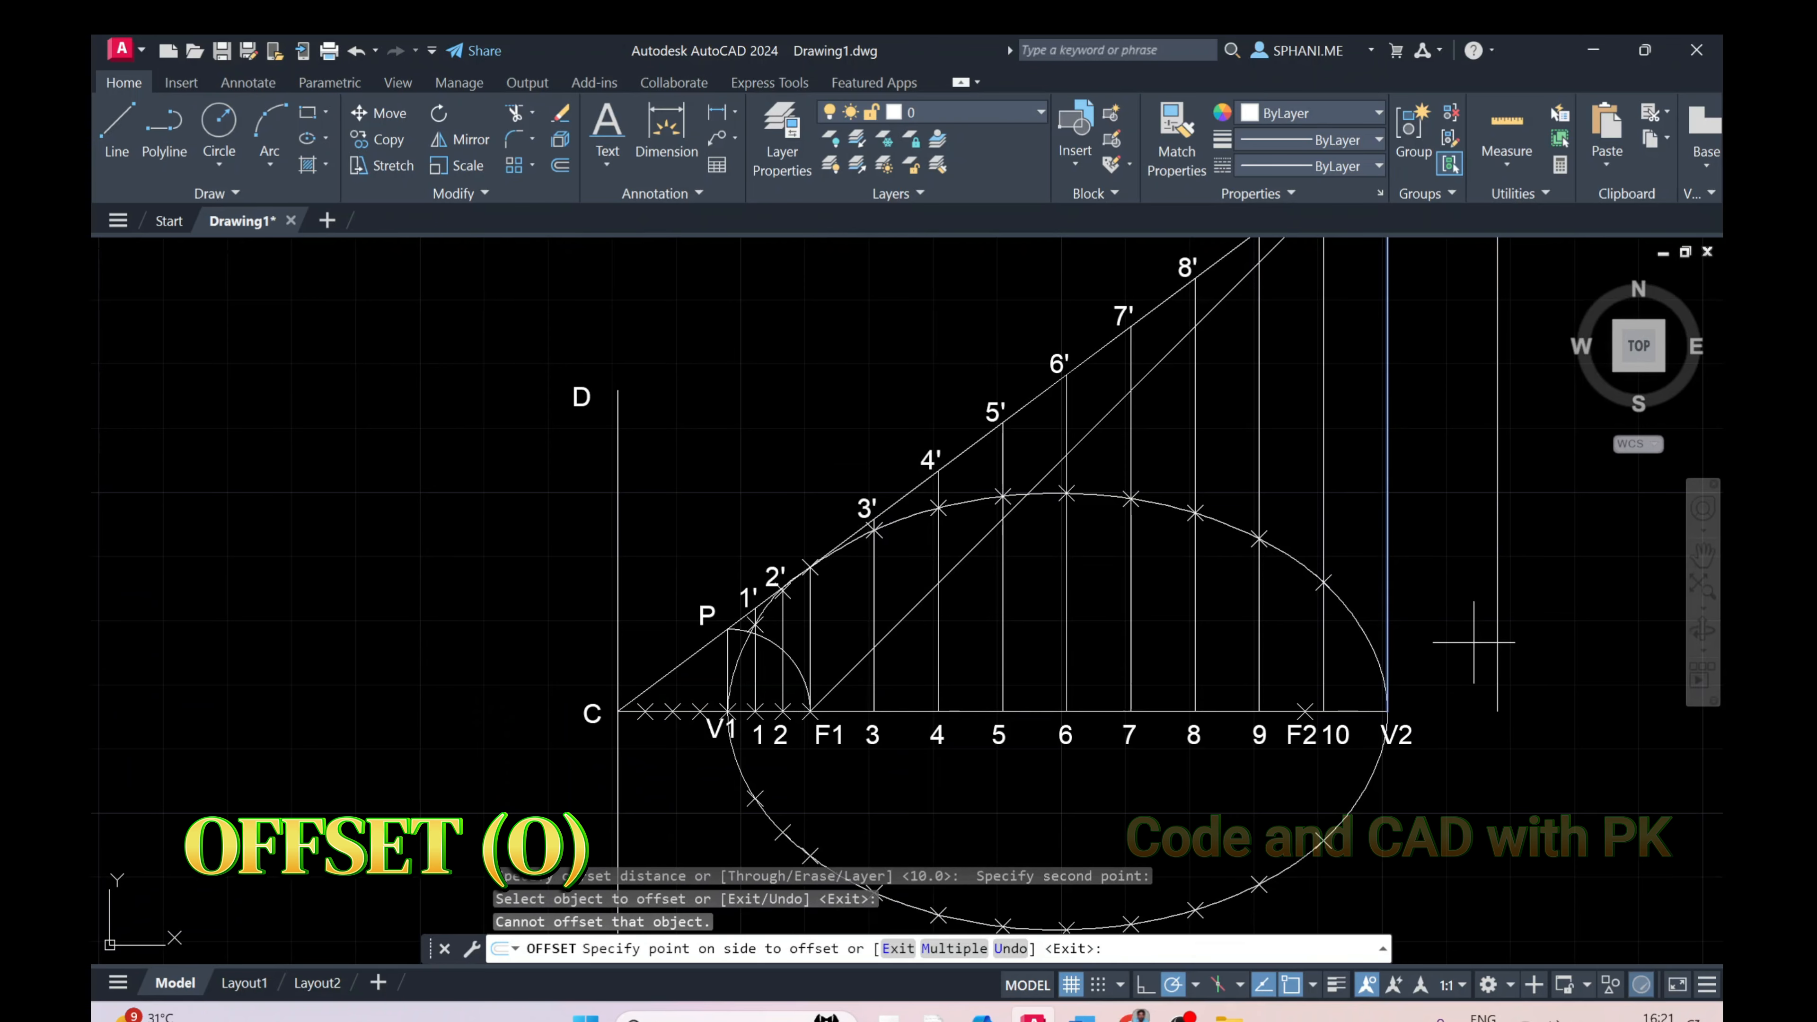
pyautogui.click(1474, 666)
pyautogui.press('Escape')
# Stretch the lower end of the offset line straight down to the level of the directrix's lower end D
pyautogui.moveTo(1468, 698); pyautogui.dragTo(1196, 569, button='middle')
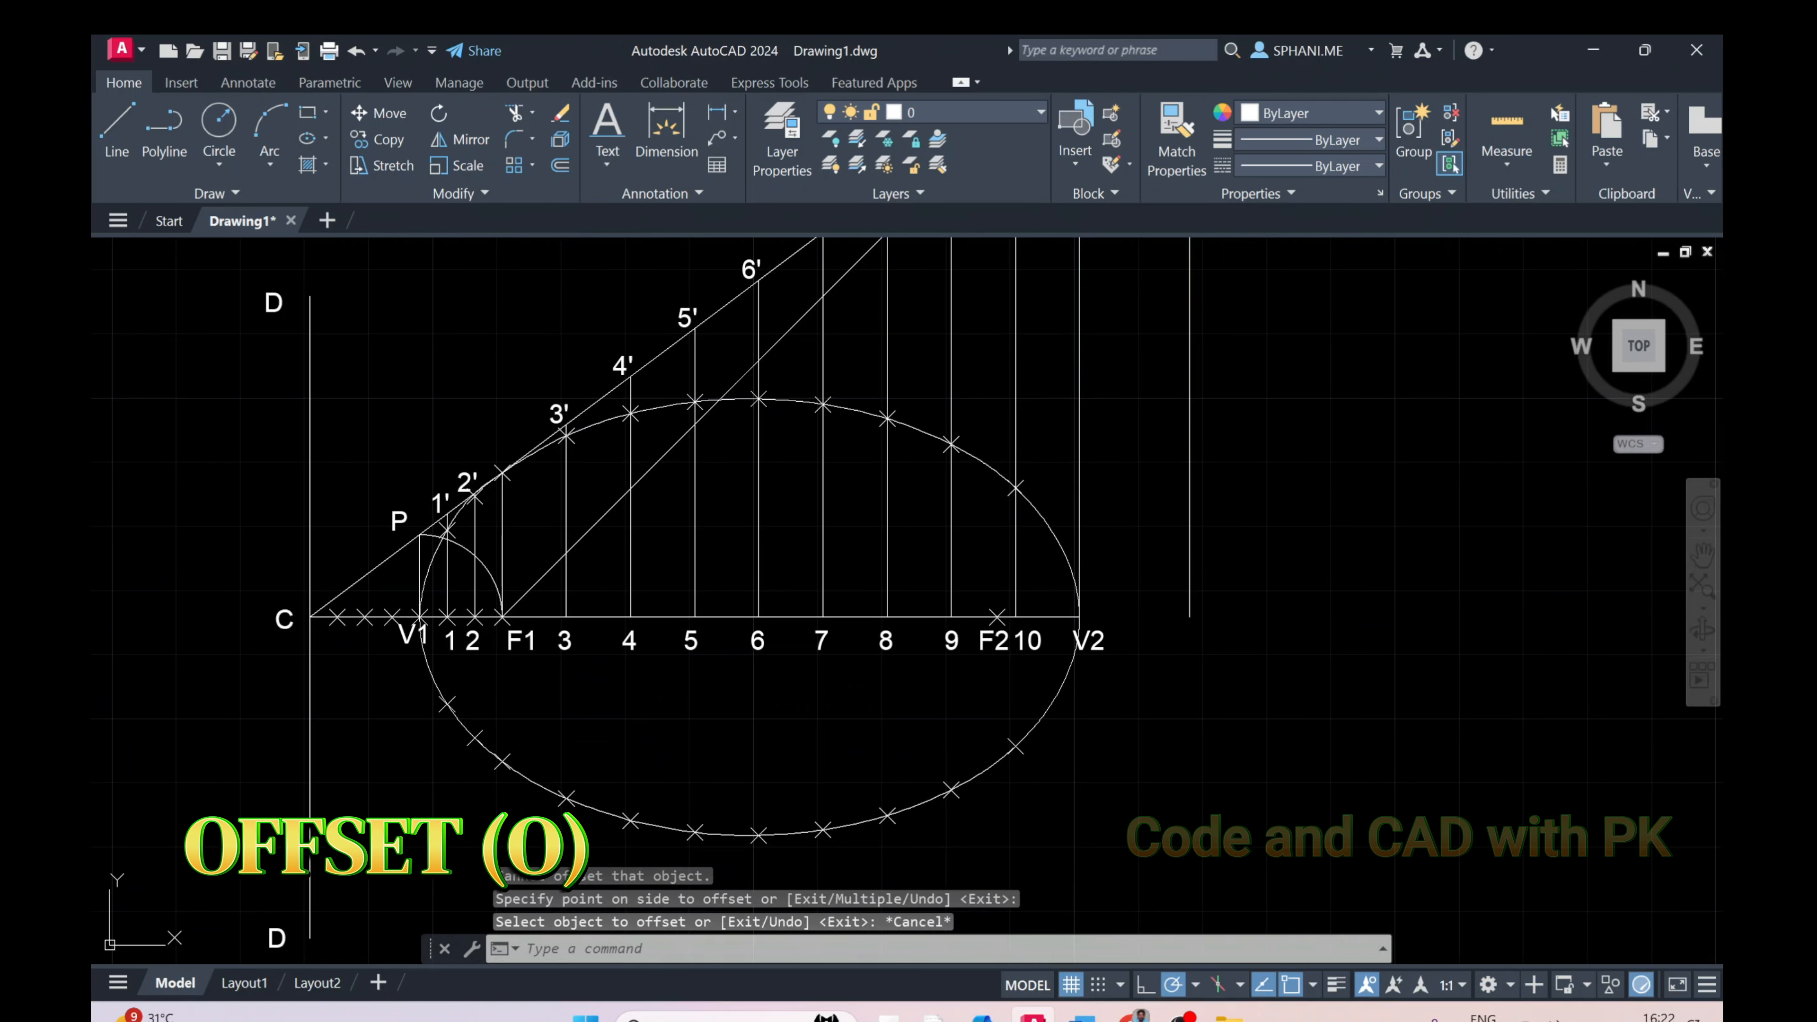
pyautogui.click(1189, 569)
pyautogui.click(1190, 616)
pyautogui.scroll(-6, 1201, 802)
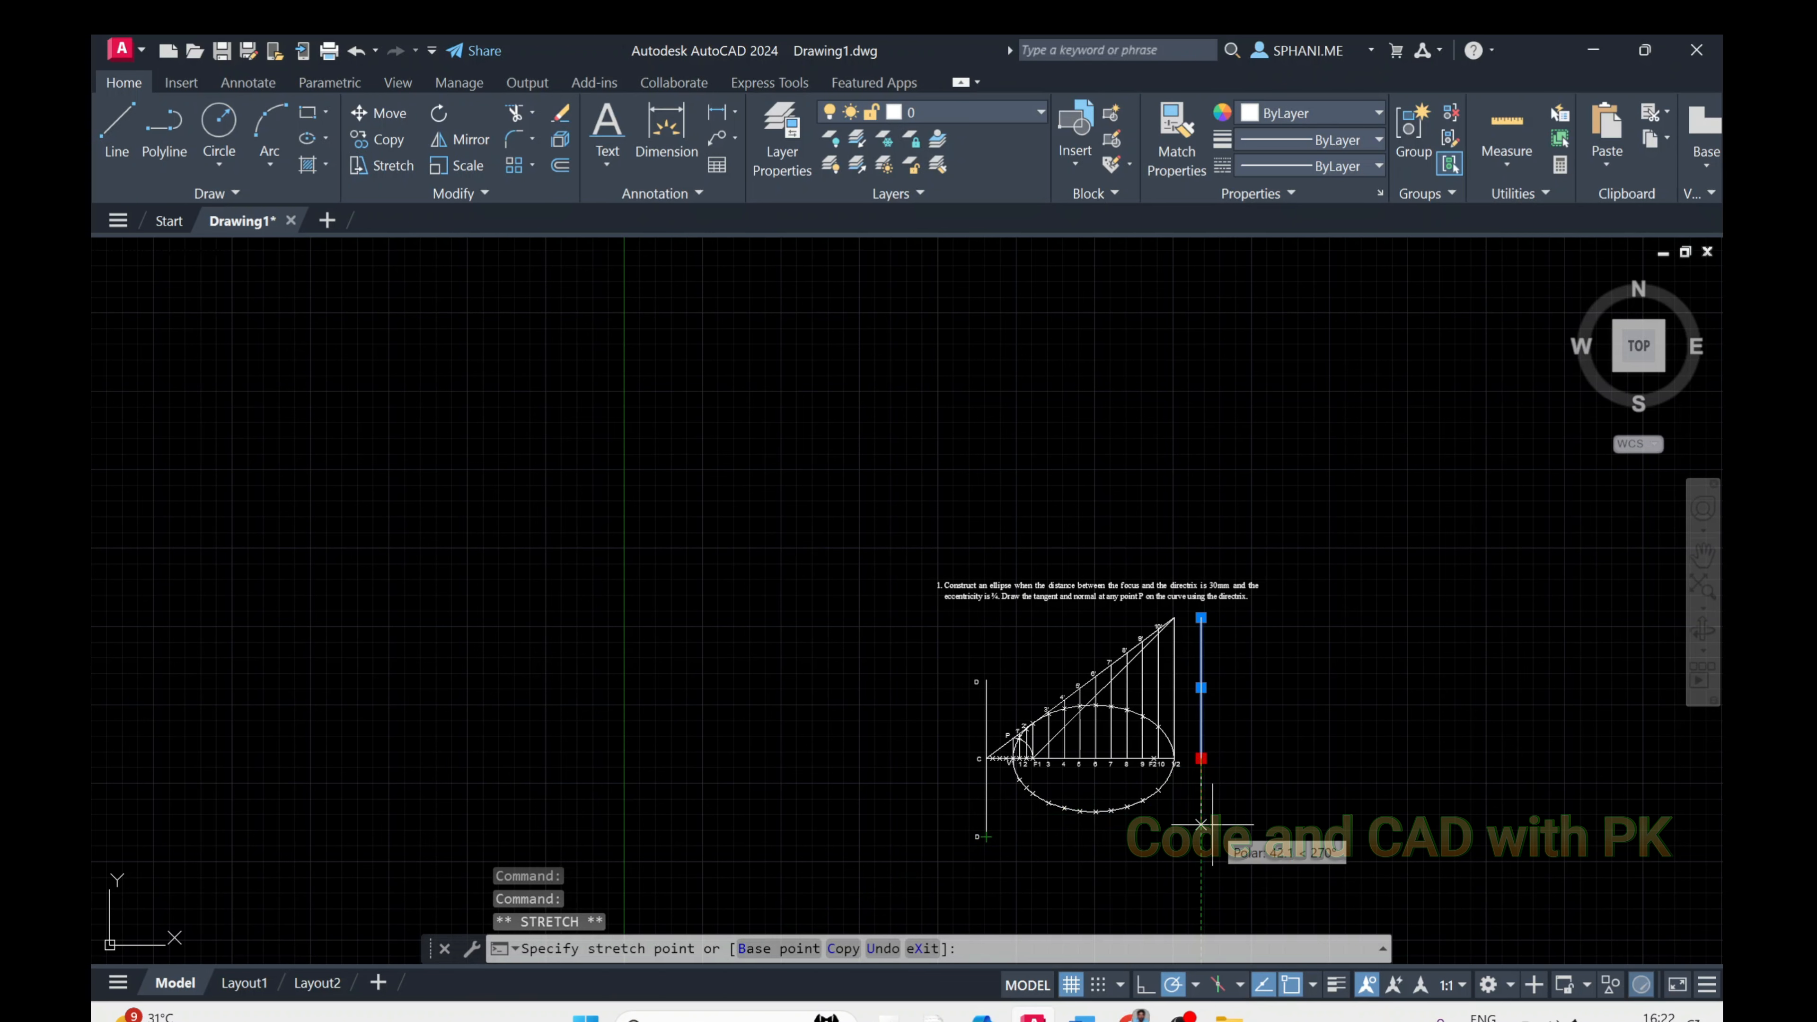
pyautogui.press('Escape')
pyautogui.scroll(3, 1269, 742)
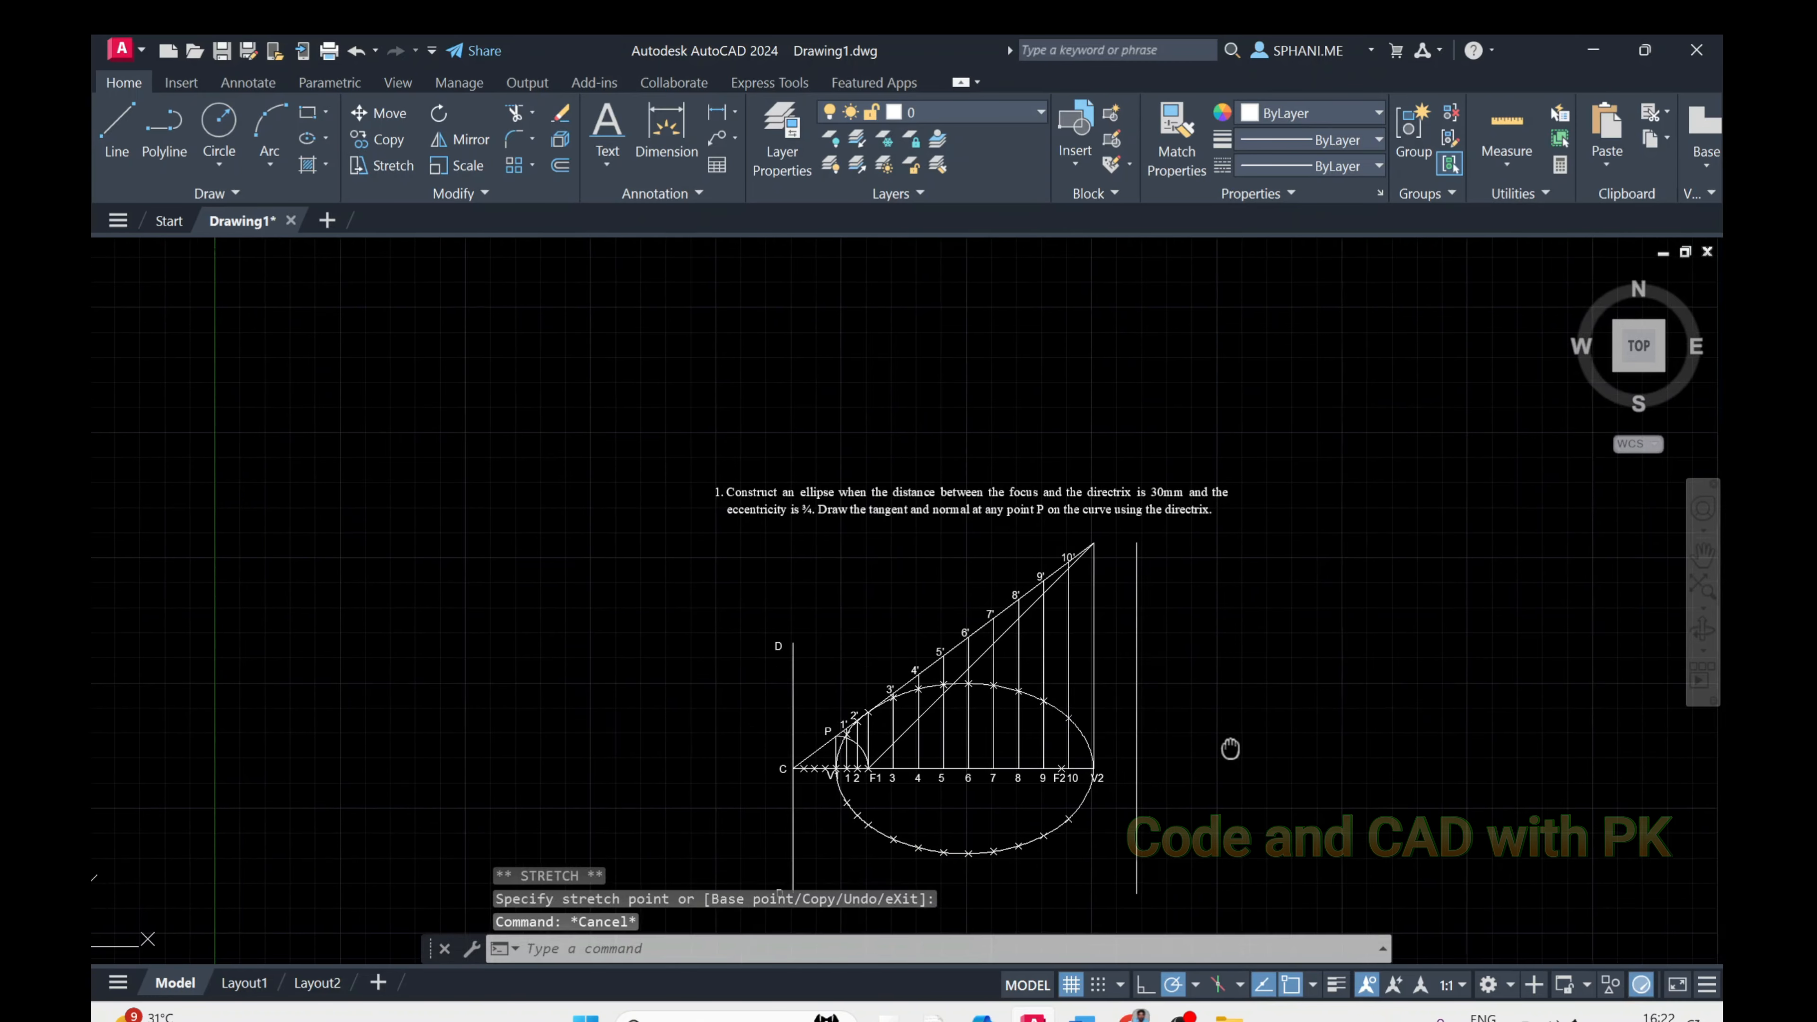
pyautogui.write('o')
pyautogui.press('Return')
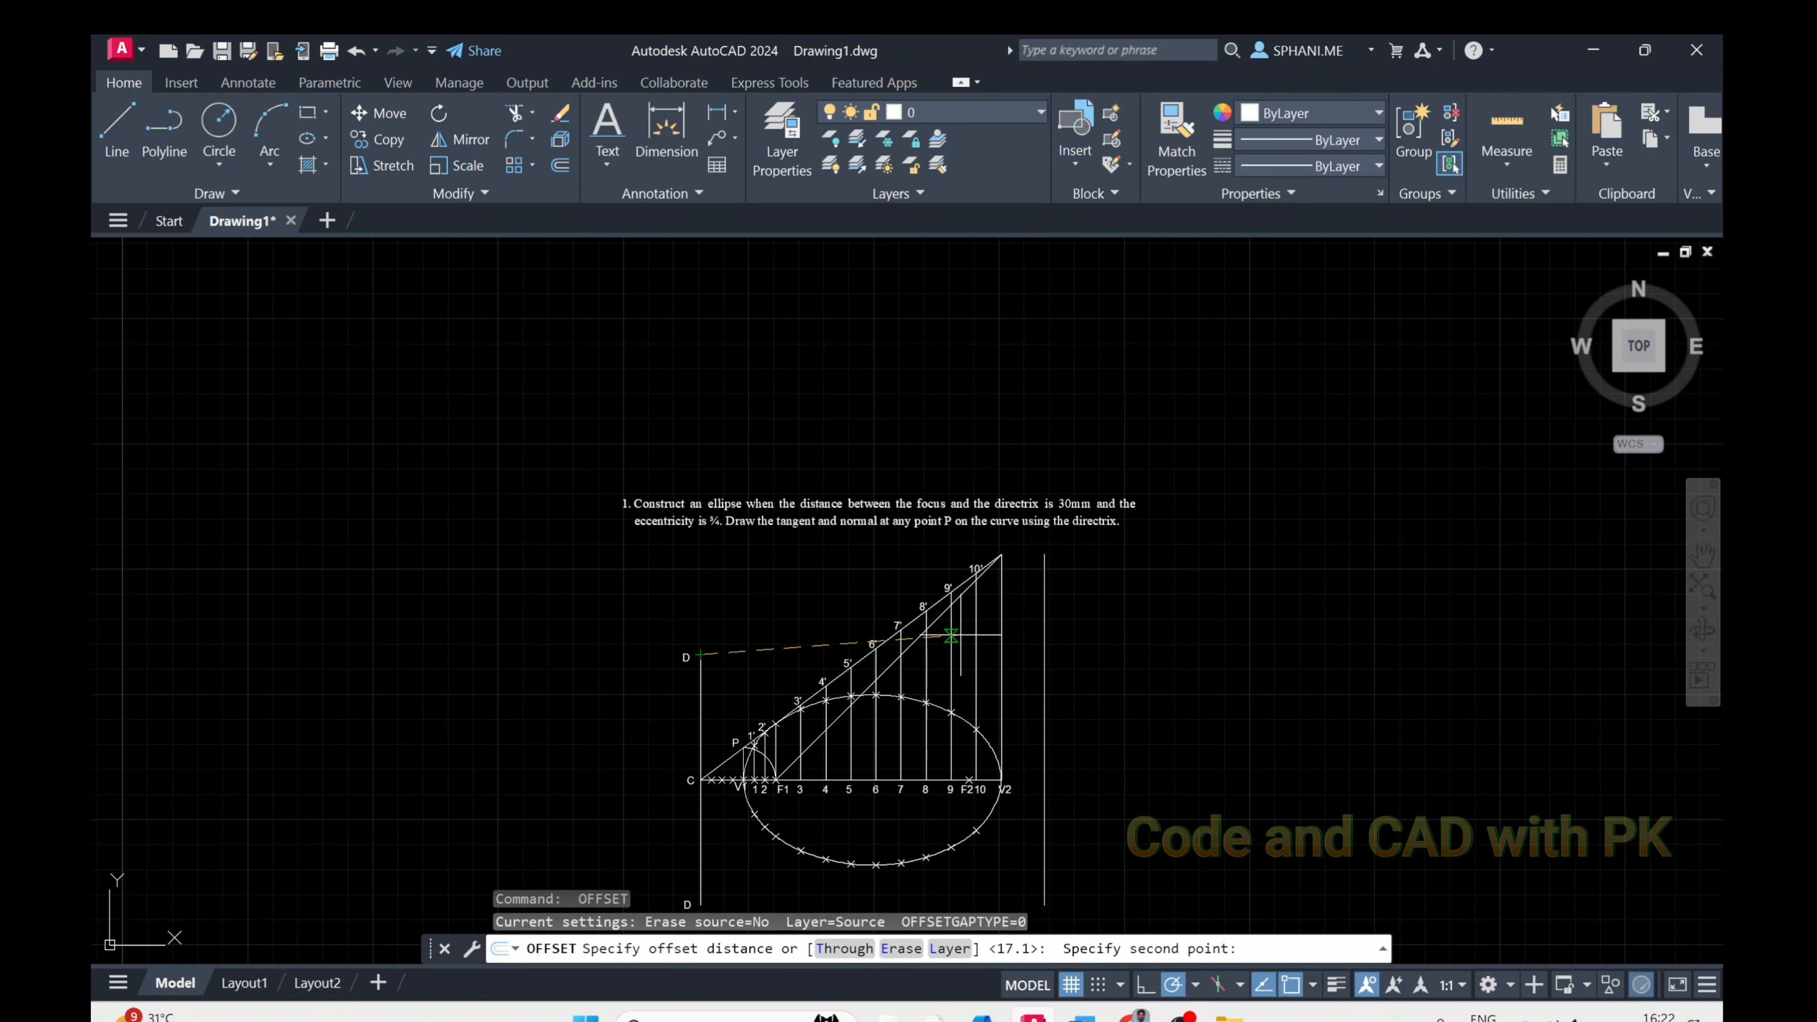
pyautogui.click(1165, 638)
pyautogui.press('Return')
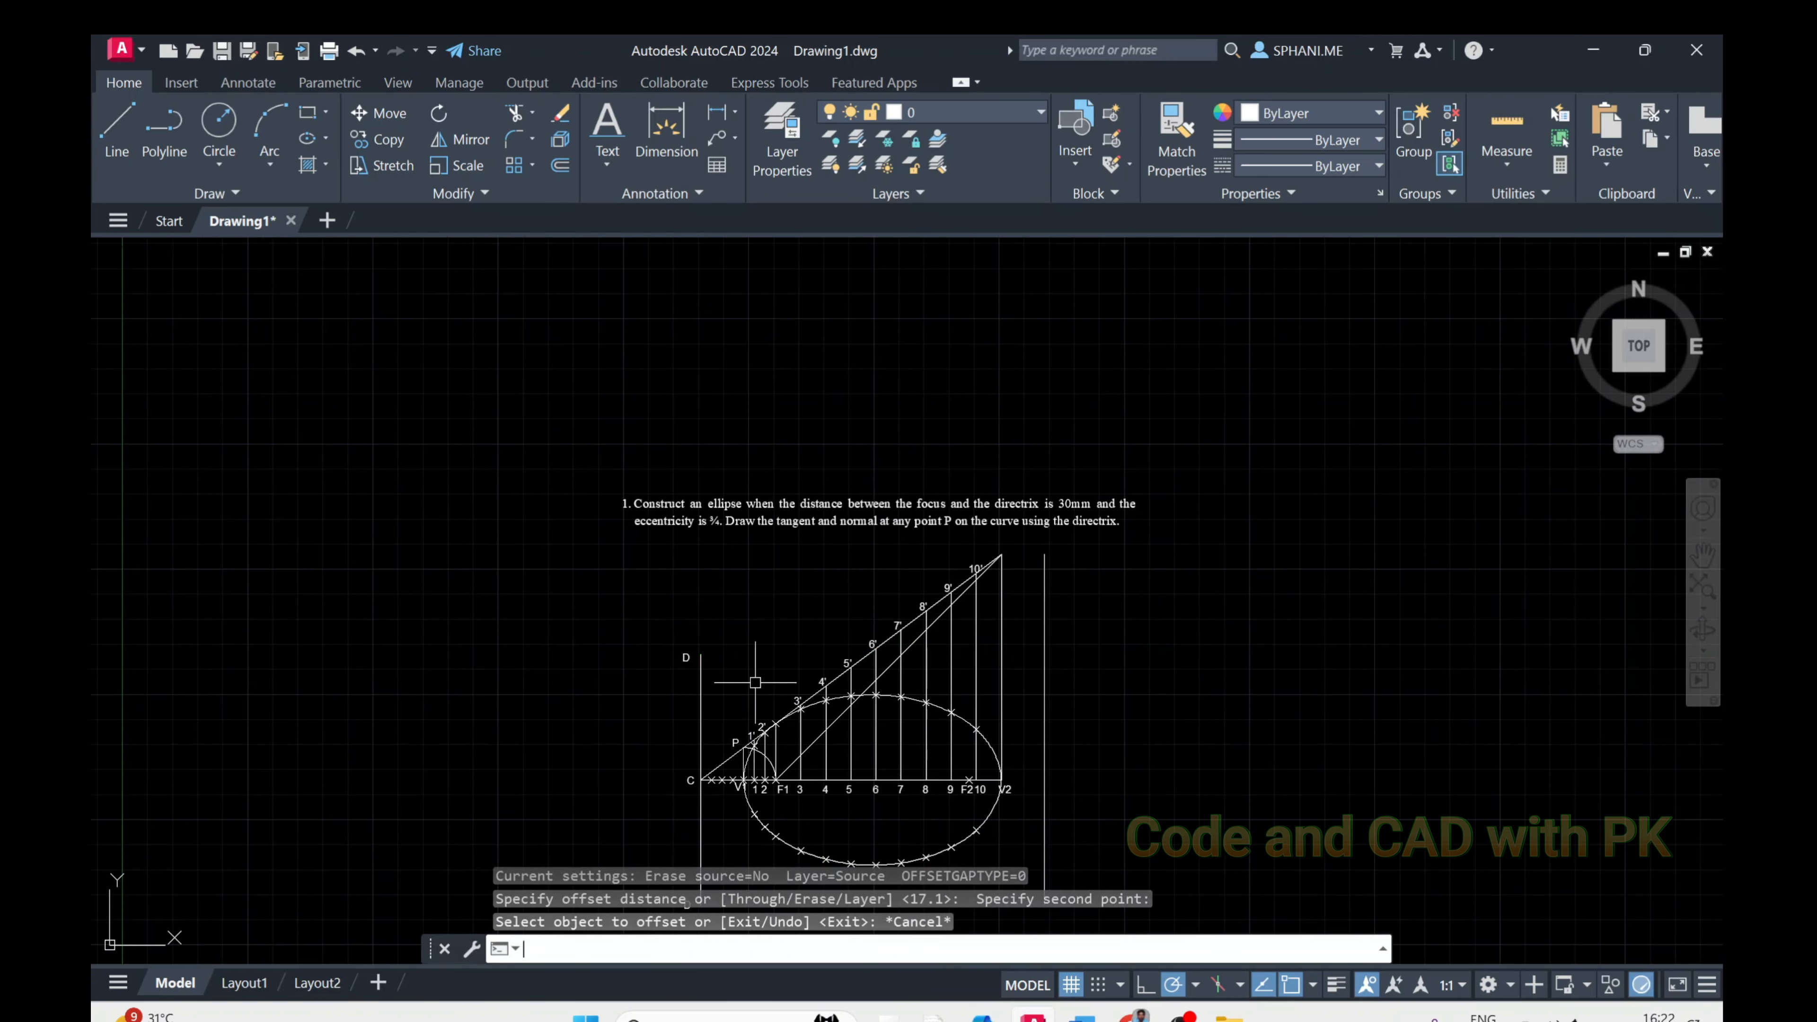
pyautogui.press('Return')
pyautogui.press('Escape')
# Draw a horizontal helper line from the directrix's upper end D across and past the offset vertical line
pyautogui.write('l')
pyautogui.press('Return')
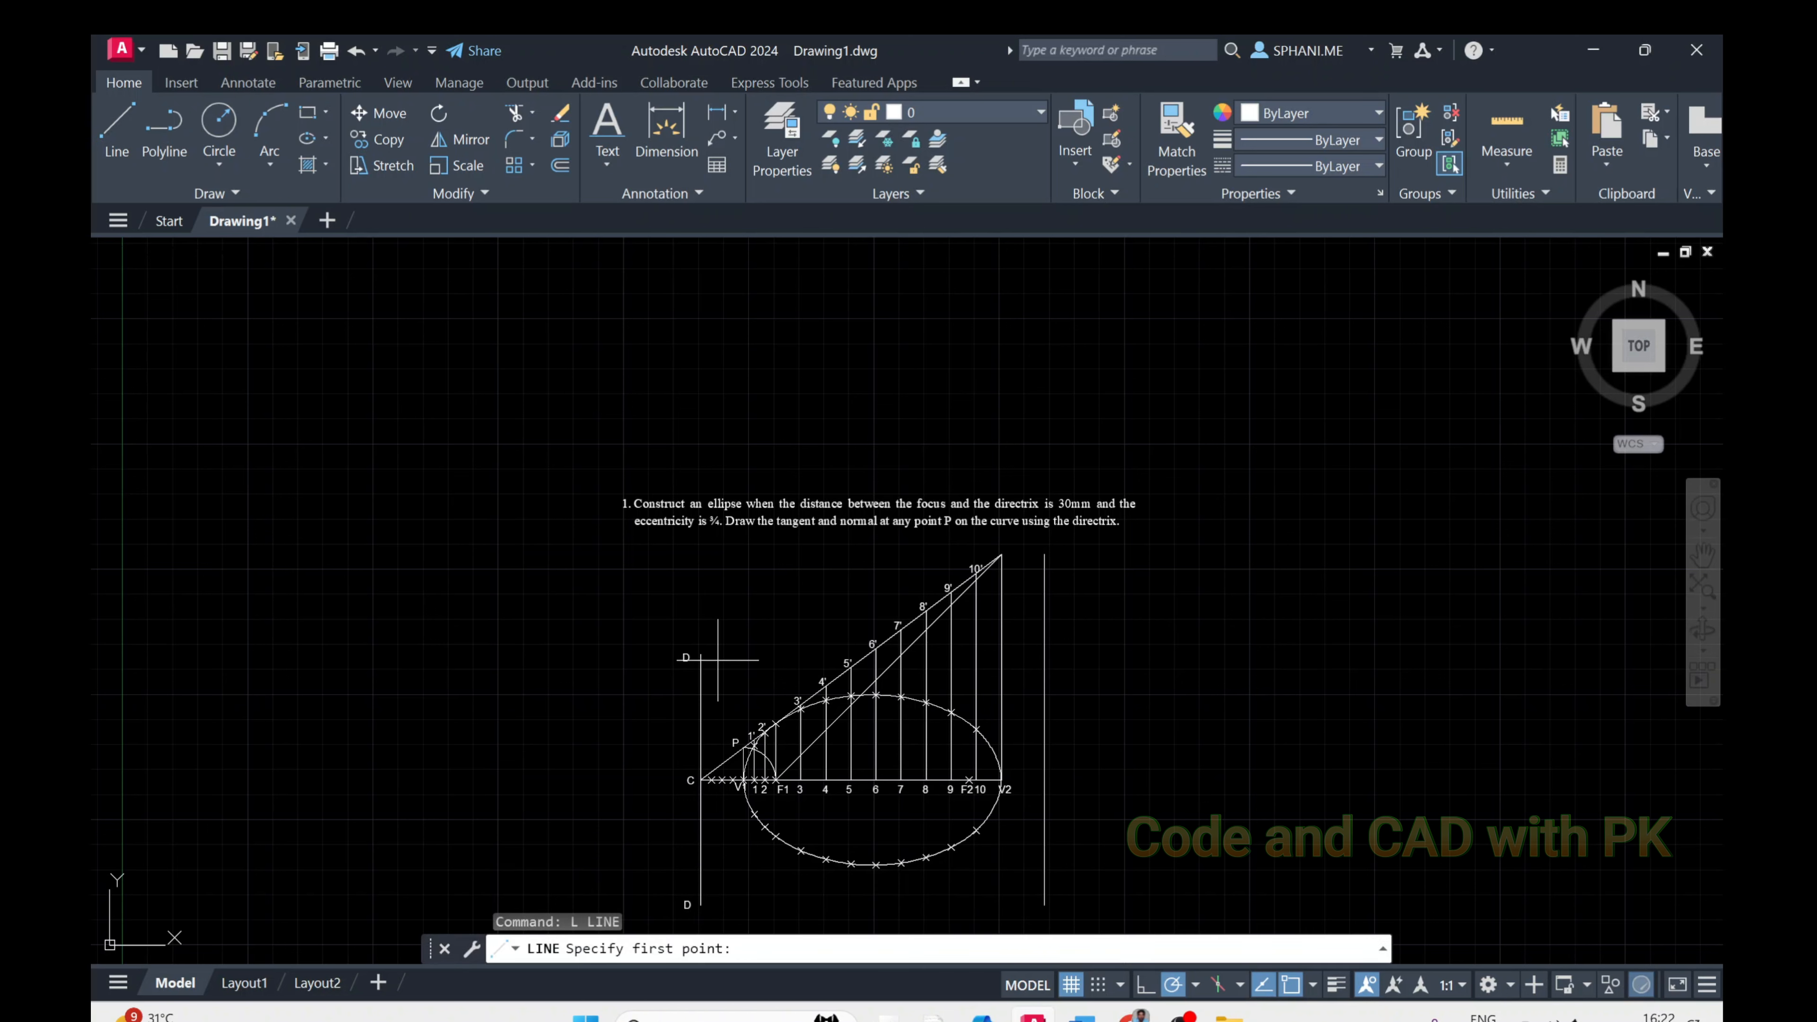
pyautogui.click(700, 654)
pyautogui.click(1212, 653)
pyautogui.press('Escape')
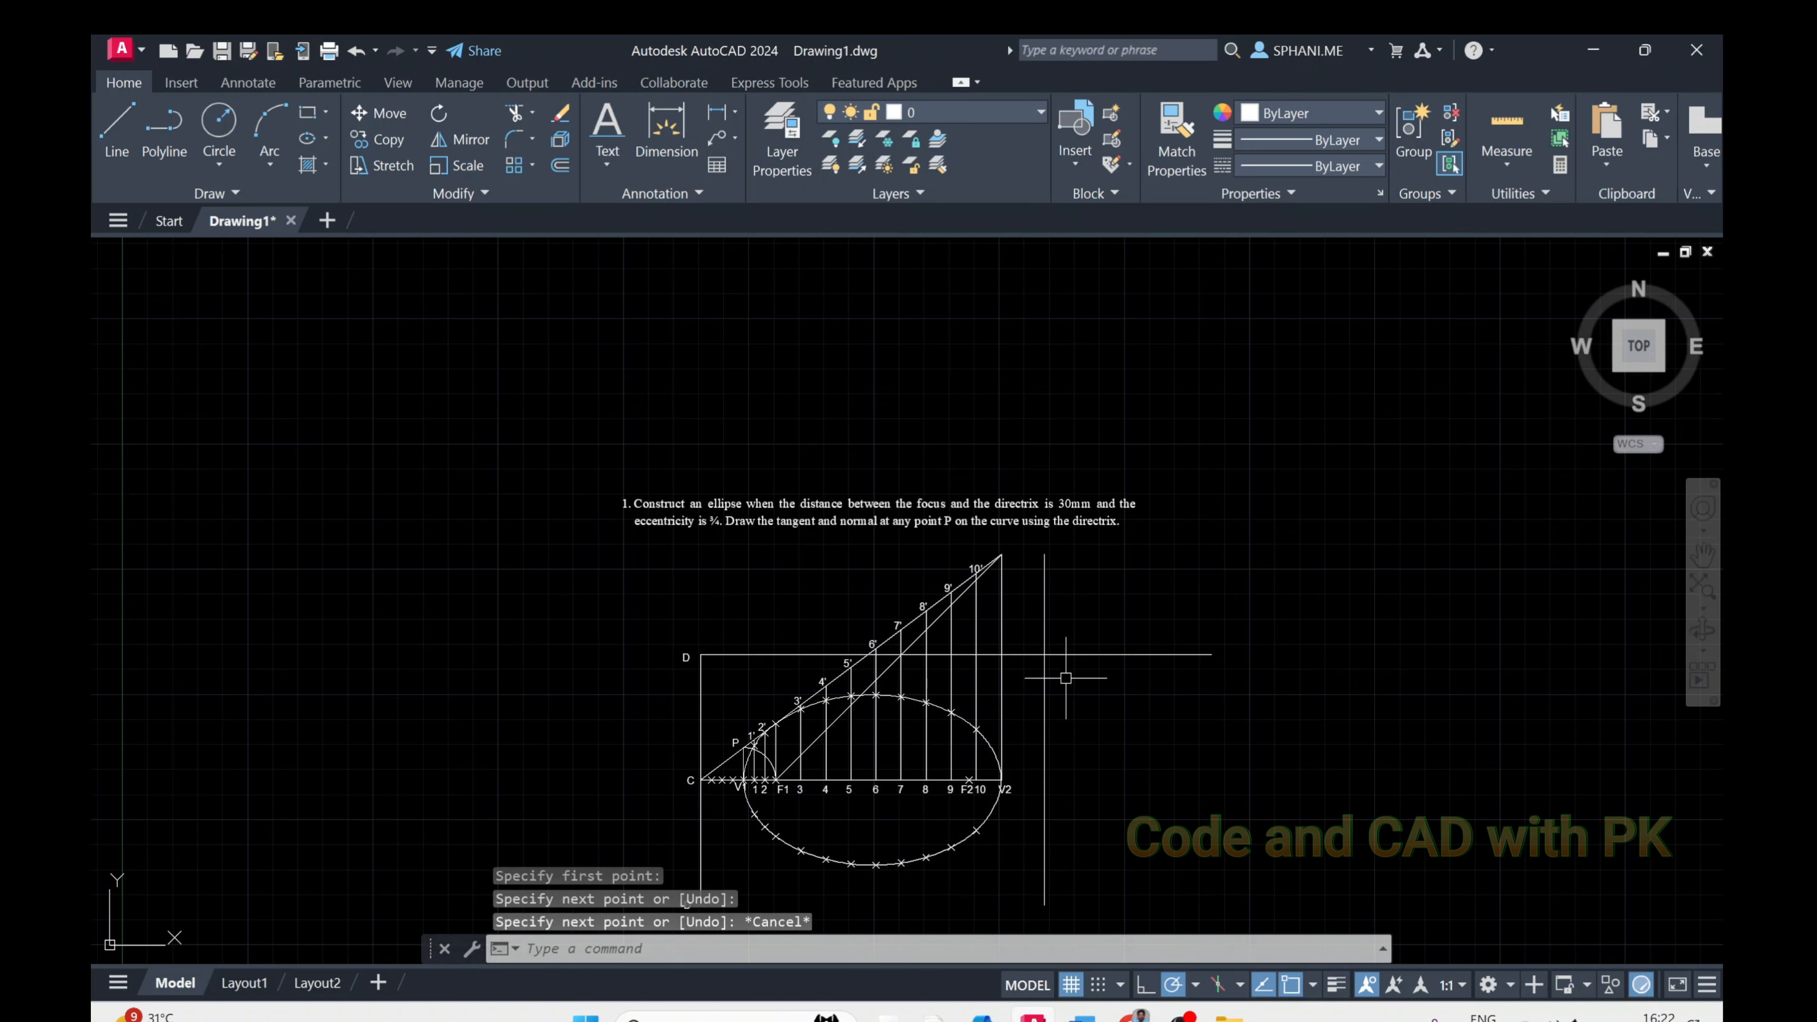
# Trim the part of the offset line above the helper line, along with the helper line's overhang beyond it
pyautogui.scroll(2, 1064, 673)
pyautogui.write('t or')
pyautogui.press('Return')
pyautogui.moveTo(1134, 663); pyautogui.dragTo(1082, 609)
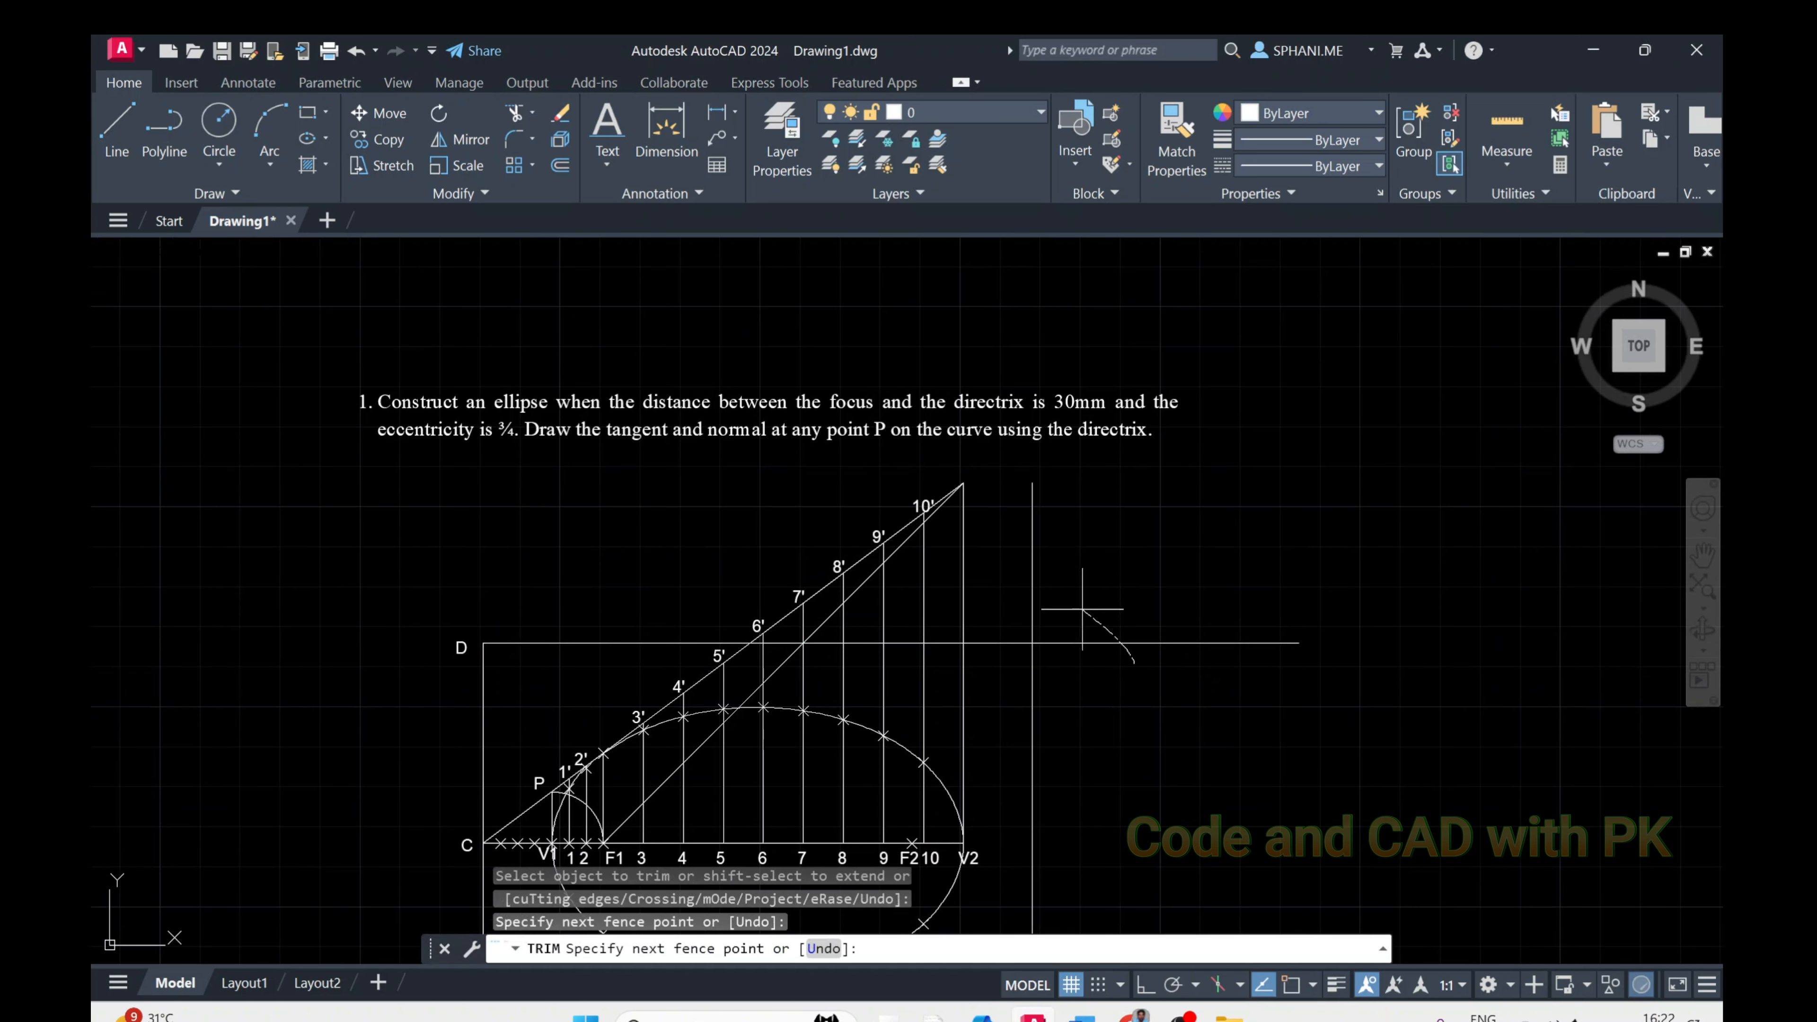
pyautogui.press('Escape')
# Erase the horizontal helper line between upper D and the second directrix
pyautogui.click(998, 652)
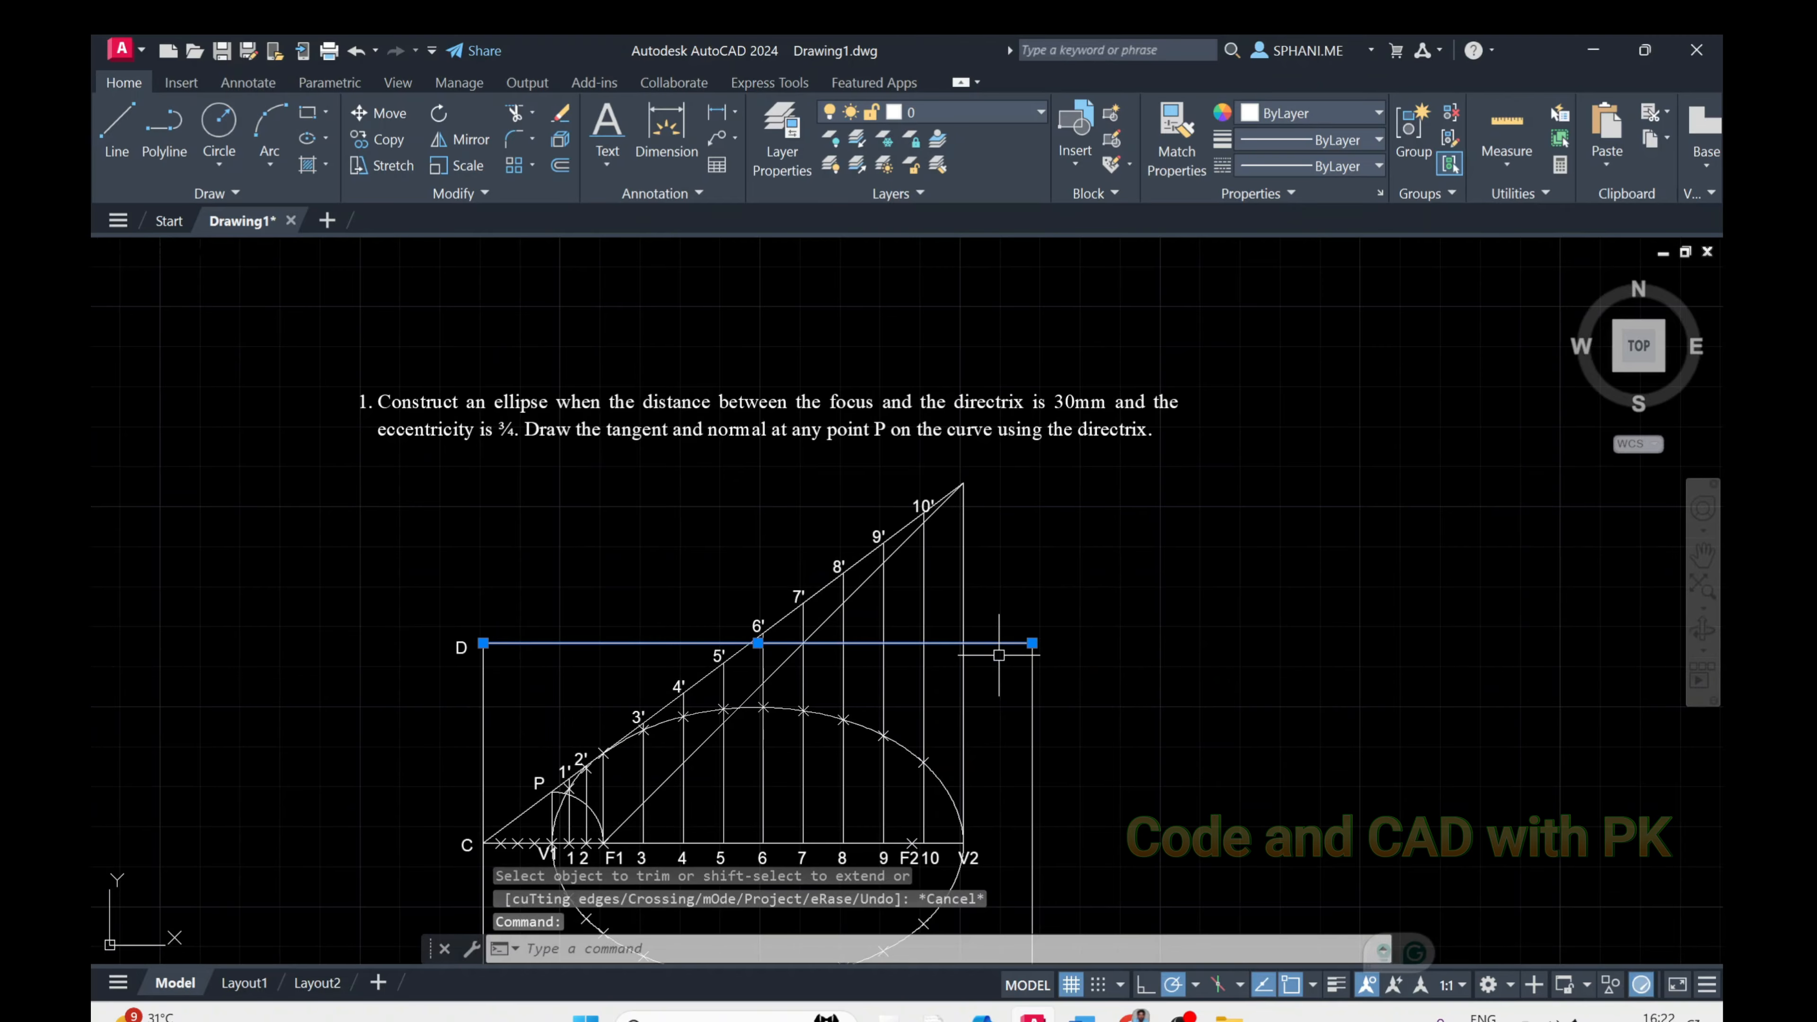
pyautogui.write('e')
pyautogui.press('Return')
# Extend the horizontal axis from V2 to meet the second directrix
pyautogui.scroll(-2, 1029, 755)
pyautogui.scroll(2, 974, 832)
pyautogui.moveTo(974, 832); pyautogui.dragTo(962, 734, button='middle')
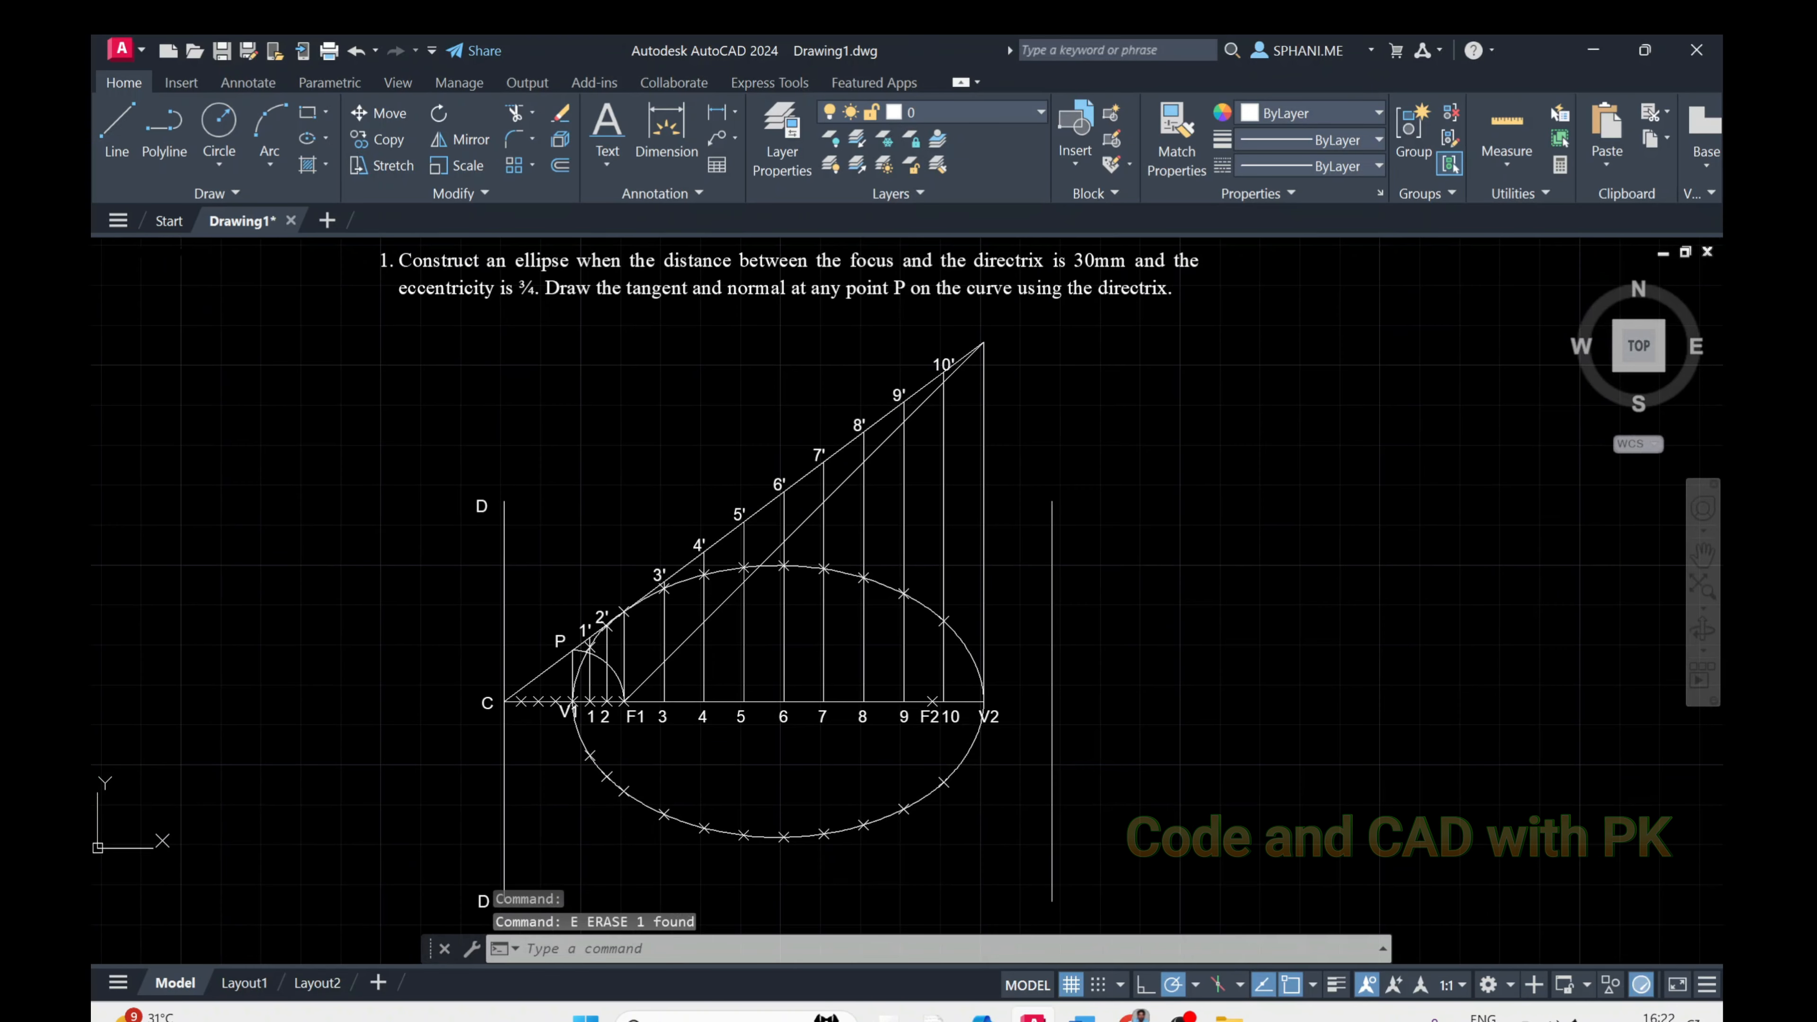
pyautogui.write('ex')
pyautogui.press('Return')
pyautogui.click(964, 702)
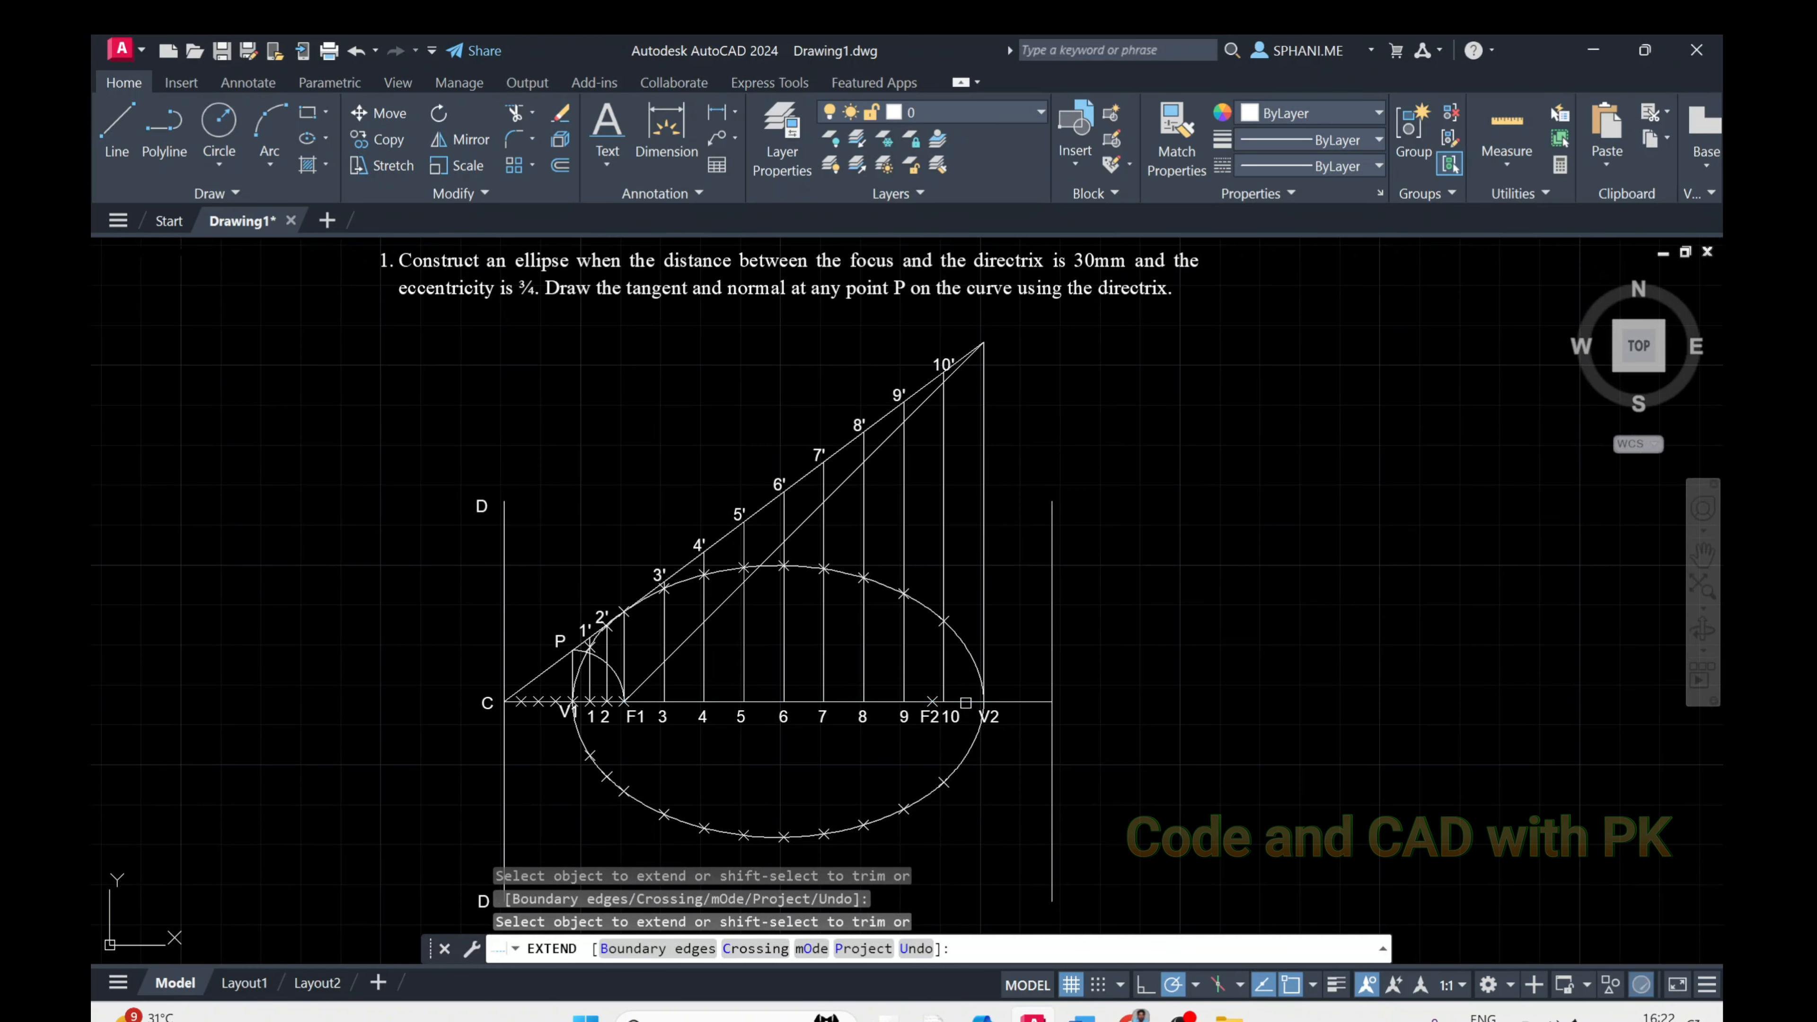
pyautogui.press('Escape')
pyautogui.press('Escape')
pyautogui.moveTo(876, 677); pyautogui.dragTo(946, 533, button='middle')
pyautogui.click(502, 323)
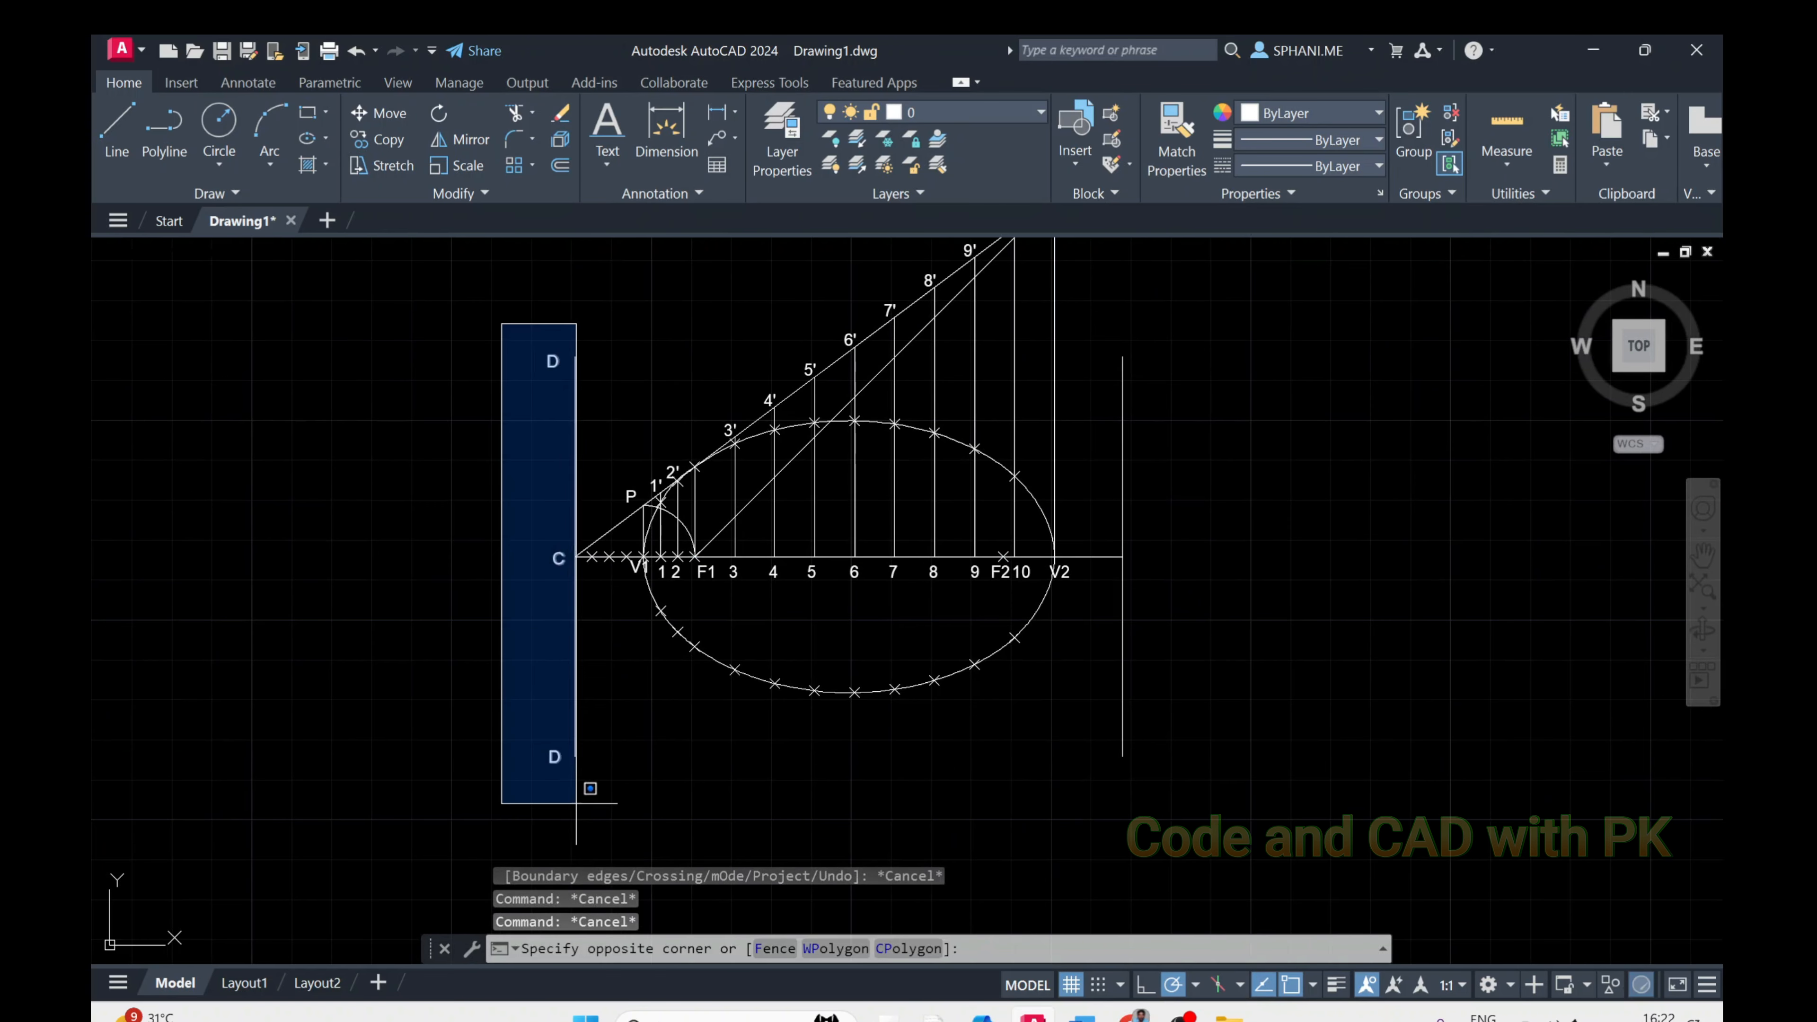
pyautogui.click(578, 814)
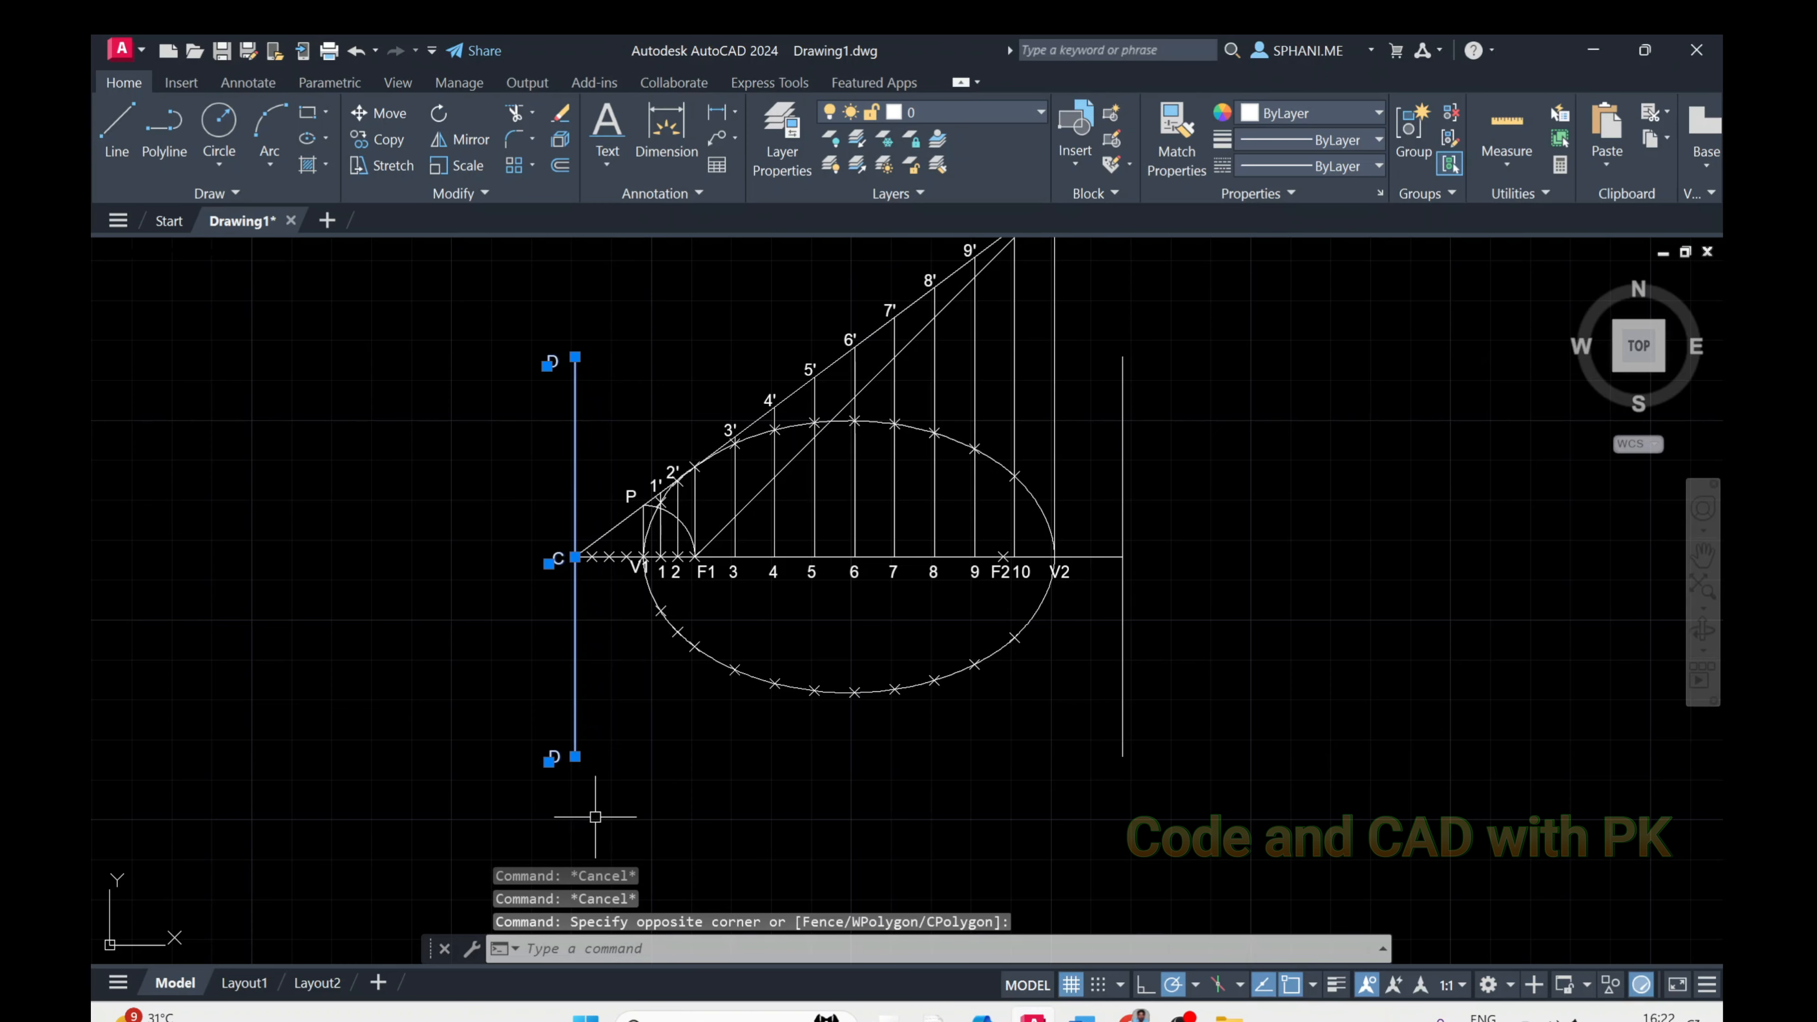
pyautogui.write('mi')
pyautogui.press('Return')
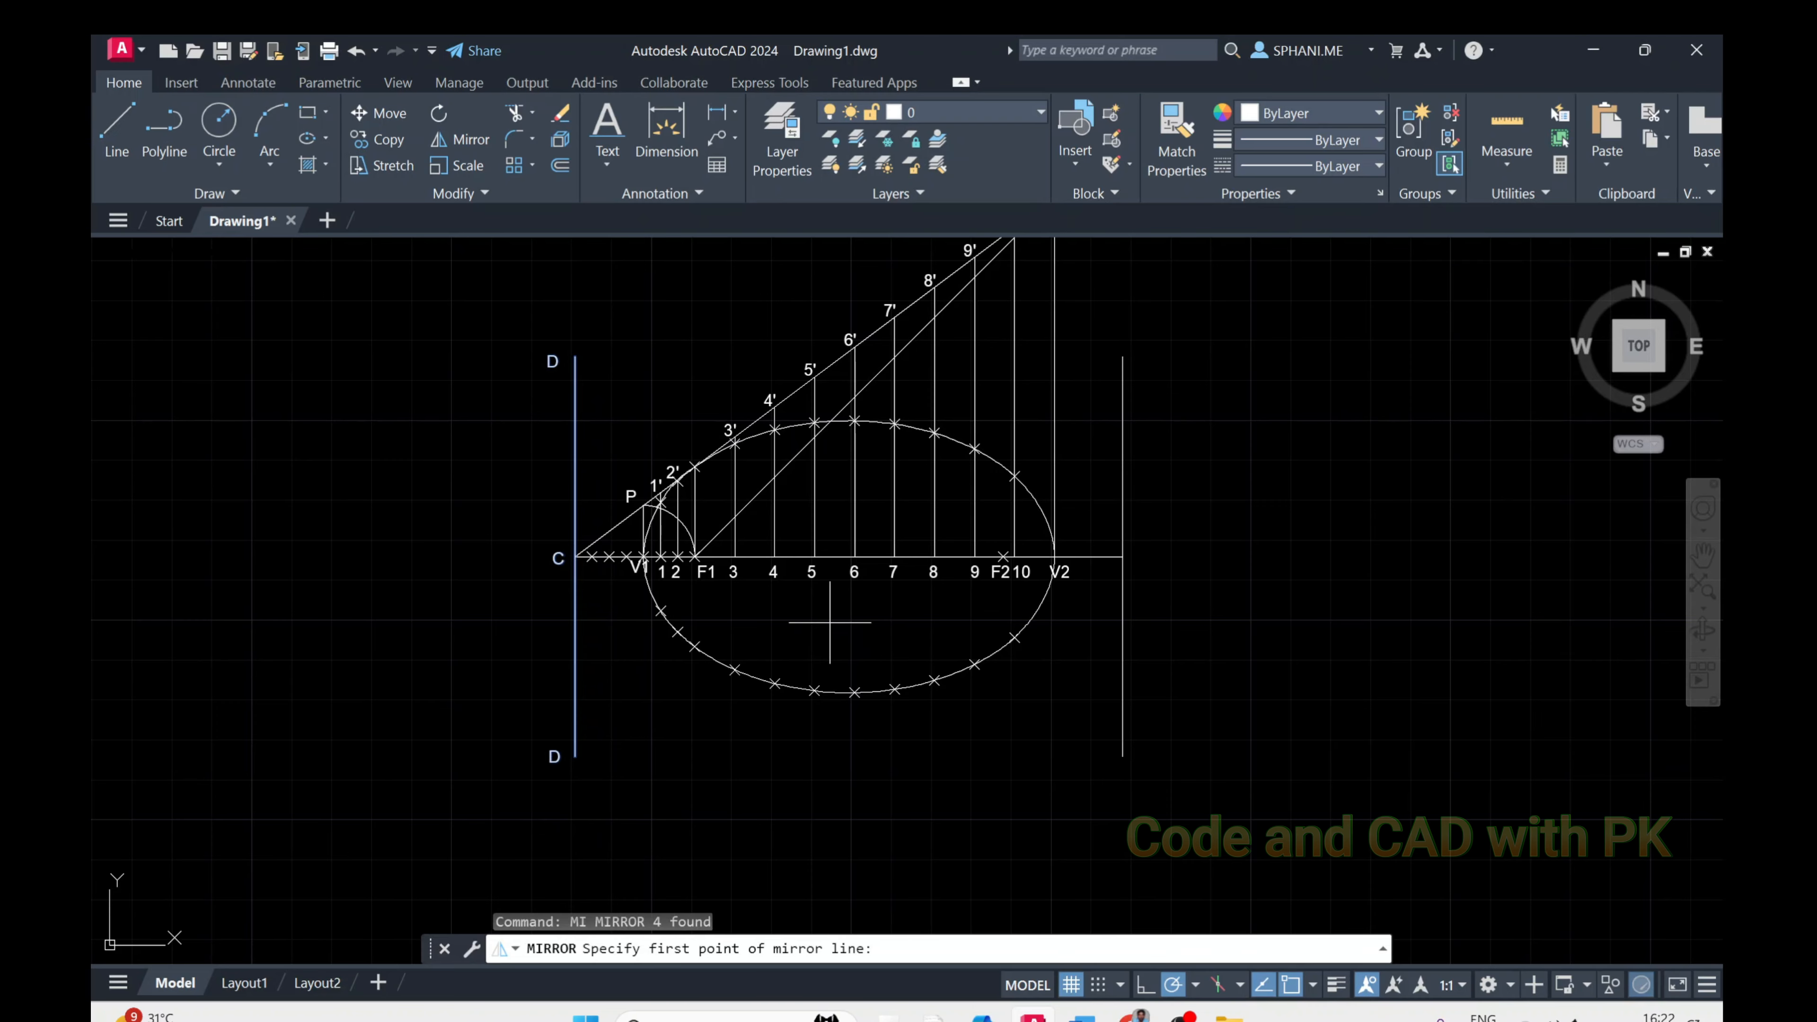
pyautogui.click(855, 693)
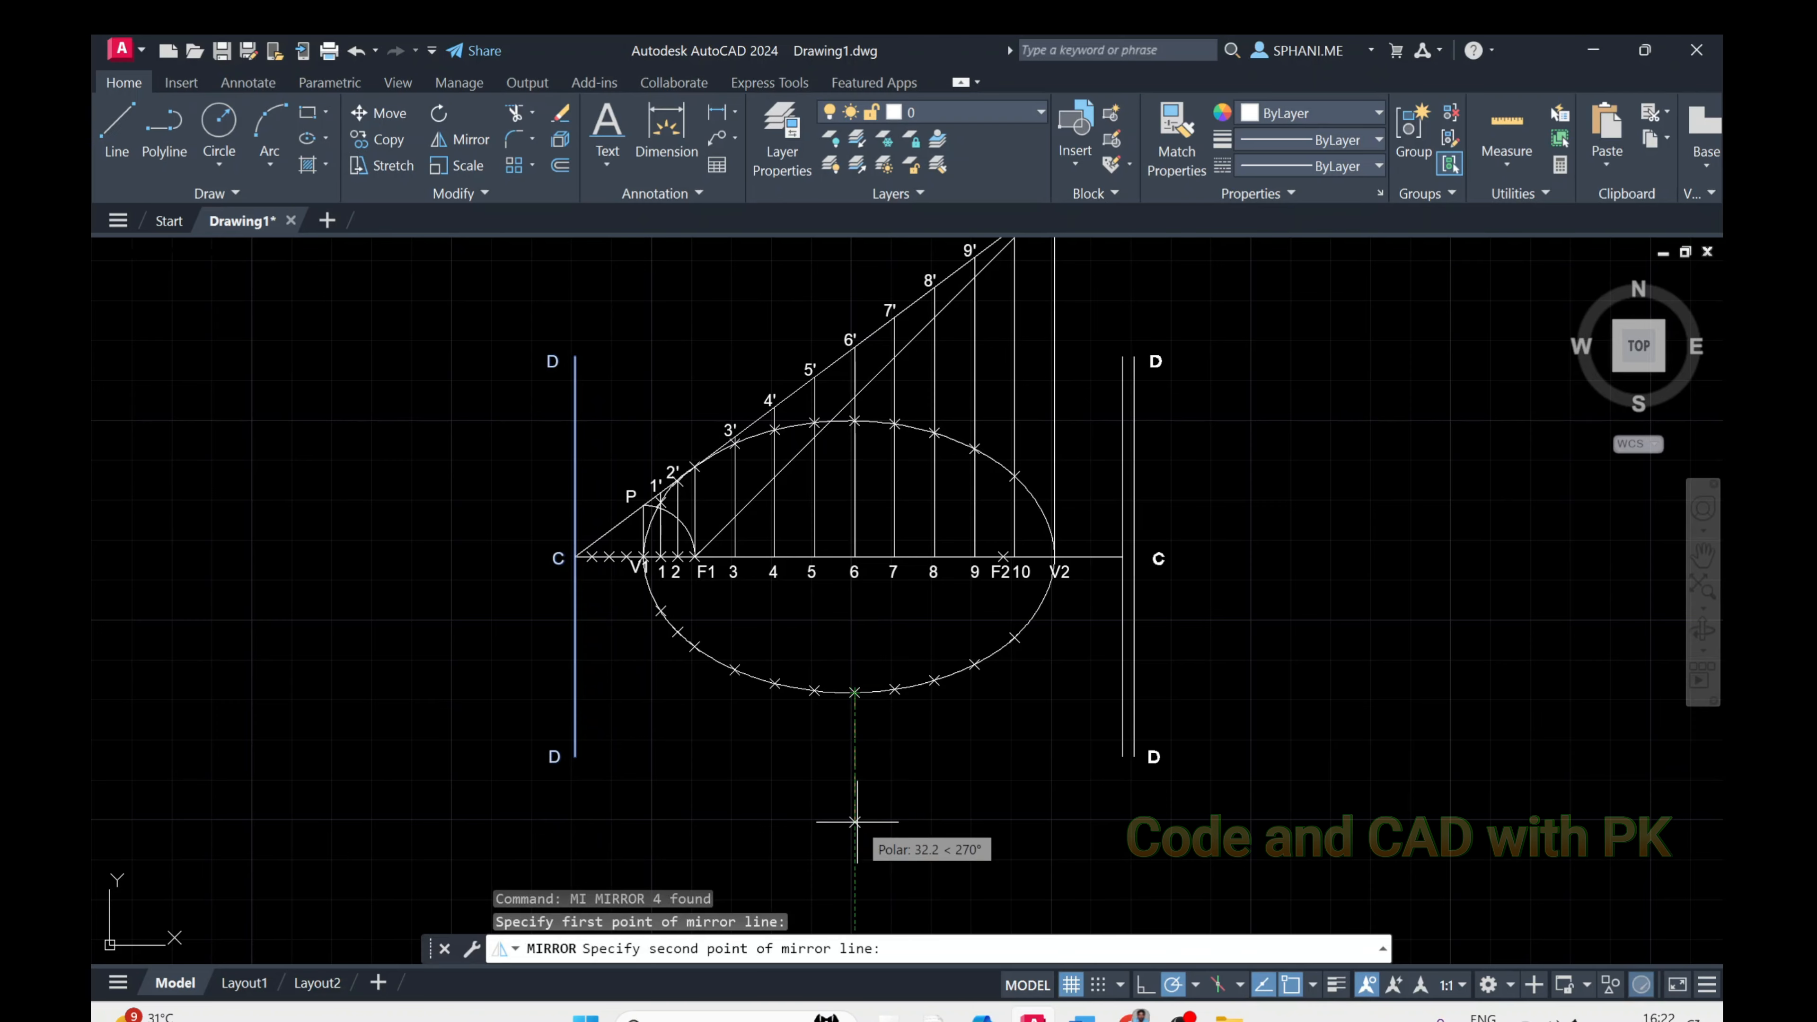
pyautogui.press('Escape')
pyautogui.press('Return')
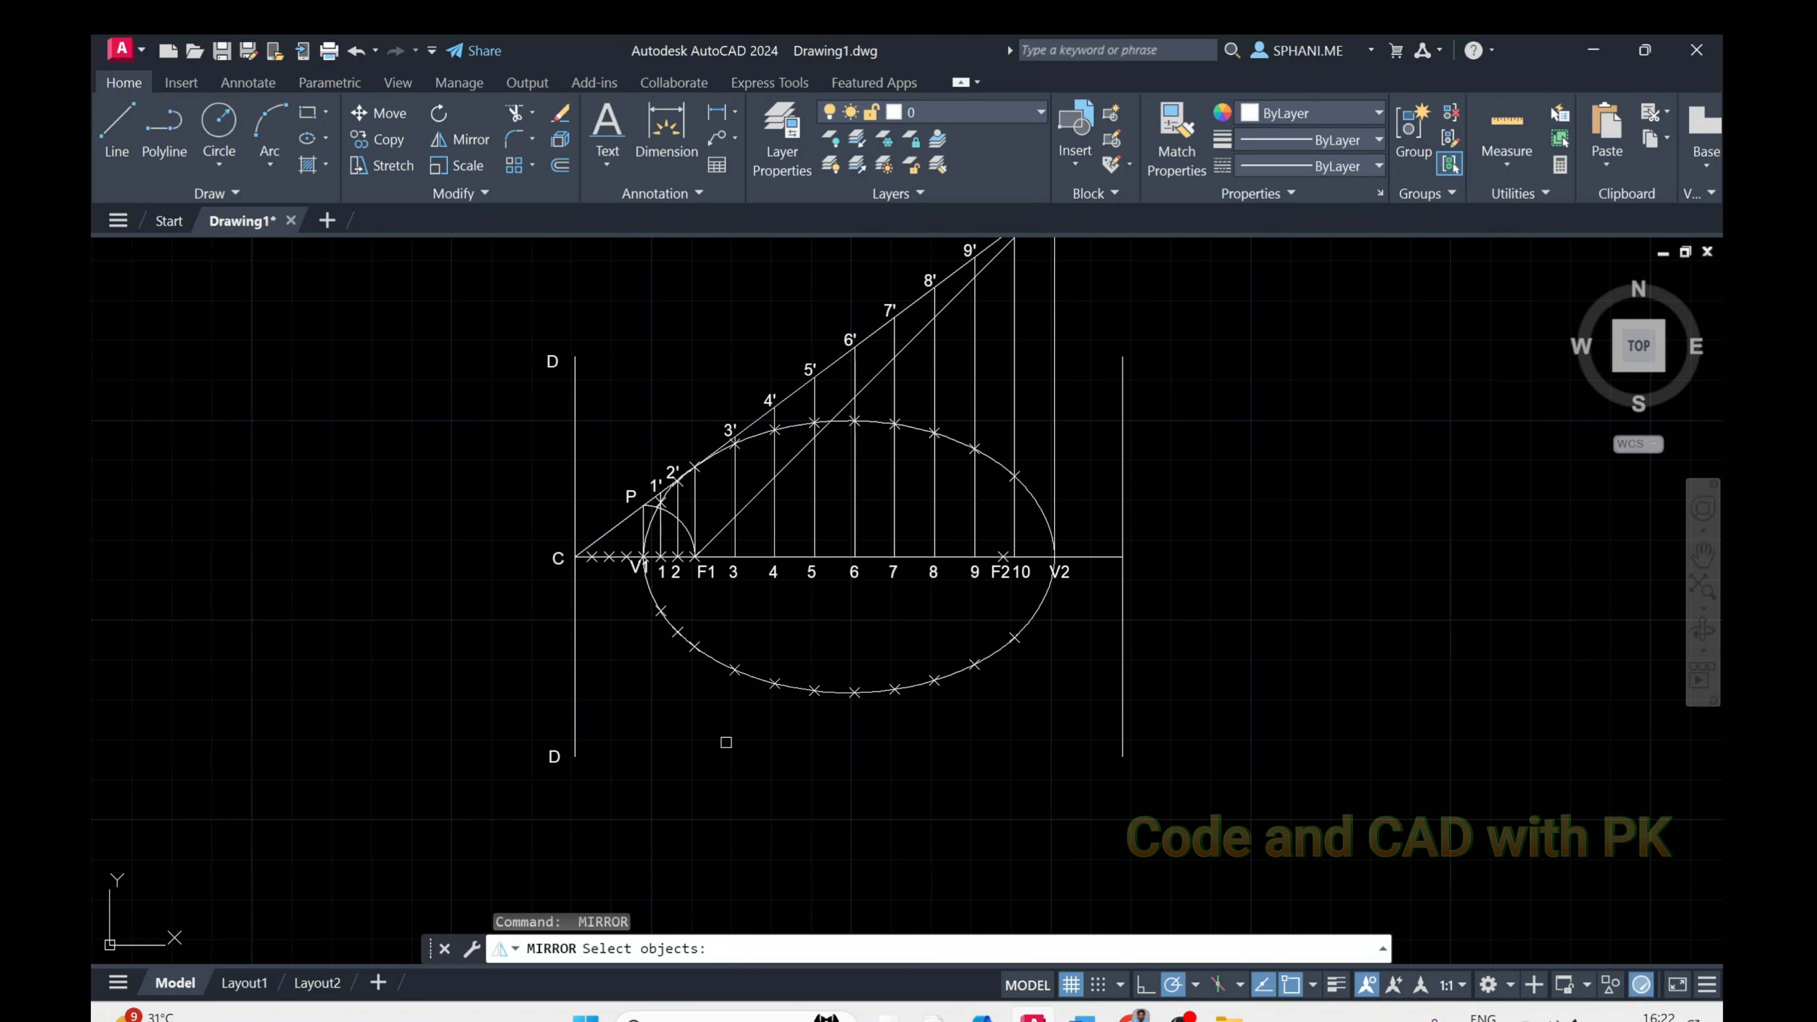
pyautogui.press('Escape')
pyautogui.press('Escape')
pyautogui.write('C')
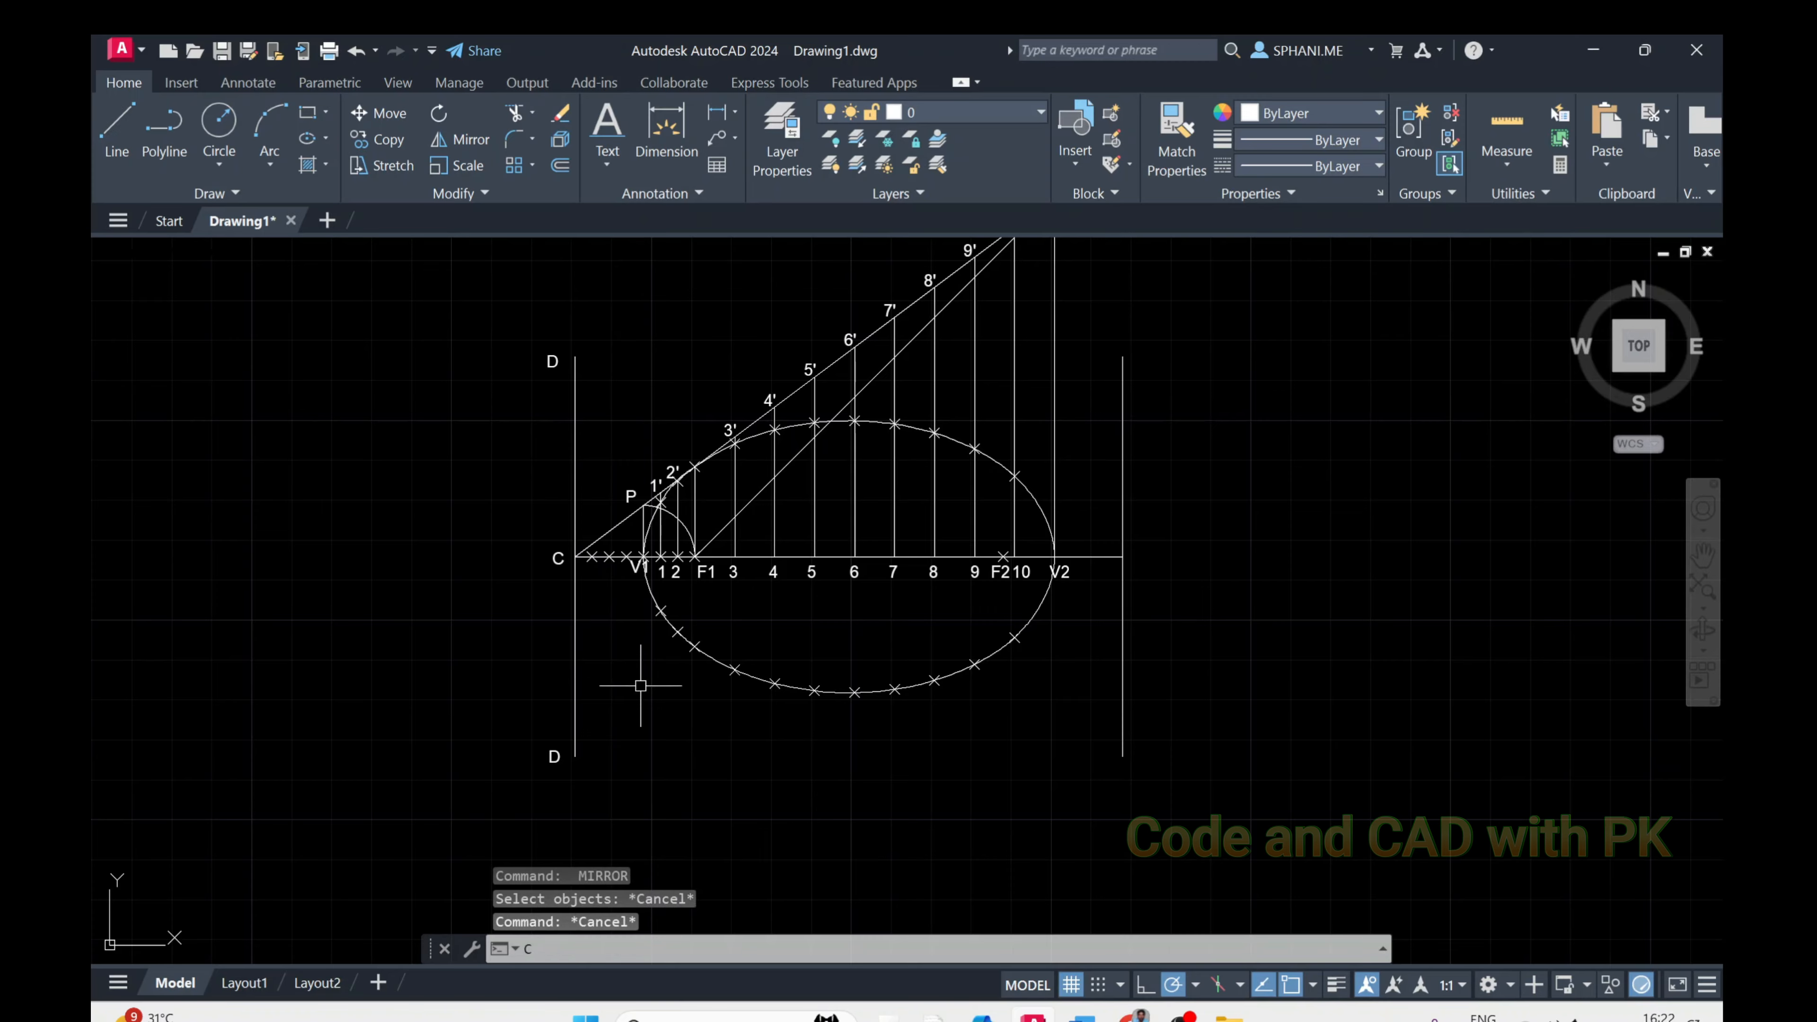
pyautogui.write('O')
pyautogui.press('Return')
pyautogui.click(529, 328)
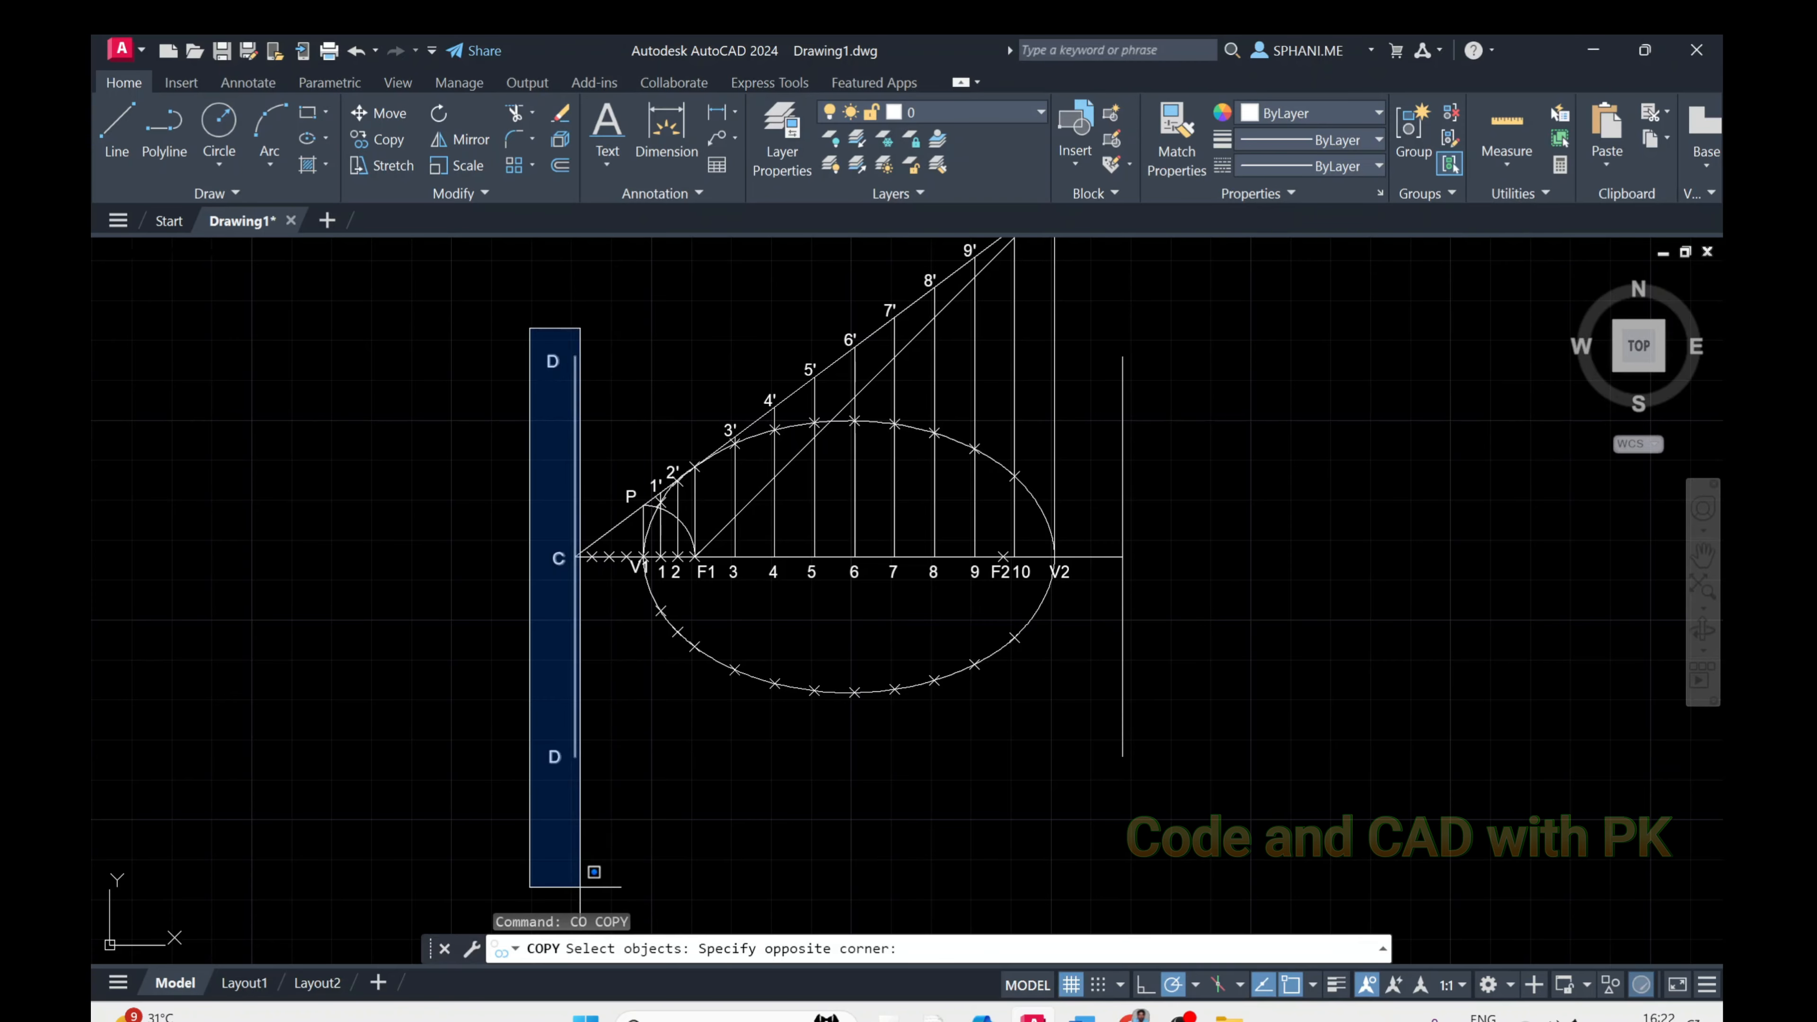
pyautogui.click(580, 886)
pyautogui.press('Return')
pyautogui.click(613, 863)
pyautogui.press('Escape')
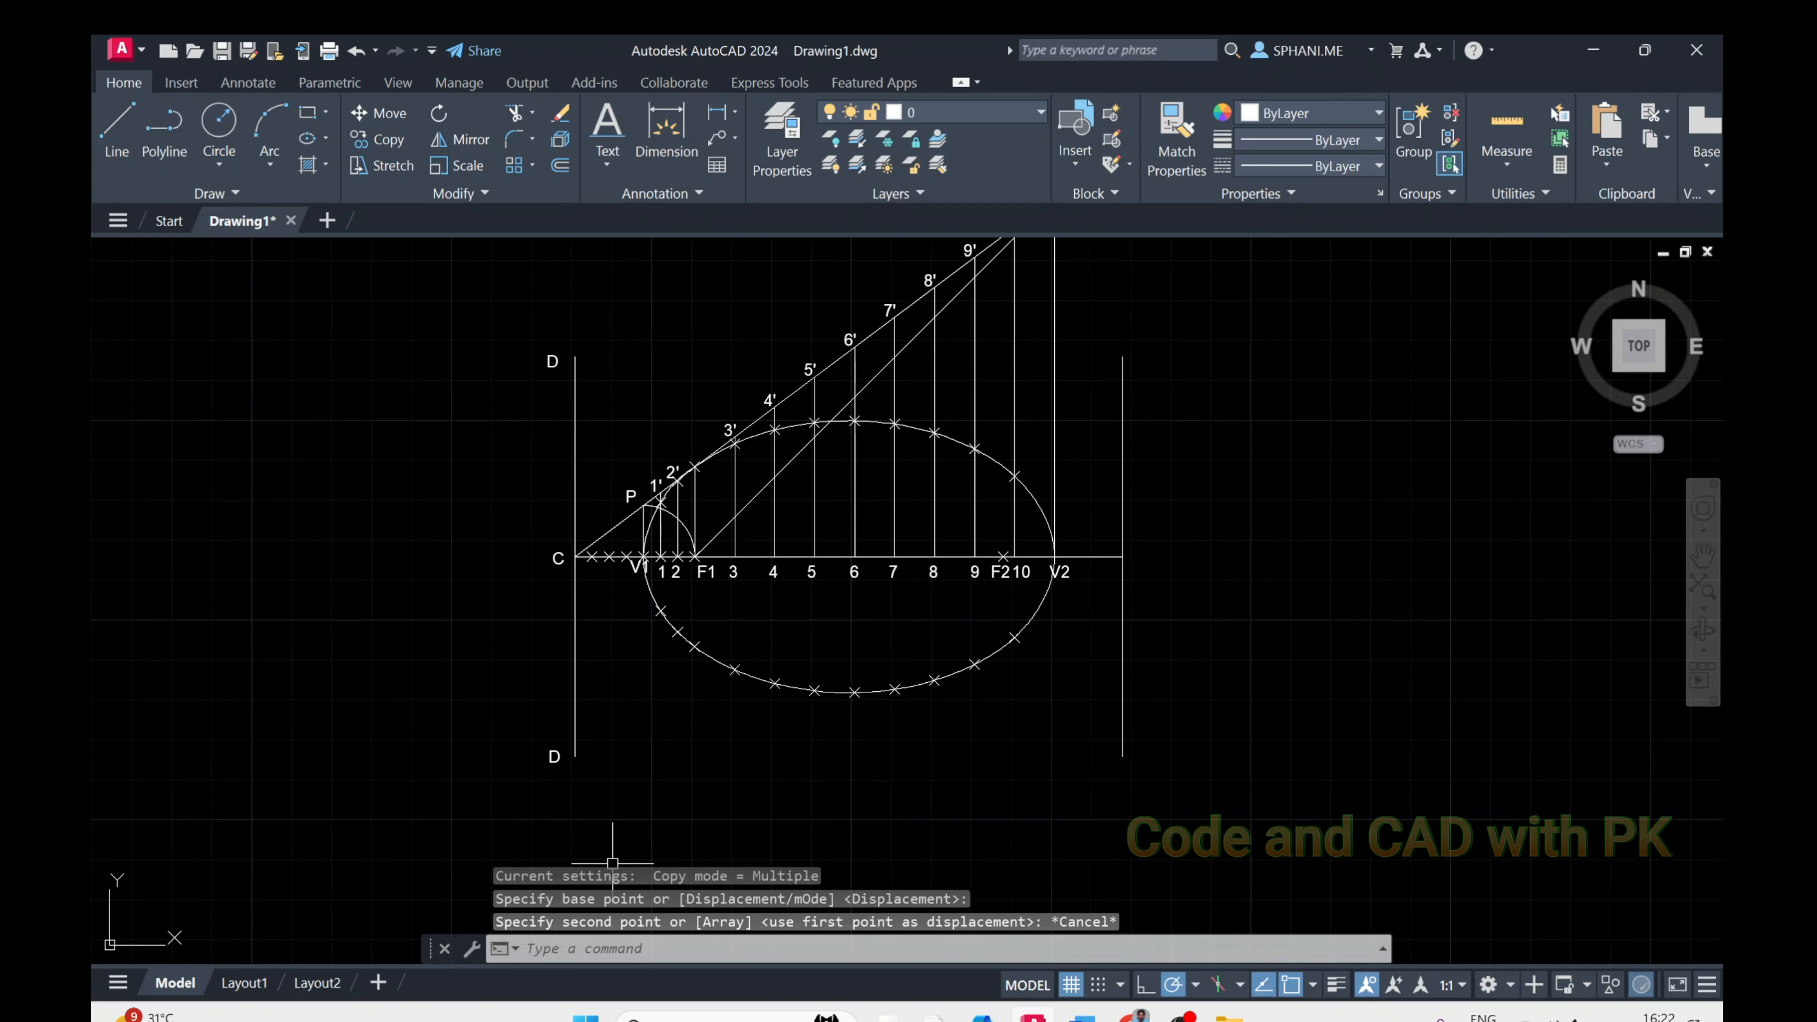
# Copy the first directrix's labels D, C and D horizontally by about 147 mm to sit just outside the second directrix
pyautogui.press('Return')
pyautogui.click(576, 581)
pyautogui.click(559, 558)
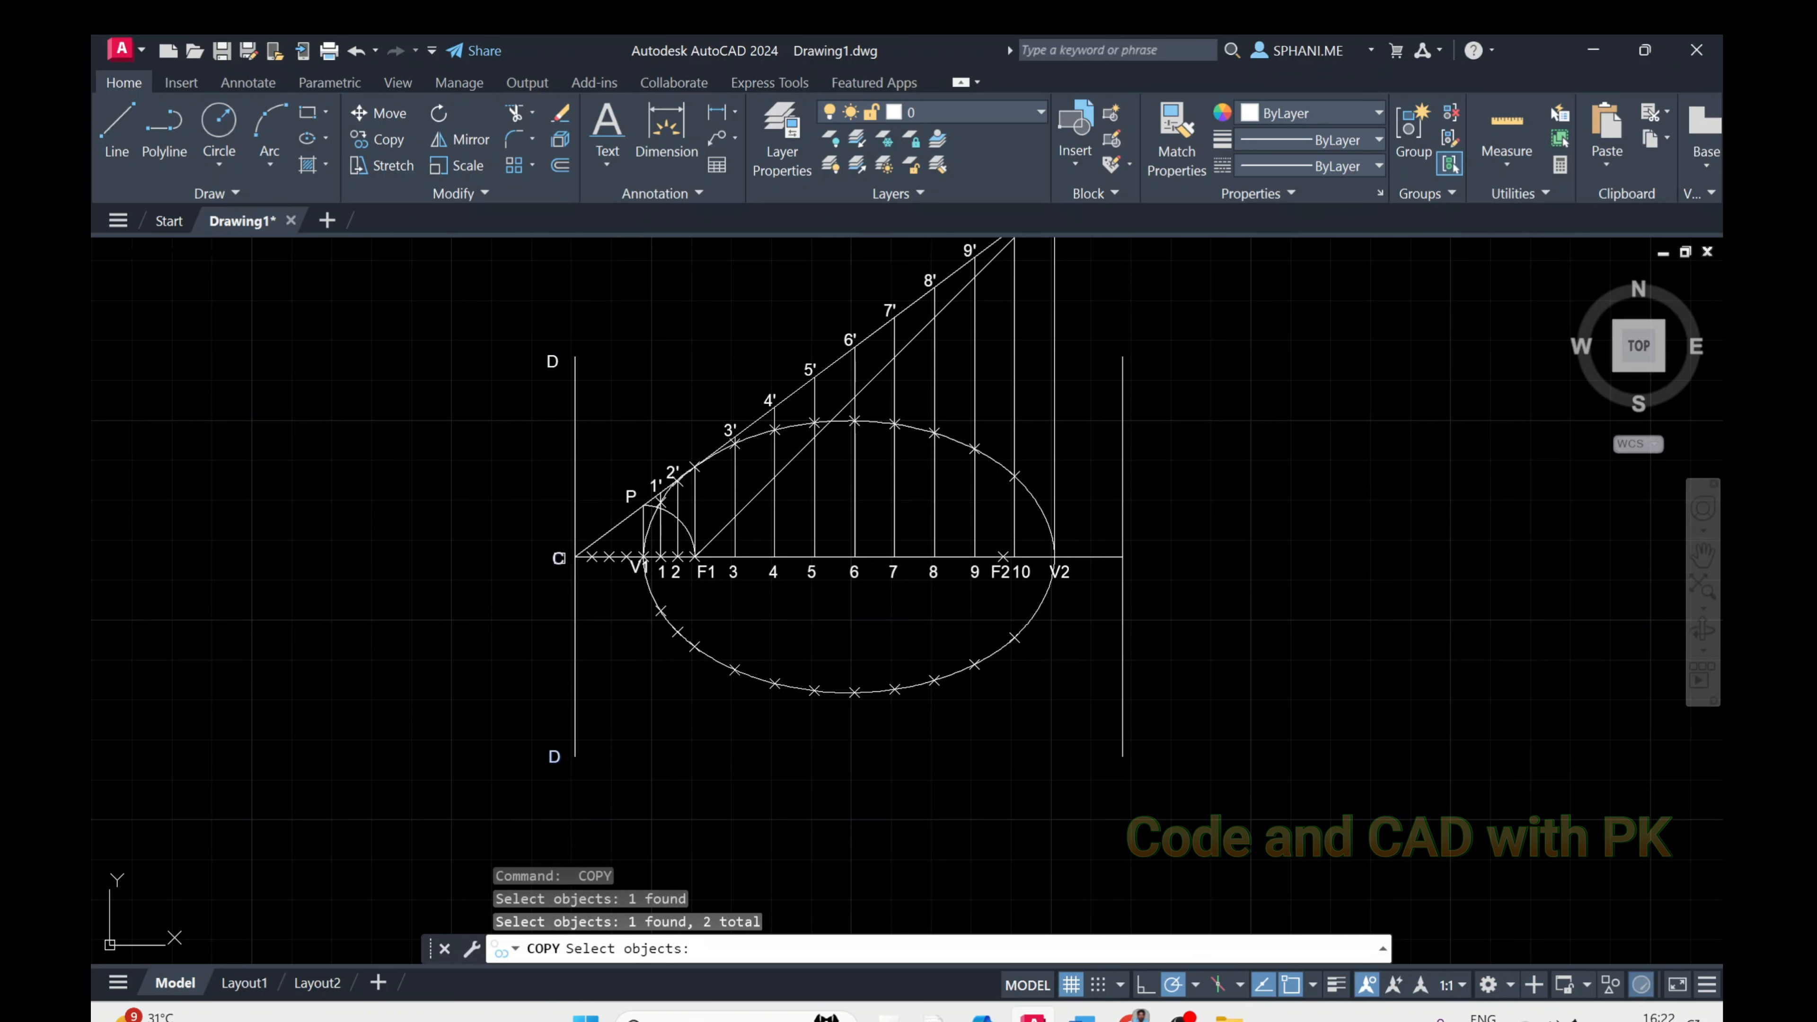
pyautogui.click(552, 360)
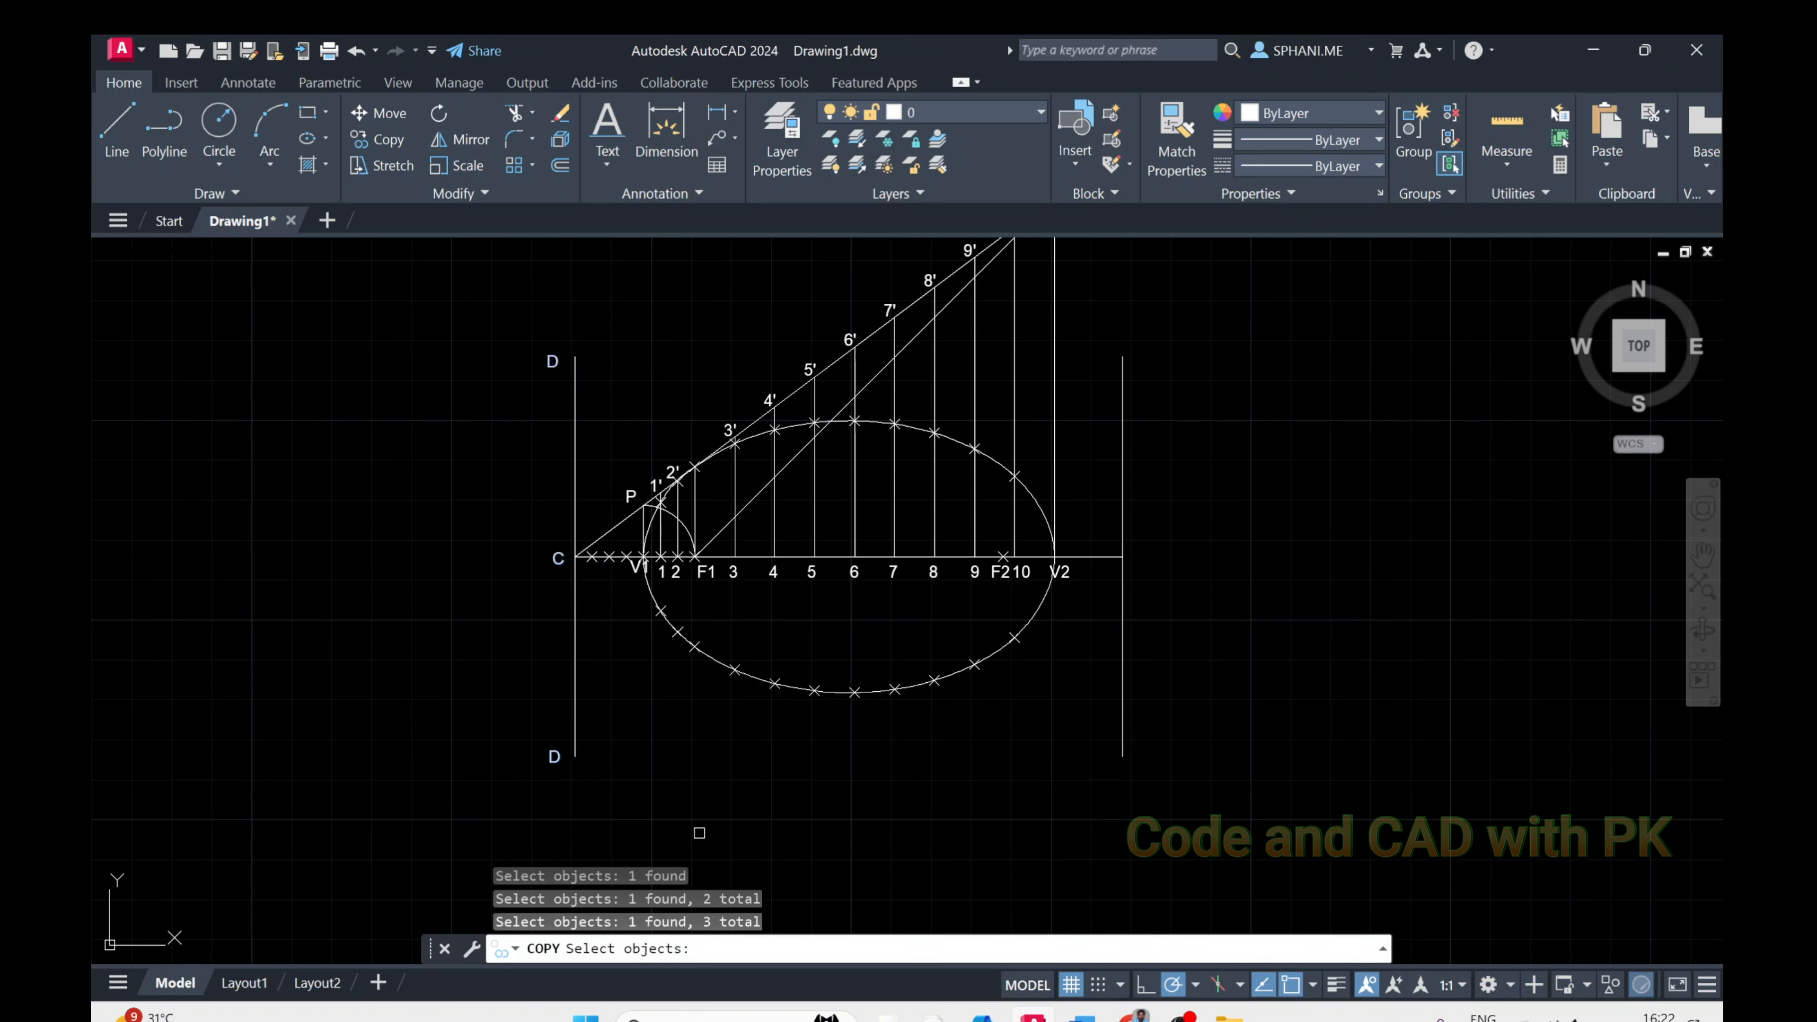
pyautogui.press('Return')
pyautogui.click(699, 833)
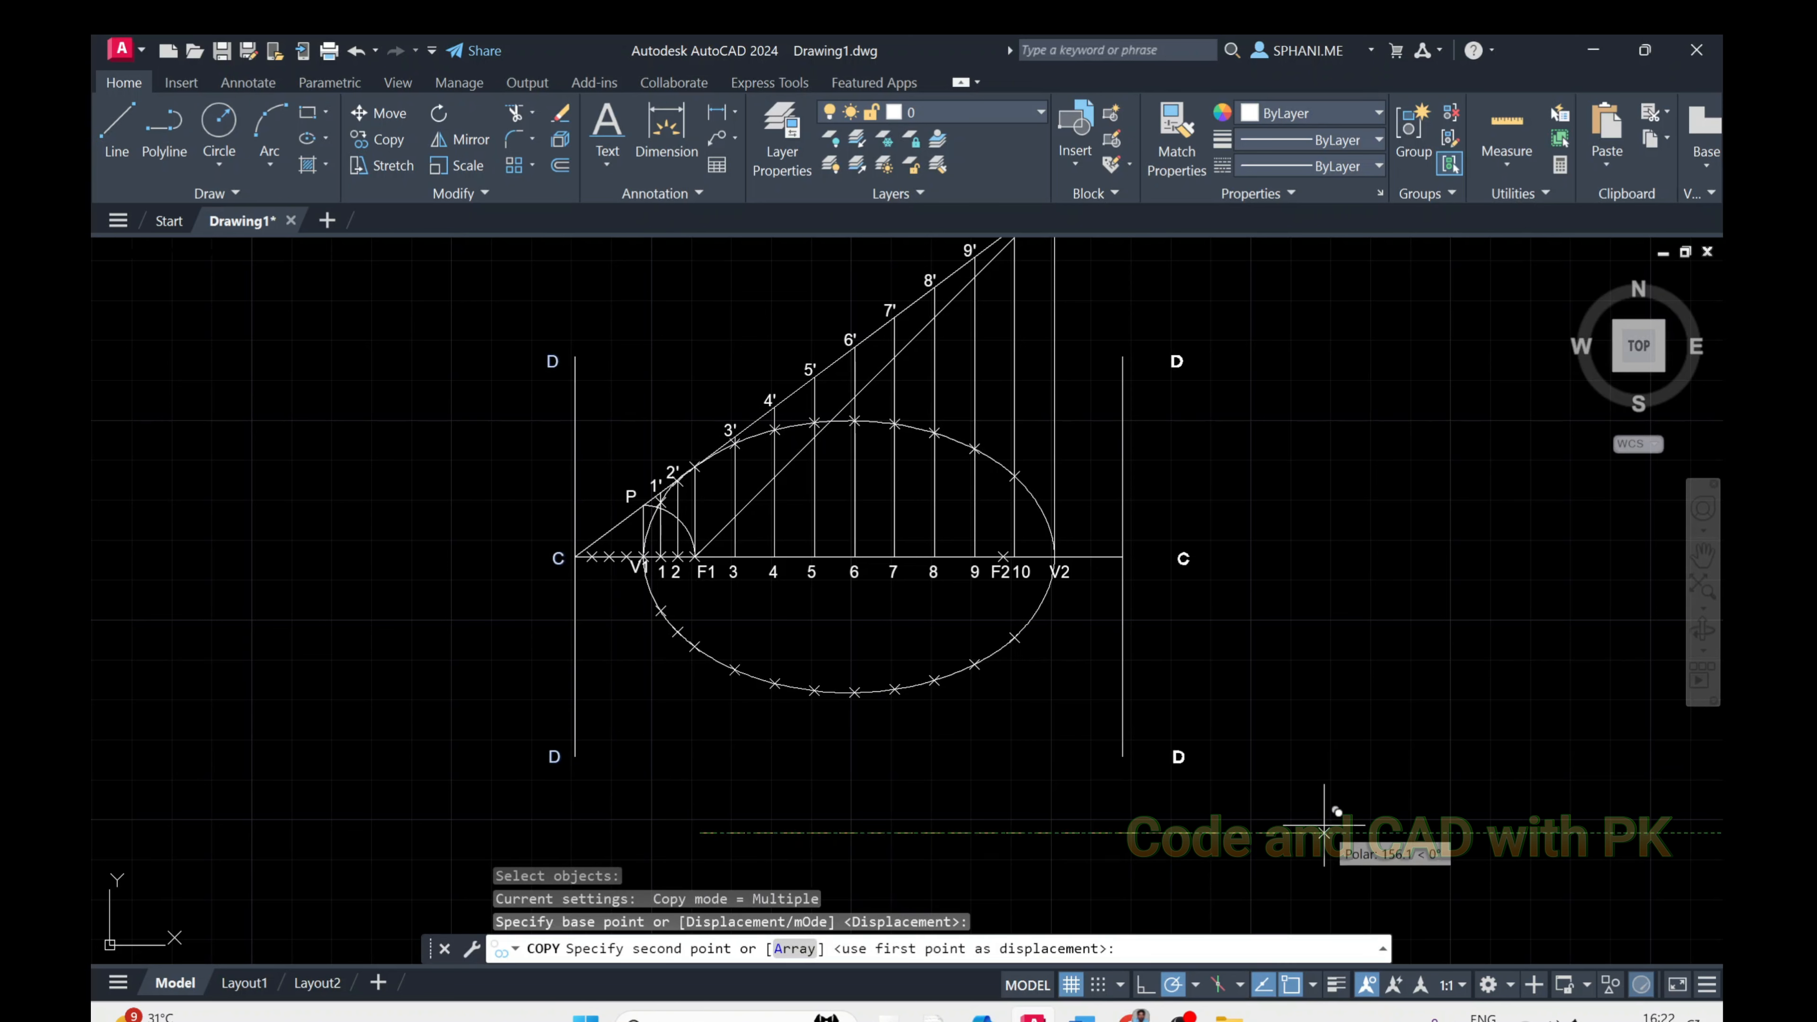
pyautogui.click(1280, 832)
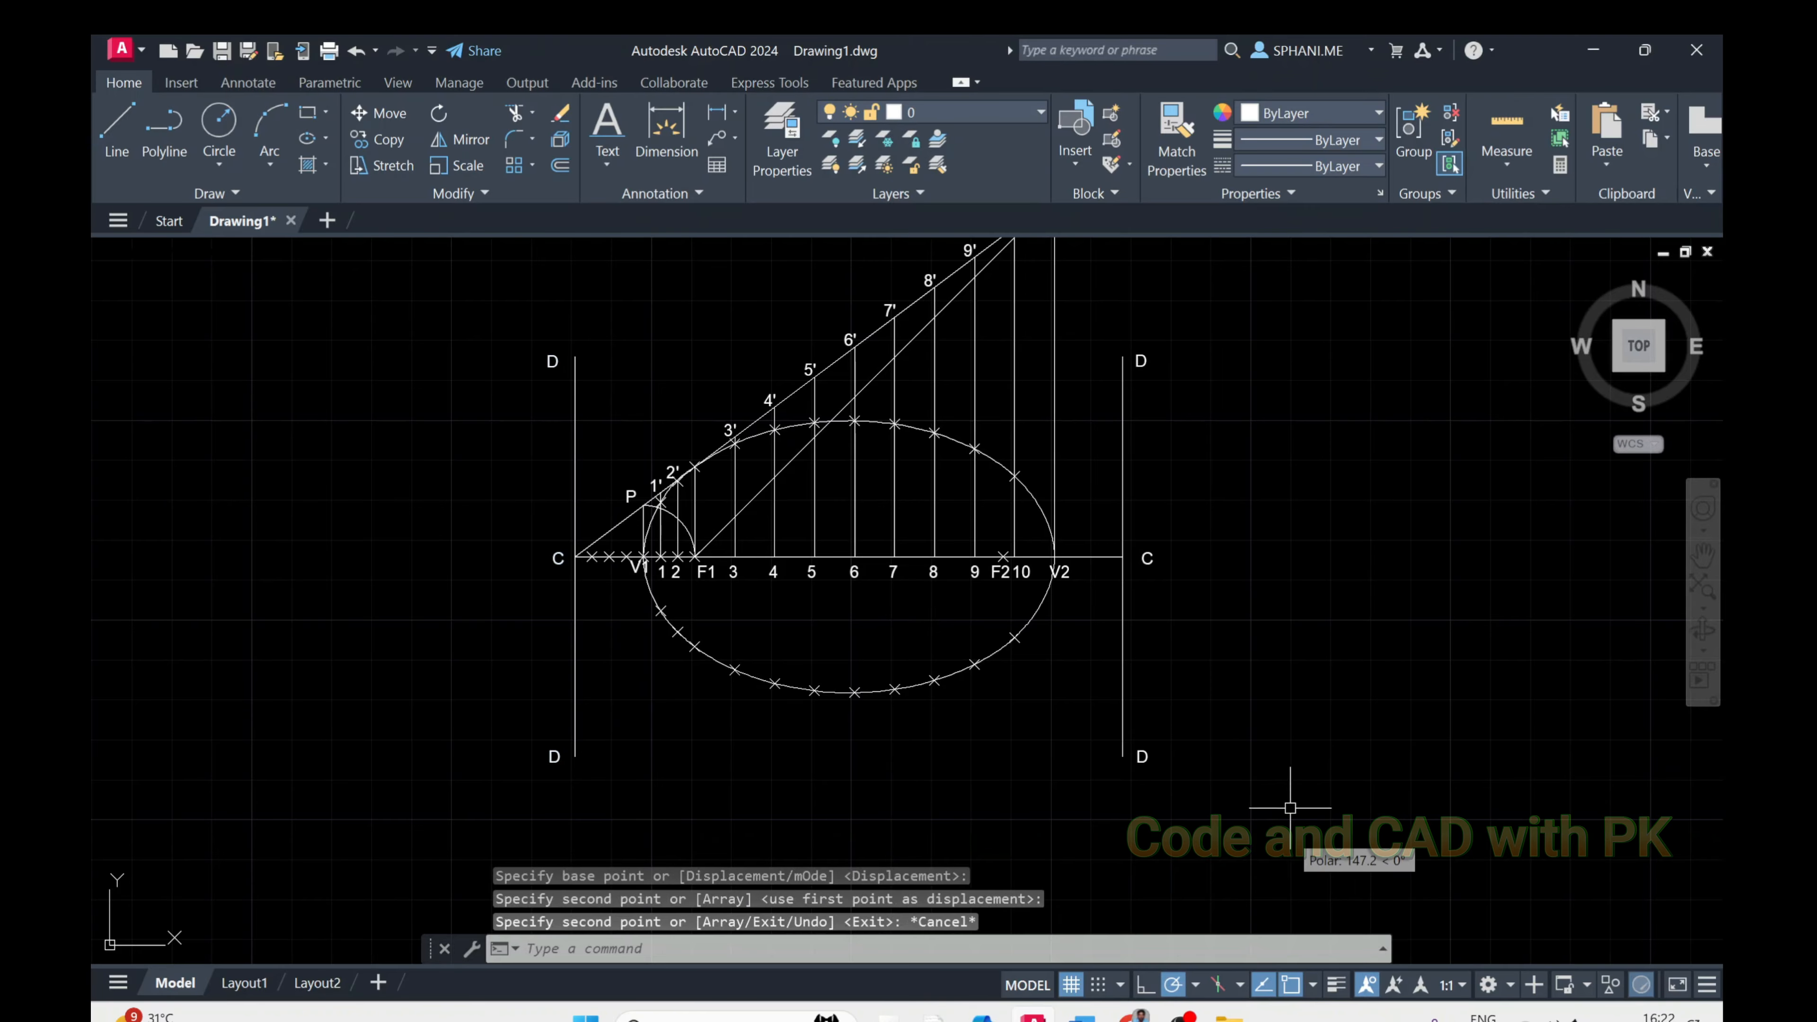
pyautogui.press('Escape')
# Rename the second directrix's copied labels as D' at both ends and C' at the axis
pyautogui.write('ED')
pyautogui.press('Return')
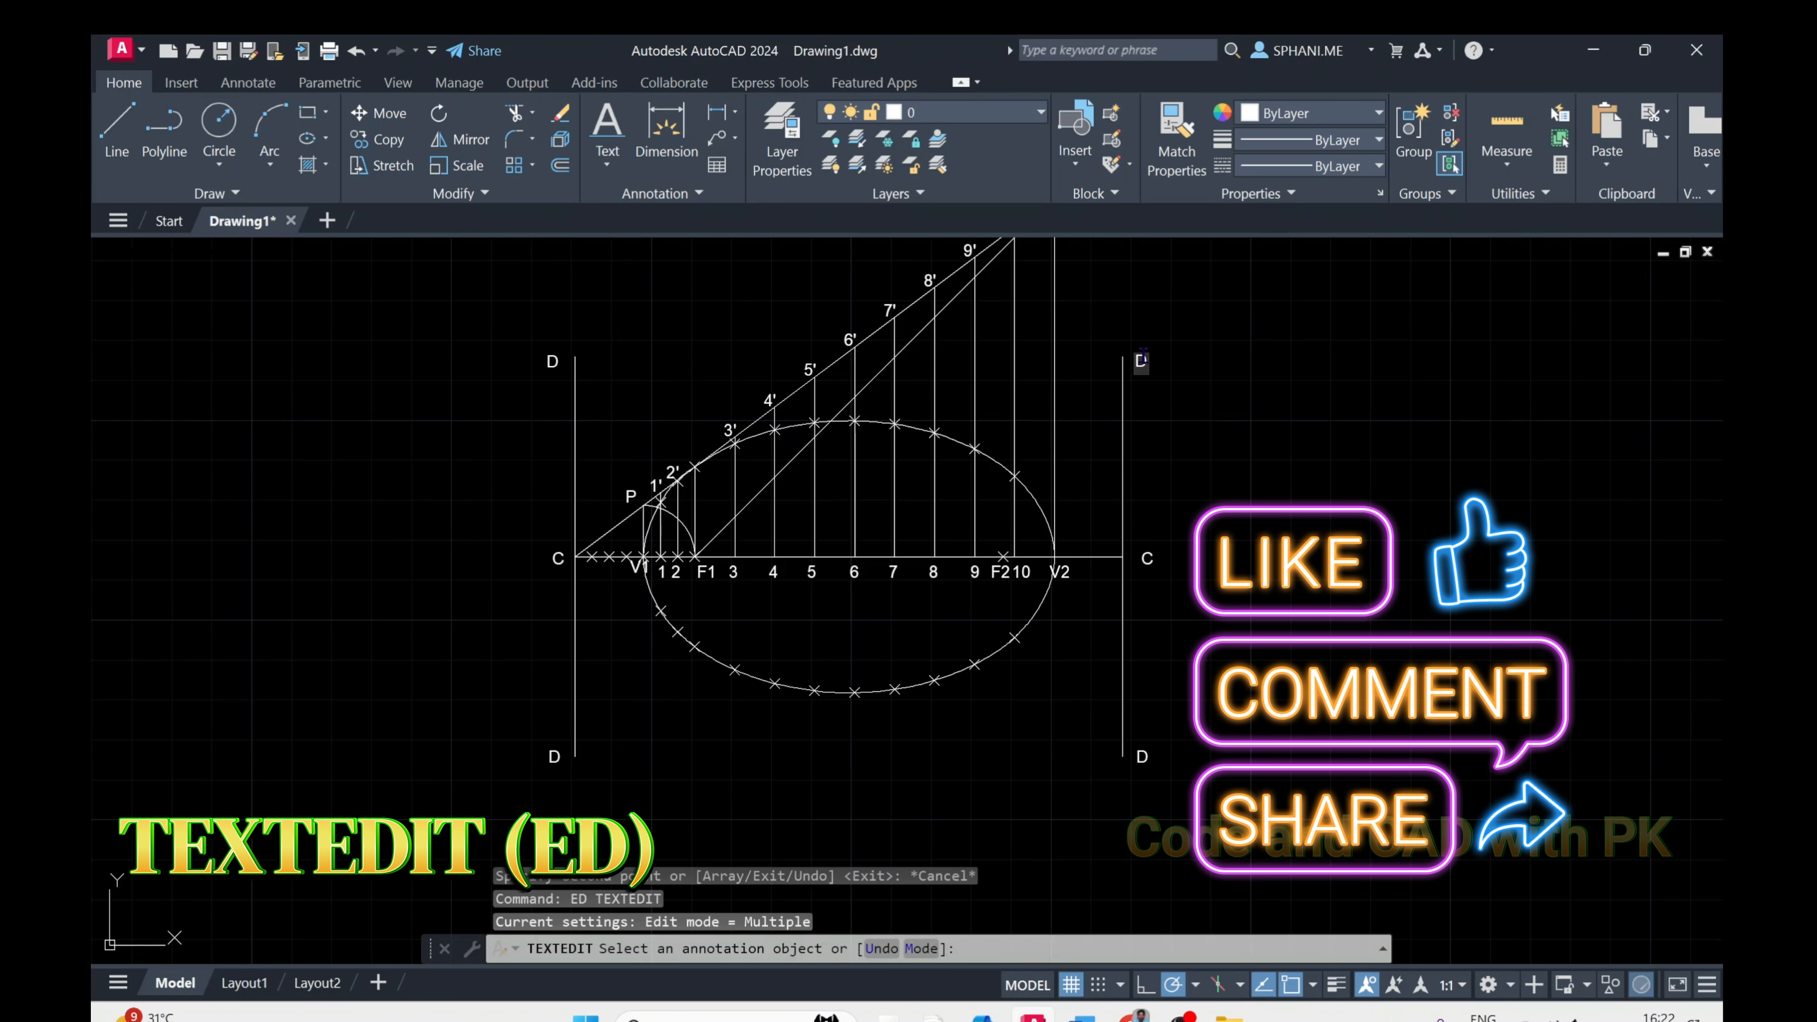
pyautogui.write("D'")
pyautogui.press('Return')
pyautogui.click(1159, 555)
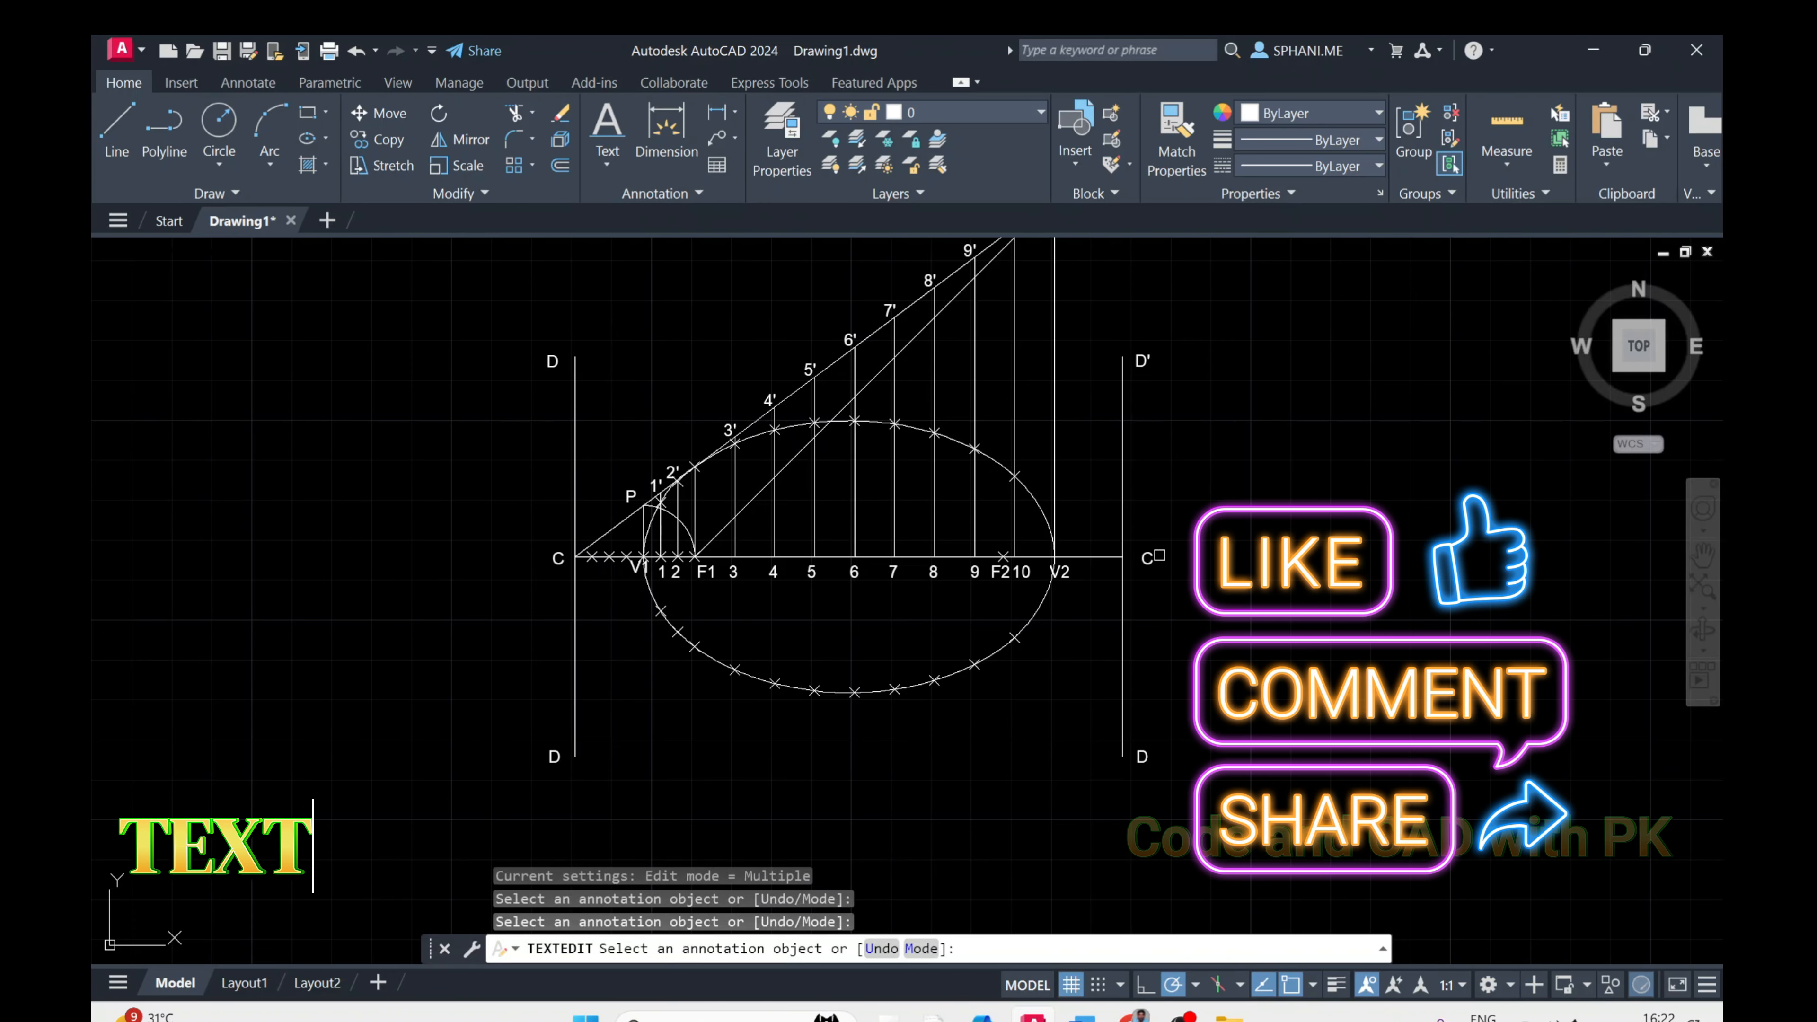
pyautogui.click(1151, 557)
pyautogui.write("C'")
pyautogui.press('Return')
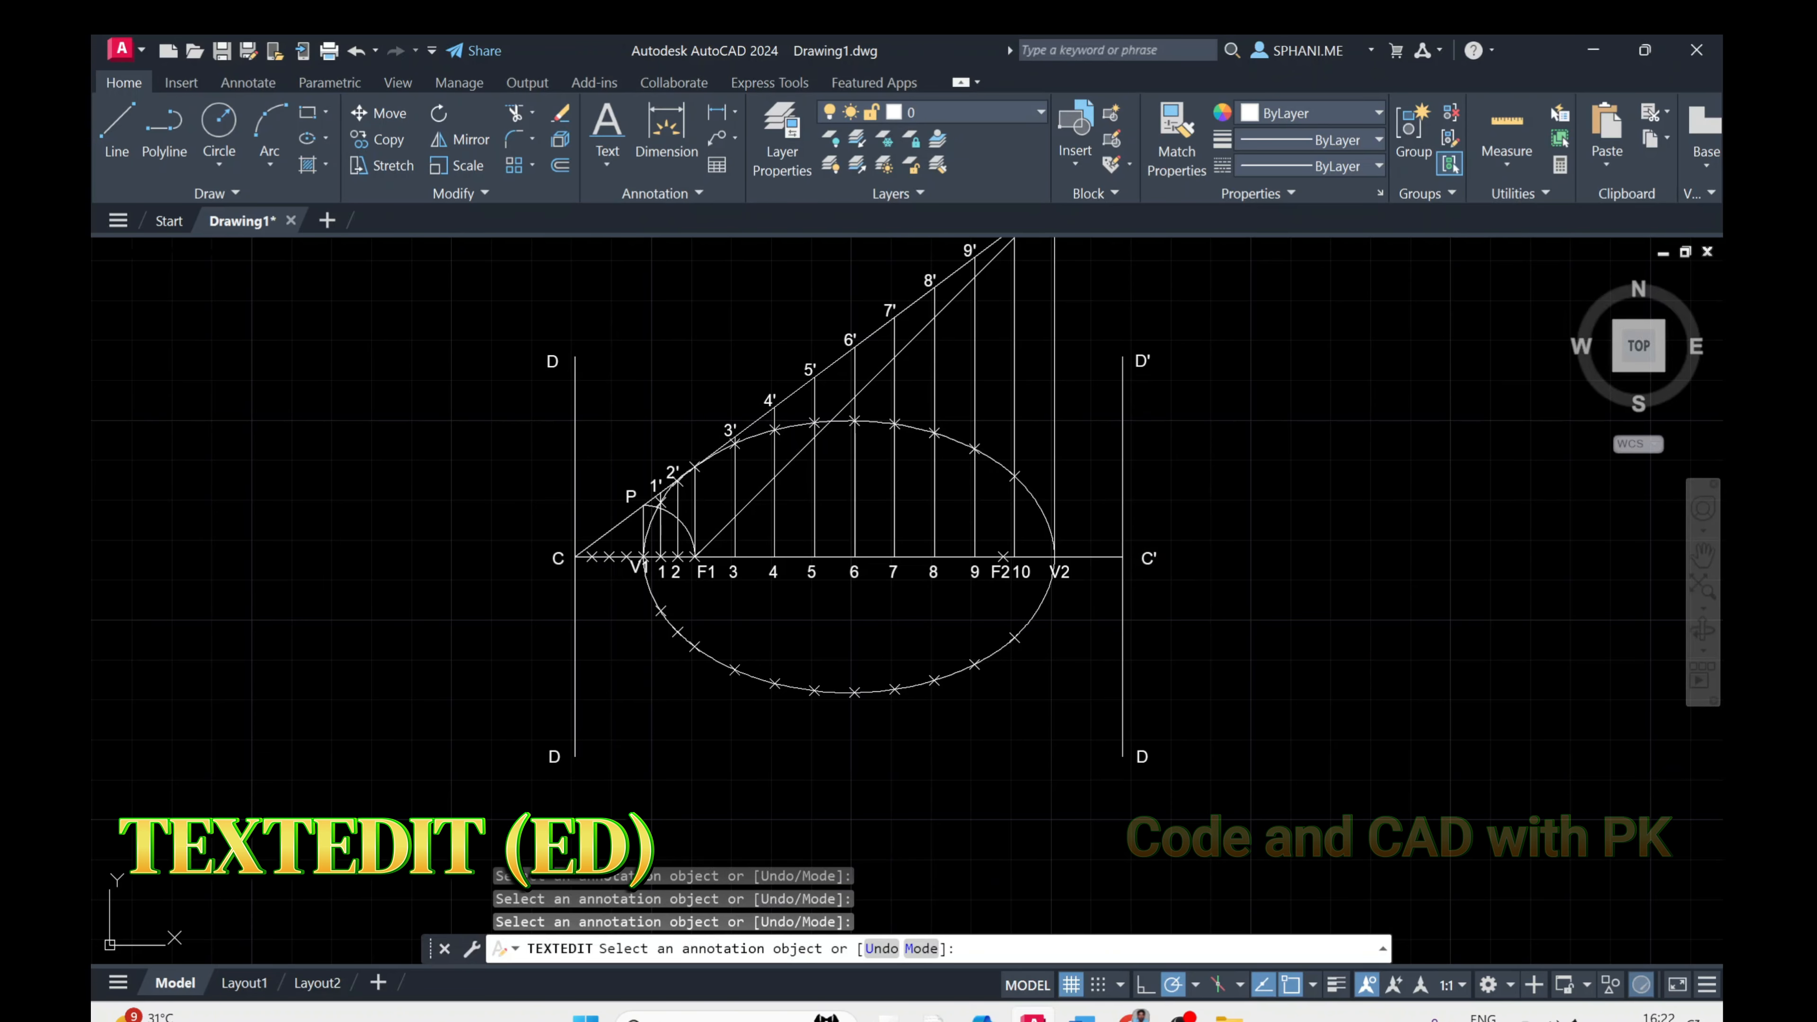
pyautogui.click(1153, 763)
pyautogui.press('Return')
pyautogui.press('Escape')
# Move the C' label slightly closer to the second directrix
pyautogui.scroll(3, 1200, 592)
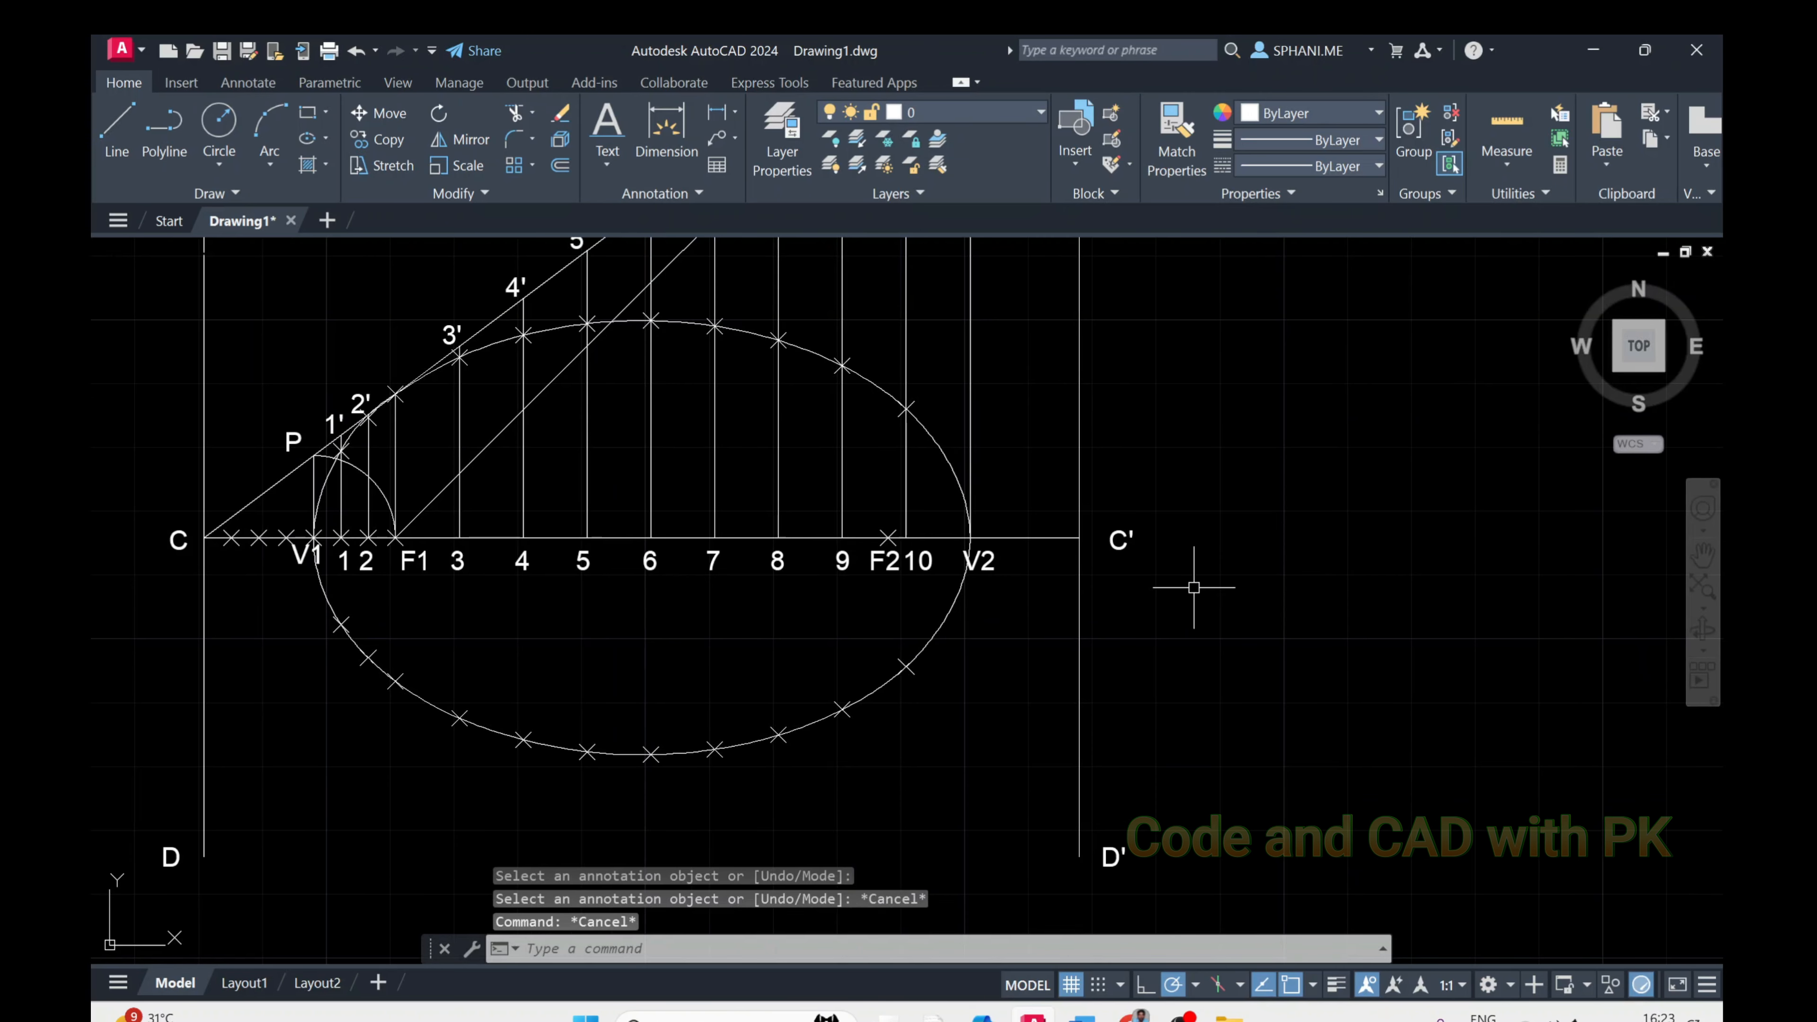
pyautogui.write('m')
pyautogui.press('Return')
pyautogui.click(1189, 617)
pyautogui.click(1145, 562)
pyautogui.press('Return')
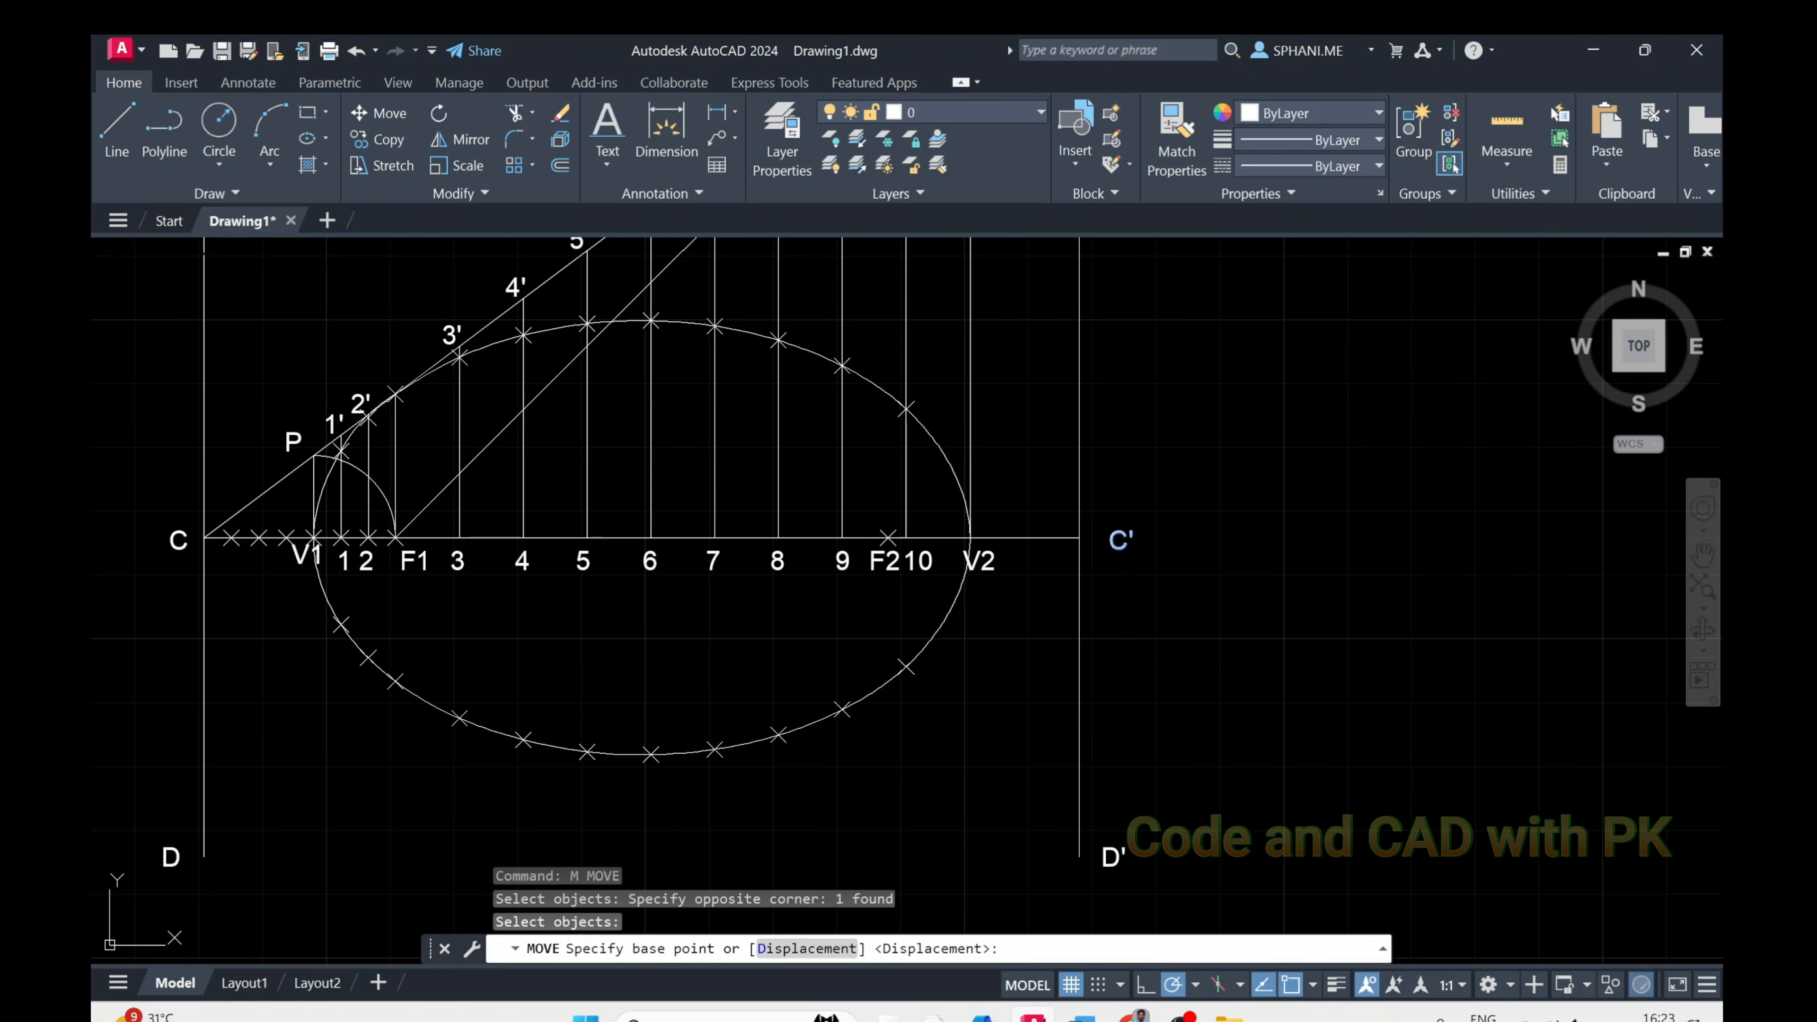
pyautogui.click(1290, 629)
pyautogui.click(1277, 646)
# Zoom to the drawing extents and check the ellipse with its two directrices
pyautogui.write('z')
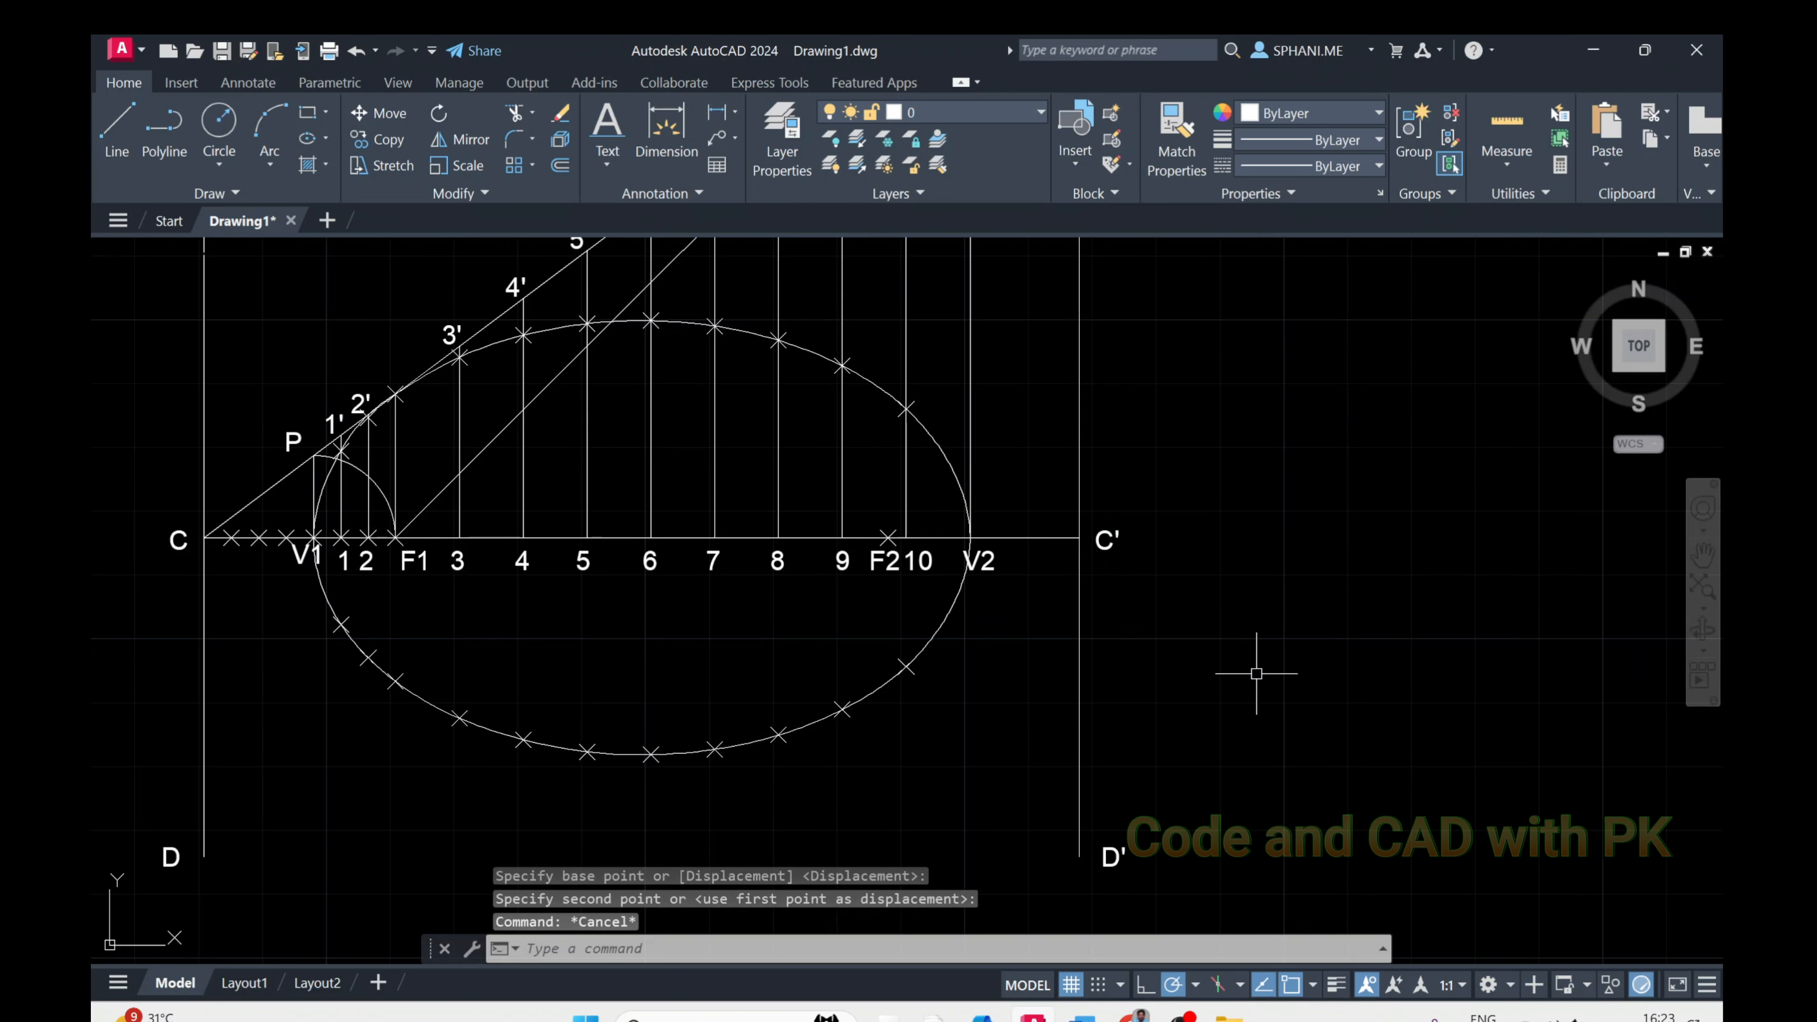
pyautogui.press('Return')
pyautogui.write('E')
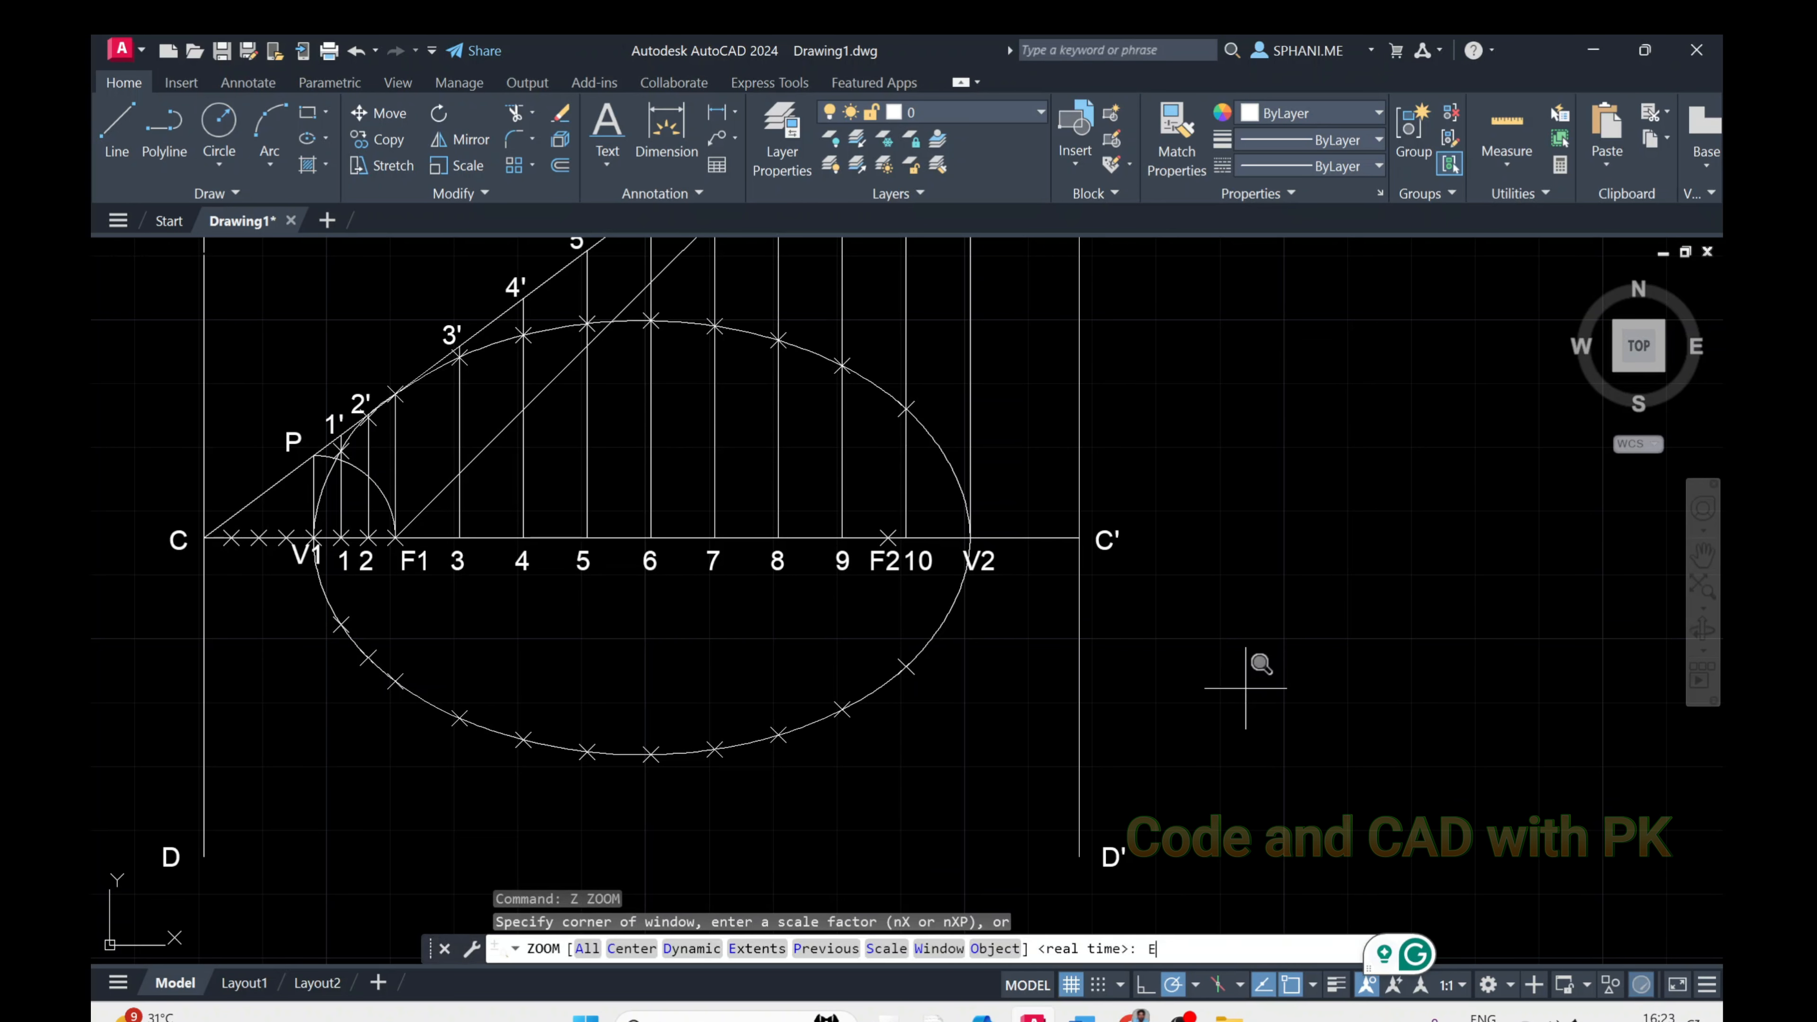
pyautogui.press('space')
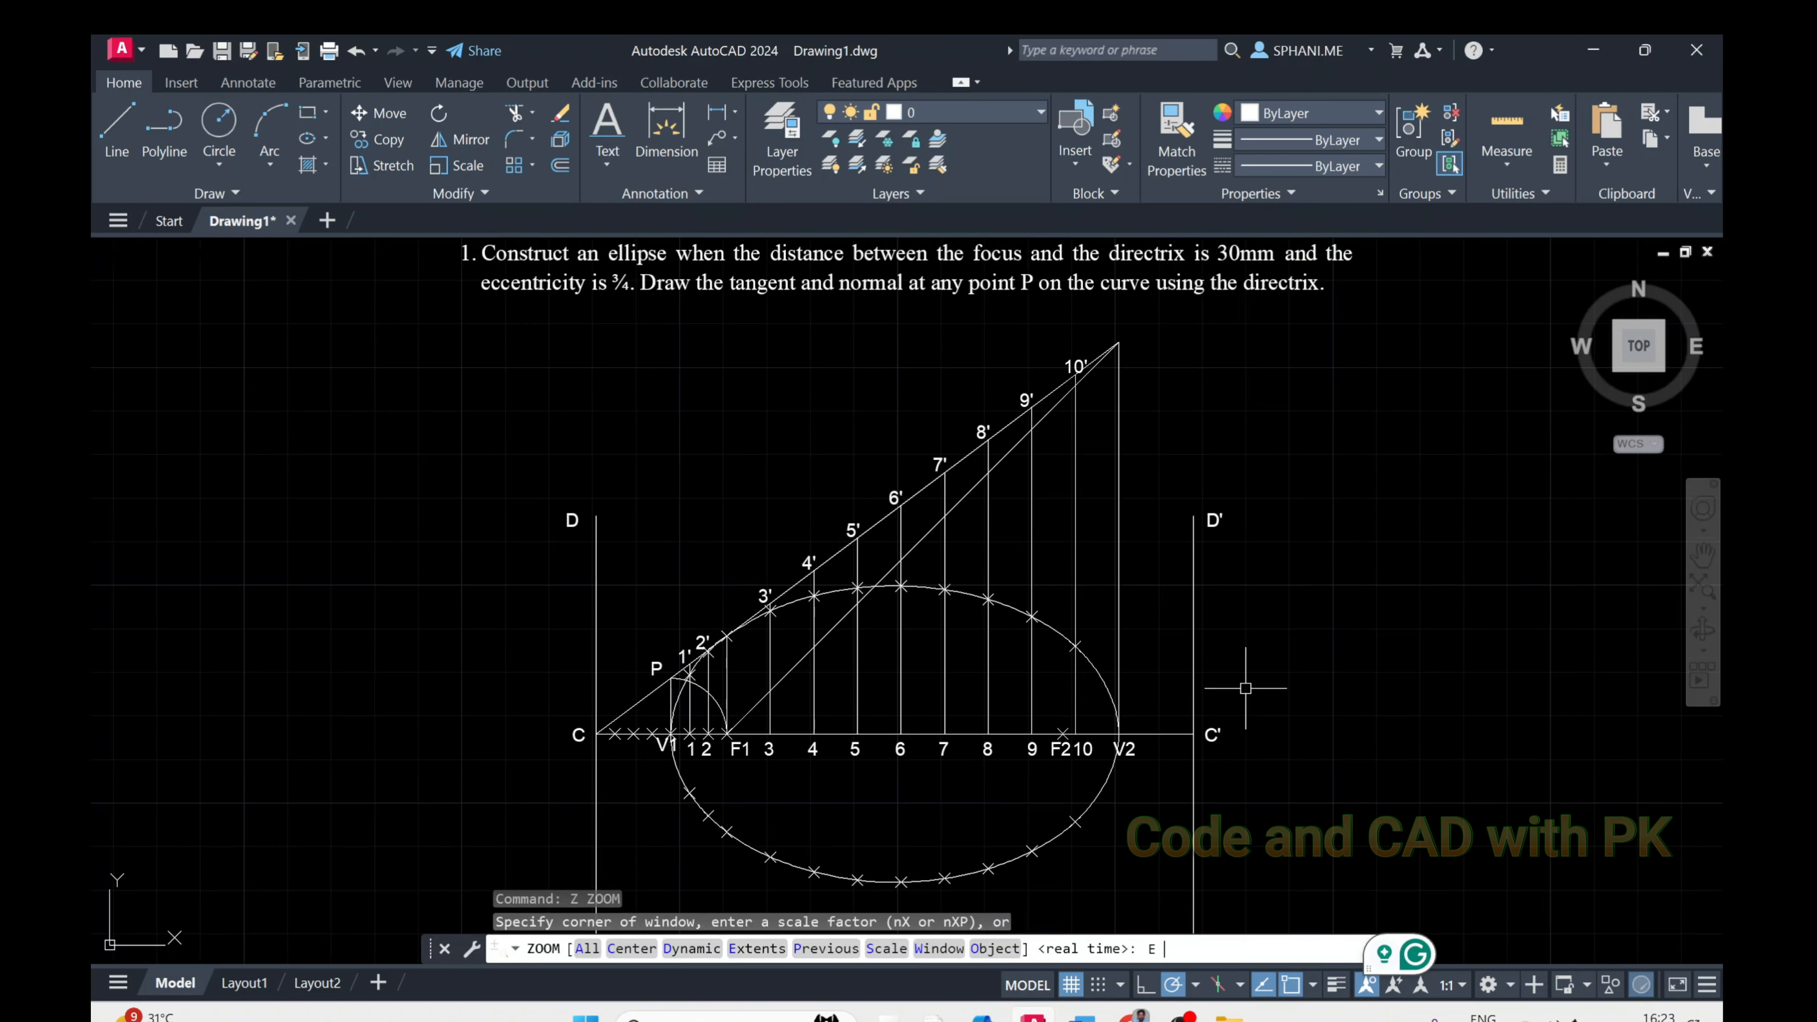
pyautogui.press('Return')
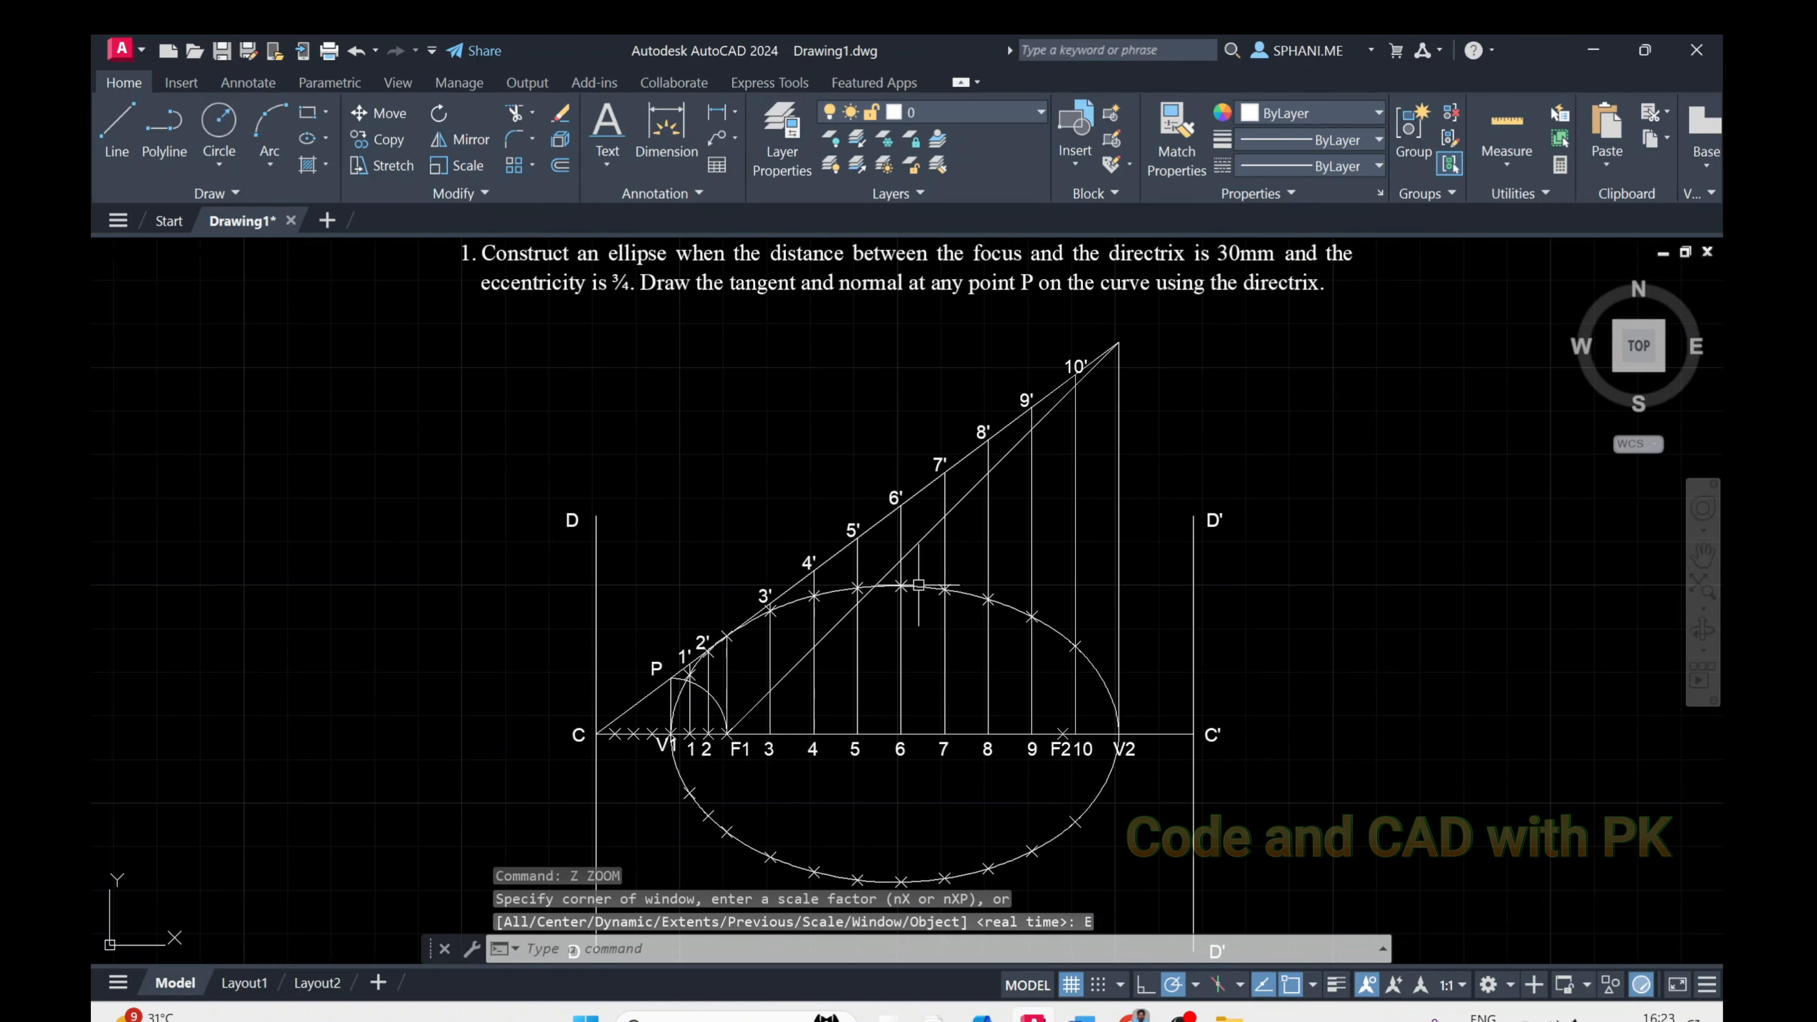
pyautogui.scroll(2, 833, 640)
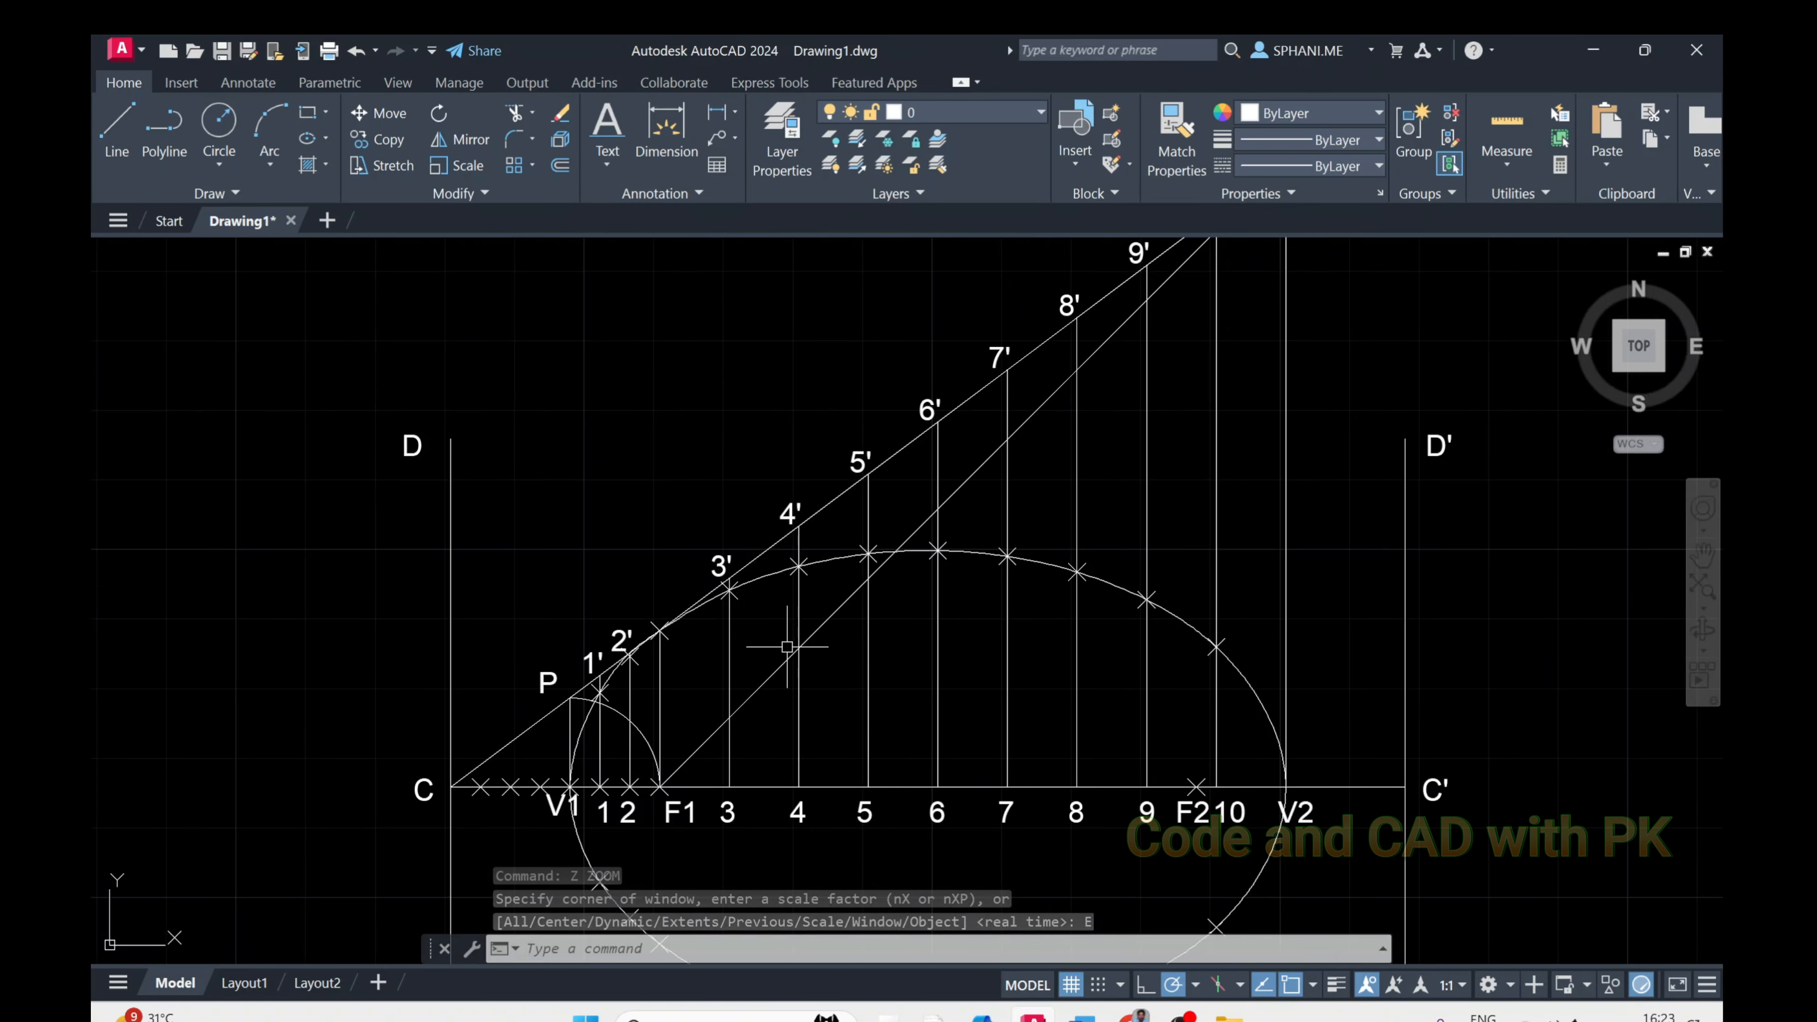
pyautogui.moveTo(616, 595); pyautogui.dragTo(593, 481, button='middle')
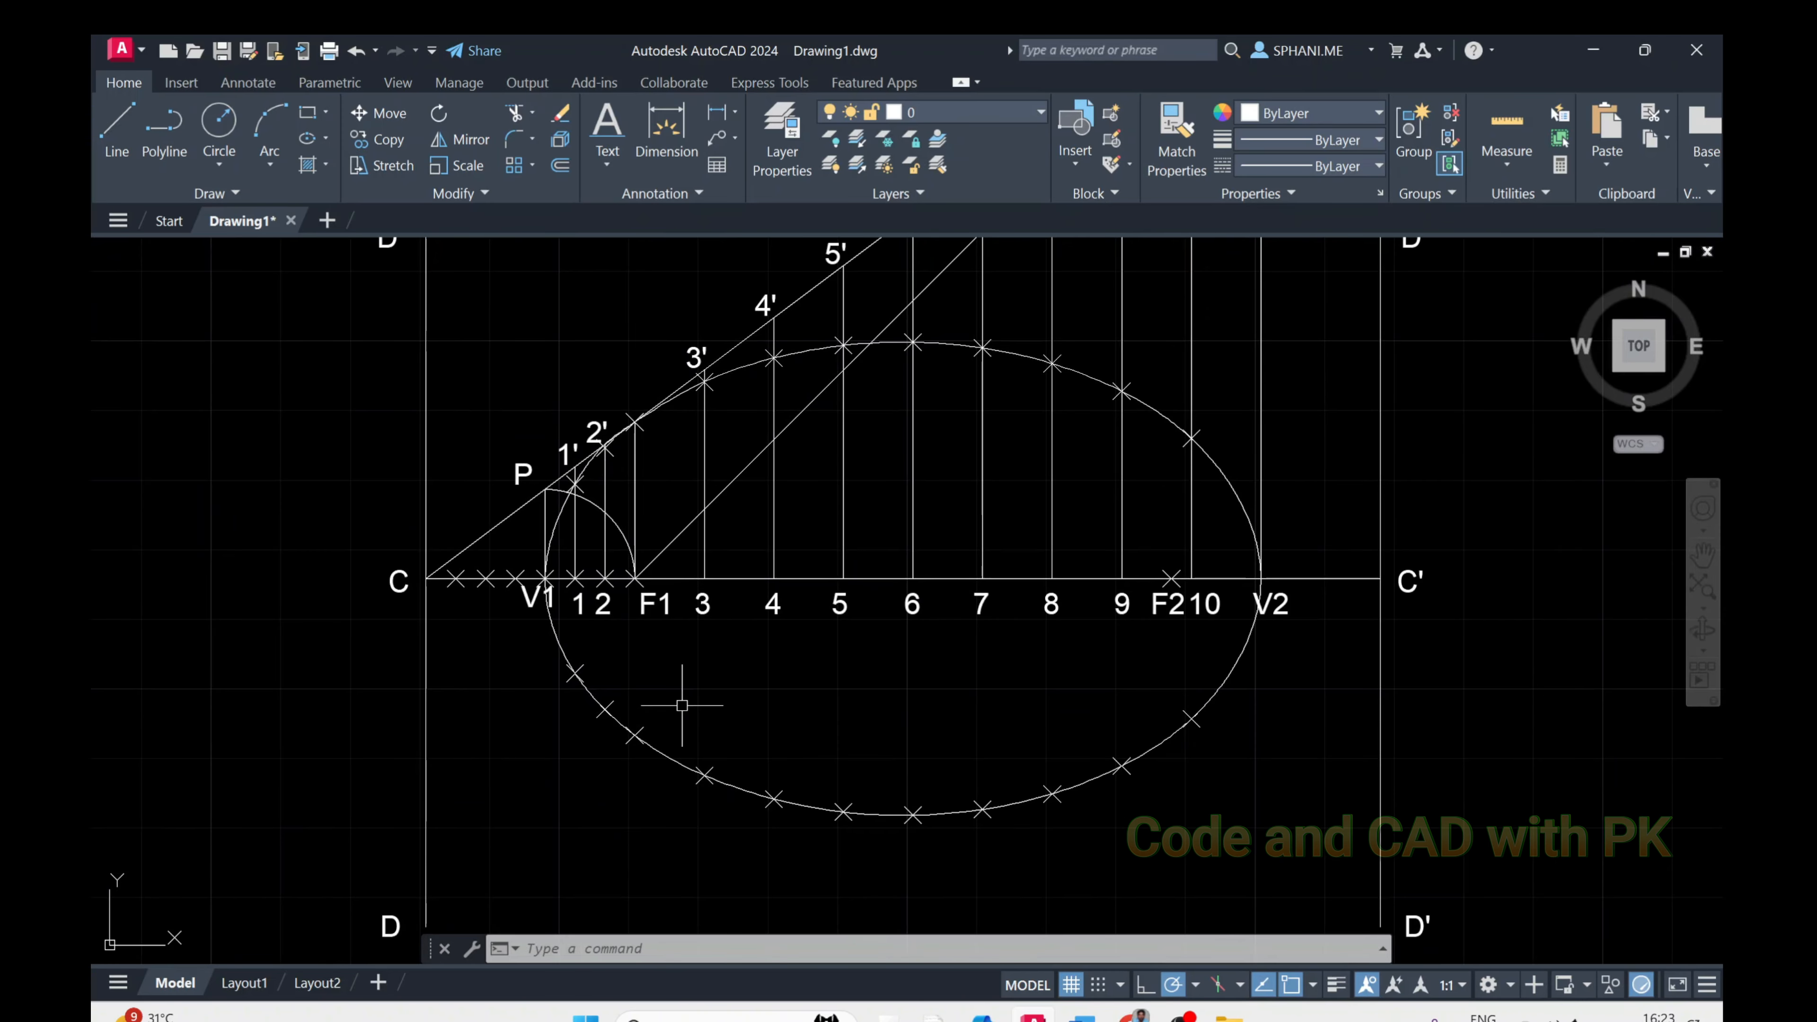
# Copy the axis label 4 beside the lower ellipse points below F1, 3, 8 and 9
pyautogui.write('co')
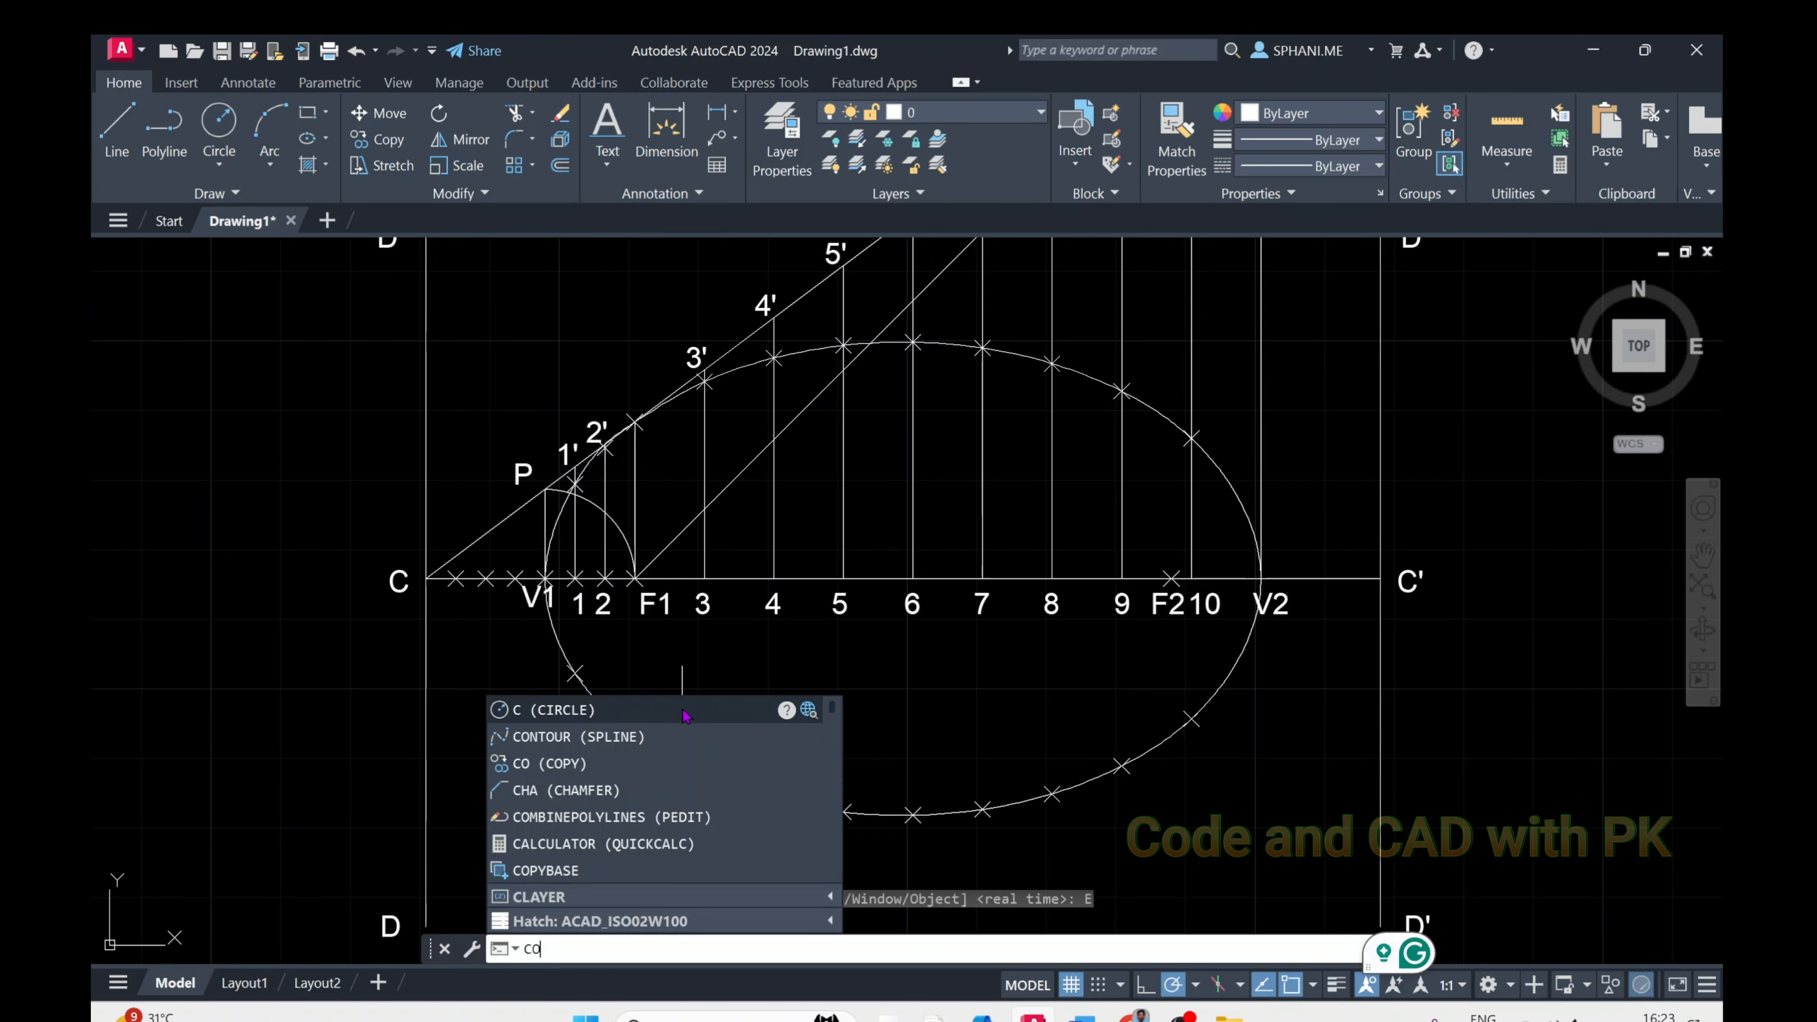
pyautogui.press('Return')
pyautogui.click(773, 604)
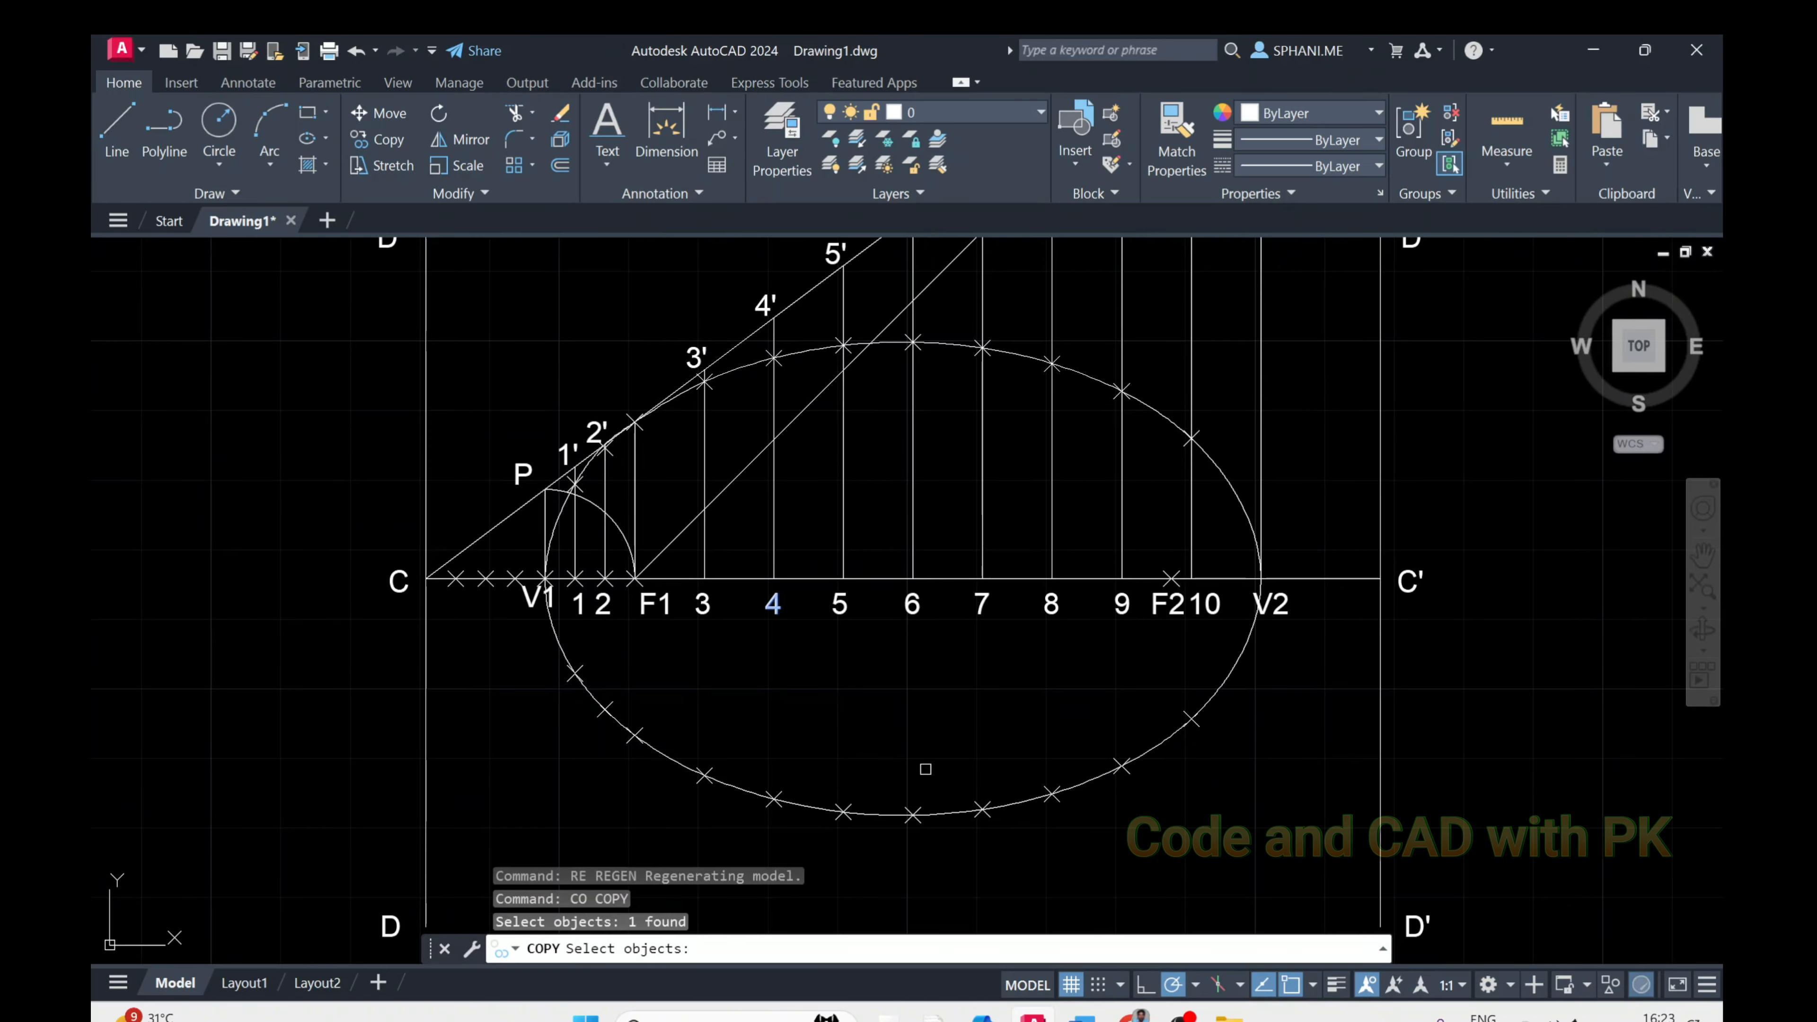
pyautogui.press('Return')
pyautogui.click(1139, 800)
pyautogui.moveTo(1002, 885); pyautogui.dragTo(978, 773, button='middle')
pyautogui.click(1044, 809)
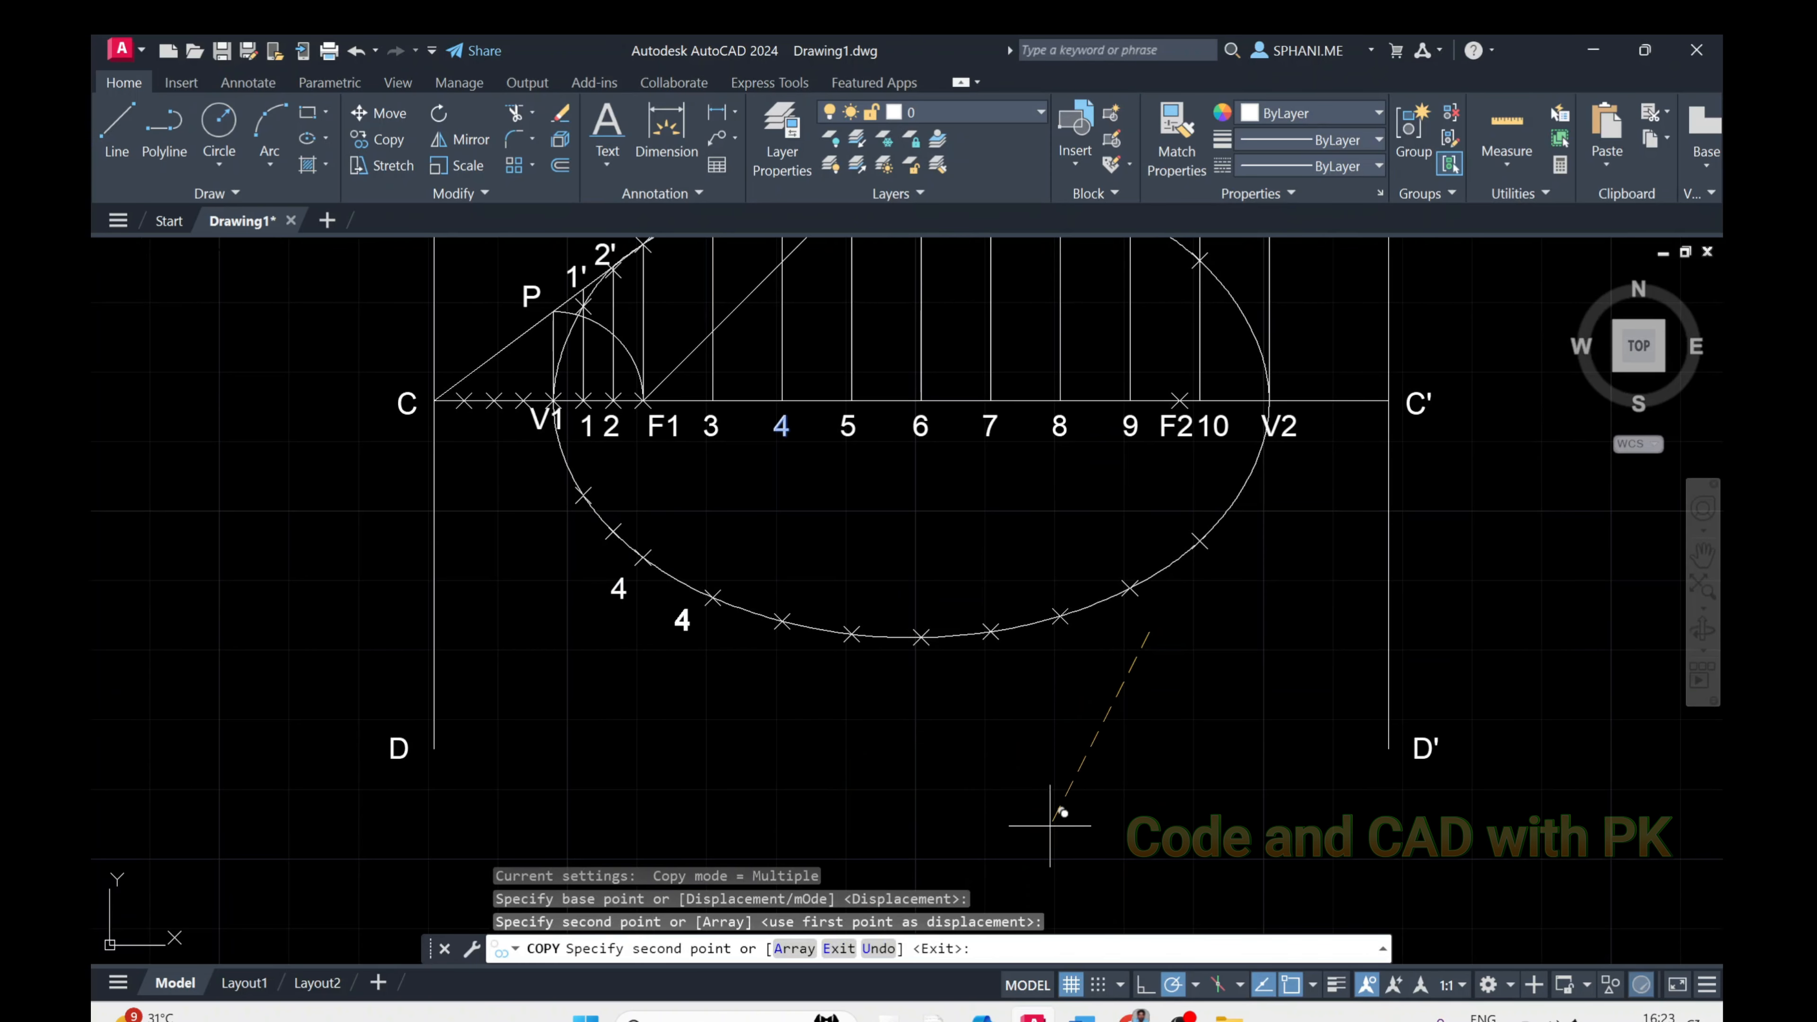
pyautogui.click(1063, 834)
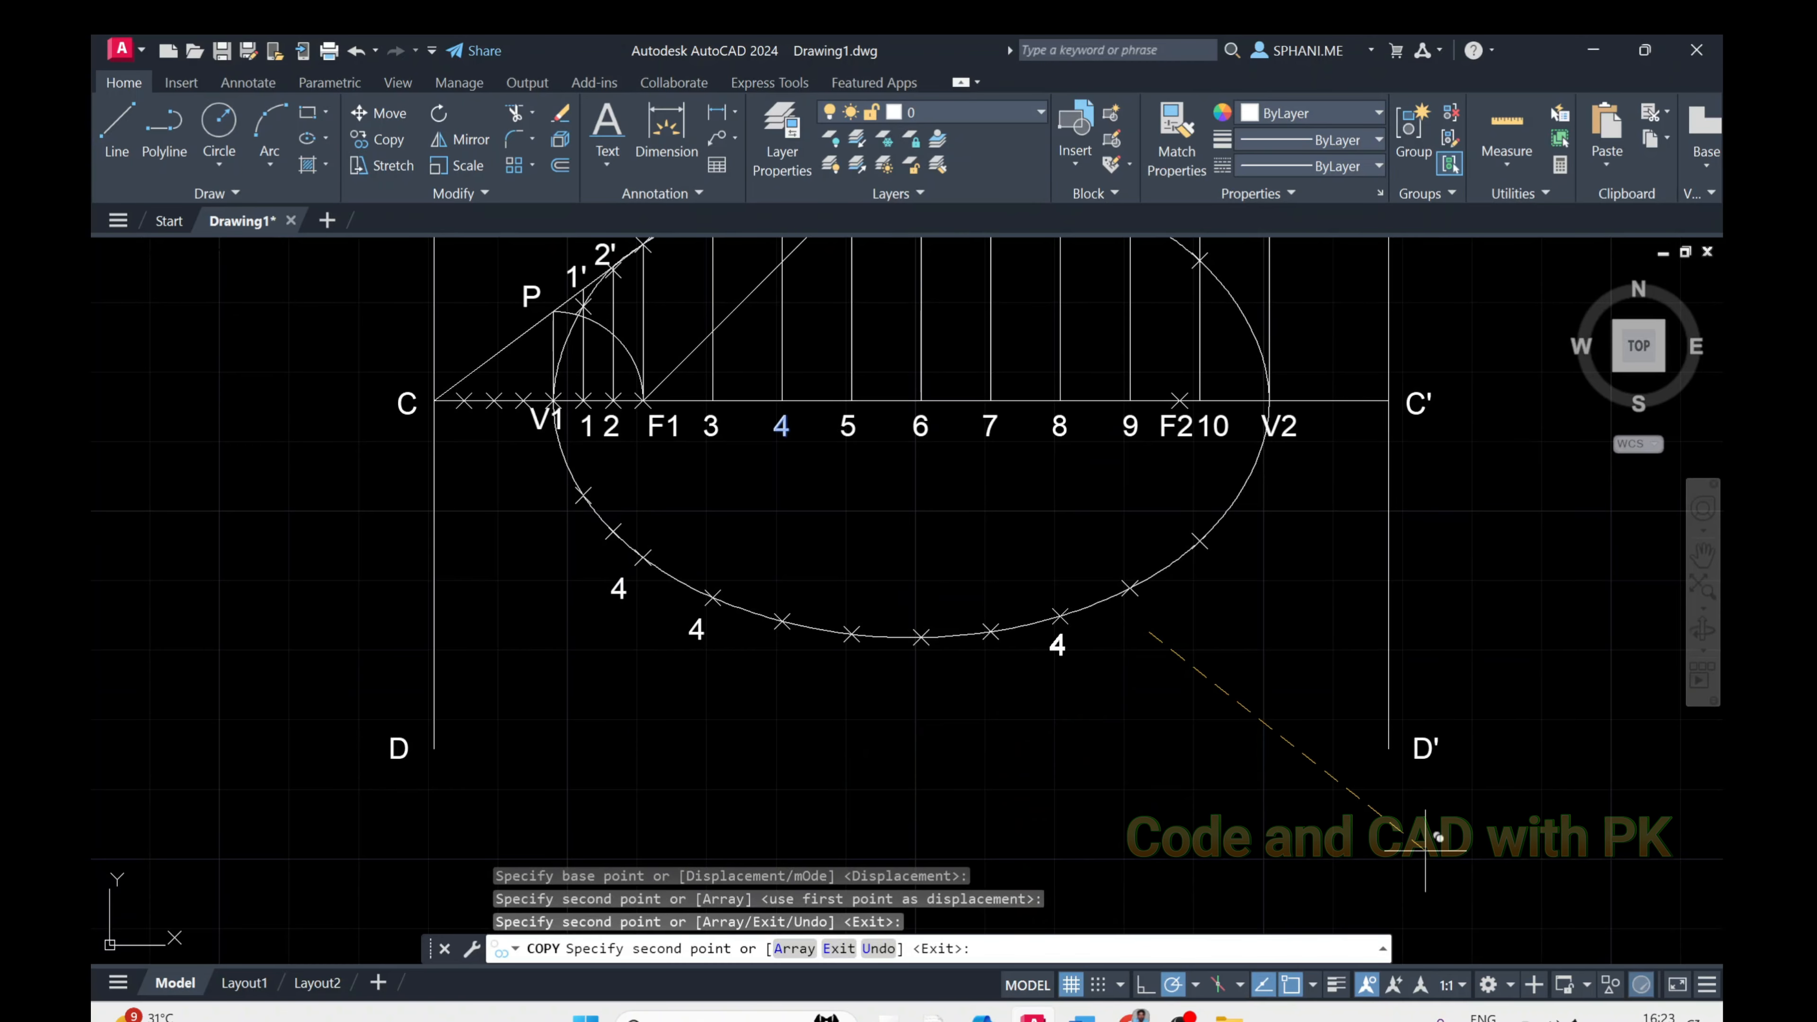
pyautogui.click(1431, 850)
pyautogui.click(1521, 812)
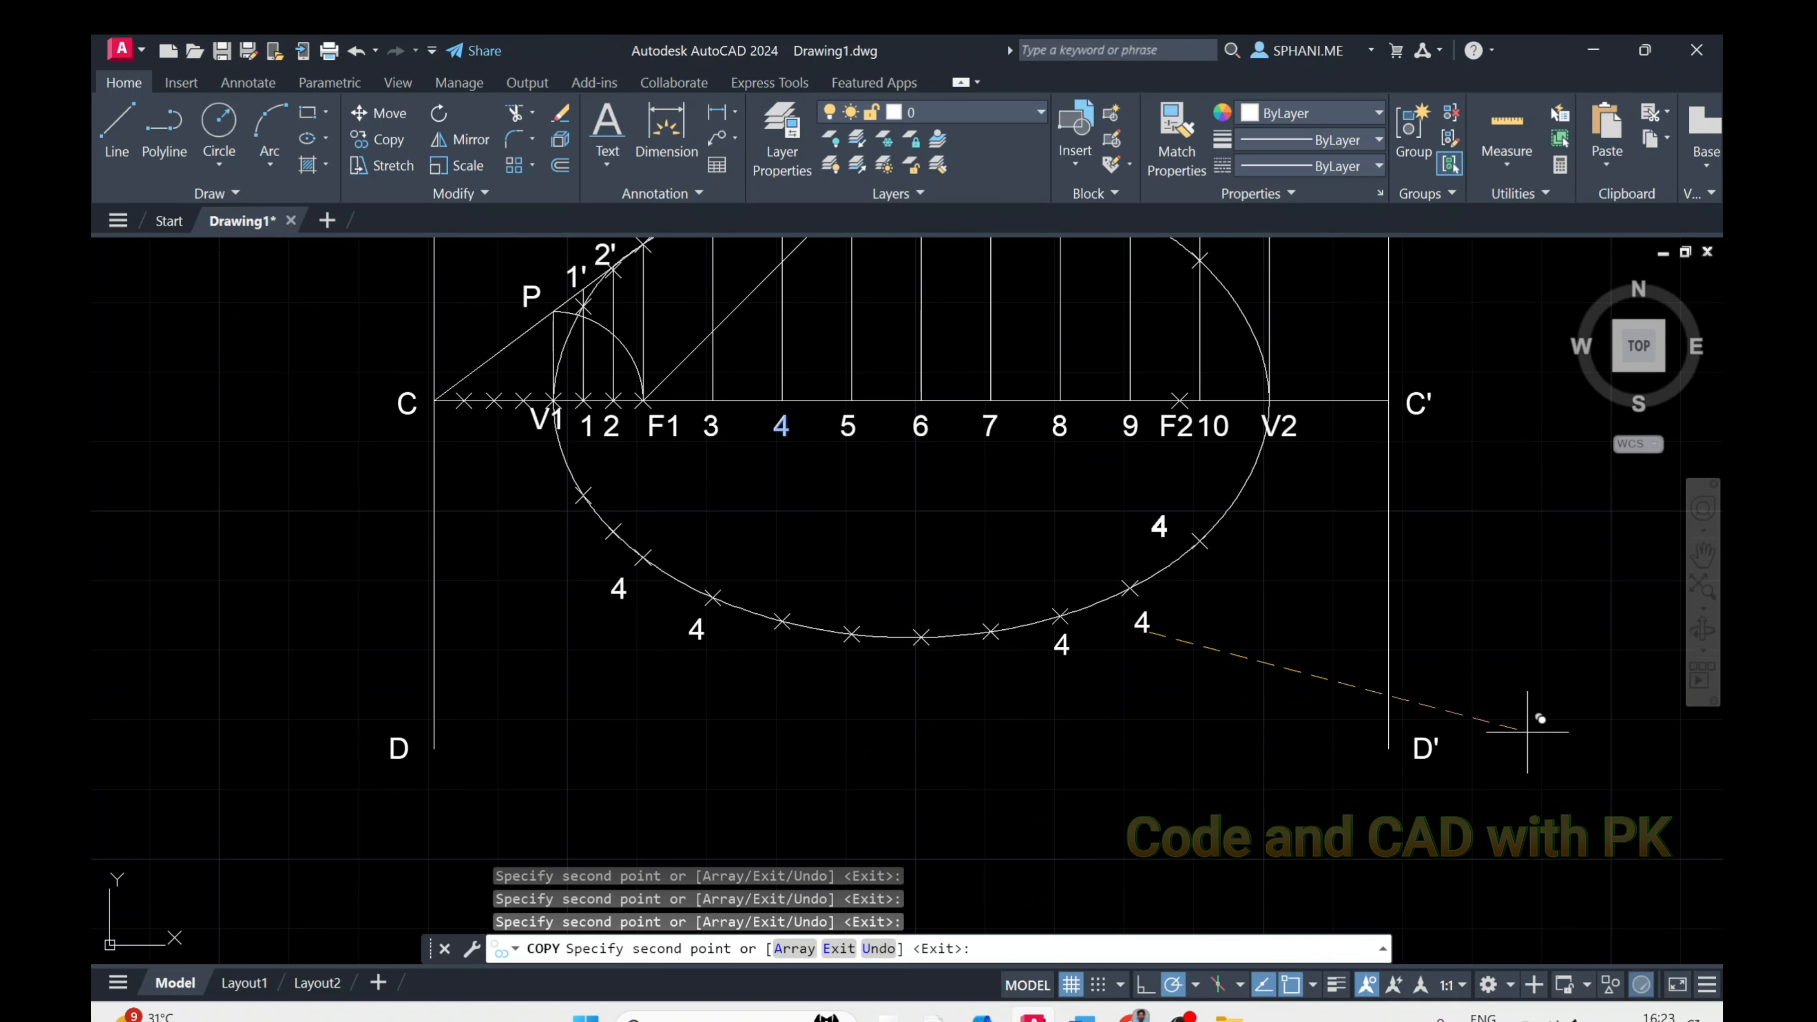
# Place further copies of the label 4 beside the upper ellipse points above 9, 8, 3 and 4
pyautogui.moveTo(1522, 737); pyautogui.dragTo(1358, 909, button='middle')
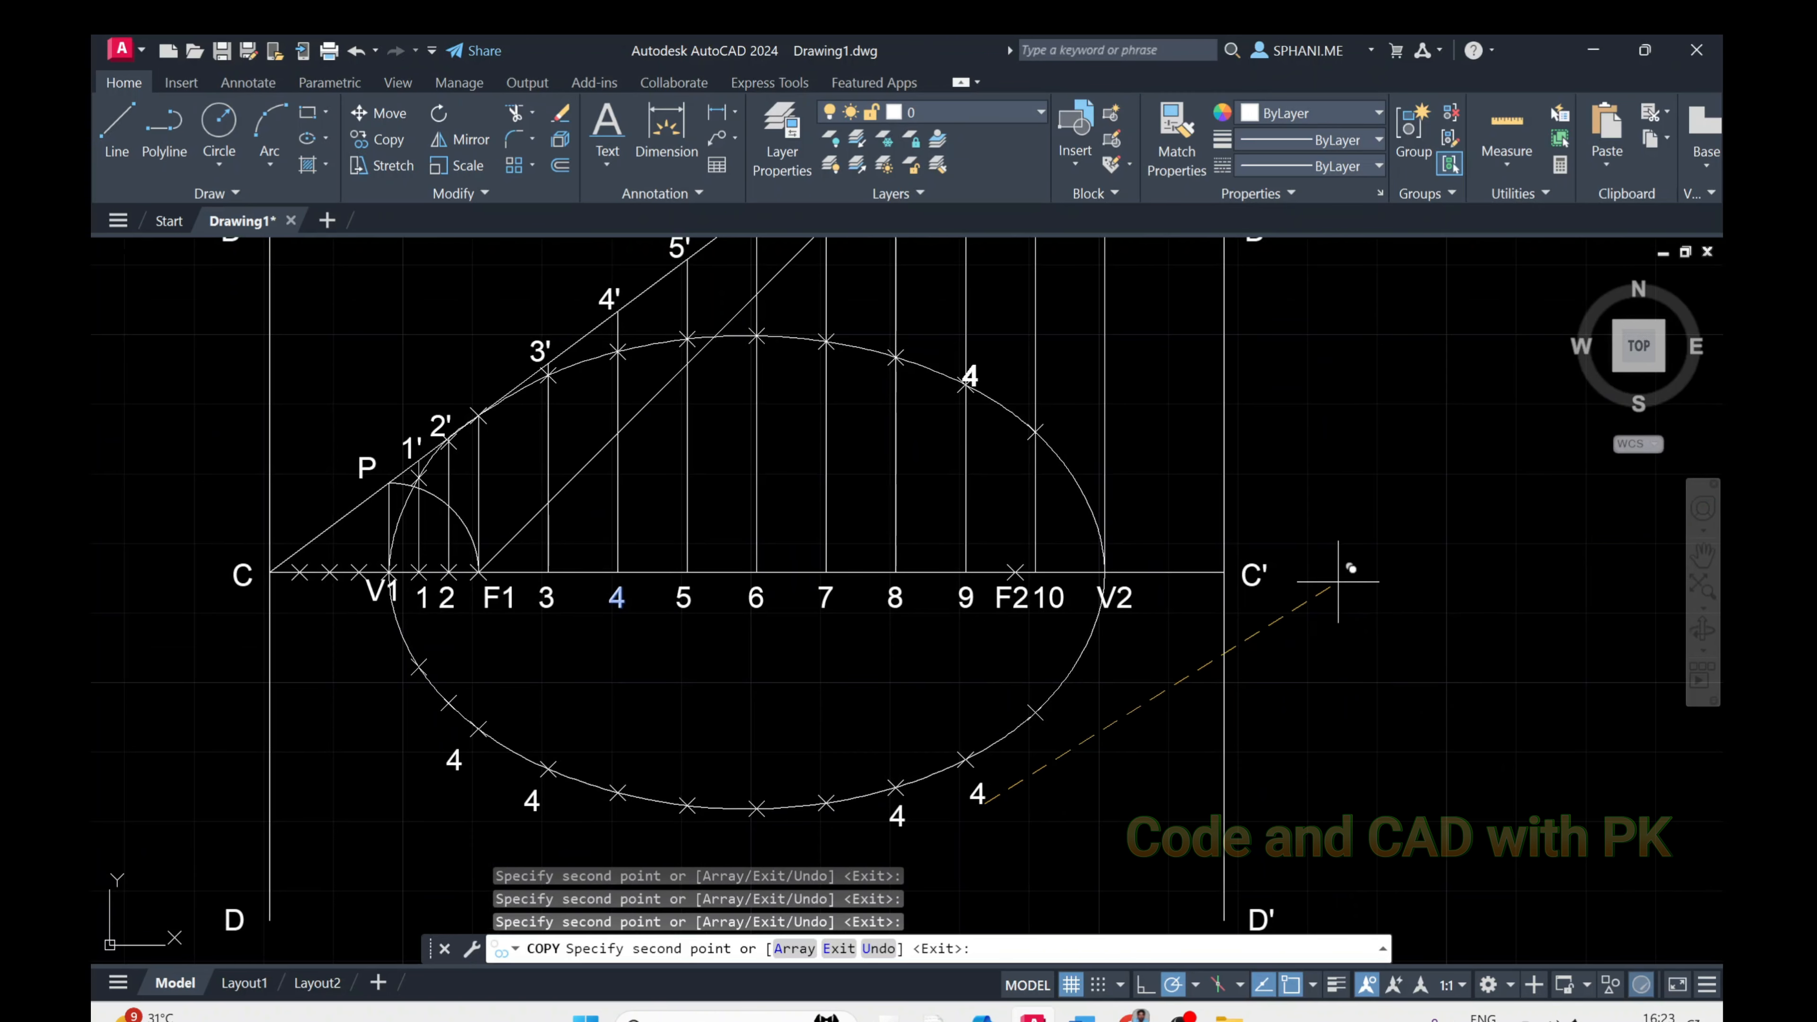
pyautogui.click(1349, 563)
pyautogui.click(1284, 537)
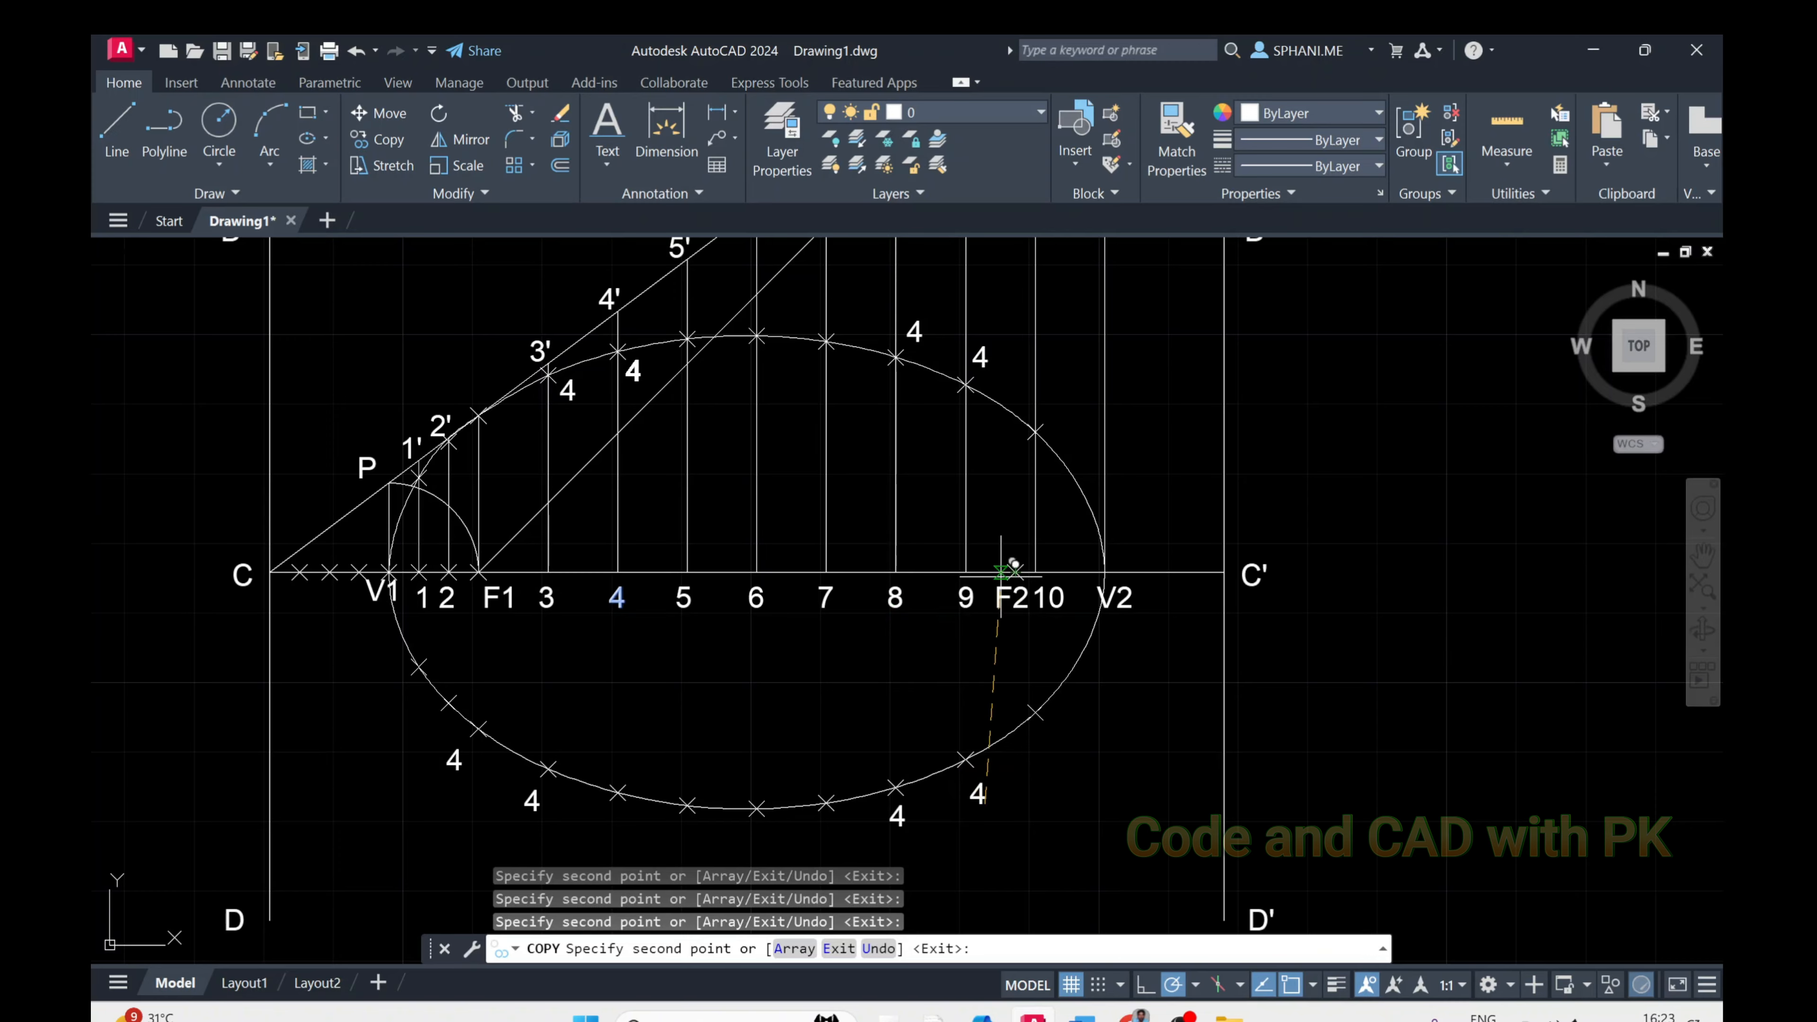
pyautogui.press('Escape')
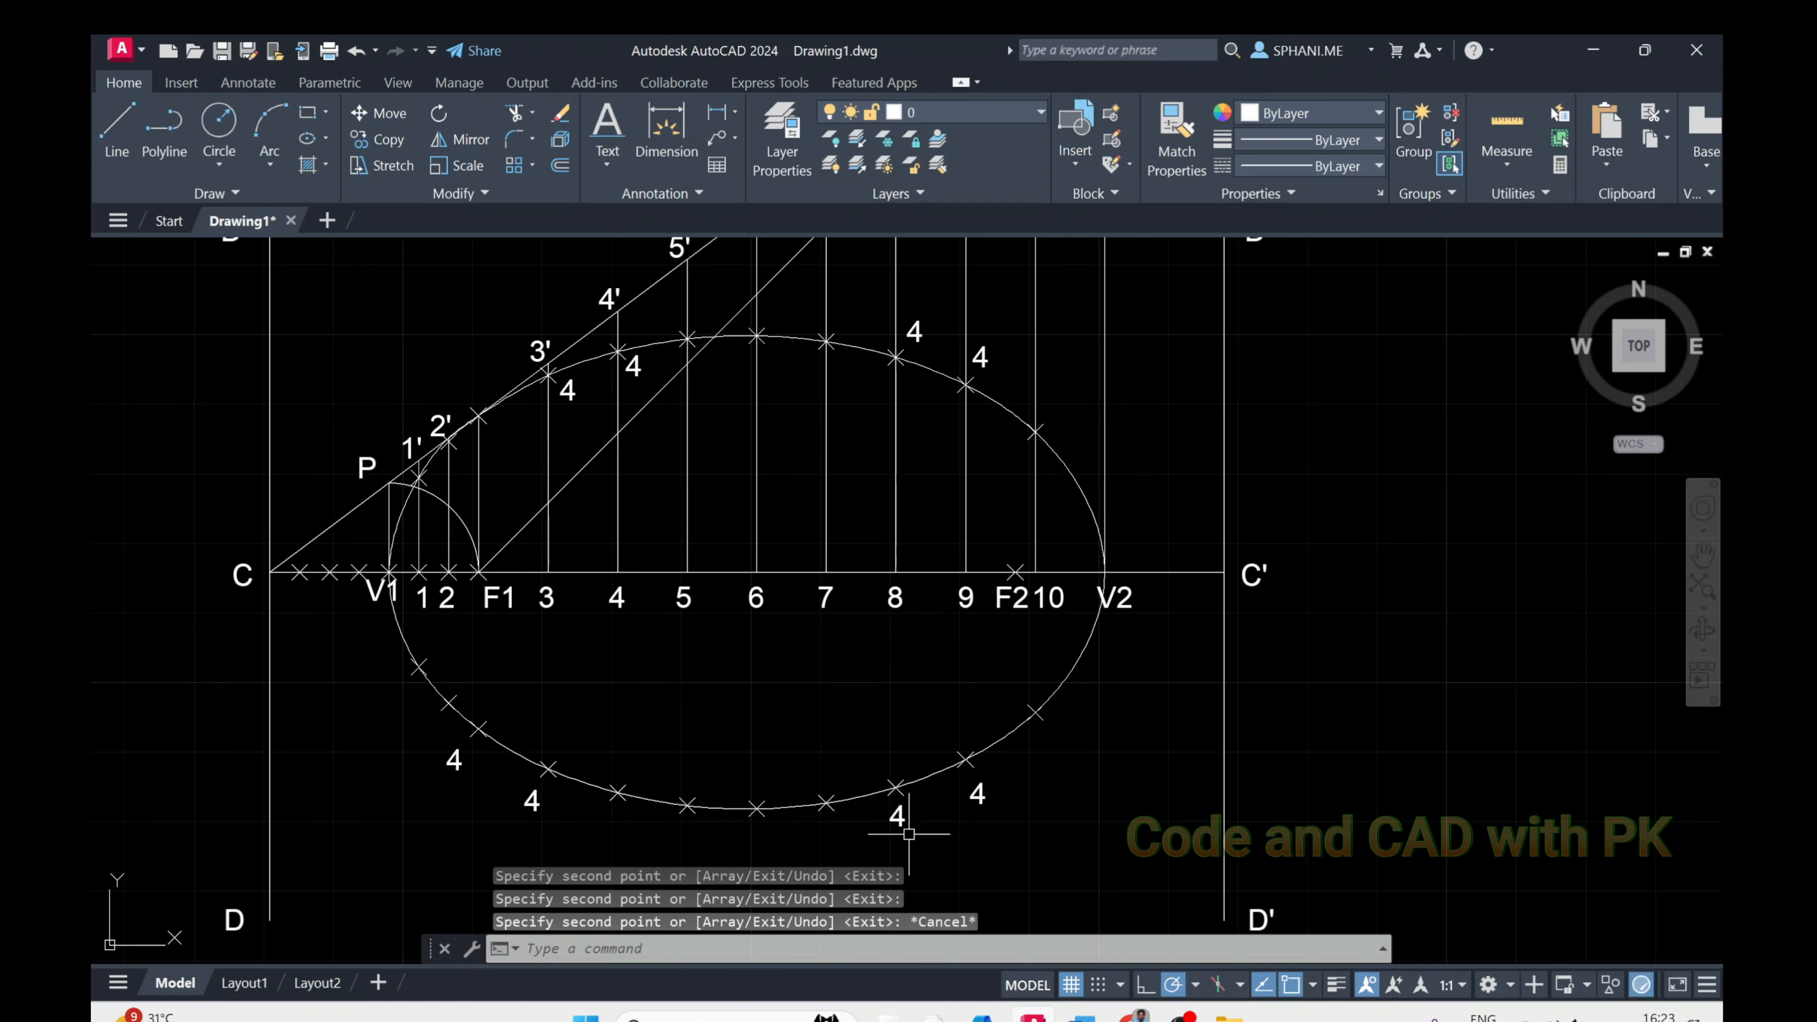
pyautogui.write('ED')
pyautogui.press('Return')
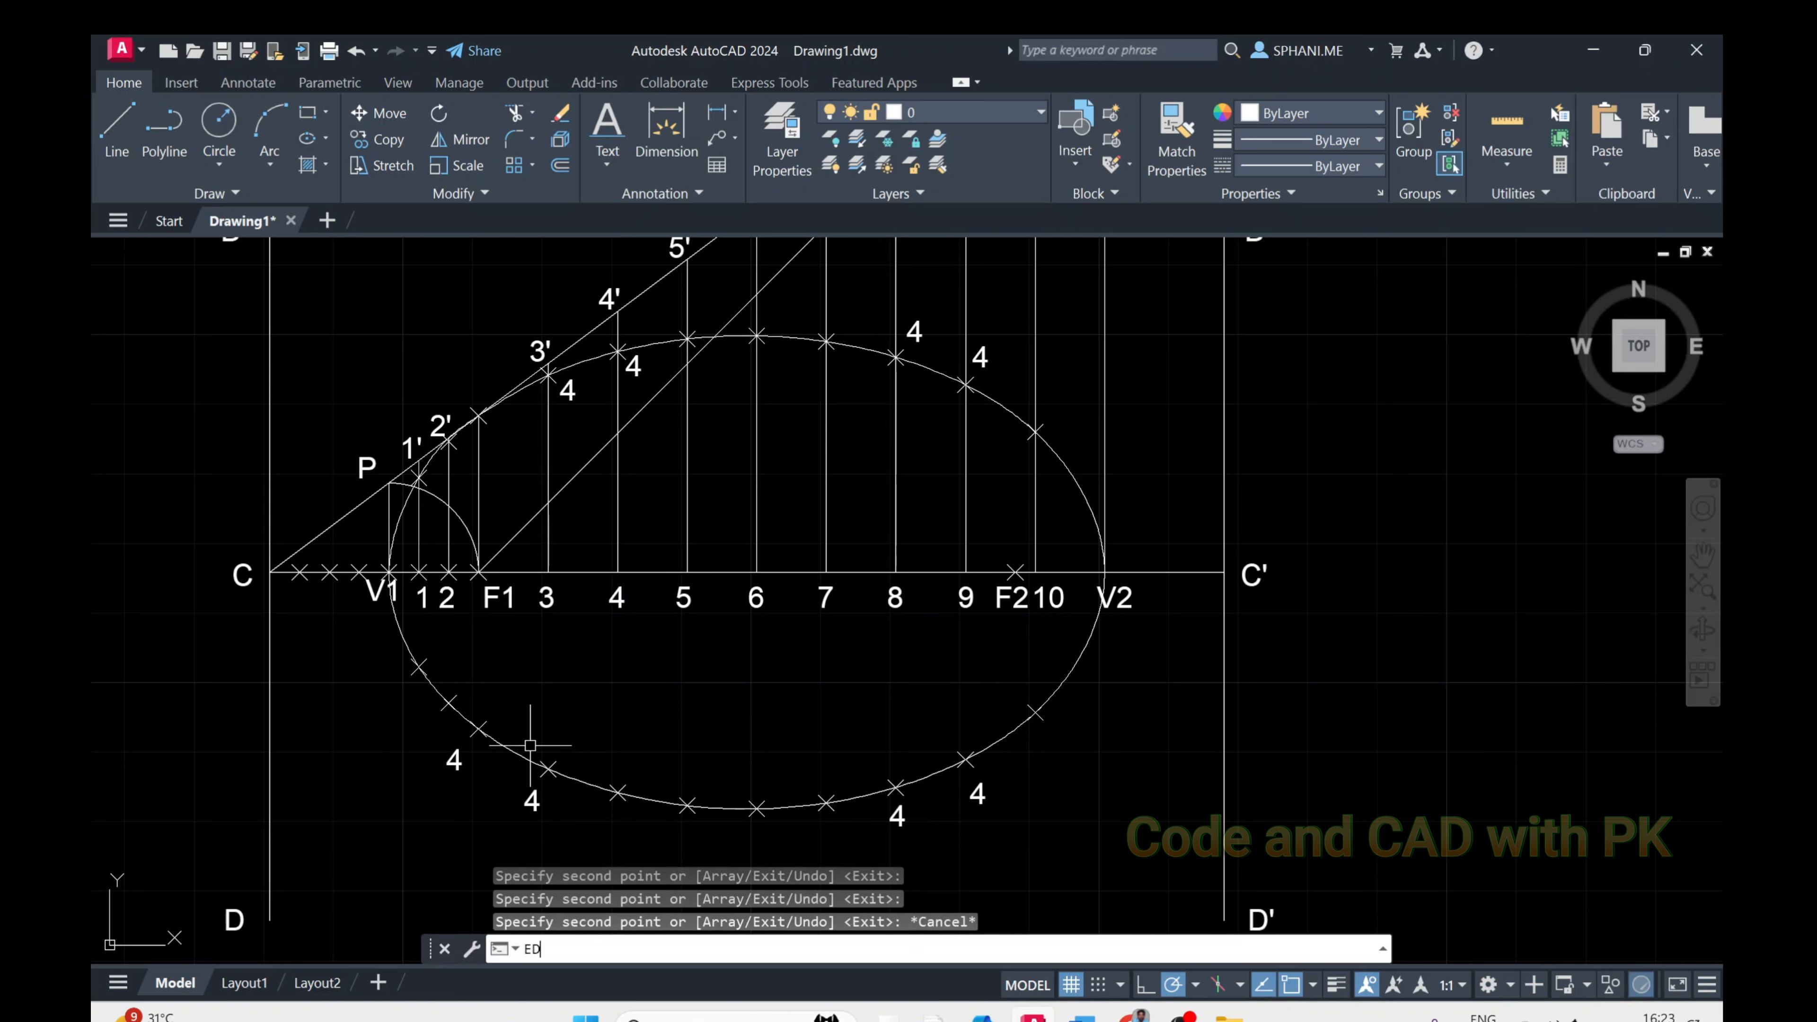
pyautogui.press('Escape')
pyautogui.press('Escape')
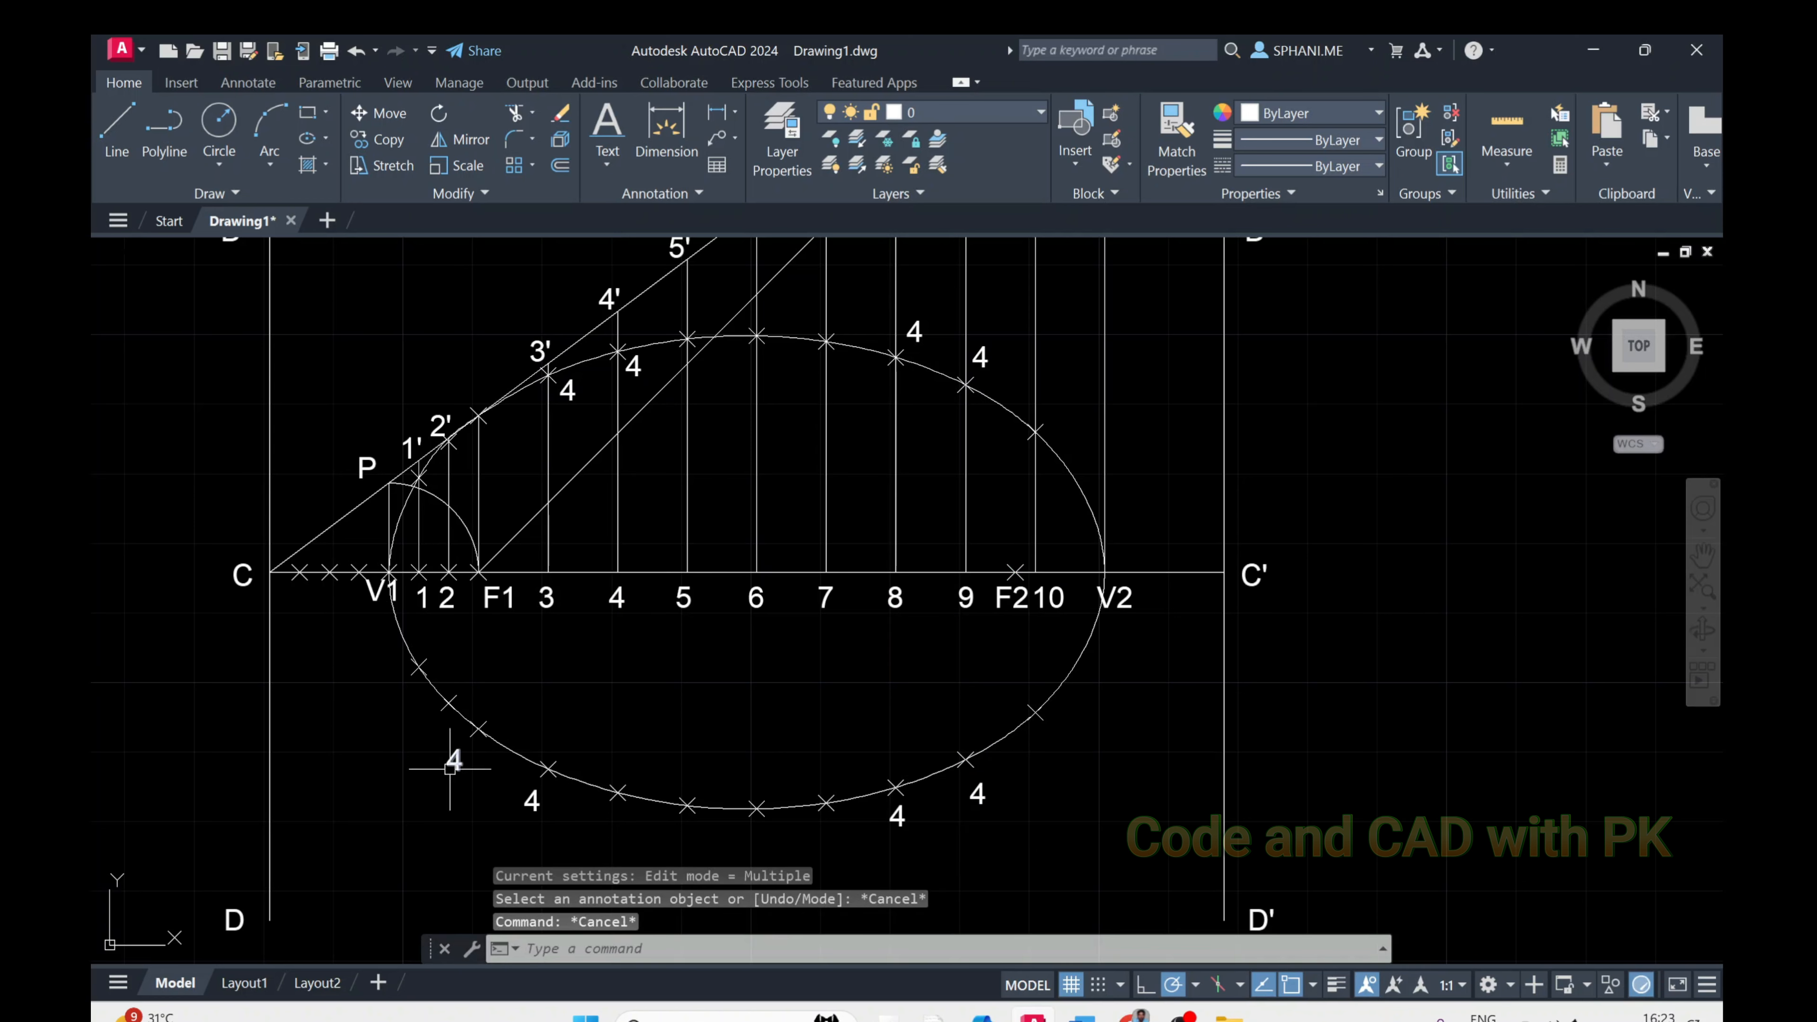
# Erase the copied label 4 beside the lower ellipse point below F1
pyautogui.click(448, 763)
pyautogui.write('E')
pyautogui.press('Return')
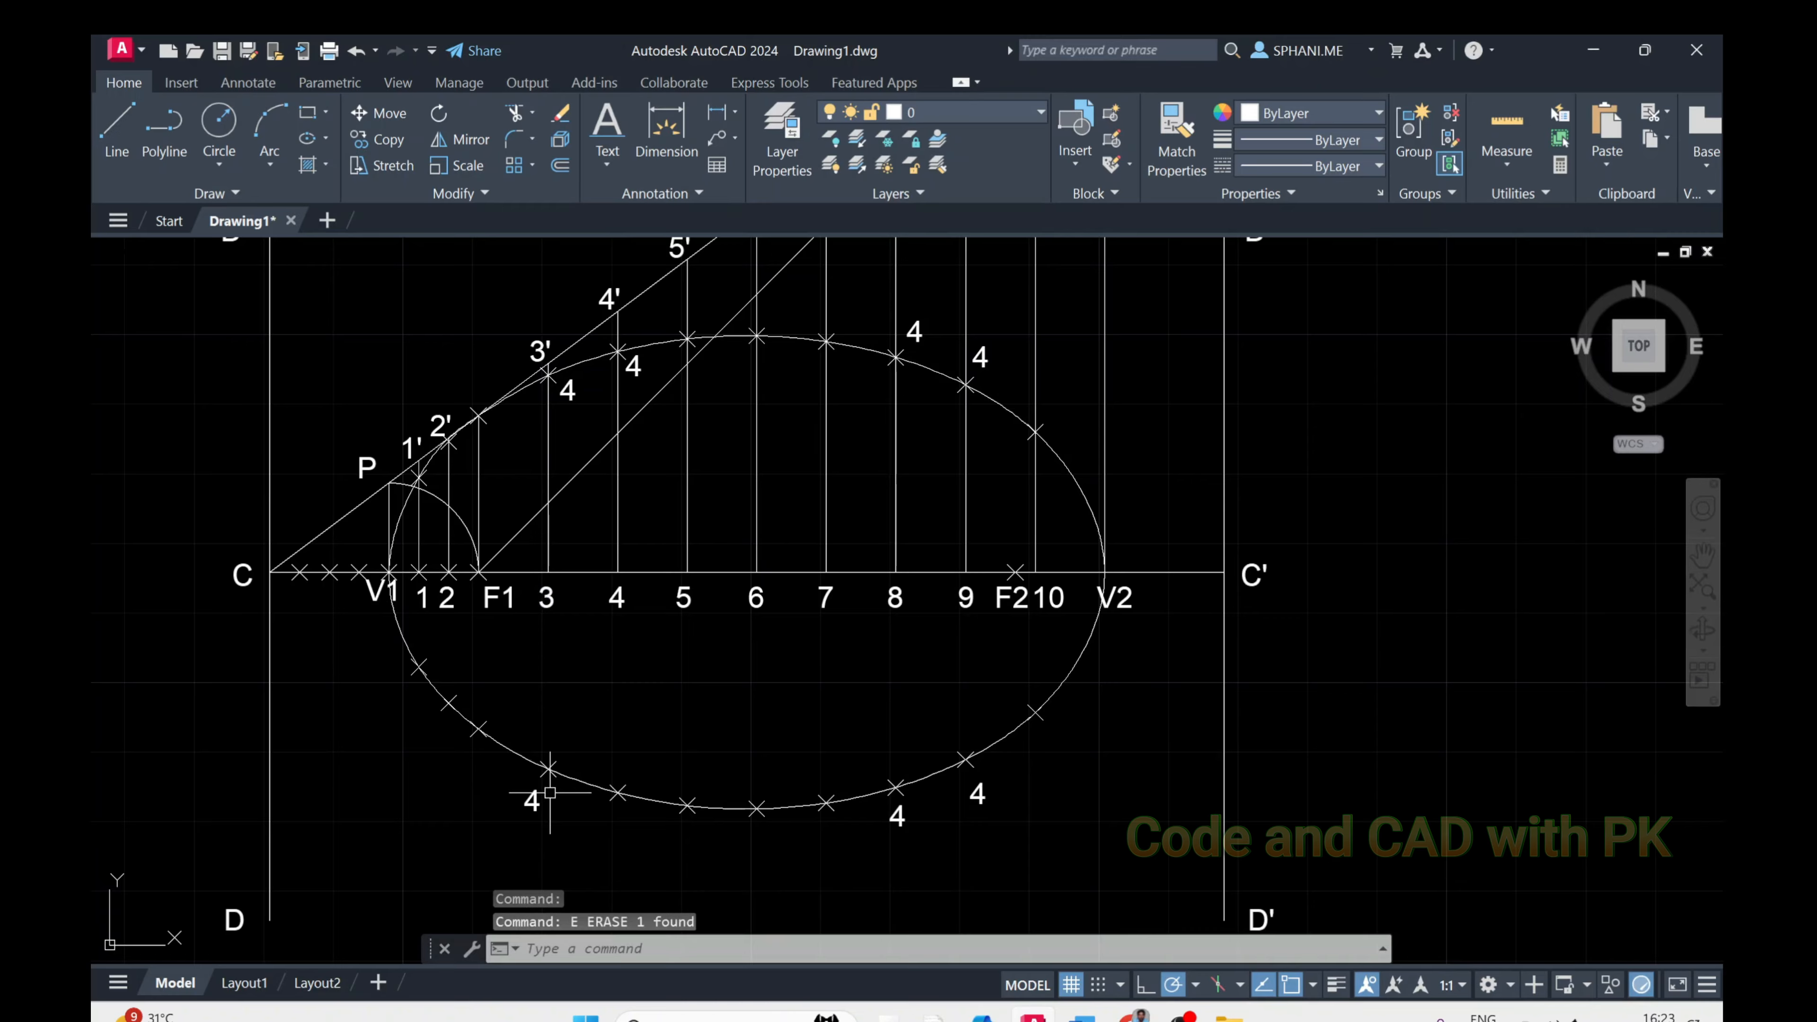
# Rename the copied labels along the lower ellipse as P3, P8 and P9 to match the axis points above them
pyautogui.write('ED')
pyautogui.press('Return')
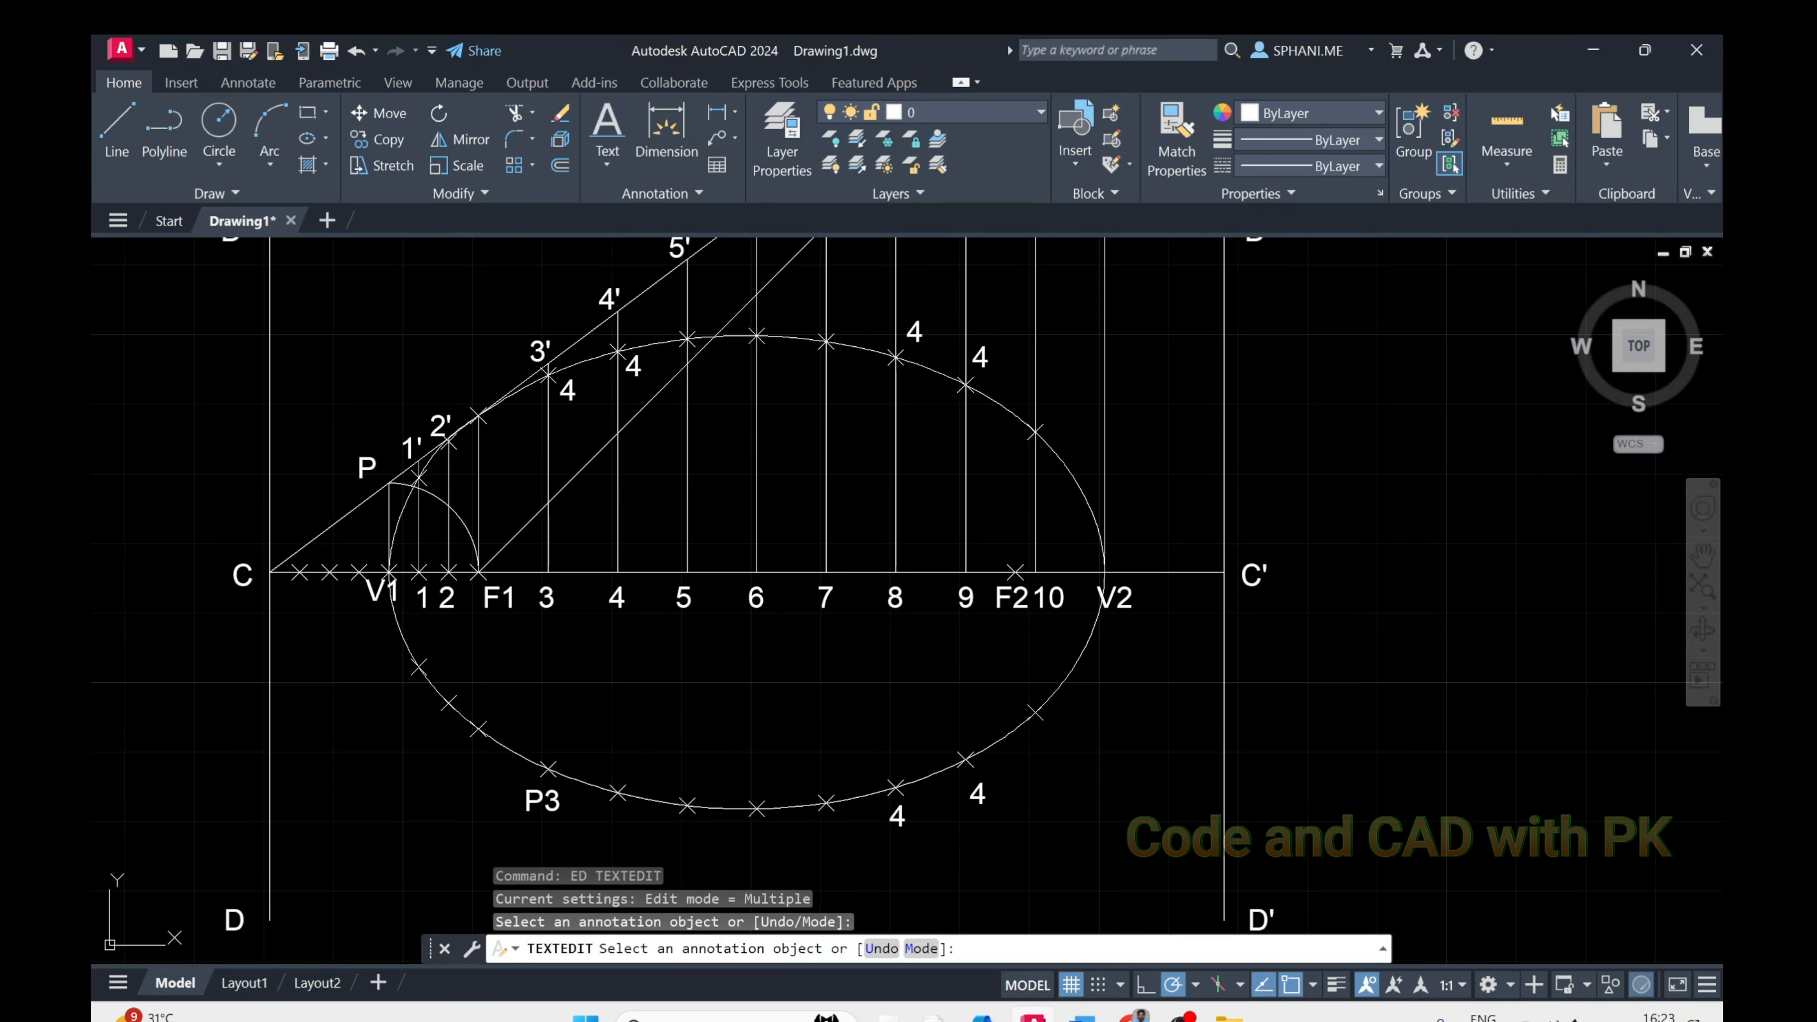
pyautogui.click(899, 823)
pyautogui.write('P8')
pyautogui.press('Return')
pyautogui.write('P9')
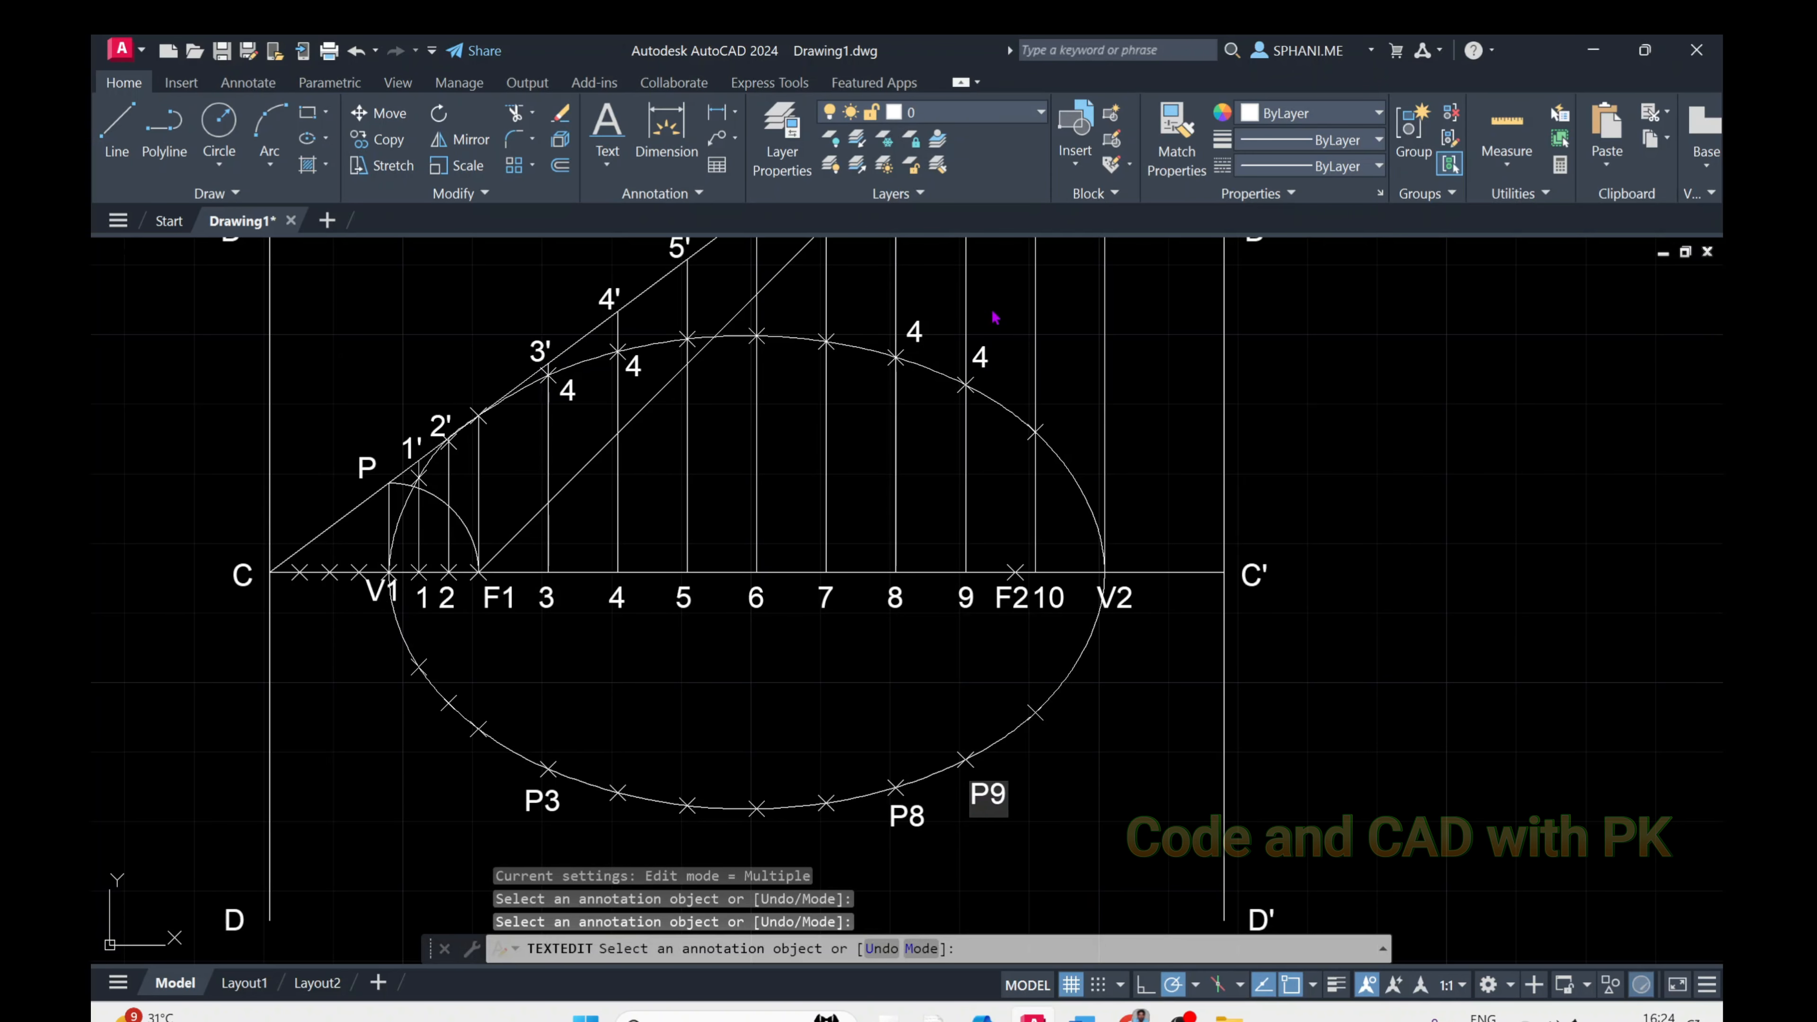
pyautogui.press('Return')
# Rename the copied labels at the upper ellipse points above 9 and 8 as P9' and P8'
pyautogui.click(980, 358)
pyautogui.write("P9'")
pyautogui.press('Return')
pyautogui.click(918, 334)
pyautogui.write("P8'")
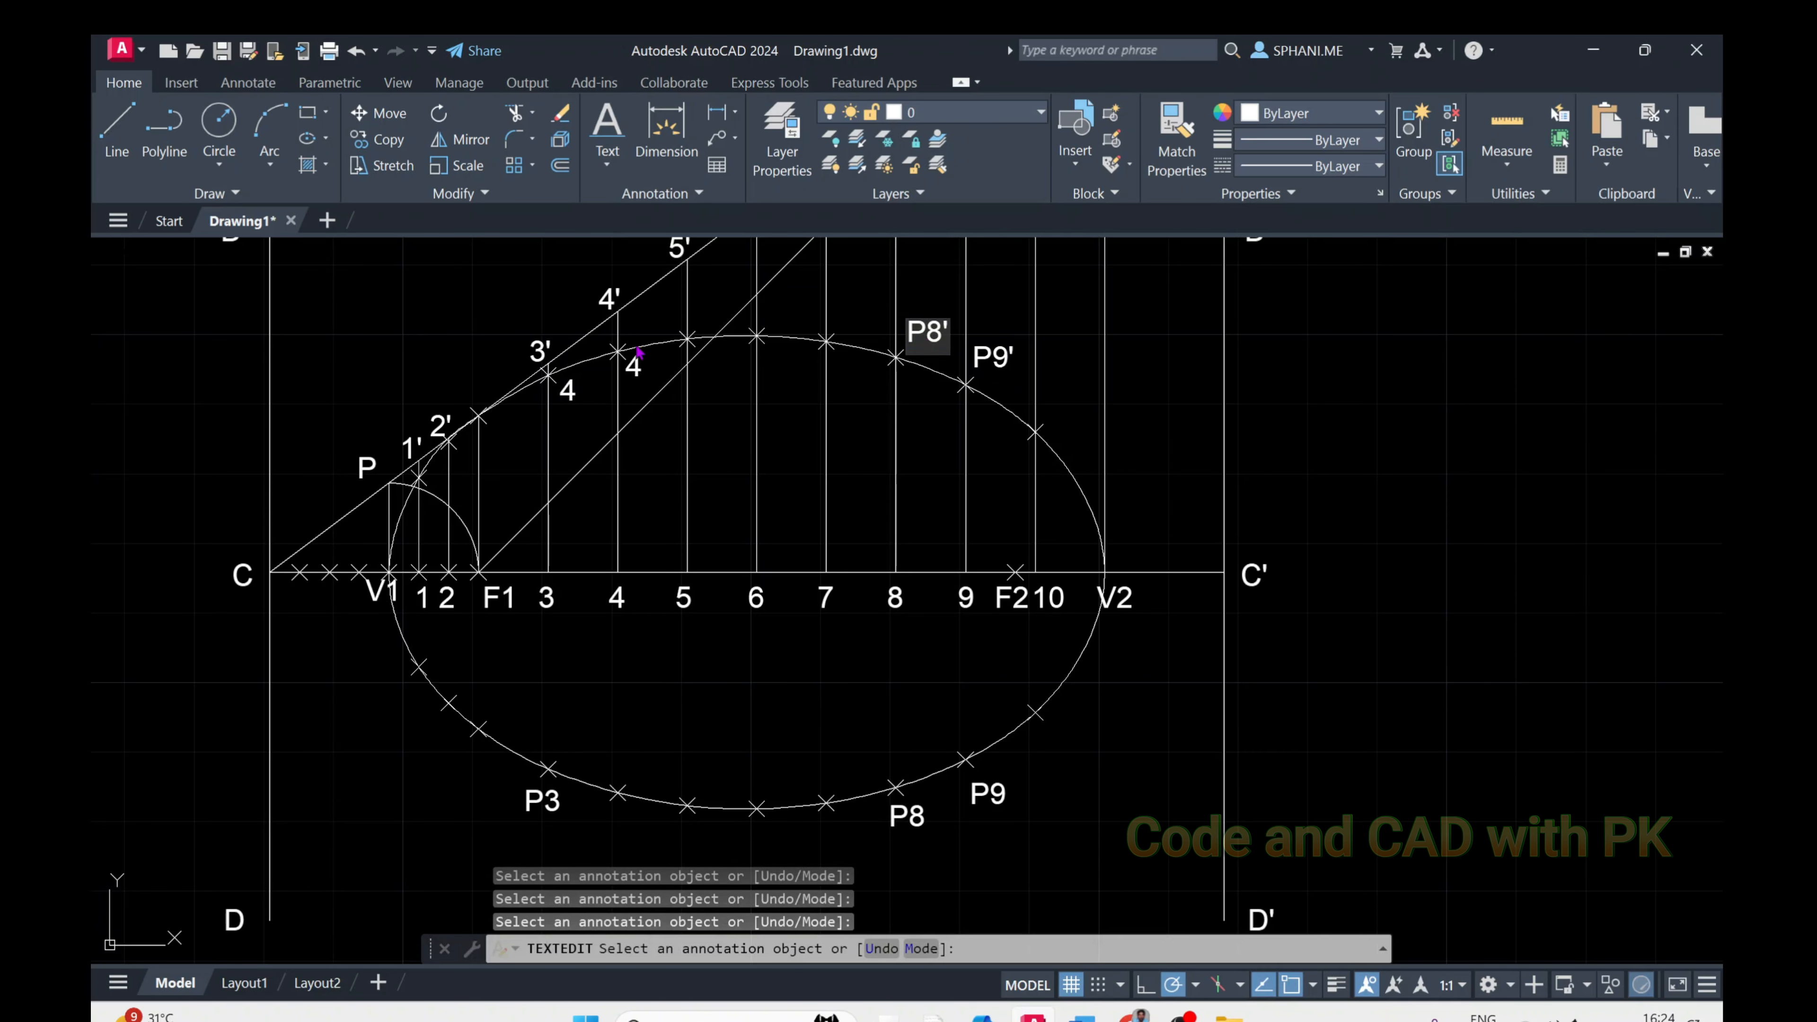
pyautogui.press('Return')
# Rename the copied labels at the upper ellipse points above 4 and 3 as P4' and P3'
pyautogui.click(634, 365)
pyautogui.write("P4'")
pyautogui.press('Return')
pyautogui.write("P3'")
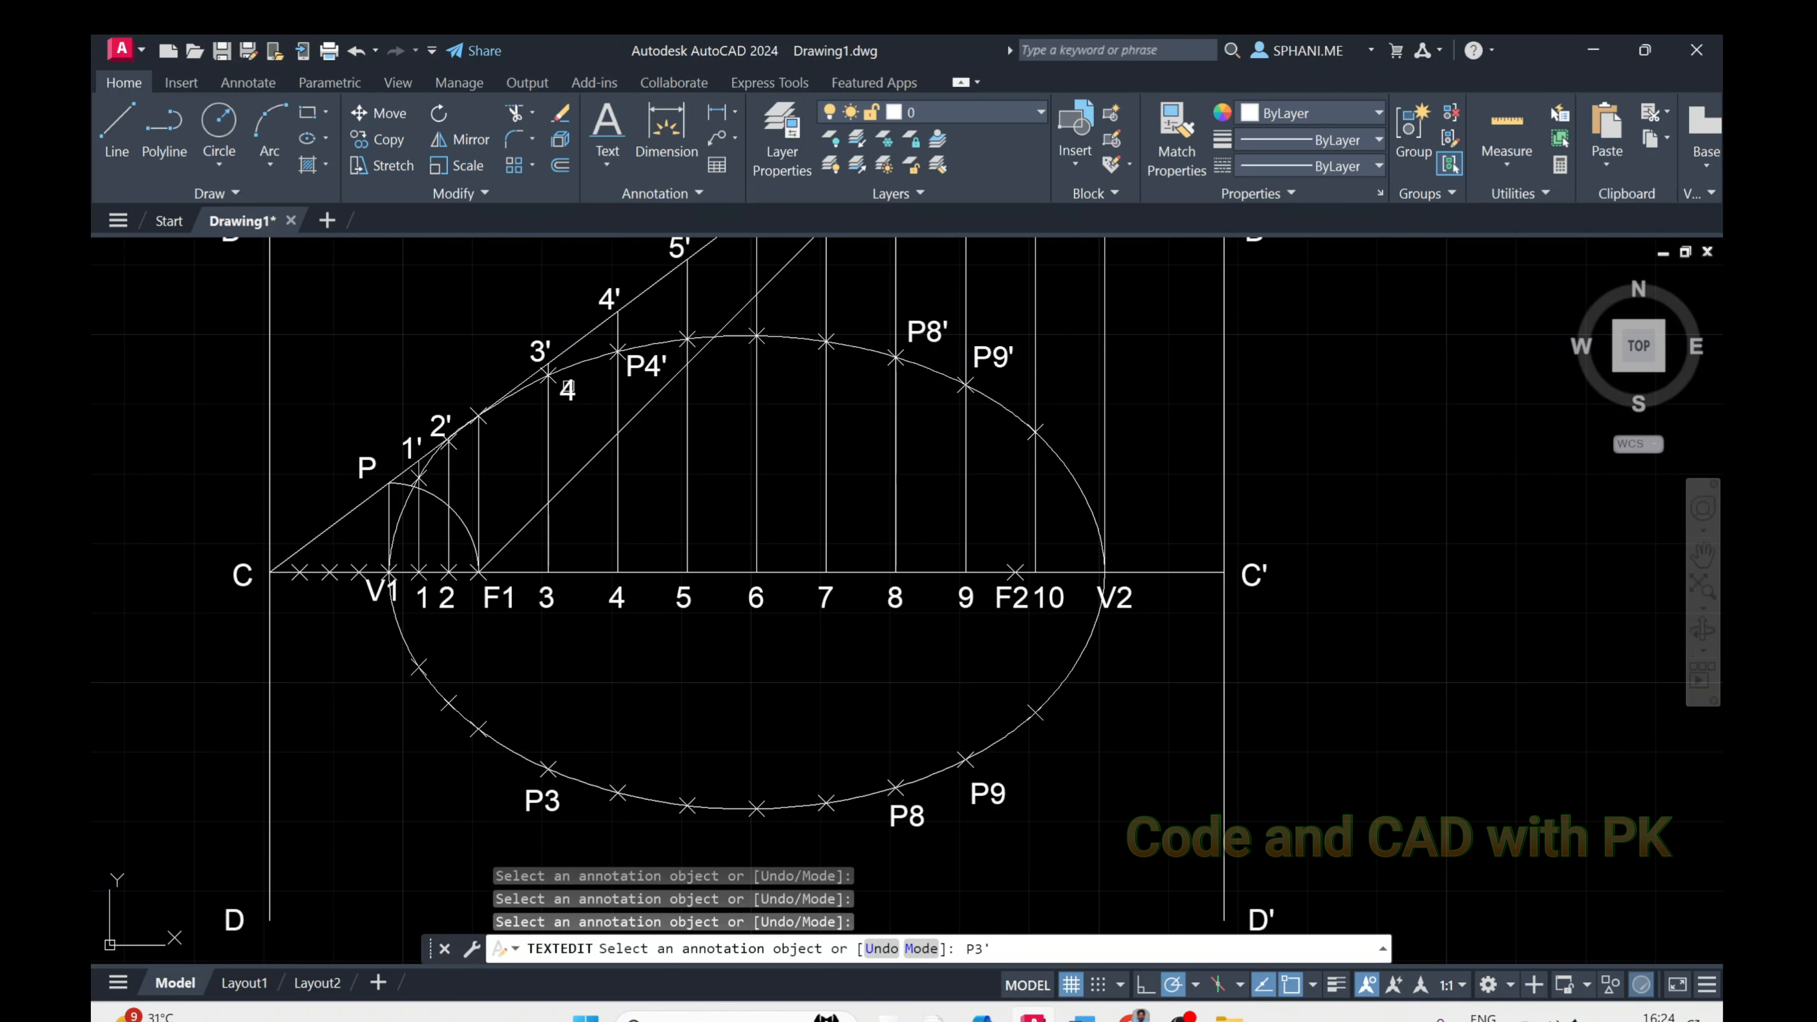
pyautogui.press('Return')
pyautogui.press('Return')
pyautogui.click(569, 396)
pyautogui.write("P3'")
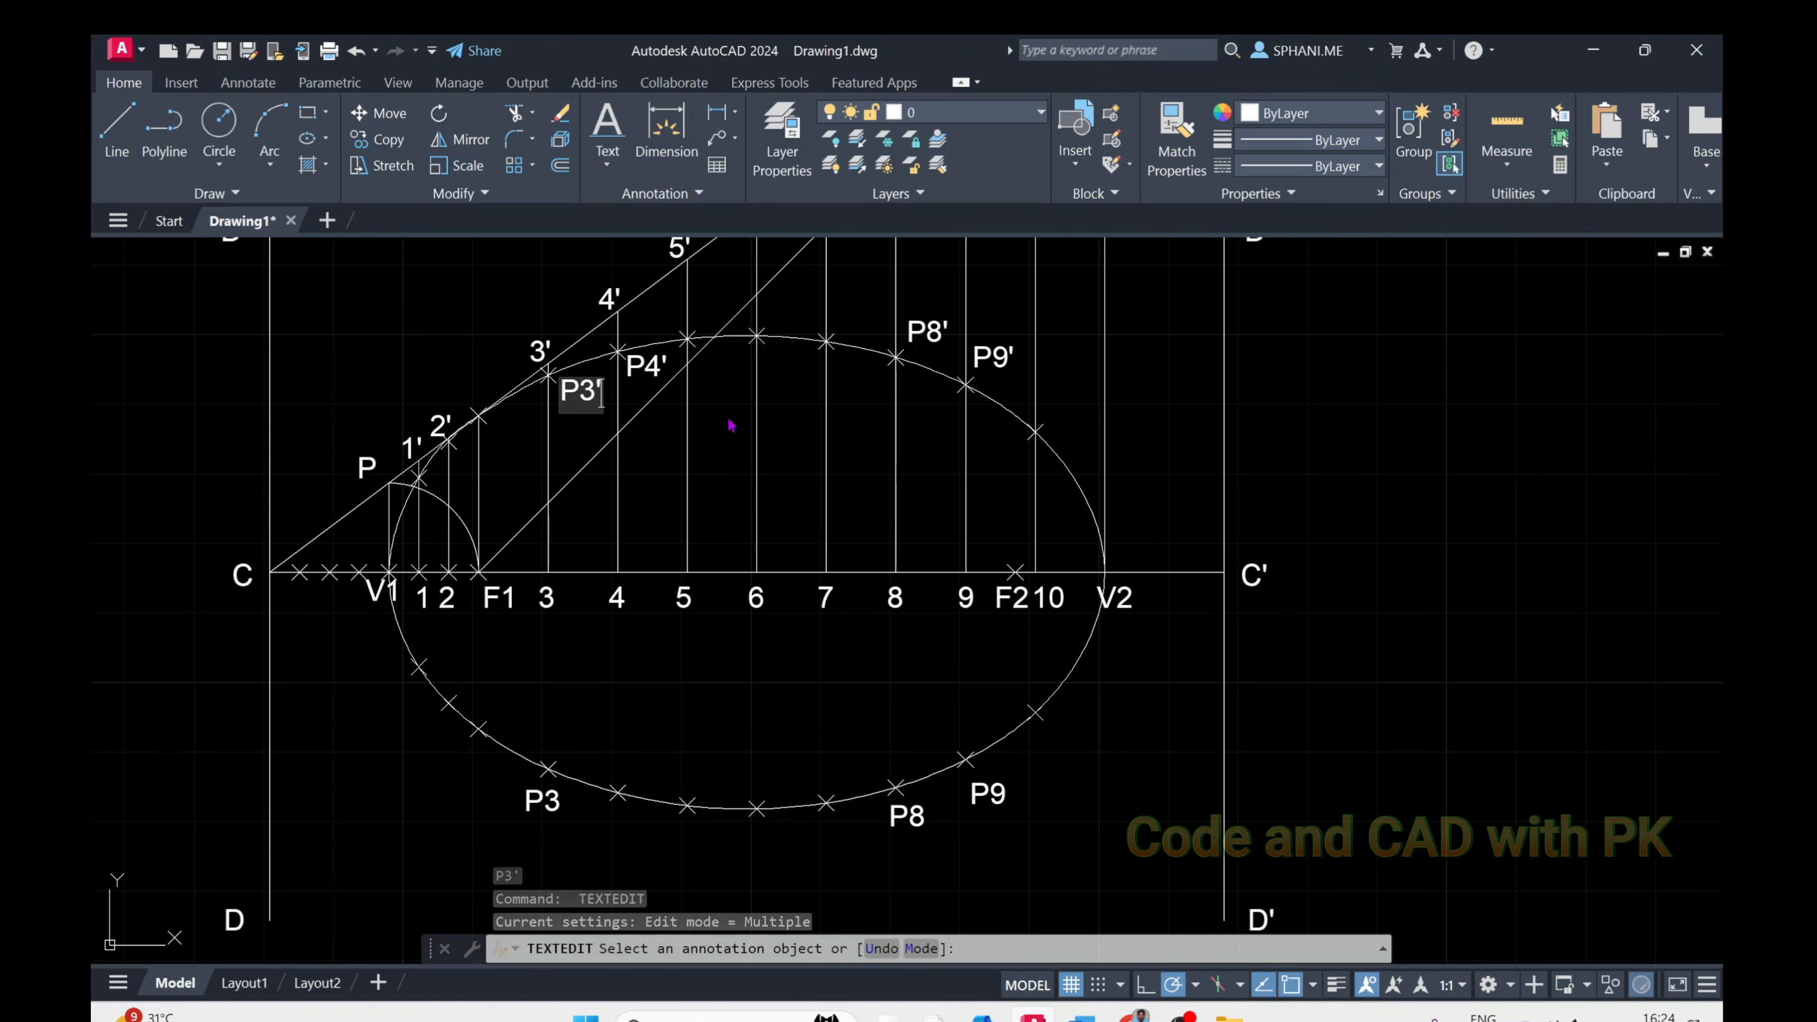
pyautogui.press('Return')
pyautogui.rightClick(1302, 402)
pyautogui.click(1322, 438)
pyautogui.scroll(-2, 1073, 497)
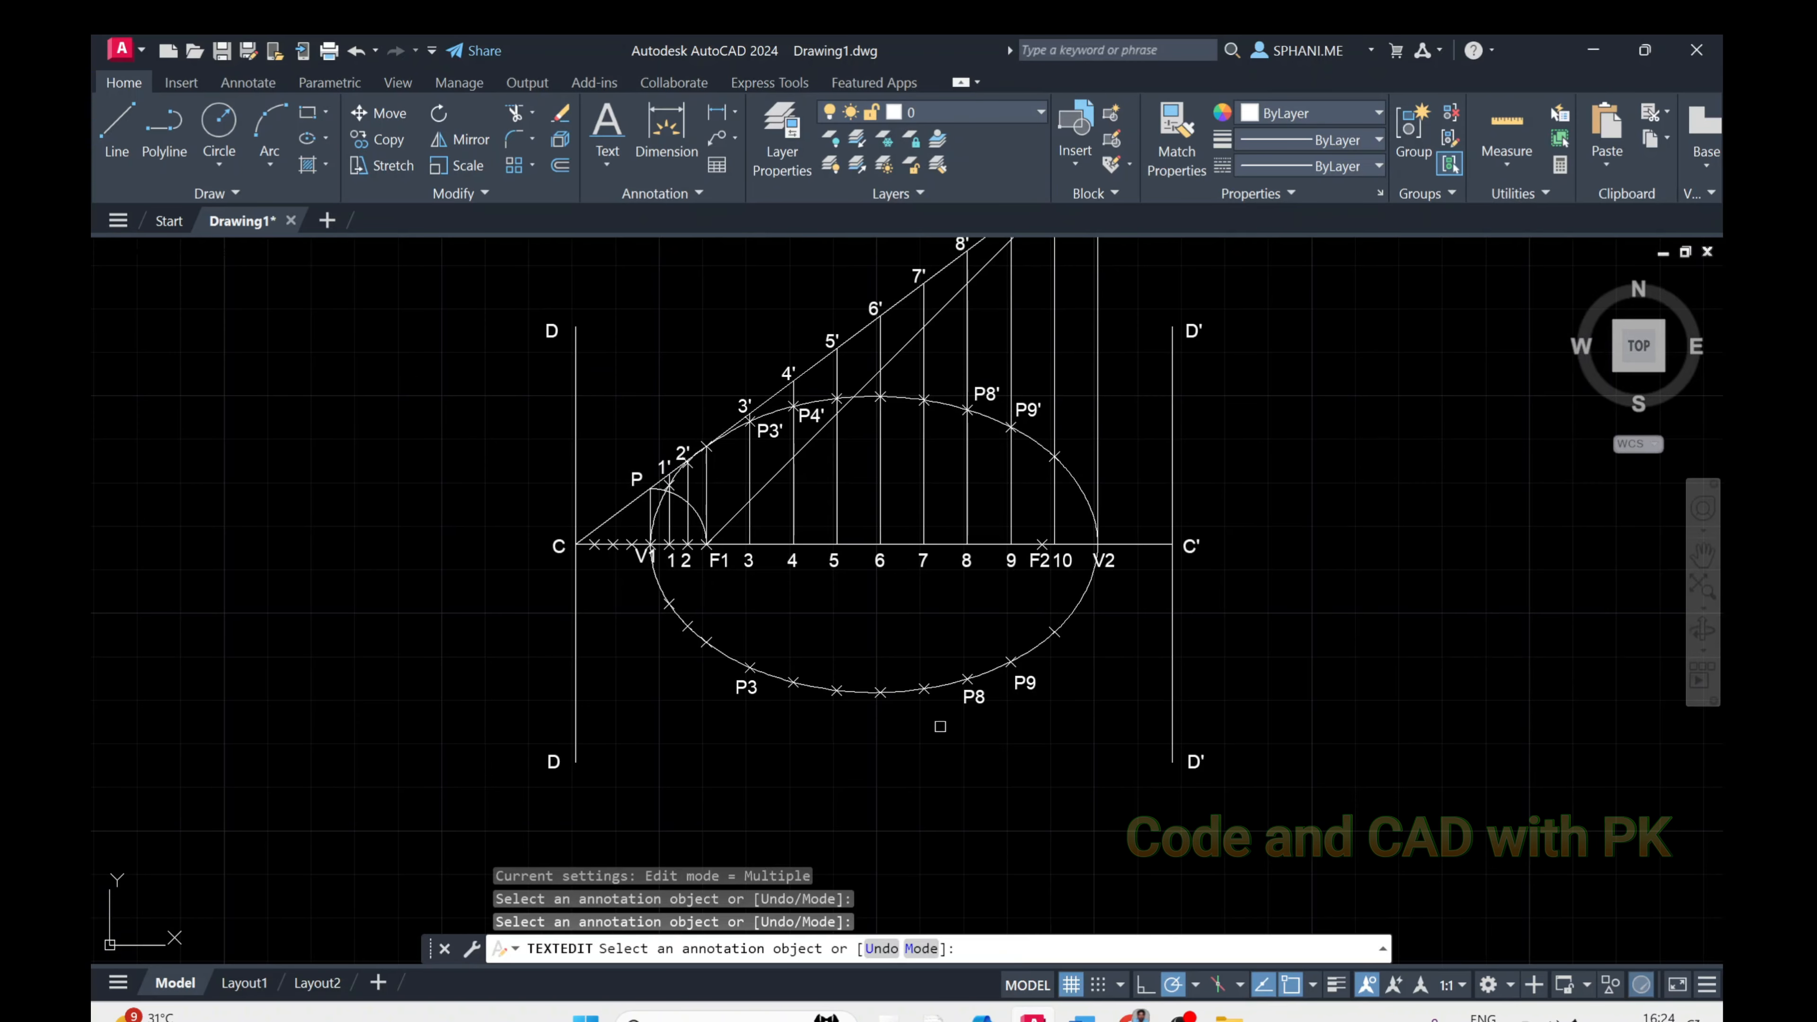
pyautogui.scroll(2, 930, 717)
pyautogui.write('`')
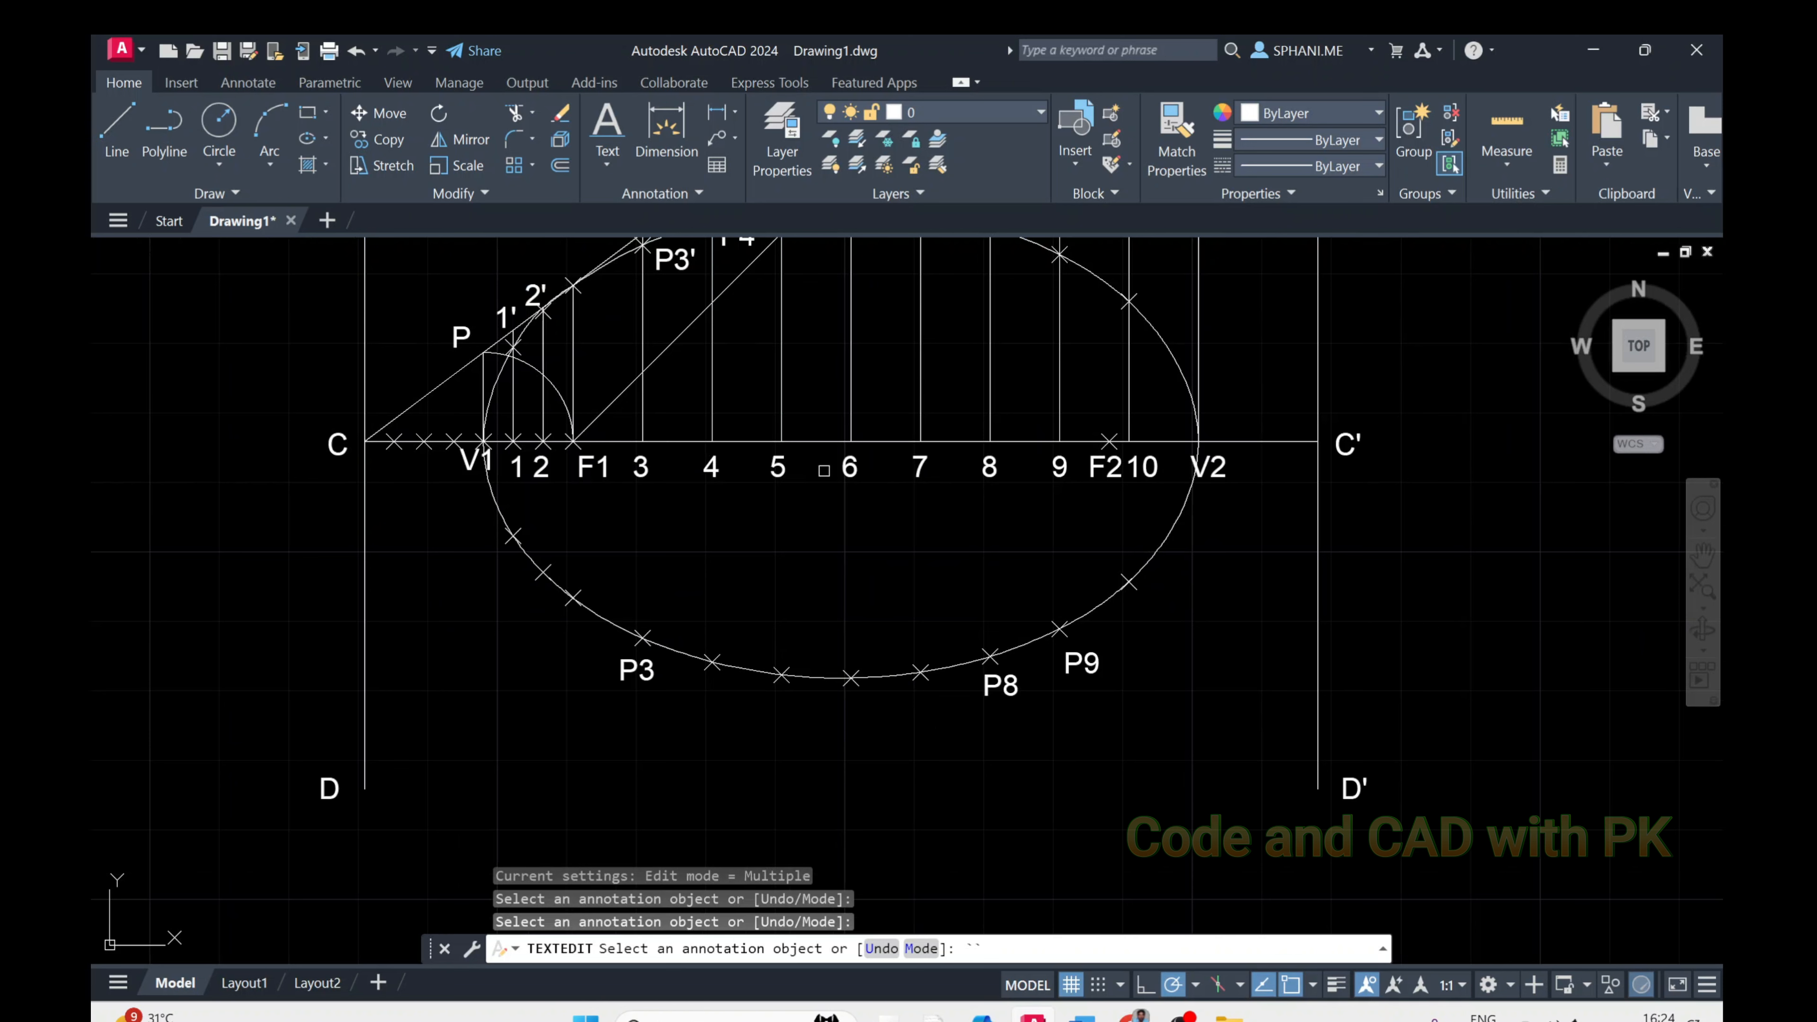
pyautogui.press('Escape')
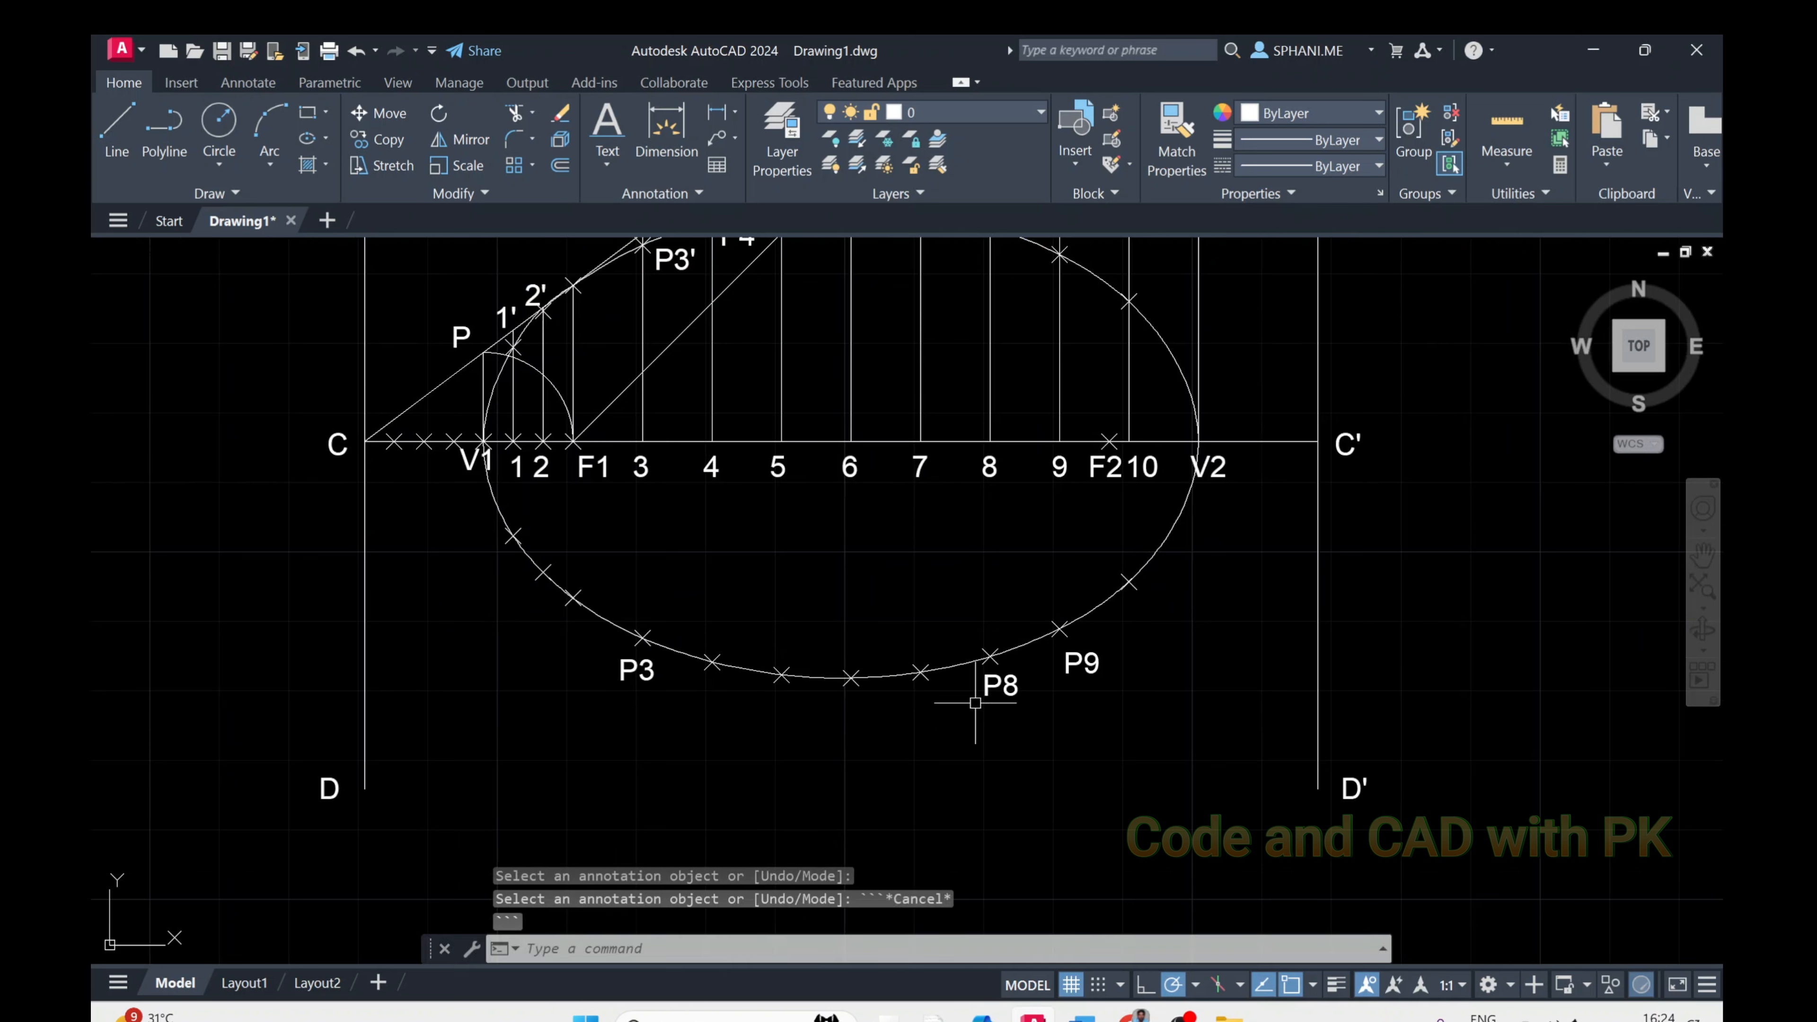
# Copy the label P8 to just under the lowest ellipse point, directly below axis point 6
pyautogui.write('CO')
pyautogui.press('Return')
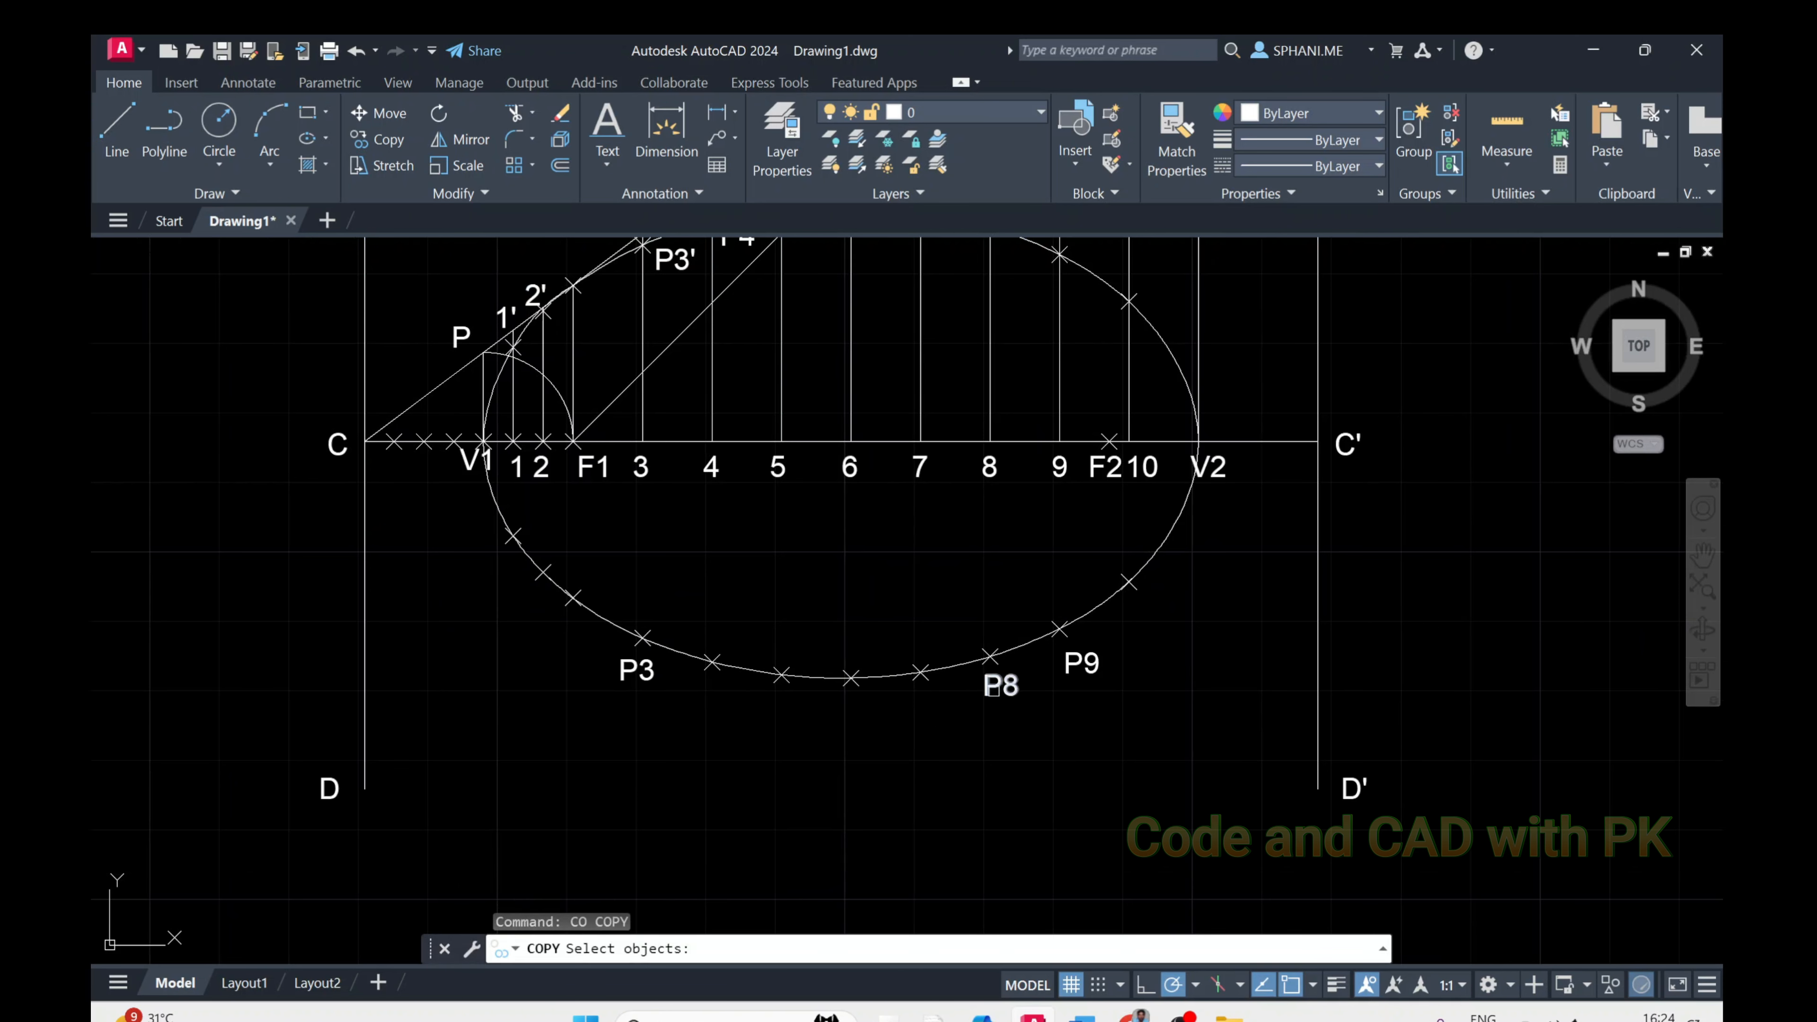
pyautogui.click(993, 689)
pyautogui.press('Return')
pyautogui.click(1094, 757)
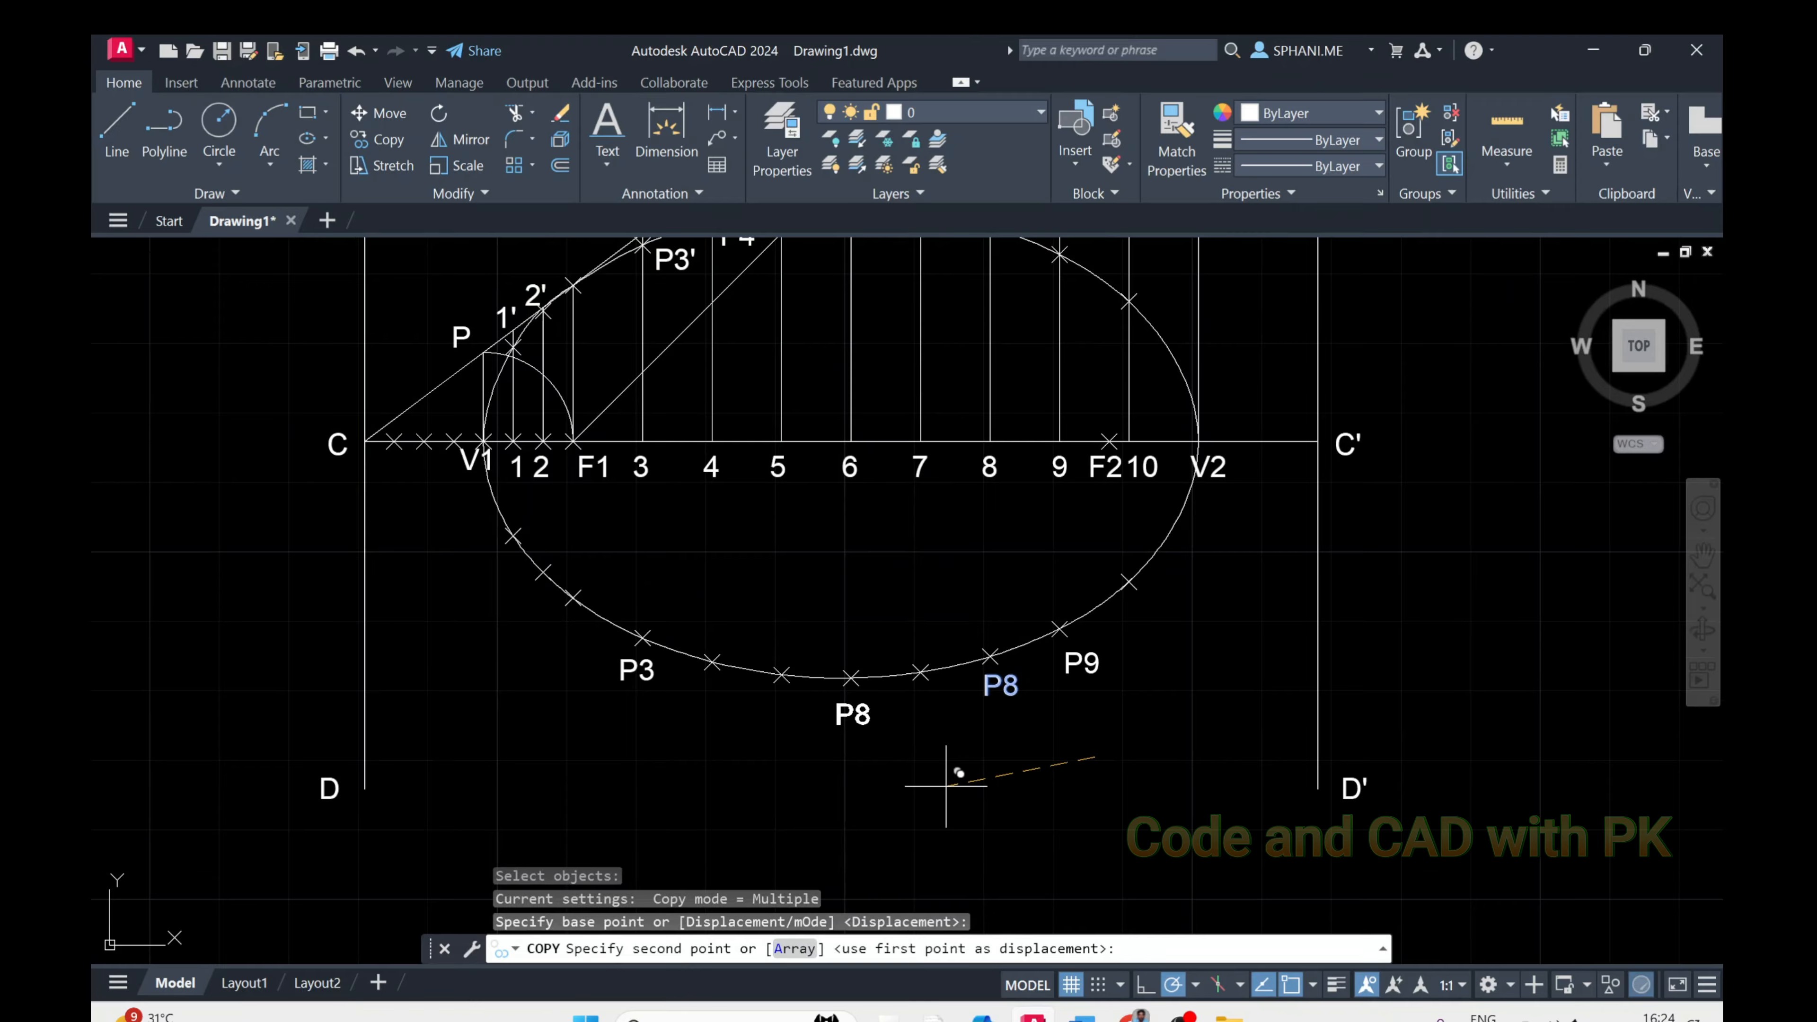
pyautogui.click(946, 783)
pyautogui.press('Escape')
# Rename the copied label under the ellipse's lowest point as P6
pyautogui.write('ED')
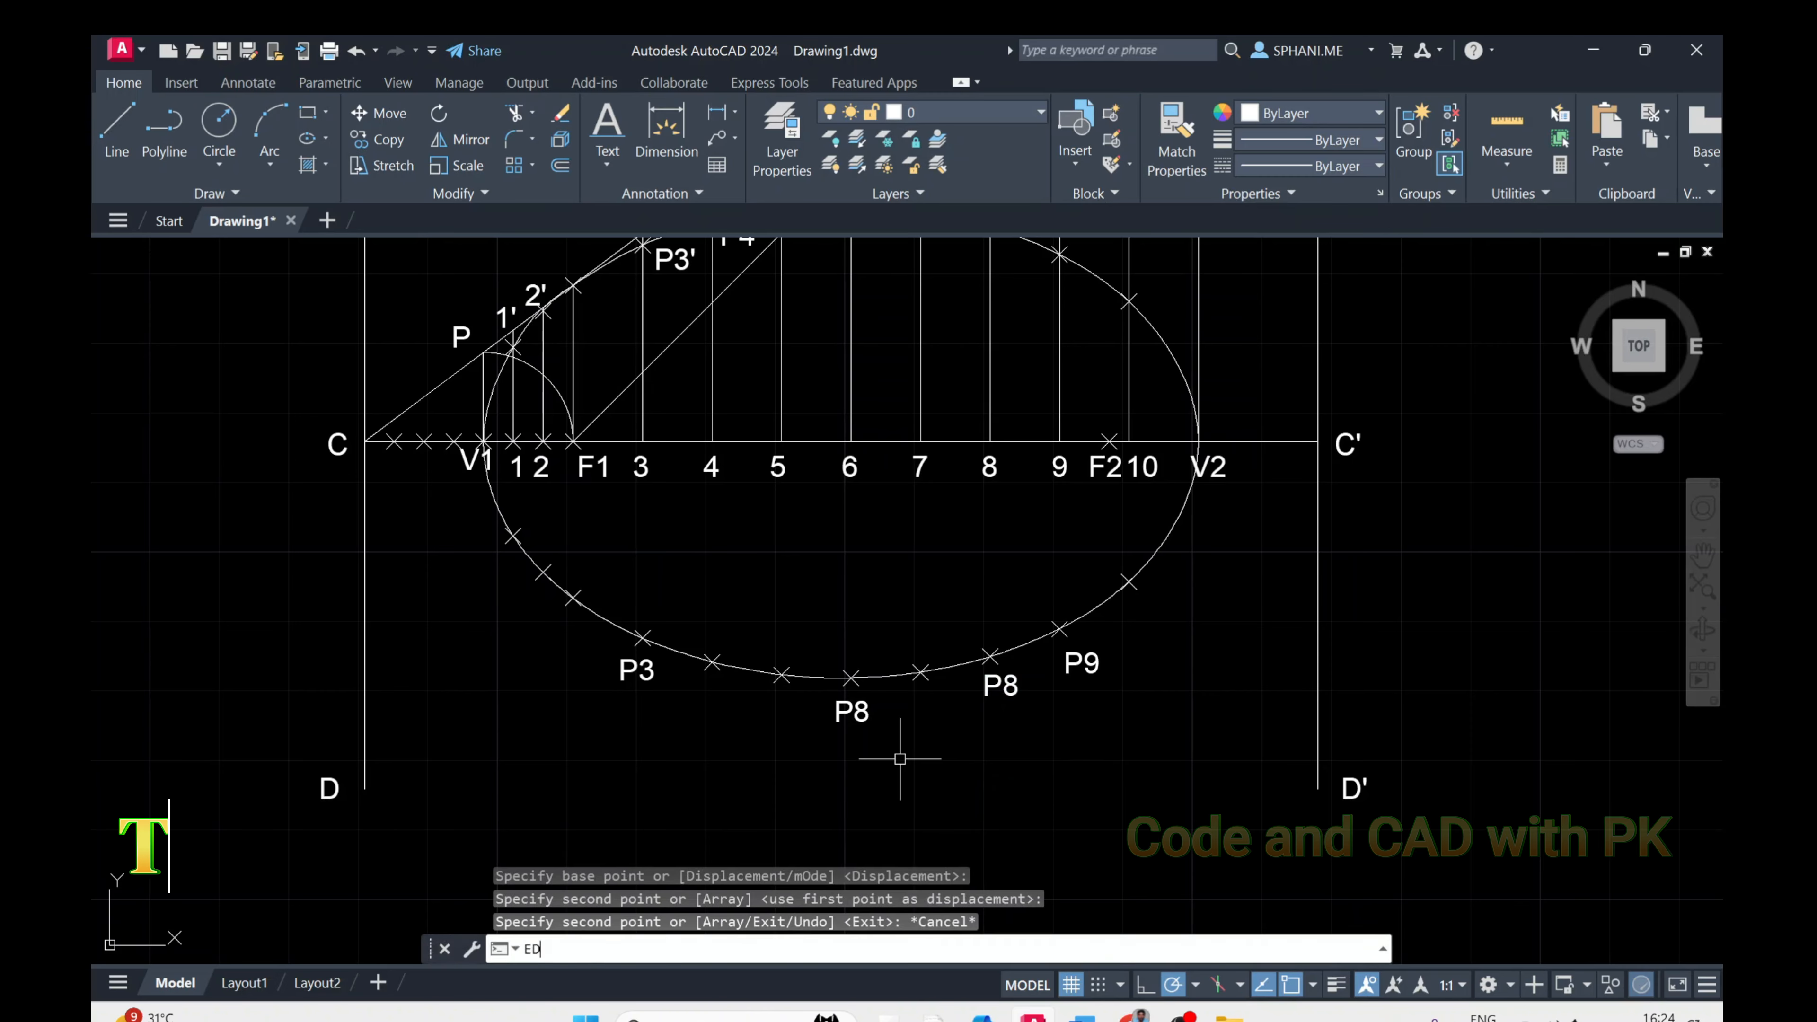
pyautogui.press('Return')
pyautogui.click(862, 723)
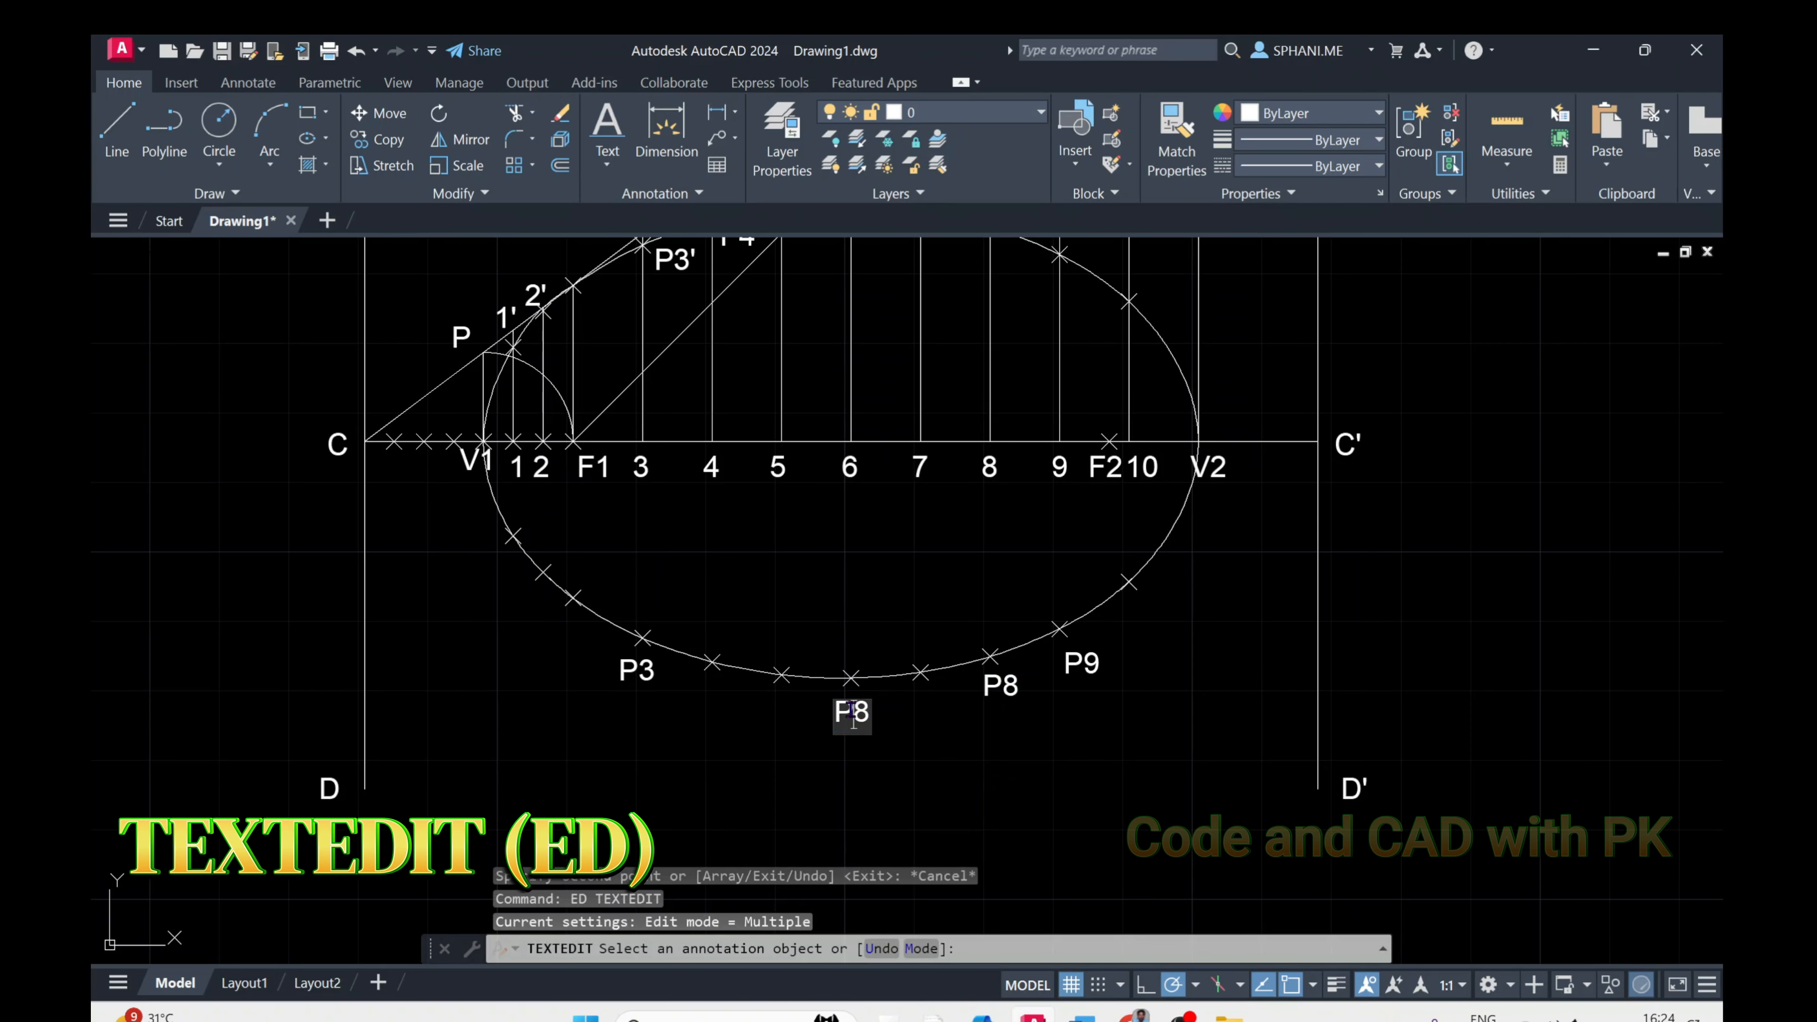
pyautogui.click(1069, 771)
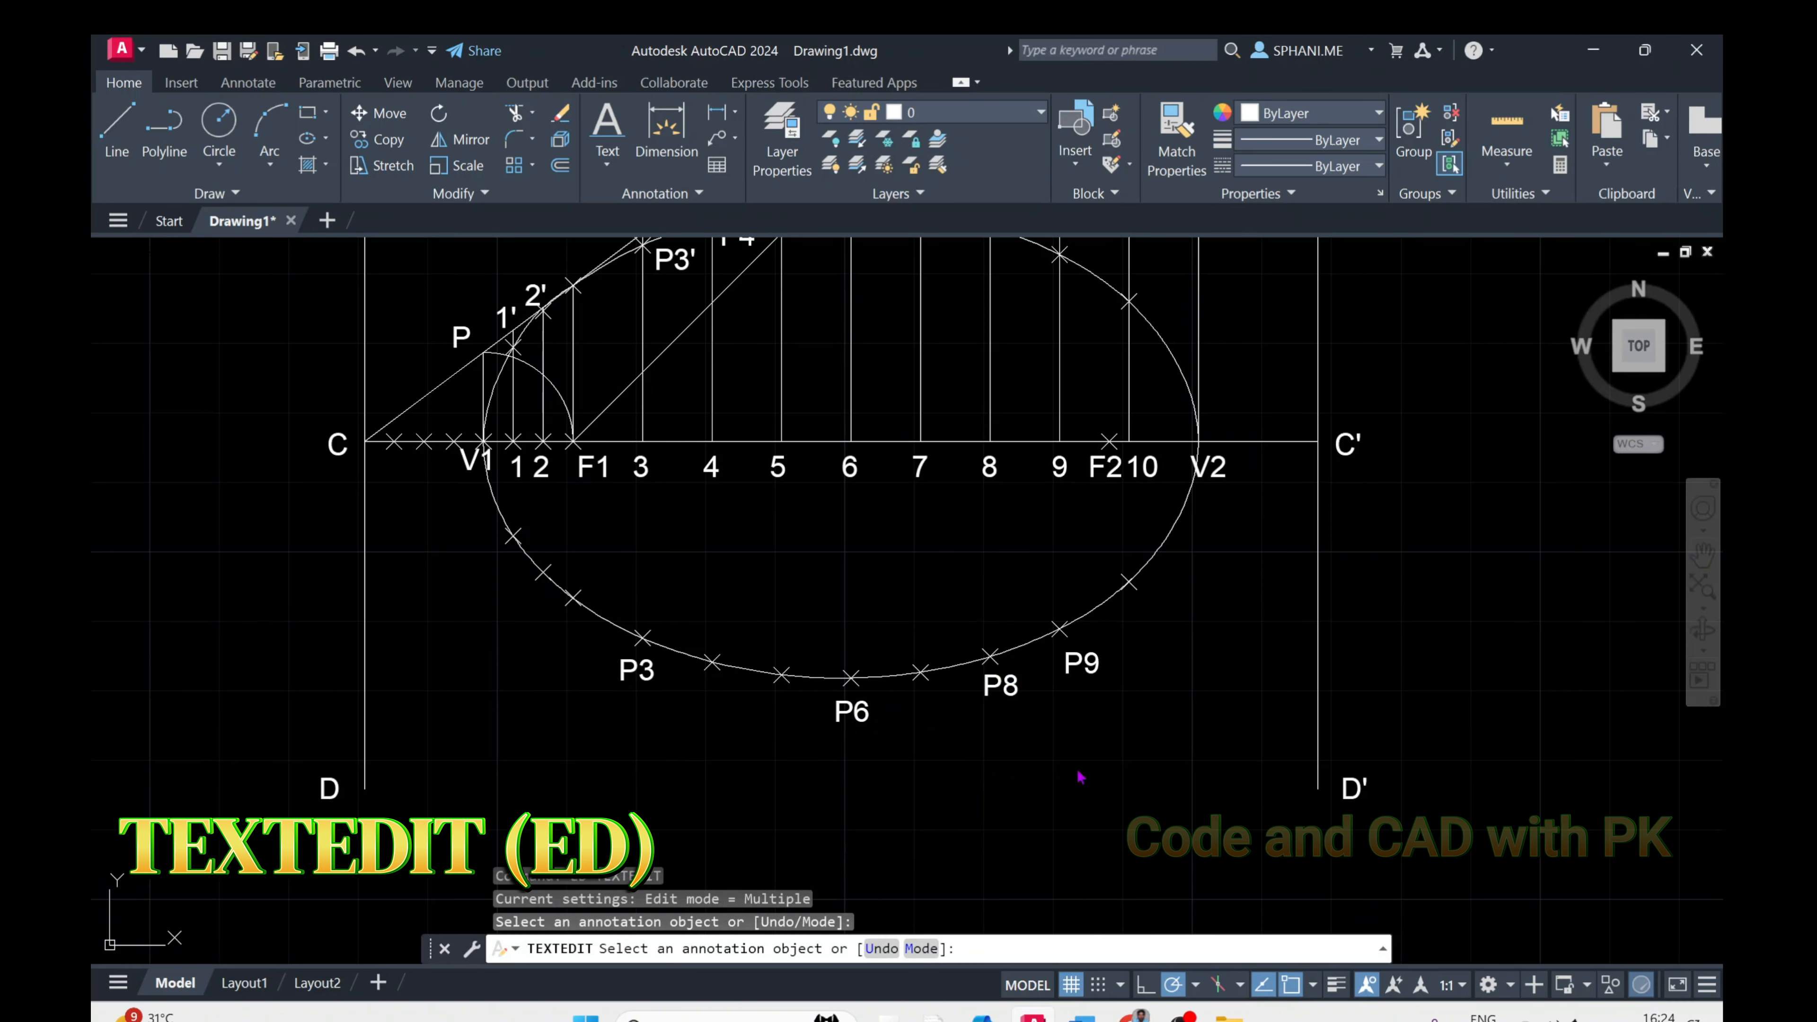
pyautogui.rightClick(1070, 767)
pyautogui.click(1106, 774)
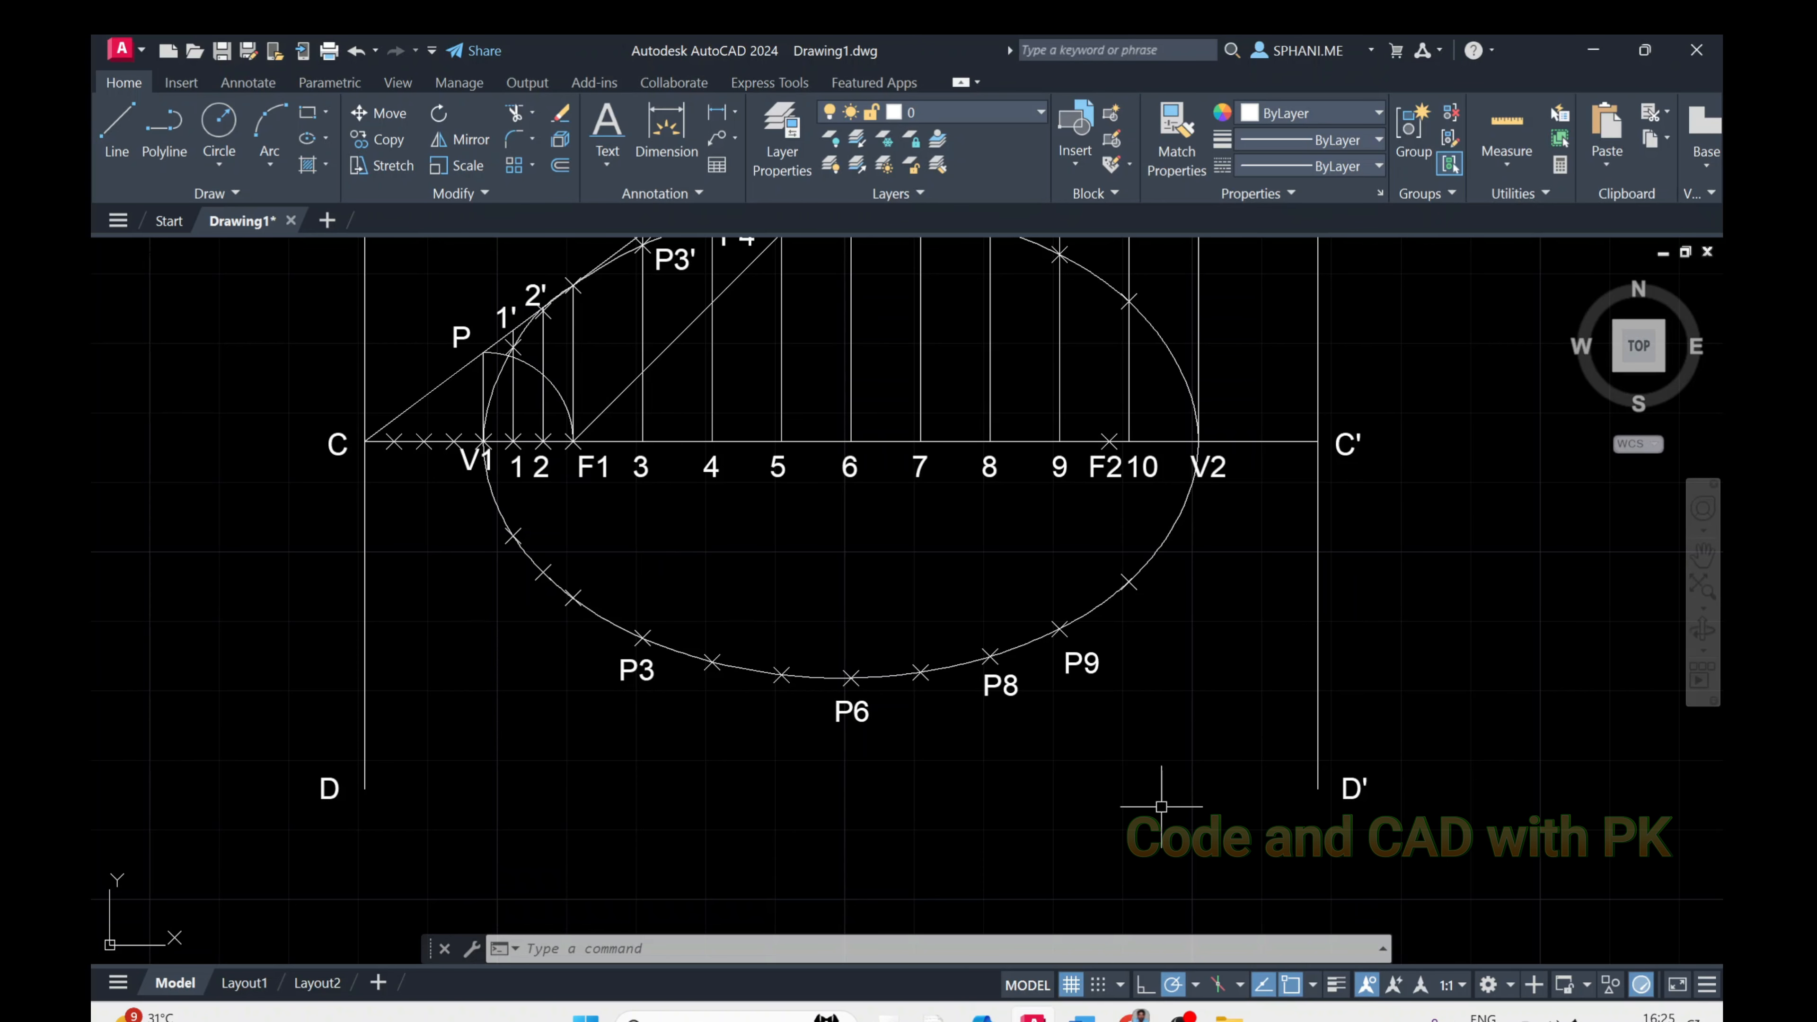
# Add a horizontal linear dimension from C to F1, placing the dimension line below the axis between D and P3
pyautogui.scroll(-2, 1165, 800)
pyautogui.scroll(2, 1185, 764)
pyautogui.scroll(-1, 1170, 720)
pyautogui.moveTo(1145, 718); pyautogui.dragTo(922, 808, button='middle')
pyautogui.moveTo(746, 635); pyautogui.dragTo(752, 505, button='middle')
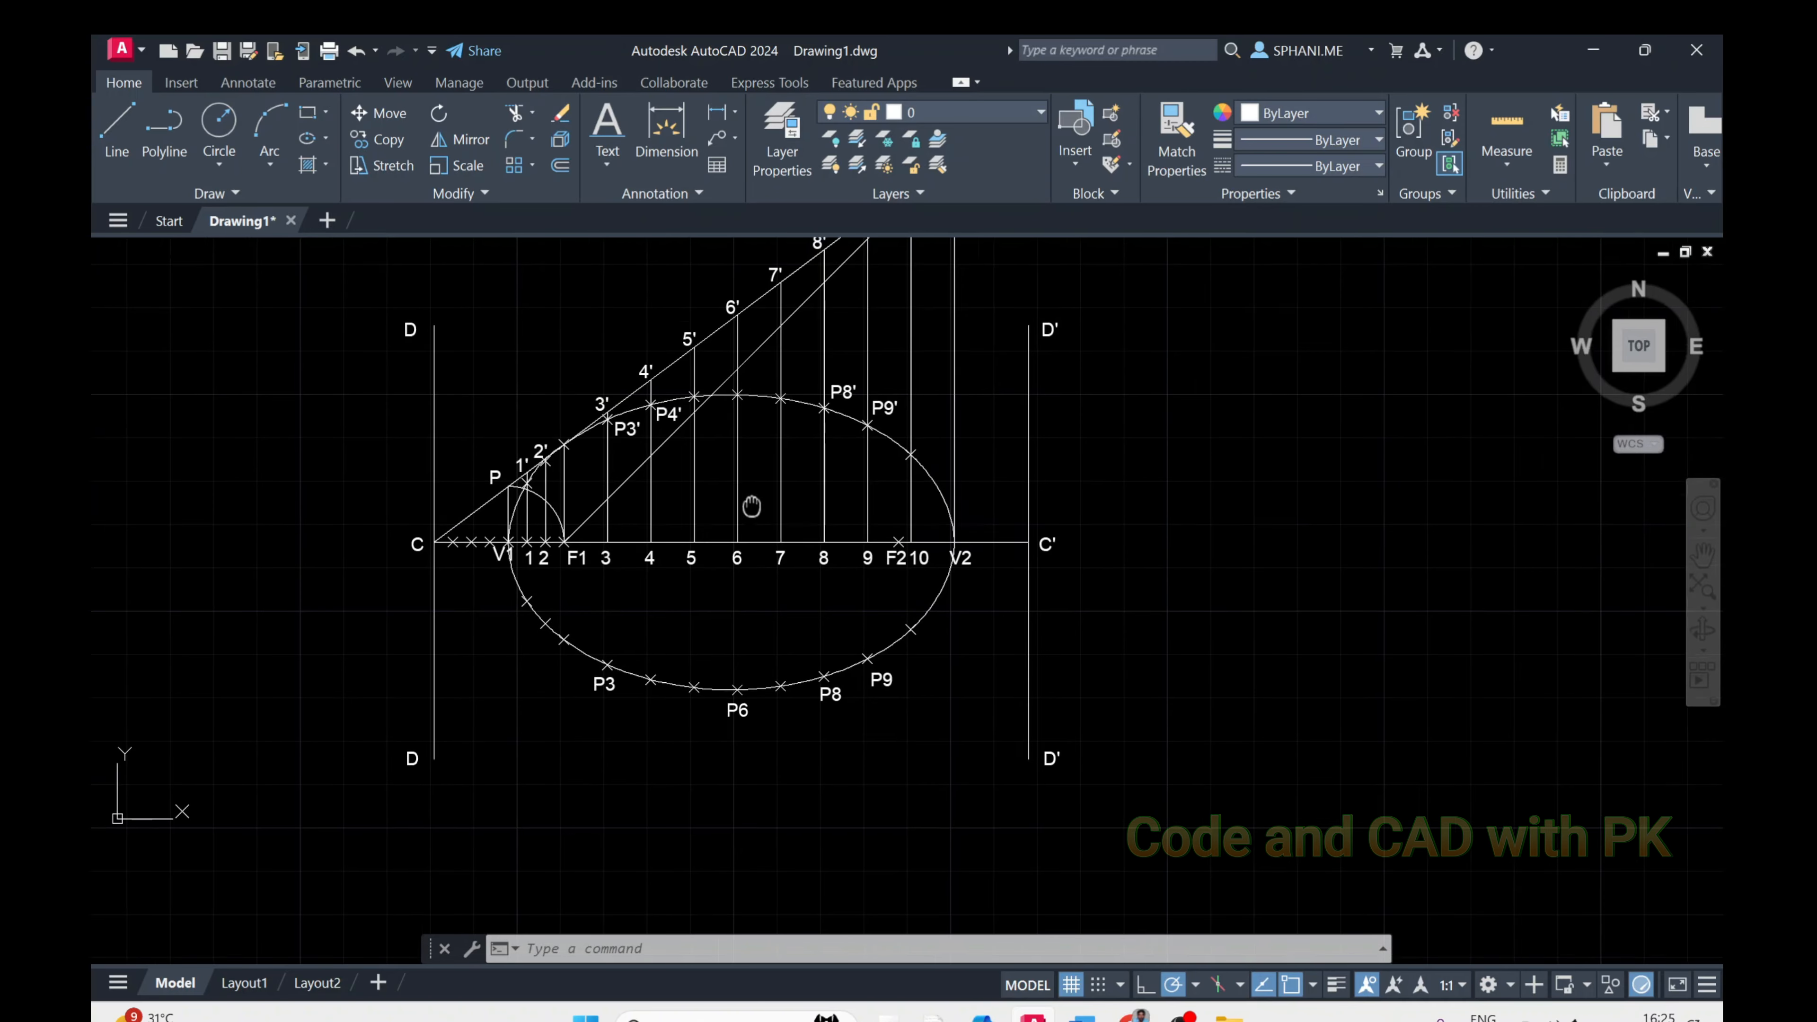
pyautogui.write('I')
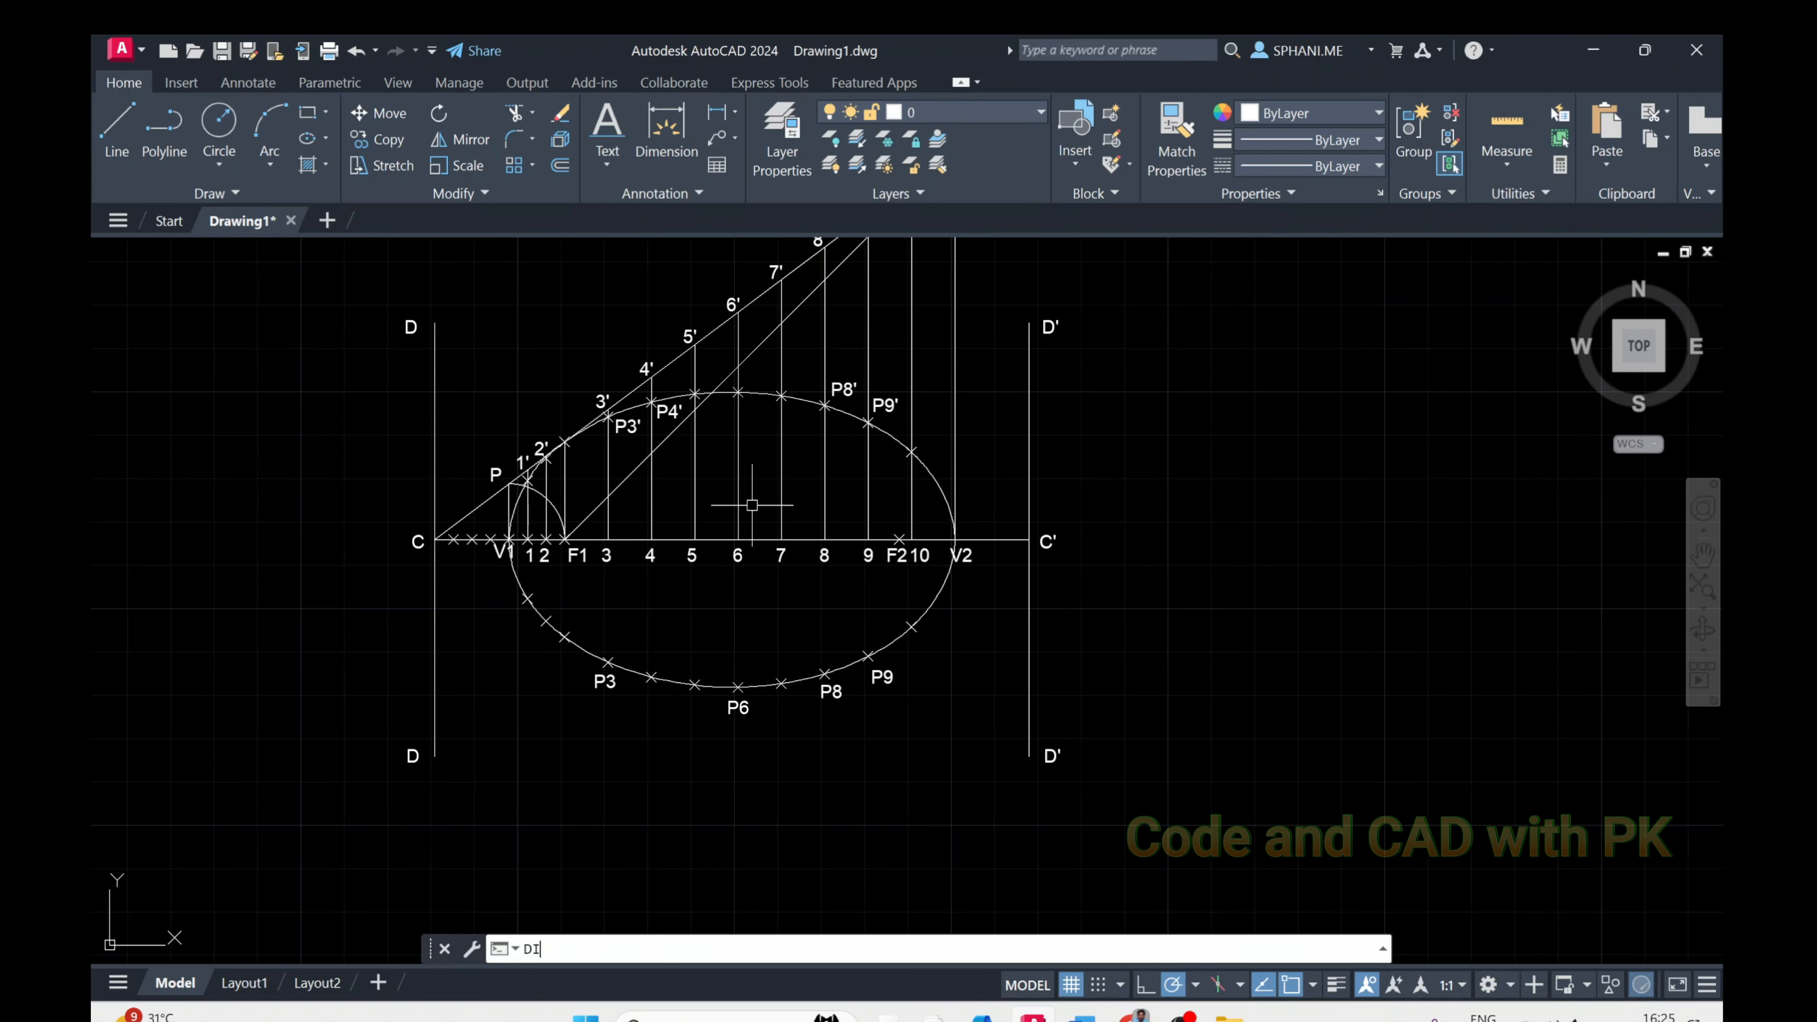
pyautogui.write('MLIN')
pyautogui.press('Return')
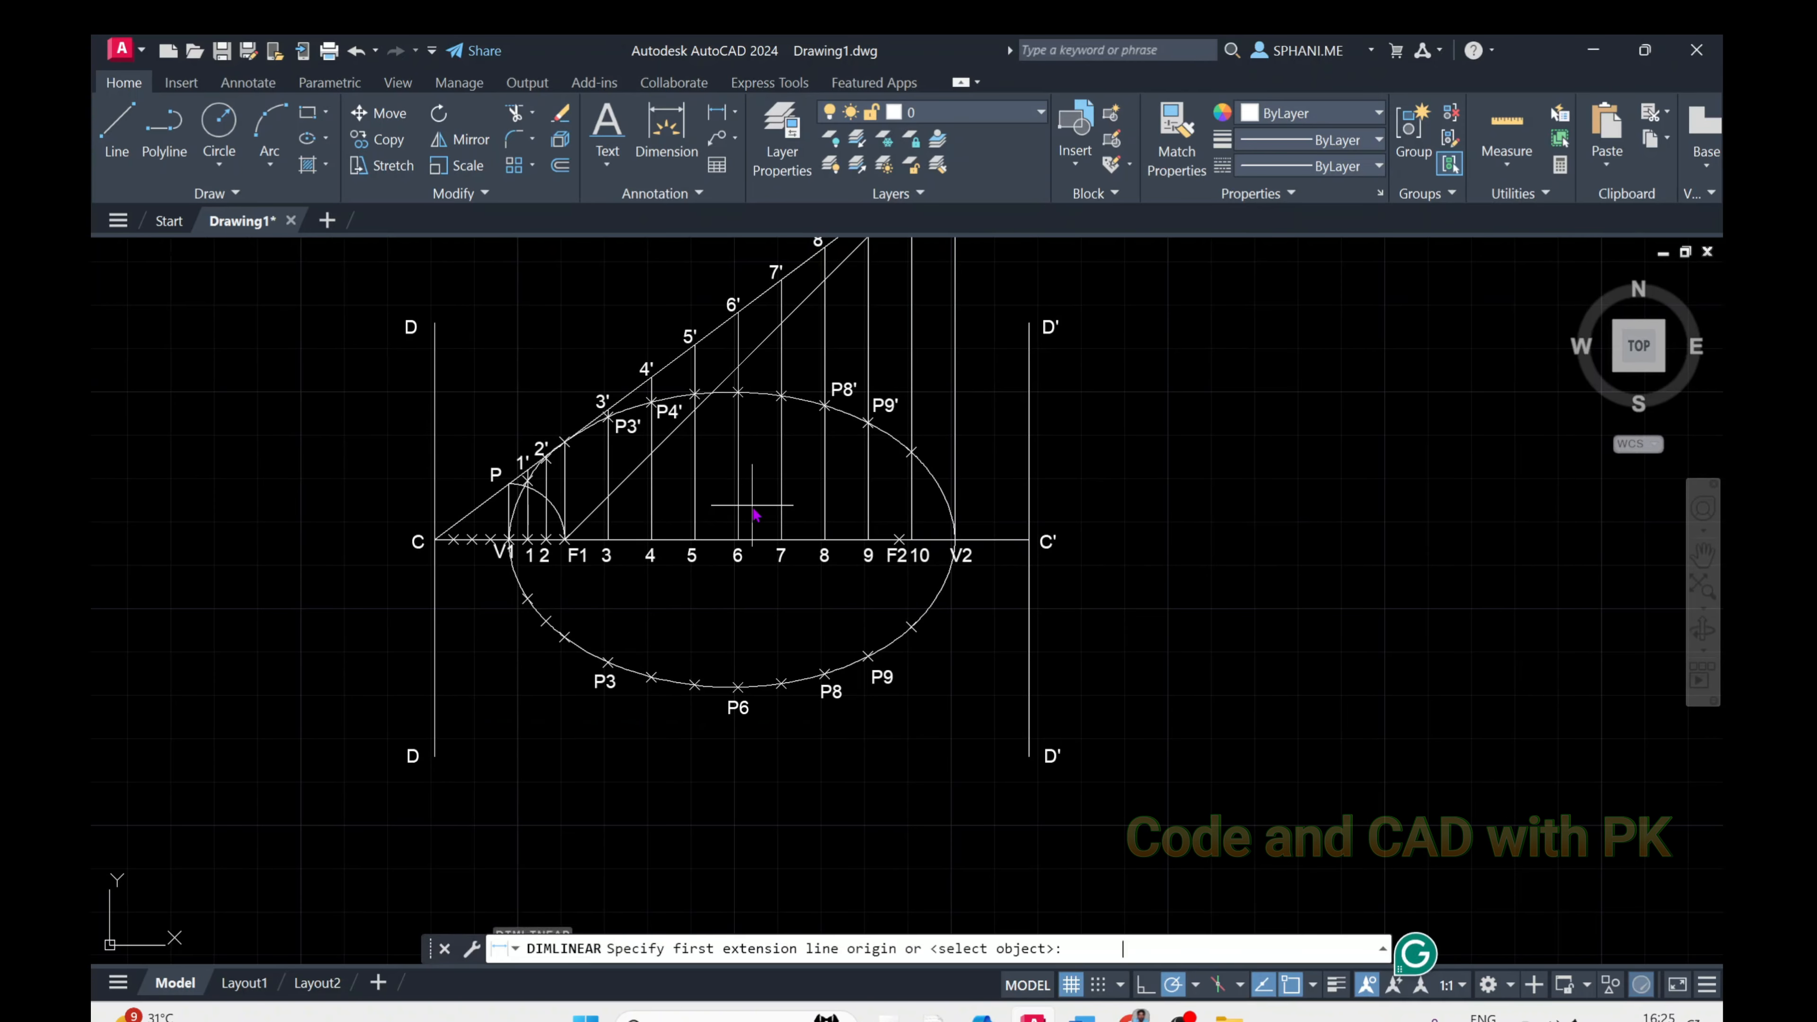
pyautogui.scroll(4, 357, 496)
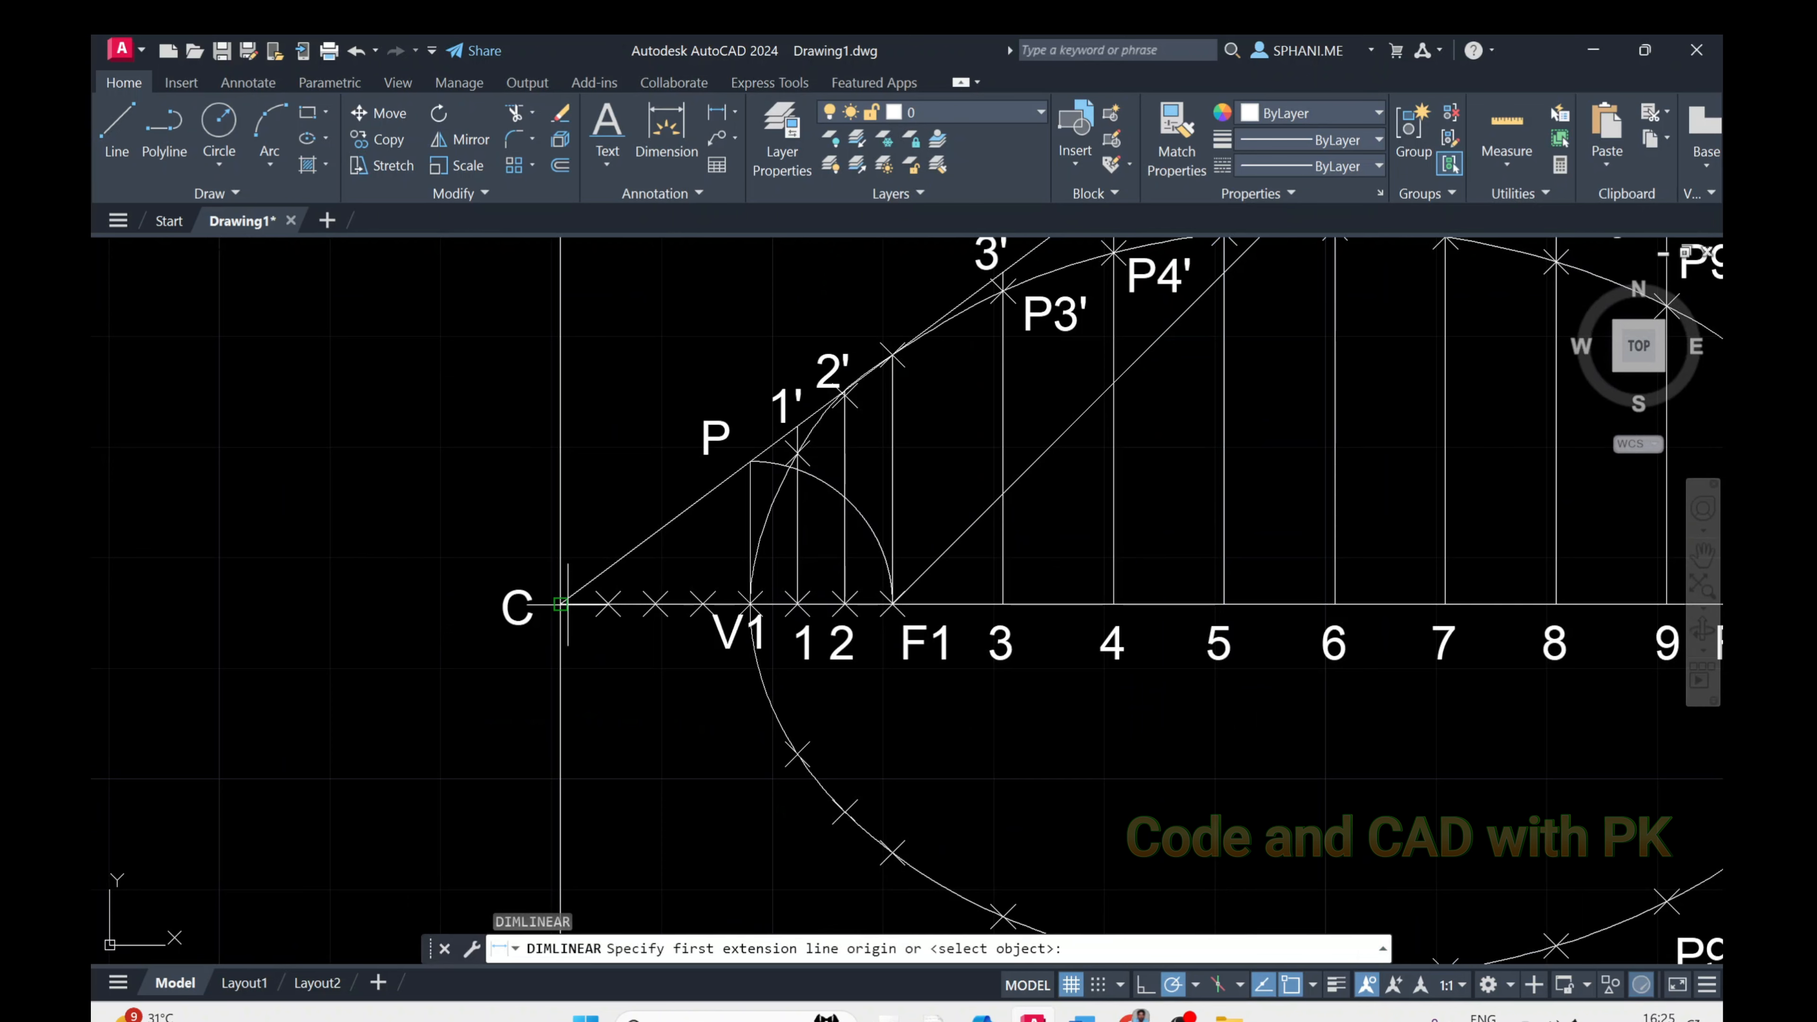
pyautogui.click(560, 603)
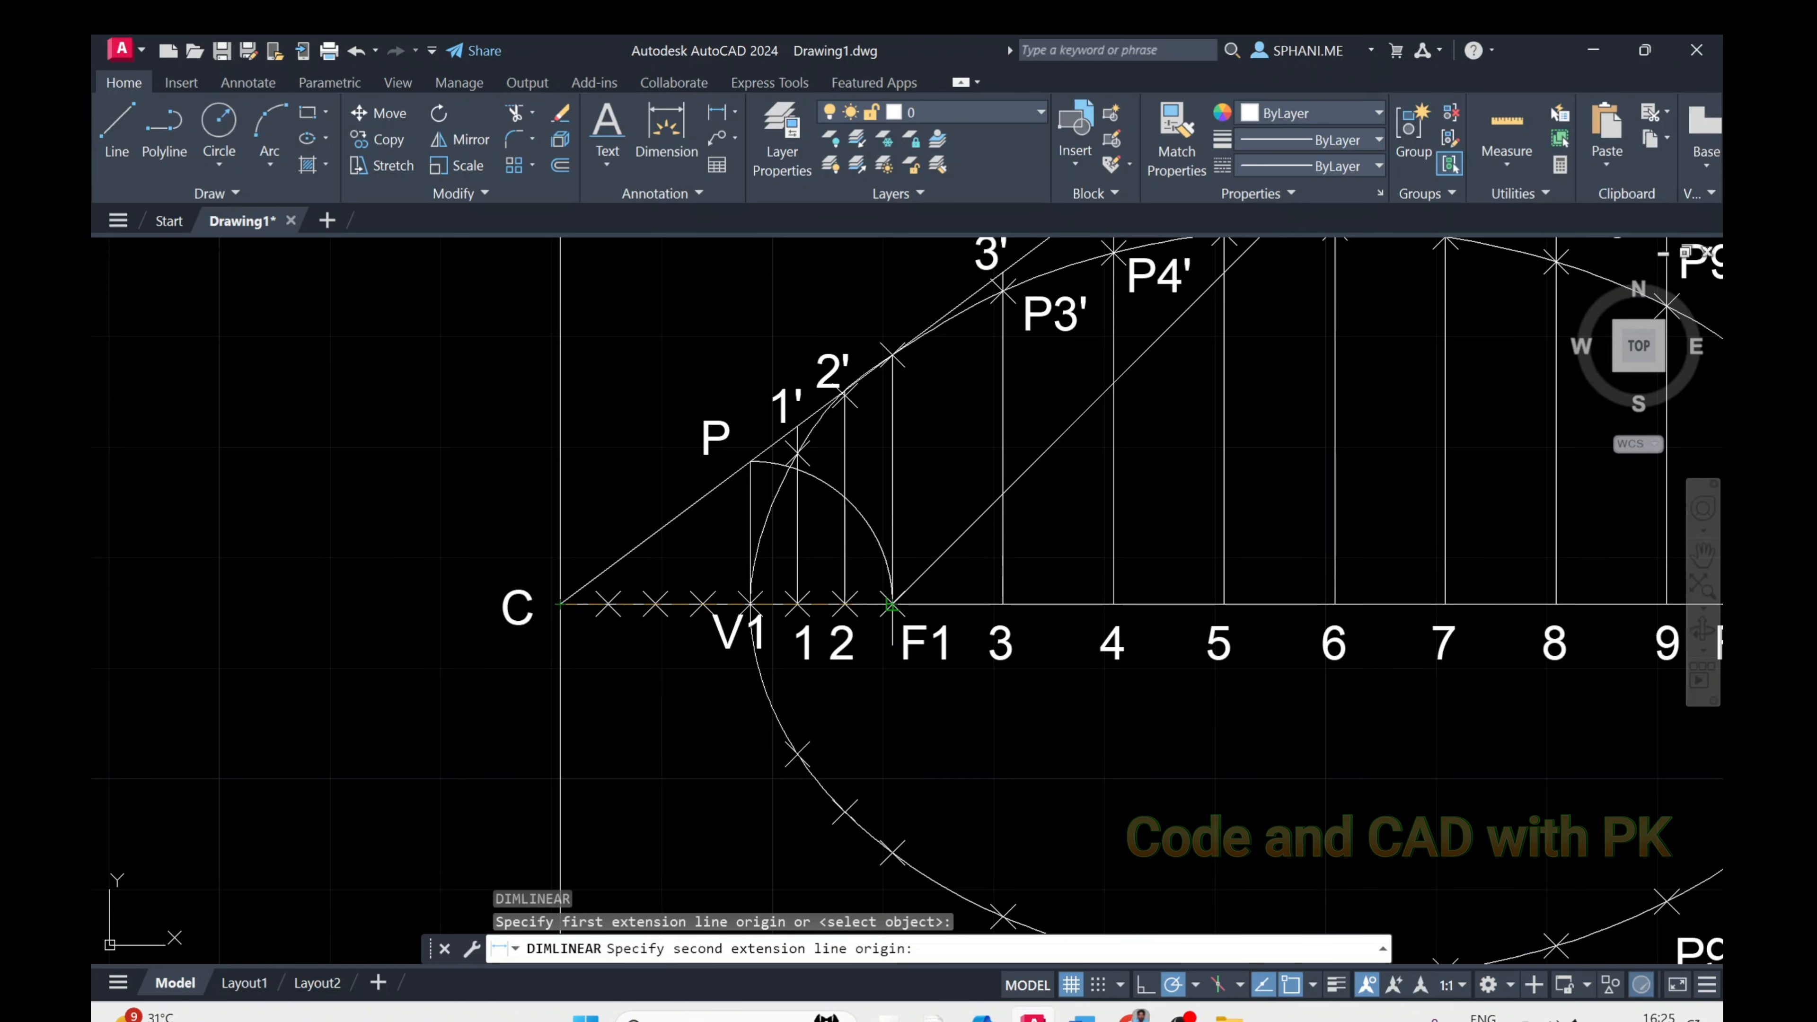
pyautogui.click(890, 604)
pyautogui.scroll(-3, 872, 265)
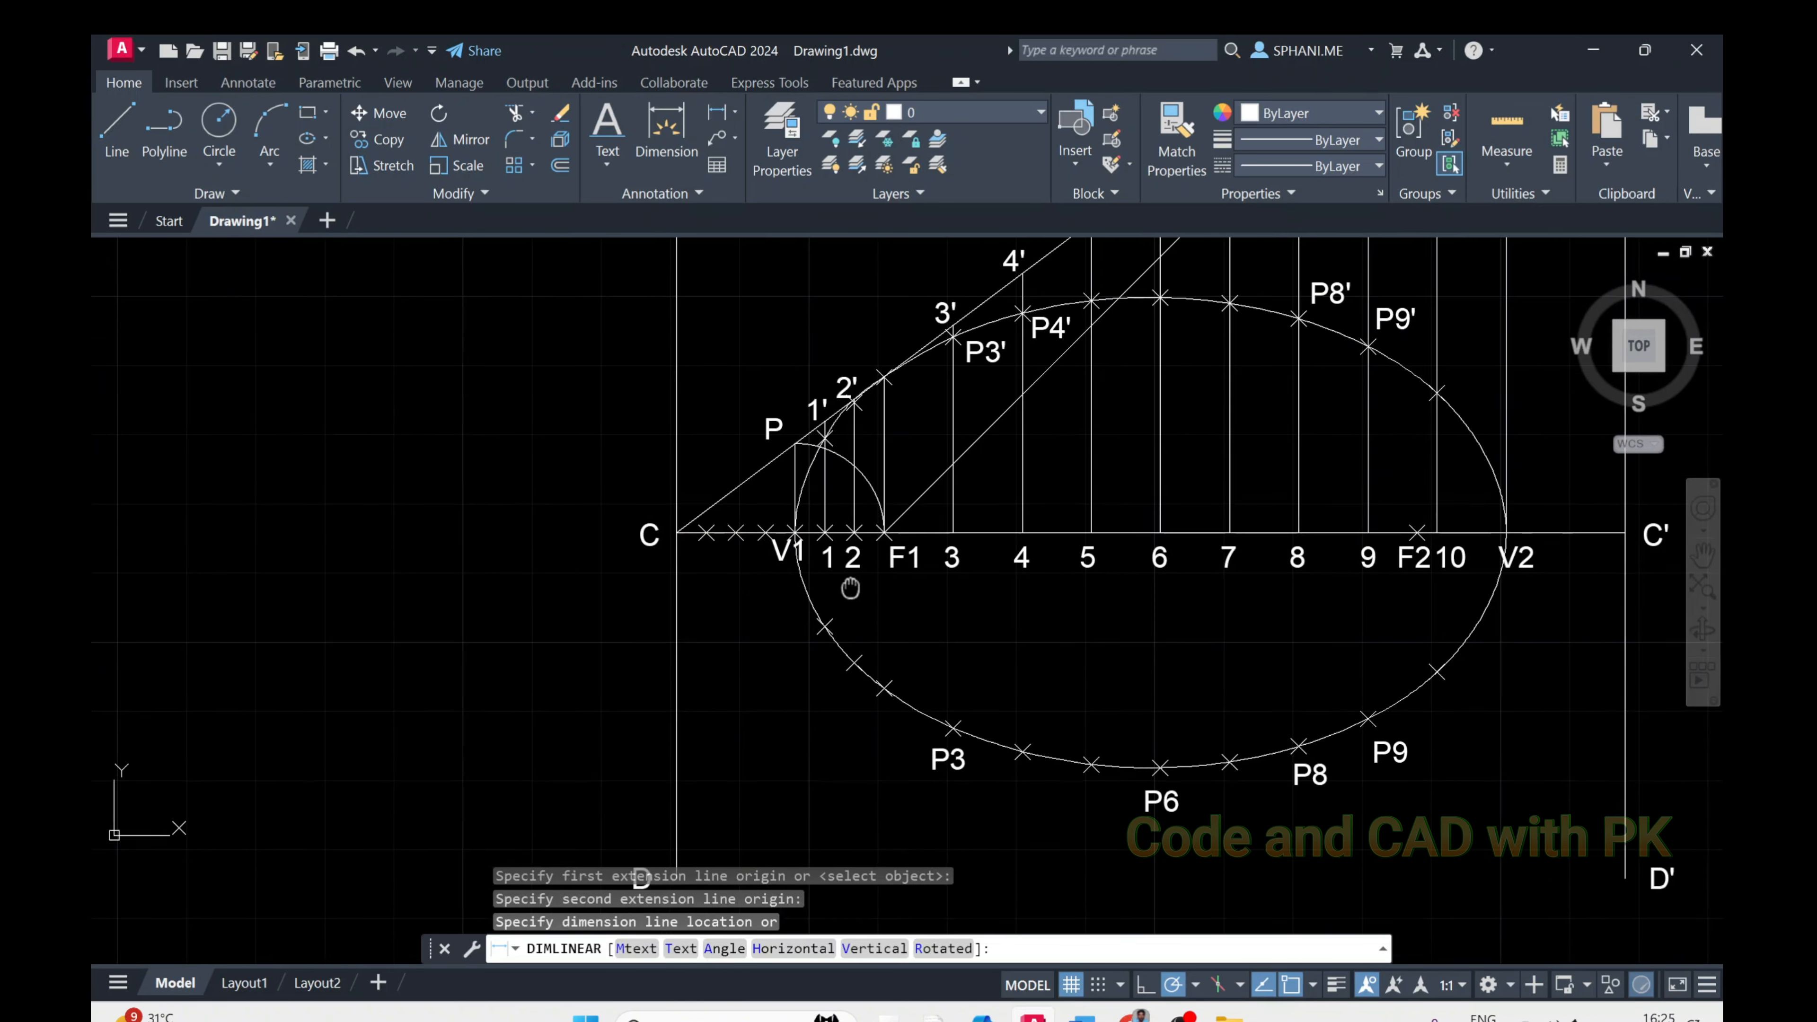
pyautogui.click(854, 711)
# Set the dimension line colour of the ISO-25 dimension style to index colour 9
pyautogui.write('Z')
pyautogui.press('Return')
pyautogui.write('E')
pyautogui.press('Return')
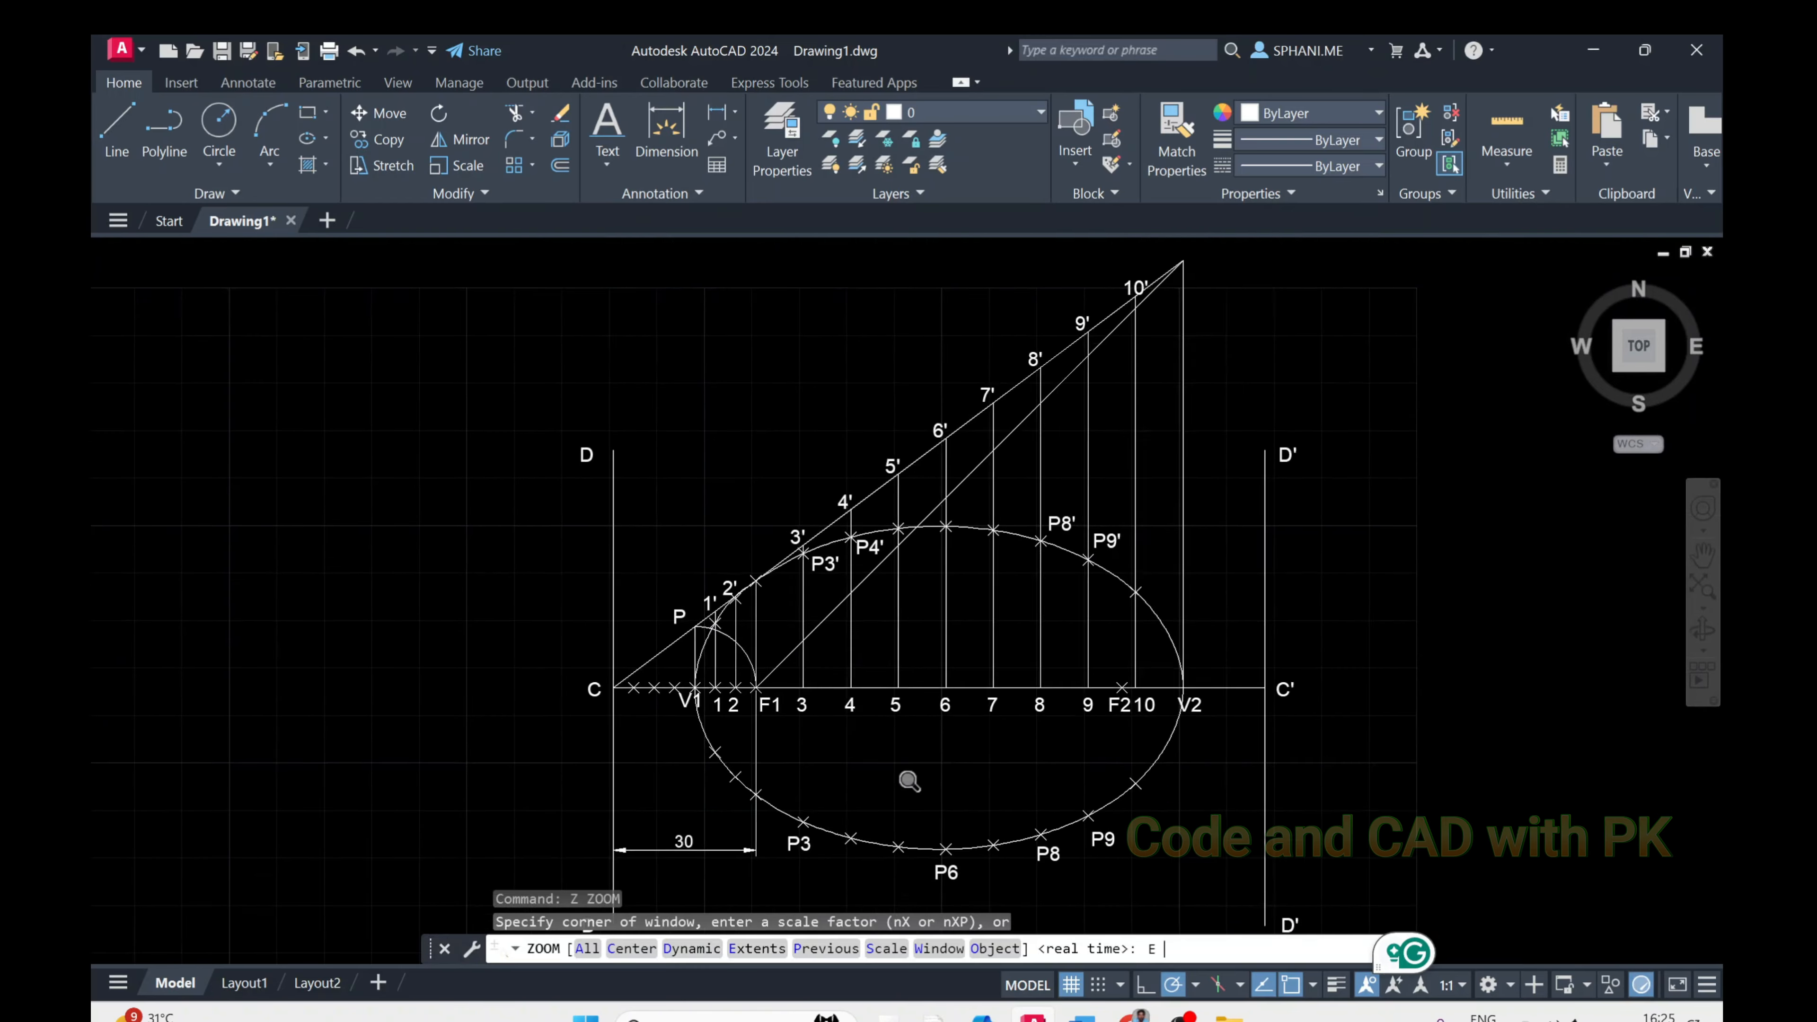
pyautogui.moveTo(906, 825); pyautogui.dragTo(836, 604, button='middle')
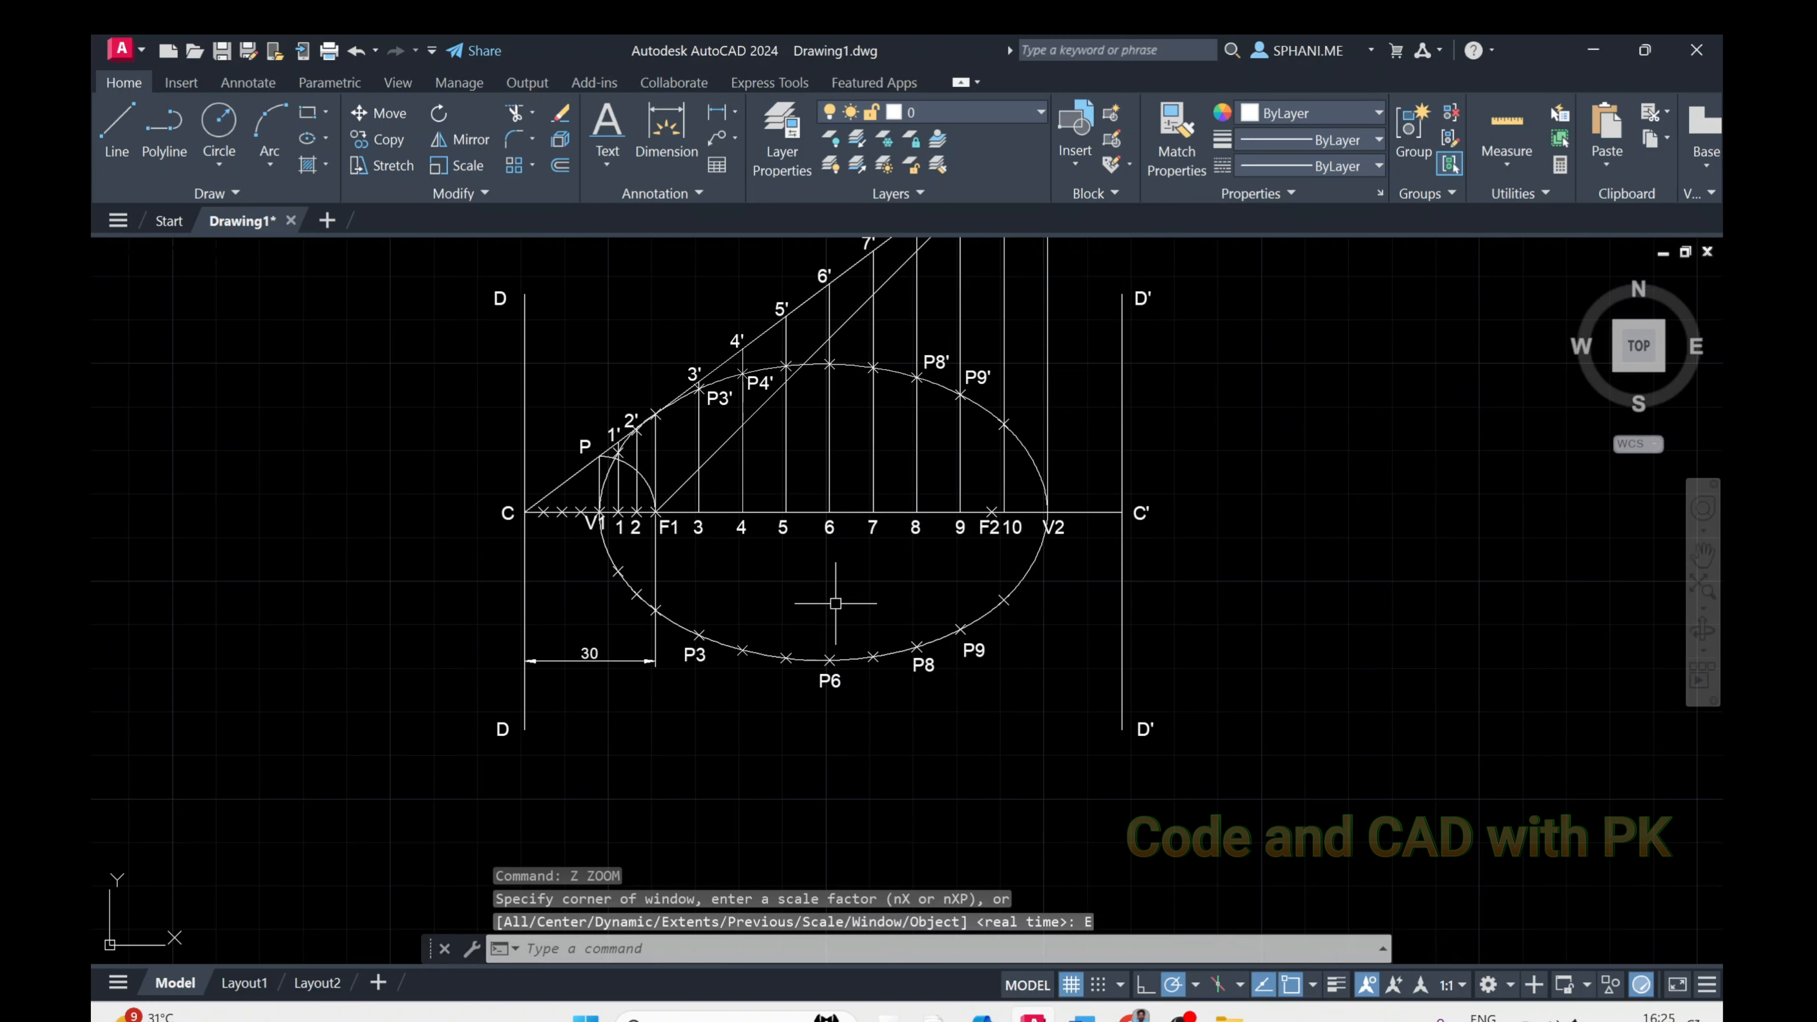
pyautogui.write('D')
pyautogui.press('Return')
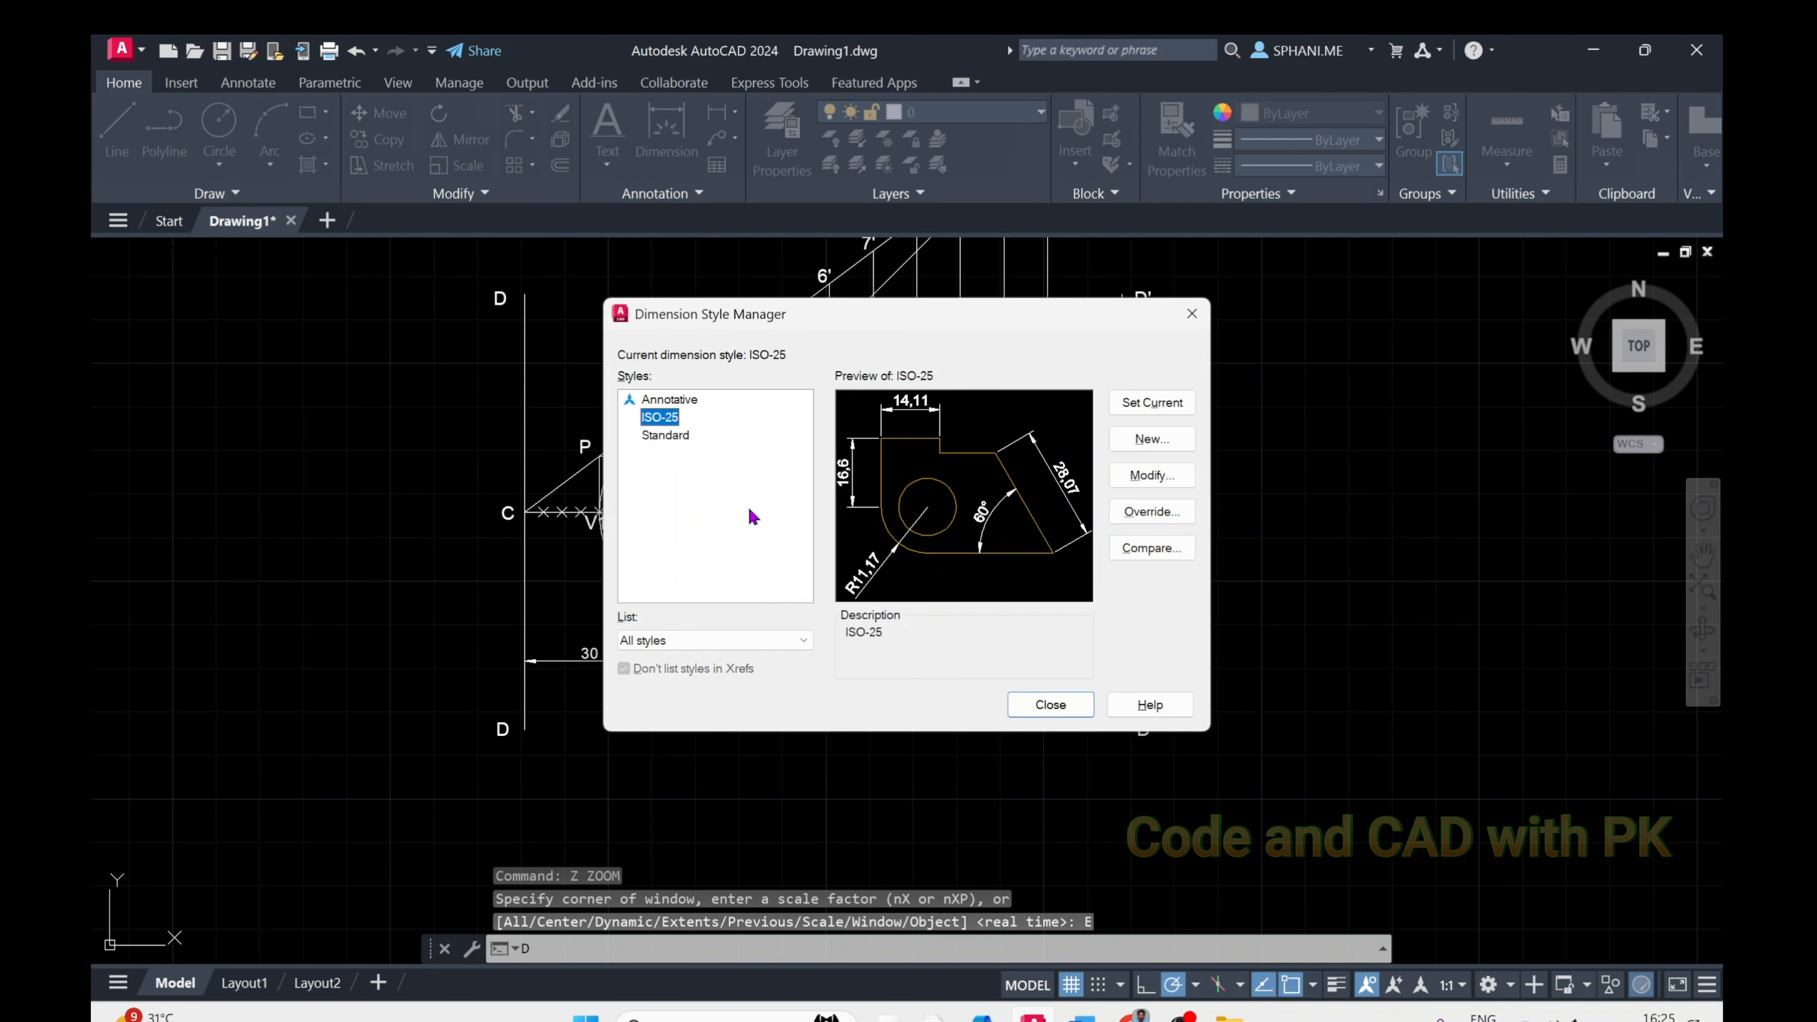
pyautogui.click(1174, 475)
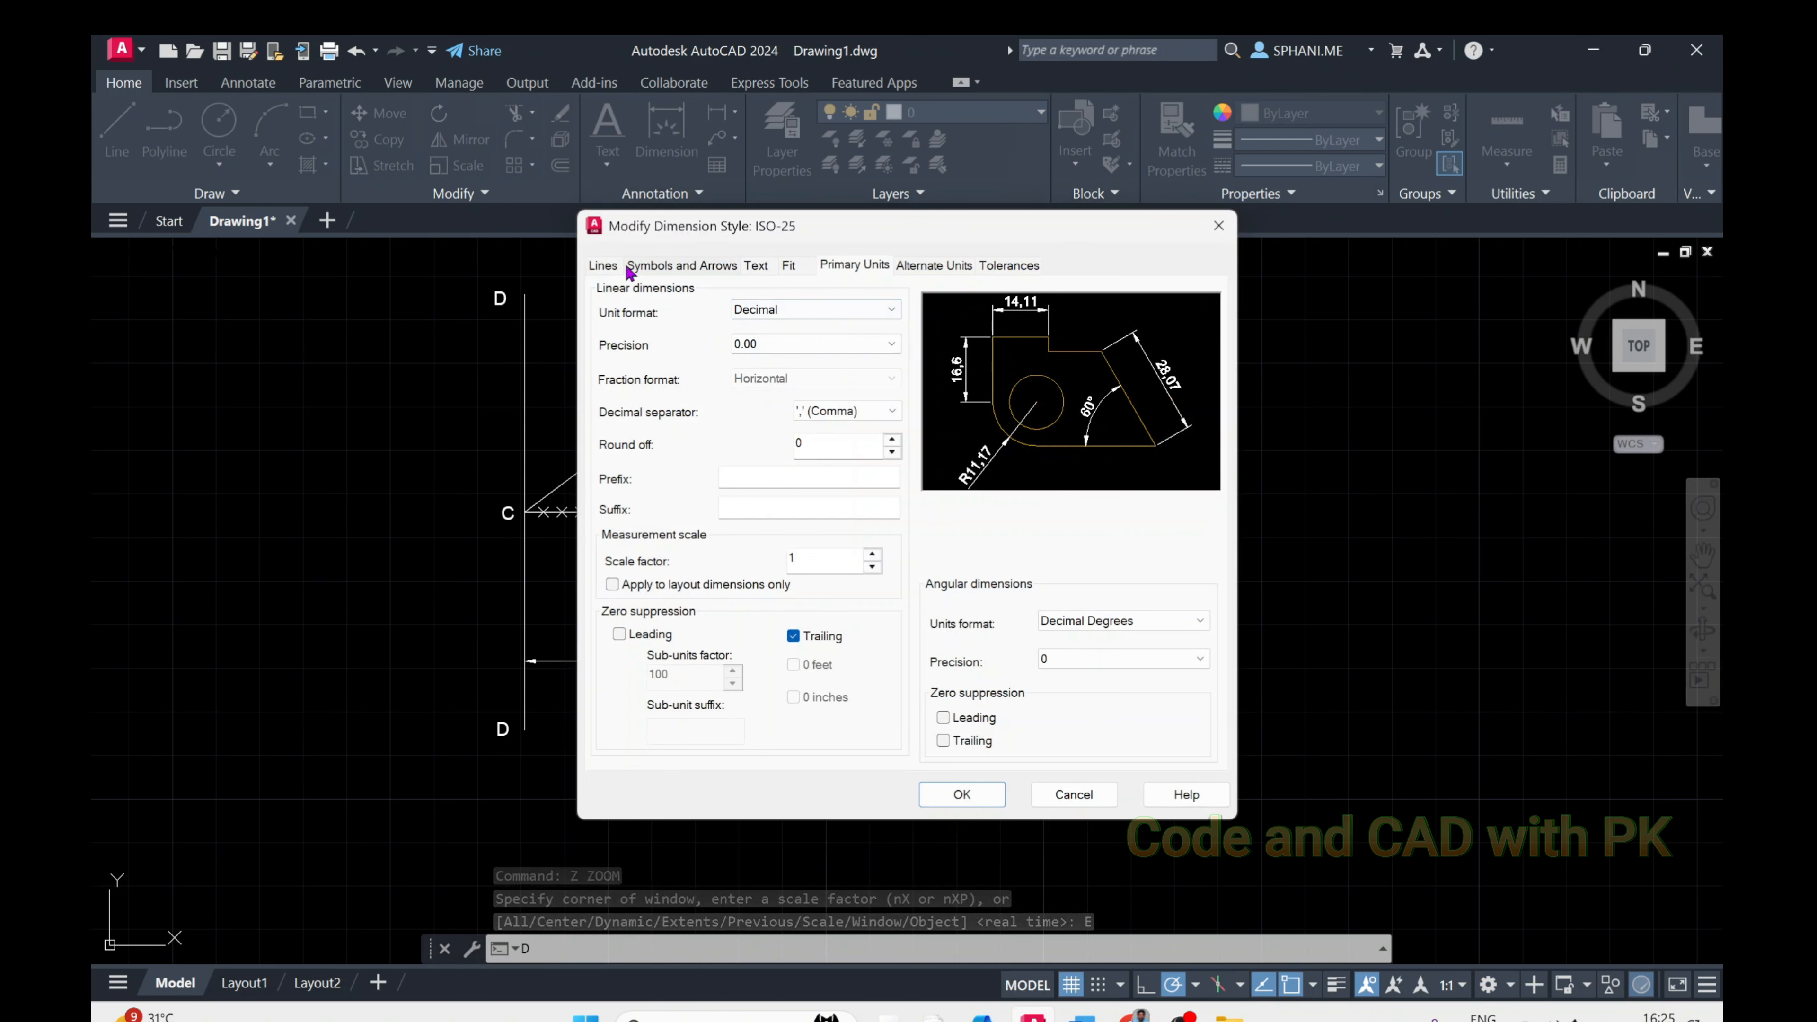
pyautogui.click(635, 264)
pyautogui.click(603, 267)
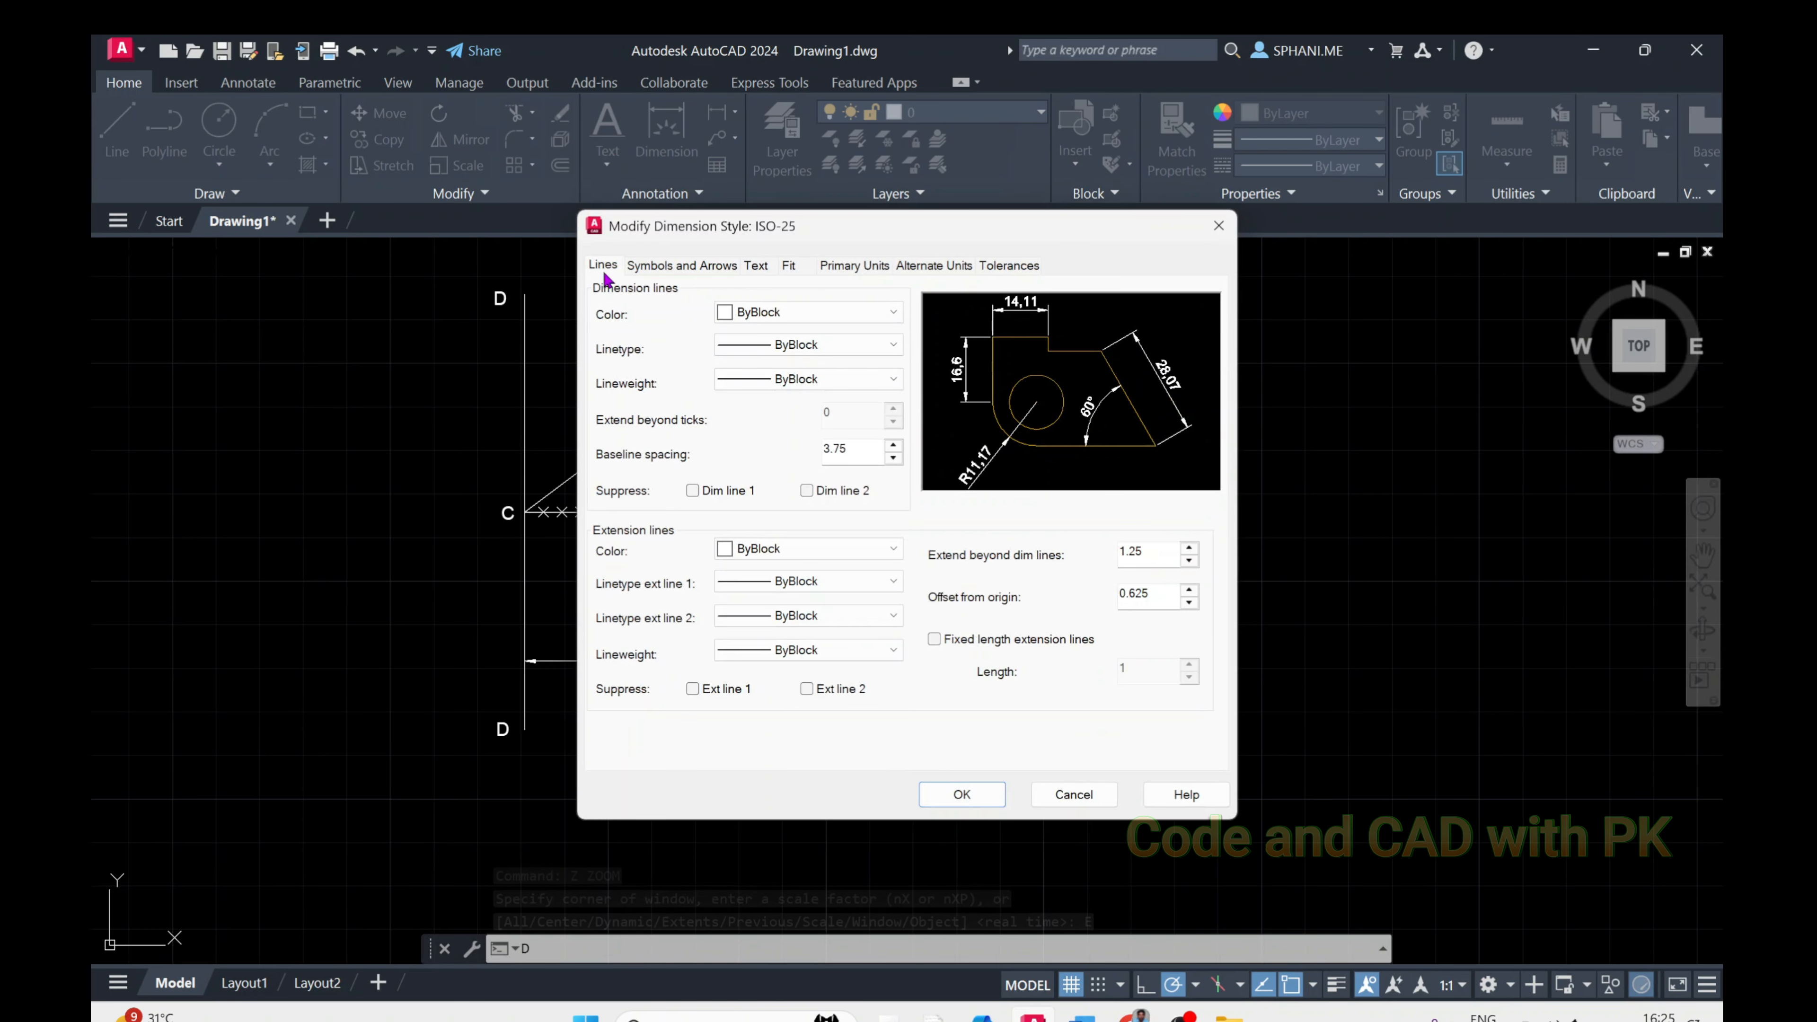
pyautogui.click(783, 315)
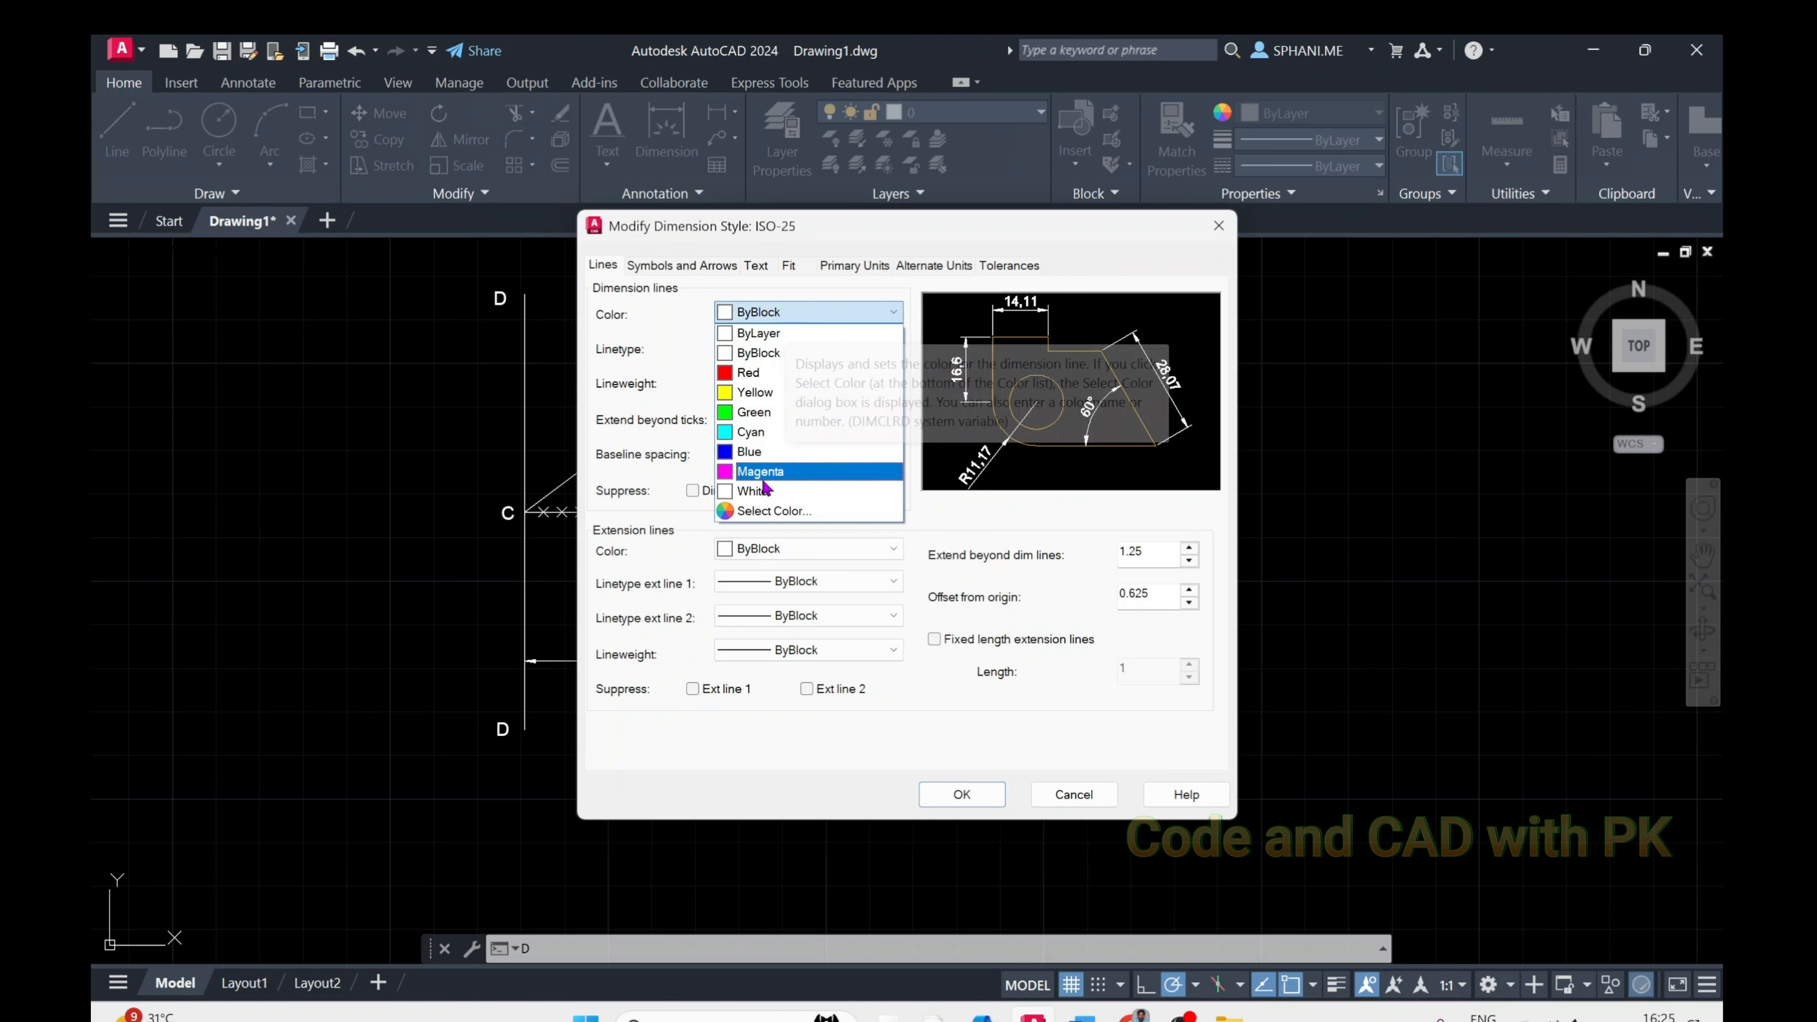
pyautogui.click(773, 510)
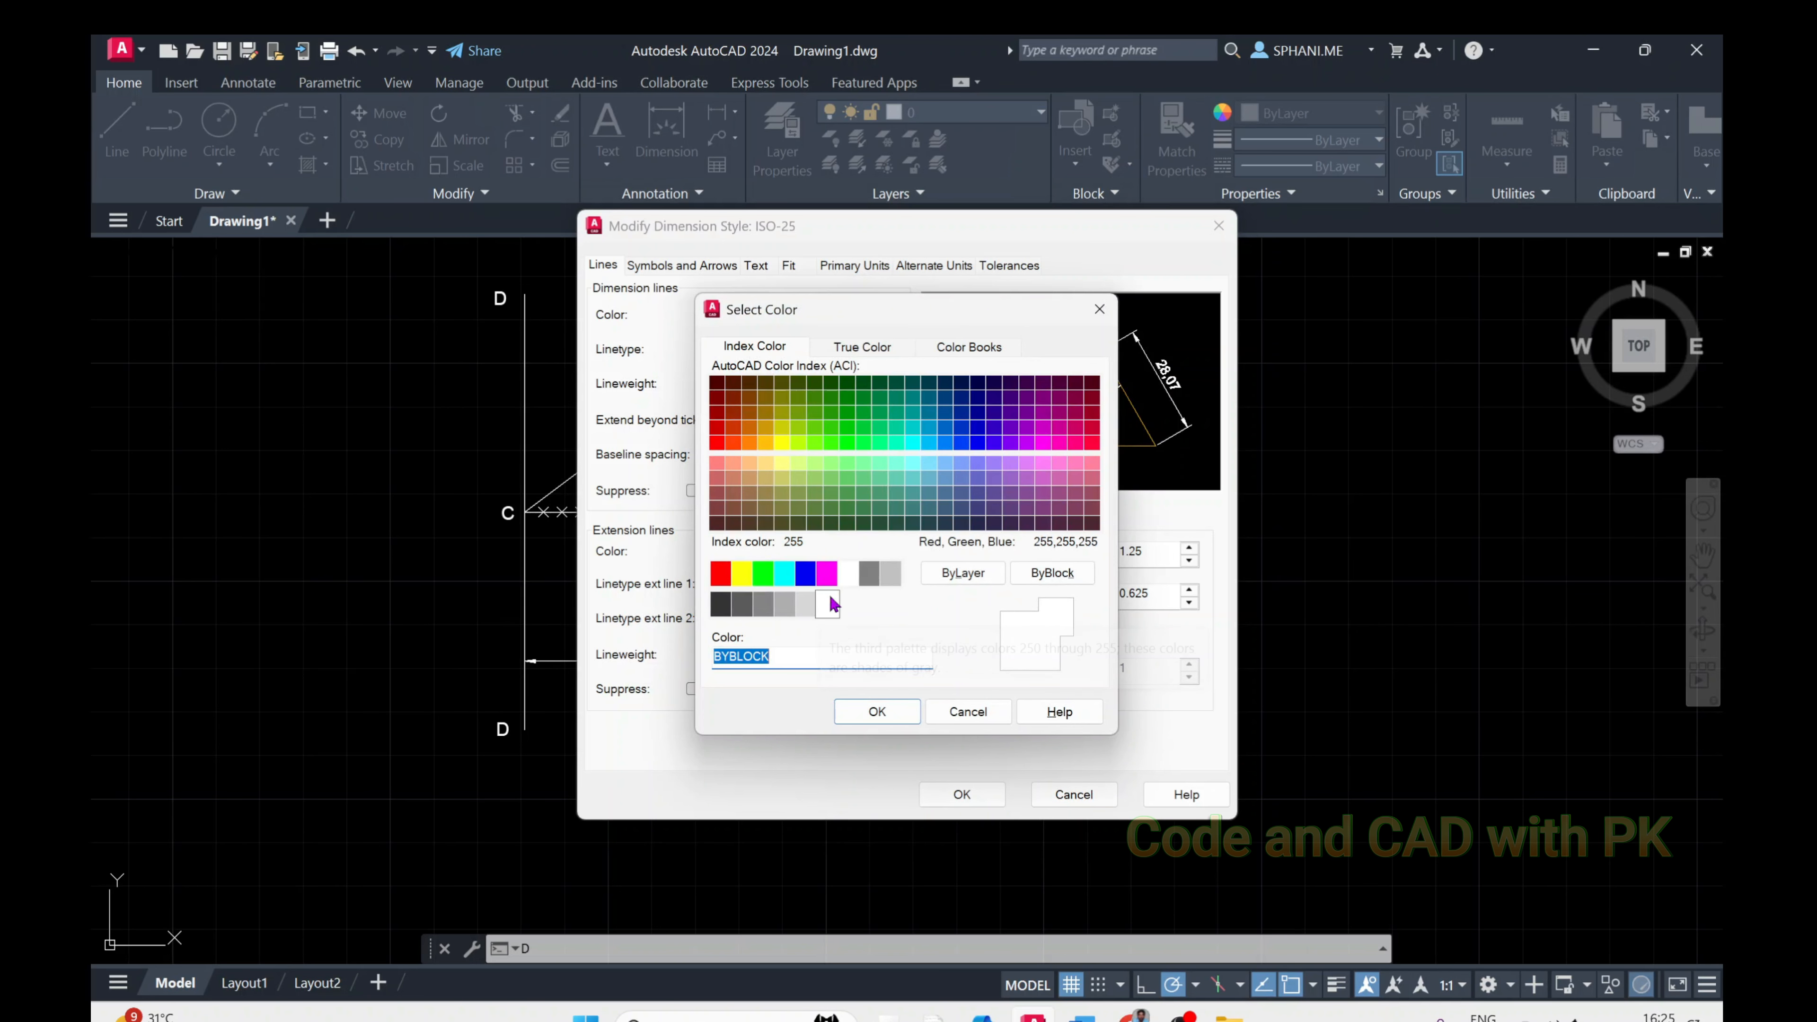
pyautogui.click(892, 578)
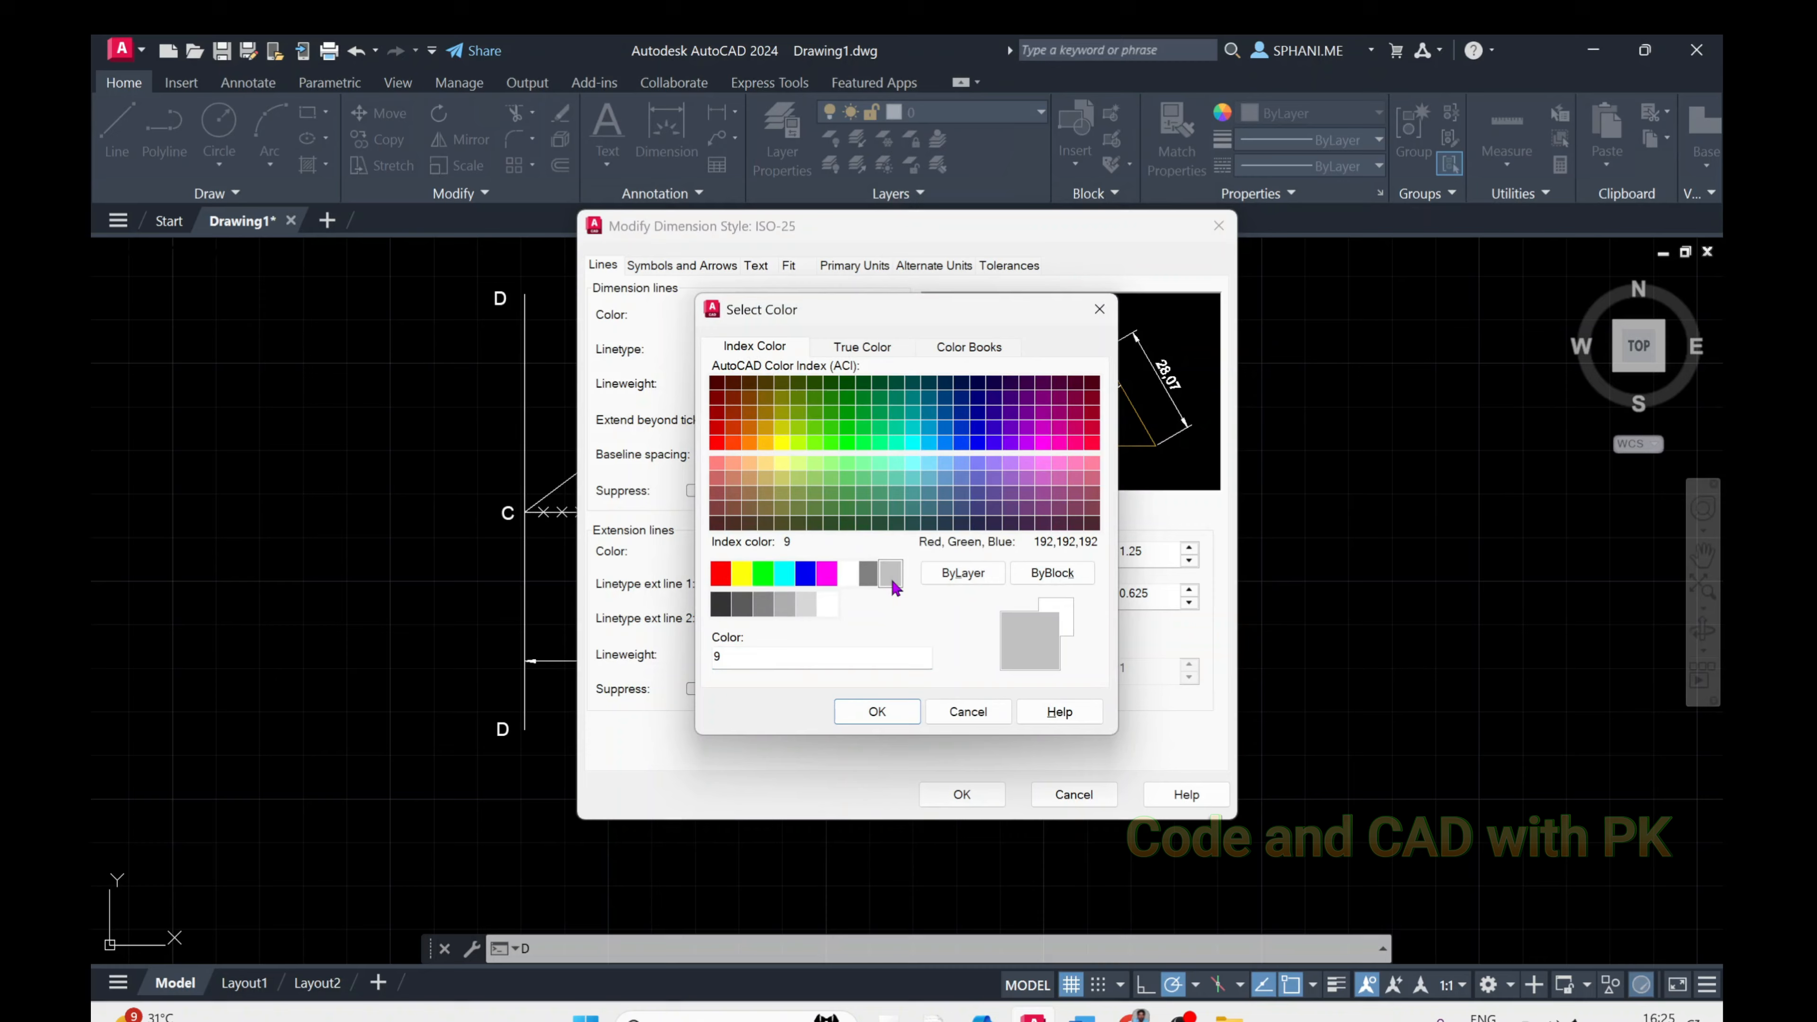
pyautogui.click(877, 713)
# Set the extension line colour of ISO-25 to index colour 8 and save the dimension style changes
pyautogui.click(791, 555)
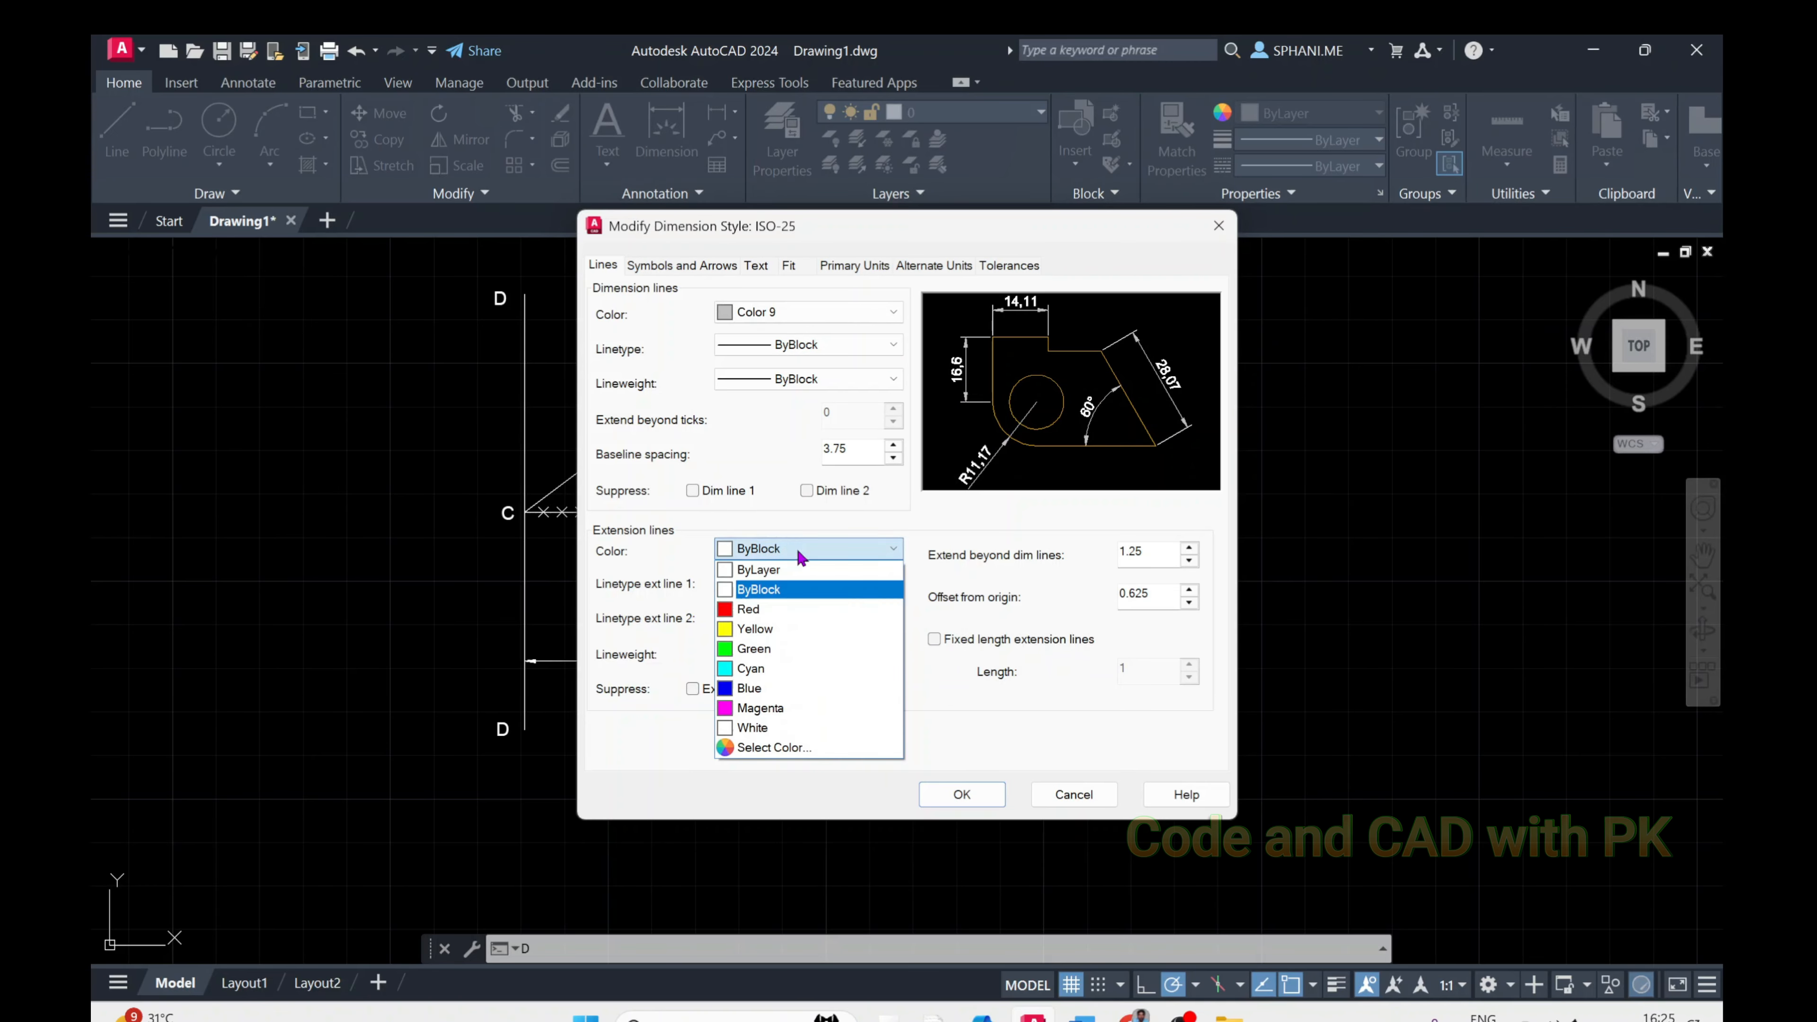
pyautogui.click(788, 748)
pyautogui.click(868, 573)
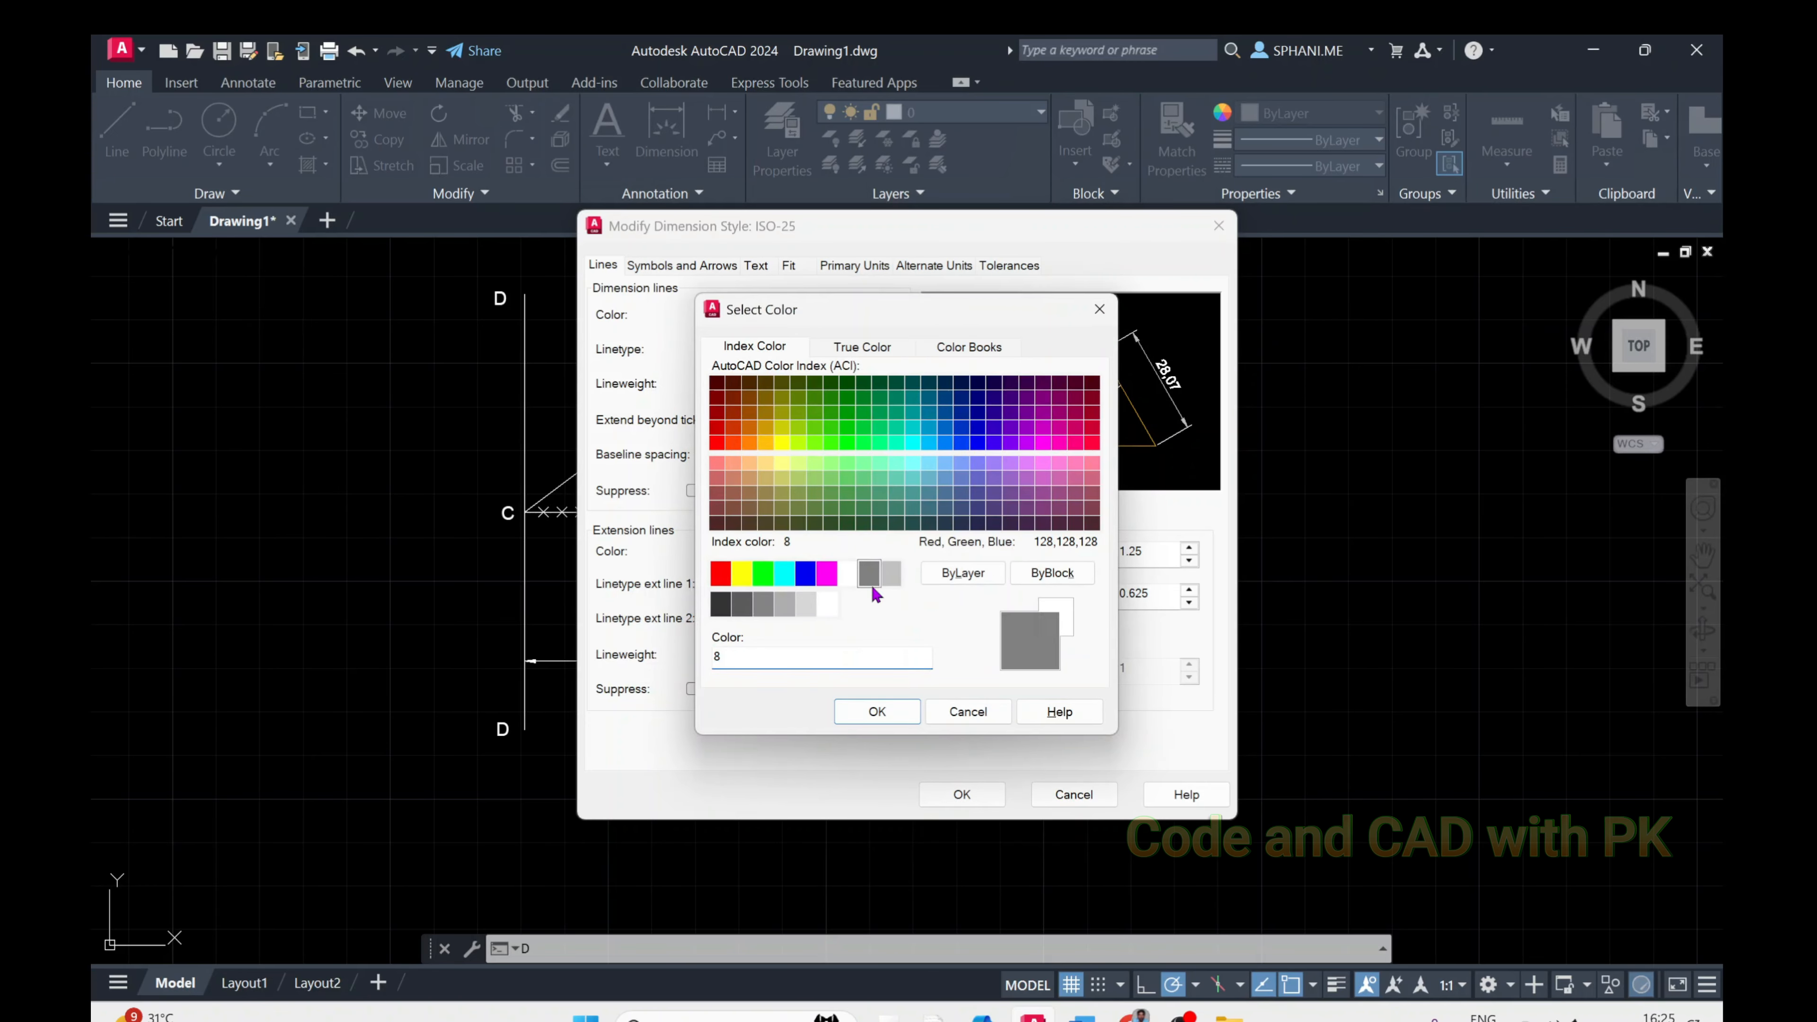
pyautogui.click(893, 716)
pyautogui.click(943, 792)
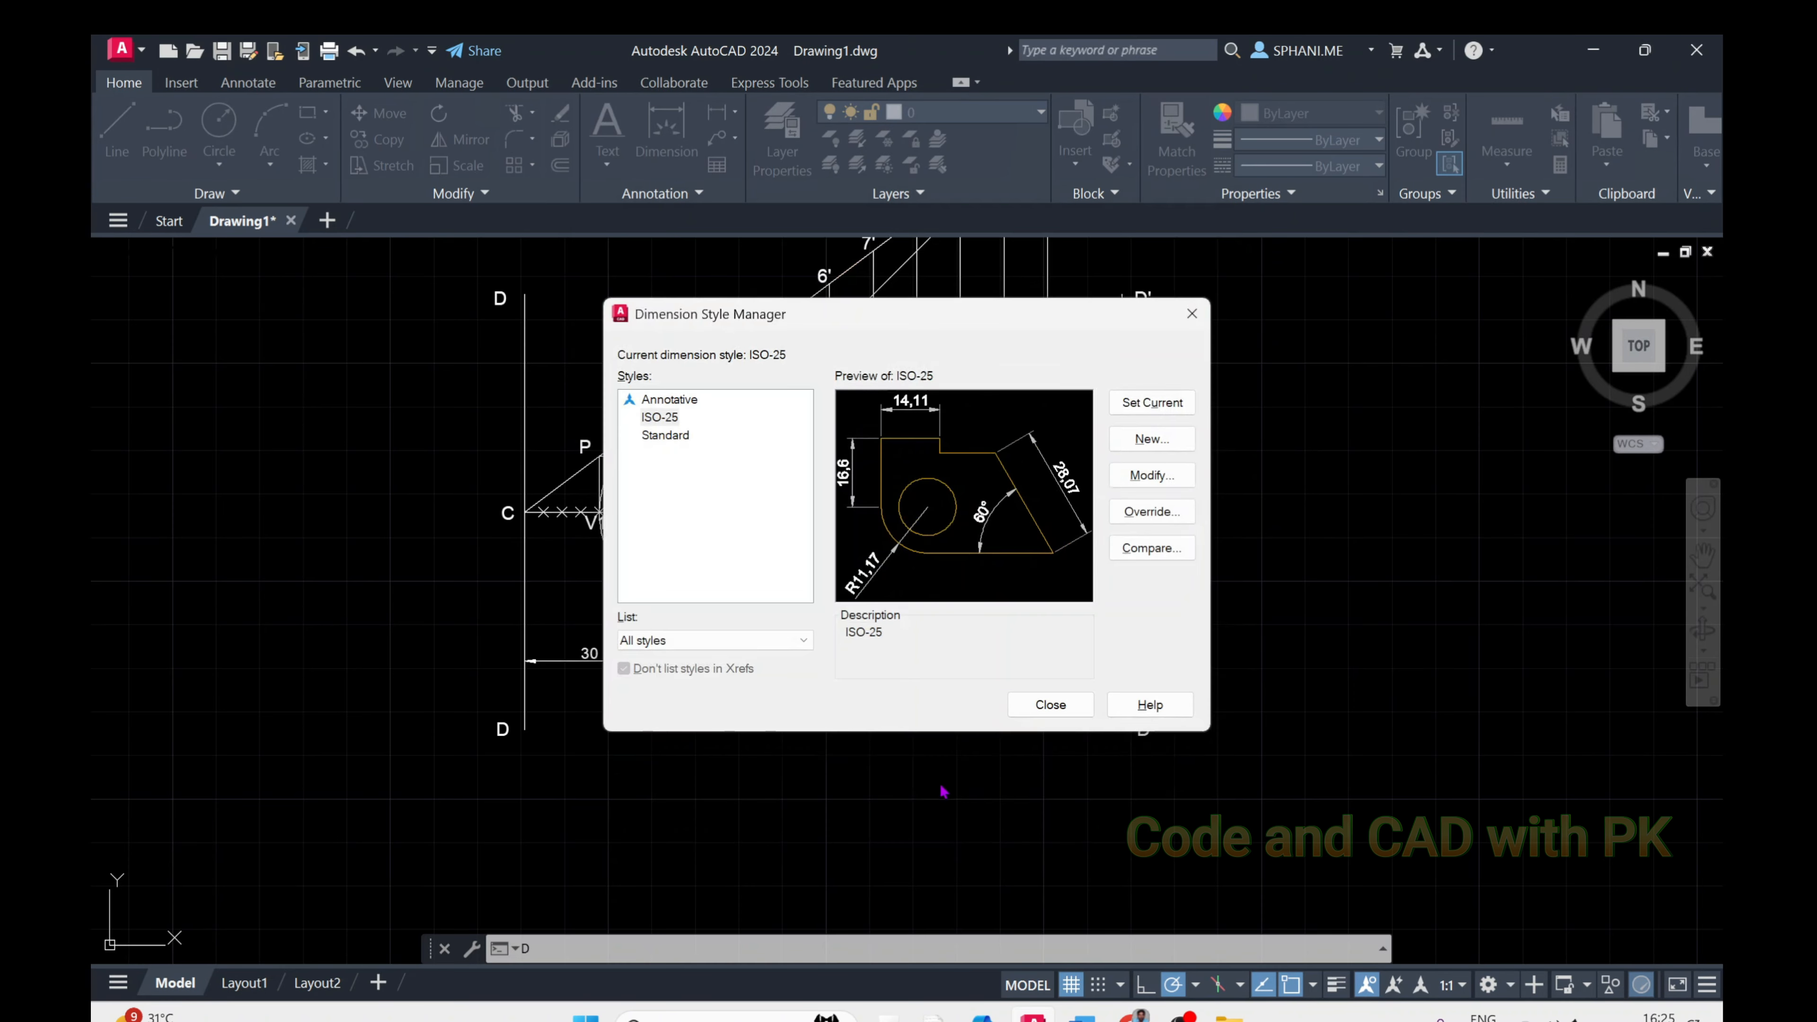
pyautogui.click(1051, 705)
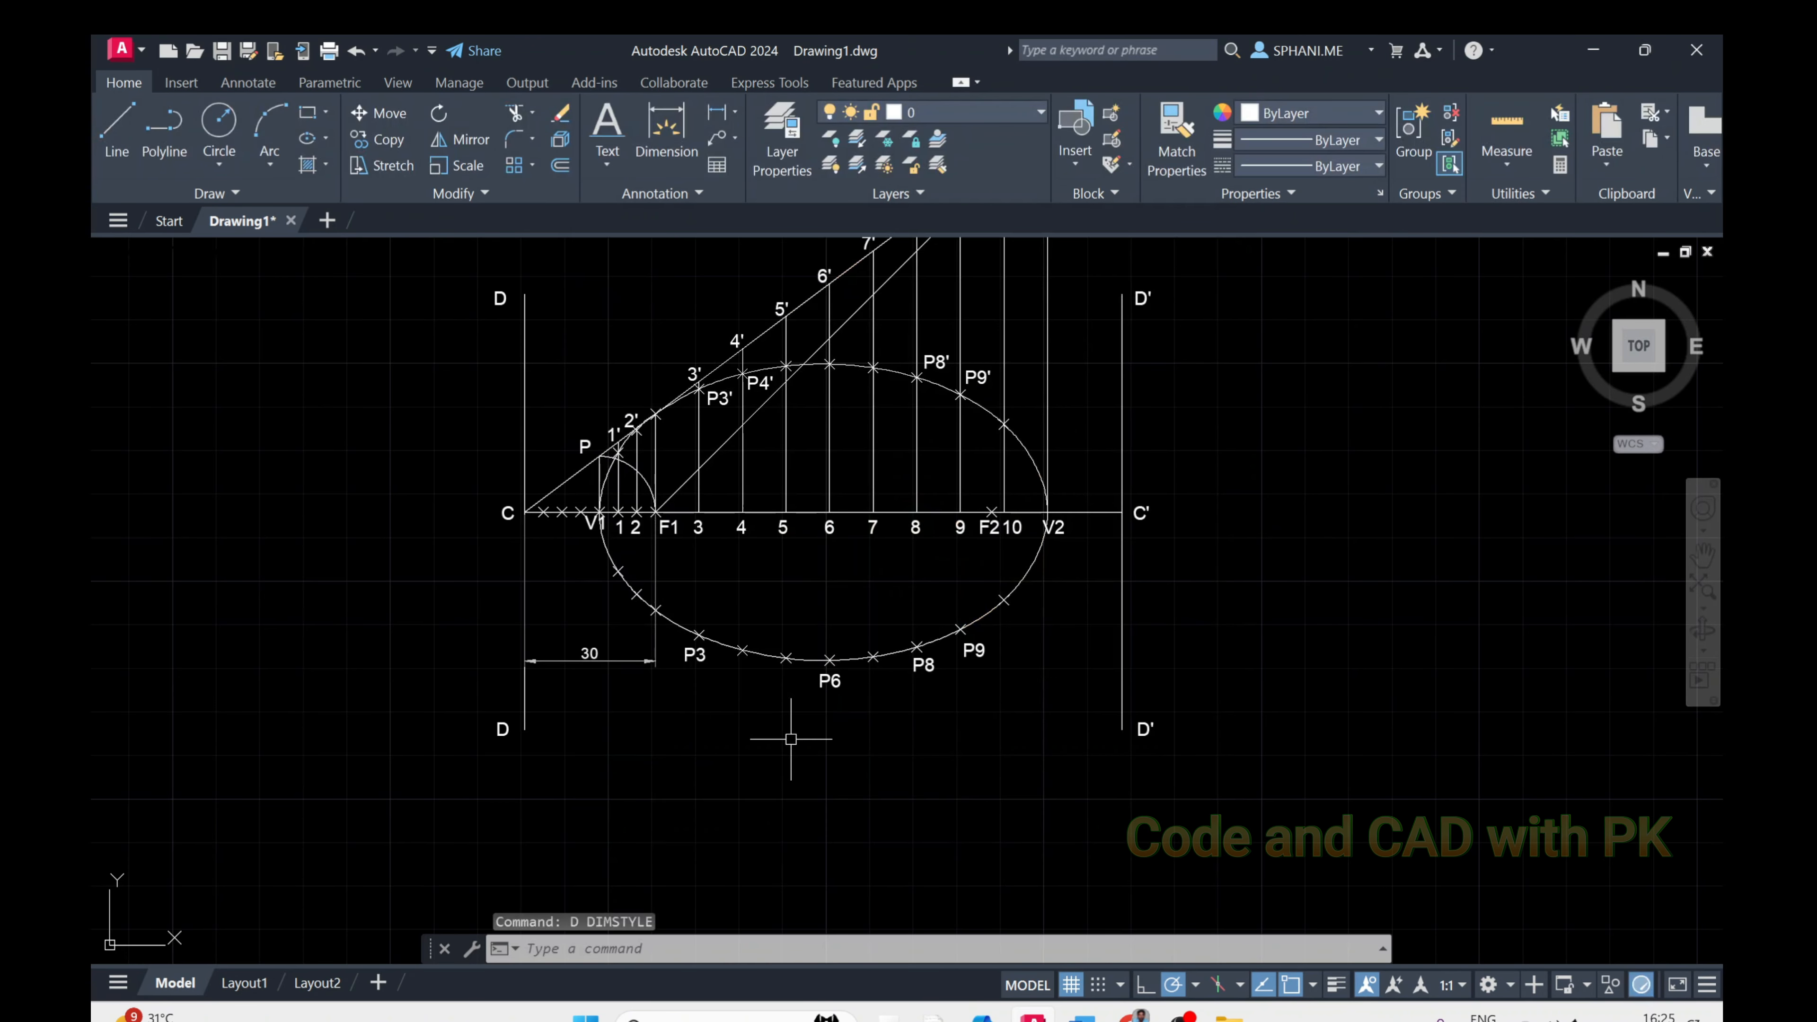
# Draw a horizontal line joining the lower ends of the two directrices, from D to D'
pyautogui.scroll(2, 615, 670)
pyautogui.write('Z')
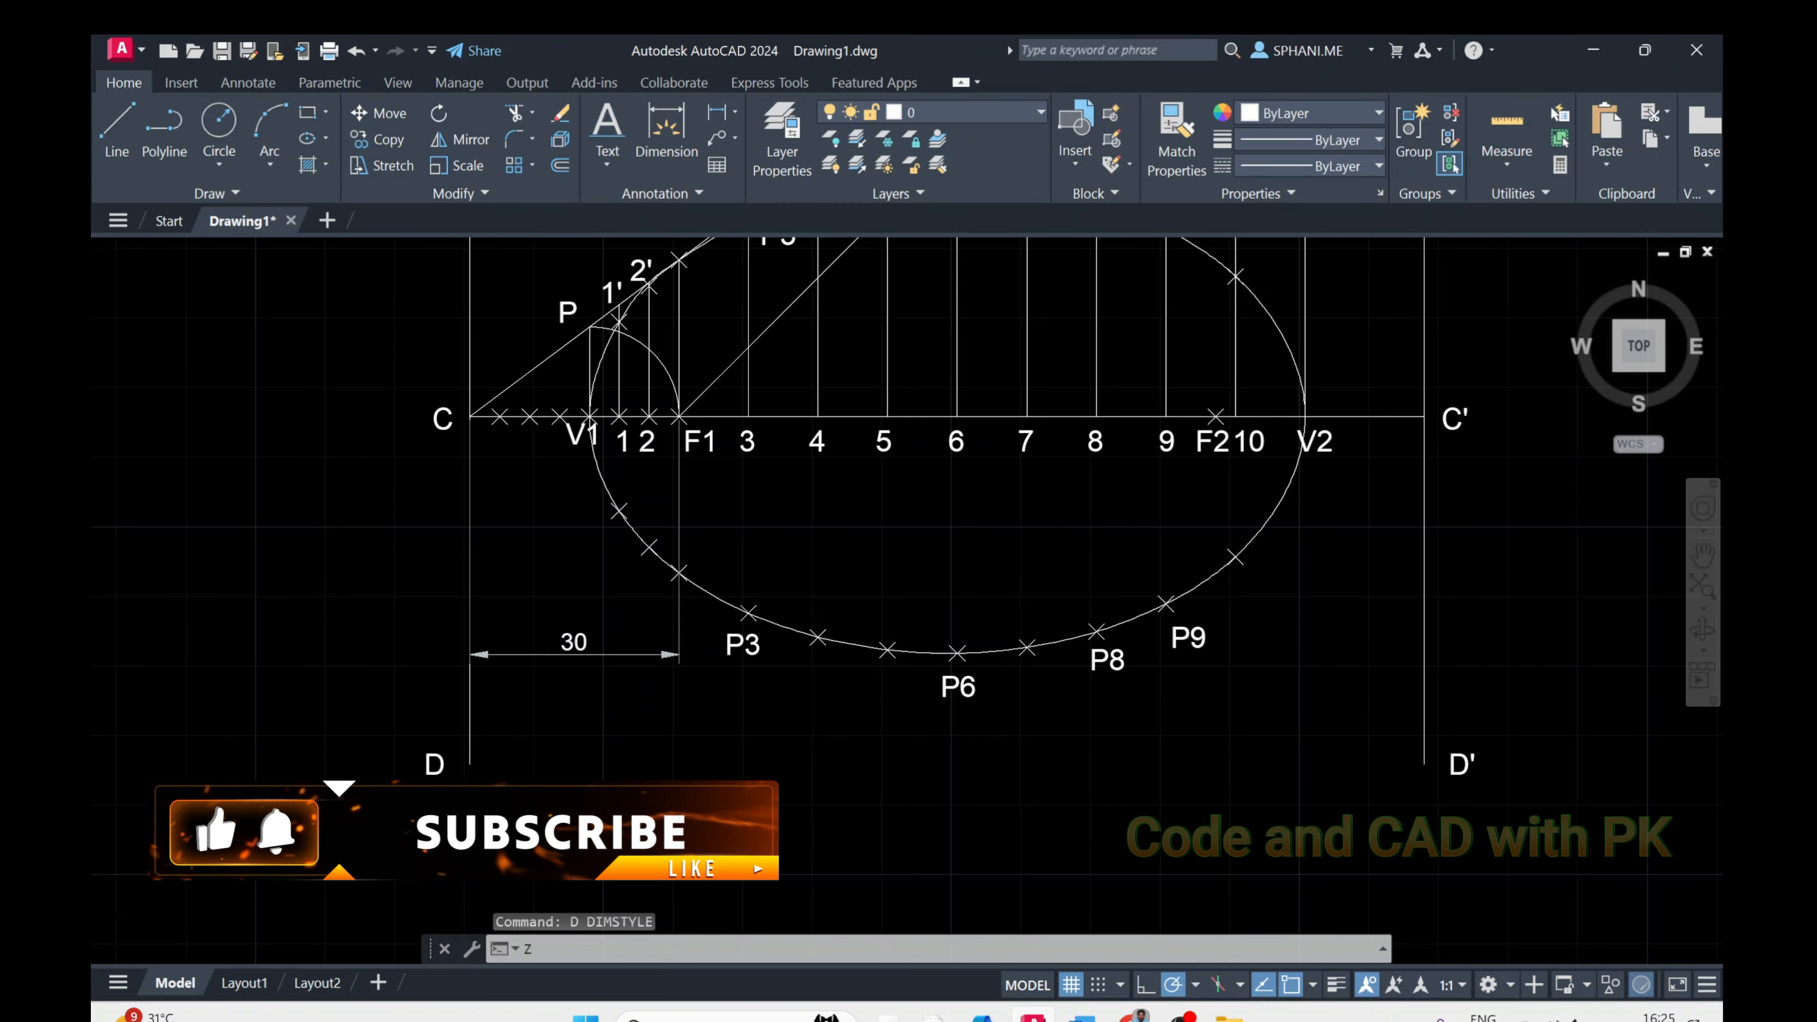
pyautogui.press('Return')
pyautogui.write('E')
pyautogui.press('Return')
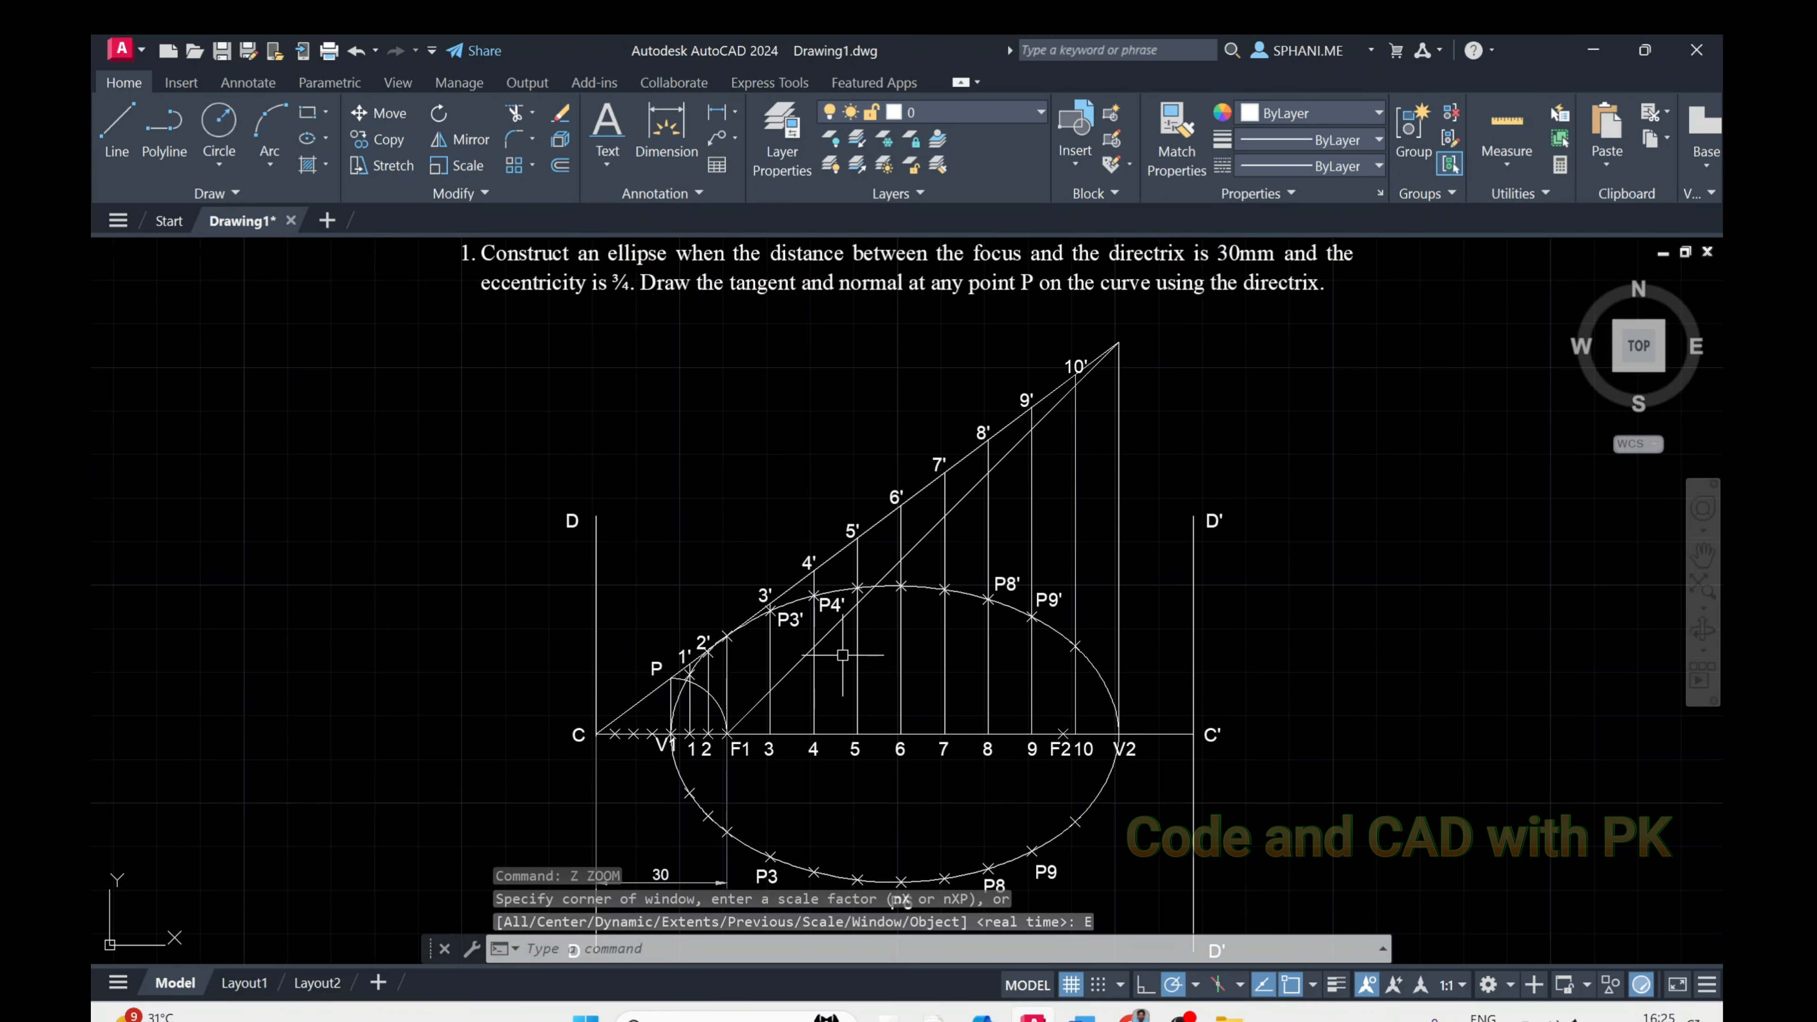
pyautogui.moveTo(843, 656); pyautogui.dragTo(827, 475, button='middle')
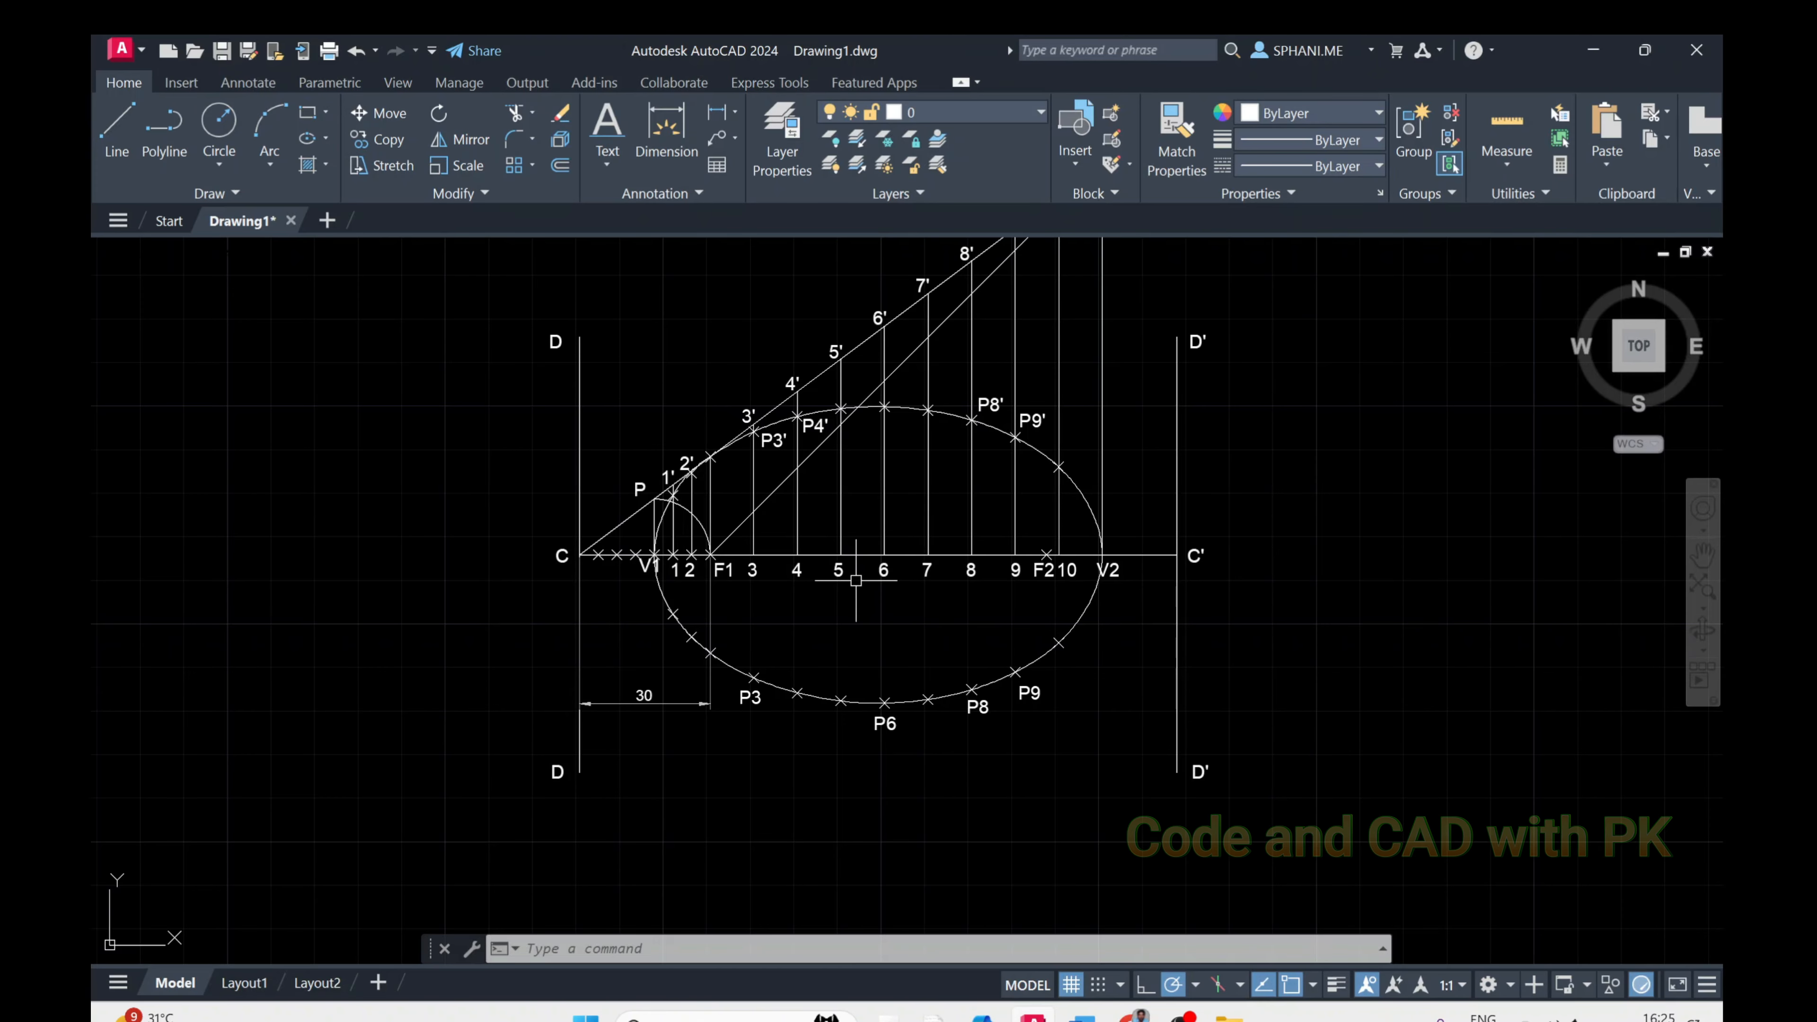
pyautogui.write('L')
pyautogui.press('Return')
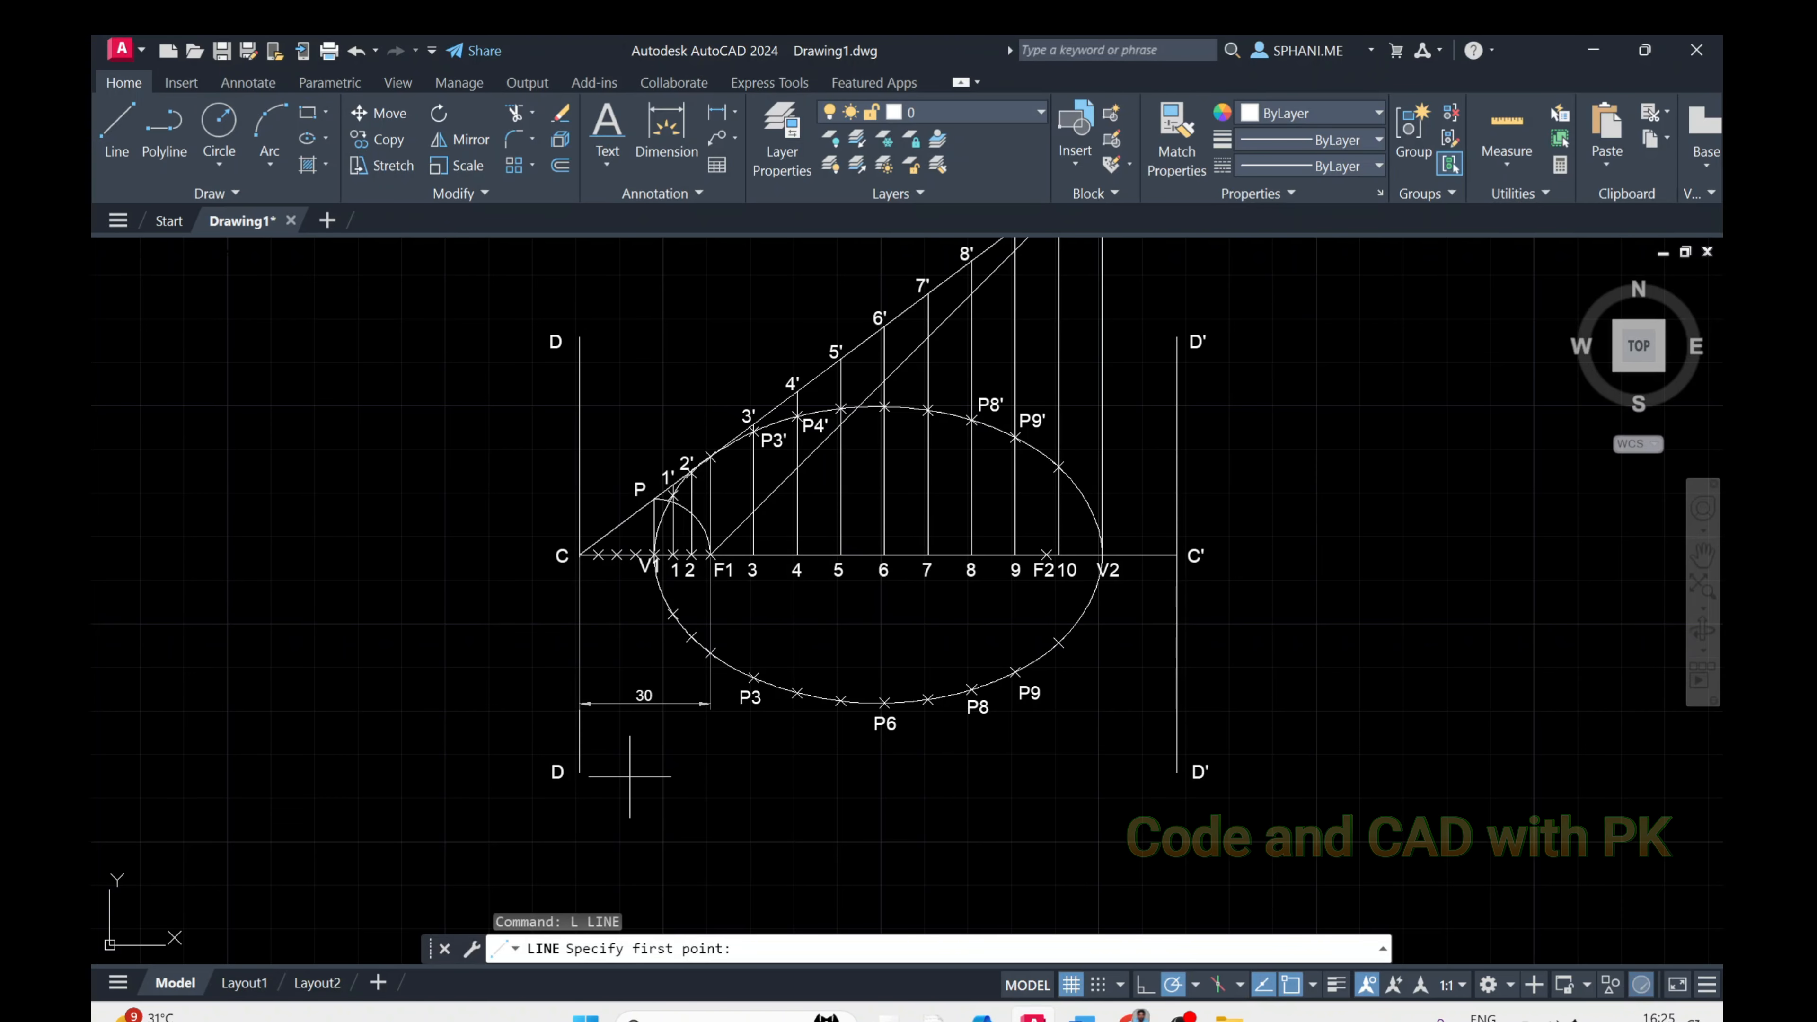
pyautogui.click(585, 772)
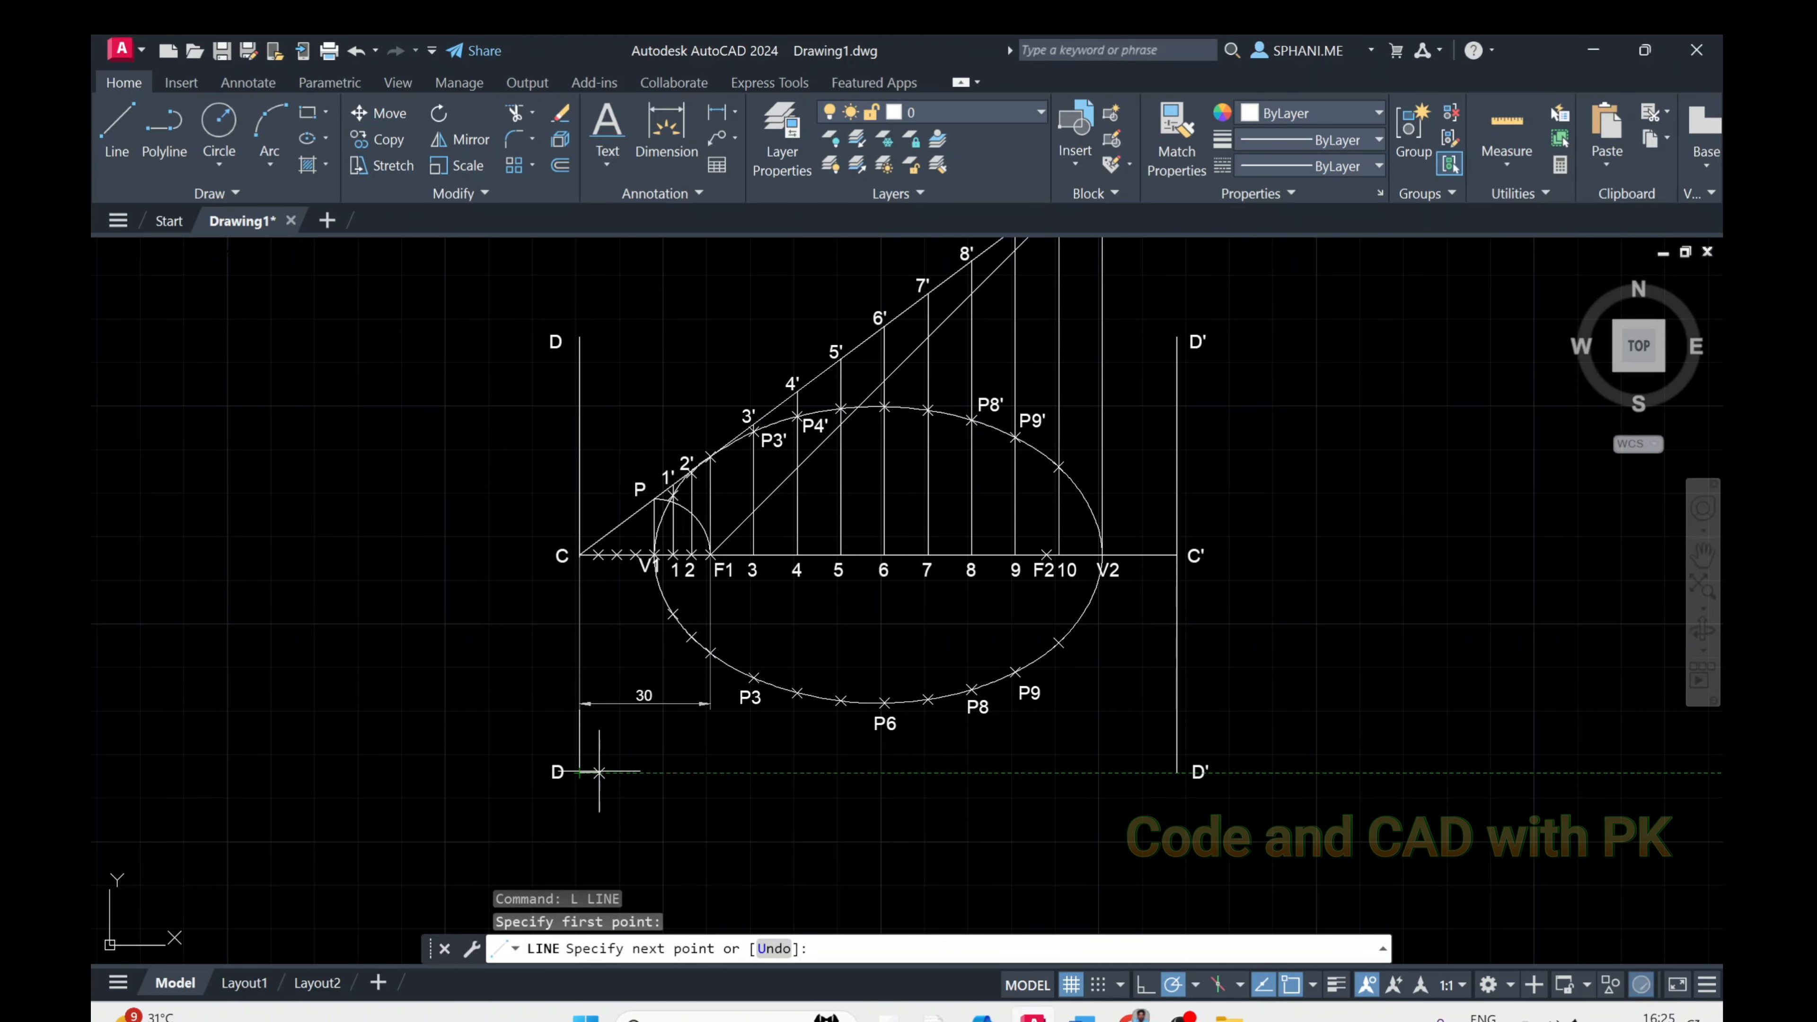
pyautogui.click(1177, 771)
pyautogui.moveTo(953, 832); pyautogui.dragTo(910, 620, button='middle')
pyautogui.press('Escape')
# Draw a vertical line straight down from the midpoint of the horizontal line between D and D'
pyautogui.press('Return')
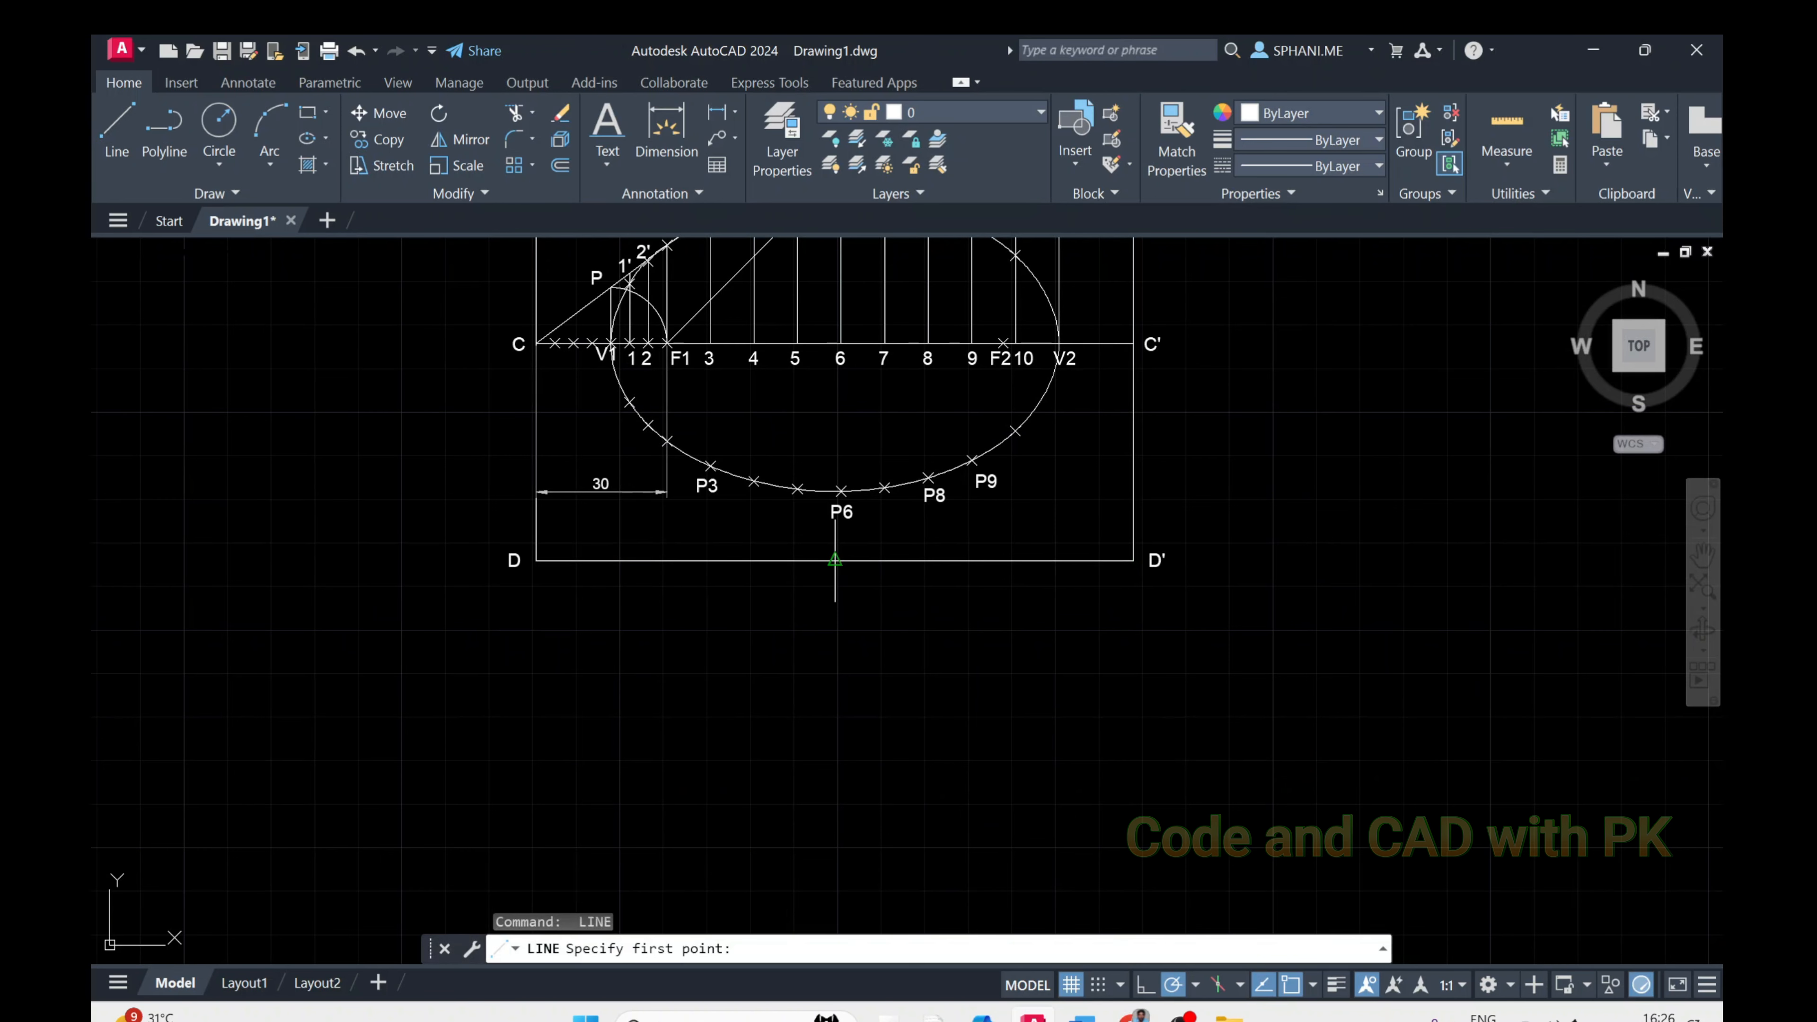
pyautogui.click(835, 559)
pyautogui.click(852, 859)
pyautogui.press('Escape')
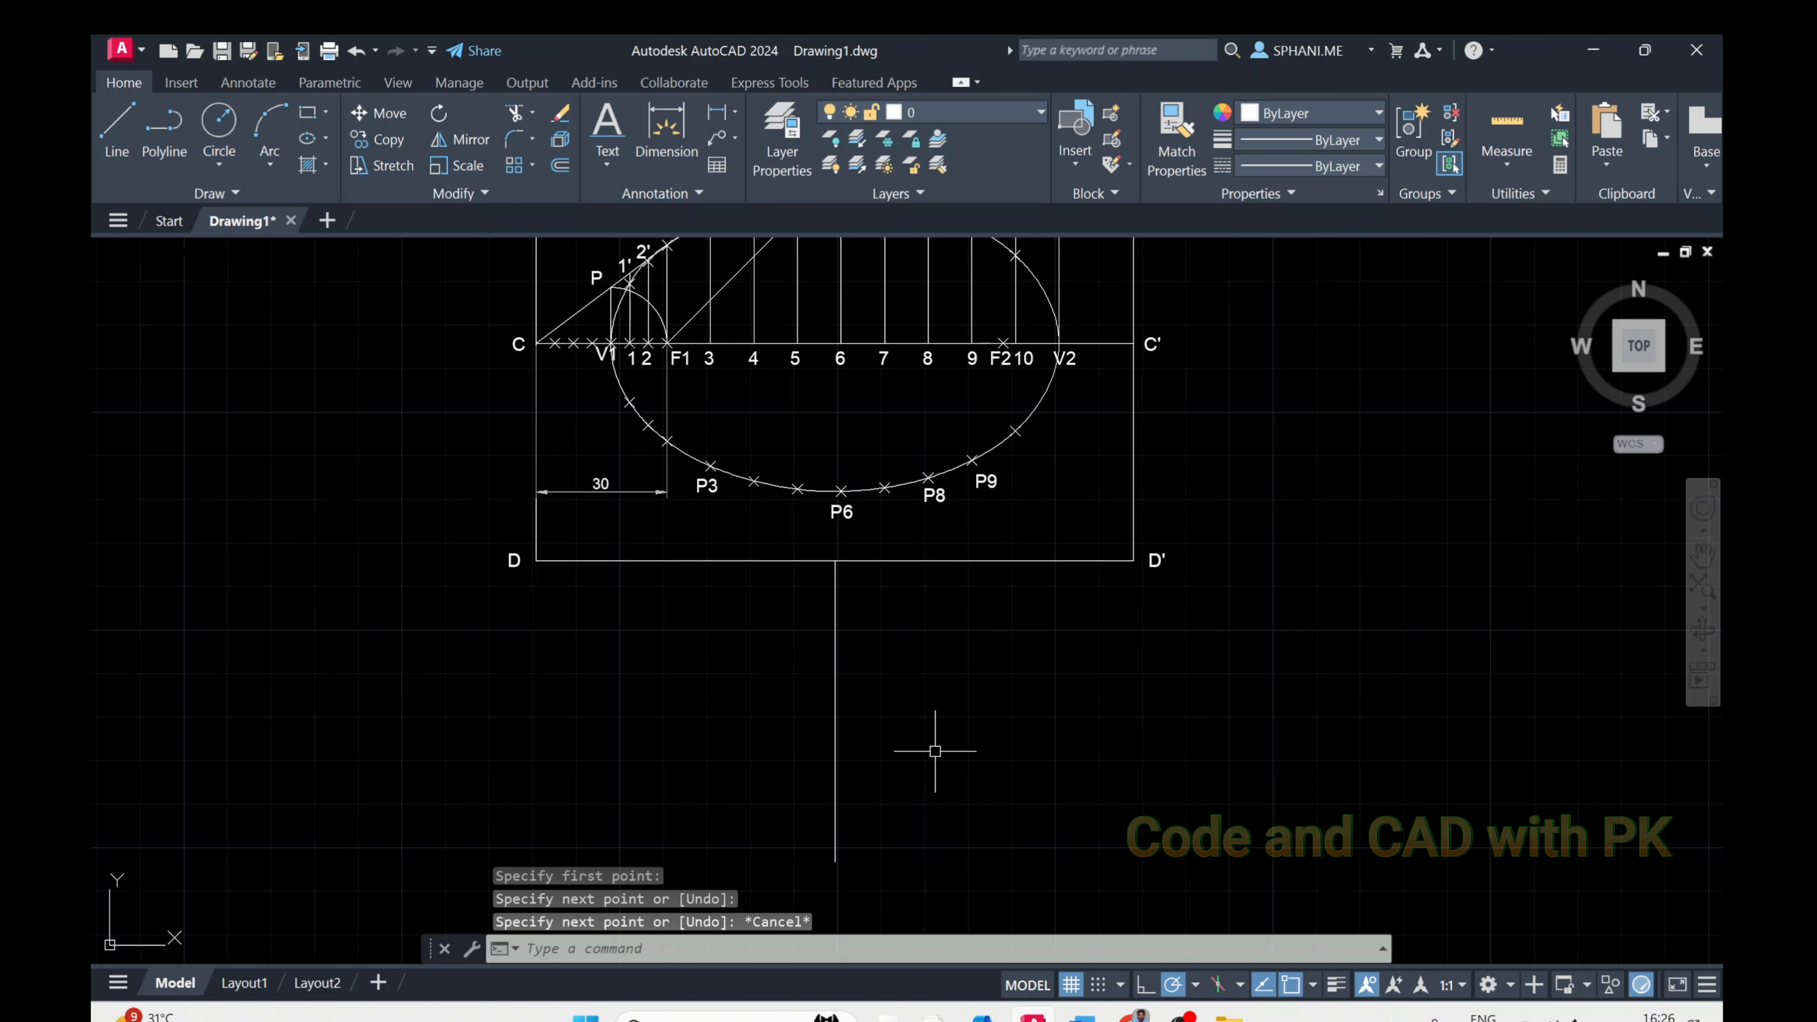
# Add the single-line text "ELLIPSE (GENERAL METHOD)" below the line D–D' near D', with height 5 and rotation 0
pyautogui.moveTo(935, 751); pyautogui.dragTo(868, 767, button='middle')
pyautogui.write('TEXT')
pyautogui.press('Return')
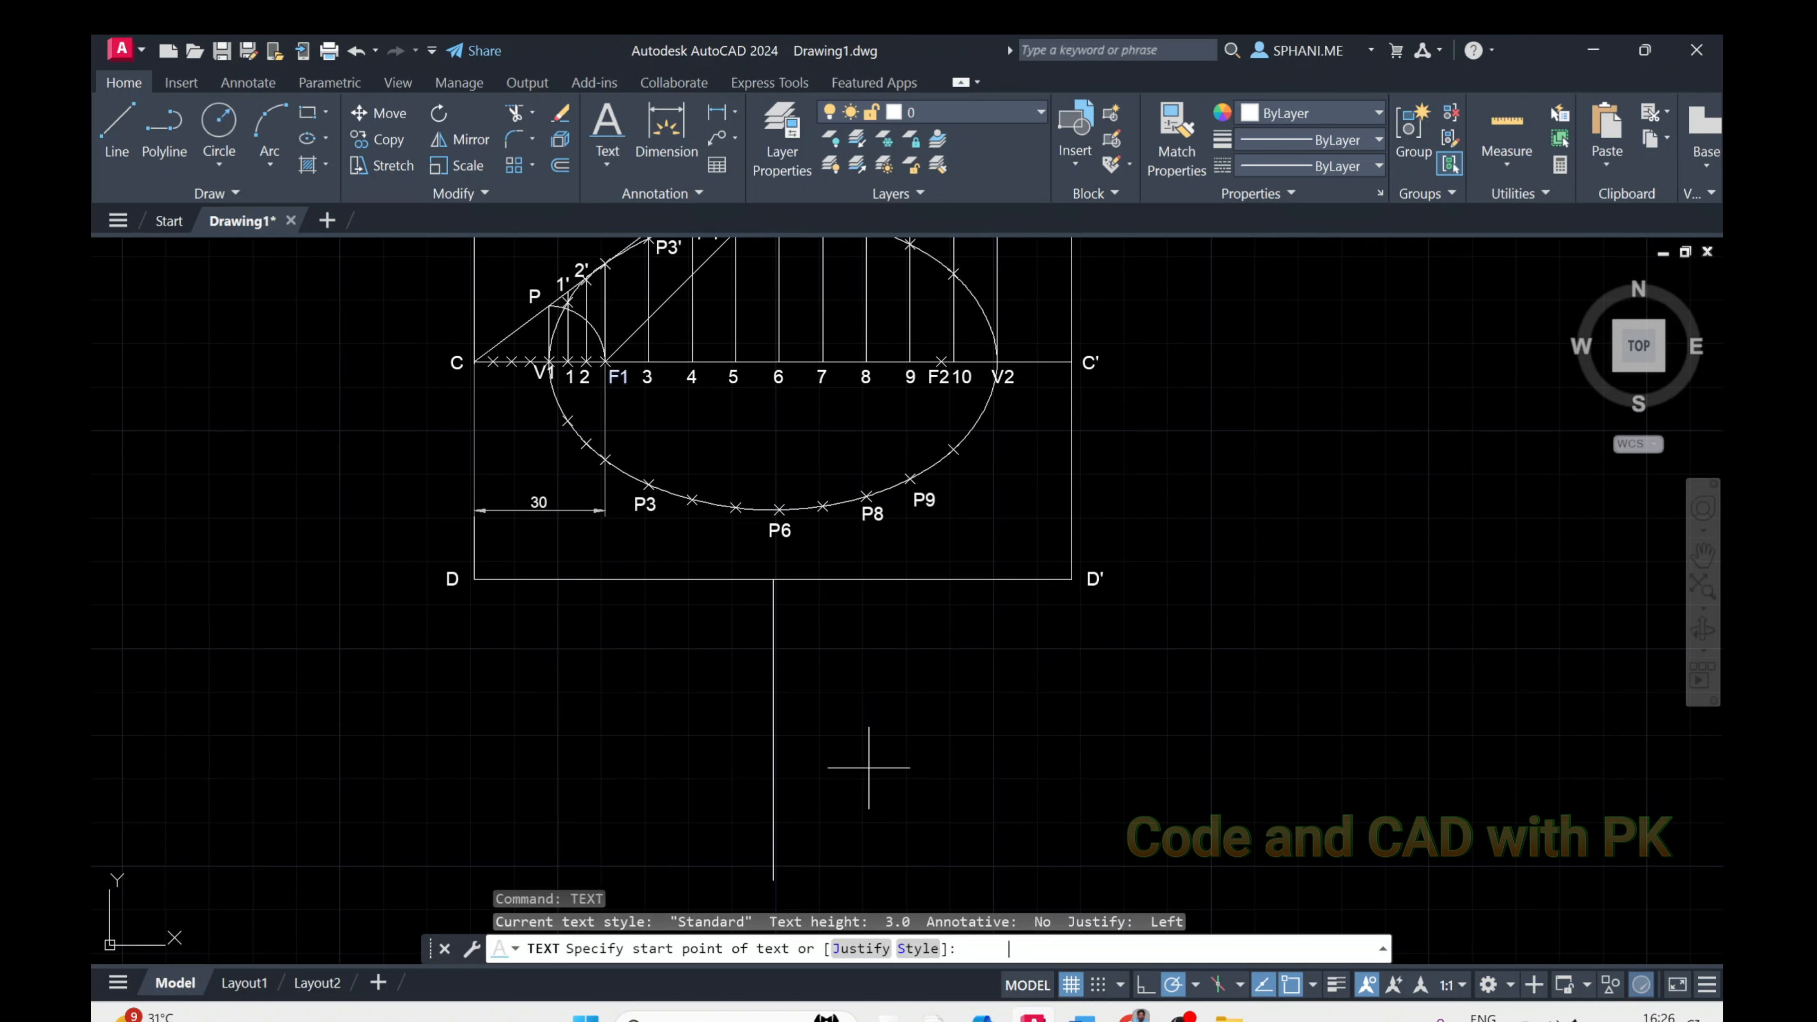
pyautogui.click(1012, 673)
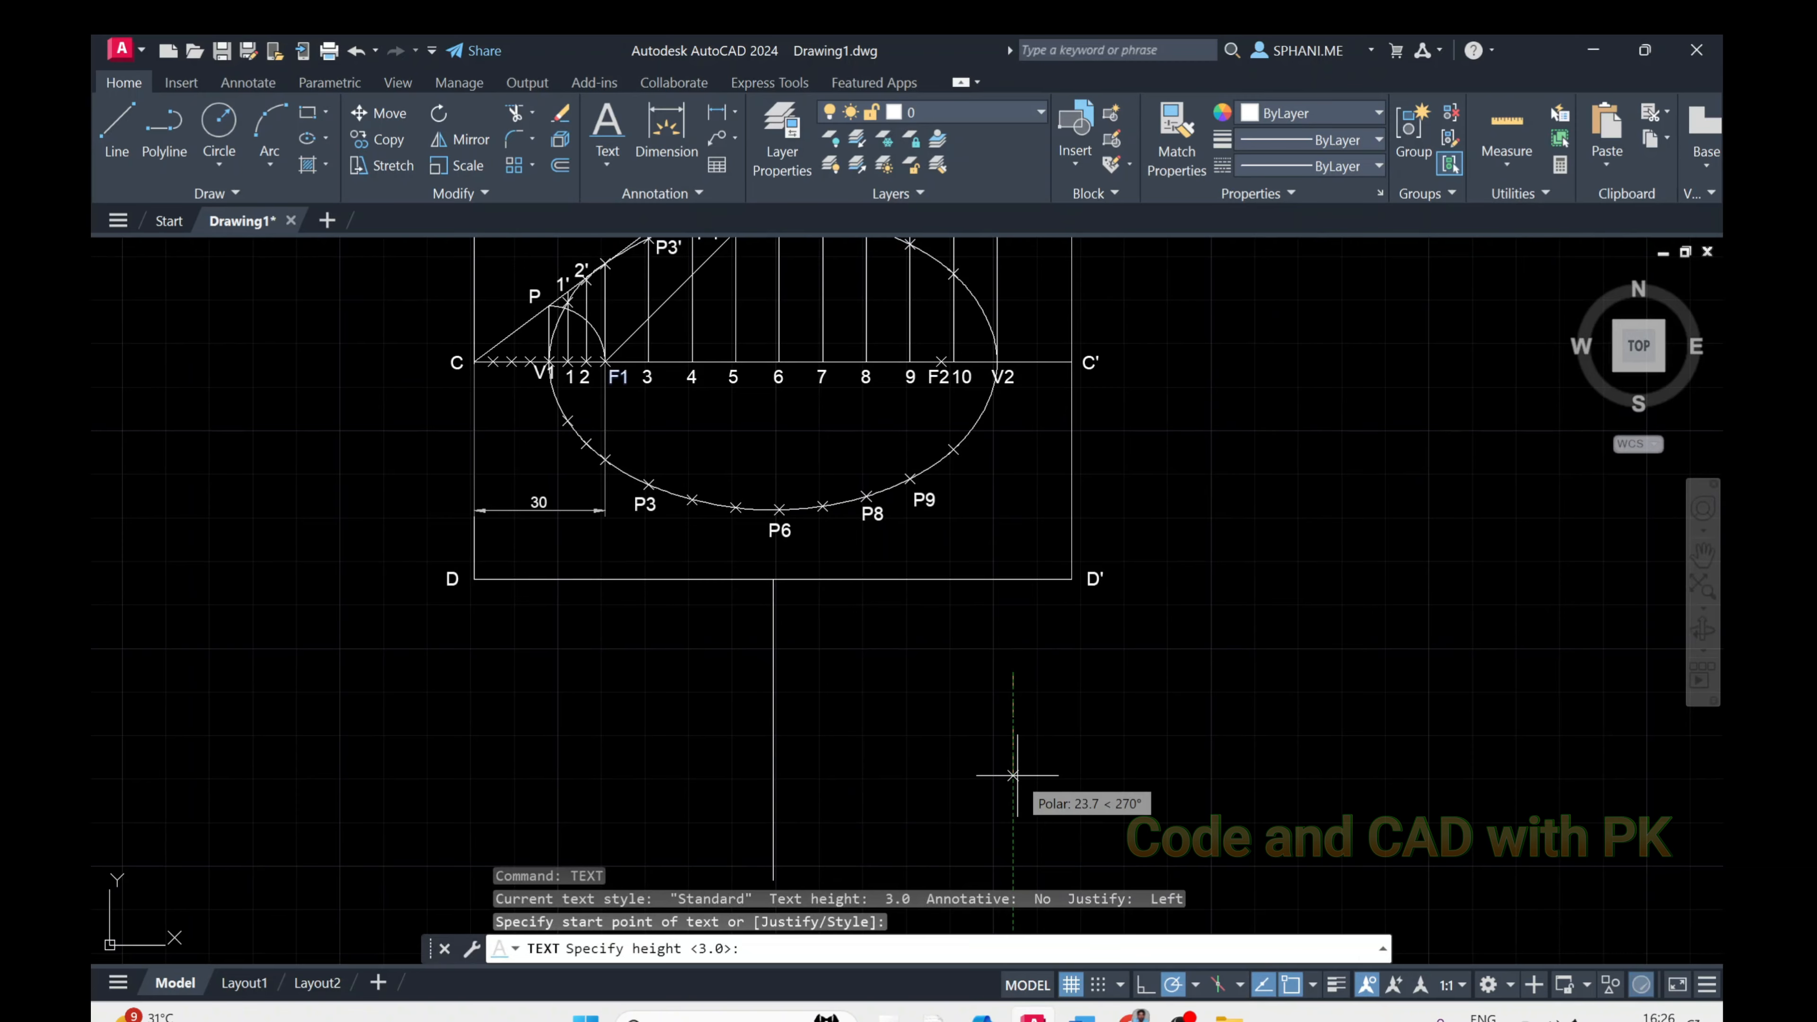
pyautogui.press('Return')
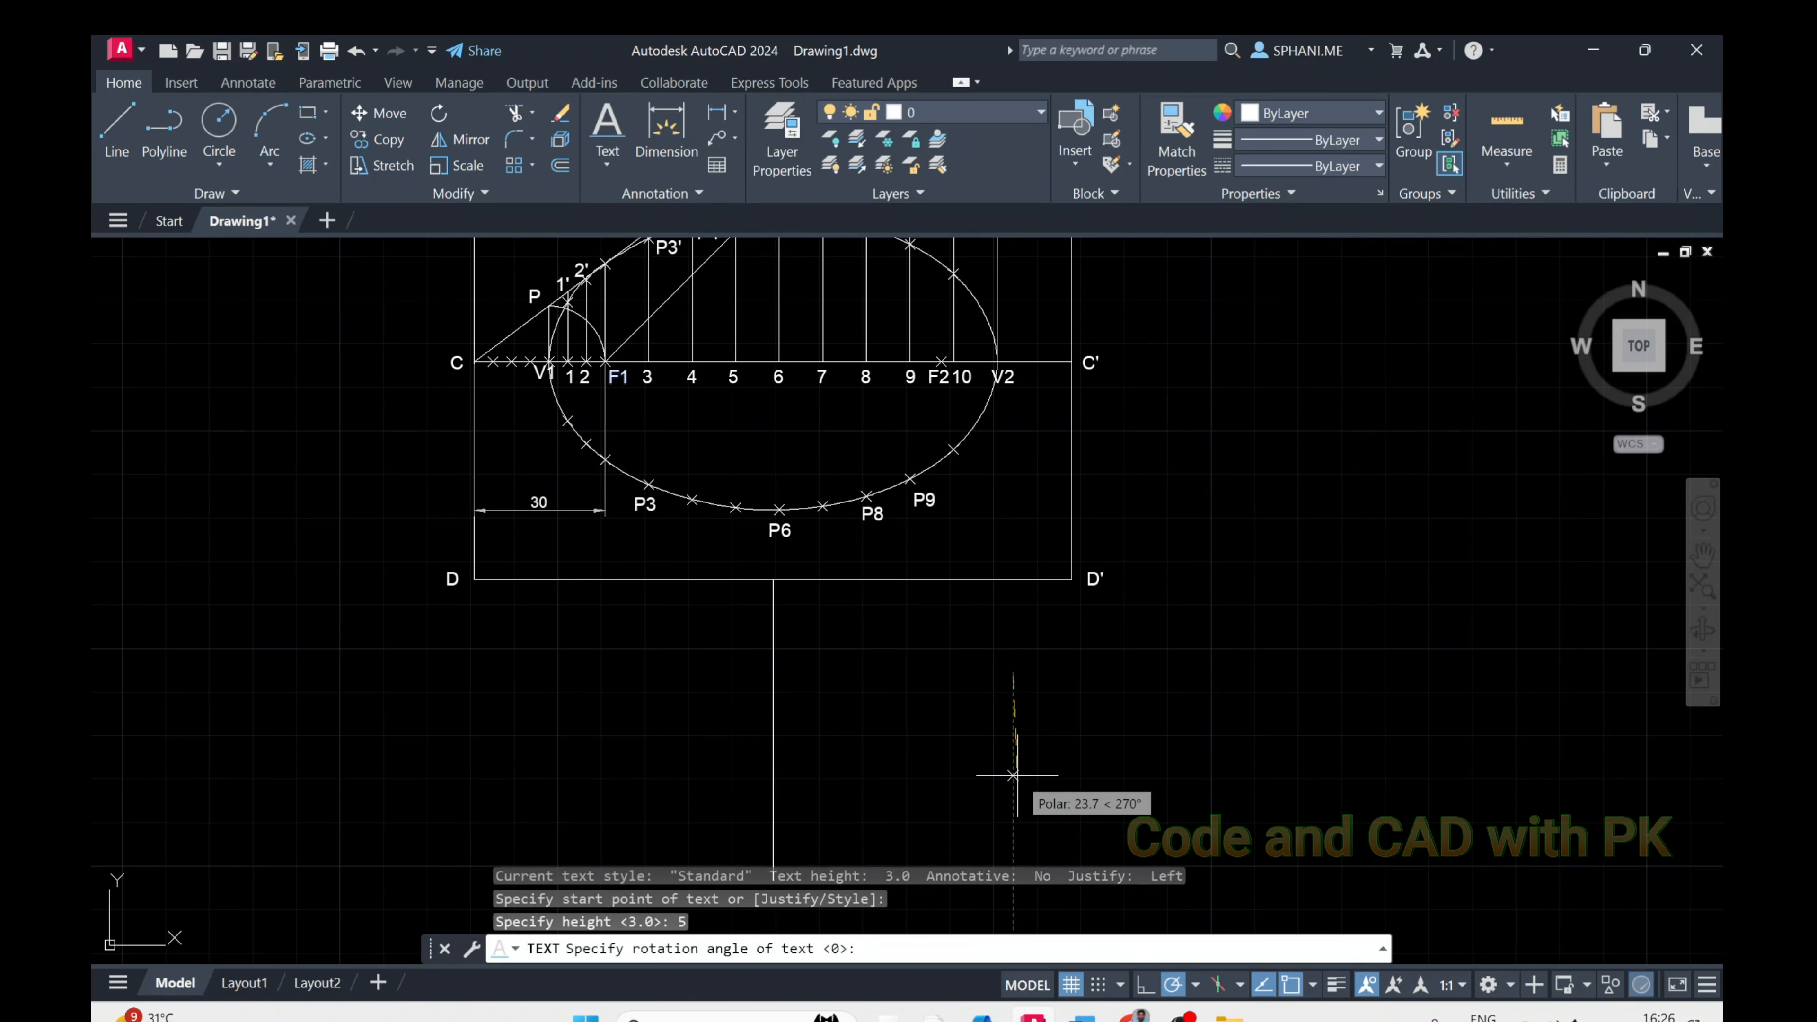
pyautogui.press('Return')
pyautogui.write('ELL')
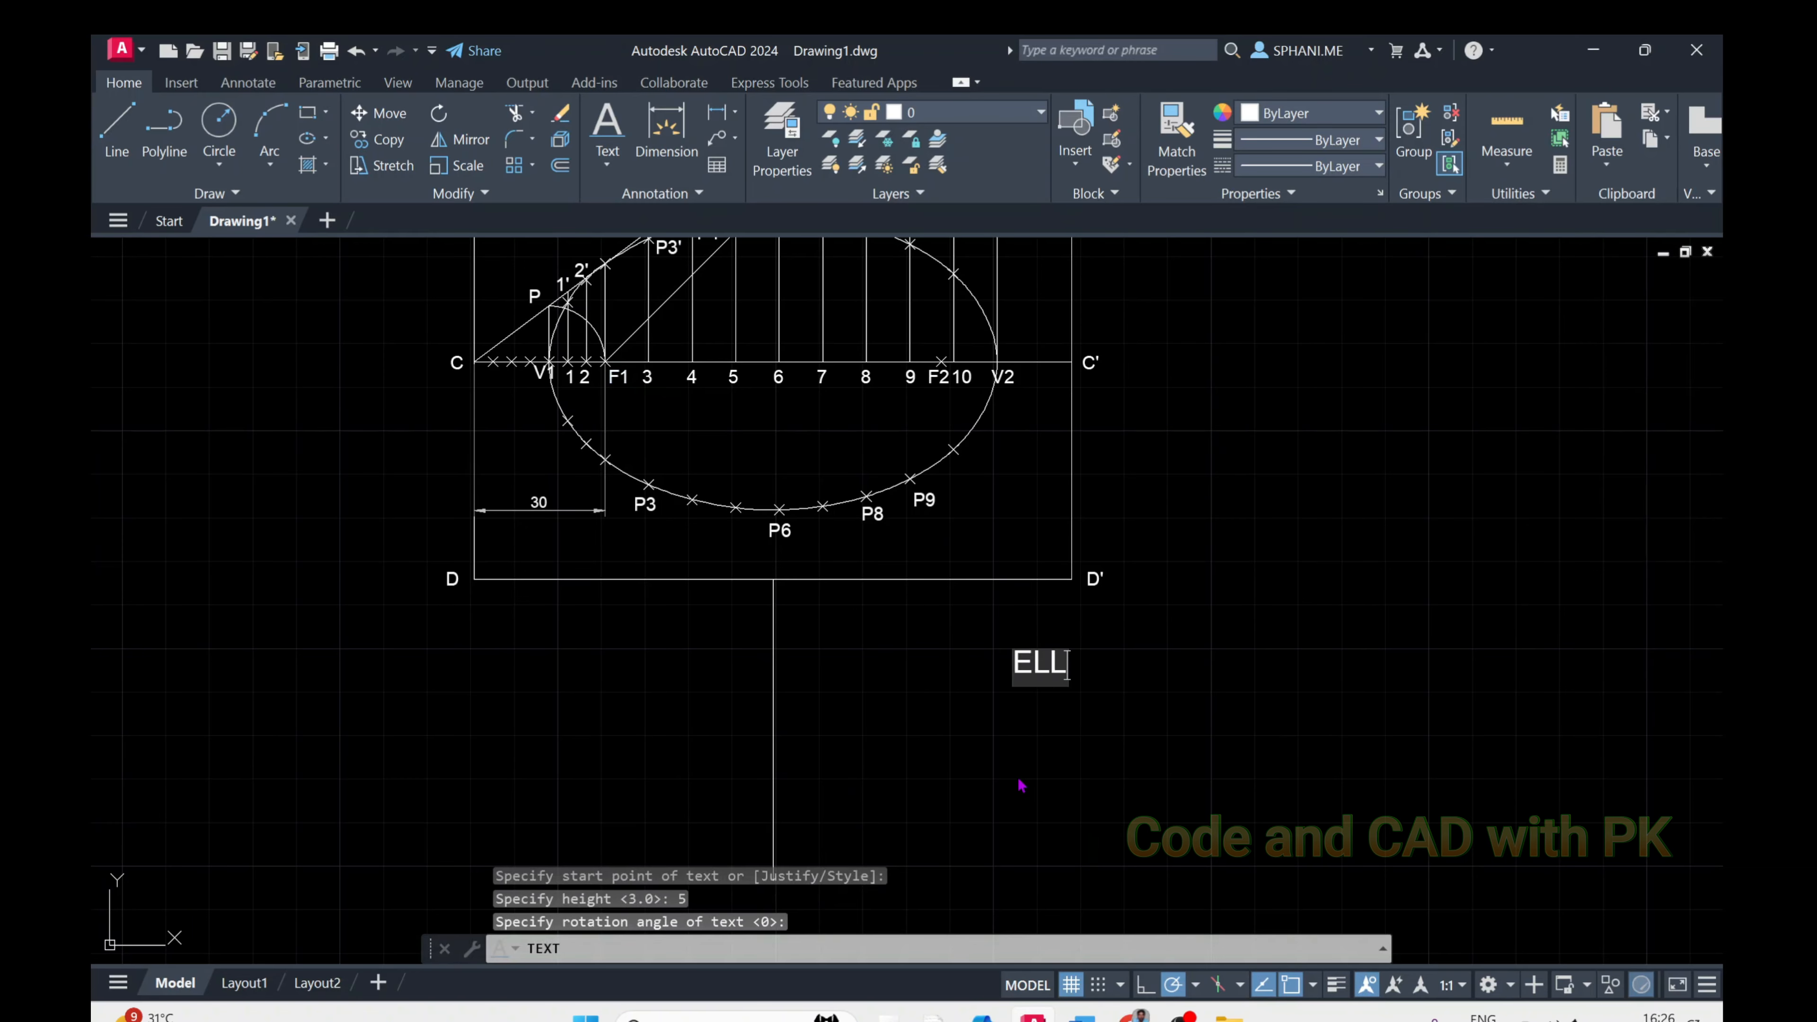
pyautogui.write('IPSE (')
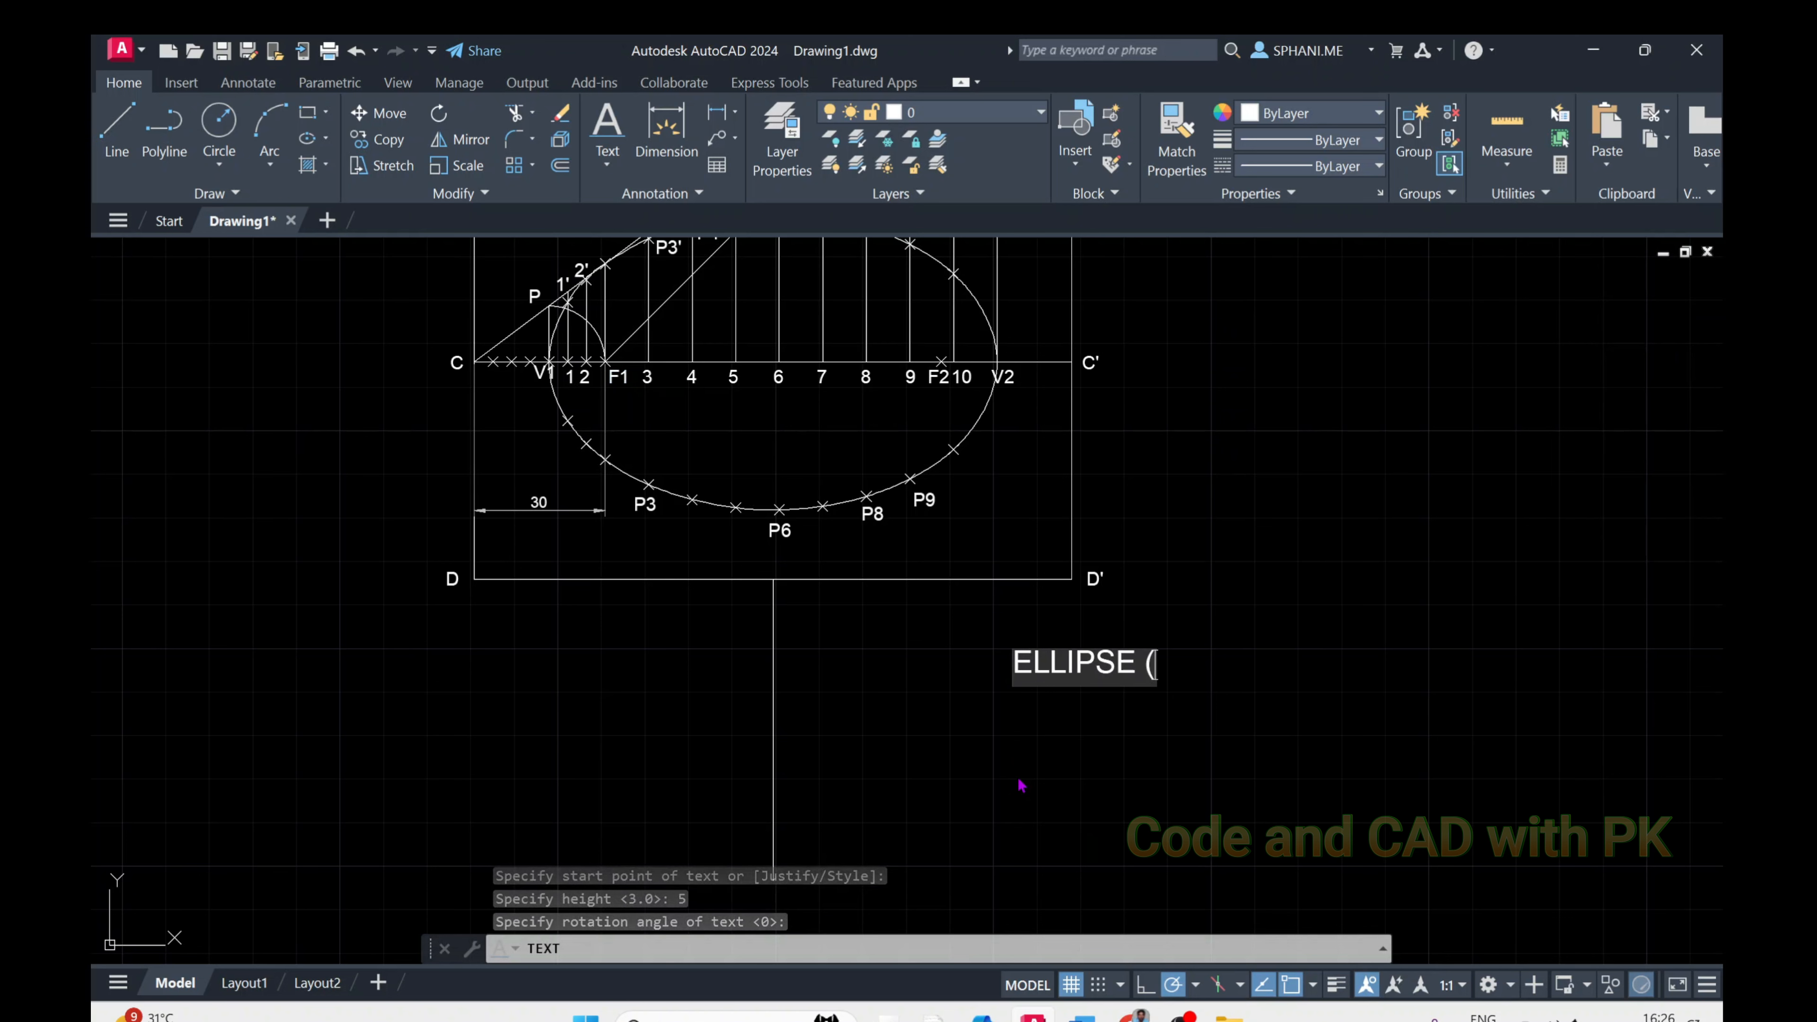
pyautogui.write('GENERAL')
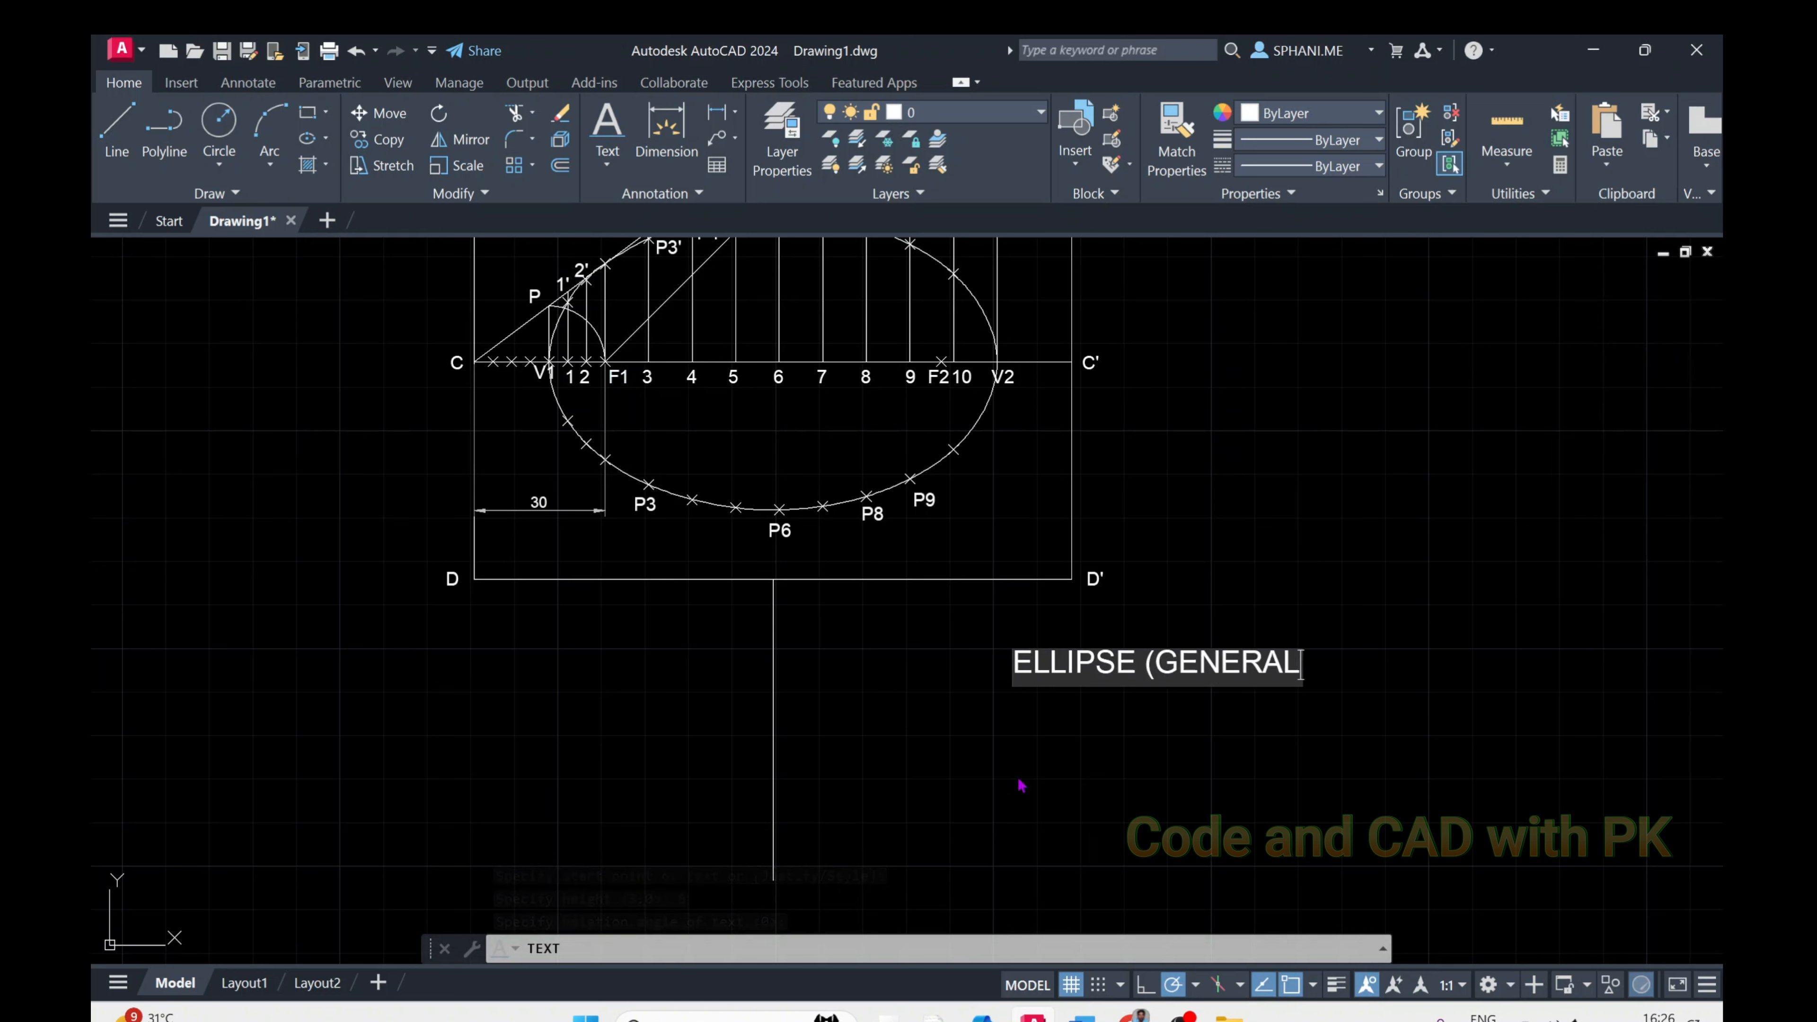
pyautogui.write(' METHOD')
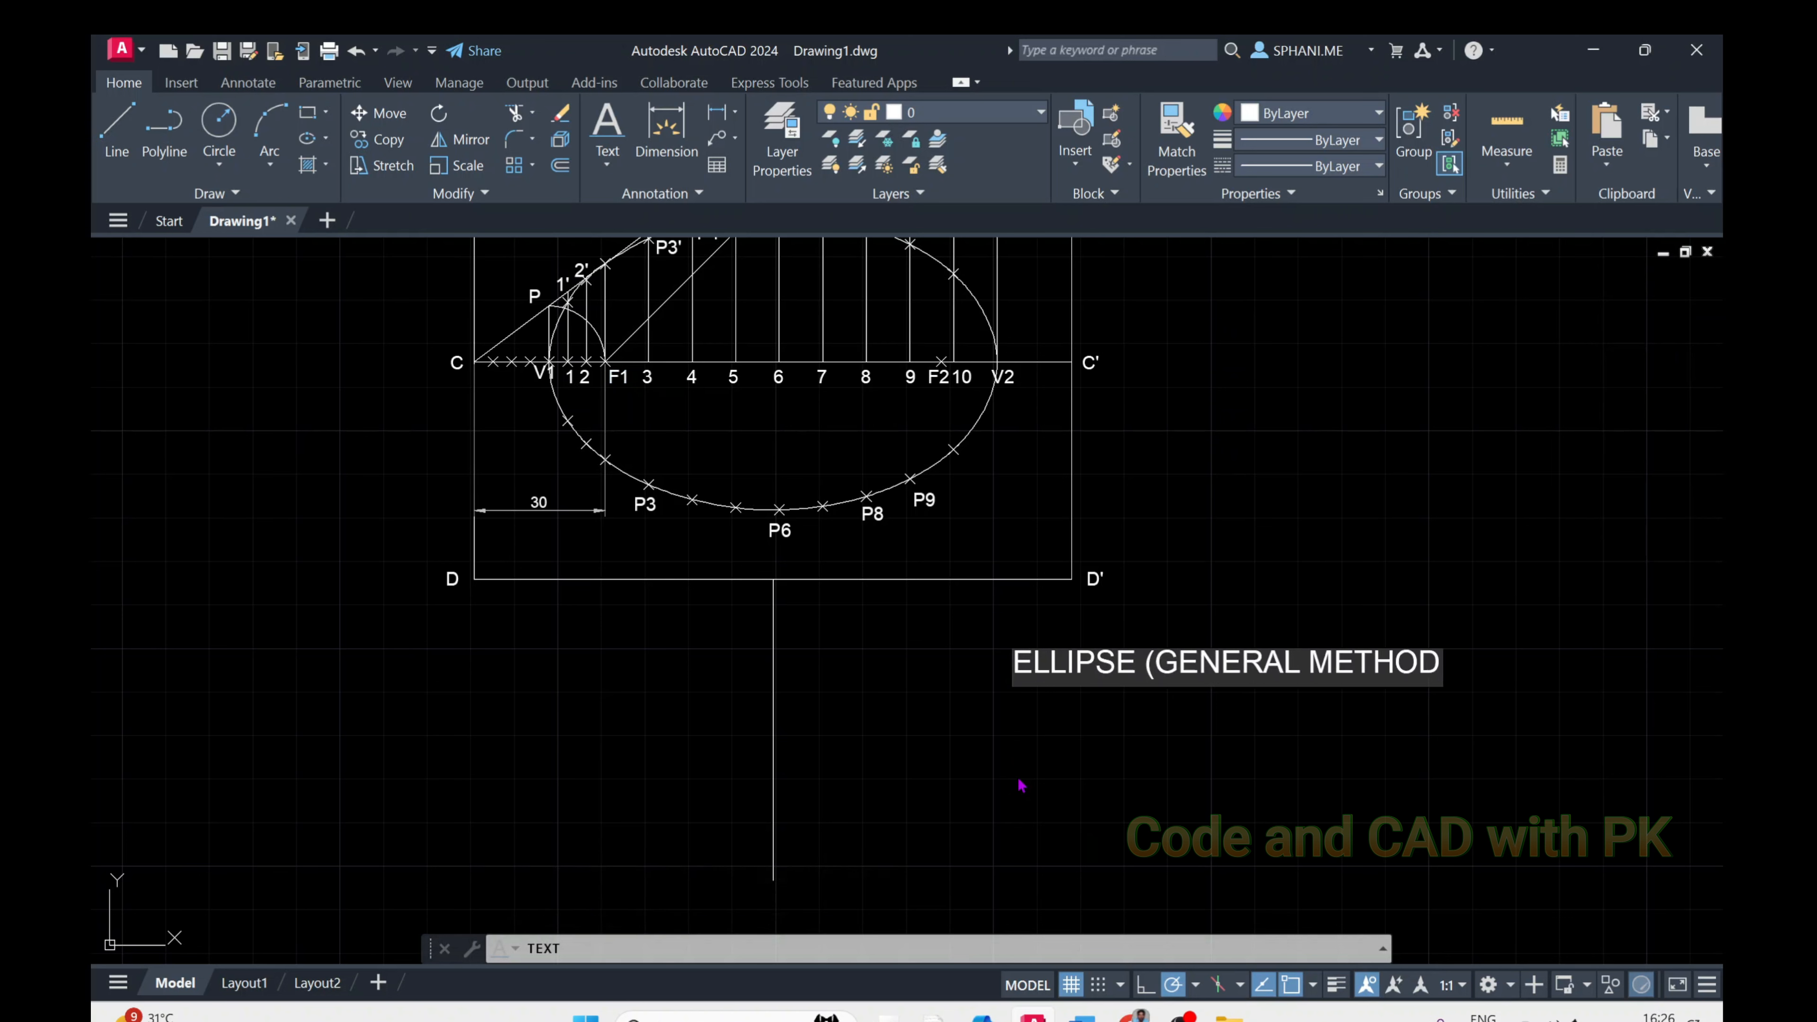
pyautogui.click(1200, 776)
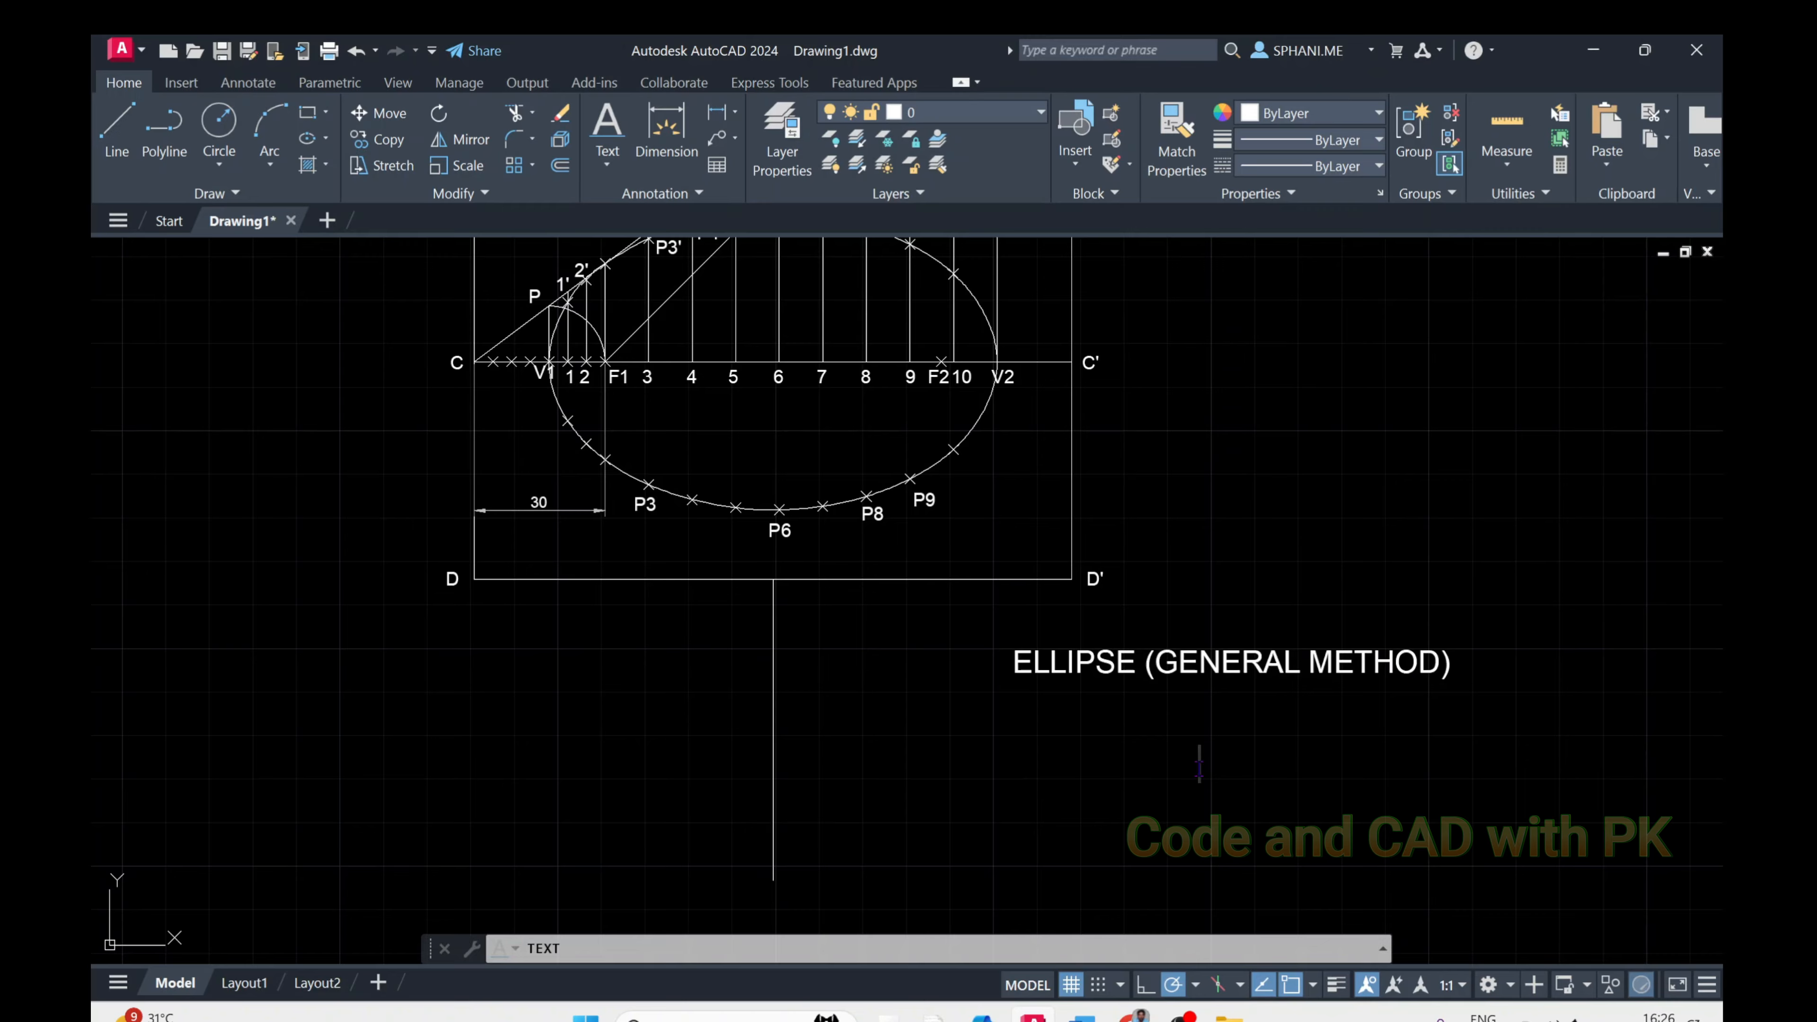
pyautogui.press('XF86AudioMute')
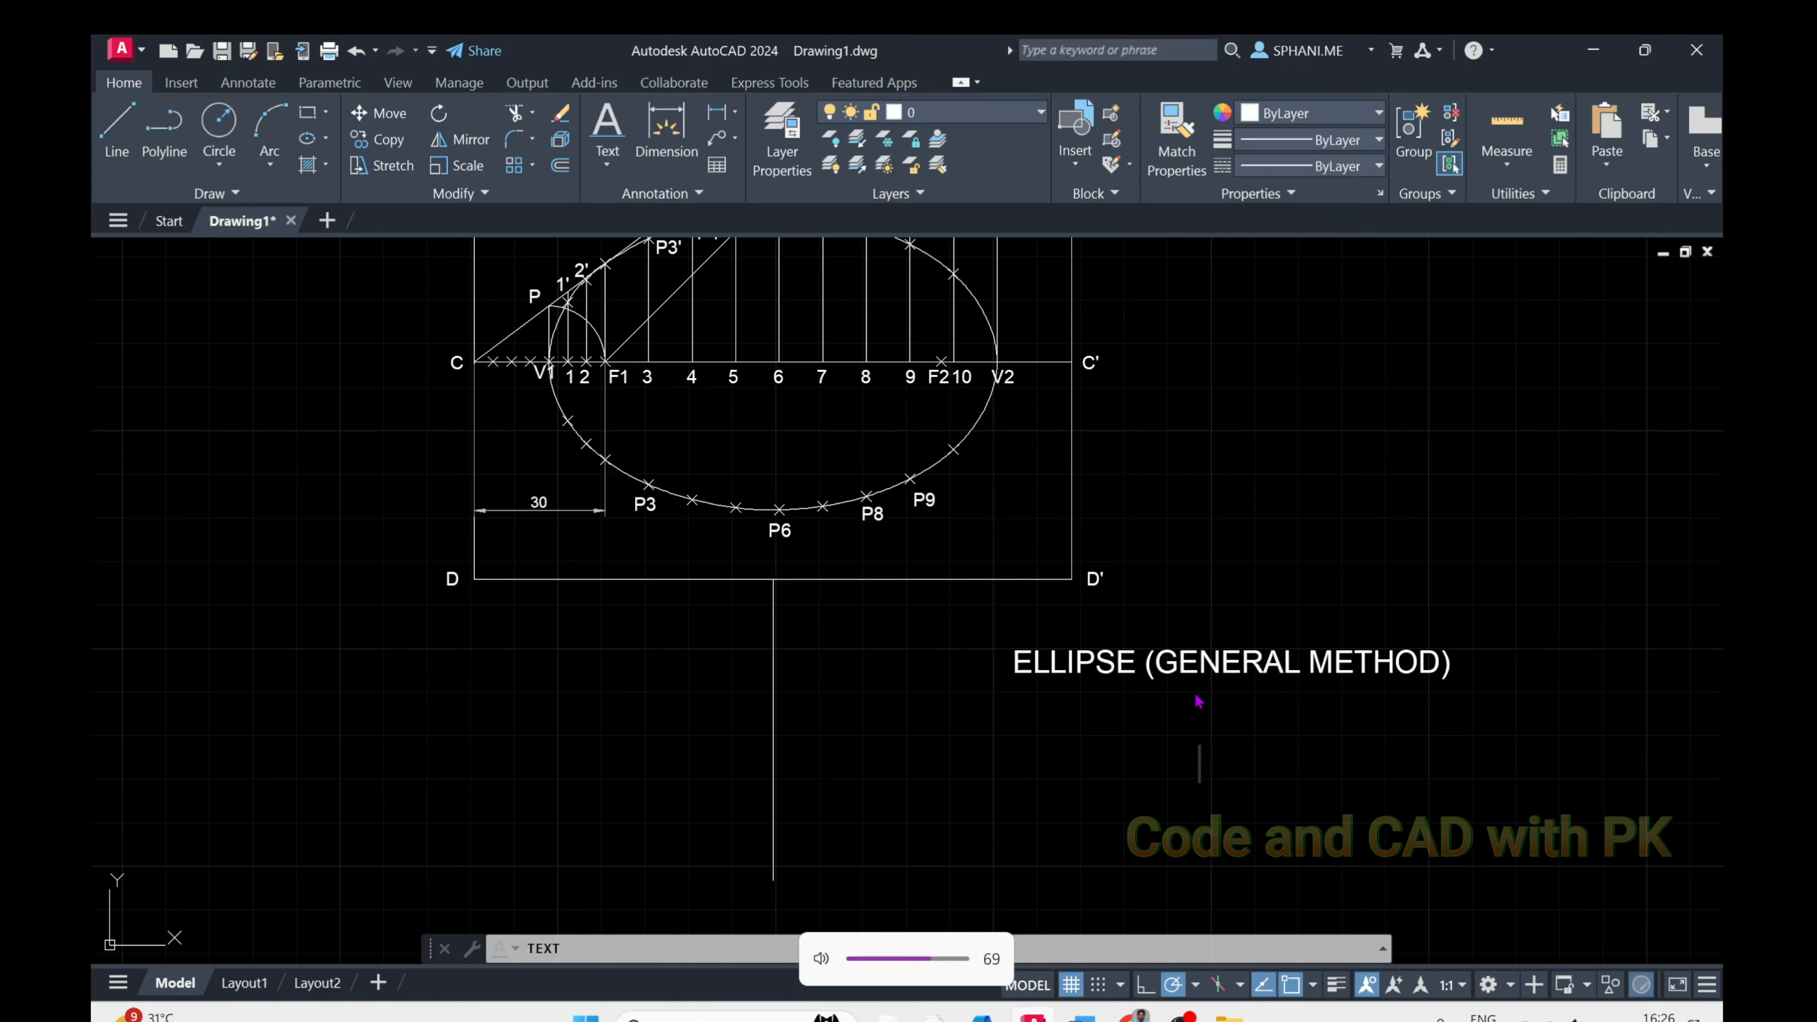
pyautogui.press('XF86AudioMute')
pyautogui.press('Escape')
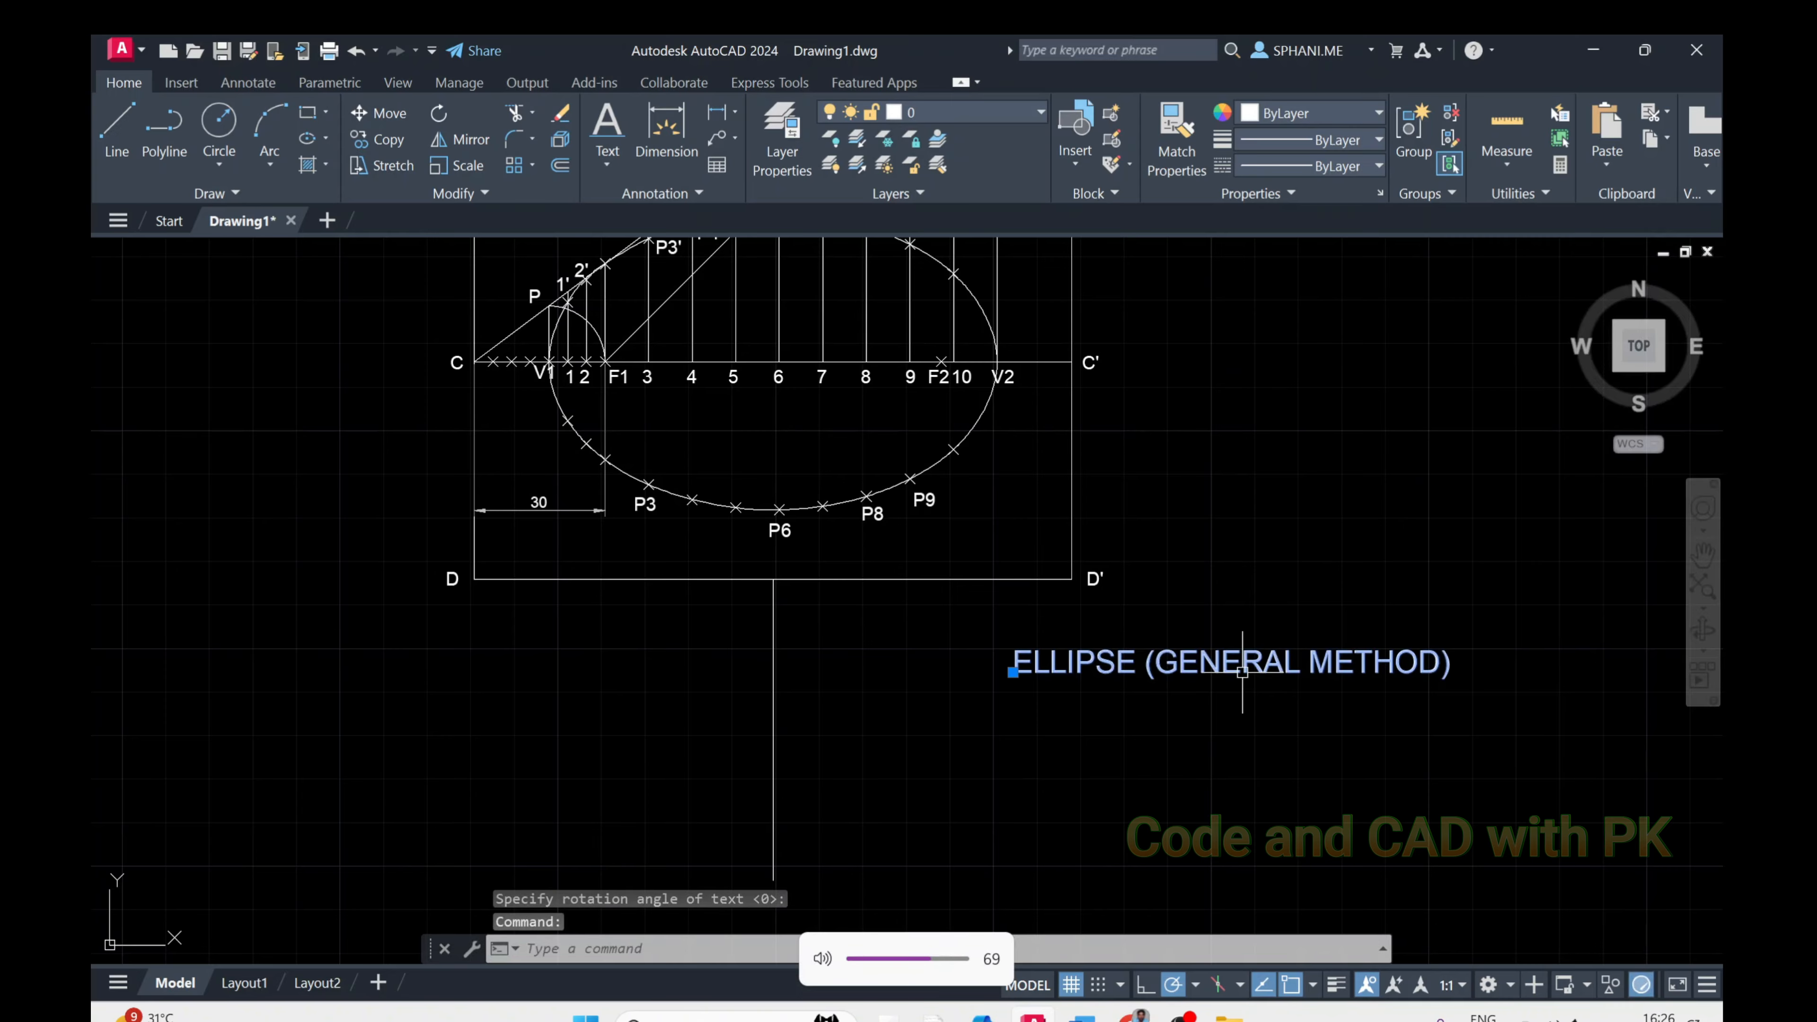
# Change the justification of the ELLIPSE (GENERAL METHOD) title to Middle center
pyautogui.click(1038, 683)
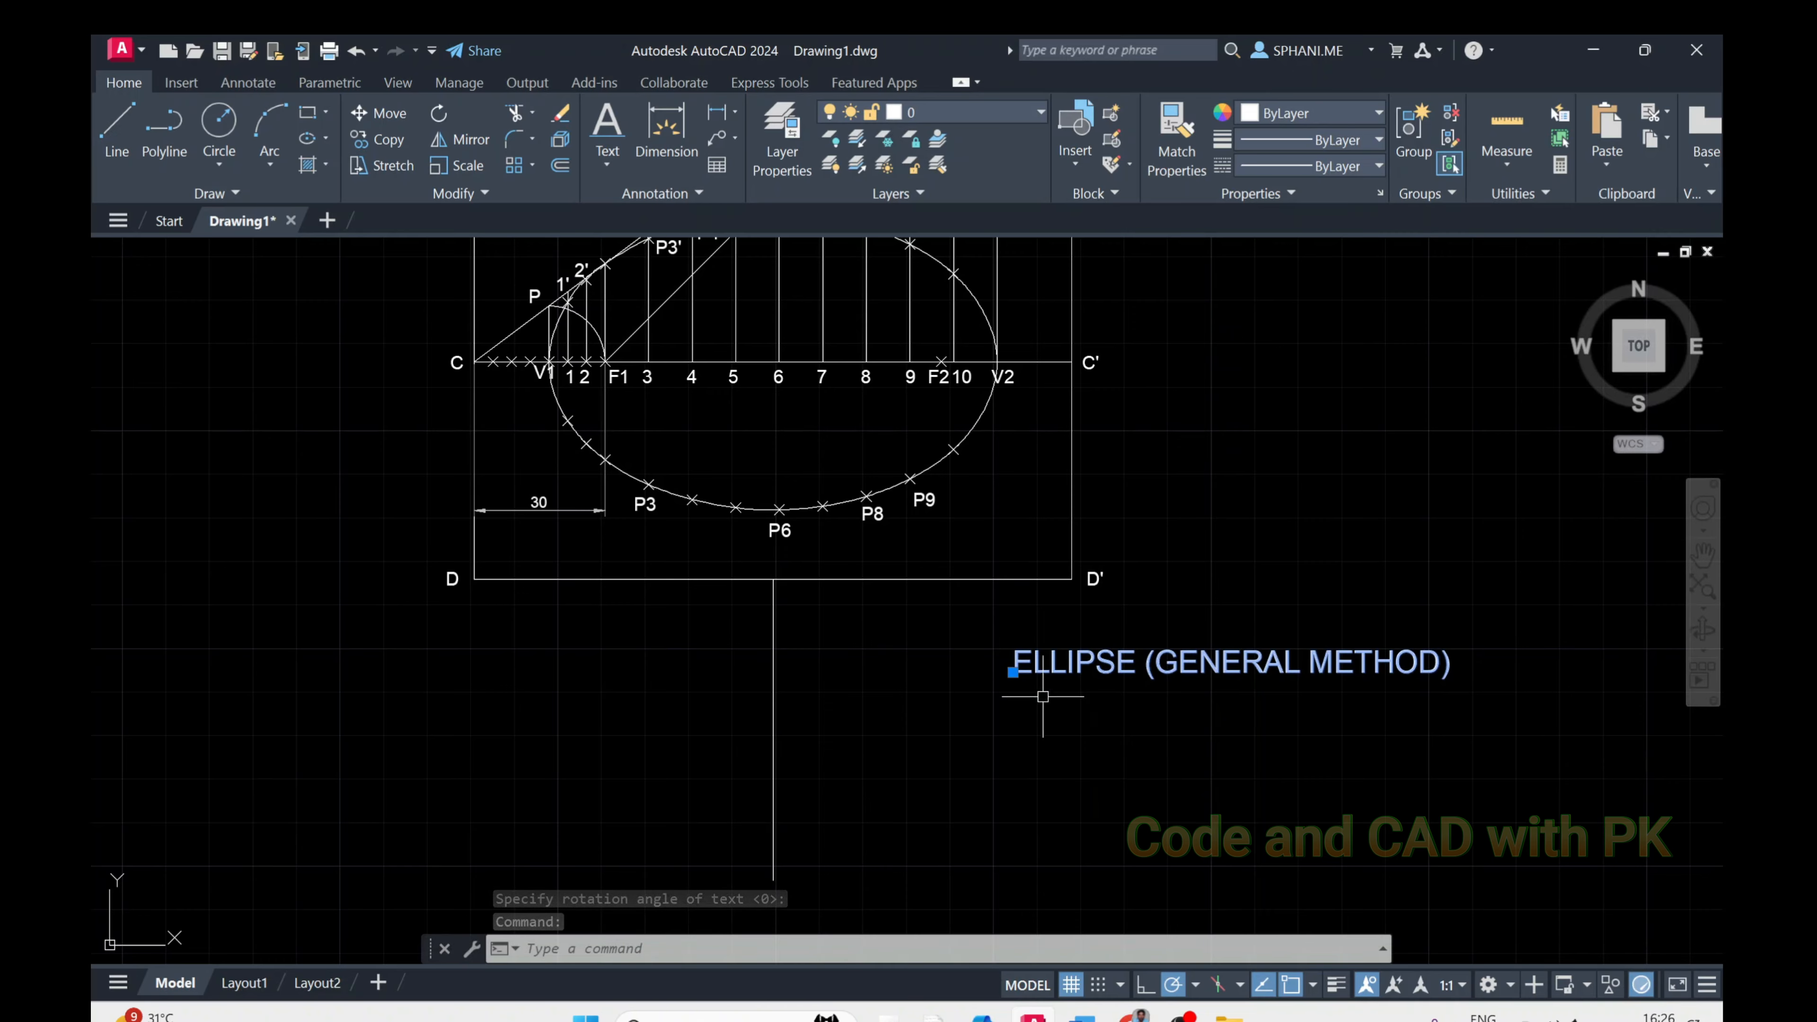
pyautogui.hotkey('ctrl', '1')
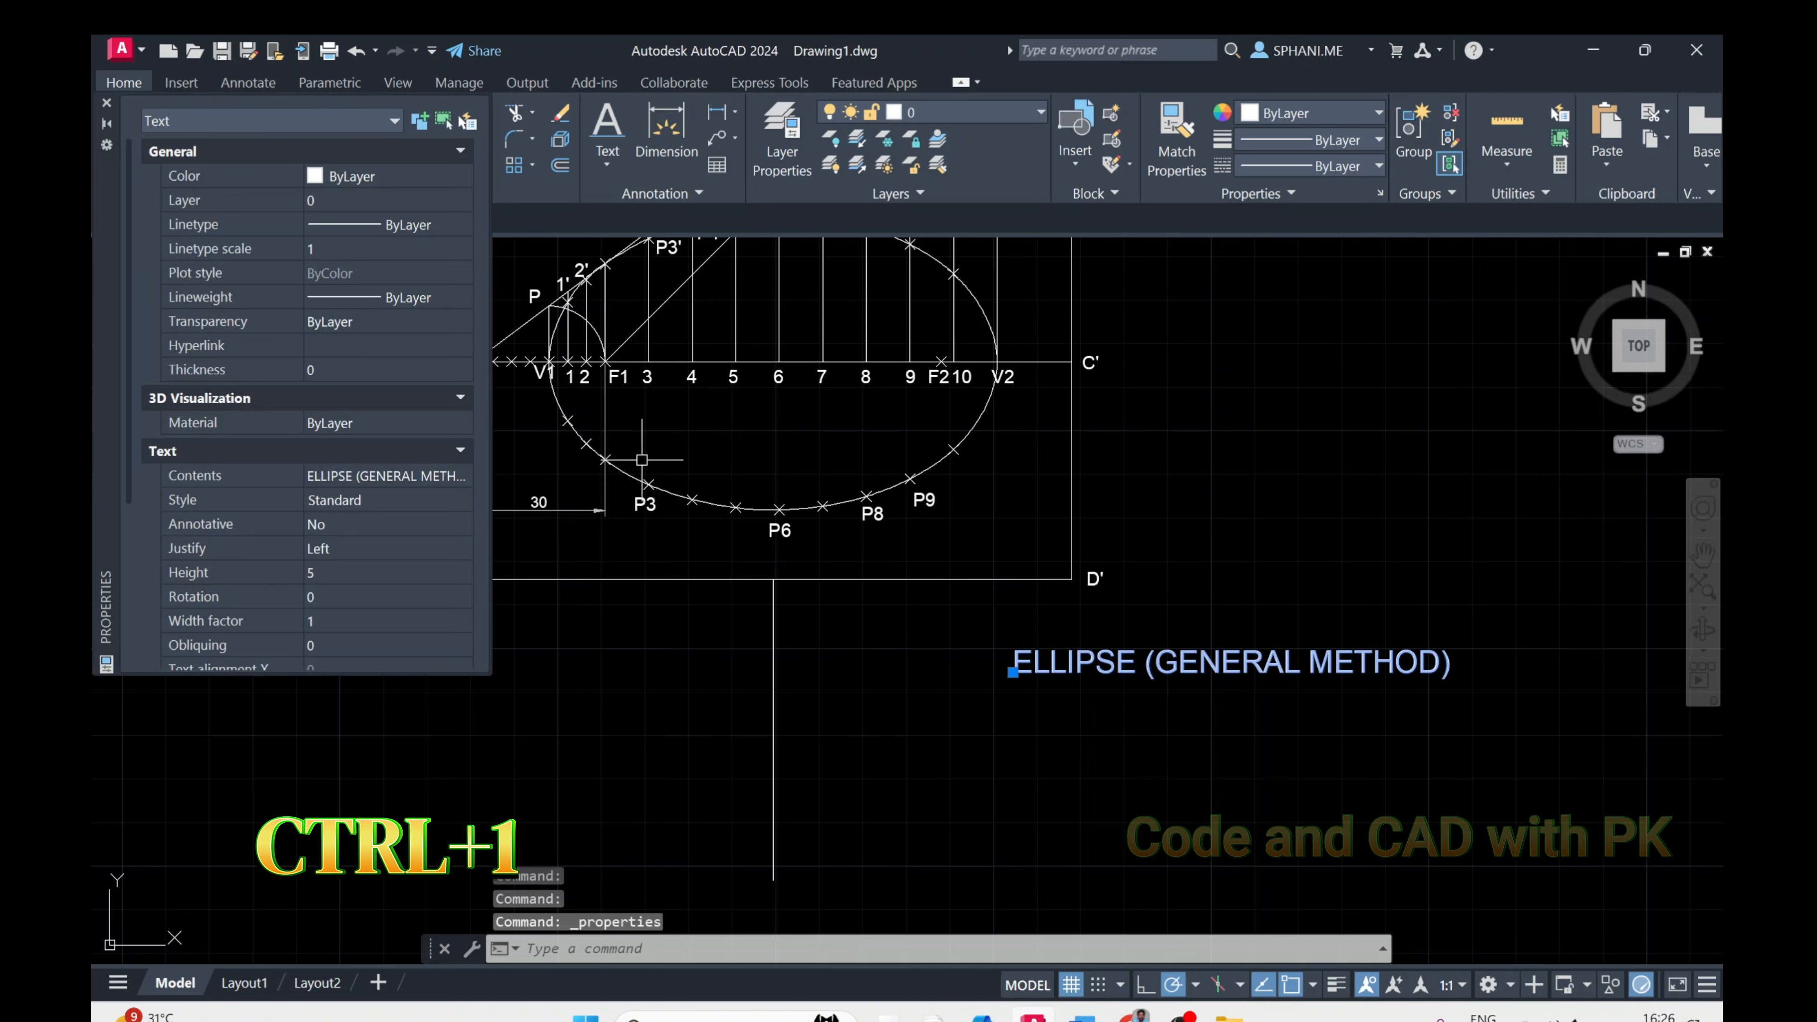
pyautogui.click(380, 560)
pyautogui.click(383, 550)
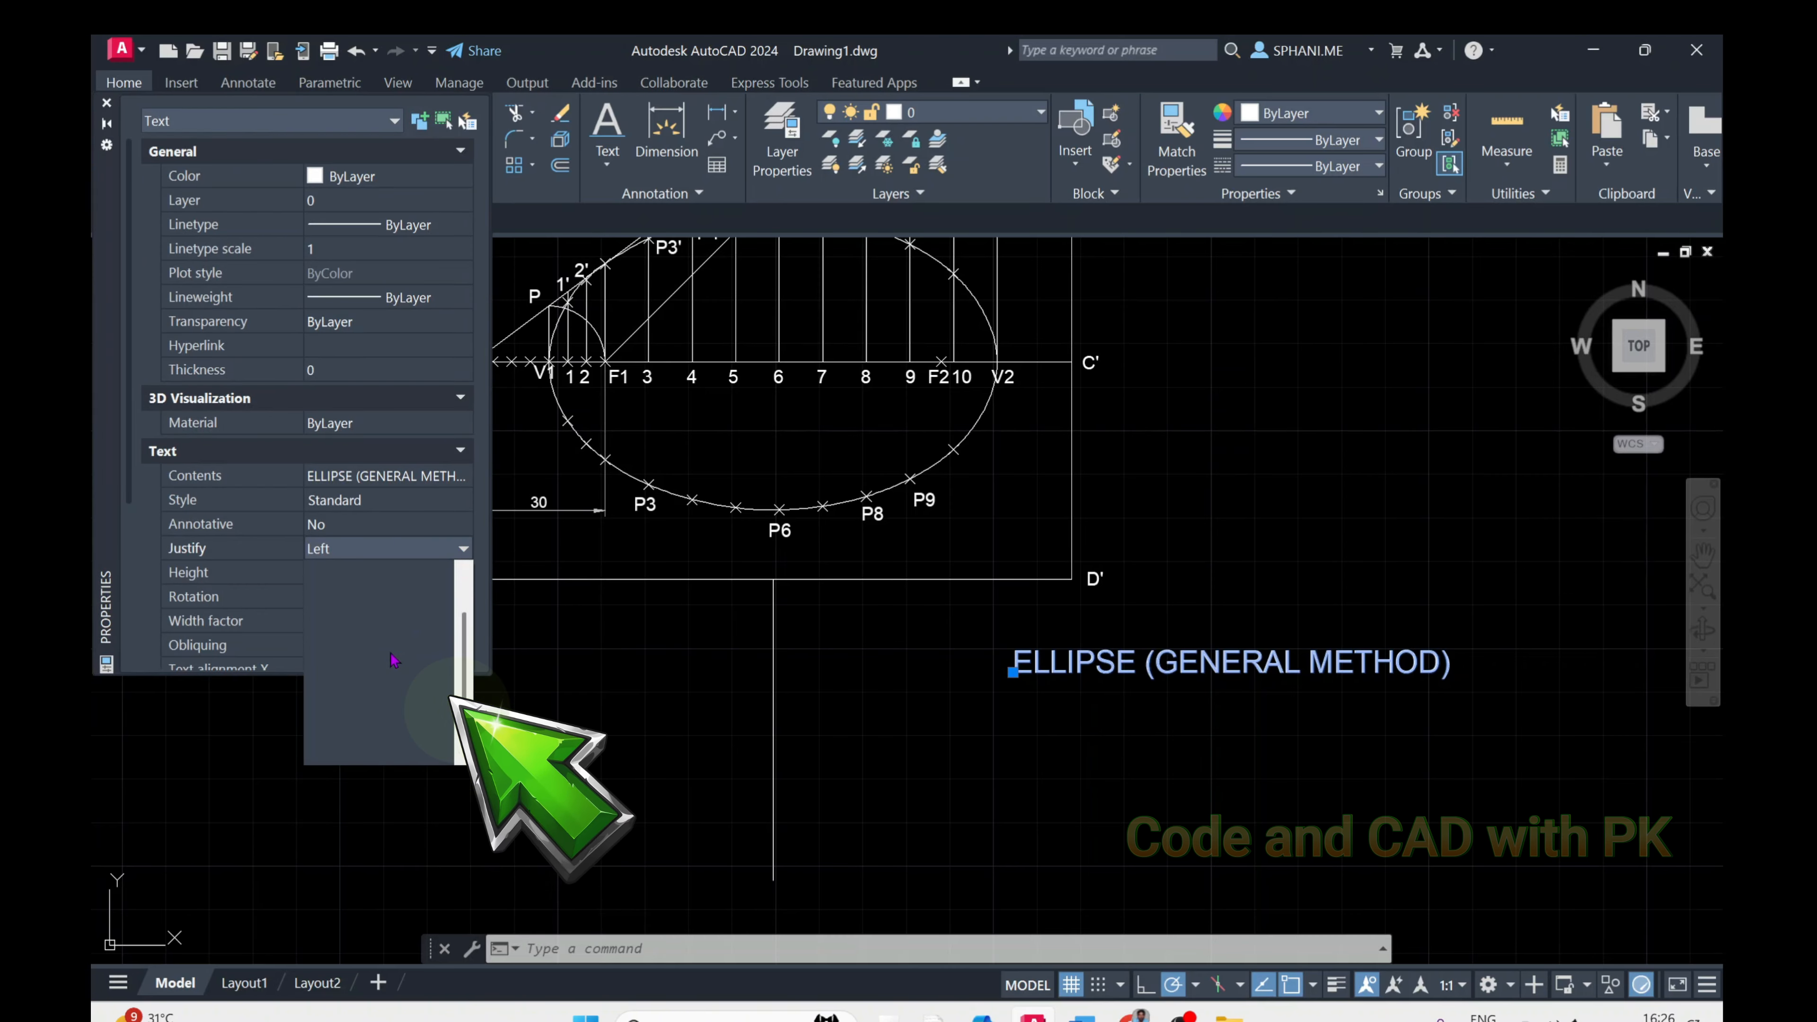
pyautogui.click(394, 674)
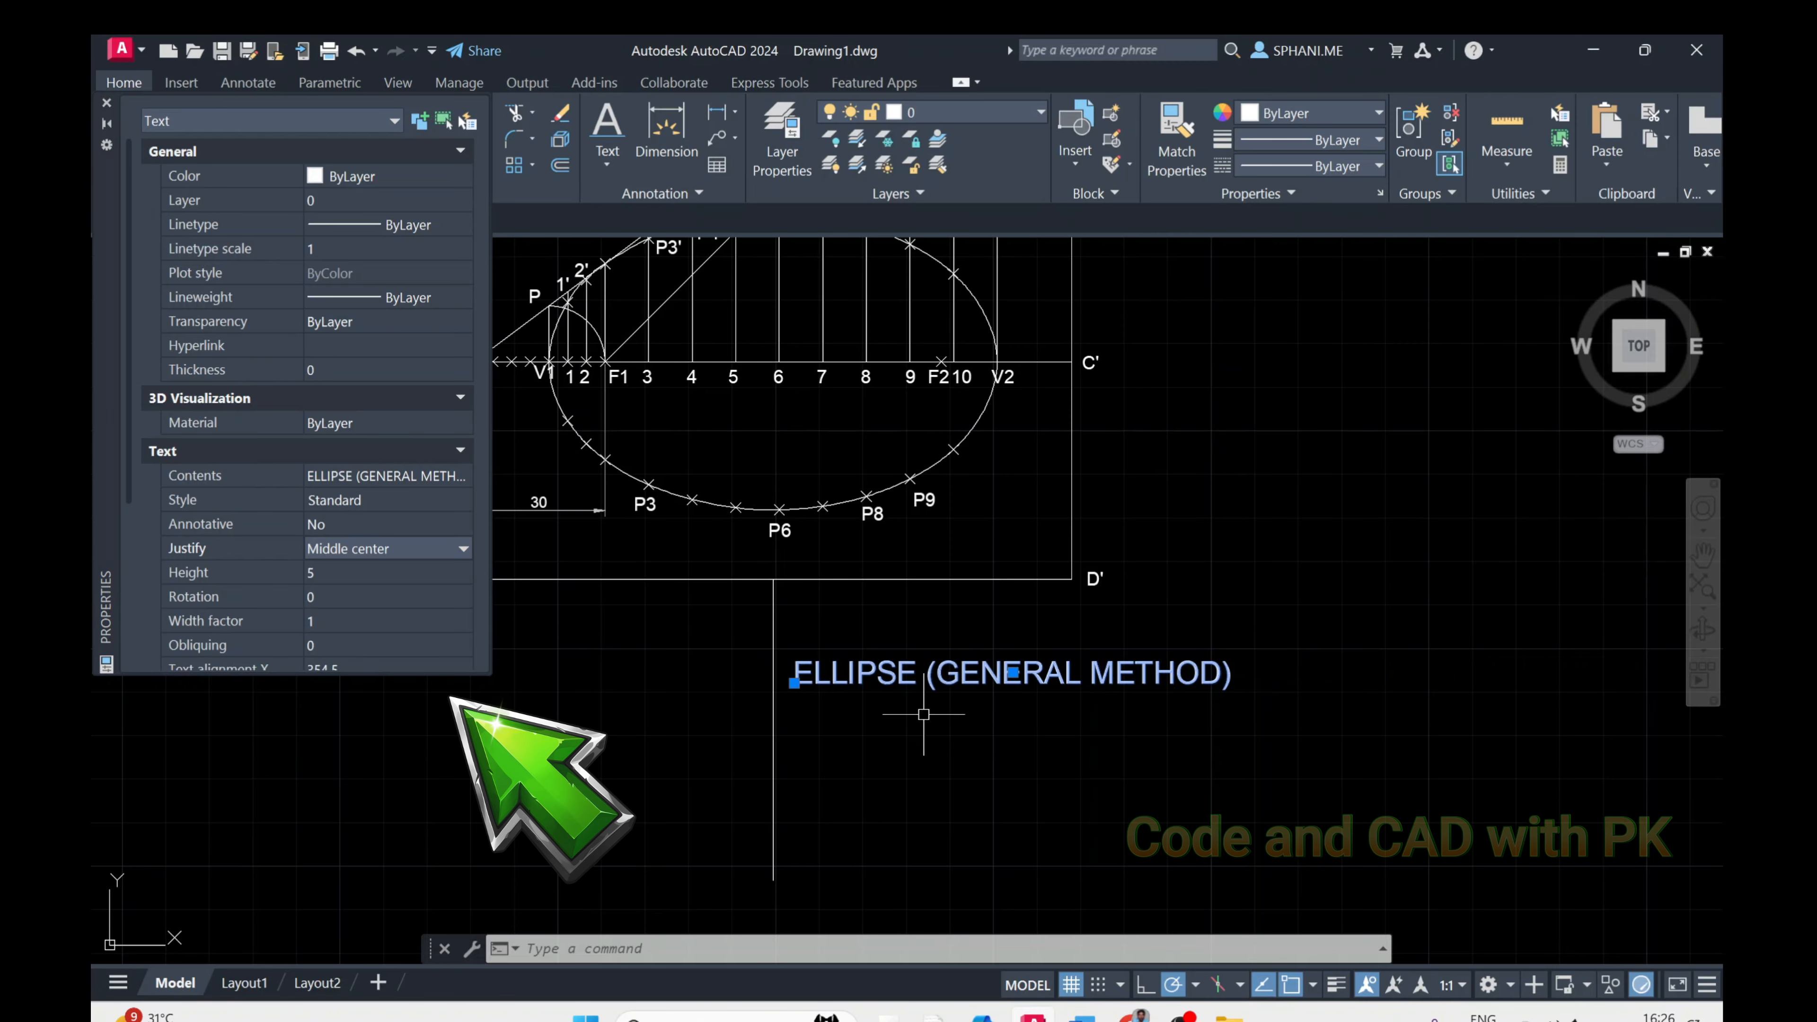
pyautogui.click(106, 102)
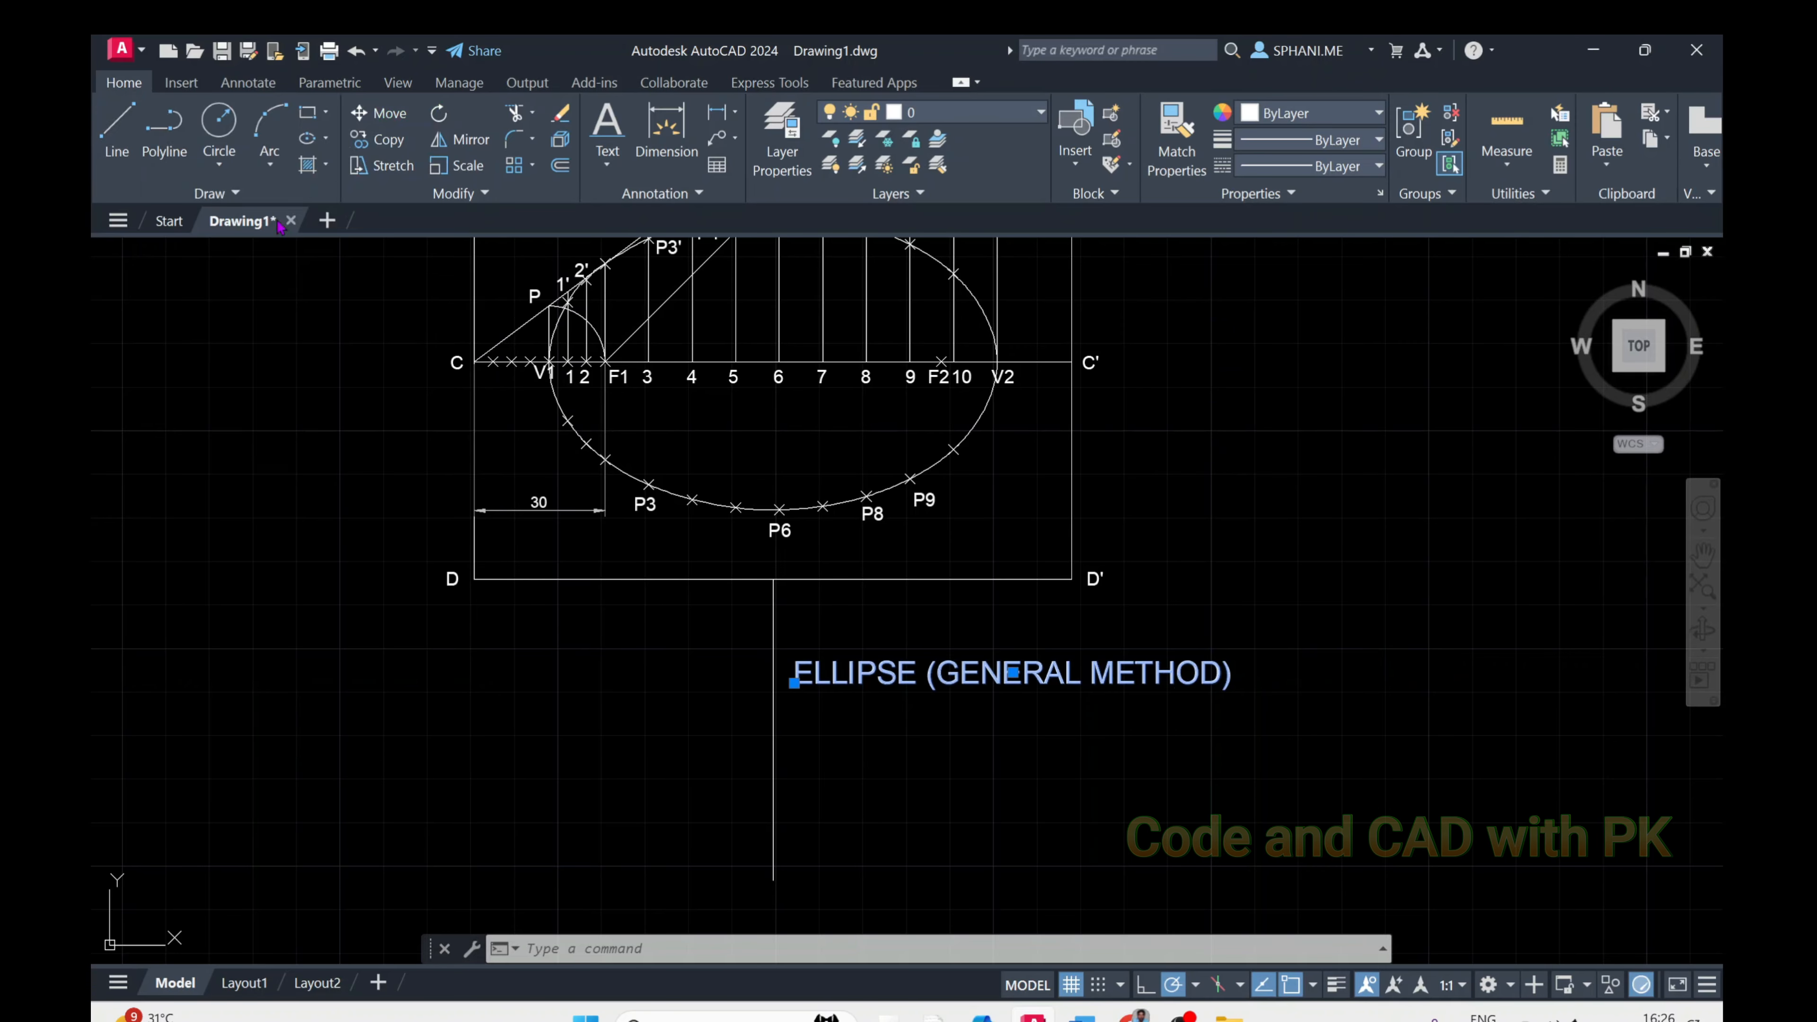
# Move the ELLIPSE (GENERAL METHOD) title so its middle sits on the vertical guide line, just below the line D–D'
pyautogui.click(1013, 671)
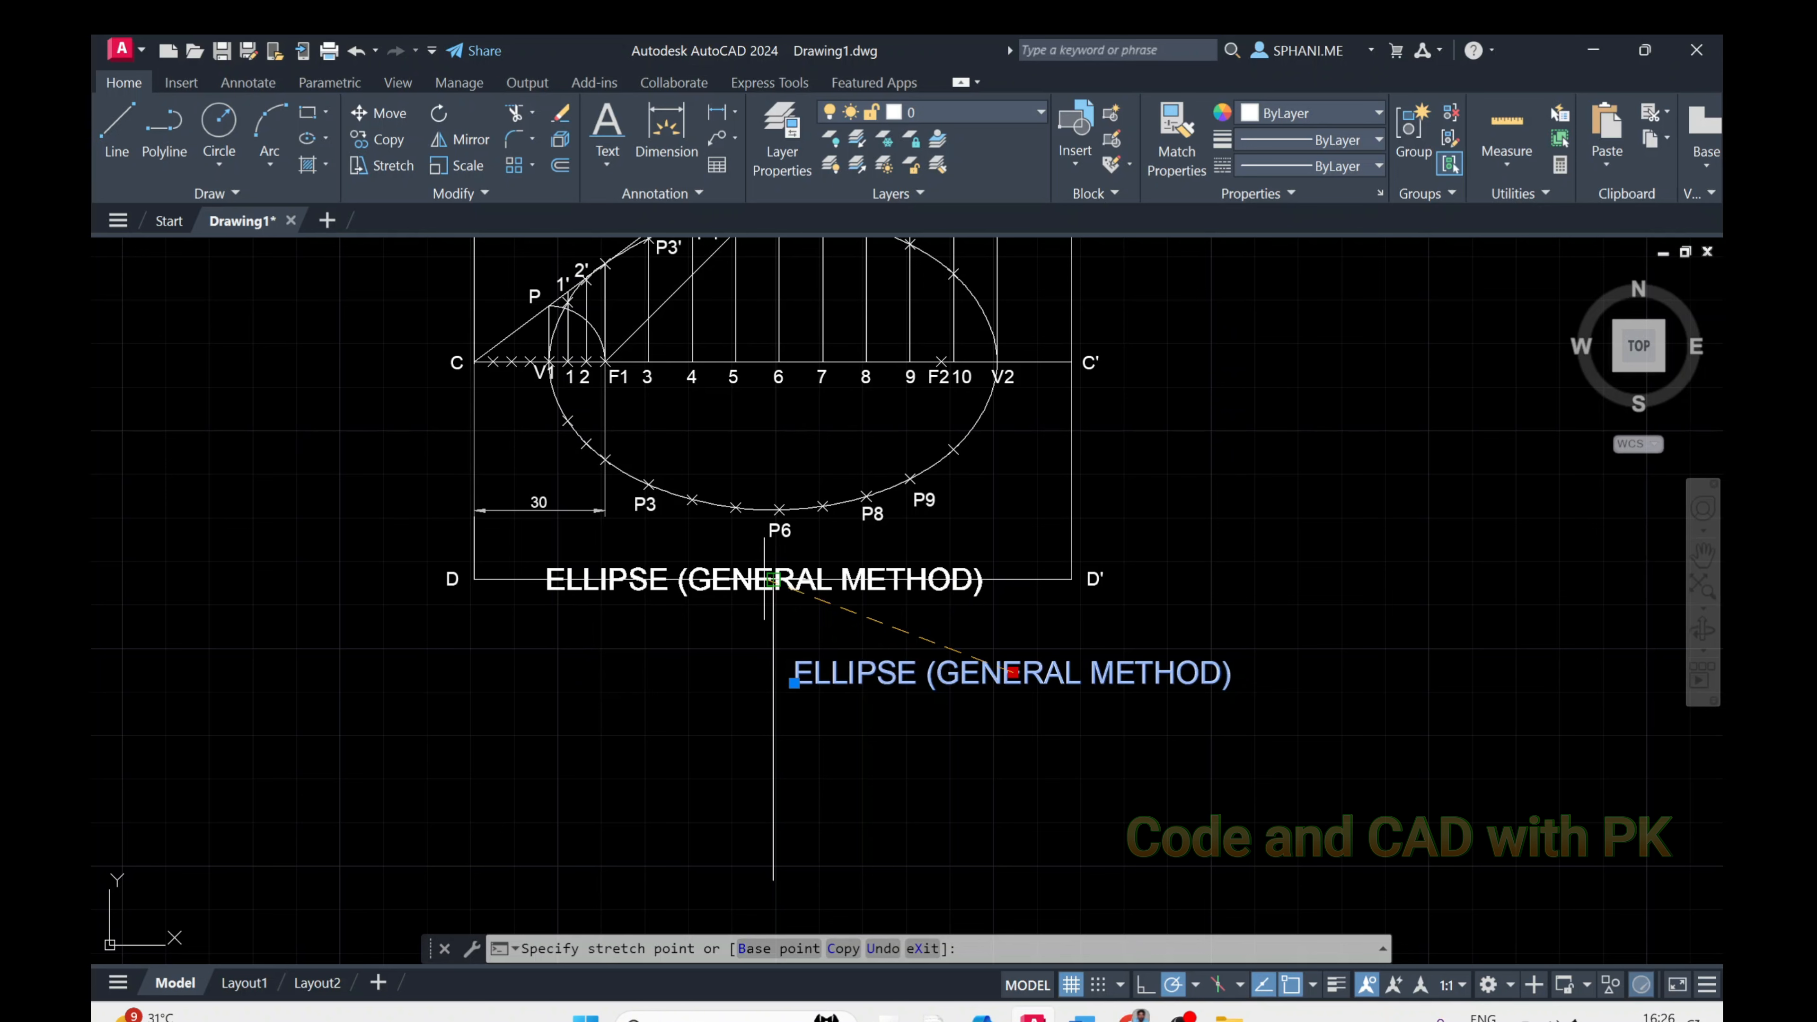
pyautogui.click(773, 649)
pyautogui.press('Escape')
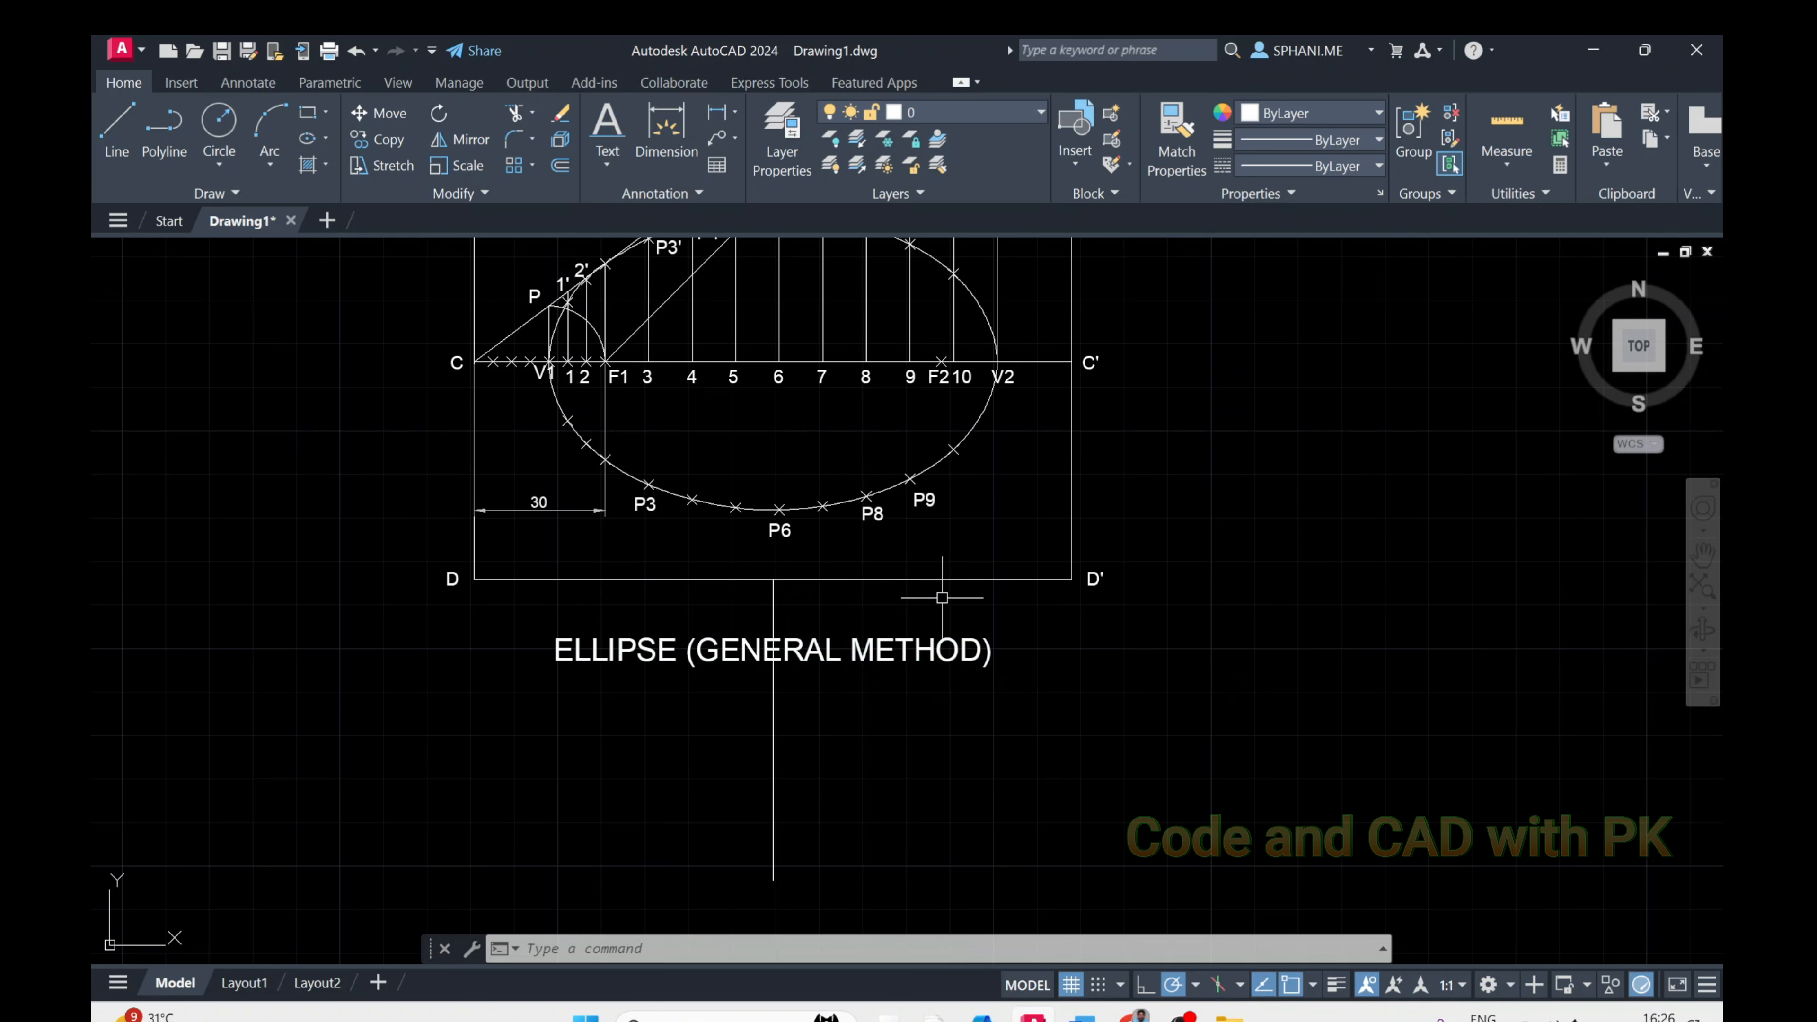
# Delete the horizontal line D–D' and the vertical guide line below it
pyautogui.click(825, 577)
pyautogui.click(789, 600)
pyautogui.click(749, 576)
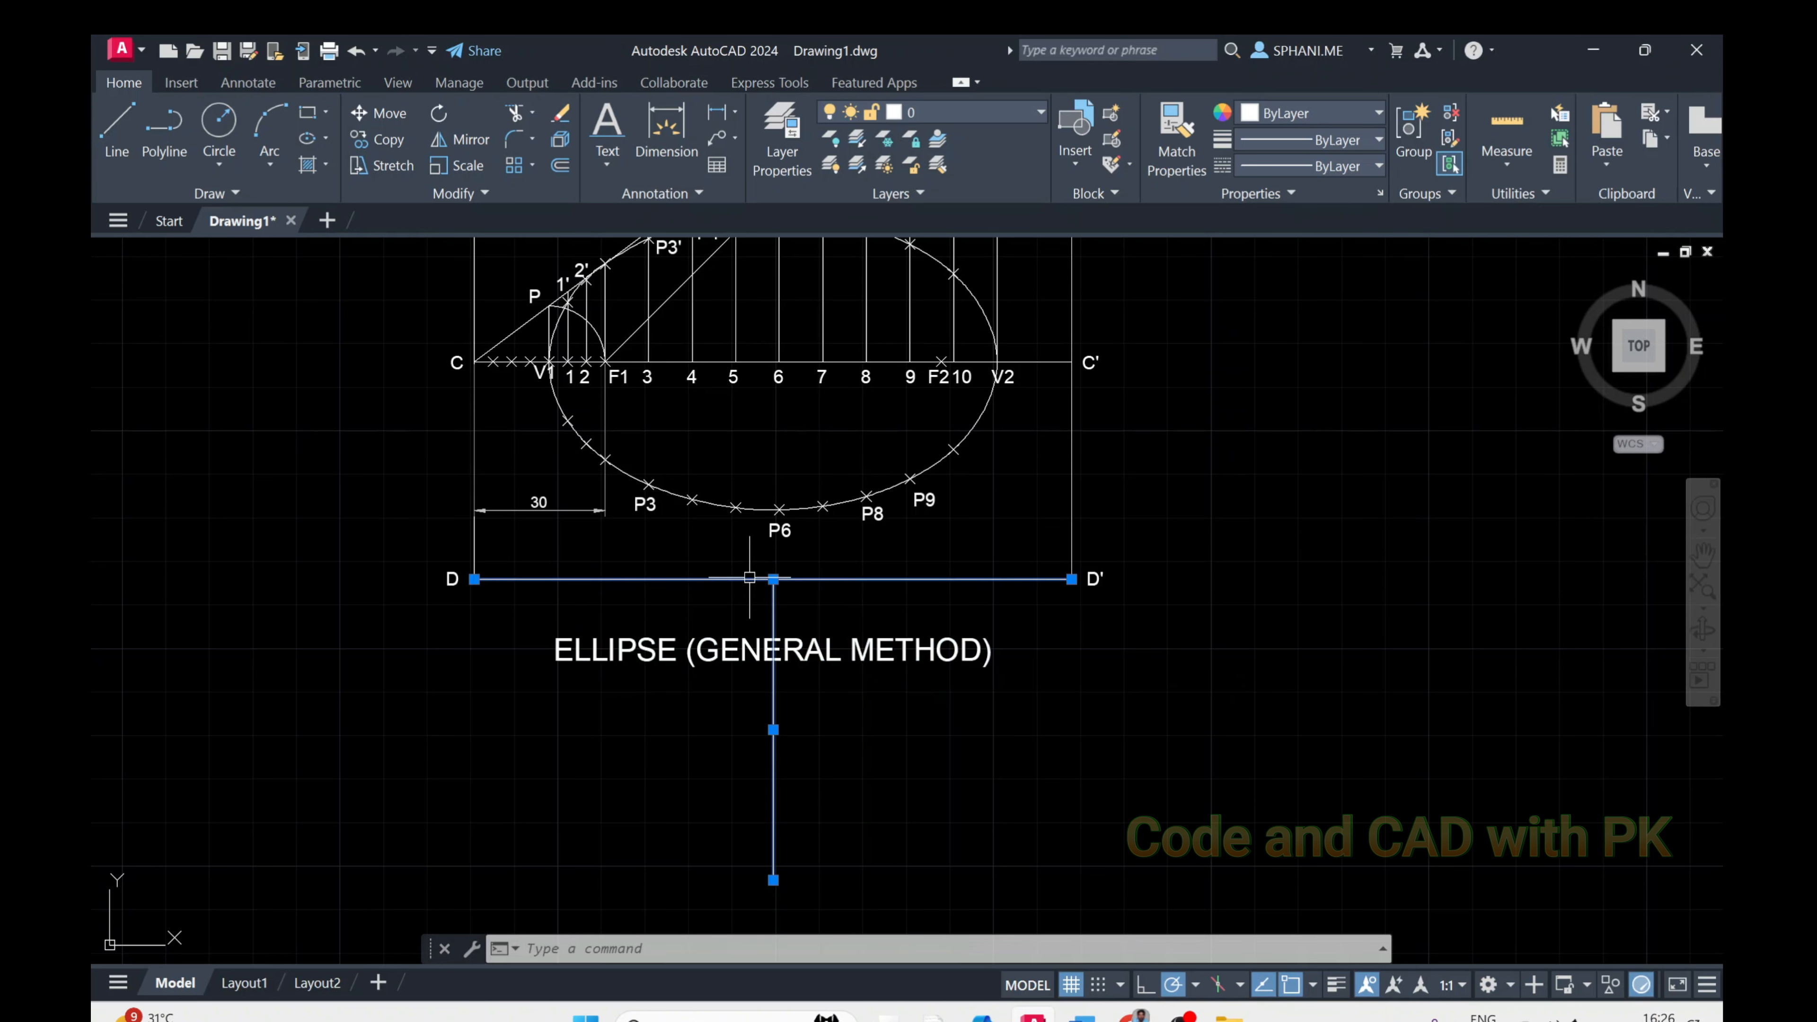
pyautogui.press('Delete')
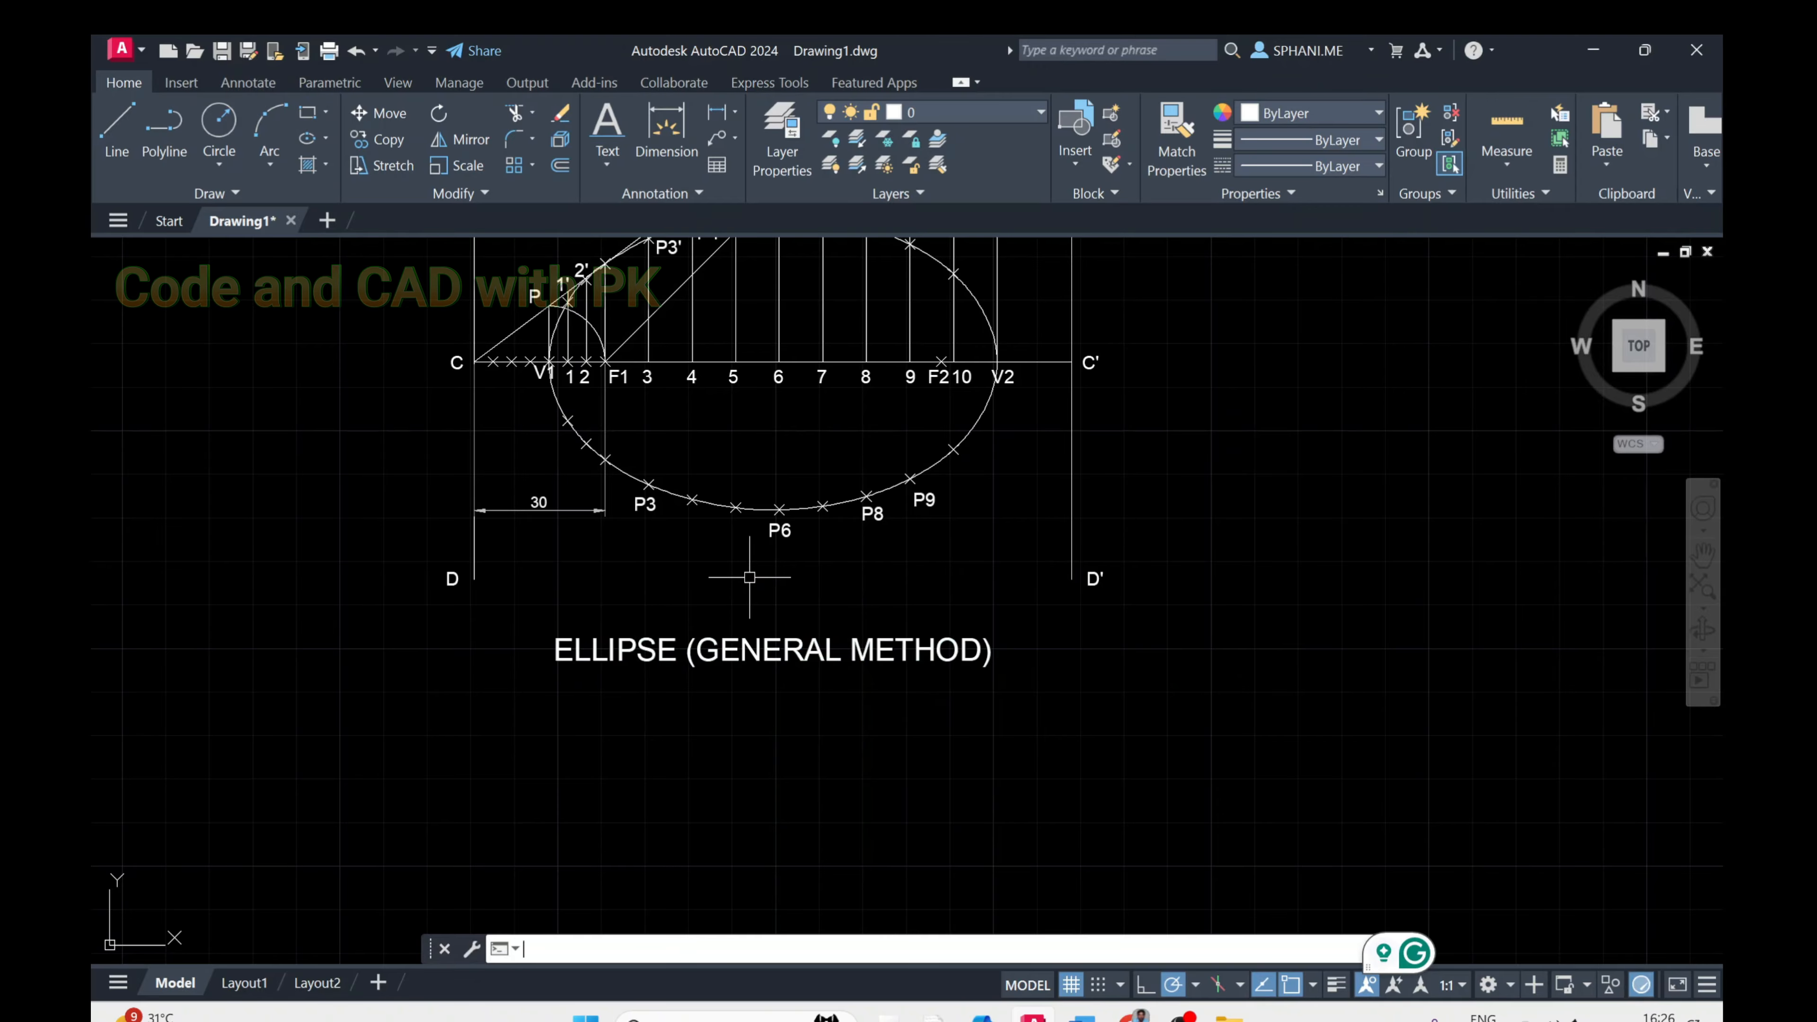
pyautogui.press('Return')
pyautogui.write('e')
pyautogui.press('Return')
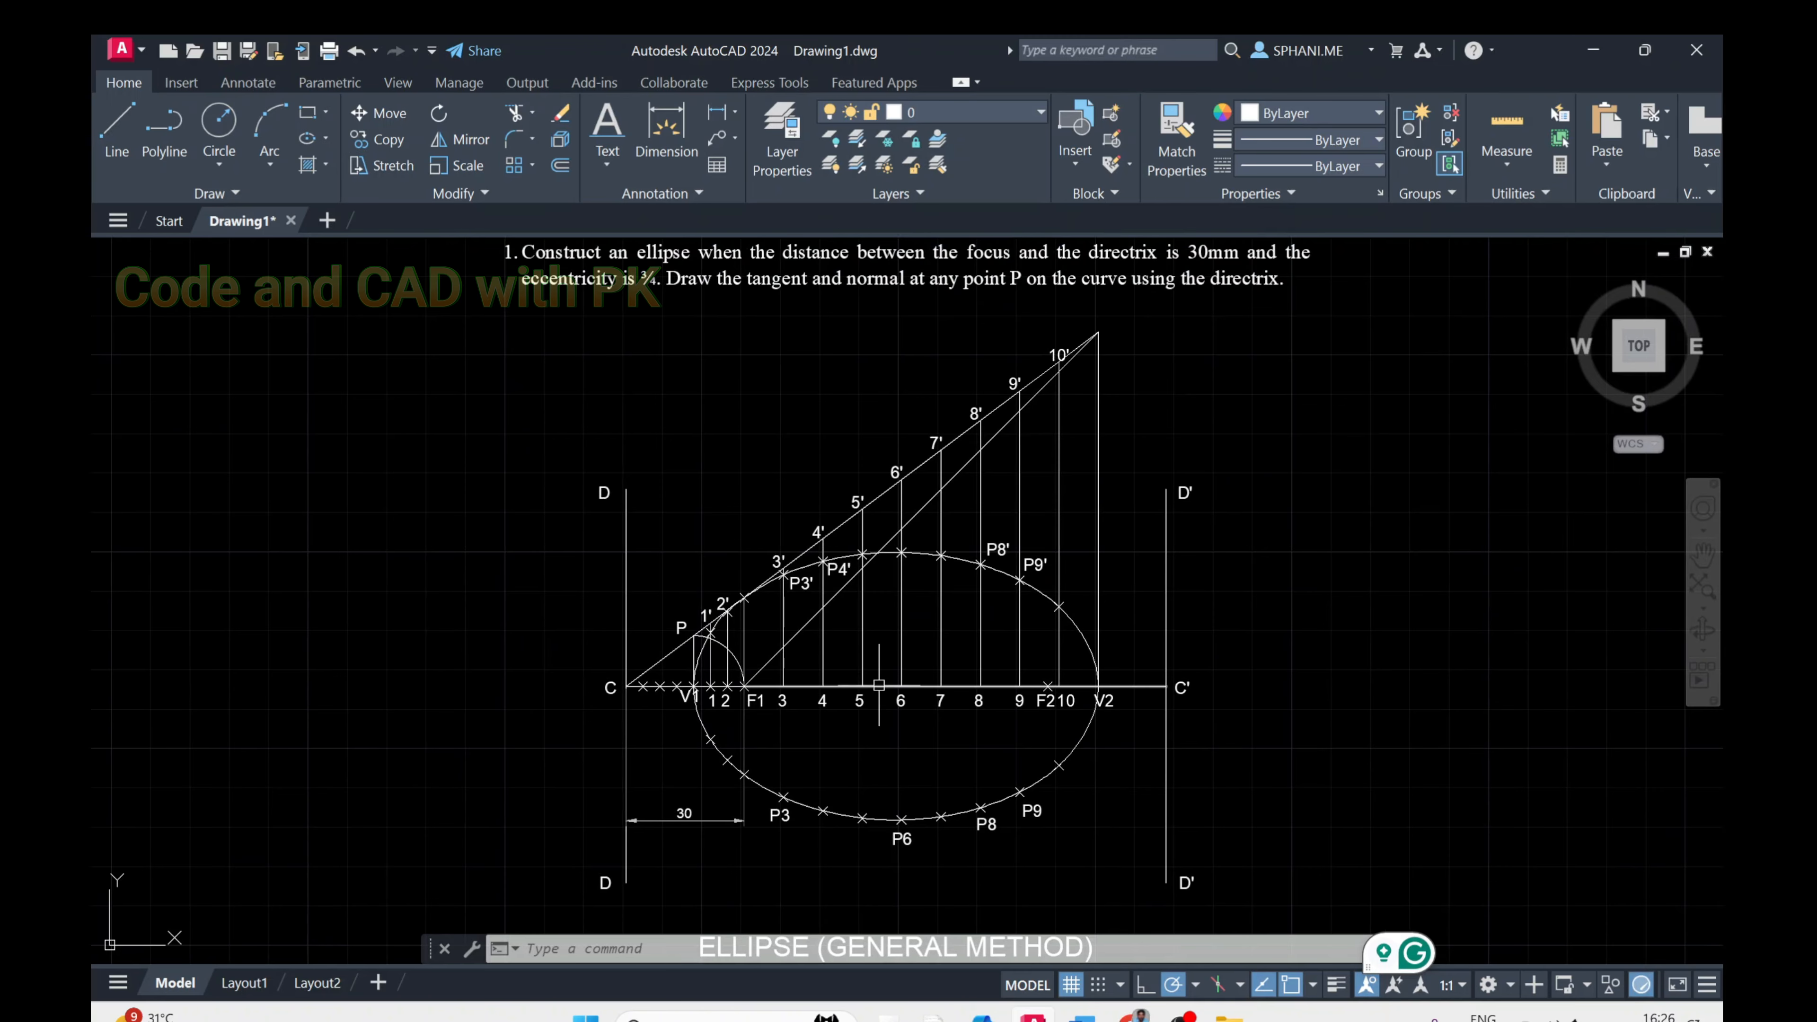
# Review the whole drawing, from the problem statement down to the ellipse labels and the title
pyautogui.scroll(-2, 917, 693)
pyautogui.moveTo(910, 657)
pyautogui.mouseDown(button='middle')
pyautogui.moveTo(903, 562)
pyautogui.moveTo(903, 589)
pyautogui.mouseUp(button='middle')
pyautogui.scroll(2, 900, 595)
pyautogui.scroll(-2, 903, 562)
pyautogui.scroll(2, 903, 563)
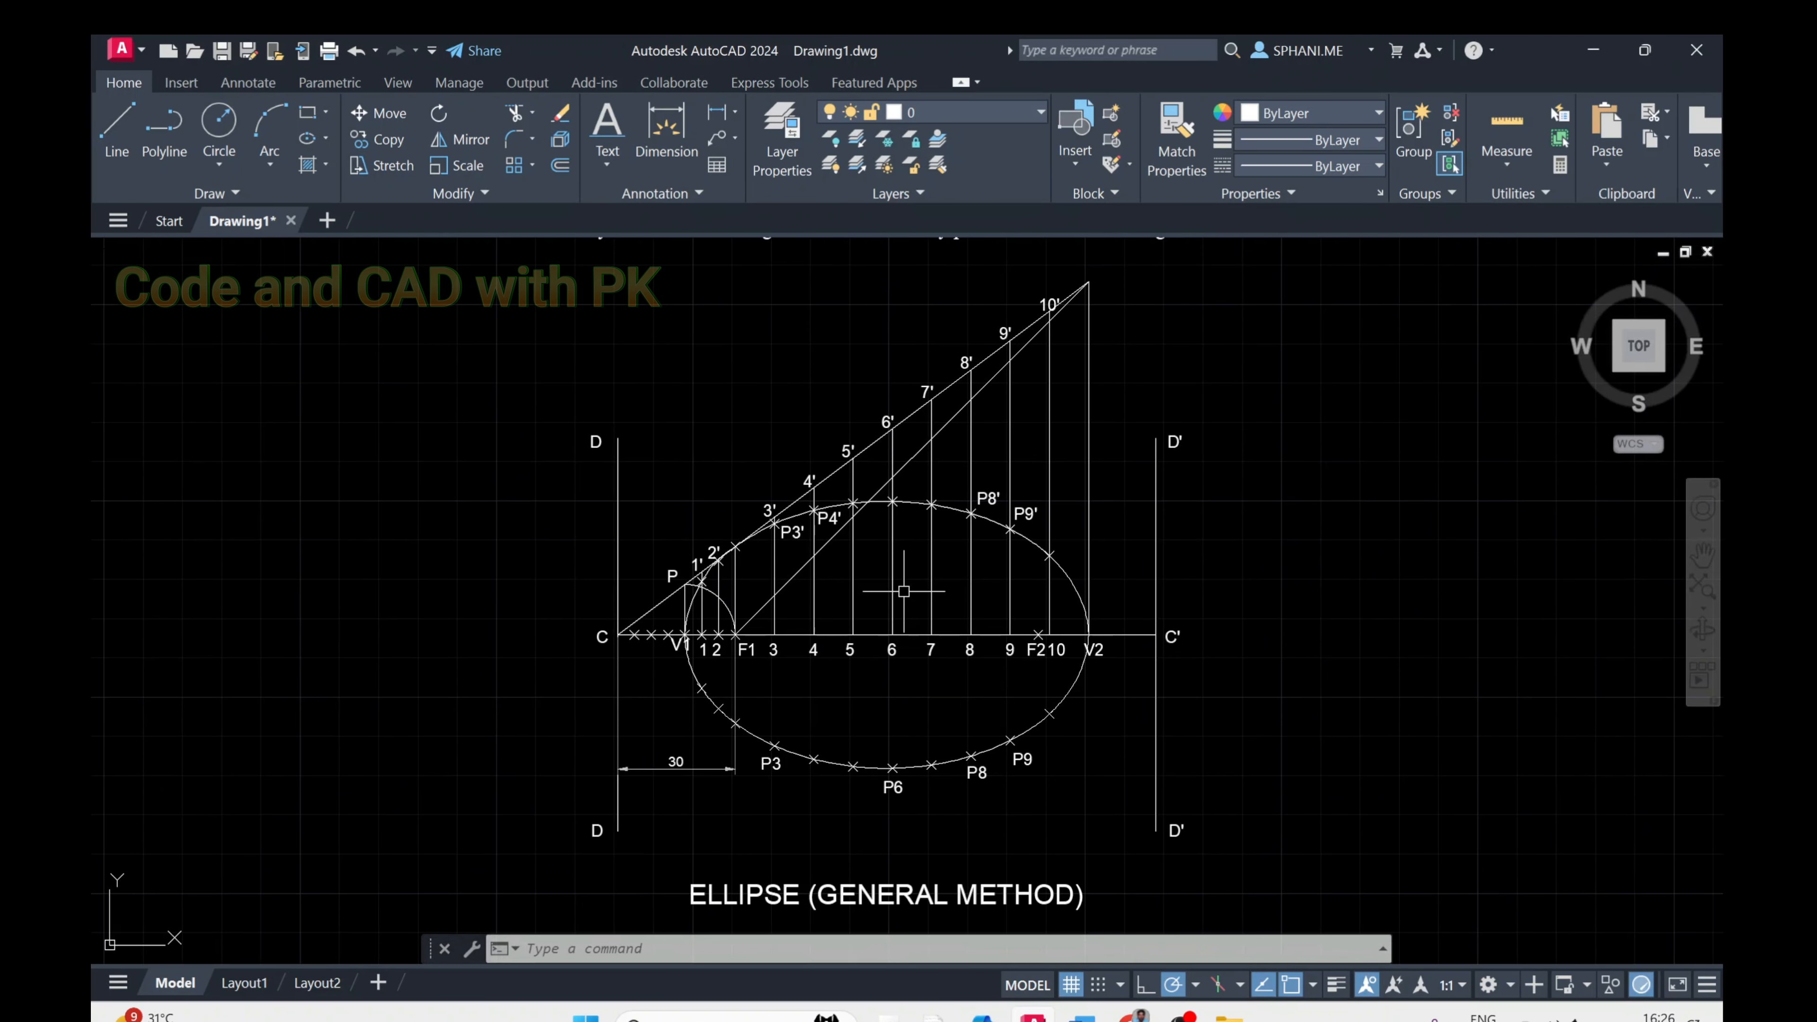
pyautogui.scroll(-2, 903, 591)
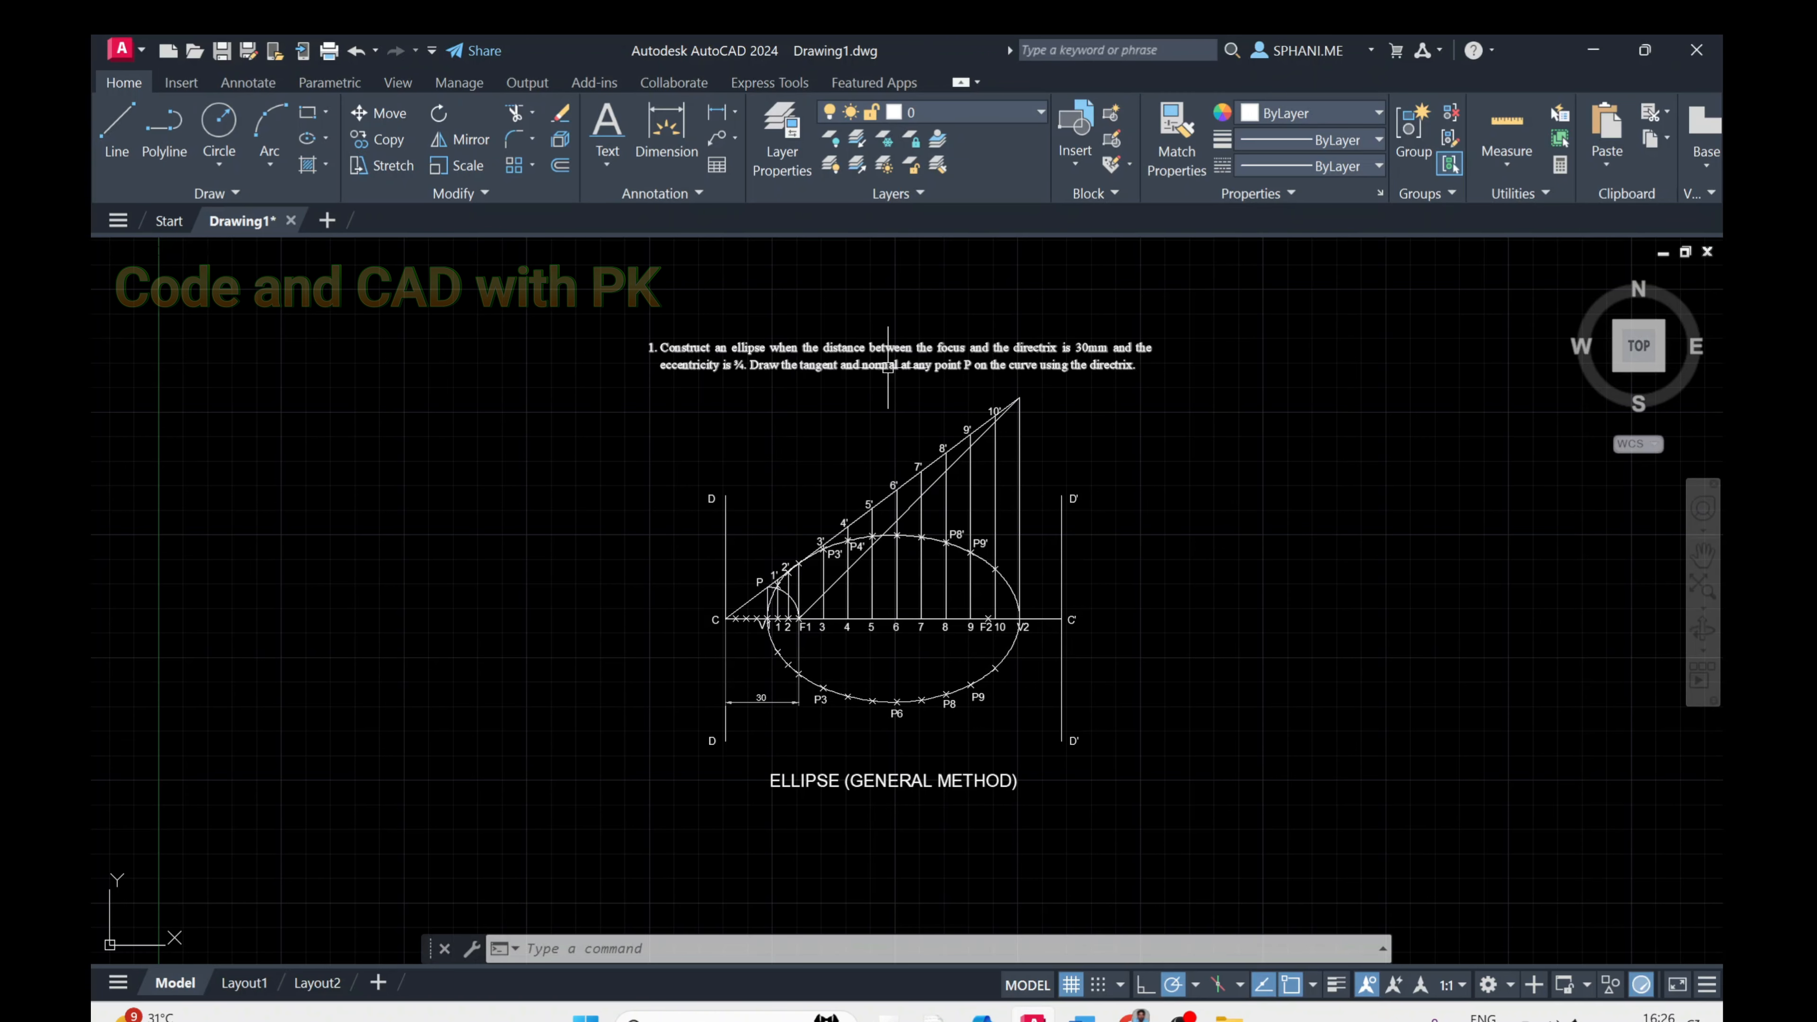
pyautogui.moveTo(869, 643); pyautogui.dragTo(841, 509, button='middle')
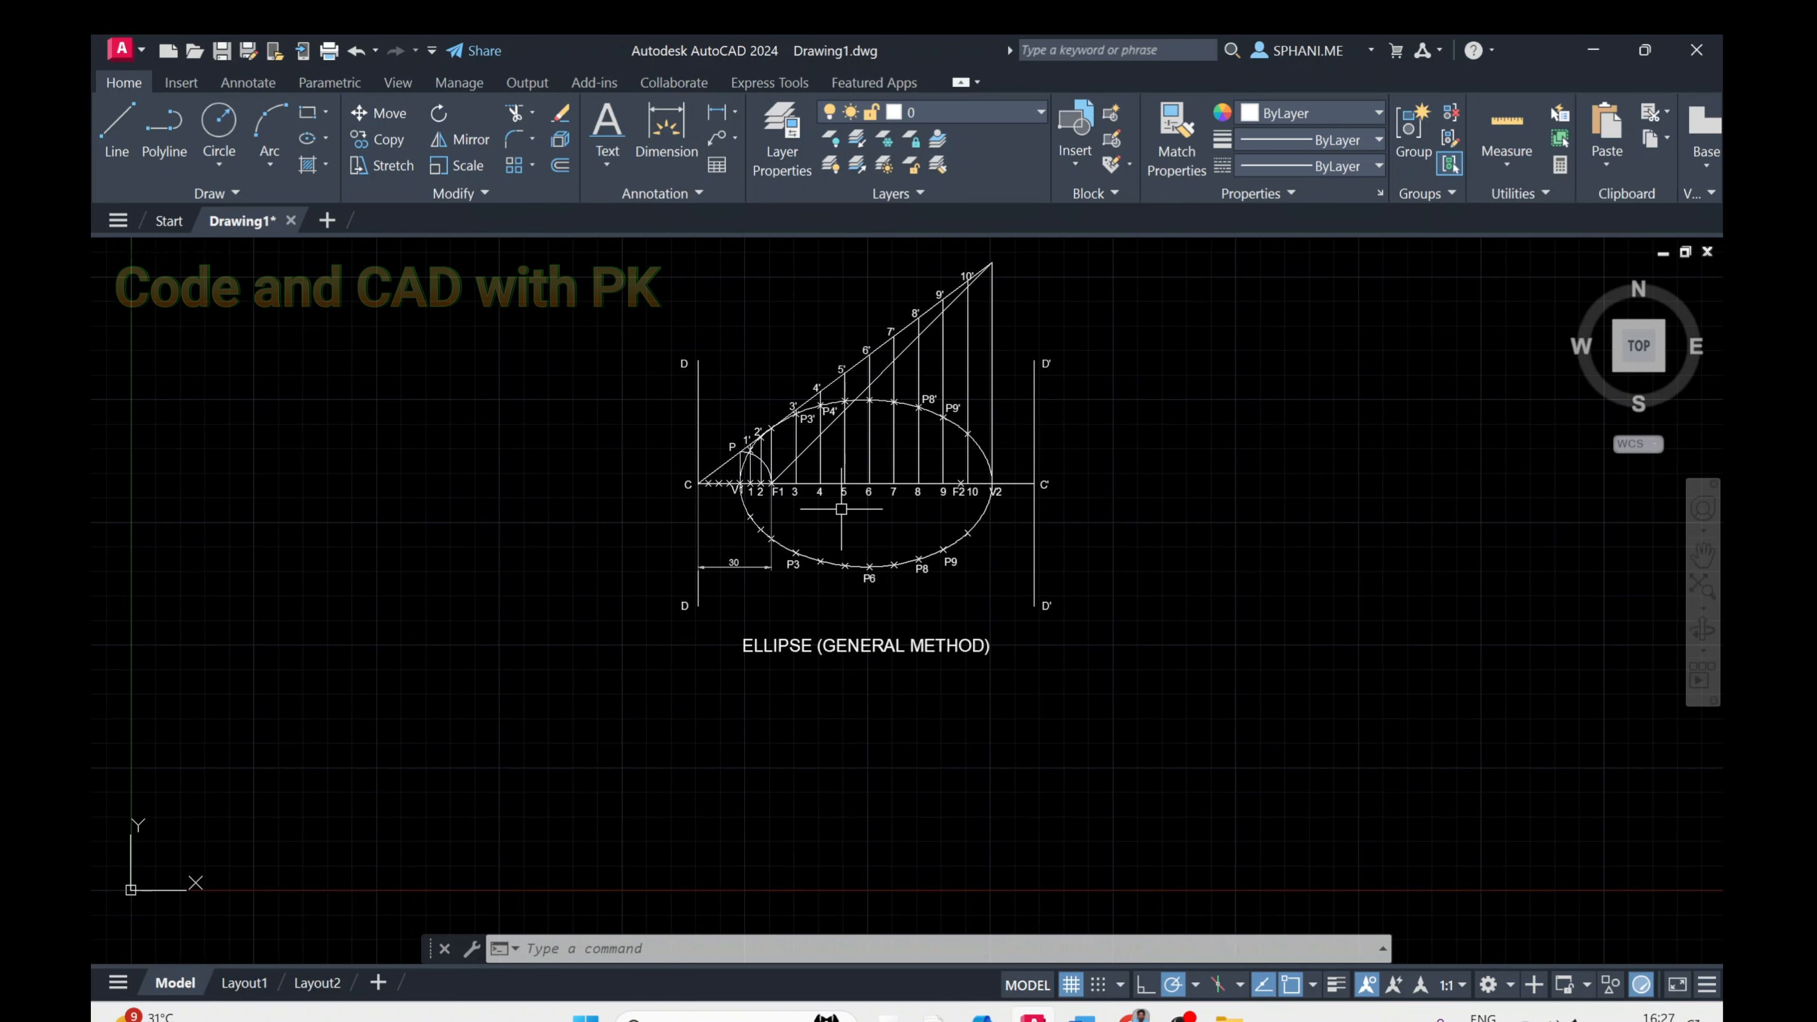
pyautogui.scroll(2, 840, 572)
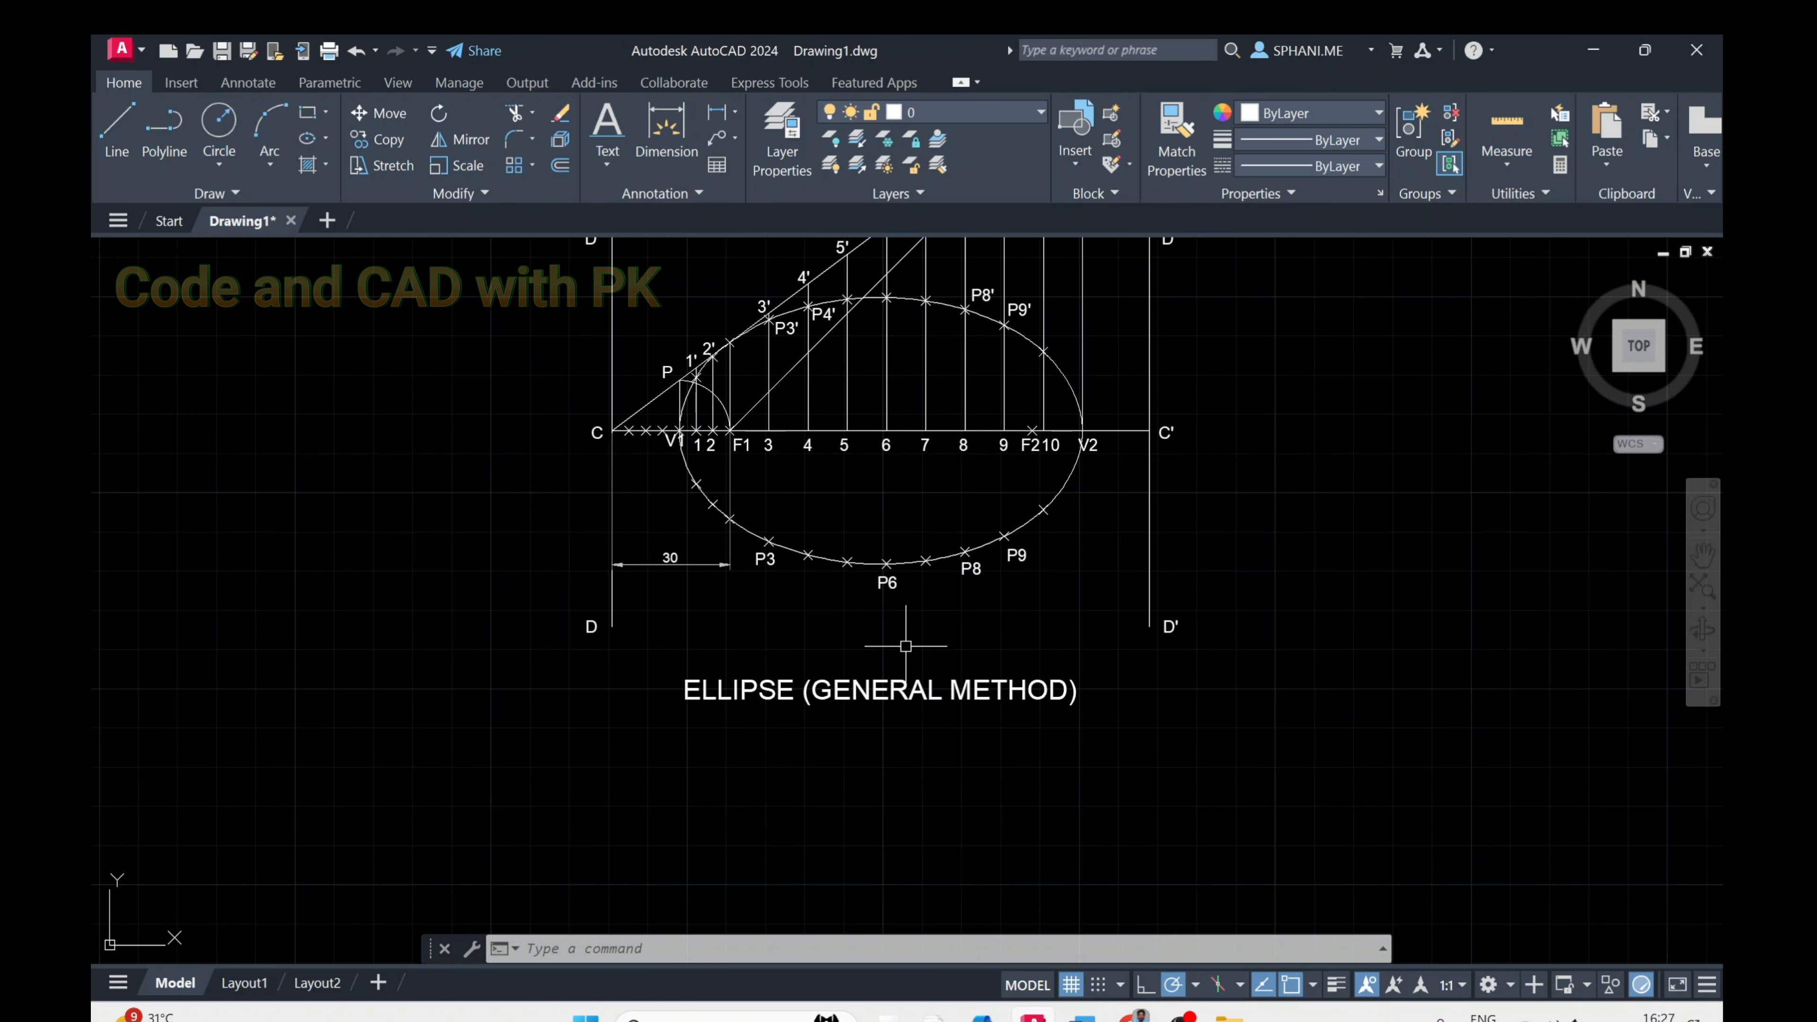
pyautogui.moveTo(898, 660); pyautogui.dragTo(865, 582, button='middle')
pyautogui.write('c')
pyautogui.press('Return')
pyautogui.write('0')
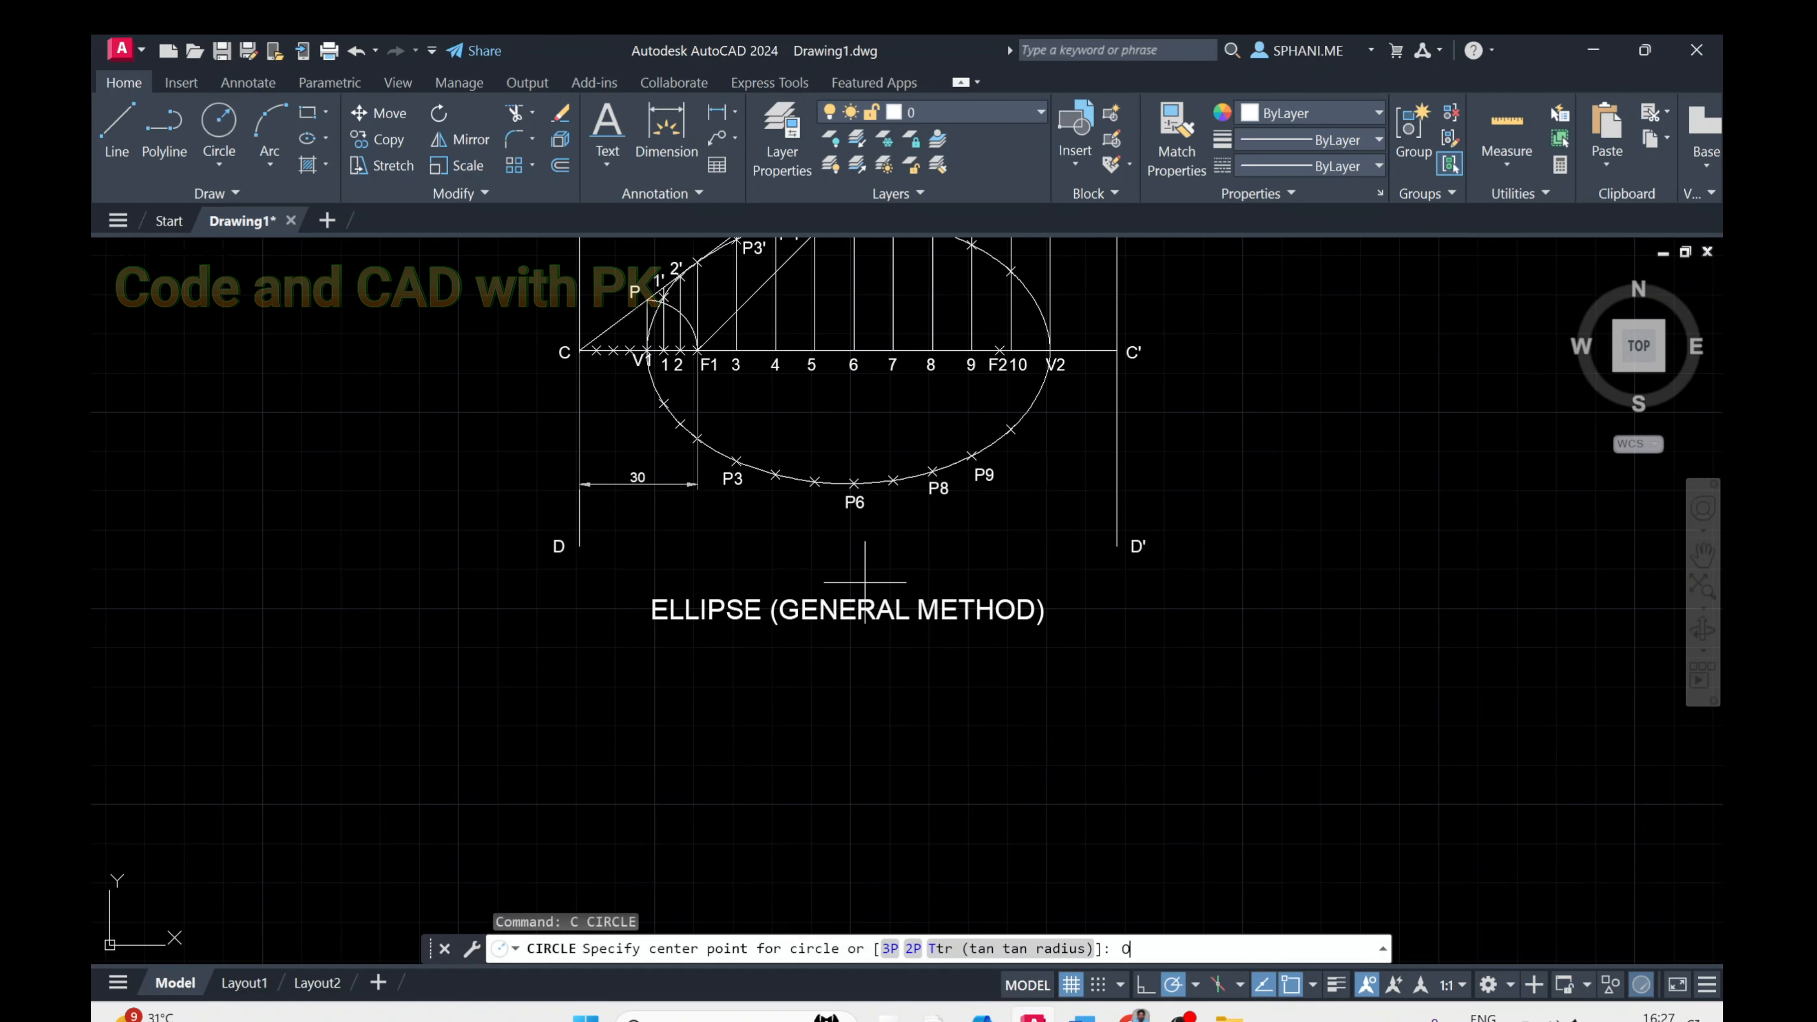
pyautogui.press('Escape')
pyautogui.press('Escape')
# Copy the ELLIPSE (GENERAL METHOD) title to about 12 mm straight below the original
pyautogui.write('c')
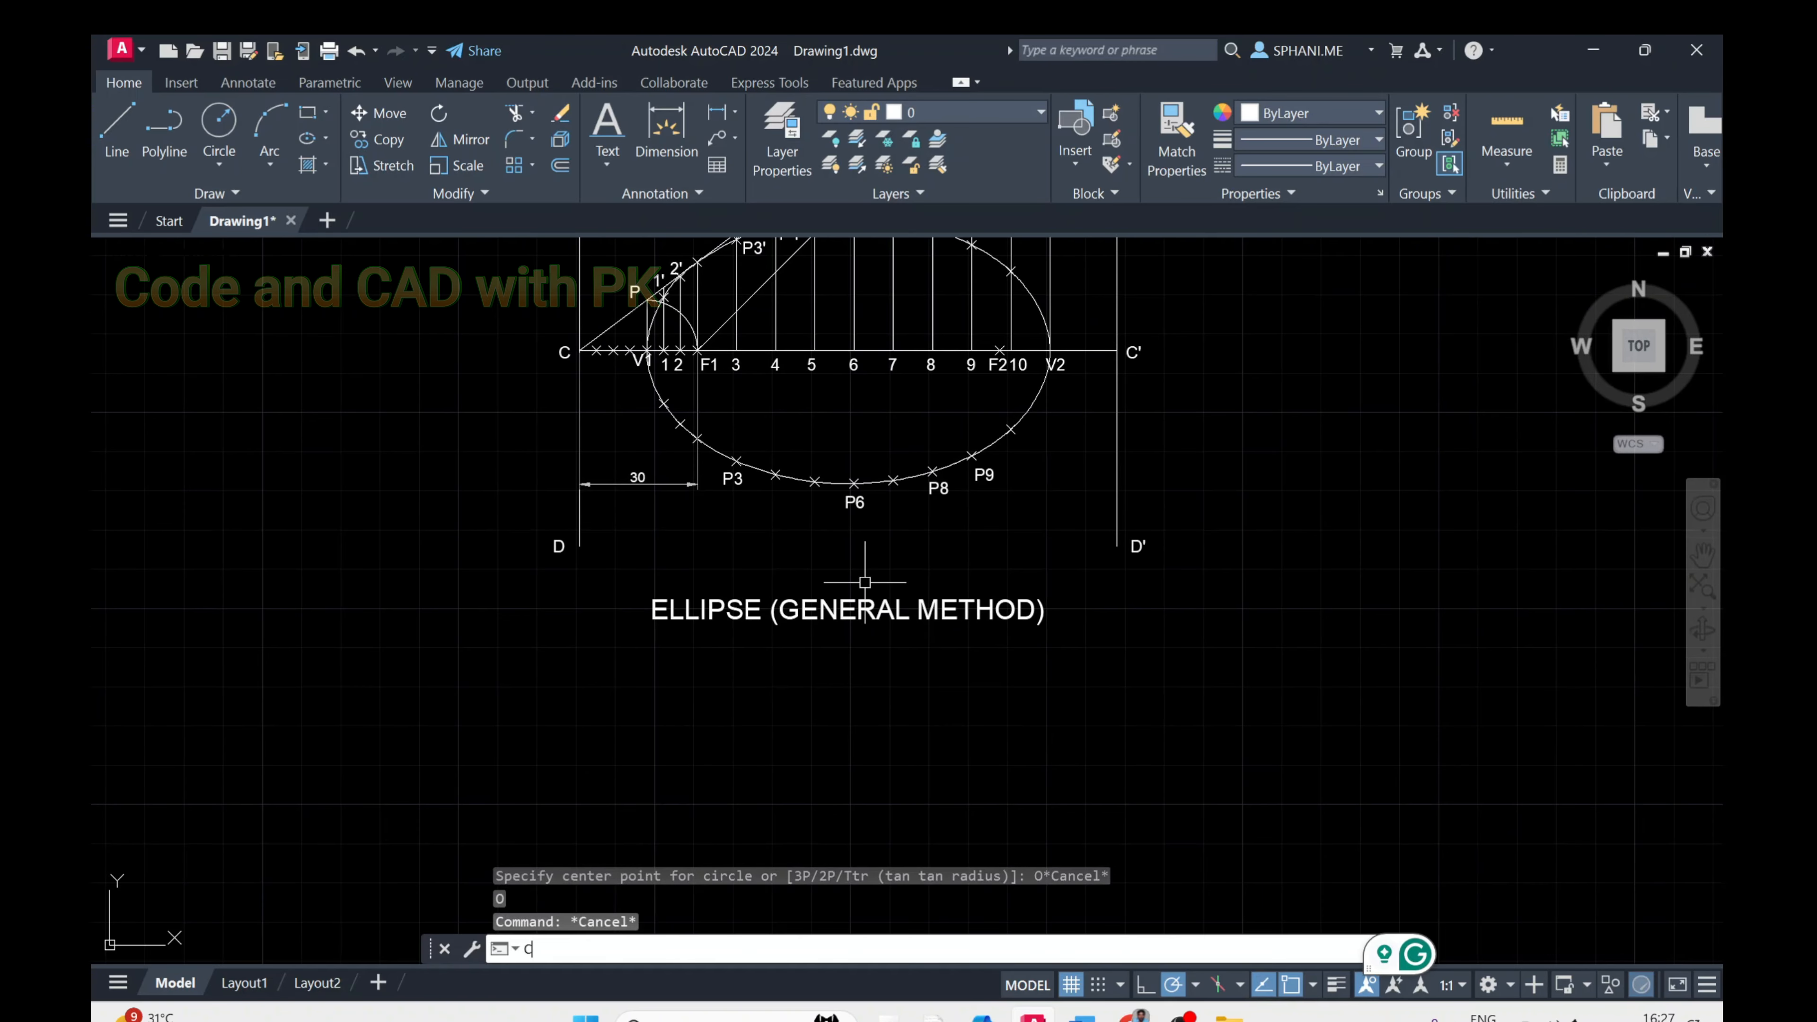
pyautogui.write('o')
pyautogui.press('Return')
pyautogui.click(869, 620)
pyautogui.press('Return')
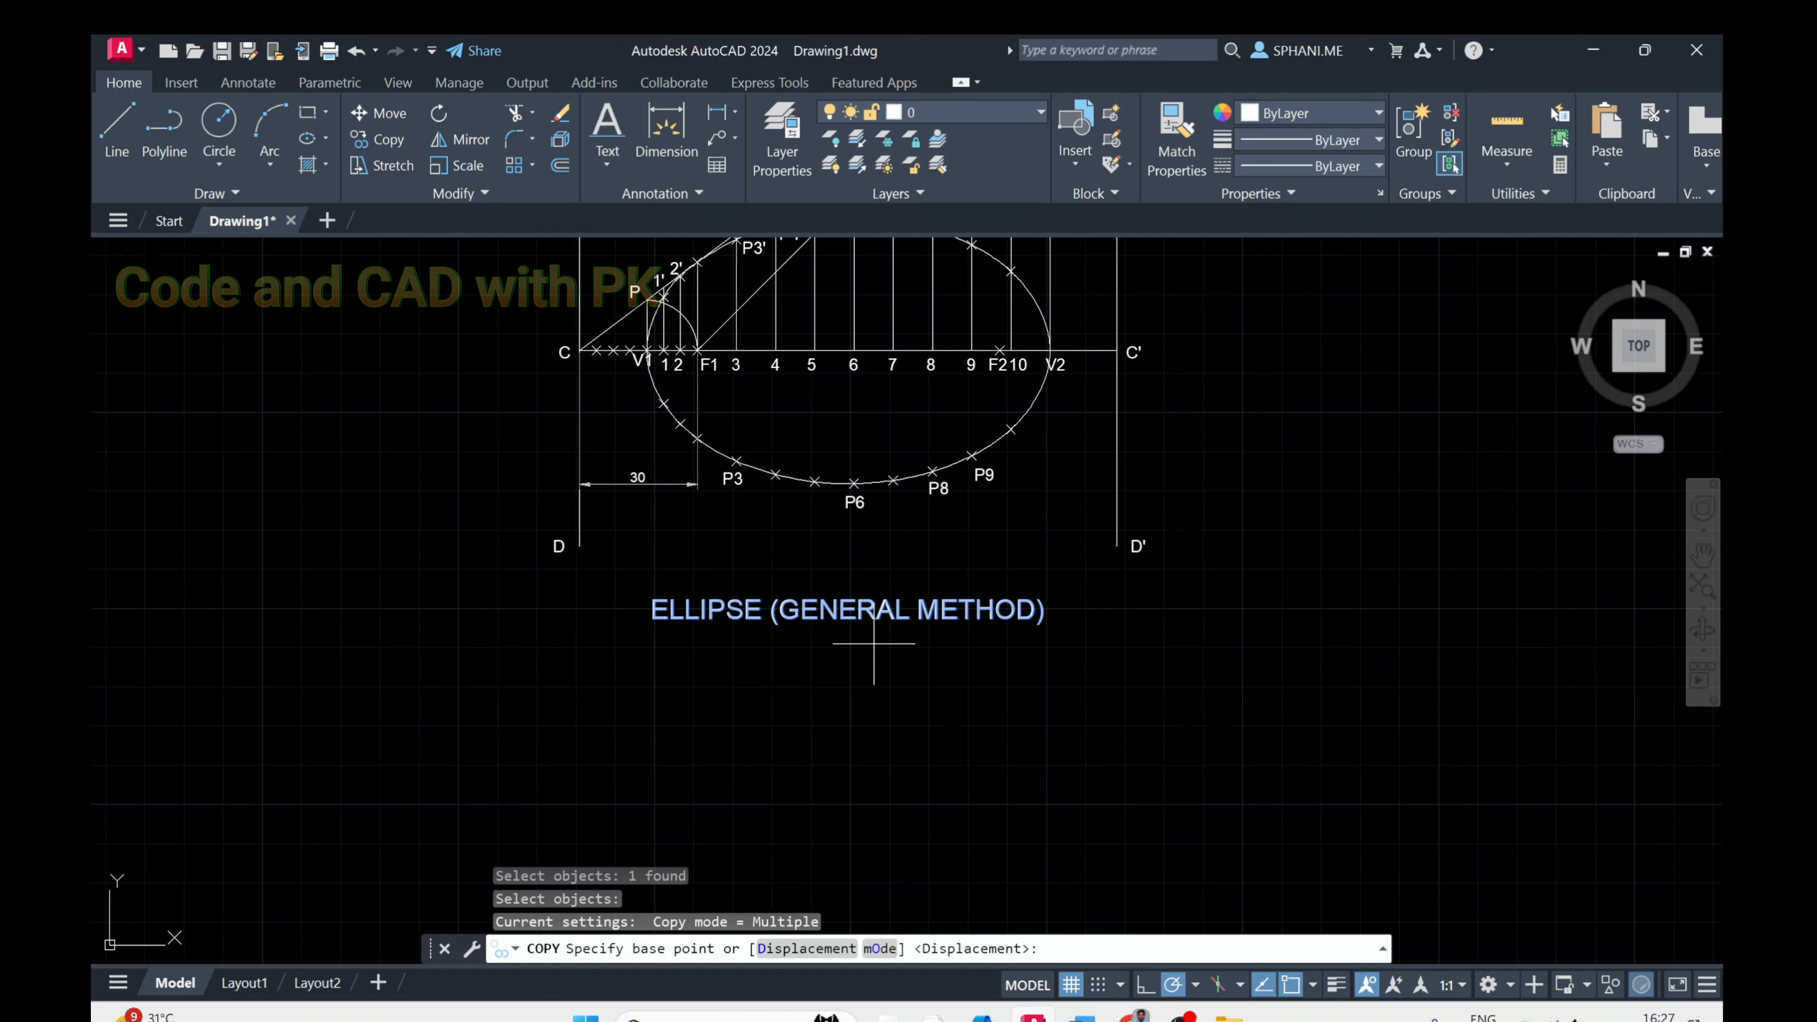
pyautogui.click(874, 643)
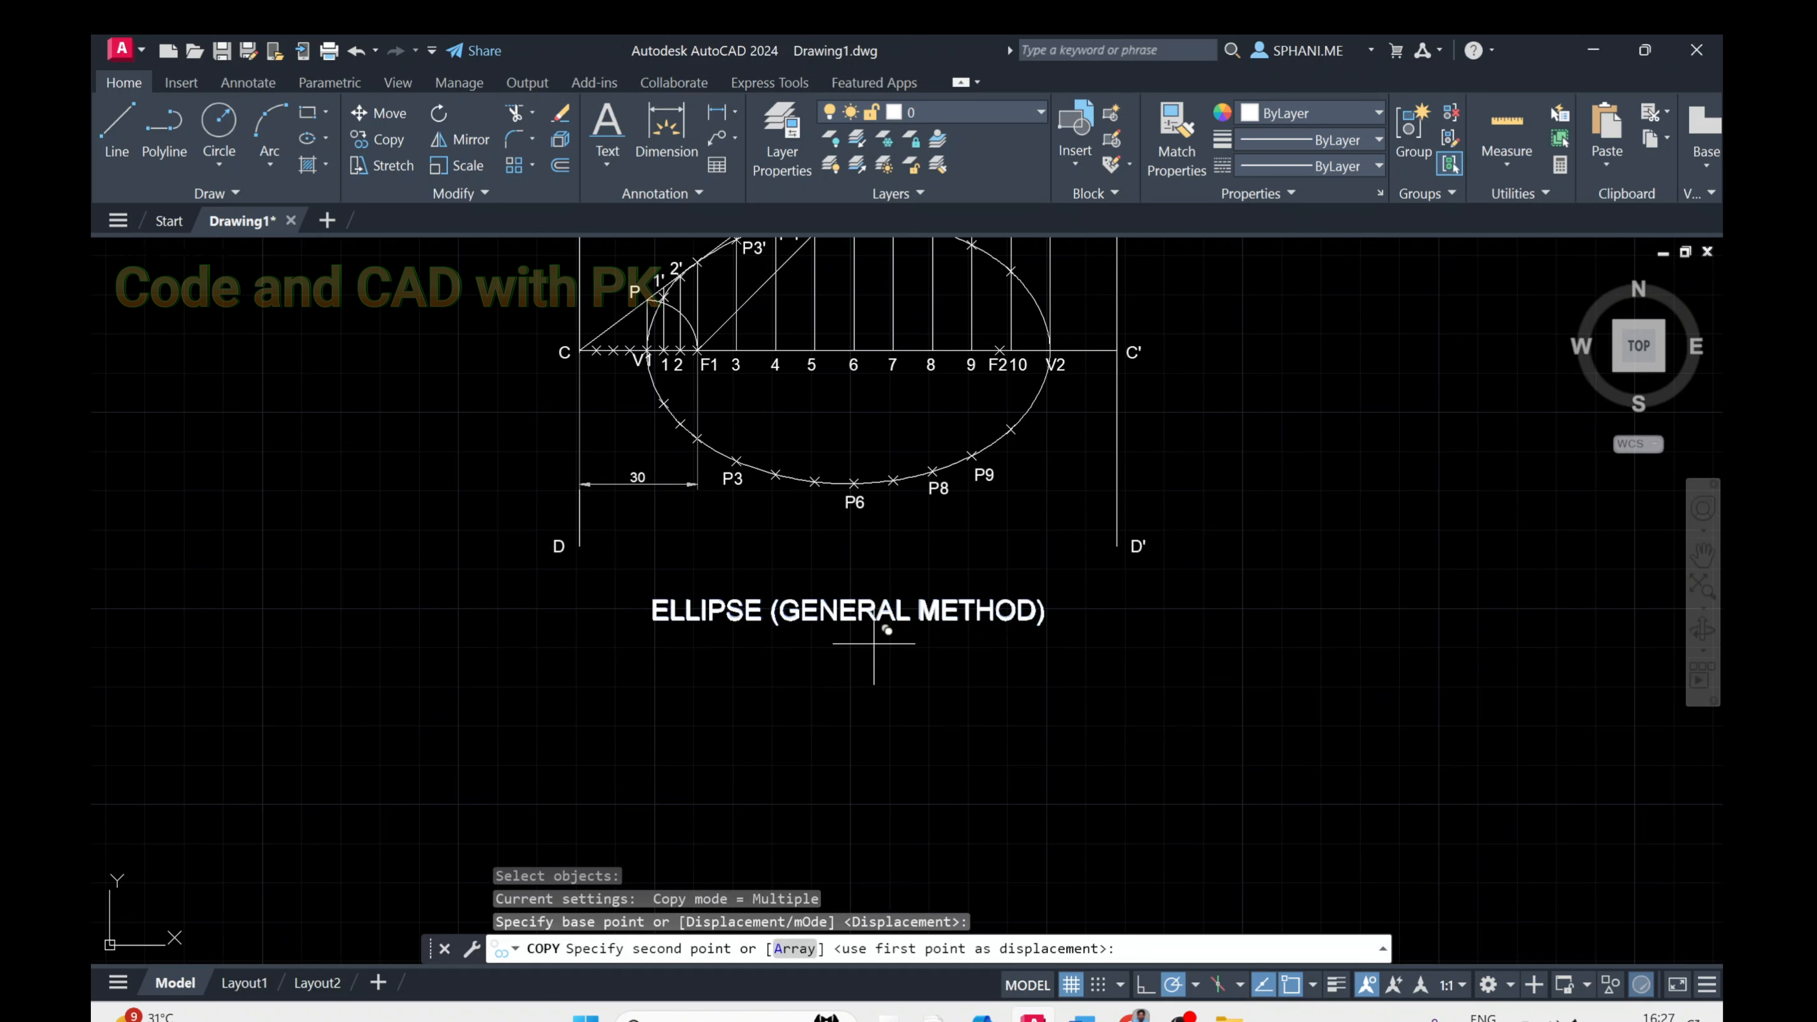
pyautogui.click(873, 691)
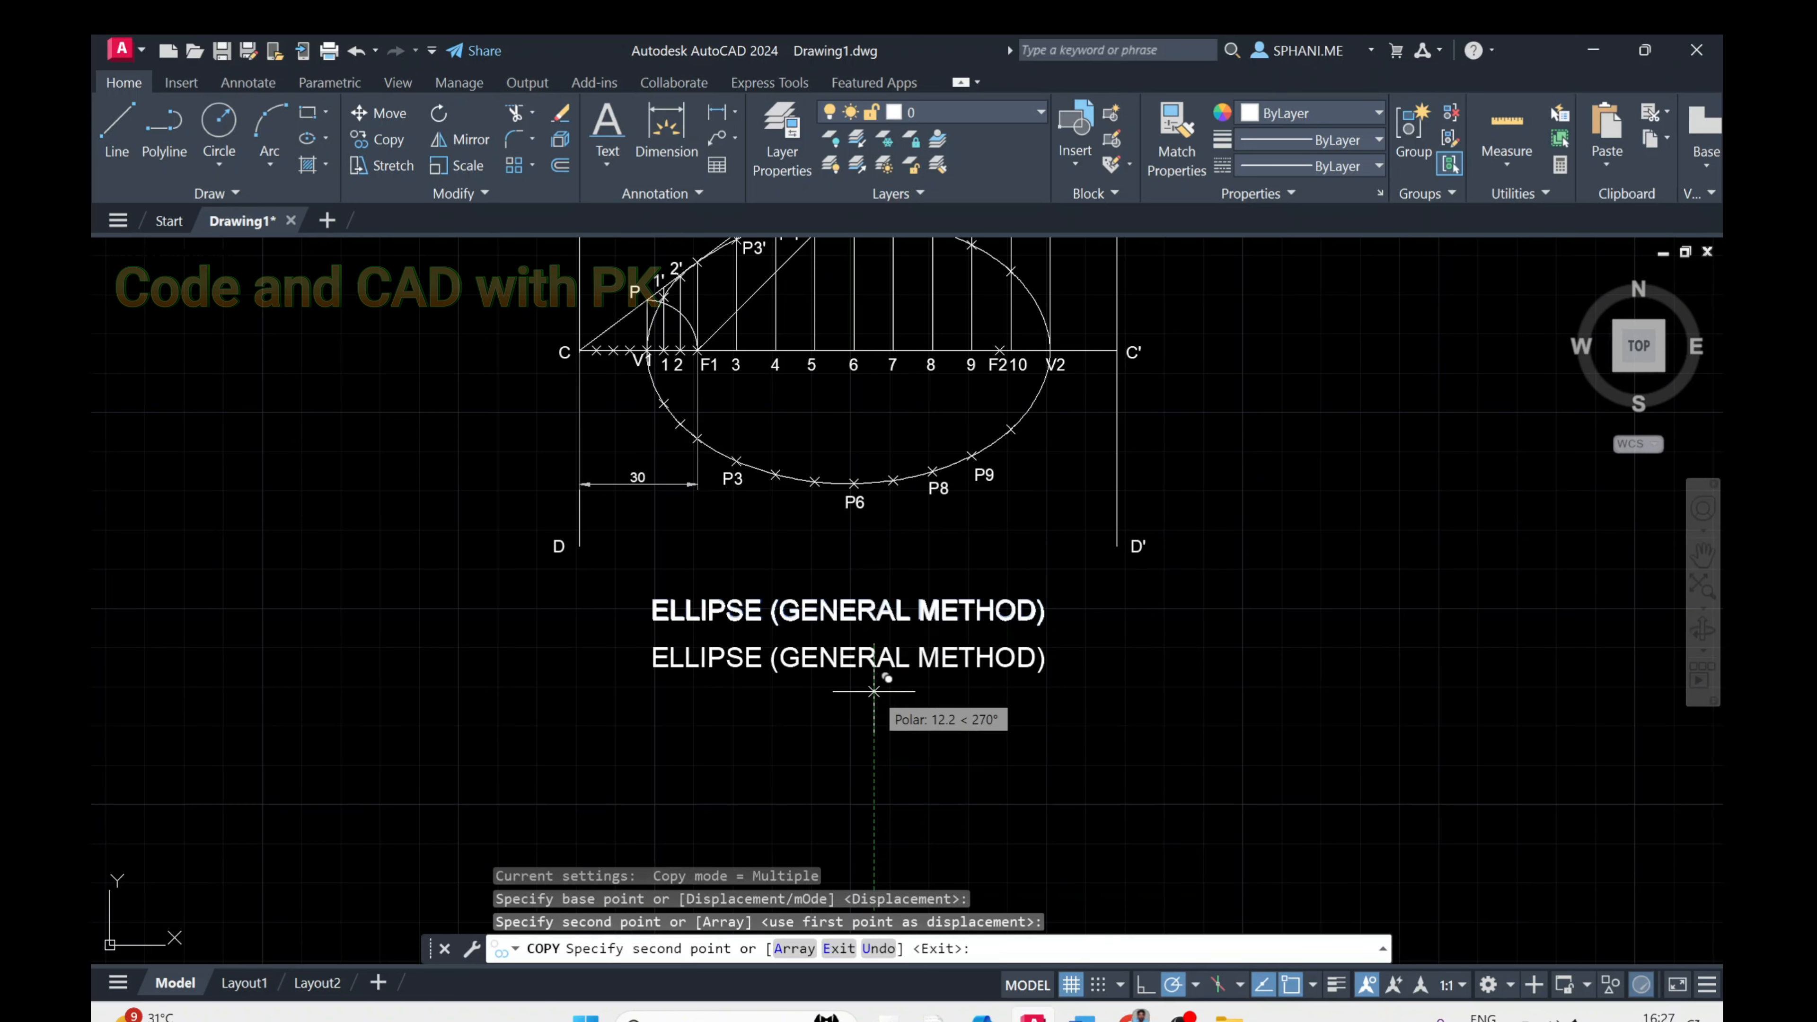
# Place another copy of the title about 22 mm below the original, end the Copy command and erase that copy
pyautogui.click(874, 729)
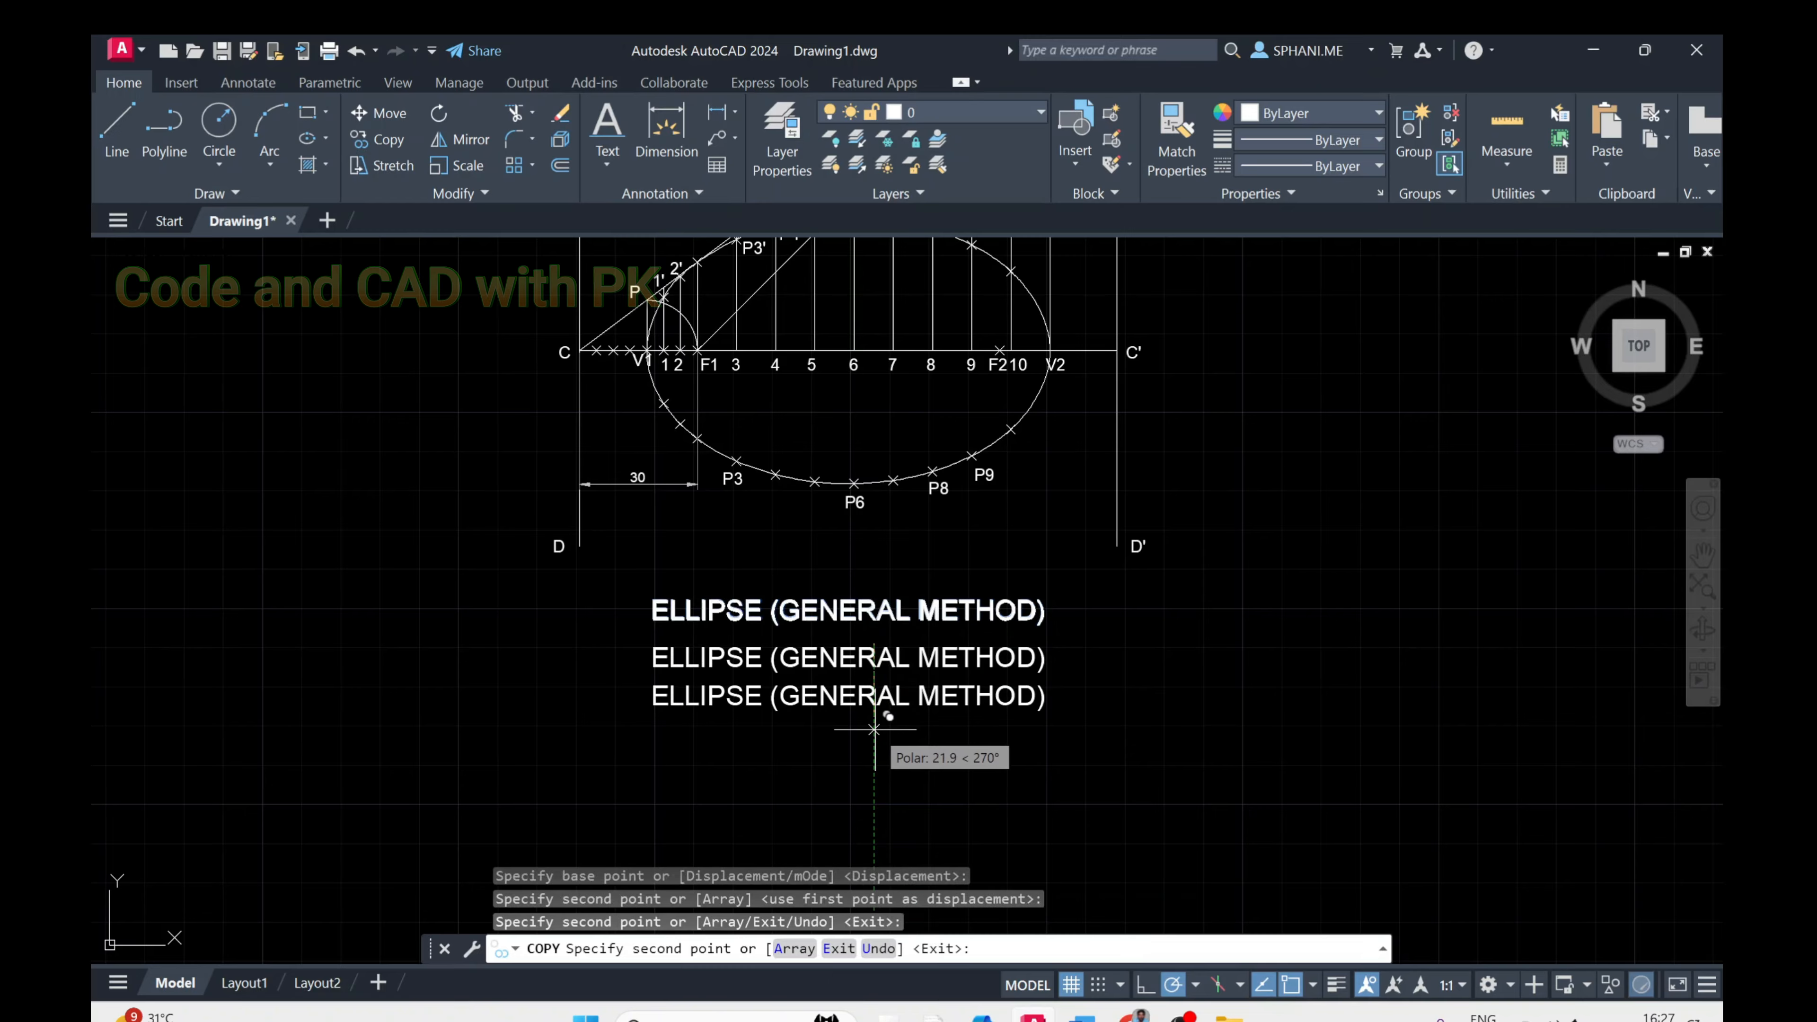
pyautogui.press('Escape')
pyautogui.click(872, 707)
pyautogui.write('E')
pyautogui.press('Return')
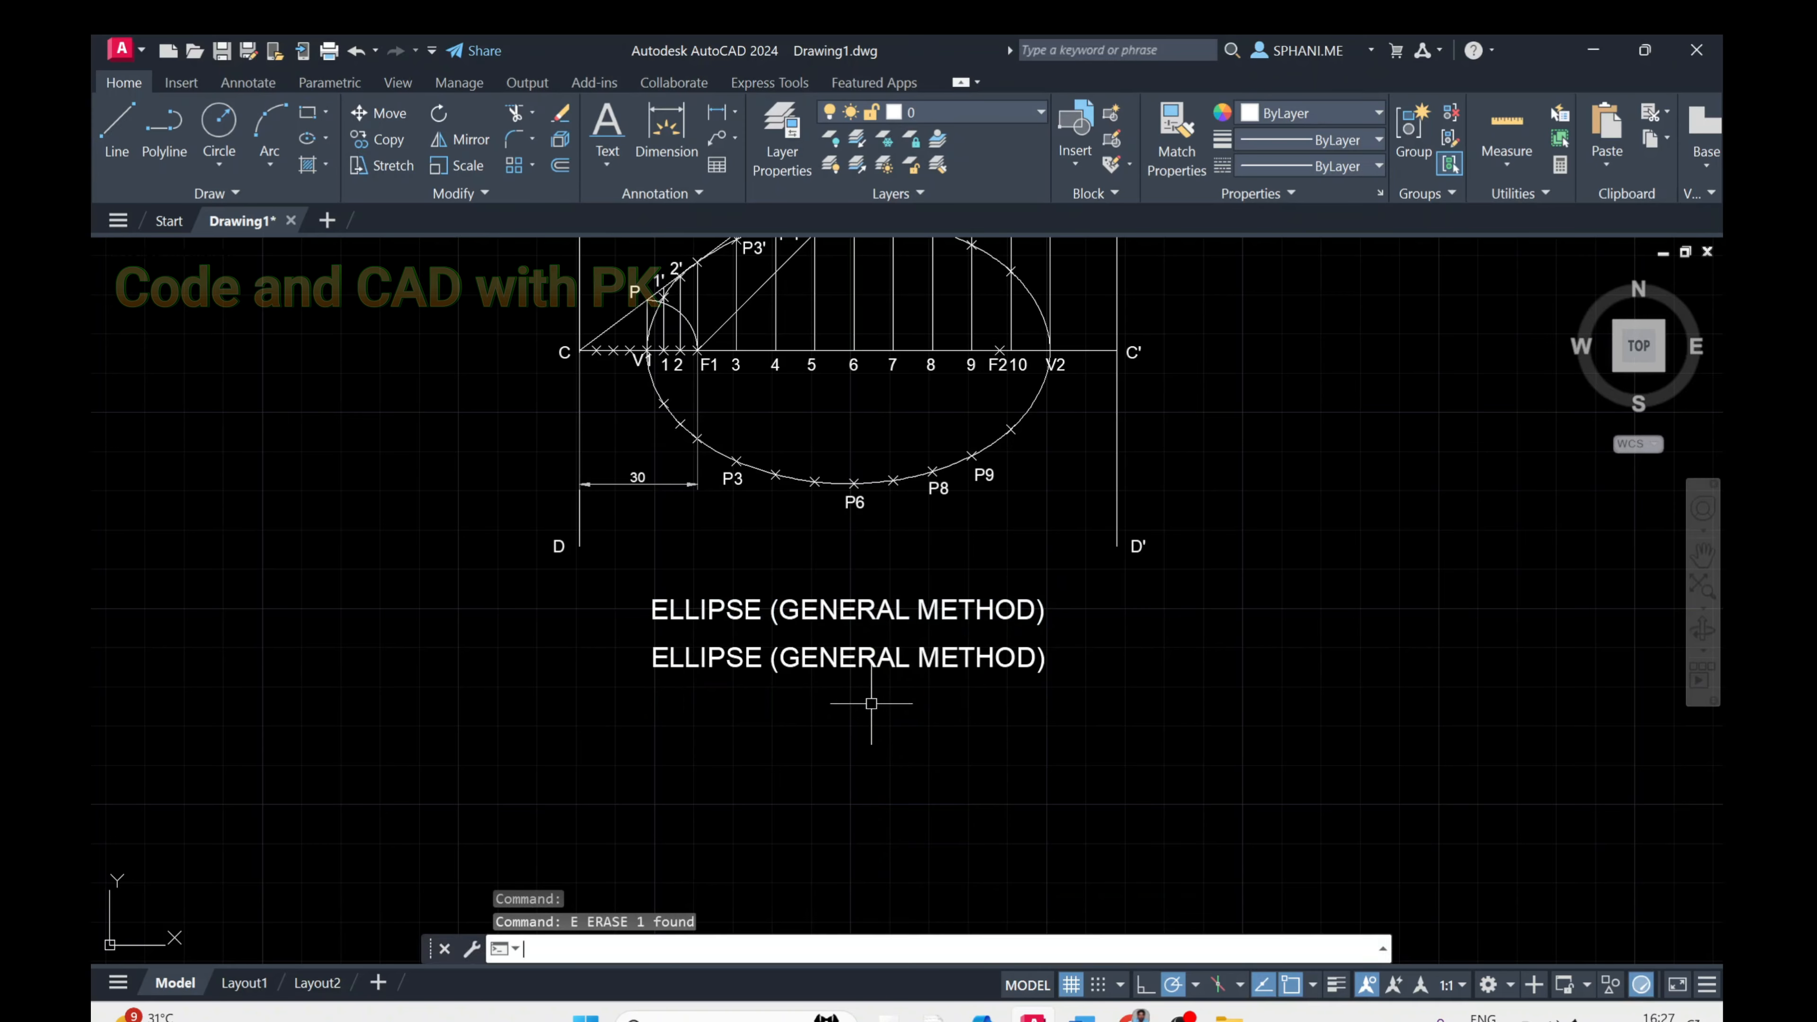
# Set the text height of the copied title to 3
pyautogui.click(868, 671)
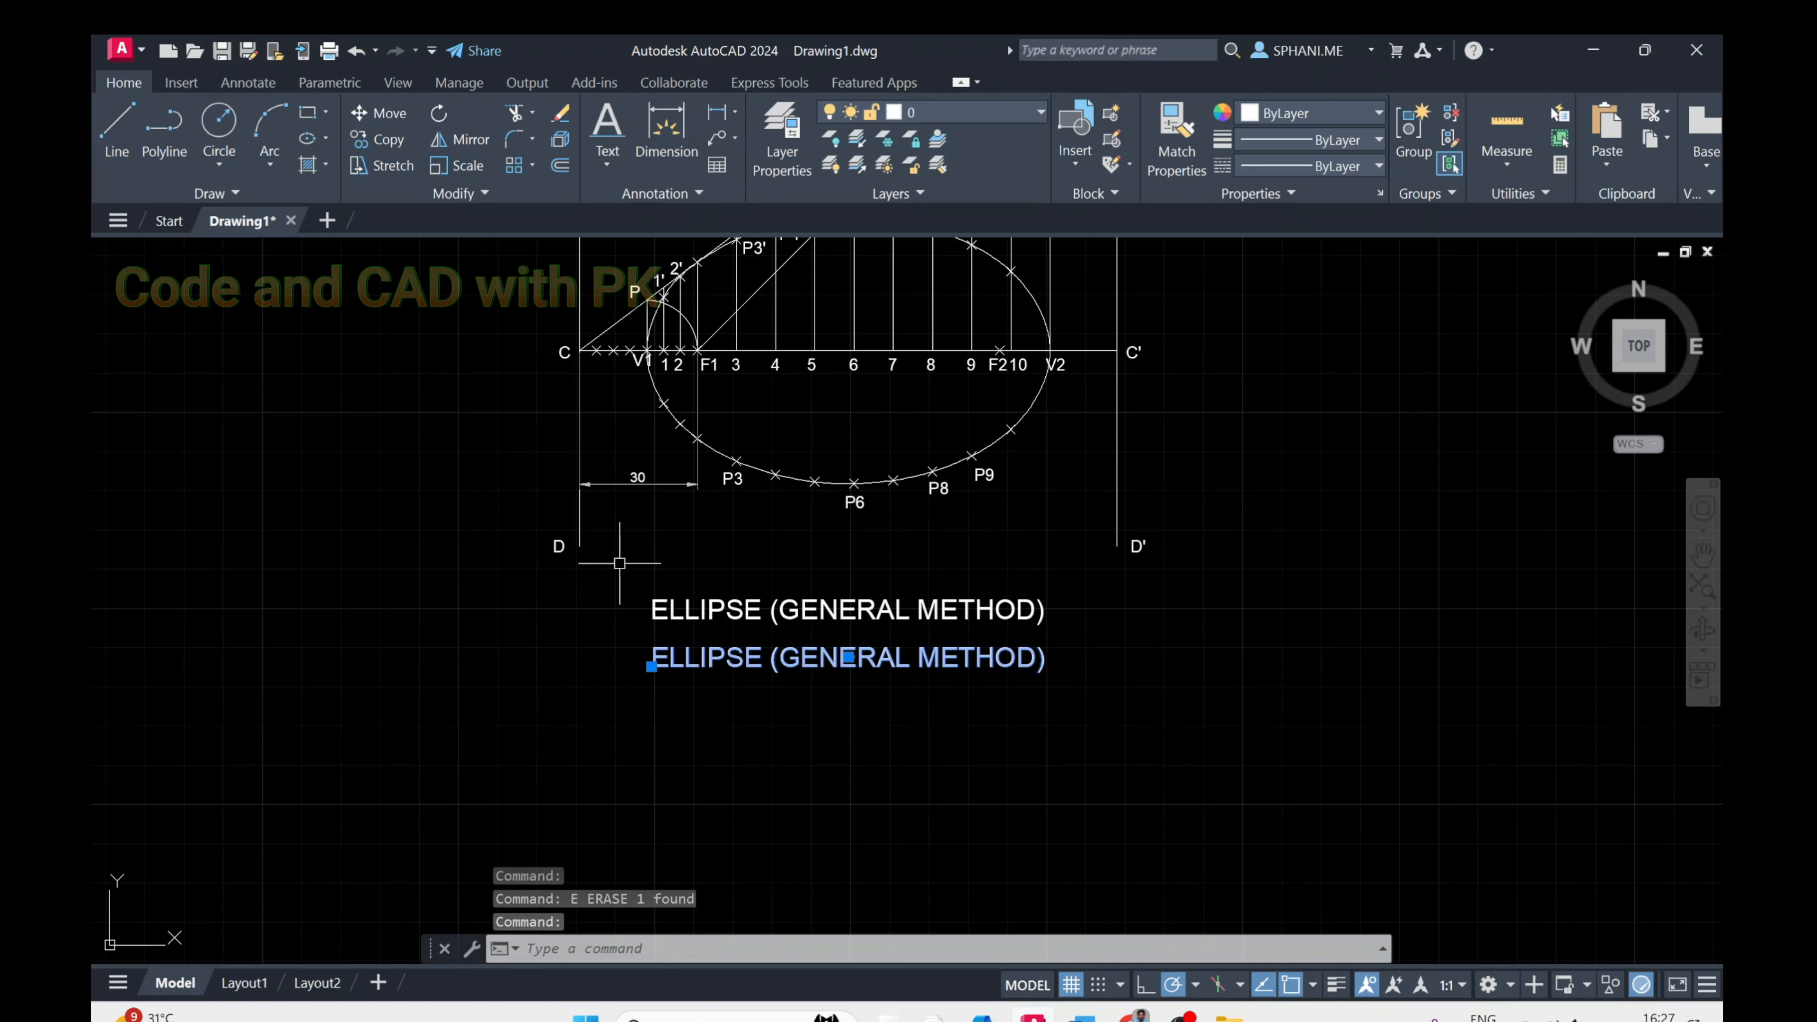
pyautogui.hotkey('ctrl', '1')
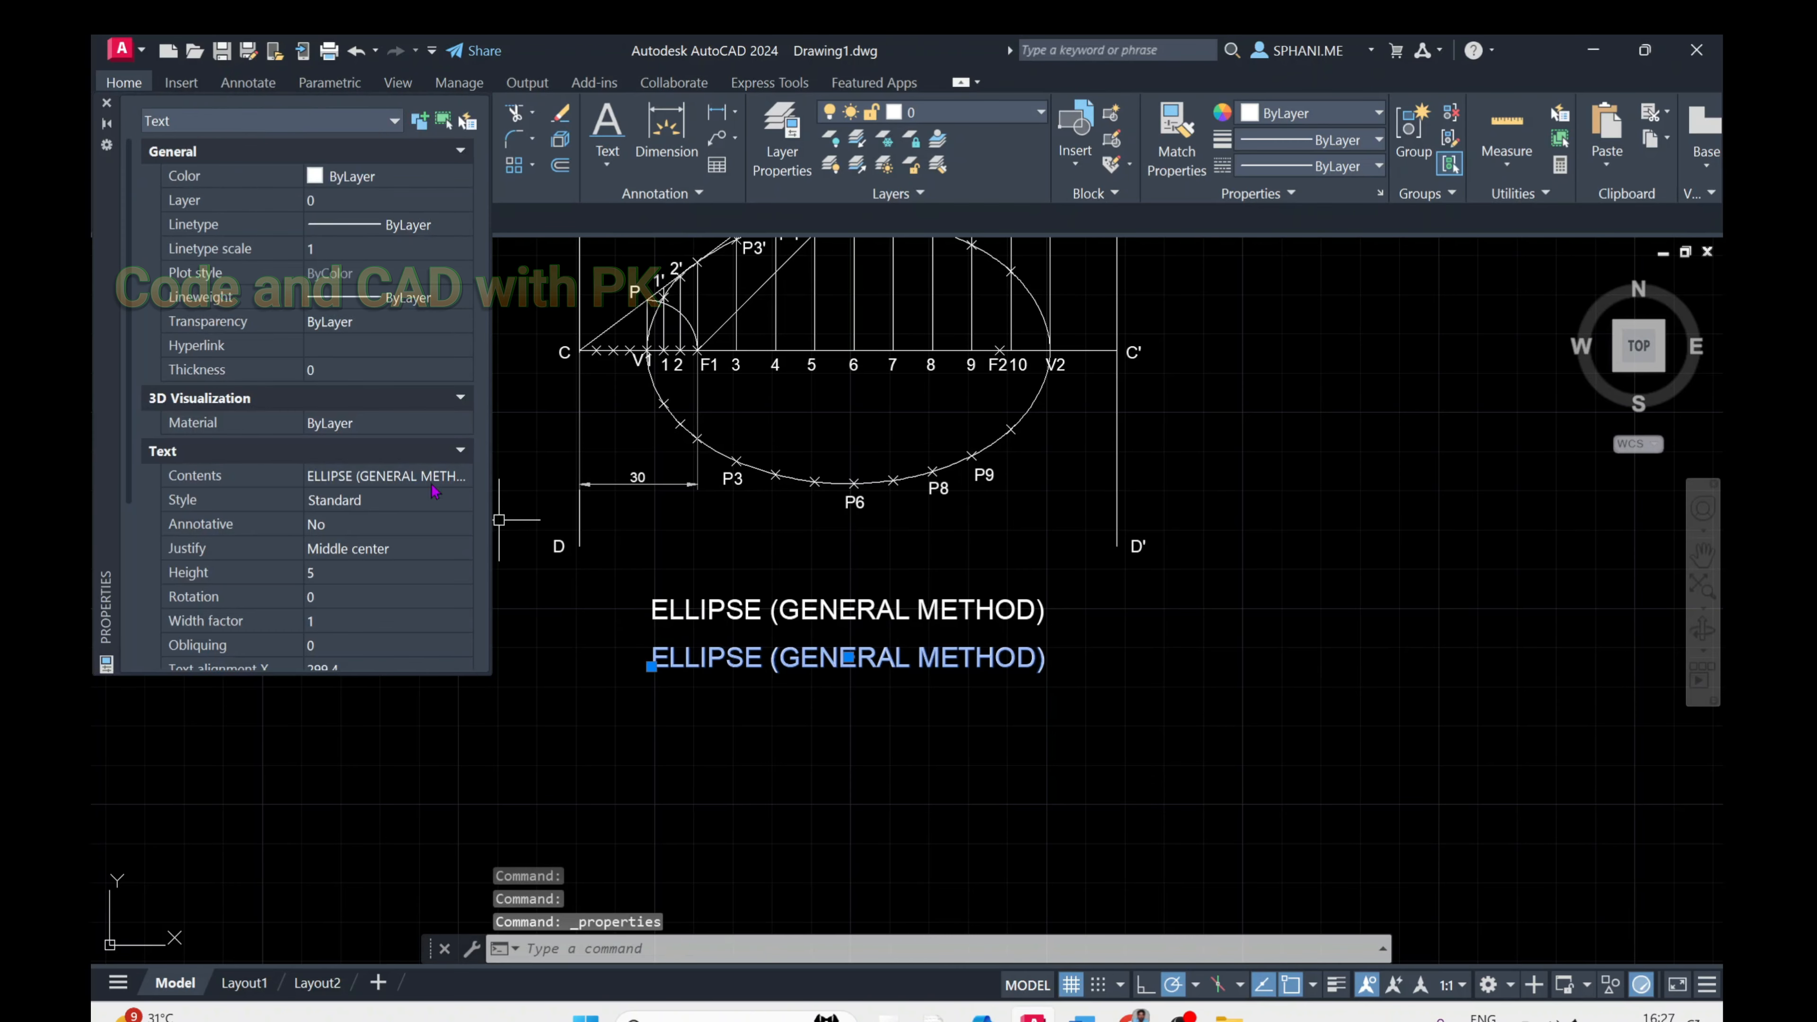
pyautogui.click(335, 572)
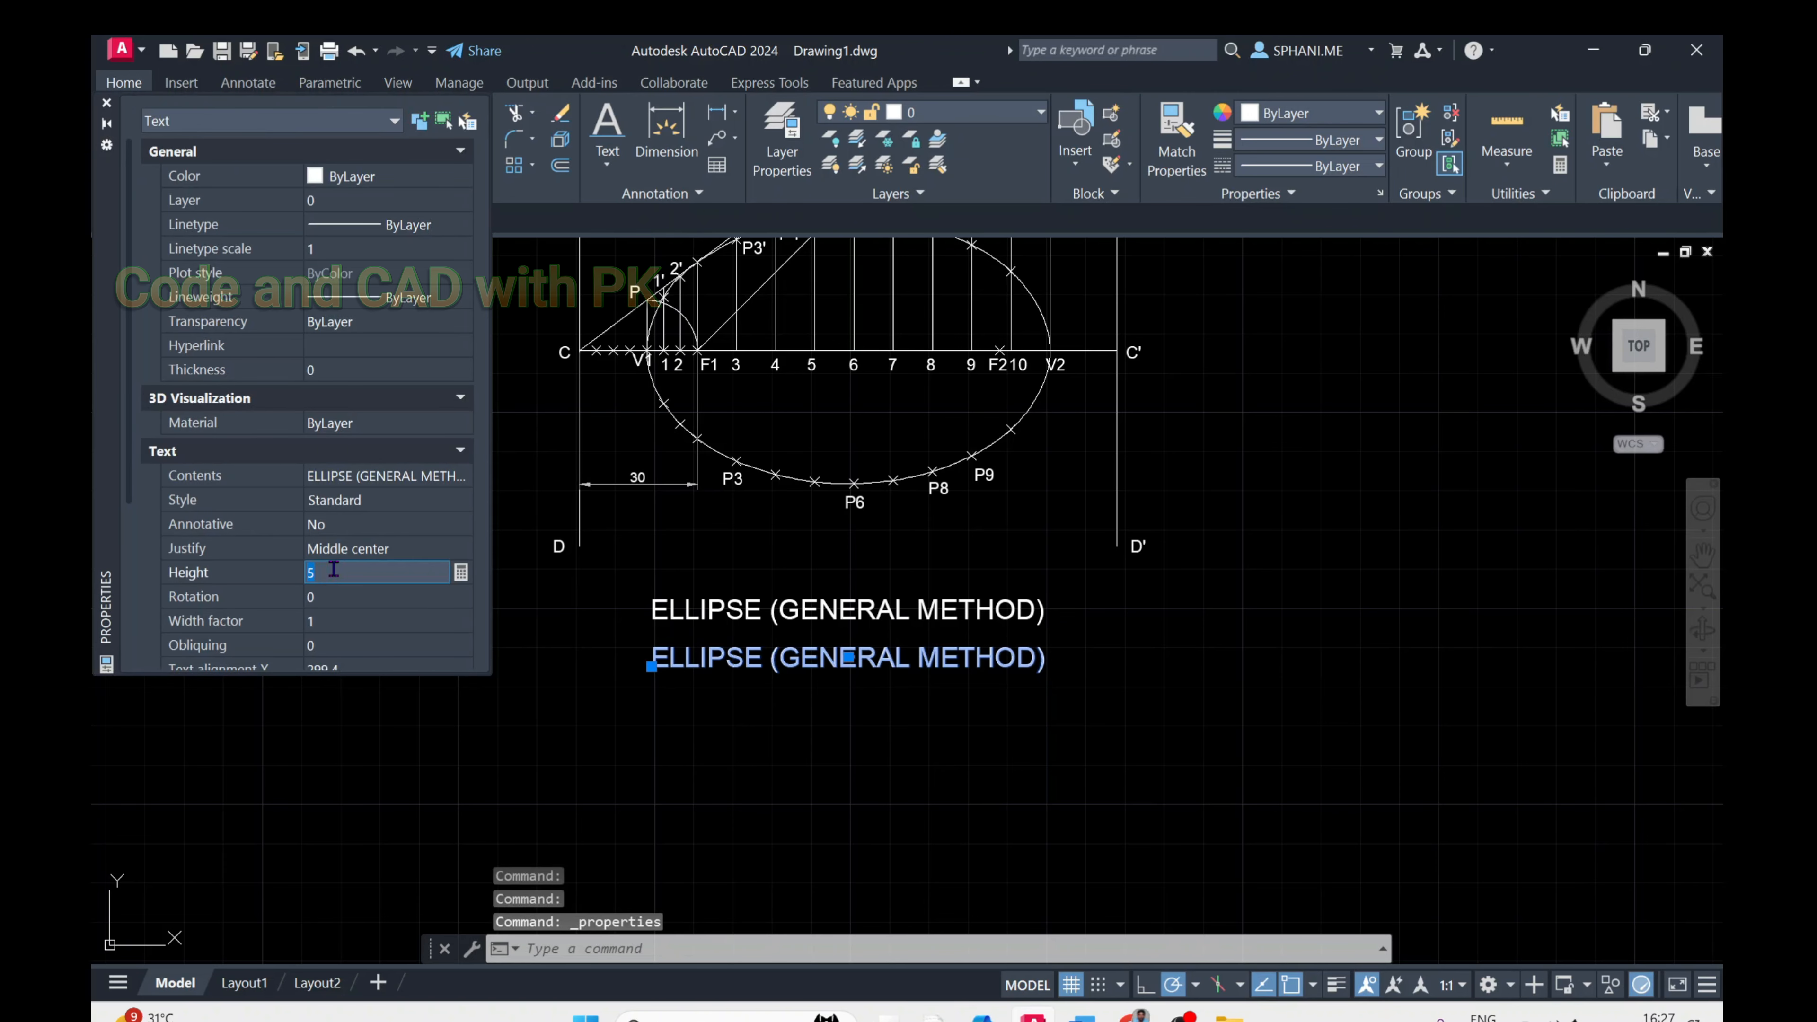
pyautogui.press('Return')
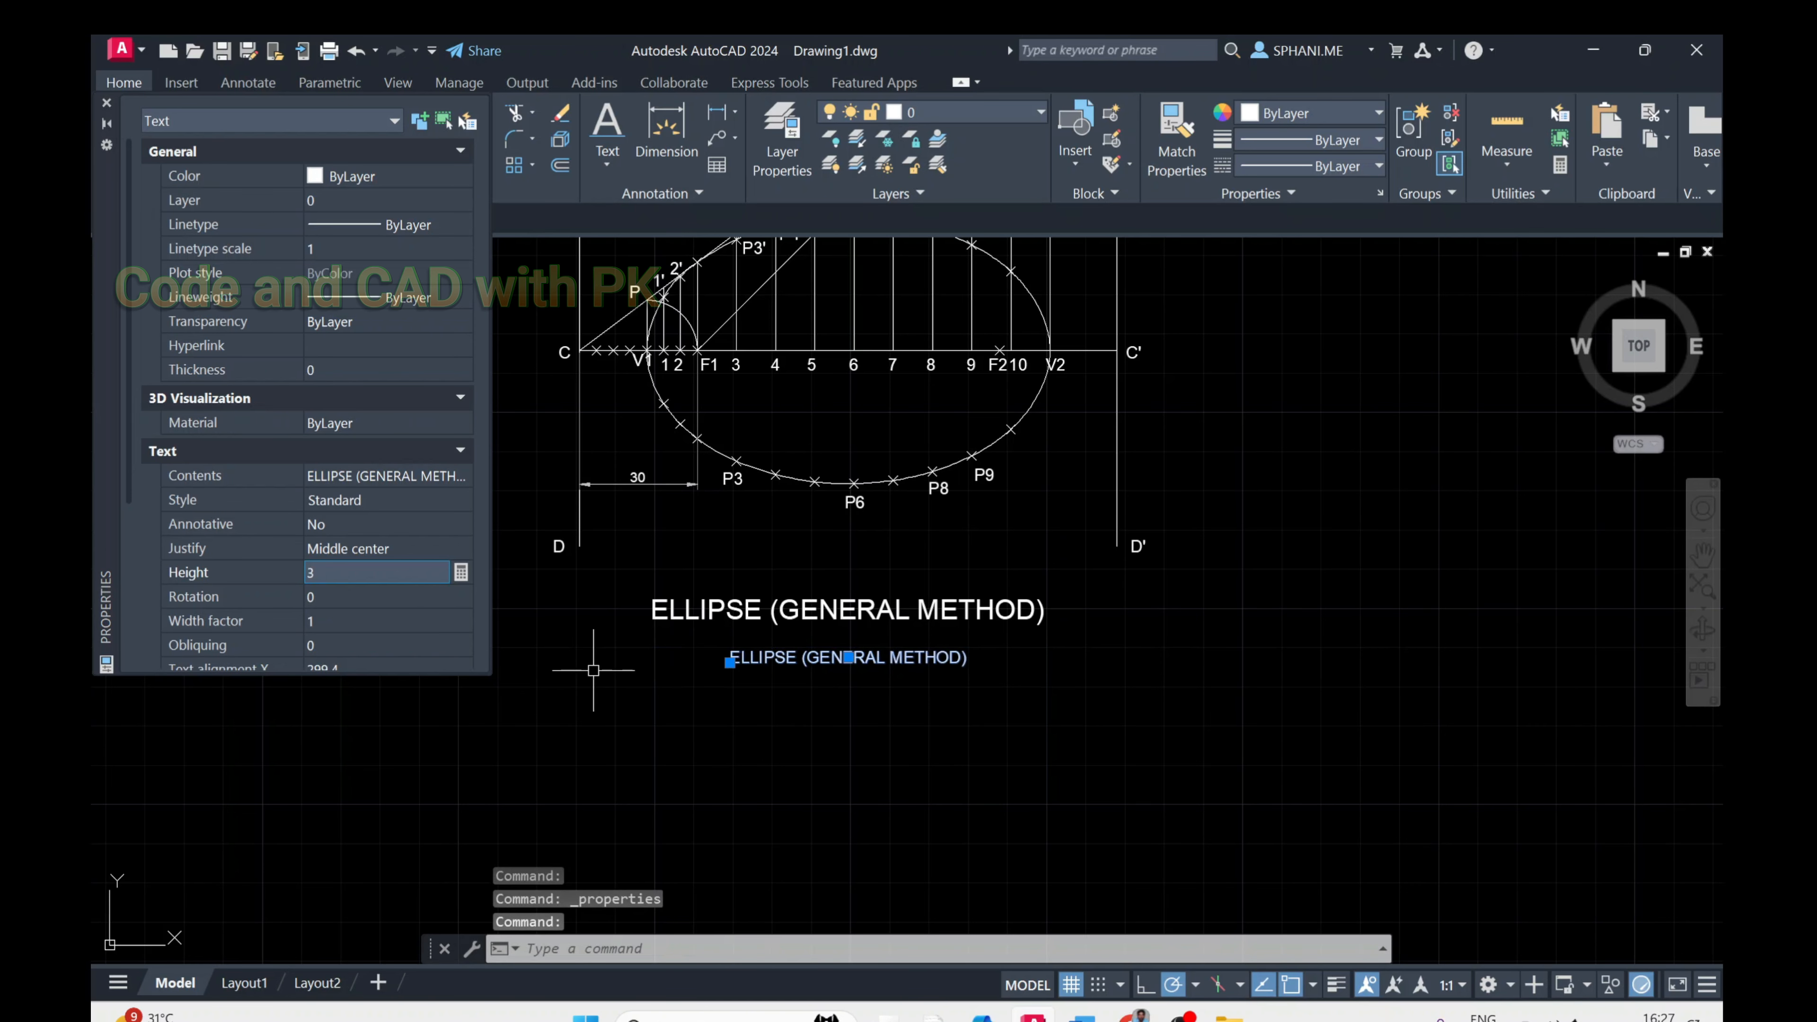
pyautogui.press('Escape')
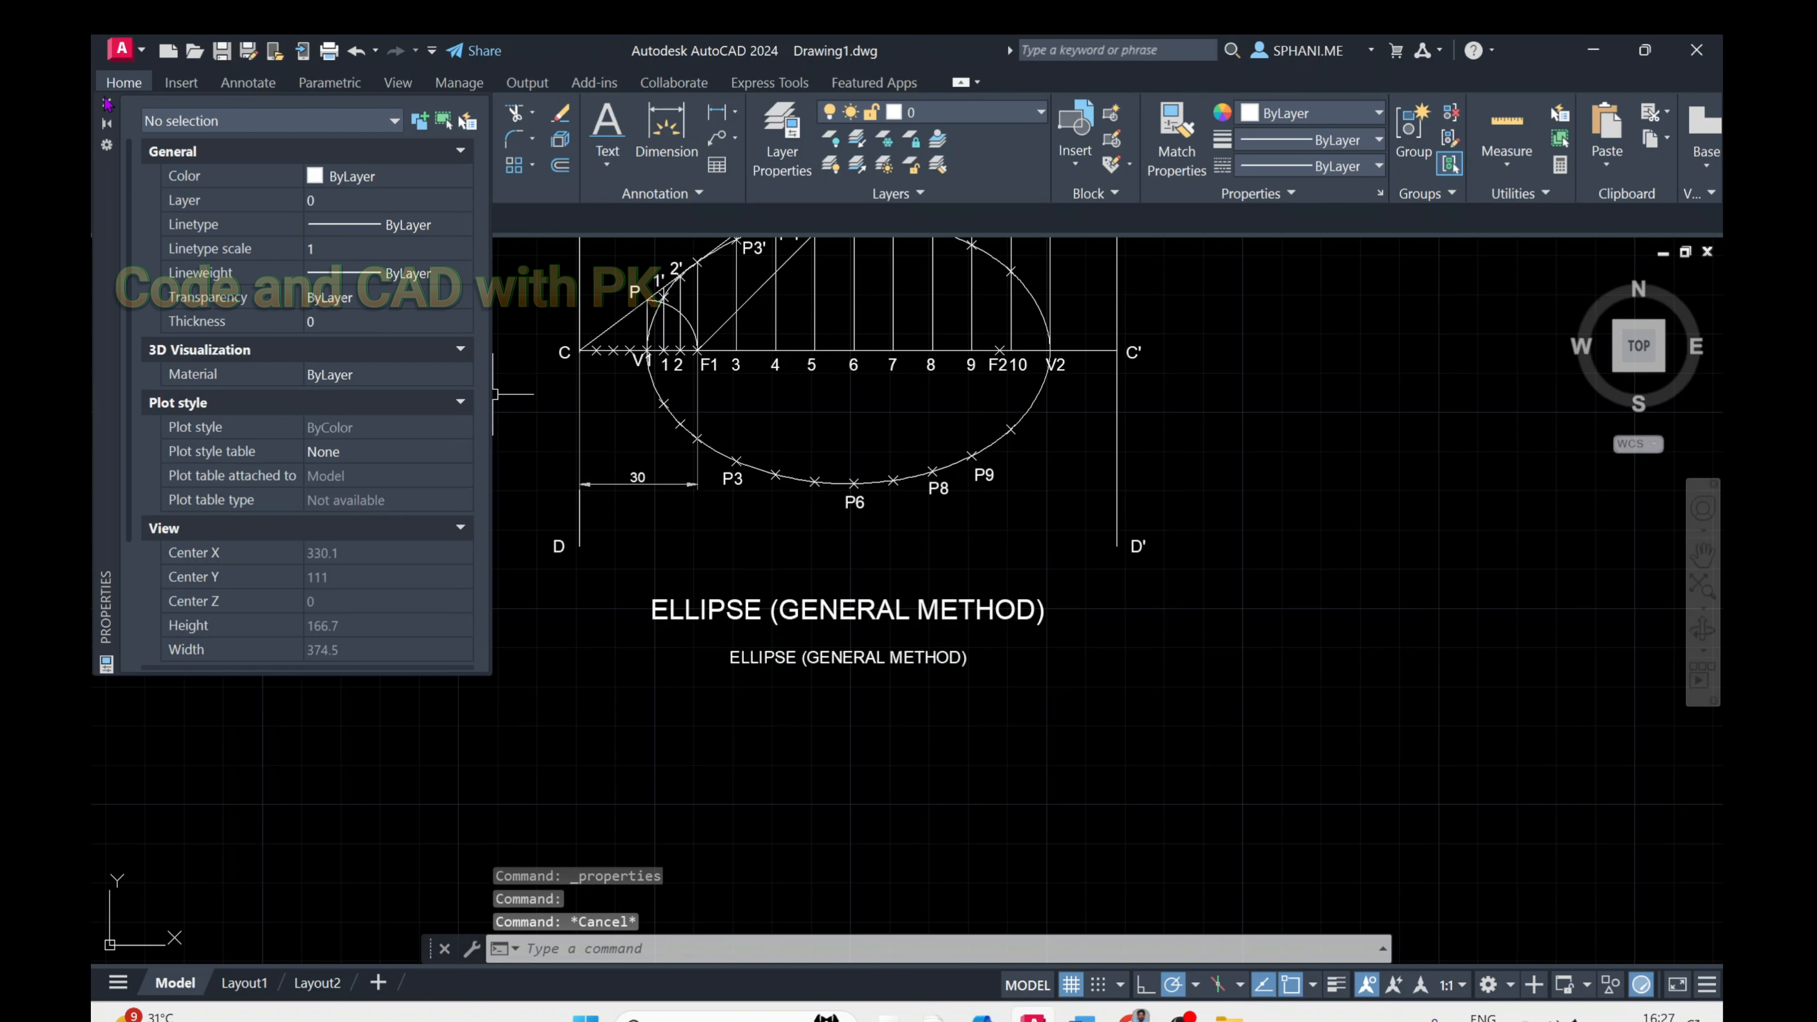
pyautogui.click(108, 105)
# Copy the smaller title text twice straight downward, spacing the lines about 7 mm apart
pyautogui.write('C')
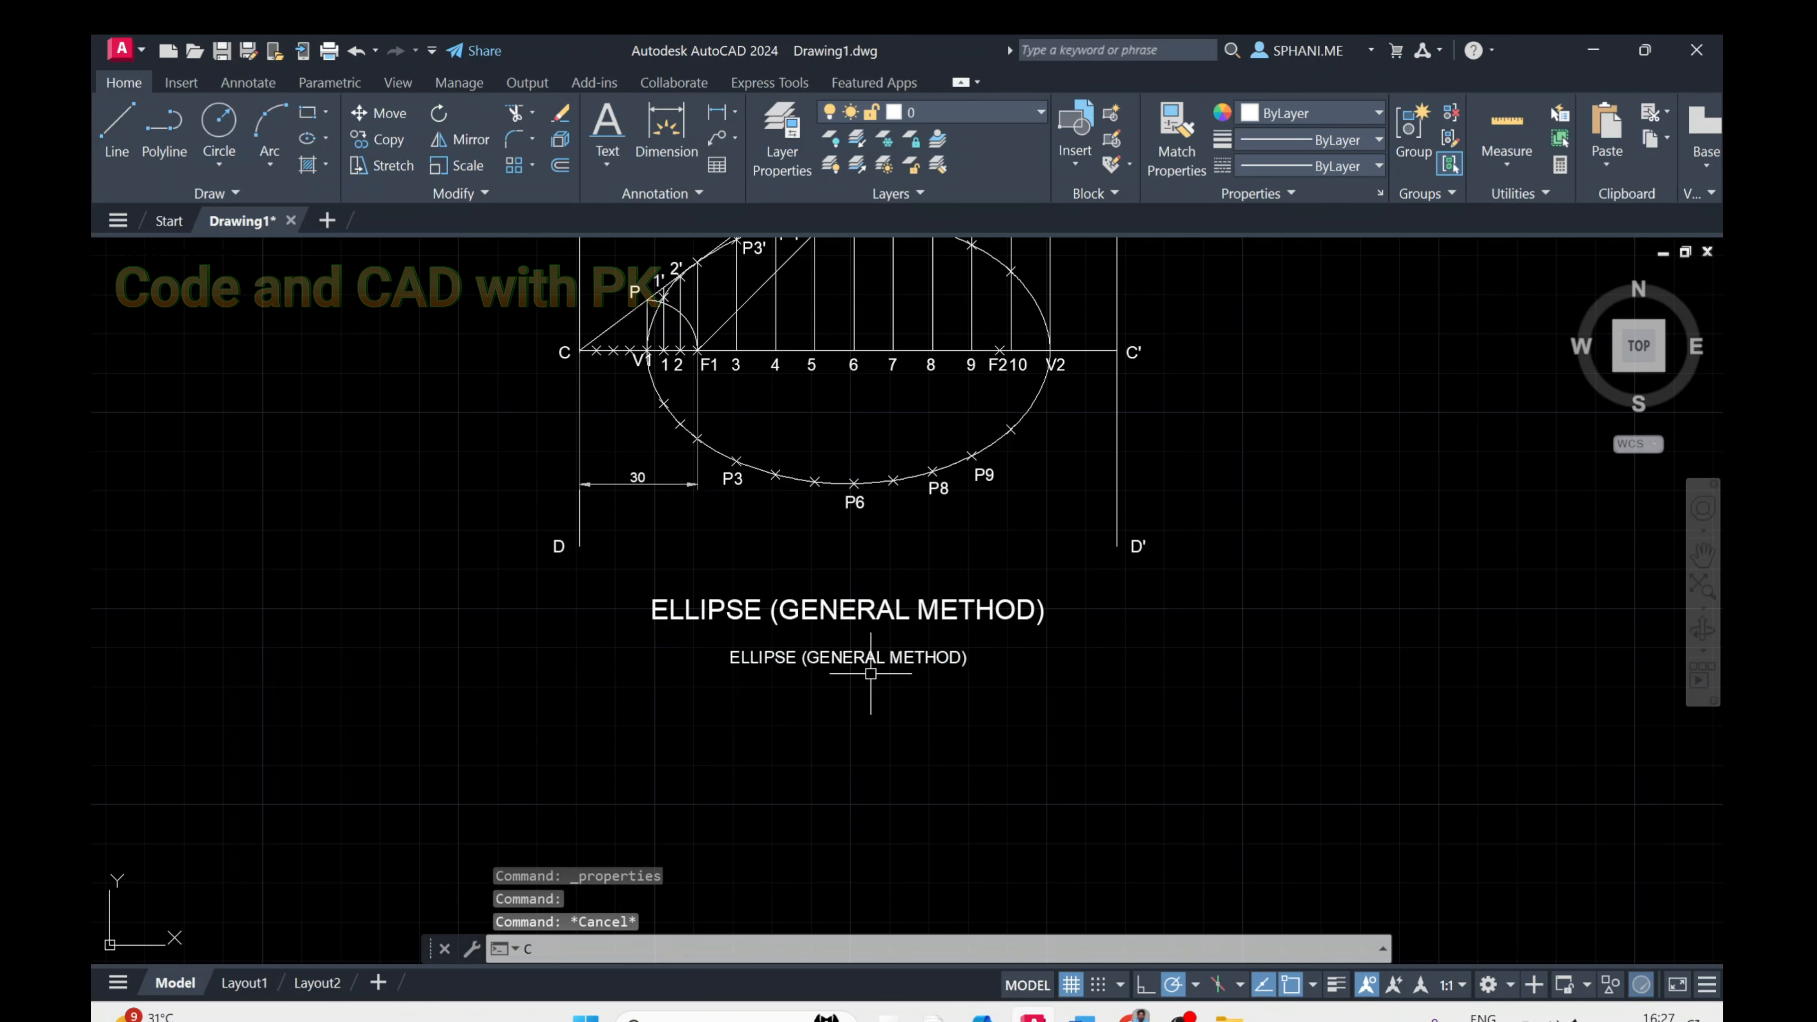
pyautogui.write('o')
pyautogui.press('Return')
pyautogui.click(906, 664)
pyautogui.press('Return')
pyautogui.click(1048, 672)
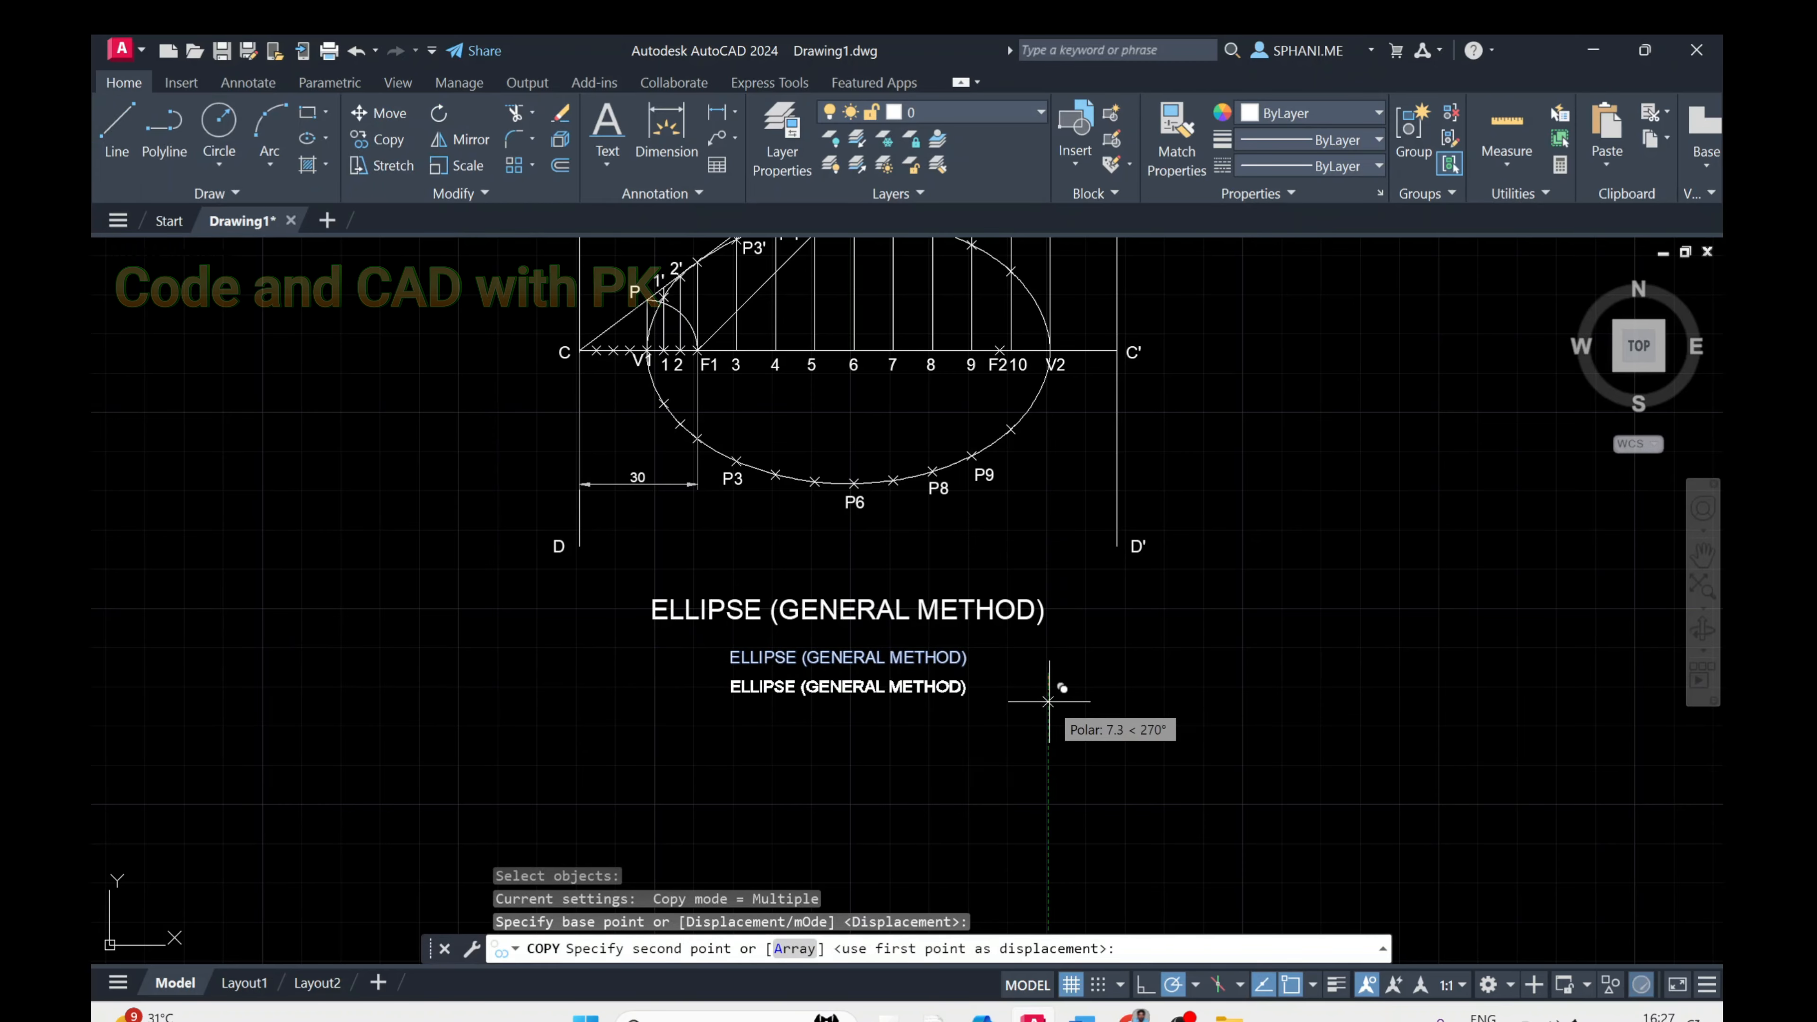
pyautogui.click(1049, 701)
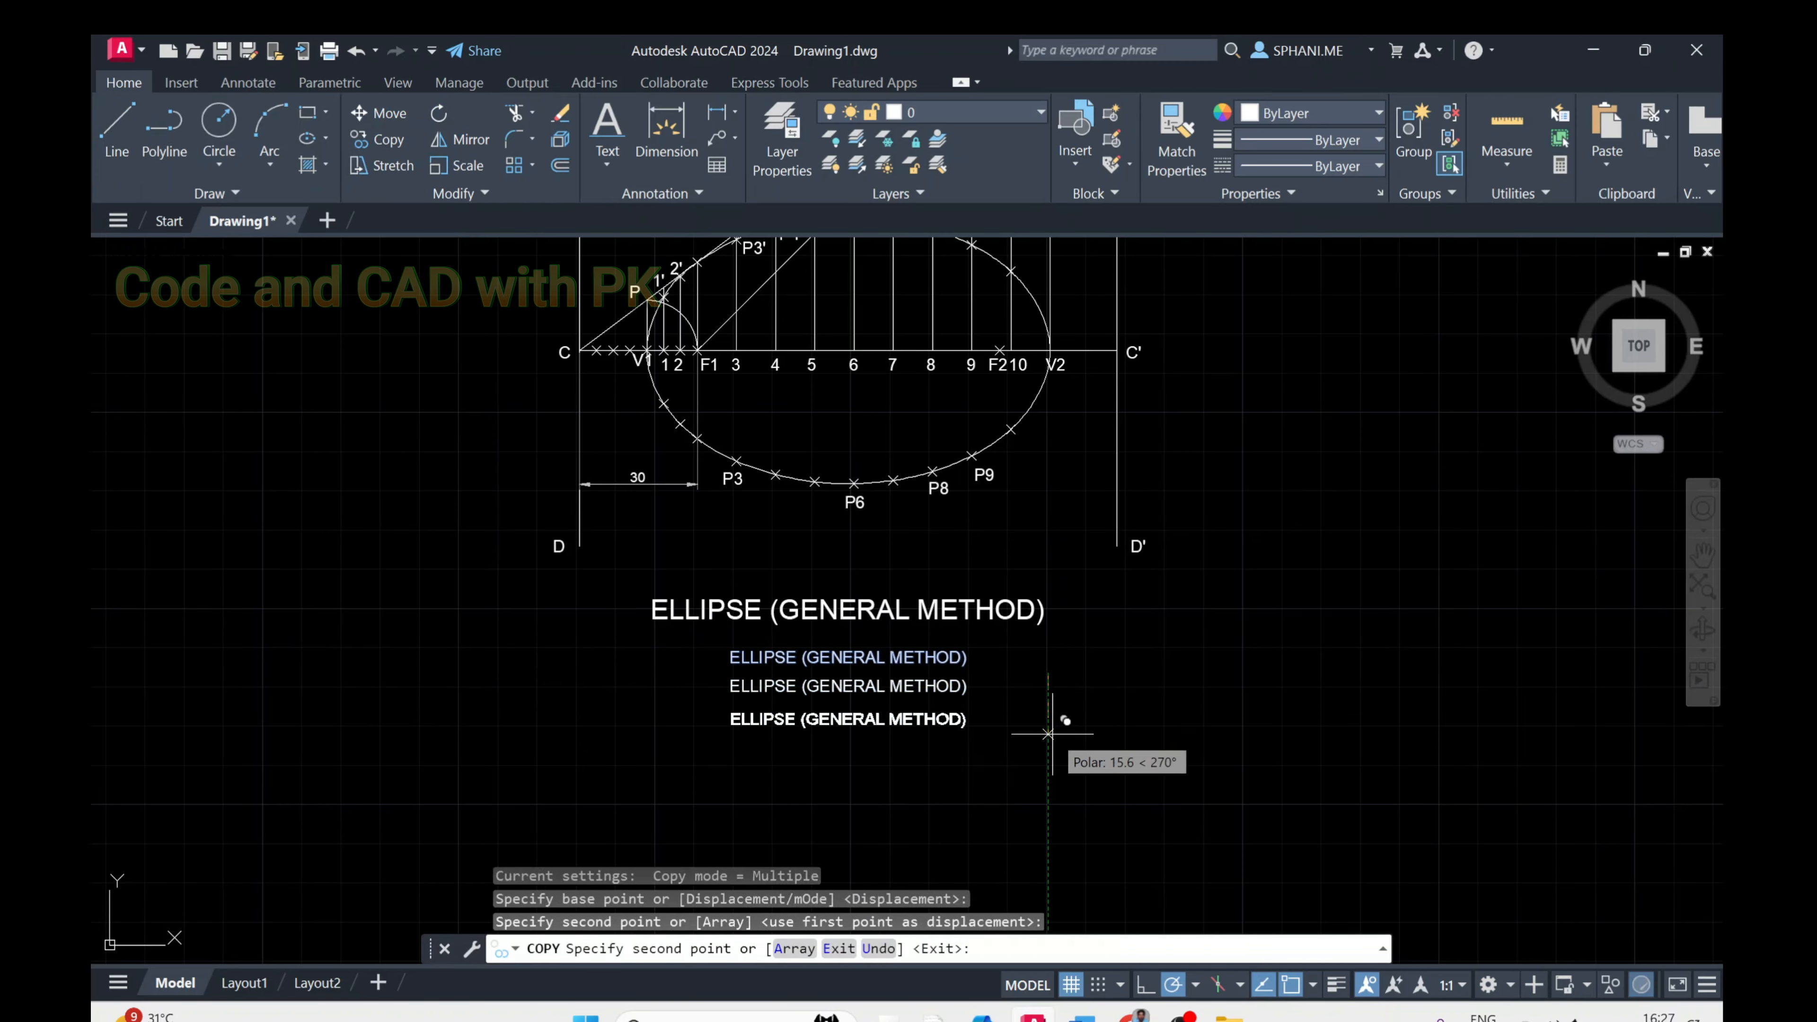
pyautogui.click(1049, 730)
pyautogui.press('Escape')
# Change the first small text line below the title to "F1 & F2 - FOCI"
pyautogui.scroll(4, 839, 684)
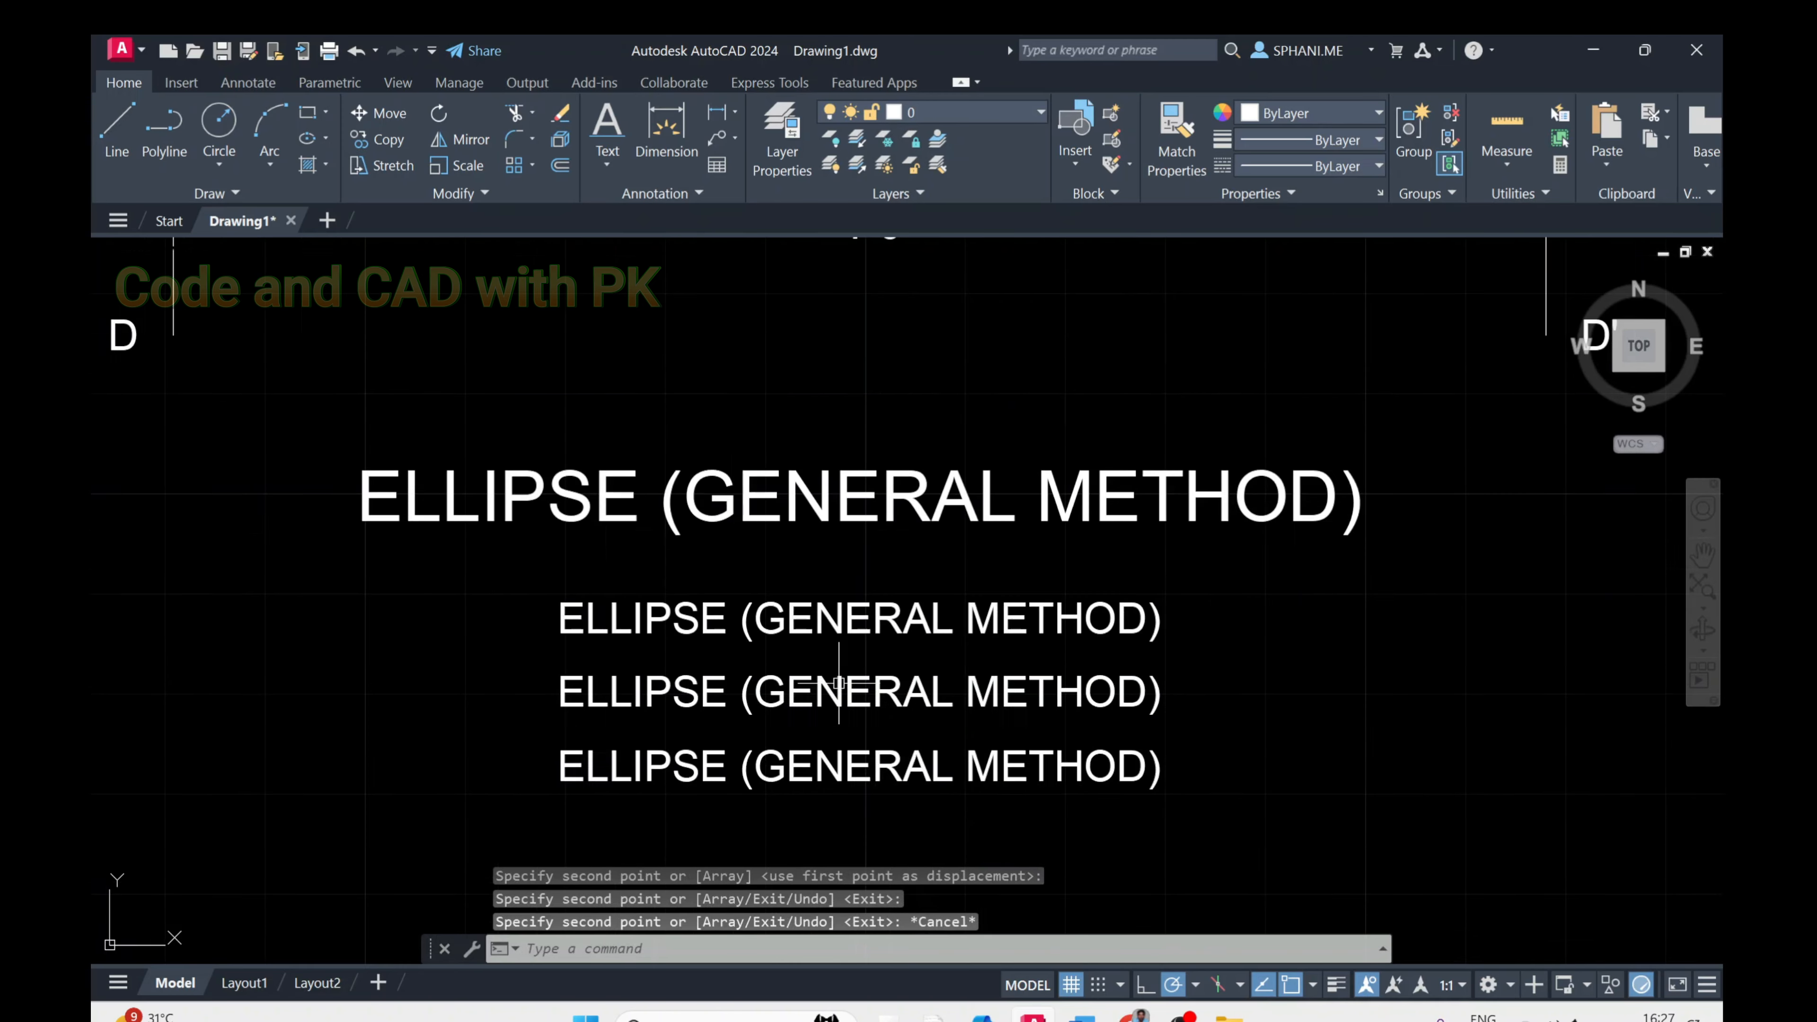
pyautogui.scroll(3, 839, 684)
pyautogui.write('ED')
pyautogui.press('Return')
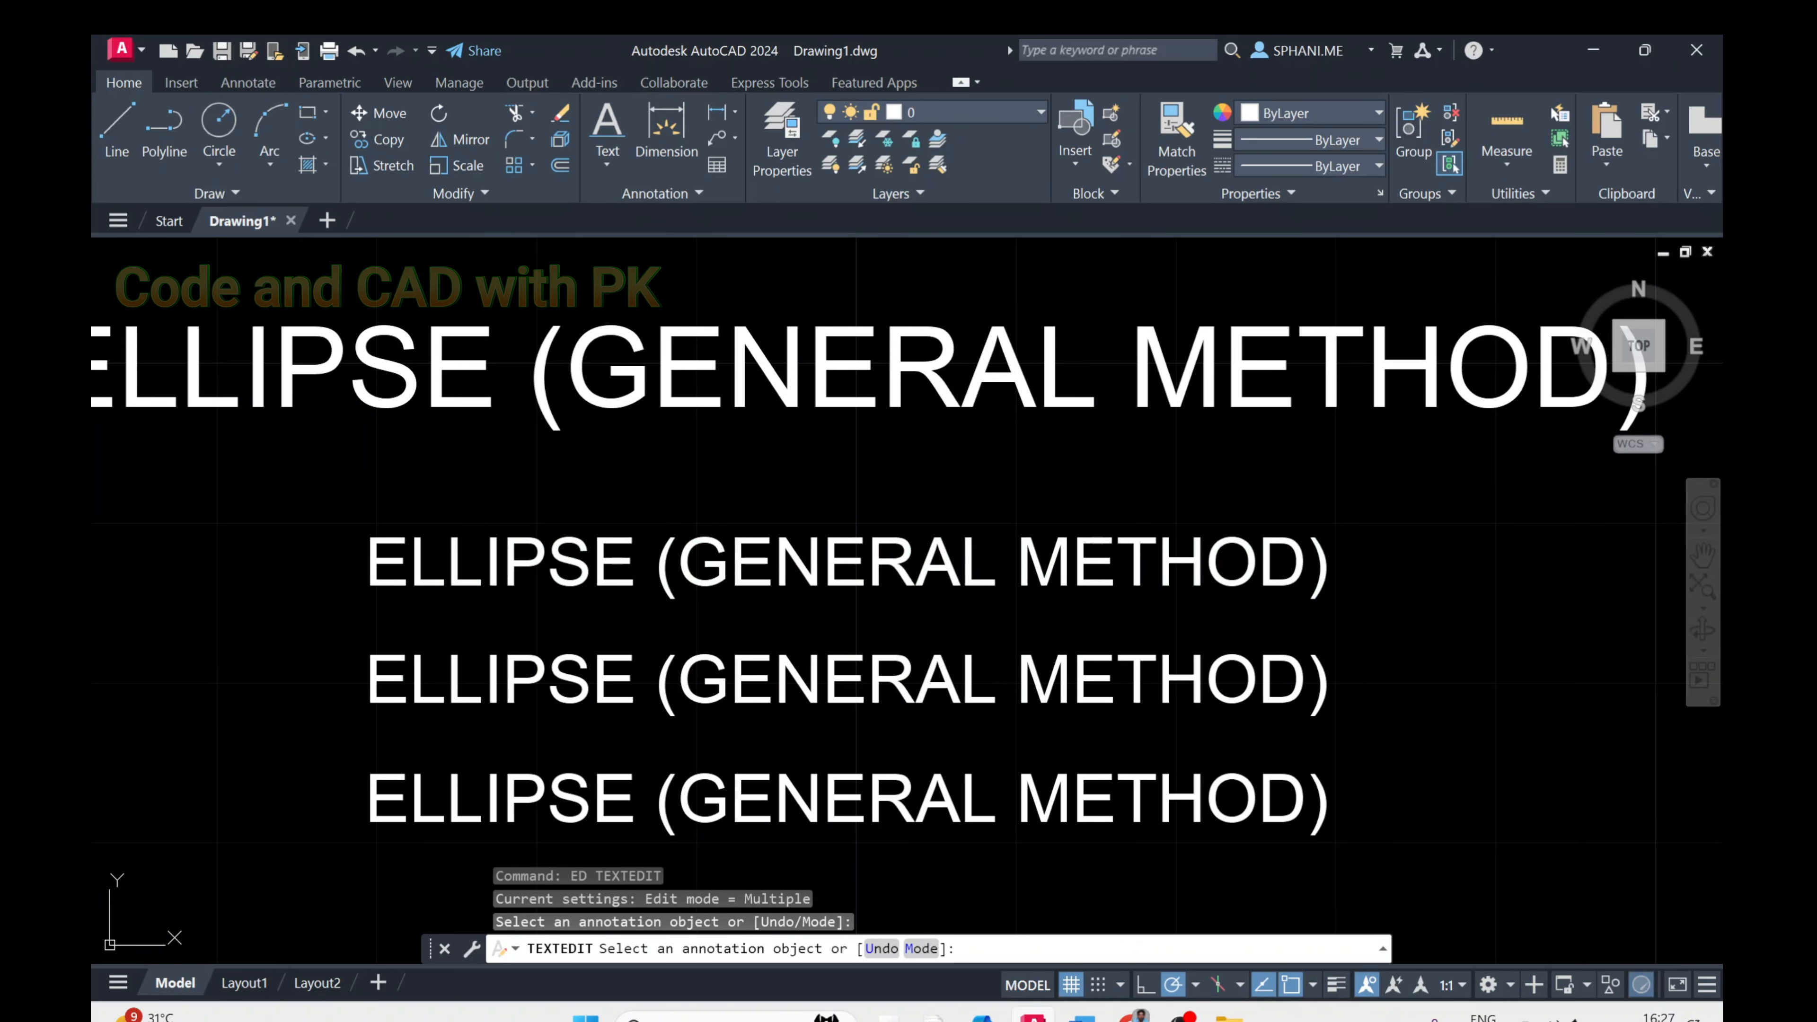
pyautogui.click(787, 581)
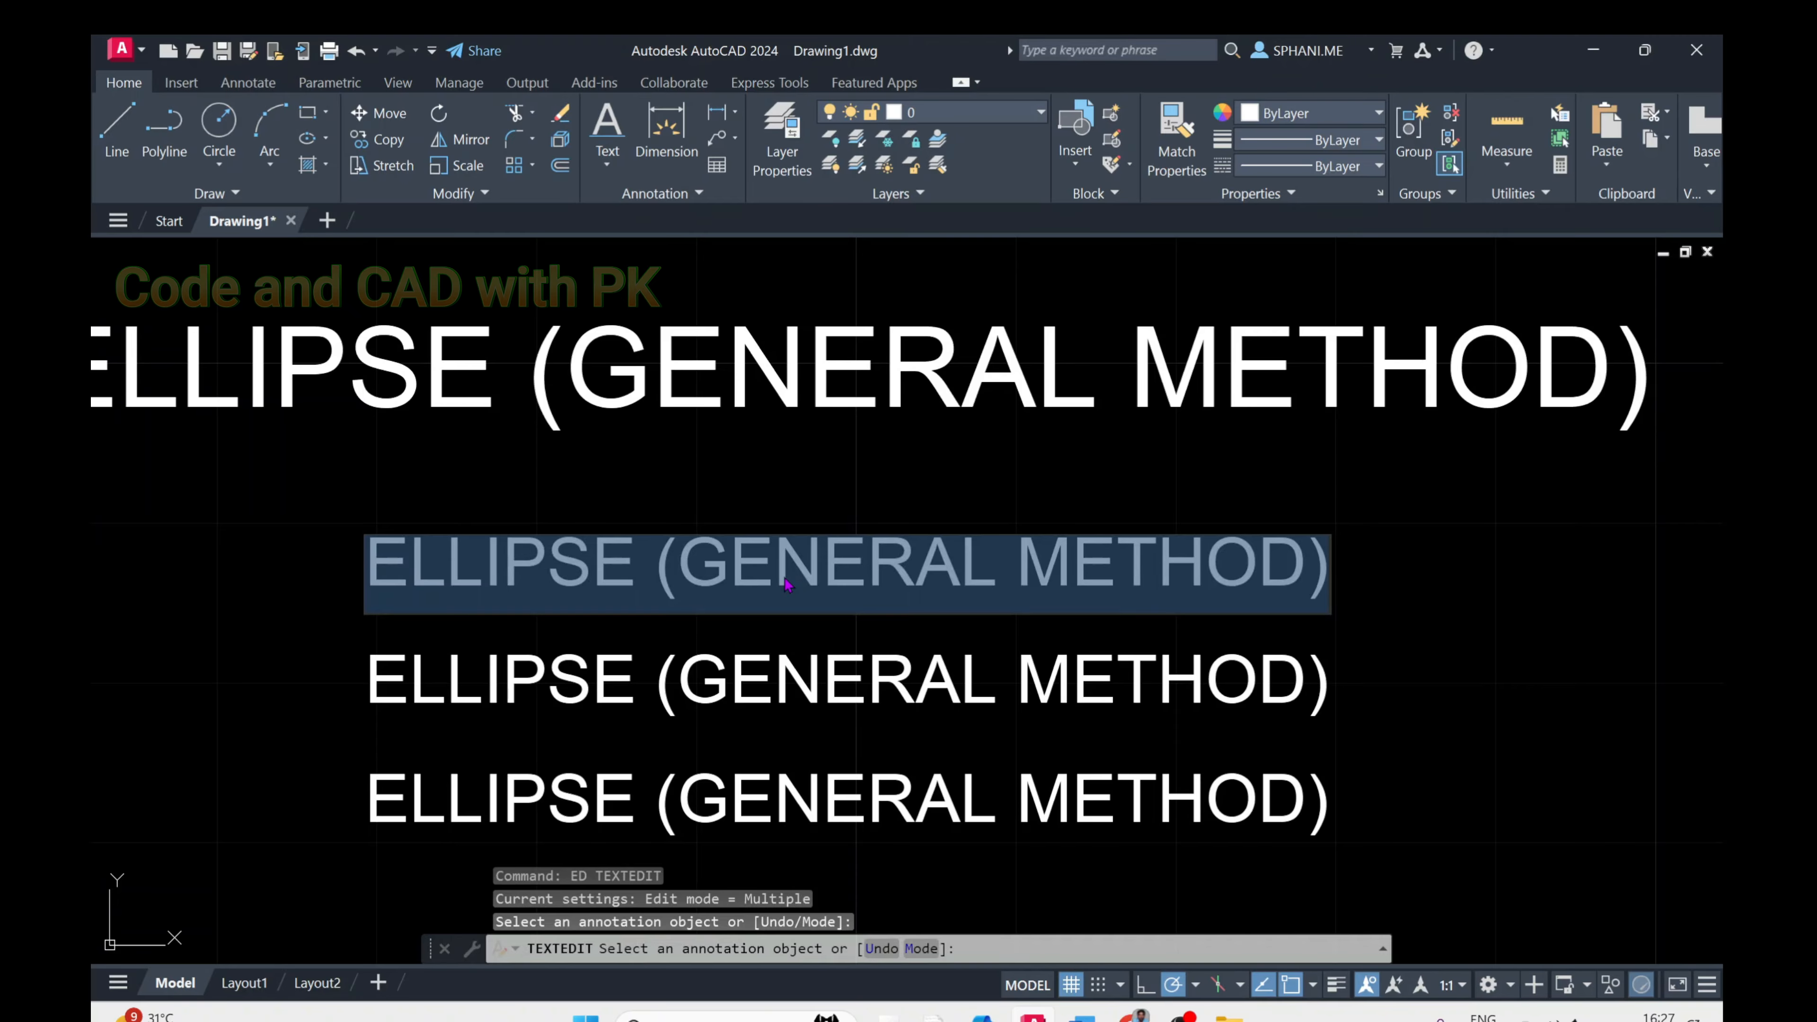
pyautogui.write('F1 &')
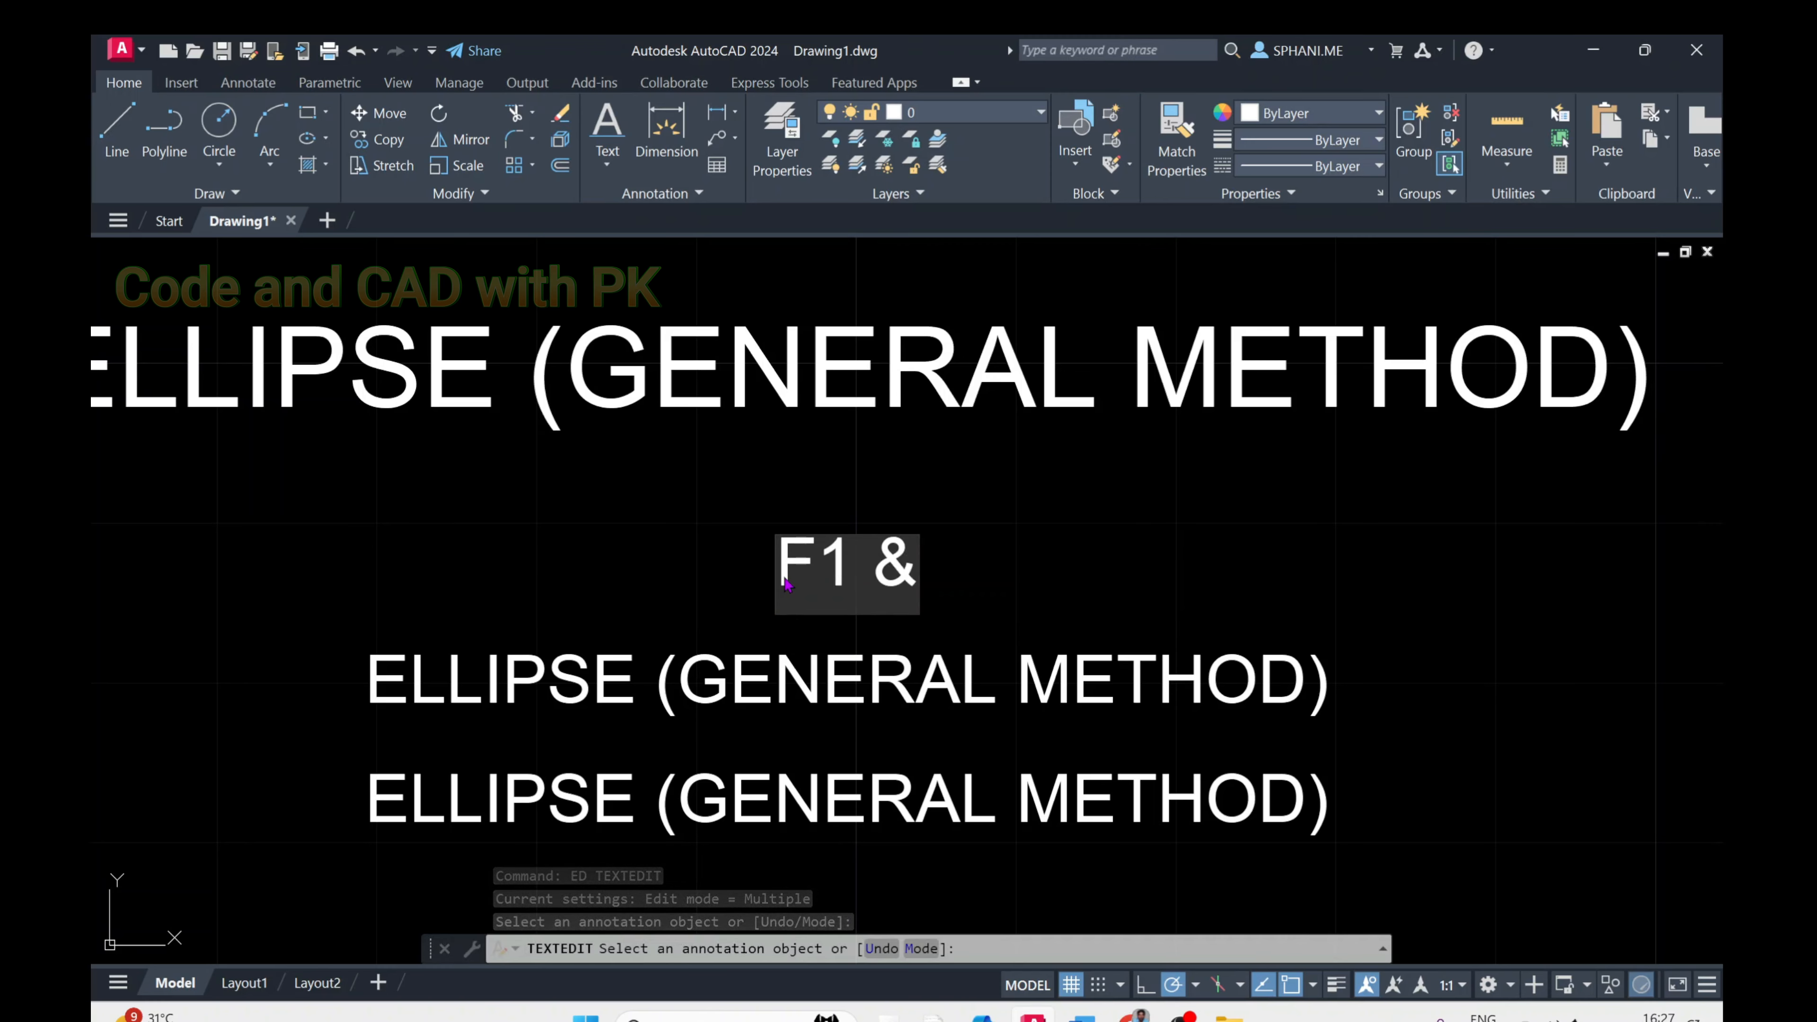
pyautogui.write(' F2 - FOCI')
pyautogui.press('Return')
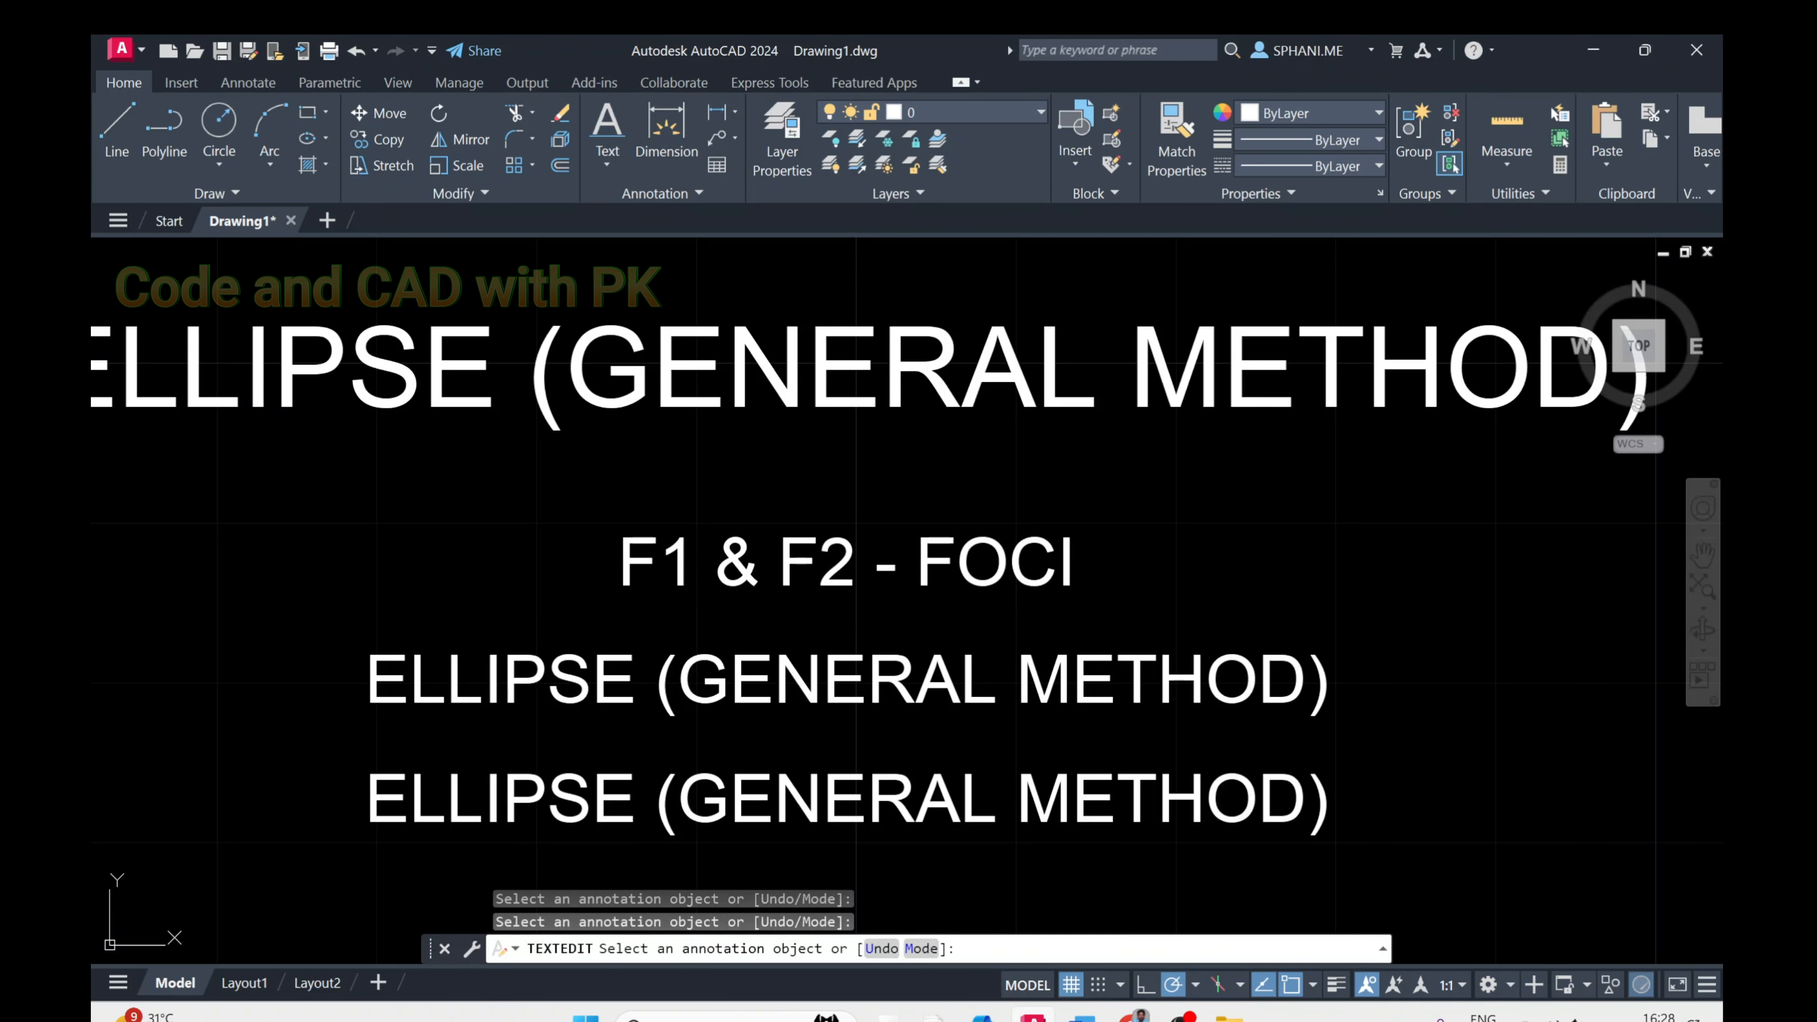
# Change the second small text line to "V1 & V2 - VERTICES"
pyautogui.click(962, 689)
pyautogui.write('V1 & V2 - VERTI')
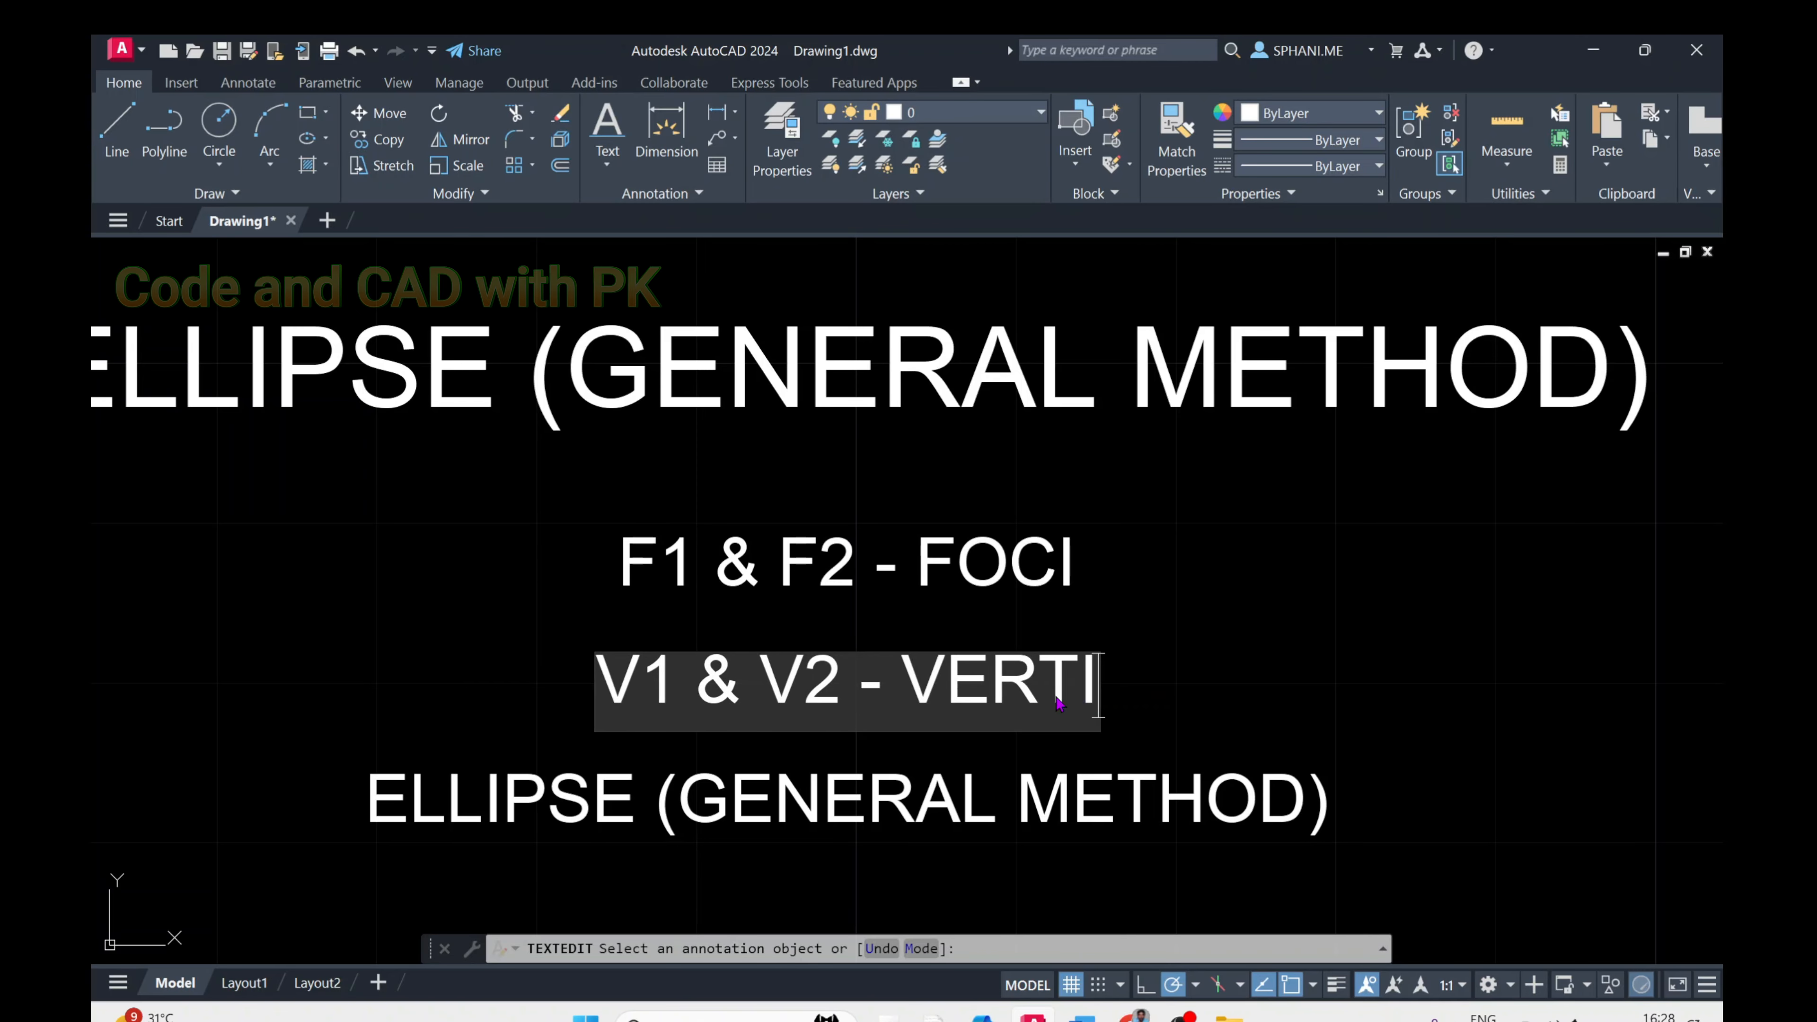
pyautogui.write('CES')
pyautogui.press('Return')
# Change the third small text line to "DD &D'D' - DIRECTRICES" and finish text editing
pyautogui.click(891, 811)
pyautogui.write('DD &')
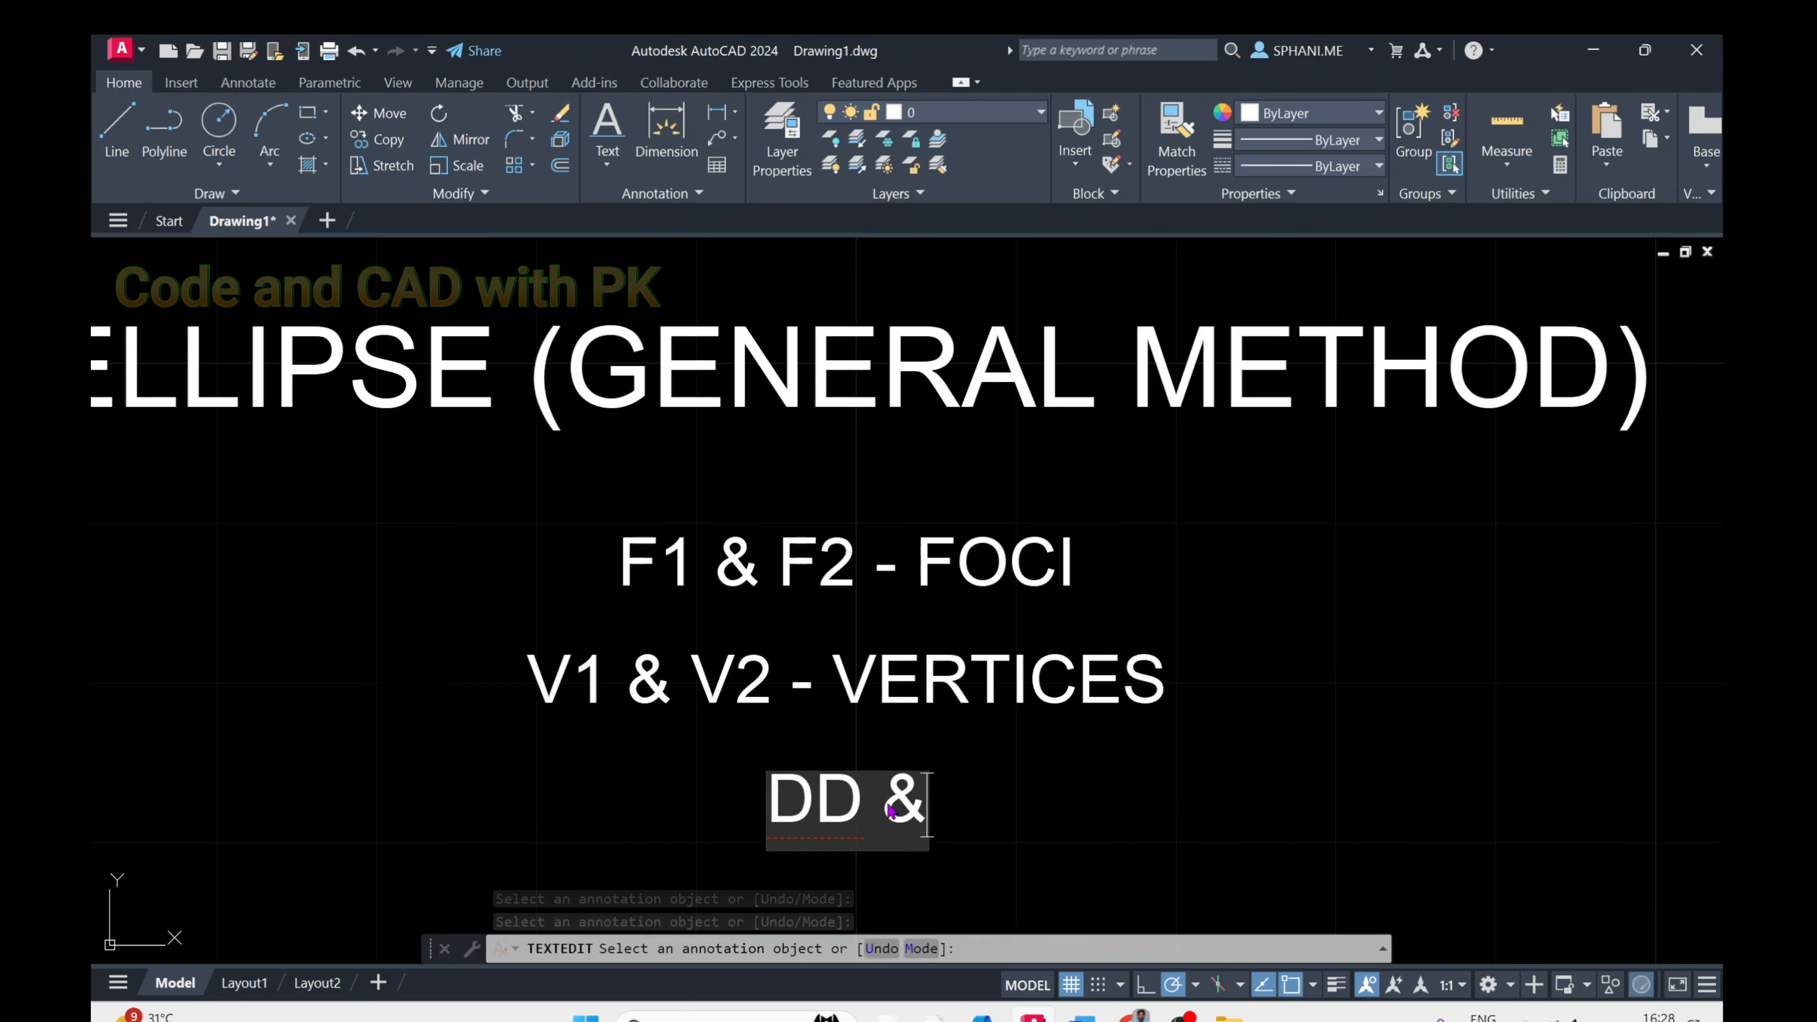
pyautogui.write("D'D' - DIRECTRICCES")
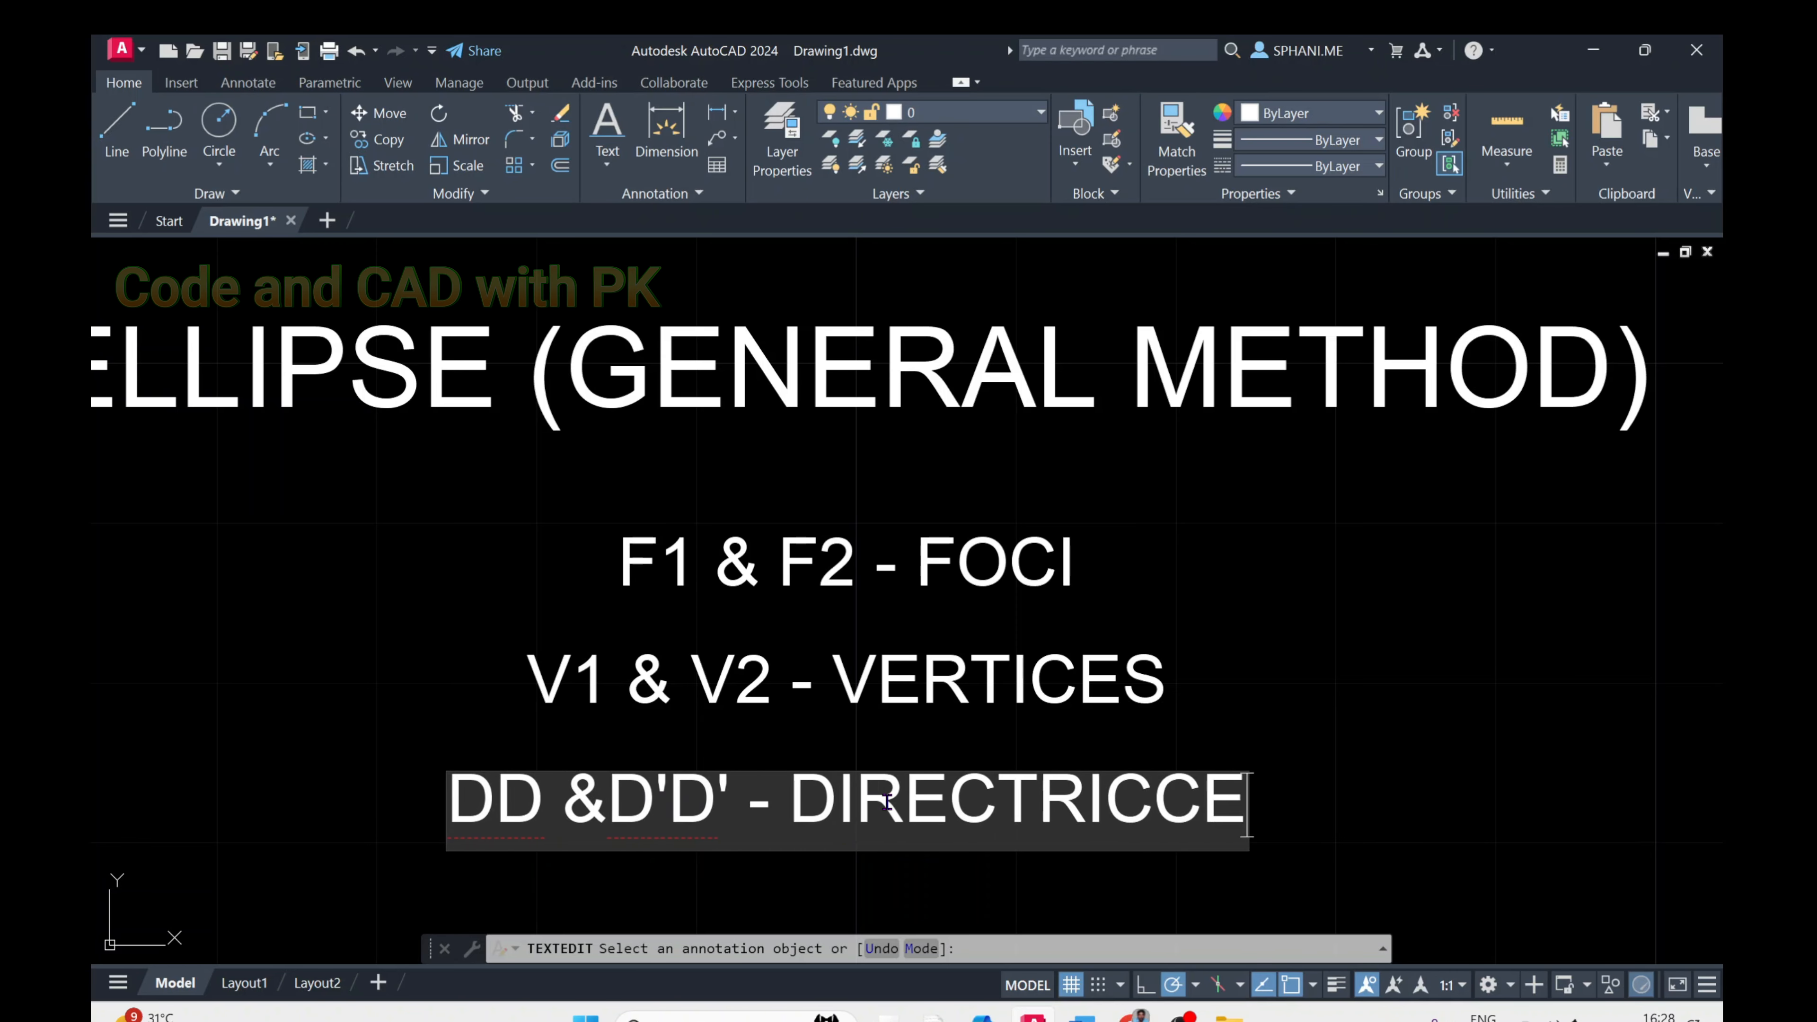
pyautogui.press('BackSpace')
pyautogui.press('BackSpace')
pyautogui.press('BackSpace')
pyautogui.write('ES')
pyautogui.press('Return')
pyautogui.rightClick(1275, 645)
pyautogui.click(1279, 650)
# Move the three small legend lines straight up so the first sits level with the lower D and D' labels
pyautogui.scroll(-6, 1375, 674)
pyautogui.moveTo(1107, 676); pyautogui.dragTo(900, 694, button='middle')
pyautogui.write('m')
pyautogui.press('Return')
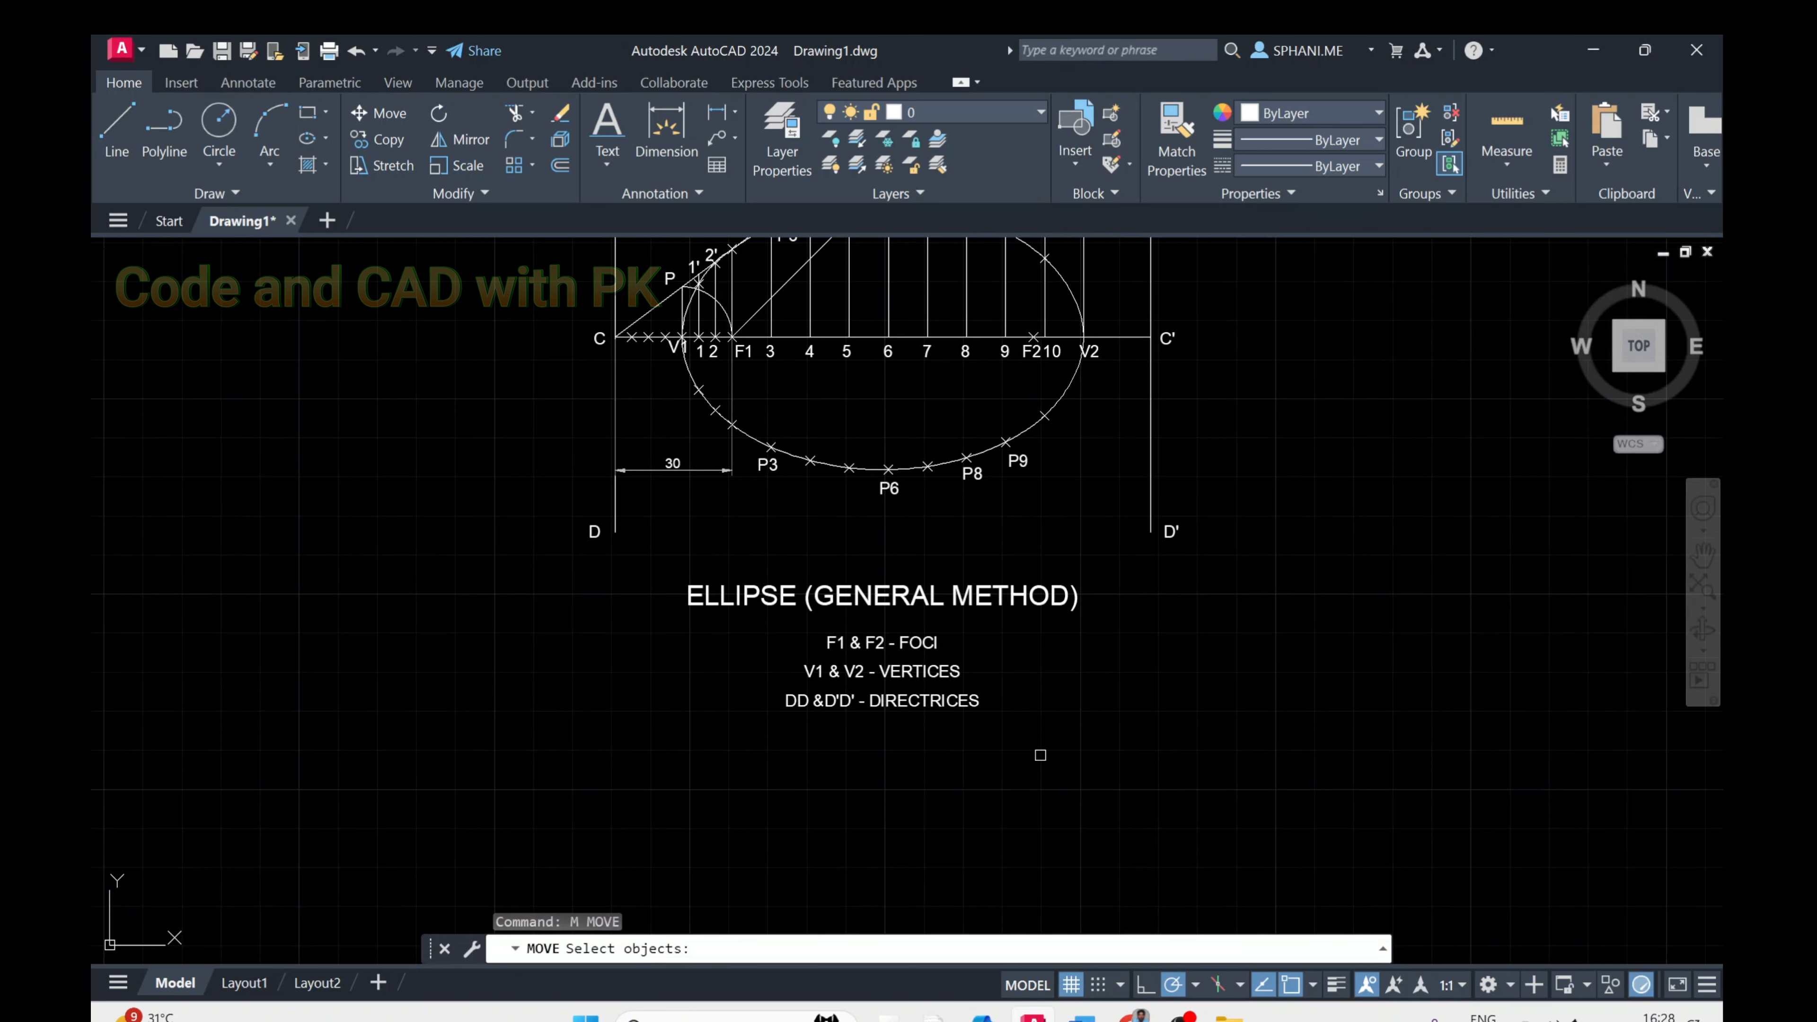
pyautogui.click(774, 537)
pyautogui.click(1073, 843)
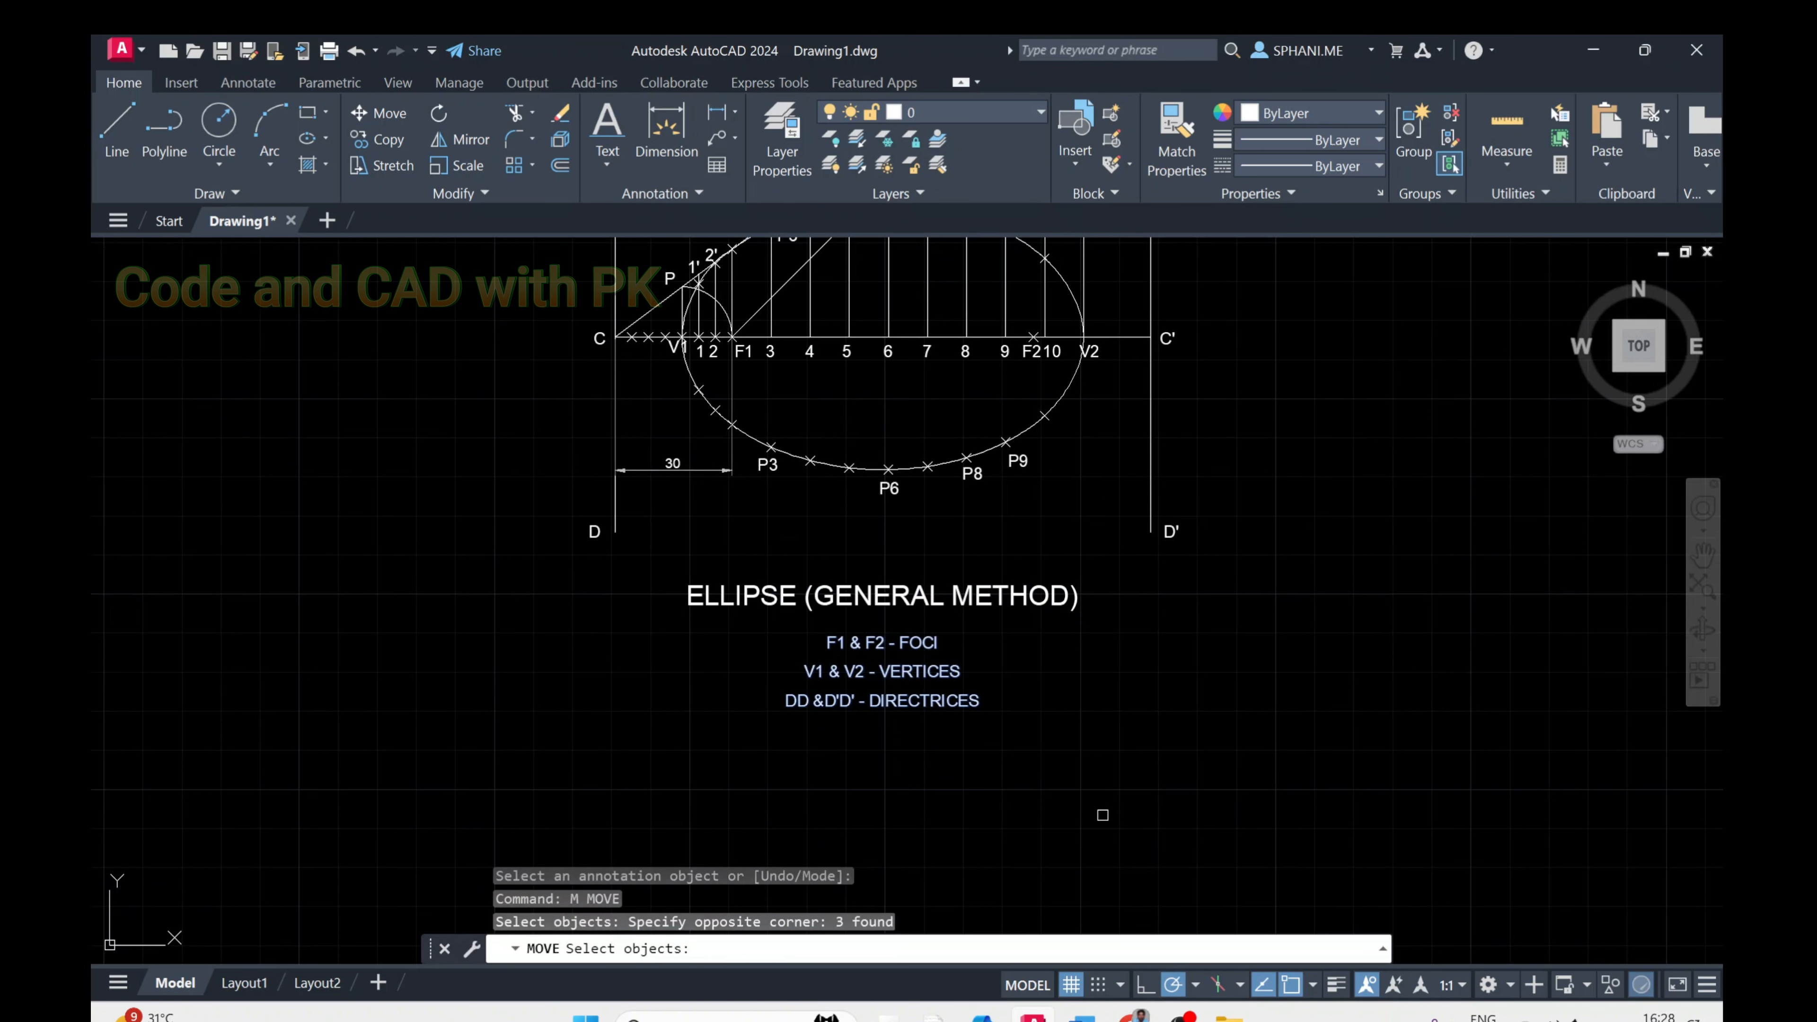
pyautogui.press('Return')
pyautogui.click(1102, 815)
pyautogui.click(1101, 711)
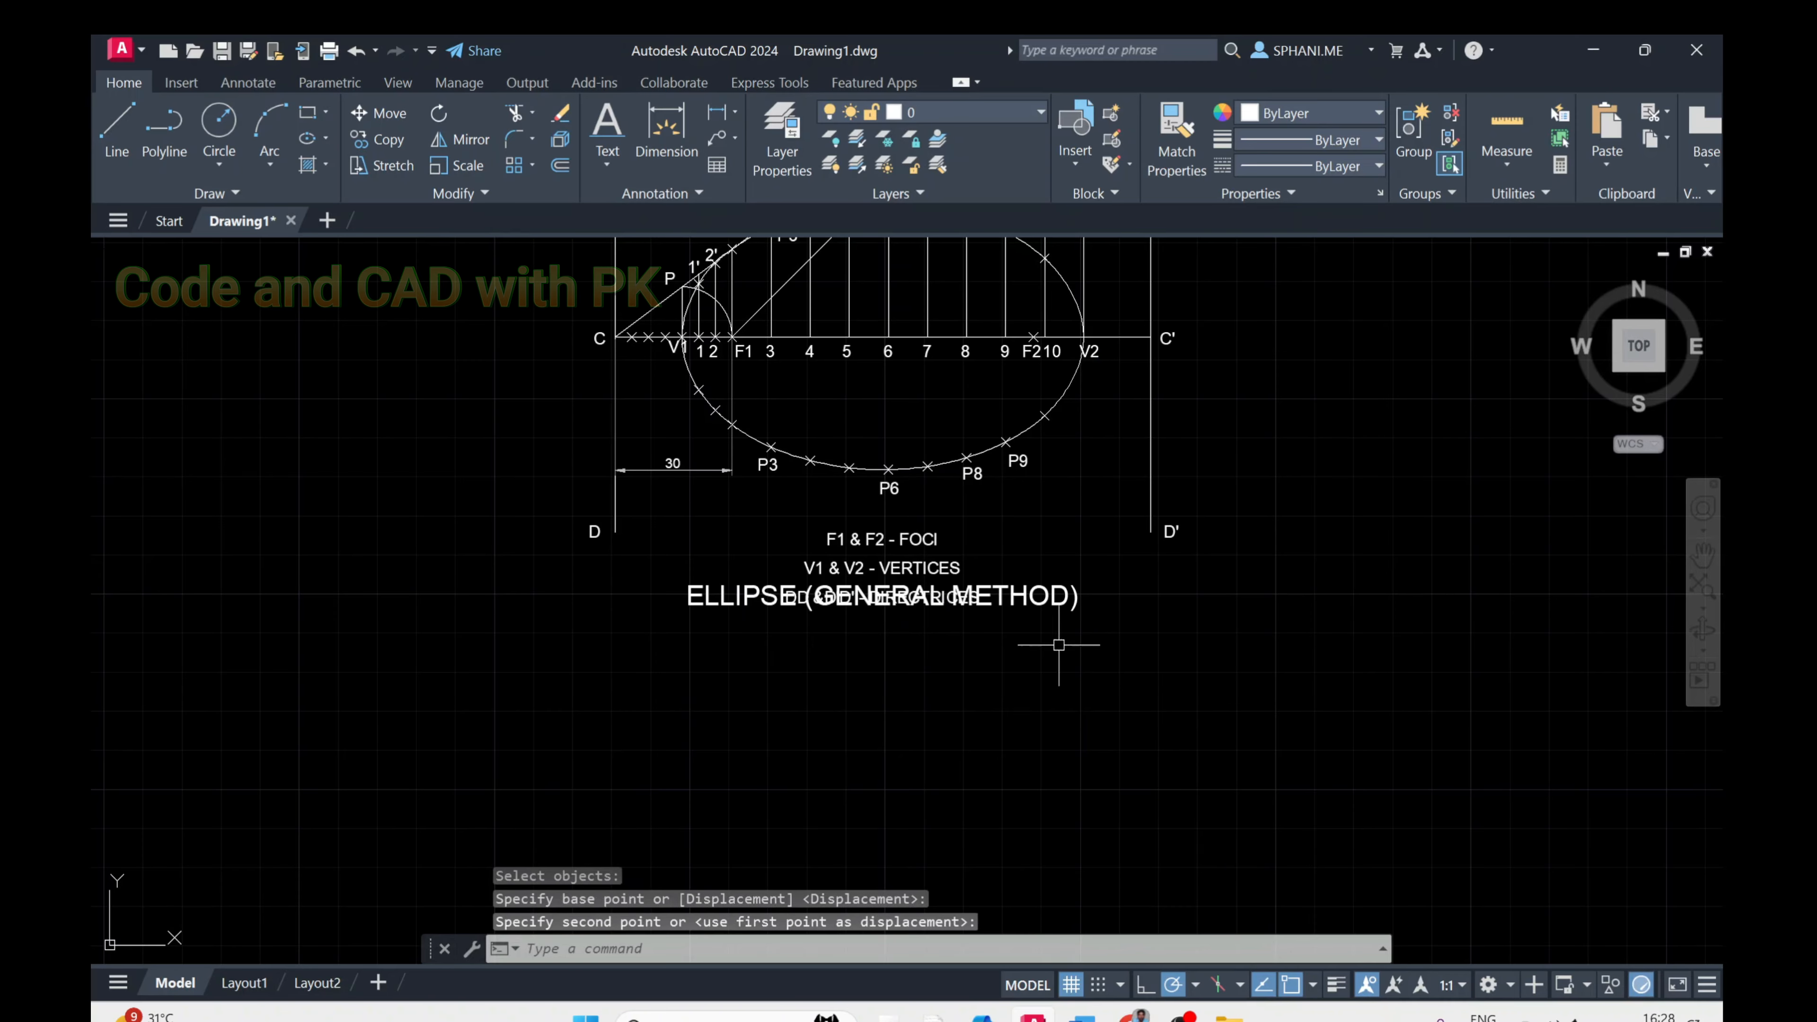
# Move the title "ELLIPSE (GENERAL METHOD)" straight down so it sits just below the "DD &D'D' - DIRECTRICES" line
pyautogui.click(1049, 595)
pyautogui.write('m')
pyautogui.press('Return')
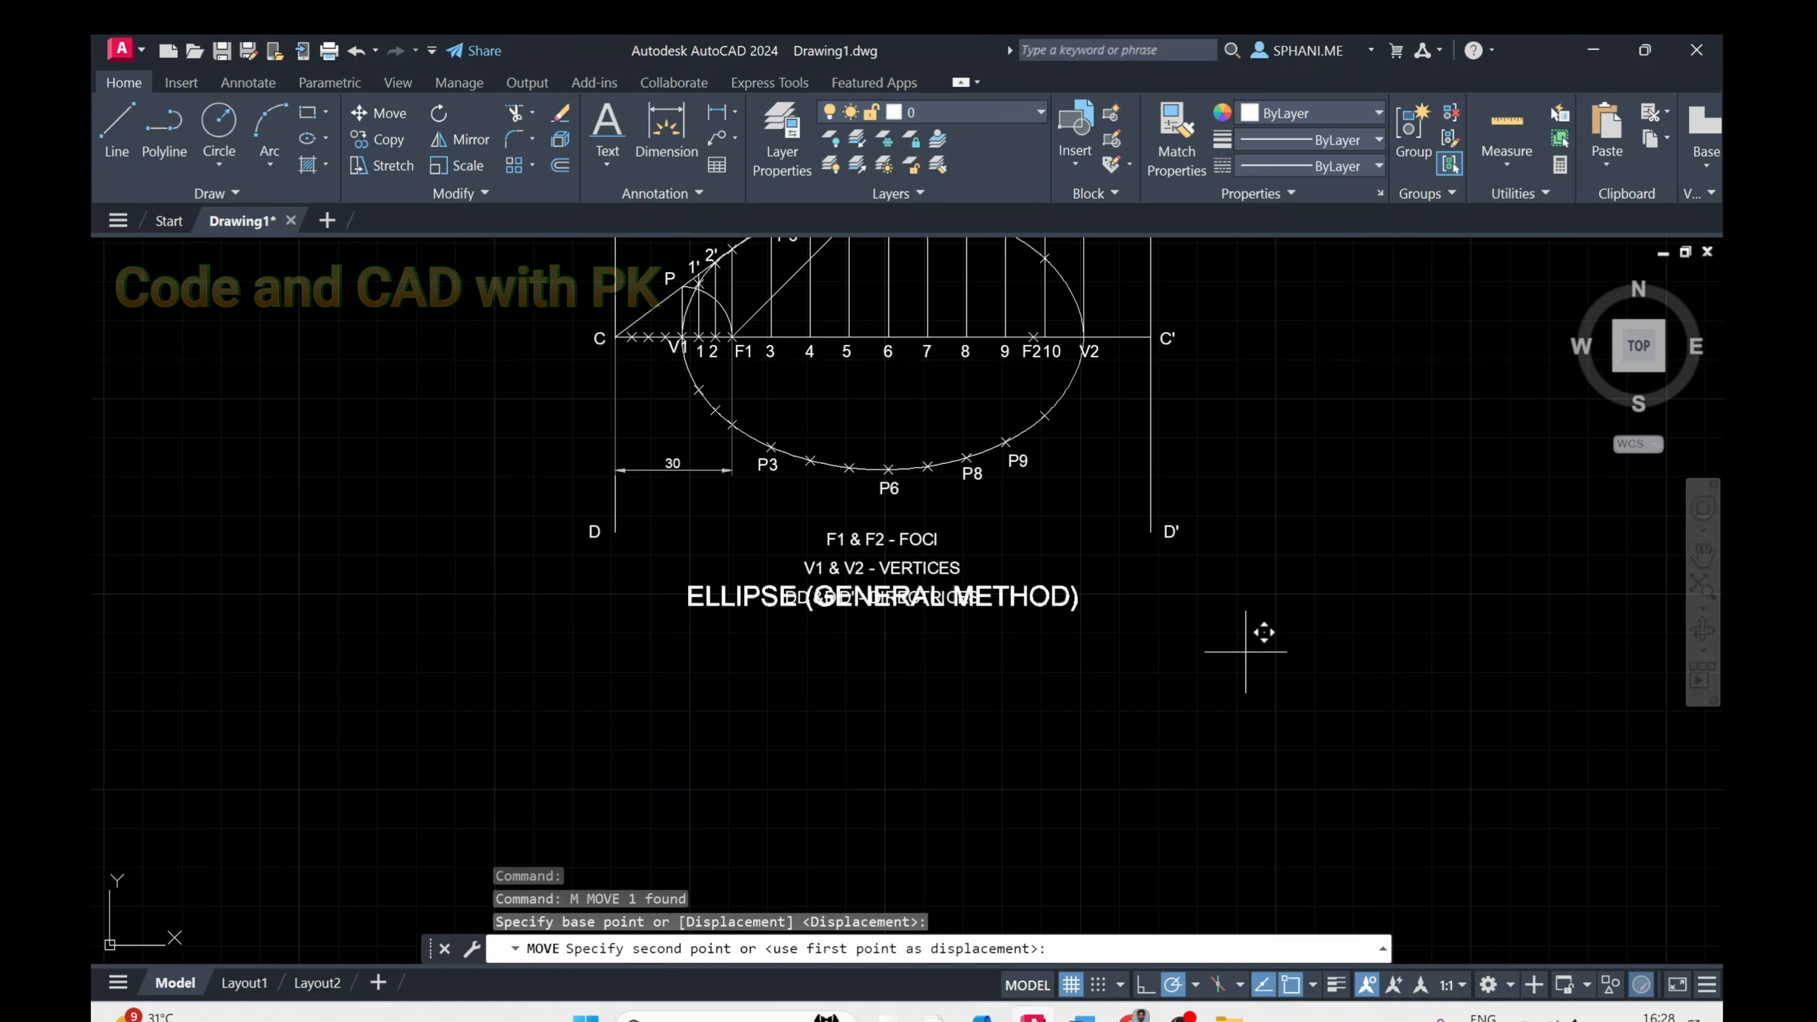
pyautogui.click(1248, 666)
pyautogui.click(1248, 704)
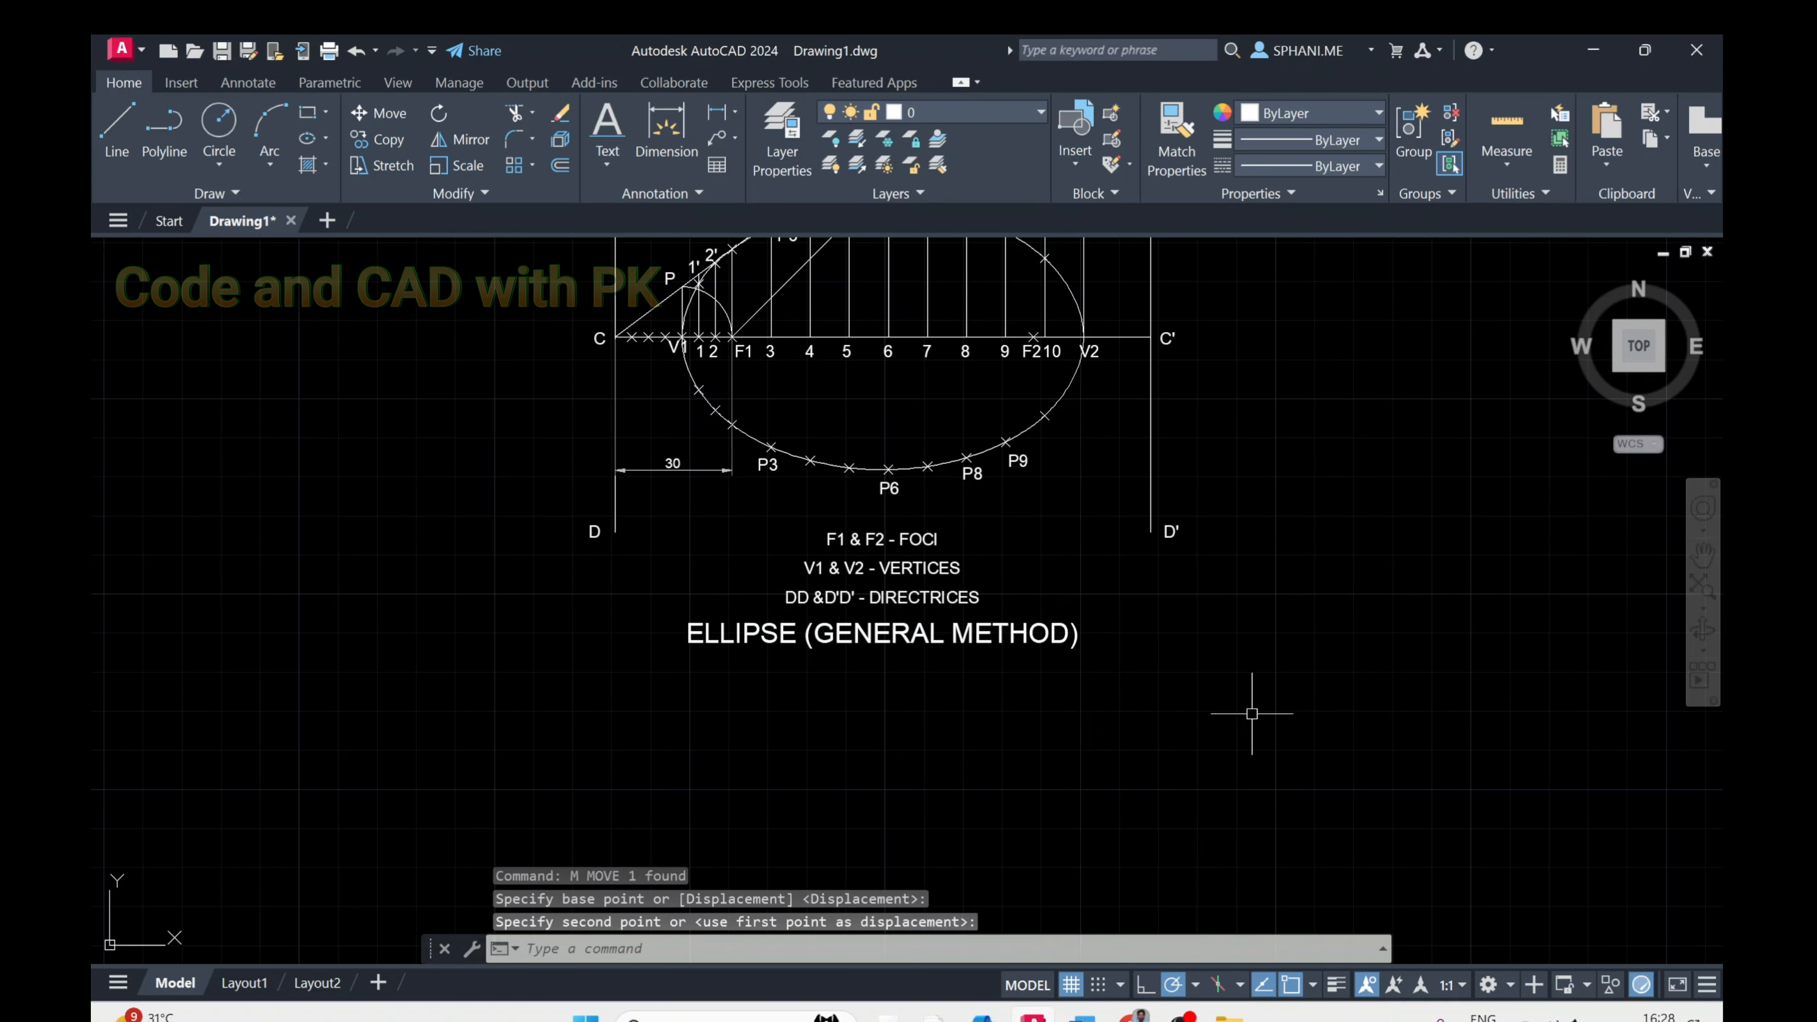
# Add an angular dimension between the inclined line from F1 and the horizontal axis CC', placing its arc between labels 3 and 4
pyautogui.write('z')
pyautogui.press('Return')
pyautogui.write('e')
pyautogui.press('Return')
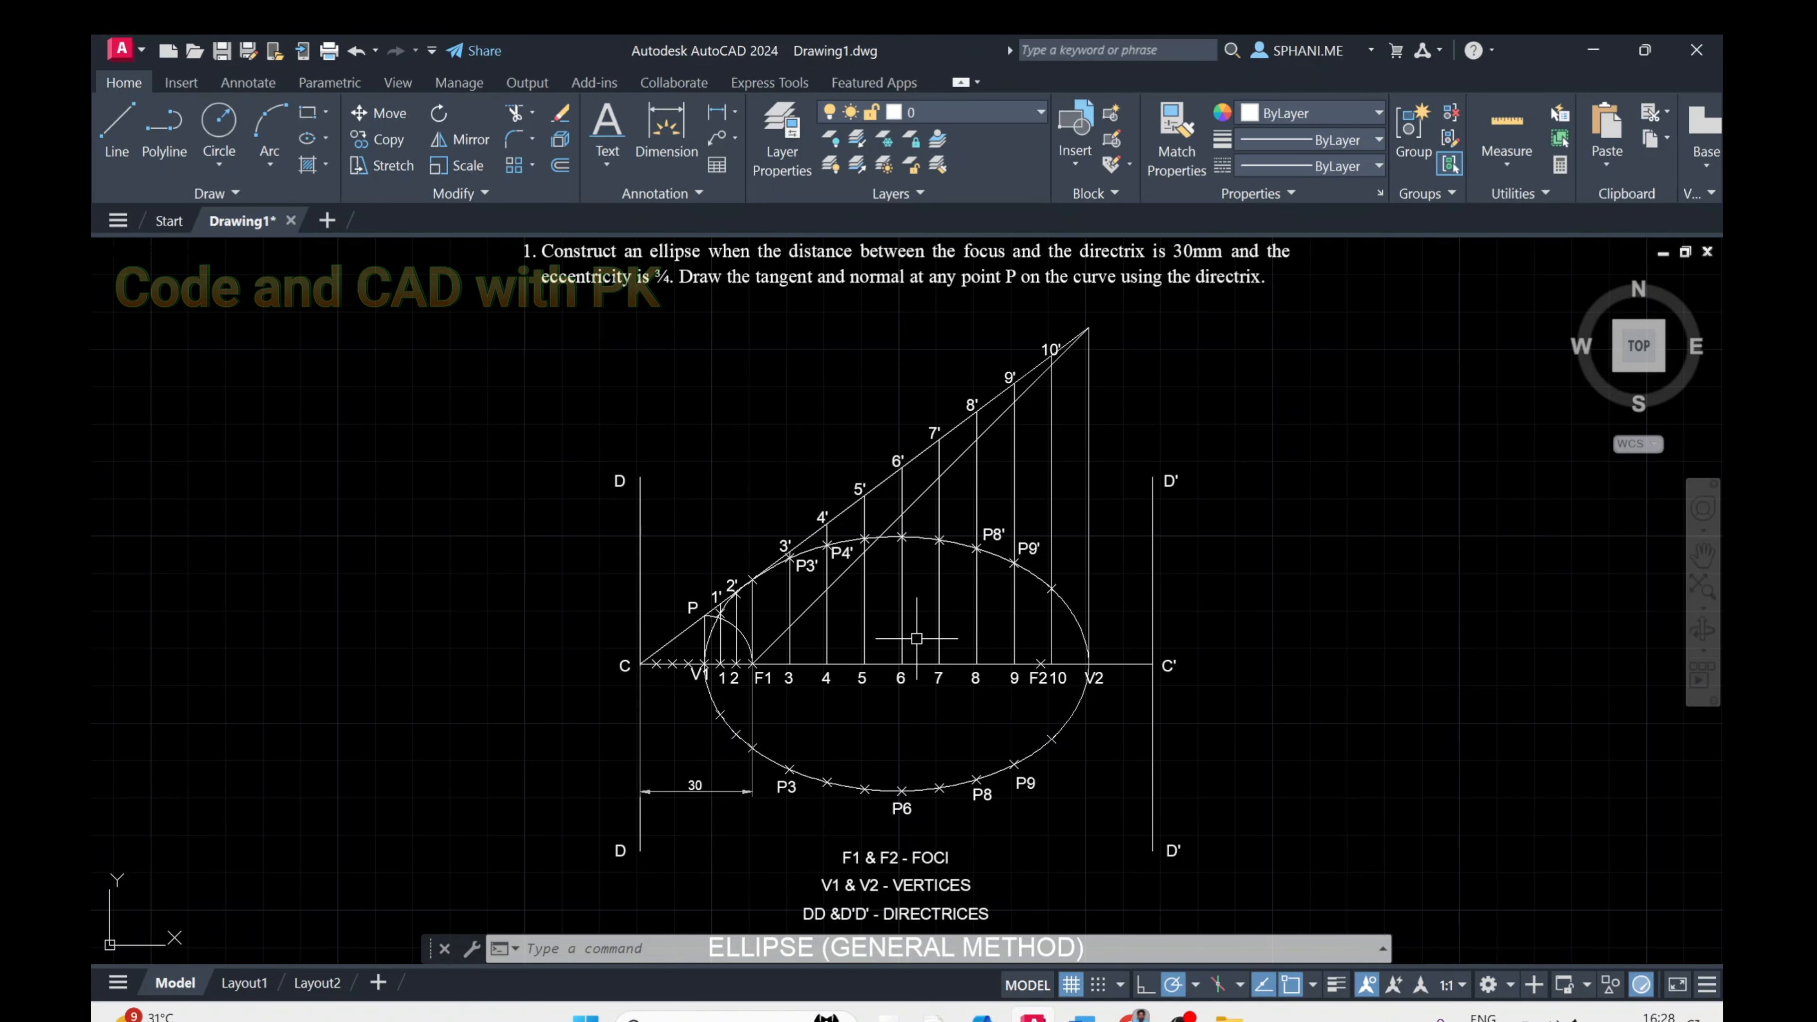
pyautogui.scroll(5, 916, 638)
pyautogui.write('IM')
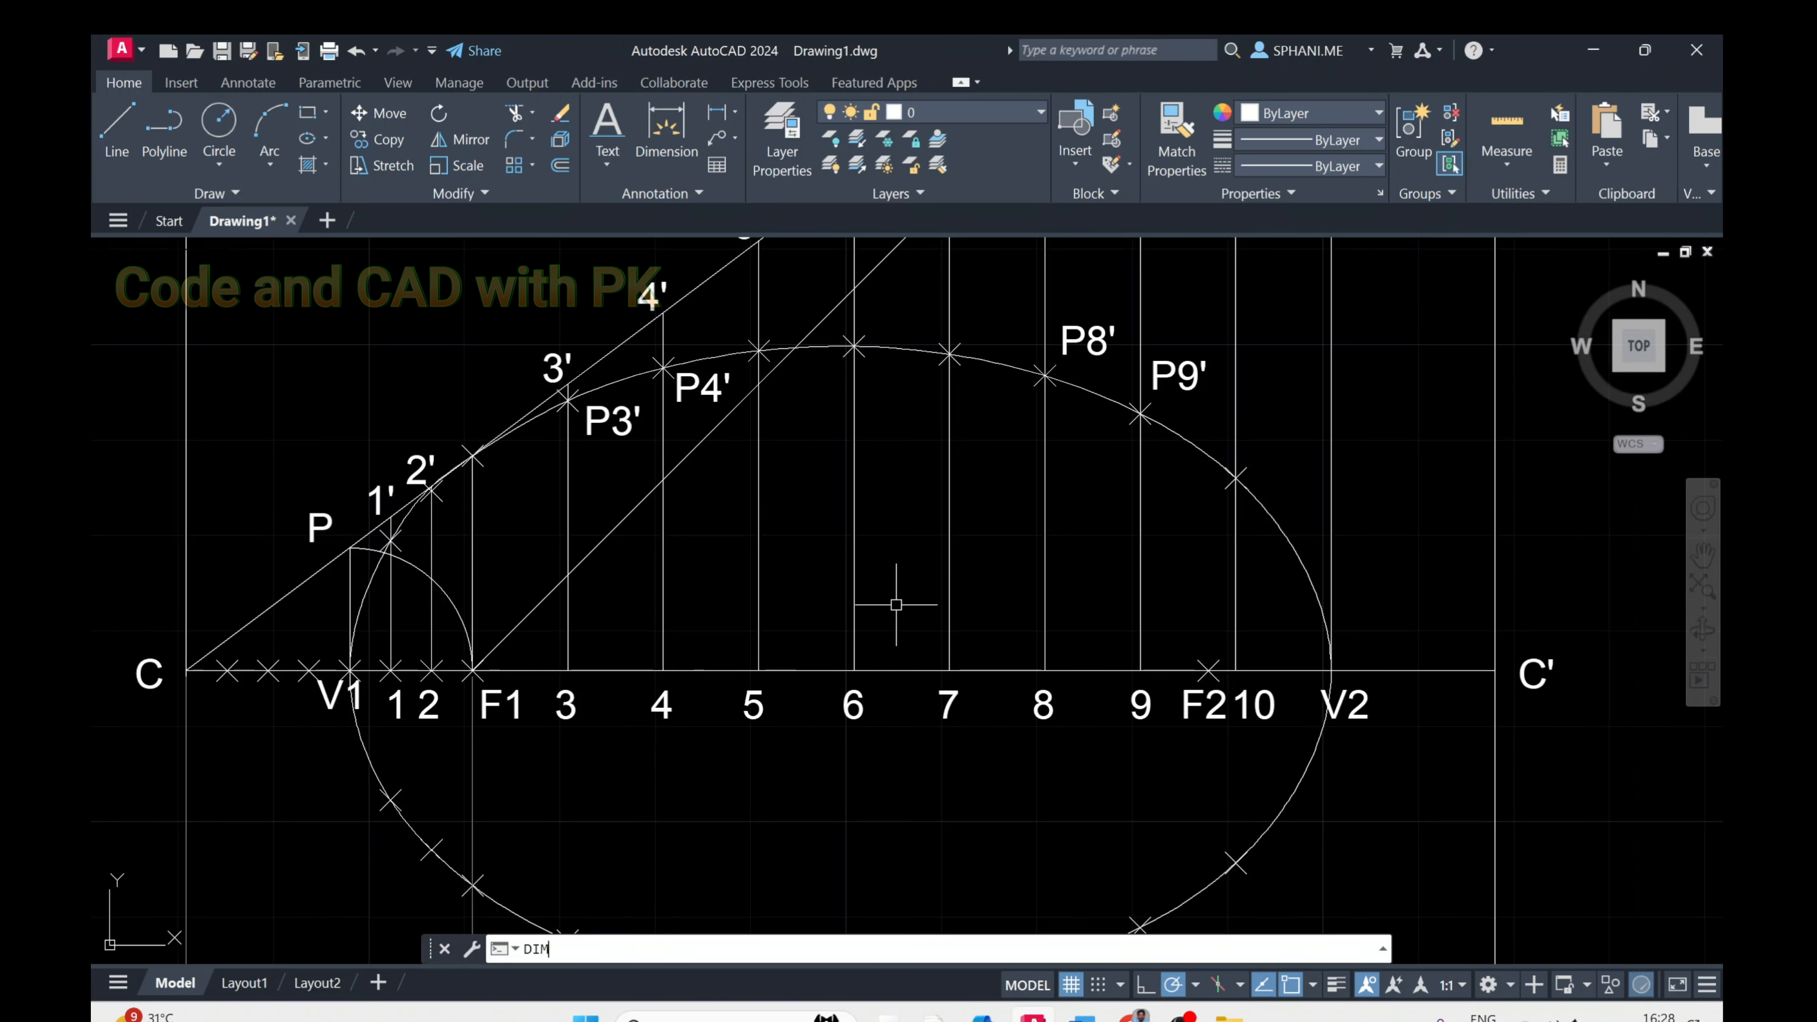
pyautogui.write('ANGULAR')
pyautogui.press('Return')
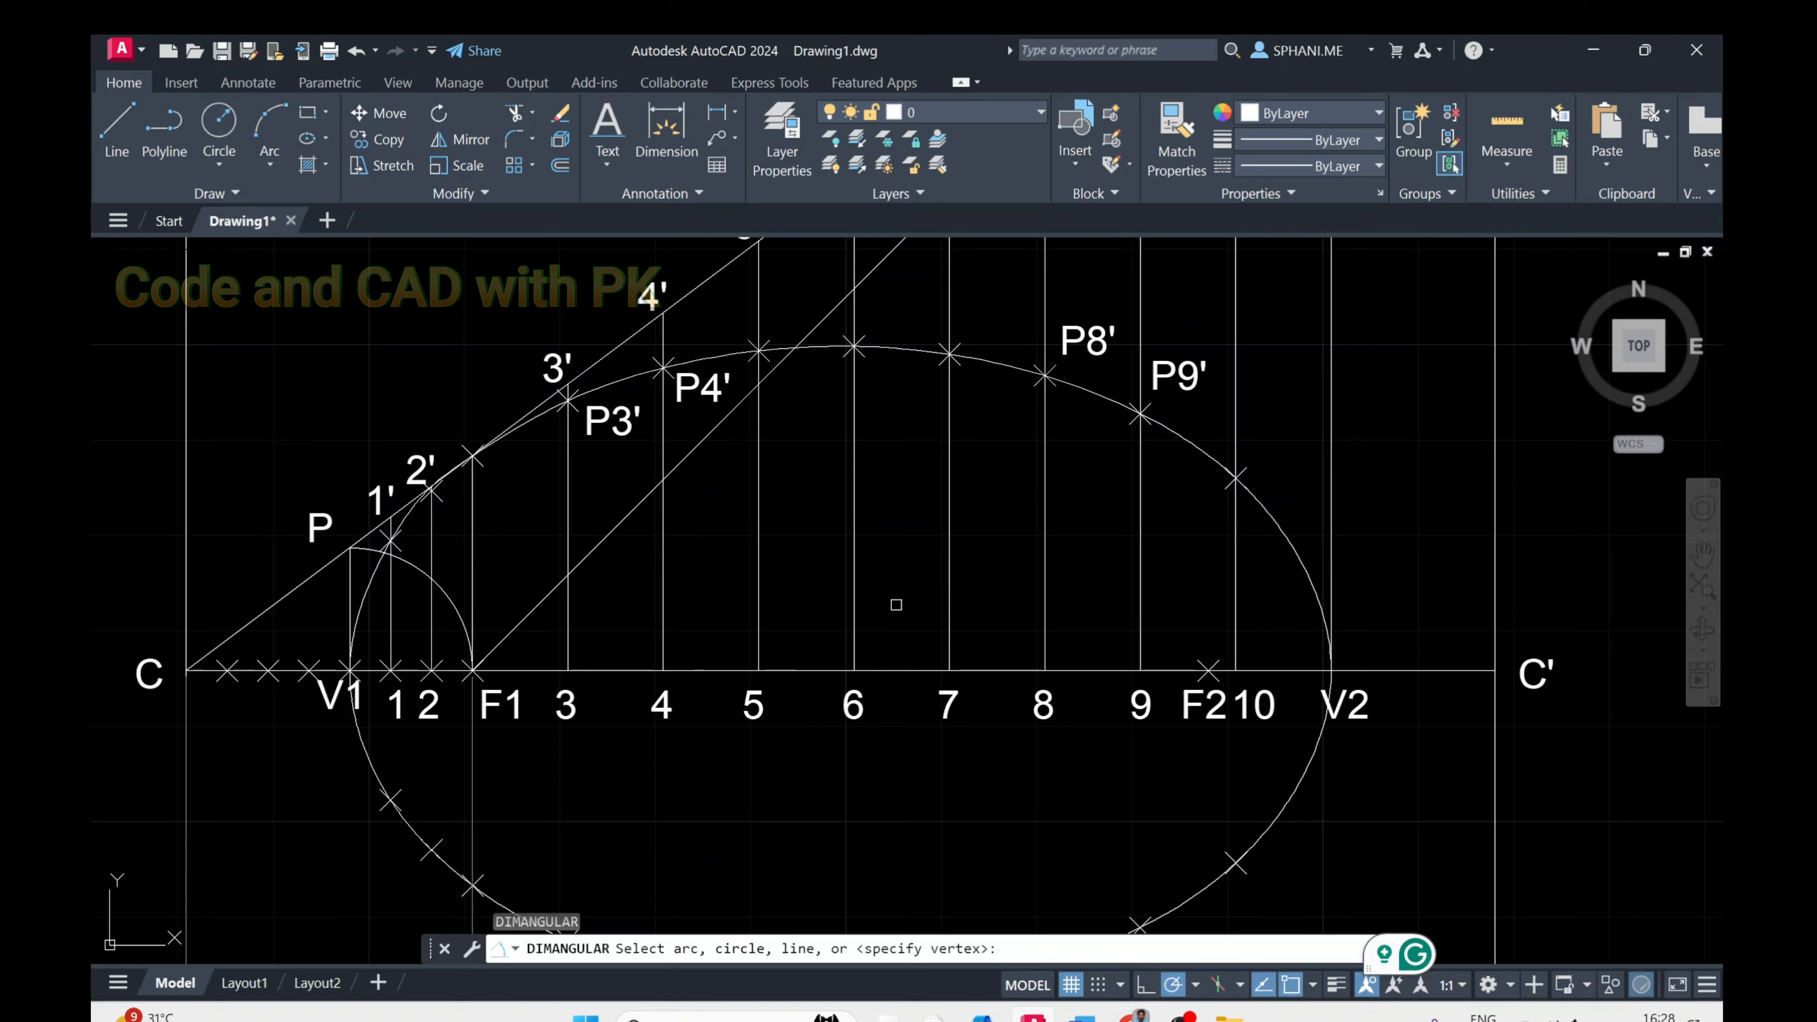
pyautogui.click(620, 531)
pyautogui.click(601, 670)
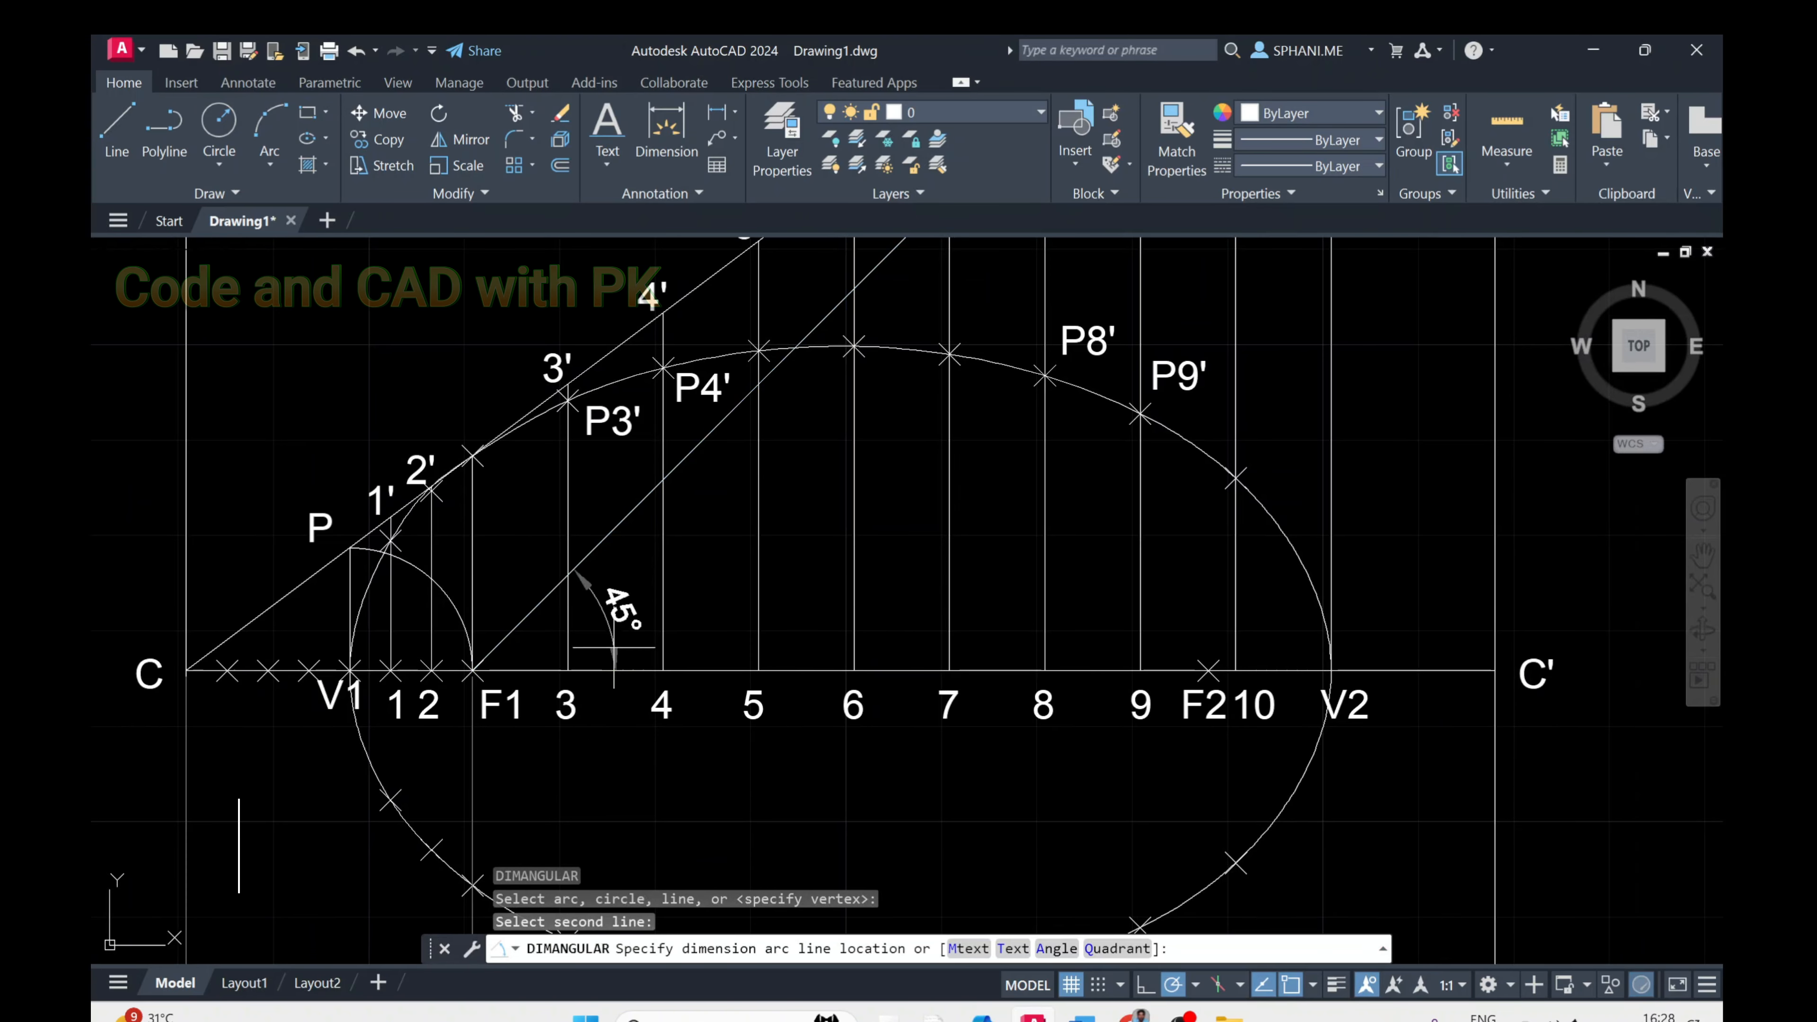
pyautogui.click(622, 616)
# Place a point on the lower part of the ellipse, between the existing mark below F1 and P3
pyautogui.write('z')
pyautogui.press('Return')
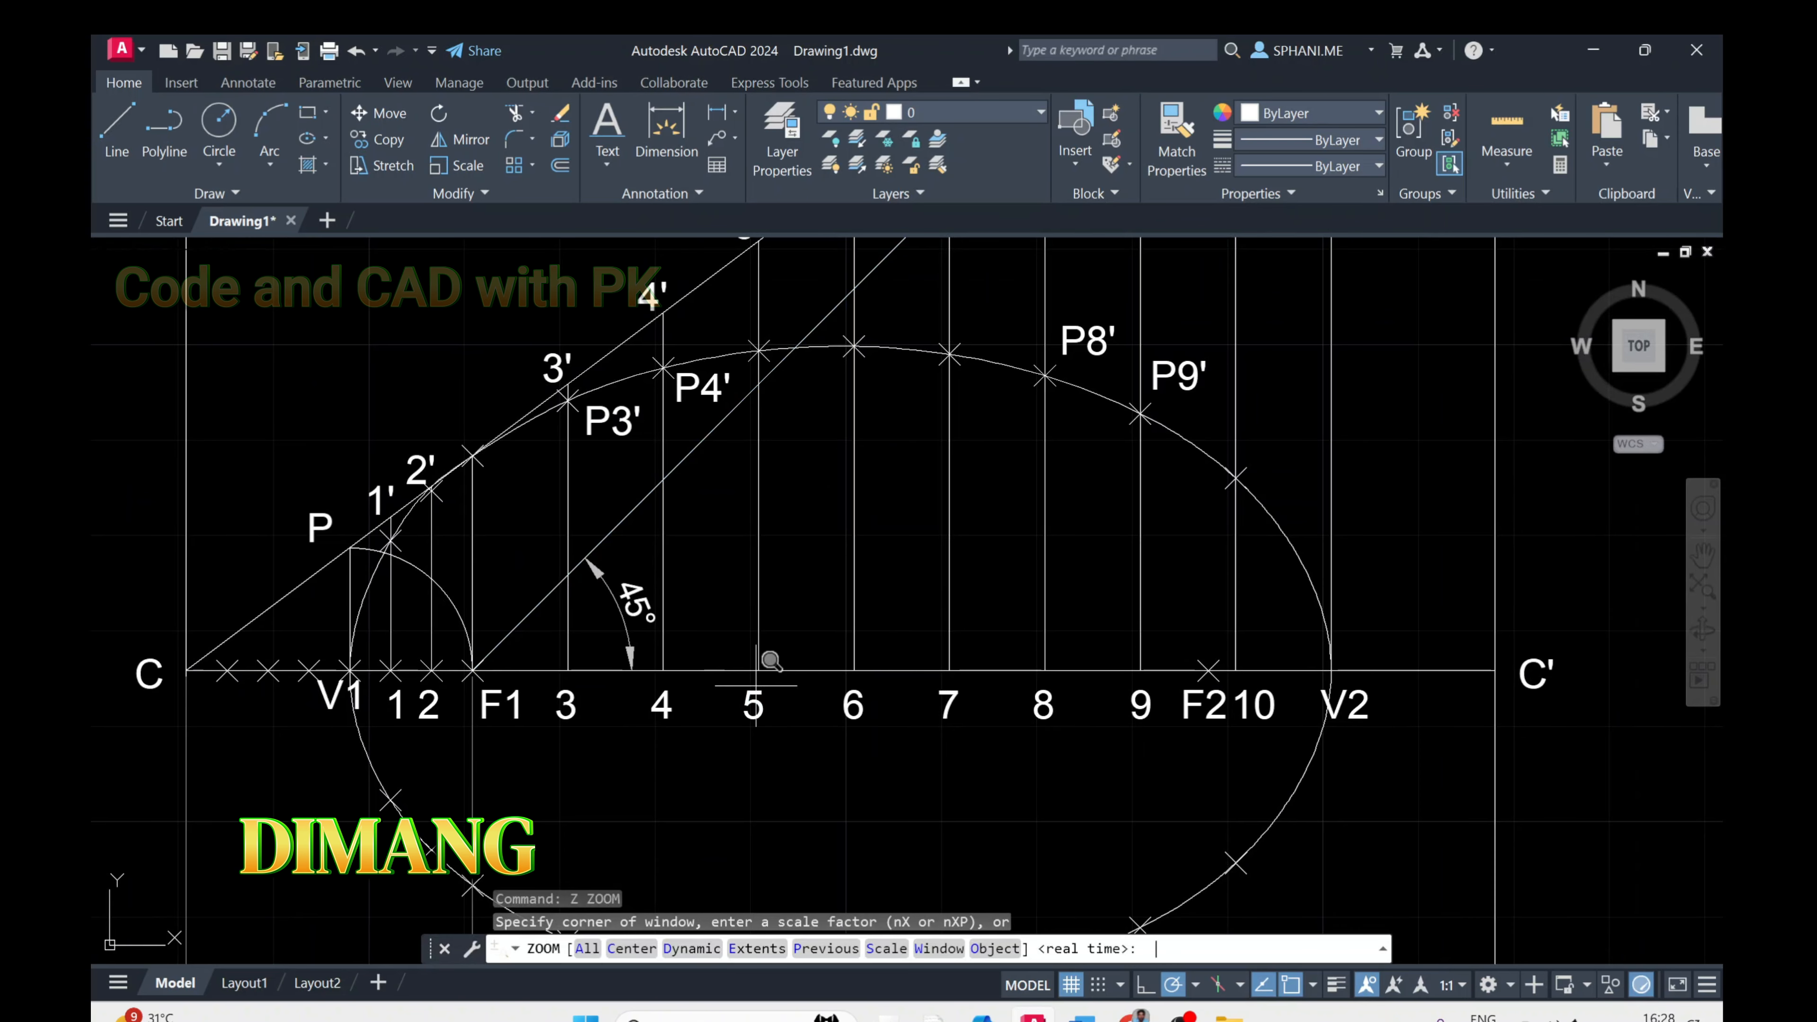
pyautogui.write('e')
pyautogui.press('Return')
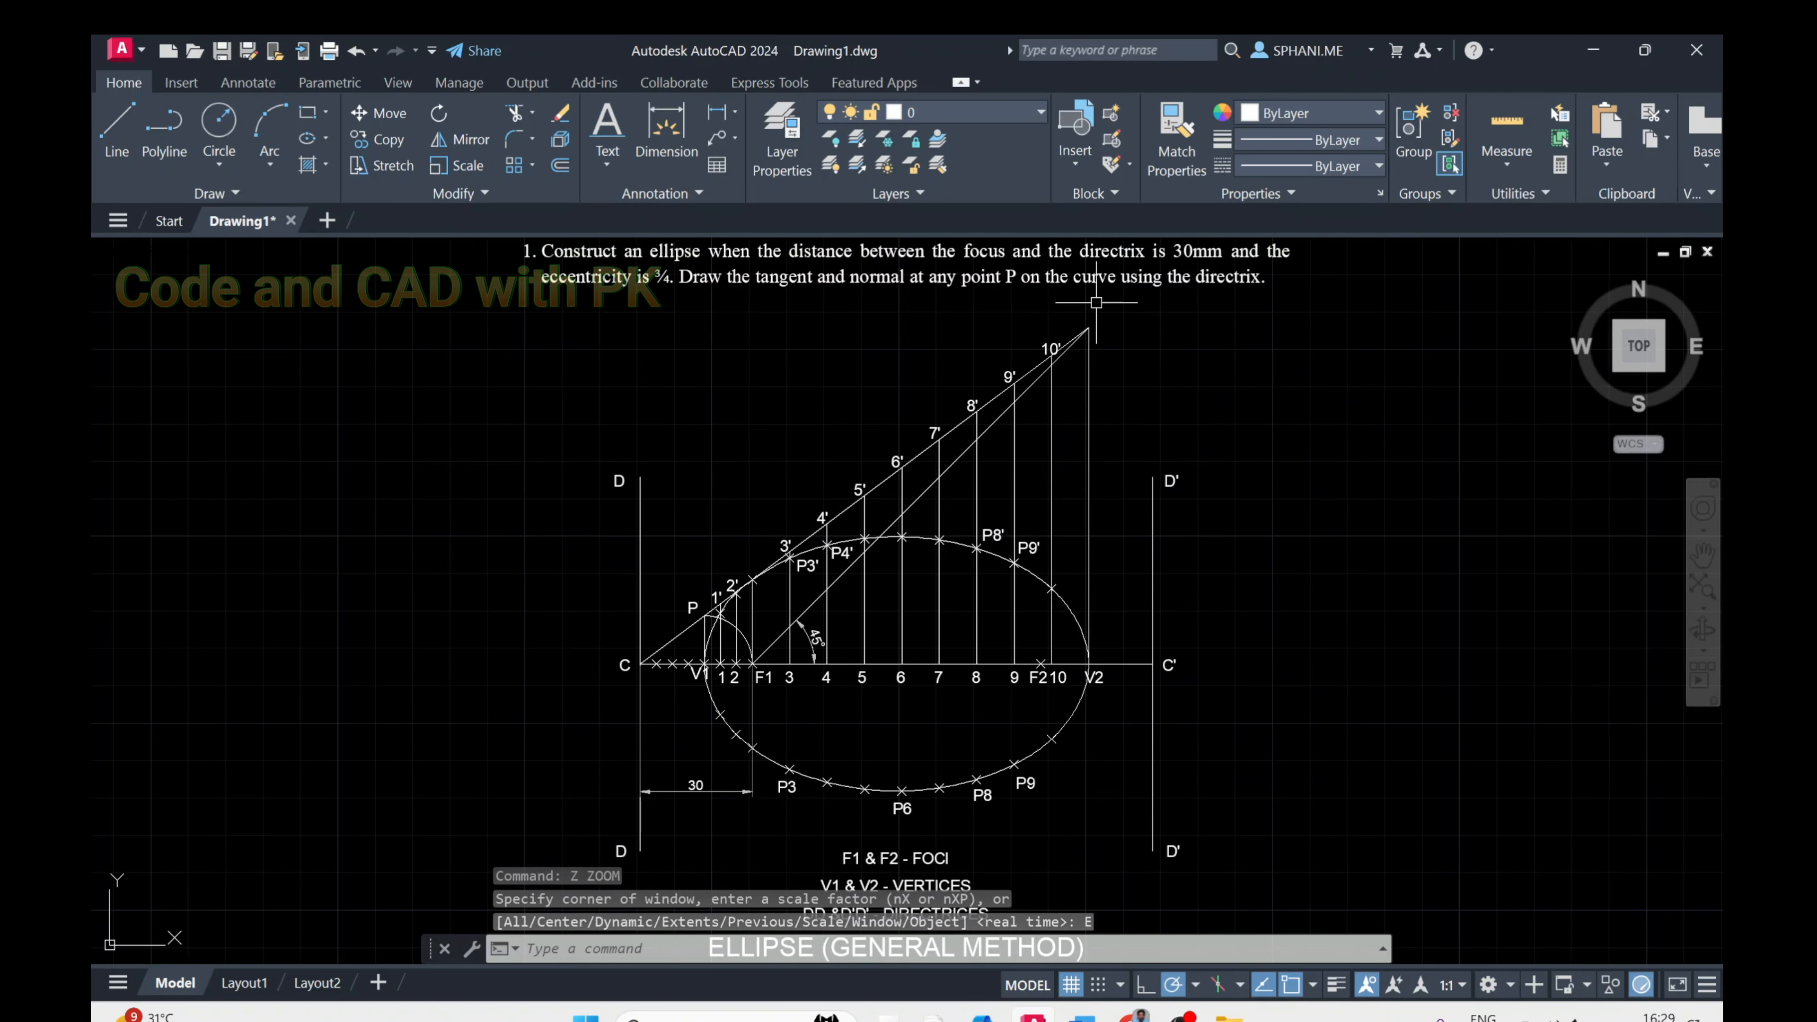
pyautogui.scroll(4, 967, 557)
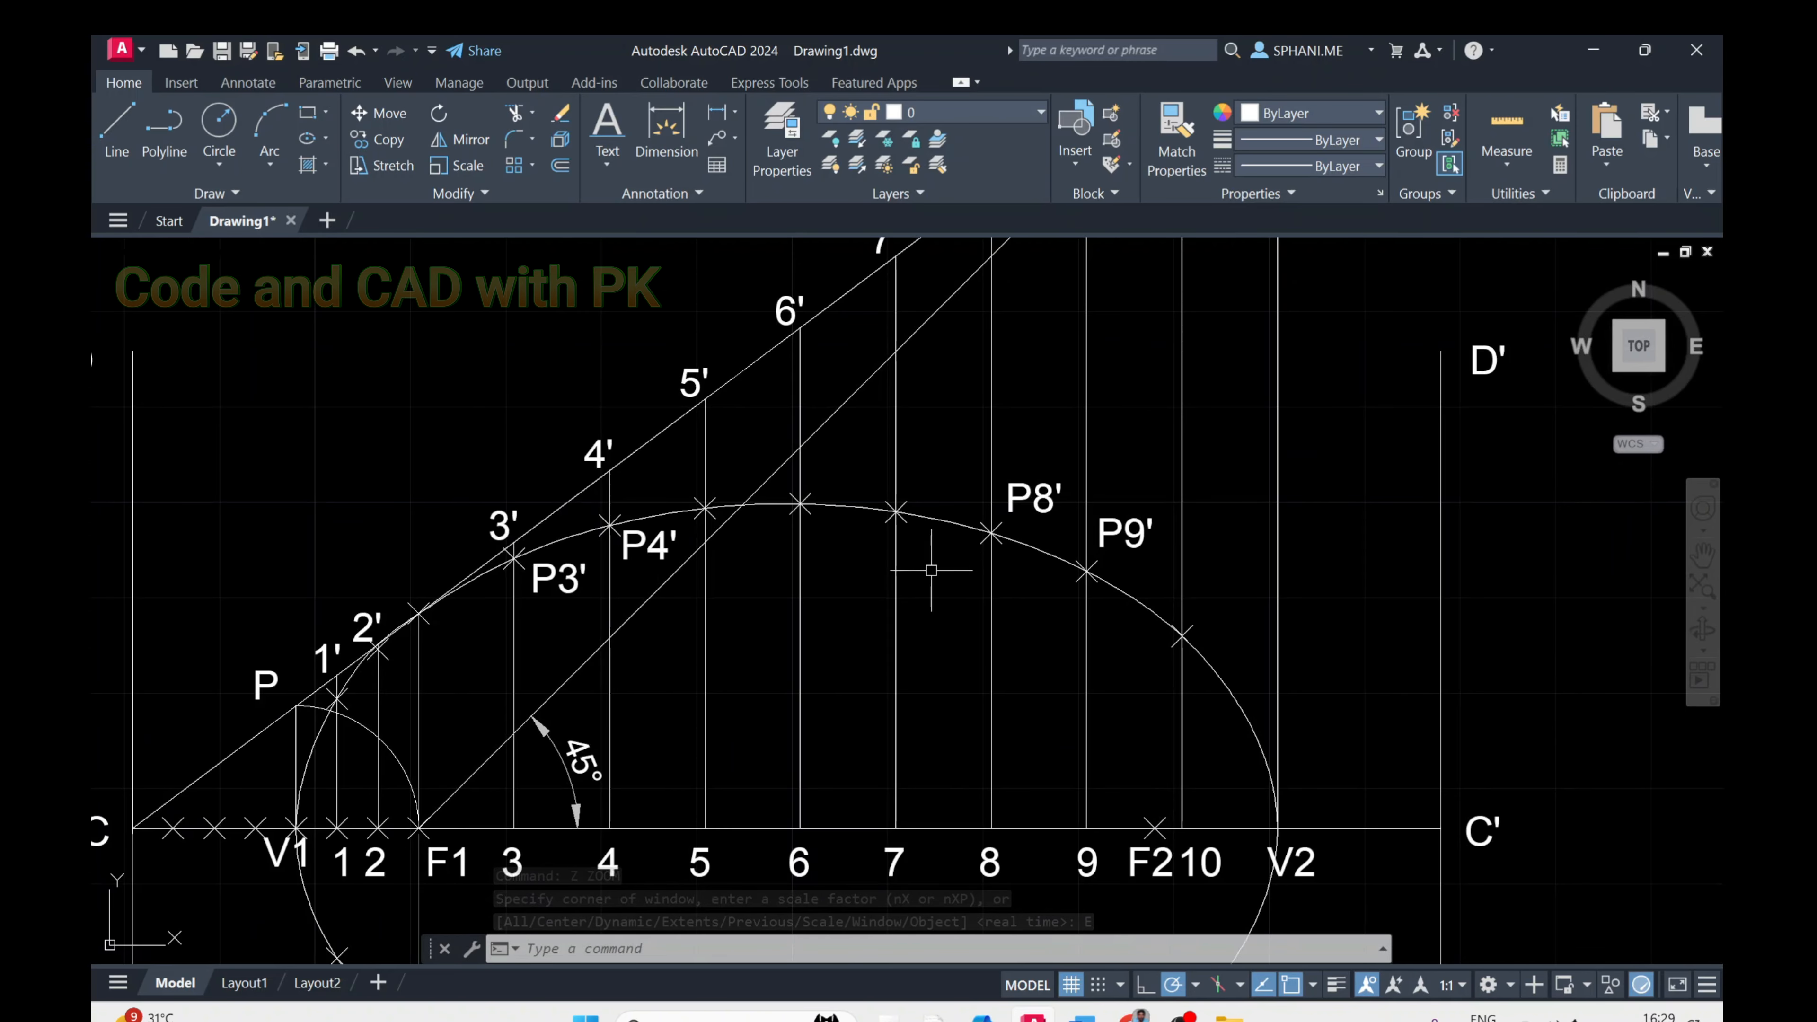
pyautogui.moveTo(771, 609); pyautogui.dragTo(771, 259, button='middle')
pyautogui.moveTo(771, 657); pyautogui.dragTo(773, 487, button='middle')
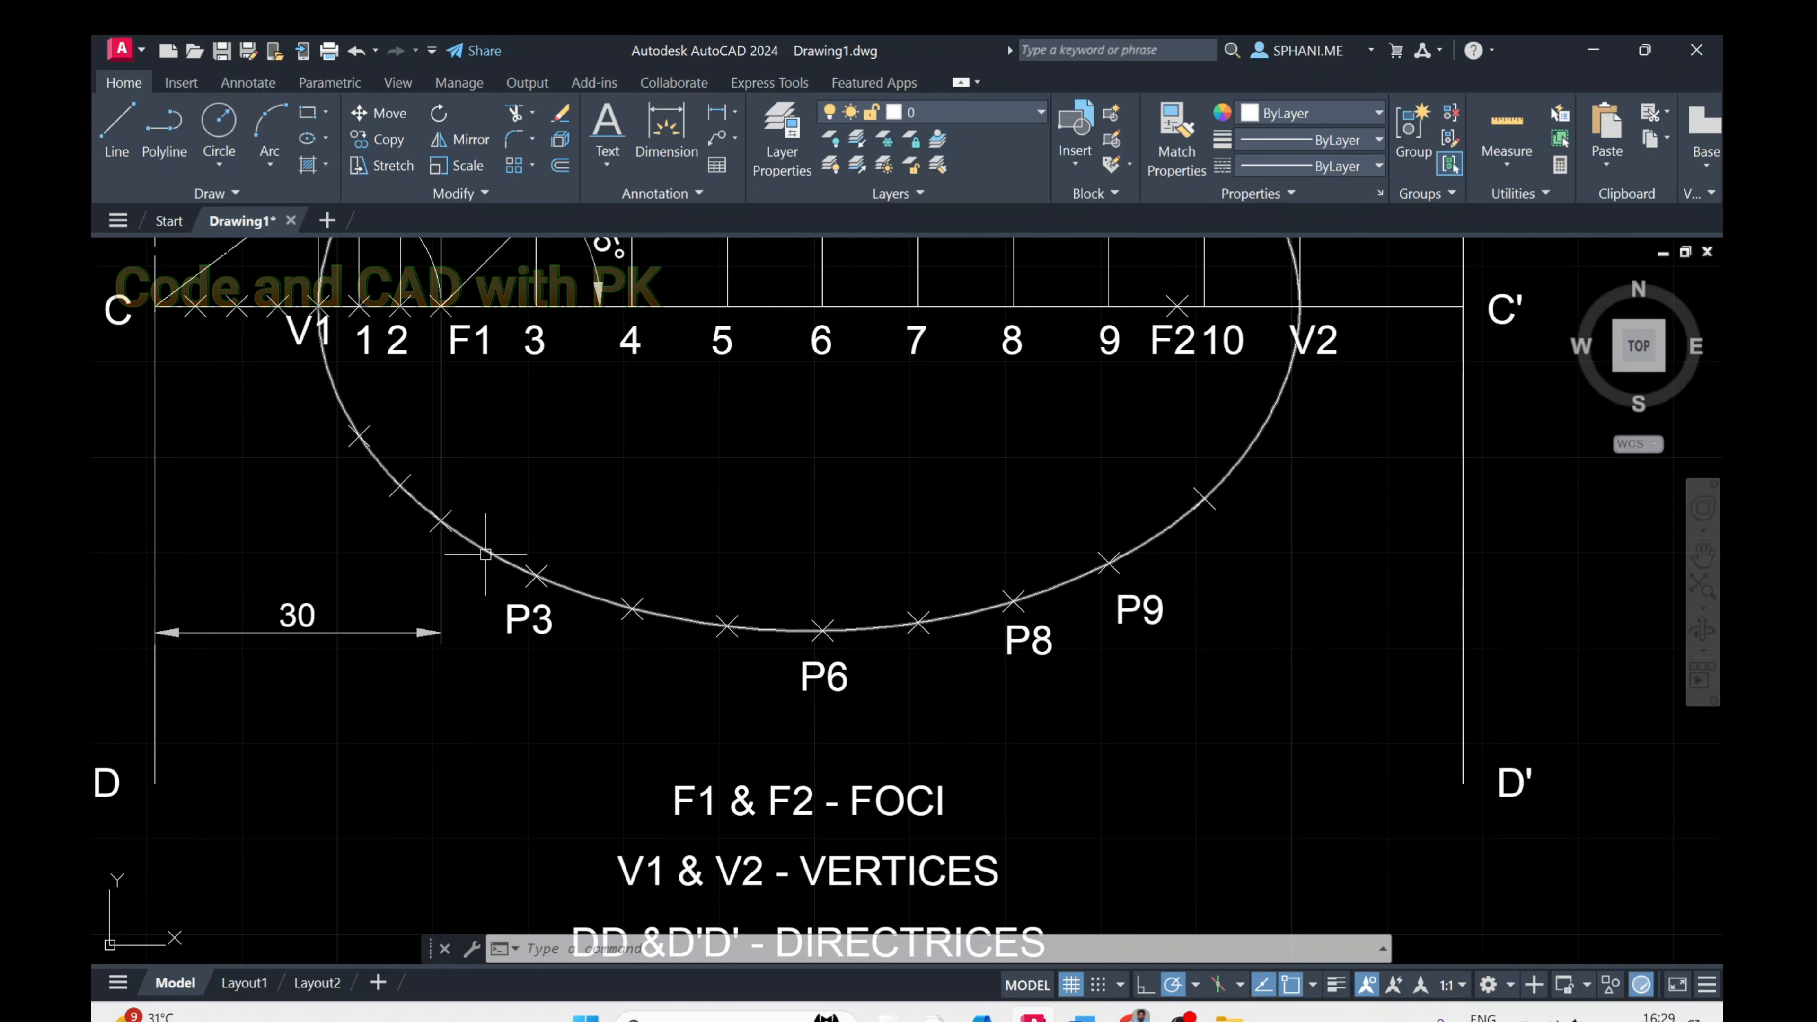
pyautogui.write('point')
pyautogui.press('Return')
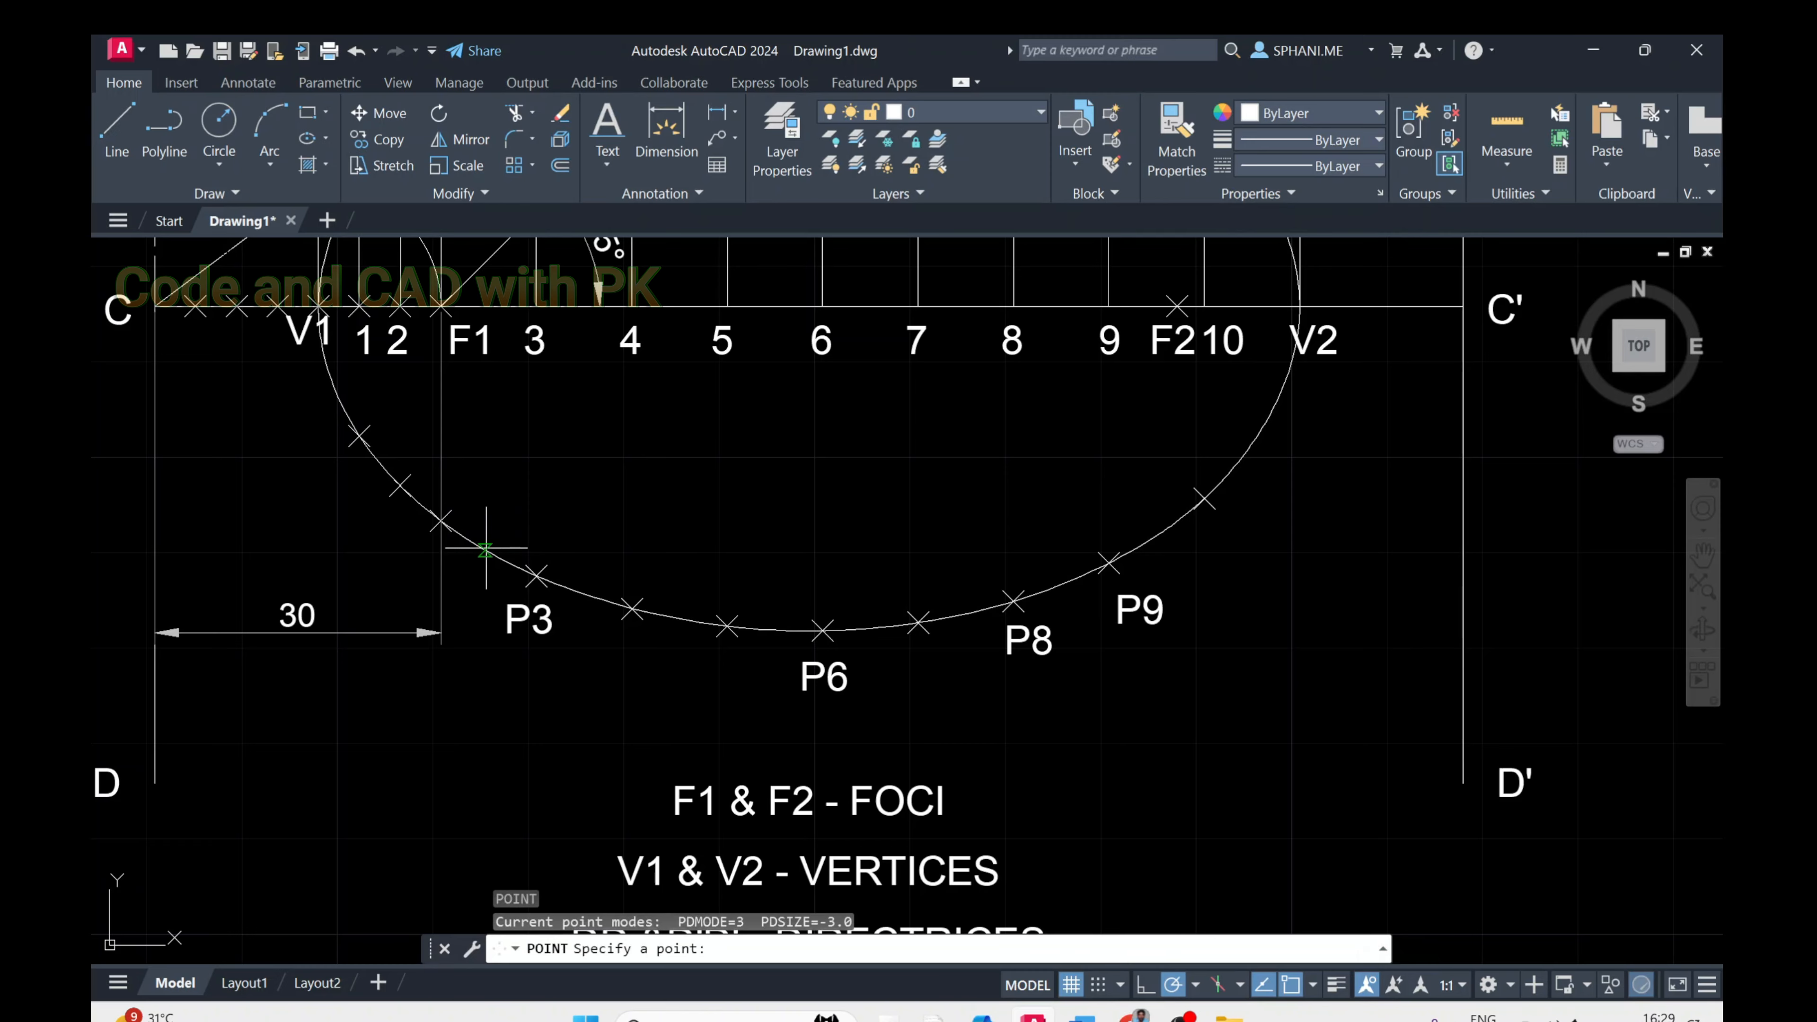
pyautogui.click(486, 550)
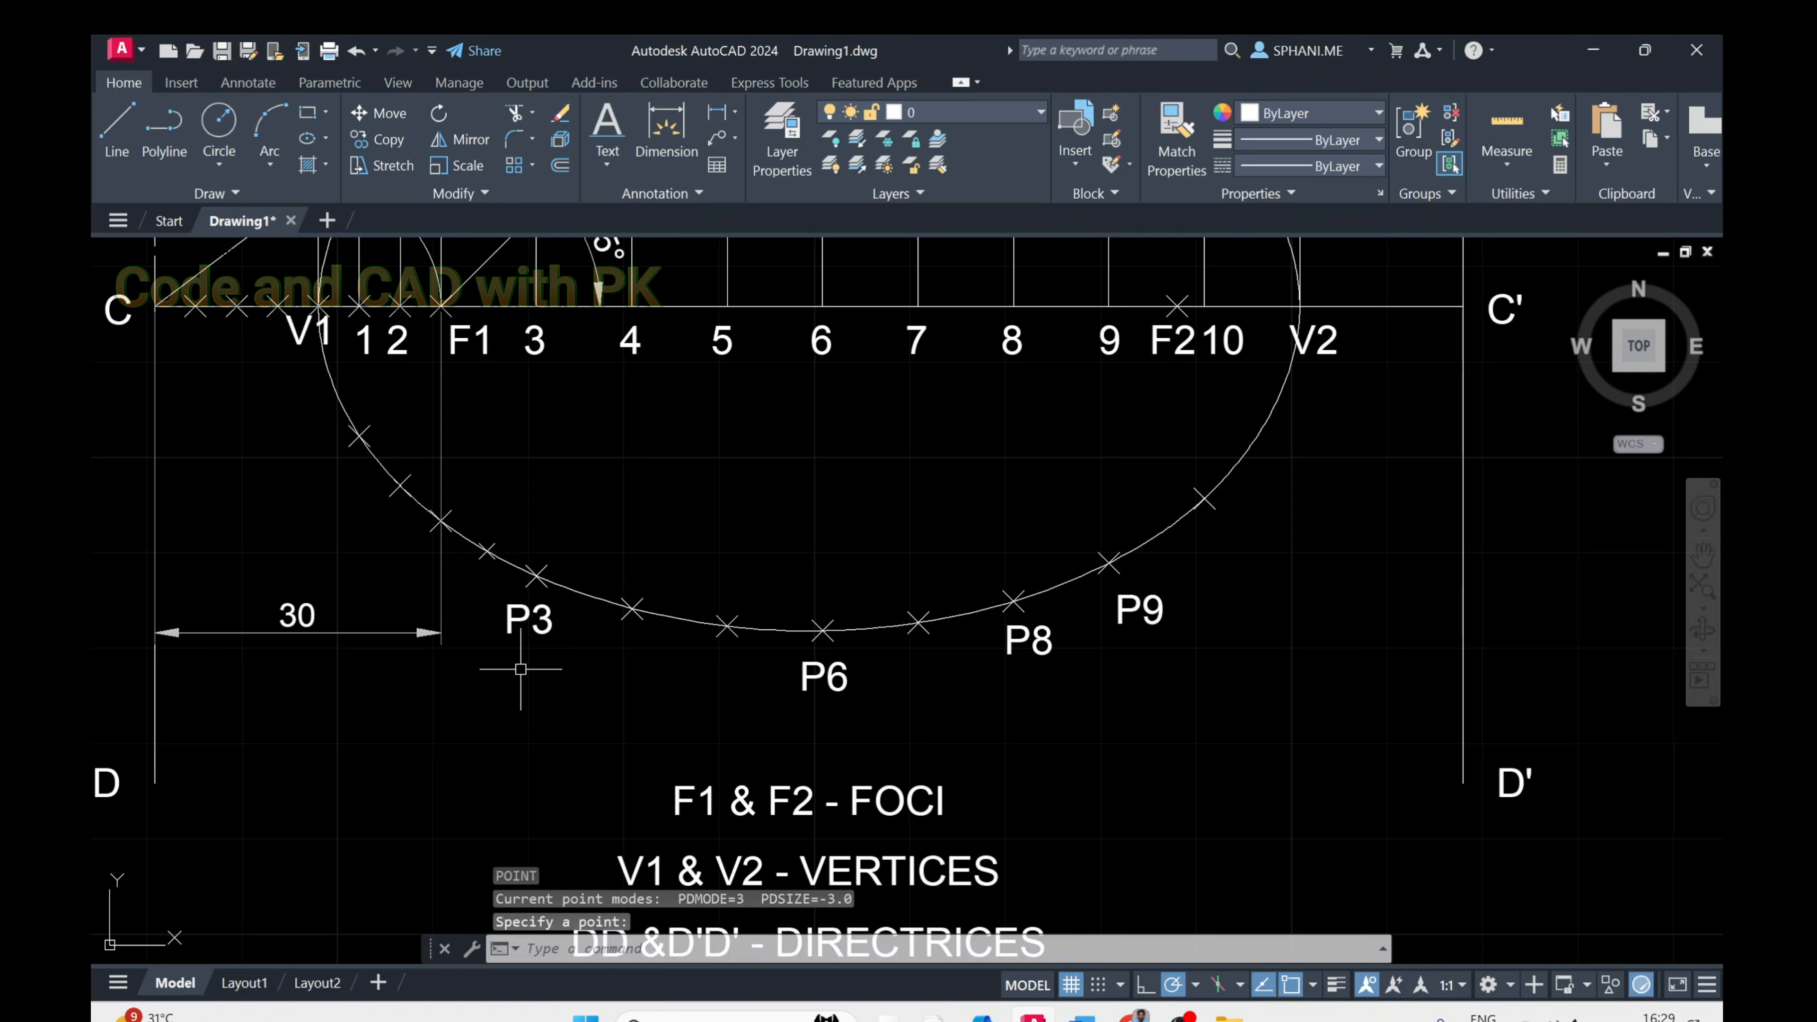
pyautogui.press('Escape')
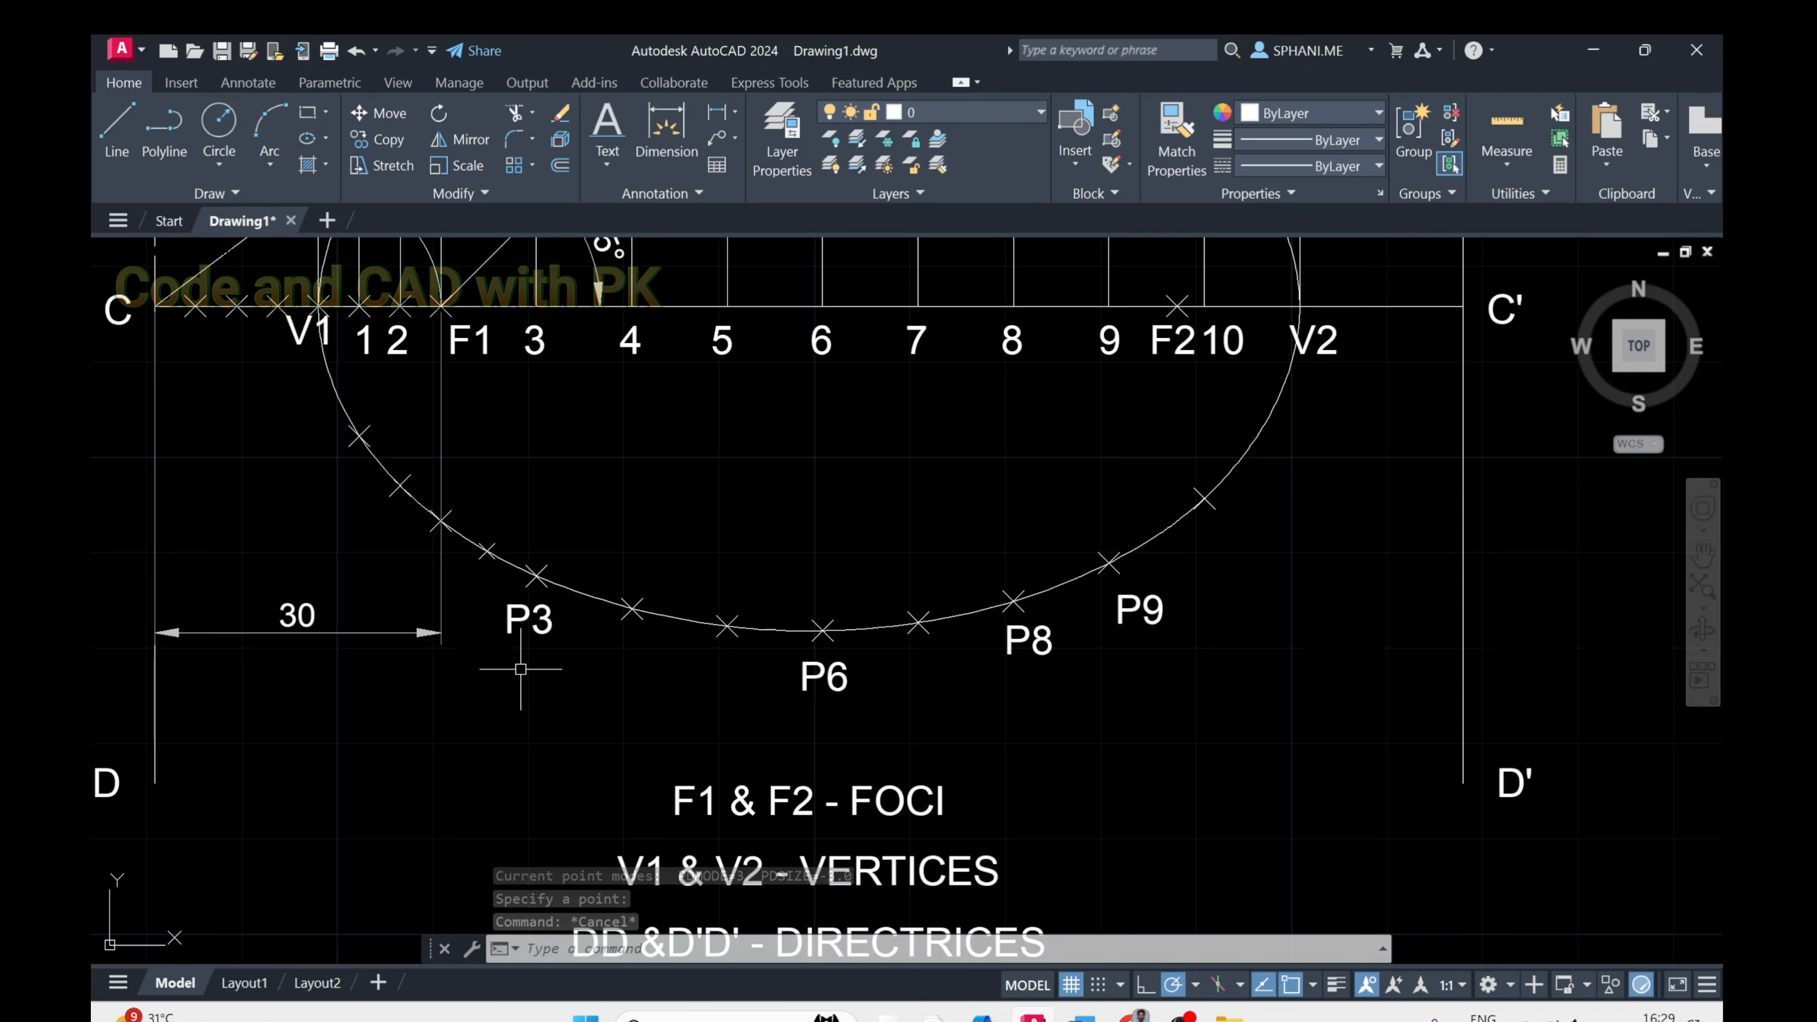
# Copy the lower P3 label up and to the left so it sits just below the new point on the ellipse
pyautogui.write('CO')
pyautogui.press('Return')
pyautogui.click(524, 624)
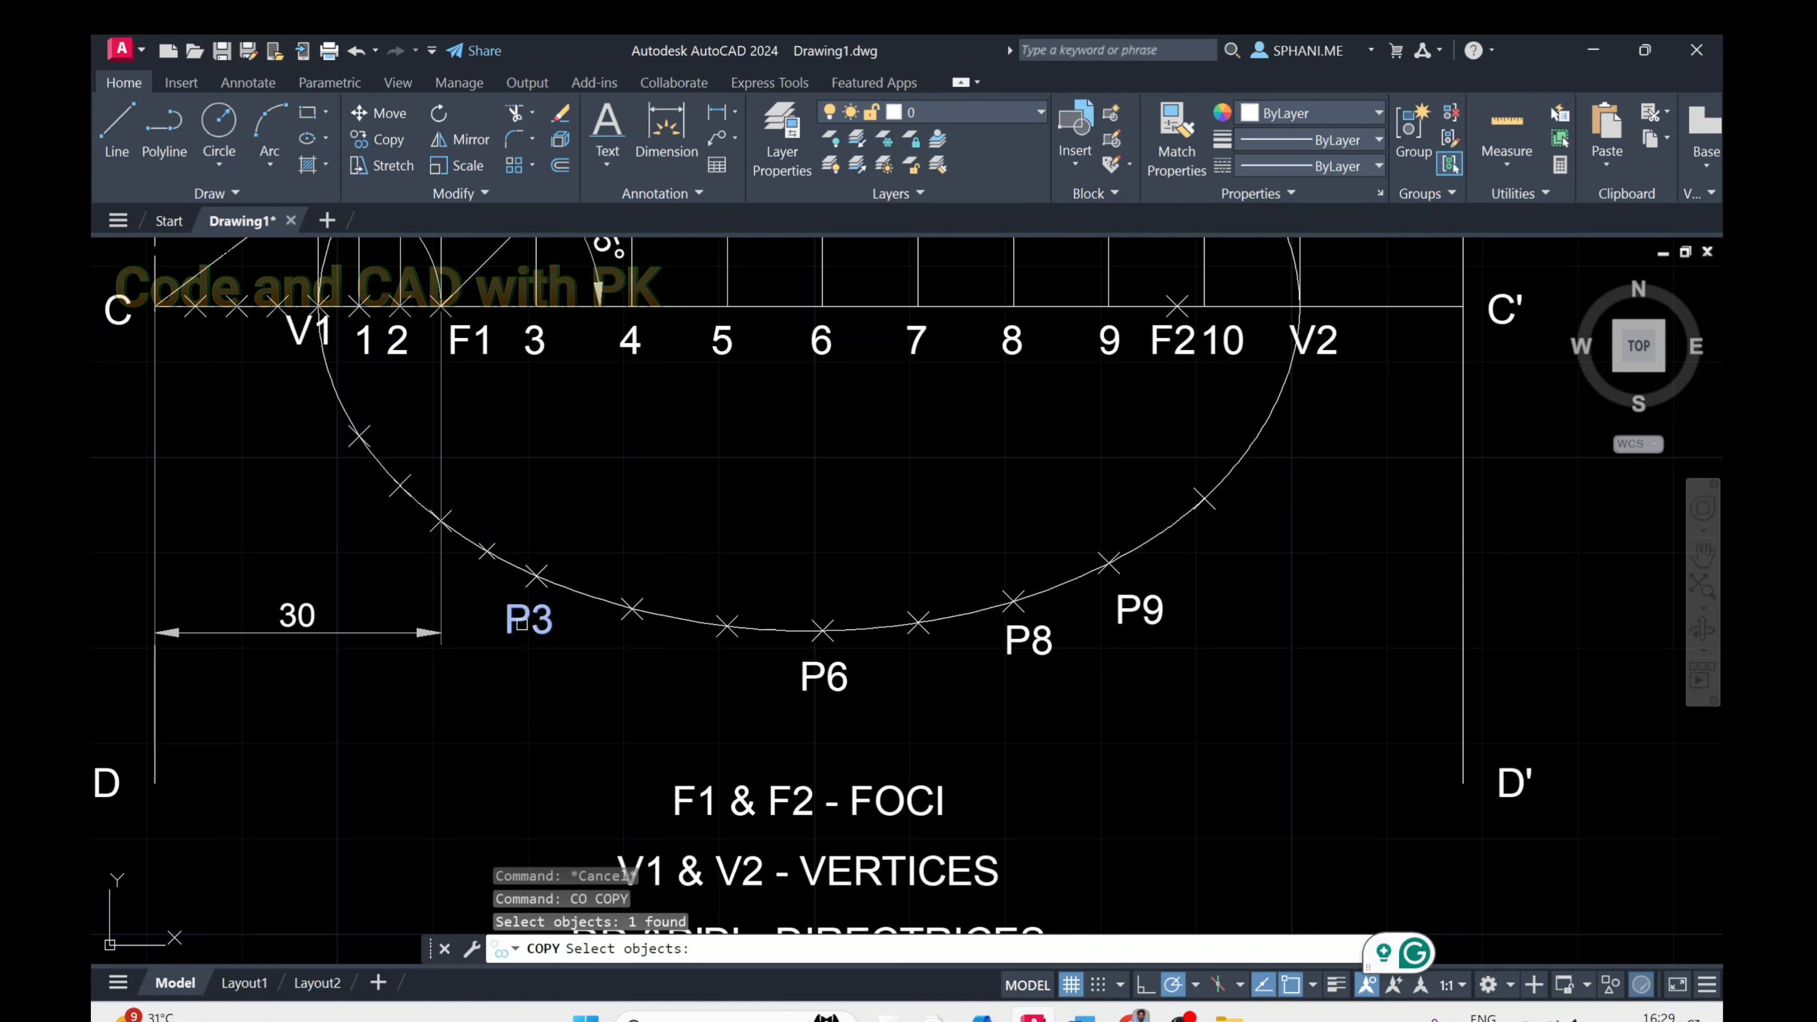
pyautogui.press('Return')
pyautogui.click(536, 716)
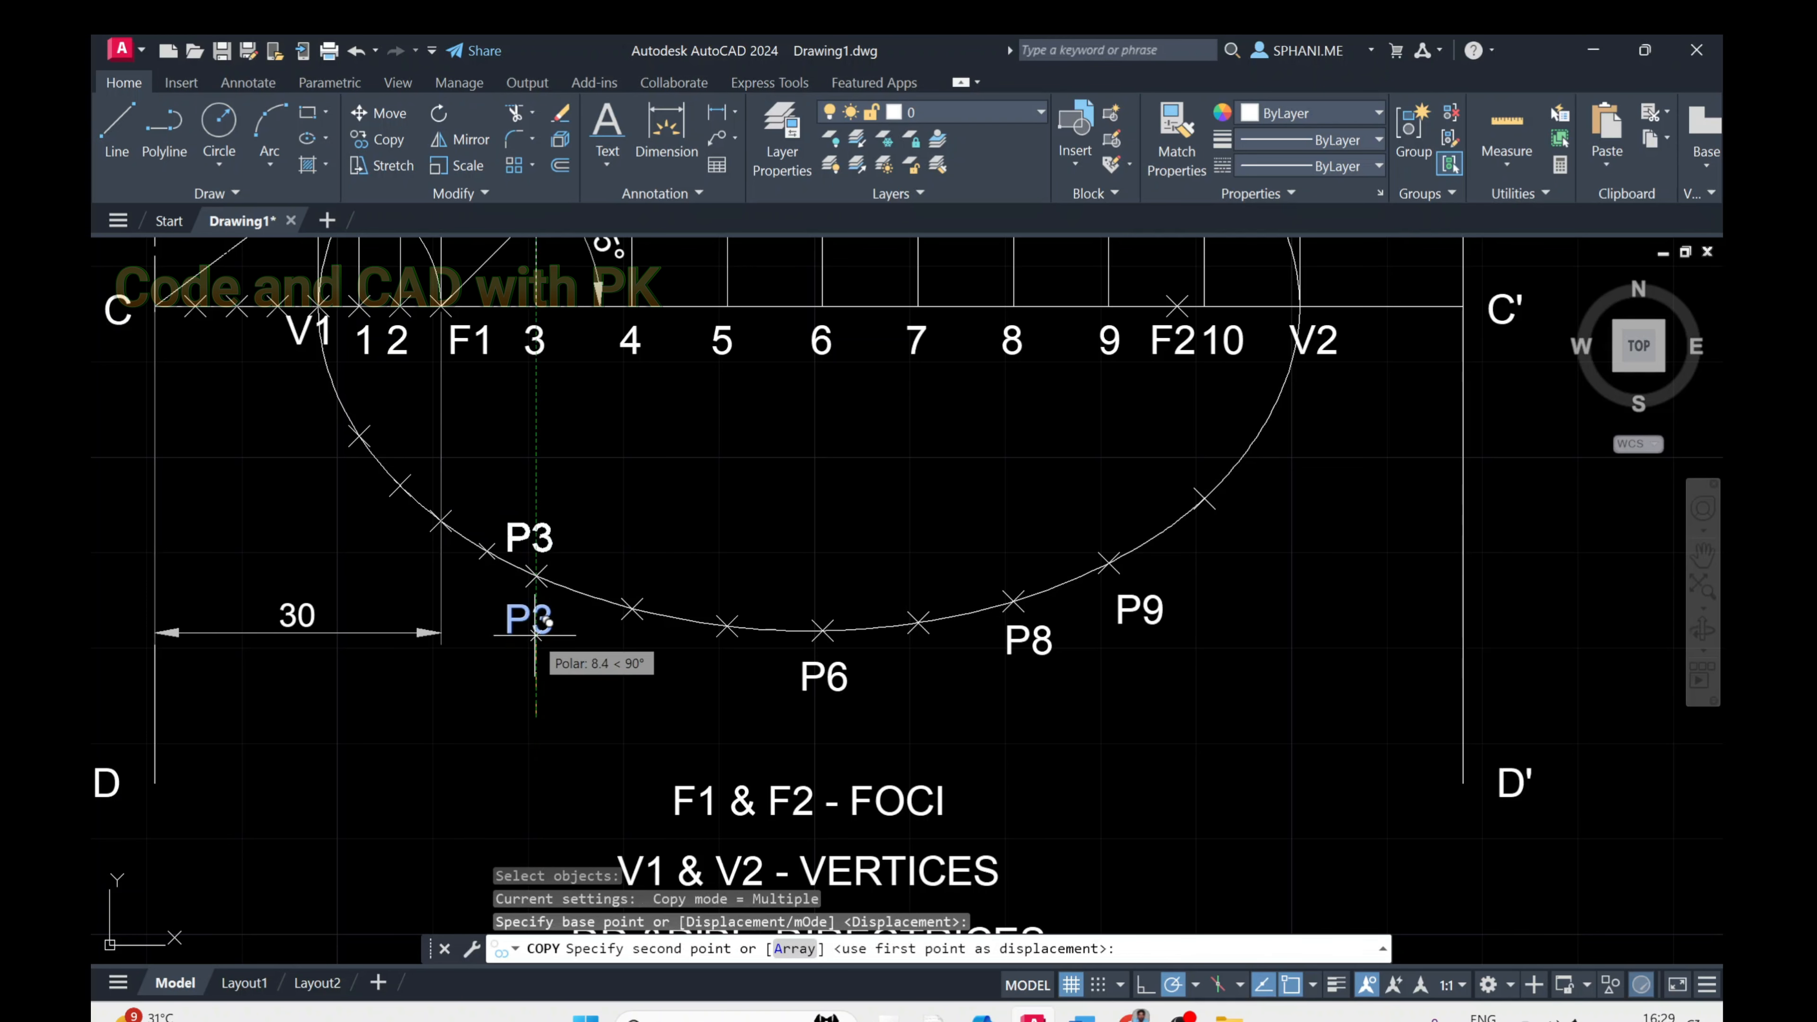
pyautogui.click(477, 677)
pyautogui.press('Escape')
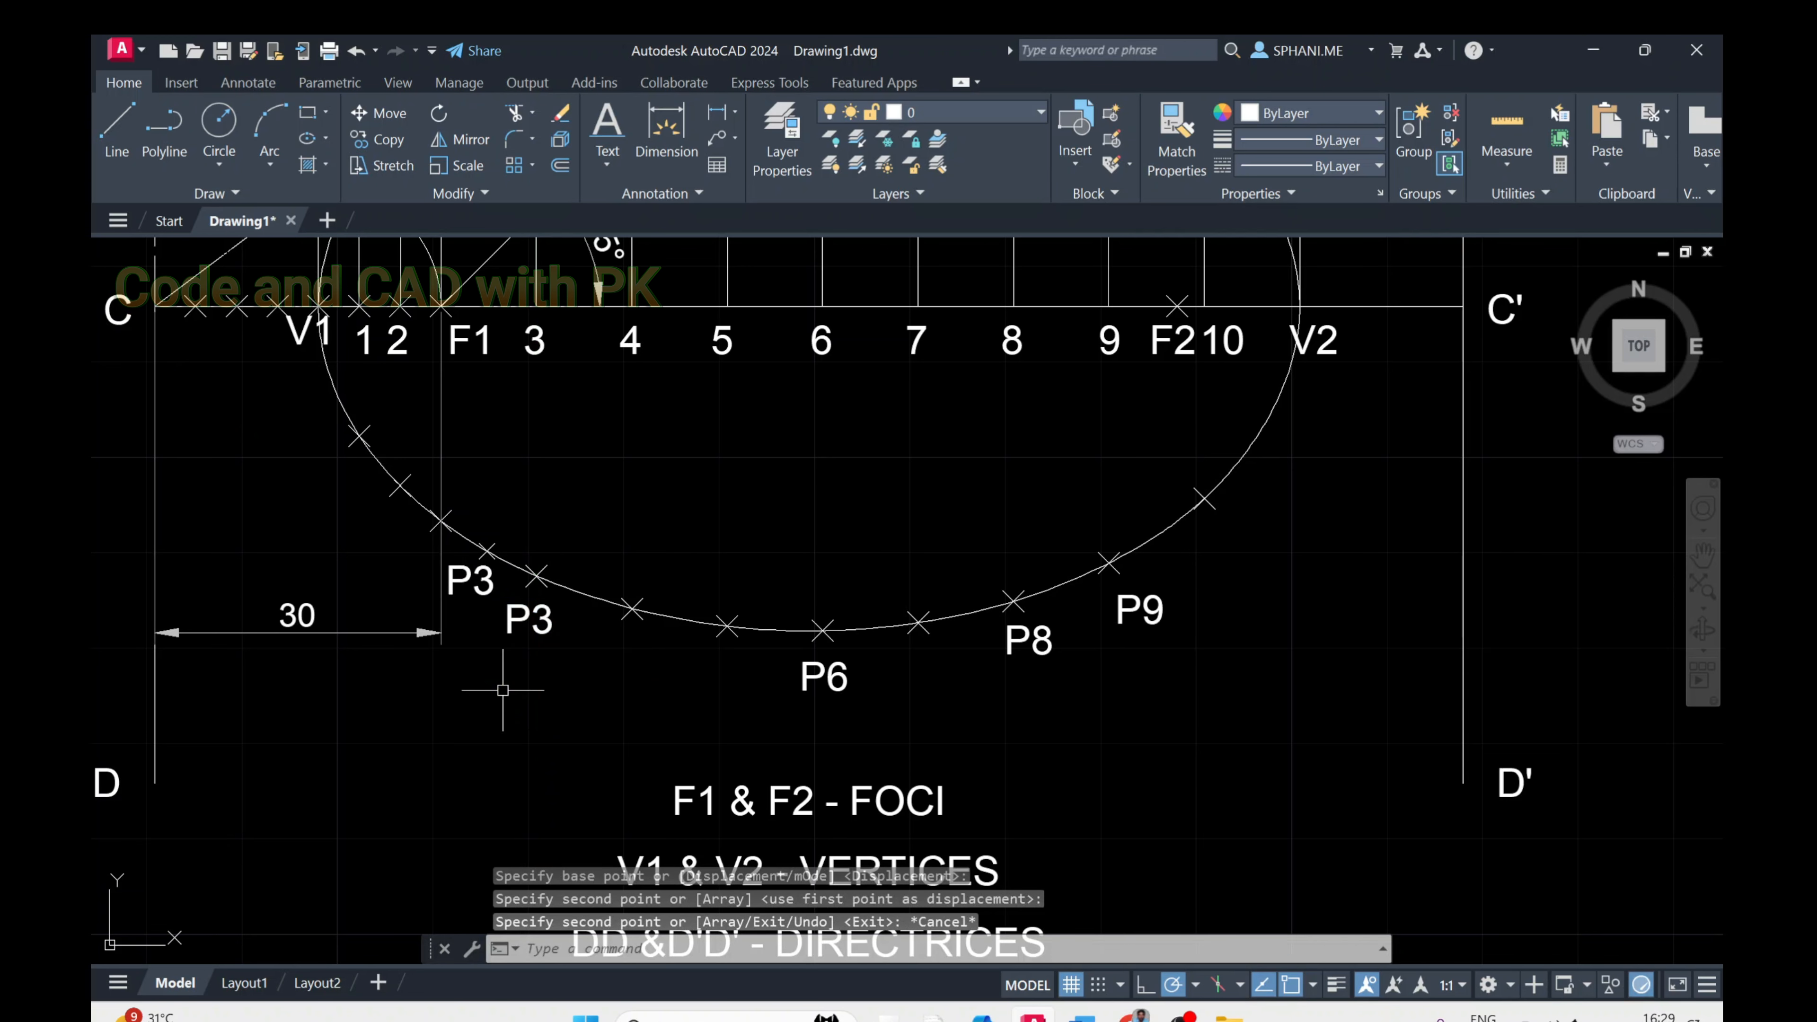
# Change the copied P3 label at the new curve point to "R"
pyautogui.write('ED')
pyautogui.press('Return')
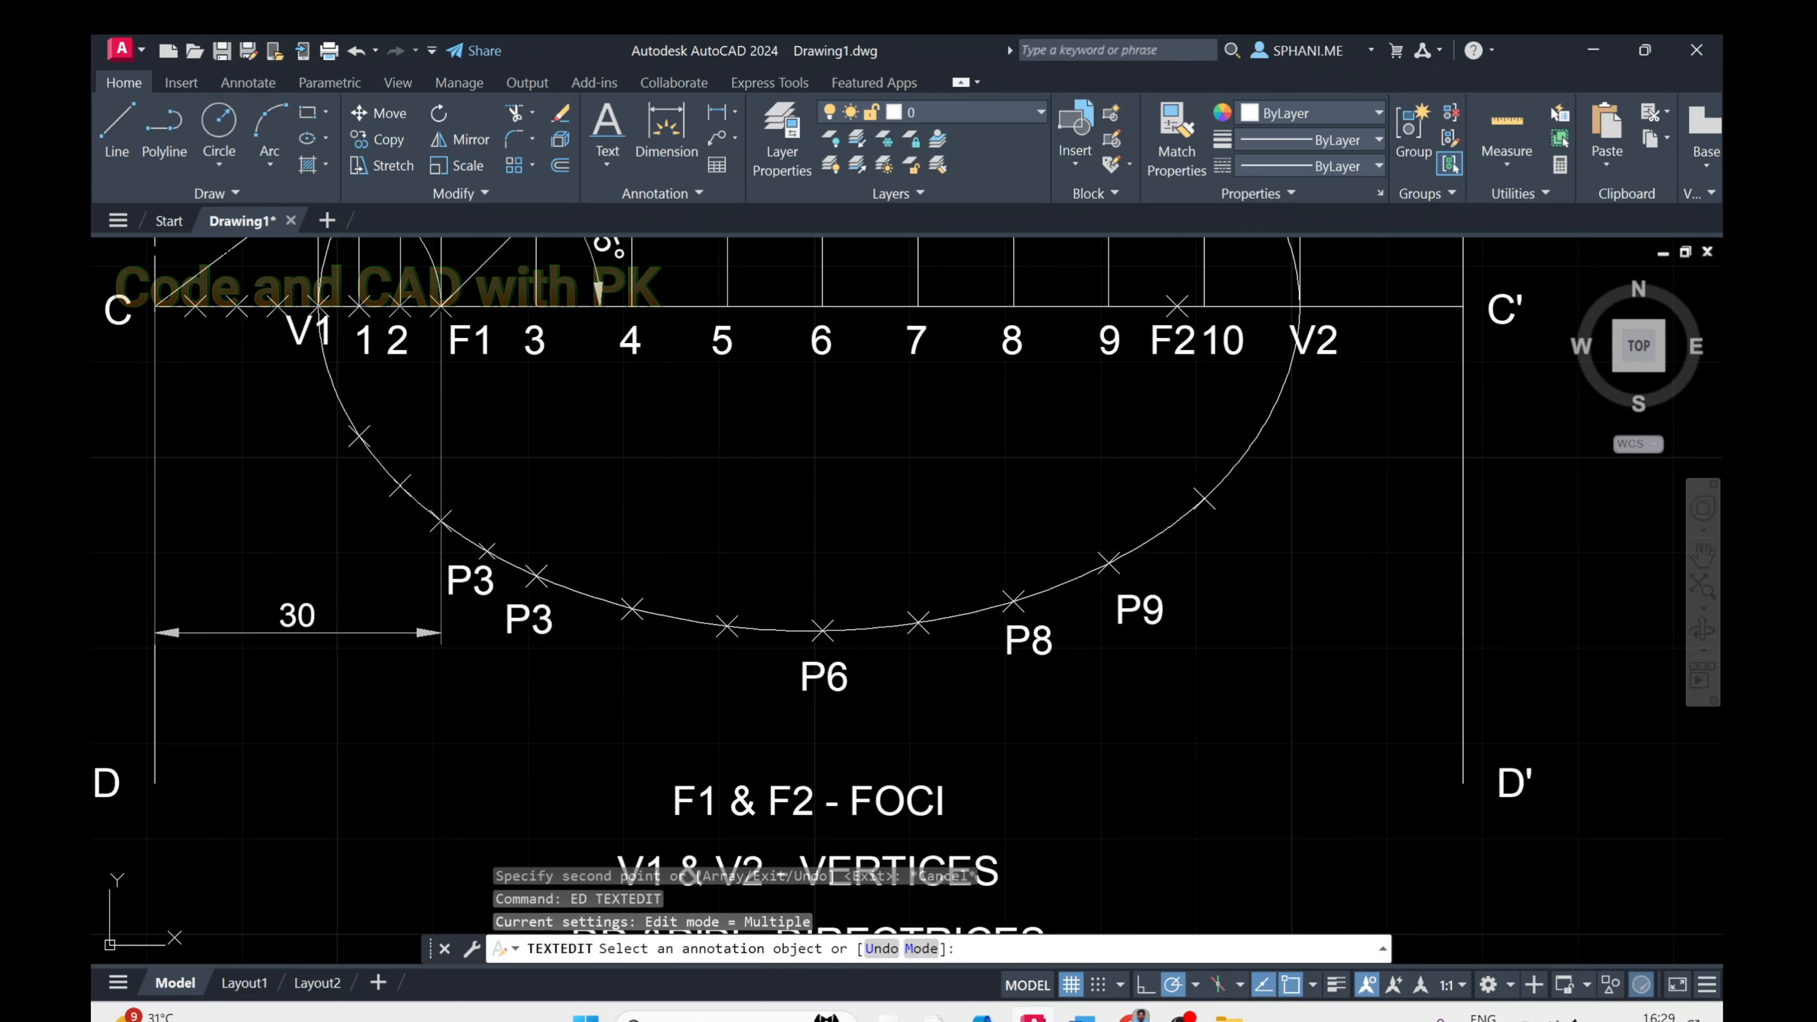
pyautogui.click(499, 604)
pyautogui.write('R')
pyautogui.rightClick(489, 679)
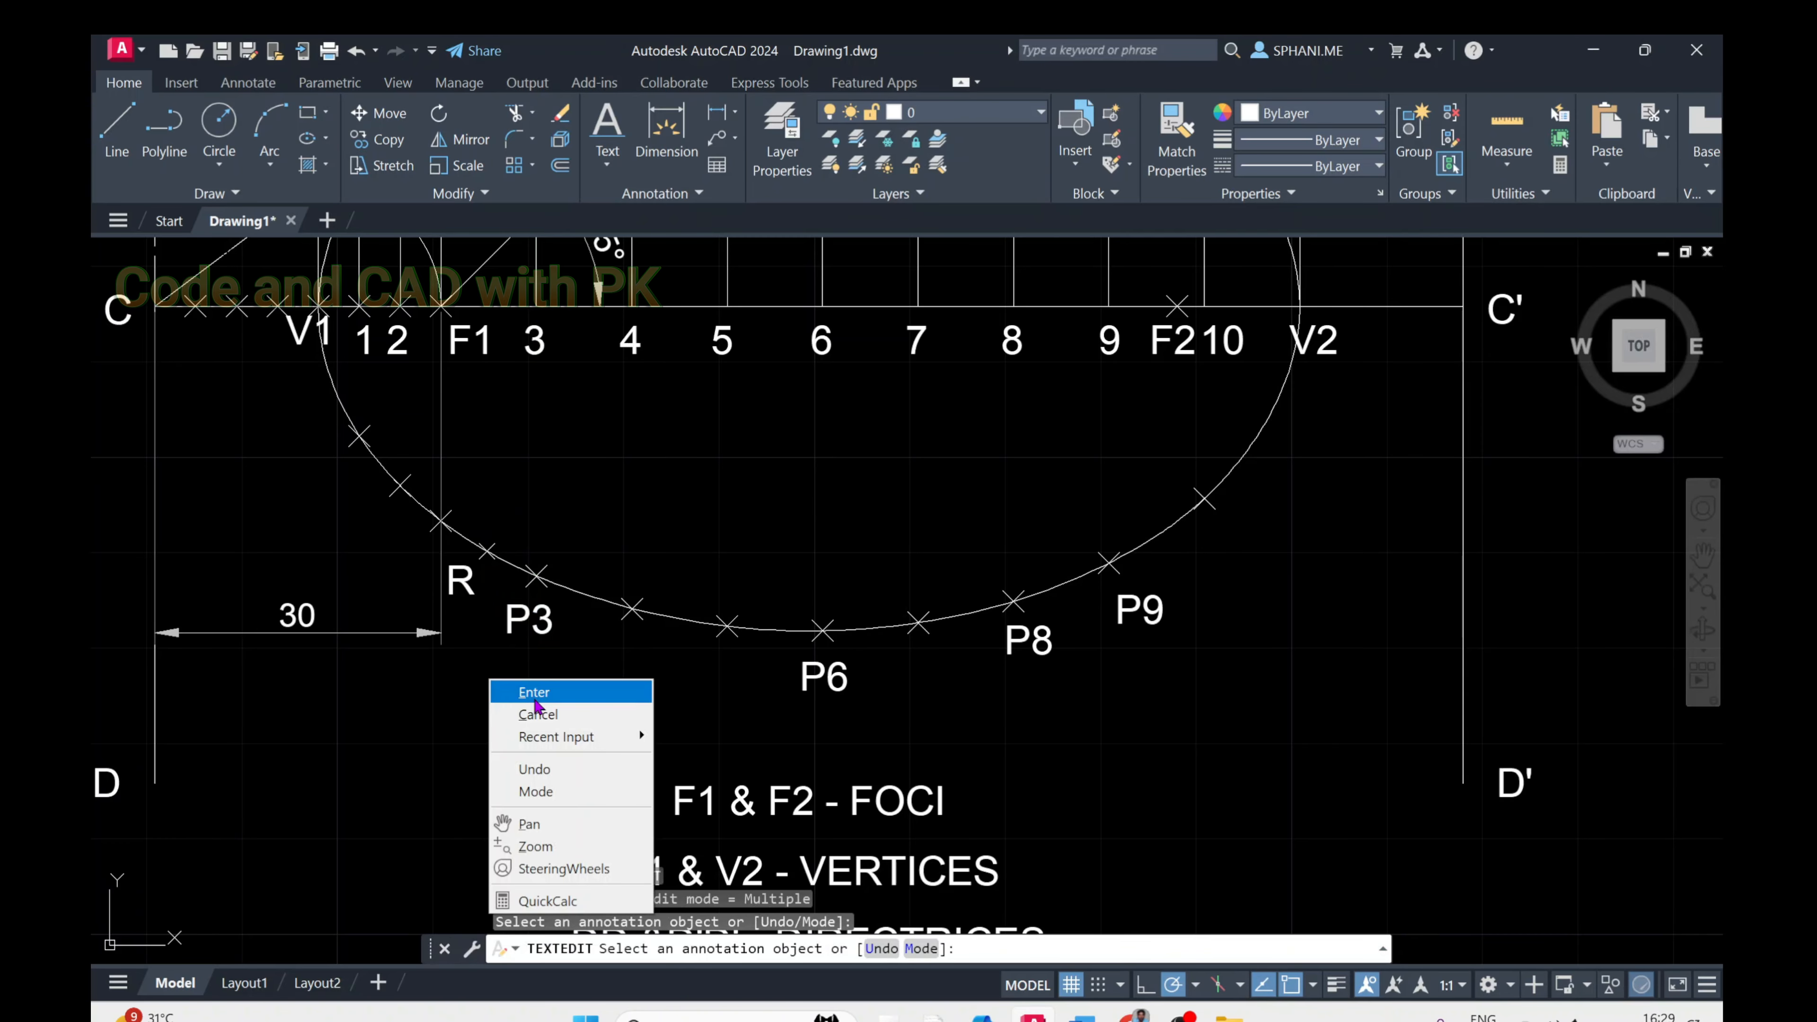
pyautogui.click(537, 707)
pyautogui.scroll(4, 492, 612)
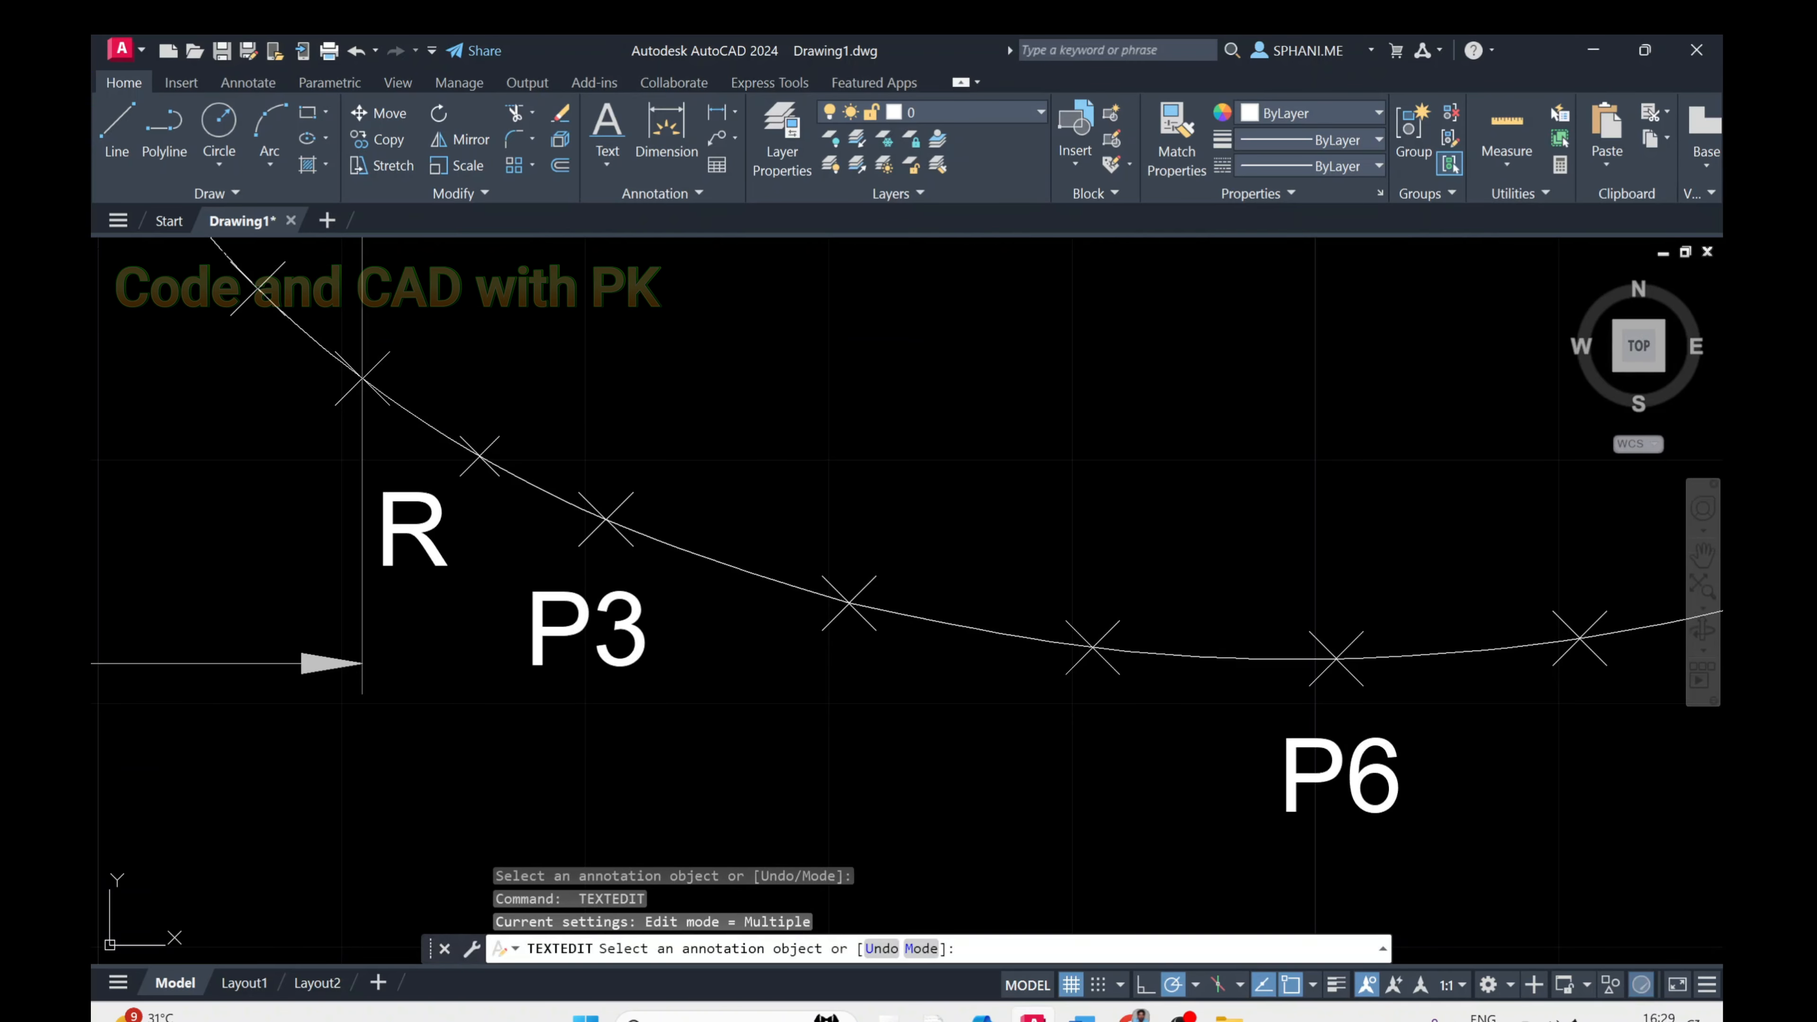
pyautogui.click(428, 550)
pyautogui.rightClick(424, 649)
pyautogui.click(416, 650)
pyautogui.click(403, 655)
pyautogui.rightClick(403, 656)
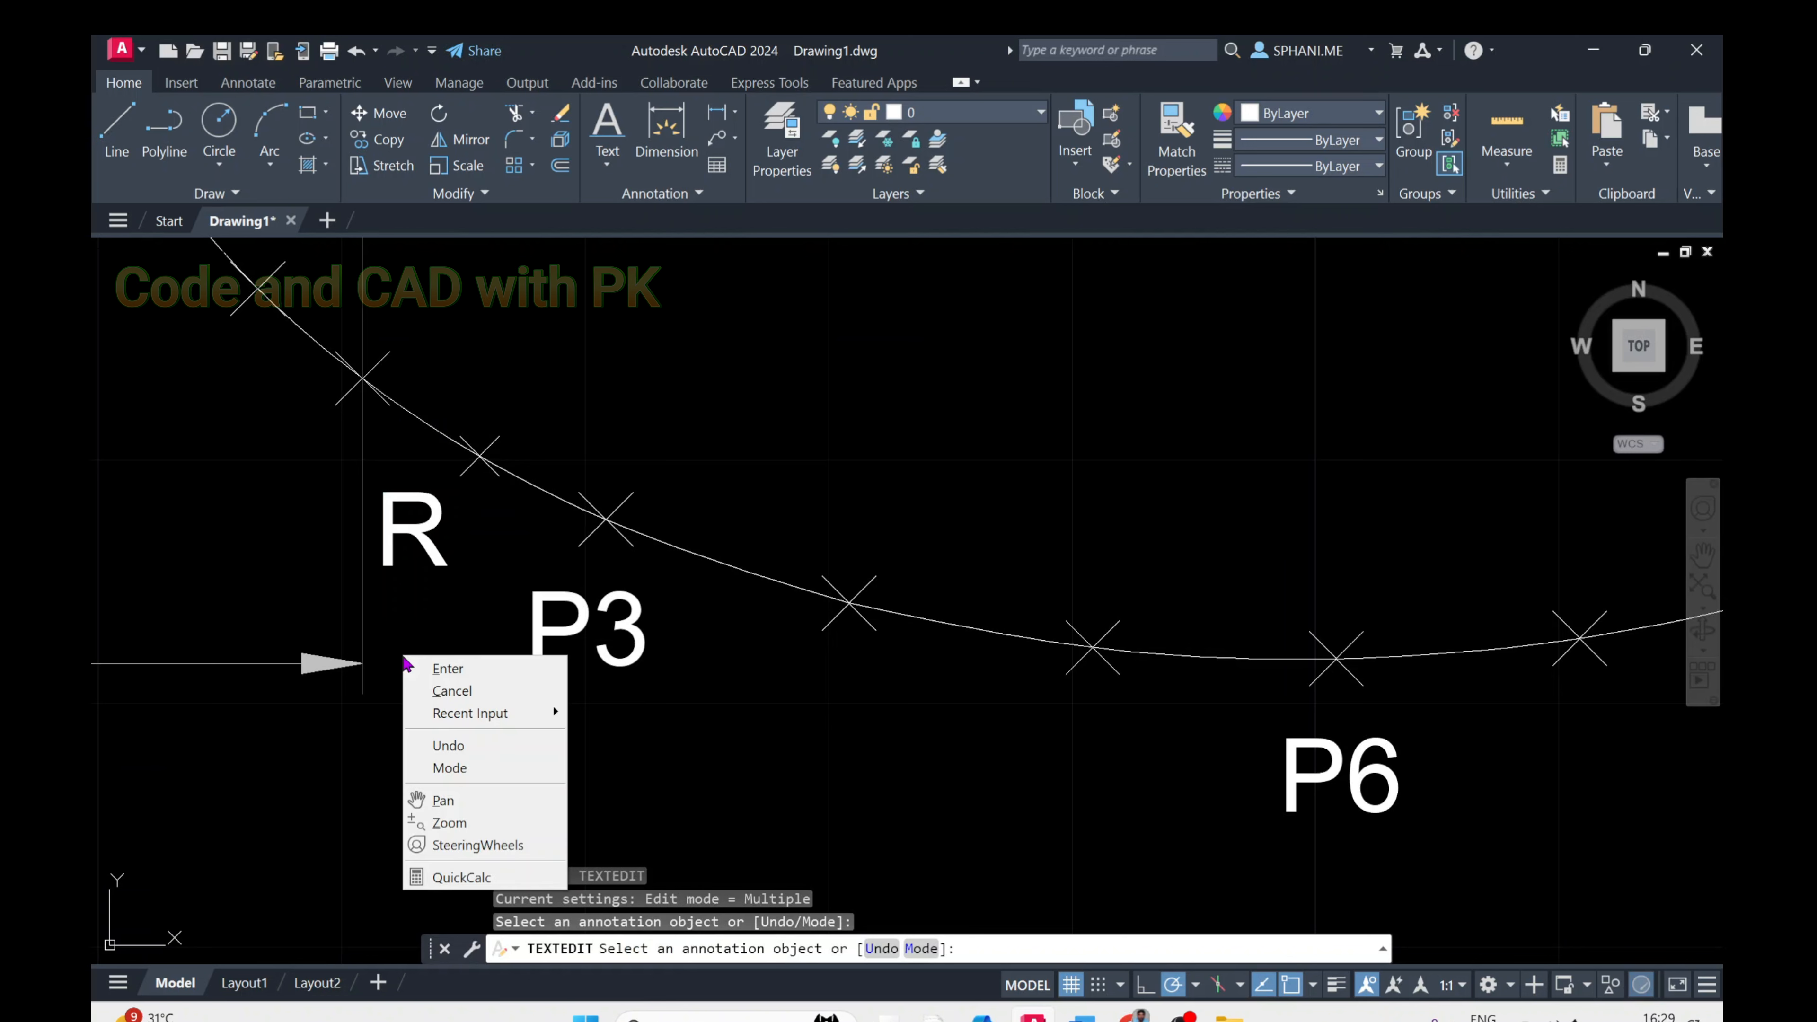
pyautogui.press('Escape')
# Move the R label slightly to the right, closer to its point on the ellipse
pyautogui.write('M')
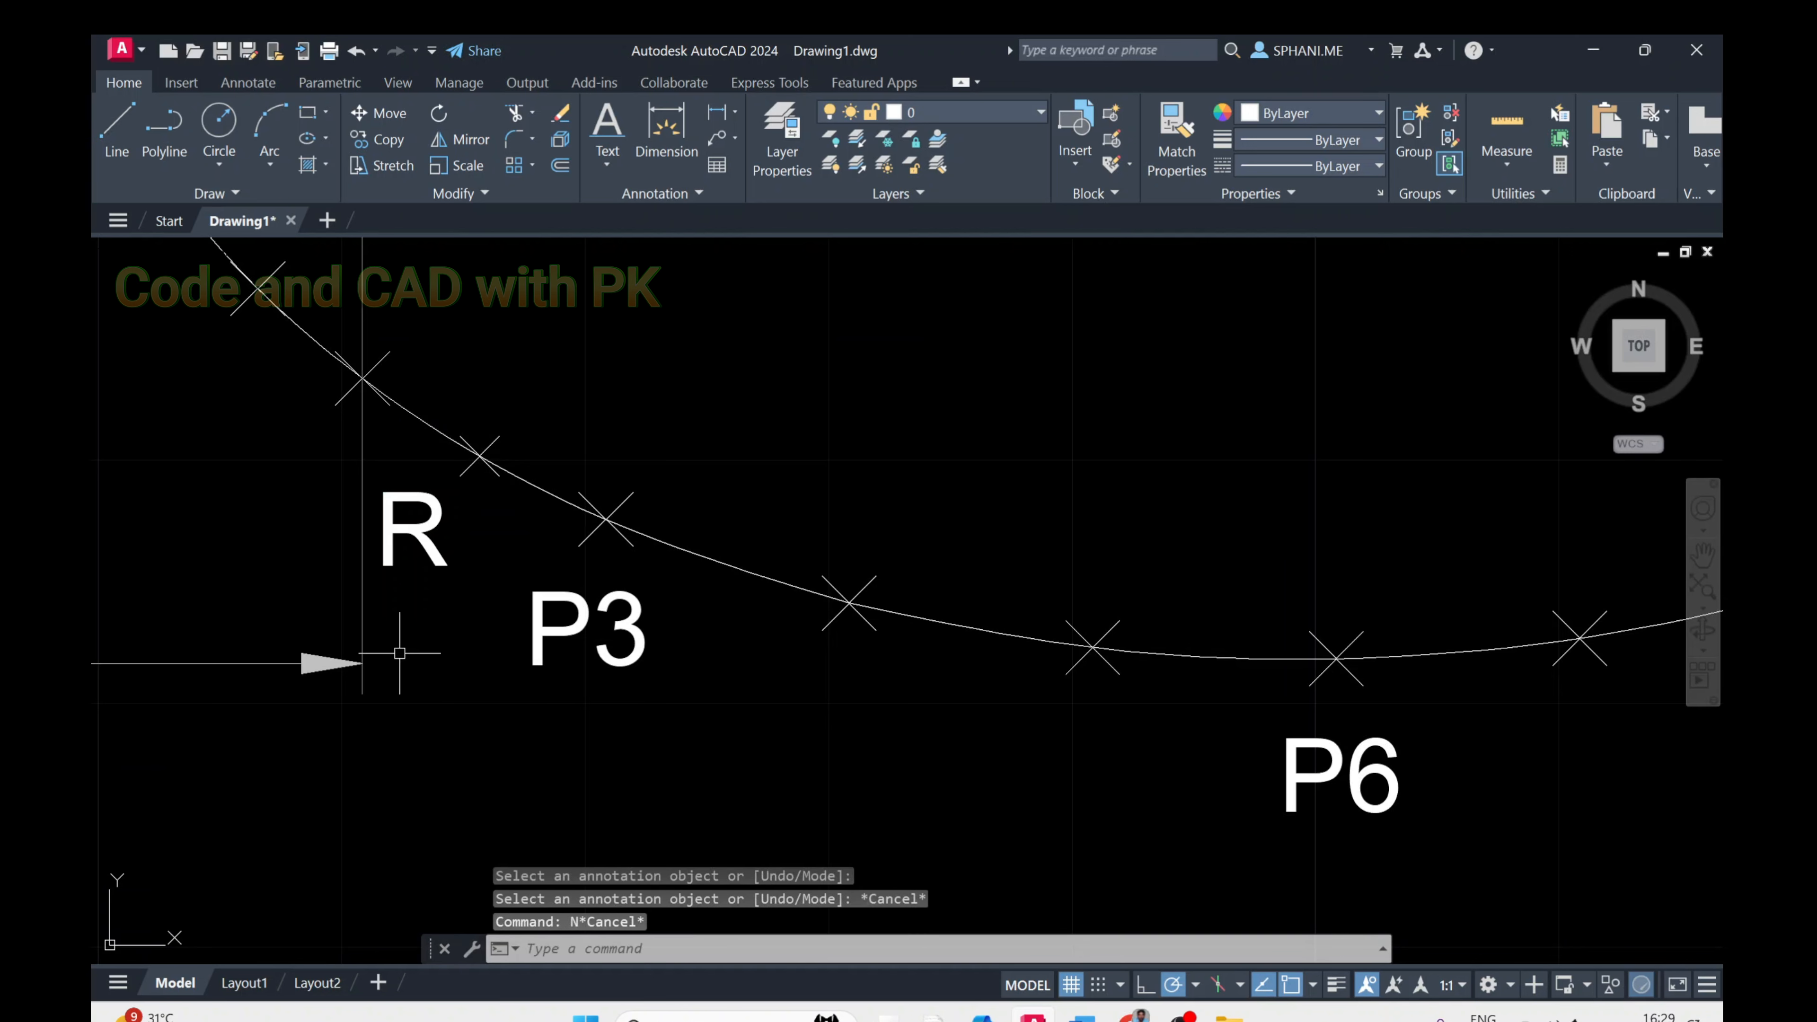
pyautogui.press('Return')
pyautogui.click(427, 556)
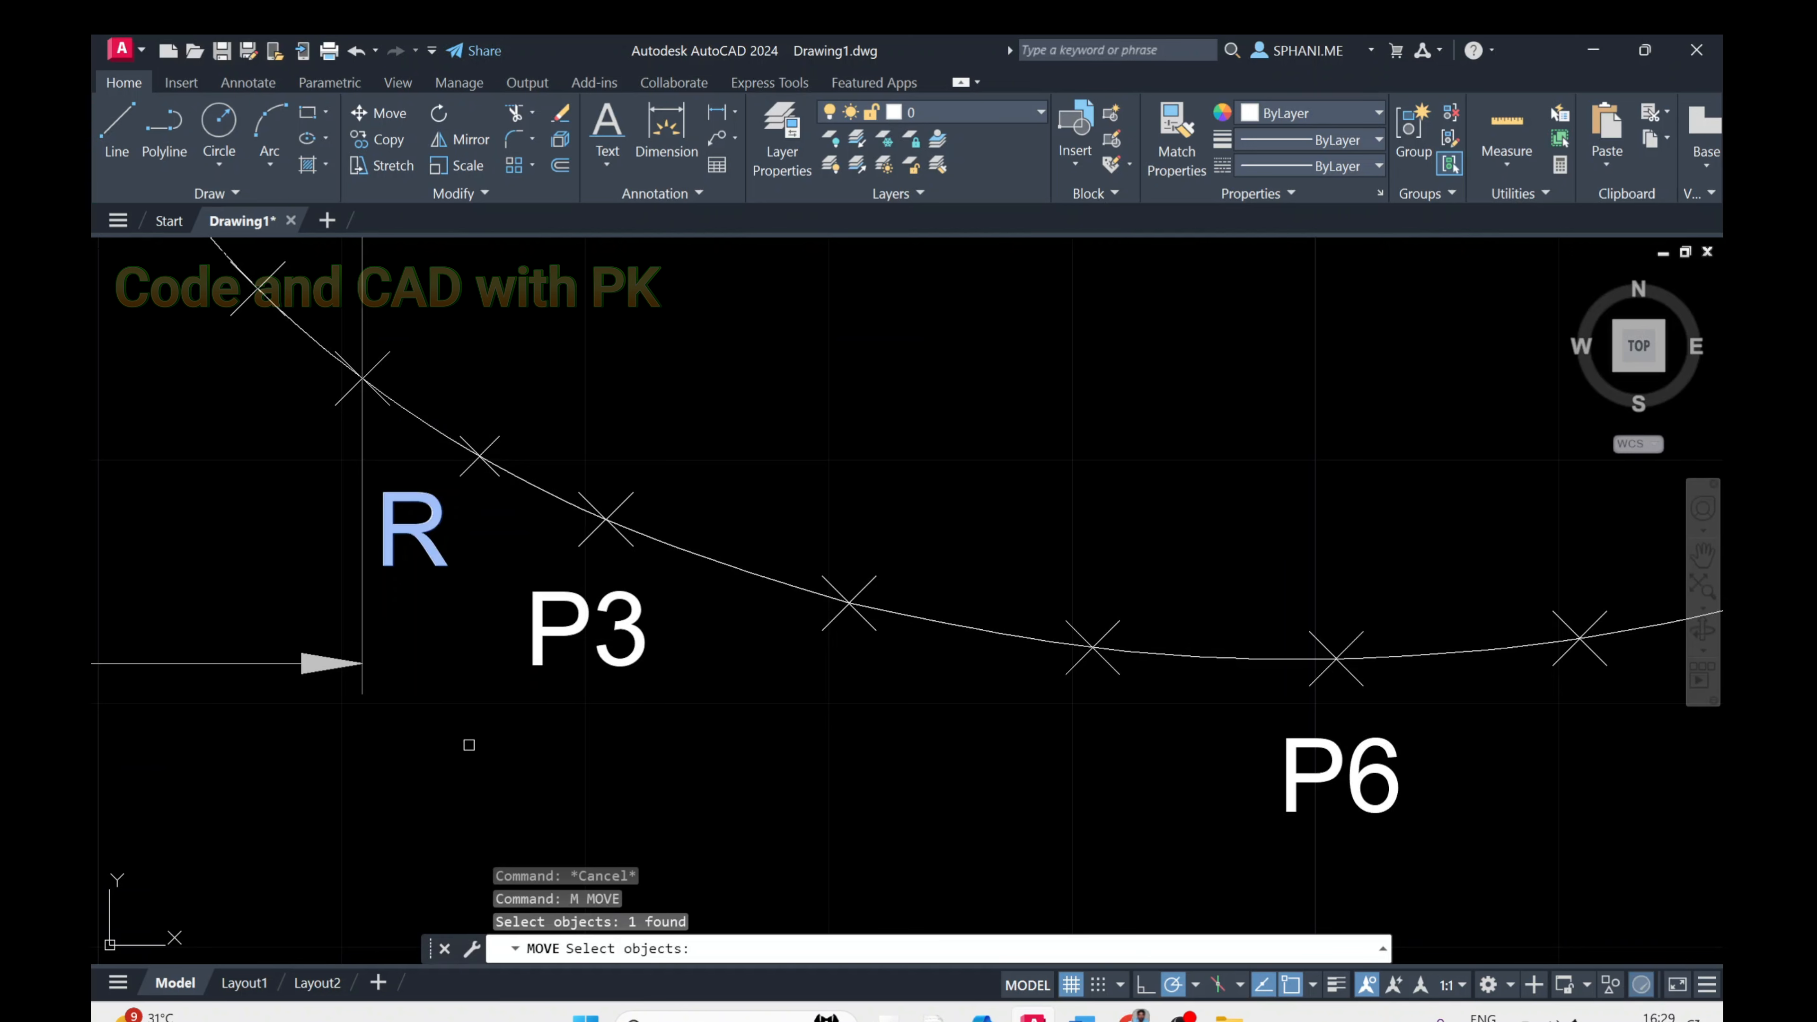
pyautogui.press('Return')
pyautogui.click(471, 742)
pyautogui.click(504, 741)
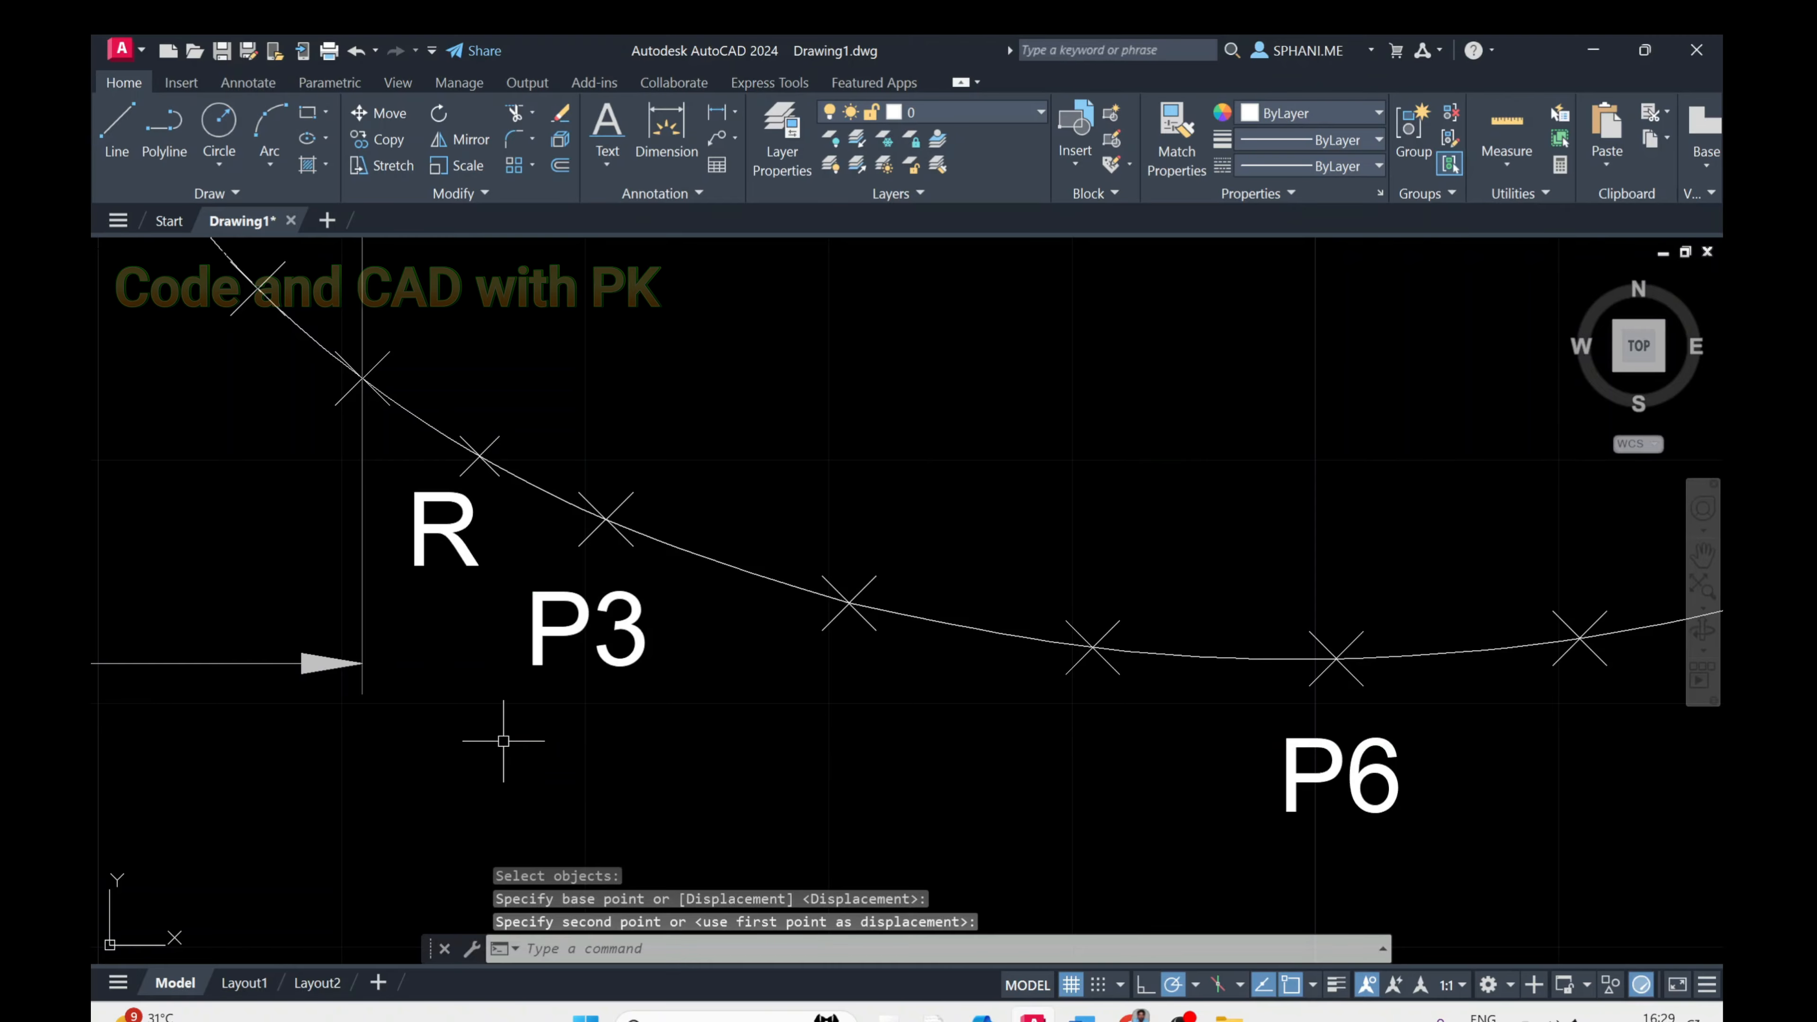
pyautogui.press('Escape')
# Draw a line from focus F1 to point R on the ellipse
pyautogui.scroll(-4, 535, 671)
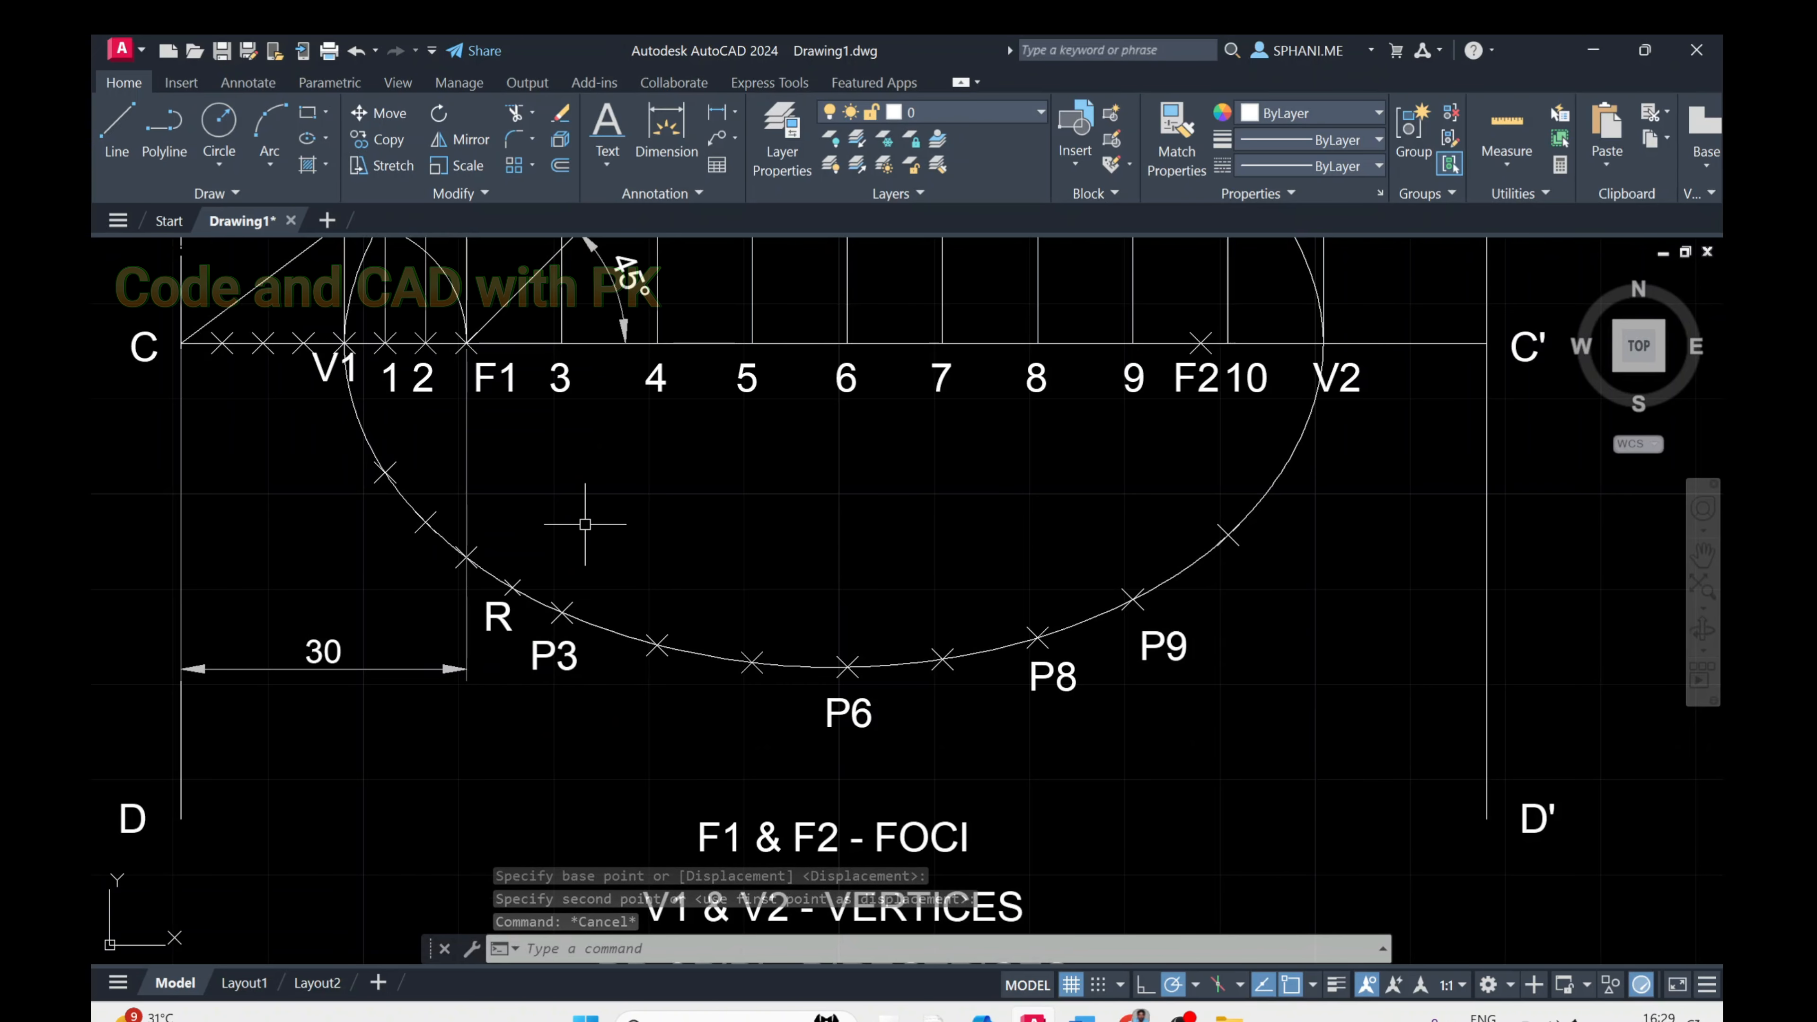
pyautogui.scroll(2, 593, 519)
pyautogui.moveTo(592, 520); pyautogui.dragTo(612, 649, button='middle')
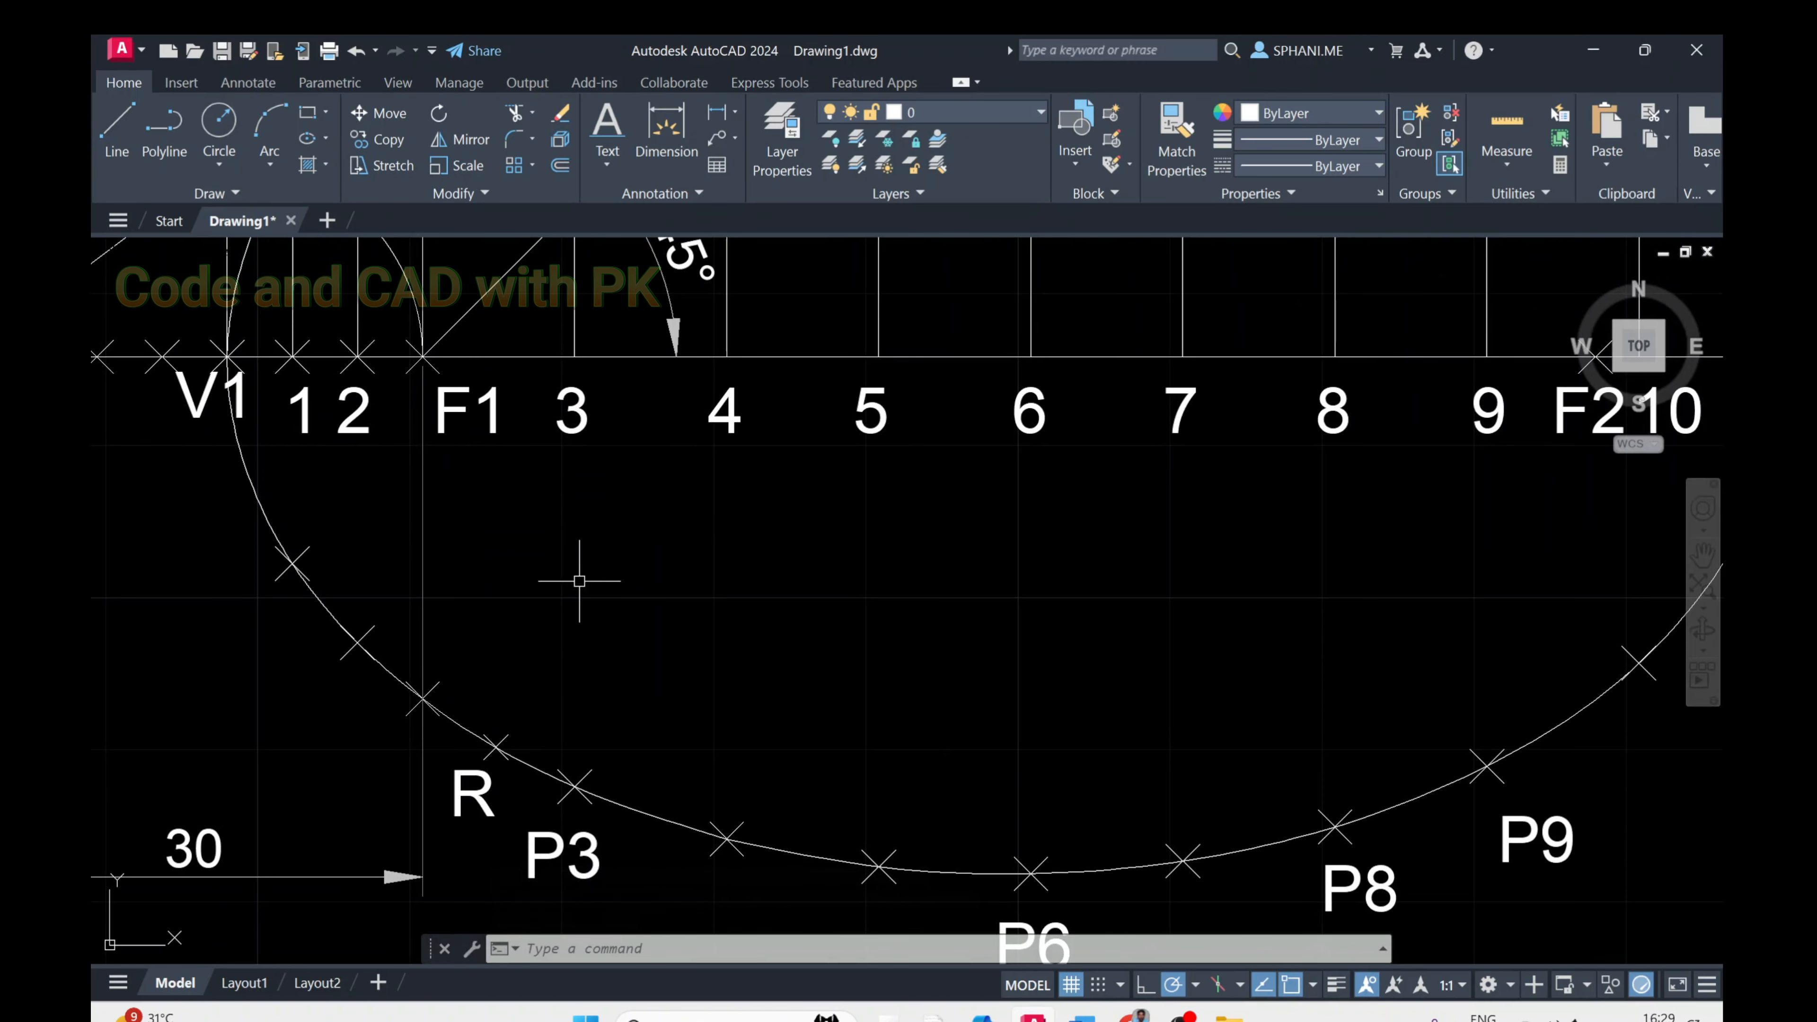
pyautogui.write('L')
pyautogui.press('Return')
pyautogui.click(422, 355)
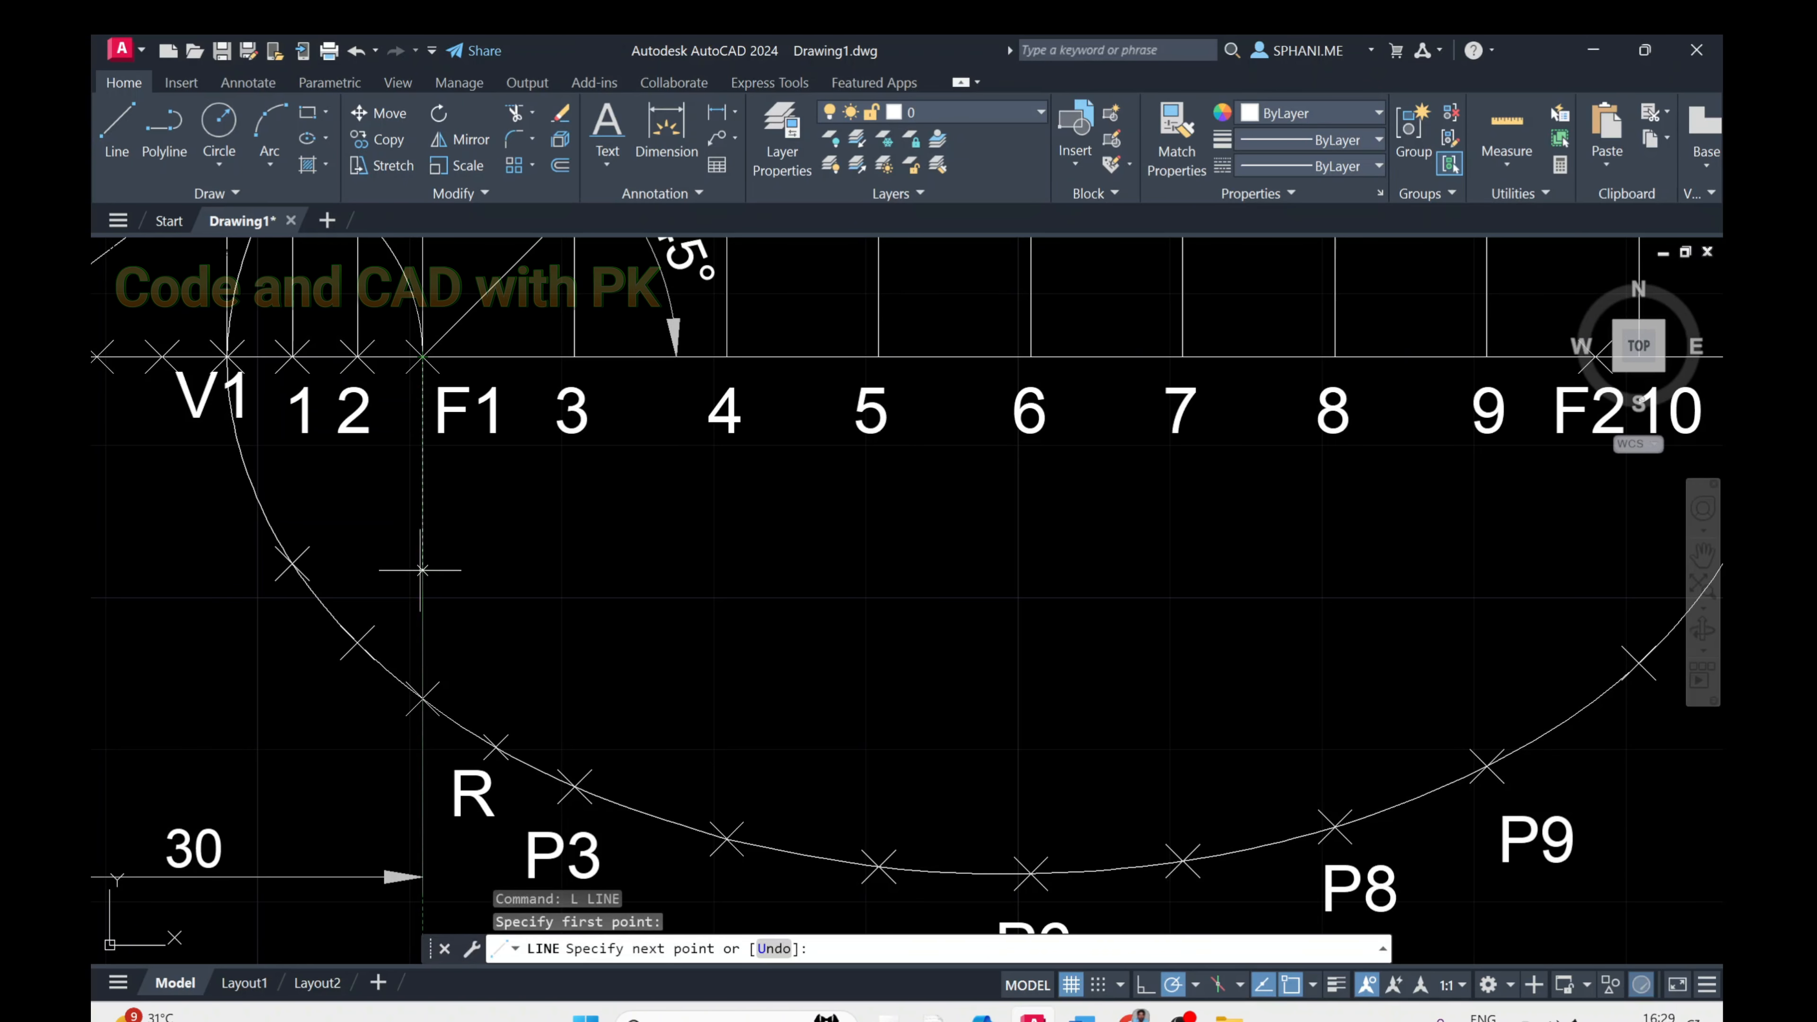
pyautogui.click(496, 746)
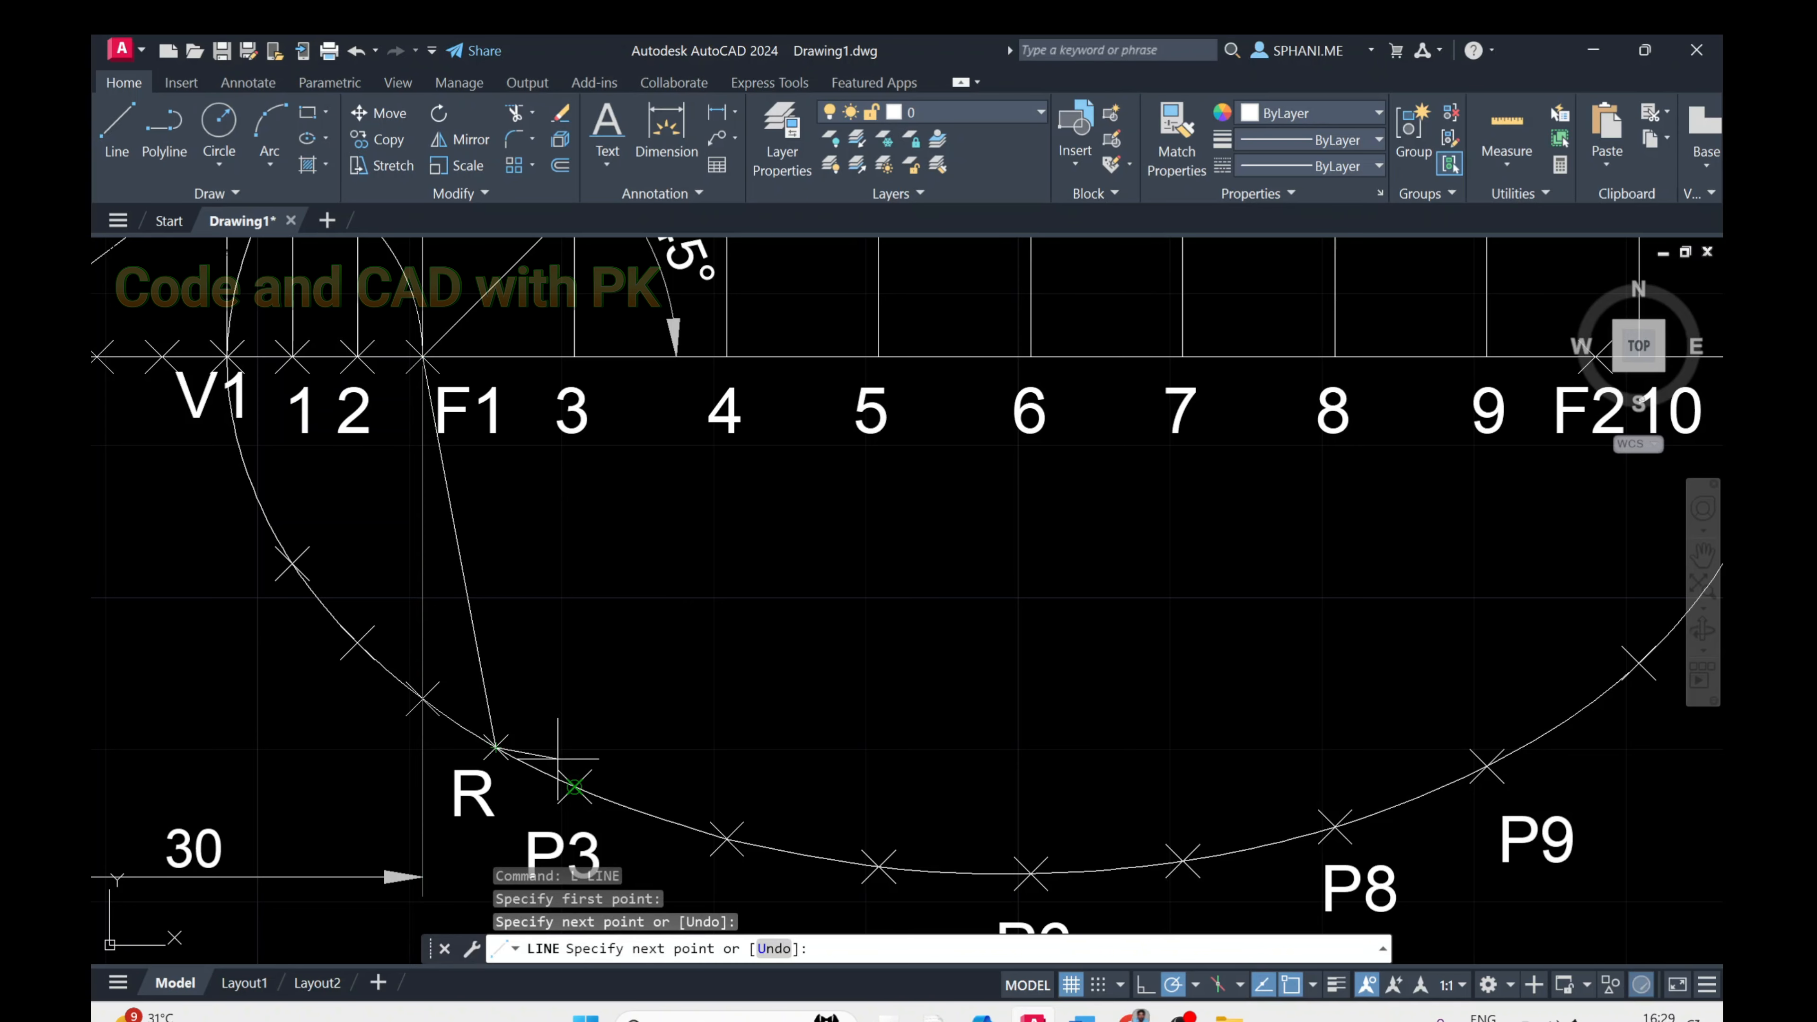
pyautogui.press('Escape')
# Draw a line from F1 perpendicular to line F1-R, extending it leftward past directrix DD
pyautogui.scroll(-4, 591, 712)
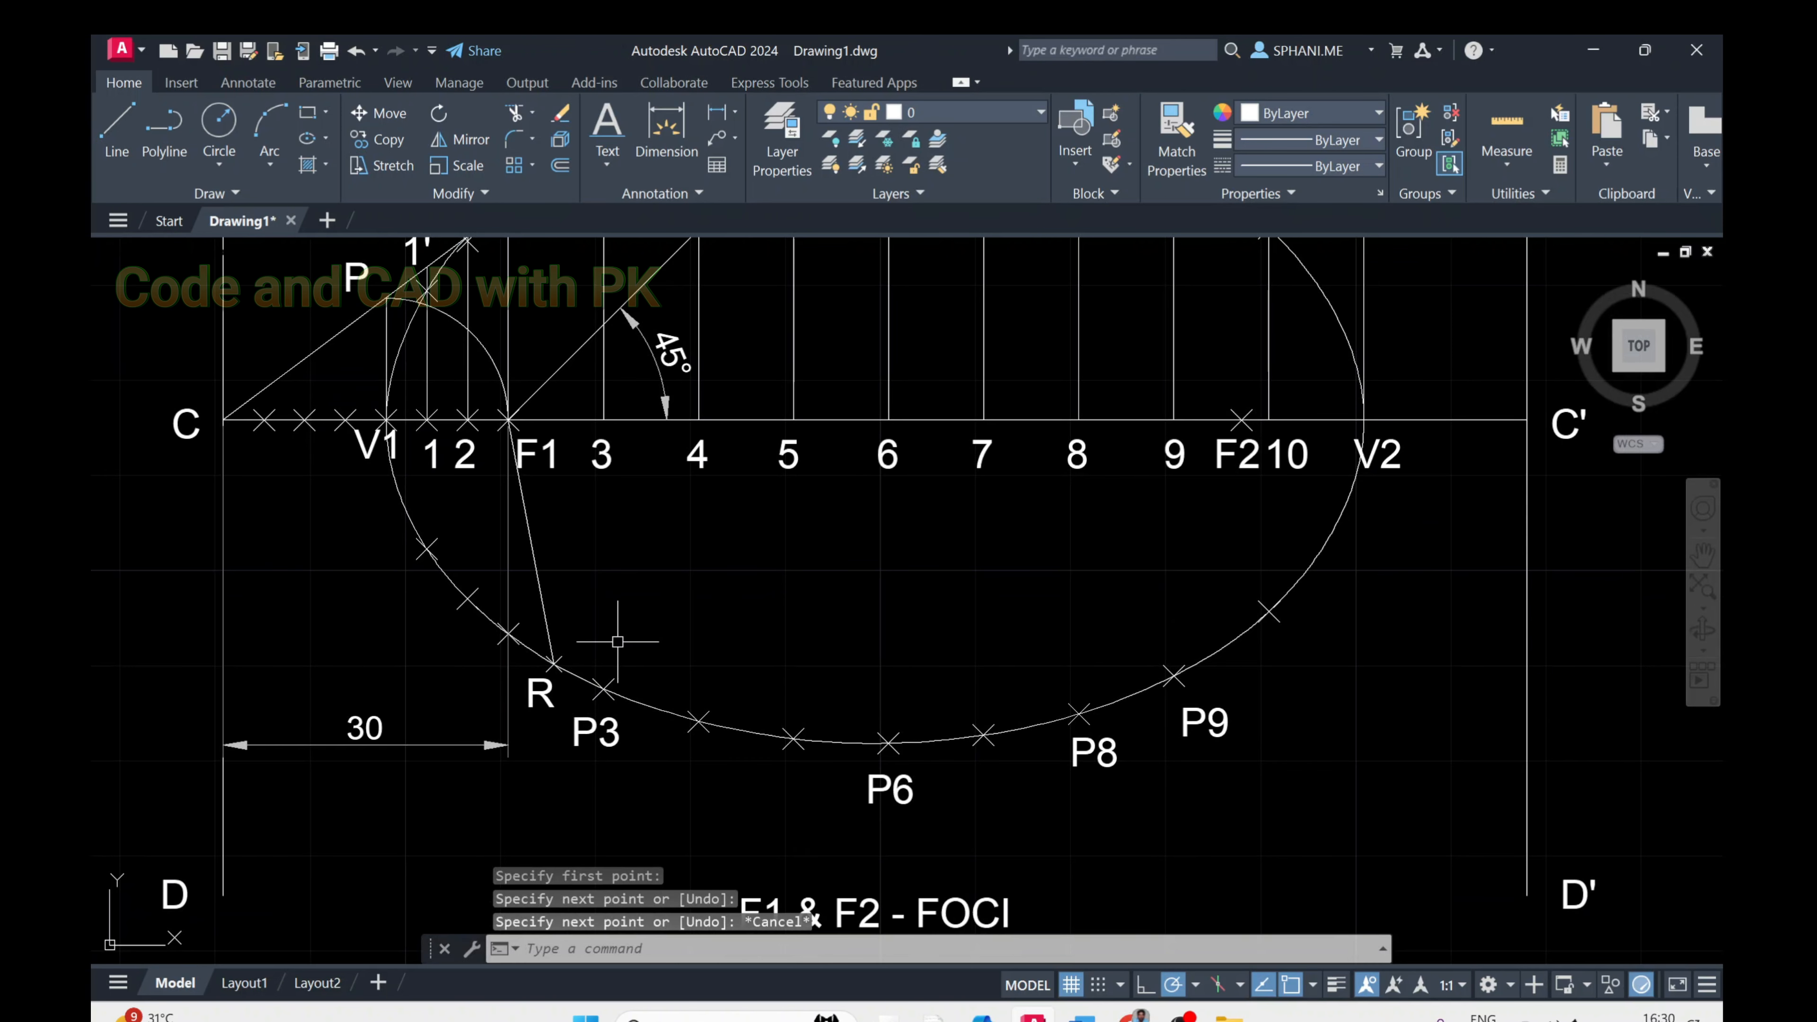
pyautogui.write('L')
pyautogui.press('Return')
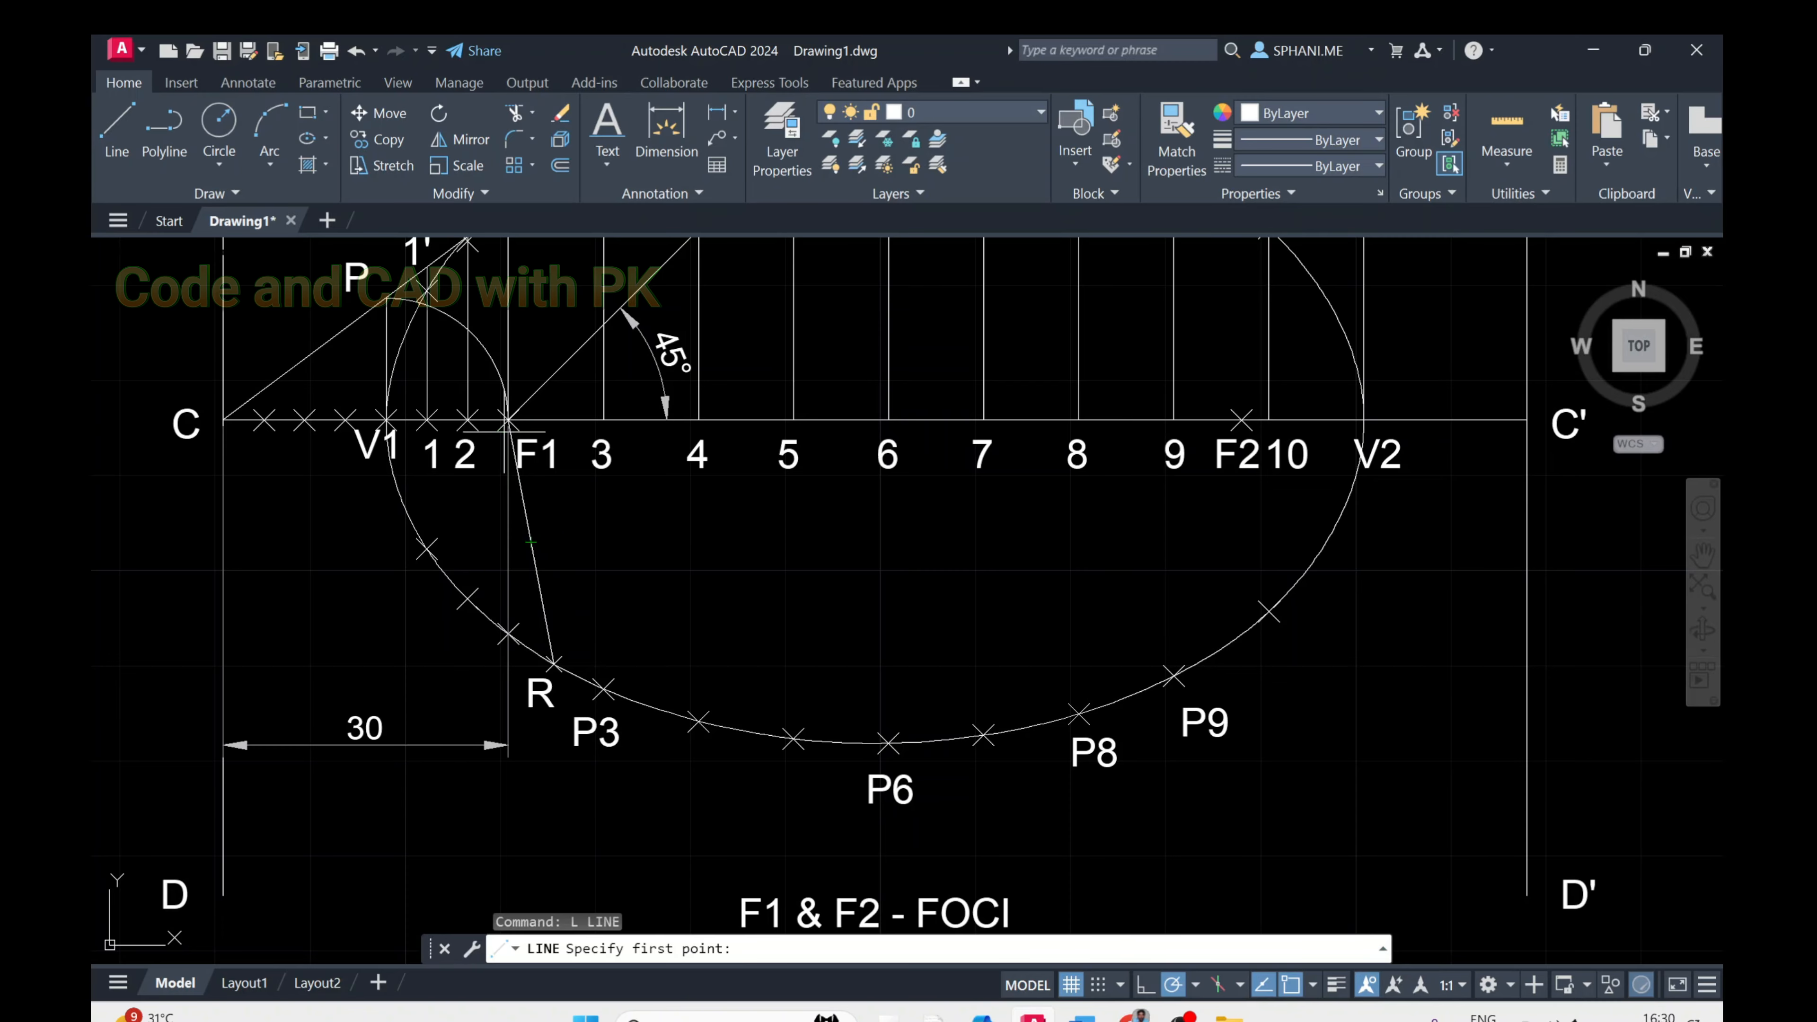
pyautogui.click(507, 421)
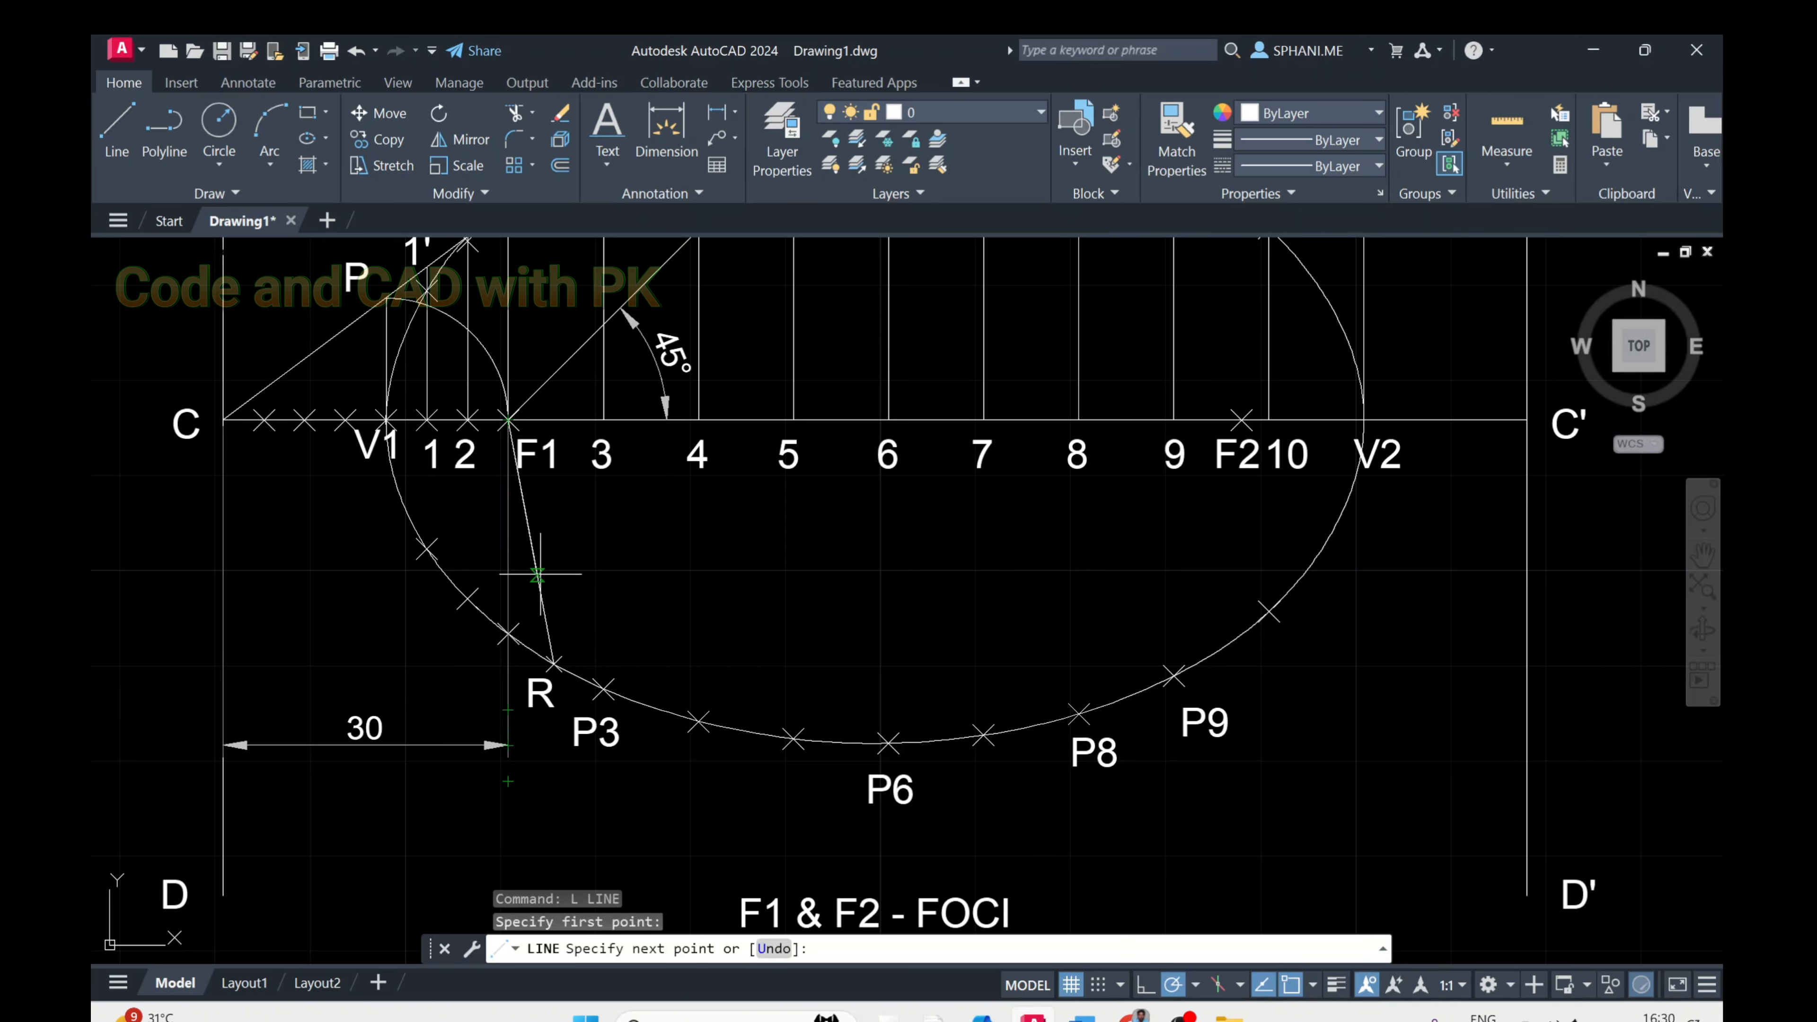
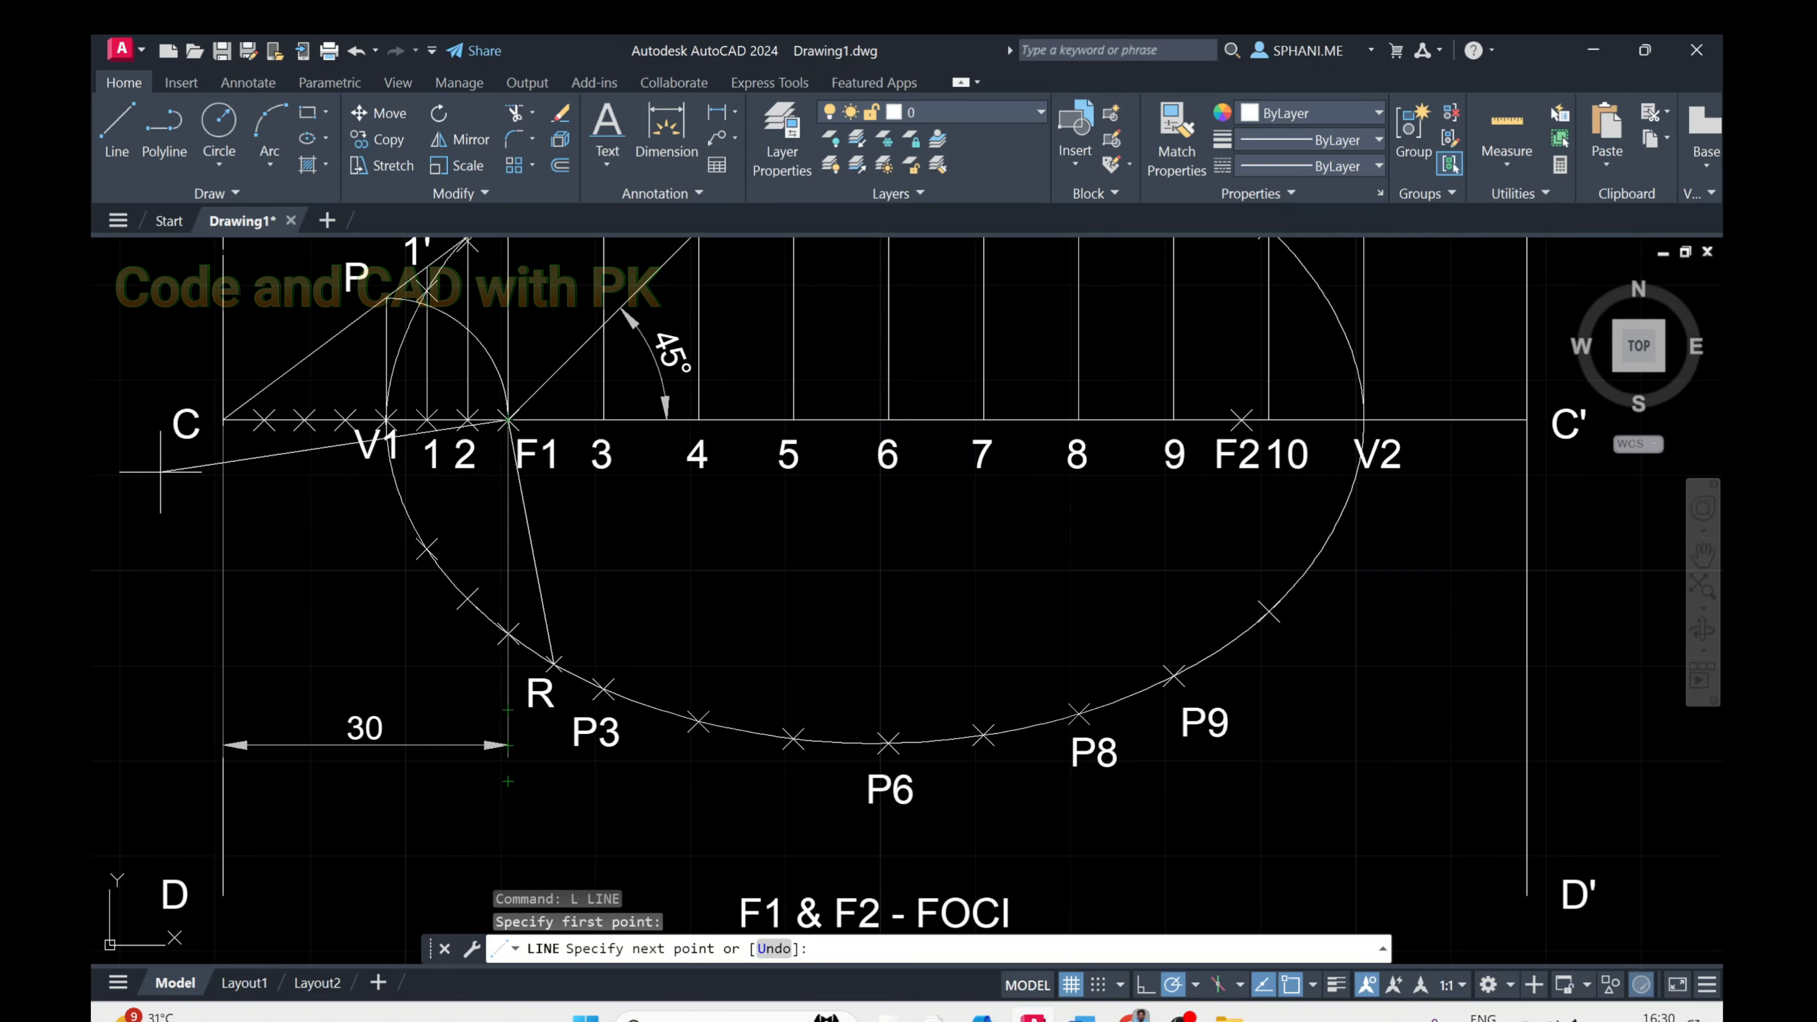
pyautogui.click(149, 487)
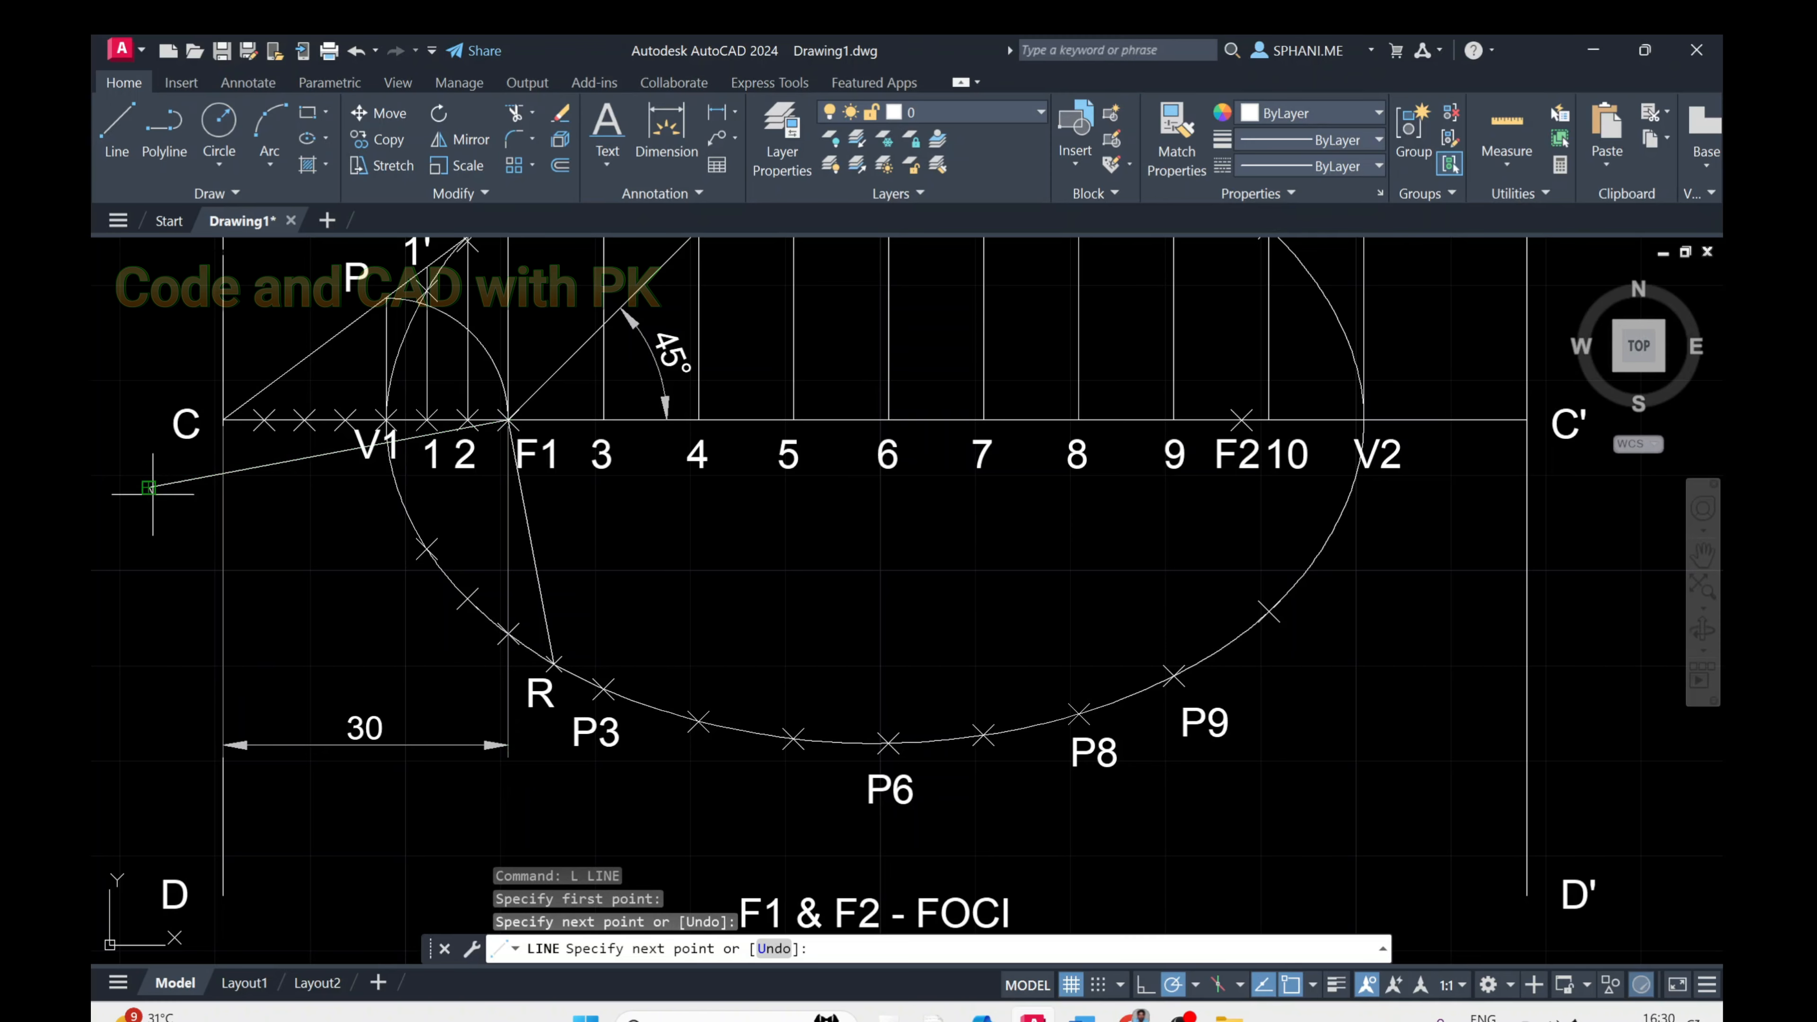
pyautogui.press('Escape')
# Trim the part of the perpendicular line that projects beyond directrix DD
pyautogui.write('Tr')
pyautogui.press('Return')
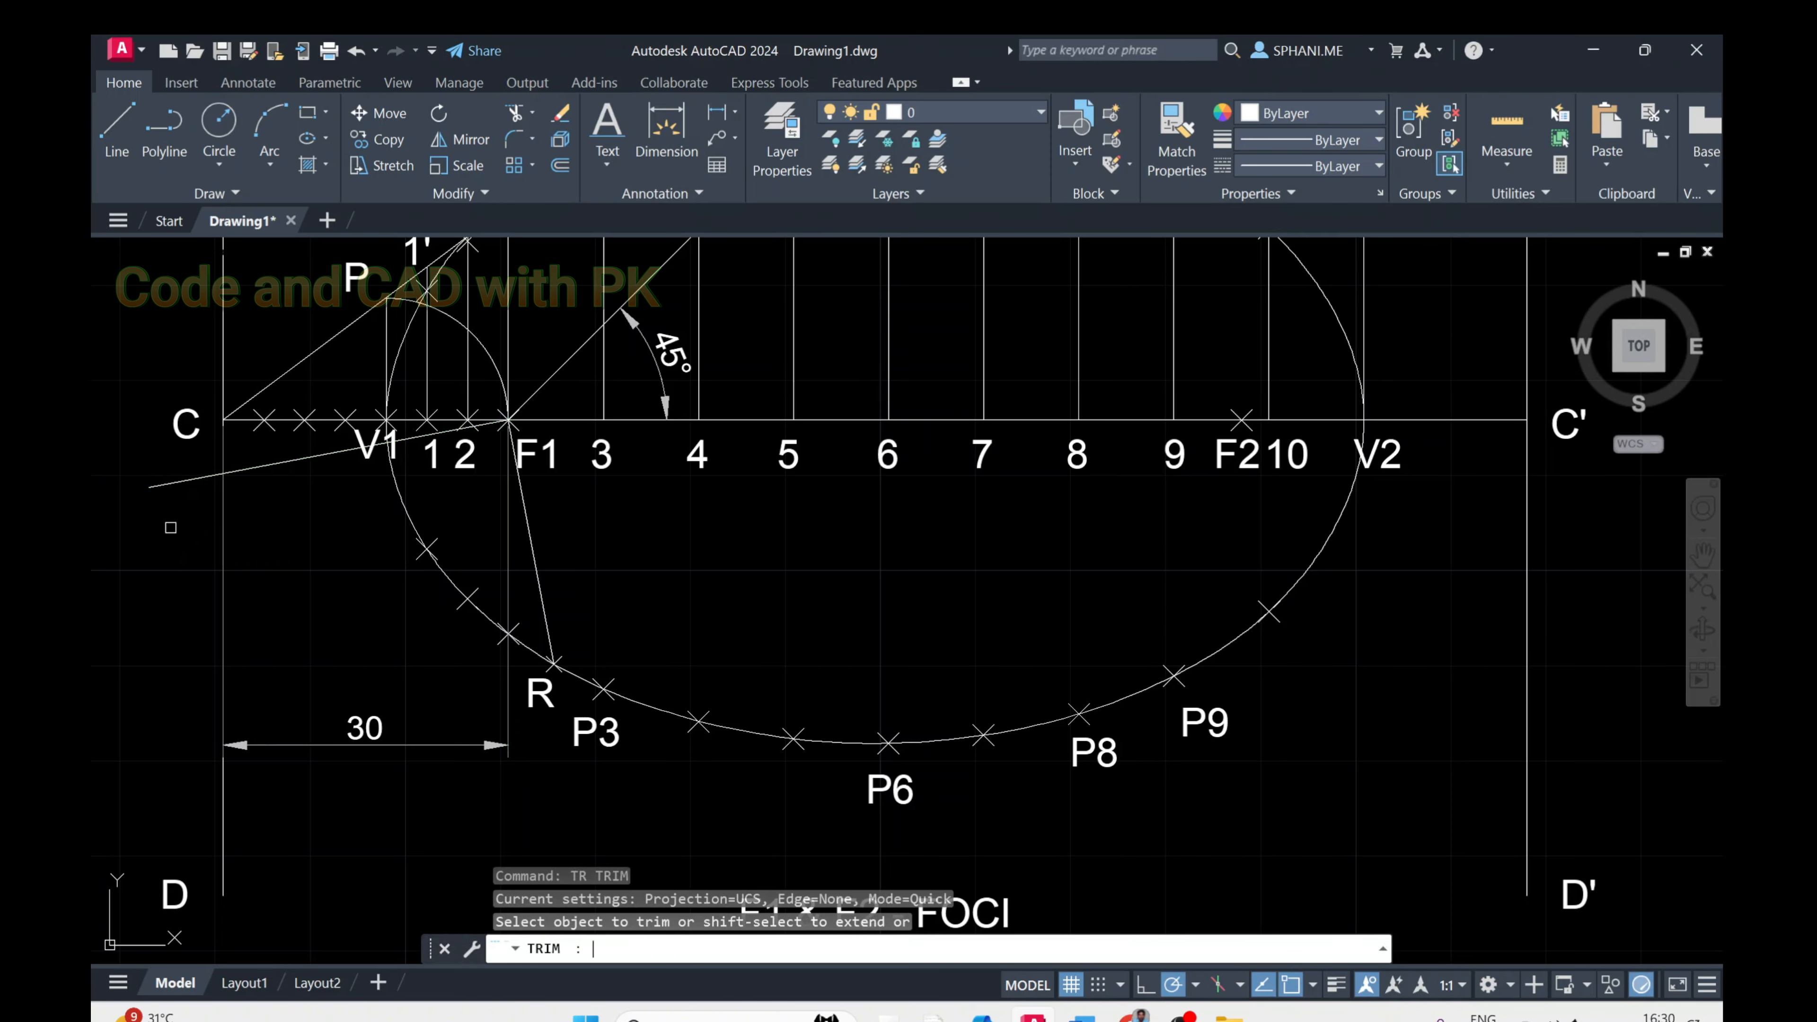
pyautogui.rightClick(177, 500)
pyautogui.click(191, 508)
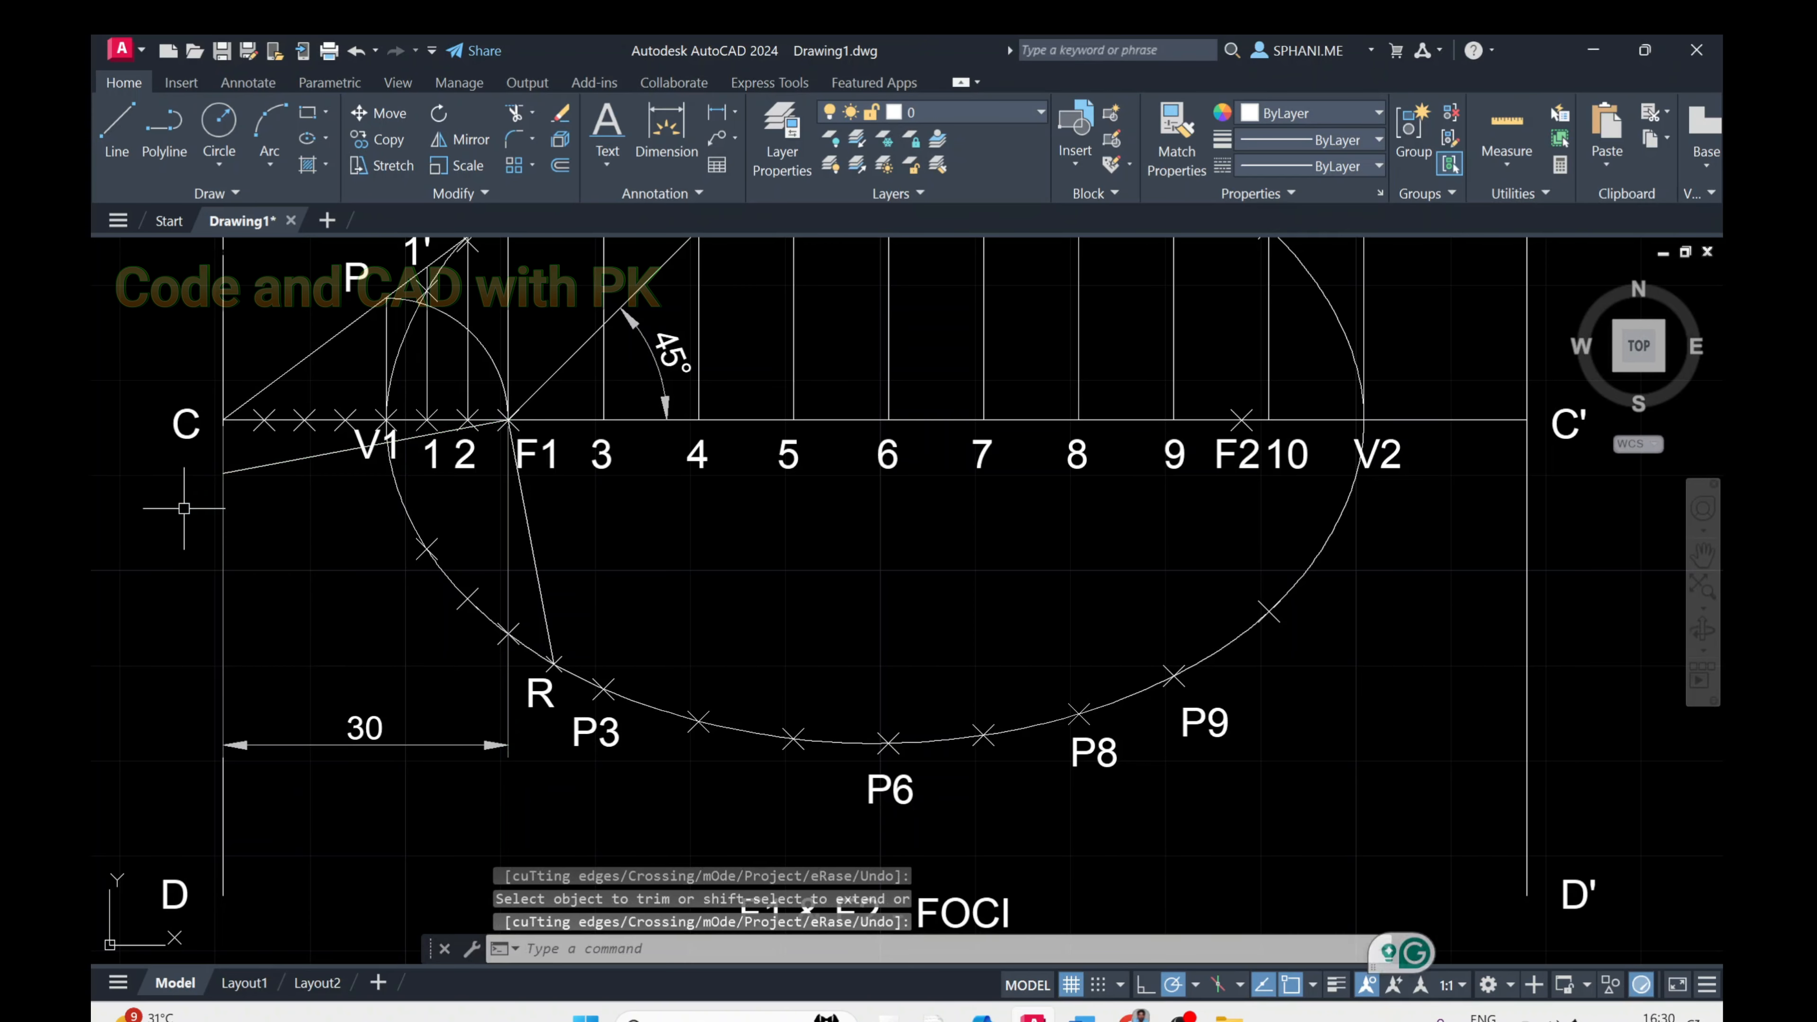
# Draw a line from the point where the F1 perpendicular meets directrix DD to point R on the ellipse
pyautogui.write('L')
pyautogui.press('Return')
pyautogui.click(223, 472)
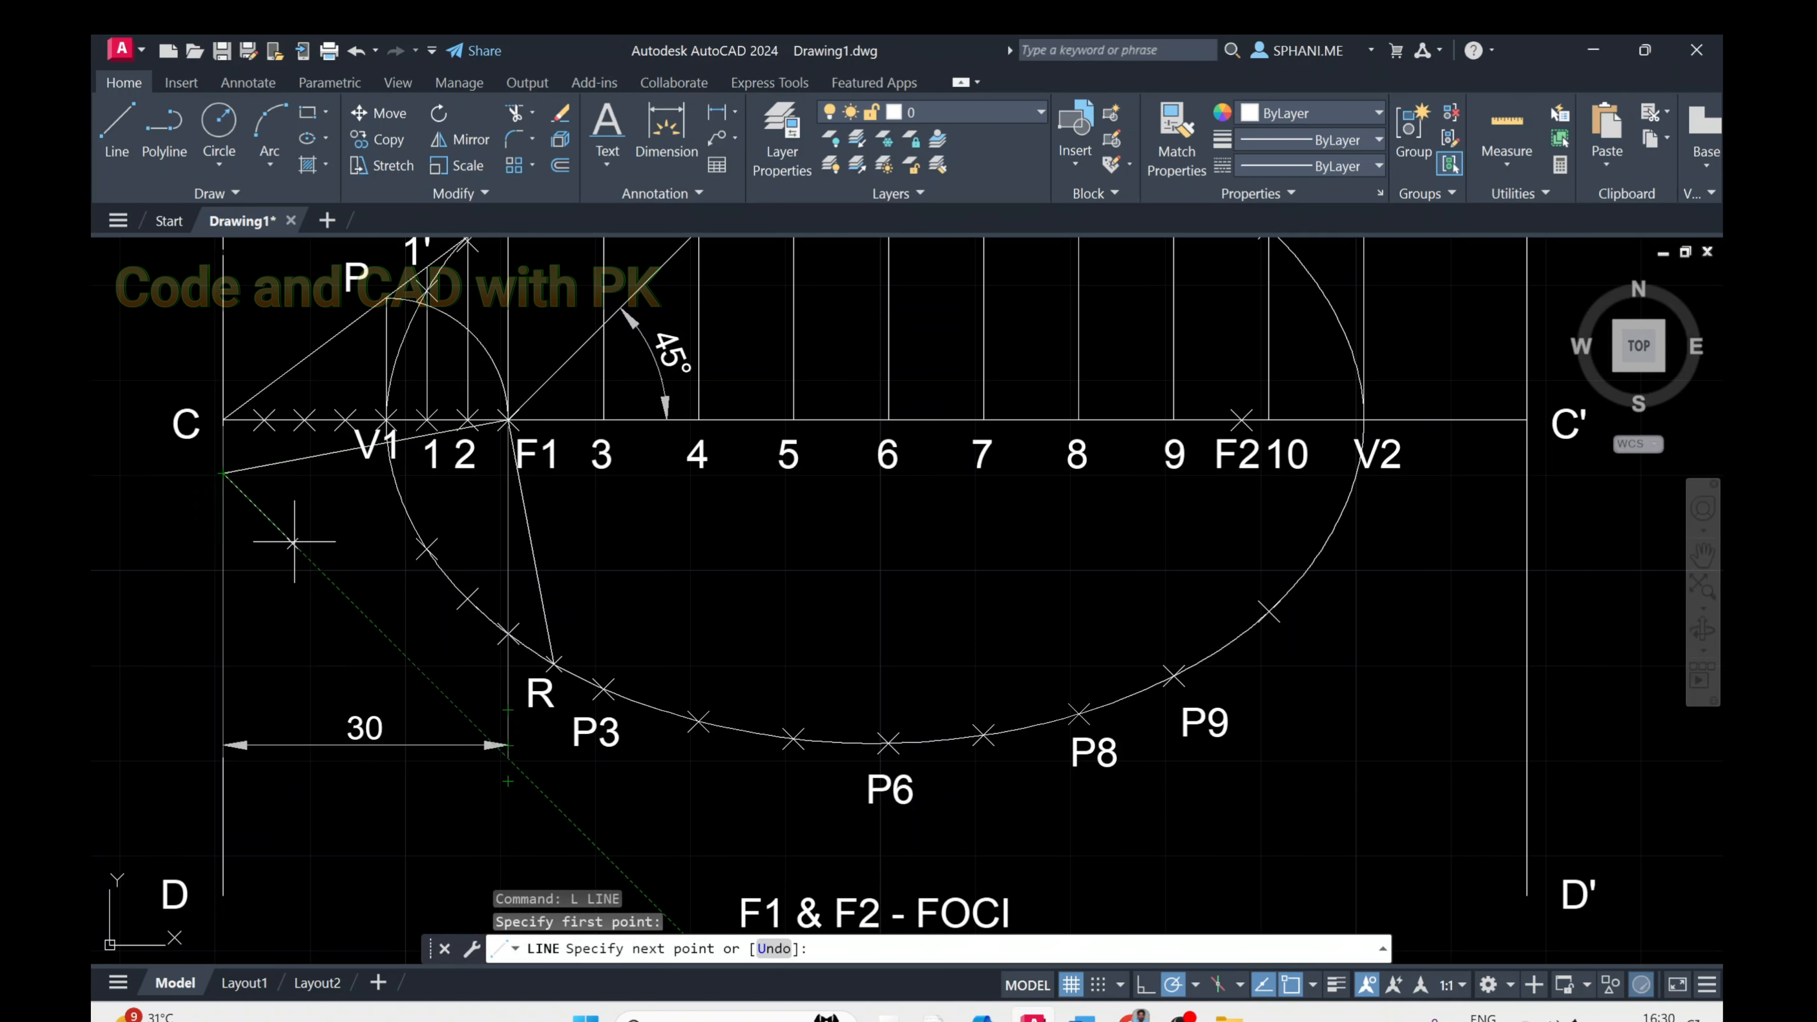
pyautogui.click(553, 663)
pyautogui.press('Escape')
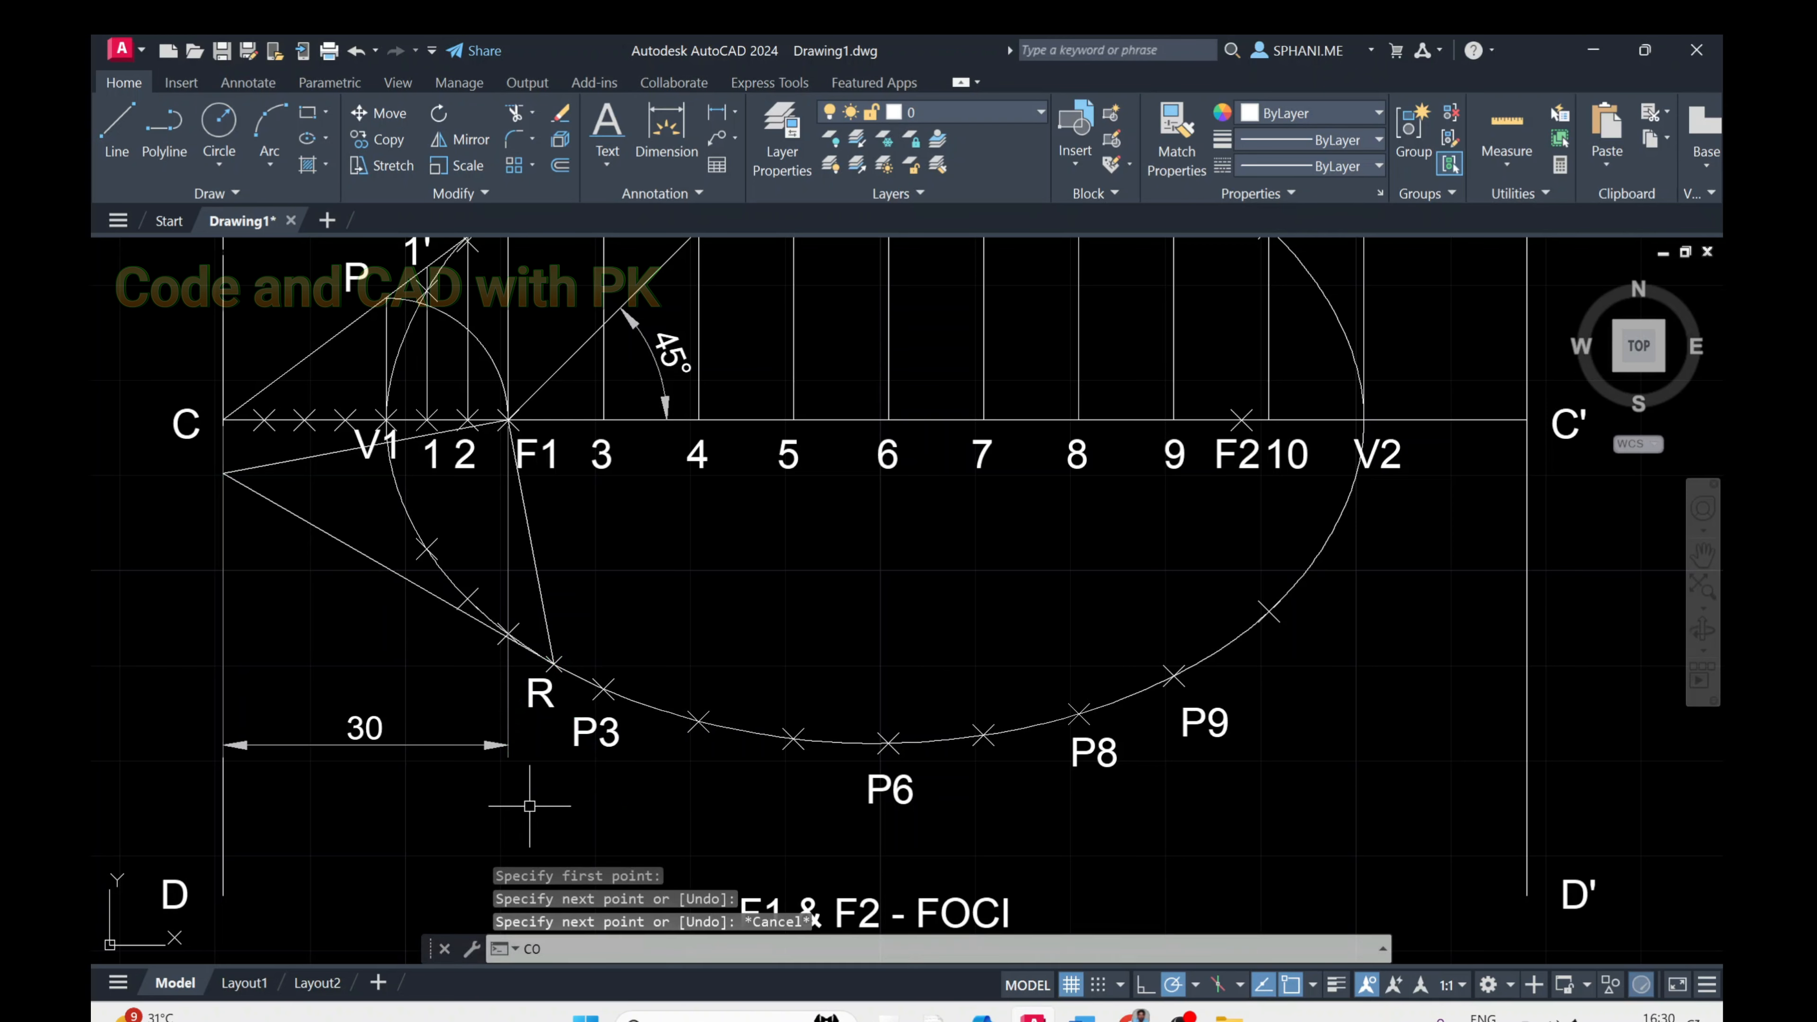
# Copy the R label to just beside the point where the F1 perpendicular meets directrix DD
pyautogui.write('CO')
pyautogui.press('Return')
pyautogui.click(538, 696)
pyautogui.press('Return')
pyautogui.click(691, 825)
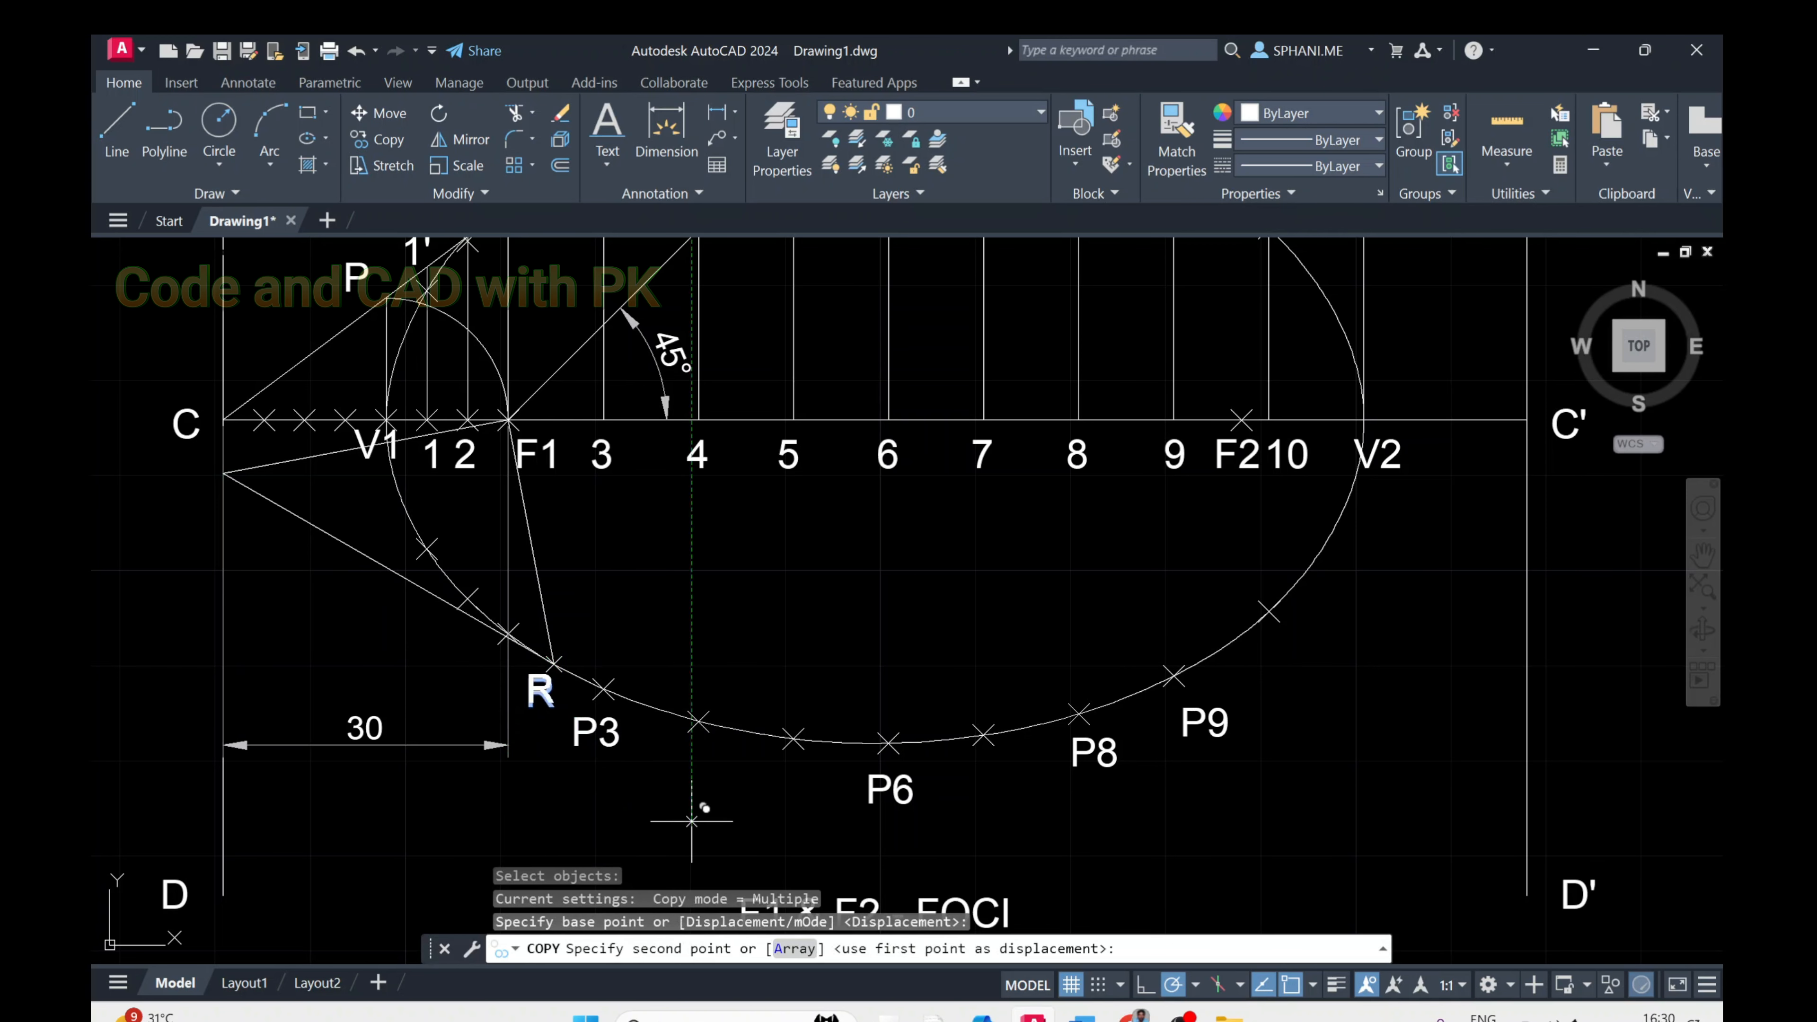
pyautogui.click(351, 620)
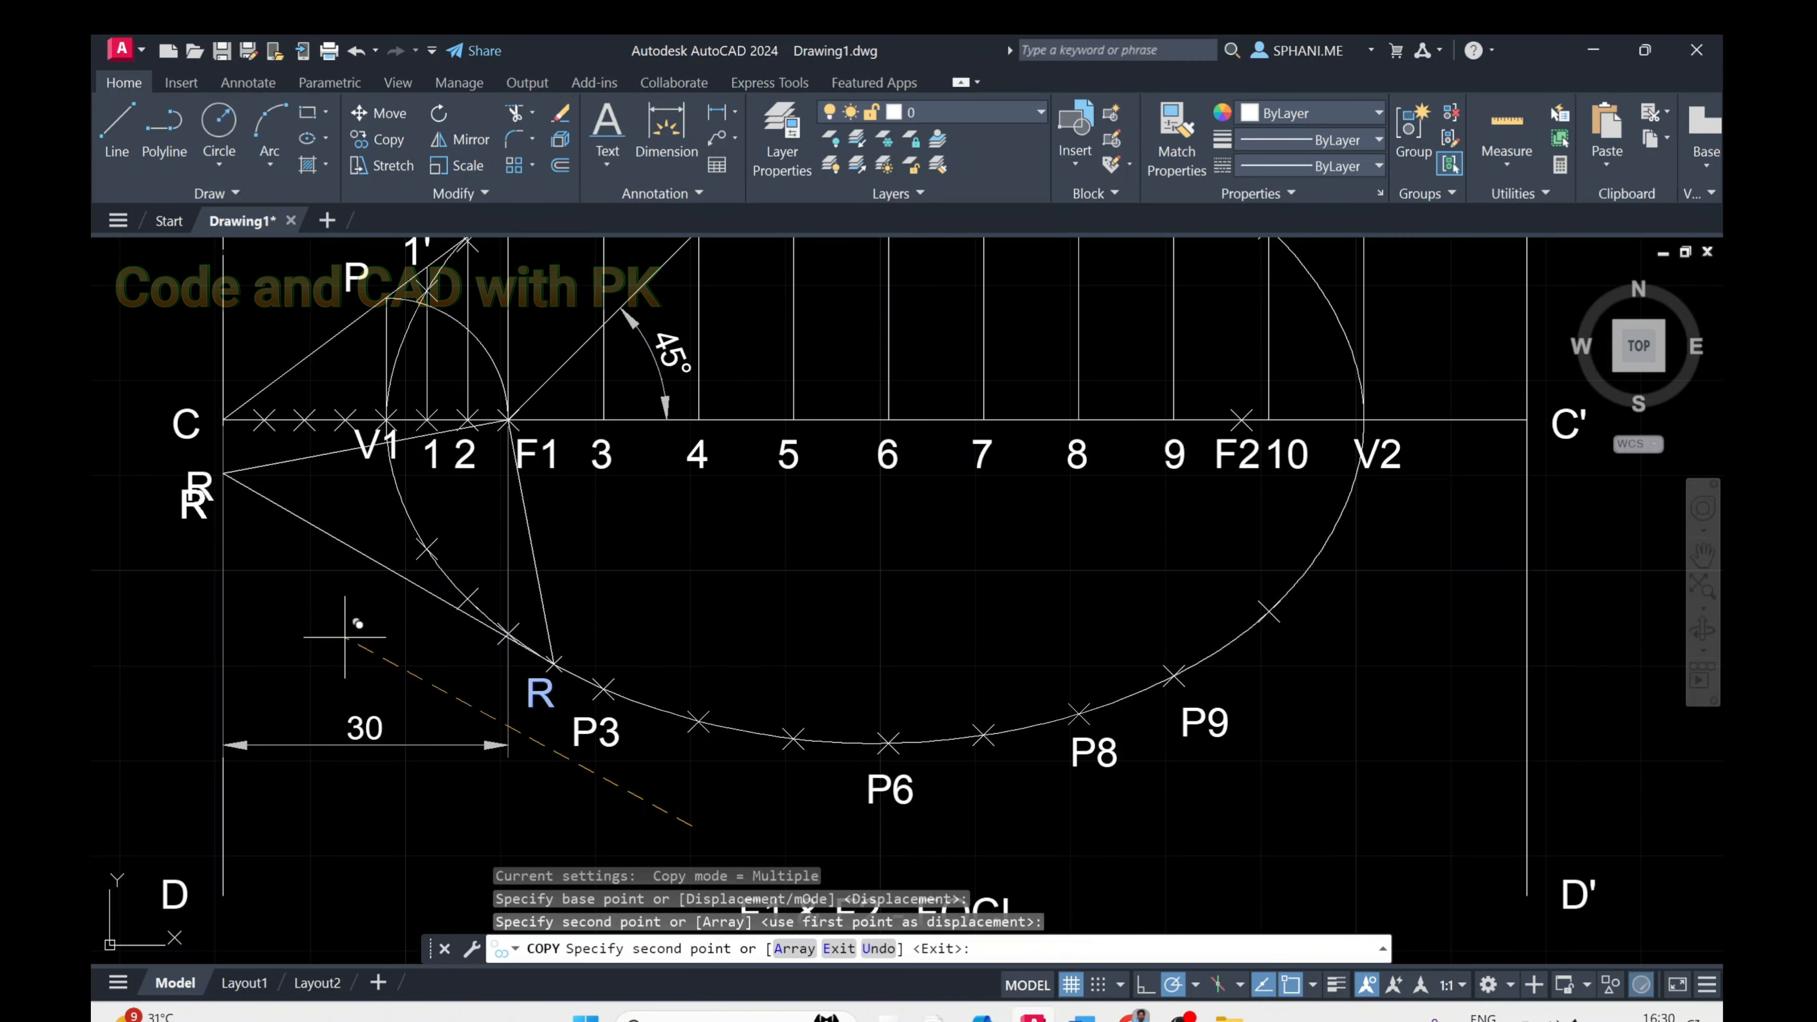
pyautogui.press('Escape')
# Change the text of the copied label beside directrix DD to Q
pyautogui.press('Return')
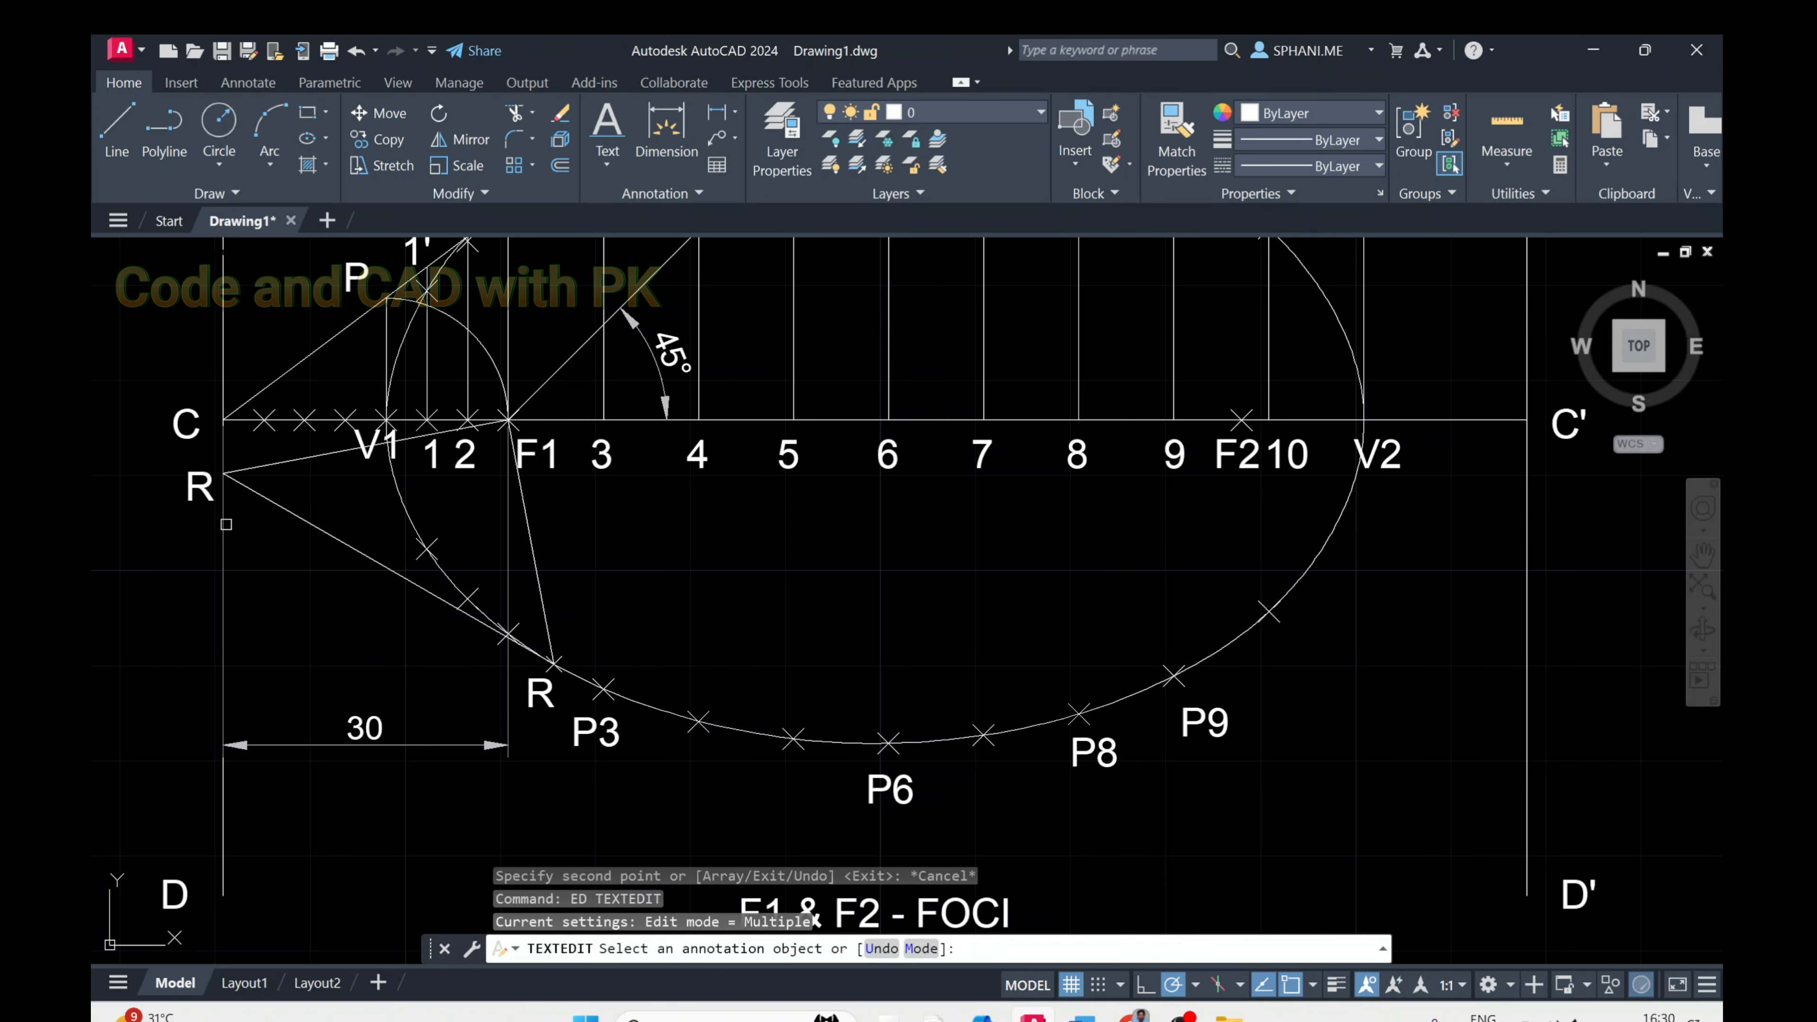
pyautogui.click(207, 510)
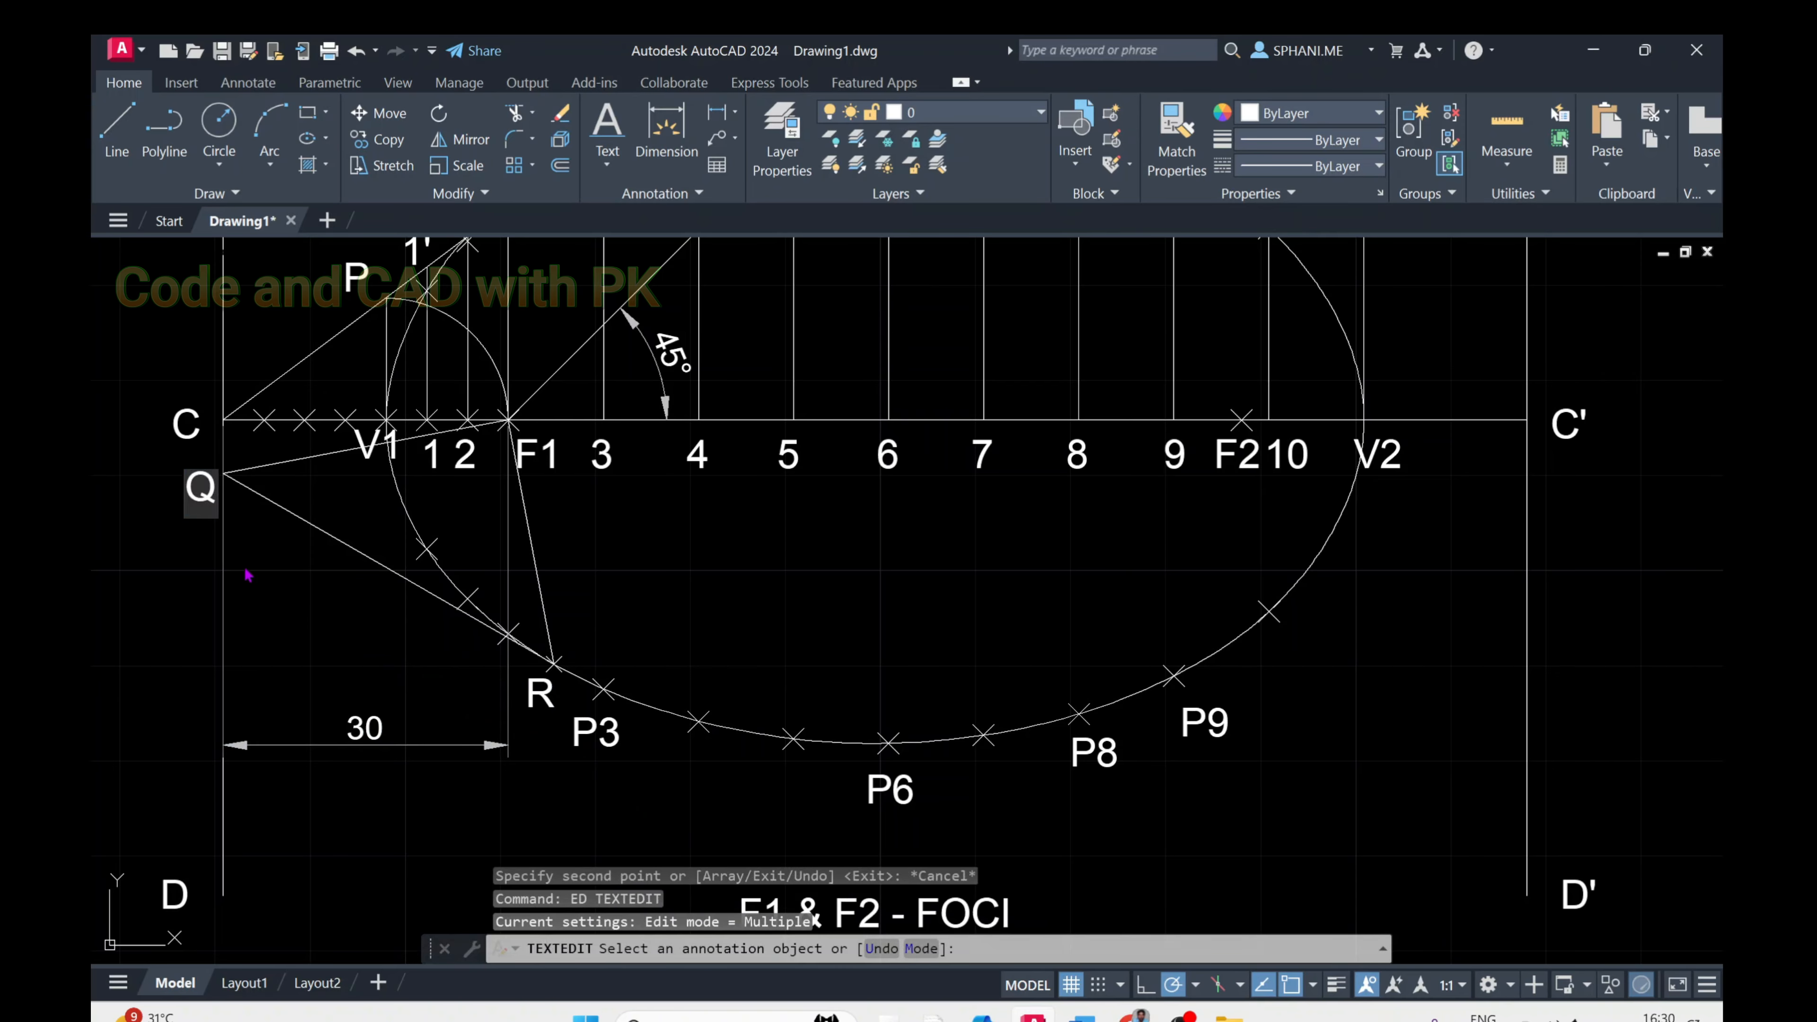
pyautogui.rightClick(262, 591)
pyautogui.click(286, 601)
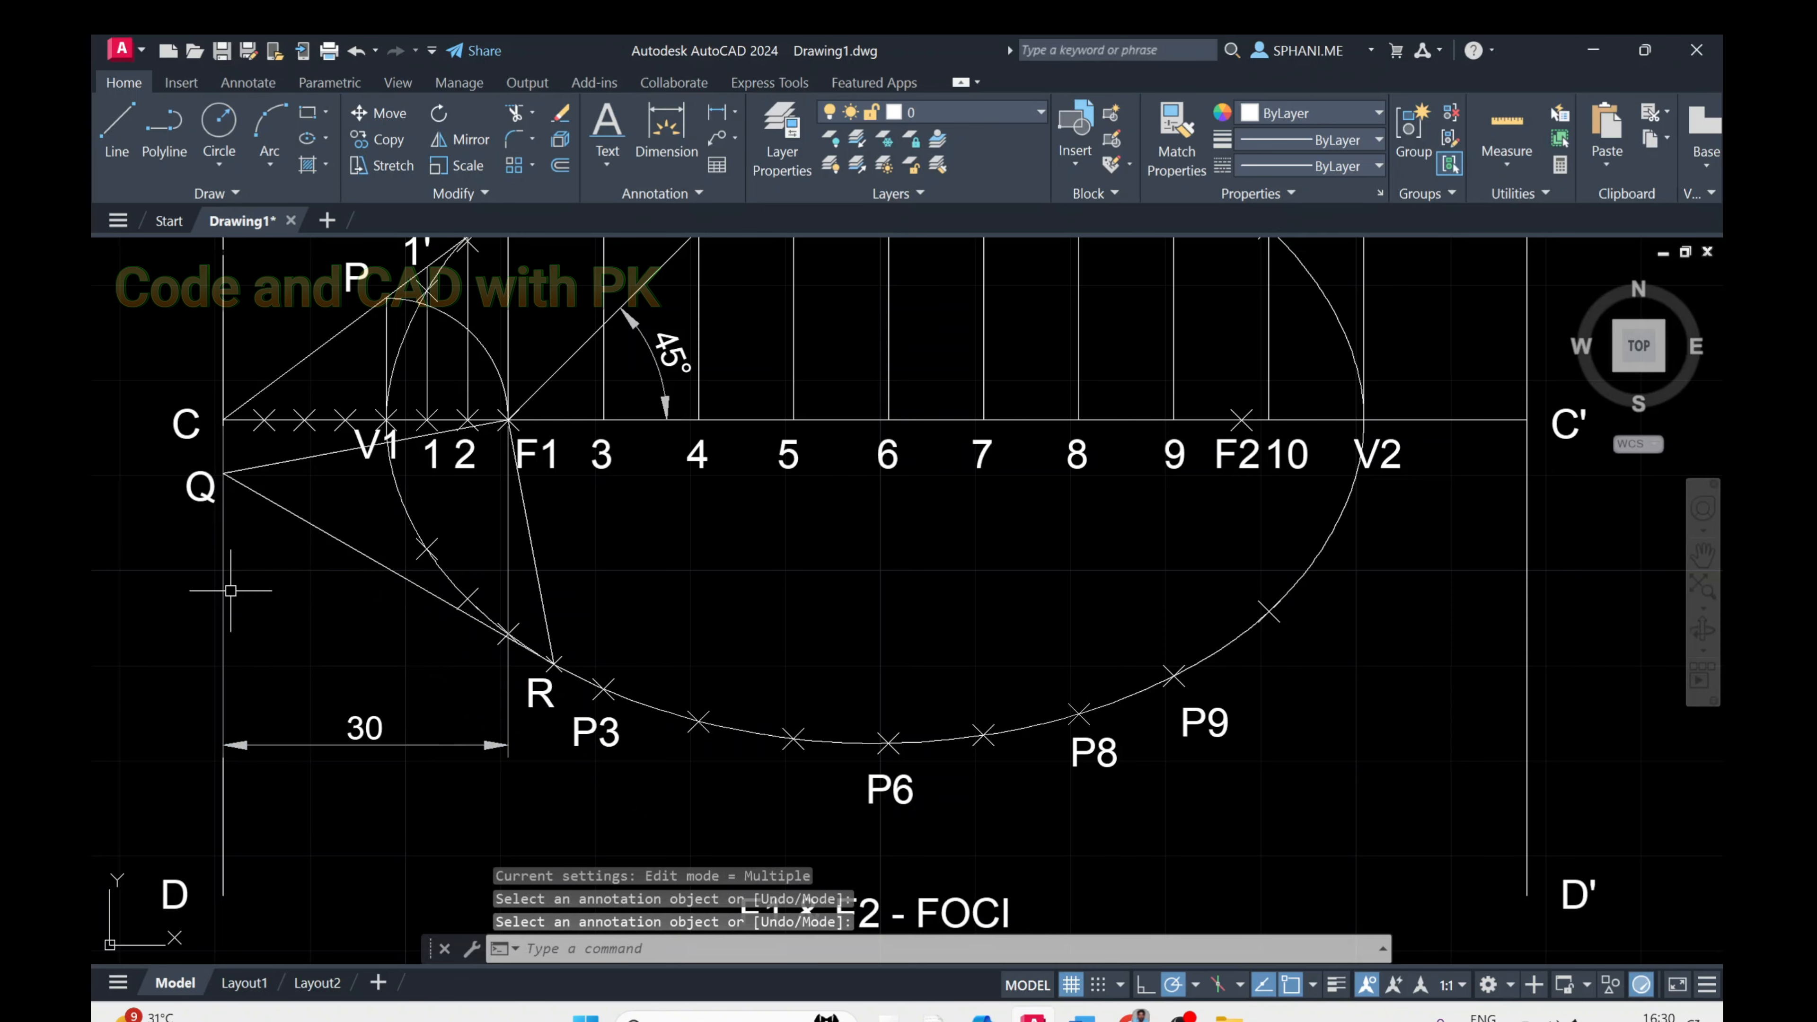
# Move the Q label slightly up and to the left, beside its point on directrix DD
pyautogui.scroll(2, 230, 590)
pyautogui.write('m')
pyautogui.press('Return')
pyautogui.click(182, 448)
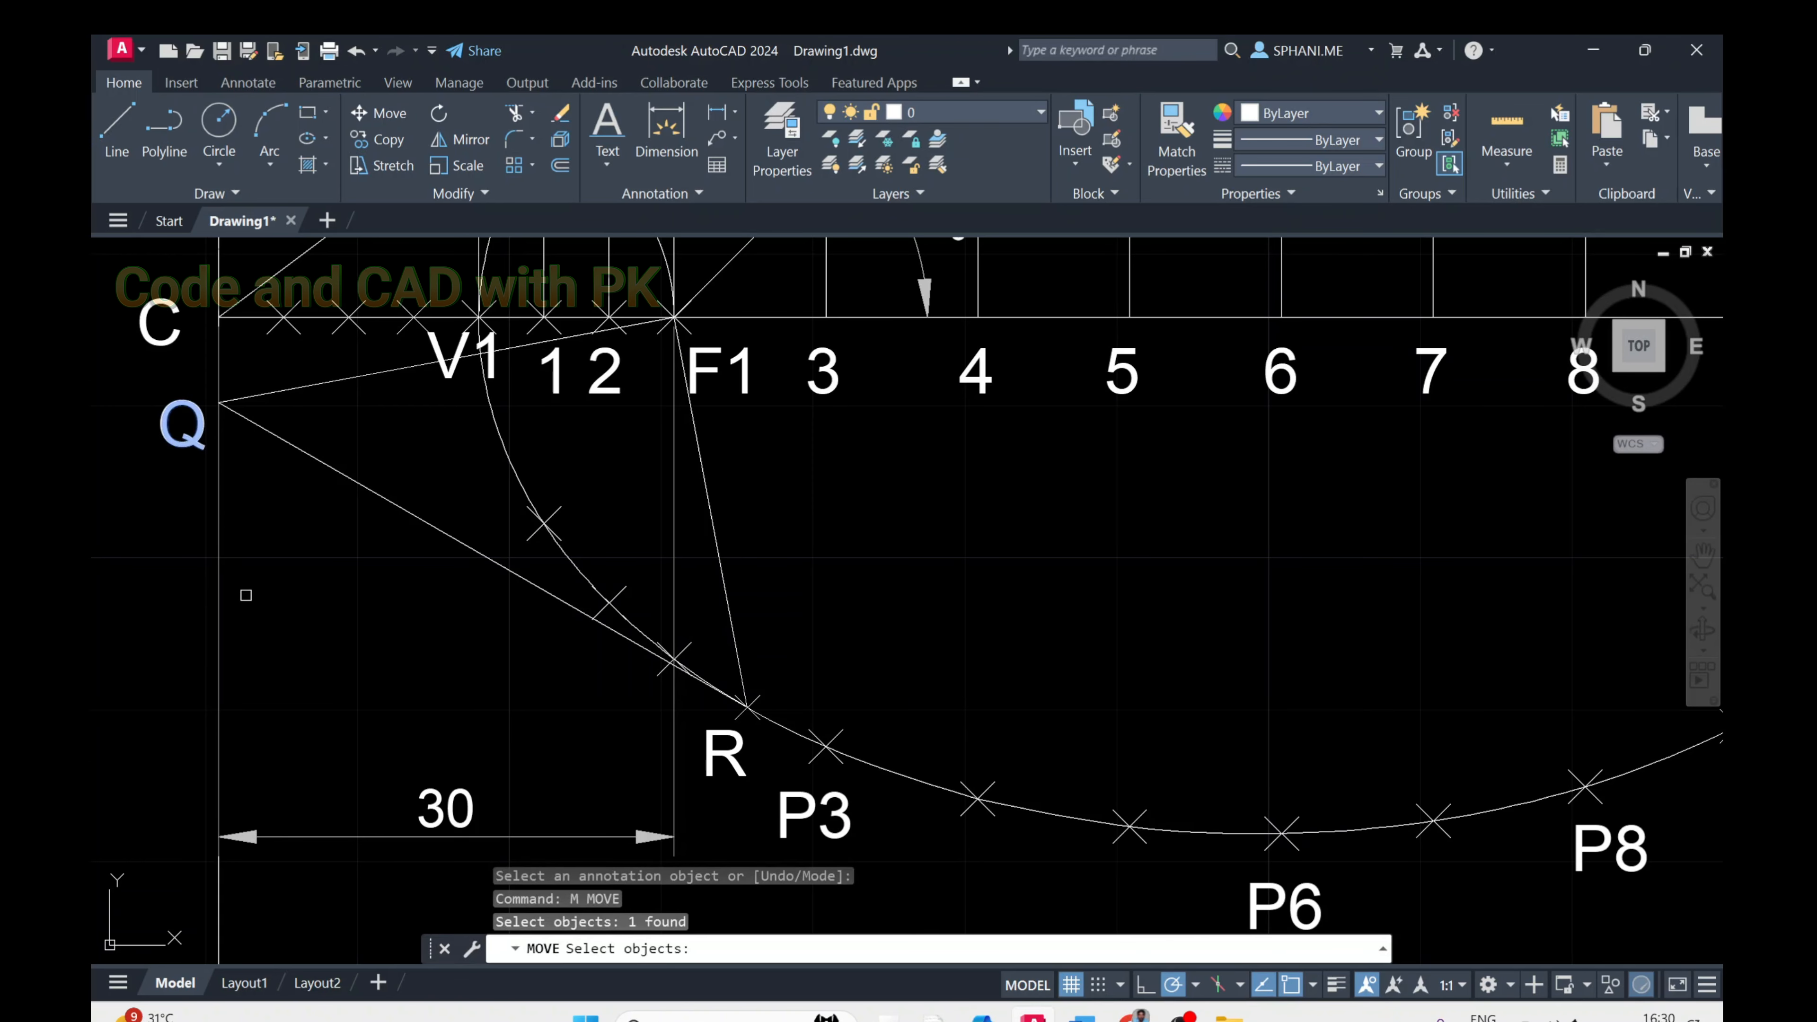
pyautogui.press('Return')
pyautogui.click(309, 612)
pyautogui.click(297, 589)
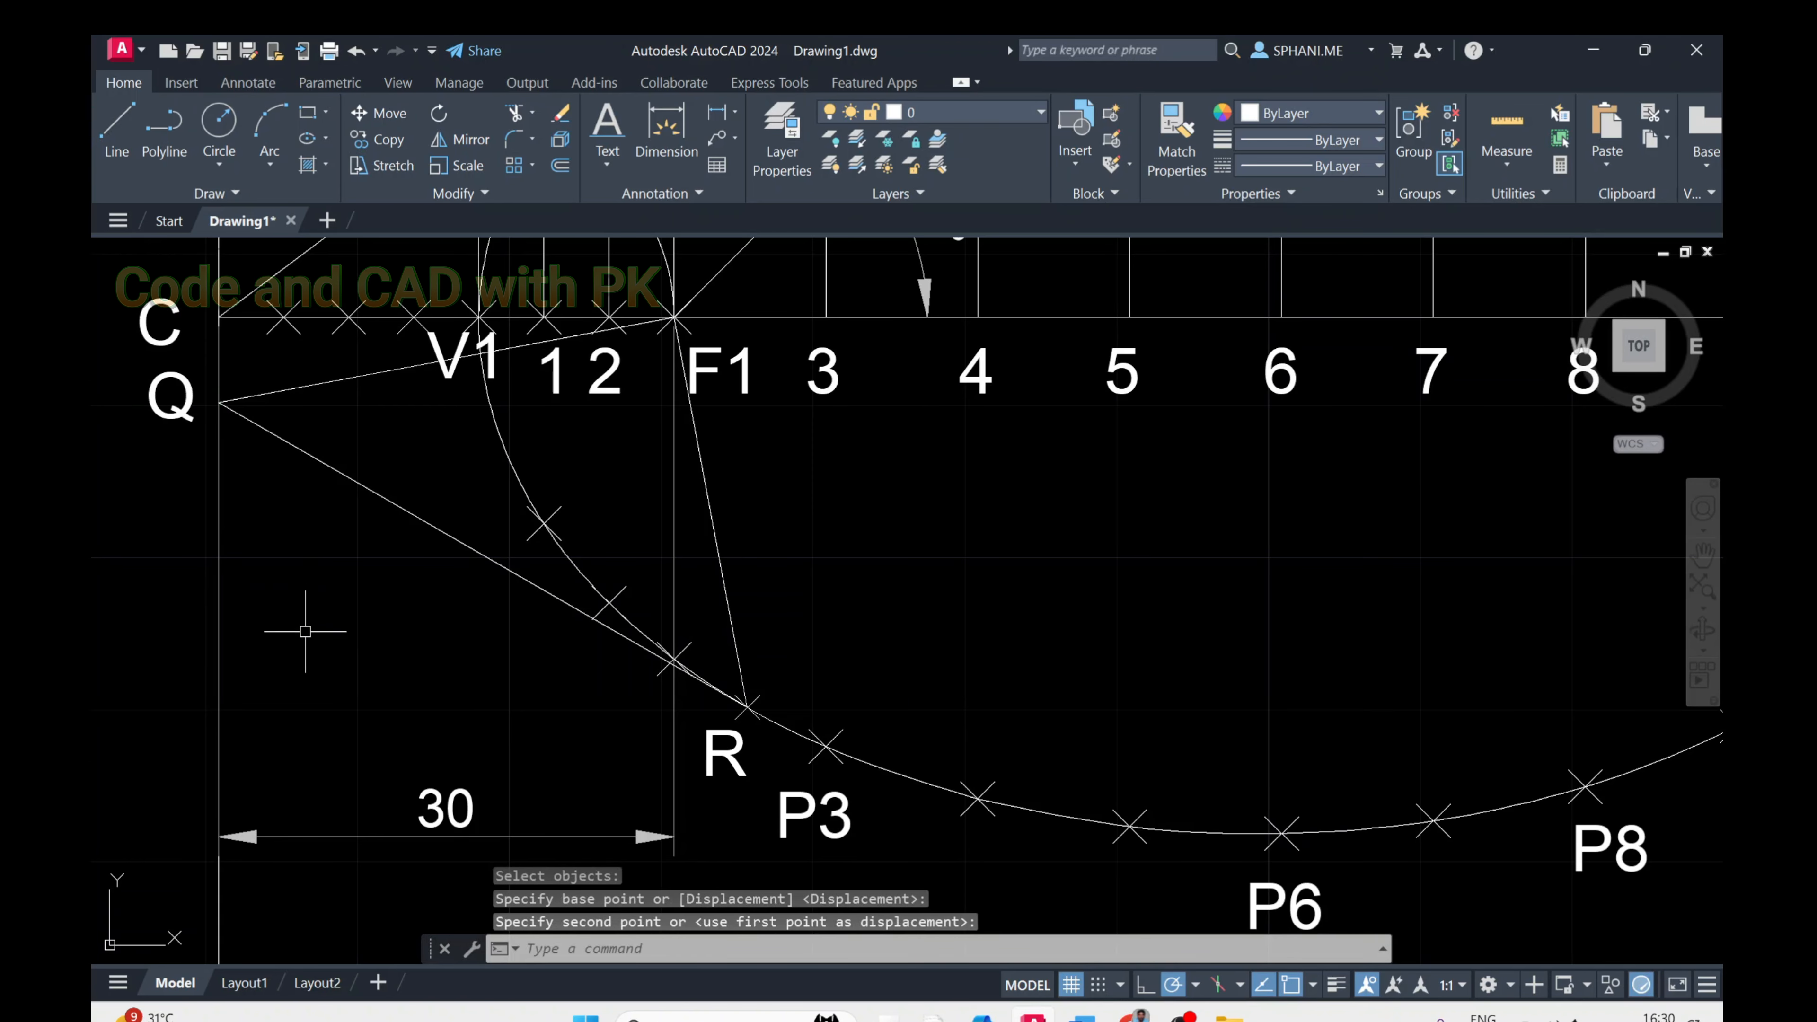
# Move the C label slightly up and to the right, away from the Q label
pyautogui.moveTo(306, 632); pyautogui.dragTo(608, 728, button='middle')
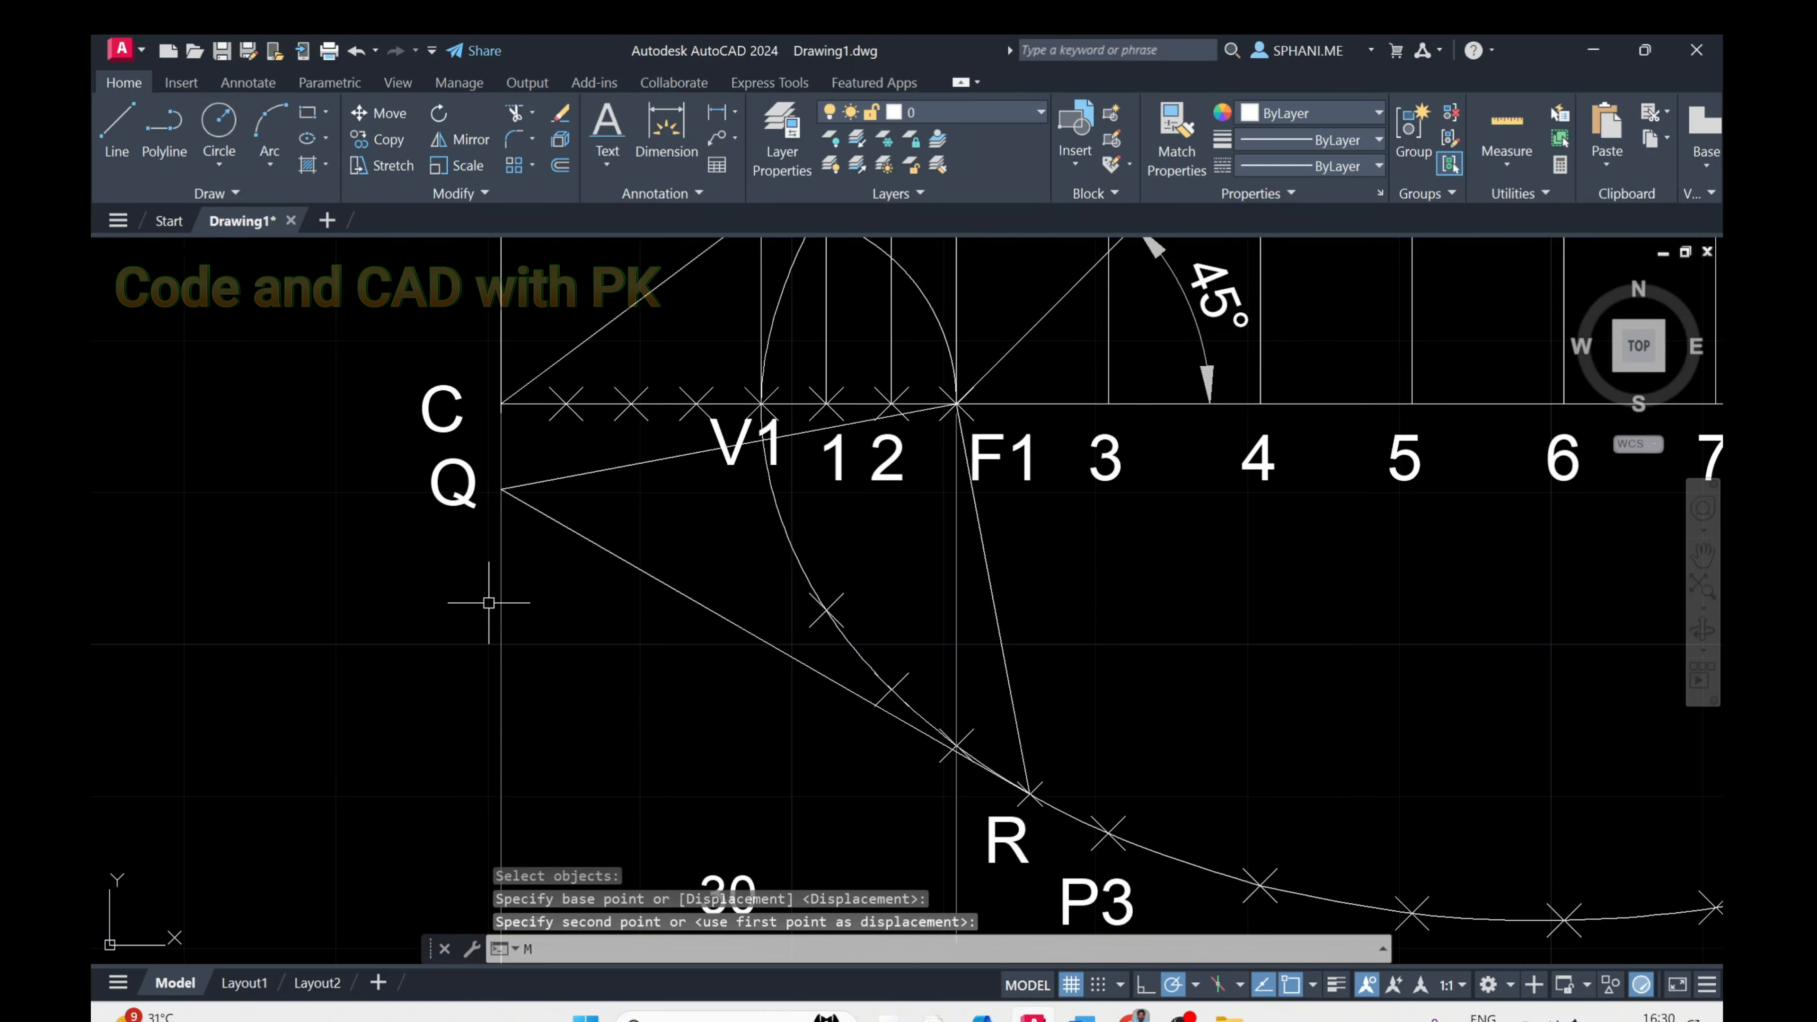
pyautogui.press('Return')
pyautogui.click(445, 433)
pyautogui.press('Return')
pyautogui.click(288, 566)
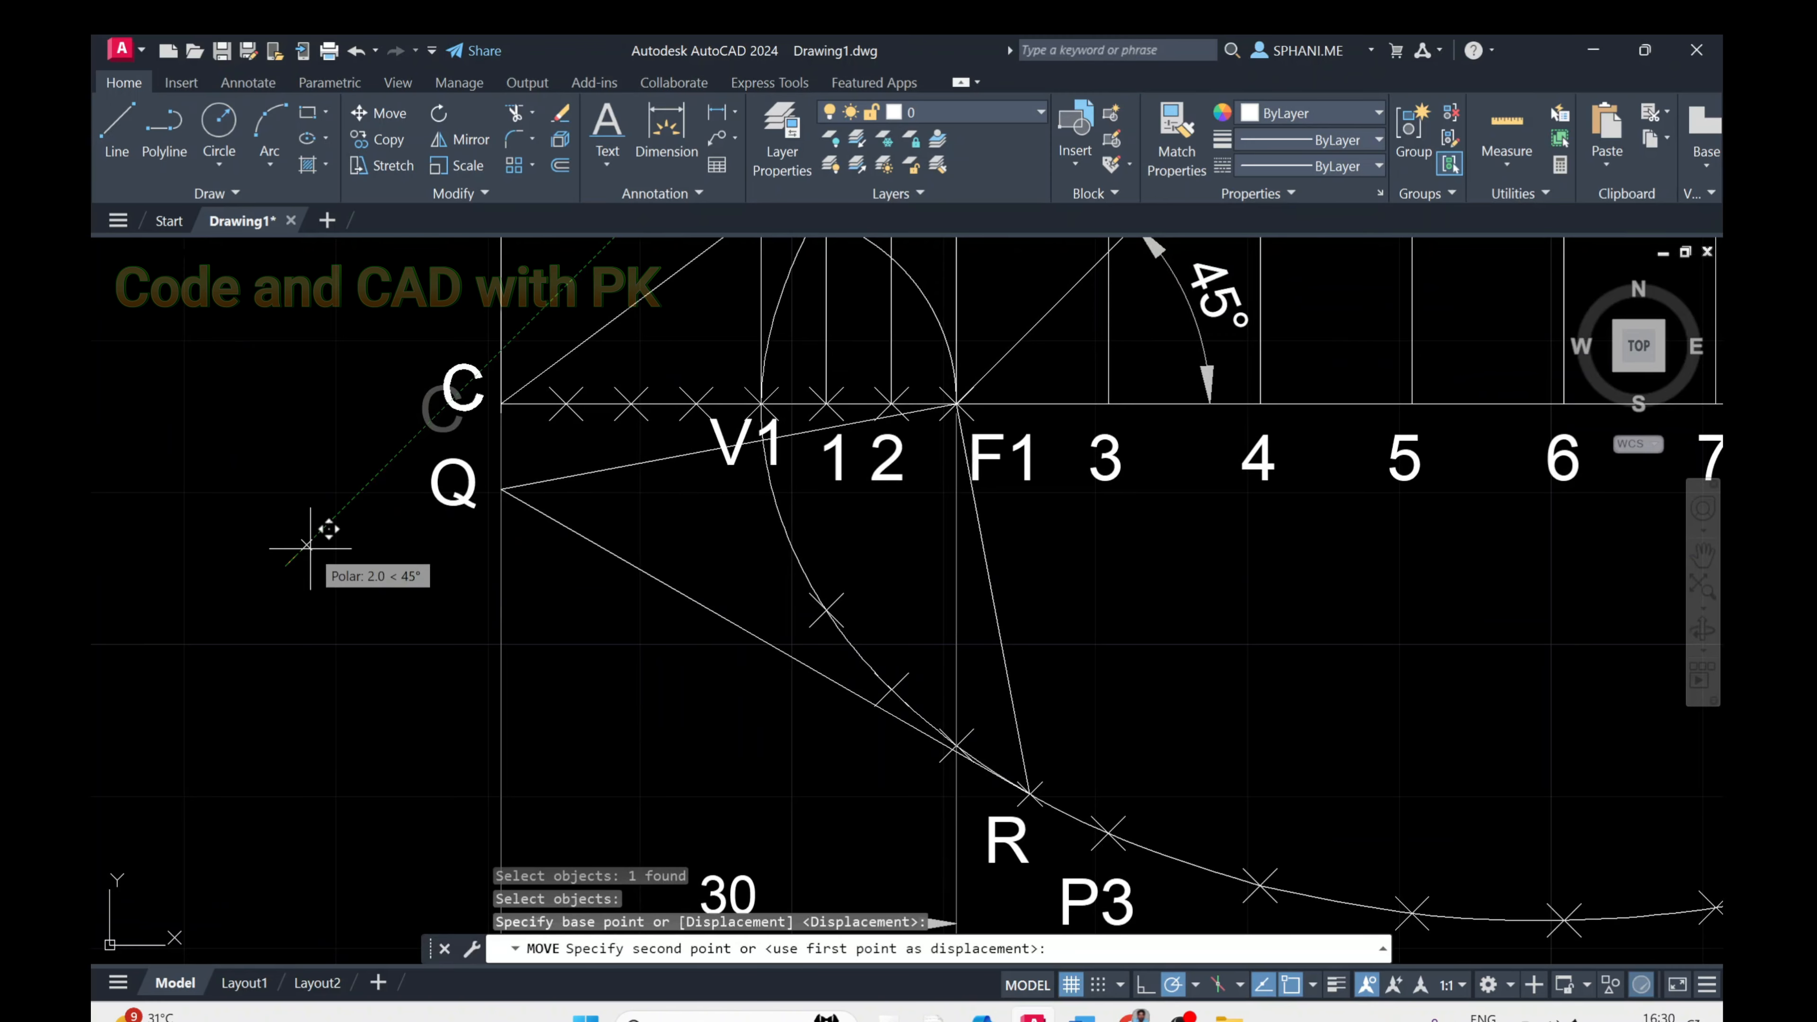
pyautogui.click(324, 540)
# Move the Q label about 1.3 units down and slightly to the right
pyautogui.scroll(-5, 437, 731)
pyautogui.scroll(-1, 532, 751)
pyautogui.moveTo(531, 751)
pyautogui.mouseDown(button='middle')
pyautogui.moveTo(474, 693)
pyautogui.moveTo(396, 659)
pyautogui.mouseUp(button='middle')
pyautogui.write('m')
pyautogui.press('Return')
pyautogui.click(346, 469)
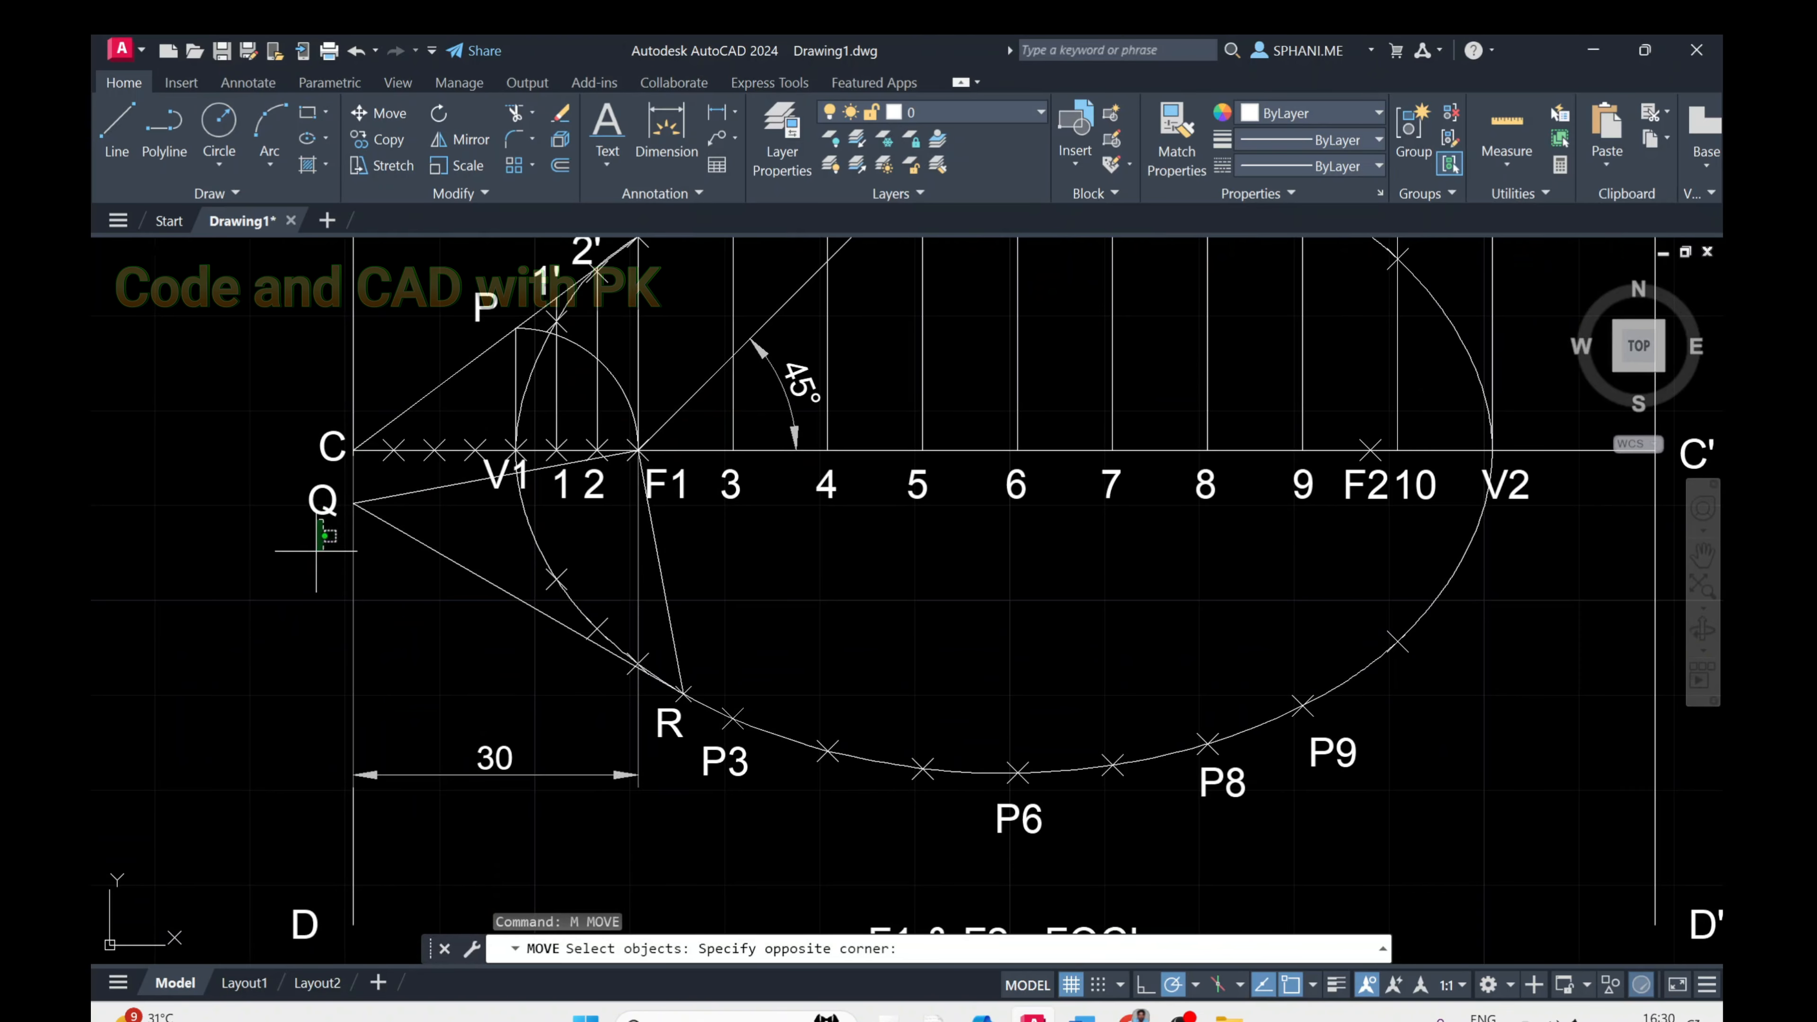
pyautogui.click(258, 613)
pyautogui.press('Return')
pyautogui.click(259, 613)
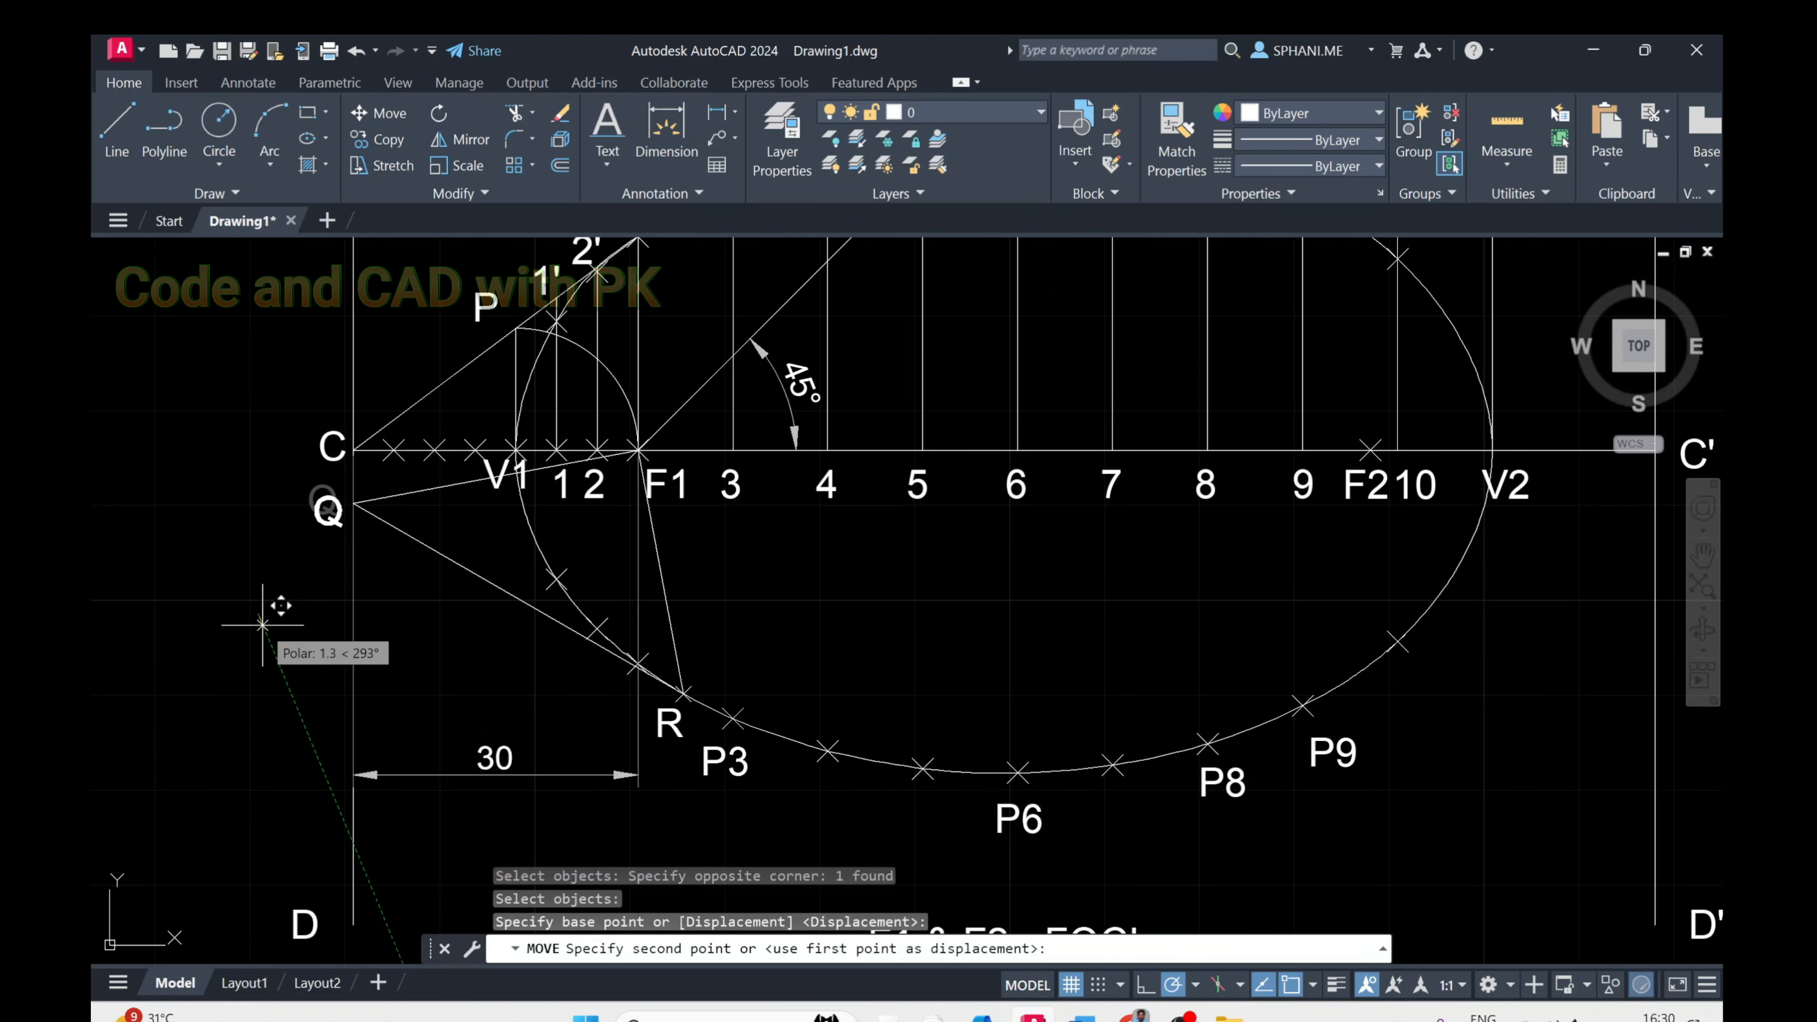
pyautogui.click(263, 625)
# Draw a helper line from directrix D'D', between C' and D', diagonally down to the left
pyautogui.moveTo(621, 798)
pyautogui.mouseDown(button='middle')
pyautogui.moveTo(405, 674)
pyautogui.moveTo(324, 670)
pyautogui.moveTo(291, 637)
pyautogui.mouseUp(button='middle')
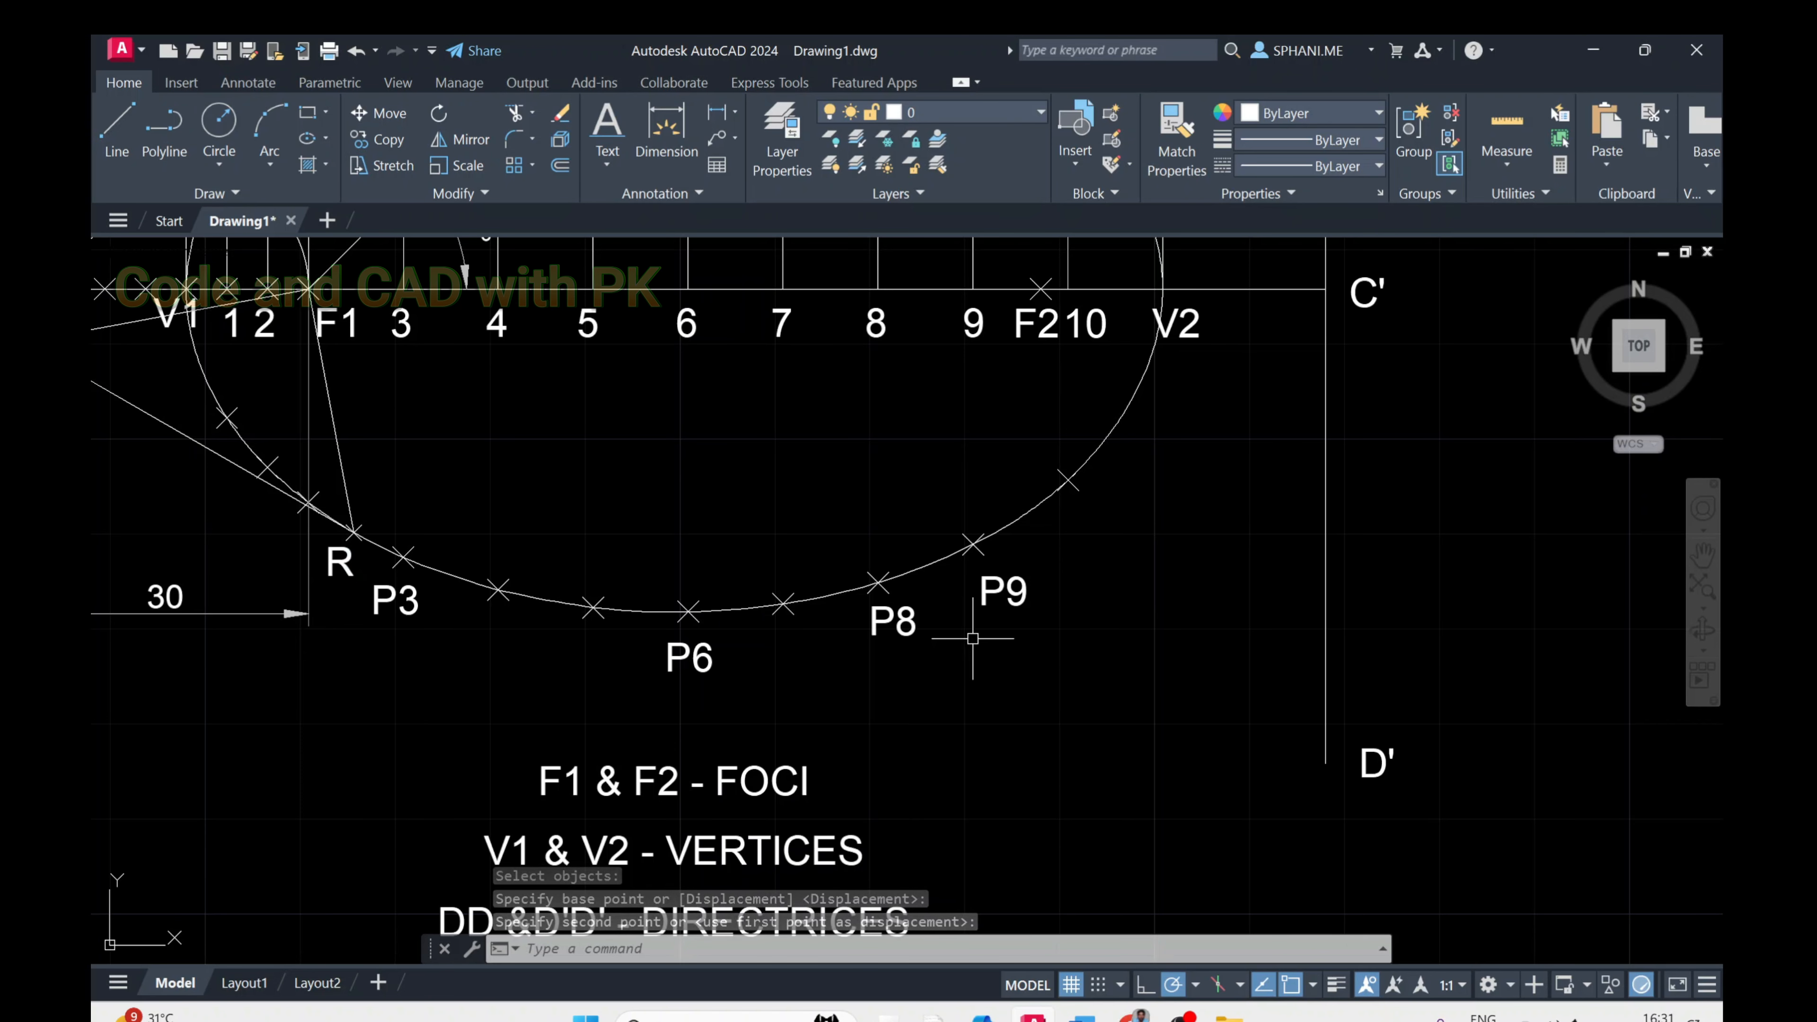
pyautogui.write('l')
pyautogui.press('Return')
pyautogui.click(1324, 570)
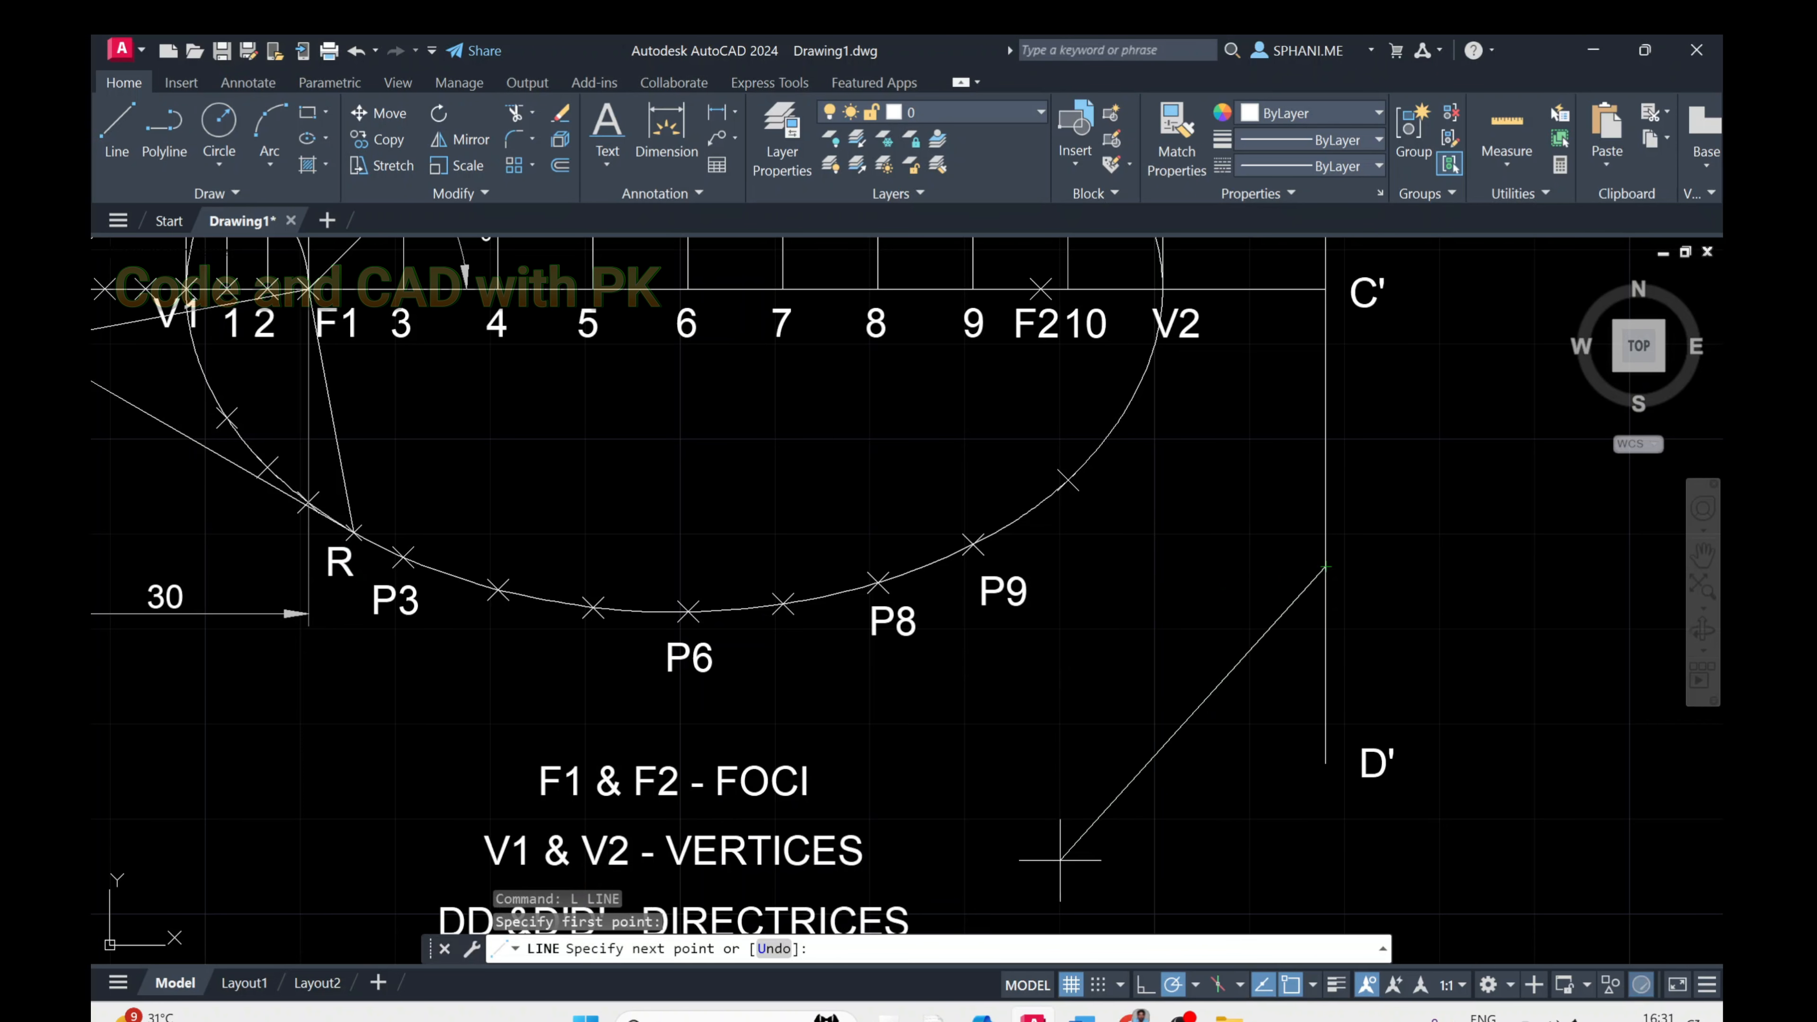
pyautogui.press('Escape')
pyautogui.press('Escape')
pyautogui.press('Escape')
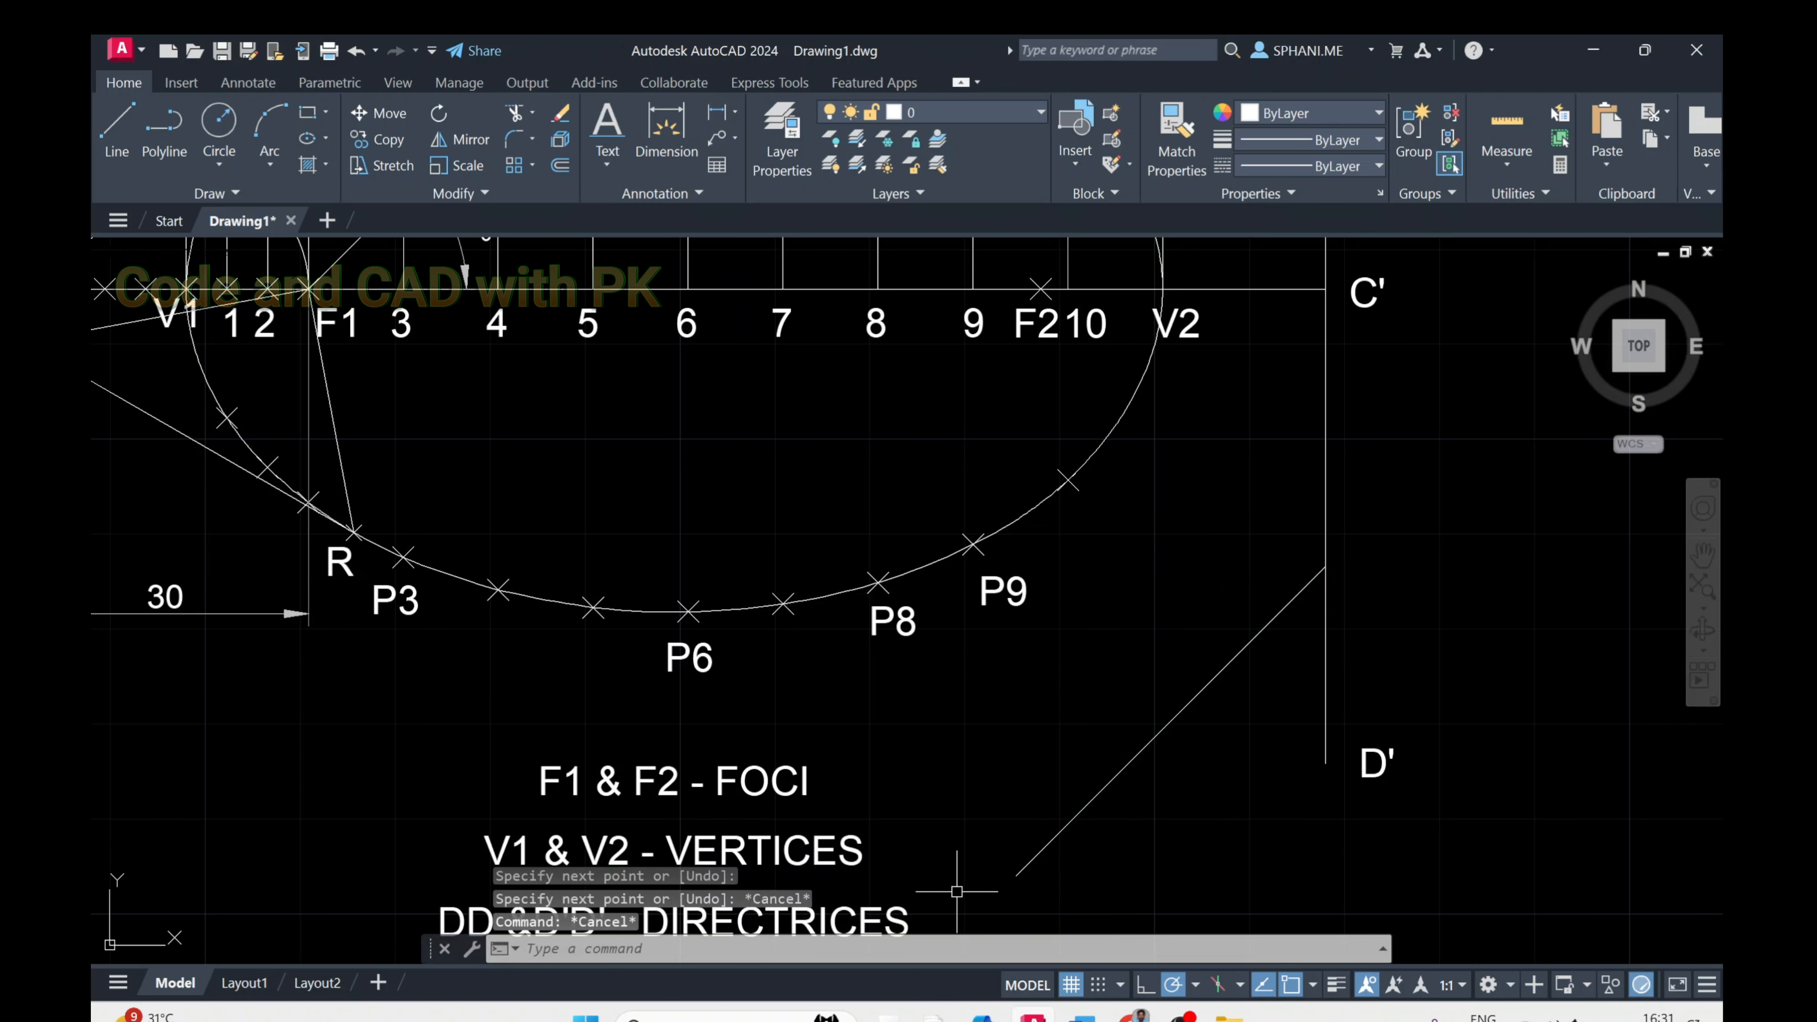
# Extend line Q-R beyond point R as the tangent, as far as the F1 & F2 - FOCI note
pyautogui.write('ex')
pyautogui.press('Return')
pyautogui.click(256, 465)
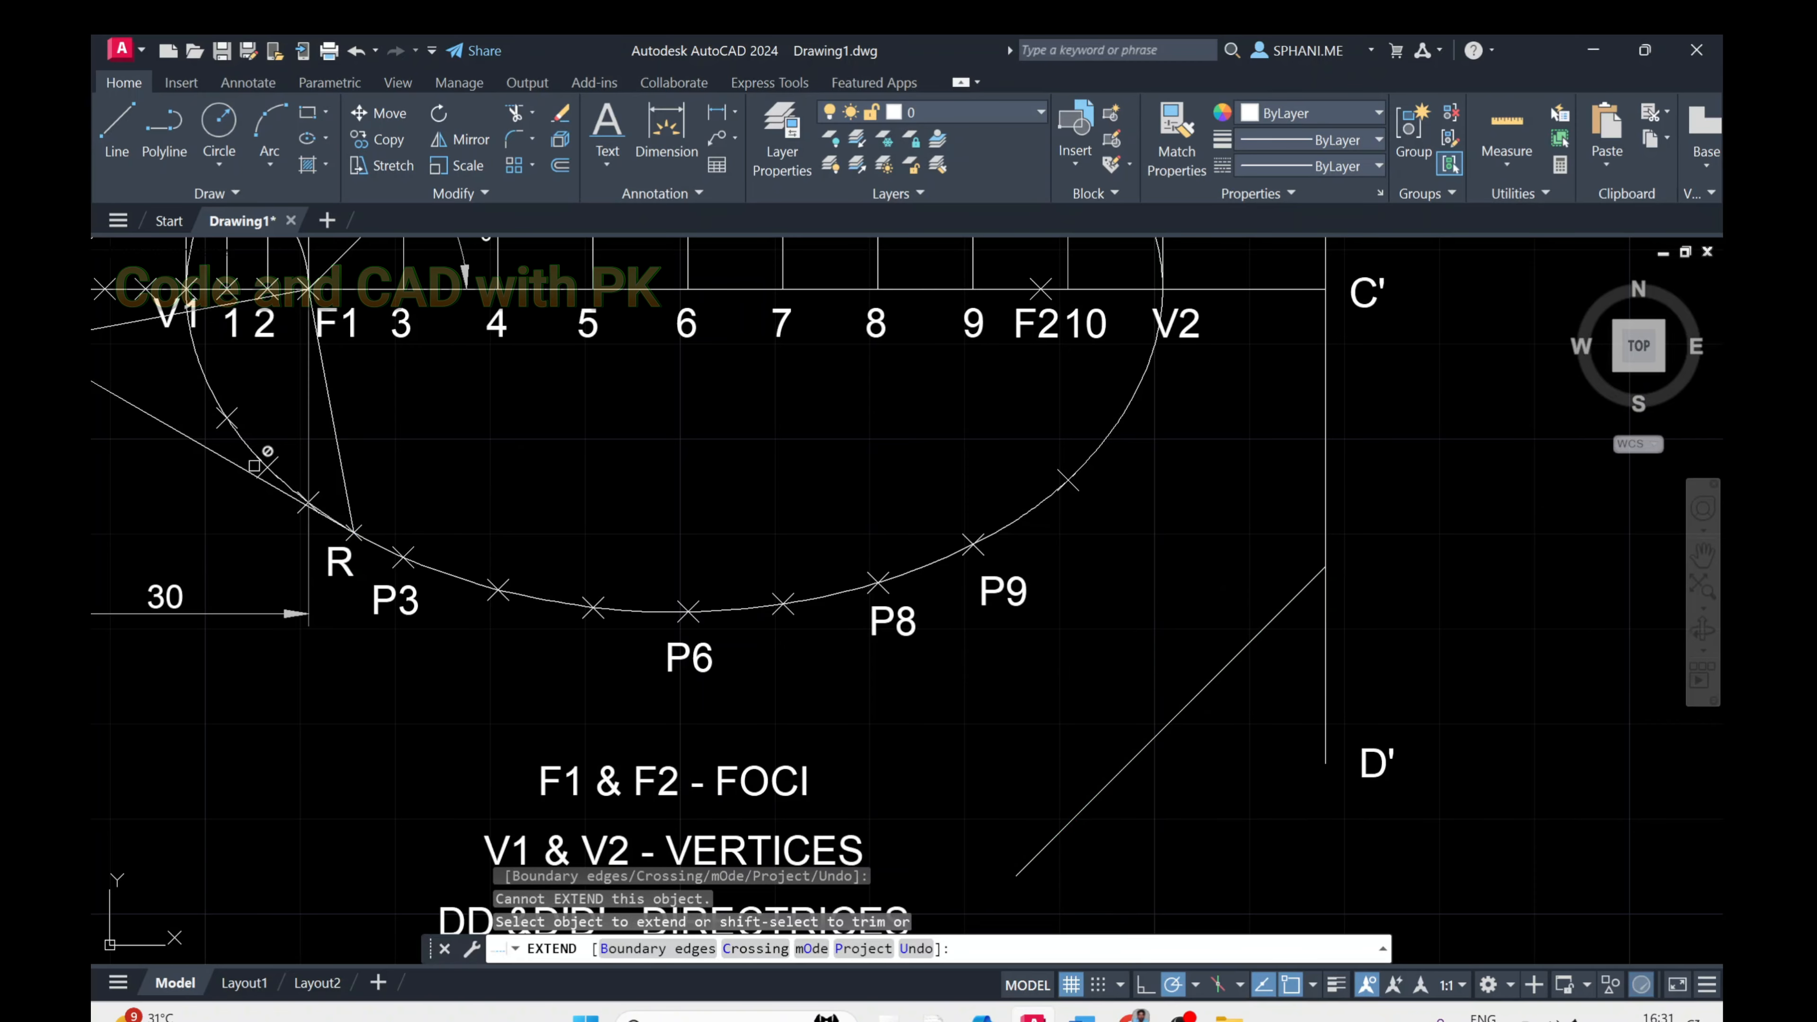
pyautogui.click(220, 463)
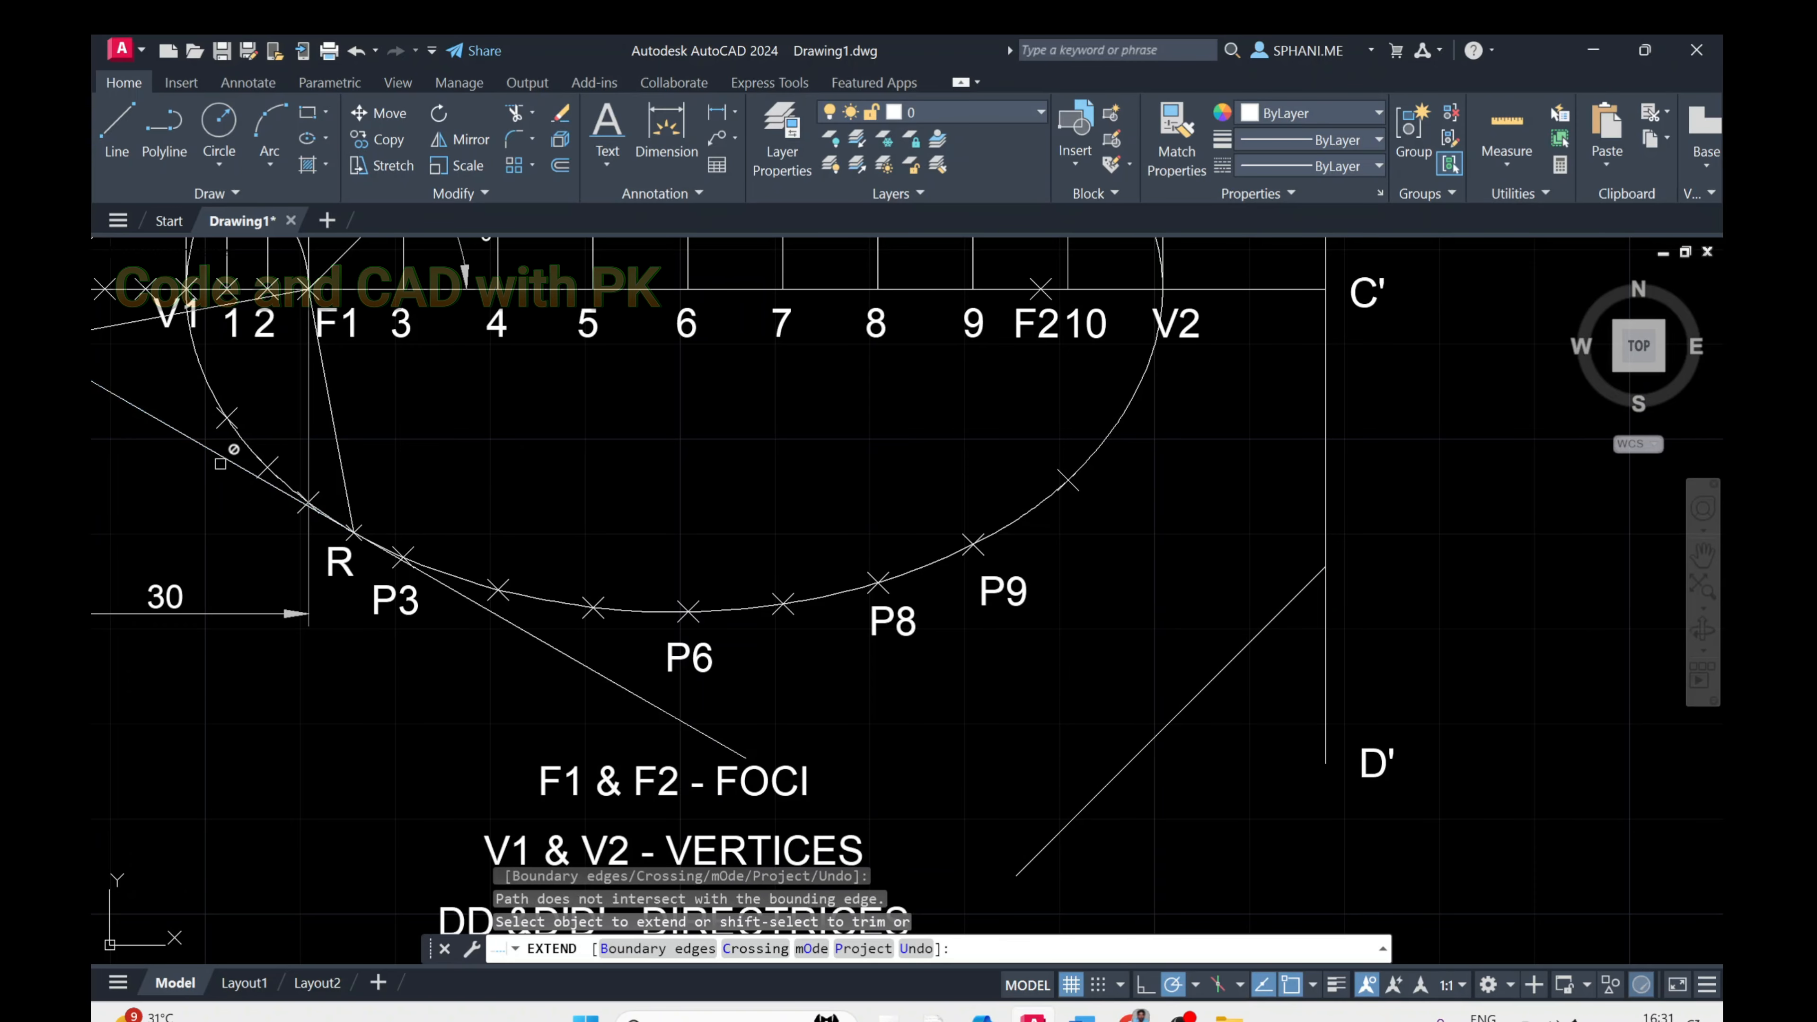
pyautogui.press('Escape')
pyautogui.press('Escape')
# Erase the diagonal helper line that starts on directrix D'D'
pyautogui.click(1096, 790)
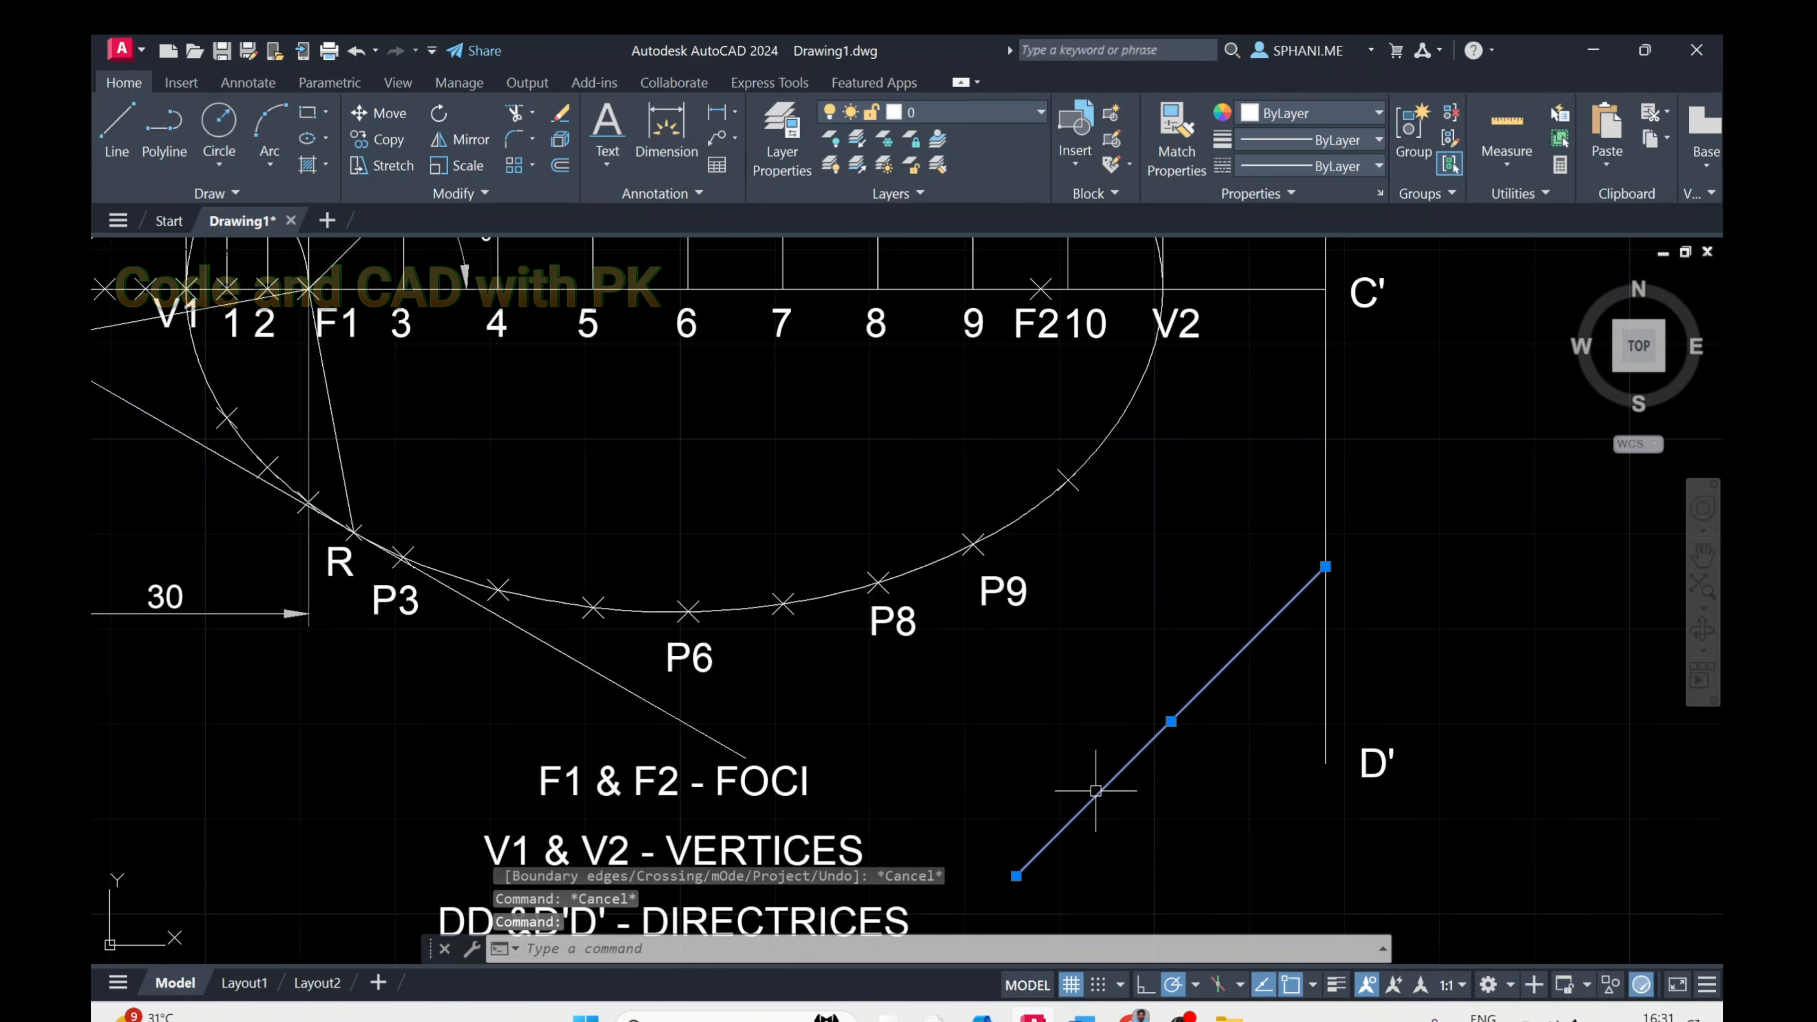
pyautogui.write('e')
pyautogui.press('Return')
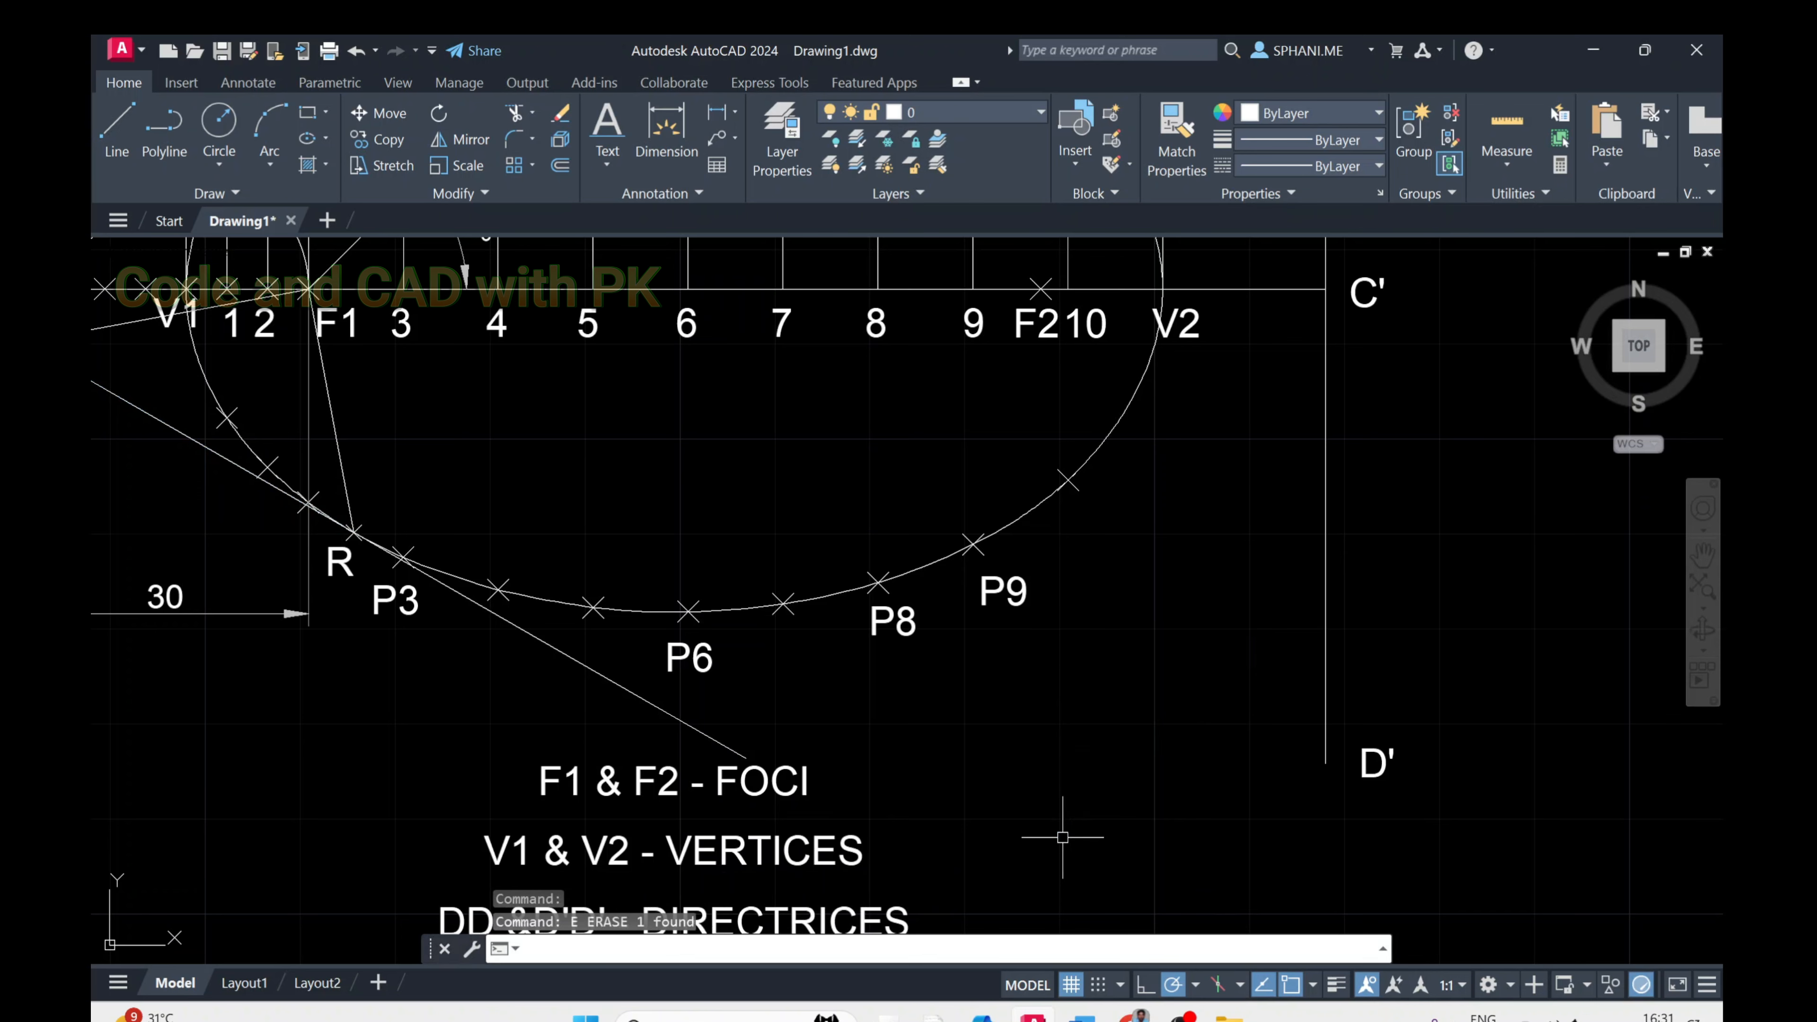
# Try to draw the normal as a line starting at point R, perpendicular to the tangent
pyautogui.scroll(-2, 1063, 837)
pyautogui.moveTo(1001, 773); pyautogui.dragTo(985, 680, button='middle')
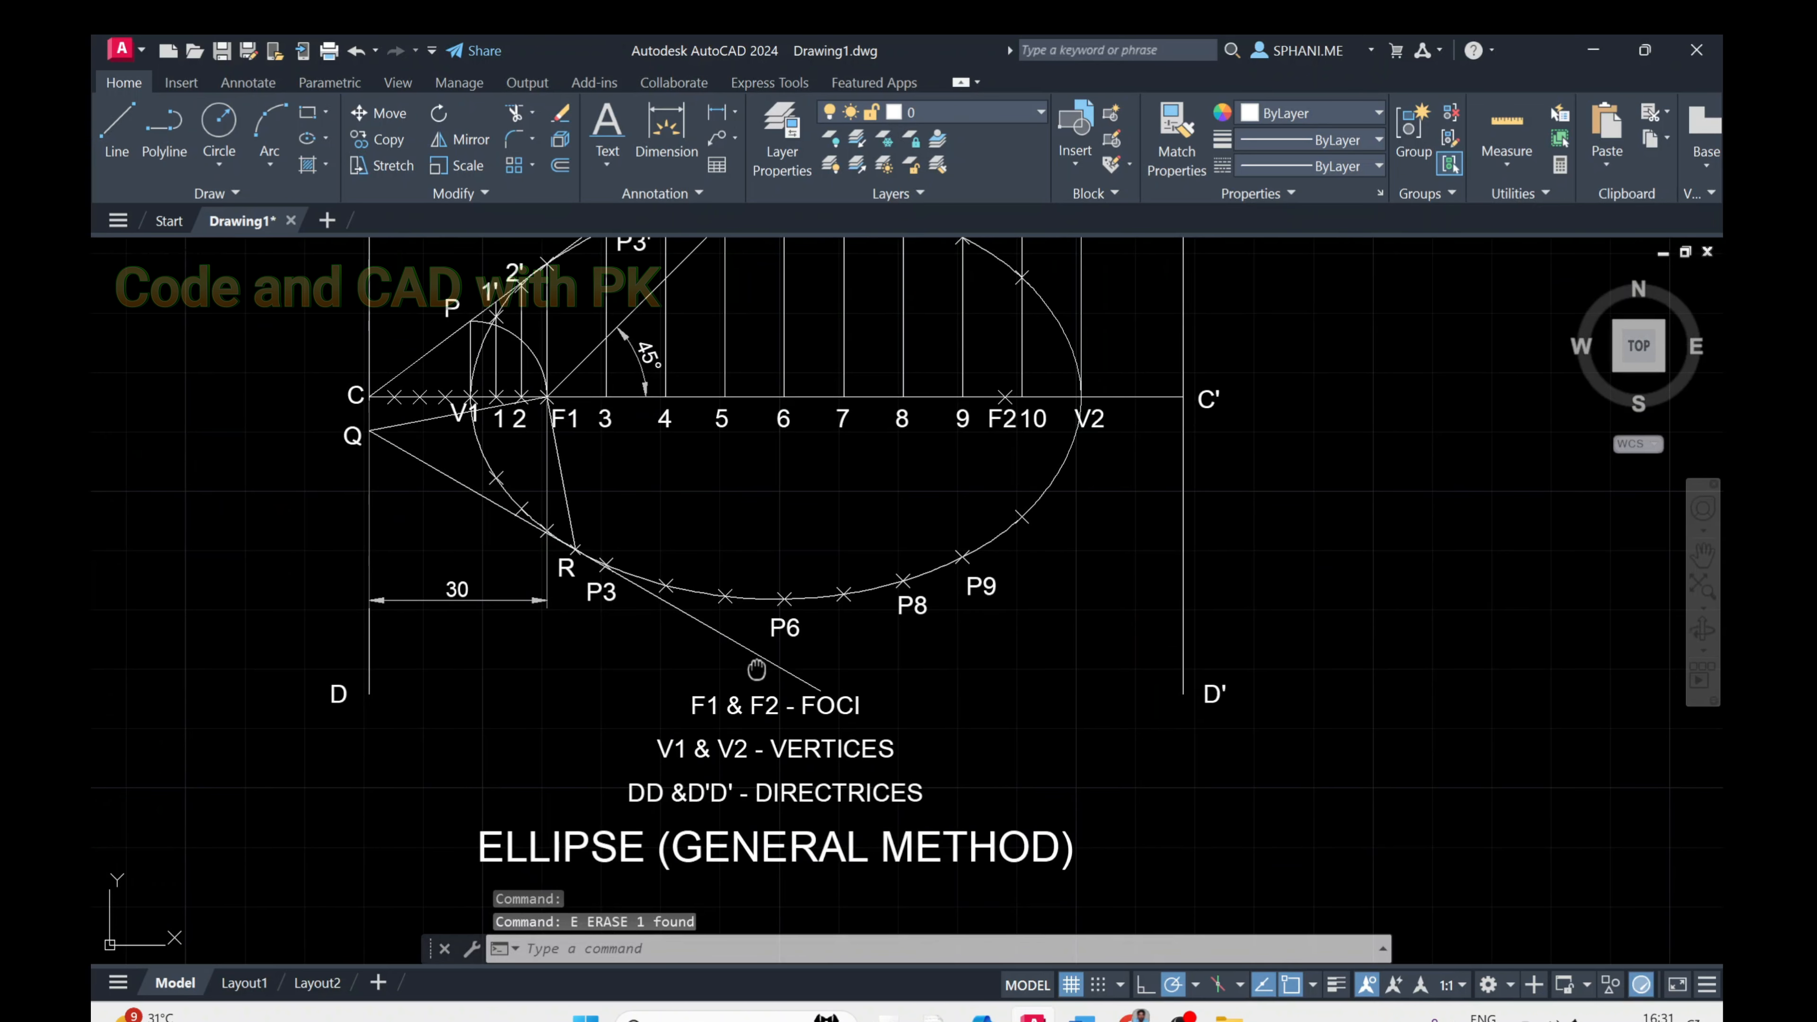
pyautogui.moveTo(757, 669); pyautogui.dragTo(732, 769, button='middle')
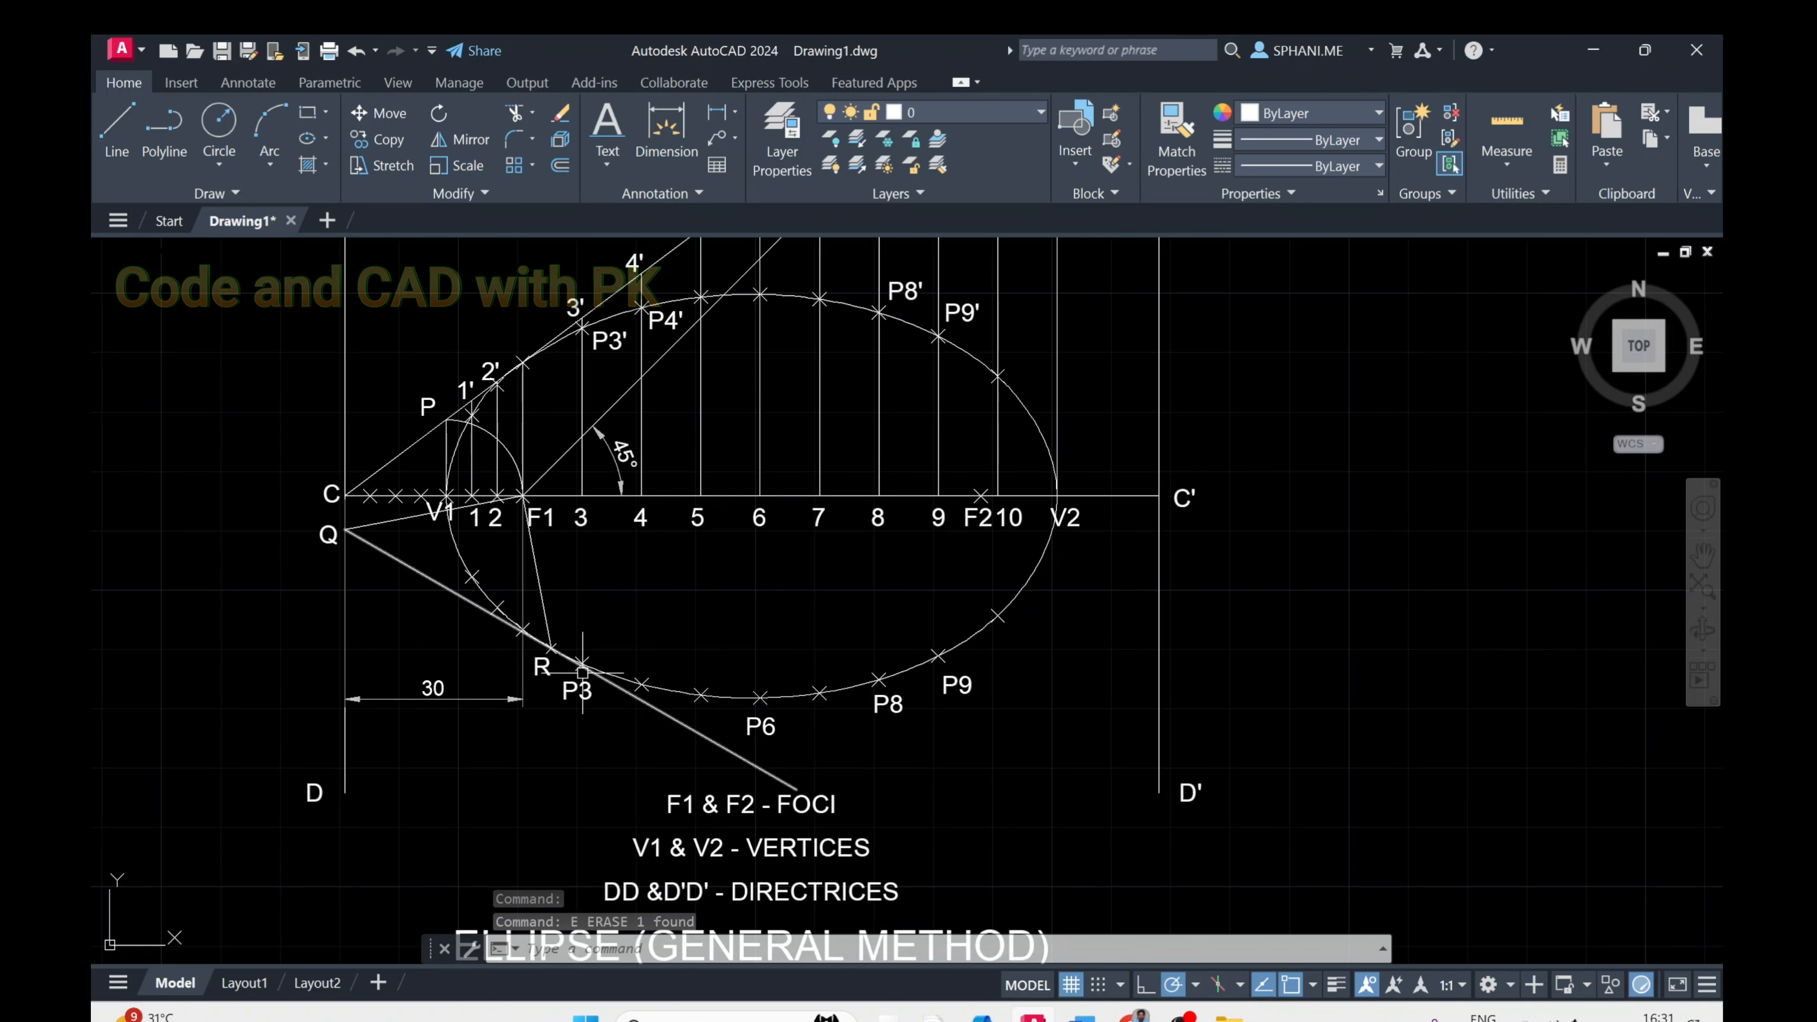
pyautogui.scroll(2, 583, 673)
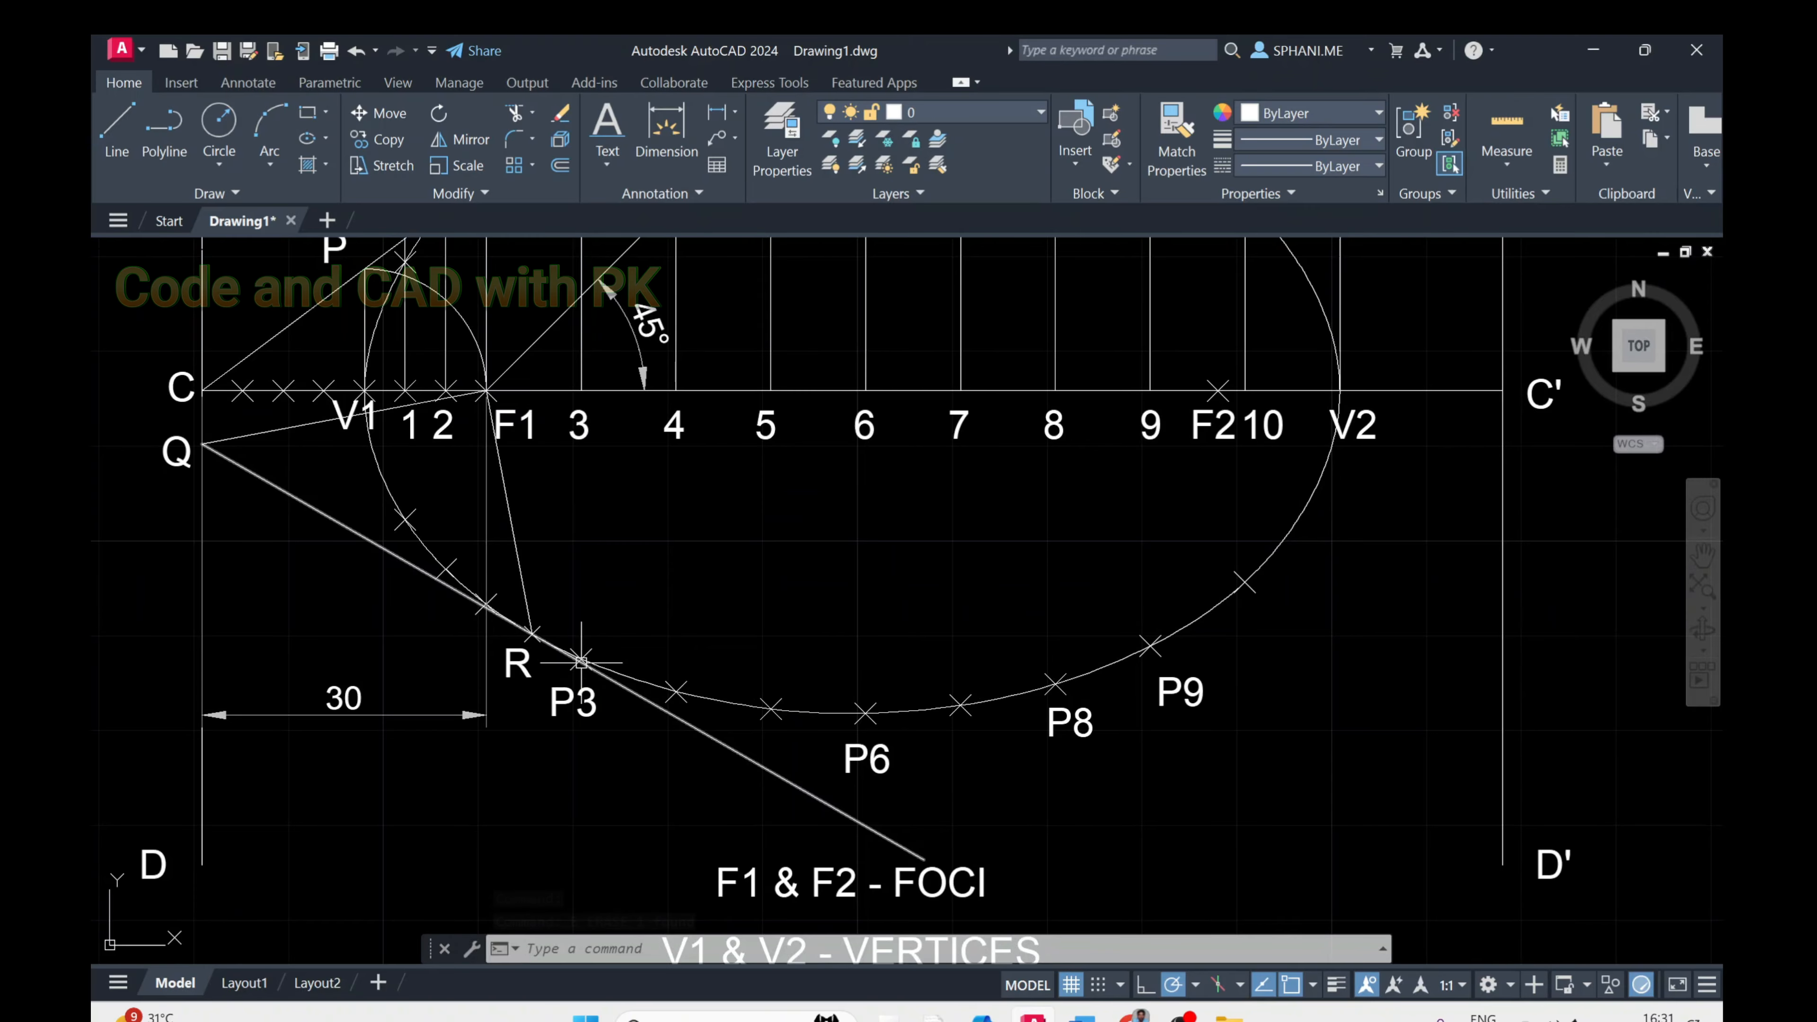
pyautogui.write('l')
pyautogui.press('Return')
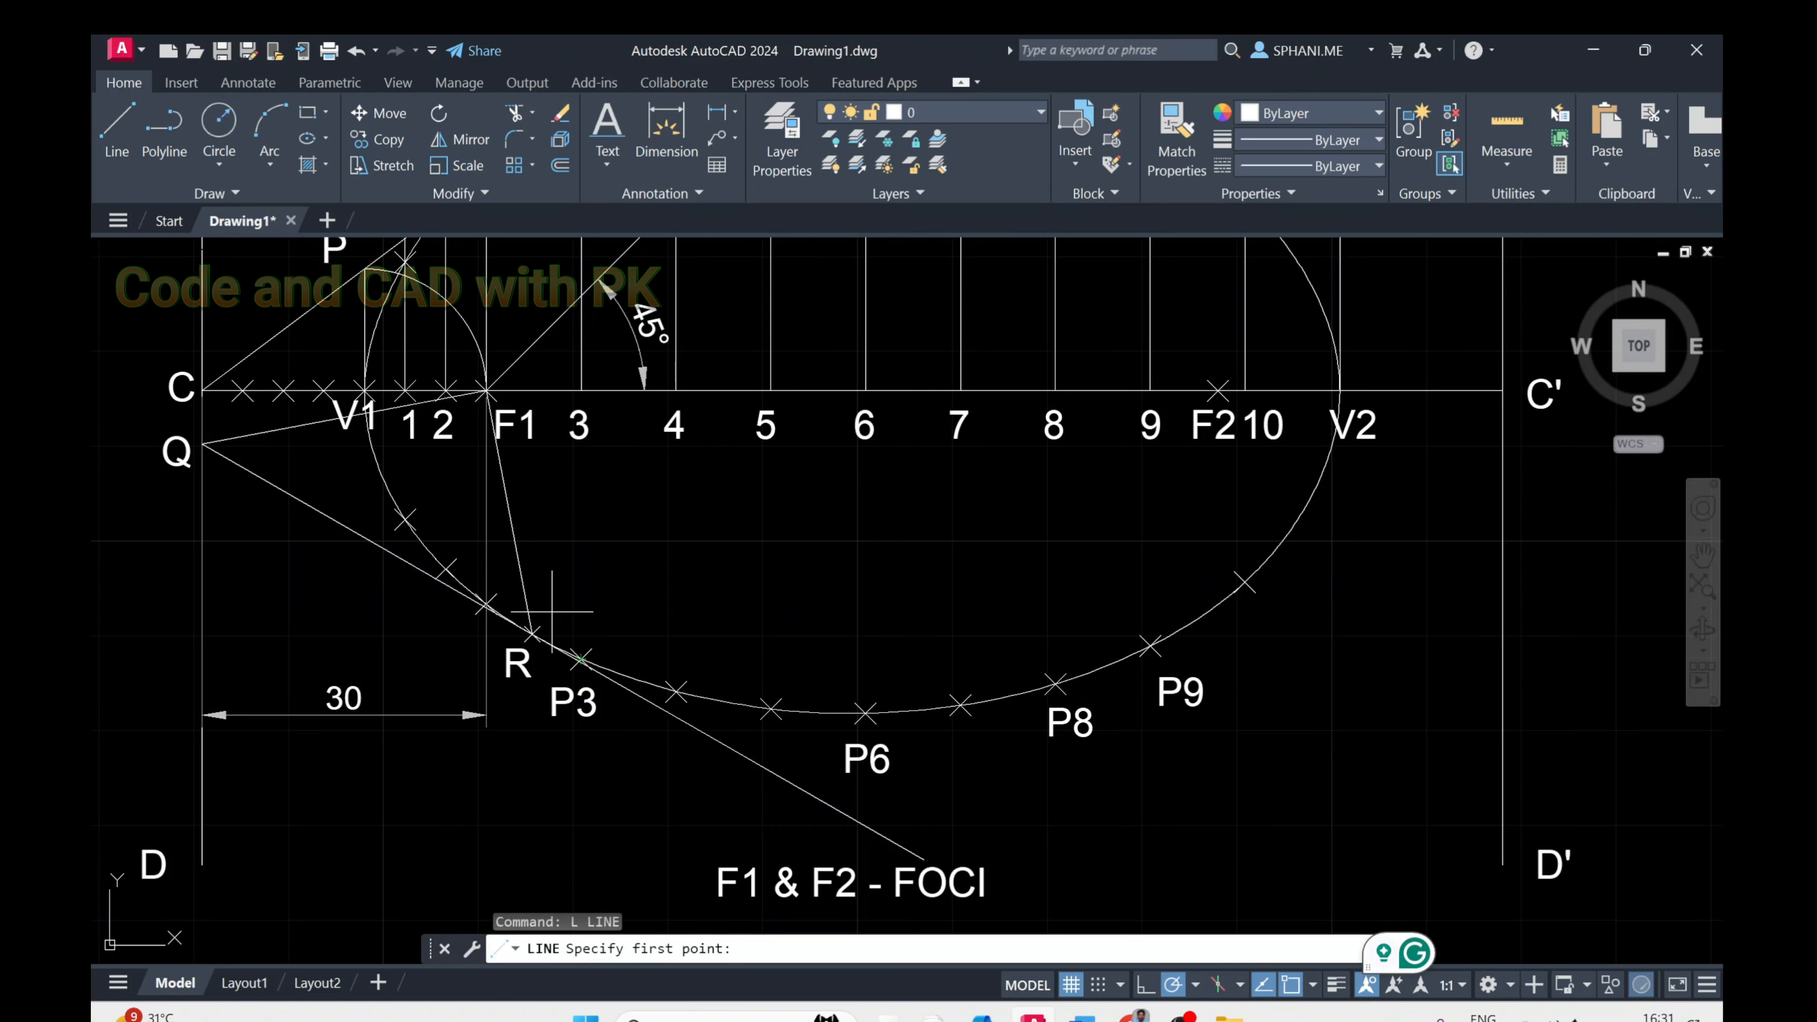
pyautogui.click(532, 634)
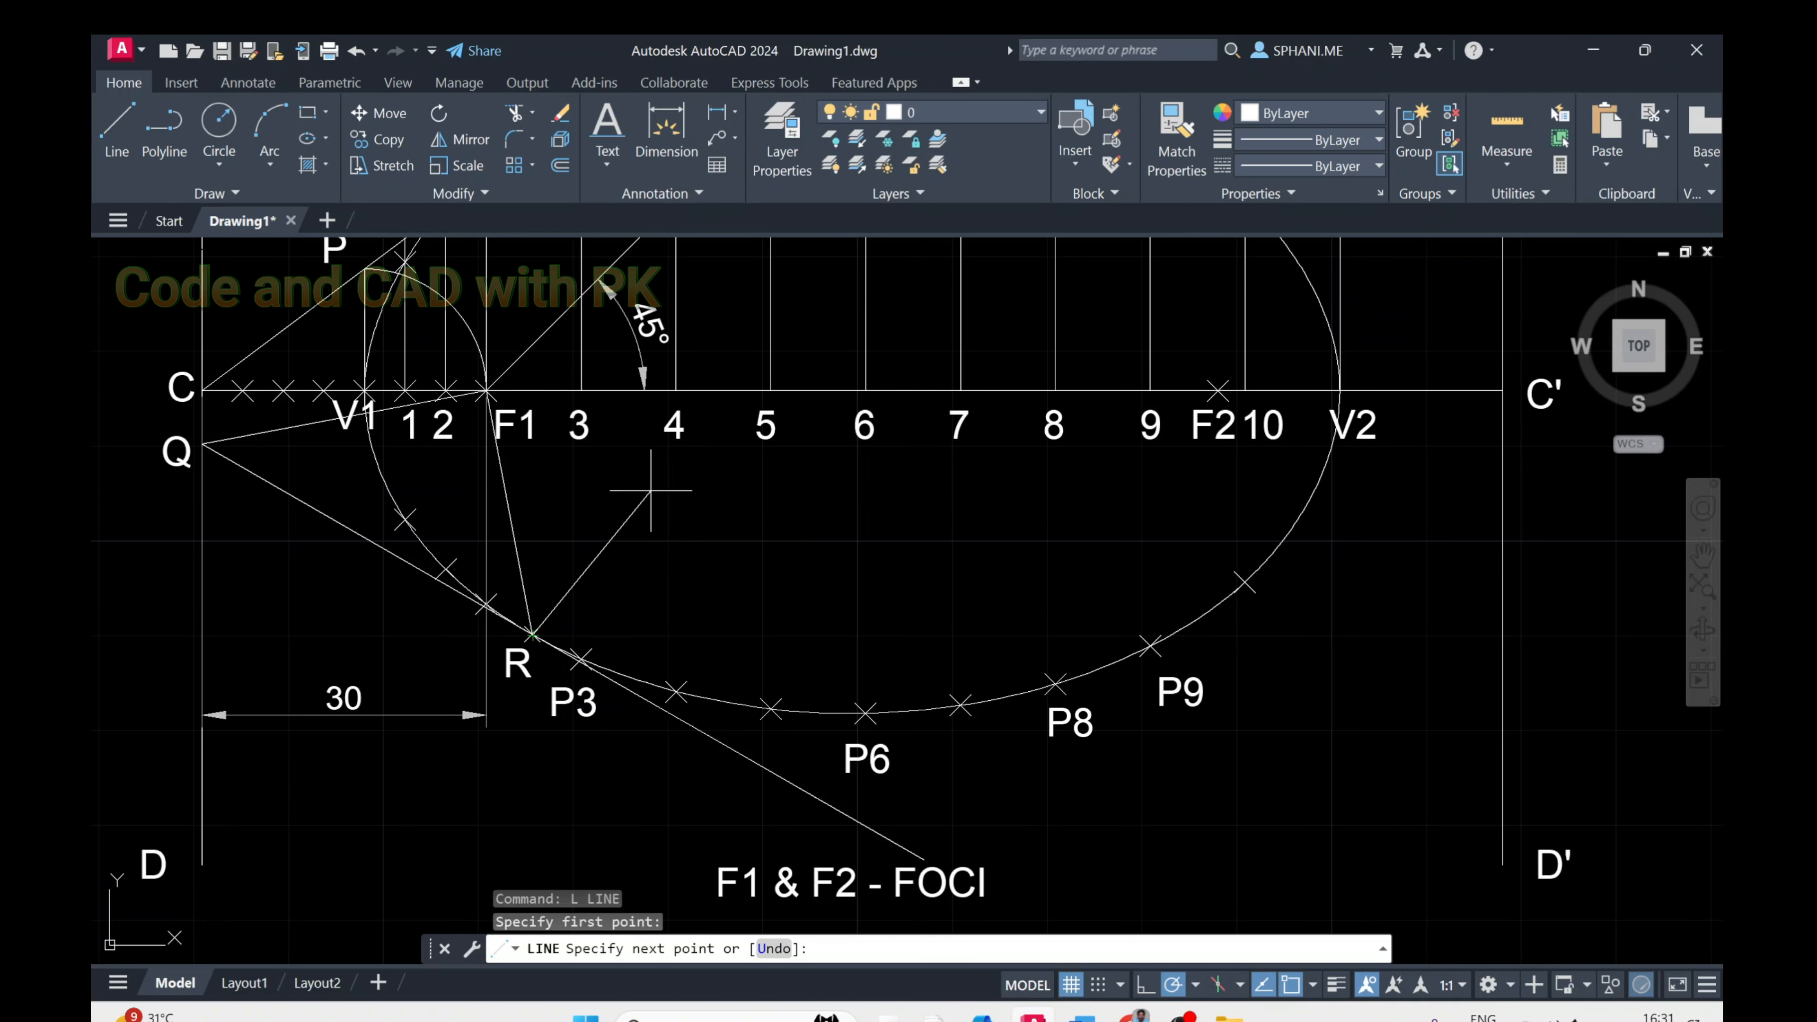
pyautogui.click(631, 468)
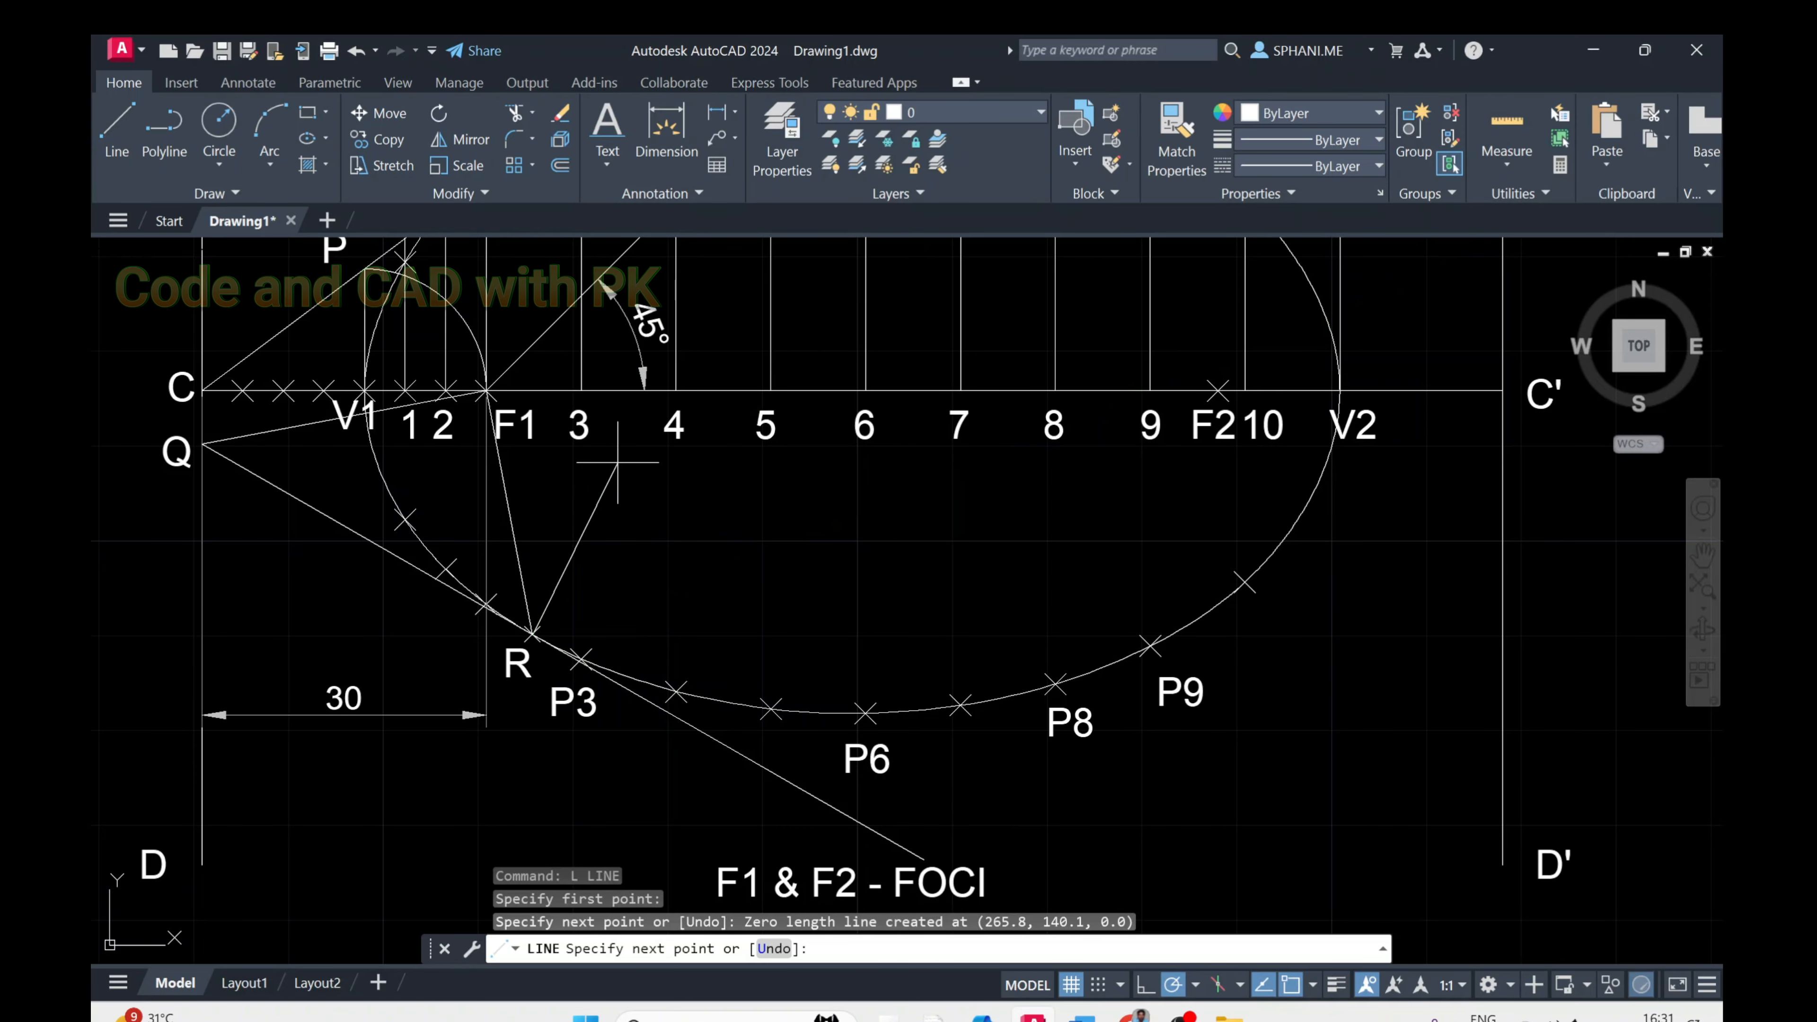
pyautogui.press('Escape')
# Draw a line from a free point below the ellipse up to the tangent, perpendicular to it
pyautogui.moveTo(591, 599); pyautogui.dragTo(637, 401, button='middle')
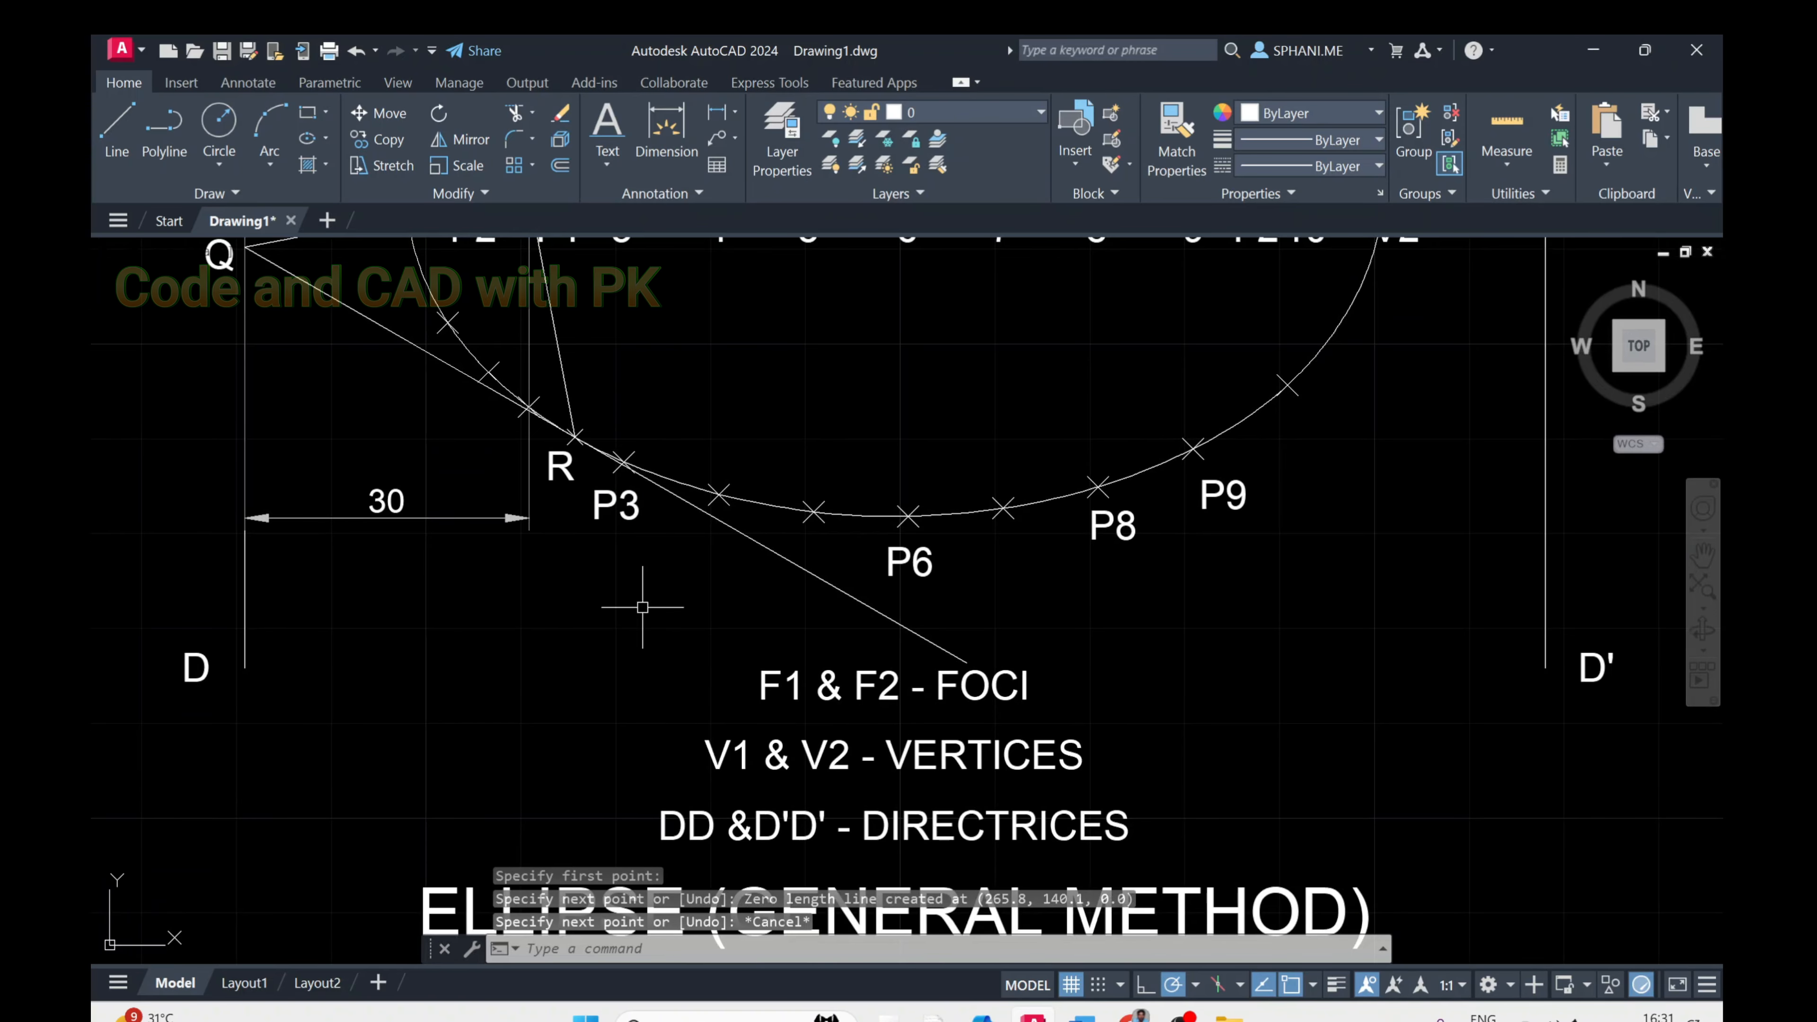
pyautogui.write('l')
pyautogui.press('Return')
pyautogui.click(548, 795)
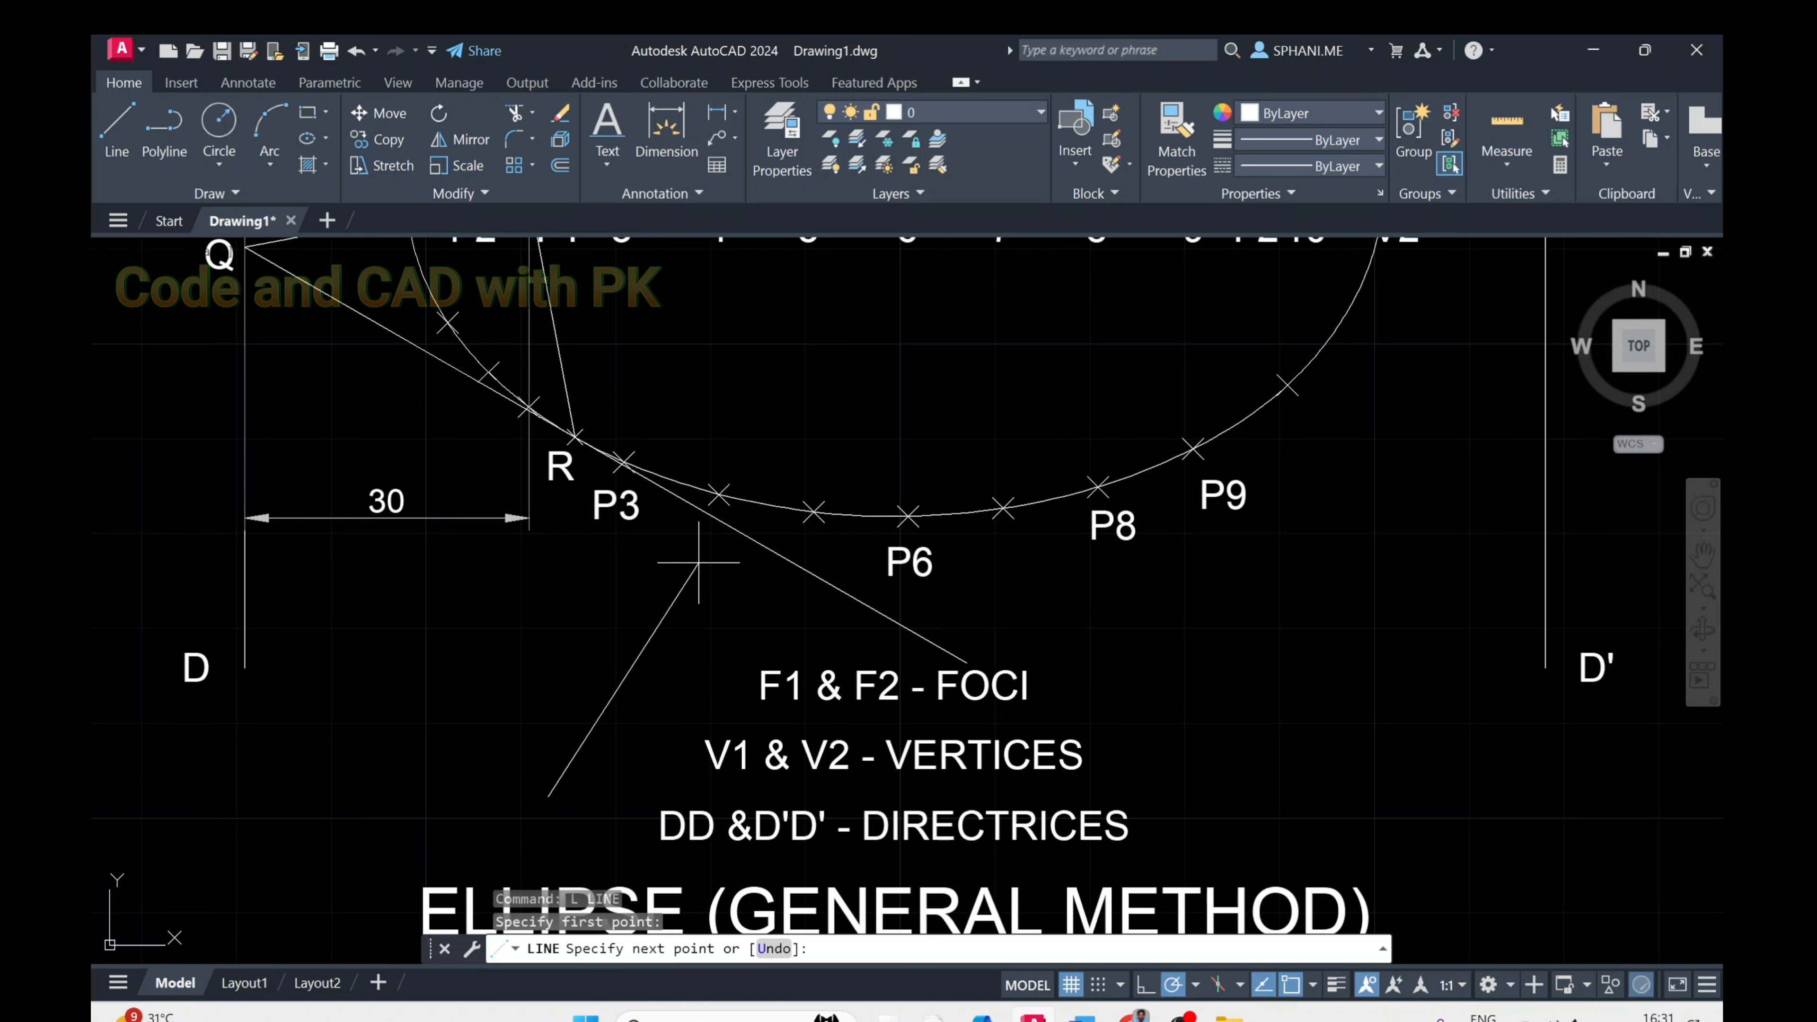
pyautogui.click(710, 515)
pyautogui.press('Escape')
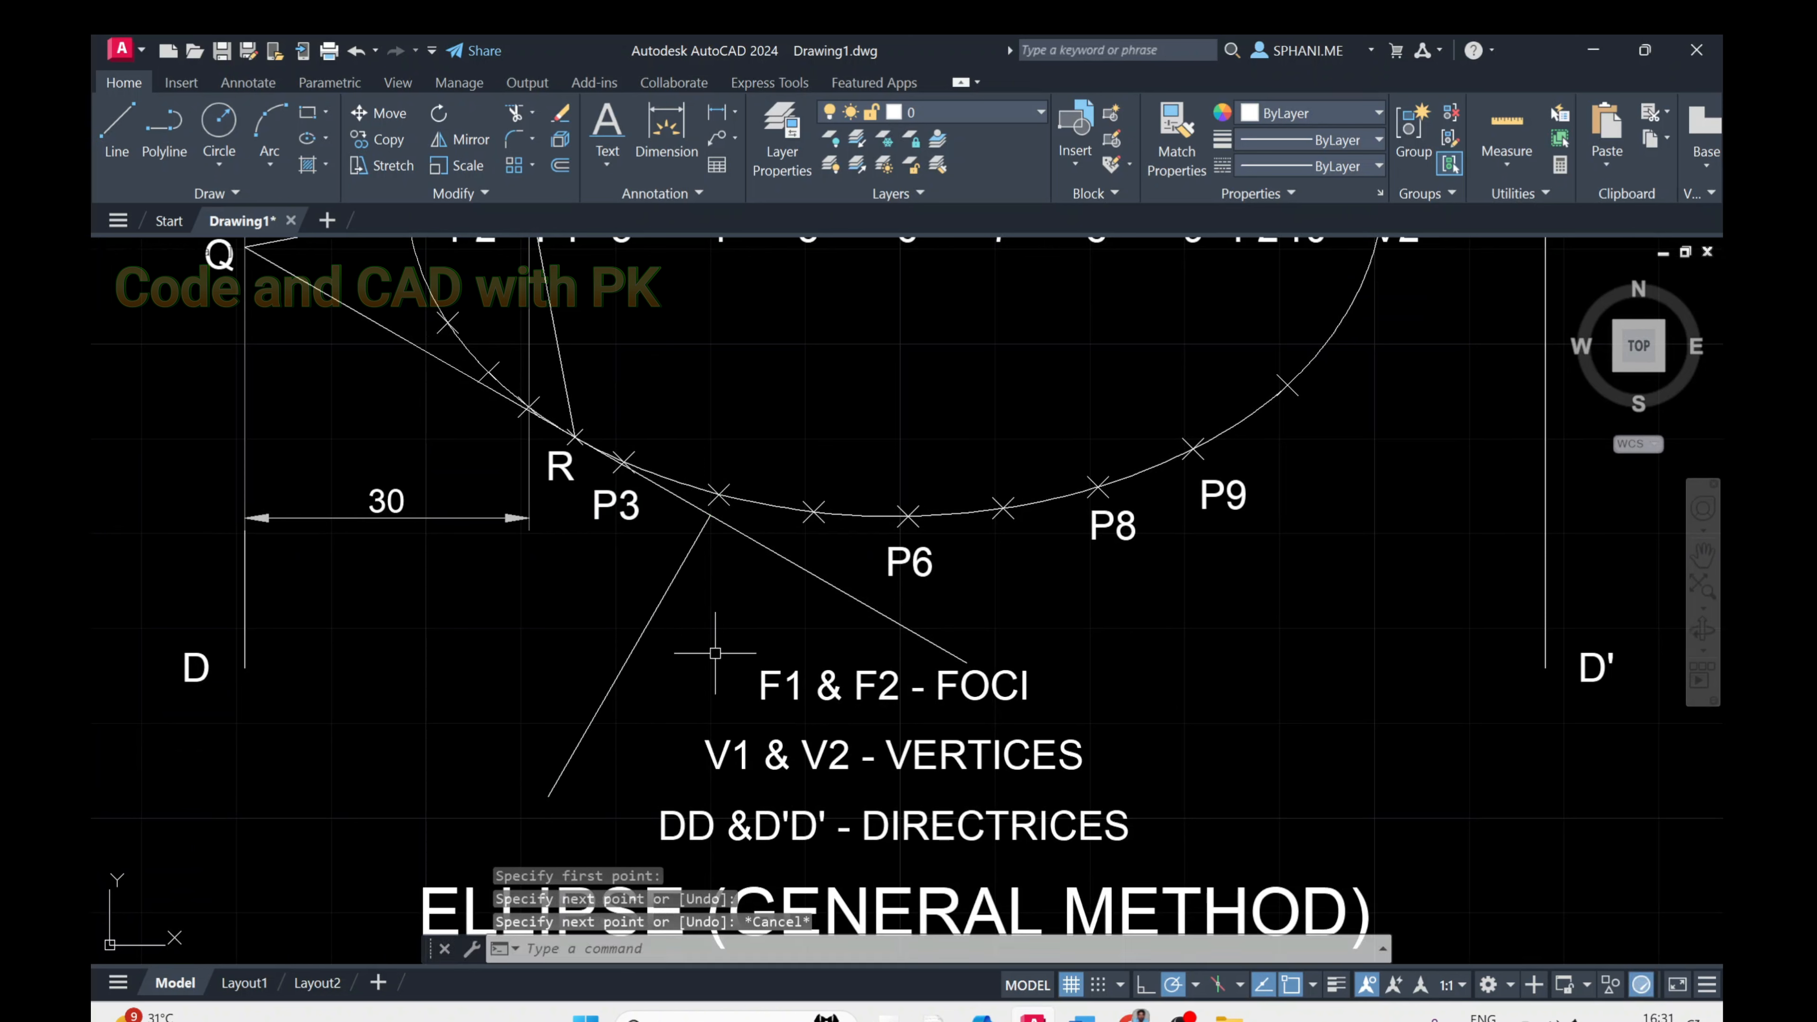
# Move the perpendicular line by its midpoint onto the marked ellipse point directly below F1, just left of R
pyautogui.write('m')
pyautogui.press('Return')
pyautogui.click(656, 610)
pyautogui.press('Return')
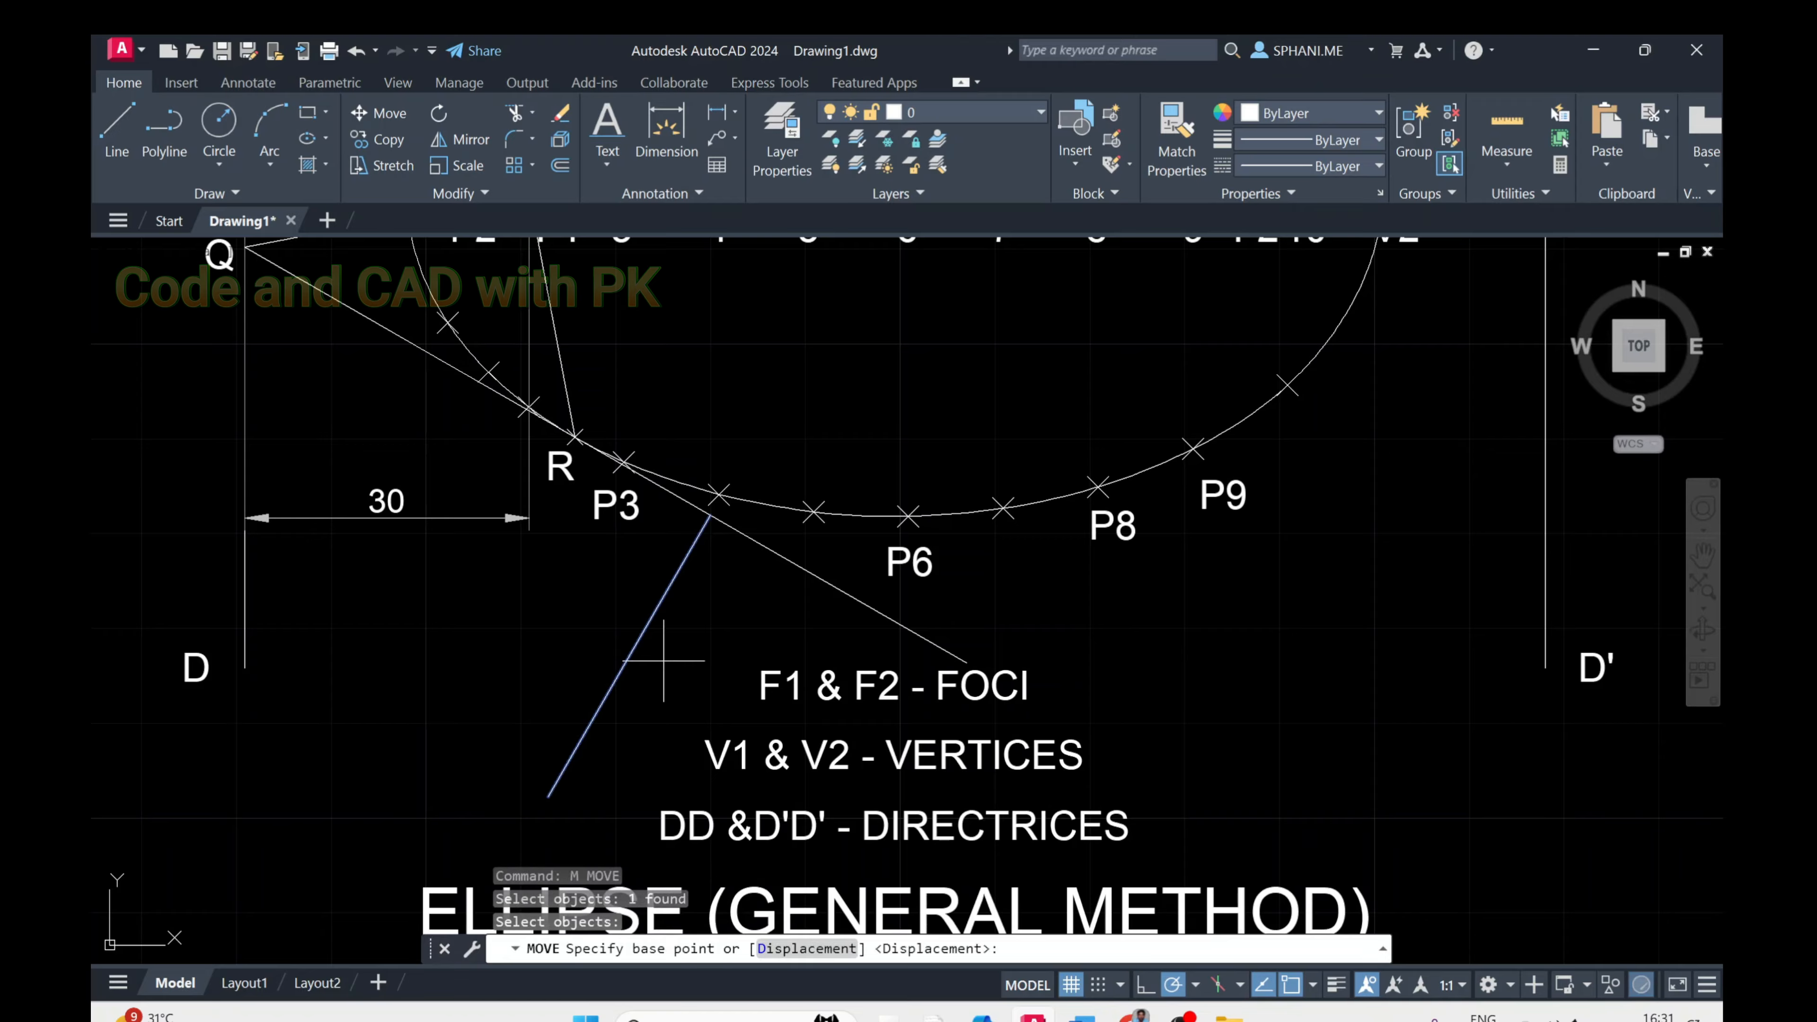
pyautogui.click(629, 654)
pyautogui.click(529, 406)
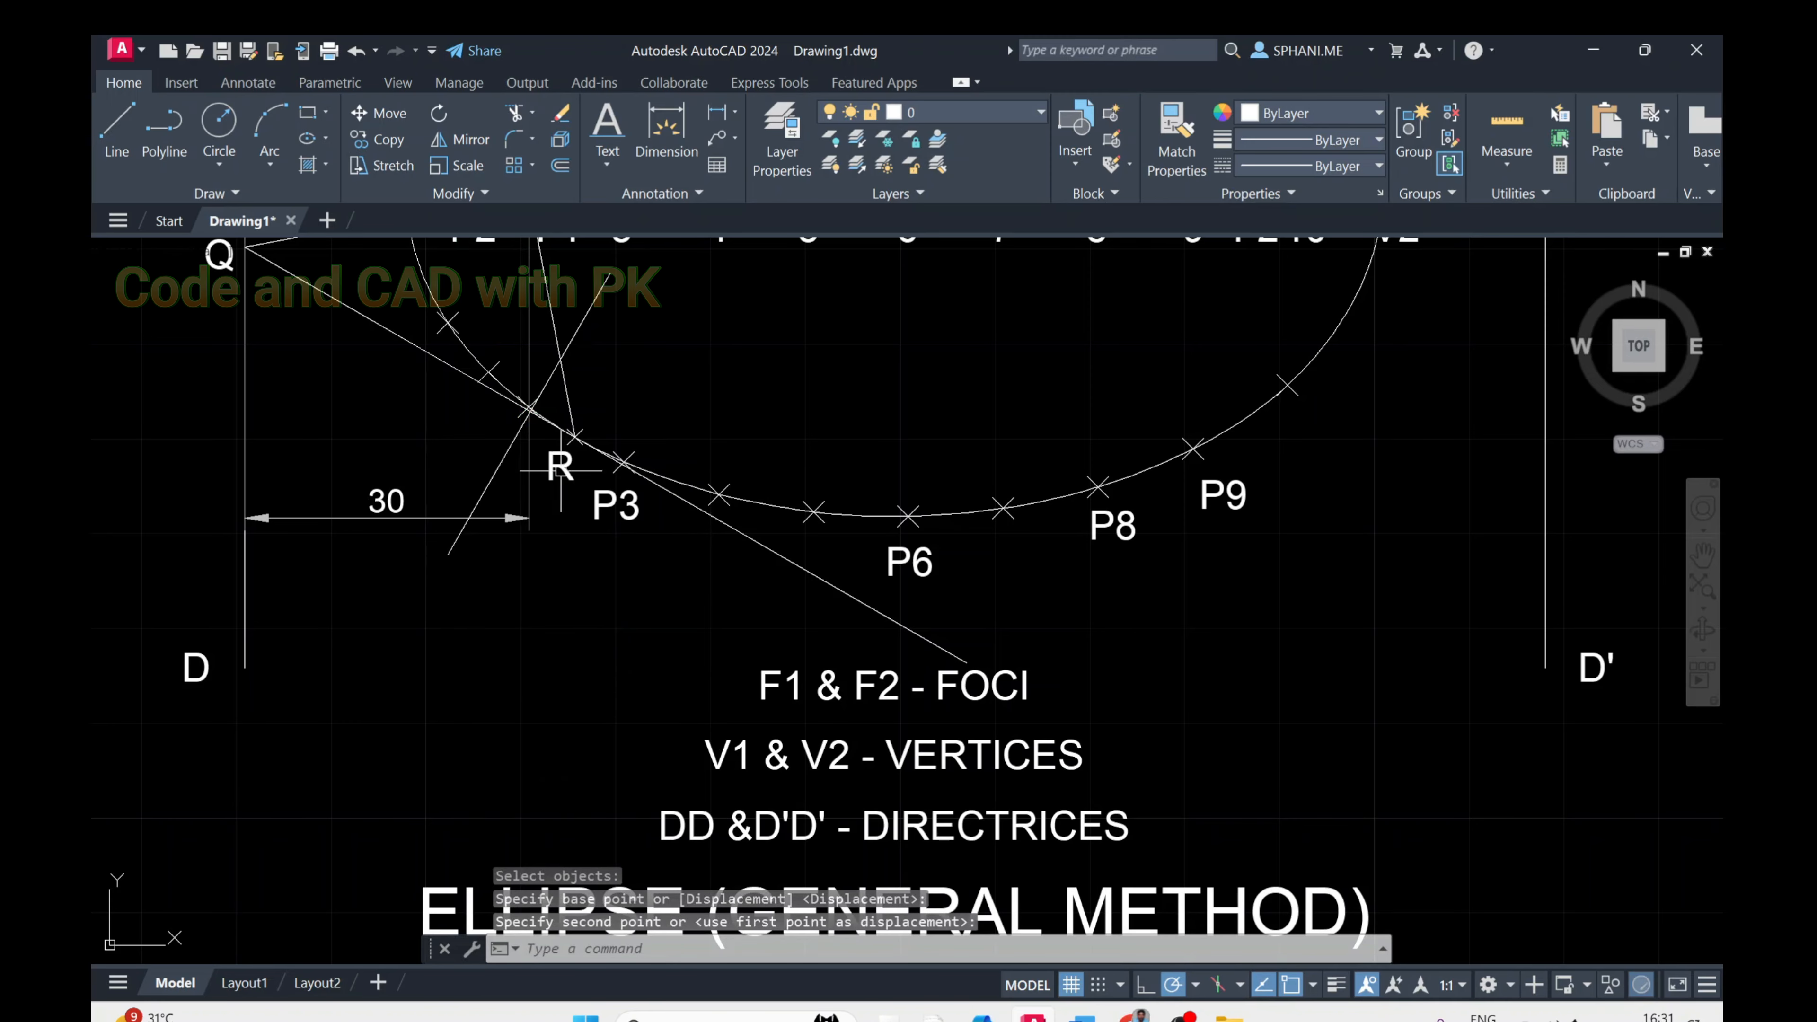
# Copy the label R to the upper and lower ends of the normal line
pyautogui.scroll(-2, 617, 589)
pyautogui.moveTo(617, 590); pyautogui.dragTo(563, 655, button='middle')
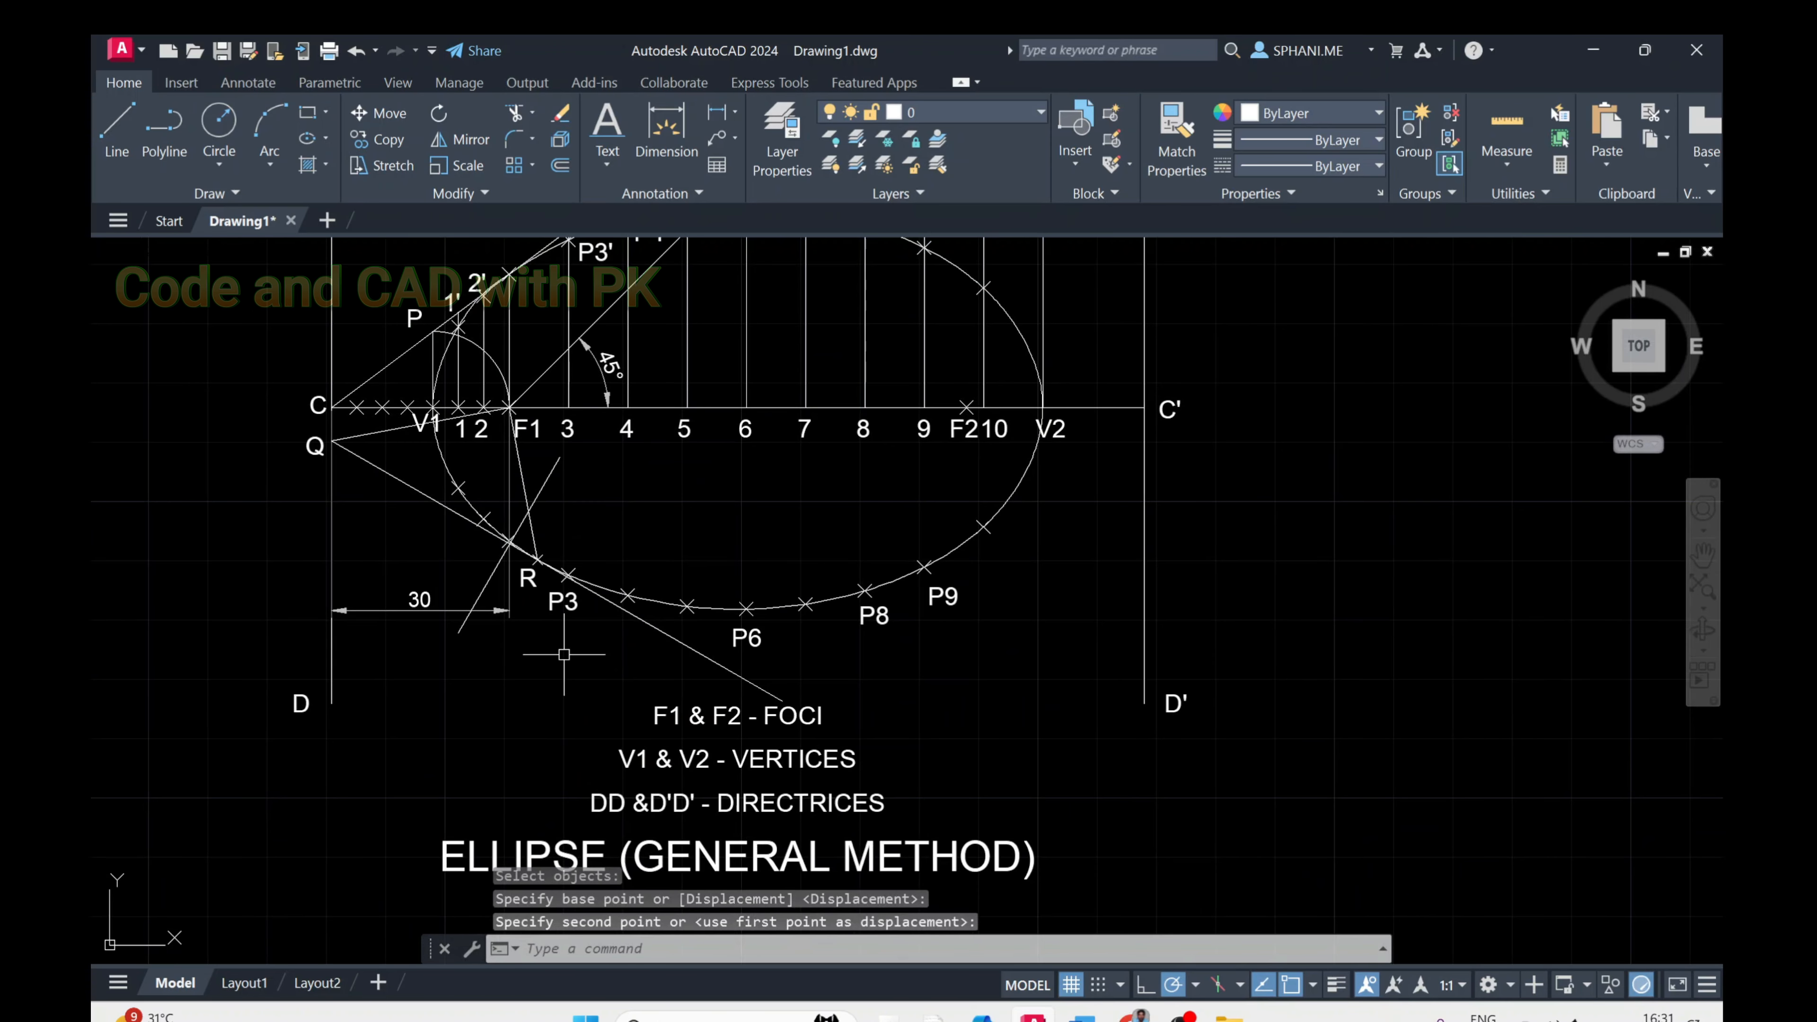
pyautogui.write('co')
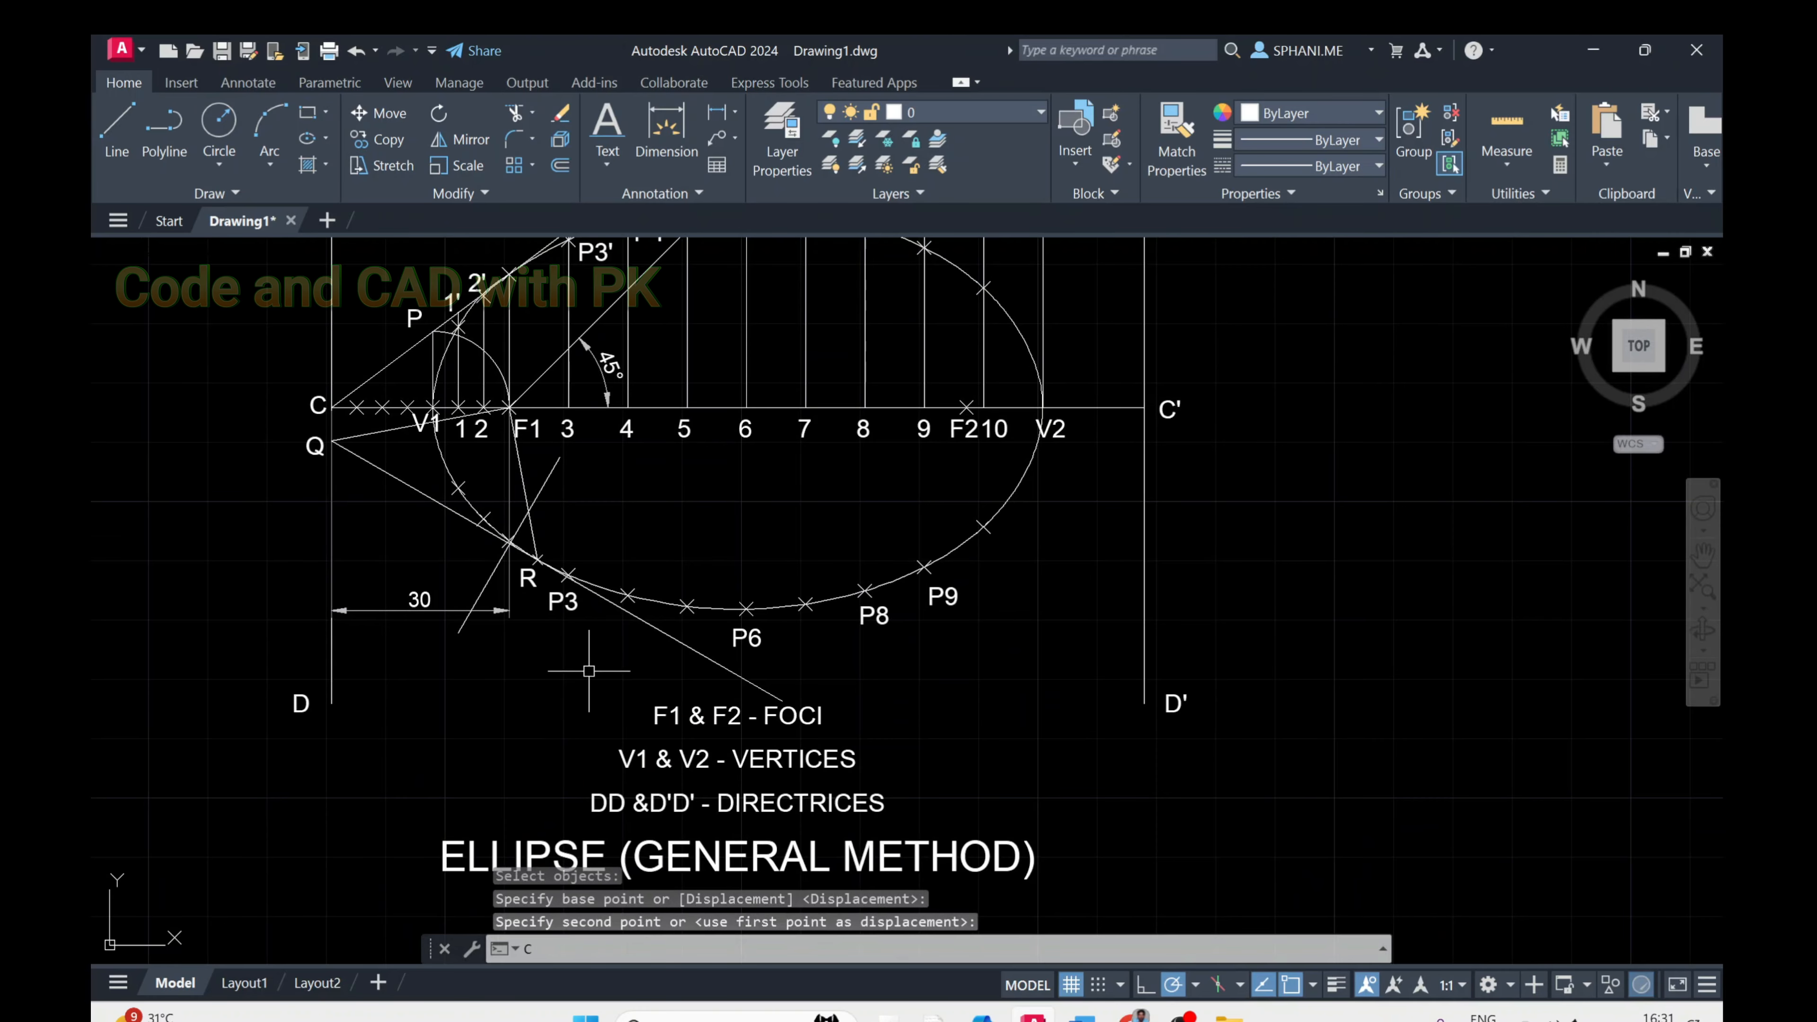
pyautogui.press('Return')
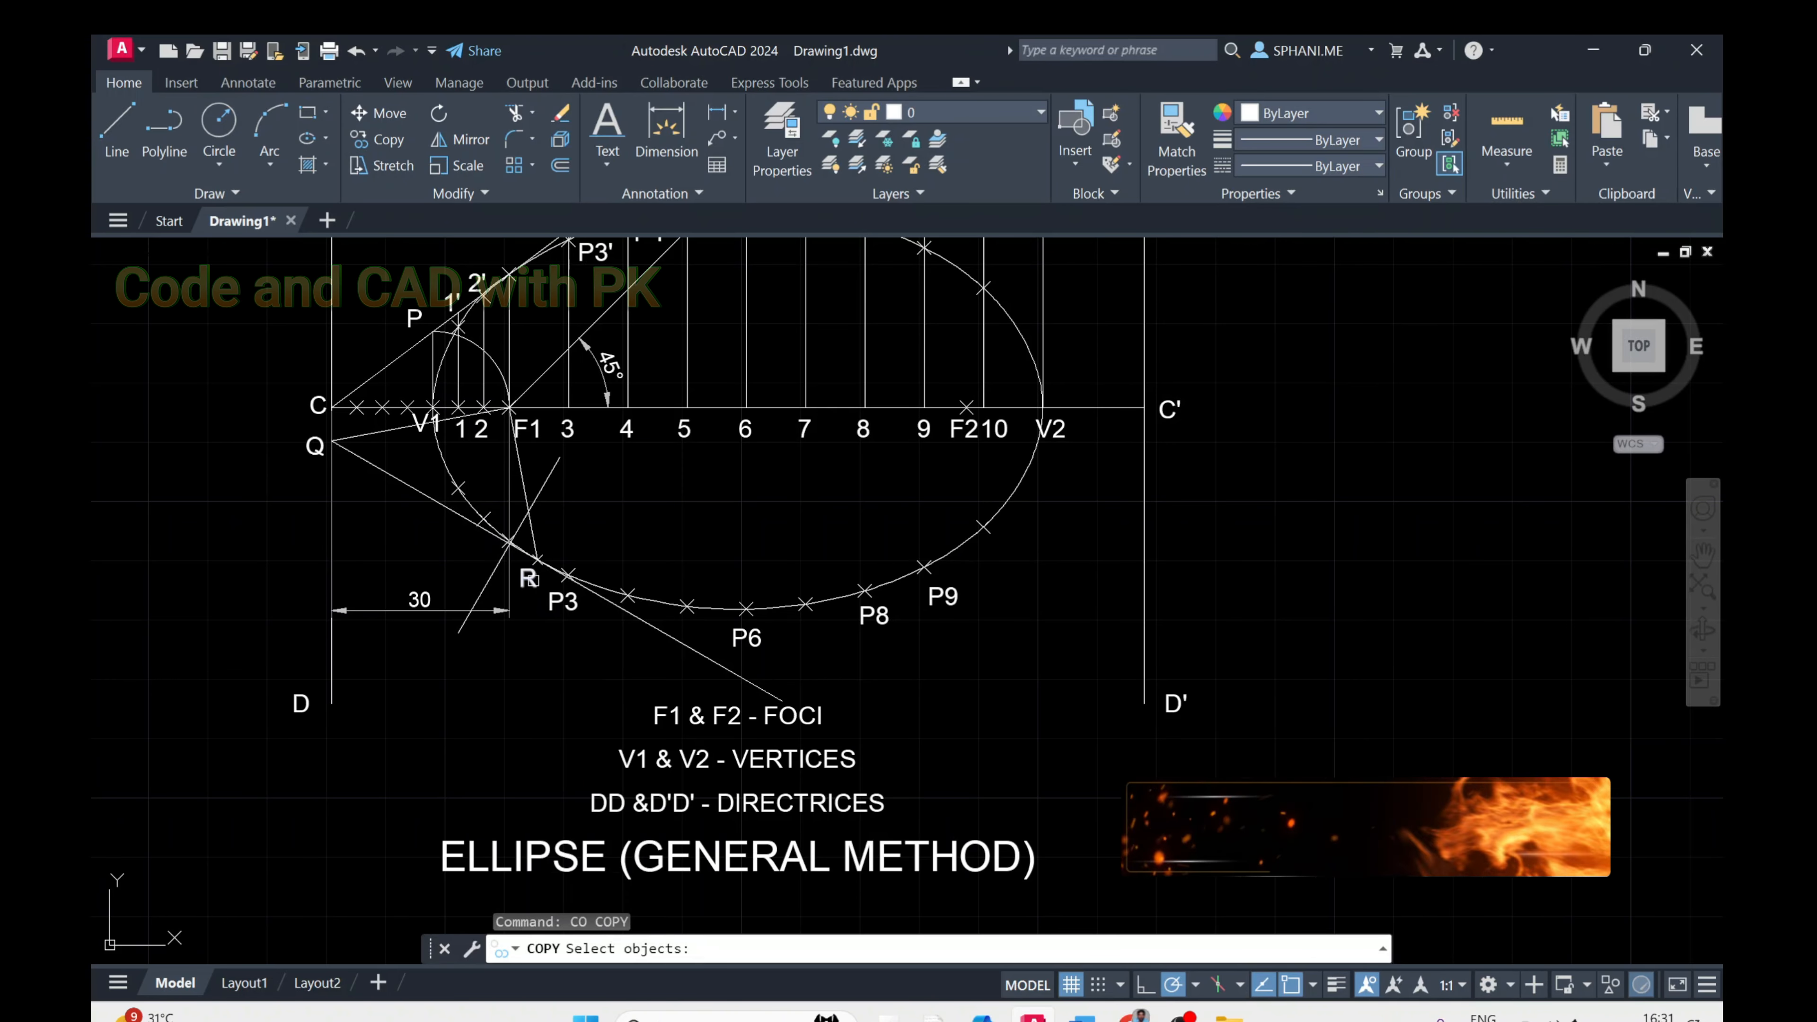
pyautogui.click(530, 577)
pyautogui.press('Return')
pyautogui.click(531, 714)
pyautogui.click(585, 588)
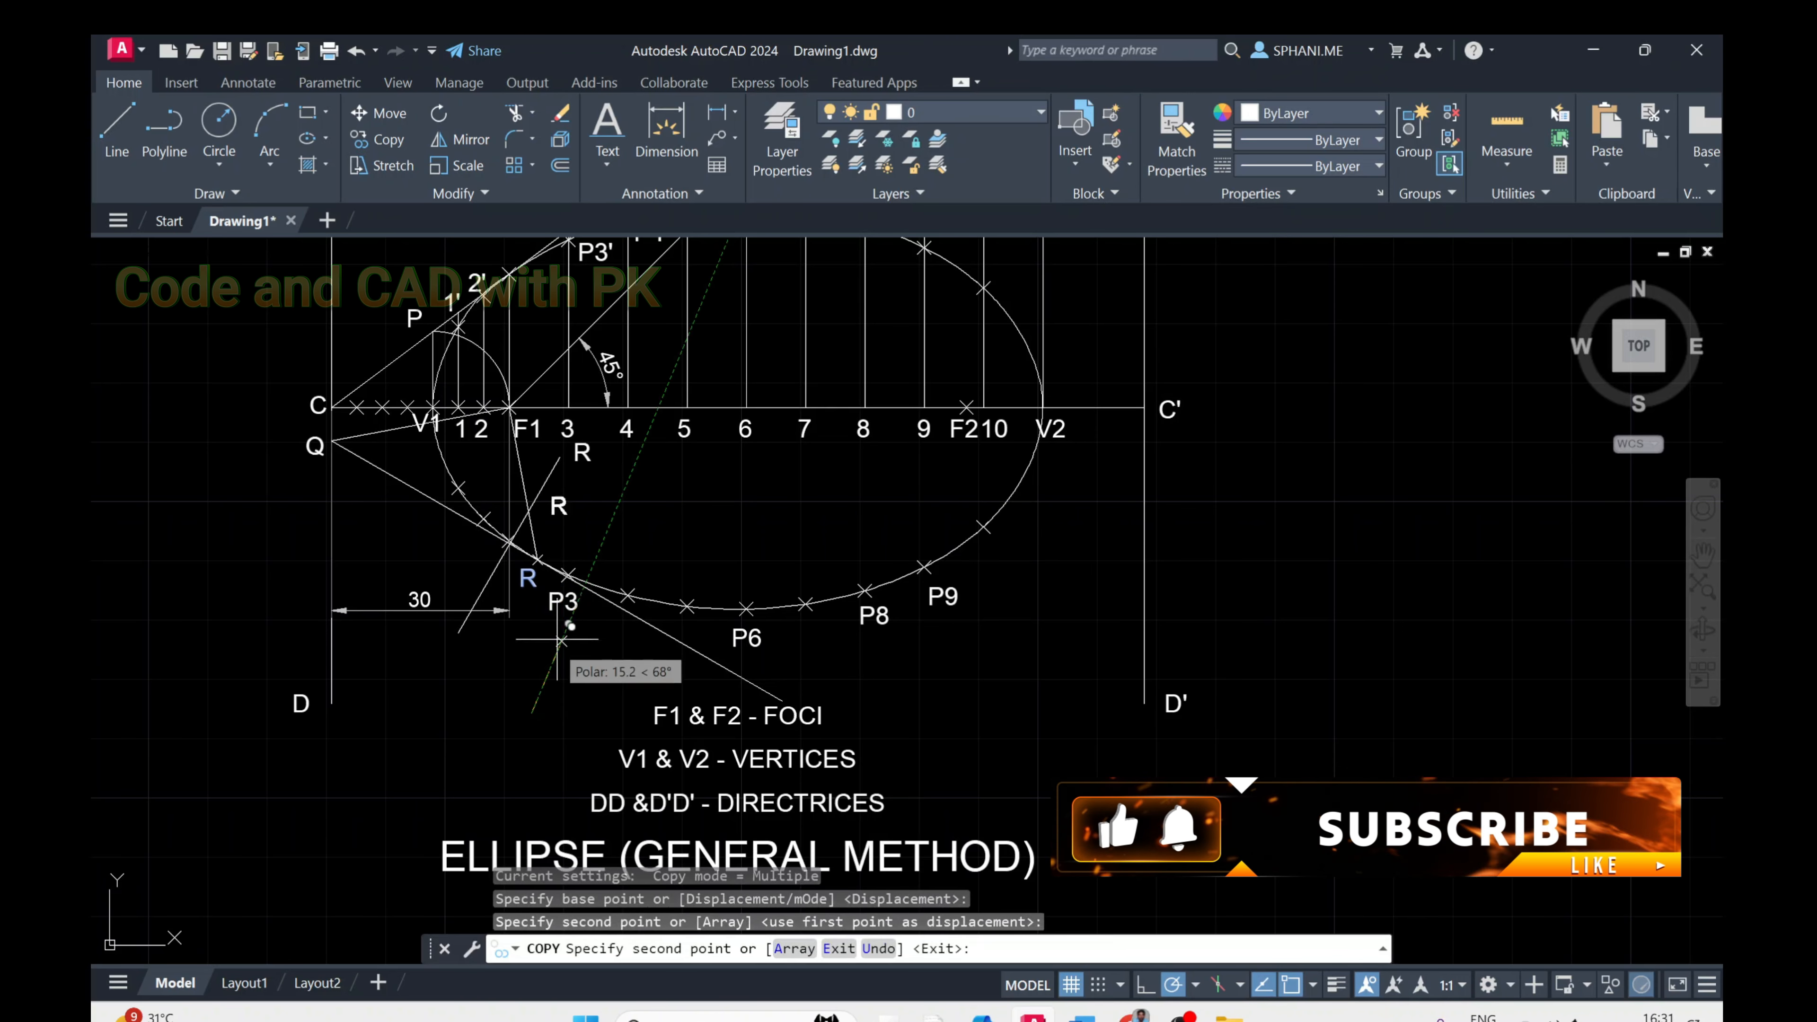
pyautogui.click(459, 785)
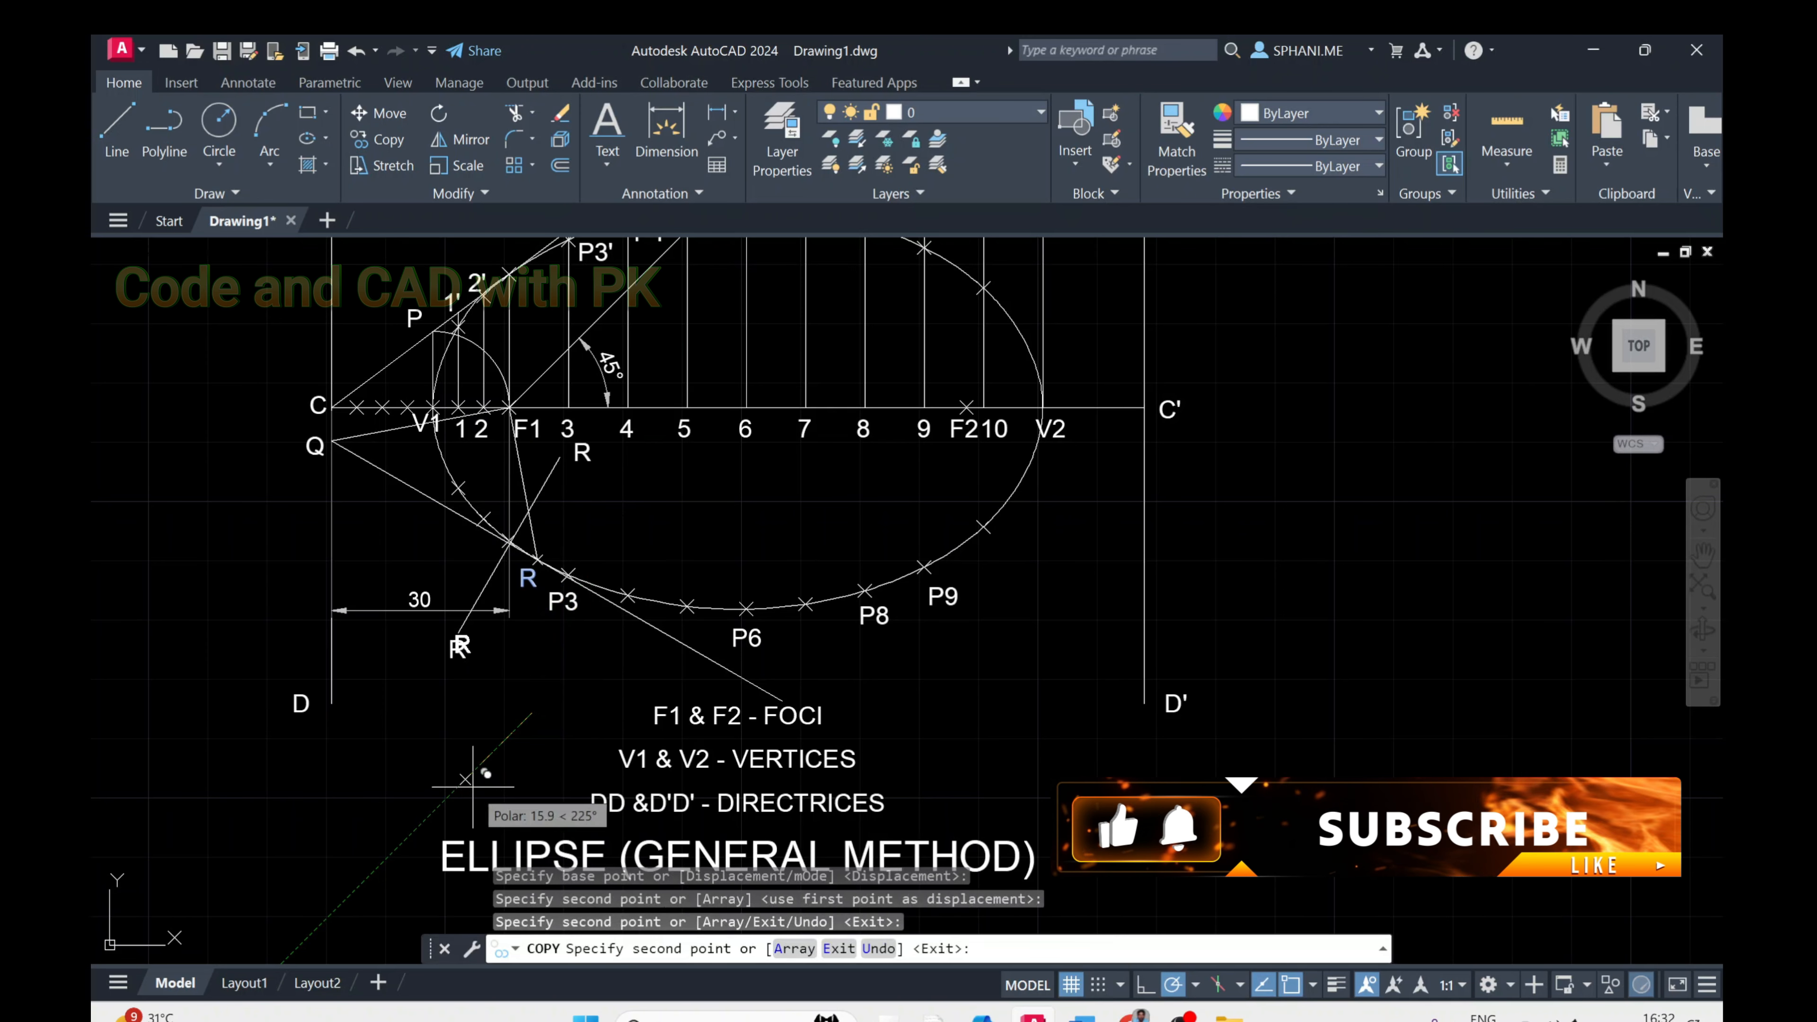
pyautogui.press('Escape')
# Change the copied label at the normal's lower end to M and the one at its upper end to N
pyautogui.write('ed')
pyautogui.press('Return')
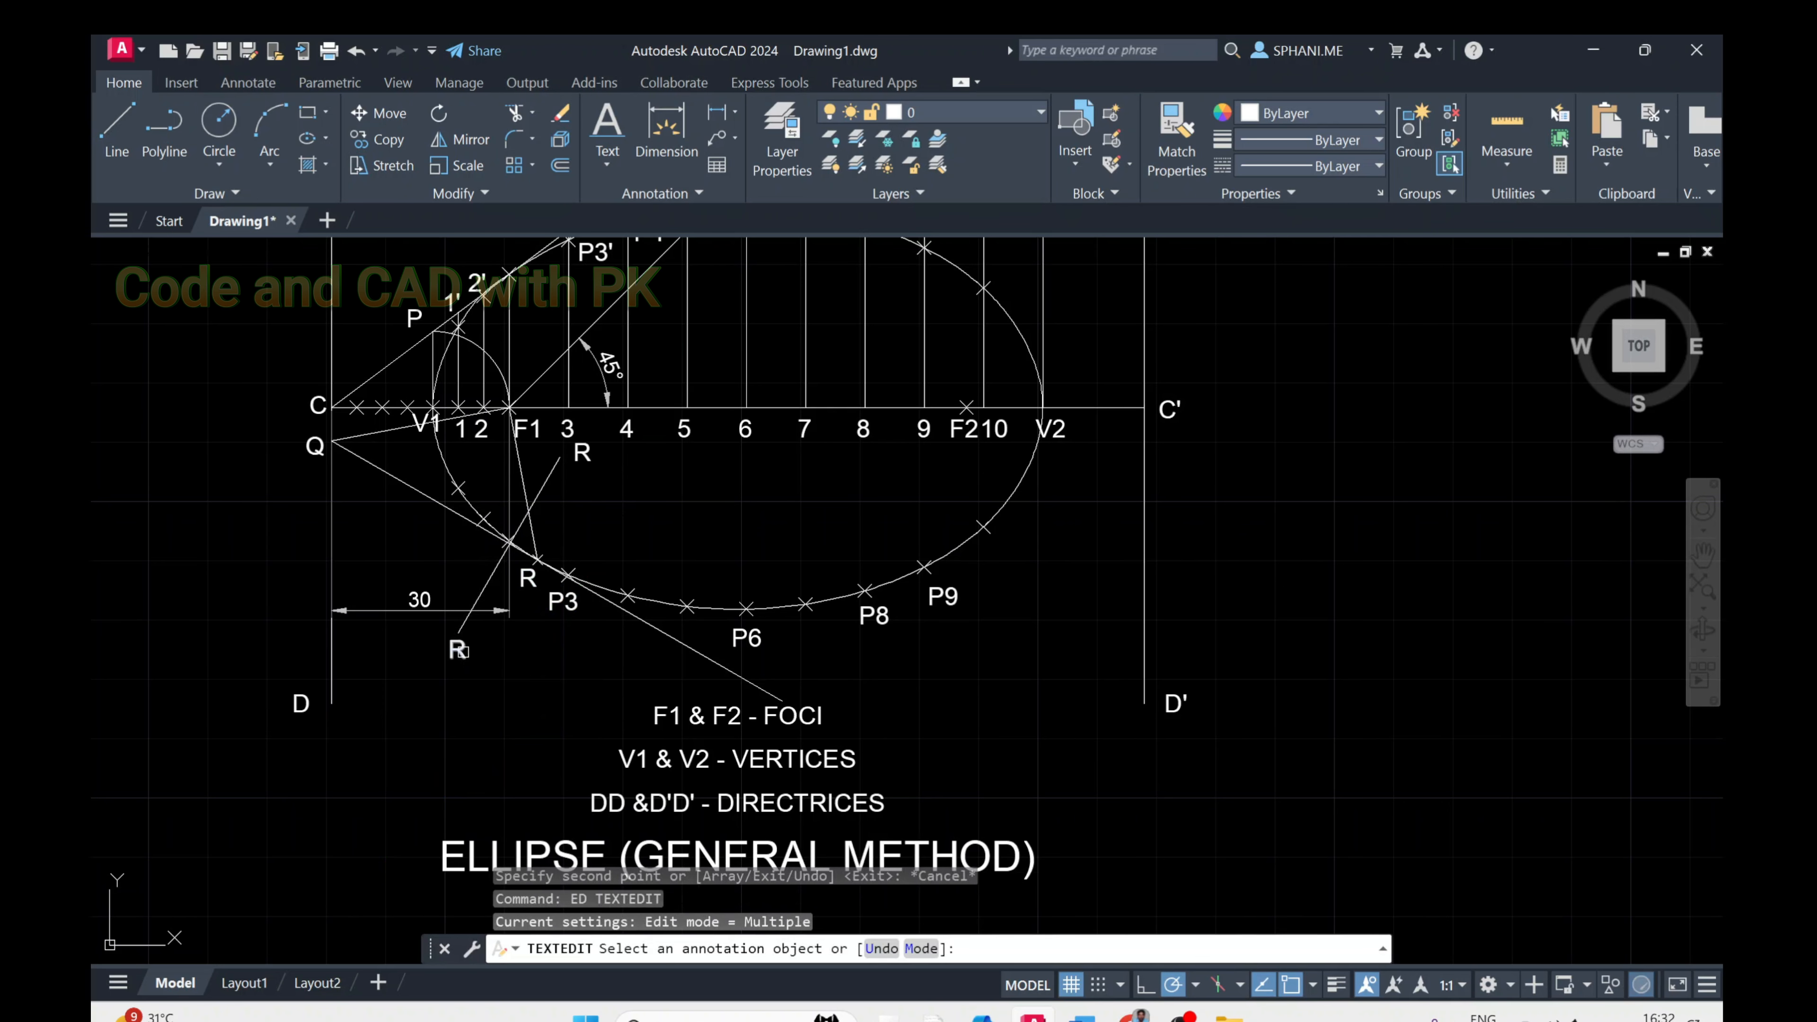
pyautogui.click(458, 650)
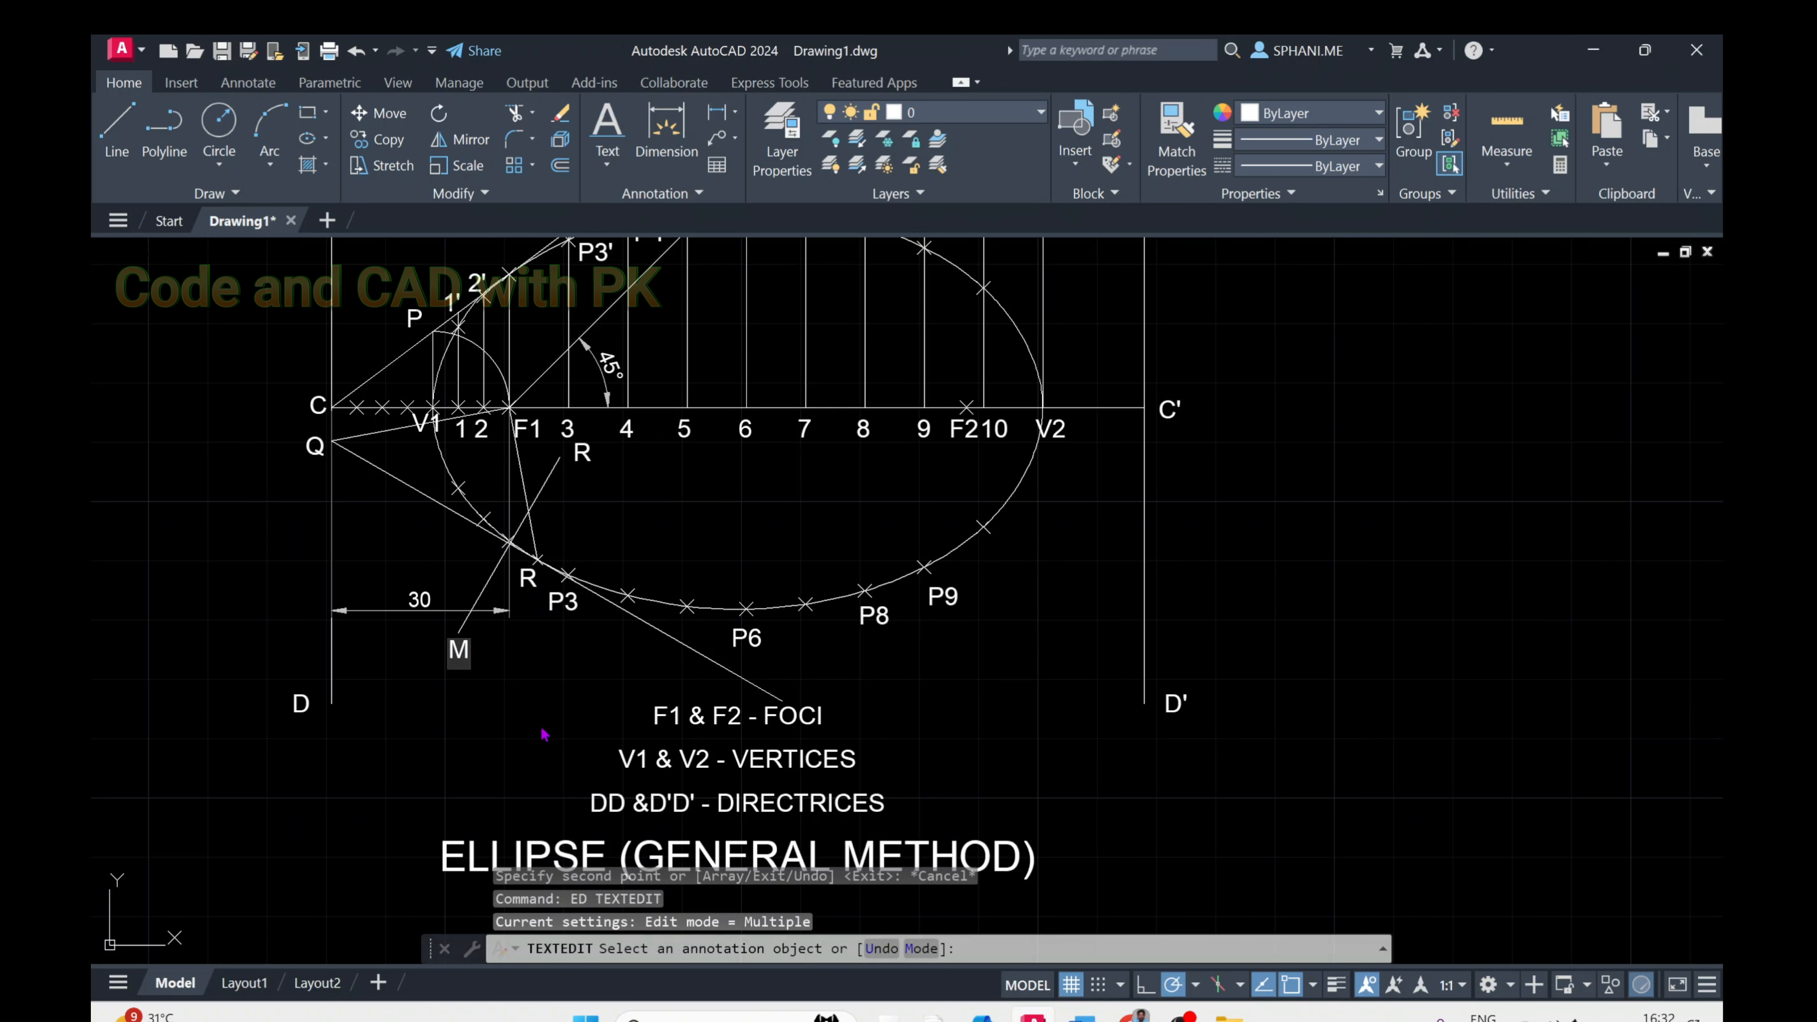
pyautogui.click(585, 465)
pyautogui.click(581, 458)
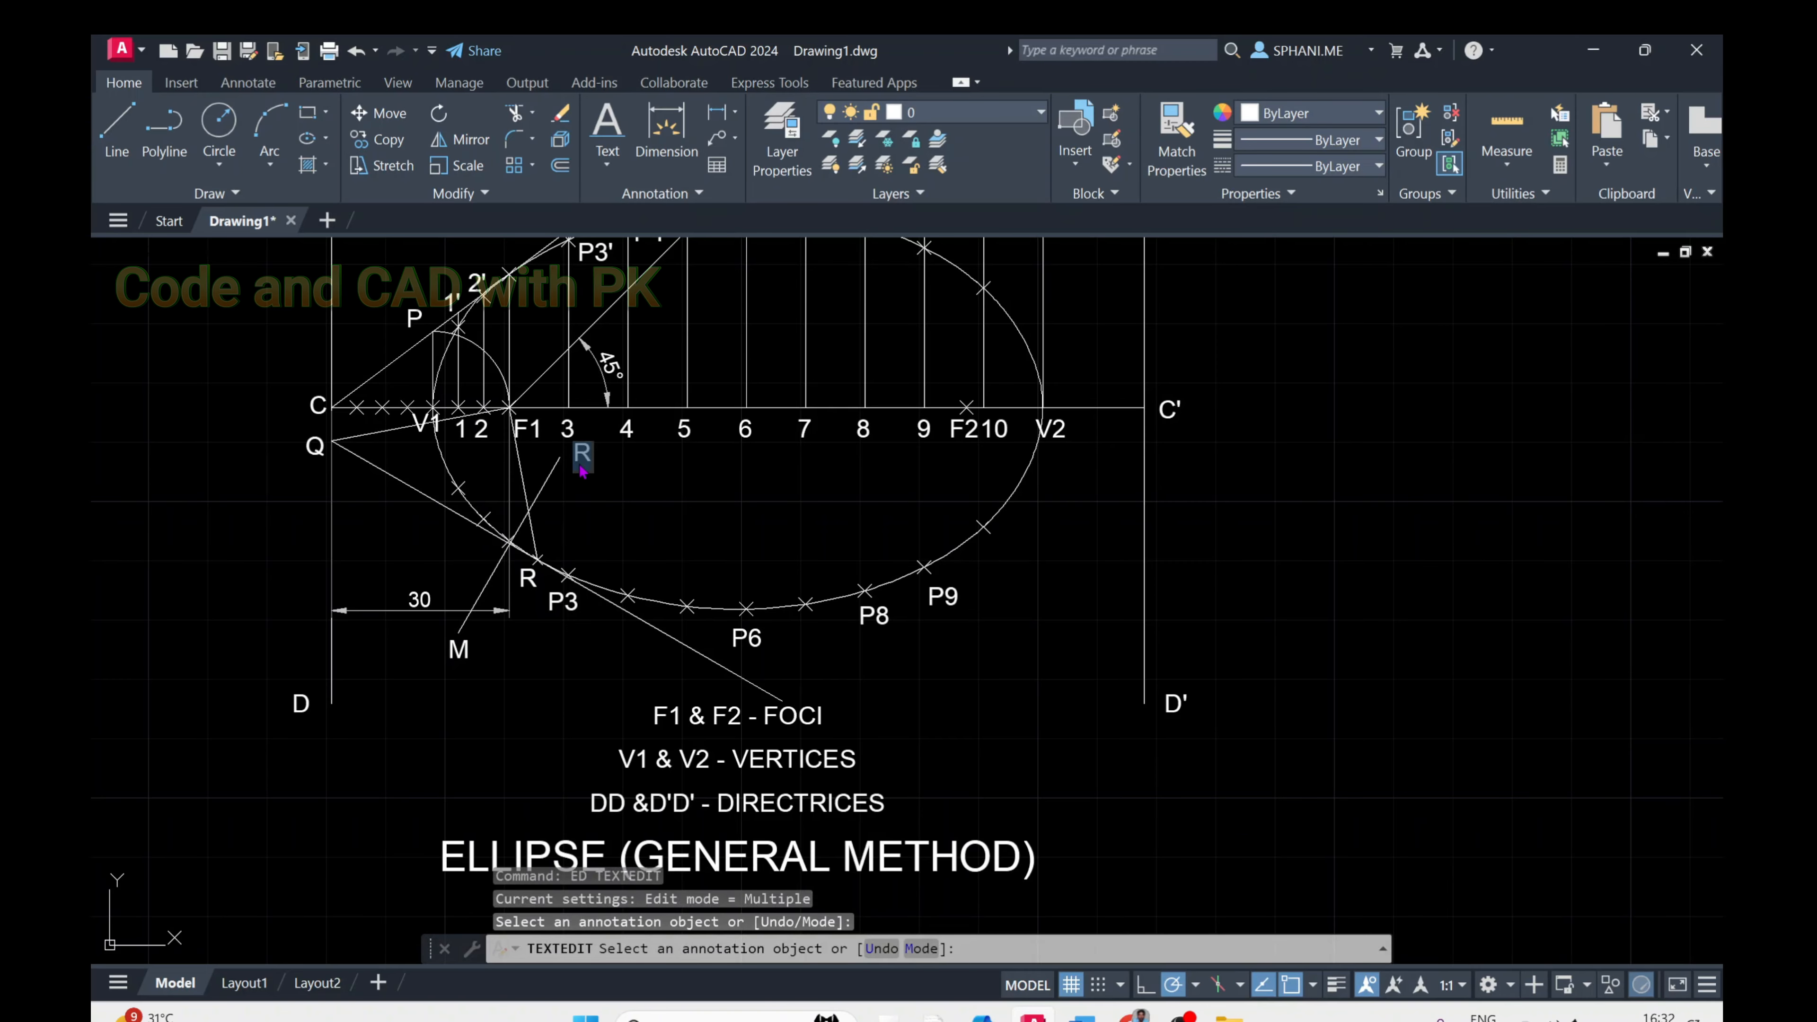
pyautogui.write('N')
pyautogui.click(615, 508)
pyautogui.rightClick(658, 498)
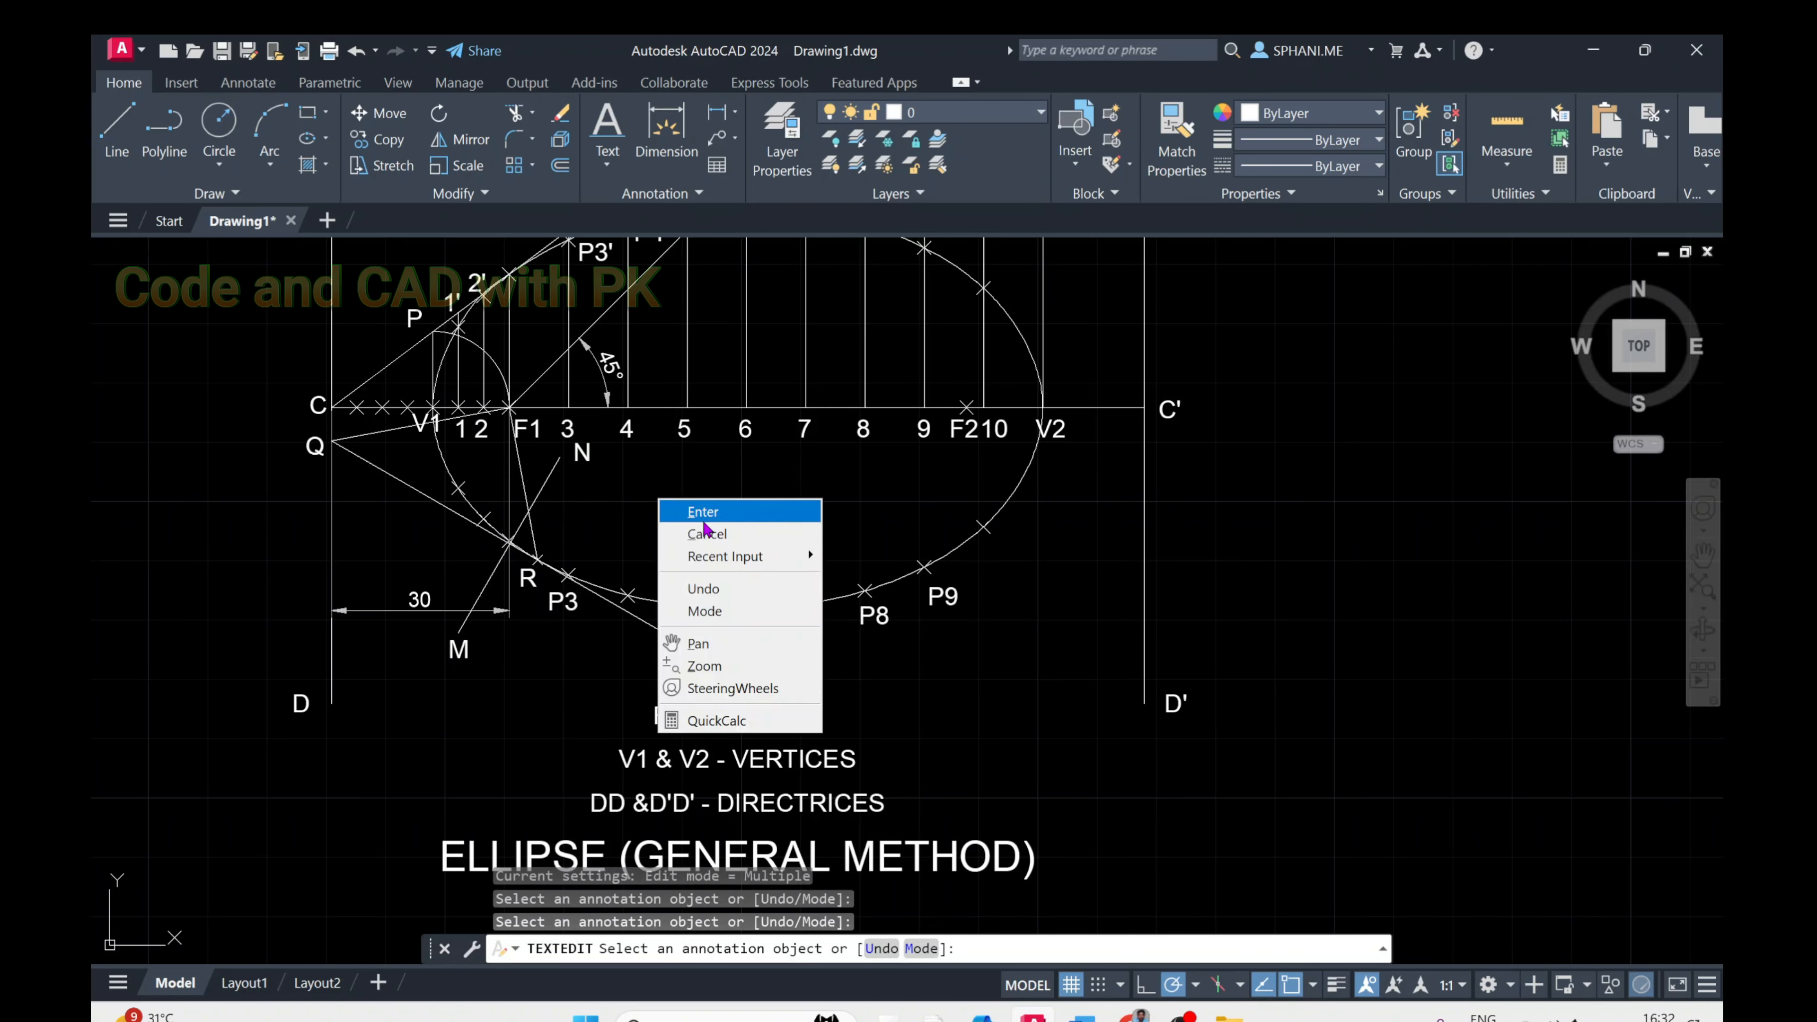
pyautogui.click(690, 510)
# Move the label N closer to the upper end of the normal
pyautogui.scroll(2, 592, 496)
pyautogui.scroll(2, 593, 496)
pyautogui.write('m')
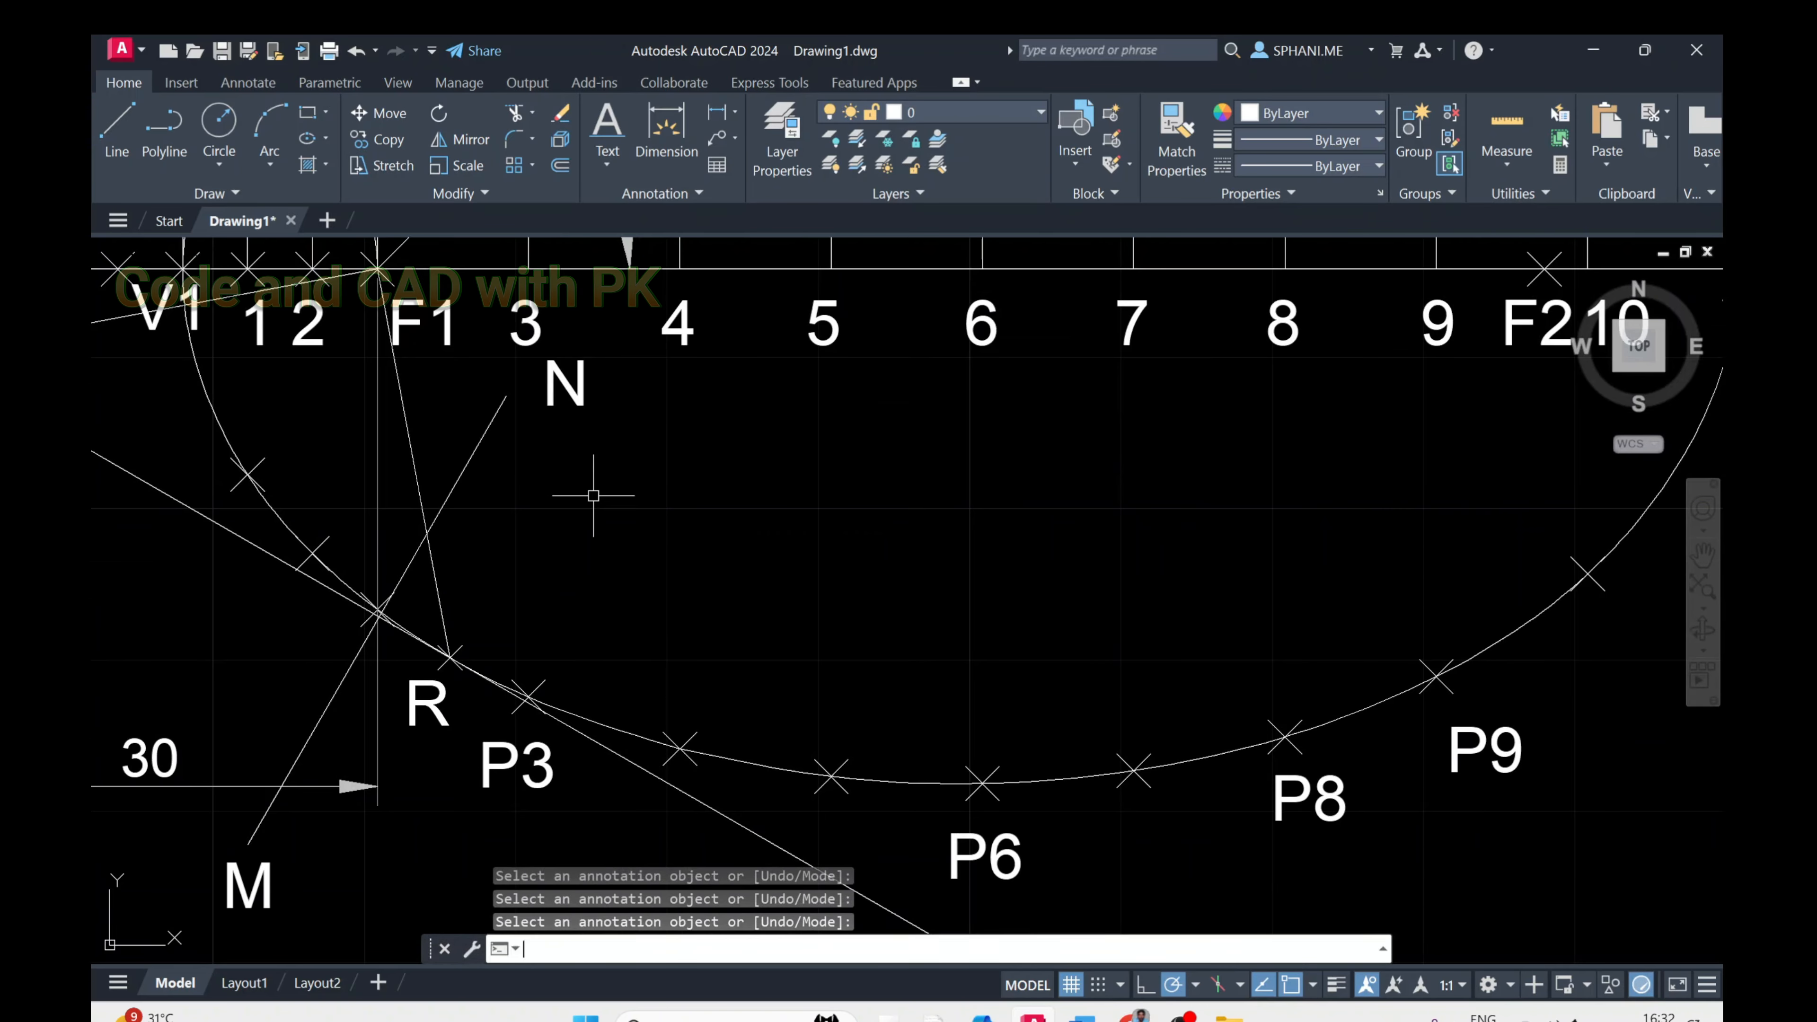
pyautogui.press('Return')
pyautogui.click(565, 385)
pyautogui.press('Return')
pyautogui.click(619, 519)
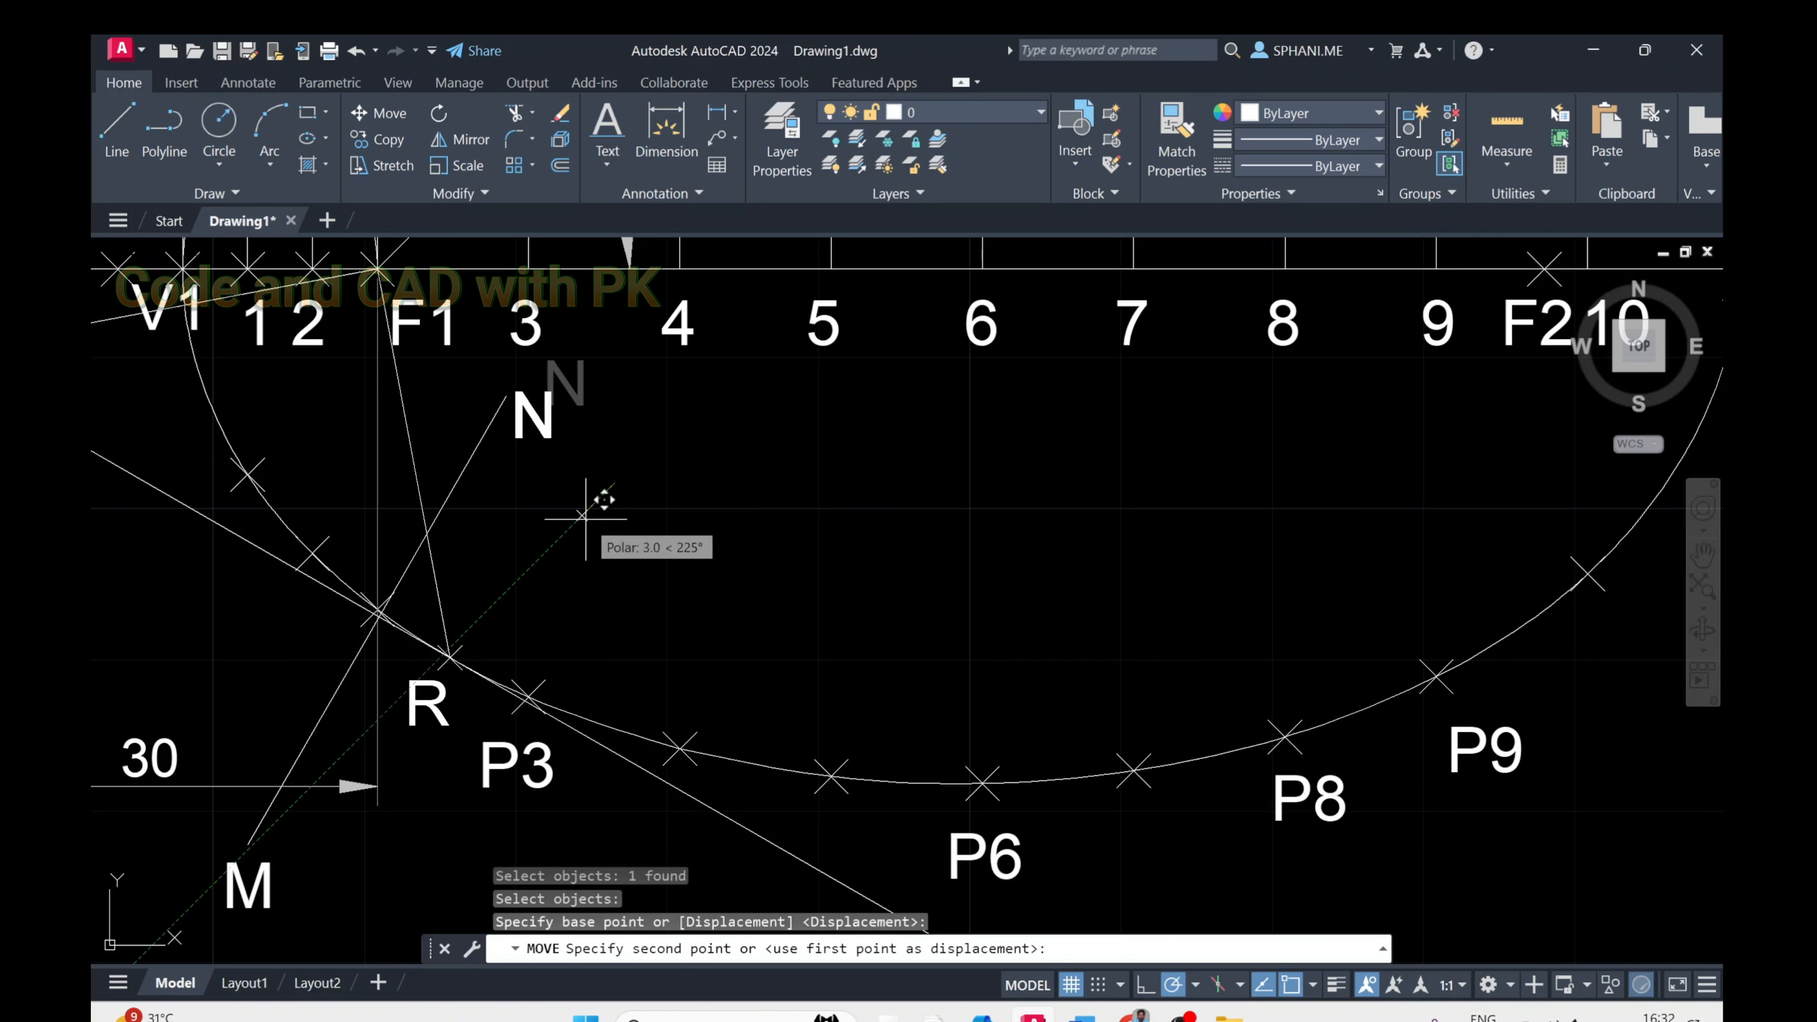
pyautogui.click(587, 556)
# Copy the title ELLIPSE (GENERAL METHOD) straight down to form a second line just below it
pyautogui.scroll(-2, 587, 566)
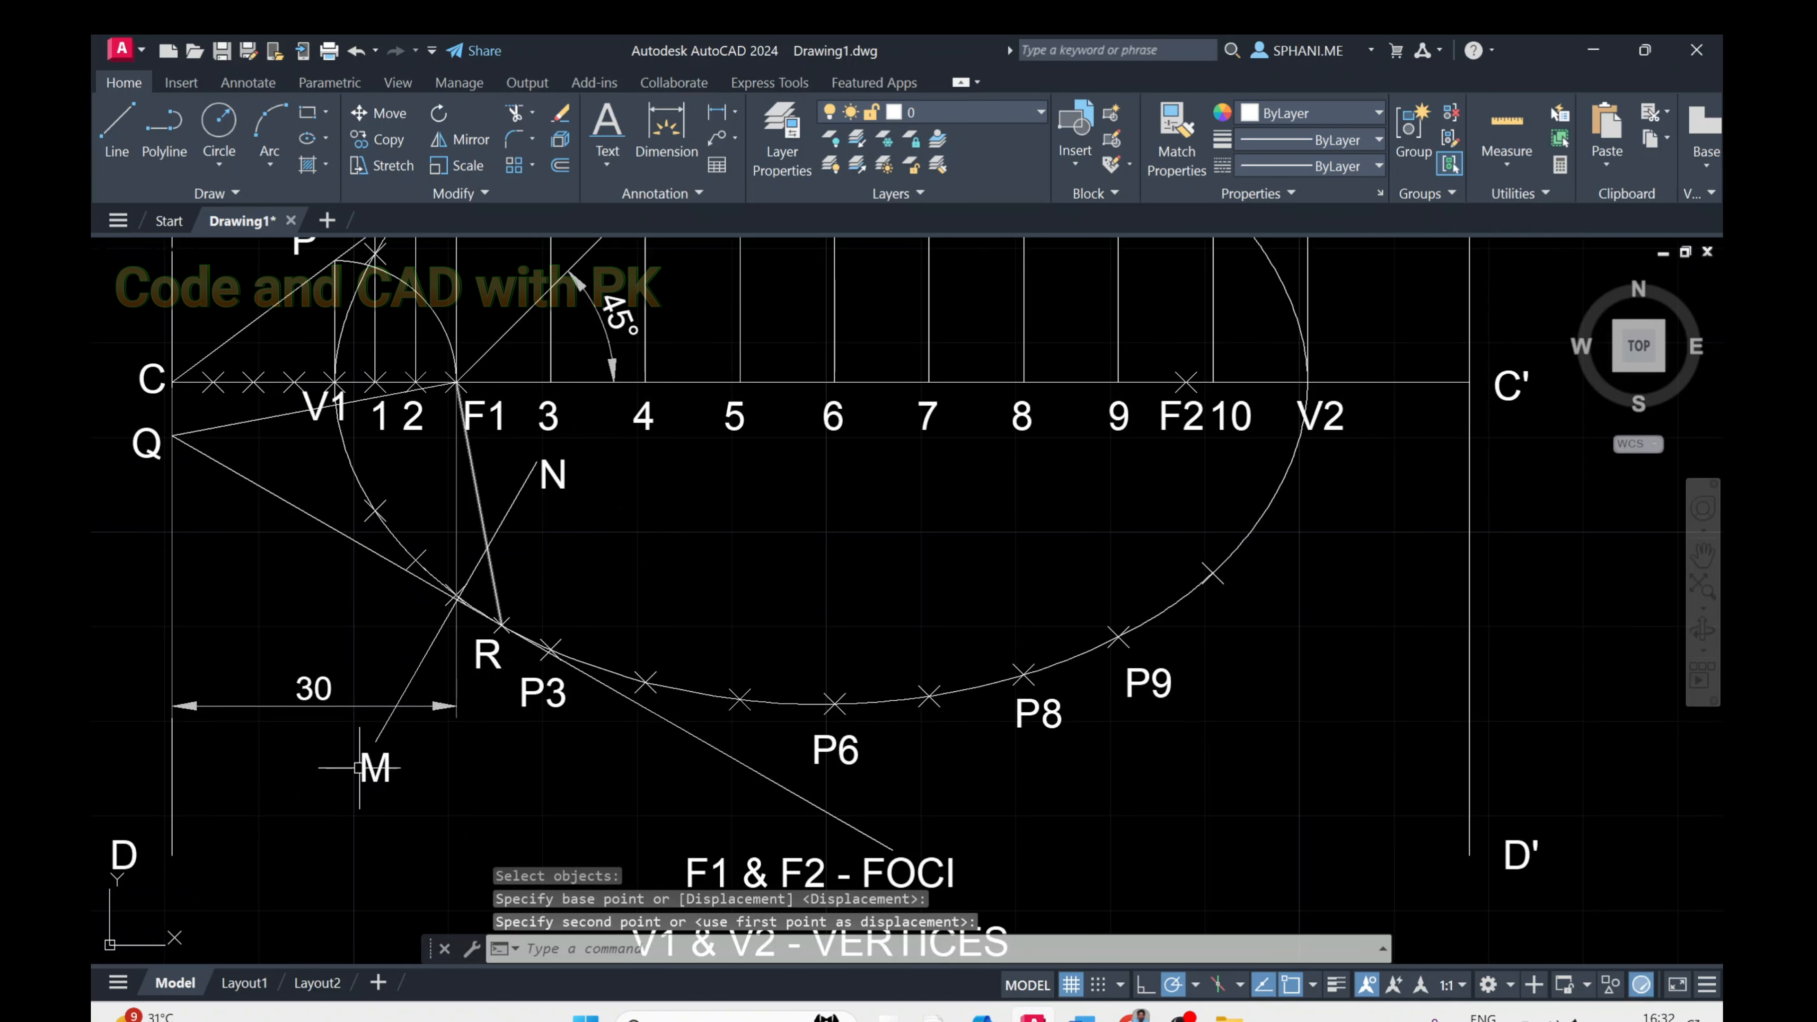
pyautogui.scroll(-2, 298, 577)
pyautogui.moveTo(577, 680); pyautogui.dragTo(562, 584, button='middle')
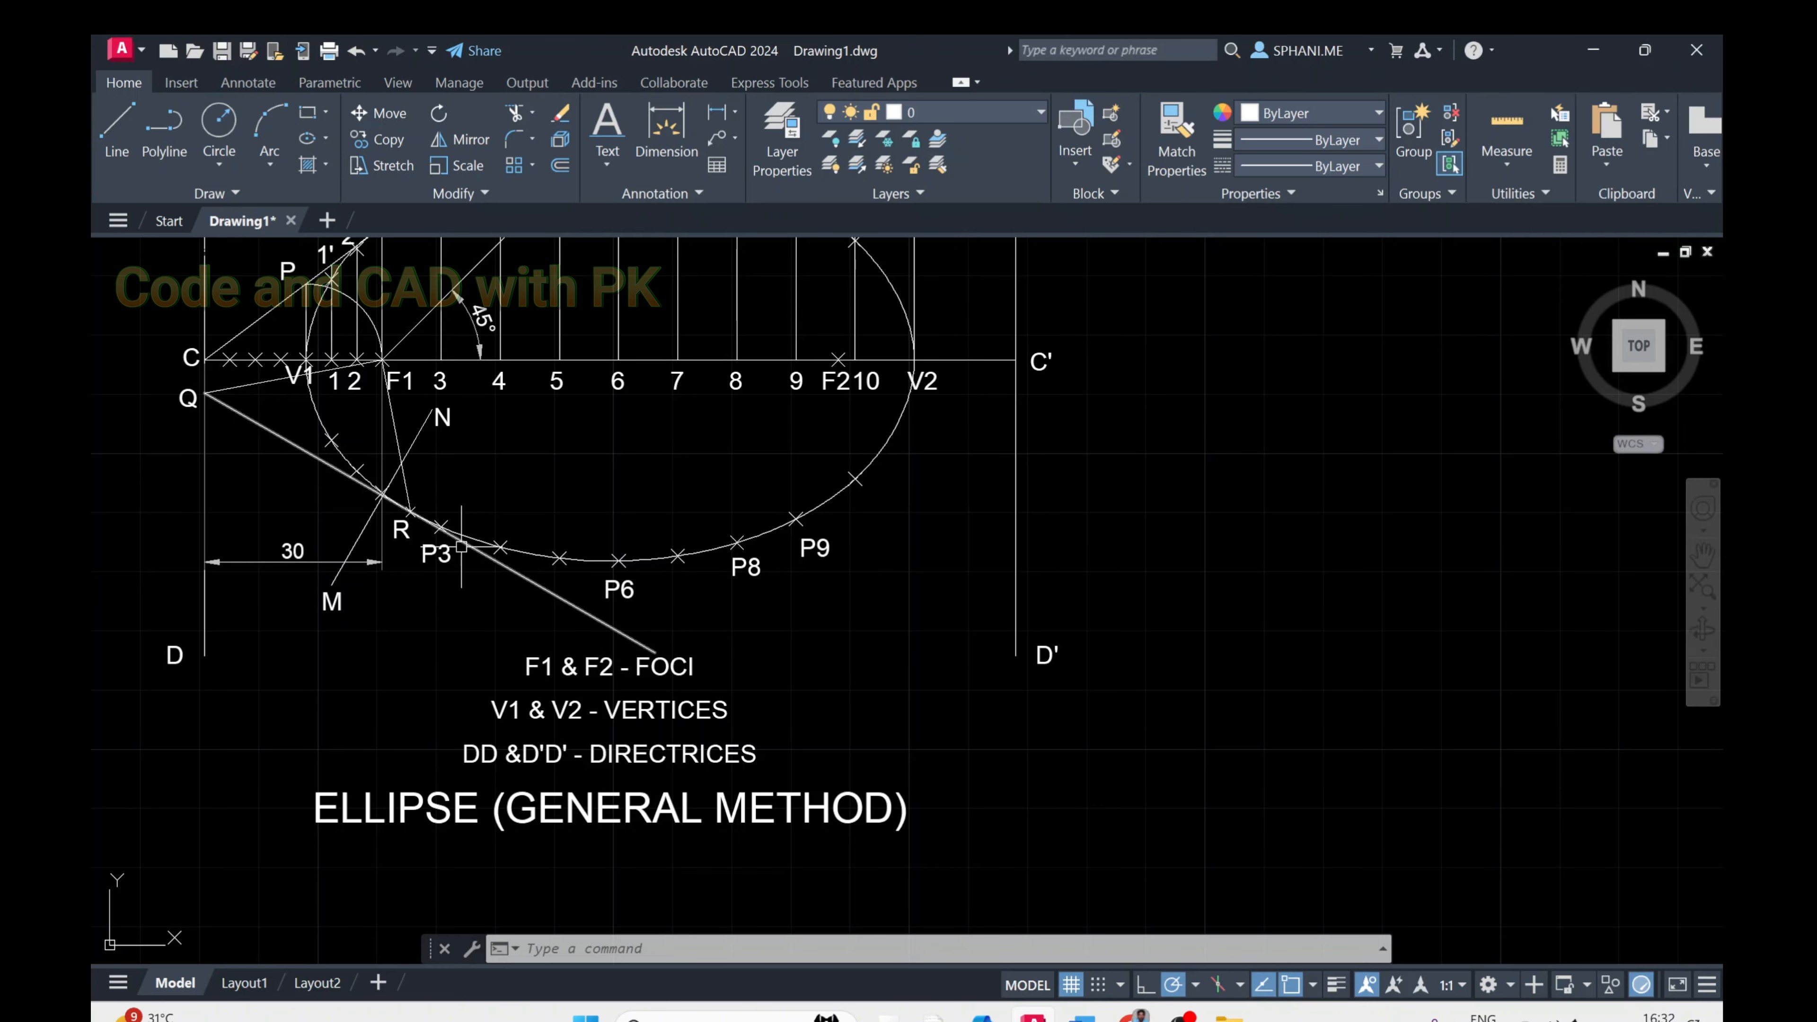
pyautogui.scroll(-2, 604, 584)
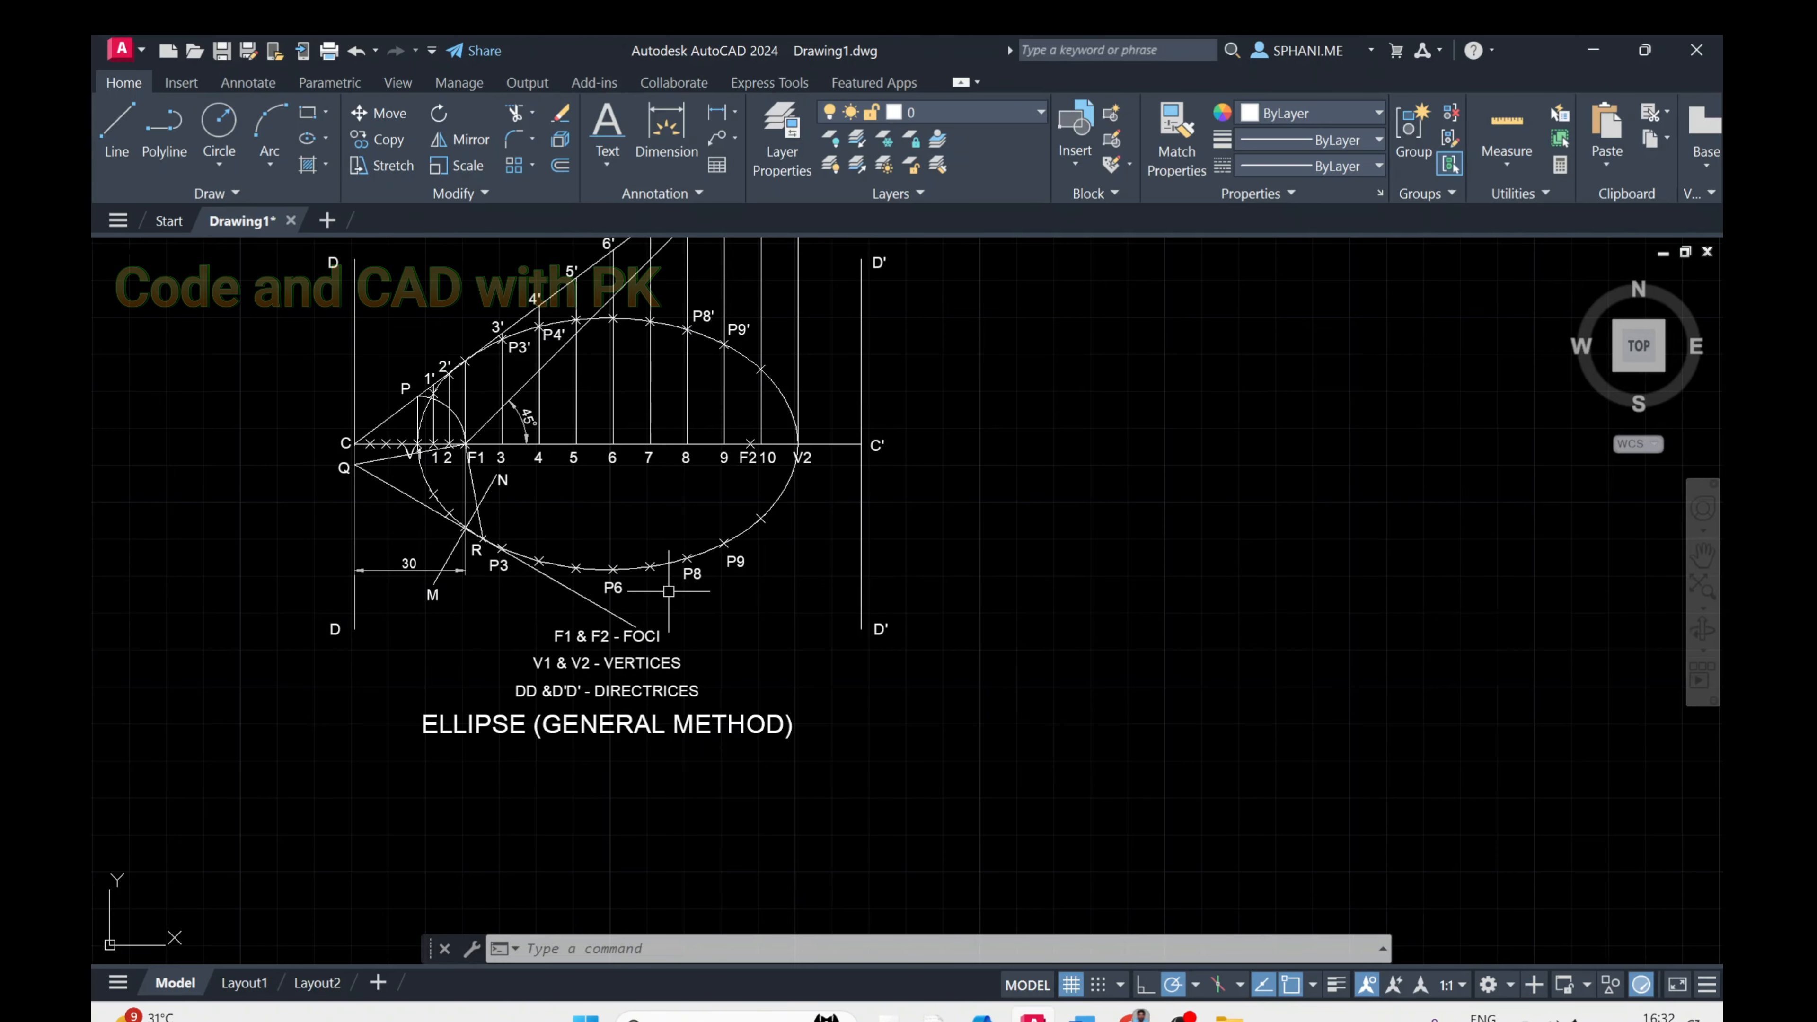
pyautogui.write('z')
pyautogui.press('Return')
pyautogui.write('e')
pyautogui.press('Return')
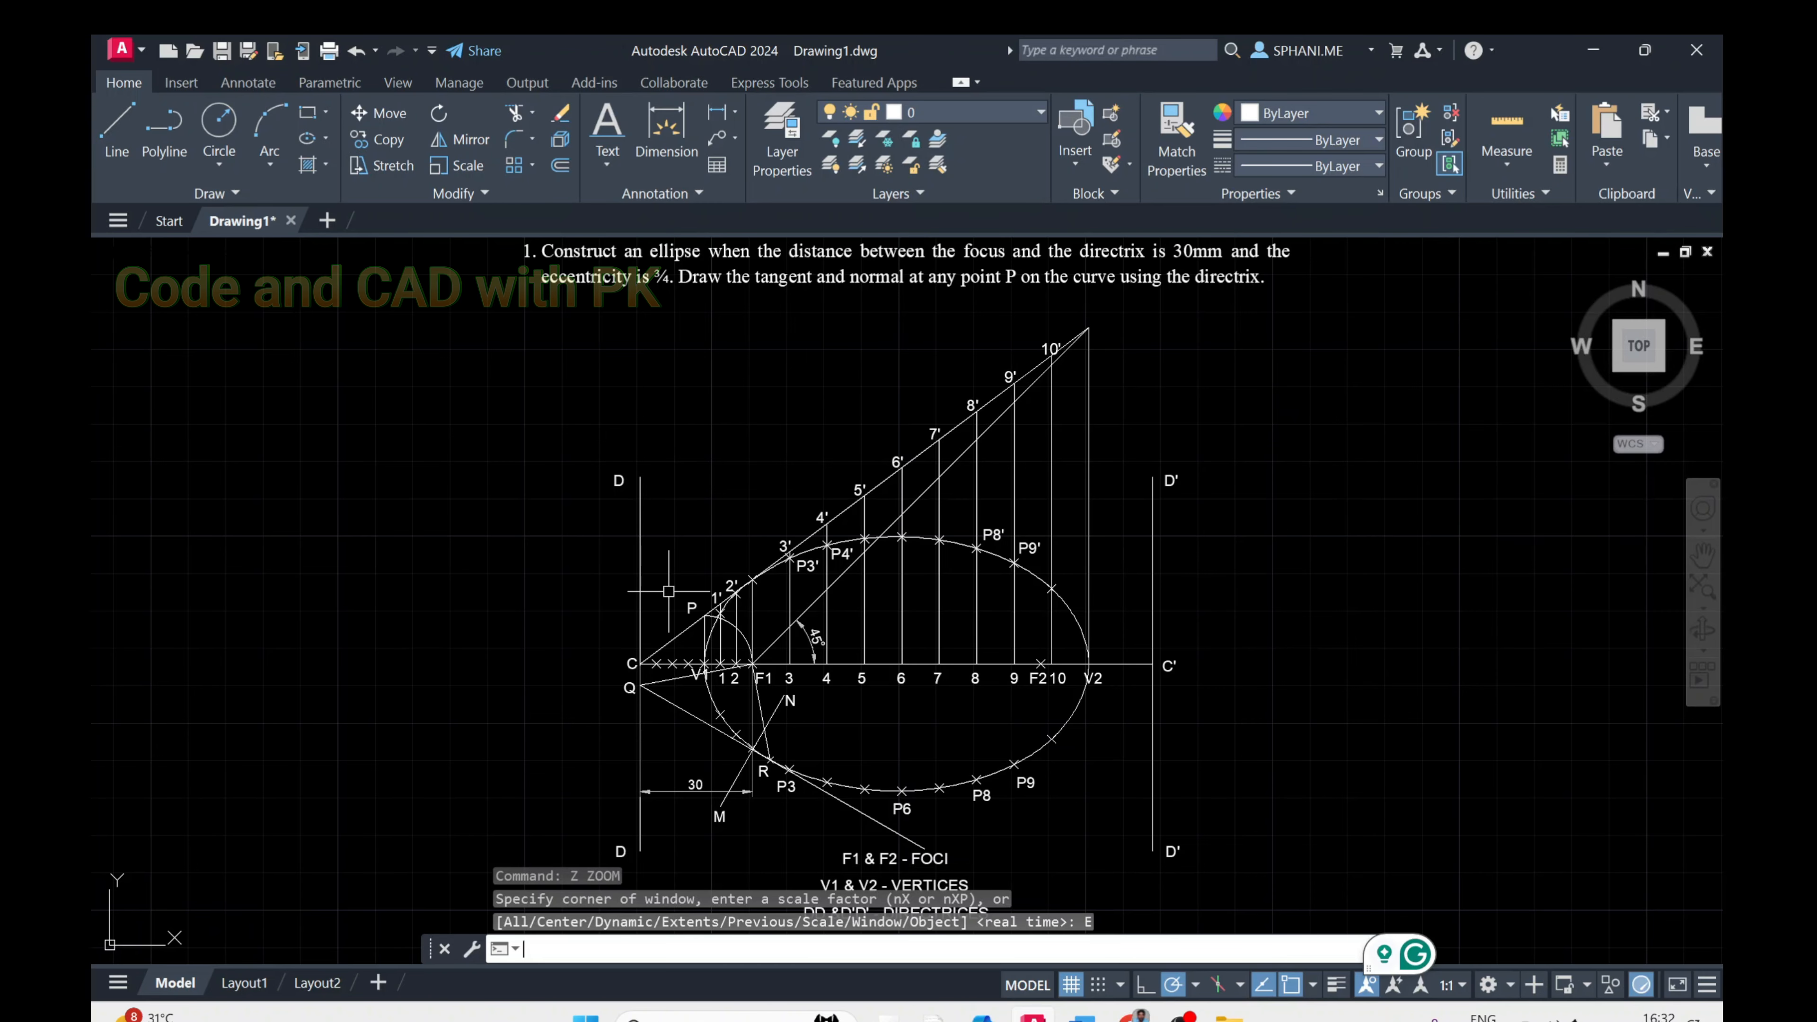
pyautogui.scroll(-2, 929, 684)
pyautogui.moveTo(929, 684); pyautogui.dragTo(885, 485, button='middle')
pyautogui.scroll(2, 919, 666)
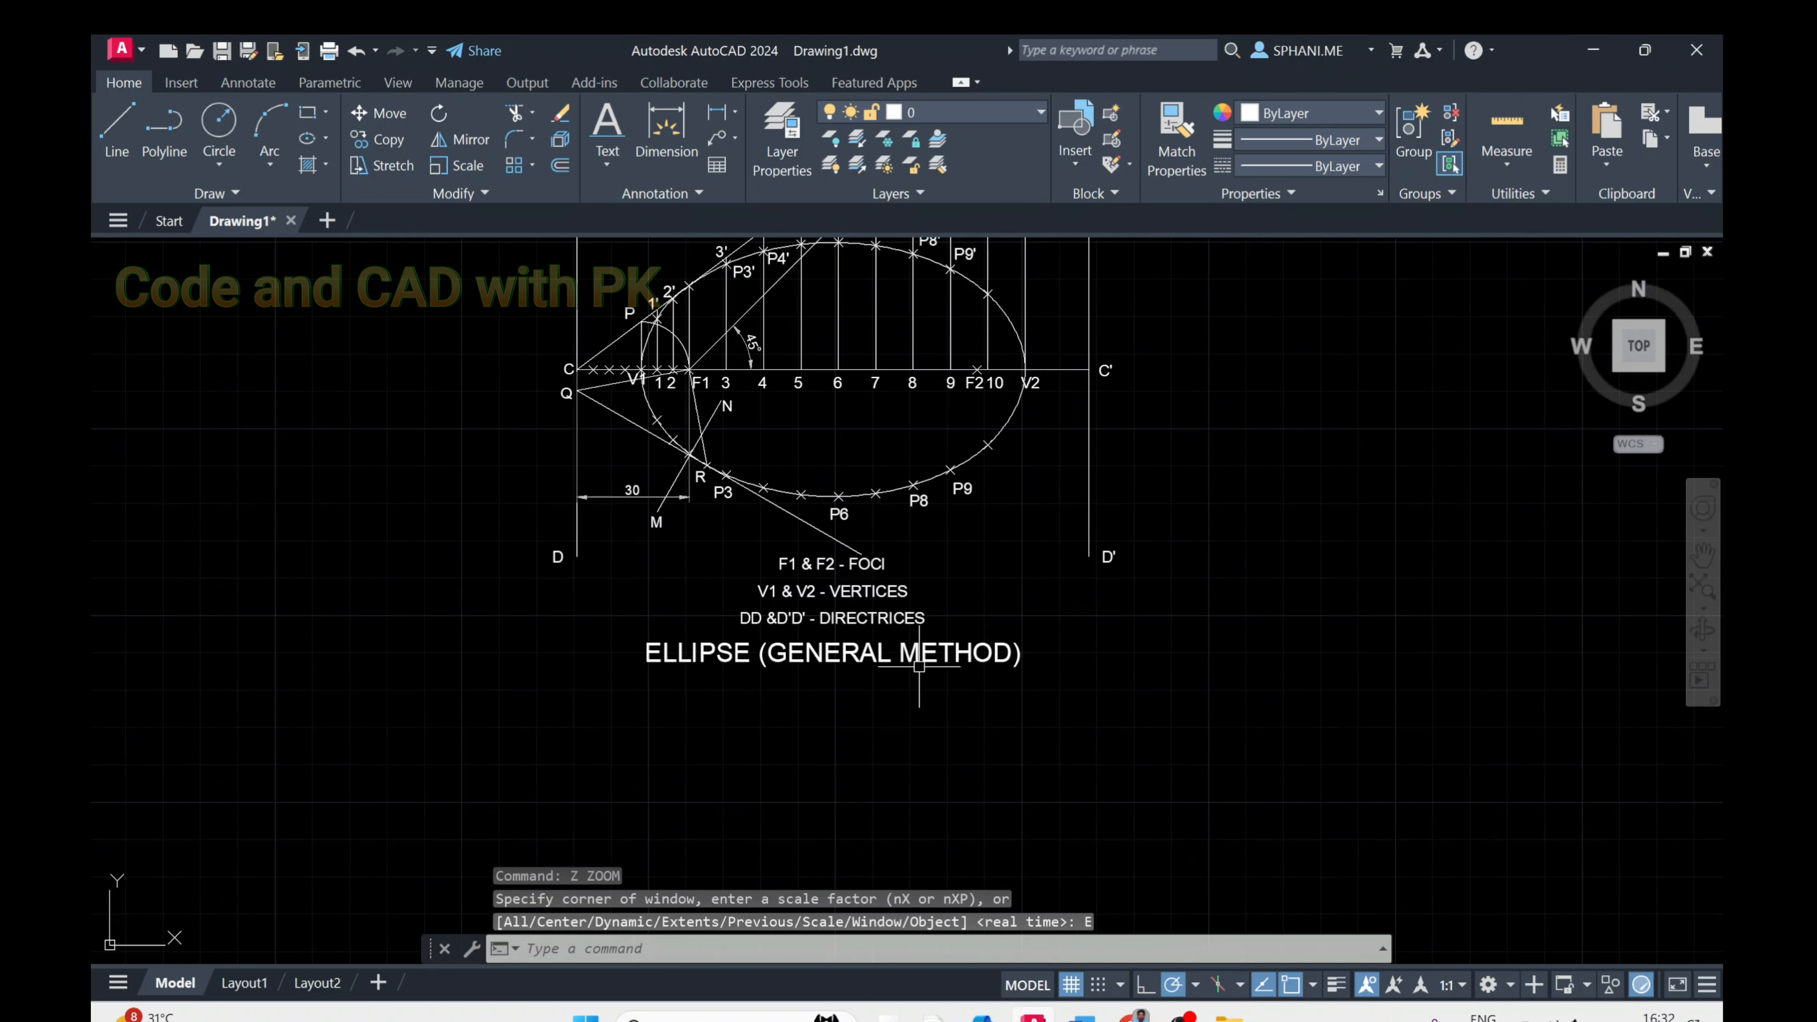
pyautogui.scroll(2, 919, 667)
pyautogui.click(915, 652)
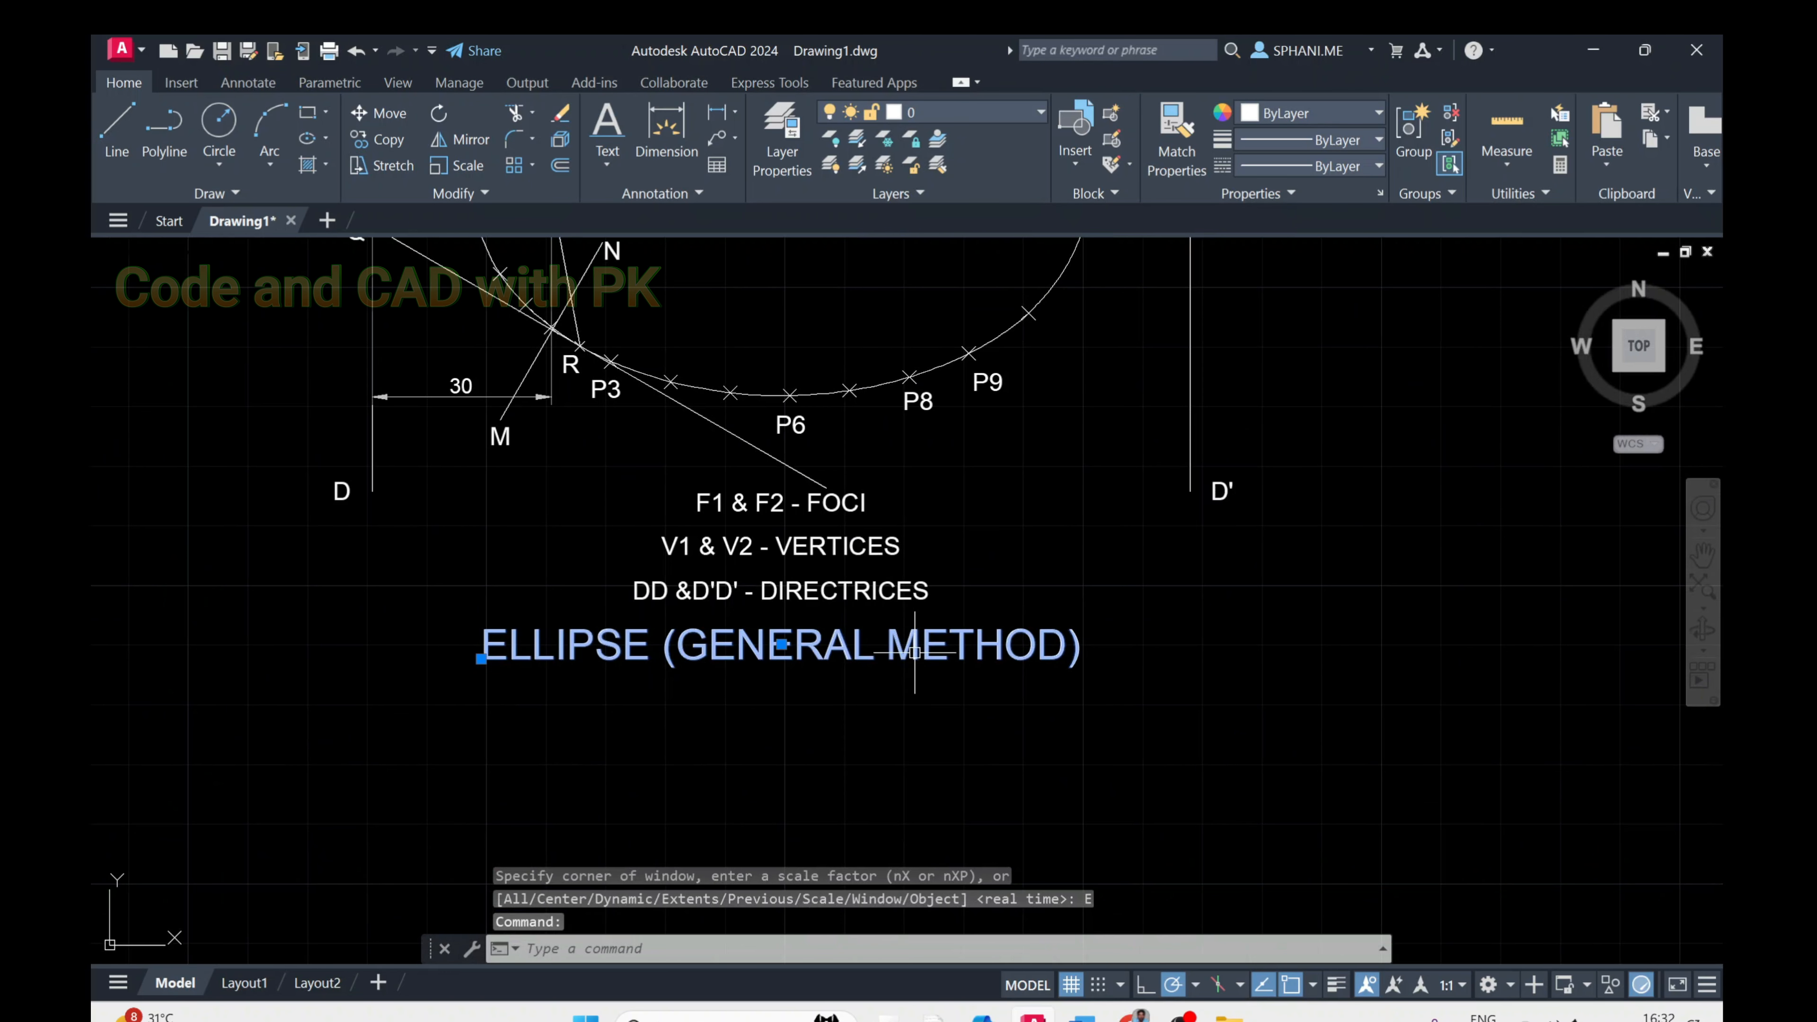
pyautogui.write('o')
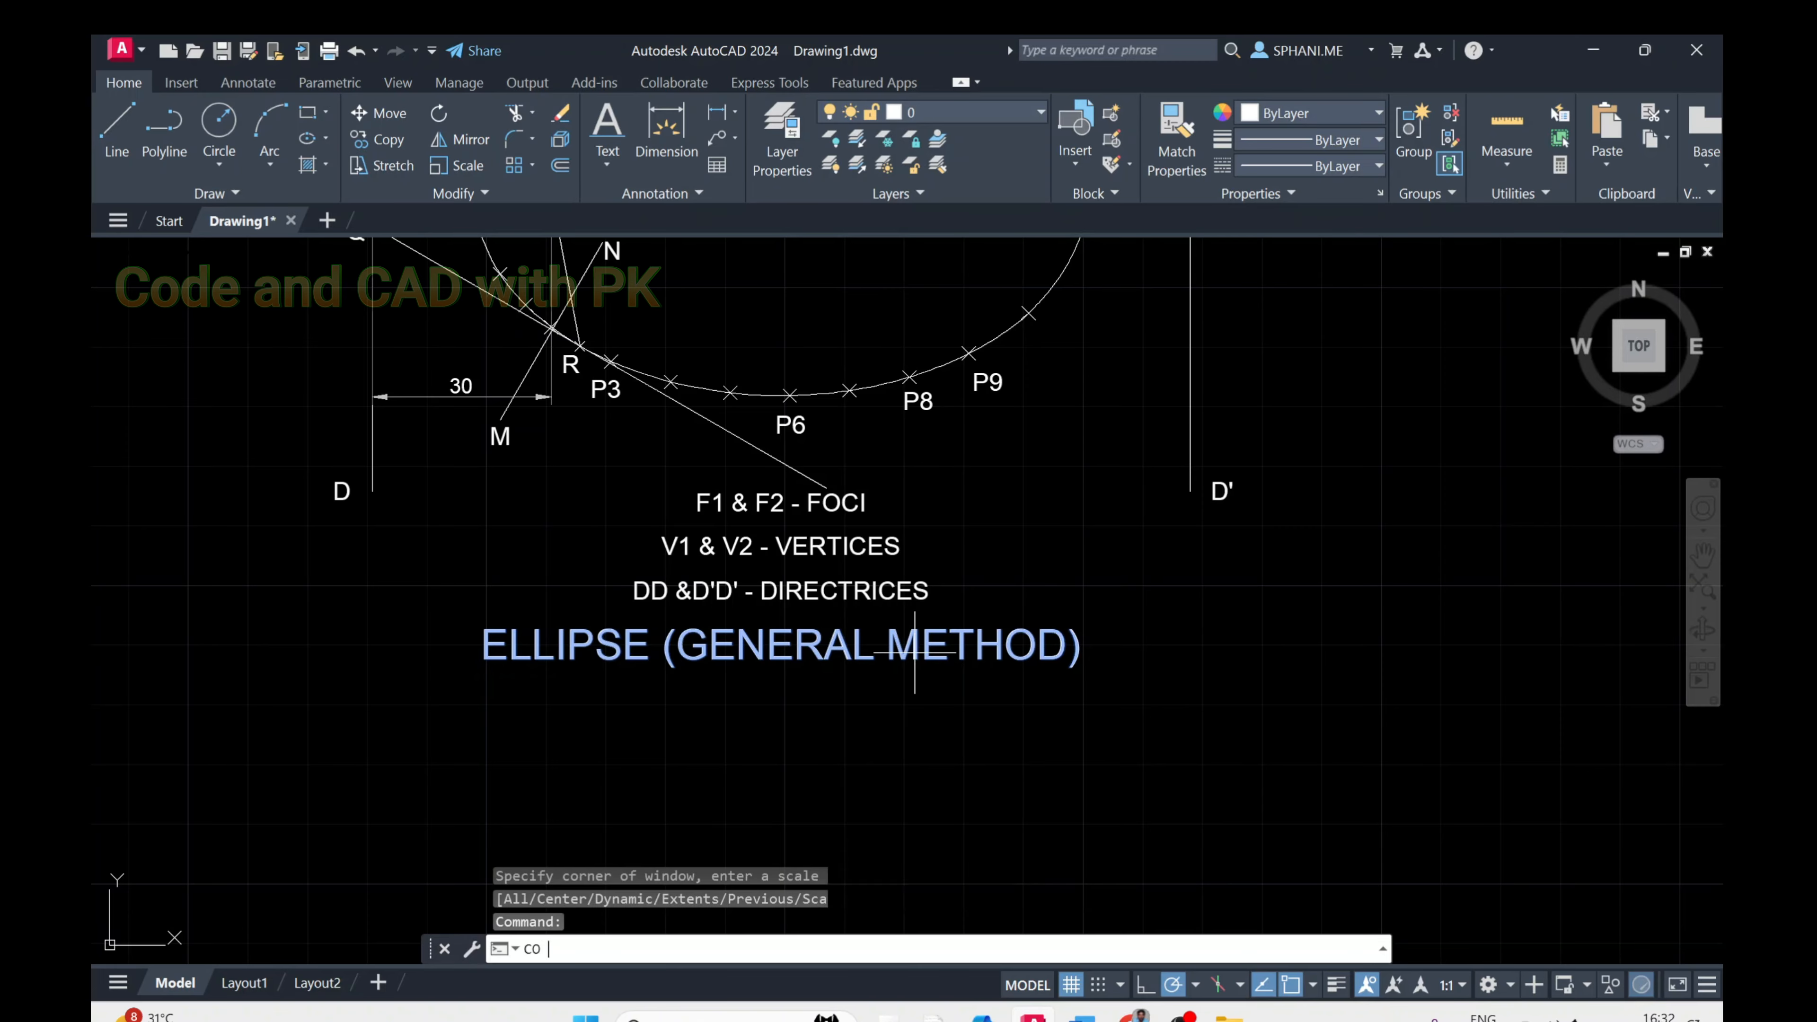
pyautogui.press('Return')
pyautogui.click(881, 636)
pyautogui.click(881, 687)
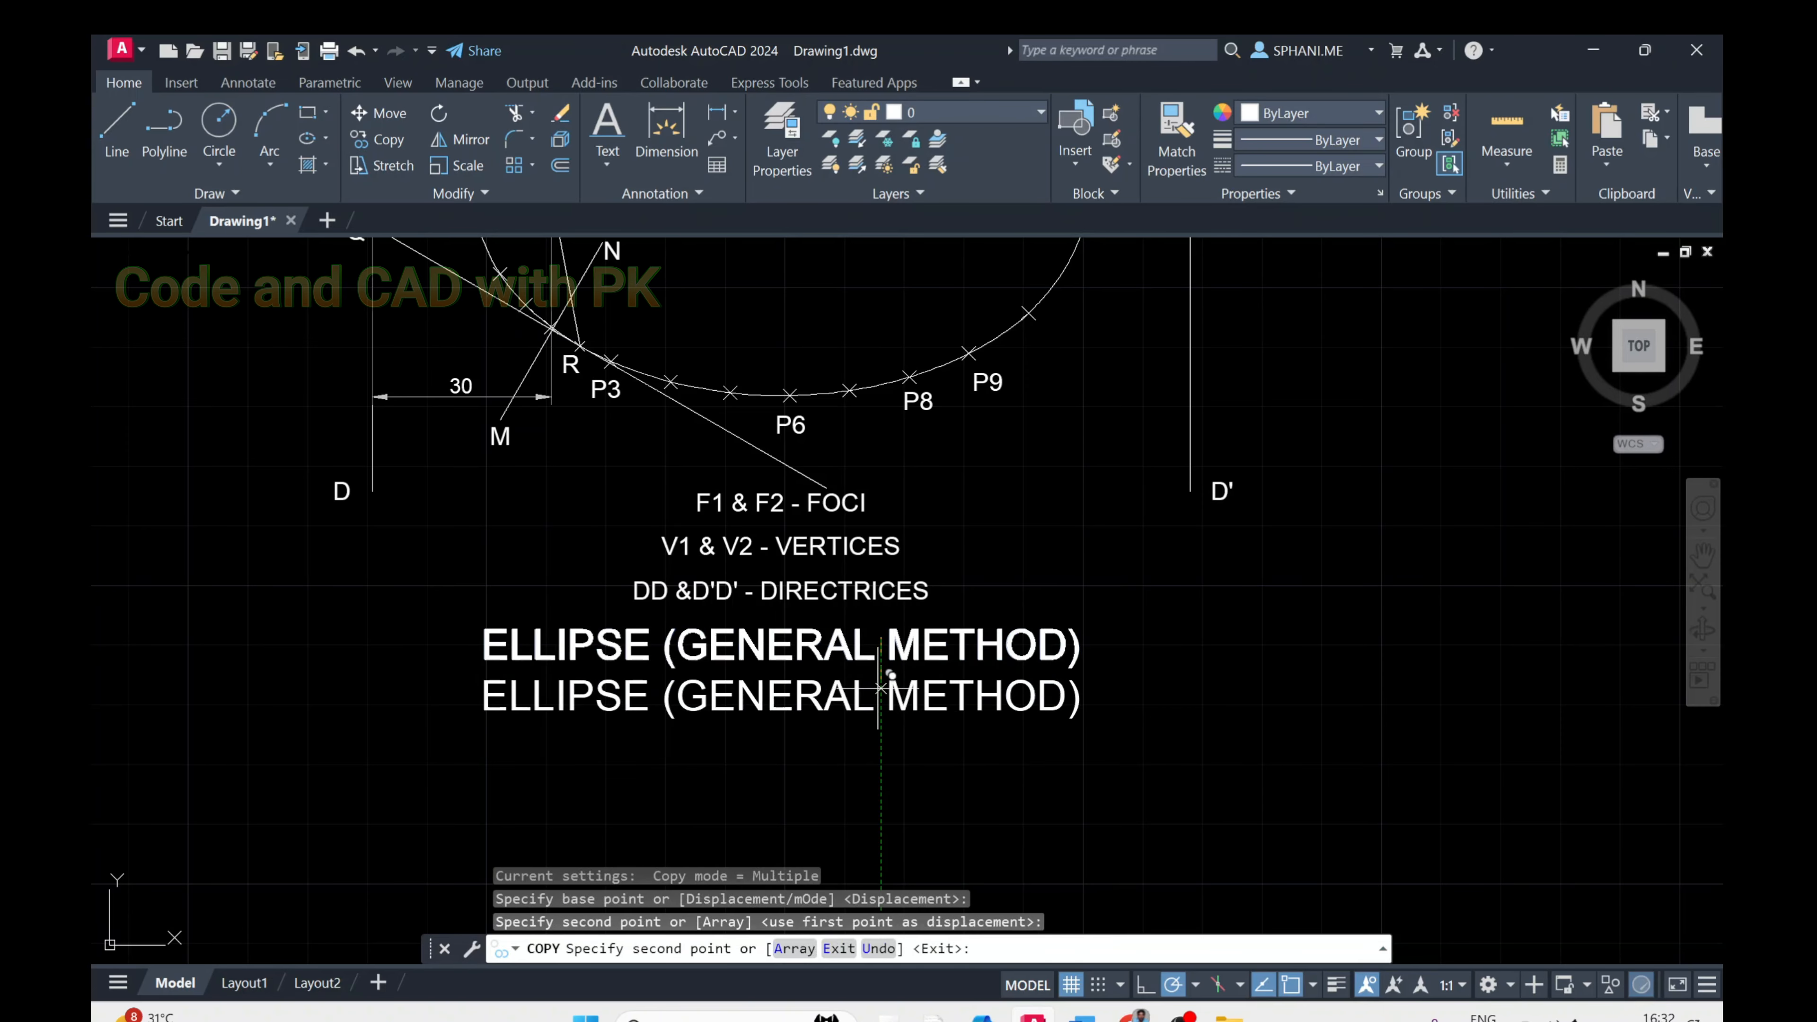
pyautogui.press('Escape')
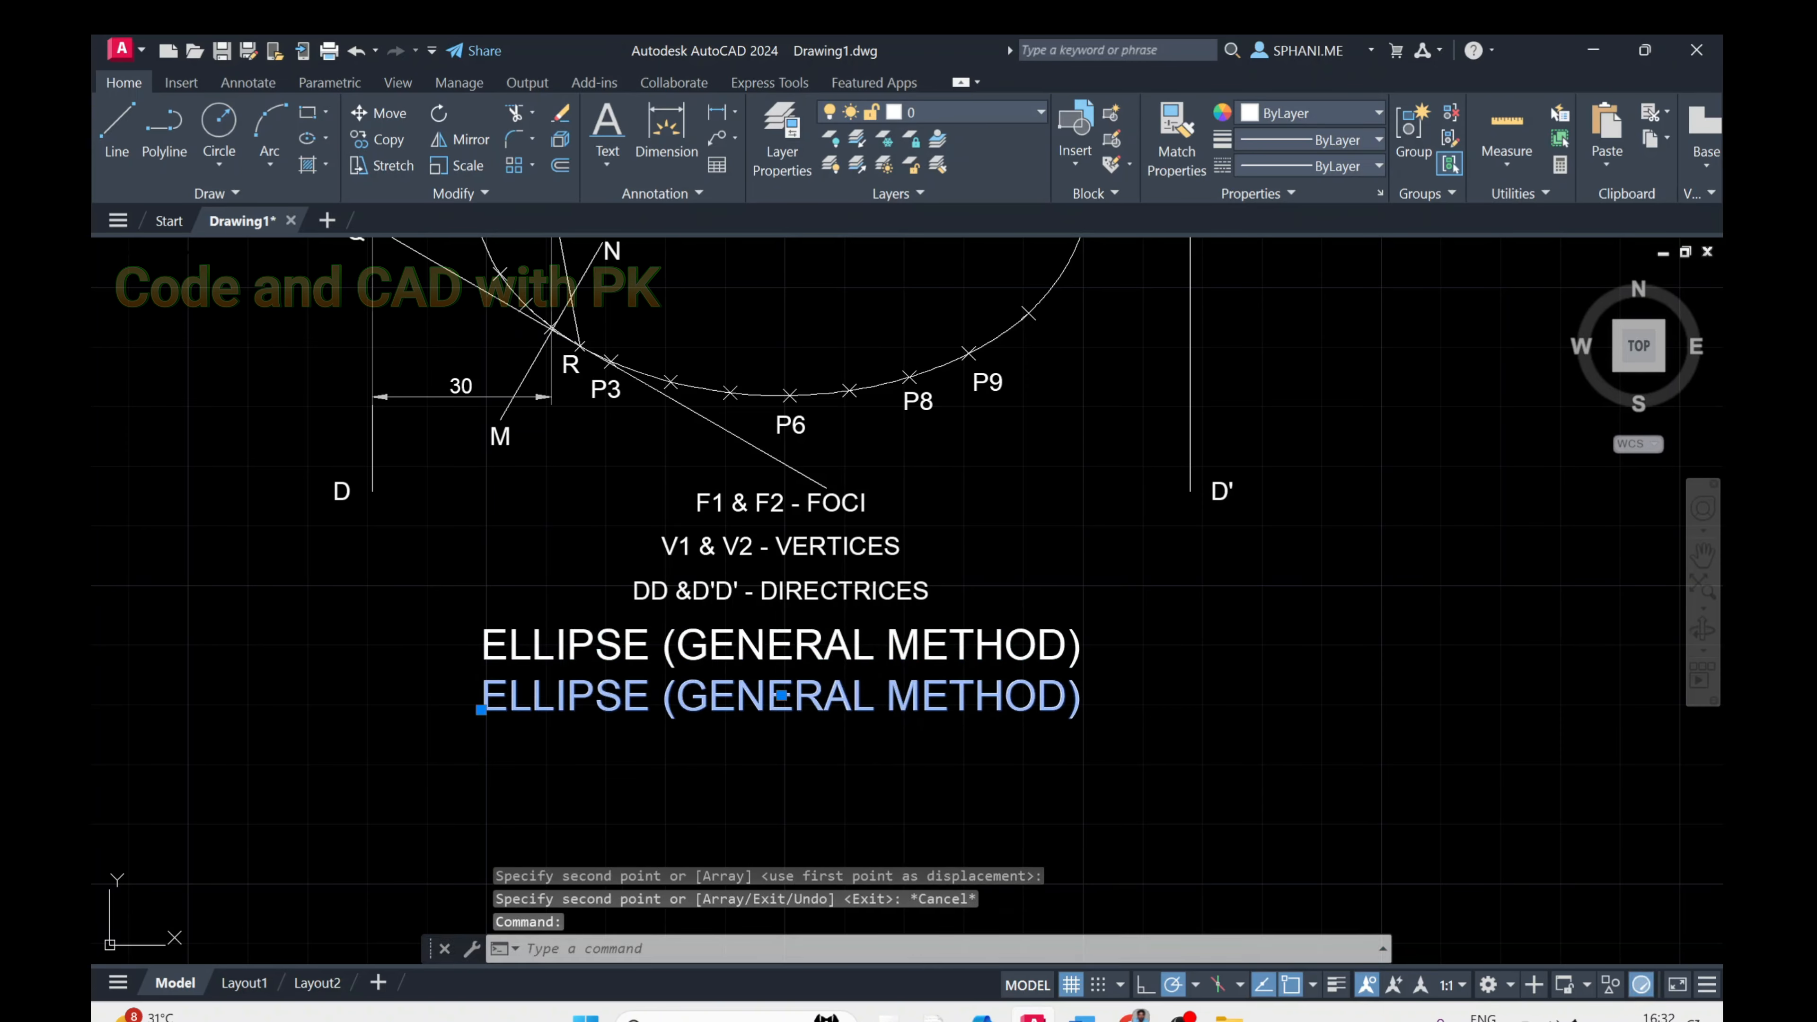
# Change the copied title line's text to "(ECCENTRICITY METHOD)"
pyautogui.doubleClick(879, 705)
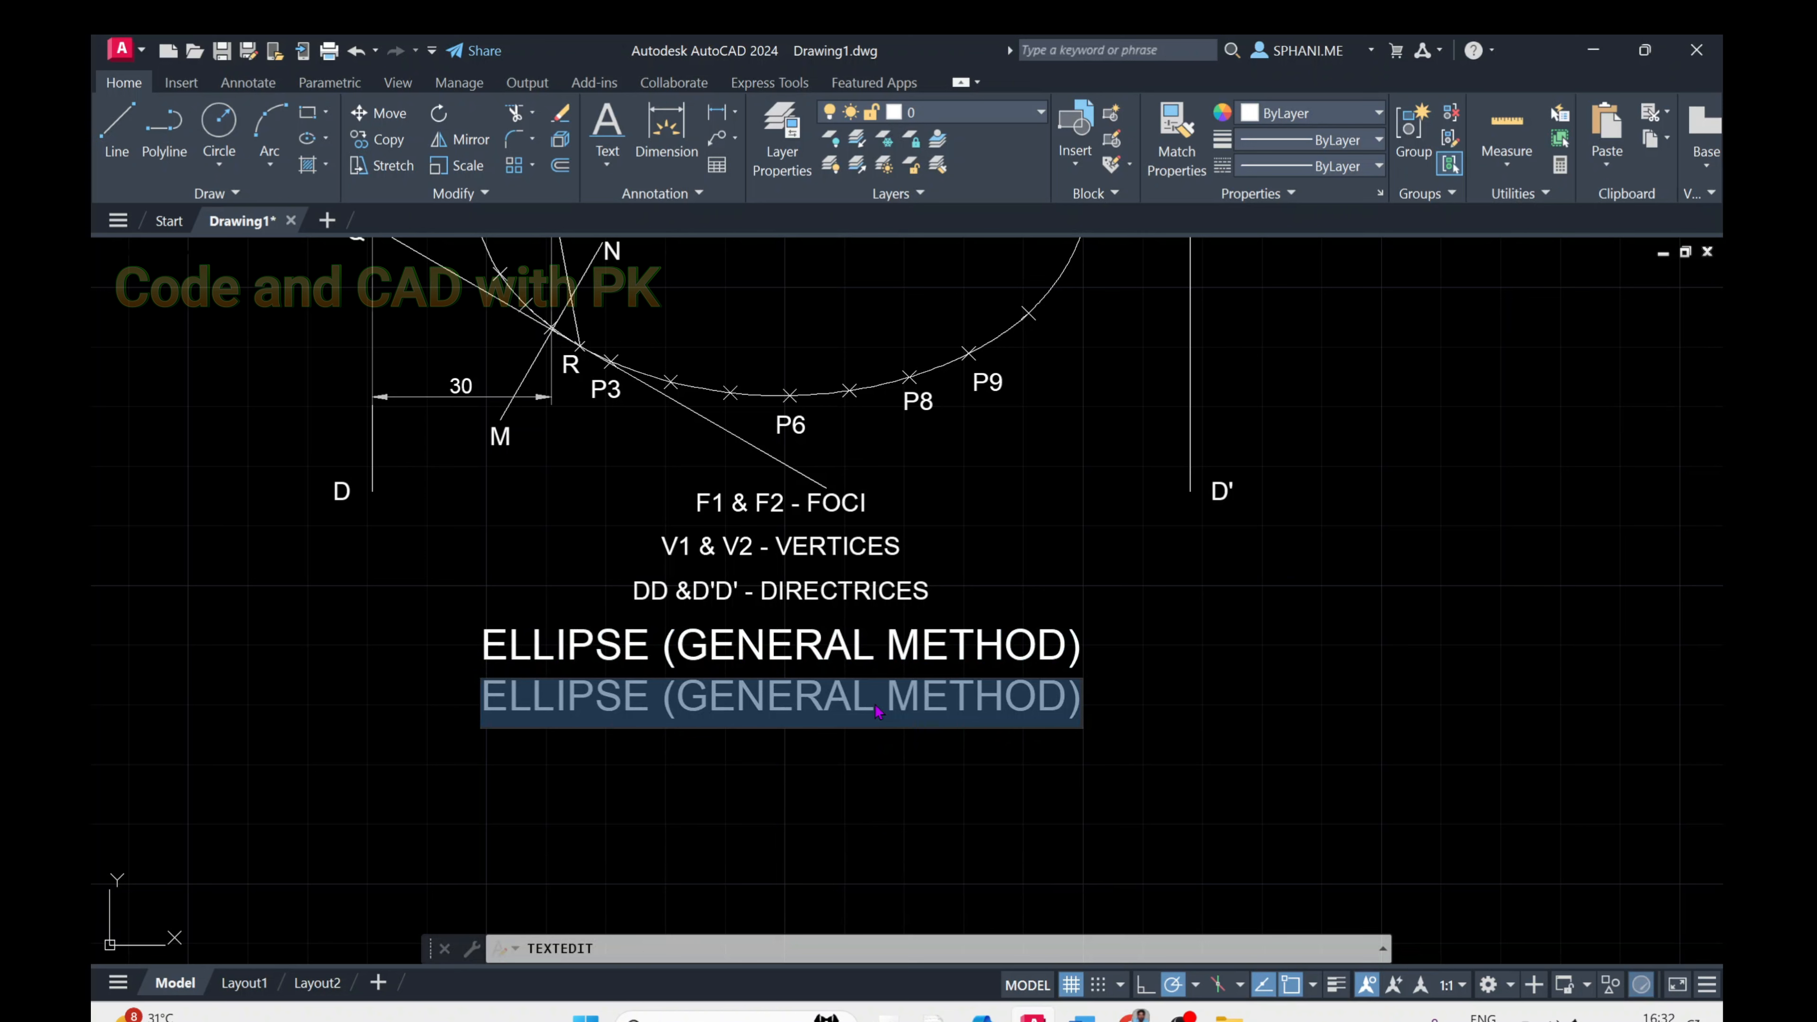
pyautogui.write('ECC')
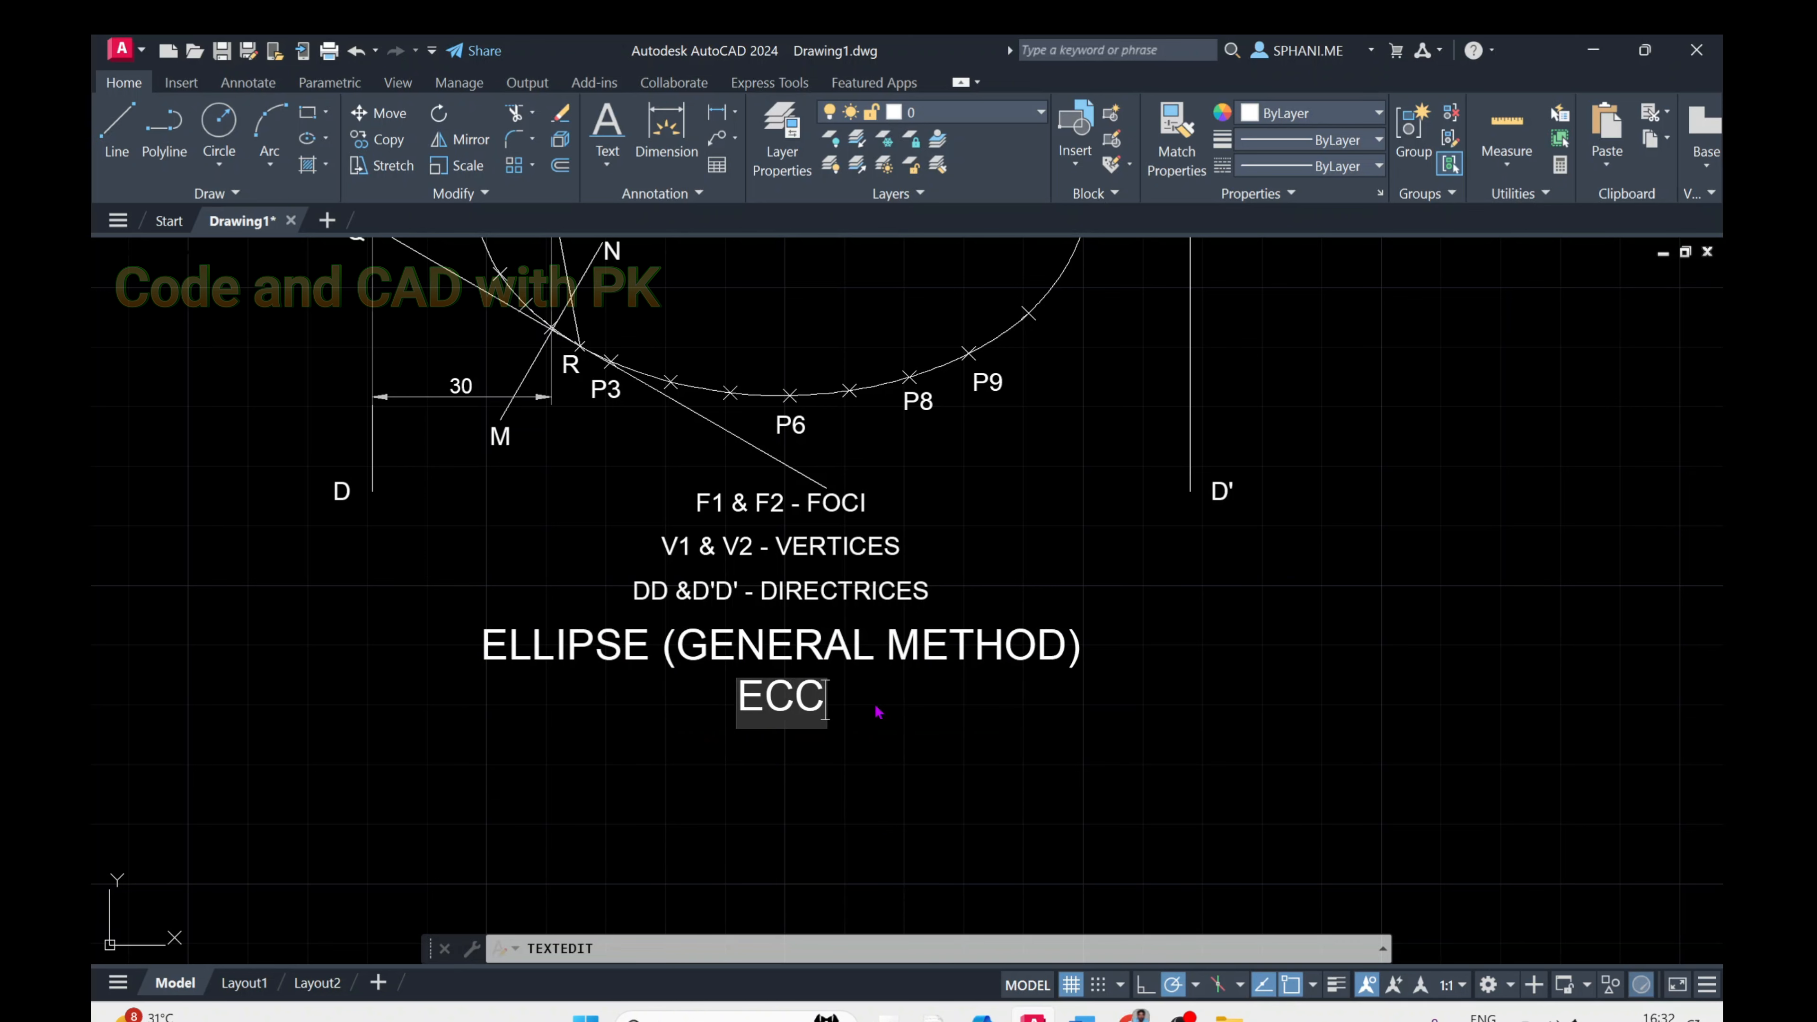
pyautogui.write('ENT')
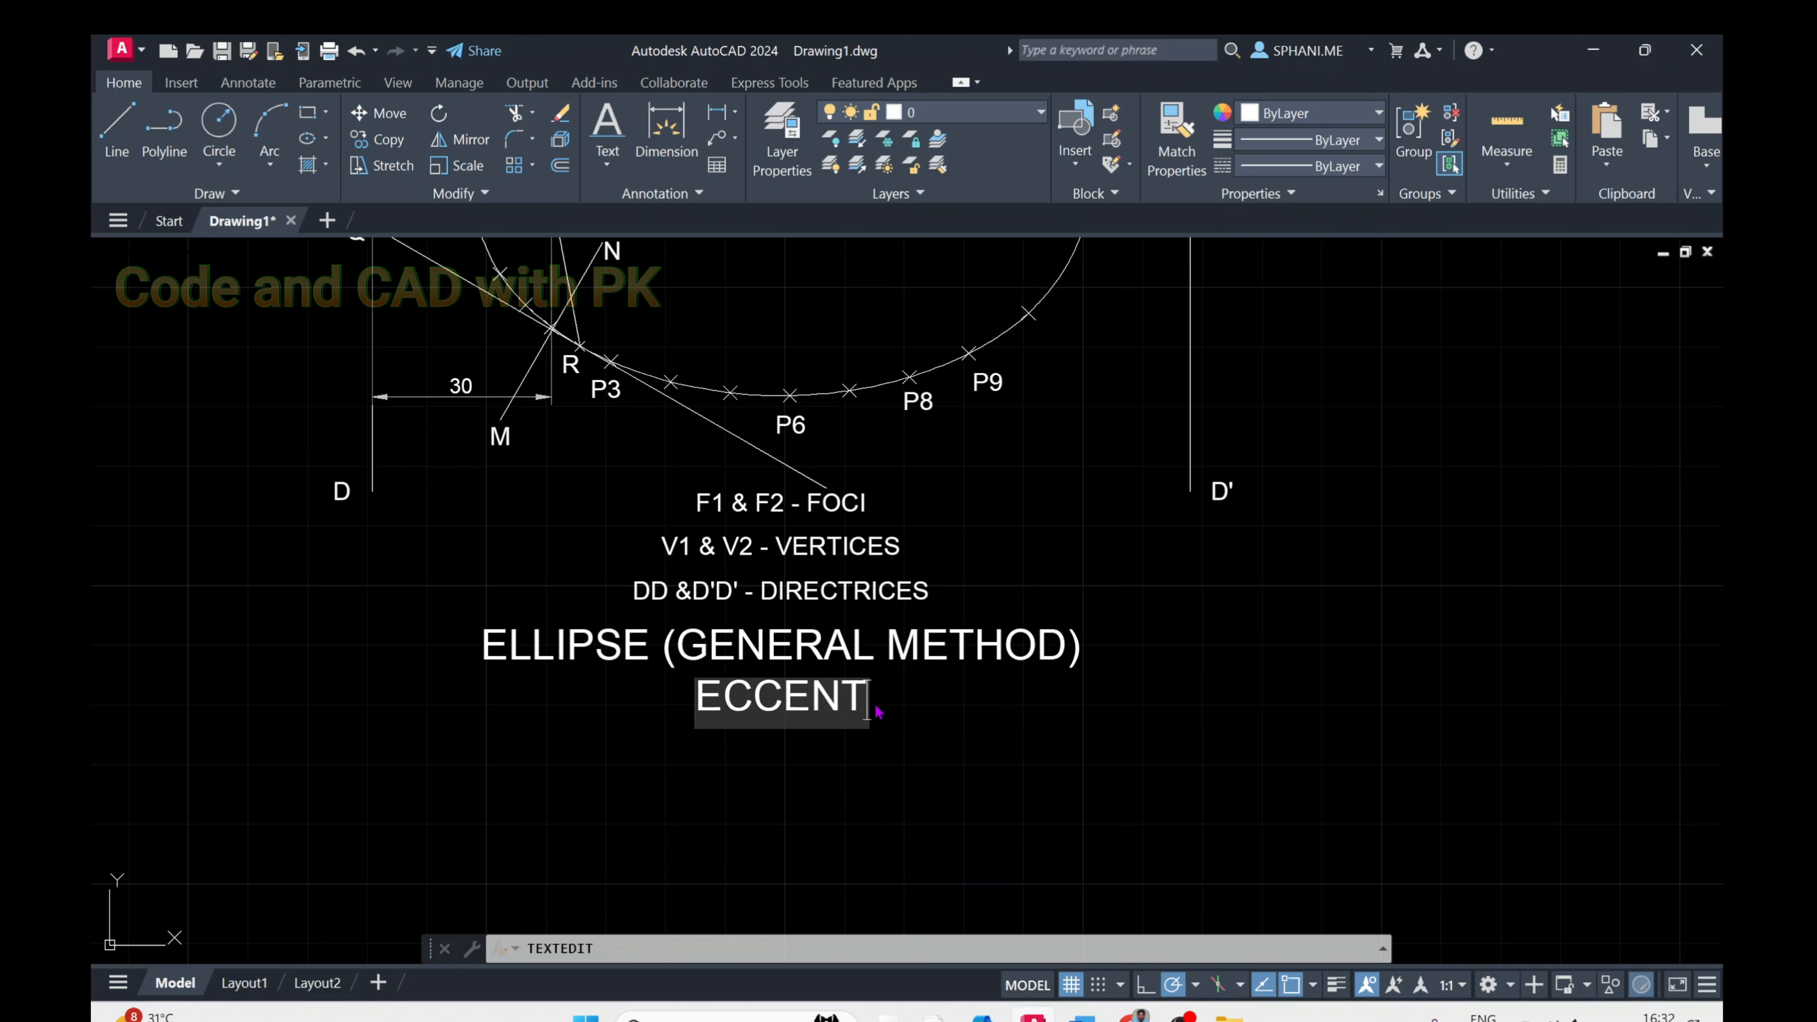
pyautogui.write('RICITY')
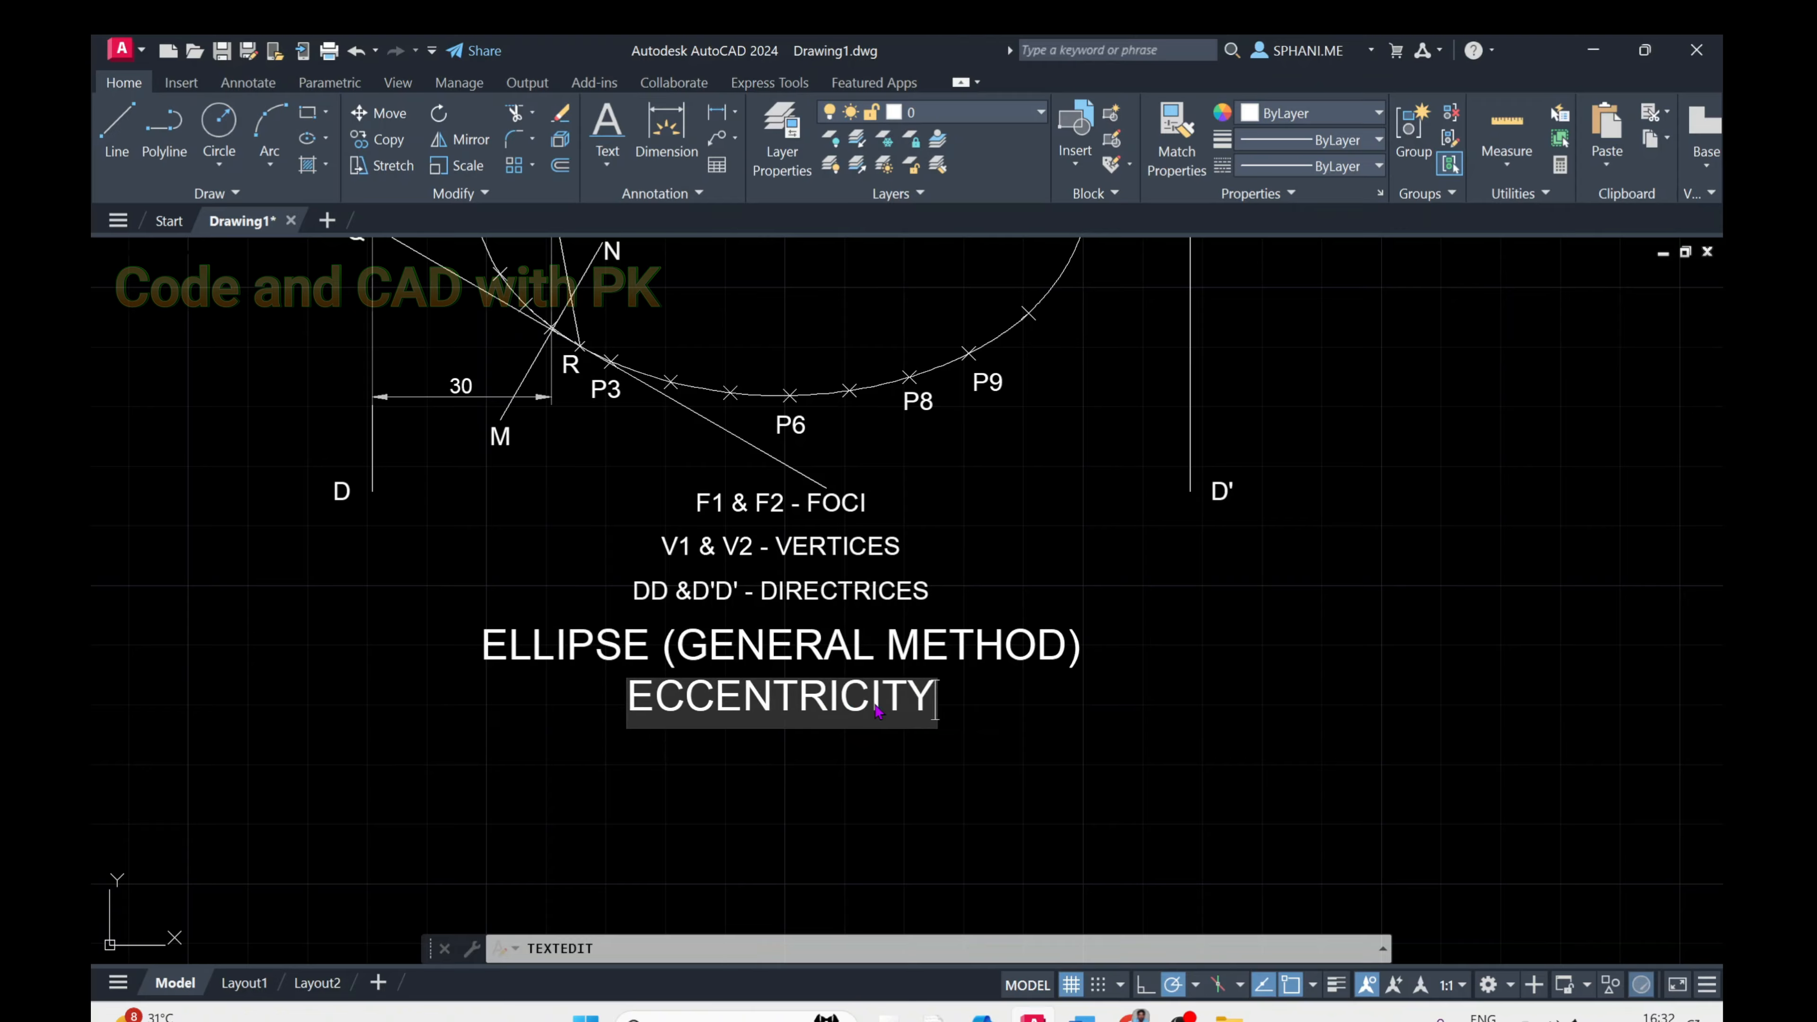
pyautogui.write(' METHOD')
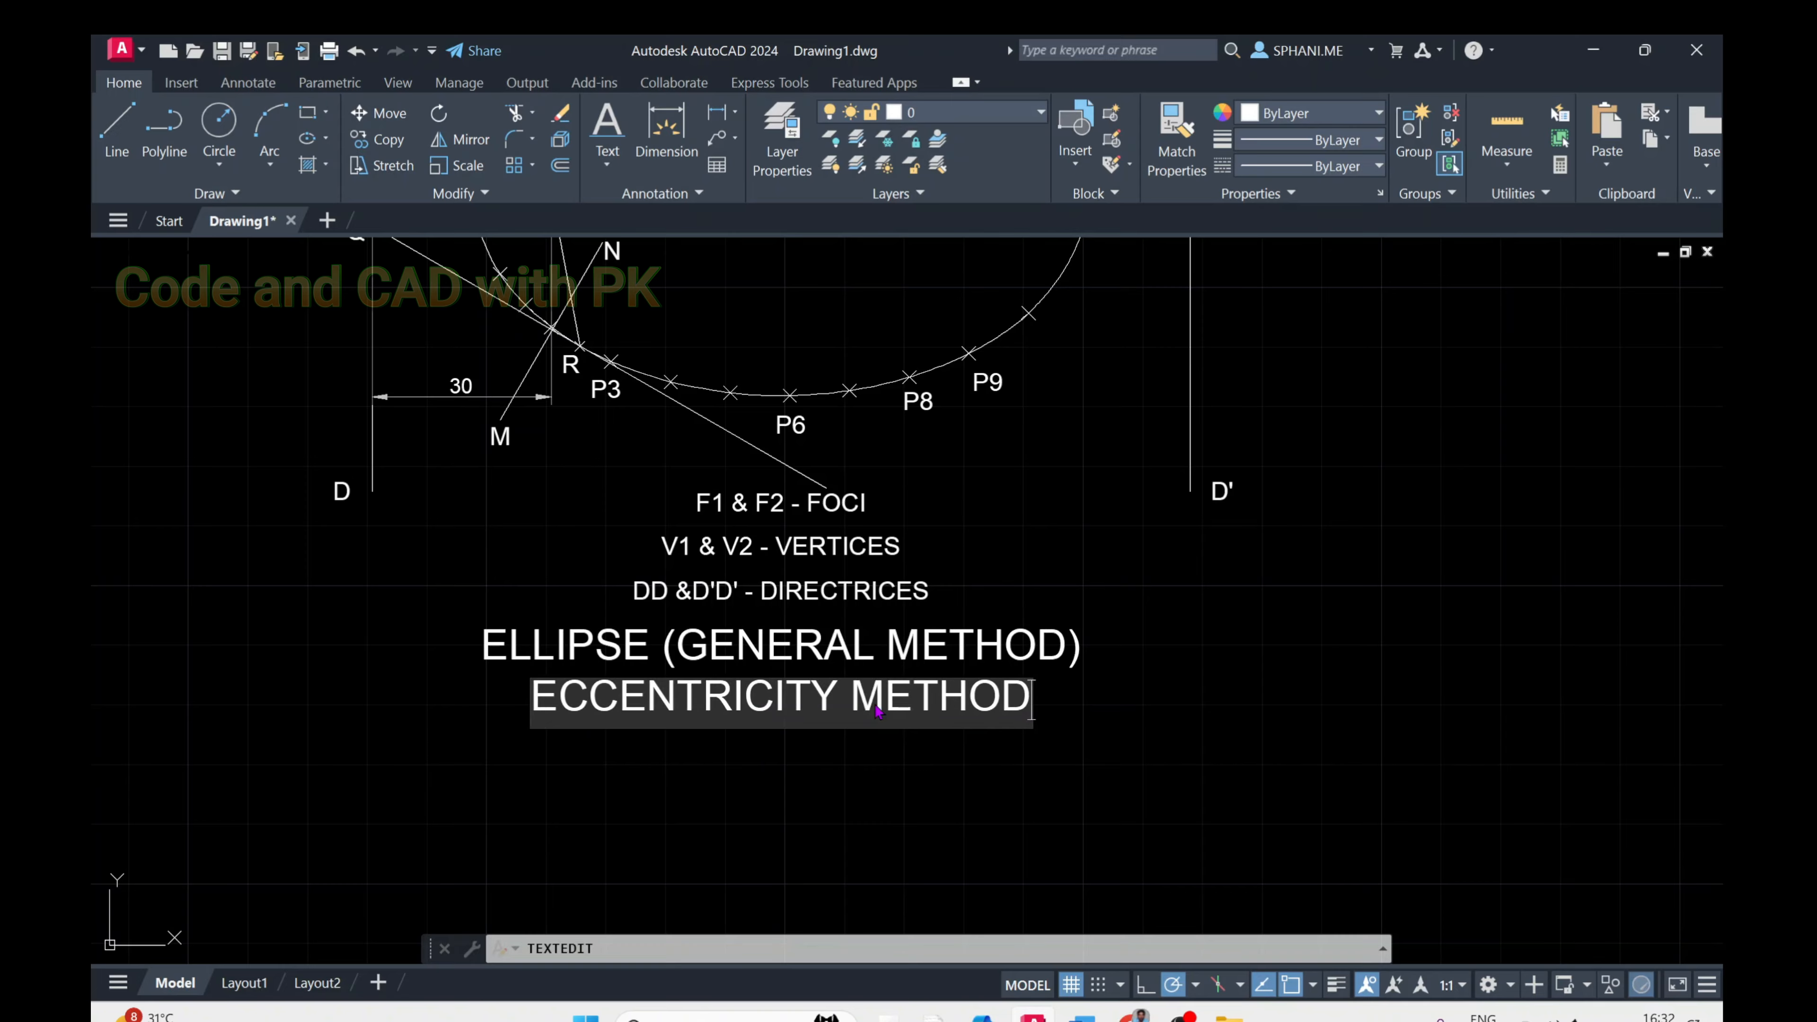
pyautogui.write(')')
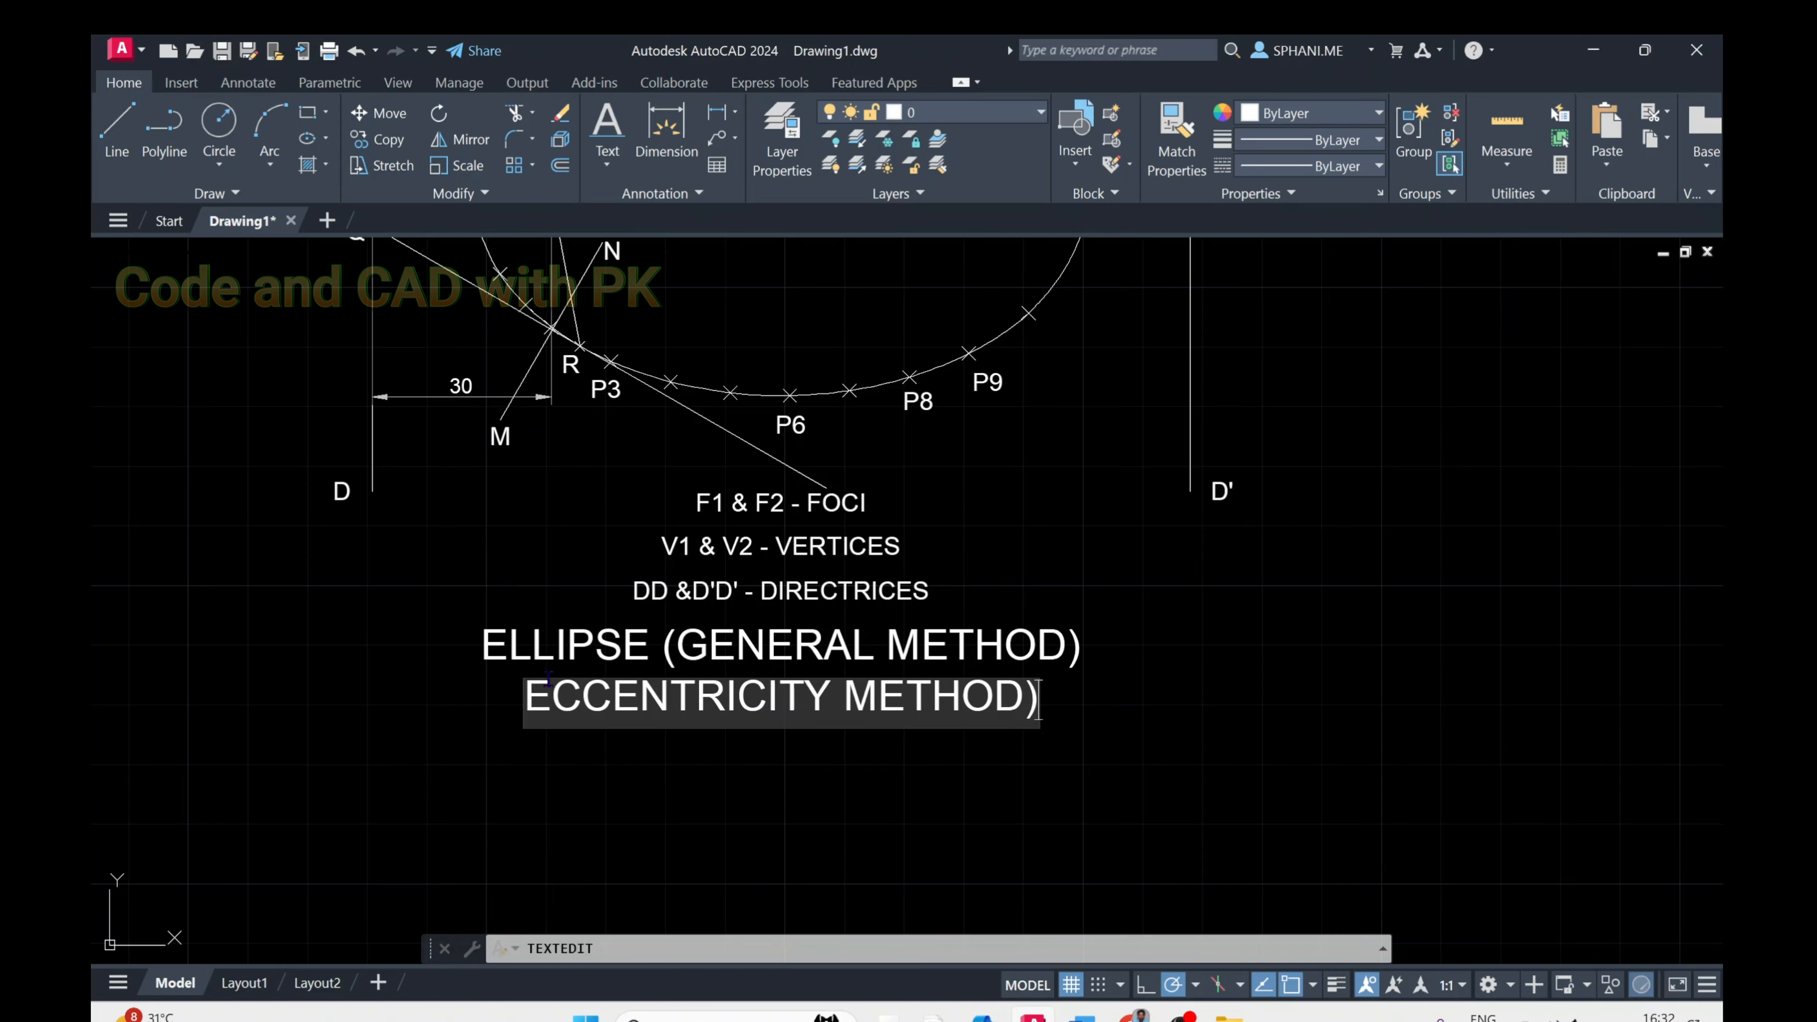
pyautogui.press('Return')
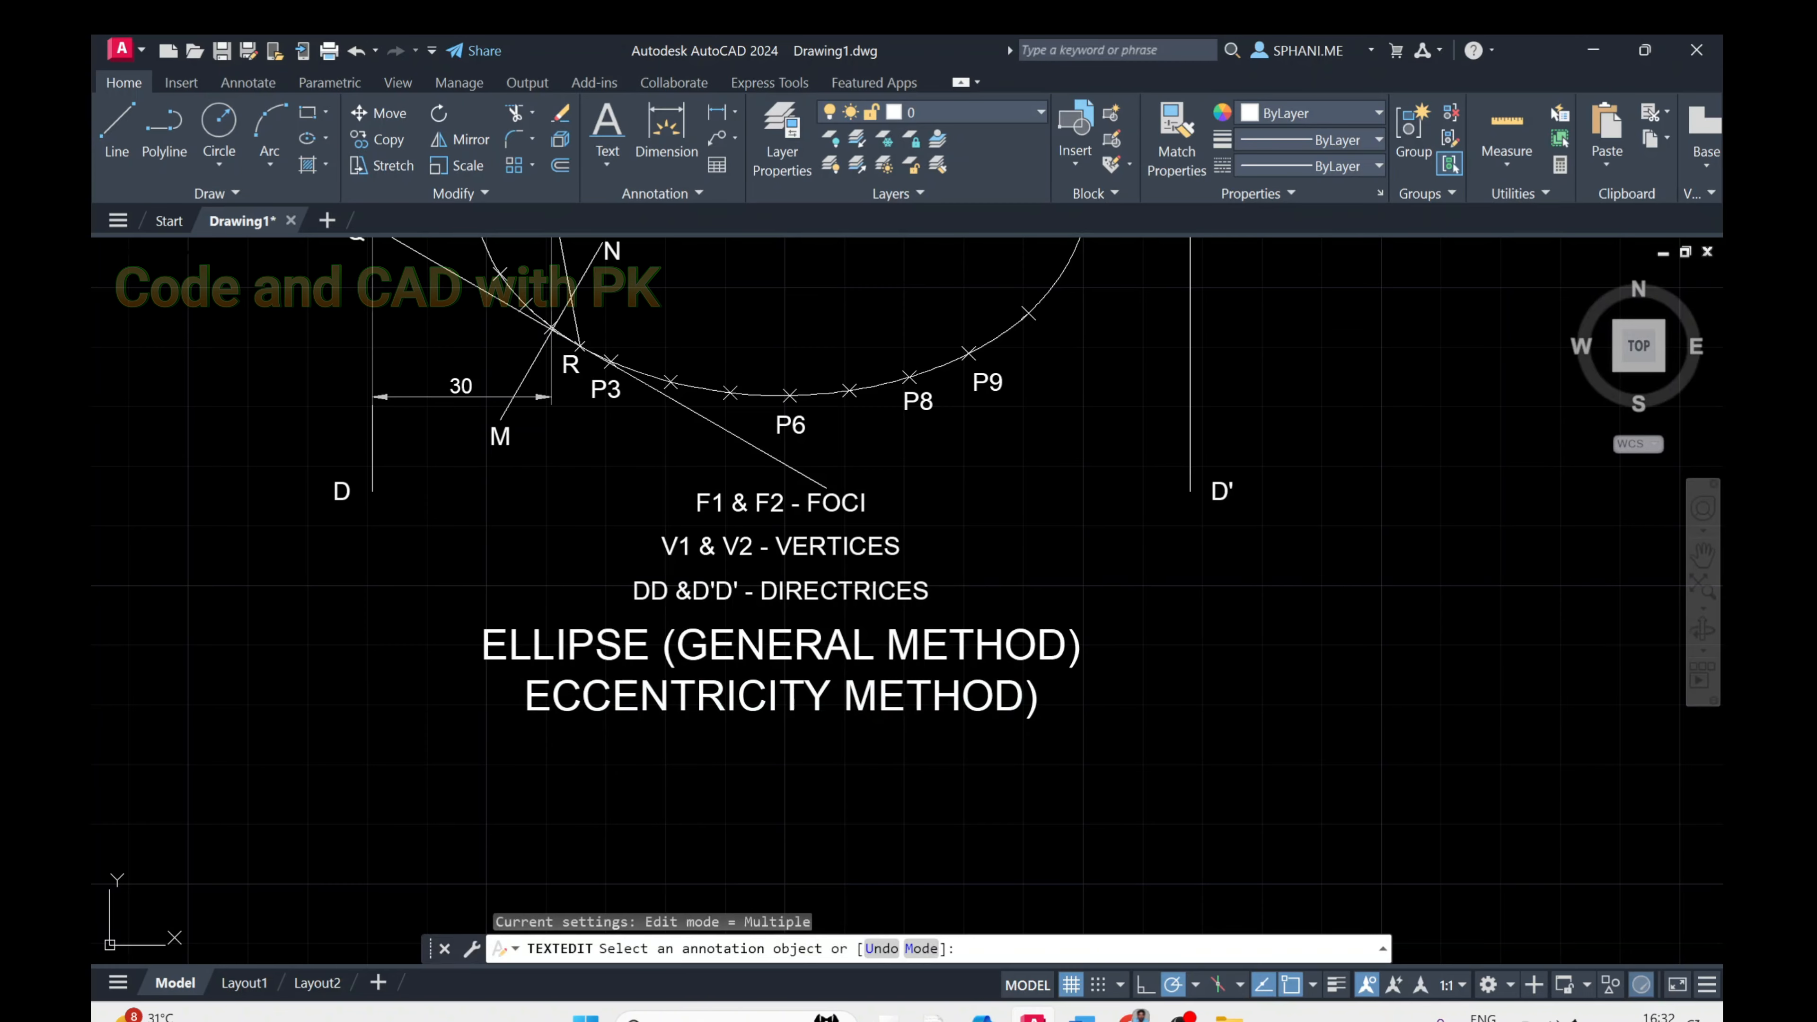
pyautogui.click(528, 698)
pyautogui.write('(')
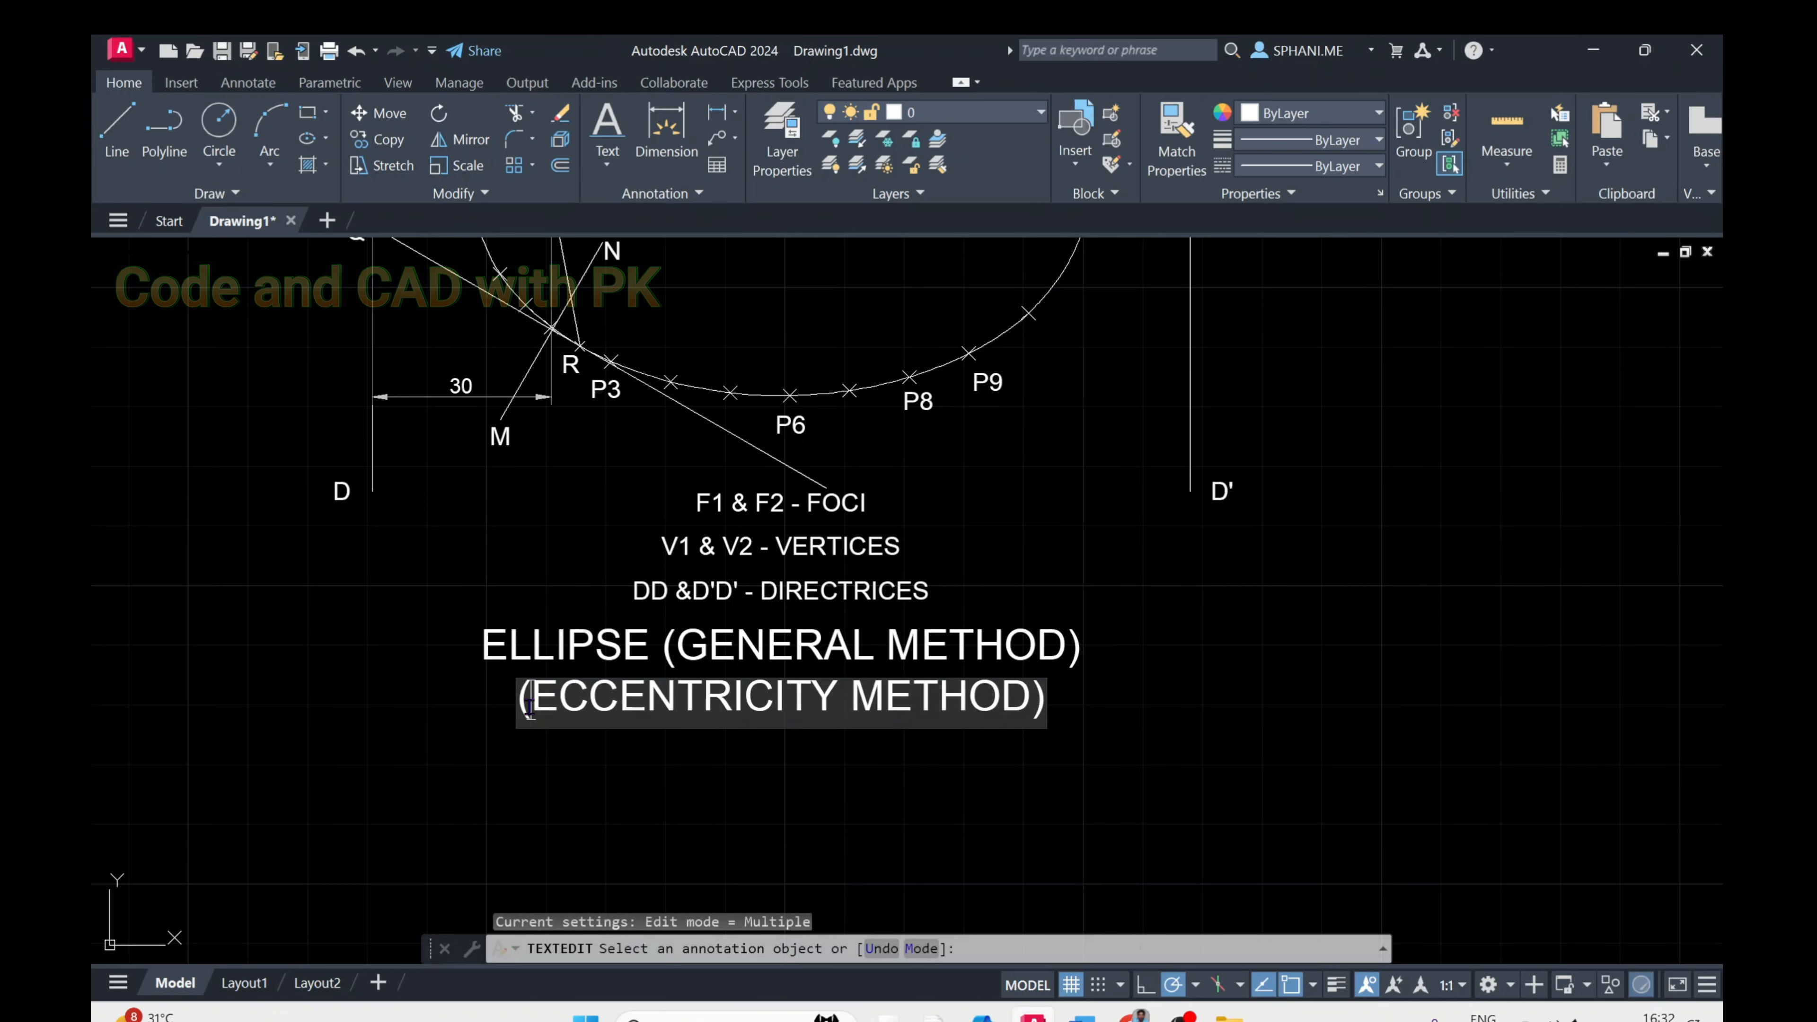
pyautogui.press('Return')
pyautogui.click(1195, 662)
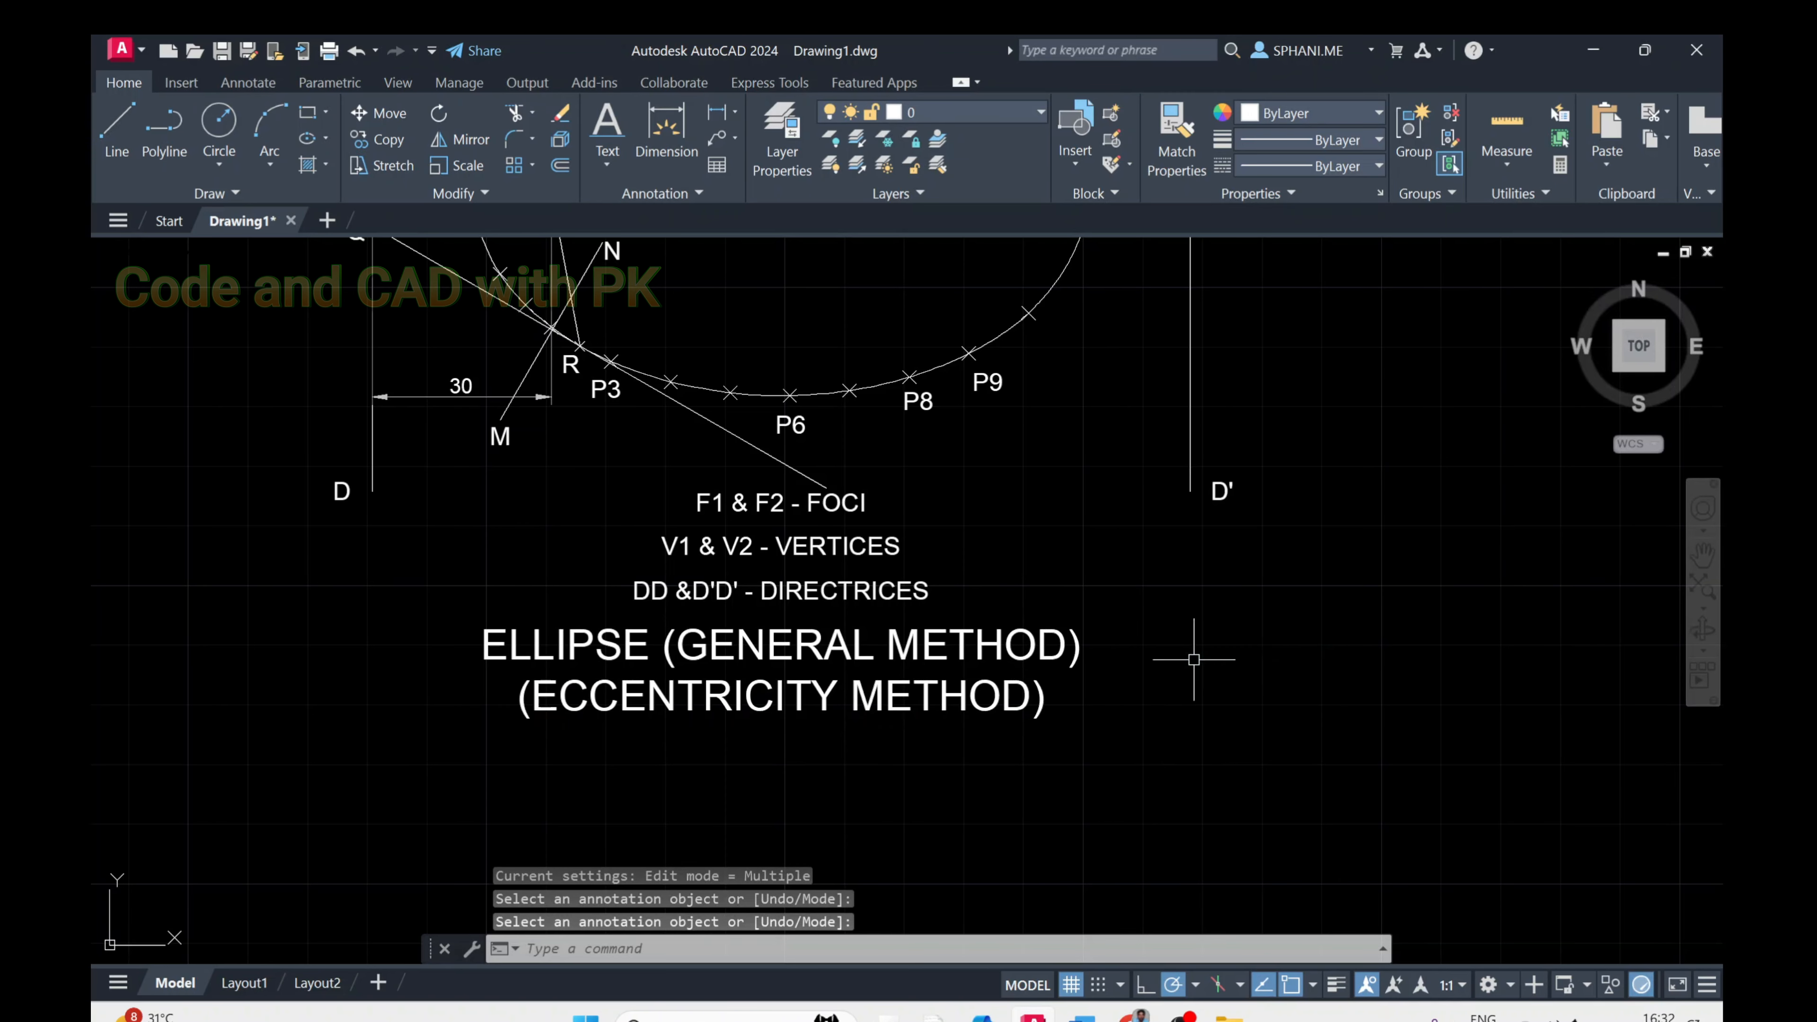
# Draw a horizontal line from the apex above V2 leftward past the directrix DD
pyautogui.scroll(-1, 1193, 660)
pyautogui.write('z')
pyautogui.press('Return')
pyautogui.write('e')
pyautogui.press('Return')
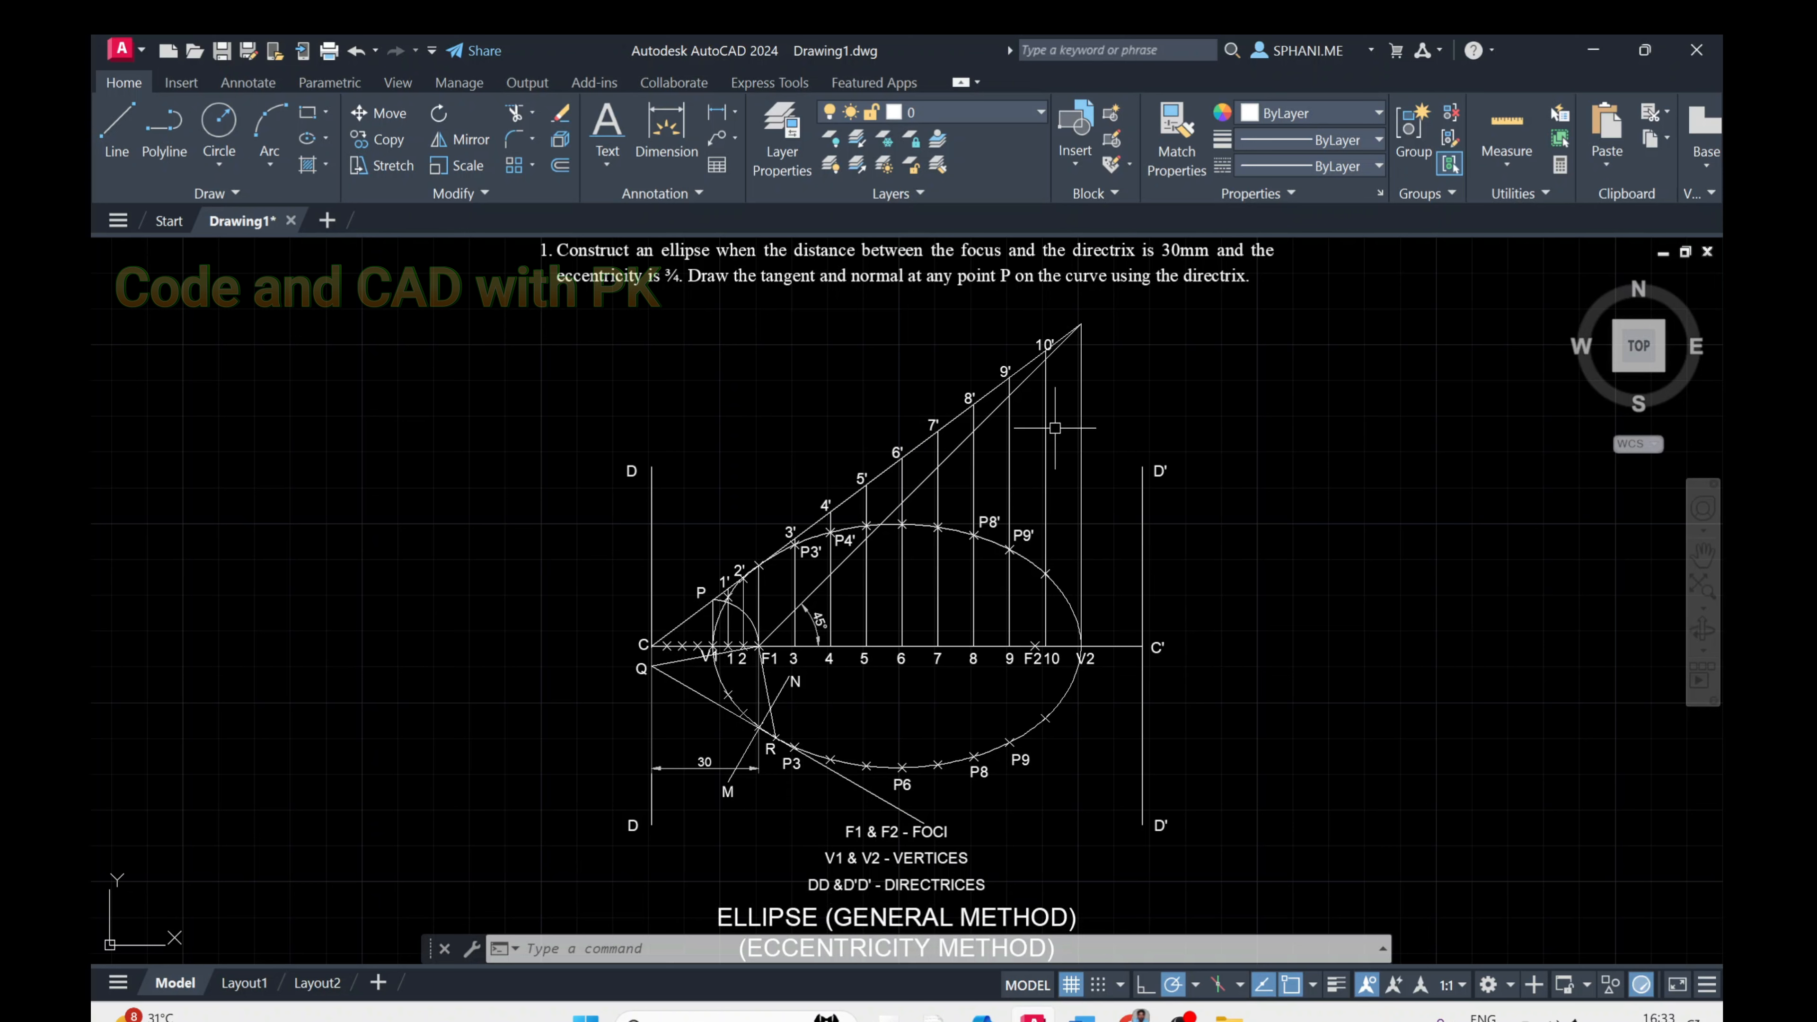
pyautogui.write('l')
pyautogui.press('Return')
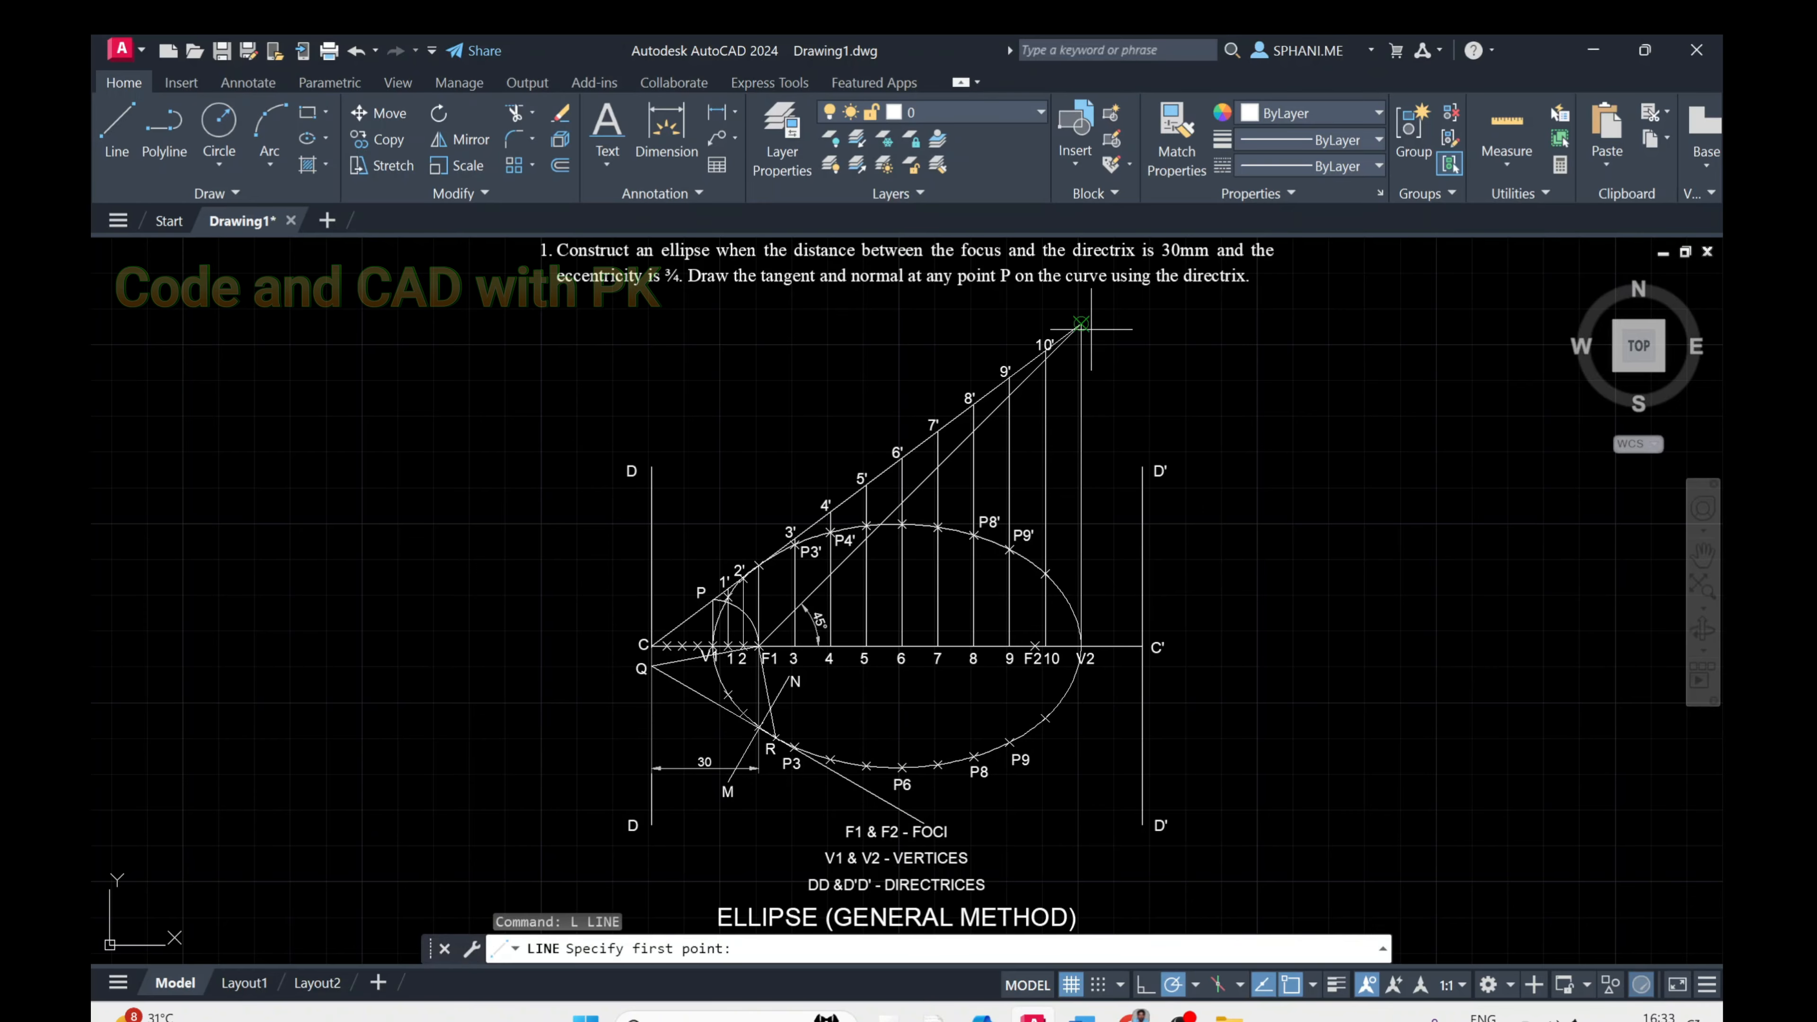
pyautogui.click(1080, 325)
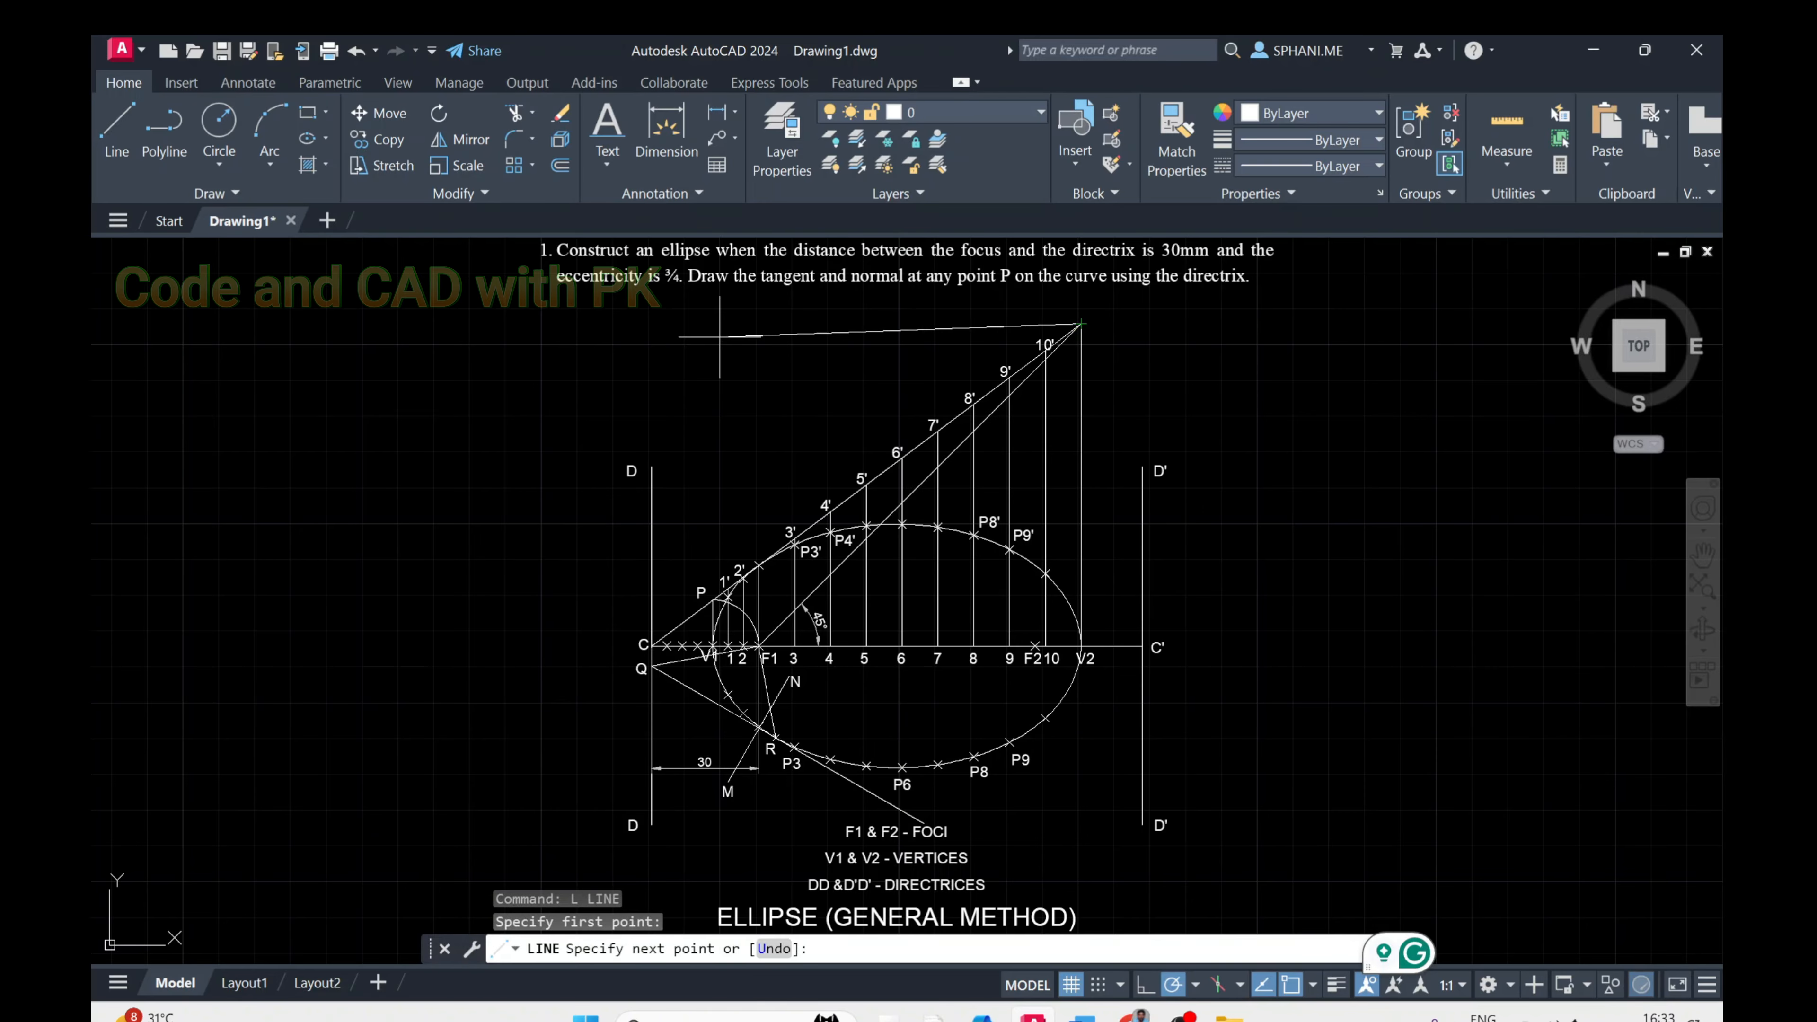
pyautogui.click(483, 324)
pyautogui.press('Escape')
# Stretch the right end of the horizontal line horizontally past the directrix D'D'
pyautogui.click(983, 322)
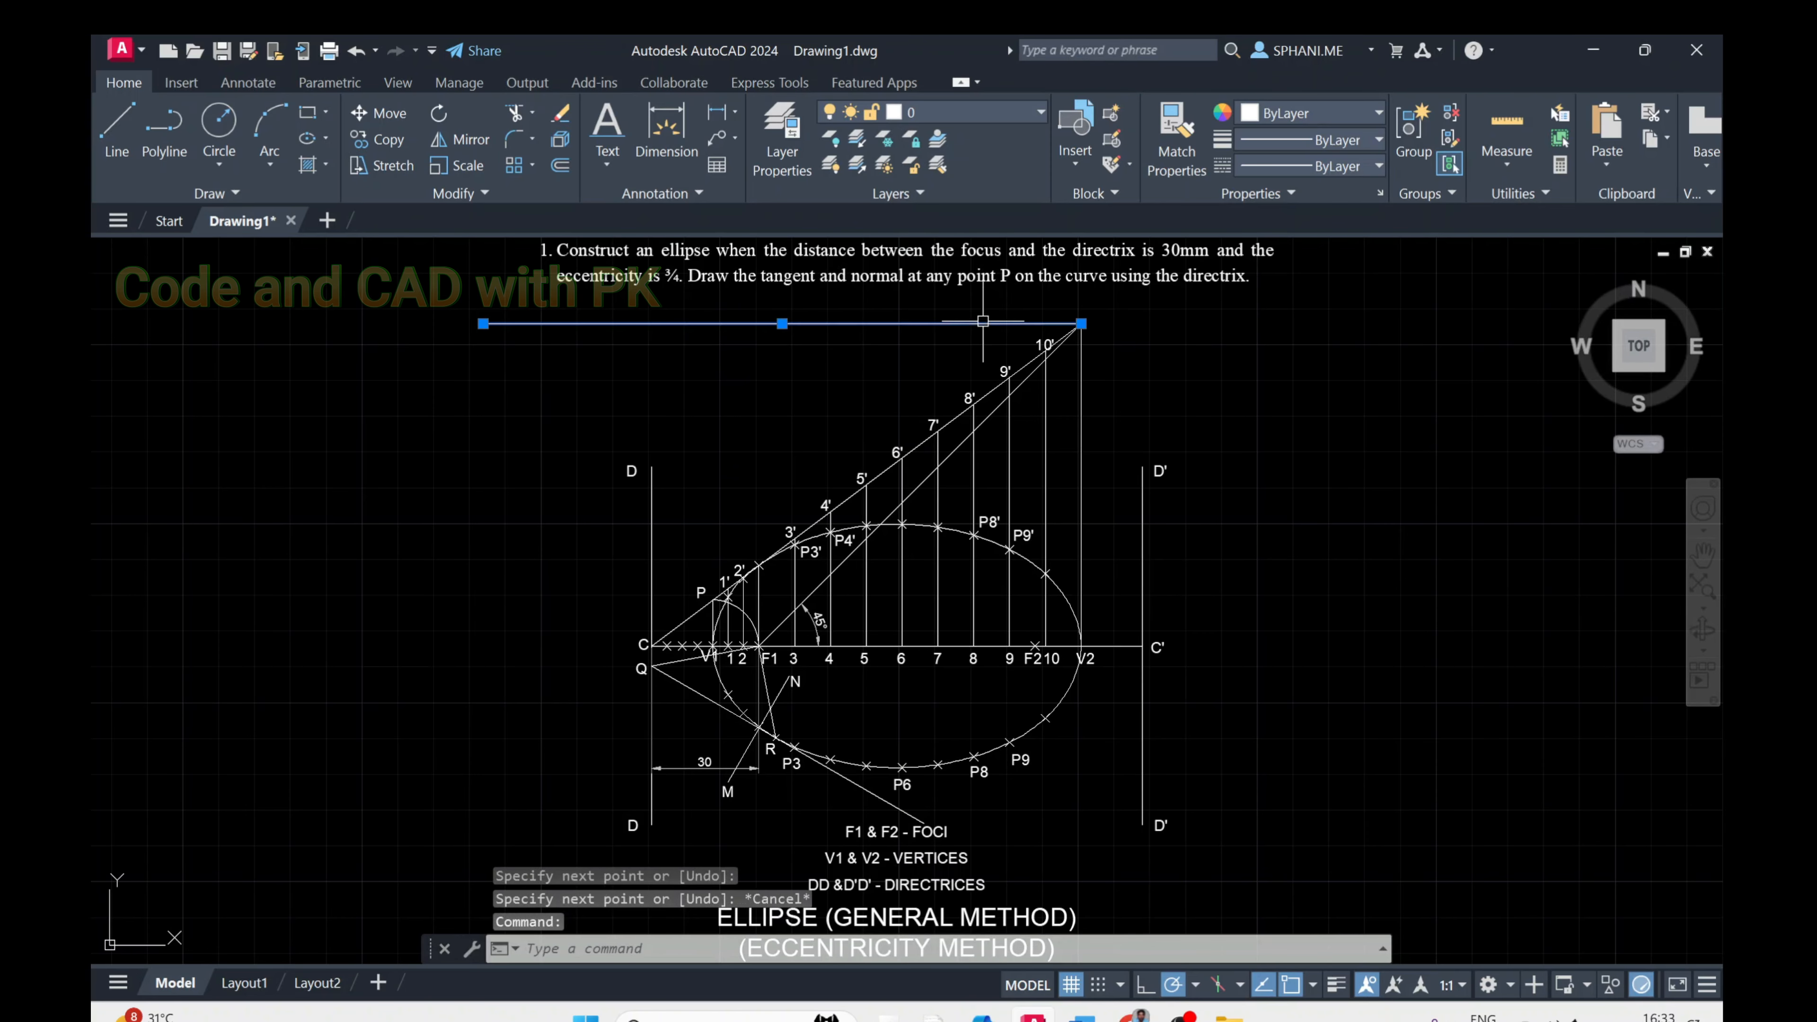
pyautogui.click(1081, 324)
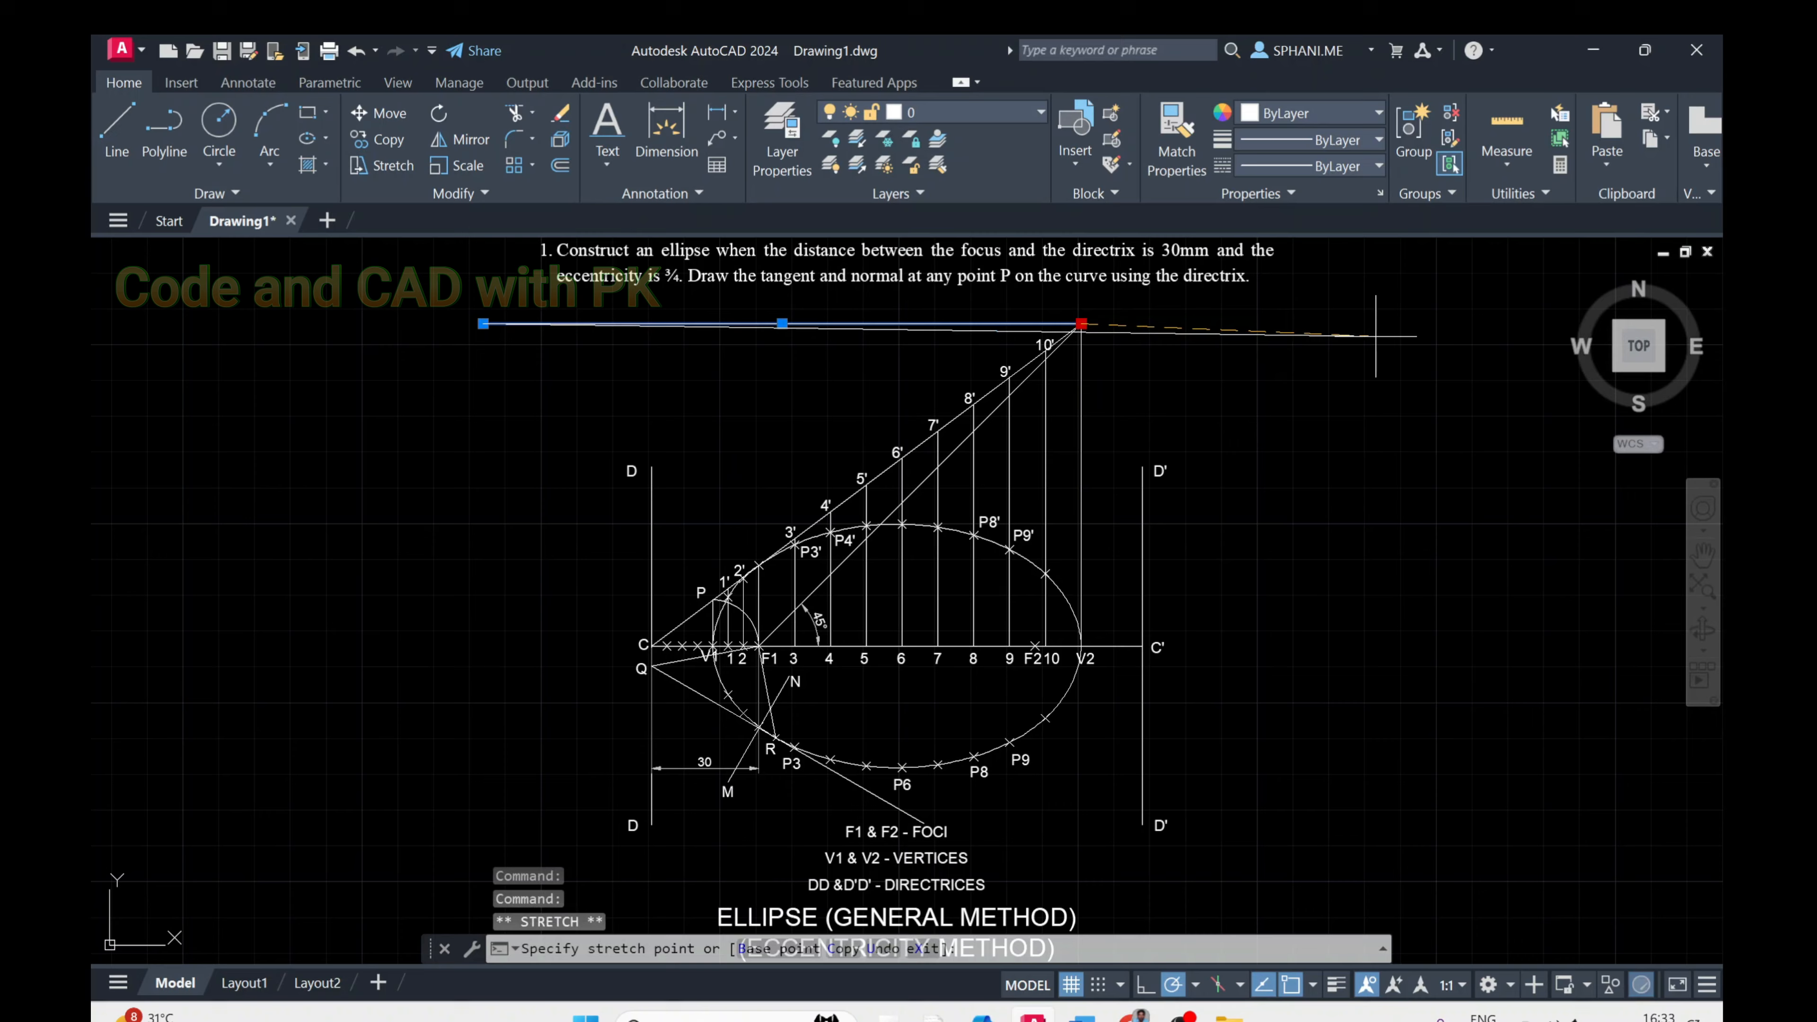
pyautogui.click(1397, 324)
pyautogui.press('Escape')
# Extend both directrices, D'D' and DD, upward to meet the horizontal line through the apex
pyautogui.write('ex')
pyautogui.press('Return')
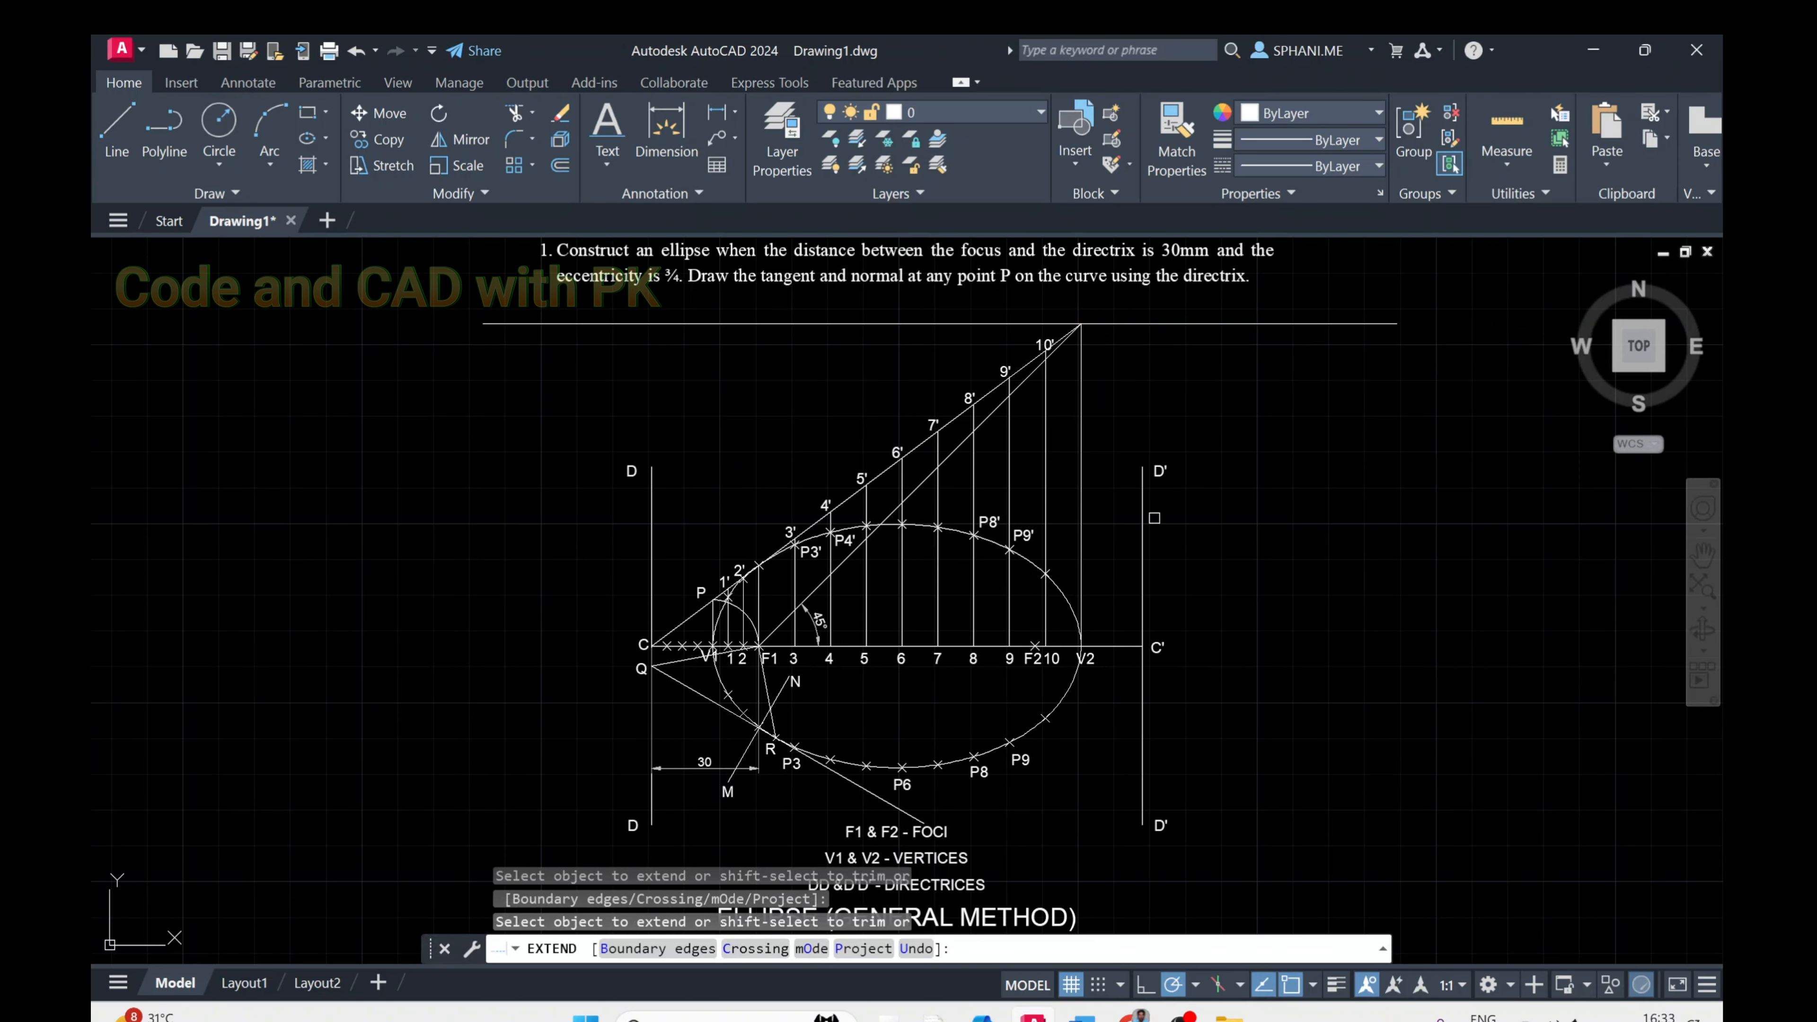
pyautogui.click(1142, 494)
pyautogui.click(652, 501)
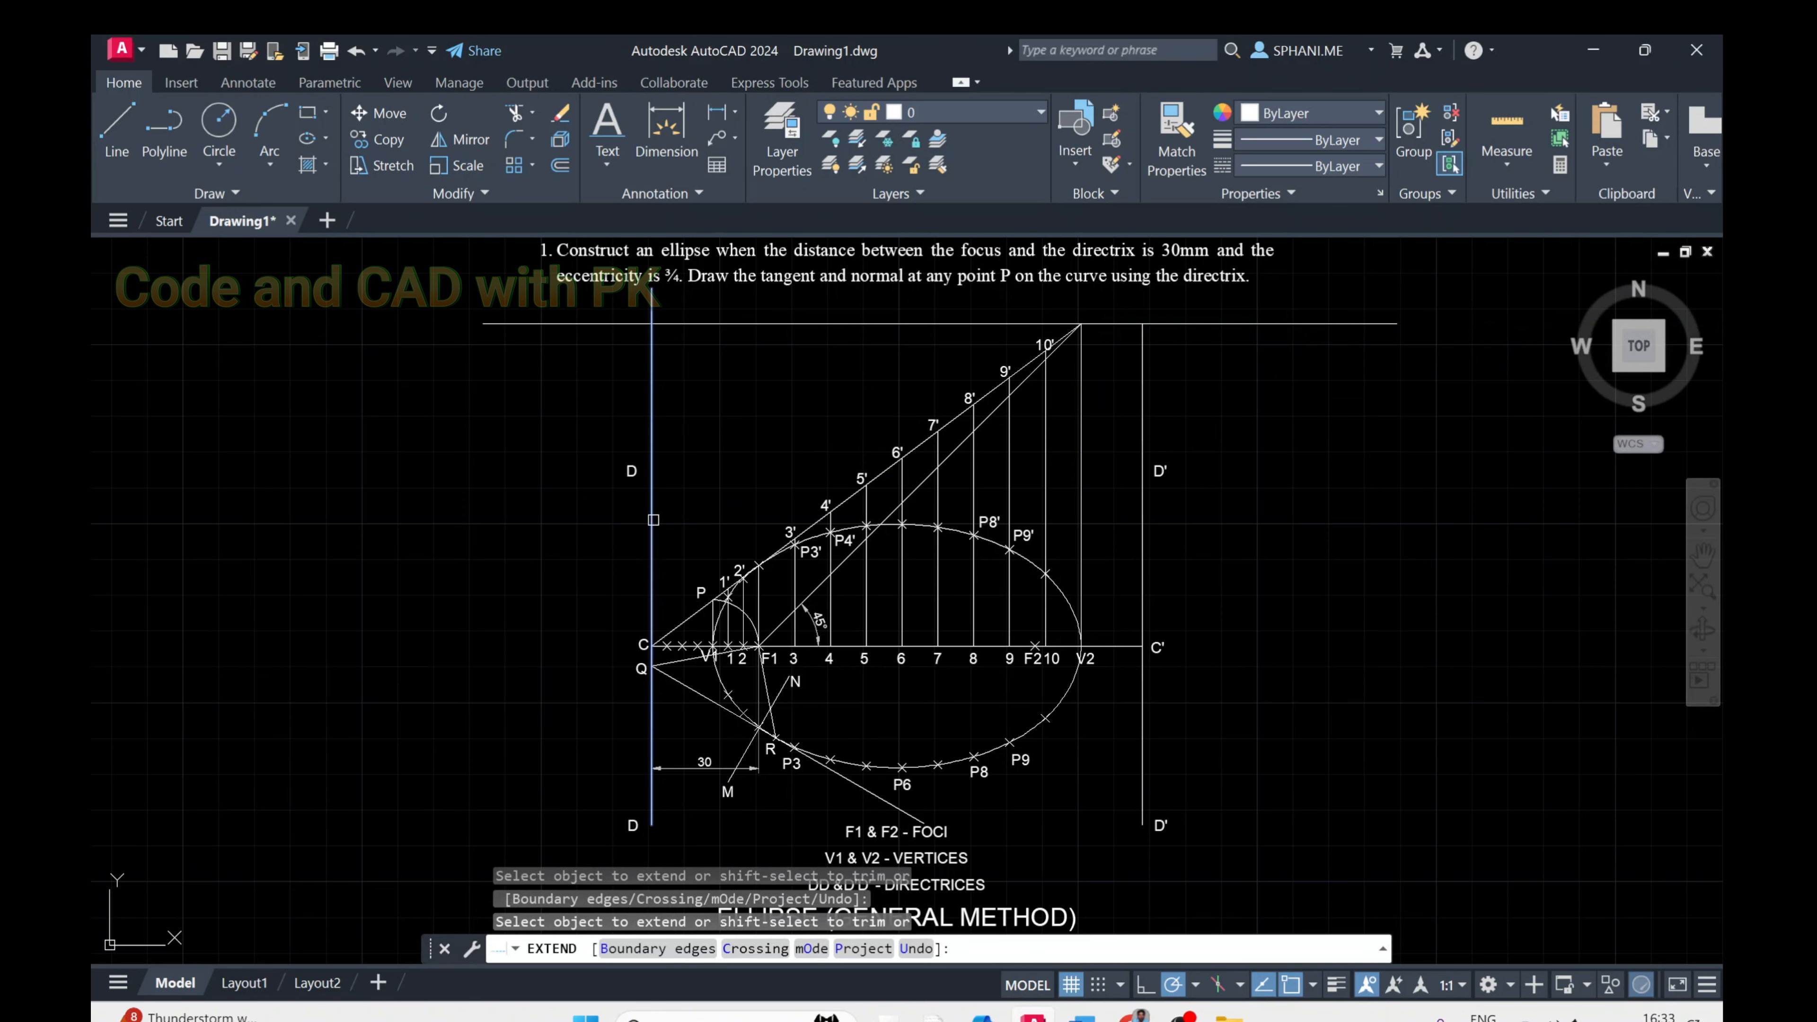
pyautogui.scroll(-2, 1121, 514)
pyautogui.press('Escape')
pyautogui.press('Escape')
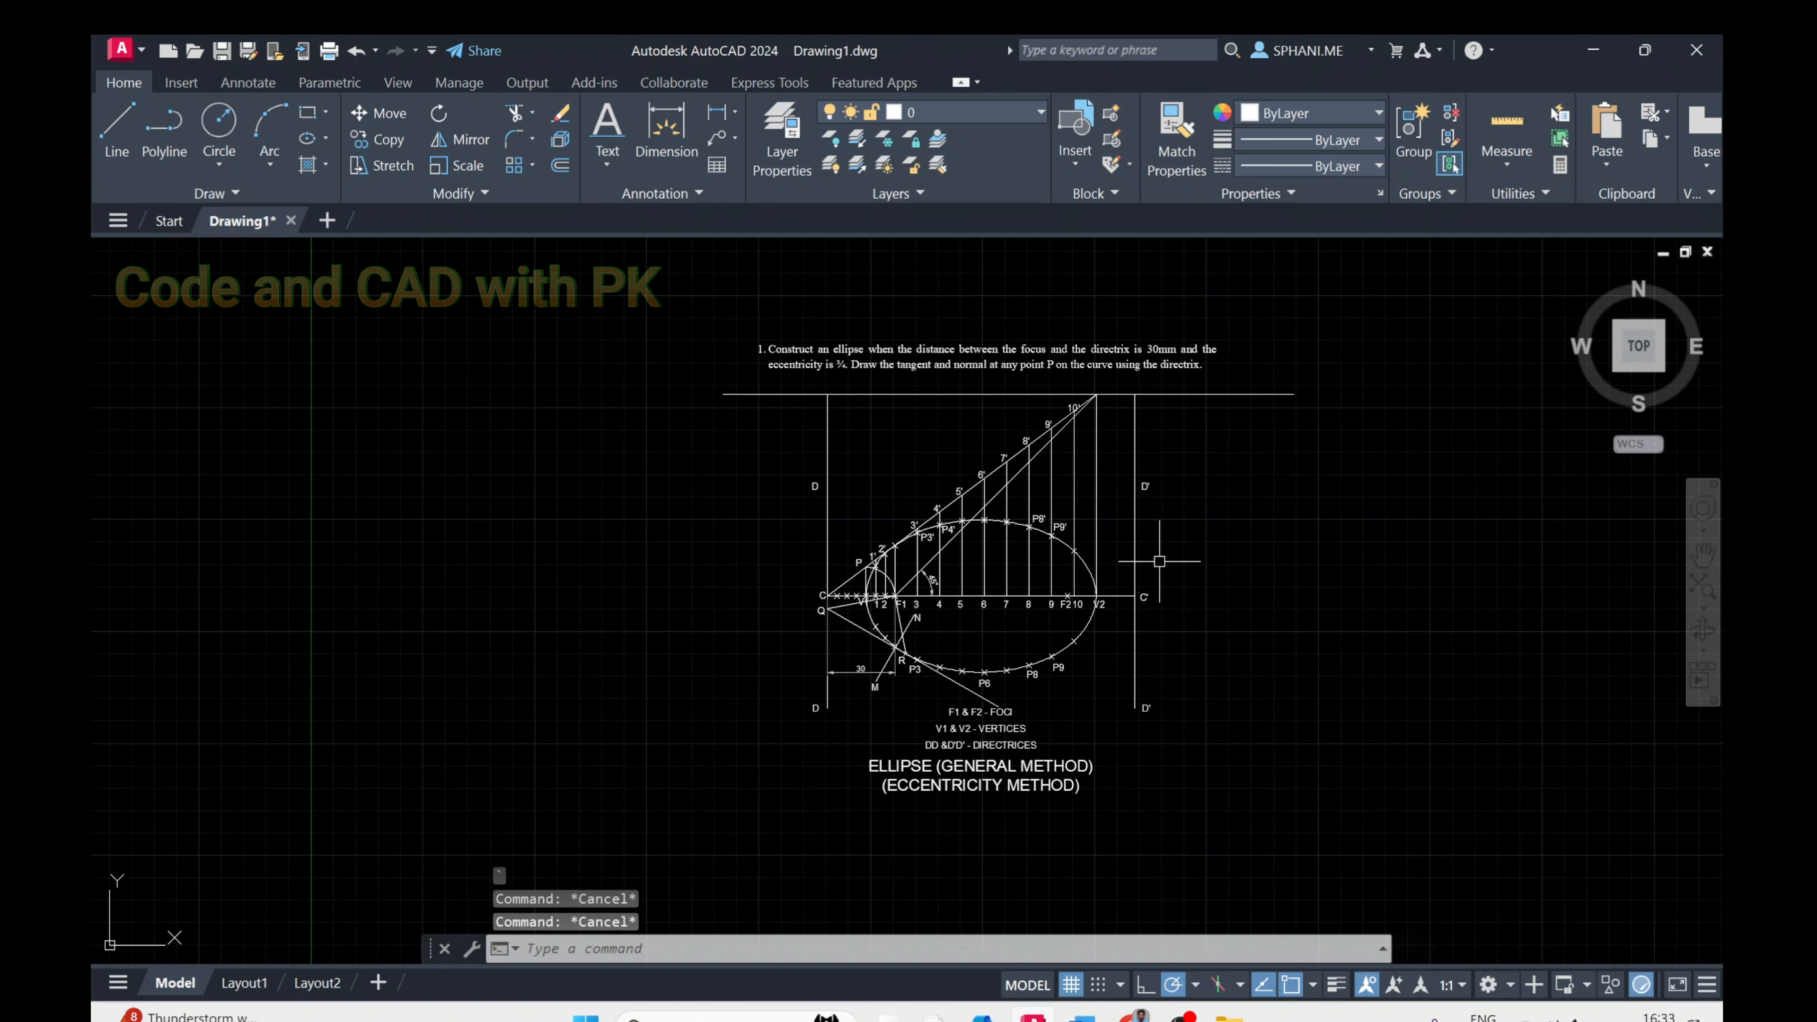
pyautogui.scroll(2, 1116, 558)
pyautogui.moveTo(1116, 573); pyautogui.dragTo(1071, 619, button='middle')
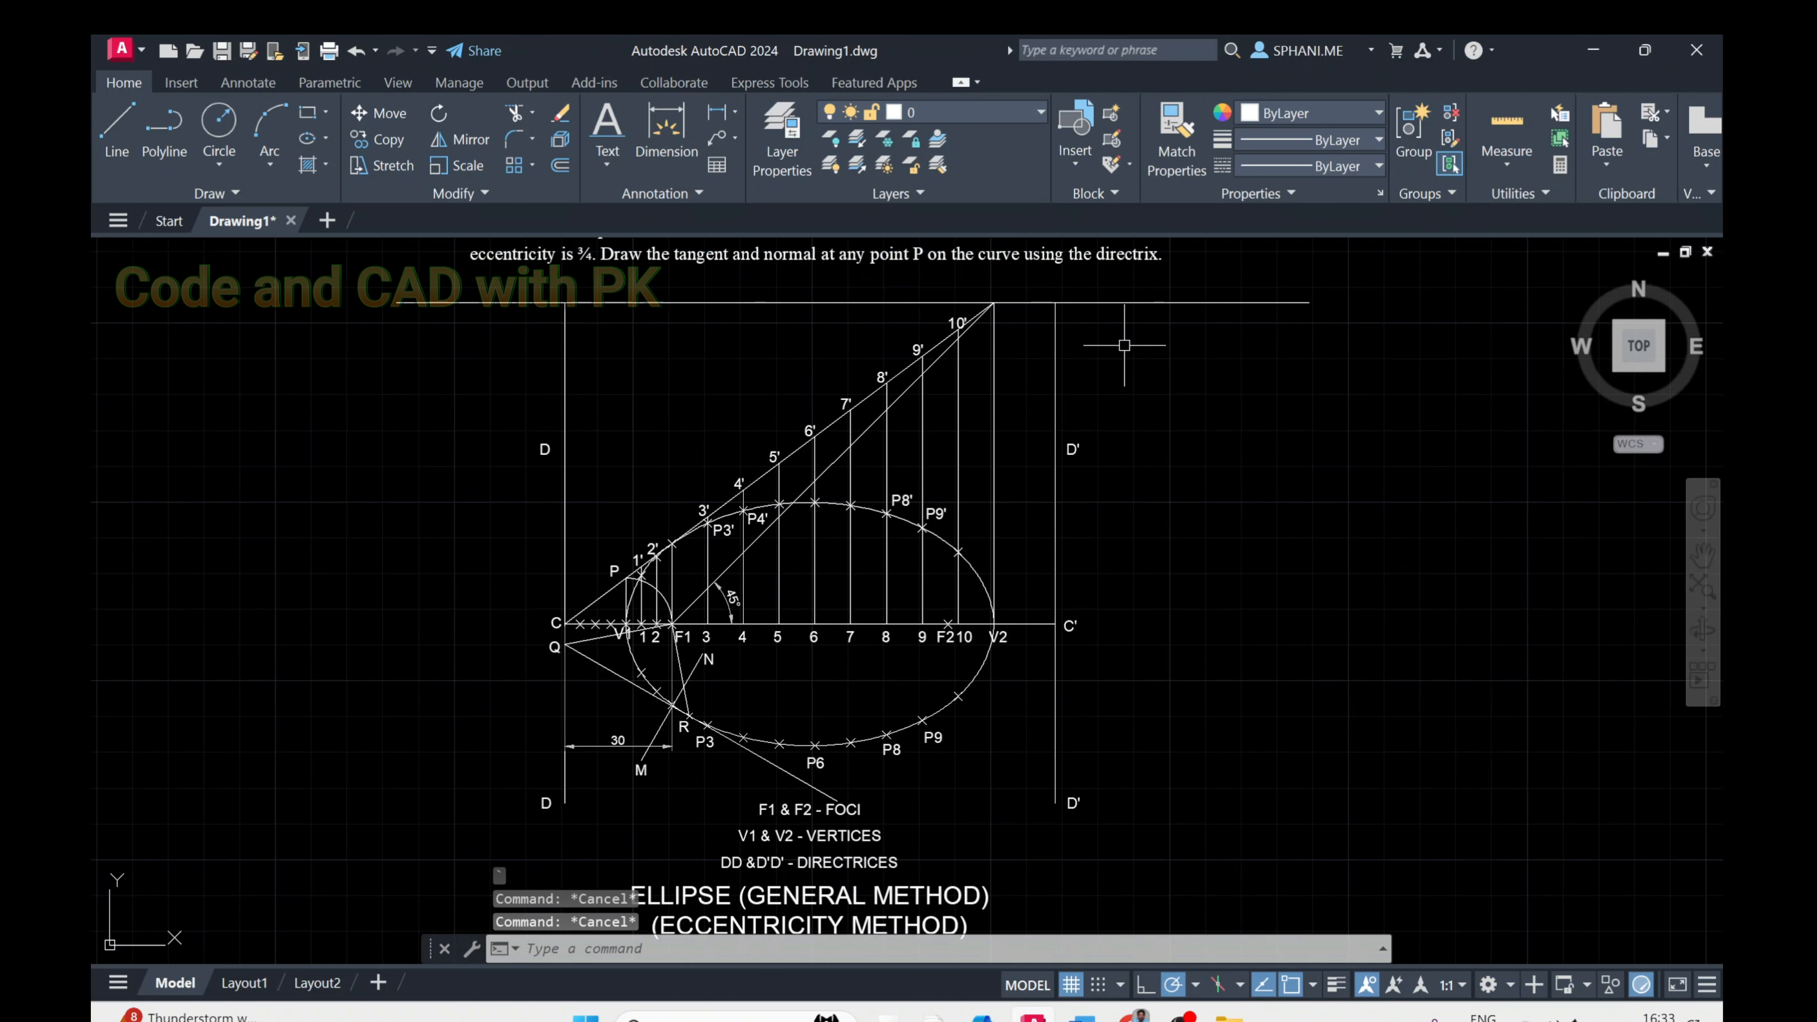
# Trim the ends of the horizontal line that overhang beyond the two directrices
pyautogui.moveTo(1125, 362); pyautogui.dragTo(1113, 426, button='middle')
pyautogui.write('TR')
pyautogui.press('Return')
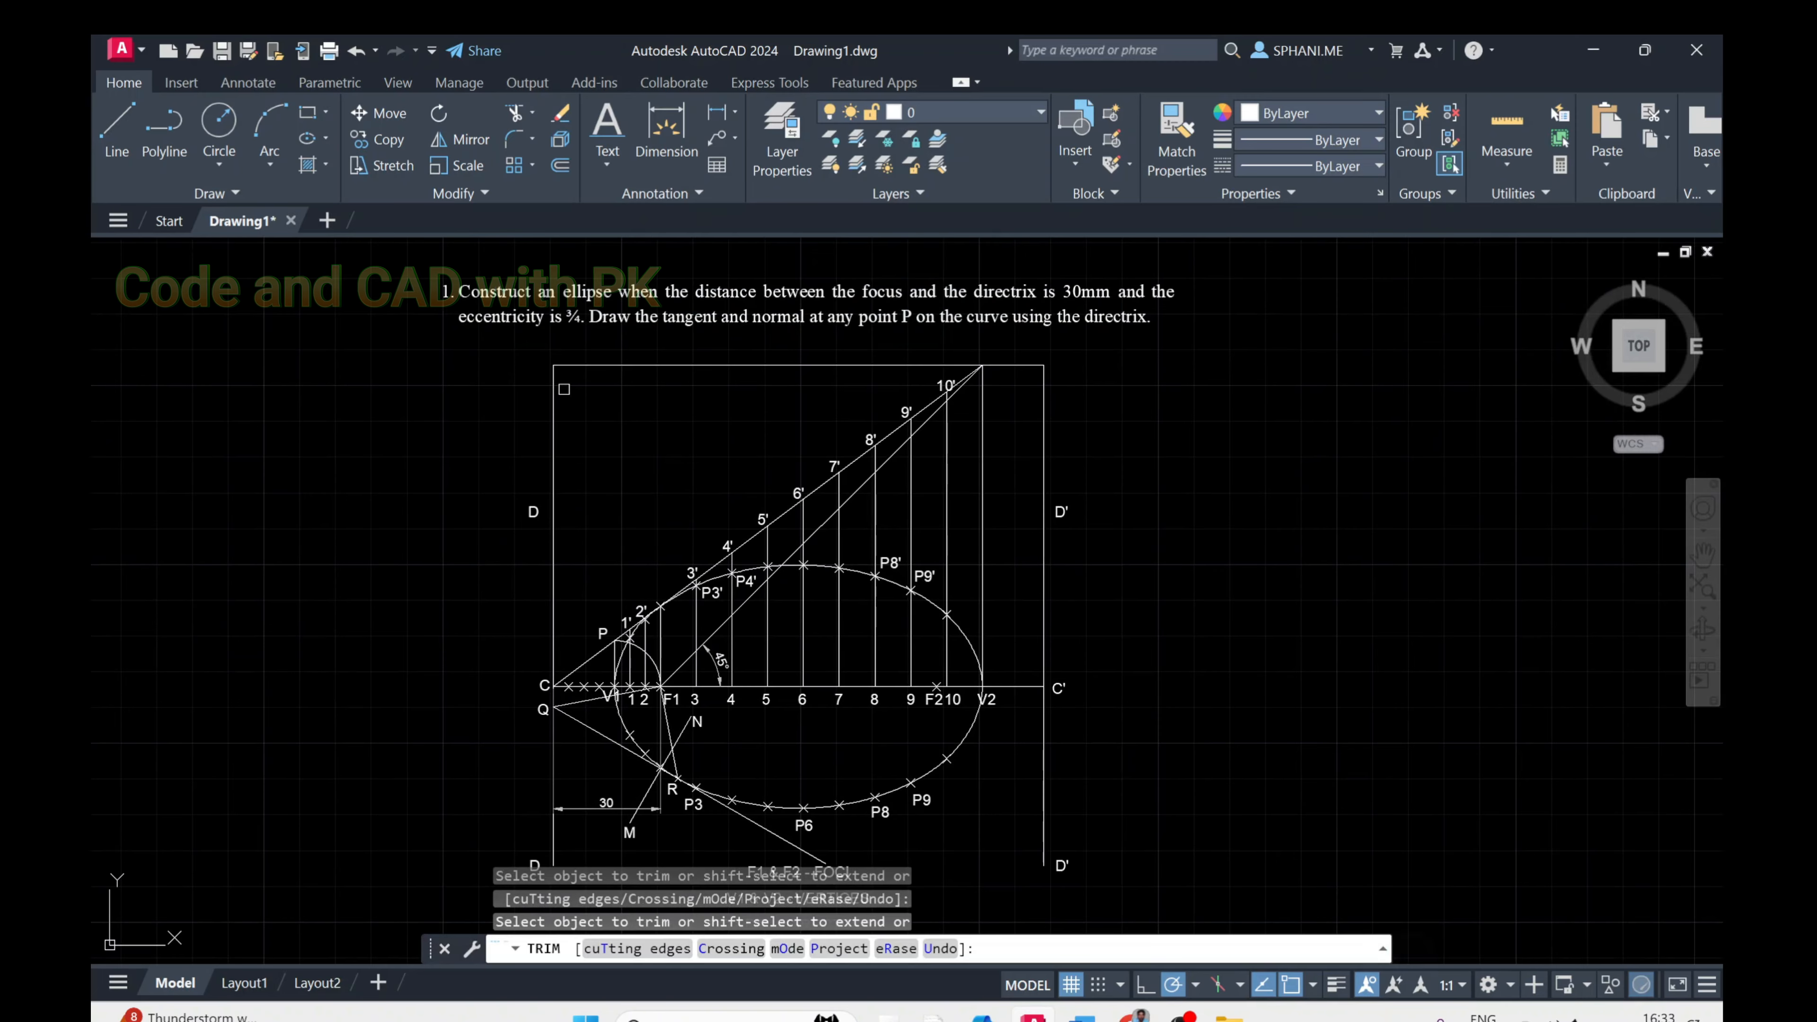
pyautogui.press('Escape')
# Erase the horizontal construction line joining the upper ends of the two directrices
pyautogui.click(731, 366)
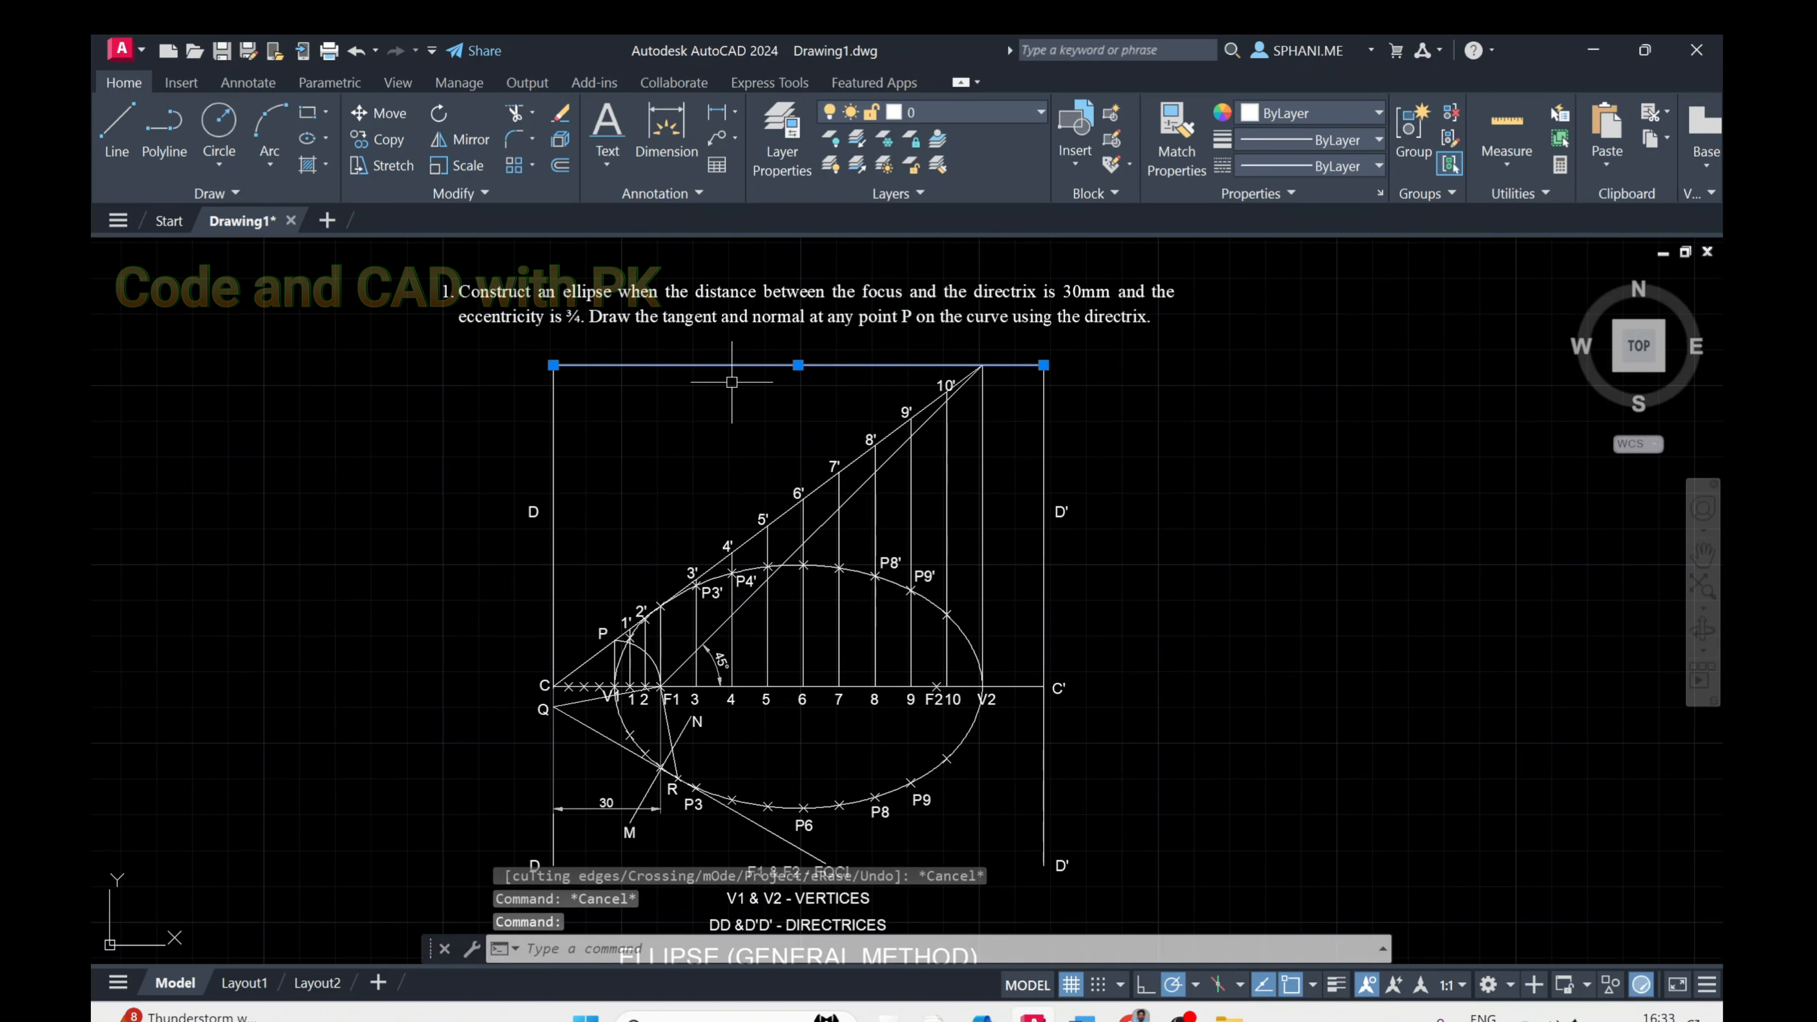
pyautogui.write('E')
pyautogui.press('Return')
# Move the upper D and D' labels straight up to the top ends of their directrices
pyautogui.write('M')
pyautogui.press('Return')
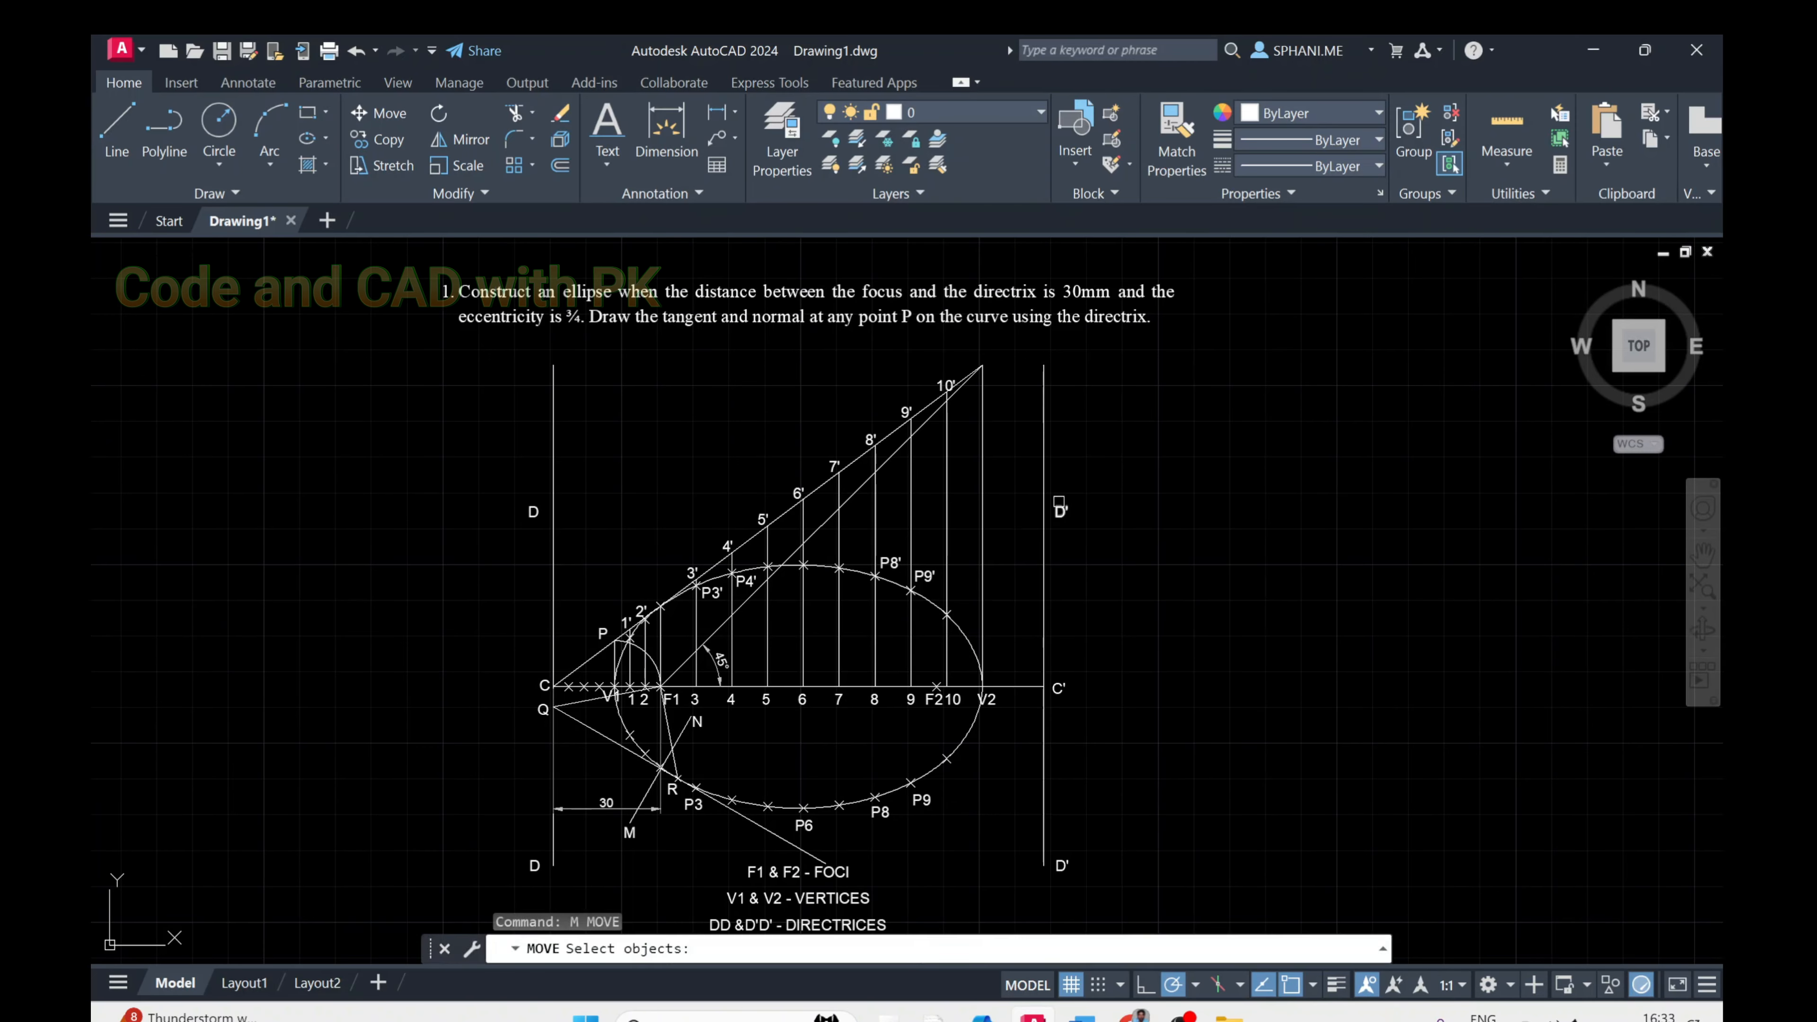
pyautogui.click(1043, 565)
pyautogui.click(536, 510)
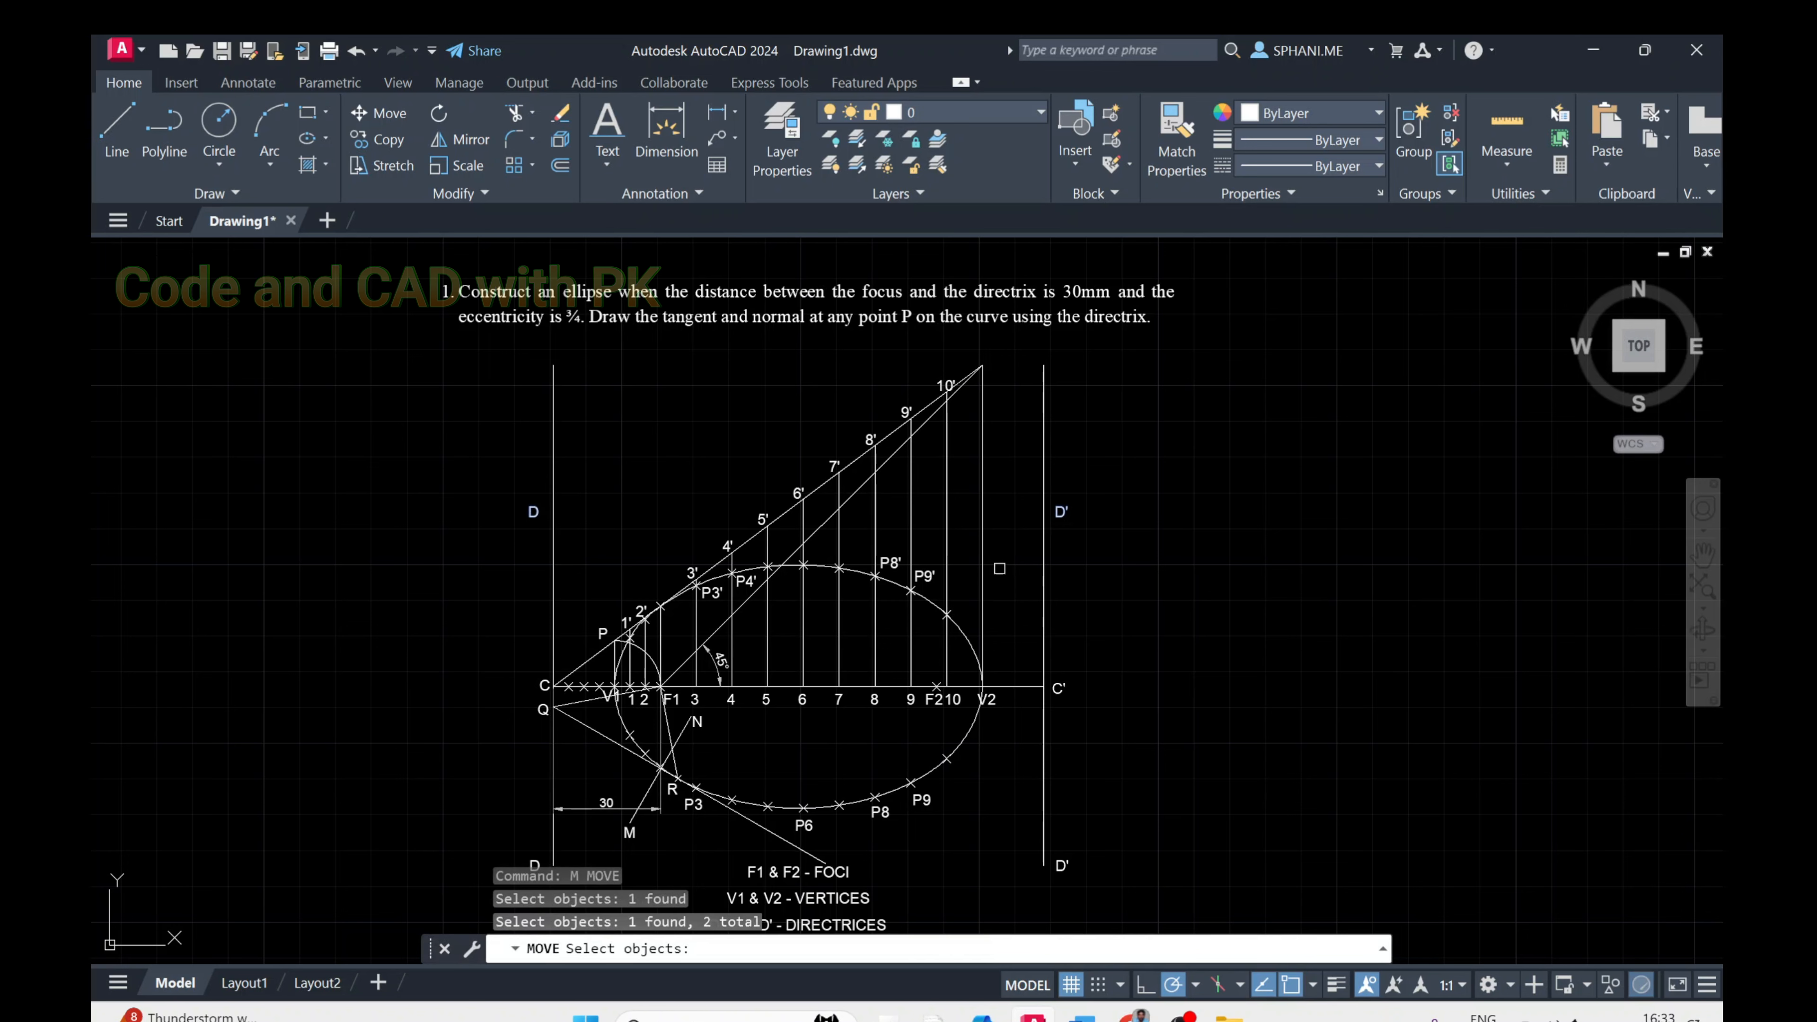
pyautogui.press('Return')
pyautogui.click(1275, 605)
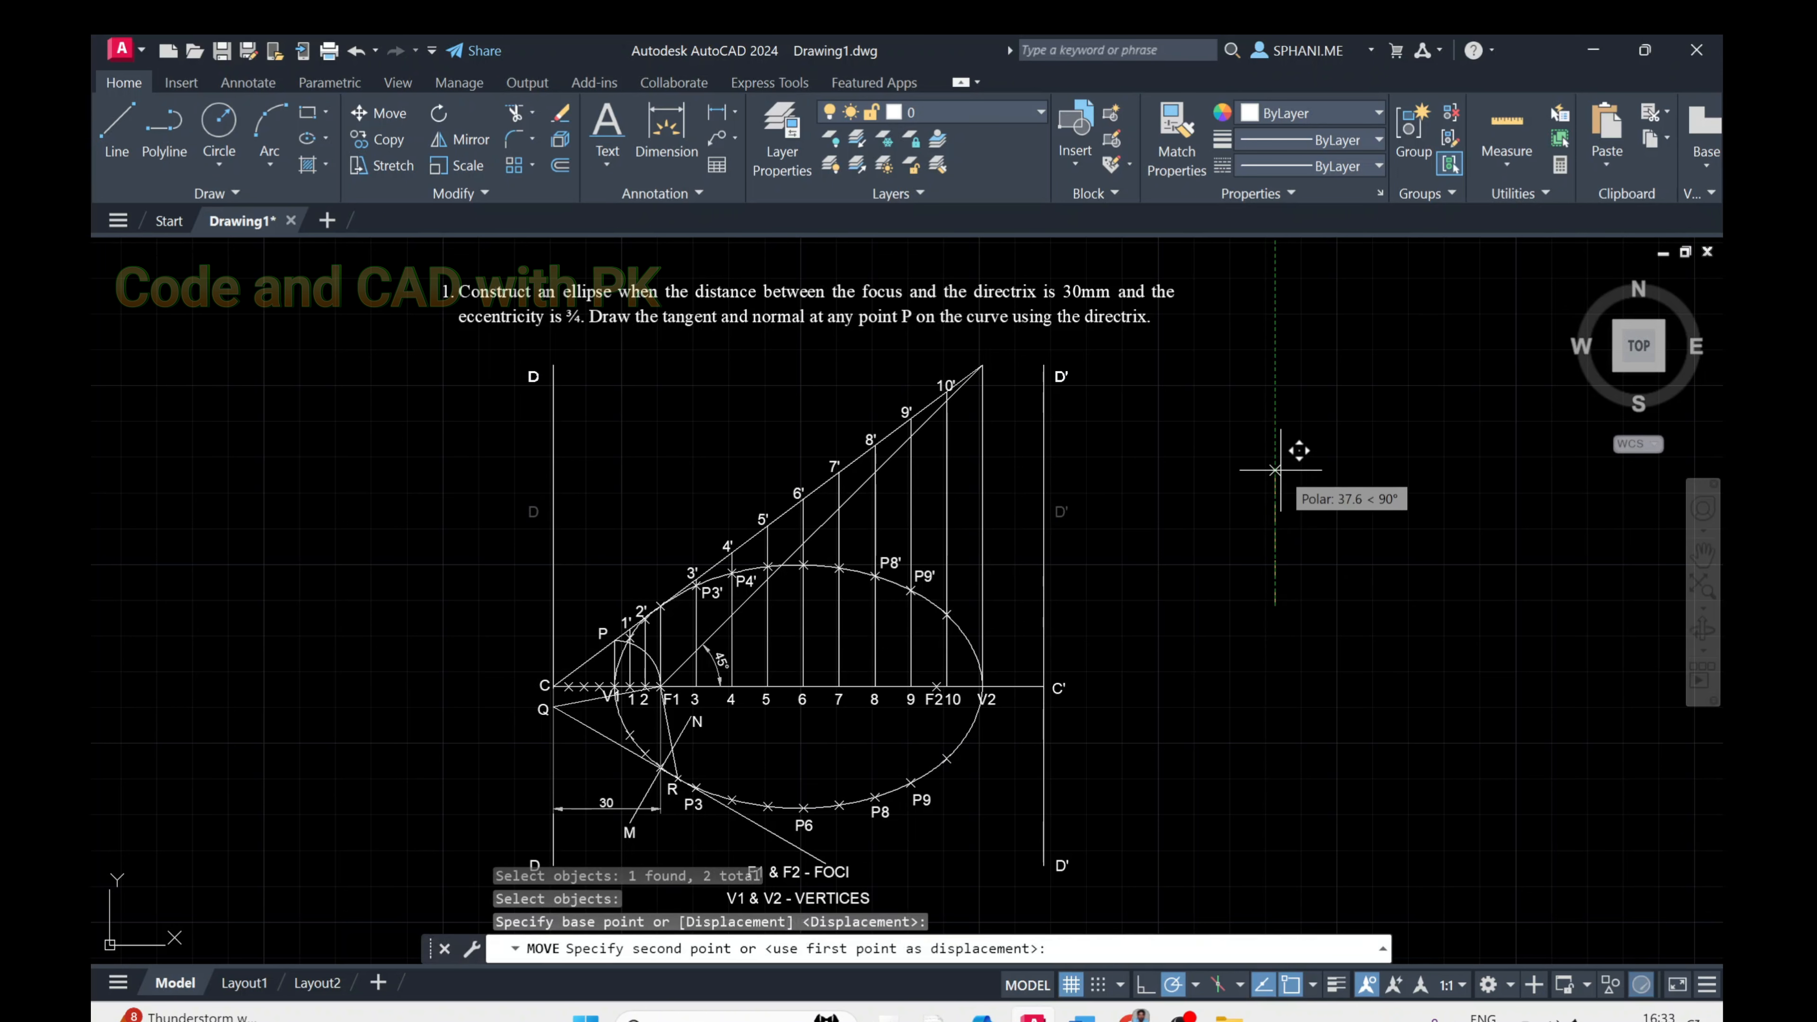
pyautogui.click(1275, 461)
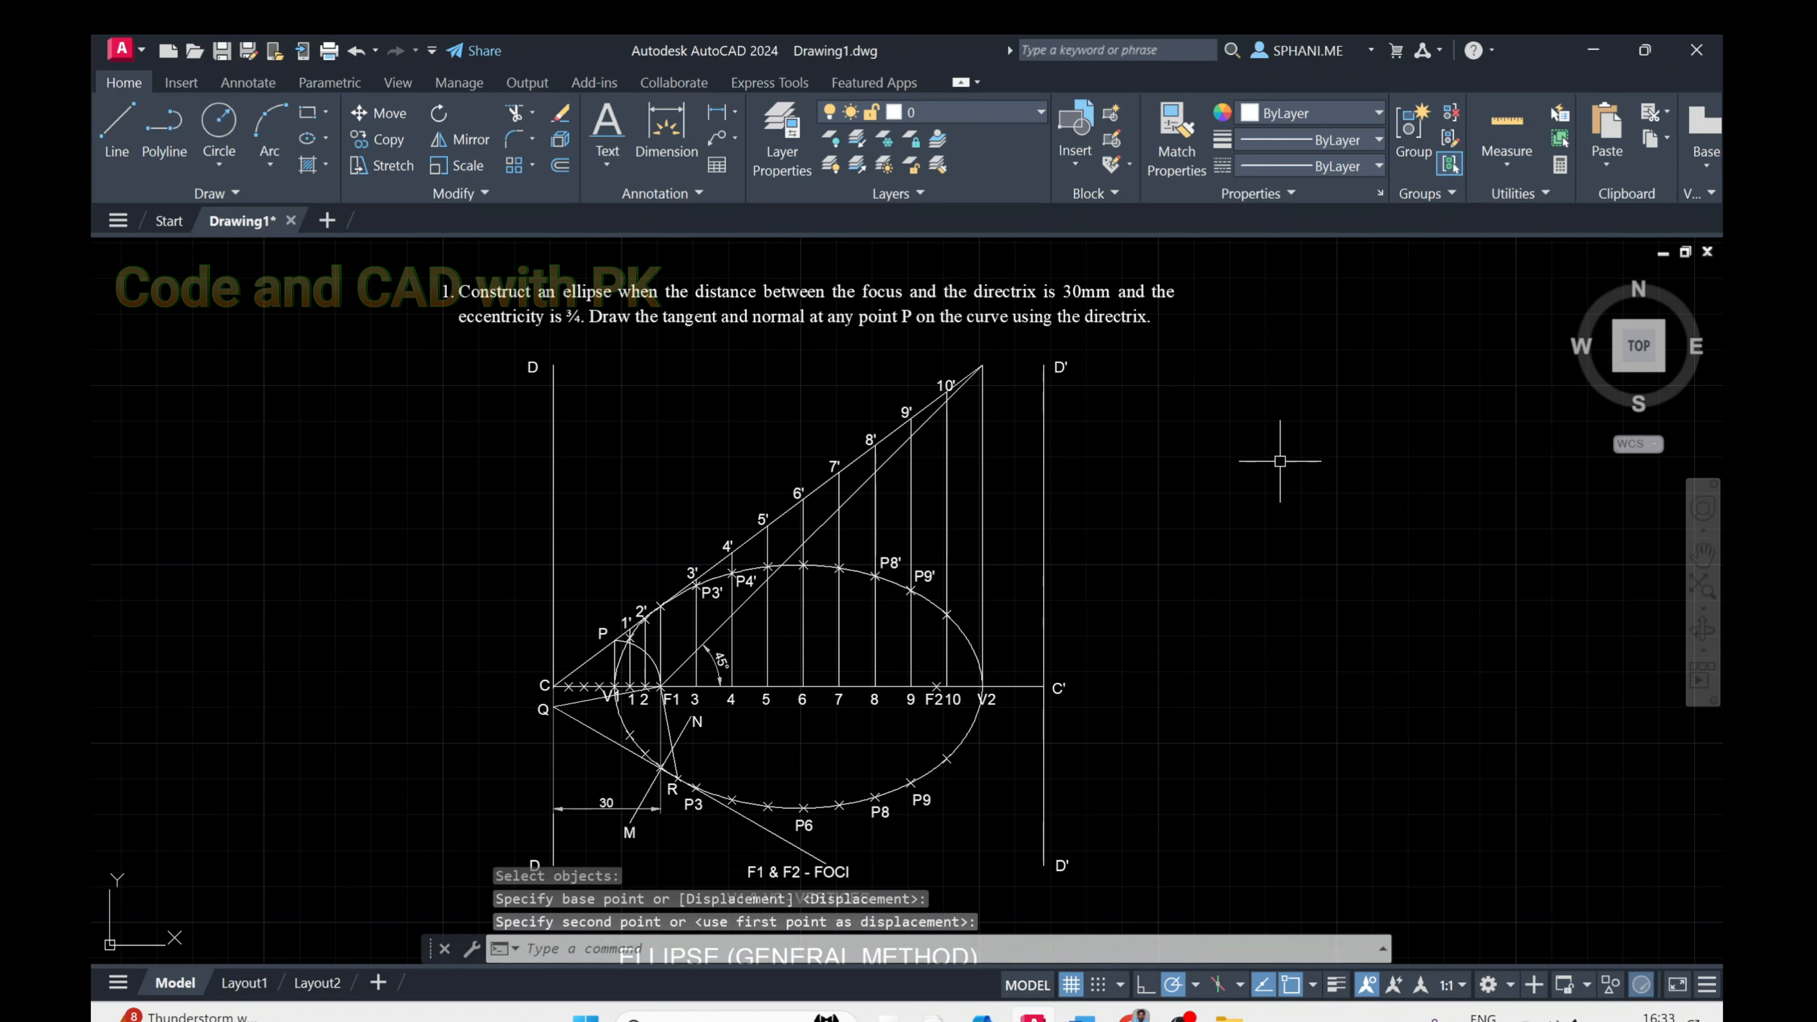
pyautogui.press('Escape')
pyautogui.press('Escape')
pyautogui.press('Escape')
# Mirror the upper D and D' labels about the horizontal axis CC', keeping the source labels
pyautogui.moveTo(1070, 693)
pyautogui.mouseDown(button='middle')
pyautogui.moveTo(1064, 456)
pyautogui.moveTo(1028, 731)
pyautogui.mouseUp(button='middle')
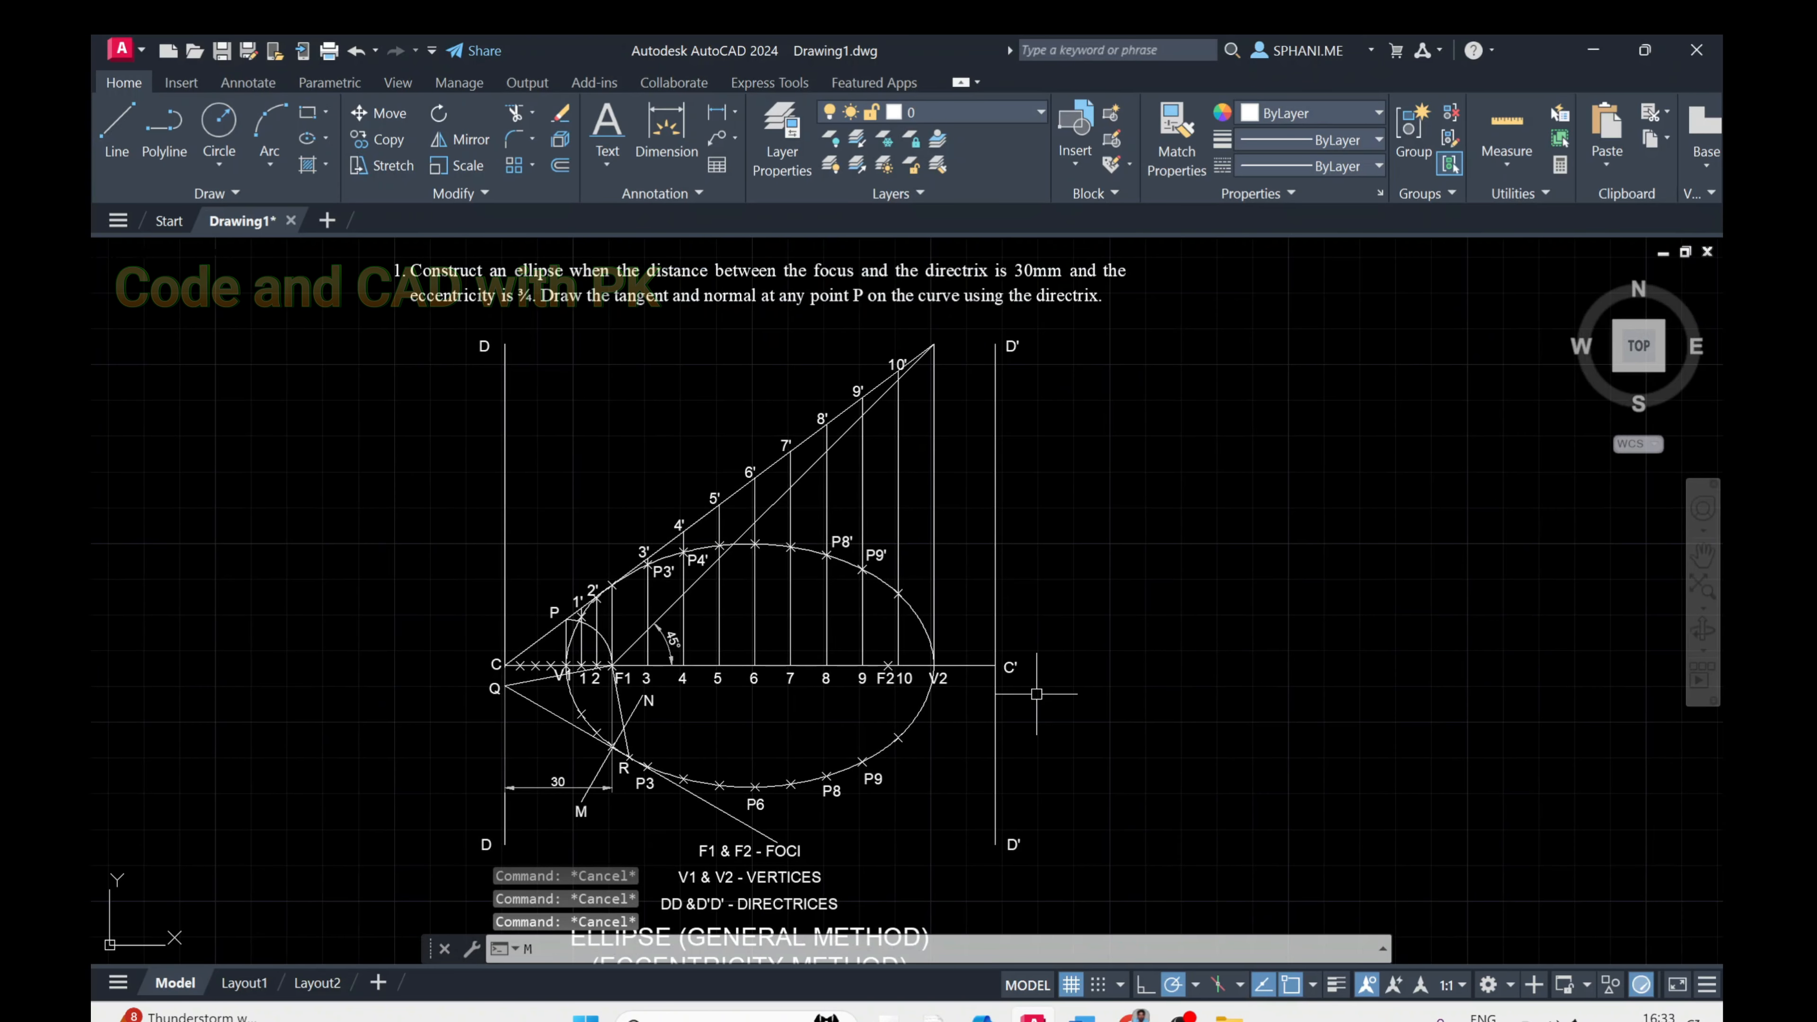
pyautogui.write('mi')
pyautogui.press('Return')
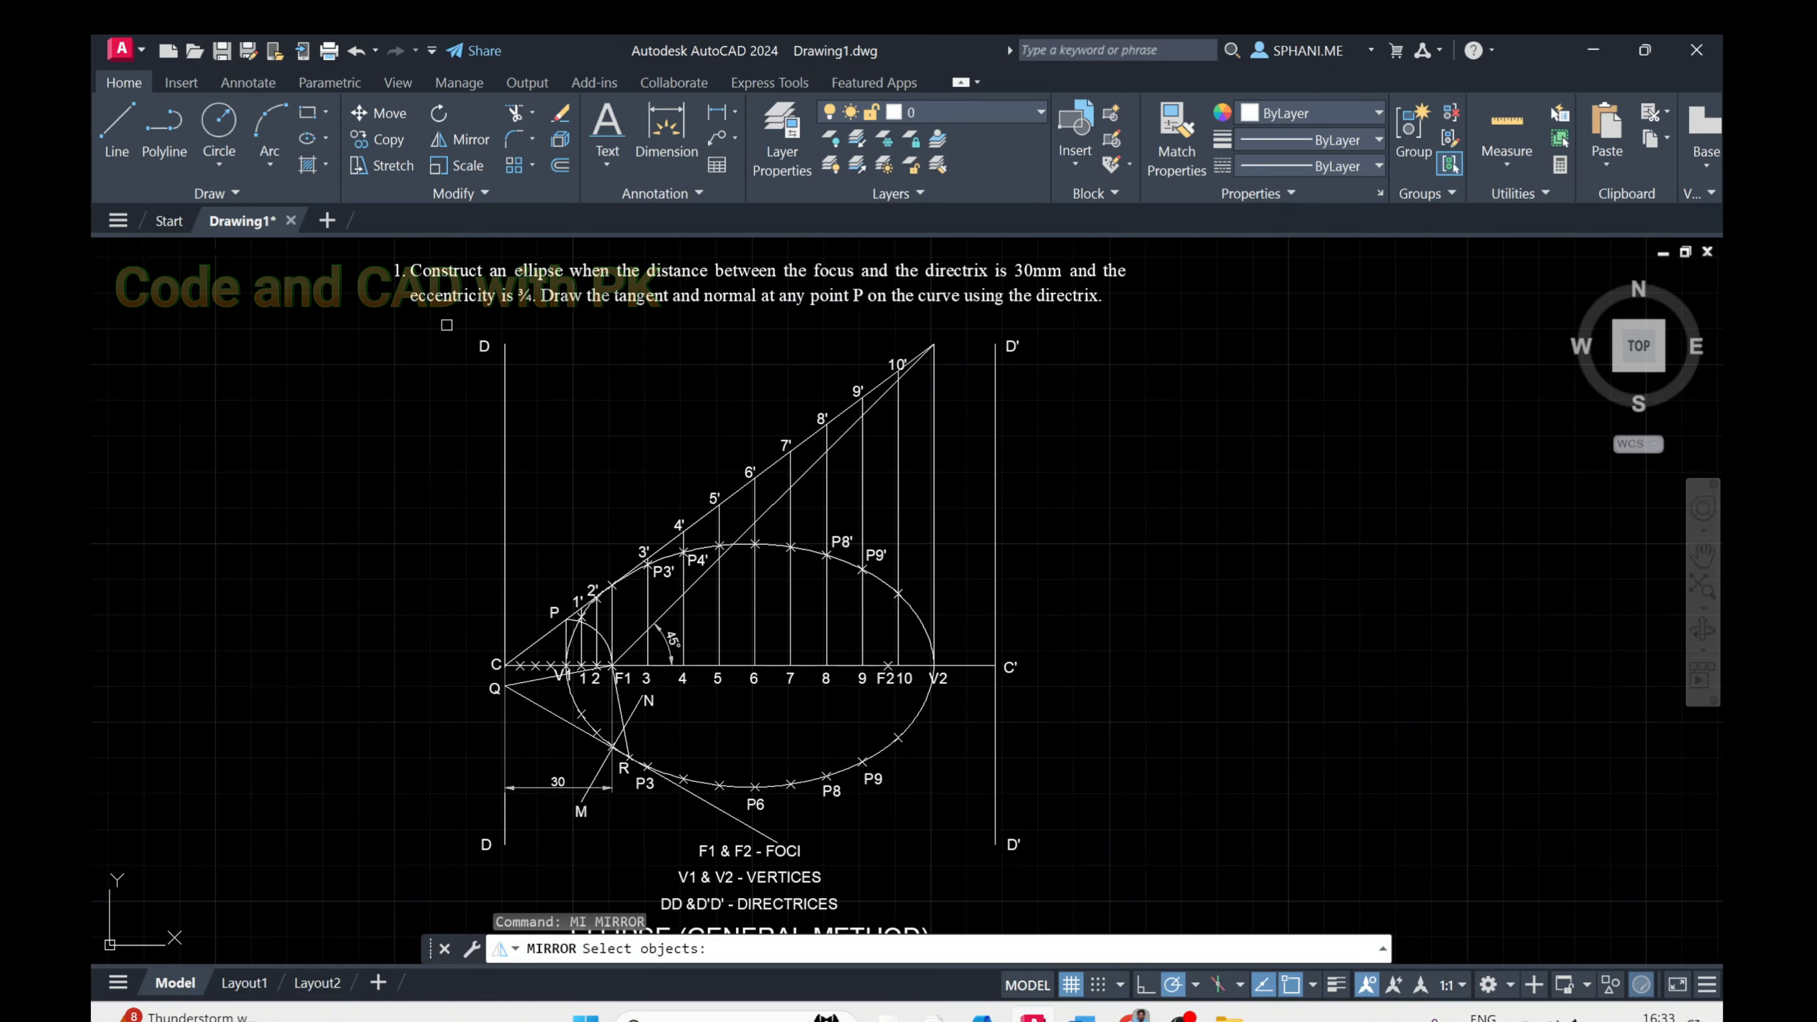
pyautogui.click(447, 318)
pyautogui.click(588, 423)
pyautogui.click(987, 325)
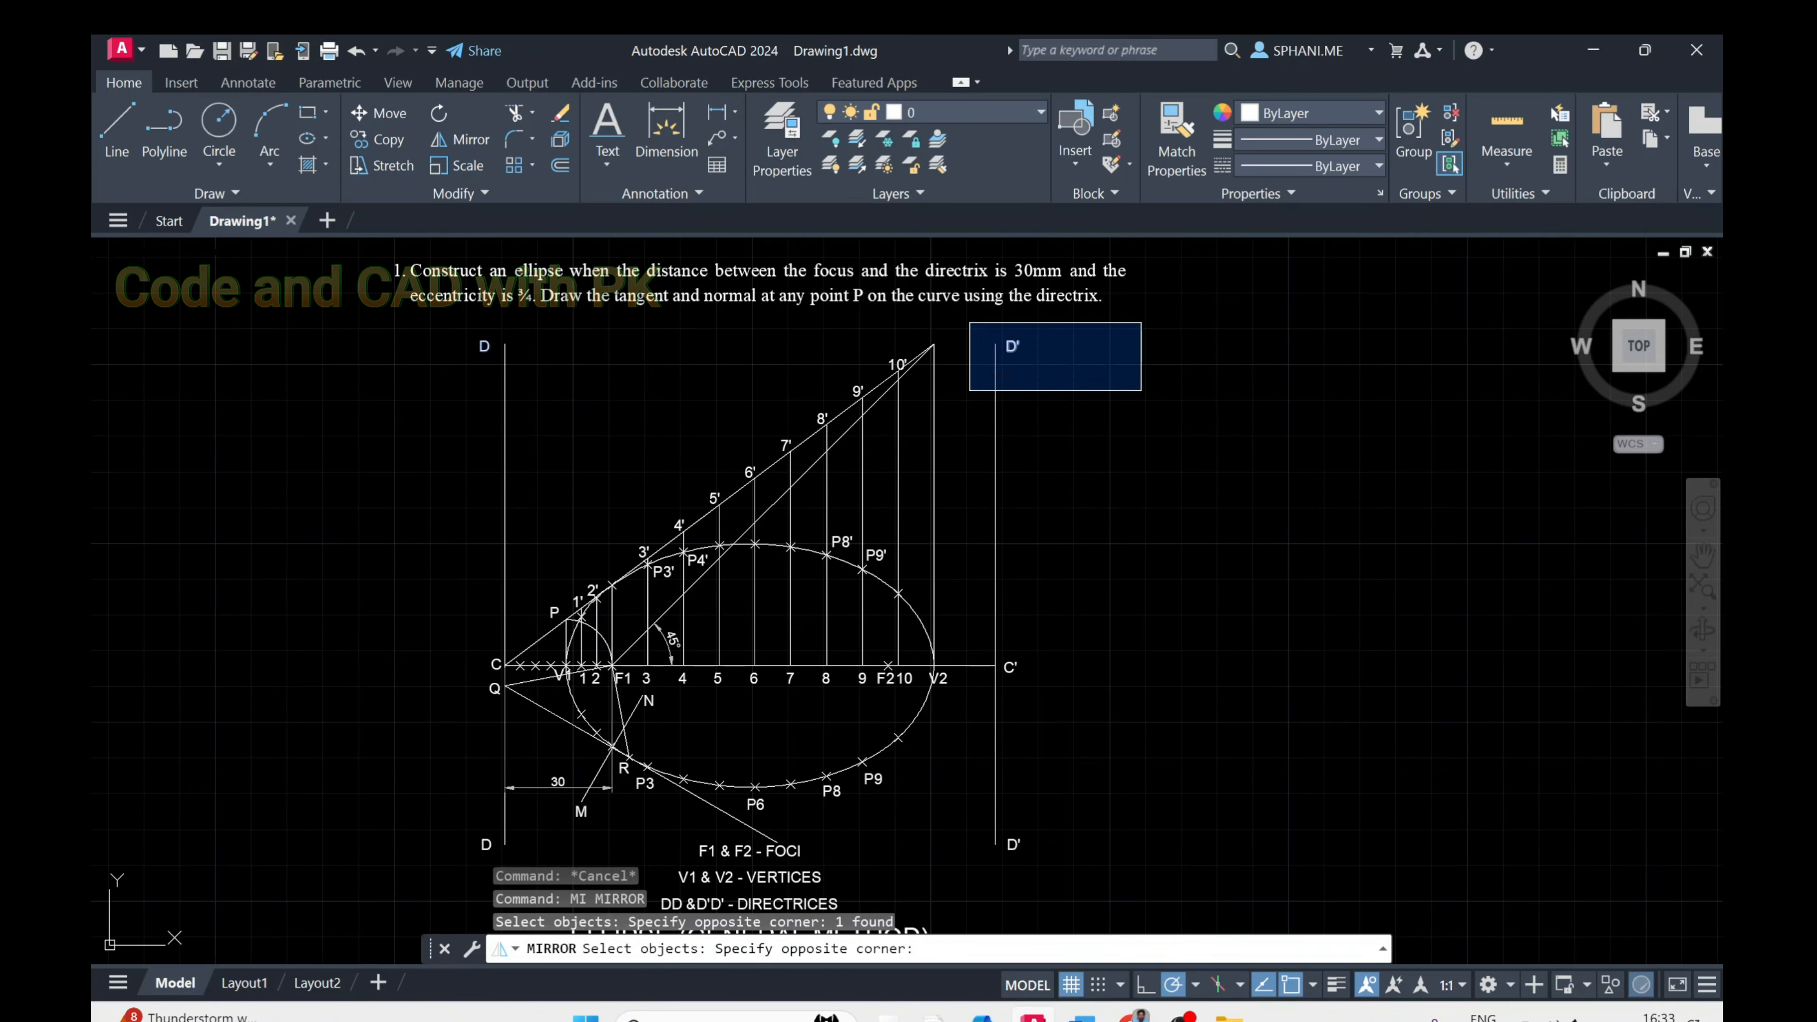
pyautogui.click(1145, 397)
pyautogui.press('Return')
pyautogui.click(1001, 672)
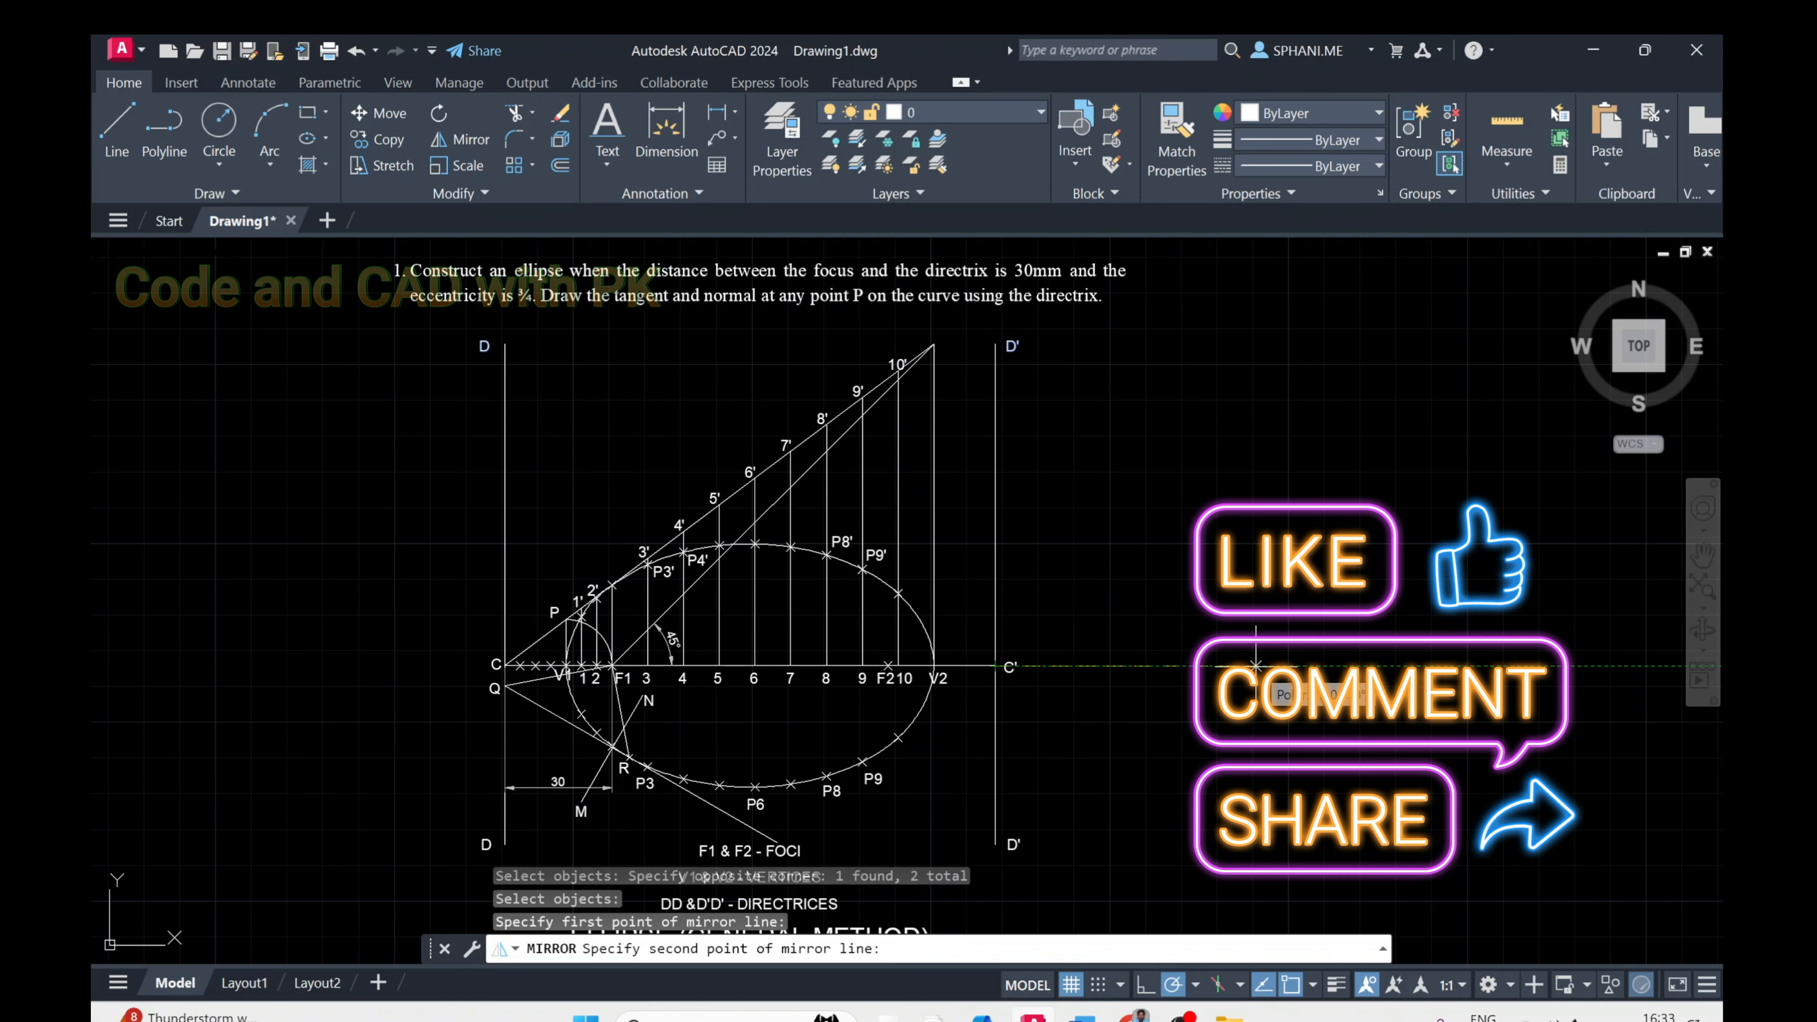
pyautogui.click(1302, 664)
pyautogui.write('N')
pyautogui.press('Return')
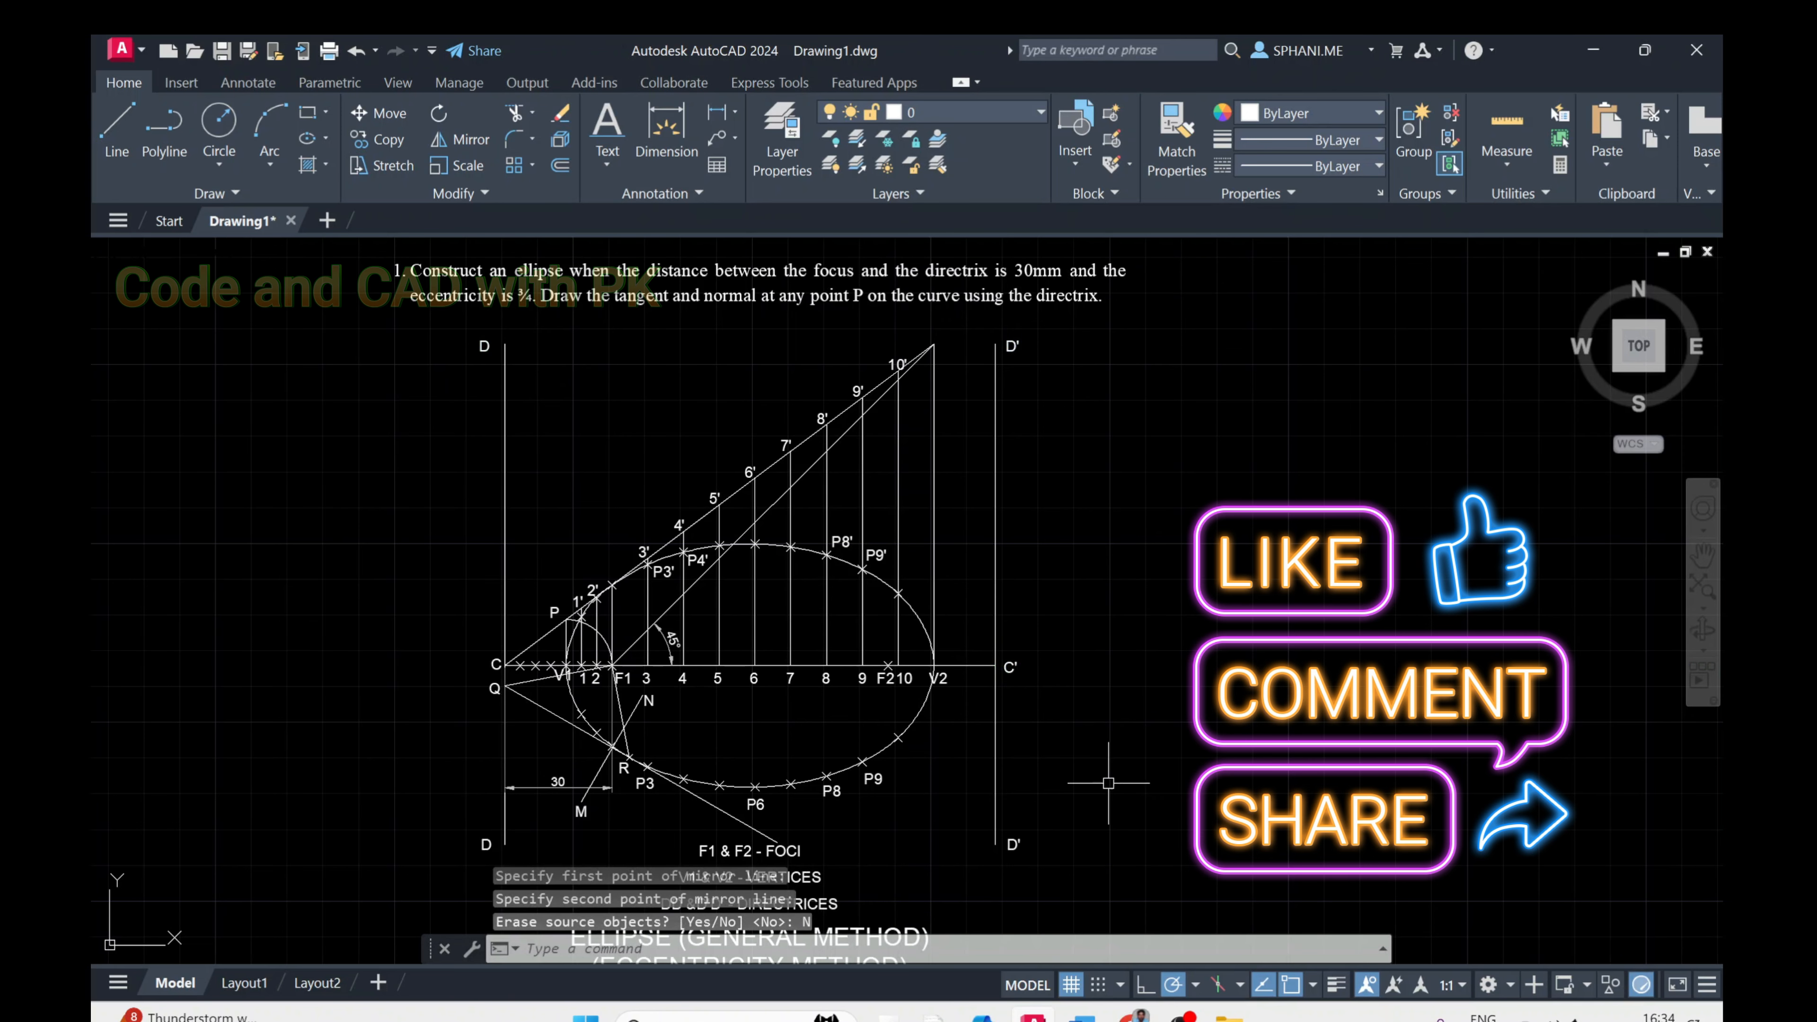
pyautogui.moveTo(1111, 771); pyautogui.dragTo(1122, 493, button='middle')
pyautogui.press('Escape')
pyautogui.press('Escape')
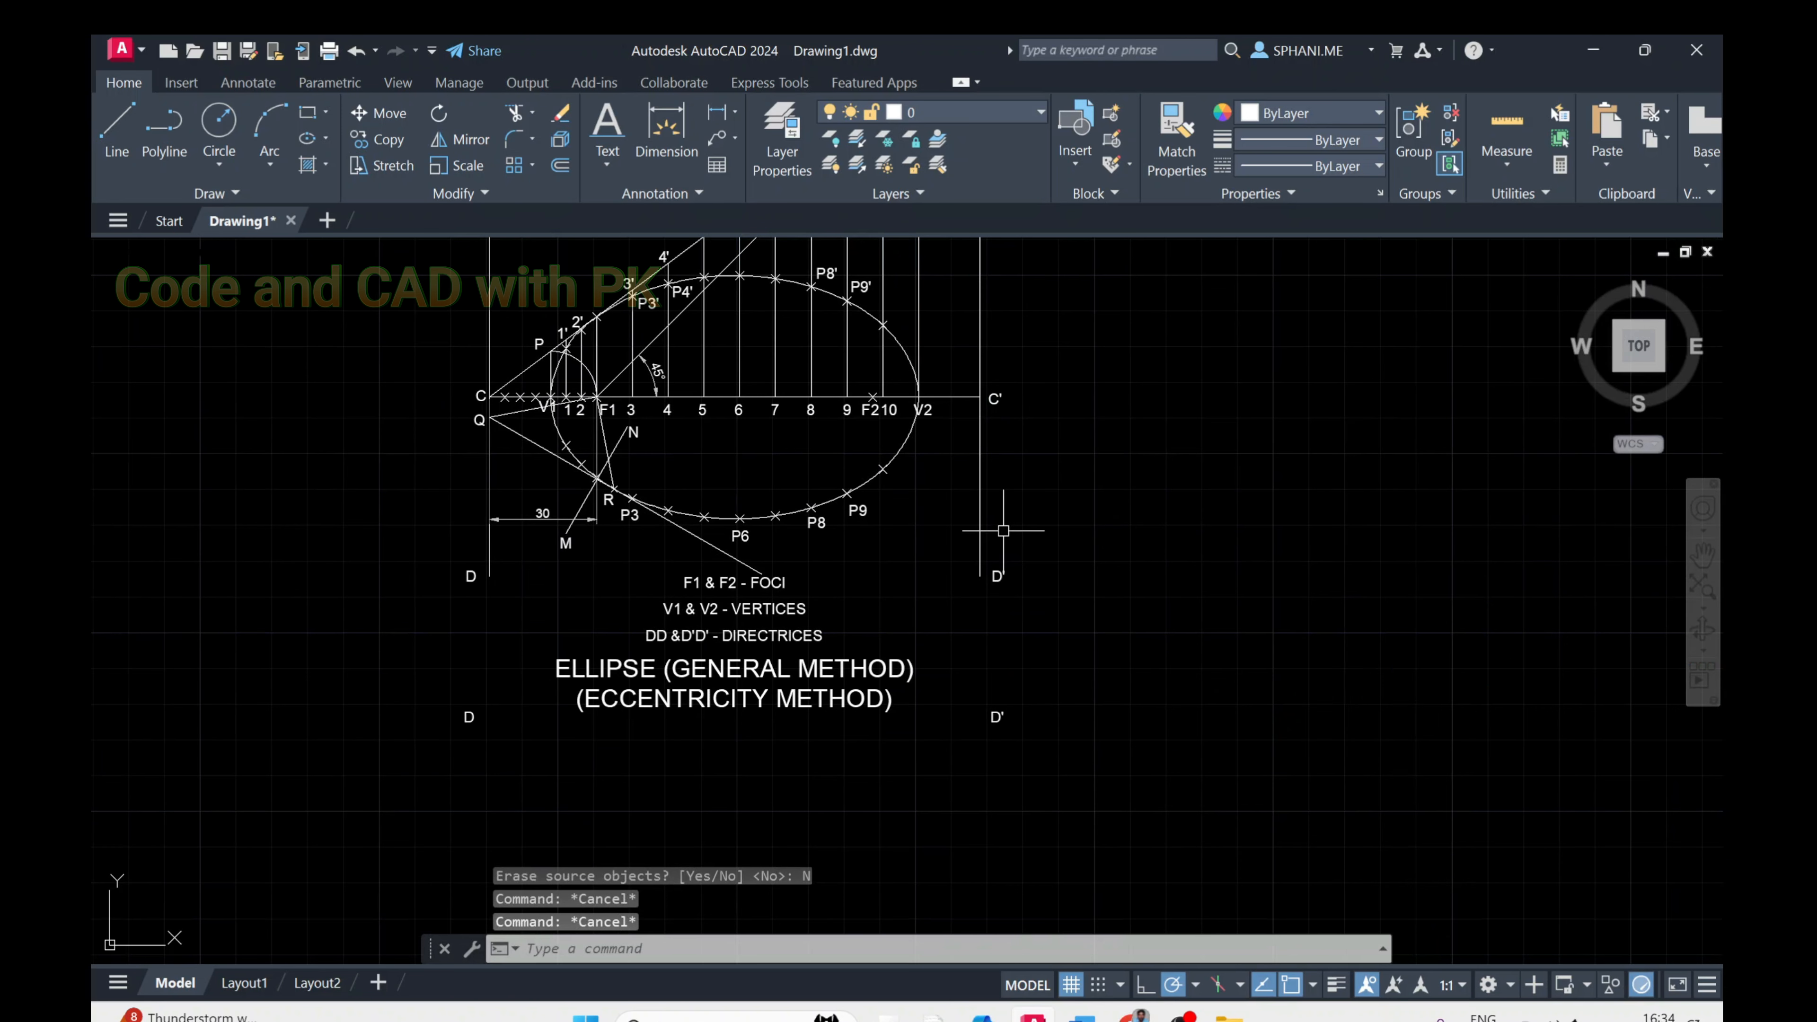
# Stretch the lower end of directrix D'D' straight down to the level of the mirrored D' label
pyautogui.click(980, 521)
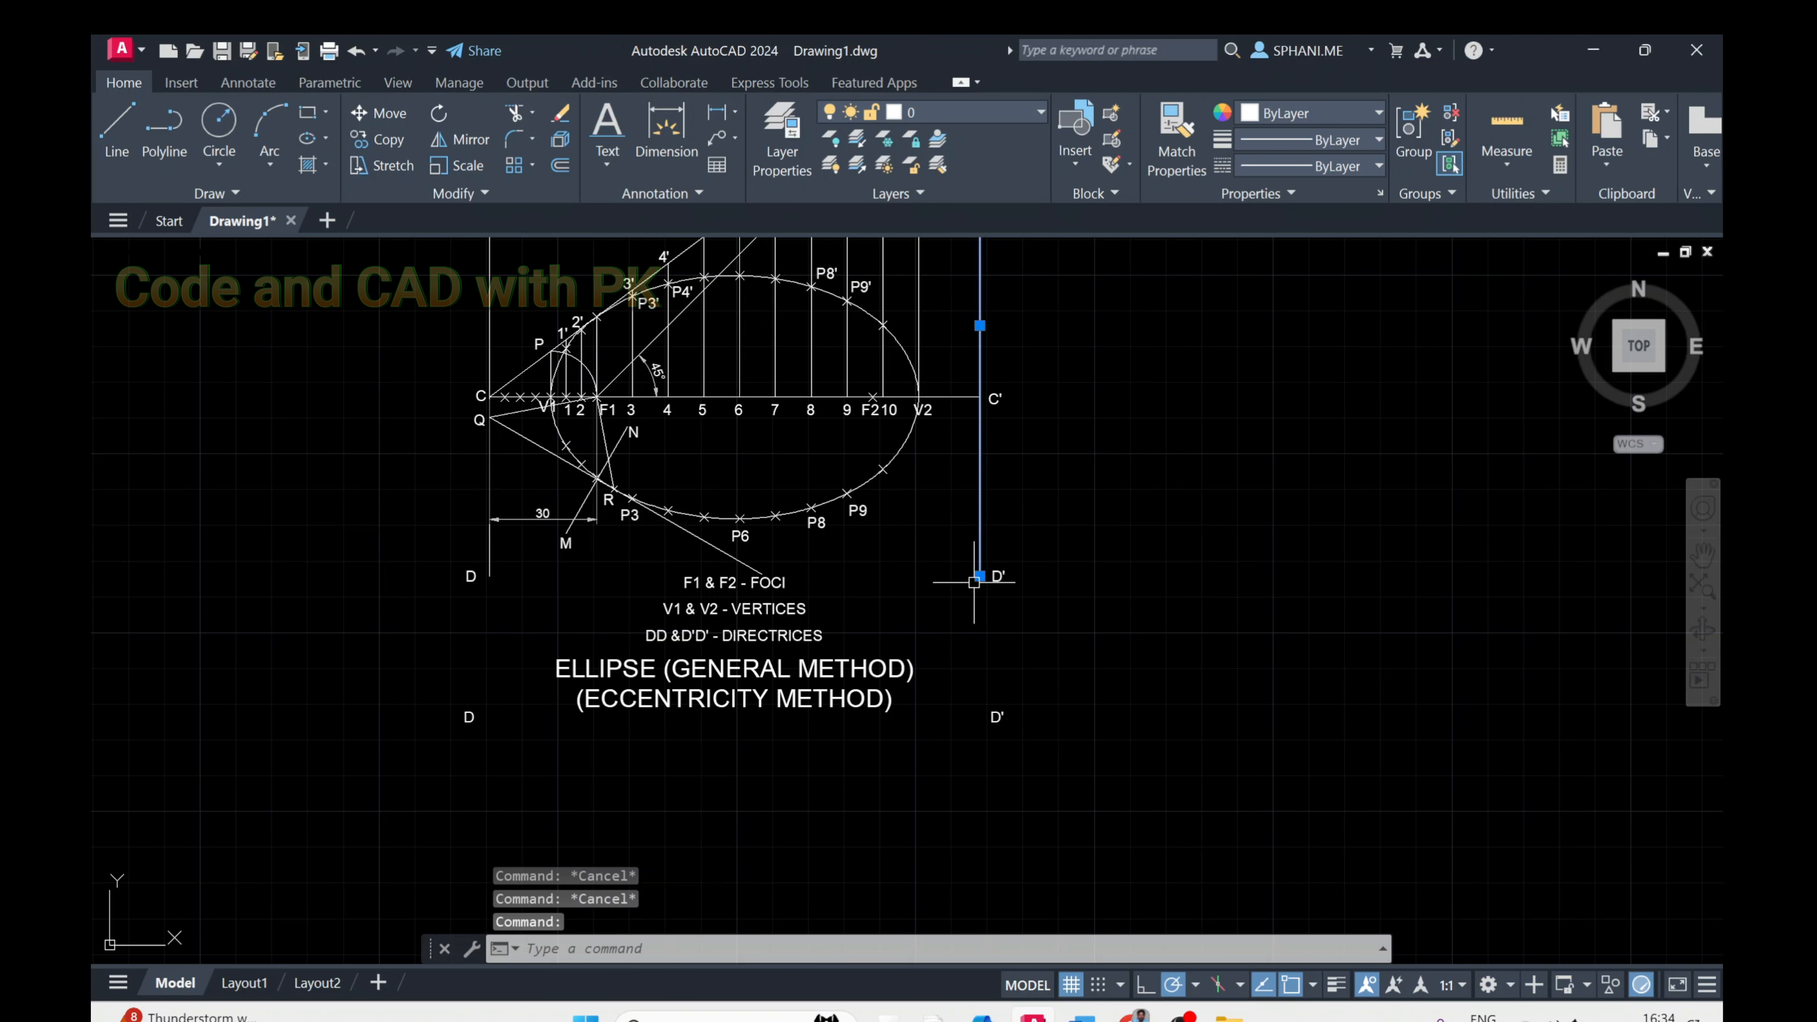
pyautogui.click(979, 576)
pyautogui.click(980, 721)
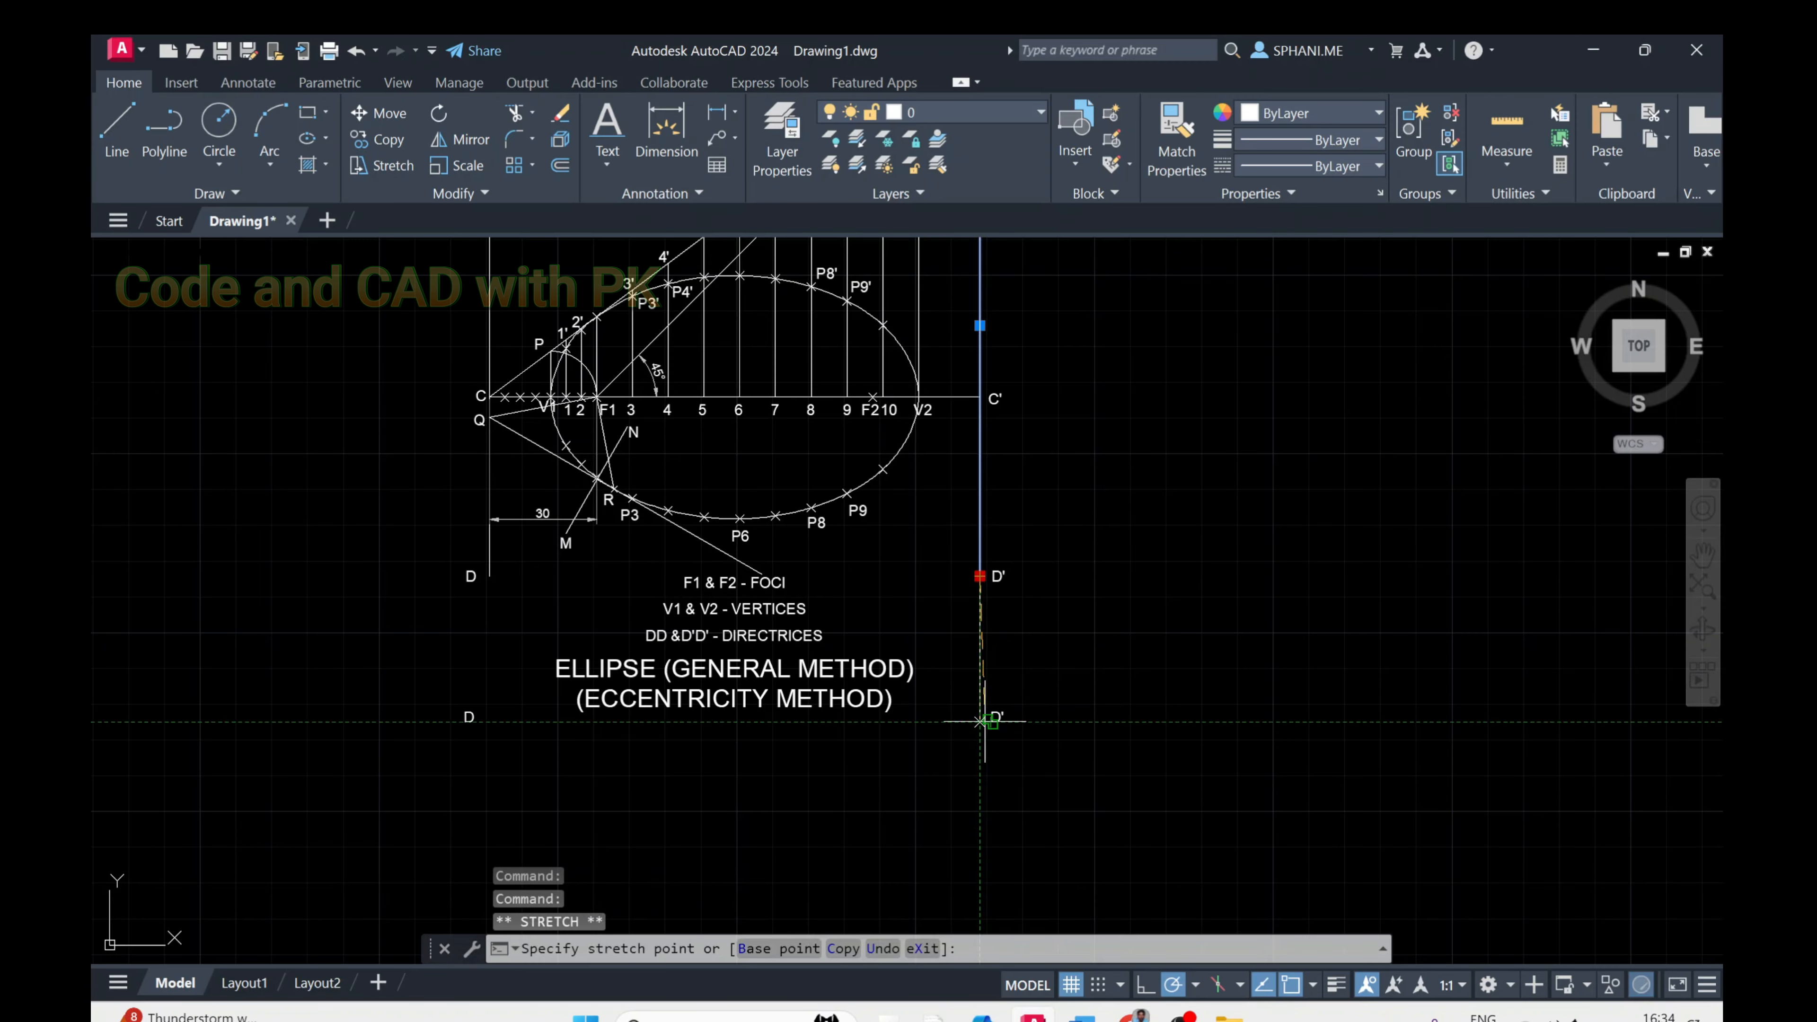
pyautogui.press('Escape')
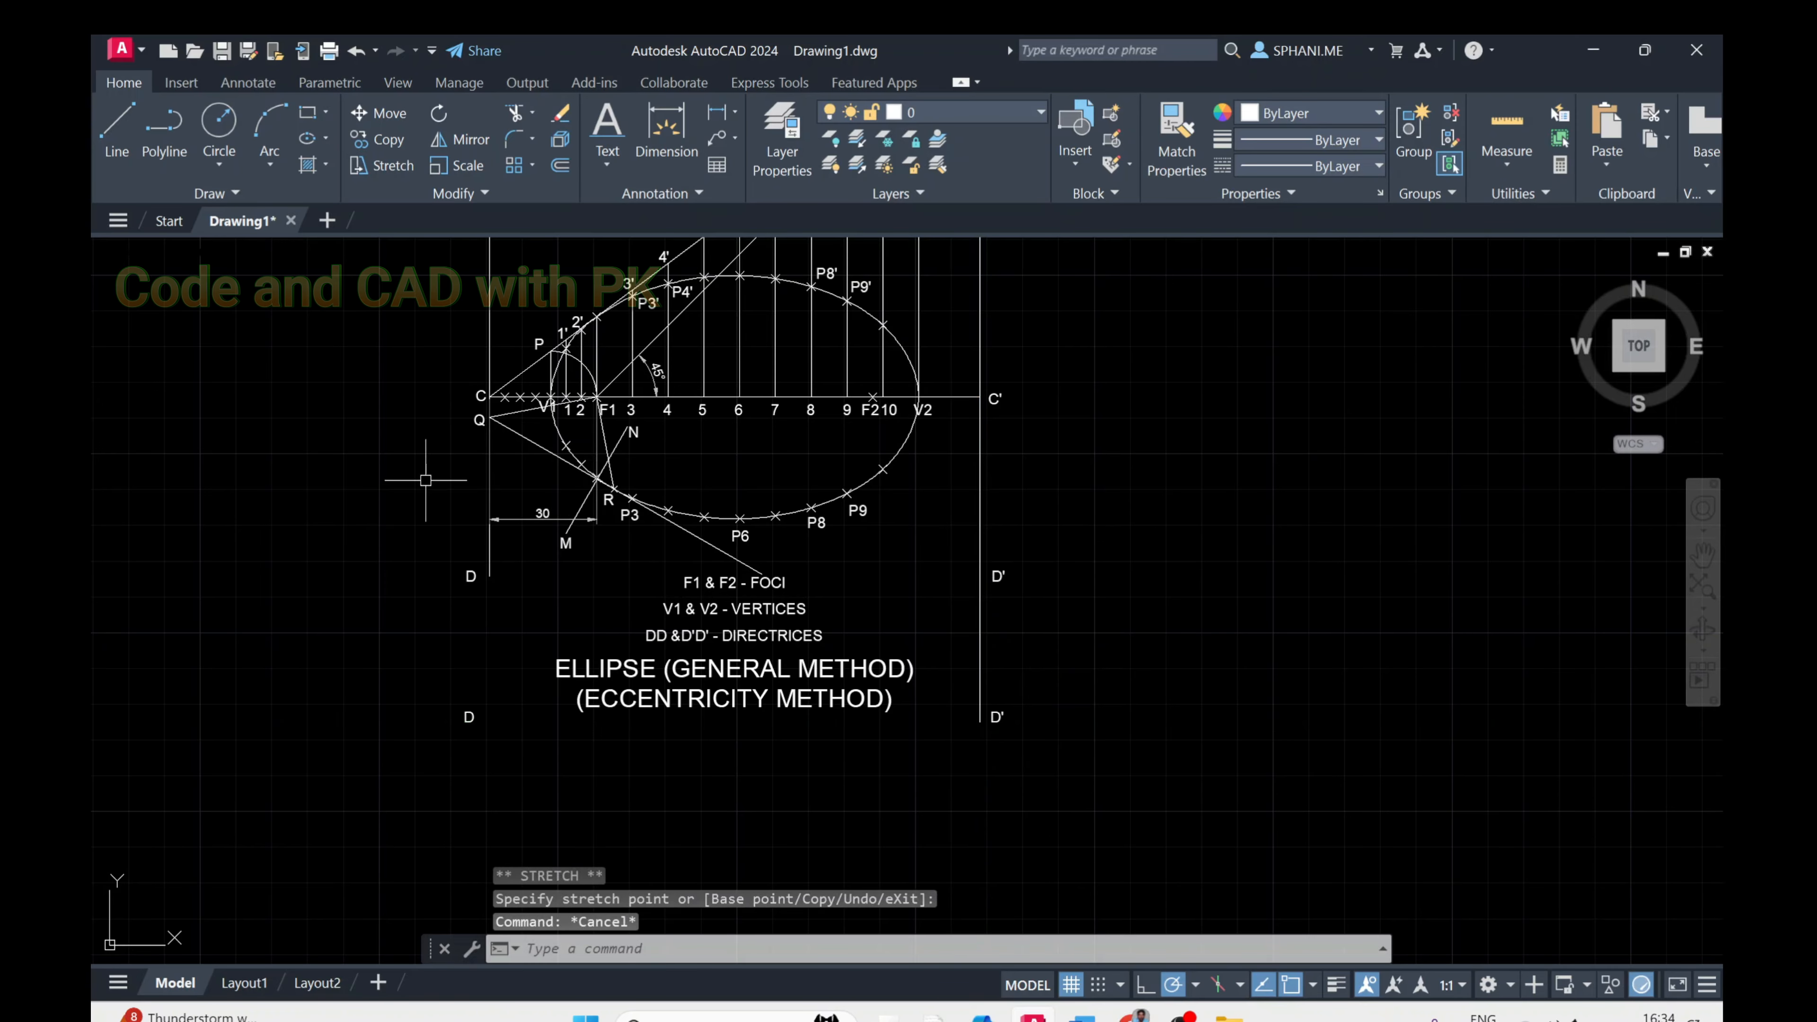
# Stretch the lower end of directrix DD straight down, level with the bottom end of D'D'
pyautogui.click(487, 456)
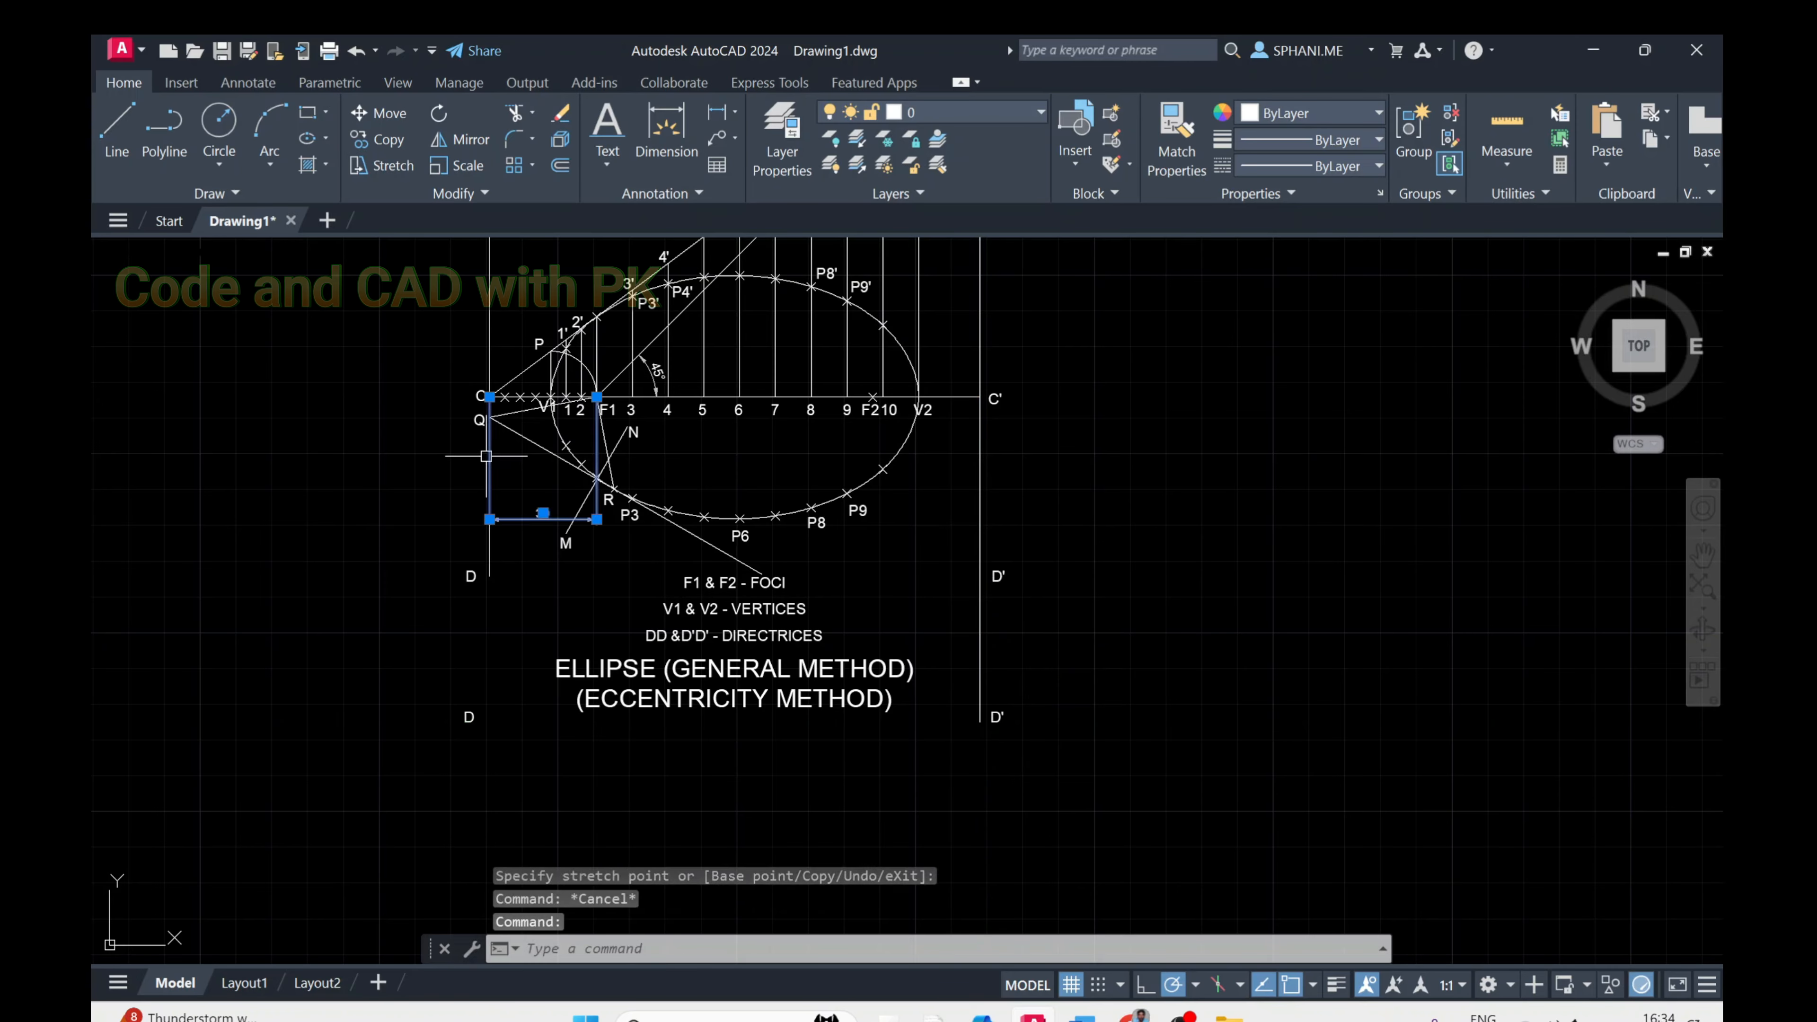
pyautogui.press('Escape')
pyautogui.click(490, 328)
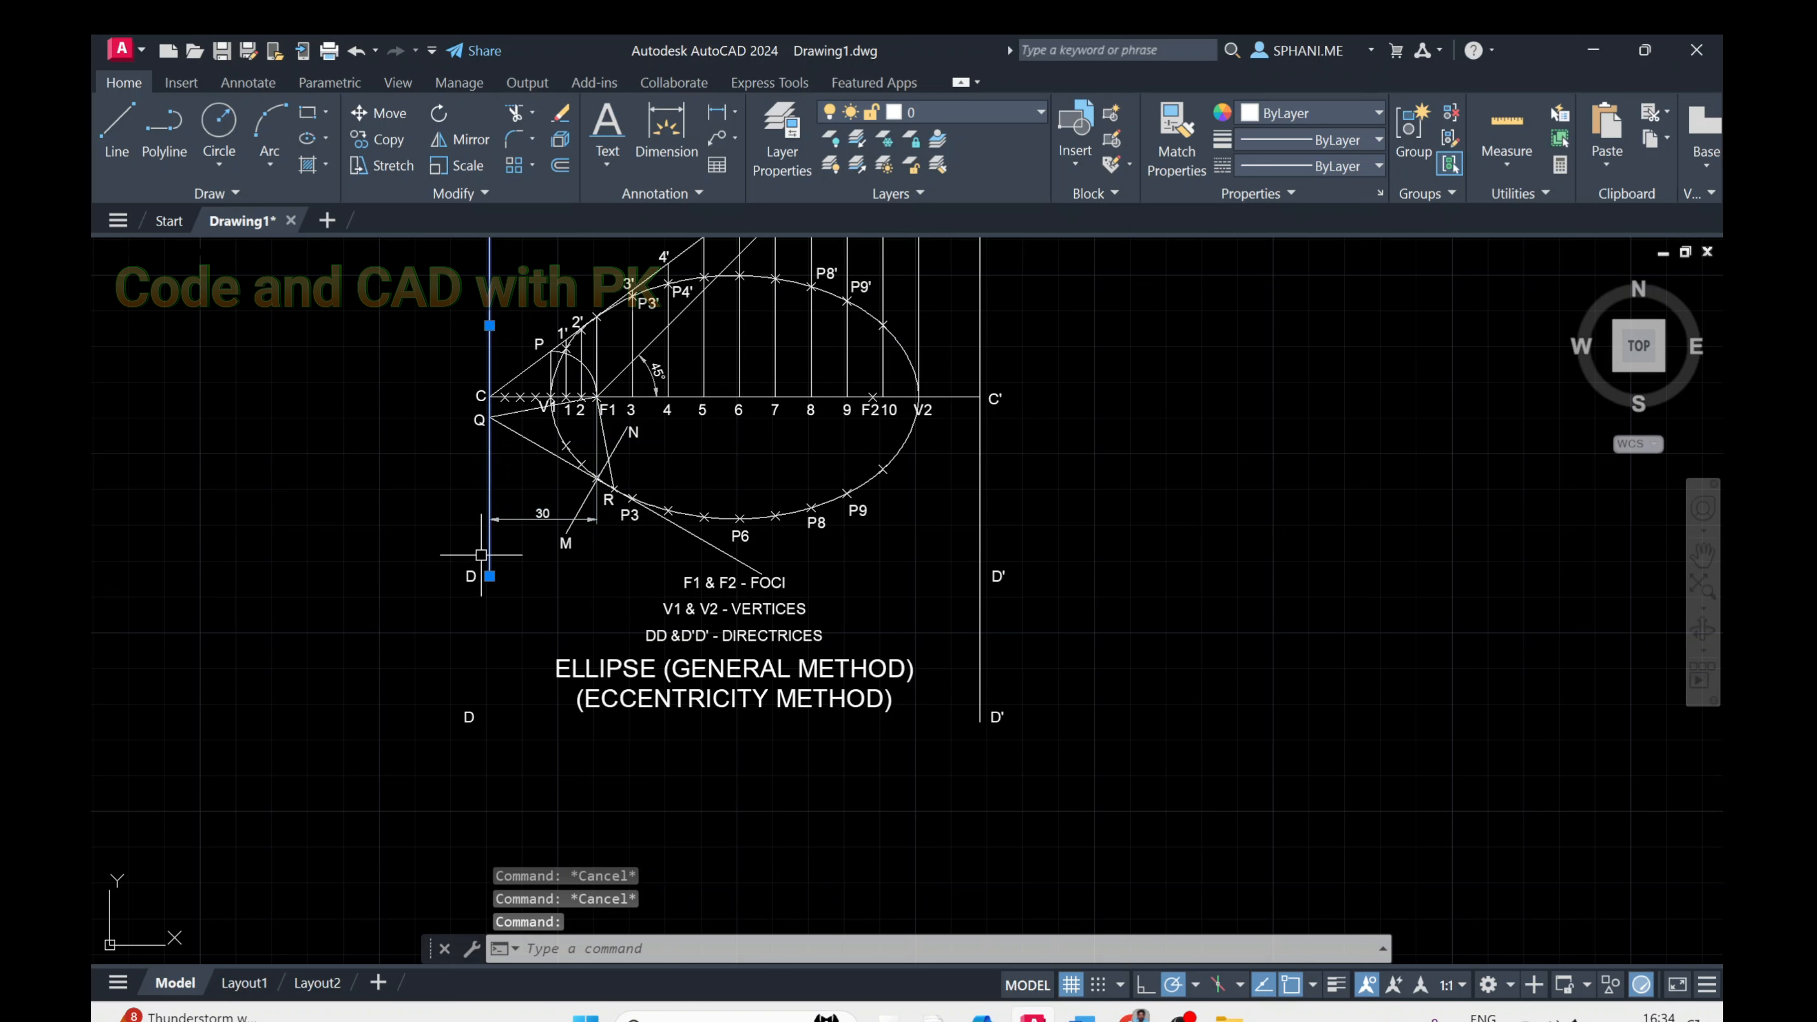
pyautogui.click(490, 577)
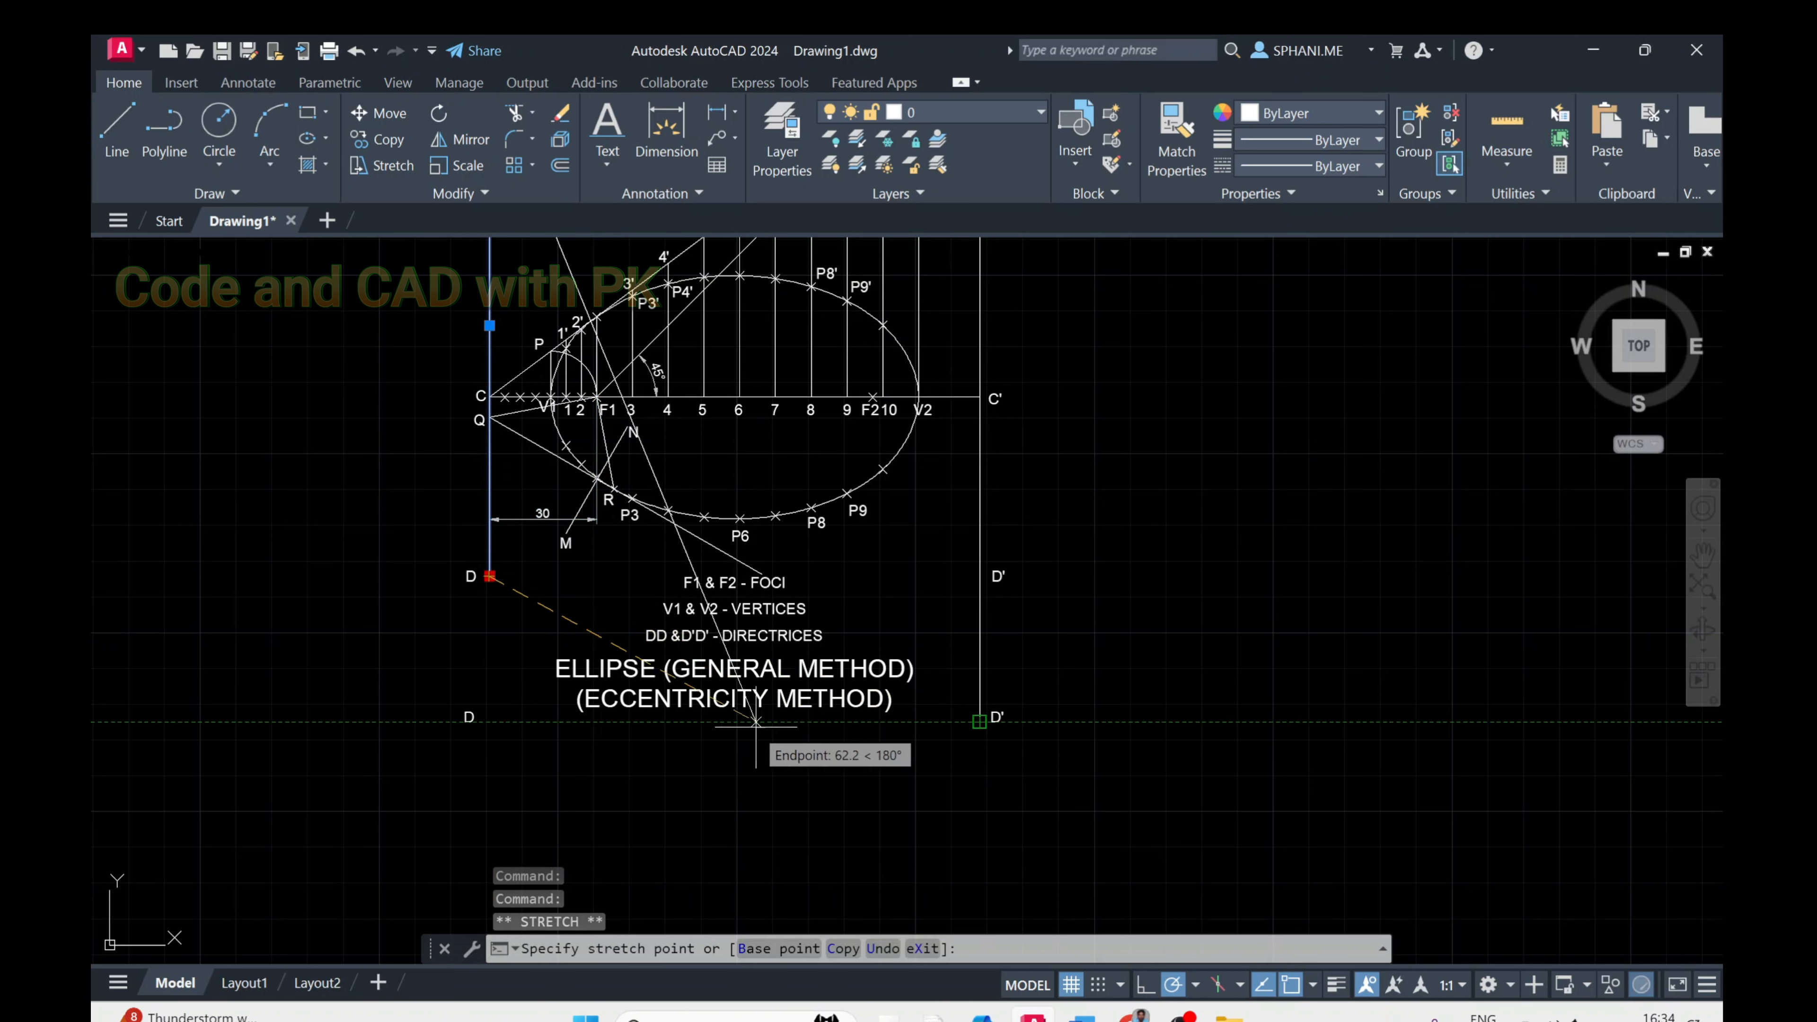
pyautogui.click(490, 722)
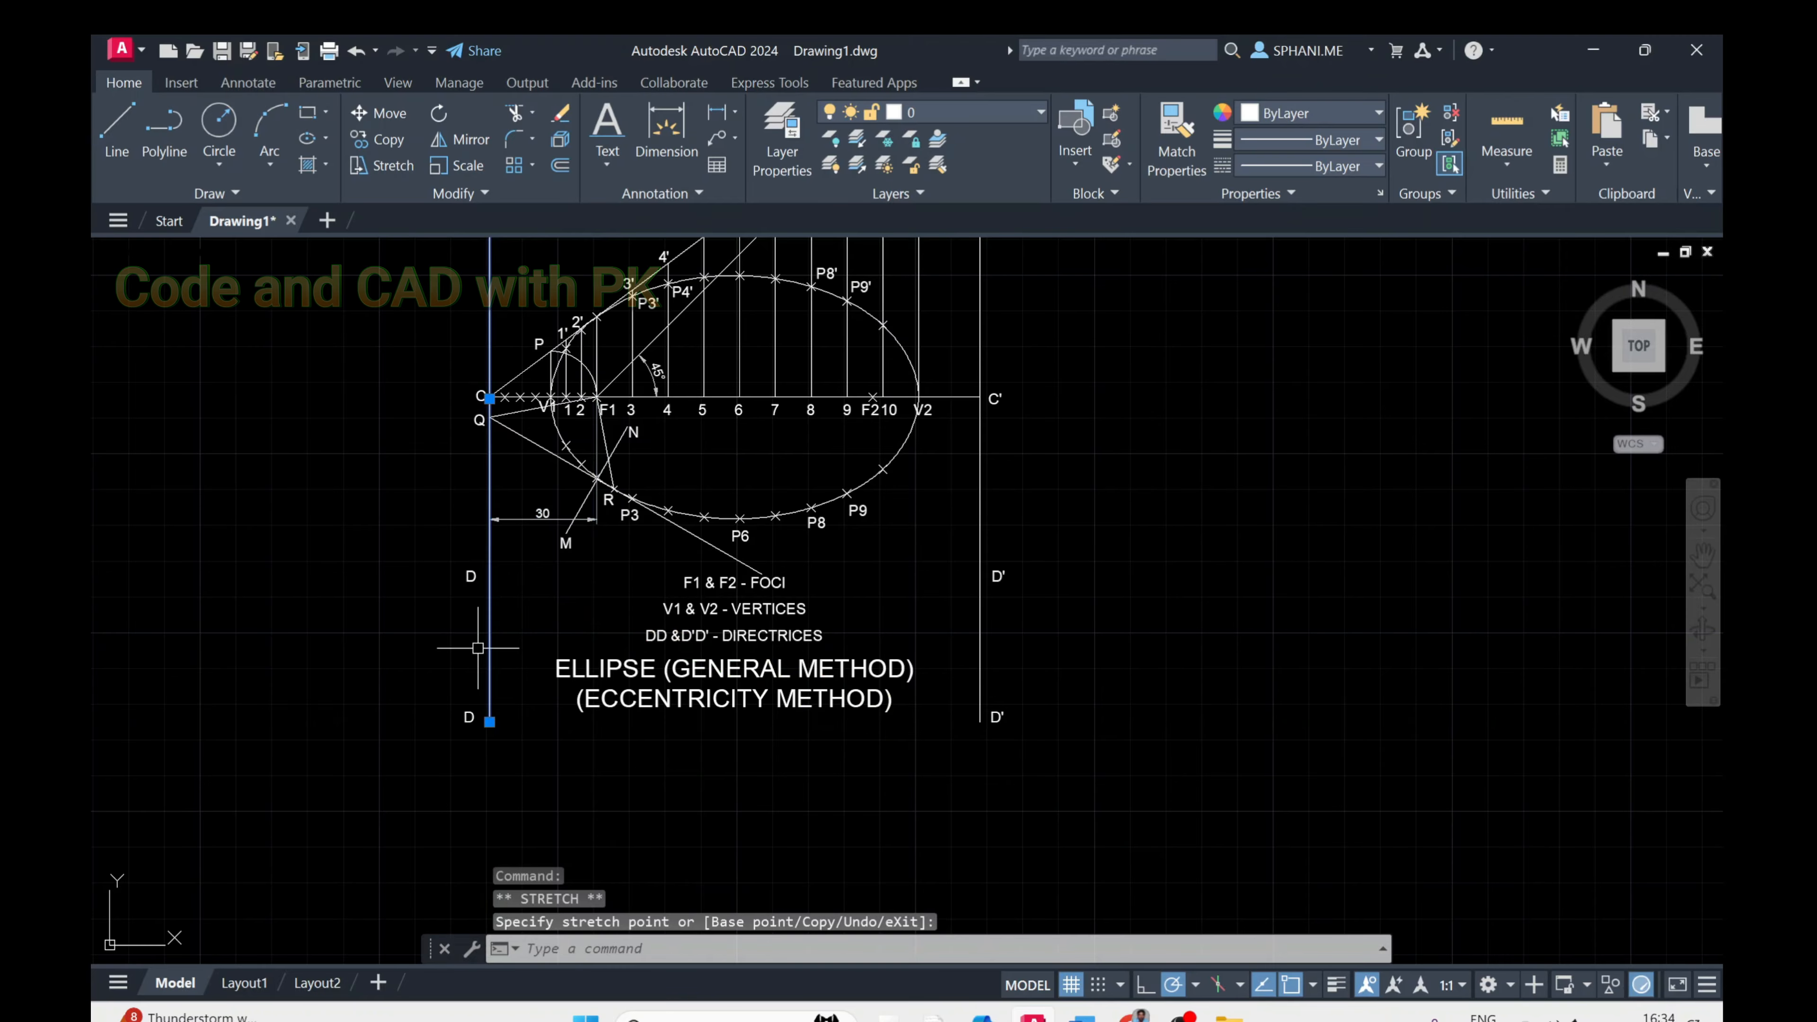
# Erase the old lower D and D' labels beside the directrices, keeping the mirrored ones below
pyautogui.click(434, 550)
pyautogui.click(537, 629)
pyautogui.press('Escape')
pyautogui.press('Escape')
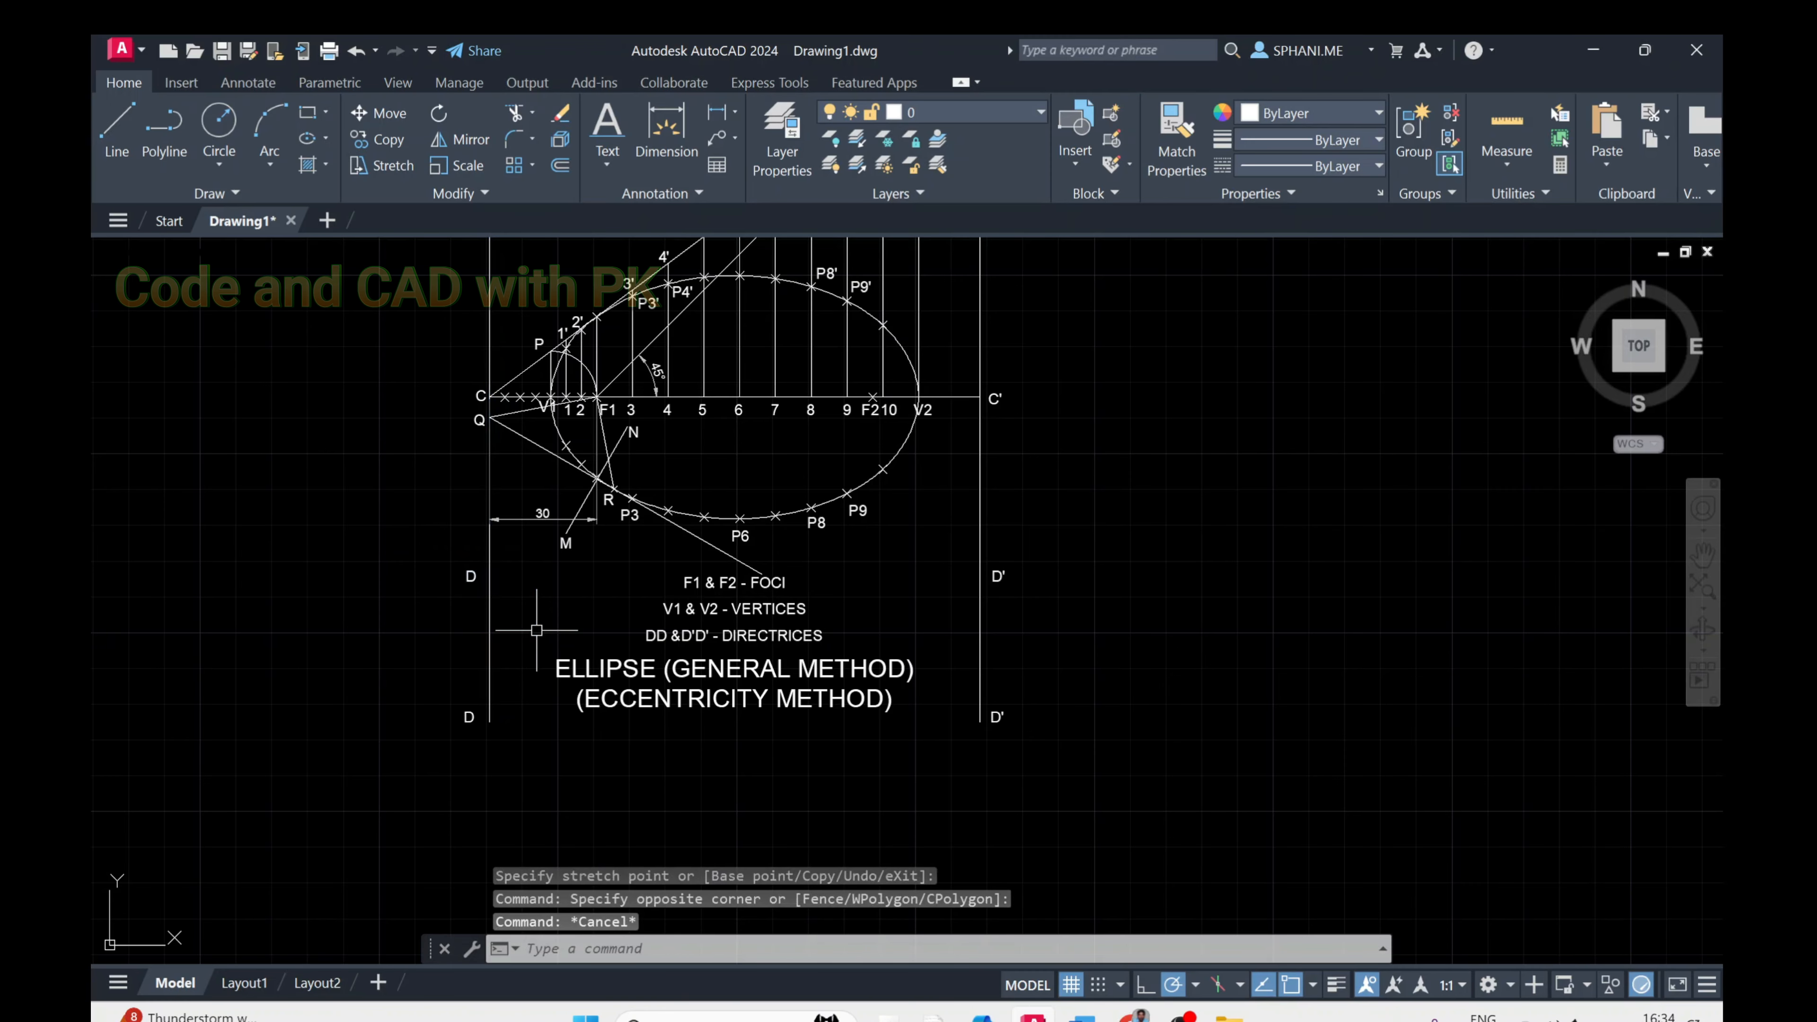
pyautogui.click(489, 594)
pyautogui.write('e')
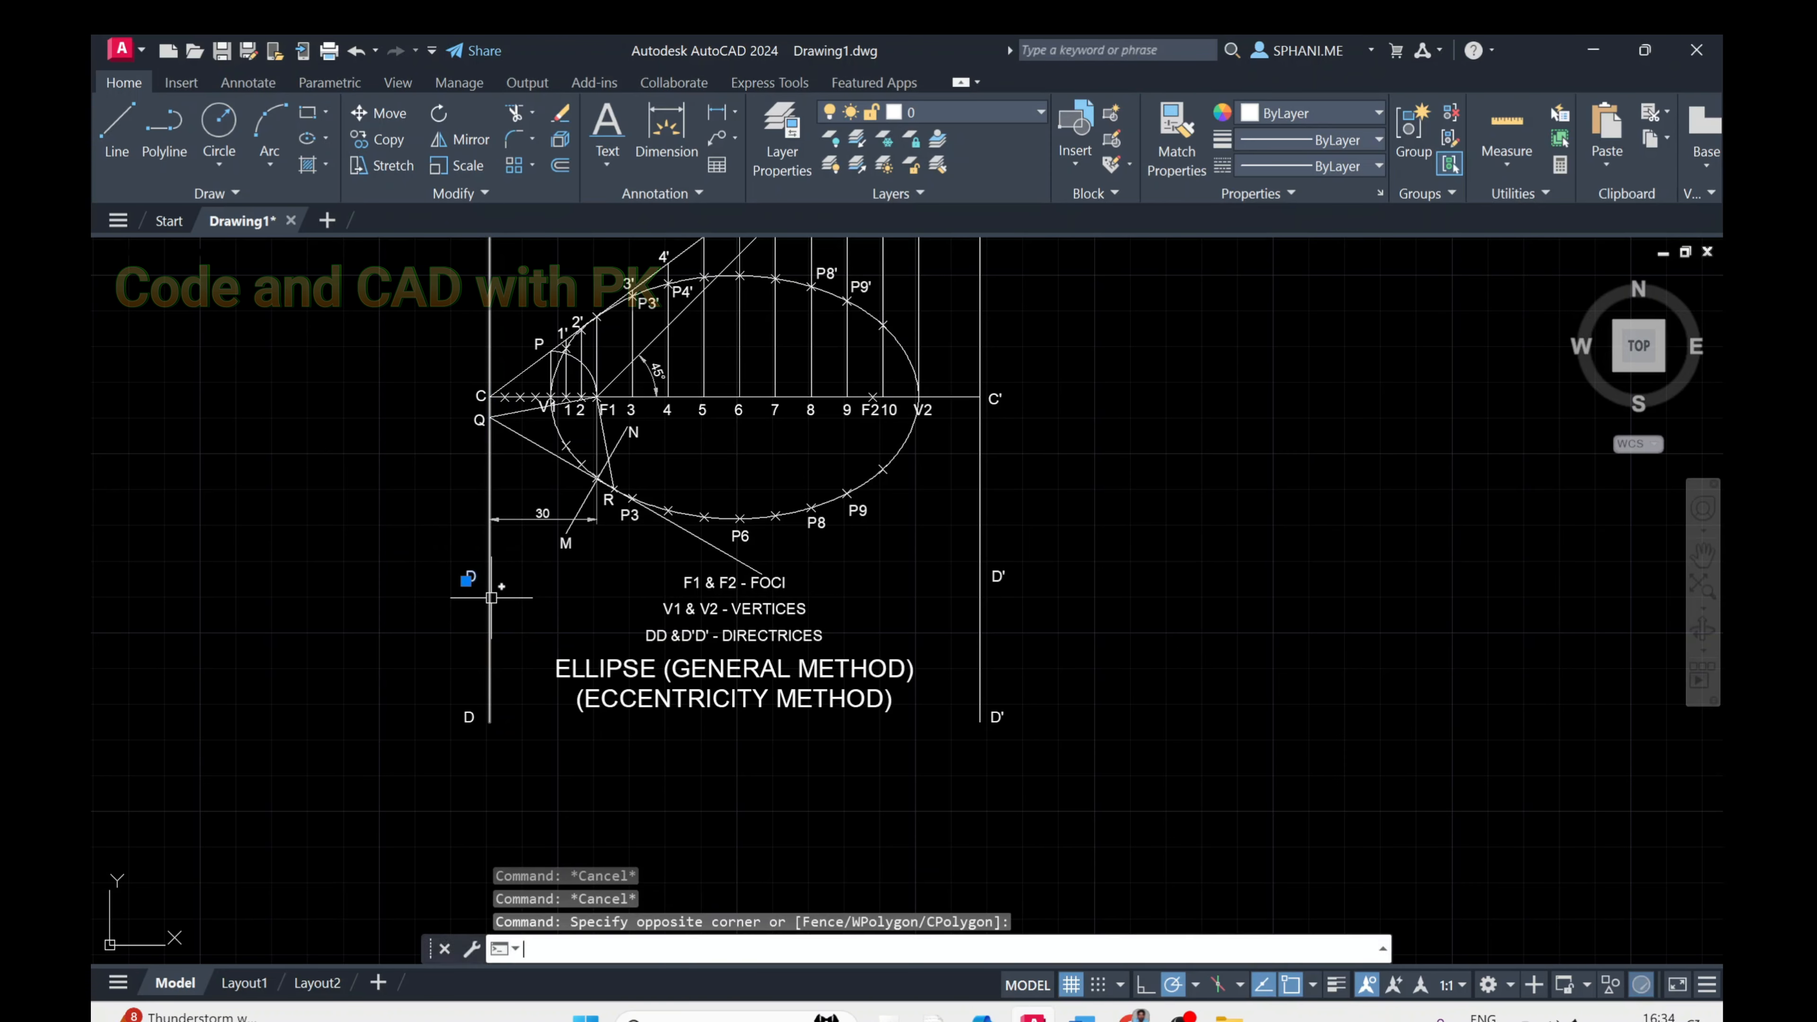
pyautogui.press('Return')
pyautogui.click(955, 553)
pyautogui.click(1033, 583)
pyautogui.write('e')
pyautogui.press('Return')
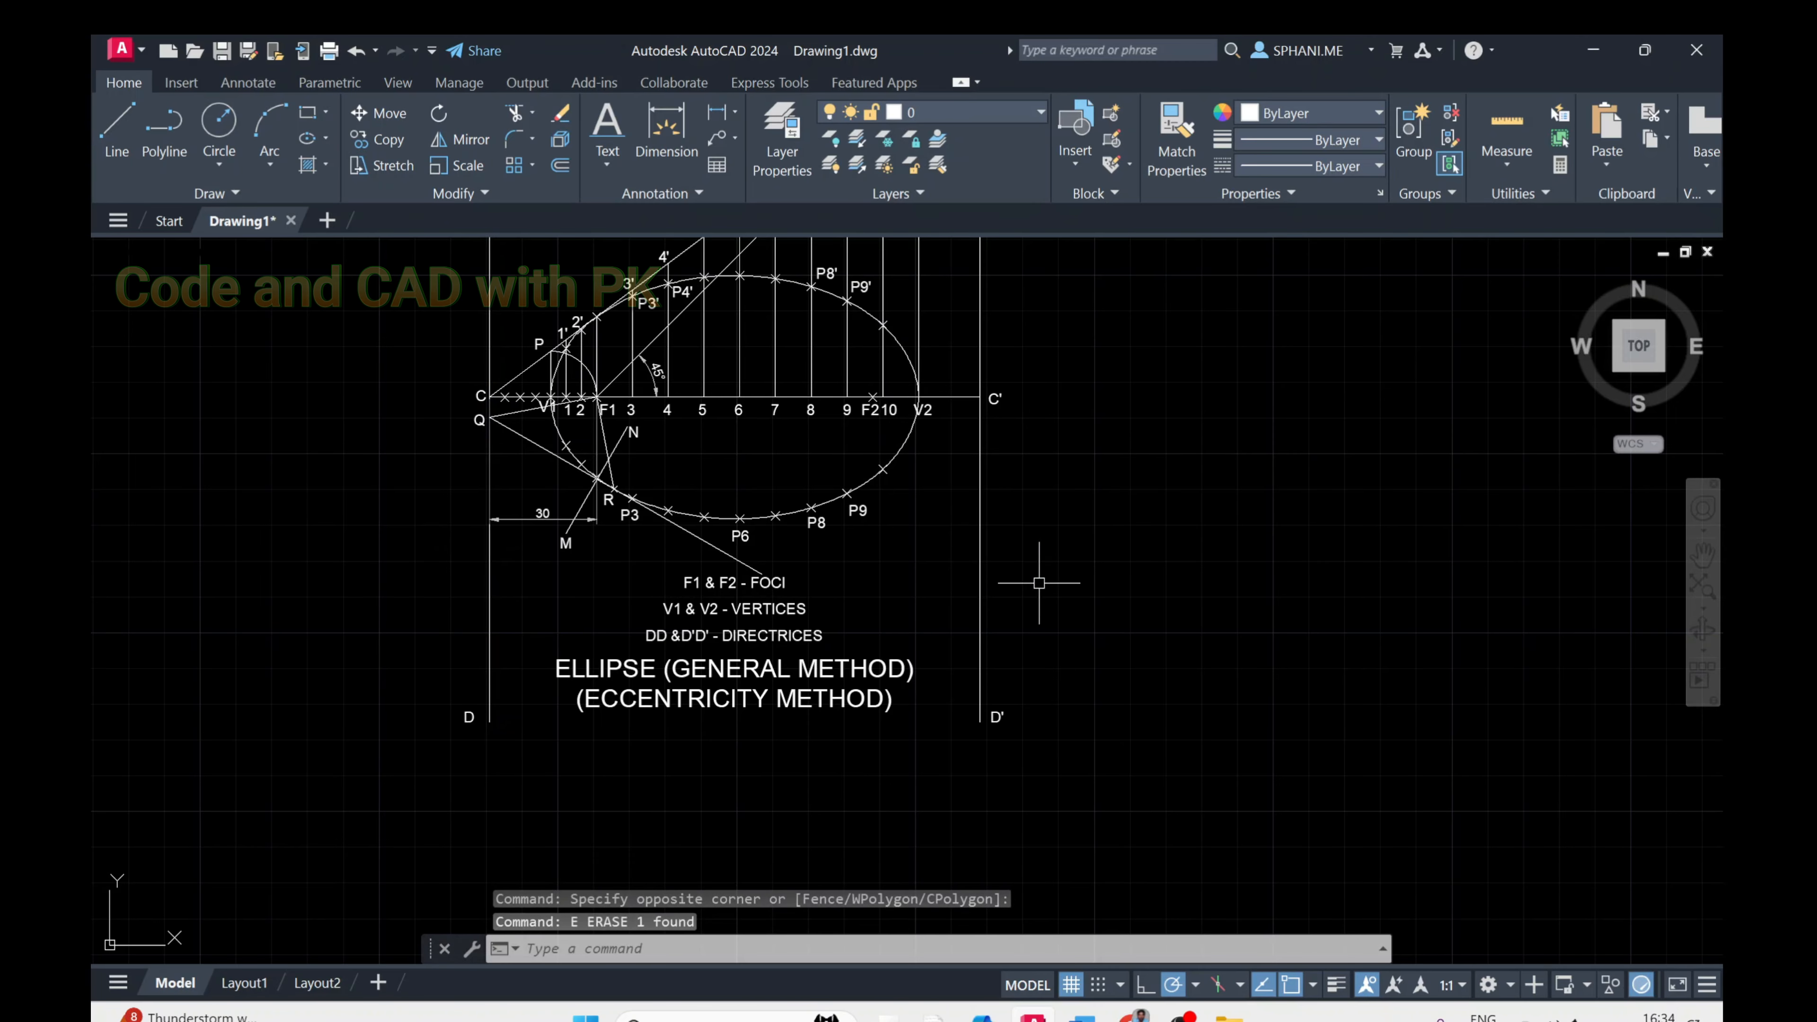
# Zoom to the drawing extents and open Layout1 to check the finished drawing on the sheet
pyautogui.write('Z')
pyautogui.press('Return')
pyautogui.write('E')
pyautogui.press('Return')
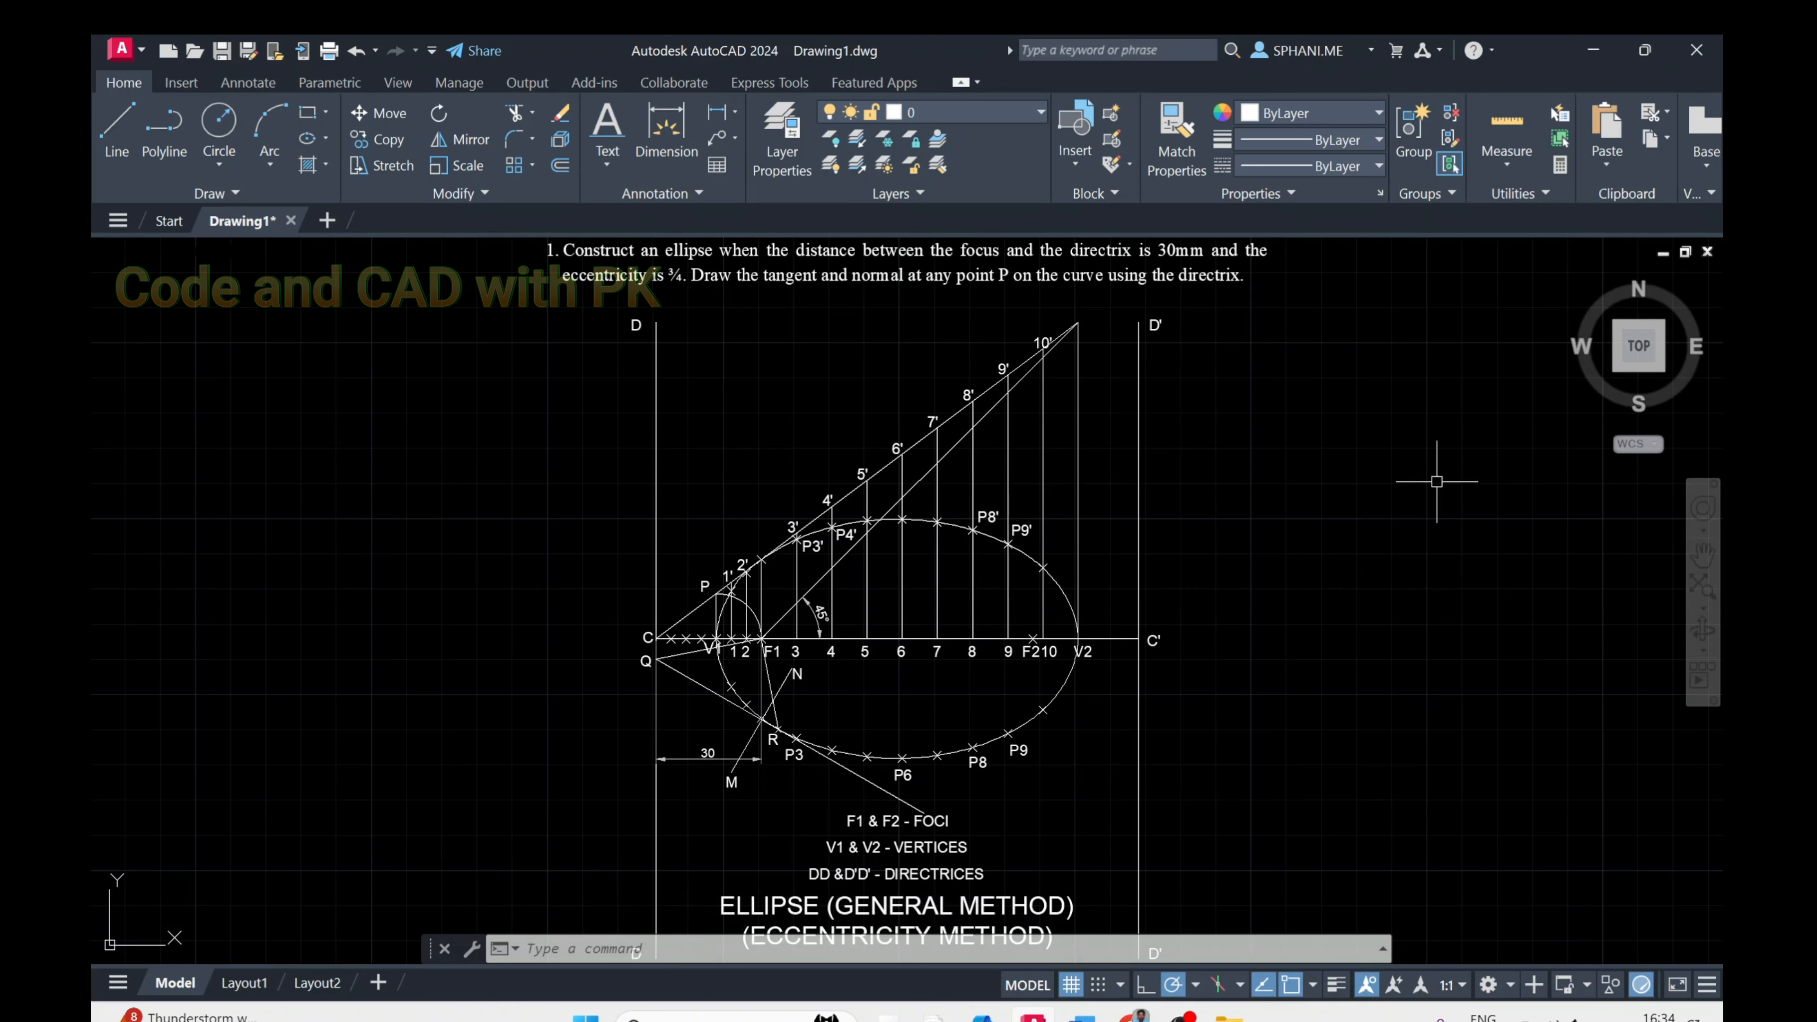
pyautogui.click(1352, 574)
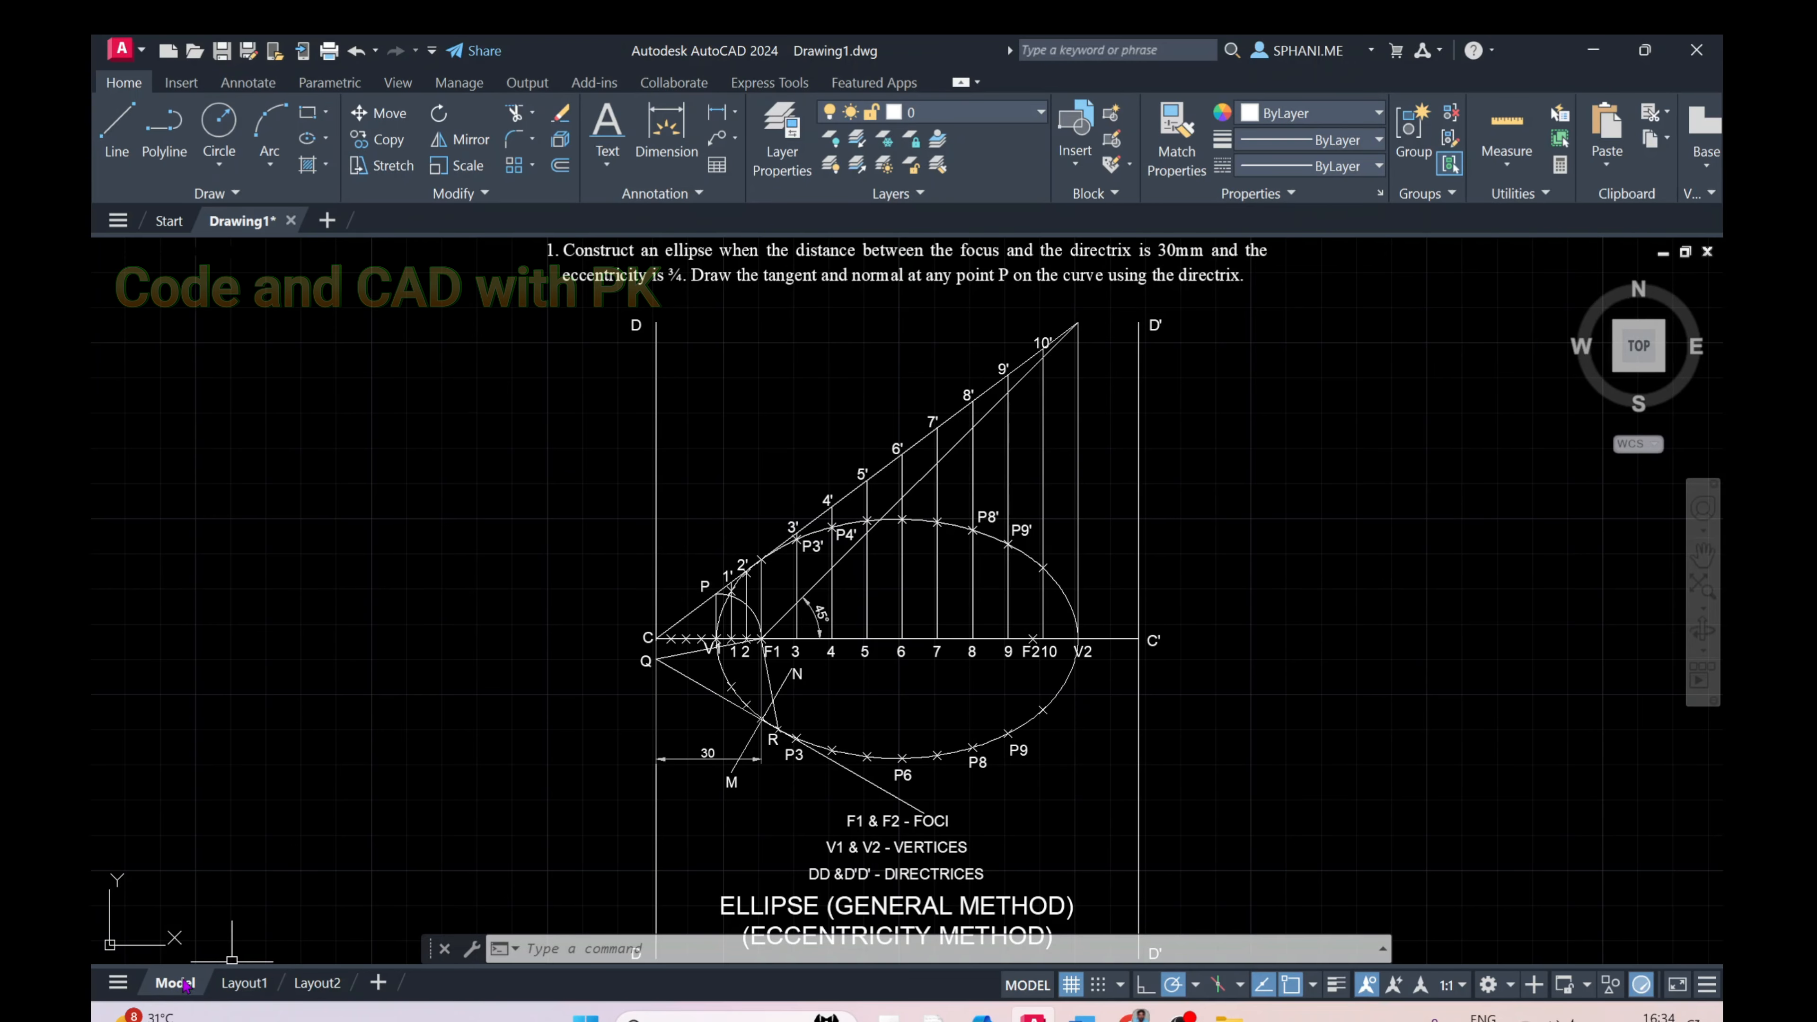
pyautogui.click(243, 983)
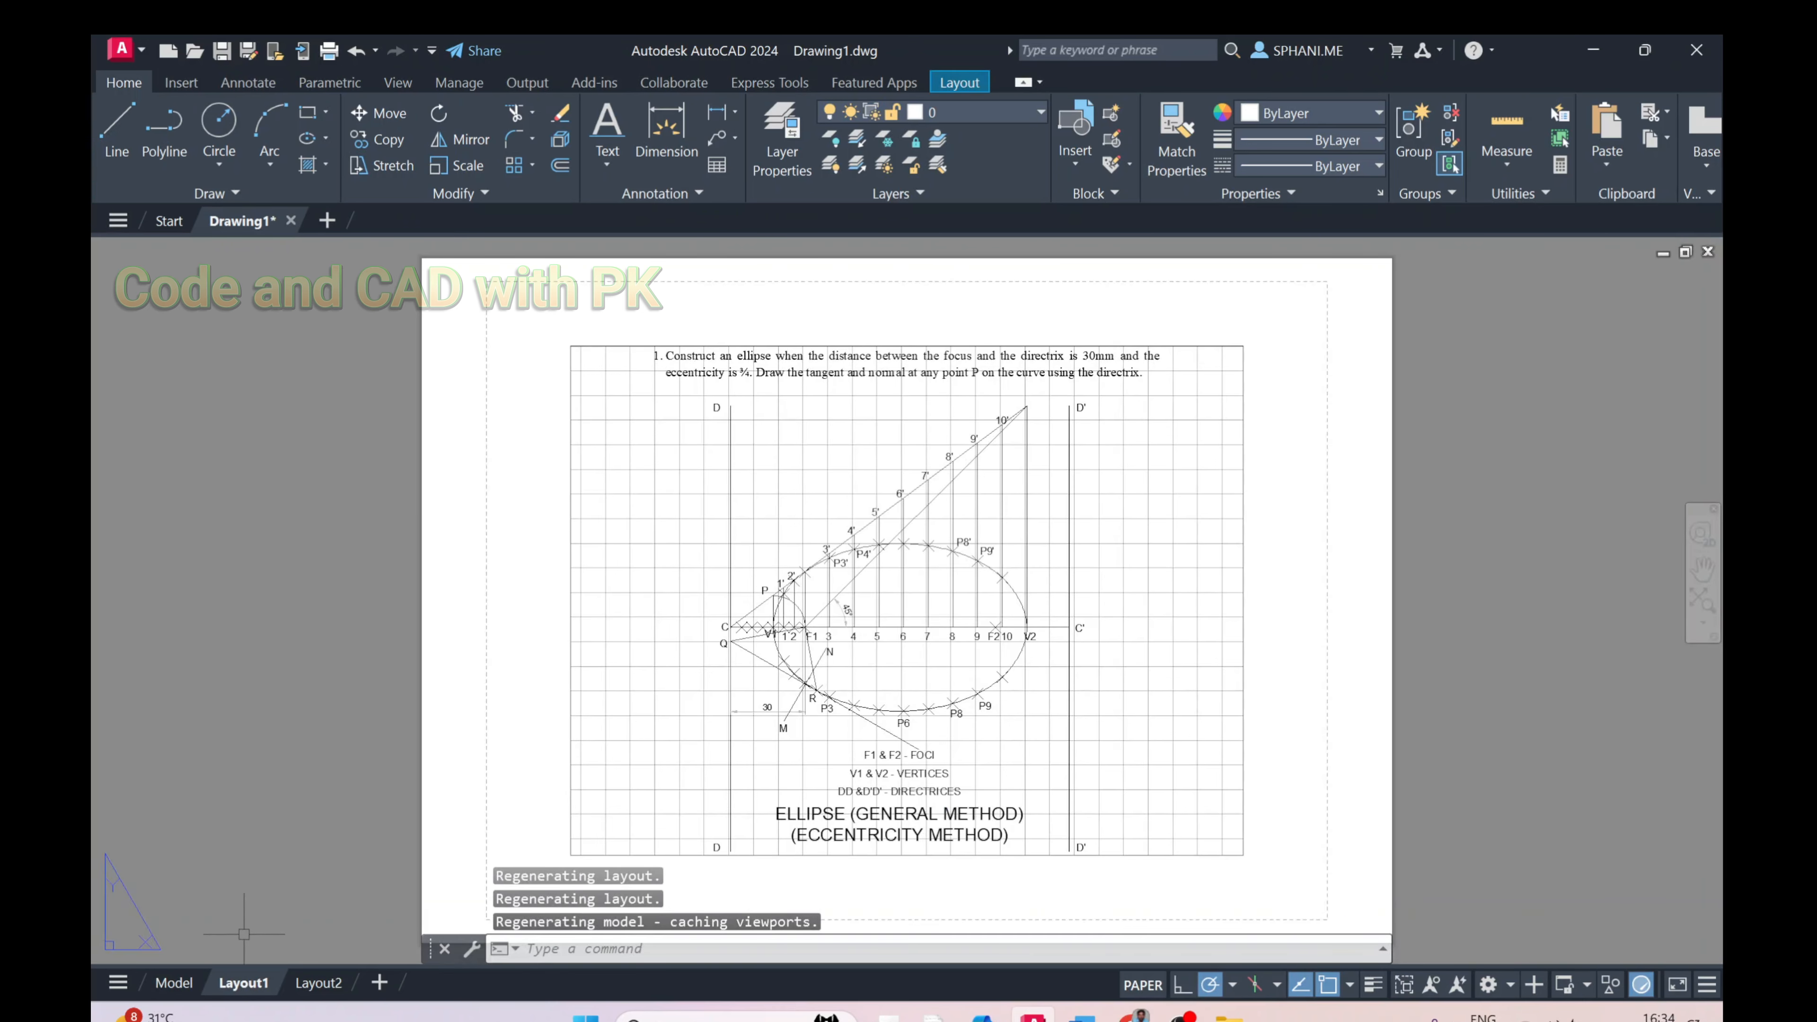
# Return to model space and set GRID to OFF
pyautogui.click(174, 983)
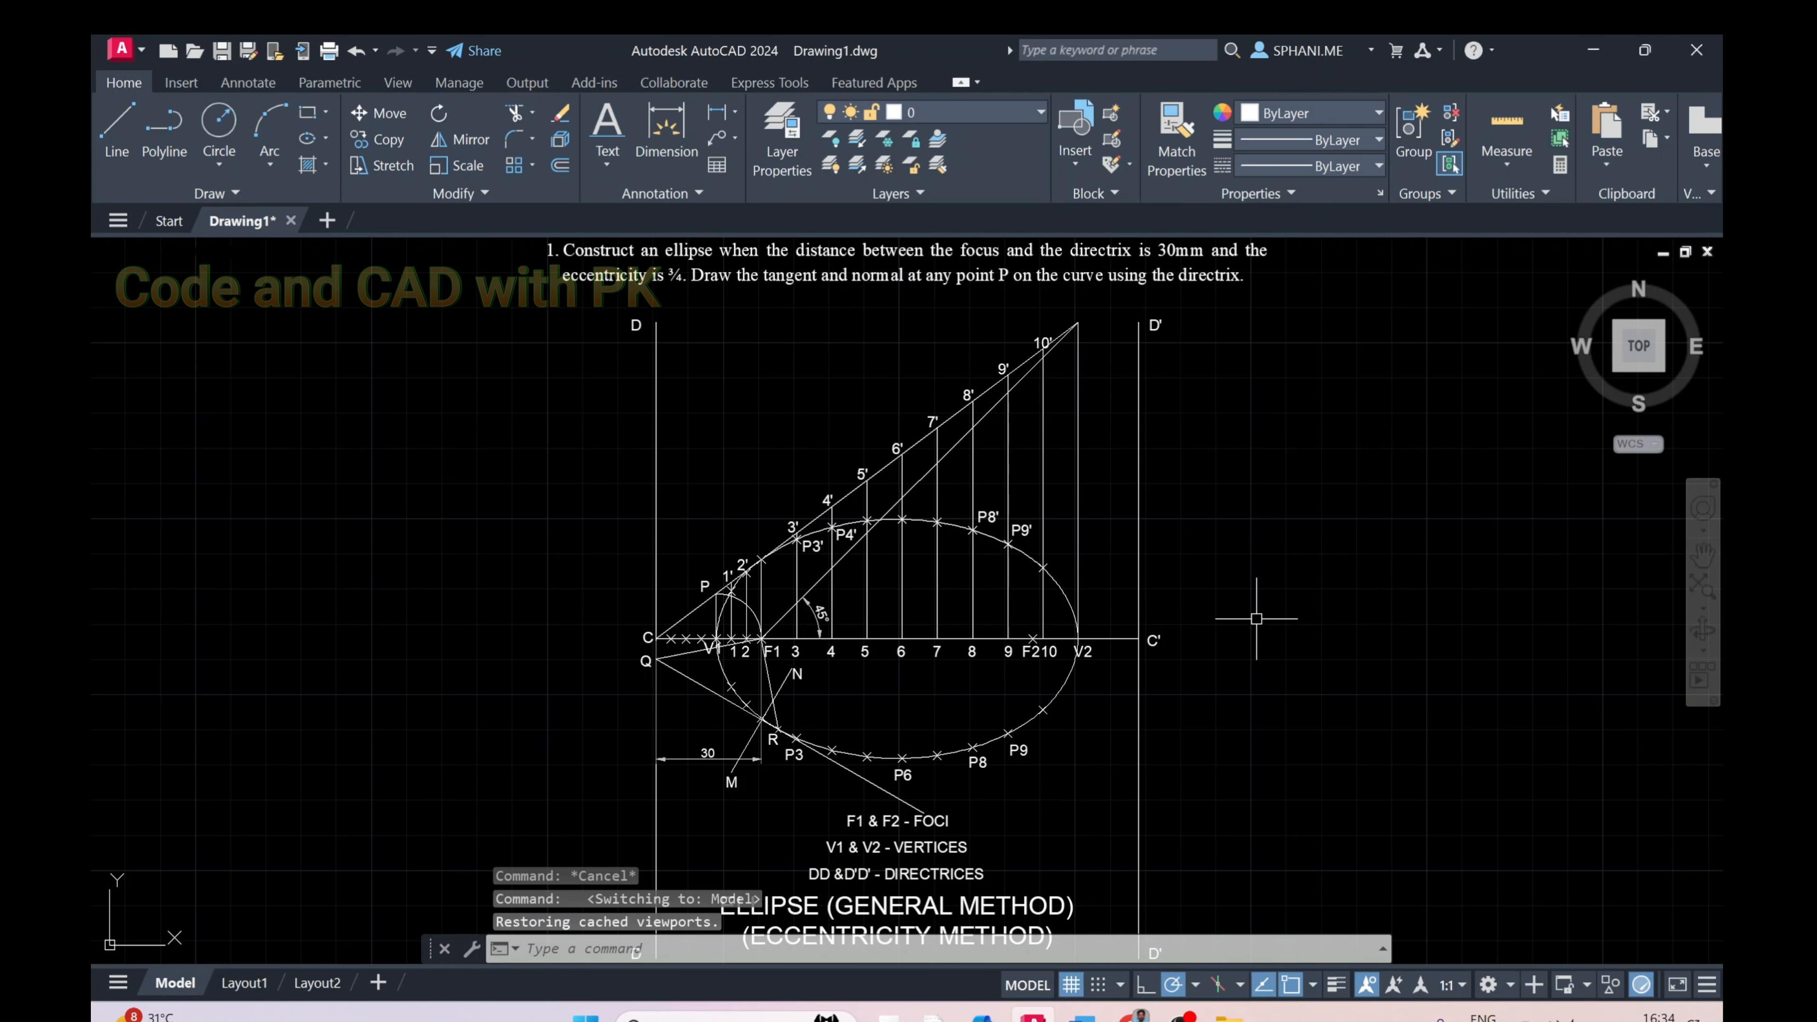
pyautogui.write('GR')
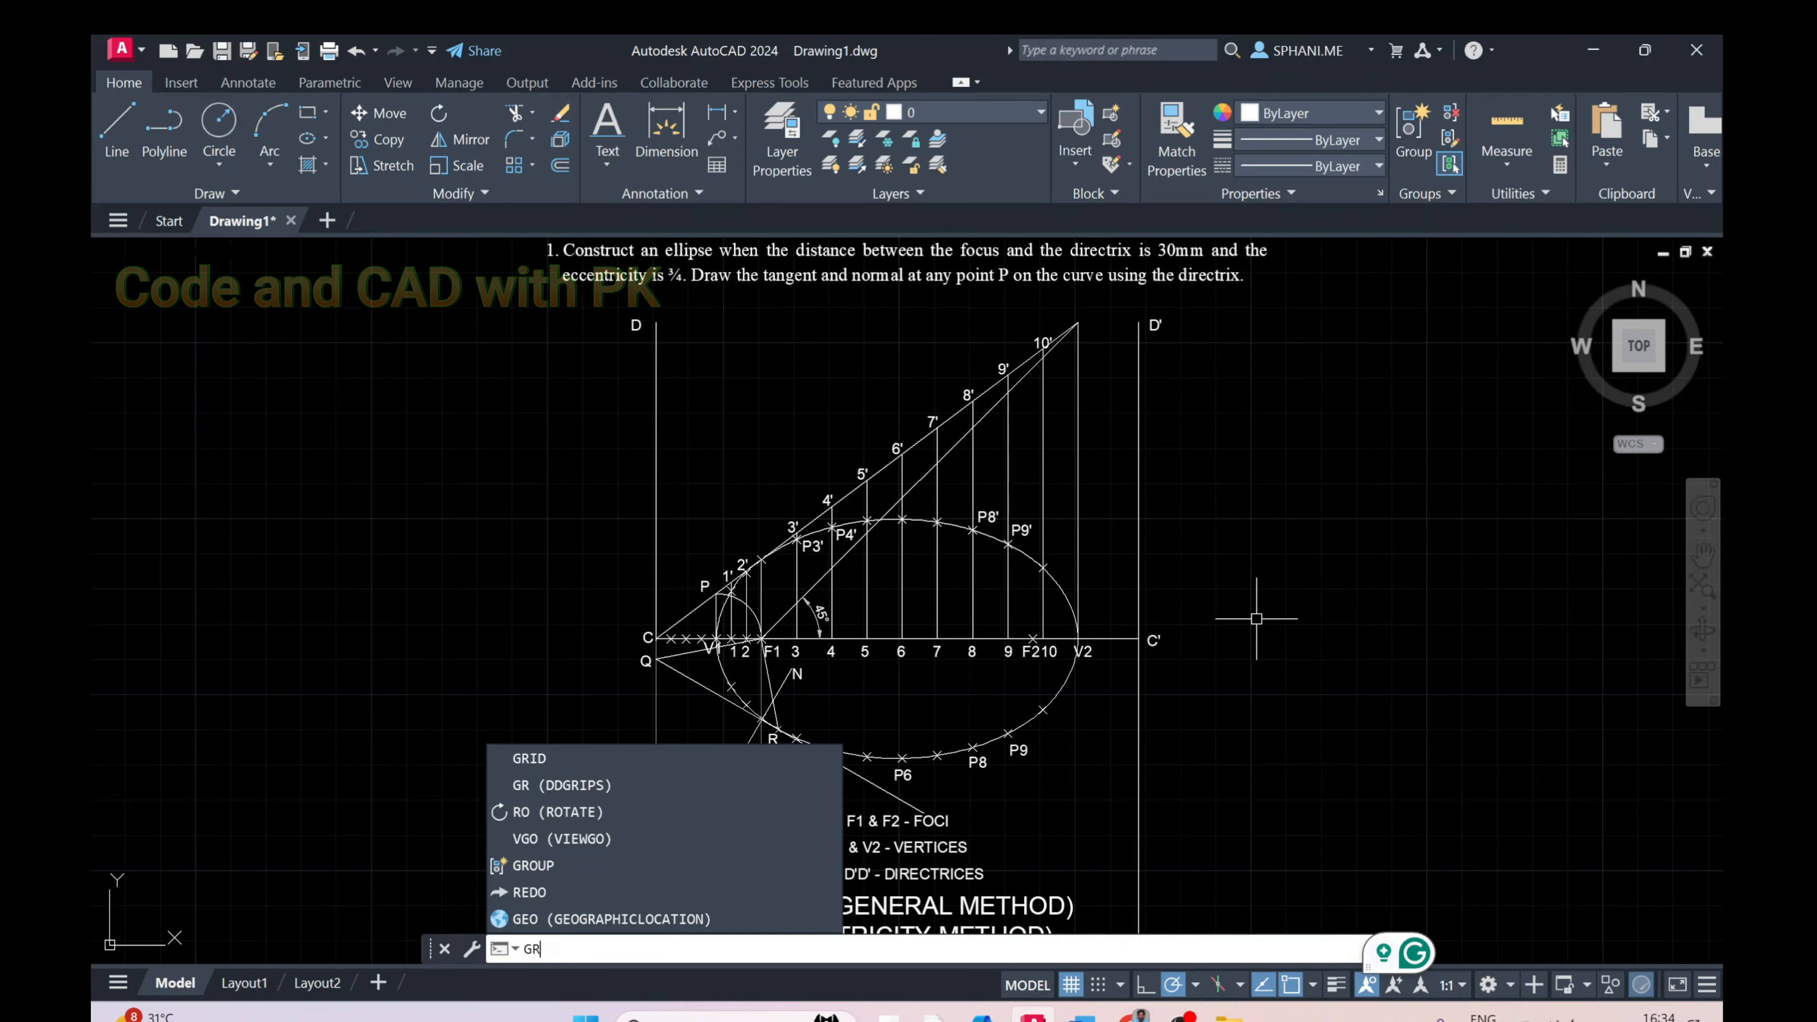
pyautogui.write('ODID')
pyautogui.press('Return')
pyautogui.write('OF')
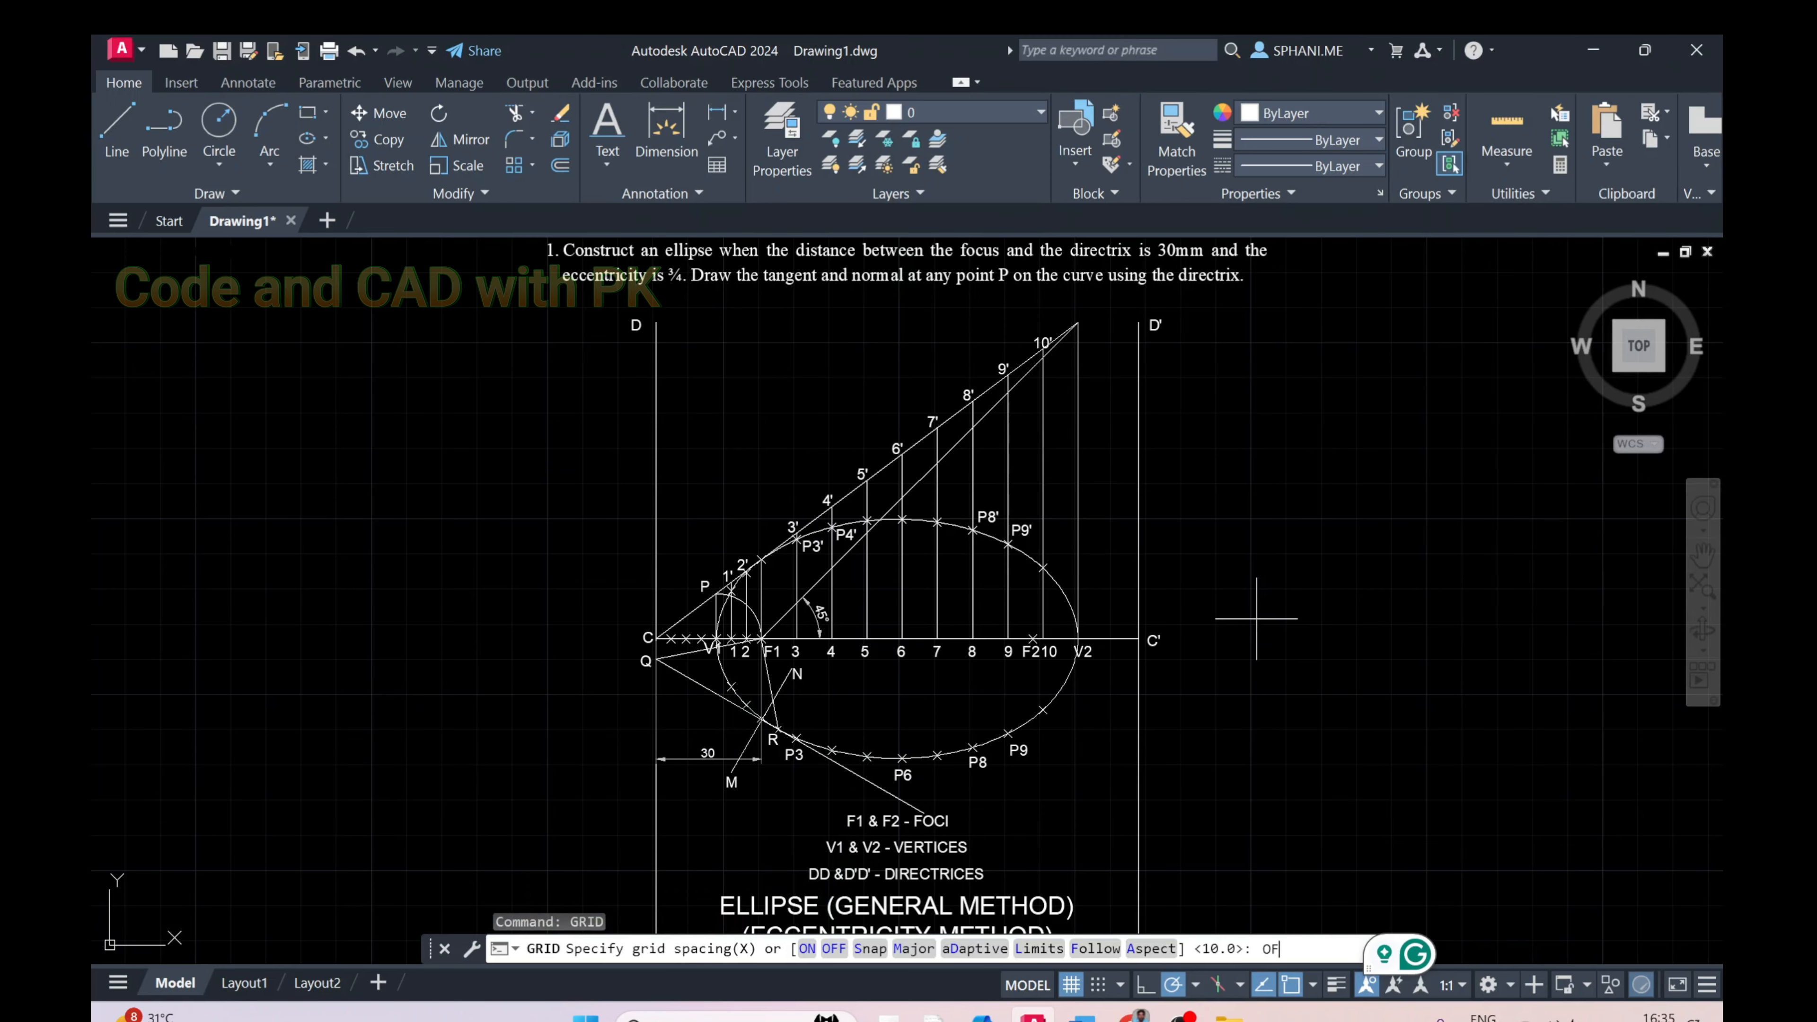
pyautogui.write('F')
pyautogui.press('Return')
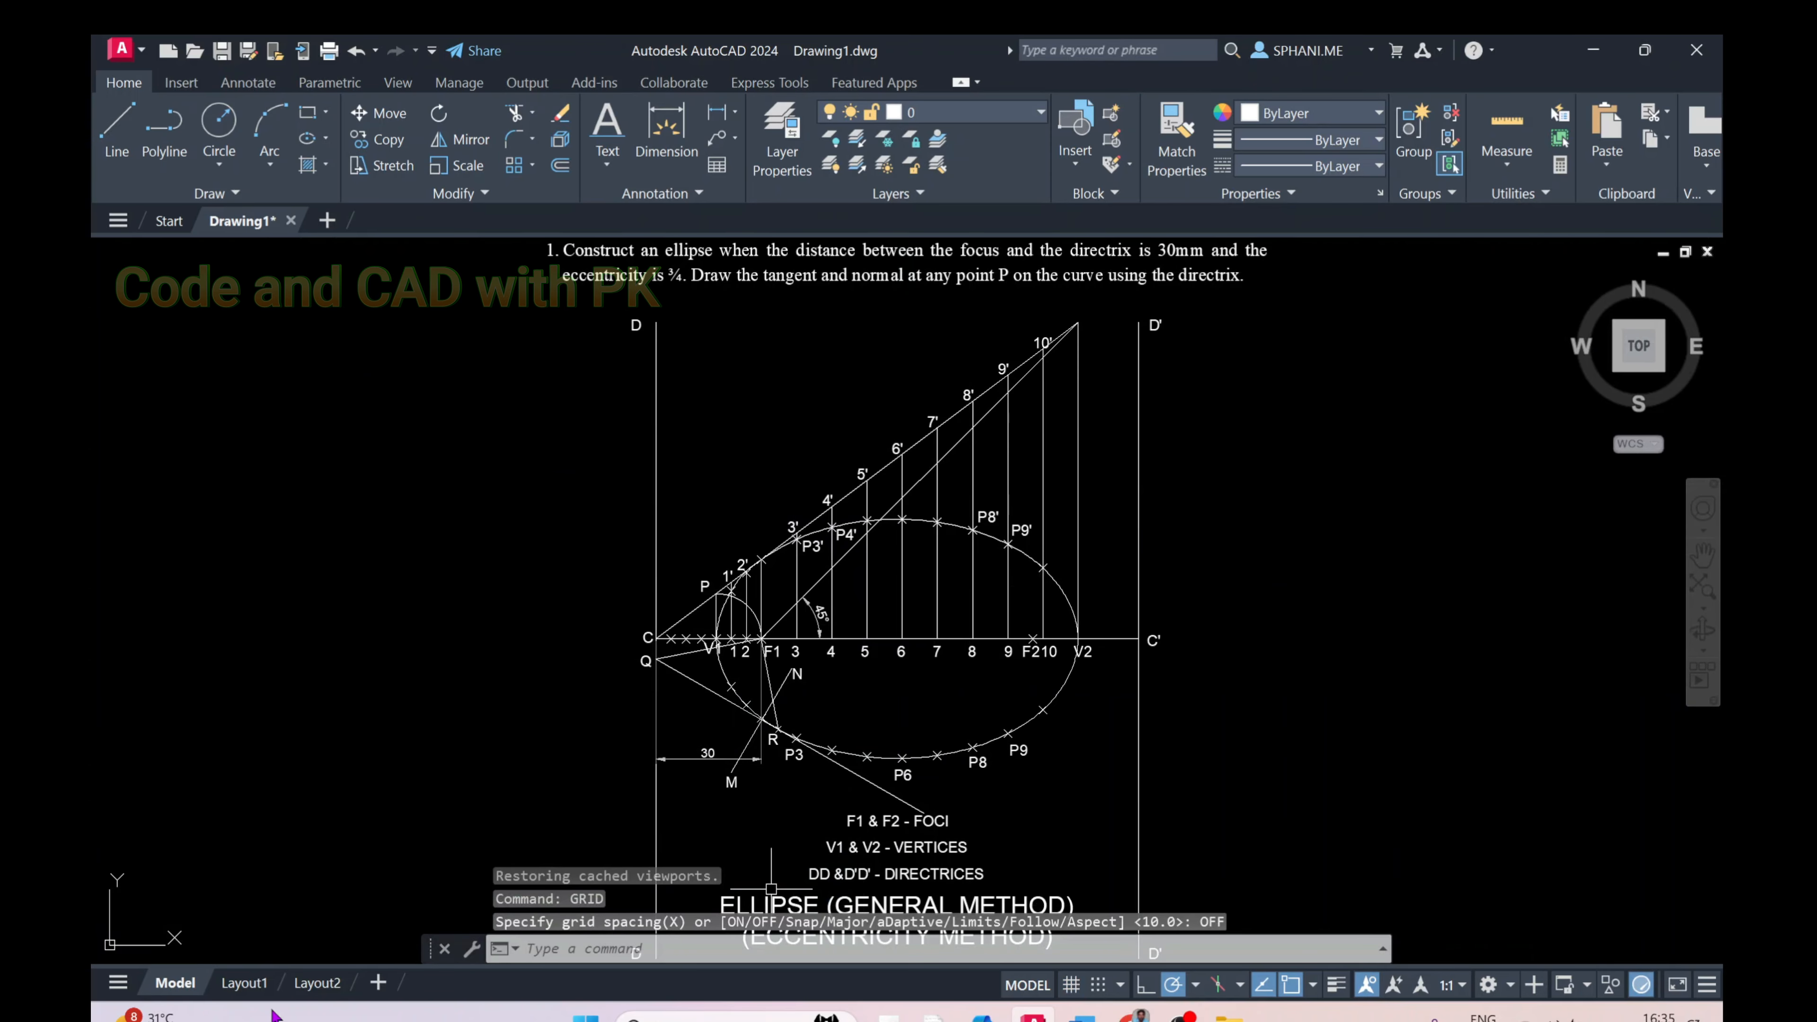
# Open Layout1, activate model space inside its viewport and zoom the drawing to its extents
pyautogui.click(243, 983)
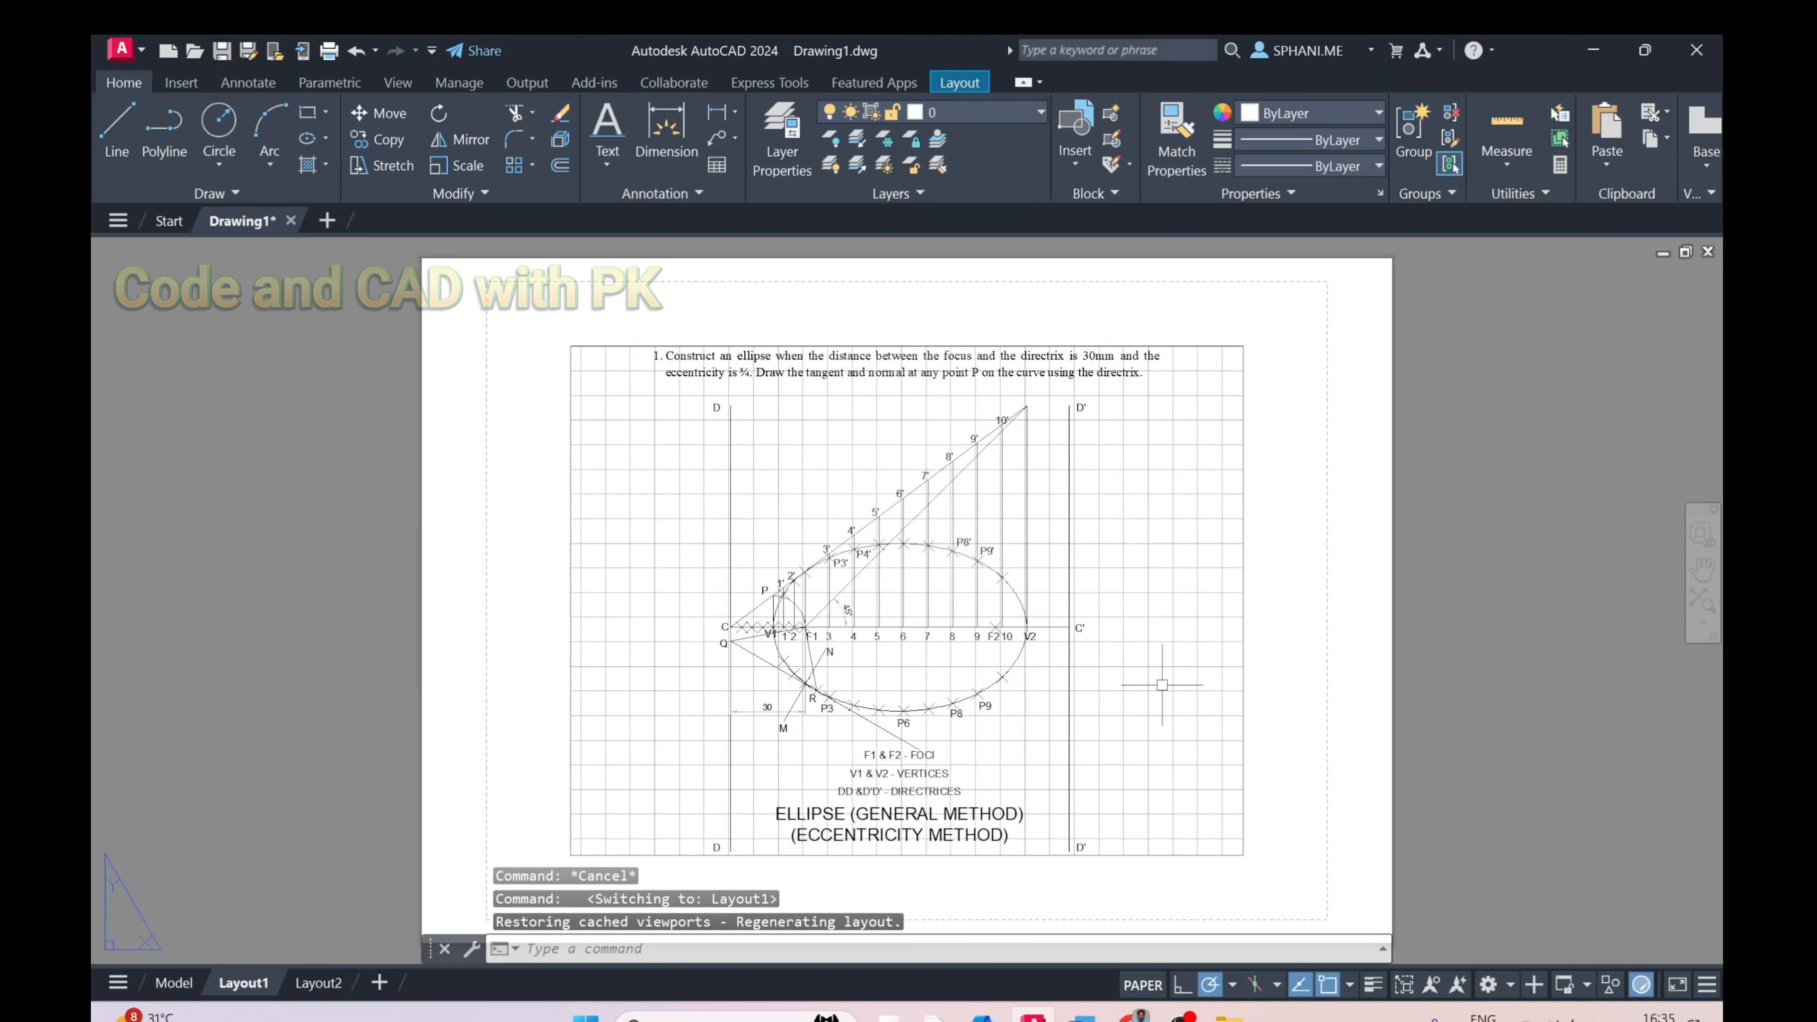
pyautogui.scroll(-2, 1161, 685)
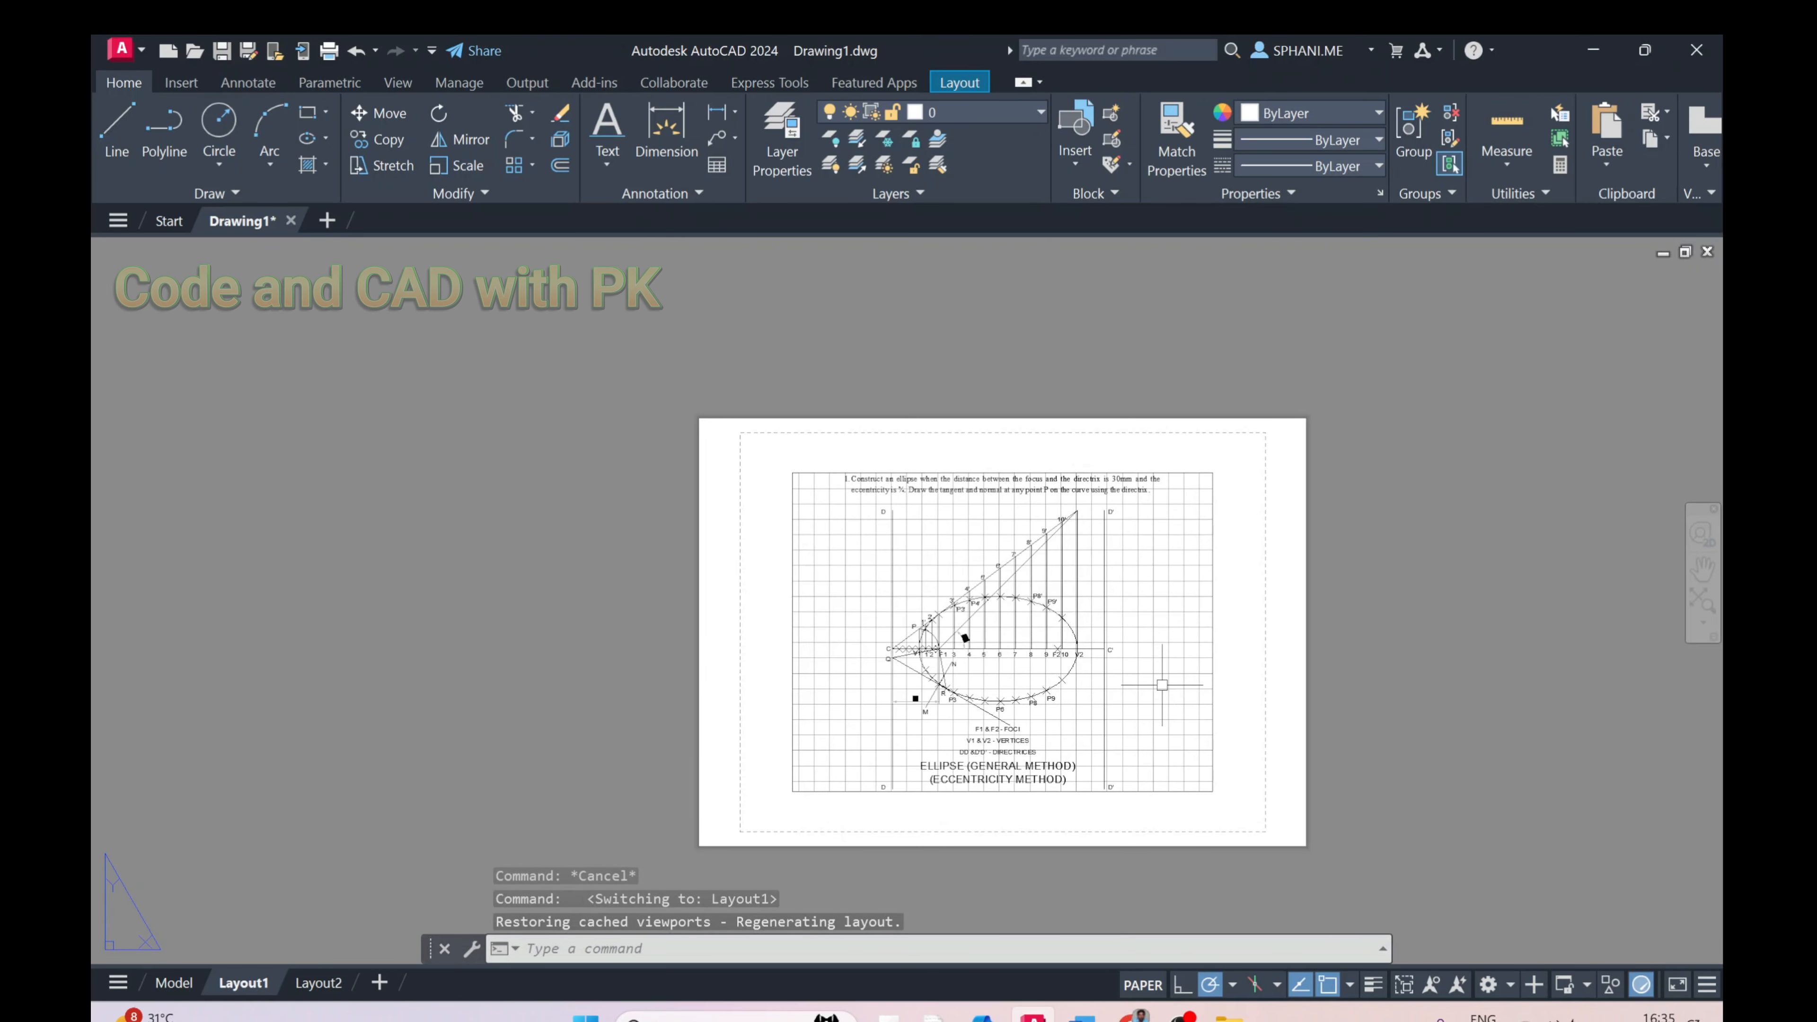
pyautogui.scroll(2, 1162, 685)
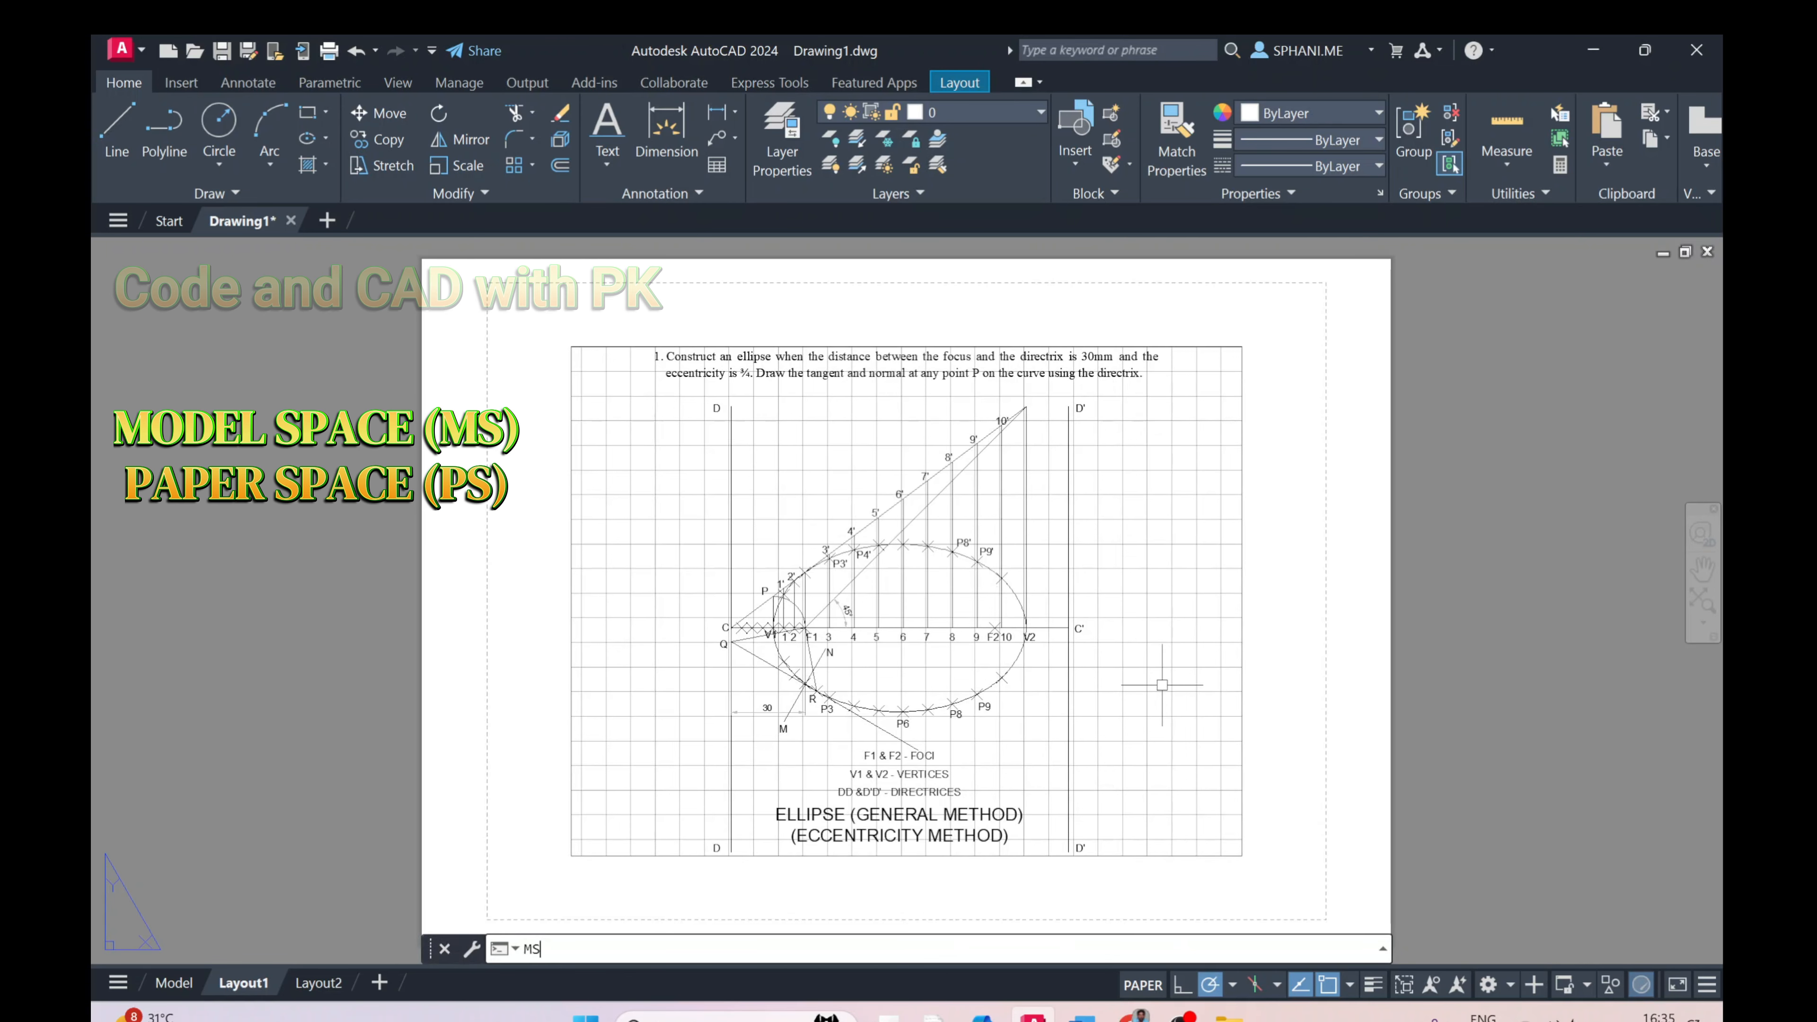
pyautogui.press('Return')
pyautogui.scroll(-2, 1086, 612)
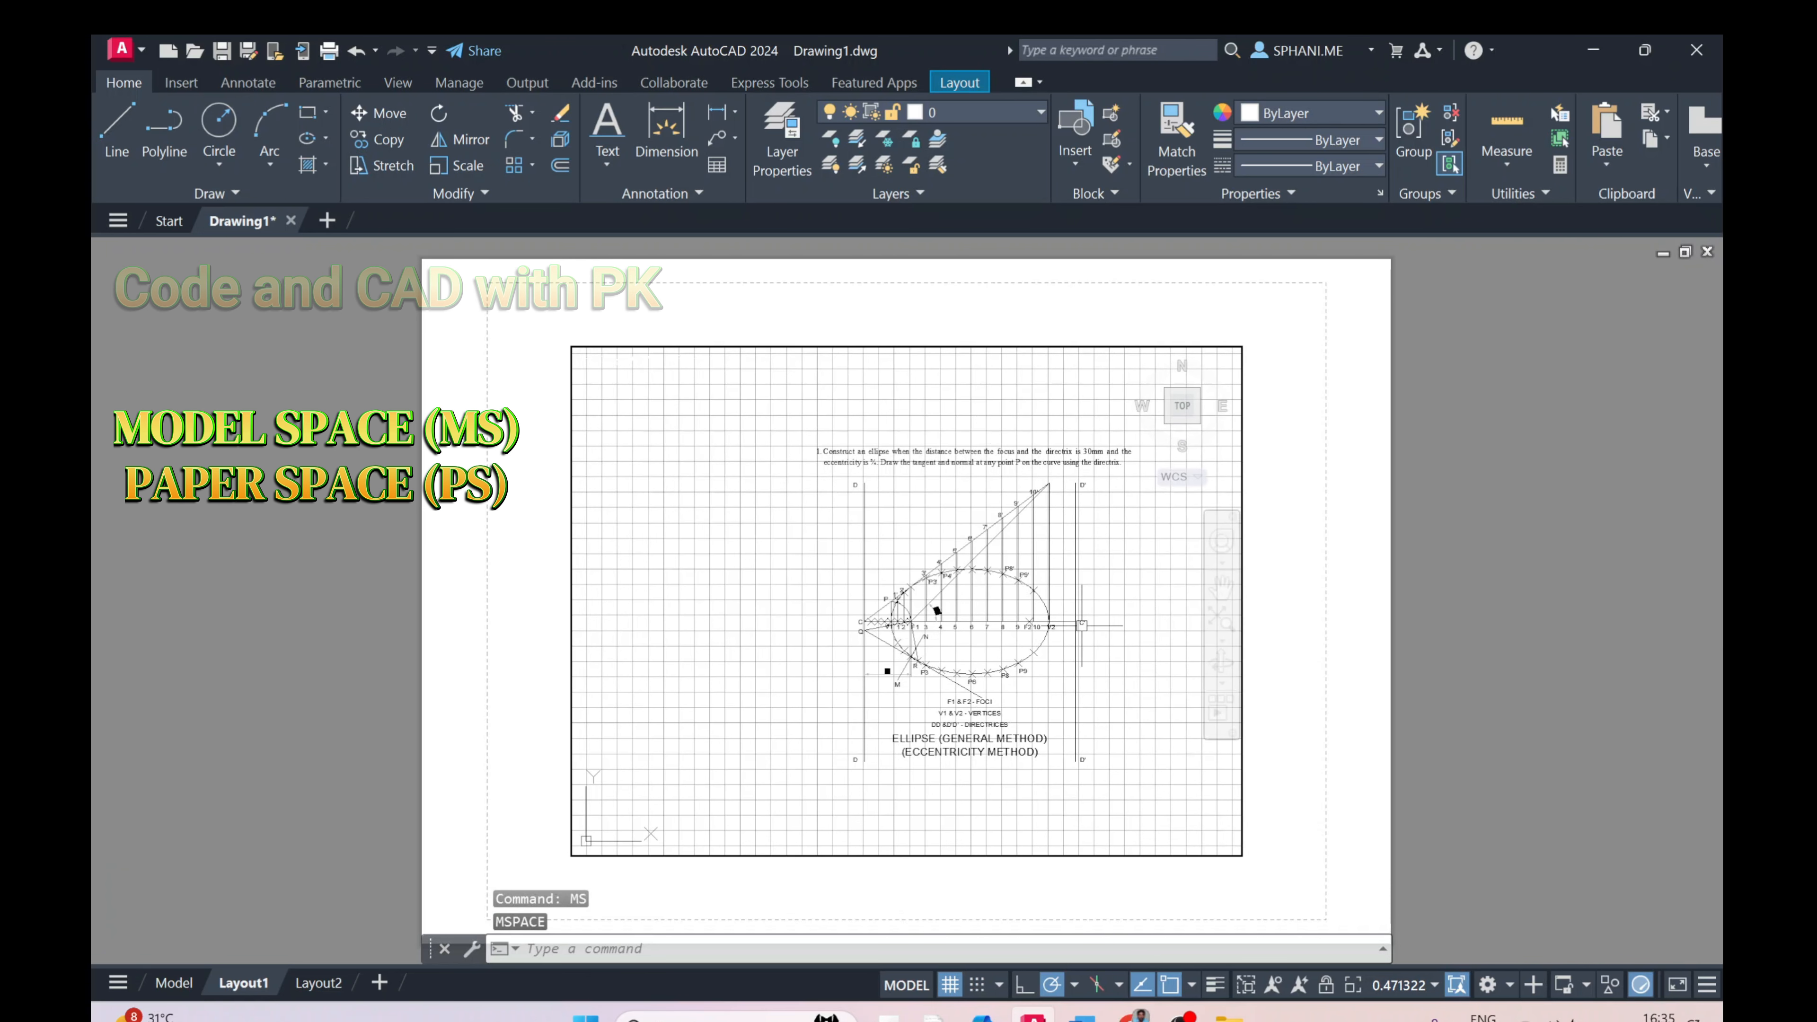
pyautogui.write('Z')
pyautogui.press('Return')
pyautogui.write('E')
pyautogui.press('Return')
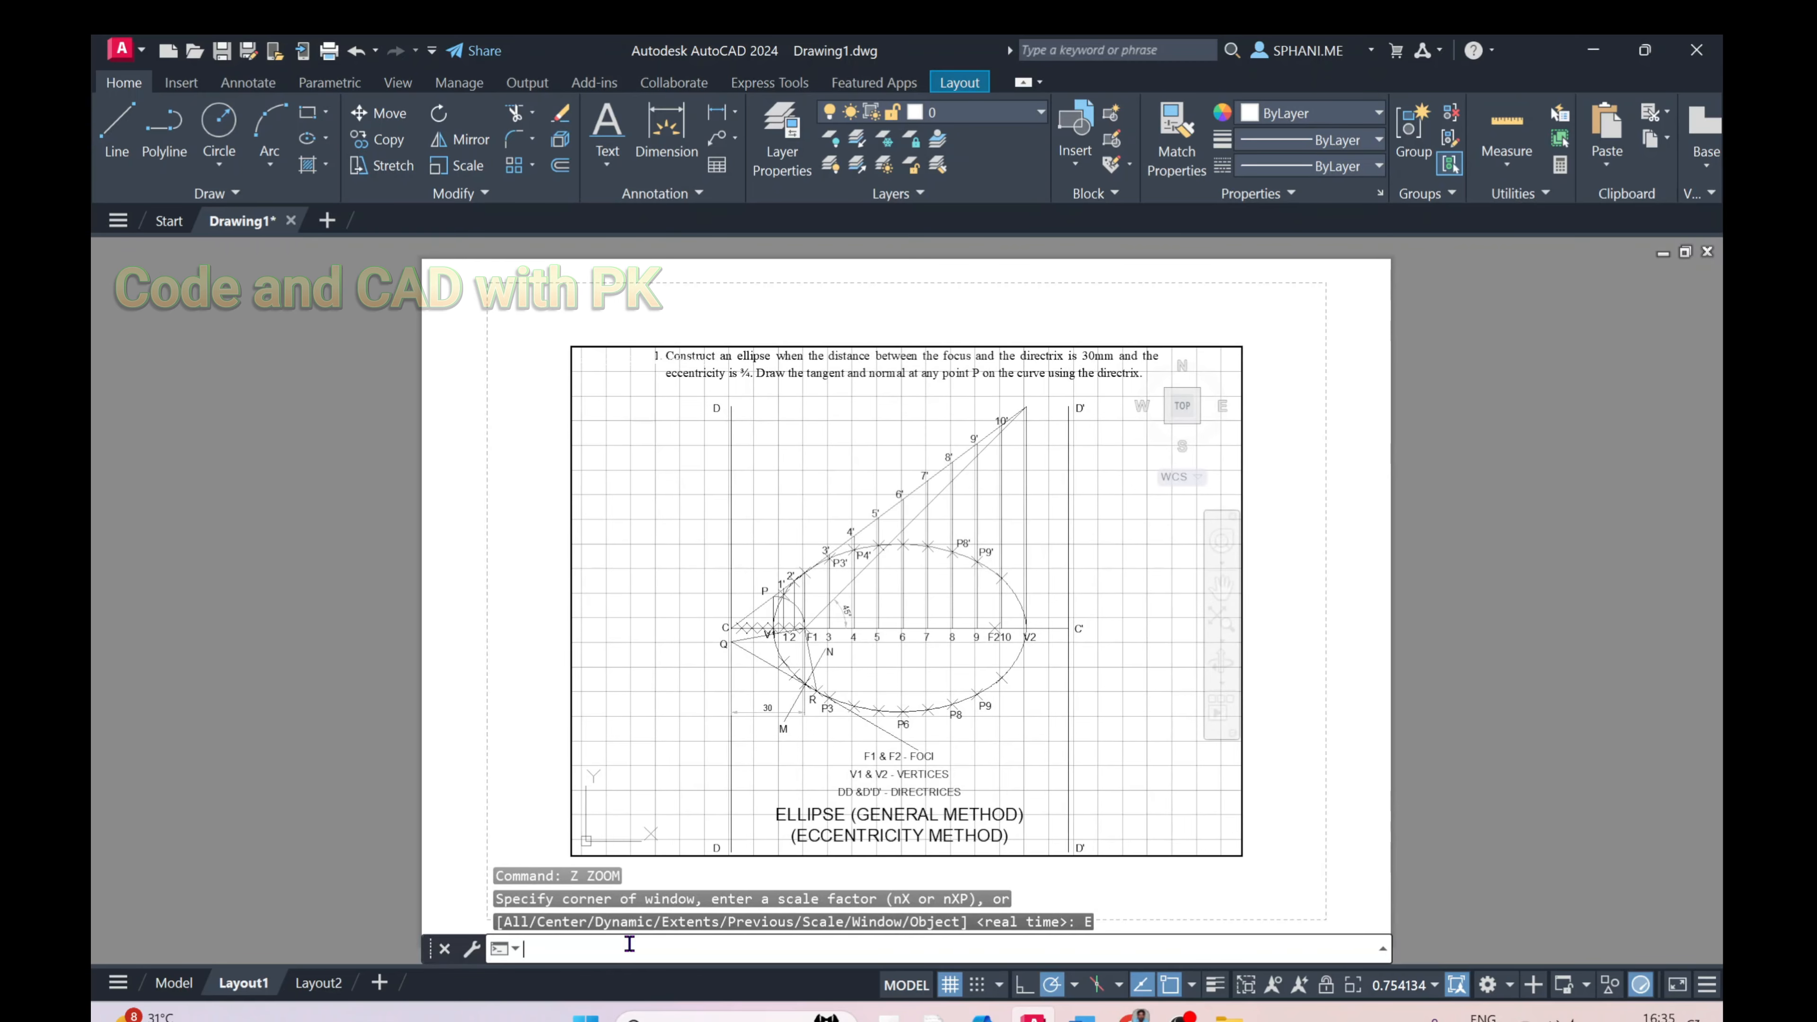
# Set GRID to OFF inside the Layout1 viewport
pyautogui.write('GRID')
pyautogui.press('Return')
pyautogui.write('OF')
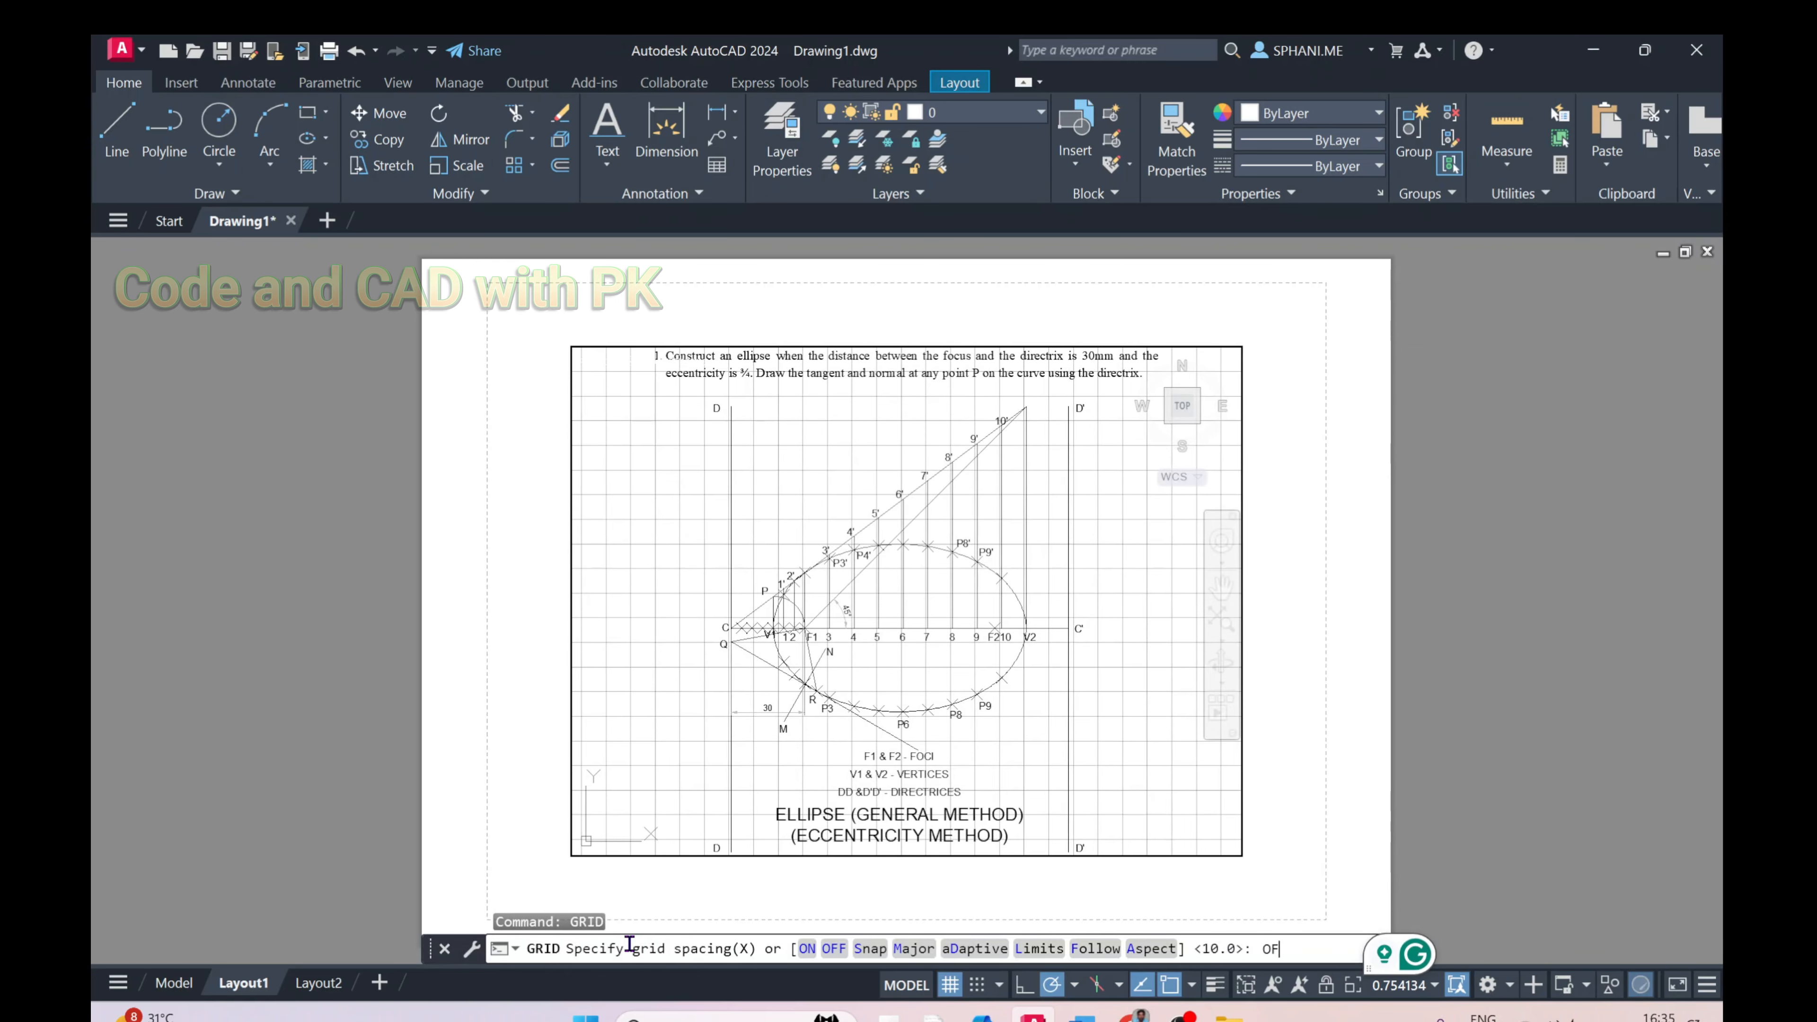
pyautogui.write('F')
pyautogui.press('Return')
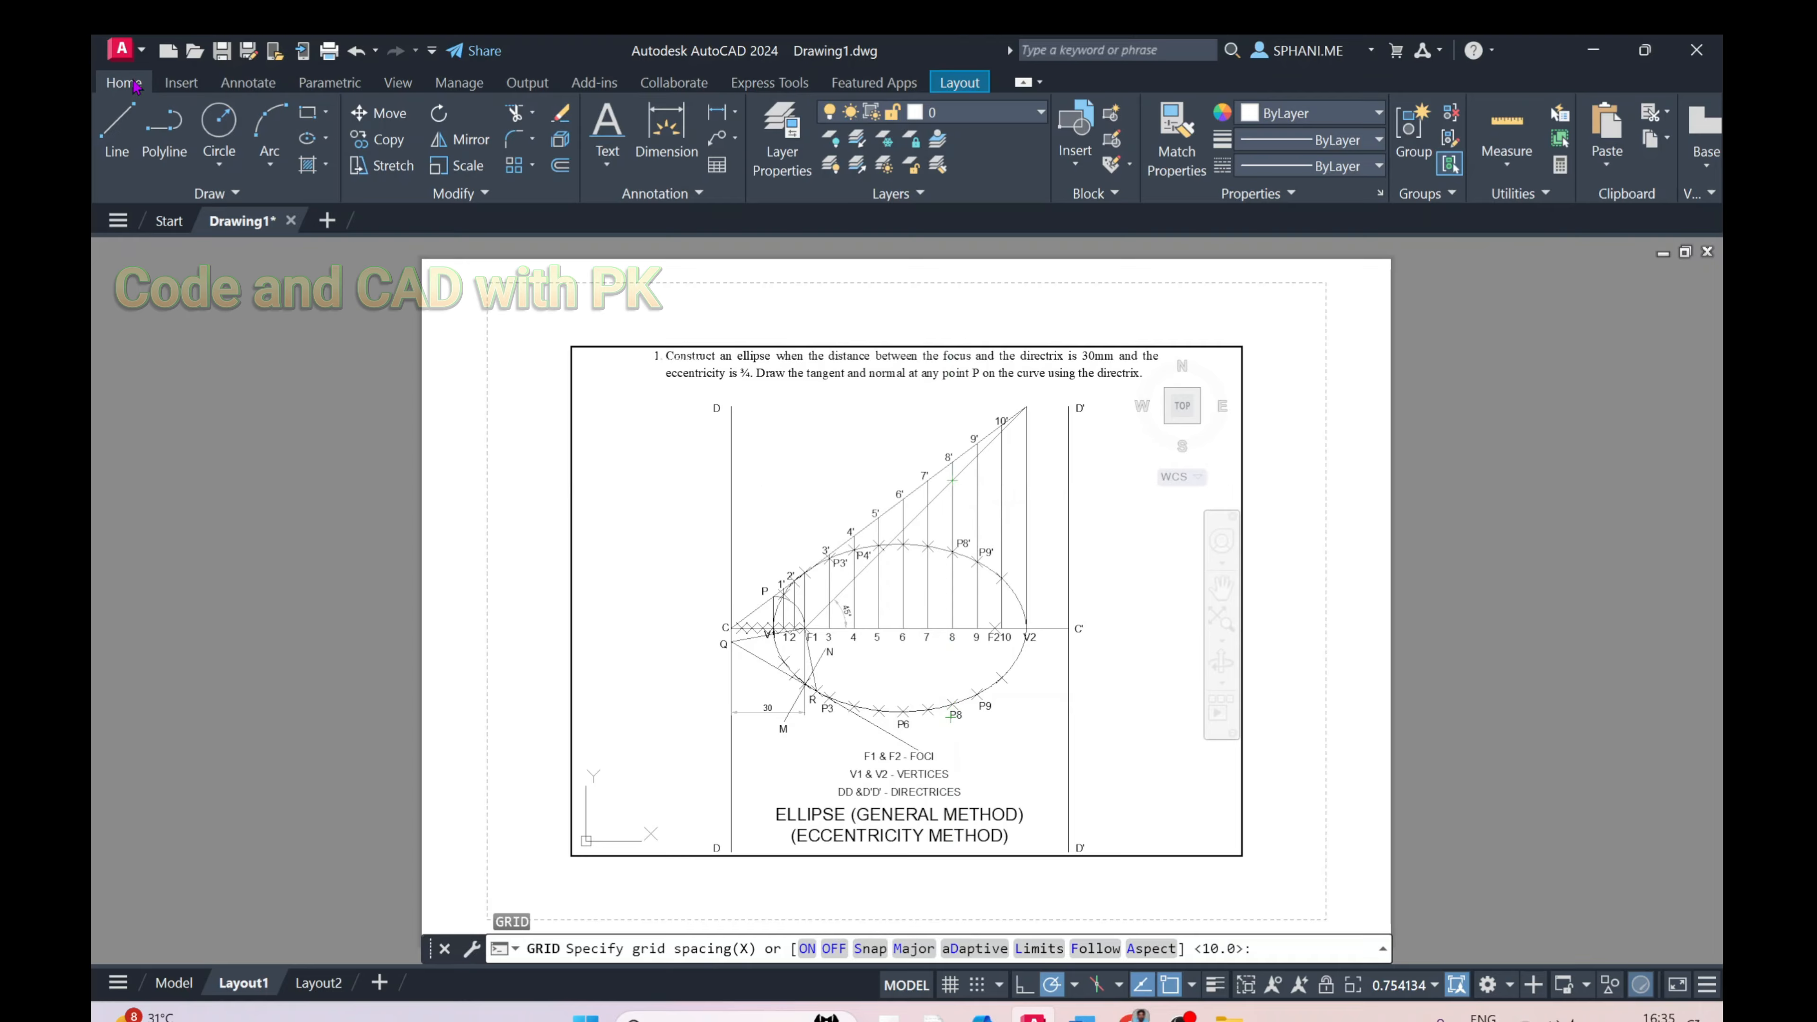
# Export the current layout as a PDF named ELLIPSE.pdf on the Desktop
pyautogui.click(122, 50)
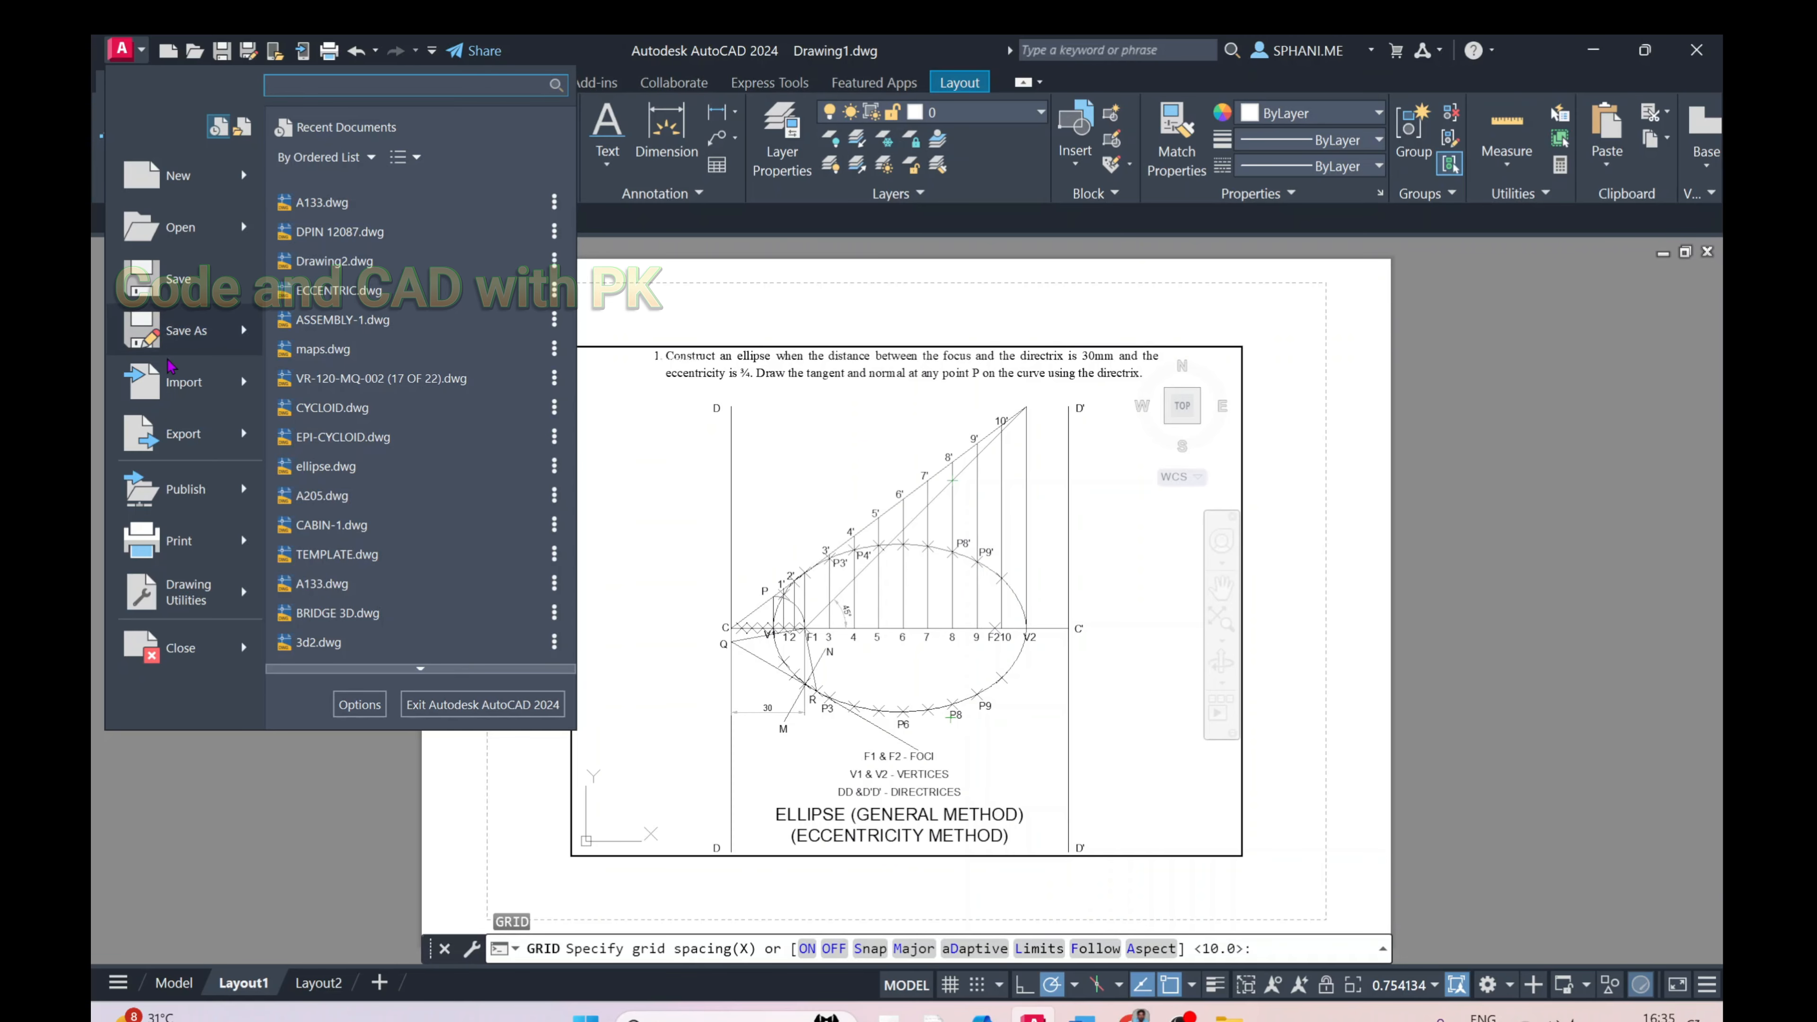
pyautogui.moveTo(176, 452)
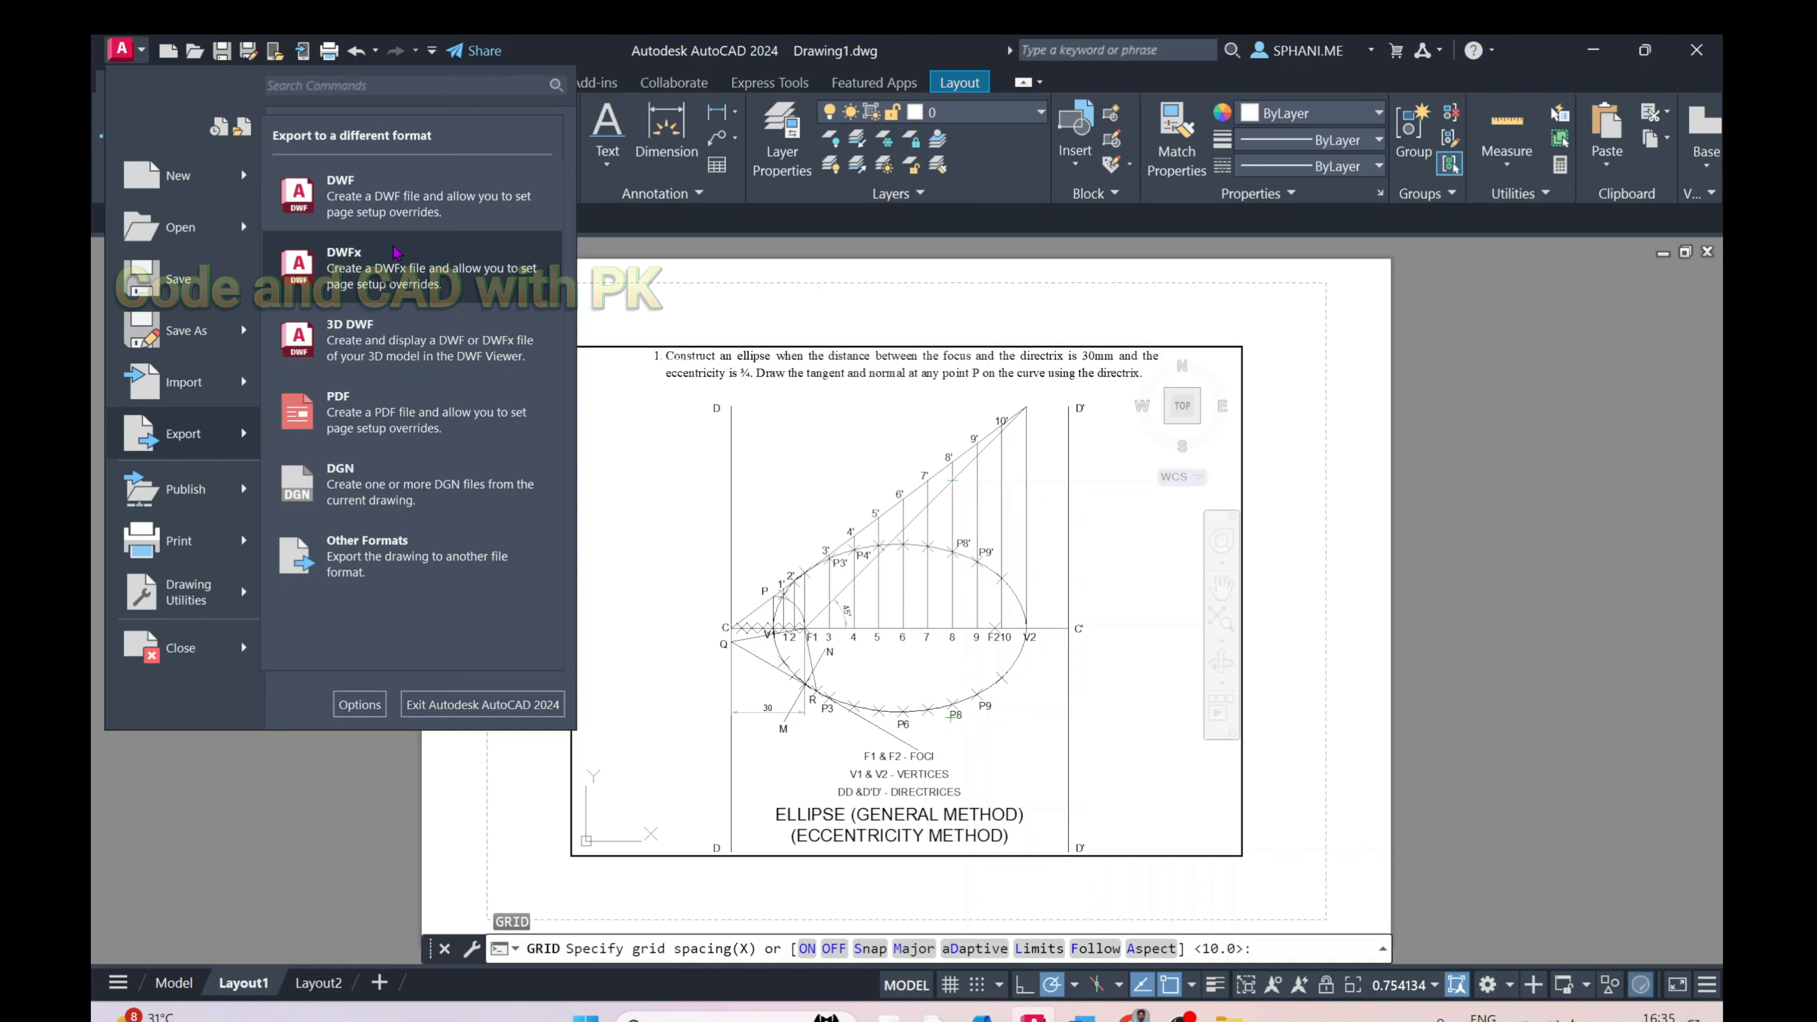
pyautogui.click(348, 410)
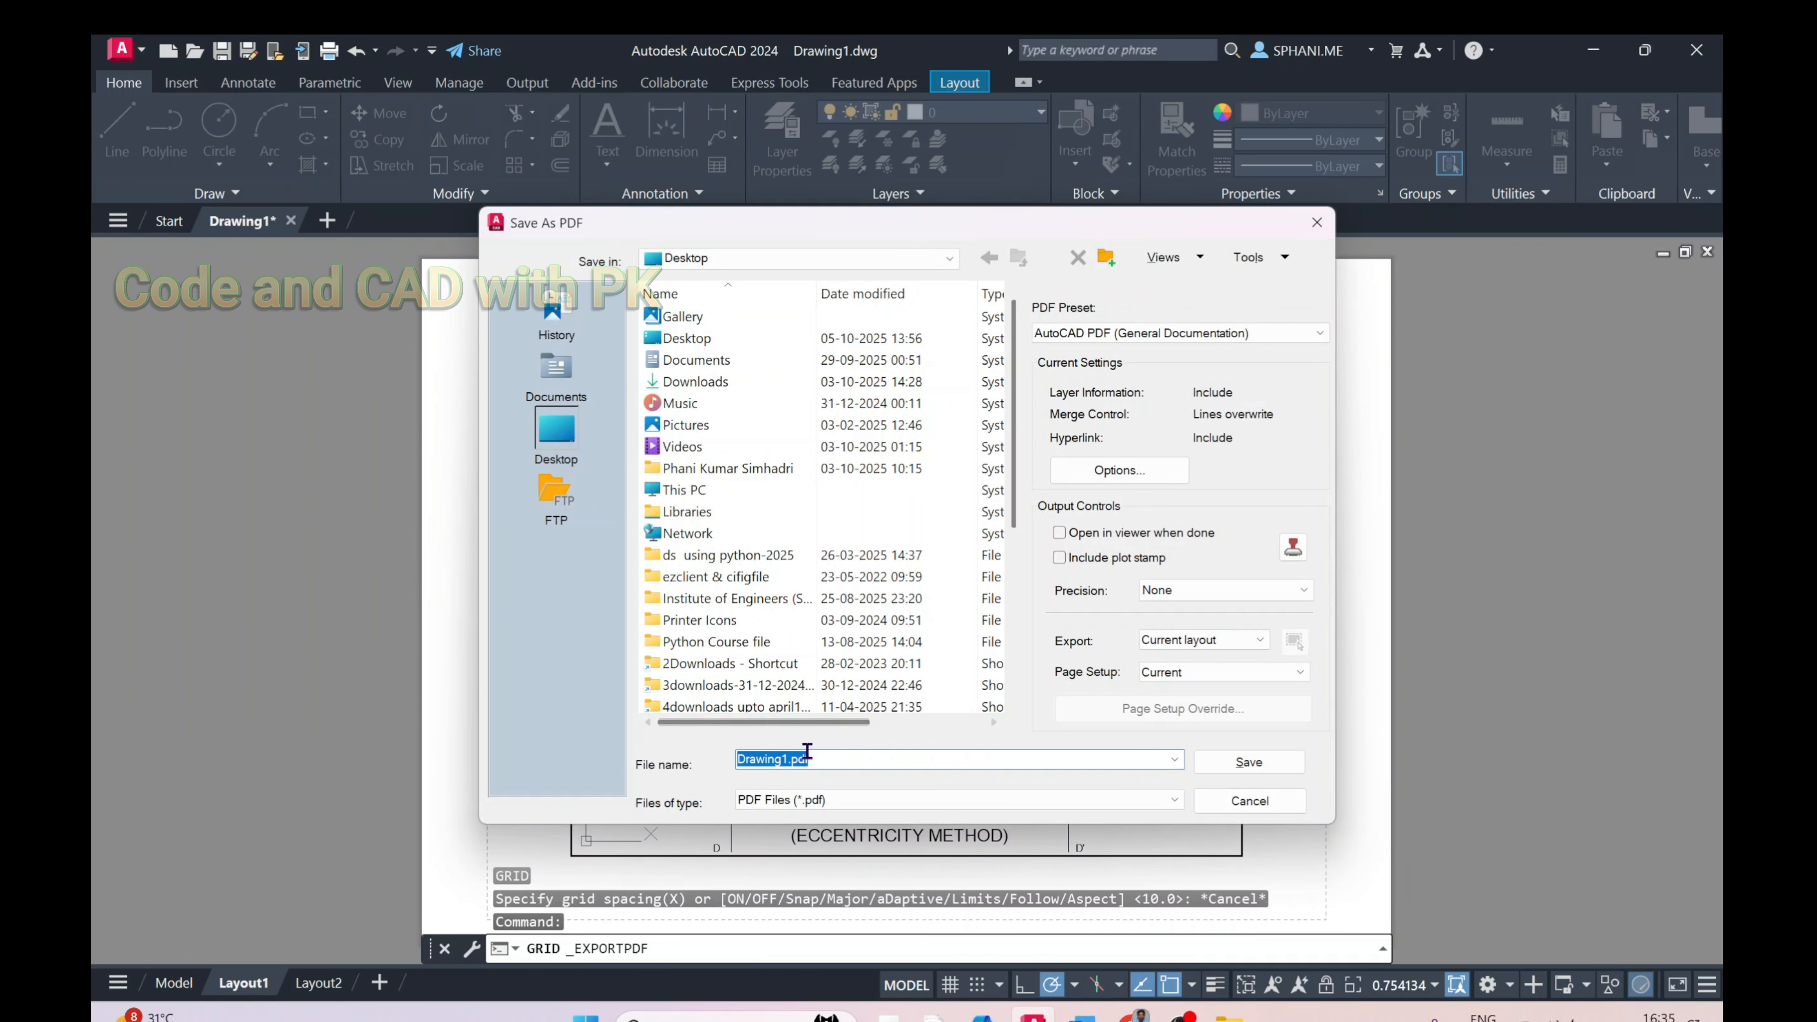
pyautogui.click(794, 756)
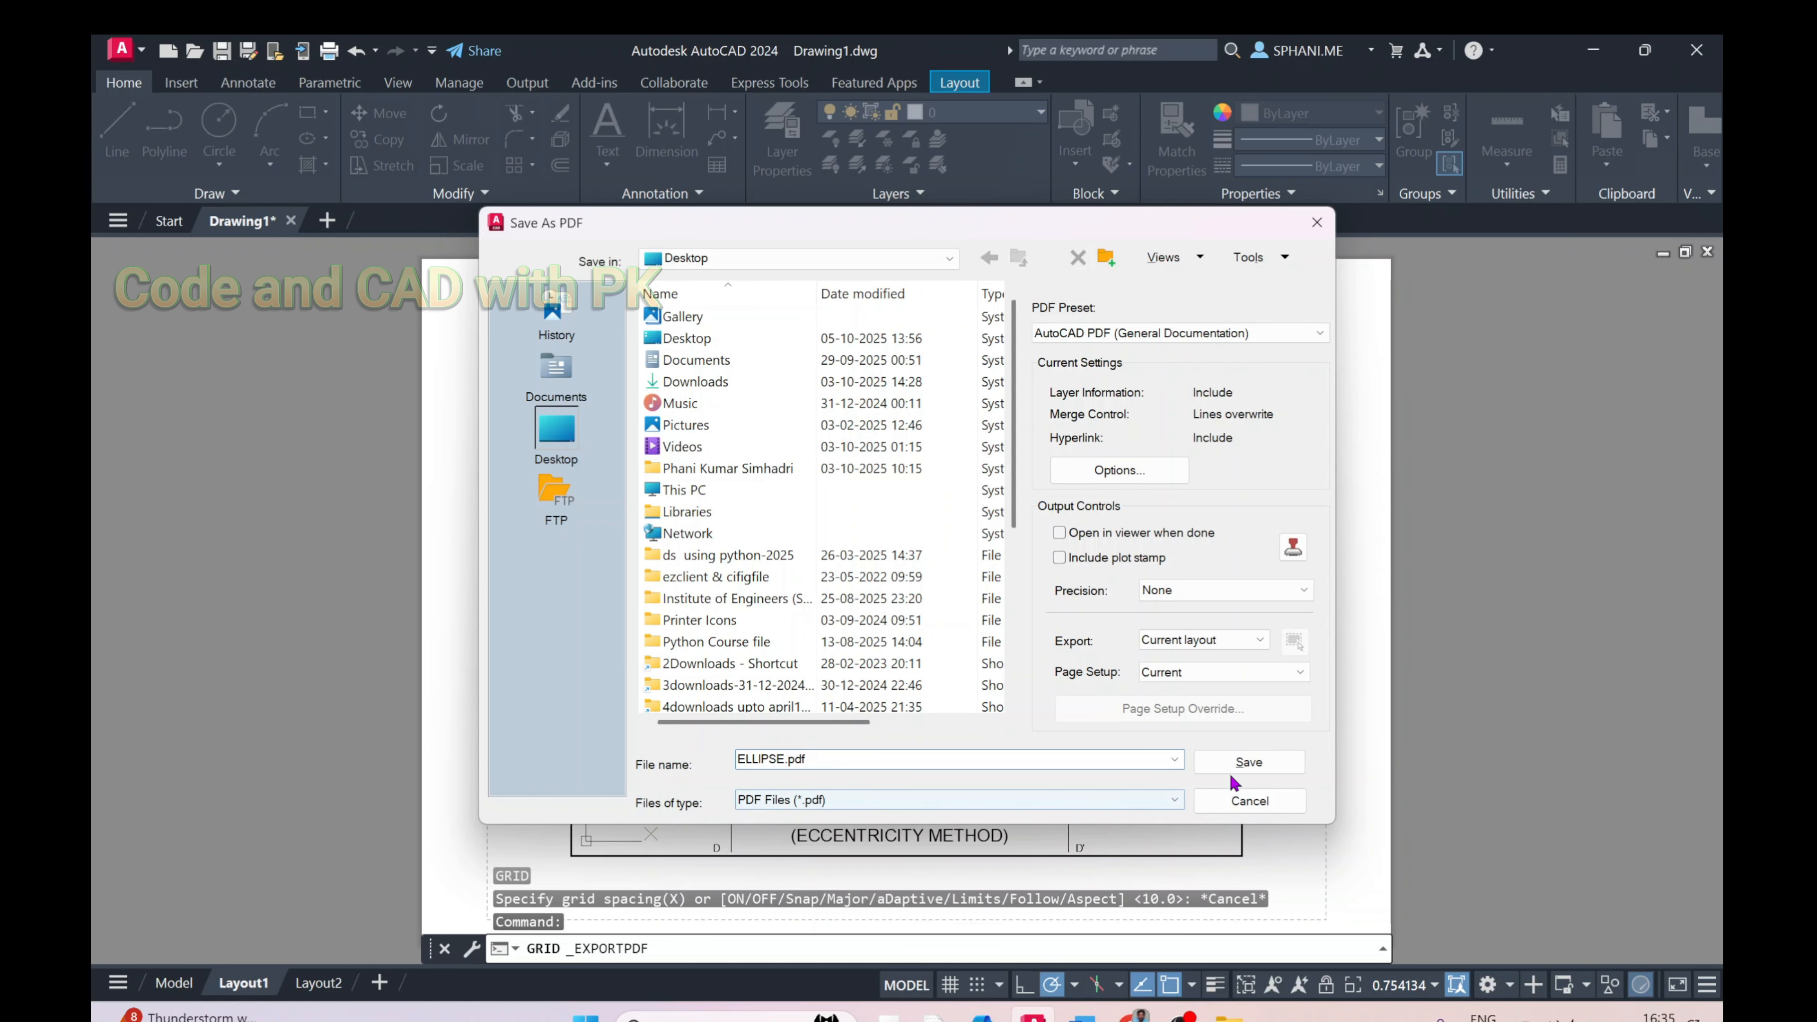
pyautogui.click(1251, 764)
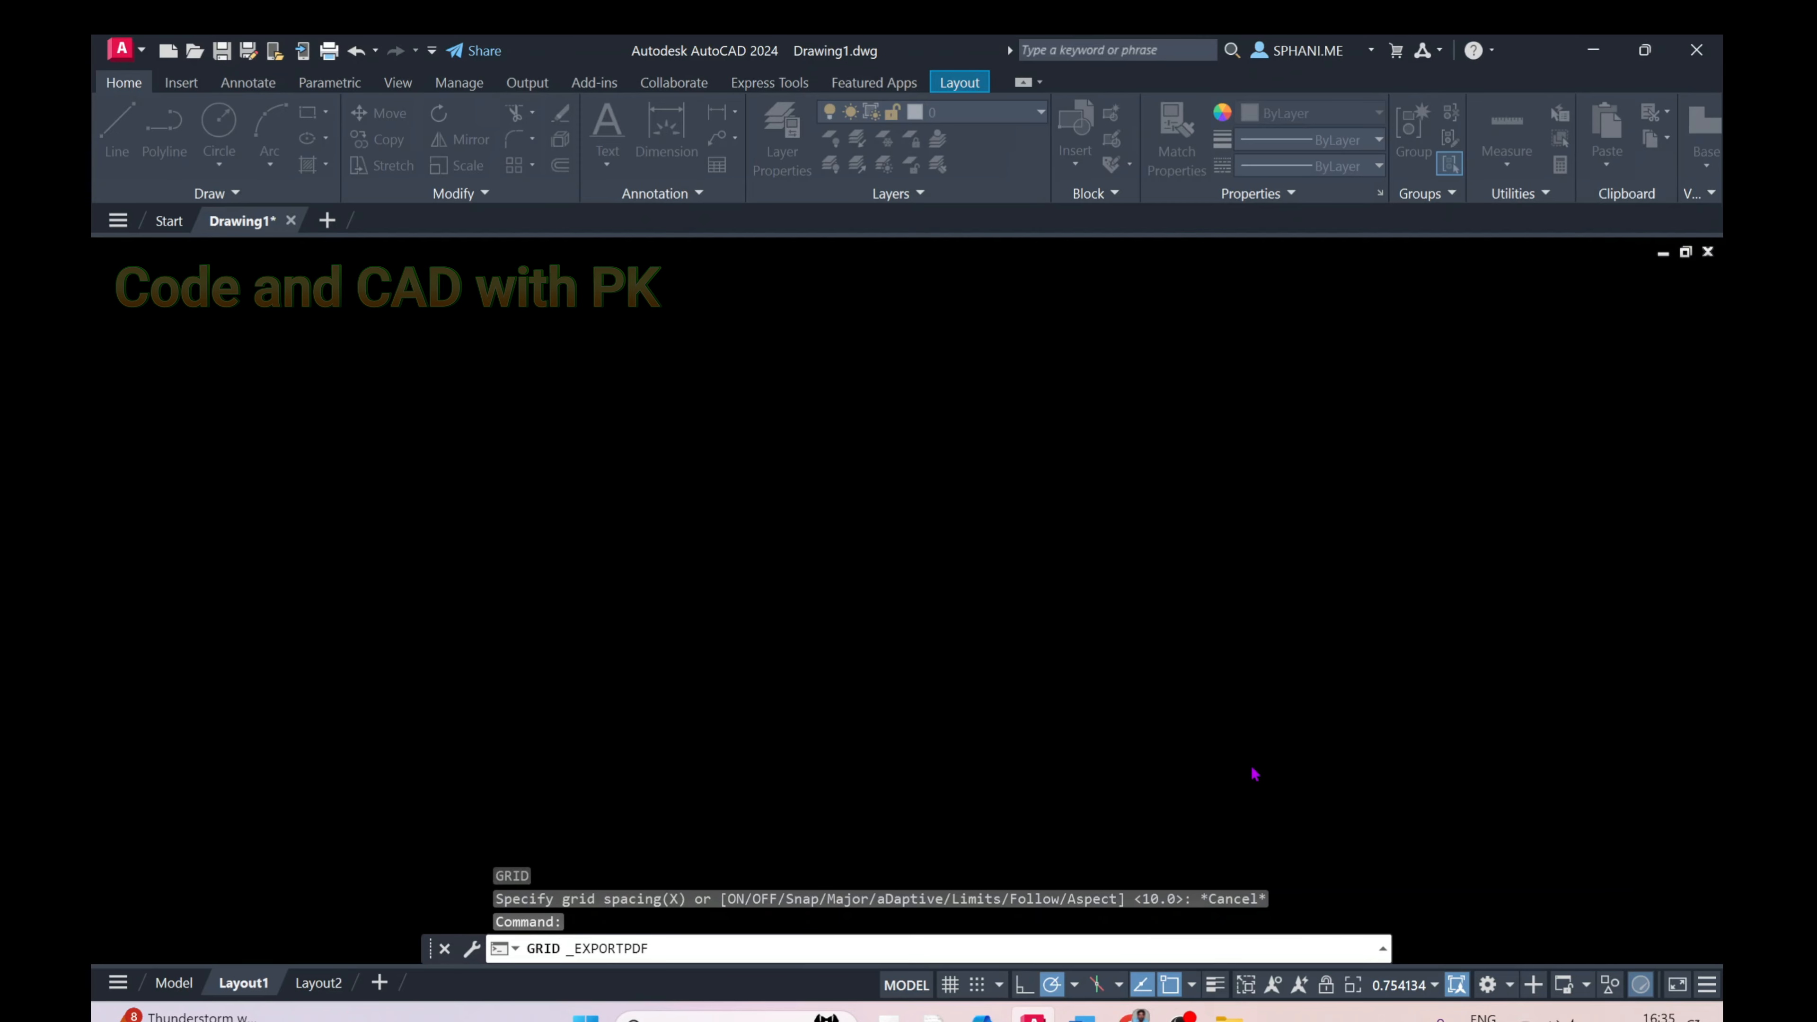
# Open the exported ELLIPSE PDF from the desktop and close the tools and bookmarks side panes
pyautogui.press('super+d')
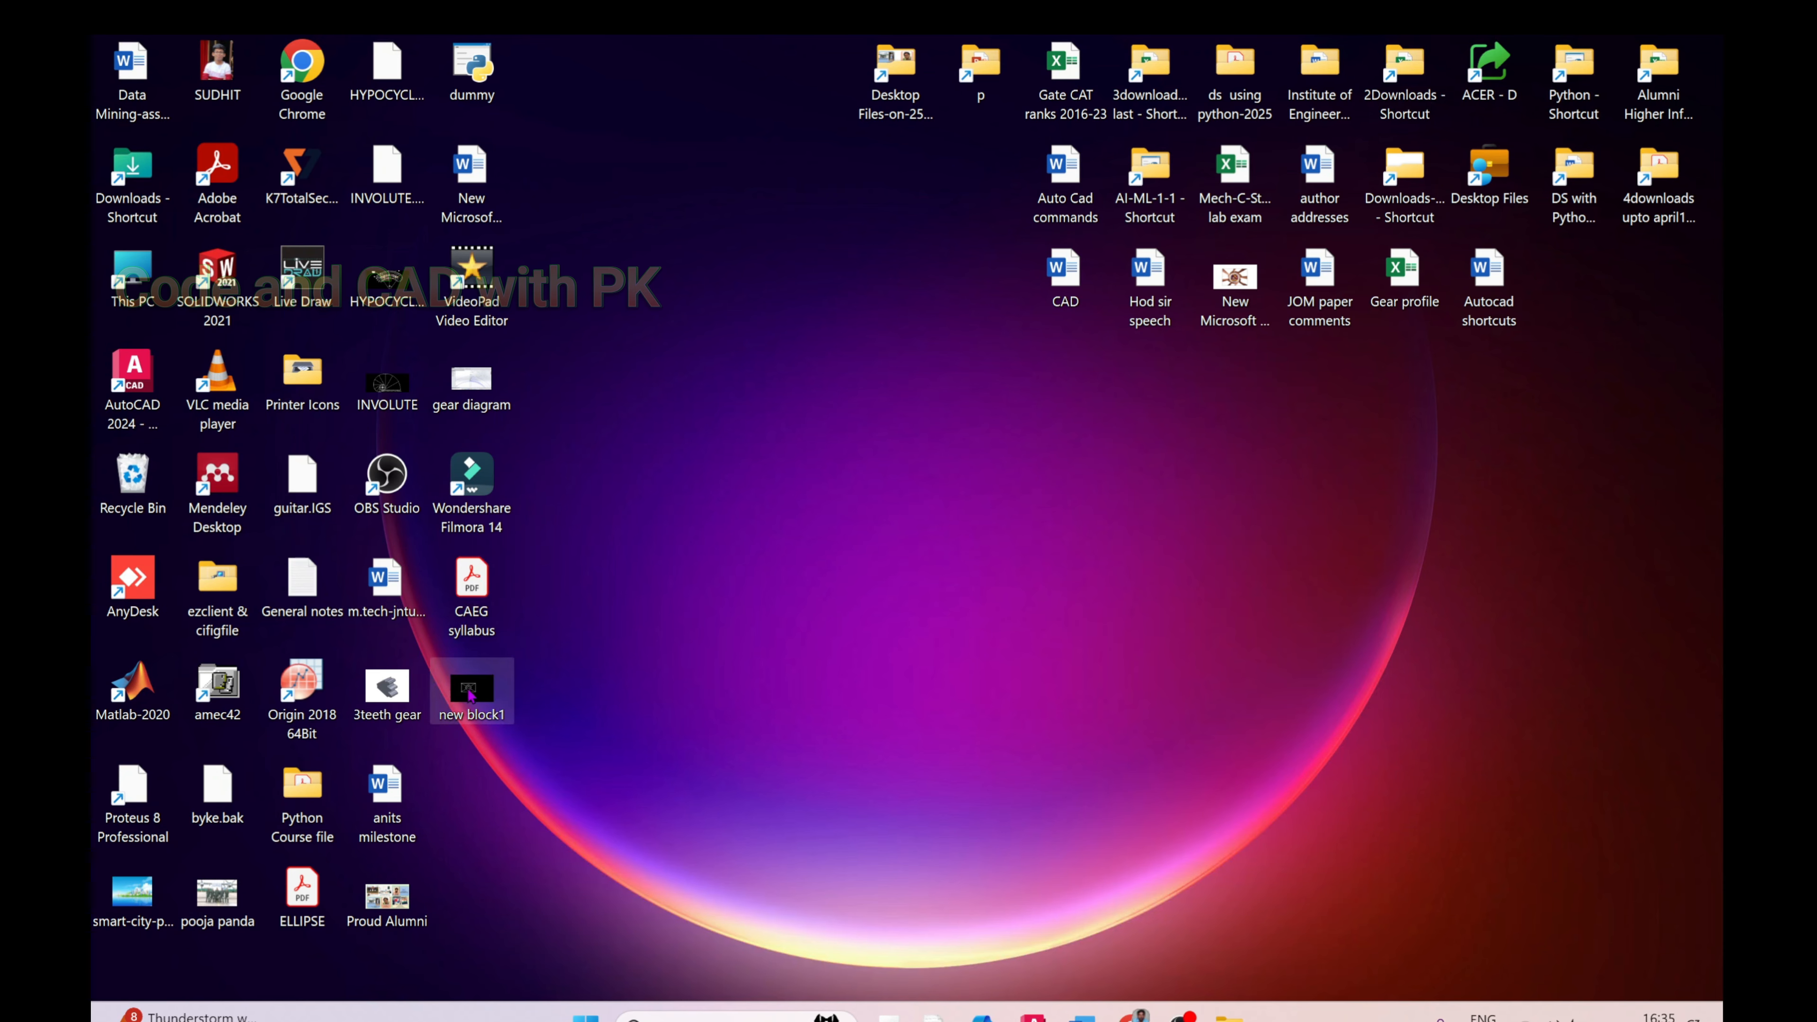
pyautogui.rightClick(724, 597)
pyautogui.click(817, 329)
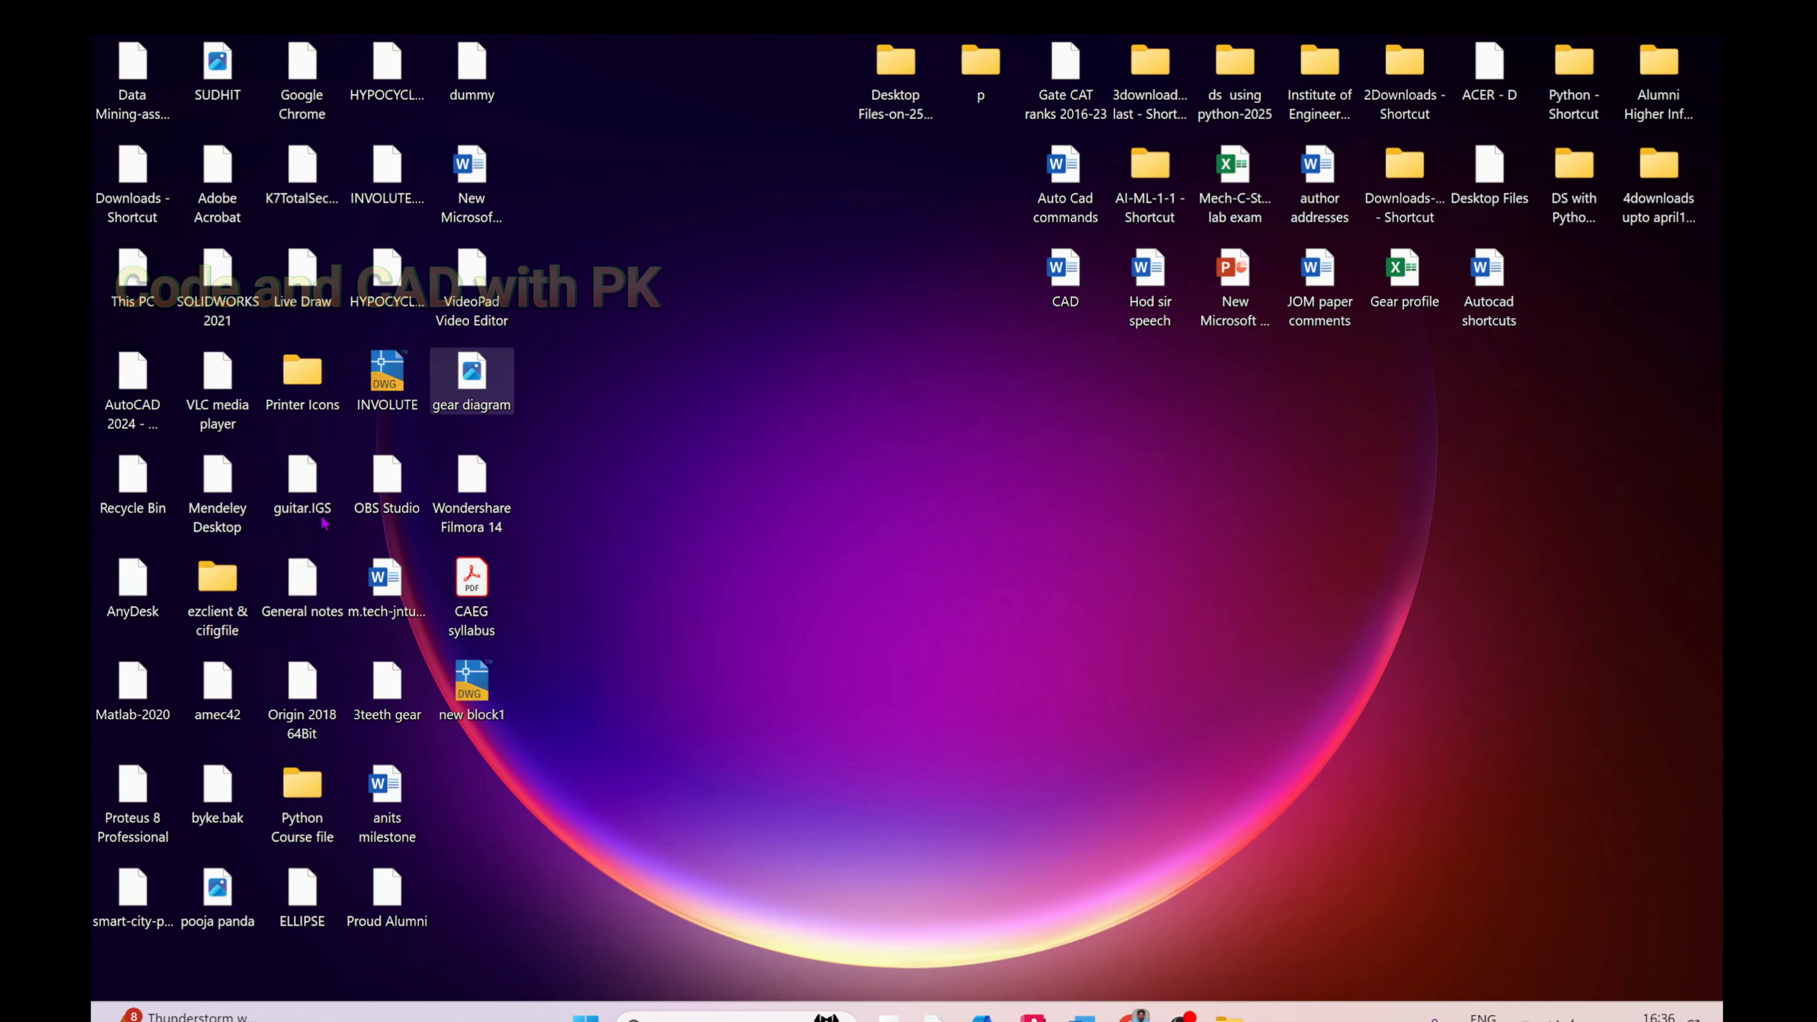
pyautogui.doubleClick(300, 895)
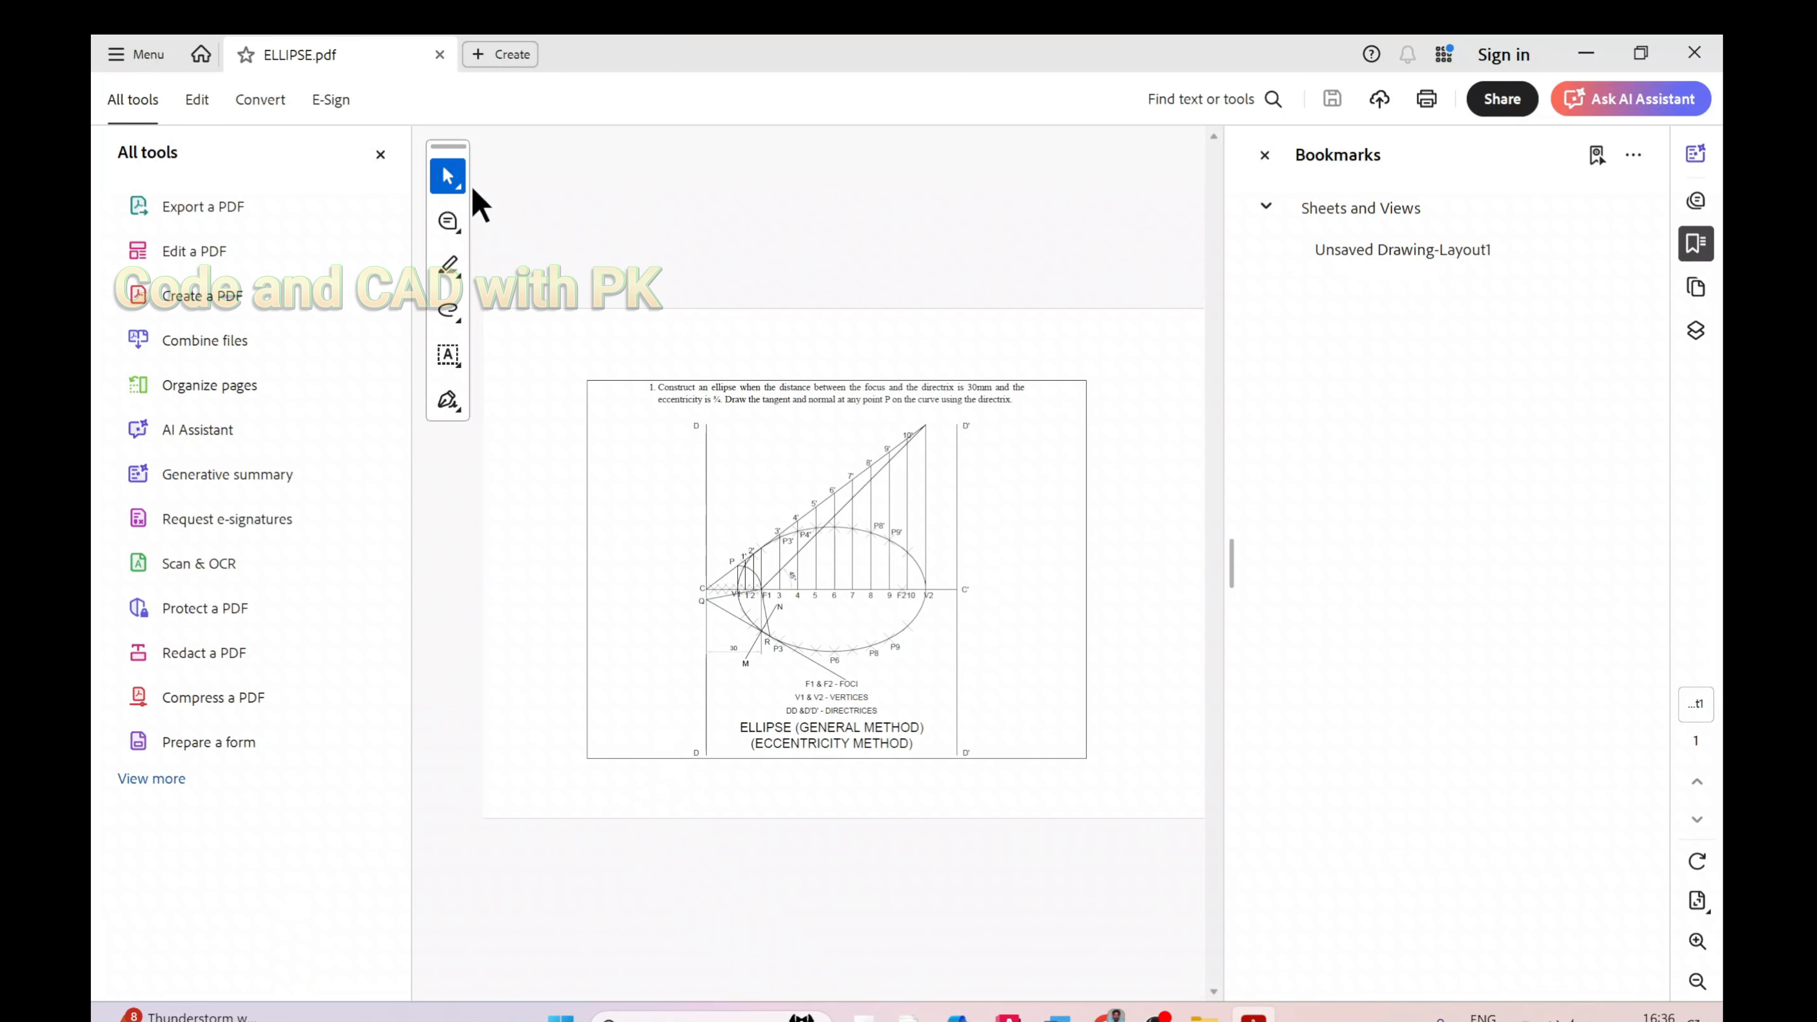
pyautogui.click(380, 154)
pyautogui.click(1267, 158)
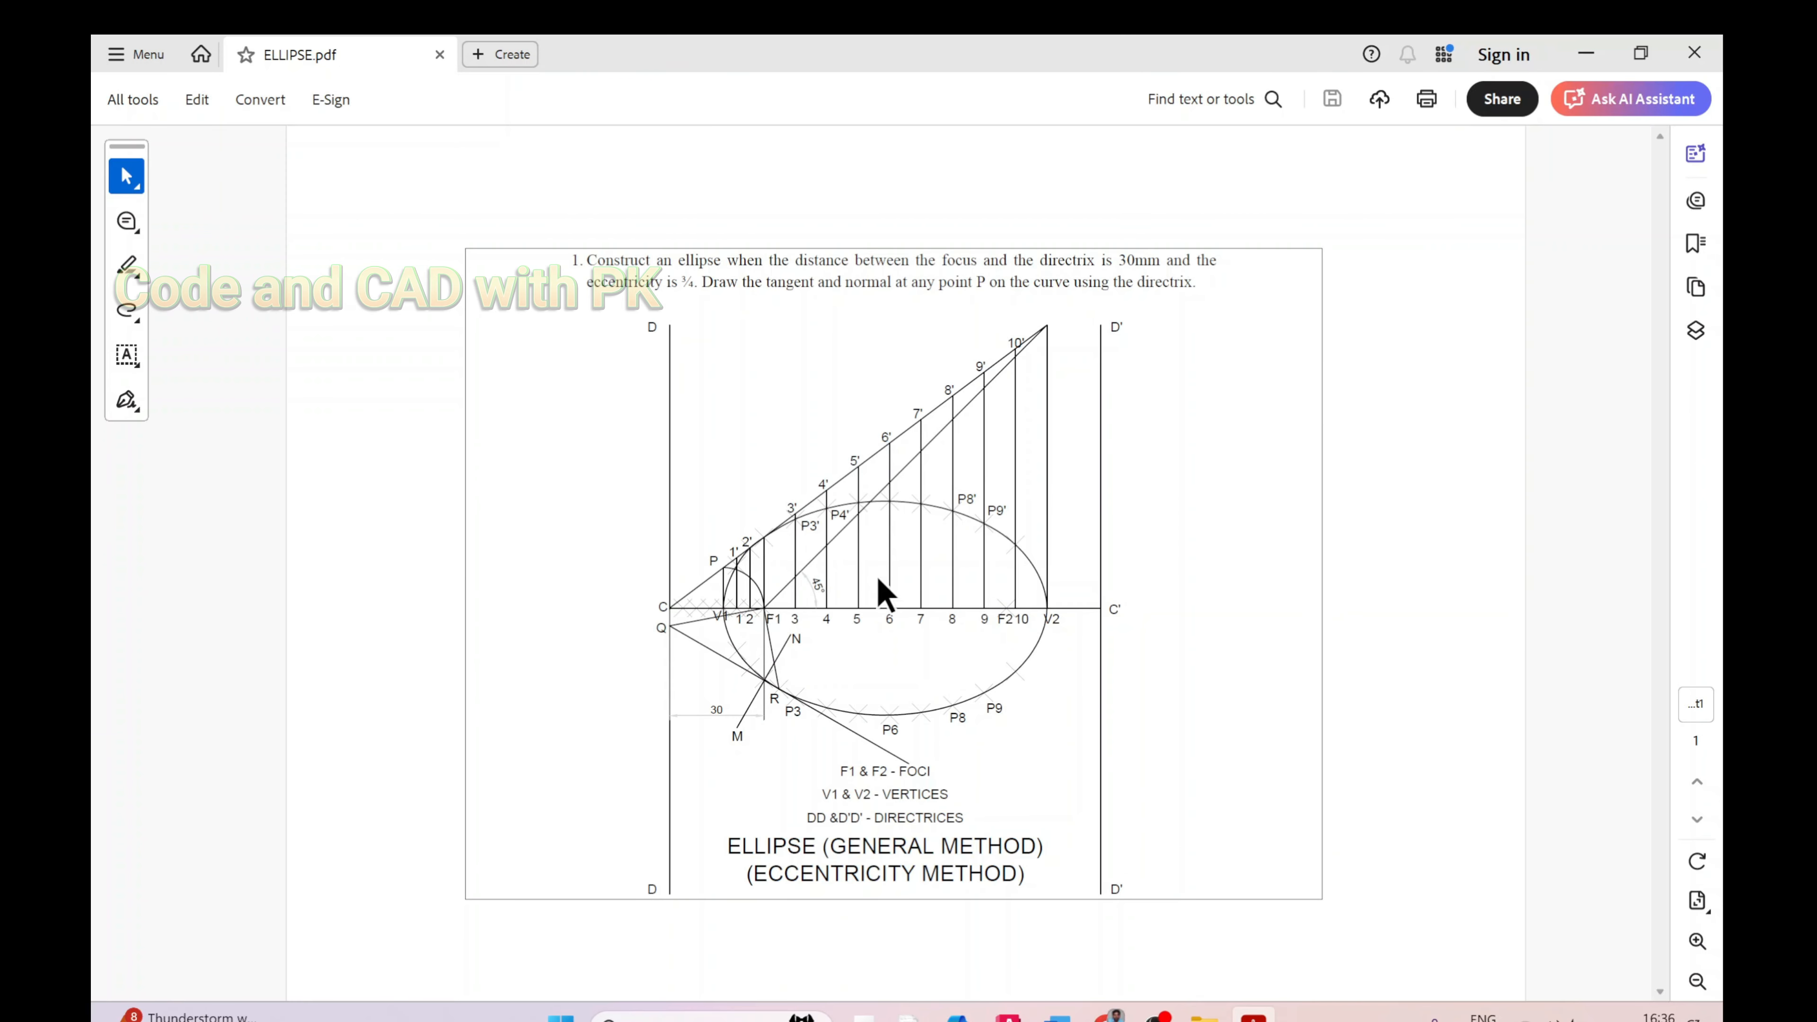
# Inspect the exported ellipse drawing's linework and labels up close and as a whole page, and close the PDF viewer
pyautogui.keyDown('ctrl'); pyautogui.scroll(4, 886, 593); pyautogui.keyUp('ctrl')
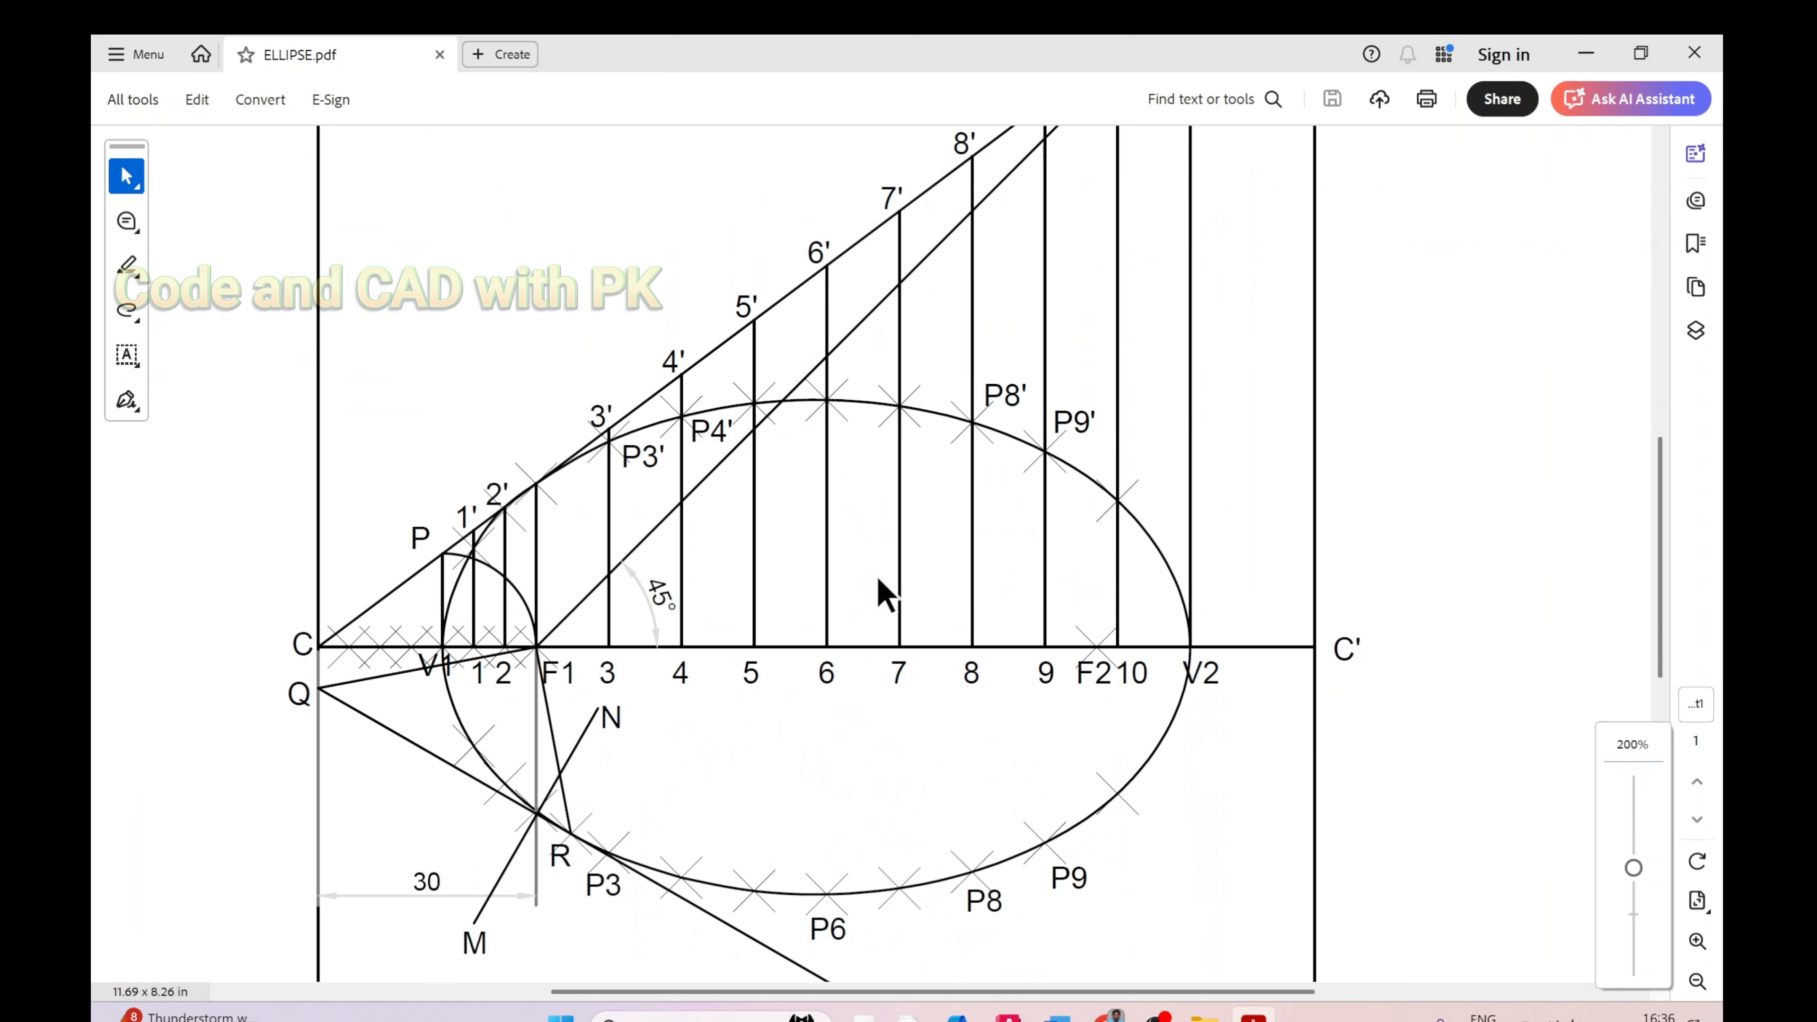
pyautogui.keyDown('ctrl'); pyautogui.scroll(-1, 886, 594); pyautogui.keyUp('ctrl')
pyautogui.keyDown('ctrl'); pyautogui.scroll(-2, 886, 594); pyautogui.keyUp('ctrl')
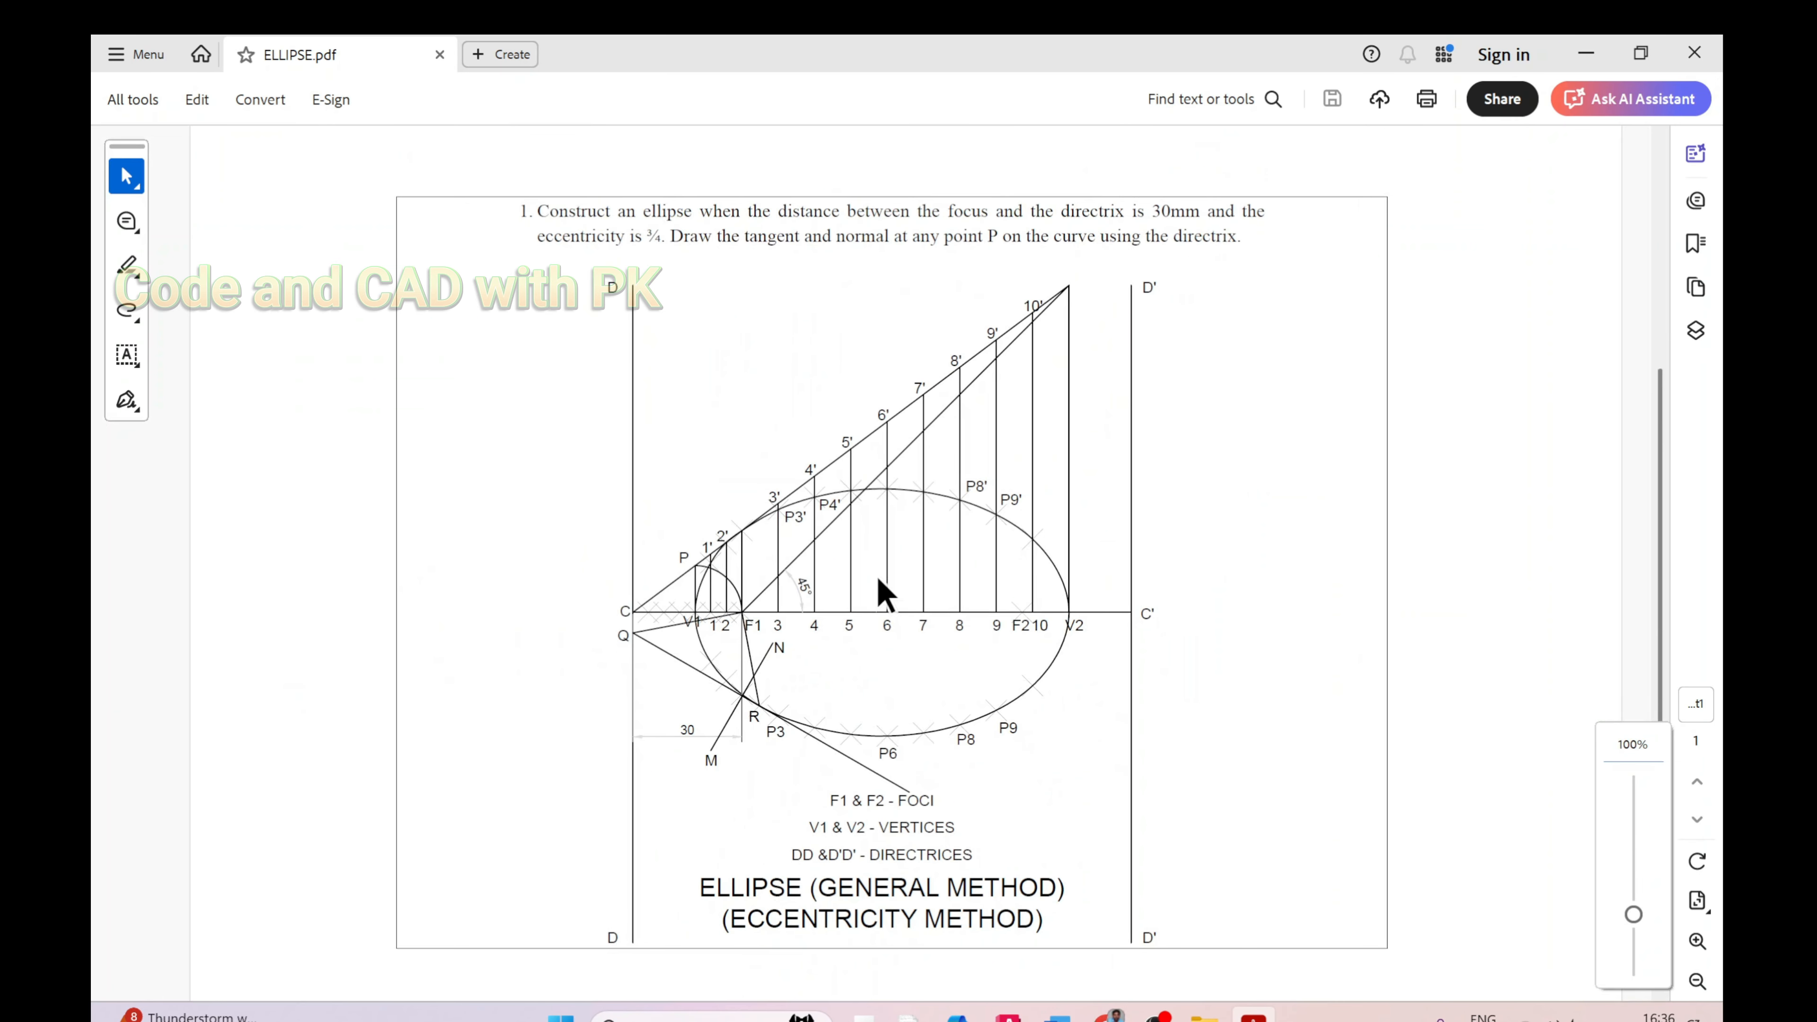
pyautogui.keyDown('ctrl'); pyautogui.scroll(-1, 886, 593); pyautogui.keyUp('ctrl')
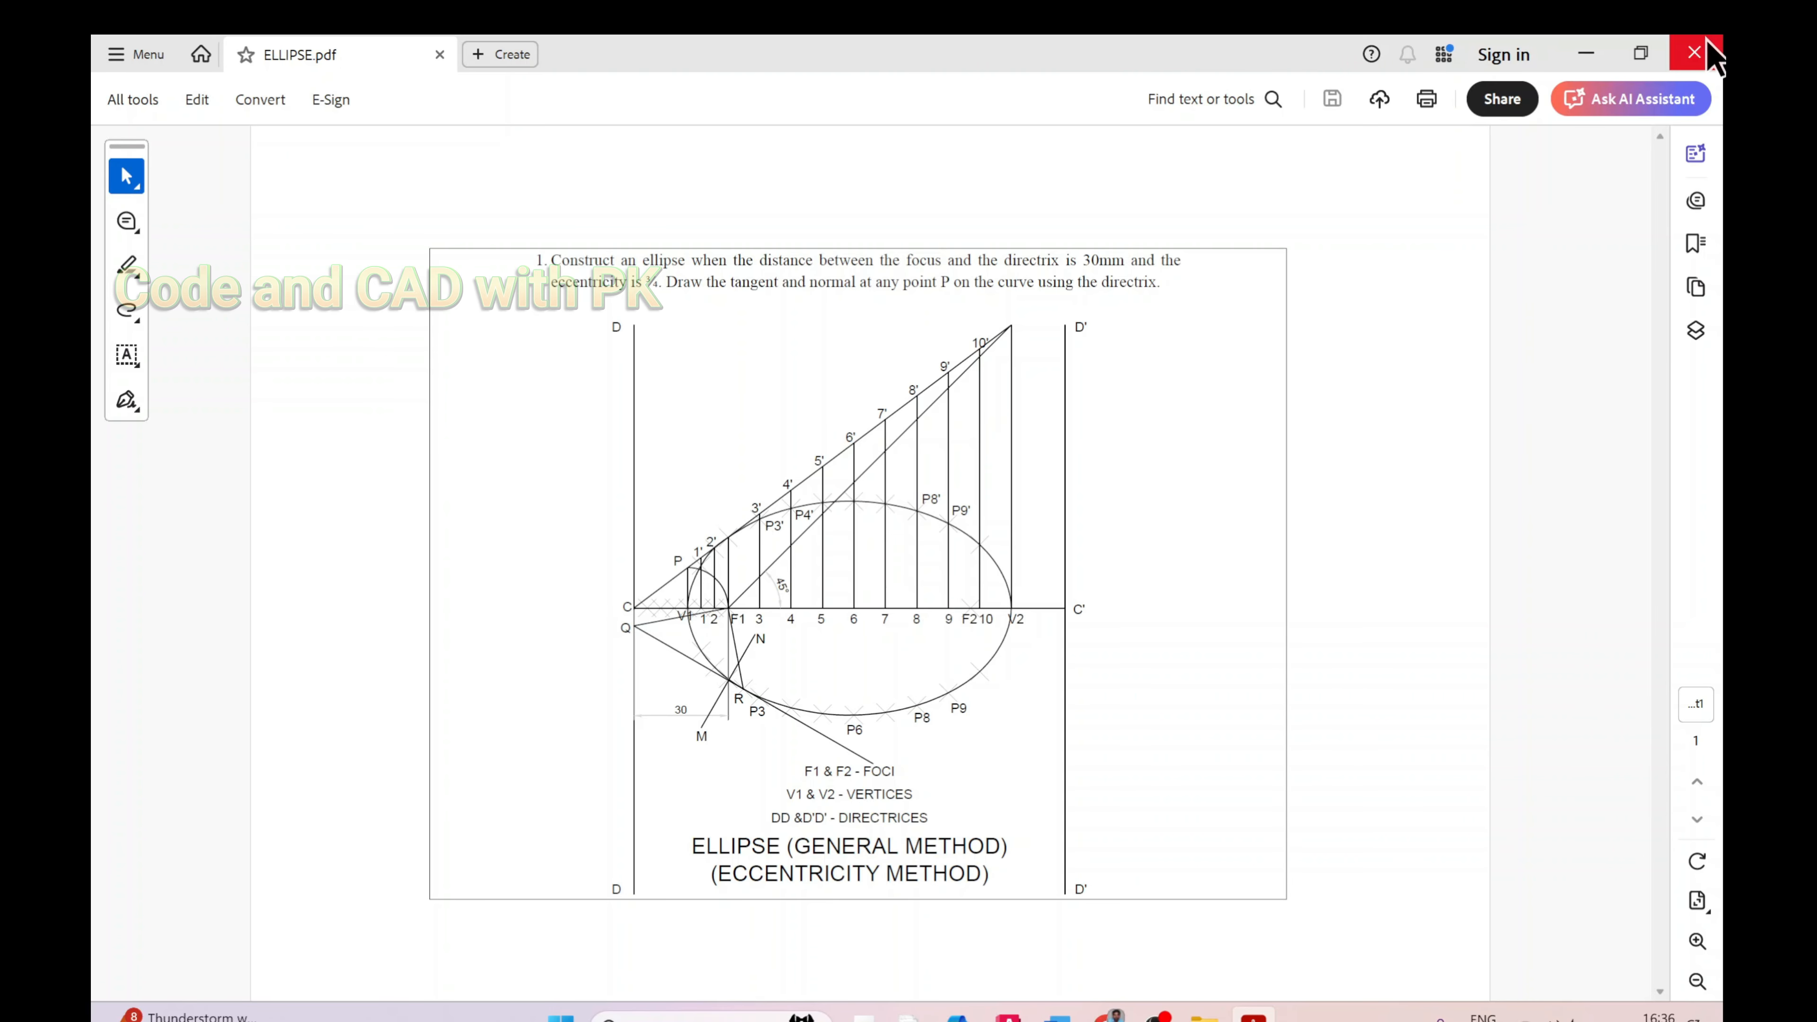
pyautogui.click(1694, 52)
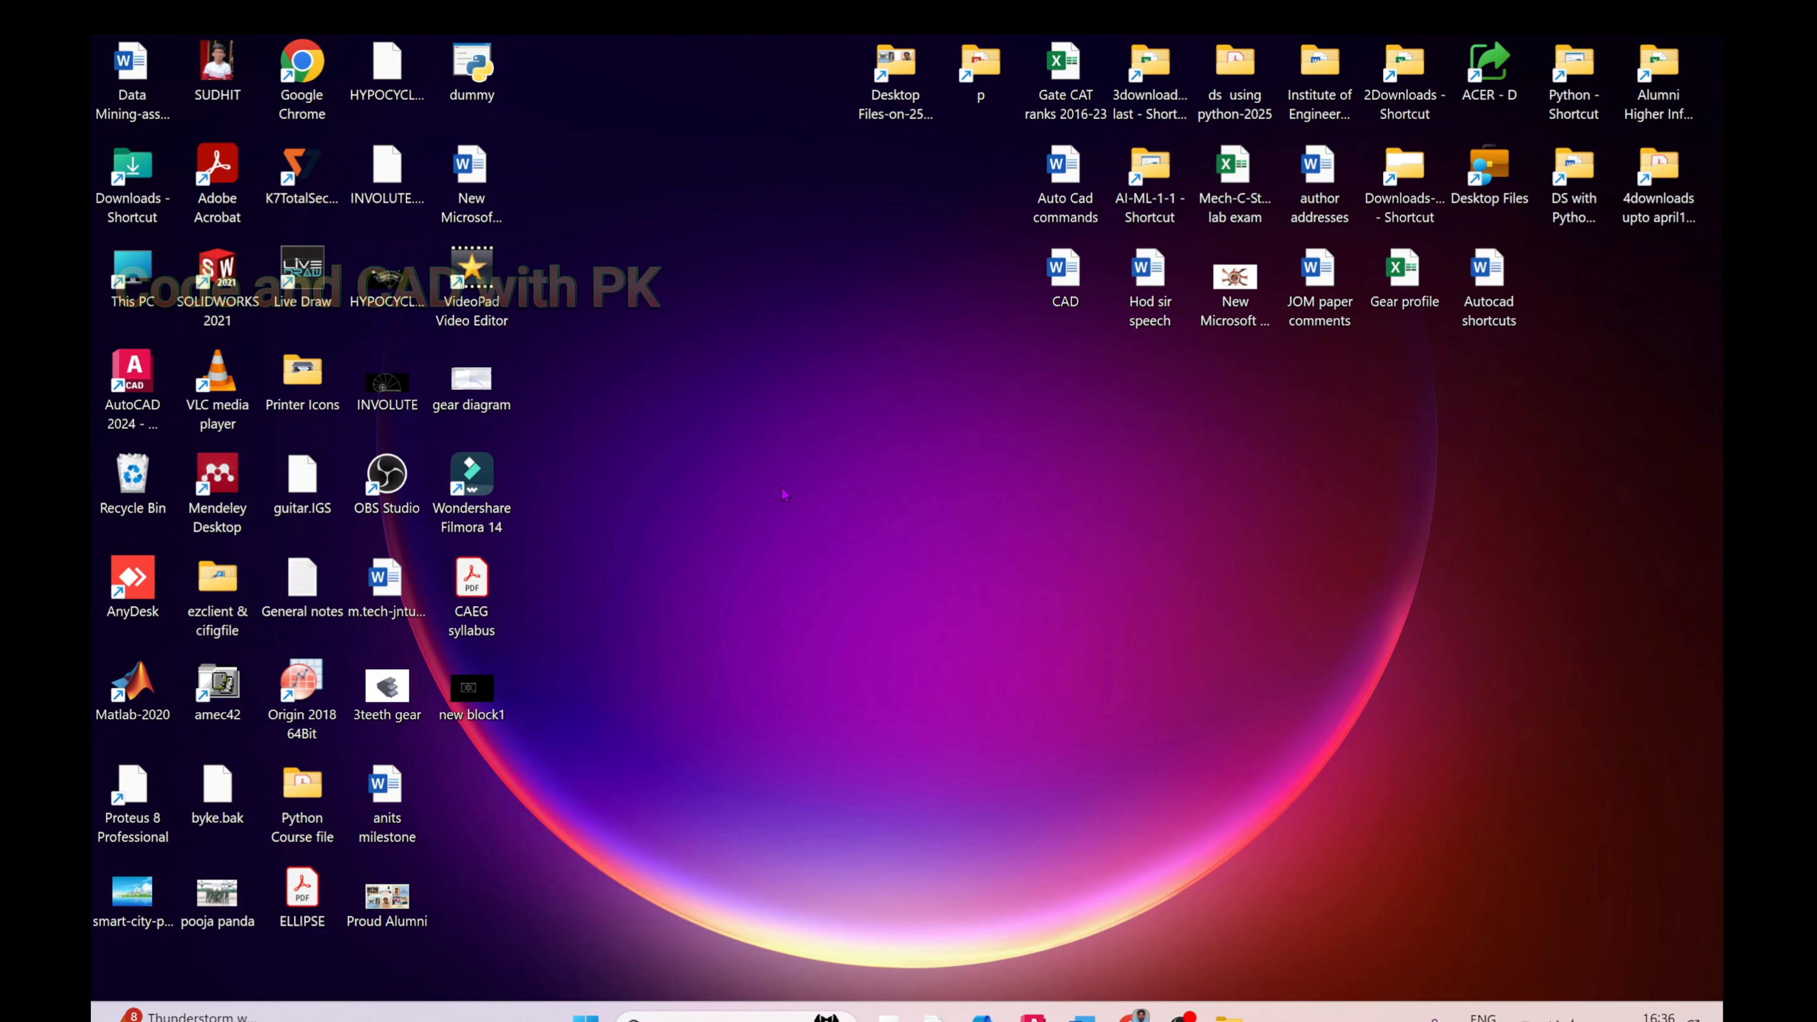
pyautogui.rightClick(747, 486)
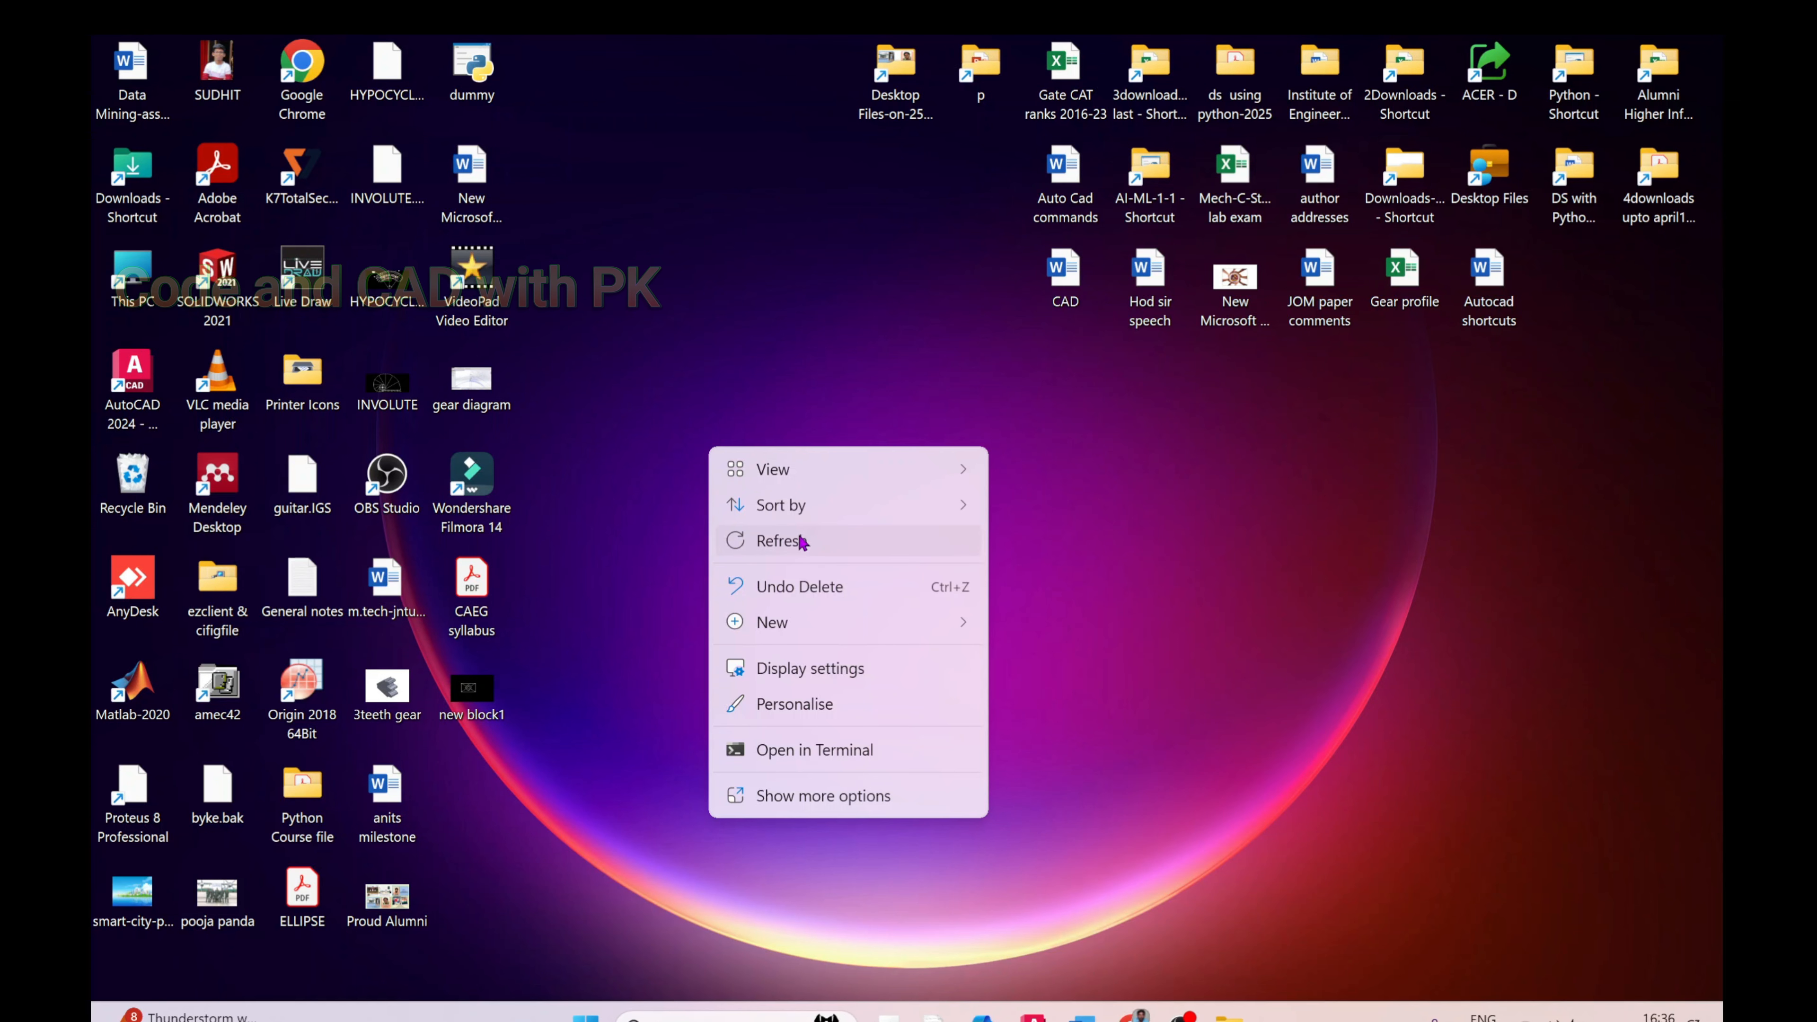
pyautogui.click(794, 541)
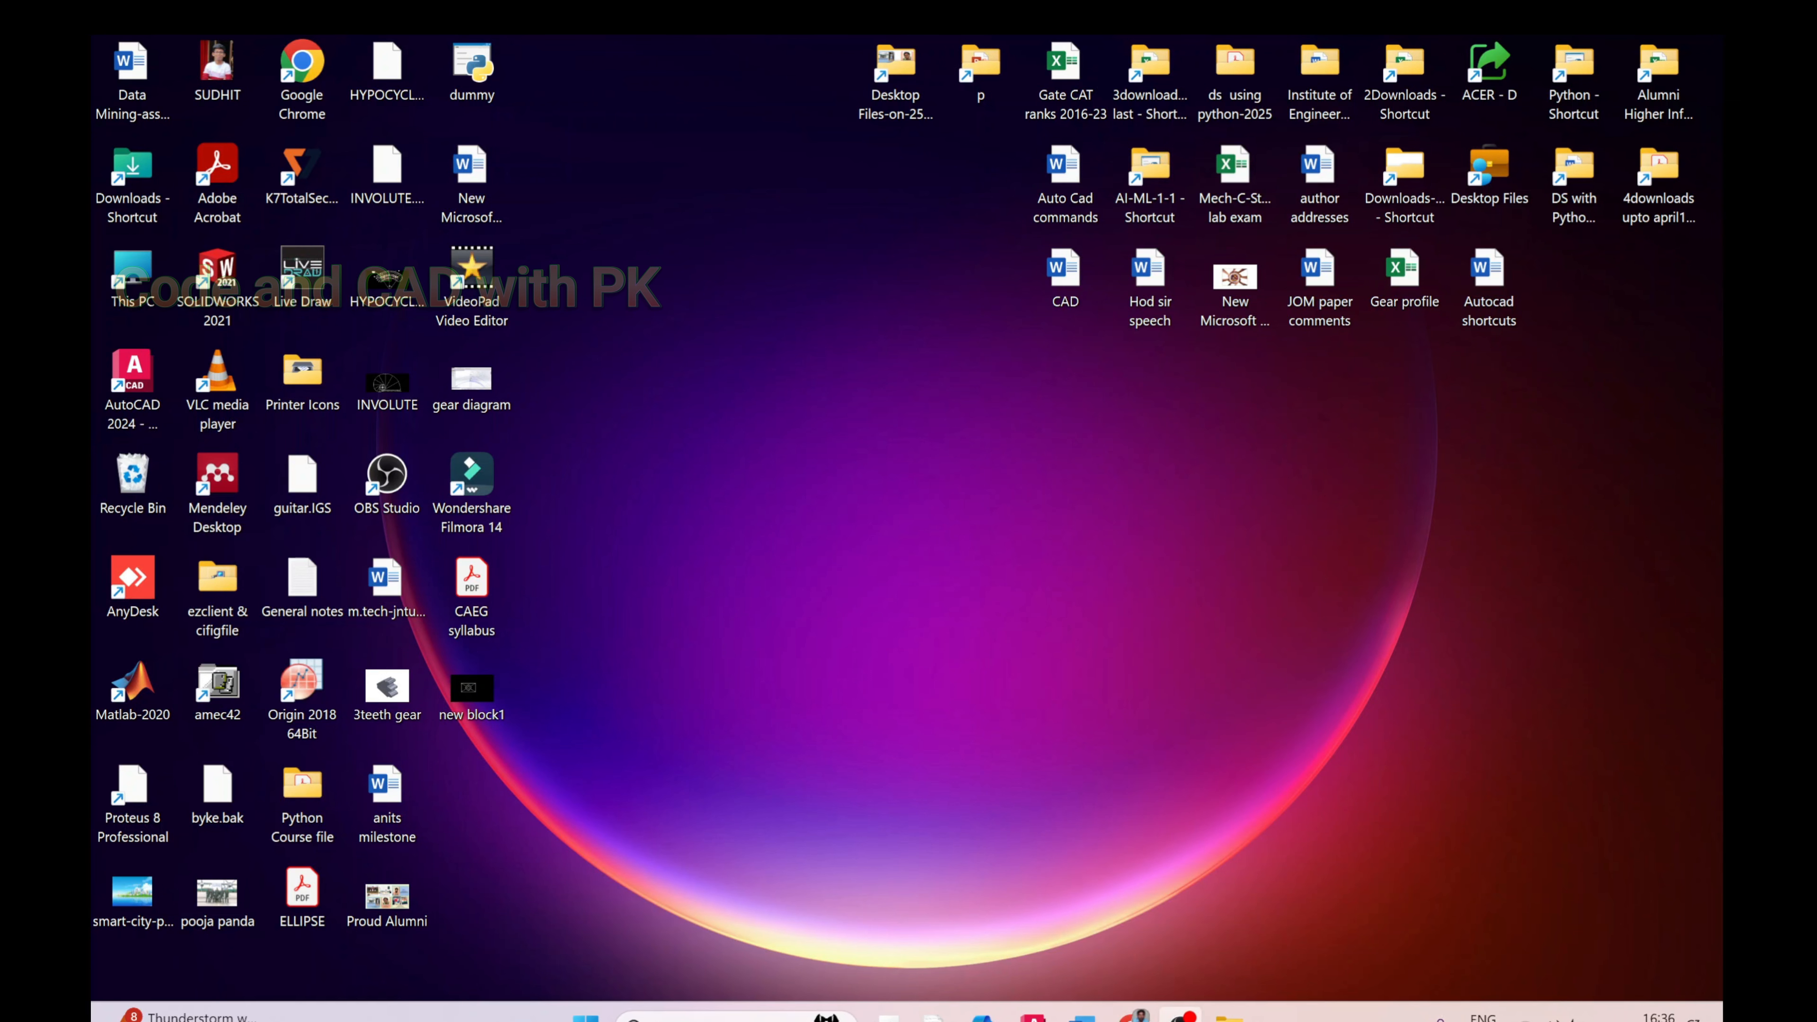
# Switch back to AutoCAD, dismiss the plot notification and return to model space
pyautogui.click(1033, 1017)
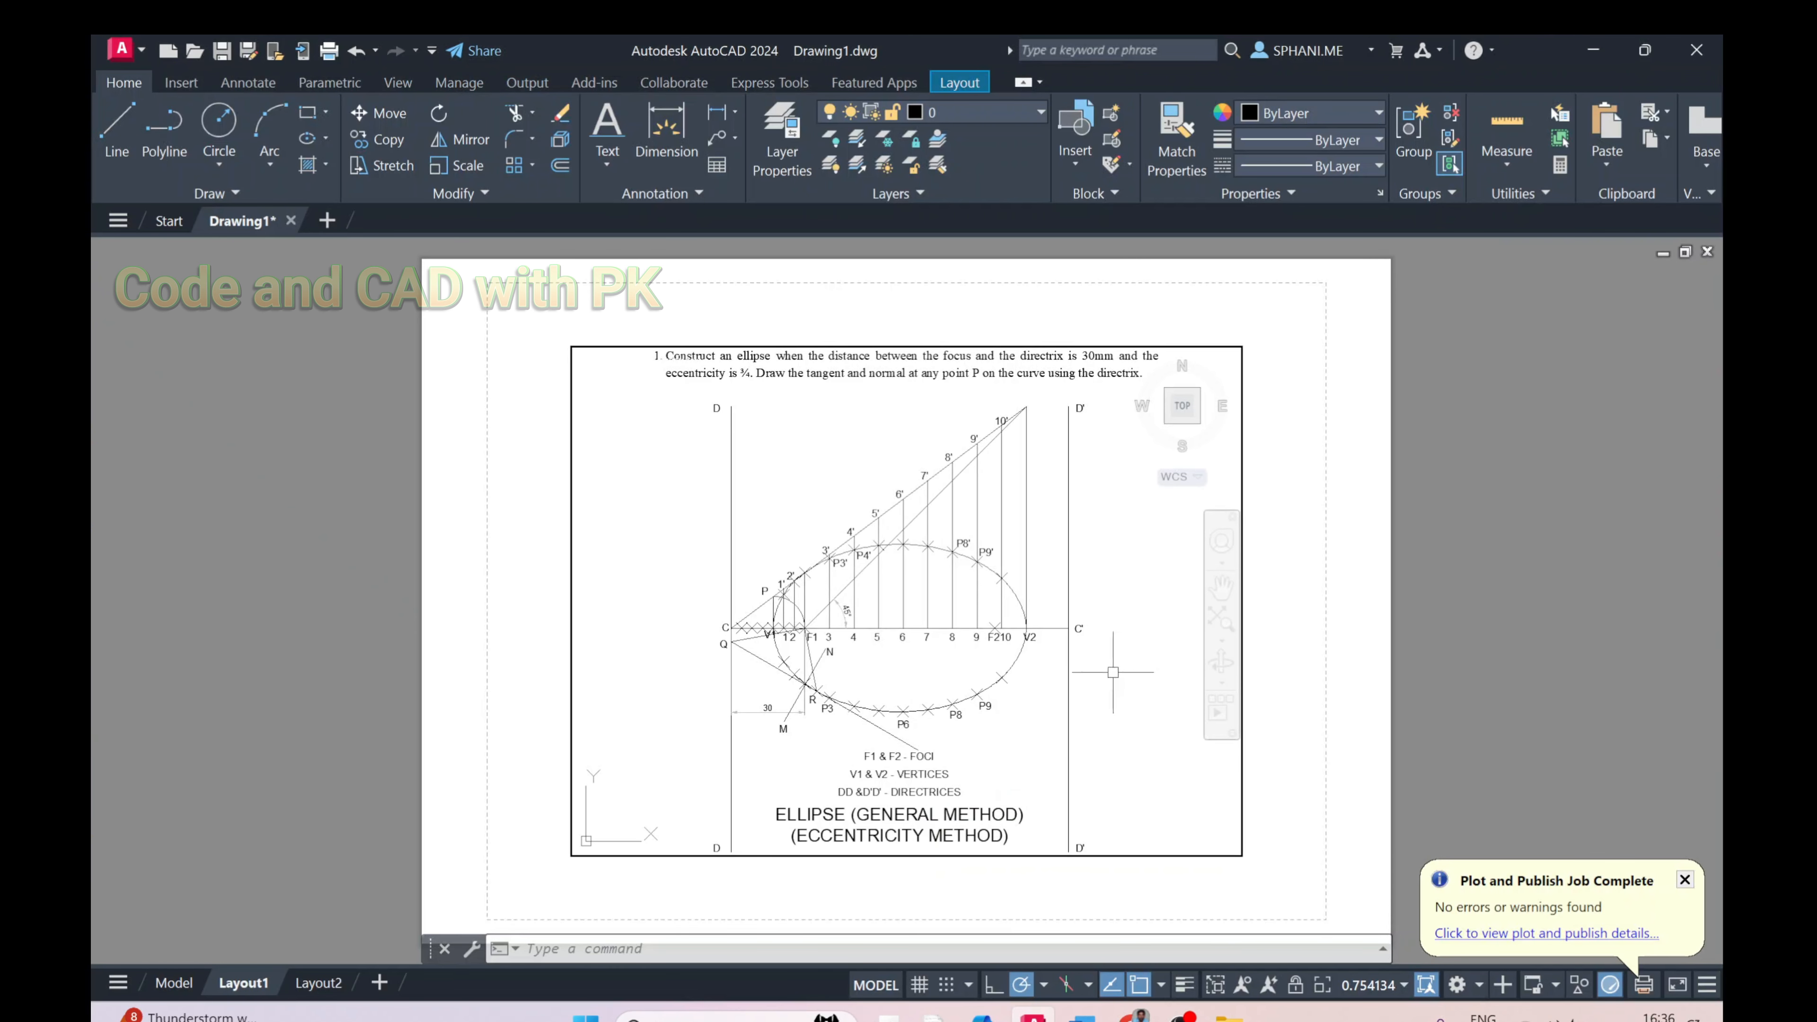
pyautogui.click(1684, 881)
pyautogui.click(174, 983)
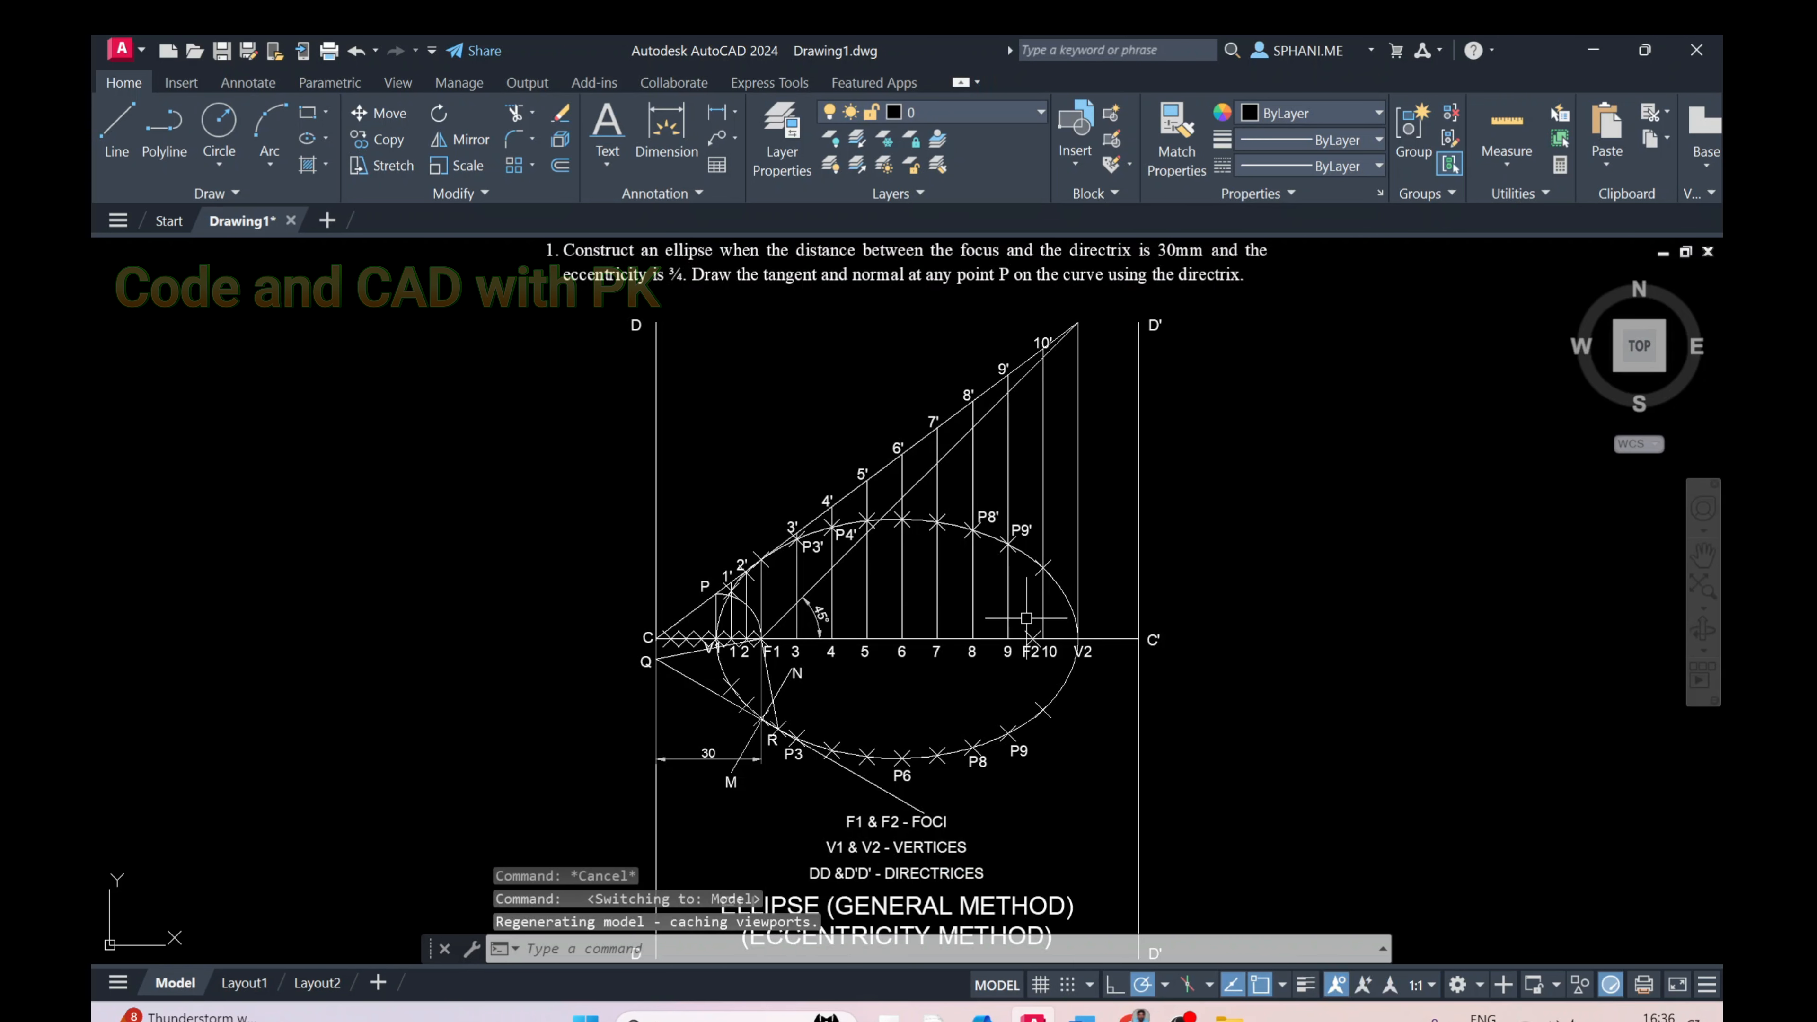
# Zoom to the drawing extents and regenerate the model
pyautogui.write('z')
pyautogui.press('Return')
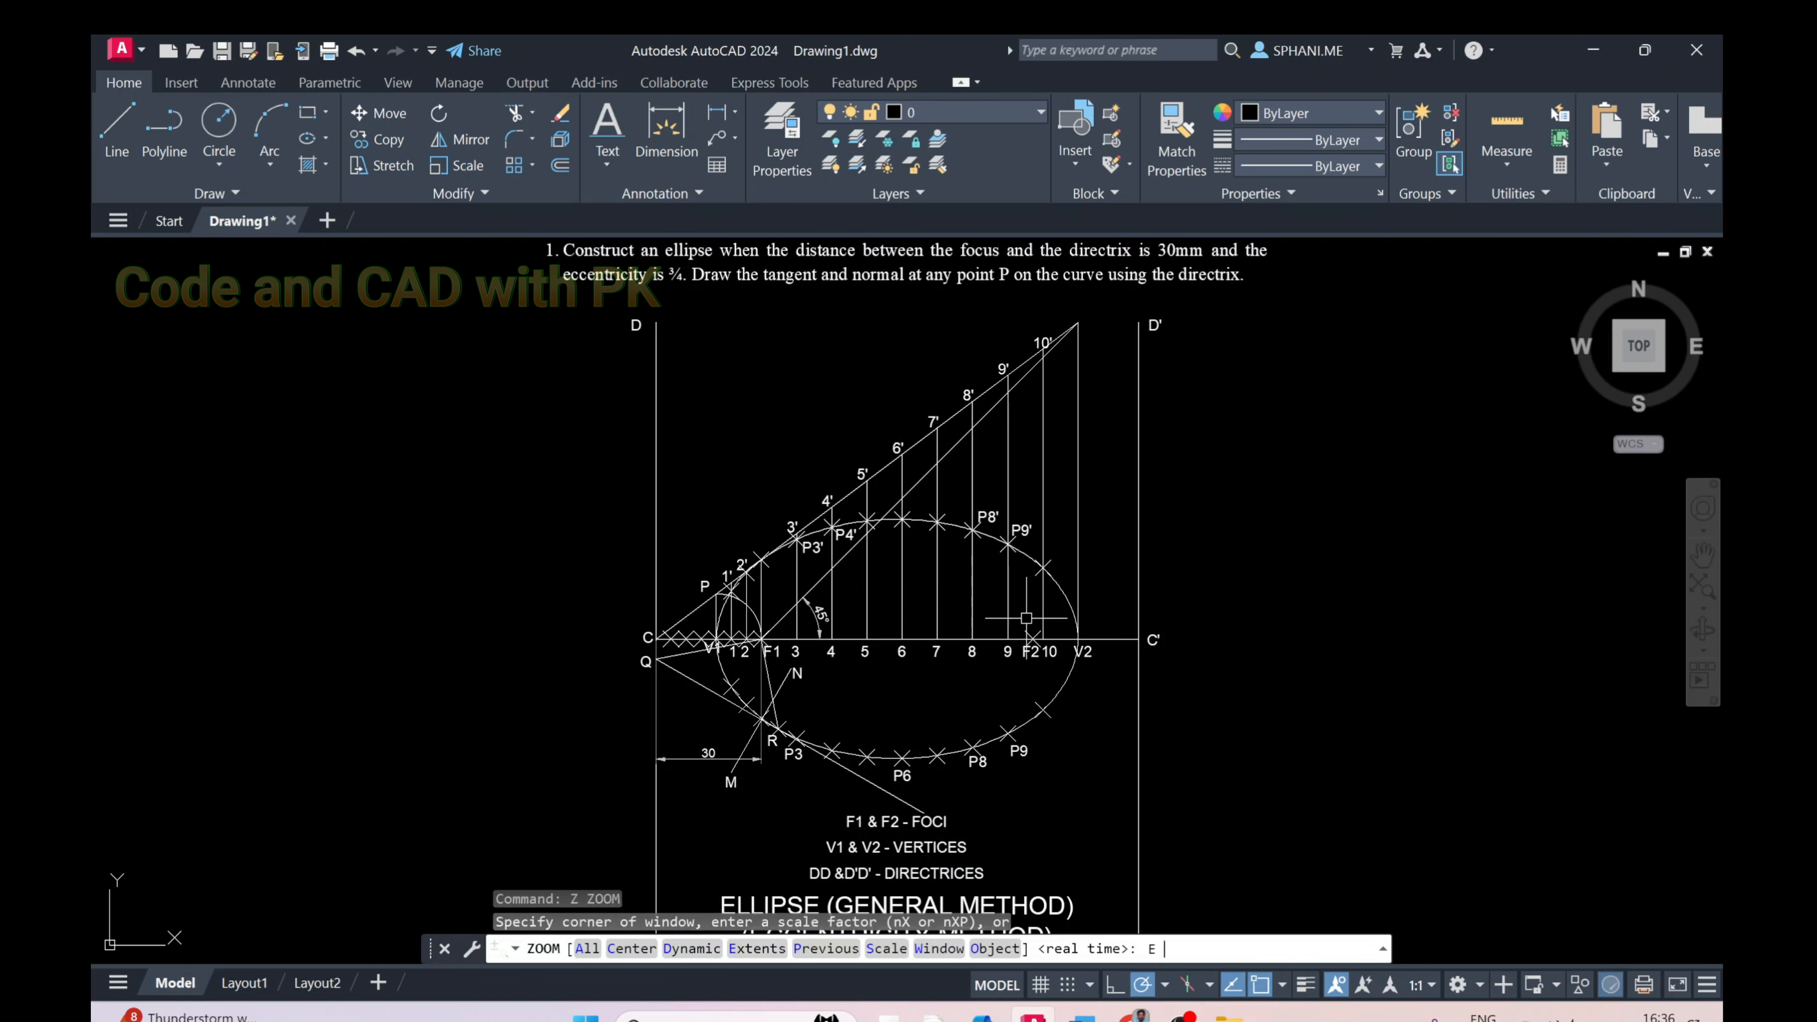
pyautogui.press('Return')
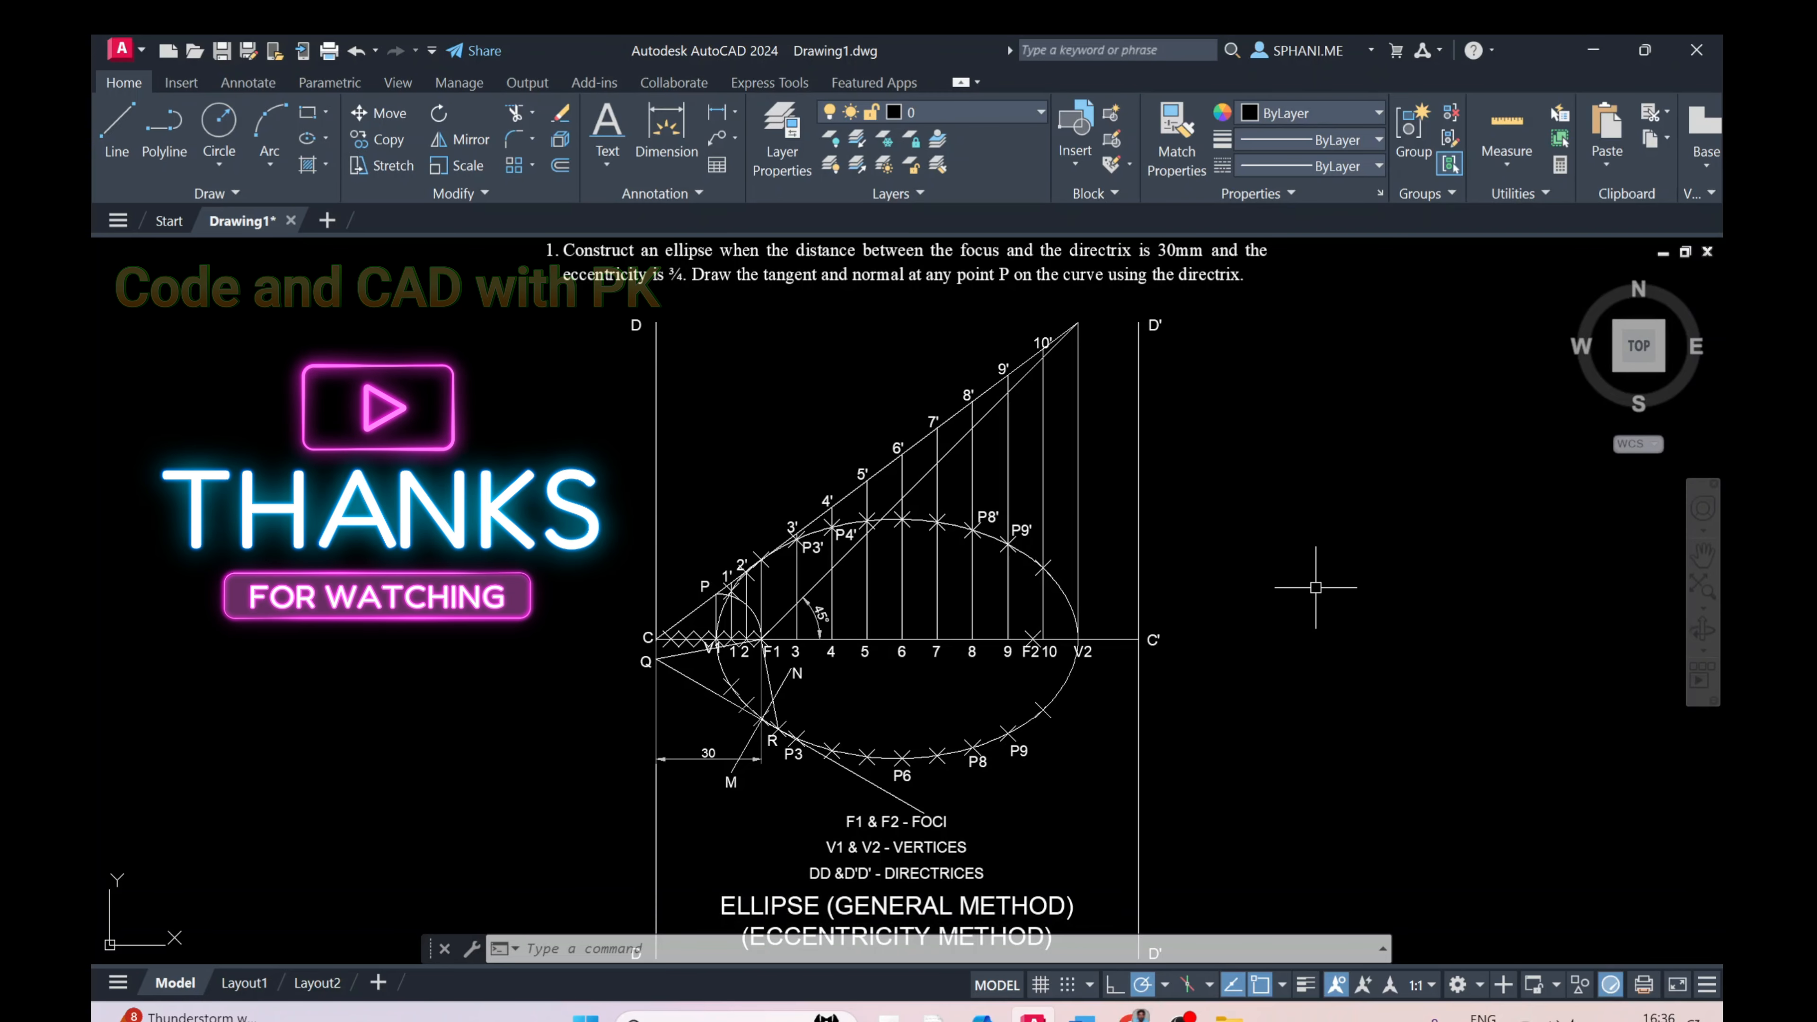
pyautogui.write('RE')
pyautogui.press('Return')
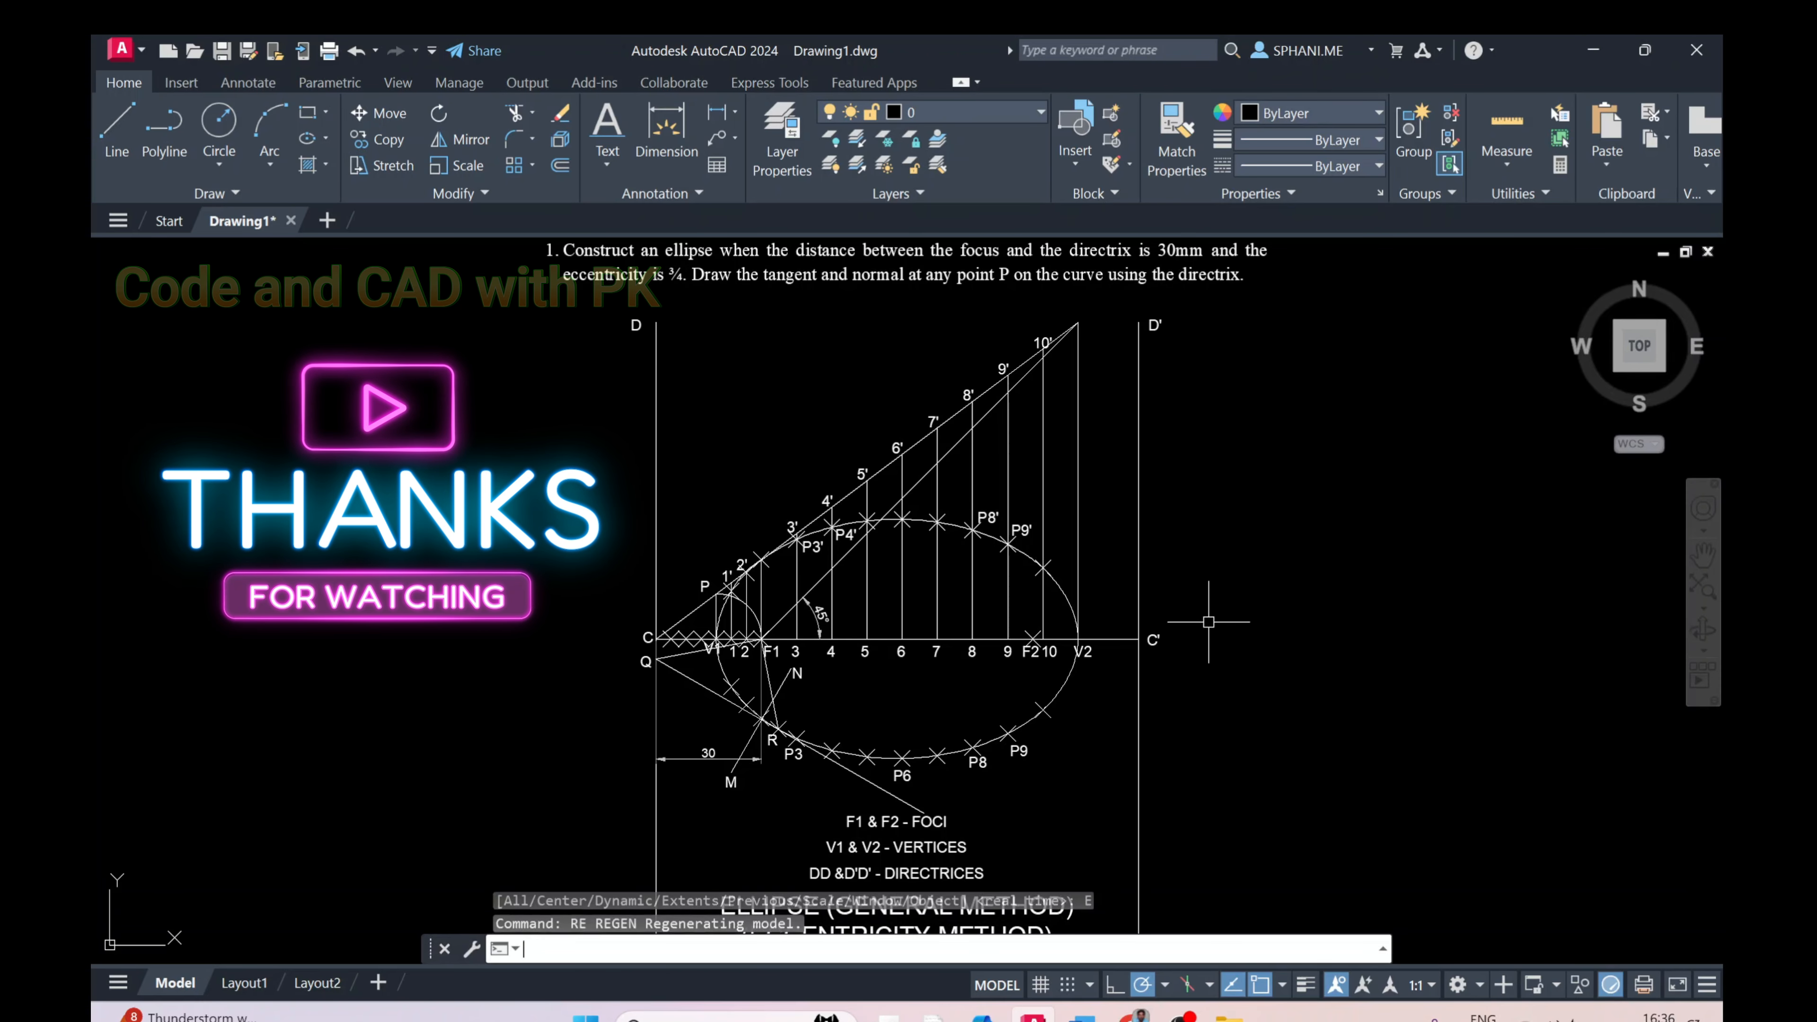